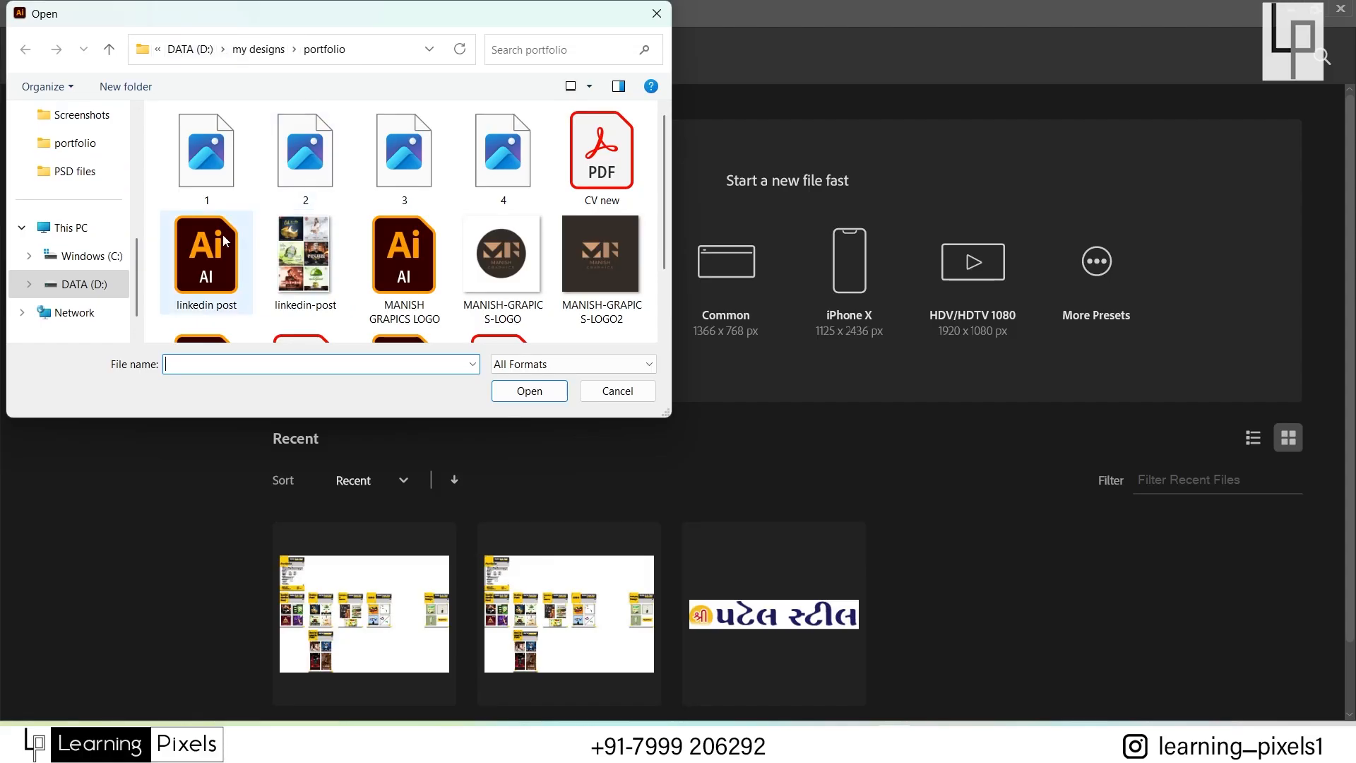
click(212, 263)
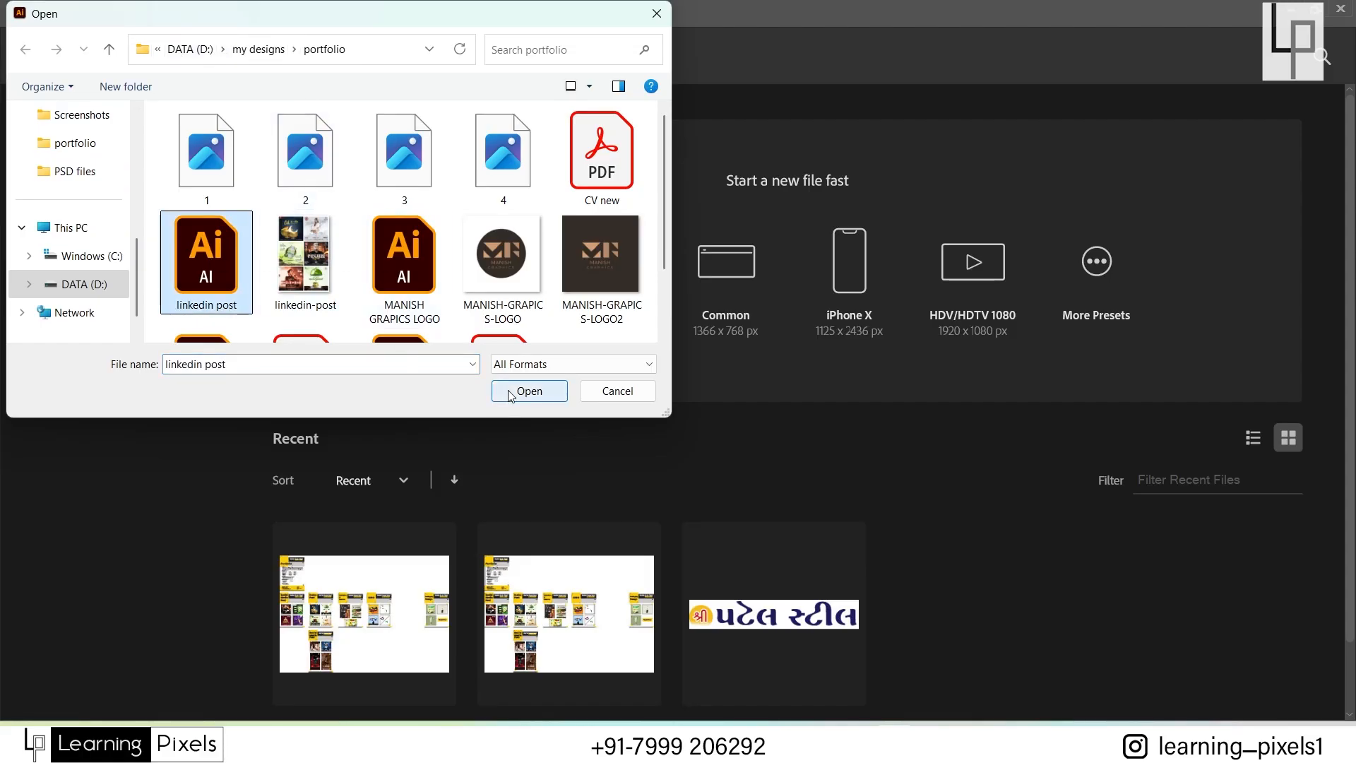
click(617, 392)
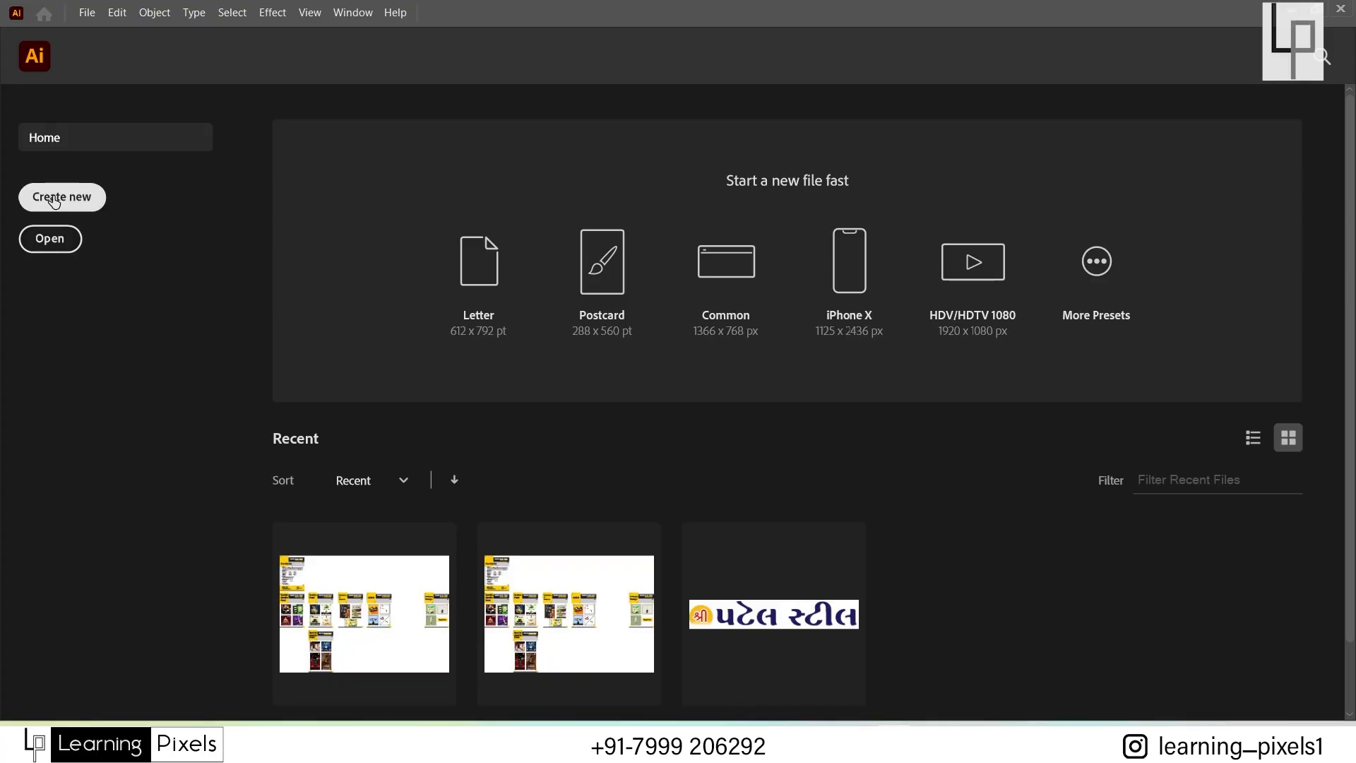
click(79, 15)
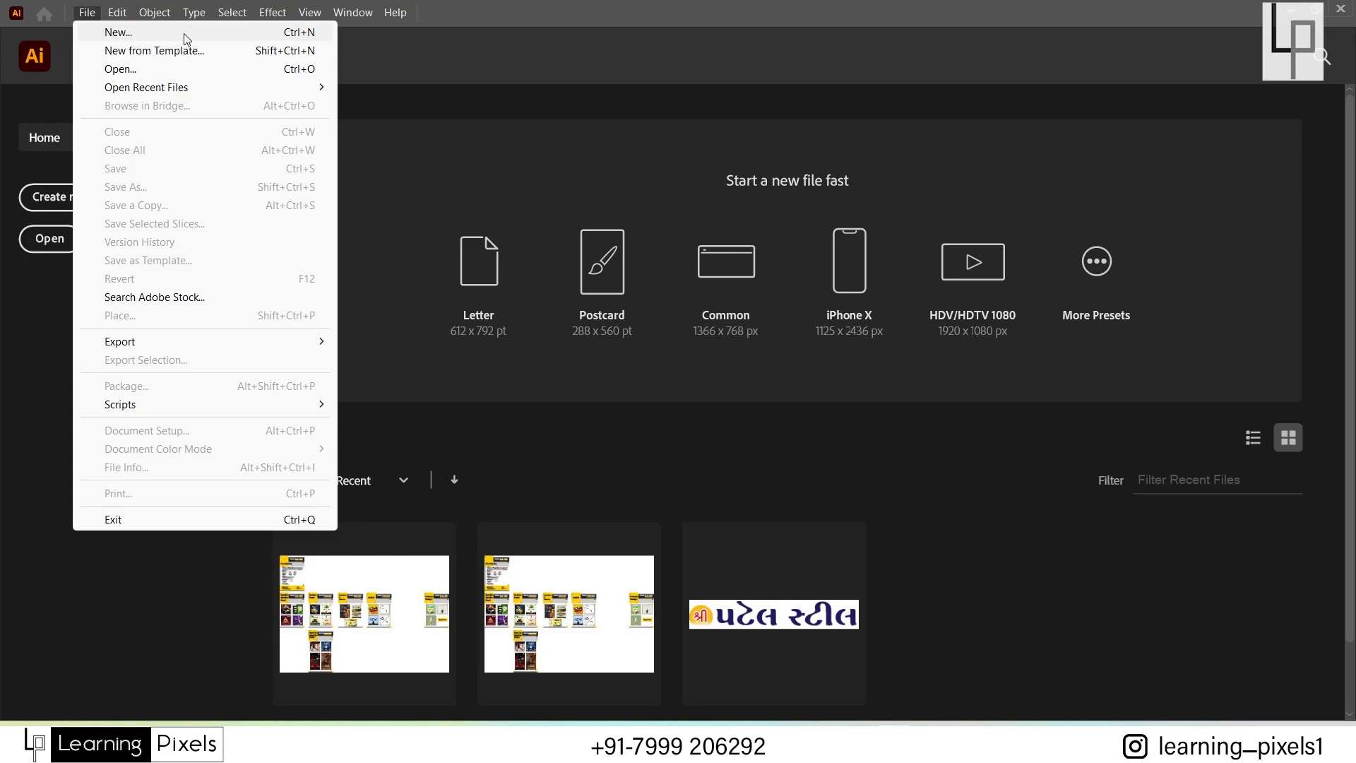
click(8, 438)
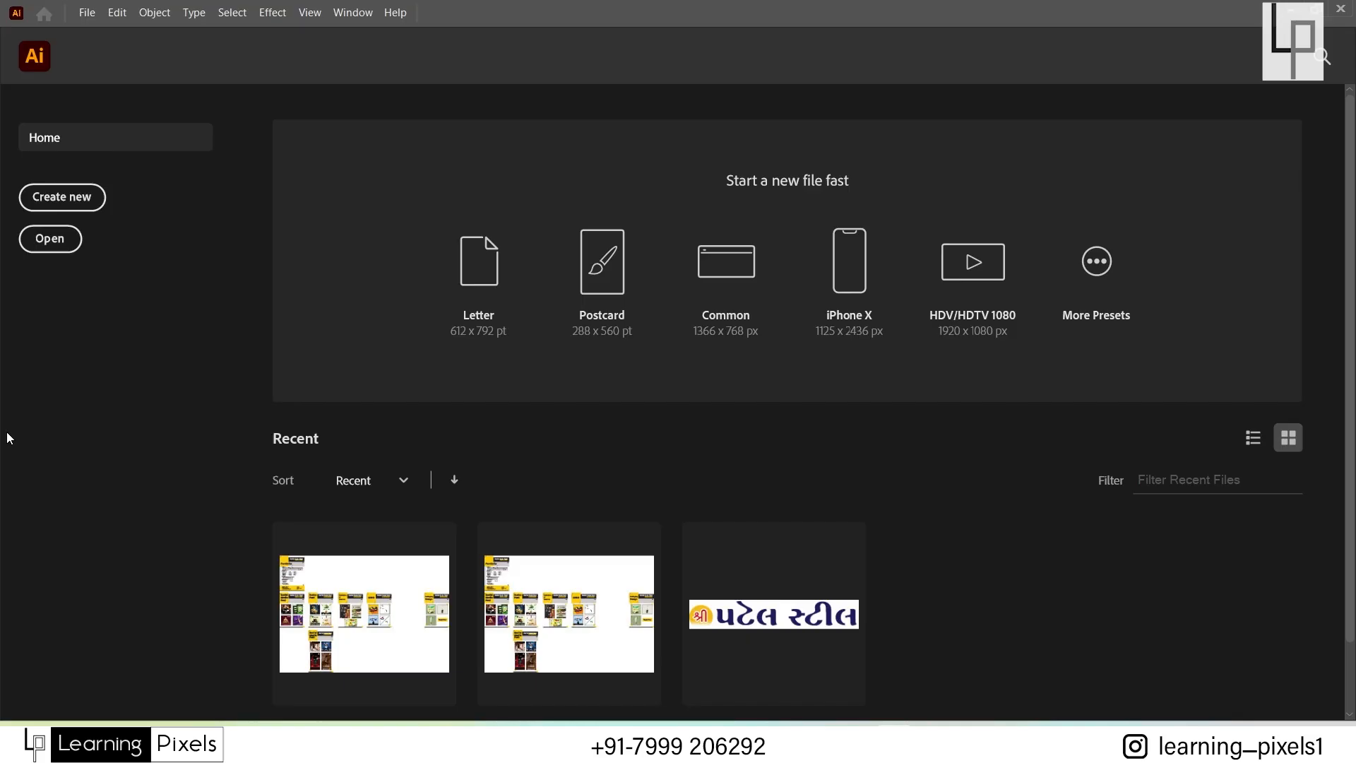
Step: Start a new document and name it Claa-1
key(ctrl)
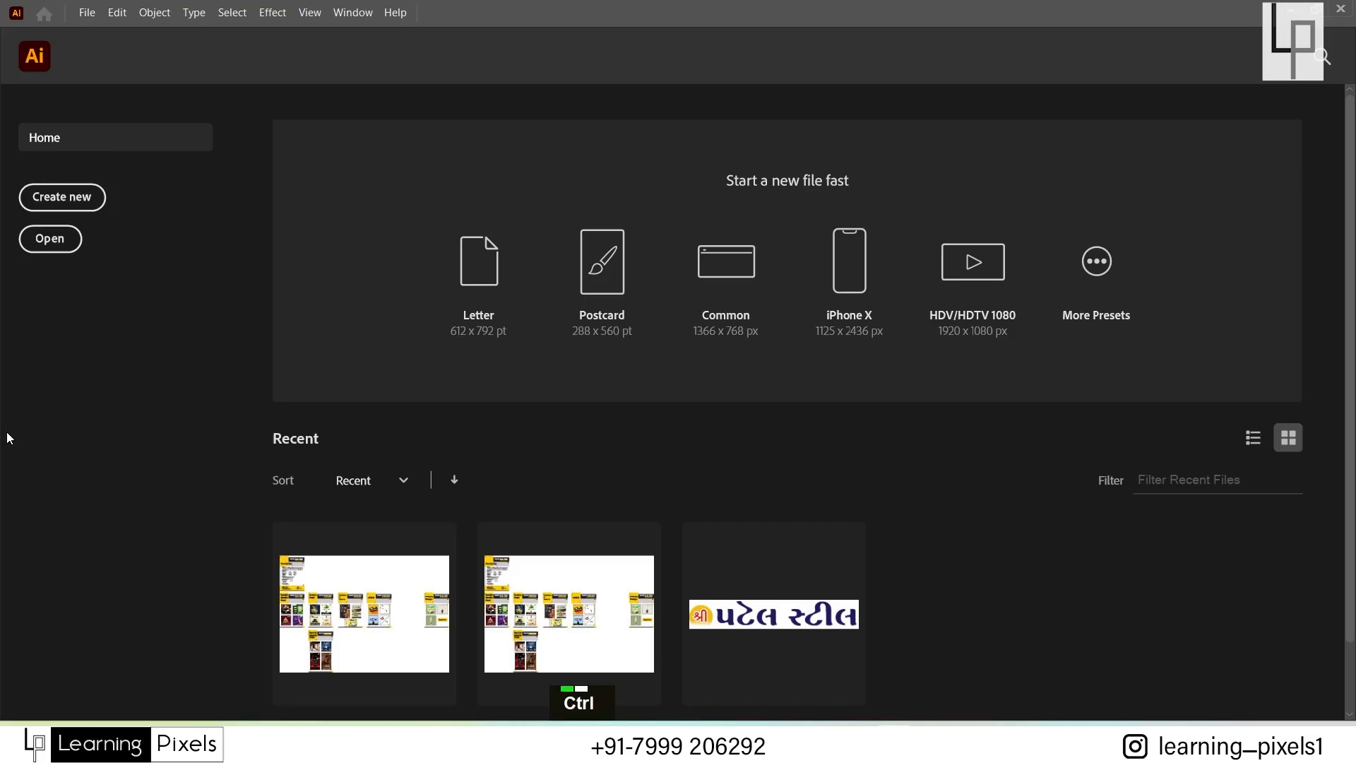
key(ctrl+n)
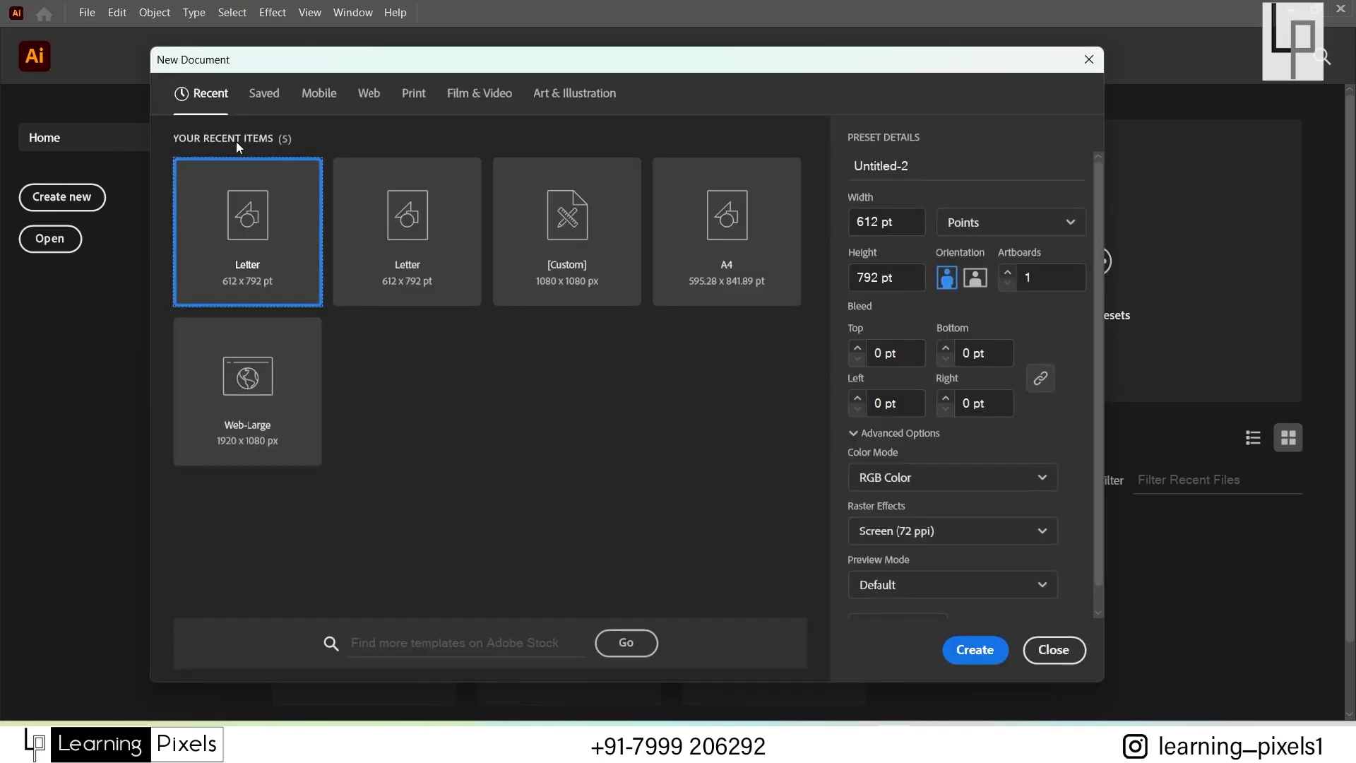
drag(448, 56, 424, 51)
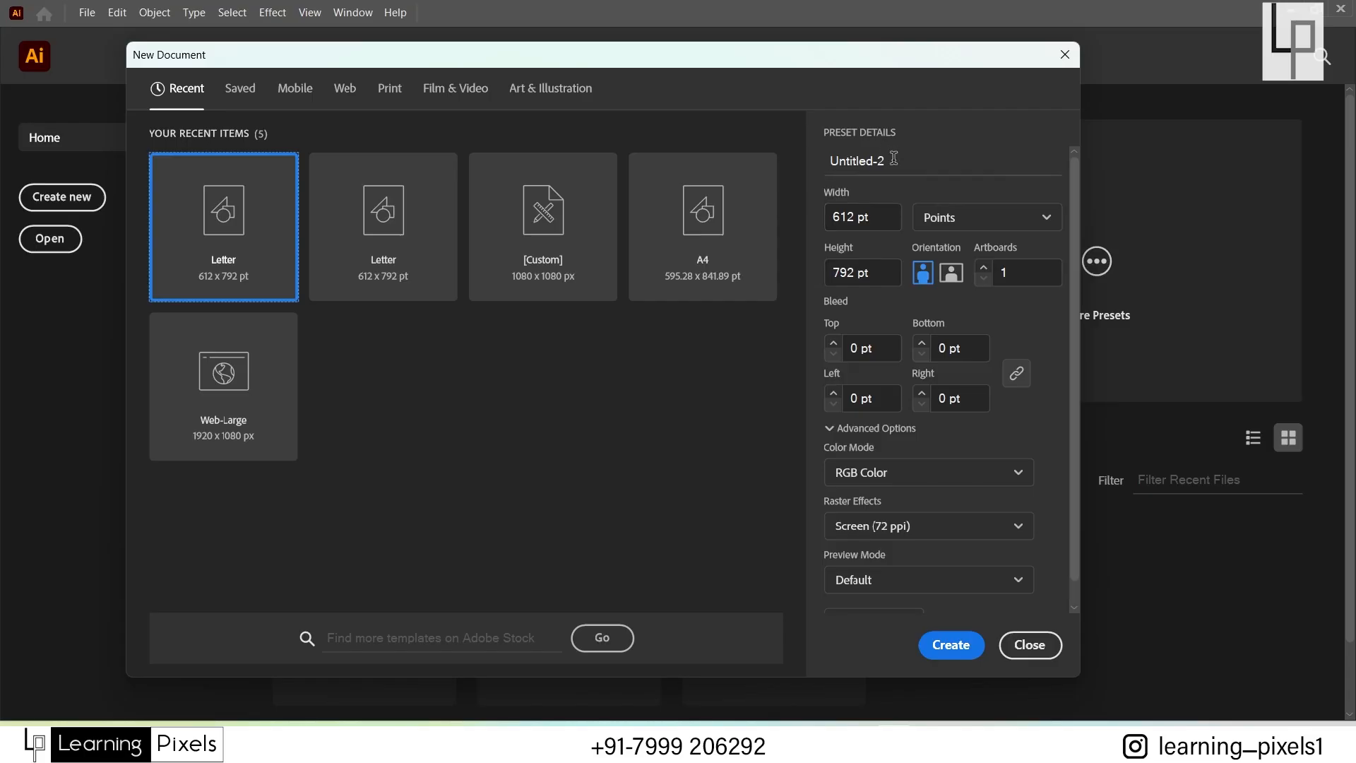
drag(895, 159, 822, 163)
text(Claa-1)
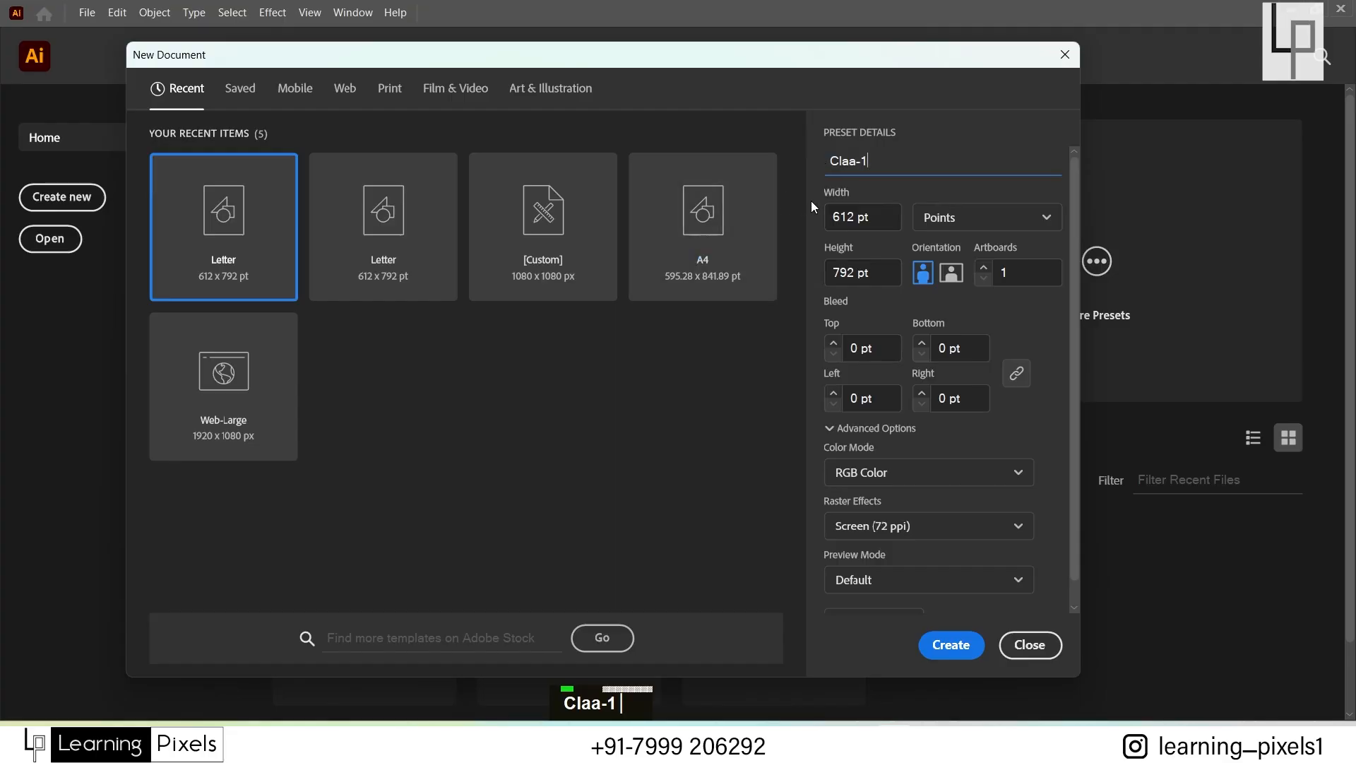
Step: Set both the width and the height of the new document to 1080
drag(880, 216, 841, 218)
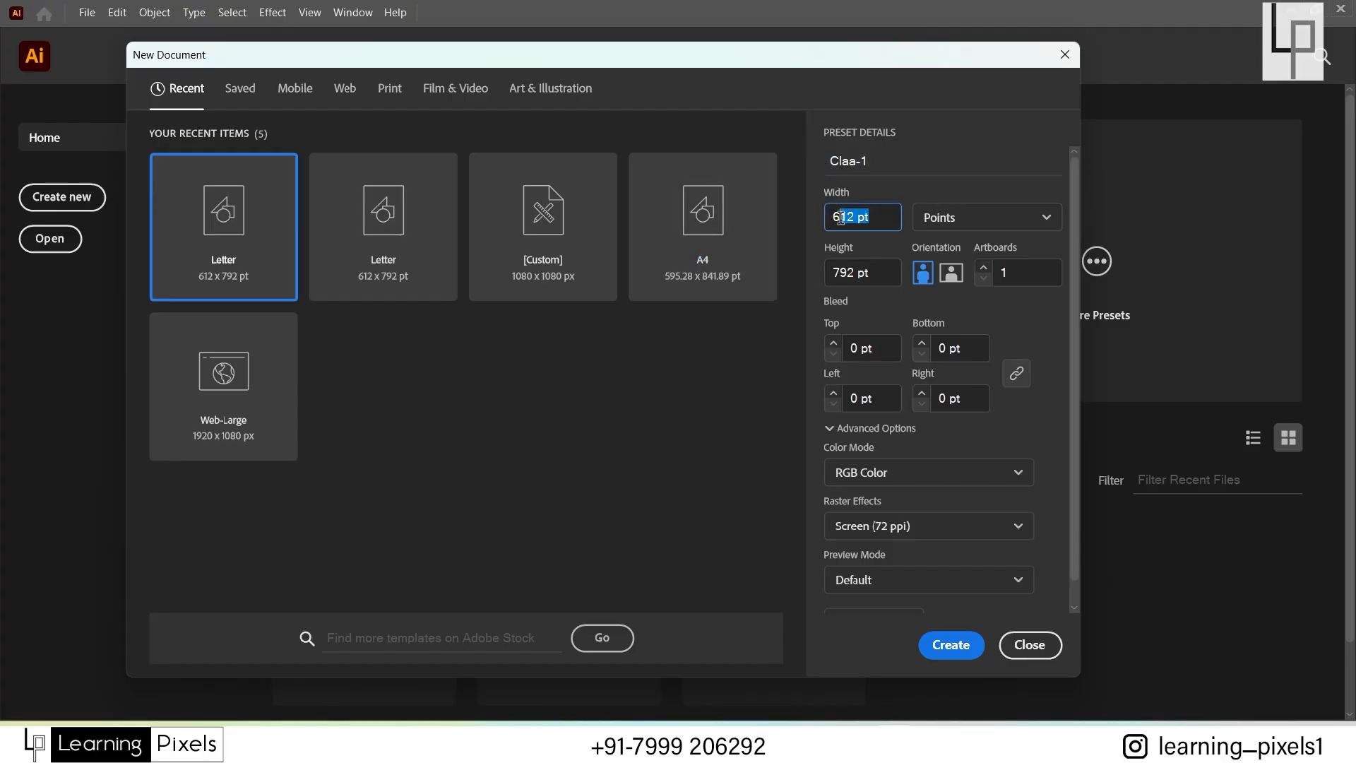
double_click(883, 217)
text(1080)
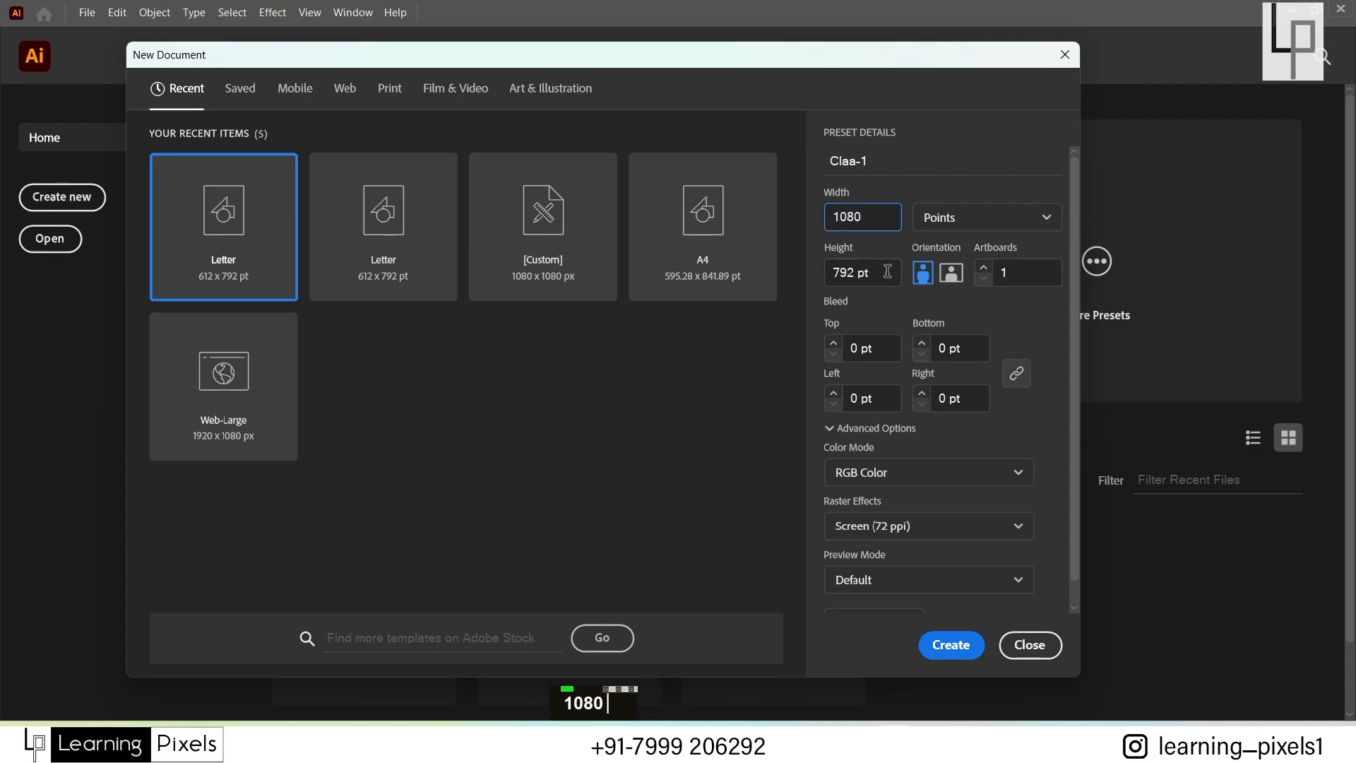
key(Tab)
text(180)
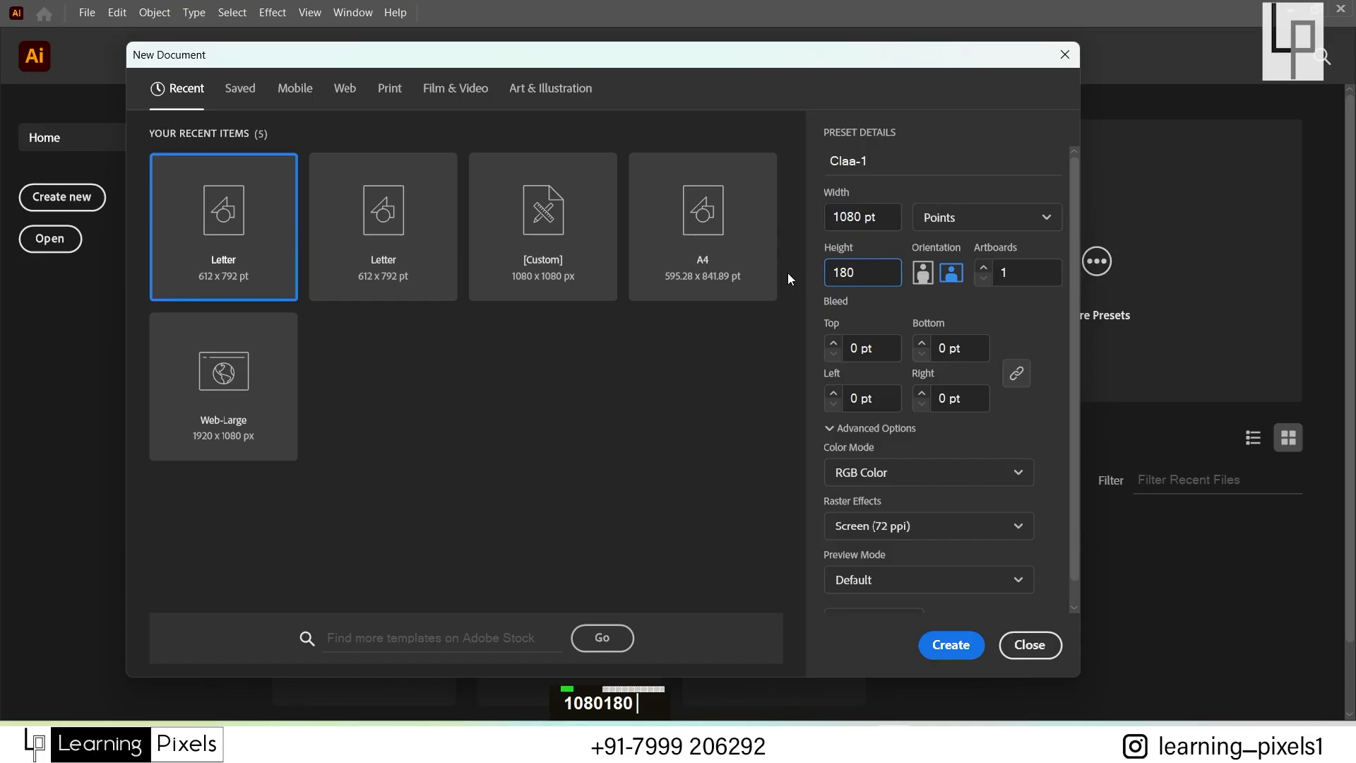
key(BackSpace)
key(BackSpace)
text(080)
Step: Change the new document's measurement unit to Pixels
click(979, 220)
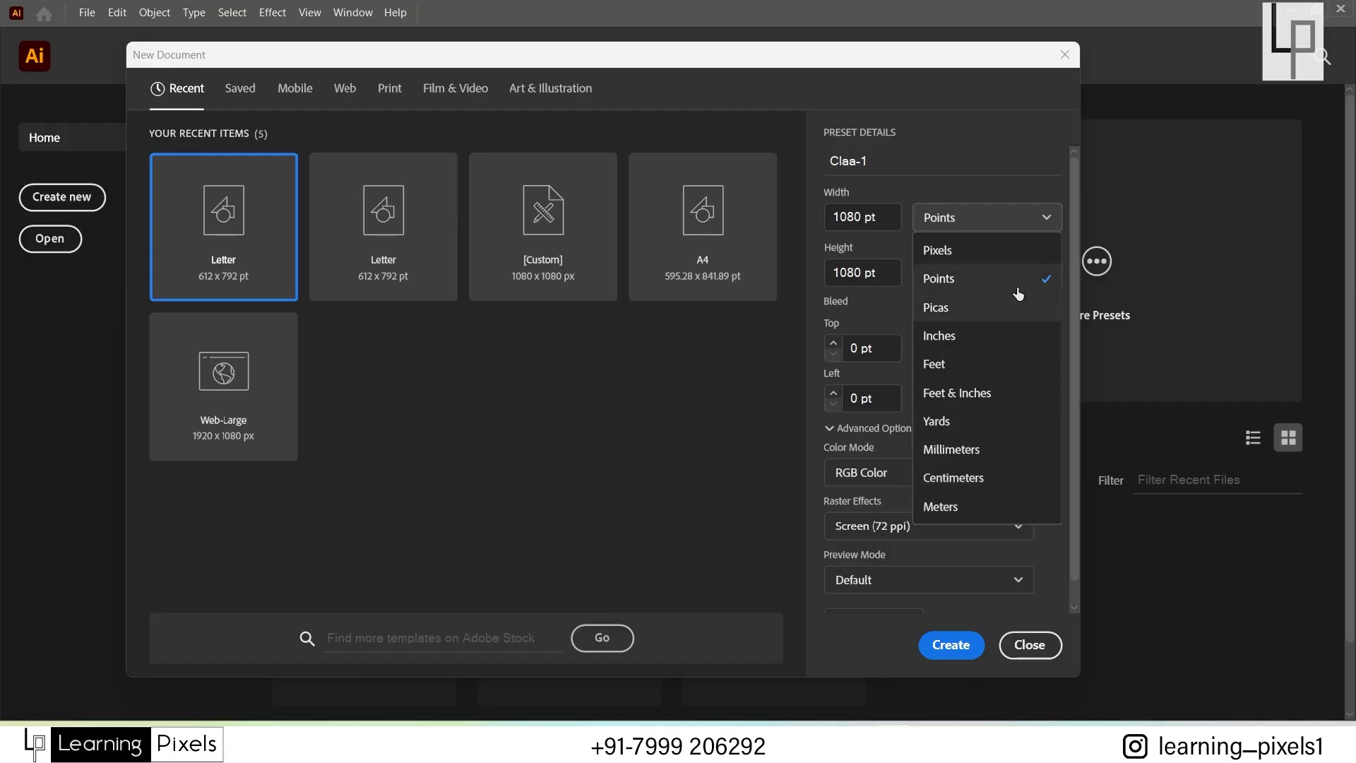
click(958, 252)
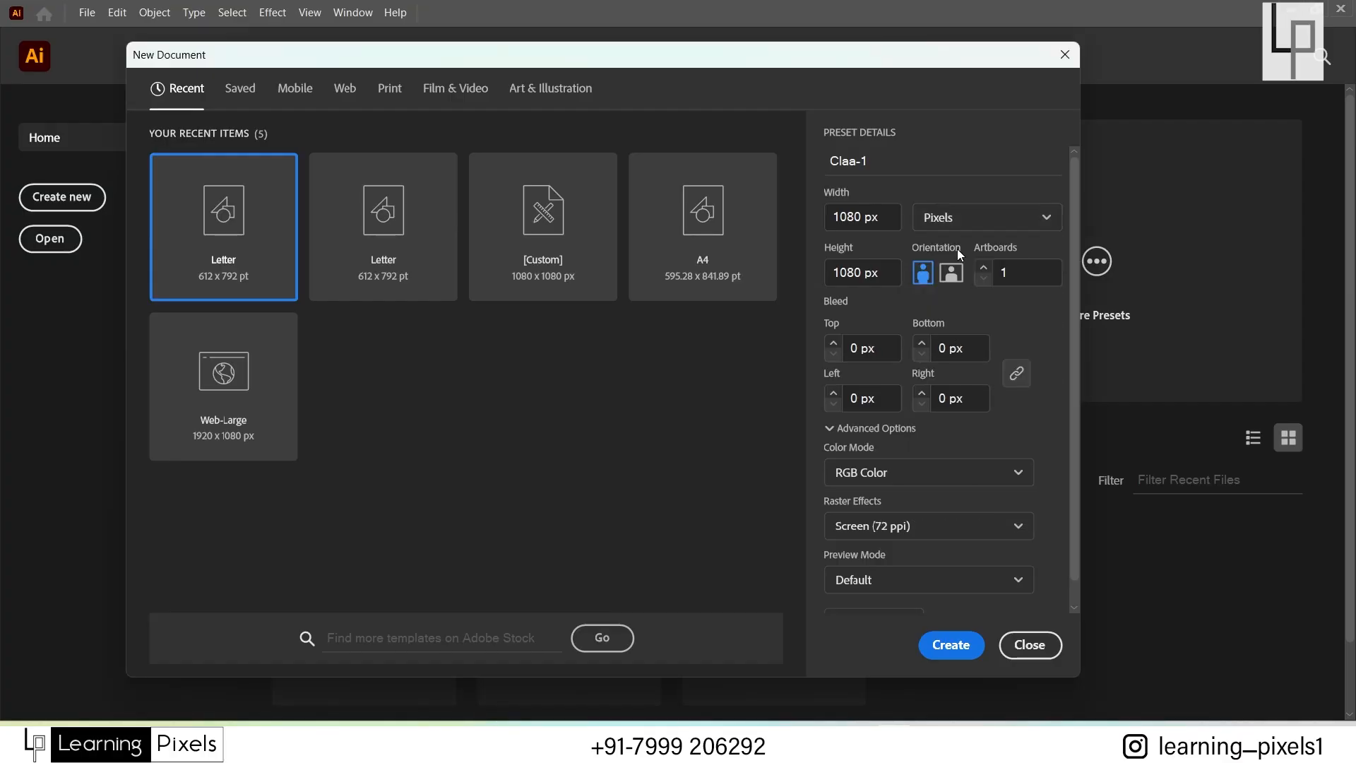
click(975, 219)
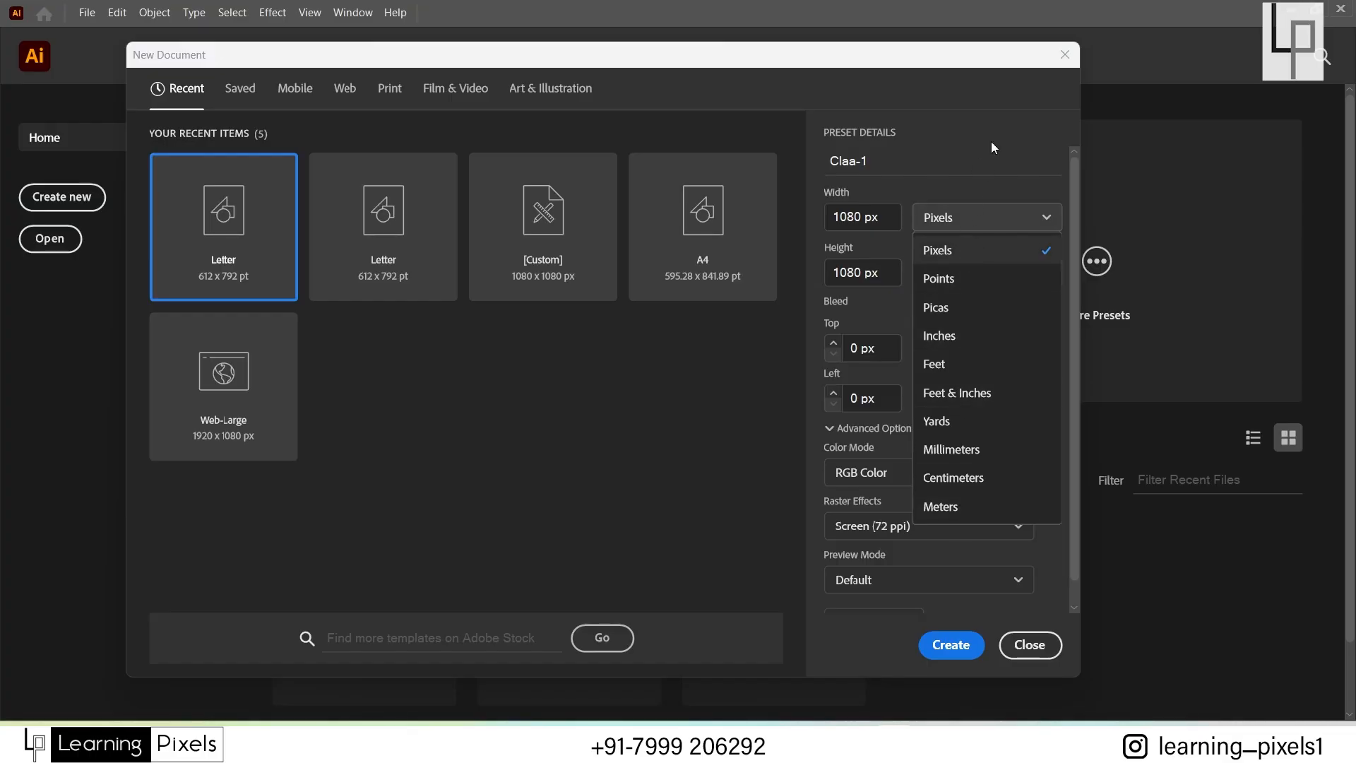
click(998, 80)
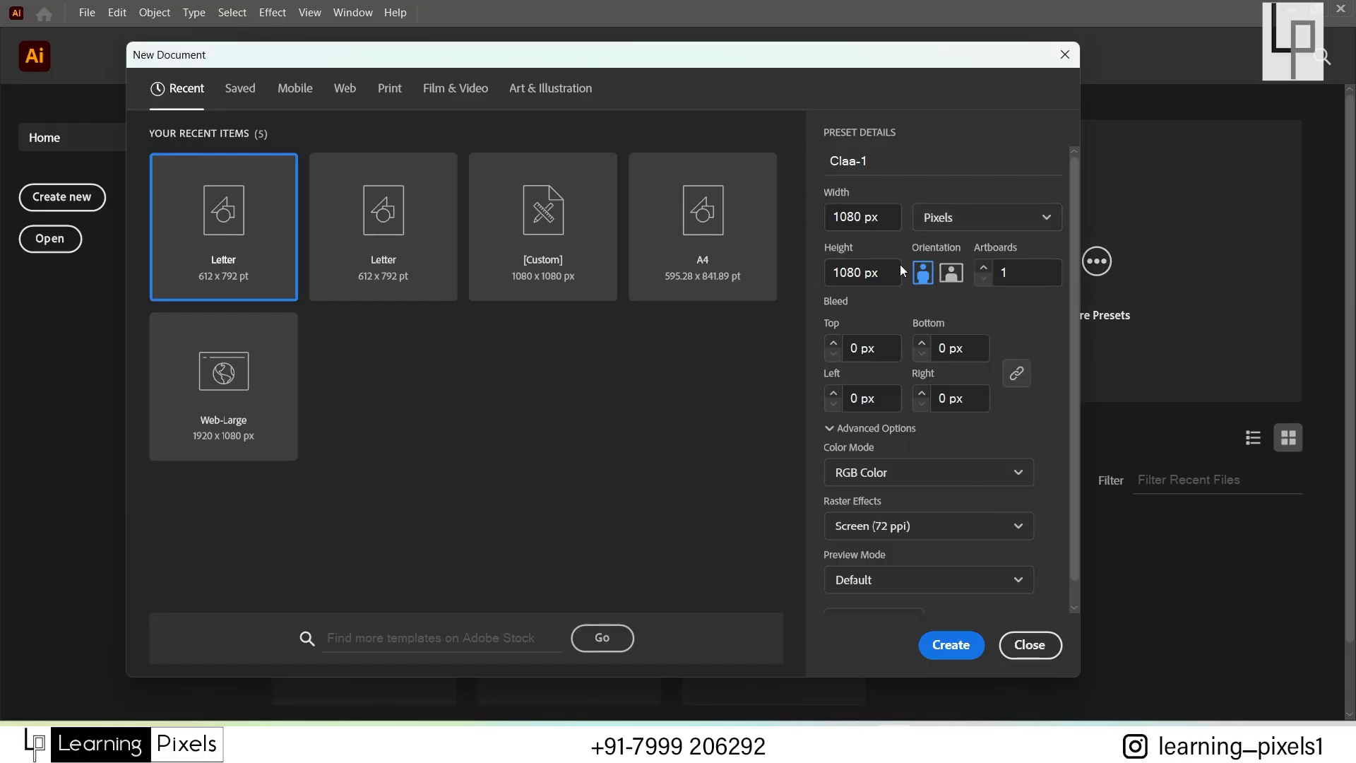
Step: Set the document height to 1920 px, try the landscape orientation and return to portrait
click(866, 273)
drag(885, 275, 840, 277)
text(1920)
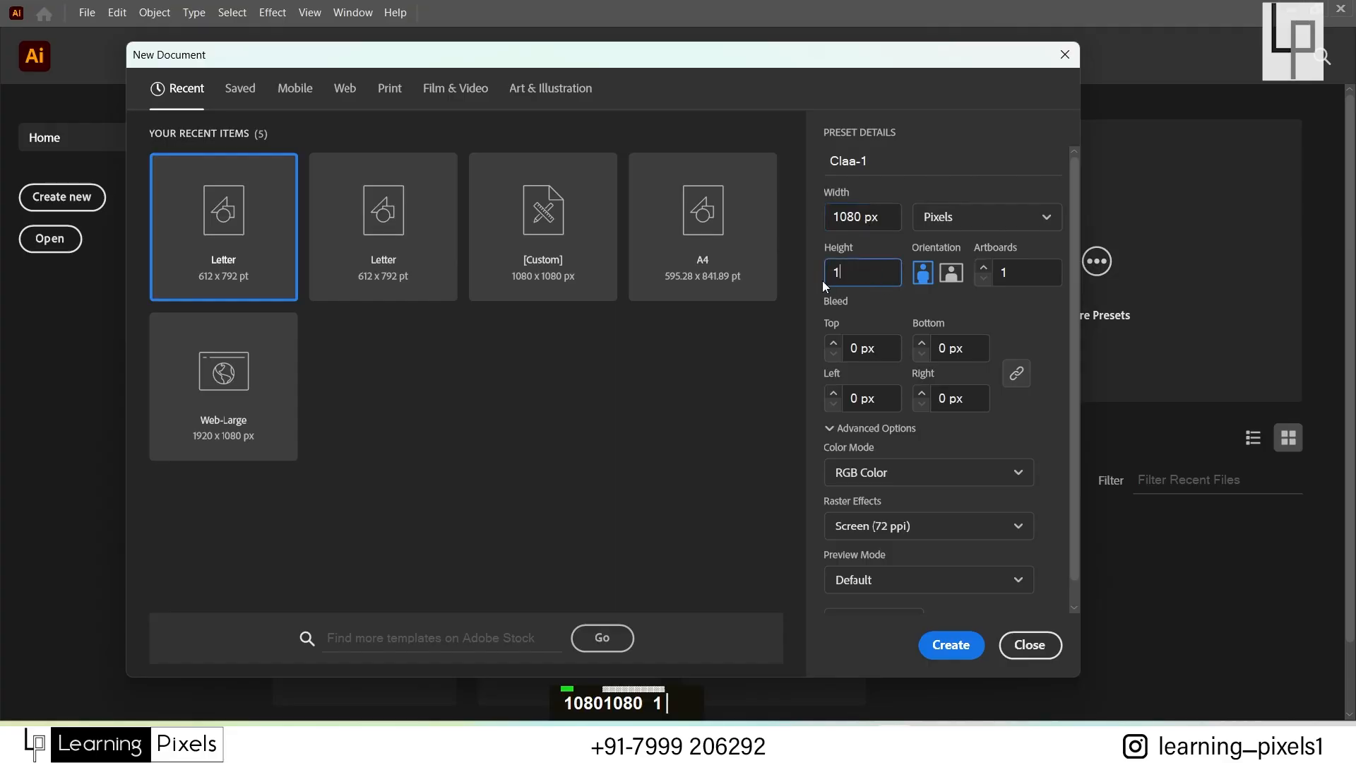
click(922, 280)
click(951, 273)
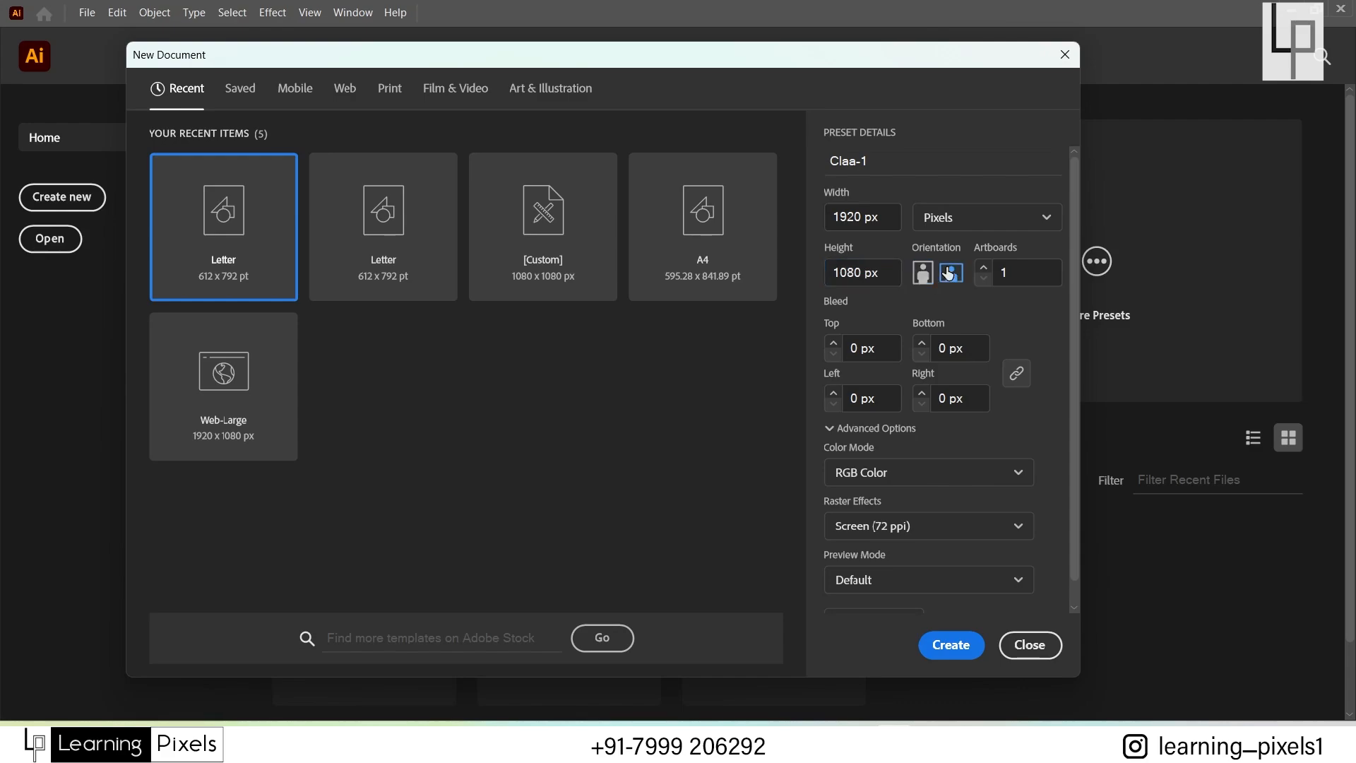
click(922, 275)
Step: Examine the number of artboards and the top, bottom, left and right bleed settings
click(1017, 272)
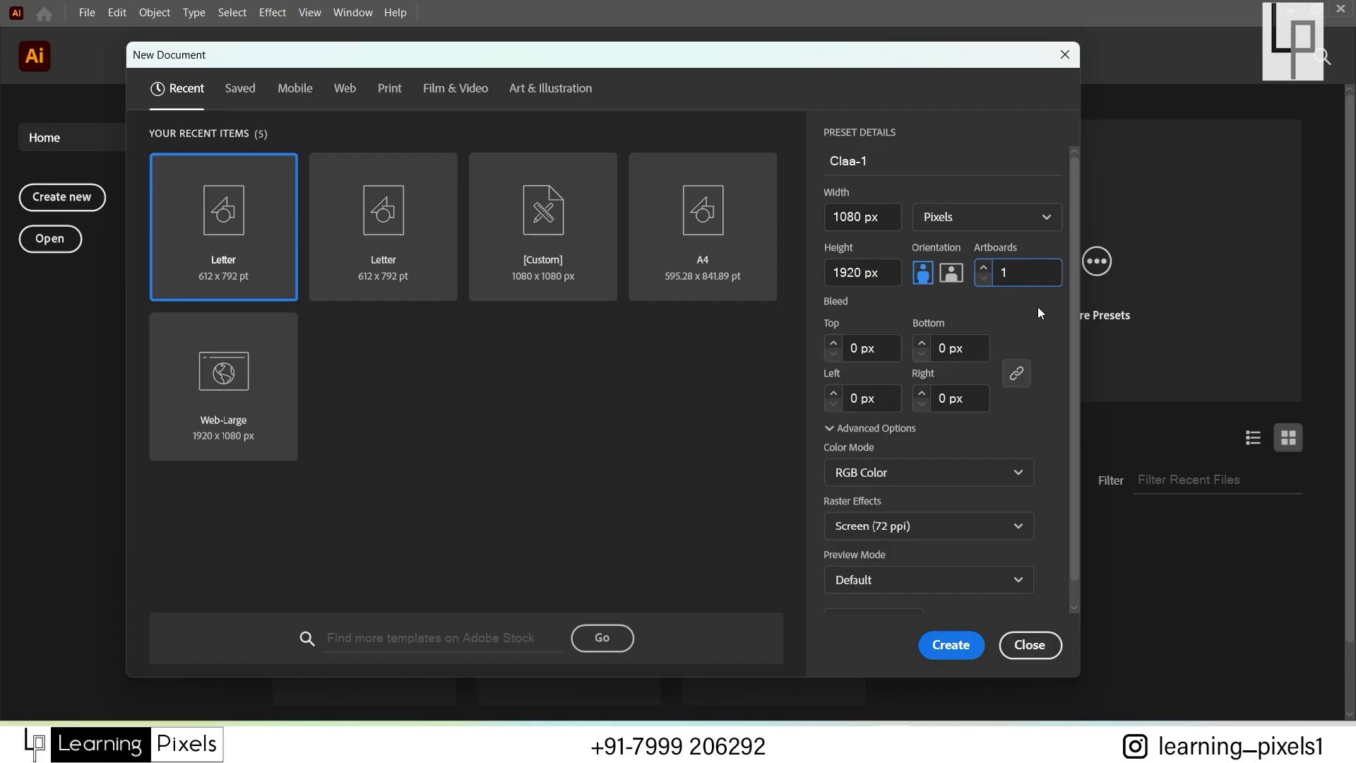
drag(1015, 274, 984, 273)
click(886, 349)
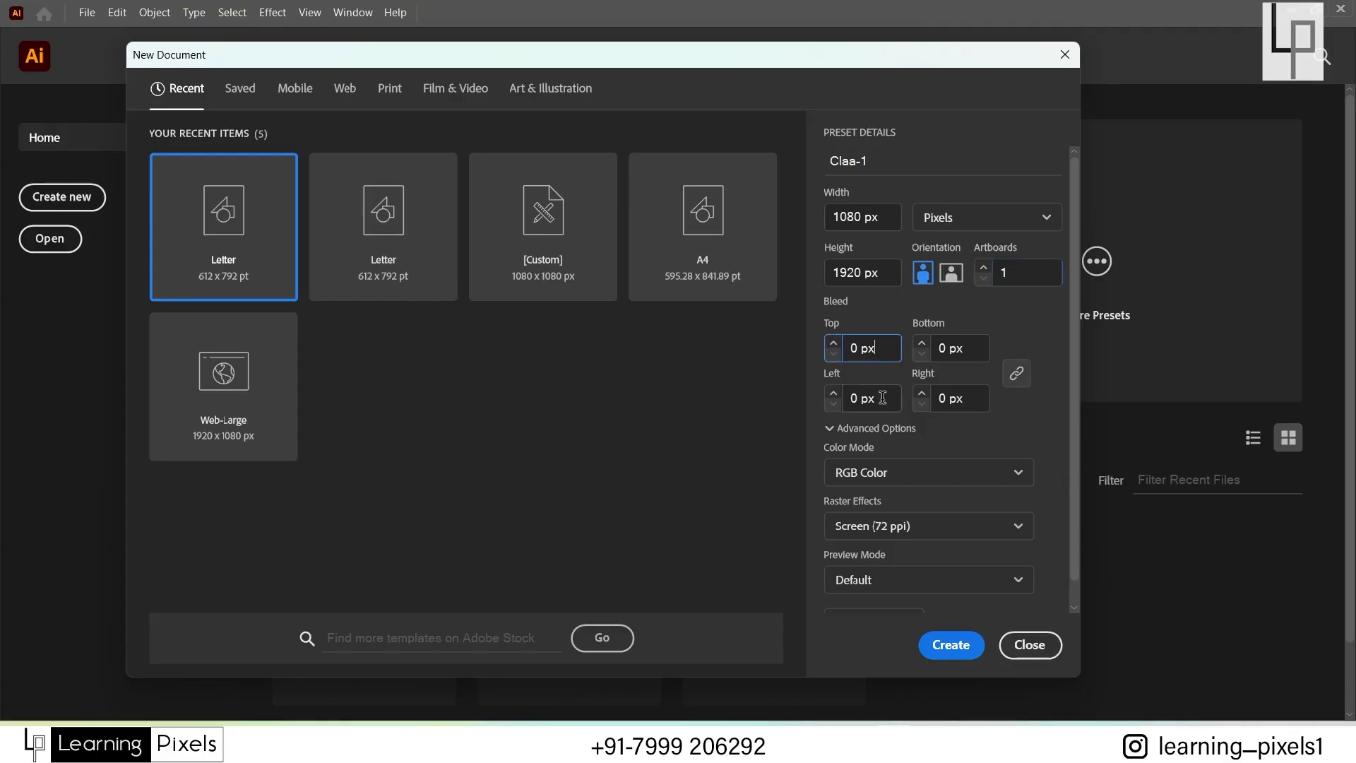
click(961, 348)
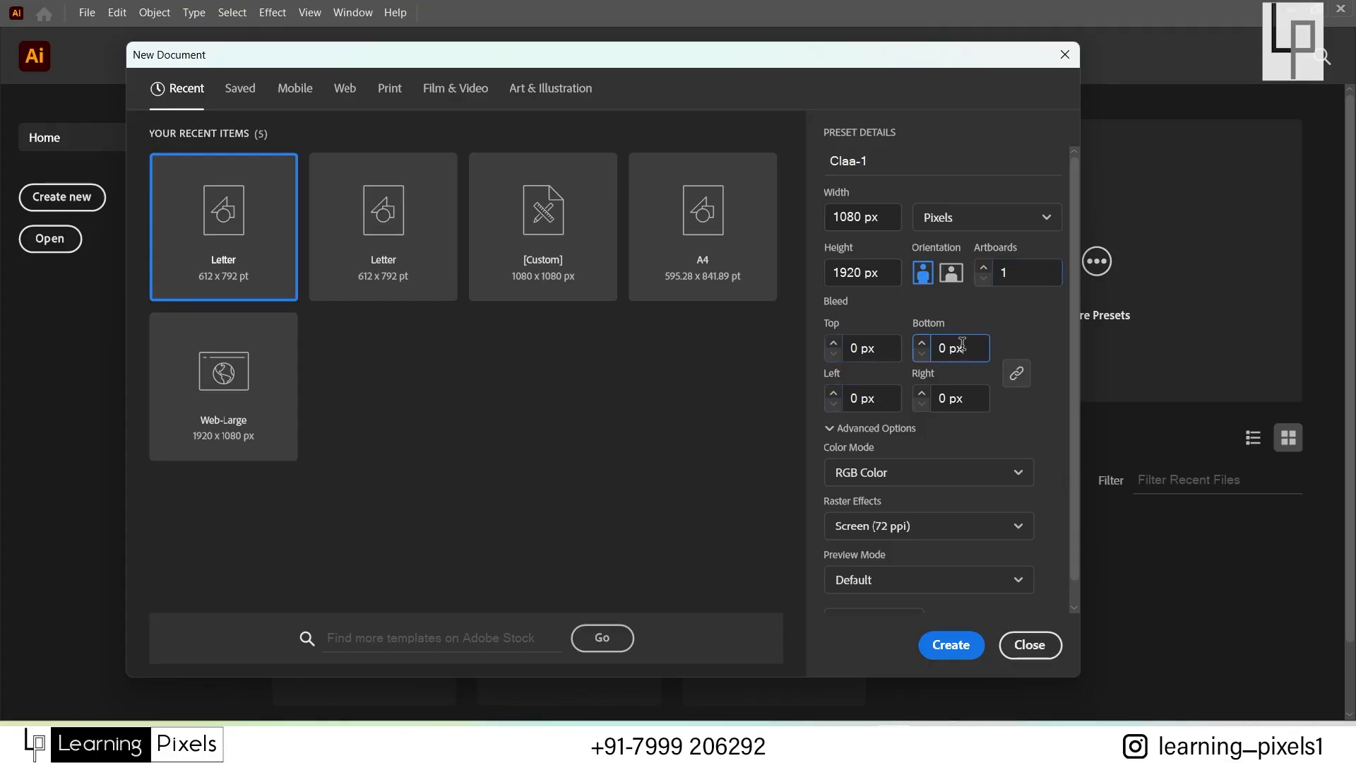
click(962, 395)
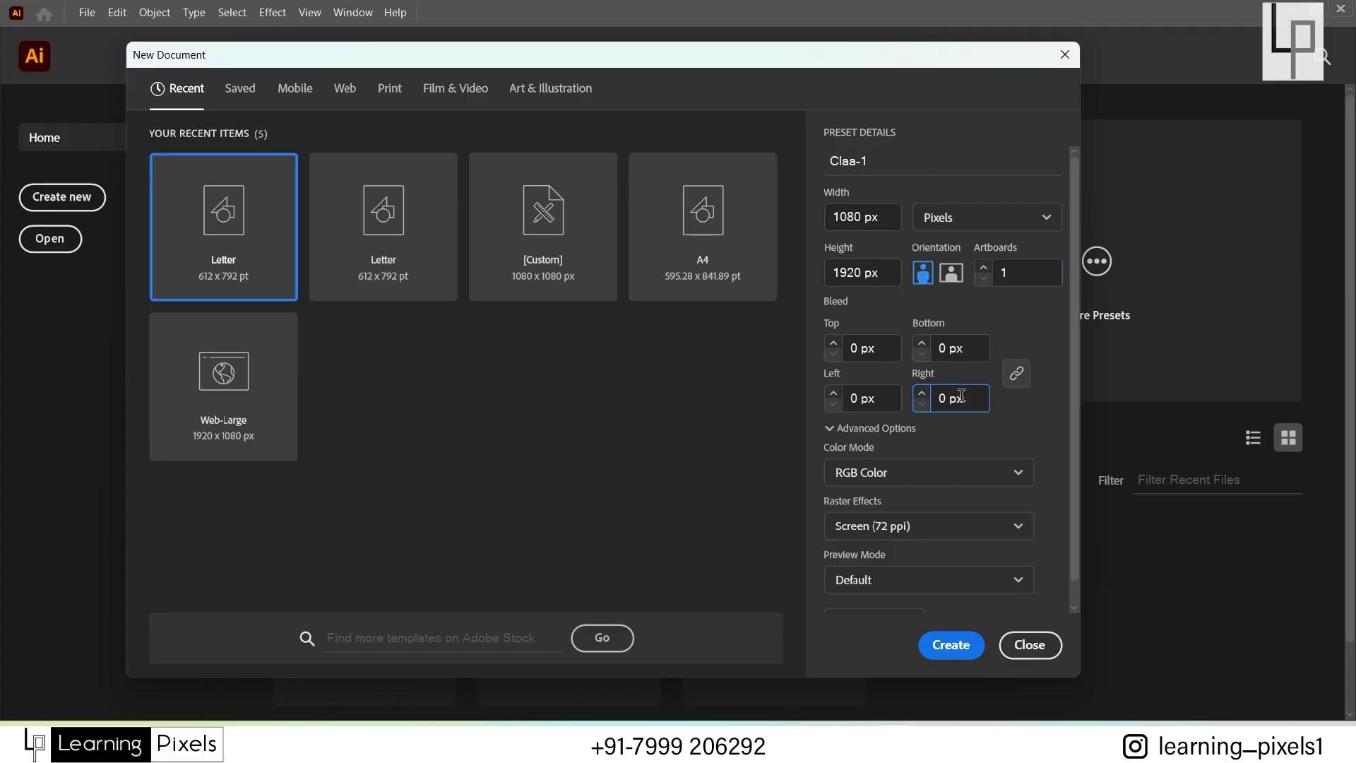
click(881, 351)
click(876, 400)
drag(884, 349, 856, 349)
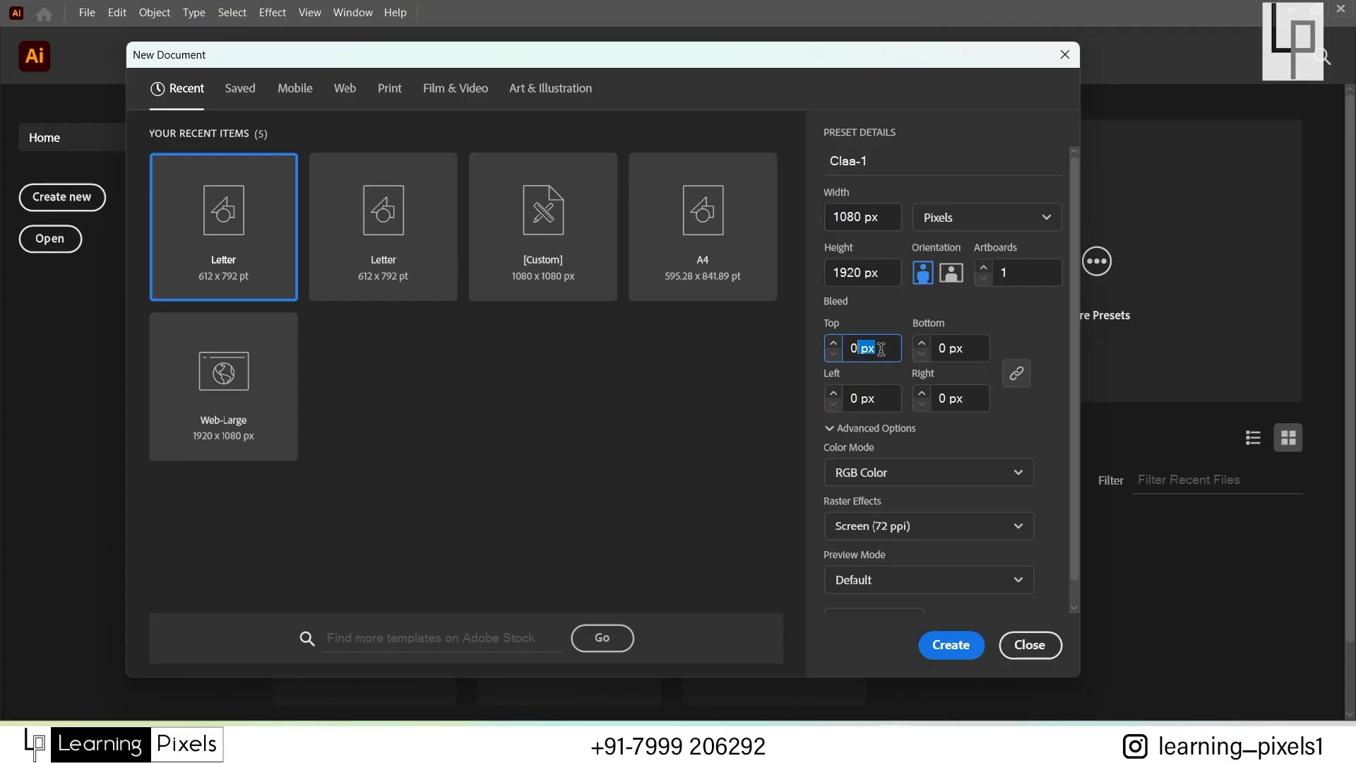
click(881, 349)
click(875, 409)
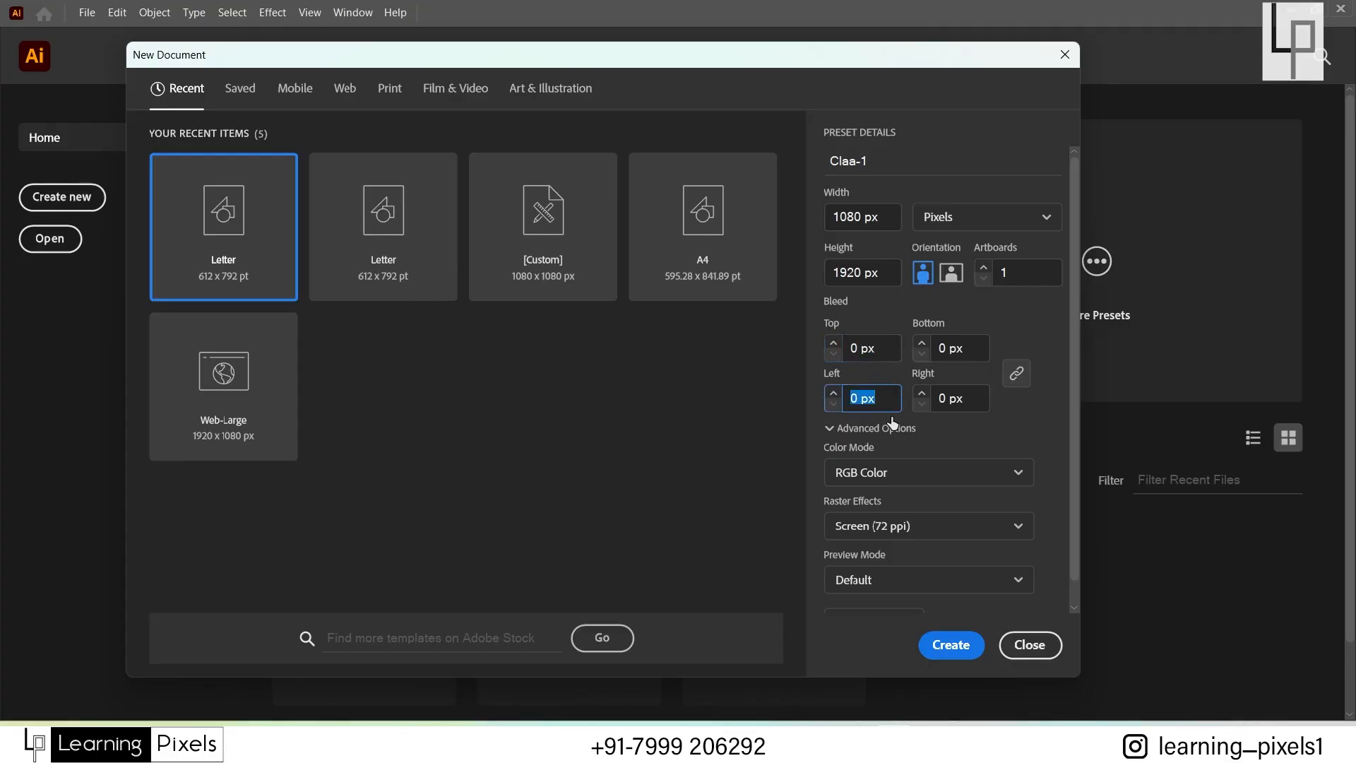
Step: Try the CMYK Color mode for the document and switch back to RGB Color
click(960, 475)
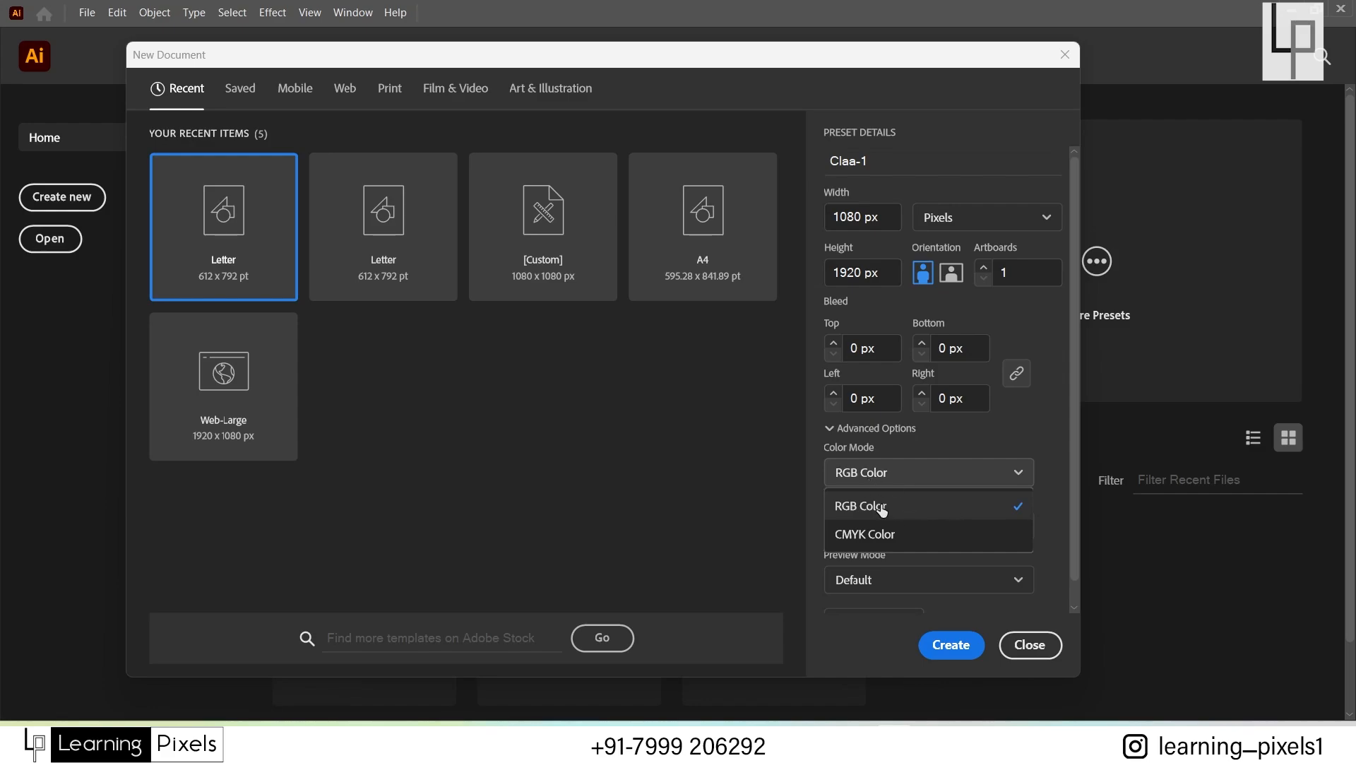
click(879, 536)
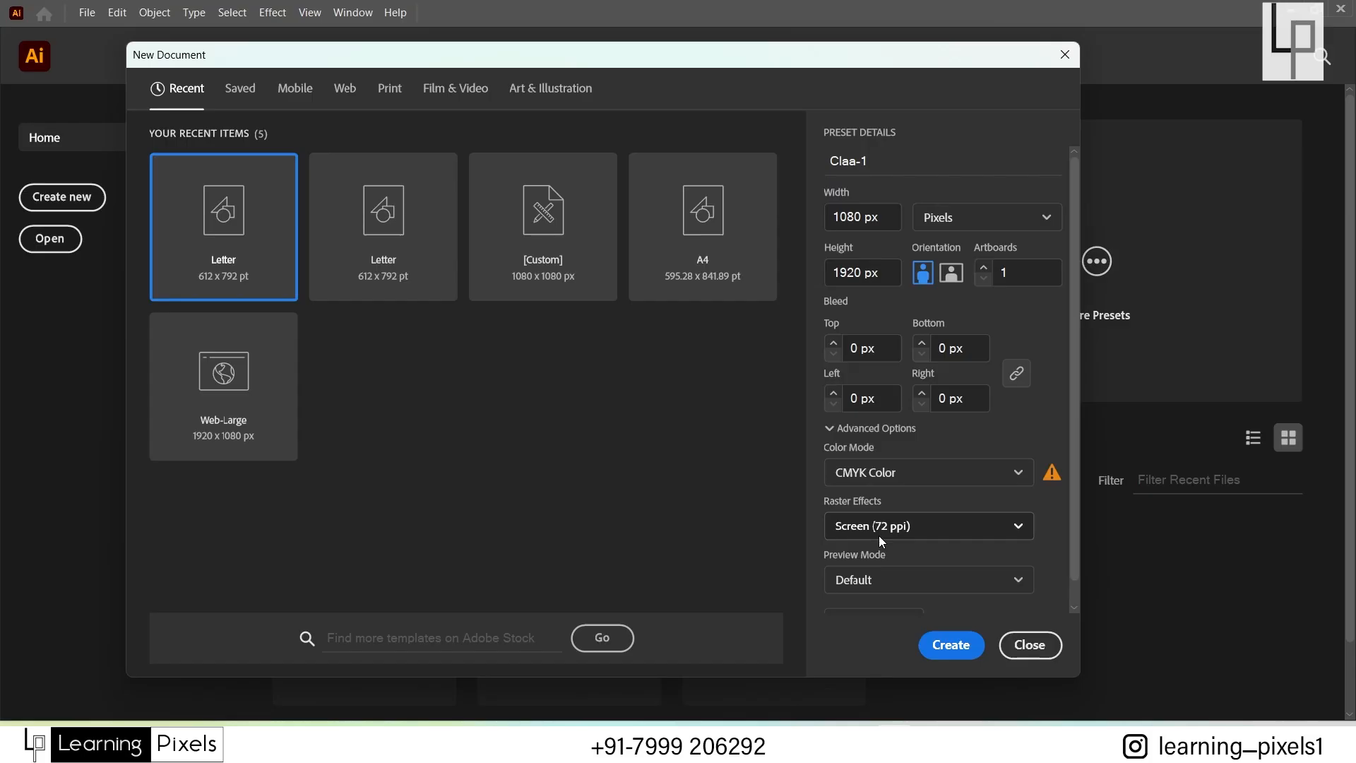
click(928, 472)
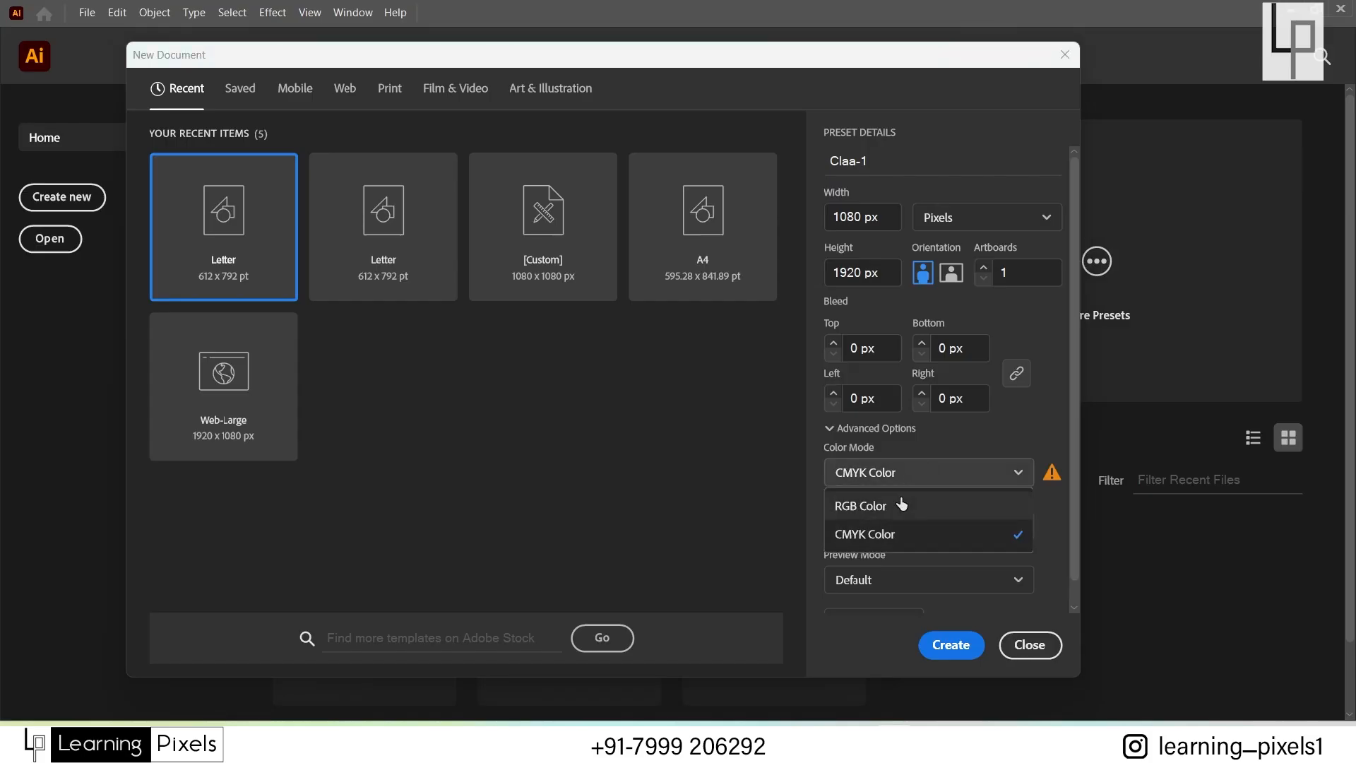
click(894, 503)
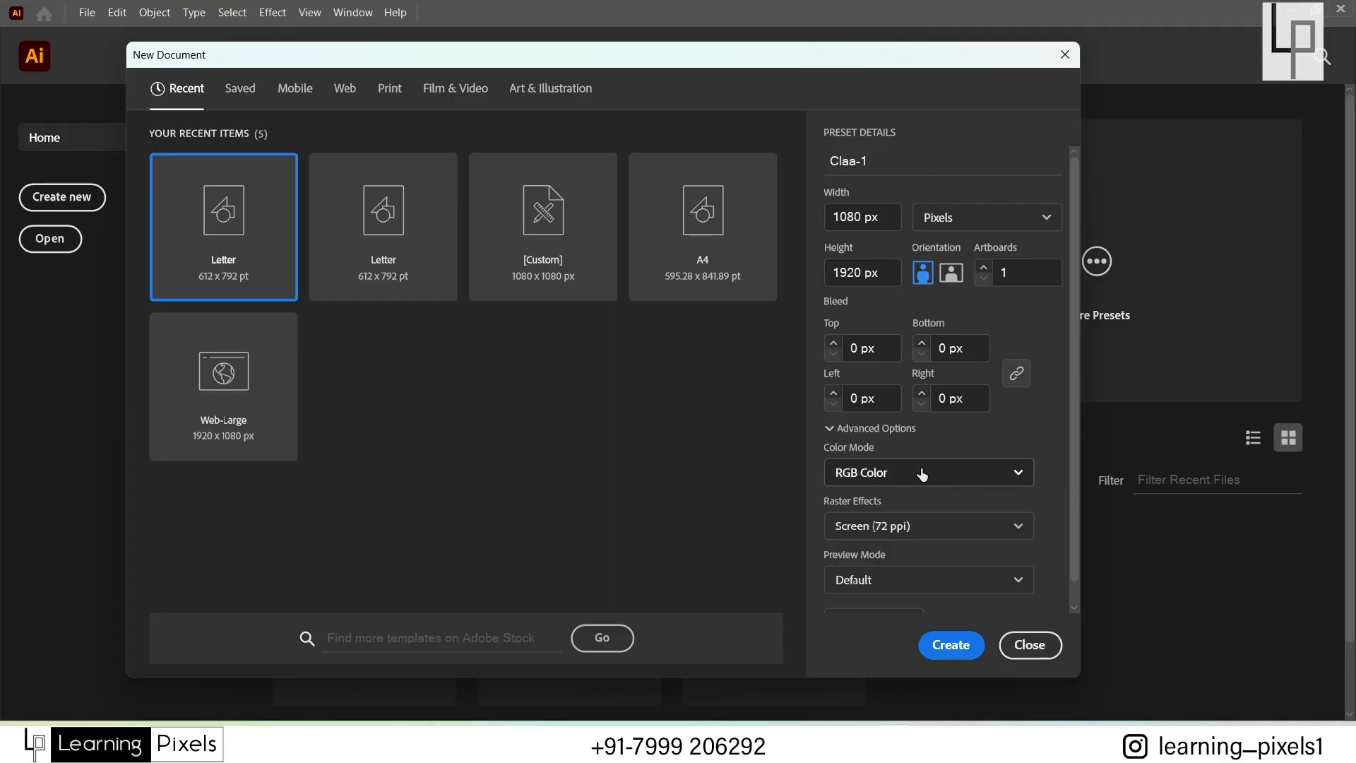
Step: Choose Screen (72 ppi) for the raster effects and create the document
click(959, 536)
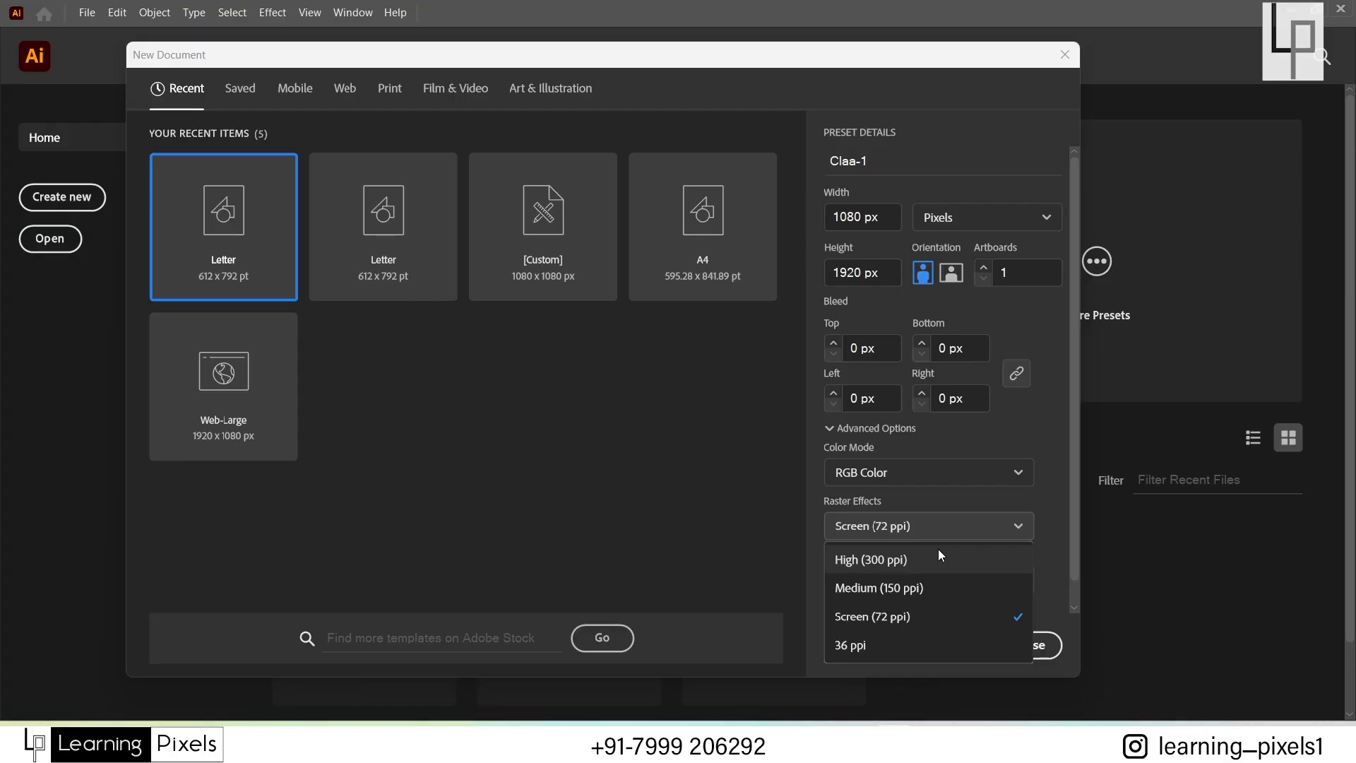
click(893, 618)
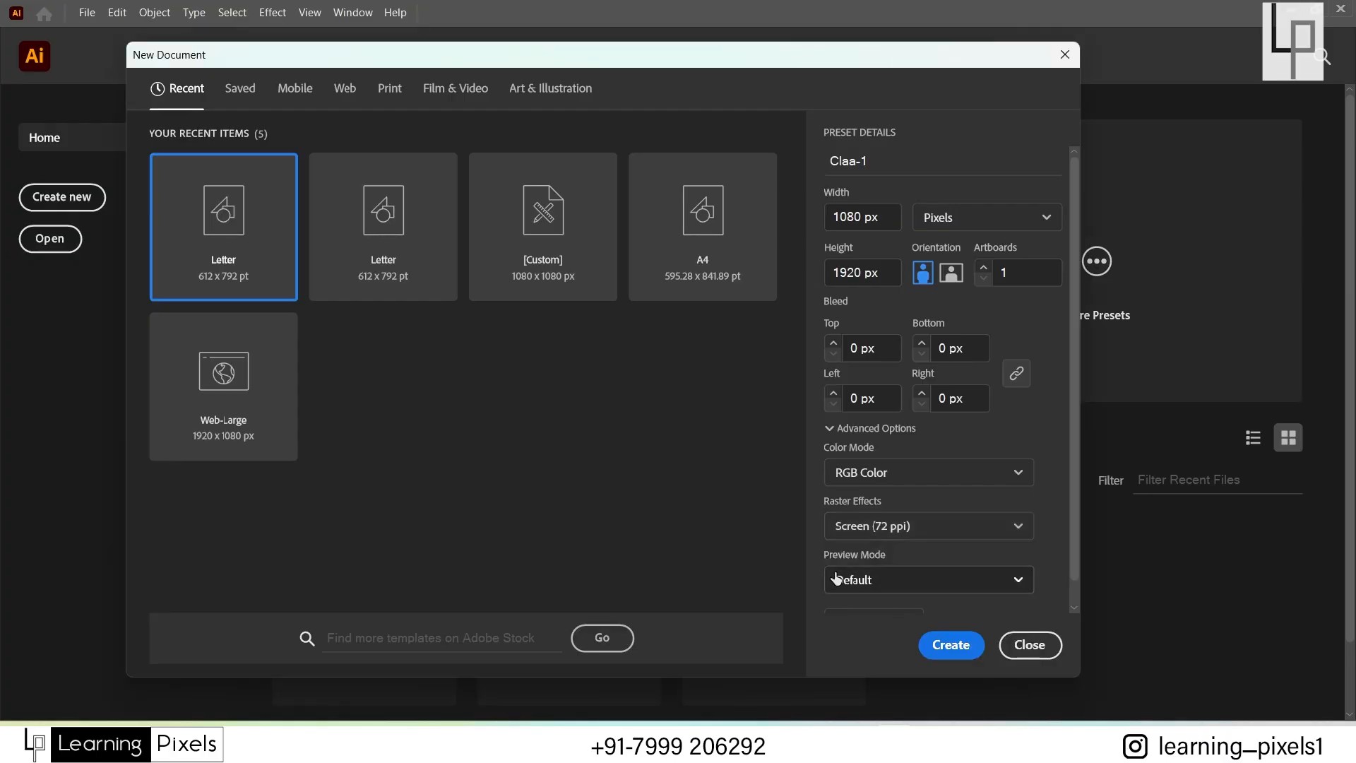
scroll(1058, 483, down, 1)
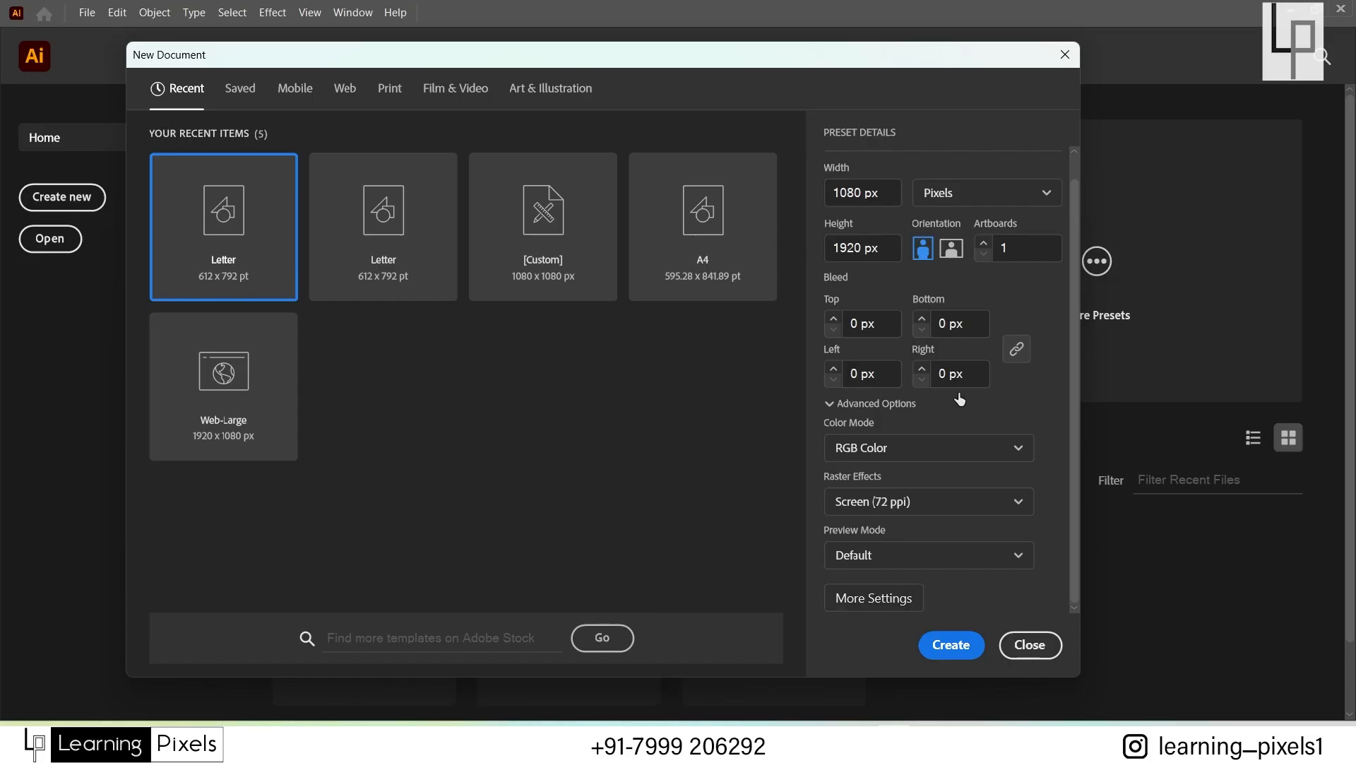
scroll(662, 287, up, 1)
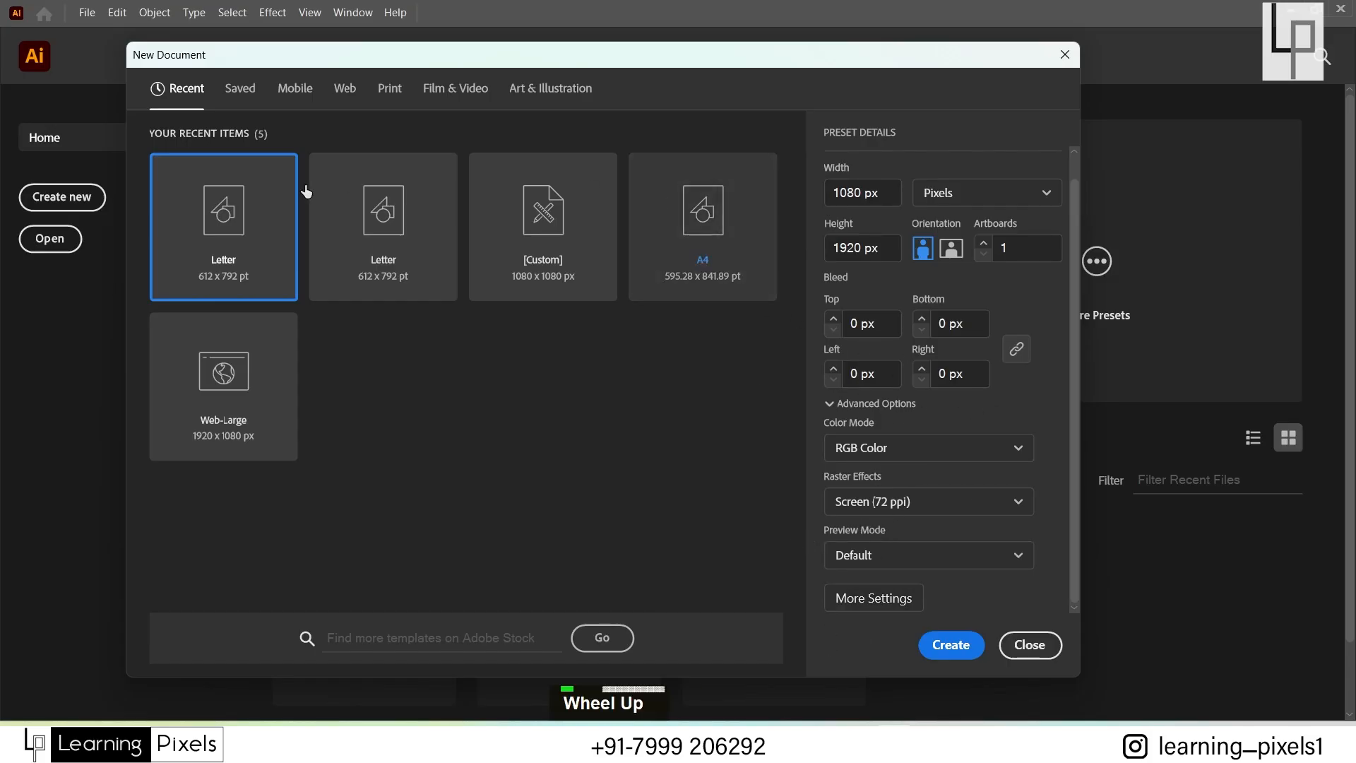
click(950, 645)
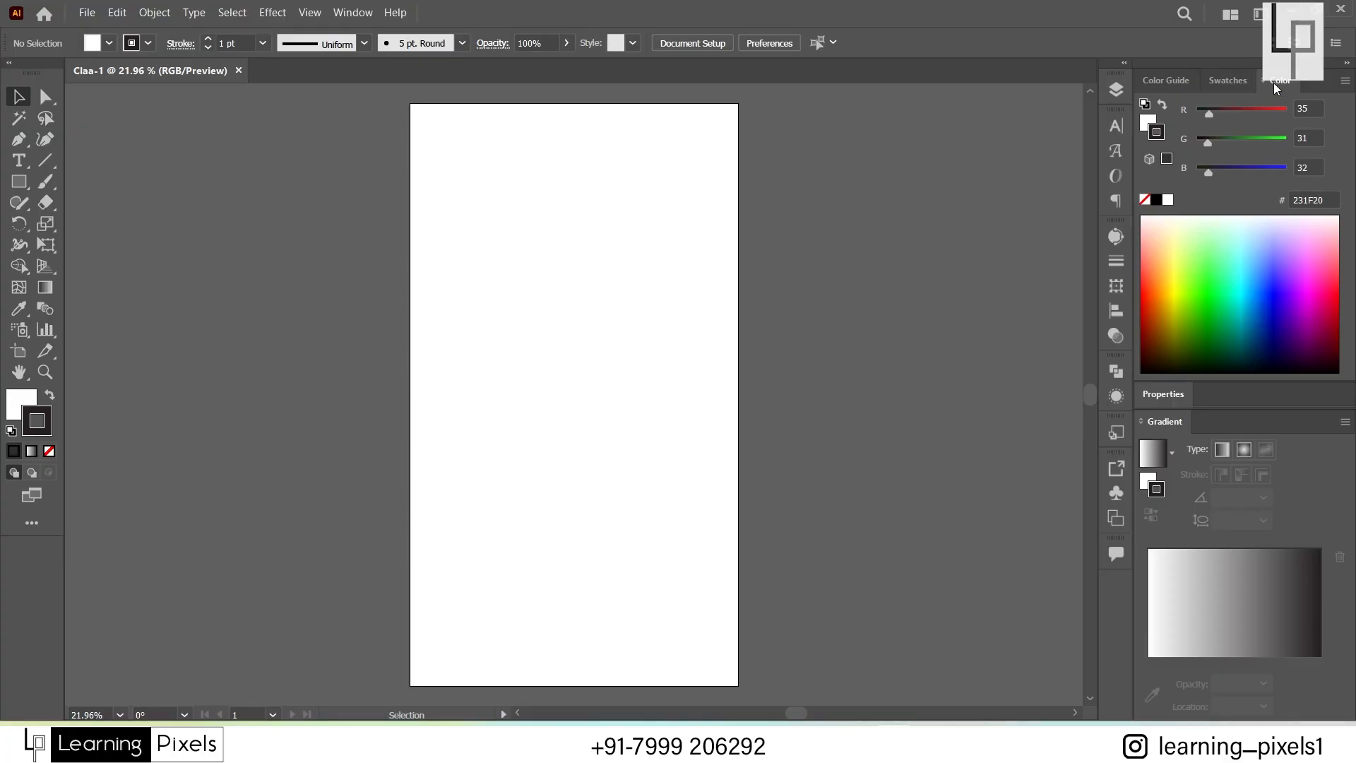
Step: Detach the Color panel from its dock and close it
drag(1278, 88, 869, 192)
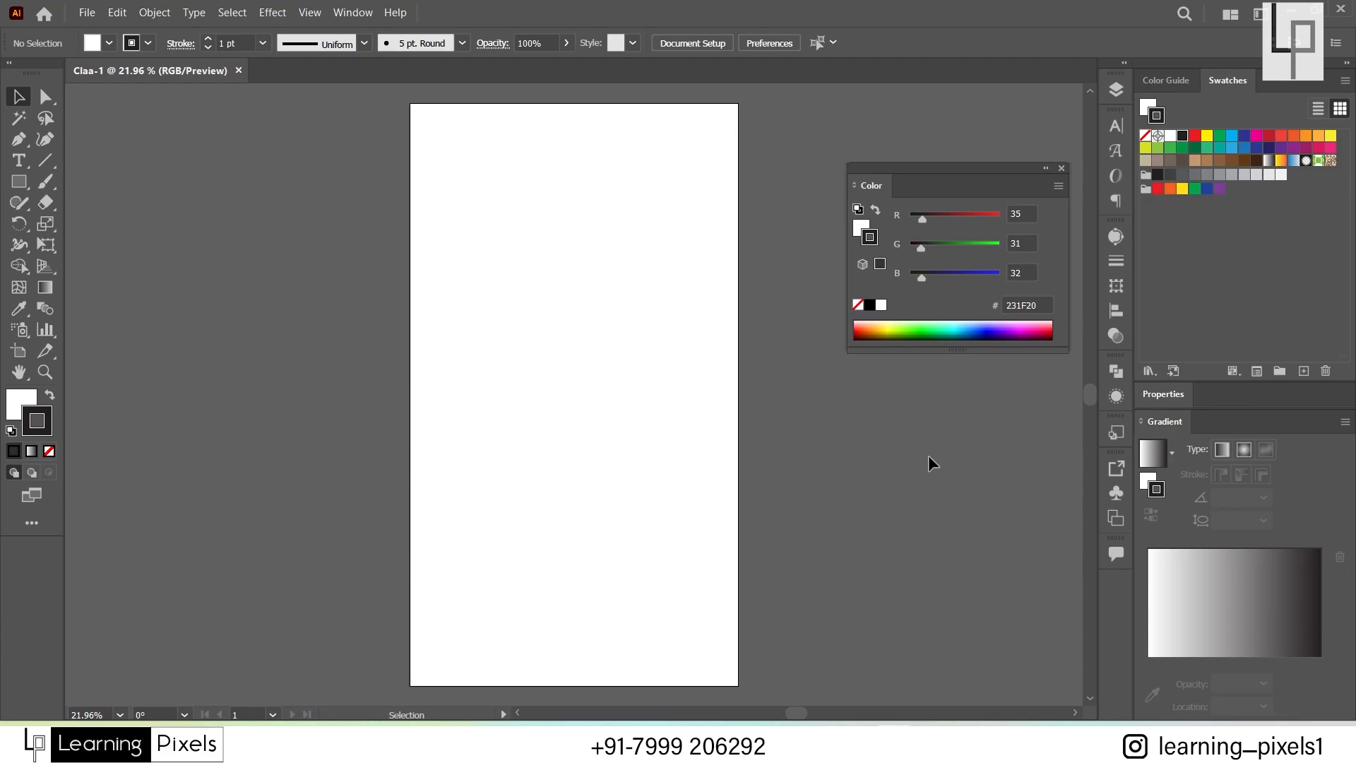
click(1062, 169)
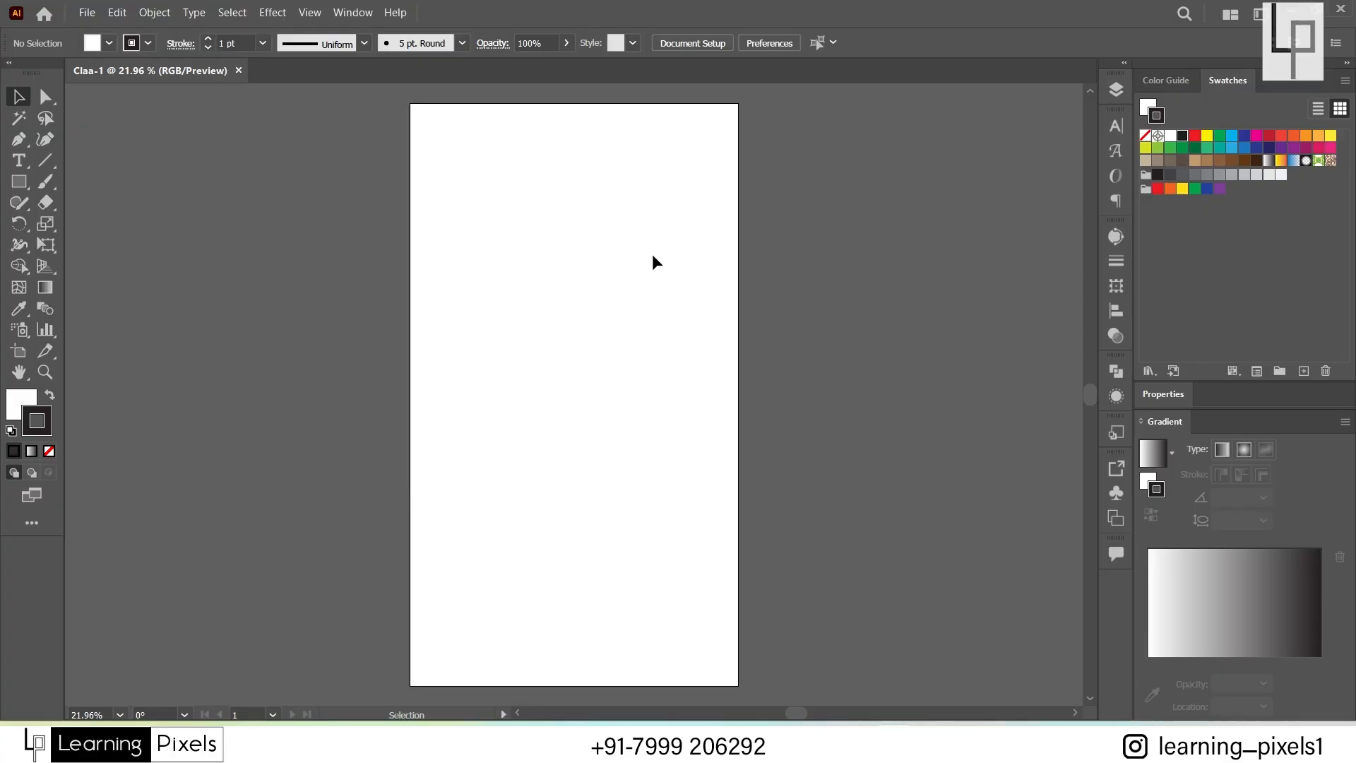
Step: Reopen the Color panel and move it over the upper-left corner of the artboard
click(361, 14)
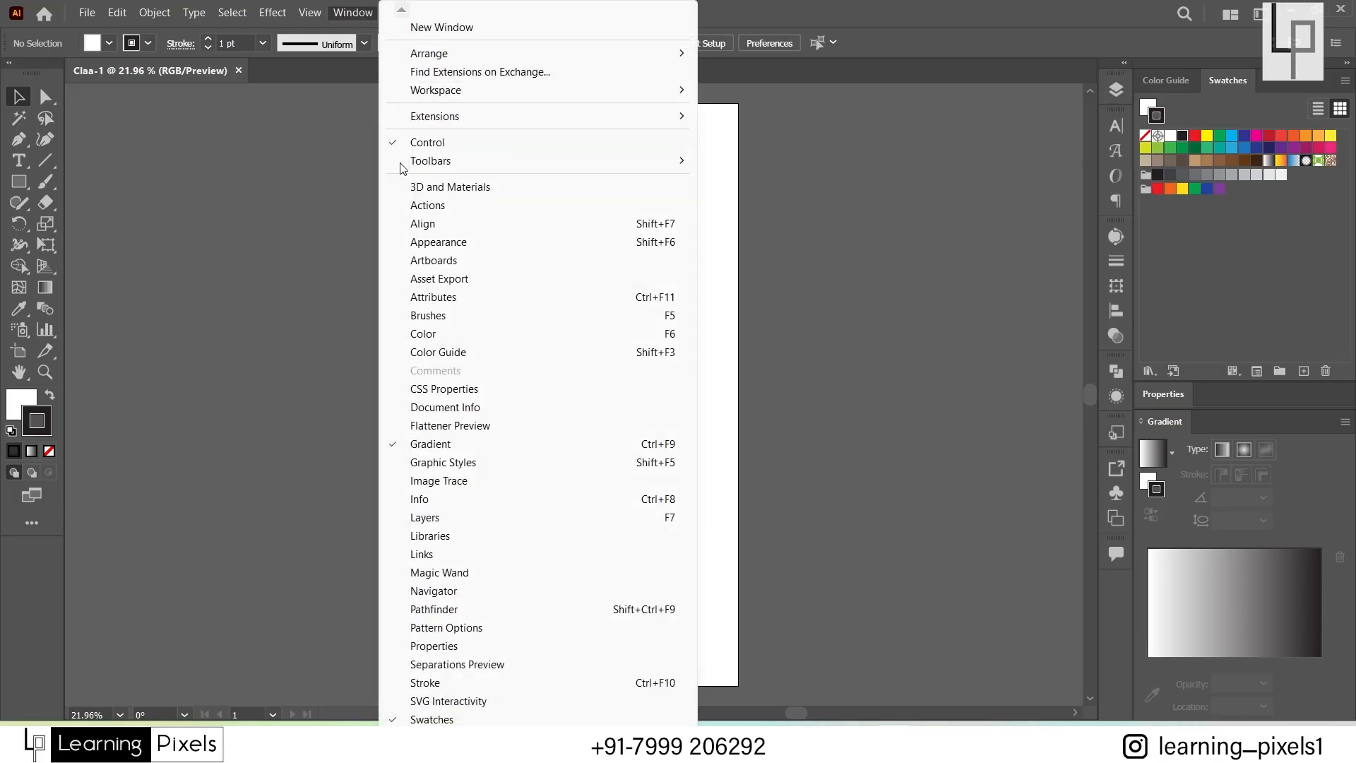
click(462, 337)
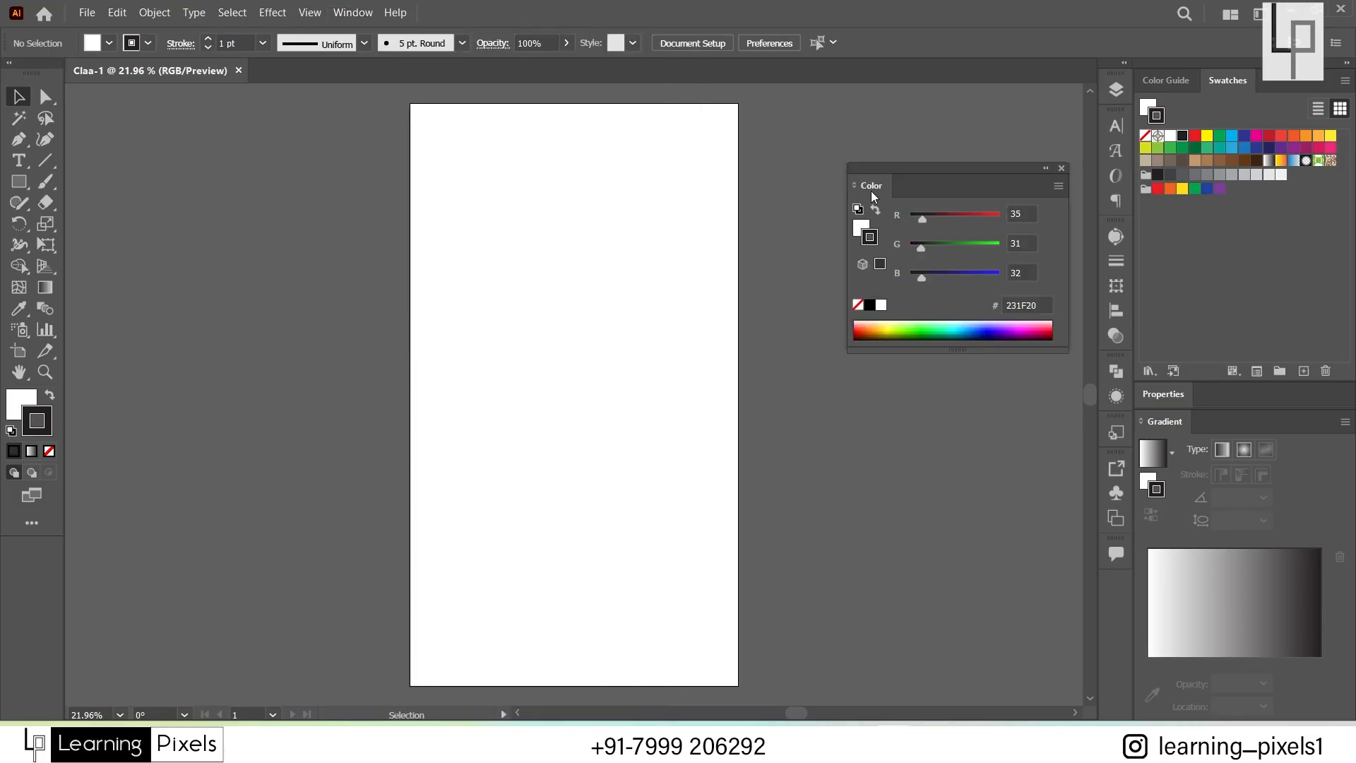
drag(873, 197, 280, 159)
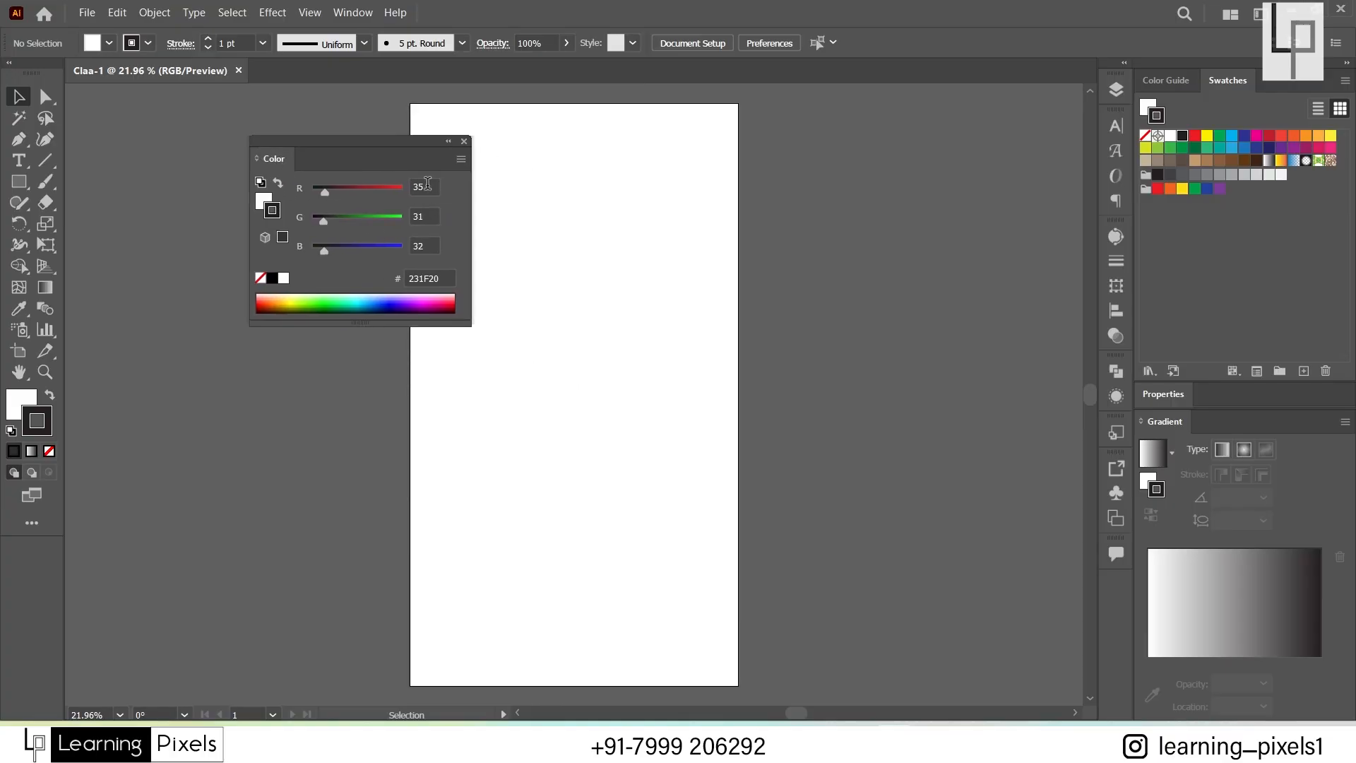
Step: Collapse and expand the floating Color panel, and dock it in the group with Color Guide and Swatches
click(448, 140)
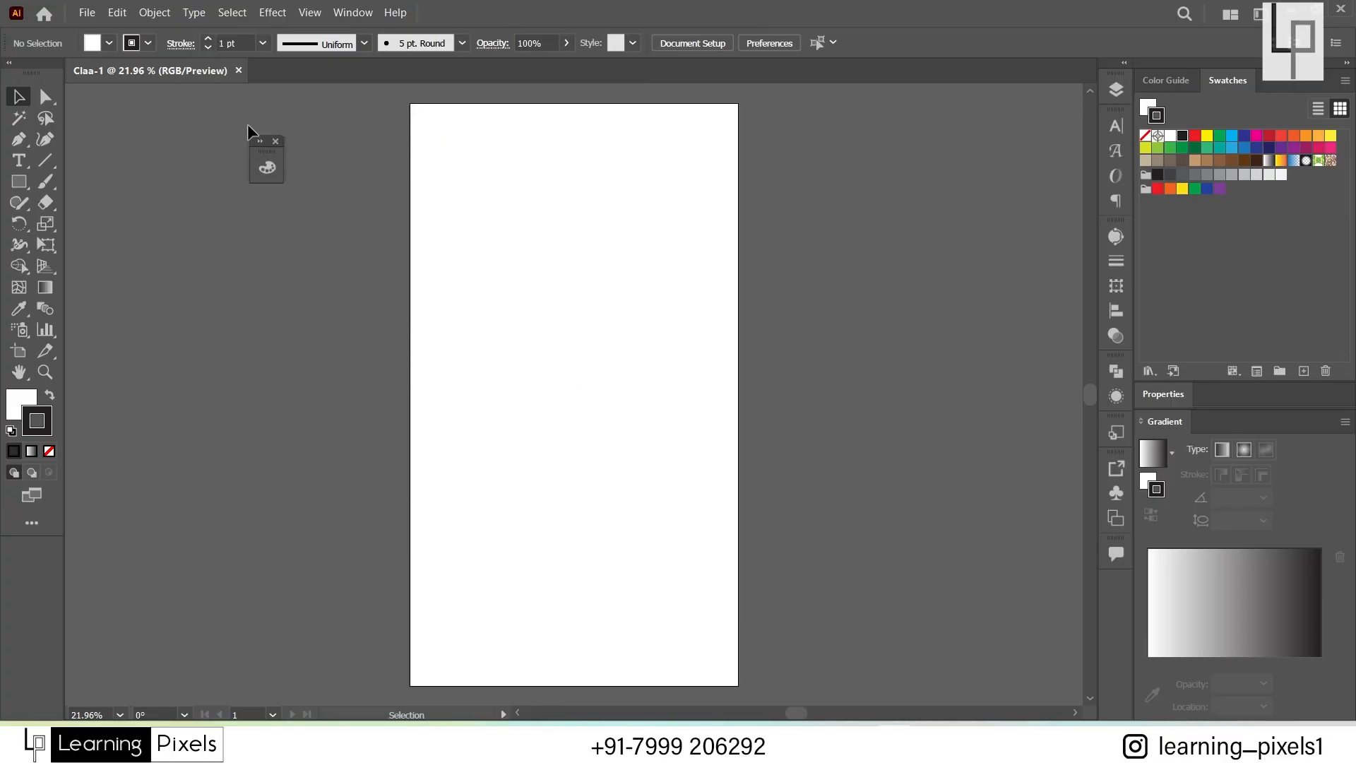
click(260, 141)
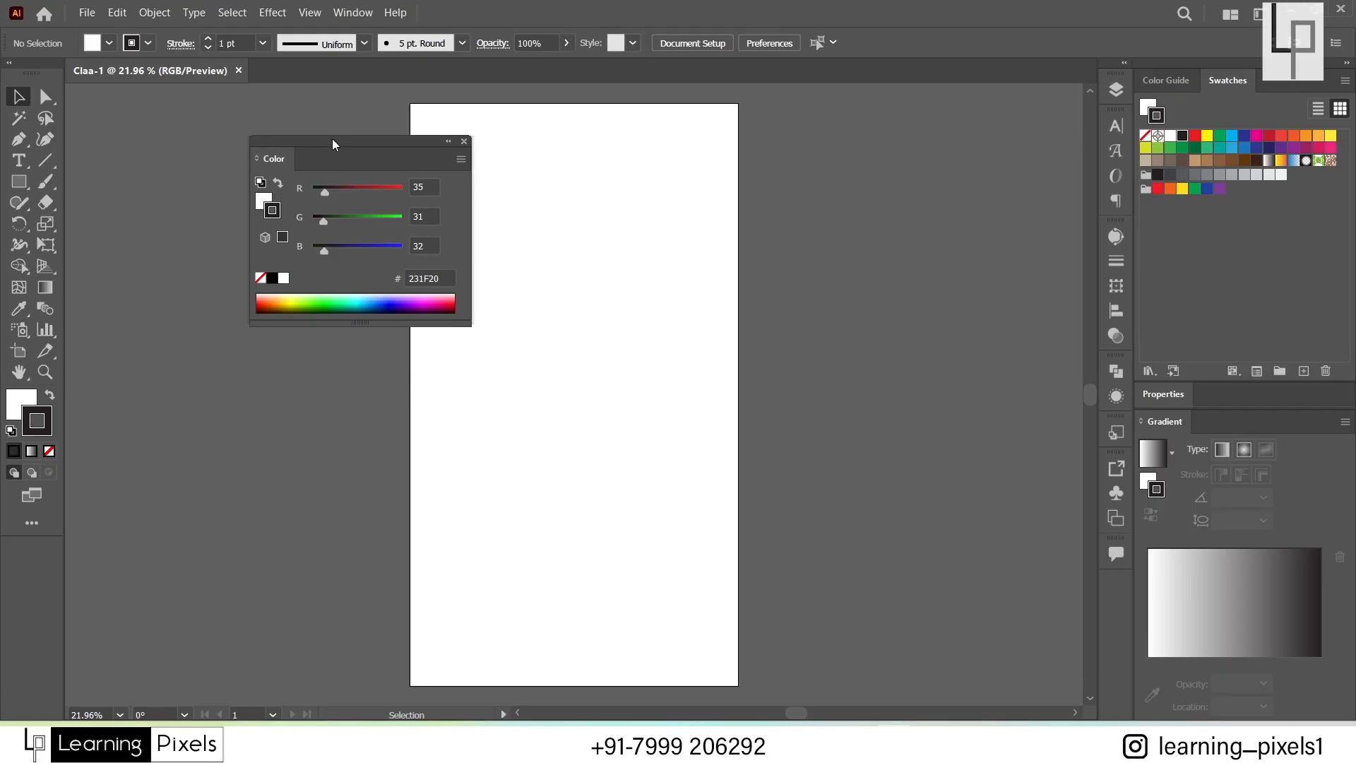
drag(334, 144, 1217, 83)
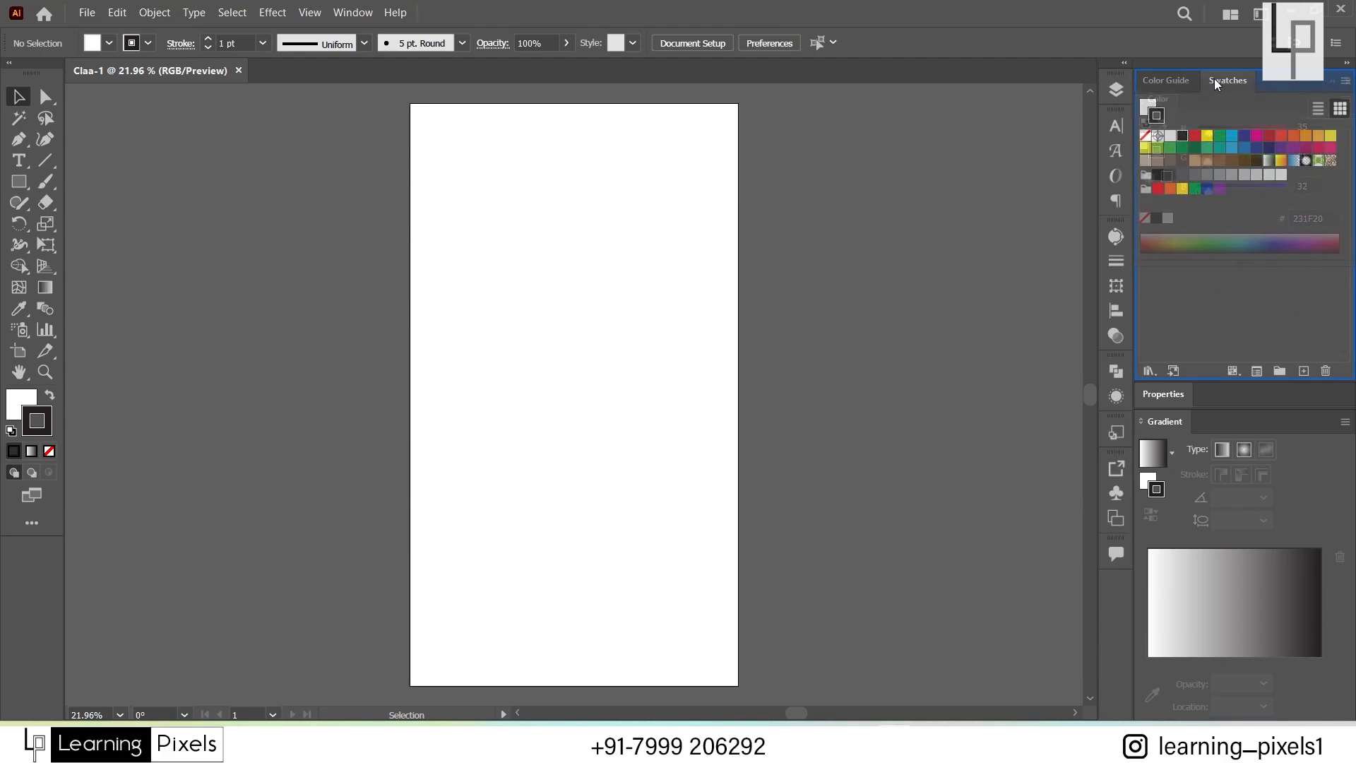
drag(1217, 83, 1217, 84)
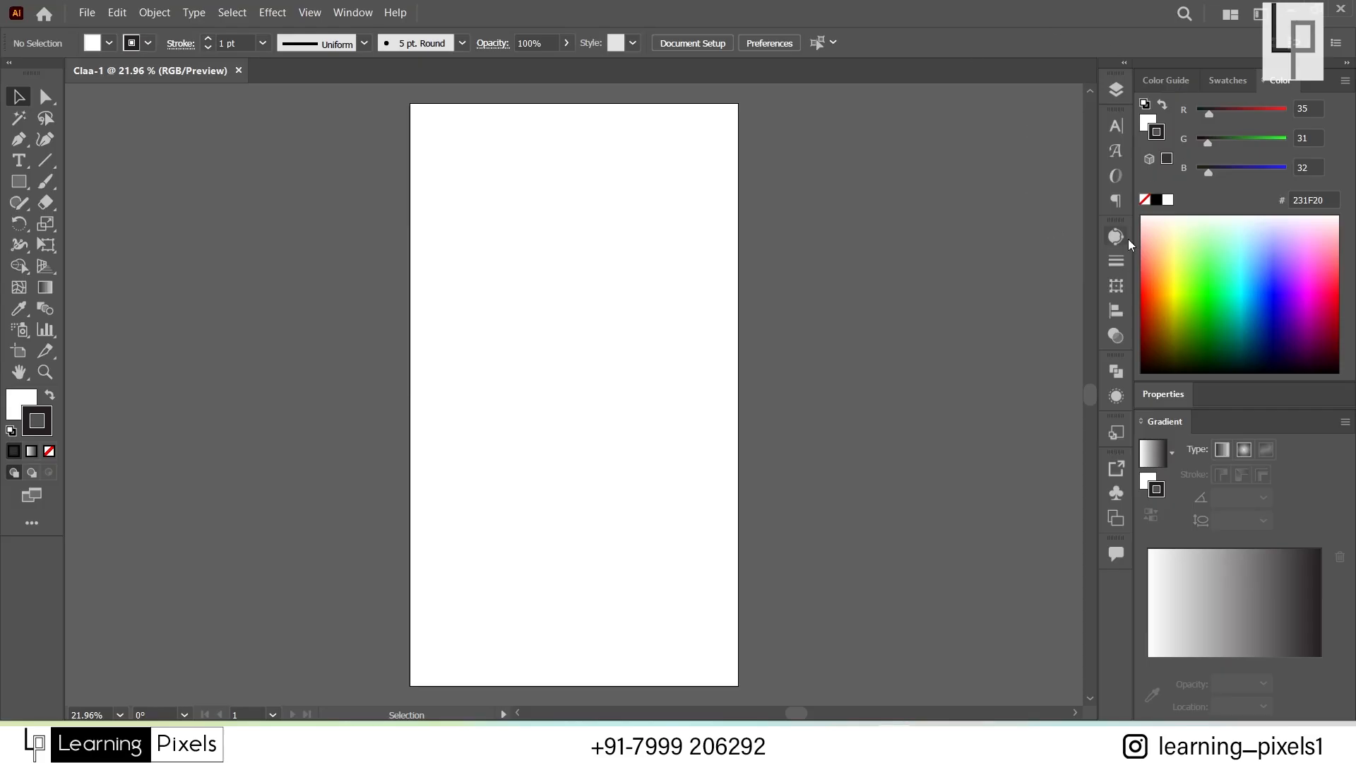
Step: View the docked Character, Align, Transparency and Pathfinder panels one after another
click(1117, 127)
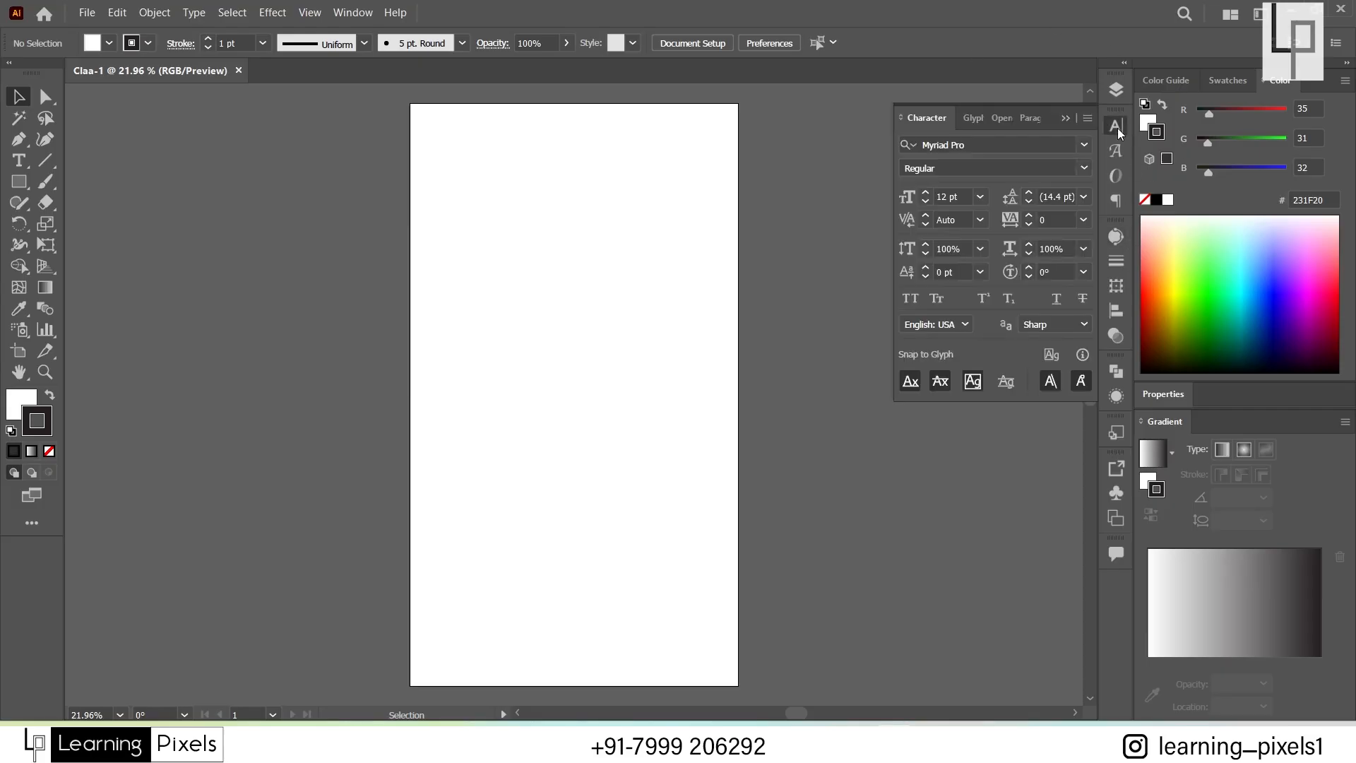
click(1116, 311)
click(1115, 336)
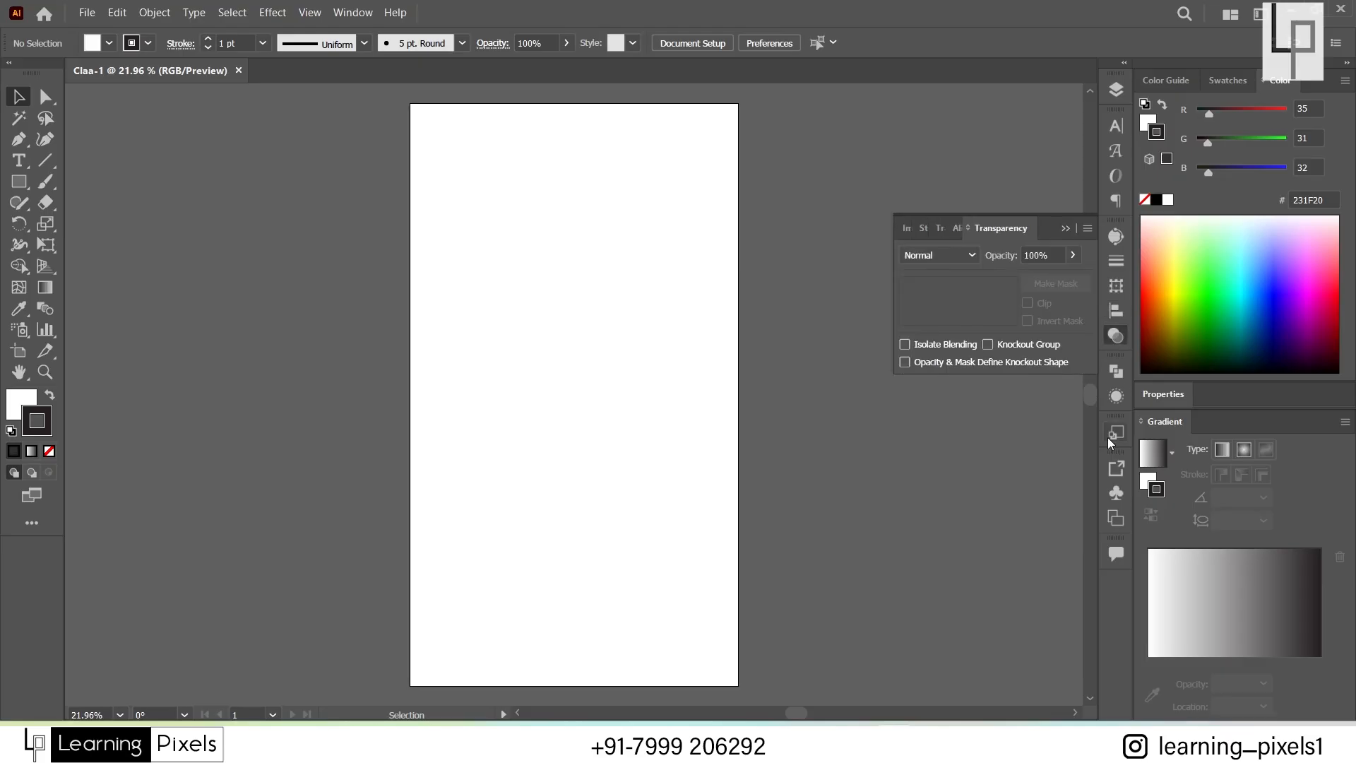
click(1112, 373)
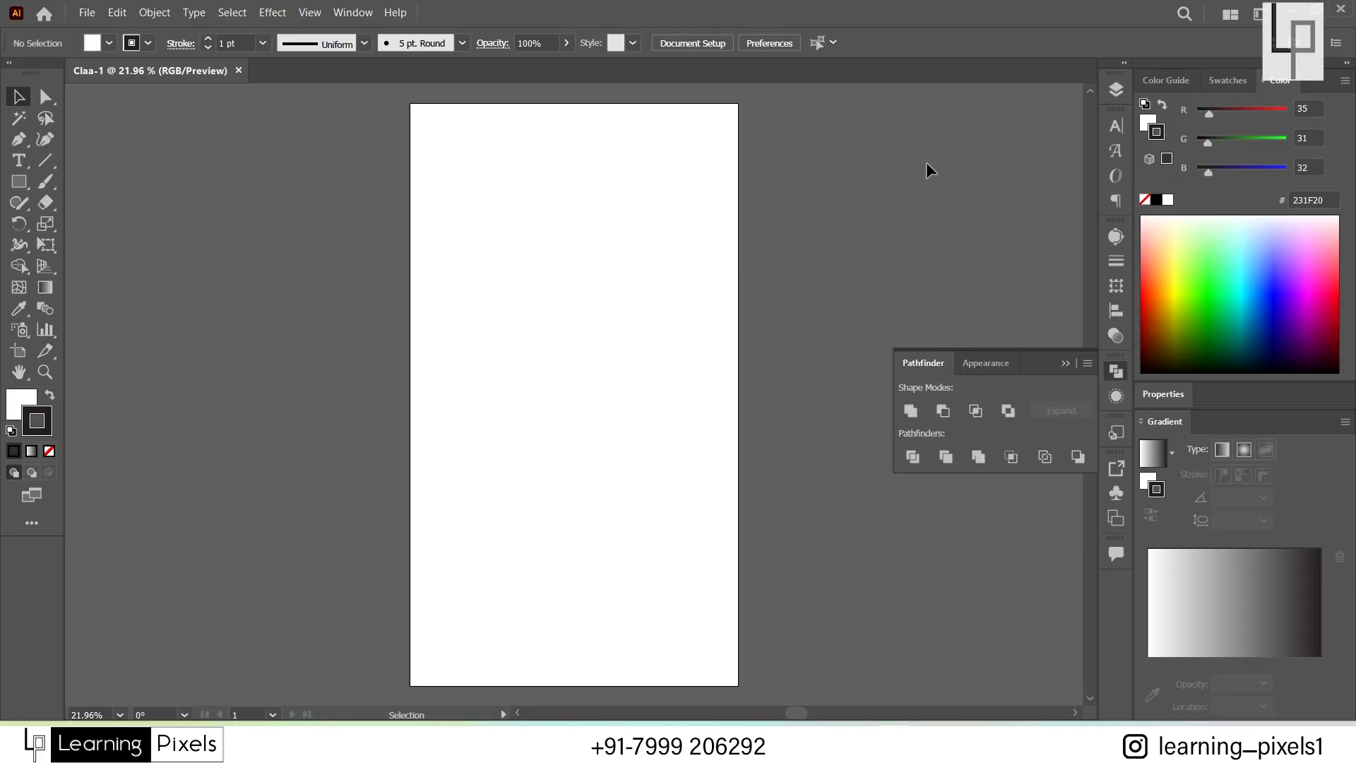
Step: Switch the workspace to Essentials
click(357, 16)
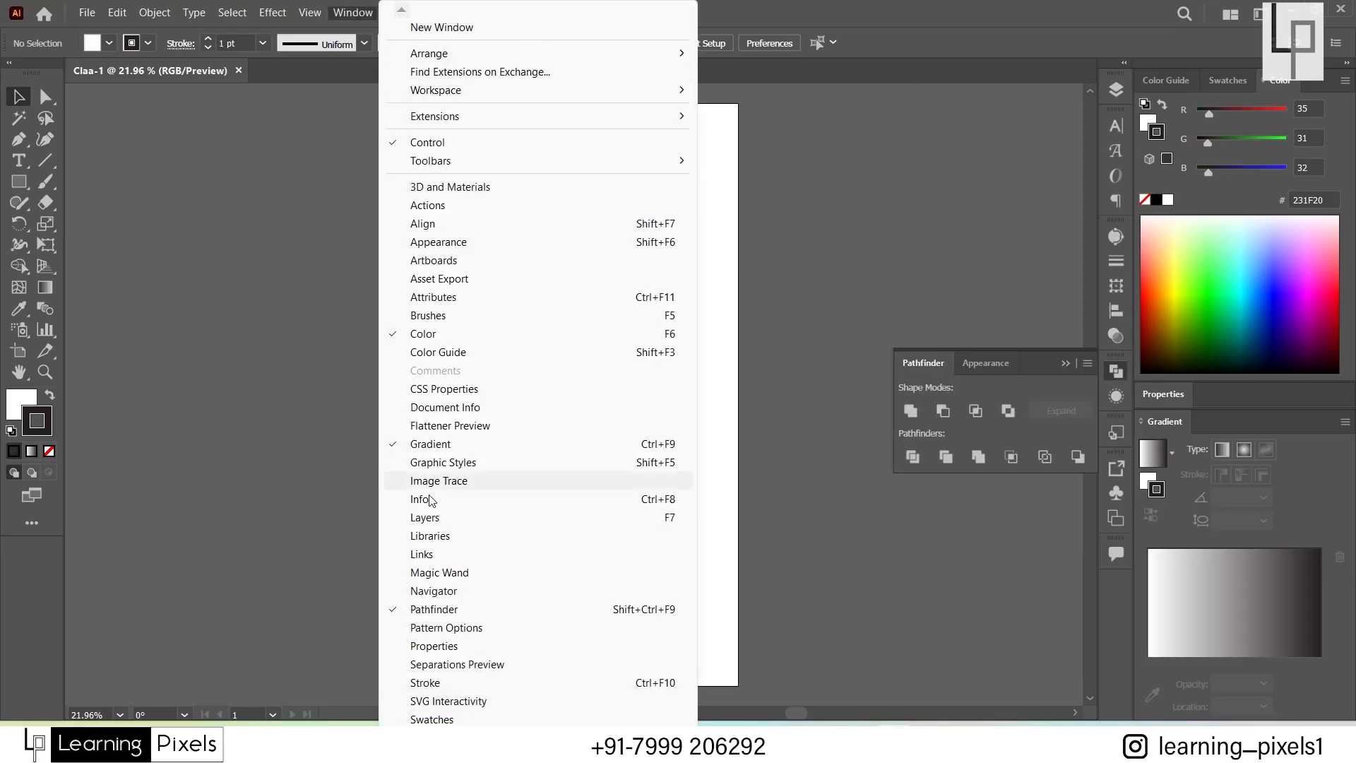
scroll(447, 214, down, 1)
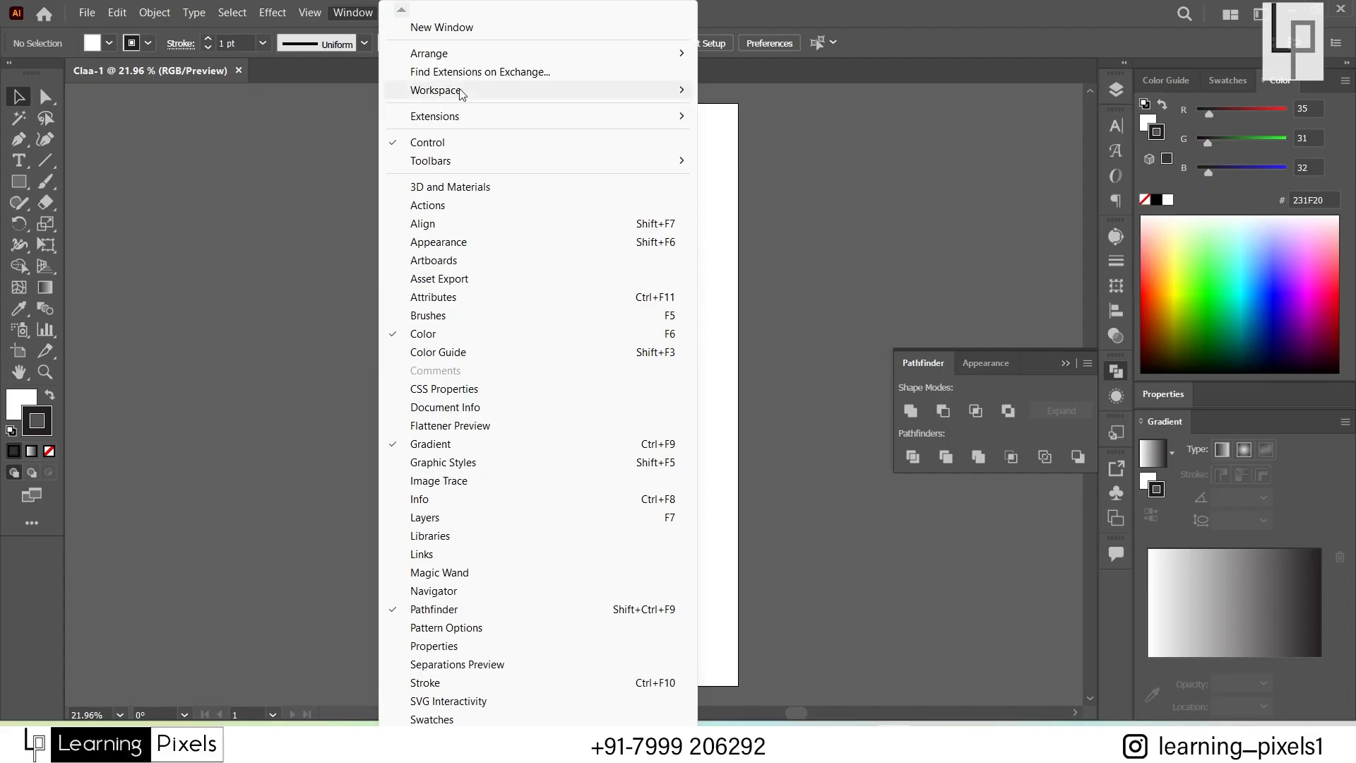
mouse_move(461, 92)
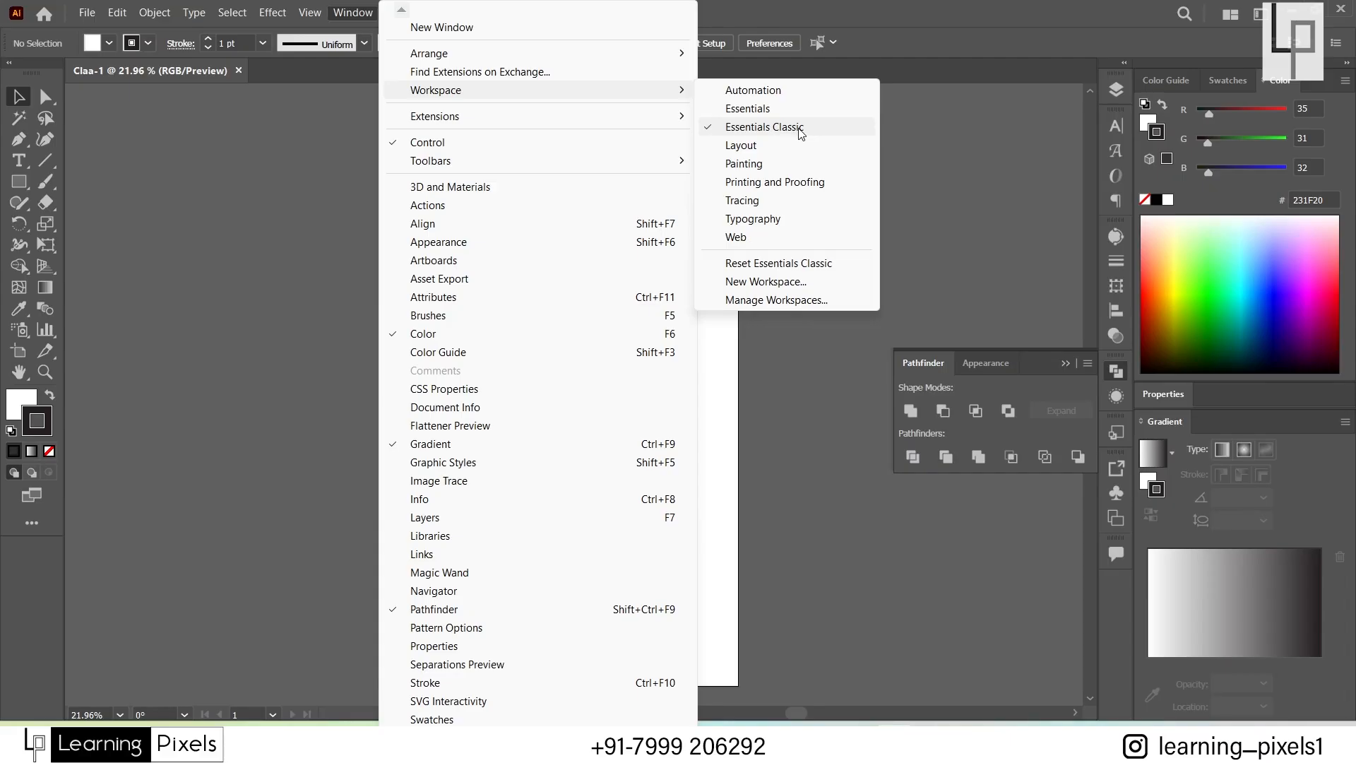
click(760, 108)
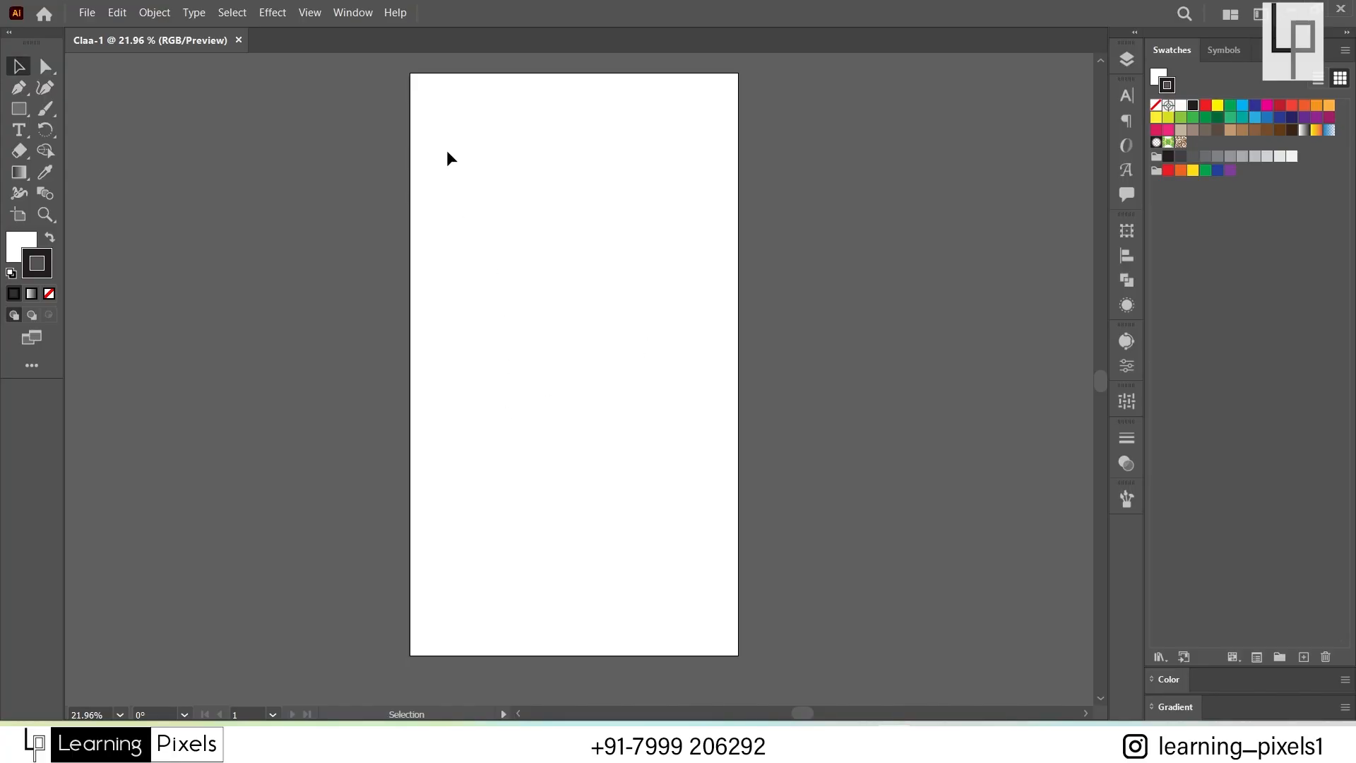
Step: Switch the workspace back to Essentials Classic and collapse the open Pathfinder panel
click(310, 12)
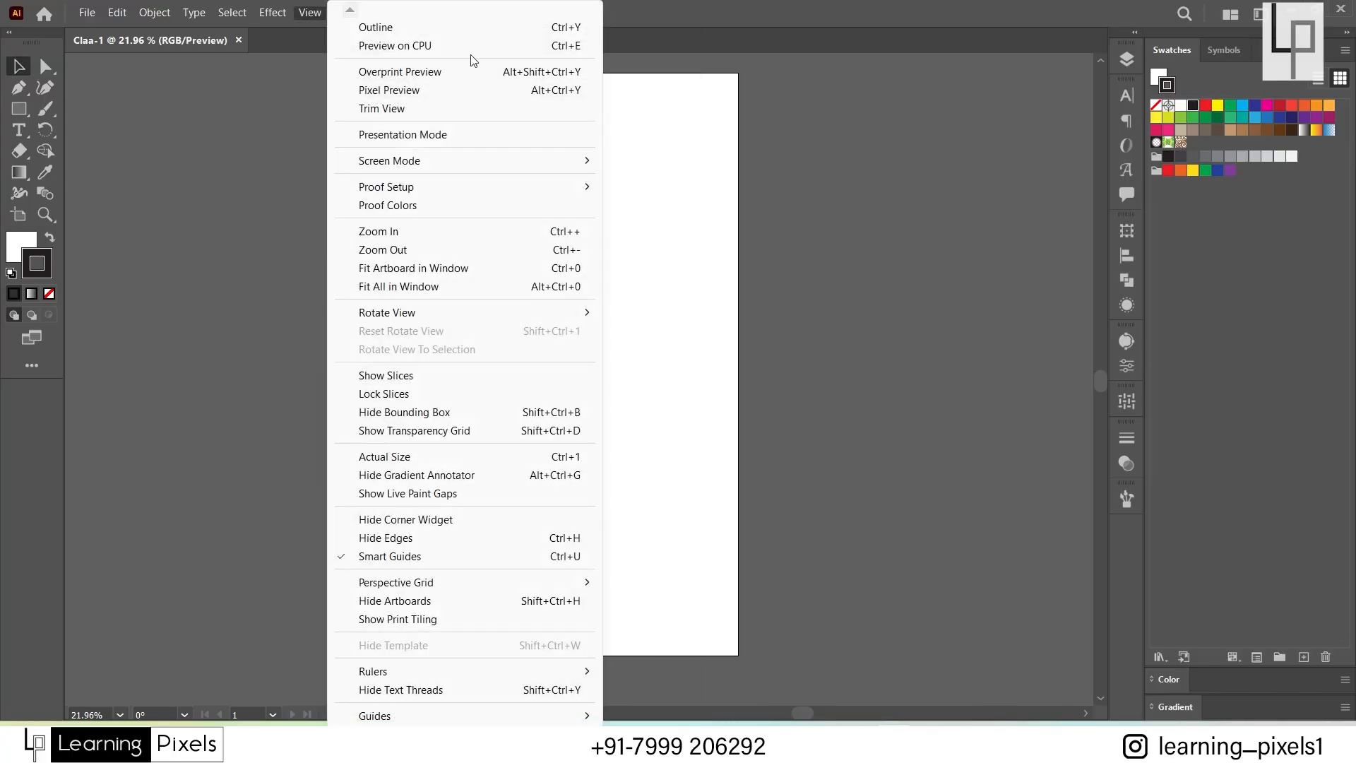
key(Escape)
click(353, 12)
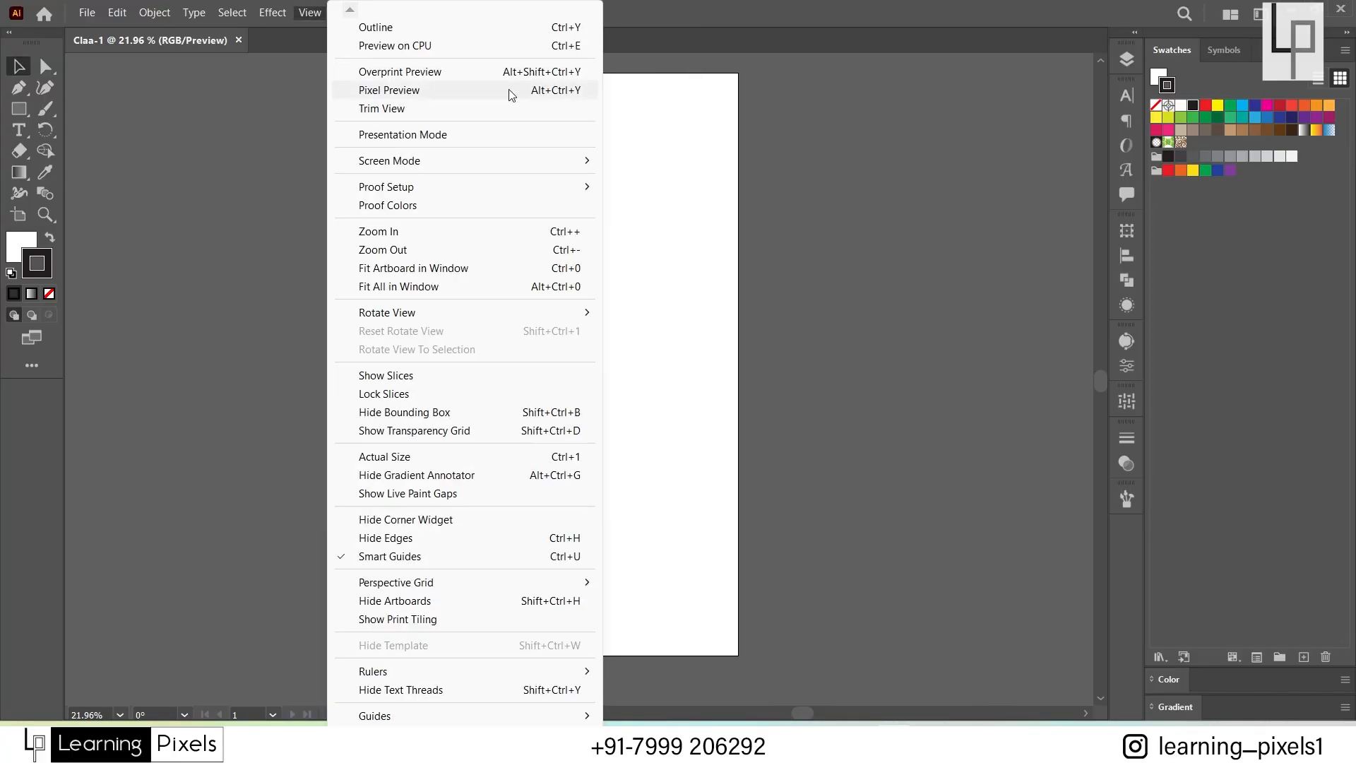
click(772, 7)
click(357, 14)
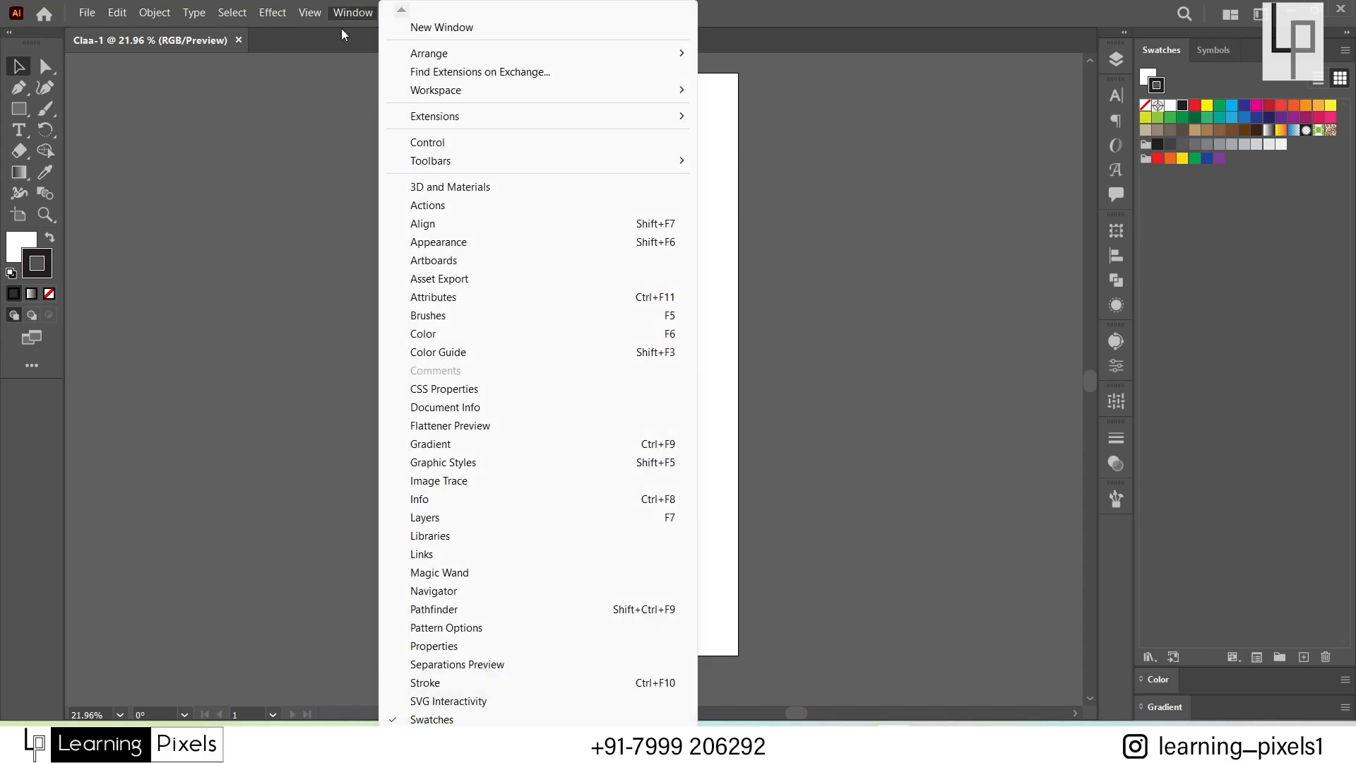
mouse_move(521, 88)
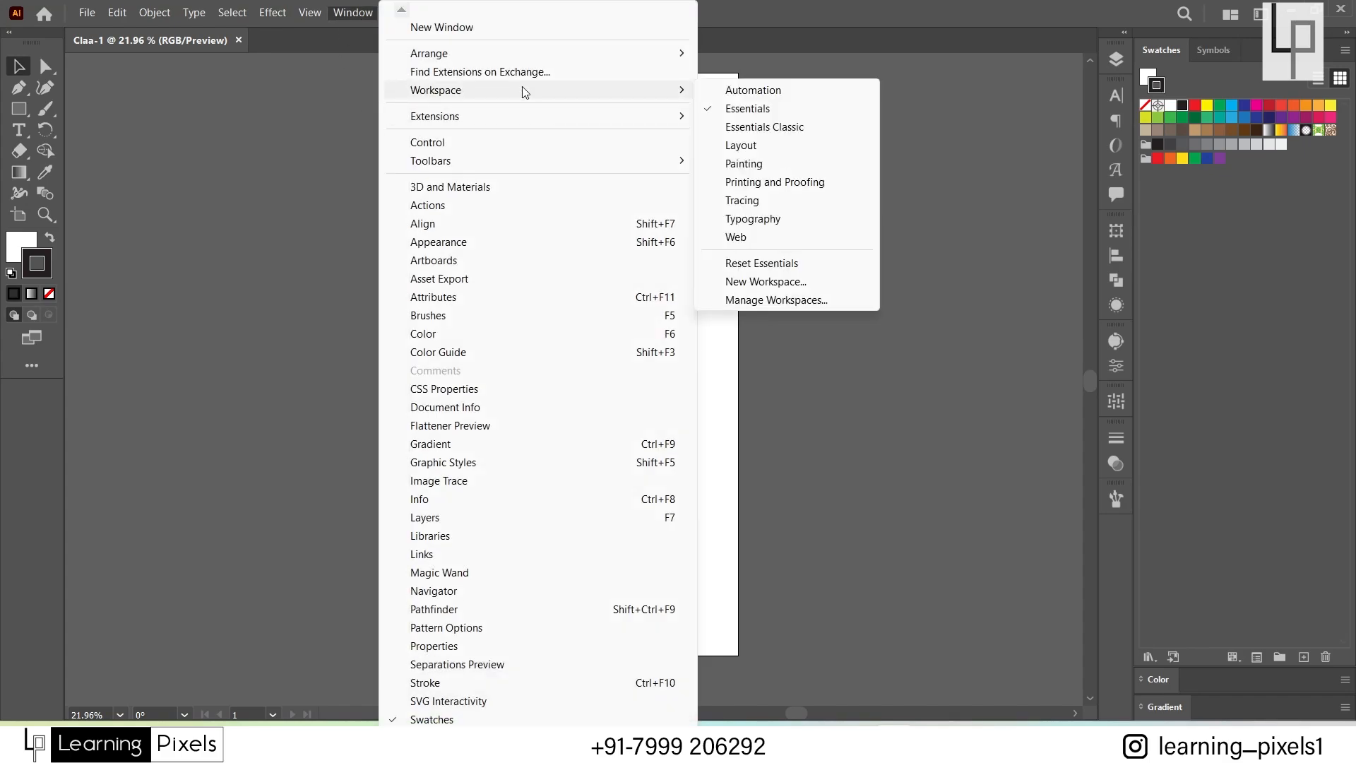
click(776, 128)
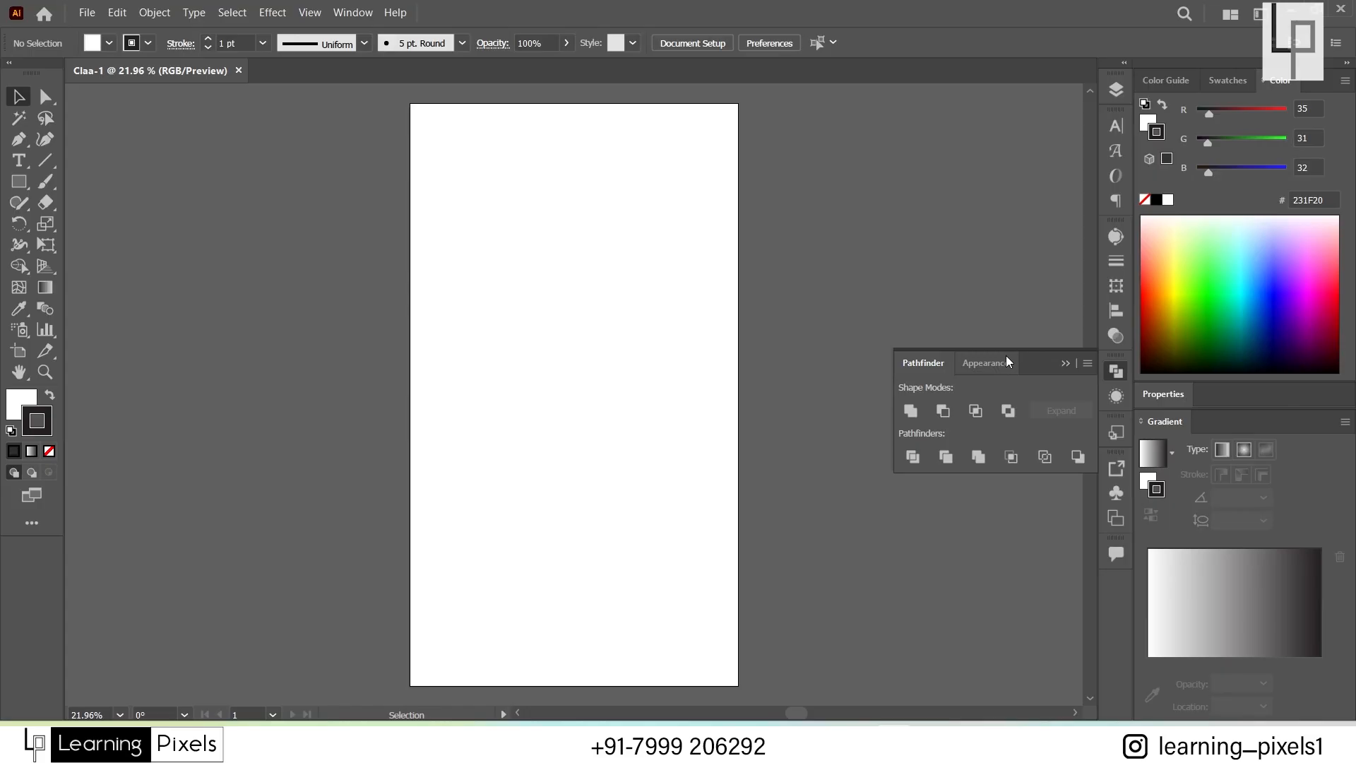
click(554, 371)
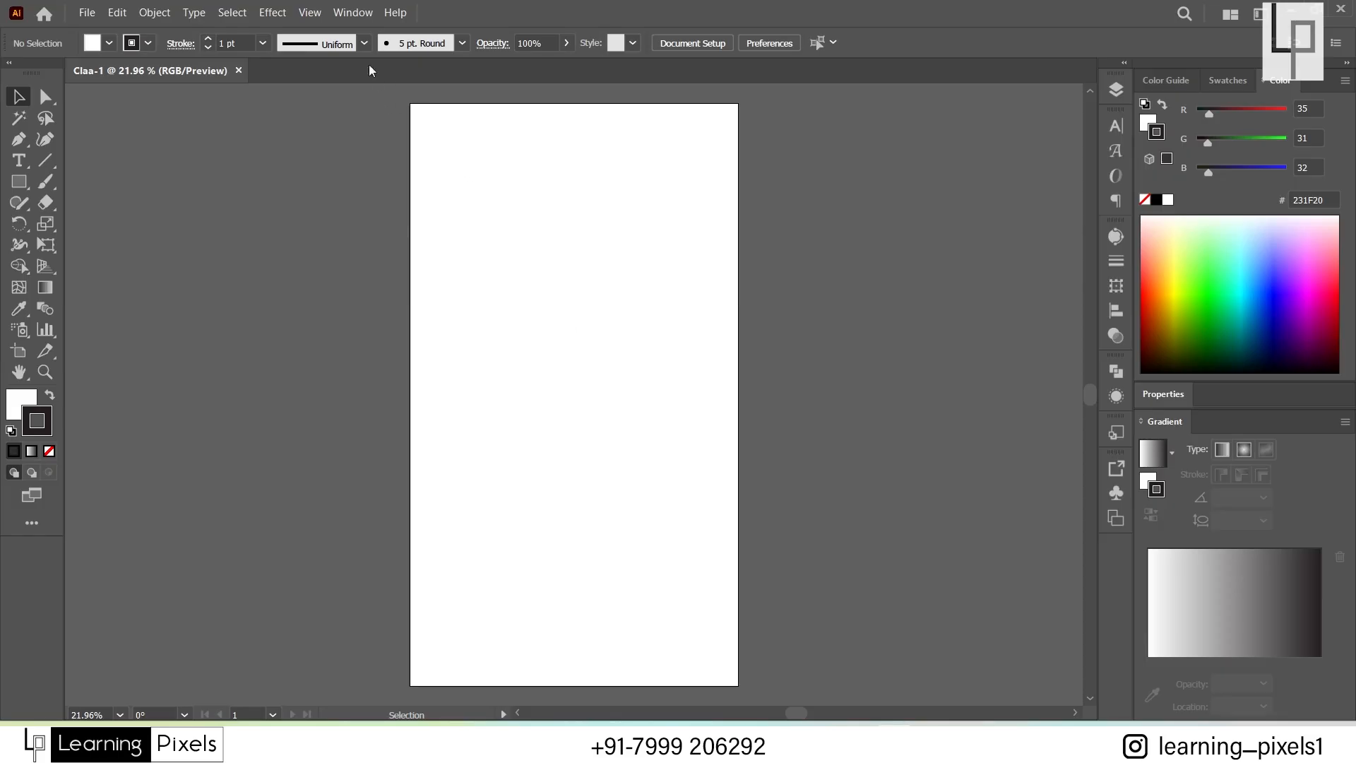
Step: Bring up the New Workspace dialog and cancel it without creating a workspace
click(365, 13)
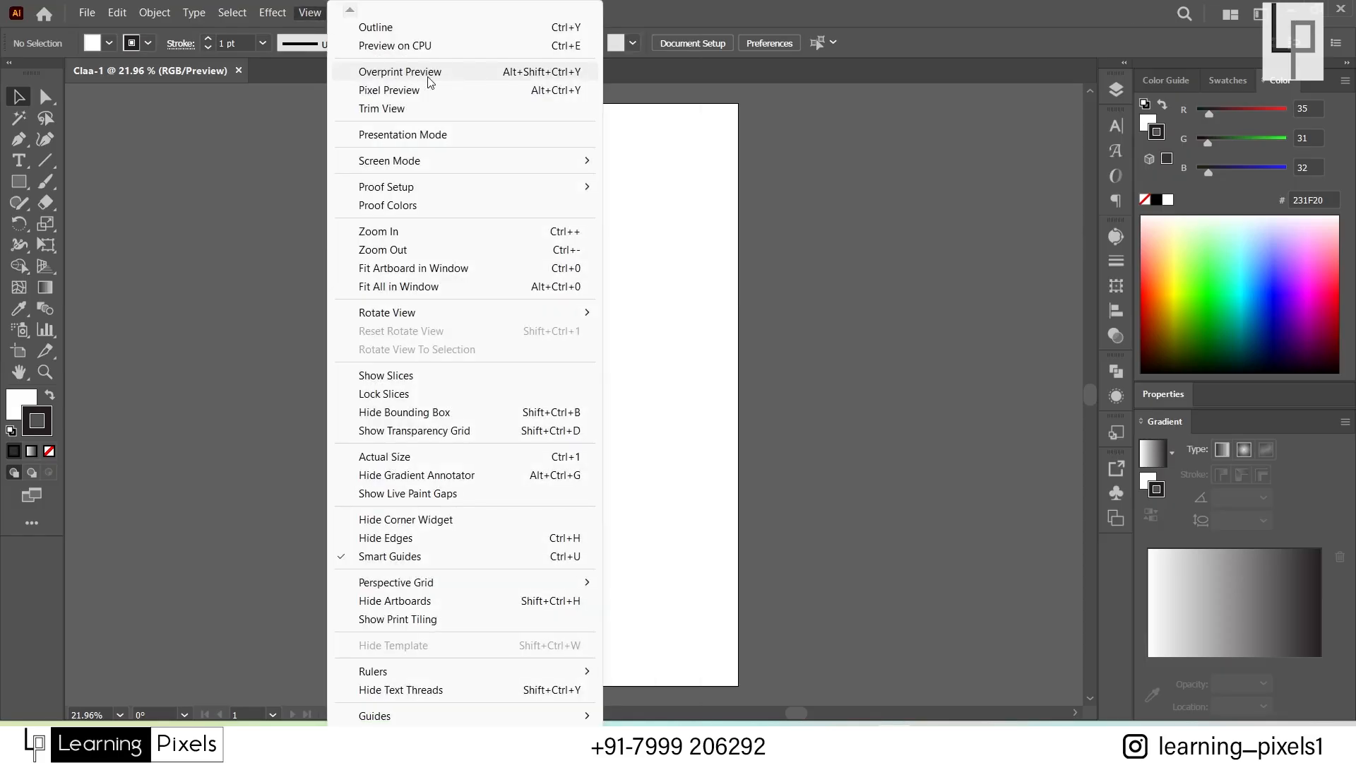
click(259, 55)
click(359, 18)
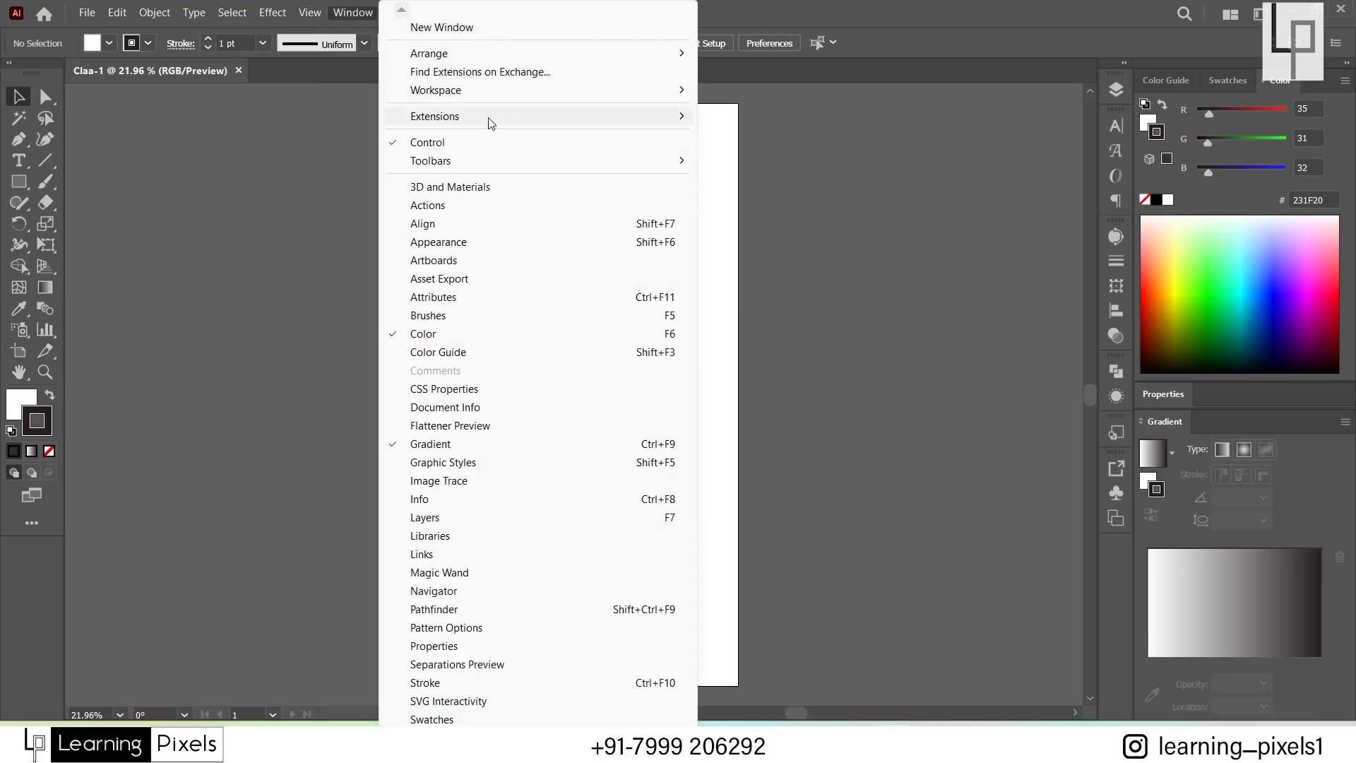
mouse_move(492, 104)
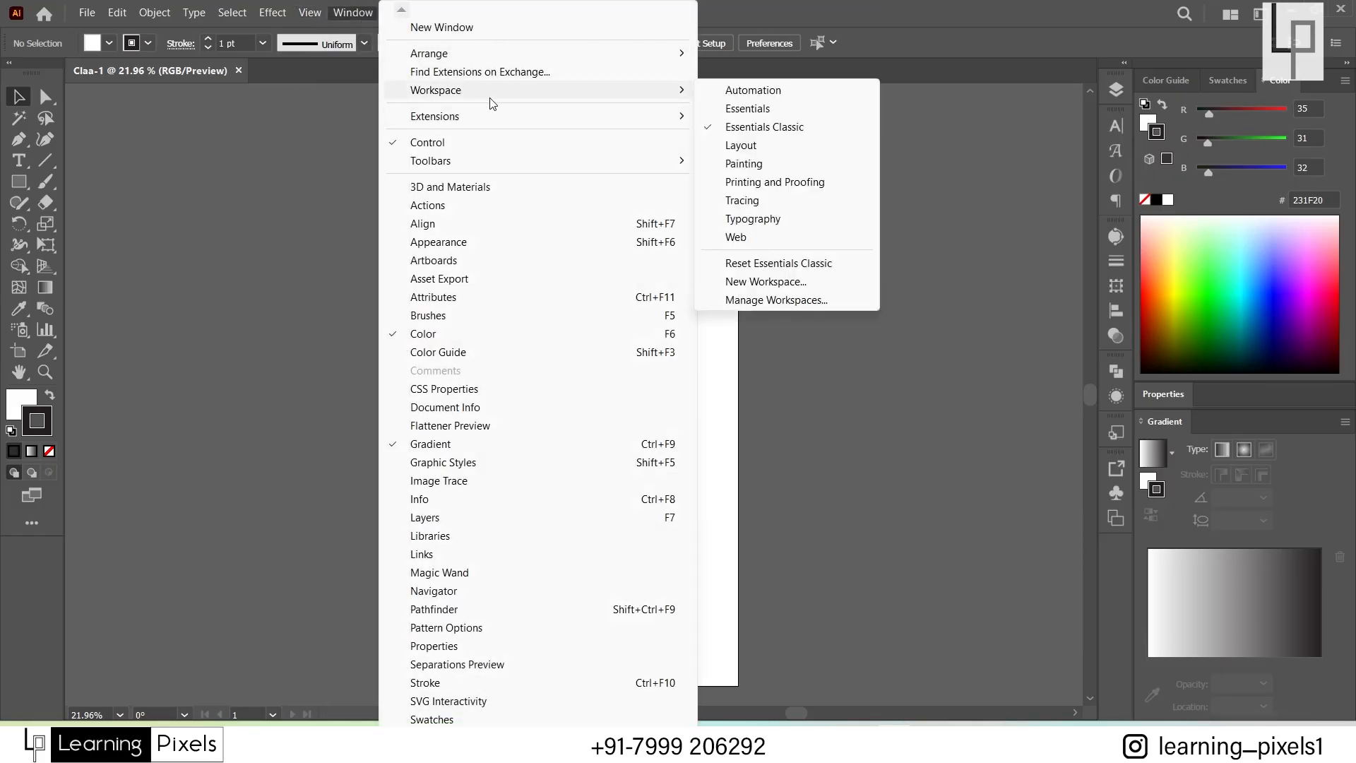
click(766, 282)
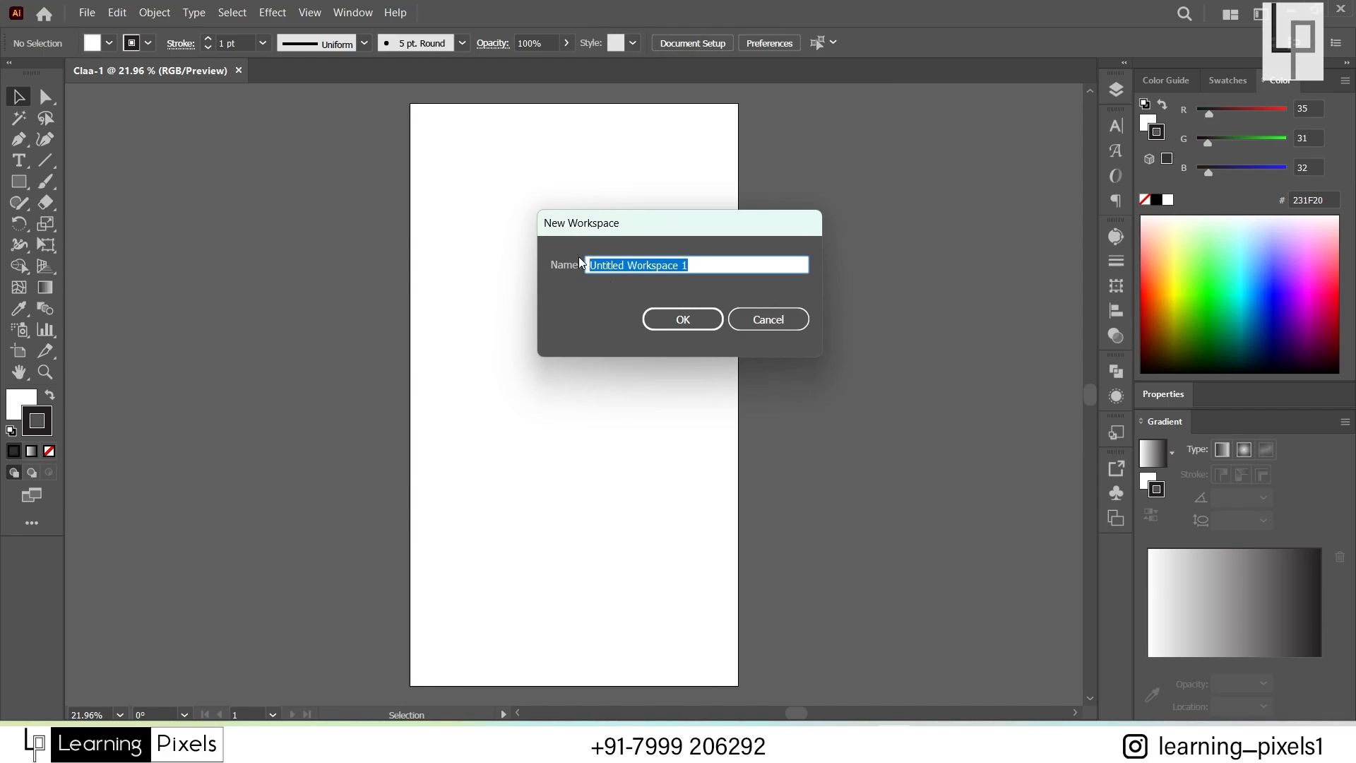
click(773, 322)
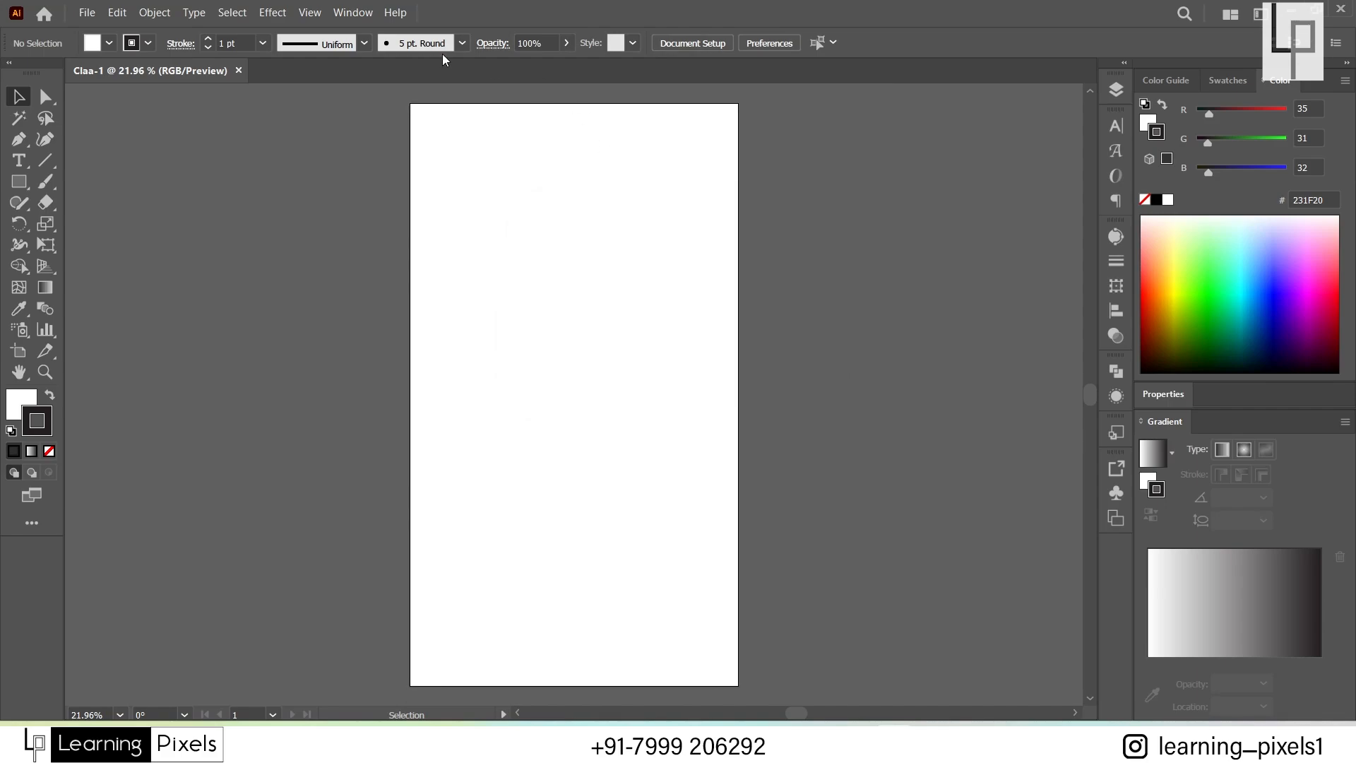
click(355, 14)
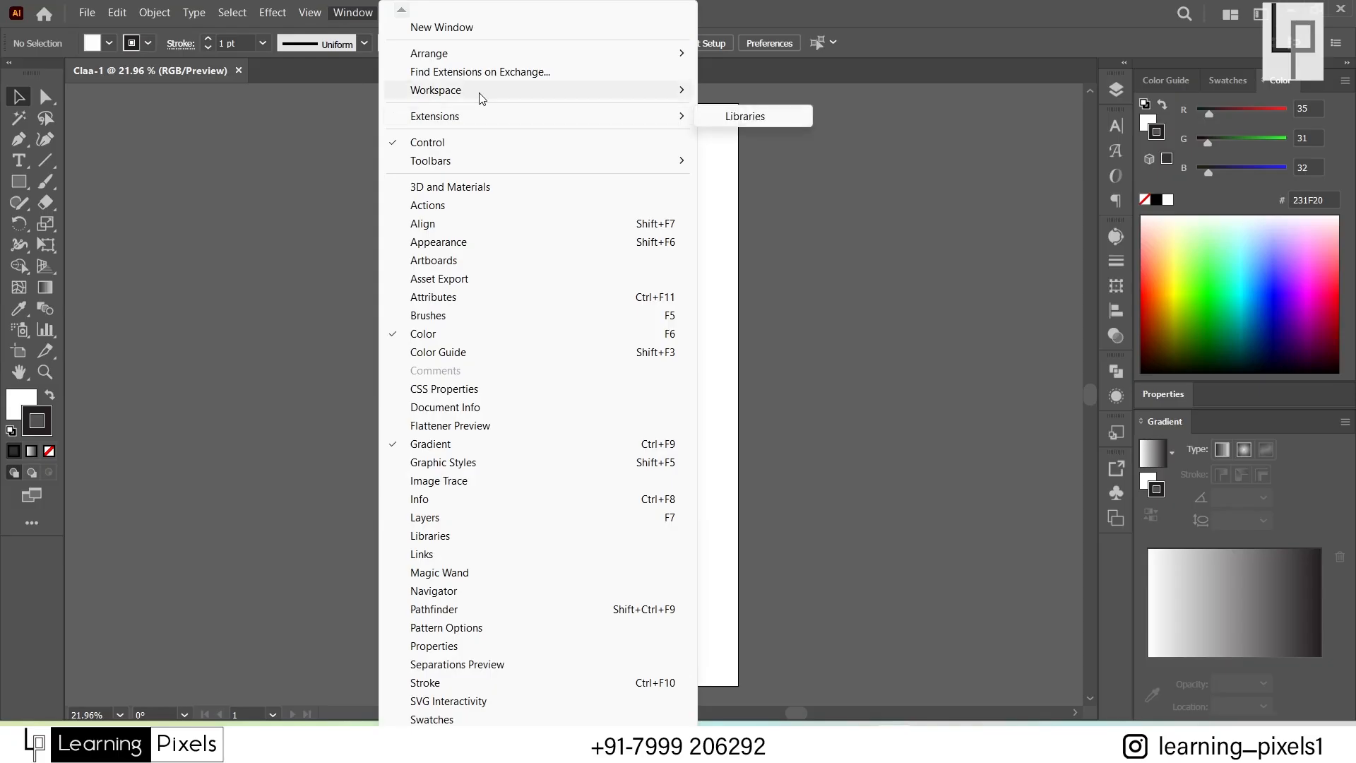
click(810, 471)
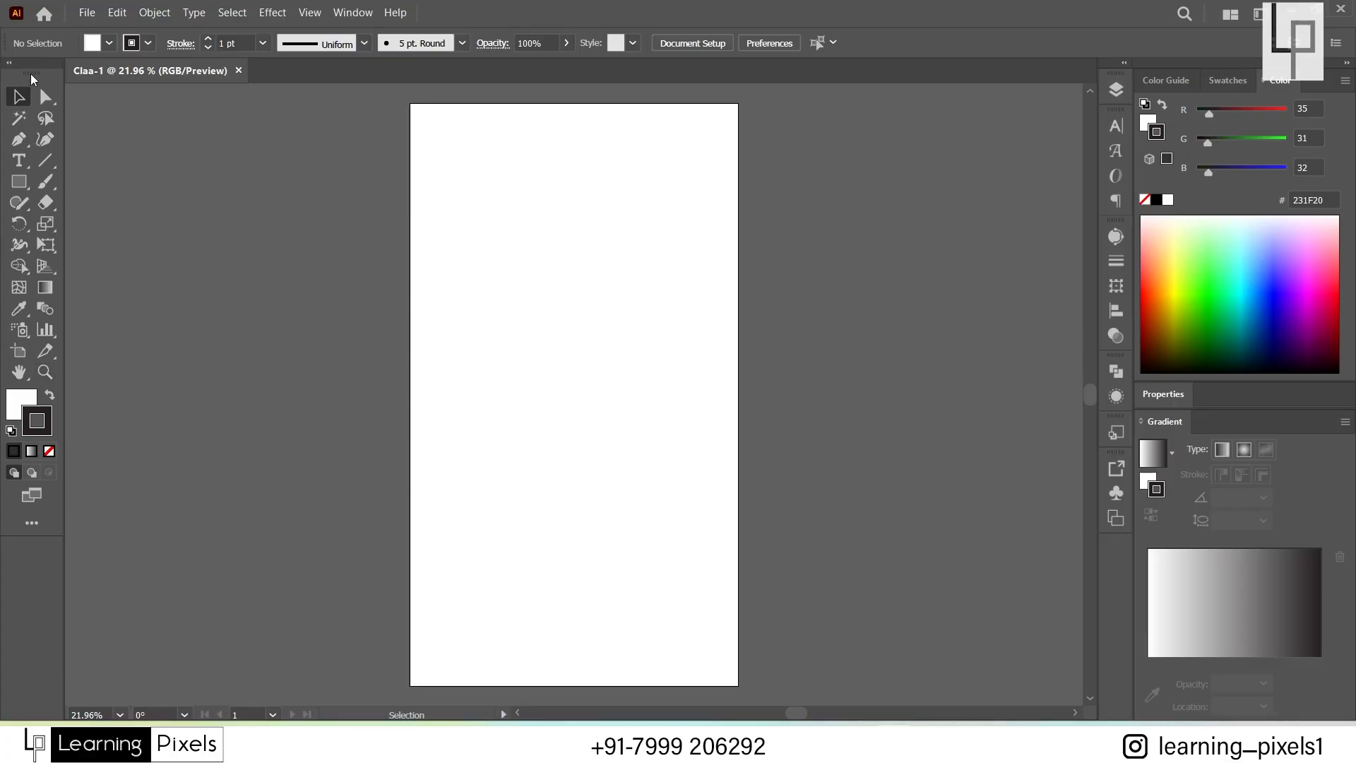
Step: Toggle the tools between single-column and double-column layout, finishing with two columns
drag(31, 74, 1, 108)
click(9, 69)
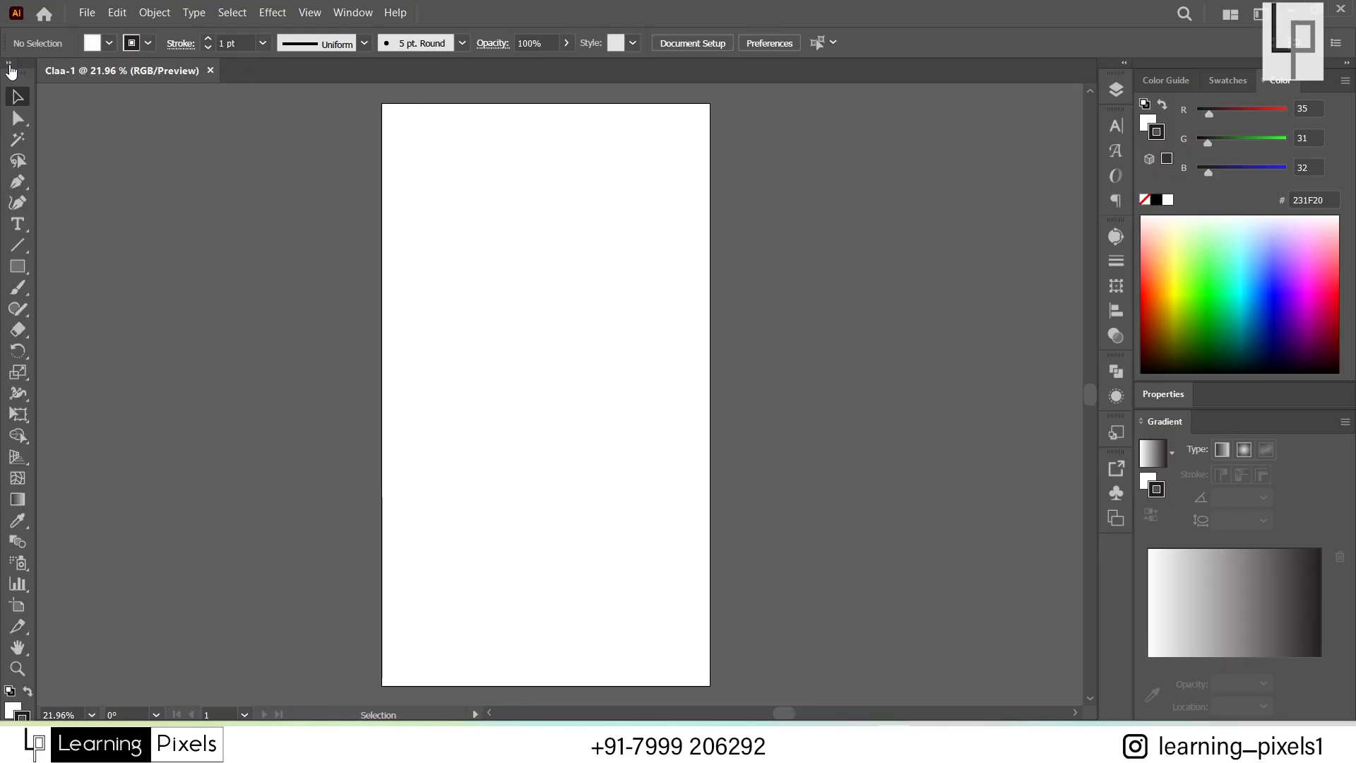
click(10, 68)
click(10, 67)
click(10, 67)
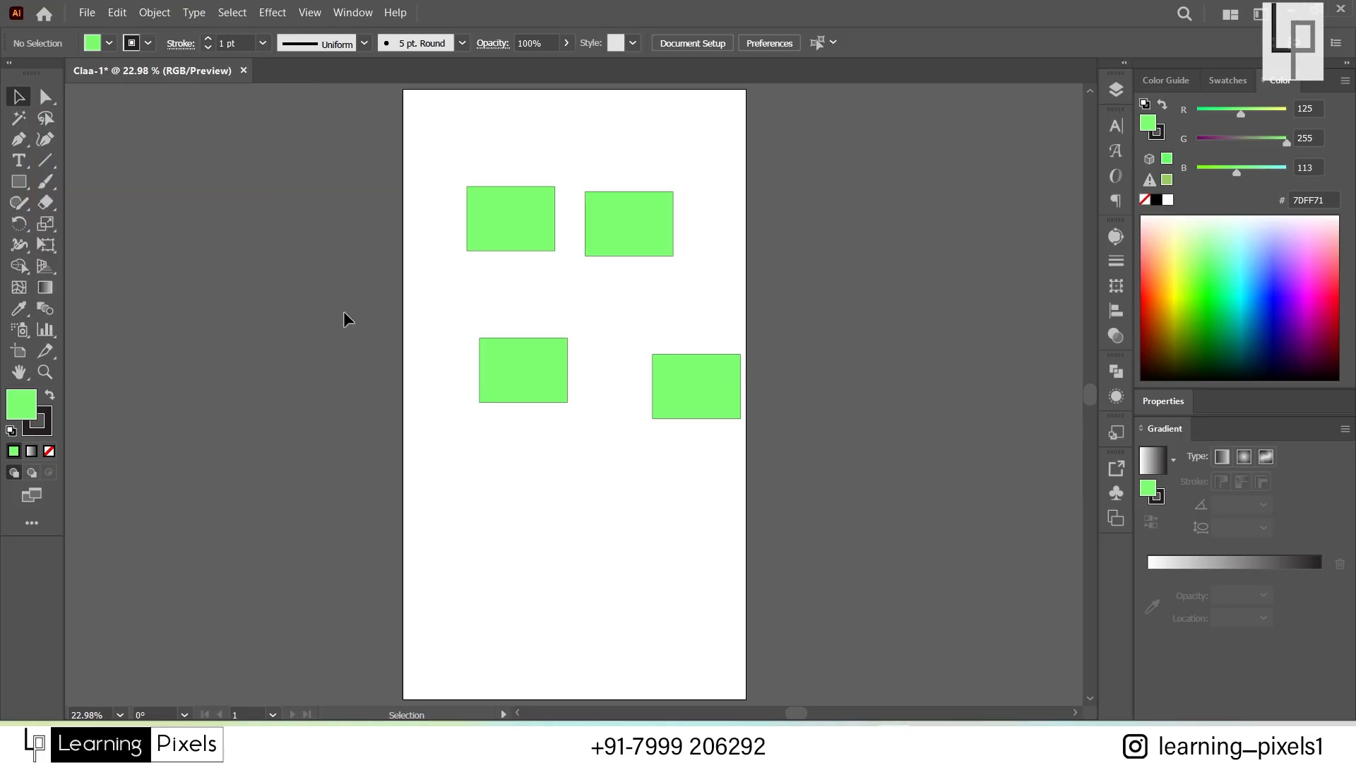
Step: Practise selecting the upper-left and lower-right green rectangles individually with the Selection tool, and deselect everything
key(v)
drag(436, 182, 560, 272)
click(386, 302)
click(529, 228)
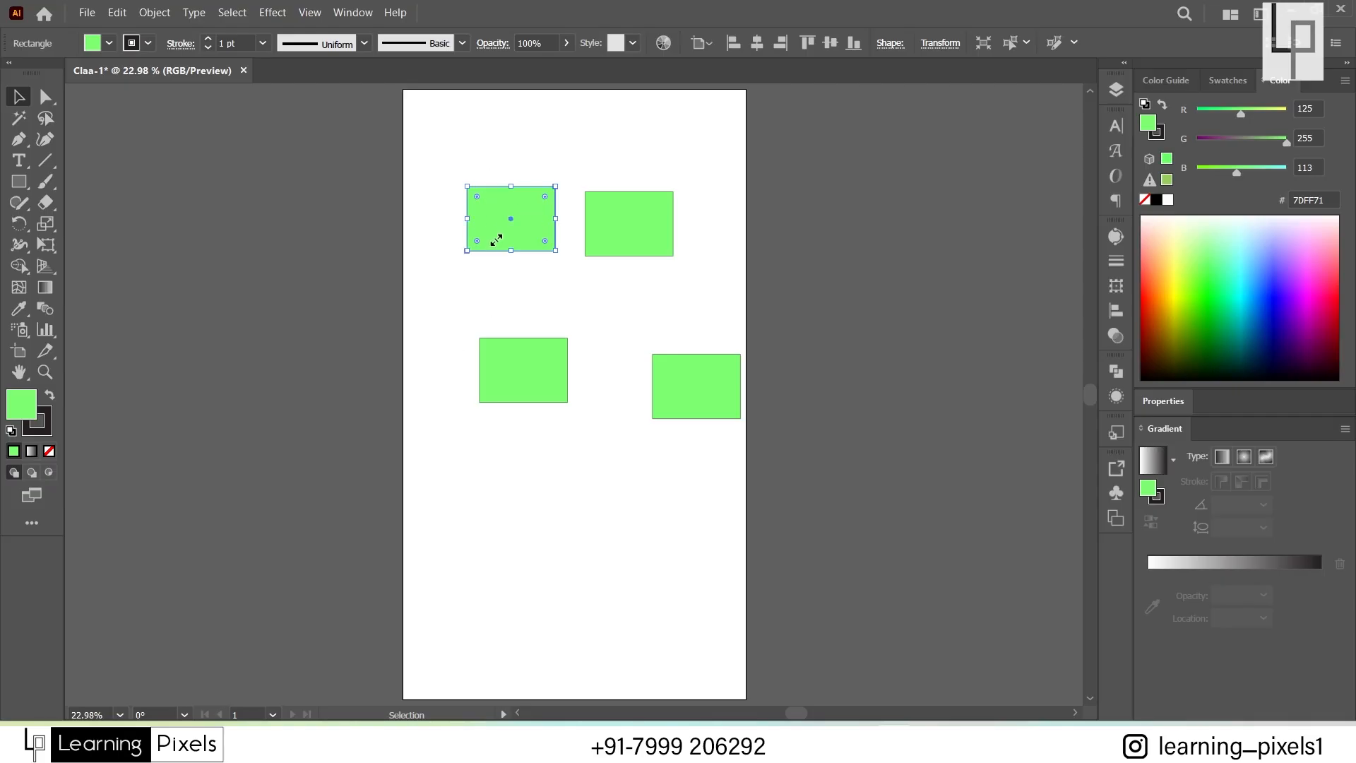
click(696, 410)
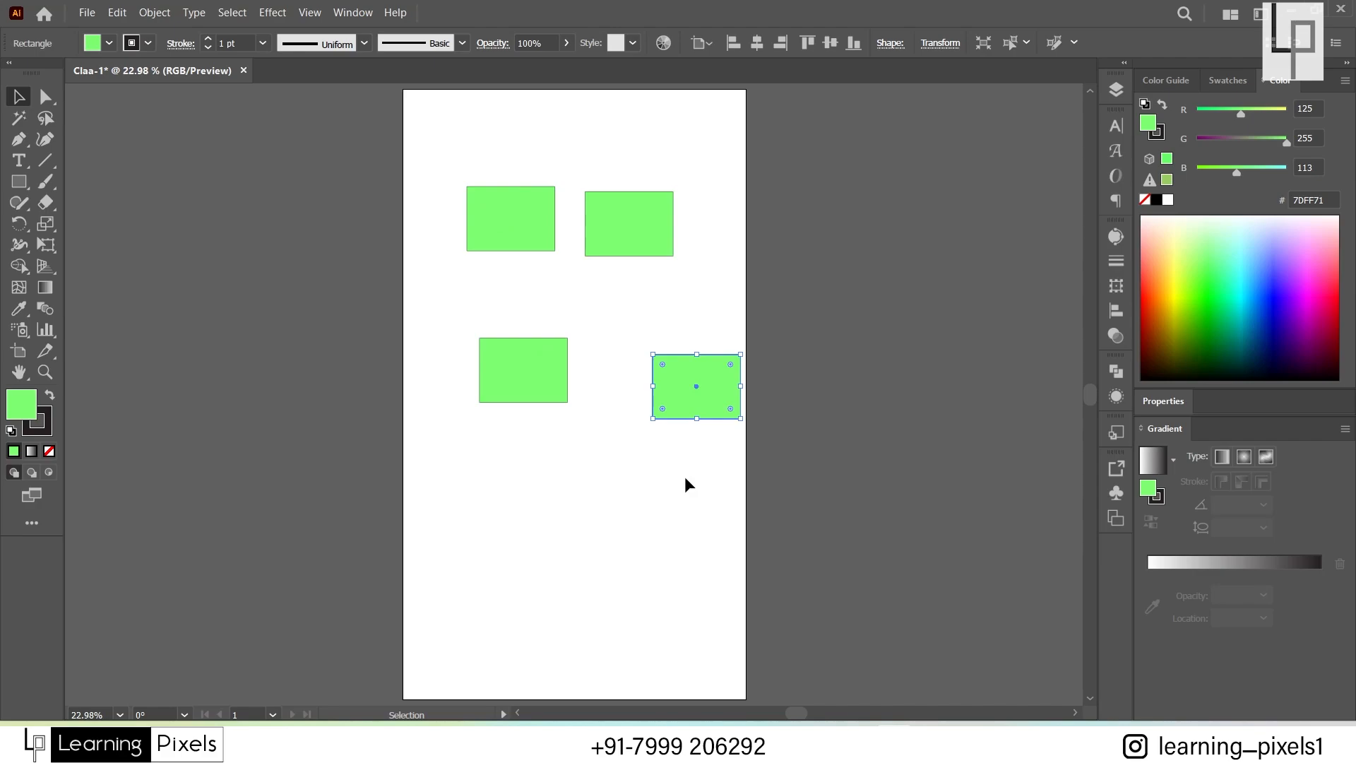
click(549, 511)
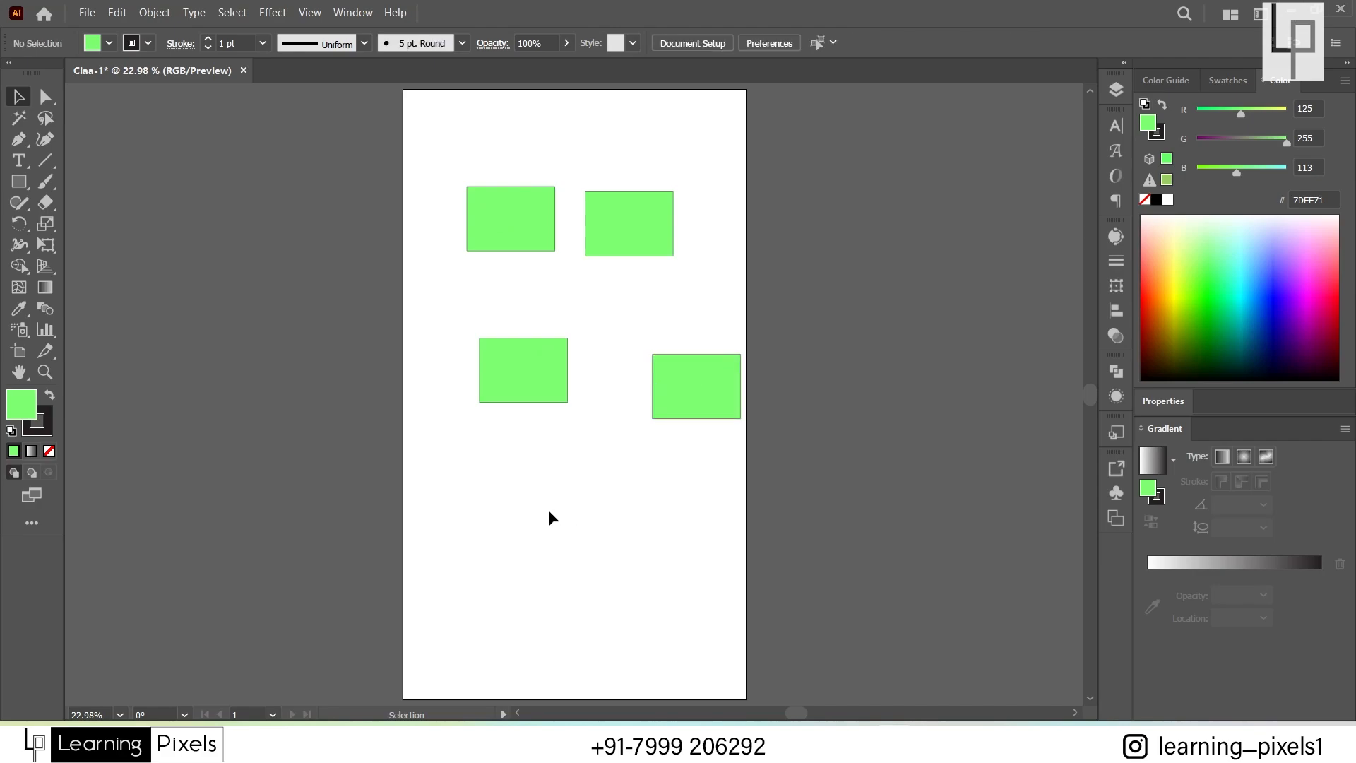
Step: Select the upper-left and lower-right green rectangles together and move them down and left, partly off the artboard
click(520, 237)
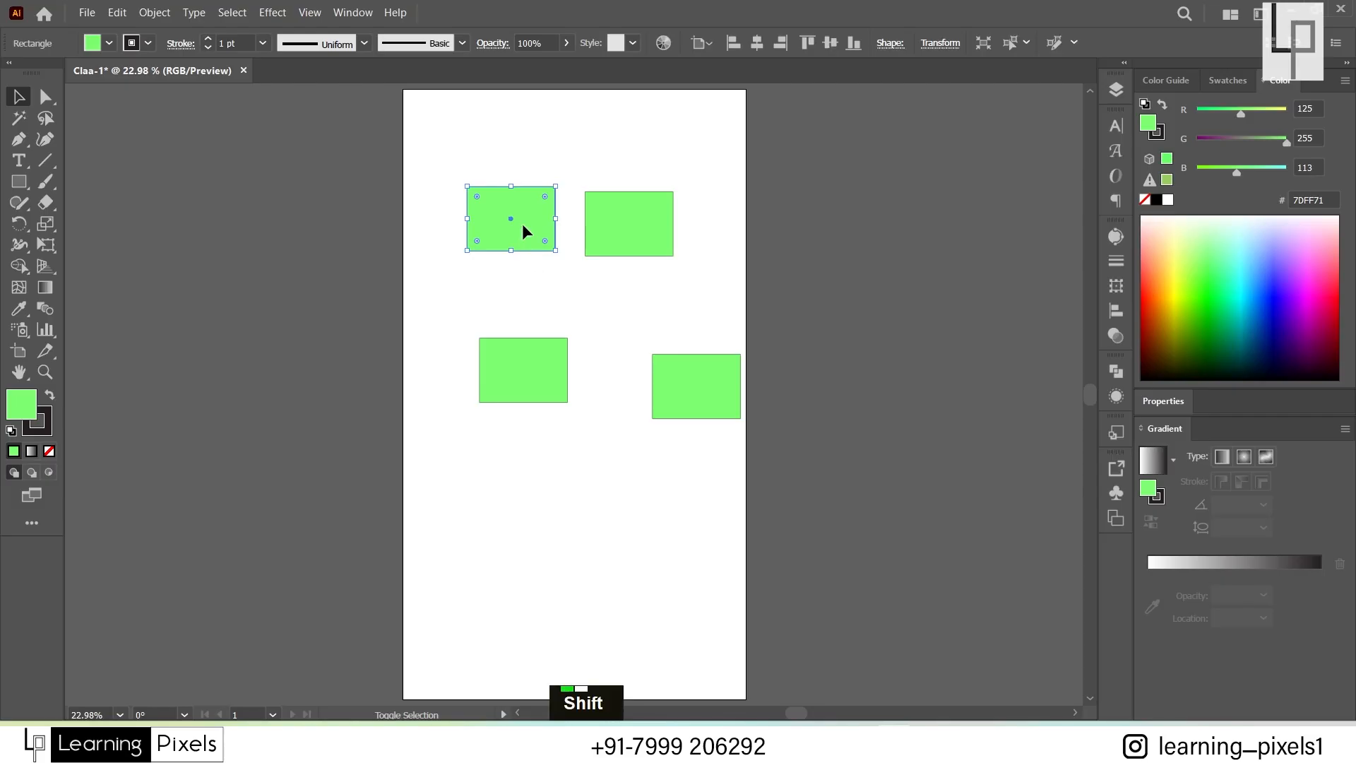
shift+click(707, 391)
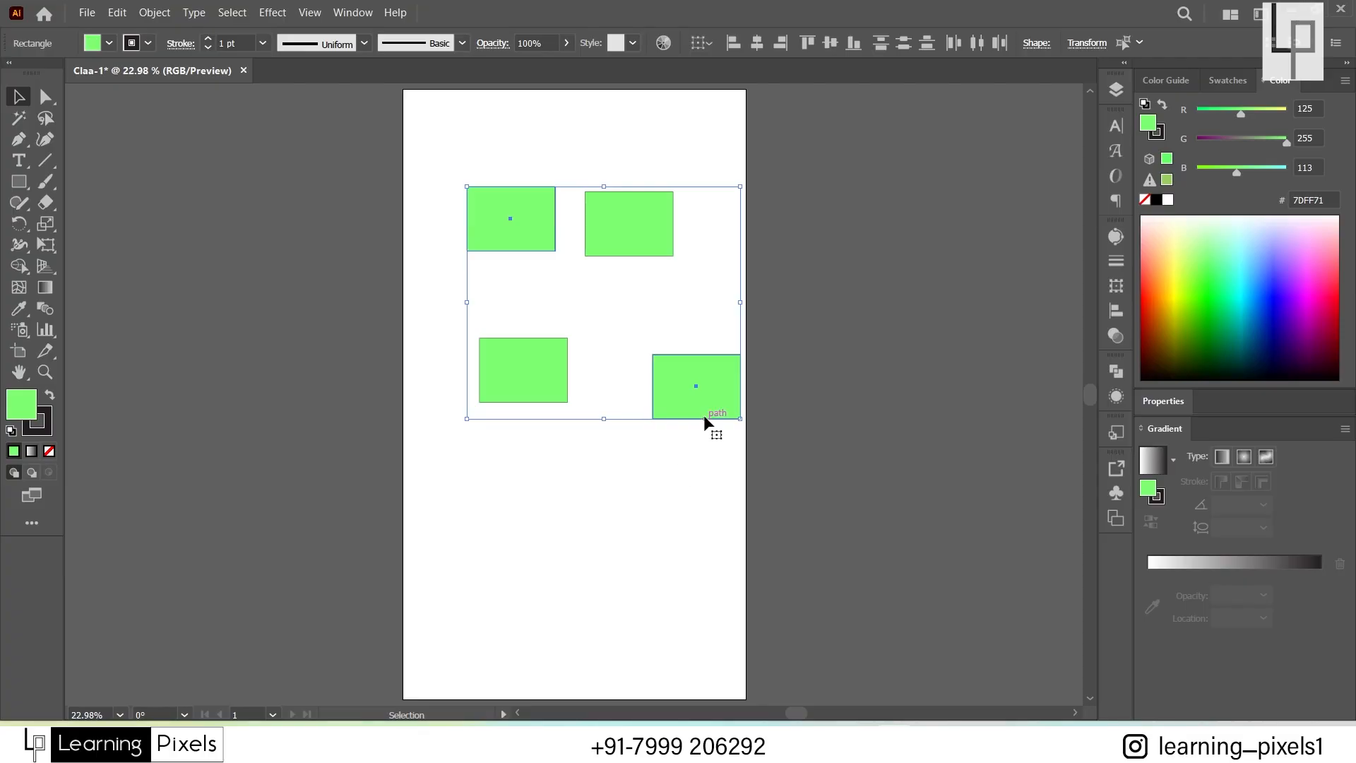
drag(704, 416, 431, 506)
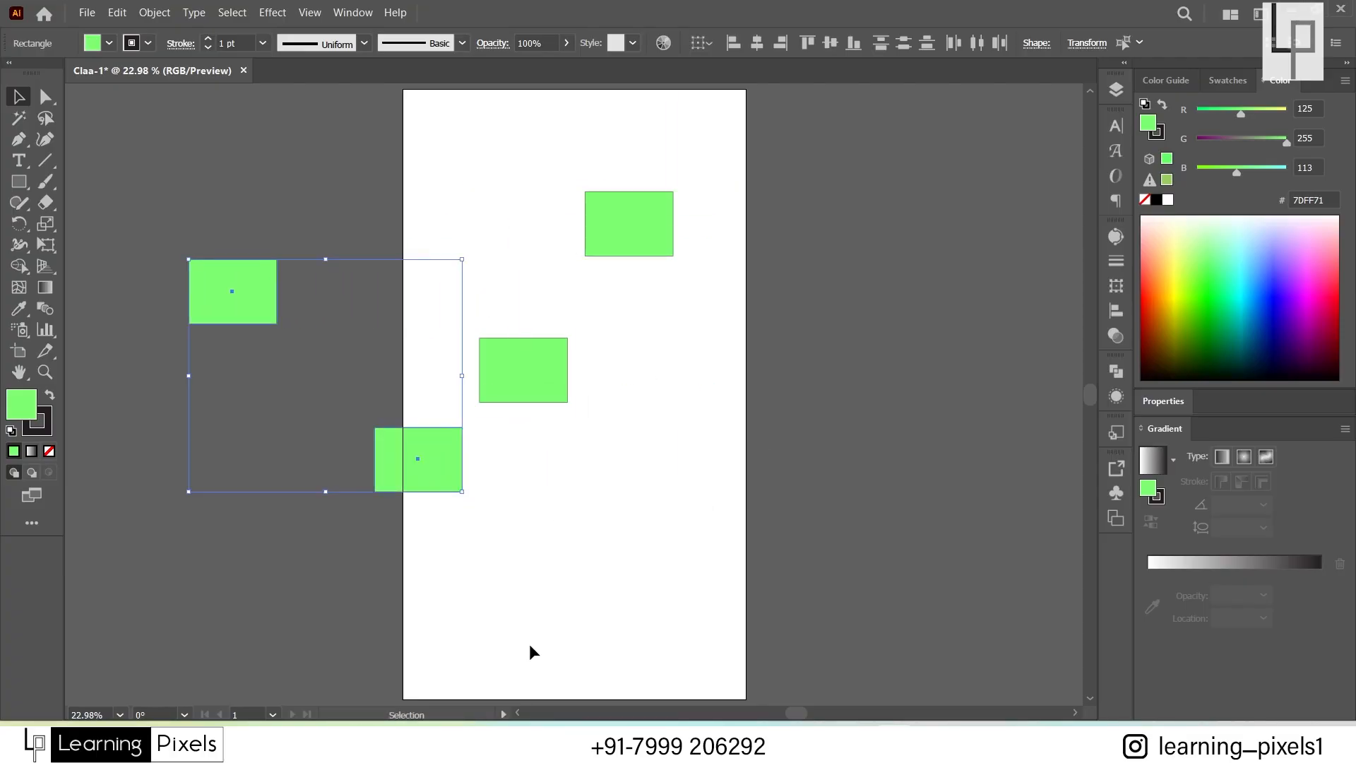
Step: Undo the last move, practise adding the upper-right rectangle to the selection and removing the upper-left one, and deselect everything
key(ctrl+z)
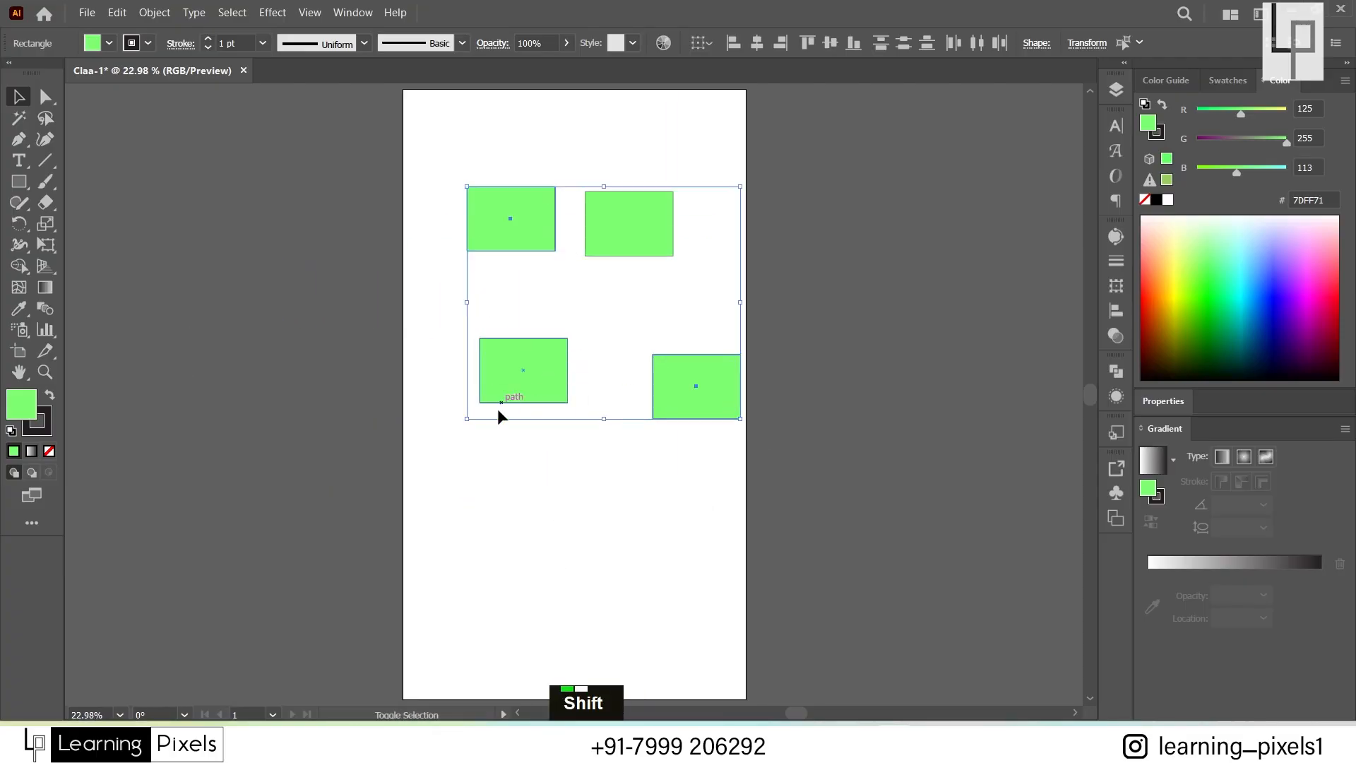
shift+click(635, 224)
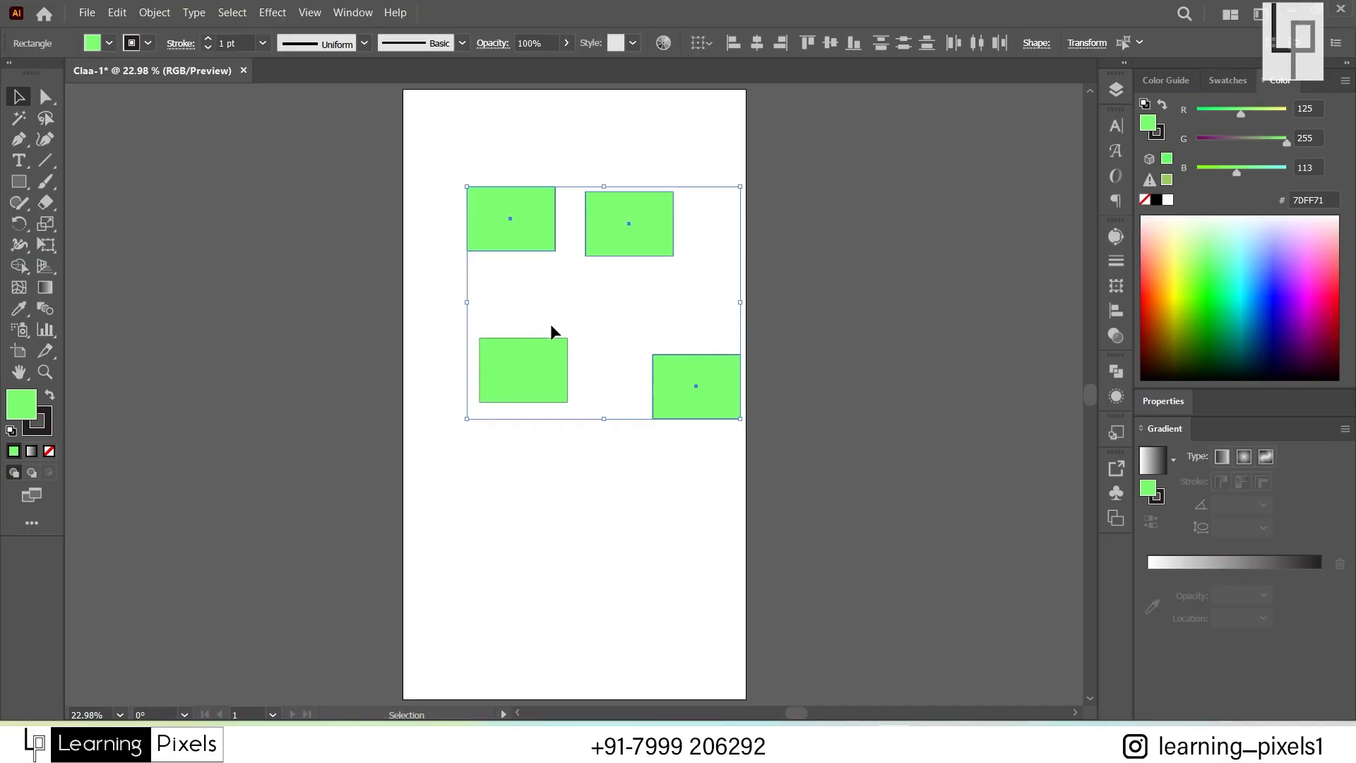
shift+click(494, 228)
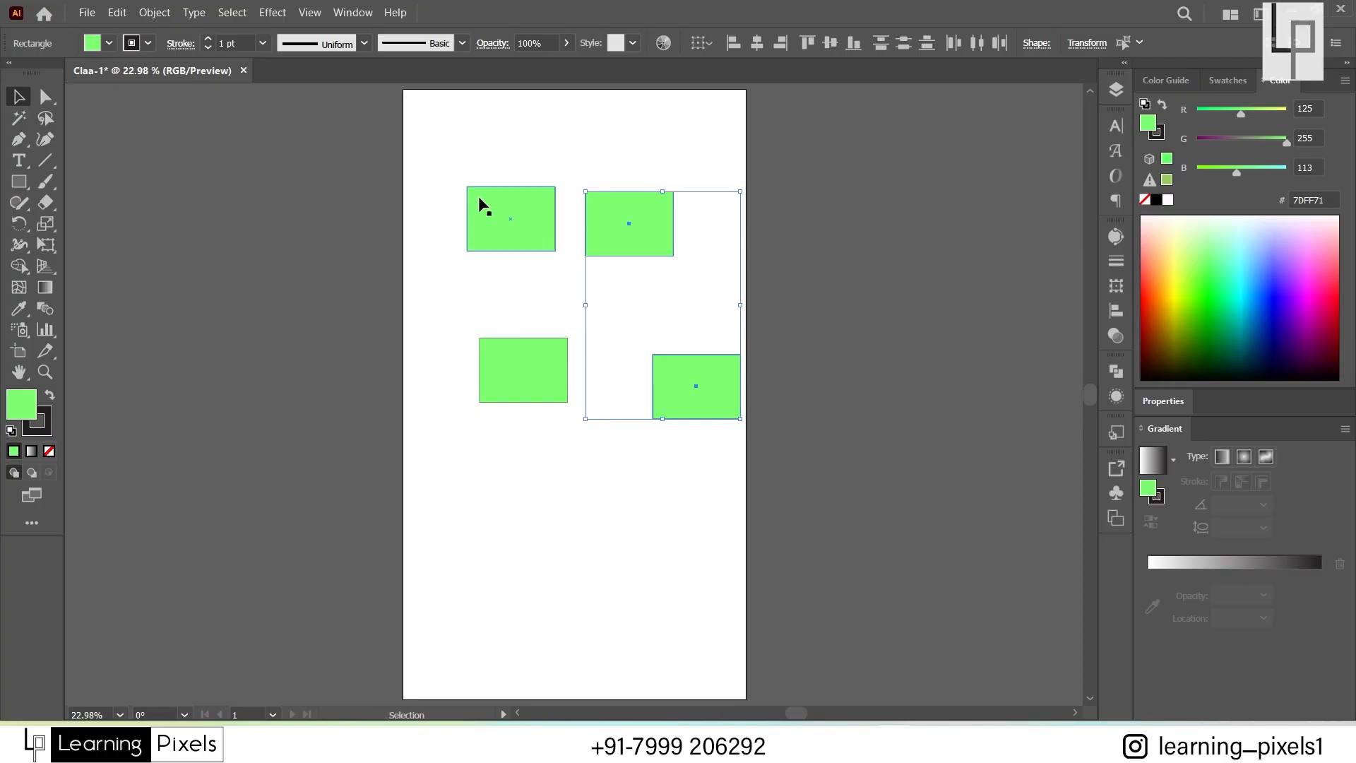
click(443, 239)
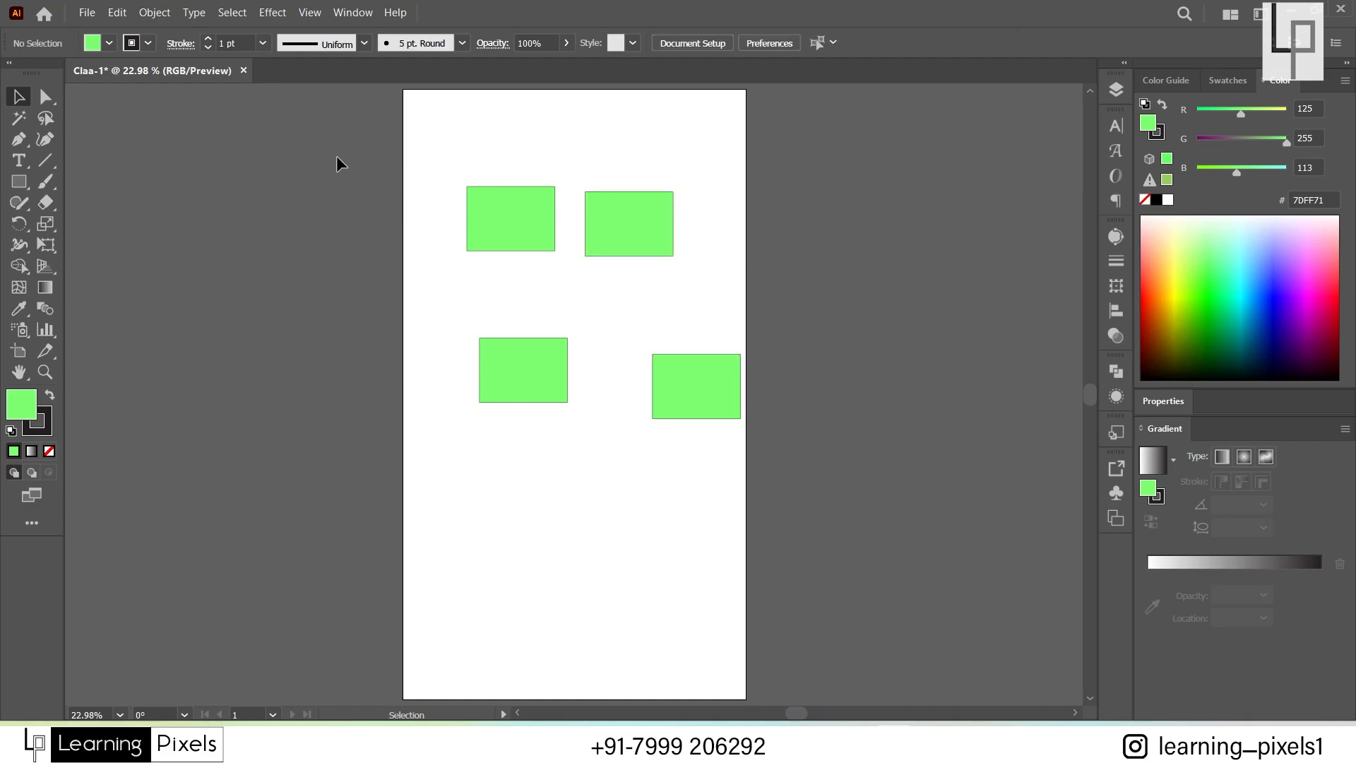
Step: Practise marquee-selecting the green rectangles as a whole set, as the upper pair and as the lower pair, and deselect everything
drag(443, 154, 752, 494)
drag(419, 171, 632, 270)
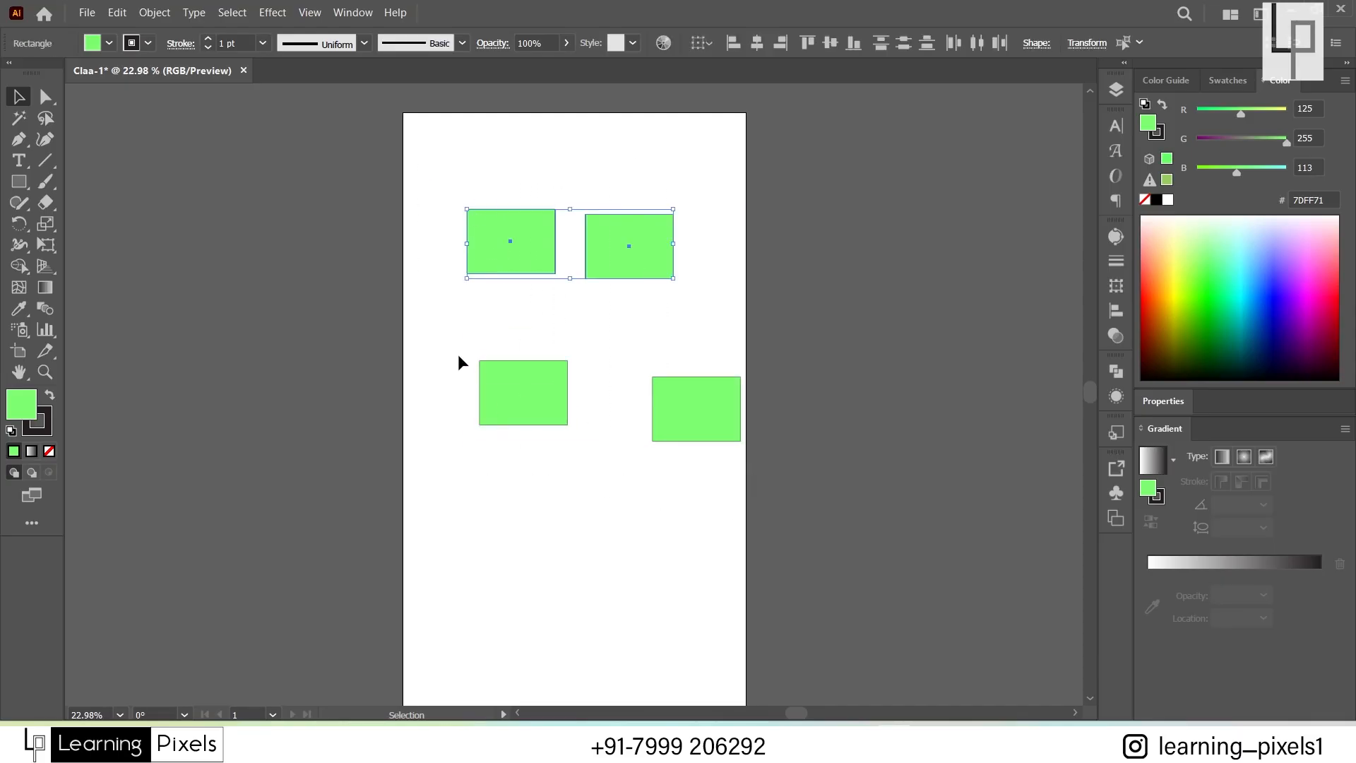
drag(439, 337, 728, 487)
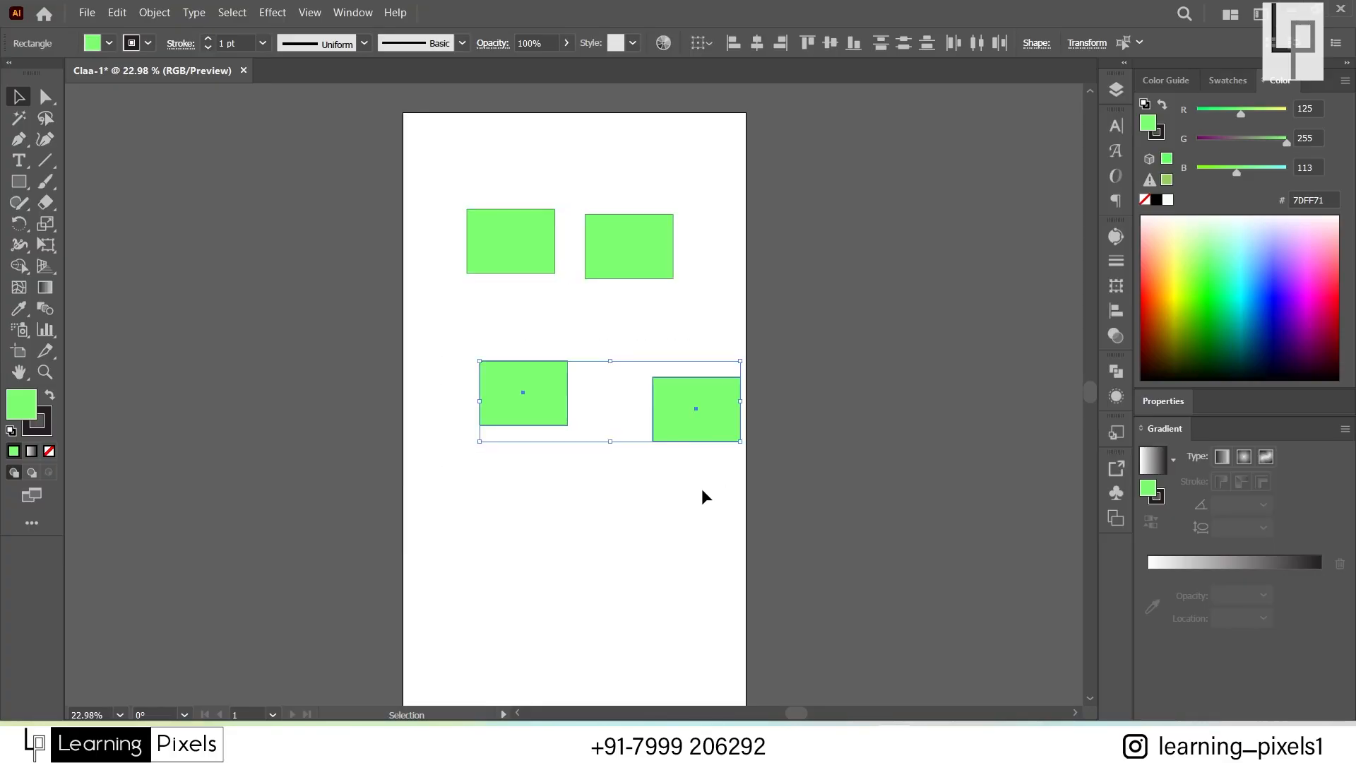
drag(554, 219, 635, 413)
click(517, 526)
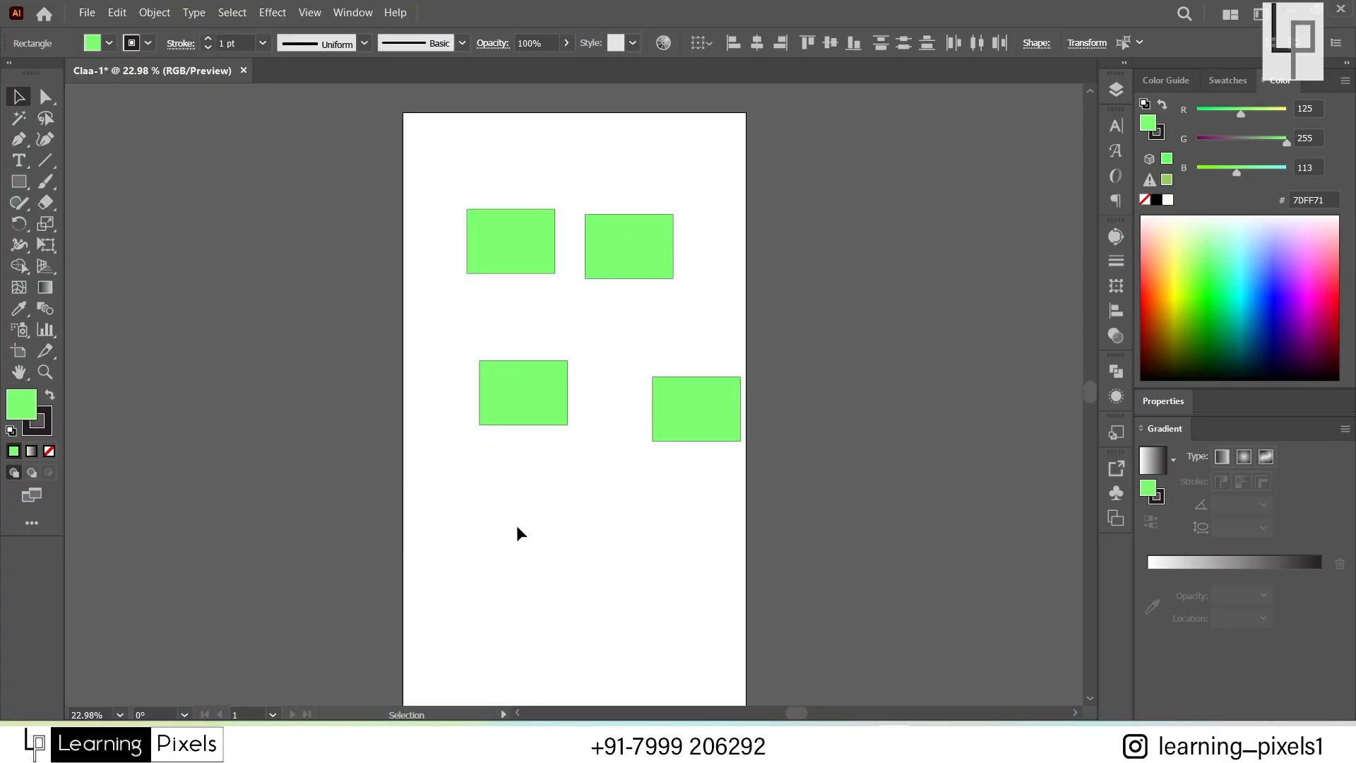
drag(442, 176, 632, 494)
click(520, 532)
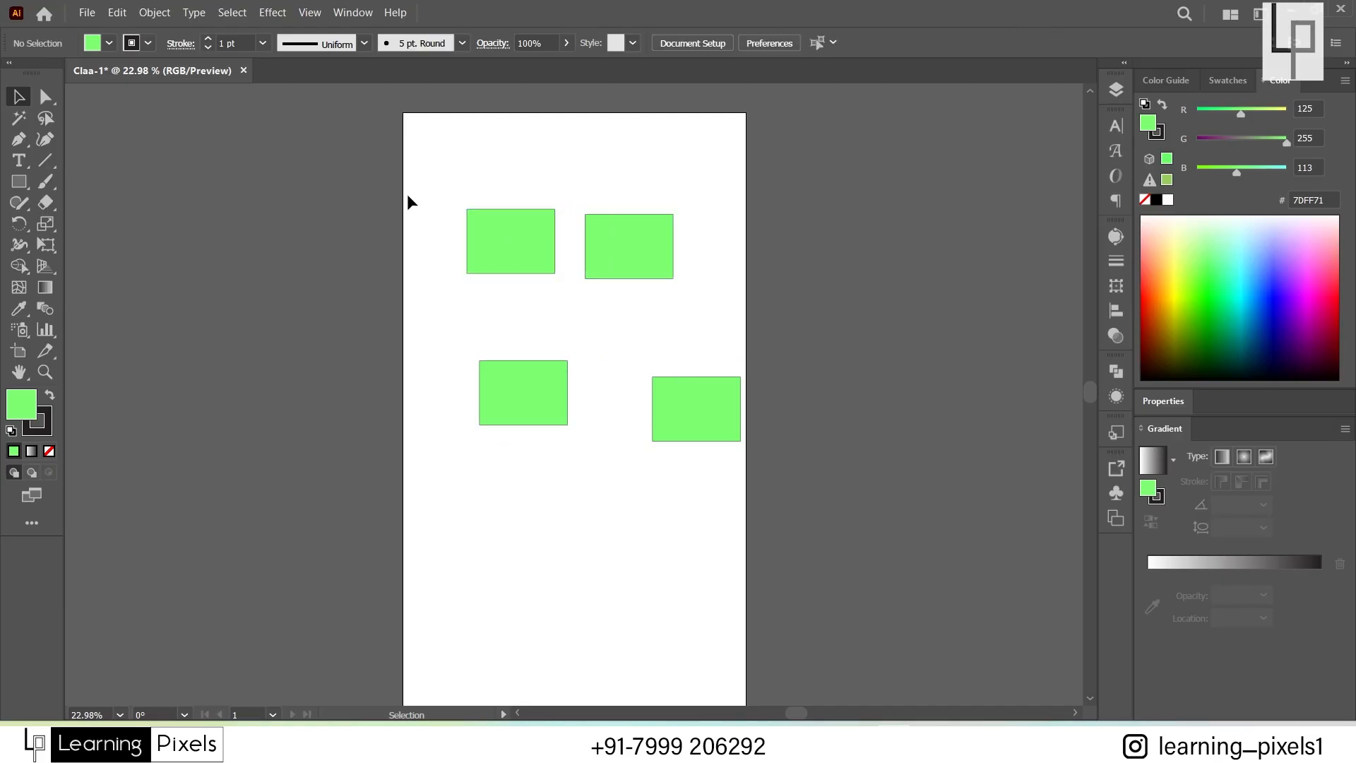
Step: Select the upper-right, lower-left and lower-right green rectangles together and delete them
click(635, 270)
shift+click(516, 401)
shift+click(715, 431)
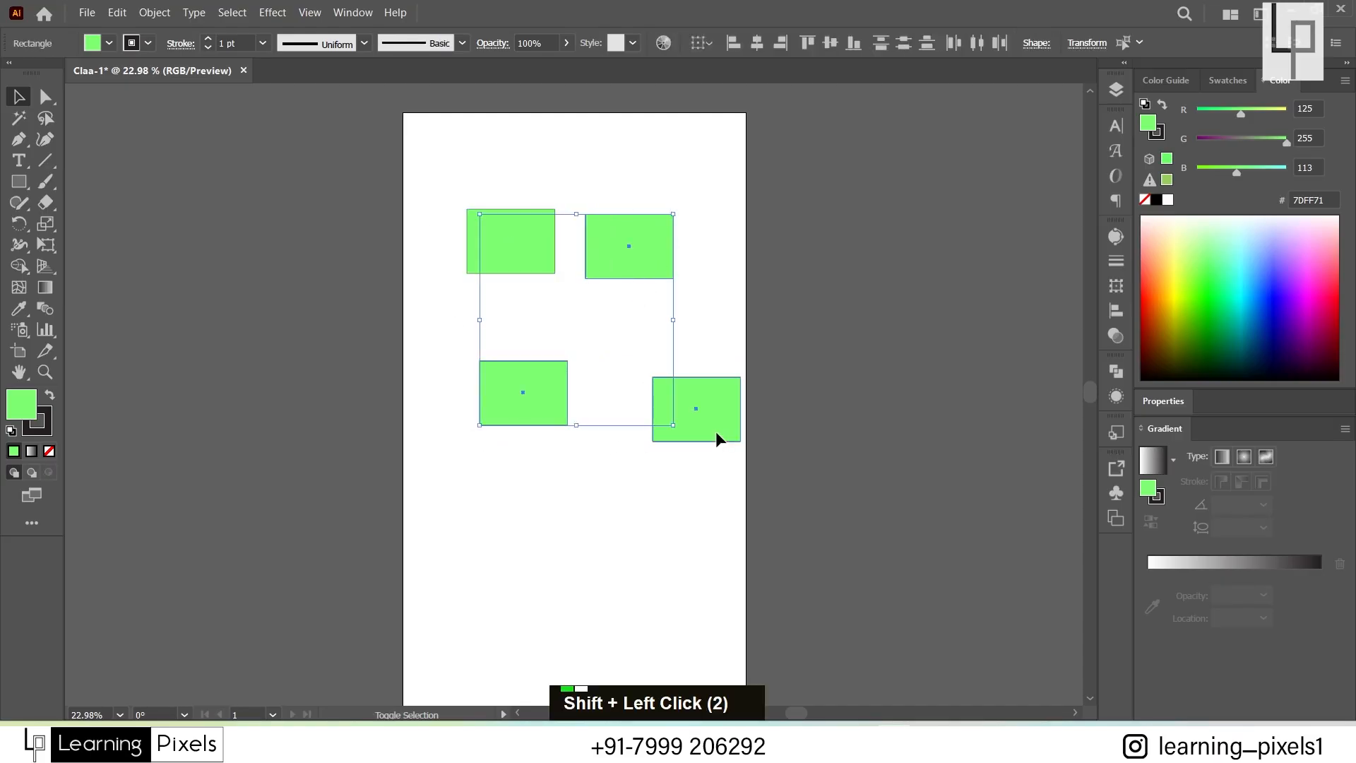
key(Delete)
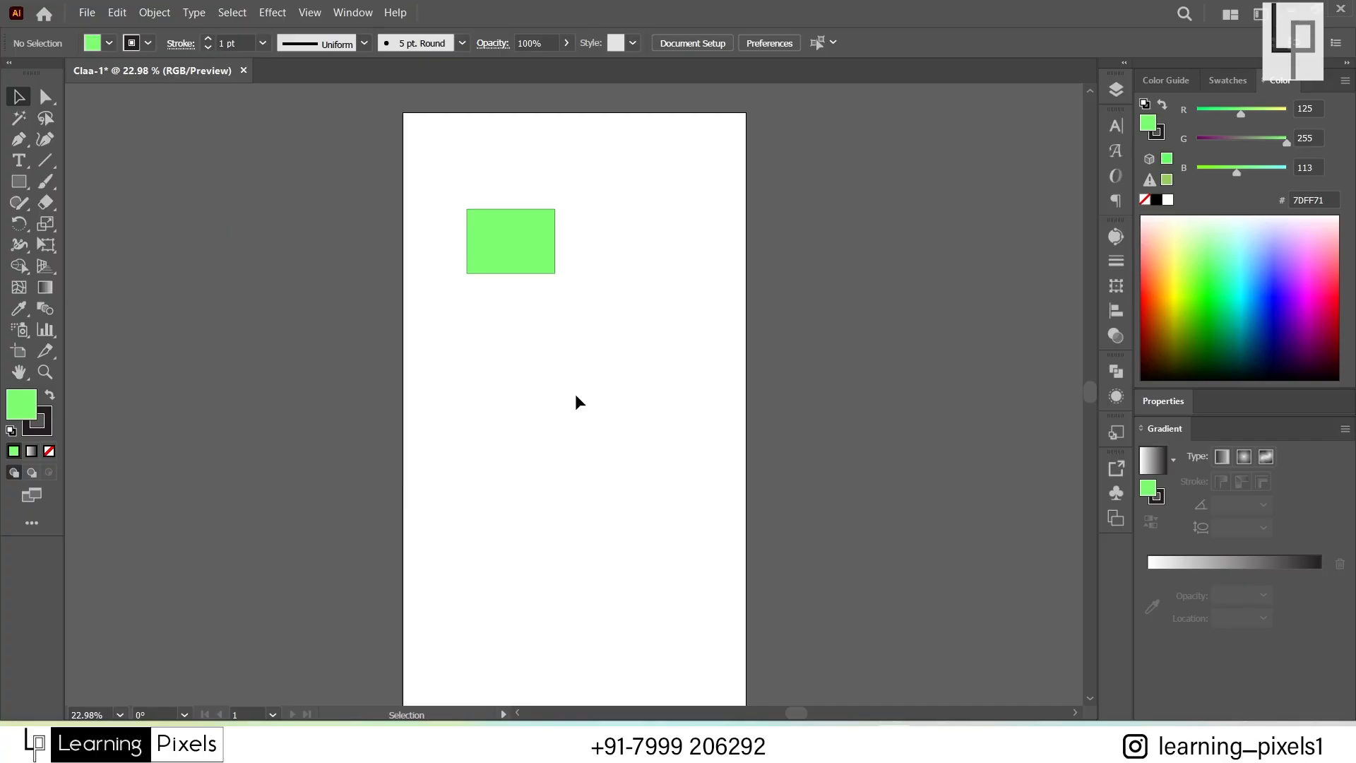
Step: Zoom the view in to 33.33% and out to 16.67%, and fit the artboard in the window
key(ctrl+equal)
key(ctrl+equal)
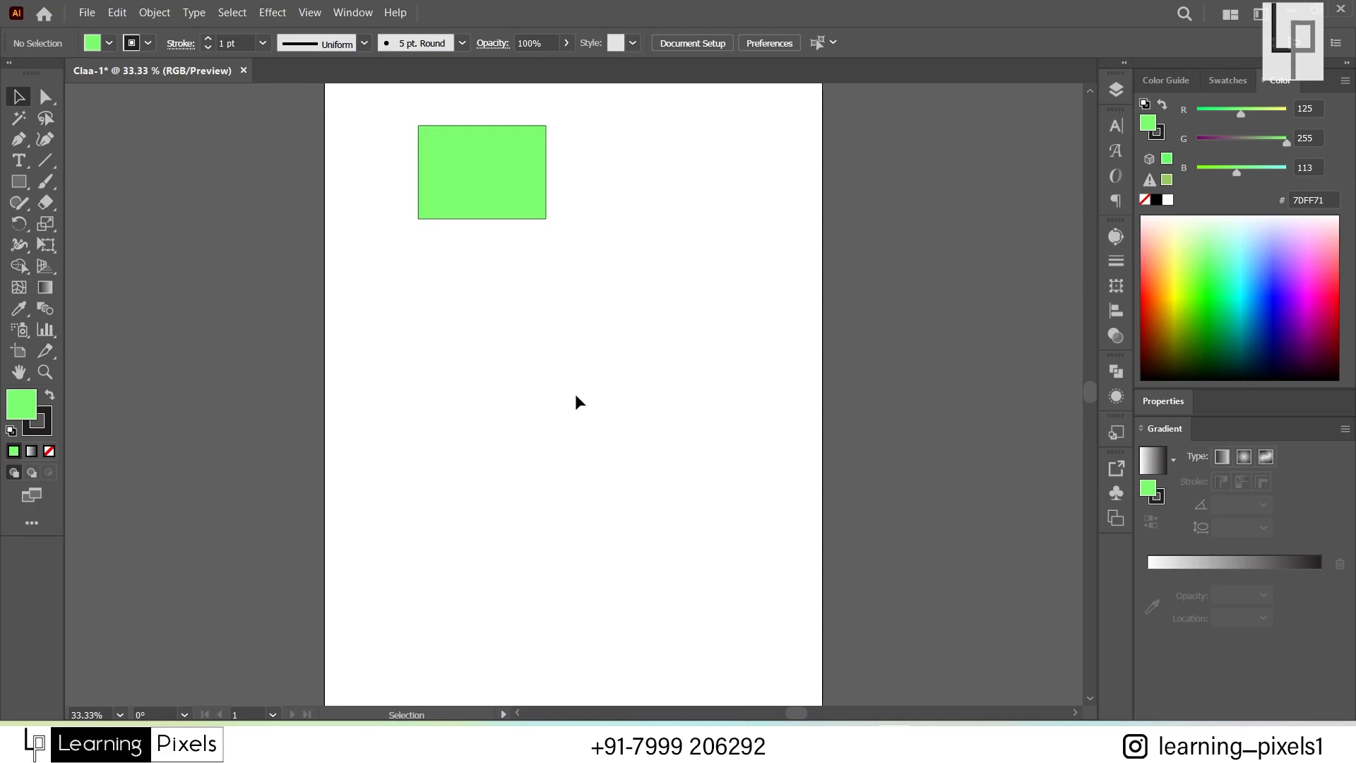
key(ctrl+minus)
key(ctrl+minus)
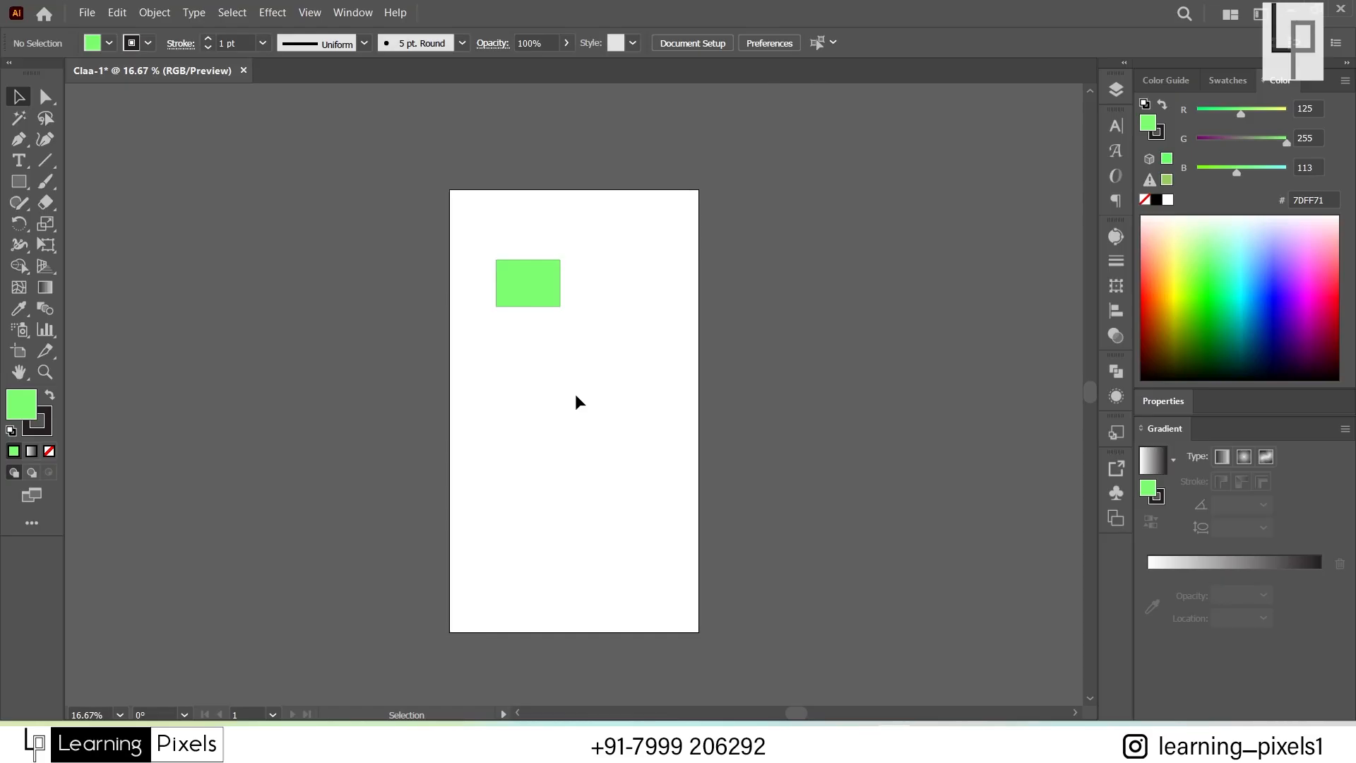
key(ctrl+0)
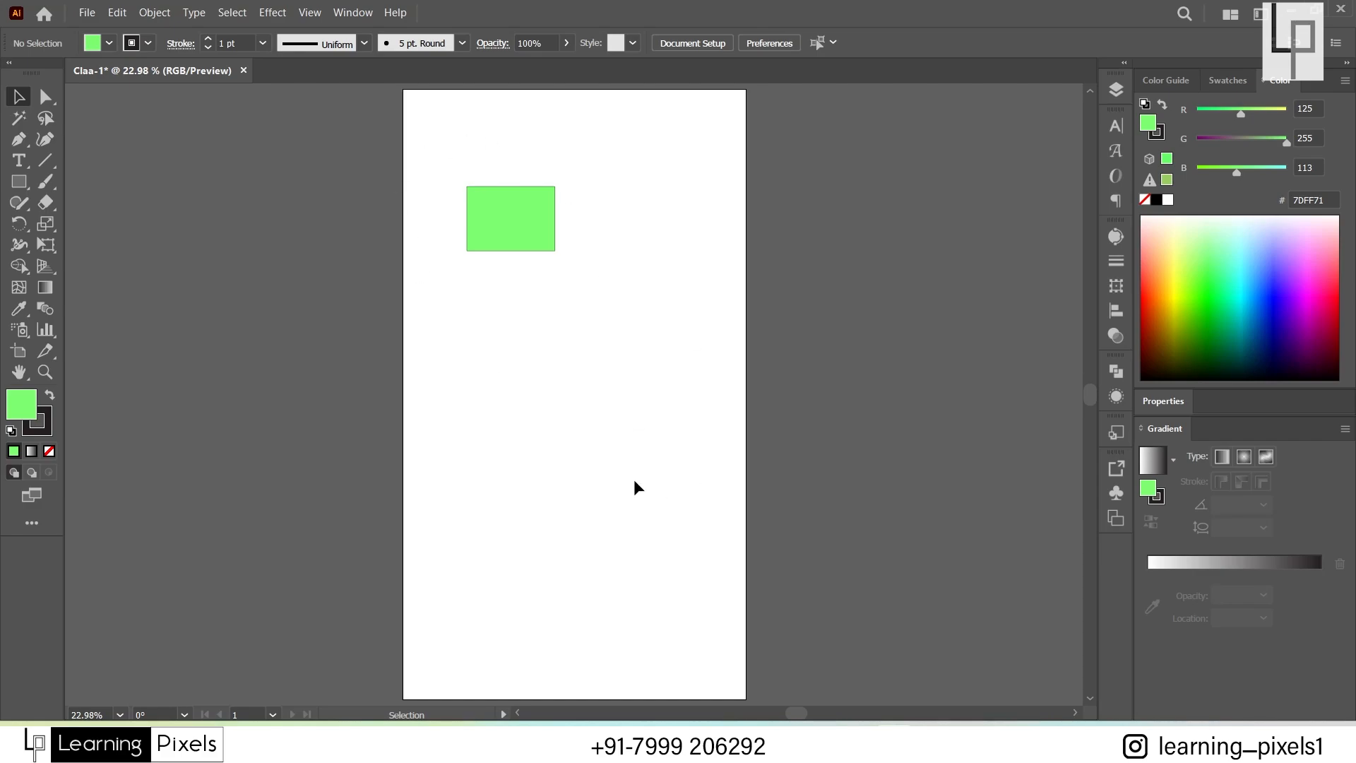
Step: View the document at 100% and return to the whole artboard fitted in the window
key(ctrl+0)
key(ctrl)
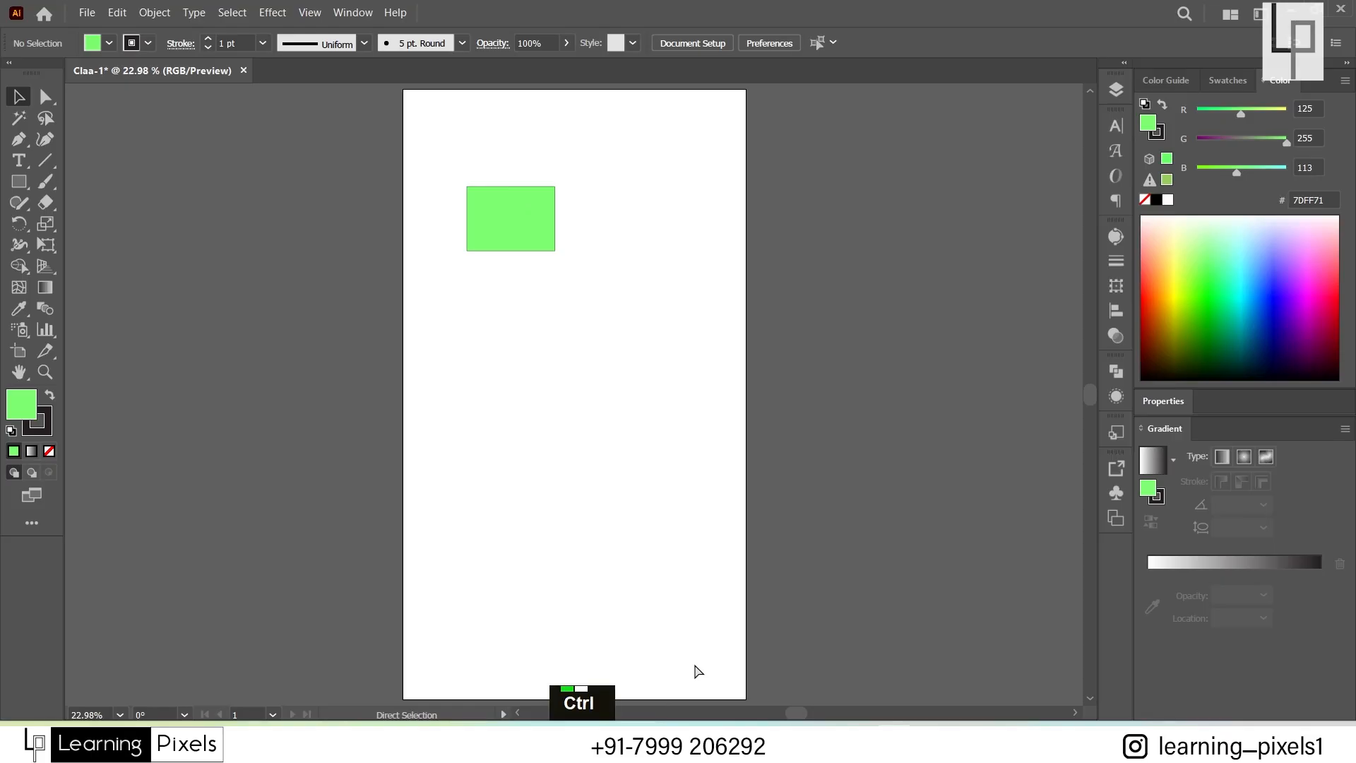
key(ctrl+1)
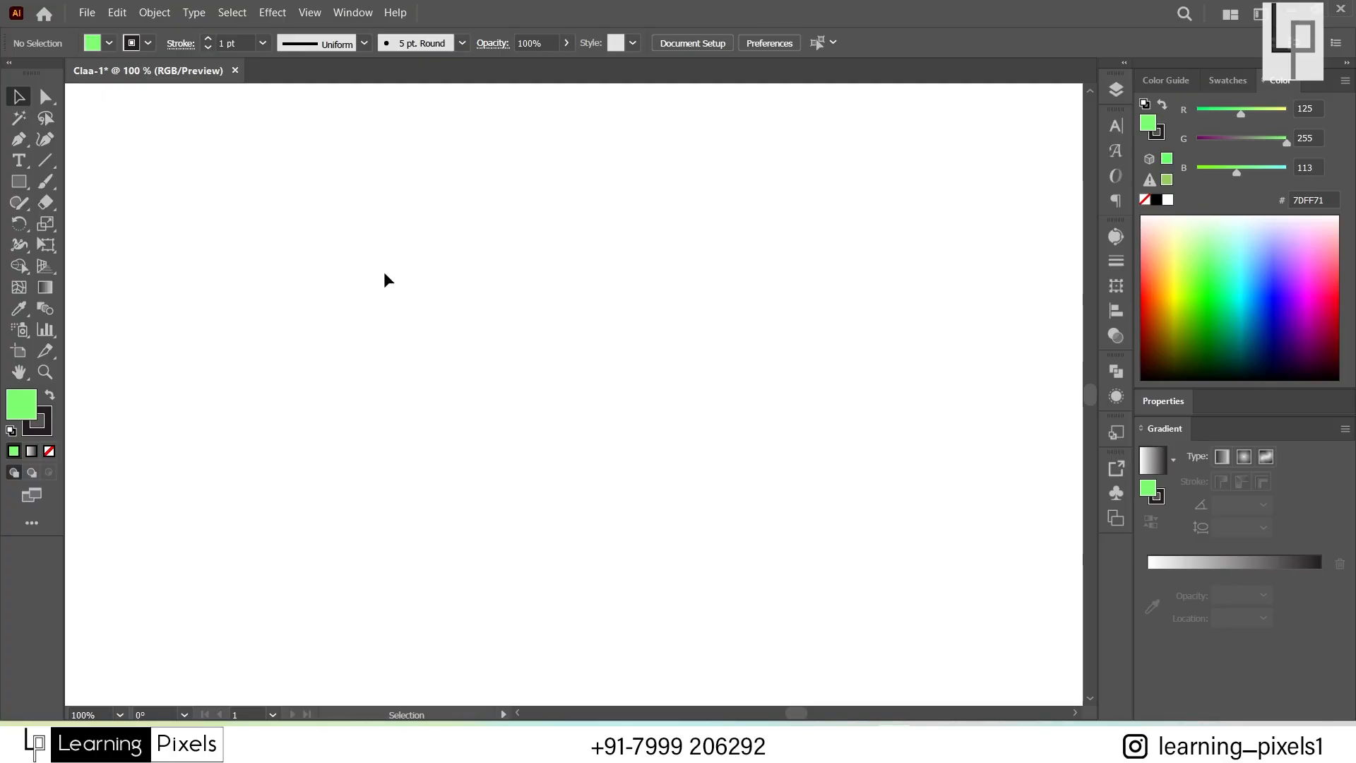
click(82, 715)
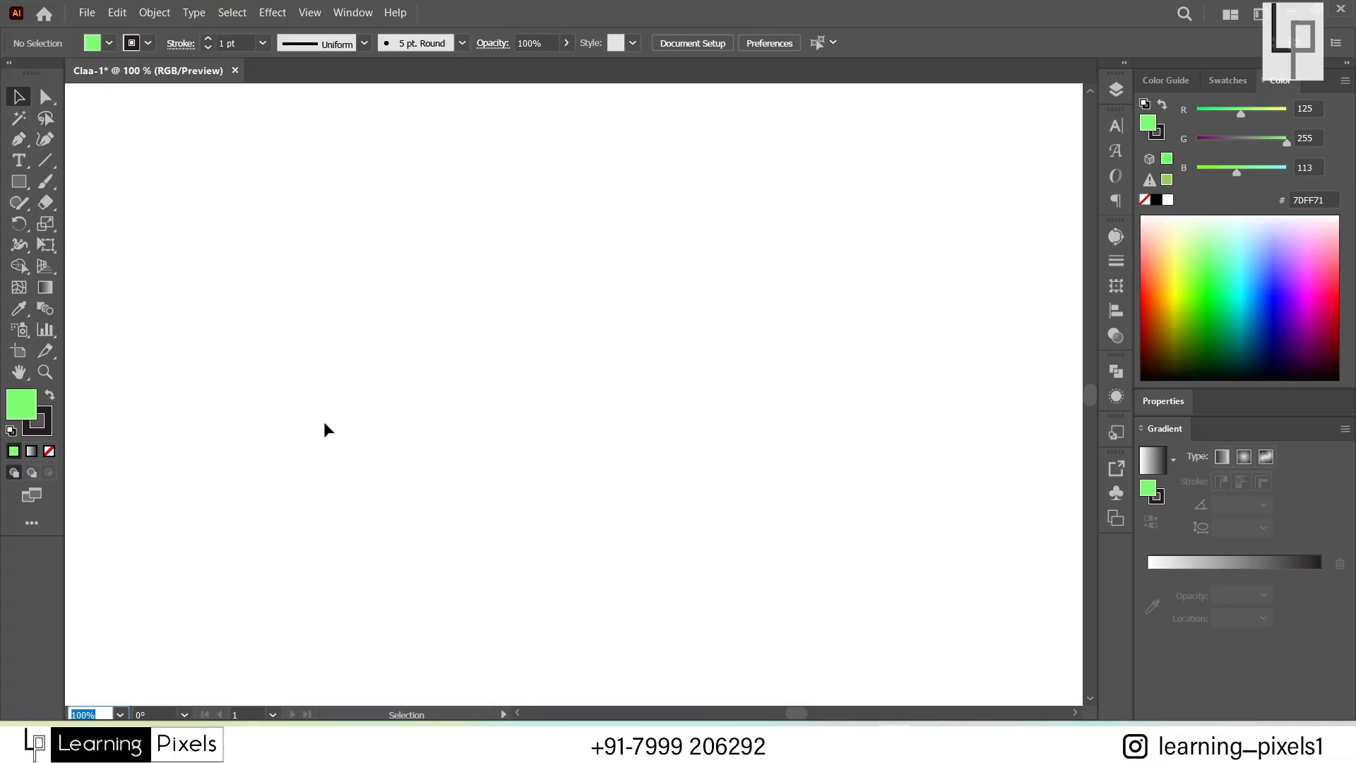
key(ctrl+0)
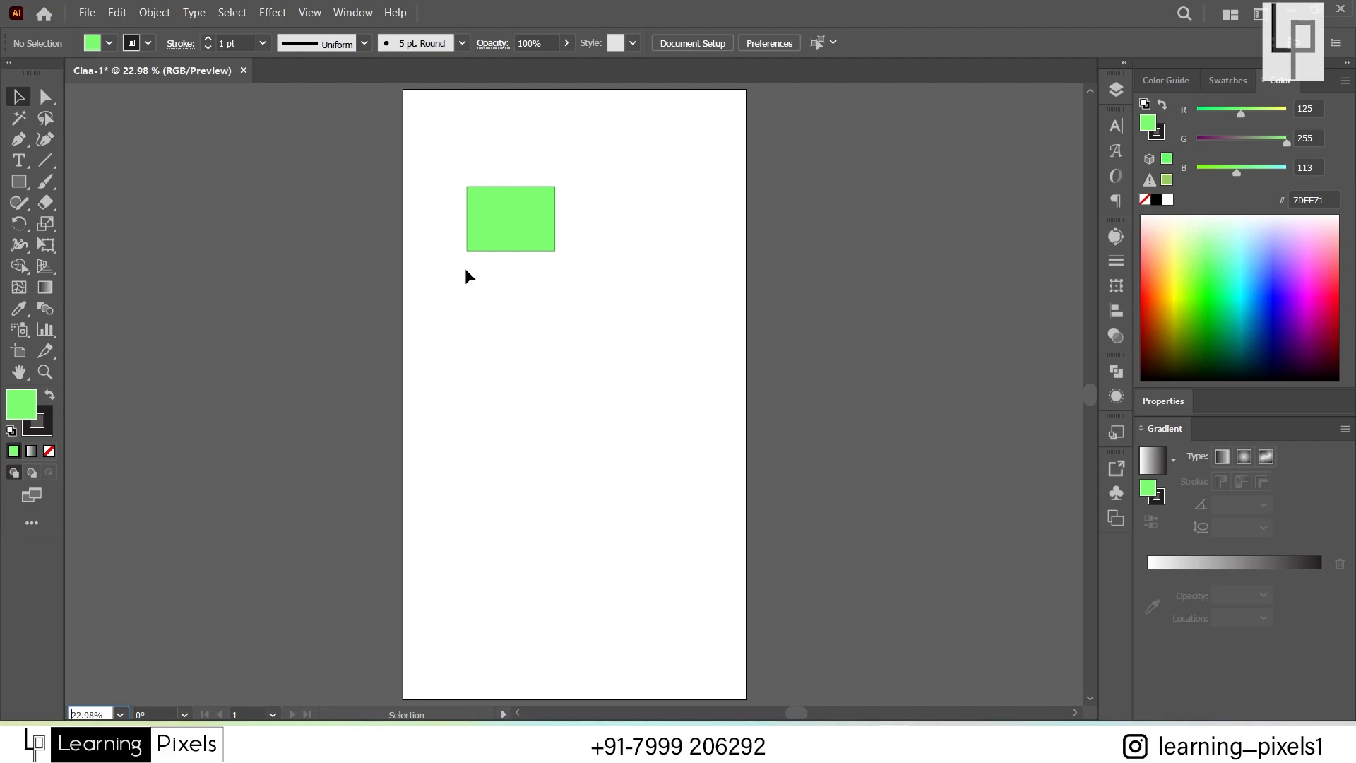
Step: Practise zooming the artboard in and out in small increments, finishing at 33.33%
drag(102, 715, 62, 717)
key(alt)
scroll(605, 269, up, 4)
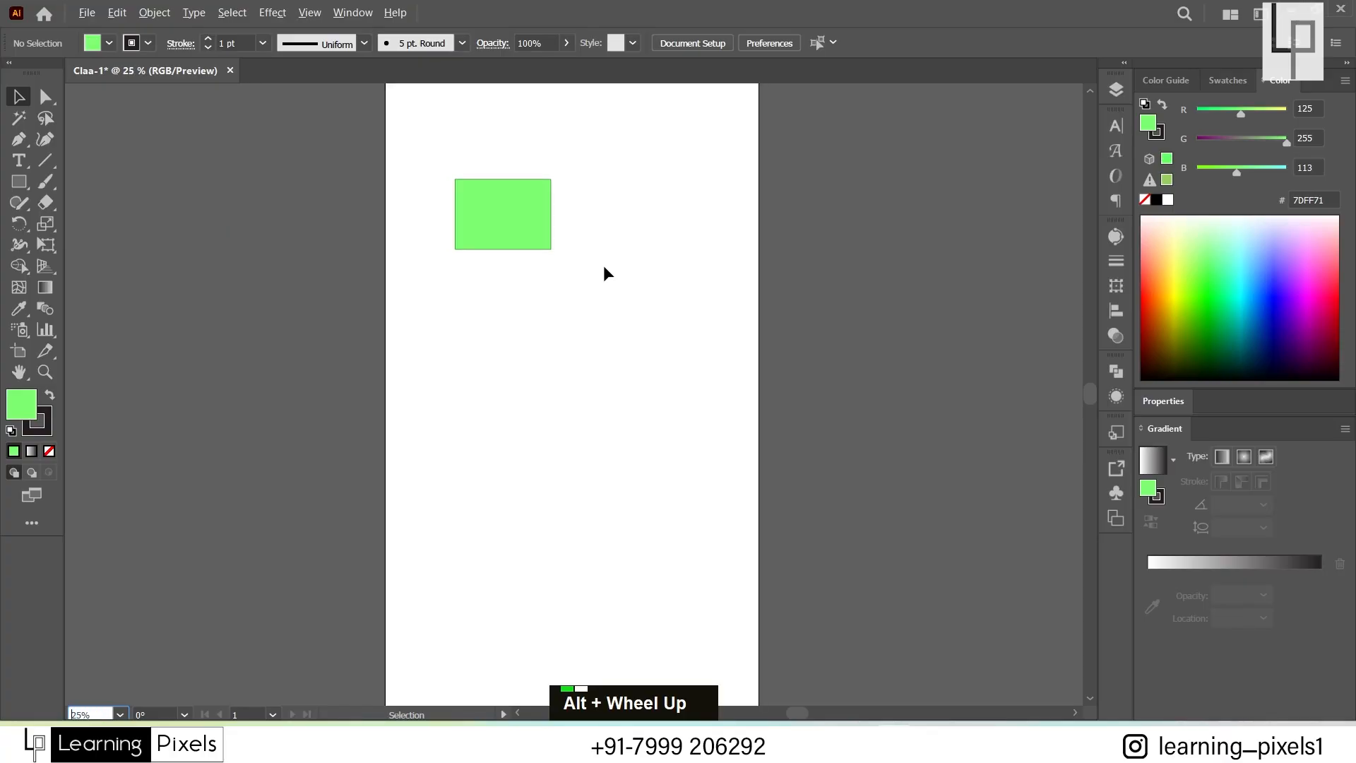
scroll(604, 268, down, 3)
scroll(605, 272, up, 2)
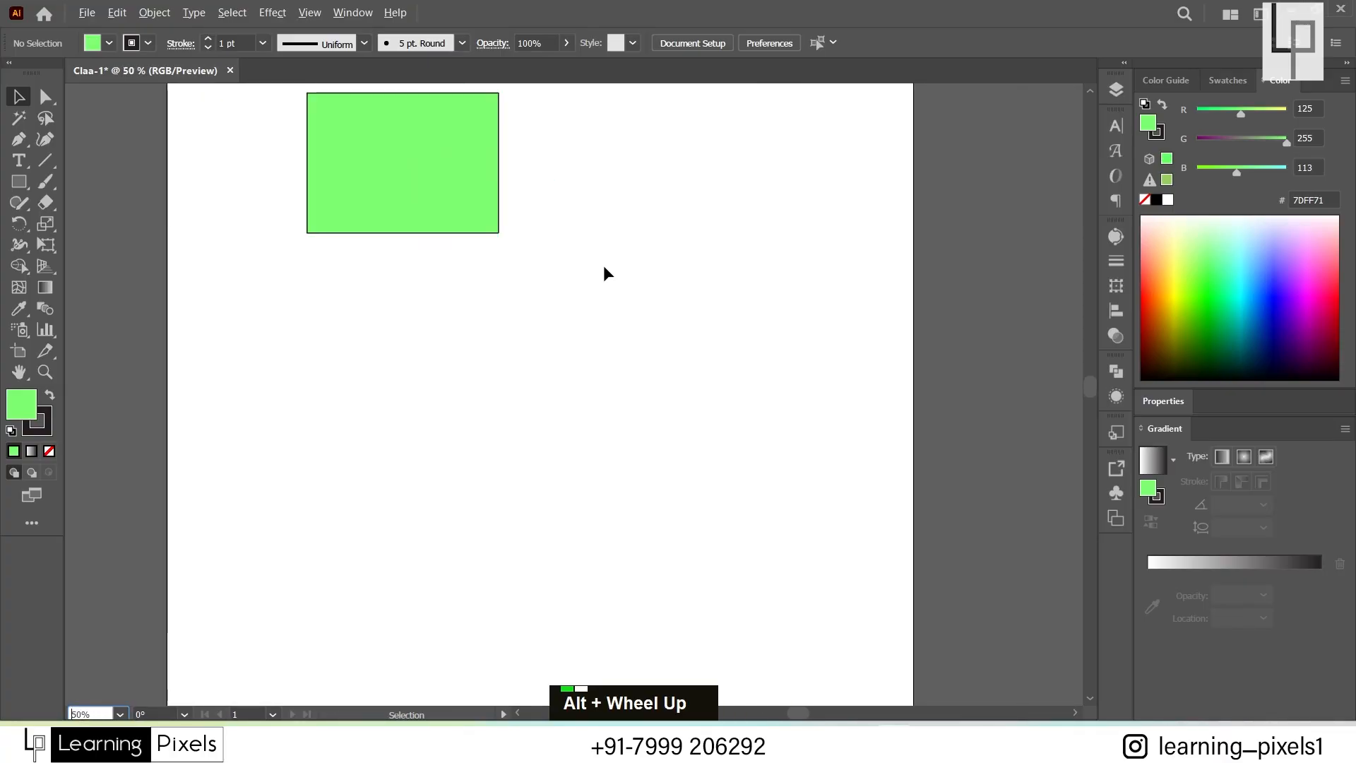
scroll(604, 273, down, 3)
scroll(605, 272, up, 1)
scroll(604, 273, up, 1)
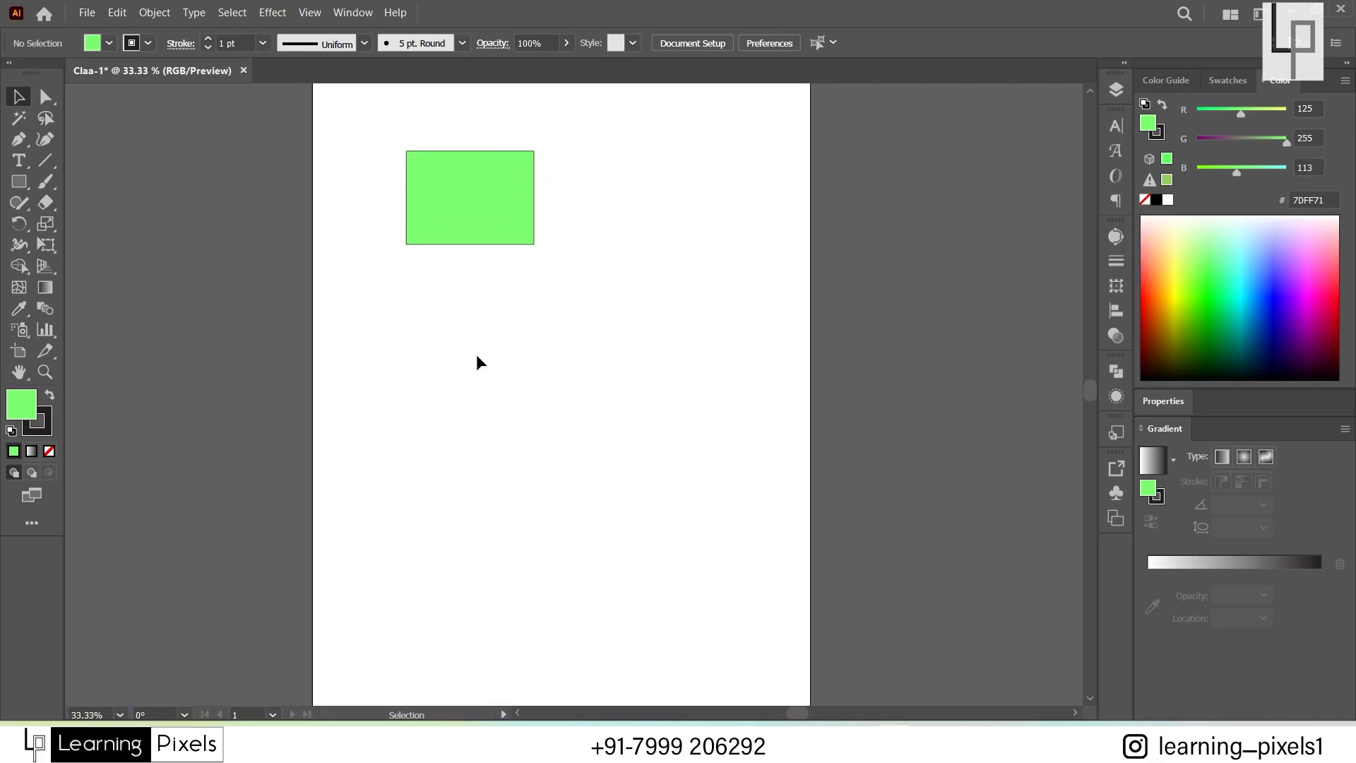
Step: Pan around the artboard, first with the temporary hand and again with the Hand tool
key(space)
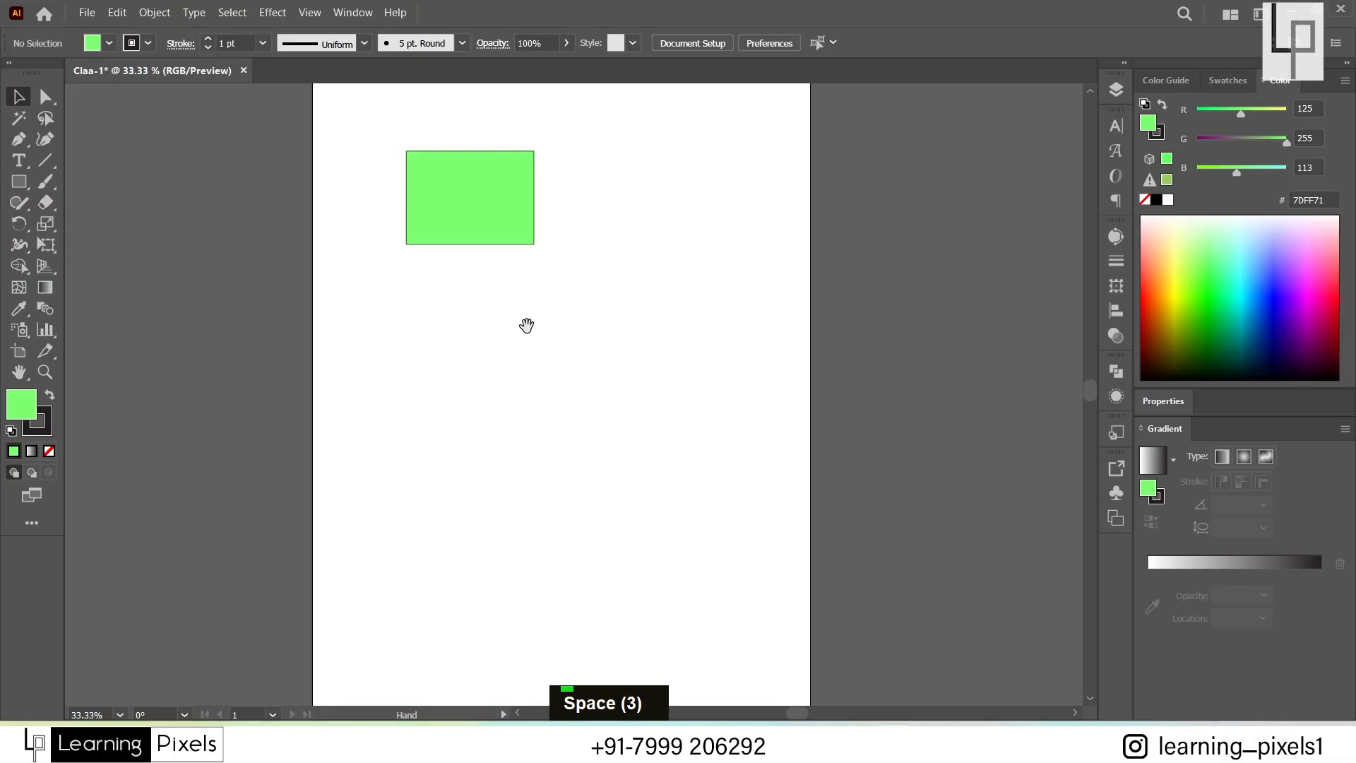
drag(527, 325, 533, 391)
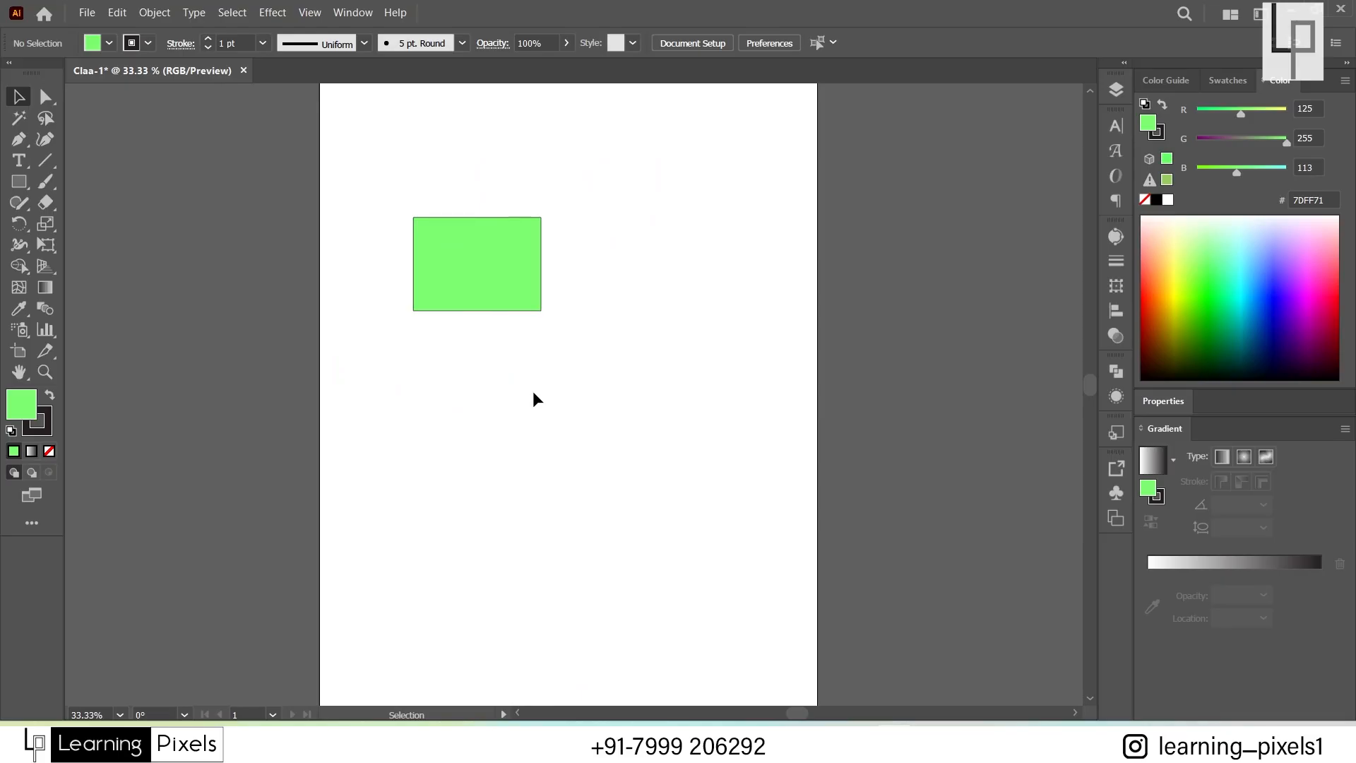
click(22, 371)
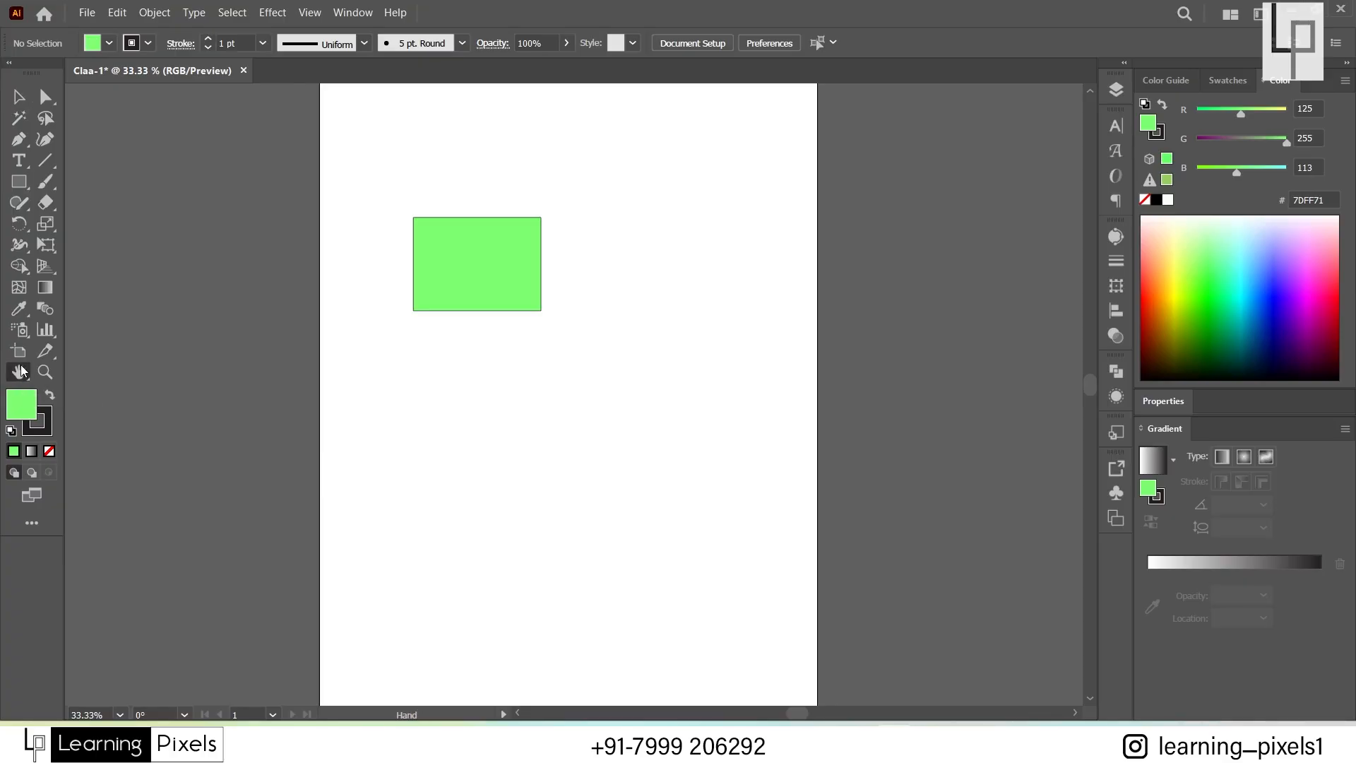
drag(463, 345, 500, 377)
drag(623, 480, 528, 467)
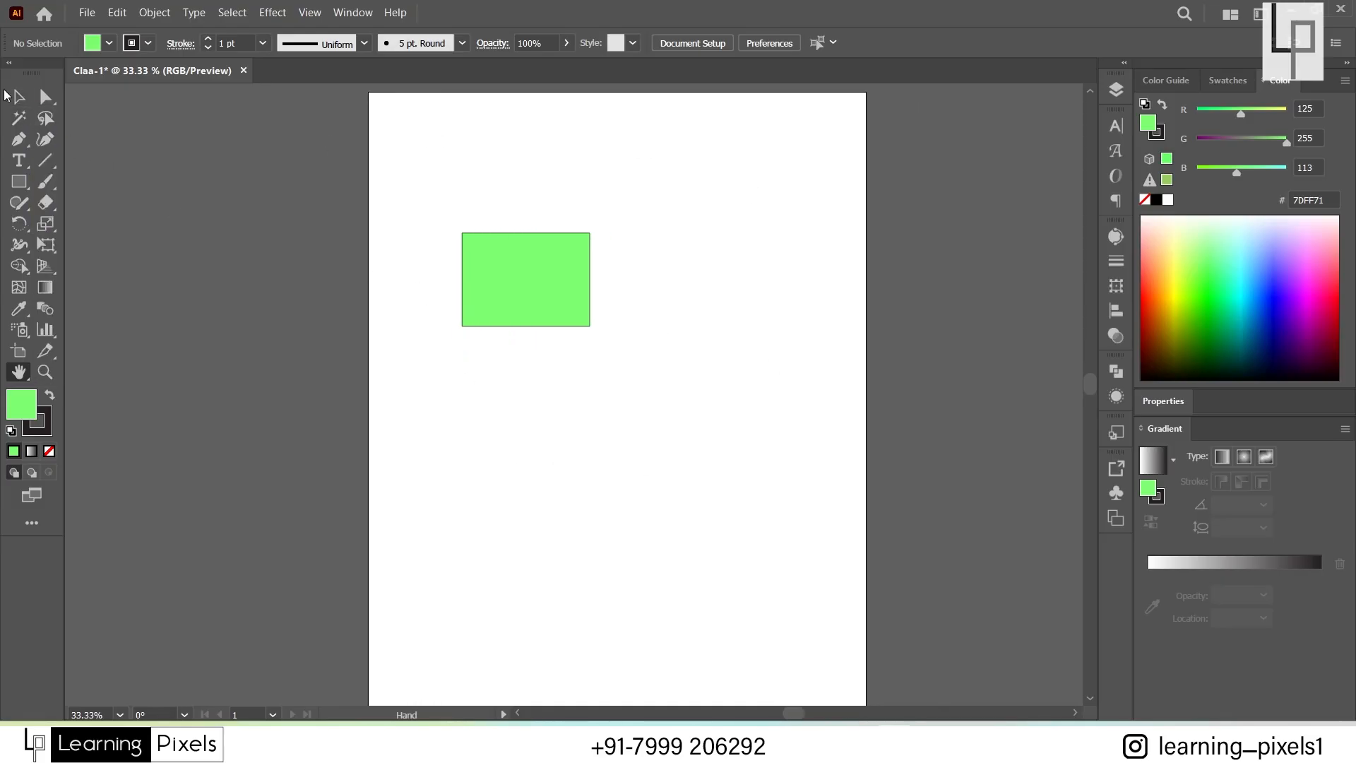
Step: Return to the Selection tool and practise selecting and deselecting the remaining green rectangle
click(19, 98)
click(507, 307)
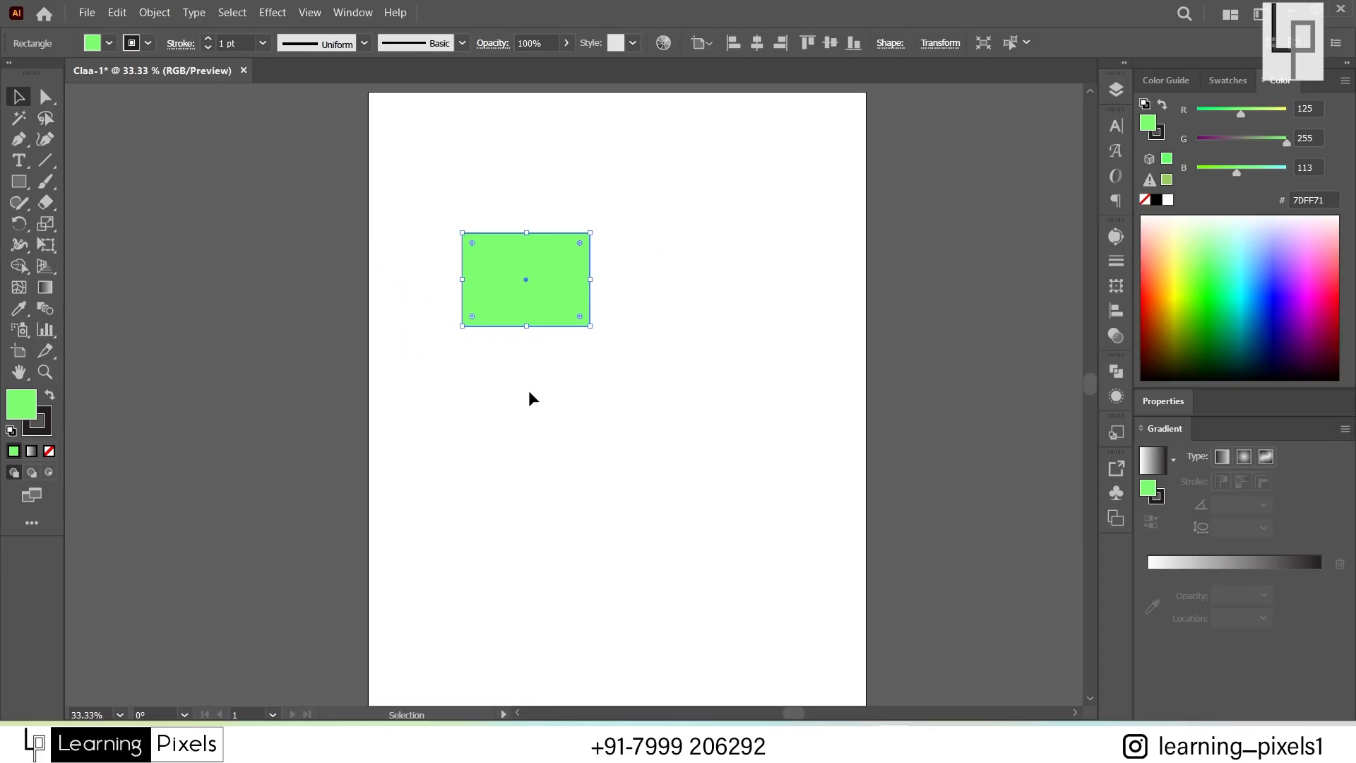
click(530, 393)
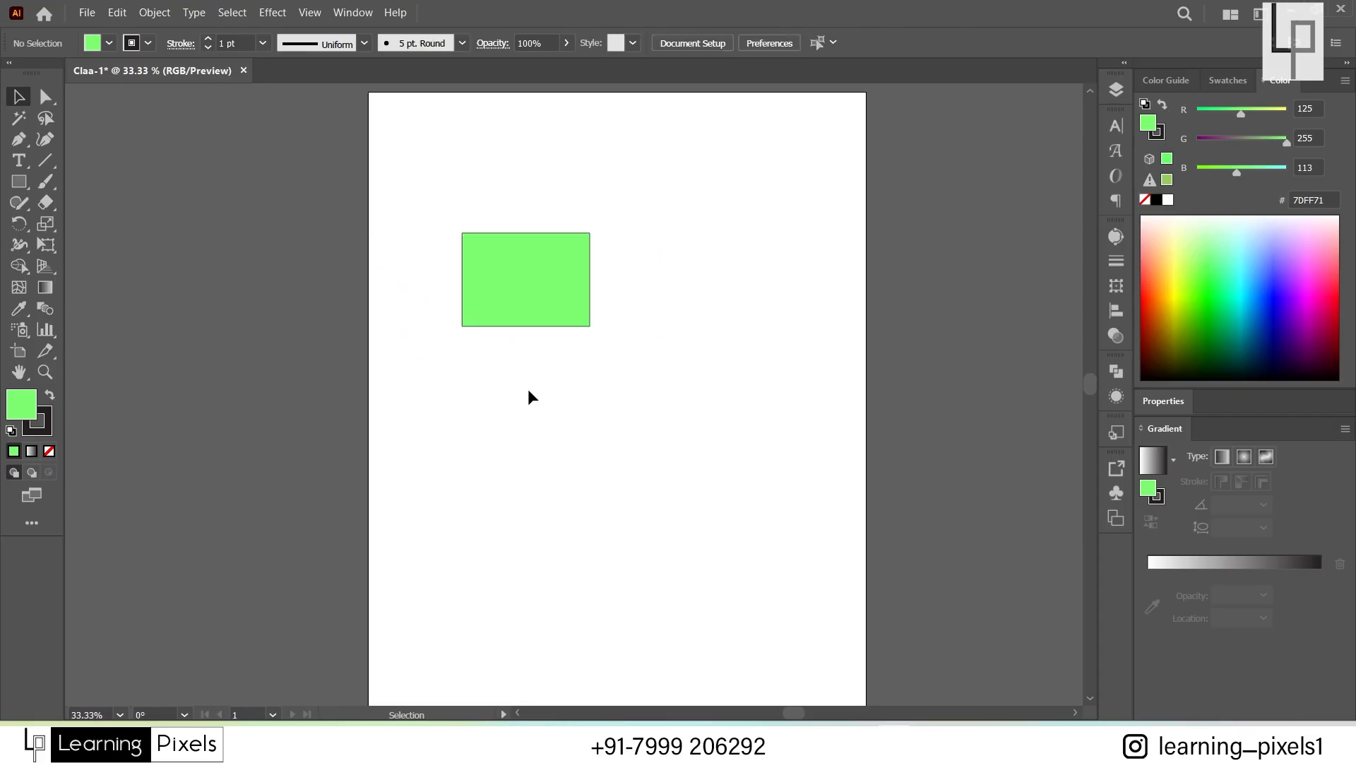
click(542, 311)
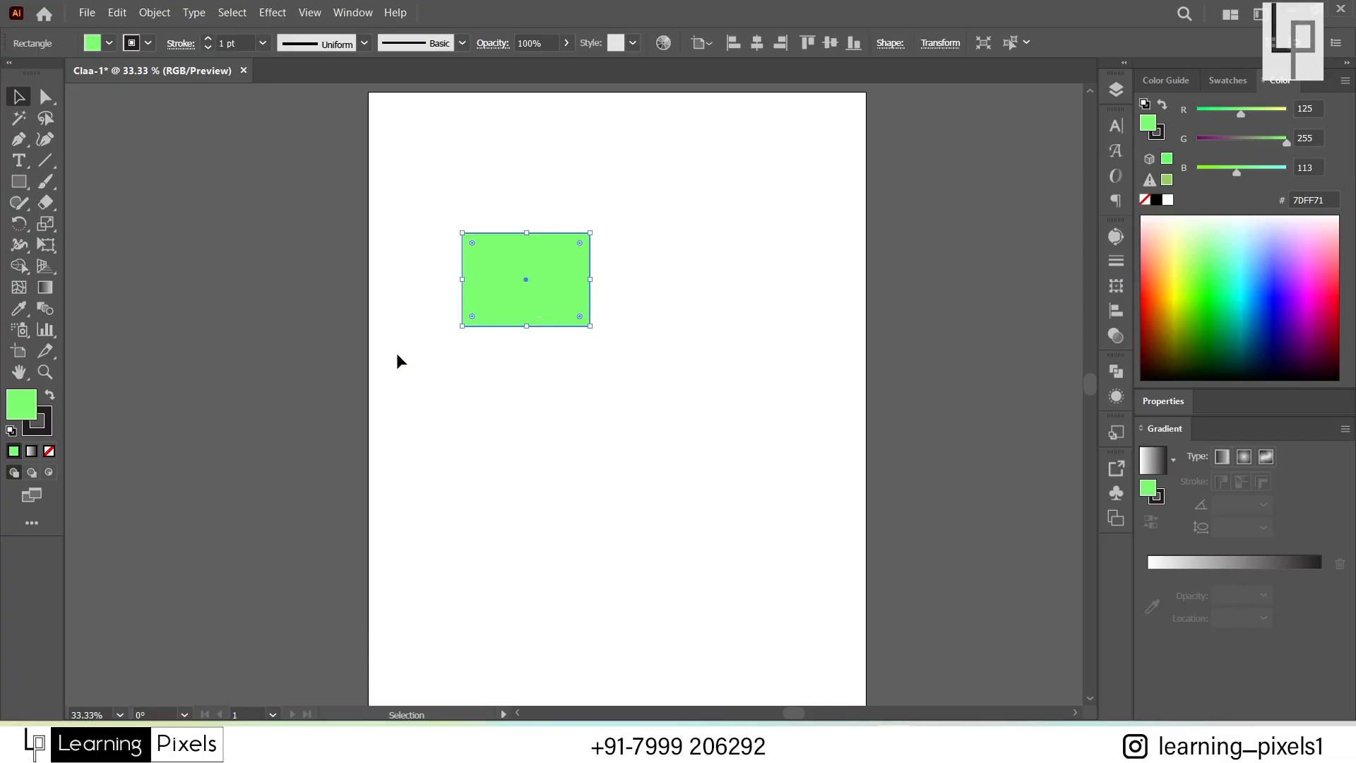
click(544, 412)
Step: Select the green rectangle and resize it from its upper-right corner until it is narrower and nearly square
click(545, 287)
scroll(510, 231, up, 2)
alt+scroll(510, 256, up, 4)
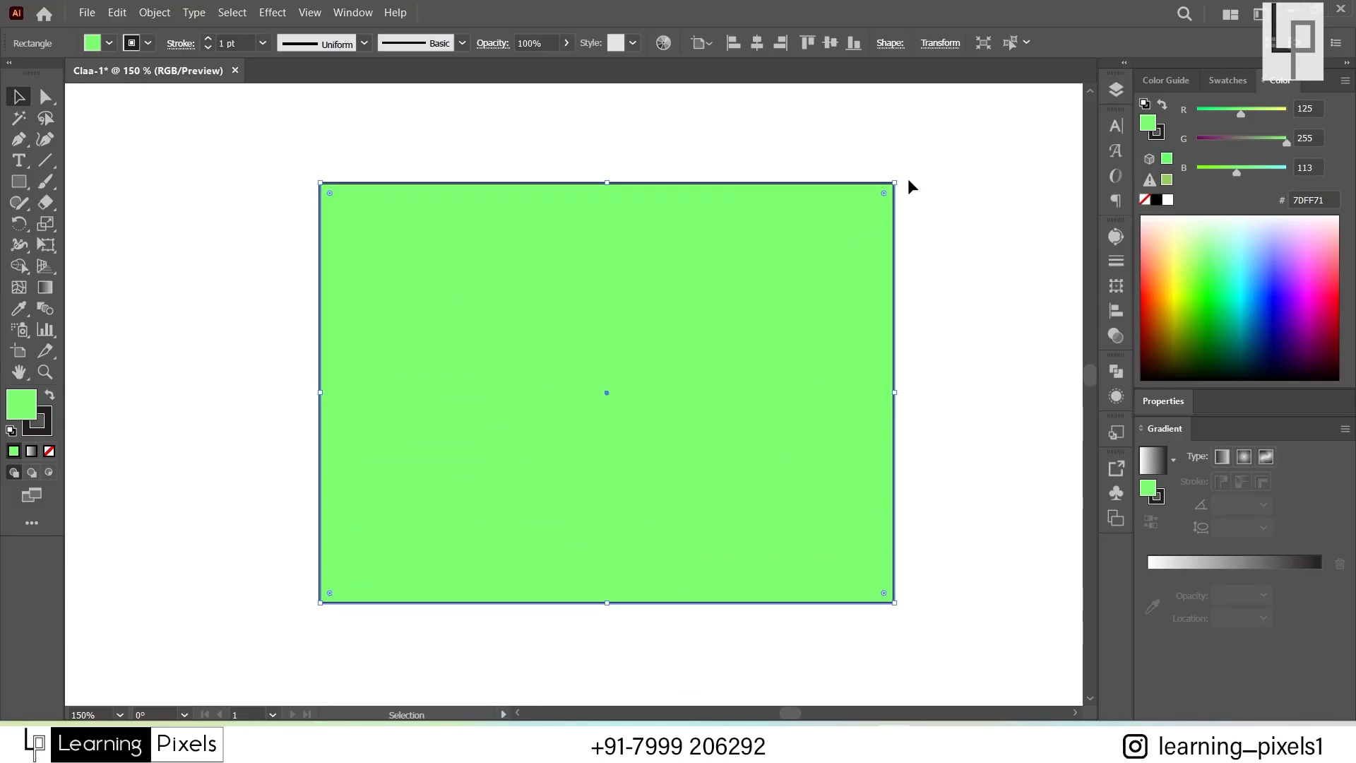
drag(897, 181, 863, 203)
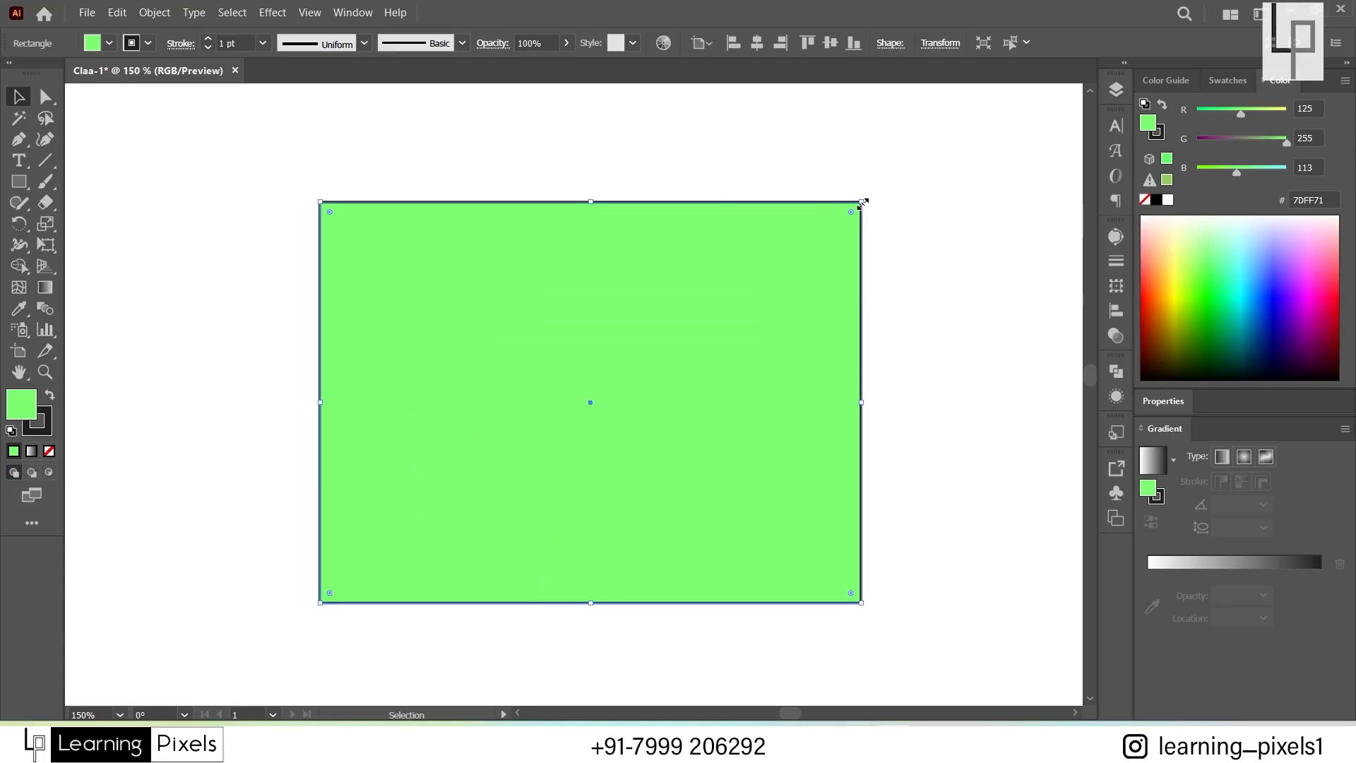
drag(864, 203, 811, 205)
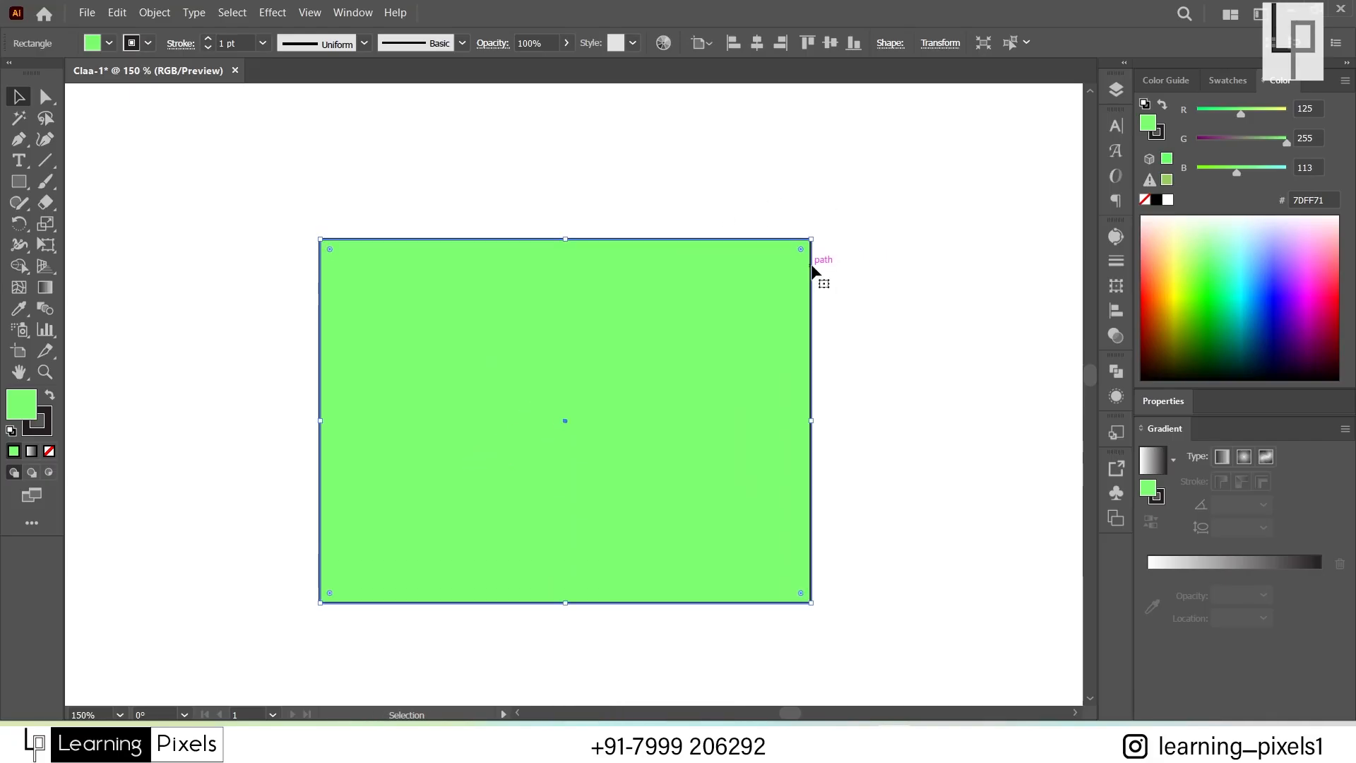
drag(810, 242, 783, 210)
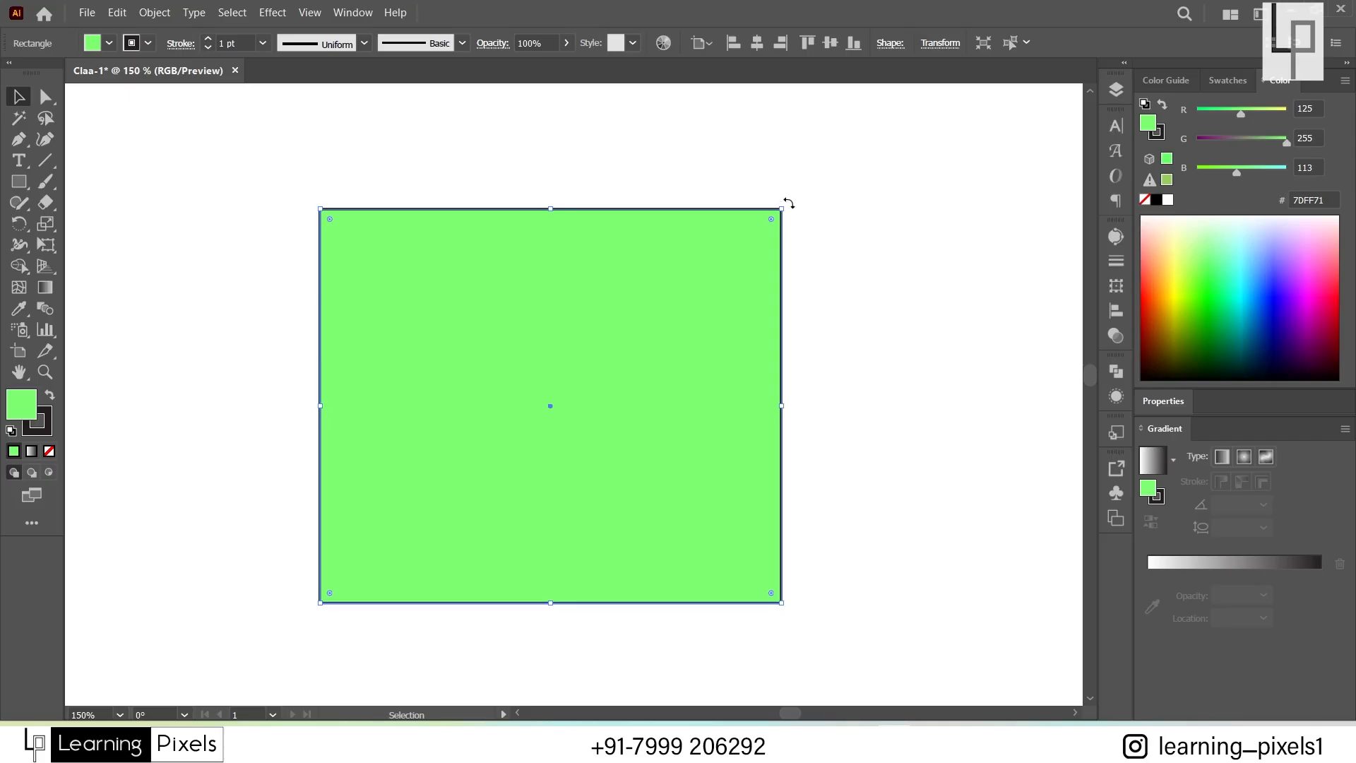
Step: Rotate the green rectangle slightly clockwise about its centre and deselect it
drag(788, 203, 743, 246)
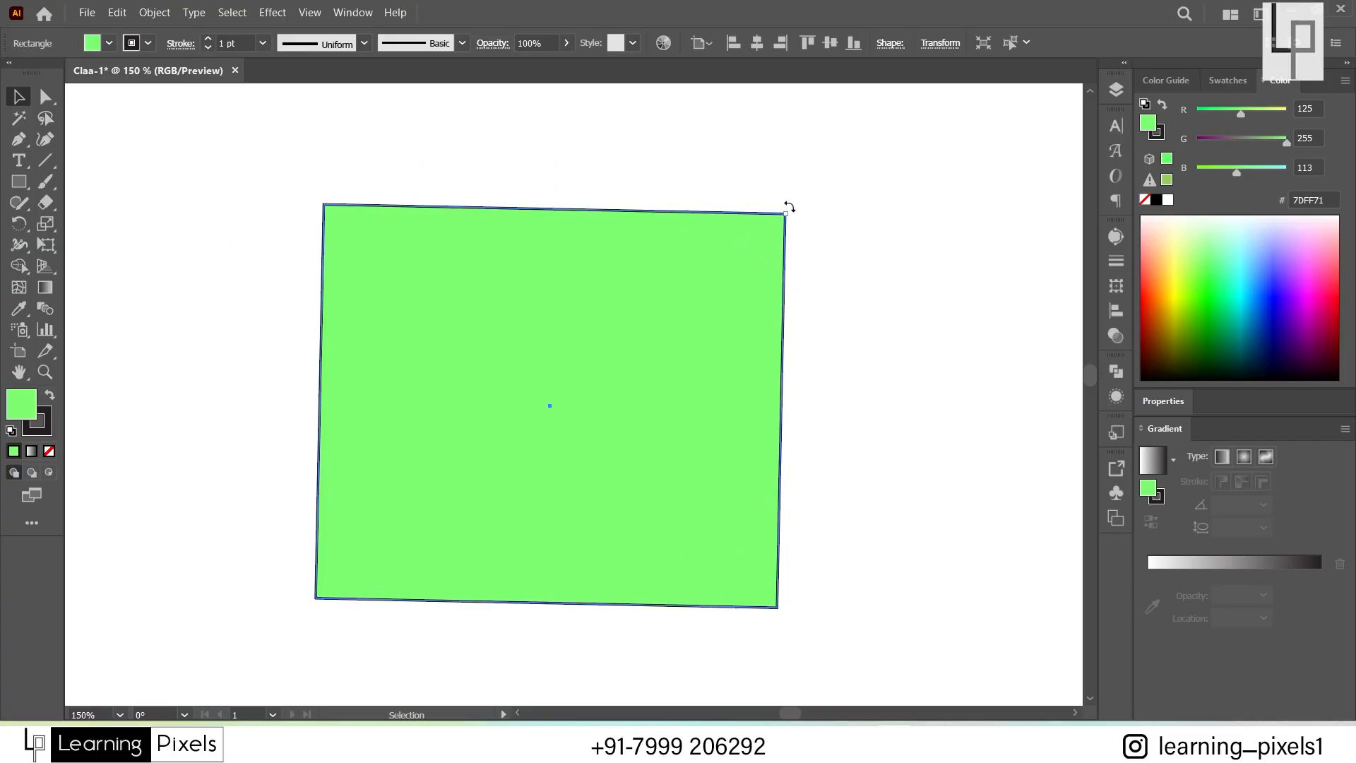
drag(790, 207, 770, 282)
click(858, 262)
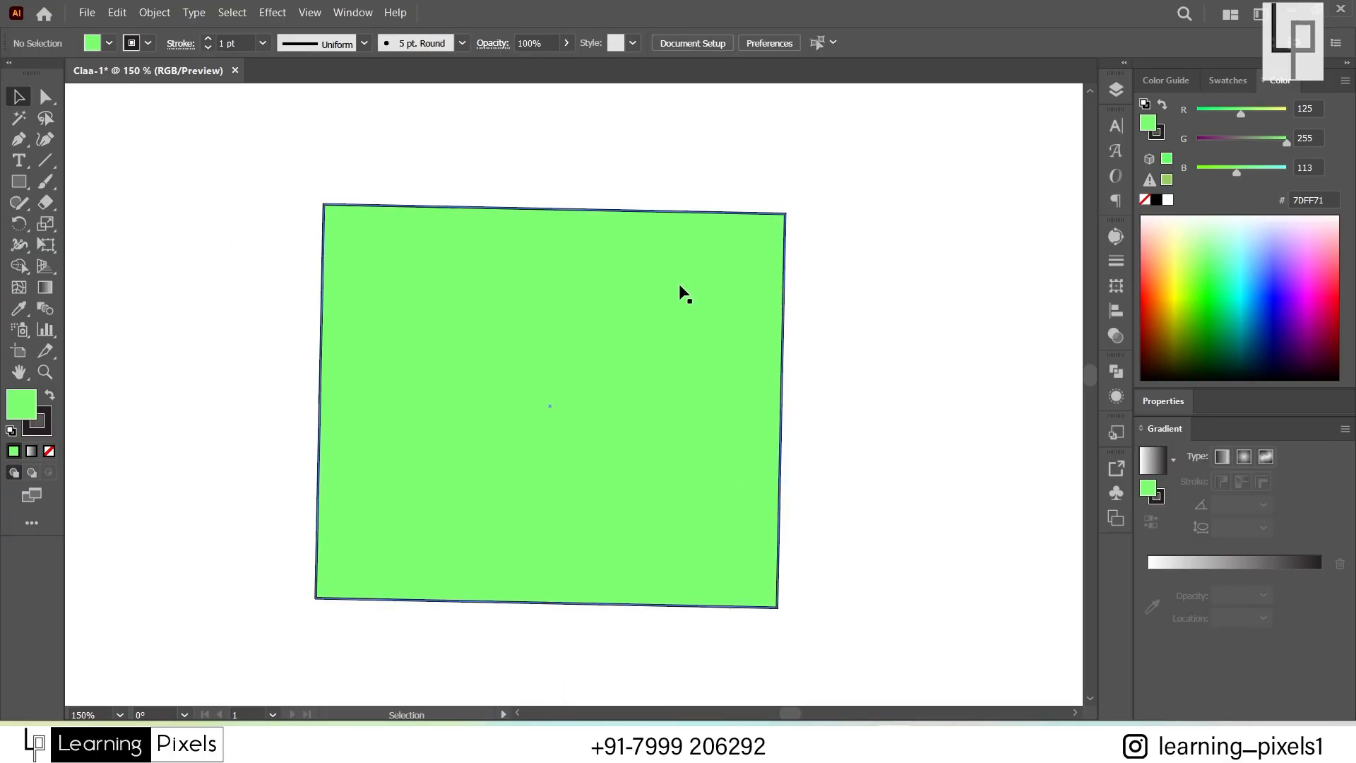
Step: Select the green rectangle and display the colour swatches available for its fill
click(568, 366)
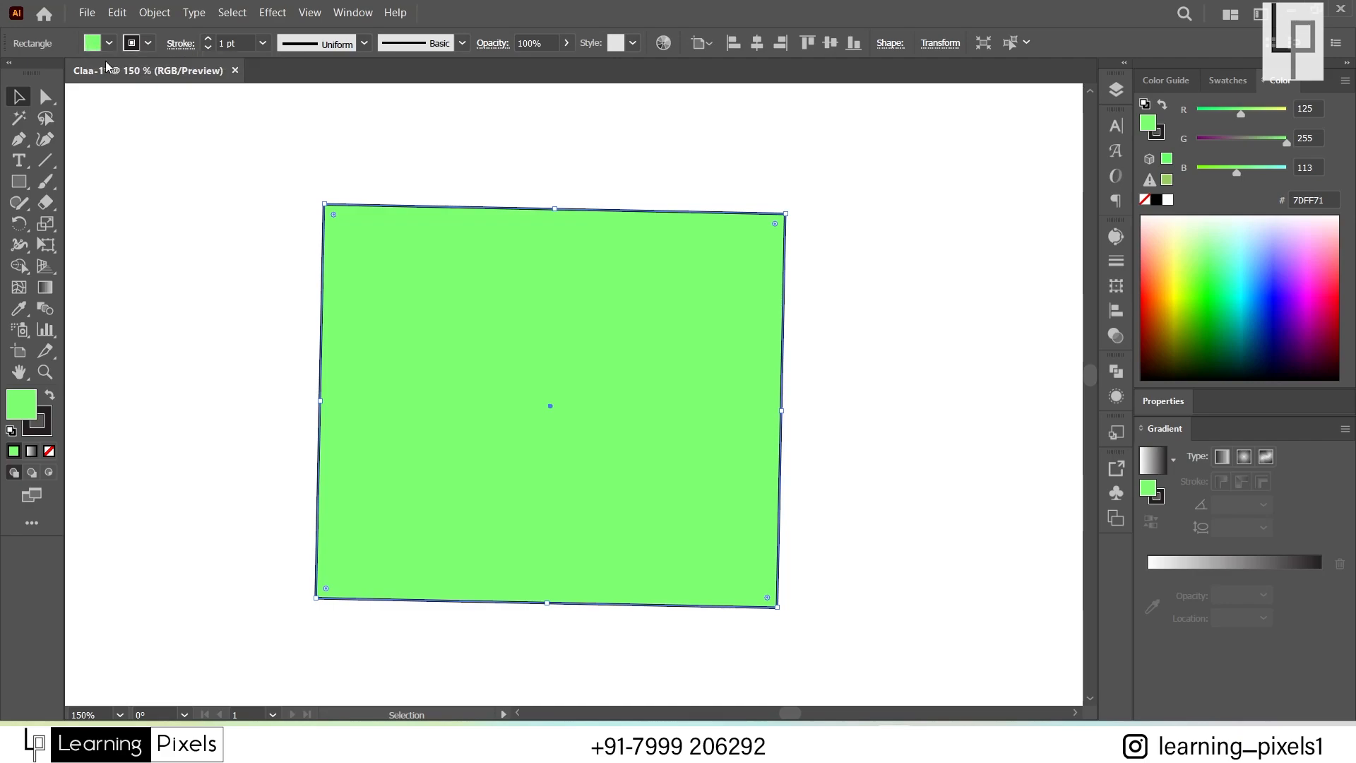
click(110, 43)
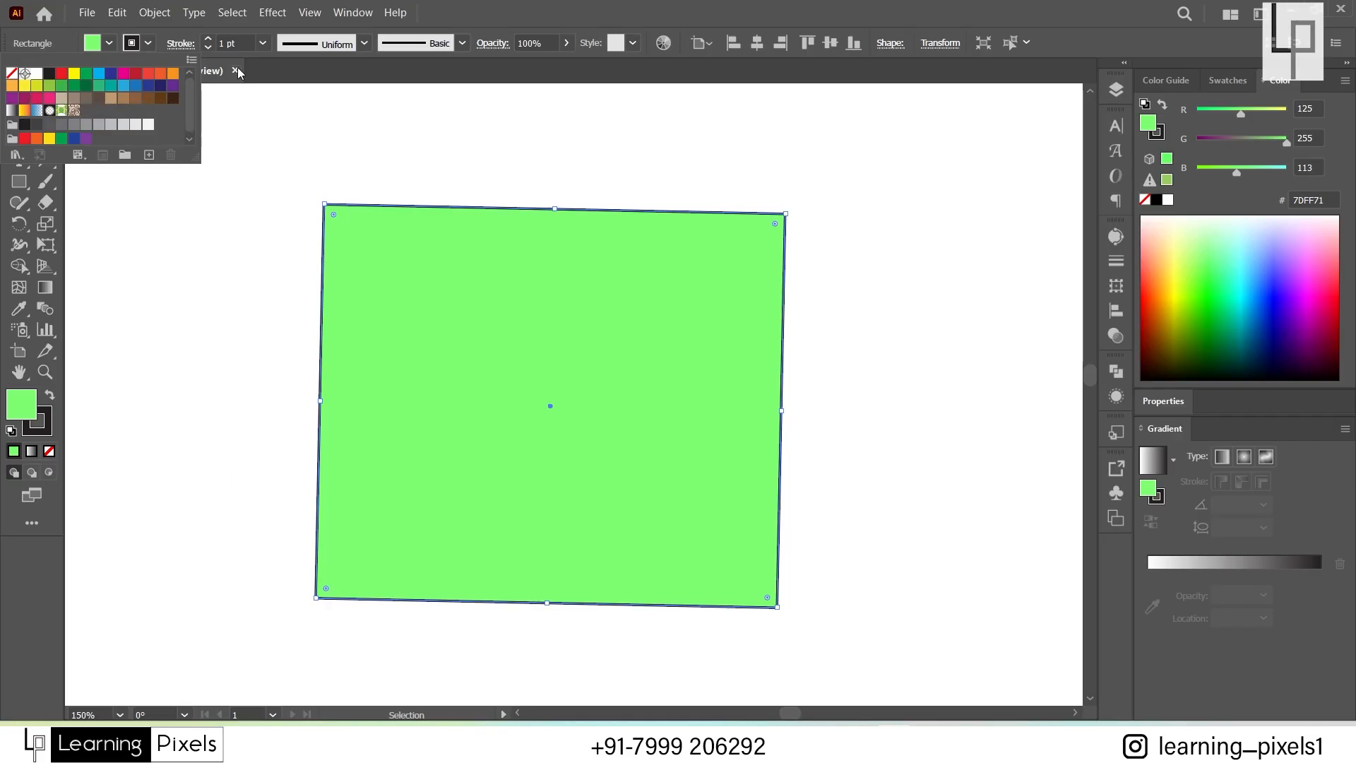
click(1227, 81)
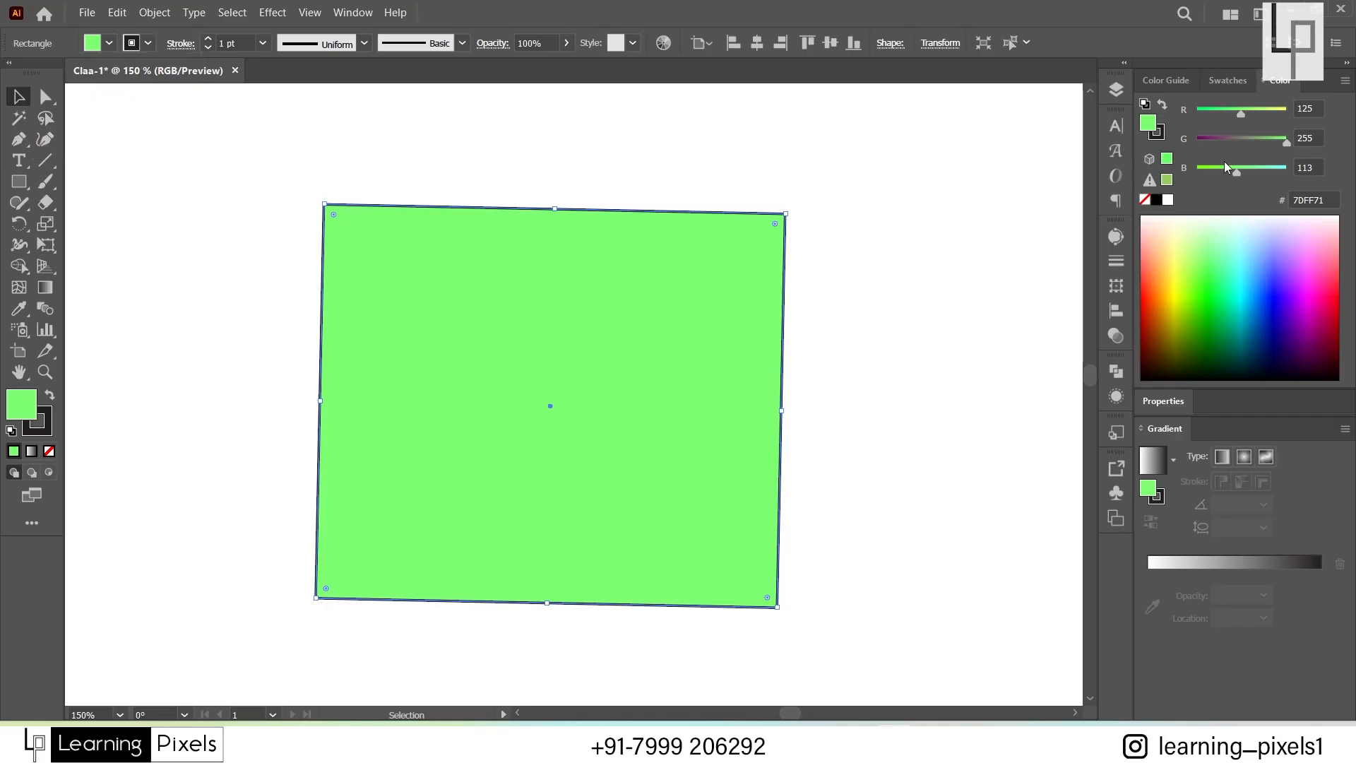
click(1227, 81)
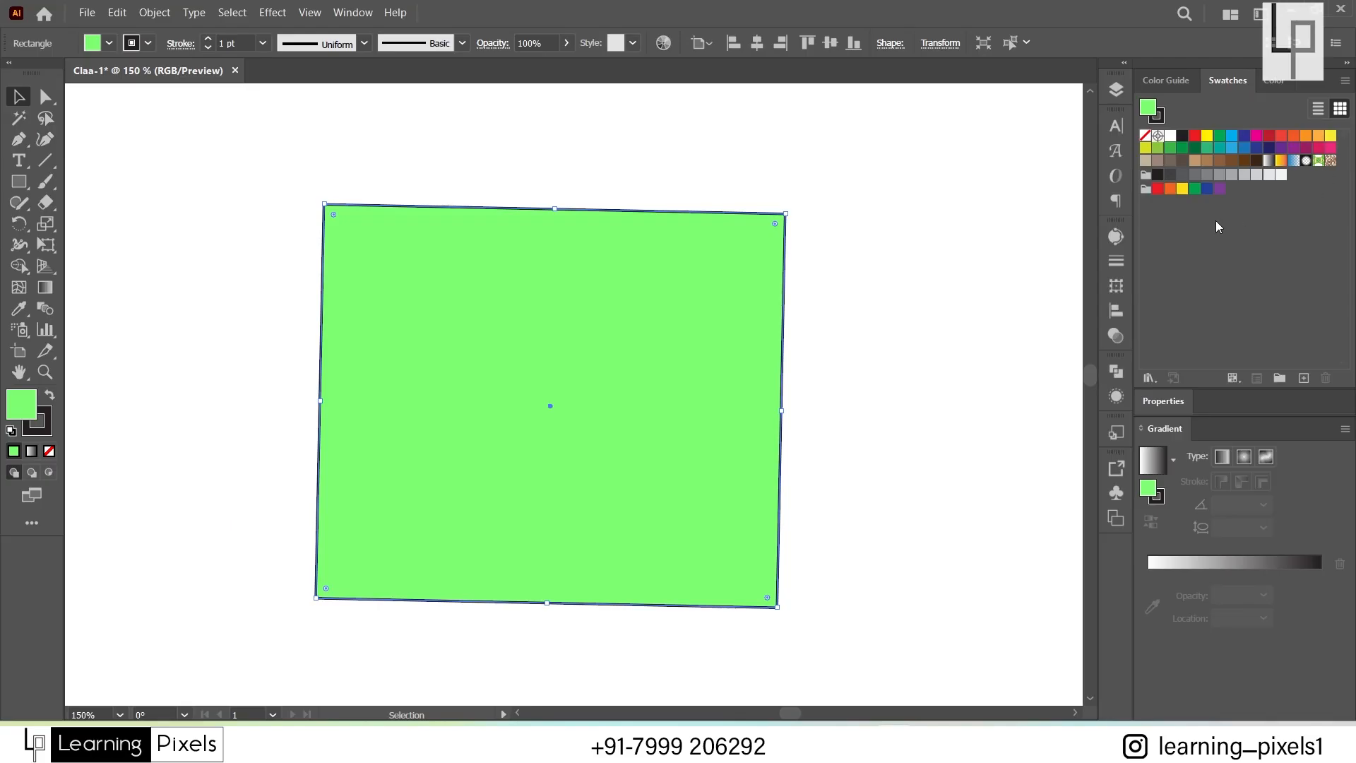
Step: Try dark green, brown and crimson swatches as the rectangle's fill, finishing on bright pink
click(110, 43)
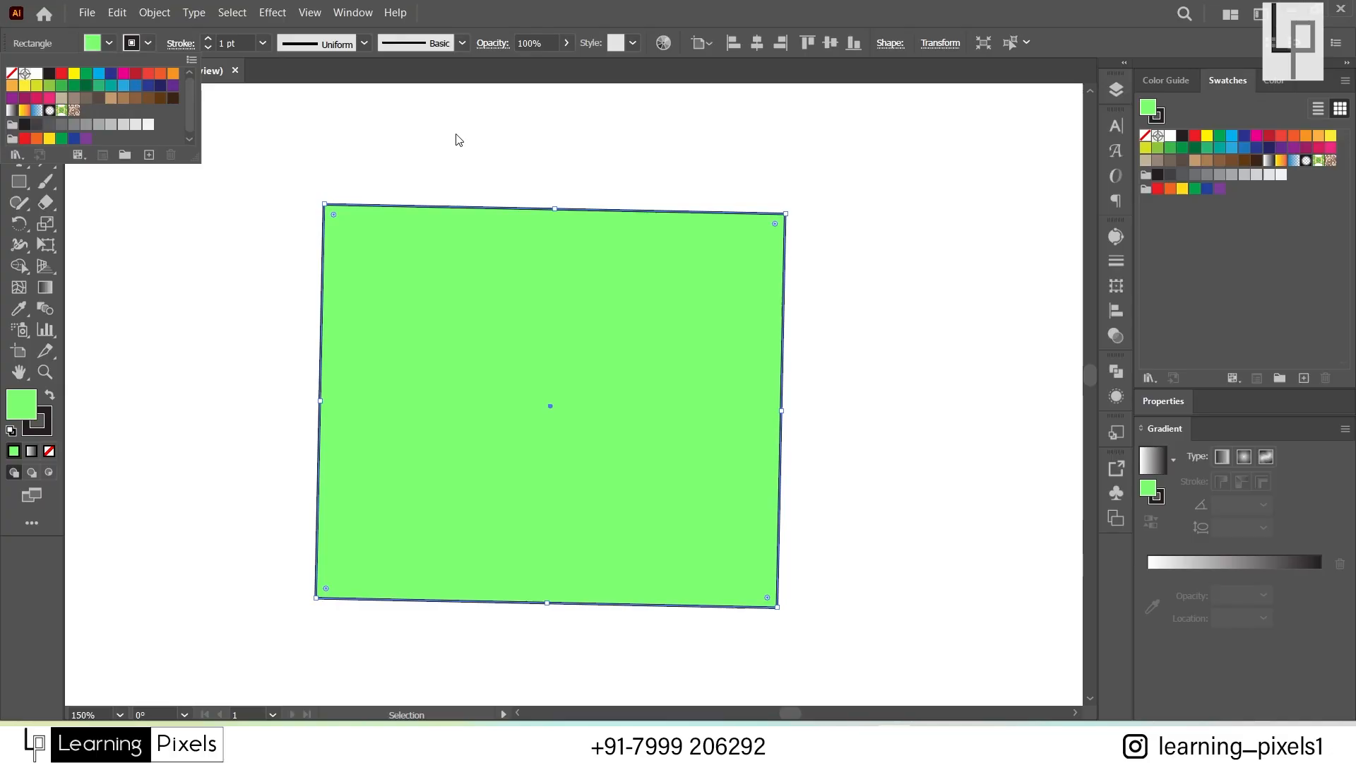
click(124, 74)
click(86, 86)
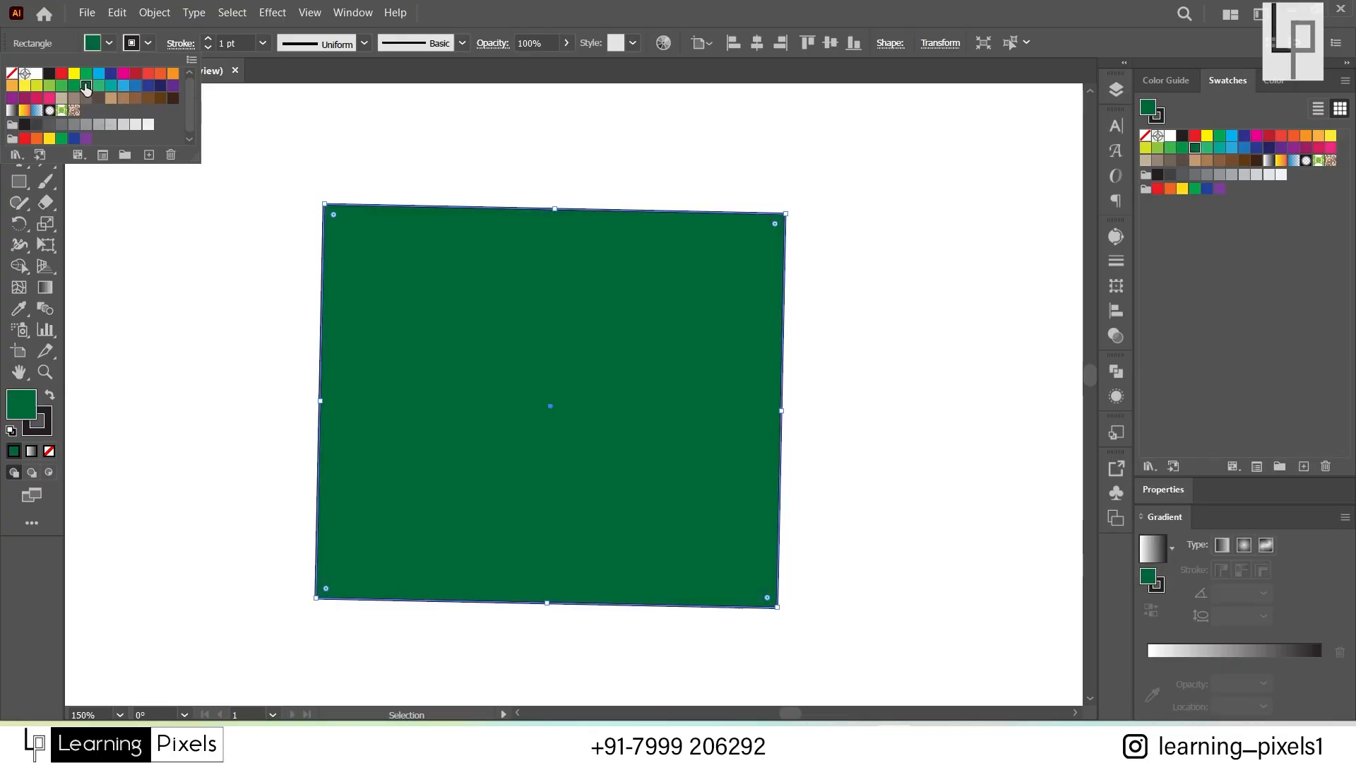
click(86, 98)
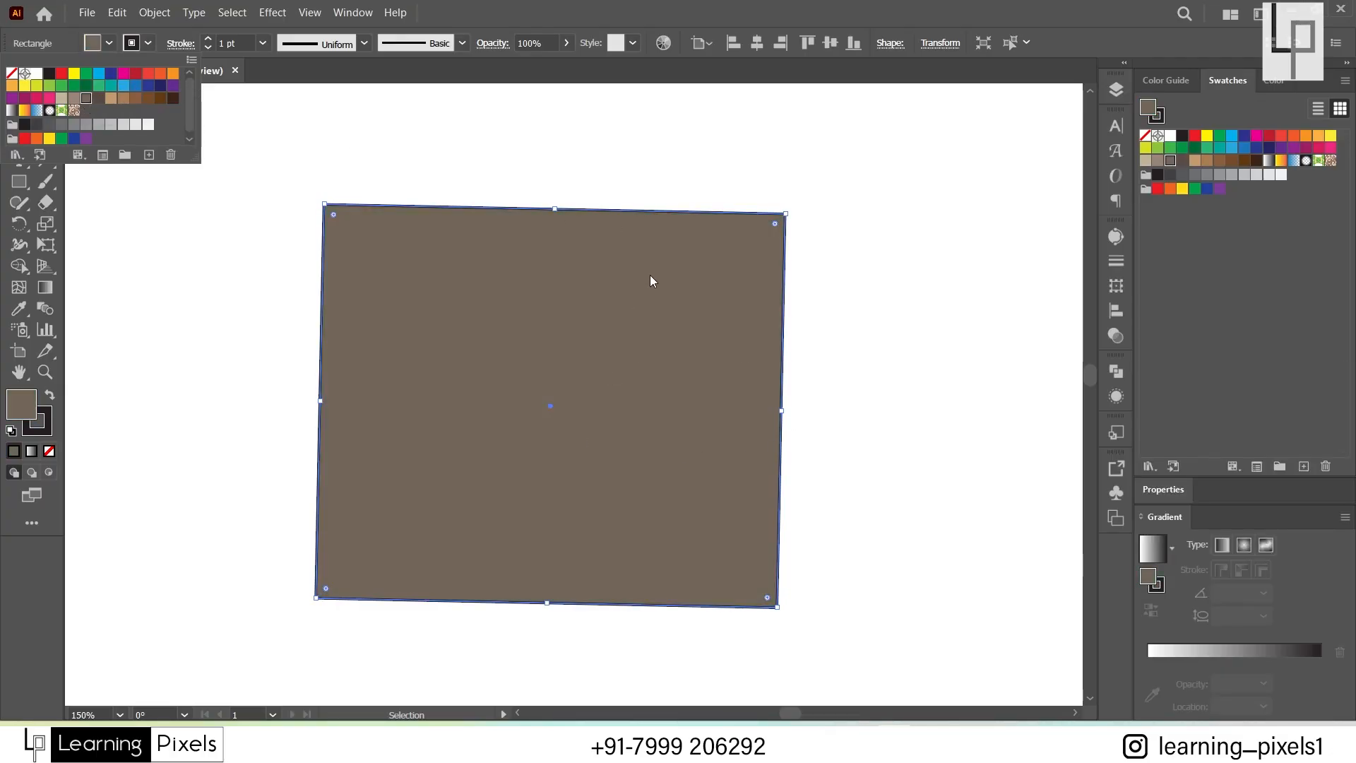
click(49, 99)
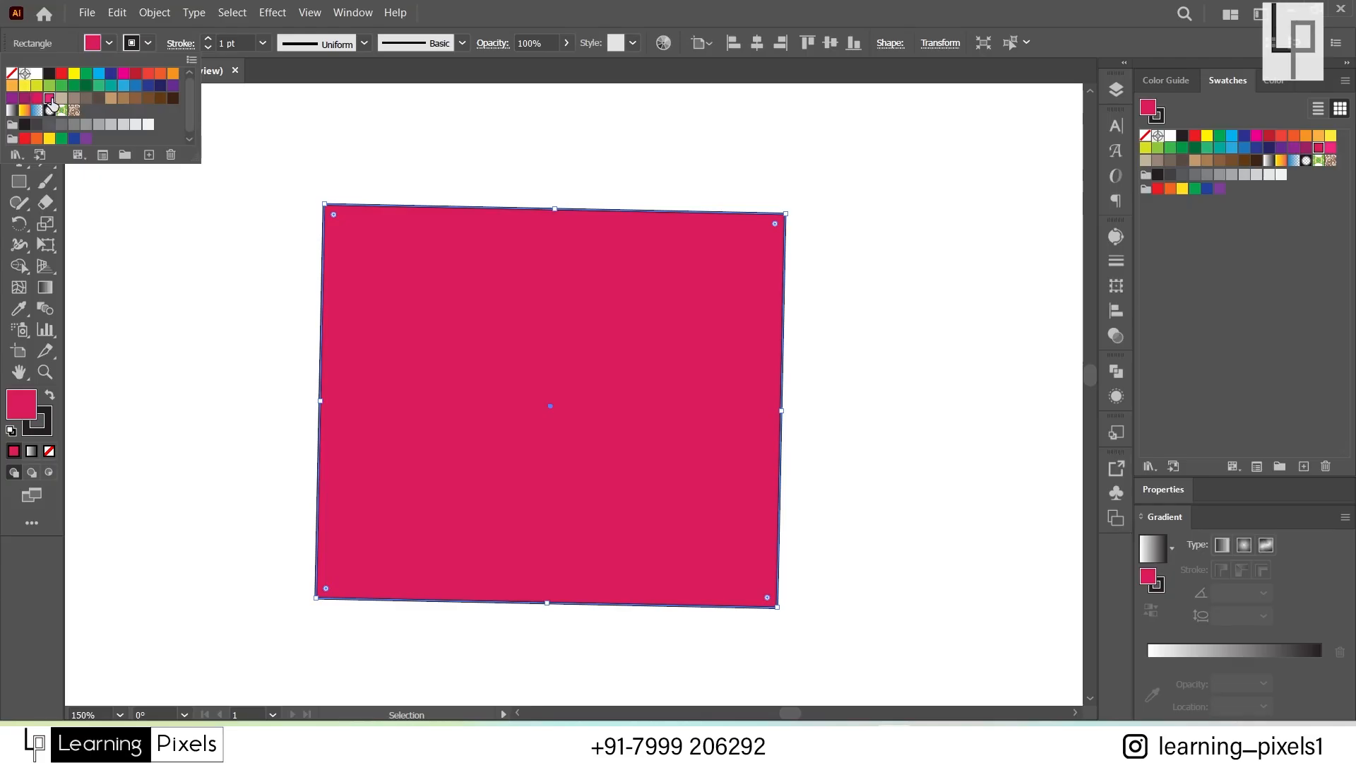
click(51, 100)
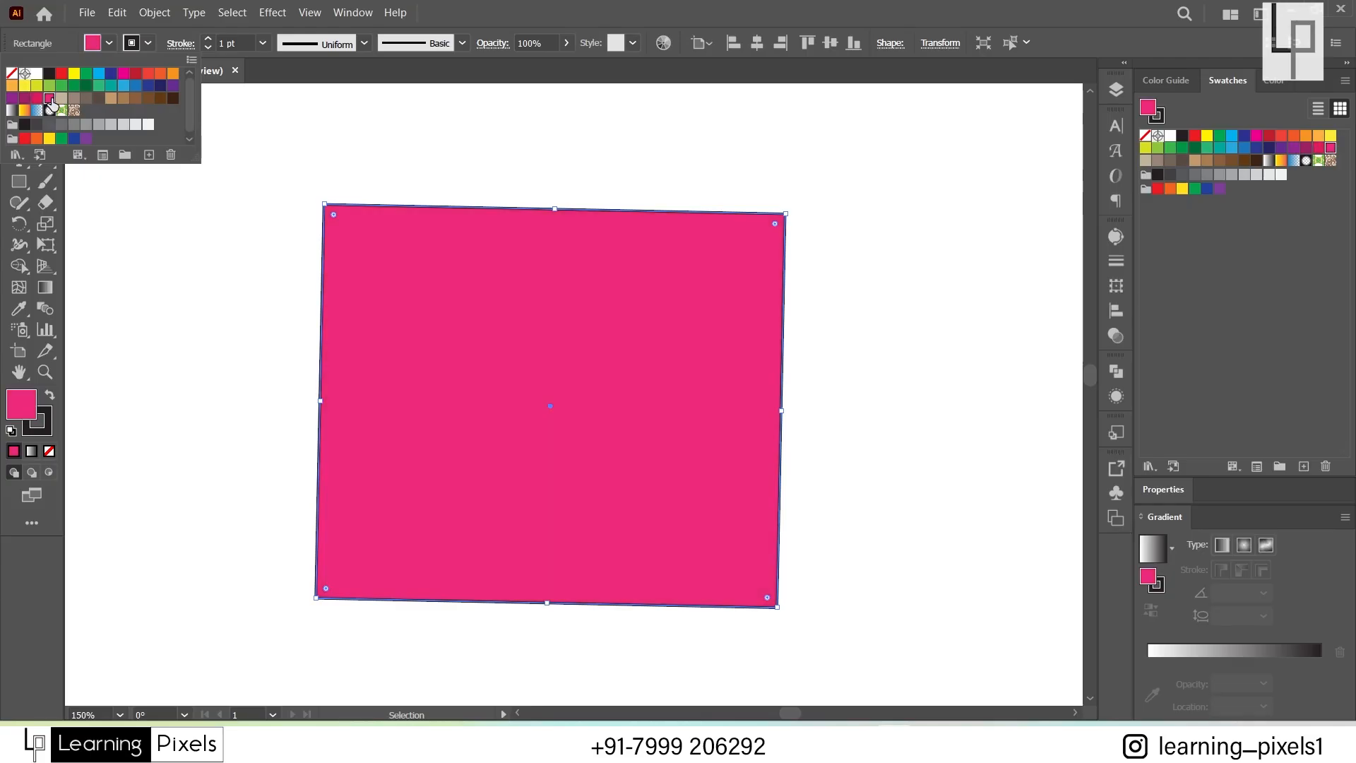
Step: Deselect the rectangle and set the stroke weight to 10 pt with nothing selected
click(240, 43)
click(242, 43)
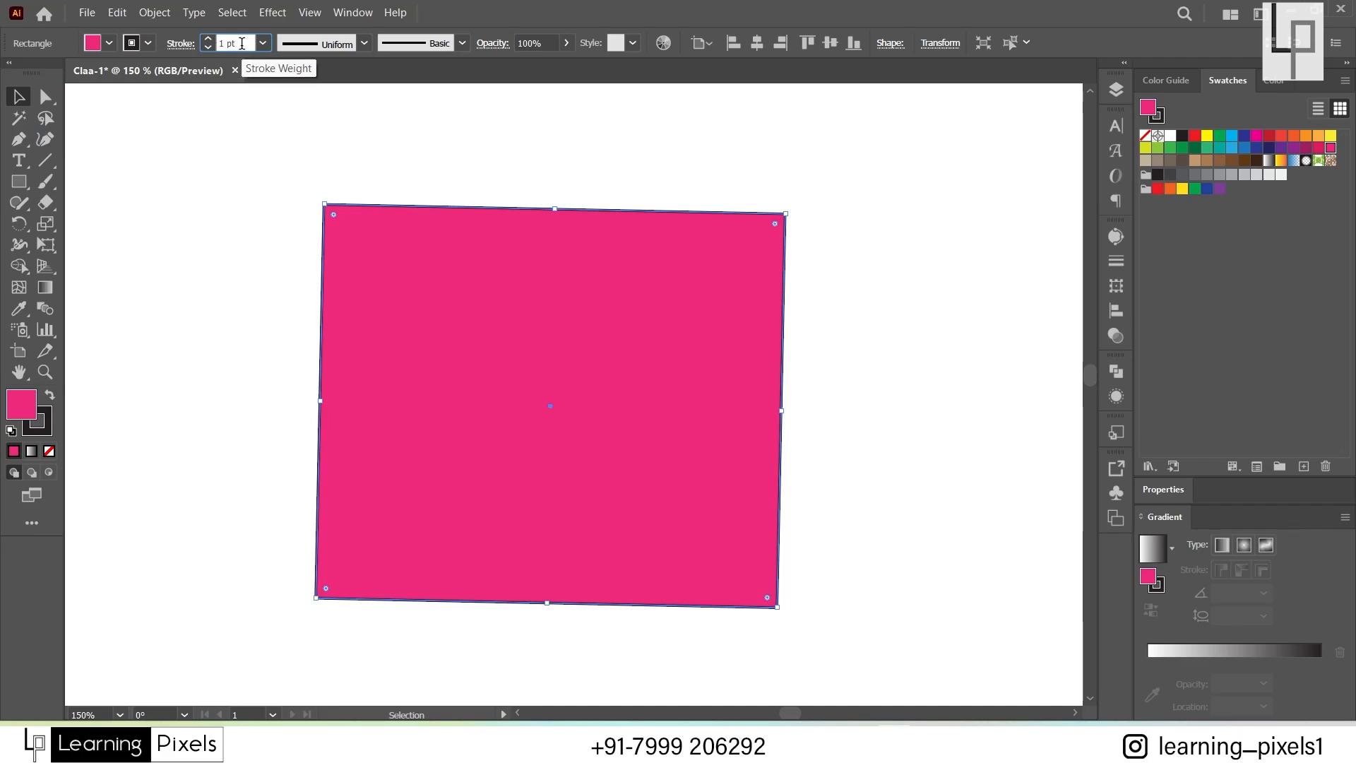
click(433, 196)
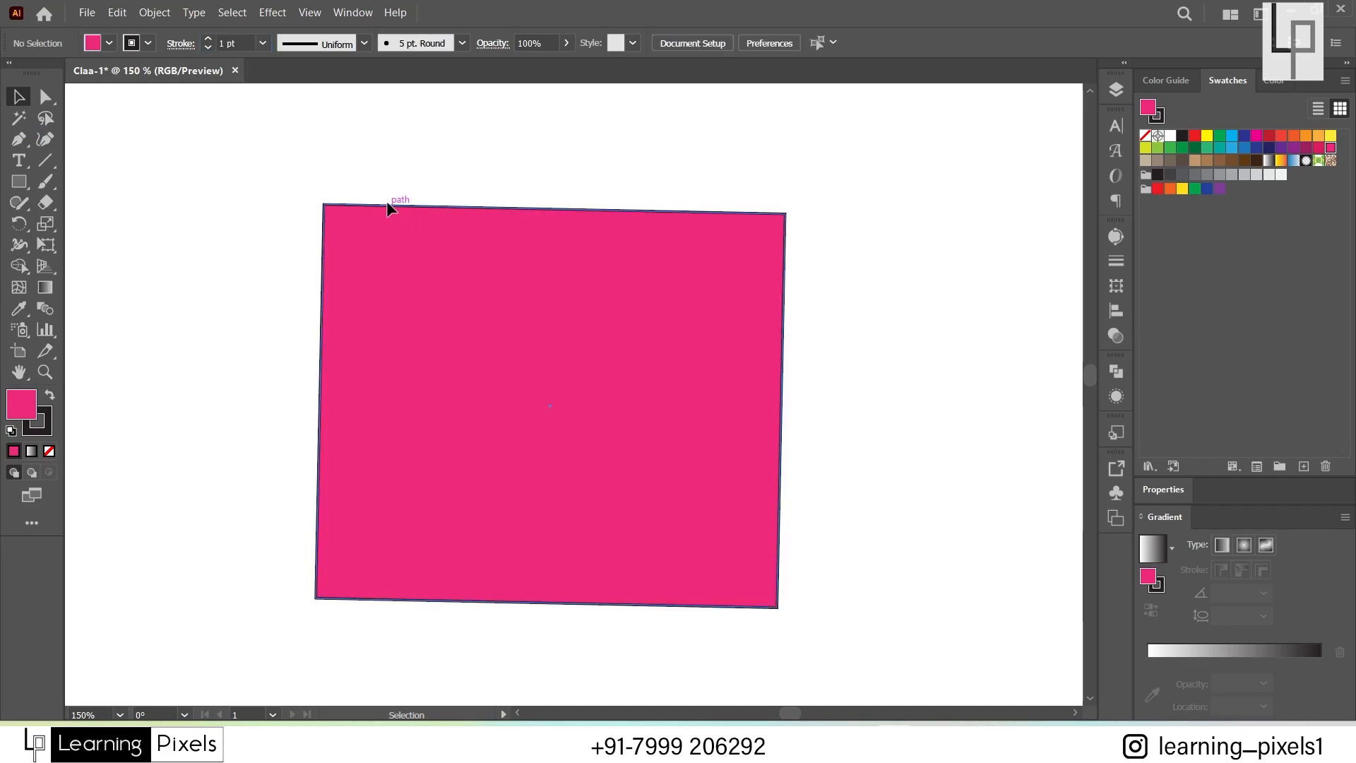
scroll(388, 205, up, 2)
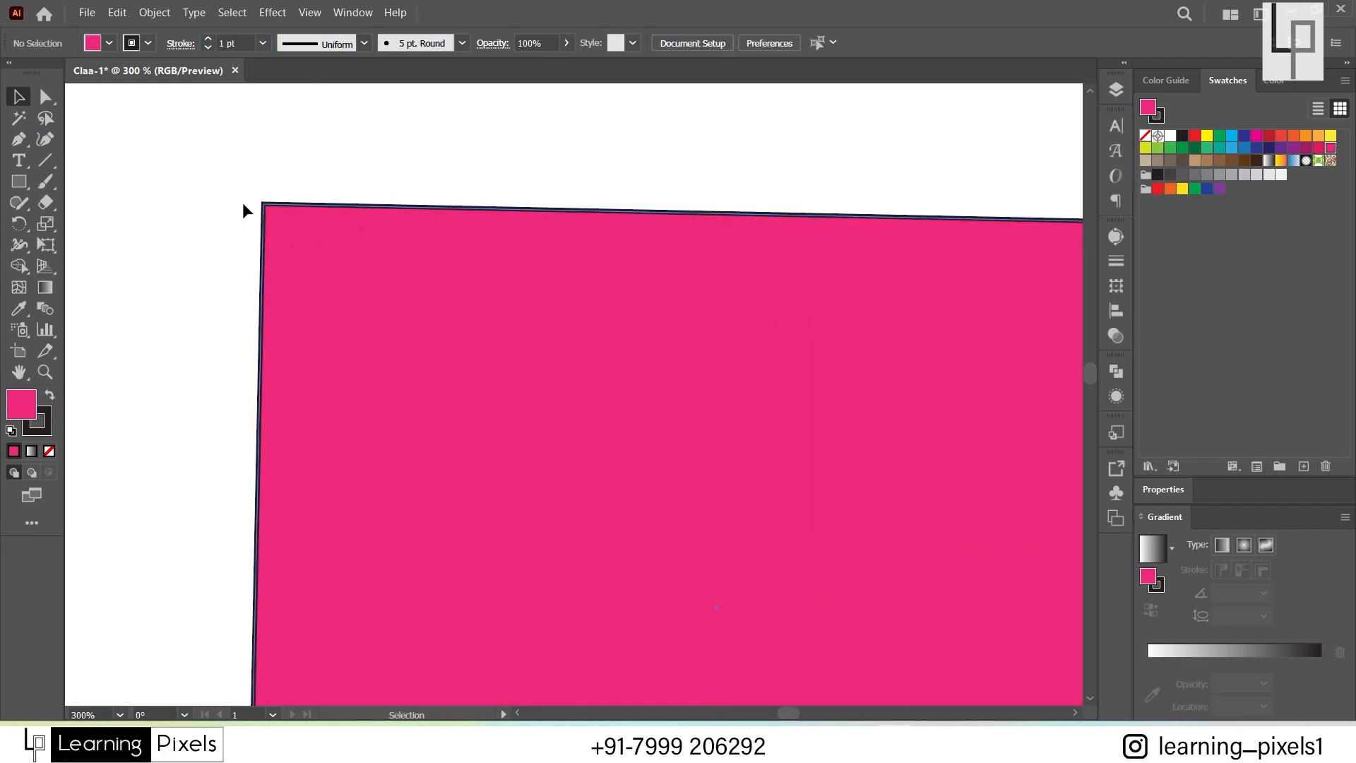
drag(245, 41, 168, 35)
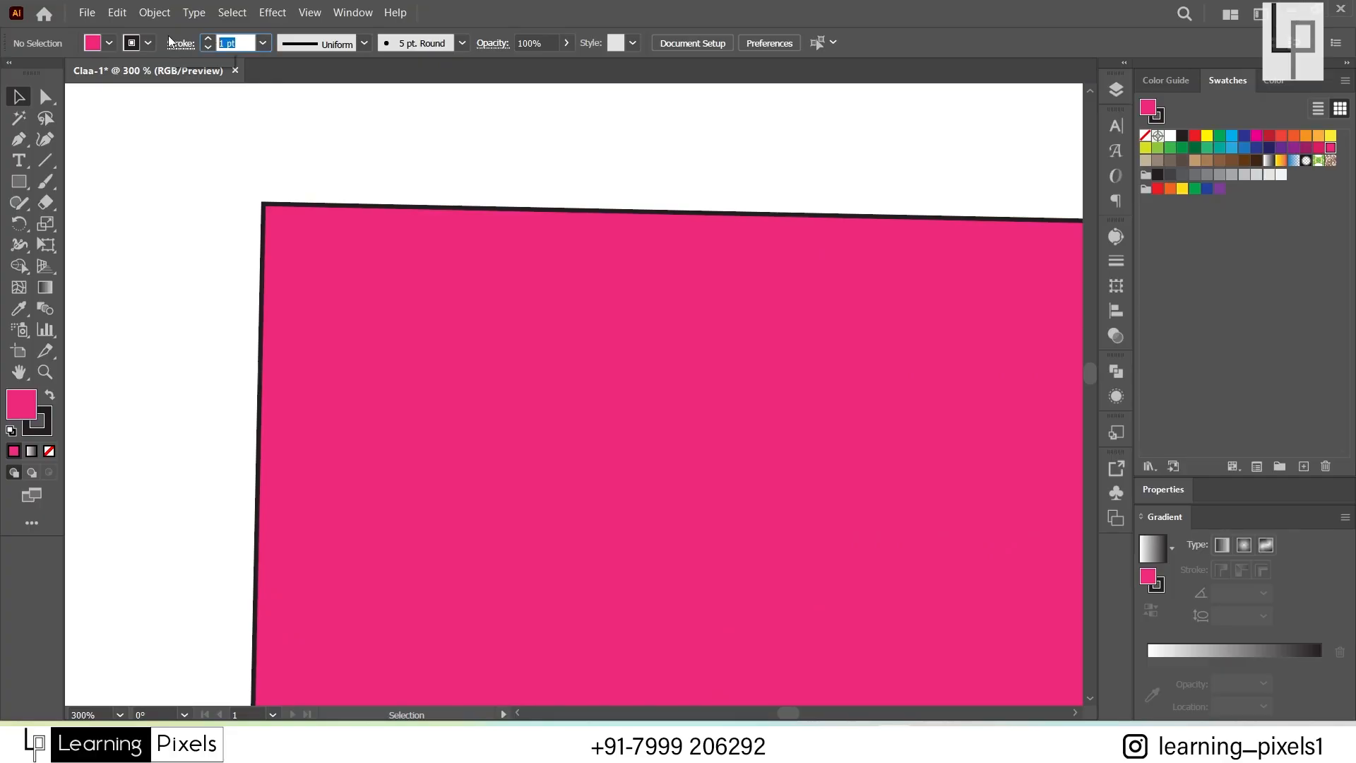
text(10)
key(Return)
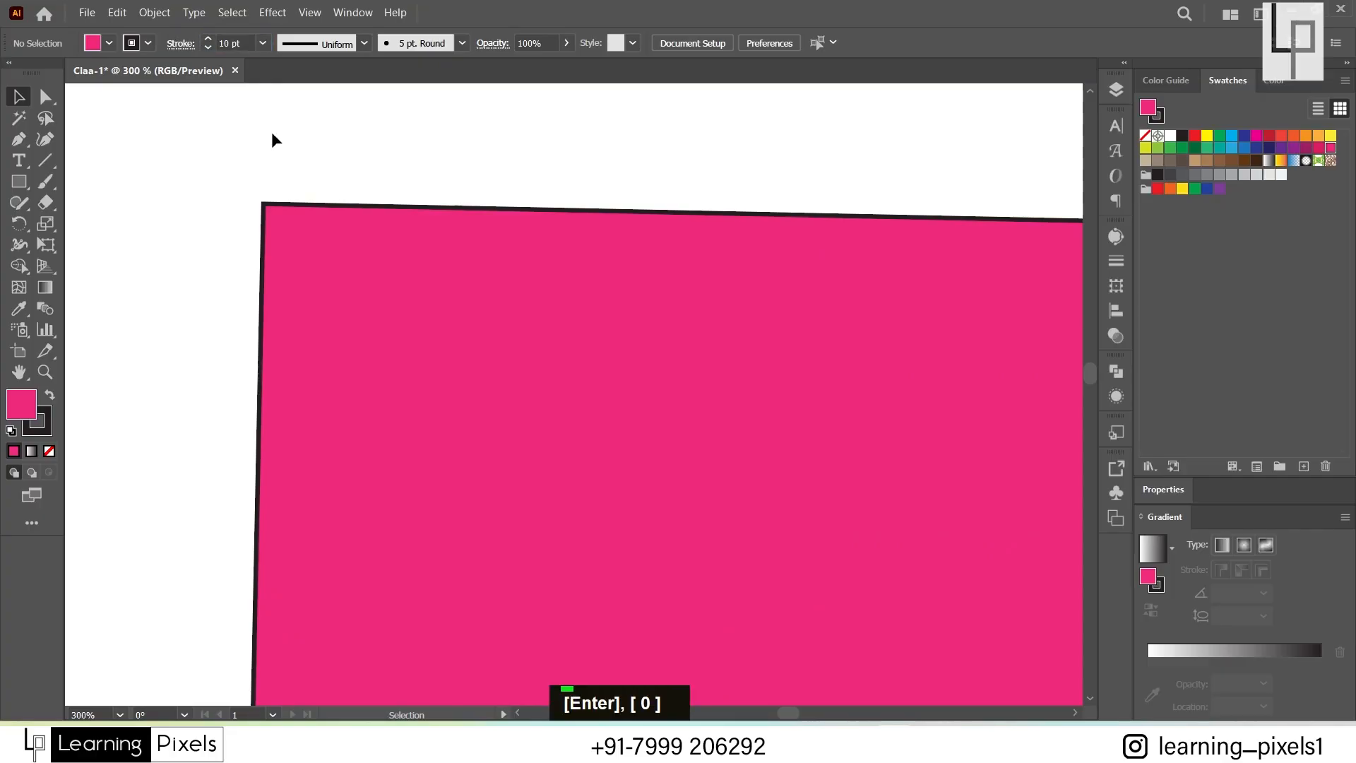
scroll(240, 221, down, 1)
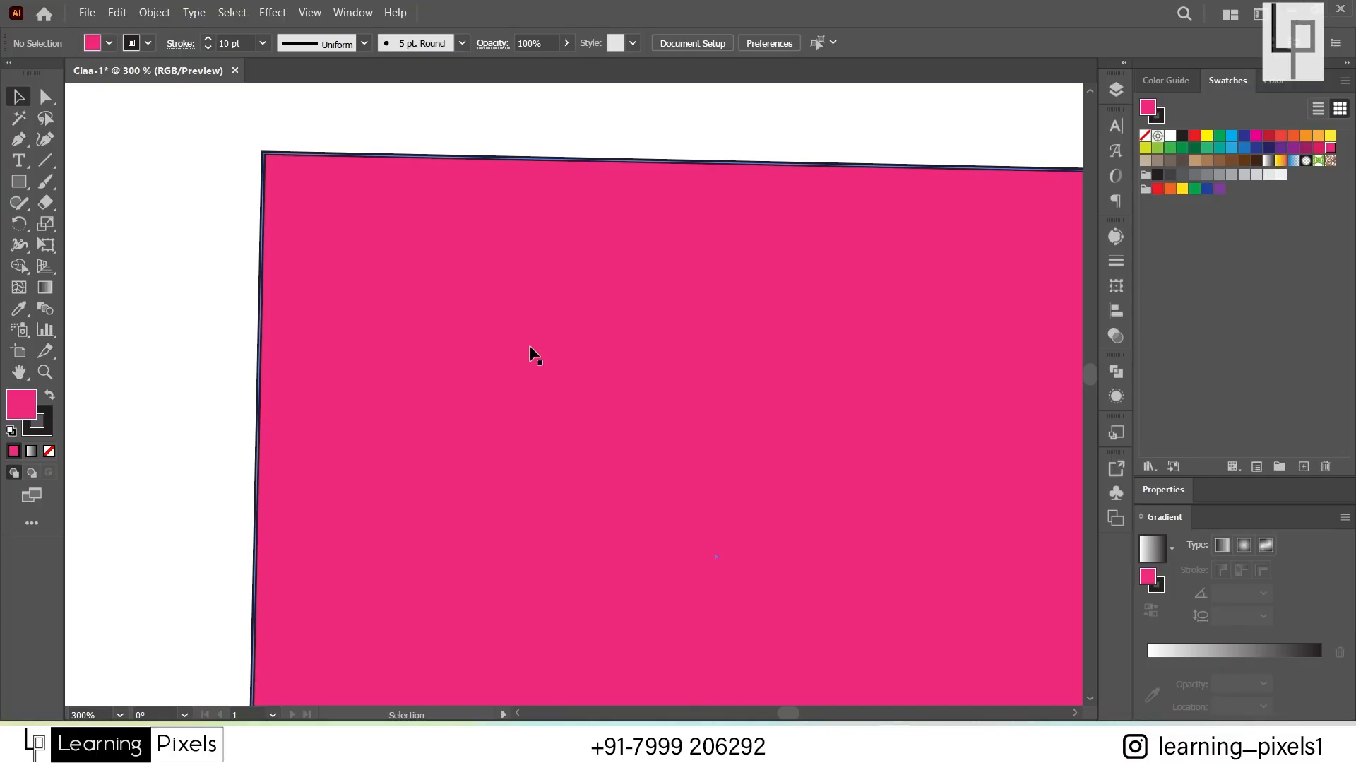
Step: Select the pink rectangle and set its stroke weight to 10 pt
click(453, 340)
click(233, 43)
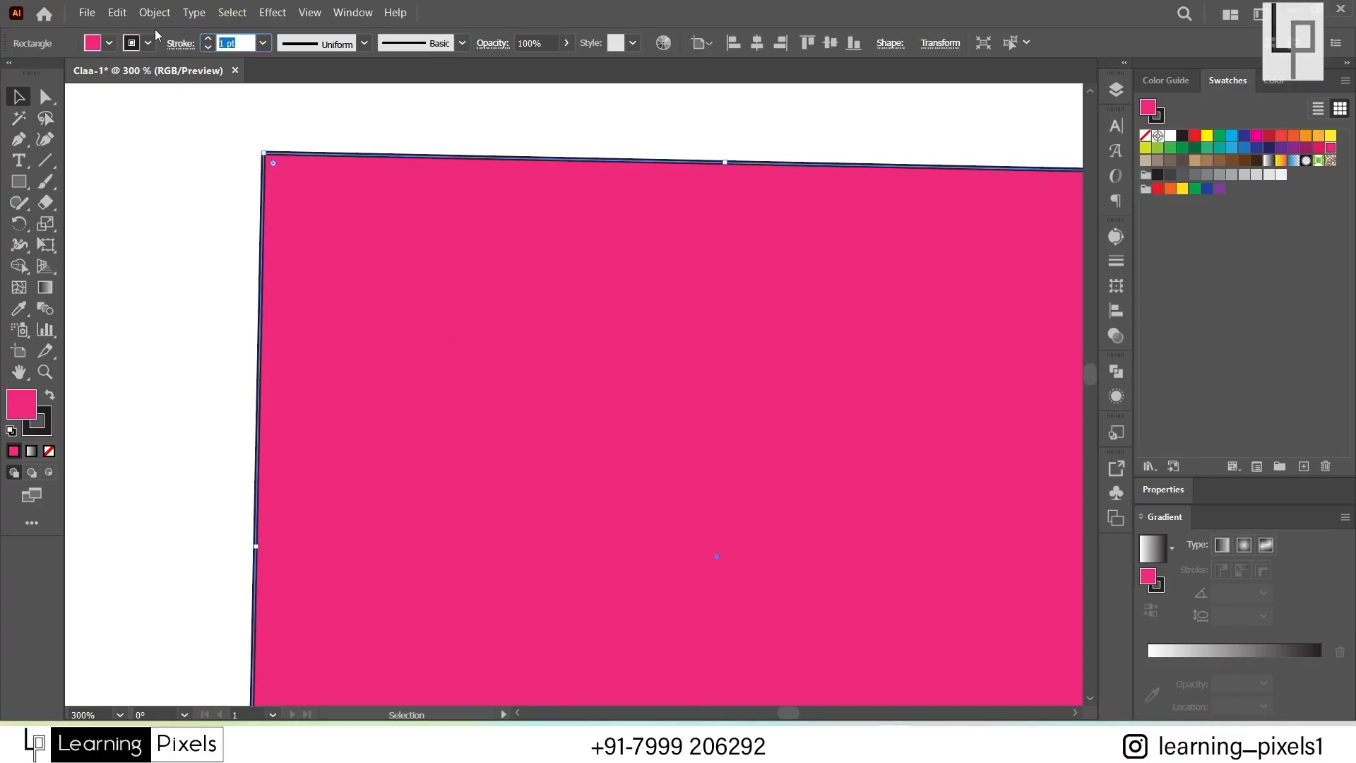
text(10)
key(Return)
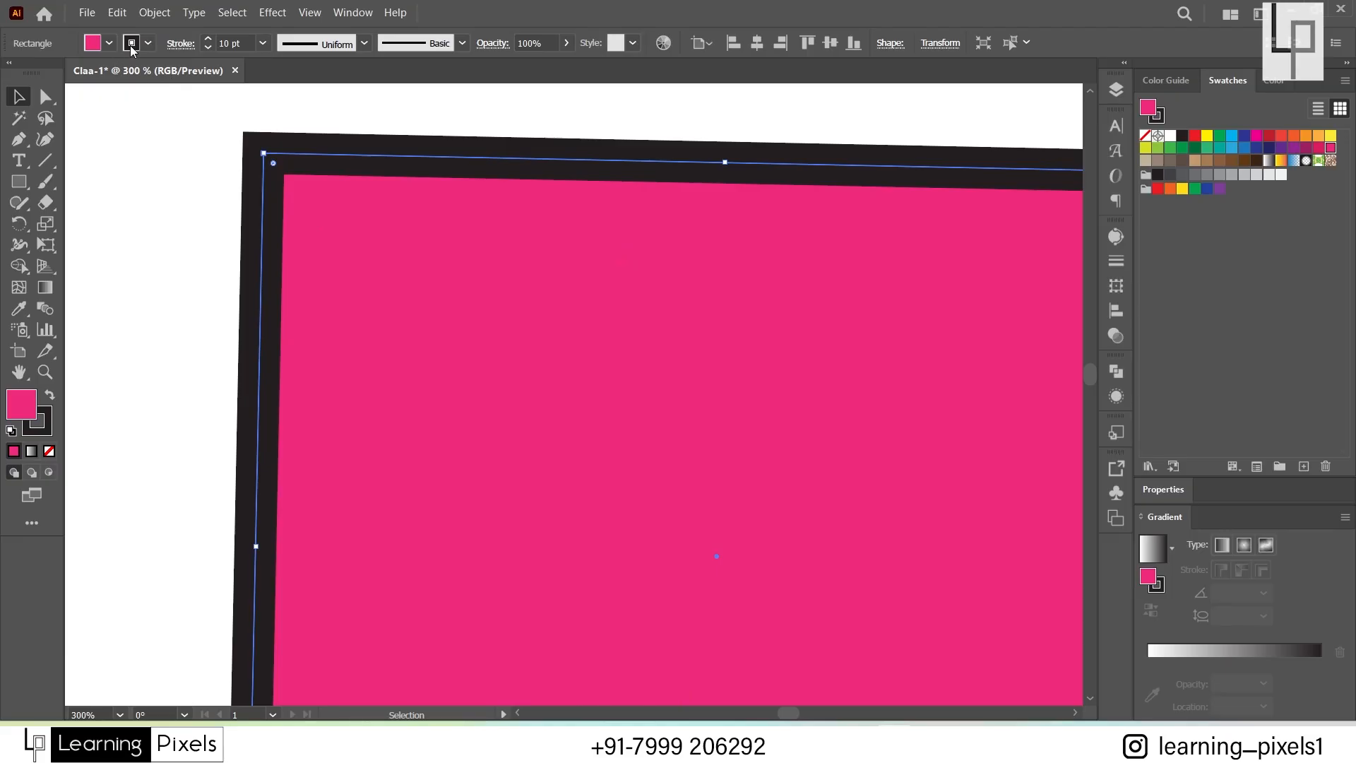
Step: Try red, brown, orange and yellow swatches on the rectangle's stroke, finishing on black
click(148, 44)
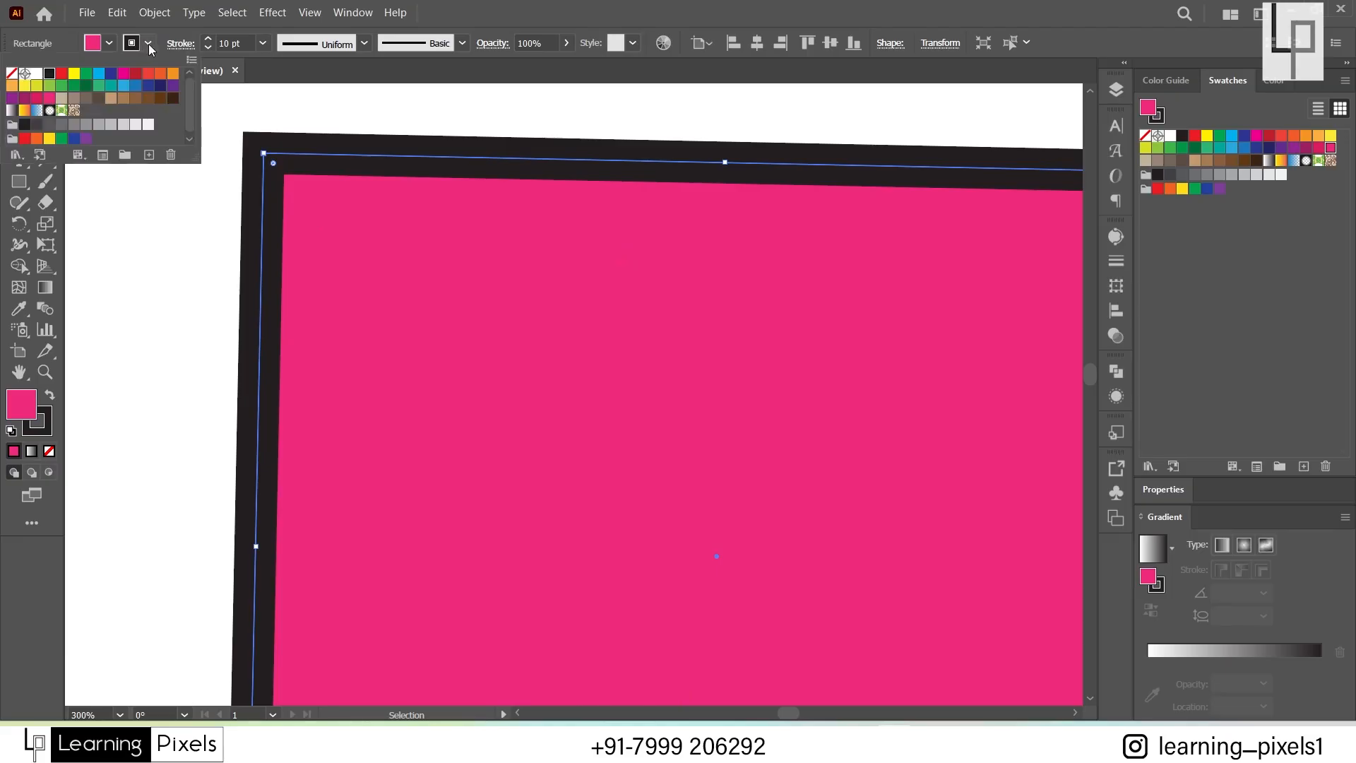
click(62, 74)
click(123, 98)
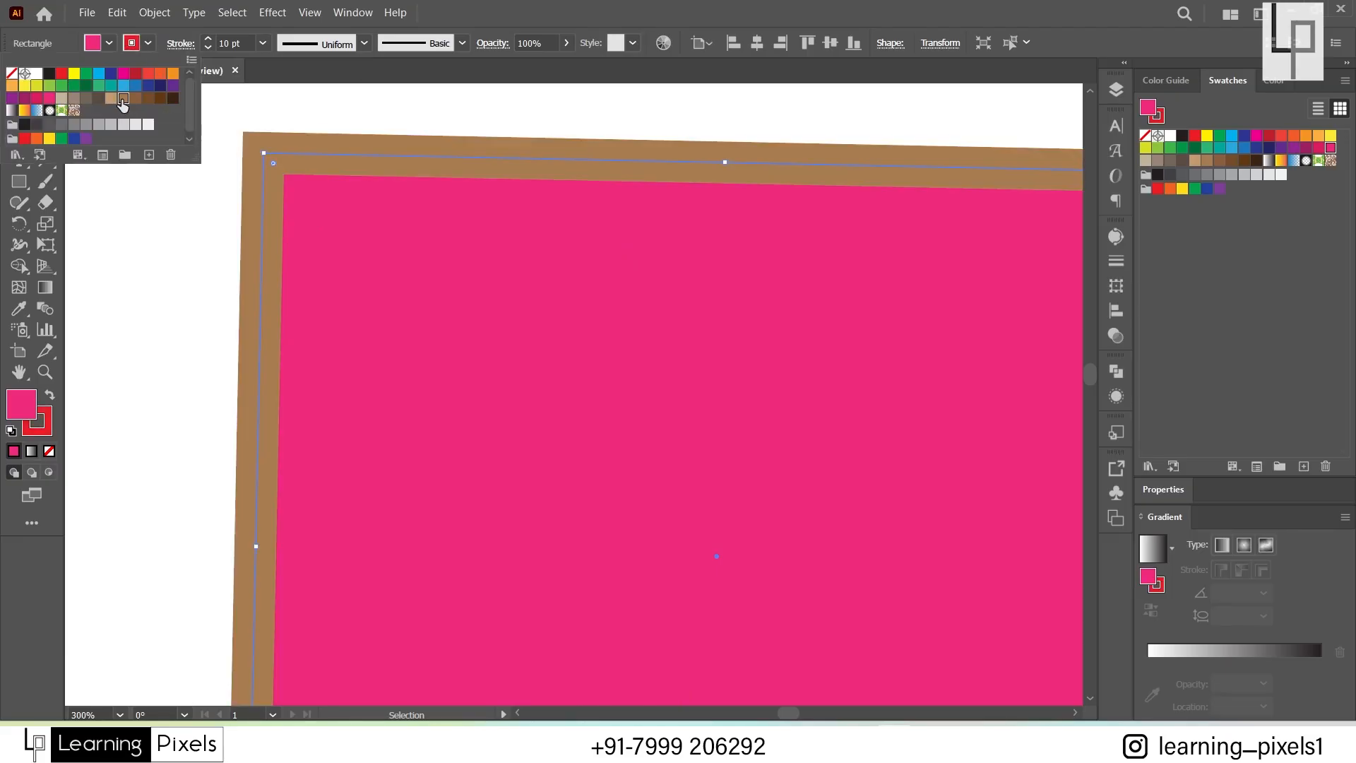
click(157, 78)
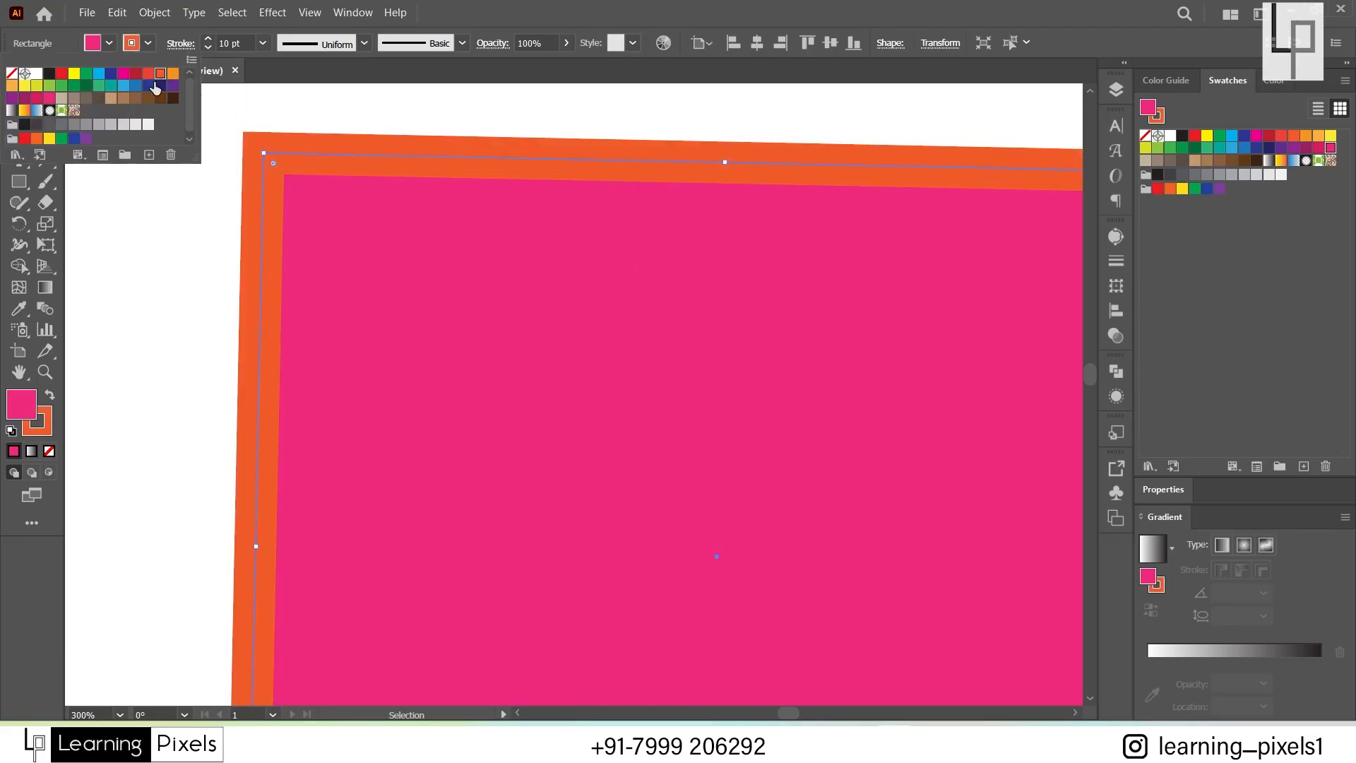
click(37, 125)
click(25, 85)
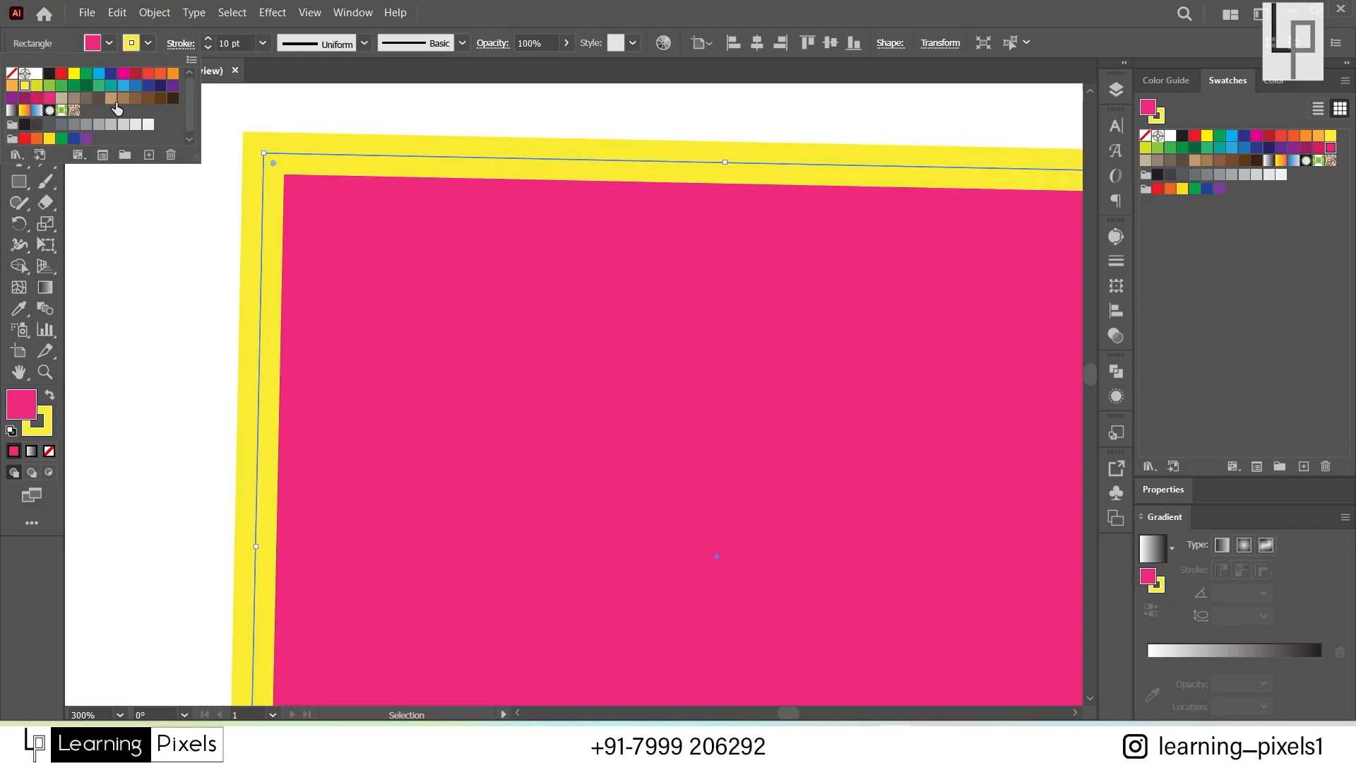
click(25, 125)
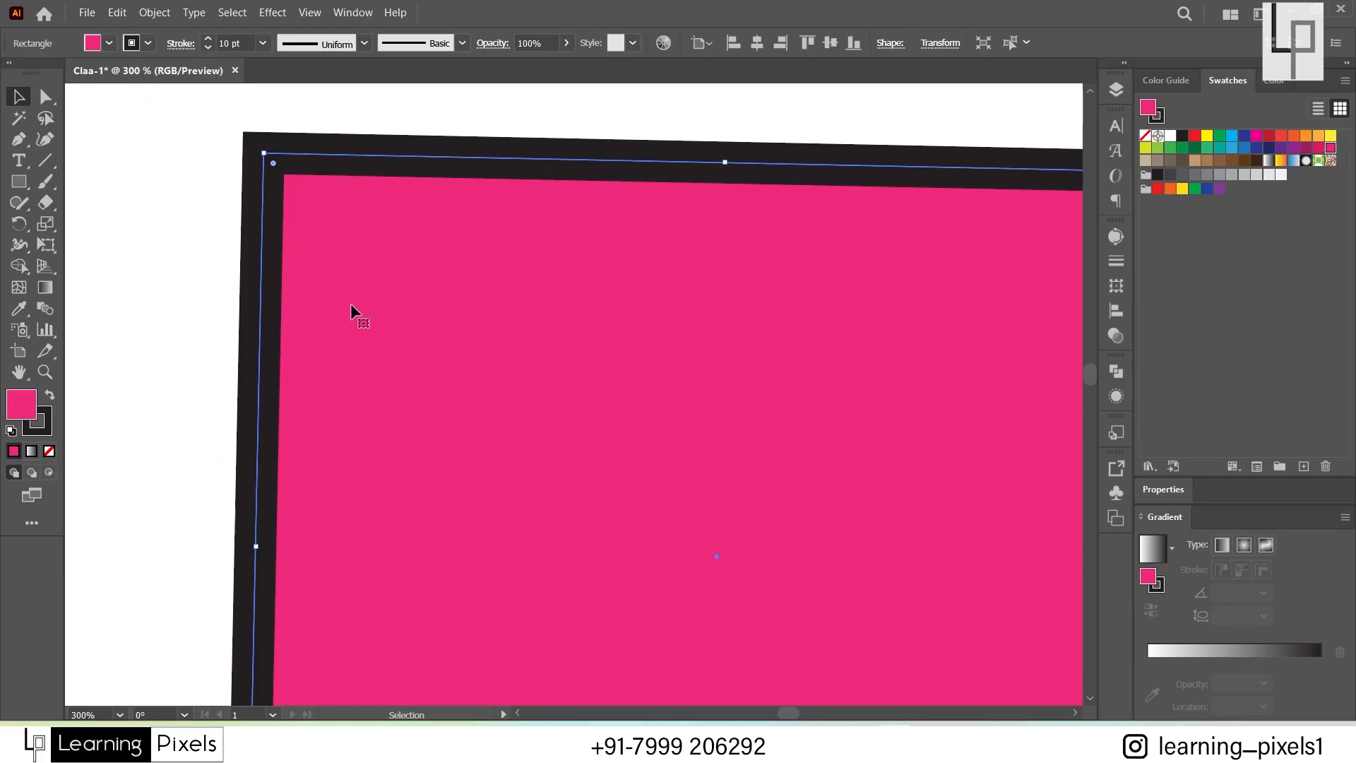
Step: Open the Color Picker for the rectangle's fill and pick the bright green 34EA56
double_click(23, 410)
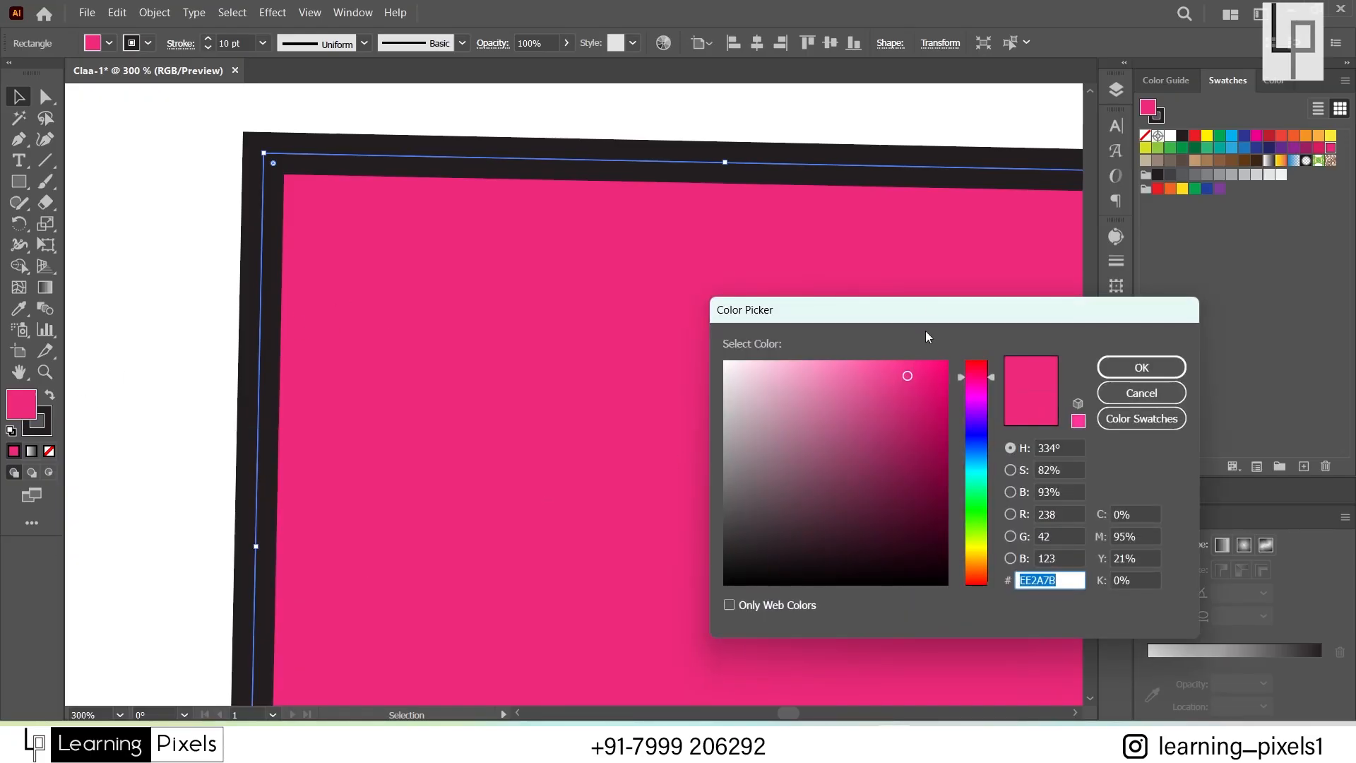
drag(908, 315, 586, 192)
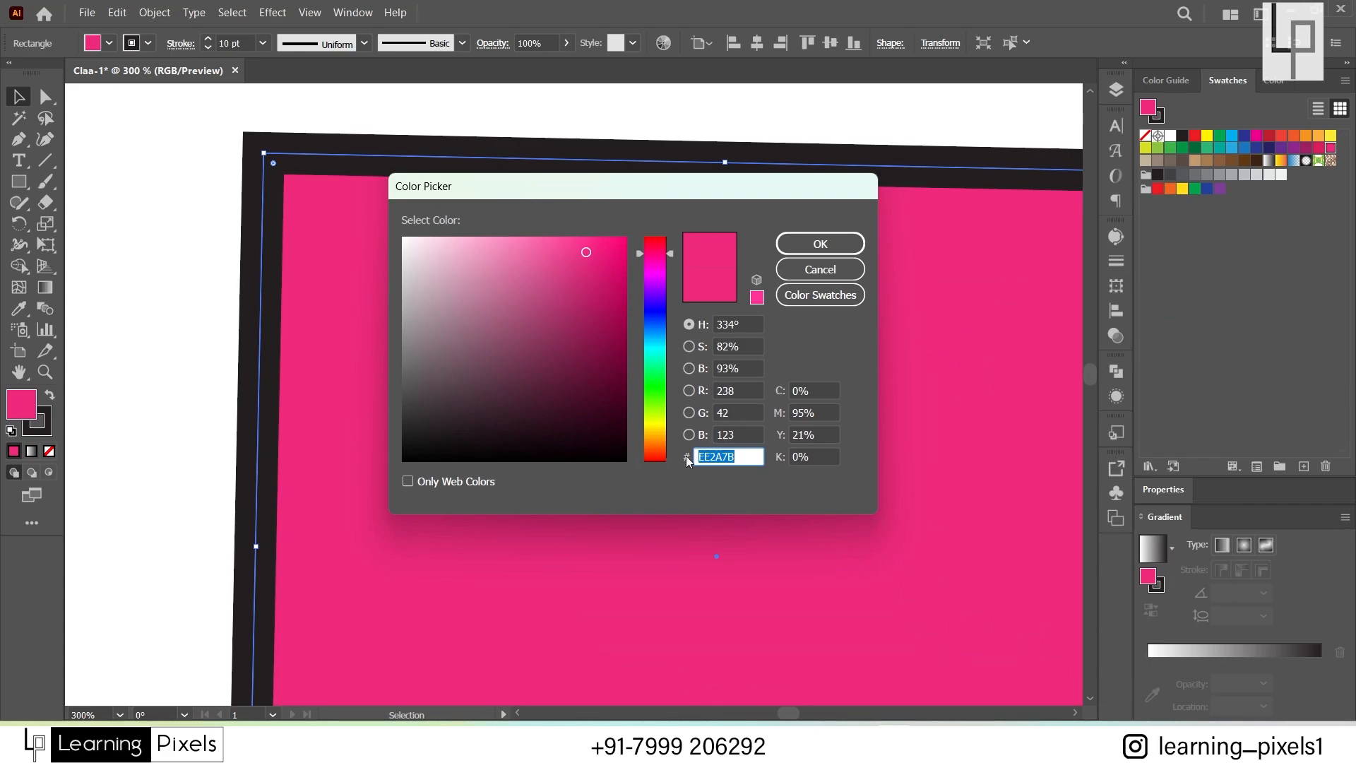
click(574, 295)
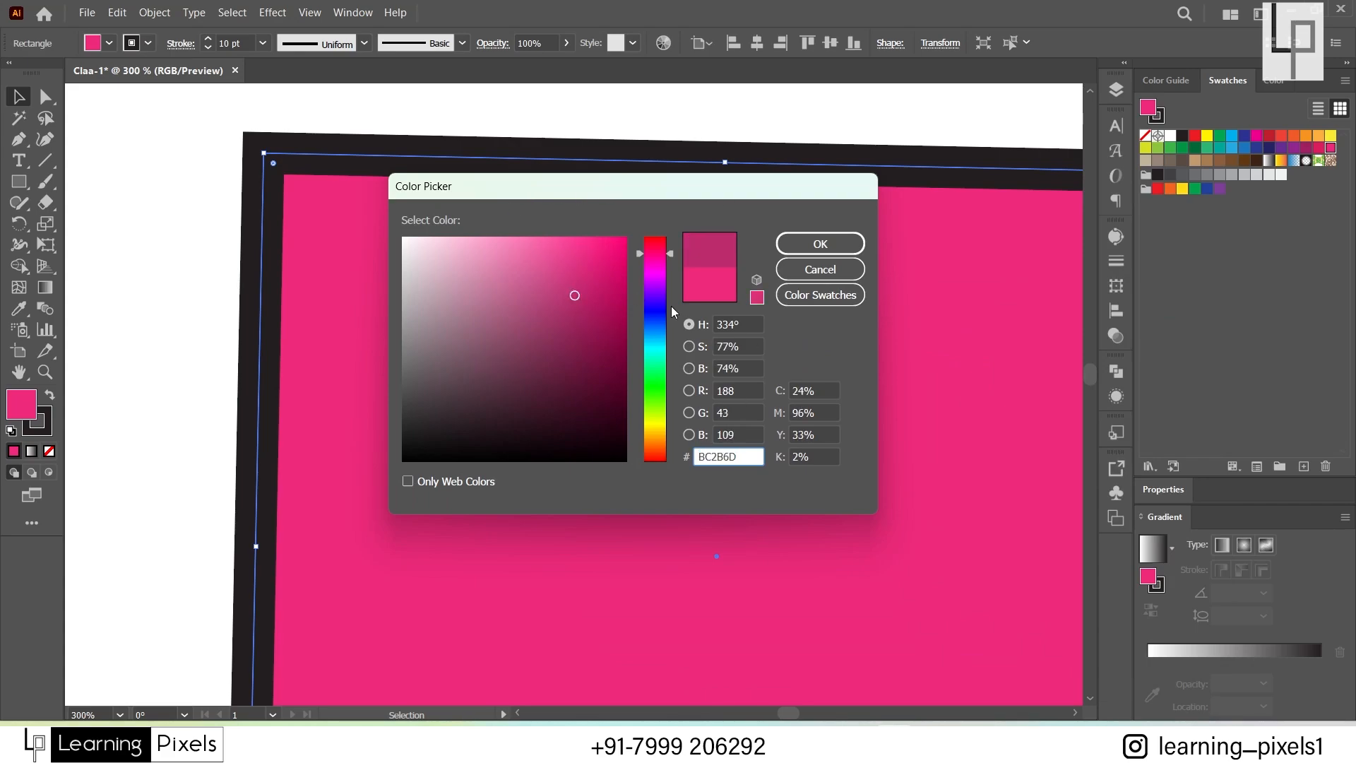
click(662, 313)
click(662, 381)
click(577, 254)
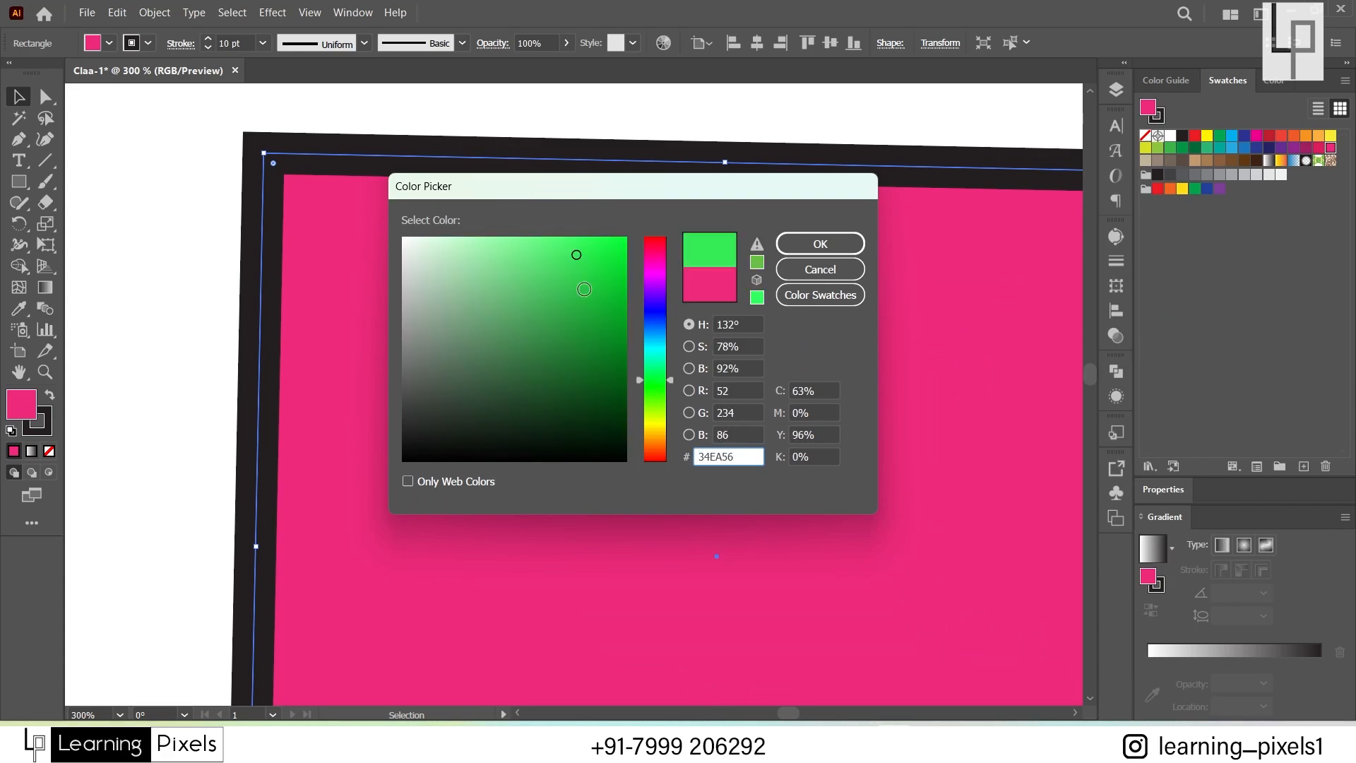
Step: Sample lighter and darker shades of the green hue and apply a medium green as the rectangle's fill
click(590, 330)
click(523, 315)
click(581, 282)
click(556, 340)
click(496, 270)
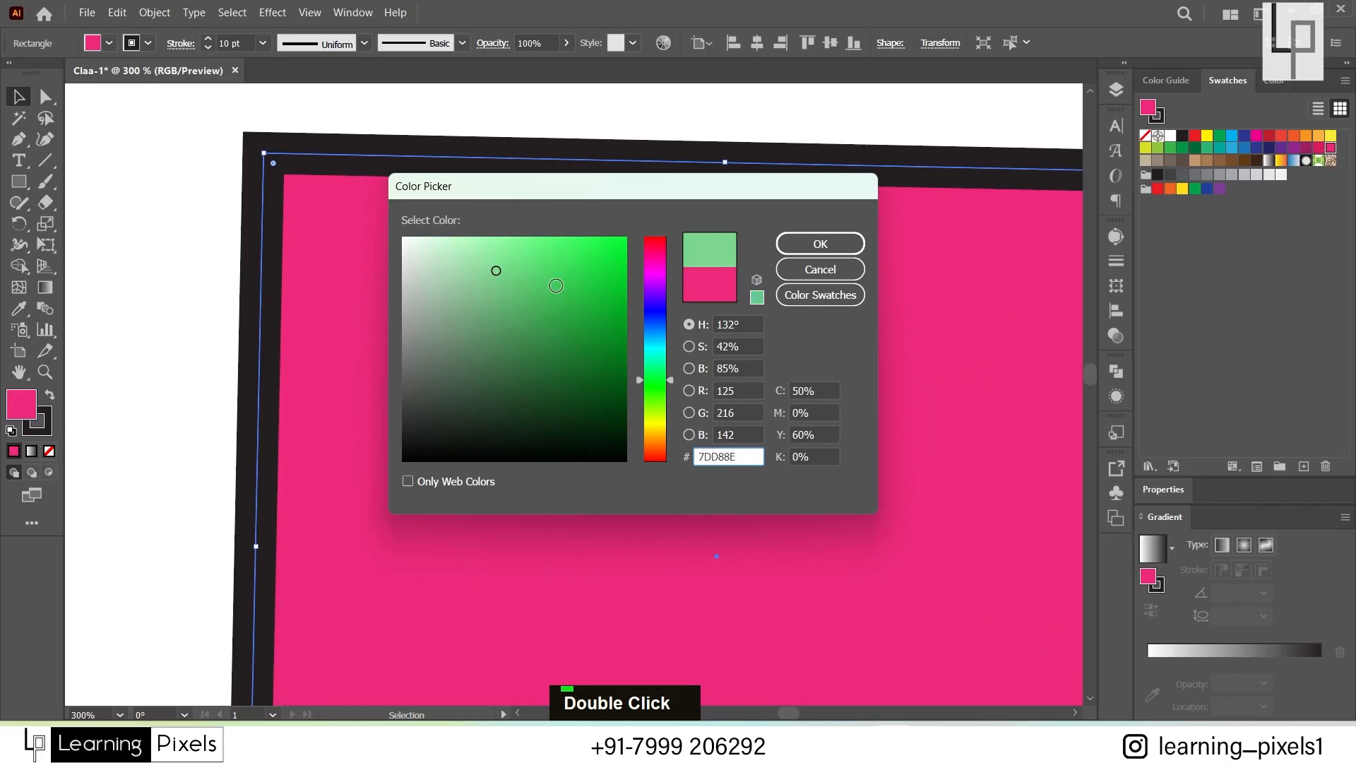
click(556, 285)
click(576, 322)
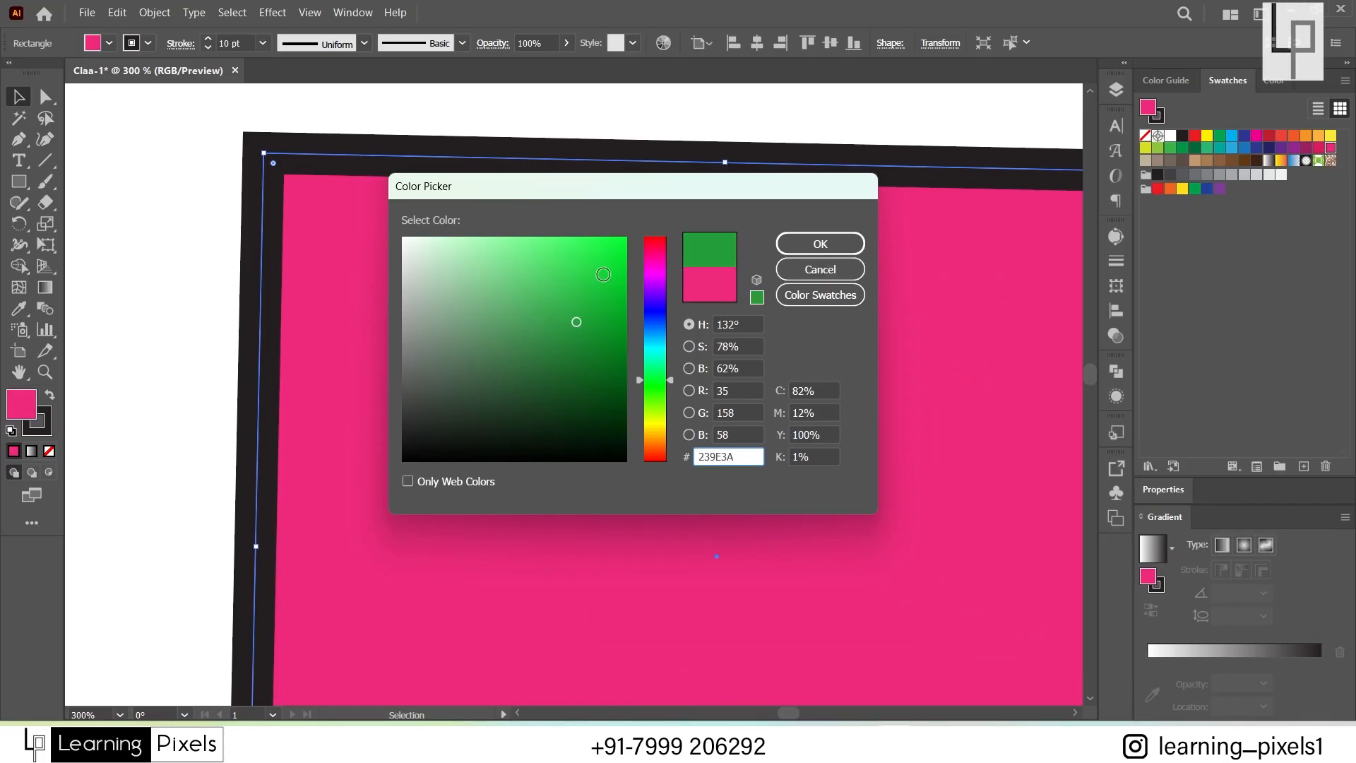
click(592, 304)
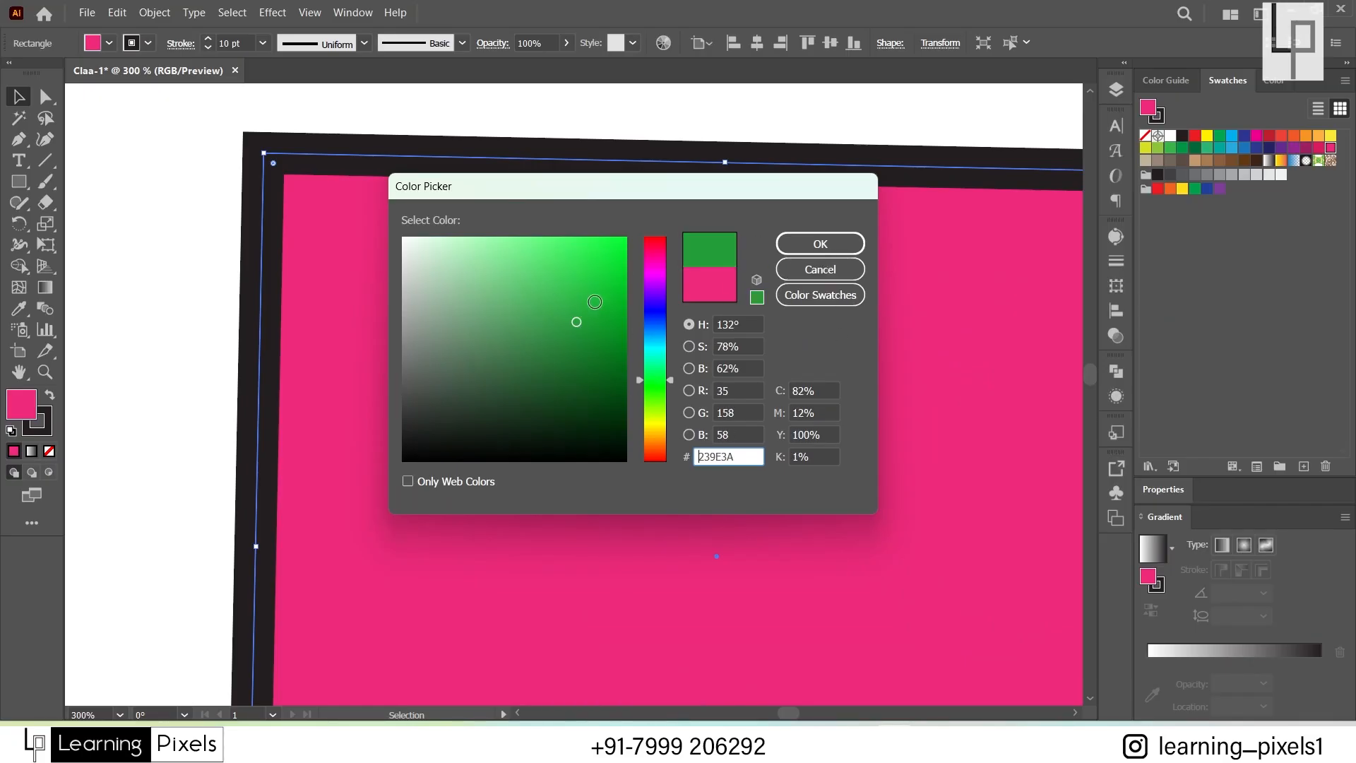
click(820, 245)
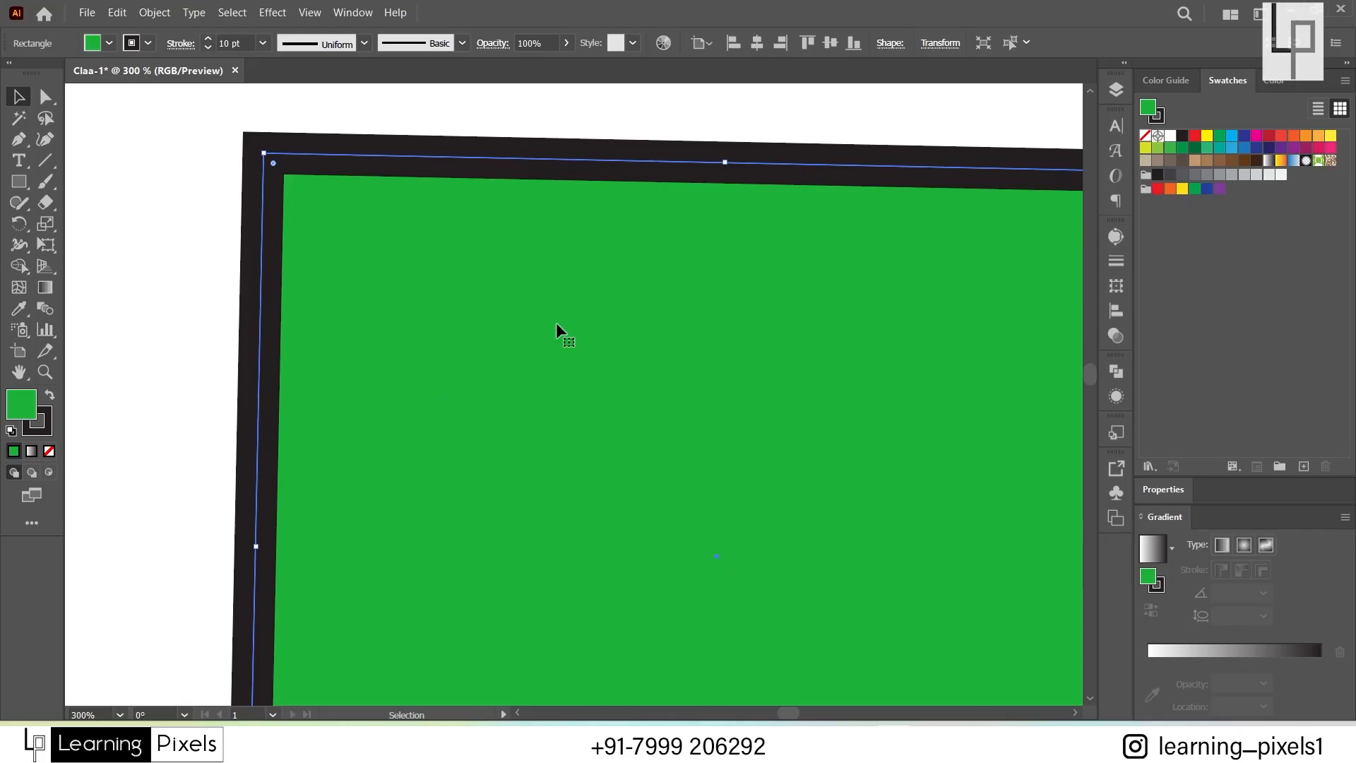
Step: Set the rectangle's stroke colour to blue 0707EA with the Color Picker, then deselect and reselect the rectangle
double_click(46, 434)
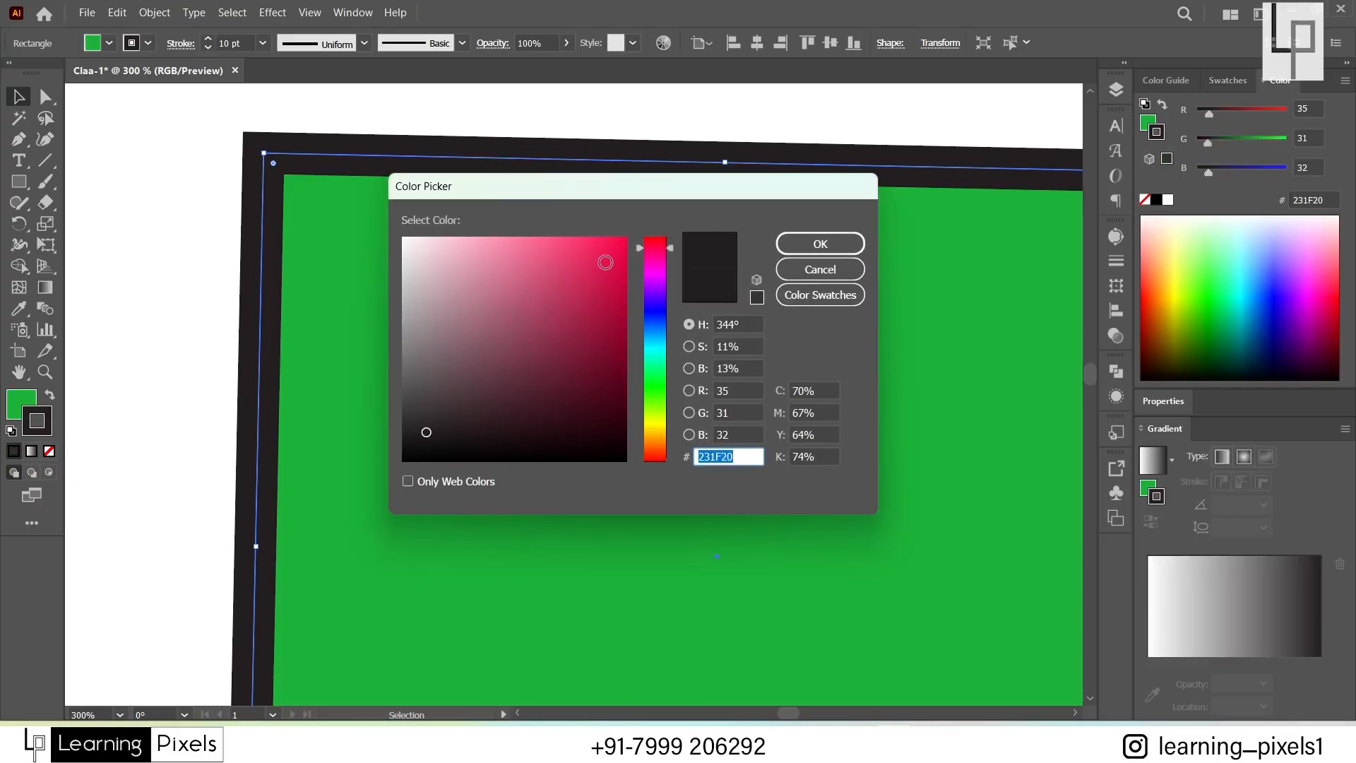
click(620, 253)
click(656, 319)
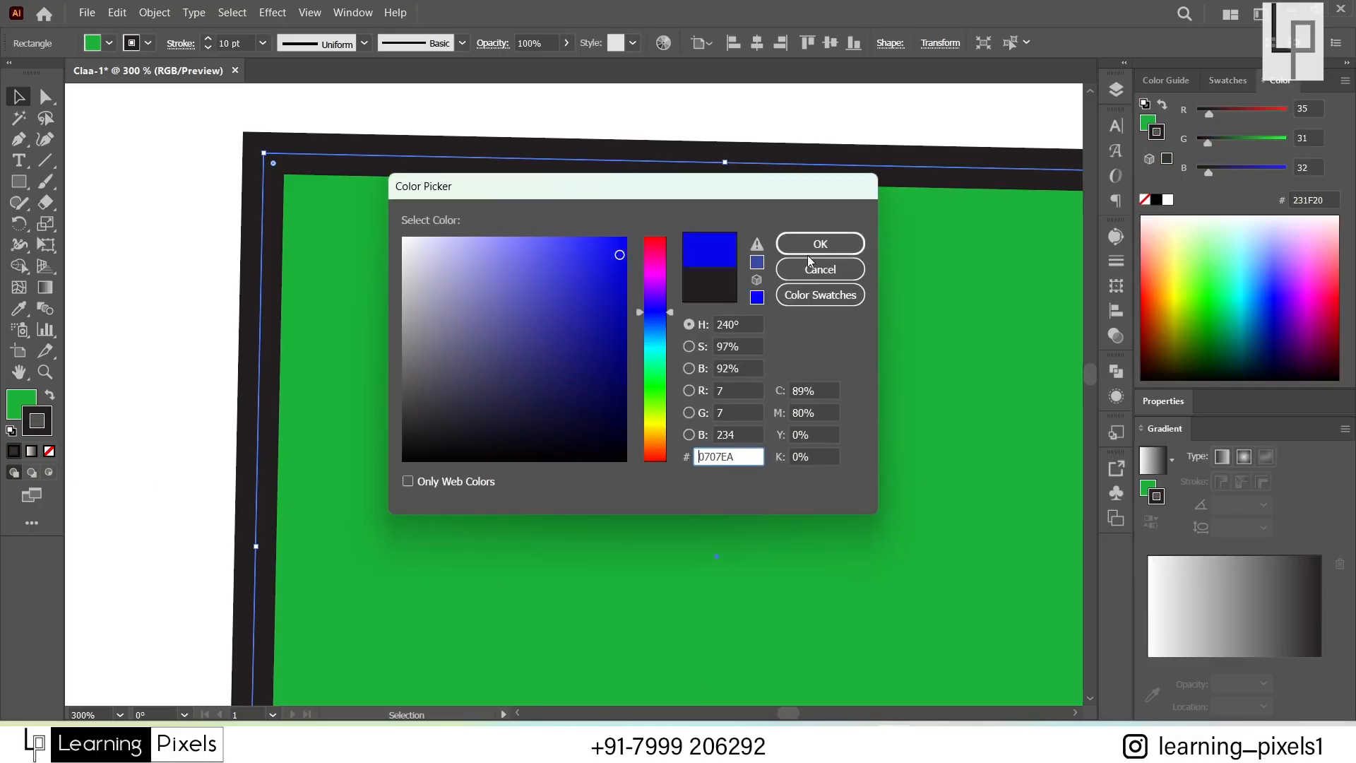
click(820, 244)
scroll(254, 336, down, 2)
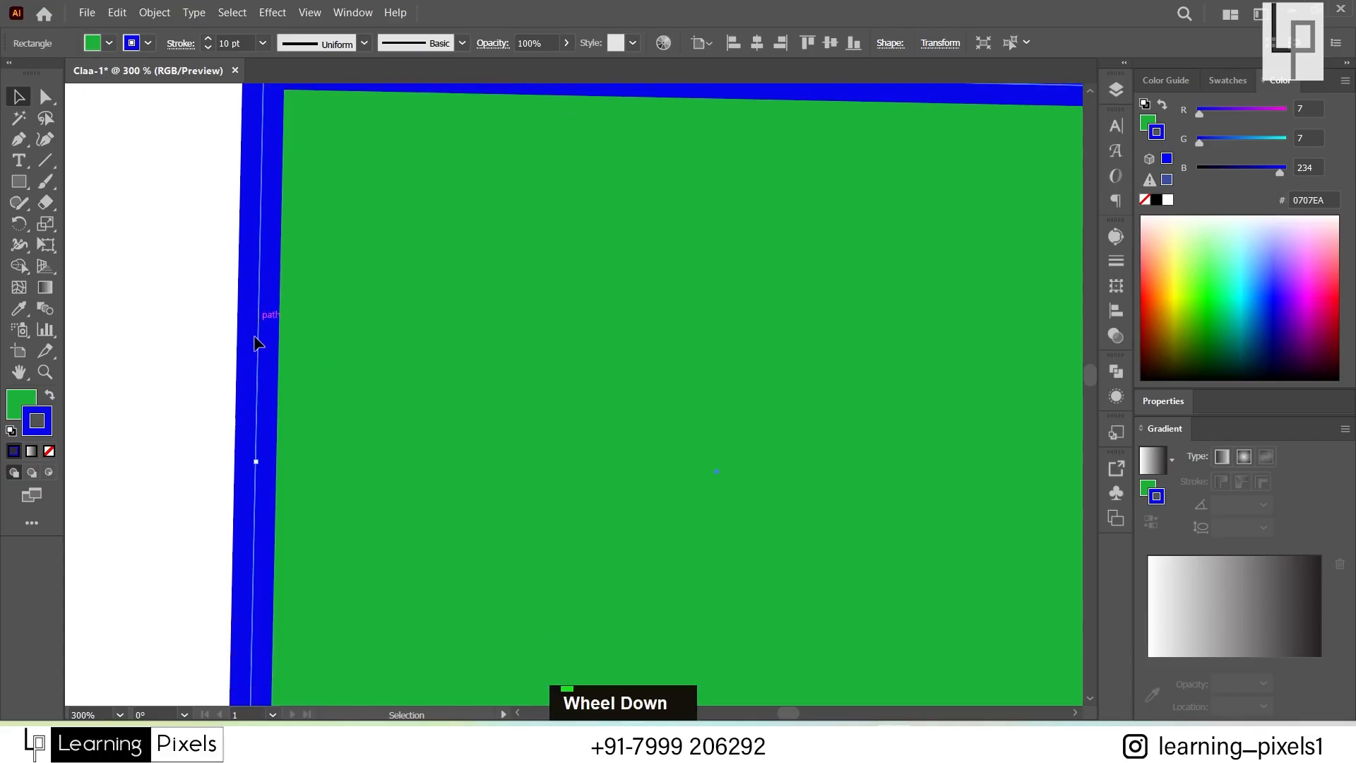
alt+scroll(325, 430, down, 3)
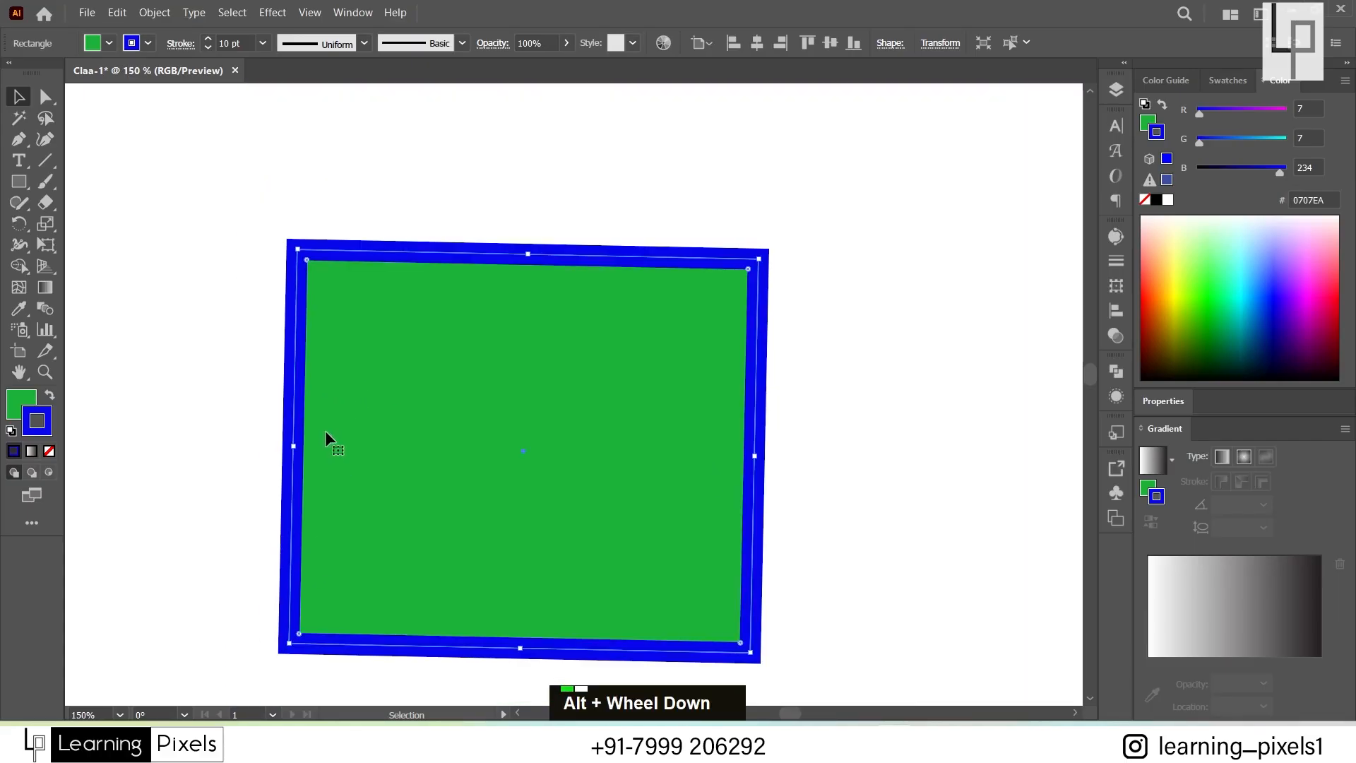
click(414, 188)
click(369, 383)
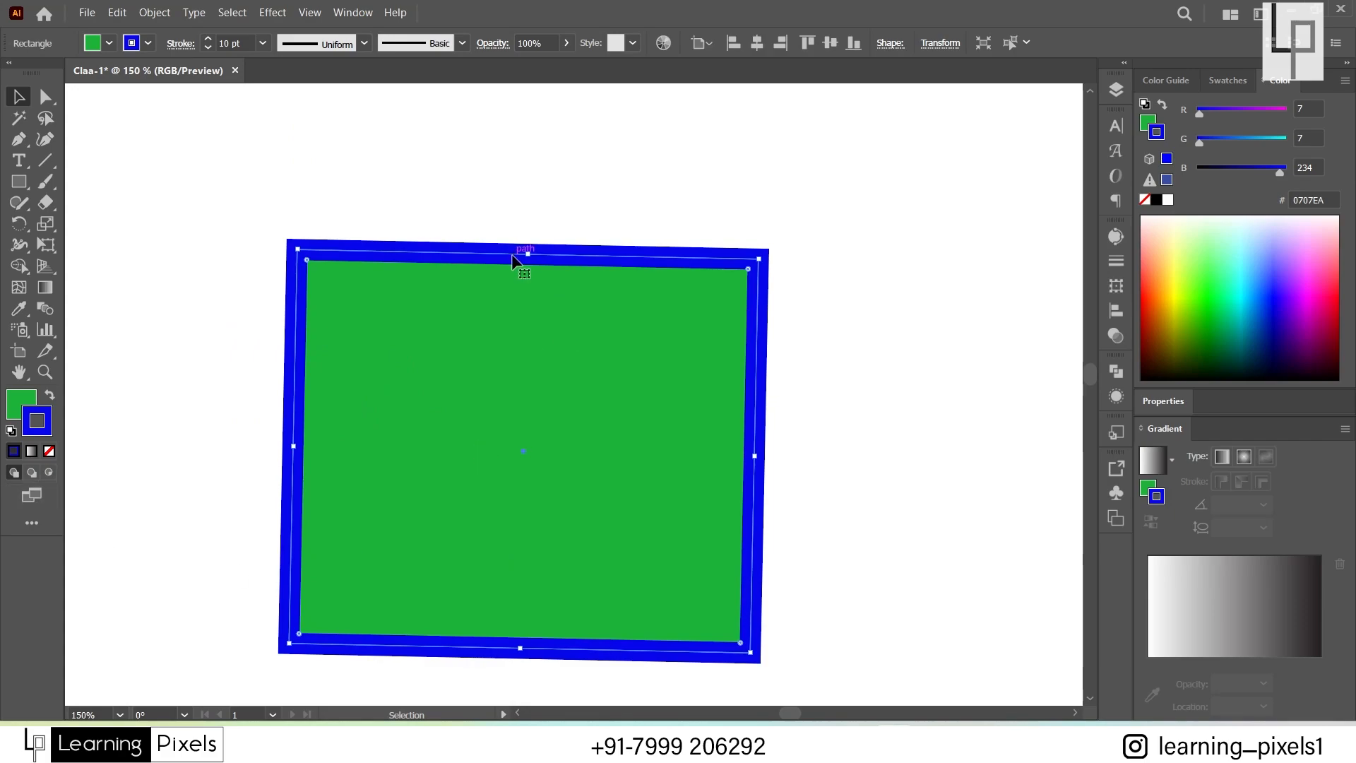
Step: Swap the rectangle's fill and stroke colours and swap them back
click(50, 396)
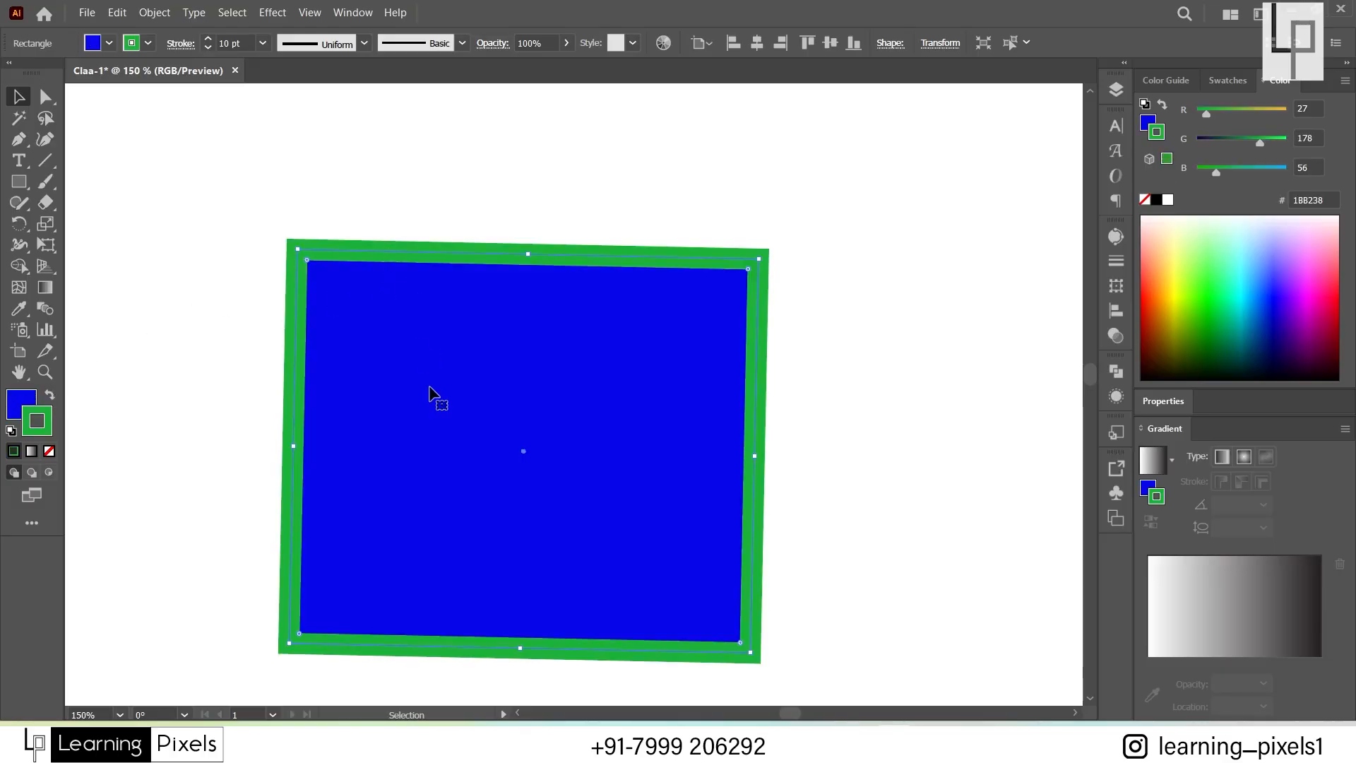
click(49, 398)
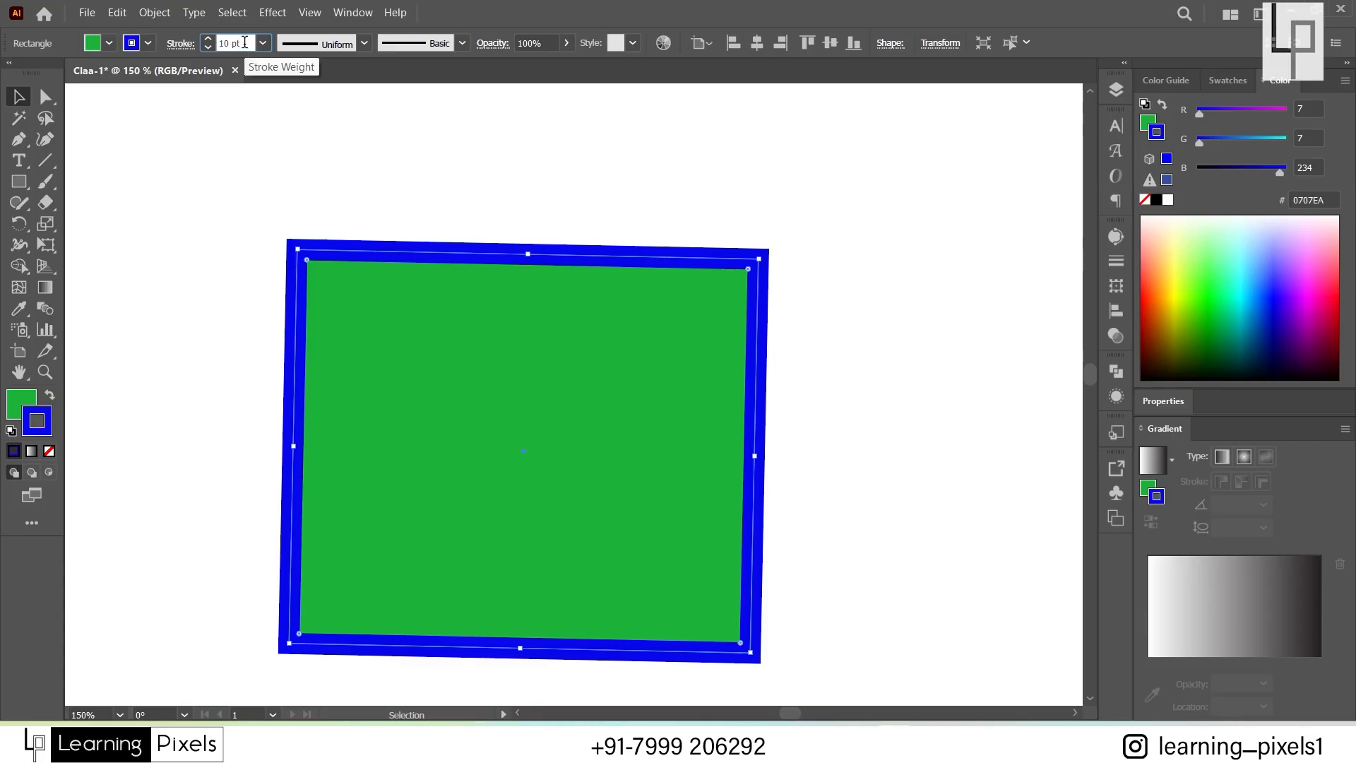
Step: Try thicker and thinner stroke weights on the rectangle, settle on 13 pt, and deselect it
scroll(245, 44, up, 4)
scroll(244, 43, down, 2)
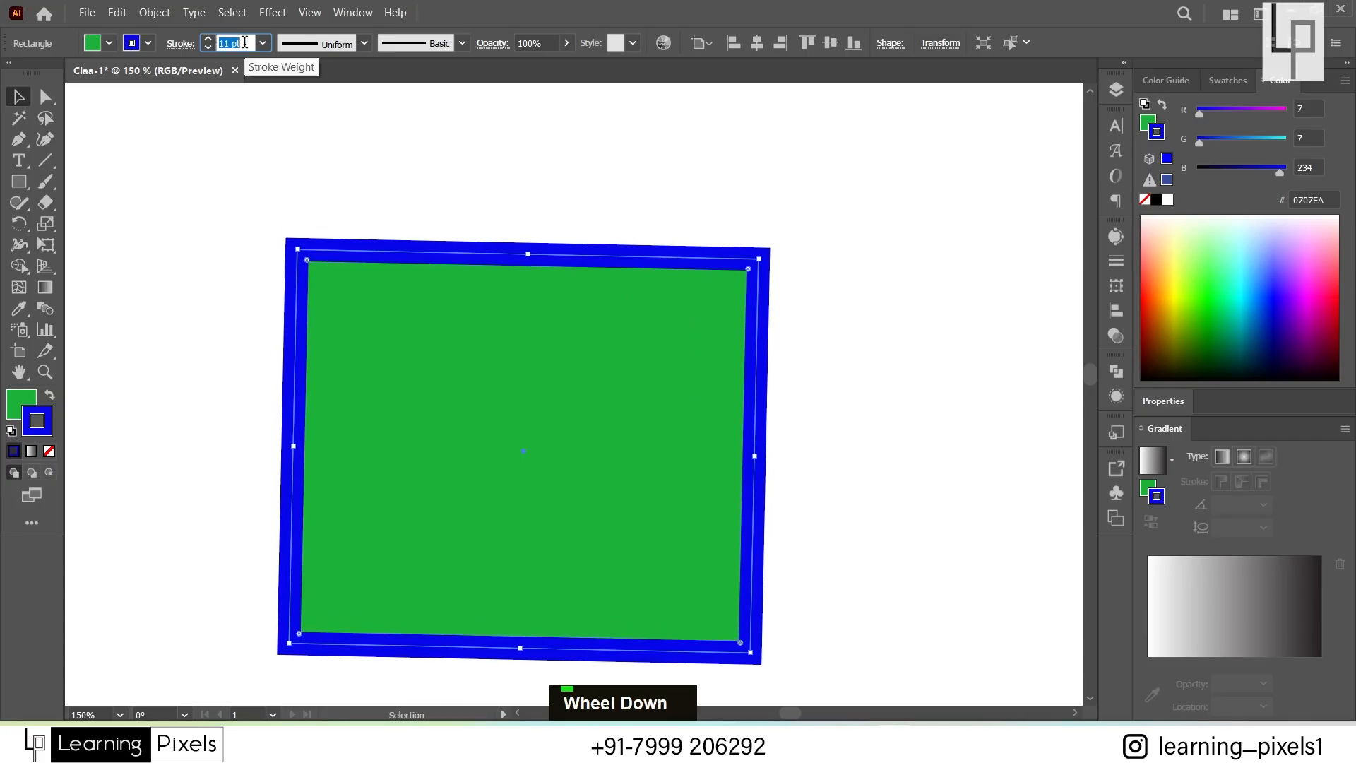
scroll(245, 43, up, 2)
scroll(245, 43, up, 1)
scroll(244, 44, down, 3)
scroll(245, 43, up, 3)
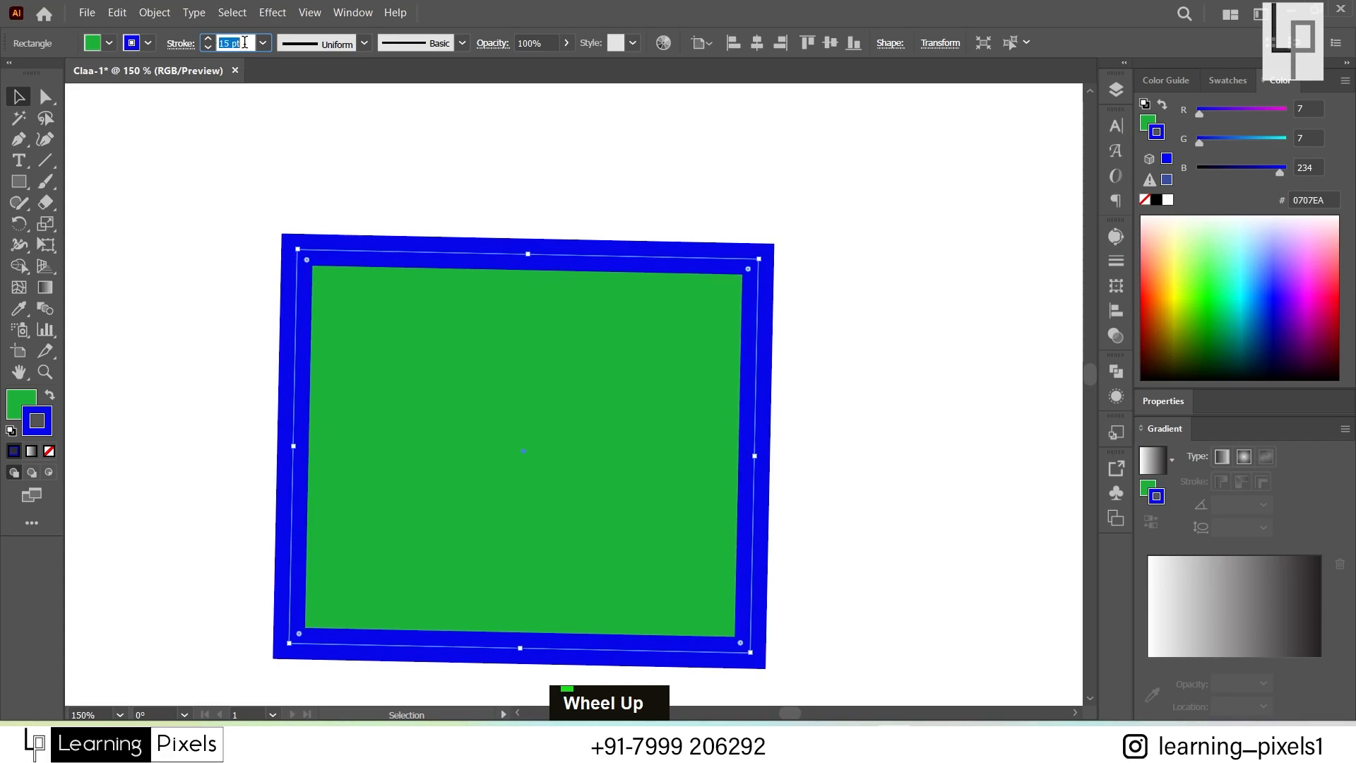
scroll(245, 43, down, 1)
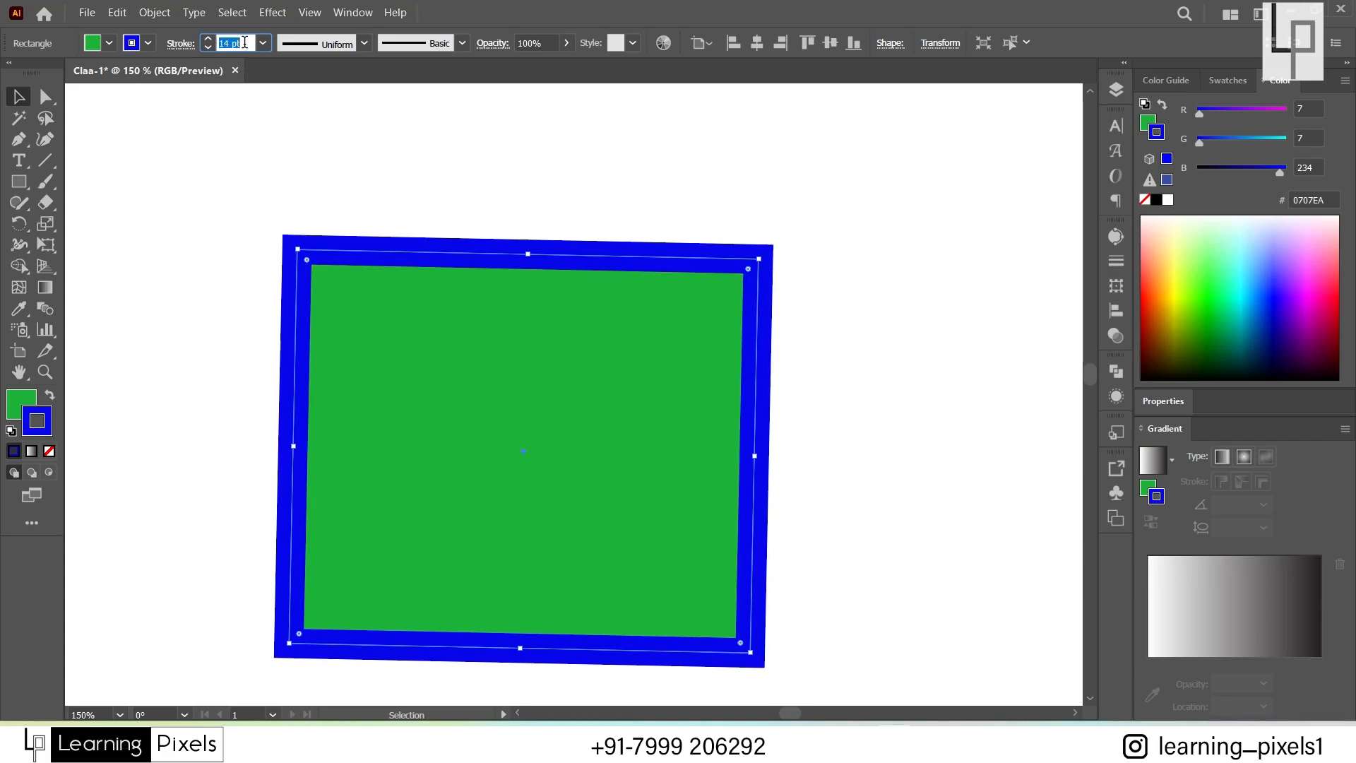
scroll(245, 43, up, 2)
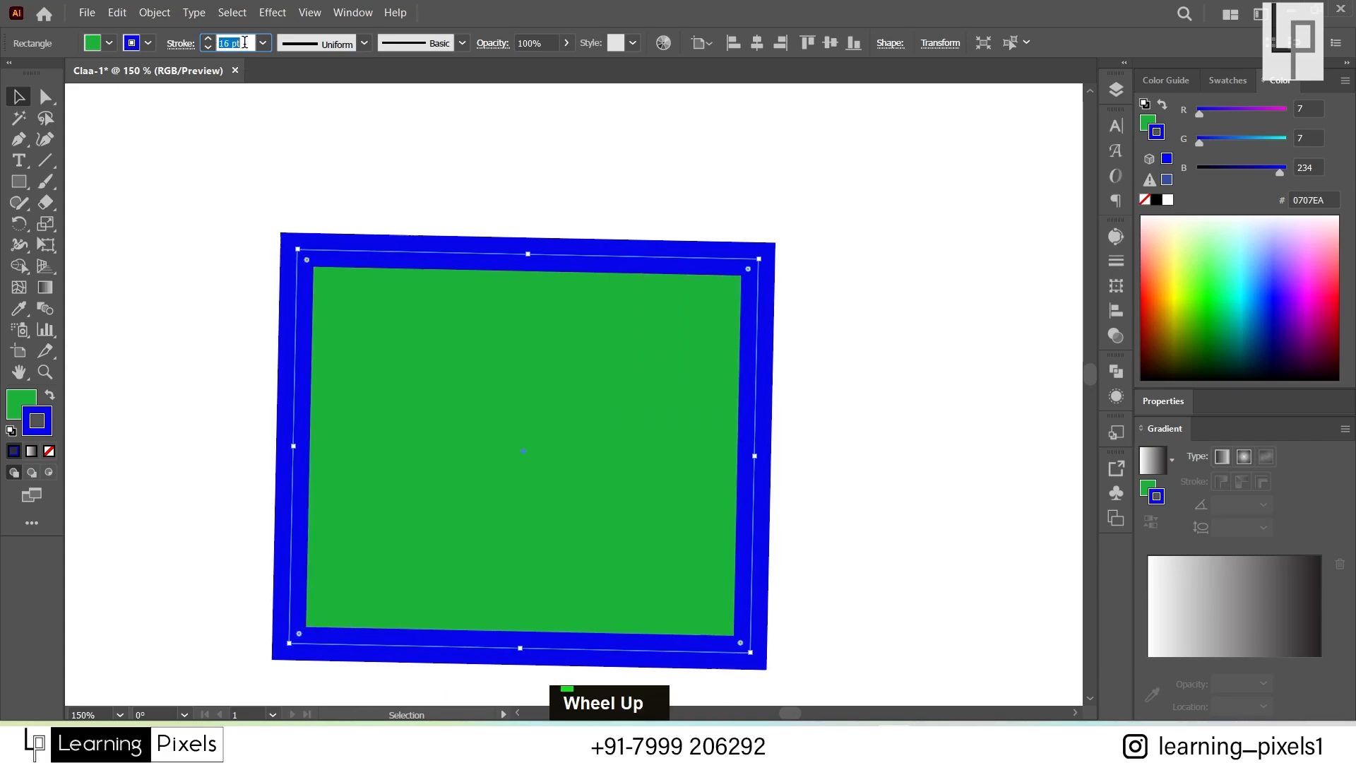
scroll(244, 43, down, 3)
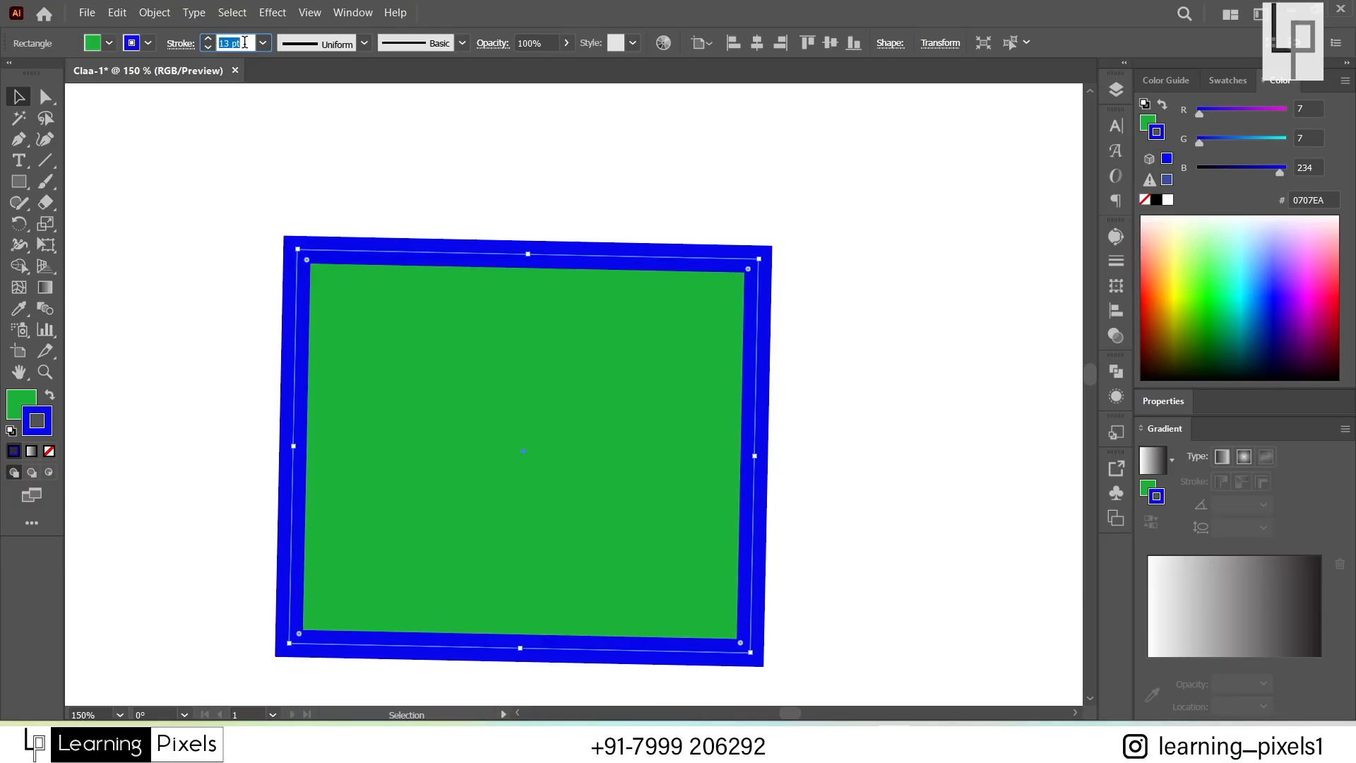
click(357, 201)
Step: Delete the green rectangle from the artboard
scroll(357, 201, down, 1)
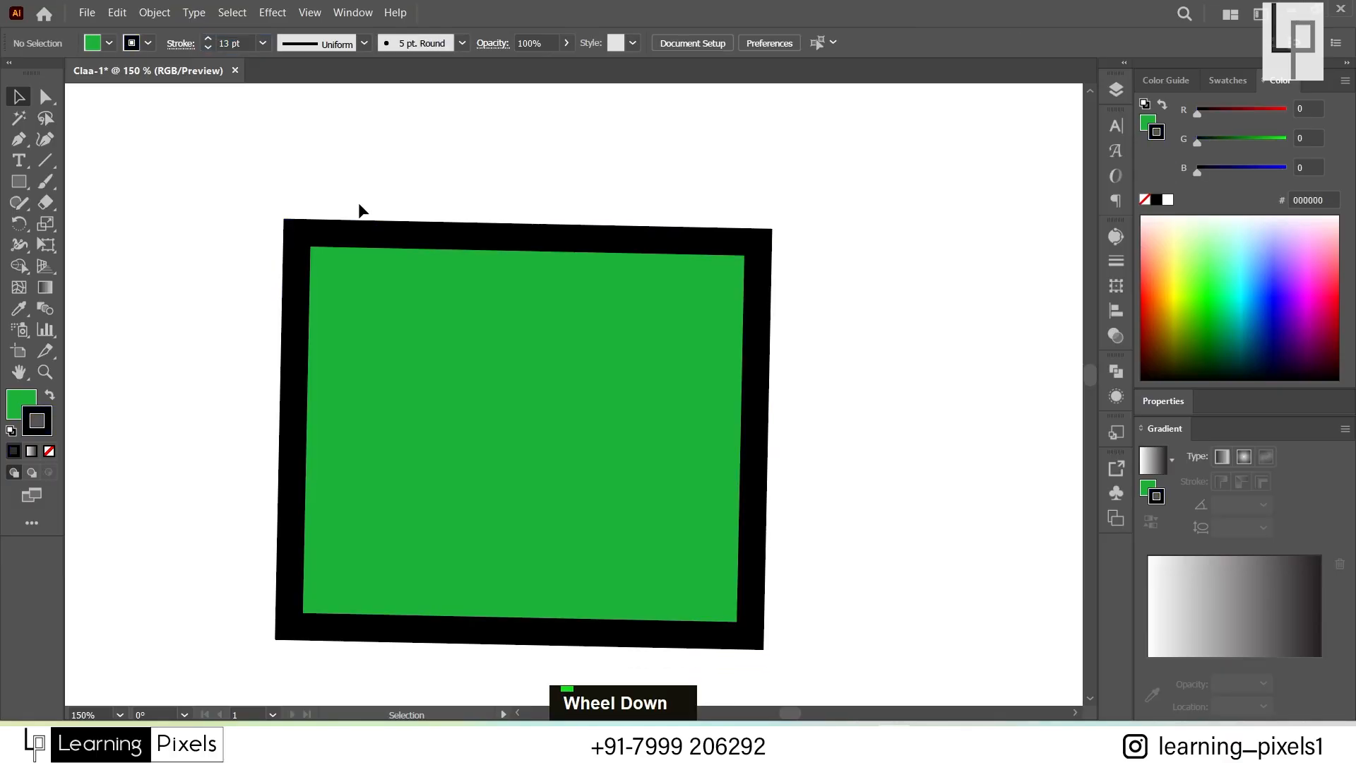
scroll(383, 341, down, 1)
click(384, 343)
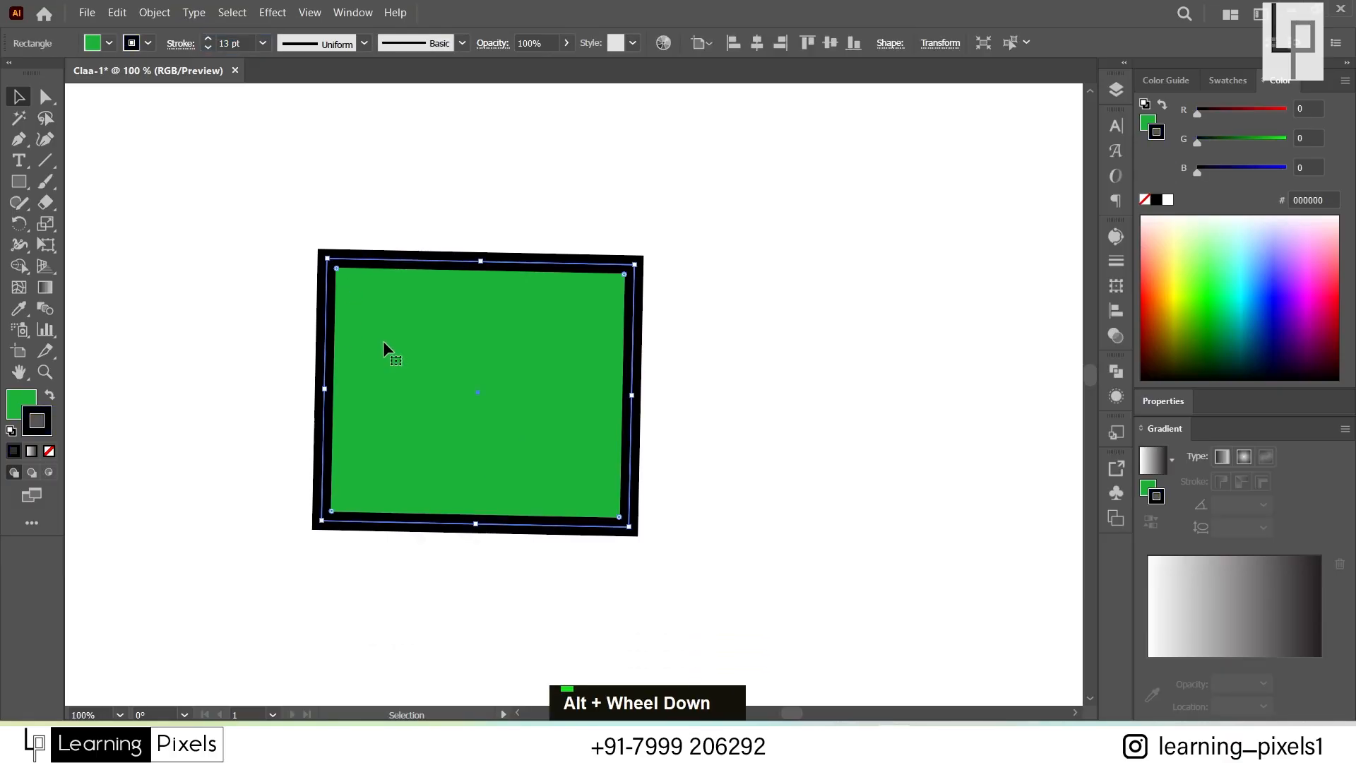
key(Delete)
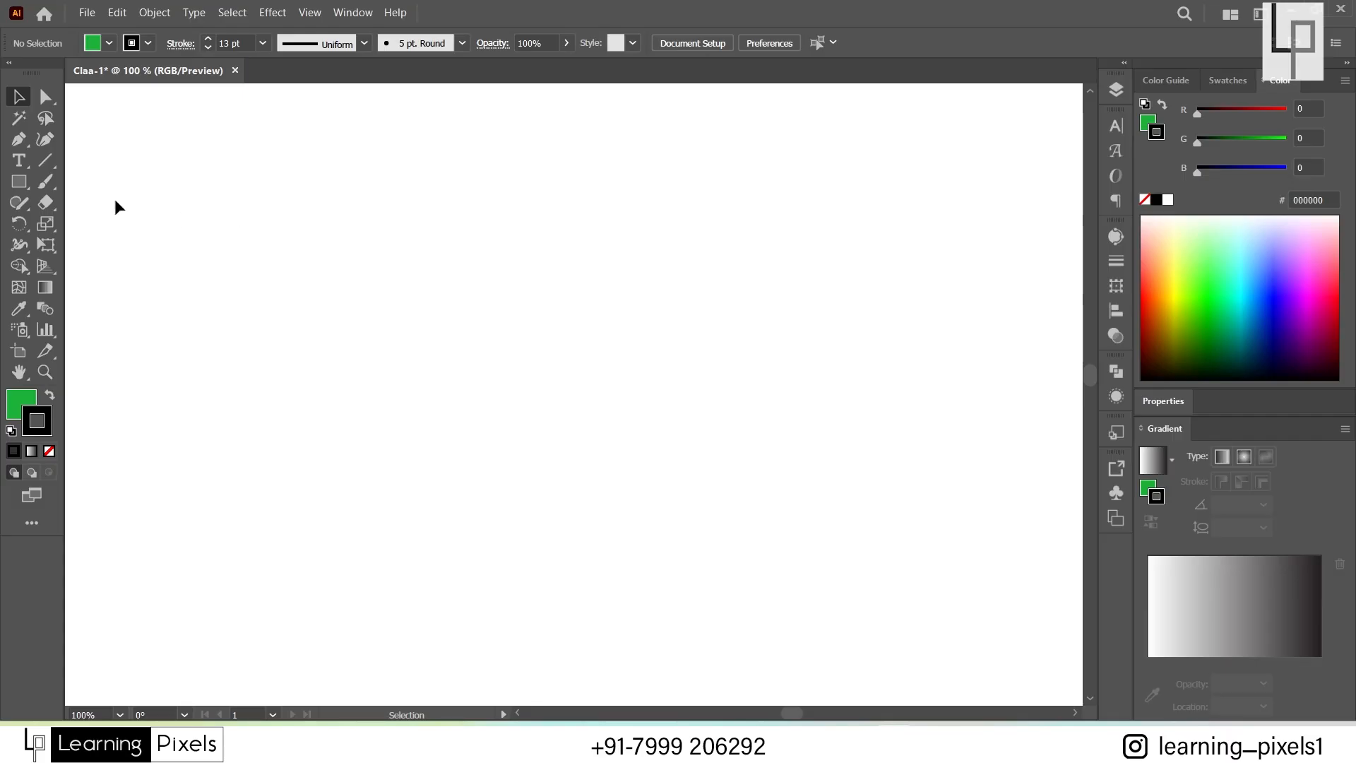
Step: Draw a small square with the Rectangle Tool in the upper-left area of the artboard and switch to the Selection tool
click(22, 185)
right_click(22, 185)
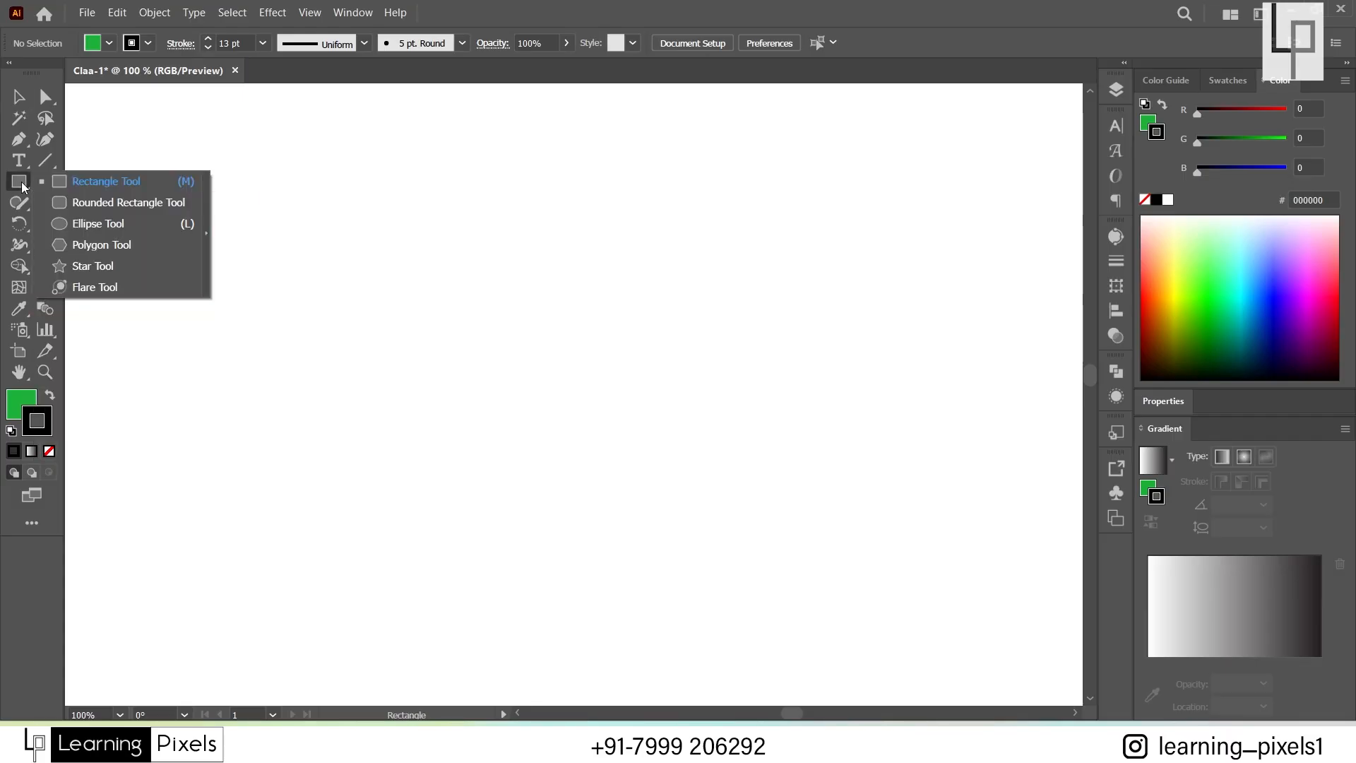
click(83, 184)
mouse_move(152, 180)
mouse_down()
mouse_move(191, 249)
mouse_move(290, 306)
mouse_move(293, 322)
mouse_up()
click(16, 102)
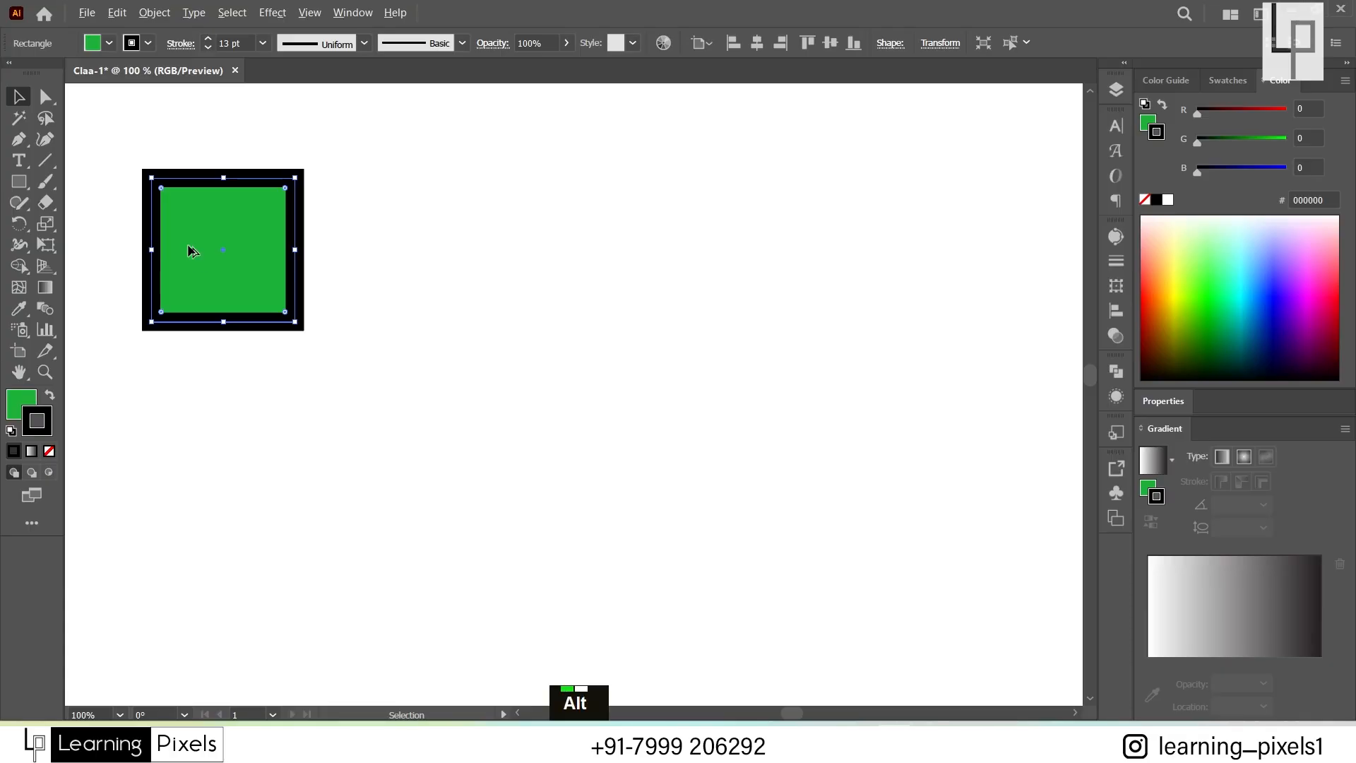
Step: Duplicate the square freely into the empty area below and beside the original
drag(200, 287, 579, 456)
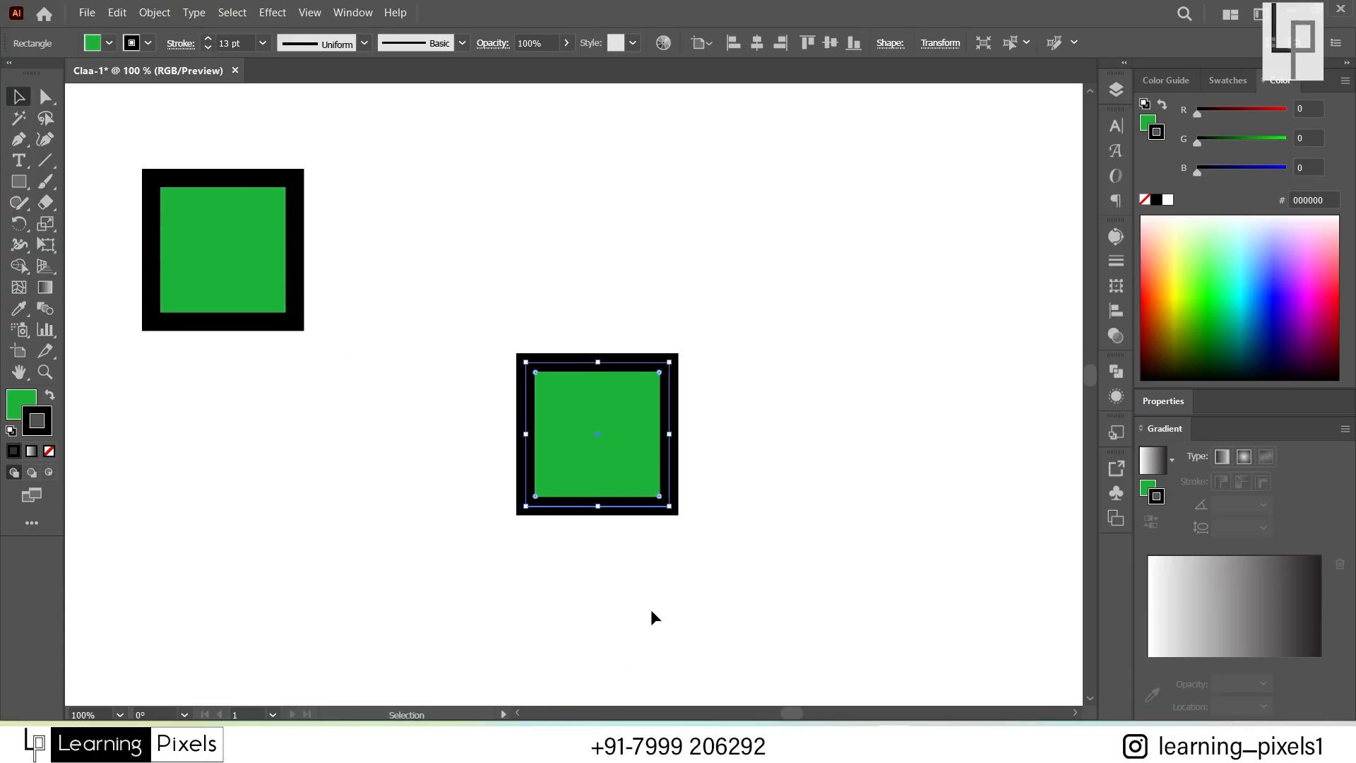
key(alt)
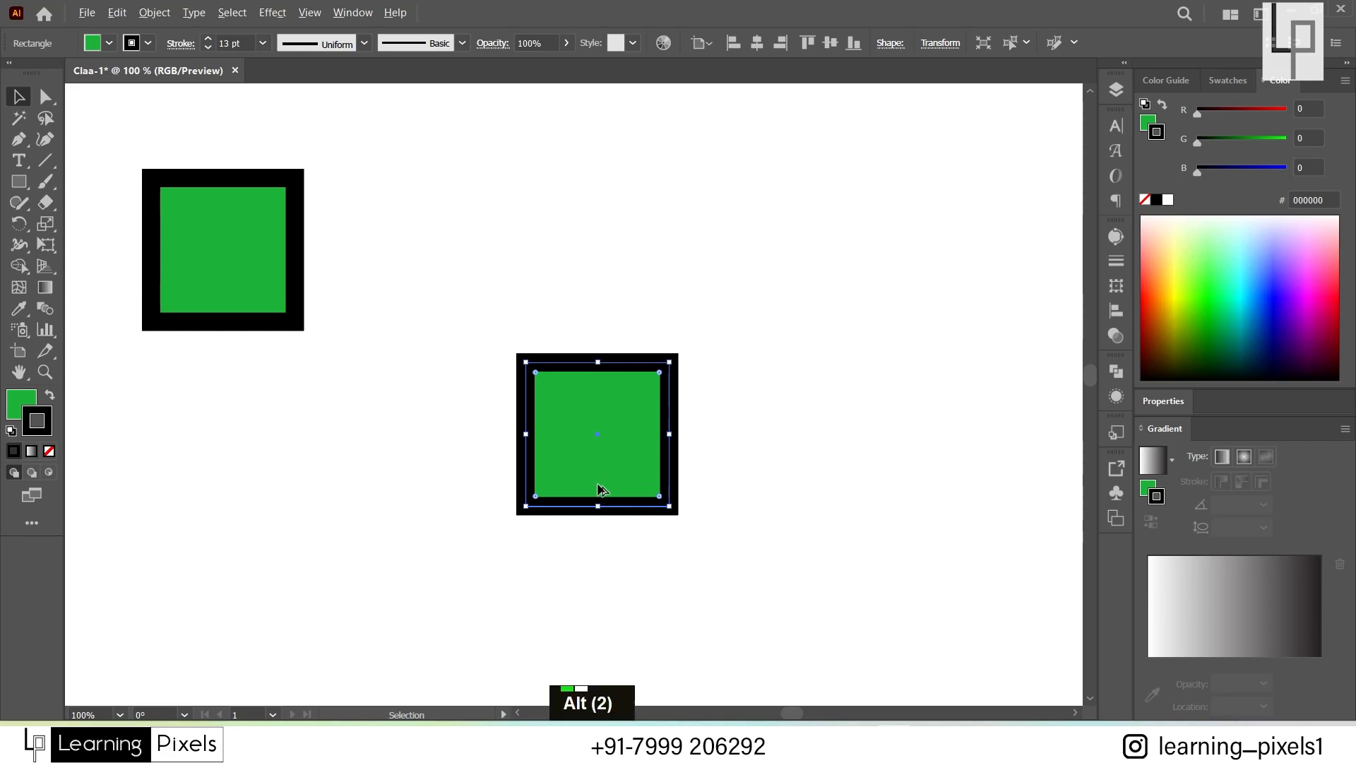
drag(597, 491, 609, 594)
click(833, 473)
click(647, 657)
Step: Delete all the freely placed copies, keeping only the original square
click(357, 548)
drag(375, 285, 867, 536)
key(Delete)
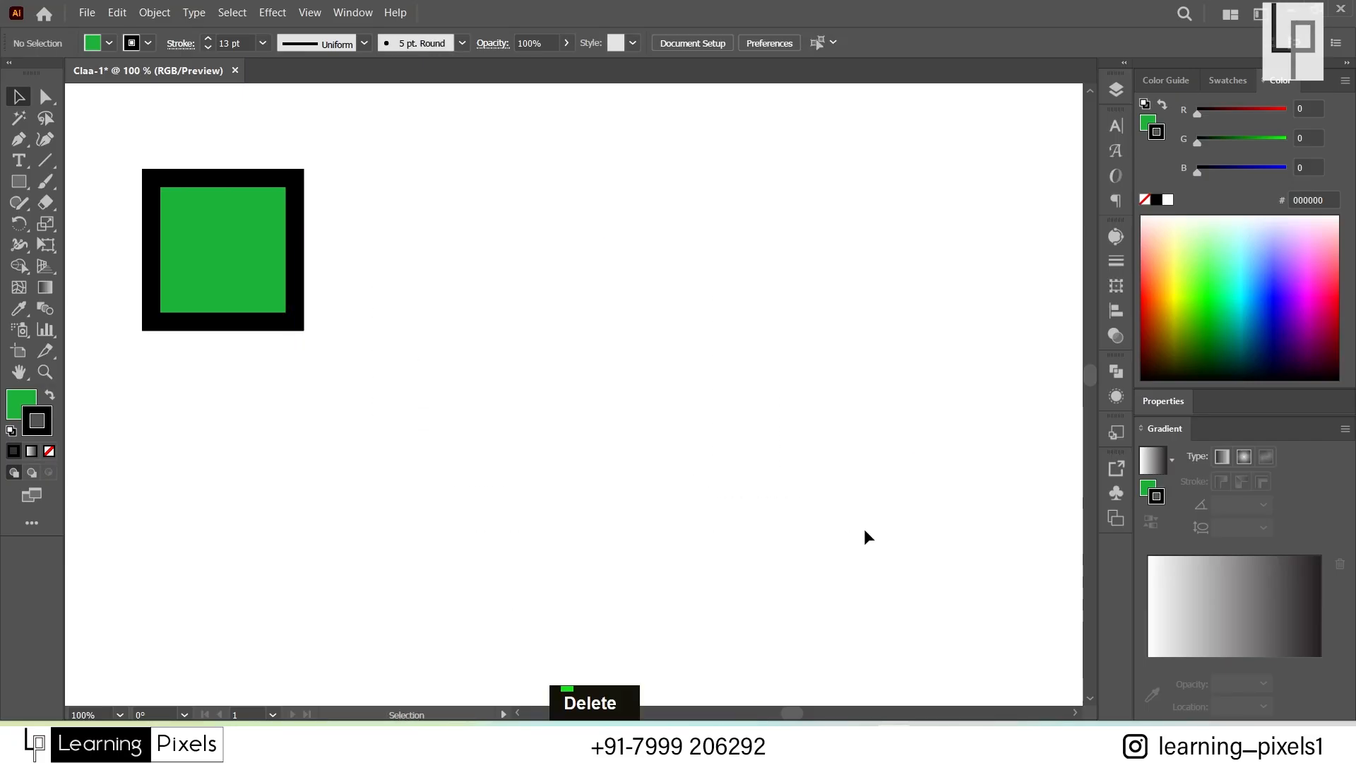
Step: Duplicate the square to its right on the same horizontal line, undoing the first wider-spaced trial copy
drag(227, 255, 494, 255)
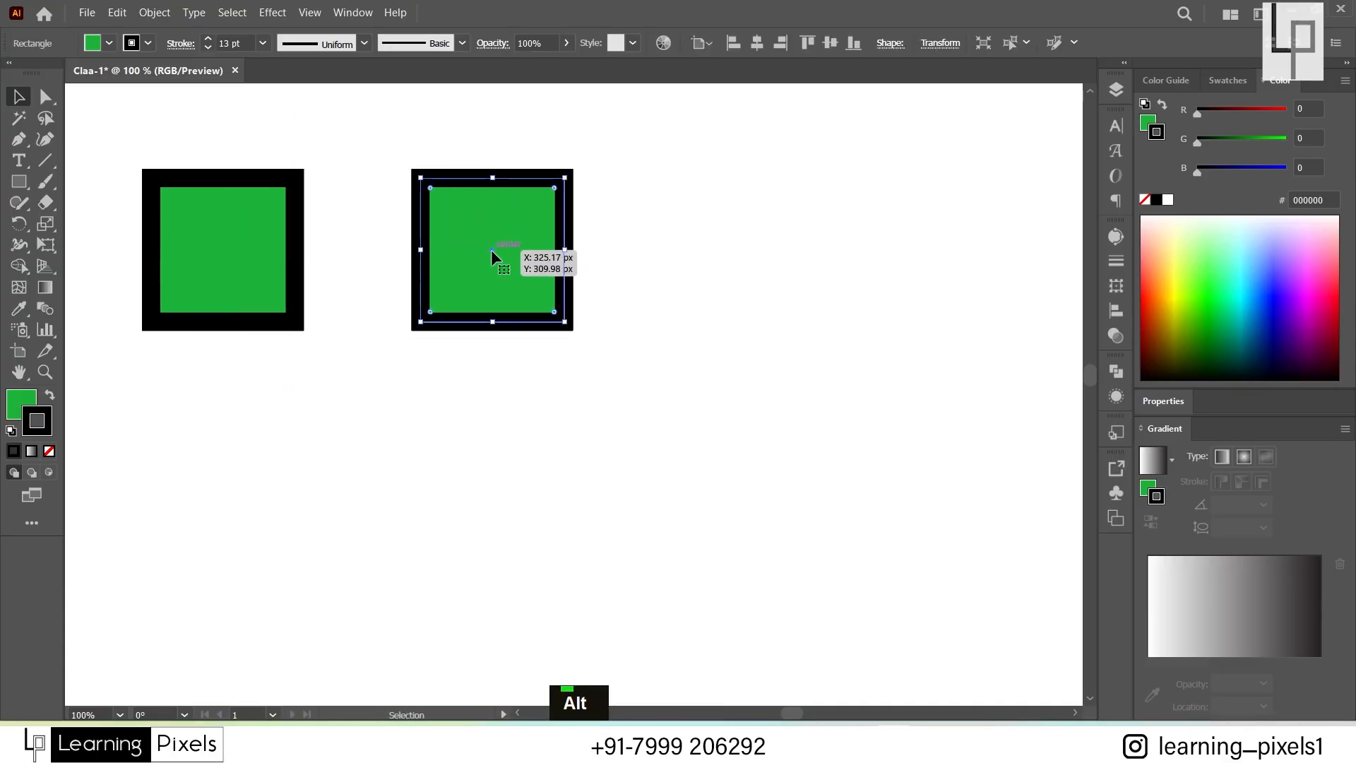
key(ctrl+z)
drag(242, 302, 418, 264)
key(ctrl+z)
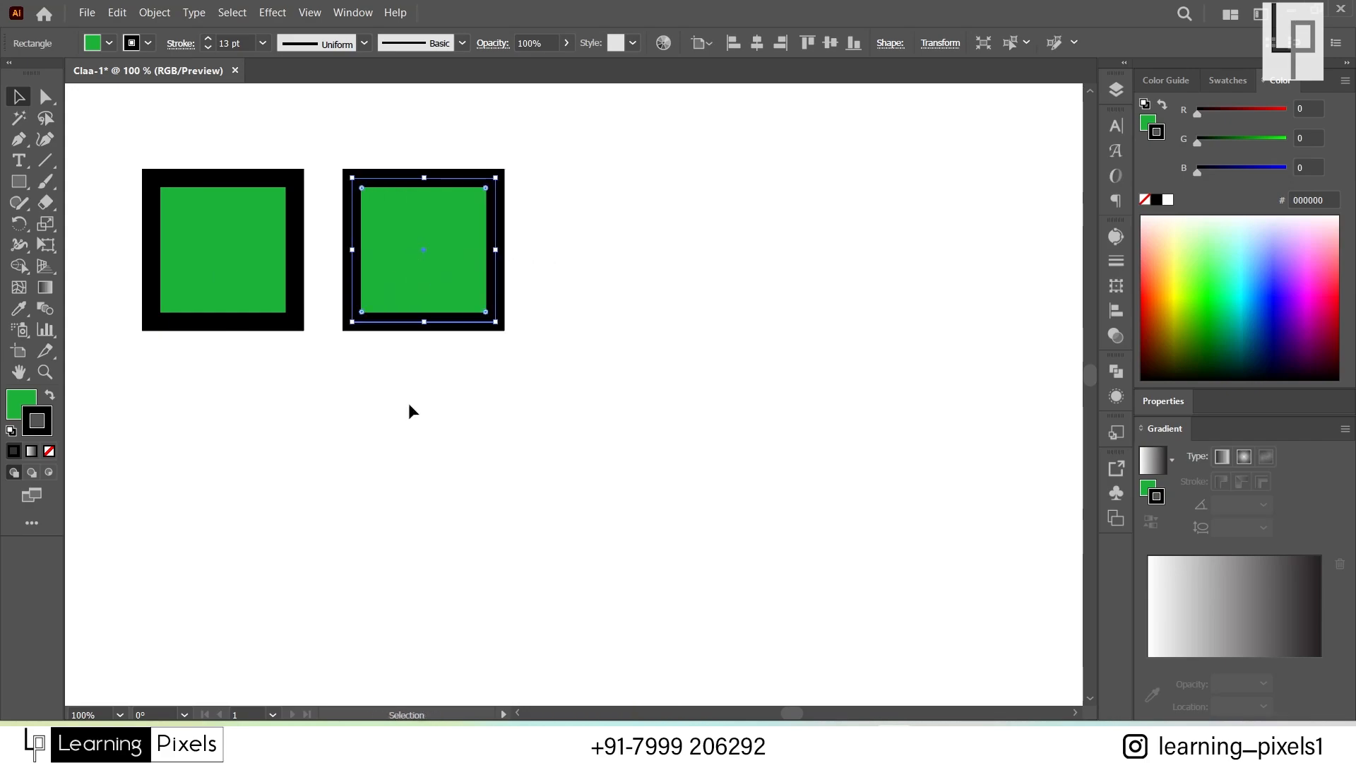
Step: Repeat the duplication twice to make a row of four evenly spaced squares, and deselect
key(ctrl)
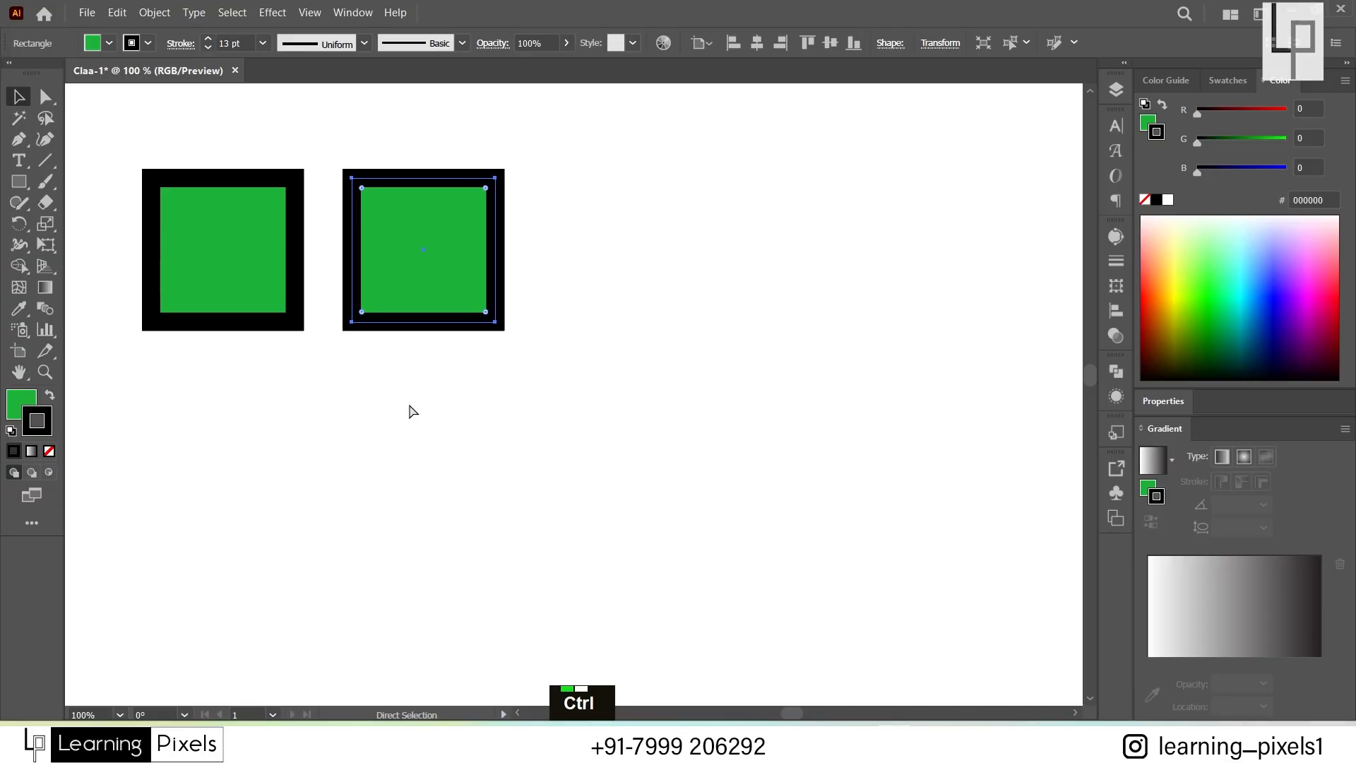
key(ctrl+d)
key(ctrl+d)
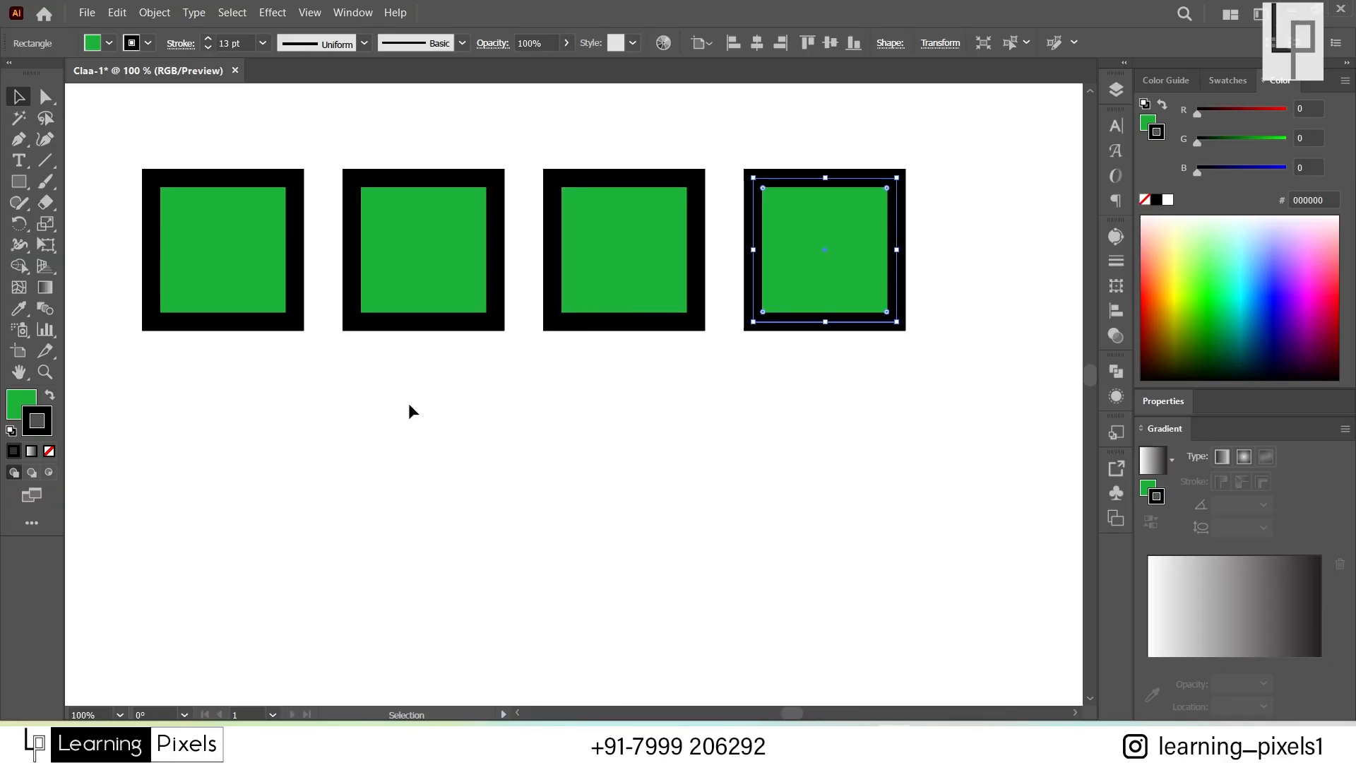
click(388, 426)
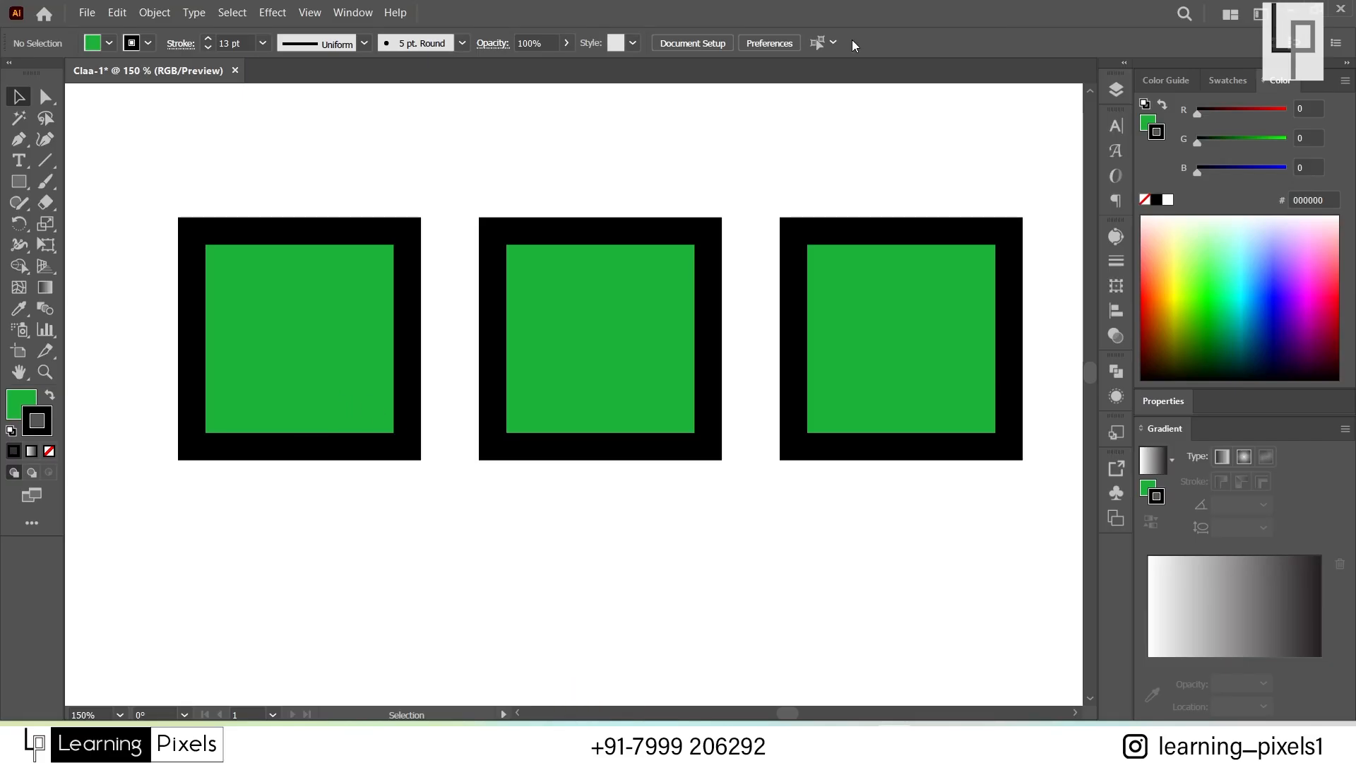
Step: Review the left square's stroke alignment options and align the middle square's stroke to the inside
click(239, 332)
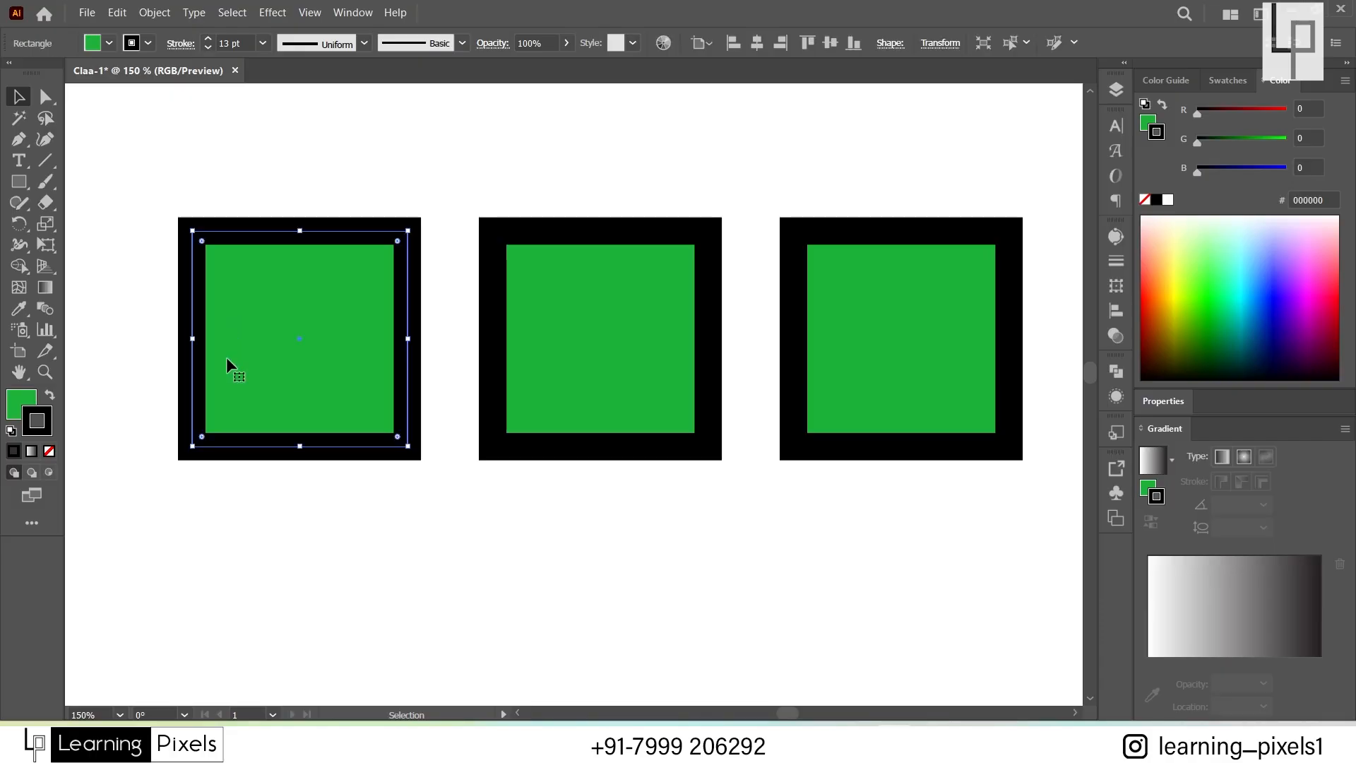
click(181, 44)
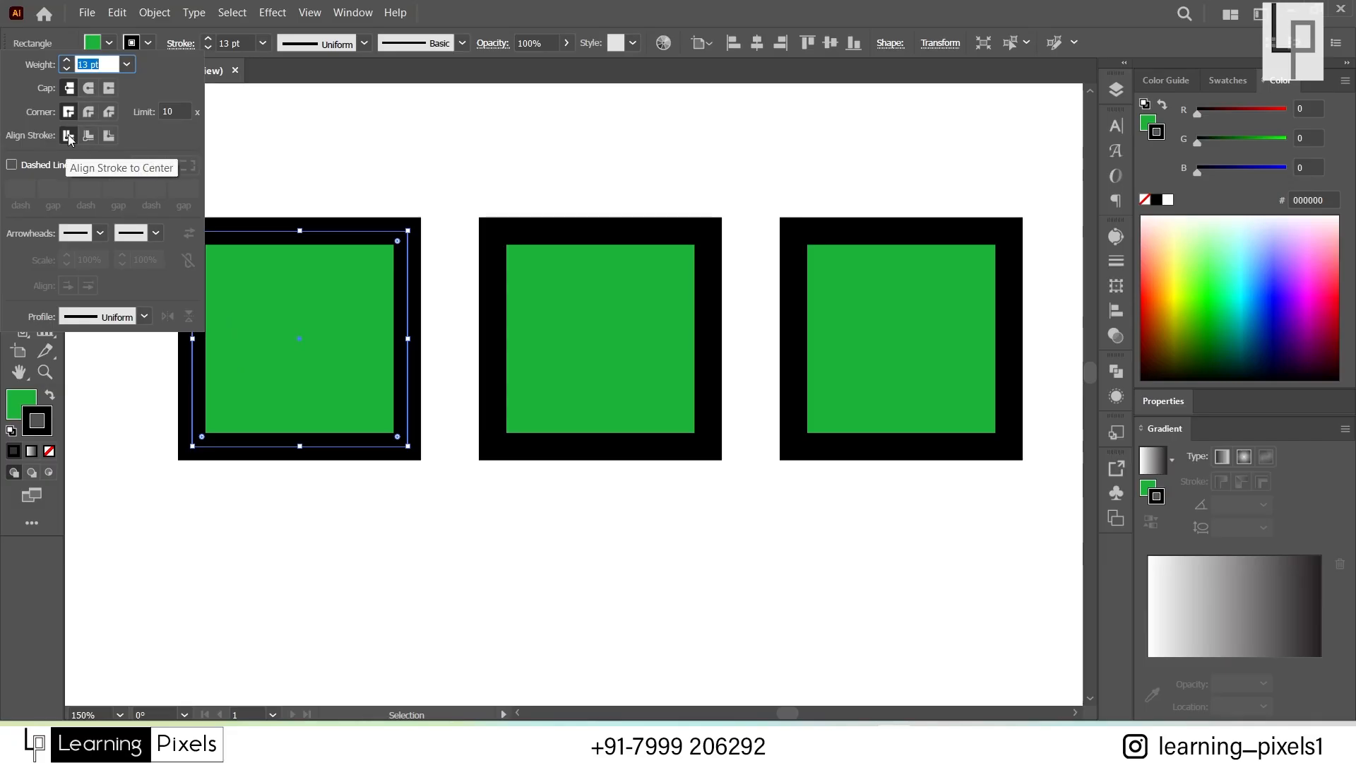
double_click(566, 303)
double_click(332, 142)
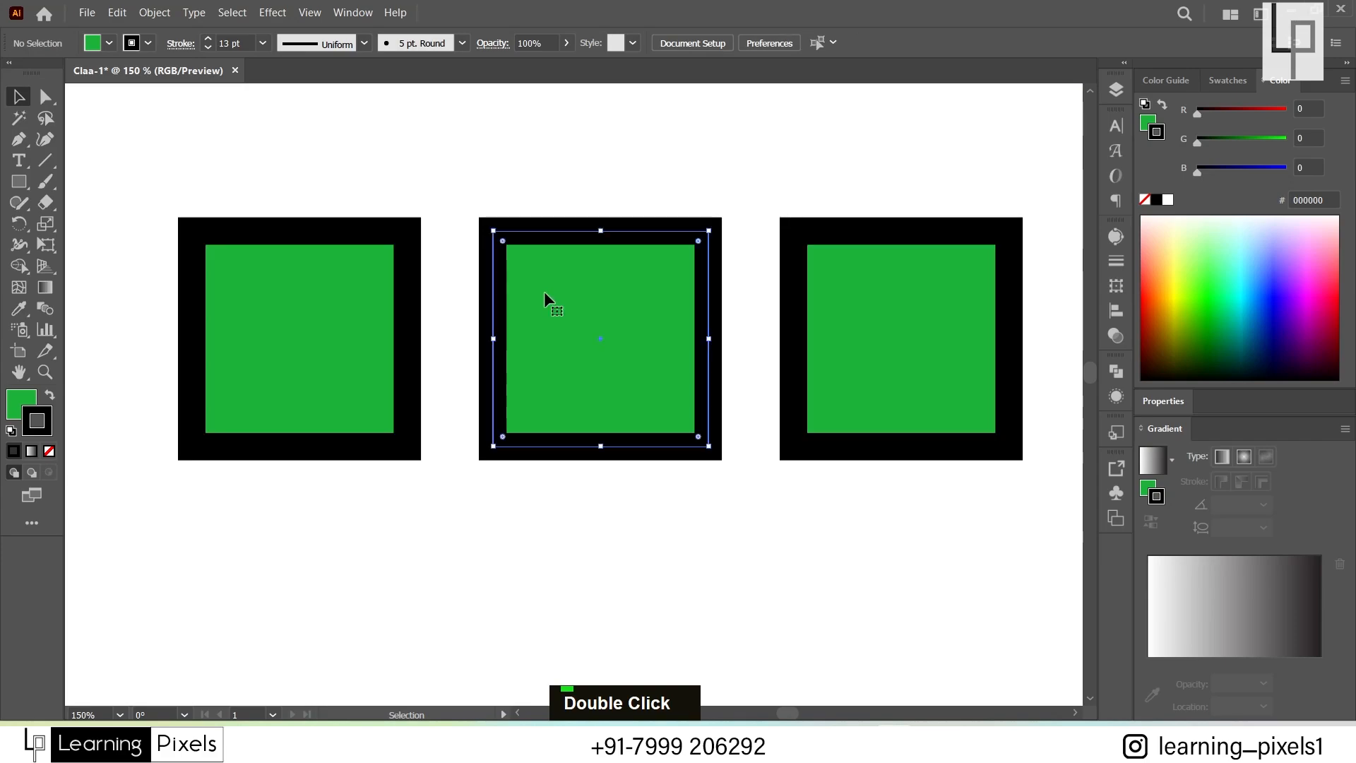
click(178, 43)
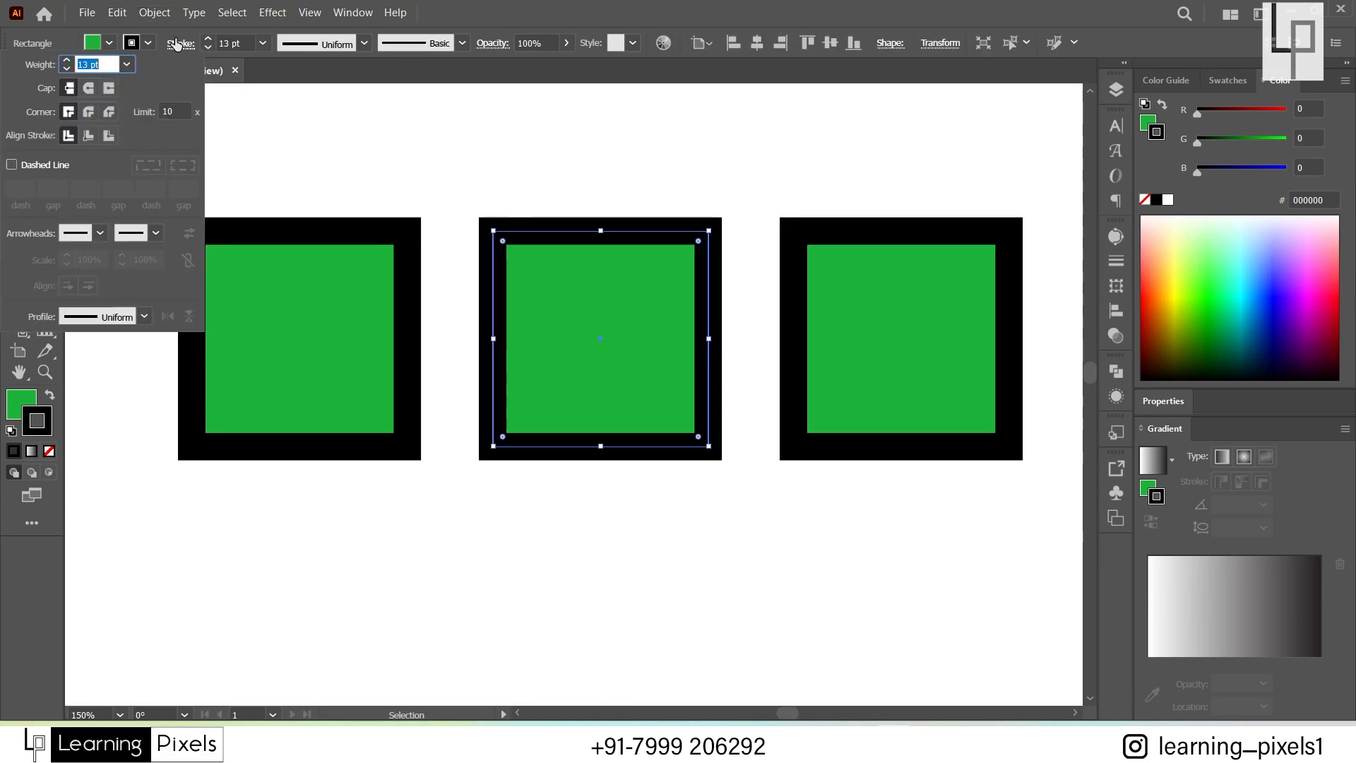
click(89, 136)
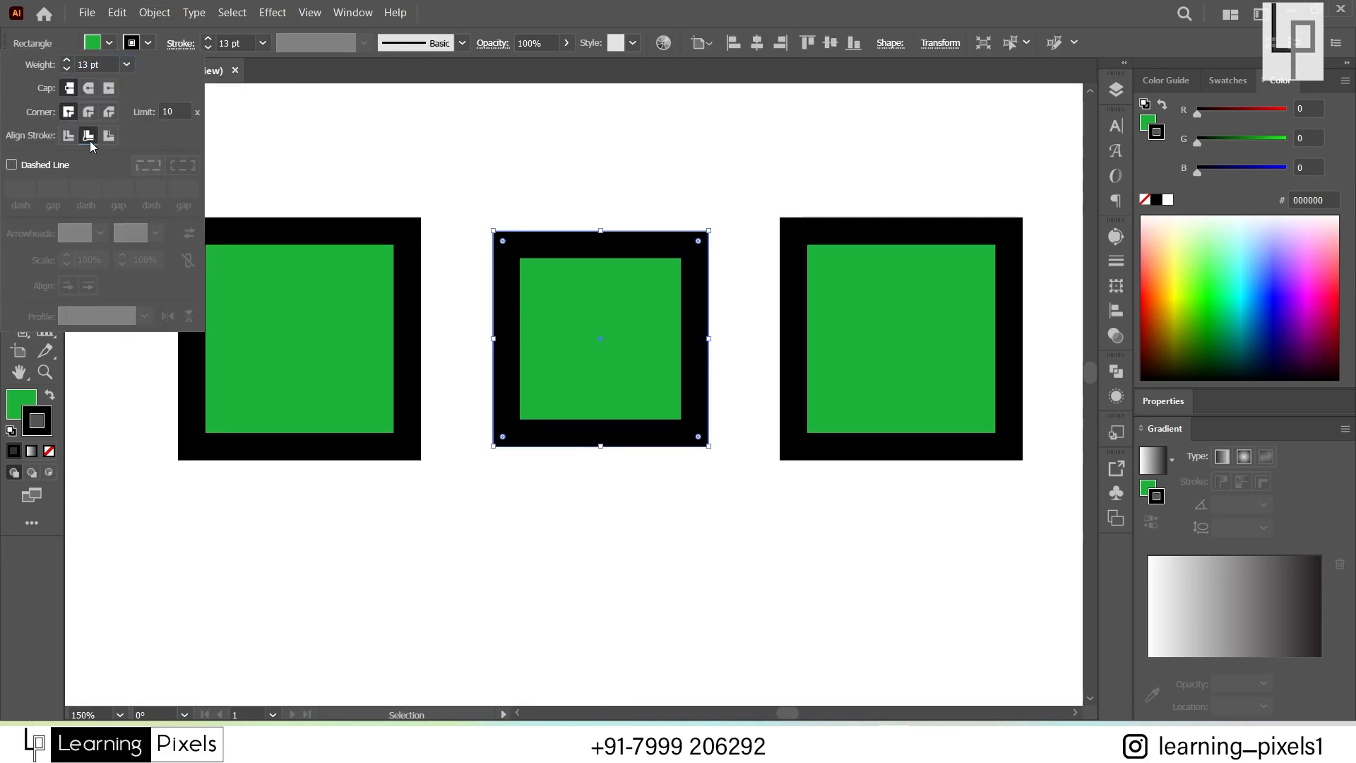
Step: Align the right square's stroke to the outside, exit isolation mode and deselect the square
click(816, 298)
double_click(816, 297)
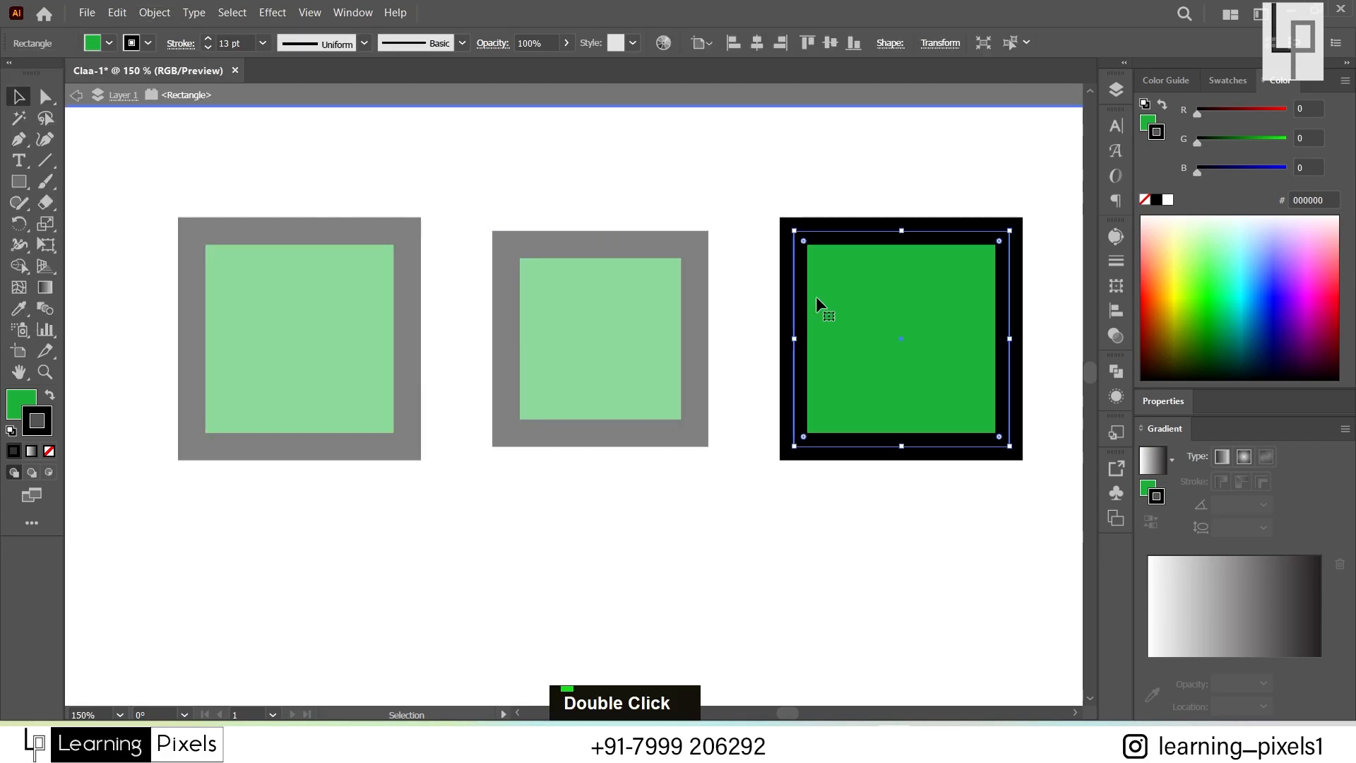
click(170, 45)
click(108, 136)
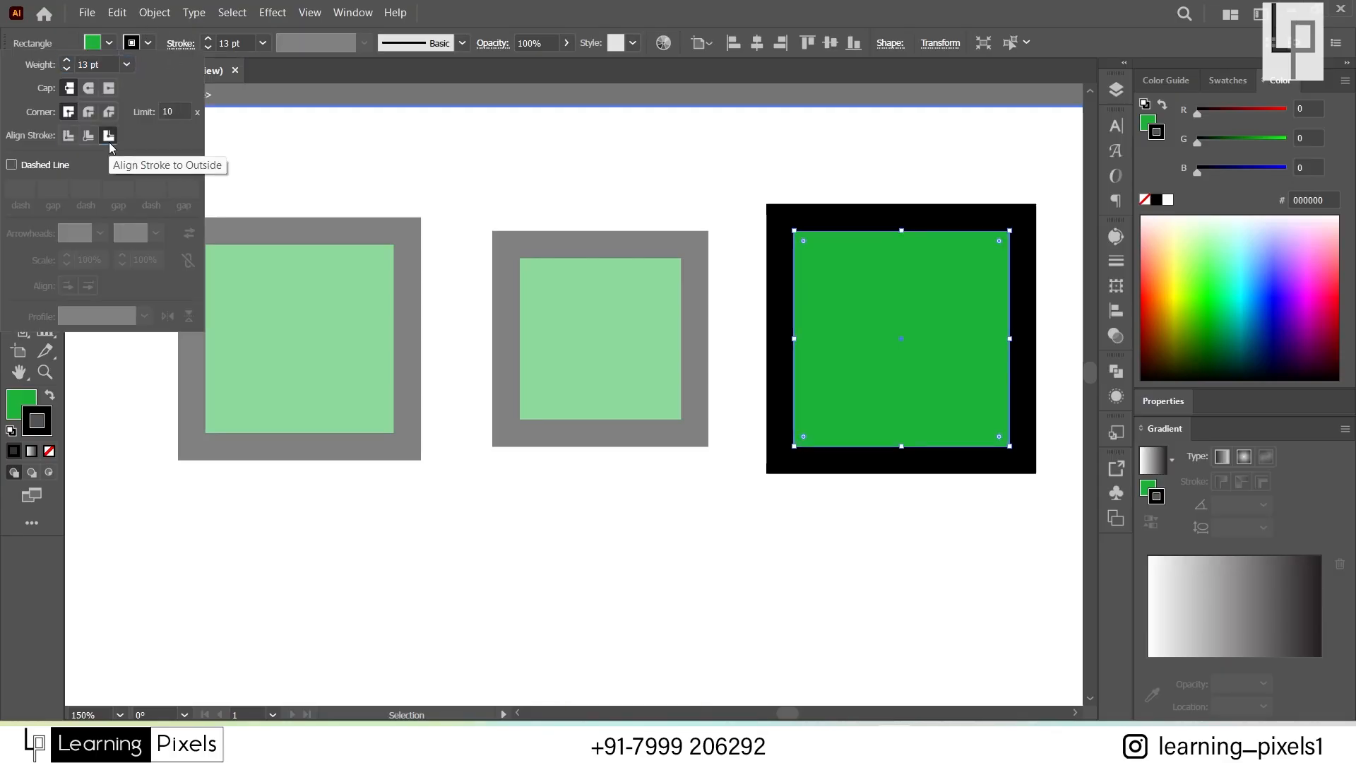
double_click(438, 144)
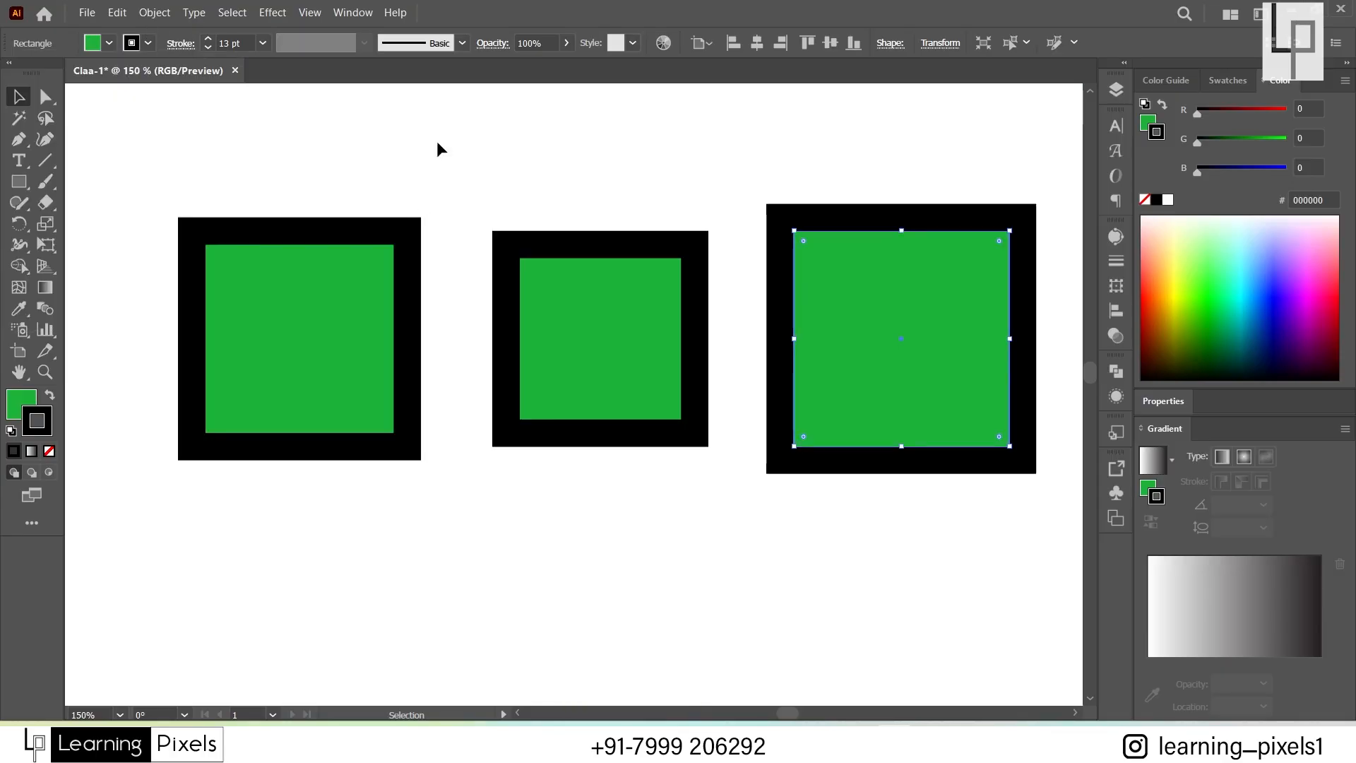
click(318, 154)
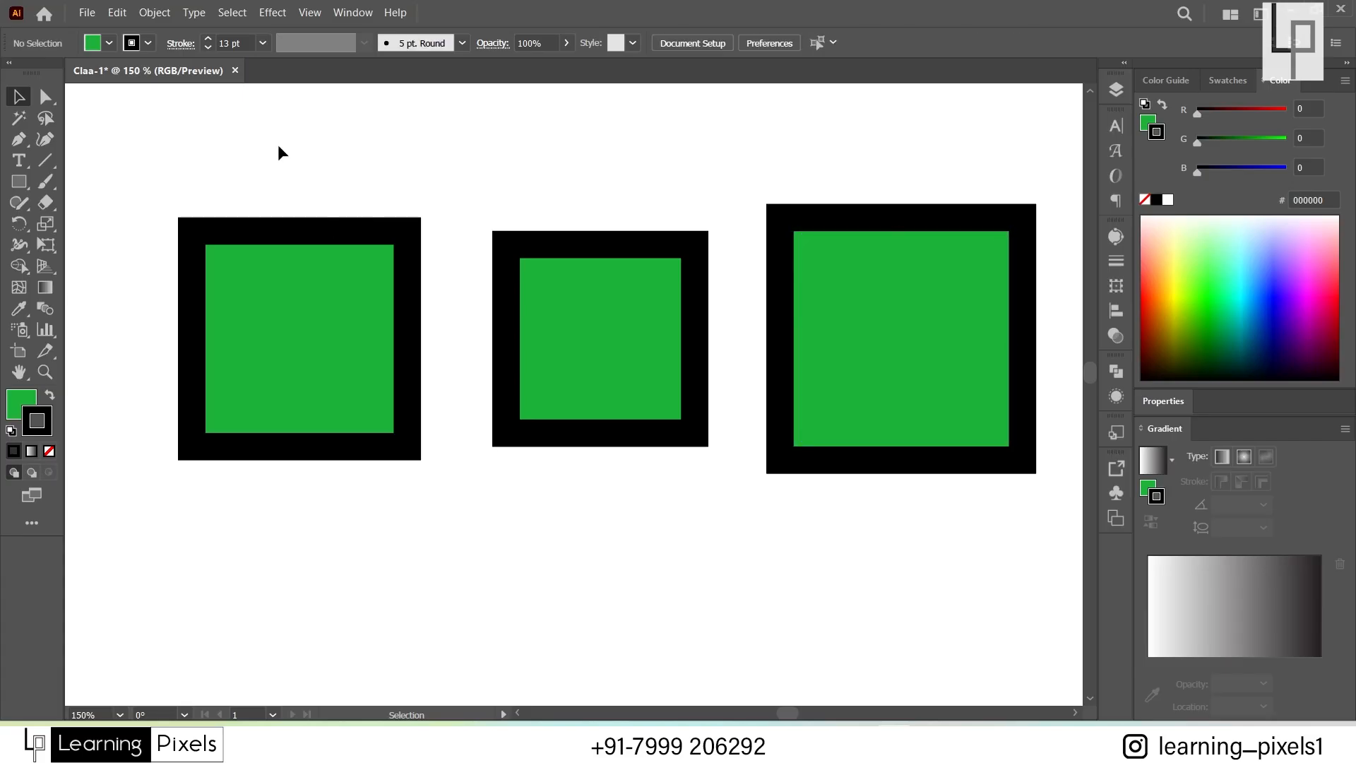
Step: Compare where the stroke sits relative to the path by selecting all three squares together and each one individually
drag(277, 144, 838, 323)
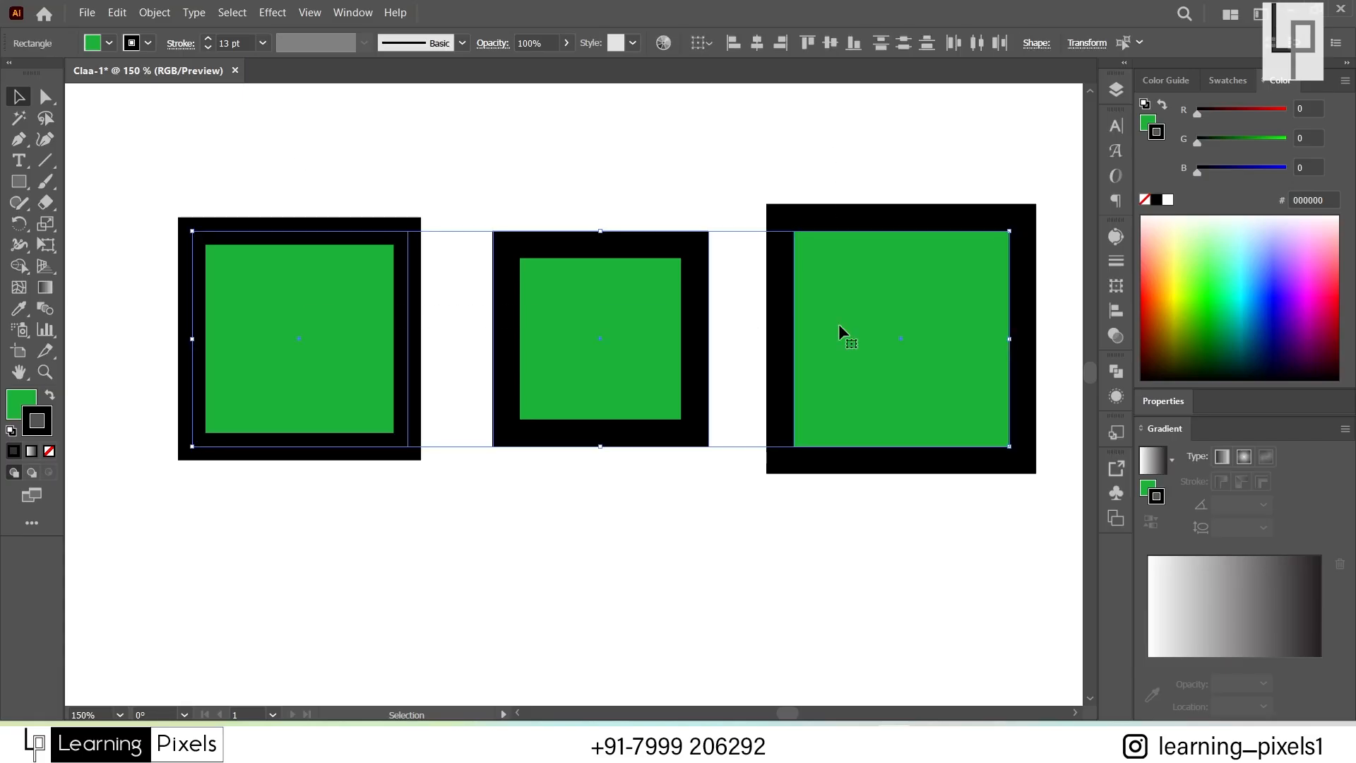
click(575, 540)
click(304, 330)
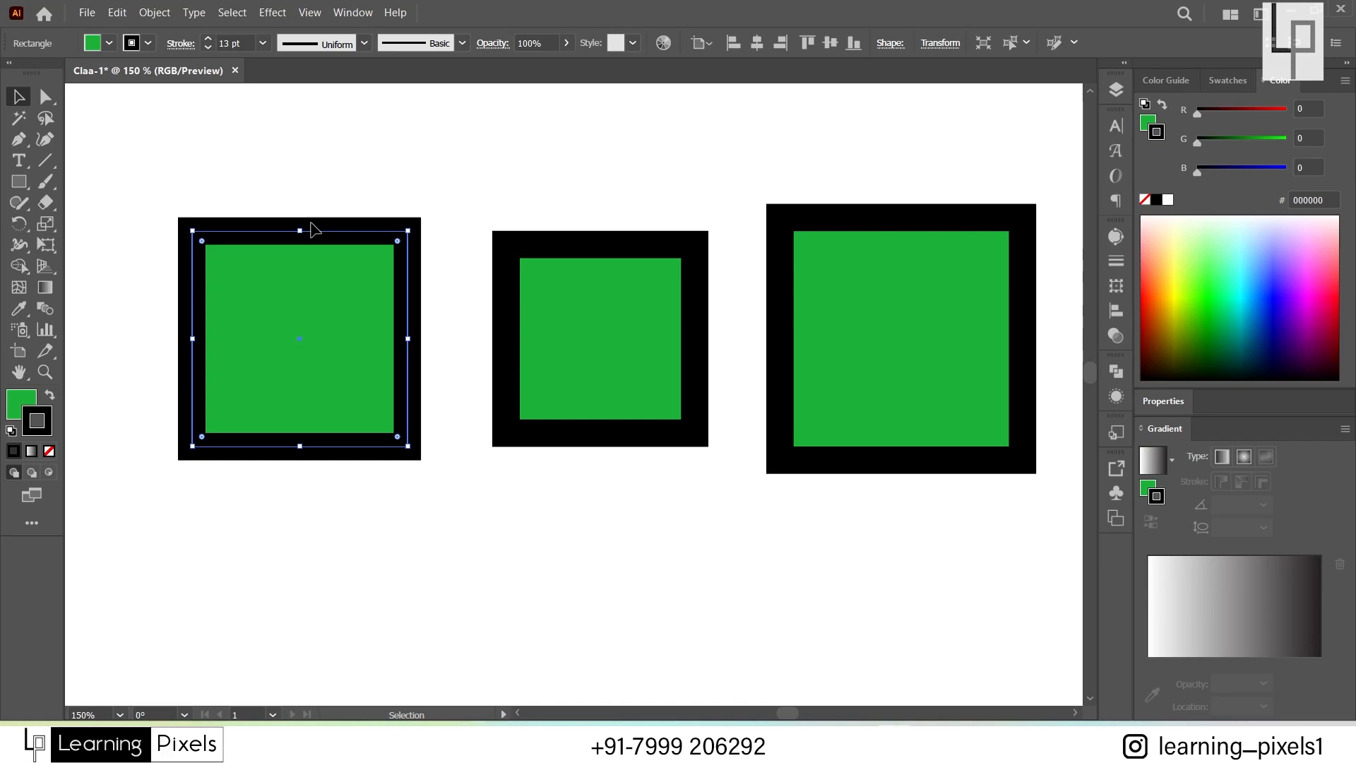
click(561, 313)
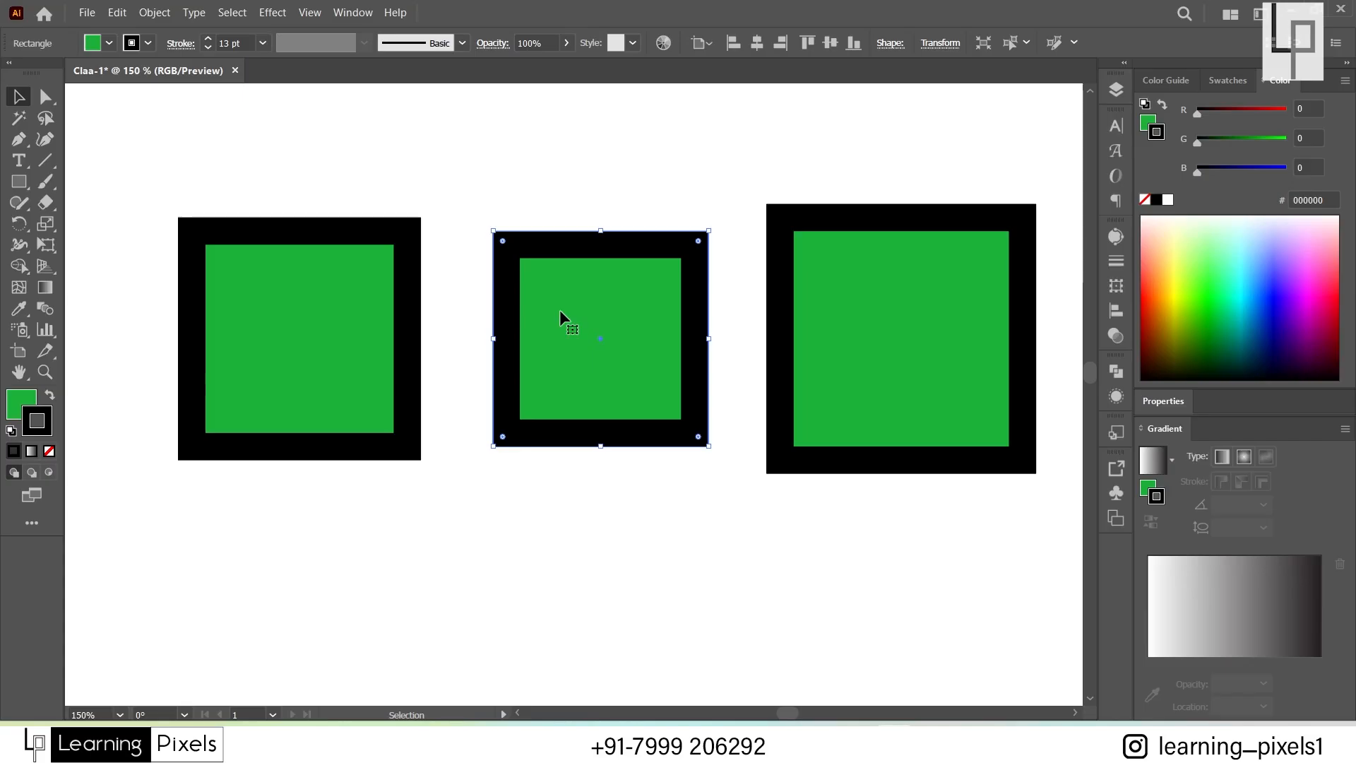
click(895, 290)
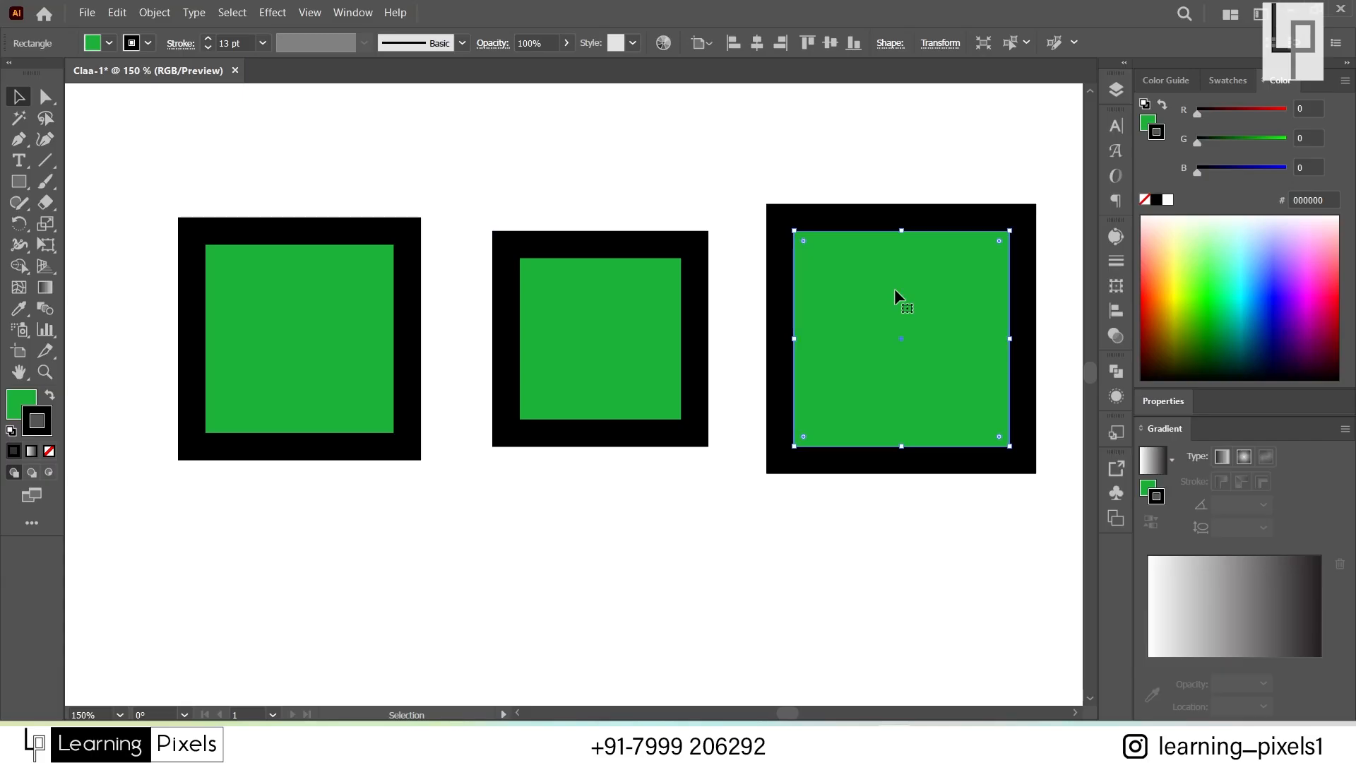
Step: Try round and bevel corner joins on the strokes of all three squares, restore the miter join and deselect
drag(148, 181, 846, 532)
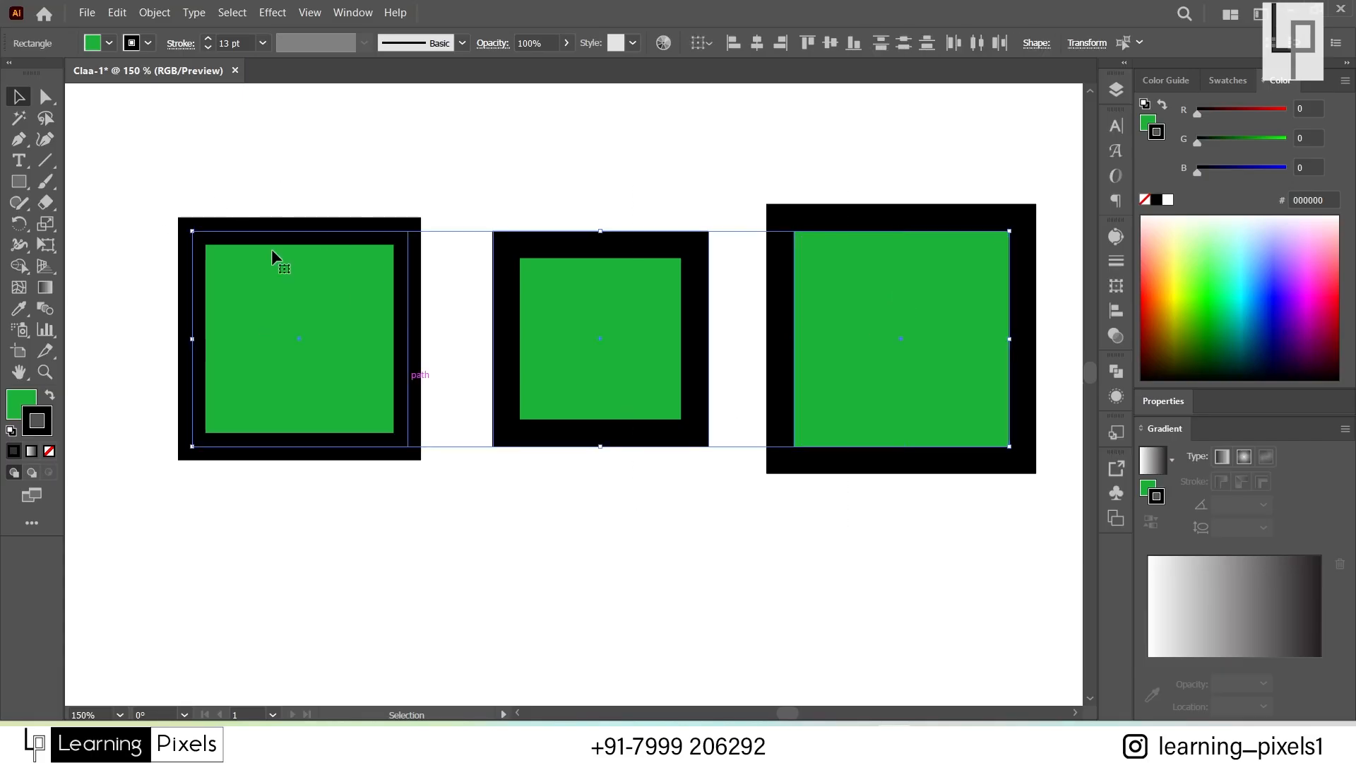
click(181, 43)
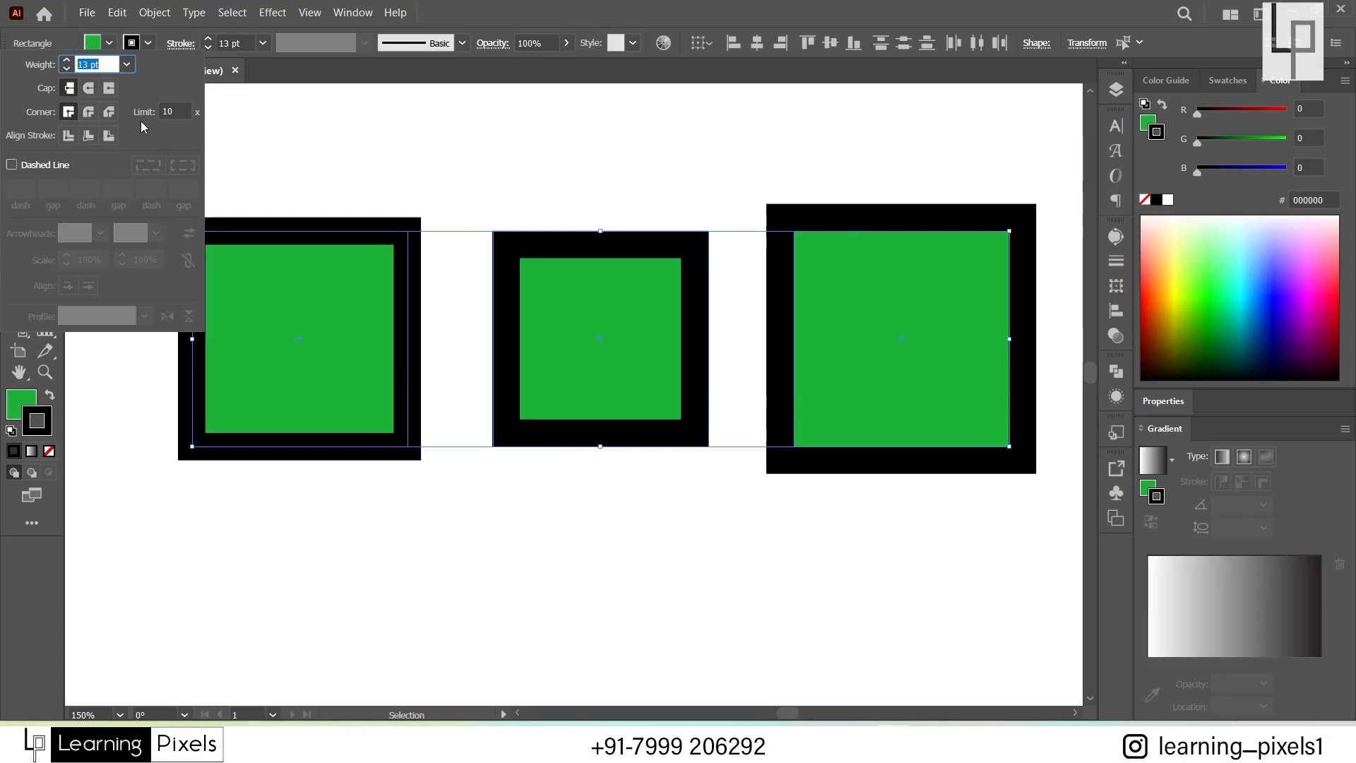
click(89, 113)
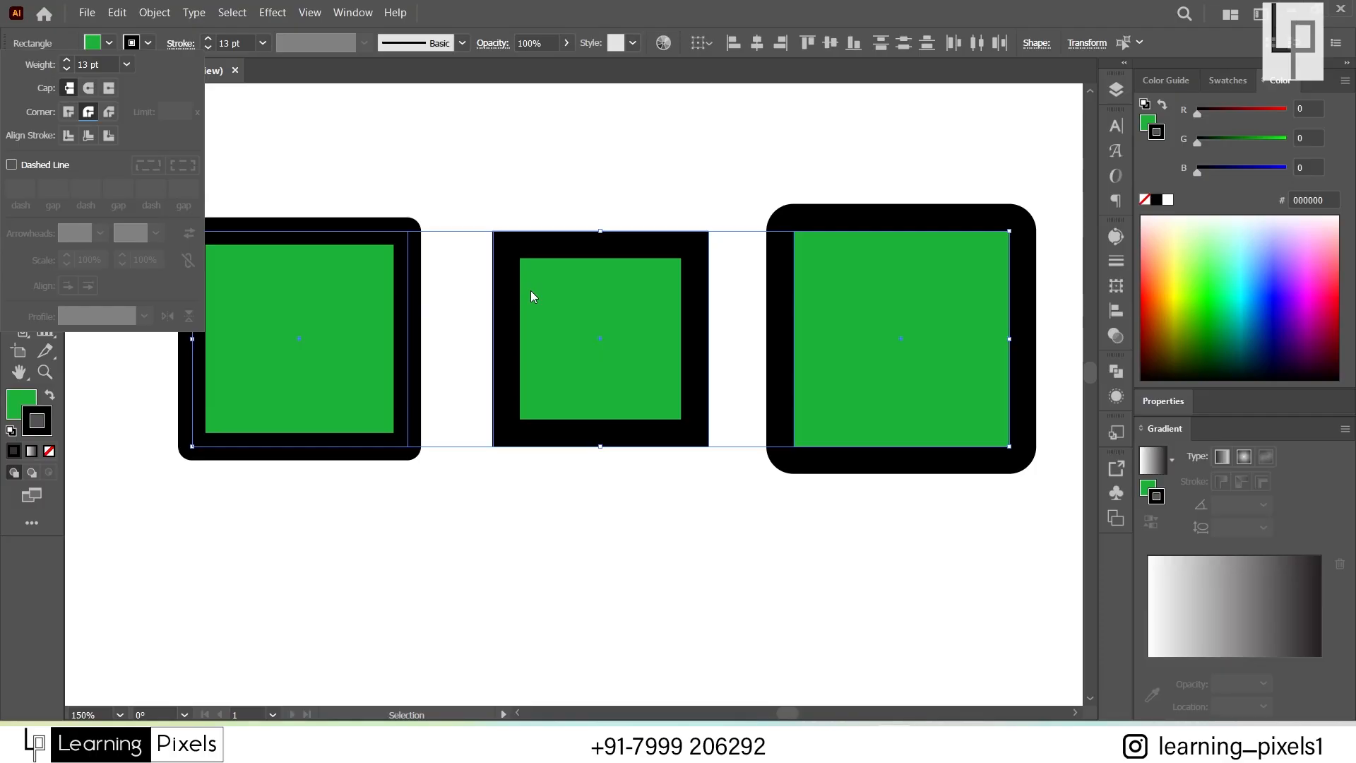
click(108, 113)
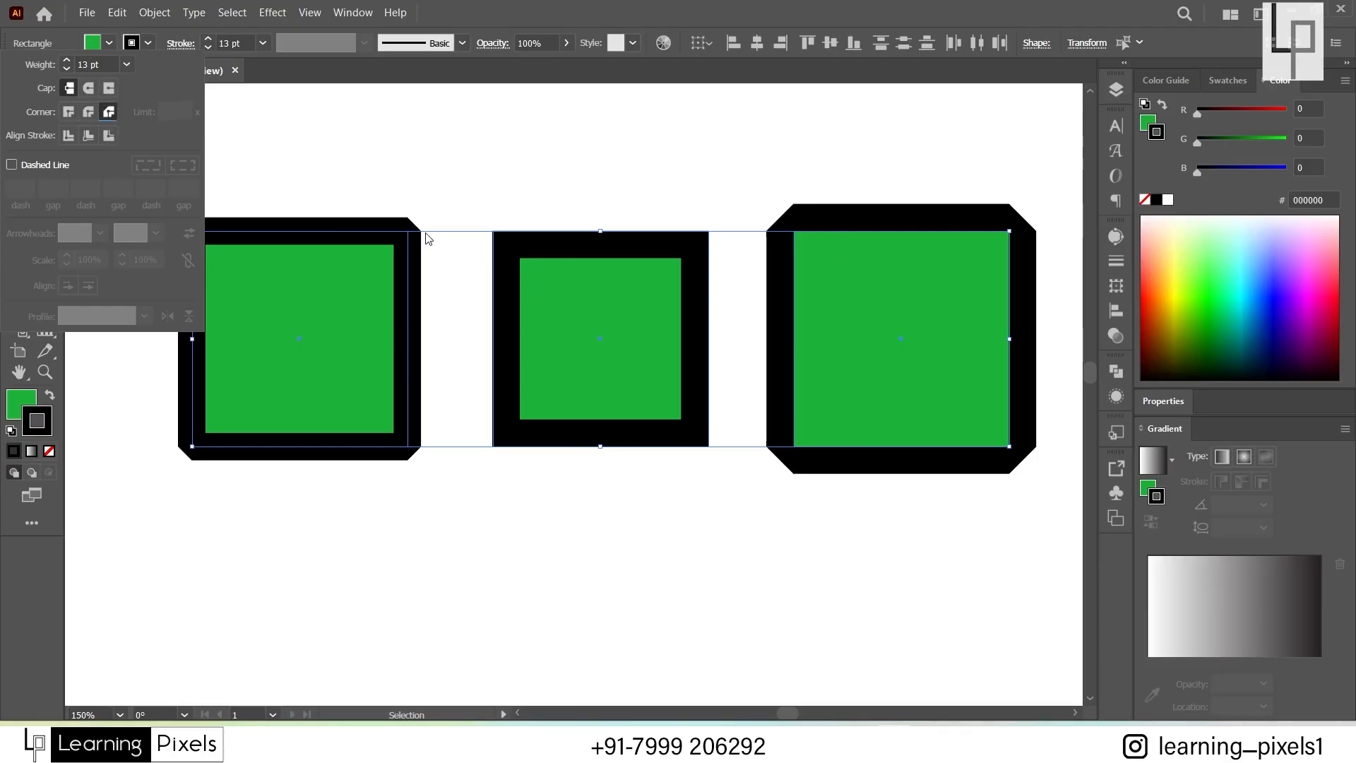
click(69, 112)
drag(349, 160, 934, 360)
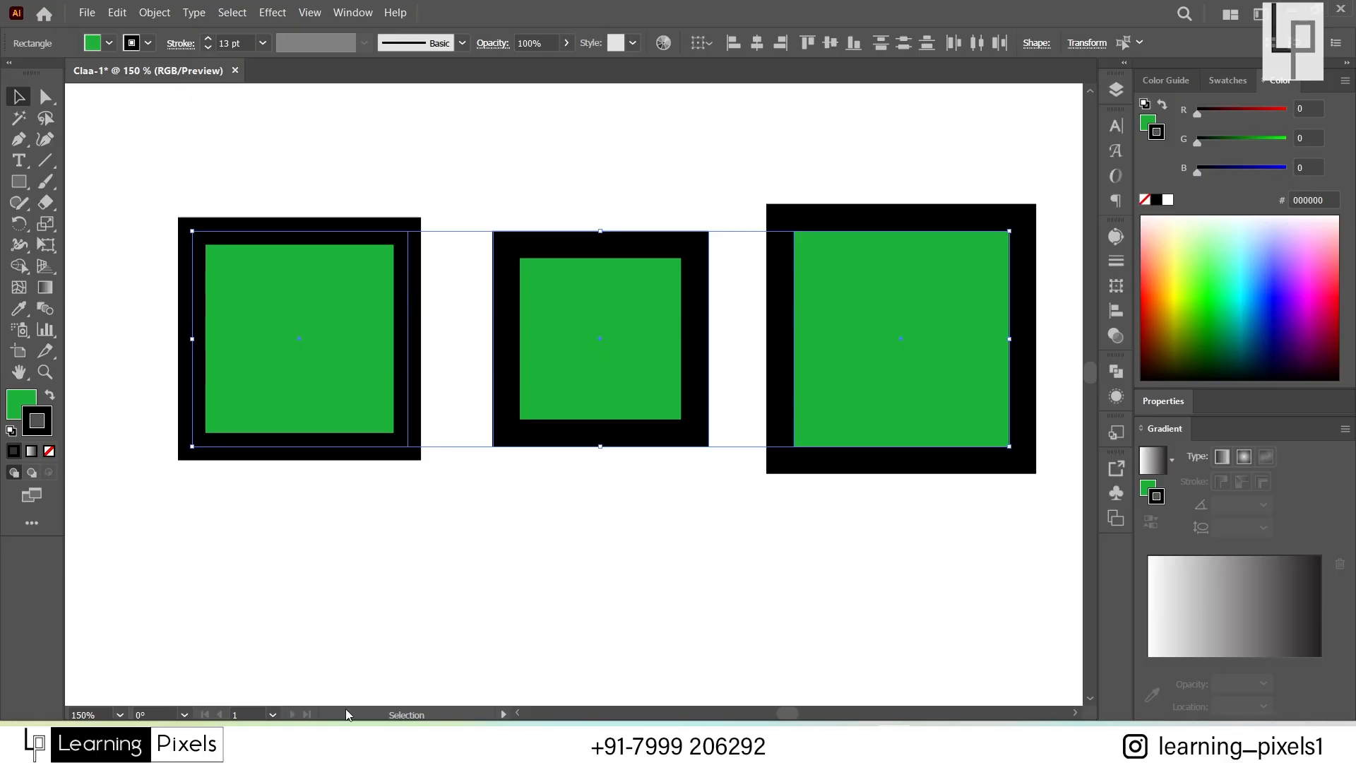
click(274, 572)
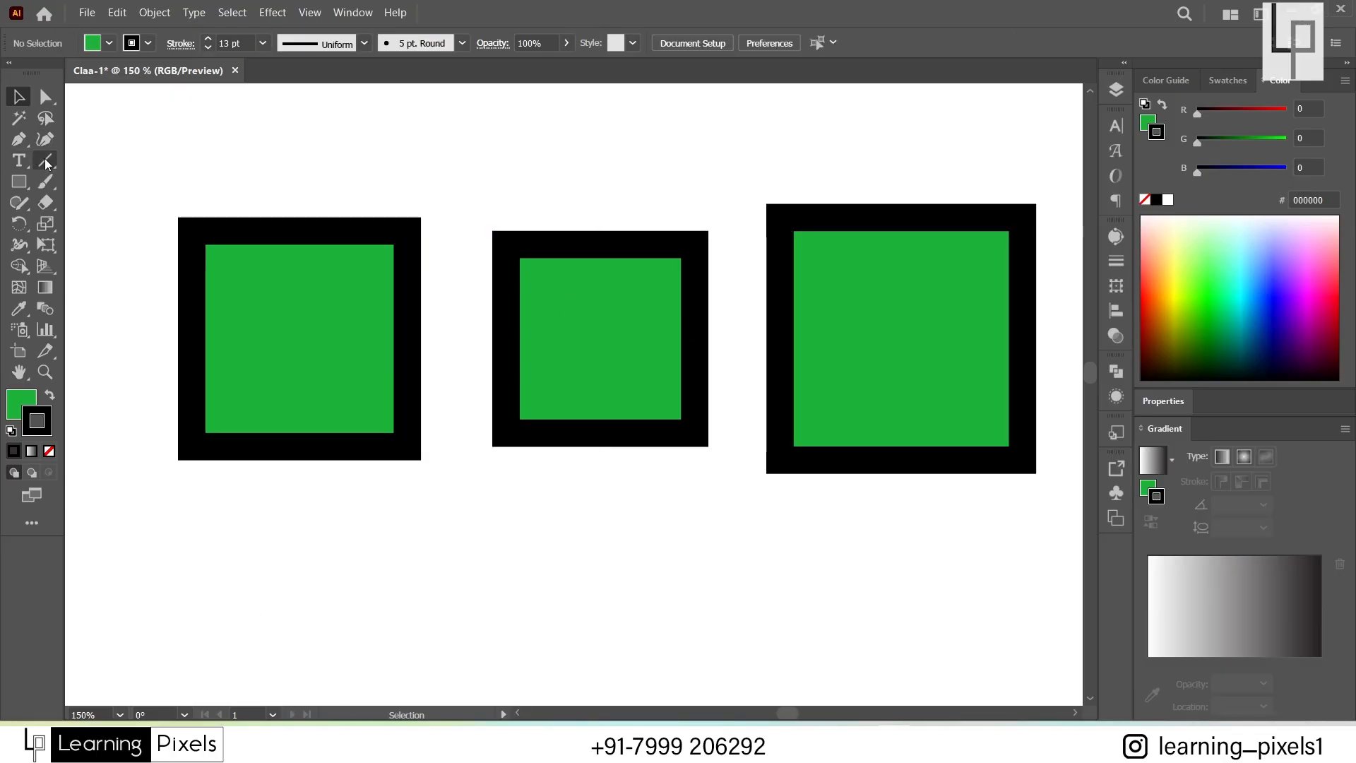
Step: Draw a long line above the squares and compare its round and projecting caps, returning to the butt cap
click(45, 161)
drag(277, 152, 906, 156)
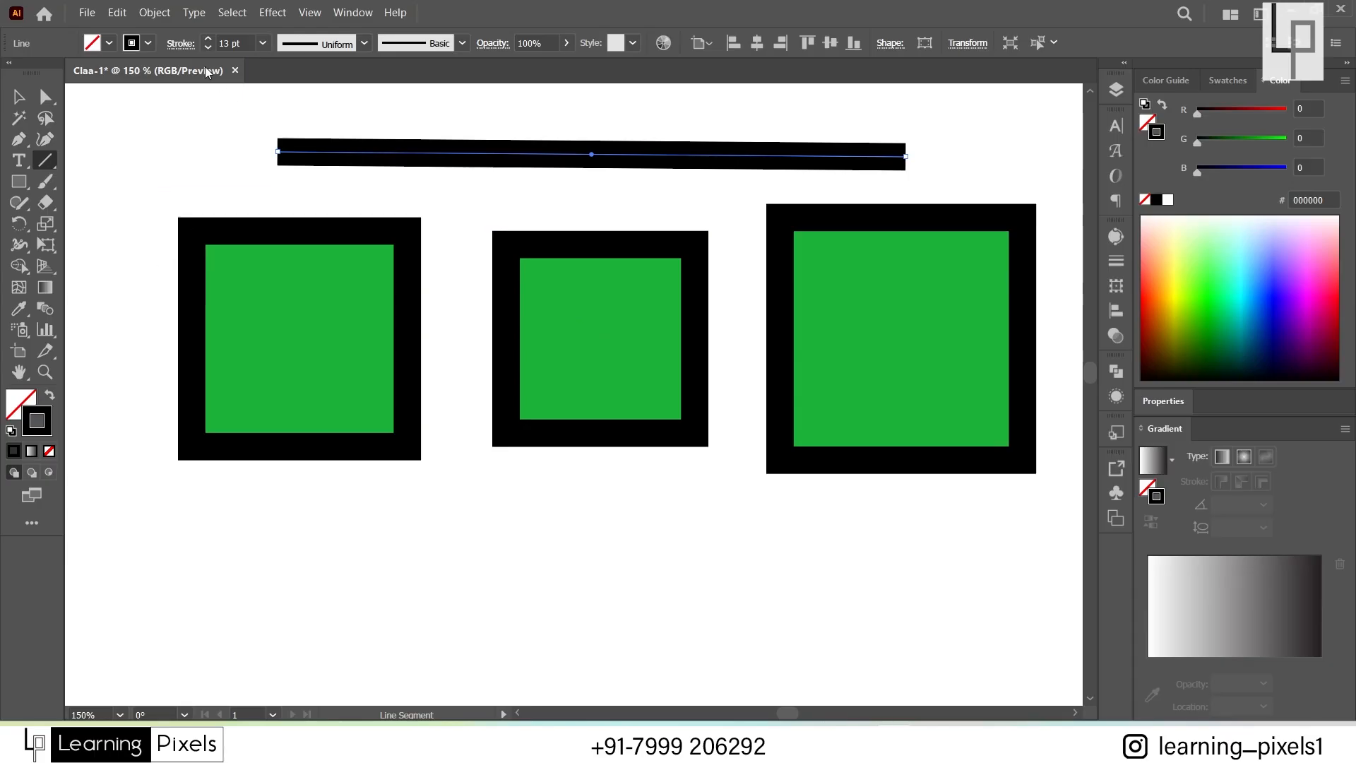
click(181, 43)
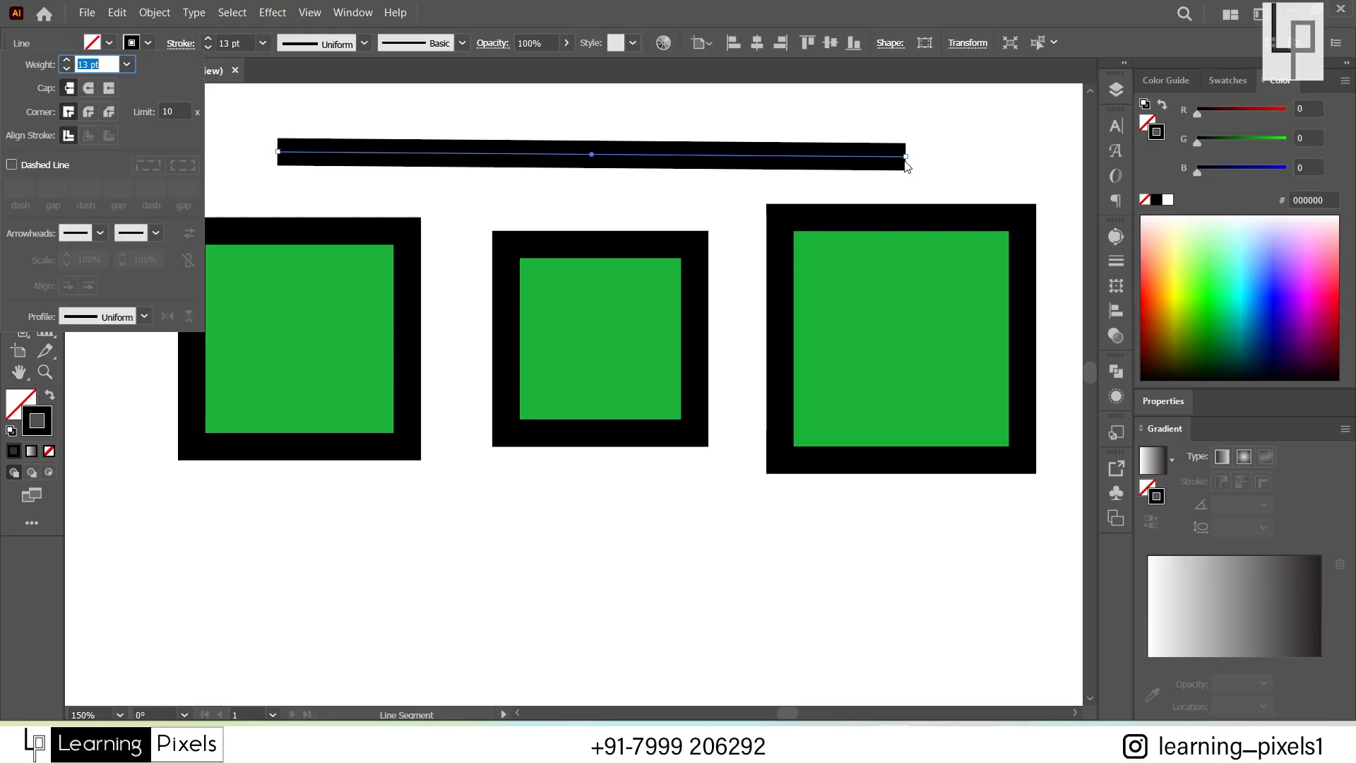
click(90, 89)
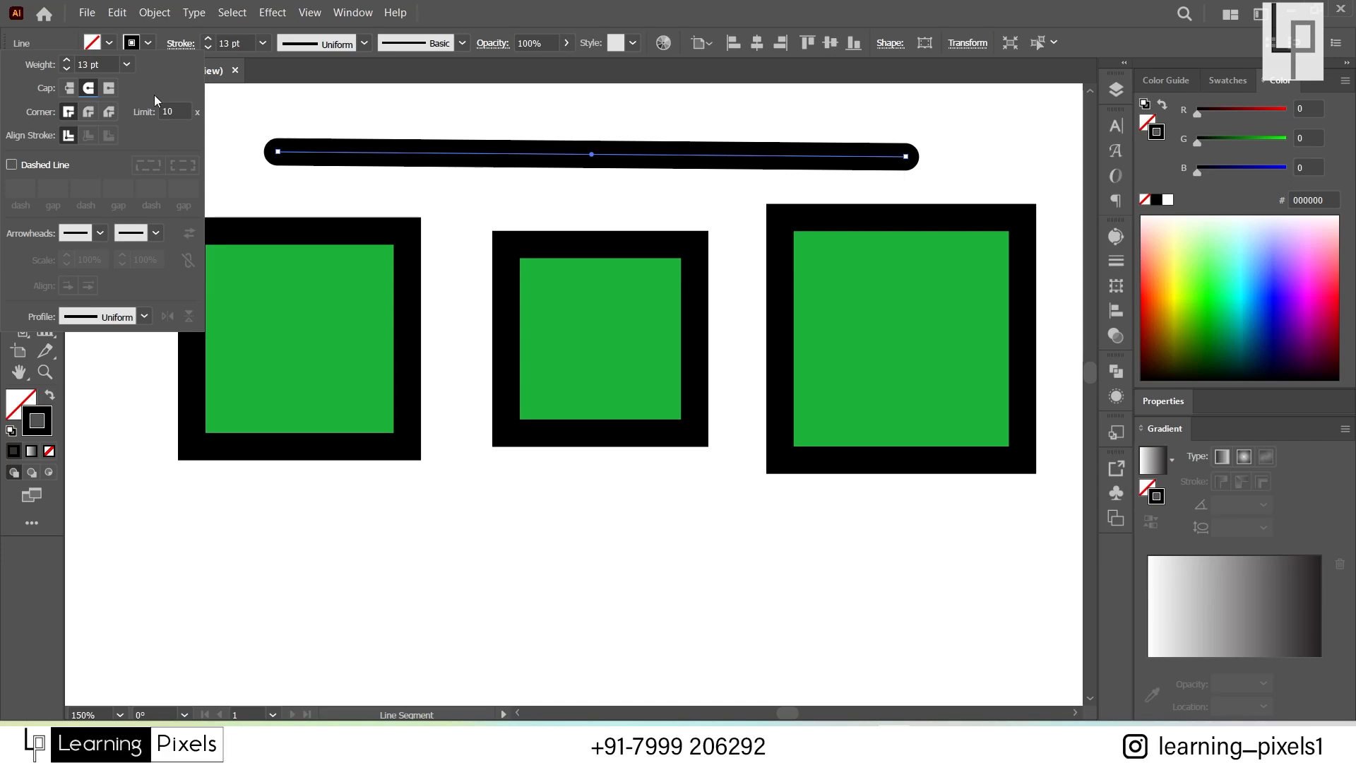
click(109, 89)
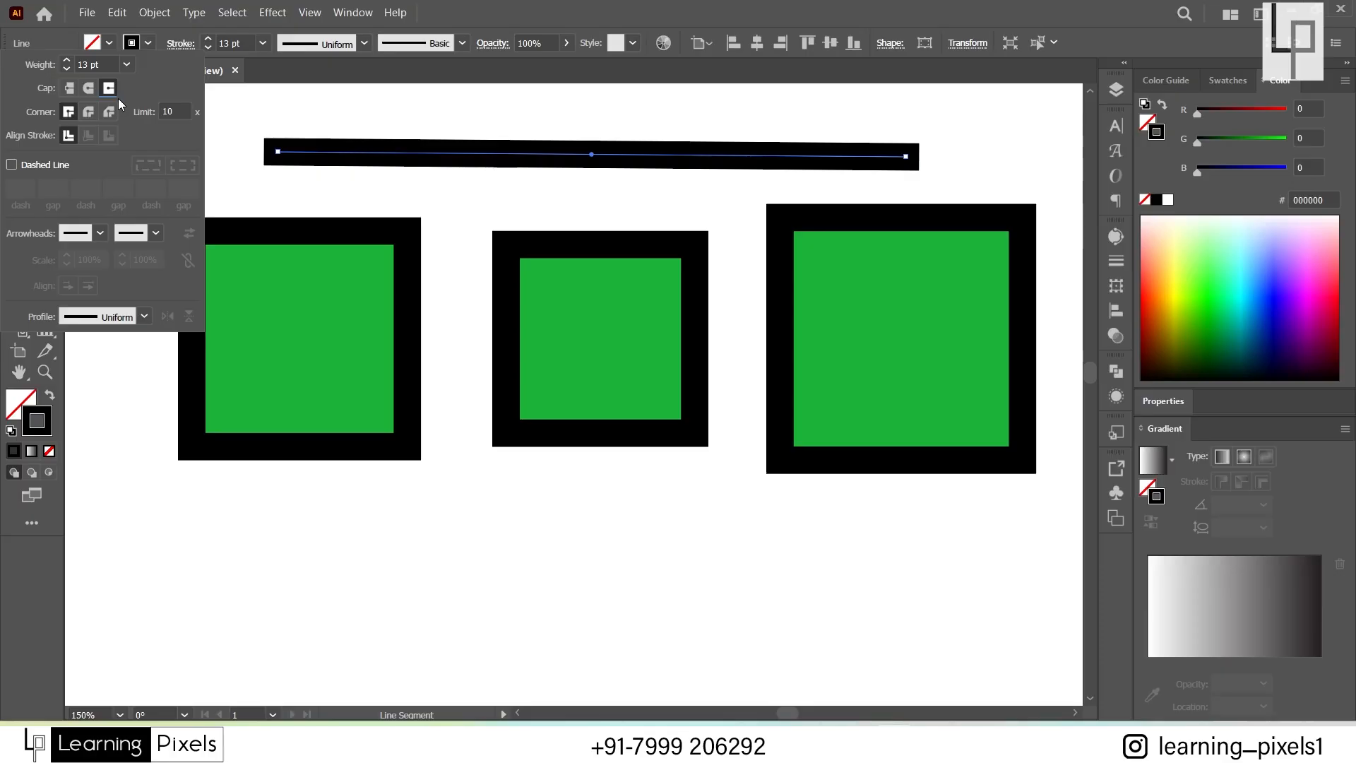
click(68, 88)
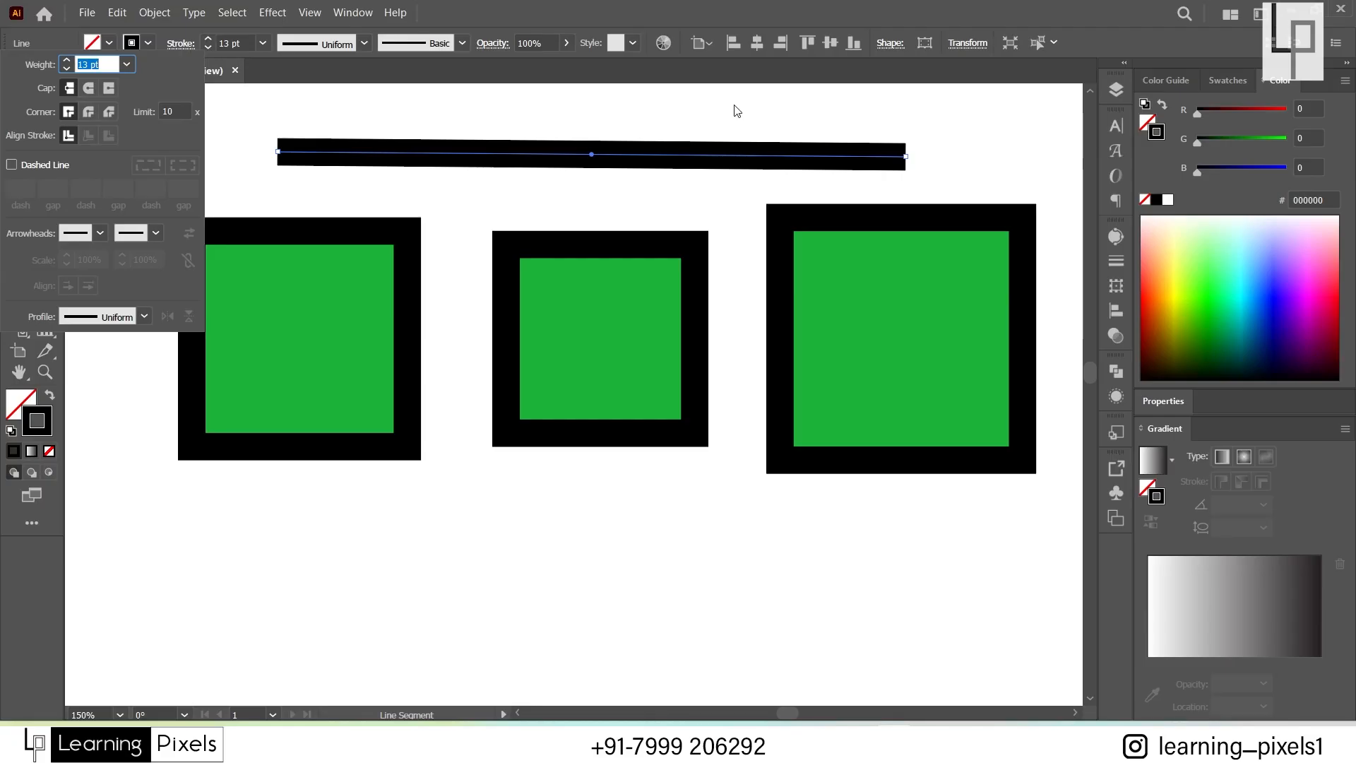
Step: Make the line's stroke dashed with a 15 pt dash and a 10 pt gap
click(24, 168)
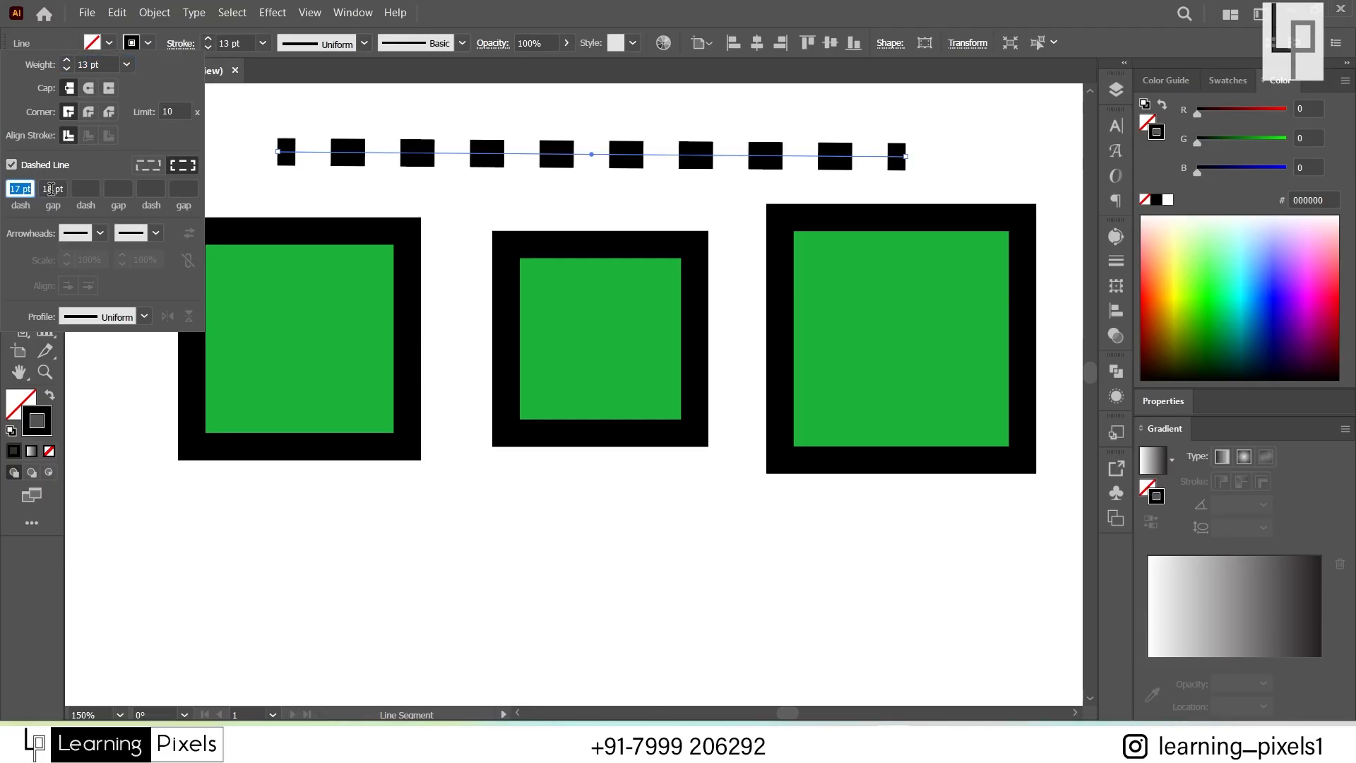
click(26, 189)
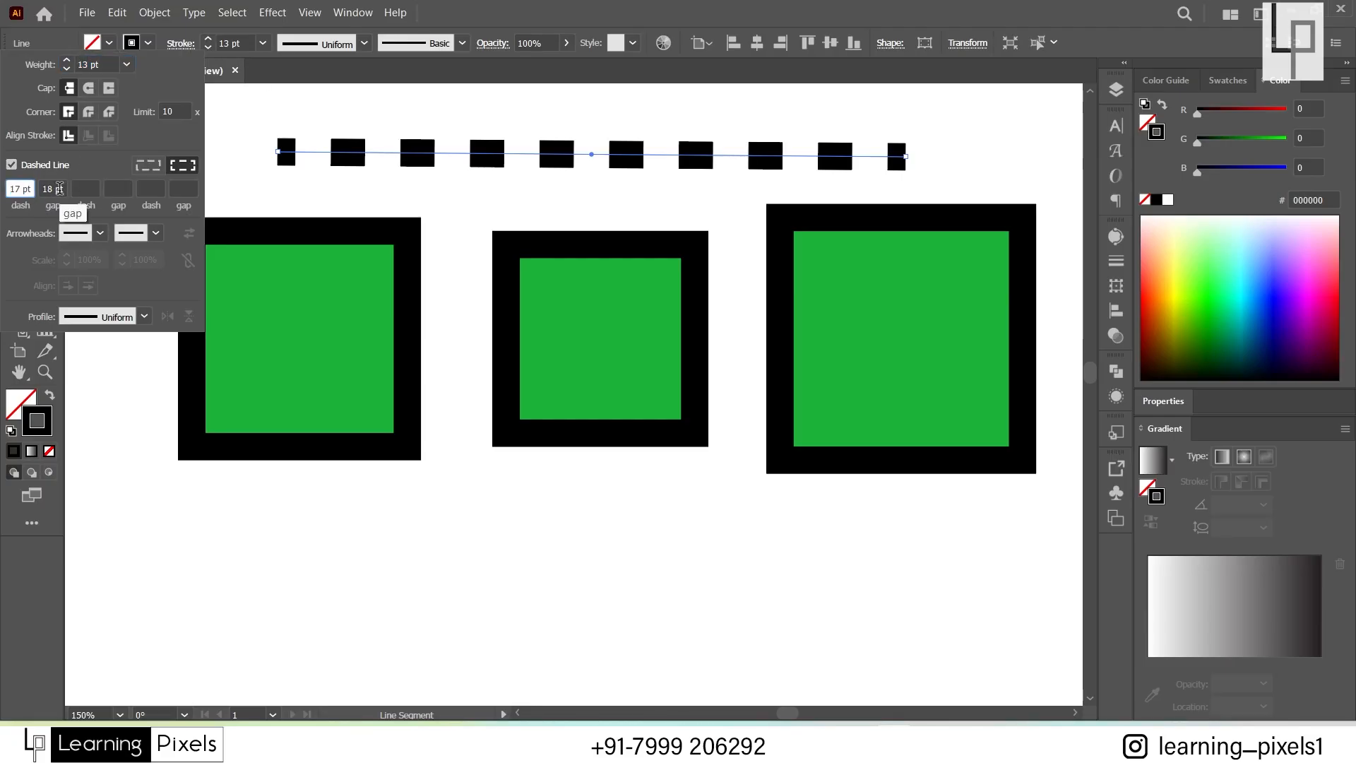
click(56, 189)
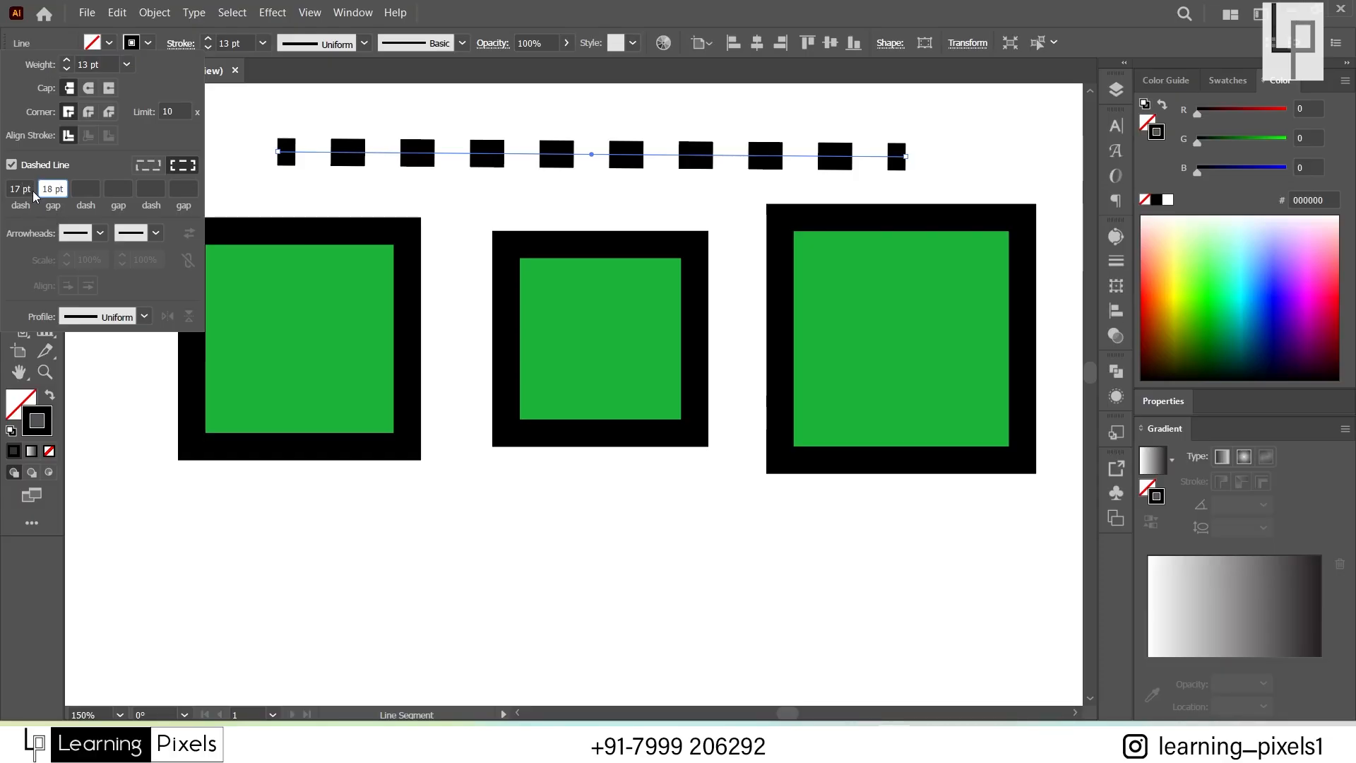
drag(32, 190, 2, 198)
text(15)
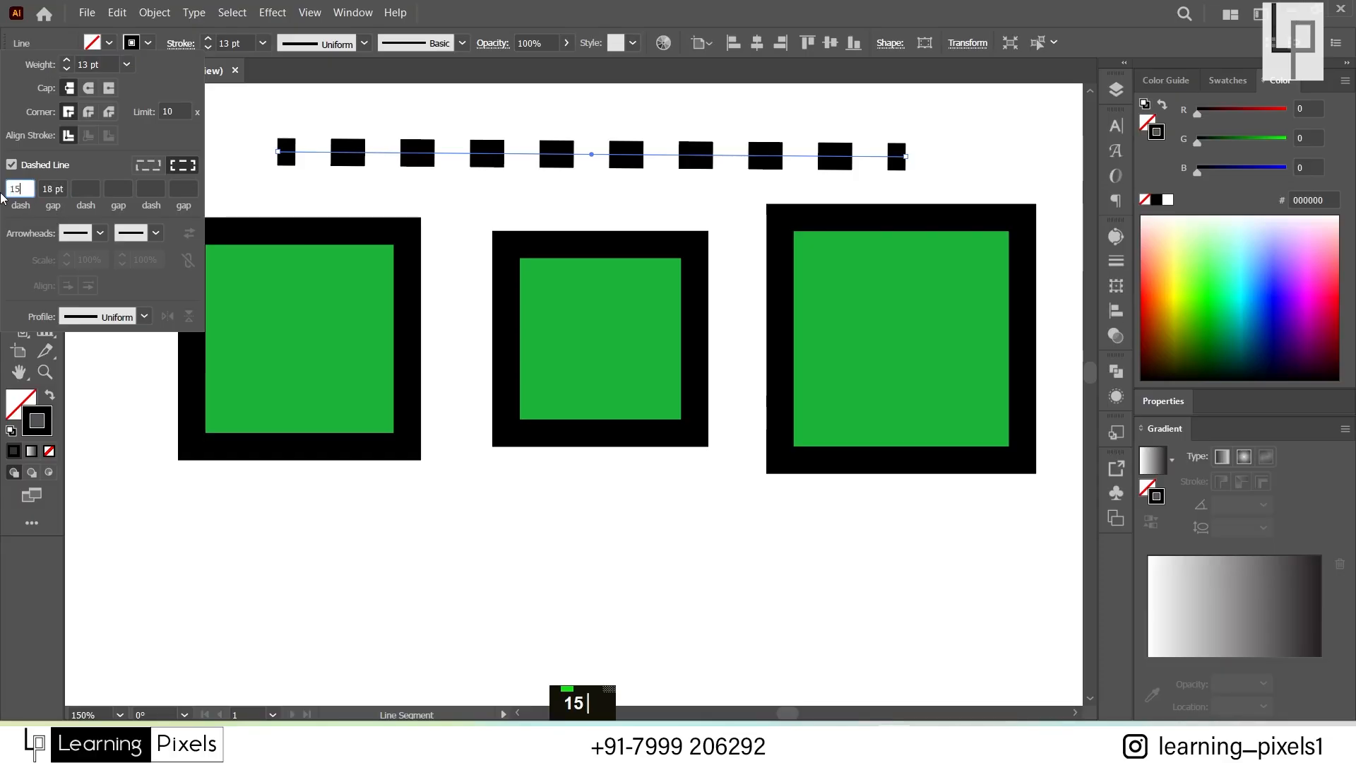
drag(56, 189, 40, 194)
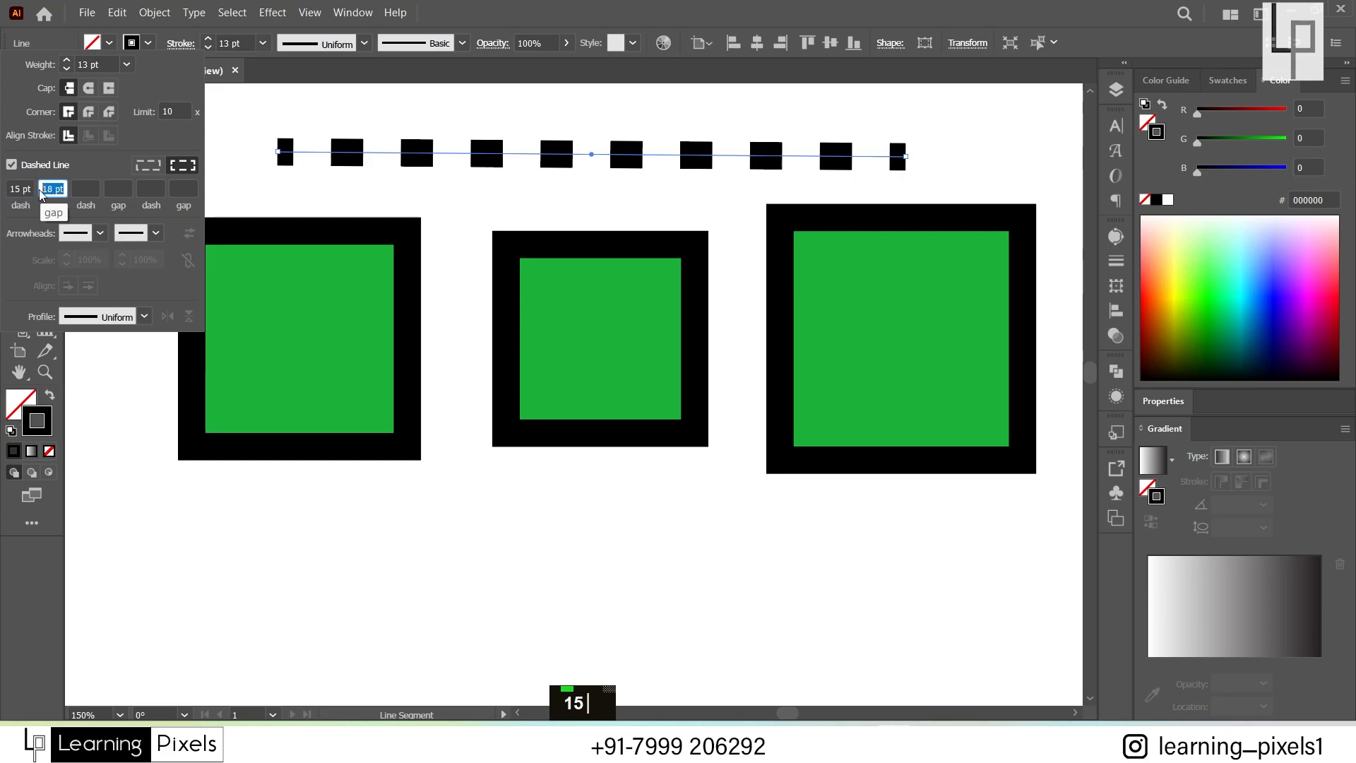
text(10)
key(Return)
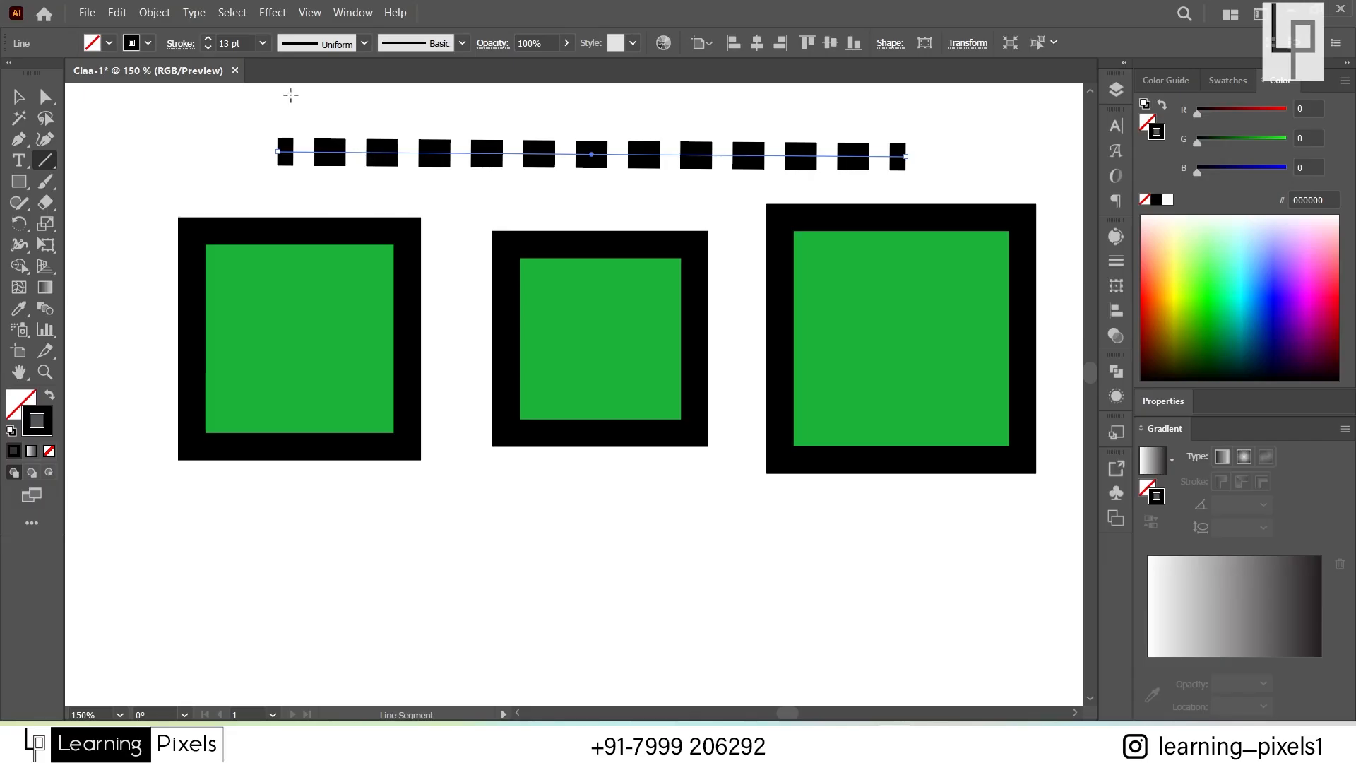
Step: Add a second dash of 20 pt and a second gap of 5 pt to the line's dash pattern
click(178, 43)
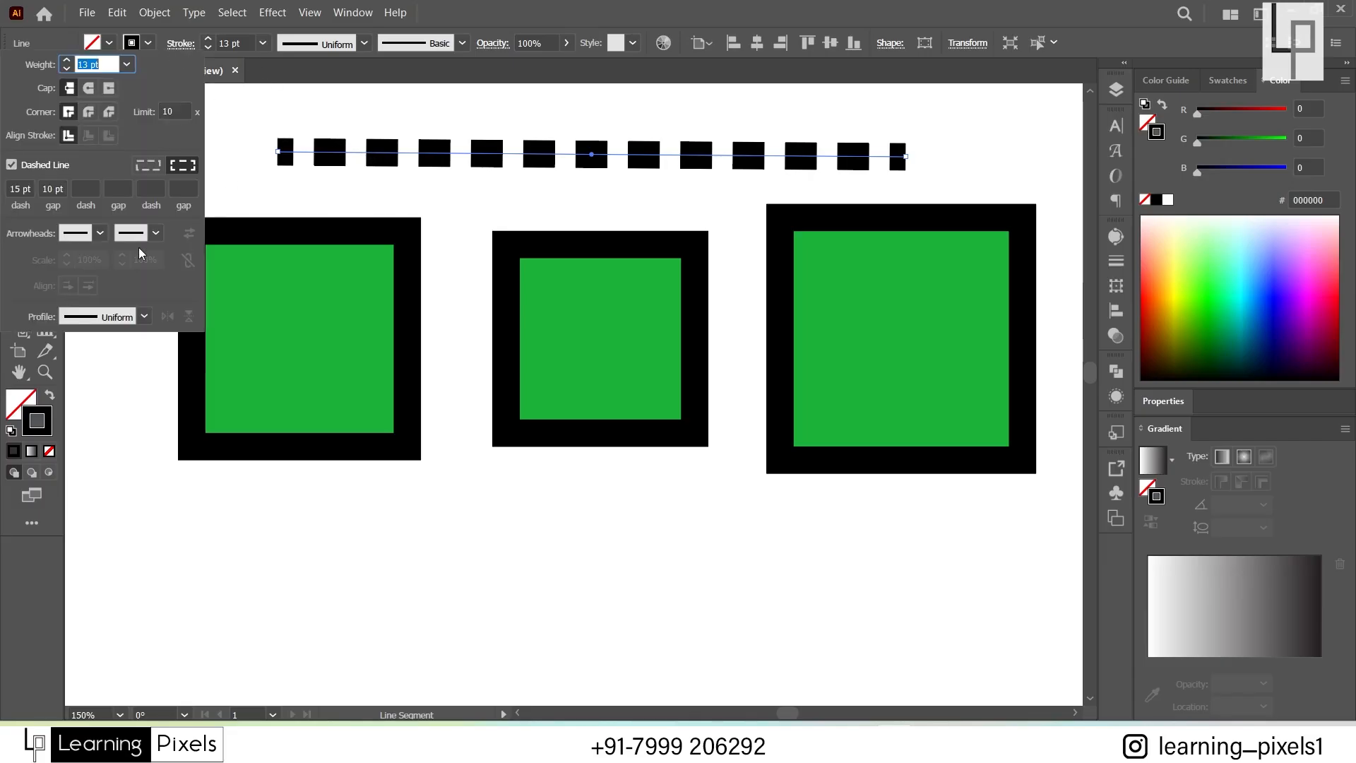
click(91, 190)
text(20)
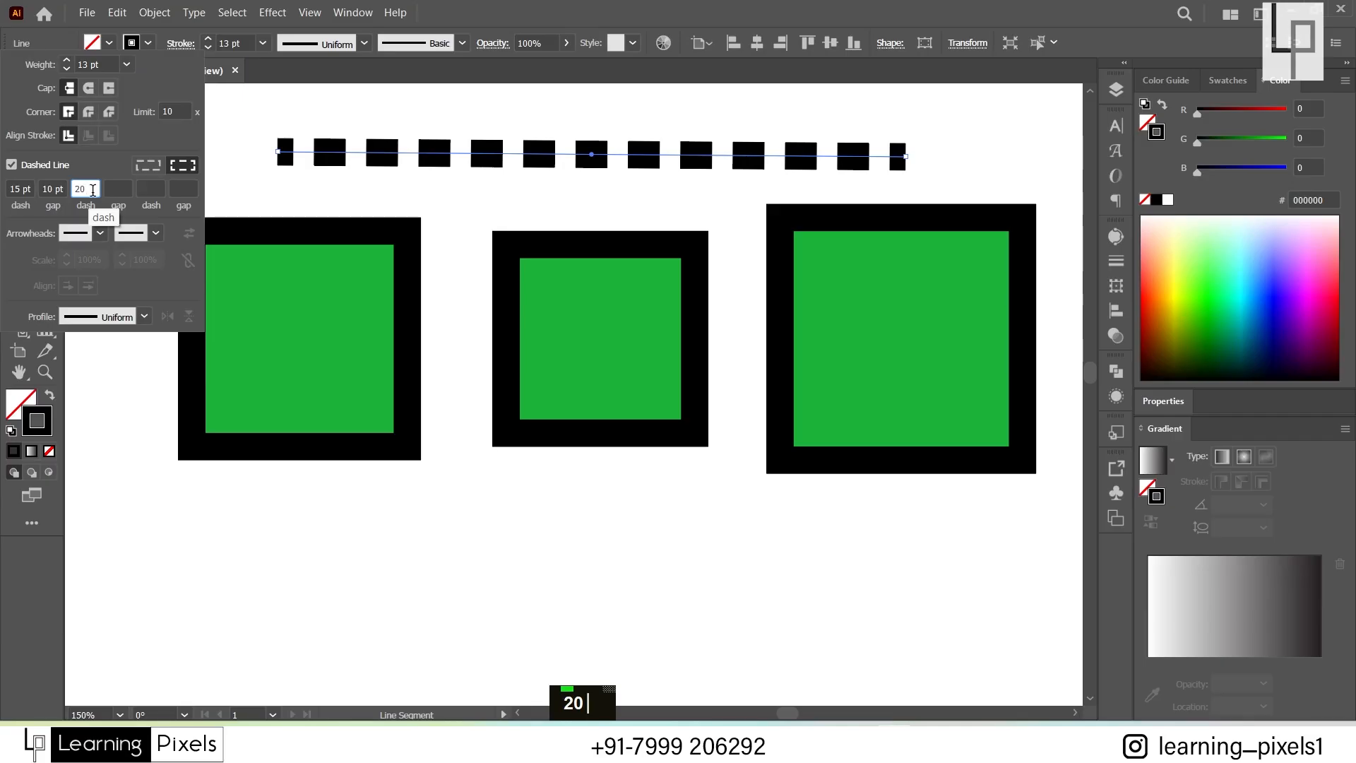
click(116, 190)
text(5)
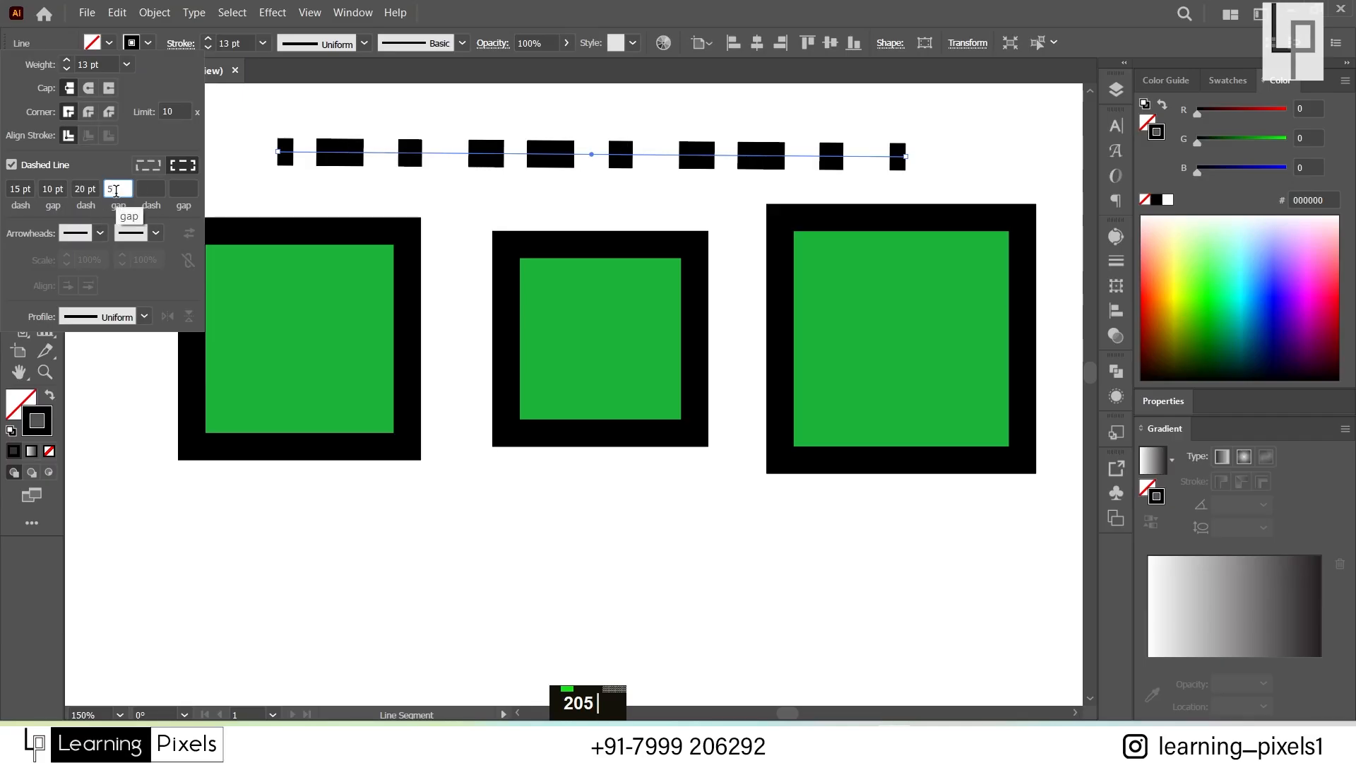
key(Return)
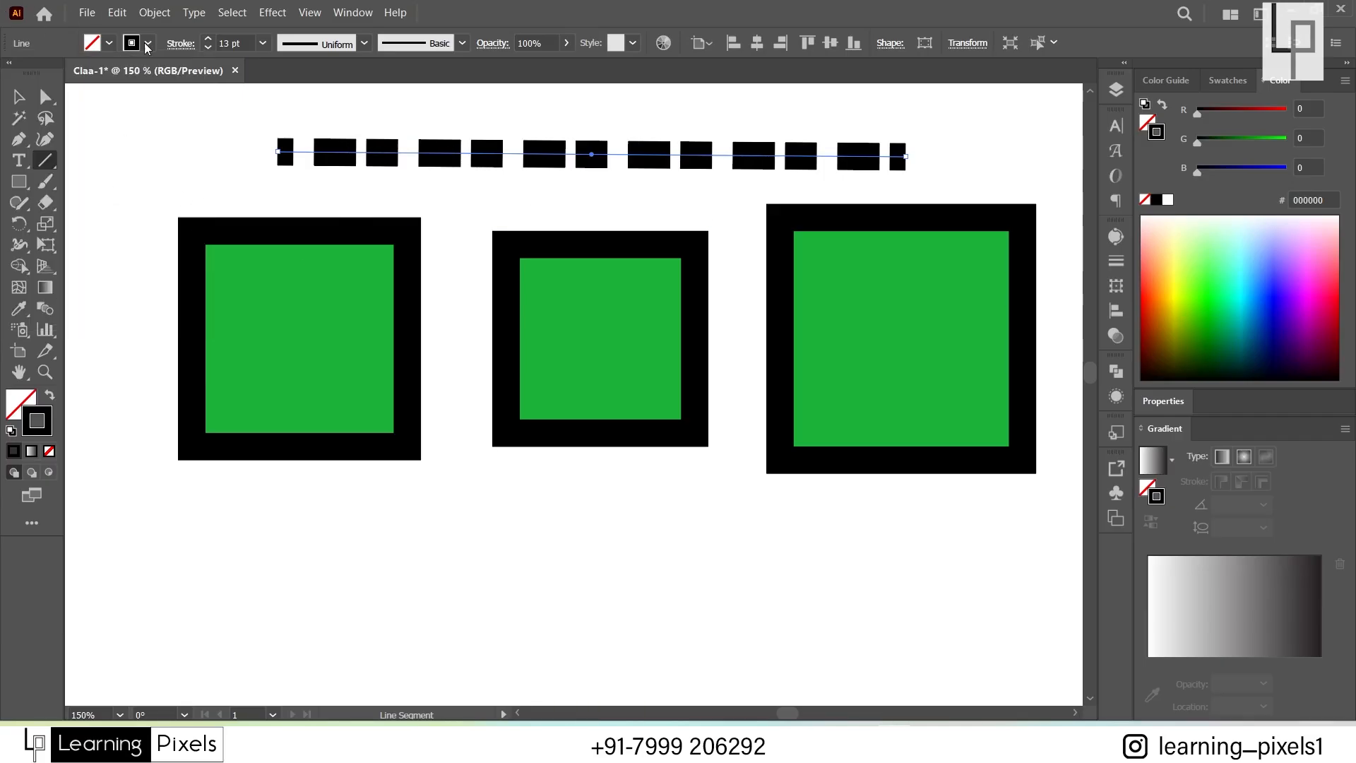
Step: Apply the Arrow 1 arrowhead to the start of the dashed line and the scissors arrowhead to its end
click(171, 44)
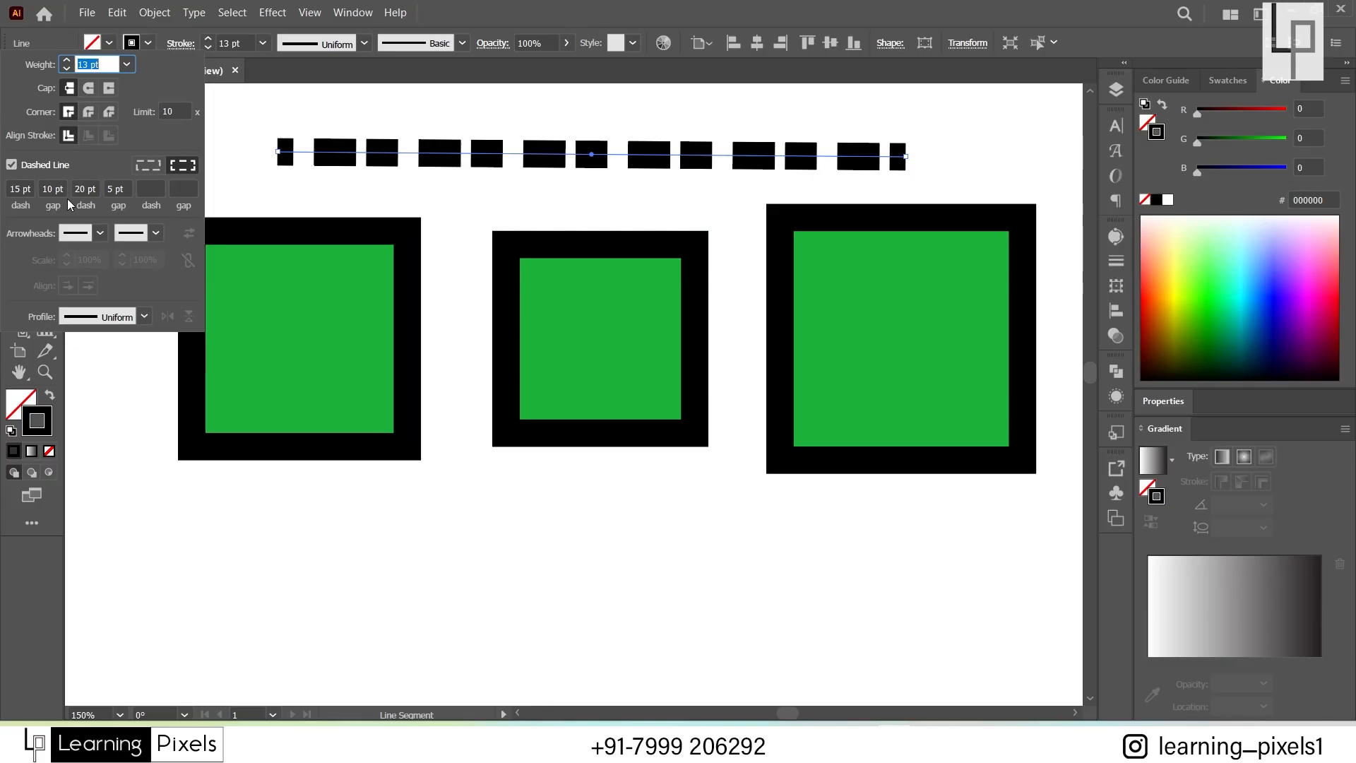
click(100, 233)
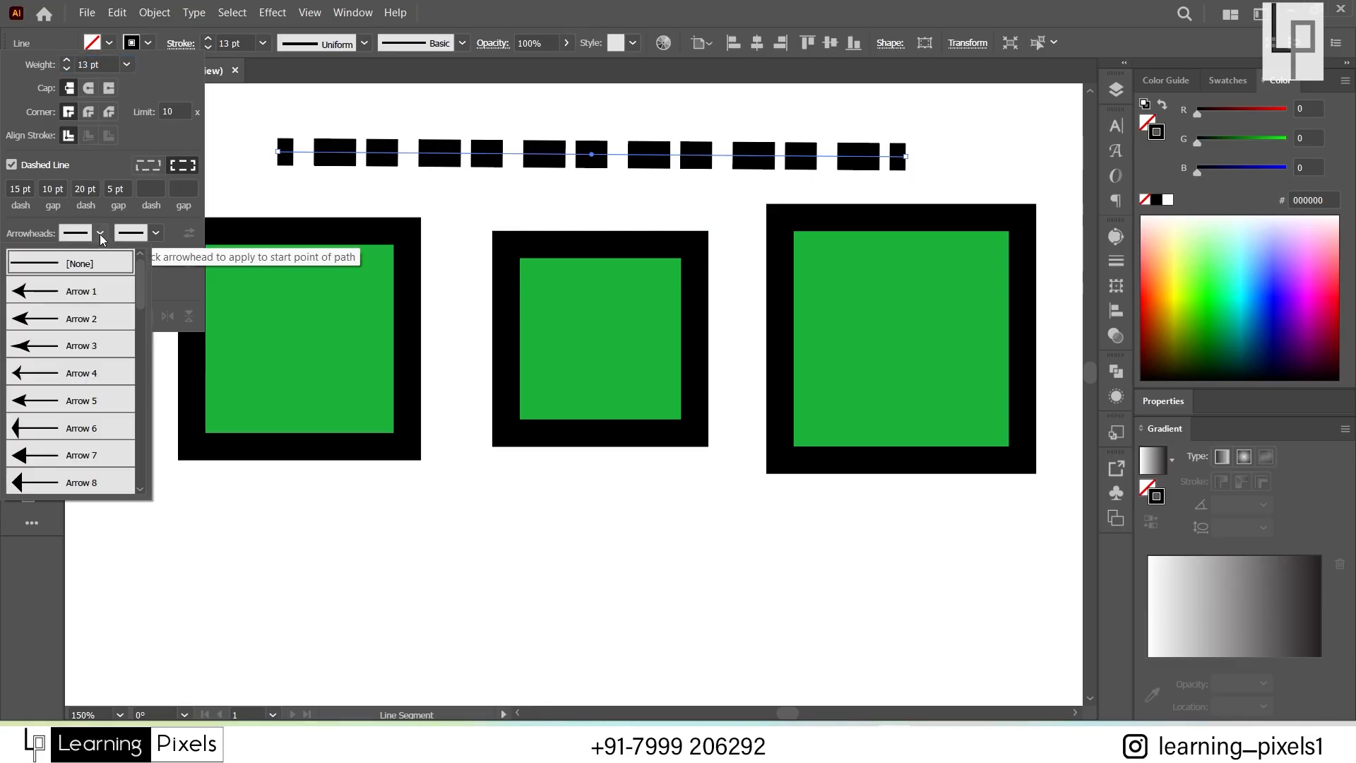
click(82, 292)
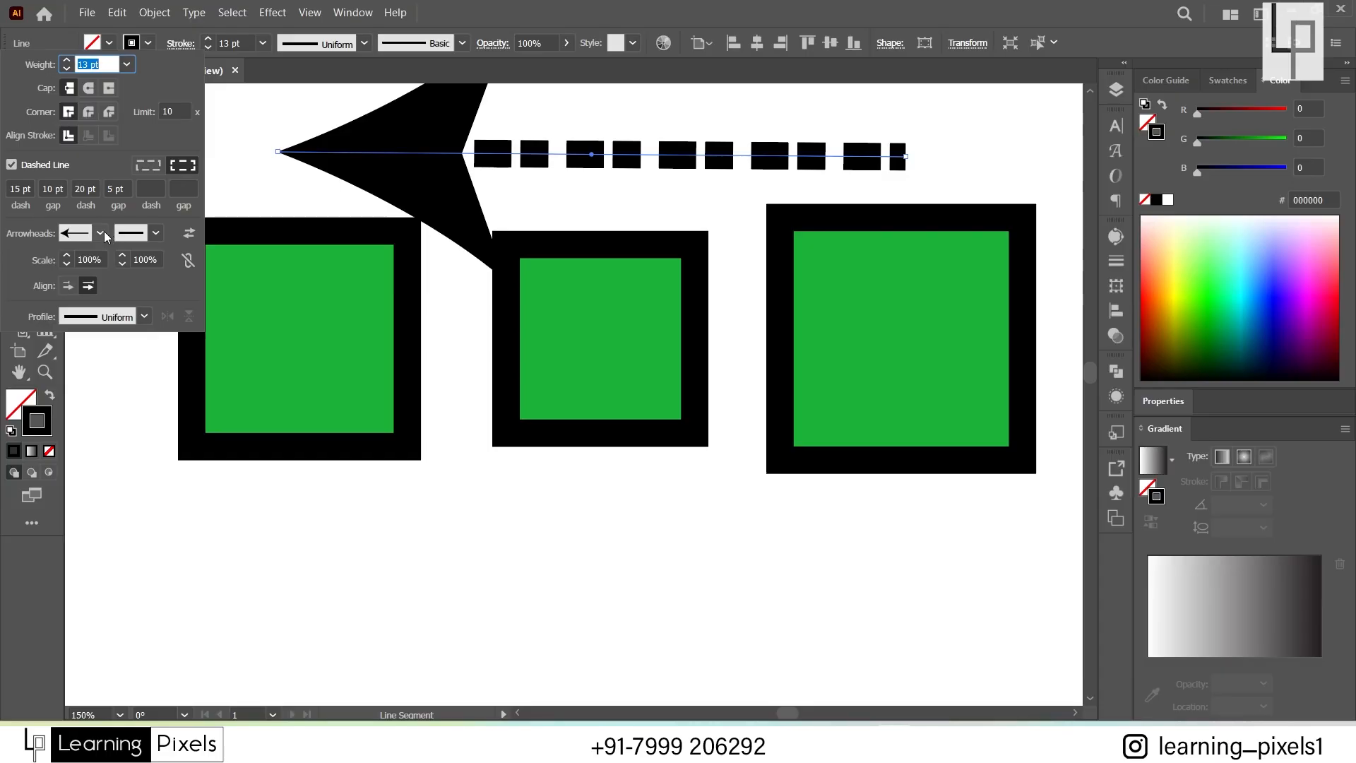
click(88, 260)
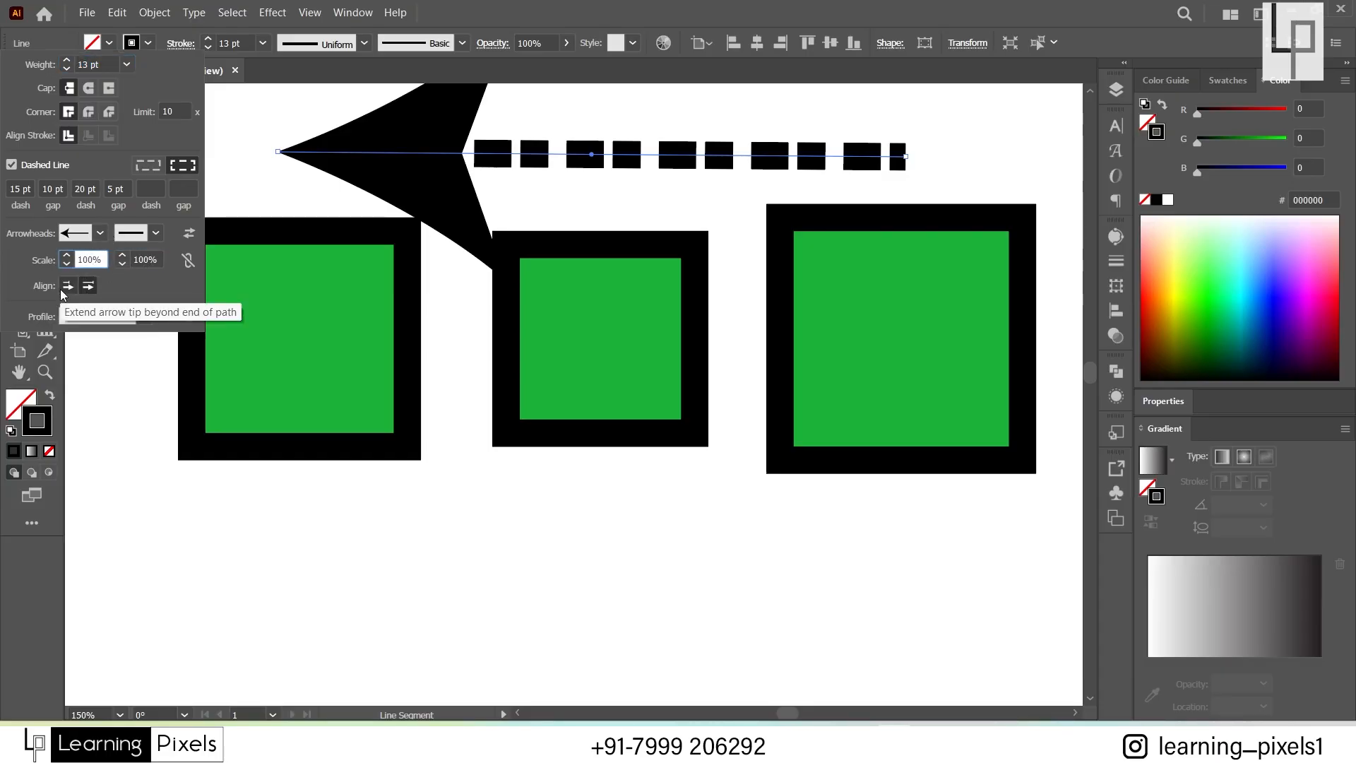
click(144, 235)
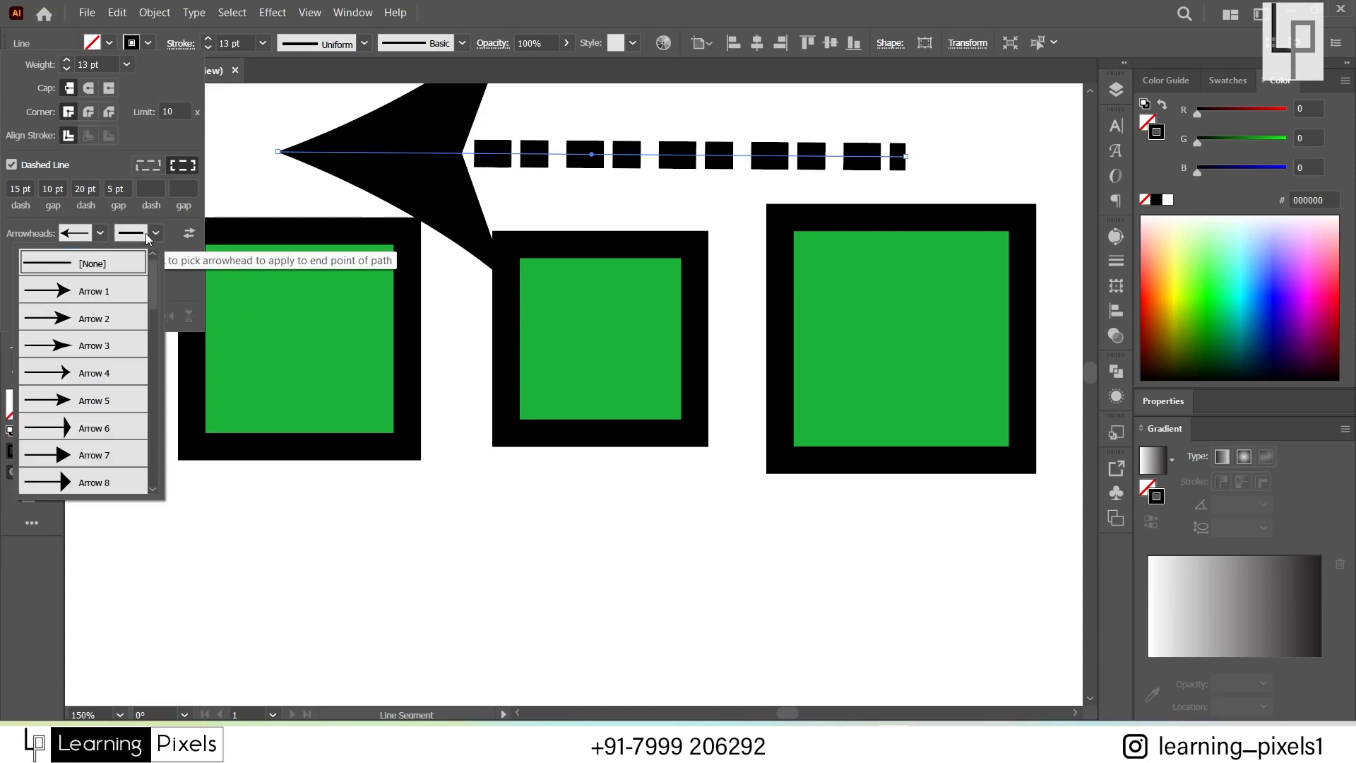
scroll(110, 339, down, 10)
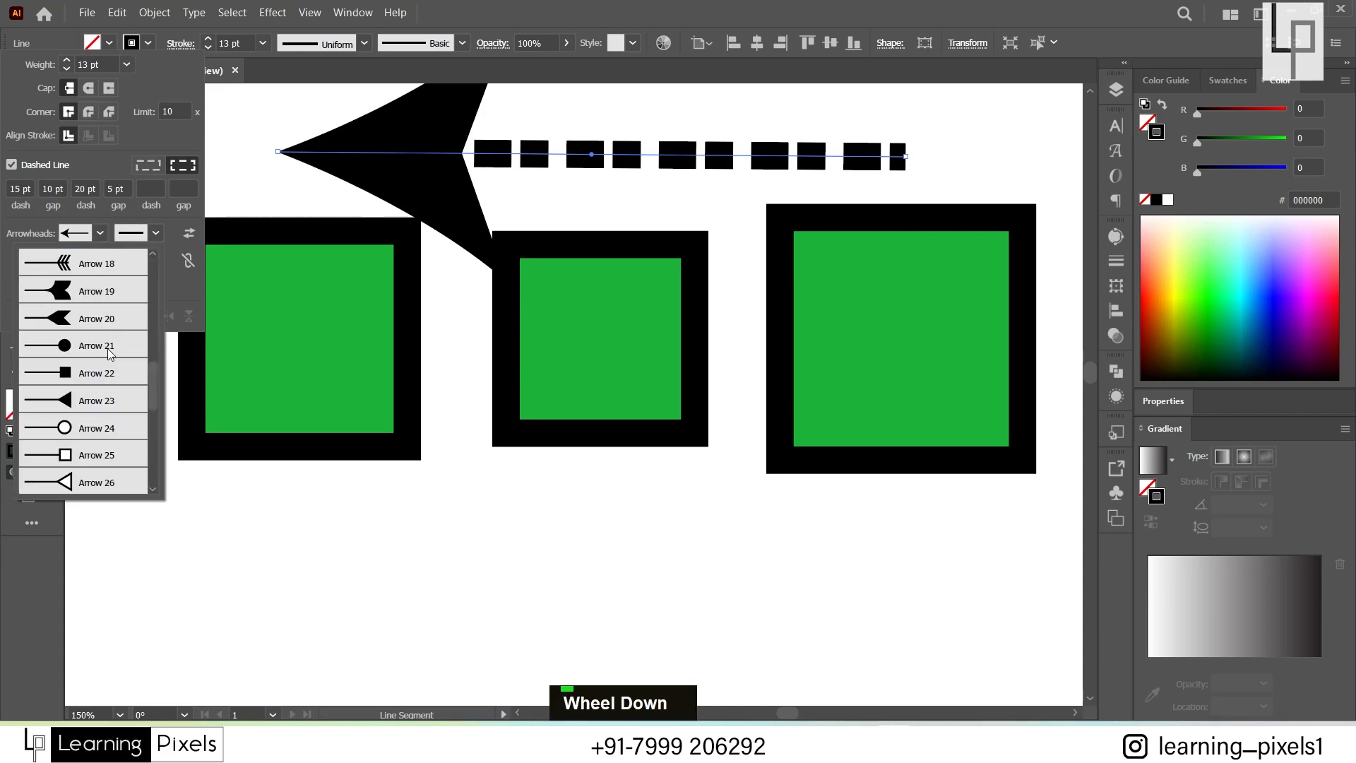
scroll(80, 383, up, 1)
click(83, 405)
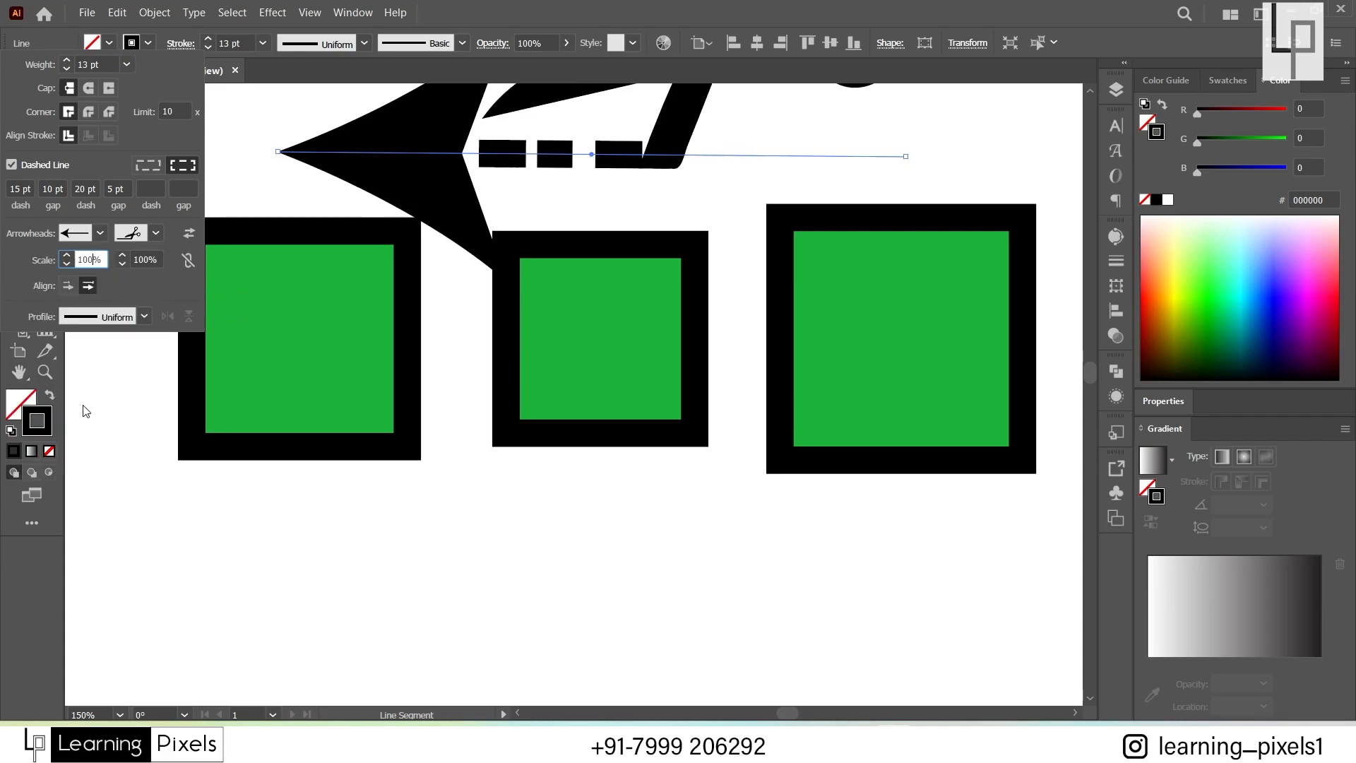
click(147, 483)
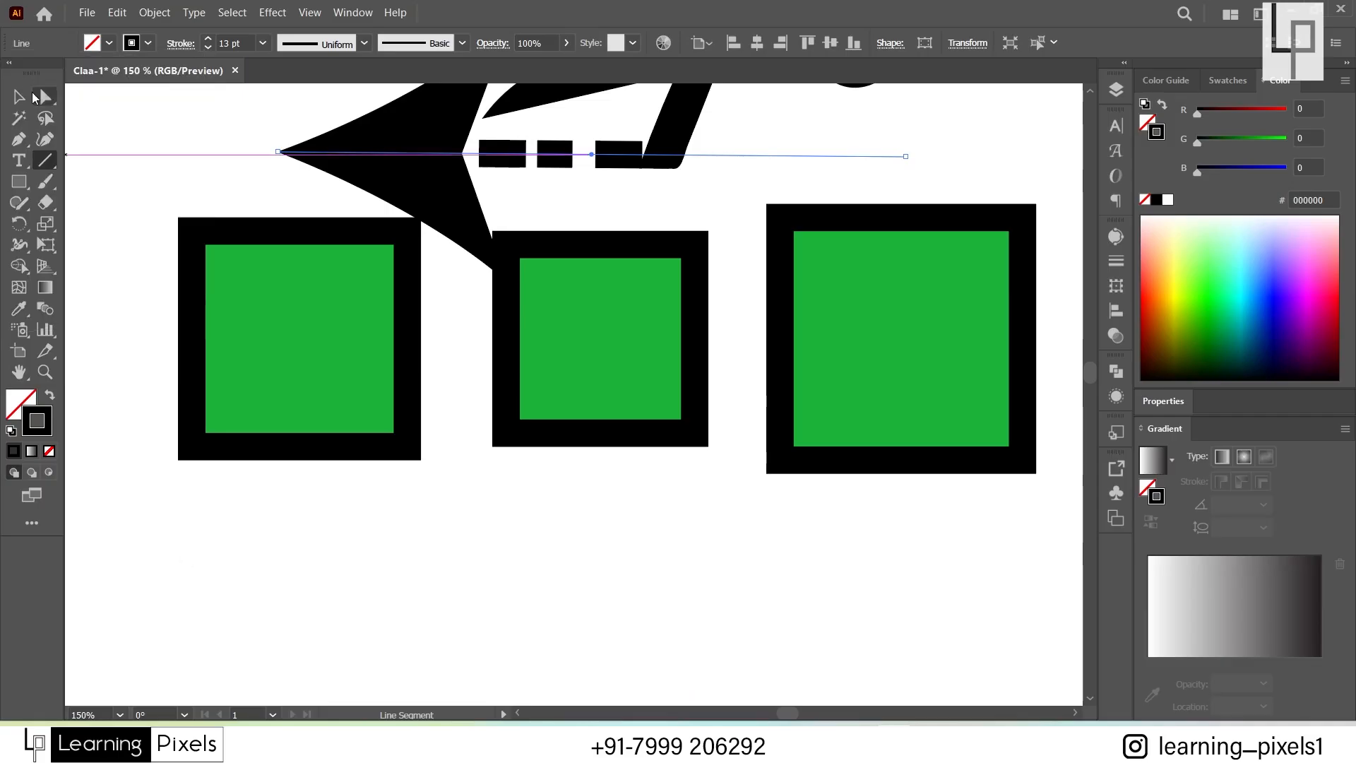
Step: Lengthen the arrow line well past the right square, move it up clear of the squares and deselect it
click(19, 97)
scroll(297, 448, down, 1)
scroll(318, 429, up, 1)
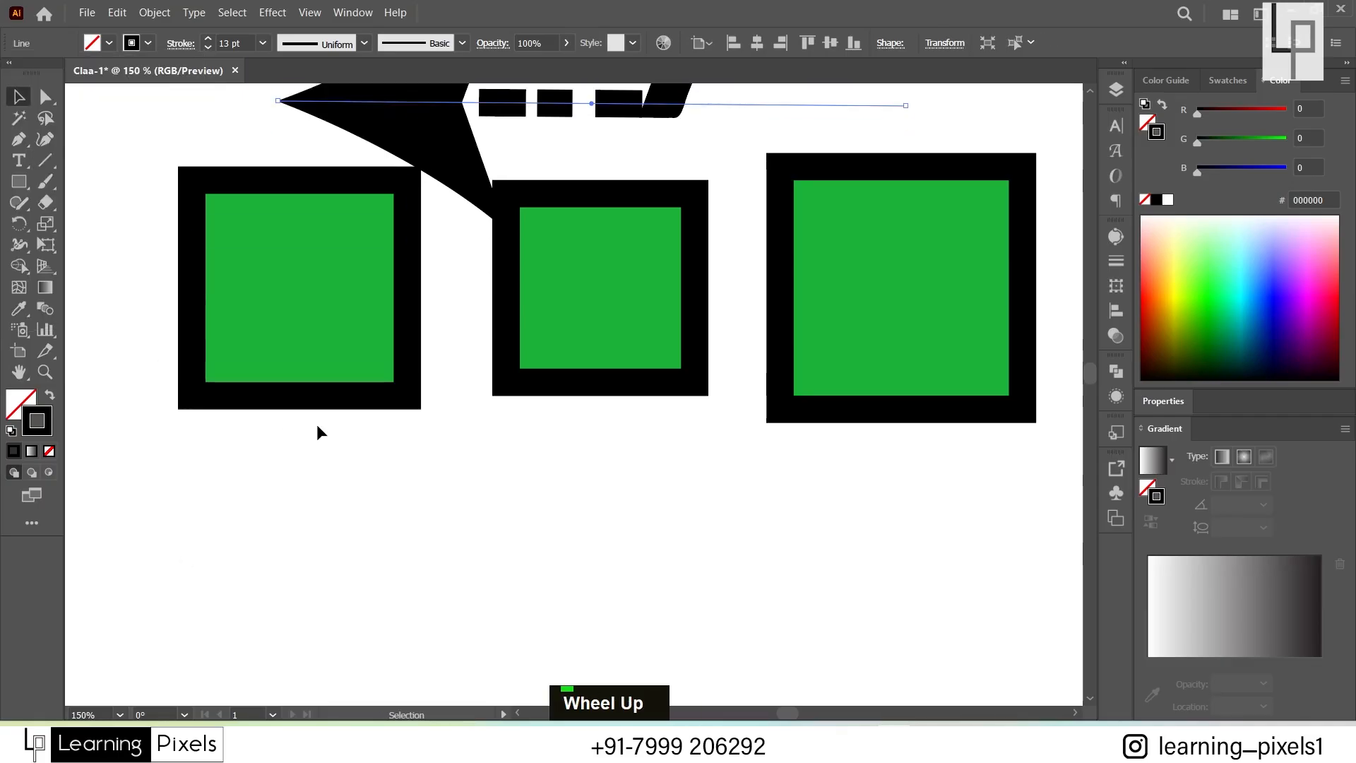
scroll(318, 426, down, 4)
scroll(377, 357, up, 1)
scroll(384, 380, up, 2)
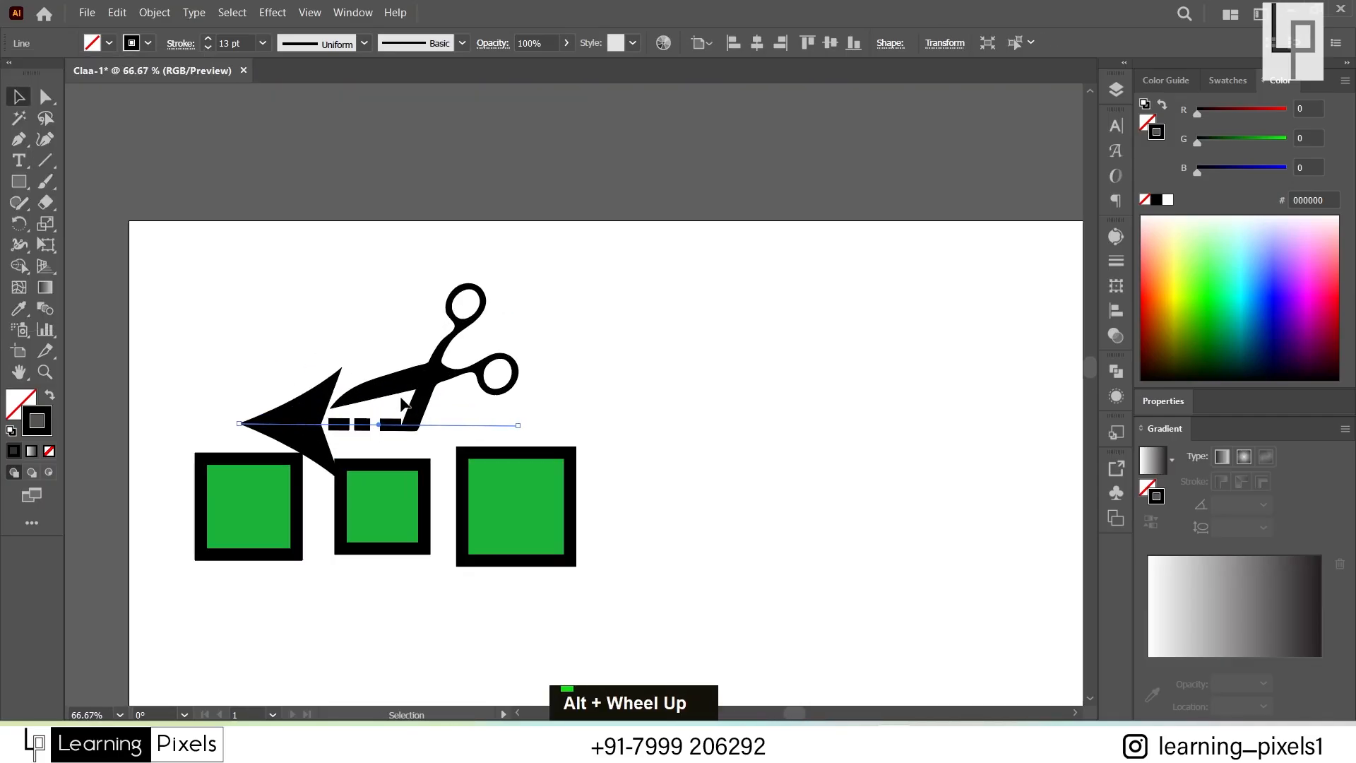
click(445, 406)
double_click(469, 388)
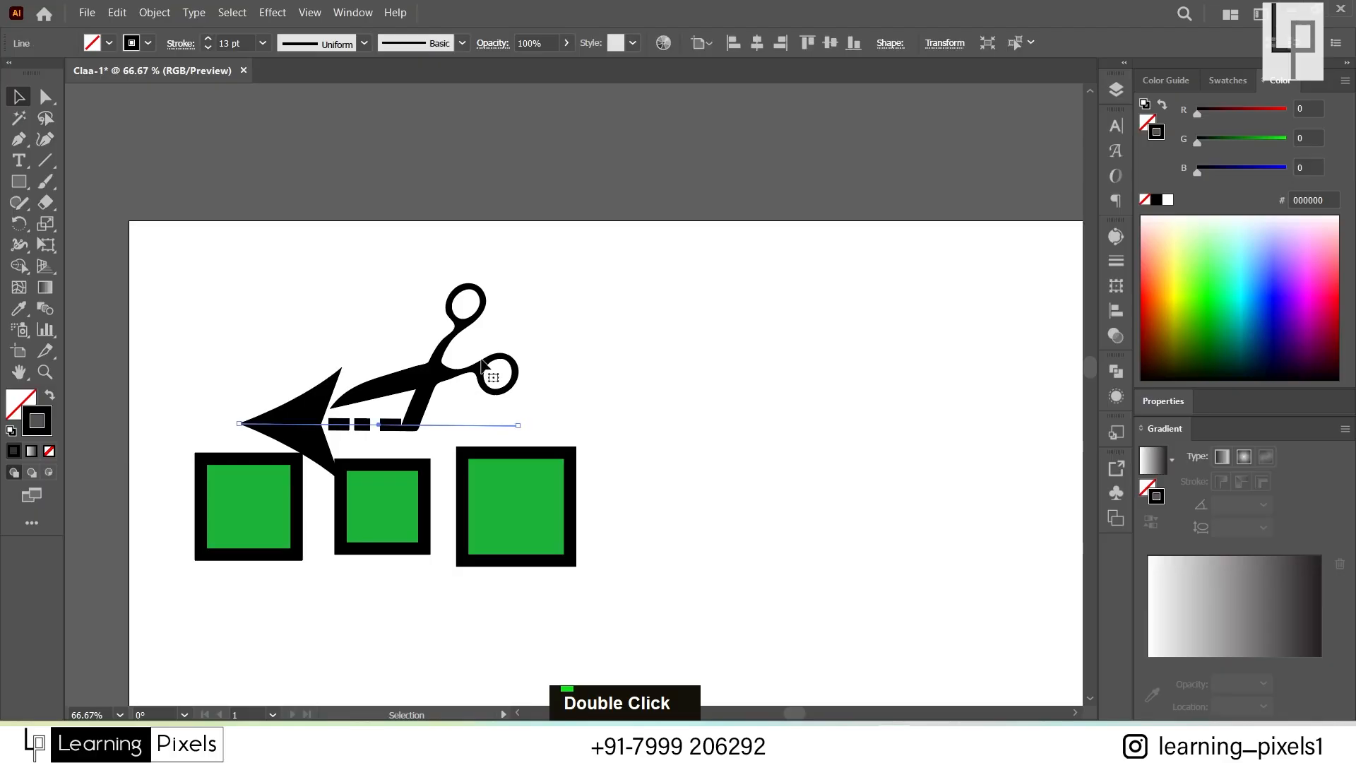
drag(520, 432, 1010, 418)
click(714, 270)
drag(682, 410, 666, 352)
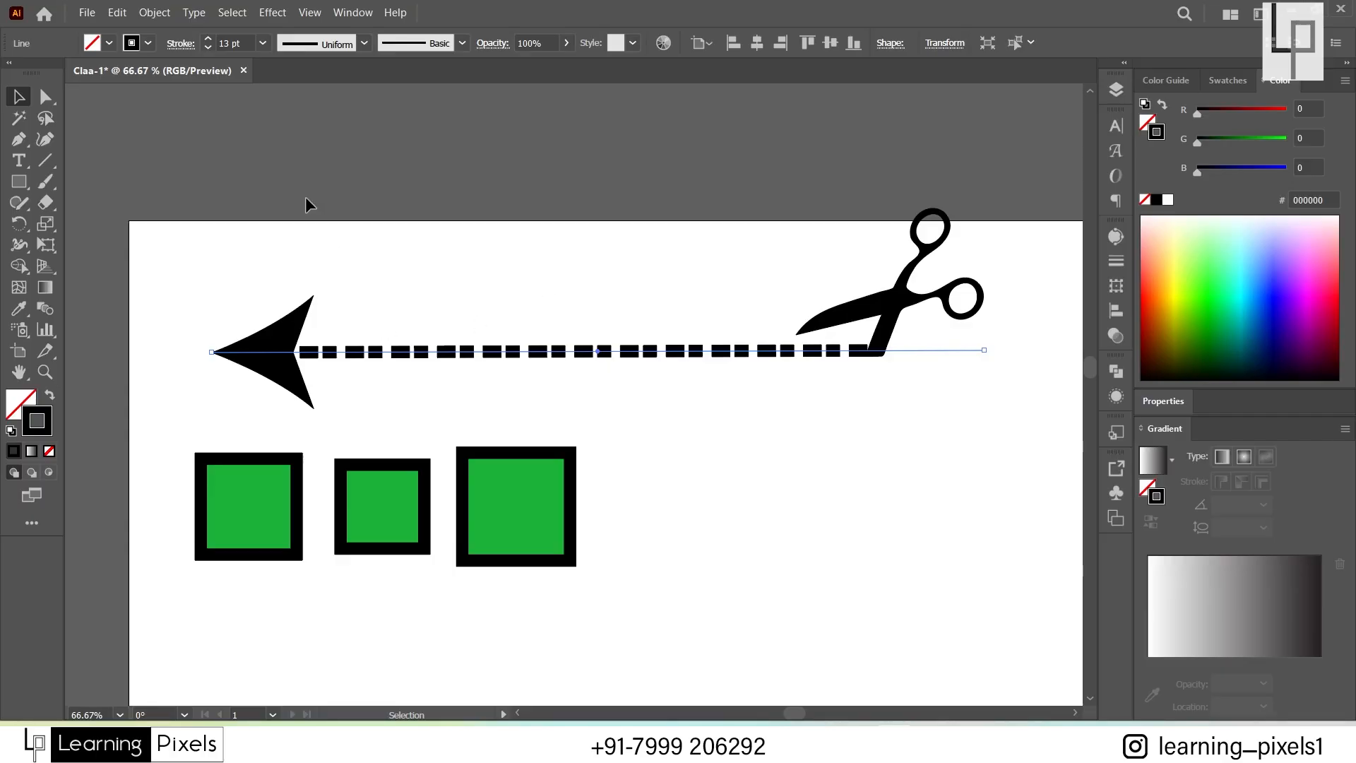
click(281, 224)
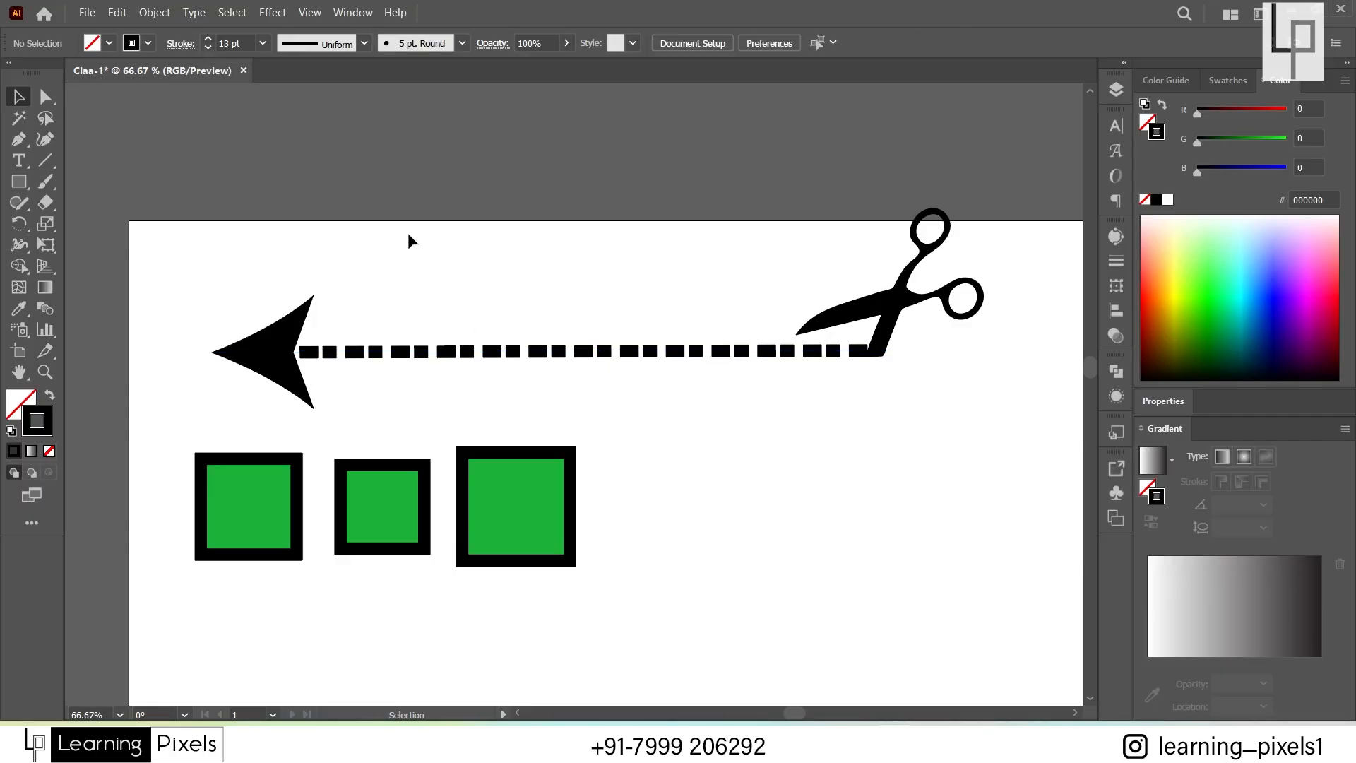
Step: Undo the line's latest changes back to before its arrowheads were applied
key(ctrl+z)
key(ctrl+z)
key(ctrl+z)
key(ctrl+z)
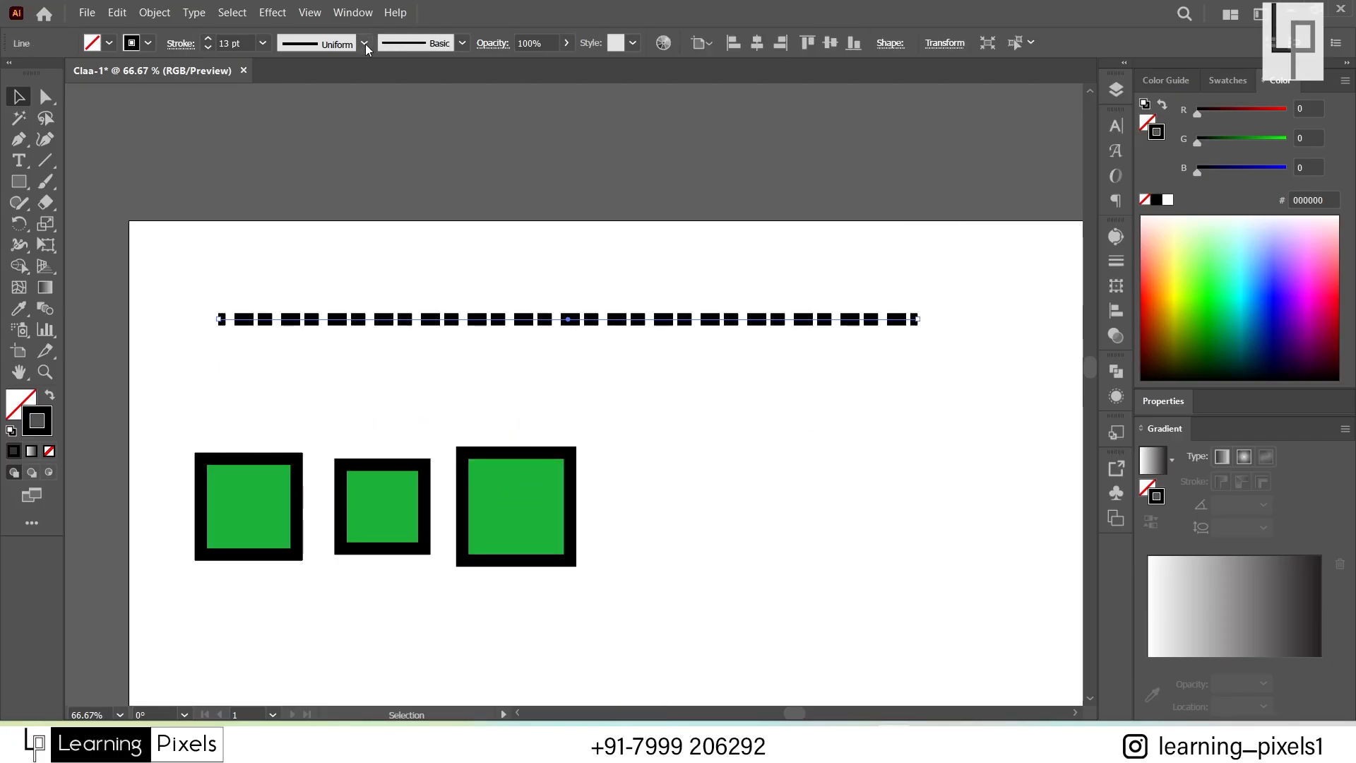
Step: Apply the symmetrical lens-shaped width profile to the dashed line and turn off its dashes
click(366, 43)
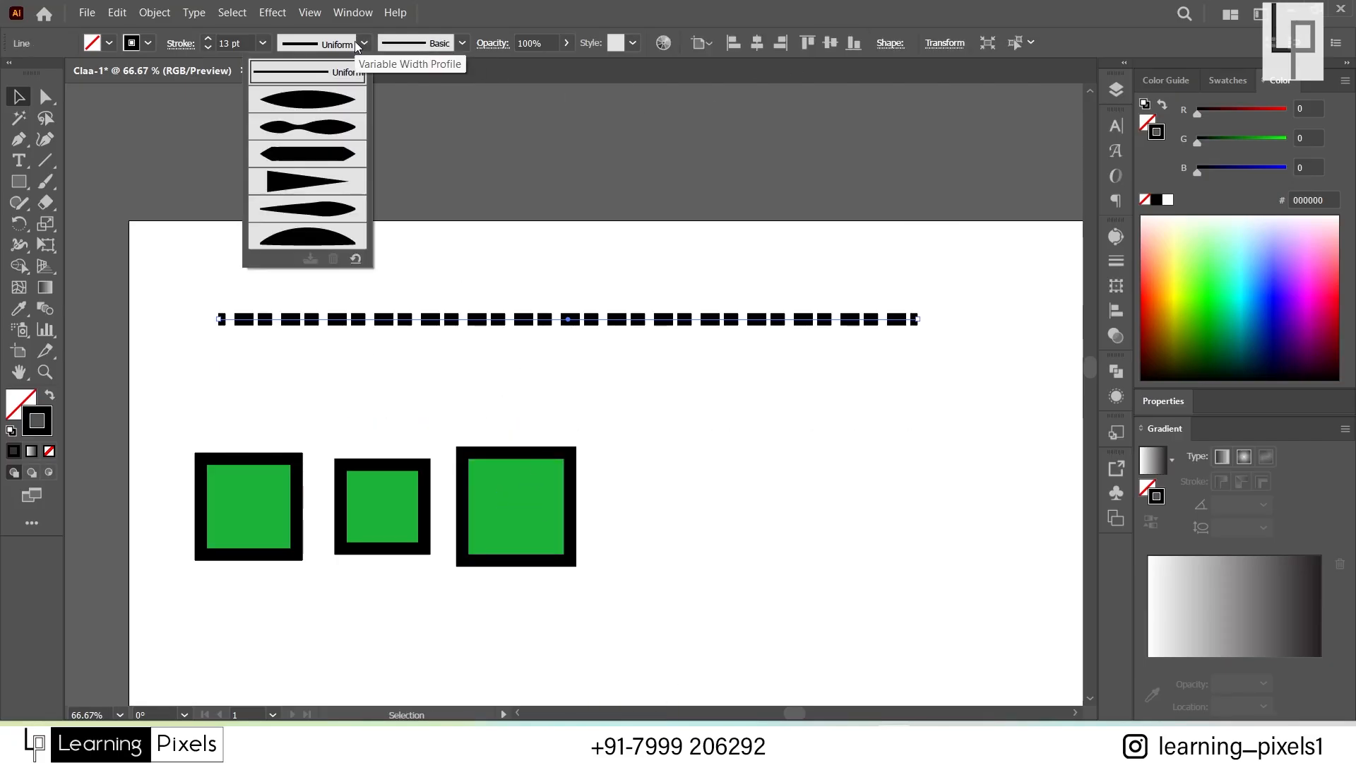
click(305, 104)
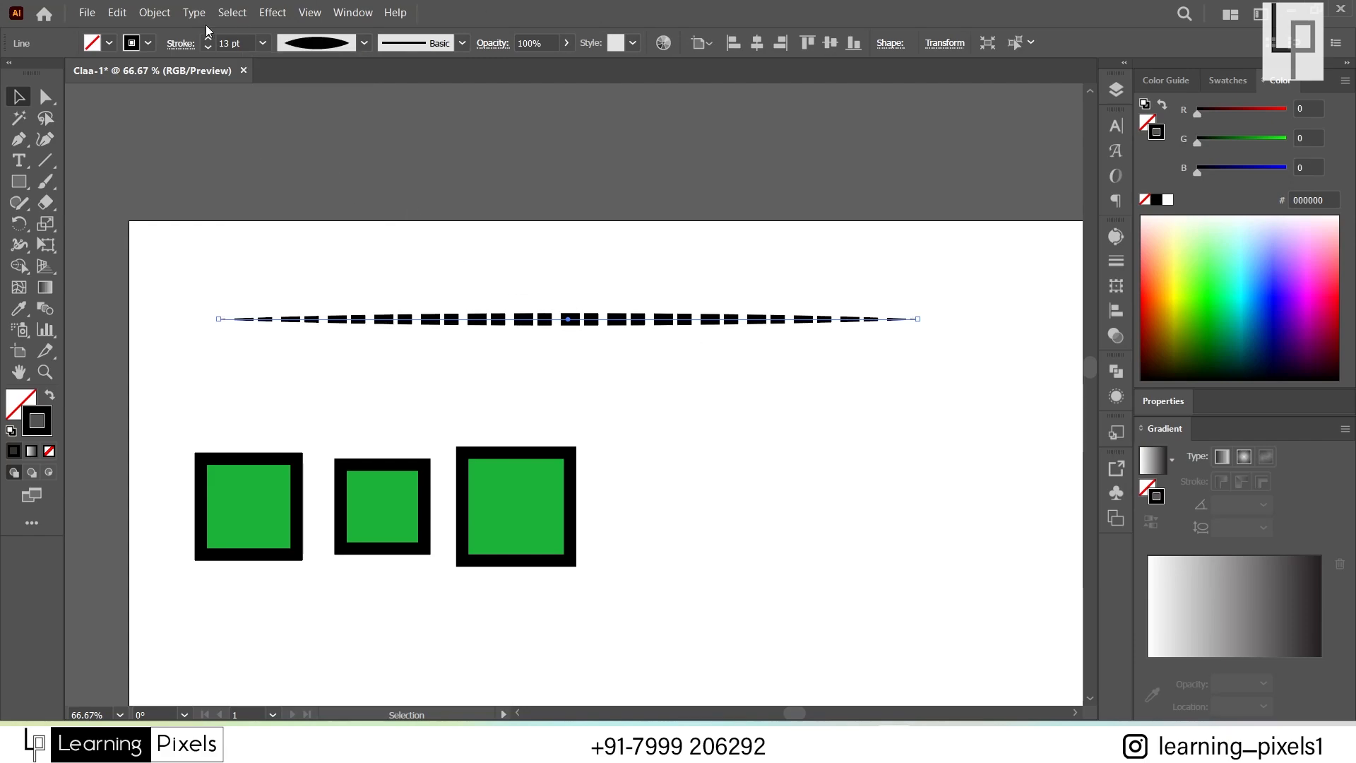
click(181, 44)
click(35, 165)
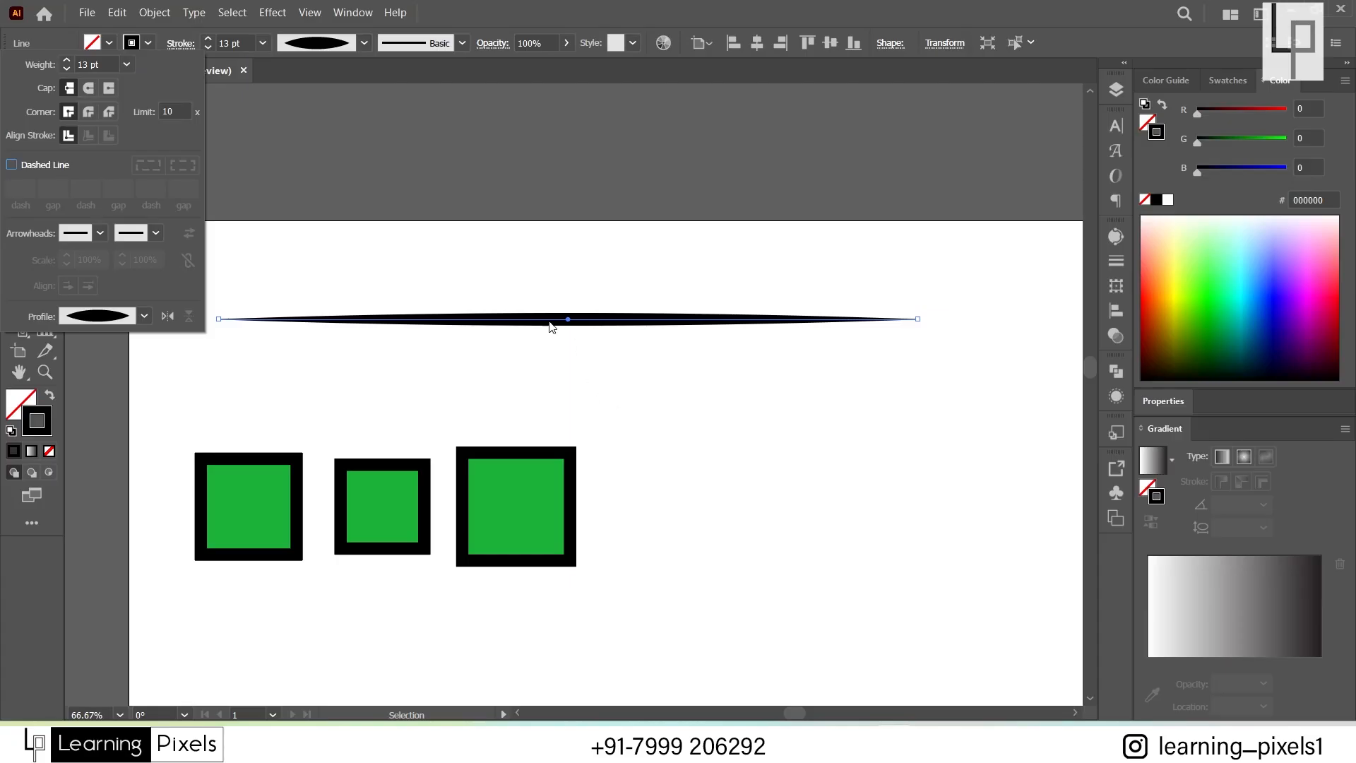
Step: Try the off-centre taper and double-bulge width profiles on the line, and set it back to the Uniform profile
double_click(364, 43)
click(293, 209)
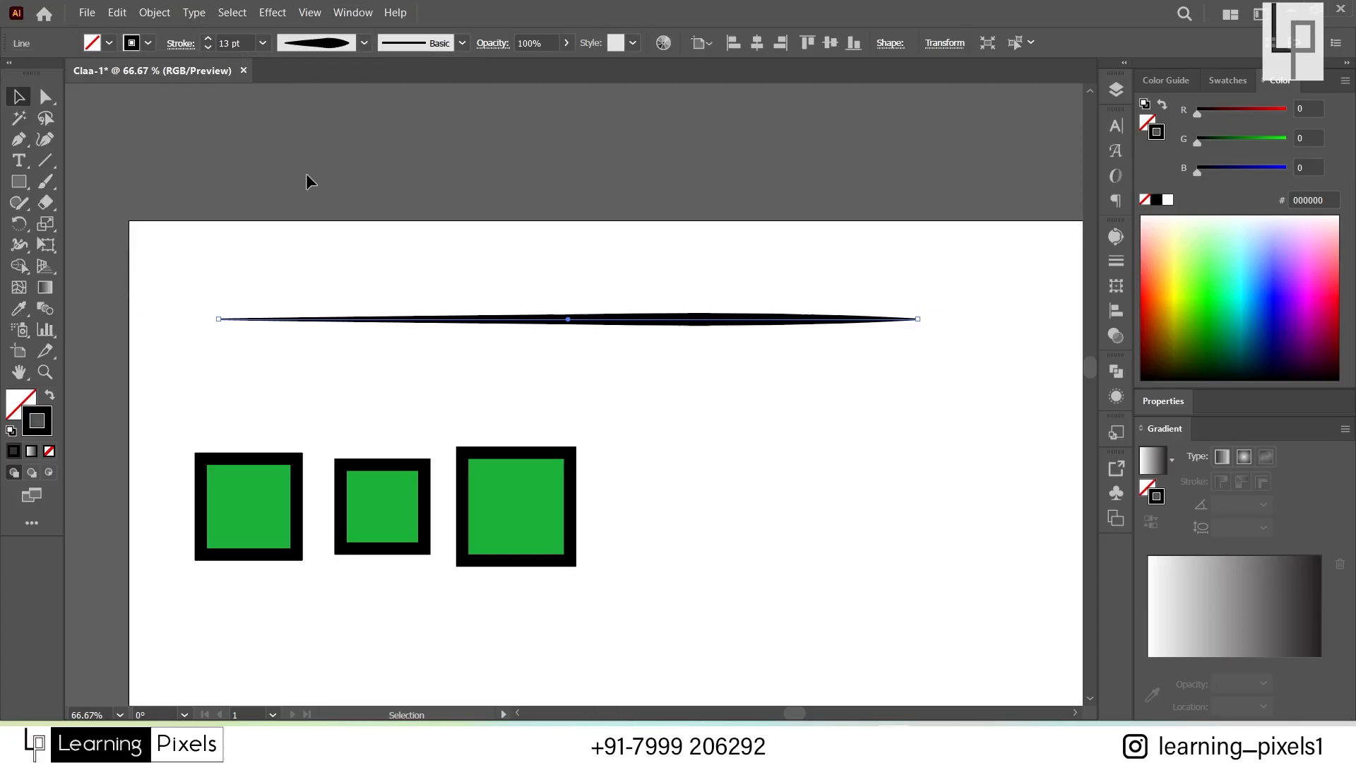
click(364, 43)
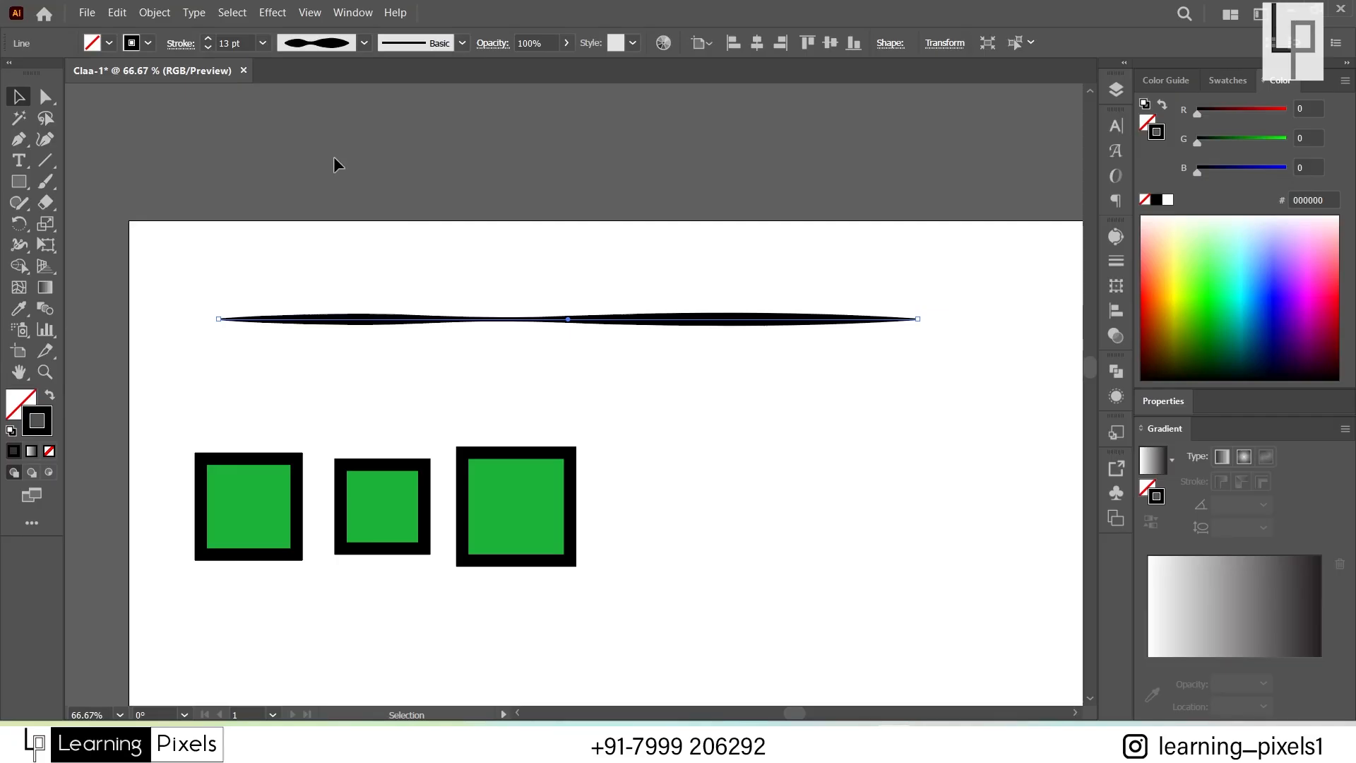
click(364, 43)
click(335, 74)
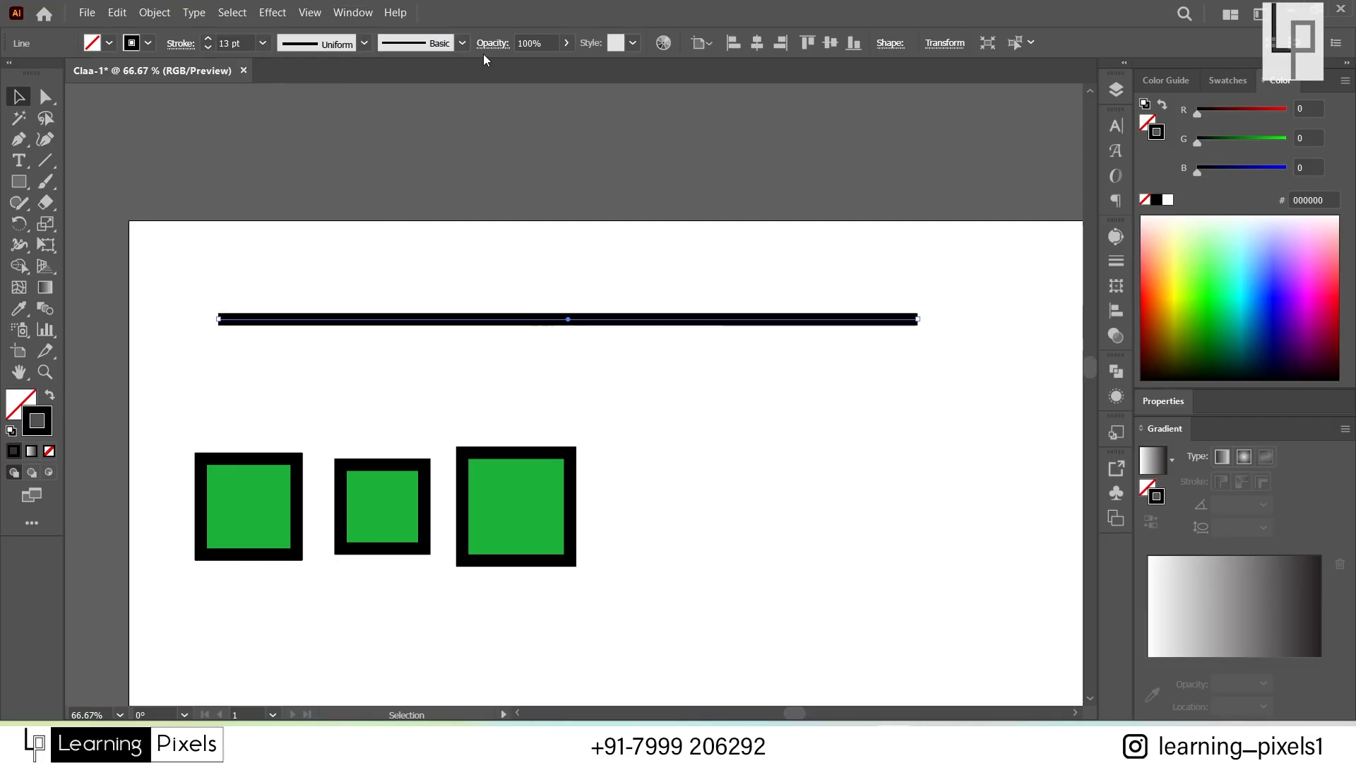
Step: Apply the orange ornamental arrow brush to the line
click(462, 43)
scroll(384, 154, down, 3)
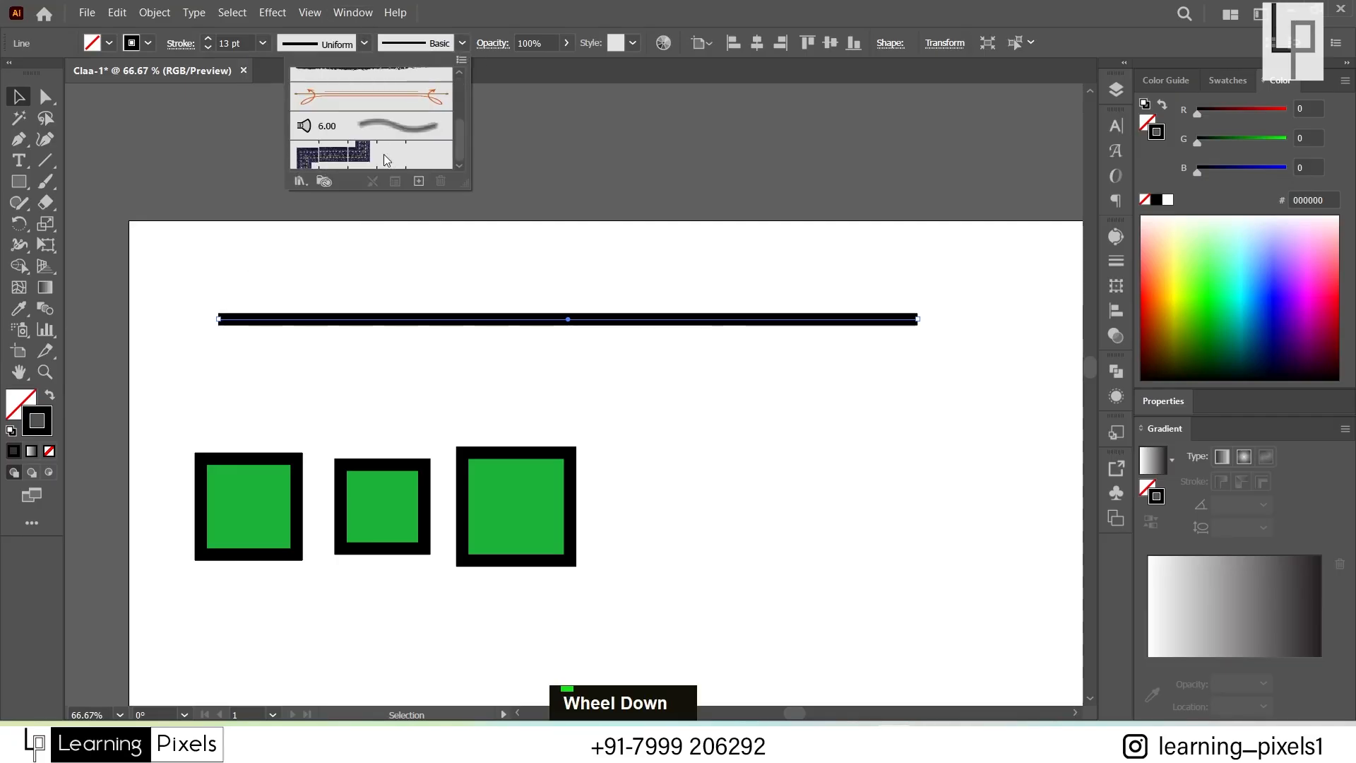
scroll(380, 141, up, 3)
scroll(380, 141, down, 3)
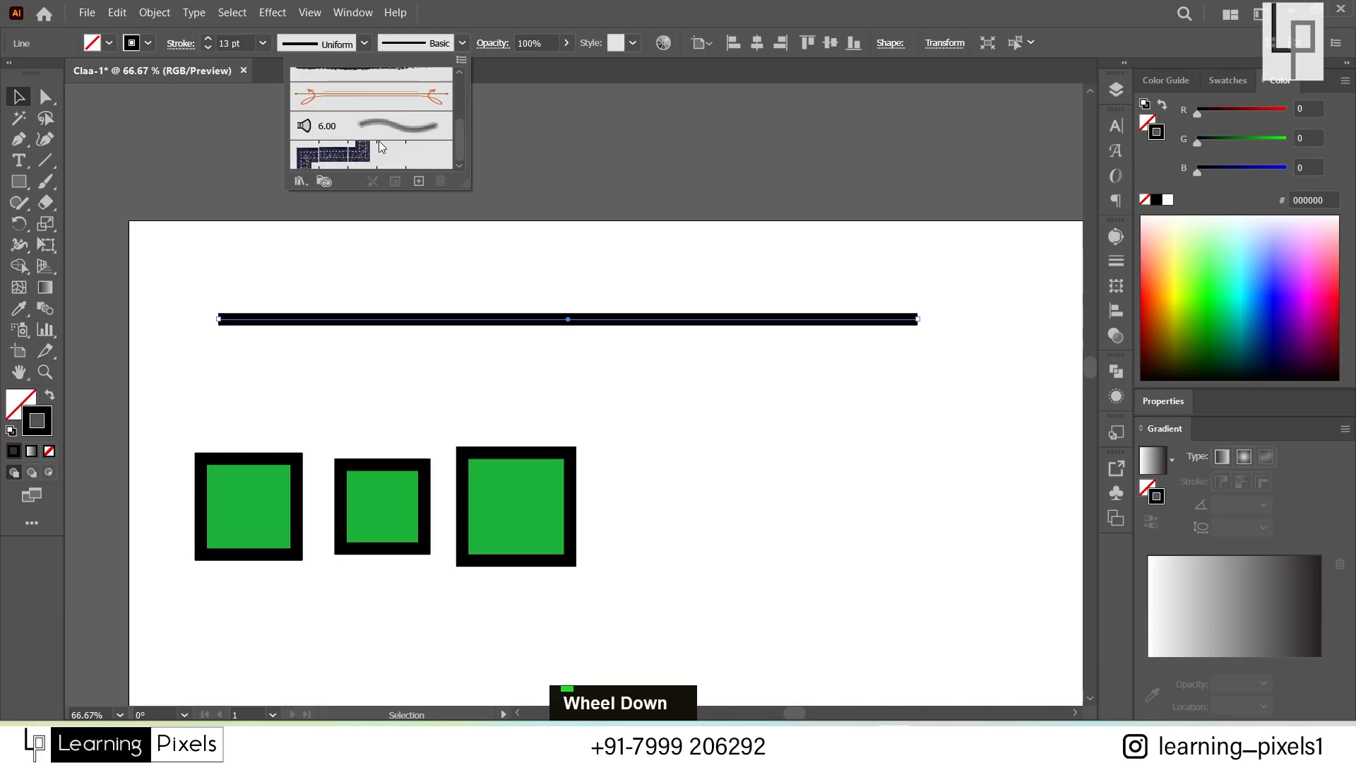
click(375, 99)
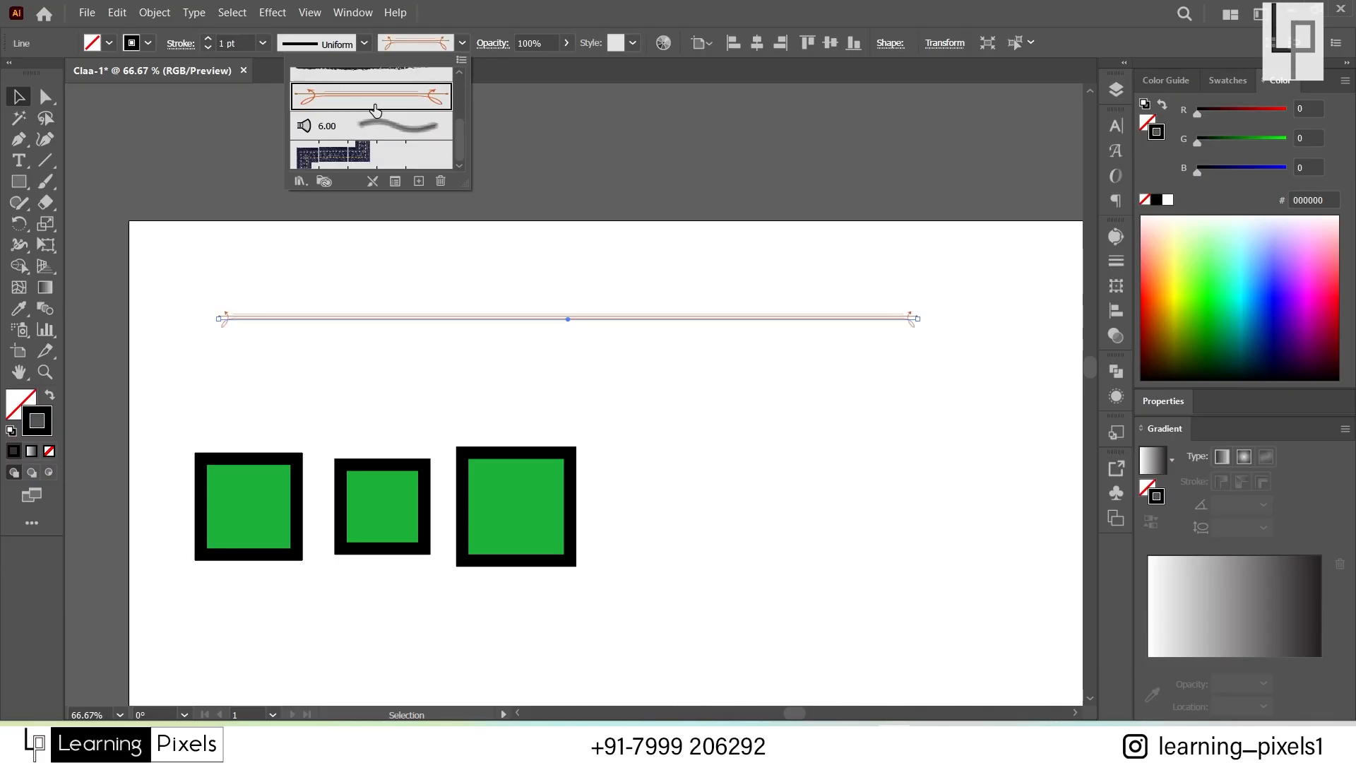
Step: Restore the Basic brush on the line, set its stroke weight to 14 pt and deselect it
scroll(374, 106, up, 3)
click(381, 145)
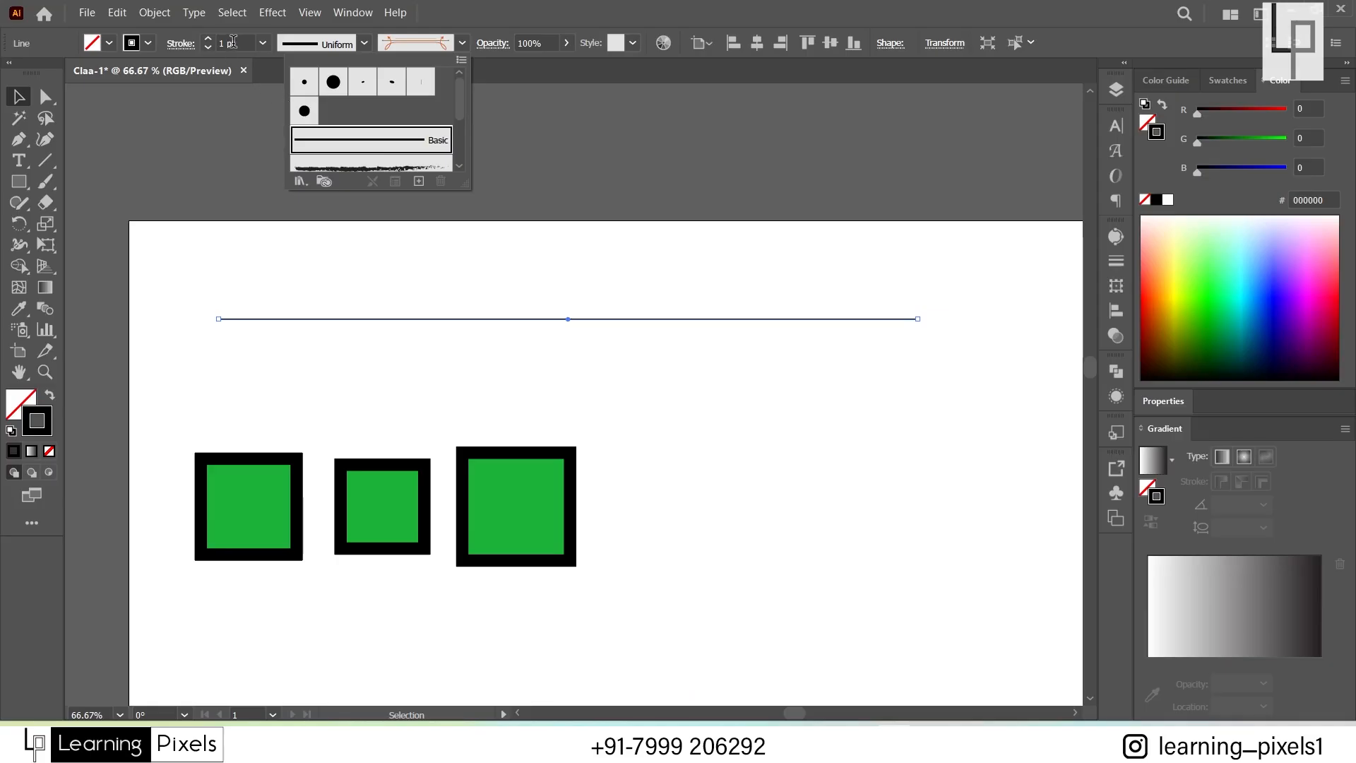
scroll(233, 43, up, 13)
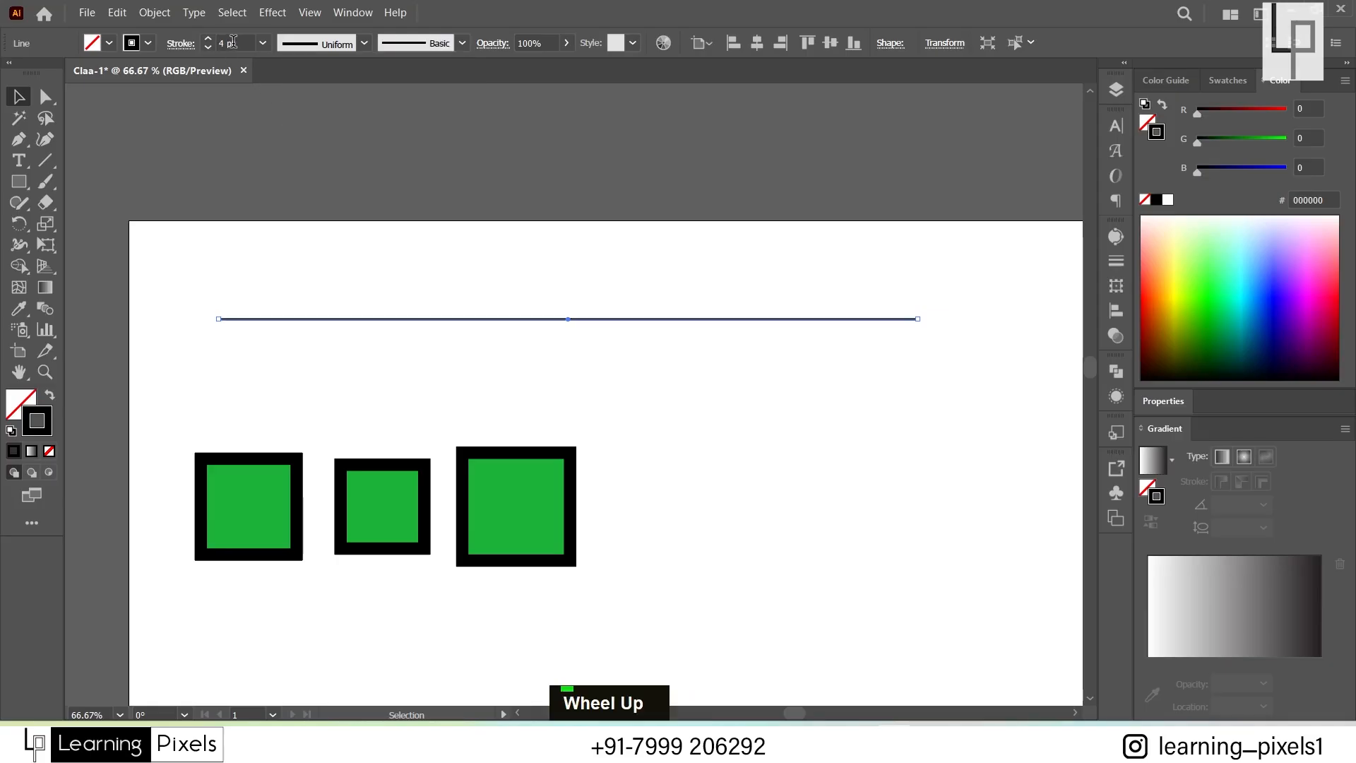
click(522, 209)
click(537, 43)
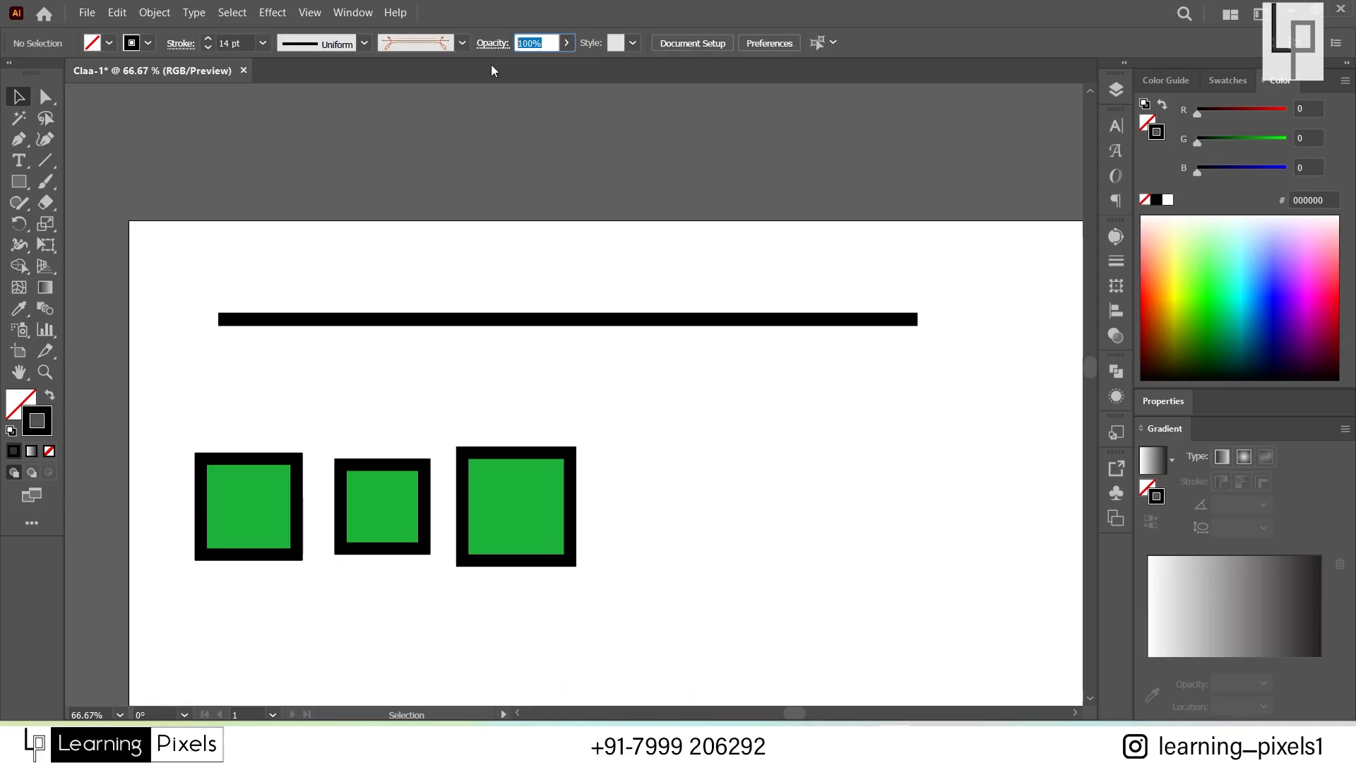
click(486, 180)
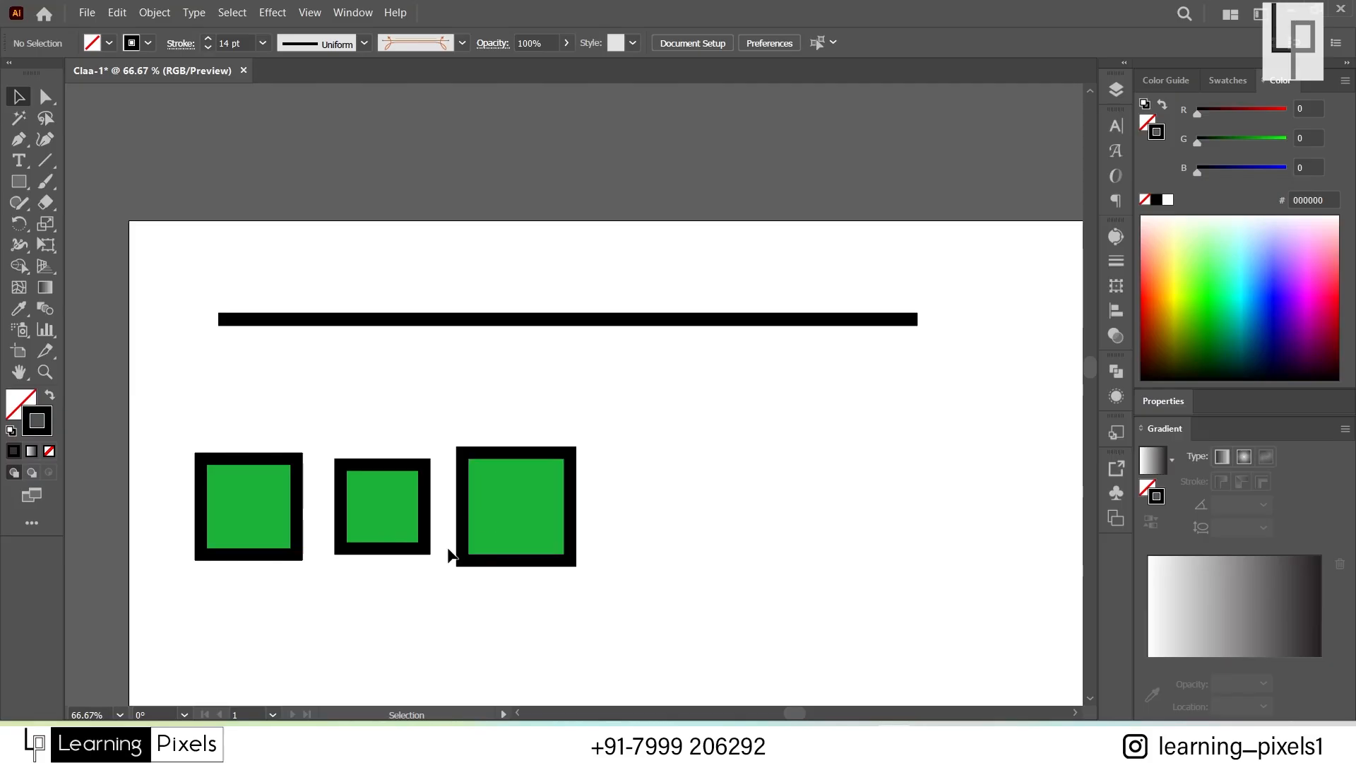
Step: Change the right square's fill to orange-red (FF552E), keeping its black stroke, and deselect it
click(508, 514)
click(1151, 296)
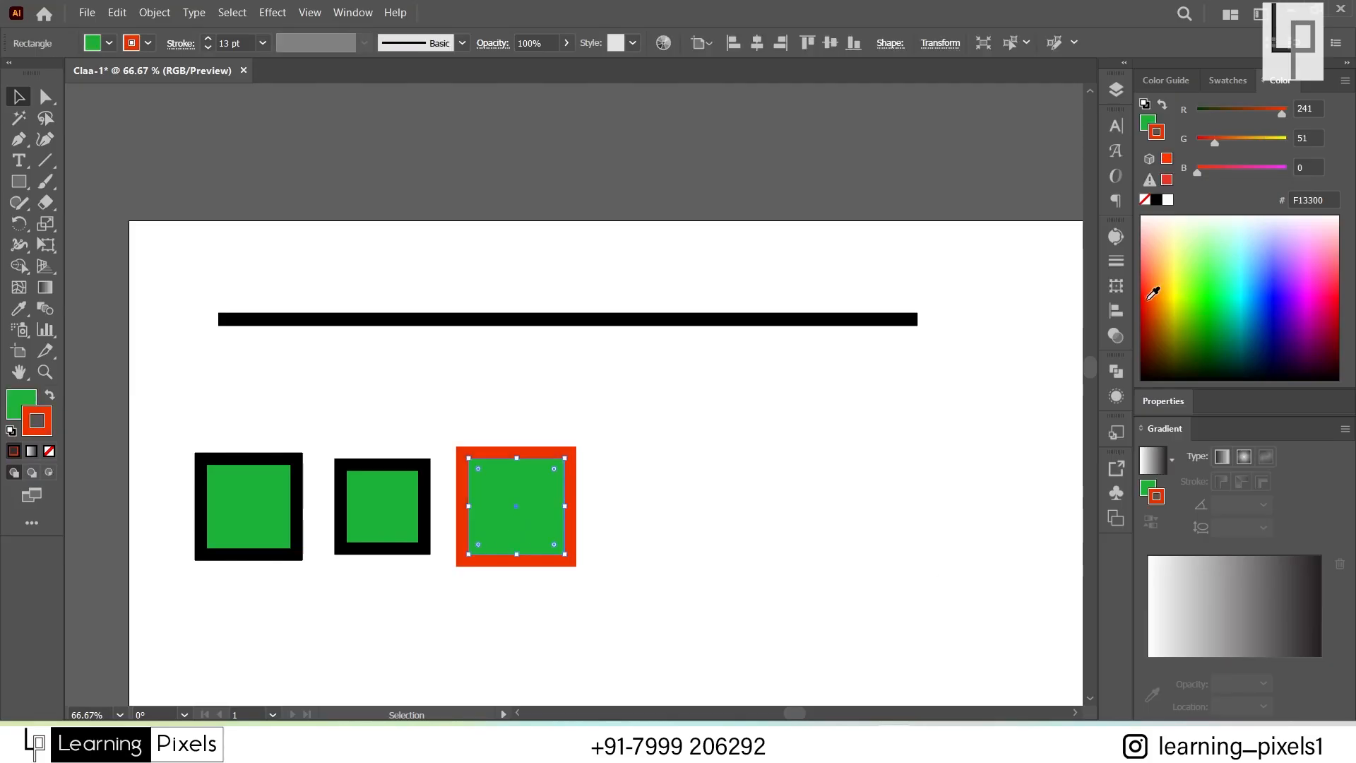
click(21, 405)
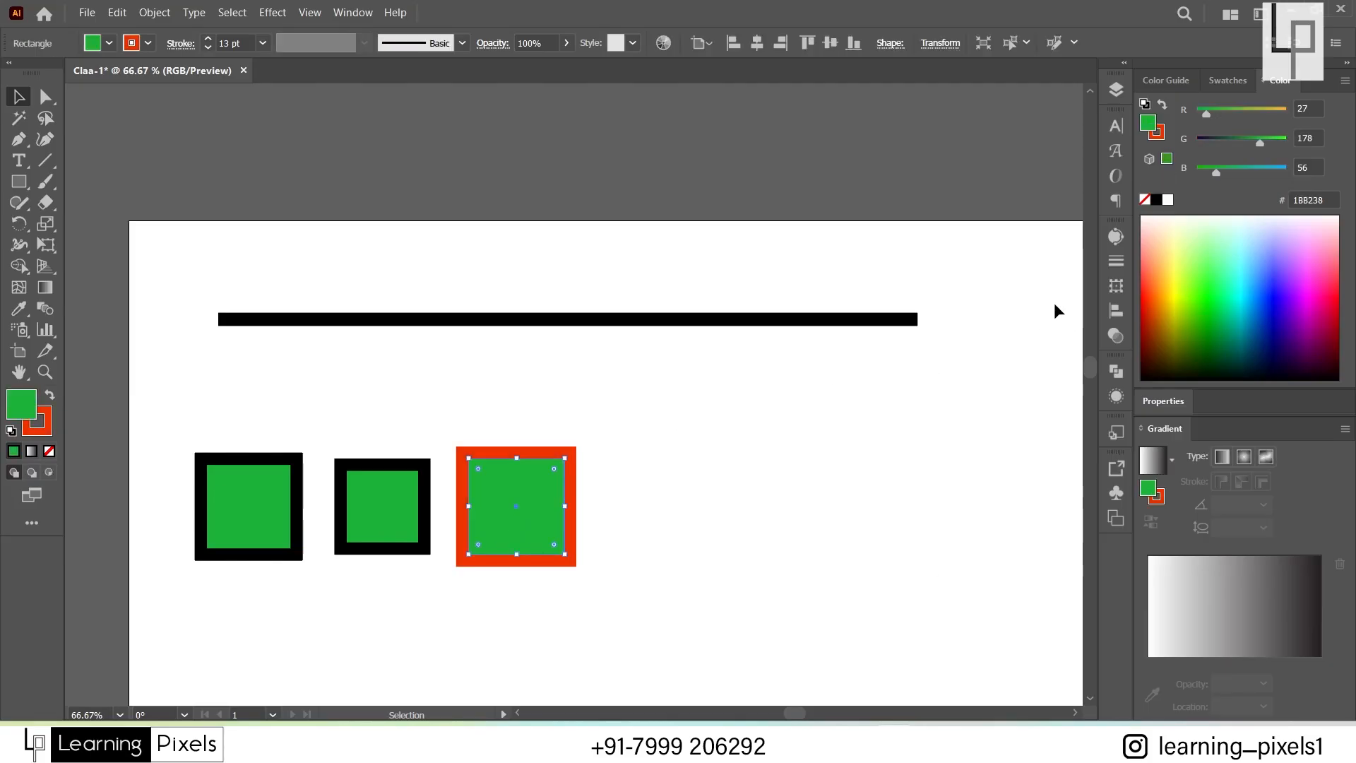
key(ctrl+z)
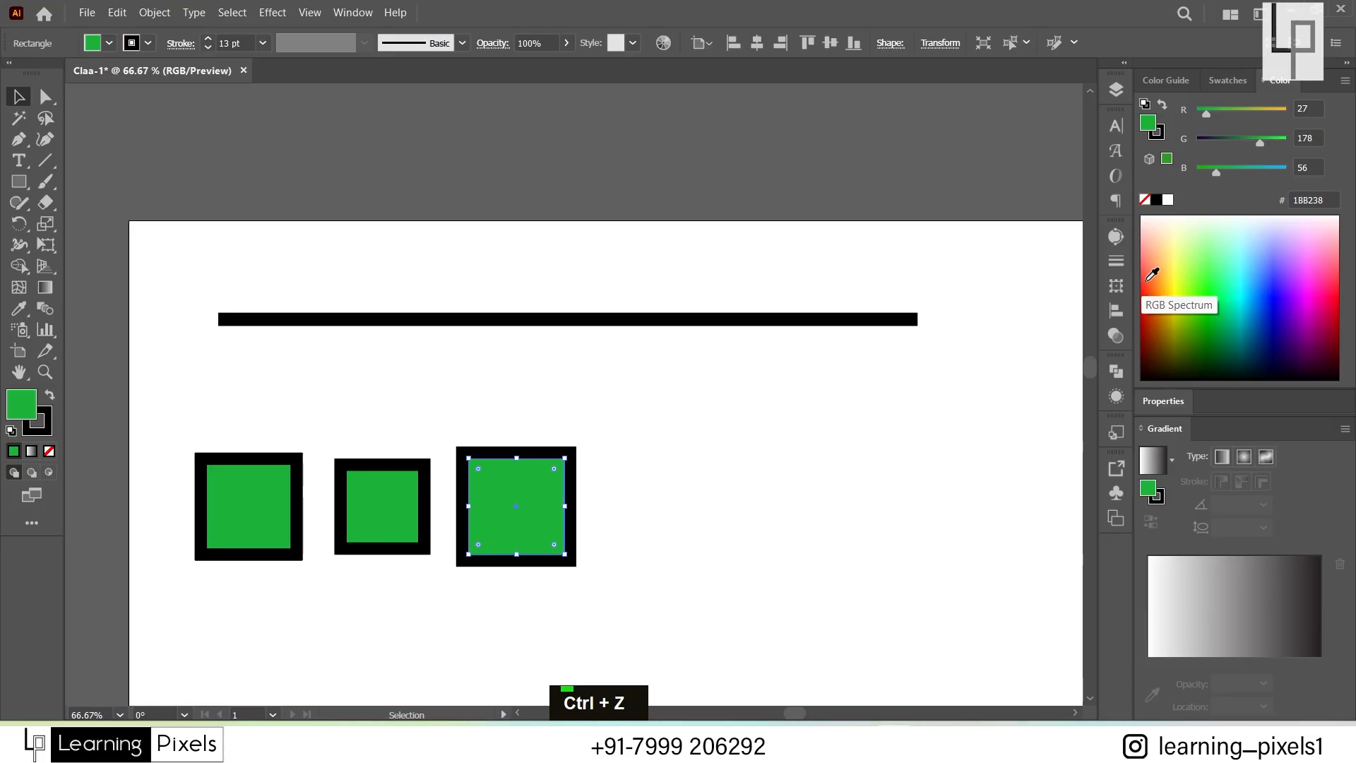
click(1143, 282)
double_click(407, 583)
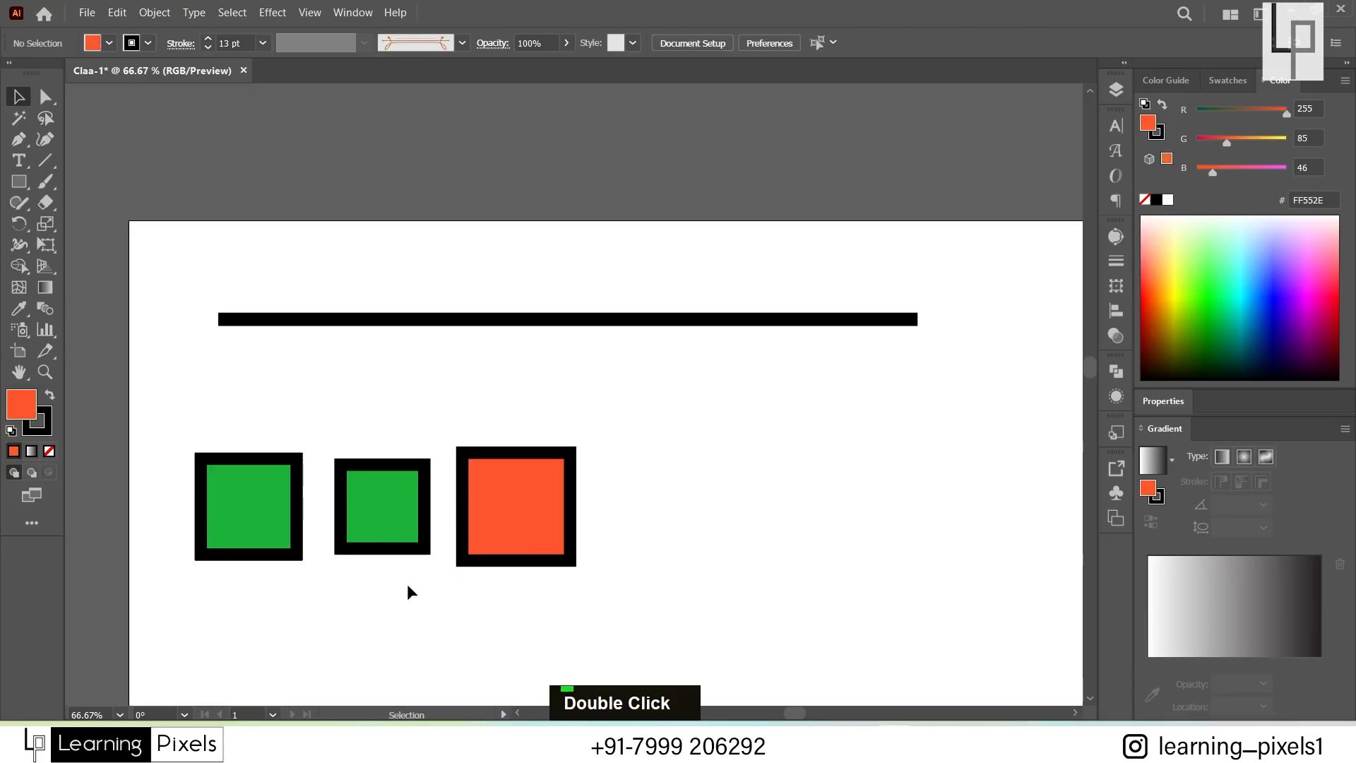
Step: Move the middle green square partly over the orange square and bring it to the front
drag(411, 527, 476, 519)
key(ctrl+shift+bracketright)
scroll(472, 519, up, 3)
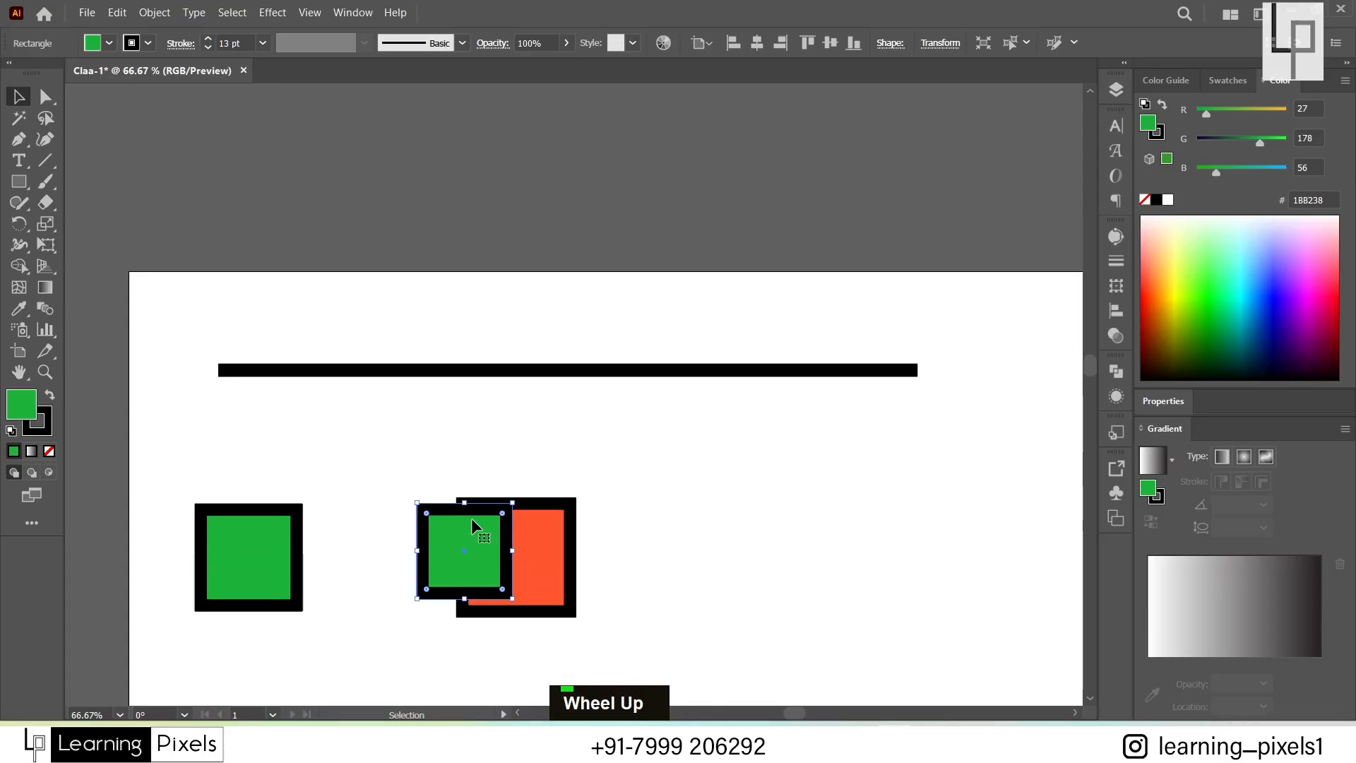
scroll(473, 521, down, 4)
scroll(471, 520, up, 5)
scroll(472, 520, down, 3)
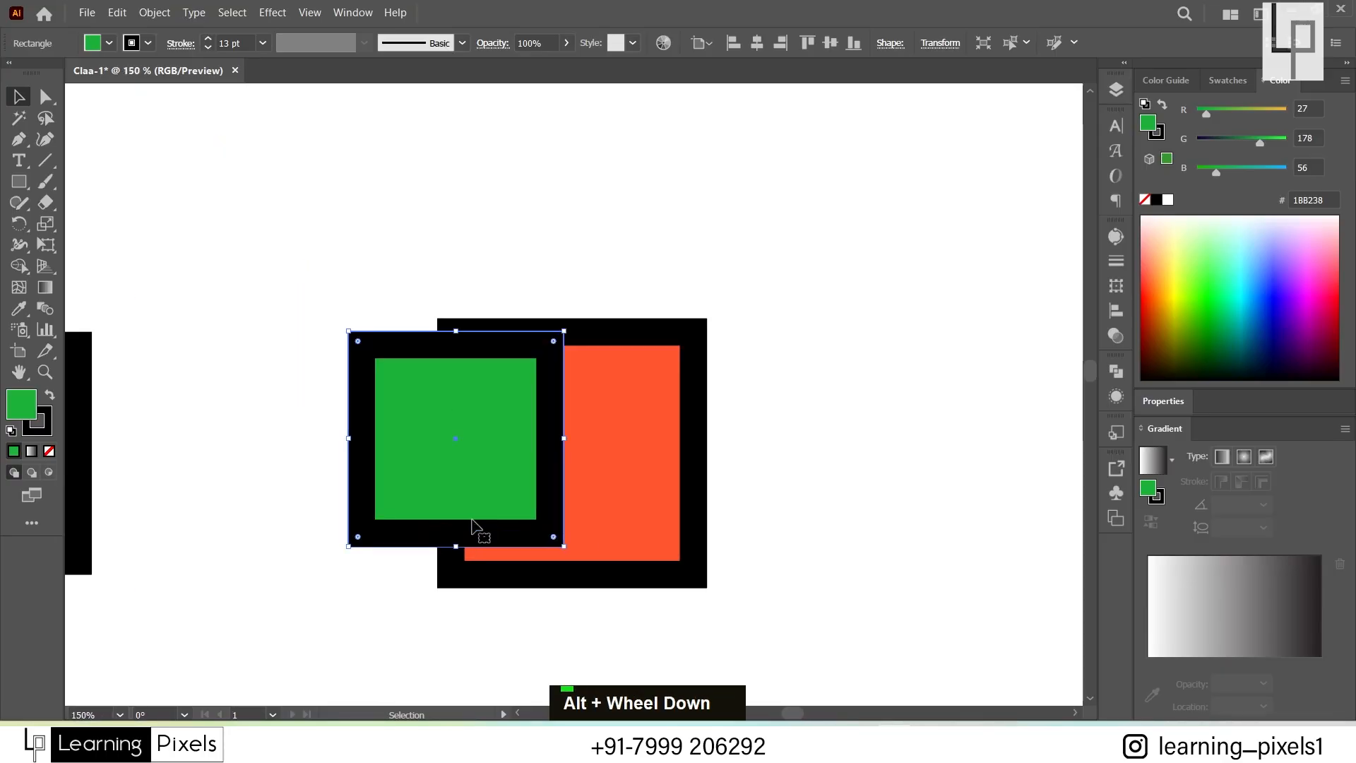
click(498, 134)
Step: Set the opacity of the green square overlapping the orange one to 50%
double_click(447, 392)
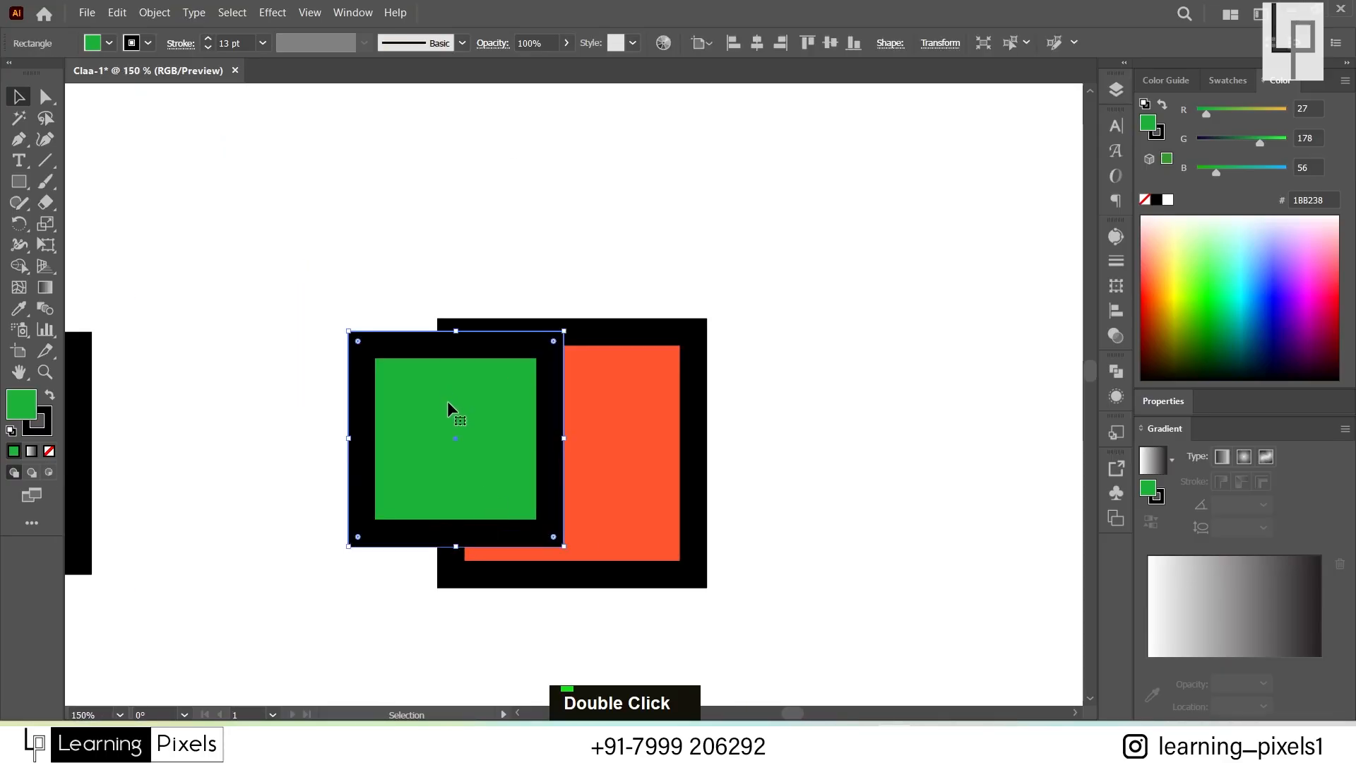
click(566, 43)
click(532, 63)
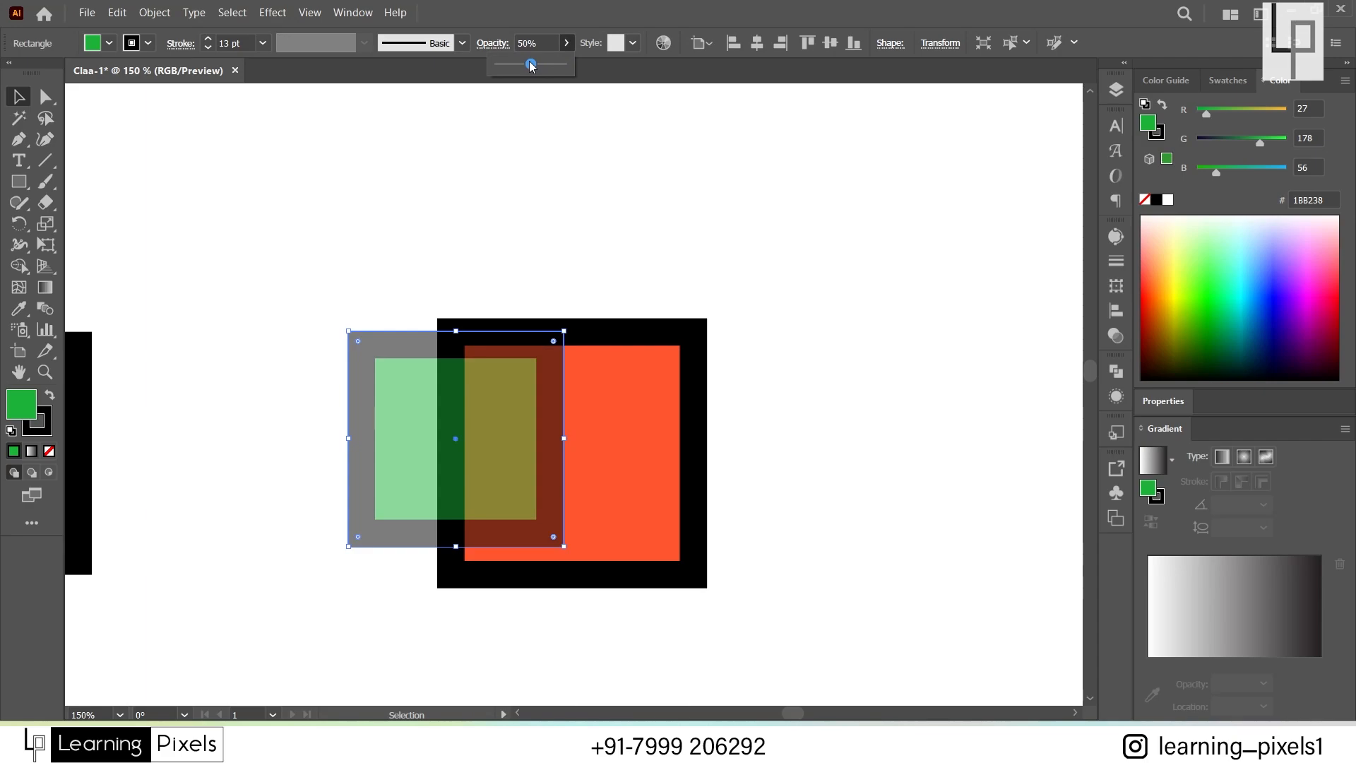
click(595, 234)
Step: Move the semi-transparent green square around the orange square to compare overlaps, ending over its upper-left corner
drag(406, 474, 291, 419)
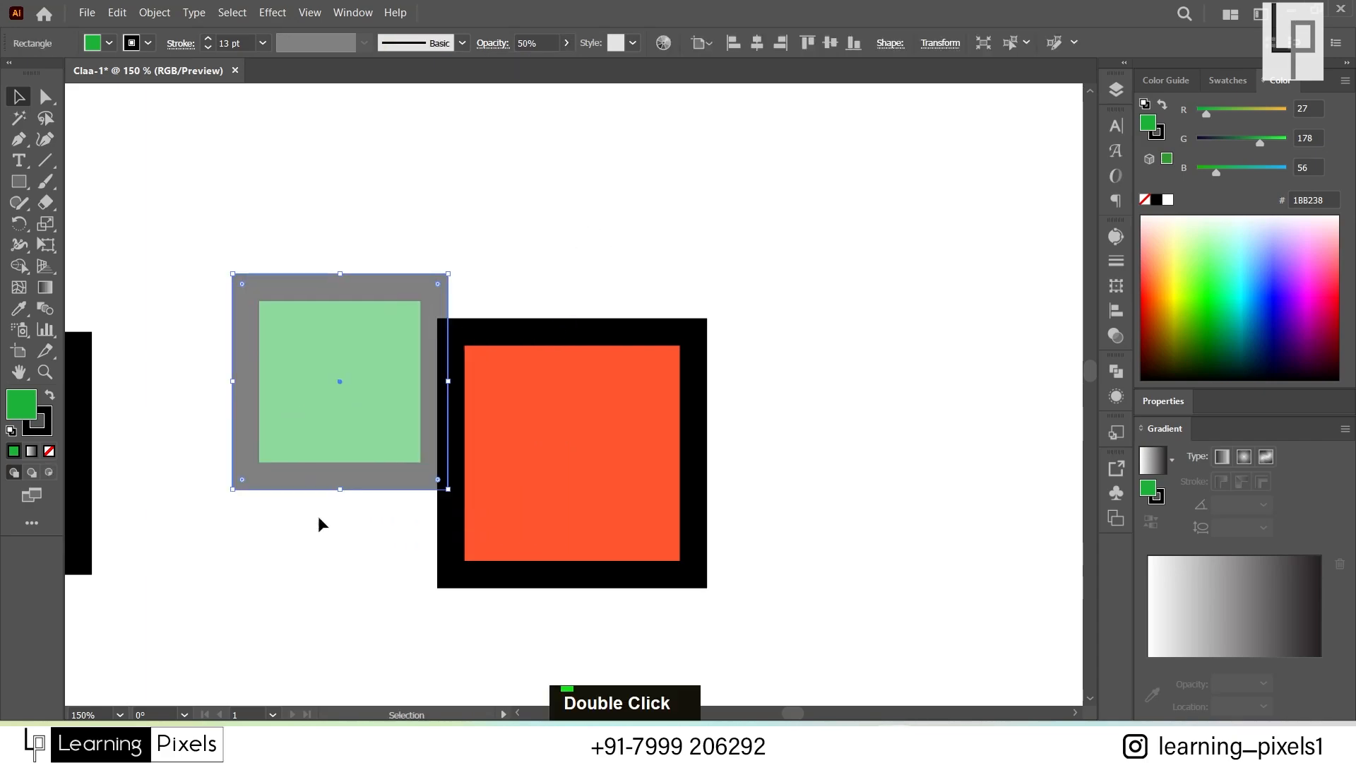
drag(351, 484, 684, 421)
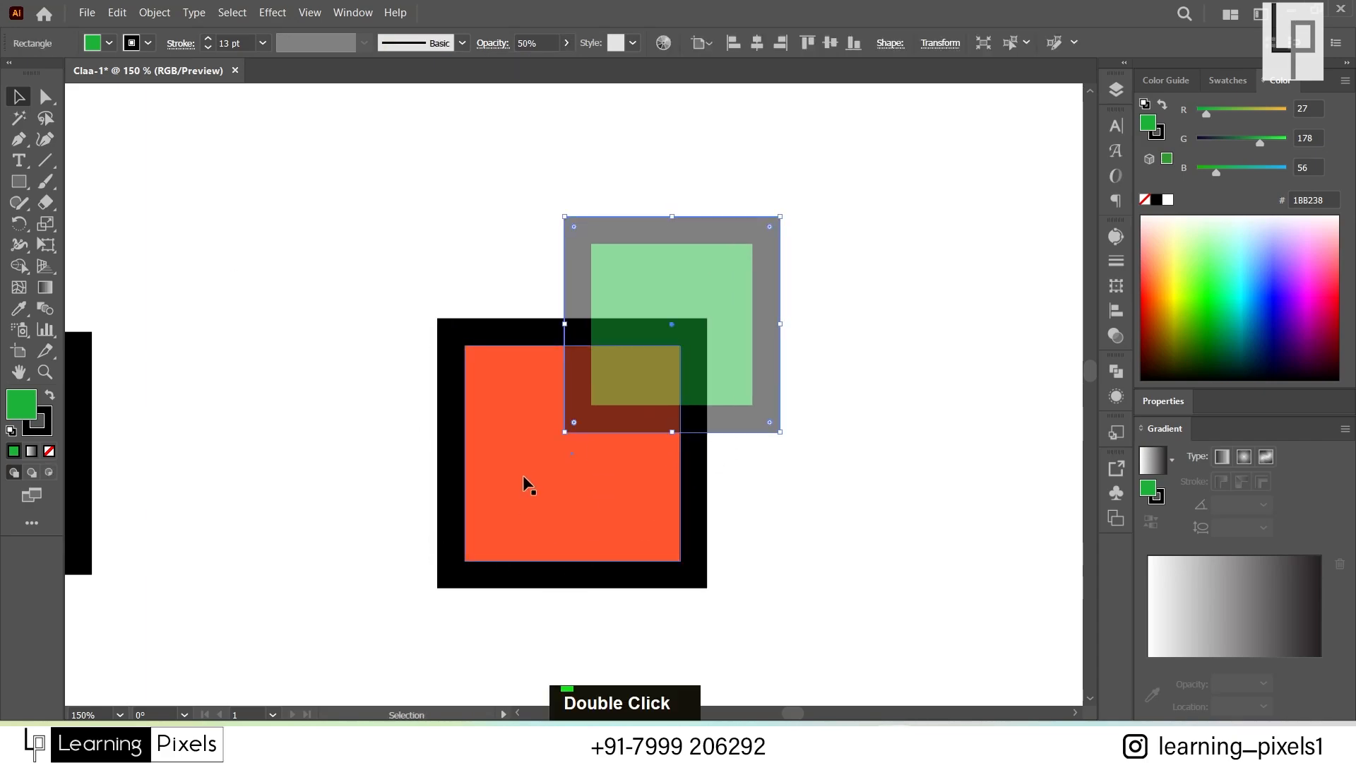
drag(687, 289, 893, 212)
click(826, 560)
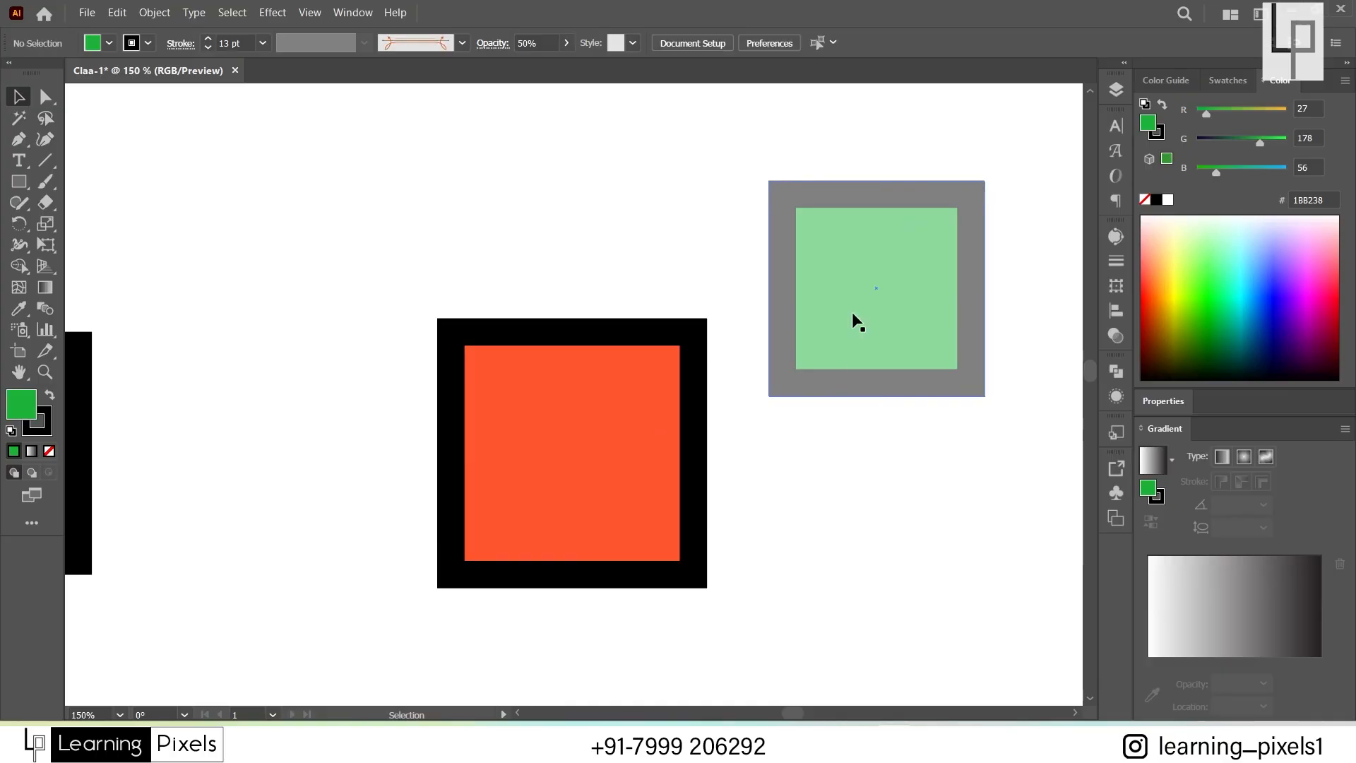
drag(857, 318, 596, 286)
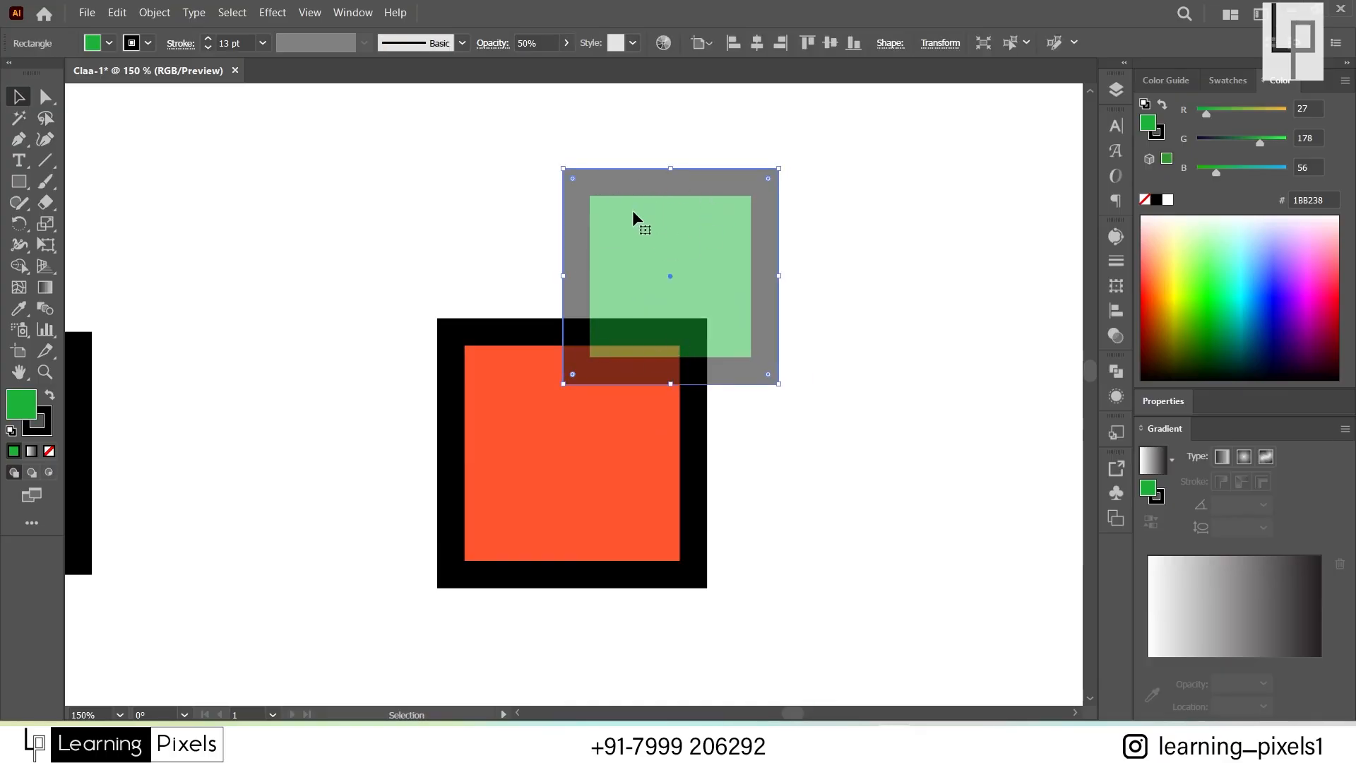
drag(633, 210, 411, 202)
Step: Set the green square's opacity to 100% and place it overlapping the orange square's upper-left corner
click(567, 44)
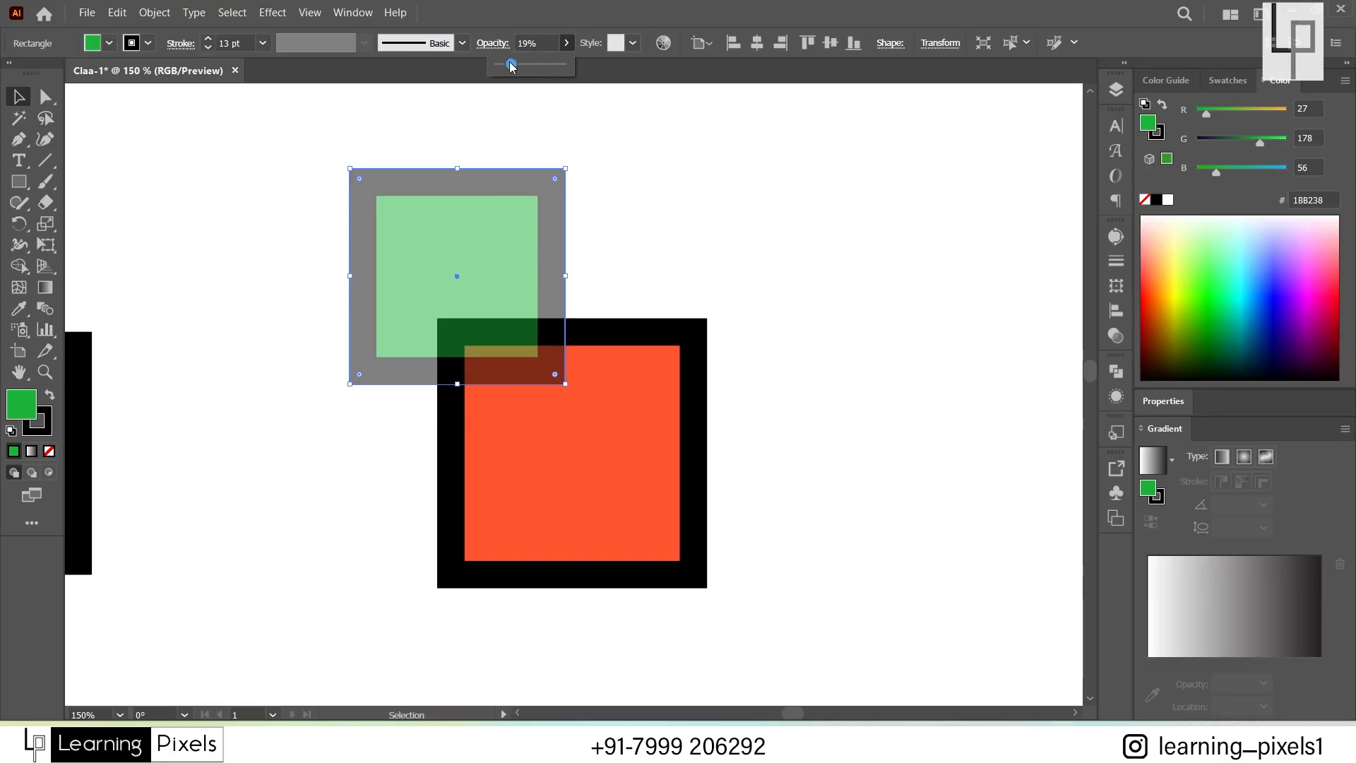
drag(512, 66, 672, 236)
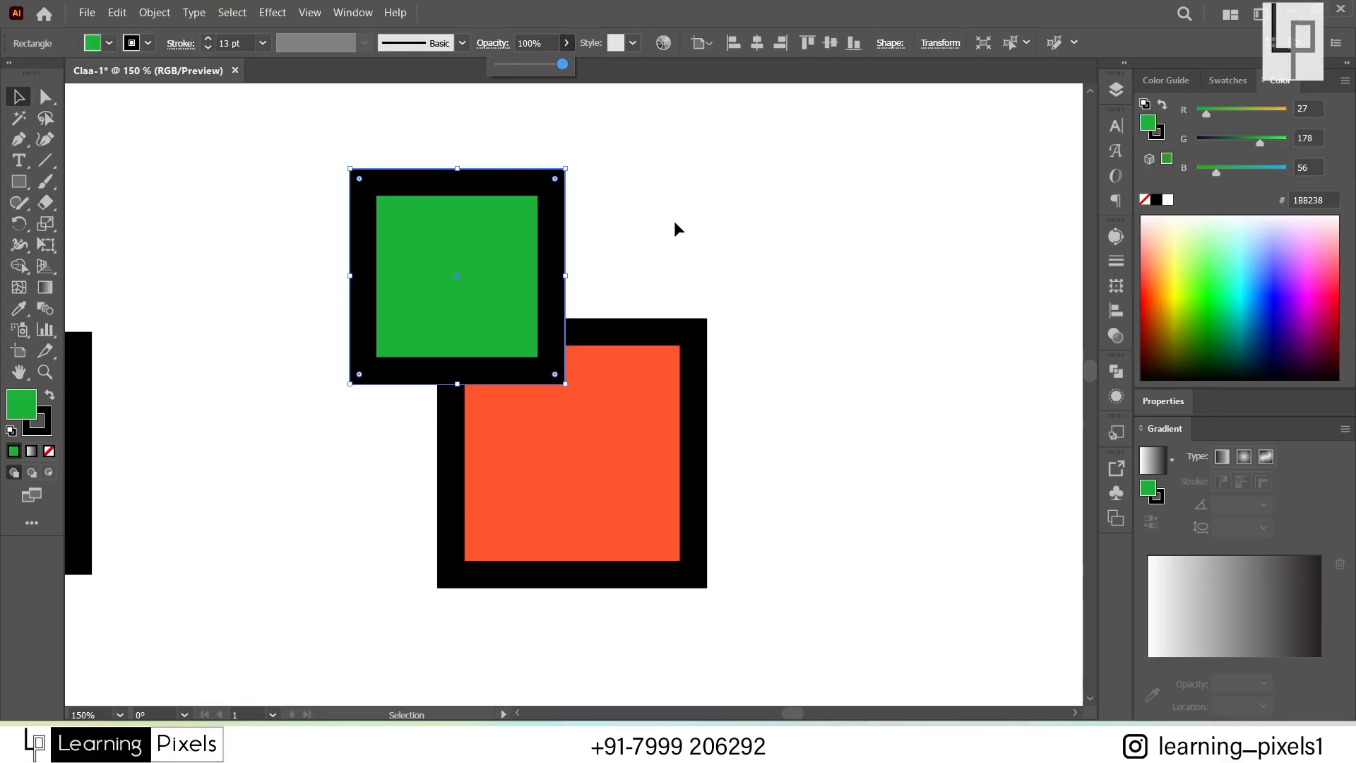
click(675, 223)
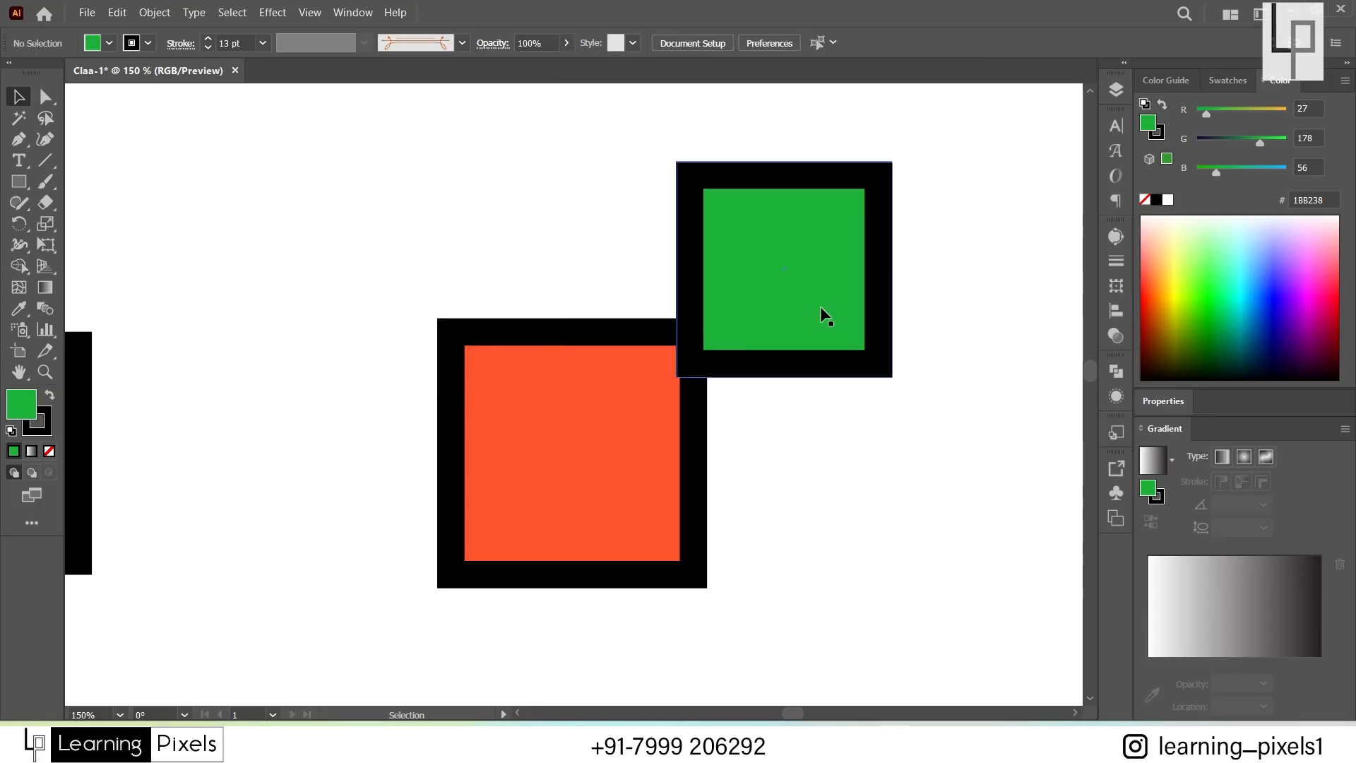
drag(821, 312, 412, 350)
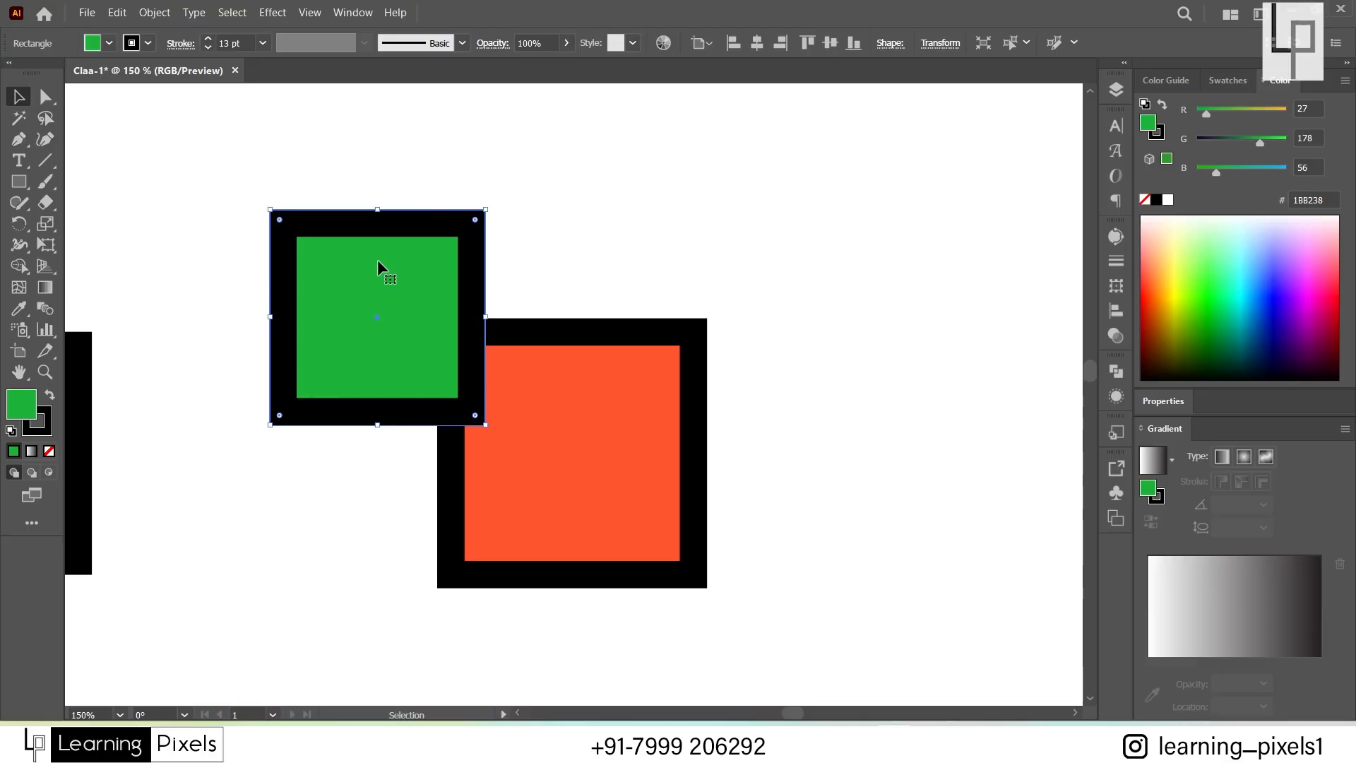
drag(377, 262, 384, 266)
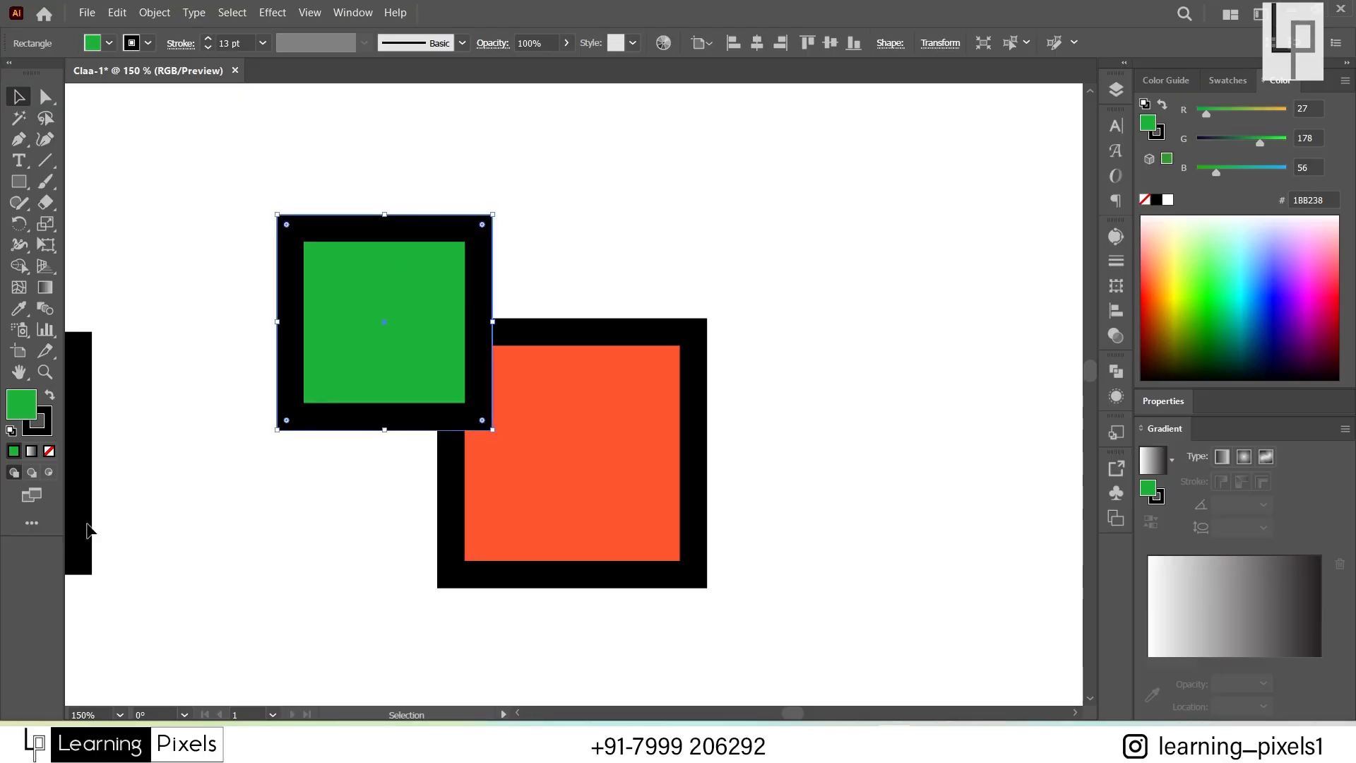
Step: Move the remaining green square behind the orange square's lower-right corner, fill it with yellow (EDFF41) and deselect it
drag(84, 523, 534, 580)
click(300, 491)
key(space)
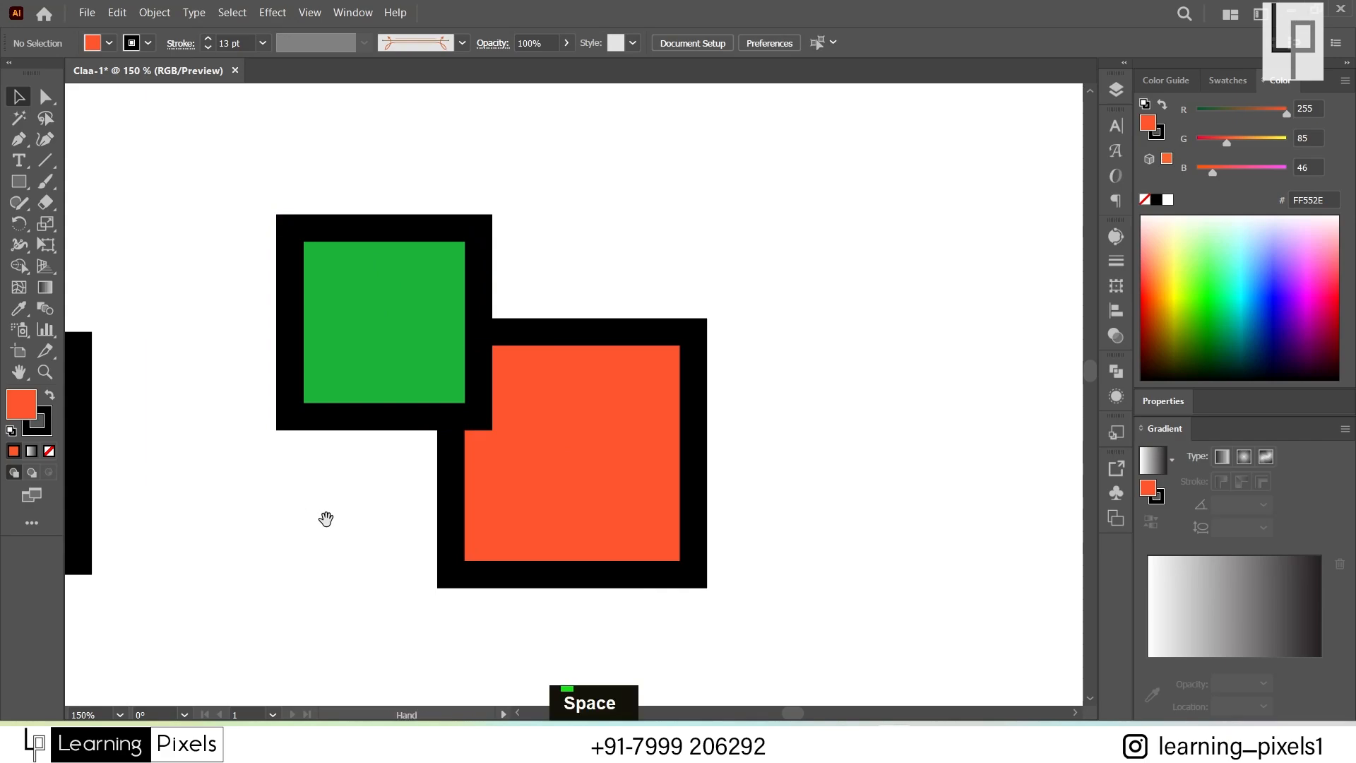
drag(325, 518, 439, 513)
drag(181, 484, 895, 575)
click(1182, 268)
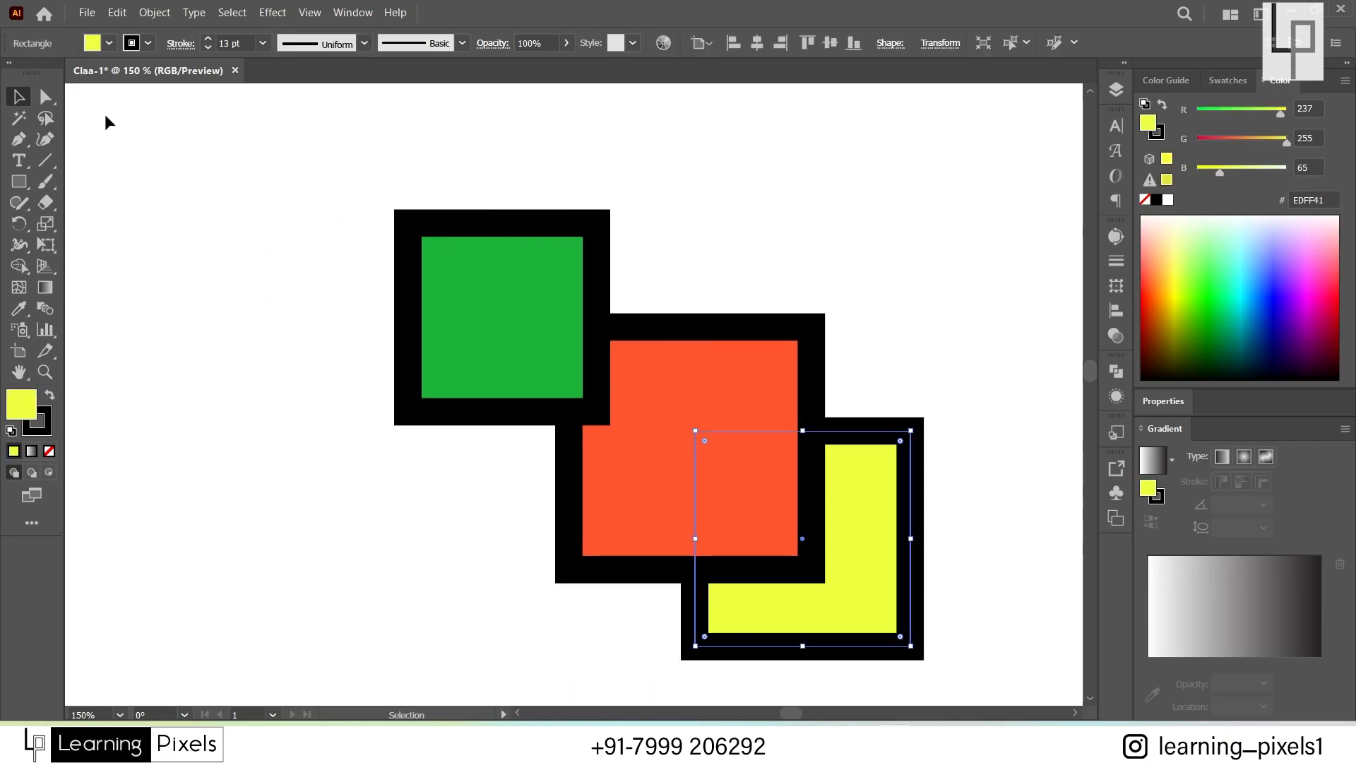
double_click(159, 233)
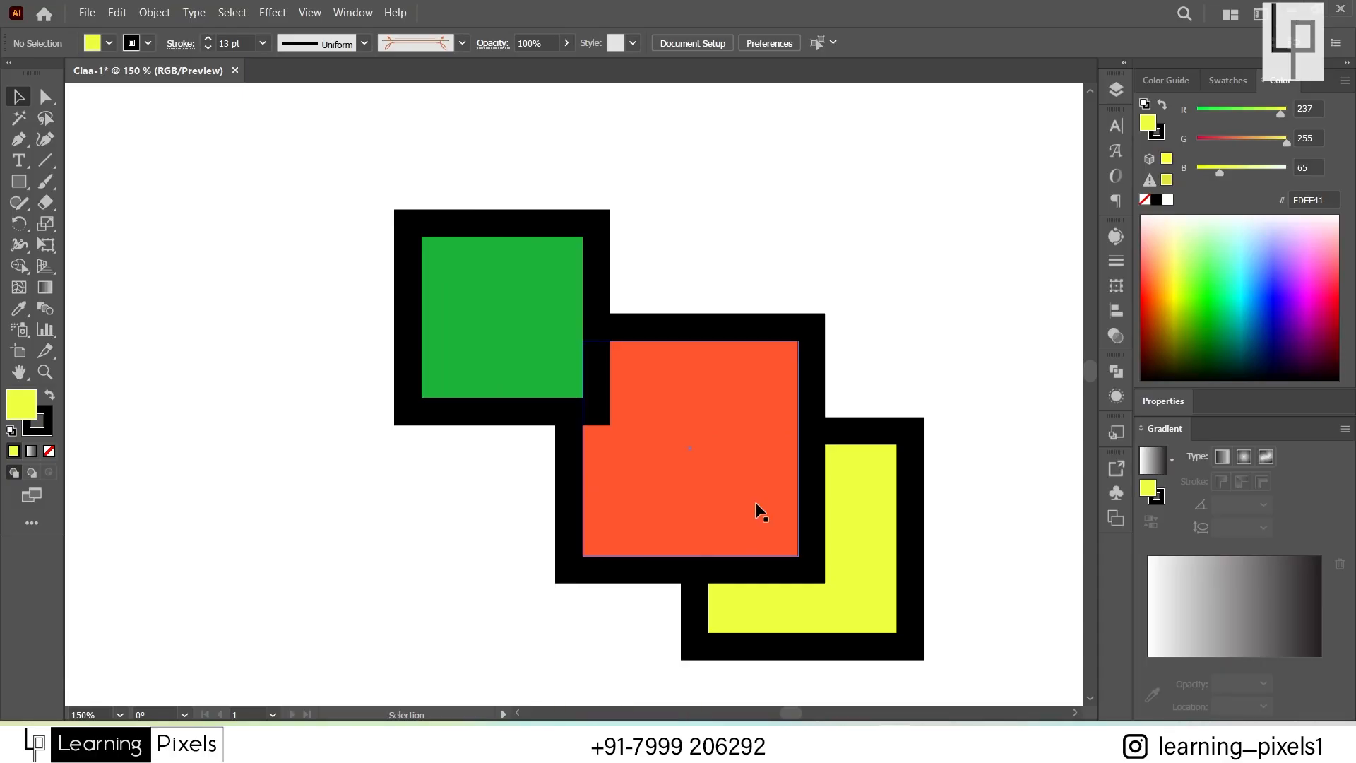
Step: Move the orange square slightly up and left between the other two squares, and select the green square
drag(756, 502, 728, 457)
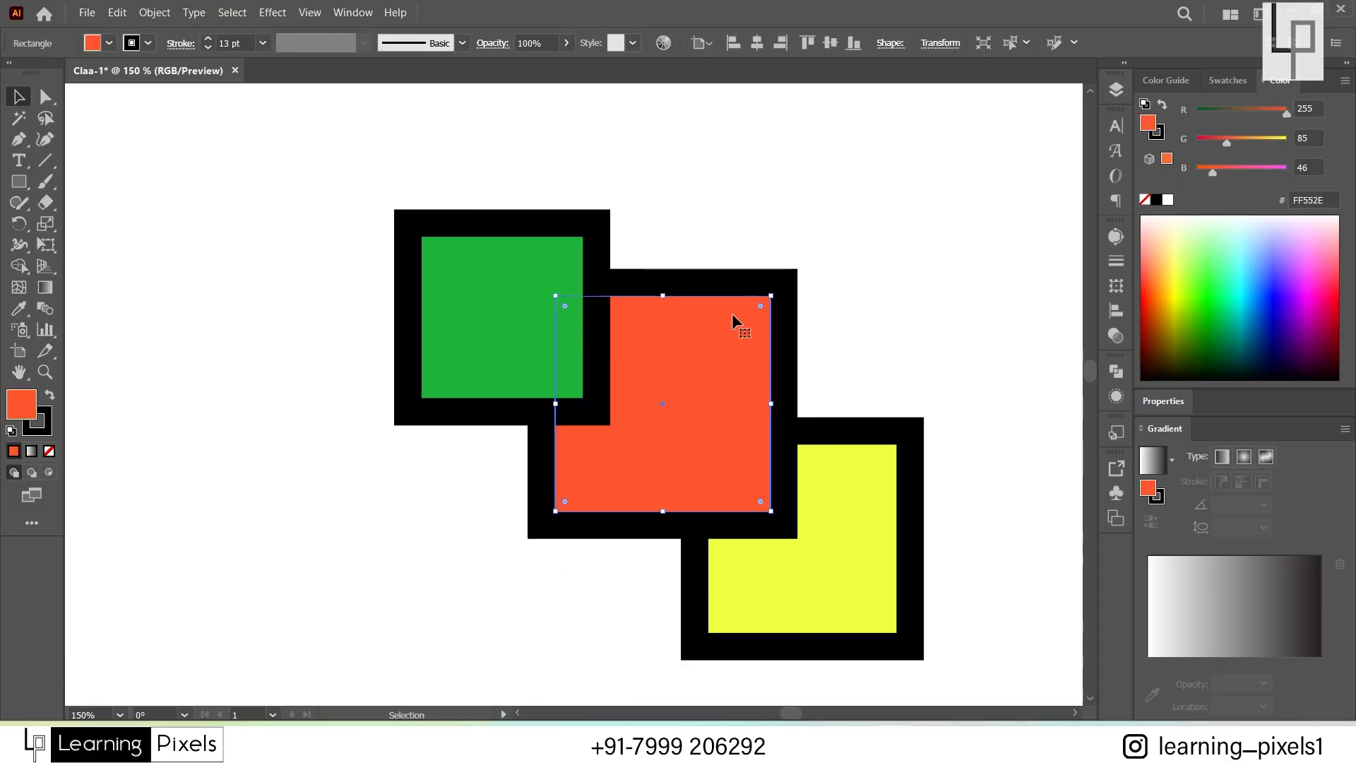
click(494, 327)
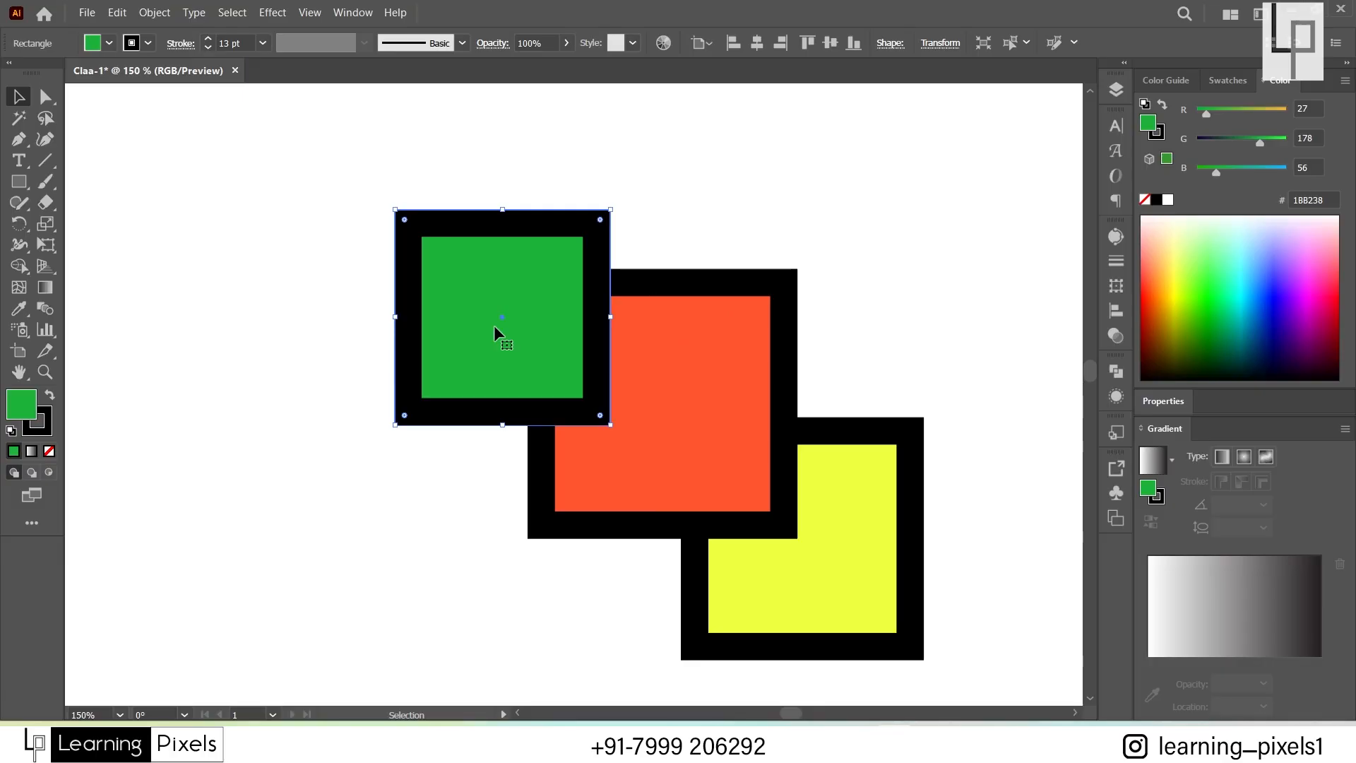
Step: Move the green square over the orange square's lower-left corner and send it backward behind both the orange and yellow shapes
drag(495, 328, 610, 511)
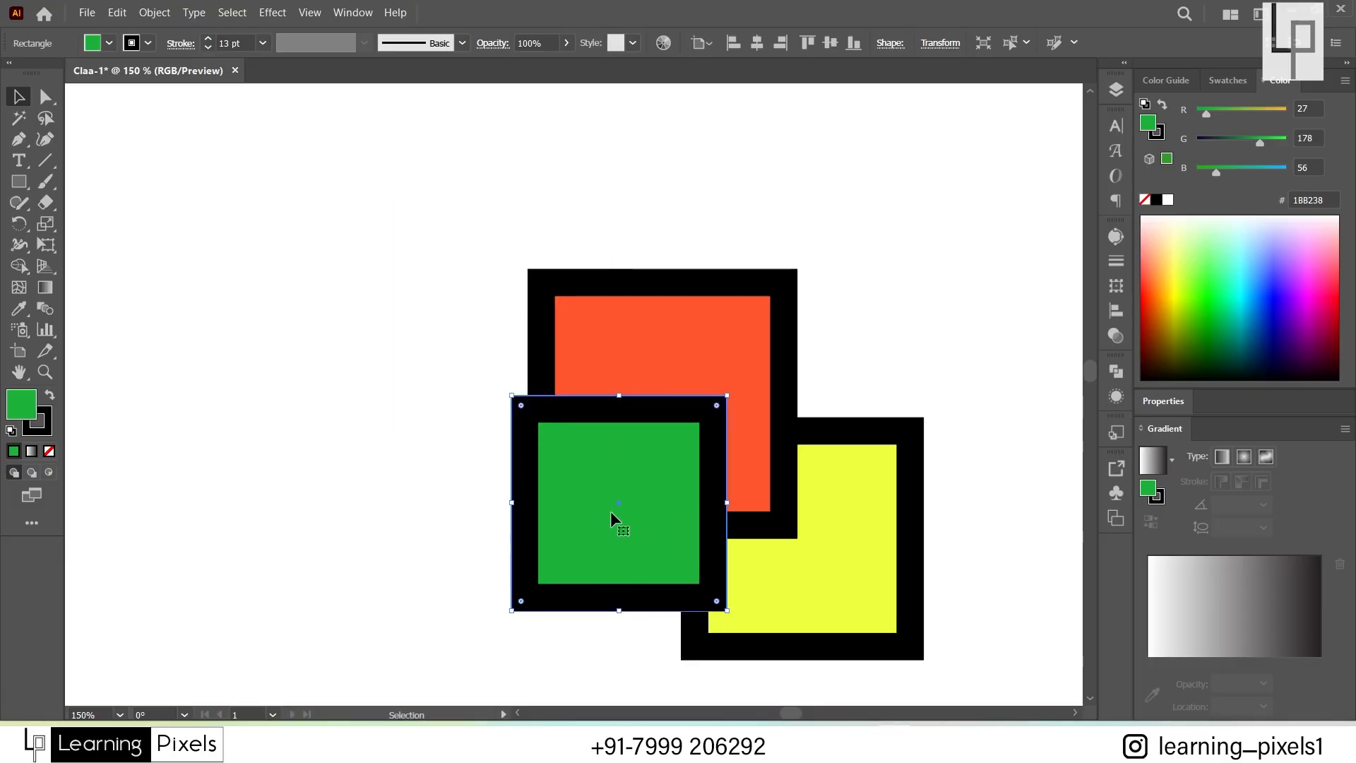
key(ctrl)
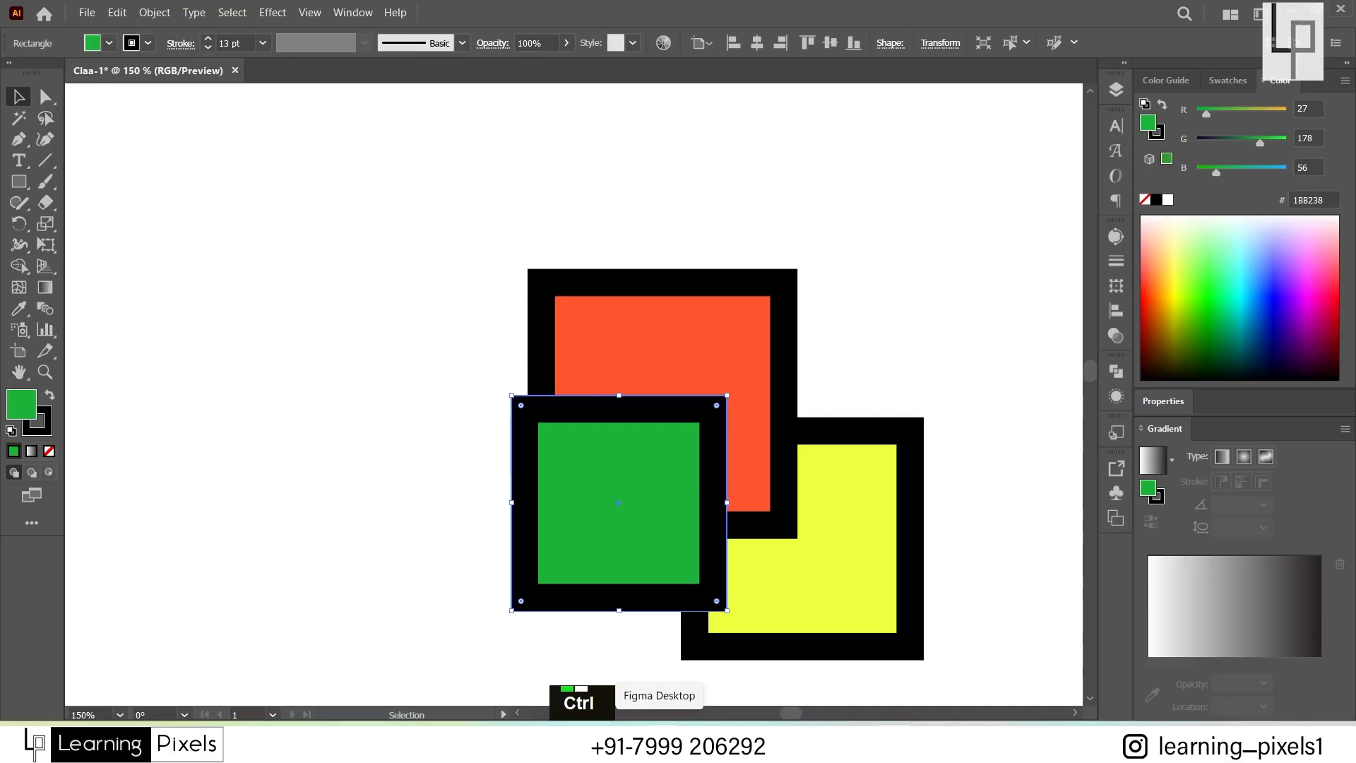
key(ctrl+[)
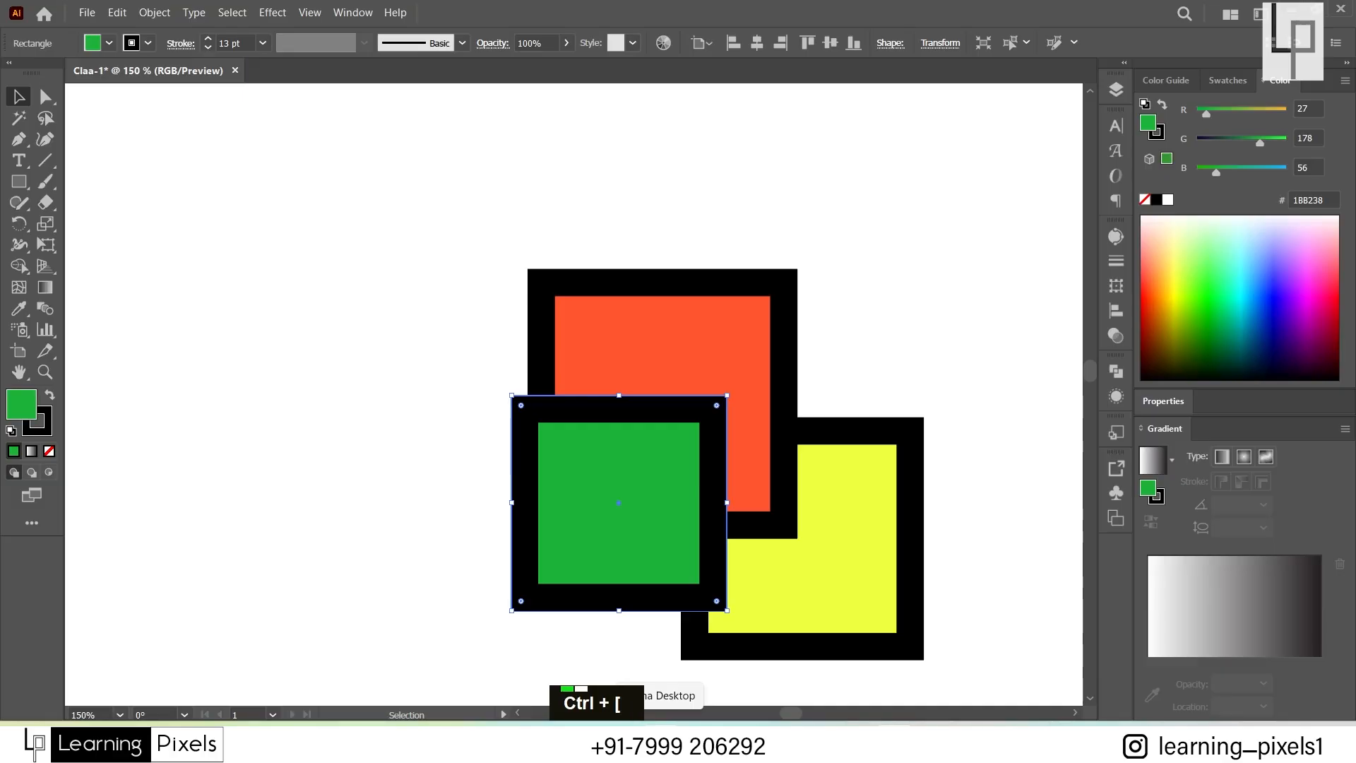
key(ctrl+bracketleft)
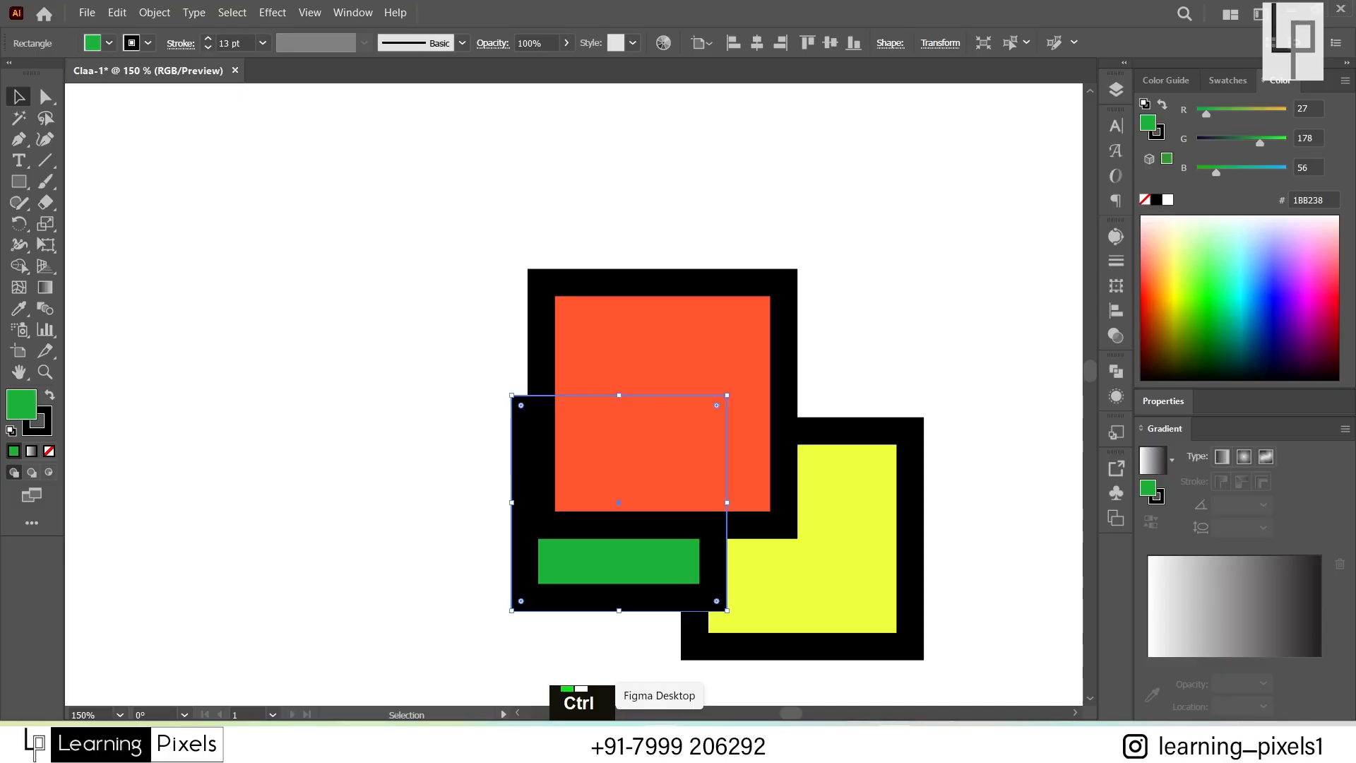
key(ctrl+bracketleft)
key(ctrl+bracketleft)
key(ctrl)
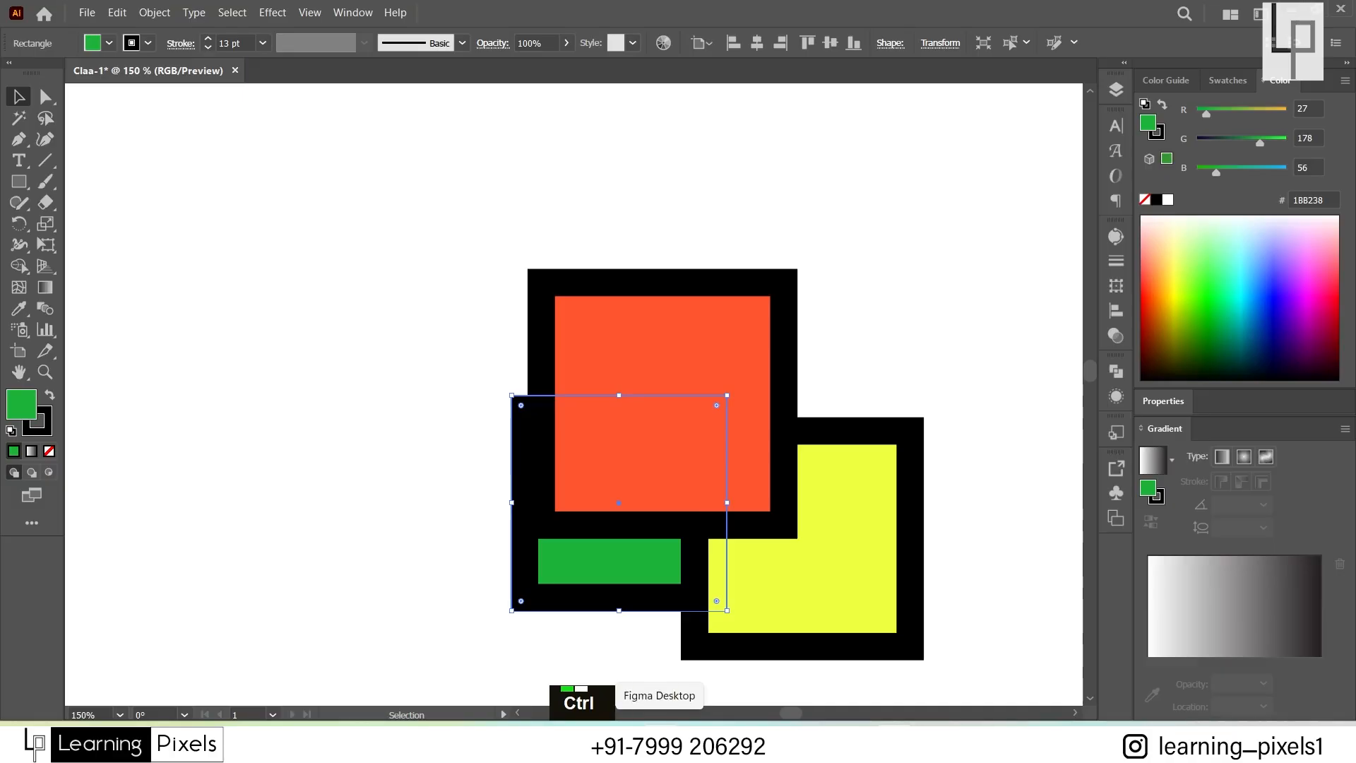
Step: Bring the green square forward one level at a time until it is in front of the orange square
key(ctrl+bracketright)
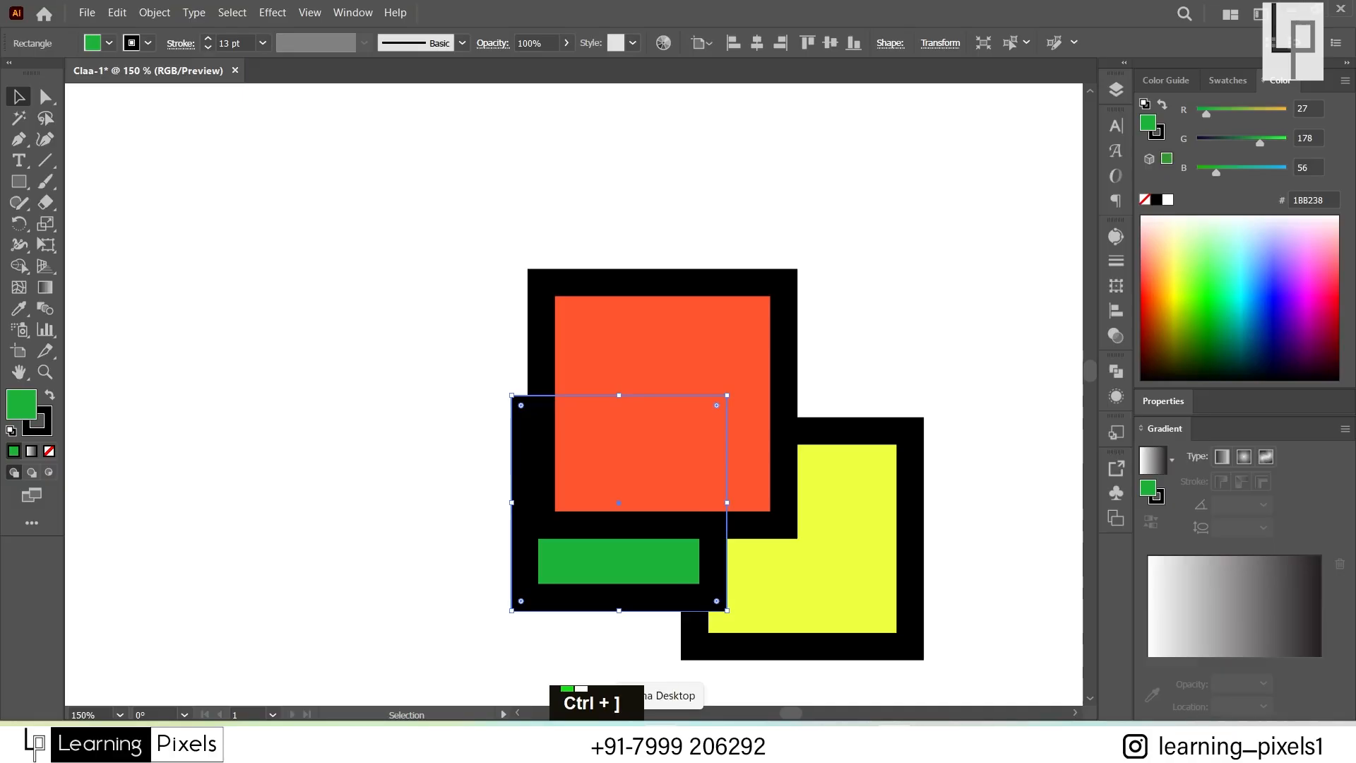
key(ctrl+bracketright)
key(ctrl)
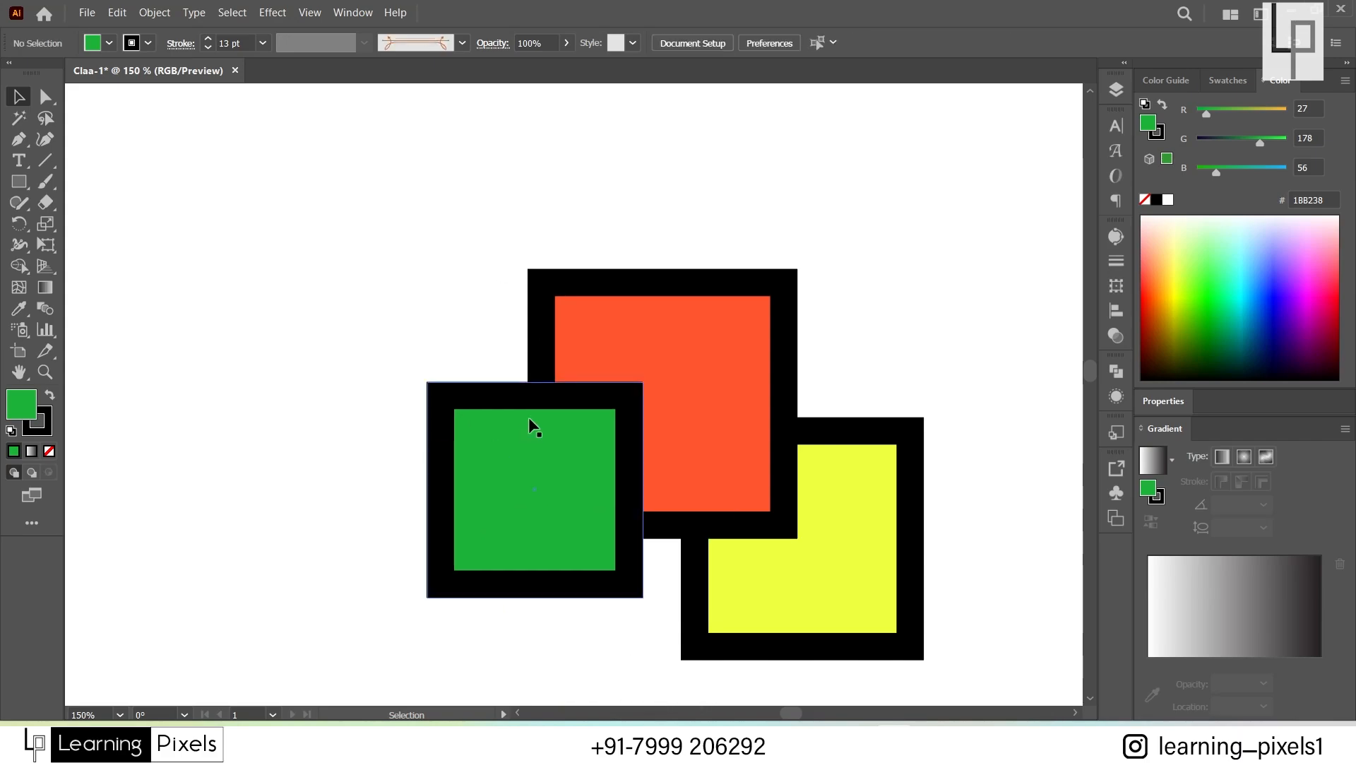
Step: Show the Arrange options for the green square, close them without choosing any, and deselect the square
right_click(540, 482)
right_click(542, 484)
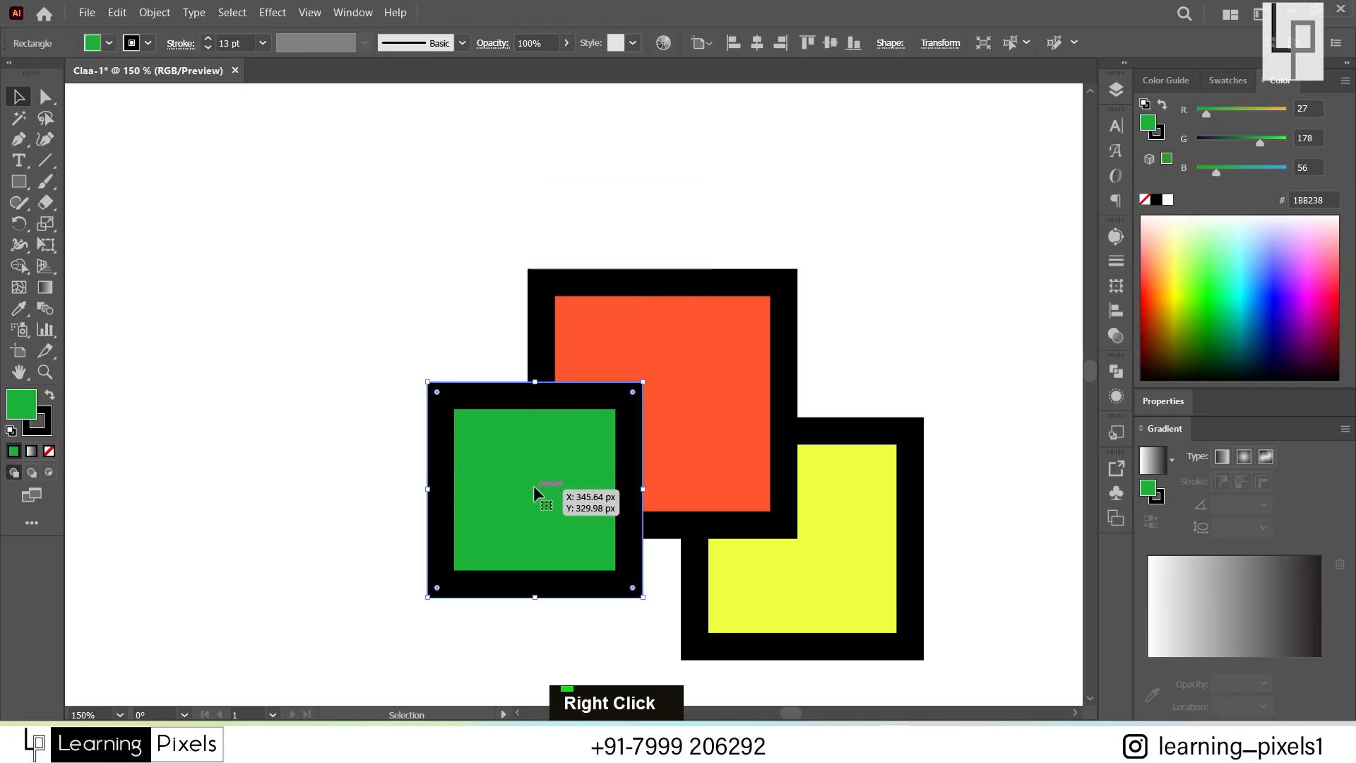
mouse_move(629, 406)
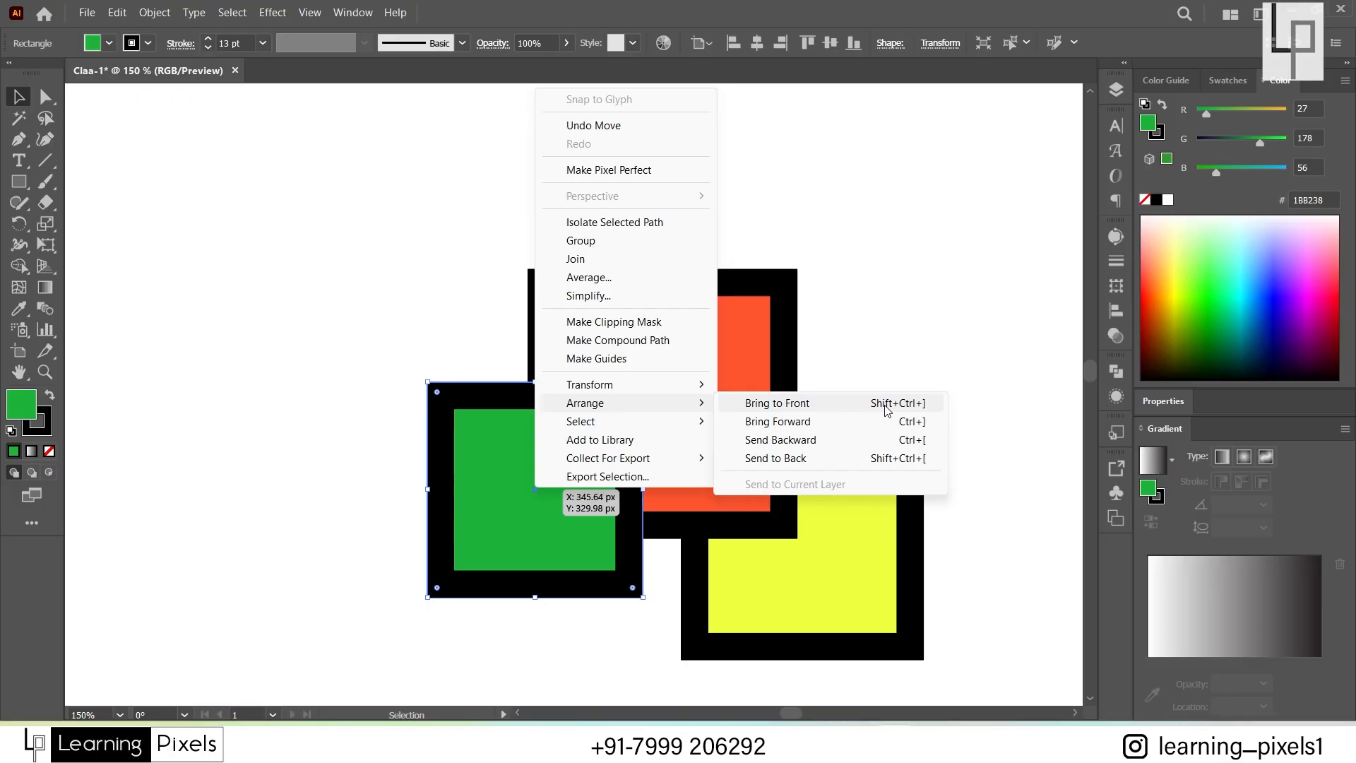
click(888, 266)
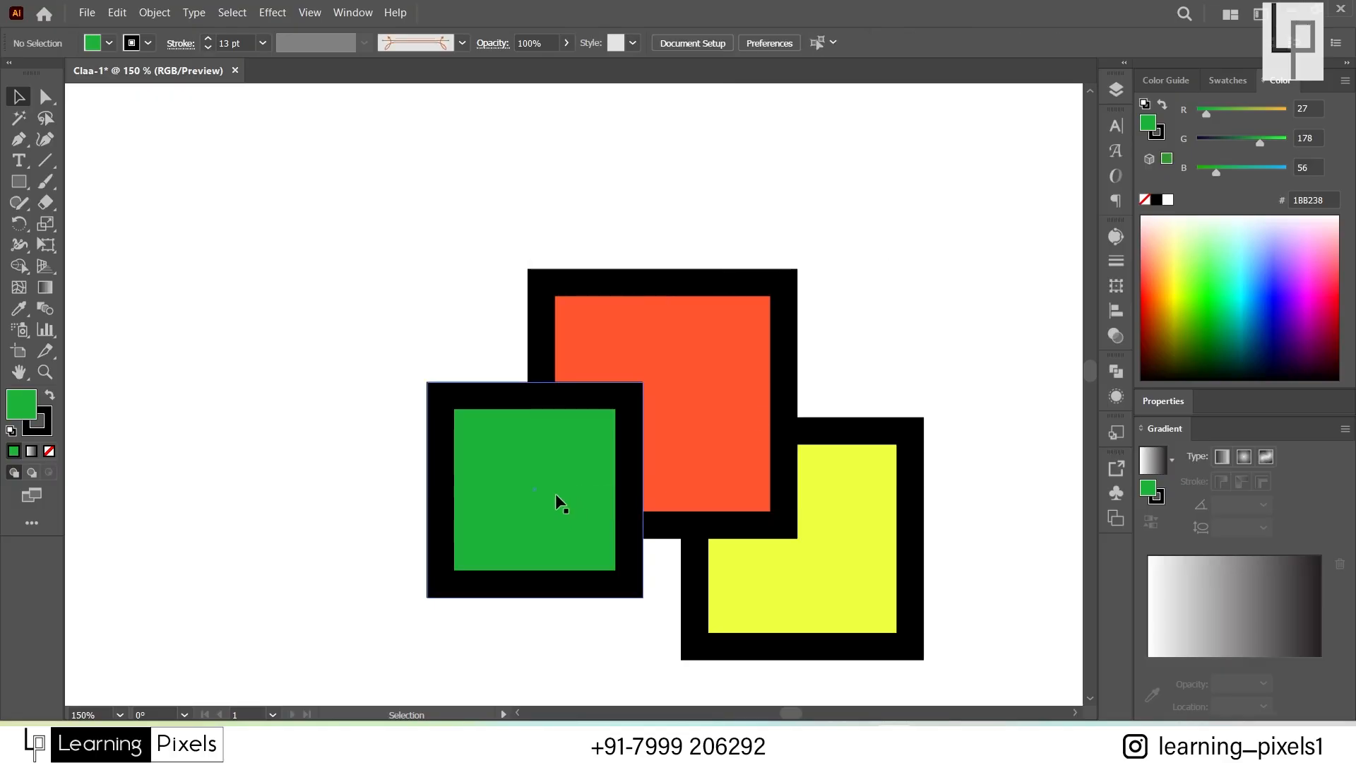
Step: Move the green square over the orange square's lower-right part, send it backward one level and bring it forward again
drag(555, 493, 692, 503)
key(ctrl)
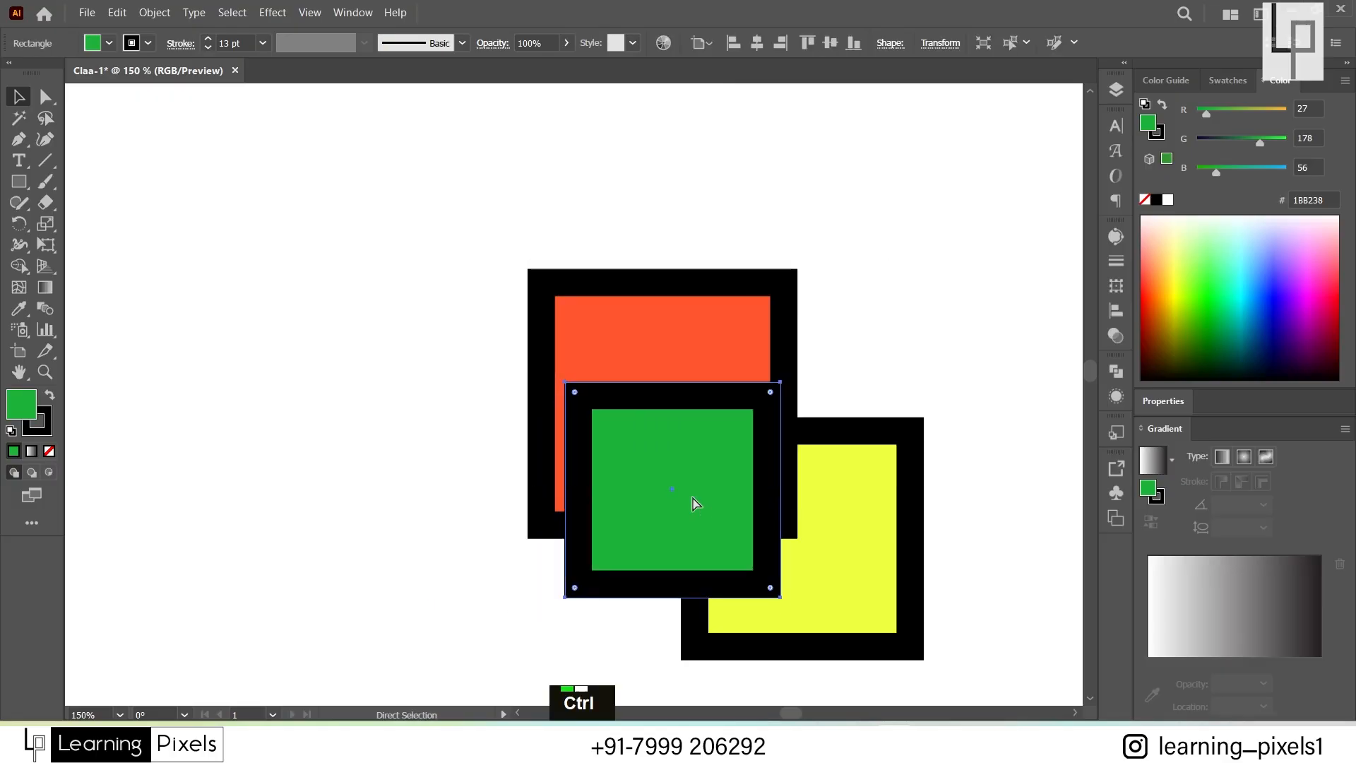
key(ctrl+bracketleft)
key(ctrl+bracketright)
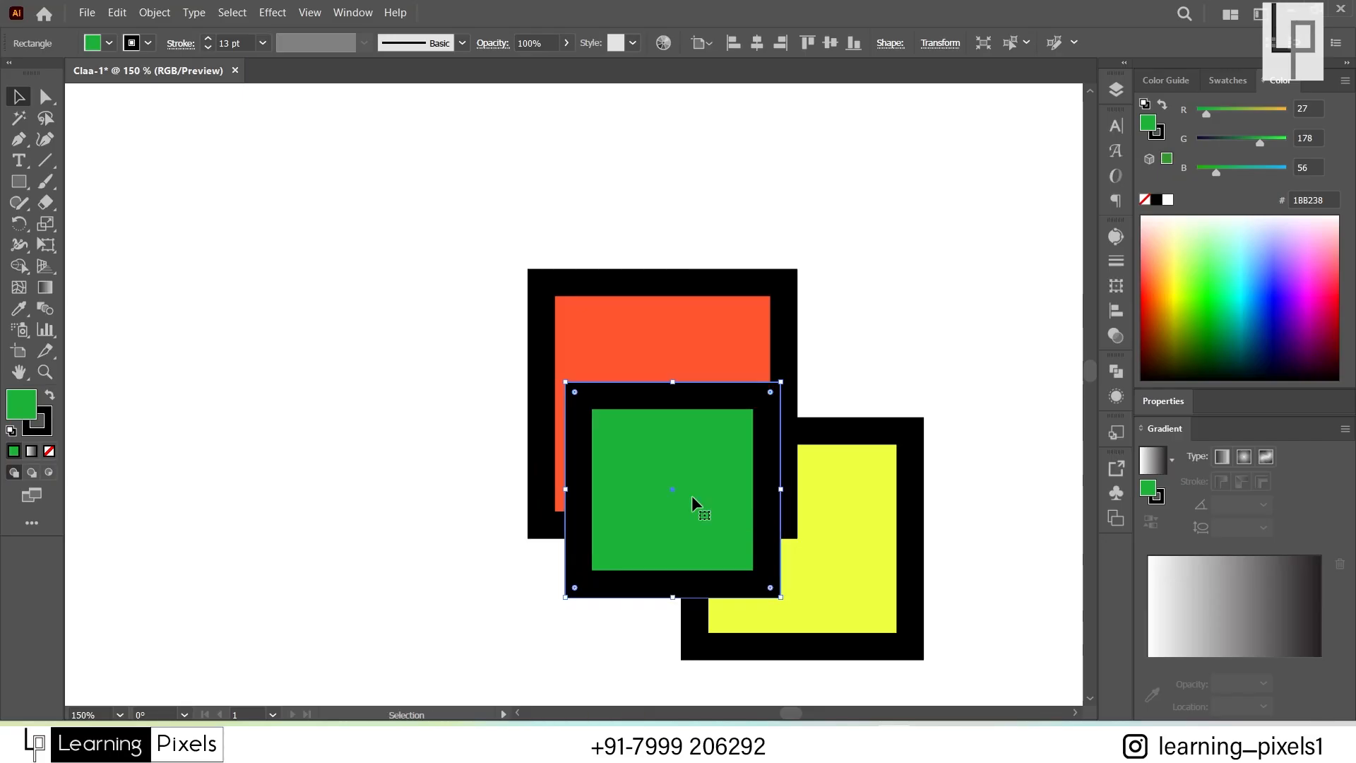
Step: Send the green square to the back of the stack, bring it to the front again and deselect it
key(ctrl+shift)
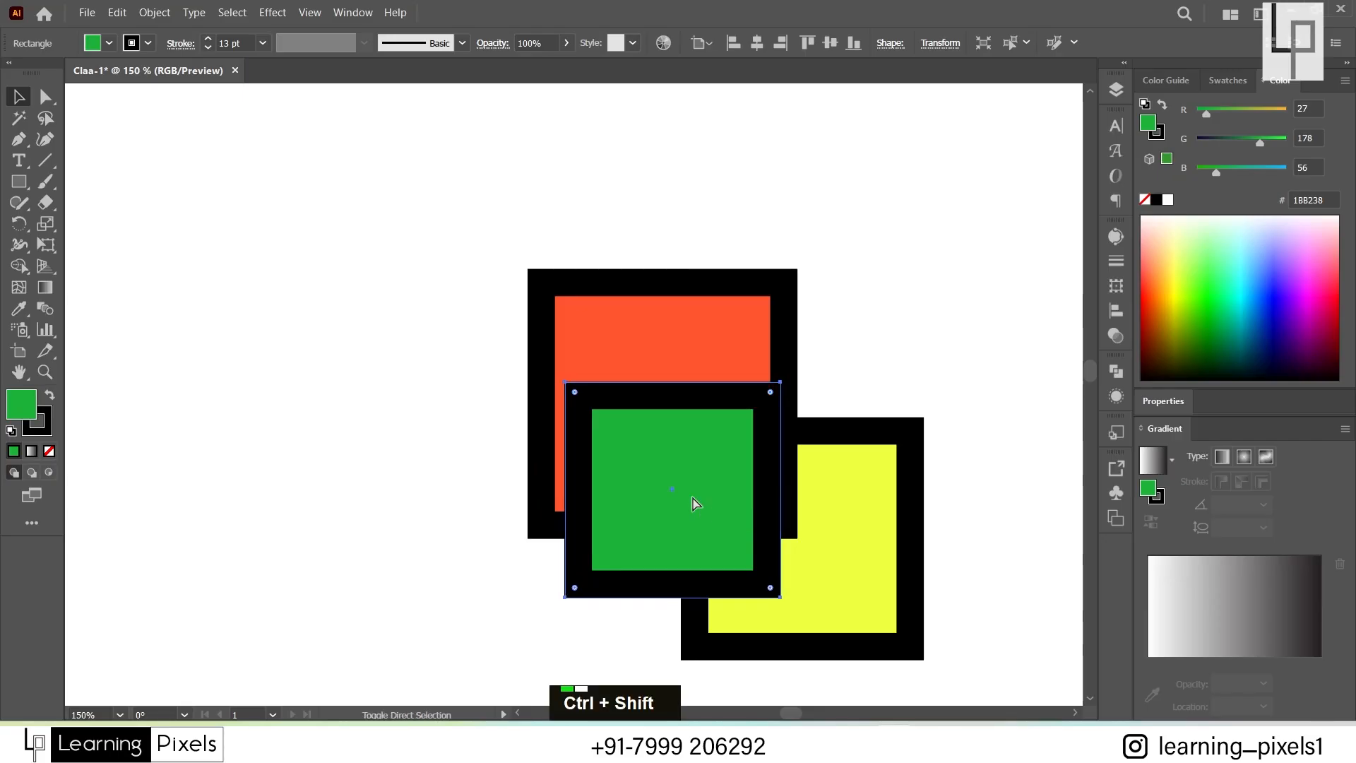
key(ctrl+shift+bracketleft)
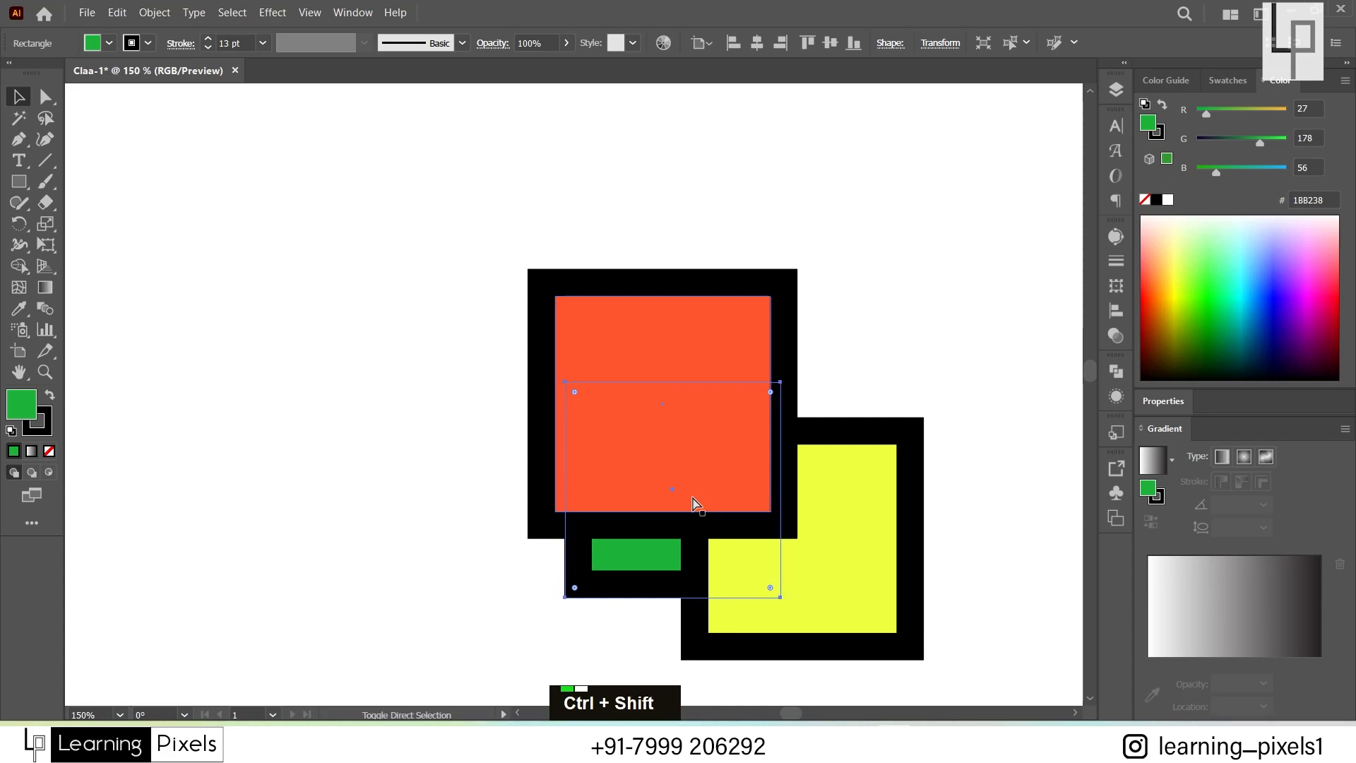
key(ctrl+shift+bracketright)
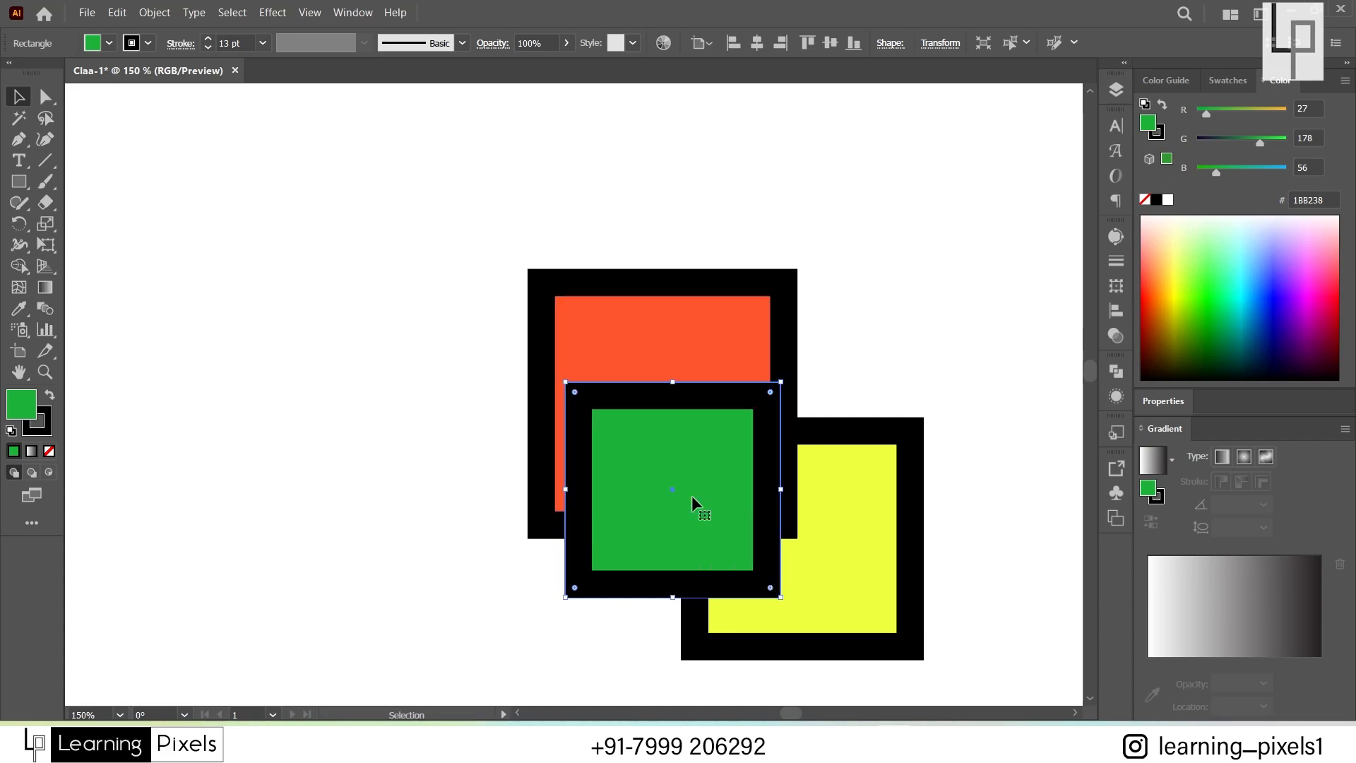
click(436, 243)
Step: Select the green, orange and yellow shapes and align them by their left edges, horizontal centers and right edges in turn
scroll(486, 283, down, 1)
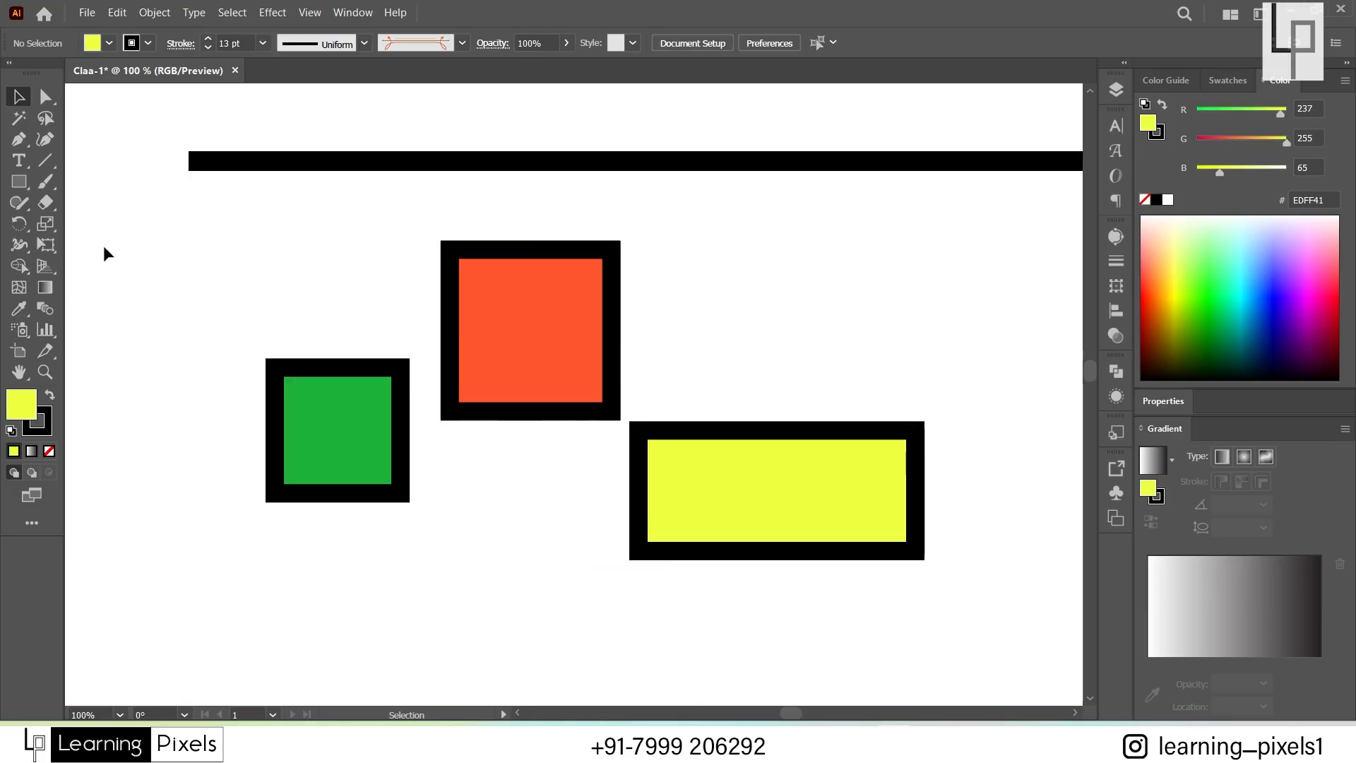
drag(155, 219, 965, 600)
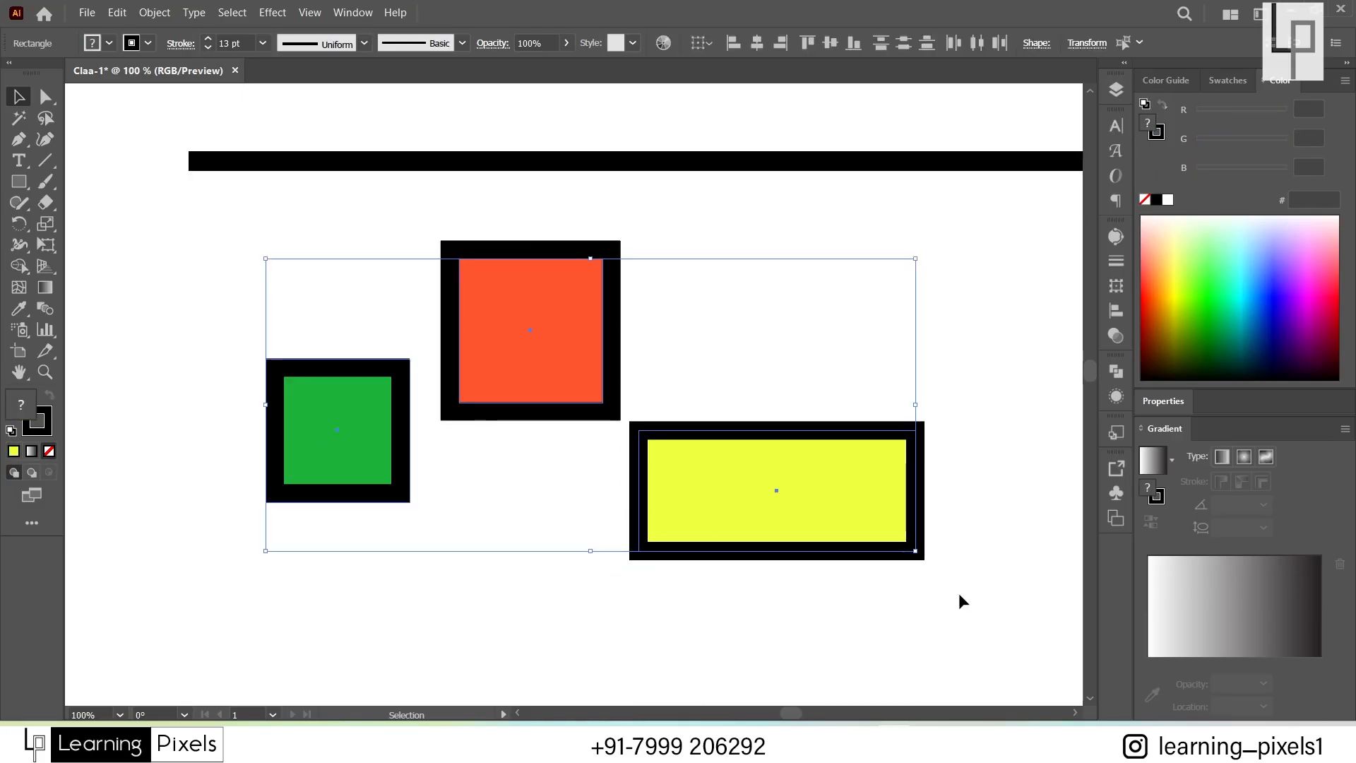
click(739, 45)
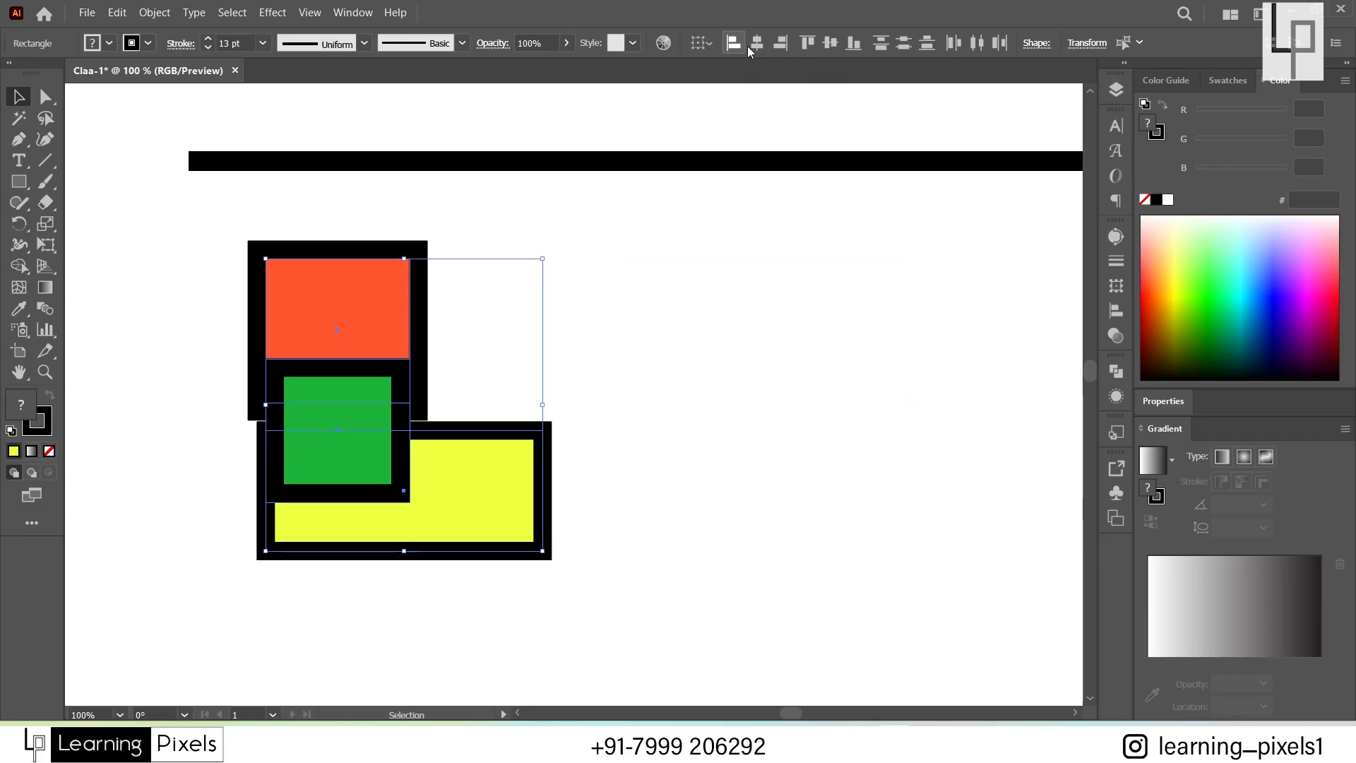
click(753, 47)
click(782, 45)
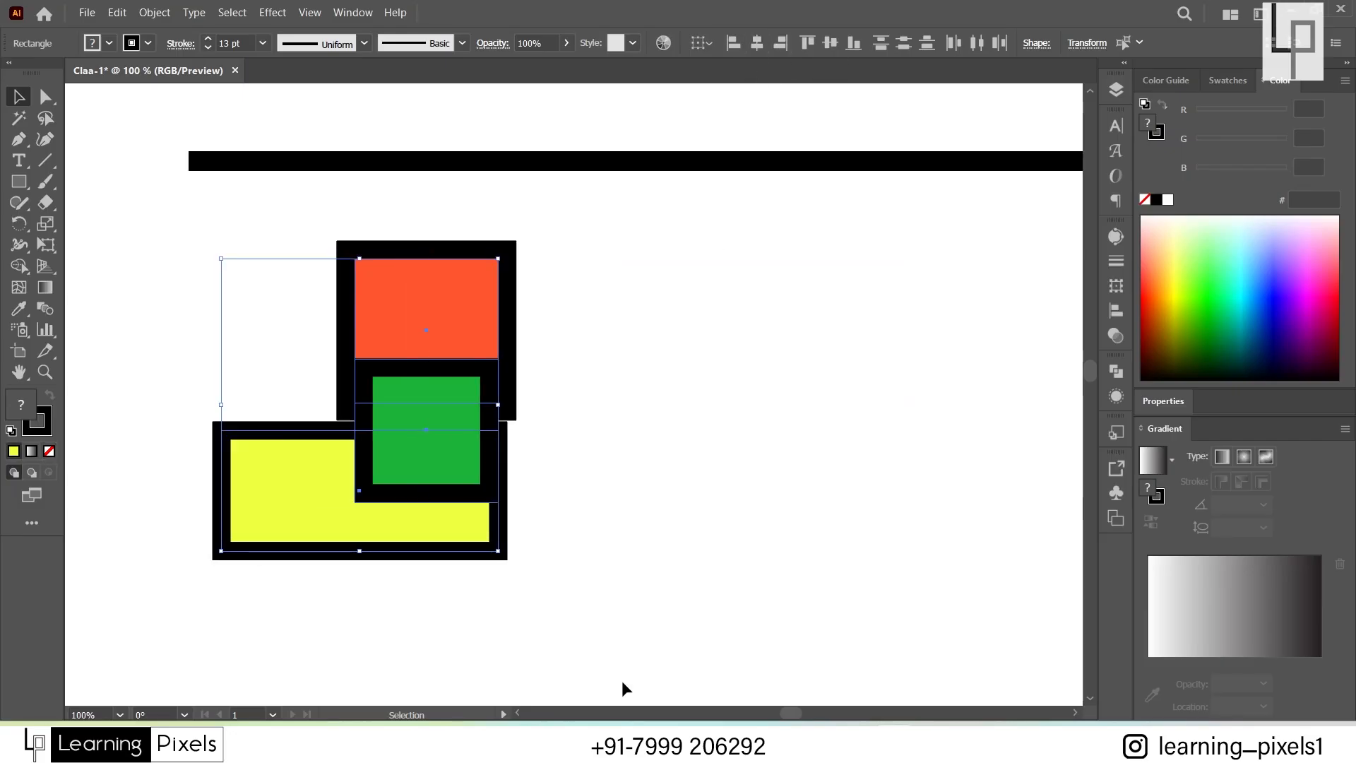
Step: Spread the aligned shapes apart by moving the green square to the lower right and the orange square up and right
click(655, 265)
drag(400, 479, 774, 592)
drag(482, 354, 666, 326)
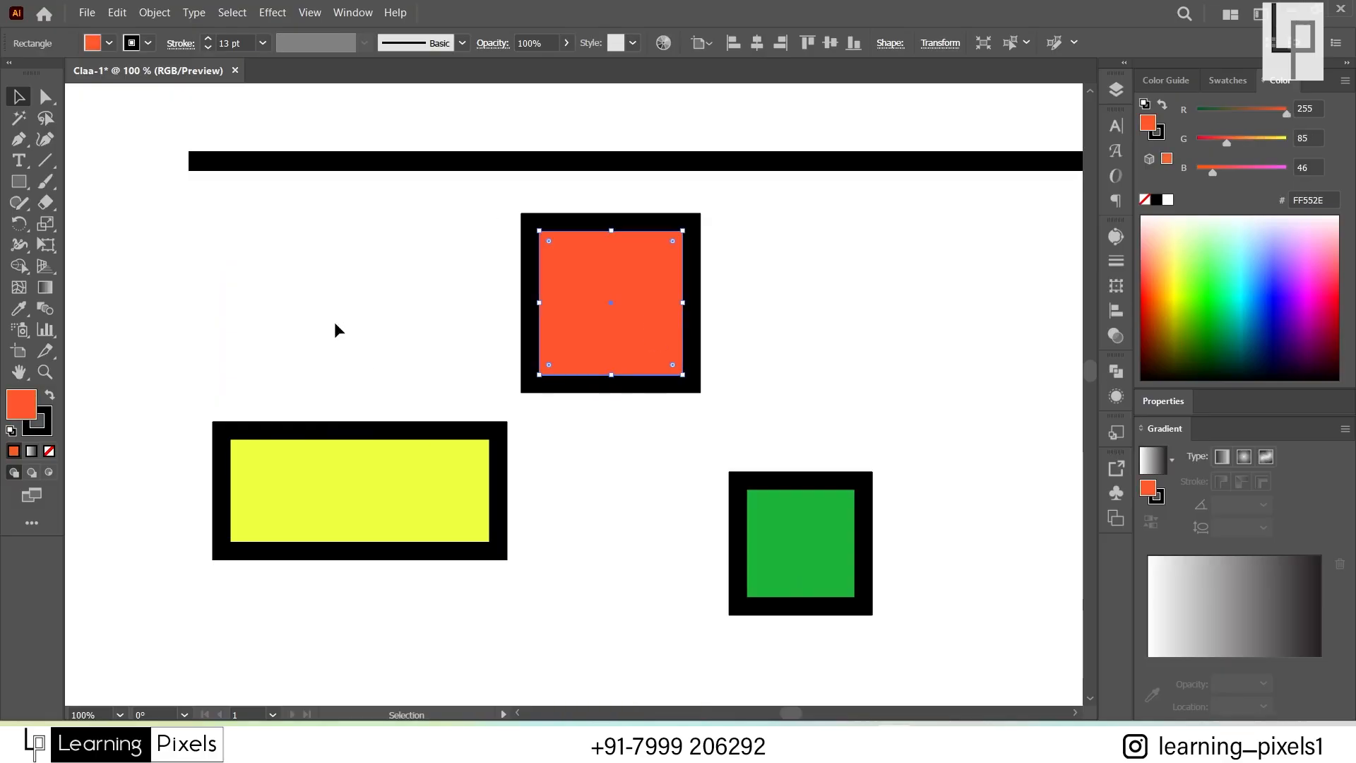
Step: Select all three shapes, align them by top edges, vertical centers and bottom edges in turn, and deselect them
drag(336, 327, 919, 530)
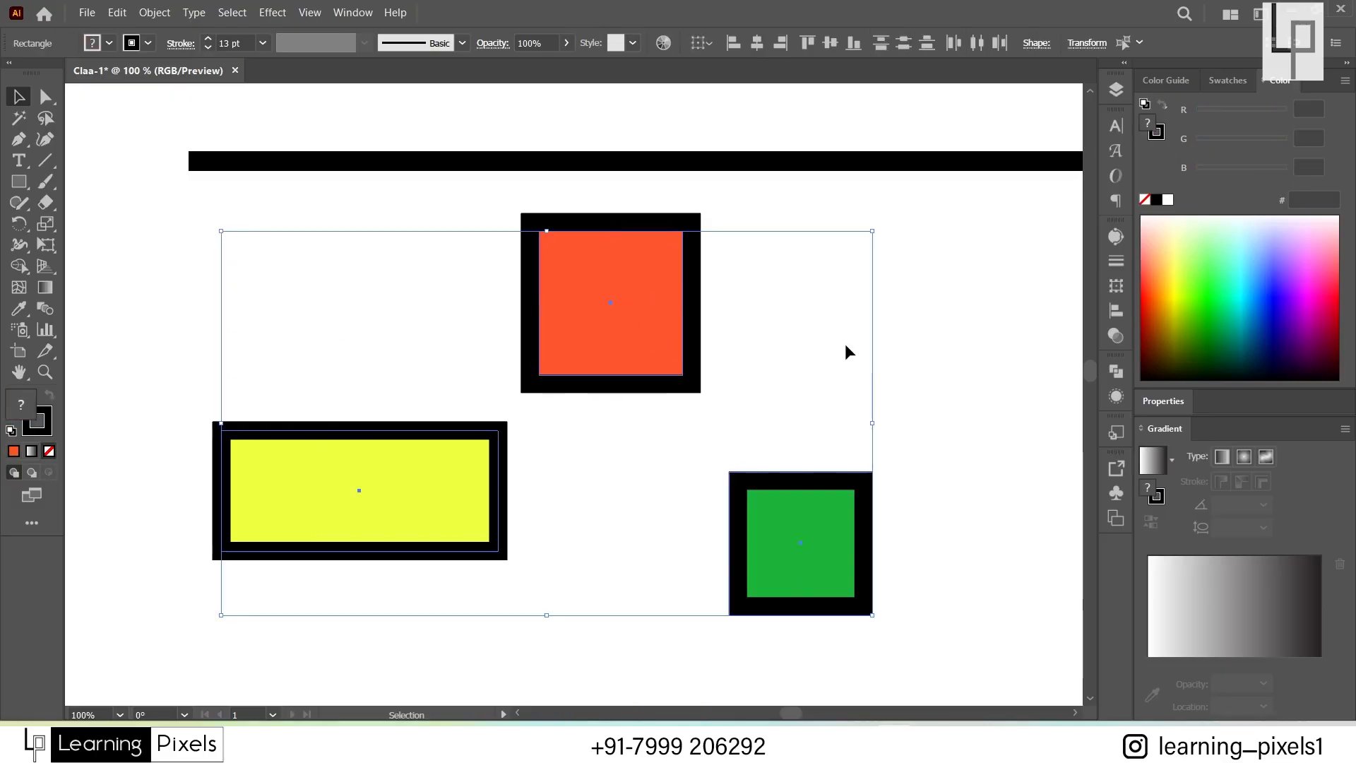
click(808, 43)
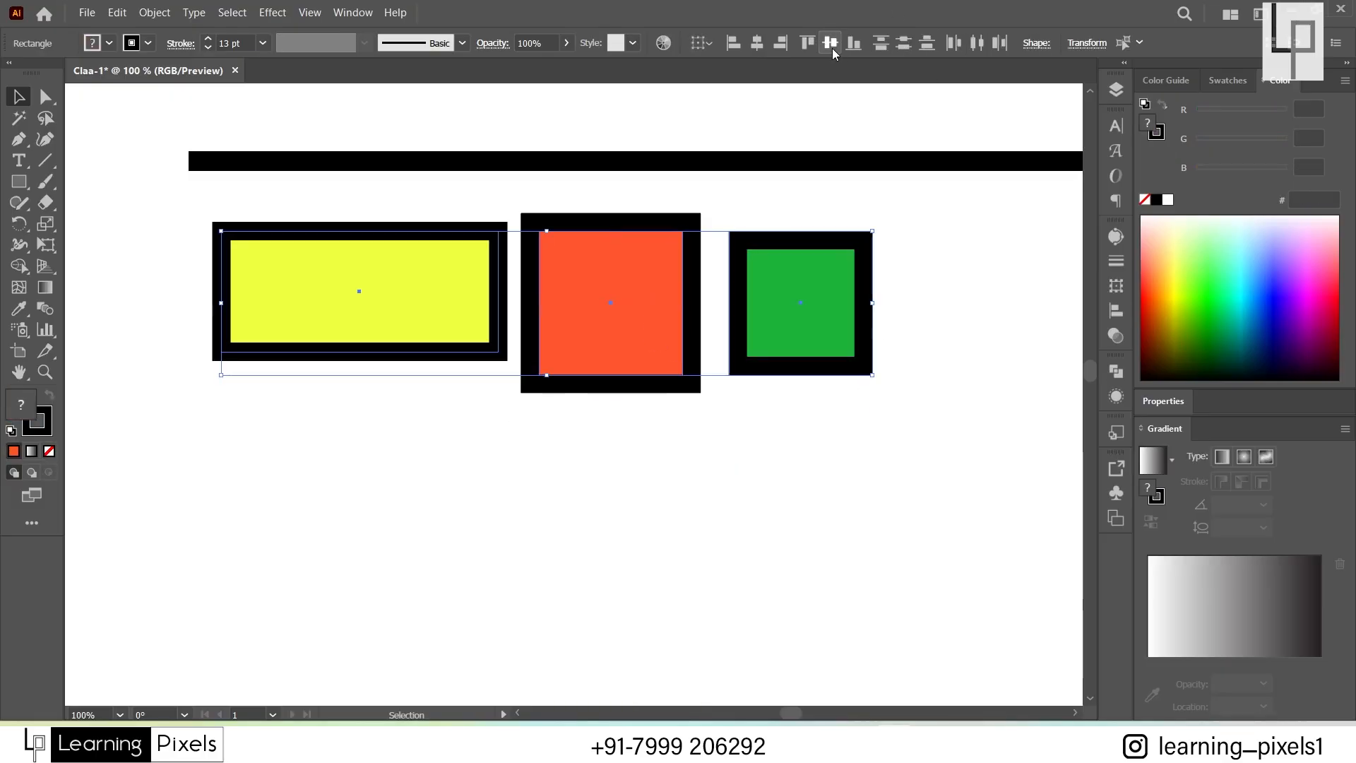
click(832, 48)
click(858, 49)
click(741, 537)
Step: Stagger the shapes down the artboard by moving the yellow rectangle below the orange square and the green square below the yellow rectangle
drag(450, 323, 502, 532)
alt+scroll(578, 258, down, 2)
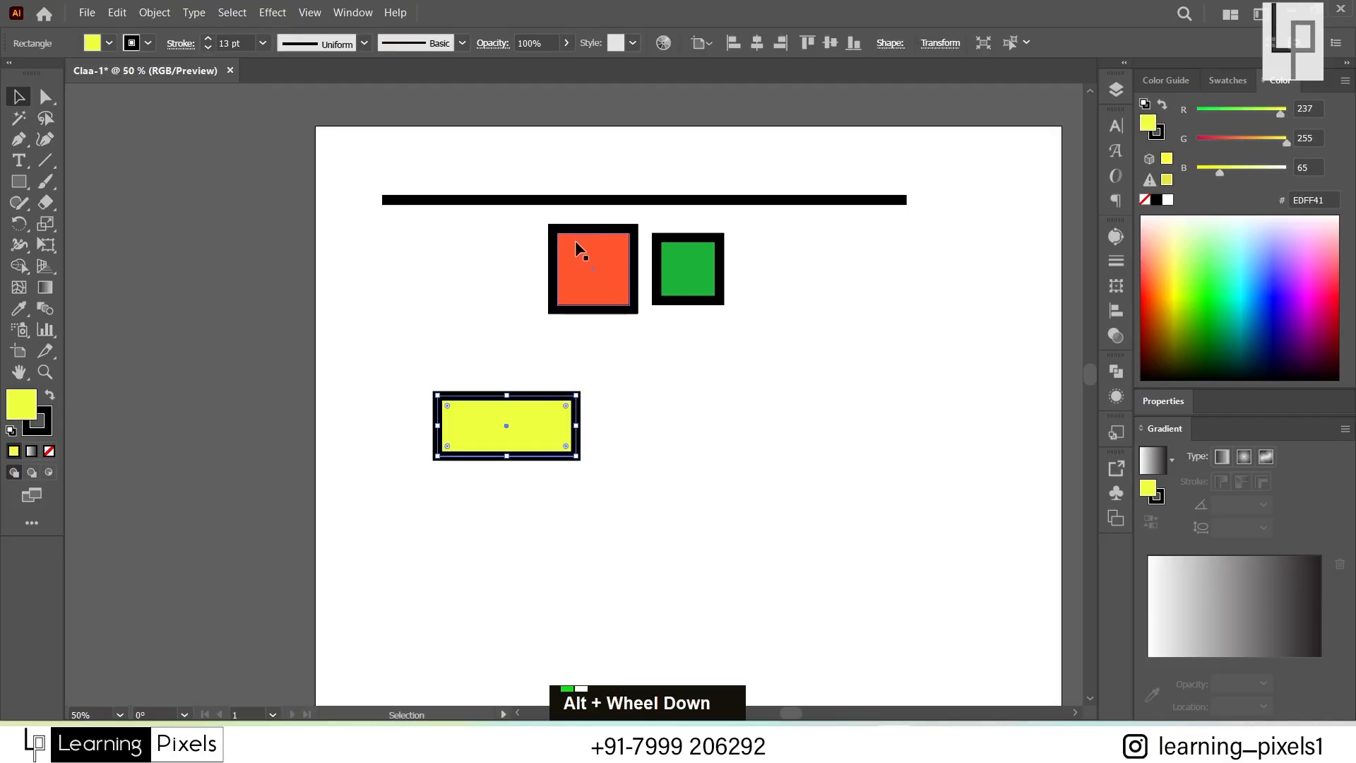
drag(697, 281, 658, 570)
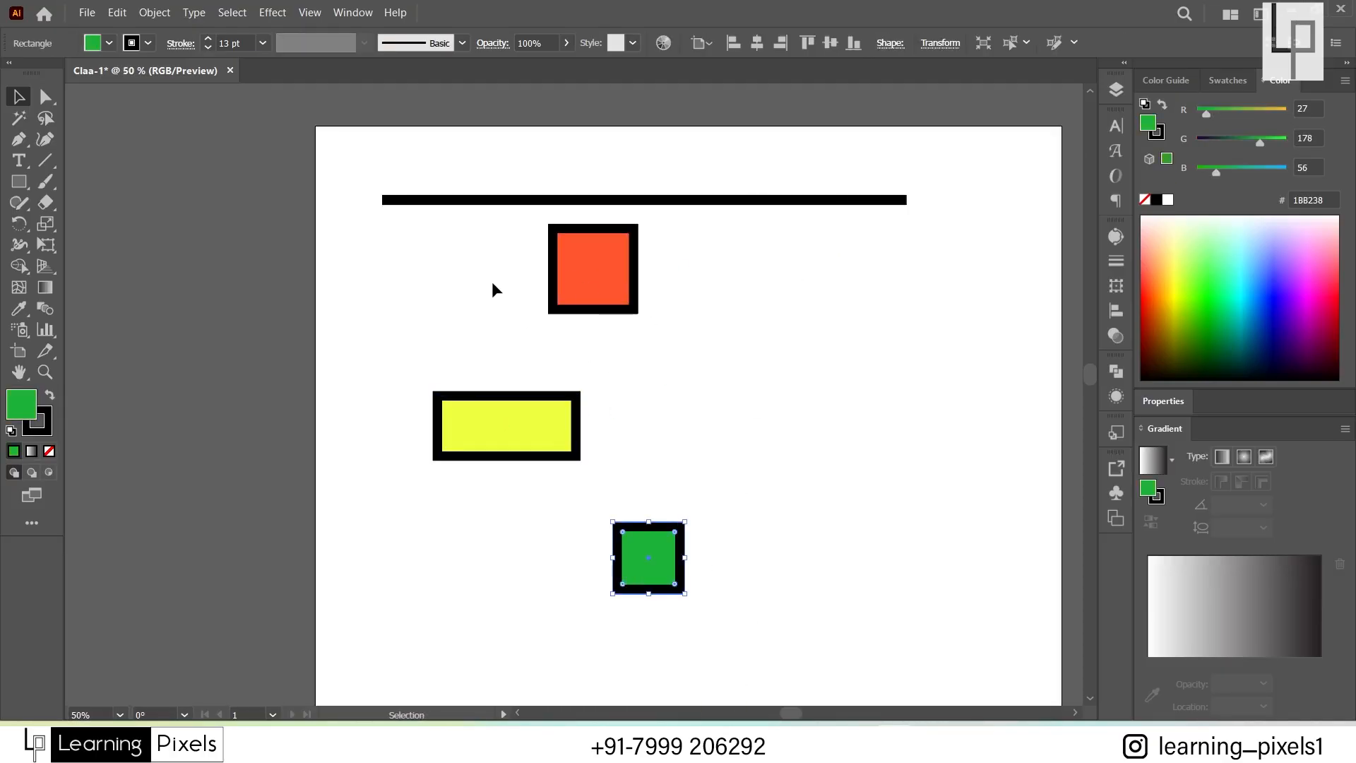
Step: Select the three staggered shapes and distribute them vertically by top edges, centers and bottom edges in turn
drag(493, 283, 714, 664)
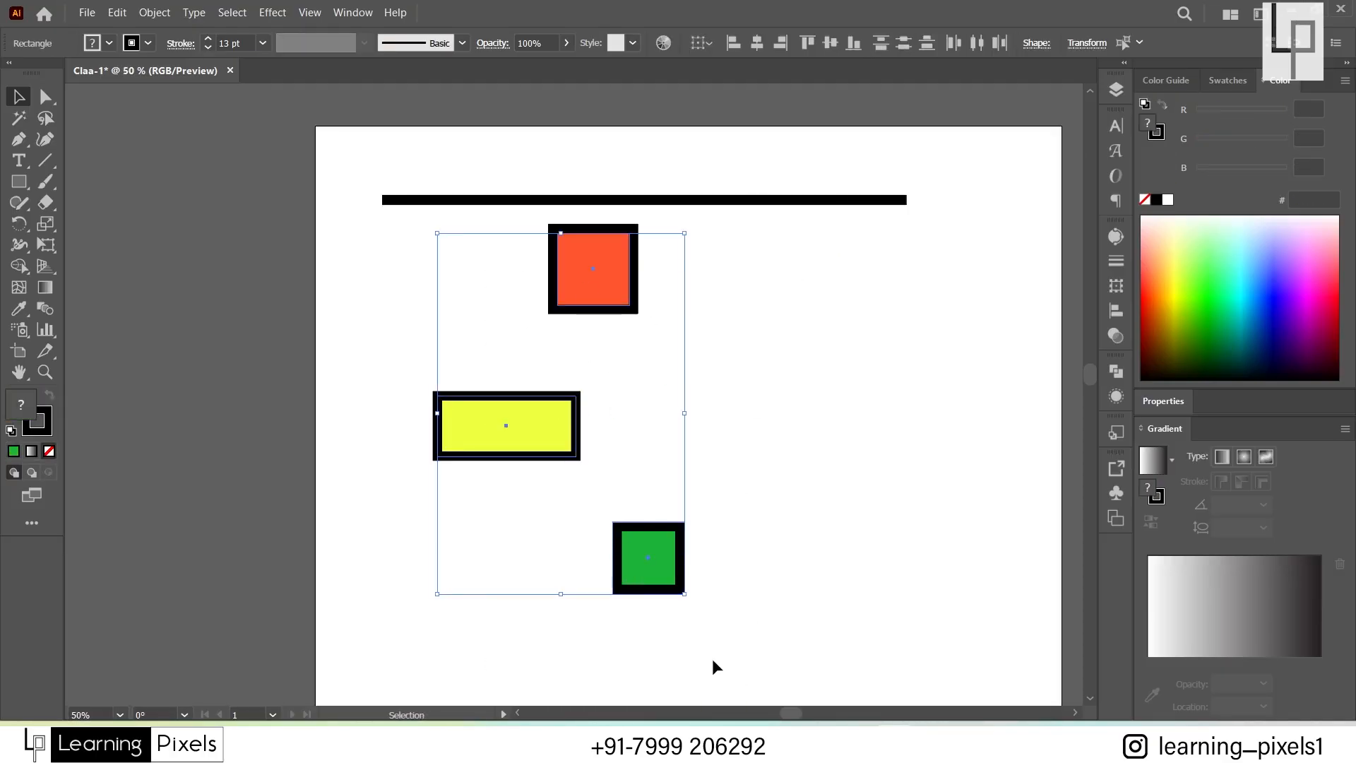
click(890, 45)
click(909, 42)
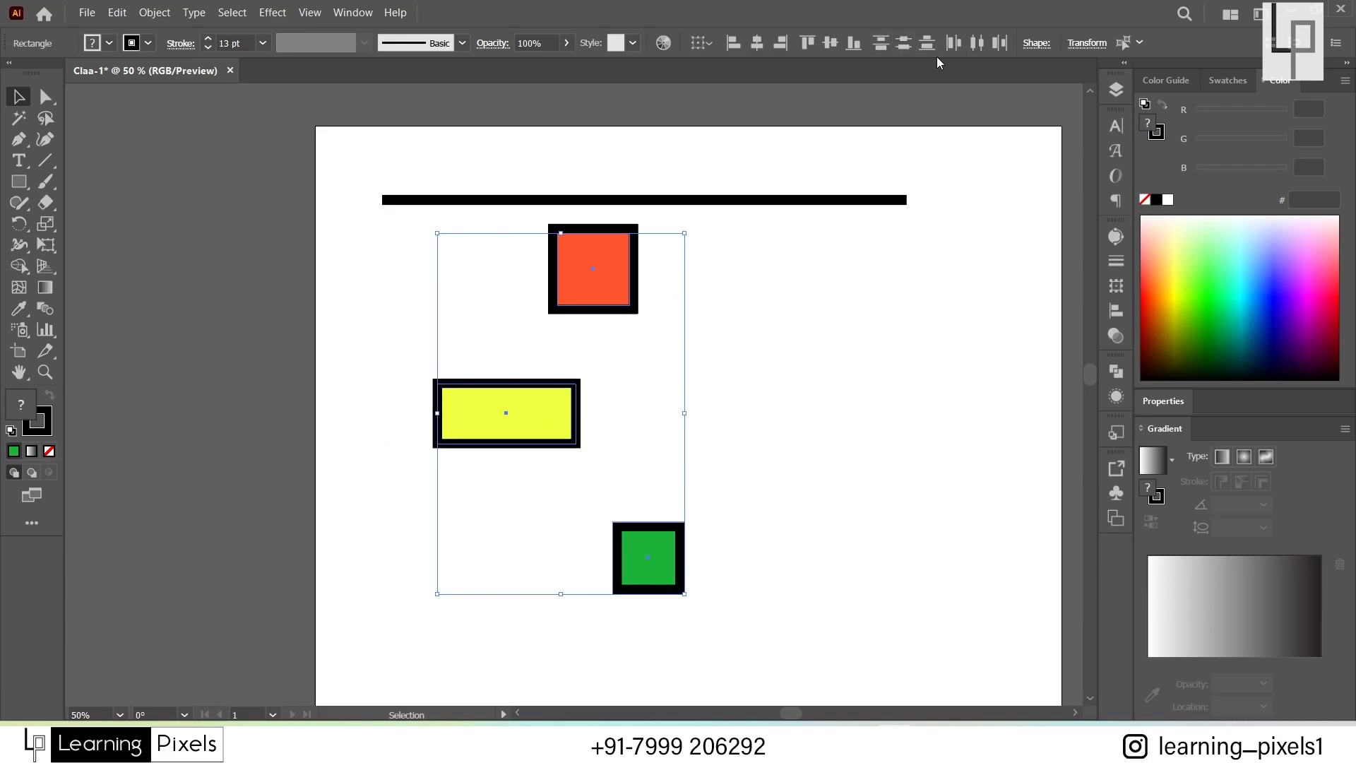
click(930, 48)
Step: Distribute the three shapes horizontally by left edges, centers and right edges in turn, and display the full Align options
click(955, 47)
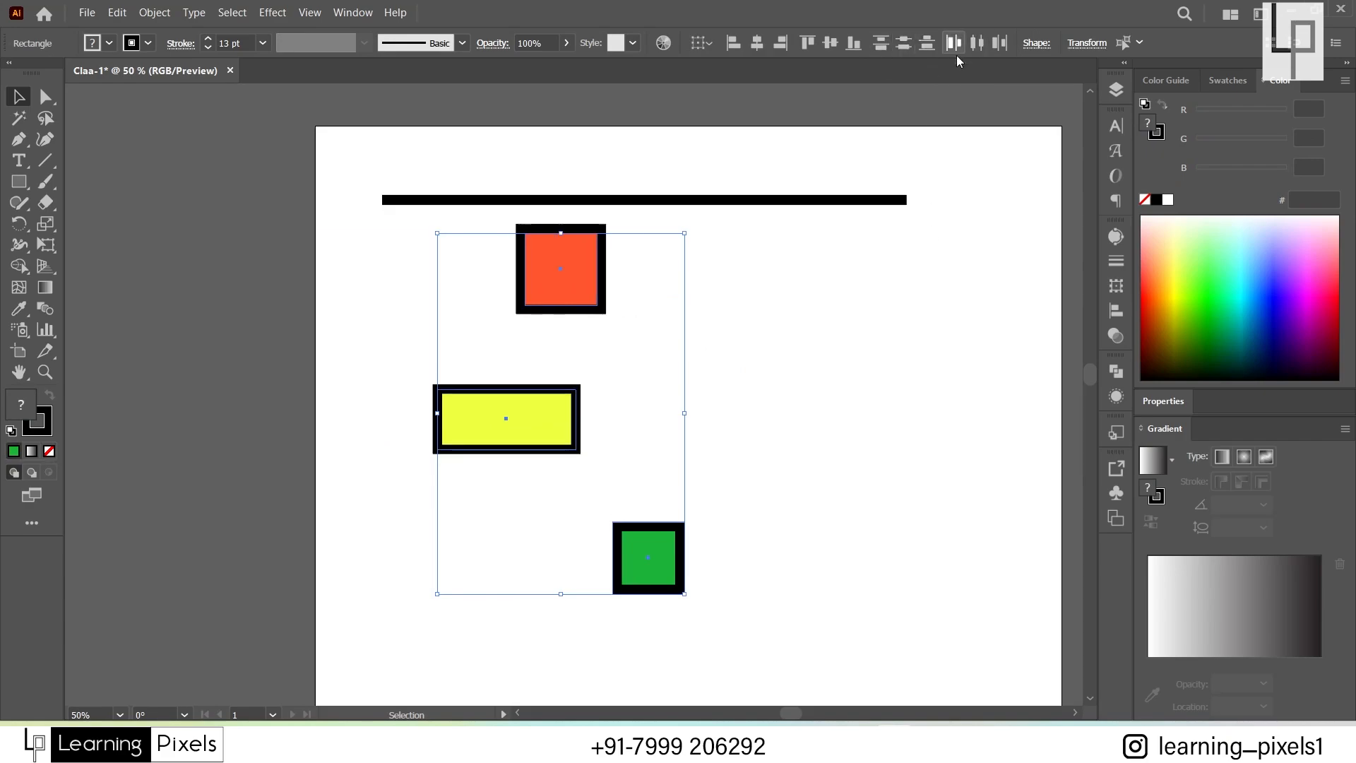
click(978, 46)
click(1006, 50)
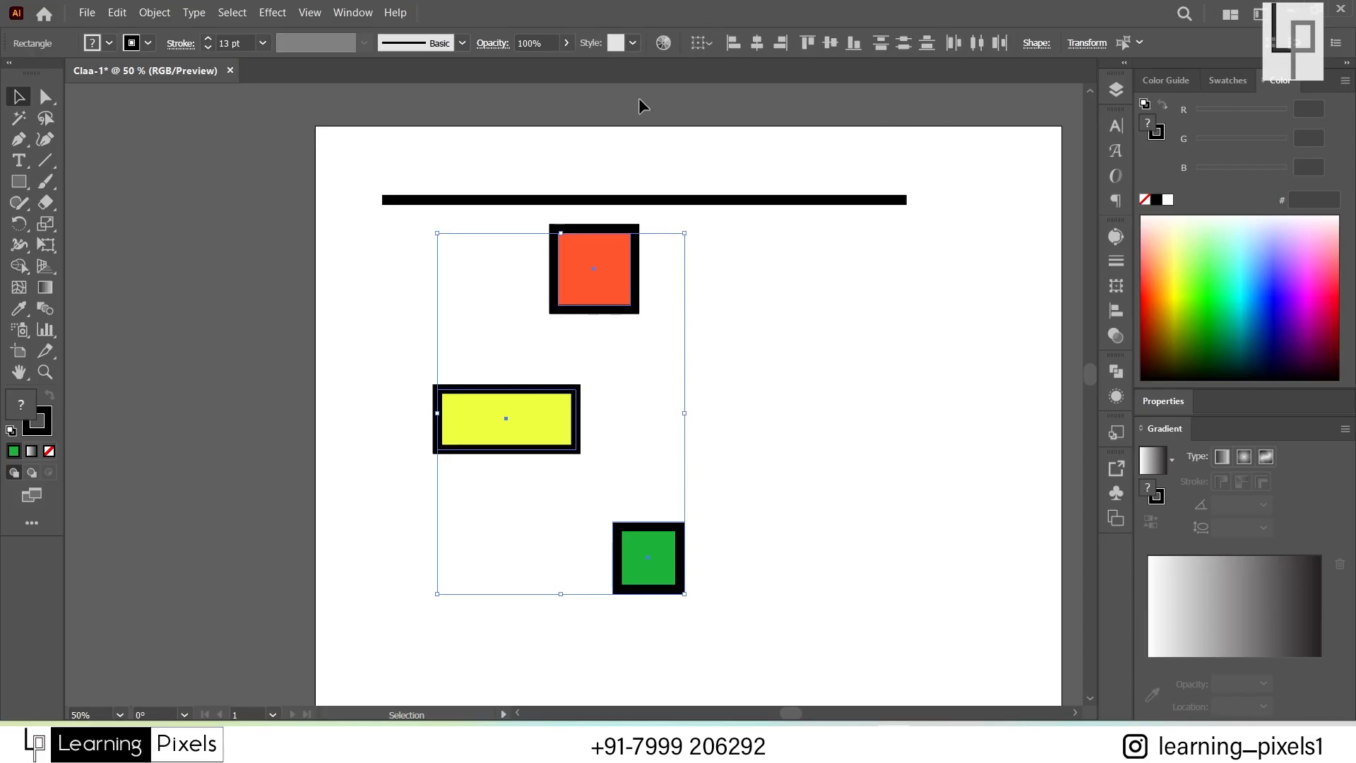
click(1114, 312)
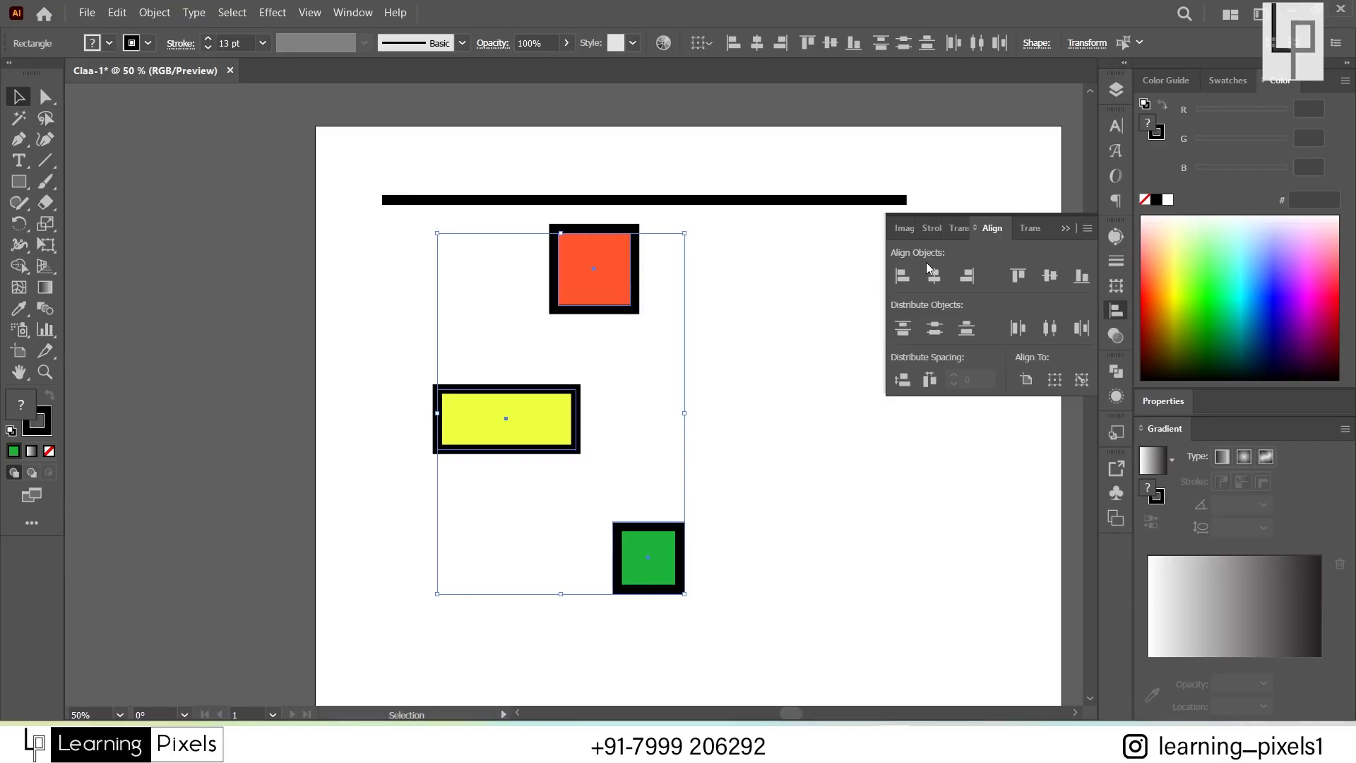
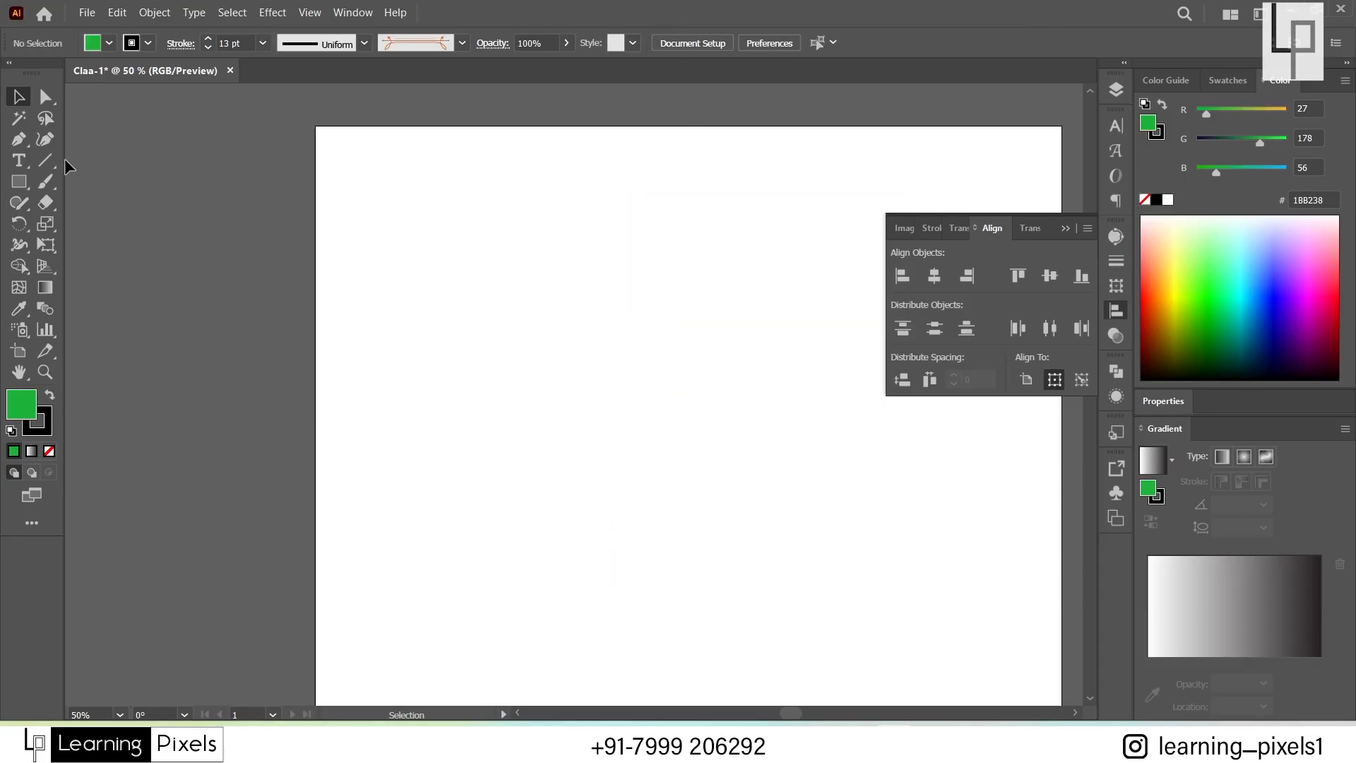
Step: Draw a large, nearly square green rectangle with a 13 pt black stroke in the upper-left part of the empty artboard
click(40, 101)
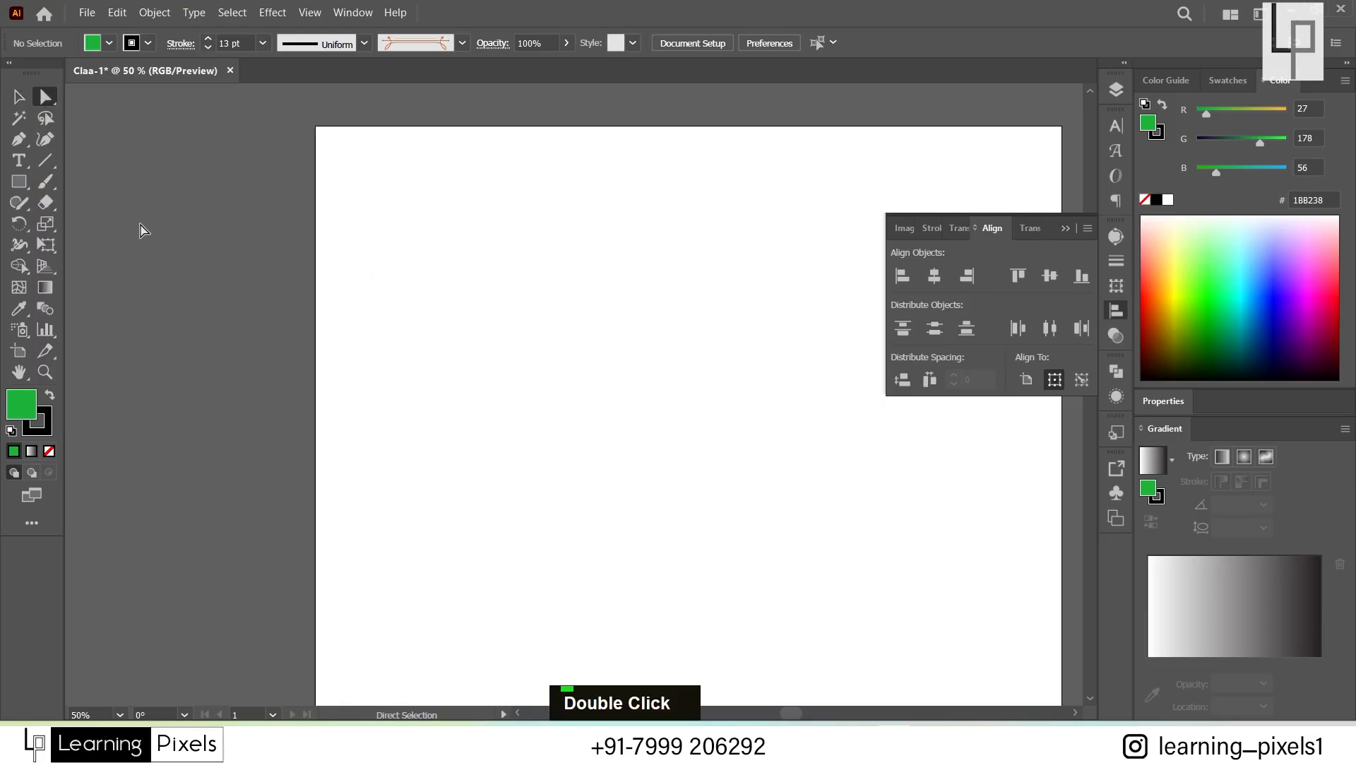
click(19, 181)
mouse_move(421, 200)
mouse_down()
mouse_move(654, 411)
mouse_move(650, 451)
mouse_up()
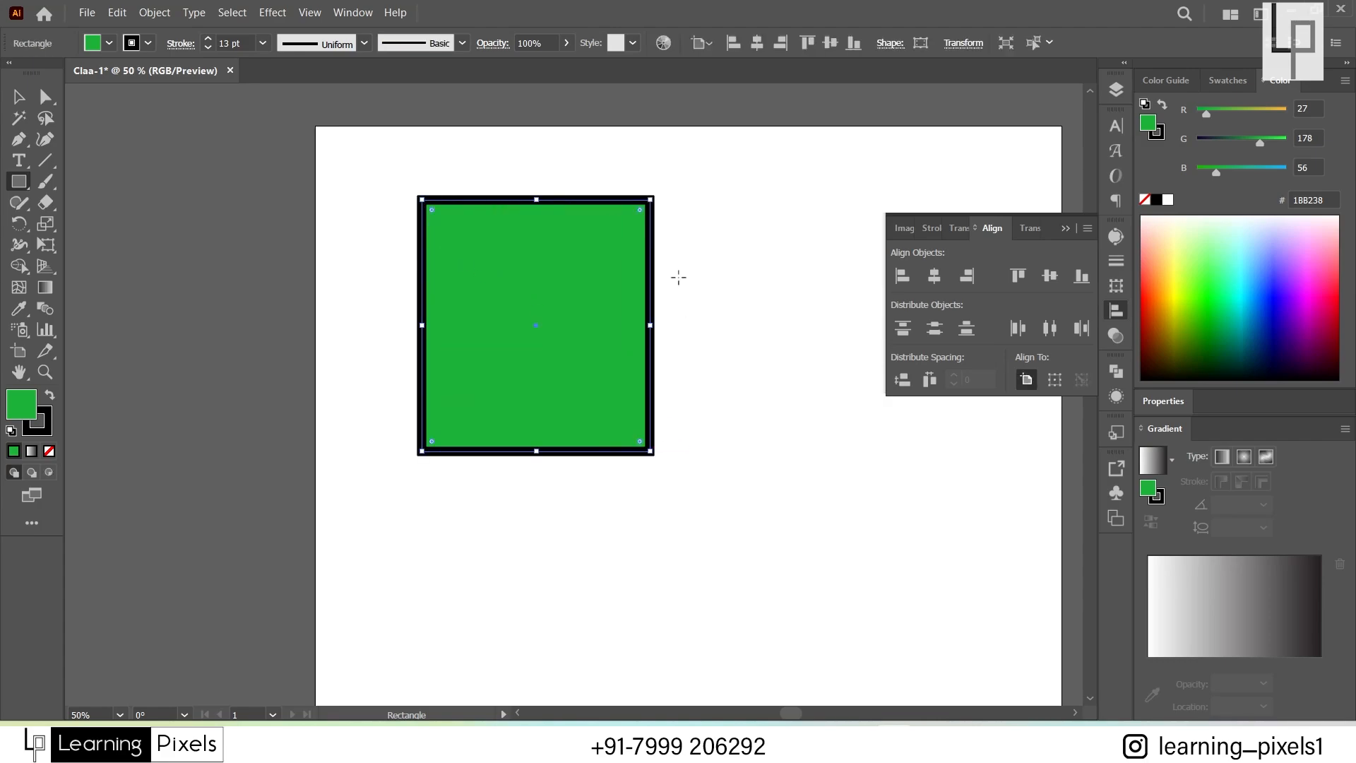
Step: Switch to the Direct Selection tool, deselect the green rectangle and select it again with that tool
click(44, 101)
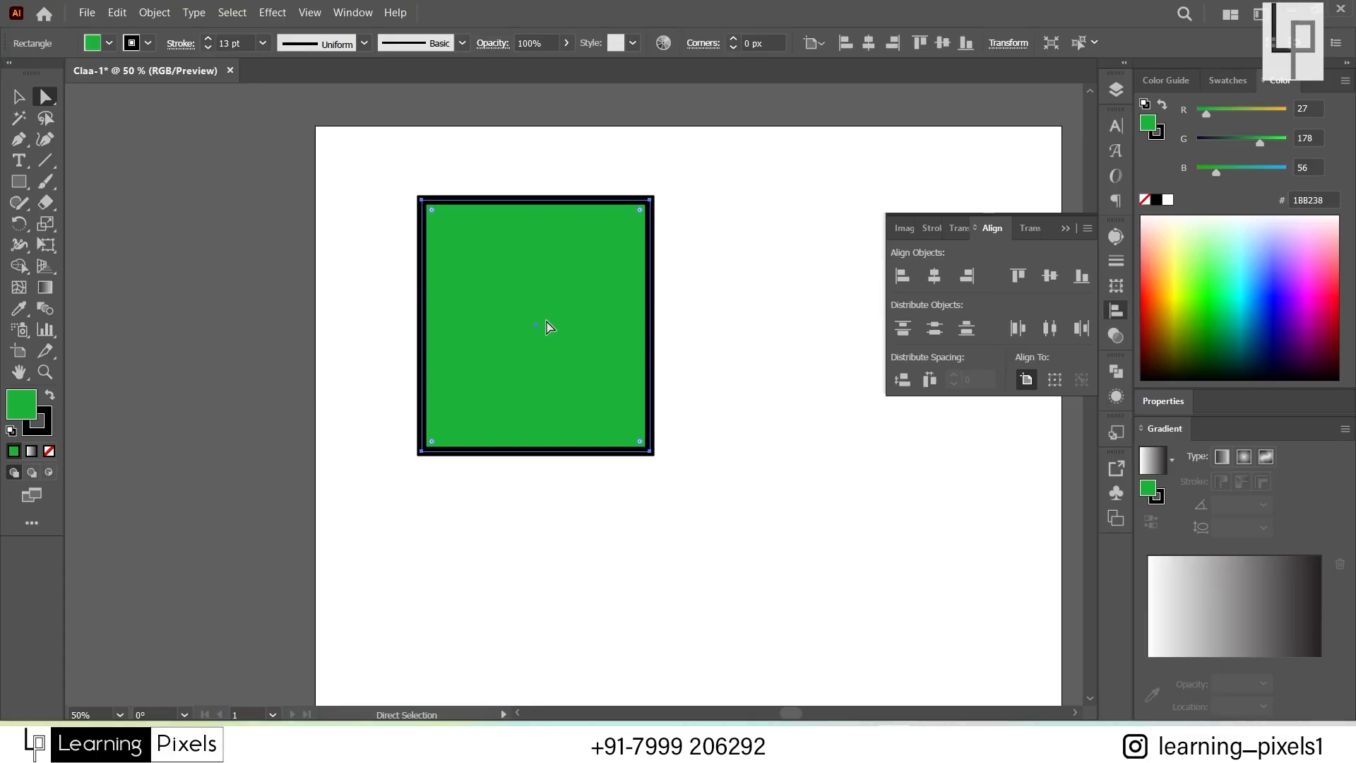
click(355, 214)
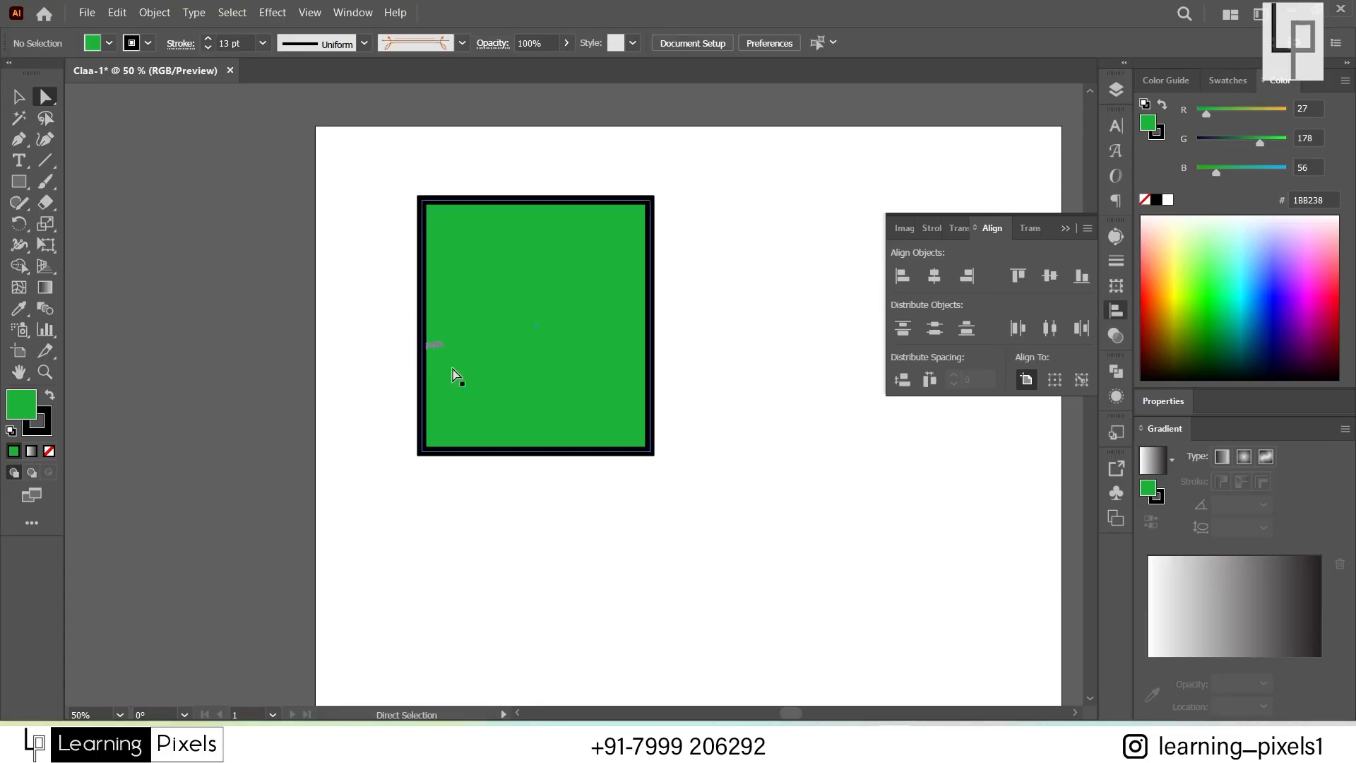
click(552, 319)
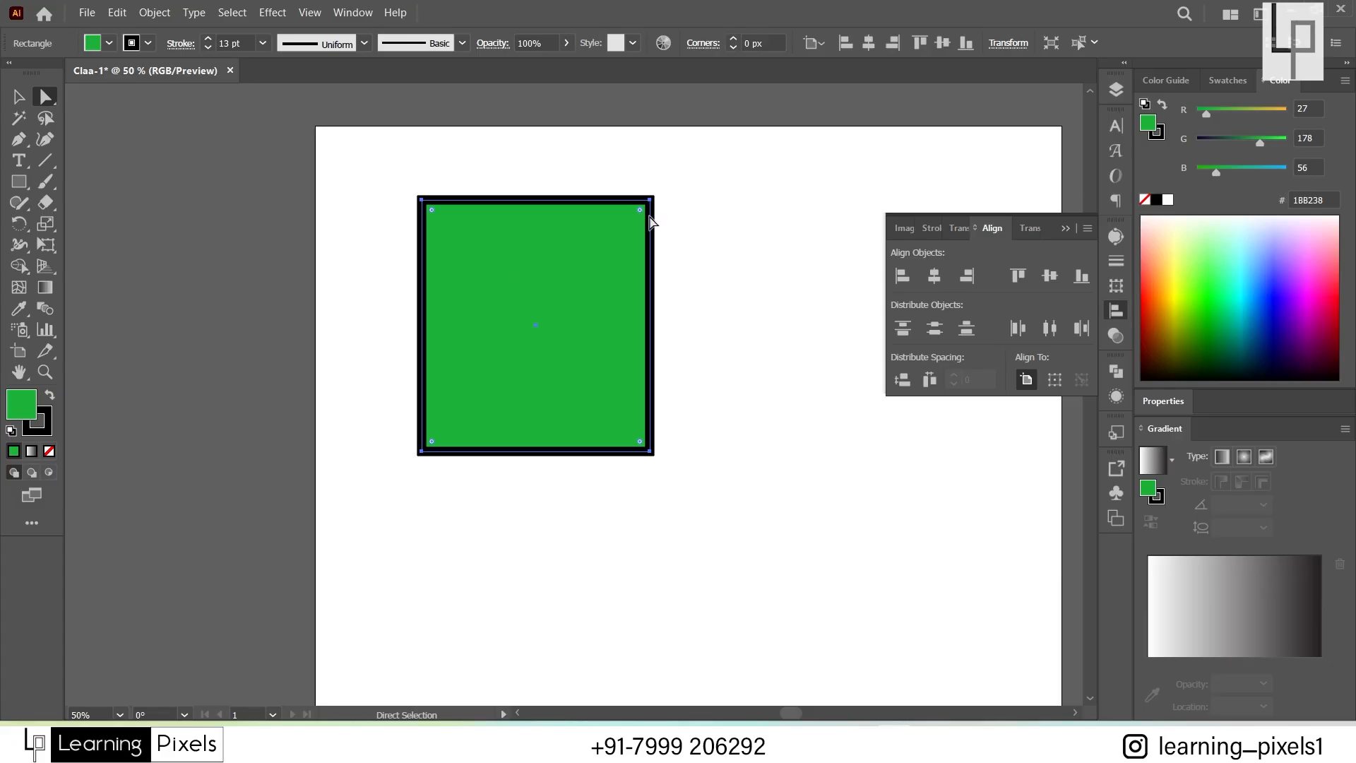
Step: Reshape the green square by moving its top-right anchor up and inward and its bottom-left anchor outward past the artboard edge
click(650, 201)
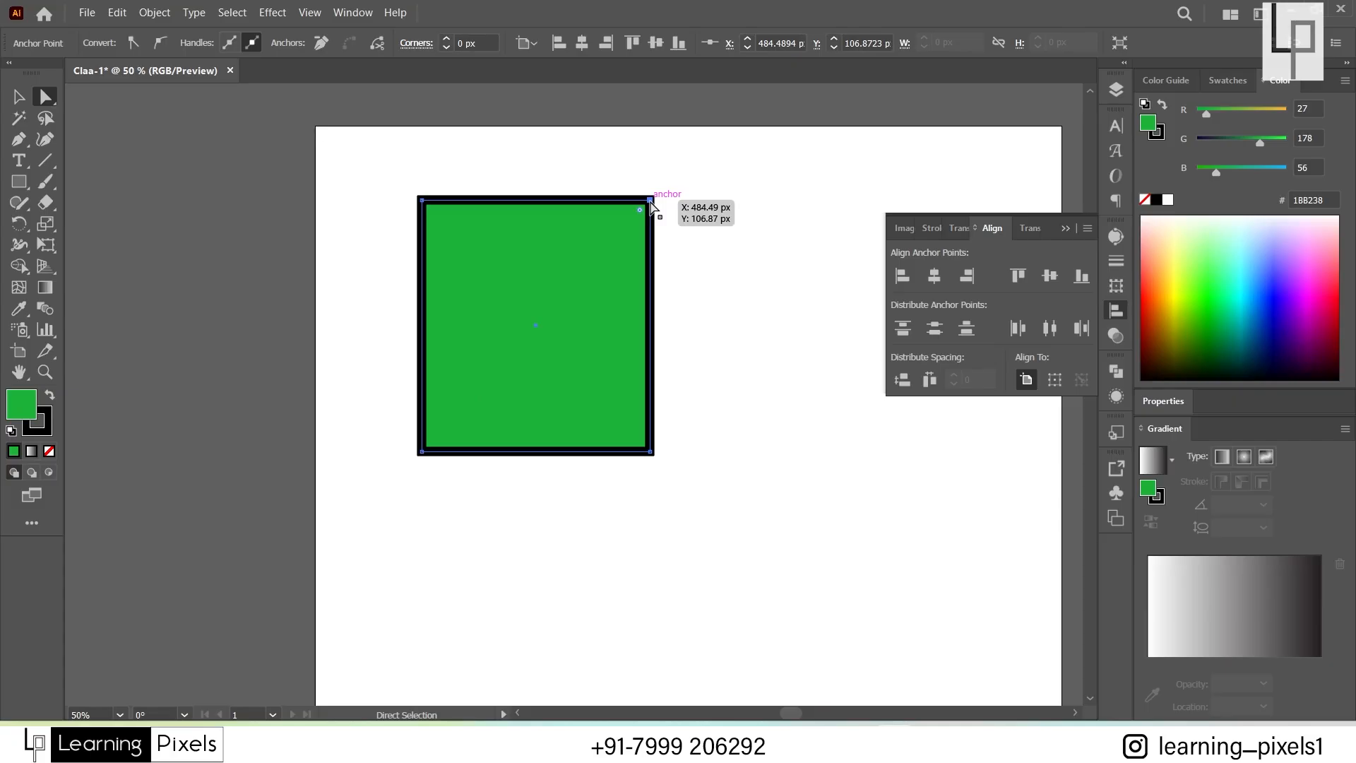
drag(651, 201, 596, 276)
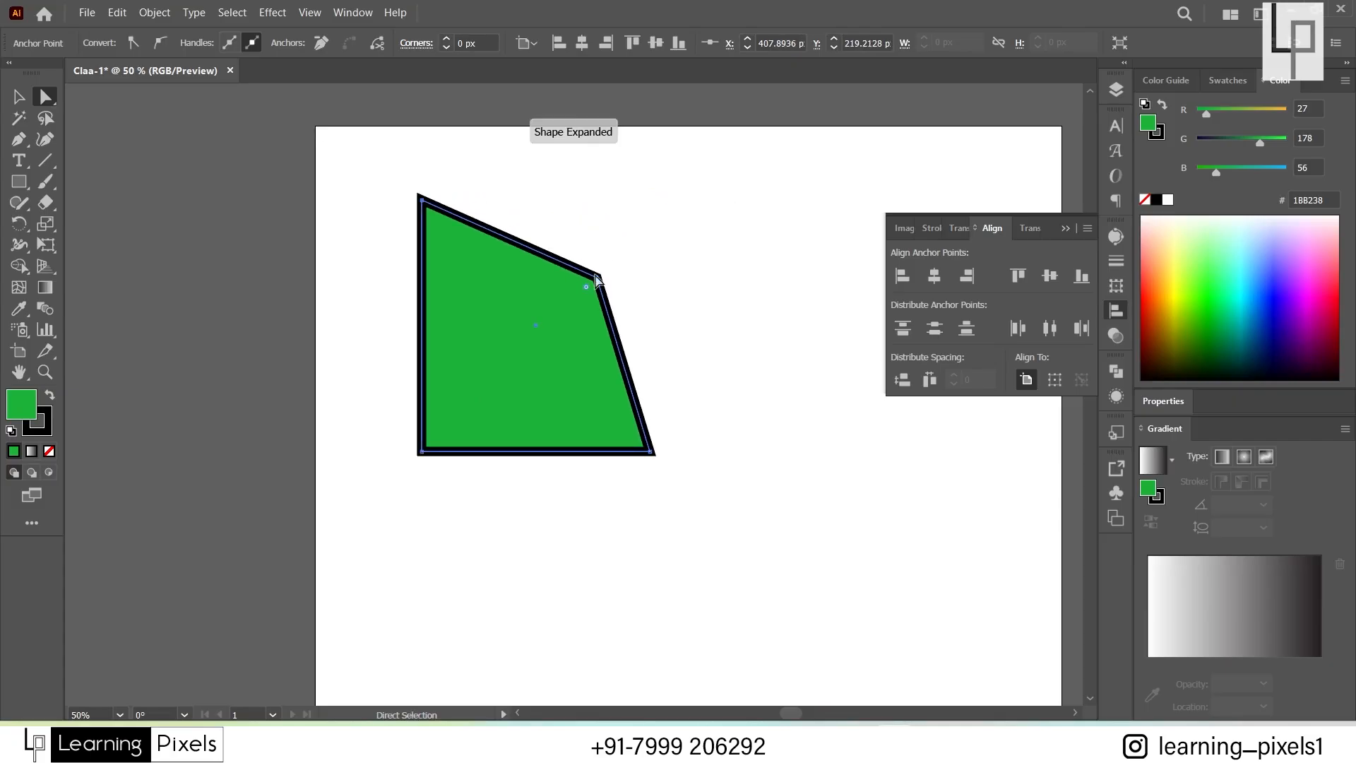
key(ctrl+z)
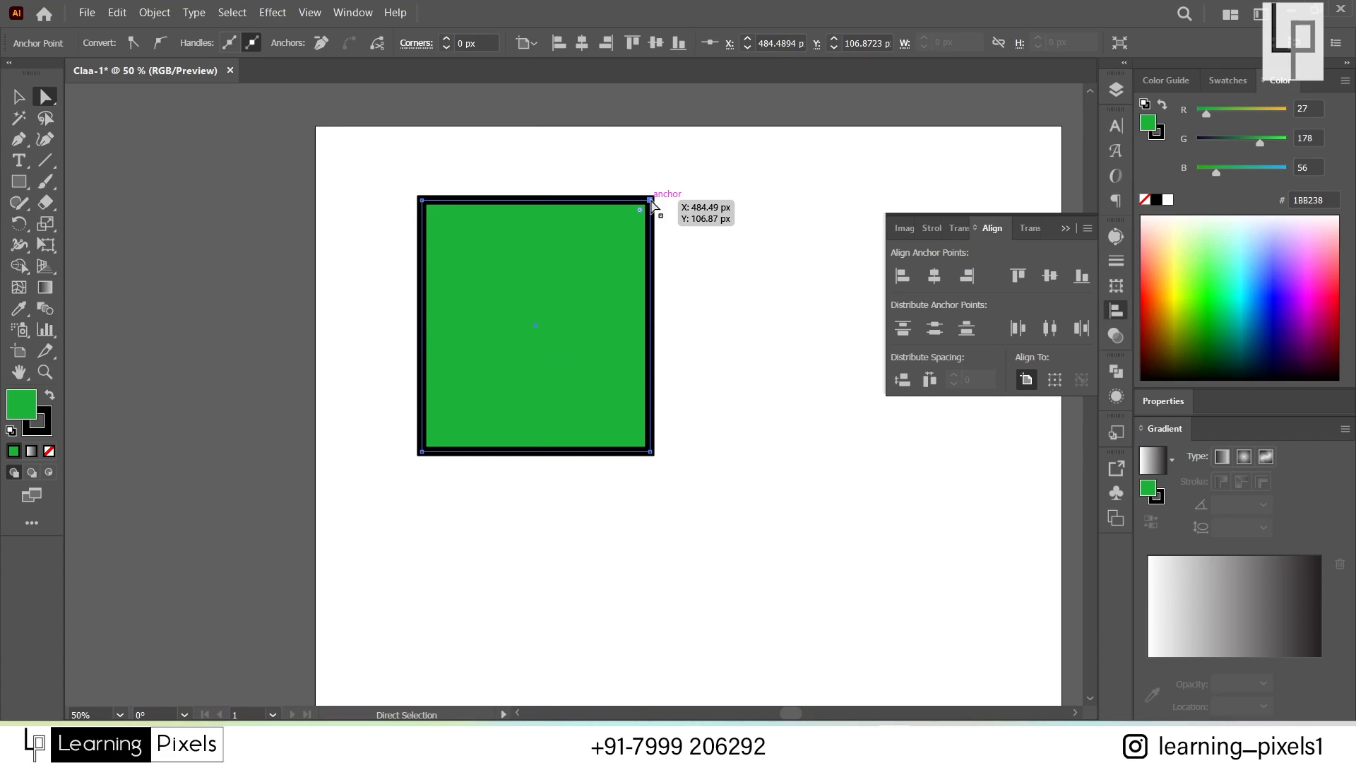
drag(652, 202, 542, 113)
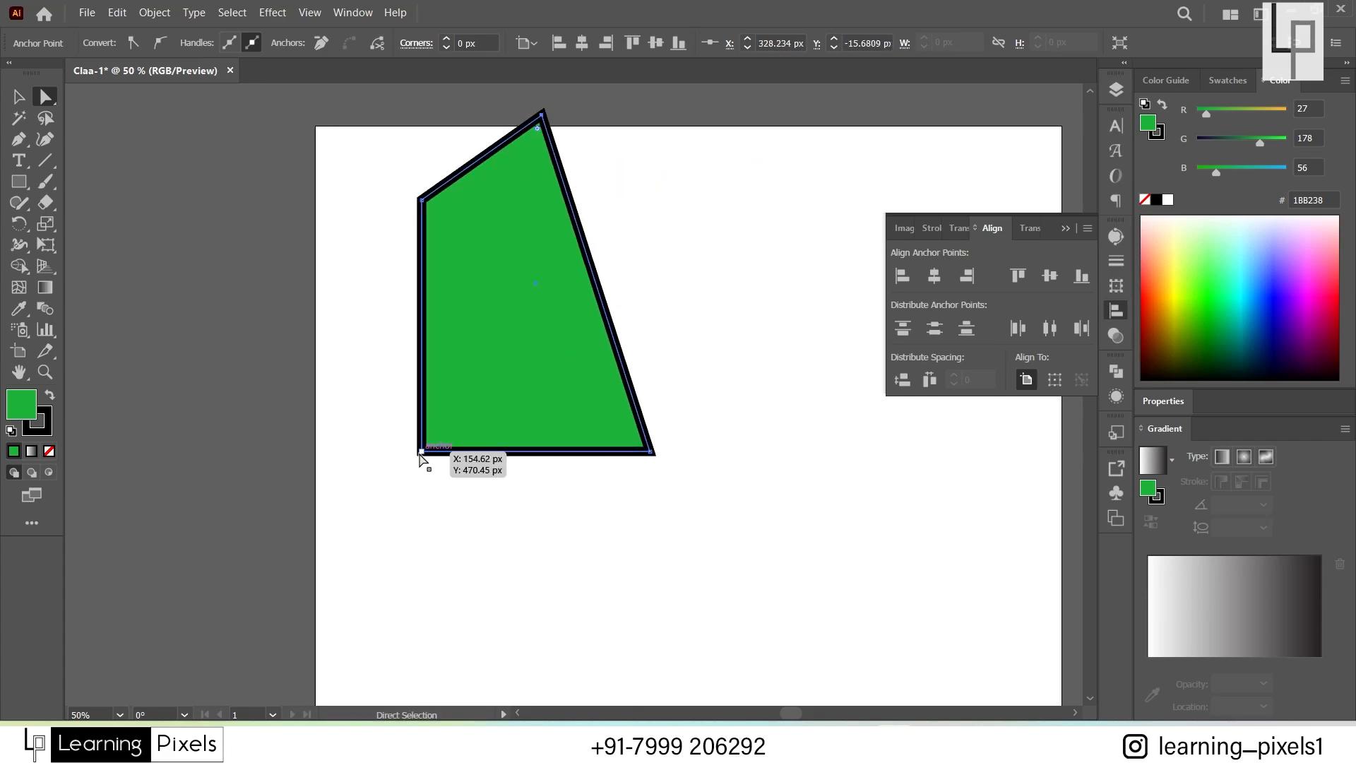
drag(423, 453, 292, 472)
click(620, 548)
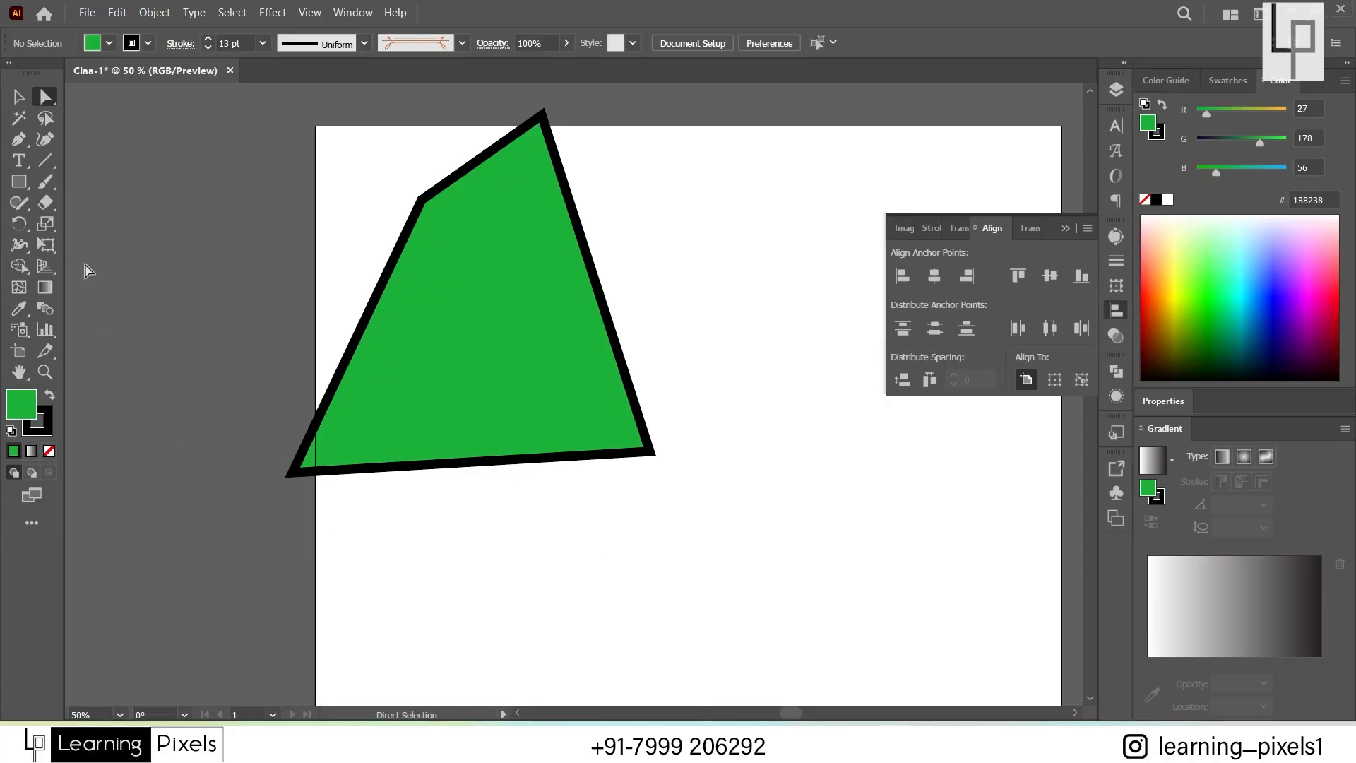
Step: Draw a green ellipse about 344 × 327 px beside the quadrilateral and reshape it into a teardrop with Direct Selection by raising its top anchor
drag(19, 182, 86, 227)
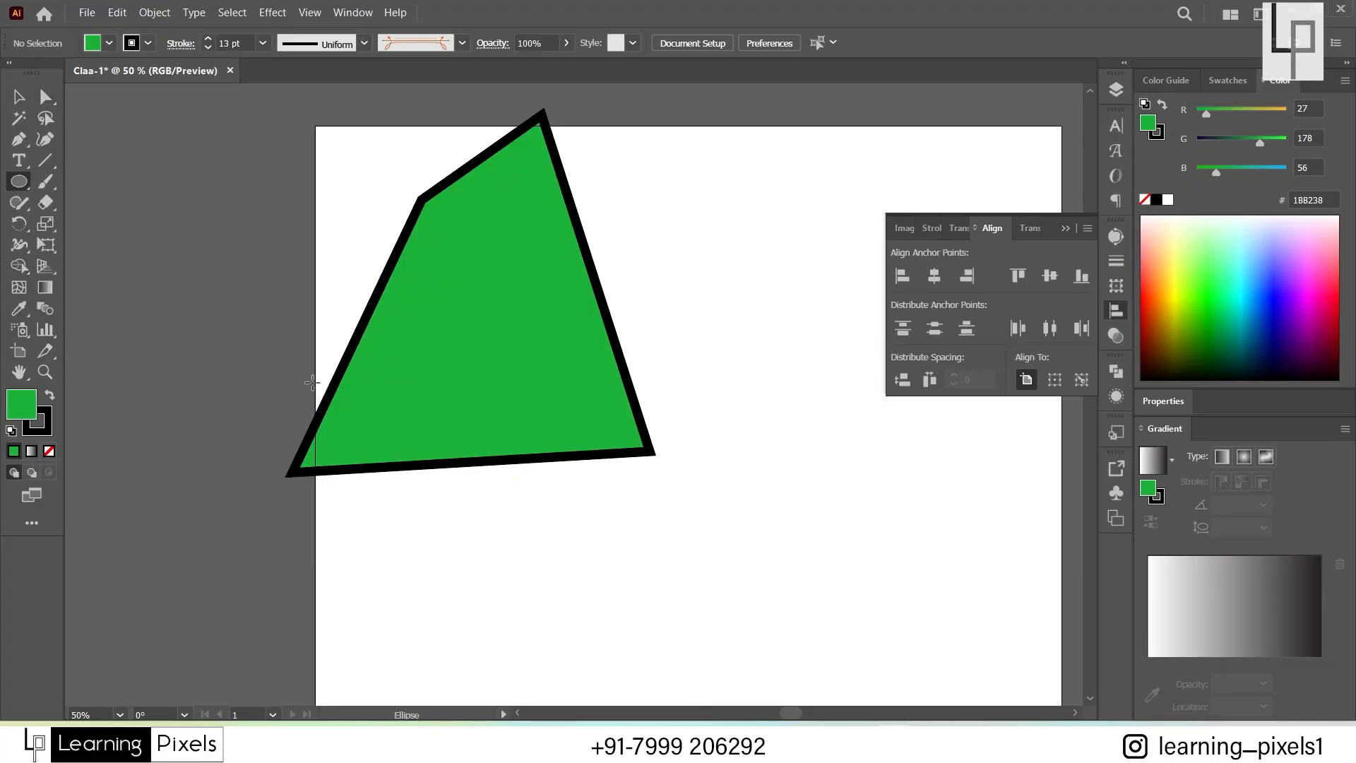
mouse_move(619, 208)
mouse_down()
mouse_move(773, 387)
mouse_move(878, 433)
mouse_move(857, 434)
mouse_up()
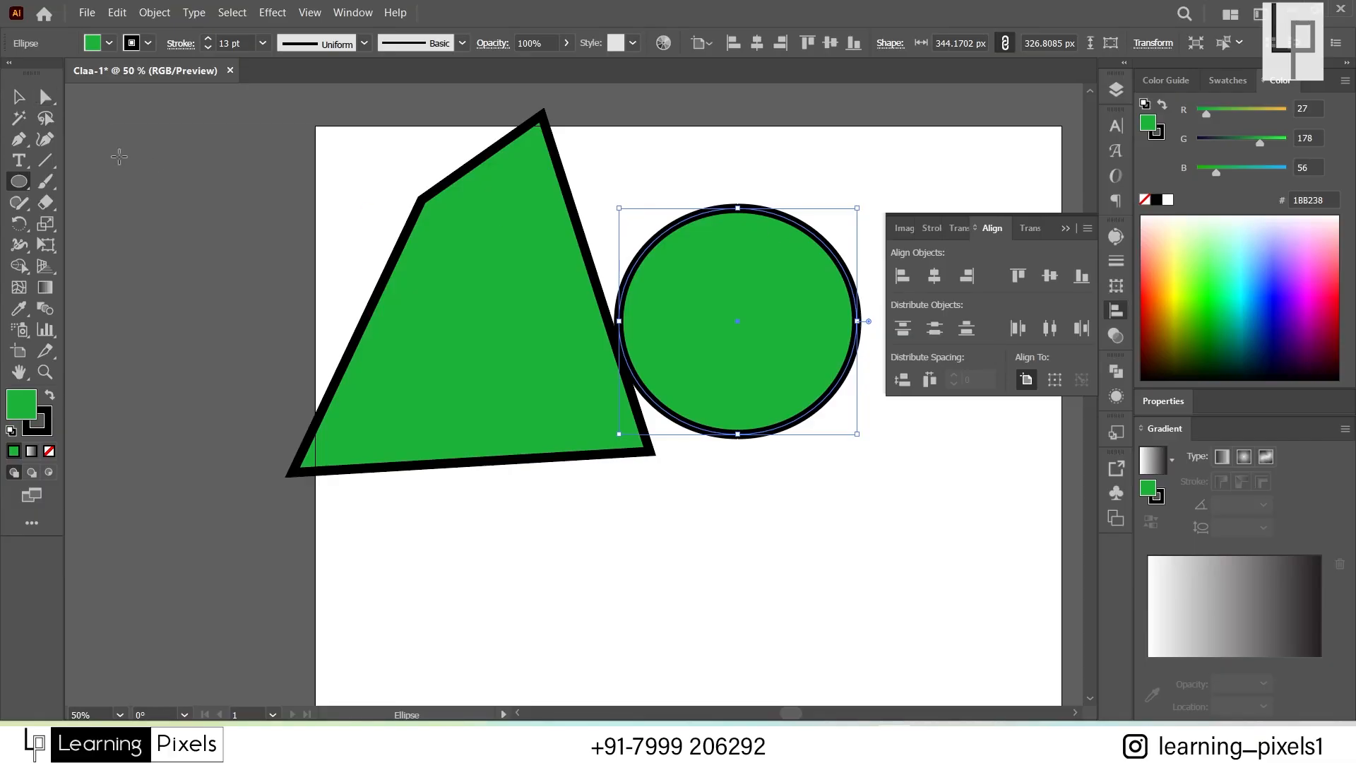
click(45, 98)
drag(707, 190, 545, 227)
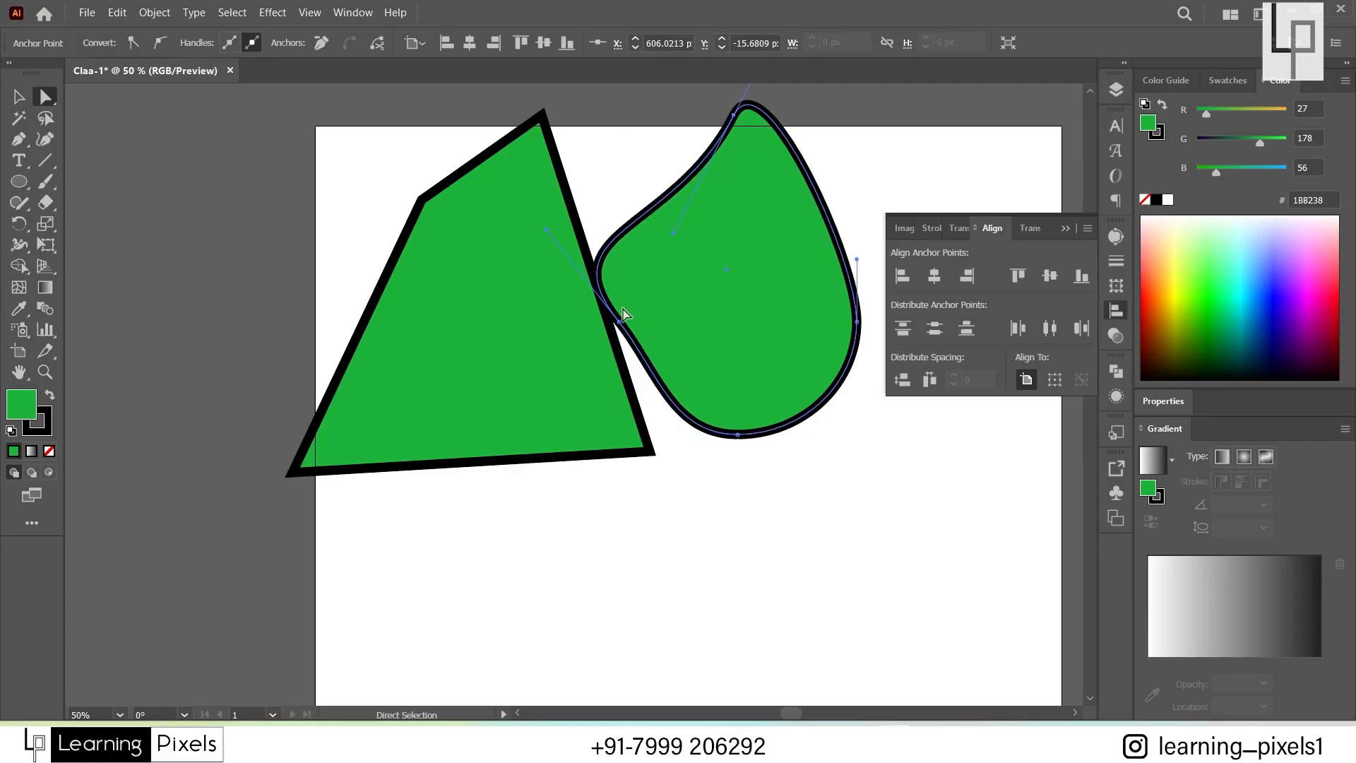
drag(735, 251, 665, 290)
Step: Select the quadrilateral, the teardrop and the quadrilateral's top corner anchor in turn to examine their anchor points
click(366, 357)
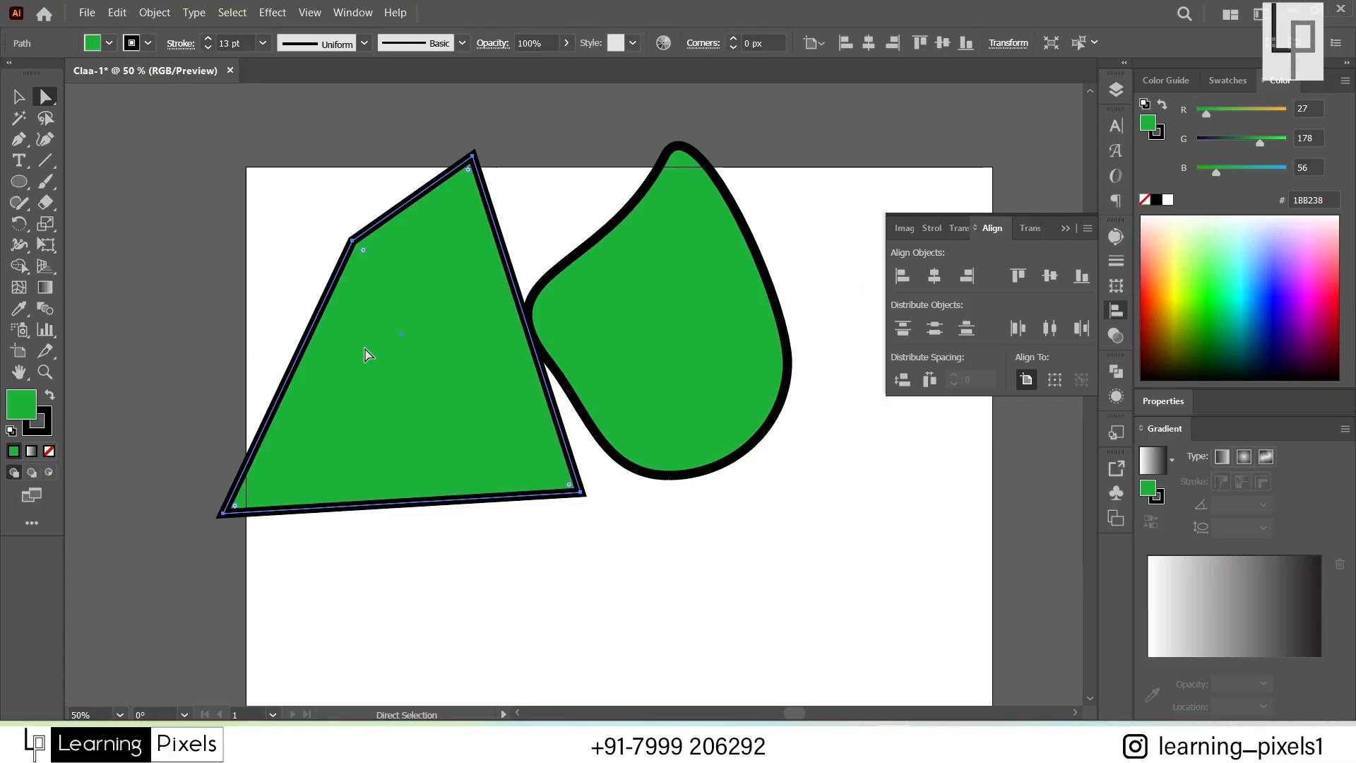
click(759, 339)
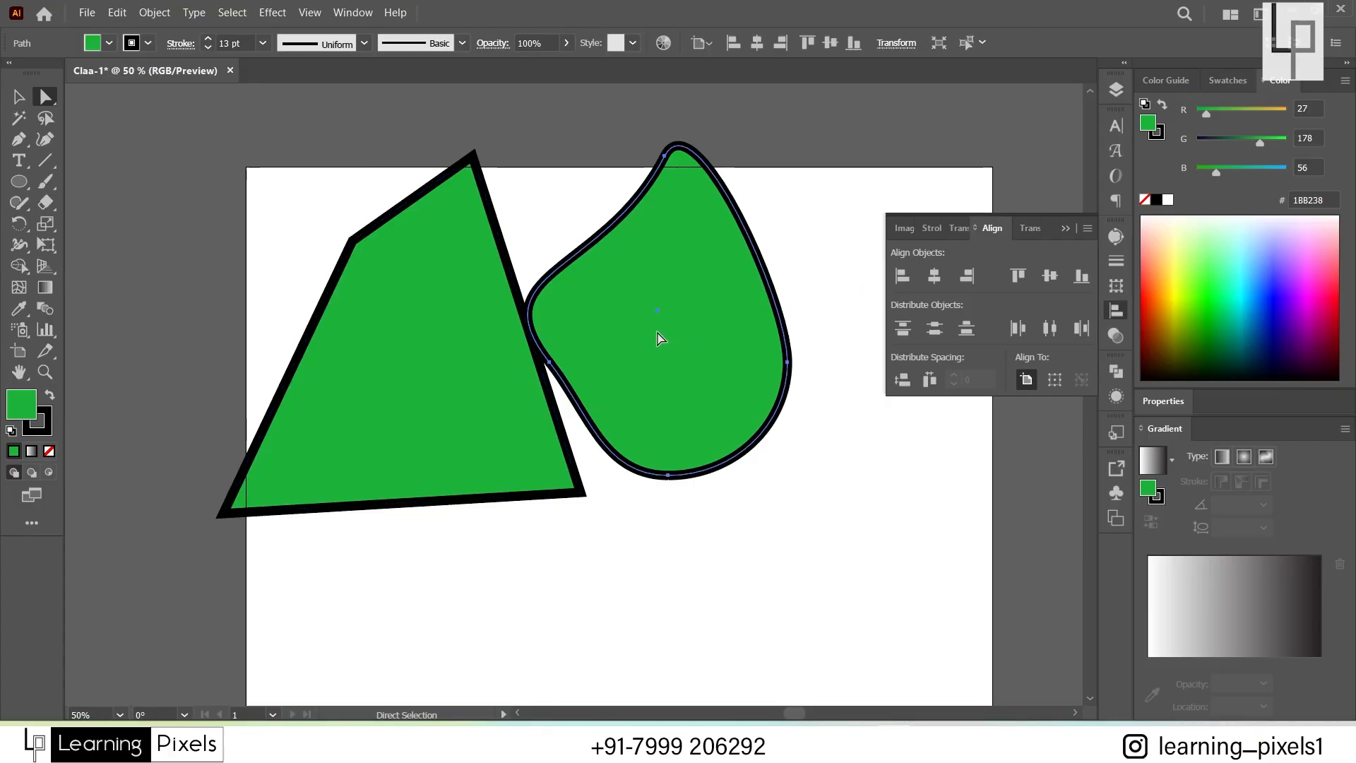
drag(427, 119, 530, 191)
alt+scroll(486, 164, up, 2)
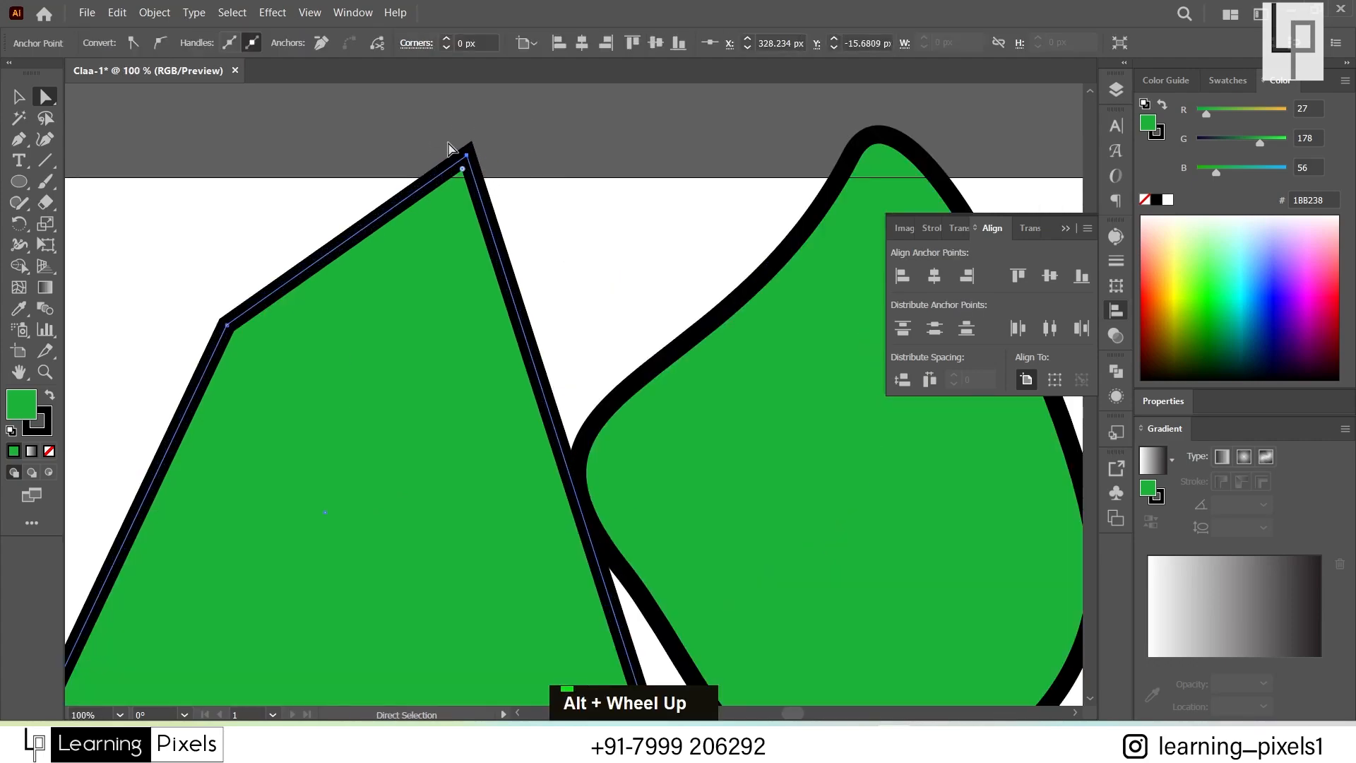
Step: Select the teardrop's top anchor and swing its upper direction handle down and outward to round the shape's top
double_click(820, 436)
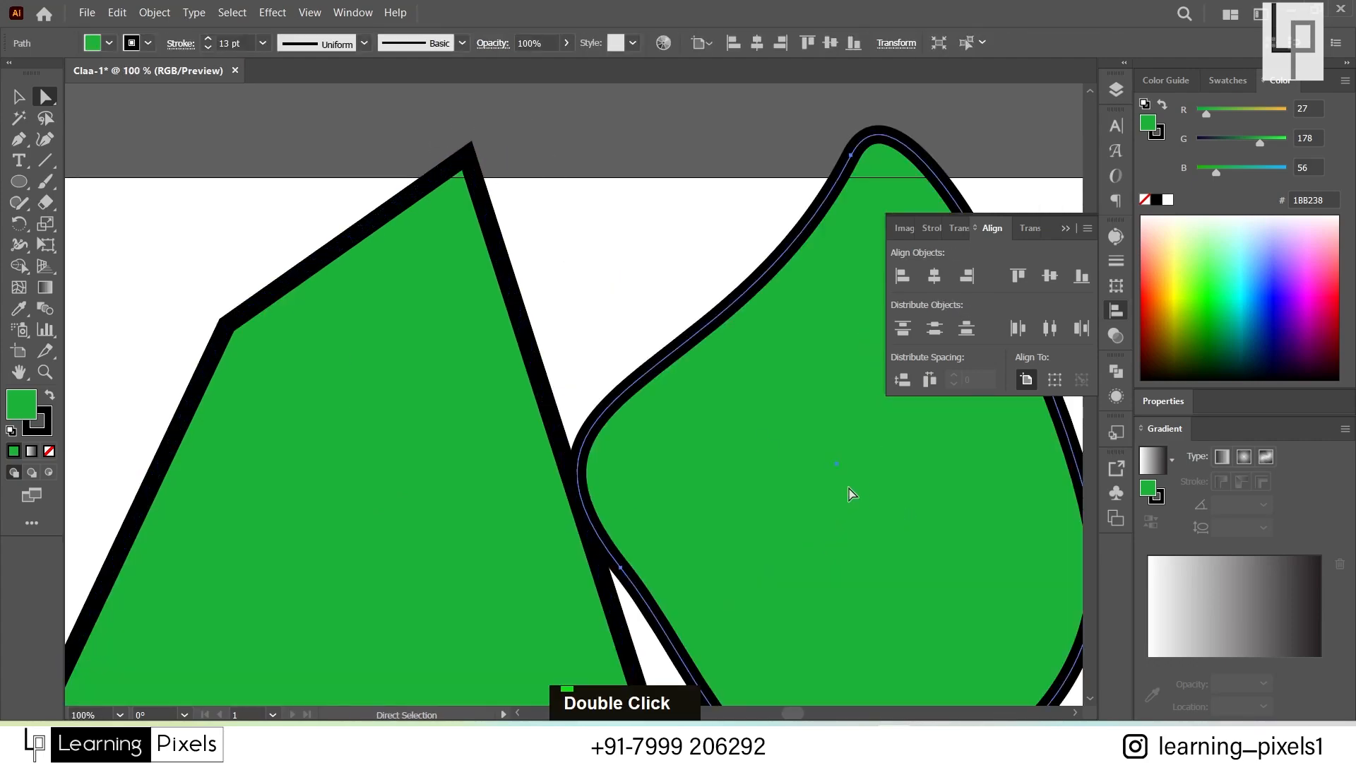
key(space)
drag(820, 436, 570, 479)
drag(581, 159, 675, 233)
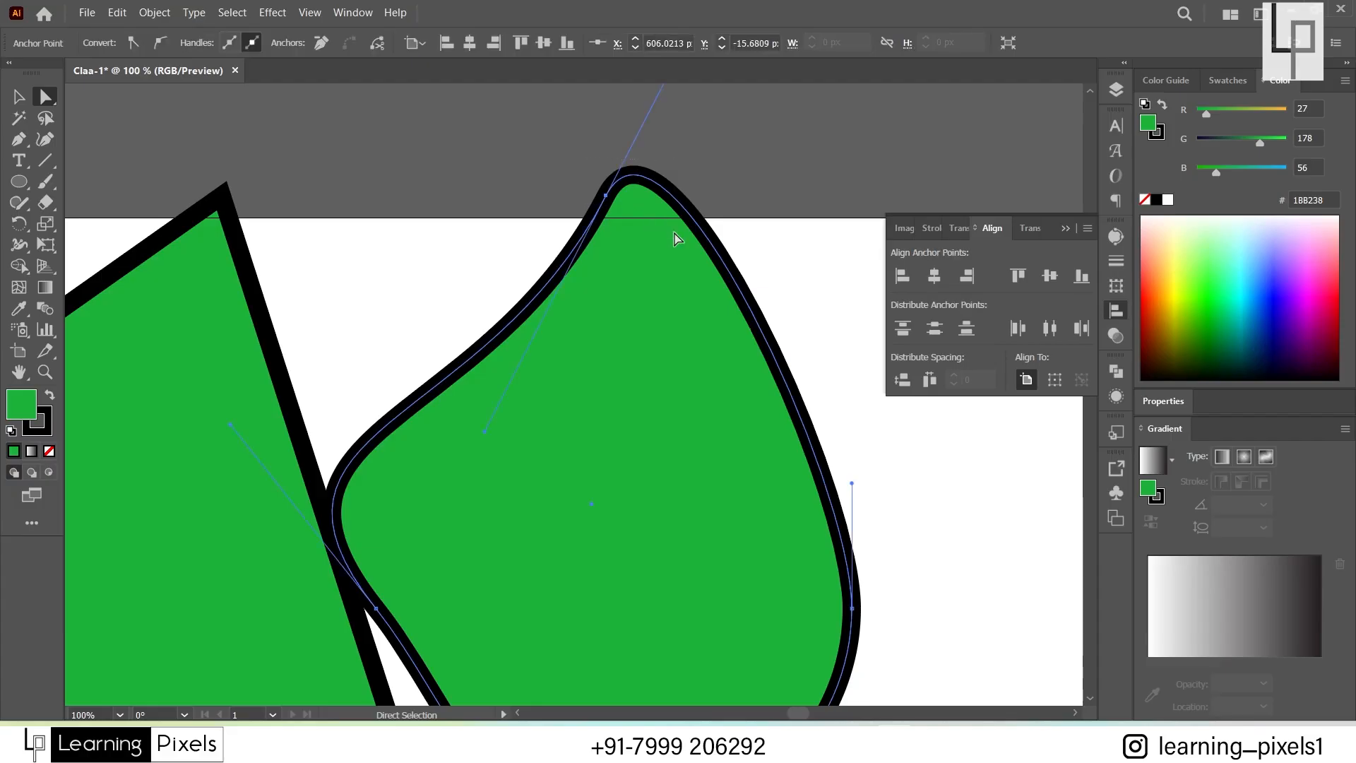
alt+scroll(551, 470, down, 1)
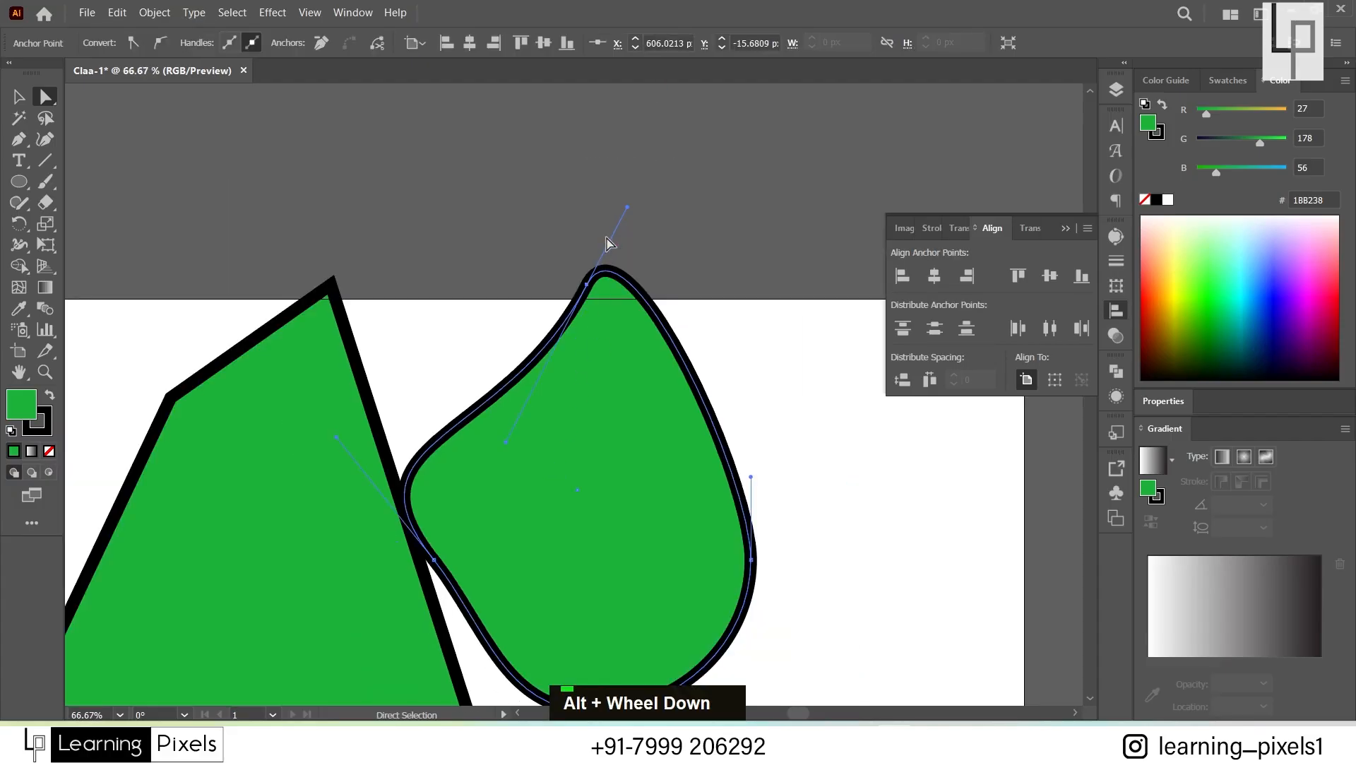
scroll(608, 244, up, 1)
alt+scroll(604, 332, up, 4)
alt+scroll(636, 203, down, 2)
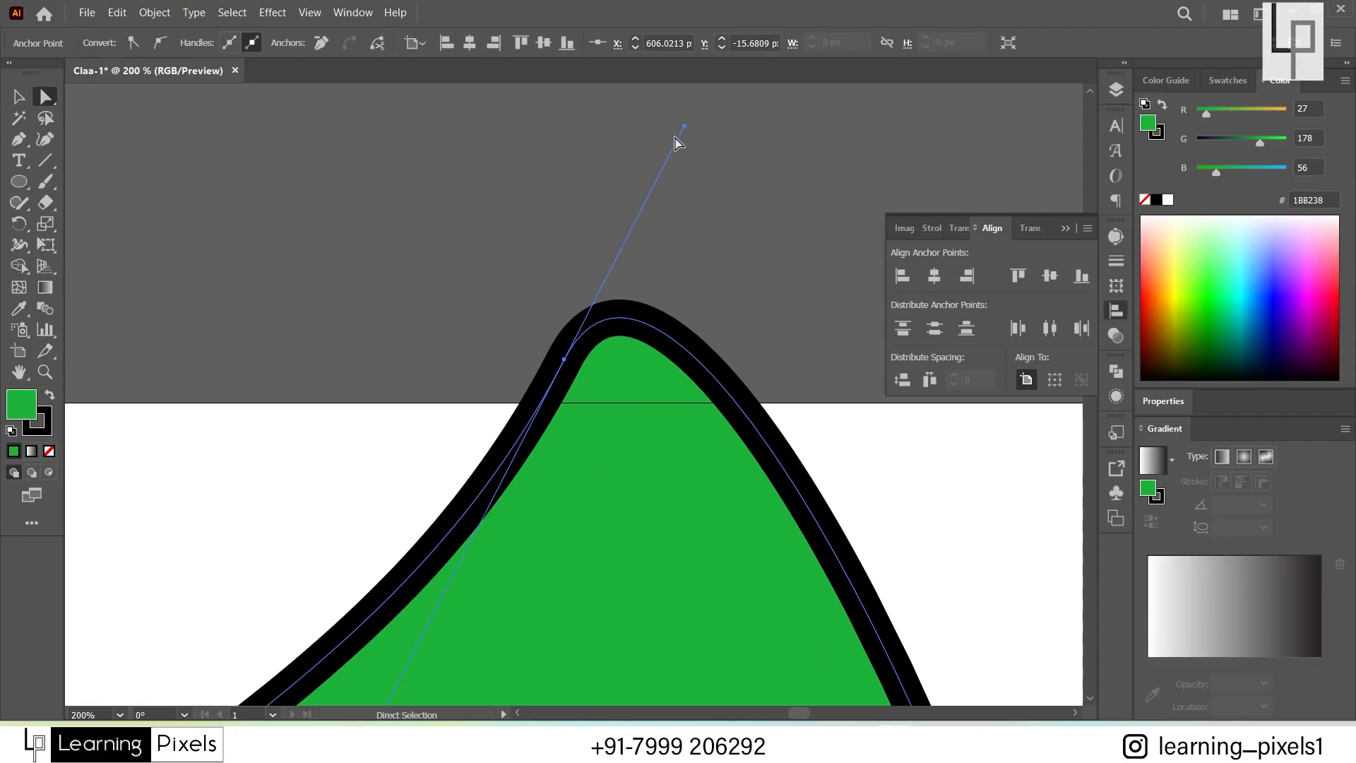
alt+scroll(671, 144, down, 3)
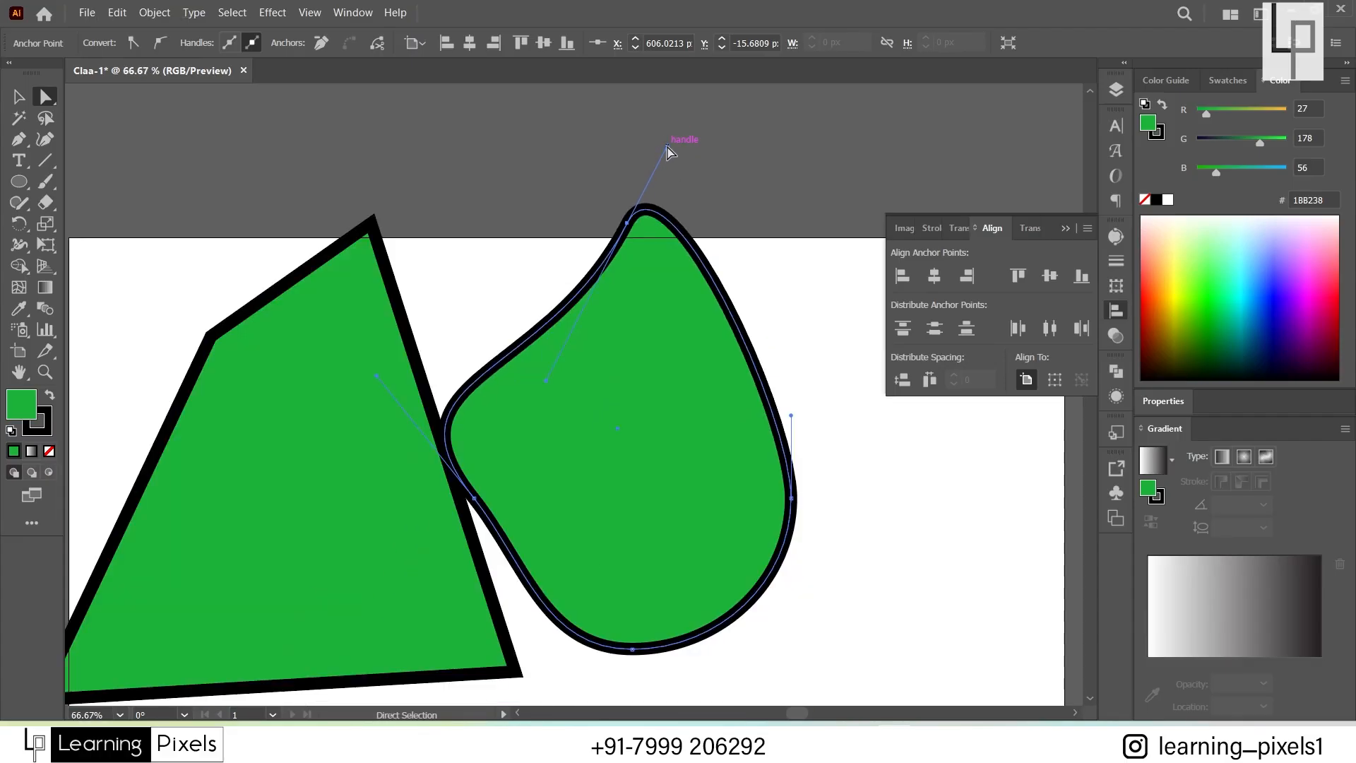
drag(669, 144, 766, 252)
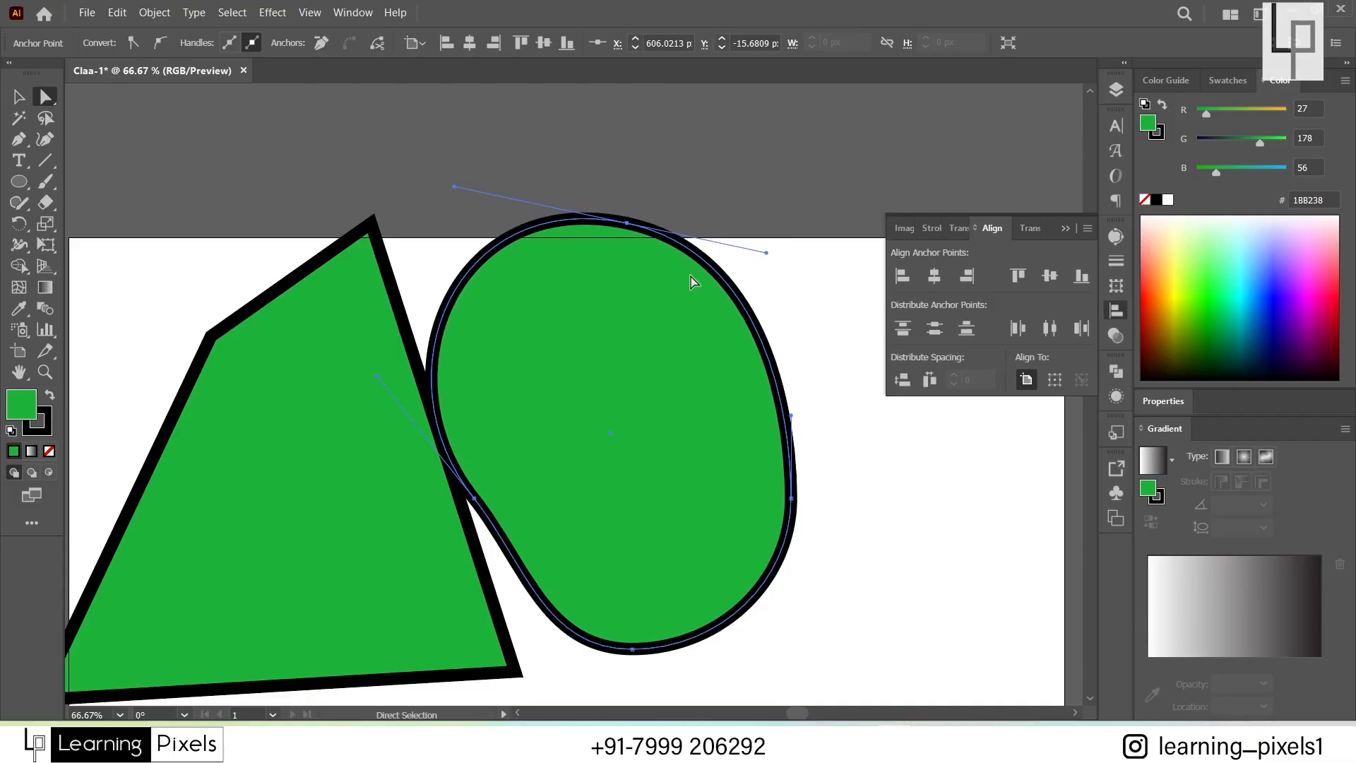
Step: Make three offset copies of the rounded shape and undo the duplications
click(267, 139)
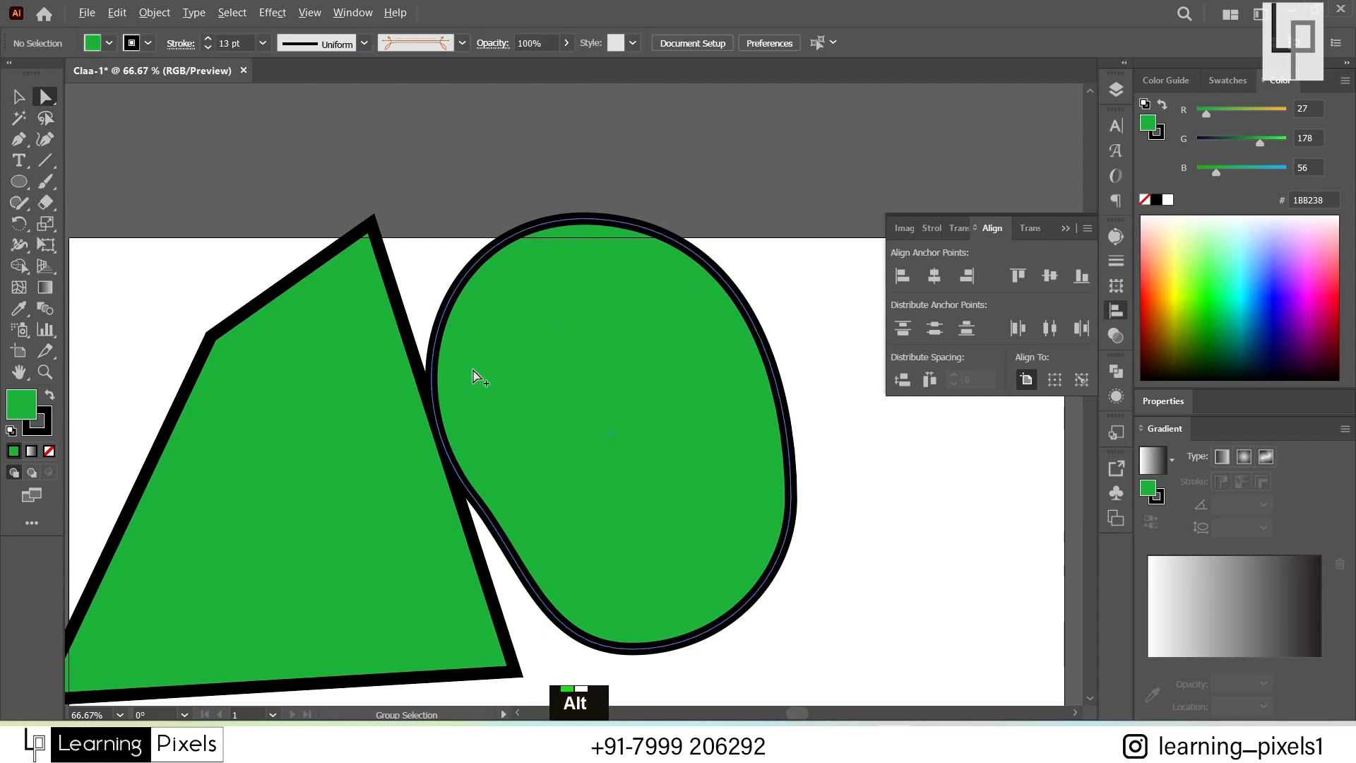
drag(475, 381, 732, 253)
drag(563, 403, 252, 442)
drag(531, 359, 434, 262)
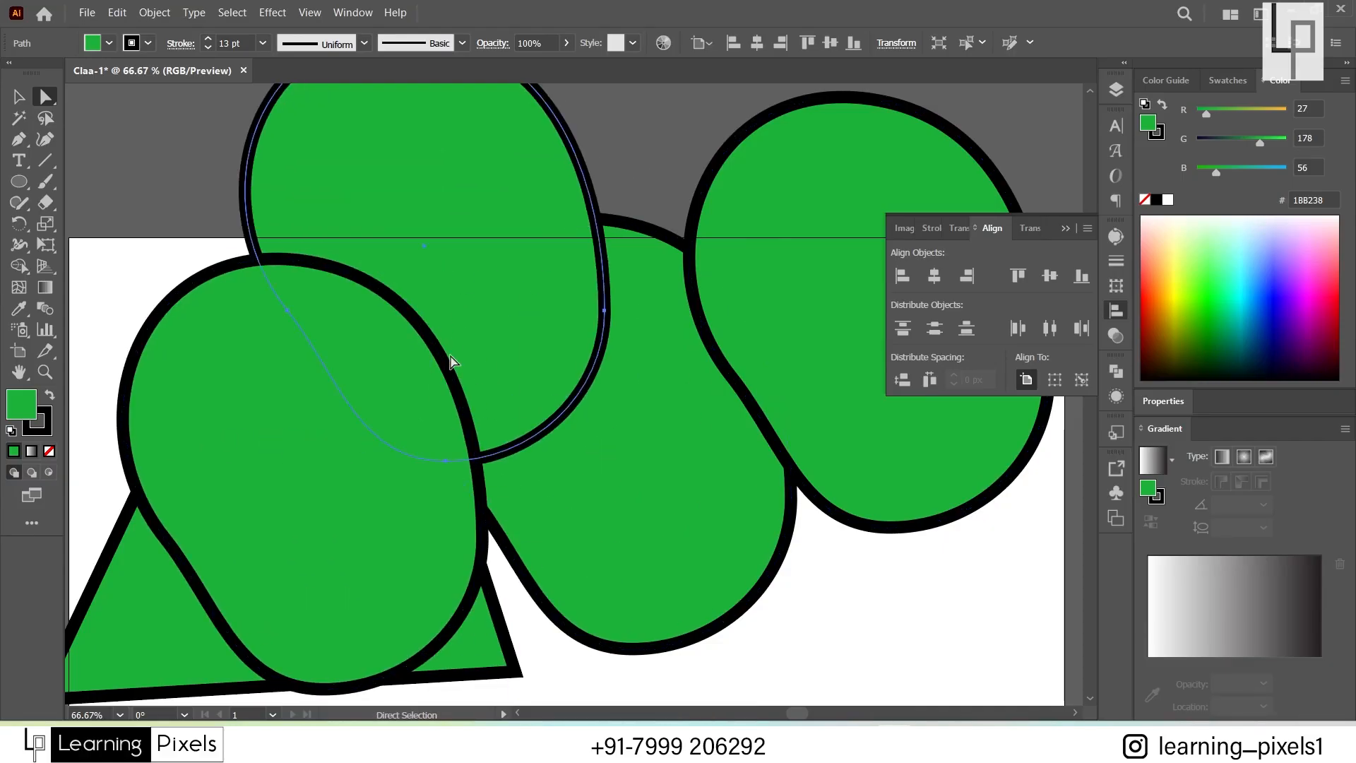
key(ctrl+z)
key(ctrl+z)
key(ctrl+z)
key(ctrl+z)
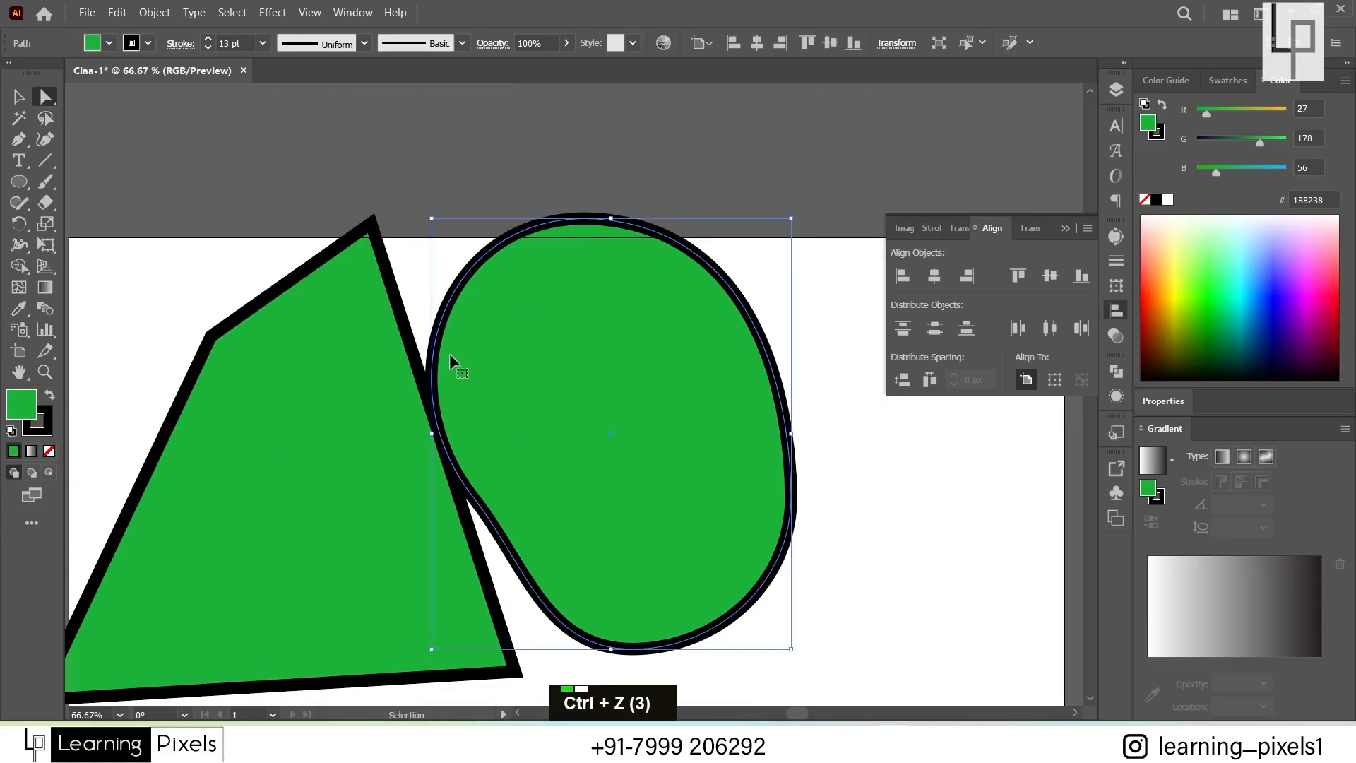
Step: Select the rounded shape's top anchor, convert it to a corner point and convert it back to a smooth point
click(586, 190)
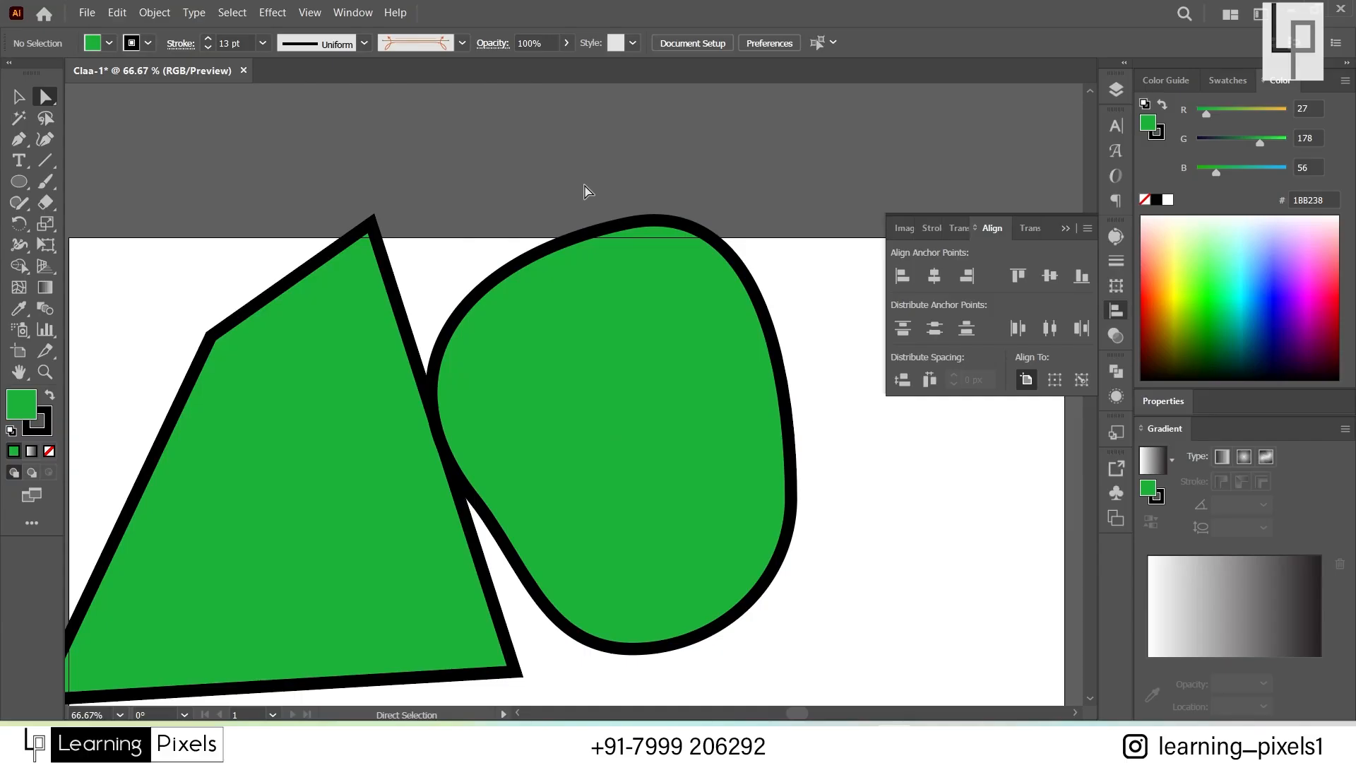
drag(584, 186, 727, 293)
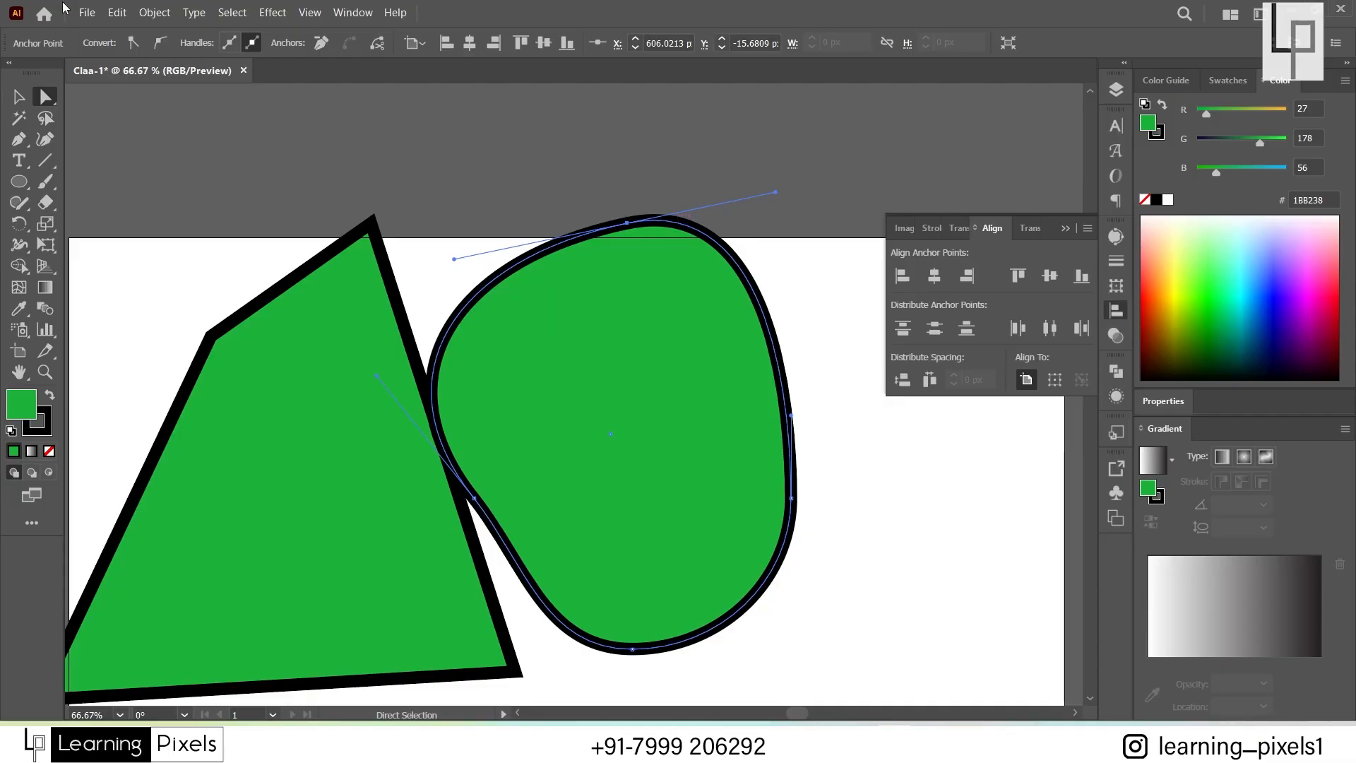
drag(592, 200, 680, 270)
click(134, 44)
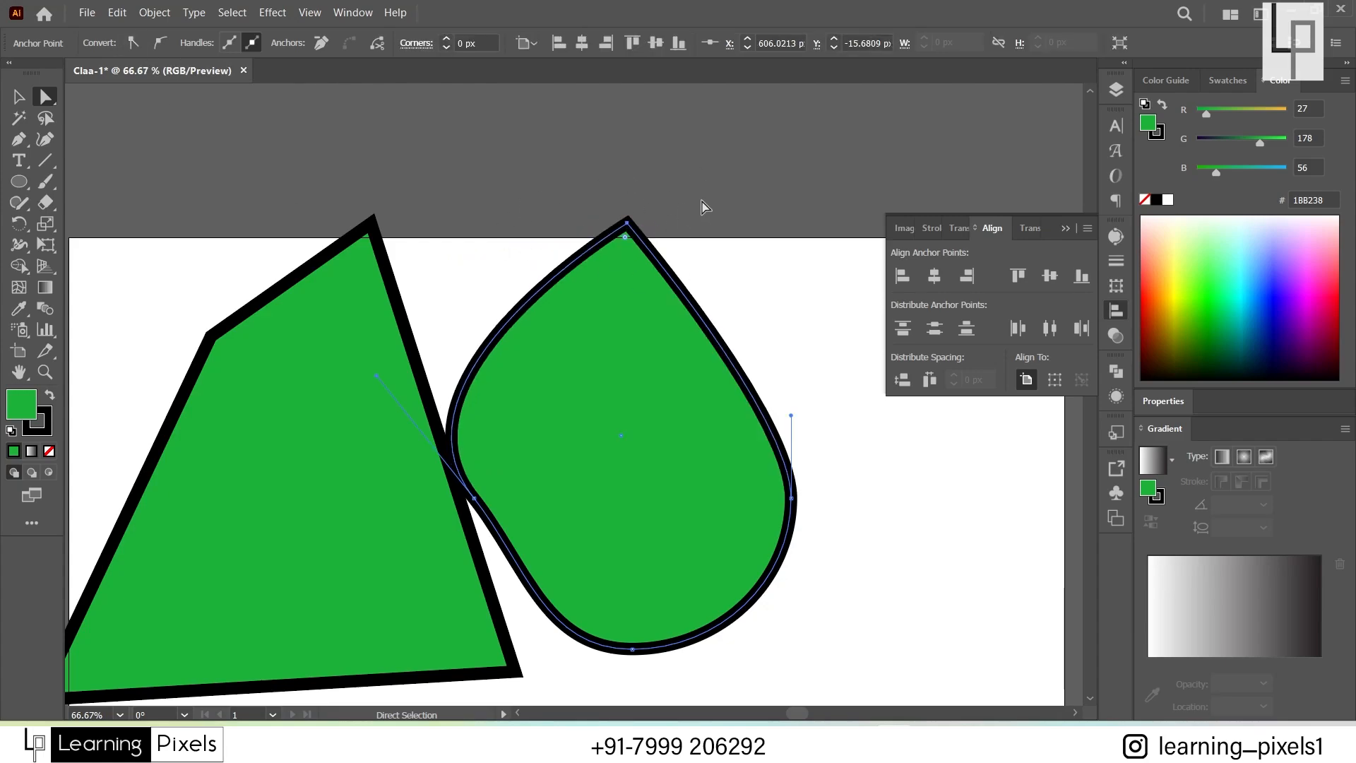
click(162, 48)
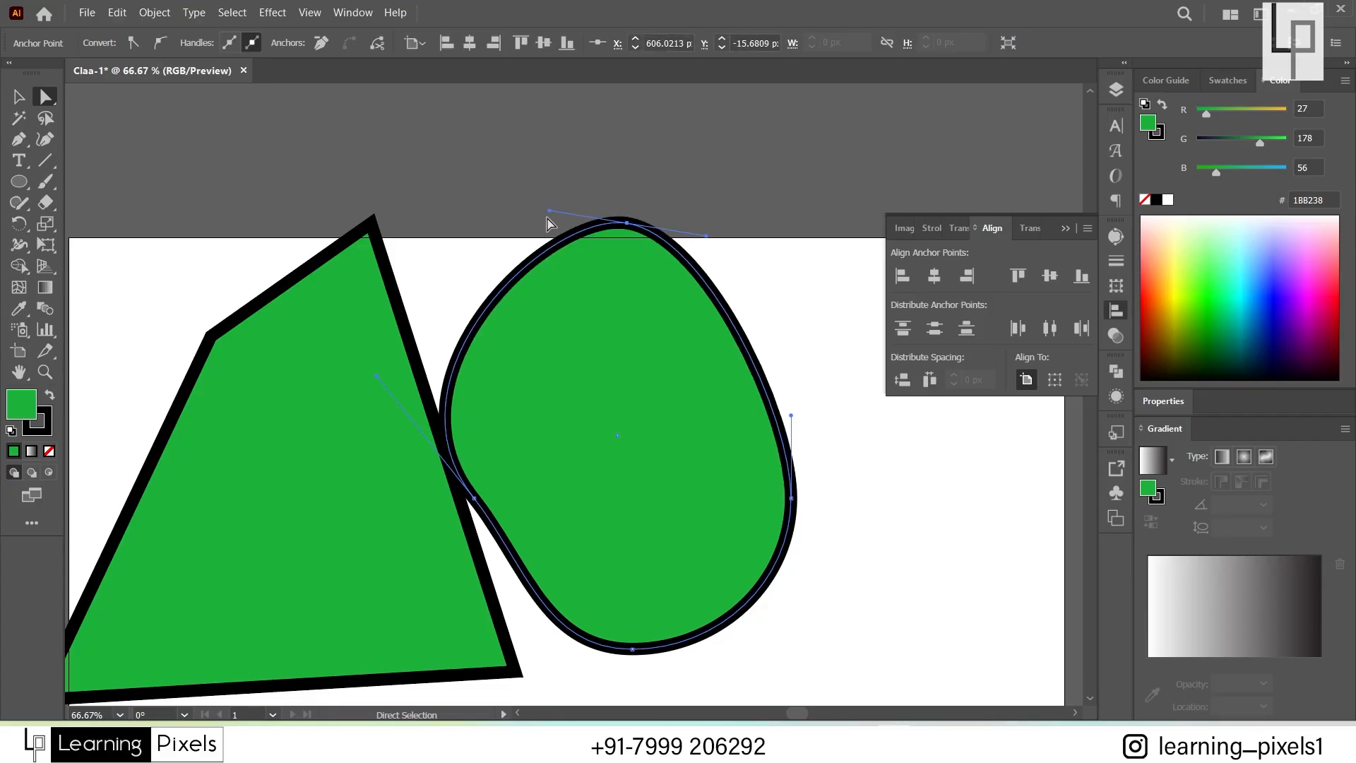
Step: Lengthen both direction handles of the rounded shape's top anchor and level them horizontally to broaden the top curve
drag(550, 210, 450, 212)
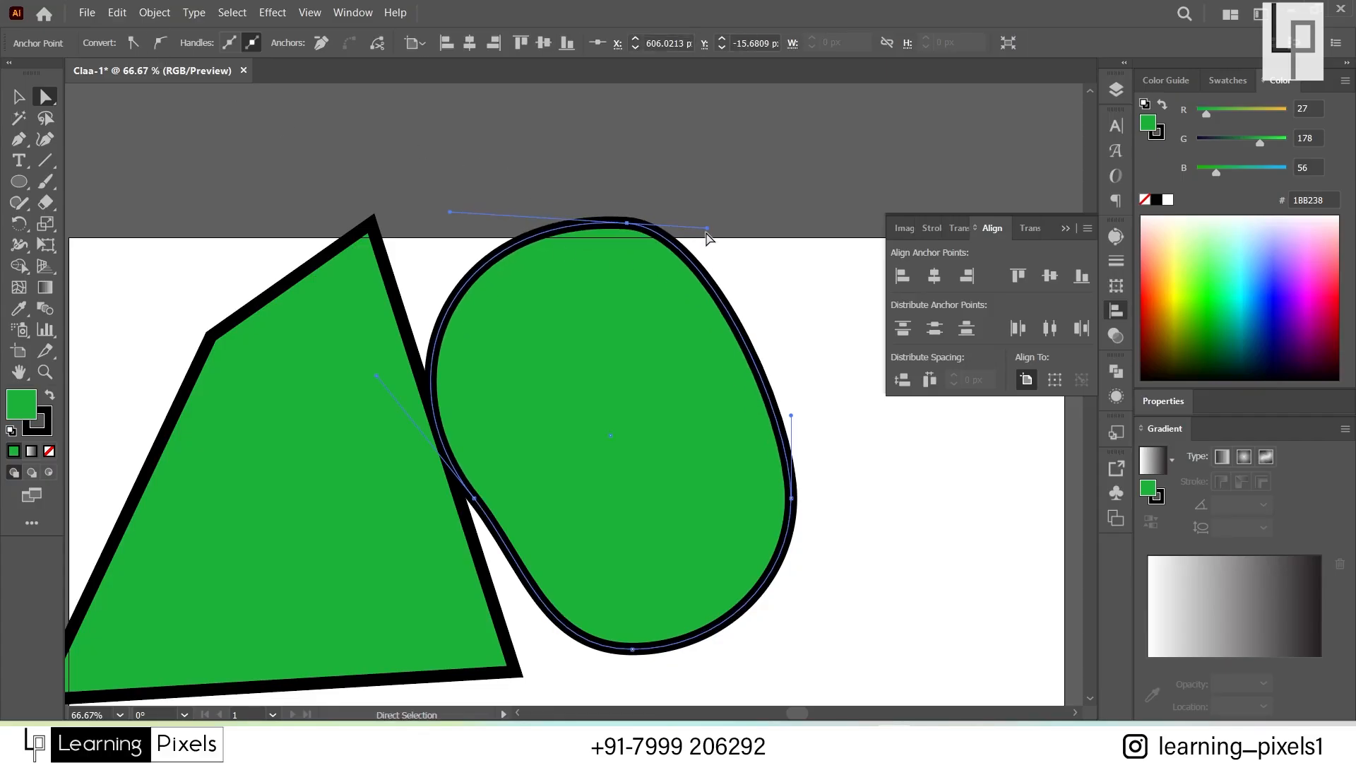
click(739, 231)
click(627, 223)
drag(706, 227, 775, 222)
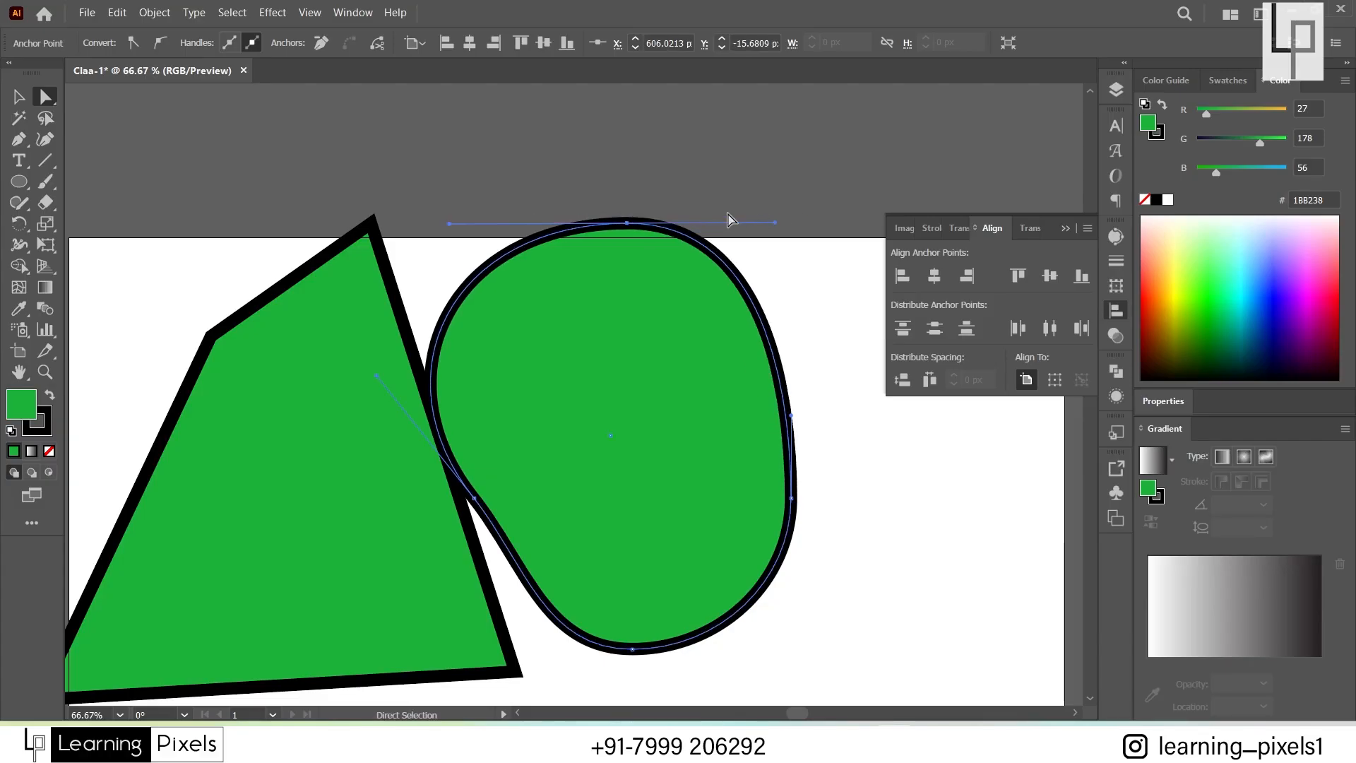
Step: Switch handle display for multiple selected anchors on and off, and move the rounded shape slightly up and away from the quadrilateral
click(233, 45)
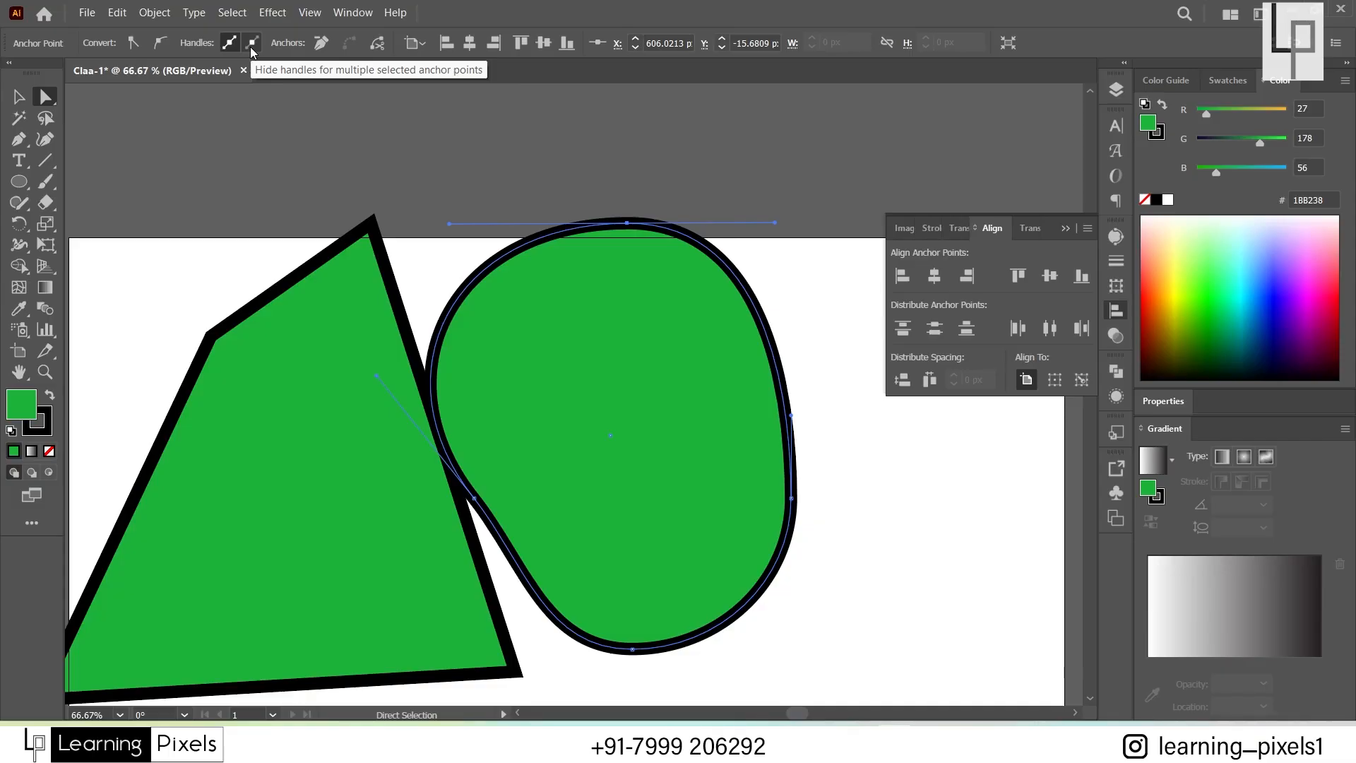
click(252, 46)
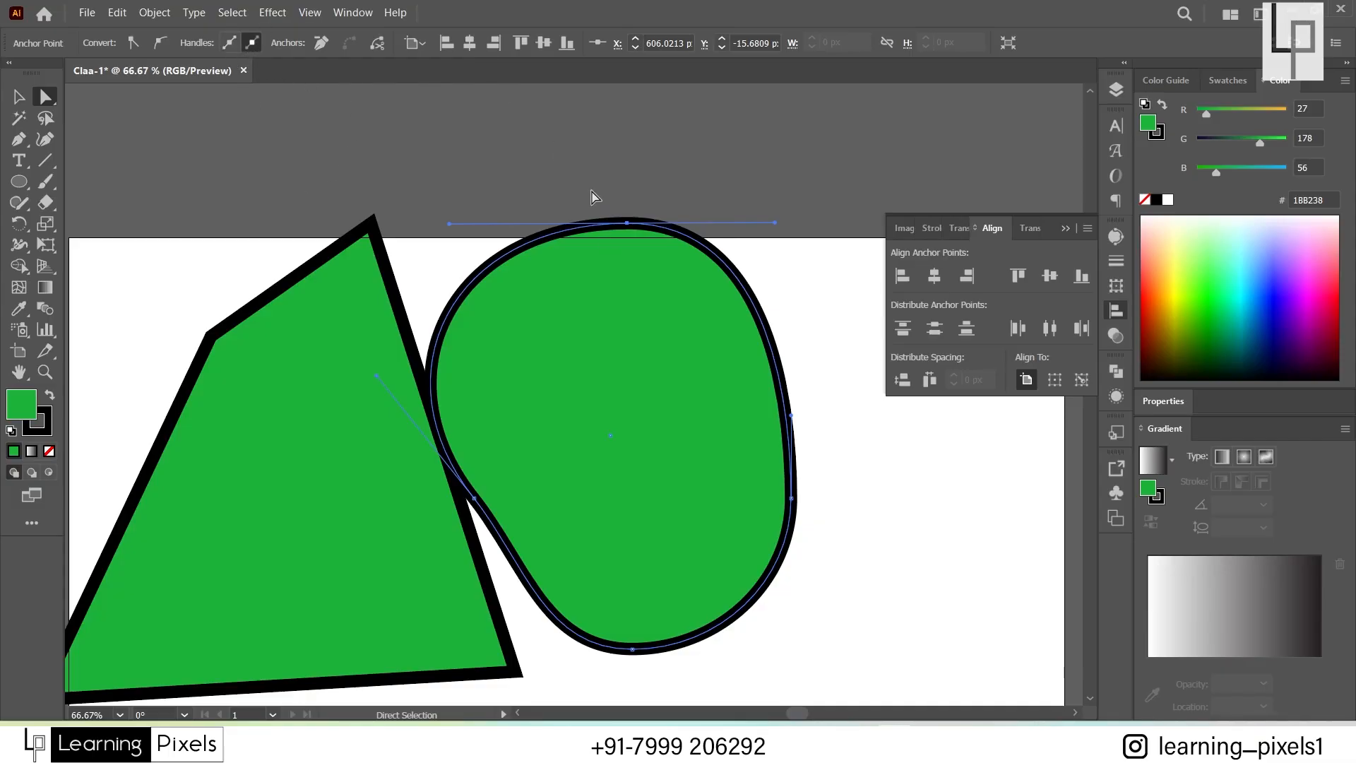
drag(626, 421, 655, 373)
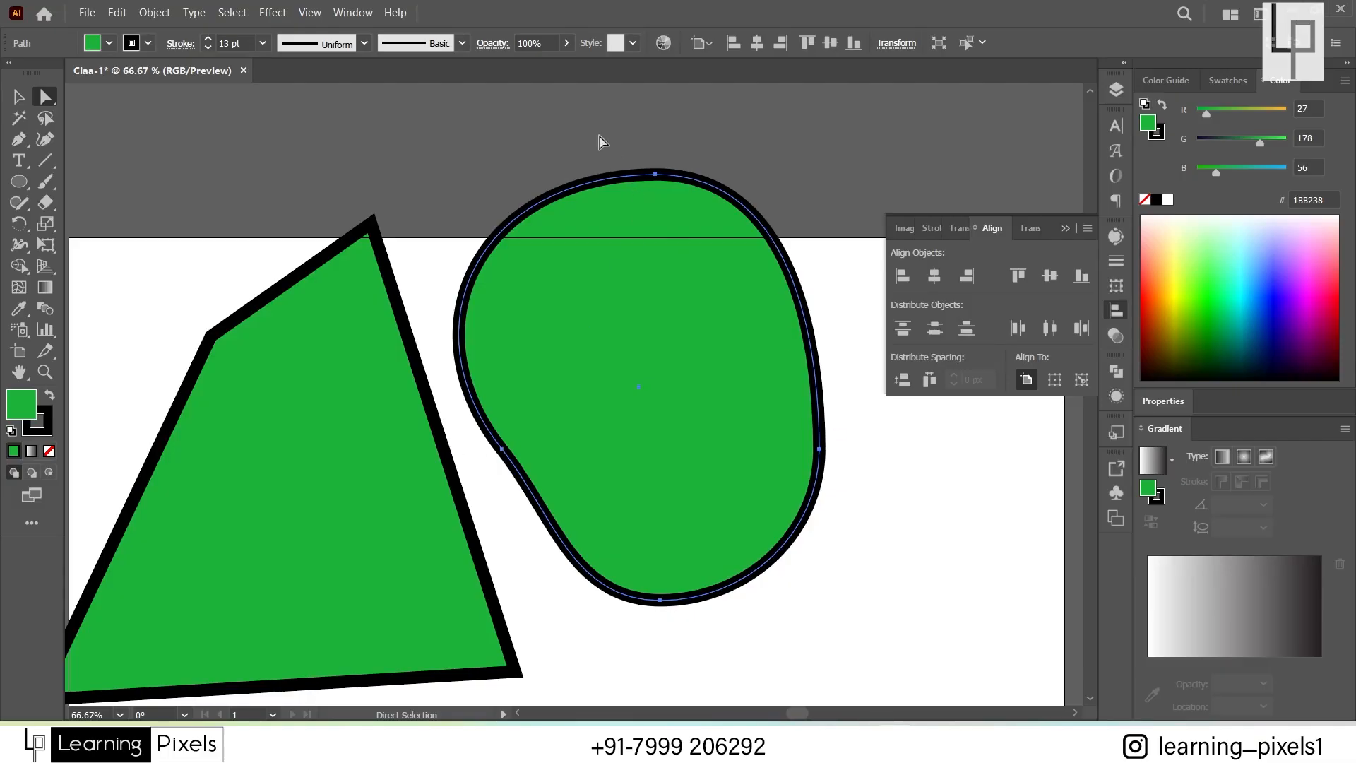
Step: Delete the rounded shape's top anchor together with its adjoining segments and undo the deletion
click(655, 174)
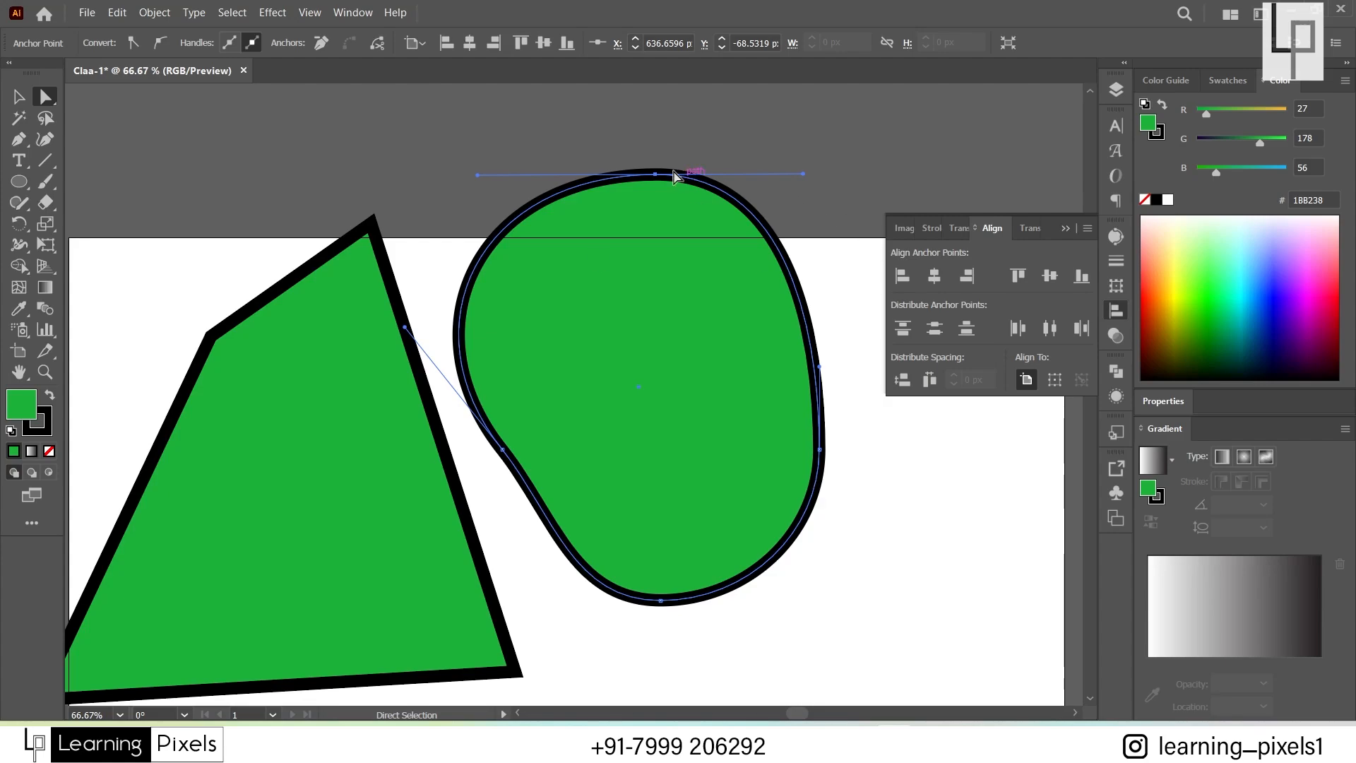
key(Delete)
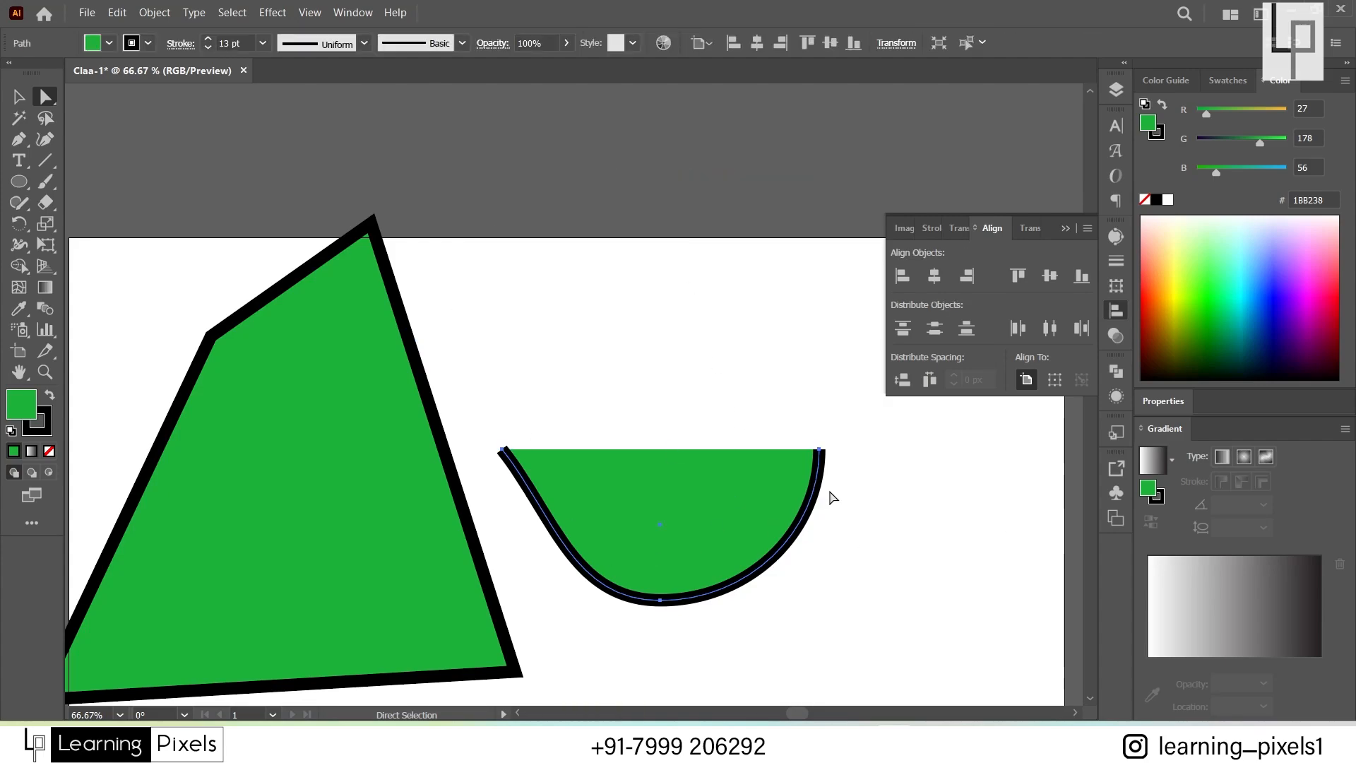
key(ctrl+z)
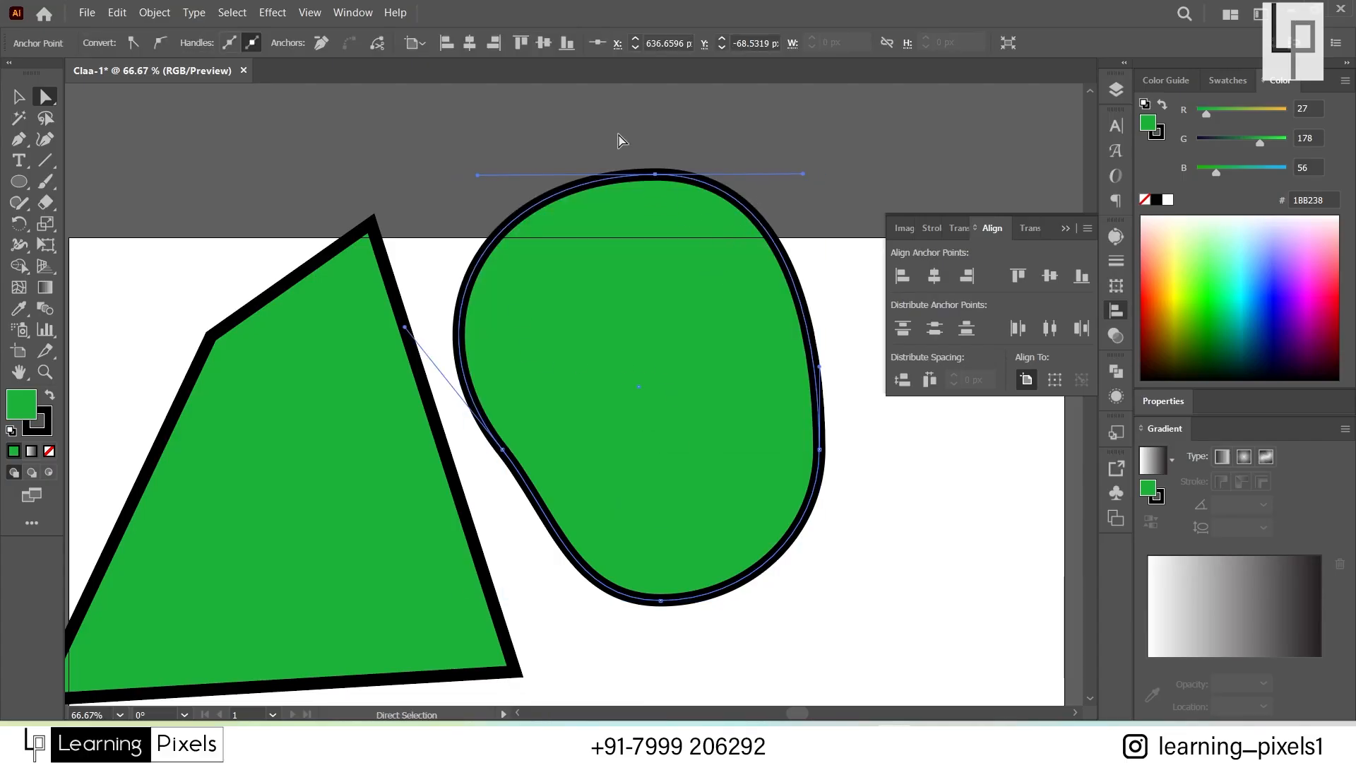
Step: Remove the rounded shape's top anchor while keeping the path closed, and undo the removal
drag(618, 133, 679, 202)
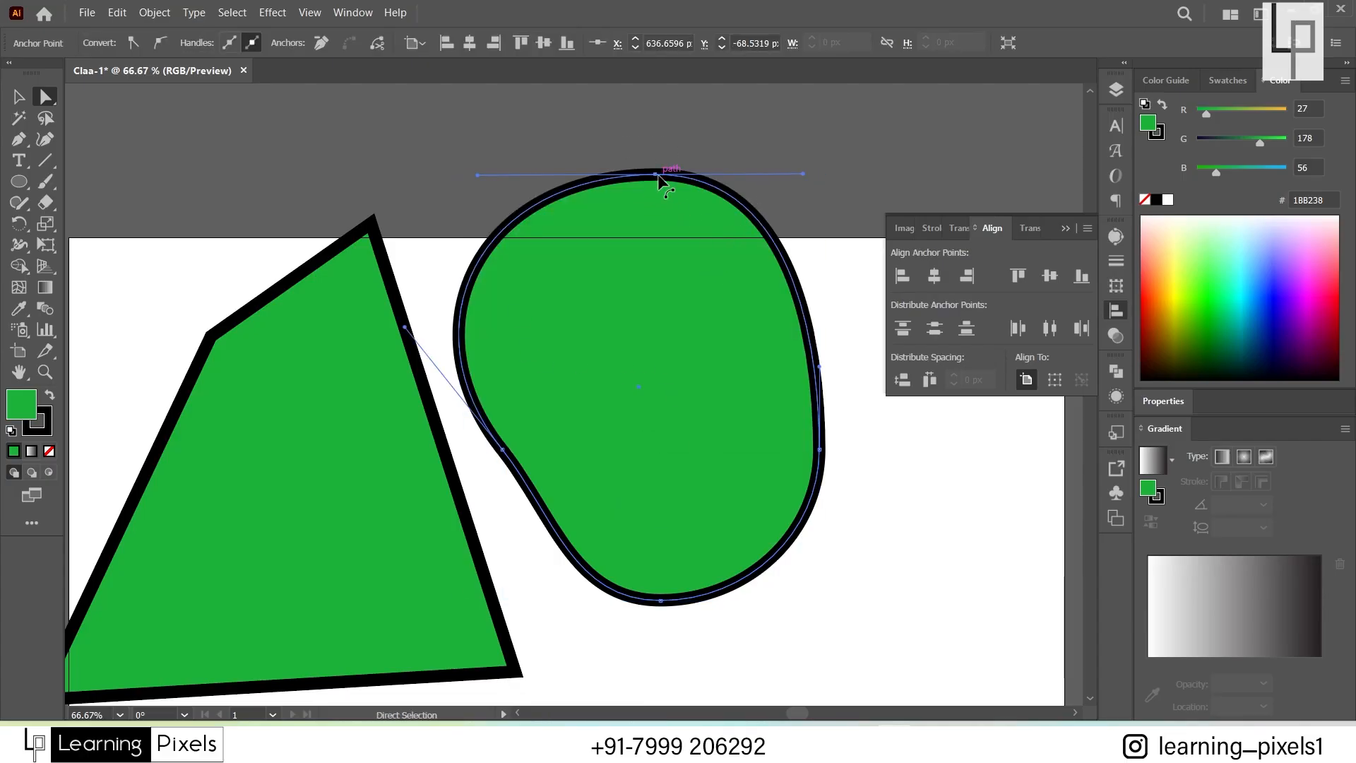
click(324, 44)
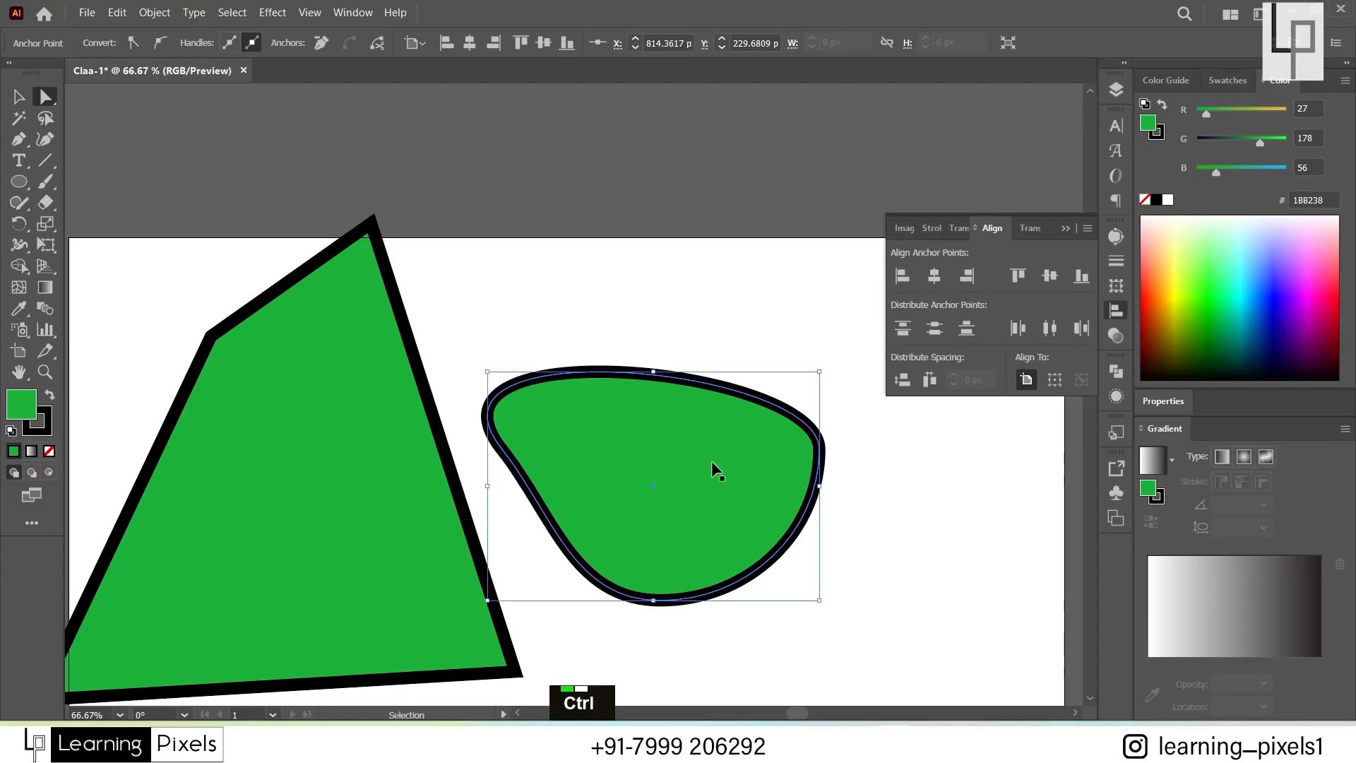
key(ctrl+z)
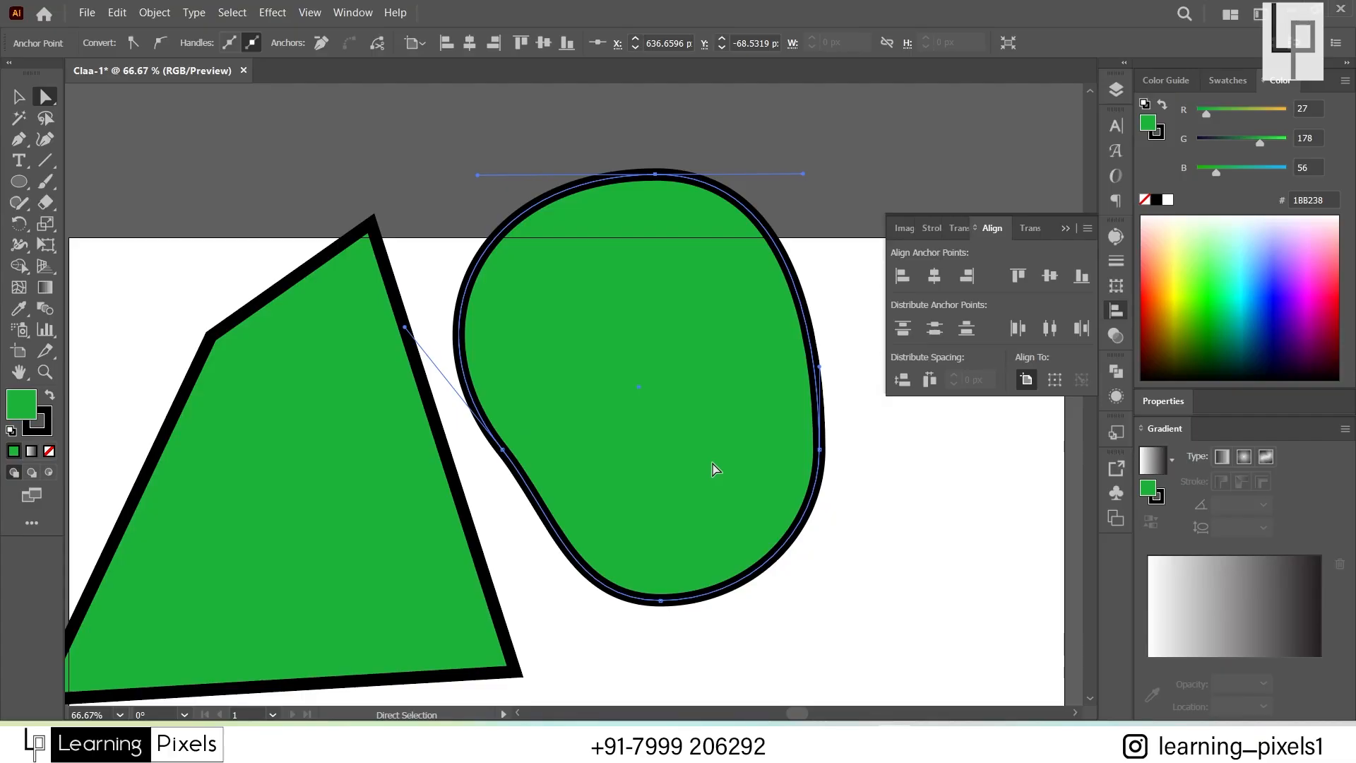
Step: Redo the removal of the rounded shape's top anchor and undo it again
key(ctrl+shift)
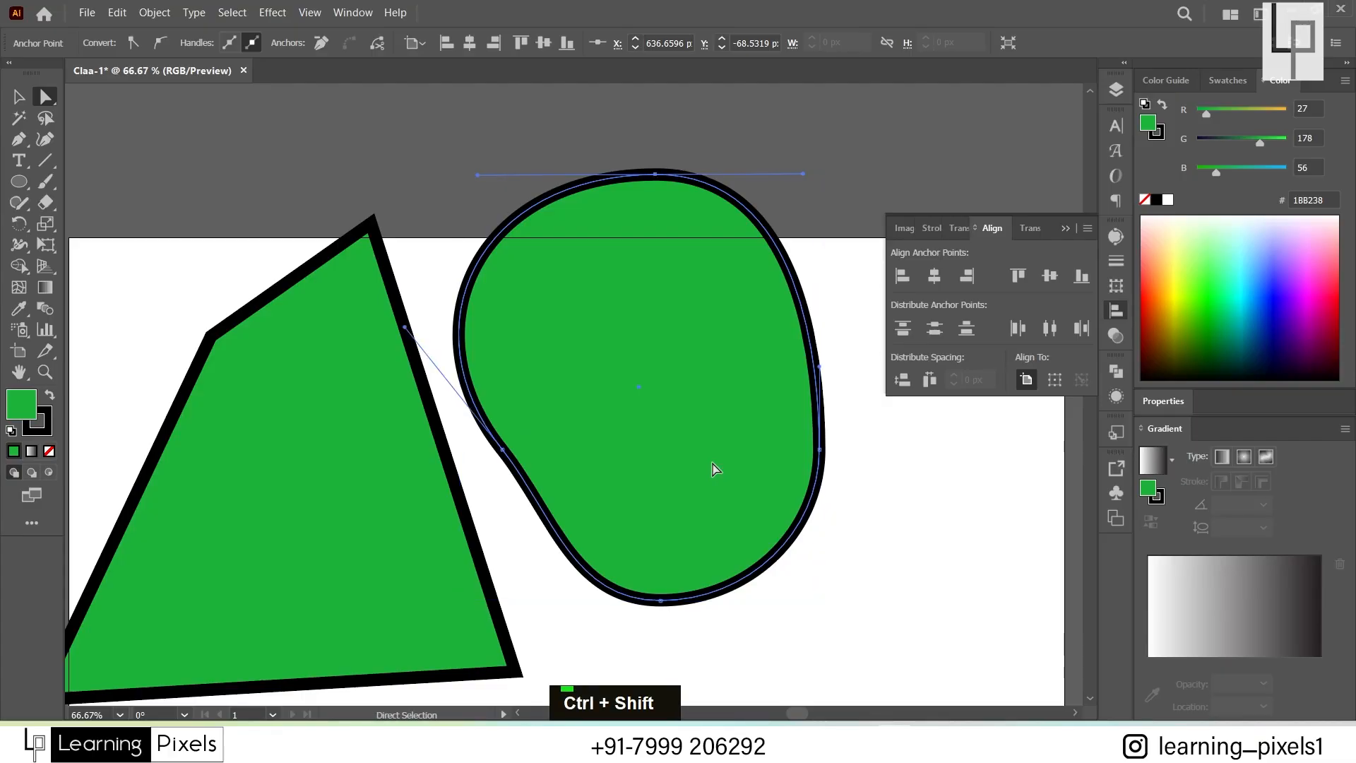
key(ctrl+shift+z)
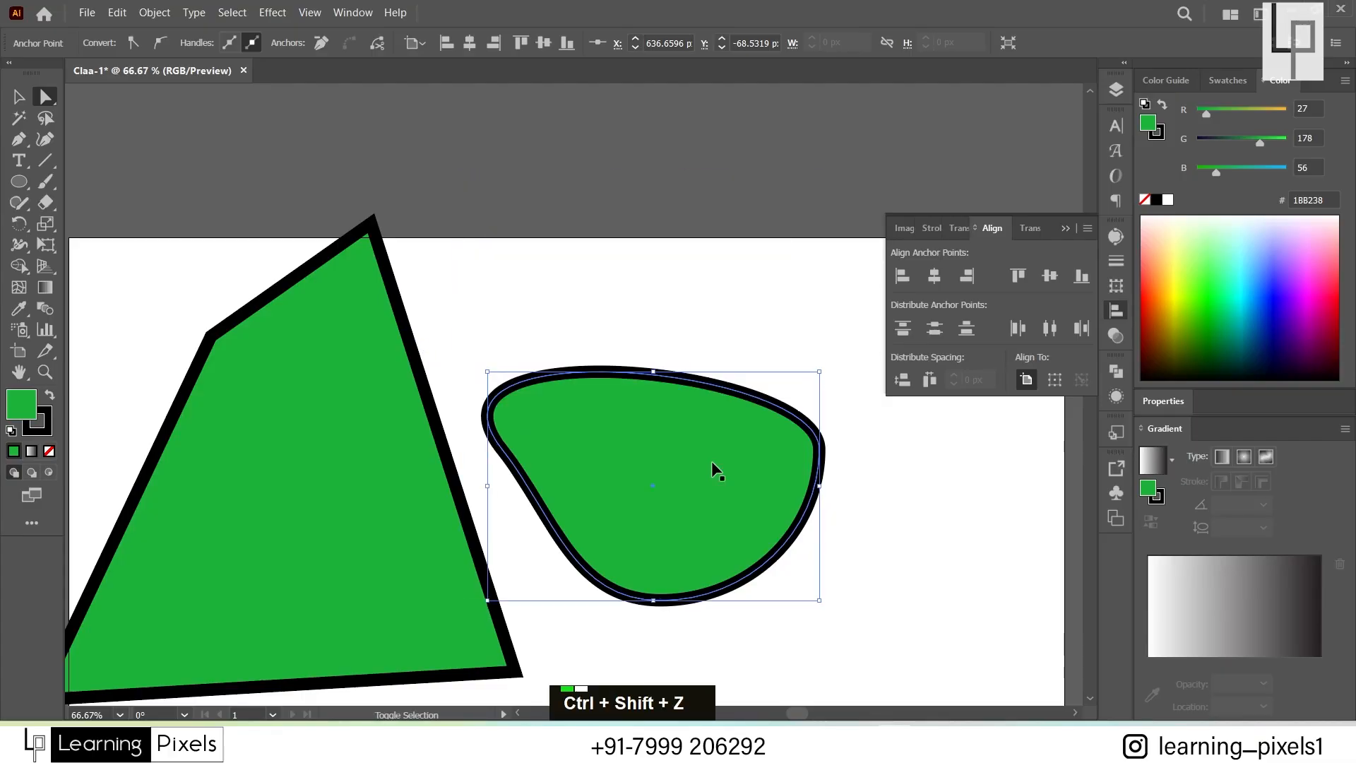
key(ctrl+z)
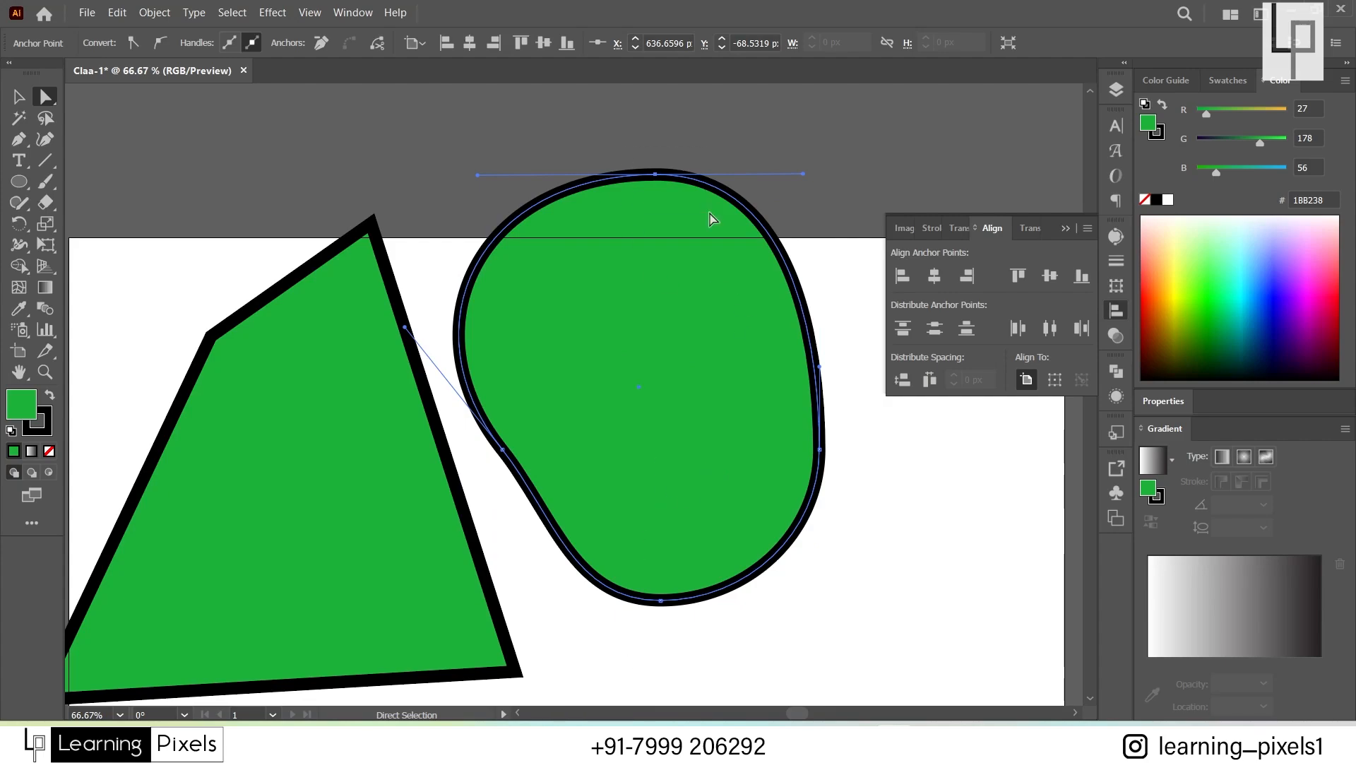
Step: Cut the rounded shape's path at its top anchor and pull one end sideways, level with the other end
click(378, 45)
click(604, 138)
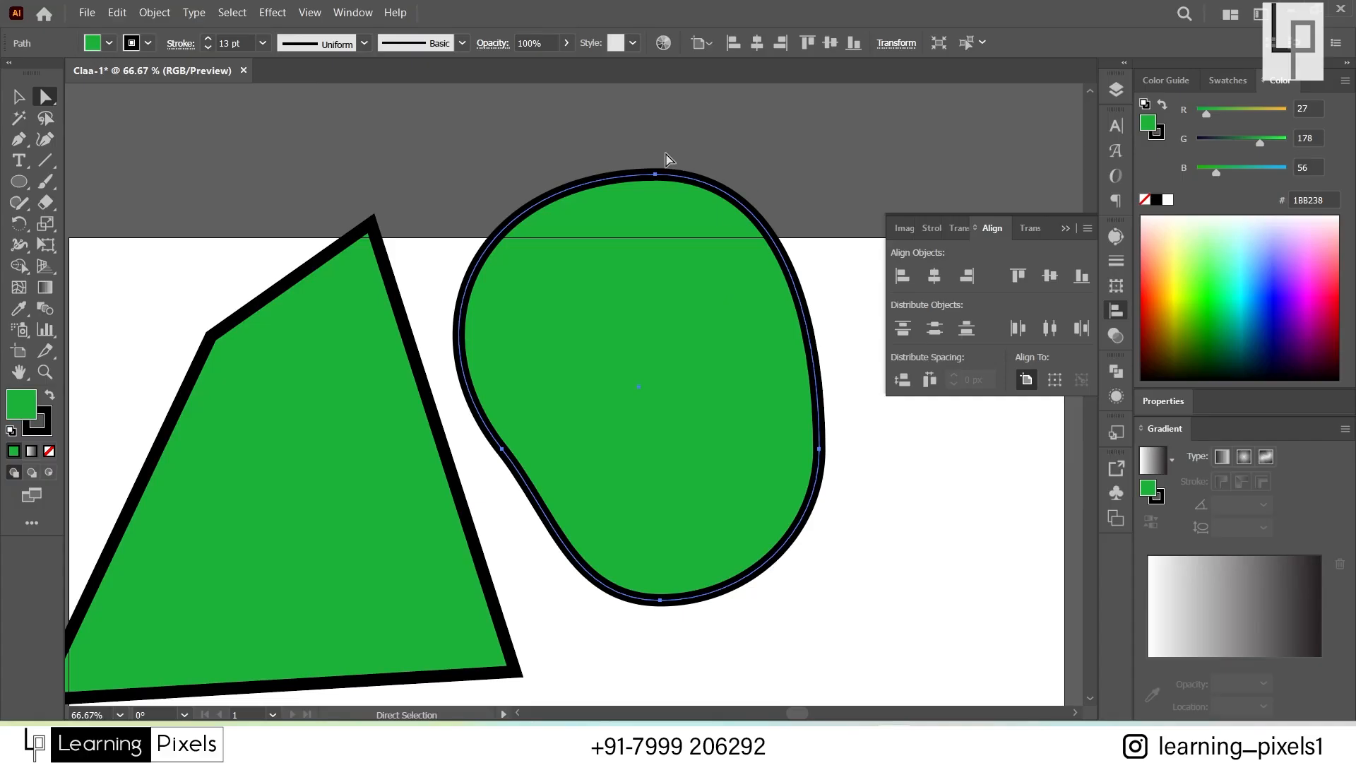
double_click(662, 184)
click(656, 174)
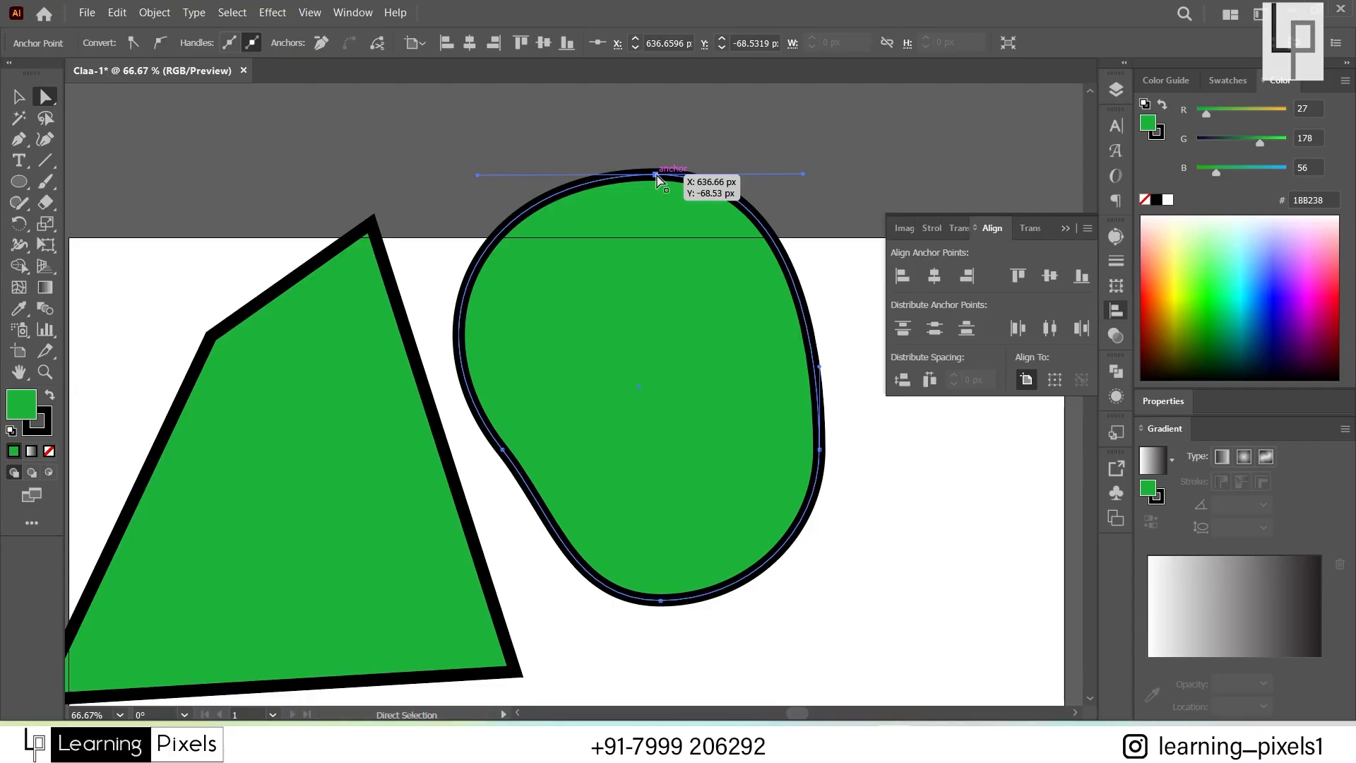
drag(657, 174, 845, 145)
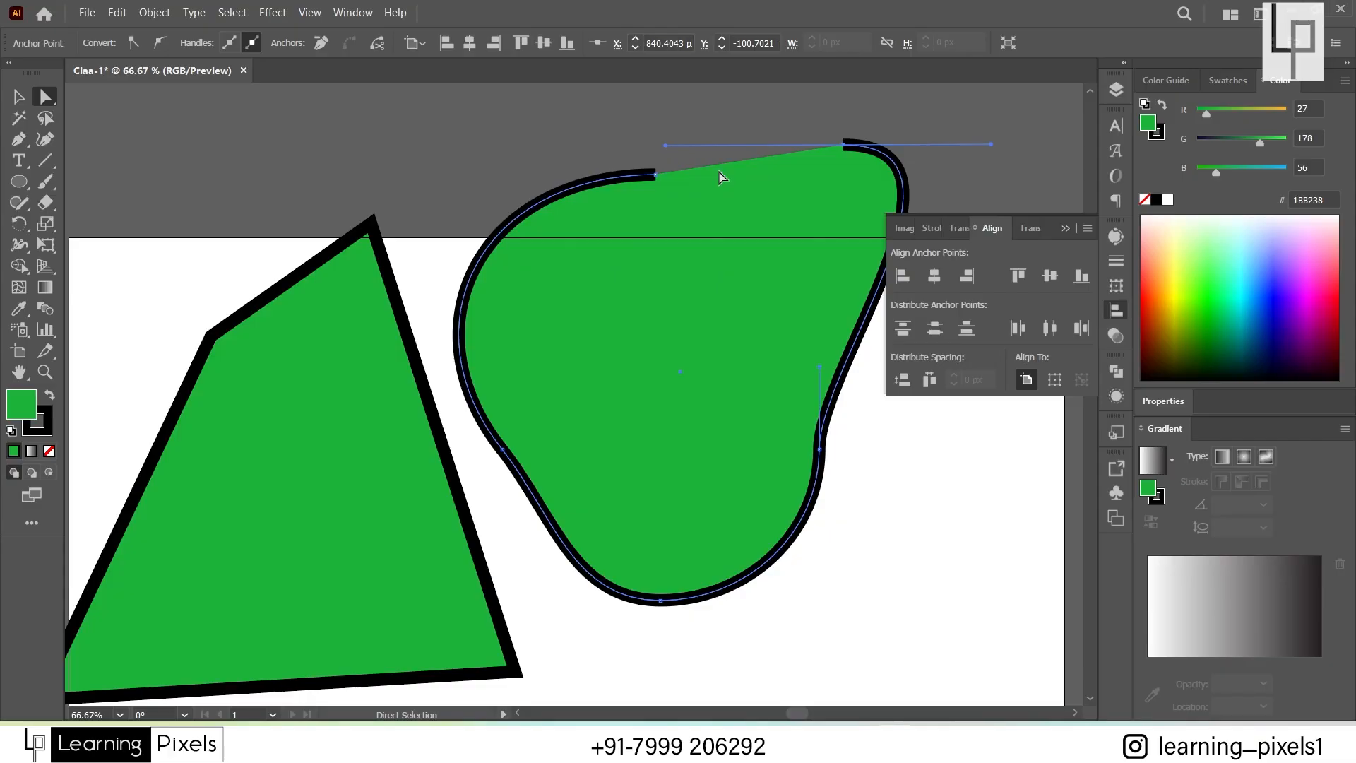
drag(844, 145, 759, 174)
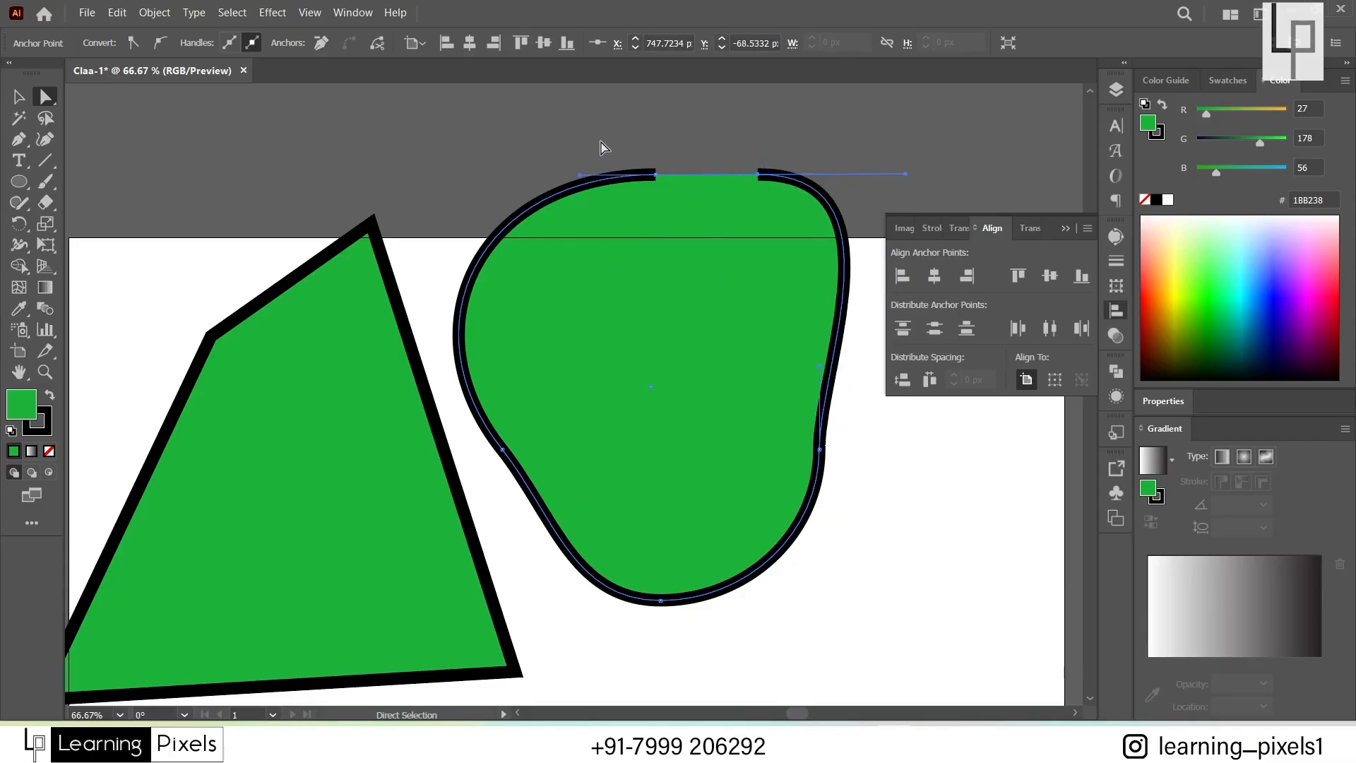
Step: Join the two open end anchors with a straight segment and undo the join
click(809, 207)
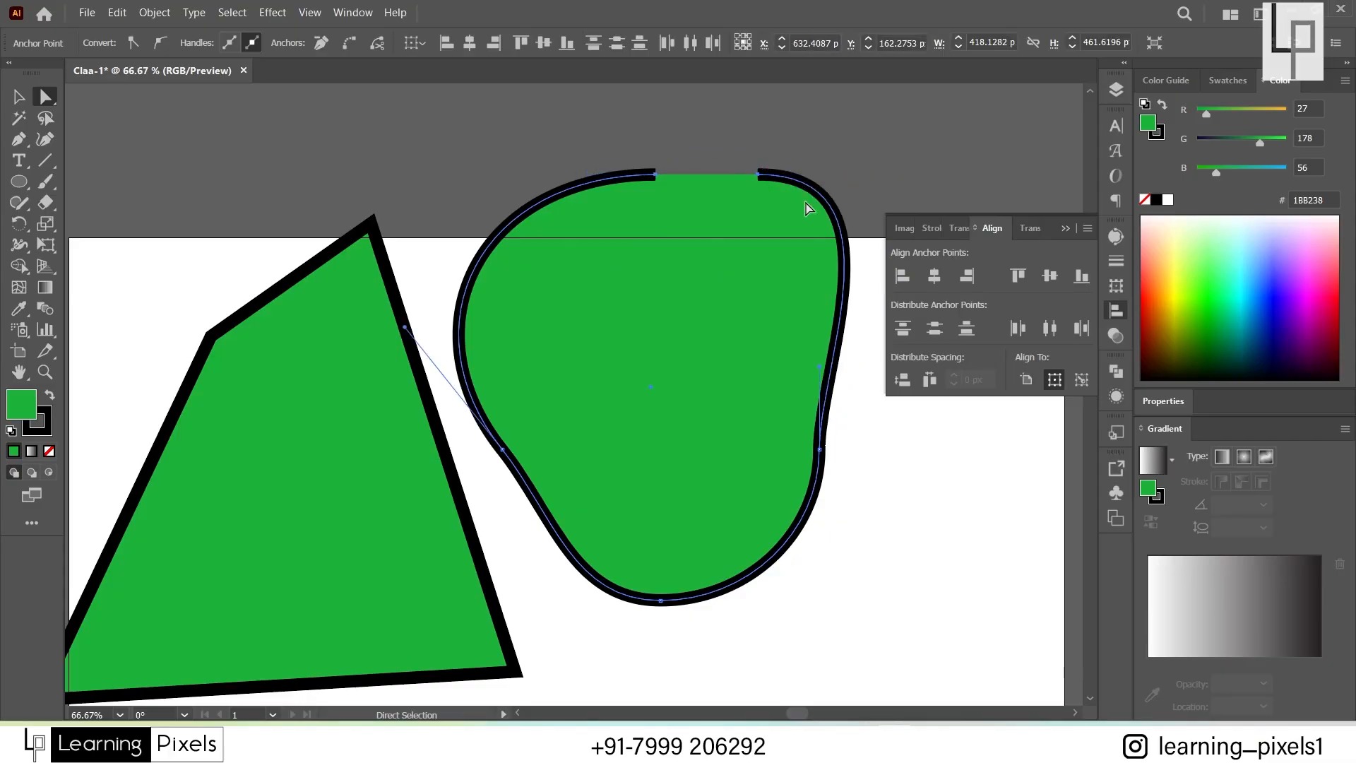
right_click(709, 185)
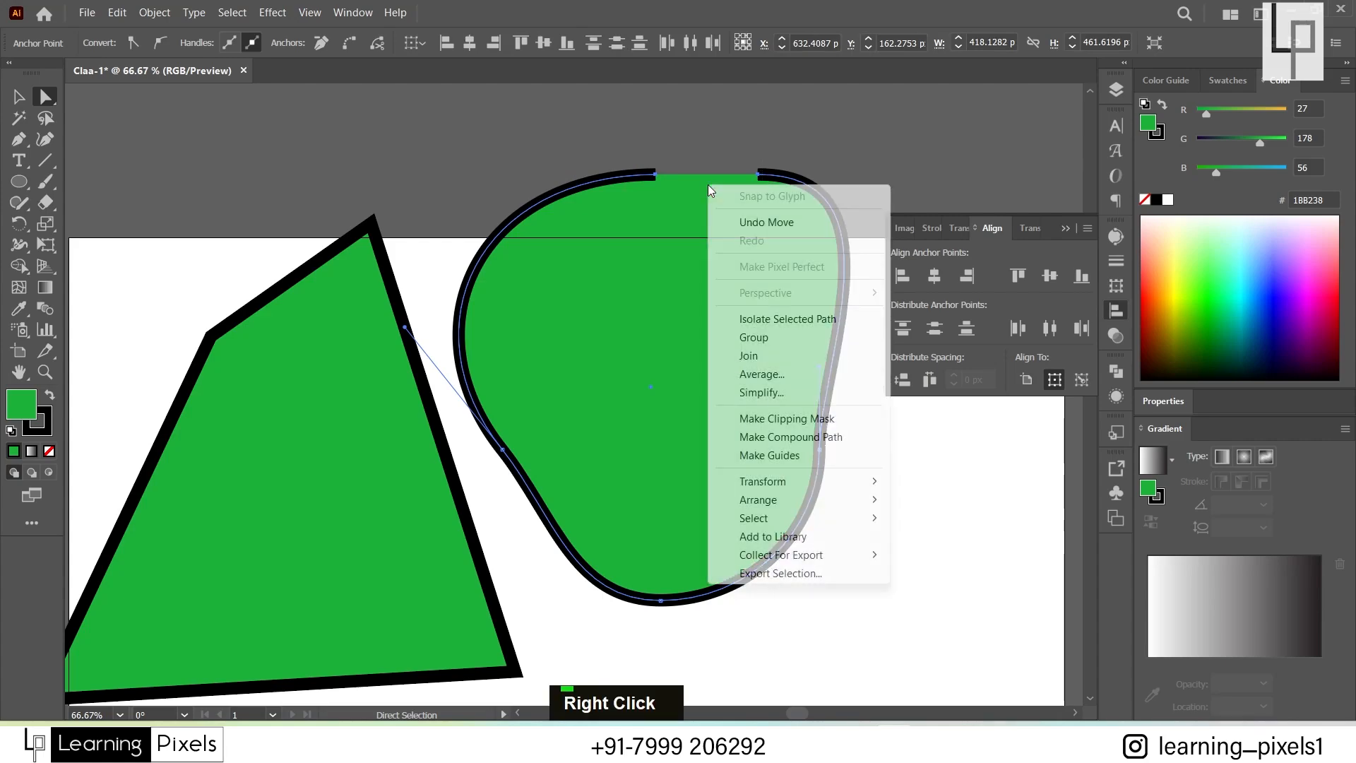
click(779, 359)
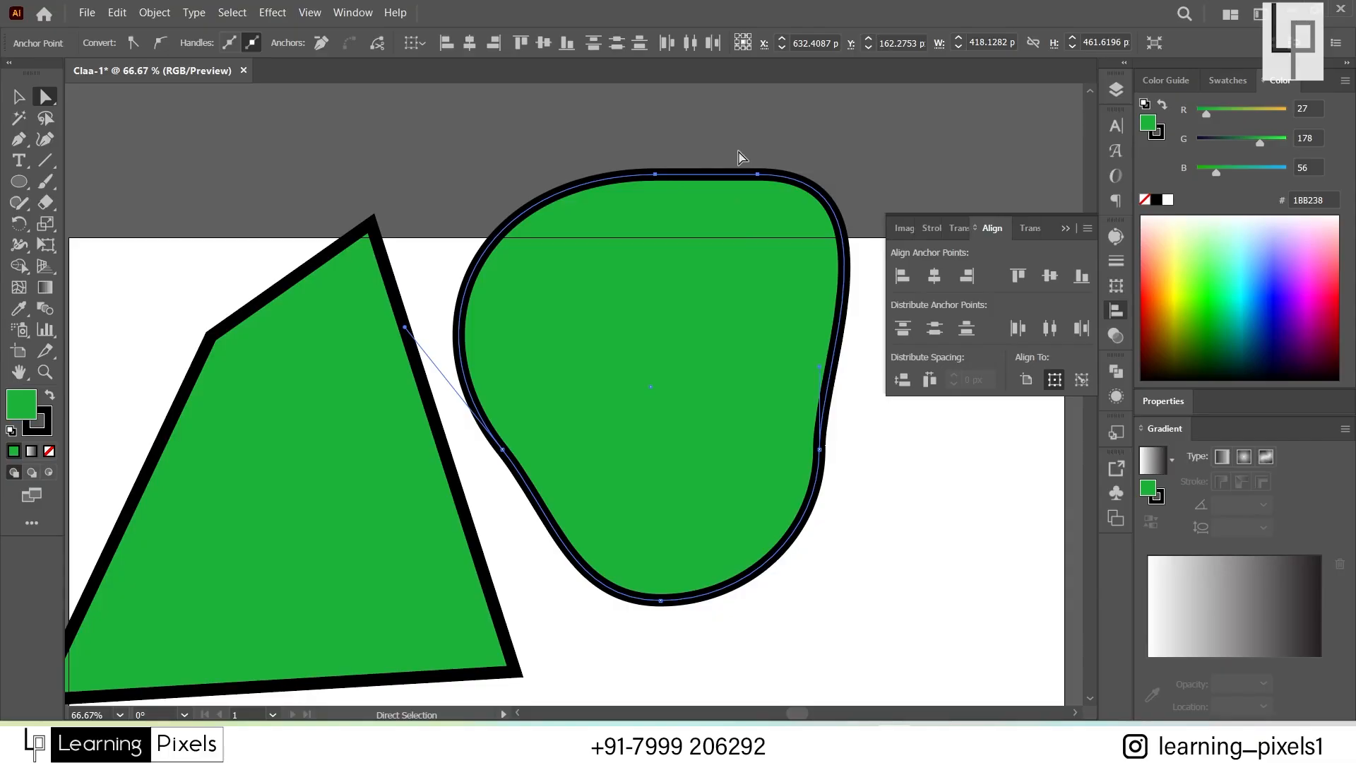
key(ctrl+z)
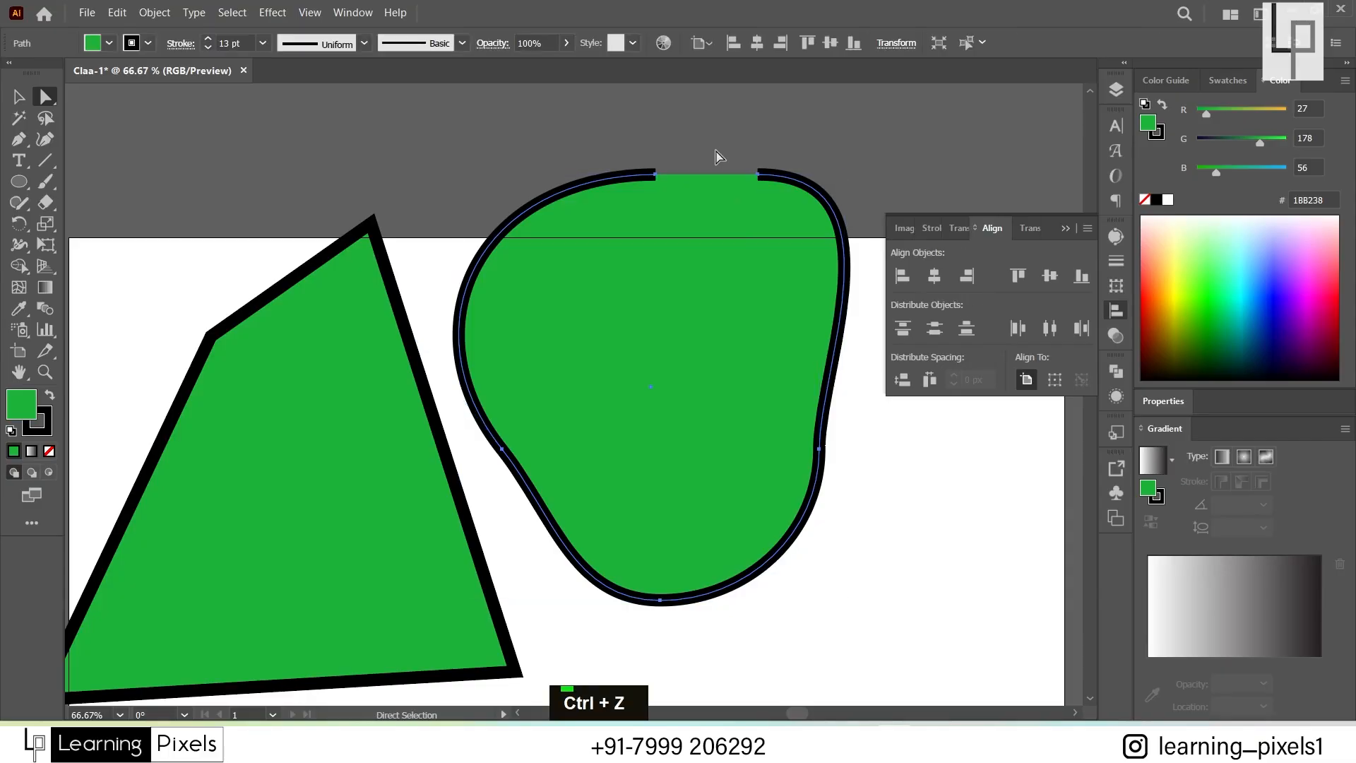
Step: Average the whole open path on both axes and undo the change
right_click(713, 176)
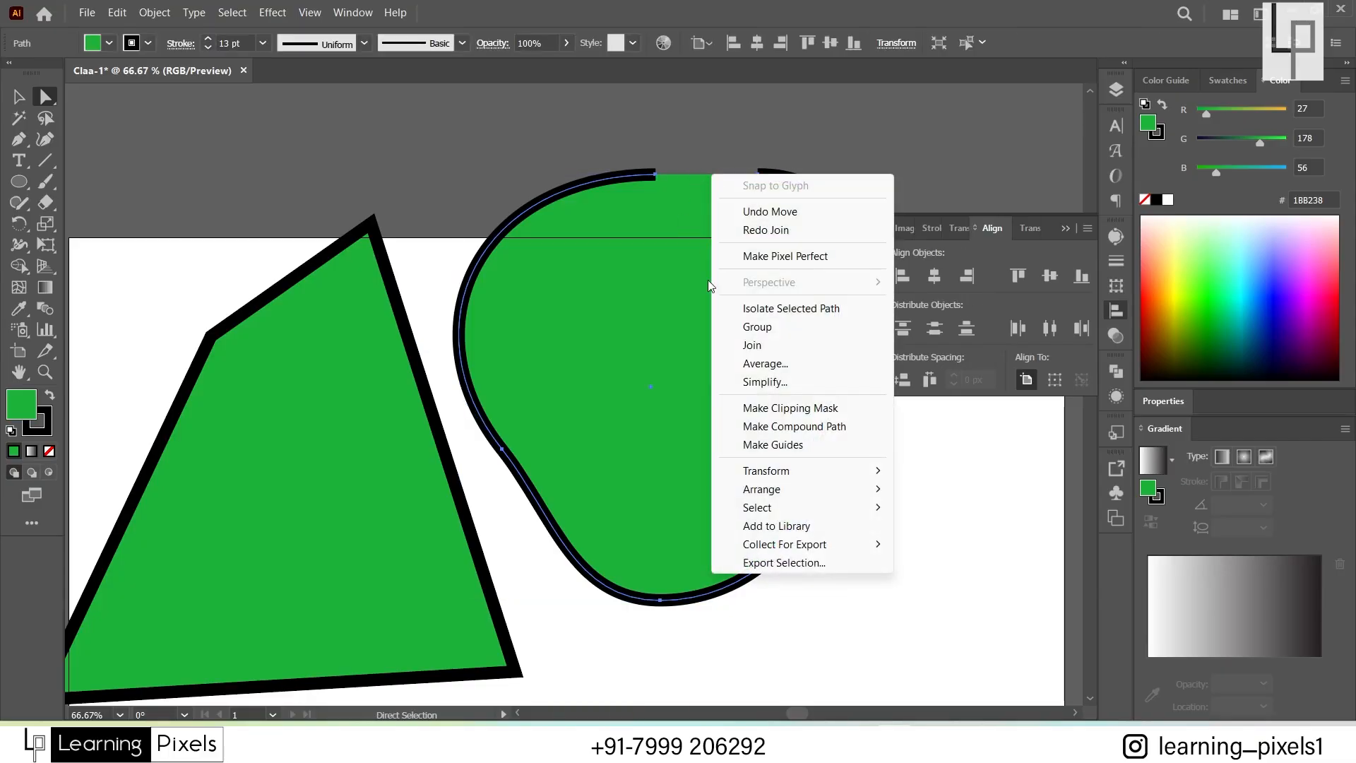
click(784, 364)
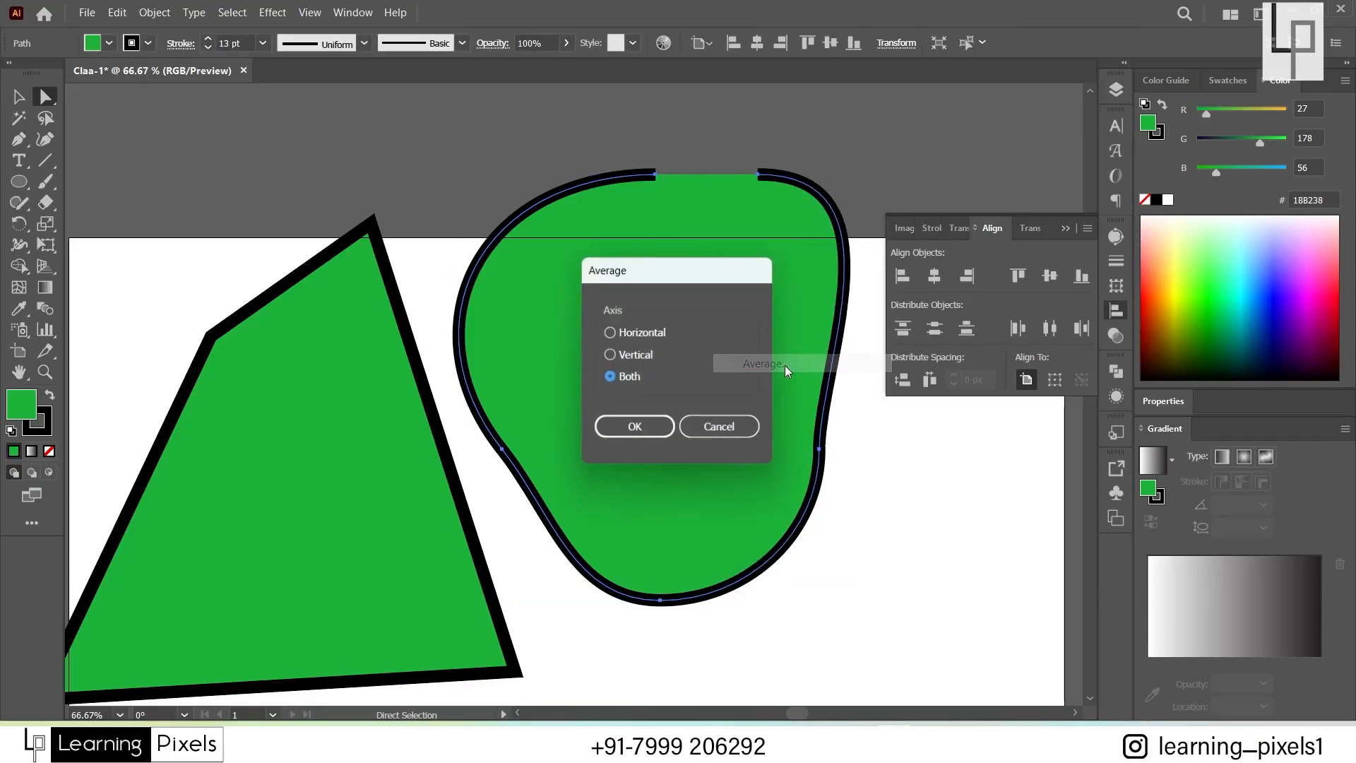
click(635, 428)
key(ctrl+z)
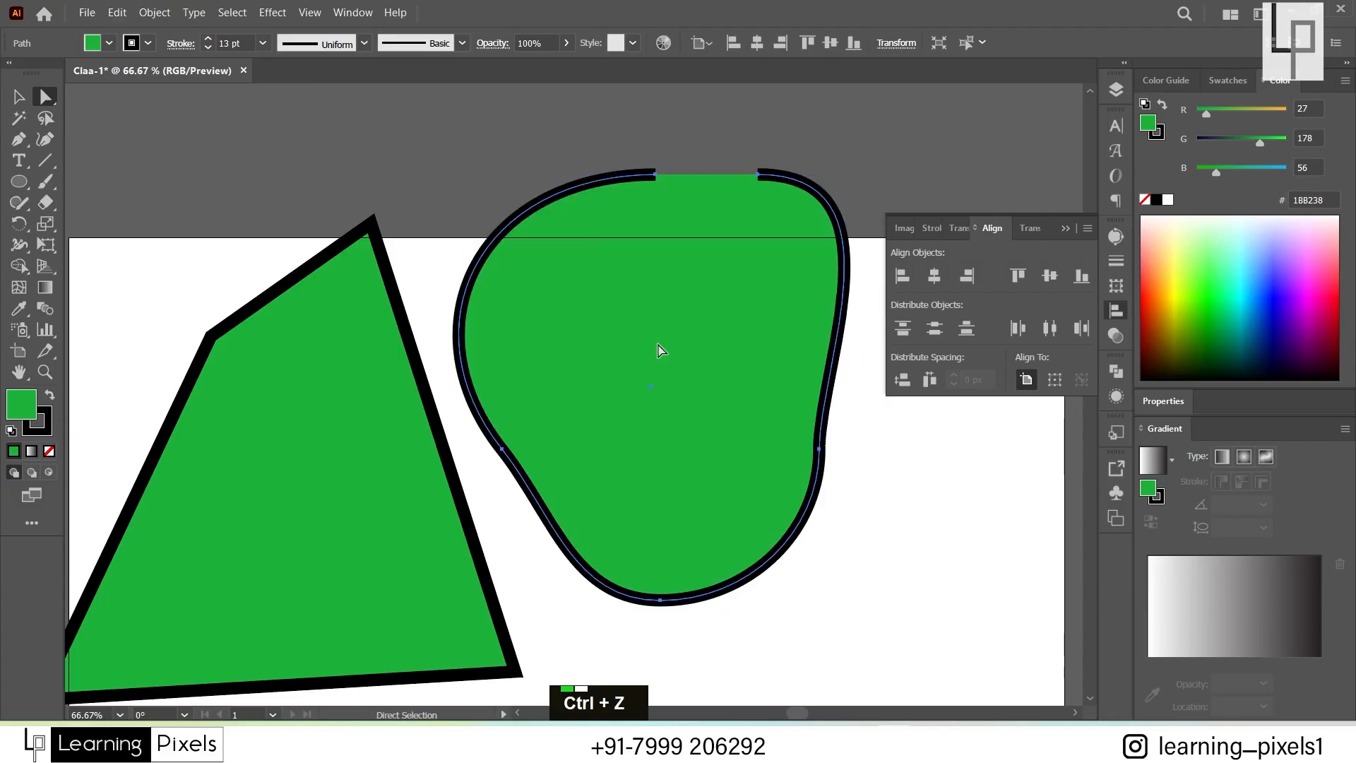
Step: Select only the two open end anchors and average them on both axes, undoing a test move of one end
double_click(636, 176)
drag(605, 128, 775, 204)
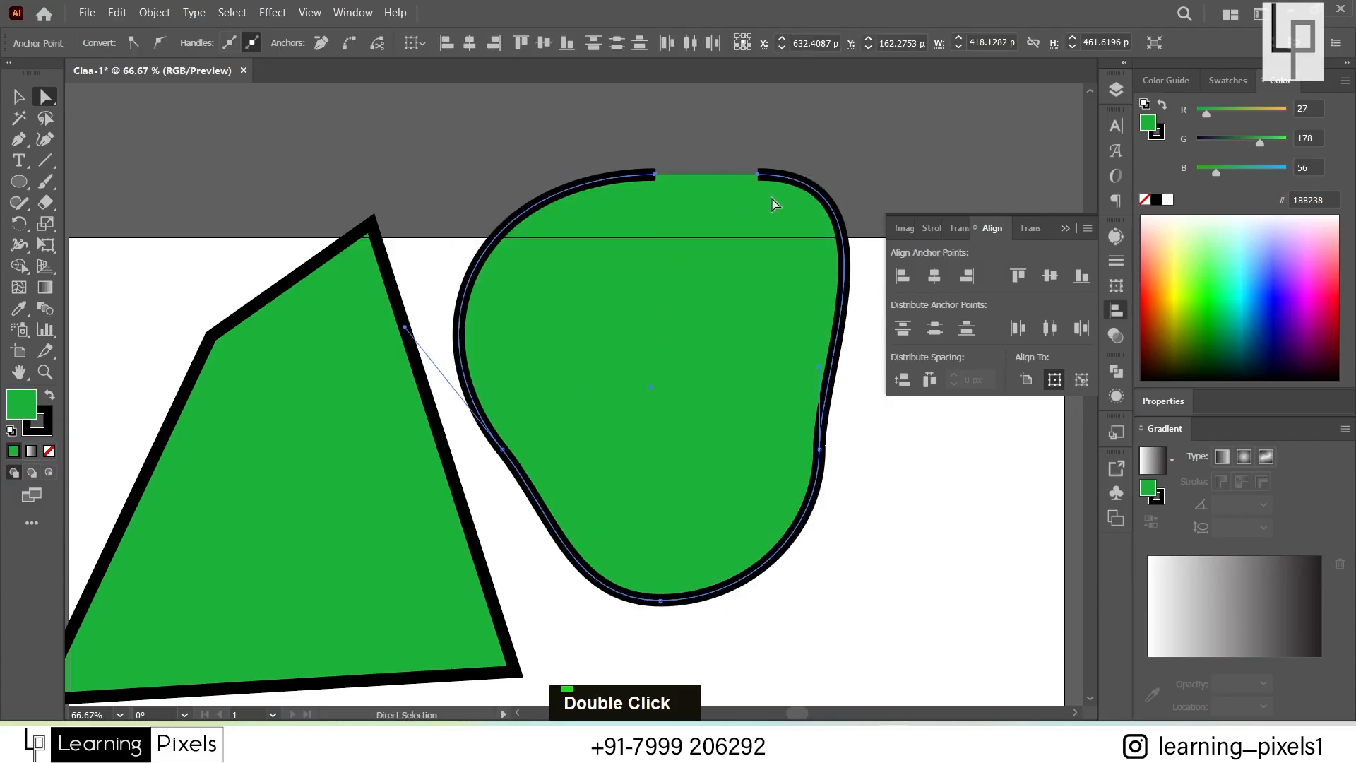
right_click(655, 182)
click(727, 366)
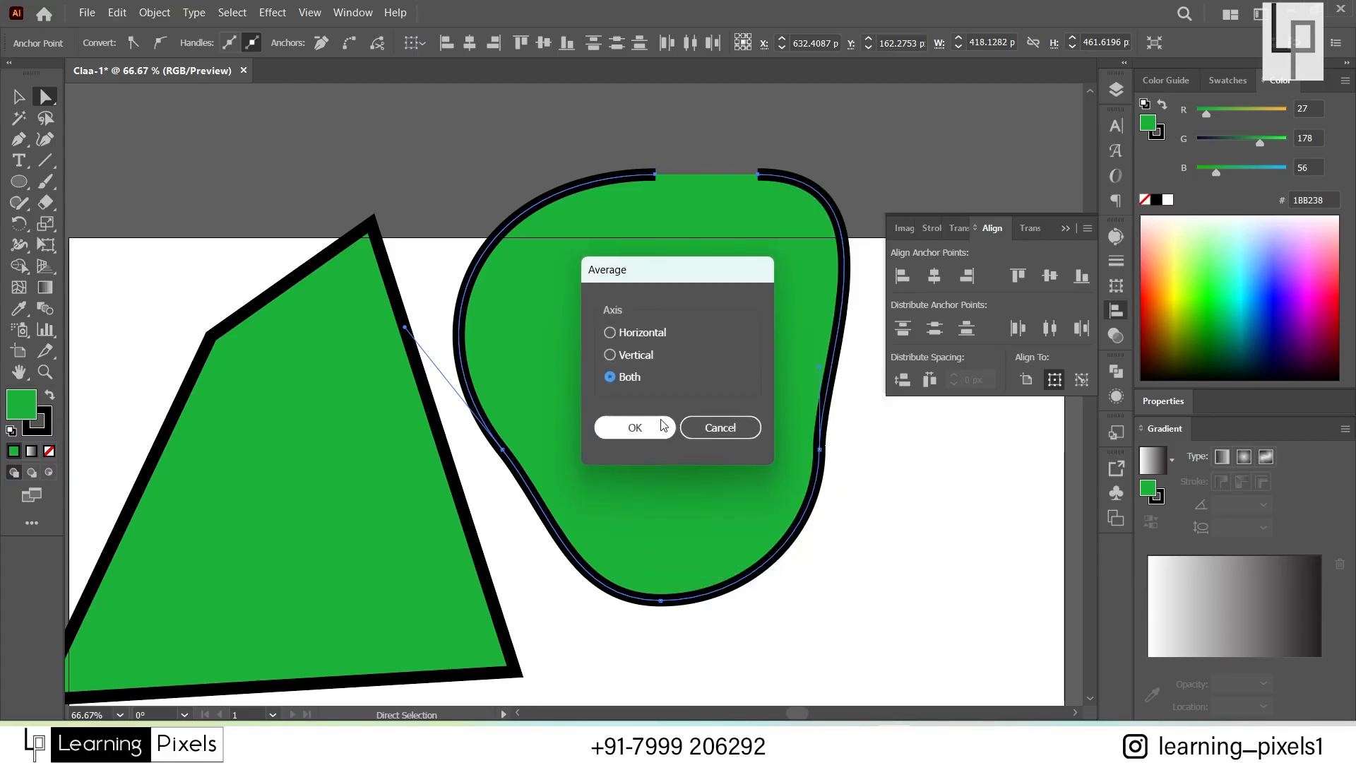
click(636, 427)
right_click(707, 176)
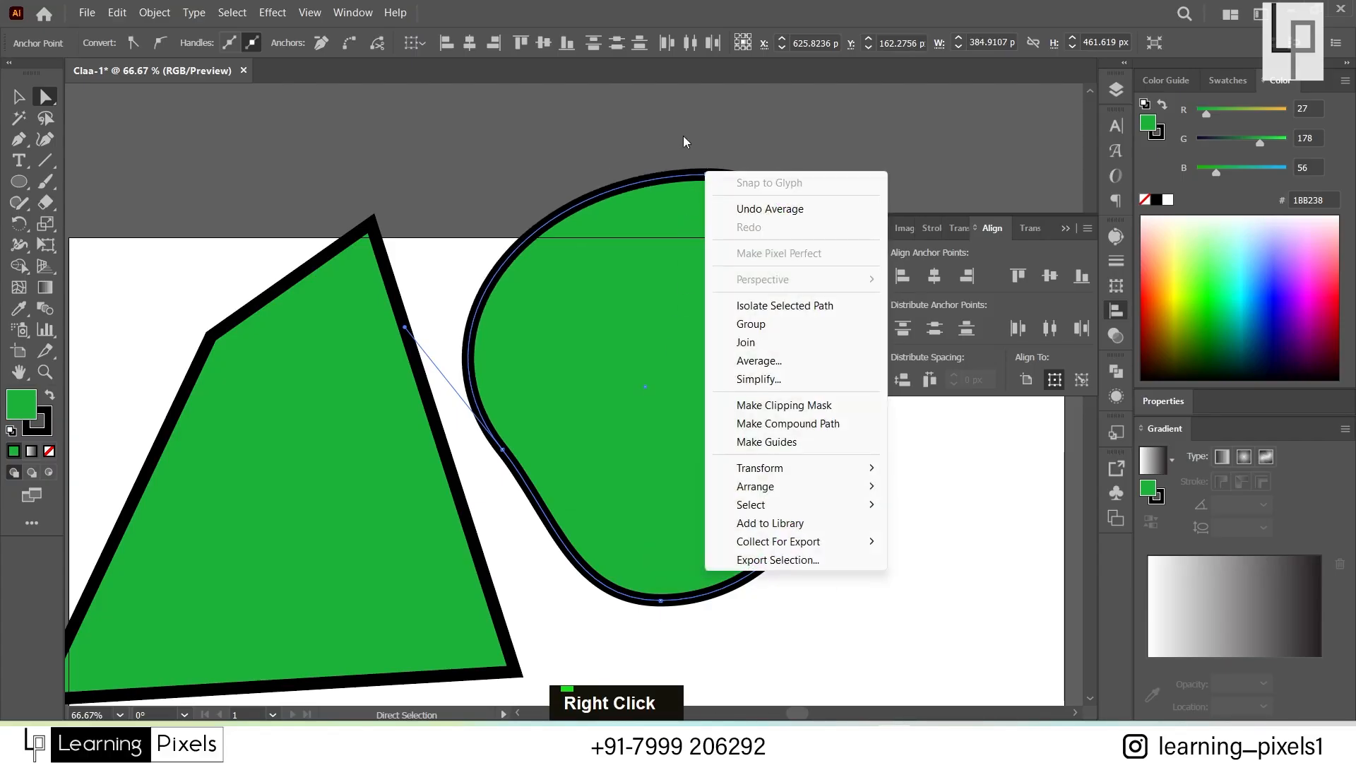
key(Escape)
drag(709, 176, 825, 139)
key(ctrl+z)
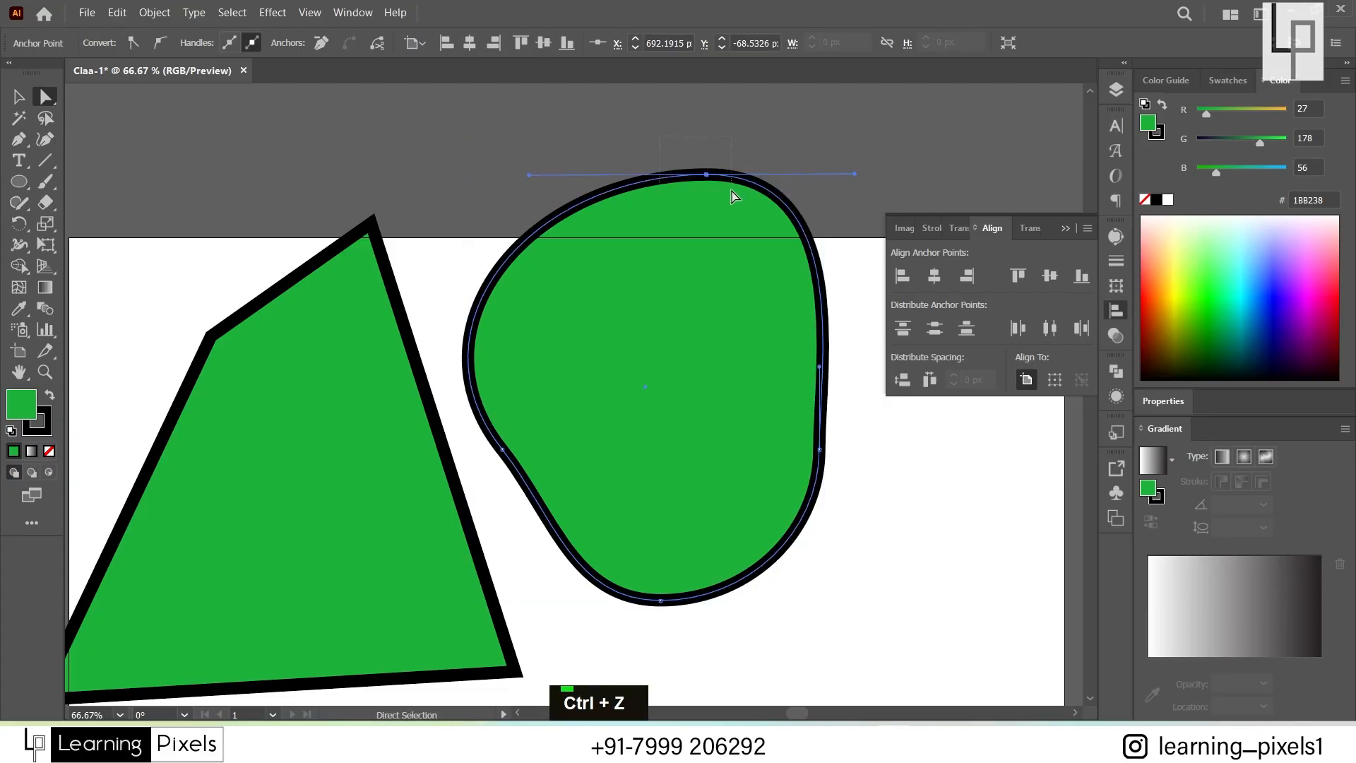
Step: Join the two coinciding end anchors, try moving the joined anchor, and undo the recent path edits
right_click(706, 176)
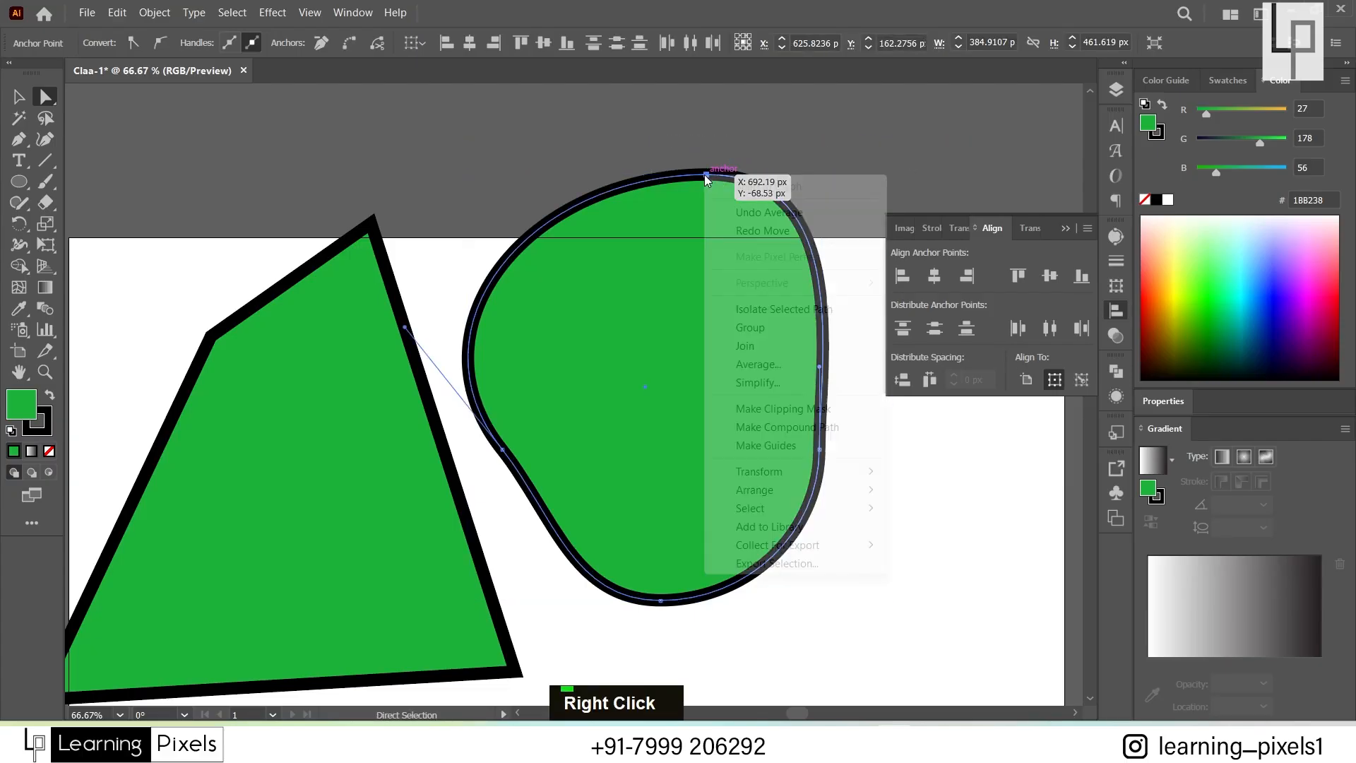
click(777, 347)
drag(708, 176, 648, 201)
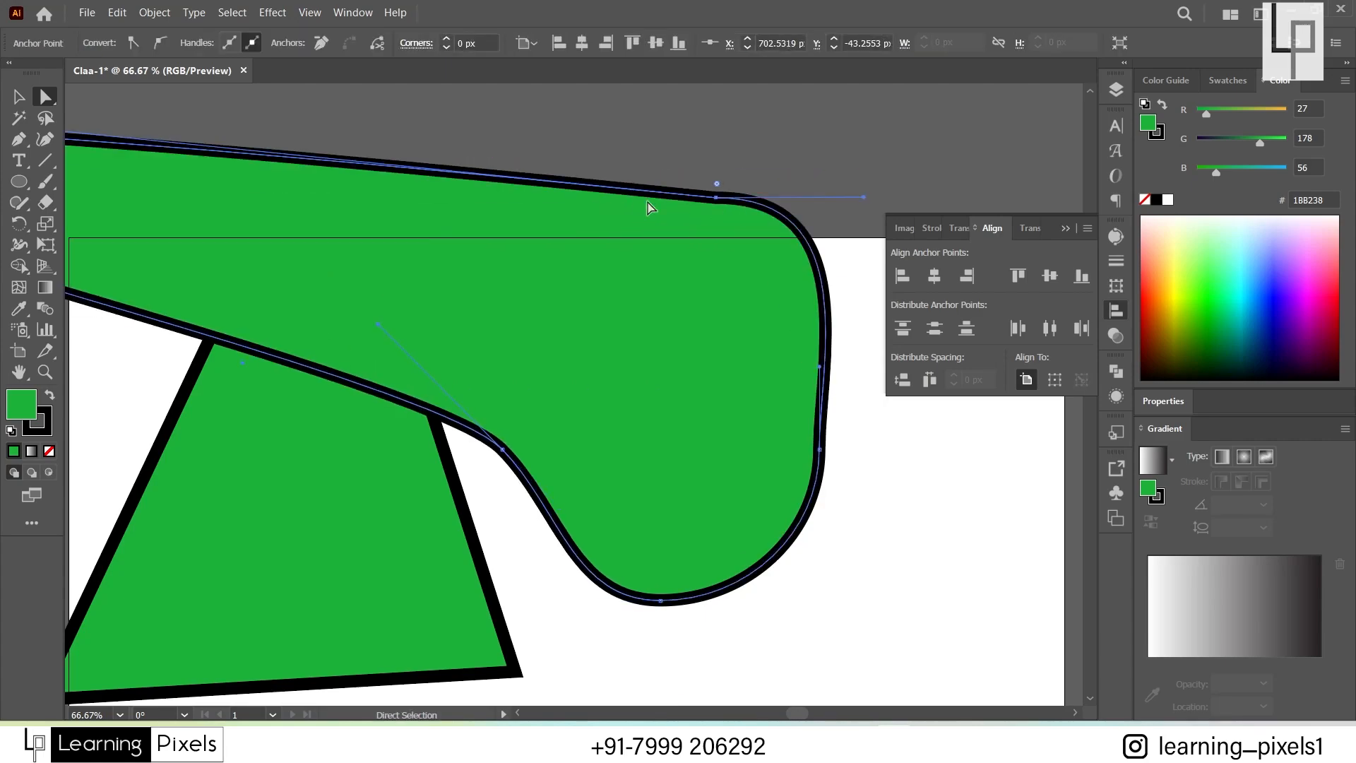
key(ctrl+z)
key(ctrl+z)
key(ctrl+z)
key(ctrl+z)
key(ctrl+z)
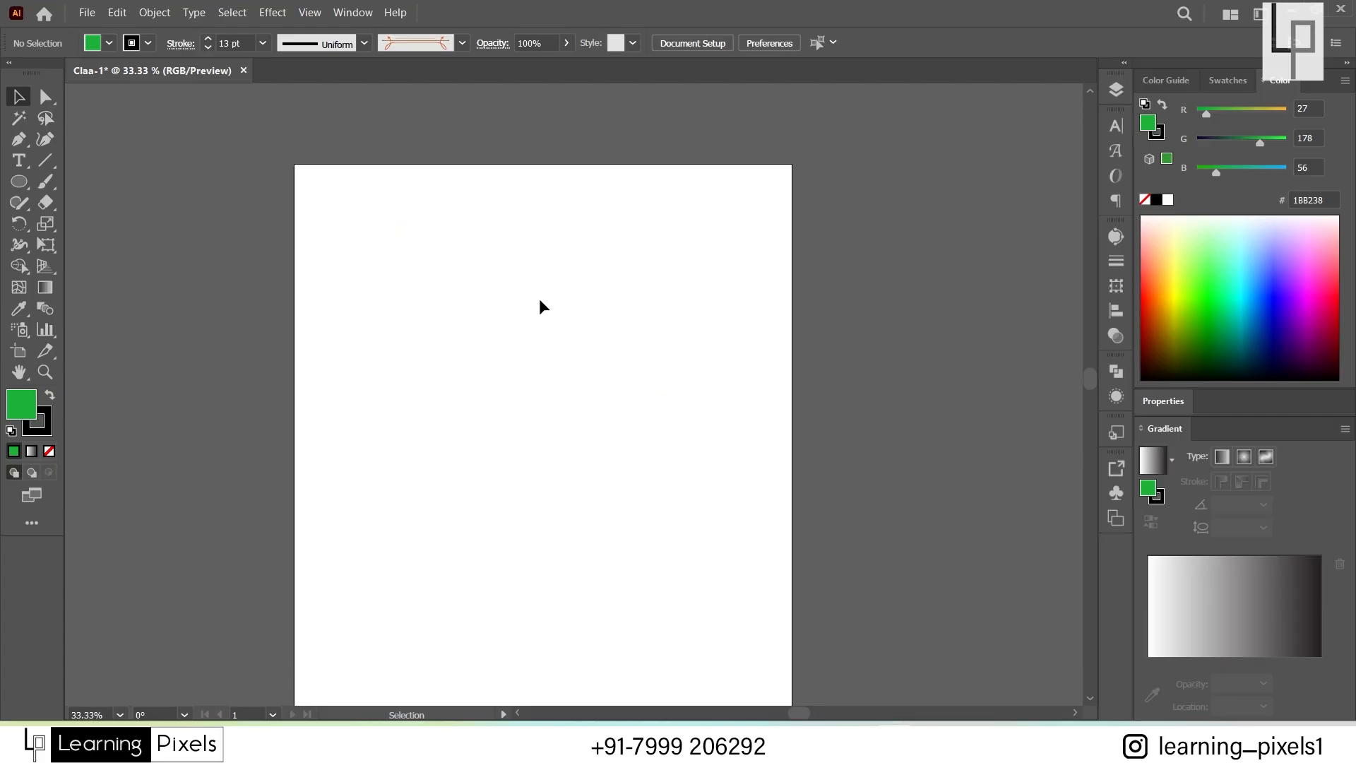
Step: Draw three overlapping ellipses about 320×302, 306×232 and 104×205 px, filling the second with DDFF6C and the third with blue 3671FF
click(20, 183)
drag(366, 233, 514, 372)
drag(435, 302, 577, 409)
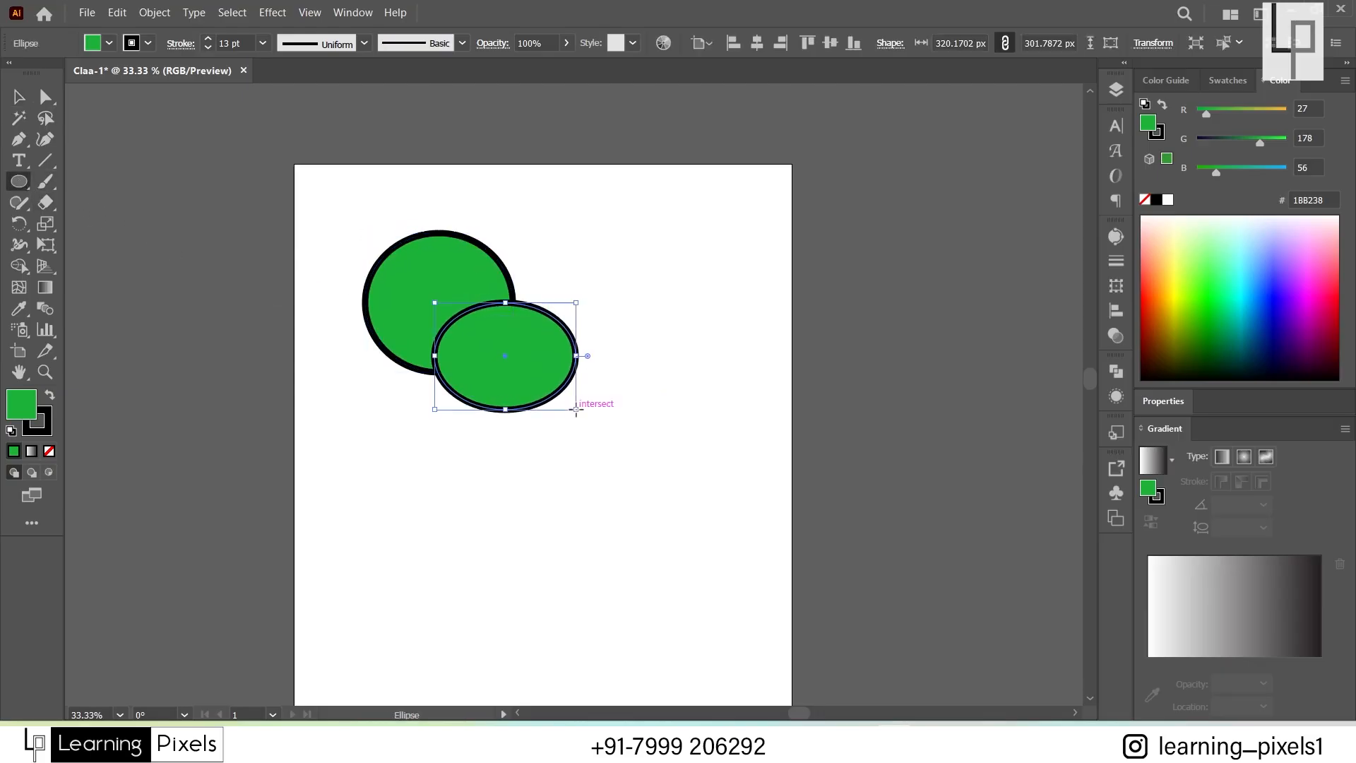
click(1188, 254)
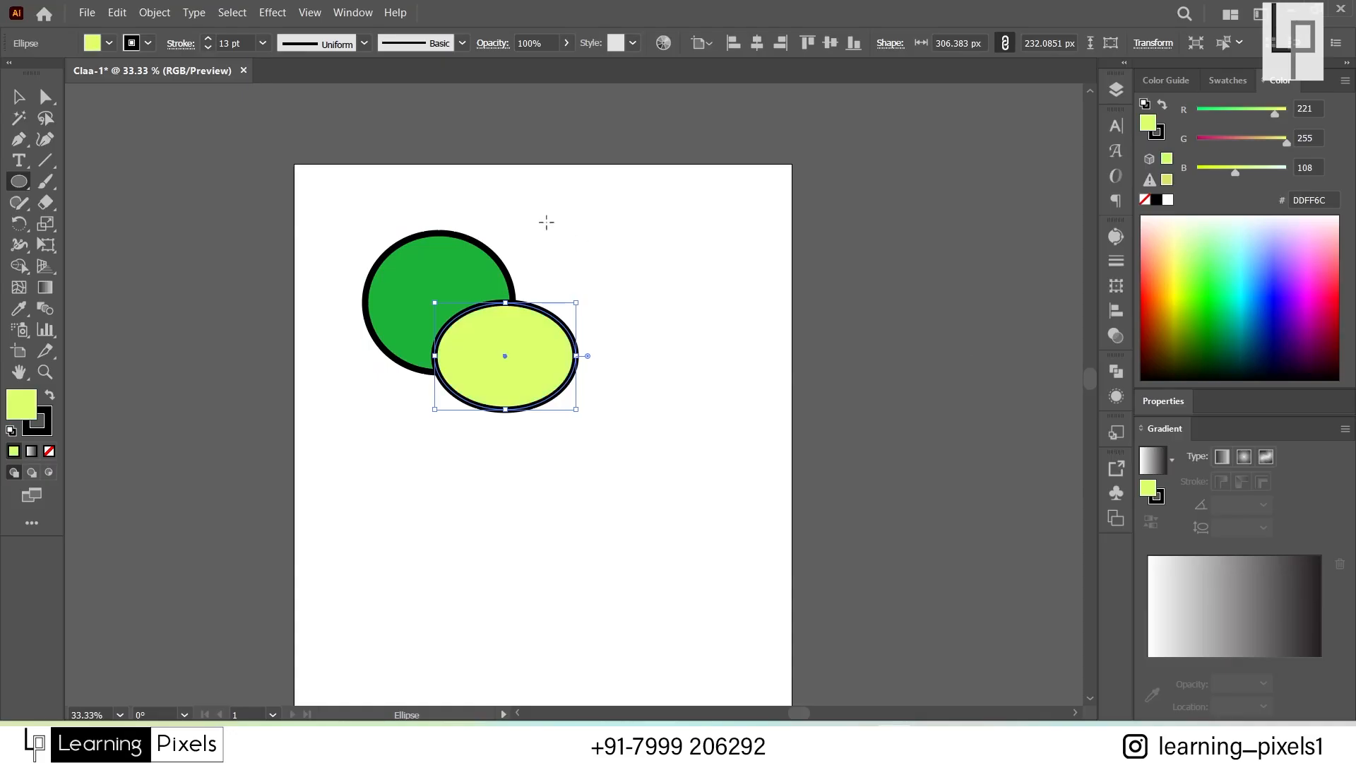
drag(500, 222, 547, 316)
click(1267, 275)
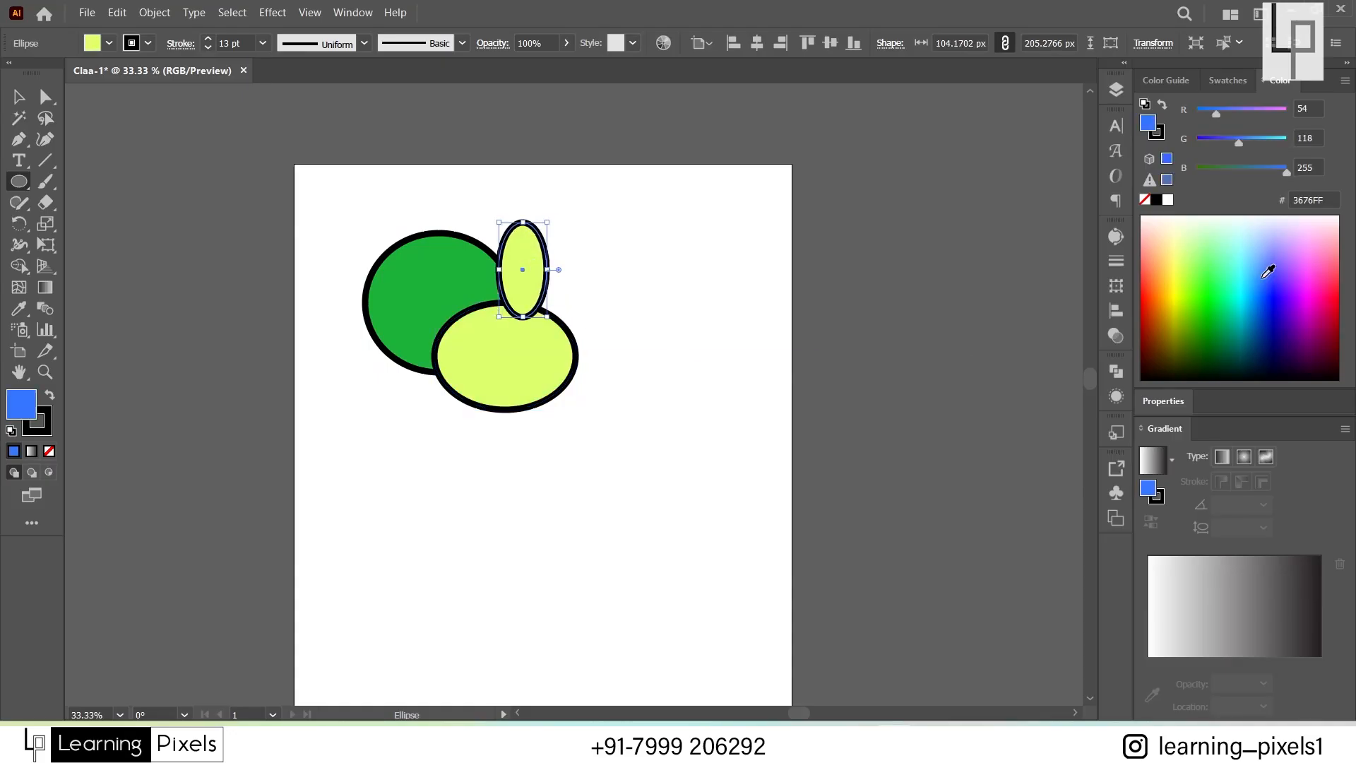
Step: Move the green, yellow and blue ellipses apart individually and undo the three moves
click(19, 97)
double_click(433, 441)
drag(324, 200, 587, 494)
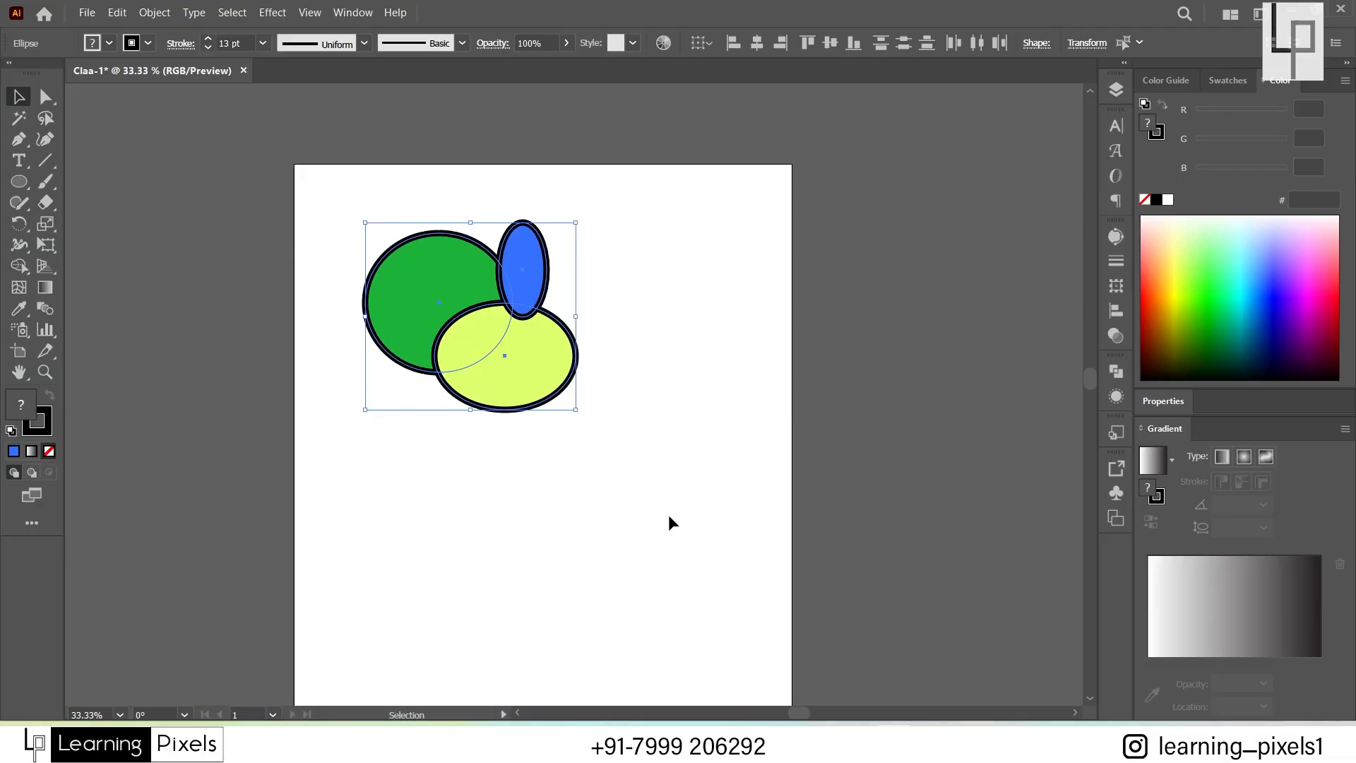
click(669, 517)
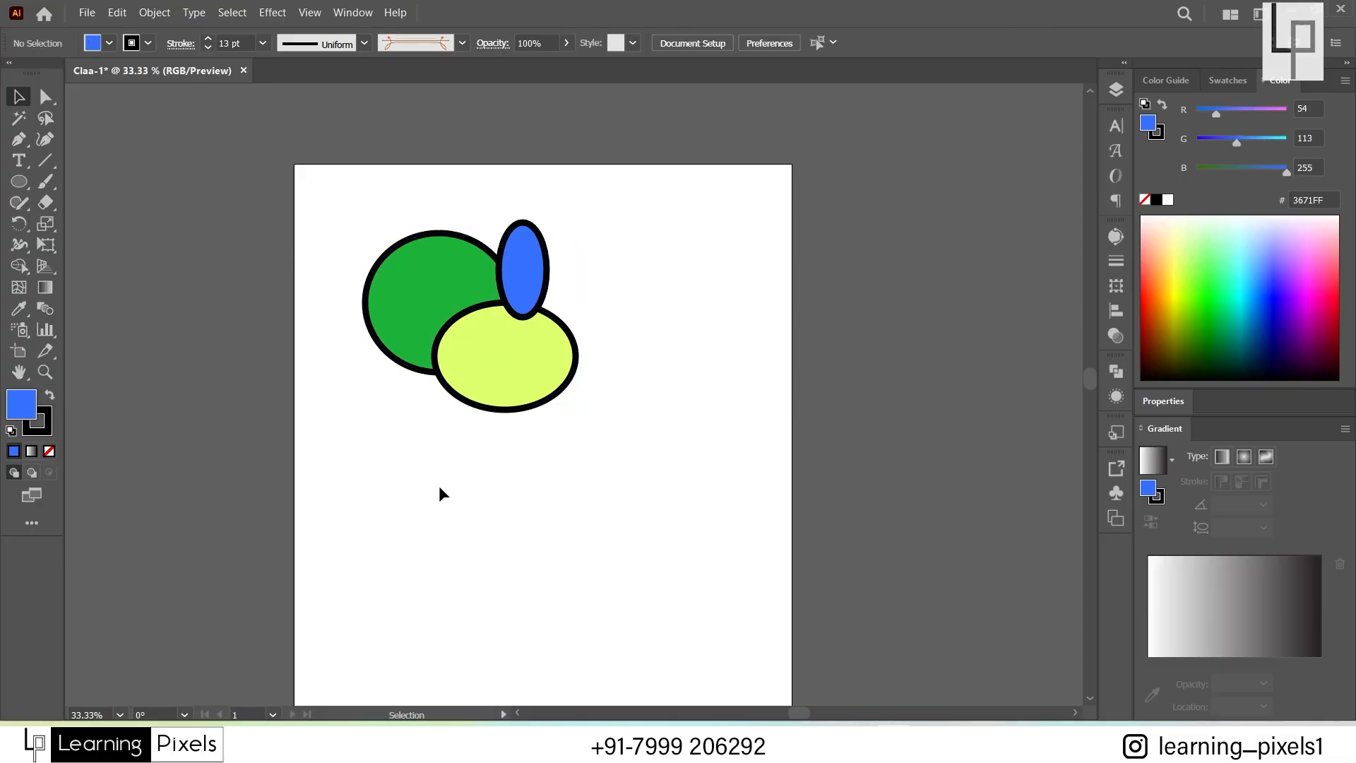
drag(460, 252, 358, 185)
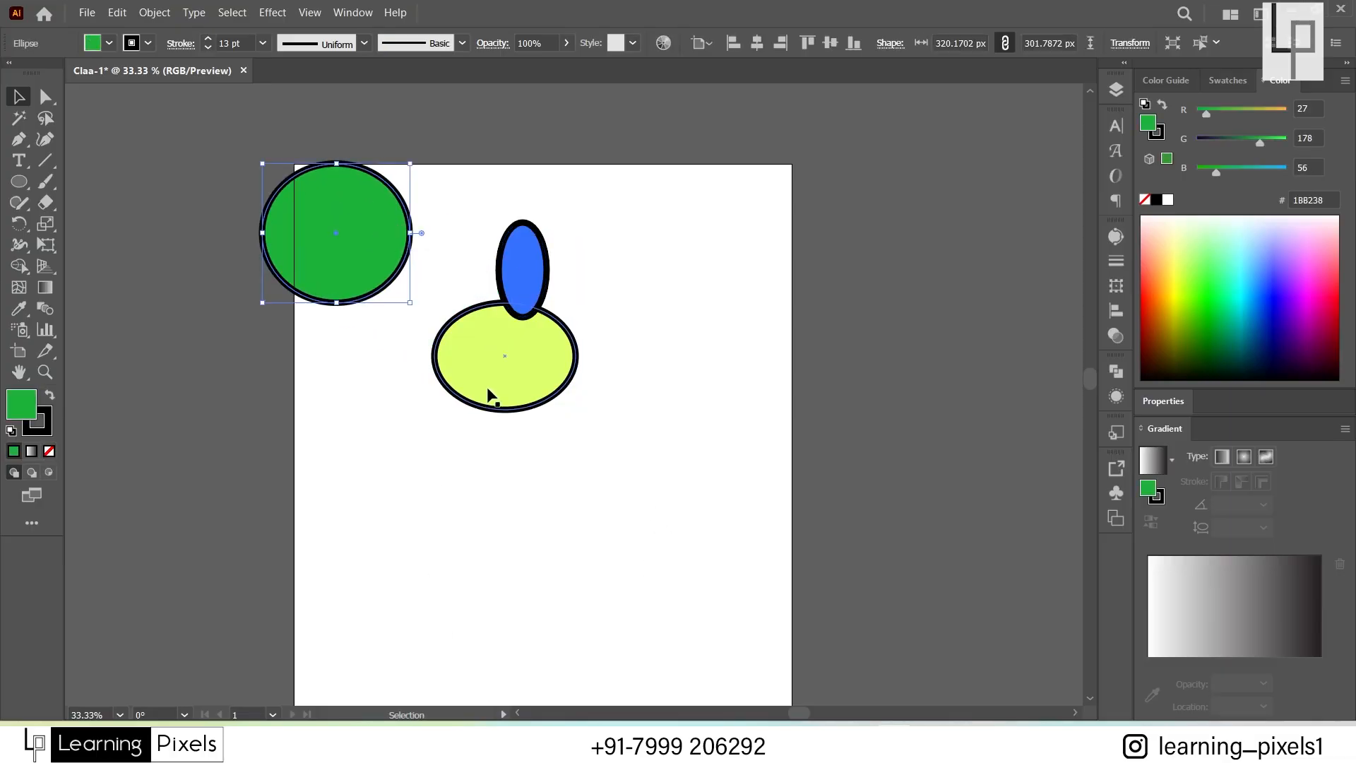
drag(491, 393, 491, 486)
drag(503, 266, 592, 282)
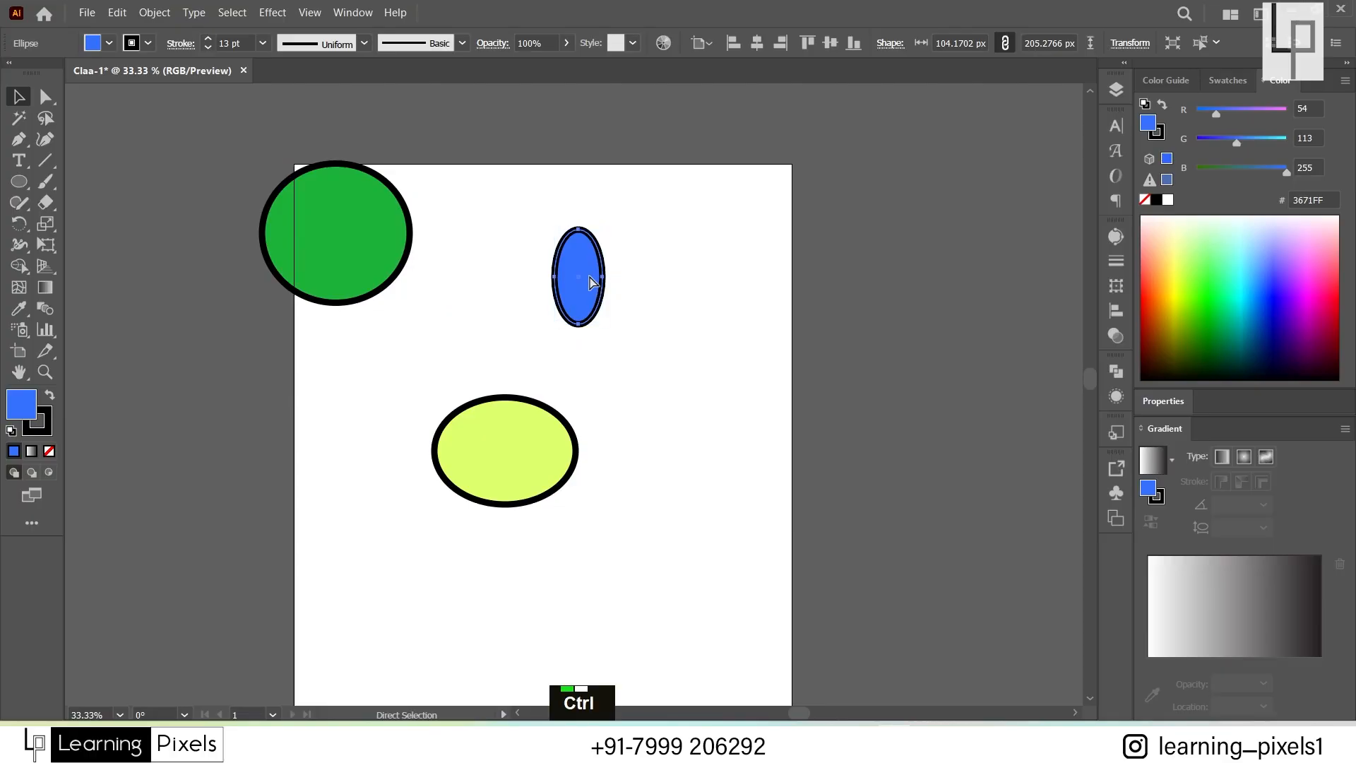
key(ctrl+z)
key(ctrl+z)
key(ctrl+z)
Step: Group the three overlapping ellipses into one object
drag(661, 152, 339, 532)
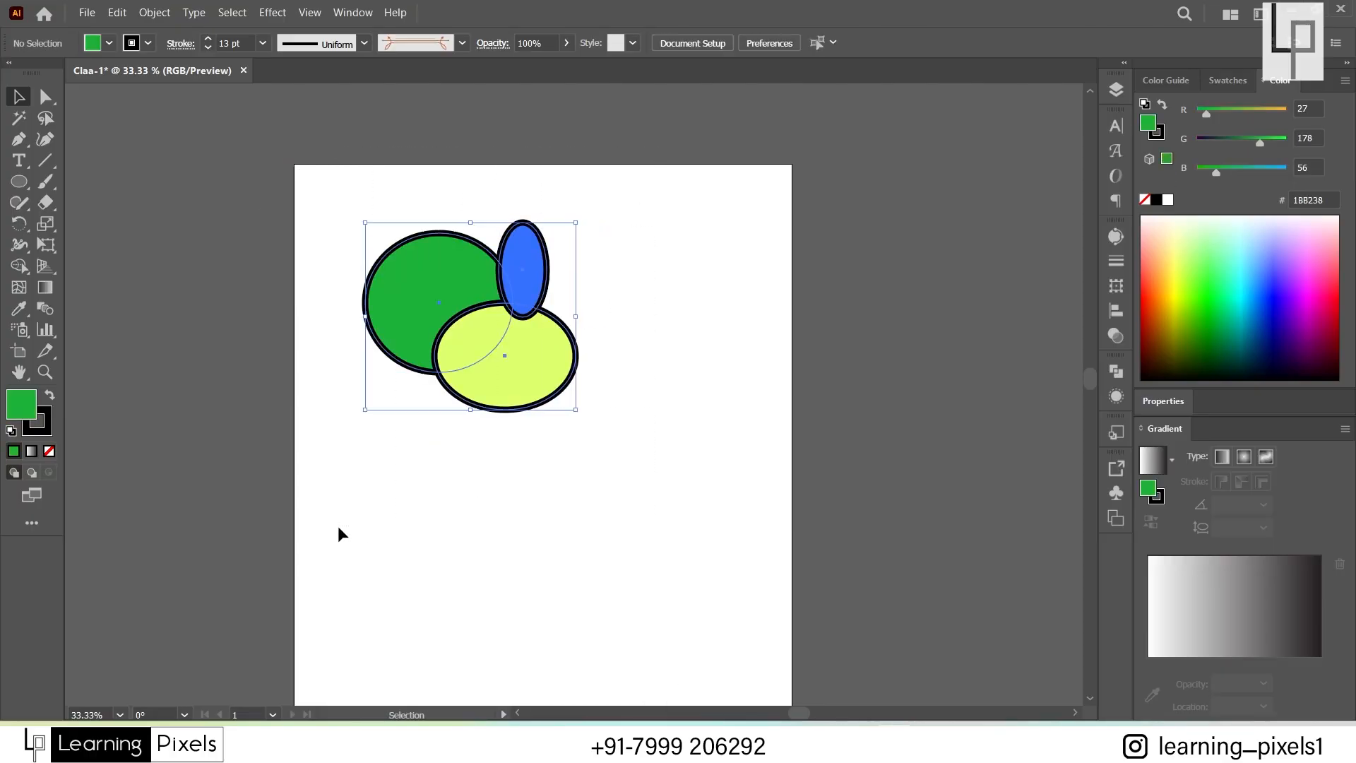
click(577, 544)
drag(334, 222, 576, 360)
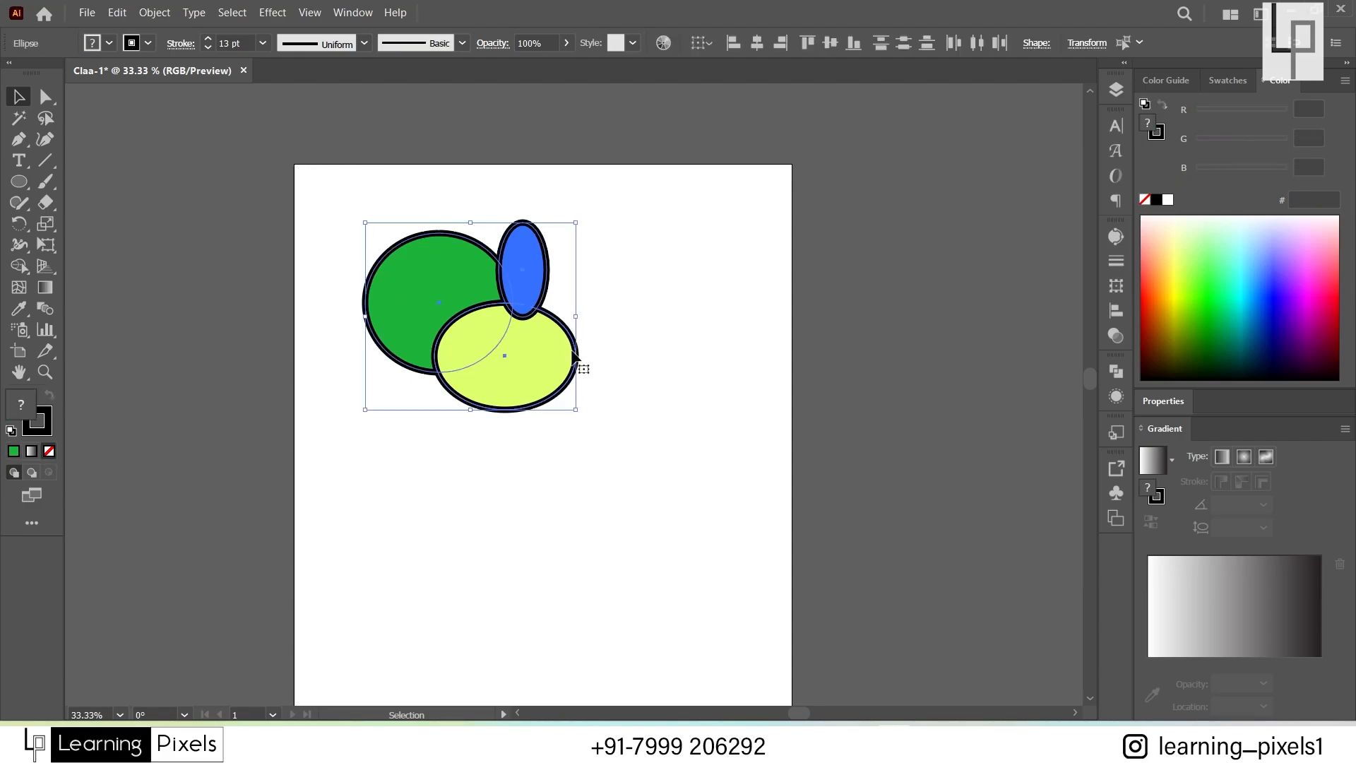
right_click(487, 325)
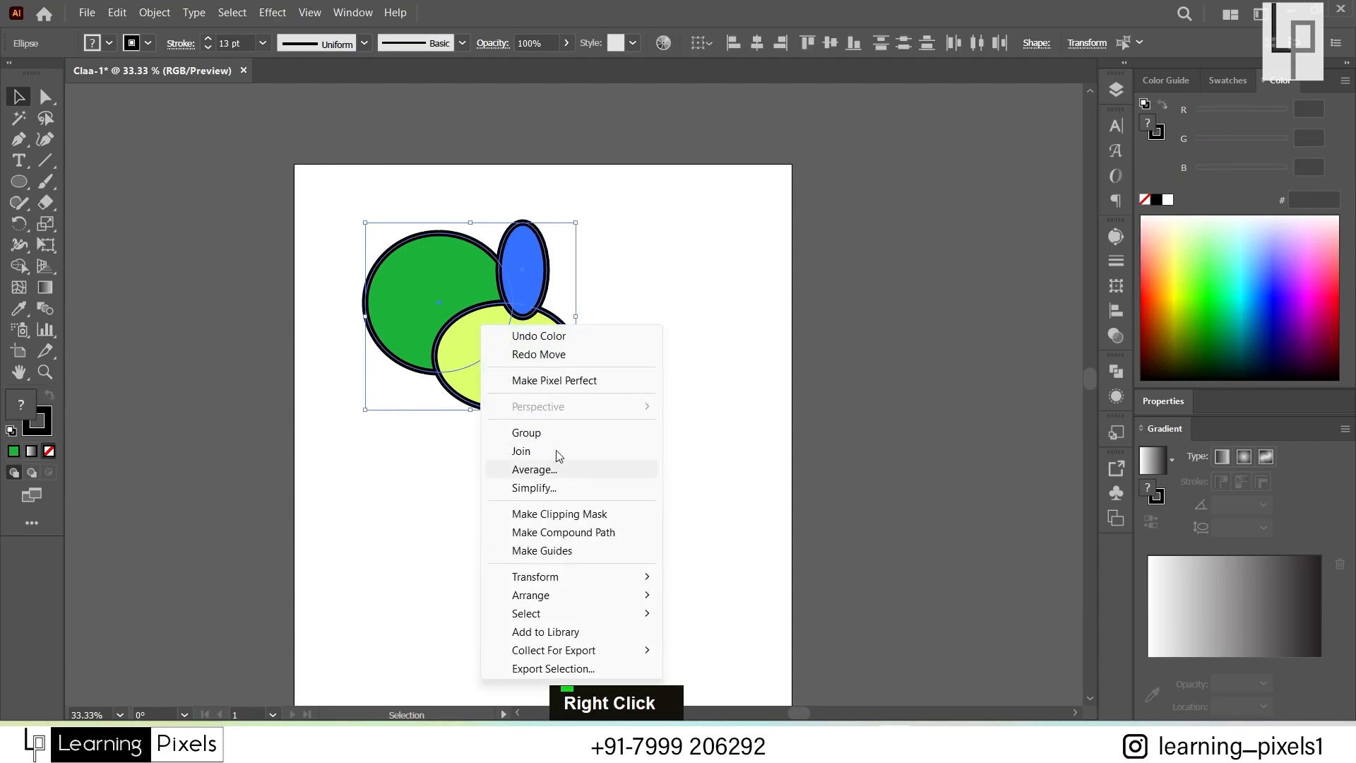
click(549, 433)
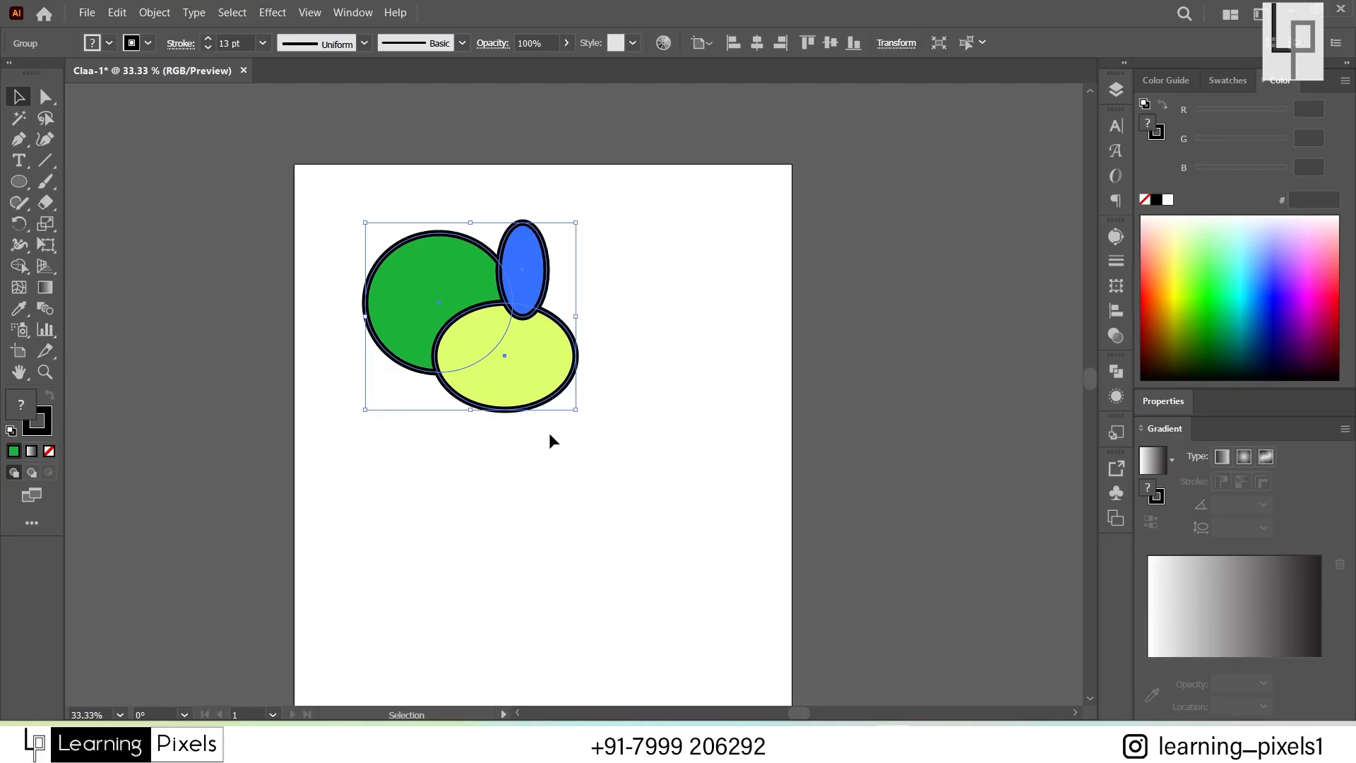
click(549, 432)
Step: Scale the ellipse group proportionally to about half its size and move it near the artboard's upper-left corner
drag(470, 330, 510, 335)
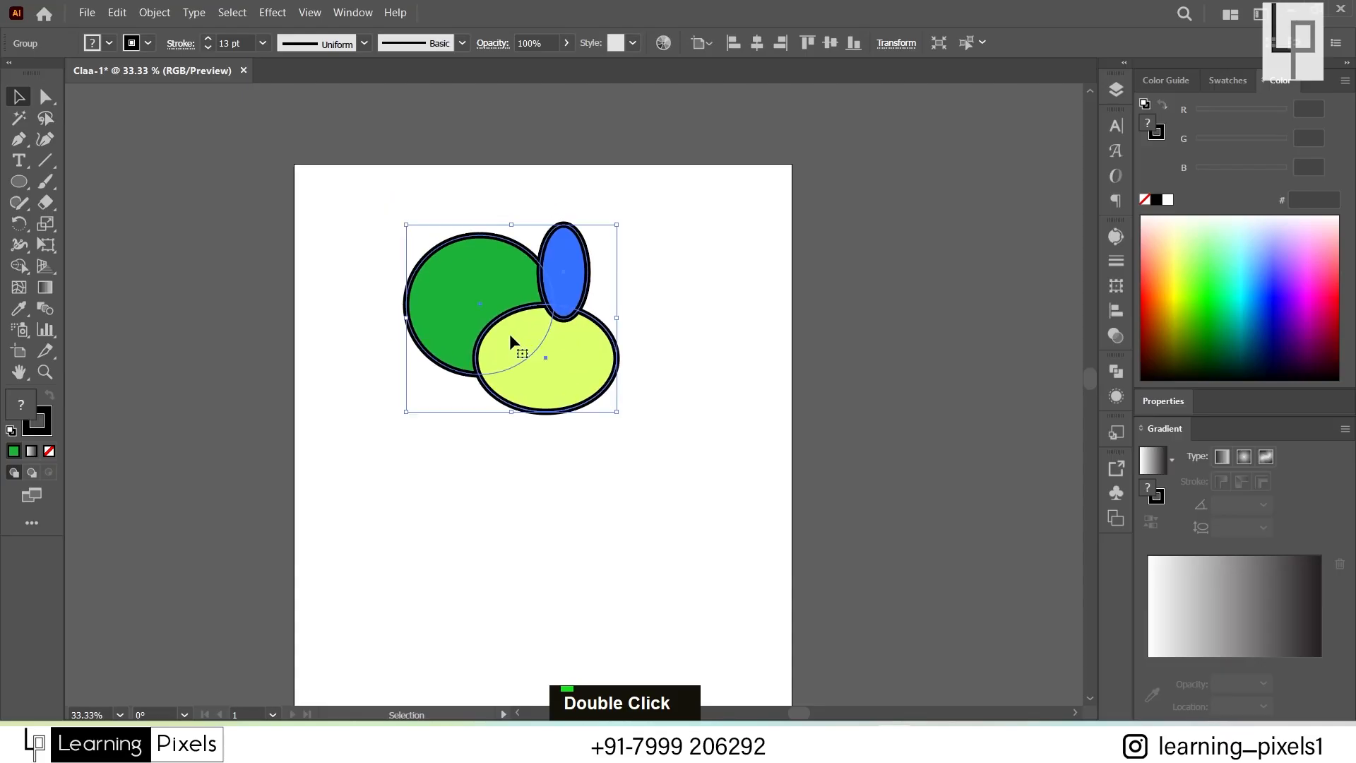
drag(617, 225, 551, 281)
key(ctrl+z)
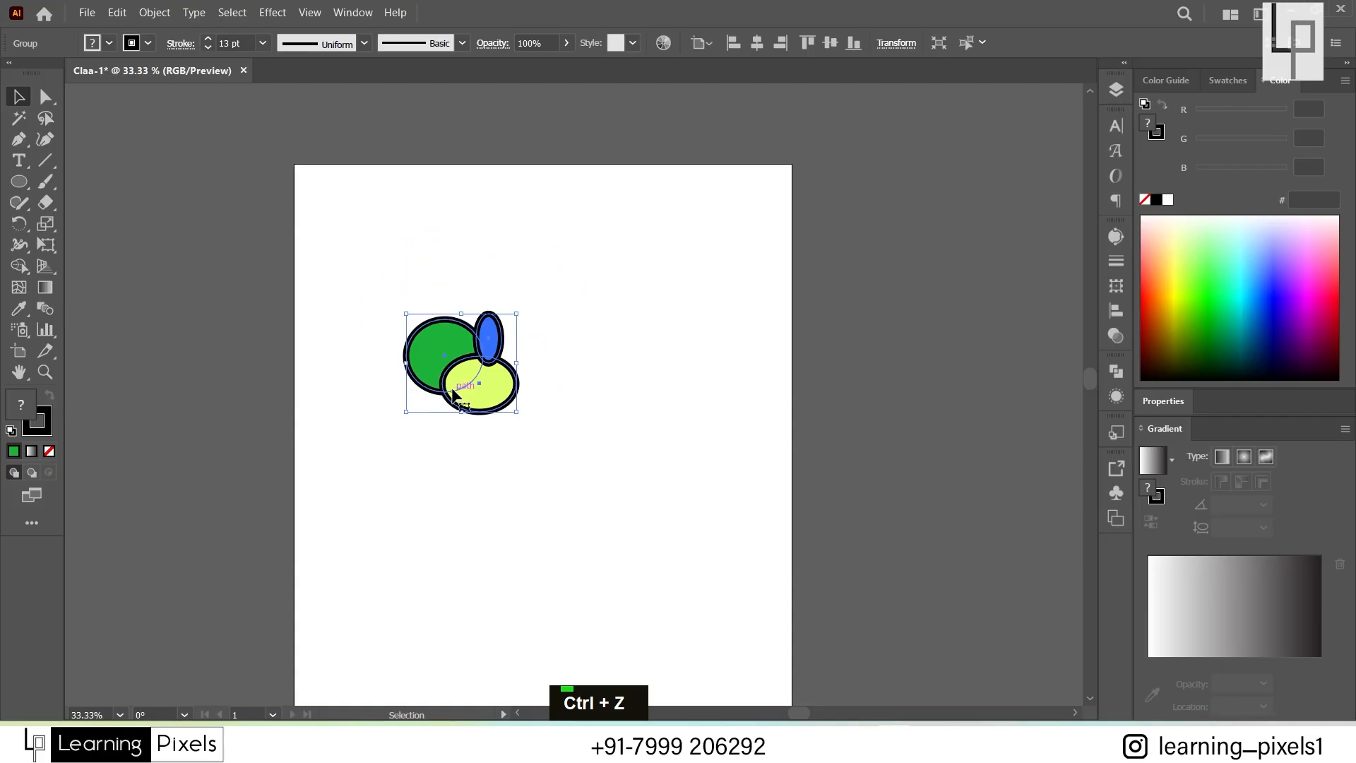
drag(459, 386, 393, 276)
click(417, 433)
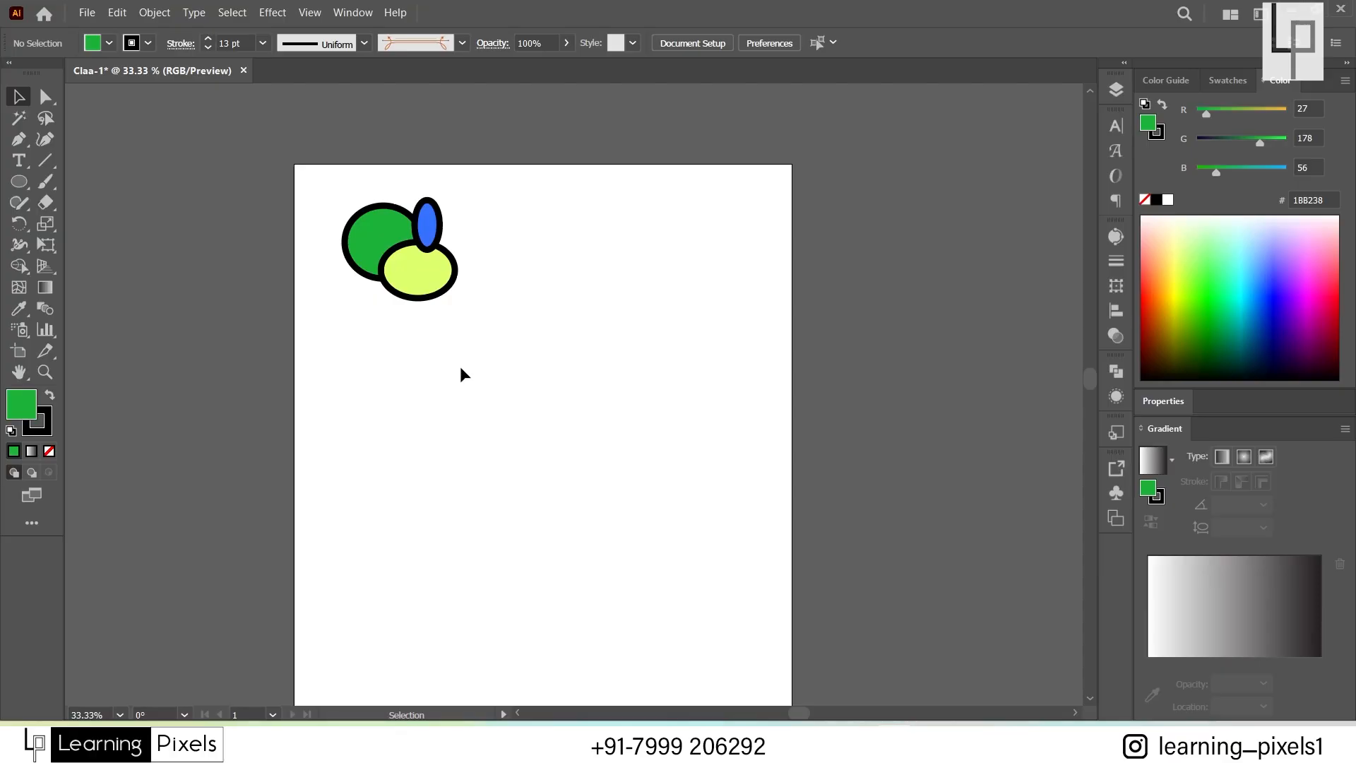
Step: Move the ellipse group a short distance down and to the right on the artboard
click(417, 284)
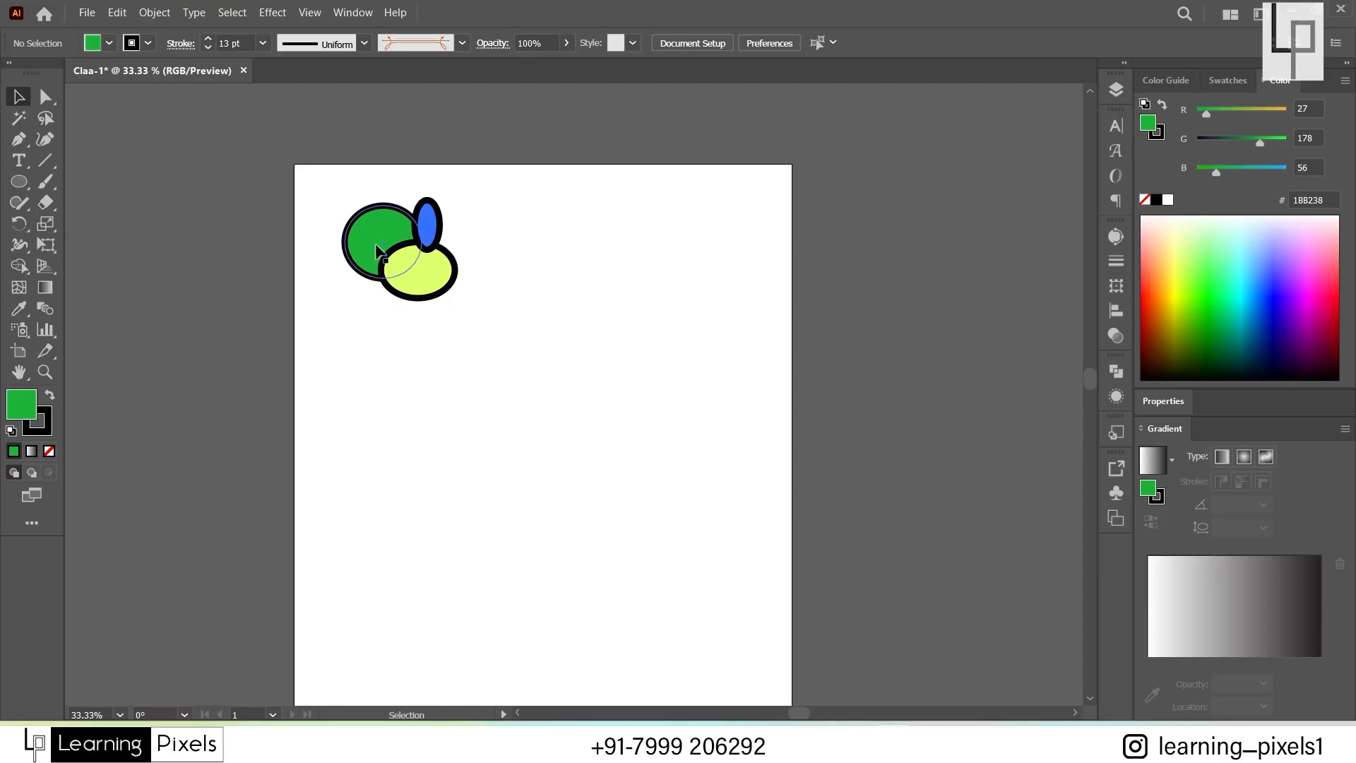
double_click(418, 367)
drag(389, 241, 459, 270)
click(459, 381)
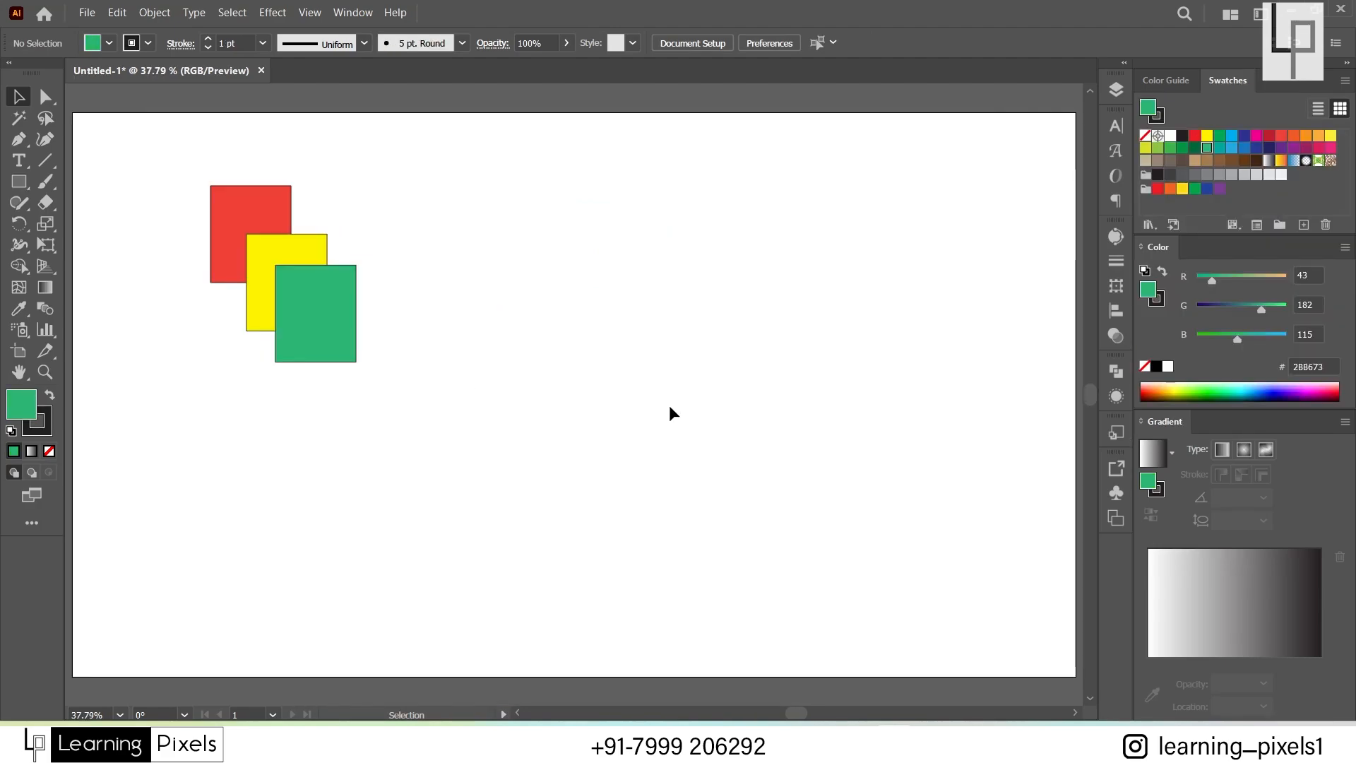
Step: Try a red and a black fill on the group of three rectangles and undo both fills
click(332, 316)
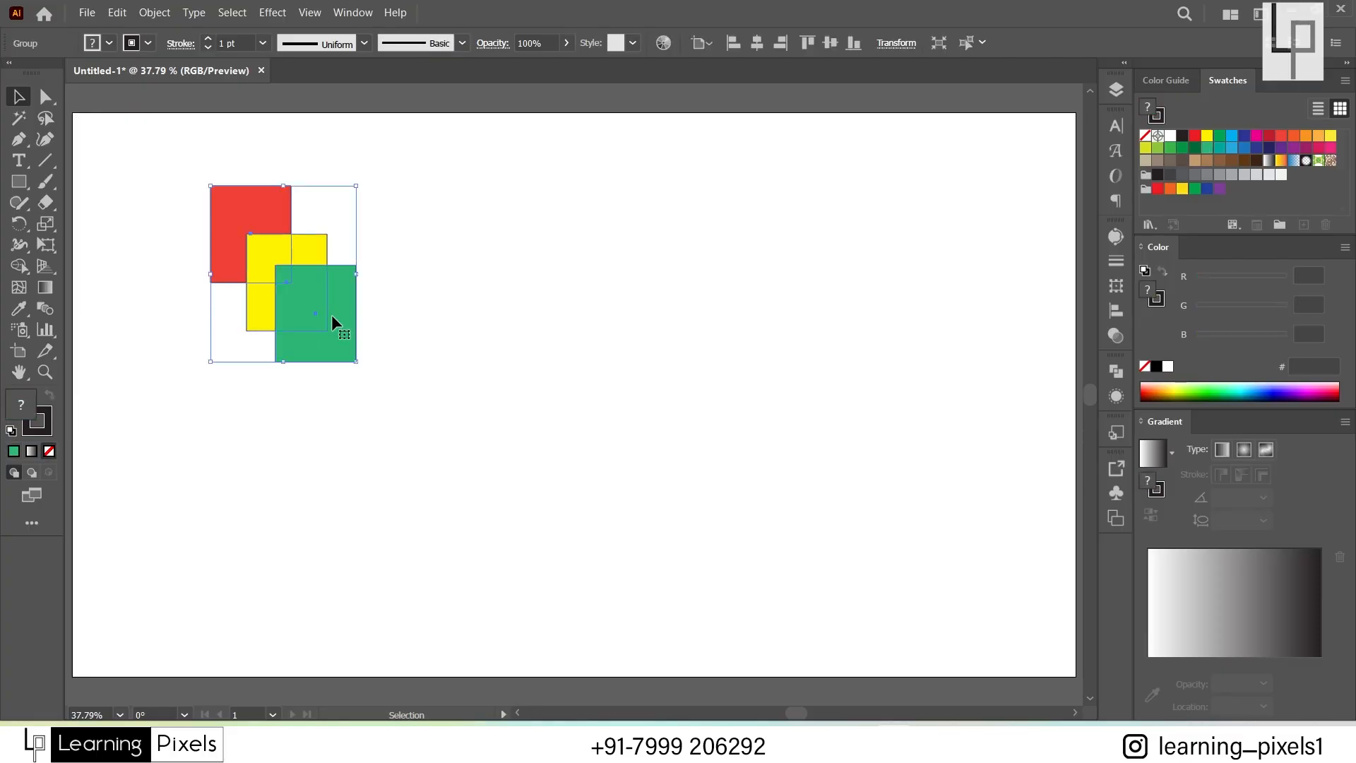
click(1195, 136)
click(1183, 136)
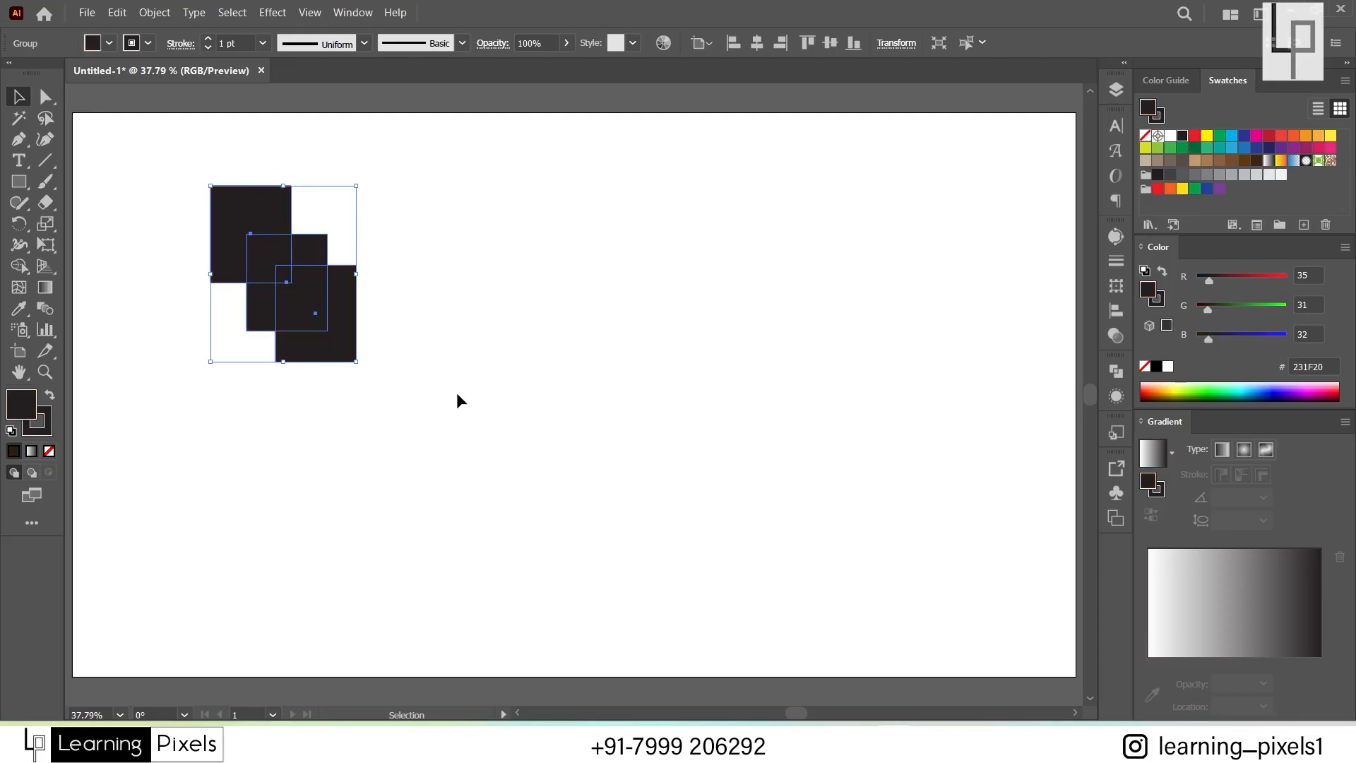
key(ctrl+z)
key(ctrl+z)
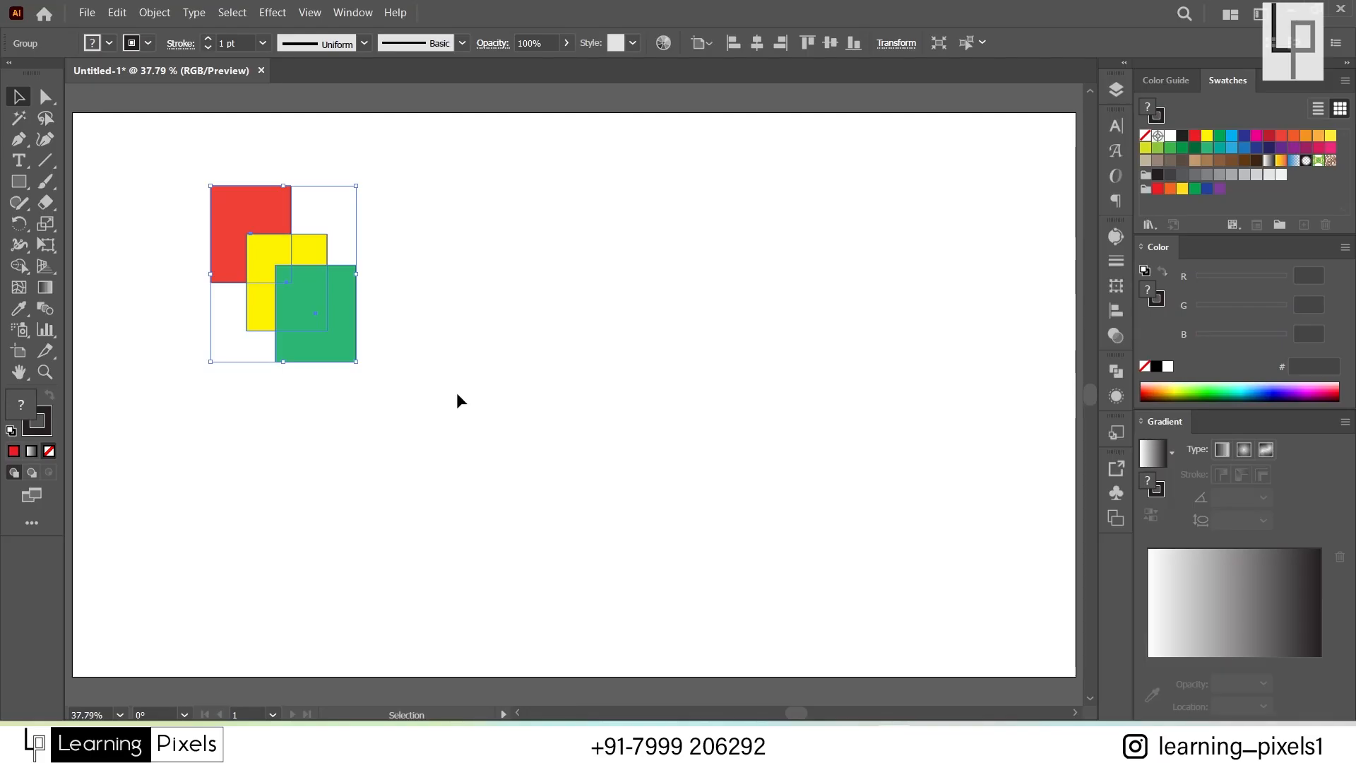
click(457, 401)
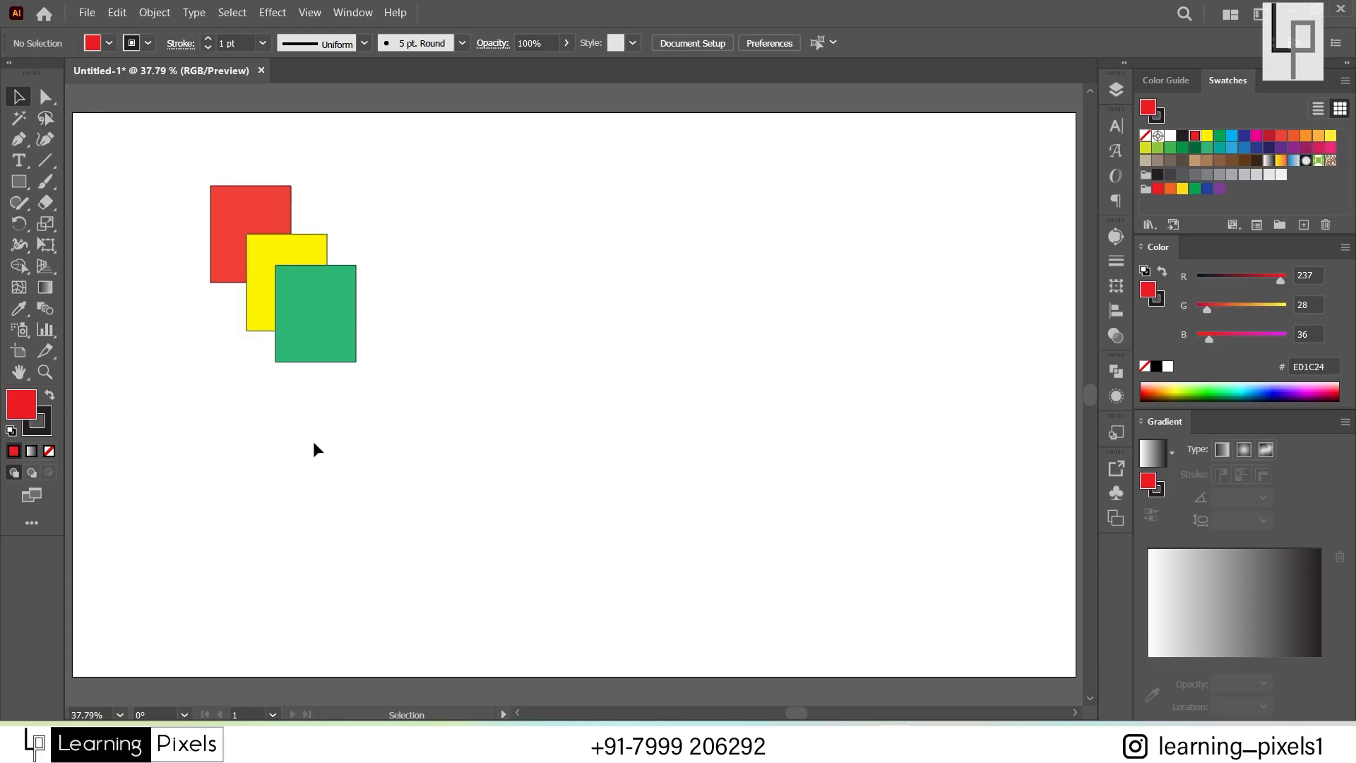
Step: Select the rectangle group through different member shapes, clearing the selection each time
click(217, 219)
click(308, 477)
click(302, 339)
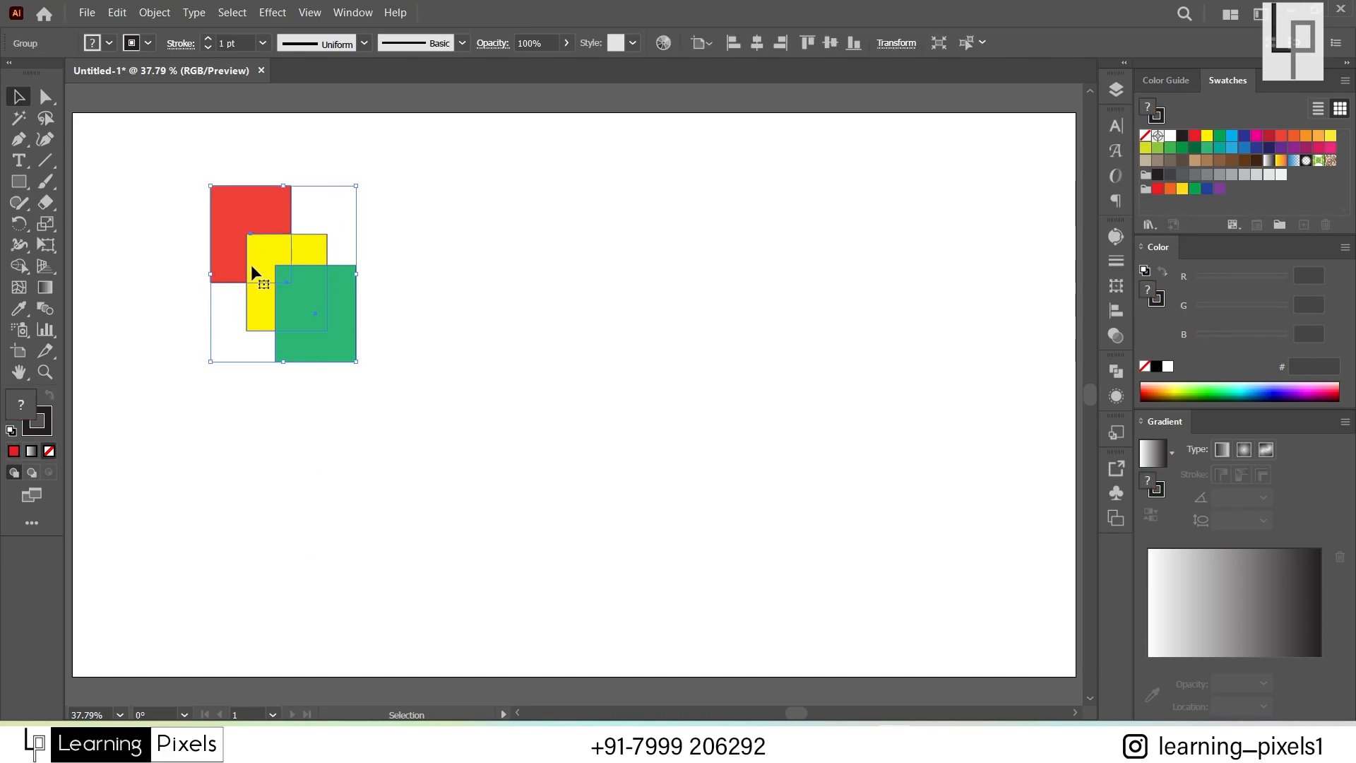
double_click(270, 434)
Step: Isolate the rectangle group, fill its yellow rectangle with blue 27AAE1, and leave isolation mode
click(232, 223)
double_click(260, 202)
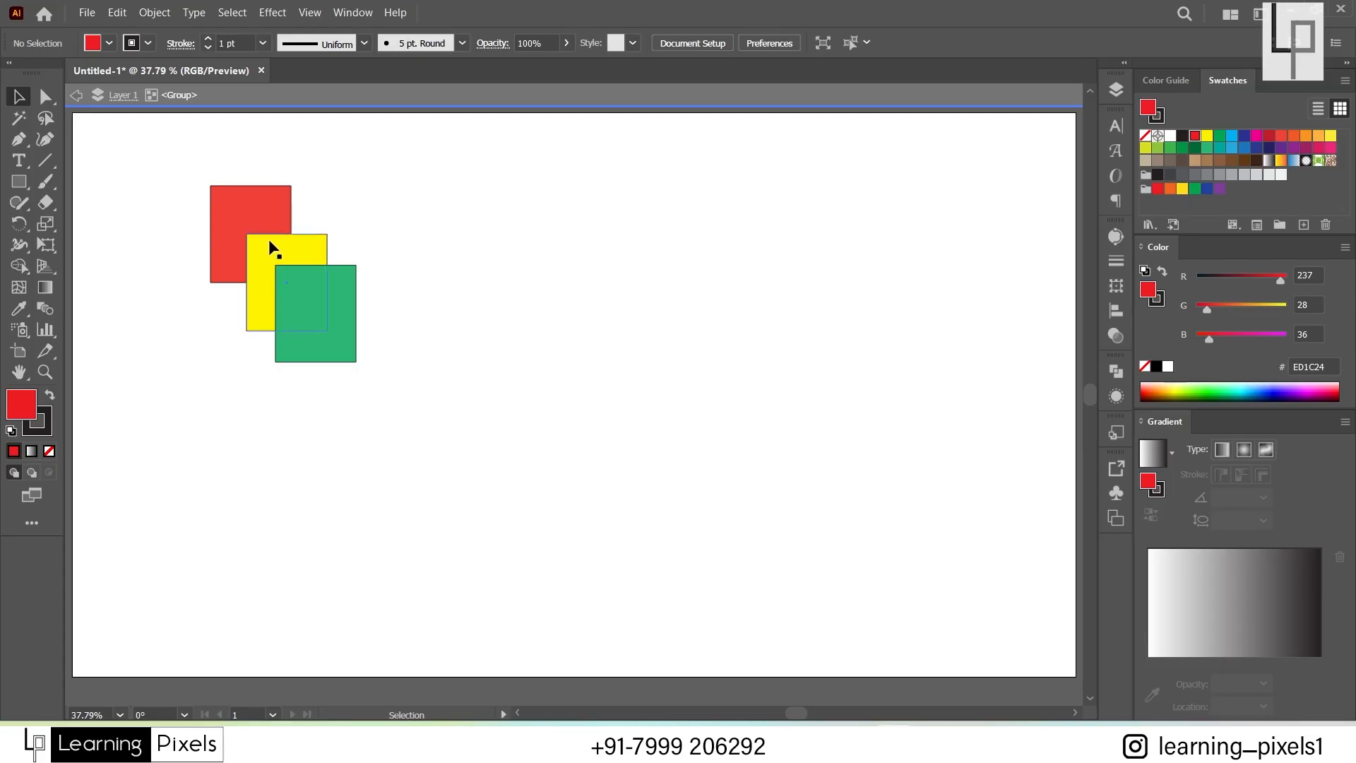
click(267, 265)
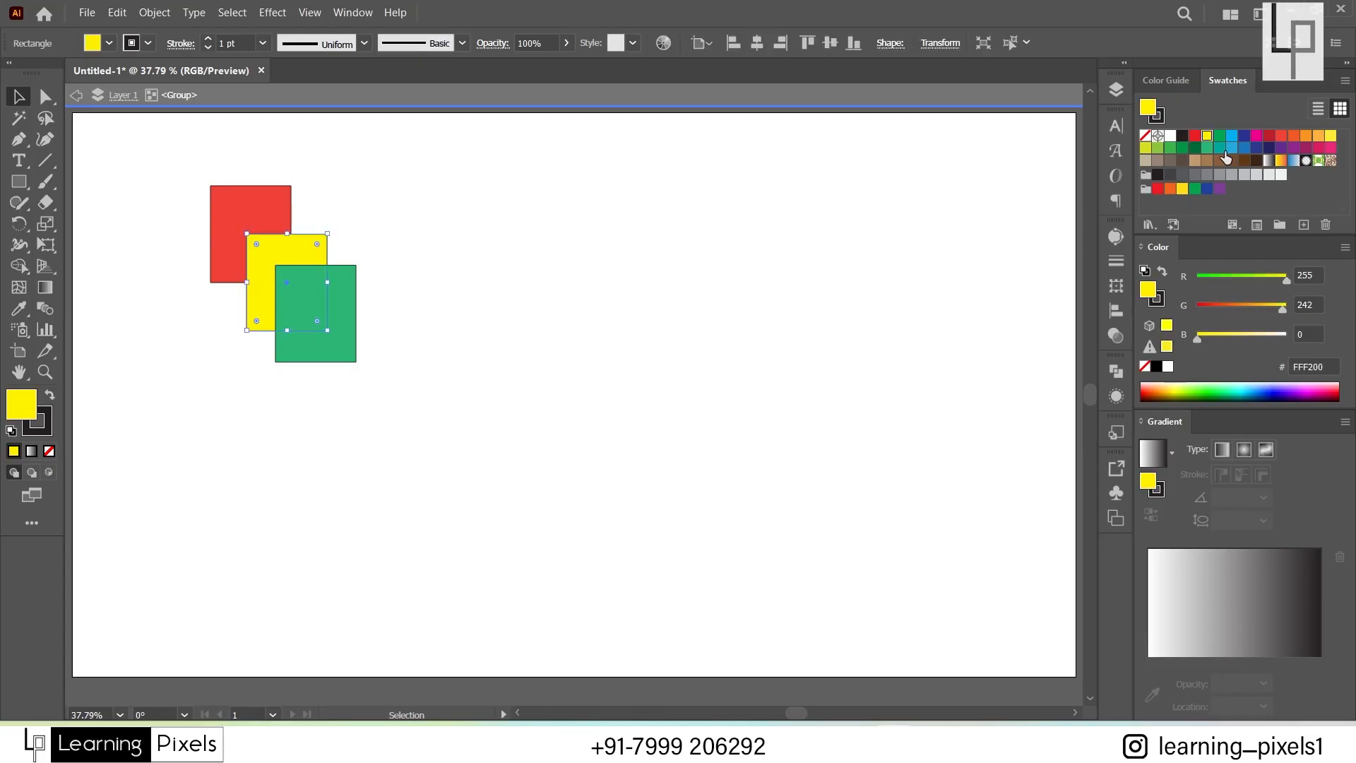
click(1234, 149)
click(114, 247)
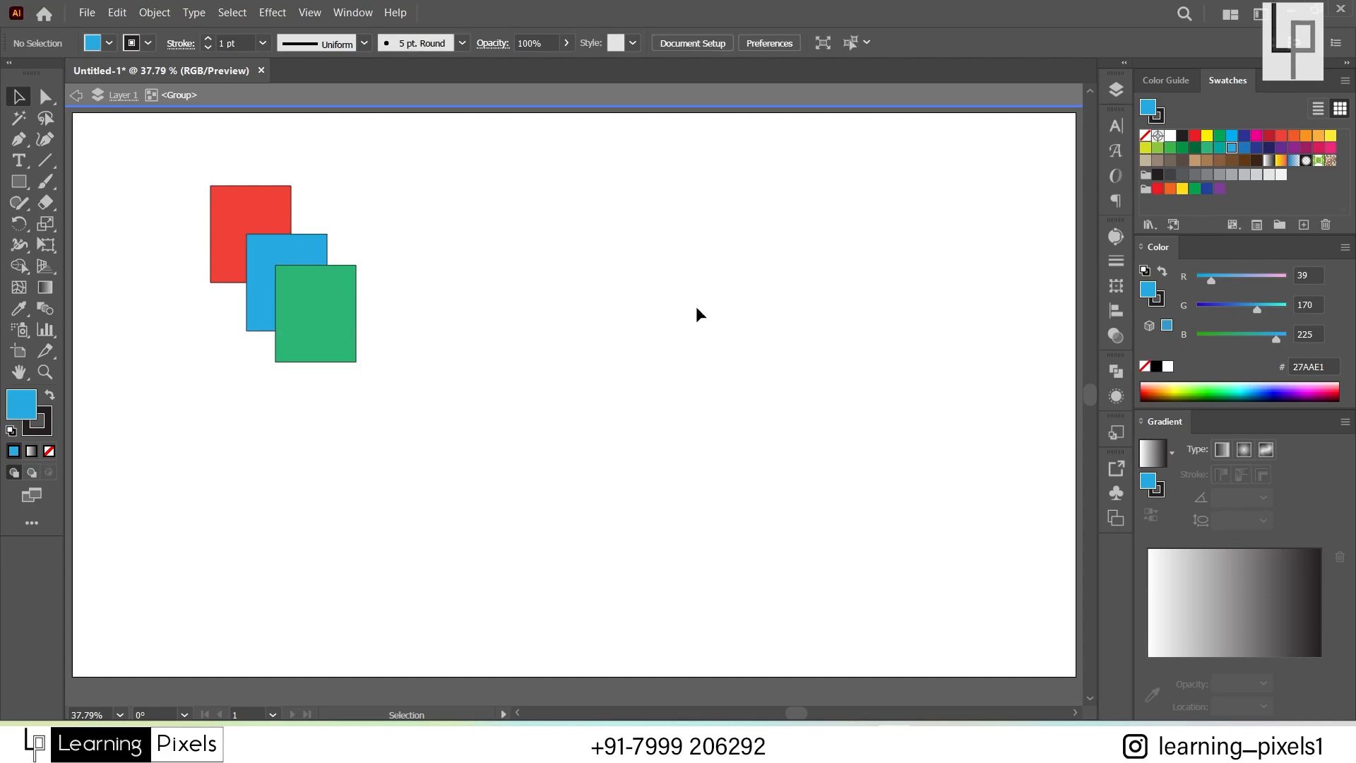
double_click(574, 289)
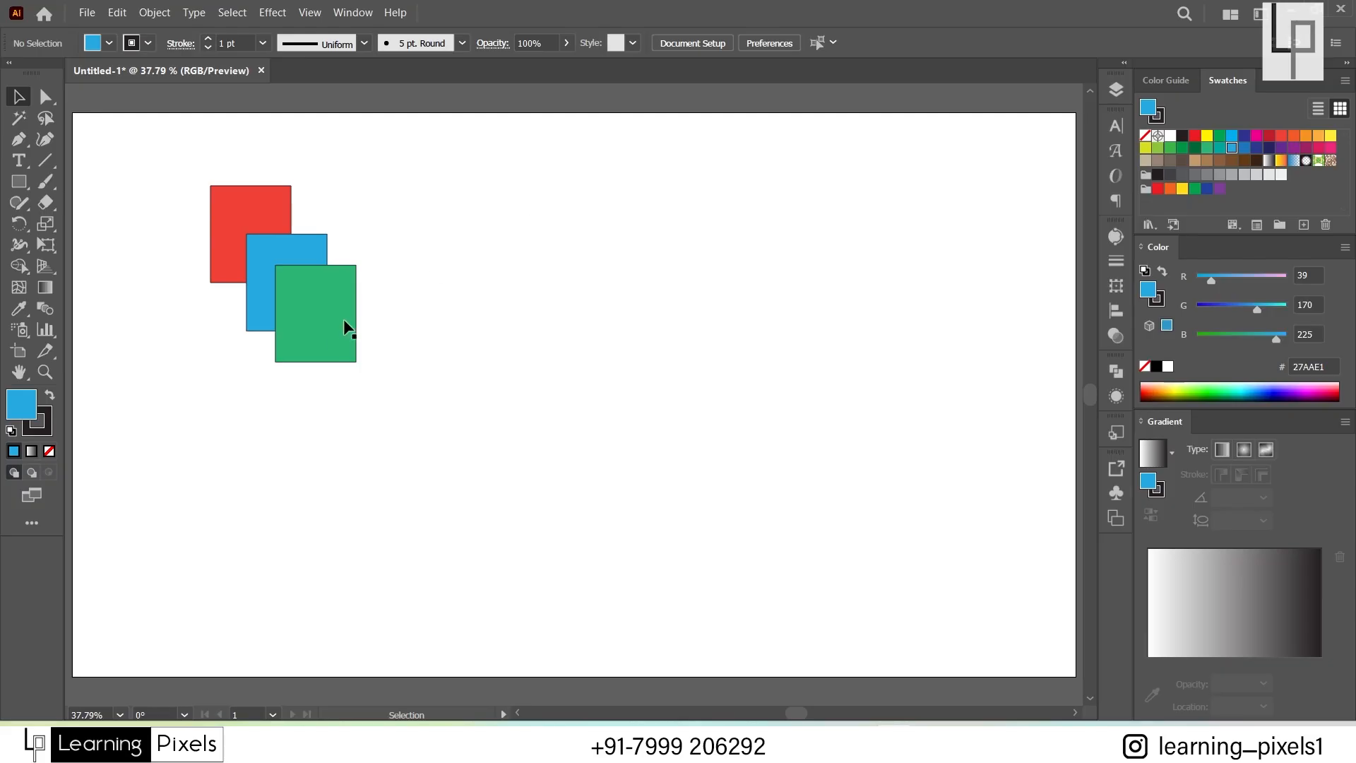
Step: Ungroup the red, blue and green rectangles and clear the selection
click(306, 341)
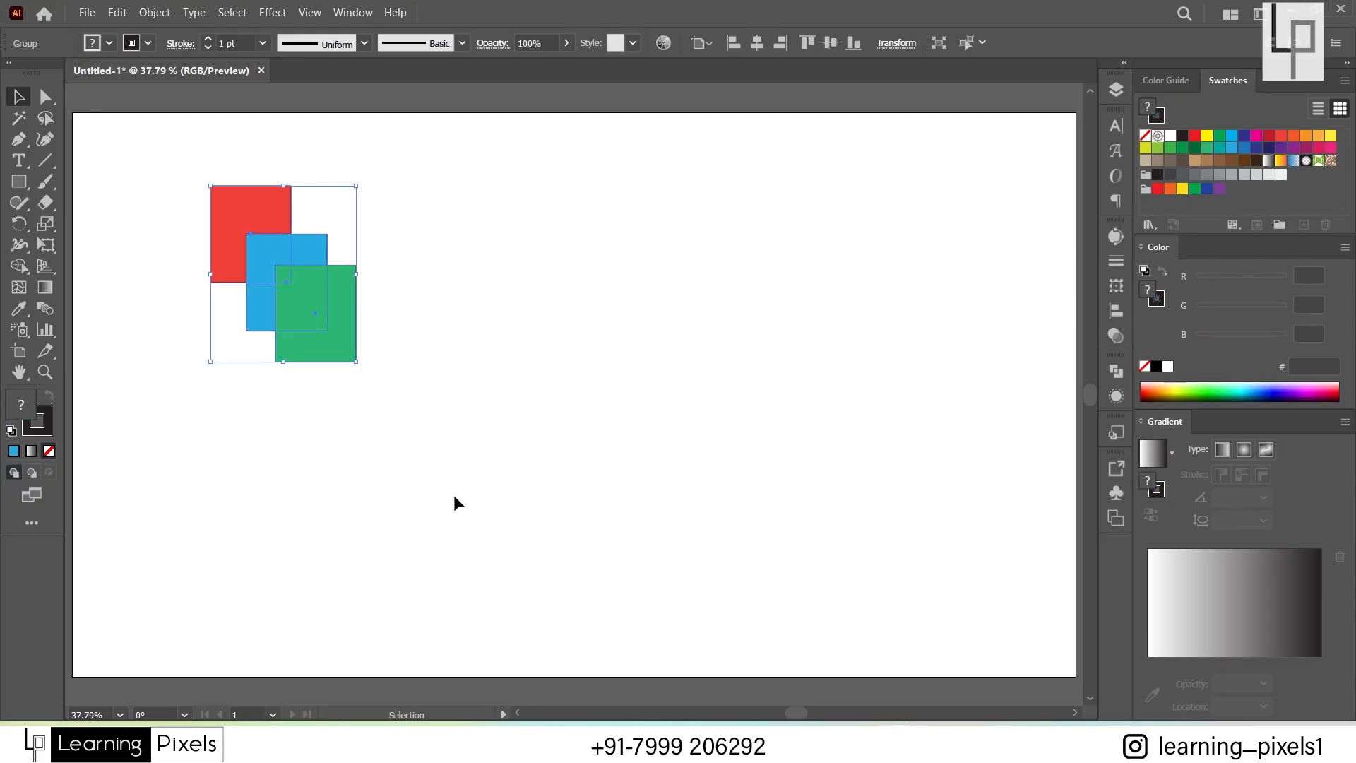
key(ctrl+shift+g)
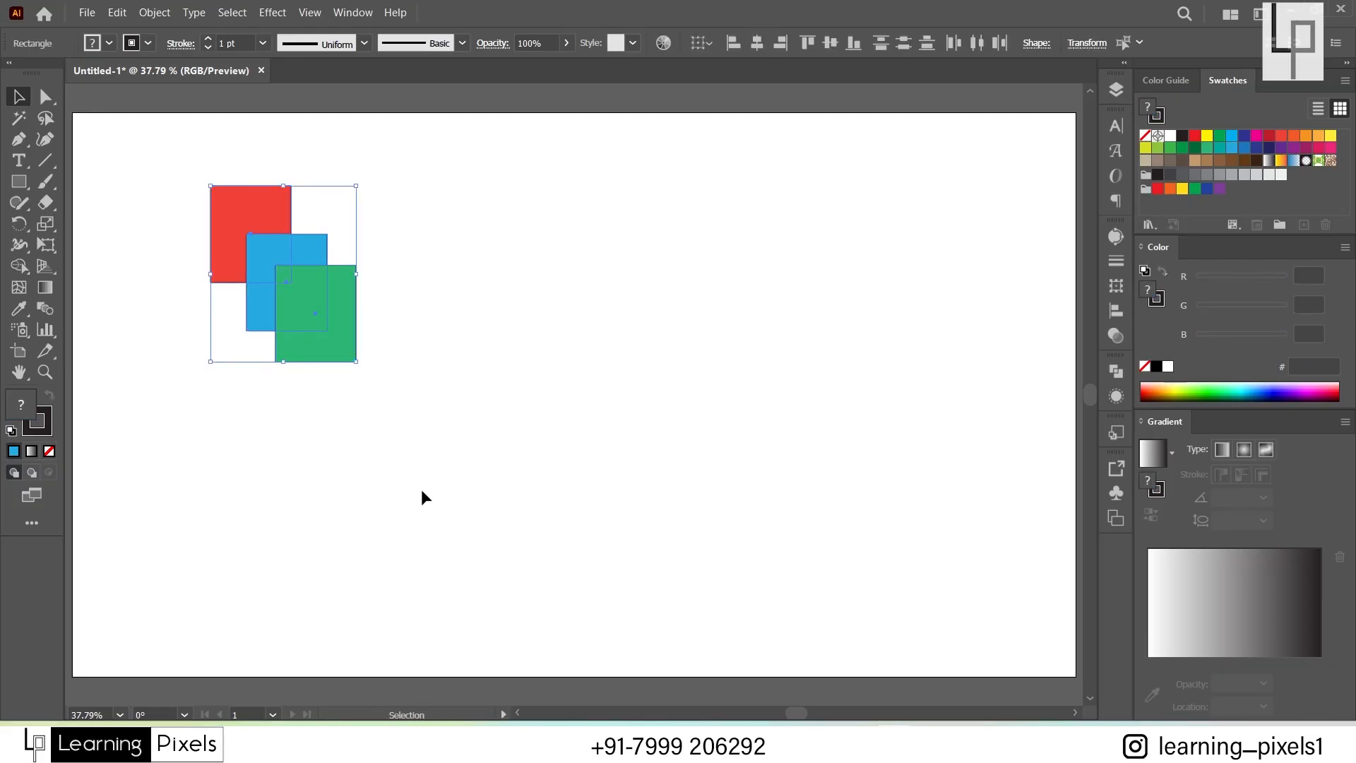
click(508, 432)
Step: Move the three rectangles individually and restack them overlapping, with red at the back, blue in the middle and green in front
drag(351, 336, 602, 289)
drag(309, 277, 366, 368)
drag(268, 239, 338, 282)
drag(344, 372, 355, 285)
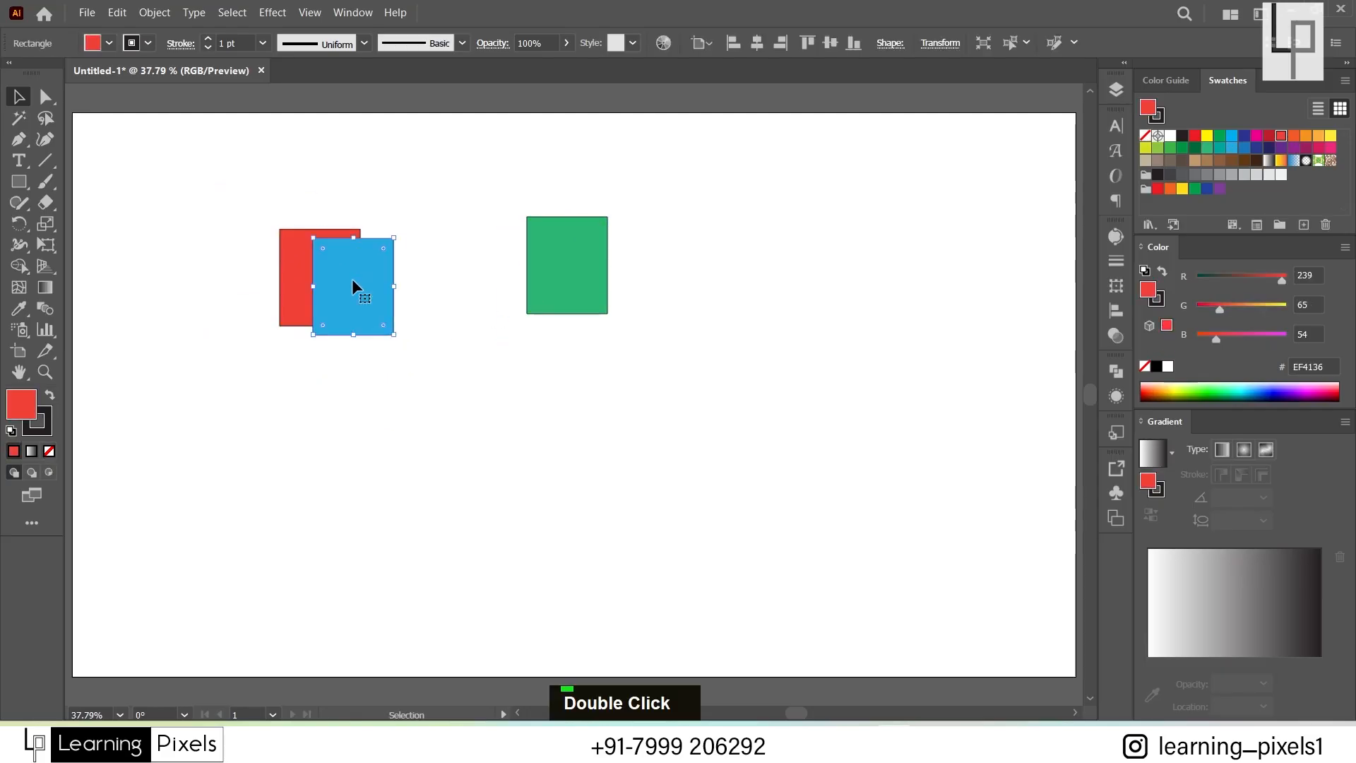
drag(587, 272, 414, 305)
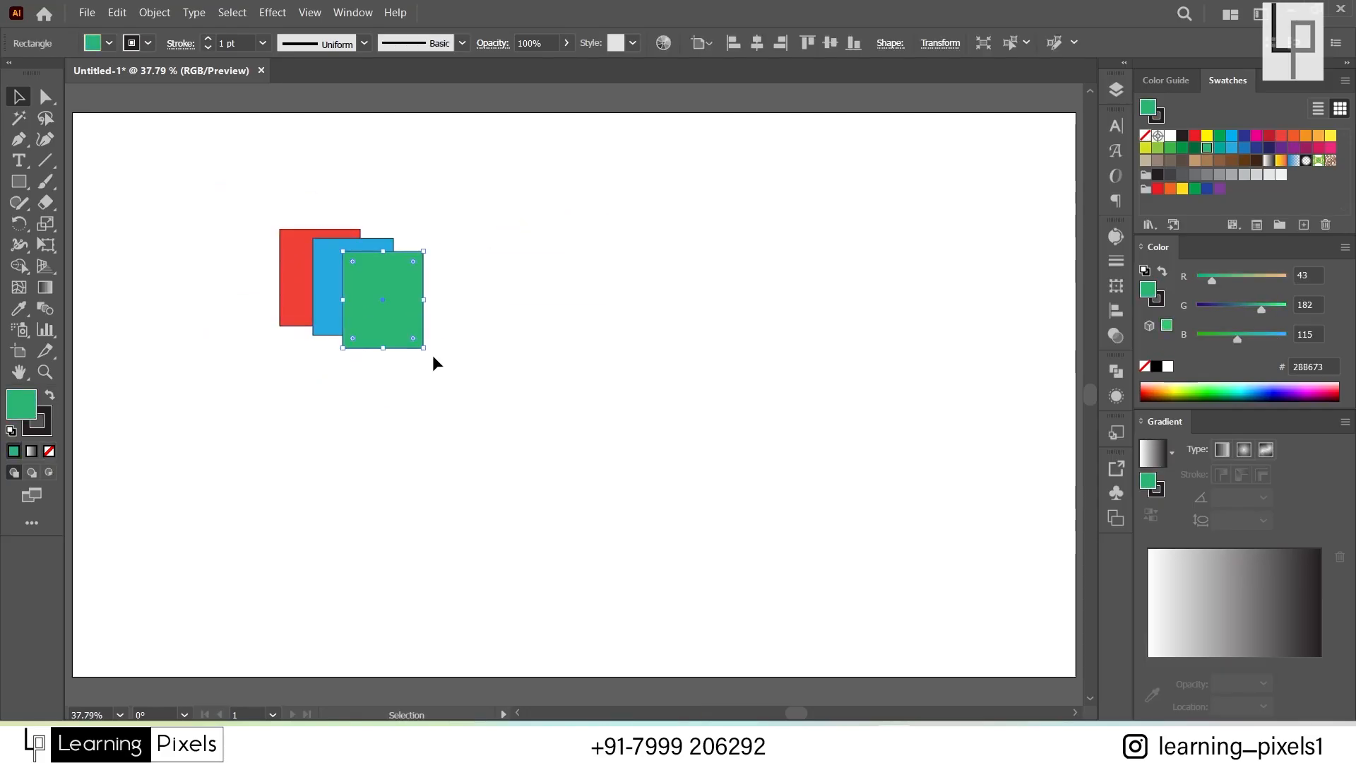
Step: Group the green rectangle by itself, move it away from the others and undo the move
key(ctrl)
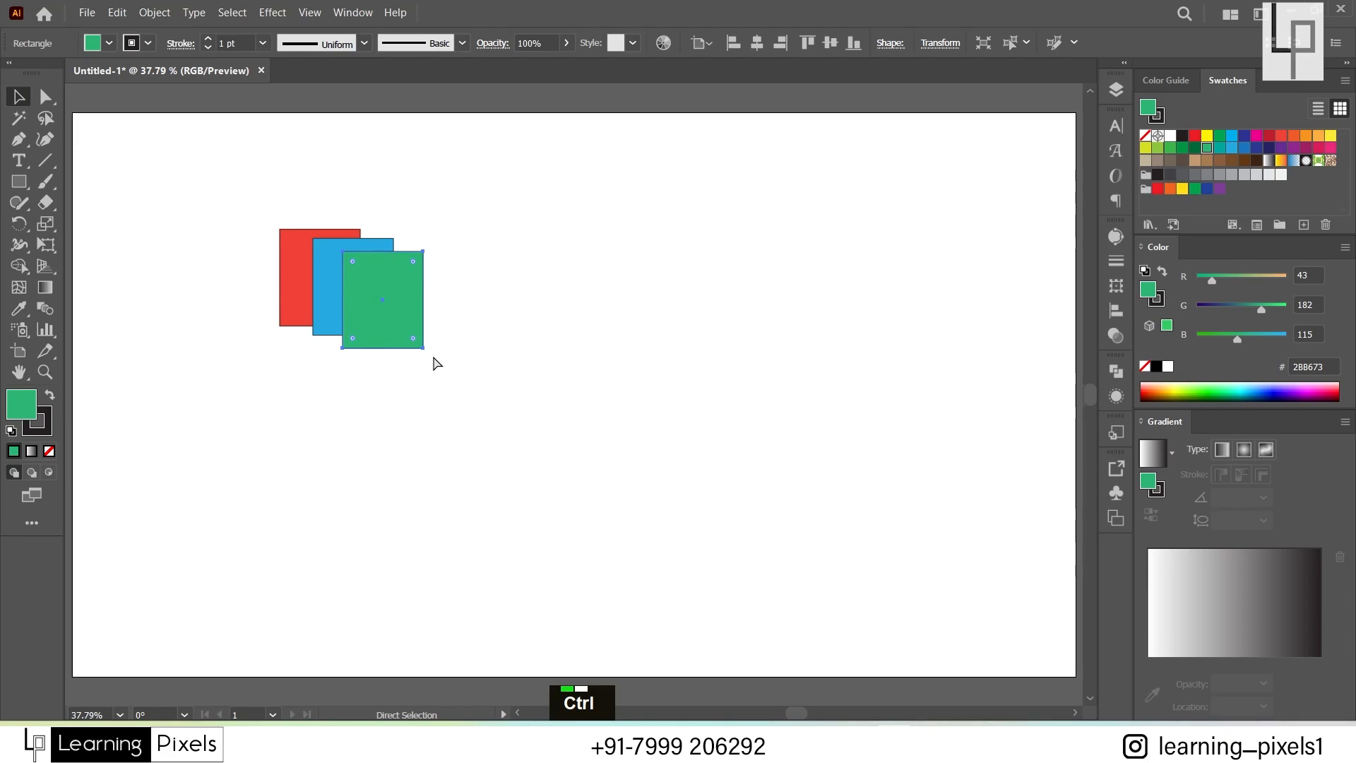
key(ctrl+g)
drag(357, 312, 506, 304)
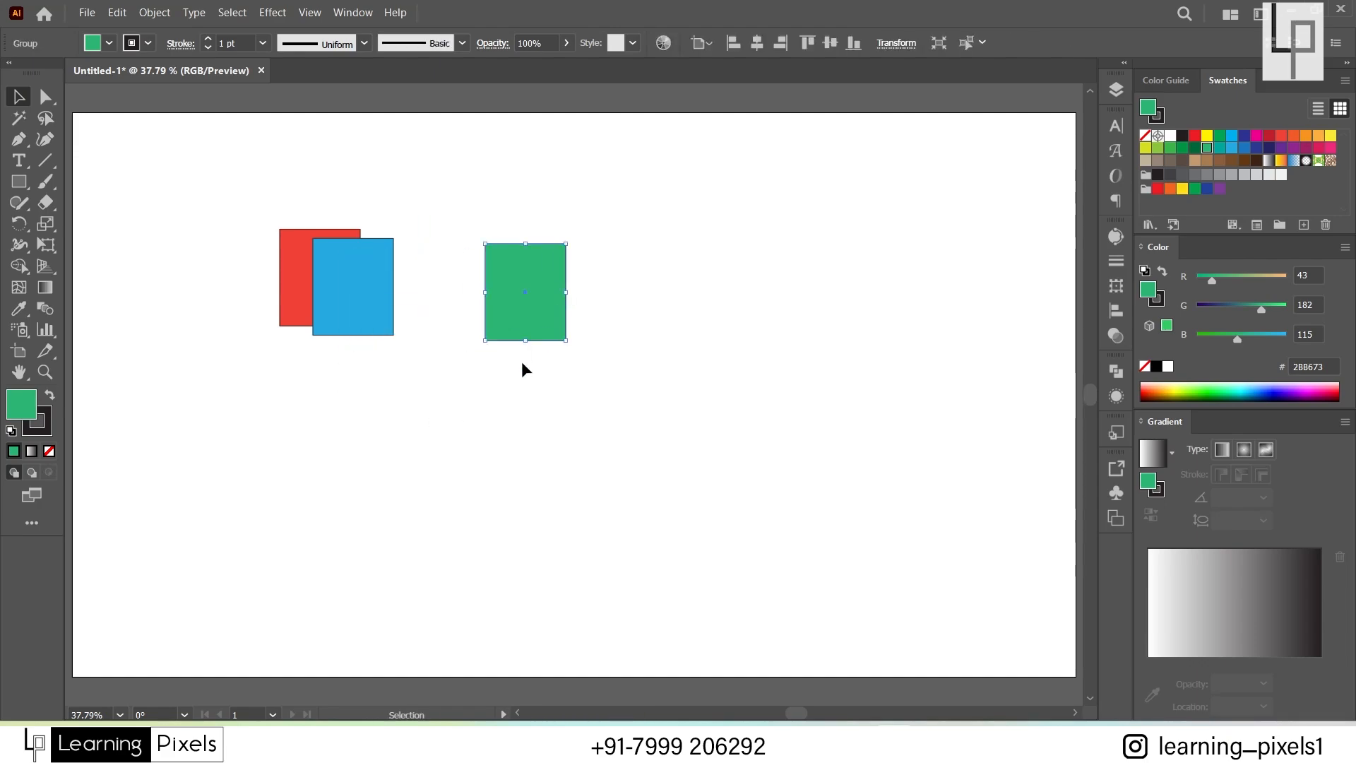
key(ctrl+z)
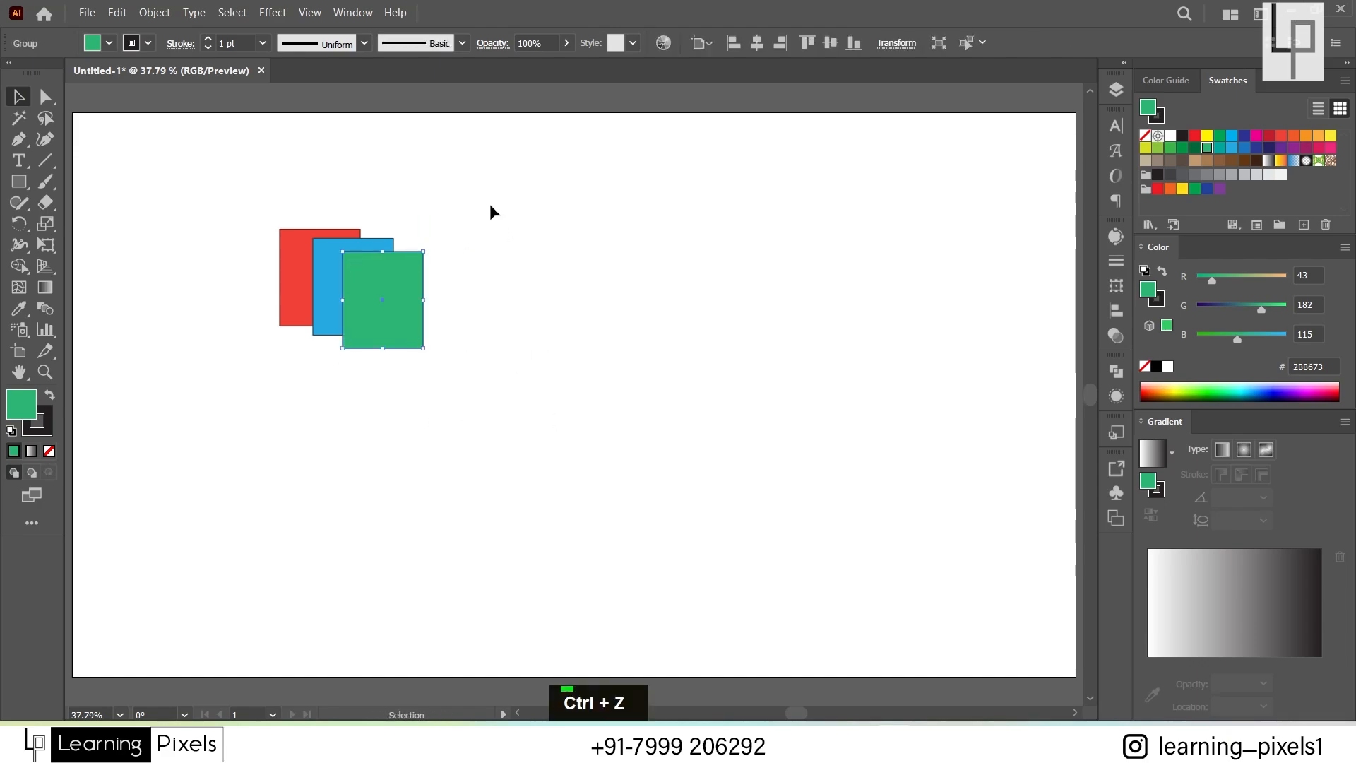
Step: Group the red, blue and green rectangles together into one object
drag(490, 206, 277, 428)
key(ctrl)
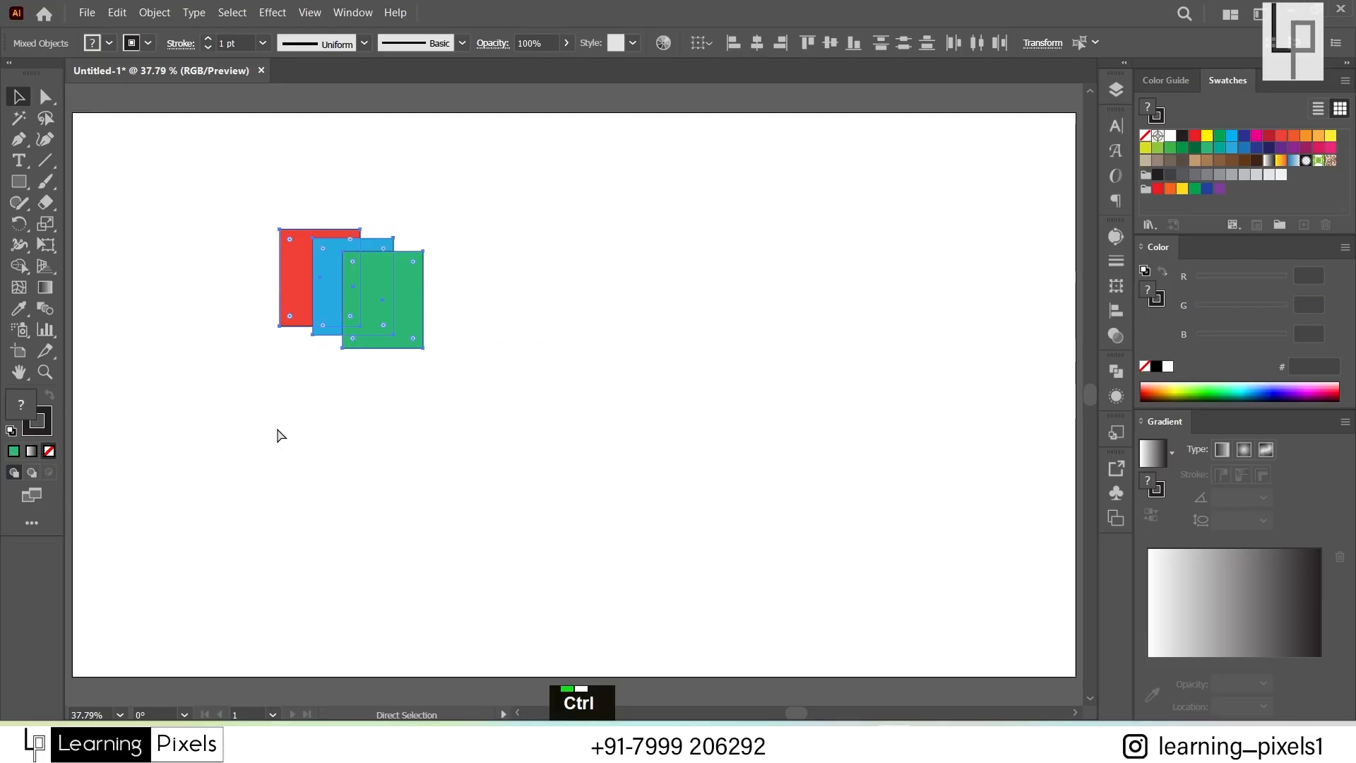
key(ctrl+g)
click(345, 422)
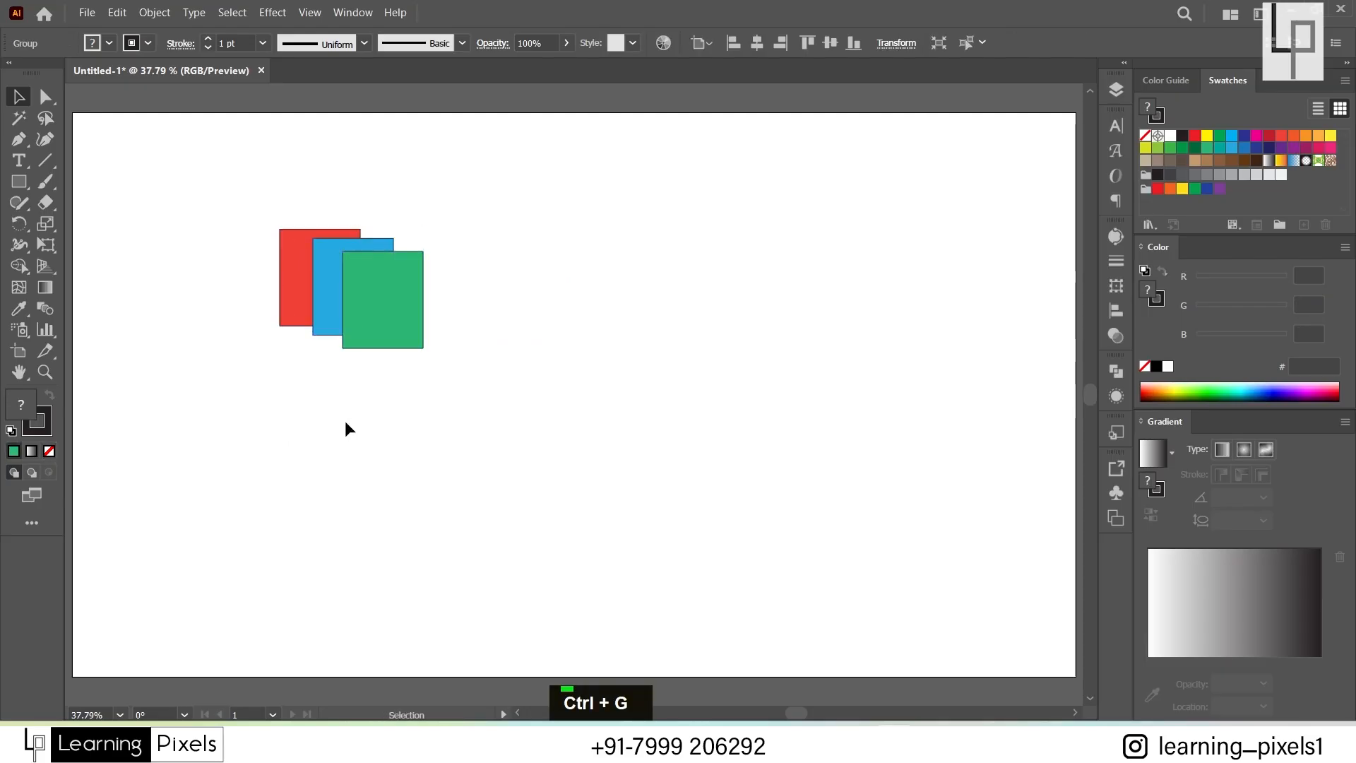
Step: Move the three-rectangle group around the artboard several times, ending farther right, and deselect it
drag(356, 303, 525, 302)
drag(526, 301, 492, 262)
click(422, 456)
click(562, 481)
drag(429, 227, 371, 271)
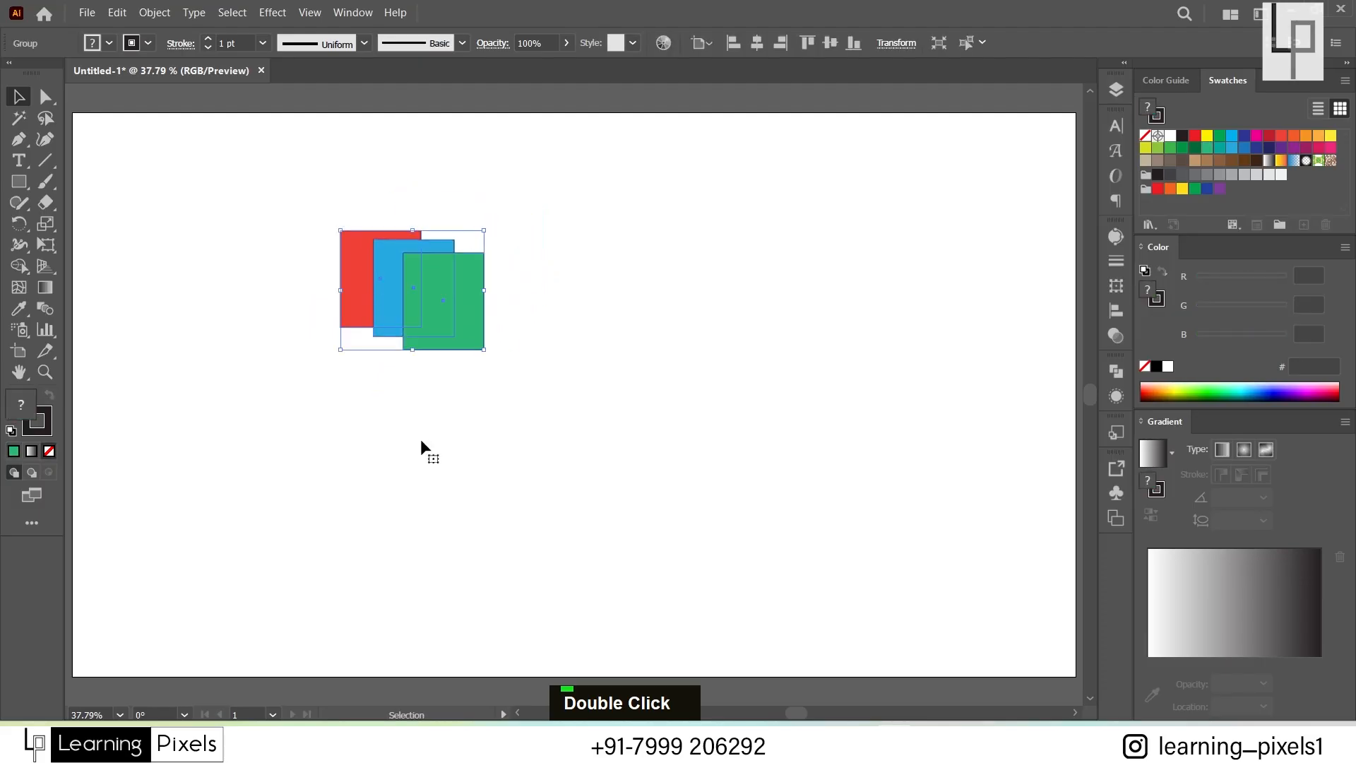
drag(443, 298, 548, 314)
mouse_move(588, 360)
mouse_down()
mouse_move(539, 294)
mouse_move(589, 359)
mouse_up()
click(698, 464)
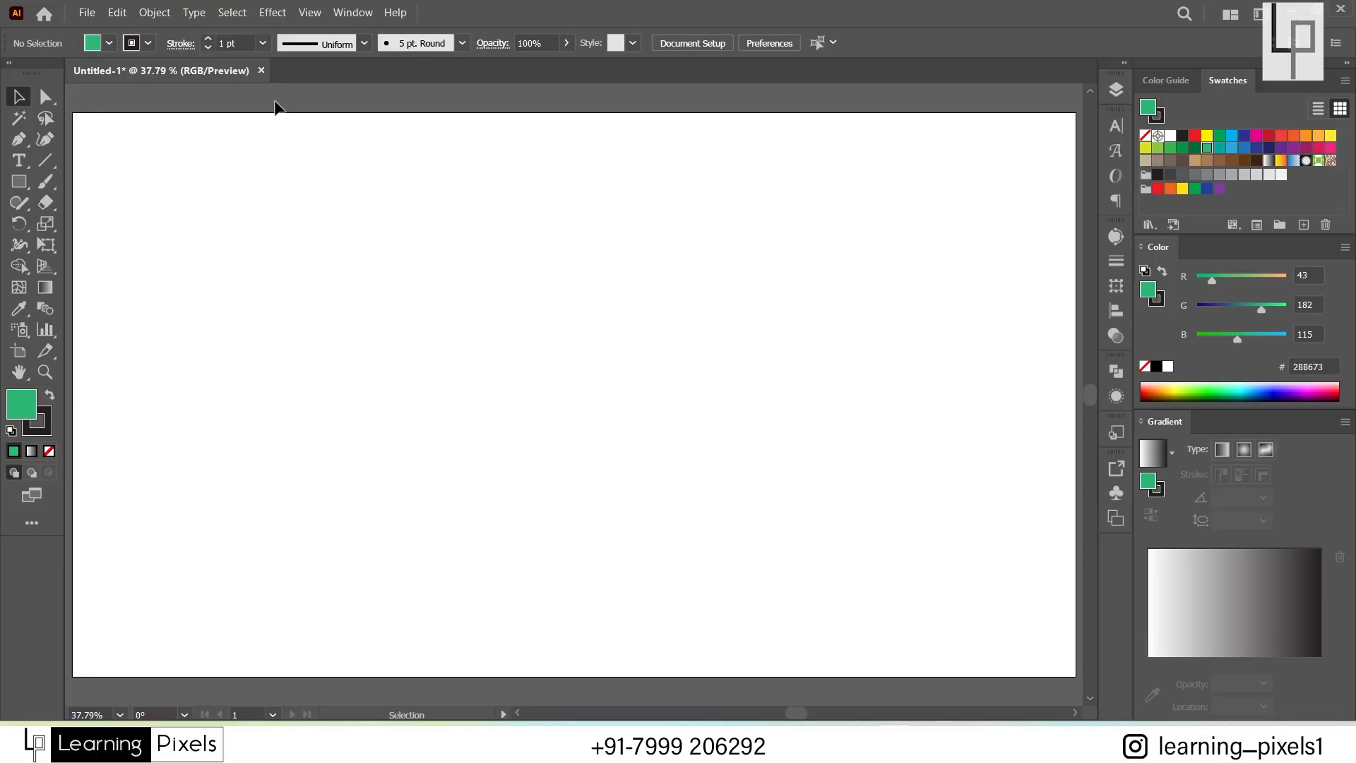
Step: Draw two wide rectangles and one tall rectangle on the left half of the empty artboard with the Rectangle tool
click(23, 185)
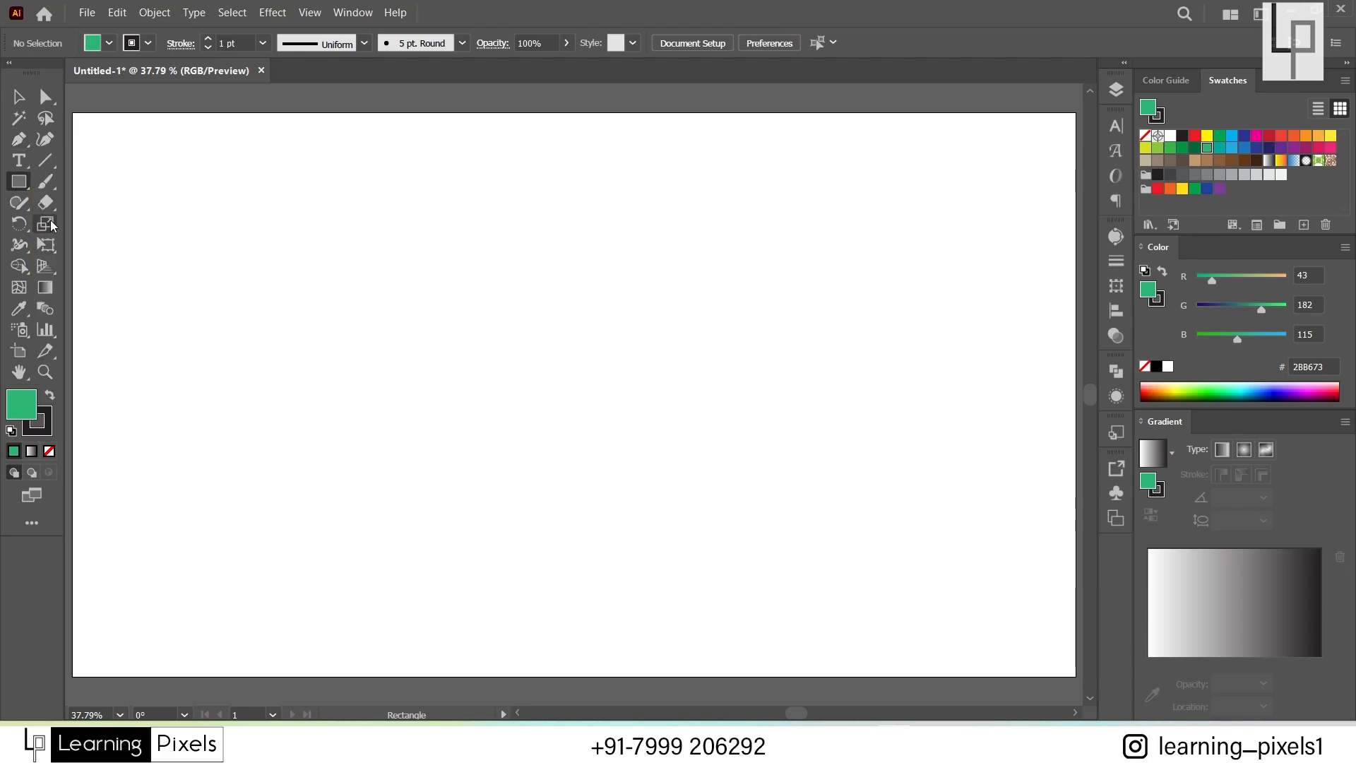
click(15, 187)
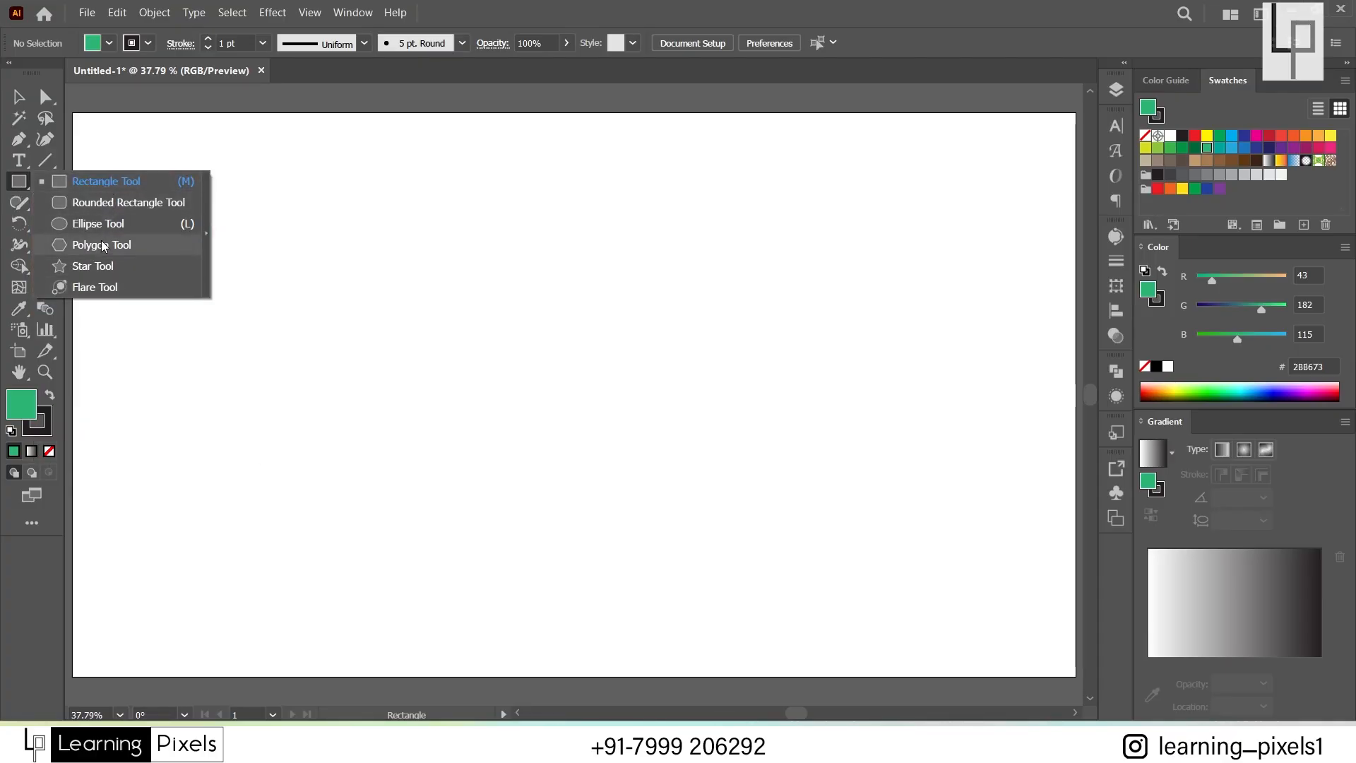
click(82, 181)
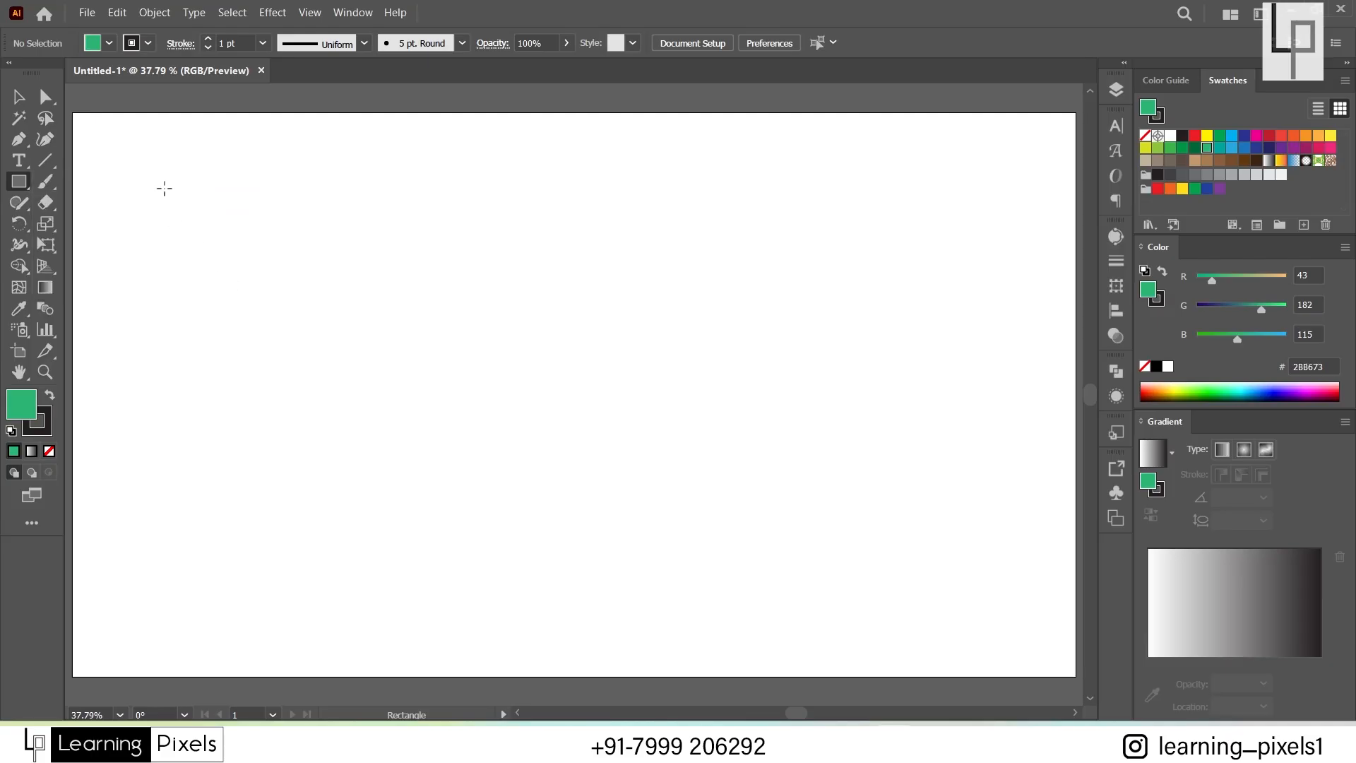
drag(164, 188, 354, 285)
drag(210, 308, 277, 465)
drag(322, 318, 463, 408)
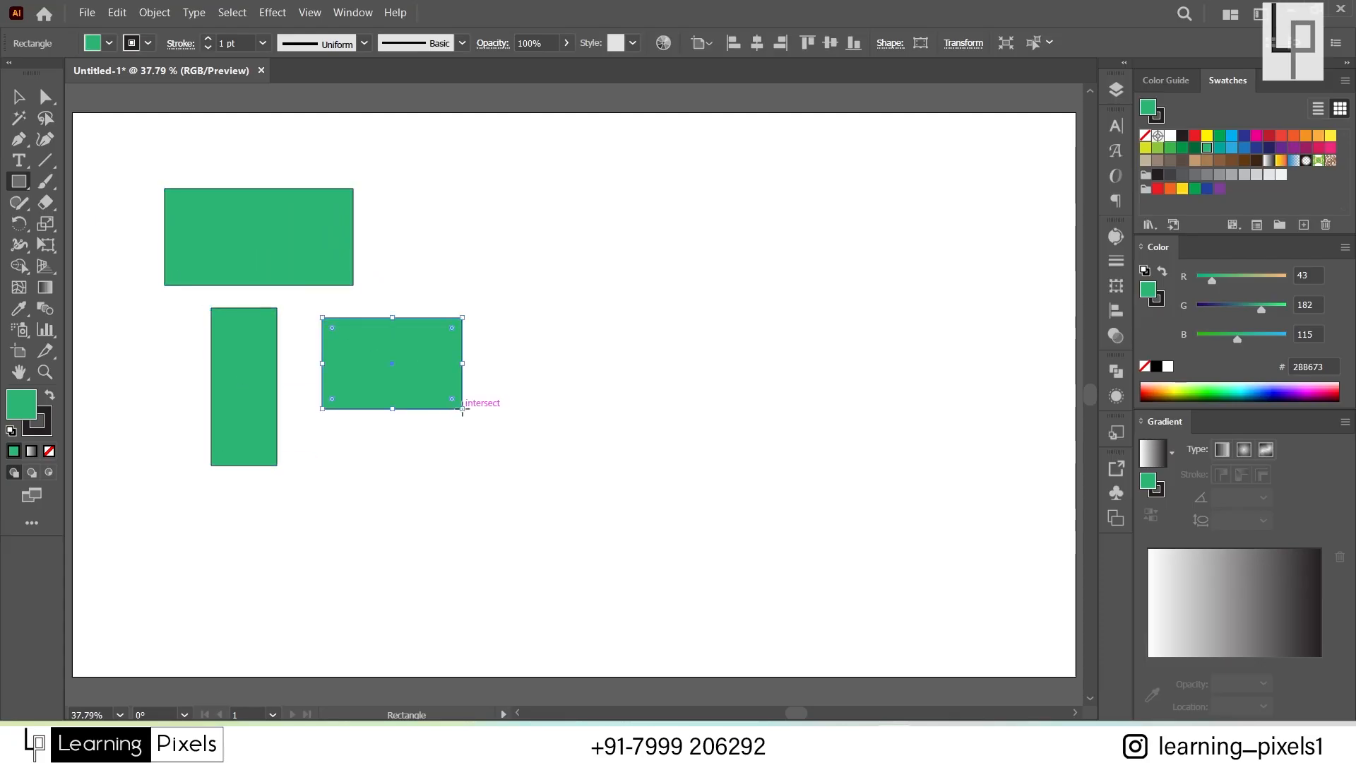
Step: Draw three squares of different sizes beside the rectangles
drag(494, 192, 663, 362)
drag(712, 230, 874, 390)
drag(547, 397, 662, 508)
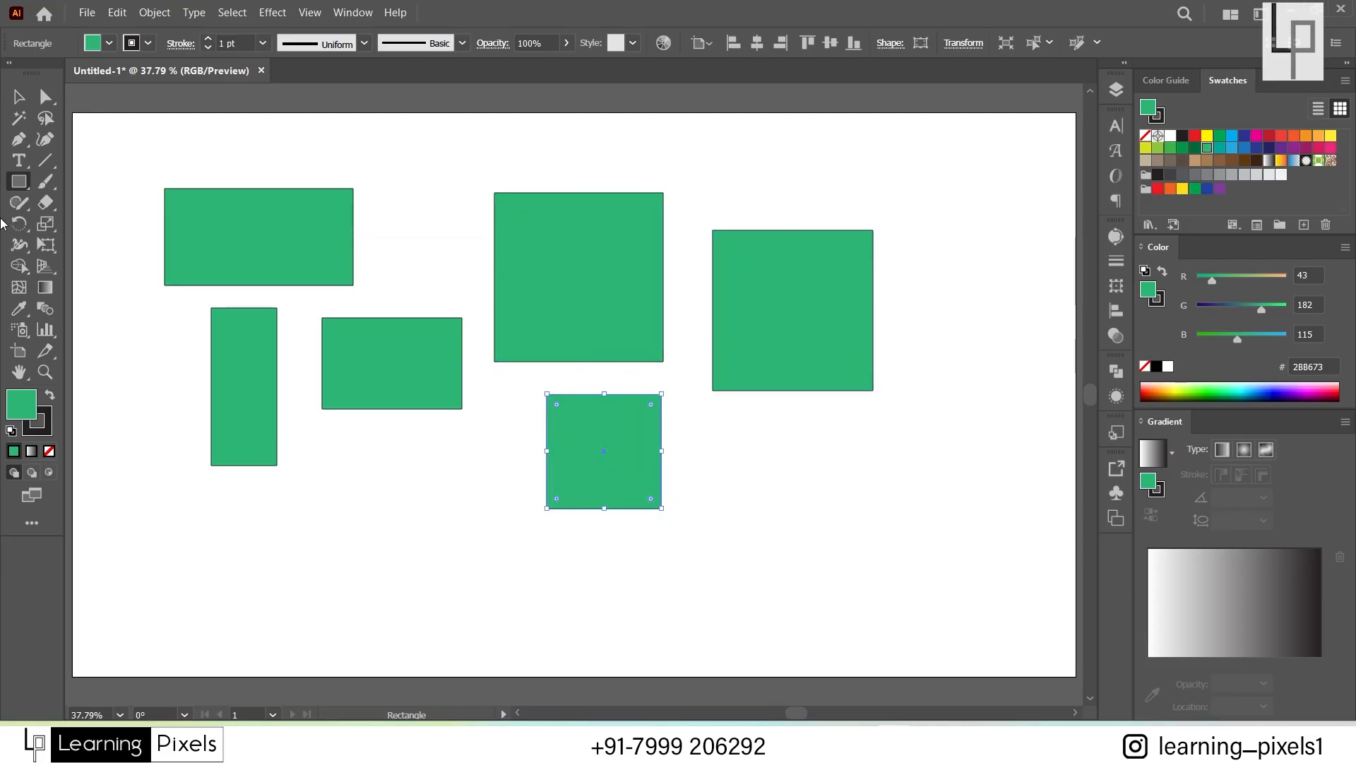
Step: Draw a large rectangle covering most of the shapes, and delete everything on the artboard
drag(113, 144, 774, 496)
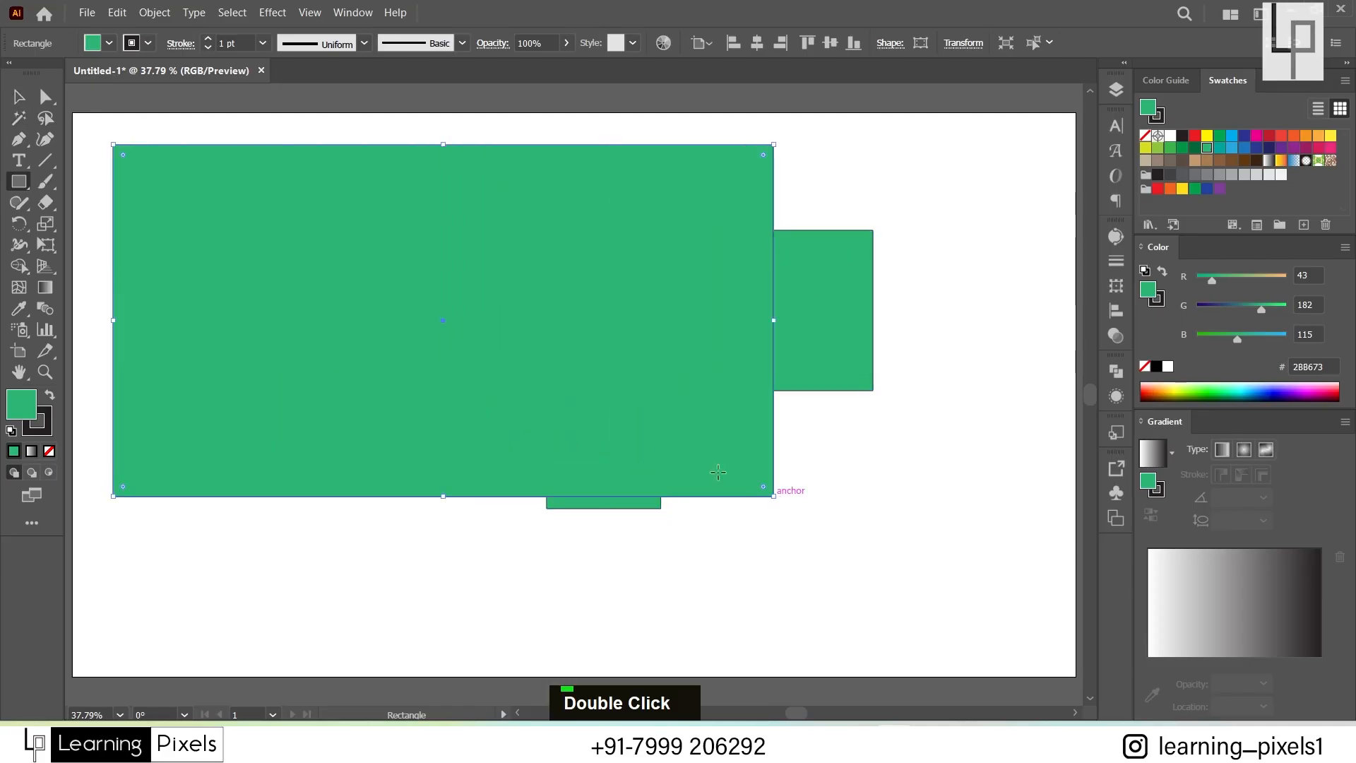
key(v)
drag(91, 137, 886, 589)
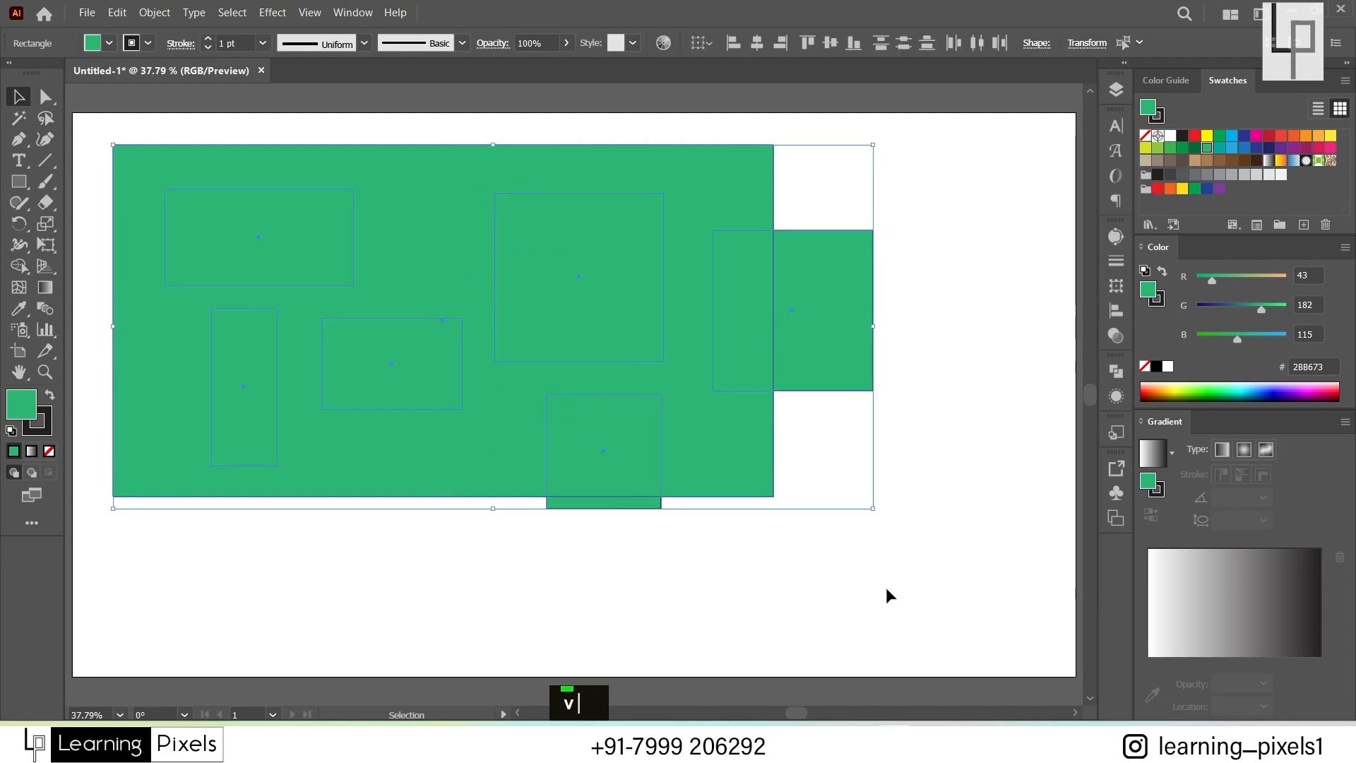
key(Delete)
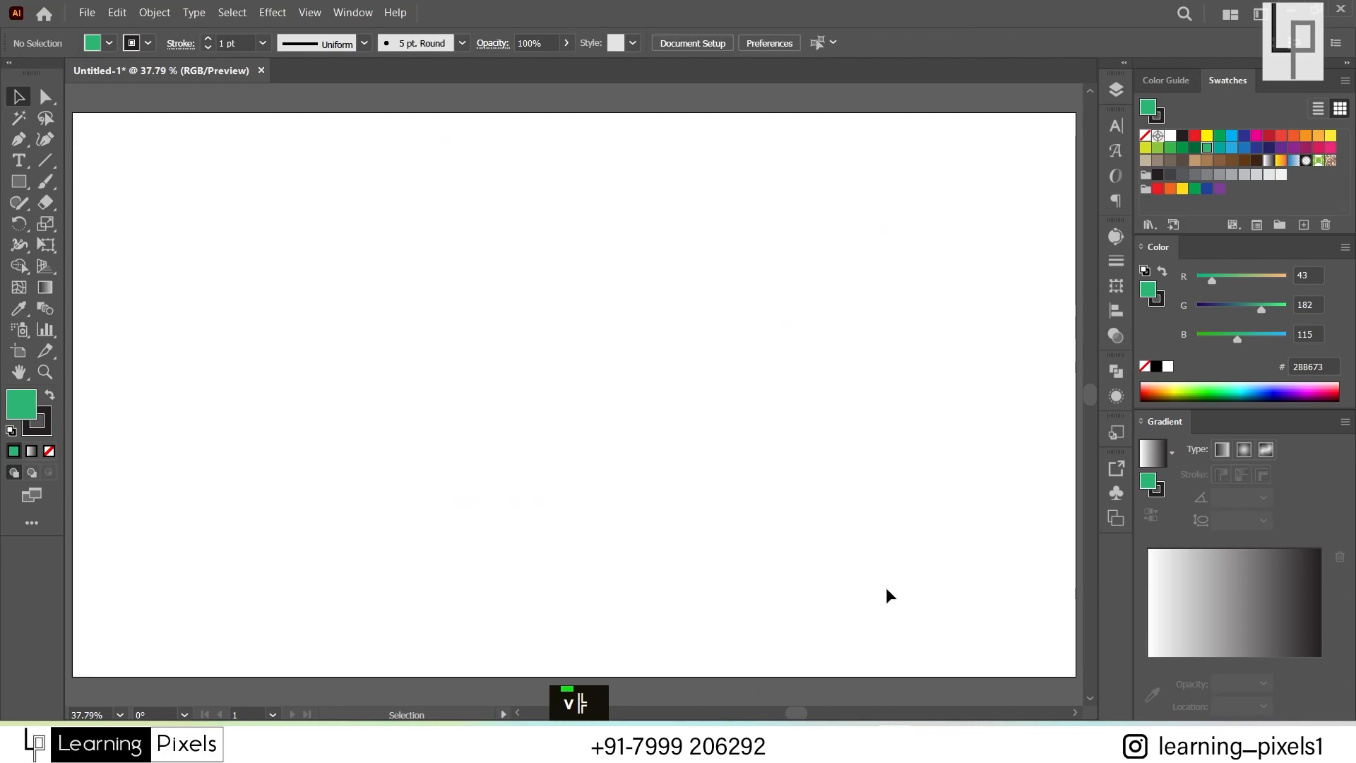
Step: Draw a nearly square rectangle near the artboard's upper-left corner and fill it with olive B5B12C
click(18, 181)
drag(193, 166, 378, 335)
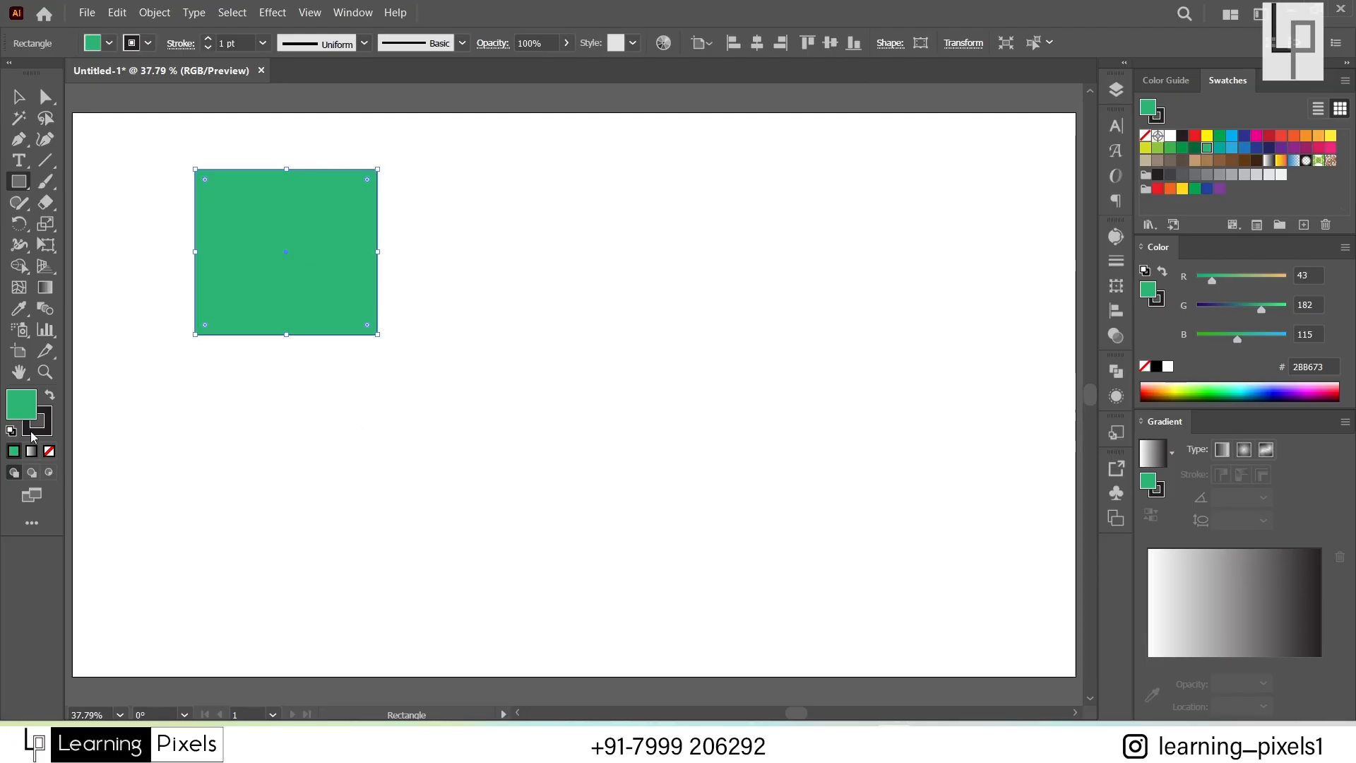
double_click(21, 403)
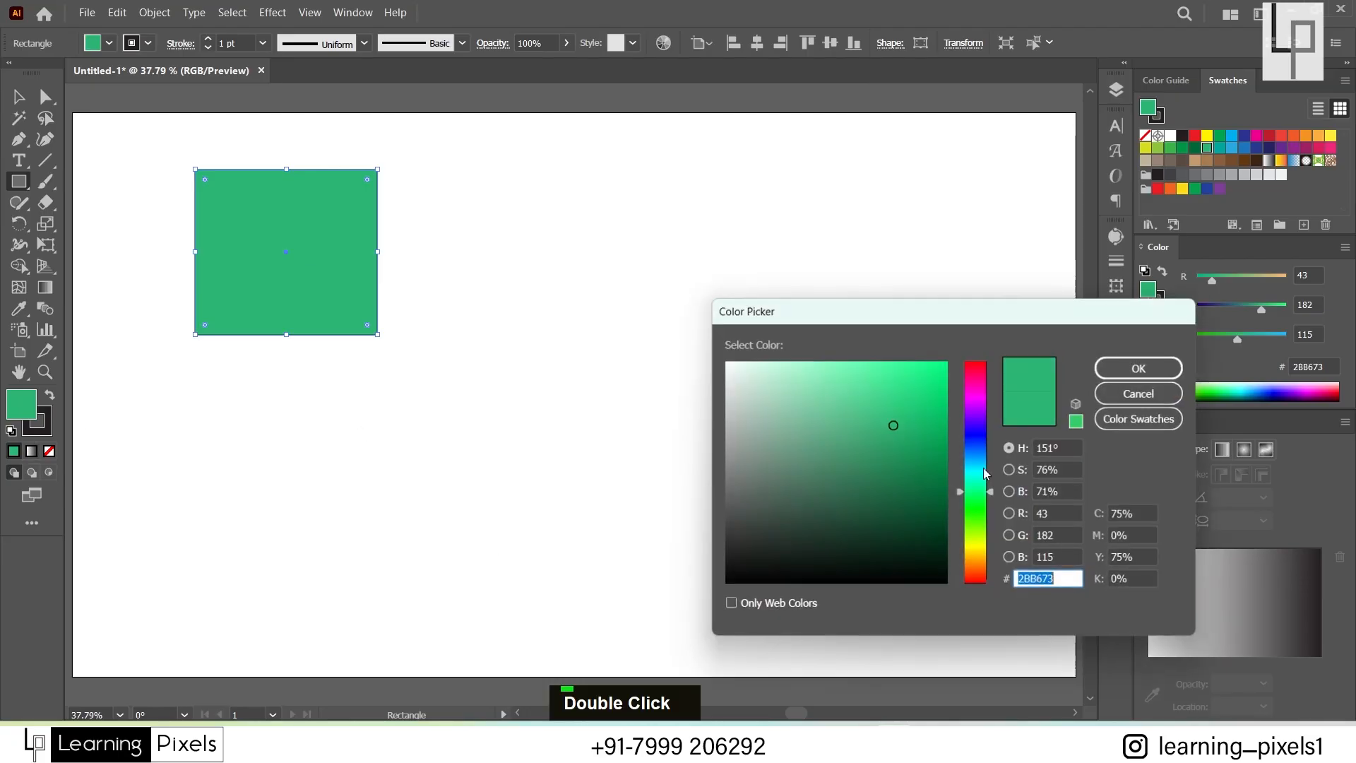
click(977, 549)
click(1123, 379)
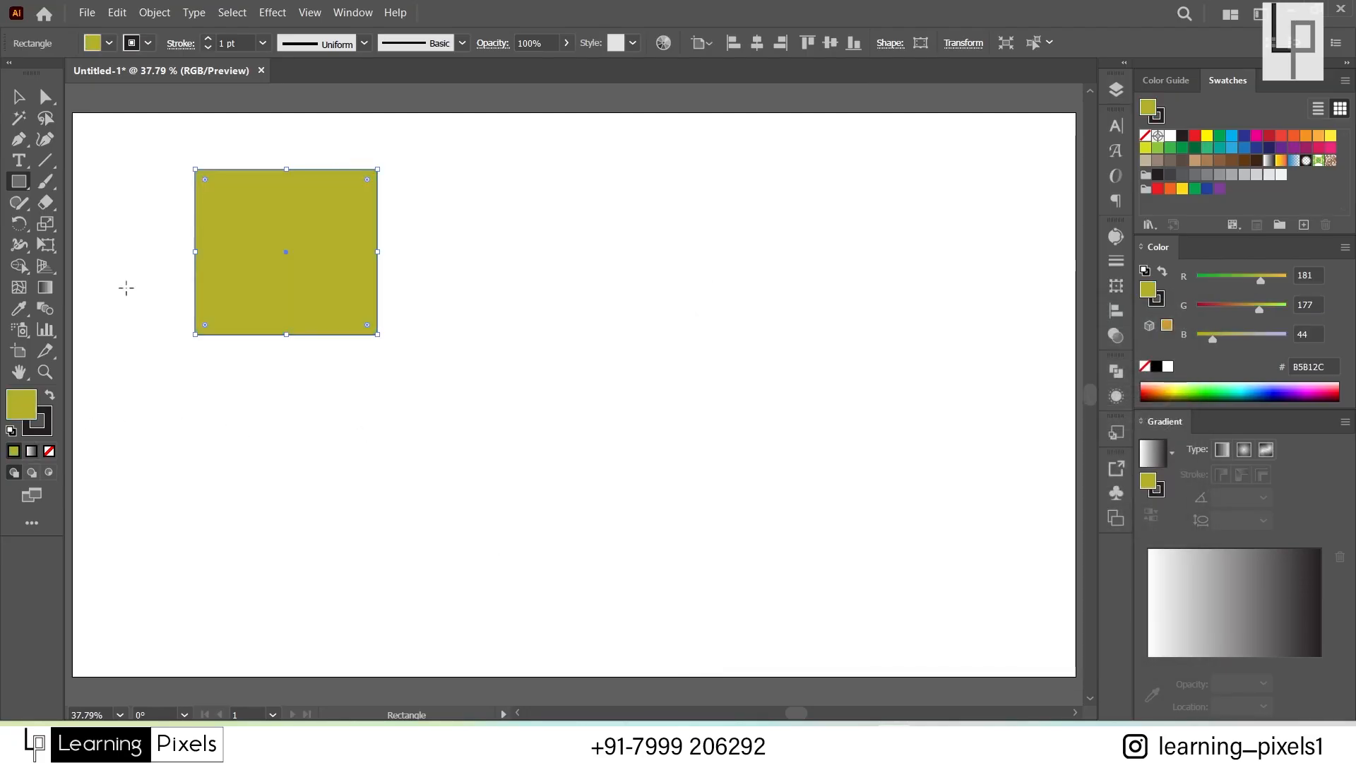
Step: Set the olive rectangle's stroke weight to 20 pt
click(233, 43)
text(20)
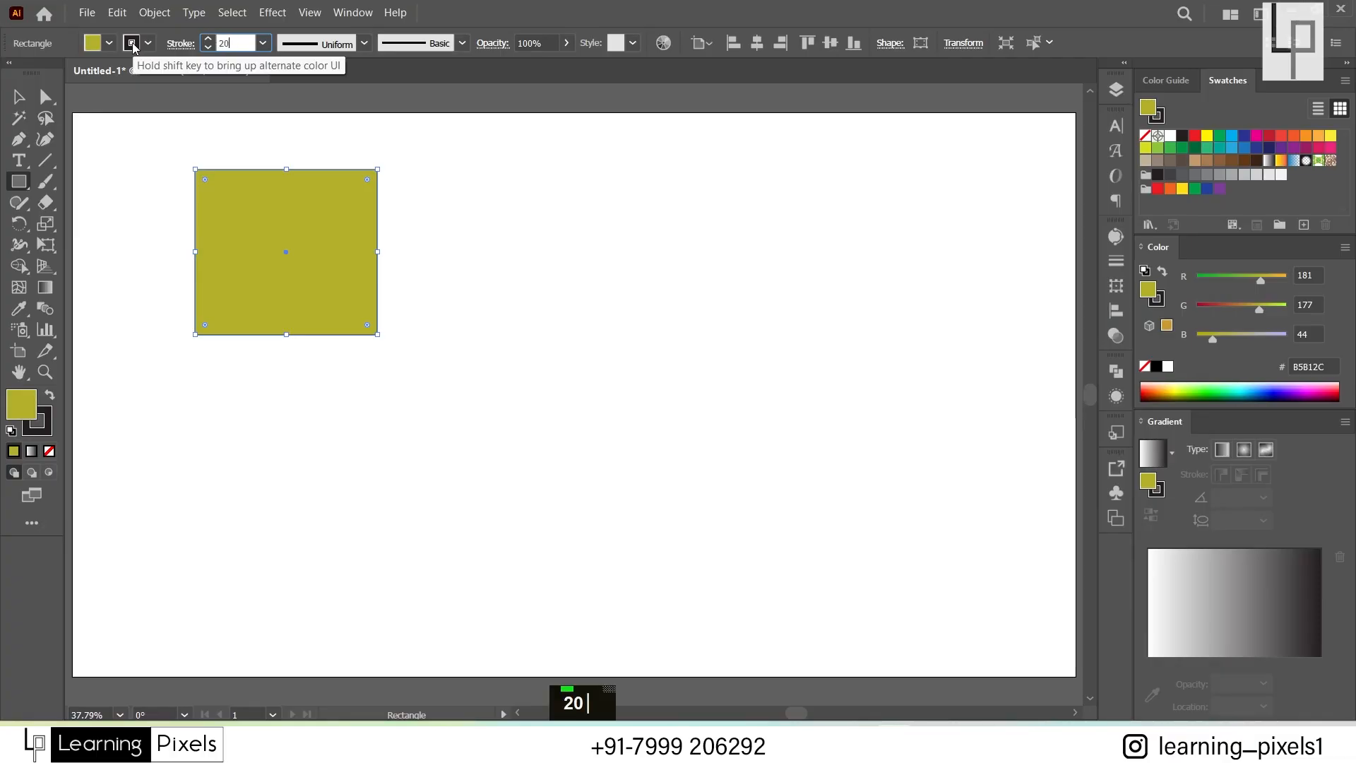
key(Return)
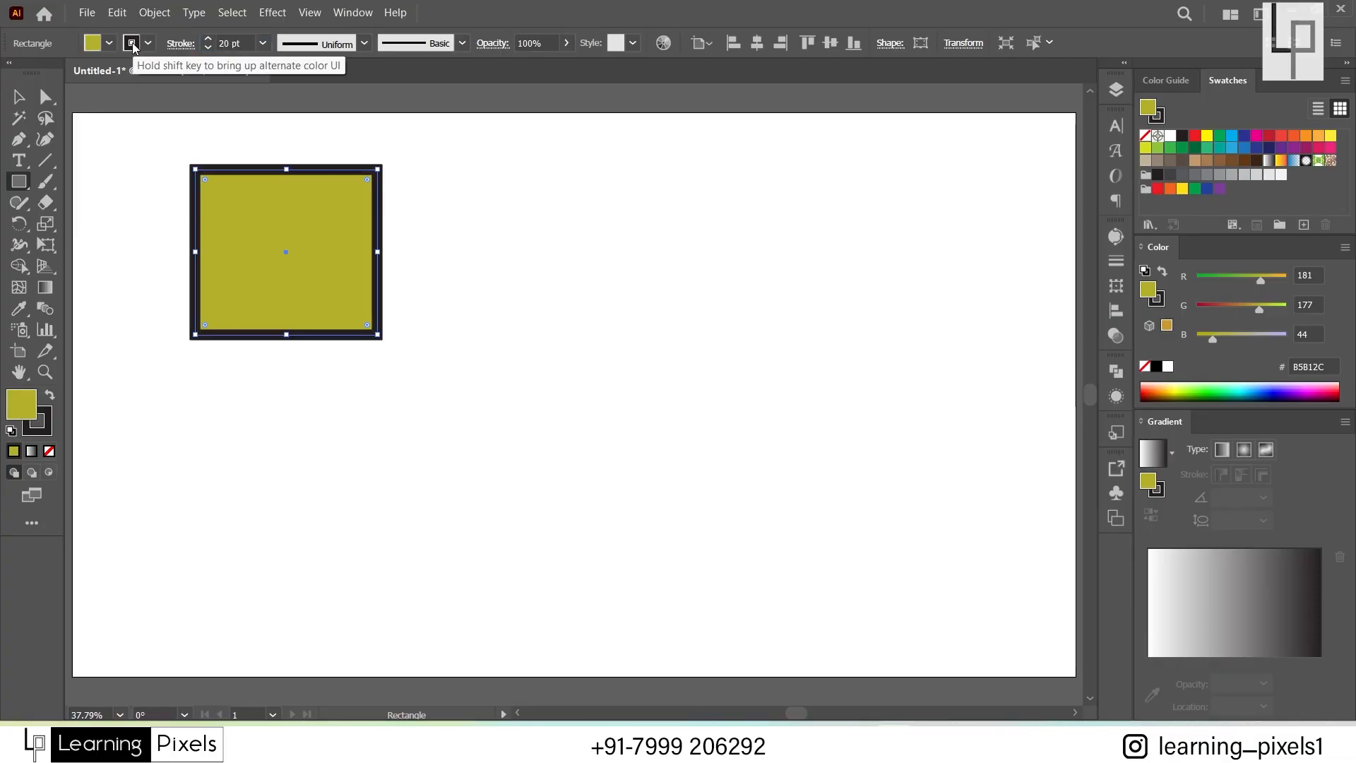
Step: Round all four corners of the olive rectangle evenly with its live corner widget, keeping a moderate radius
scroll(192, 192, up, 5)
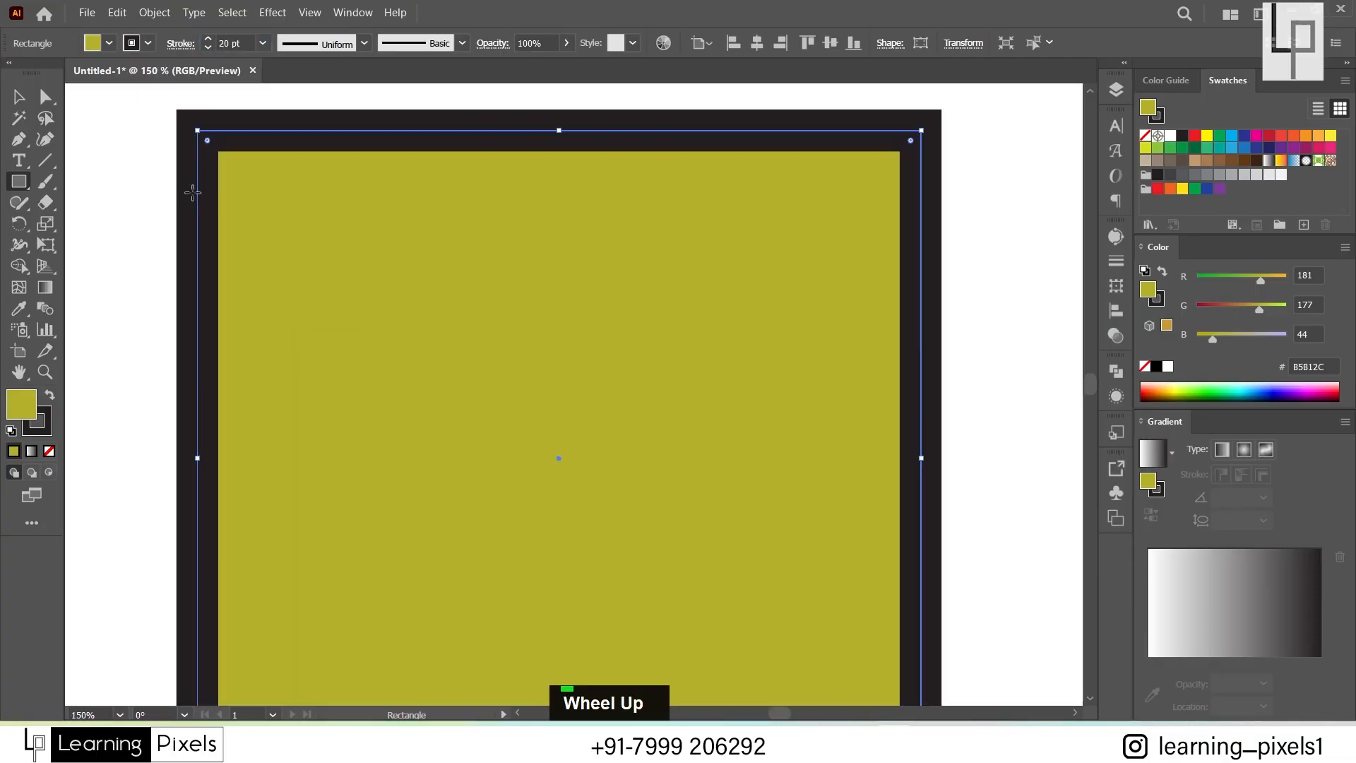
scroll(192, 193, down, 1)
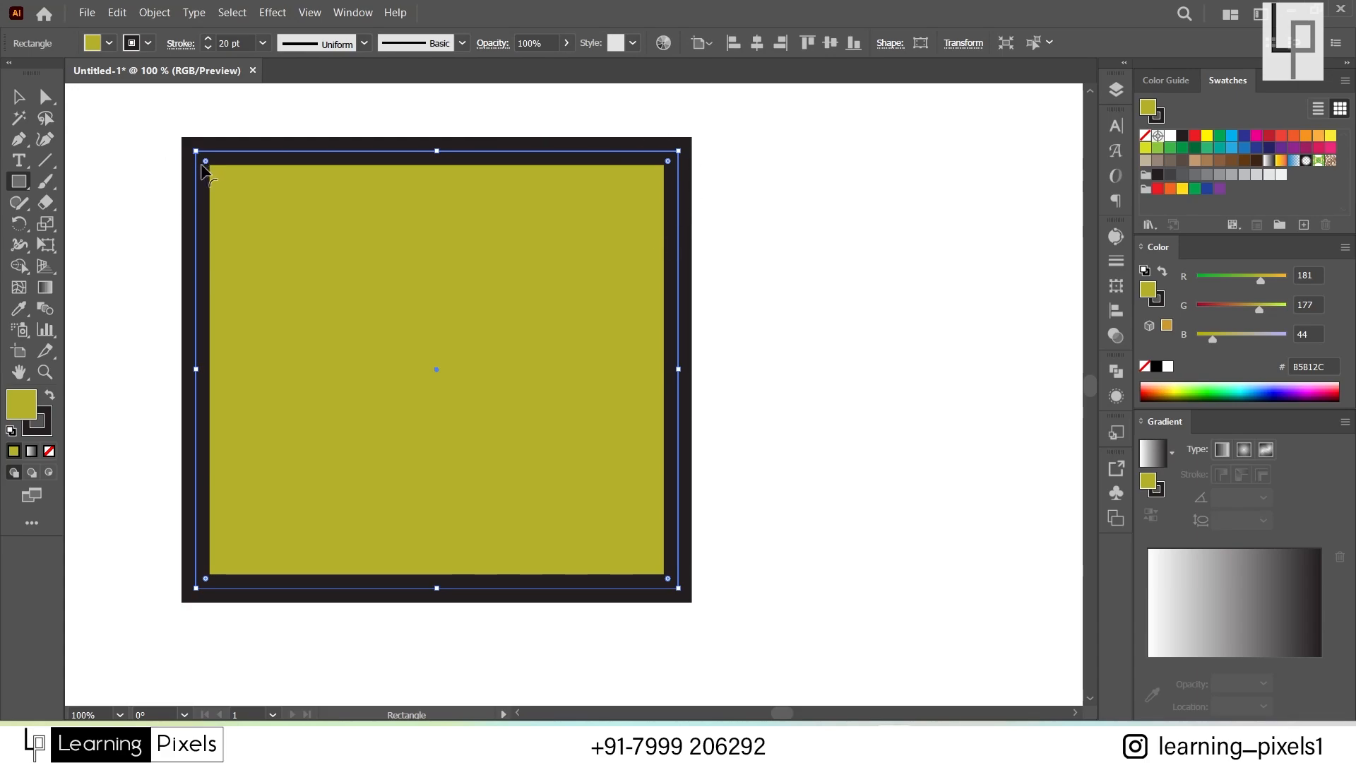
drag(206, 162, 258, 214)
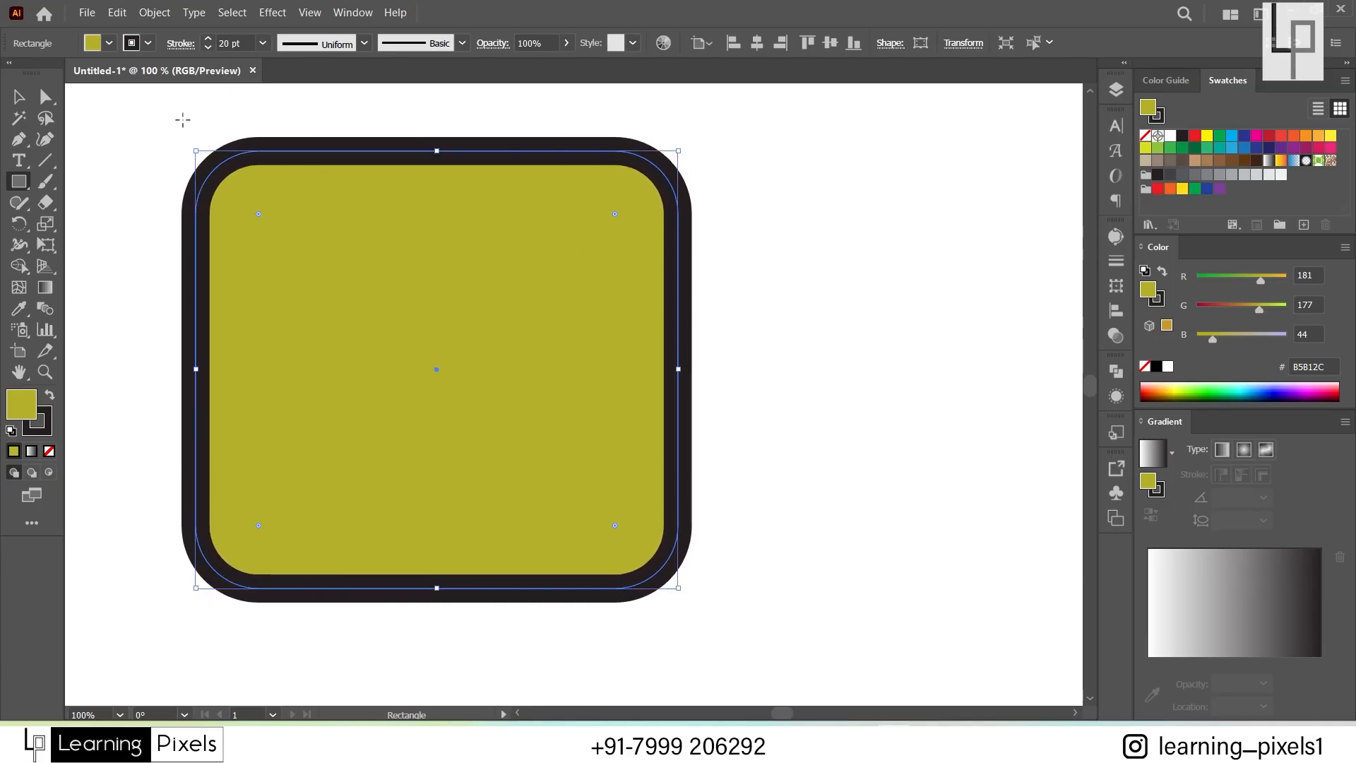
mouse_move(259, 214)
mouse_down()
mouse_move(269, 219)
mouse_move(249, 206)
mouse_move(260, 213)
mouse_up()
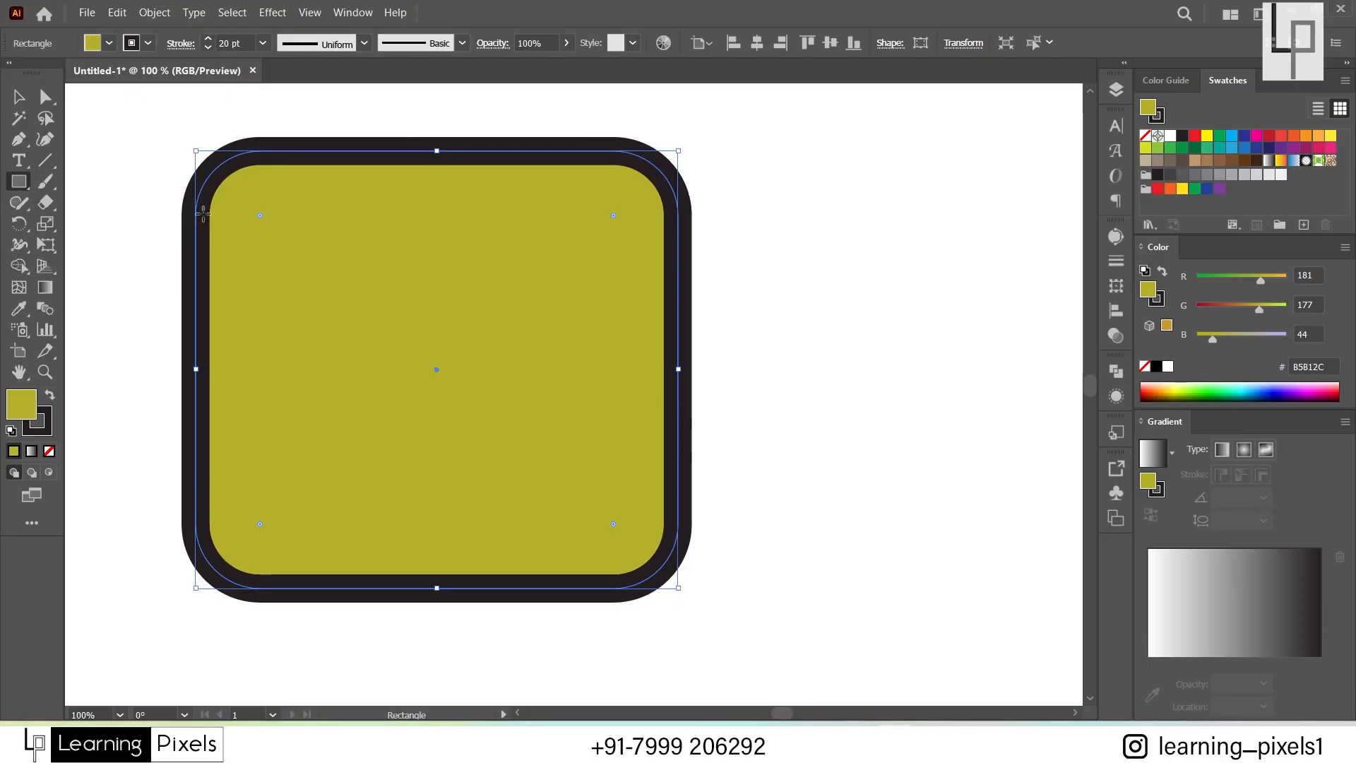
Step: Change the rectangle's corners to inverted round, enlarge their radius, and switch them to the chamfer style
key(alt)
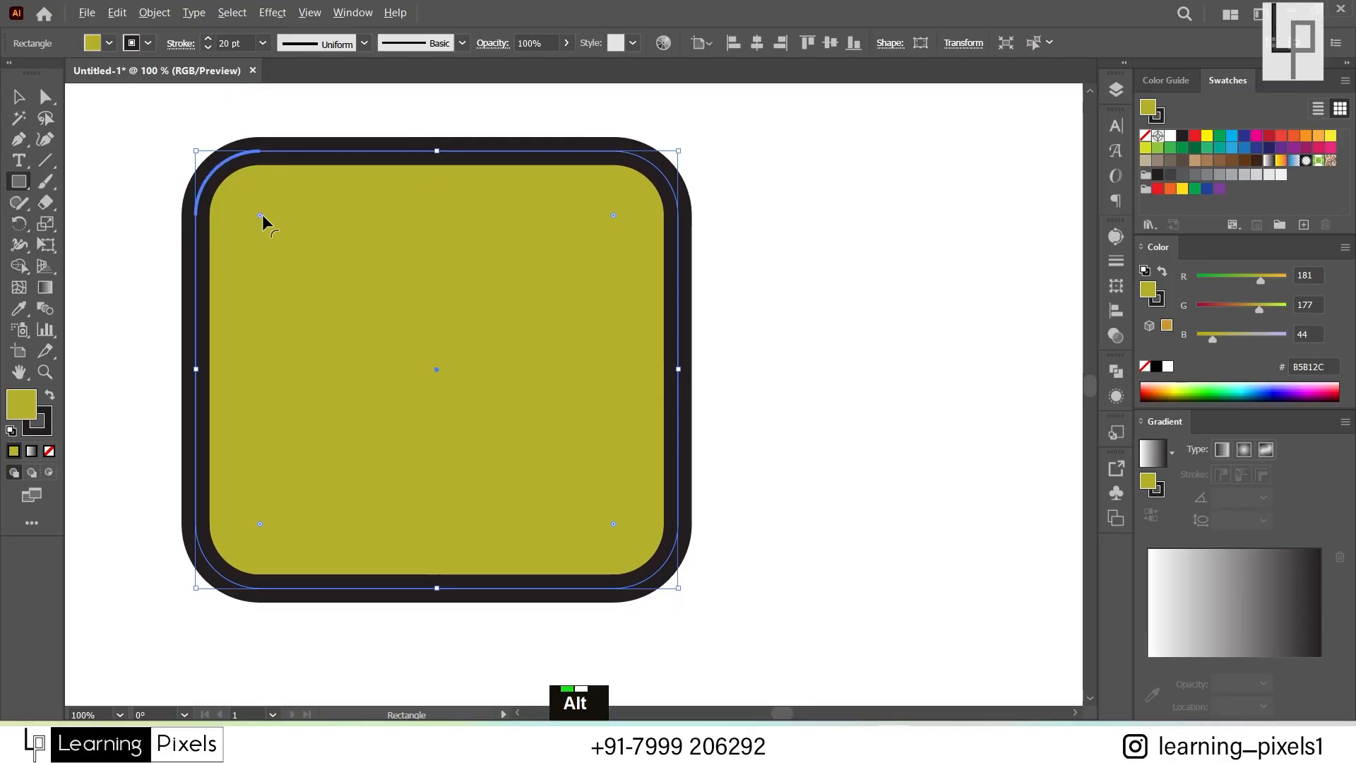
alt+click(259, 215)
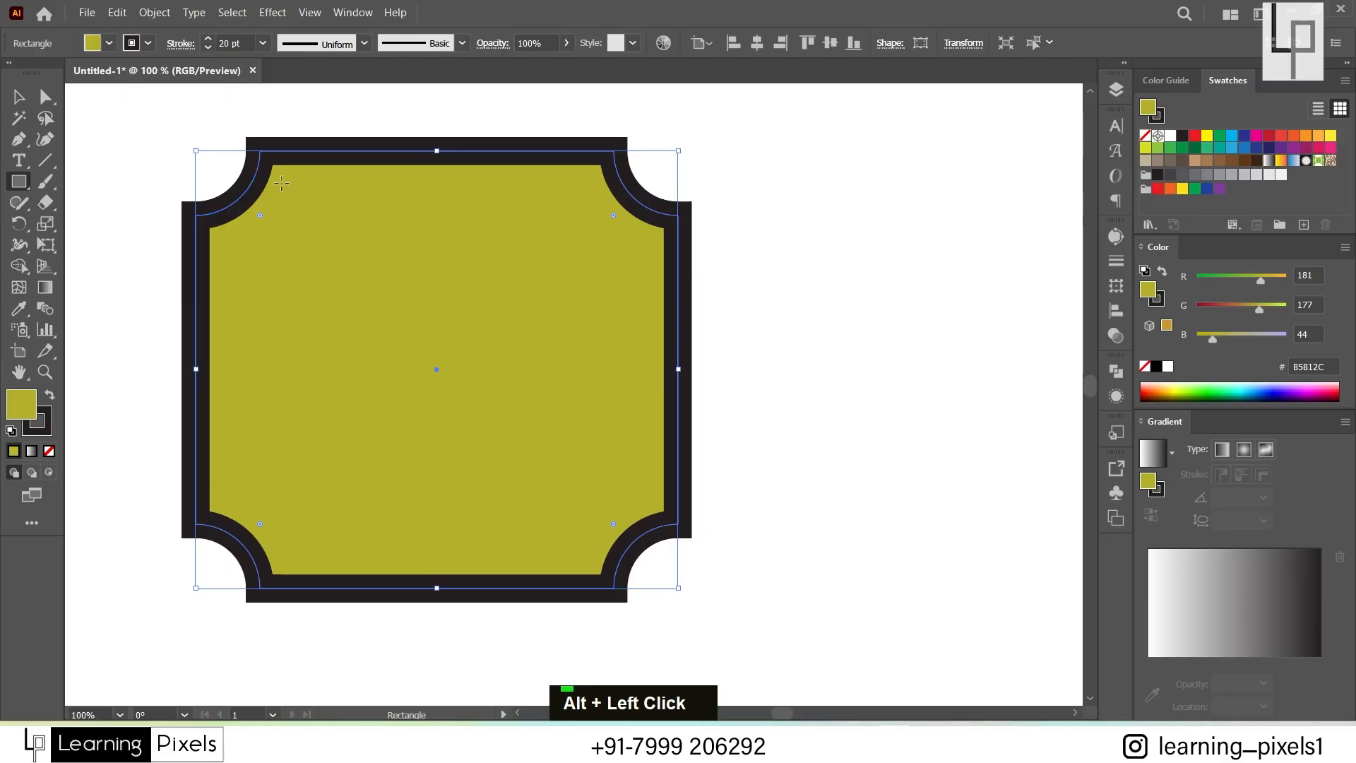
drag(259, 215, 303, 275)
alt+click(310, 267)
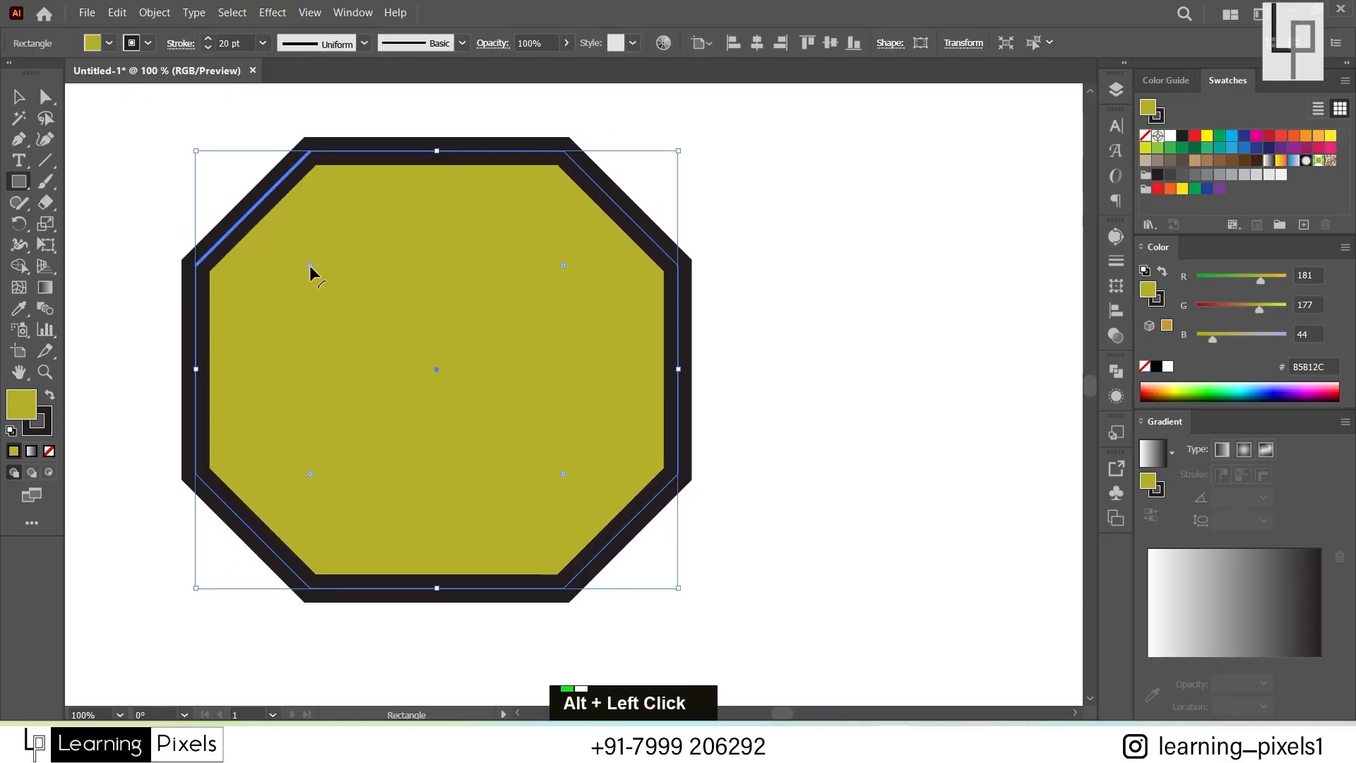
Step: Cycle the shape's corner style through round and inverted round back to chamfer
alt+click(311, 266)
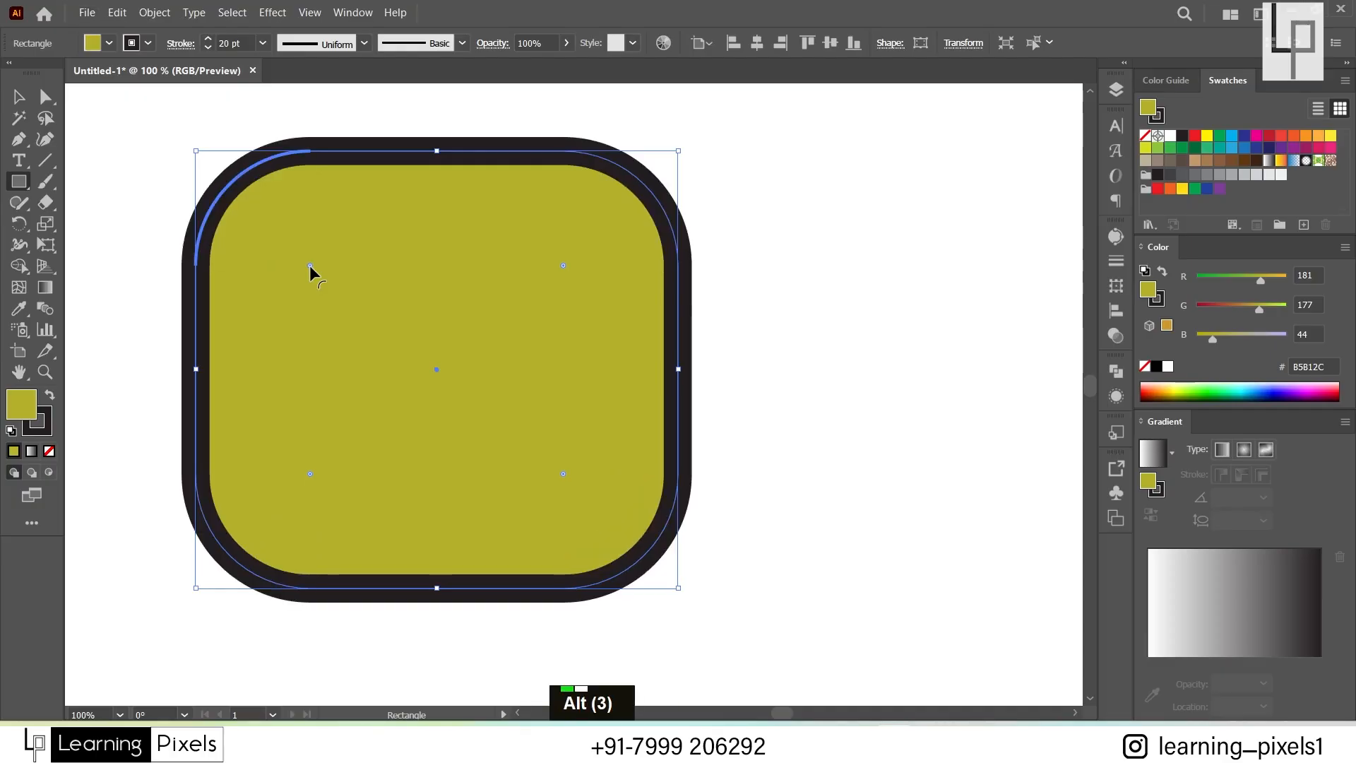
alt+click(311, 266)
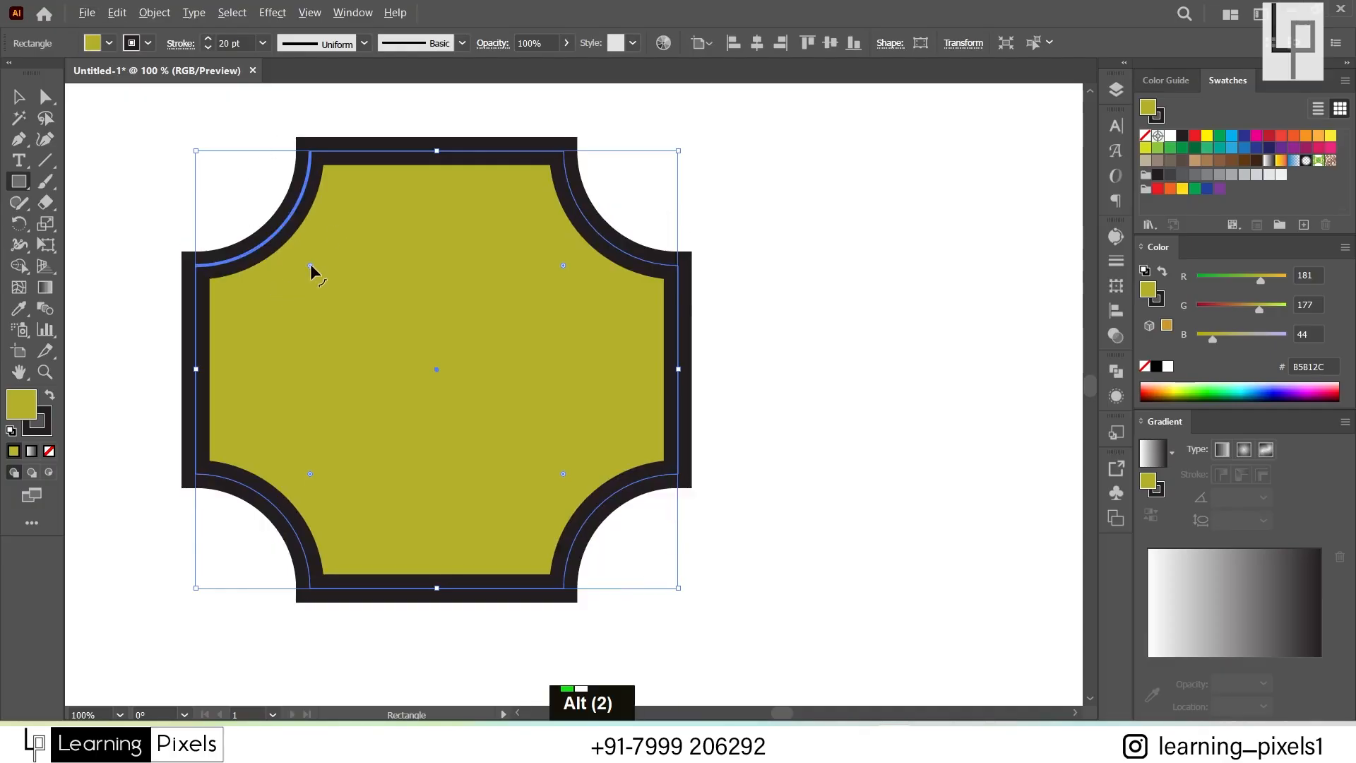
alt+click(310, 266)
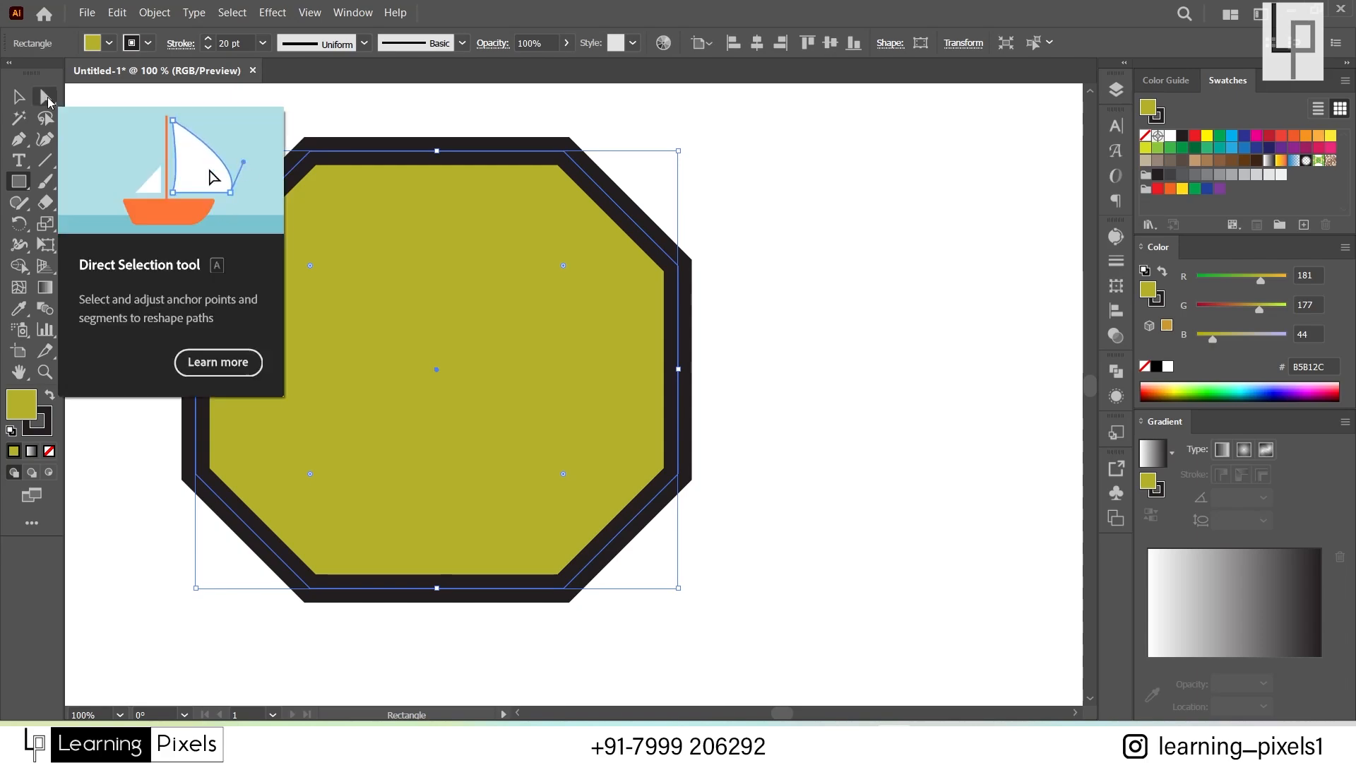
Step: Activate the Direct Selection tool with the chamfered shape selected
click(47, 98)
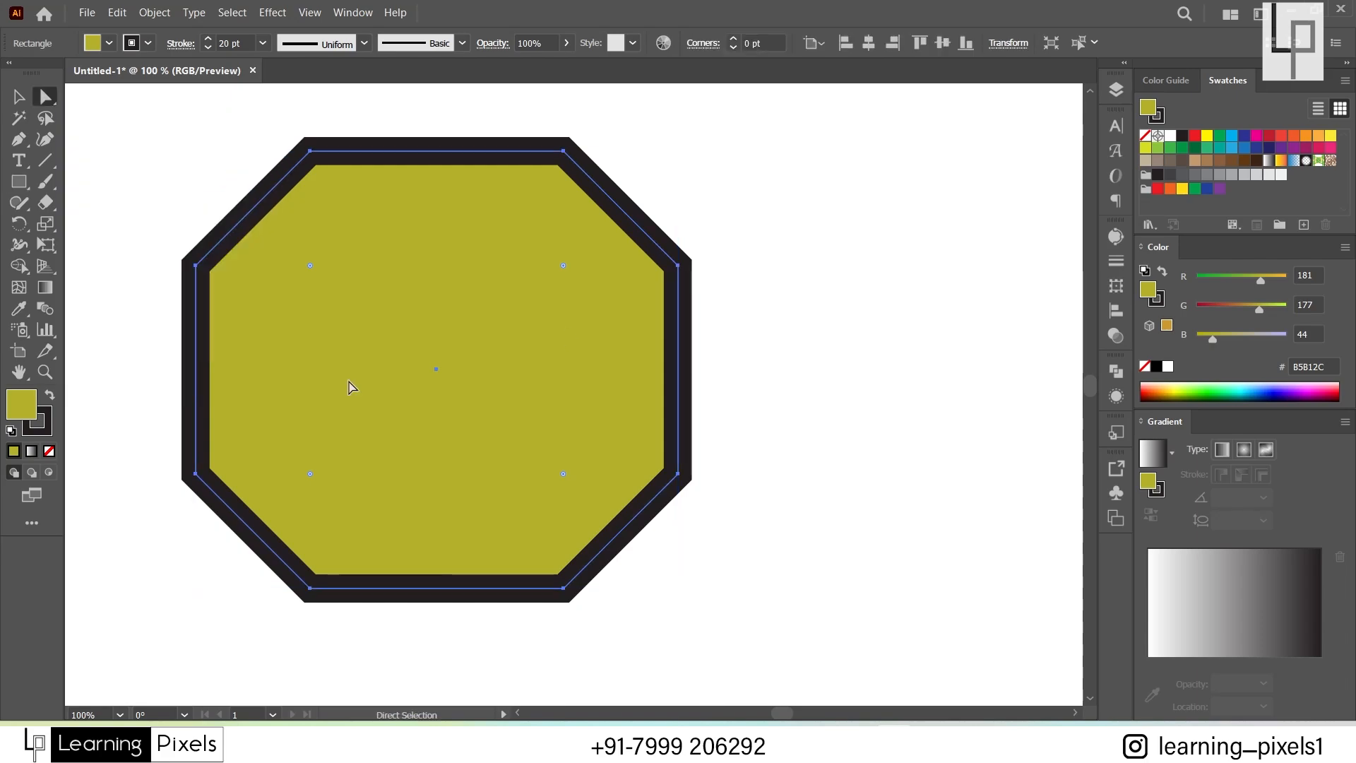
Step: Square off the octagon's upper-right and lower-left corners by reducing each one's corner radius to 0 pt
click(754, 174)
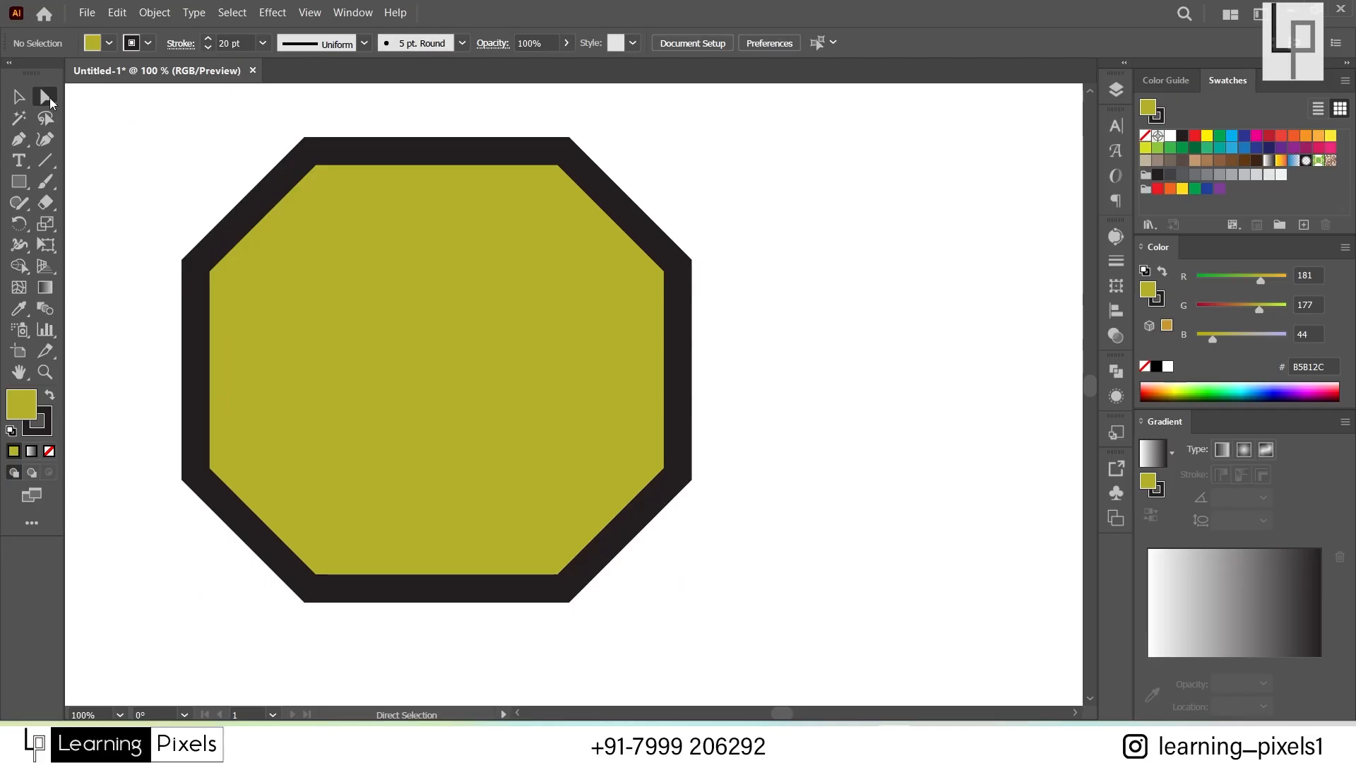
drag(127, 110, 415, 357)
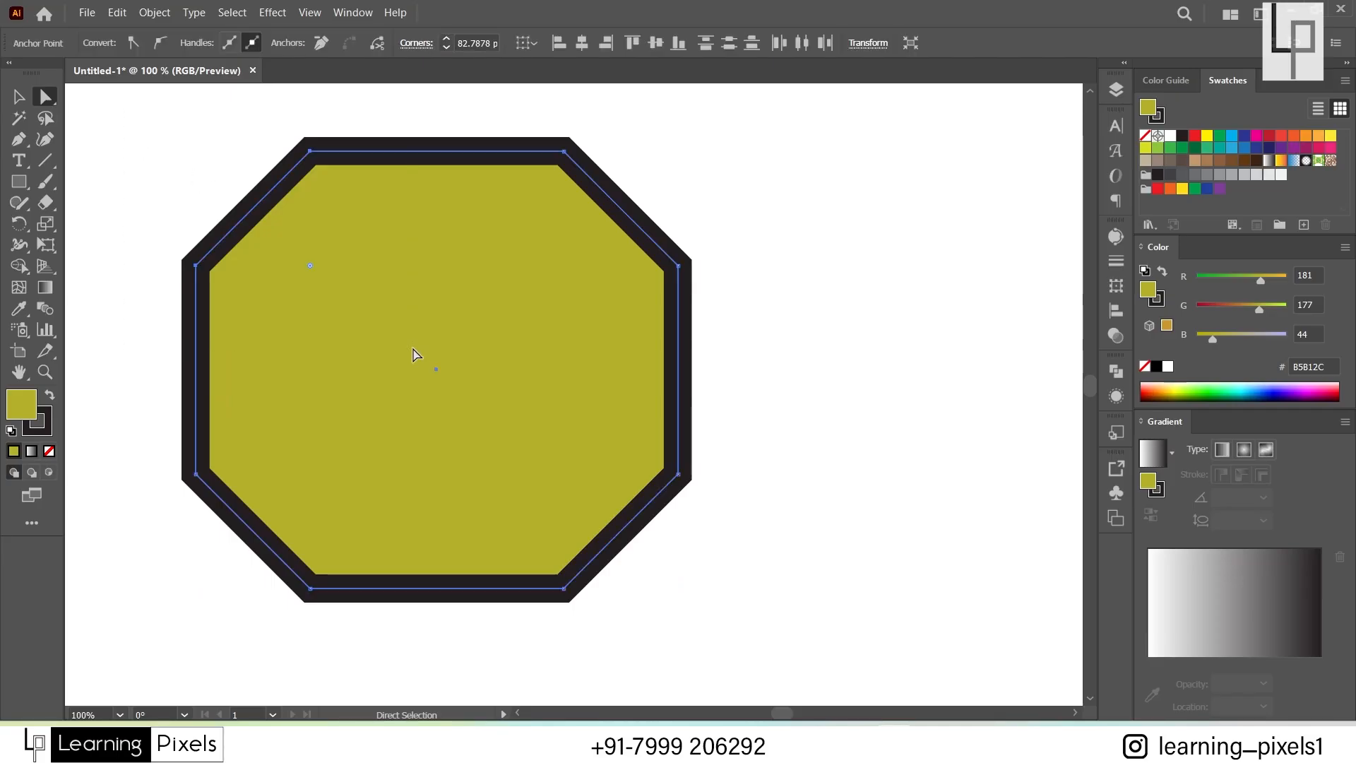
drag(797, 369, 428, 123)
drag(562, 266, 897, 113)
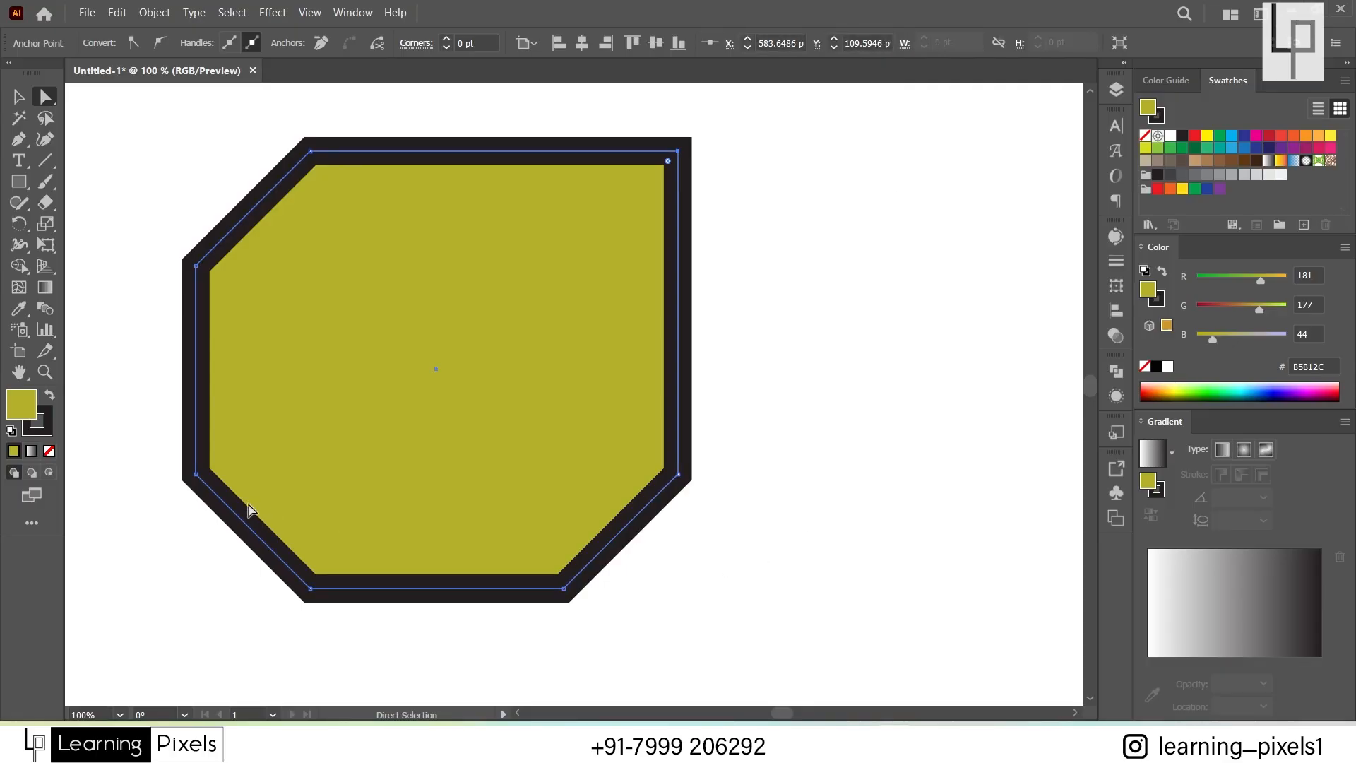
drag(149, 428, 325, 569)
drag(312, 476, 173, 660)
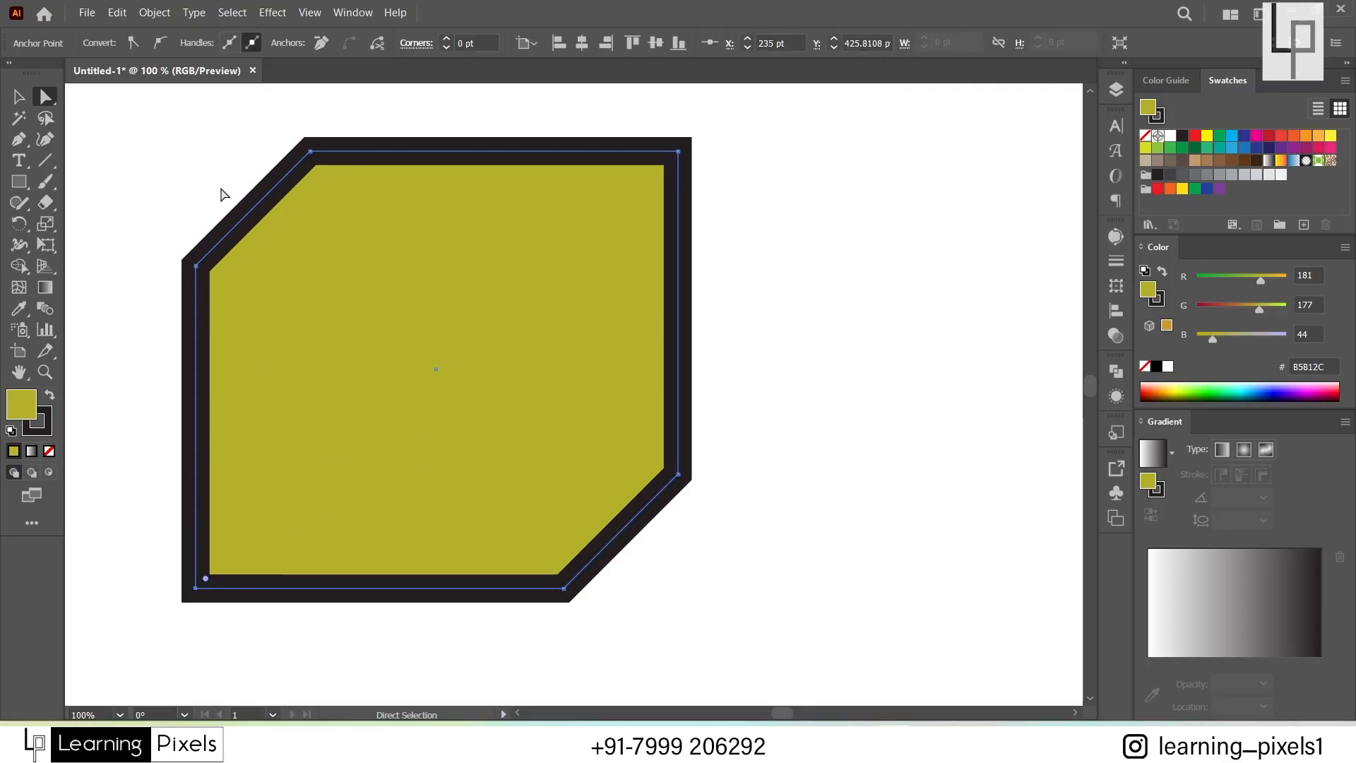
Step: Turn the shape's upper-left and lower-right corners into inverted round corners with a radius of about 147 pt
drag(213, 166, 278, 258)
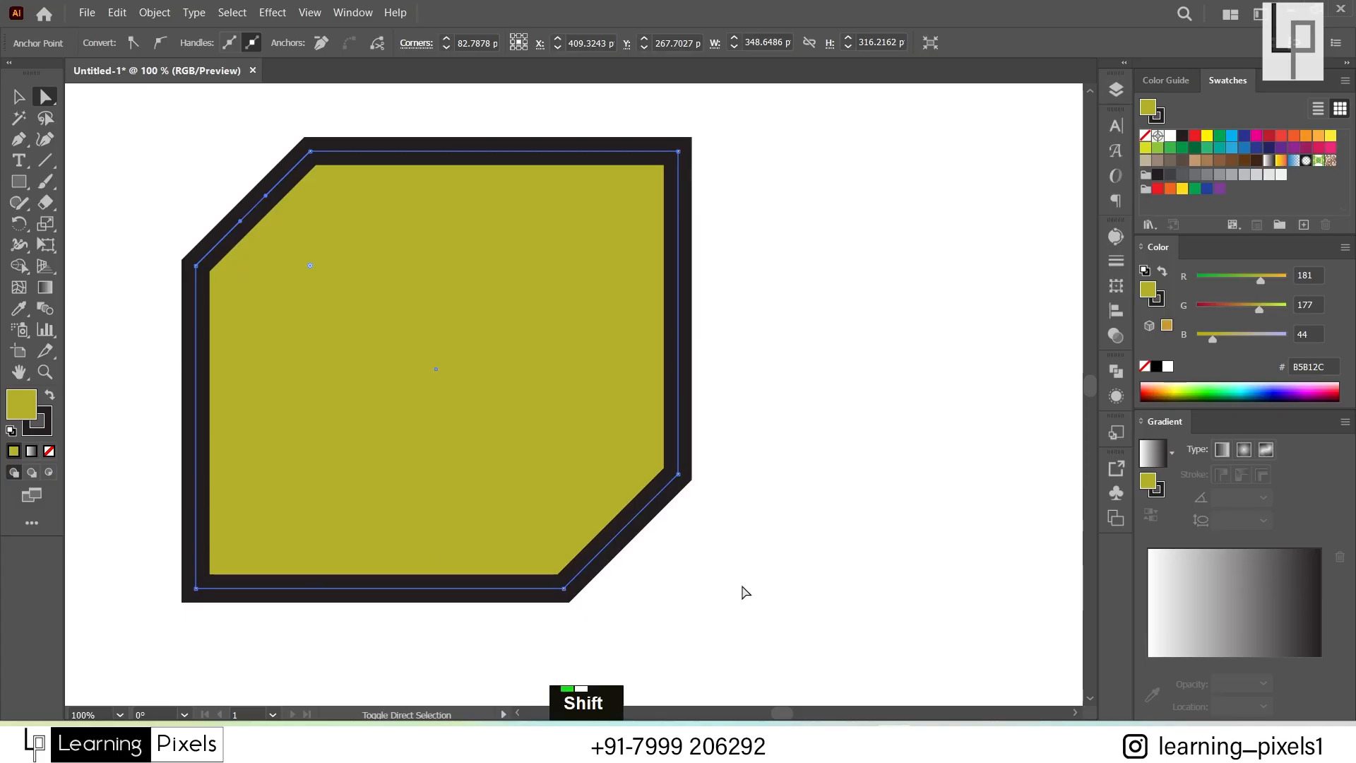
drag(684, 585, 432, 378)
alt+click(578, 490)
alt+click(578, 490)
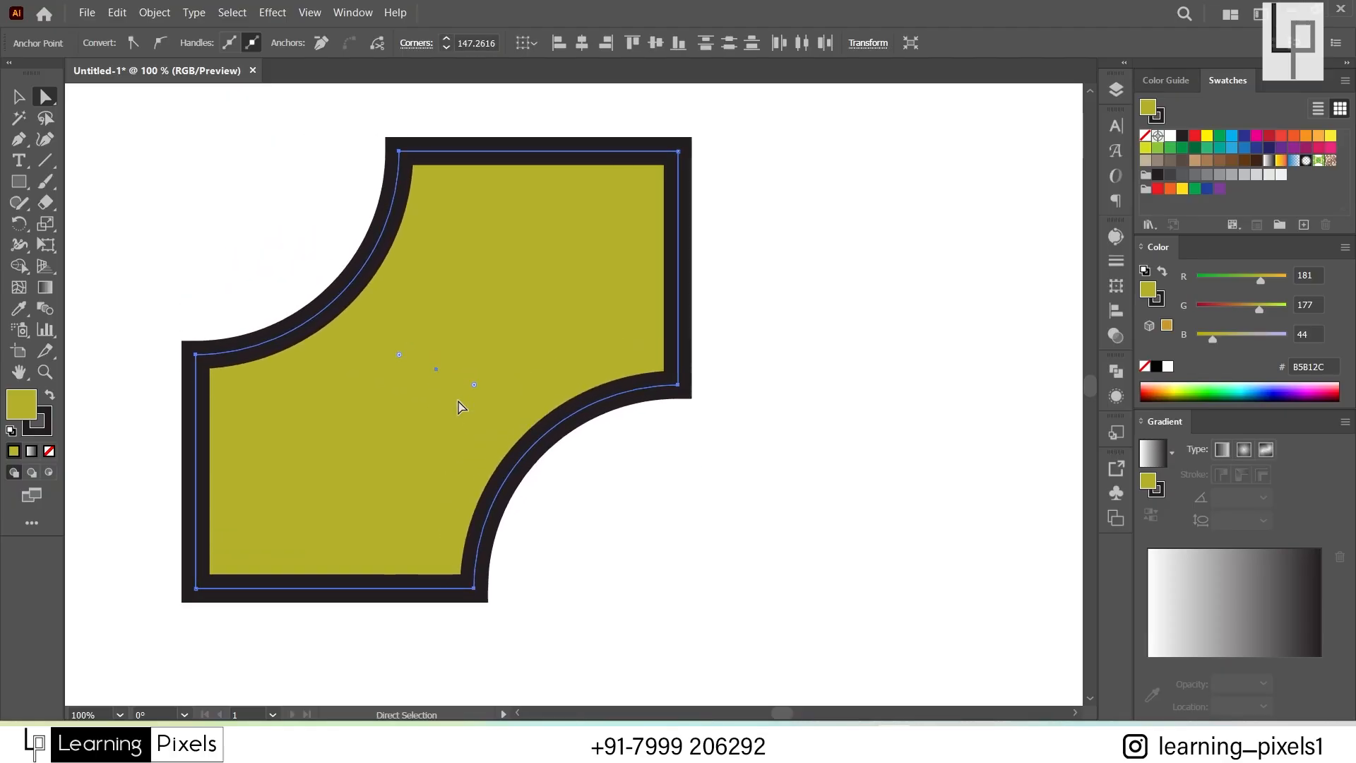
Step: Select the whole shape and fill it with red (ED1C24)
double_click(212, 176)
click(490, 321)
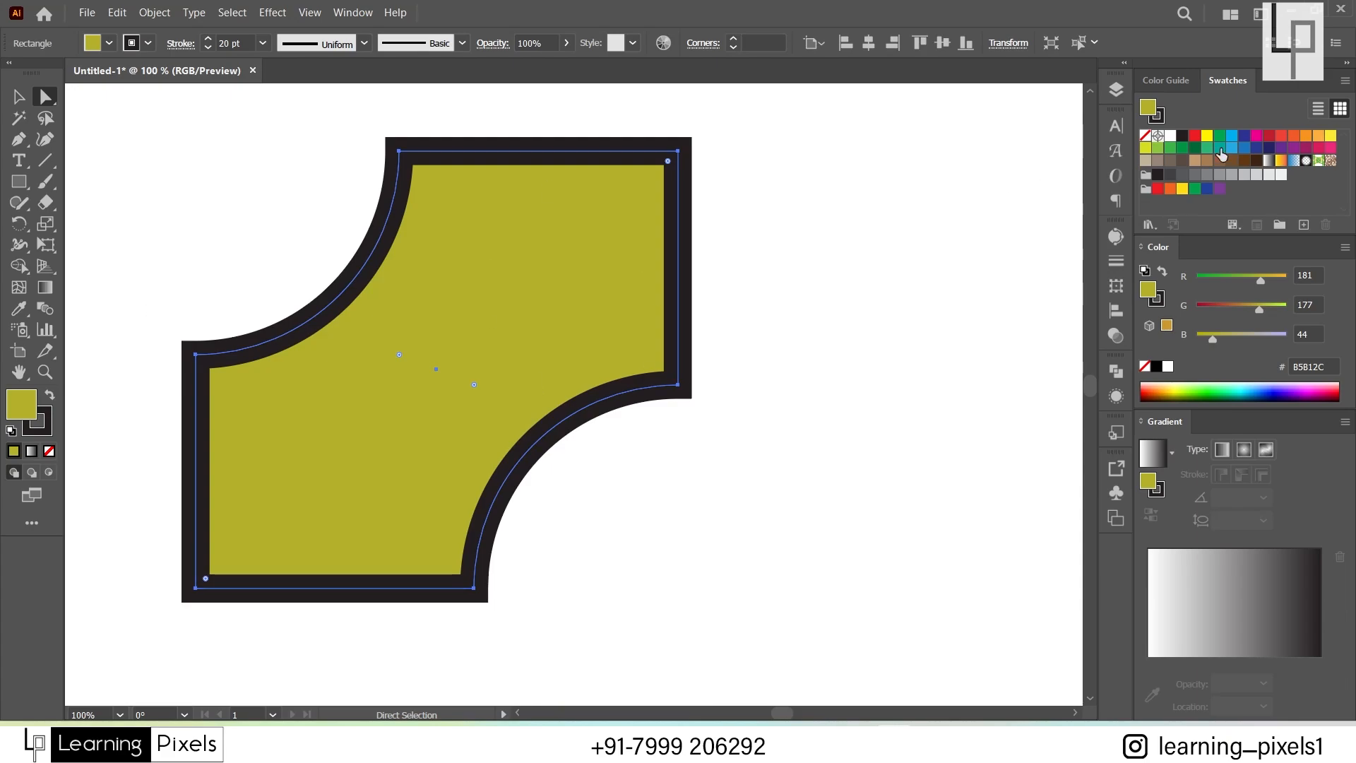
click(1195, 136)
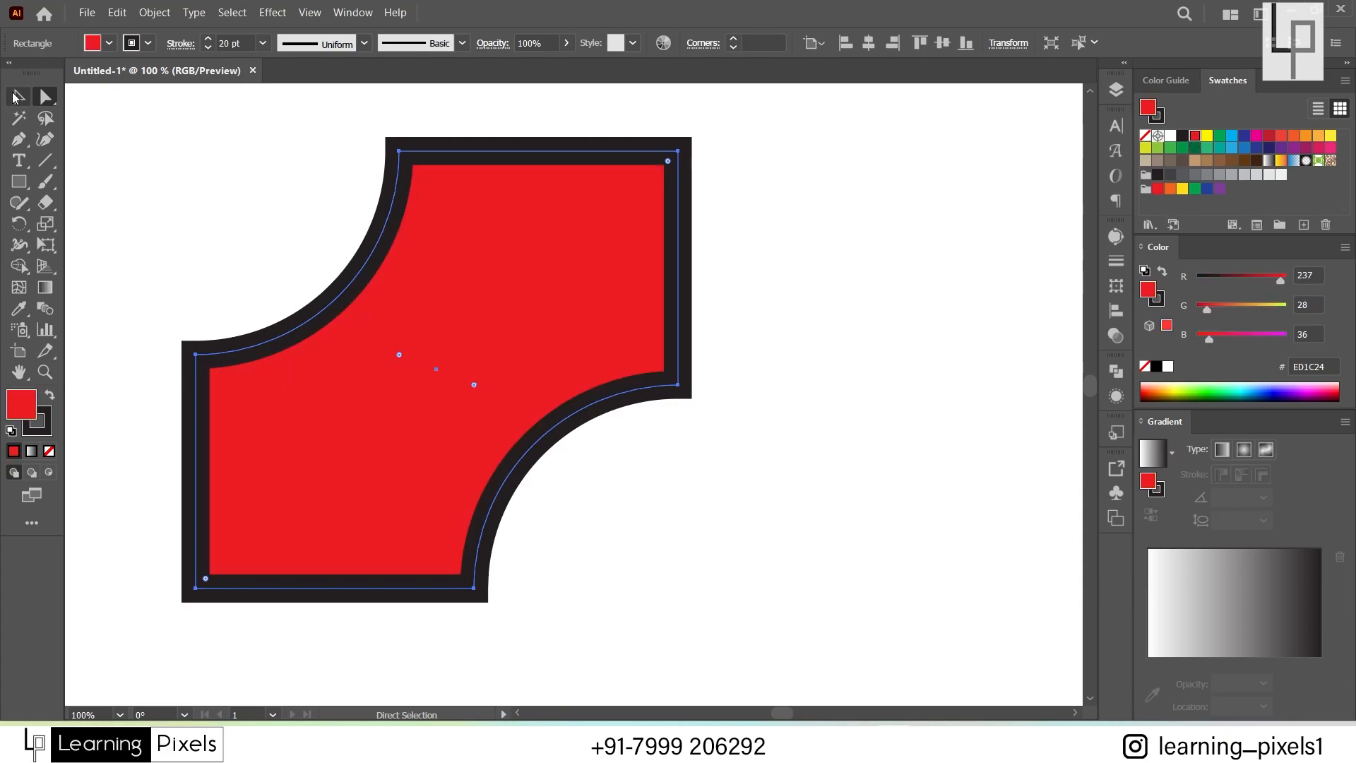
Step: Delete the red shape with the concave corners from the artboard
click(15, 97)
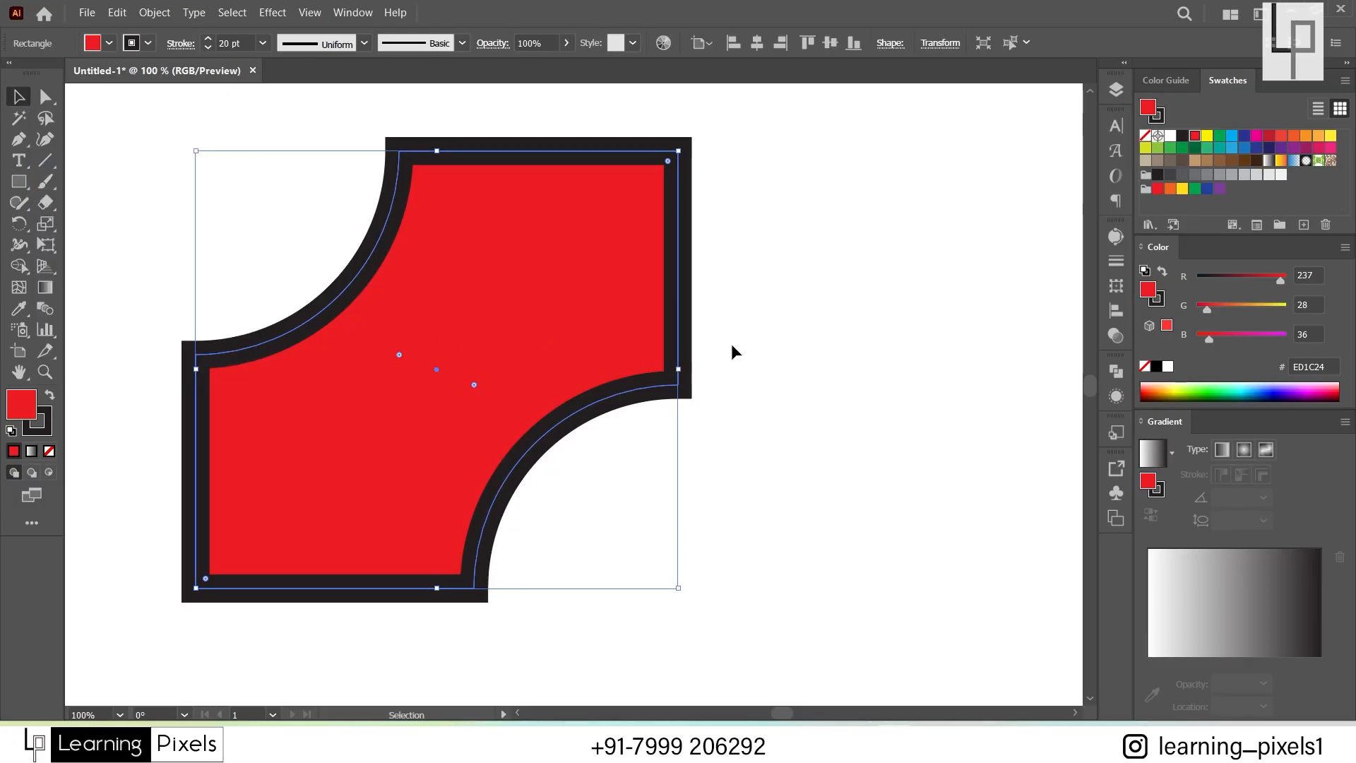
click(874, 311)
click(527, 390)
key(Delete)
Step: Draw a wide rounded rectangle with the Rounded Rectangle tool and pull its corners out until they are square
click(20, 182)
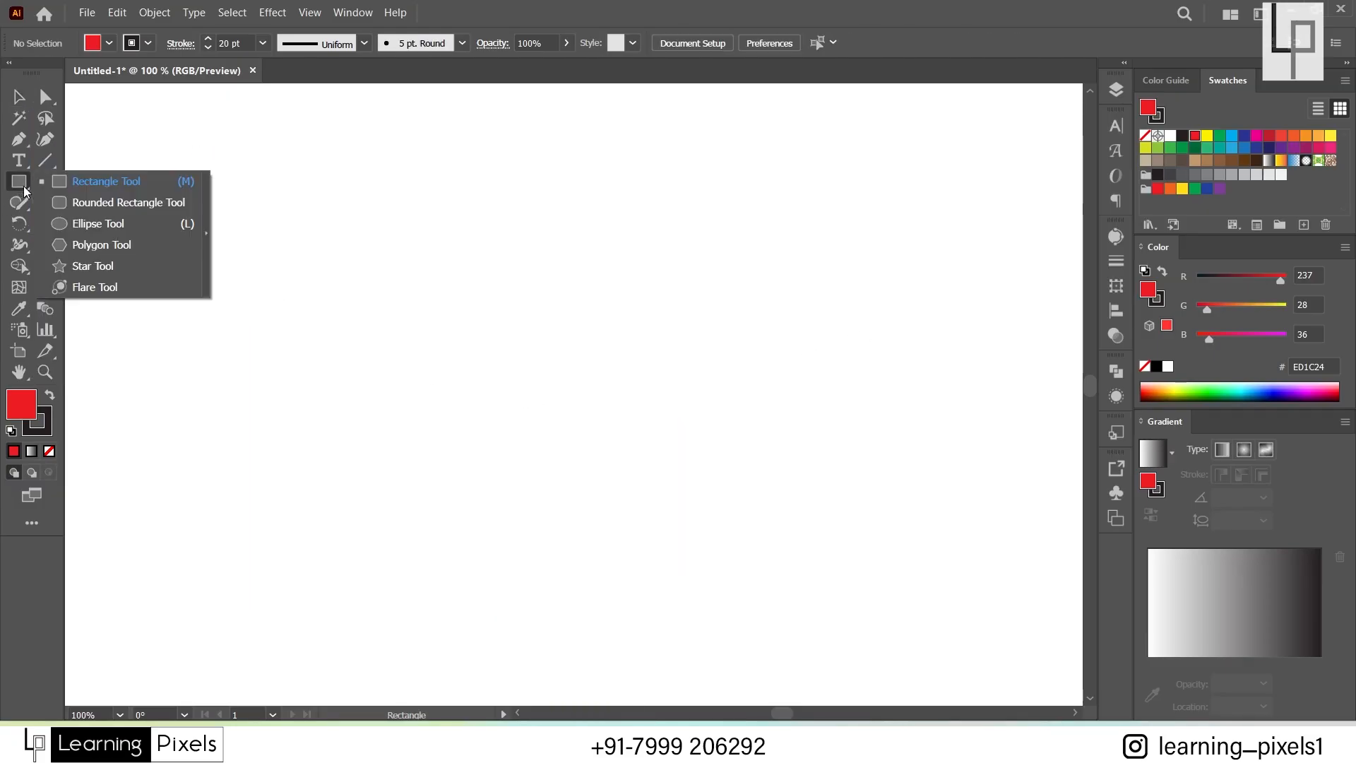
click(114, 203)
drag(180, 160, 612, 440)
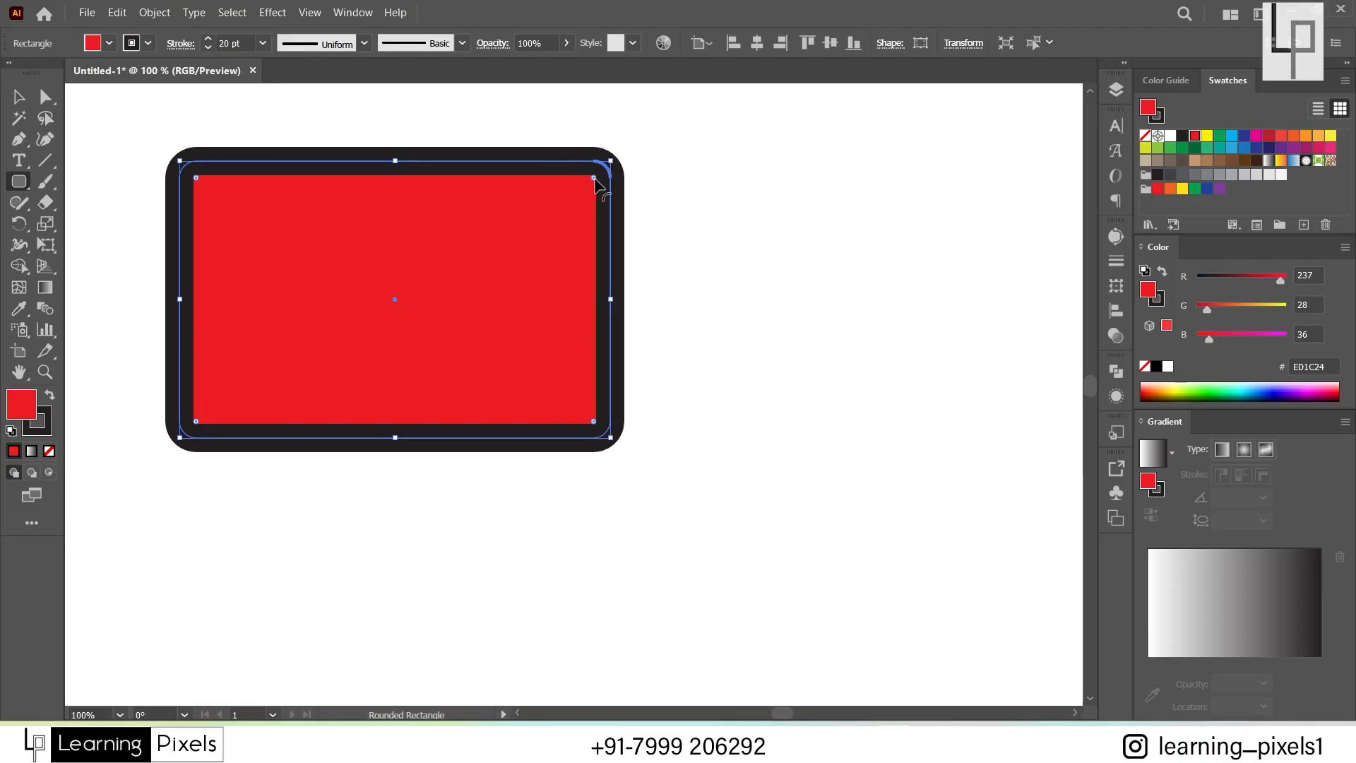
drag(595, 178, 666, 158)
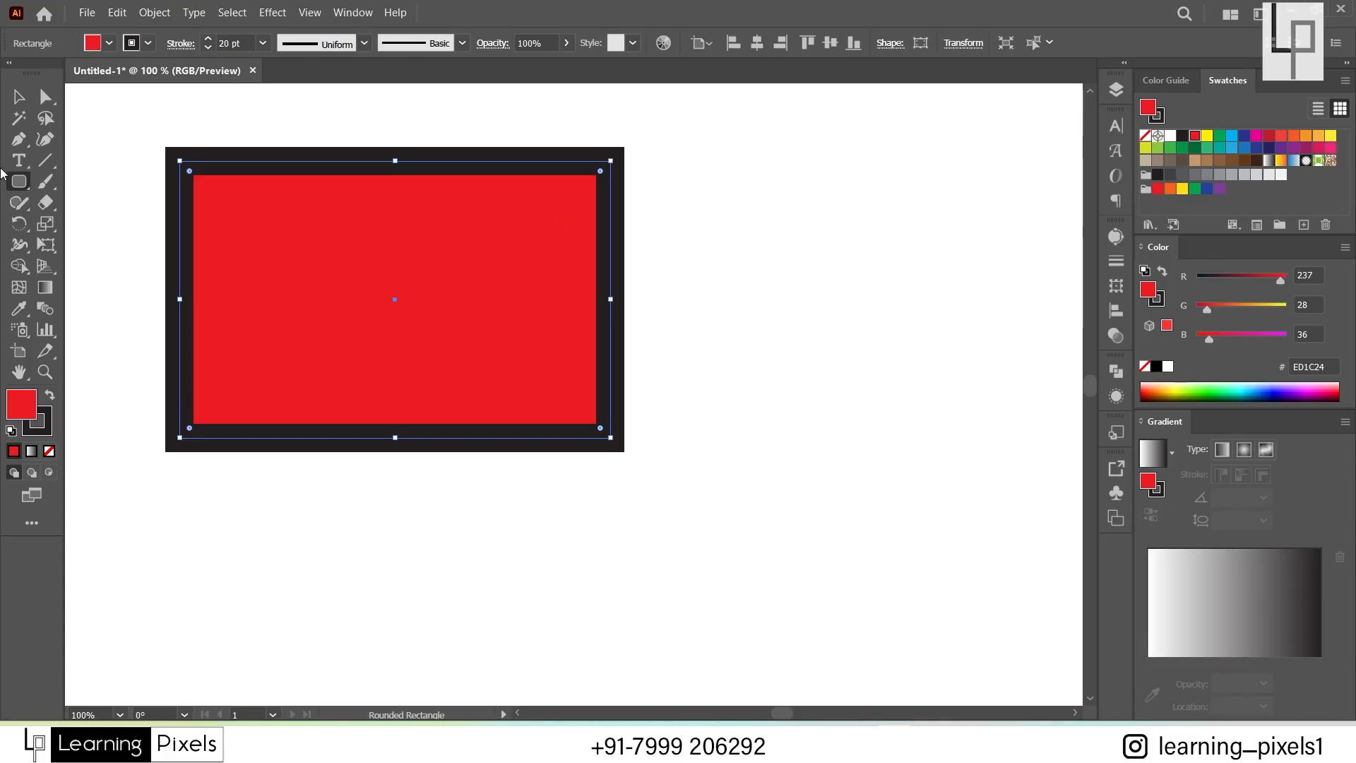
Step: Delete the rectangle and draw a horizontal ellipse about 276 by 110 pt
key(Delete)
key(Delete)
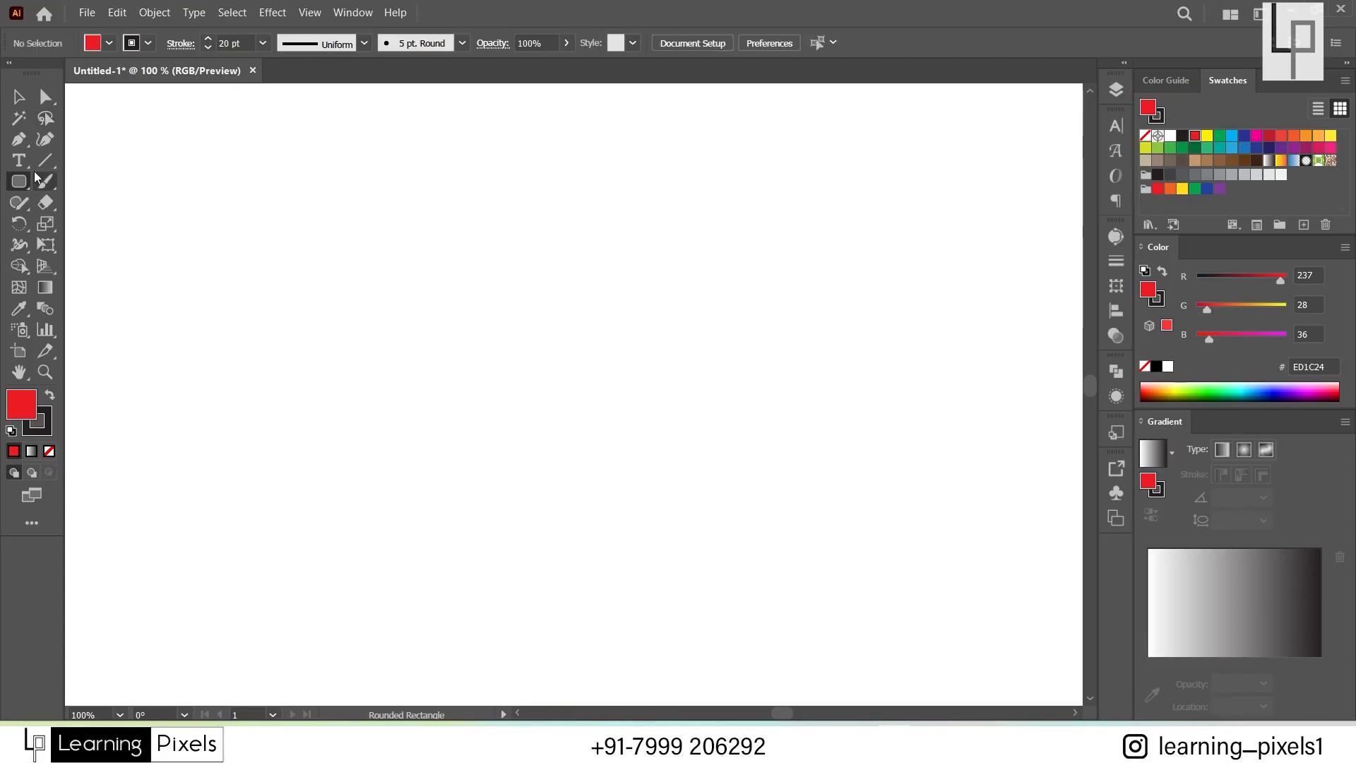
drag(14, 189, 102, 222)
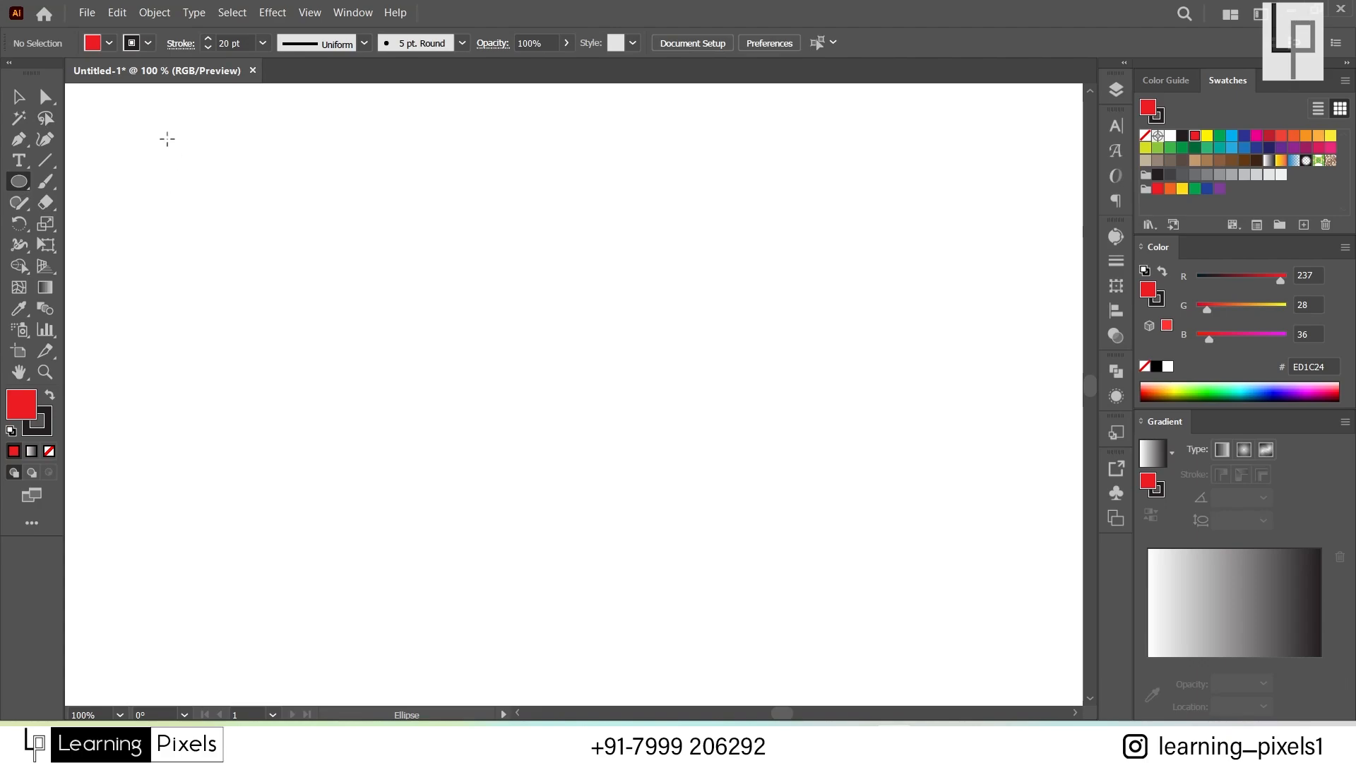
drag(166, 138, 547, 290)
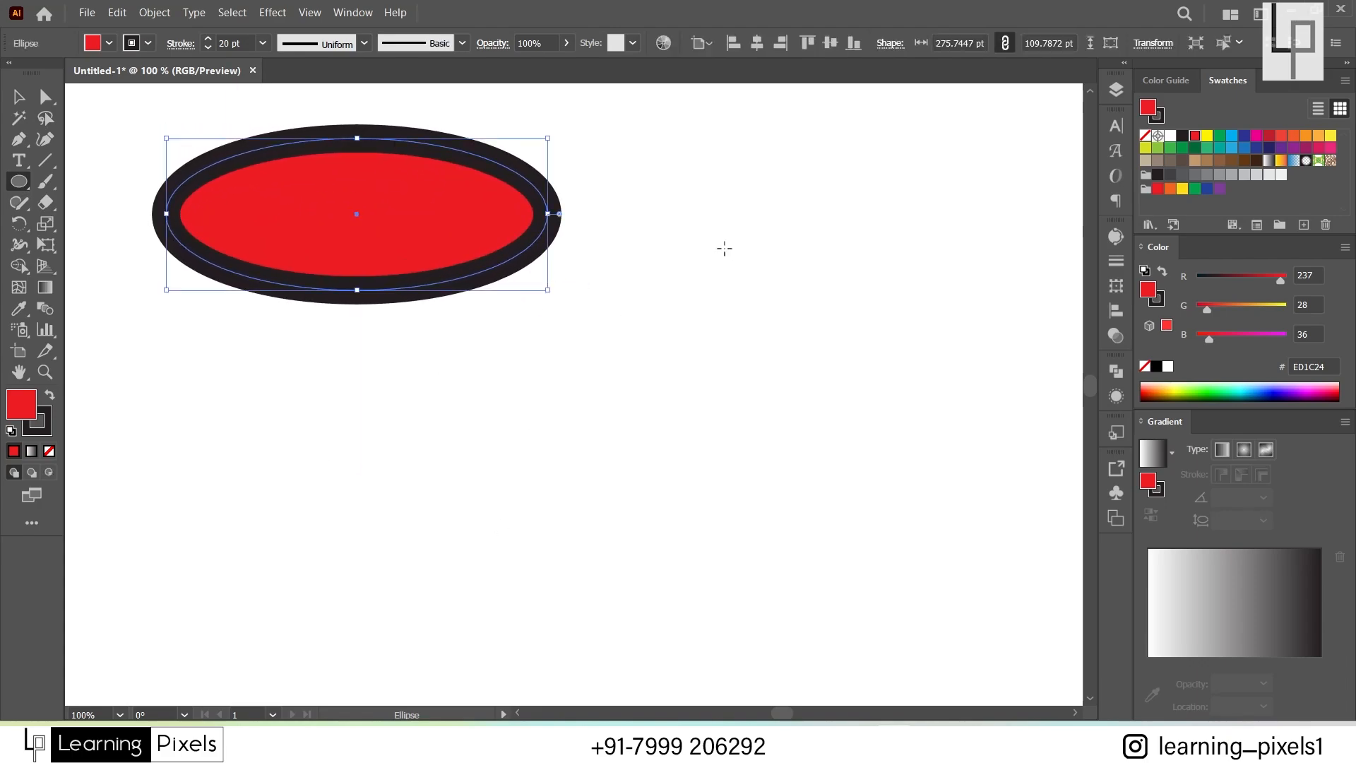
Step: Try a tall ellipse about 55 by 250 pt and a wide one about 240 by 92 pt near the first ellipse
mouse_move(631, 154)
mouse_down()
mouse_move(661, 233)
mouse_move(707, 498)
mouse_up()
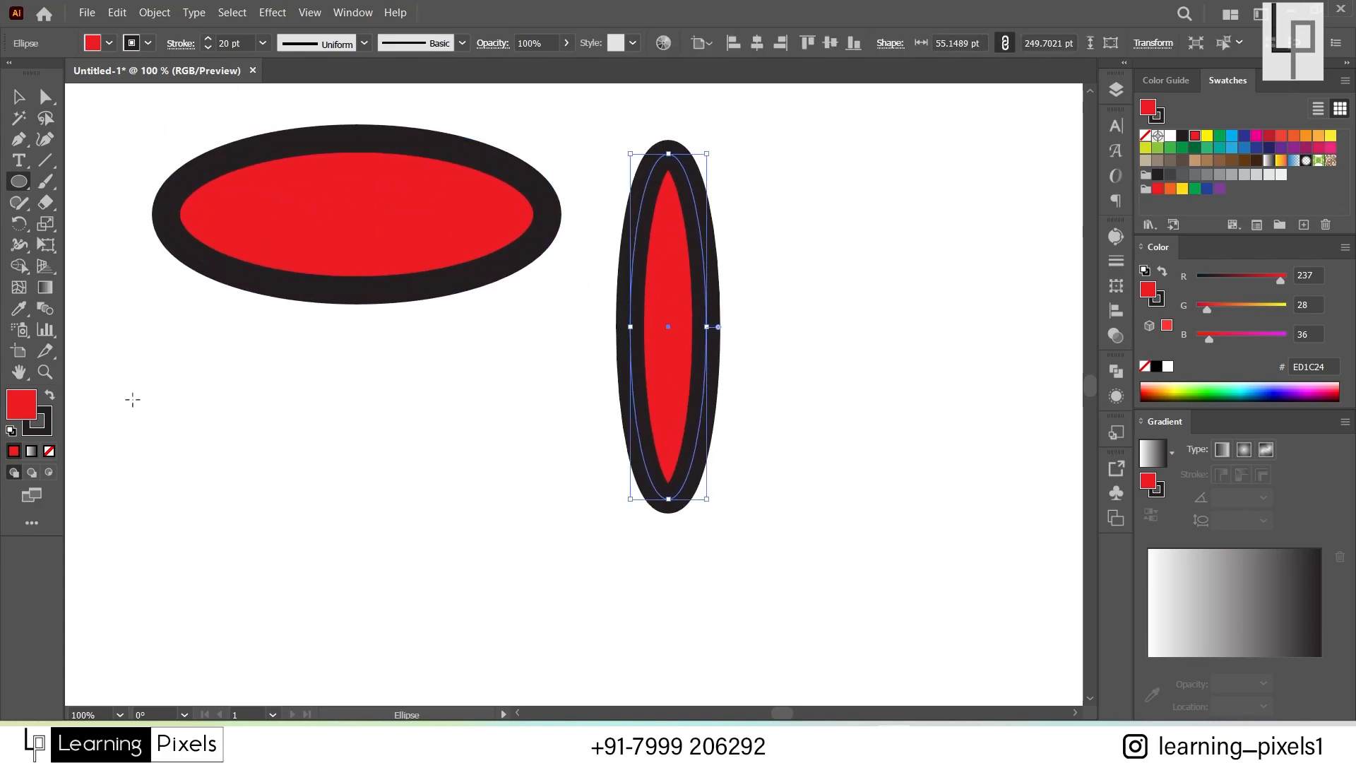
mouse_move(185, 375)
mouse_down()
mouse_move(470, 505)
mouse_move(518, 503)
mouse_up()
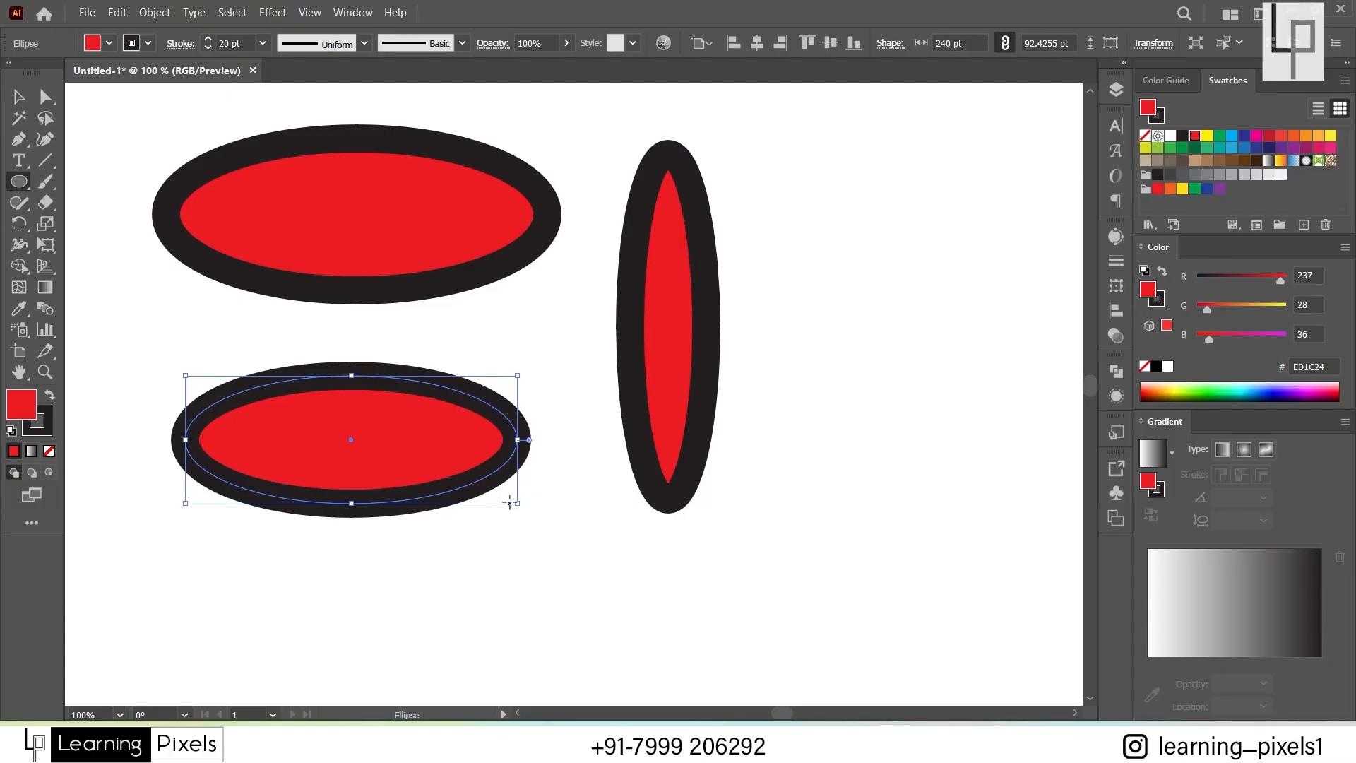
key(ctrl+z)
key(ctrl+z)
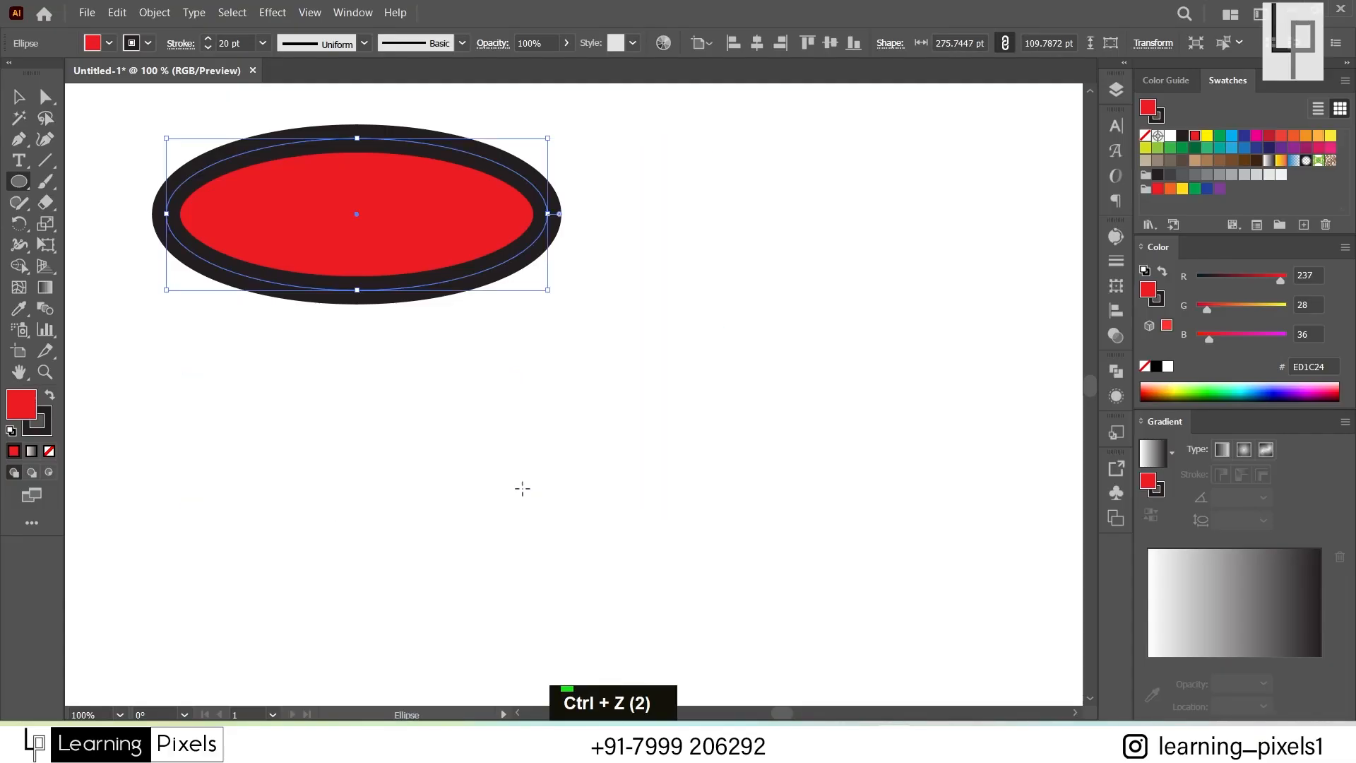
Step: Draw perfect circles, the first about 257 pt in diameter, and keep only a single circle on the artboard
drag(614, 163, 934, 519)
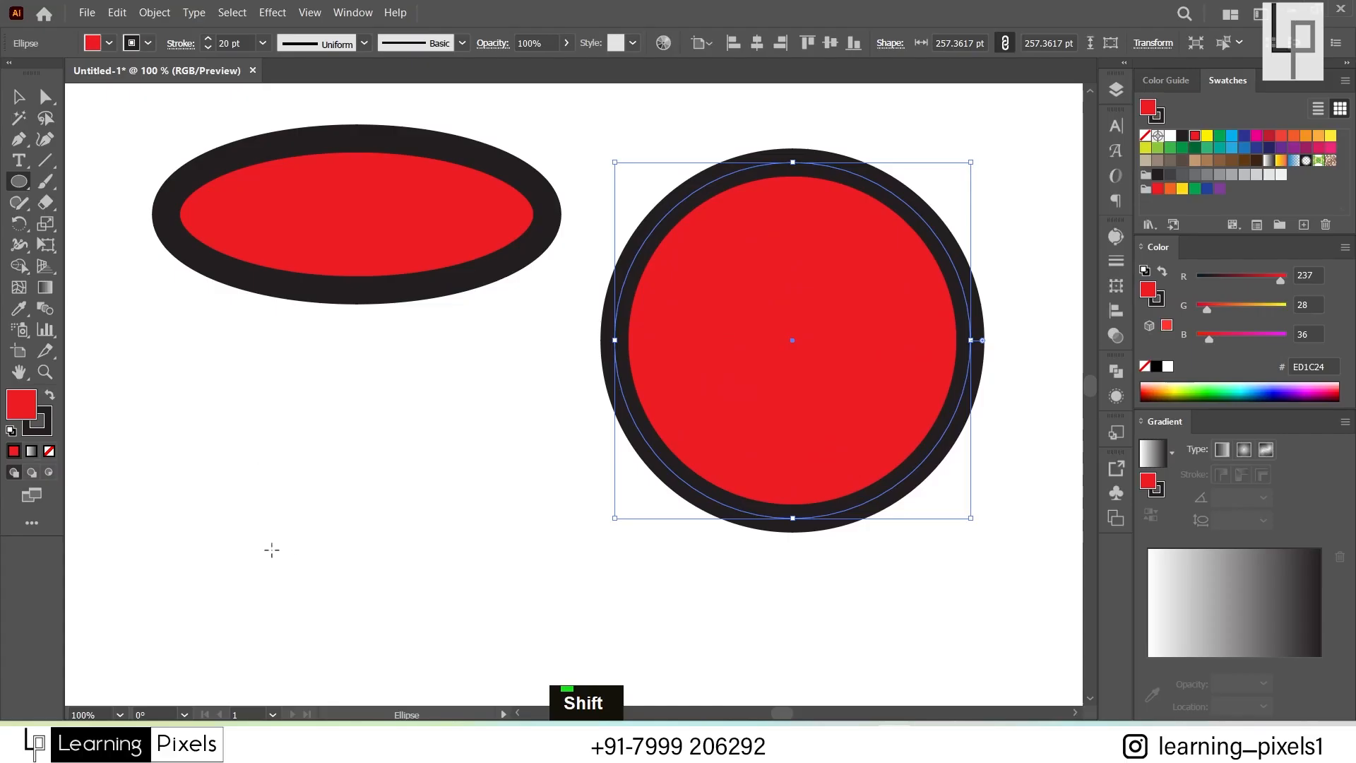
mouse_move(272, 550)
mouse_down()
mouse_move(539, 293)
mouse_move(622, 177)
mouse_up()
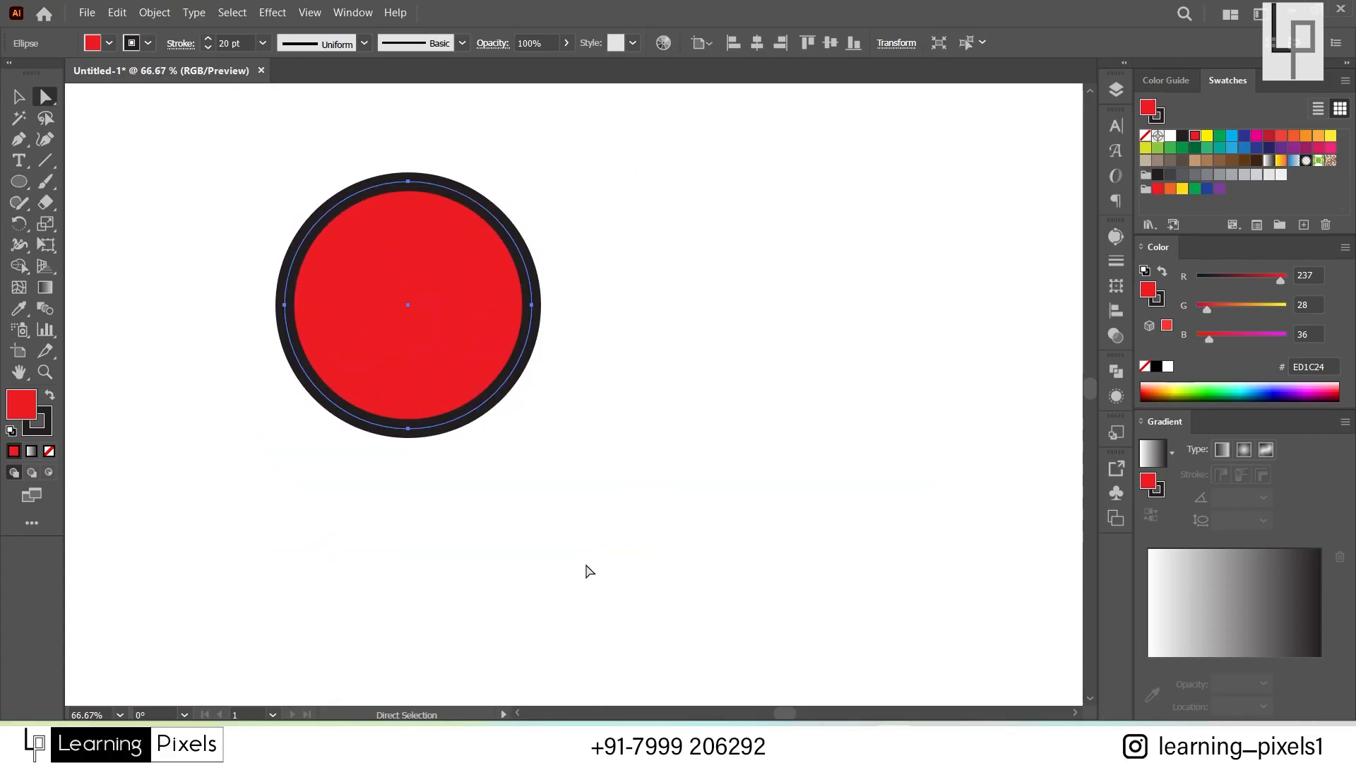
Step: Pull the circle's right anchor point outward to about X 740, Y 233 pt and tilt its direction handles
double_click(587, 570)
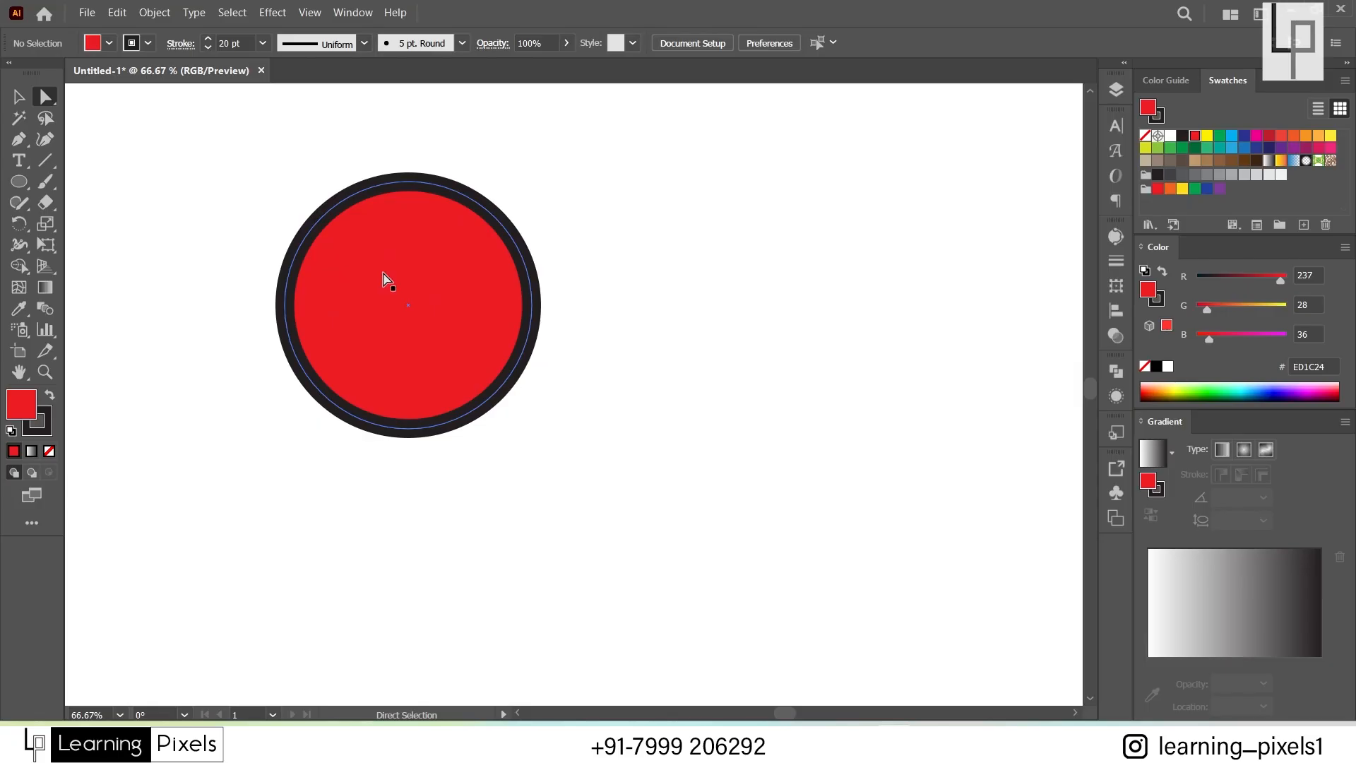
click(385, 280)
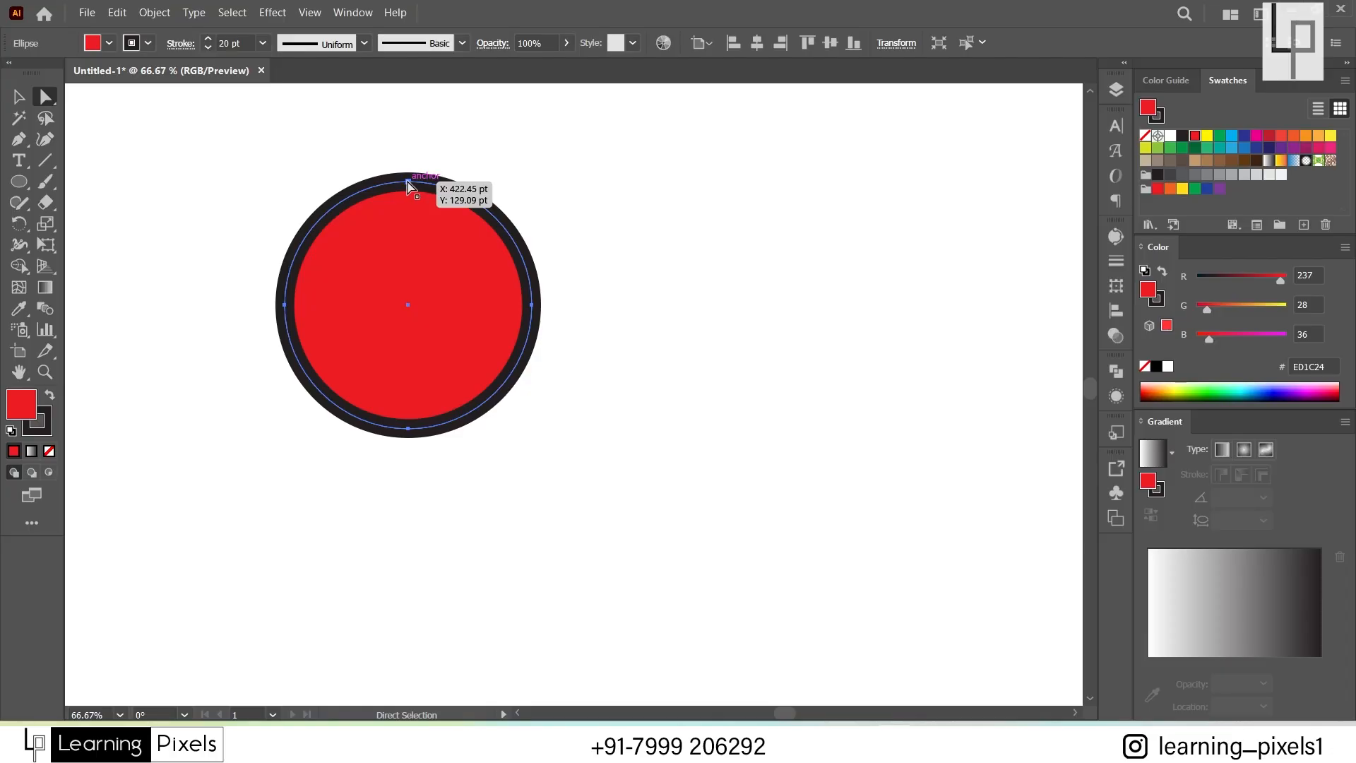
drag(532, 305, 753, 288)
drag(706, 205, 604, 151)
drag(744, 346, 711, 415)
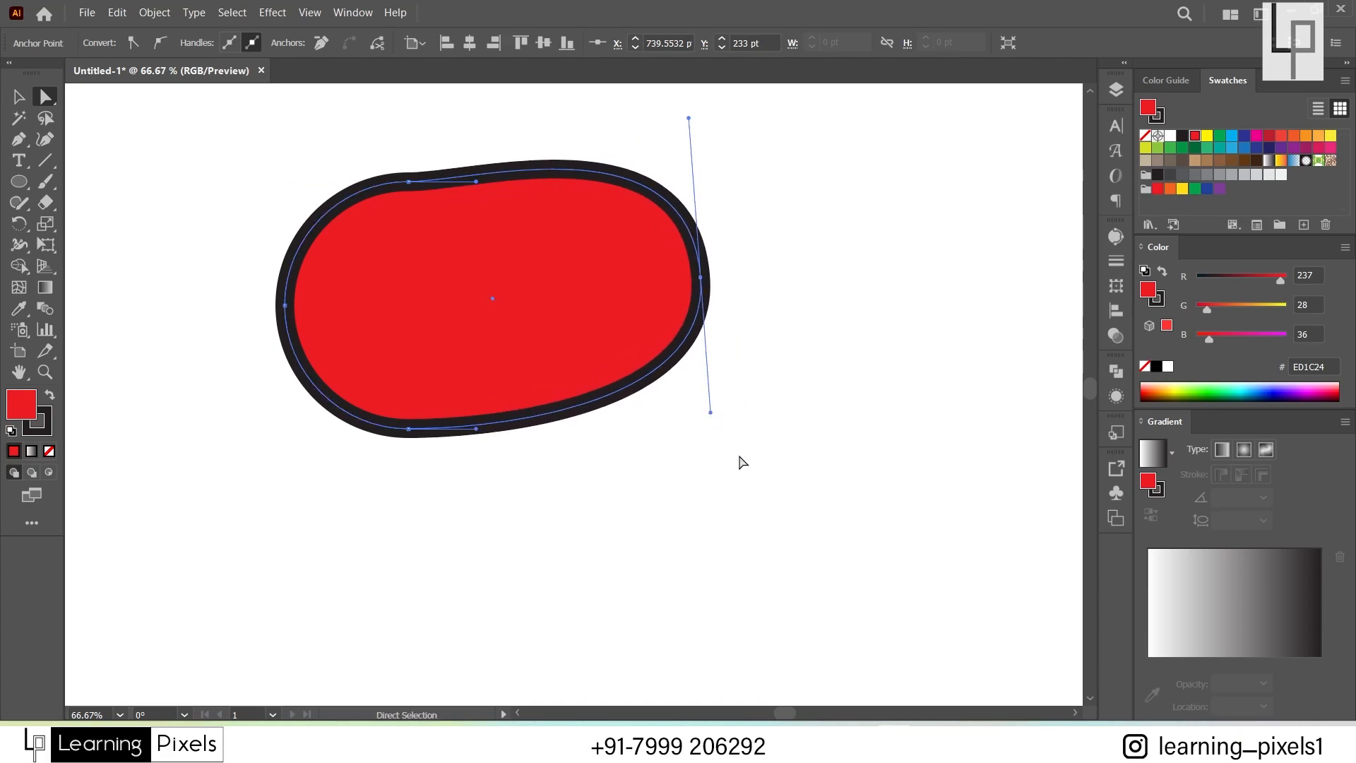
drag(711, 413, 753, 396)
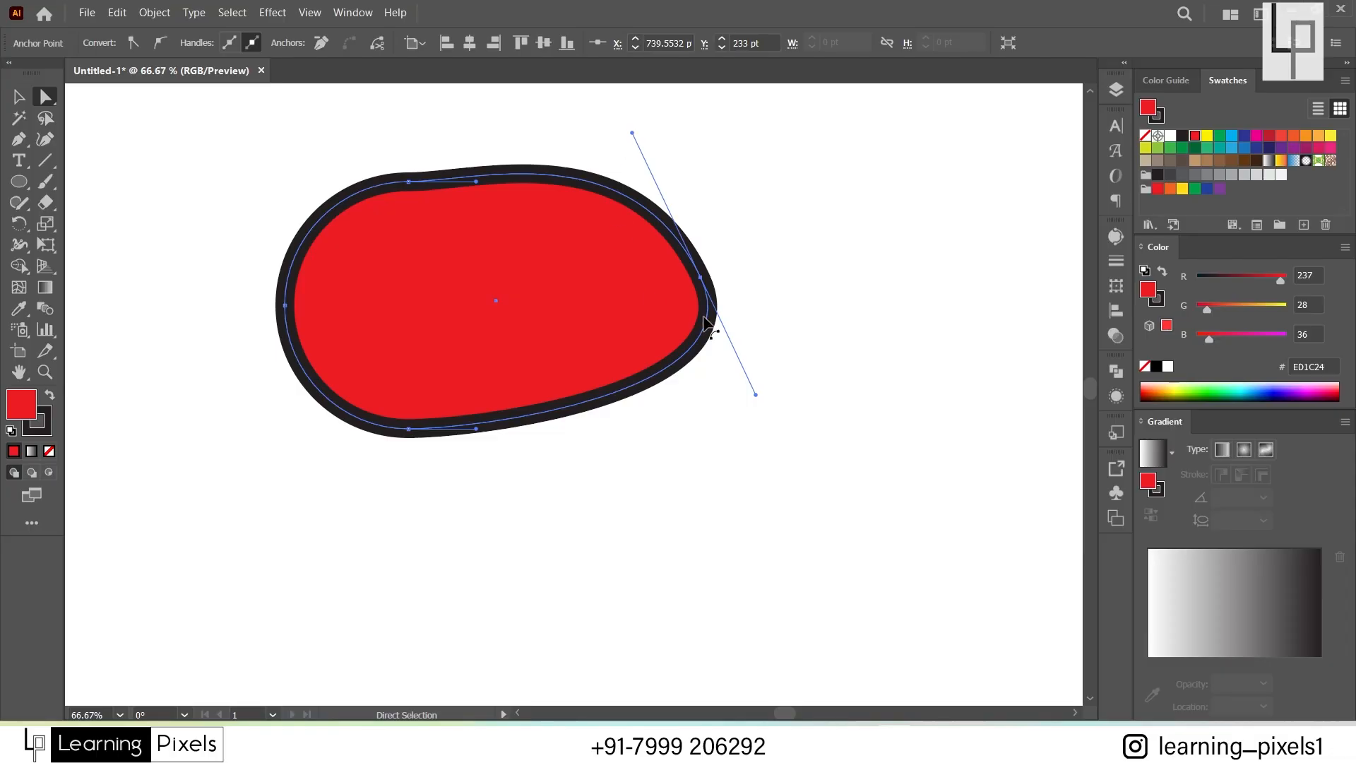
Step: Break the right anchor point's handles apart, extending the lower one outward and bending the upper one inward to make a sharp corner
drag(751, 231, 687, 300)
drag(540, 133, 656, 259)
drag(706, 412, 594, 355)
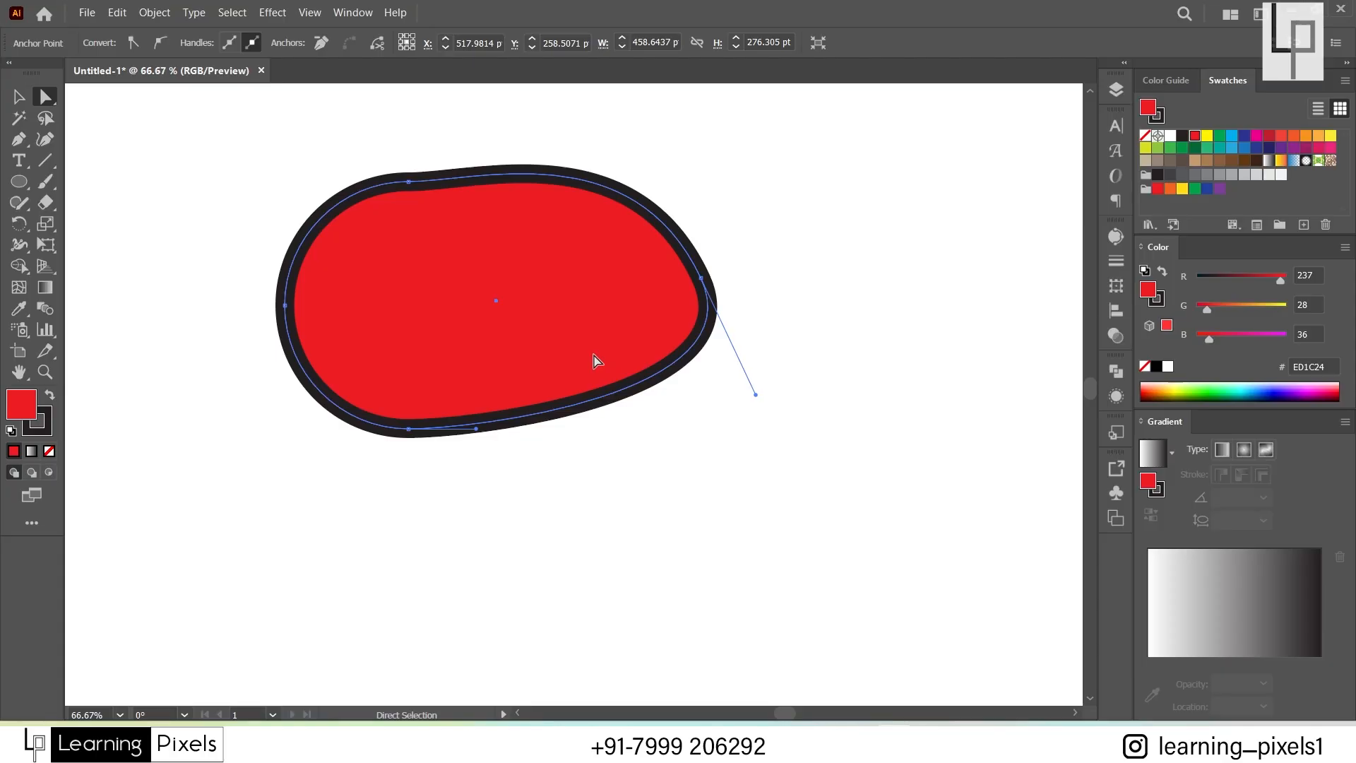
click(701, 278)
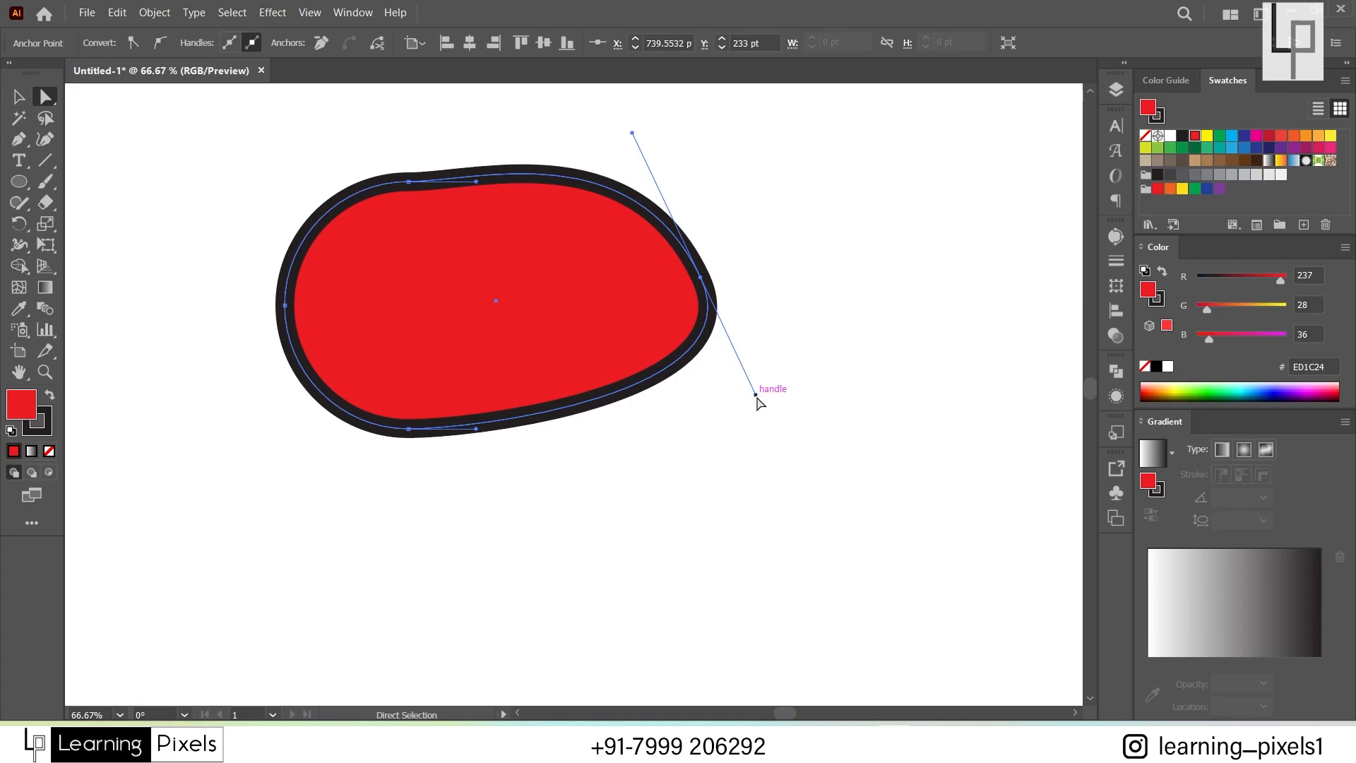
key(alt)
drag(757, 395, 513, 294)
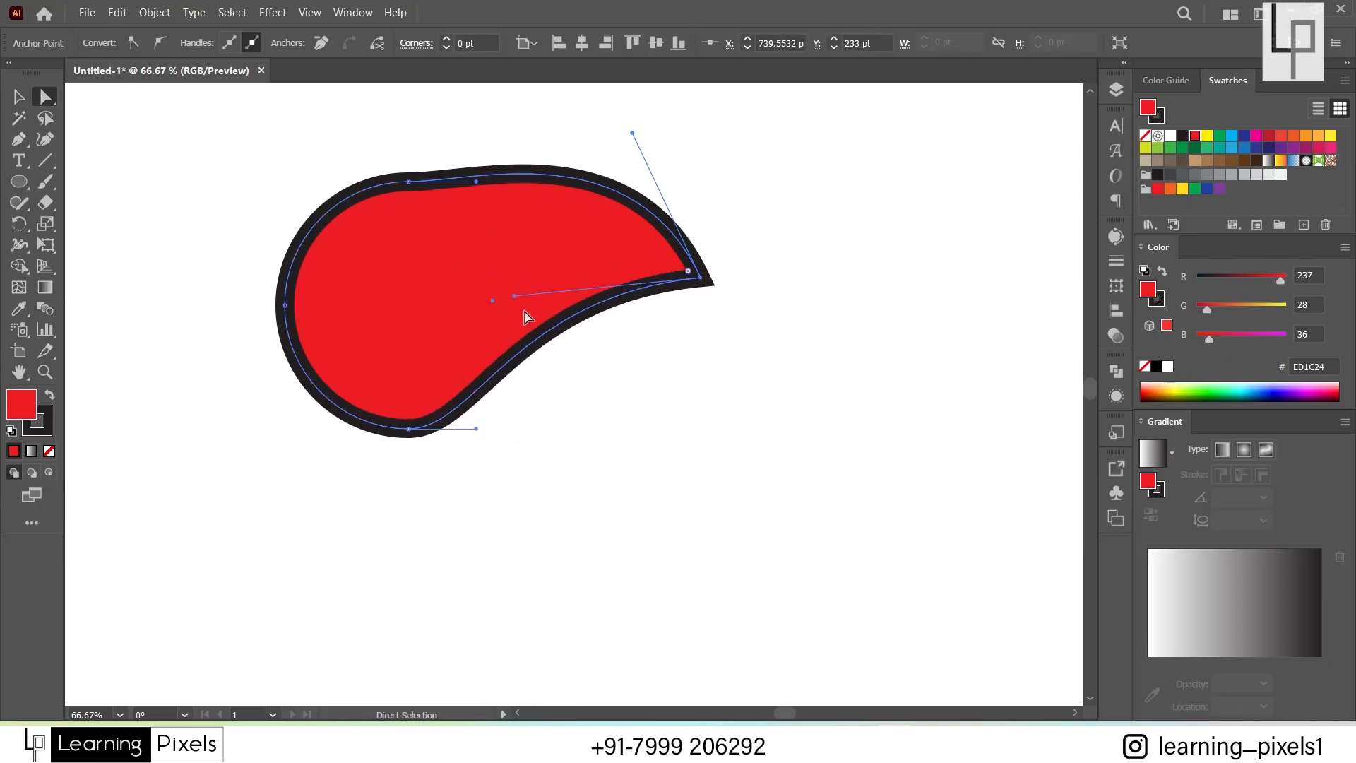
drag(515, 295, 797, 453)
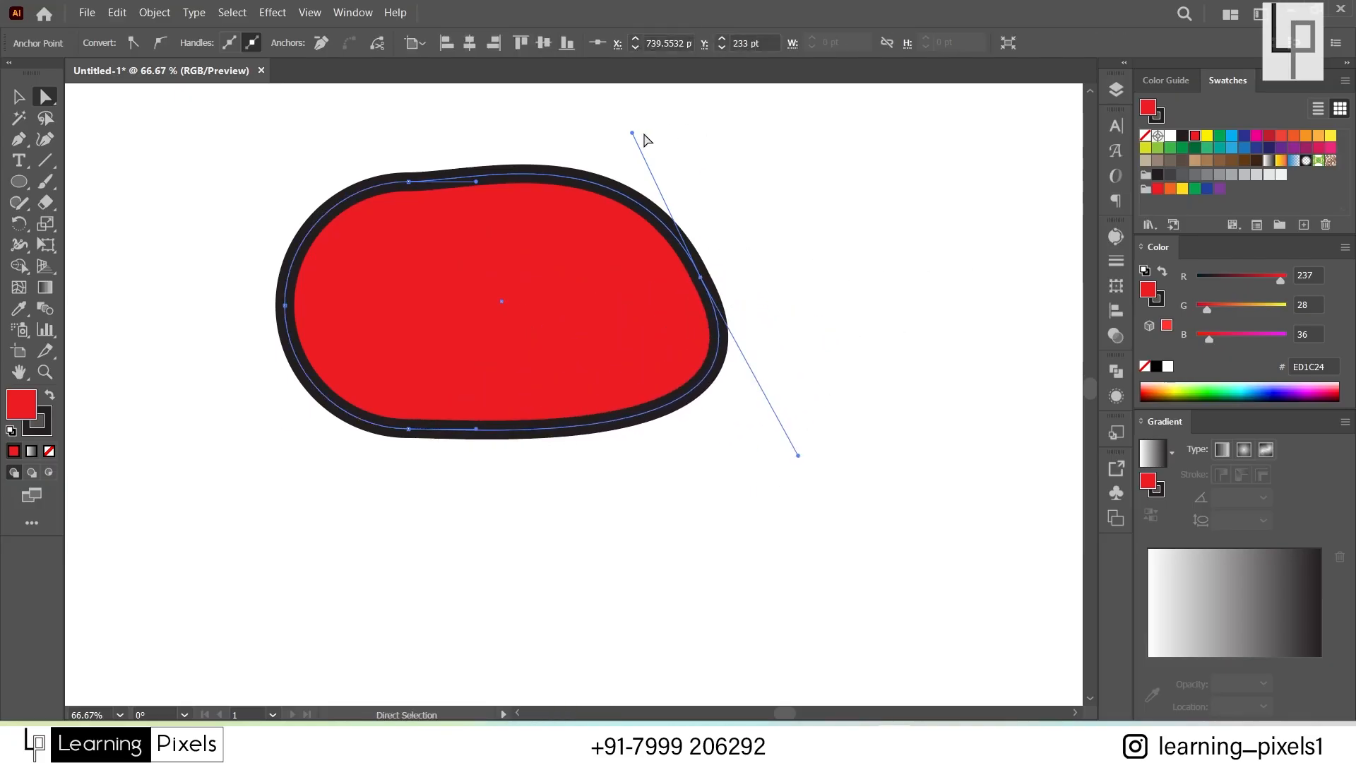
drag(632, 133, 459, 336)
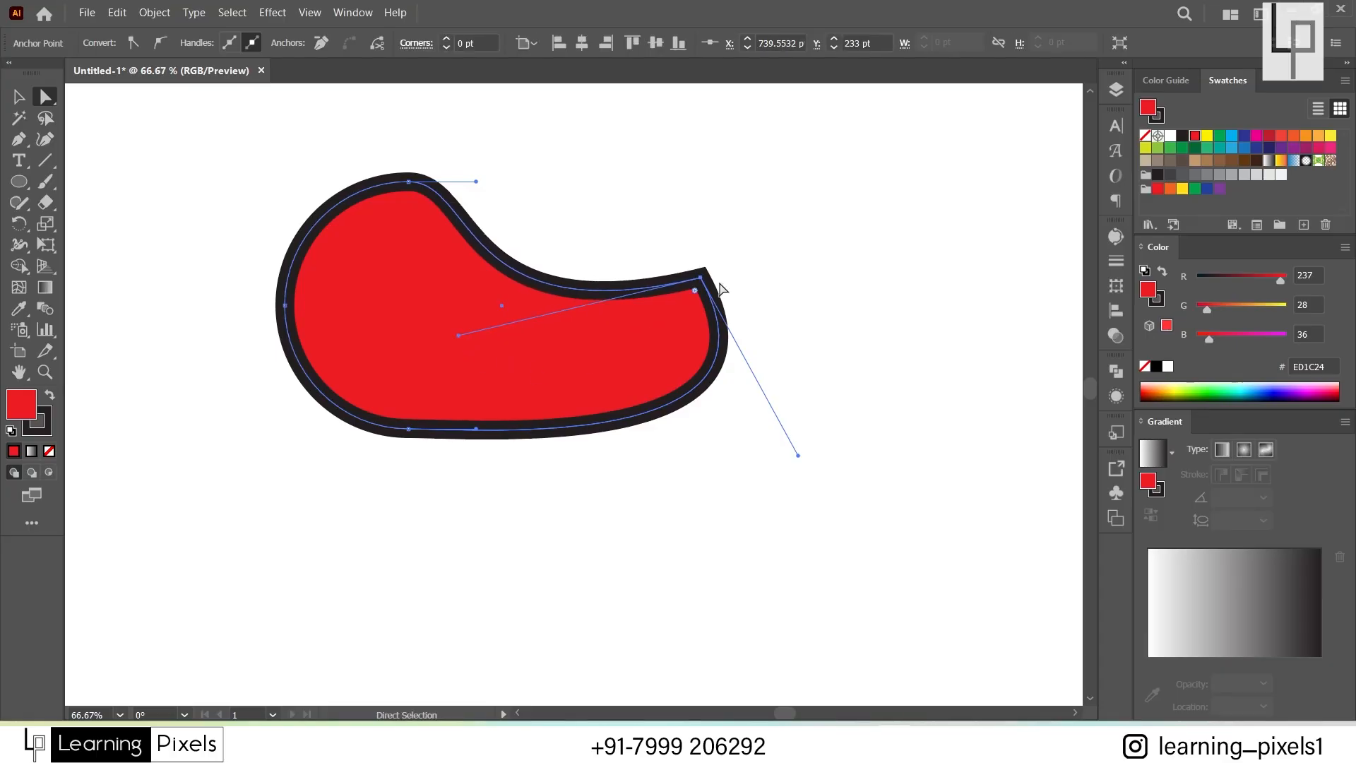
Step: Raise the shape's sharp anchor point to about X 729, Y 152 pt and swing its lower handle downward
drag(709, 281, 699, 207)
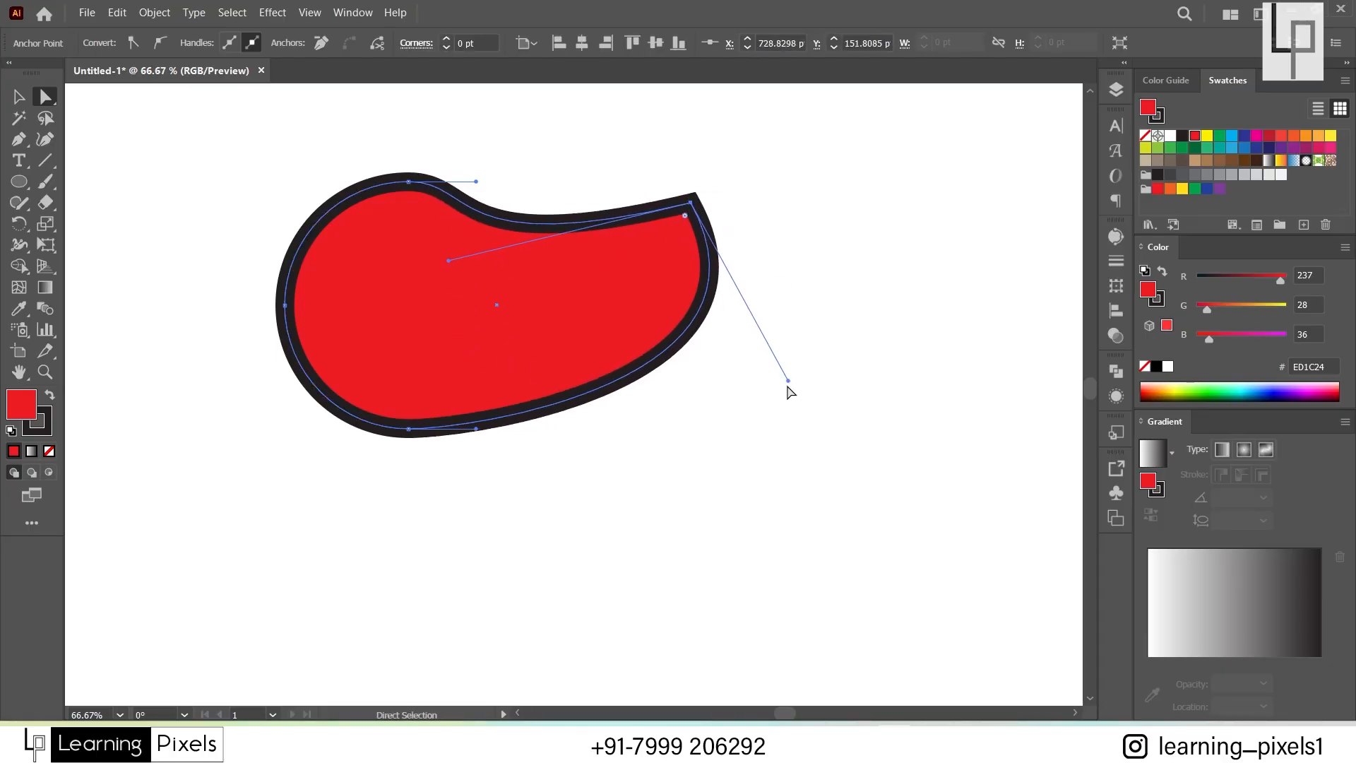
drag(787, 380, 724, 456)
click(735, 209)
Step: Round the shape's sharp corner to a radius of about 81 pt and deselect the shape
double_click(671, 263)
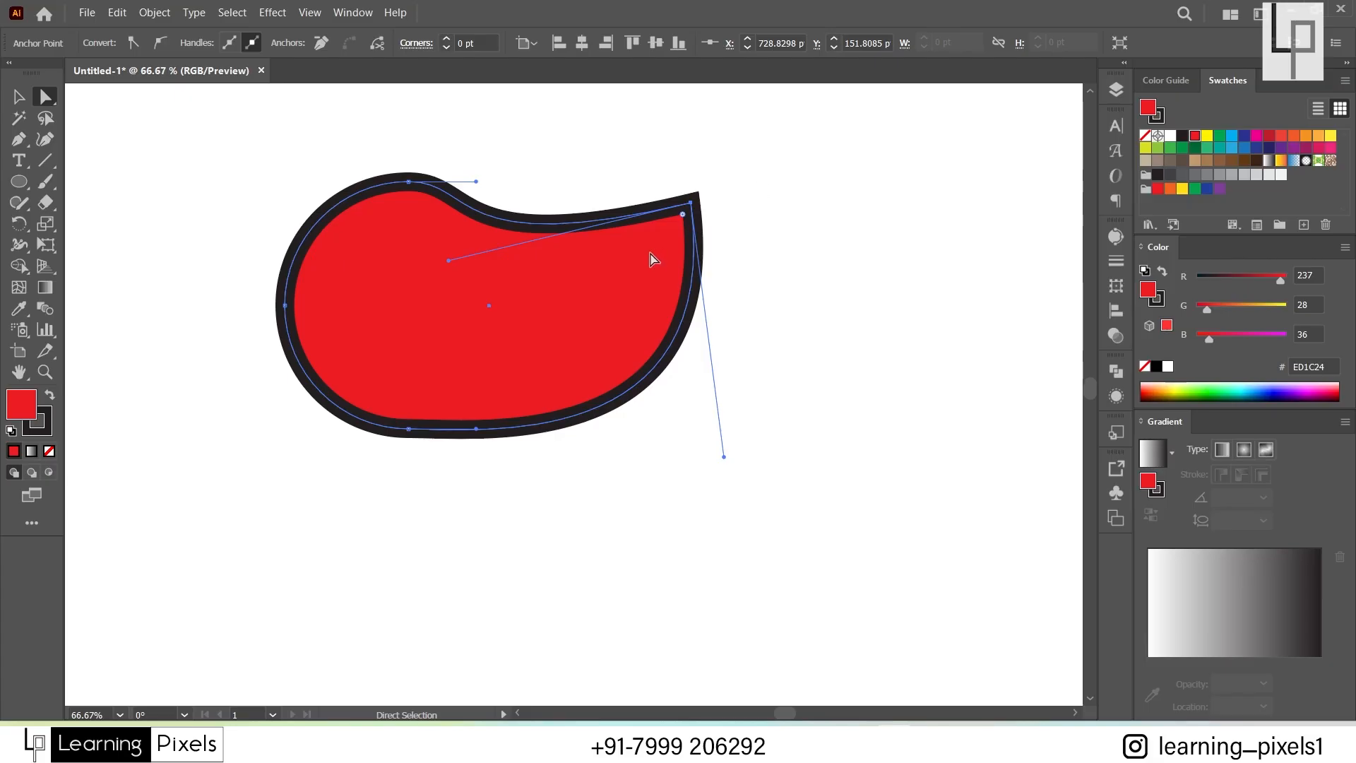
drag(685, 217, 627, 315)
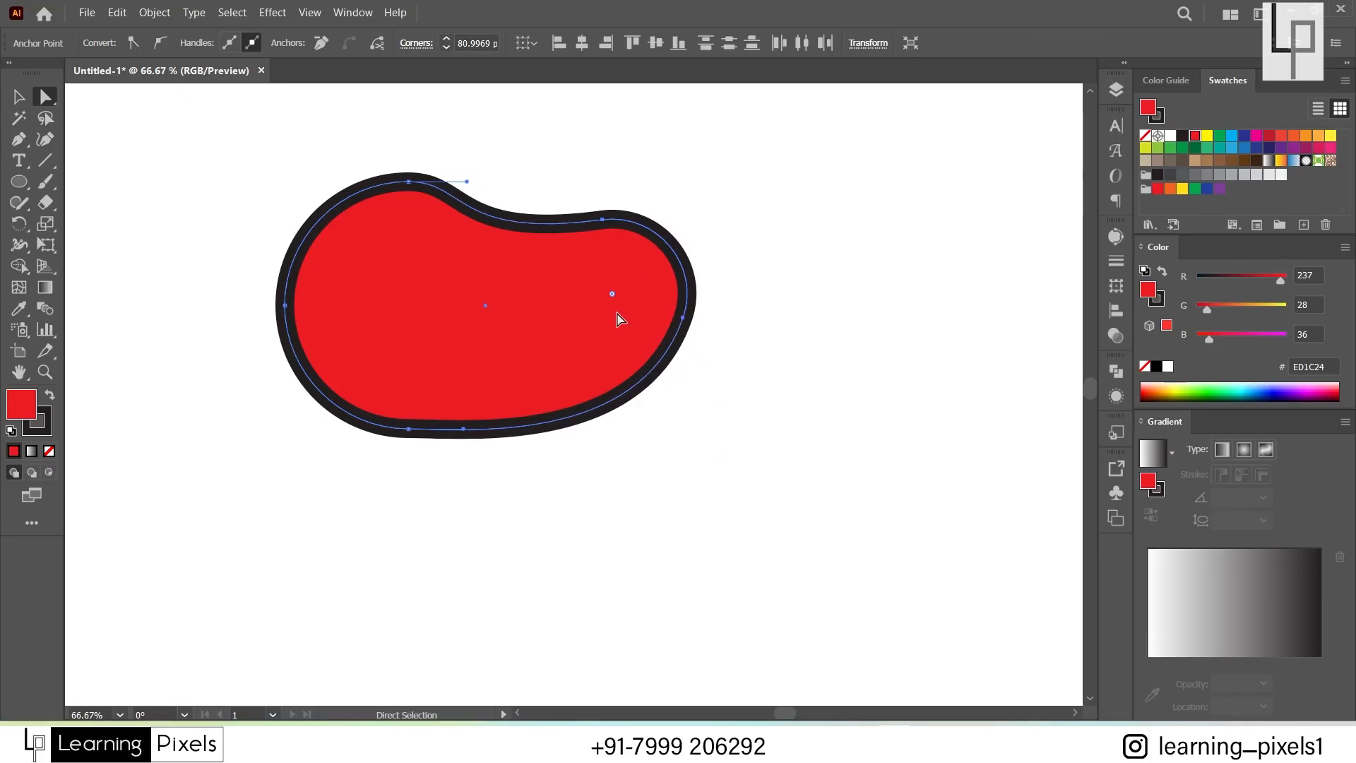
click(679, 489)
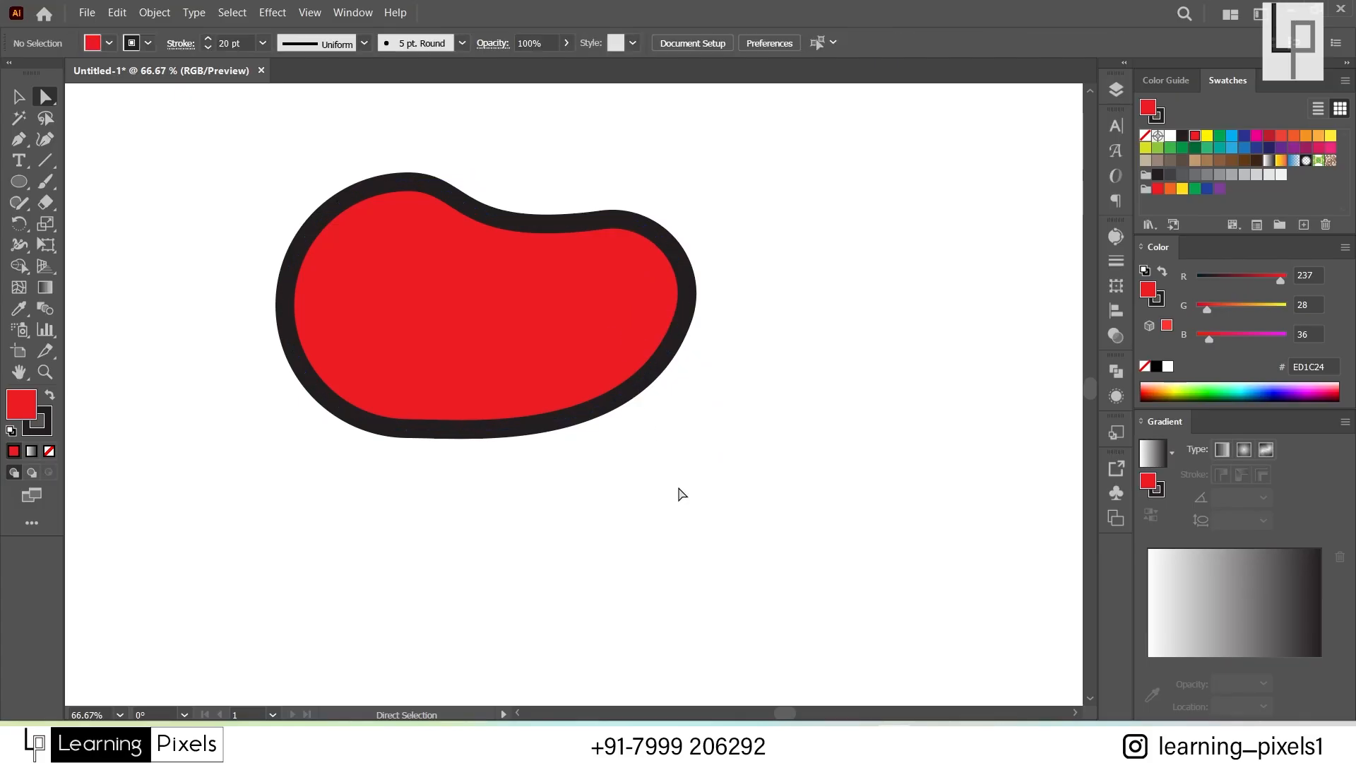
Step: Delete the reshaped red shape from the artboard and activate the Polygon tool
drag(555, 546, 494, 452)
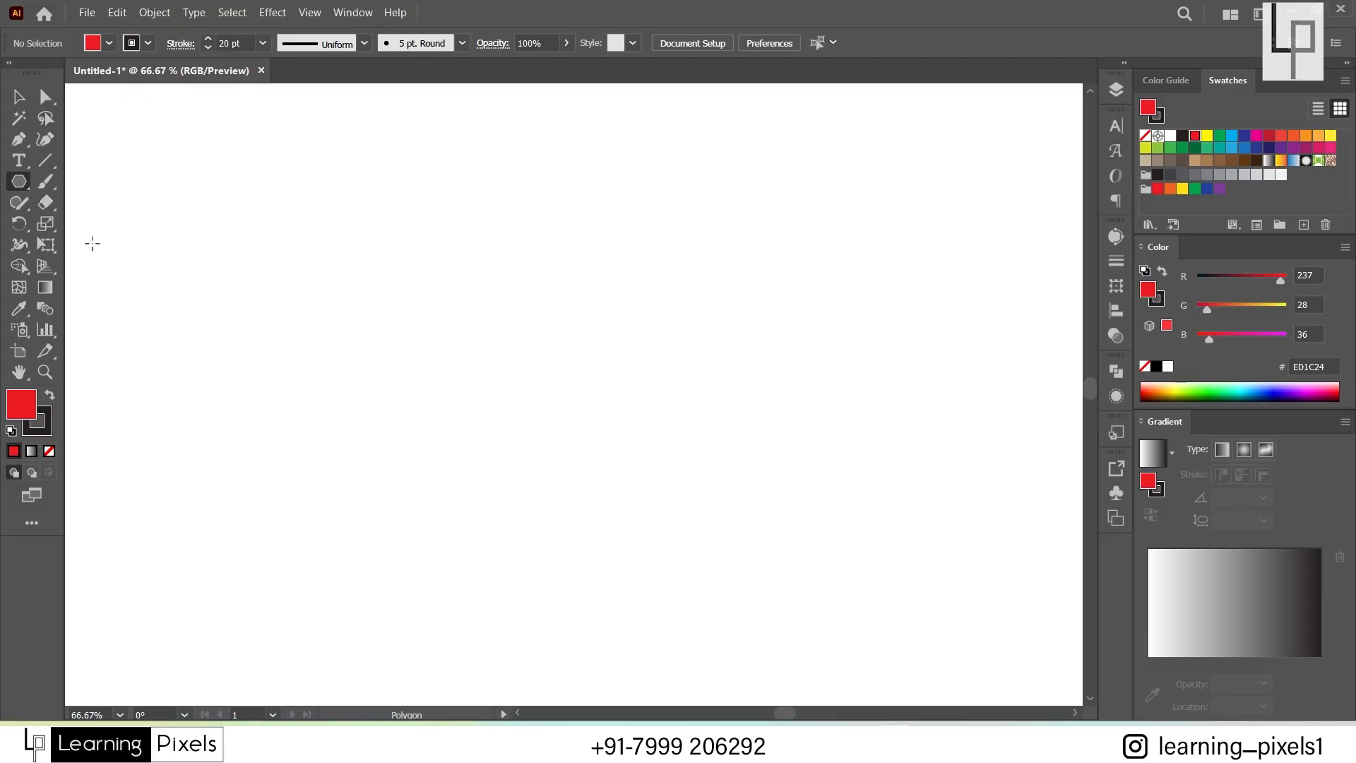
click(19, 182)
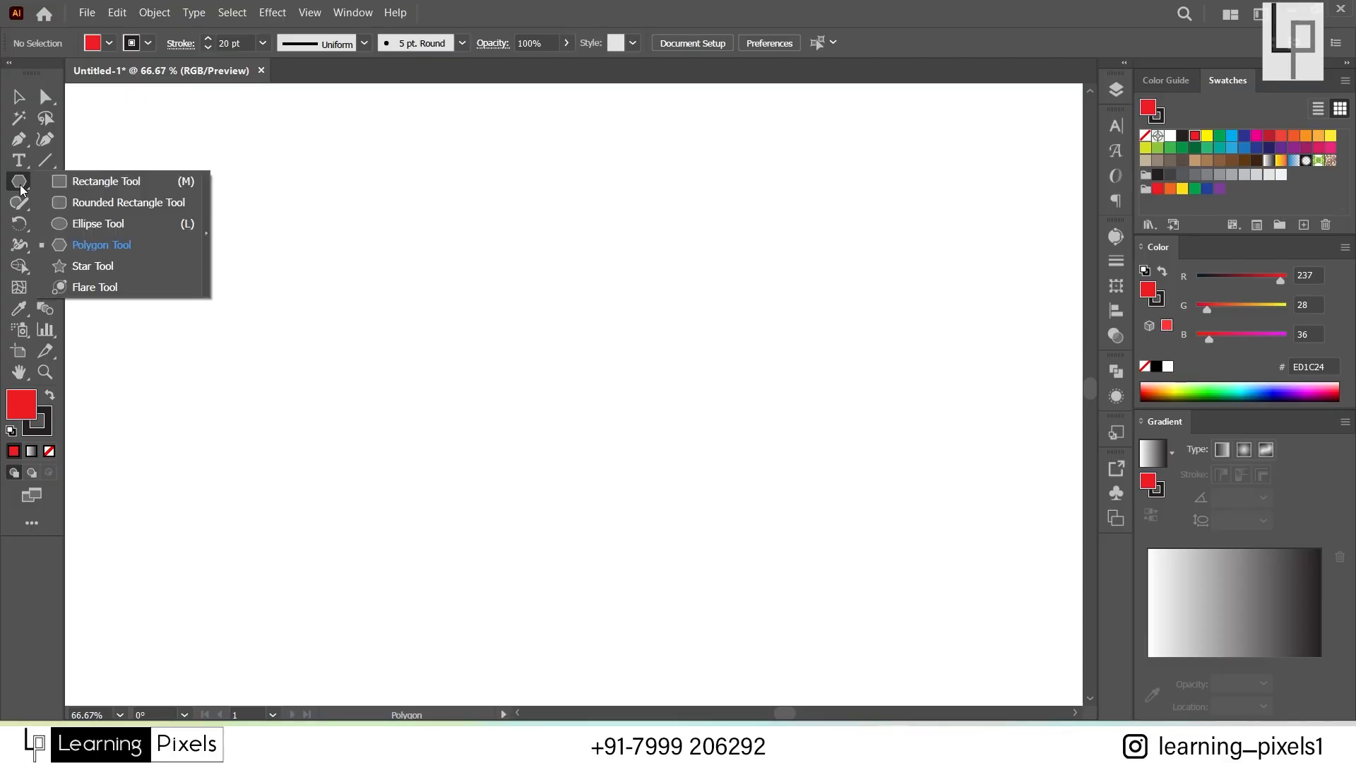
click(618, 2)
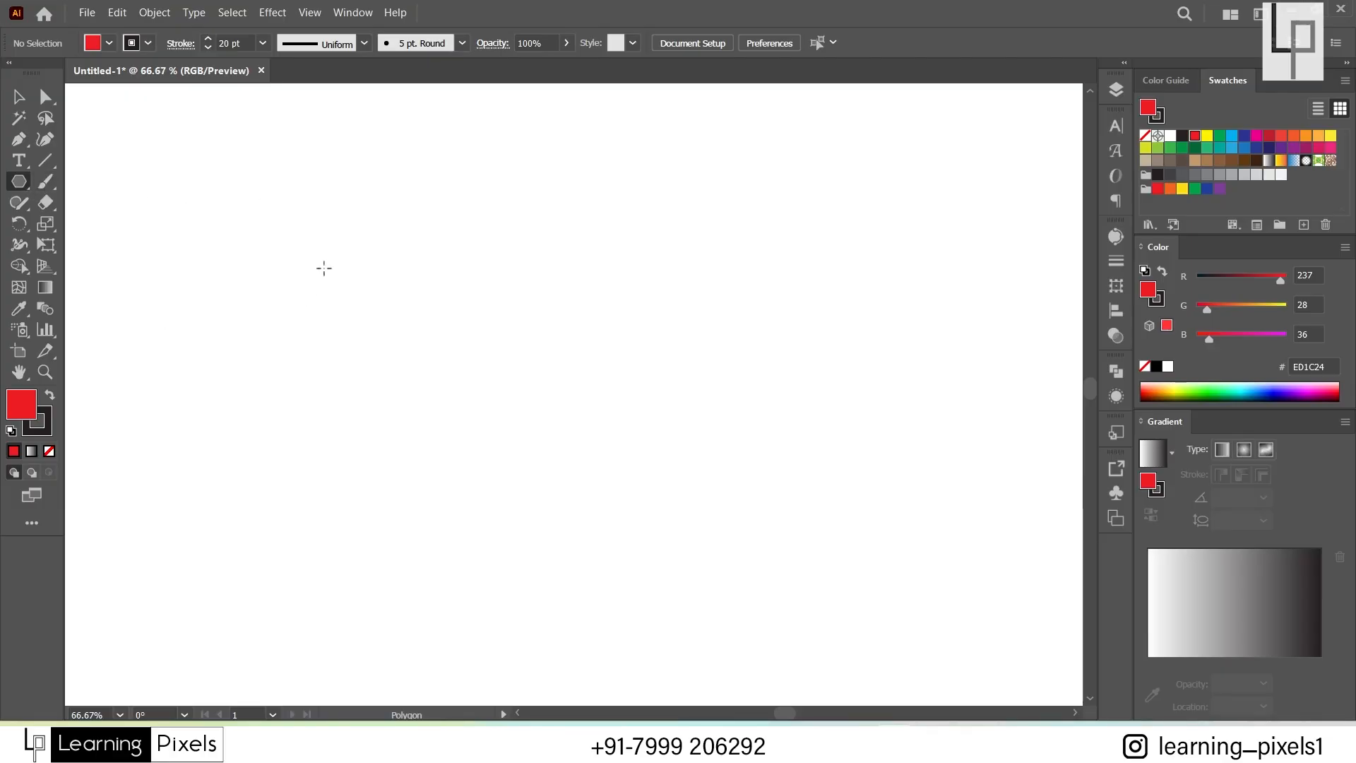
Step: Draw two hexagons side by side and move the second one down and away from the first
drag(306, 212, 365, 295)
drag(515, 242, 585, 342)
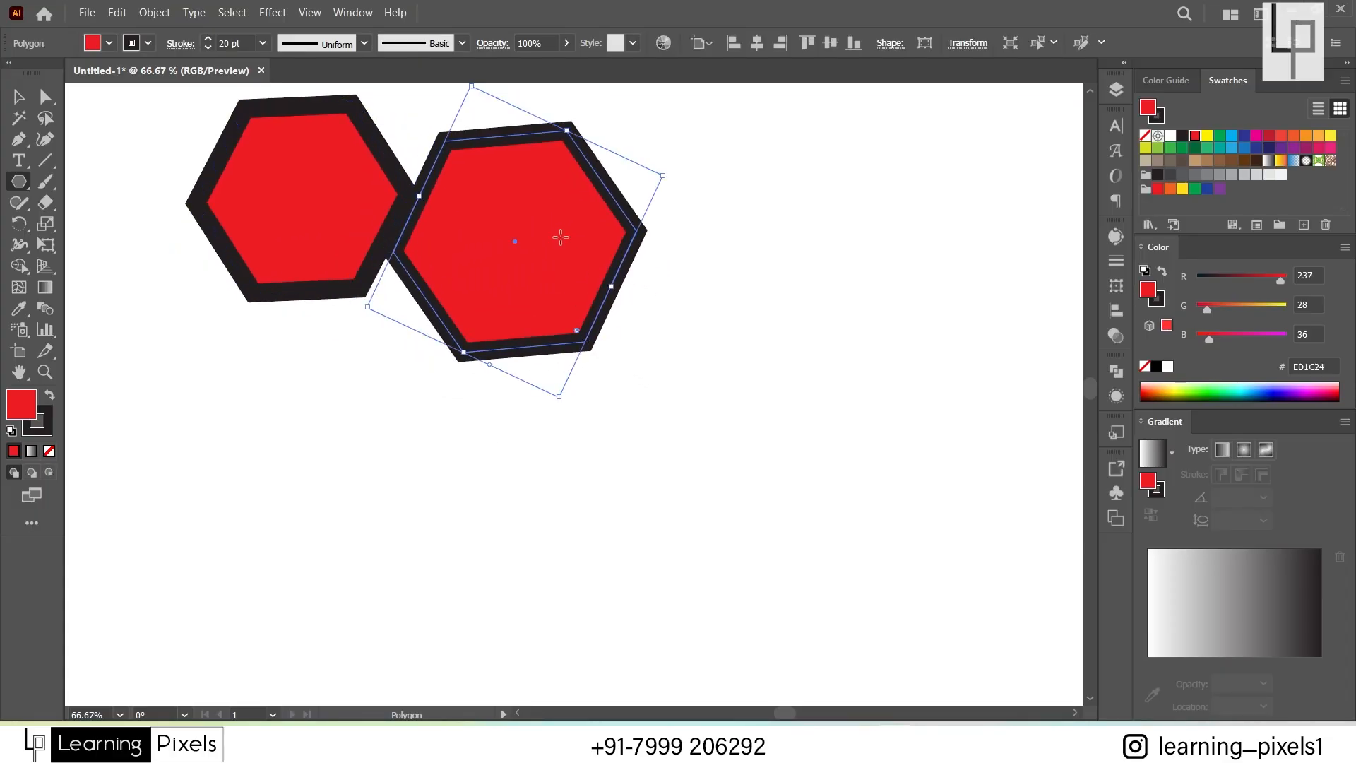
key(space)
key(v)
drag(514, 205, 607, 282)
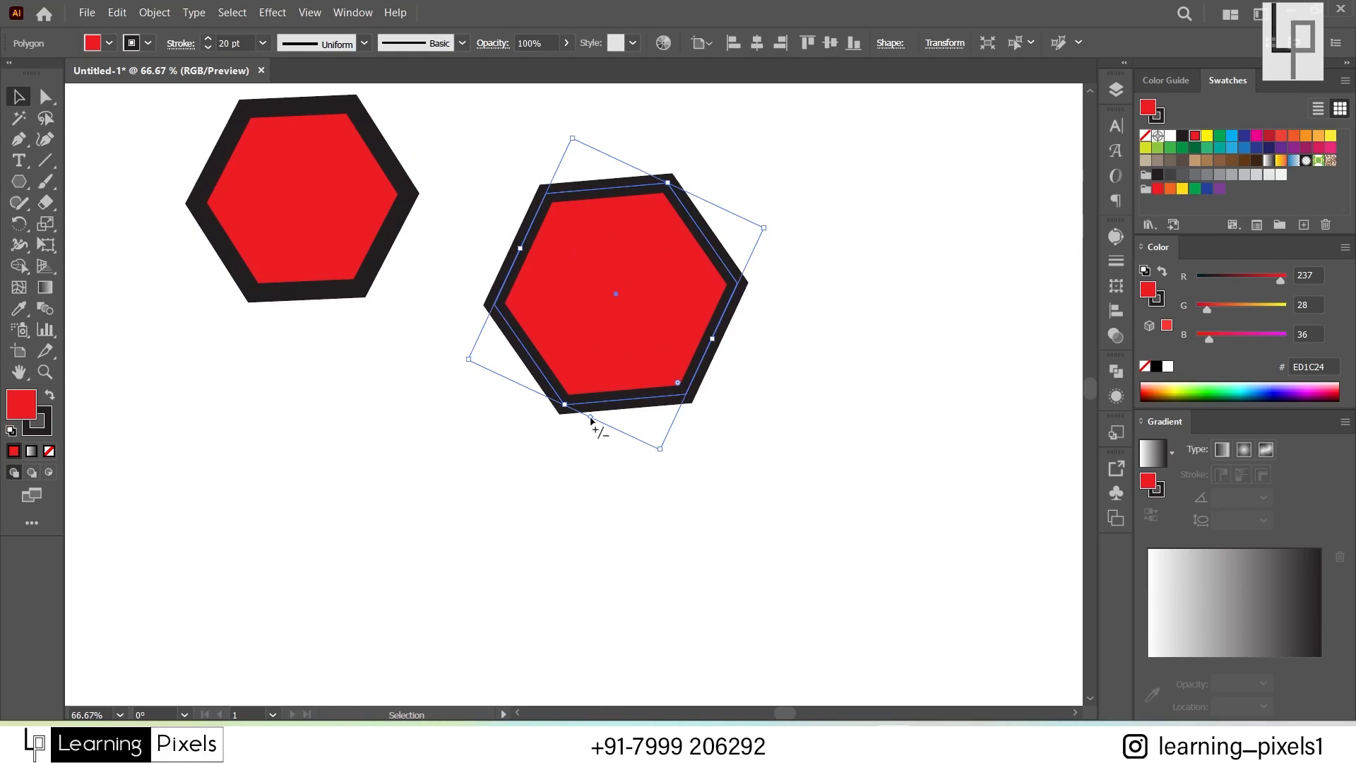
Step: Increase the second hexagon to nine sides using its side-count handle and deselect it
drag(591, 420, 551, 416)
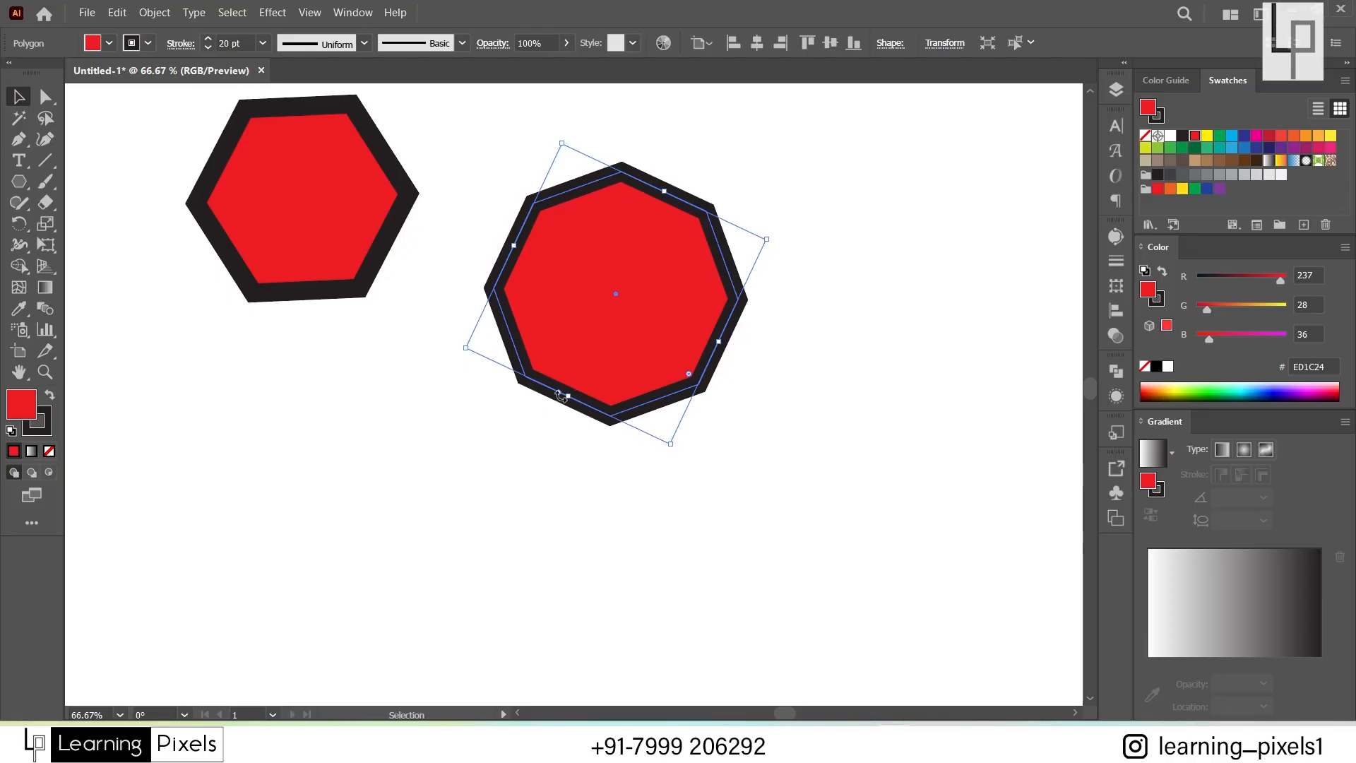
mouse_move(556, 392)
mouse_down()
mouse_move(520, 382)
mouse_move(616, 416)
mouse_move(533, 375)
mouse_move(585, 397)
mouse_move(545, 386)
mouse_up()
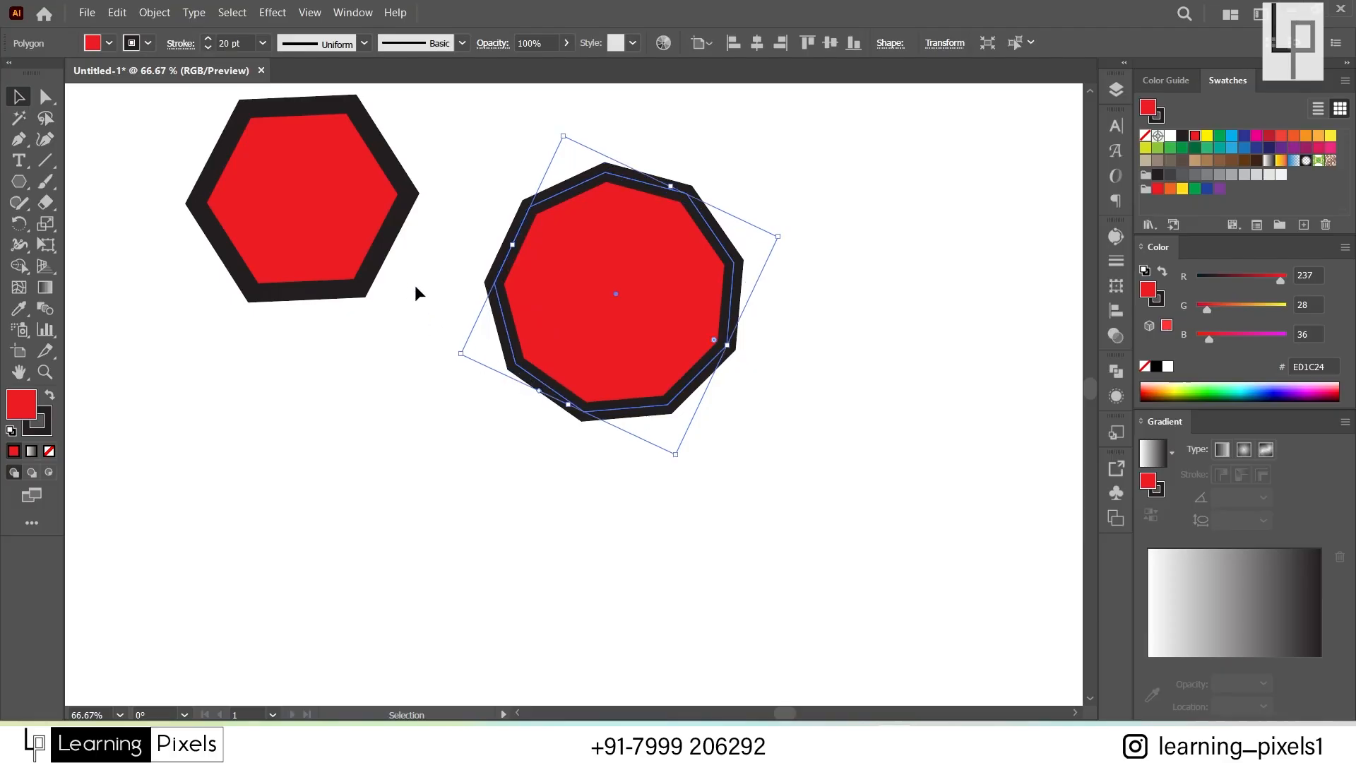
click(332, 442)
Step: Draw a third polygon below the first hexagon with a radius of about 168 pt, adjusting it to eight sides while drawing
click(20, 182)
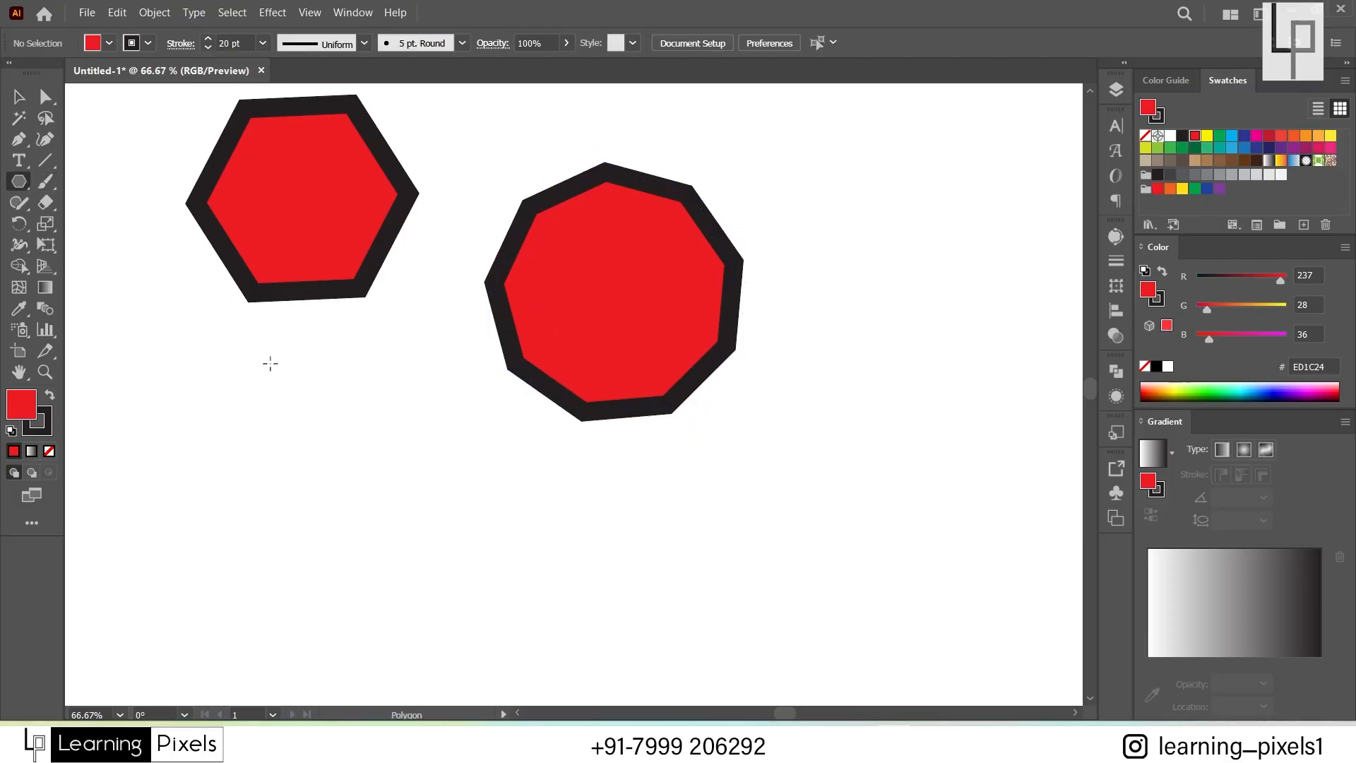
mouse_move(271, 363)
mouse_down()
mouse_move(382, 445)
mouse_move(351, 454)
mouse_move(436, 575)
mouse_up()
key(space)
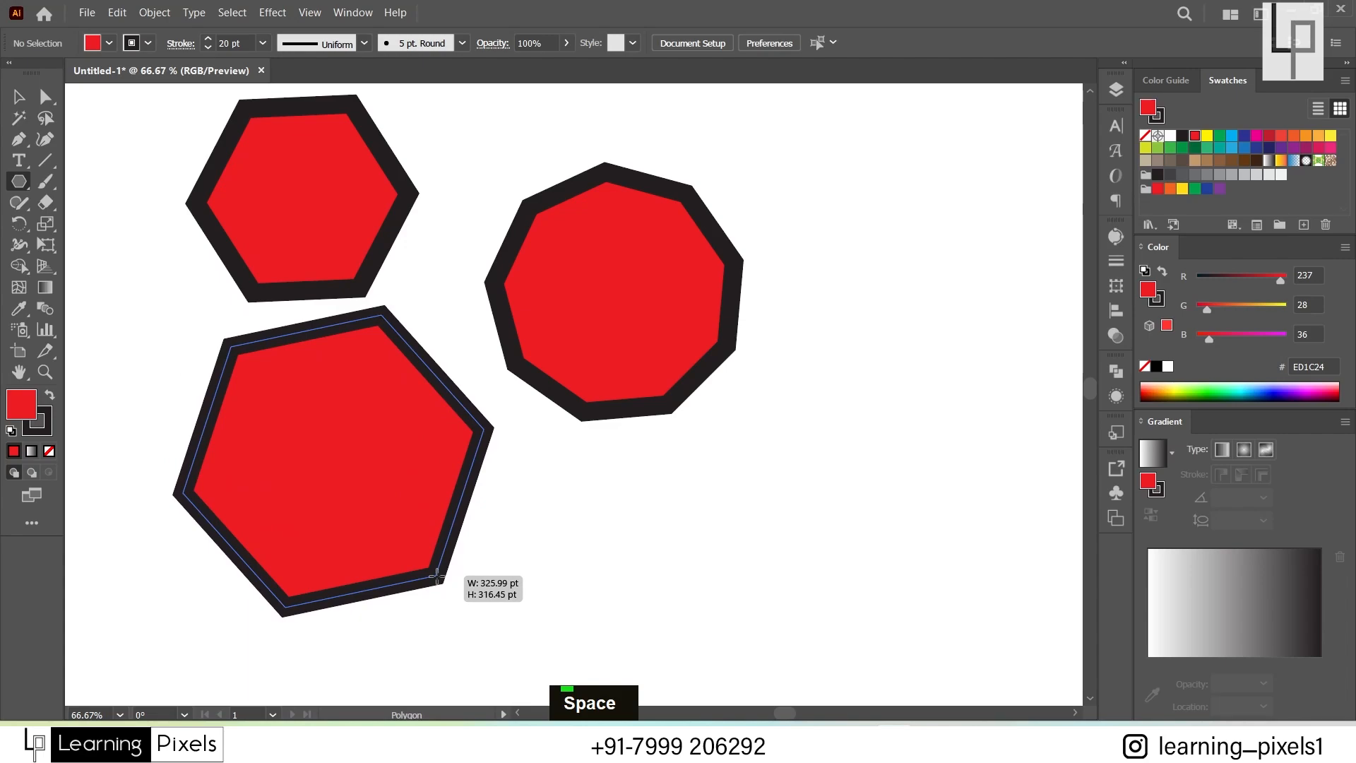
key(Up)
key(Up)
key(Up)
key(Up)
drag(436, 575, 437, 576)
key(Up)
key(Up)
key(Up)
key(Up)
key(Up)
key(Up)
key(Up)
key(Down)
key(Down)
key(Down)
key(Down)
key(Down)
key(Down)
key(Down)
key(Down)
key(Up)
key(Up)
key(Up)
key(Up)
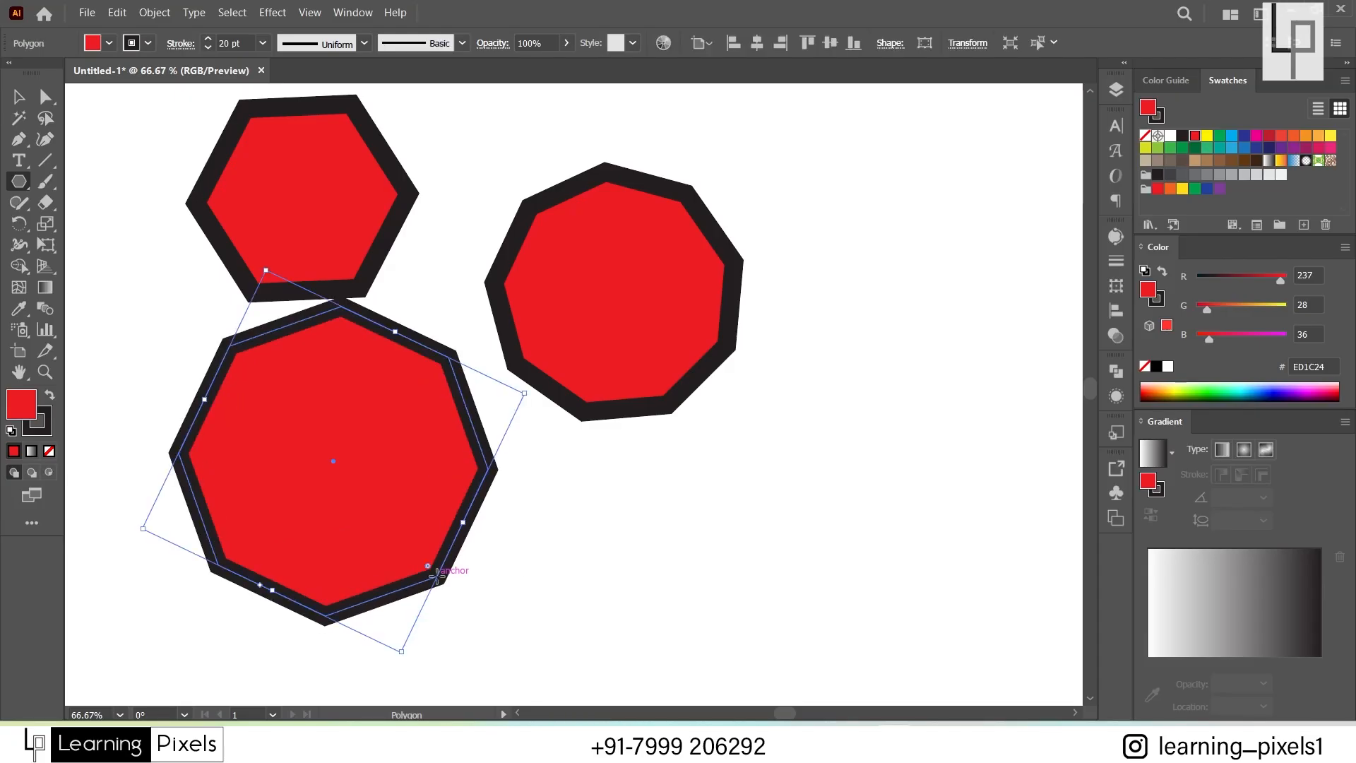
Step: Clear all polygons from the artboard and create a polygon with a 300 pt radius and 5 sides by exact values
key(ctrl+a)
key(Delete)
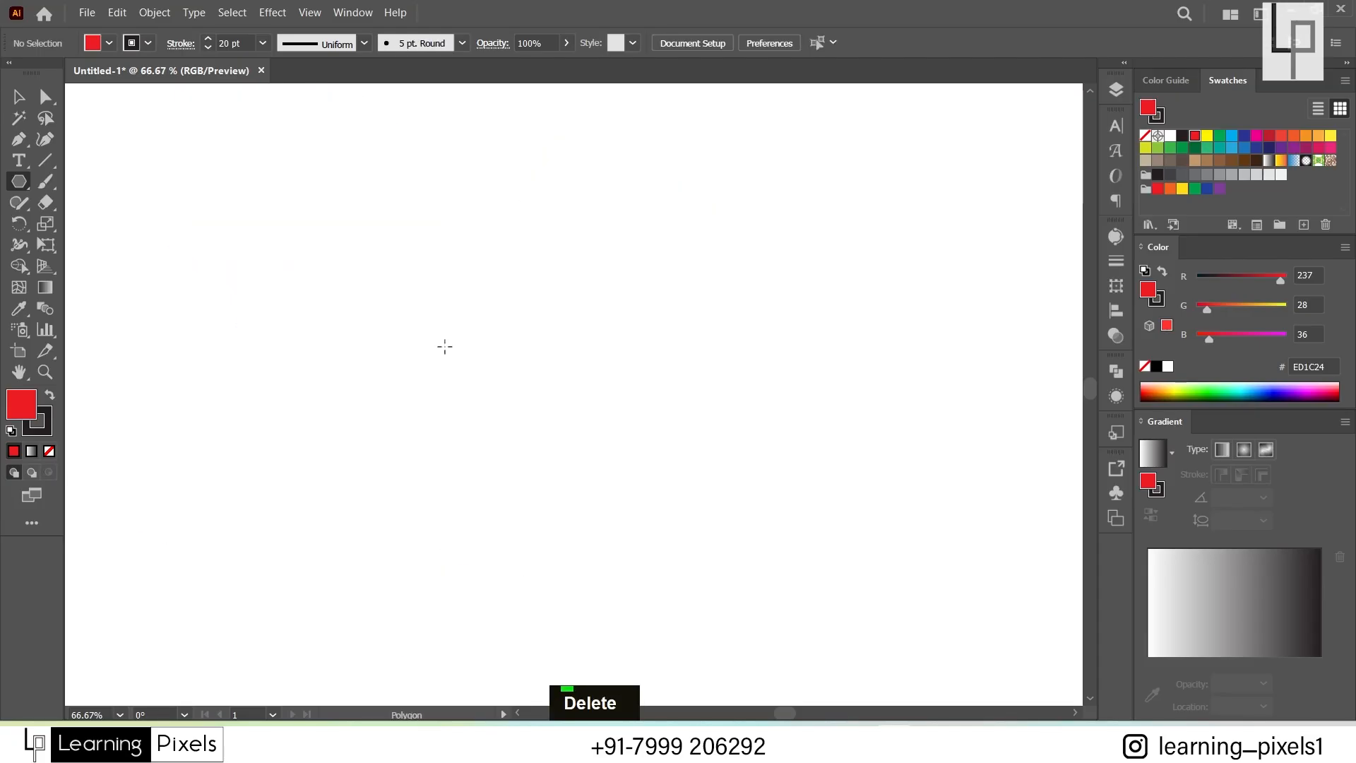
click(349, 209)
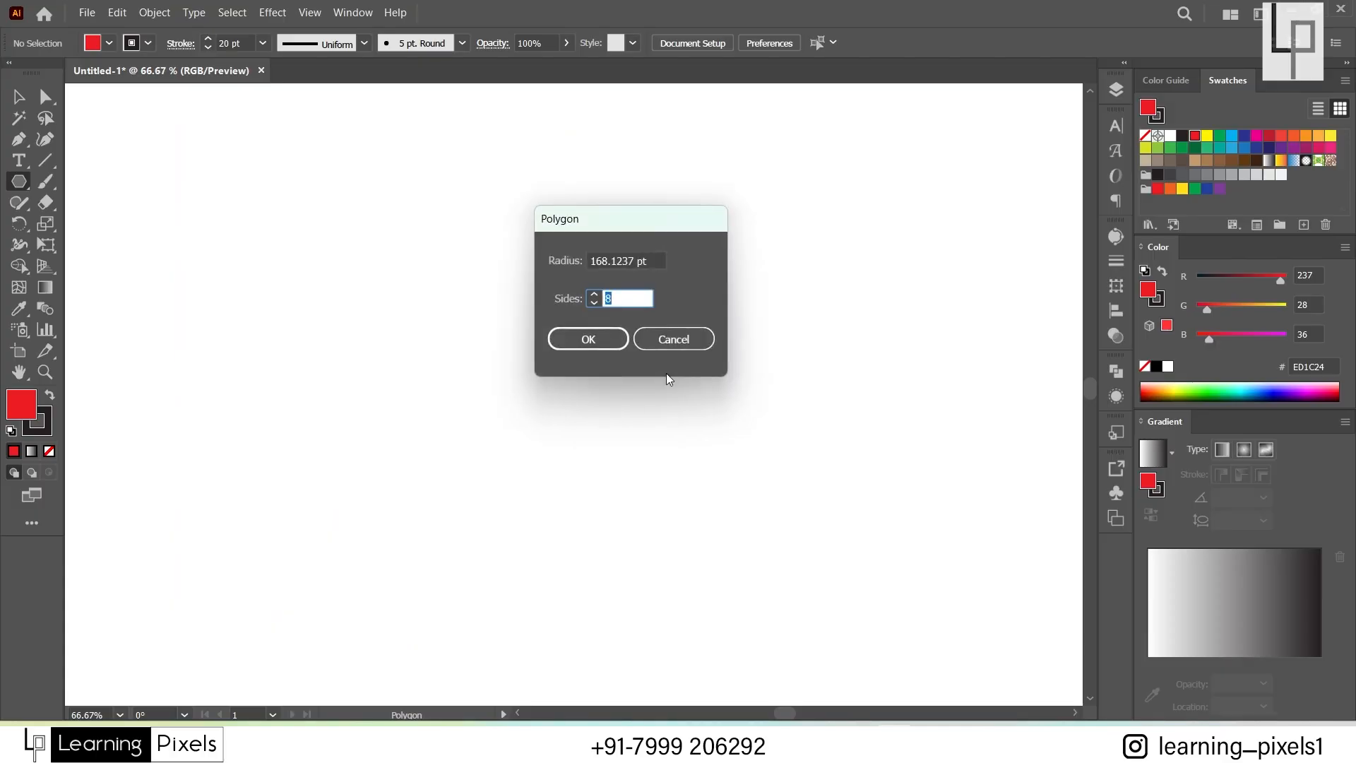
drag(649, 215, 625, 172)
click(612, 219)
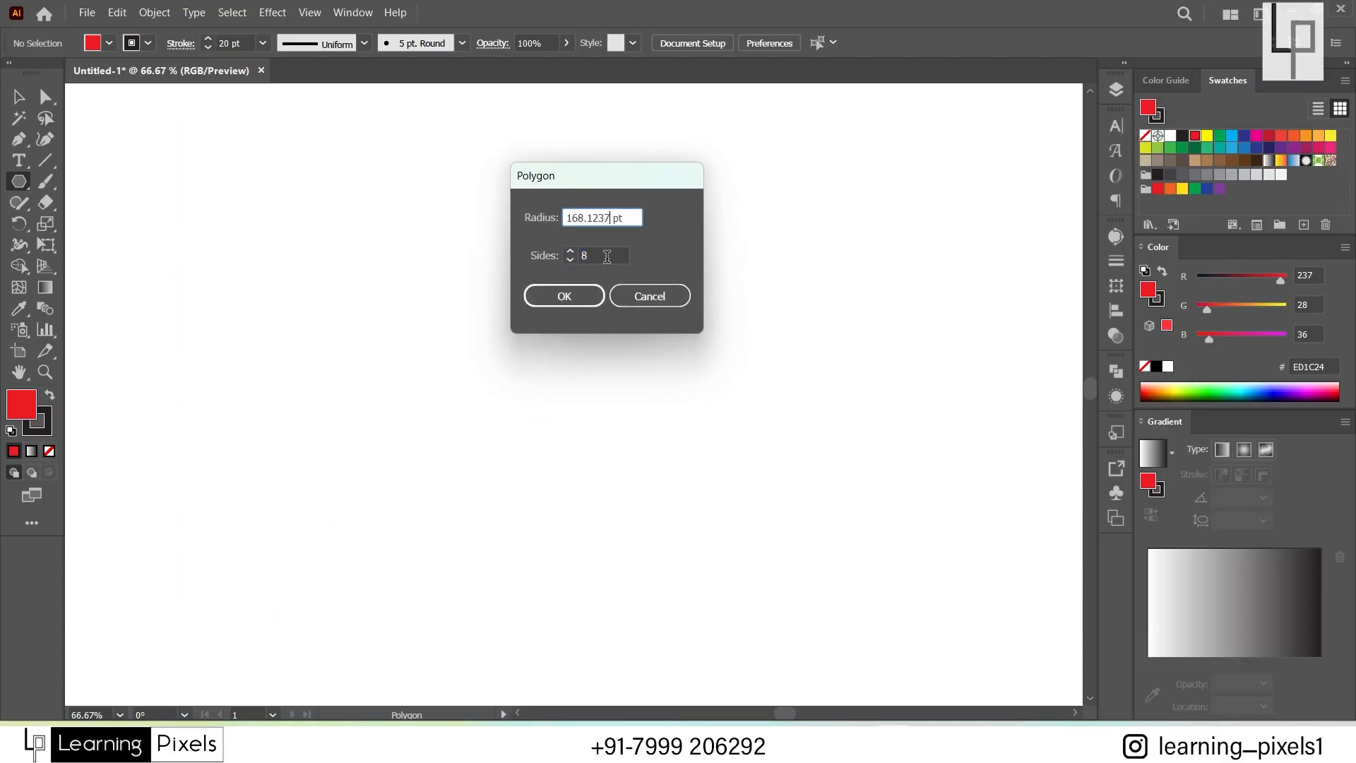
click(607, 257)
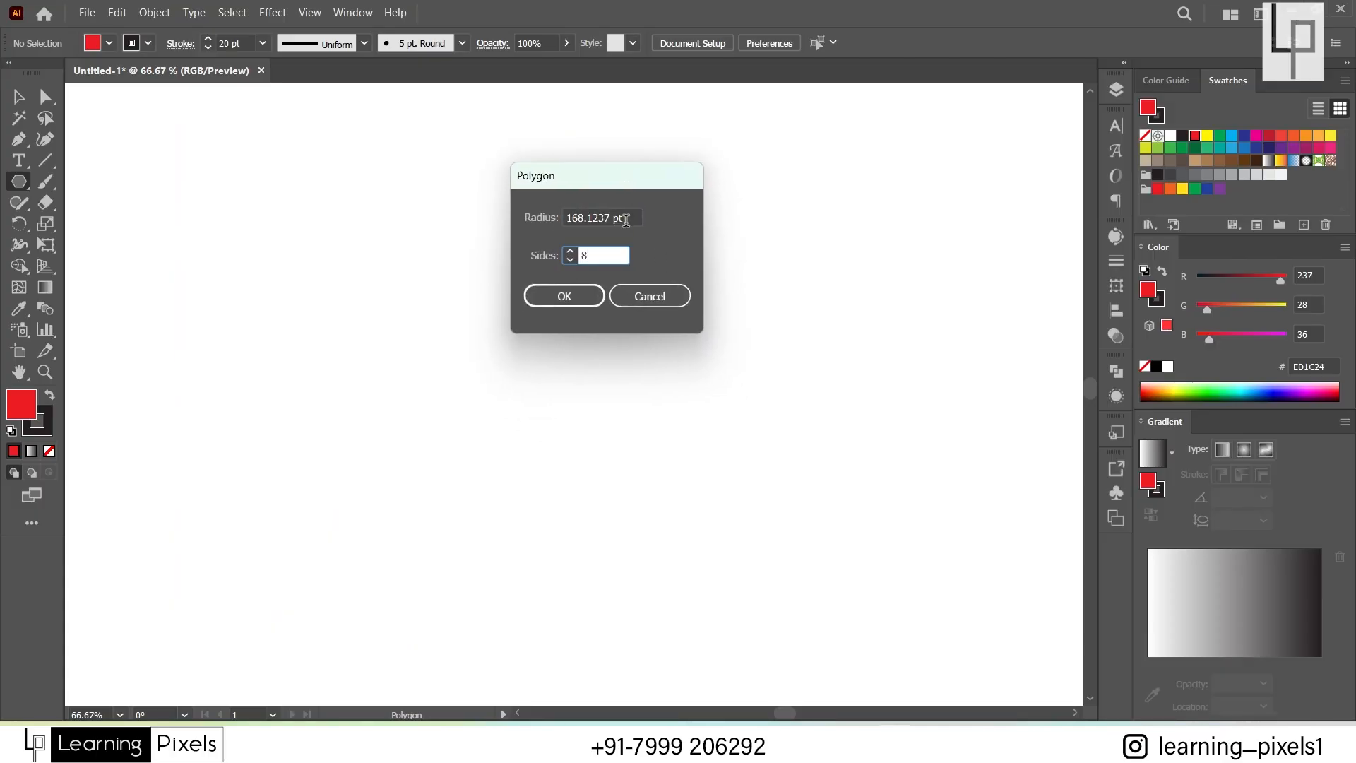
key(shift+Tab)
text(300)
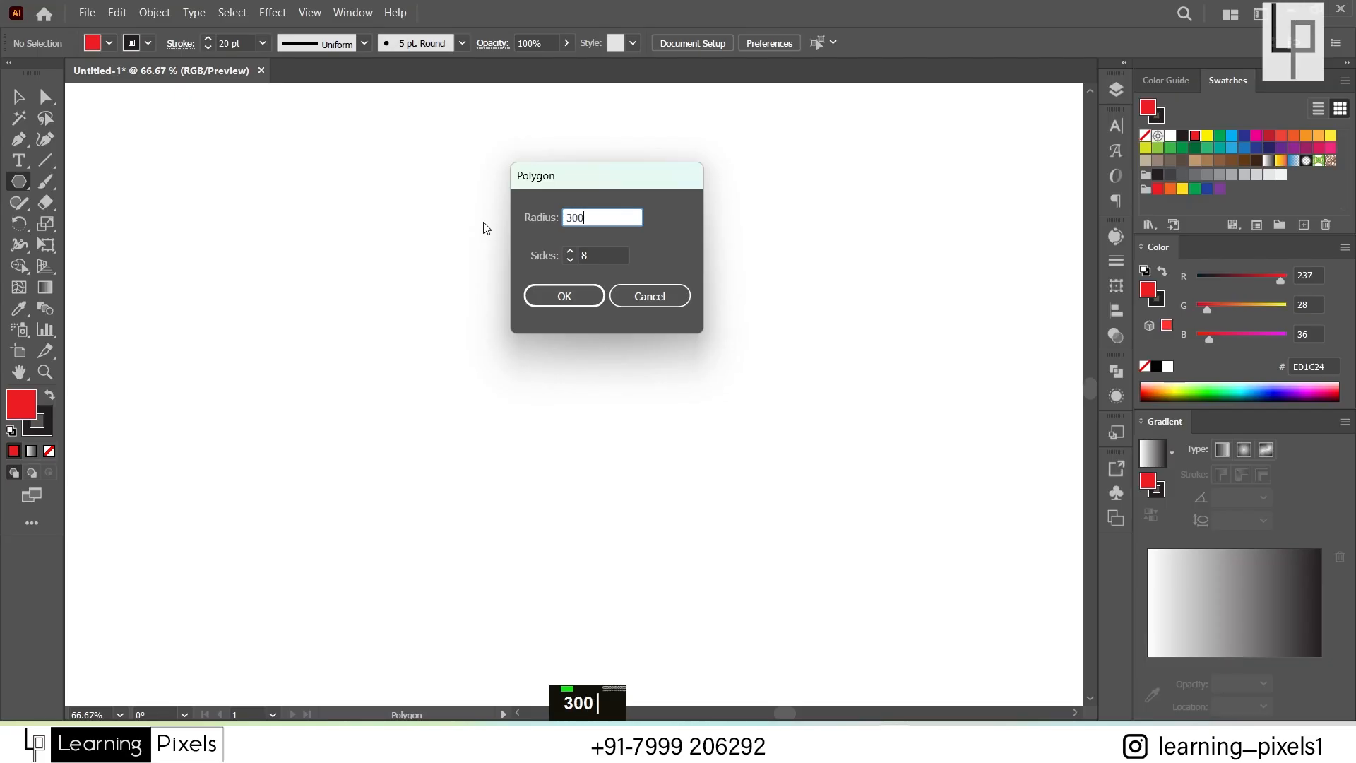
click(586, 255)
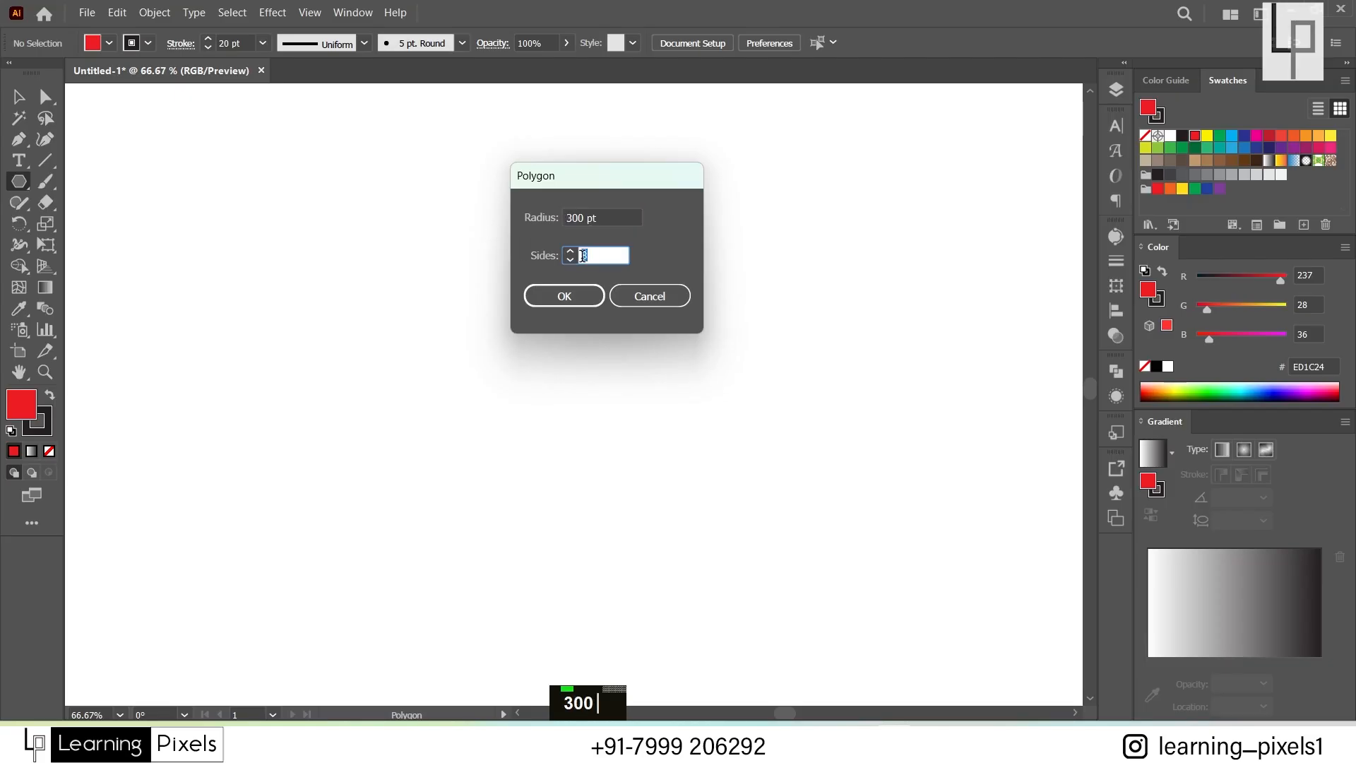
text(5)
key(Return)
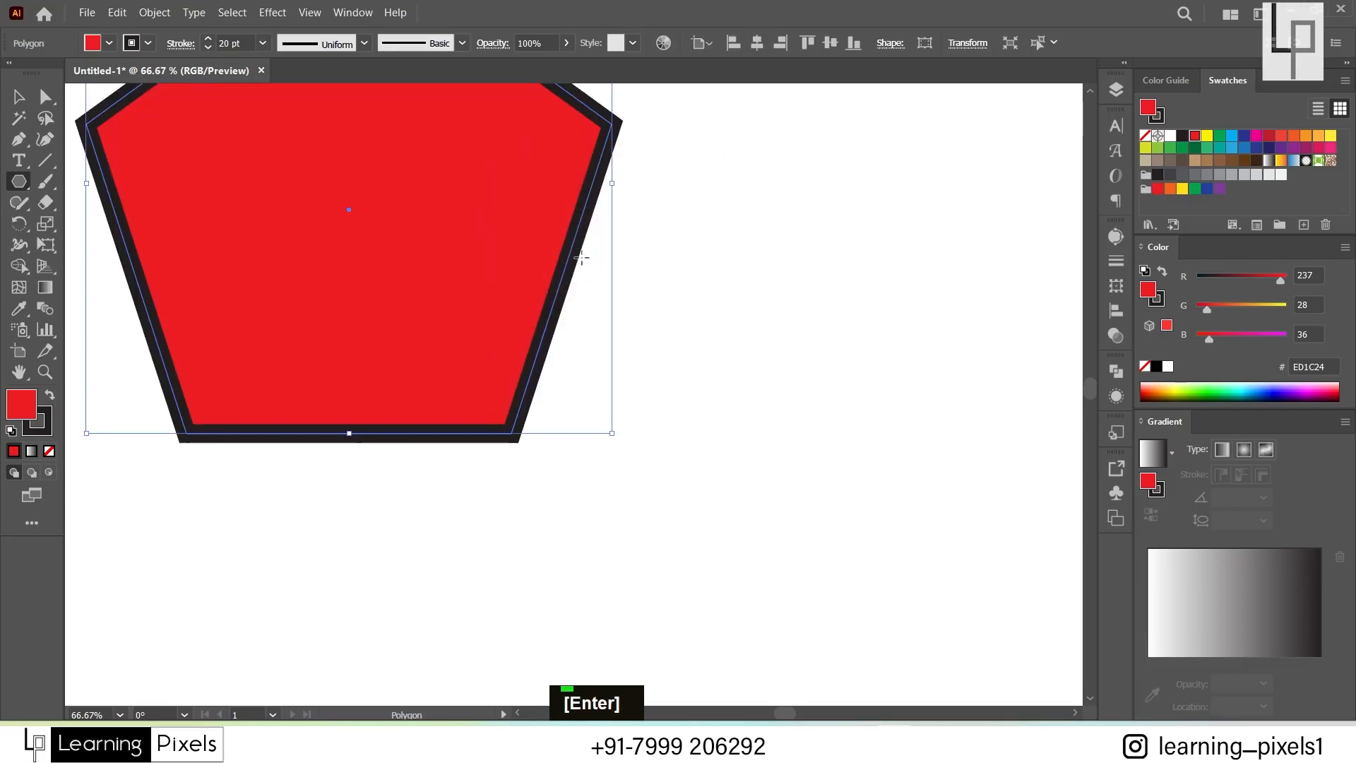
Step: Create a rectangle 311.4894 pt wide and 200.1702 pt high beside the pentagon, using the size dialog
click(18, 98)
scroll(458, 397, down, 1)
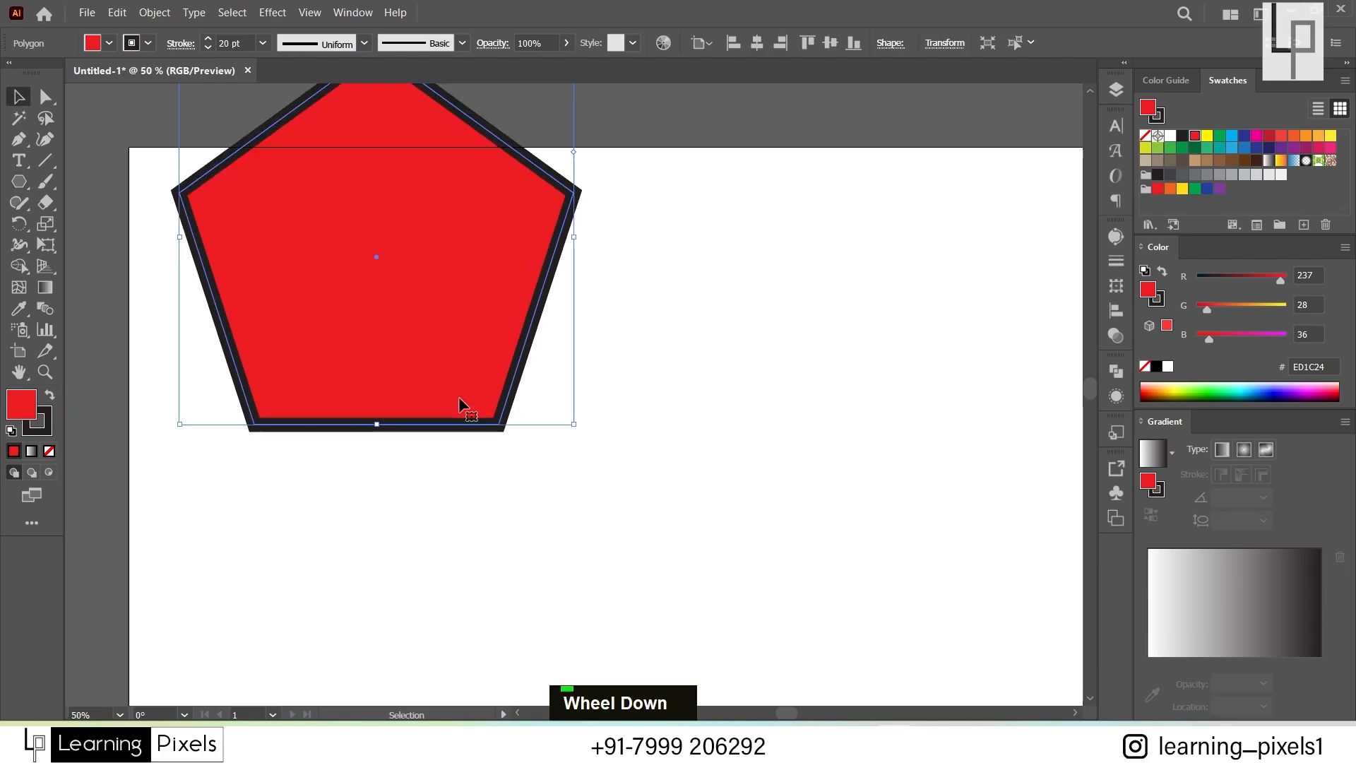
key(space)
drag(446, 309, 445, 429)
key(space)
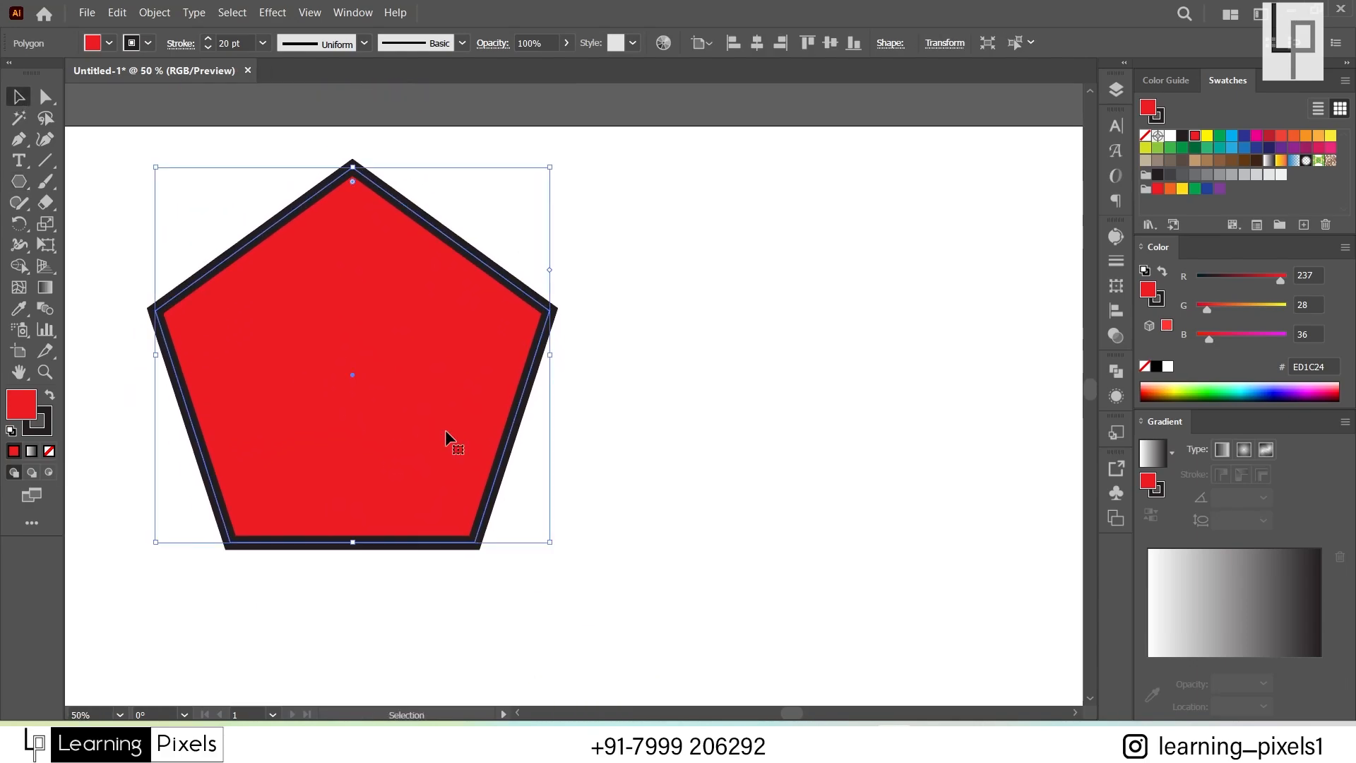
click(651, 427)
drag(22, 189, 85, 186)
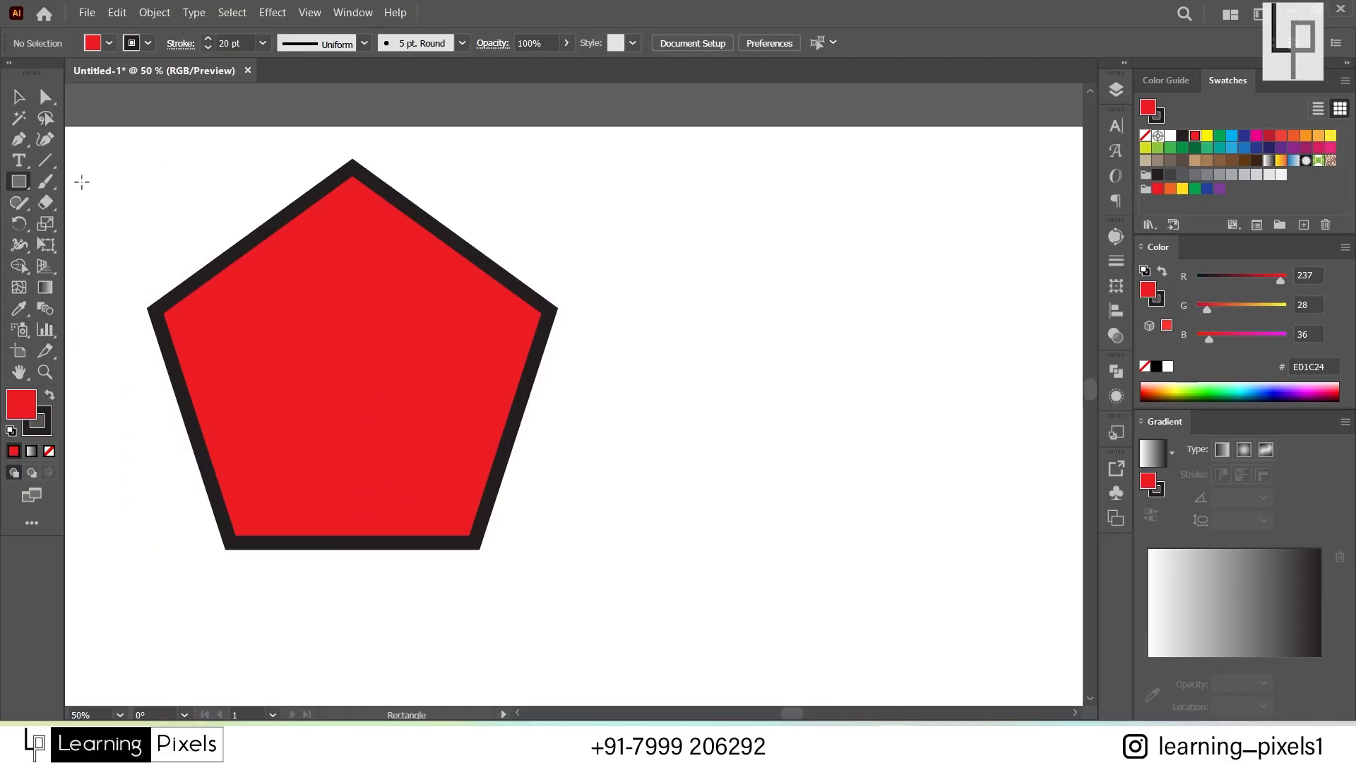
click(567, 167)
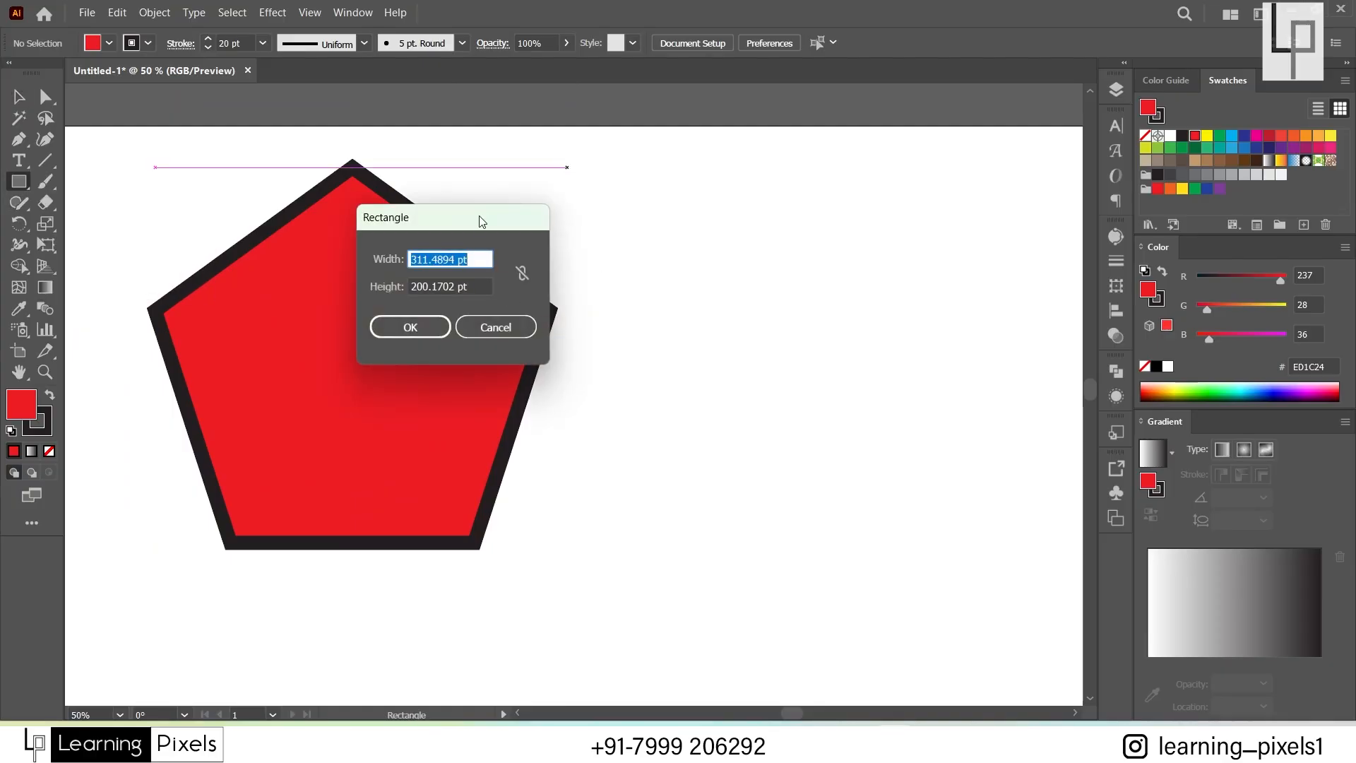
drag(480, 221, 523, 208)
click(526, 273)
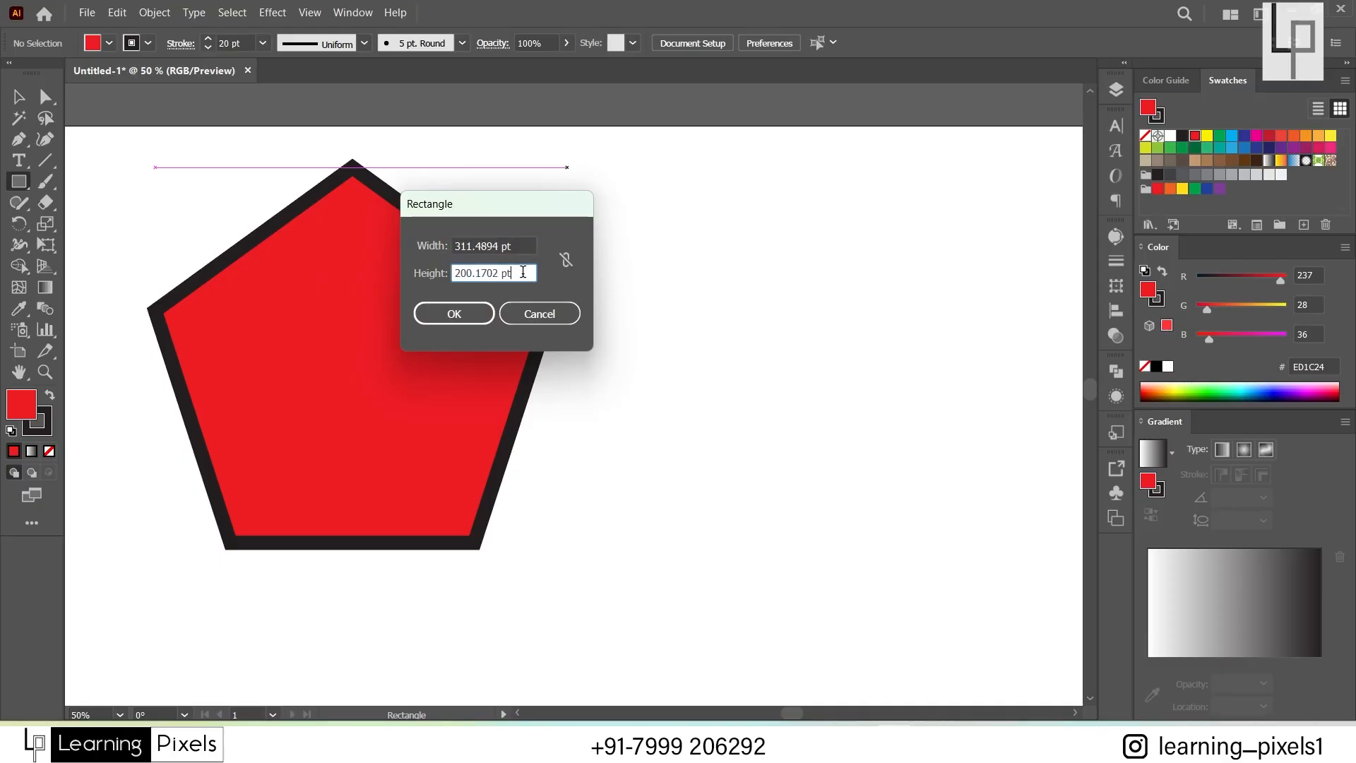
click(475, 316)
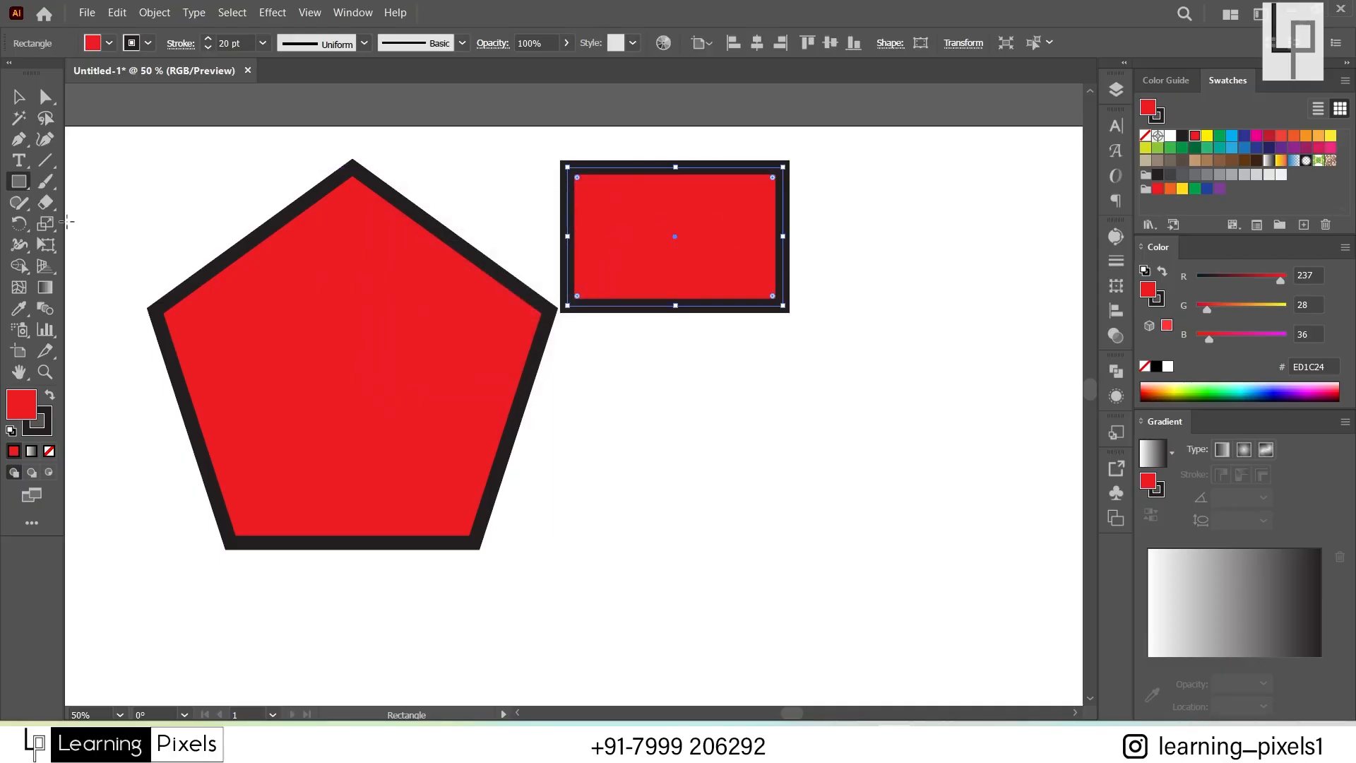
Step: Draw an ellipse about 369 × 351 pt below the rectangle and create a second one of the same size to the rectangle's right
drag(14, 187, 83, 224)
drag(577, 345, 840, 594)
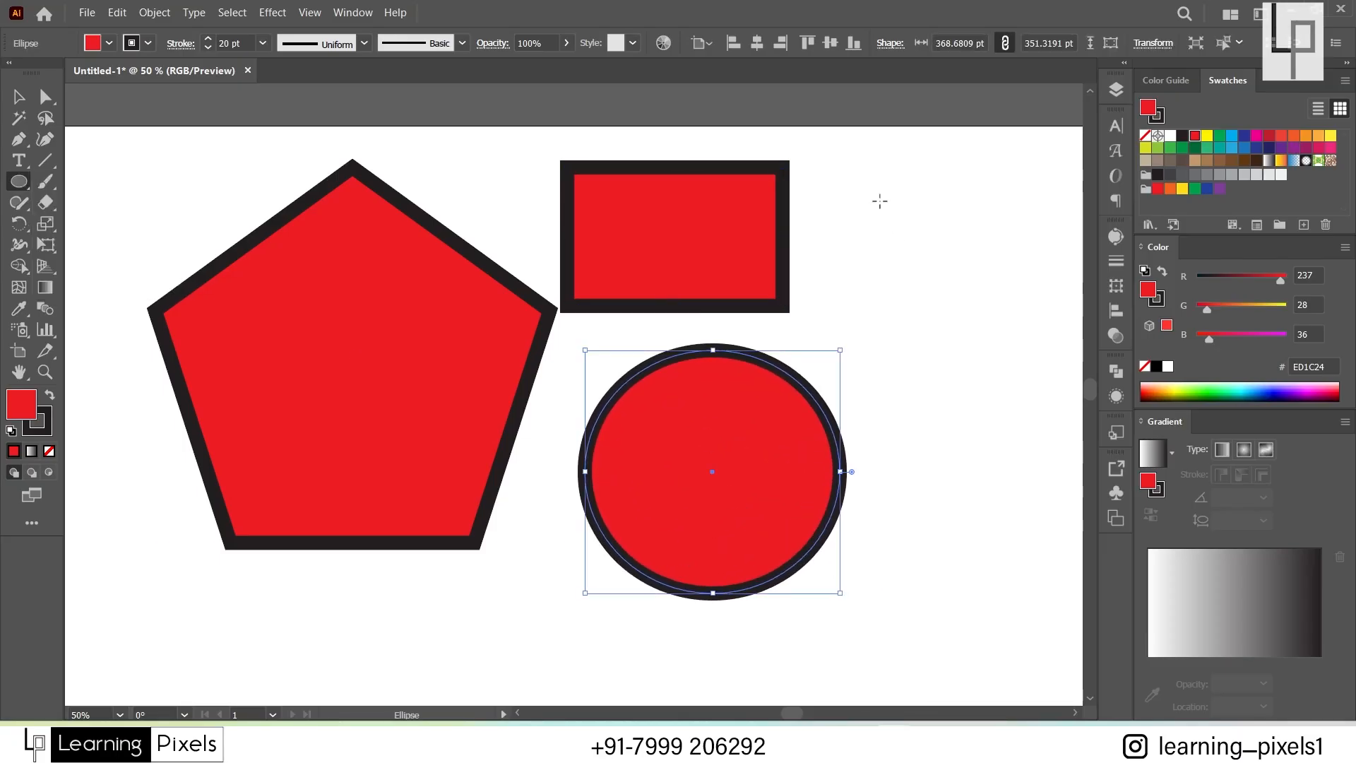
click(880, 201)
click(768, 254)
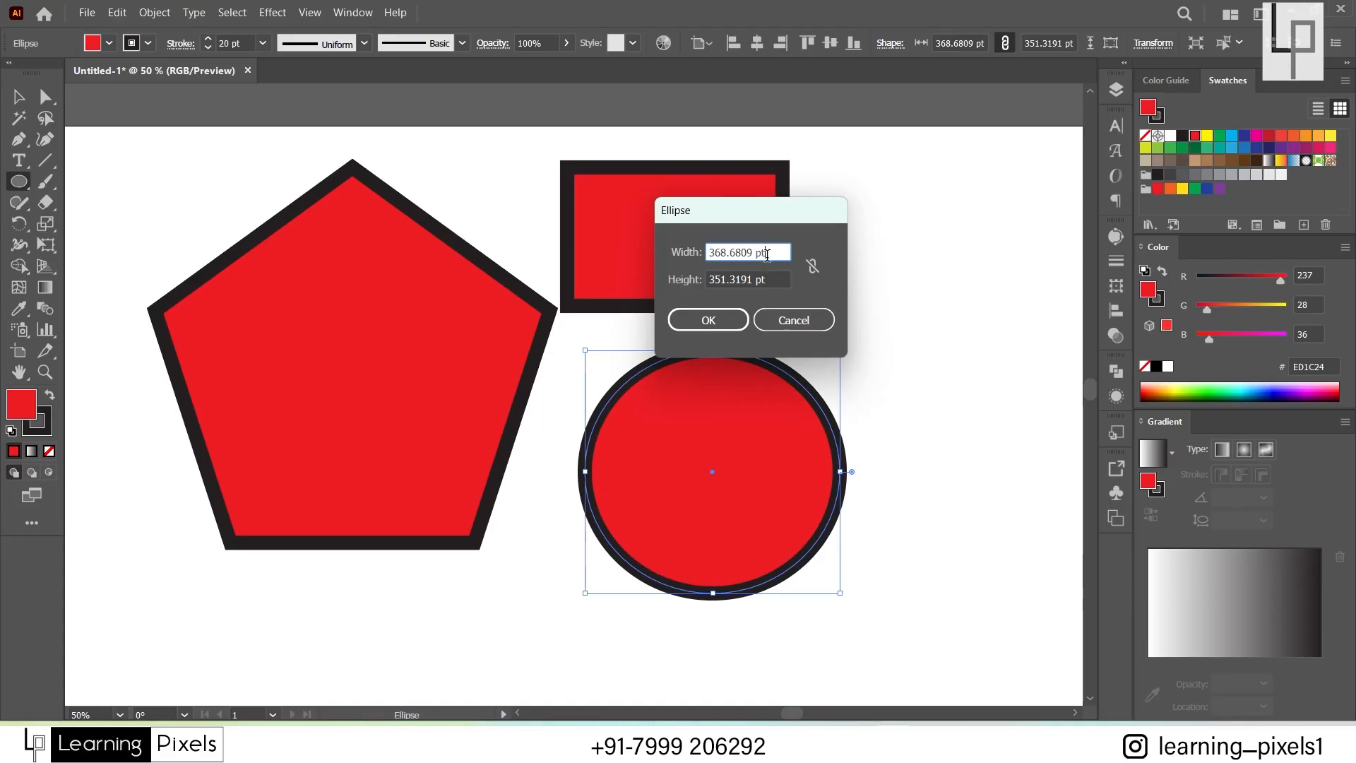
click(771, 280)
click(777, 252)
click(718, 322)
key(space)
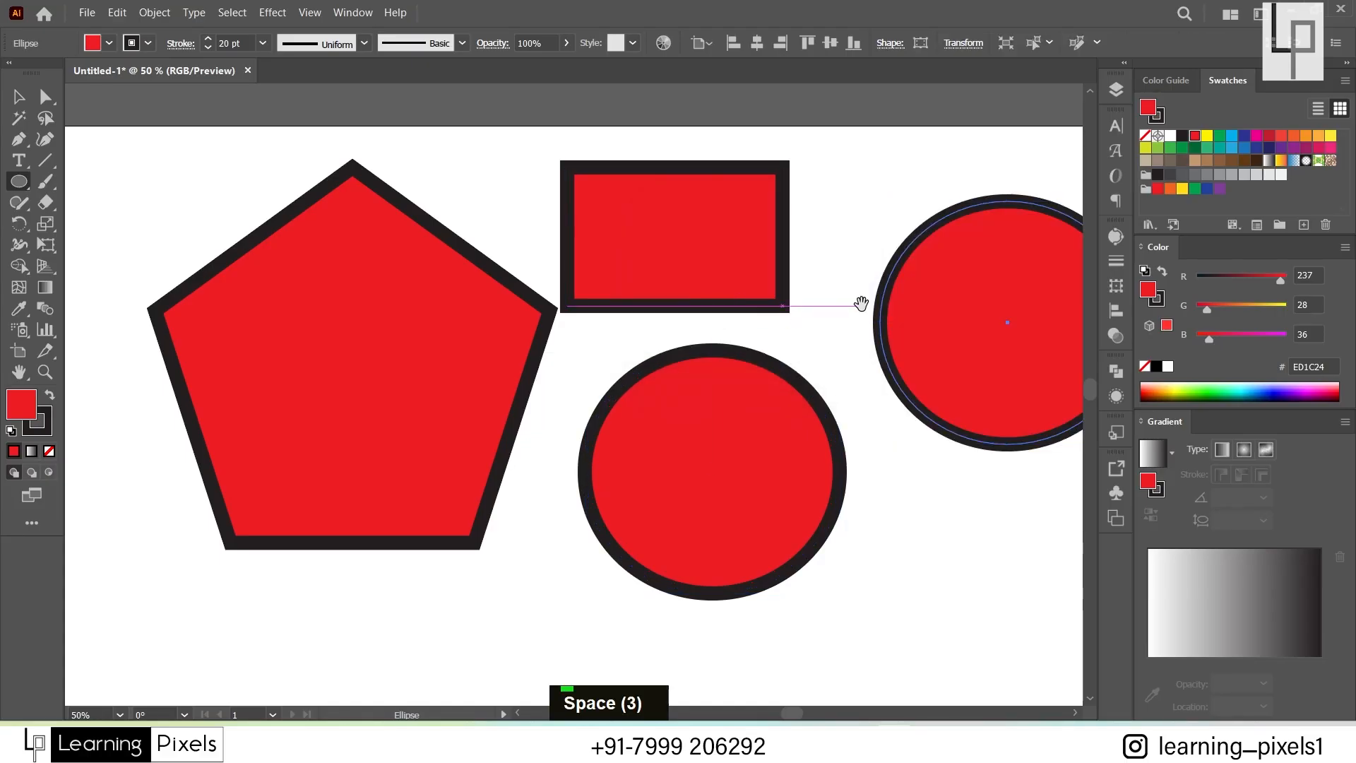
drag(862, 302, 605, 318)
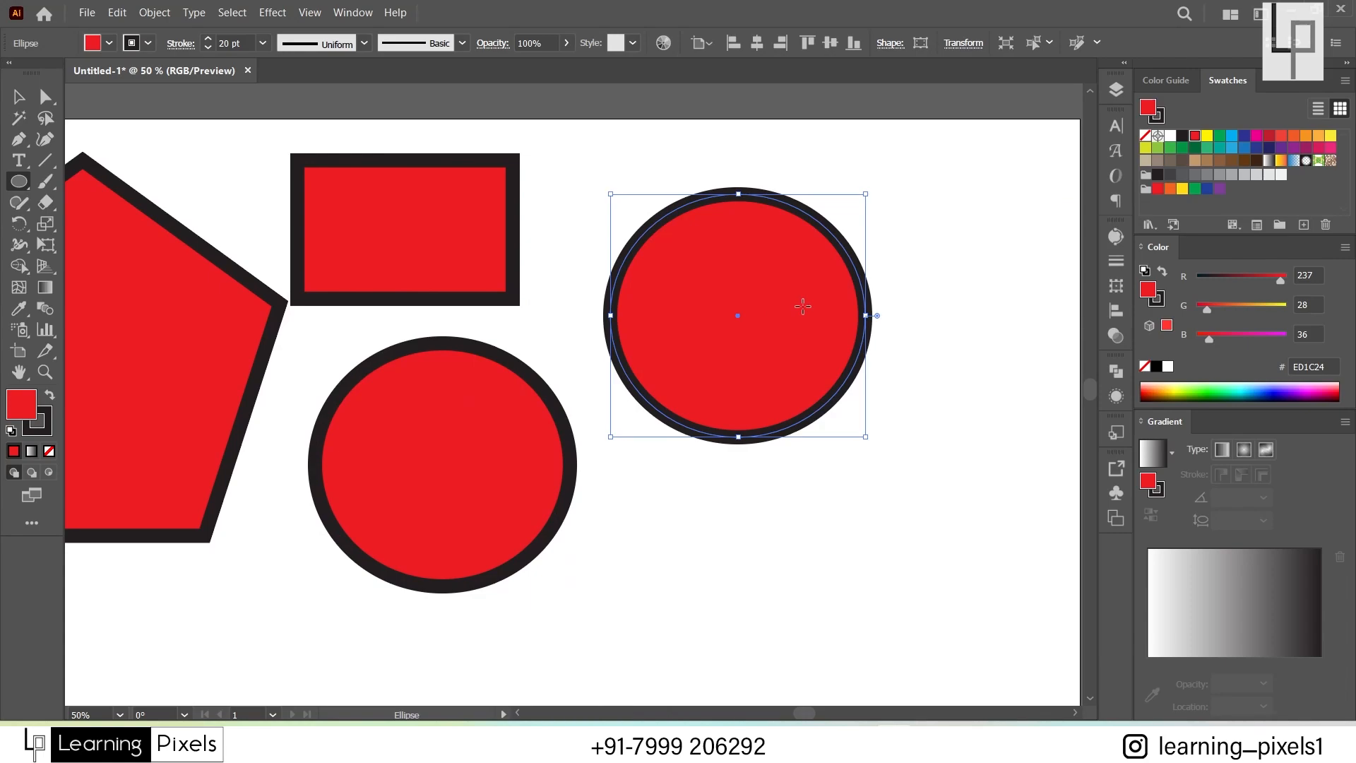
Step: Delete all shapes from the artboard
click(18, 97)
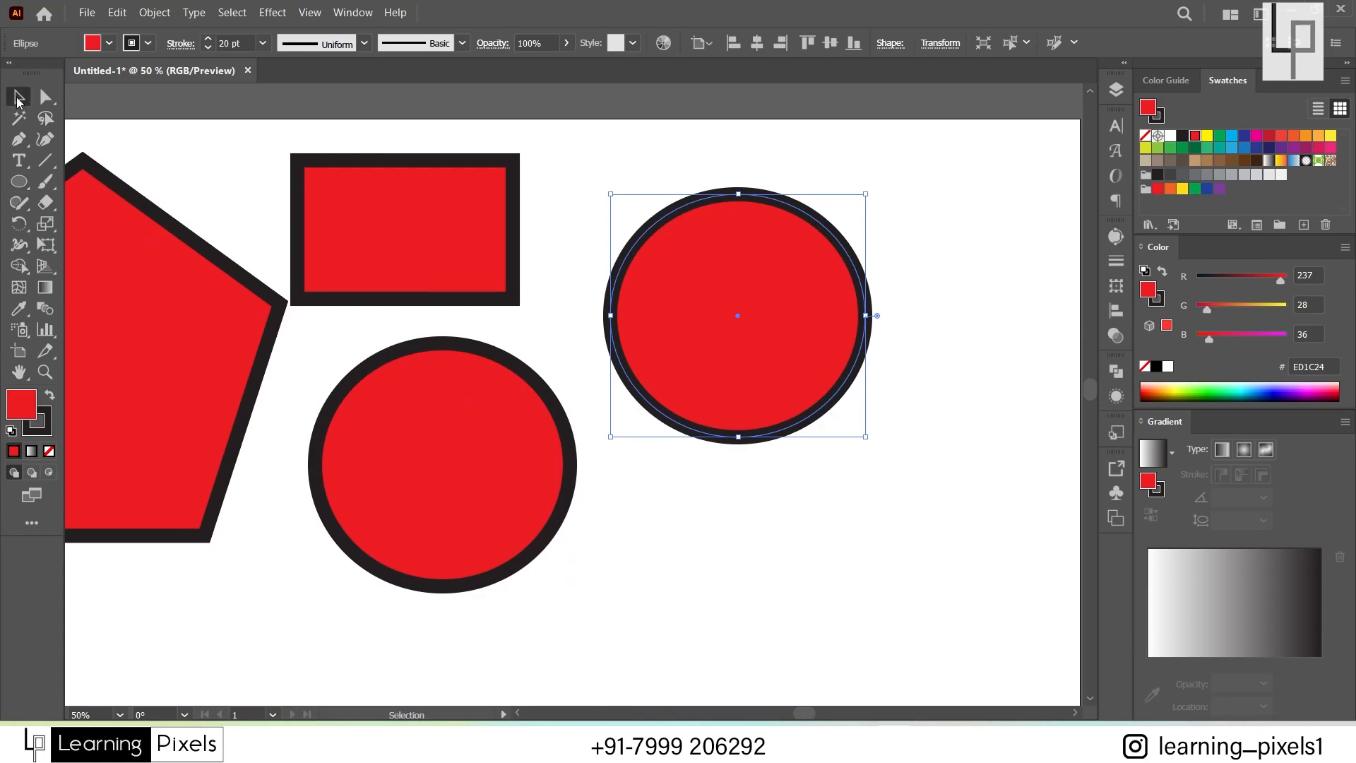
key(ctrl+a)
key(Delete)
Step: Draw a five-pointed star in the upper-left area of the artboard with the Star tool
scroll(305, 302, down, 1)
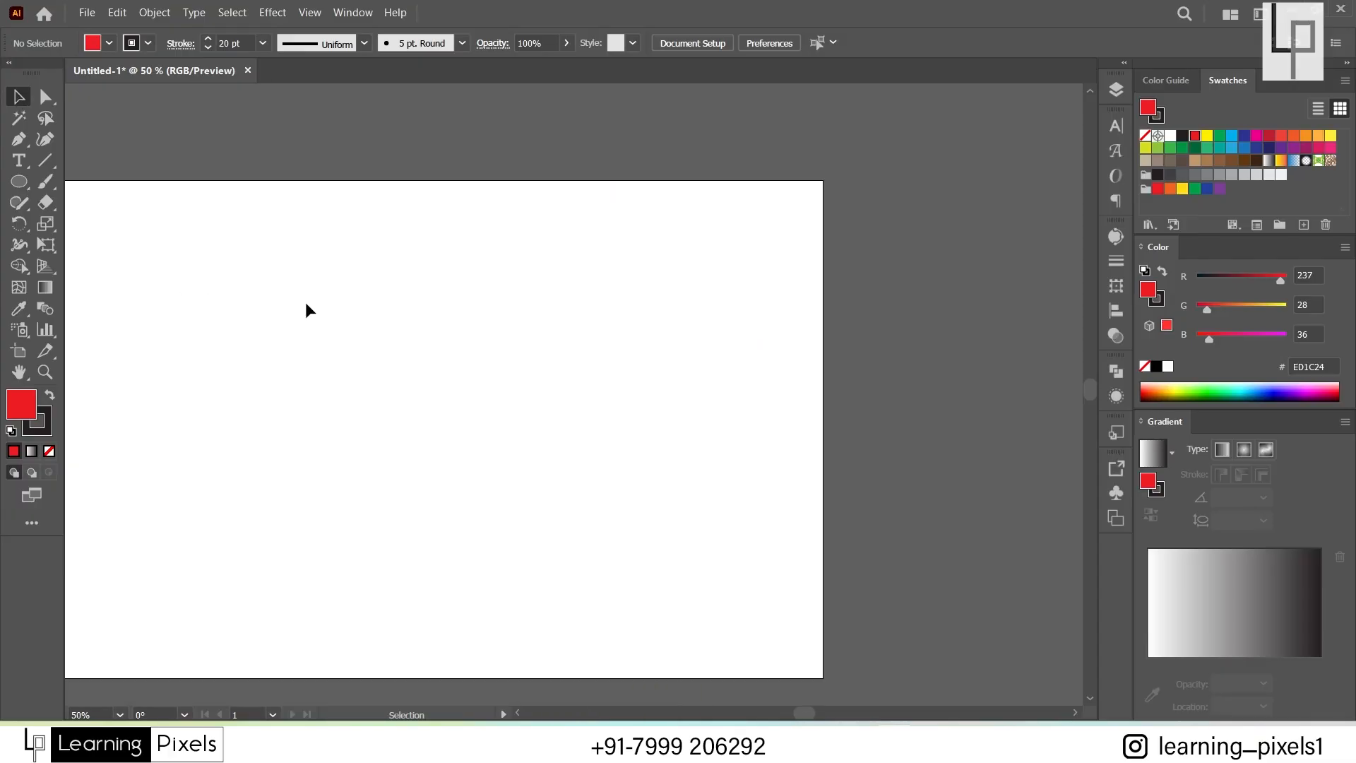
key(space)
drag(316, 304, 437, 262)
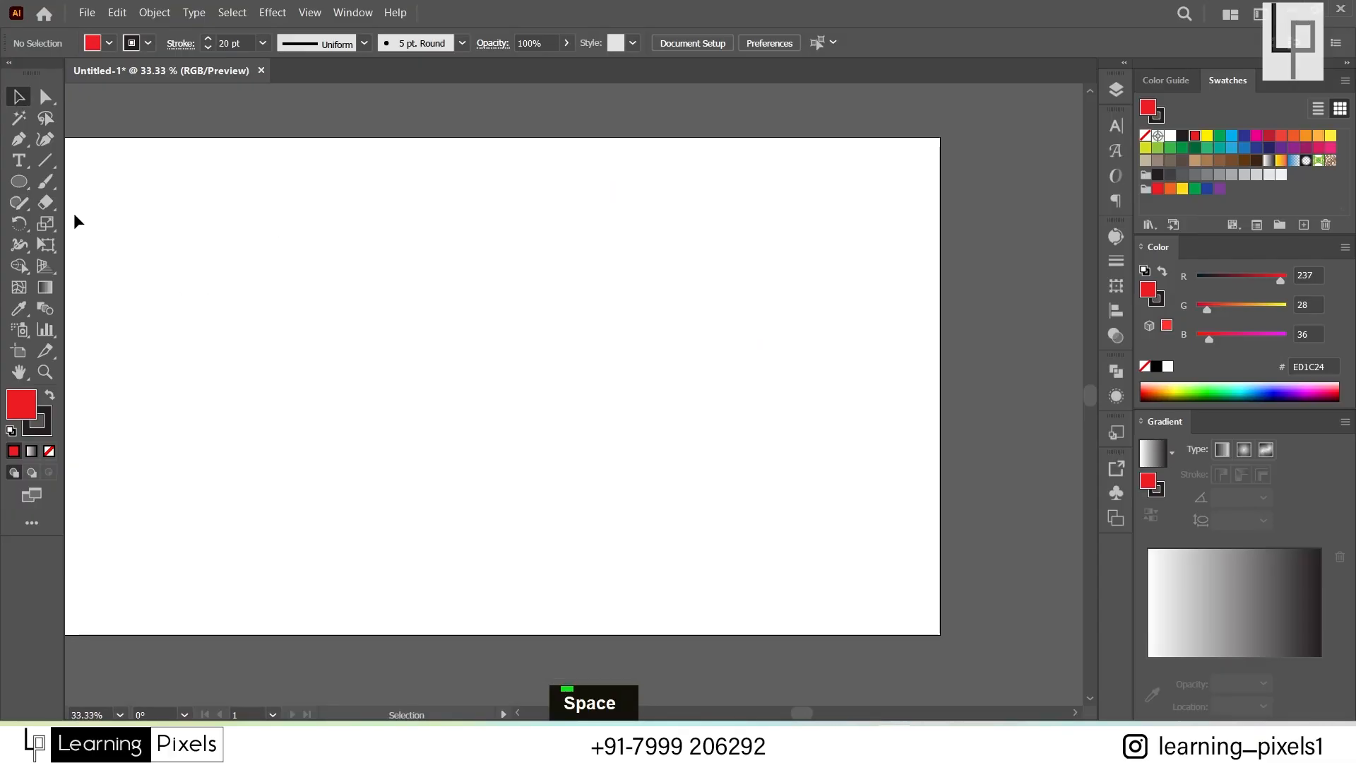
click(20, 183)
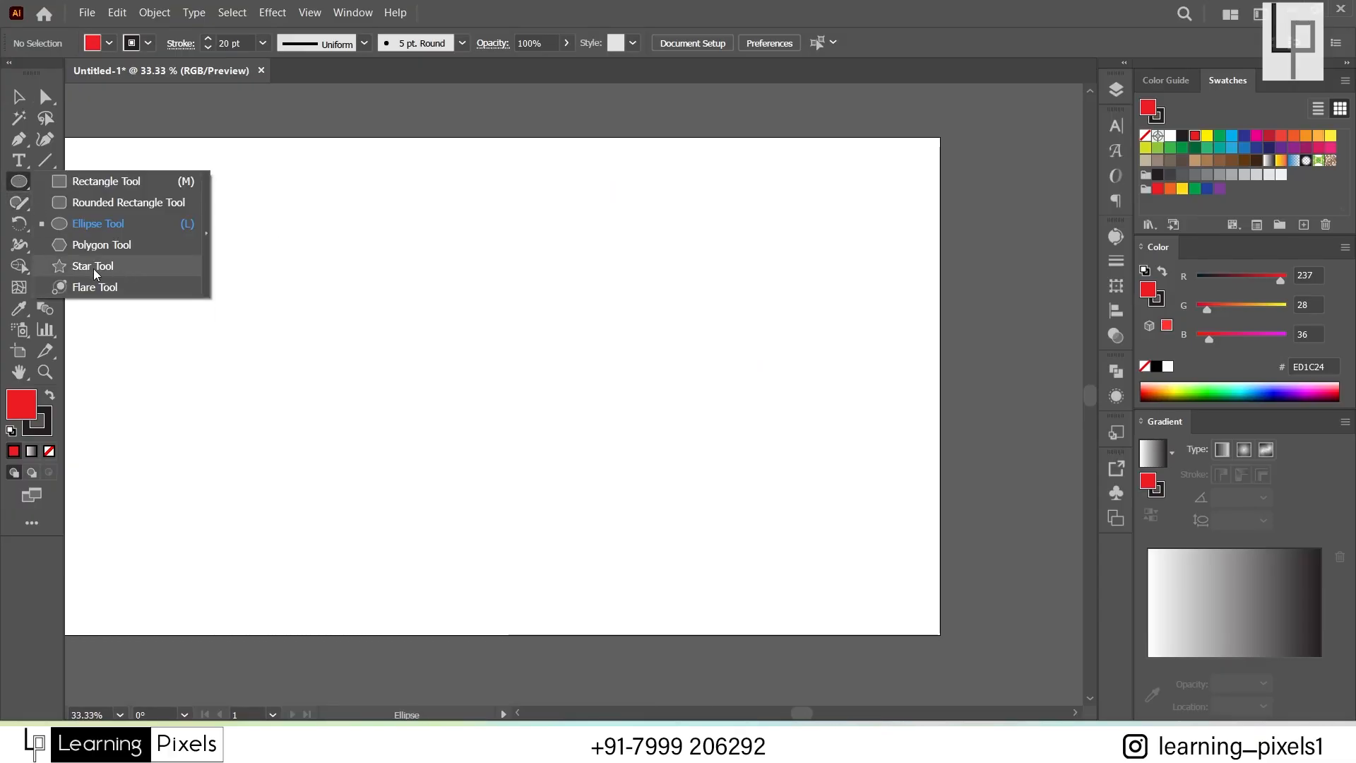
click(116, 267)
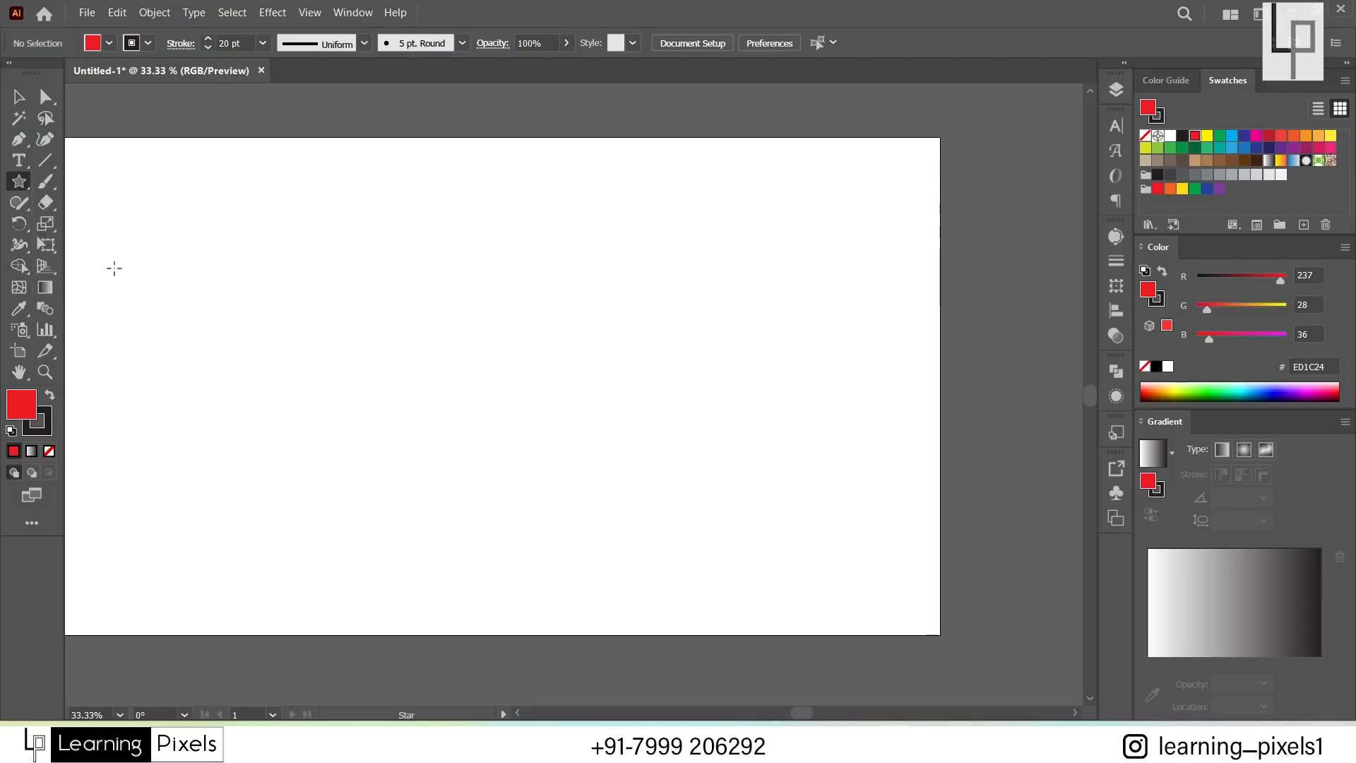
mouse_move(303, 209)
mouse_down()
mouse_move(345, 252)
mouse_move(355, 372)
mouse_move(373, 387)
mouse_up()
key(space)
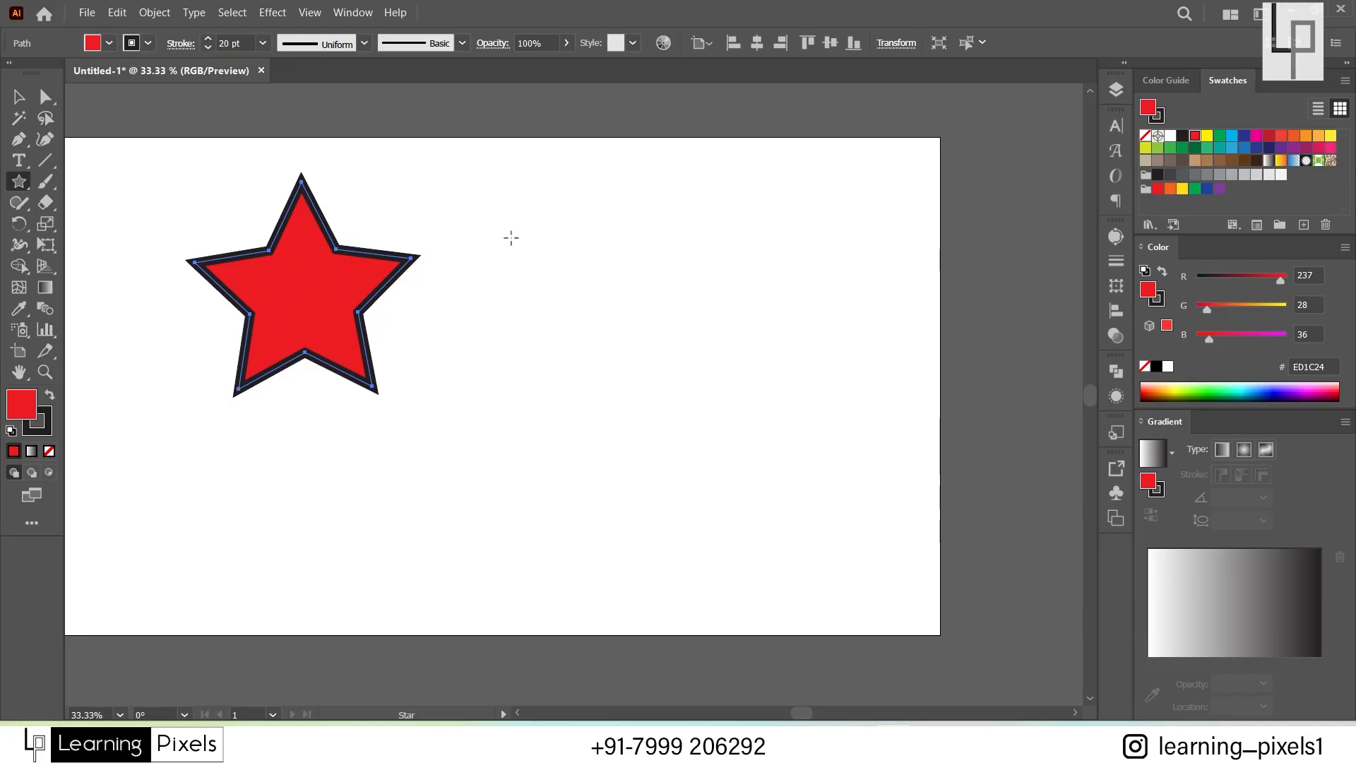
Step: Draw a second star about 512 pt across, up and right of the first, adjusting it to twelve points while drawing
drag(505, 212, 582, 306)
key(Up)
key(Up)
key(Up)
key(Up)
key(Up)
key(Up)
key(Down)
key(Down)
key(Down)
key(Down)
key(Down)
key(Up)
key(Up)
key(Up)
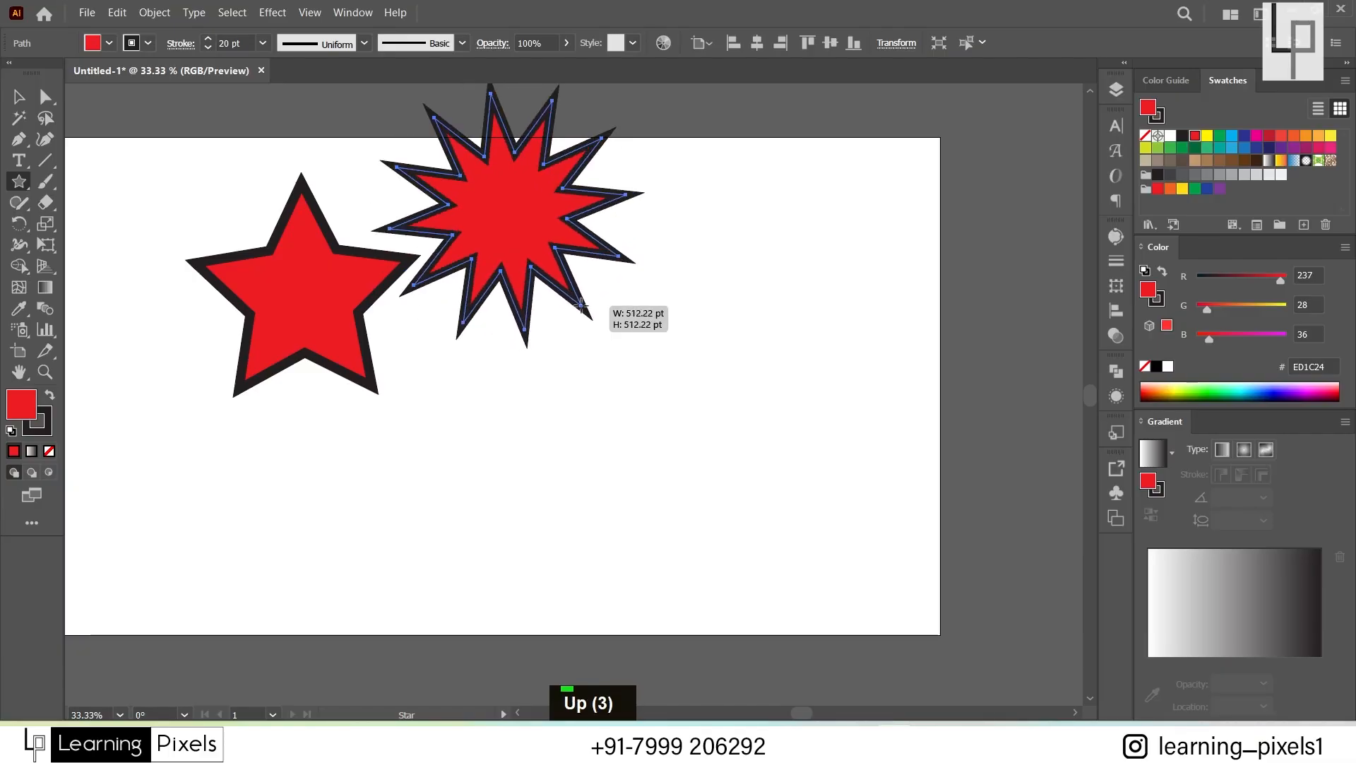
Step: Draw an upright twelve-pointed star below and right of the second star, and select the five-pointed star
drag(651, 372, 735, 471)
click(19, 97)
click(249, 268)
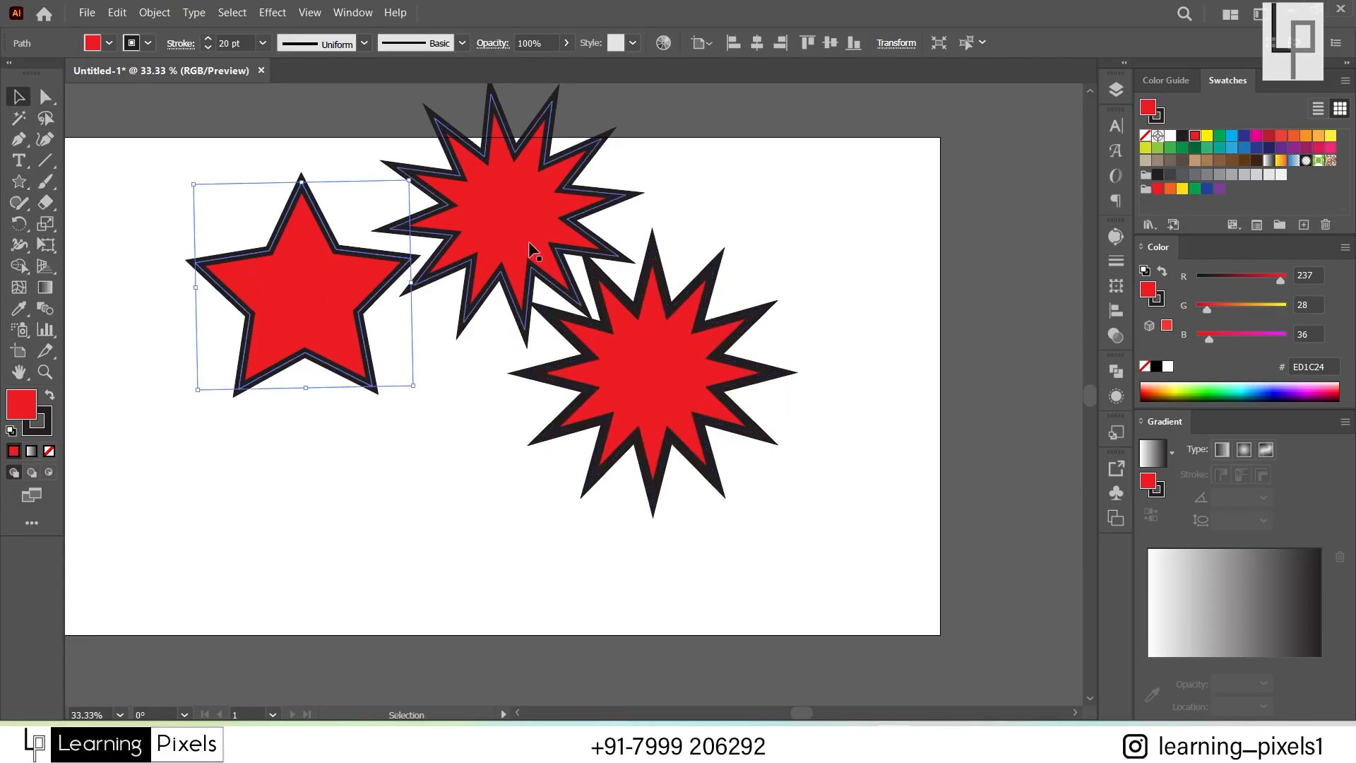
Step: Delete the five-pointed star and the upper twelve-pointed star, and move the remaining star left on the artboard
shift+click(531, 204)
key(Delete)
drag(596, 335, 454, 347)
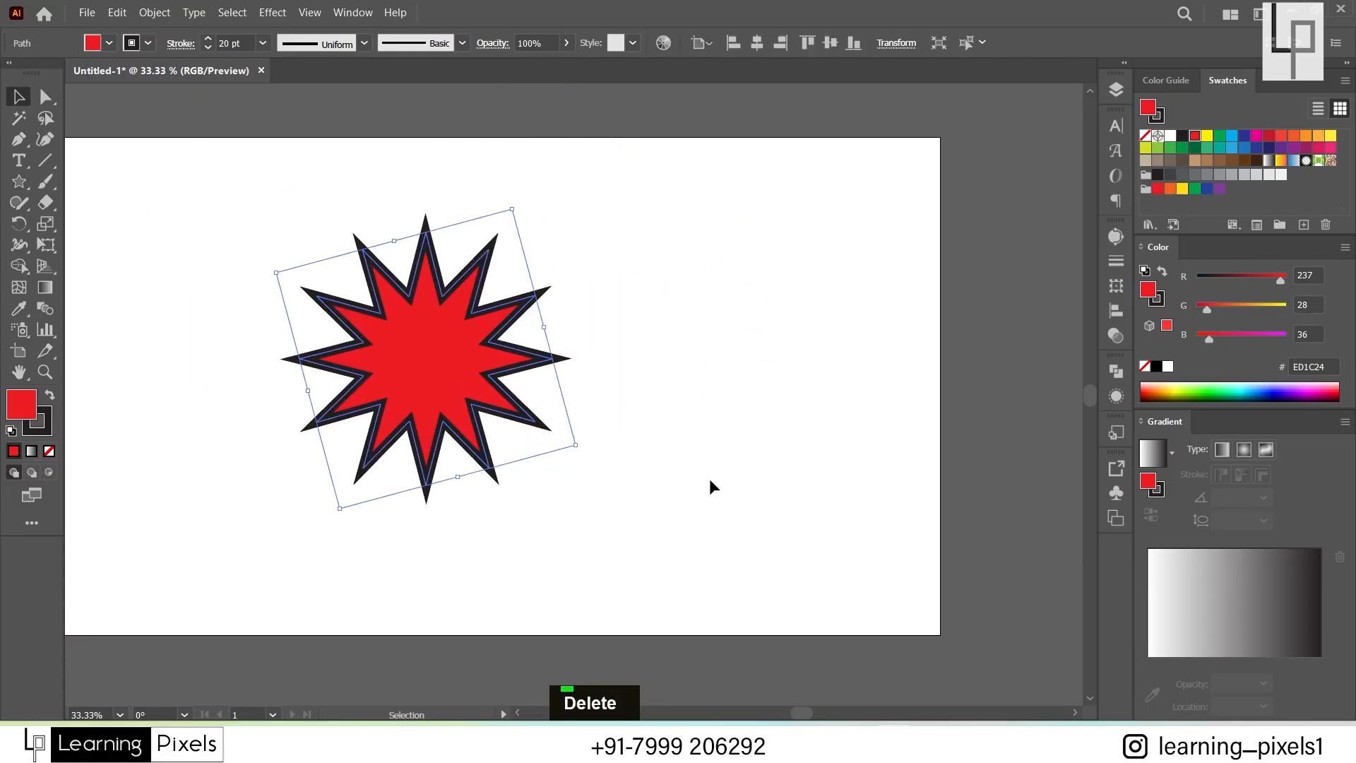
click(731, 378)
click(433, 354)
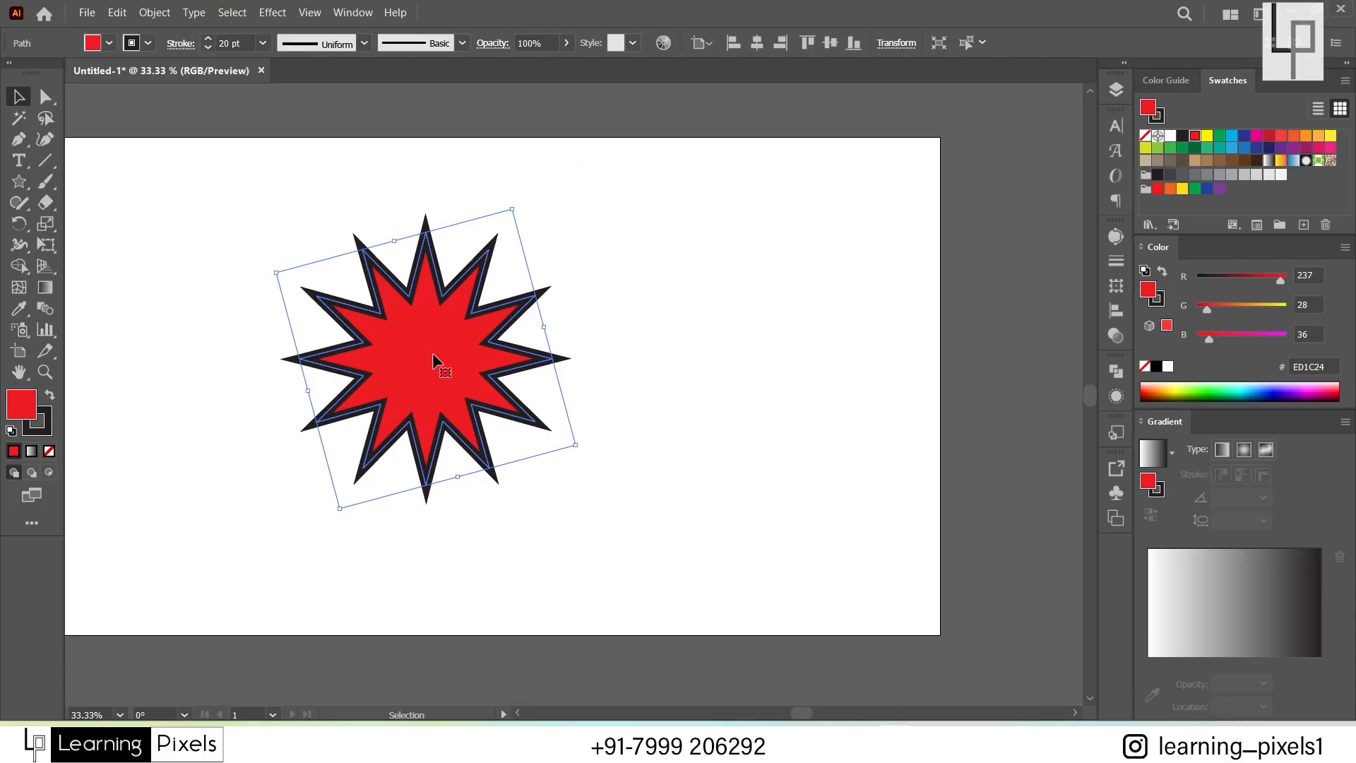
double_click(17, 412)
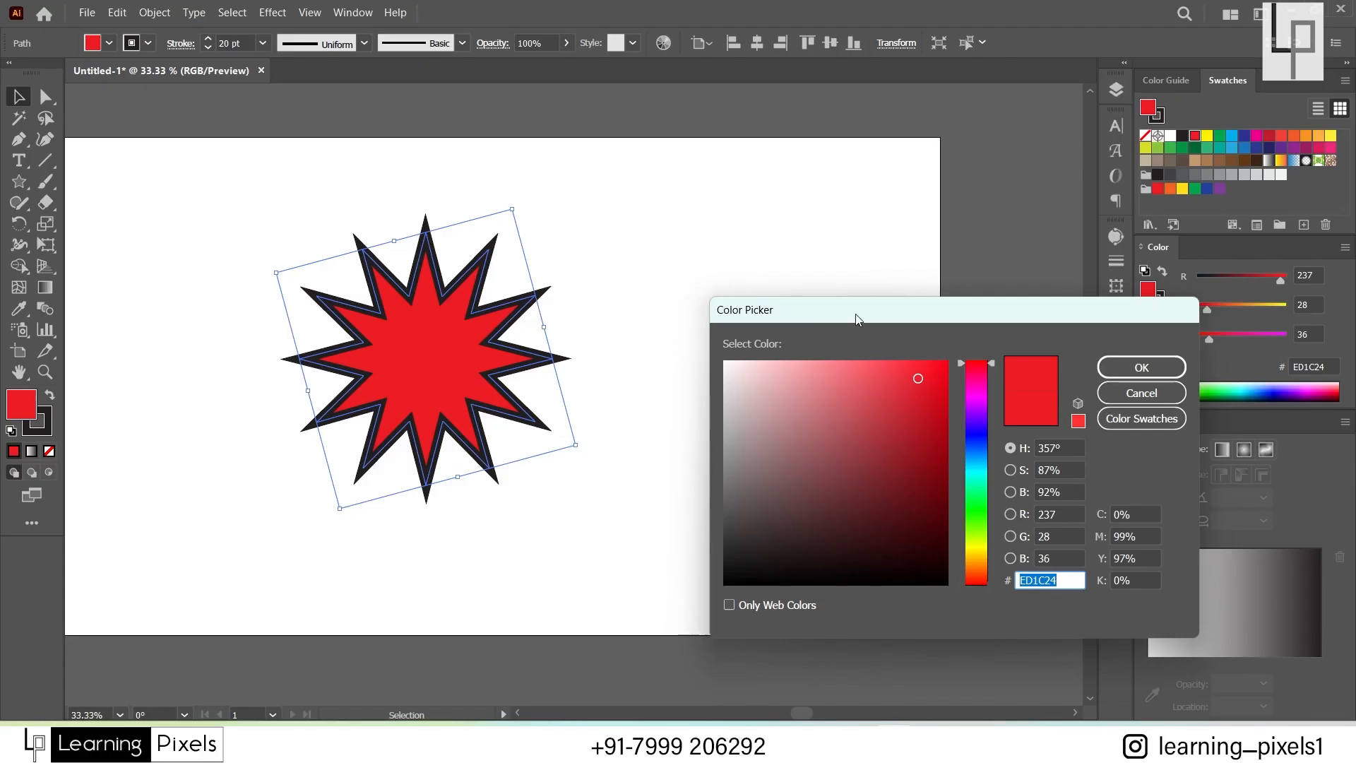
drag(857, 319, 754, 247)
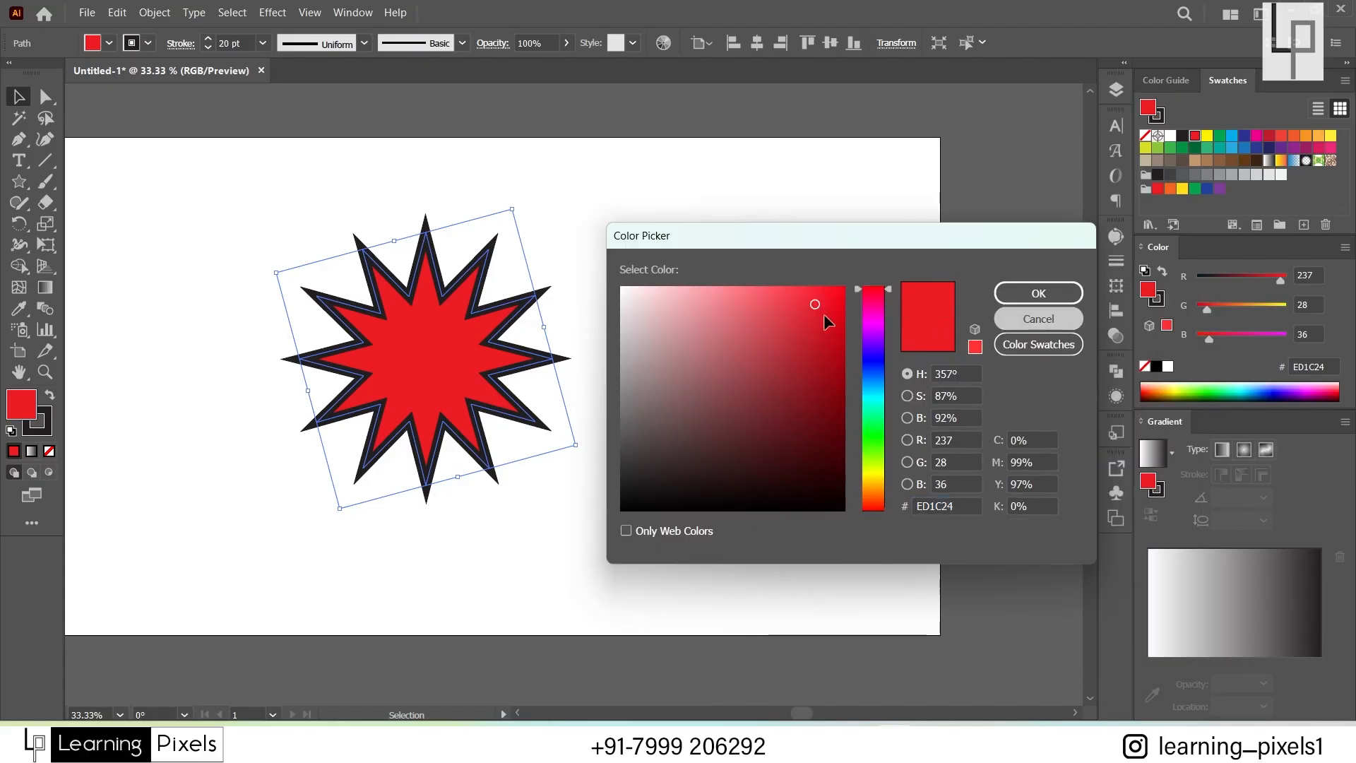
click(1008, 324)
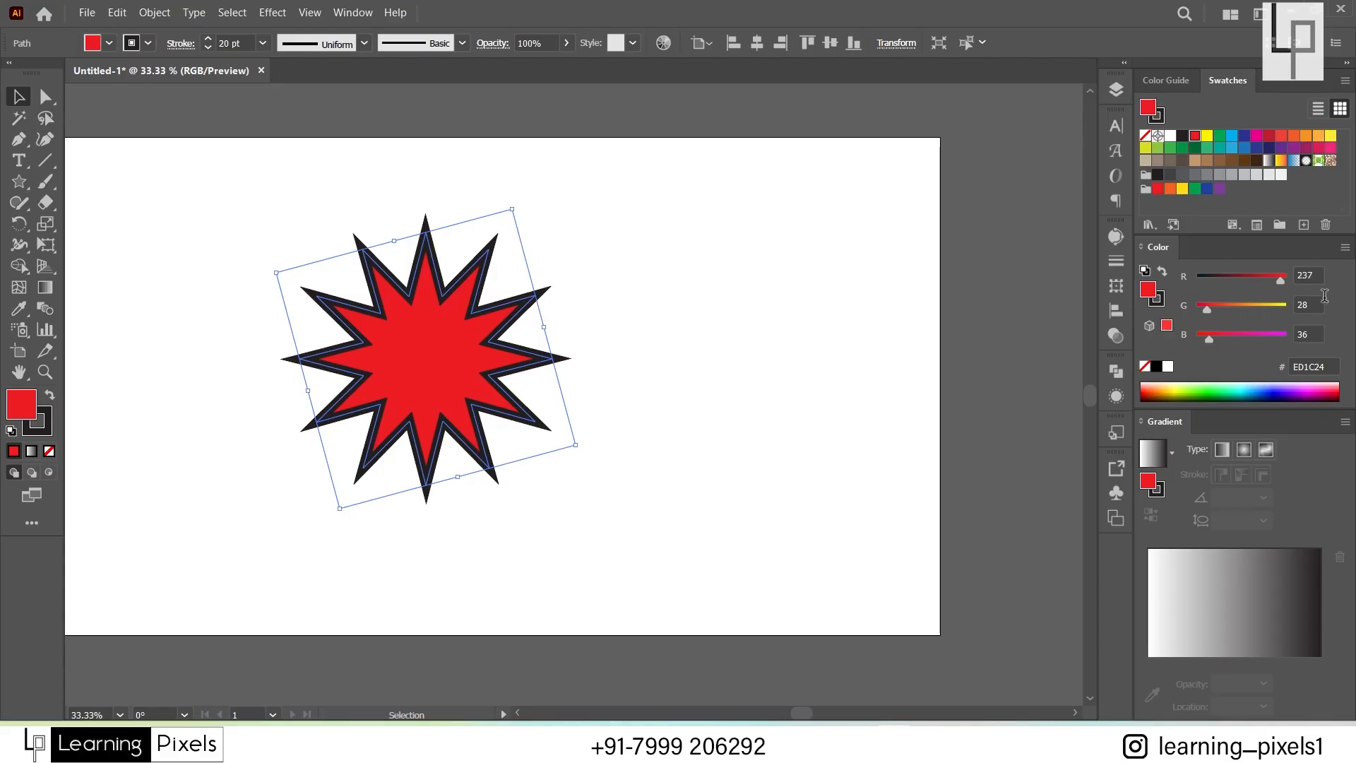
Step: Mix the star's fill to an orange-brown (R 193, G 98, B 36), and apply the light orange swatch FBB040
drag(1203, 308, 1270, 279)
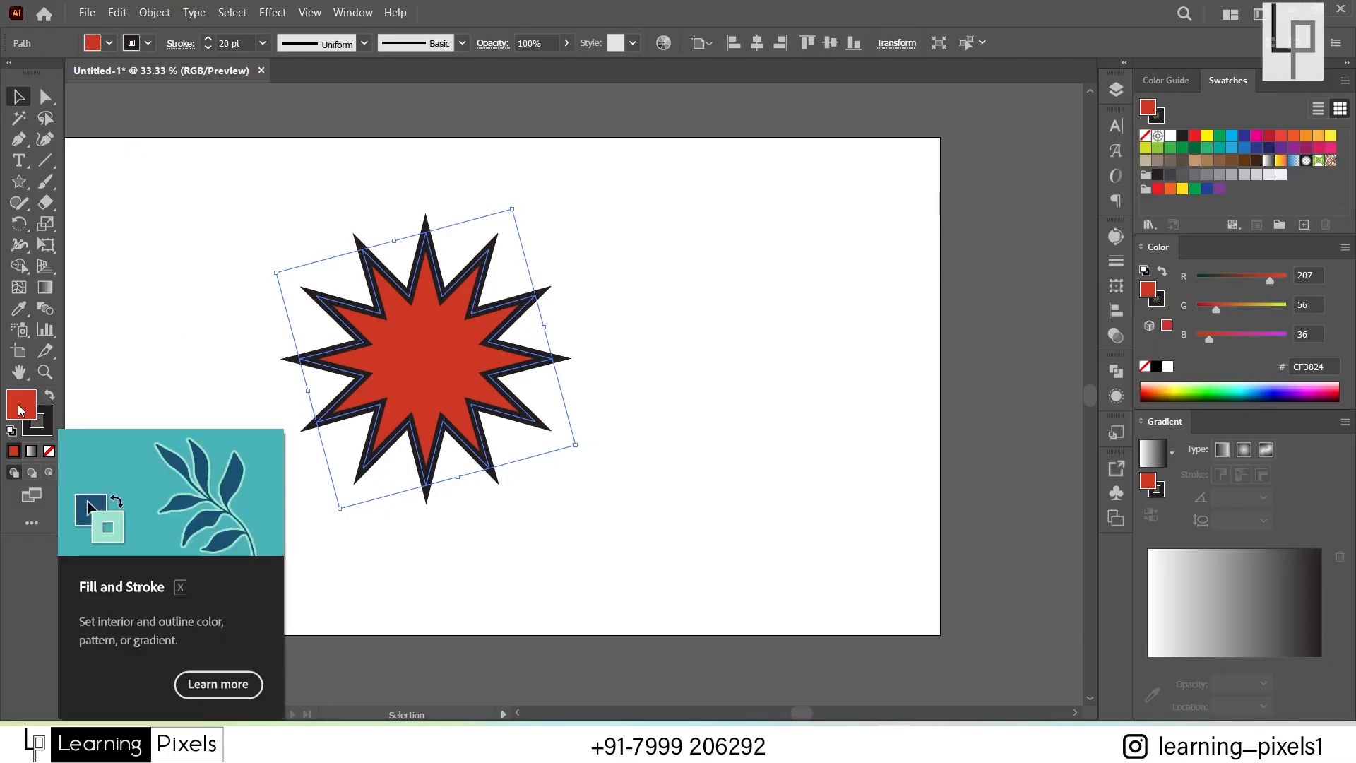
drag(1271, 280, 1235, 309)
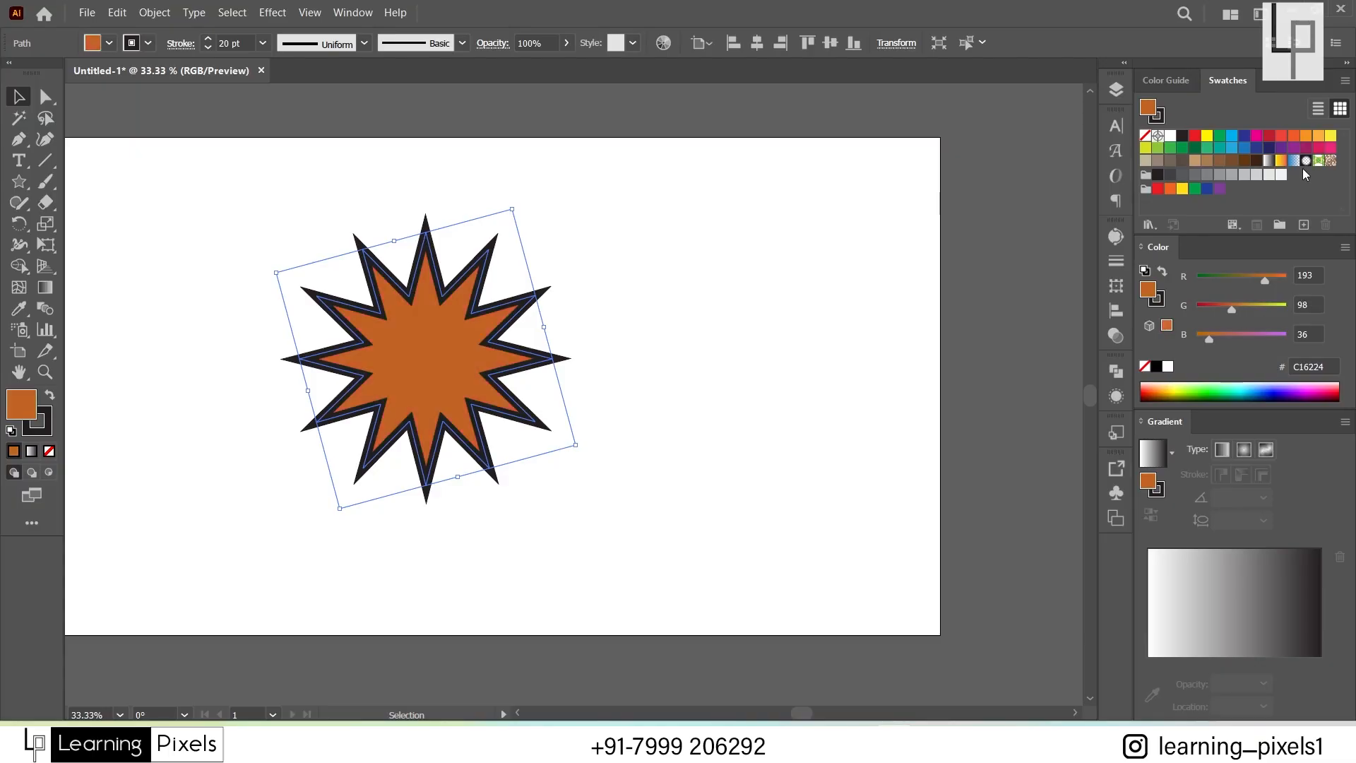
click(1318, 137)
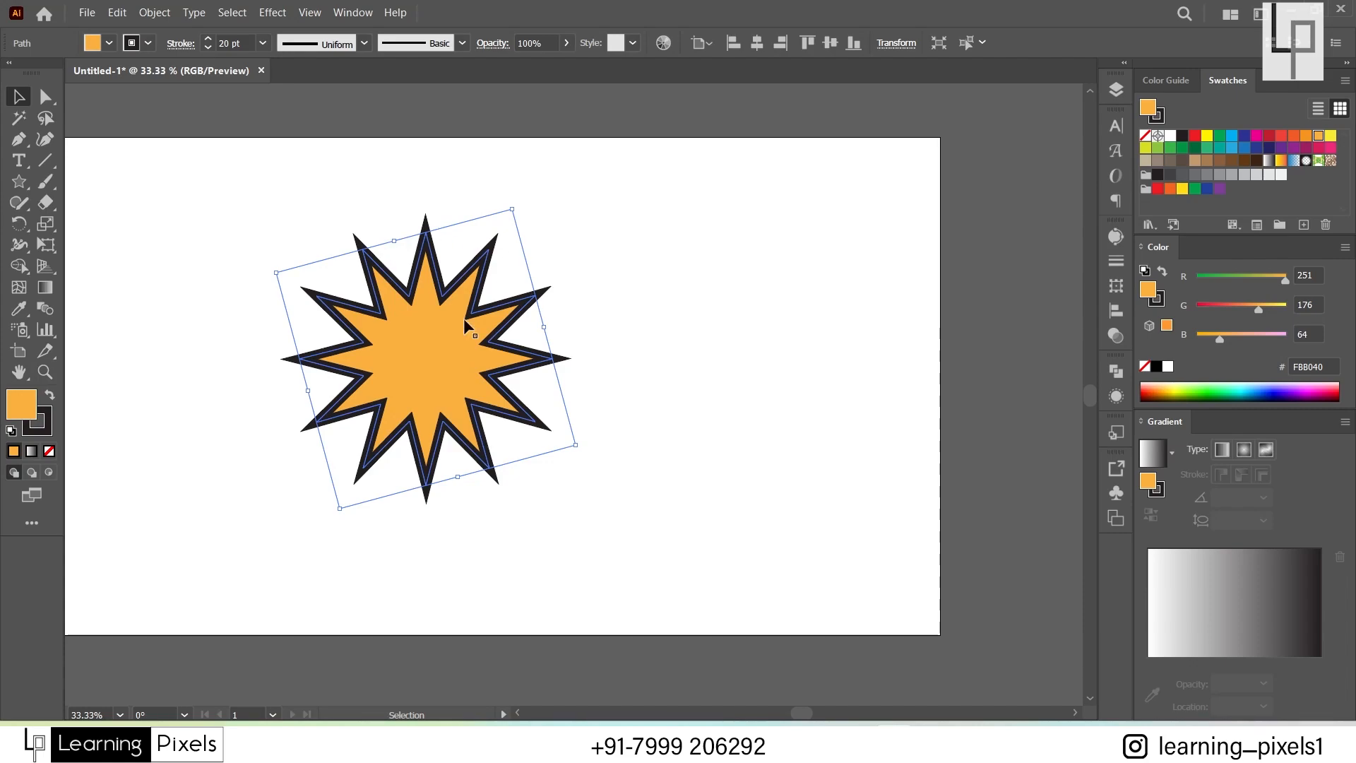
Step: Try dark green 006838, brown and olive A09146 as the star's stroke color, and set the stroke to black 000000
click(31, 435)
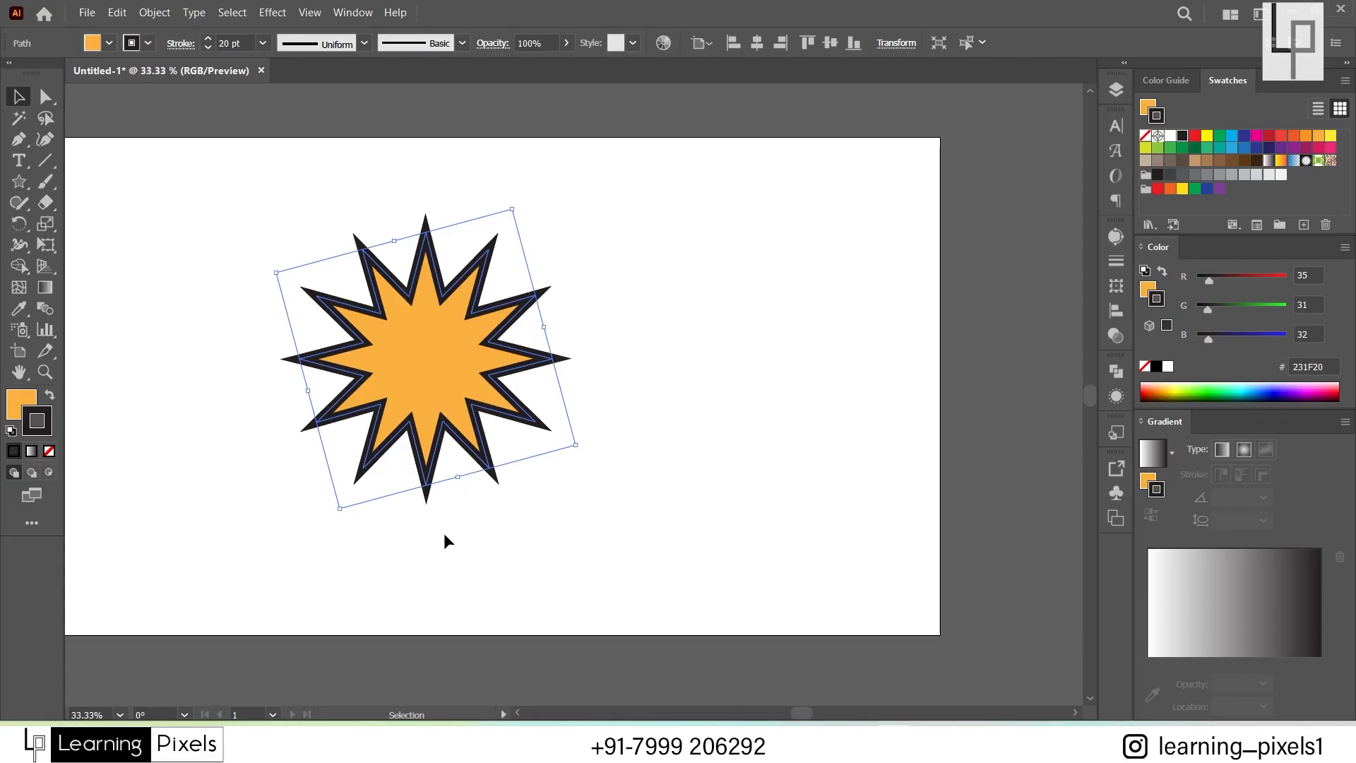
click(1193, 149)
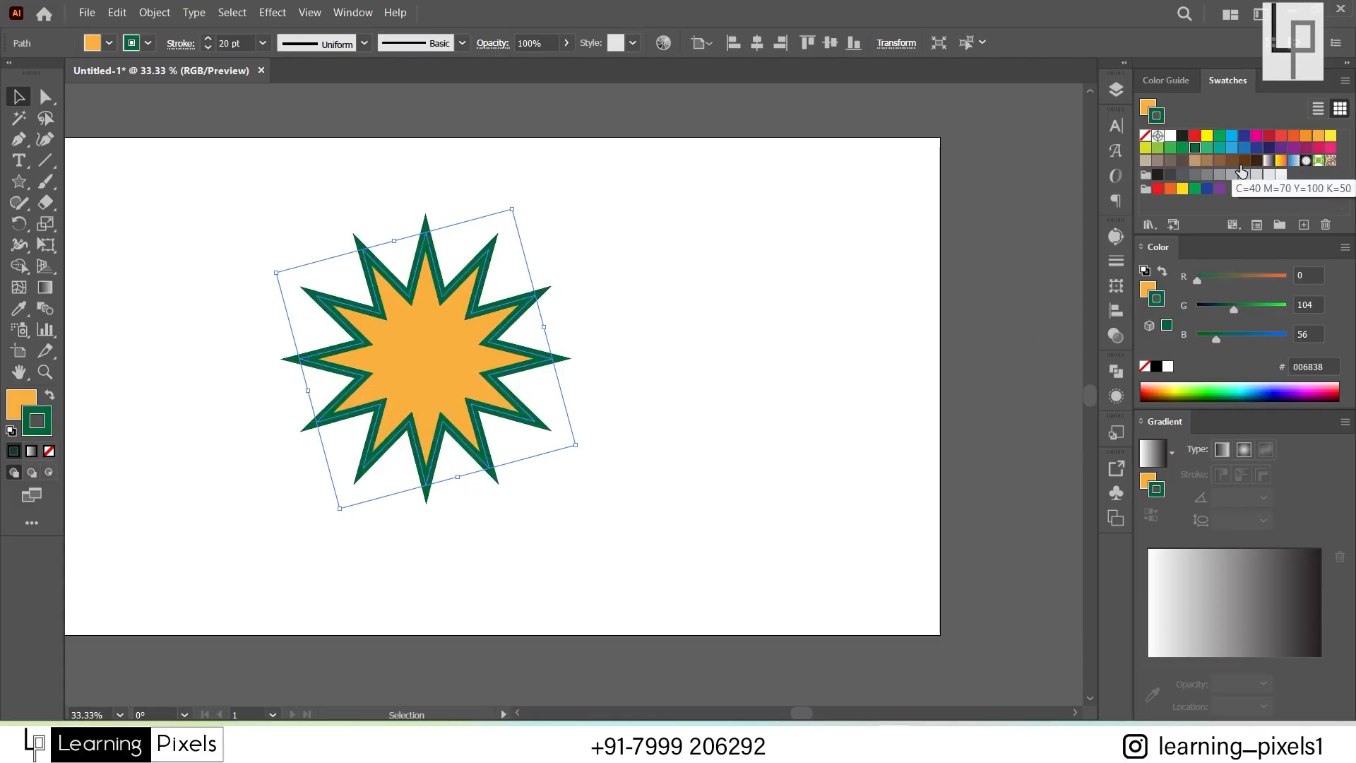
click(1244, 162)
mouse_move(1218, 311)
mouse_down()
mouse_move(1248, 310)
mouse_move(1246, 341)
mouse_move(1261, 342)
mouse_move(1224, 343)
mouse_up()
drag(1232, 283, 1254, 282)
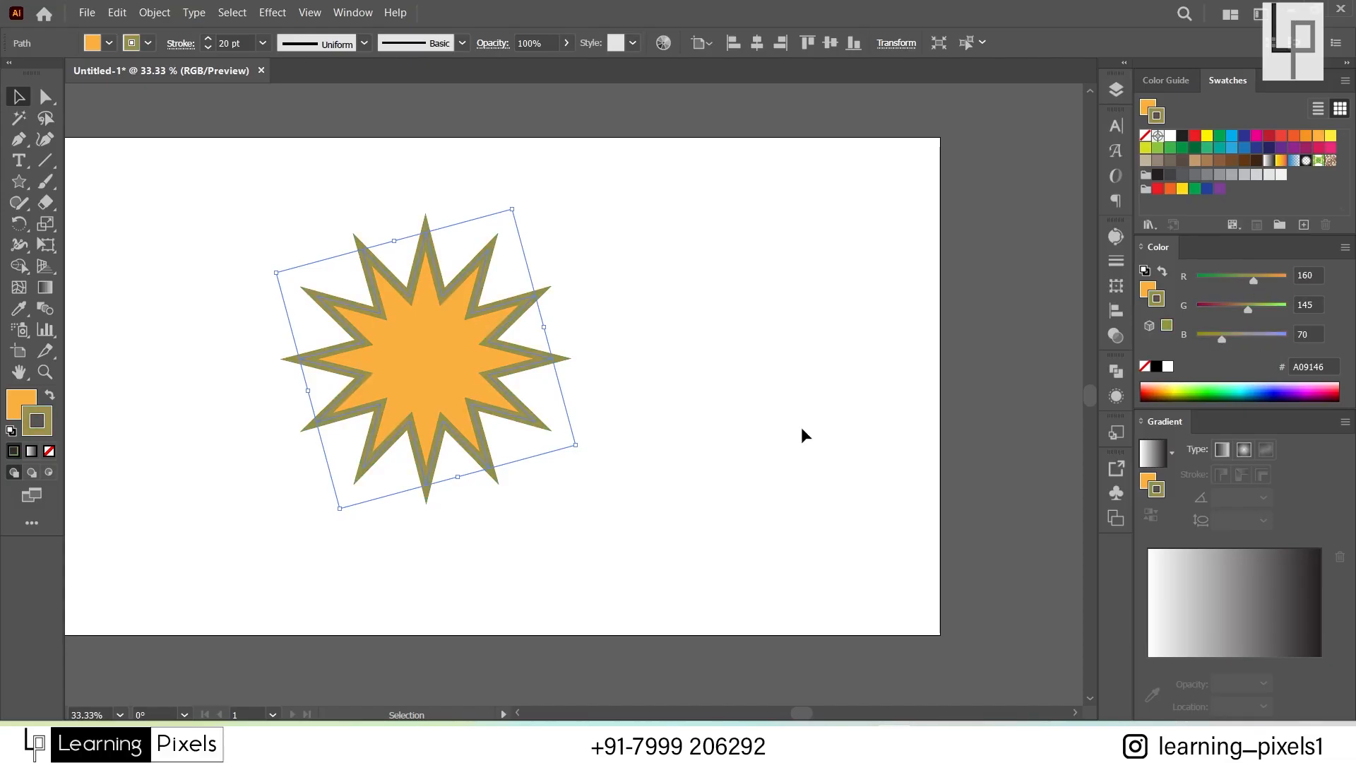
click(1156, 366)
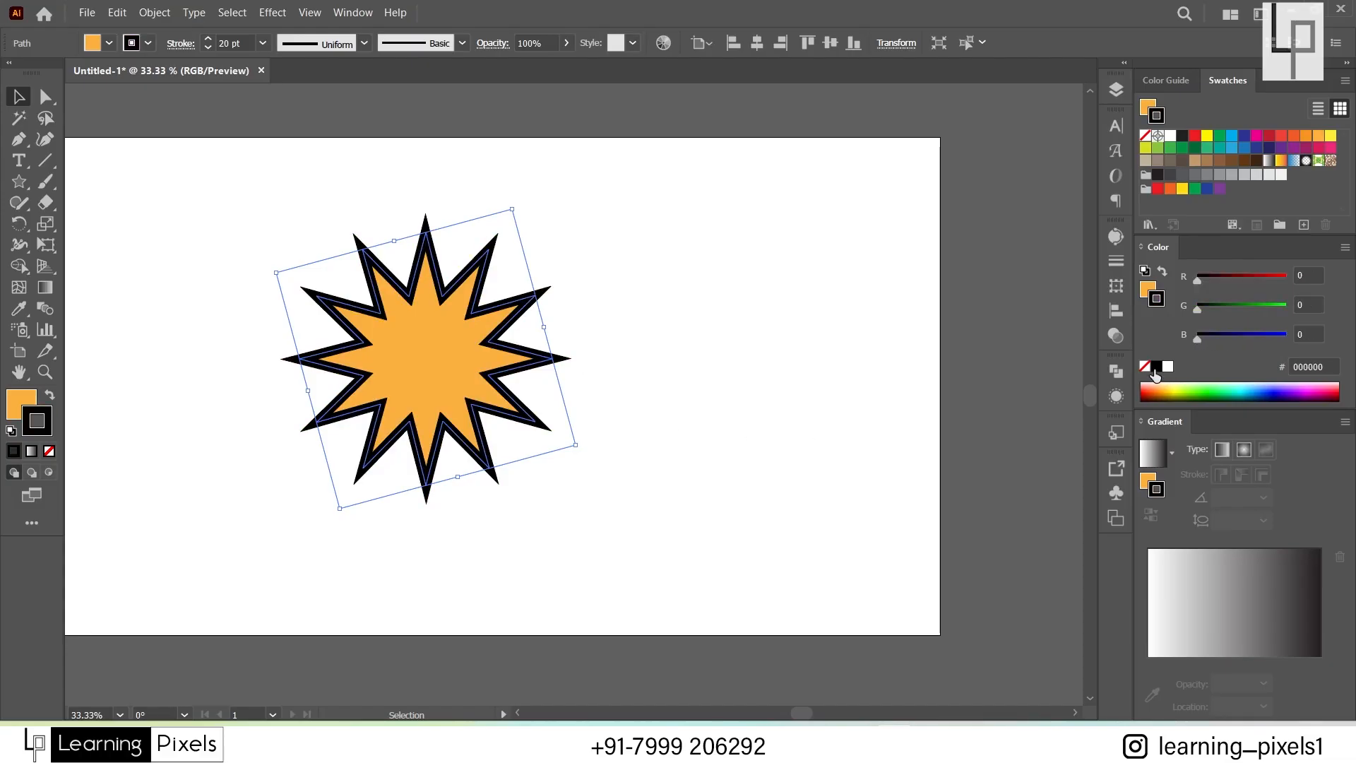
Step: Move the star into the upper-left area of the artboard and fill it with red ED1C24
click(13, 411)
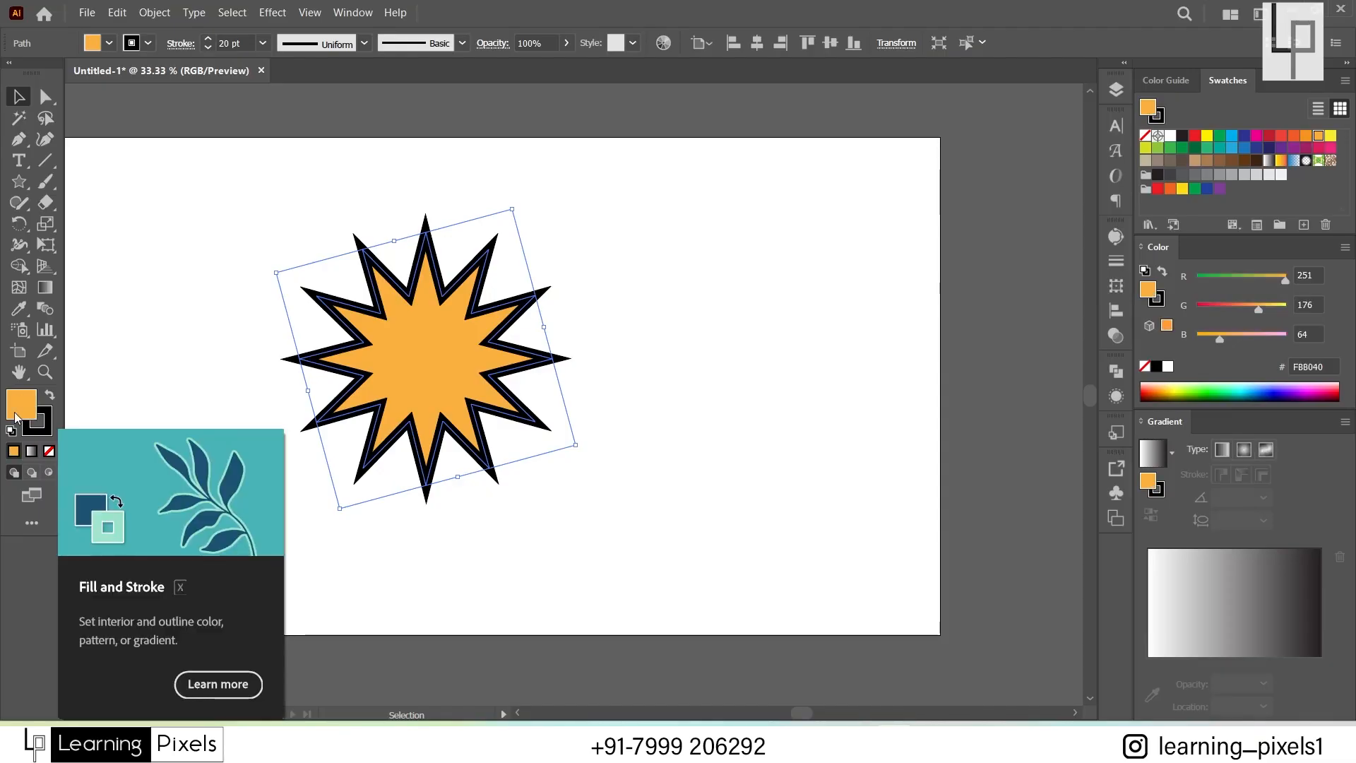
mouse_move(418, 375)
mouse_down()
mouse_move(294, 344)
mouse_move(255, 318)
mouse_up()
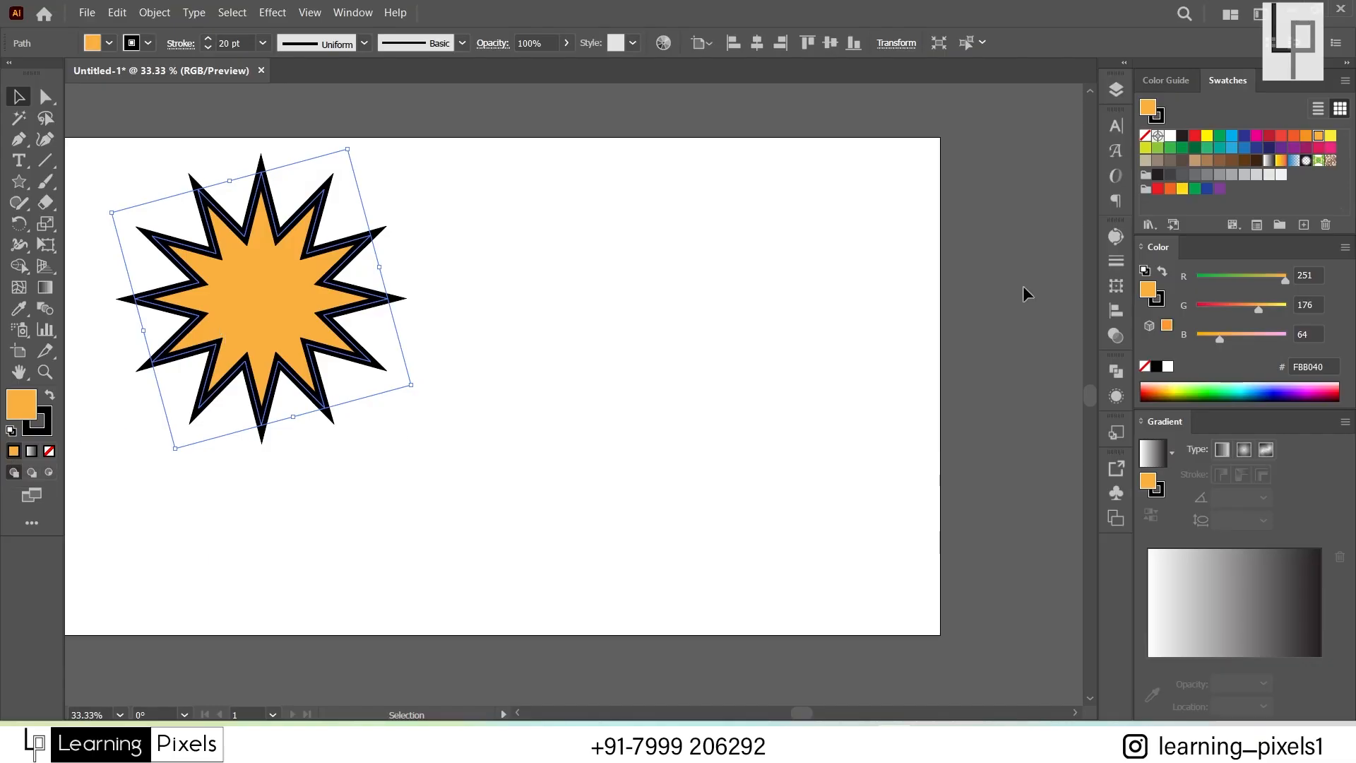
click(1194, 136)
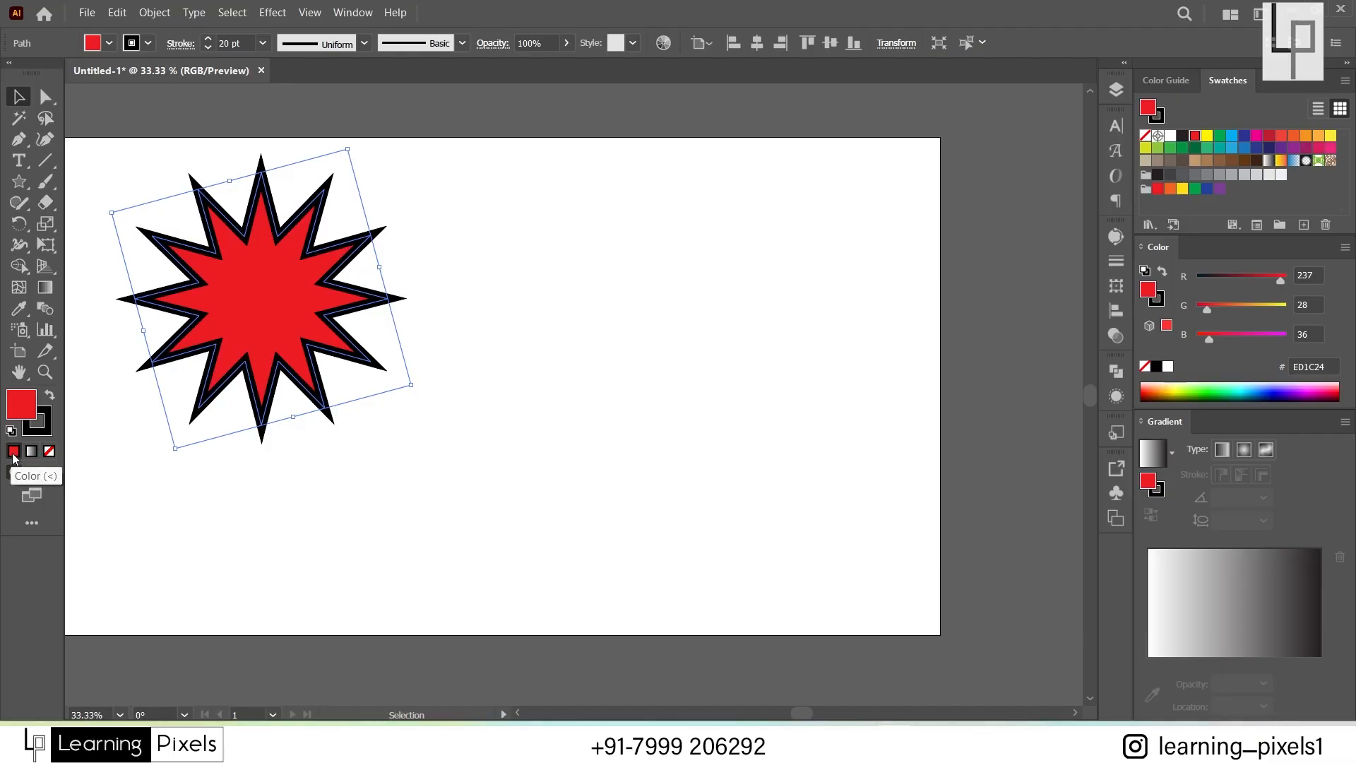
Step: Remove the star's fill and move the hollow star by its outline over the artboard's right edge and back to the left half
click(50, 452)
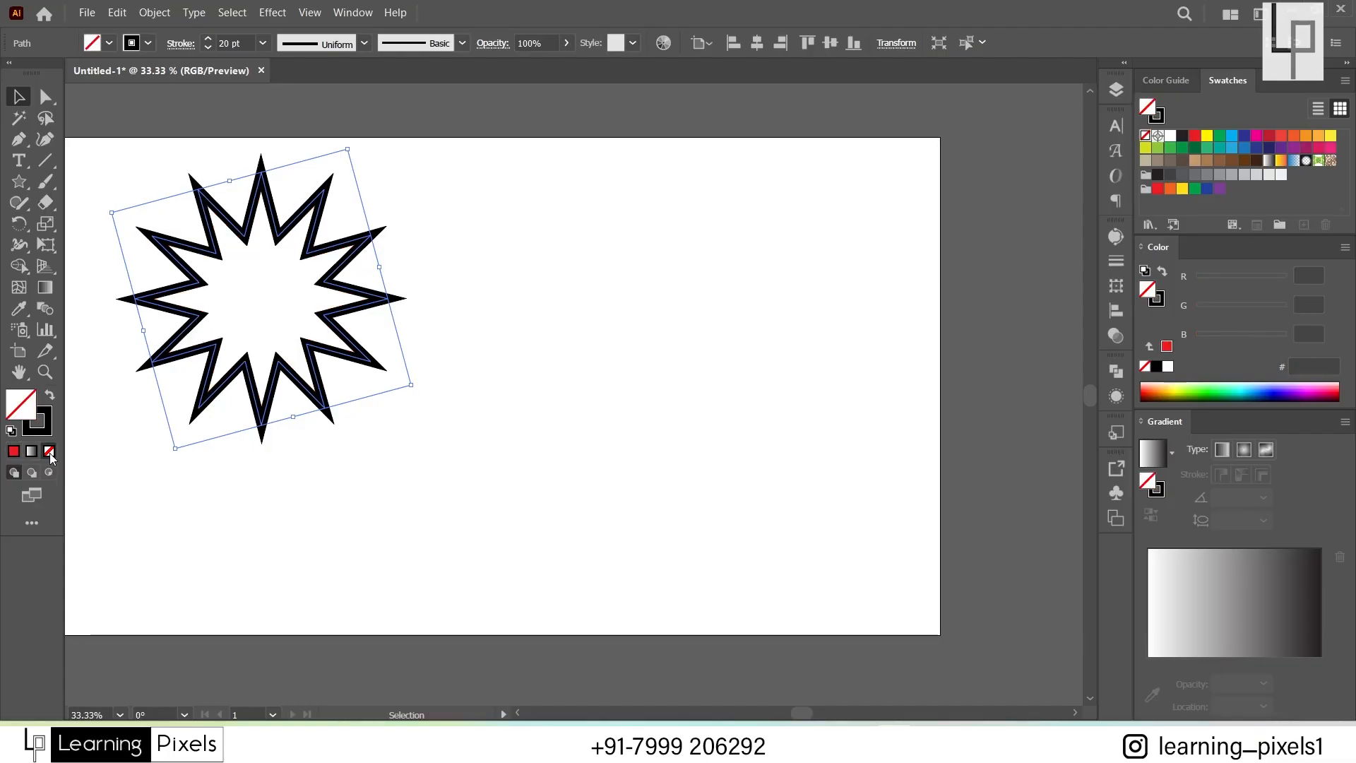
drag(250, 288, 554, 315)
click(486, 529)
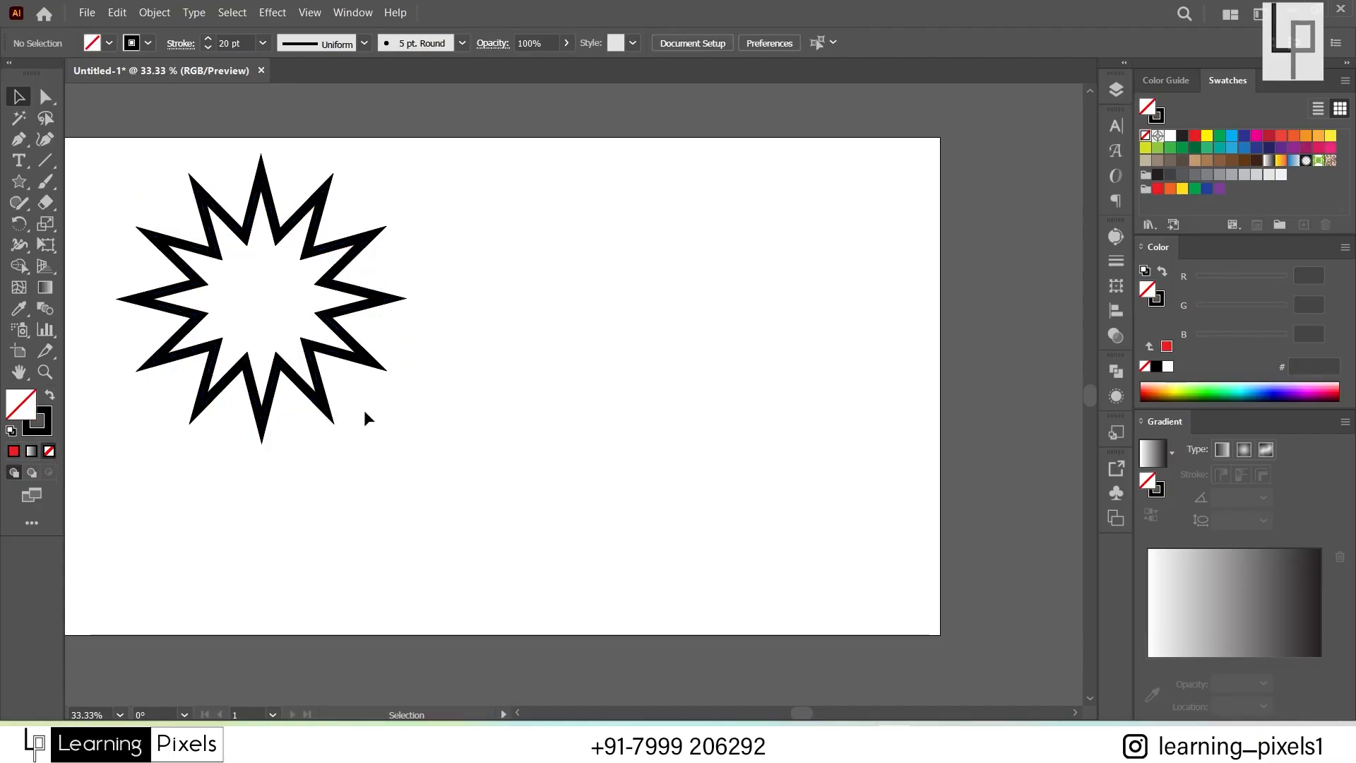
drag(359, 360, 1034, 360)
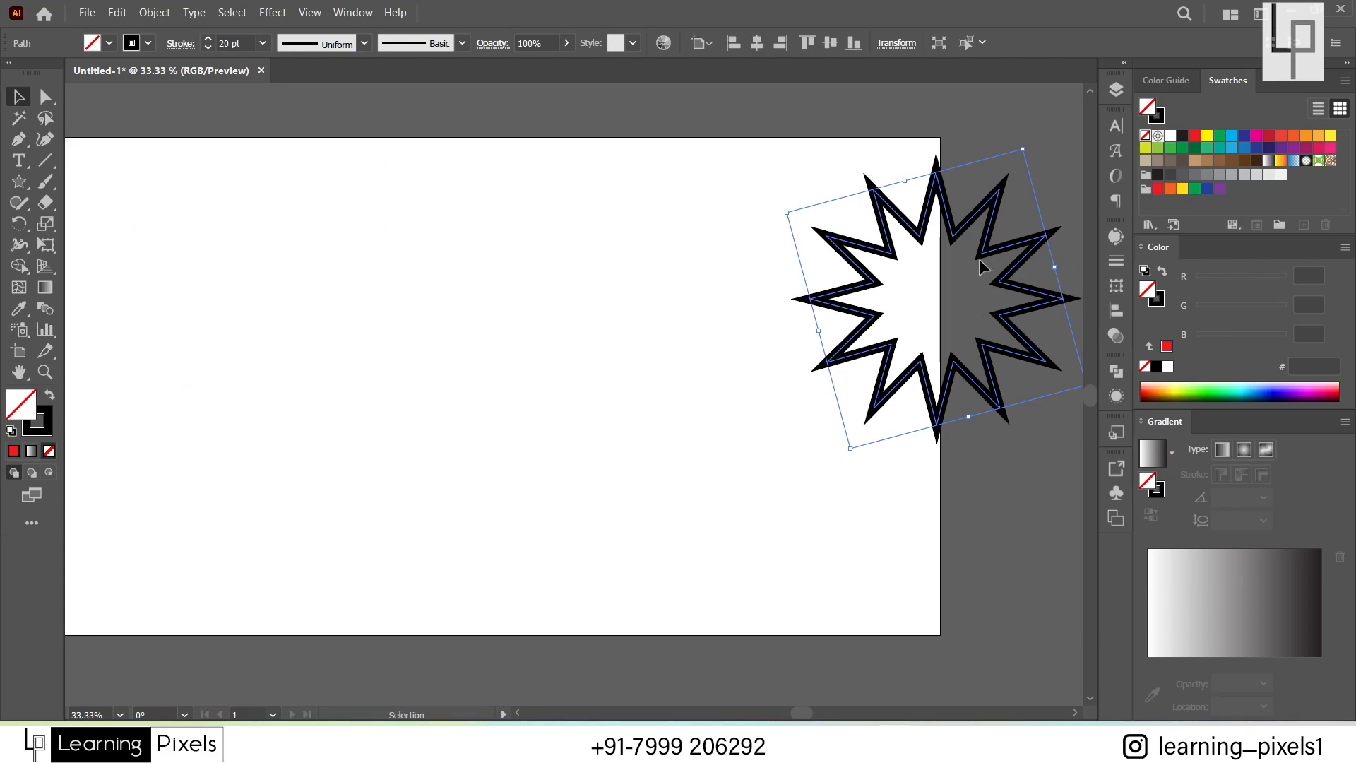
drag(993, 258, 410, 291)
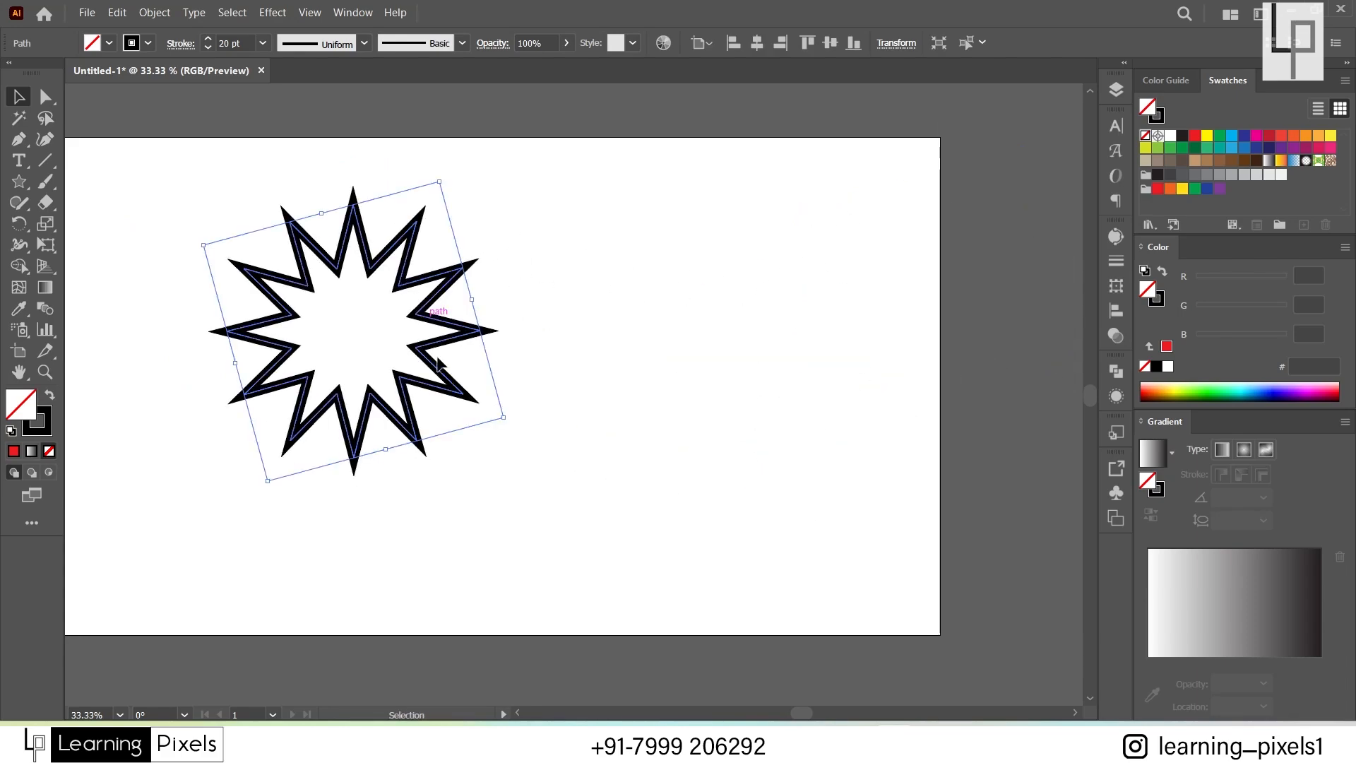
Step: Restore the star's red fill and switch it to a white-to-black linear gradient
click(13, 451)
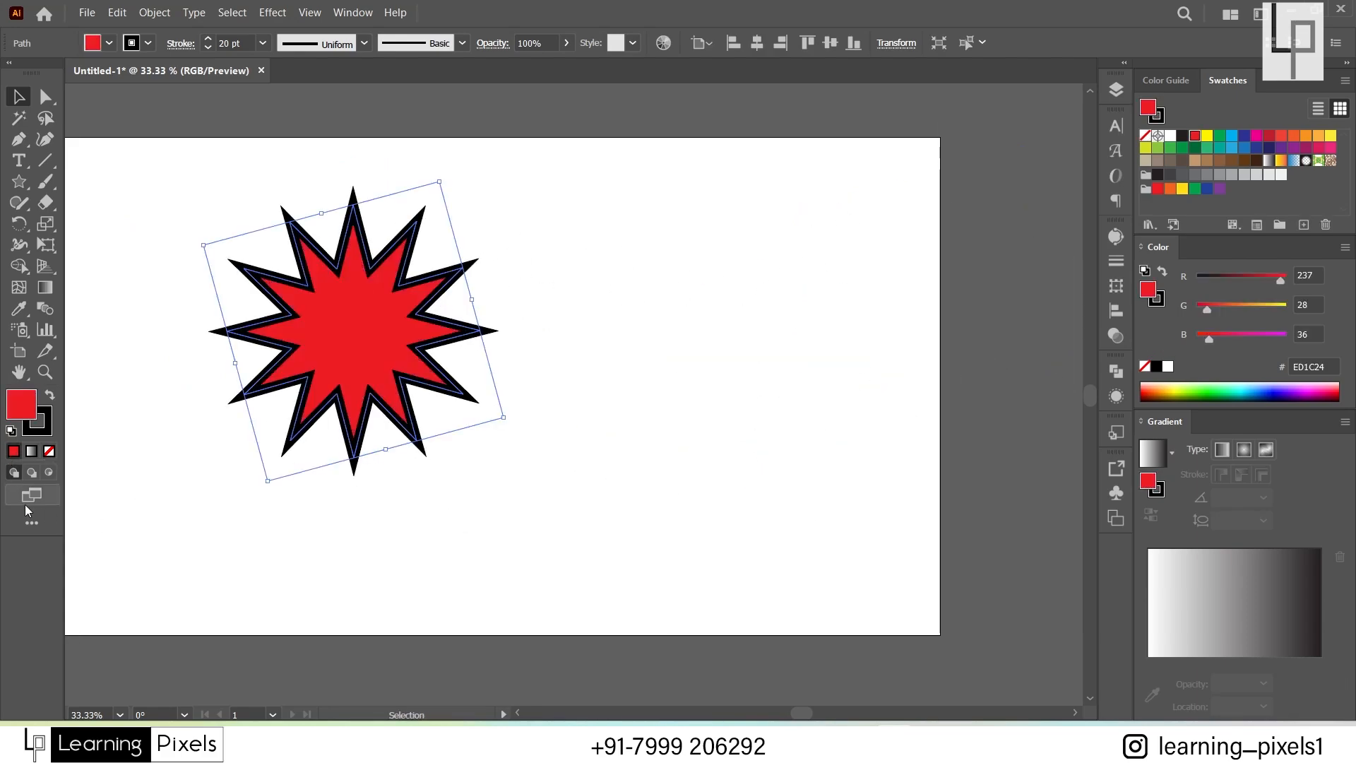
click(32, 451)
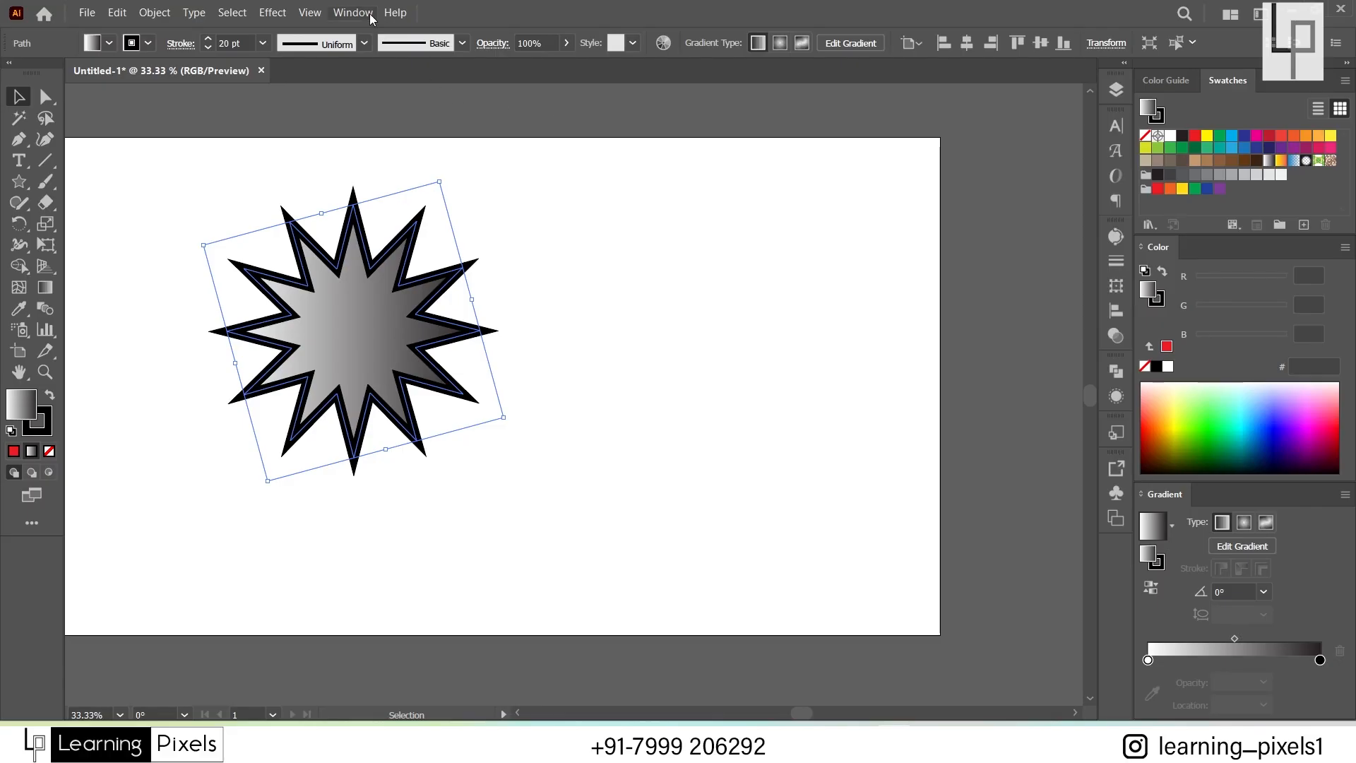
click(347, 10)
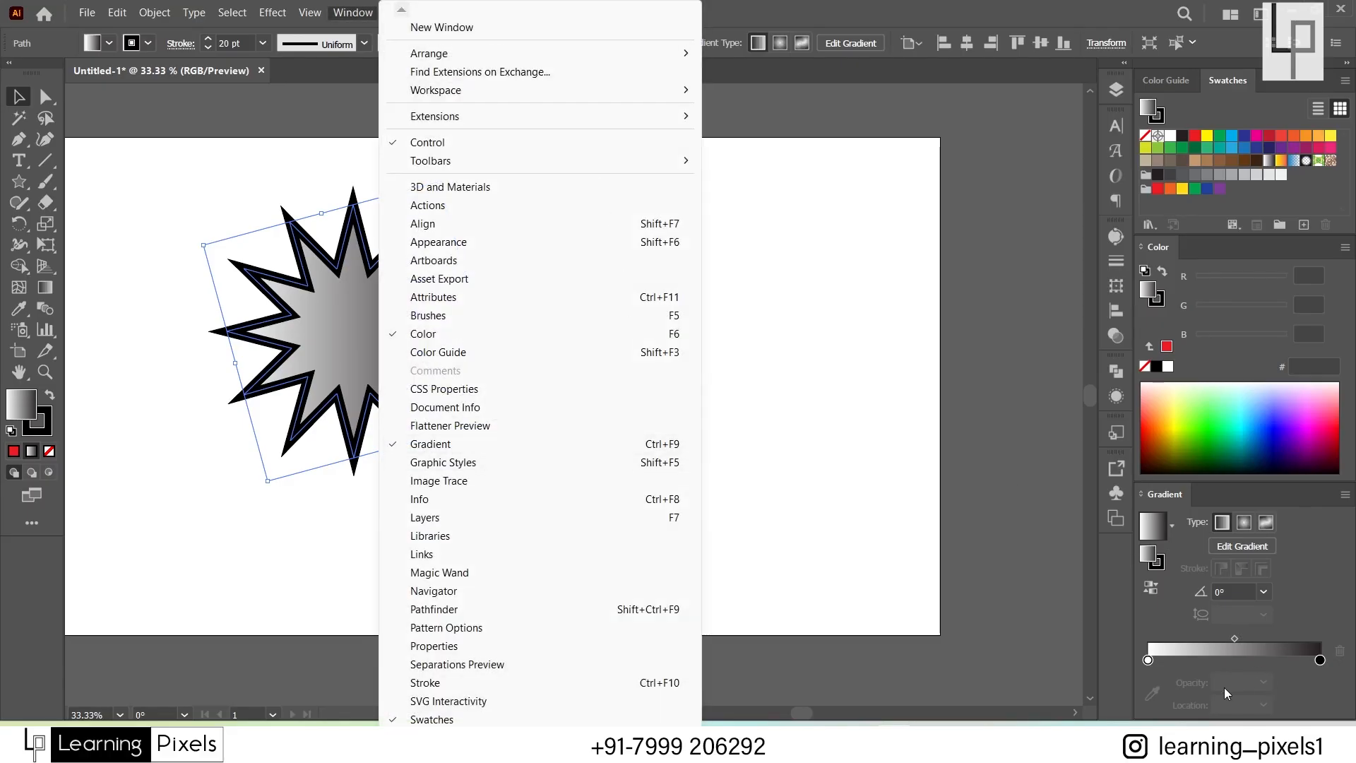
Step: Switch the gradient's starting color stop to RGB and set its color to red D80000
click(1148, 660)
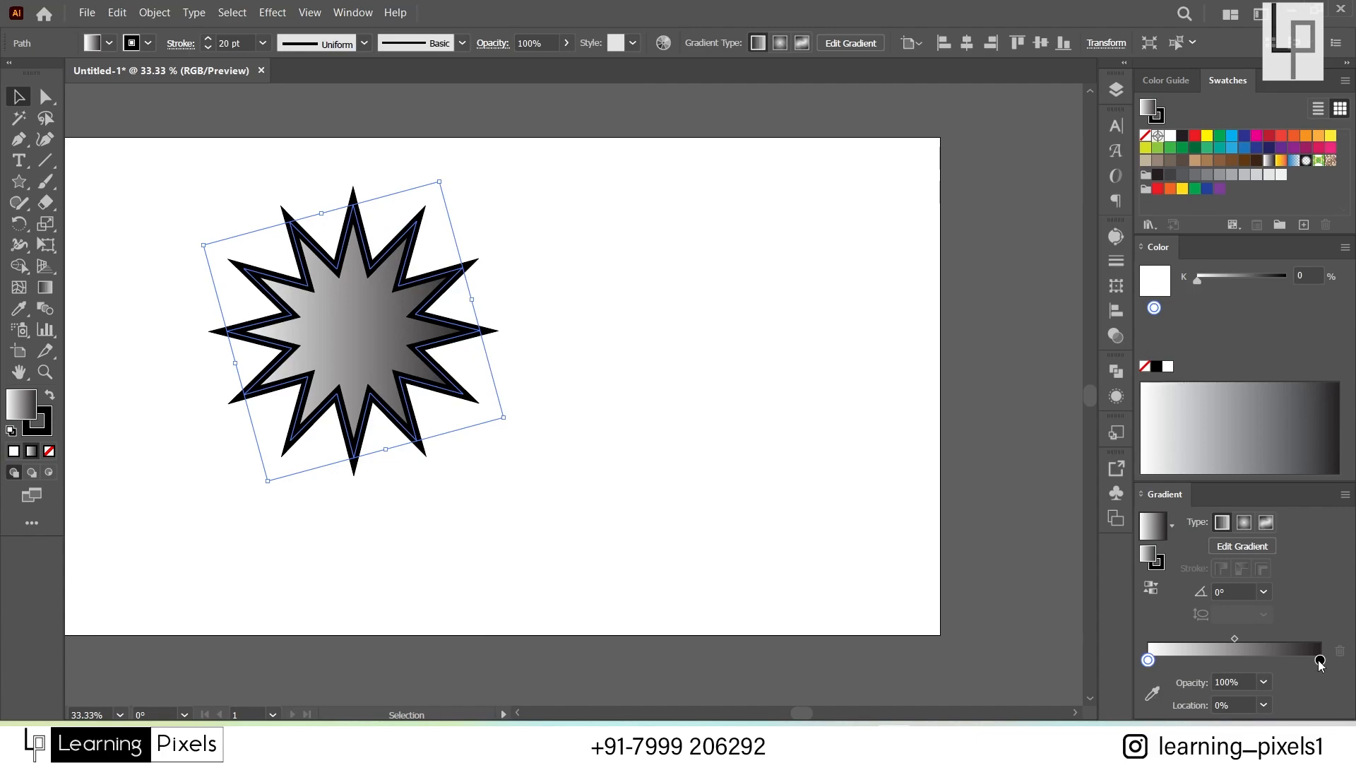
click(1155, 661)
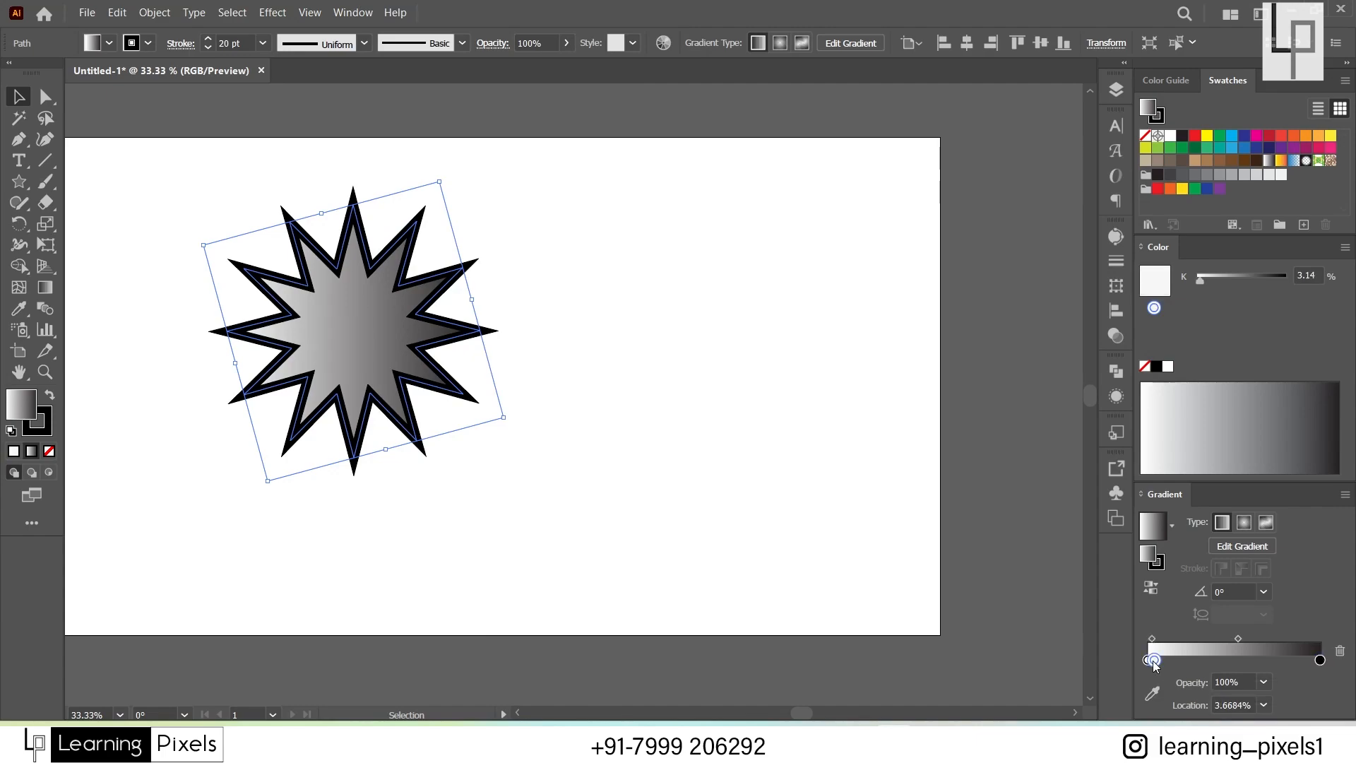
drag(1154, 661, 1168, 709)
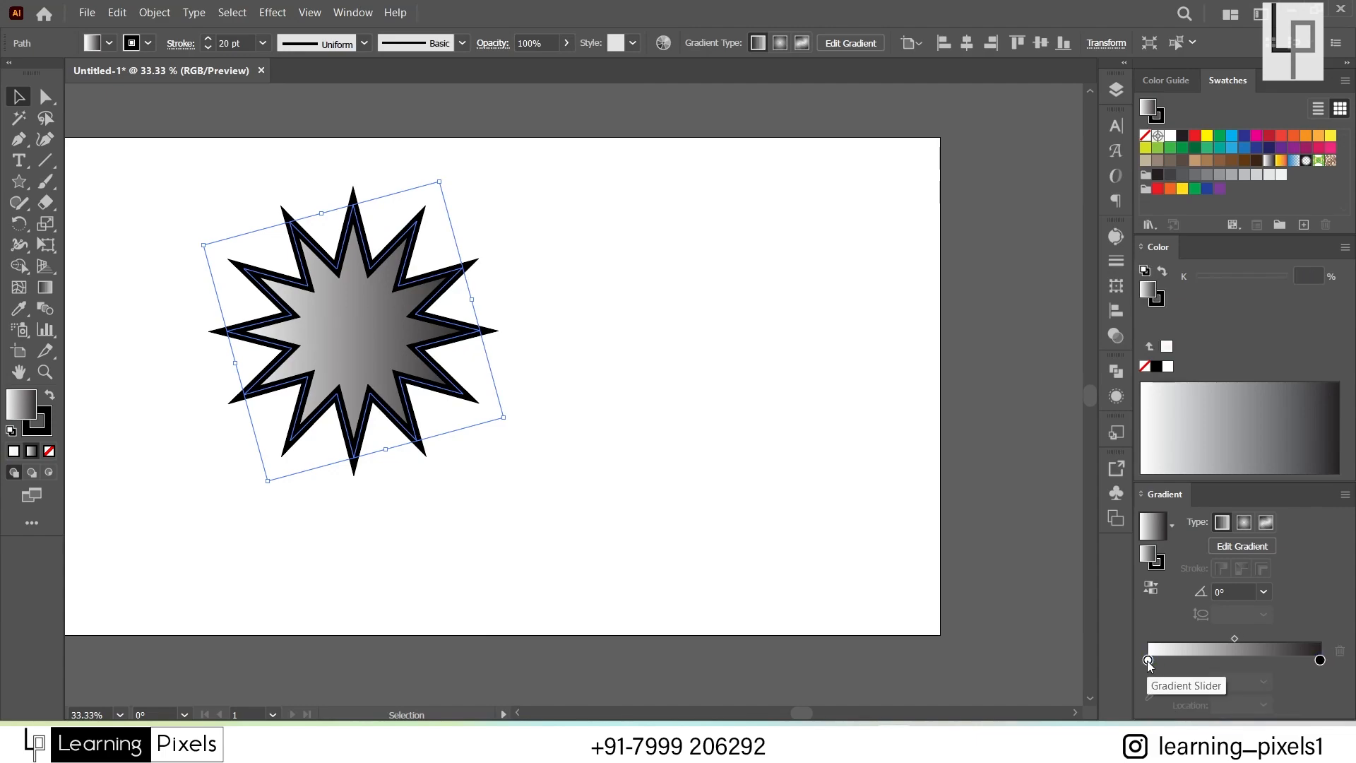
click(1148, 660)
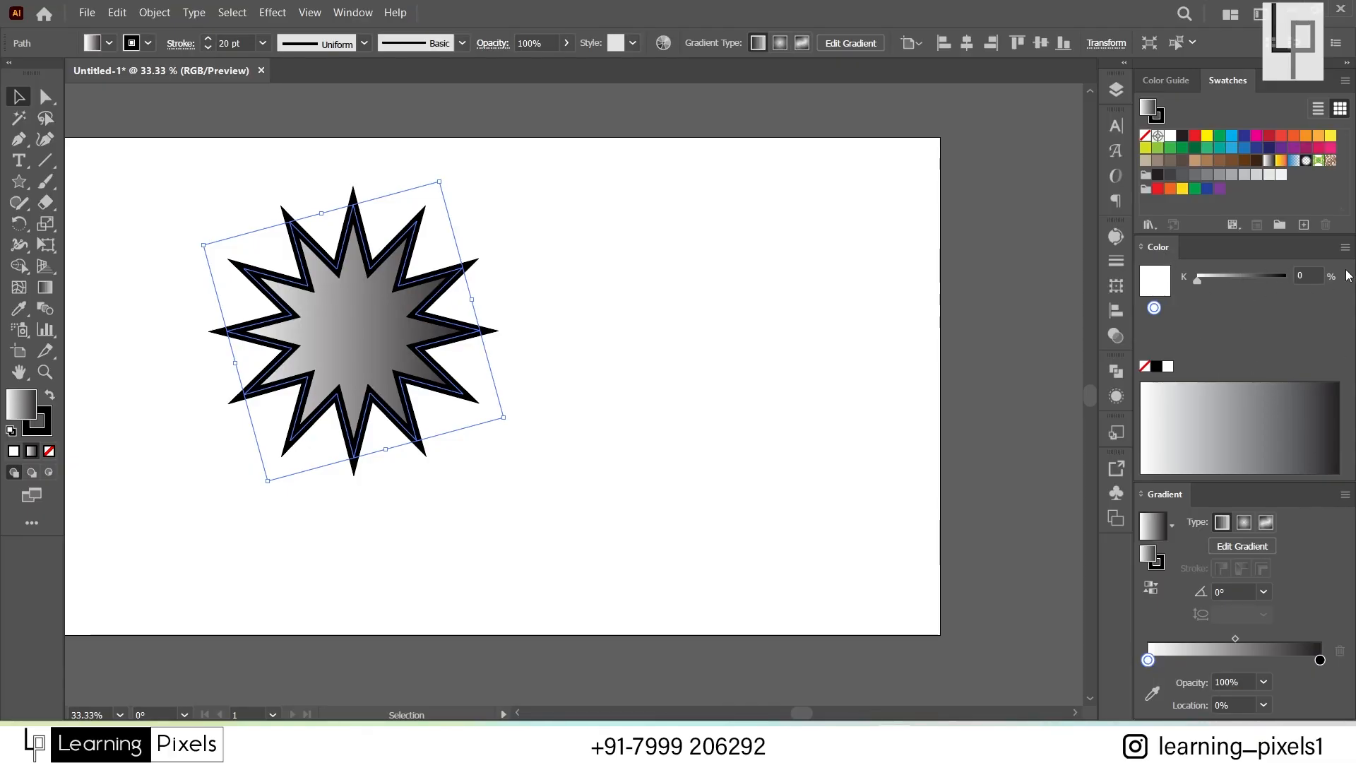
click(1345, 248)
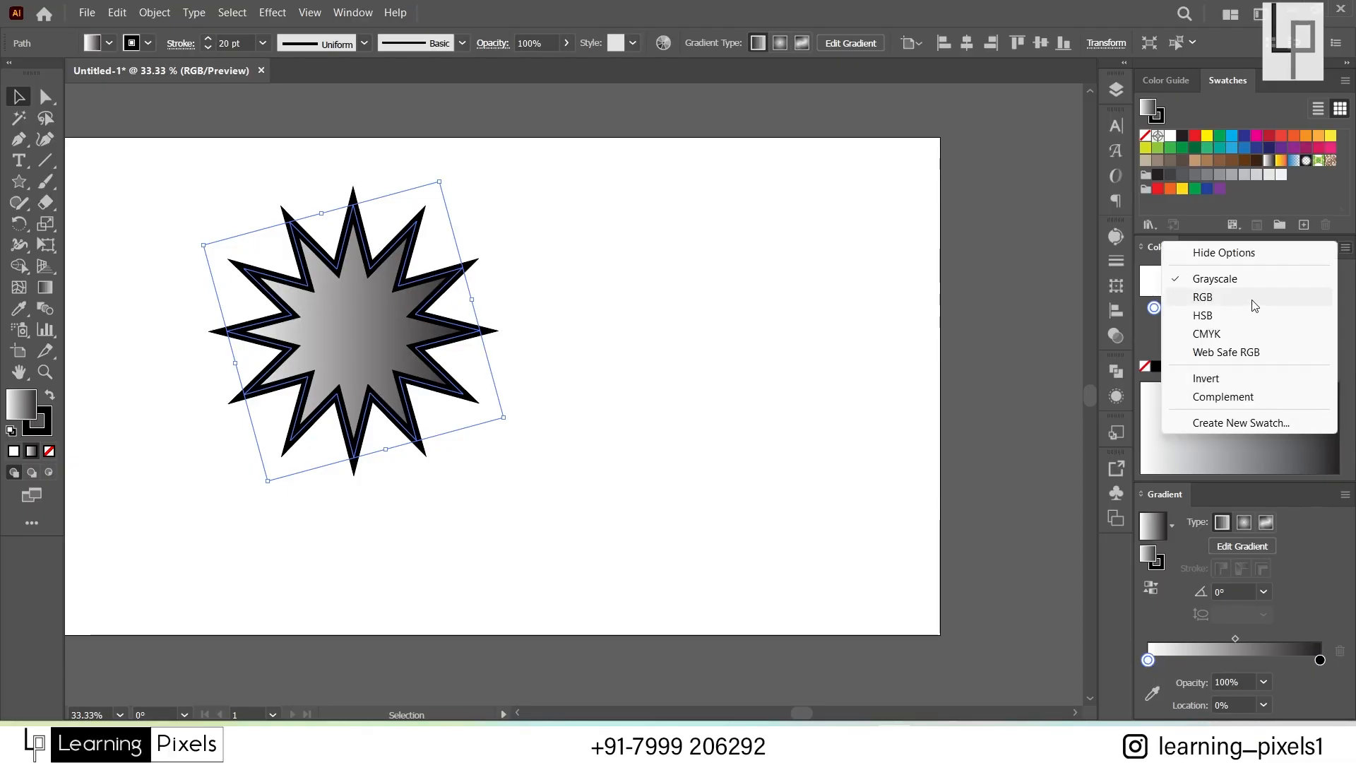
click(1204, 298)
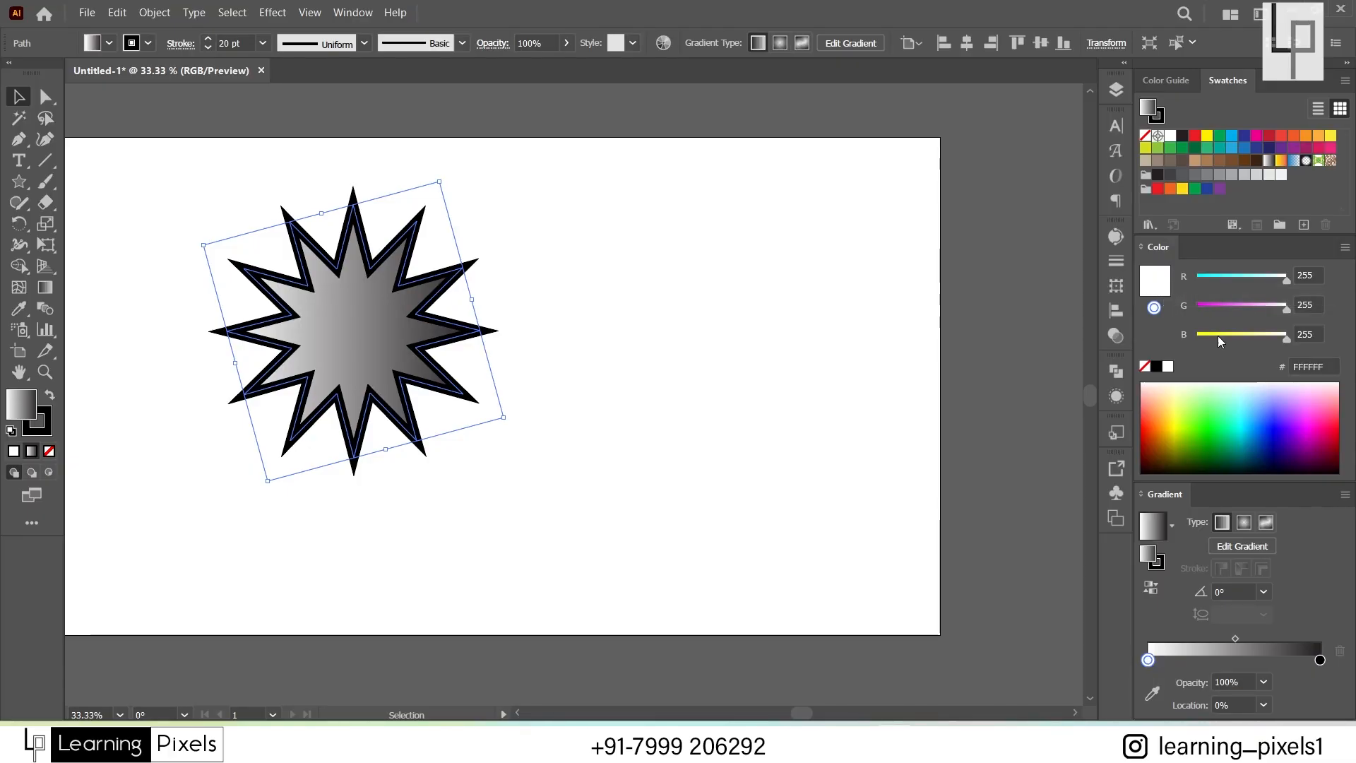
click(1146, 438)
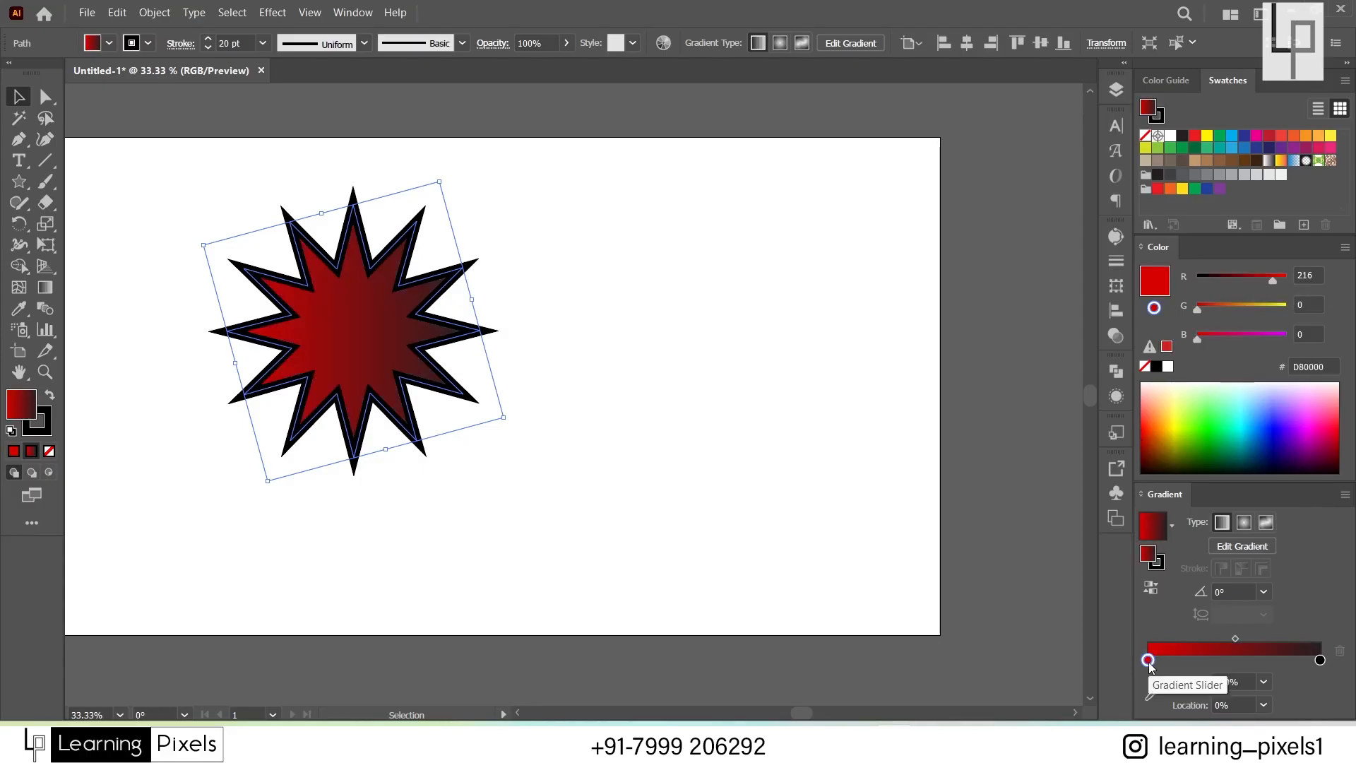
Step: Switch the gradient's ending color stop to RGB and set its color to yellow EEFF04
click(1320, 660)
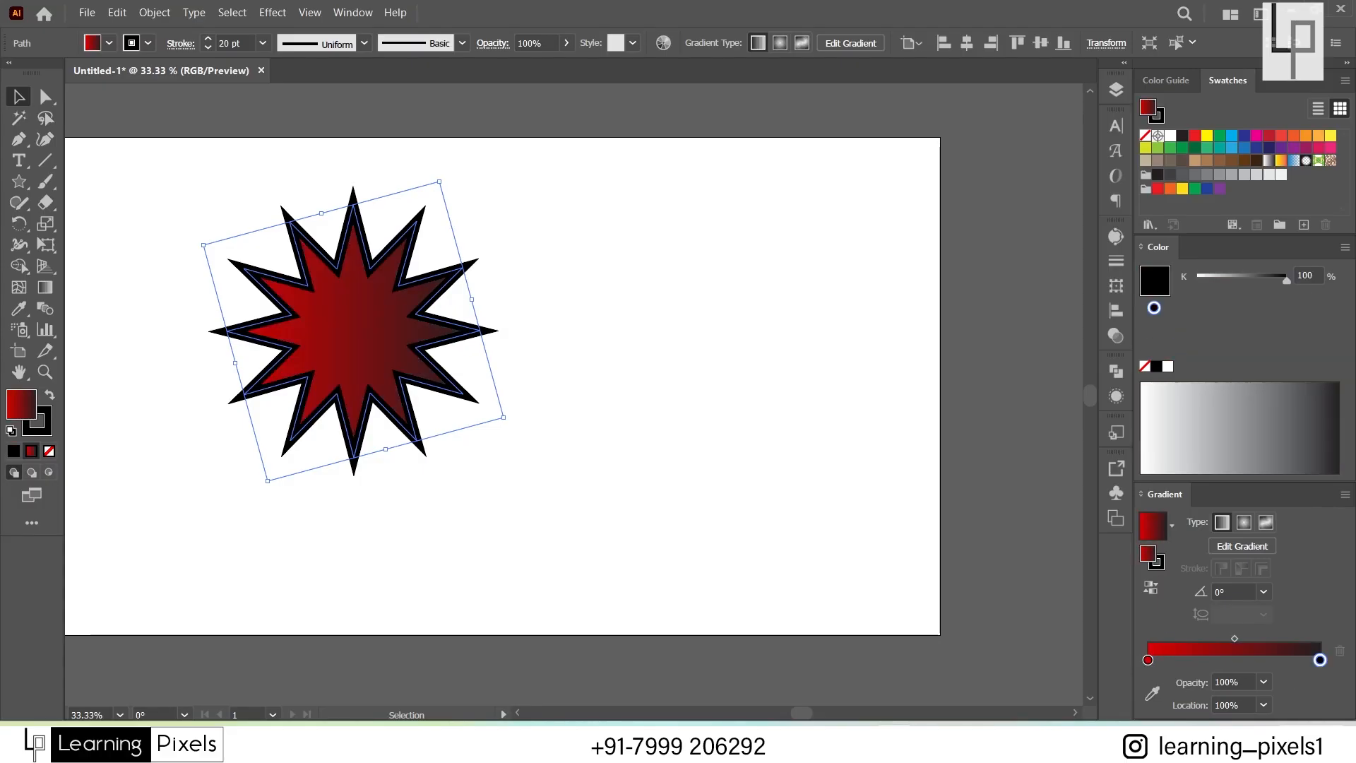
click(1345, 247)
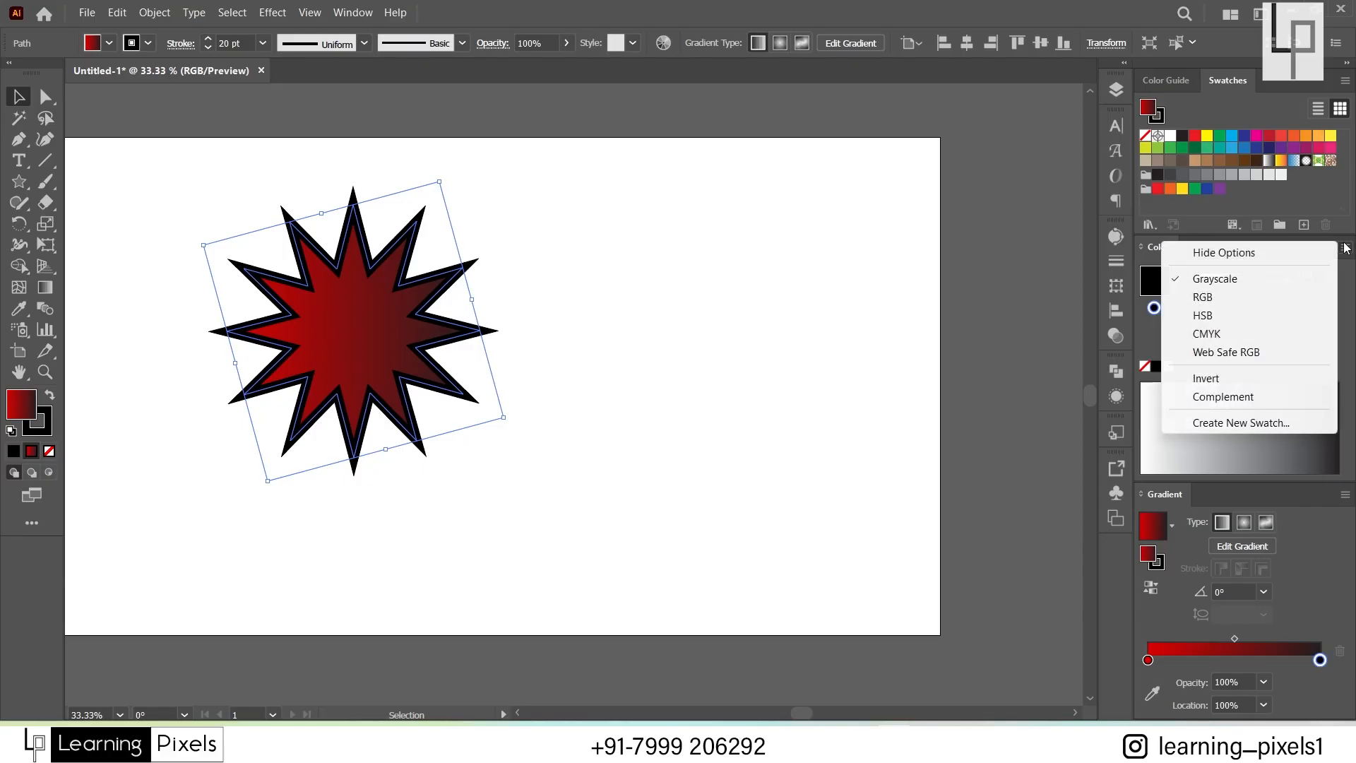
click(1243, 300)
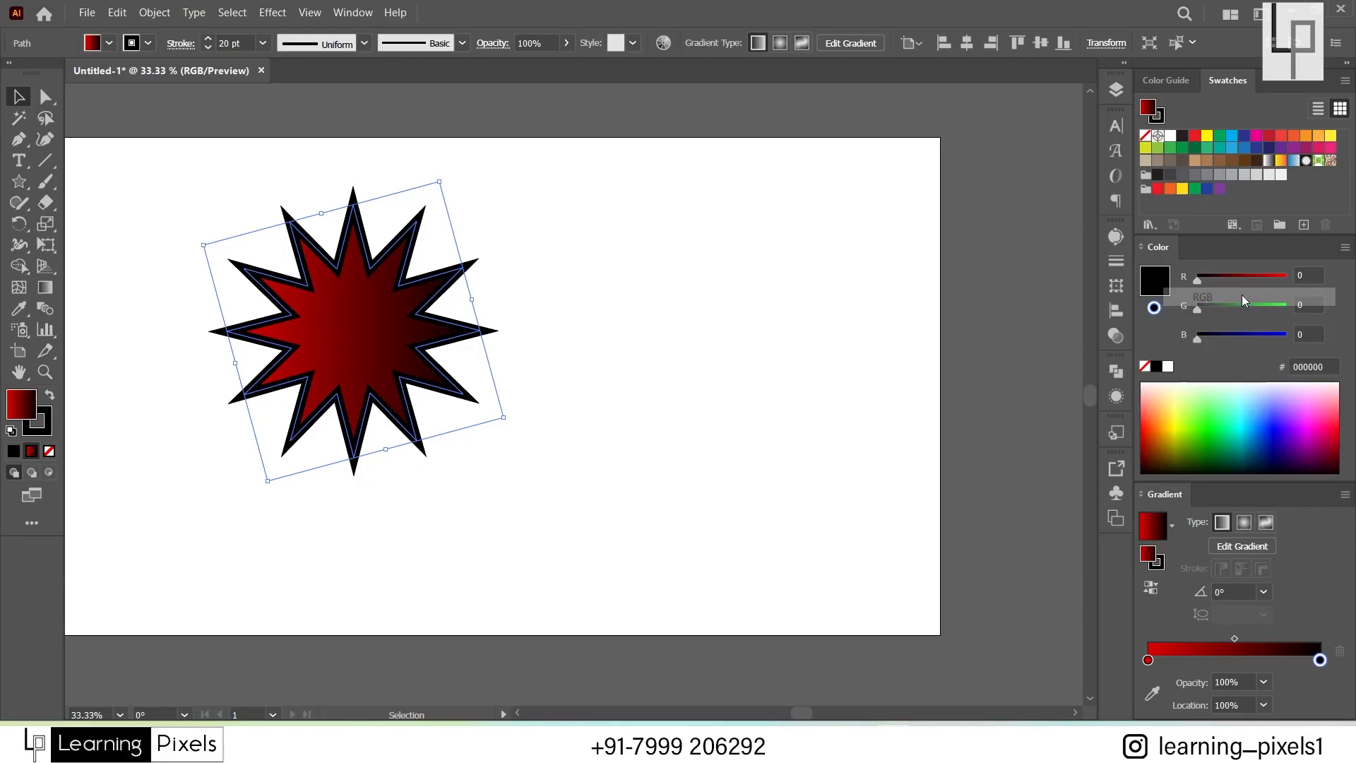
click(1179, 422)
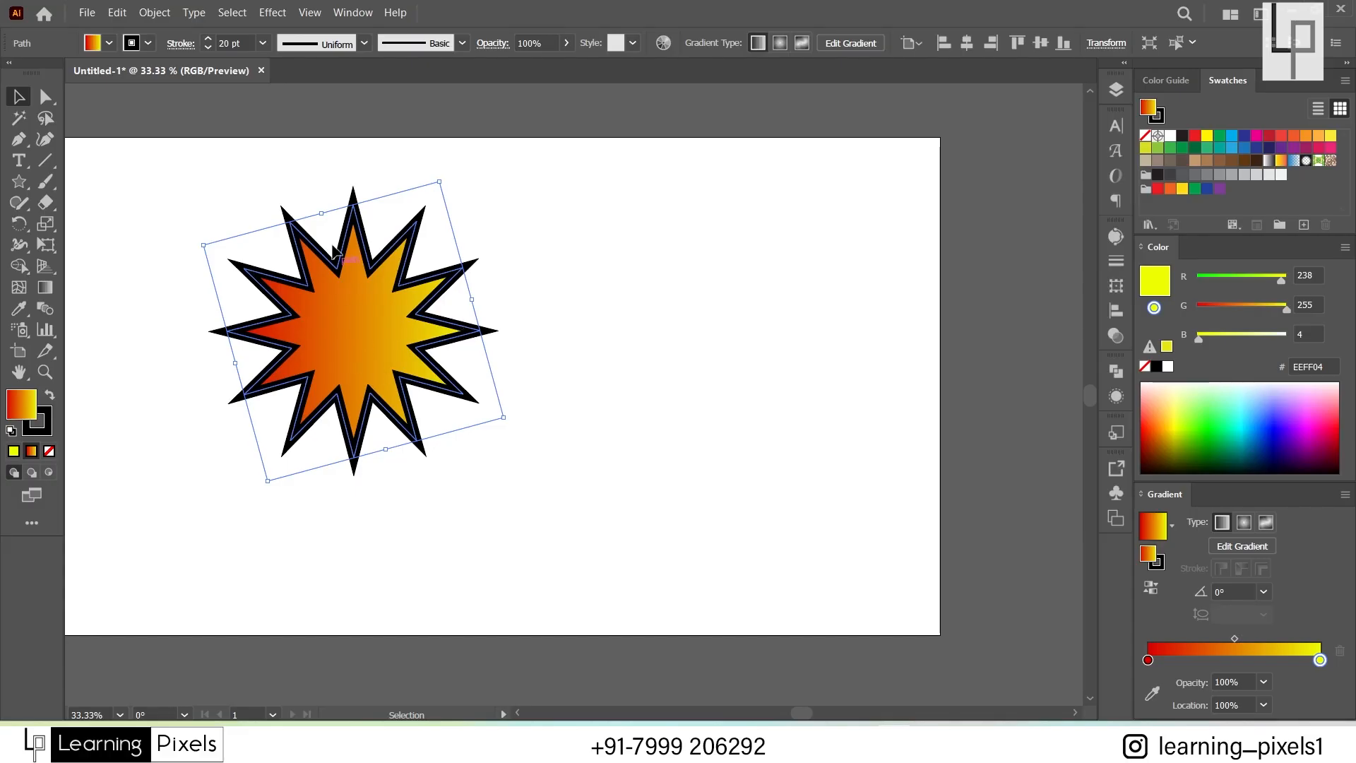
Step: Add a middle color stop at about 49.5% of the gradient and set its color to olive brown 876E02
click(1235, 661)
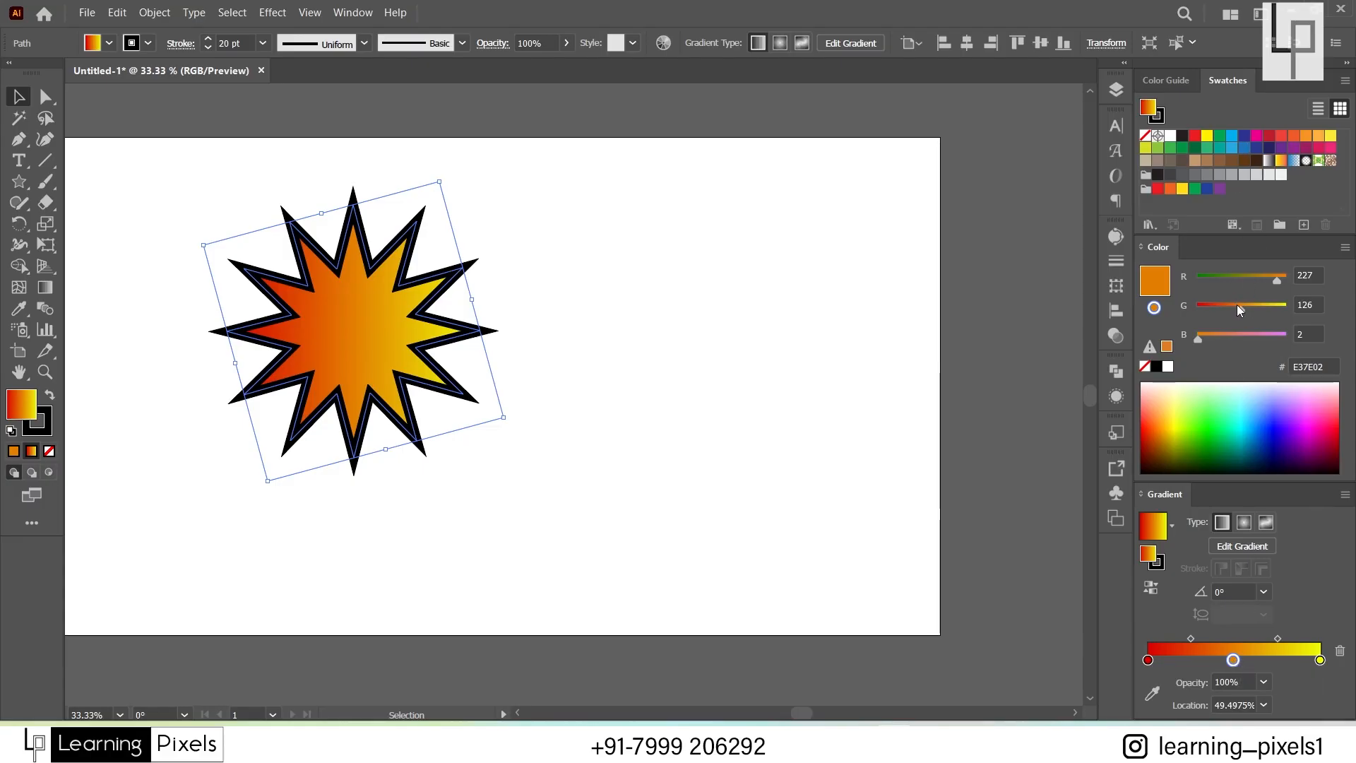
mouse_move(1237, 306)
mouse_down()
mouse_move(1214, 307)
mouse_move(1218, 284)
mouse_move(1245, 284)
mouse_move(1247, 310)
mouse_move(1236, 311)
mouse_up()
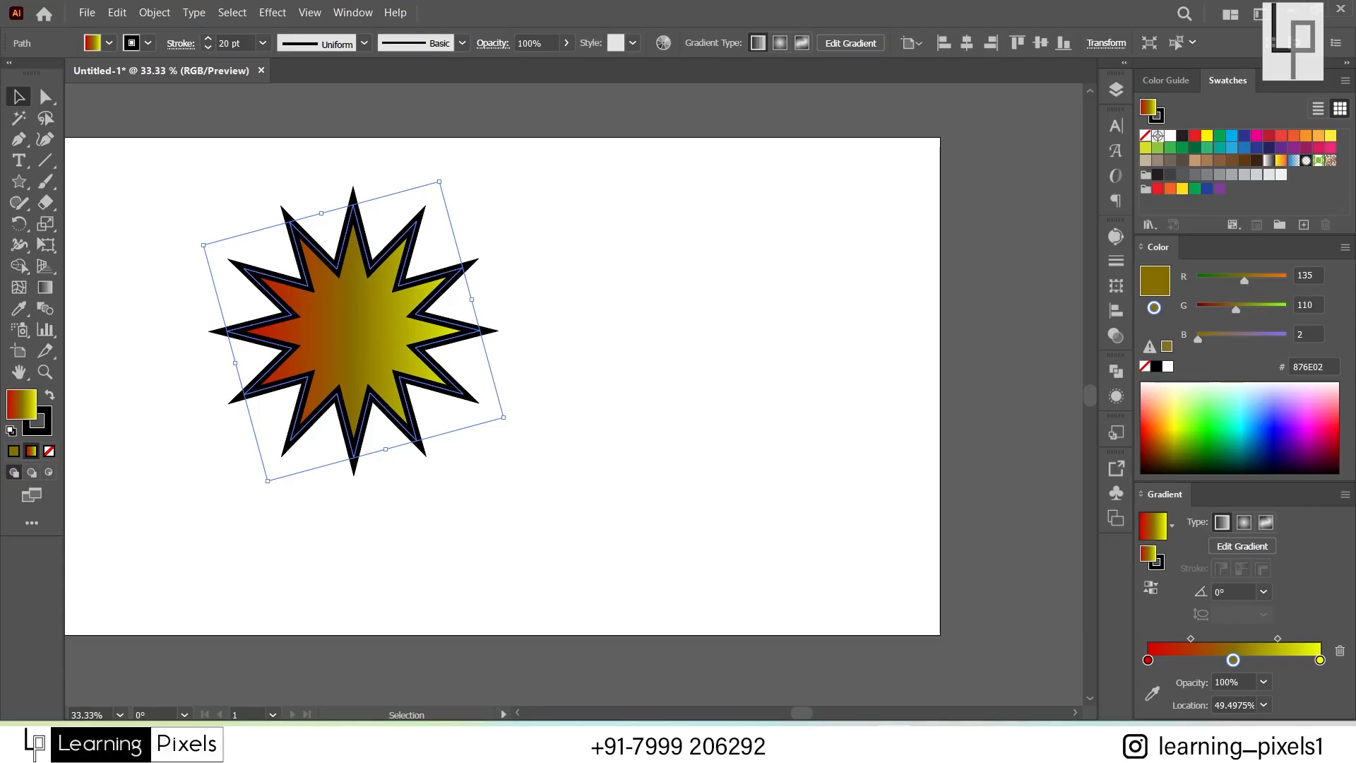
Step: Add a blue color stop at about 24.2% of the gradient and a CMYK Yellow stop at about 76.4%
click(1190, 660)
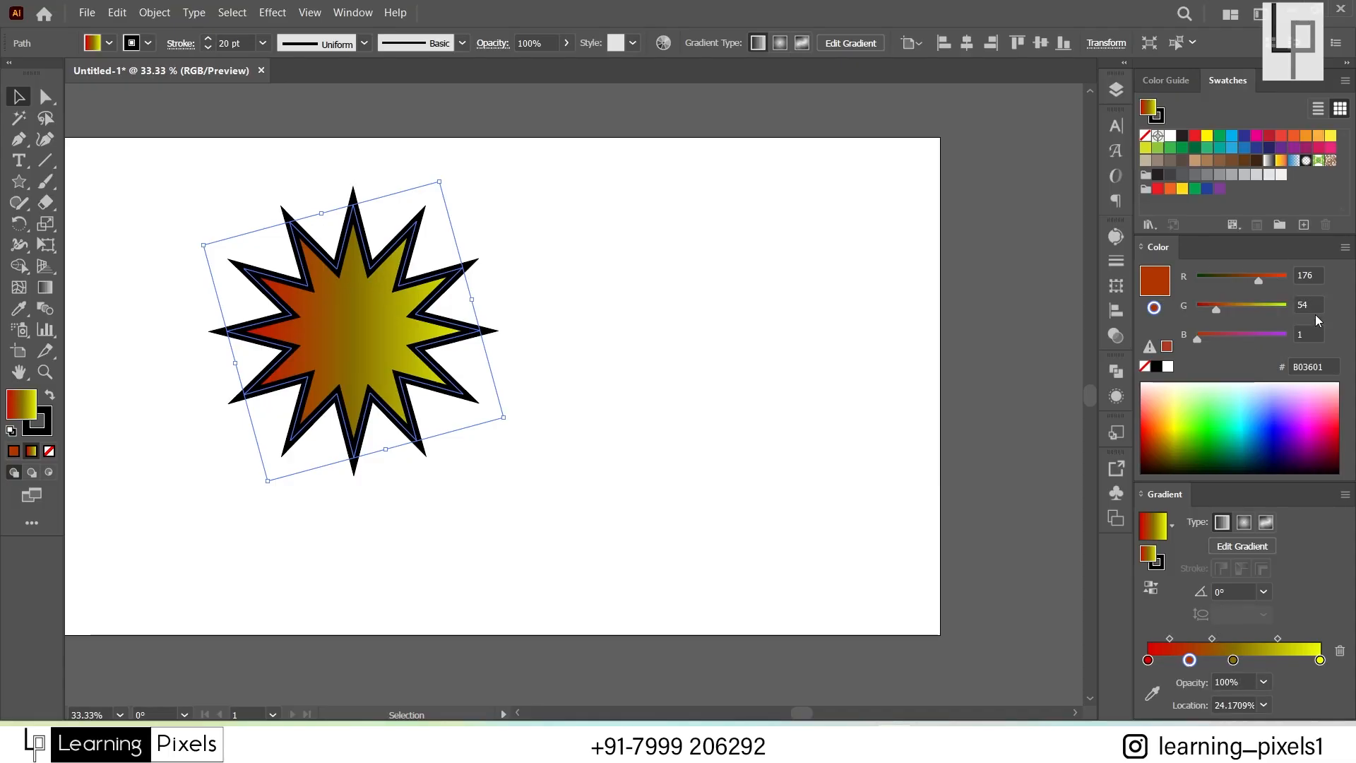
click(1276, 411)
click(1280, 662)
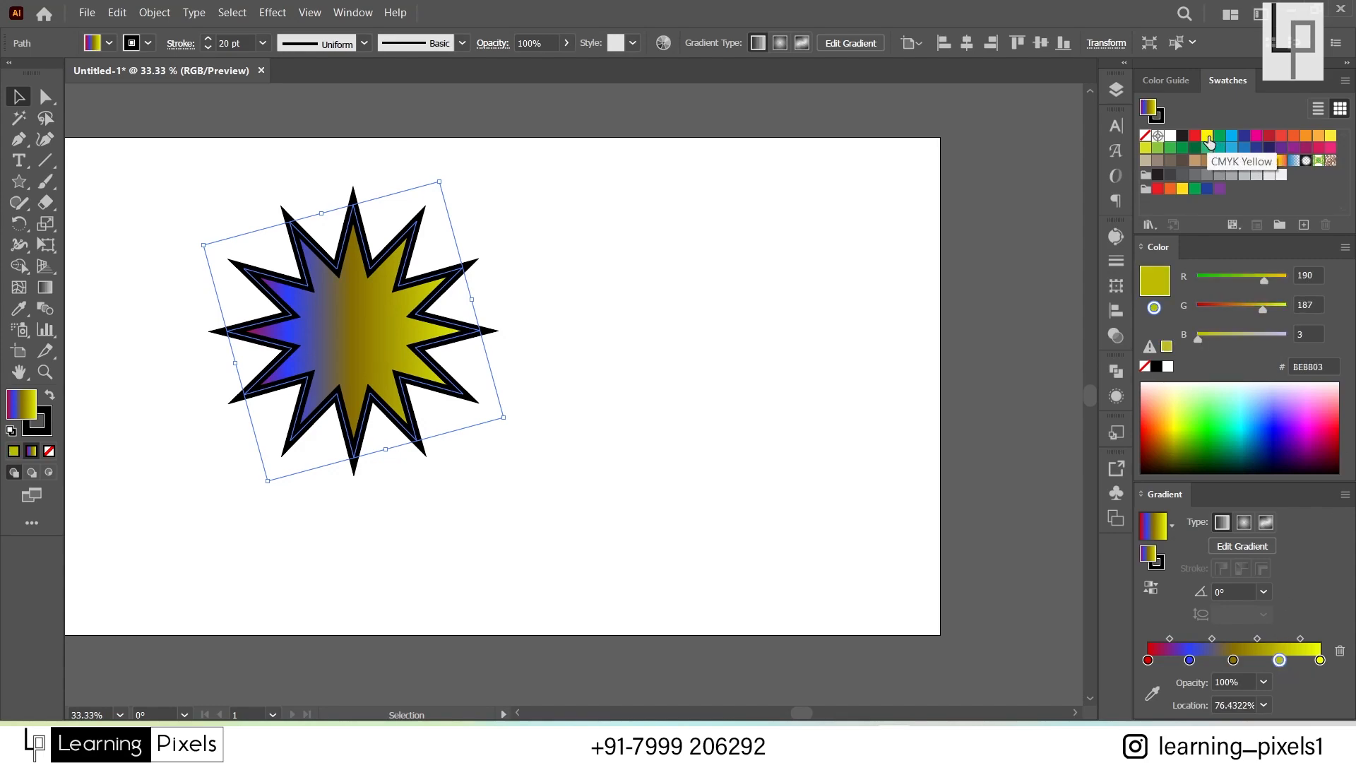
drag(1209, 142, 1282, 664)
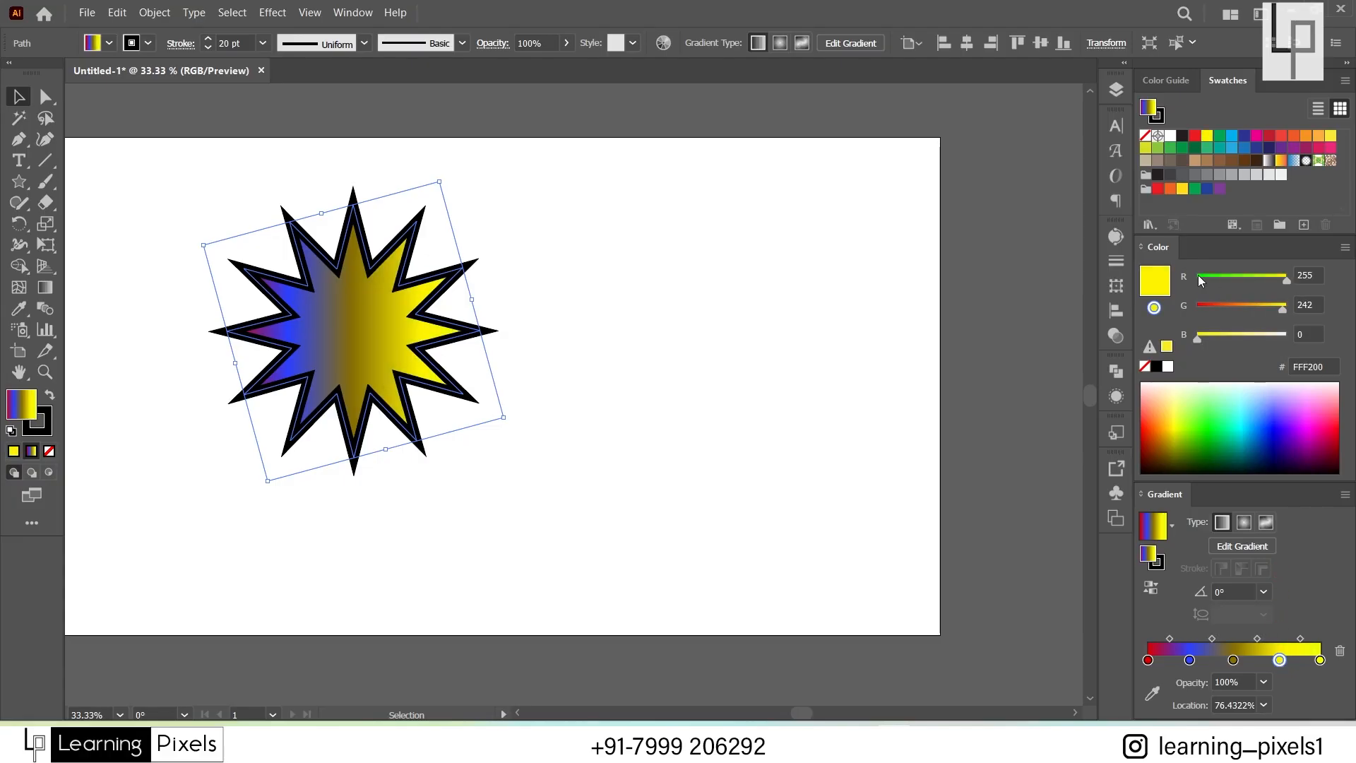
Step: Add another color stop at about 36.6% of the gradient and set its color to light green 6FE886
mouse_move(1159, 190)
mouse_down()
mouse_move(1248, 574)
mouse_move(1211, 660)
mouse_up()
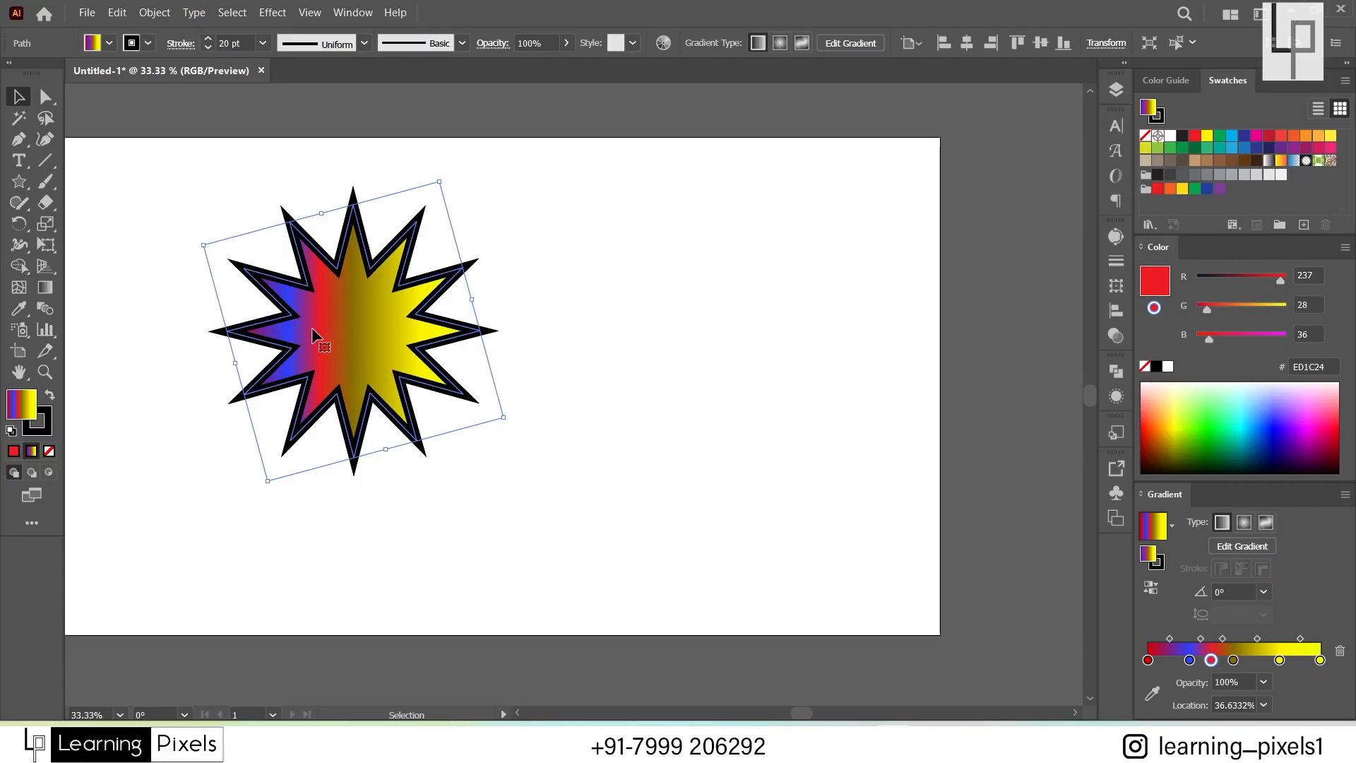
scroll(303, 321, up, 1)
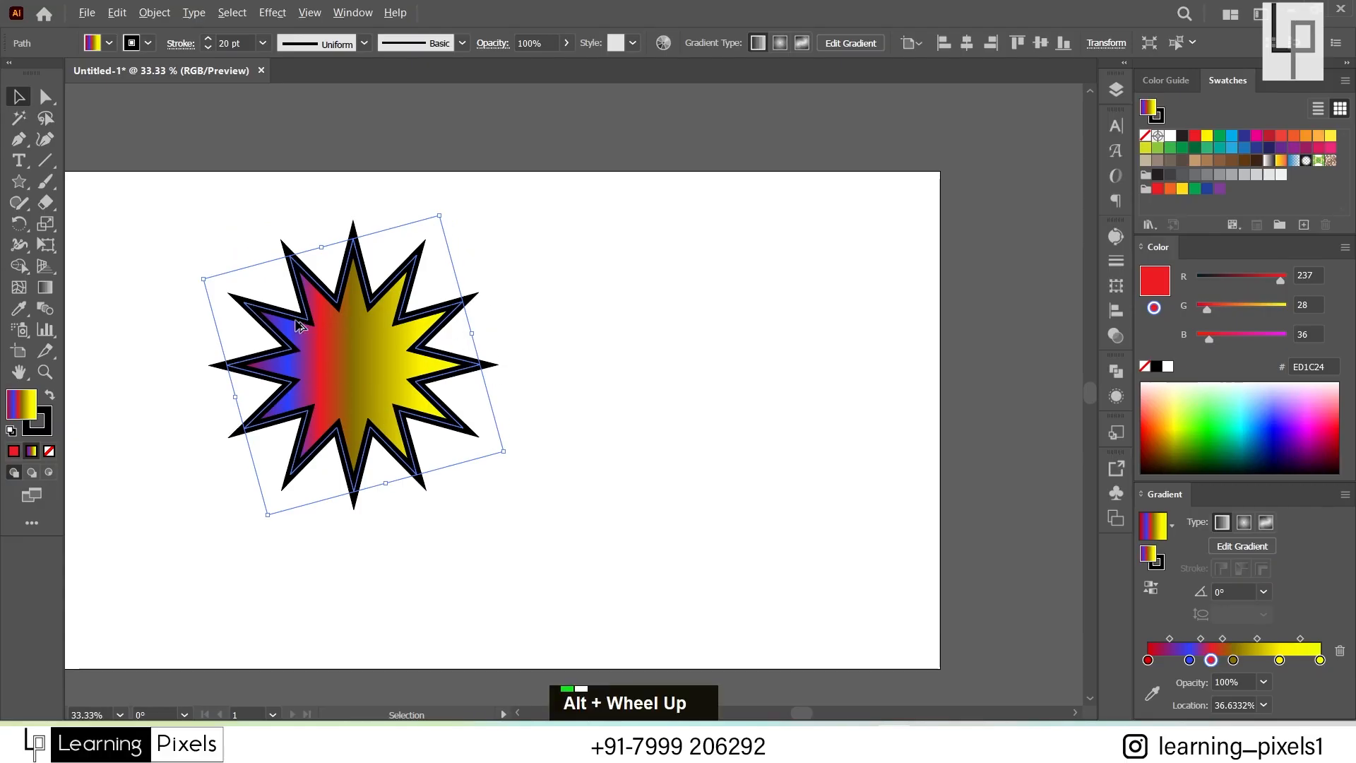
scroll(303, 339, down, 1)
scroll(296, 353, up, 4)
scroll(311, 364, down, 1)
key(space)
drag(410, 373, 470, 379)
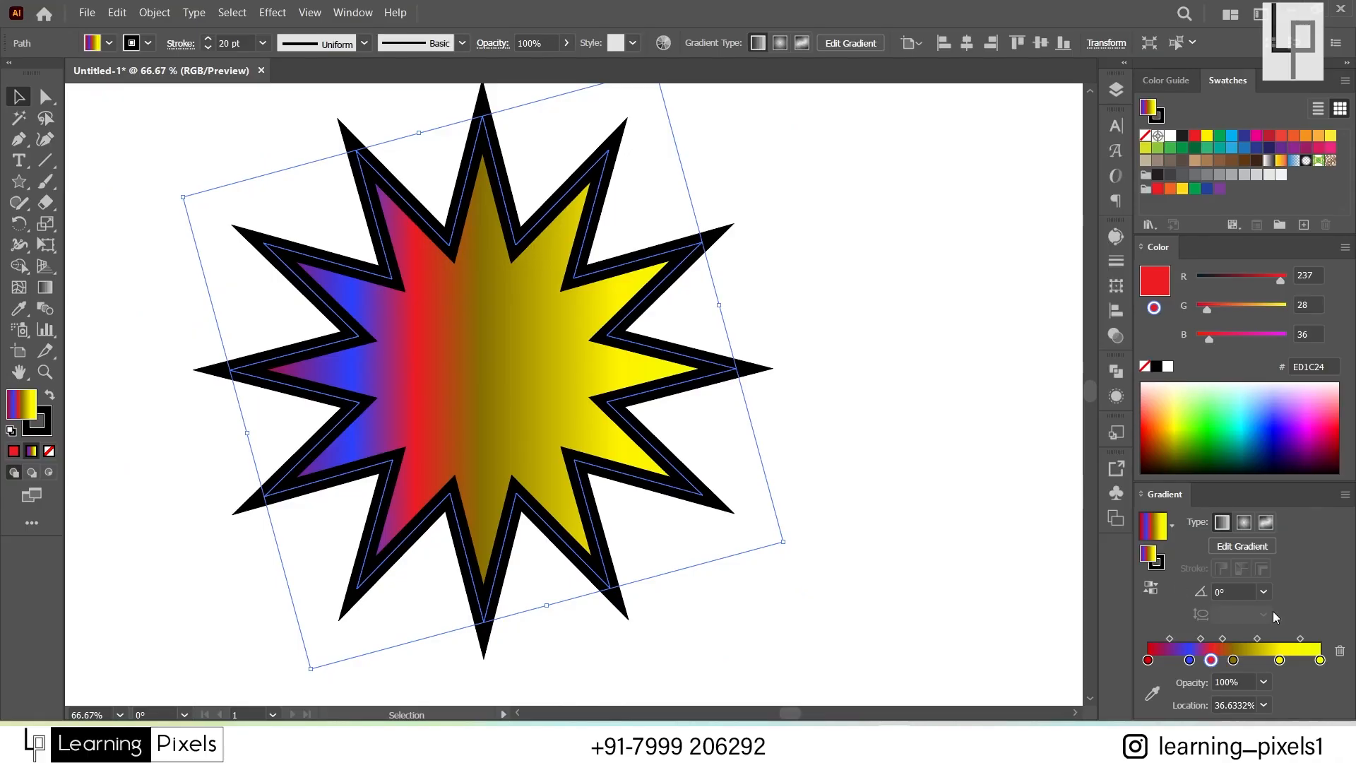
double_click(1211, 660)
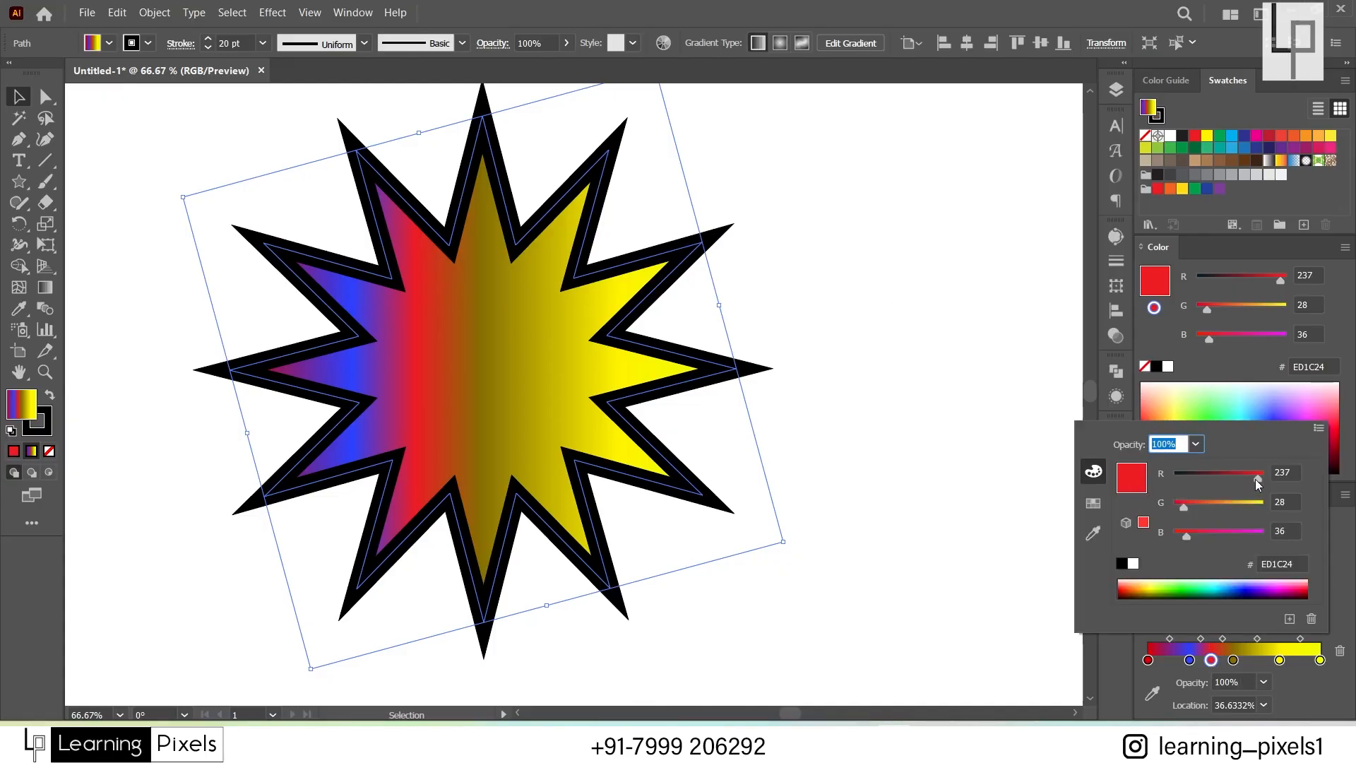
drag(1256, 479, 1252, 507)
drag(1189, 536, 1222, 534)
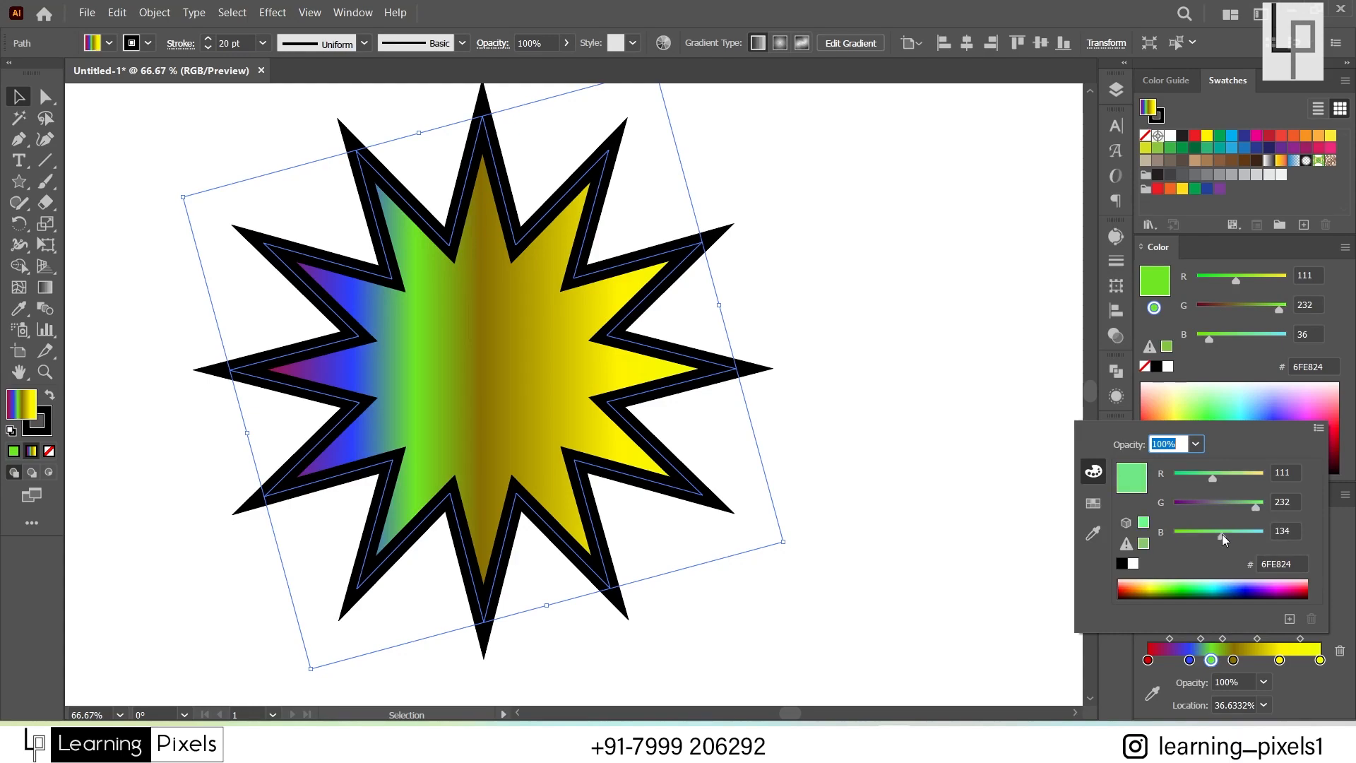
click(981, 348)
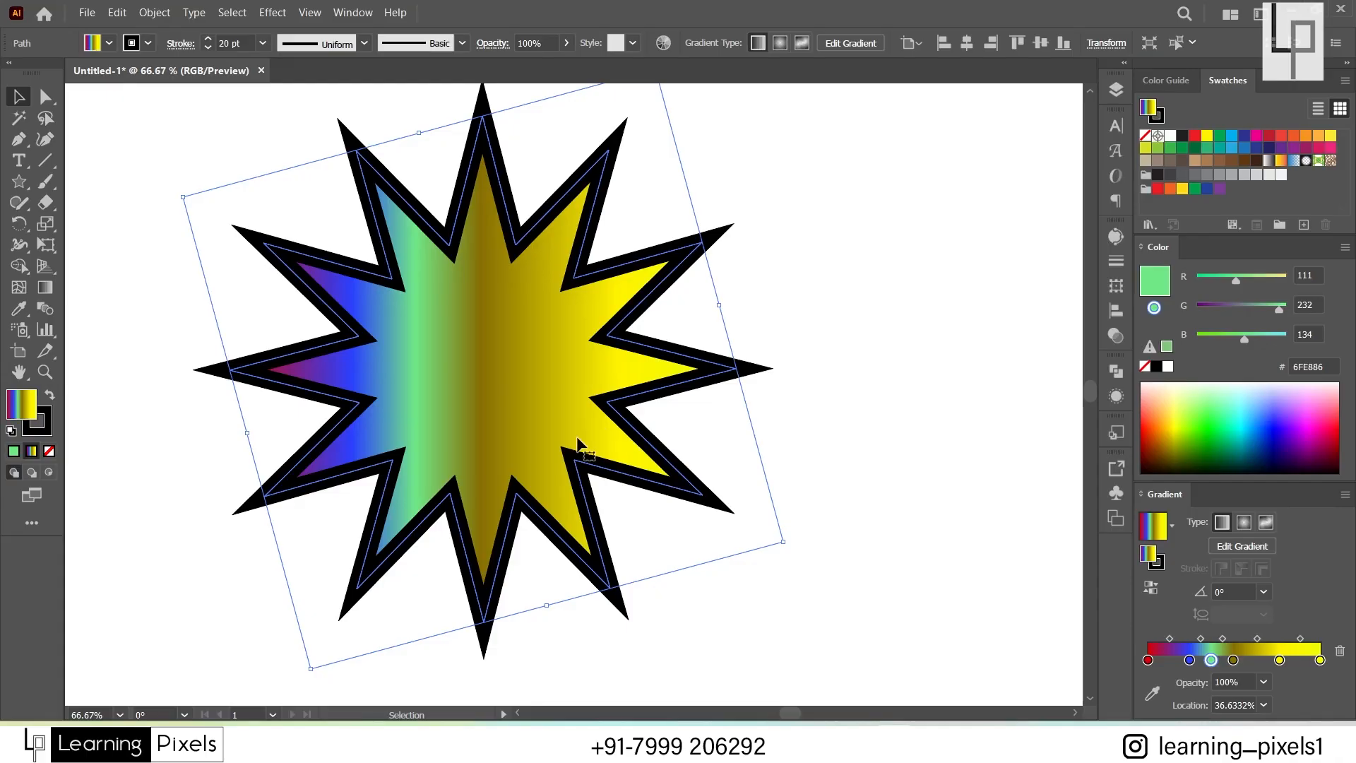
Step: Use the Gradient tool on the star to set the starting stop's color to yellow with RGB 216, 219, 0
click(46, 289)
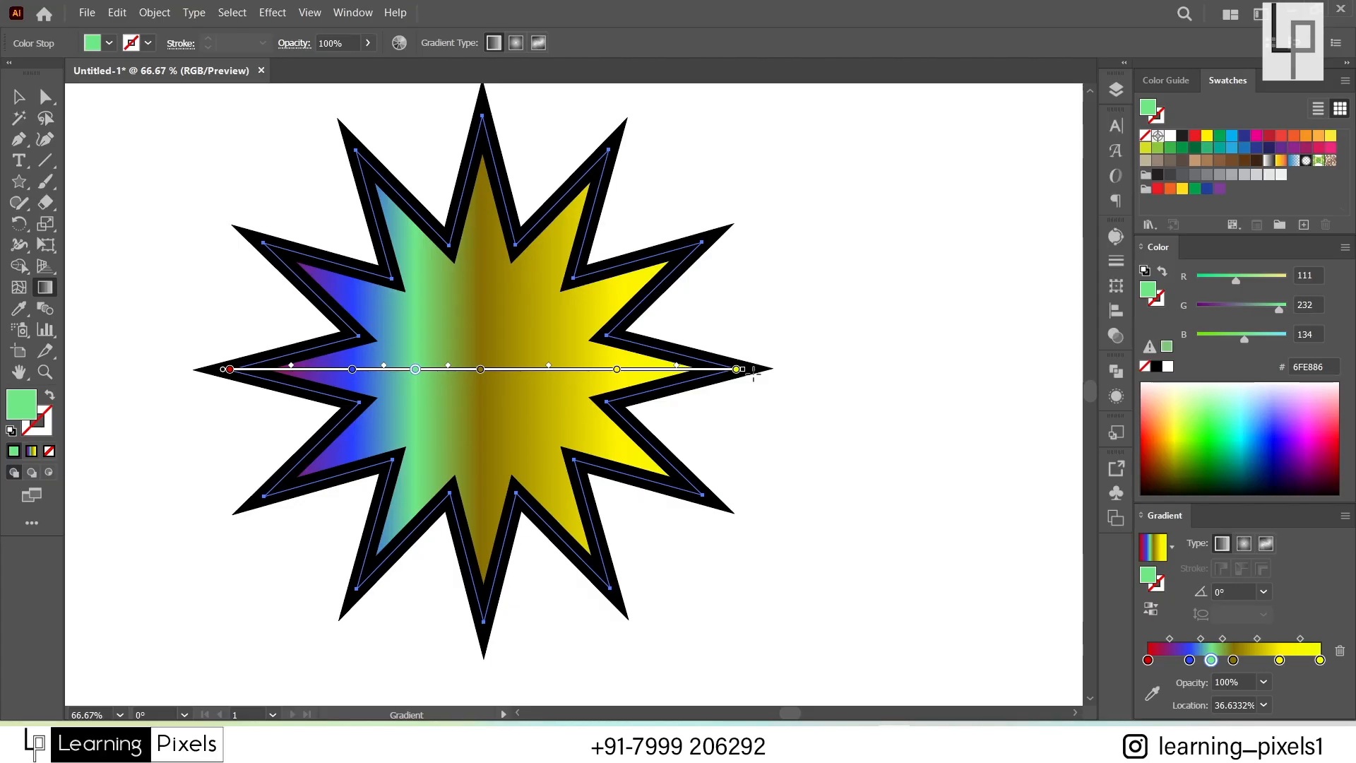
double_click(230, 369)
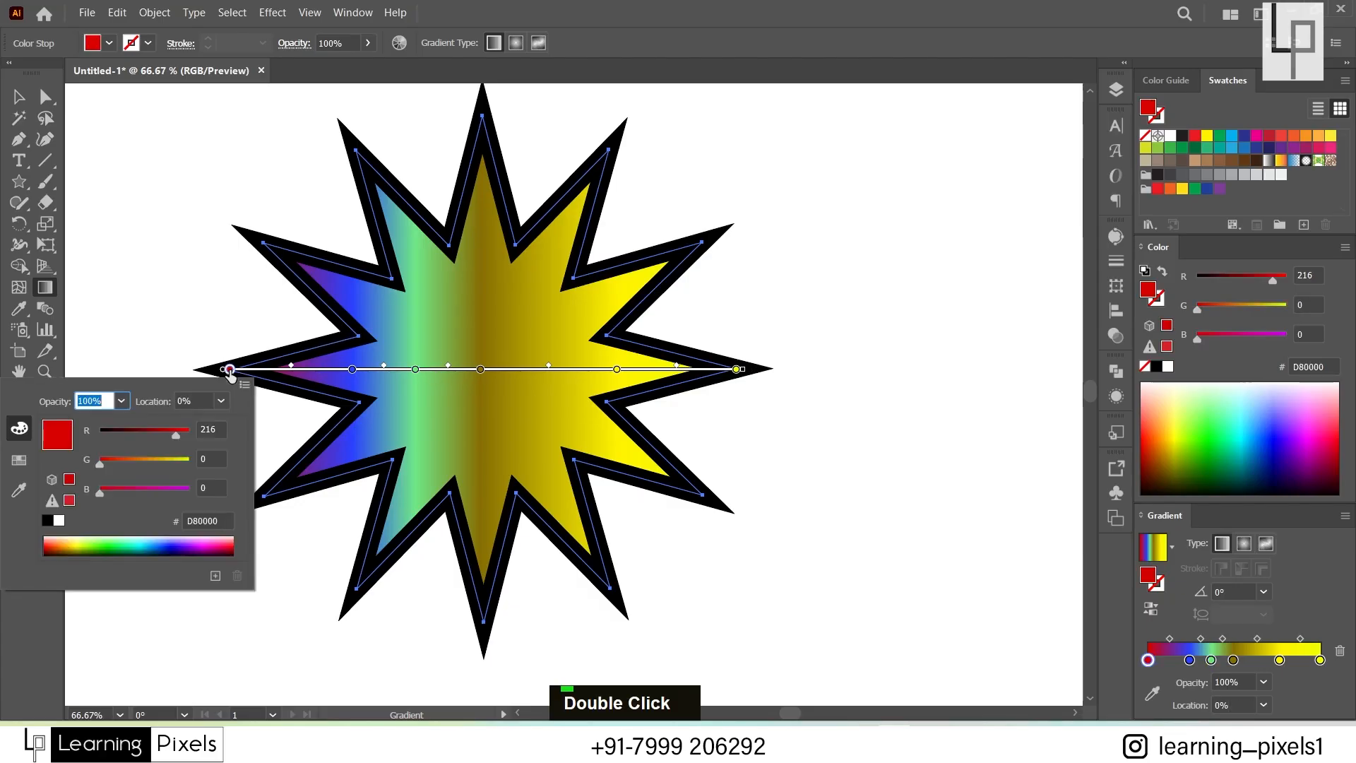
drag(138, 457, 176, 459)
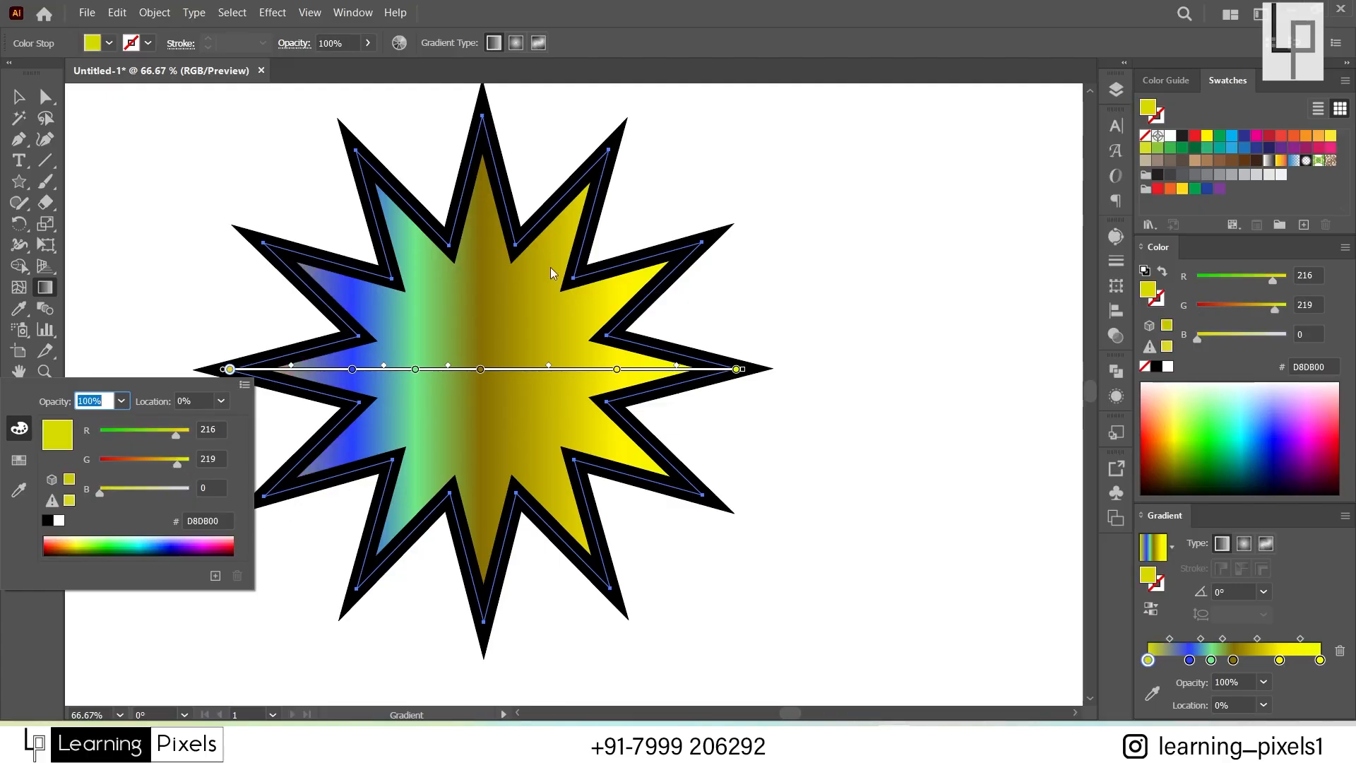
key(Escape)
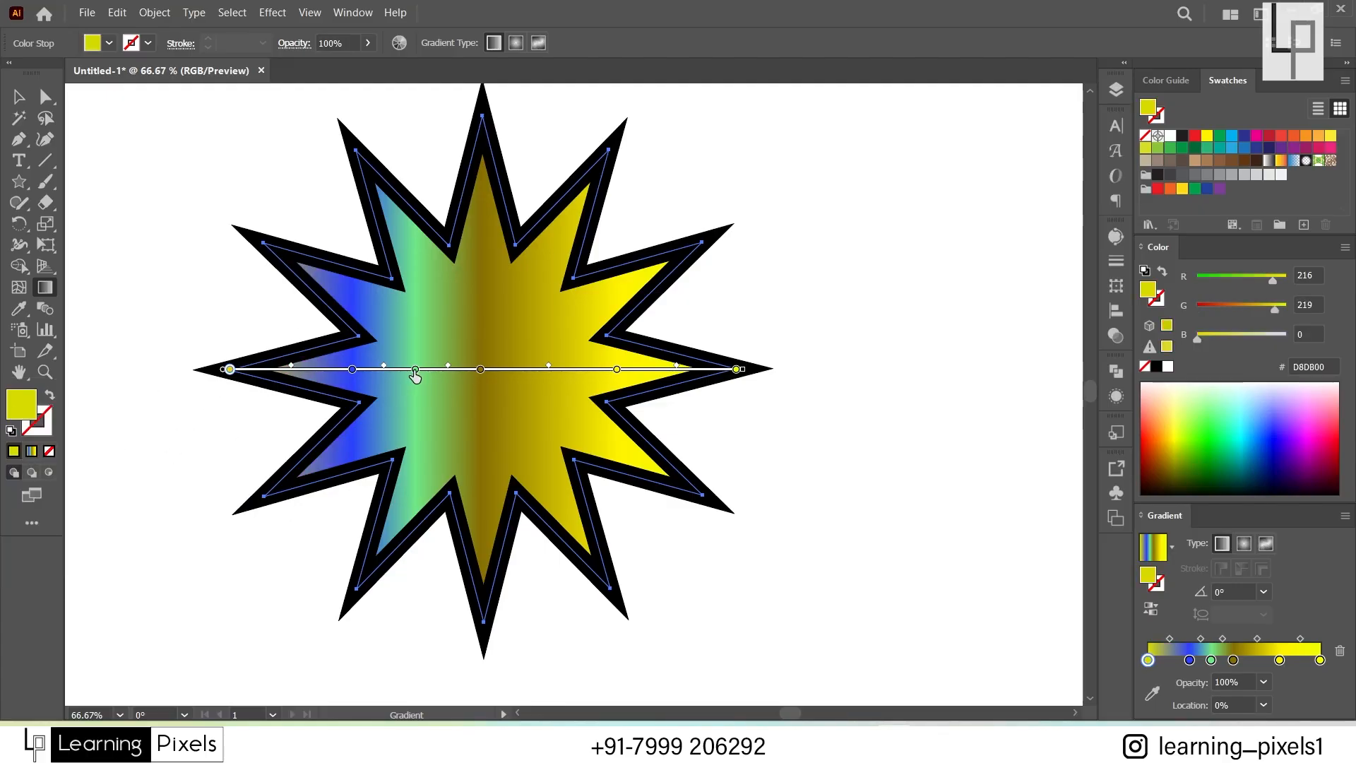
Step: Change the olive brown middle stop of the star's gradient to orange FC550B
click(480, 369)
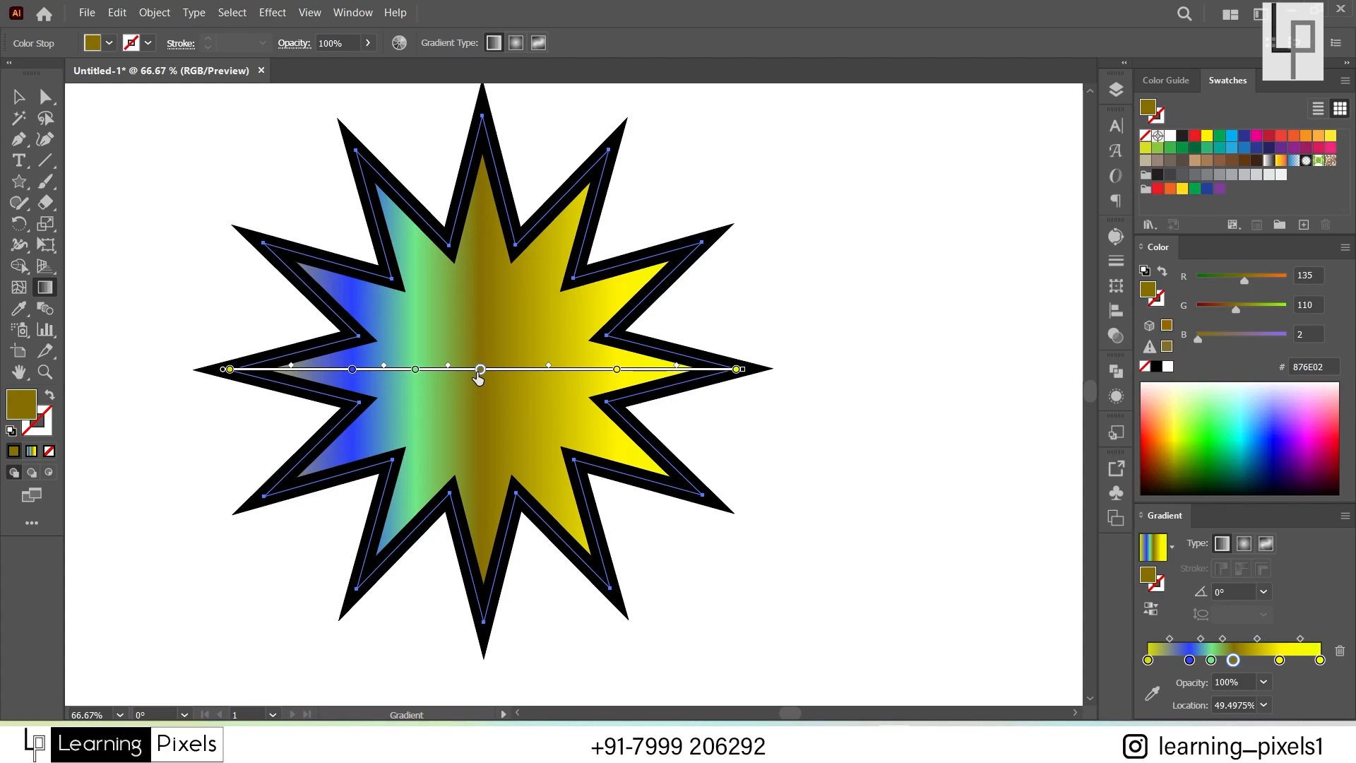
double_click(26, 414)
text(EF5411)
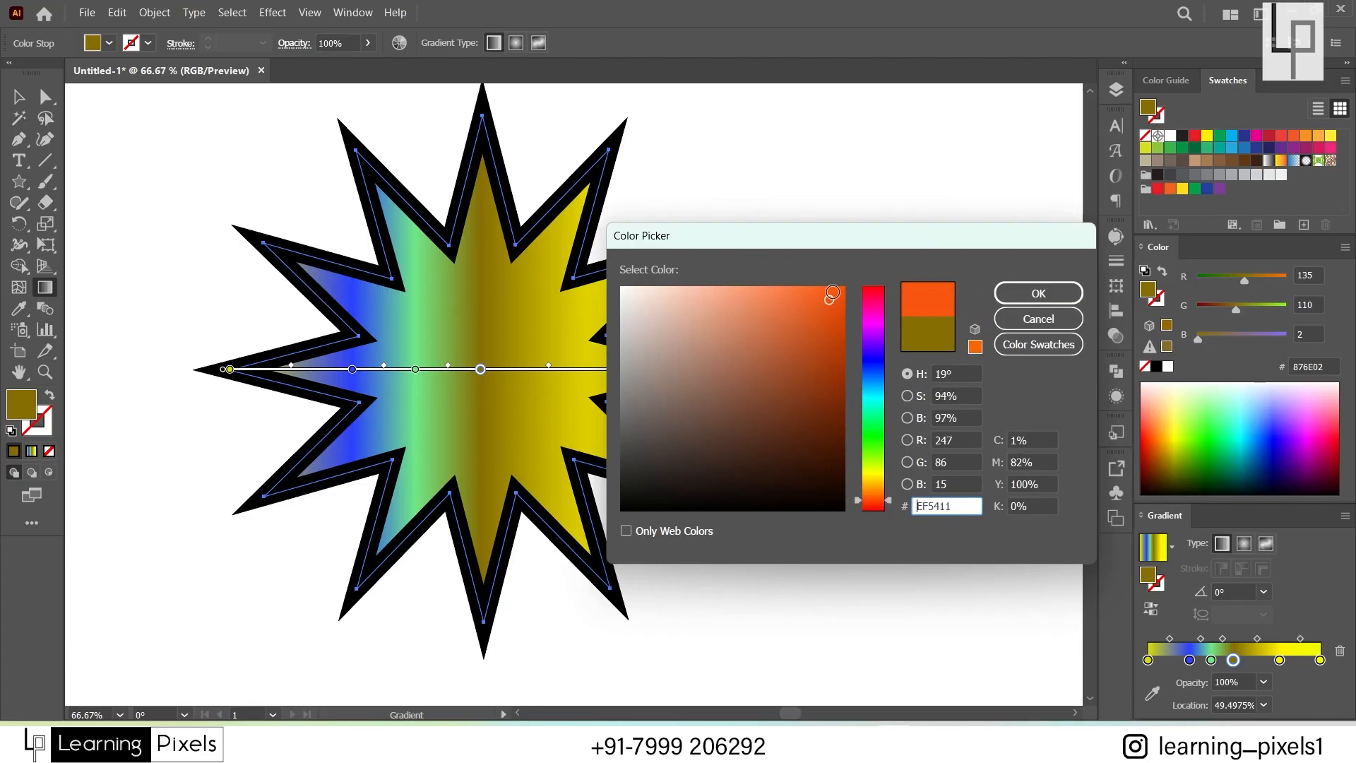
click(833, 291)
click(1038, 293)
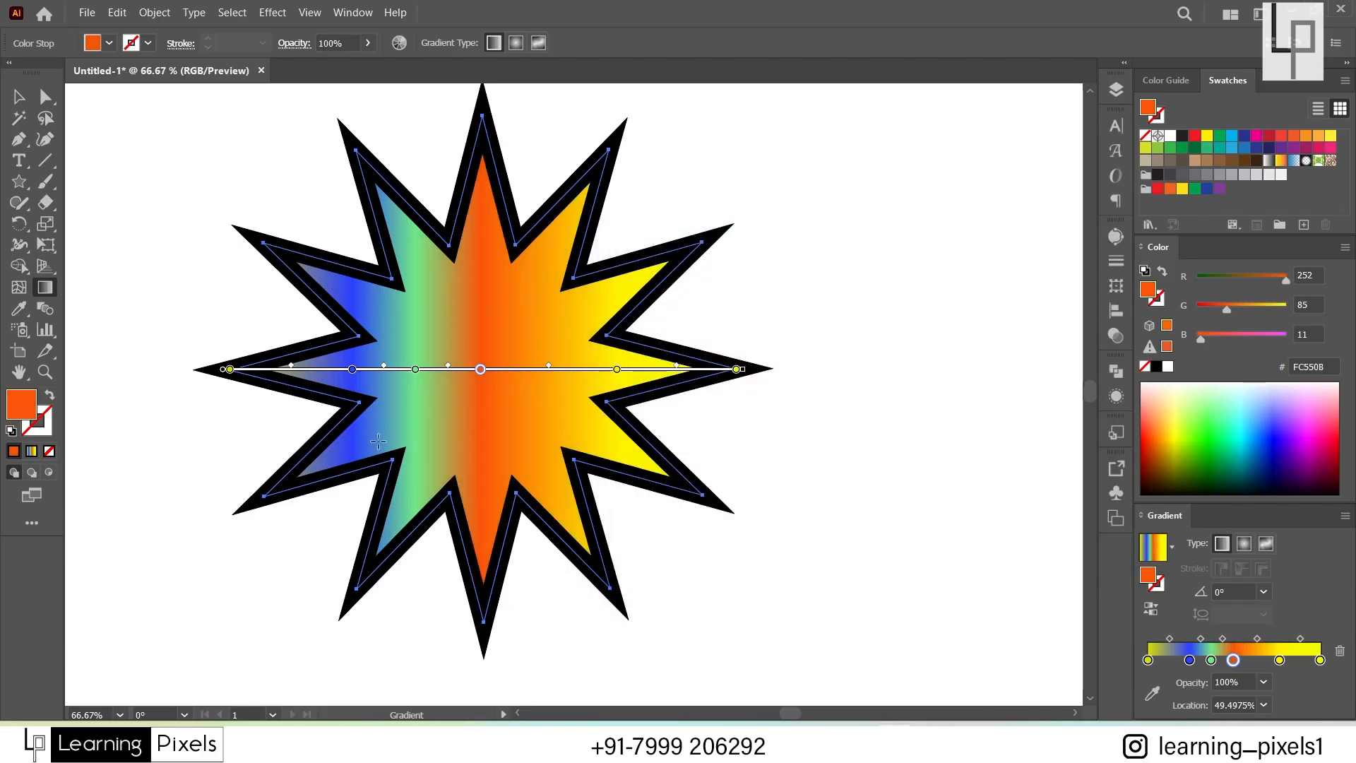
Step: Shift the star's gradient stops toward the ending color, with the starting stop at about 8.2% and the orange stop at about 59.6%
drag(230, 369, 271, 370)
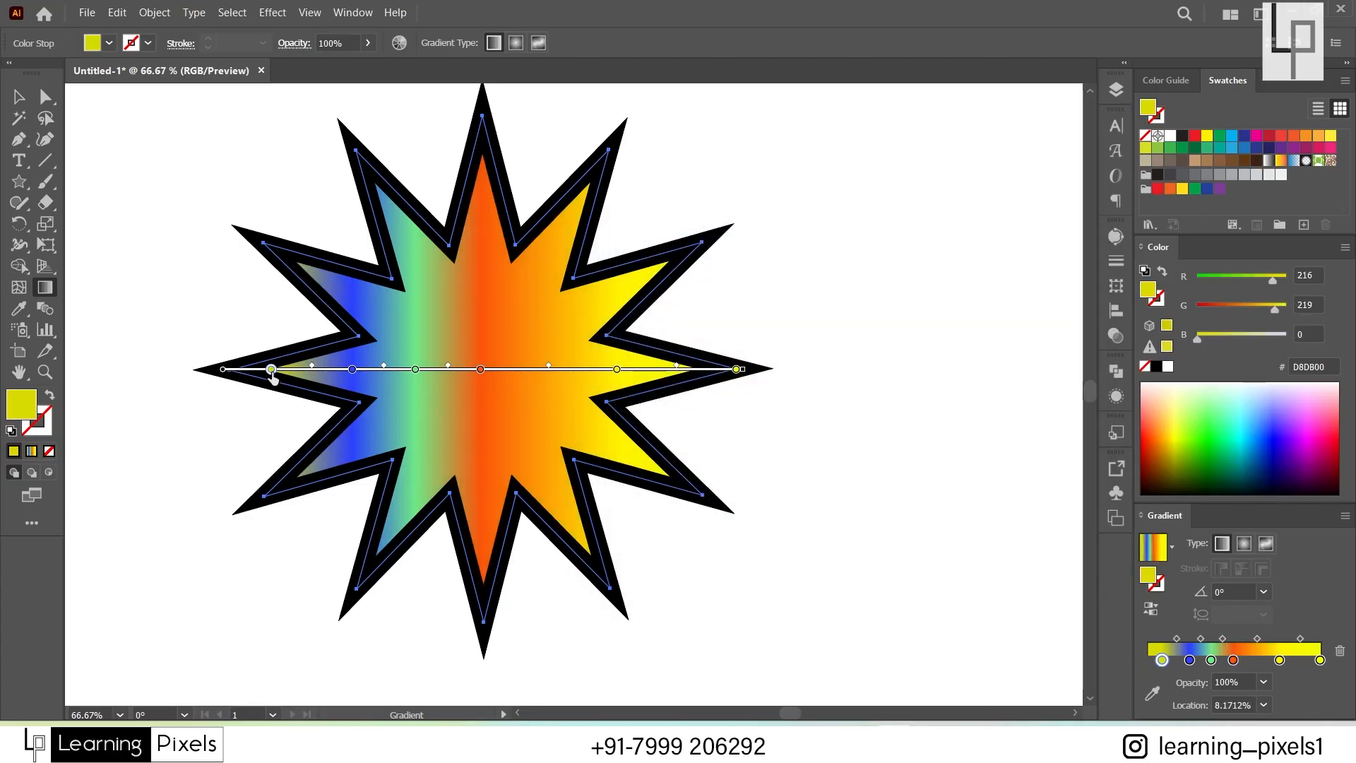
drag(415, 369, 449, 369)
drag(352, 369, 386, 383)
drag(480, 369, 534, 376)
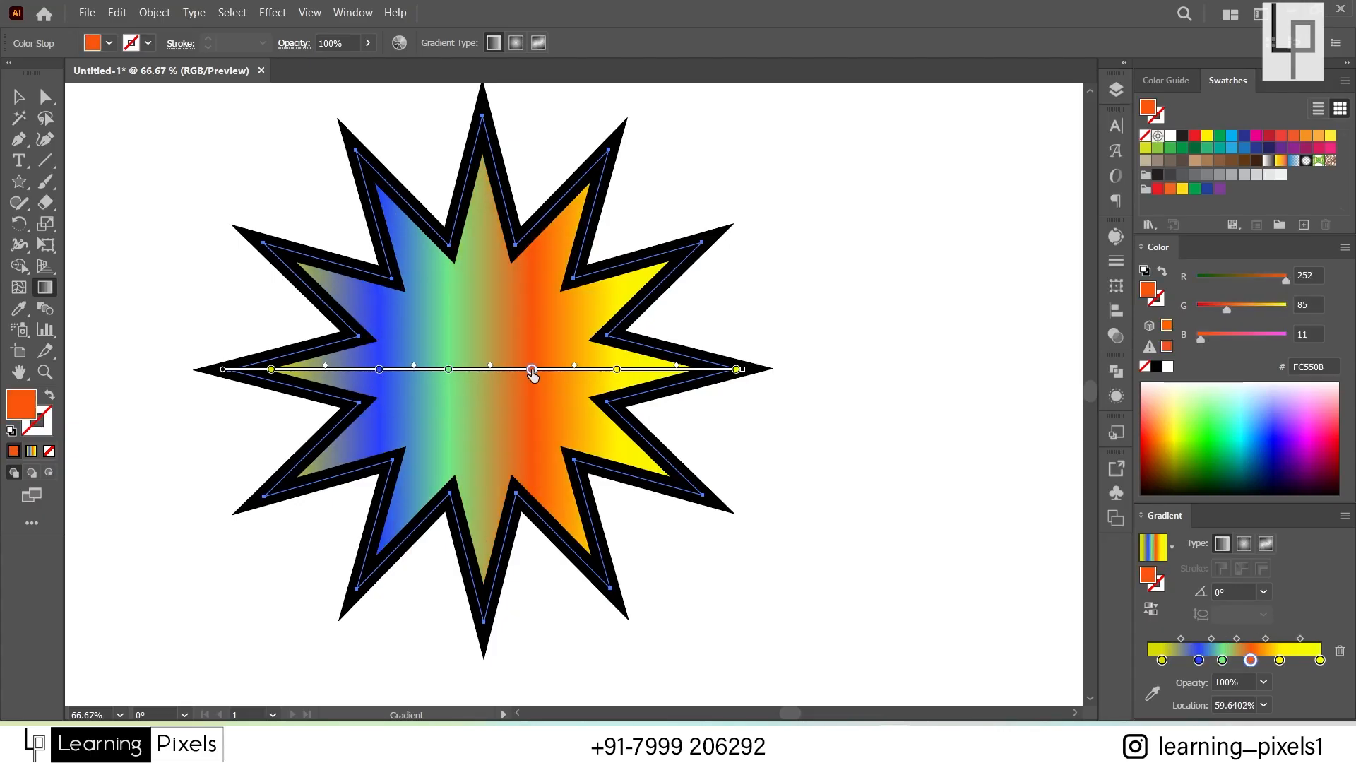
Step: Move the orange stop to about 44.3%, recolor it to bright green 0DF90D, and deselect the star
double_click(534, 374)
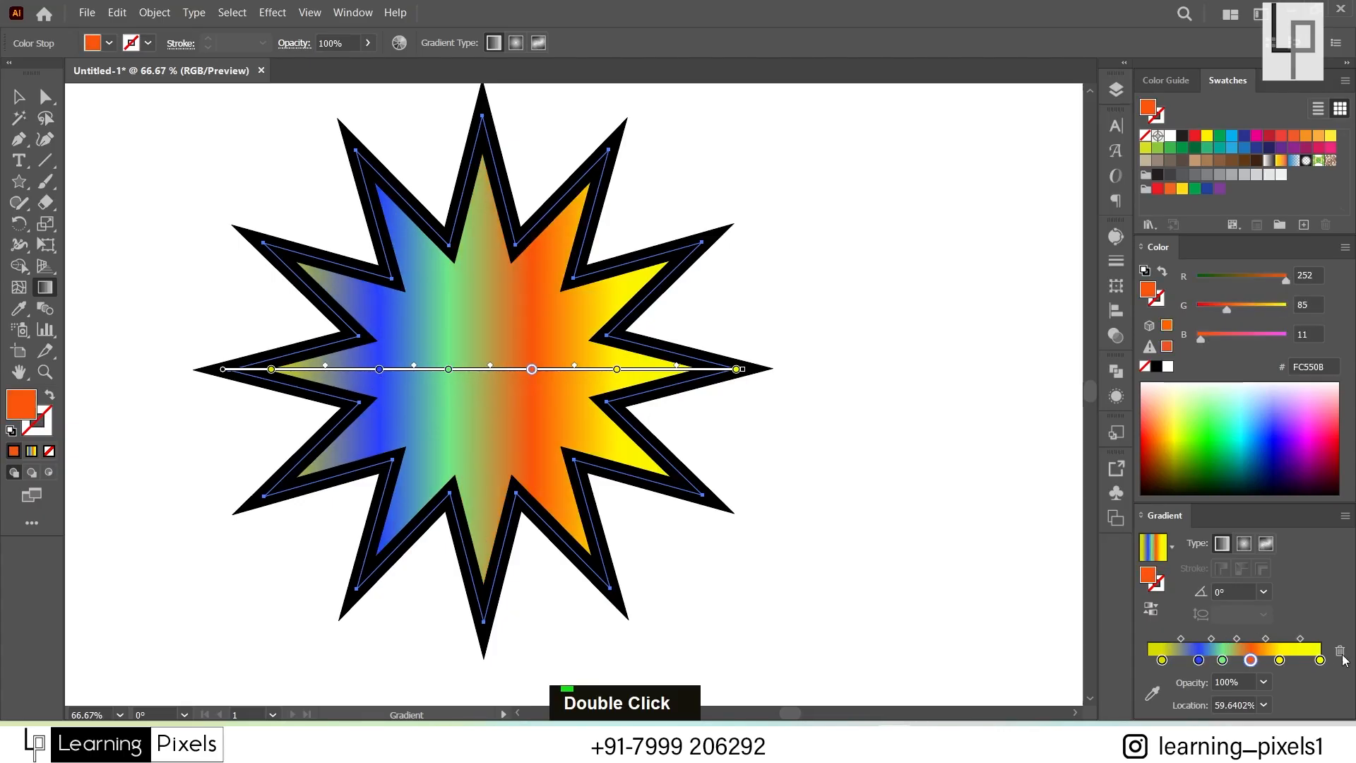
double_click(1226, 659)
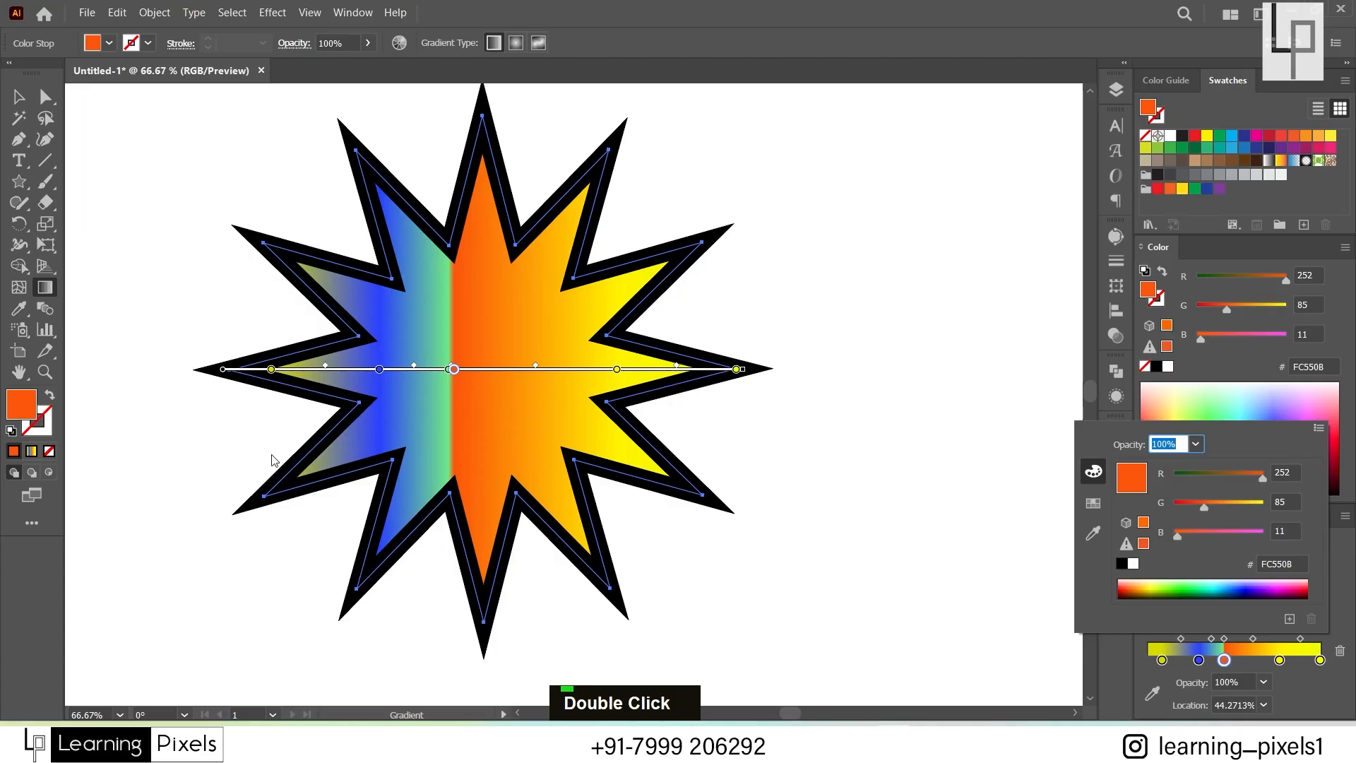
double_click(24, 404)
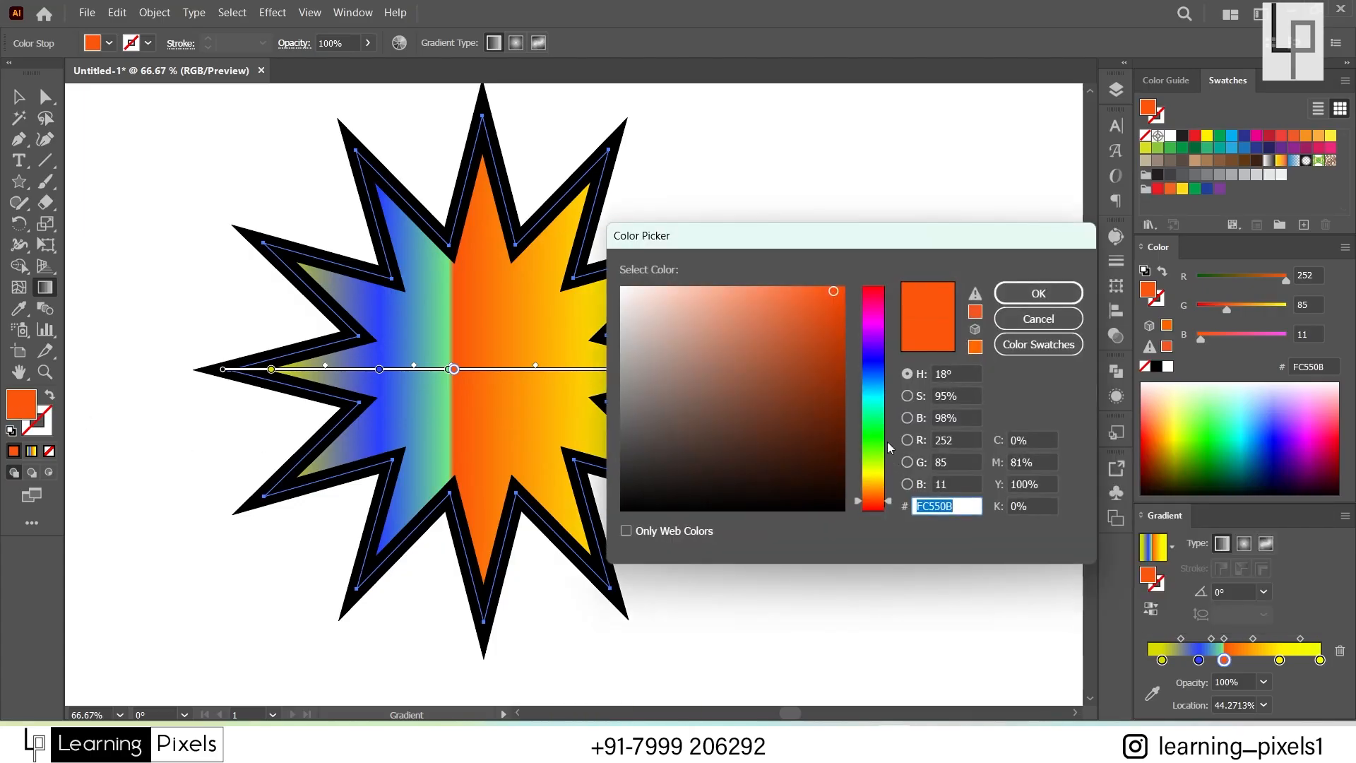
text(0DF90D)
click(1036, 296)
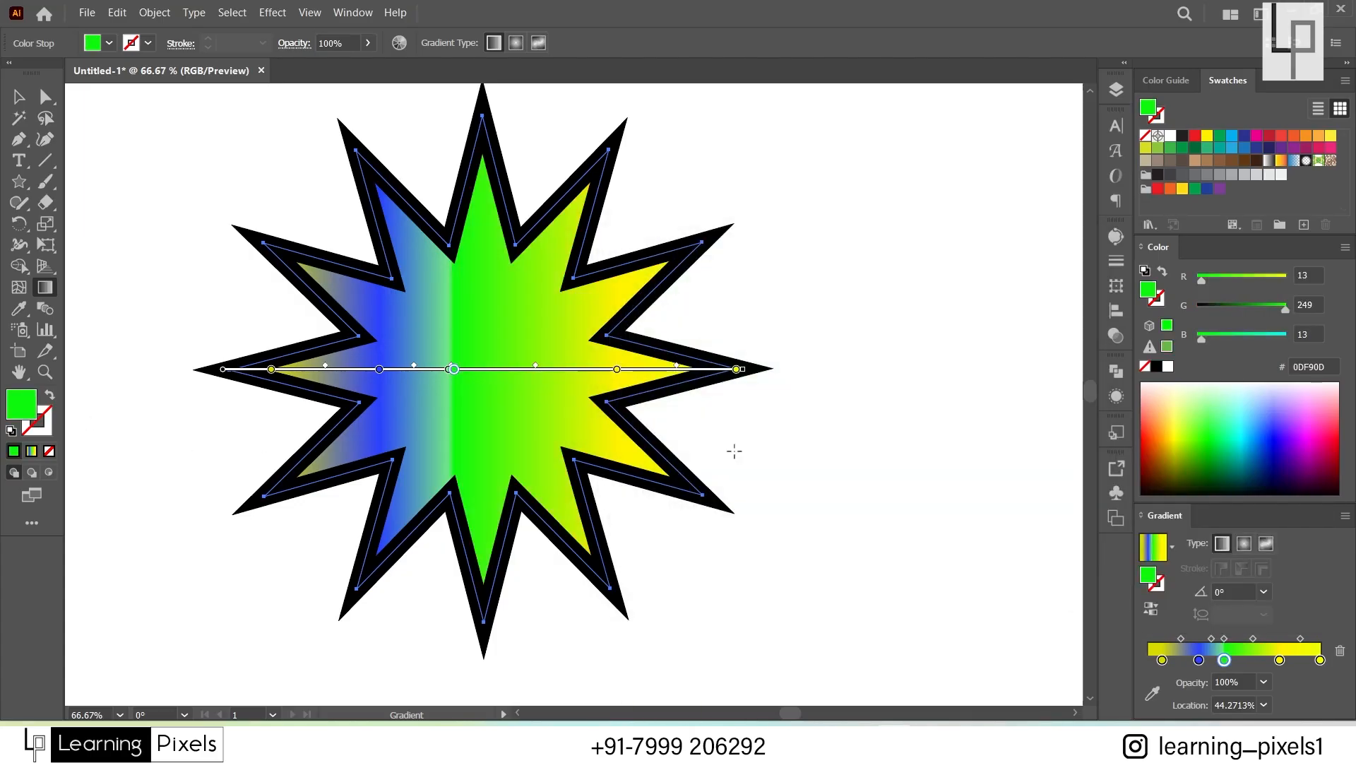
click(20, 98)
scroll(770, 369, down, 1)
click(1027, 452)
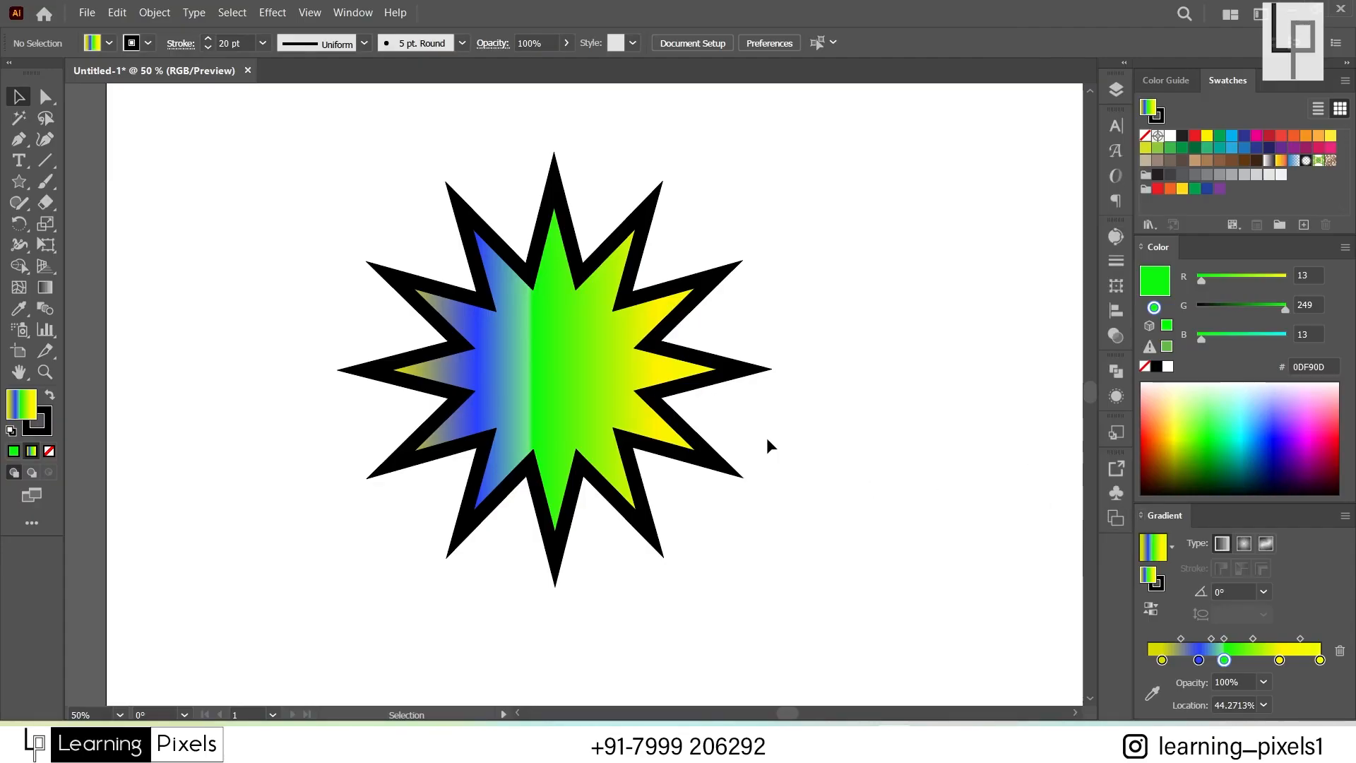
Step: Apply the multi-color gradient to the star's stroke and deselect the star
click(1161, 585)
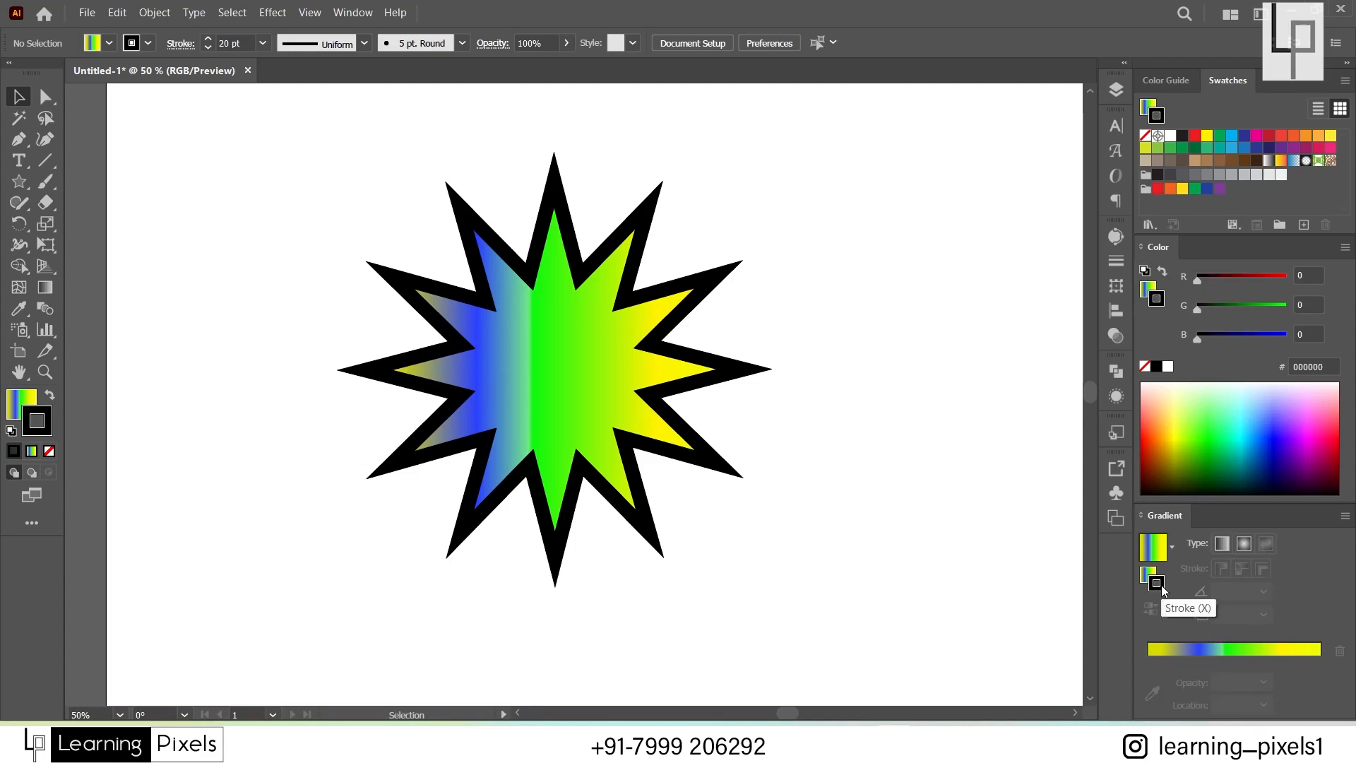
click(31, 453)
click(515, 379)
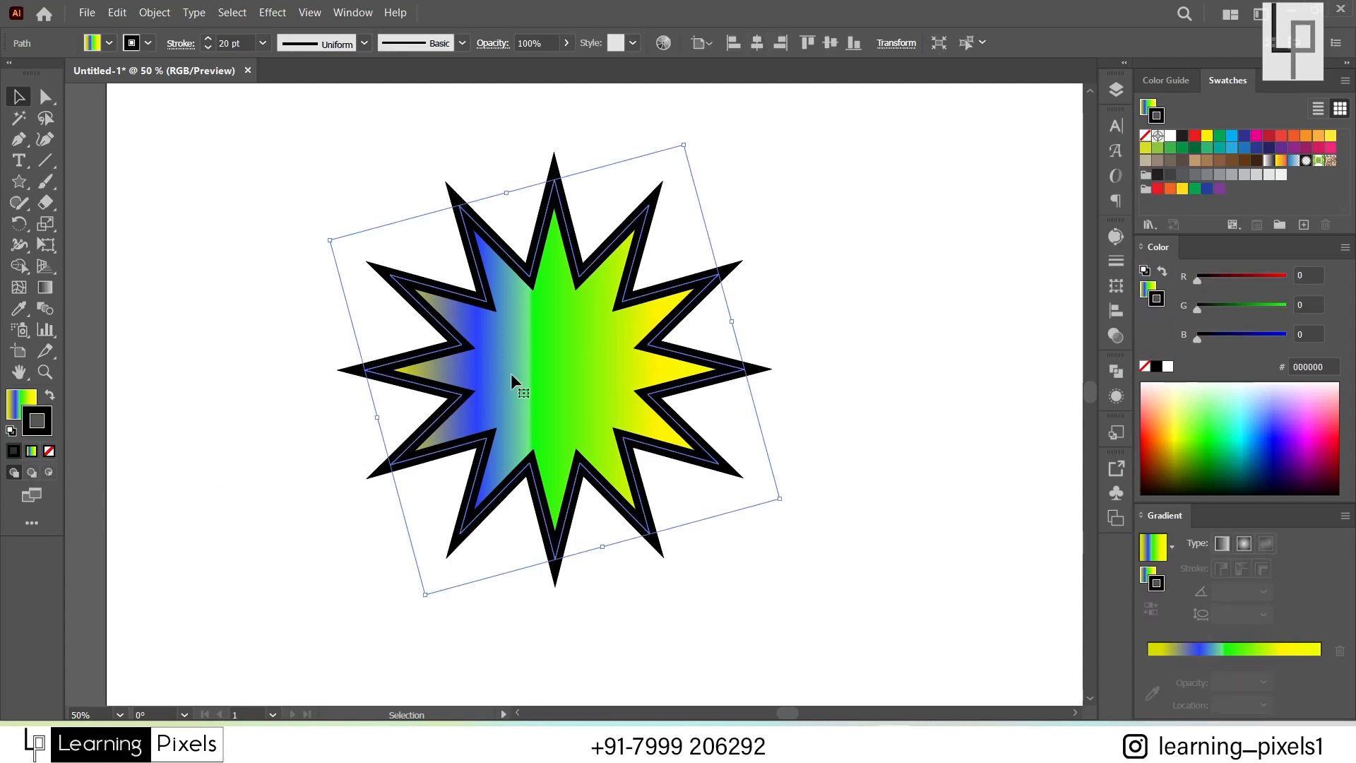
click(31, 452)
click(346, 381)
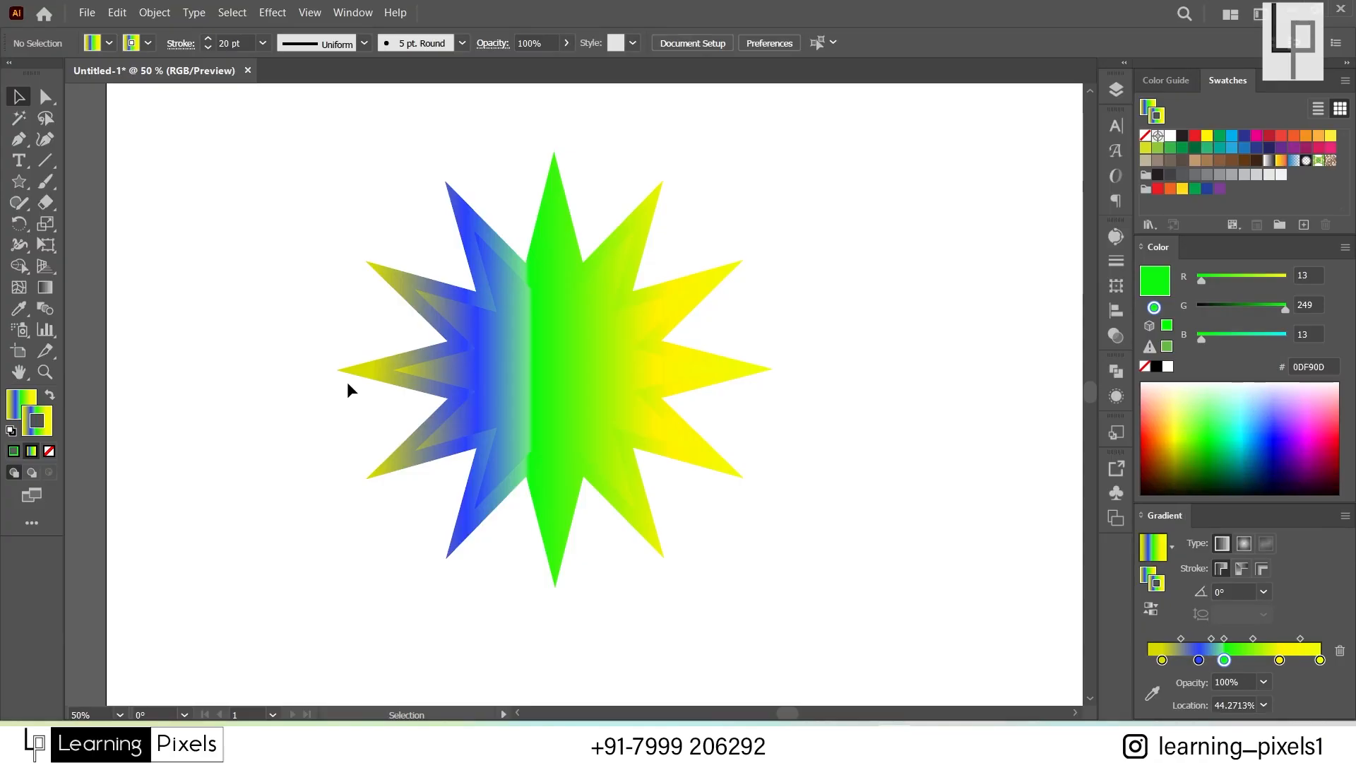
Step: Change the star's fill from the gradient to solid green 0DF90D
click(599, 430)
click(15, 407)
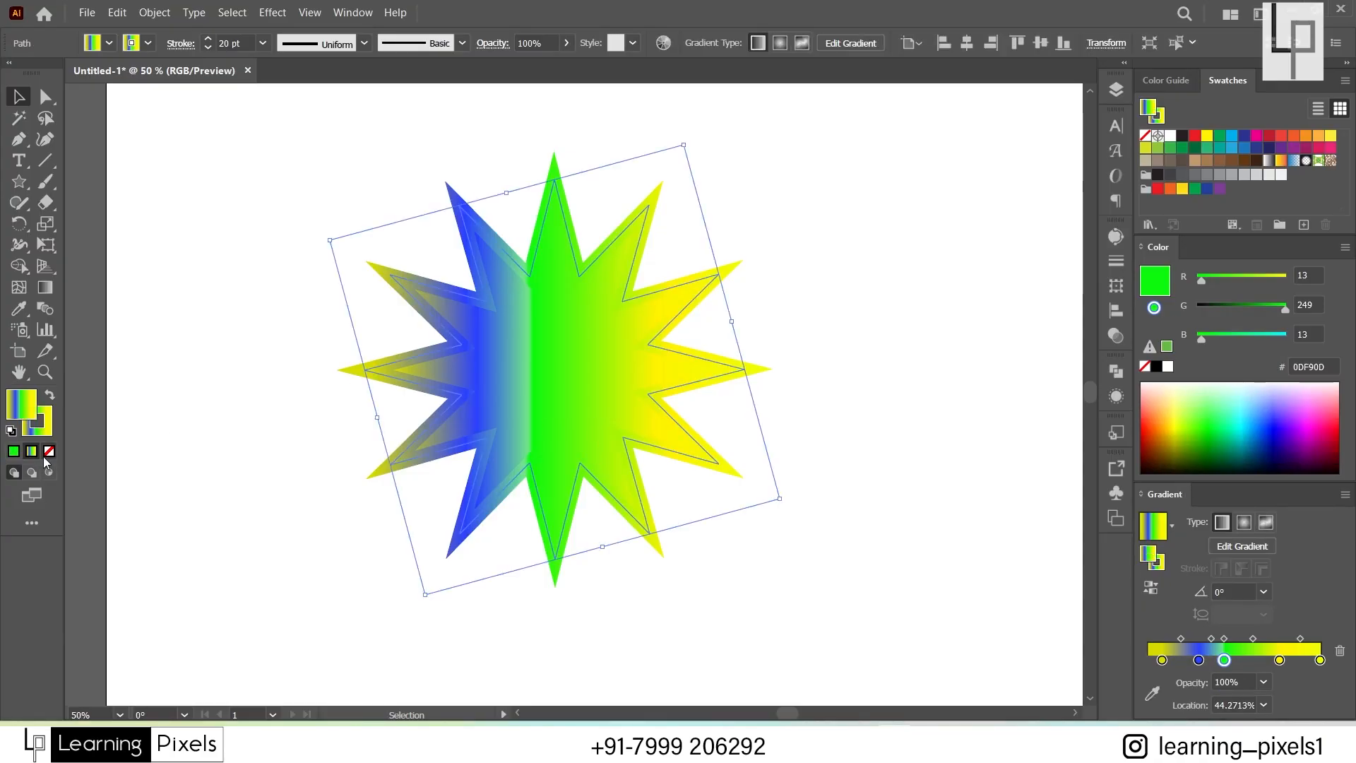
click(14, 452)
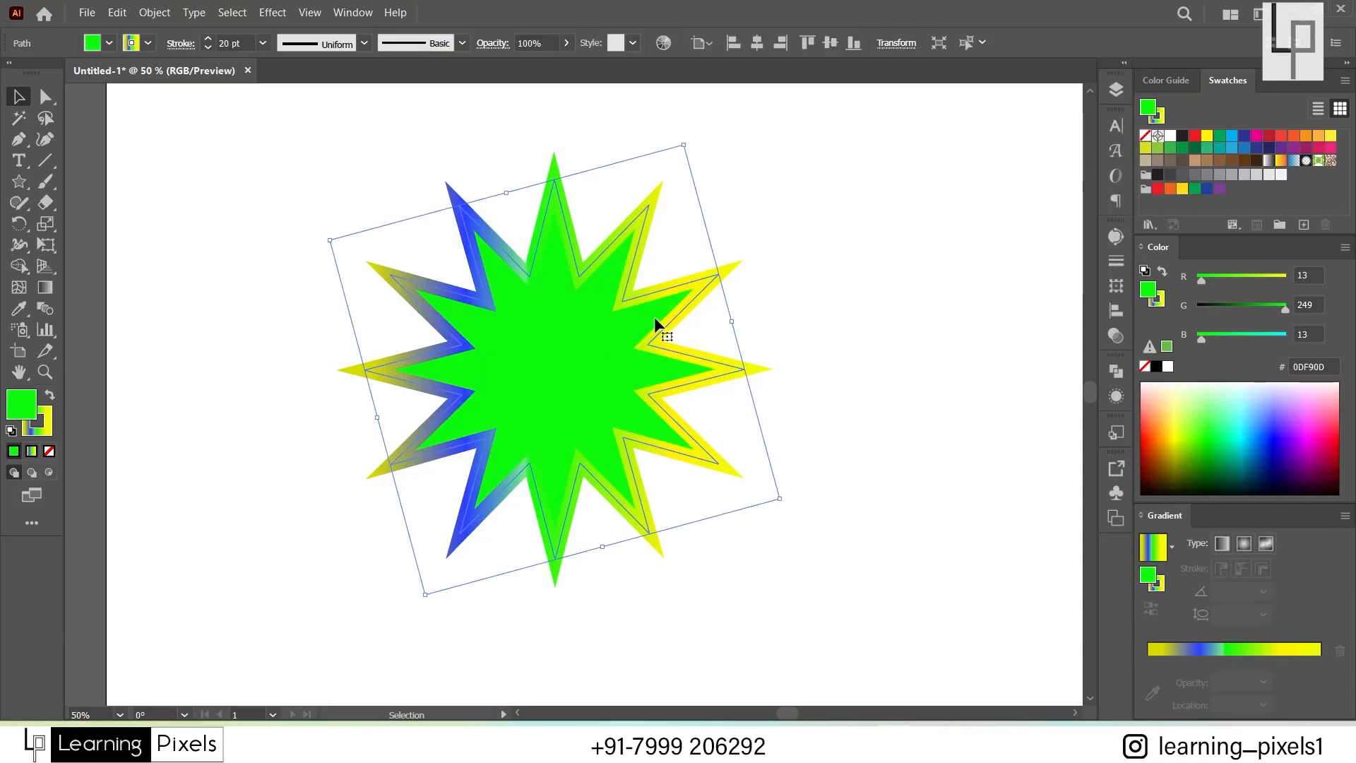
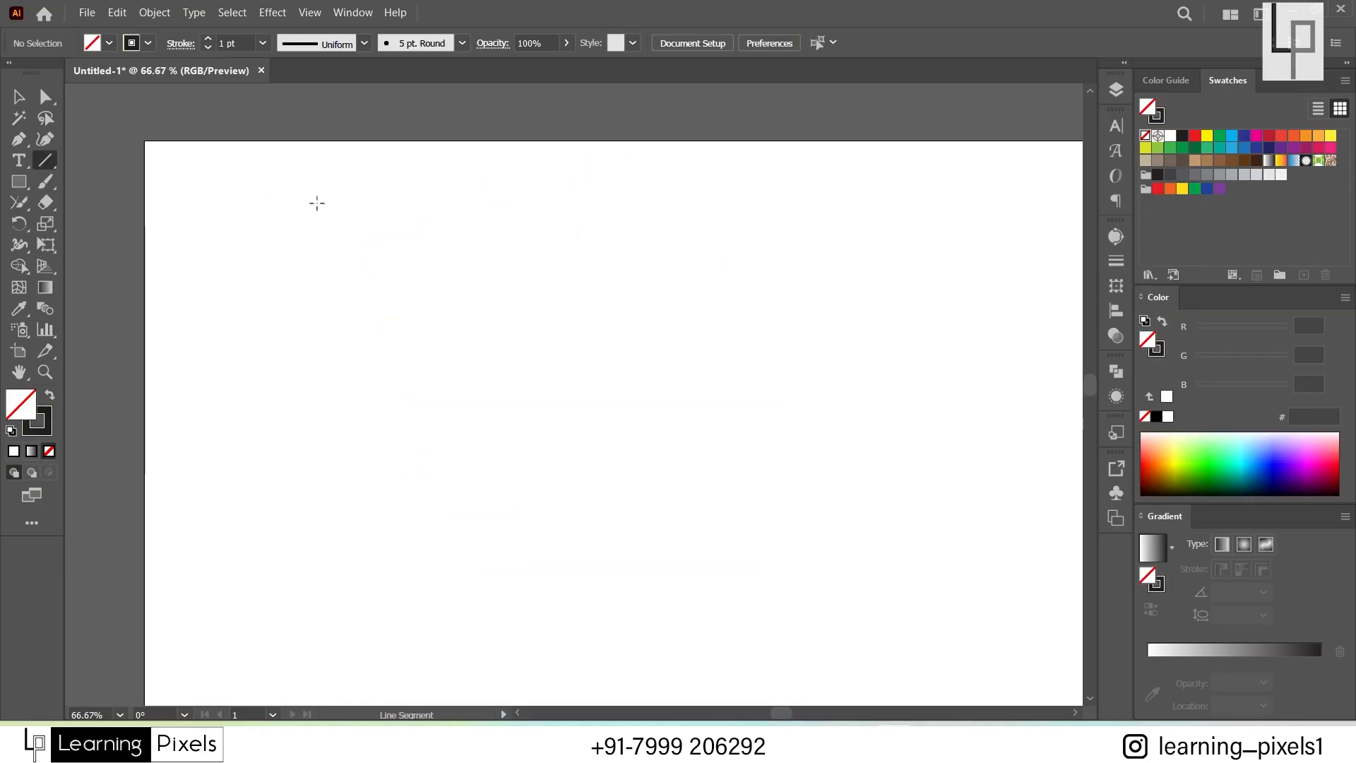
Step: Draw four freehand line segments on the blank artboard: a near-vertical one, a steep diagonal, and a roughly horizontal one crossed by a roughly vertical one
drag(55, 165, 108, 165)
drag(256, 383, 256, 436)
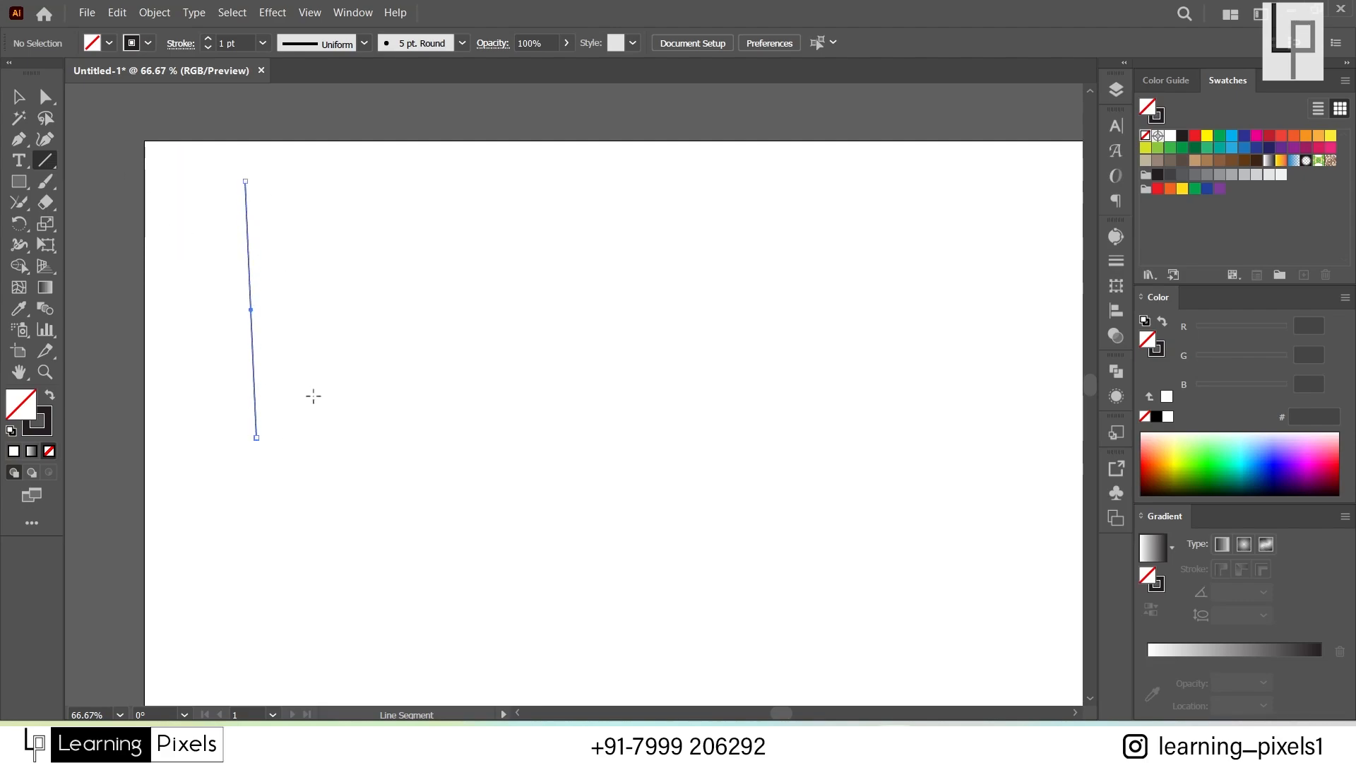
drag(289, 219, 431, 440)
drag(402, 314, 761, 313)
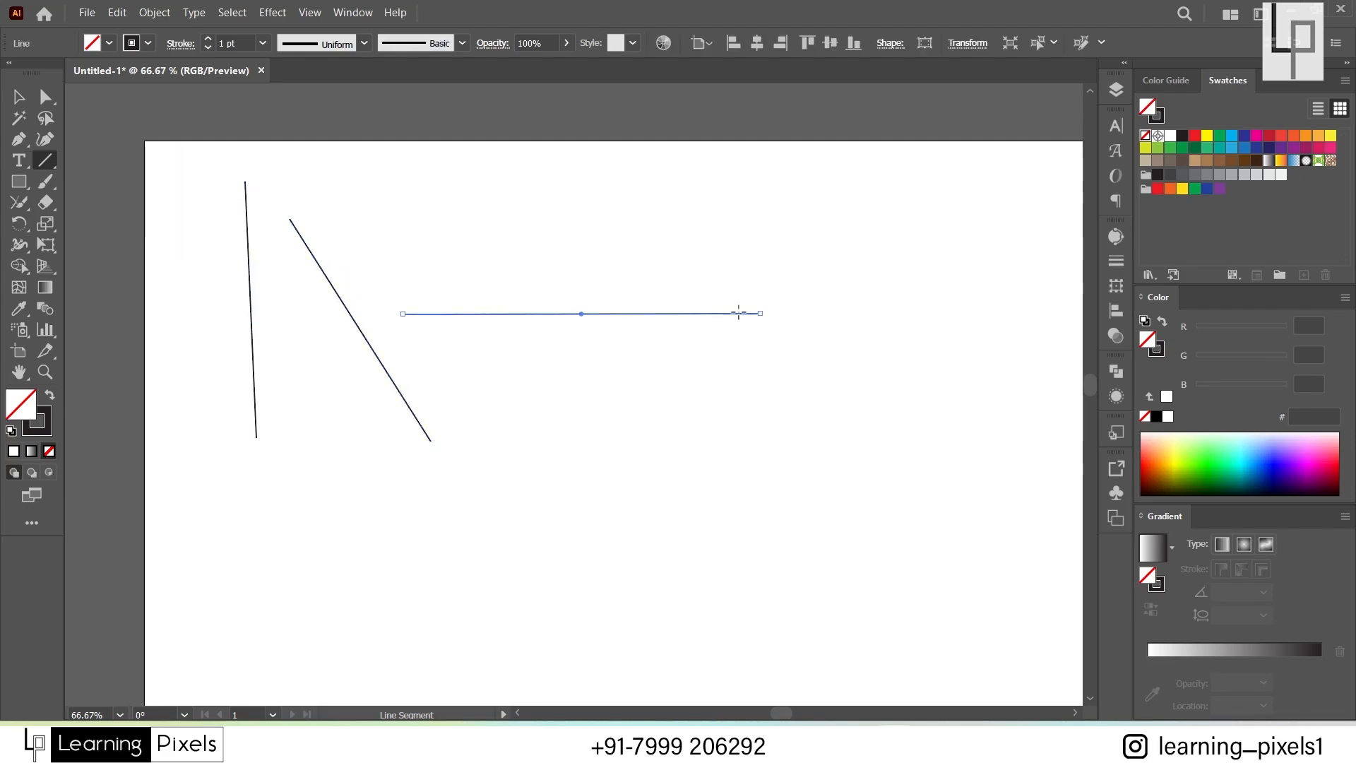
drag(588, 193, 584, 458)
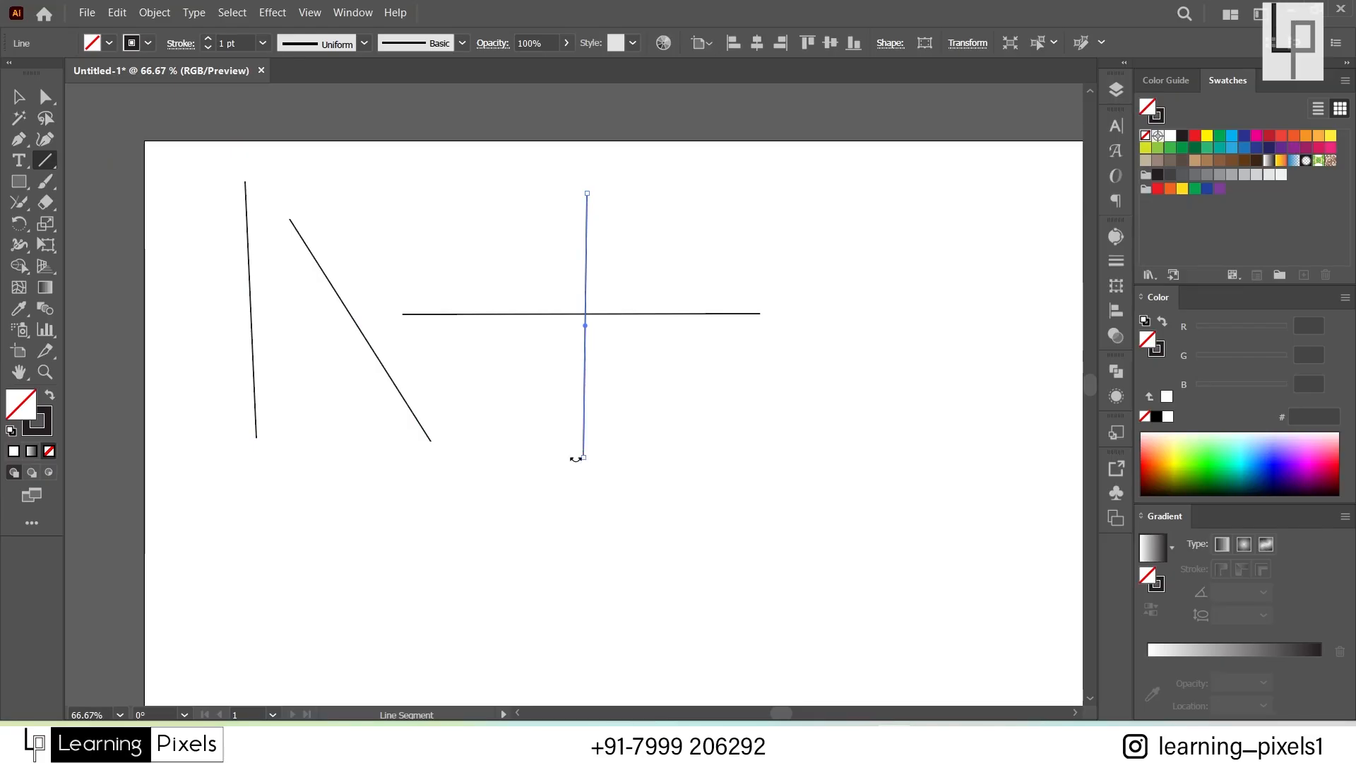
Step: Draw lines constrained to exactly horizontal, vertical and 45° angles, plus two free-angle diagonal lines
drag(442, 224, 817, 224)
drag(719, 183, 718, 497)
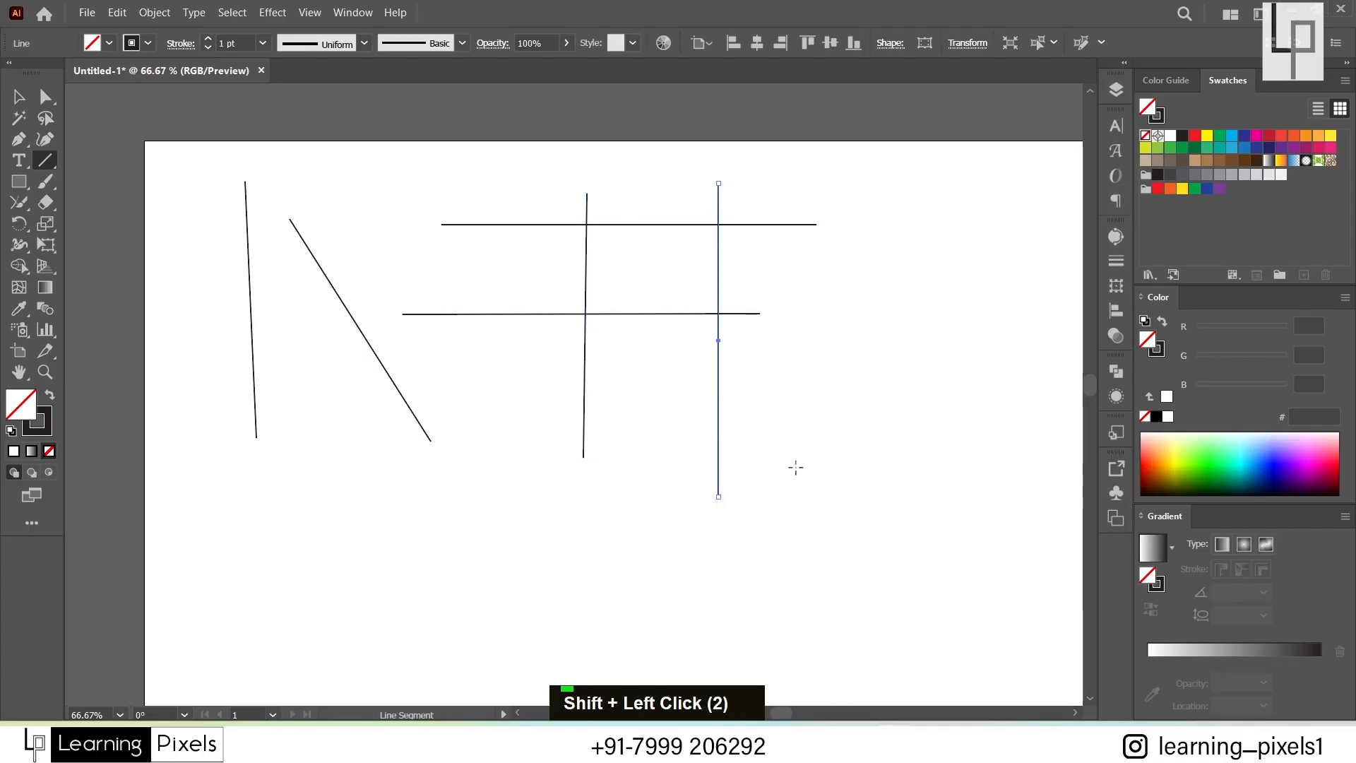
drag(361, 190, 647, 582)
drag(320, 370, 621, 448)
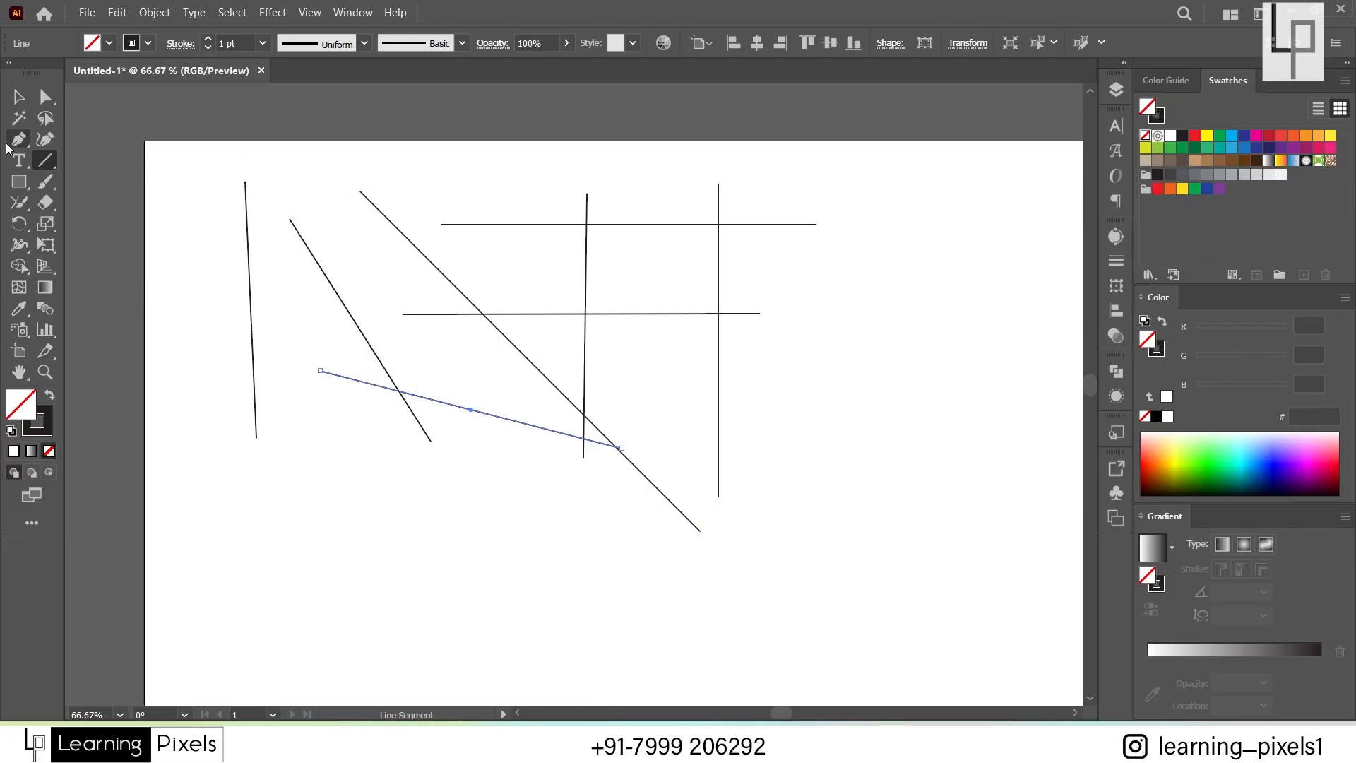
drag(180, 174, 598, 493)
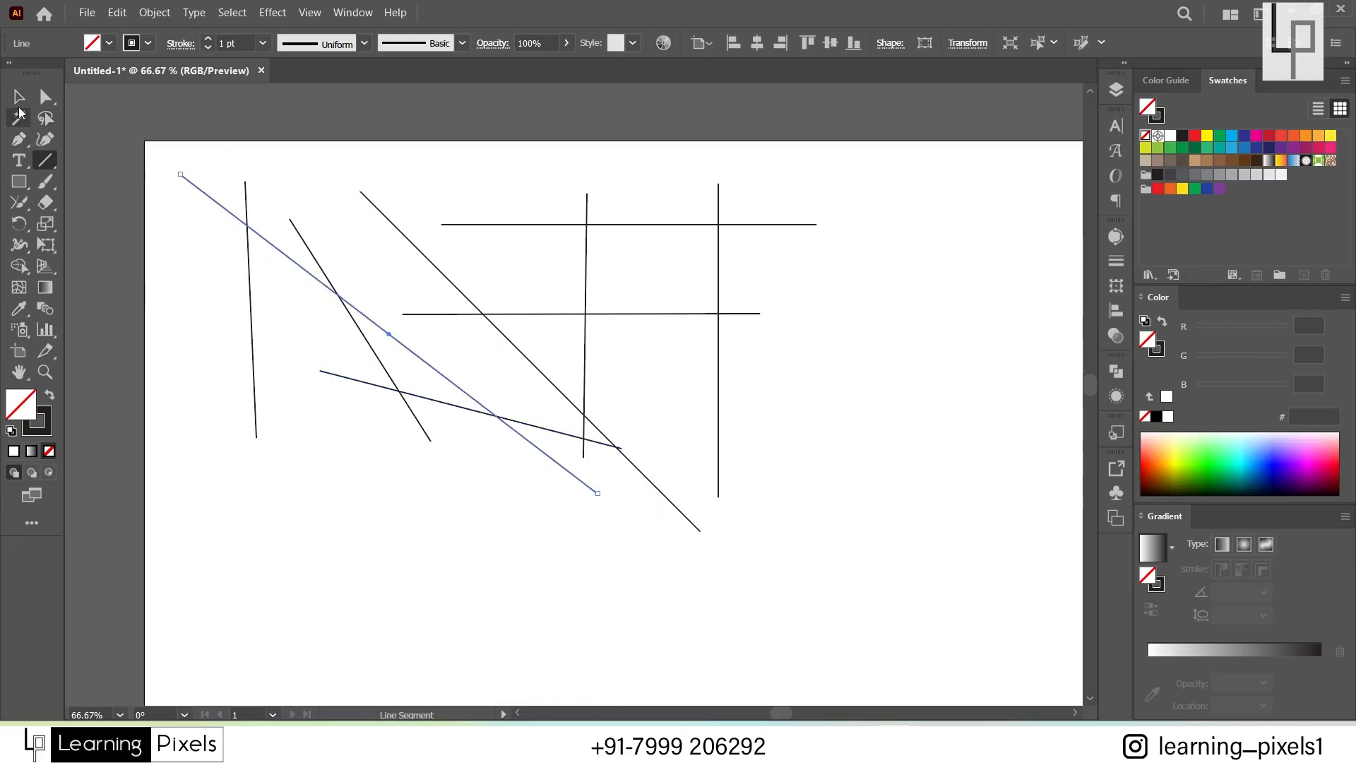
Step: Select all the drawn lines, apply the green 39B54A fill, and set their stroke weight to 10 pt
click(19, 97)
drag(163, 143, 780, 531)
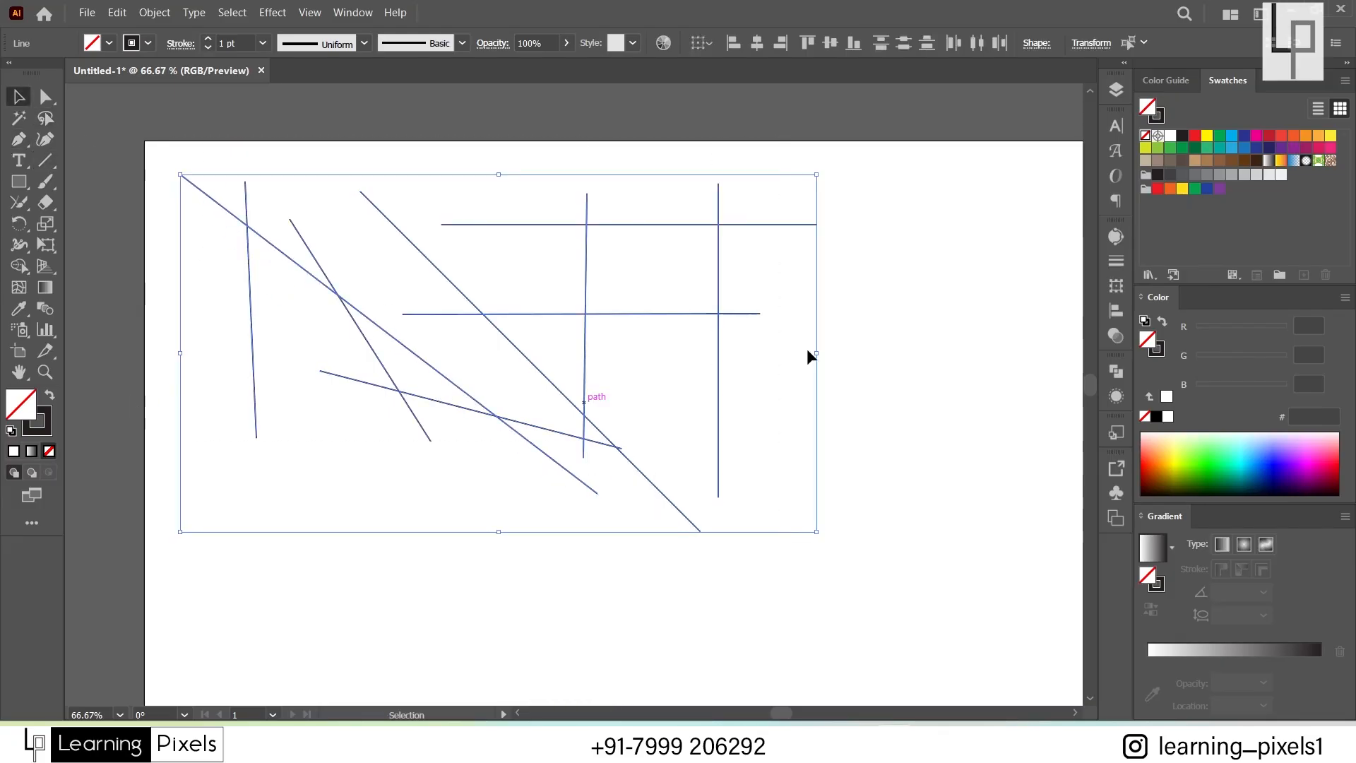
click(1170, 147)
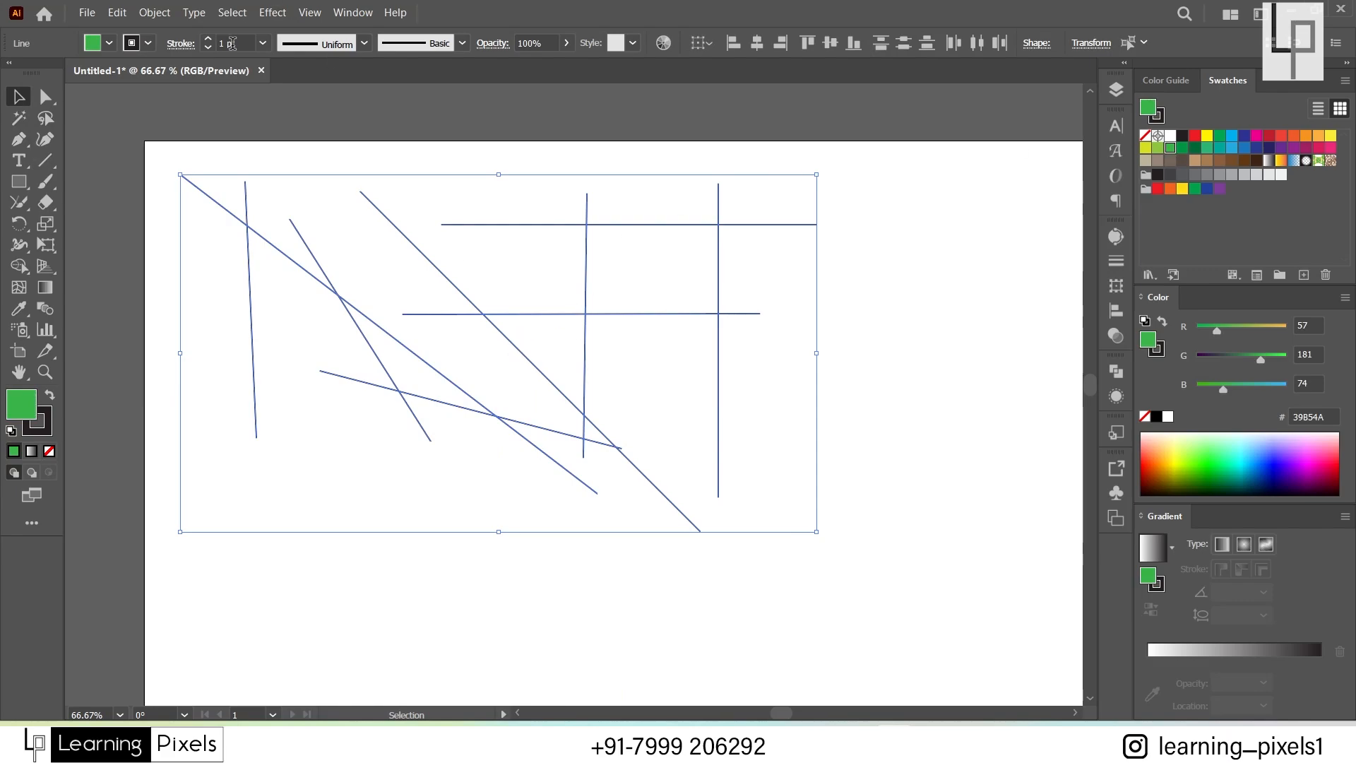
click(233, 43)
scroll(233, 43, up, 6)
scroll(232, 43, up, 3)
Step: Give the selected lines a double-bulge width profile, replace it with a one-end taper, and apply the rough charcoal-like brush
double_click(302, 48)
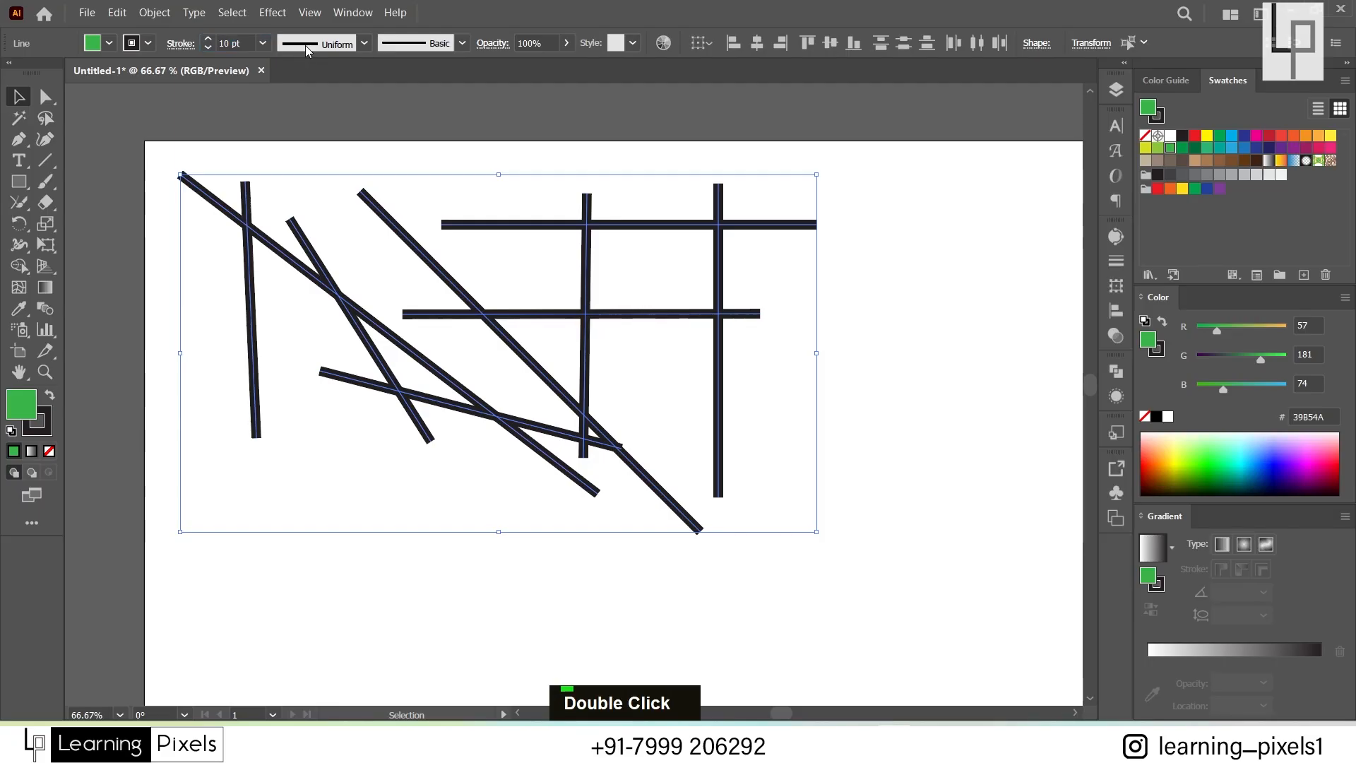
click(320, 136)
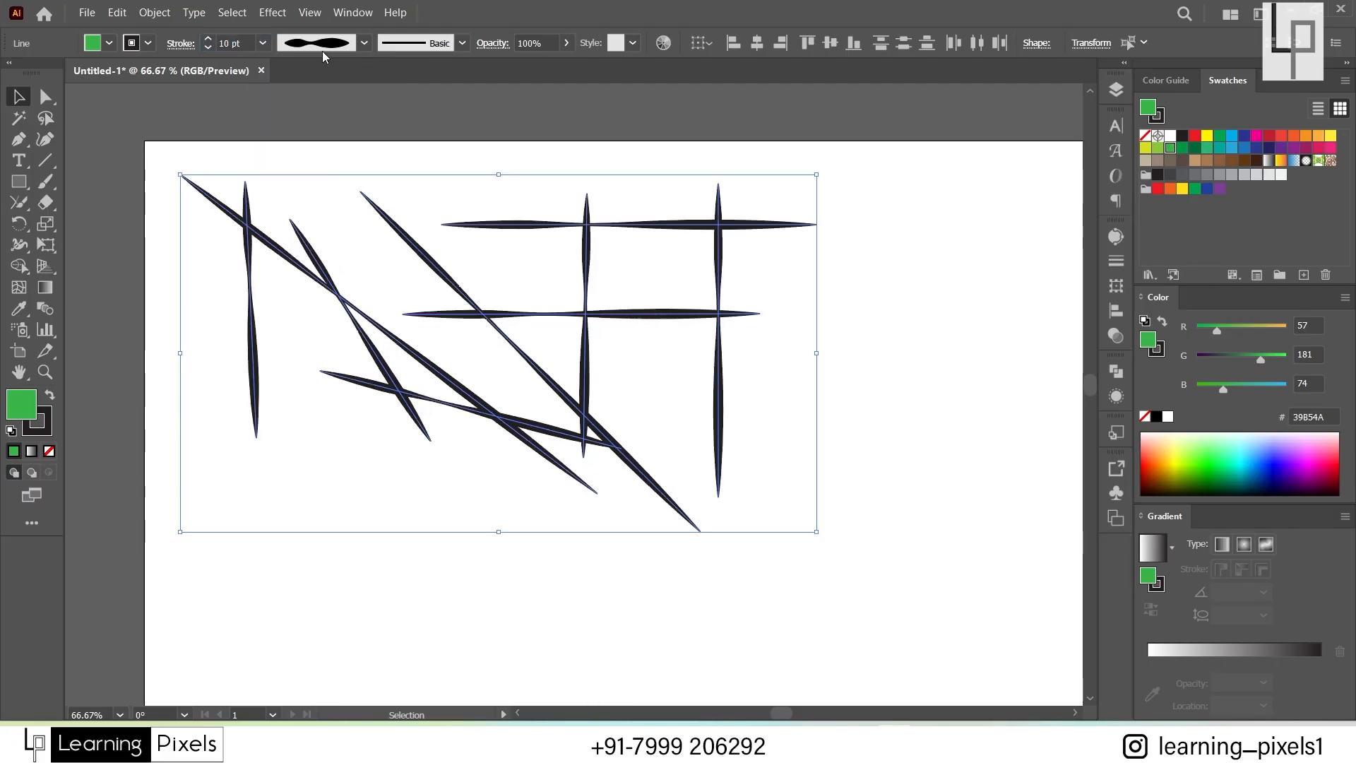
click(363, 43)
click(316, 185)
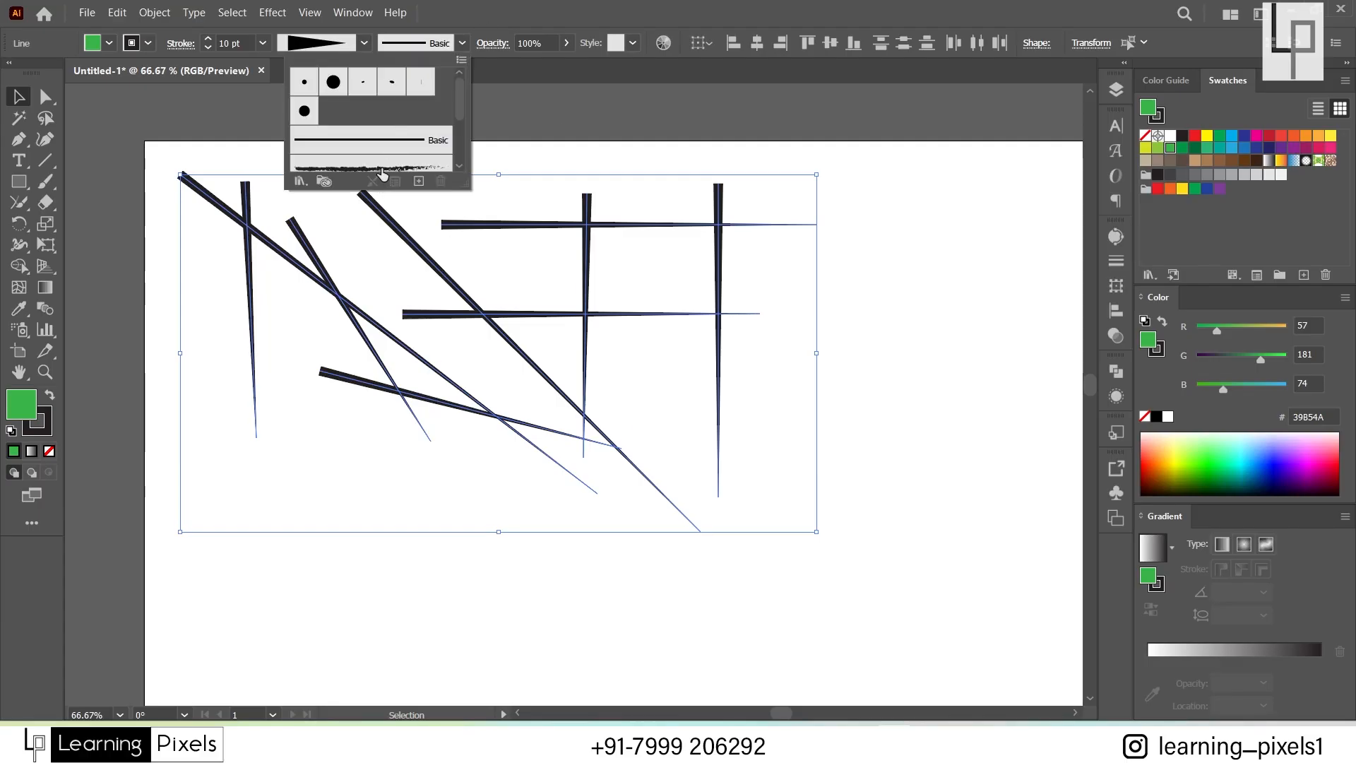
click(382, 166)
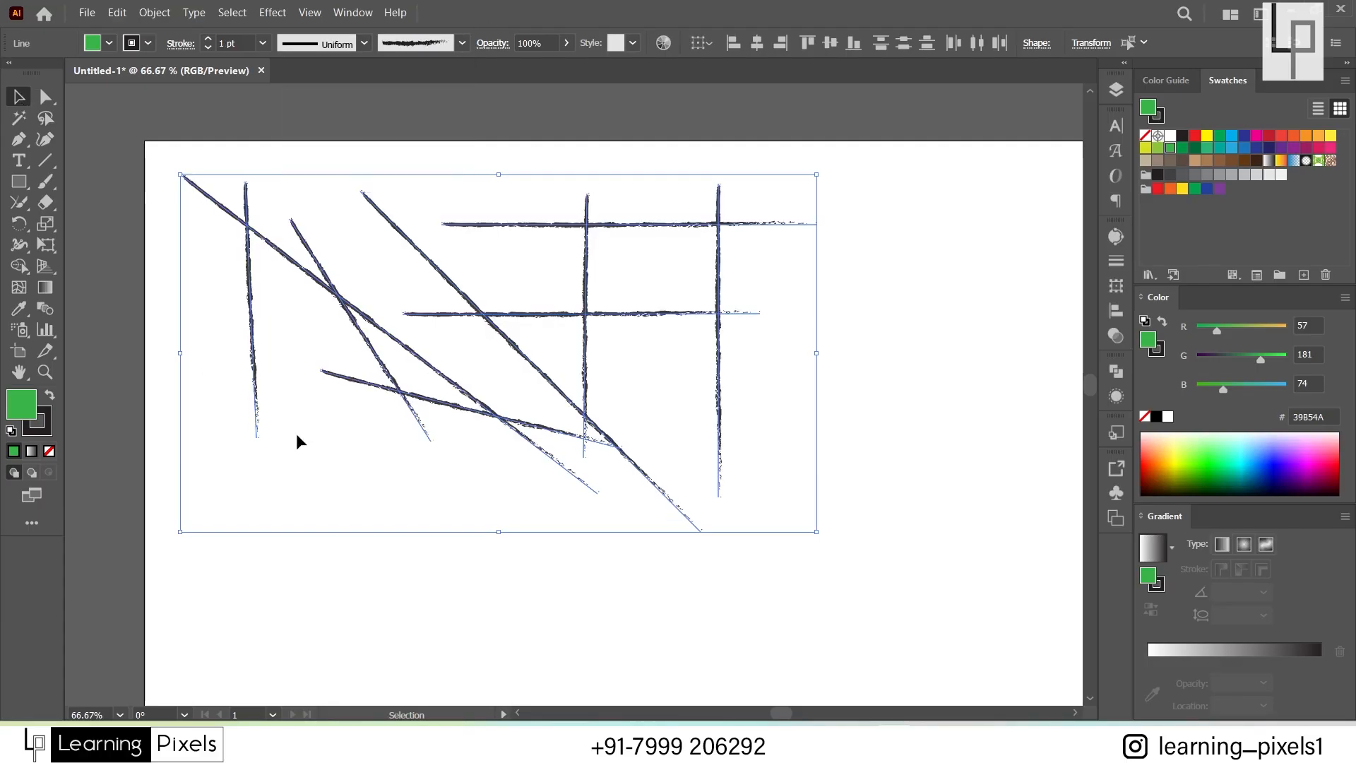
Step: Delete the styled lines and draw three concave arcs side by side with the Arc tool, each smaller than the last
key(Delete)
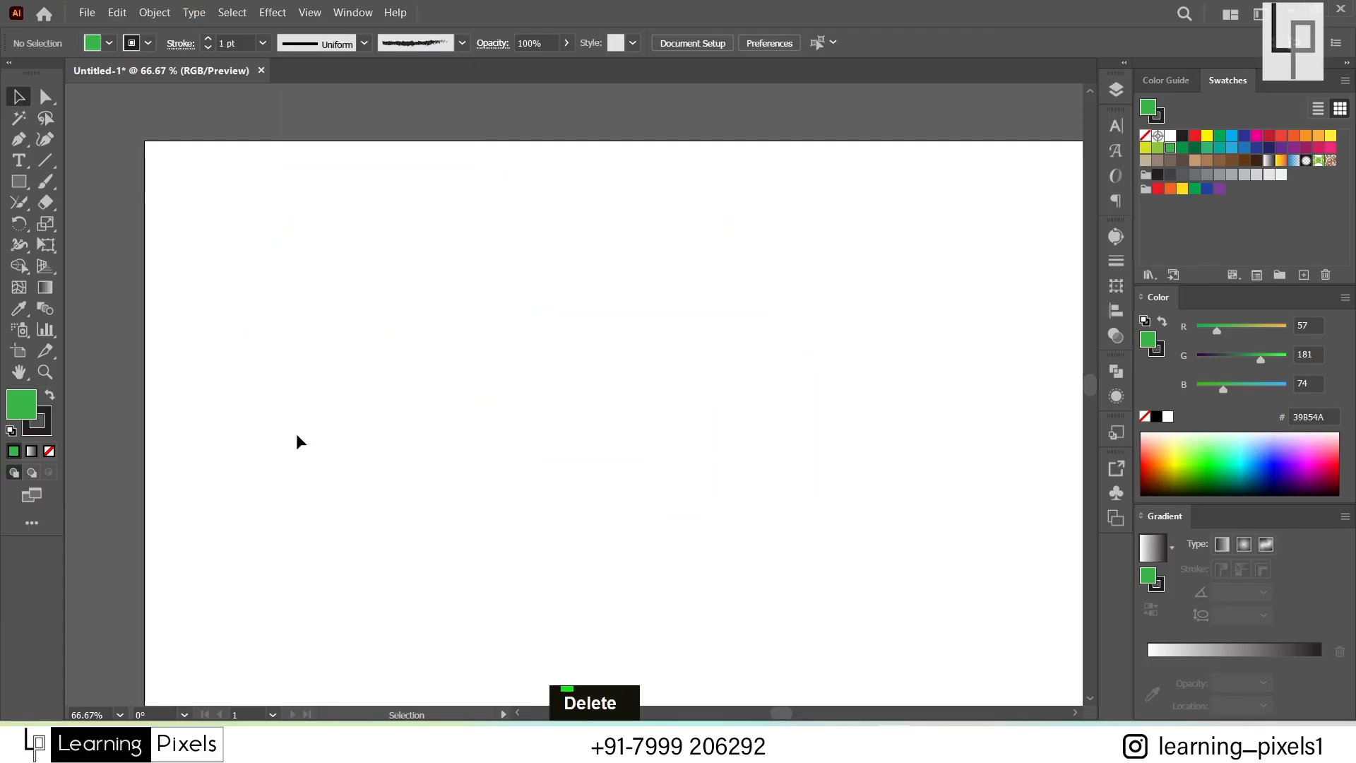
click(45, 161)
click(120, 182)
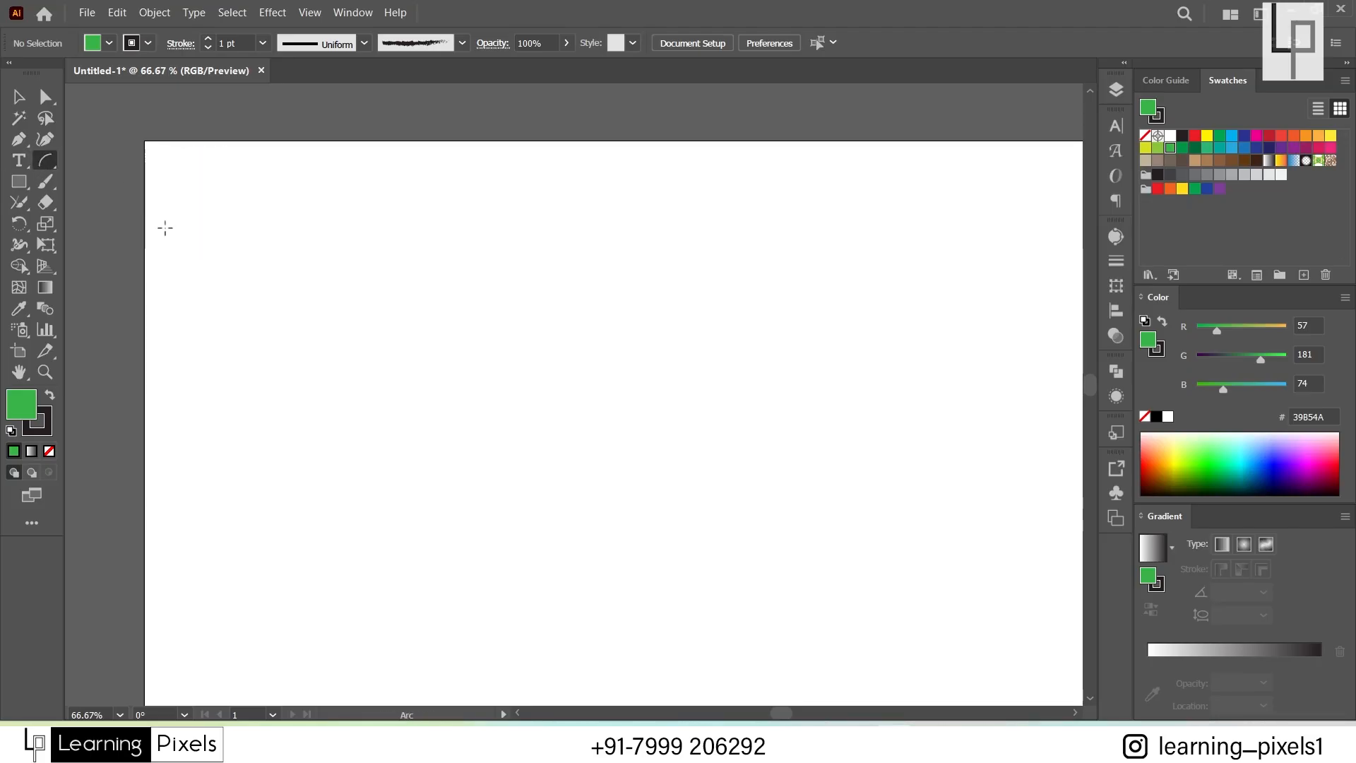
drag(262, 203, 419, 418)
drag(336, 191, 498, 385)
drag(457, 228, 553, 326)
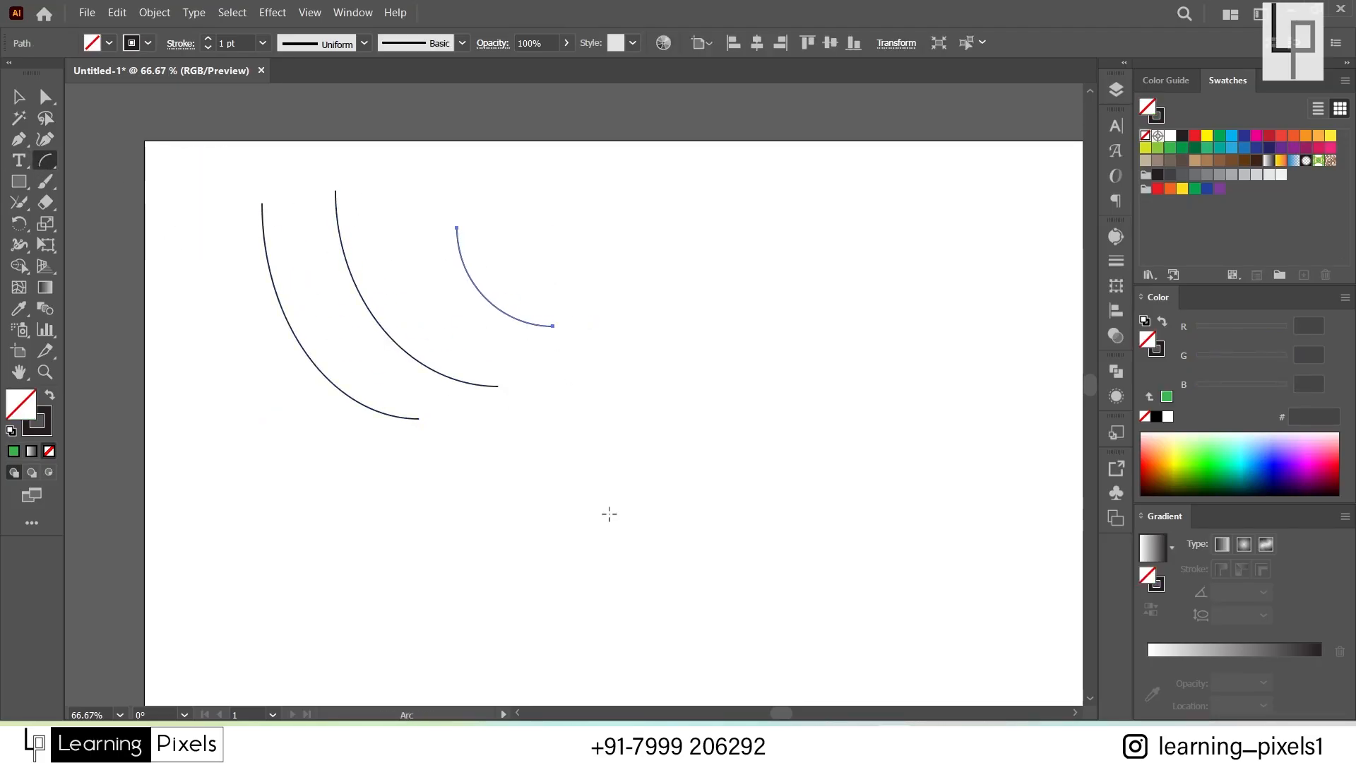
Step: Place a fourth arc by exact options: 104.1702 by 106.4681 pt, Open type, base along the X Axis, slope 50
click(595, 282)
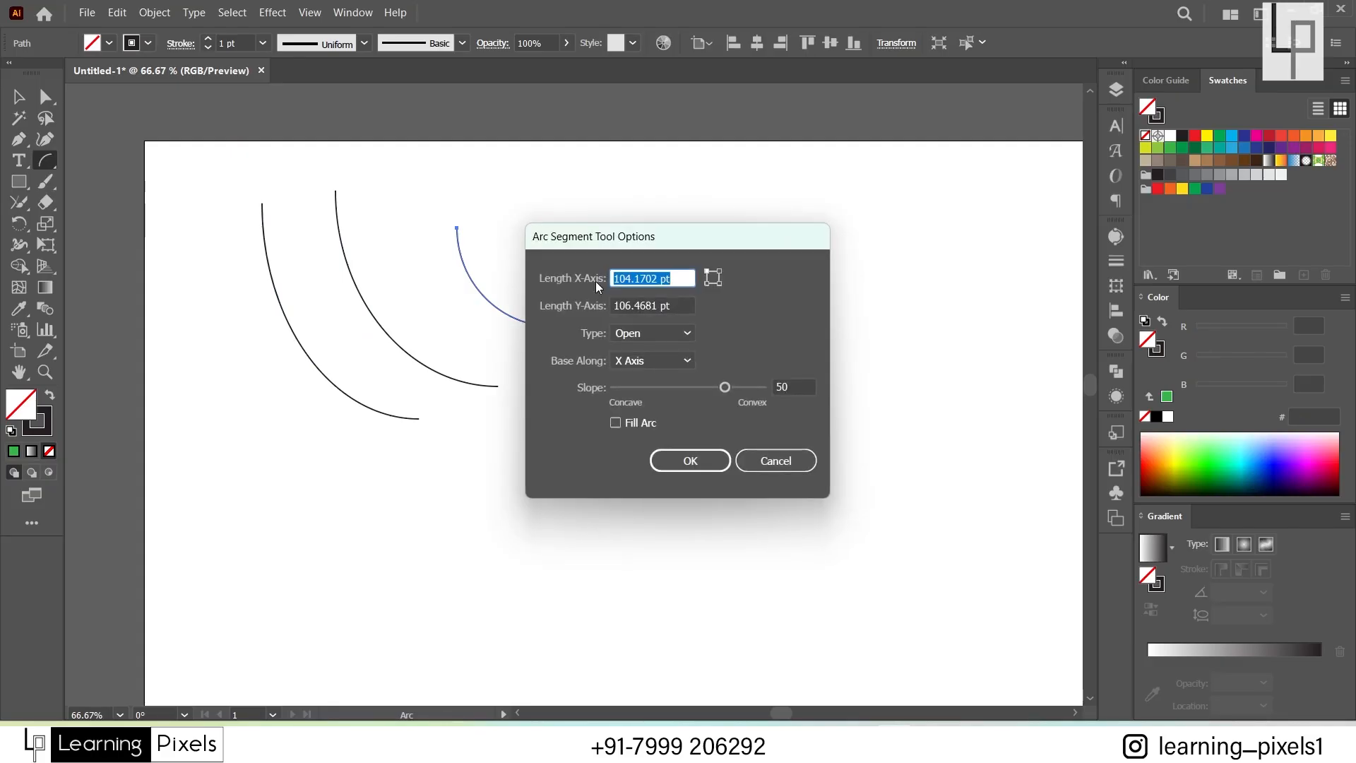
drag(663, 240, 612, 170)
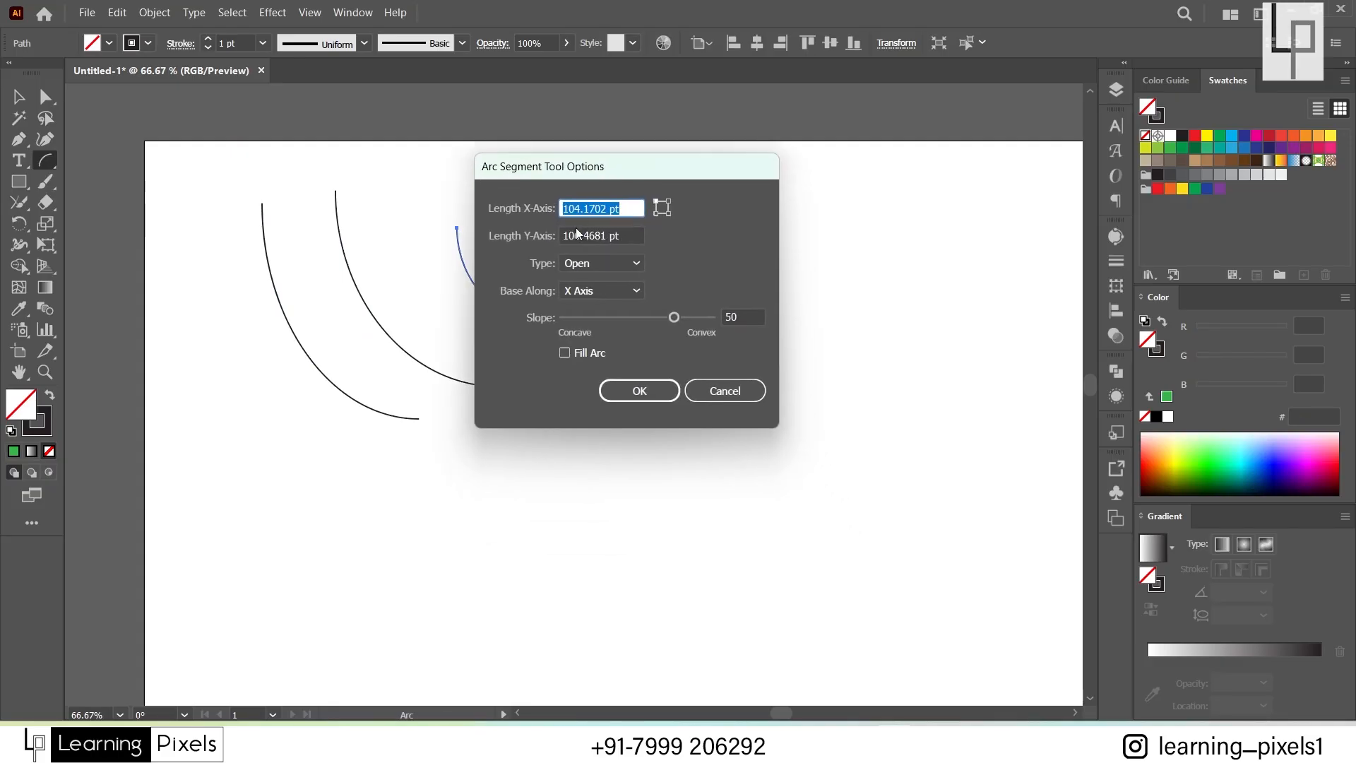
click(594, 208)
click(608, 236)
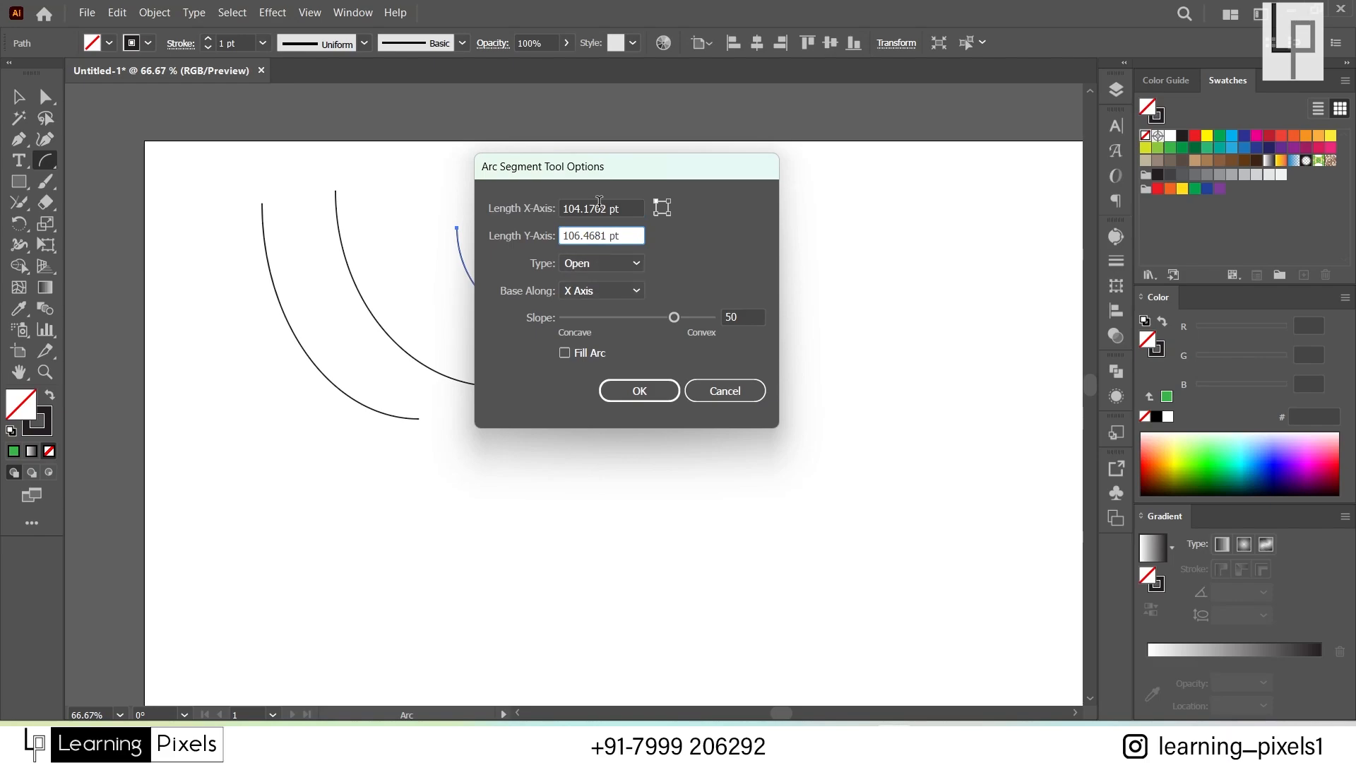
double_click(617, 261)
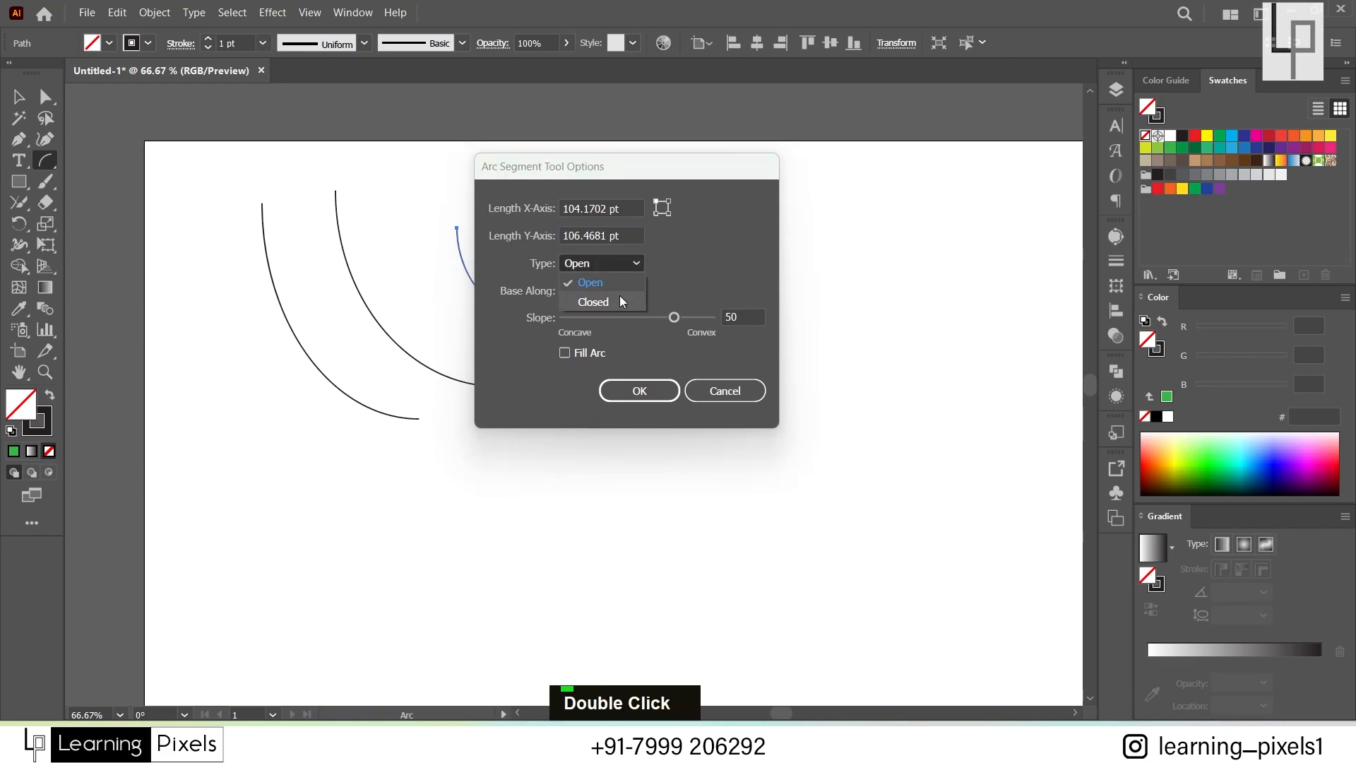
click(727, 256)
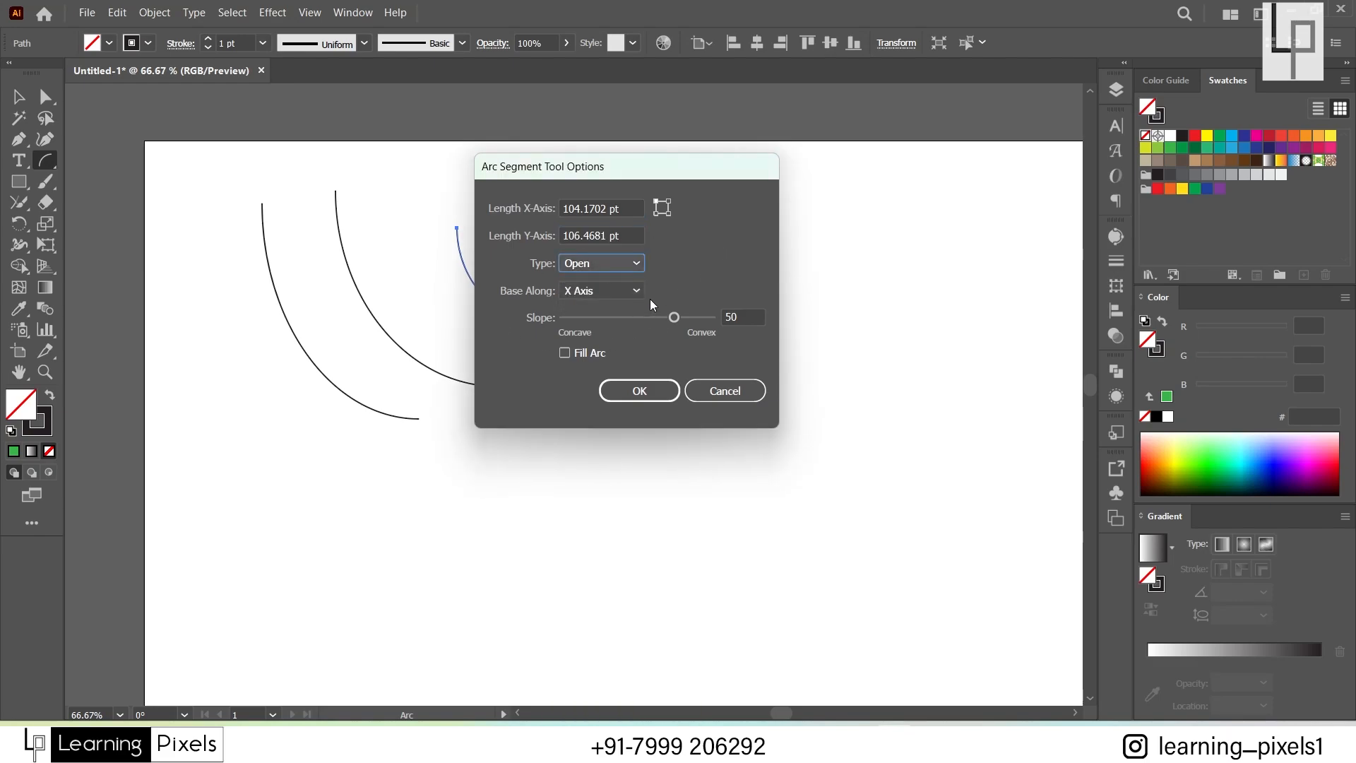
click(660, 392)
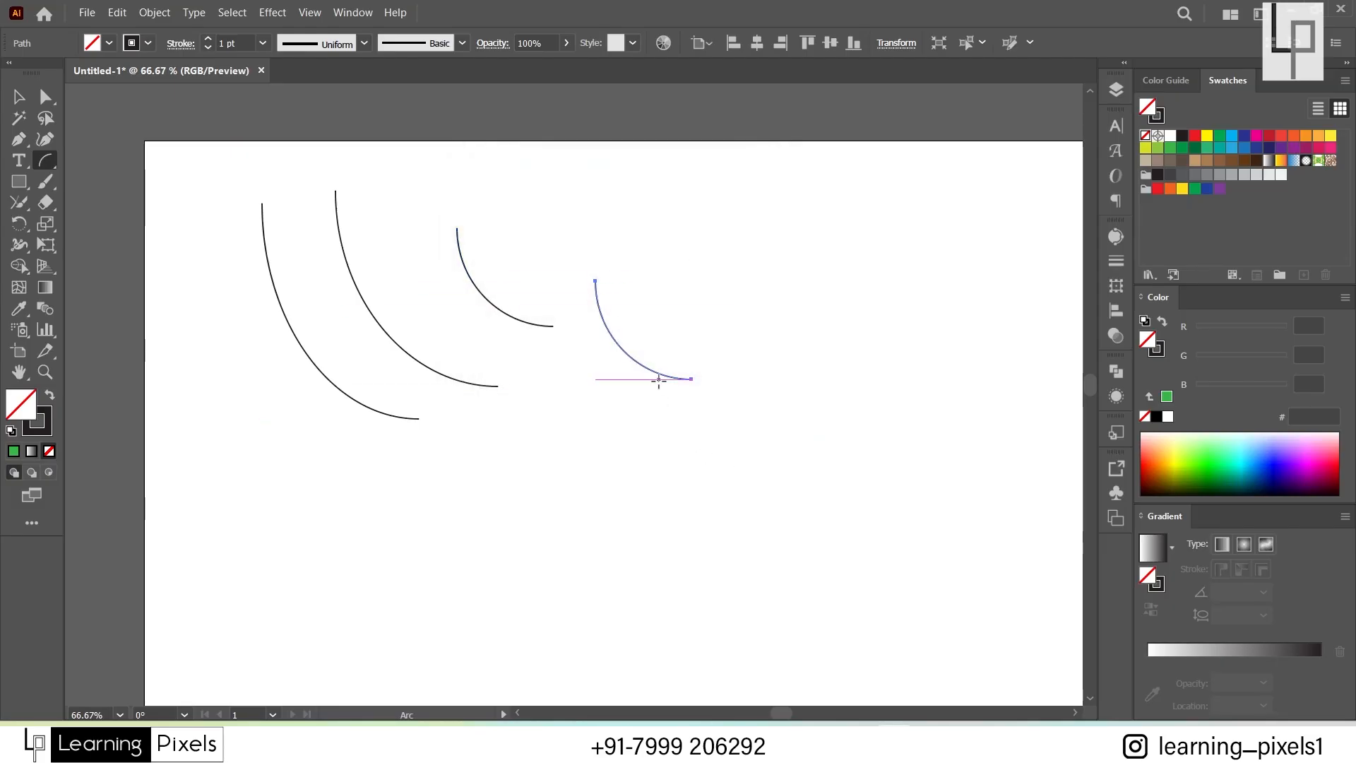
Step: Try a large outward-curving quarter arc on the empty area beside the arcs, and undo it
key(space)
drag(660, 415, 330, 425)
drag(504, 429, 733, 197)
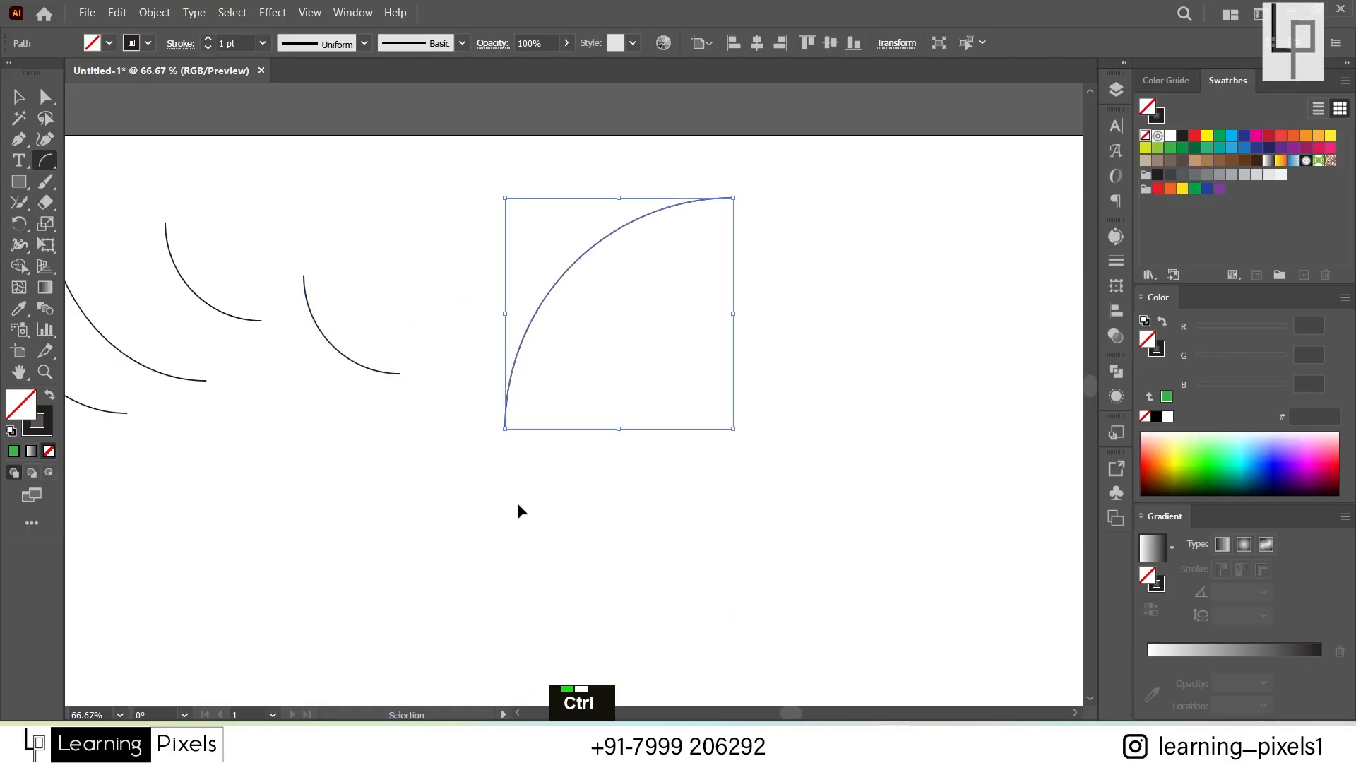
key(ctrl+z)
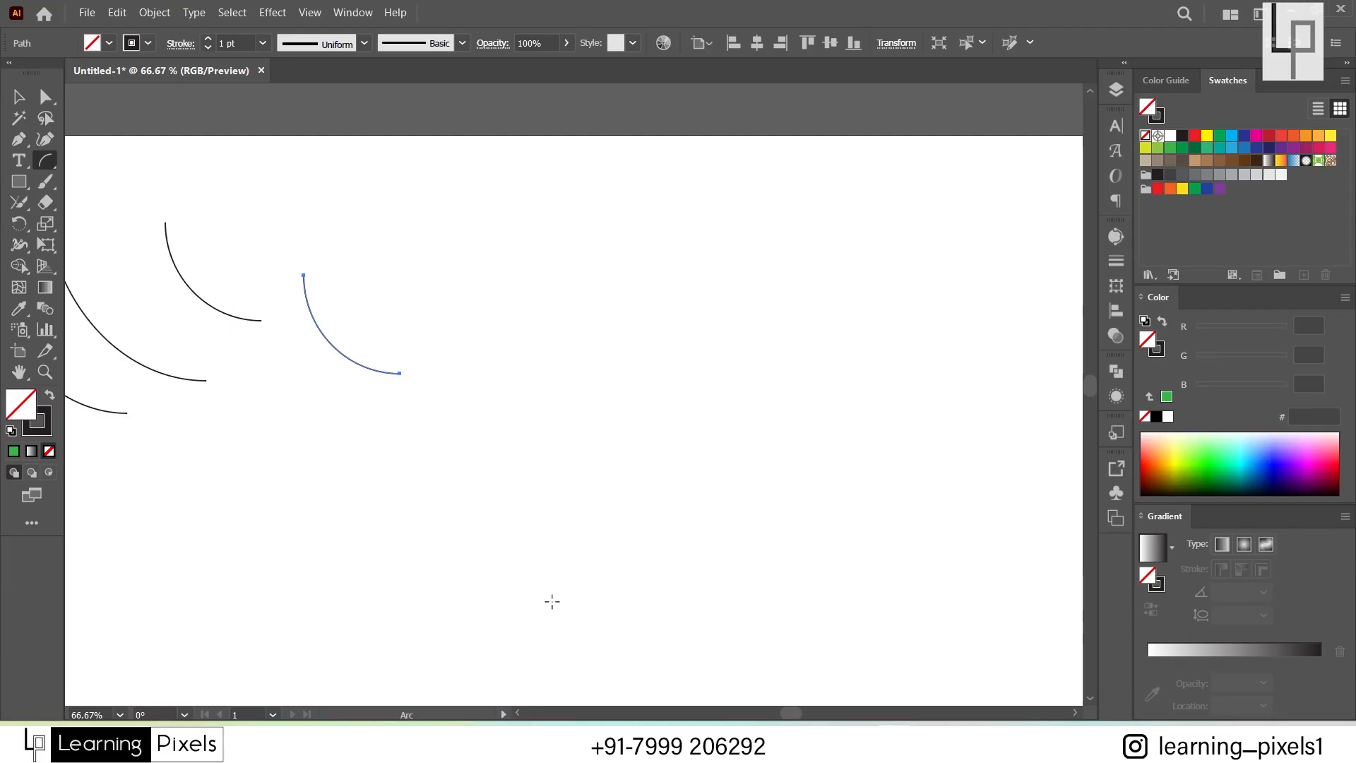
Step: Draw two fan-shaped bursts of continuously repeated arcs, each spreading from a single origin point
mouse_move(553, 601)
mouse_down()
mouse_move(694, 308)
mouse_move(754, 218)
mouse_move(820, 448)
mouse_move(705, 616)
mouse_move(655, 626)
mouse_up()
key(asciitilde)
key(asciitilde)
mouse_move(370, 228)
mouse_down()
mouse_move(379, 263)
mouse_move(546, 364)
mouse_move(278, 539)
mouse_move(393, 279)
mouse_move(480, 537)
mouse_move(554, 578)
mouse_up()
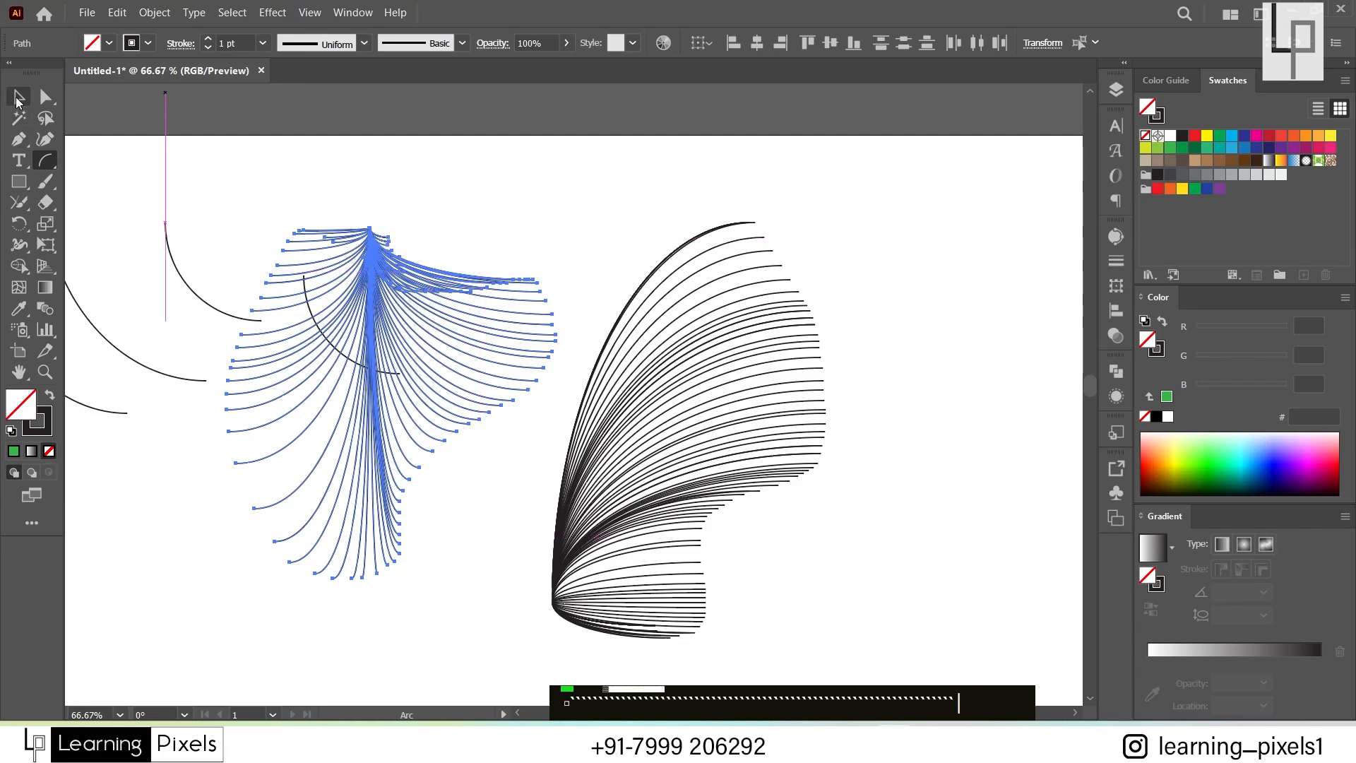
Step: Delete all the arcs and both arc fans from the artboard
click(19, 97)
click(189, 232)
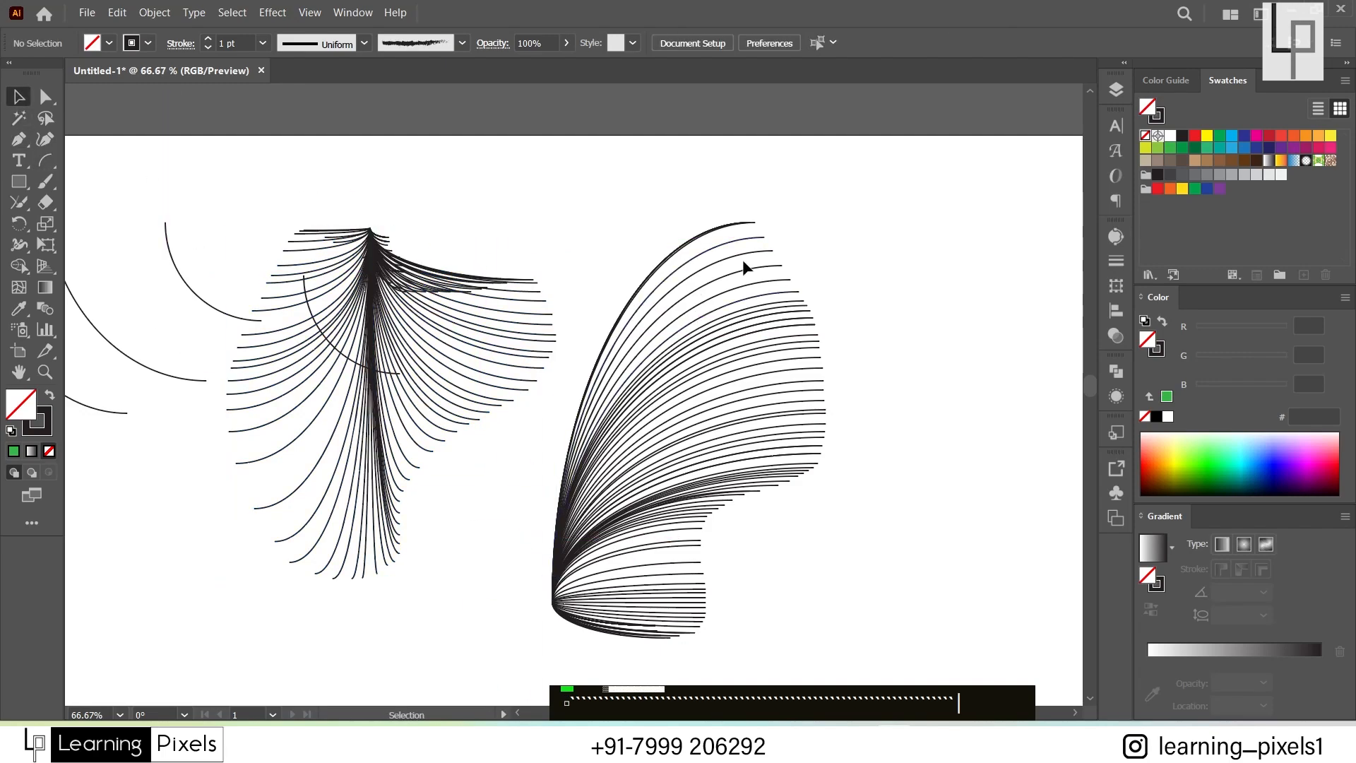
mouse_move(841, 202)
mouse_down()
mouse_move(418, 576)
mouse_move(113, 579)
mouse_up()
key(Delete)
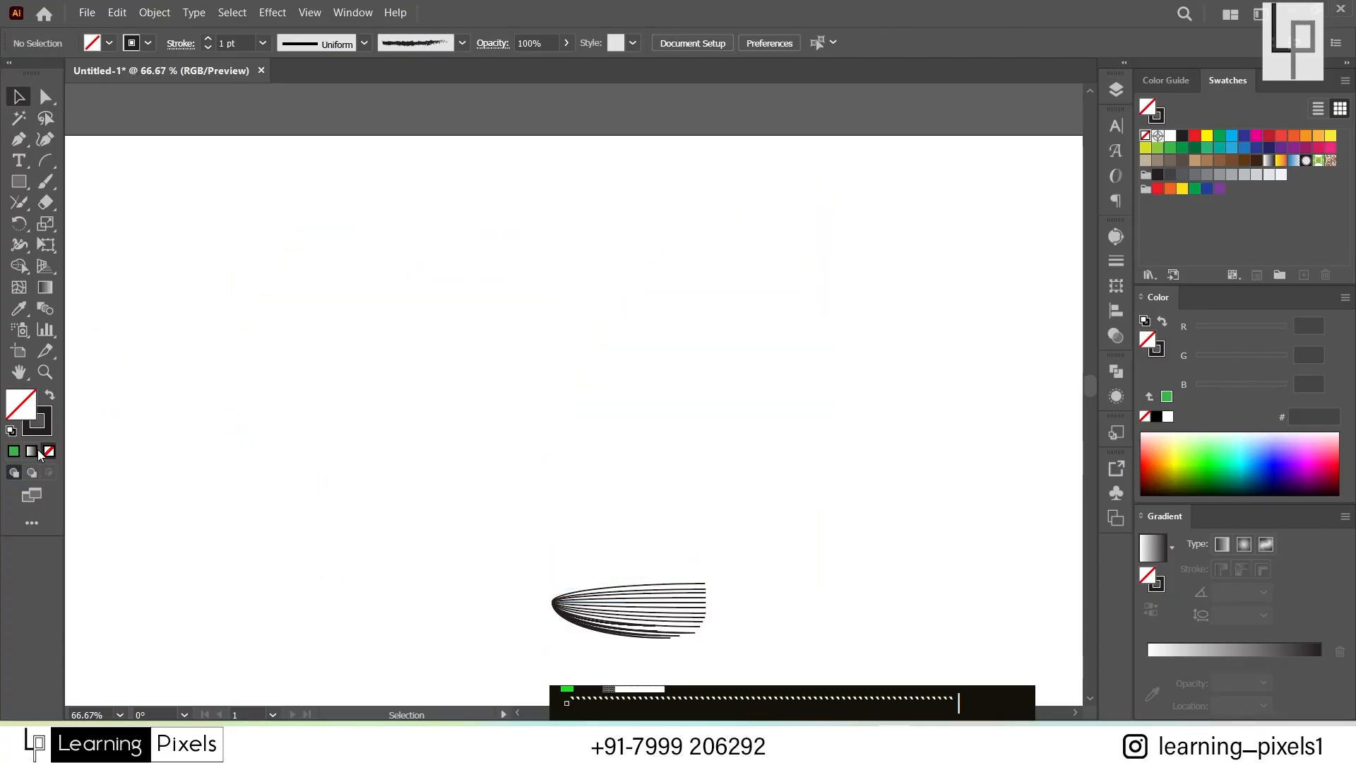
drag(402, 504, 805, 670)
key(Delete)
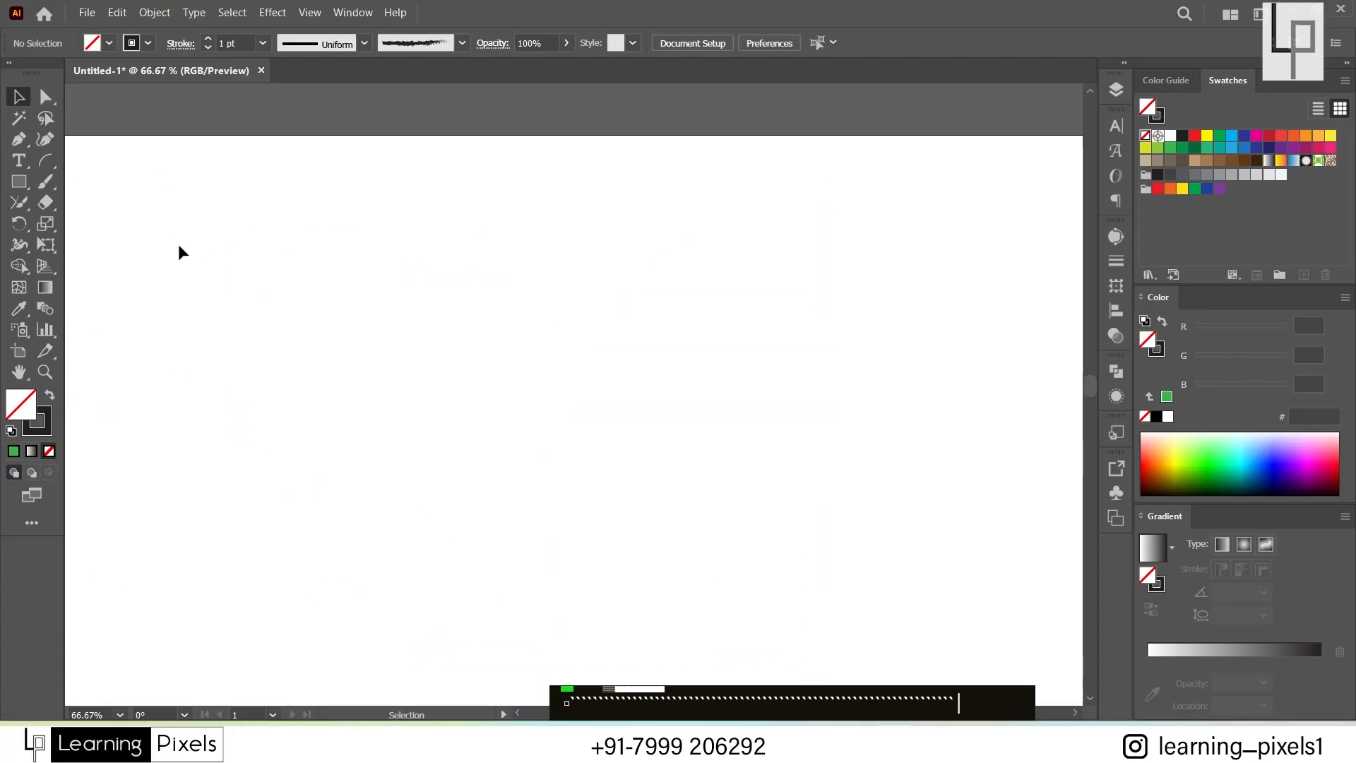
Step: Draw a small spiral near the artboard's upper edge and a much larger one in the middle with the Spiral tool
click(53, 163)
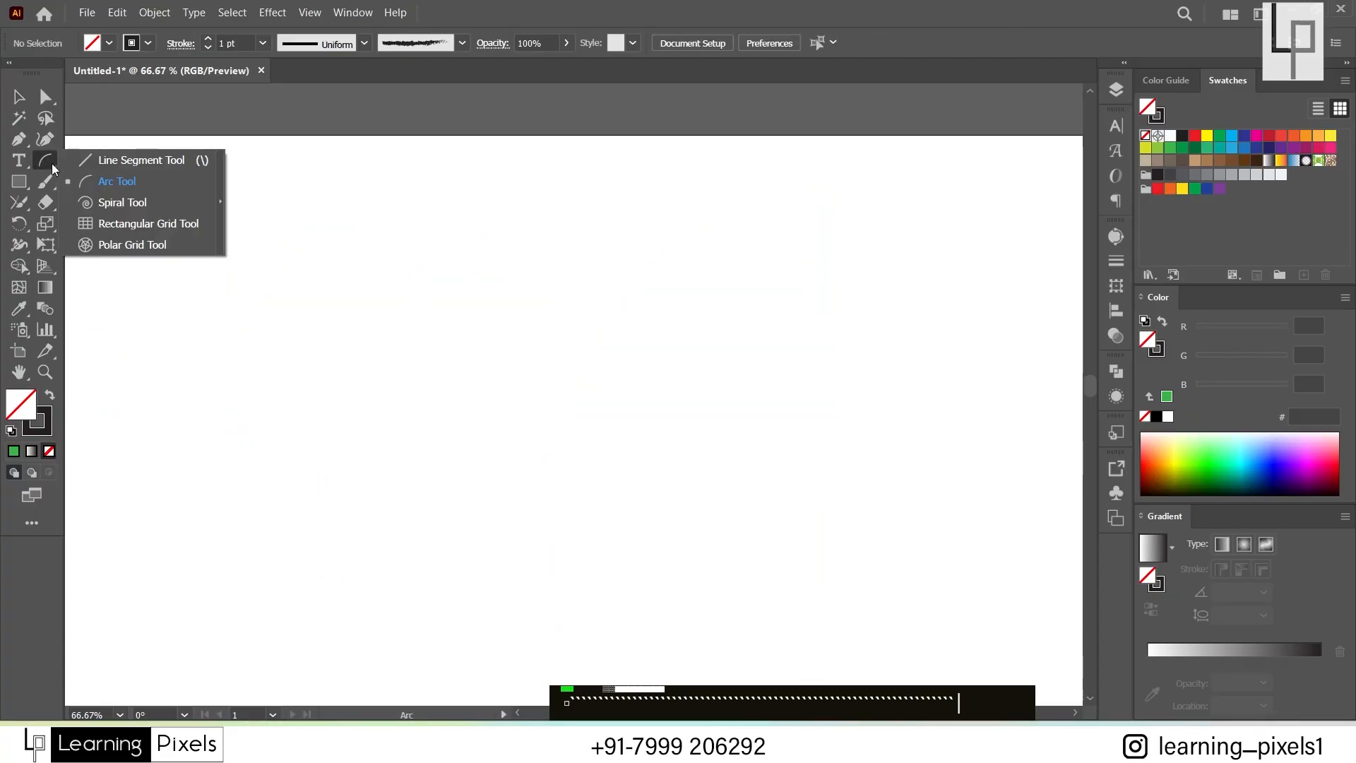
click(164, 198)
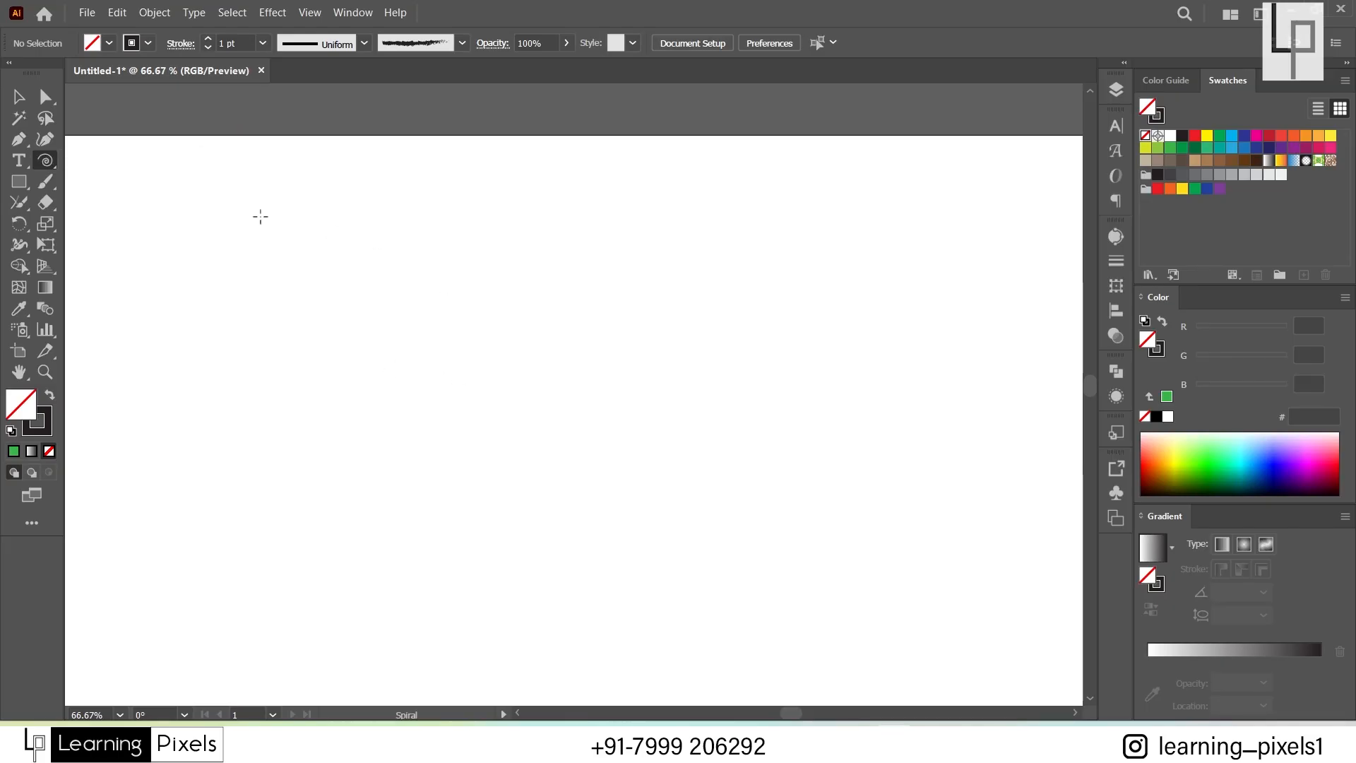
drag(207, 202, 258, 251)
drag(607, 443, 446, 315)
Step: Create a spiral with radius 197.7491 pt, 80% decay and 10 segments, and draw another small spiral beside the first one
click(587, 434)
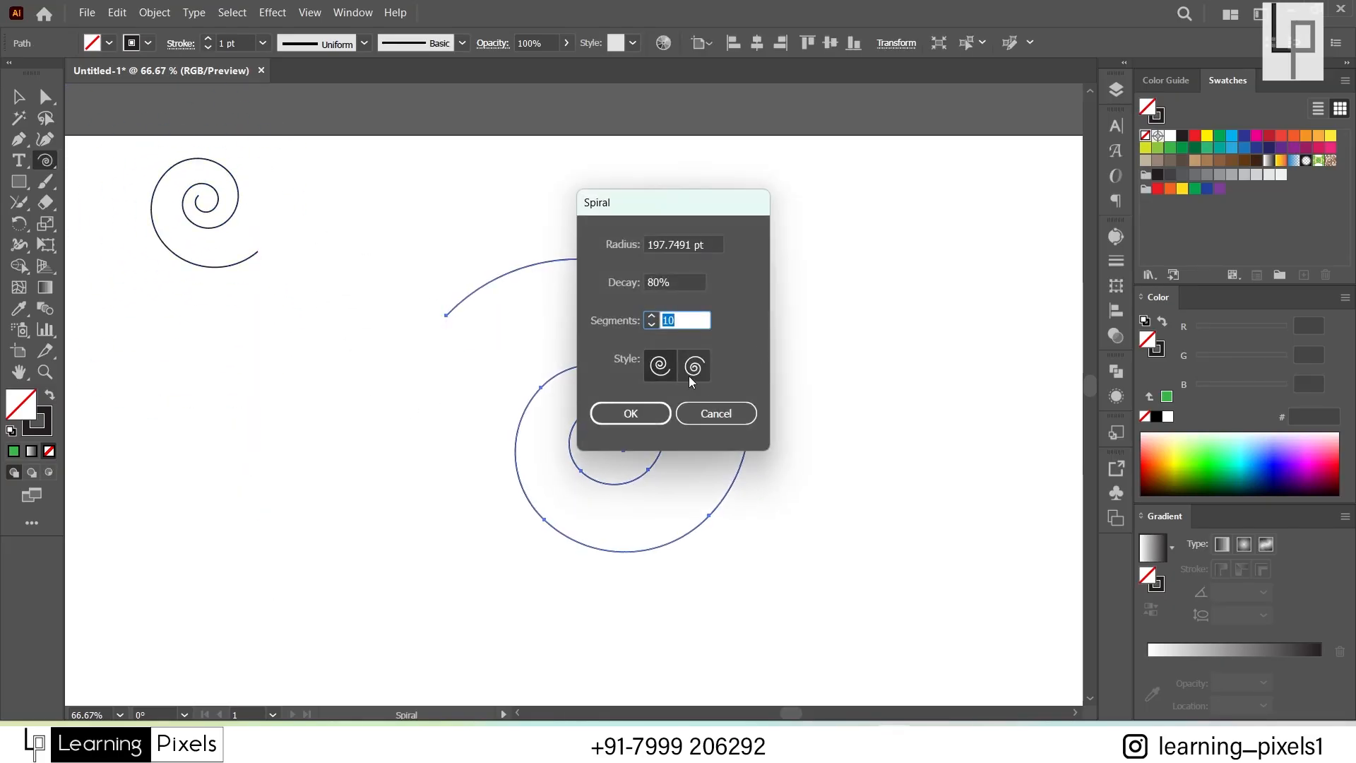
click(689, 282)
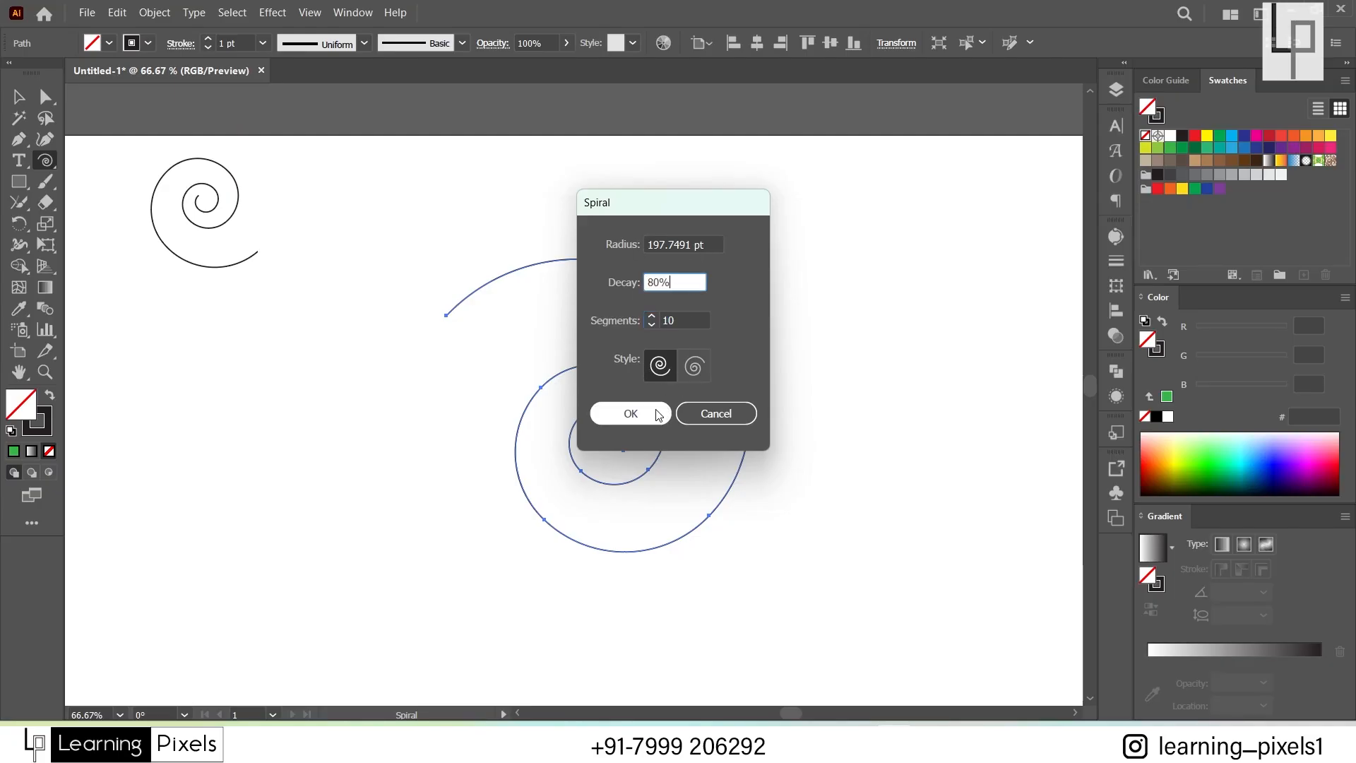
click(631, 413)
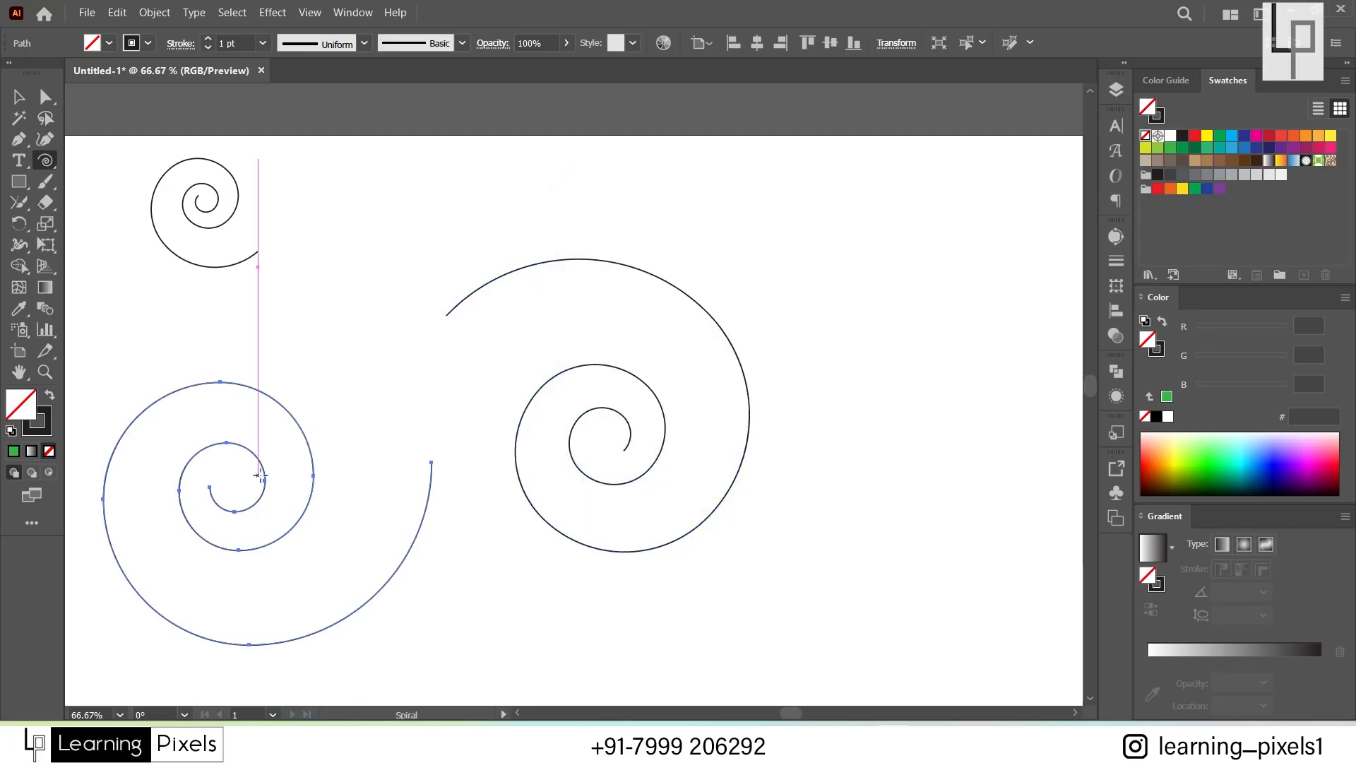
mouse_move(294, 243)
mouse_down()
mouse_move(387, 333)
mouse_move(321, 288)
mouse_up()
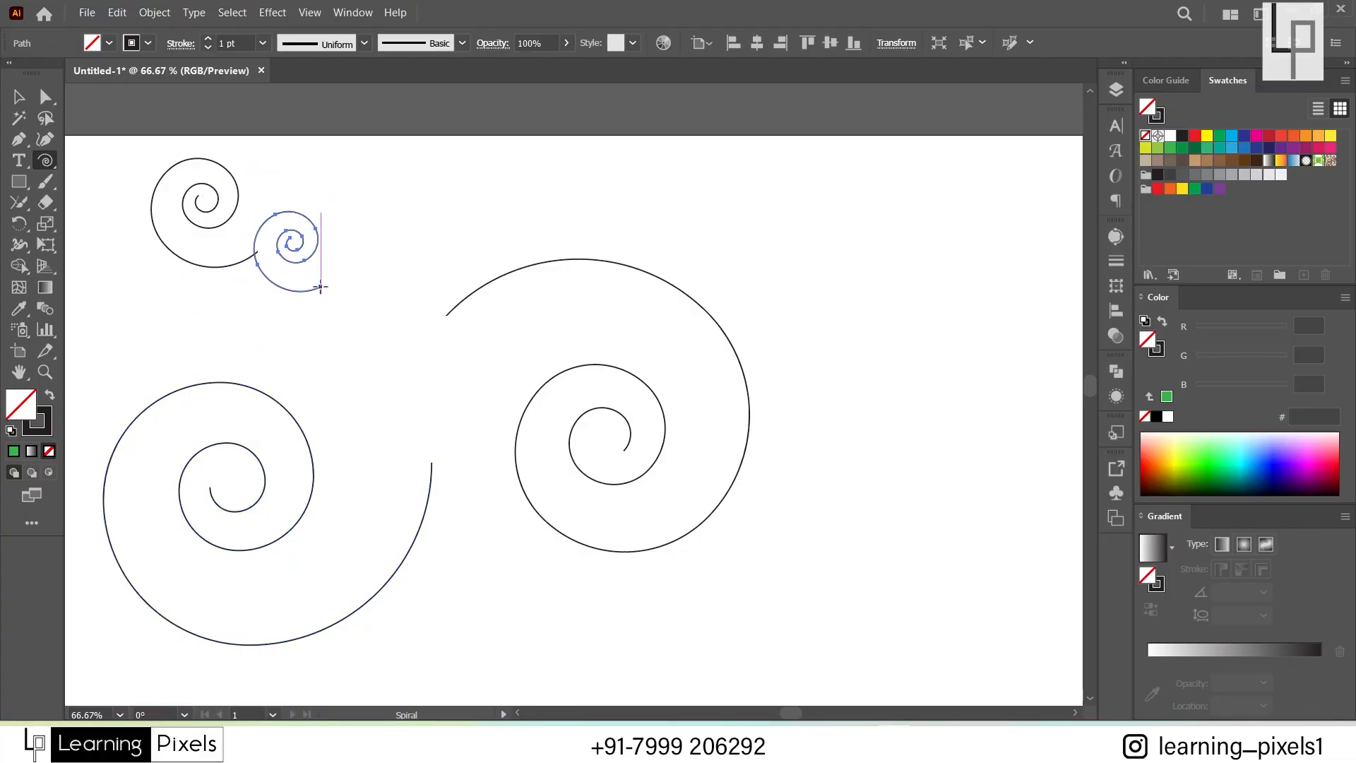
Step: Draw a rectangular grid about 473 by 439 pt over the large middle spiral
click(48, 162)
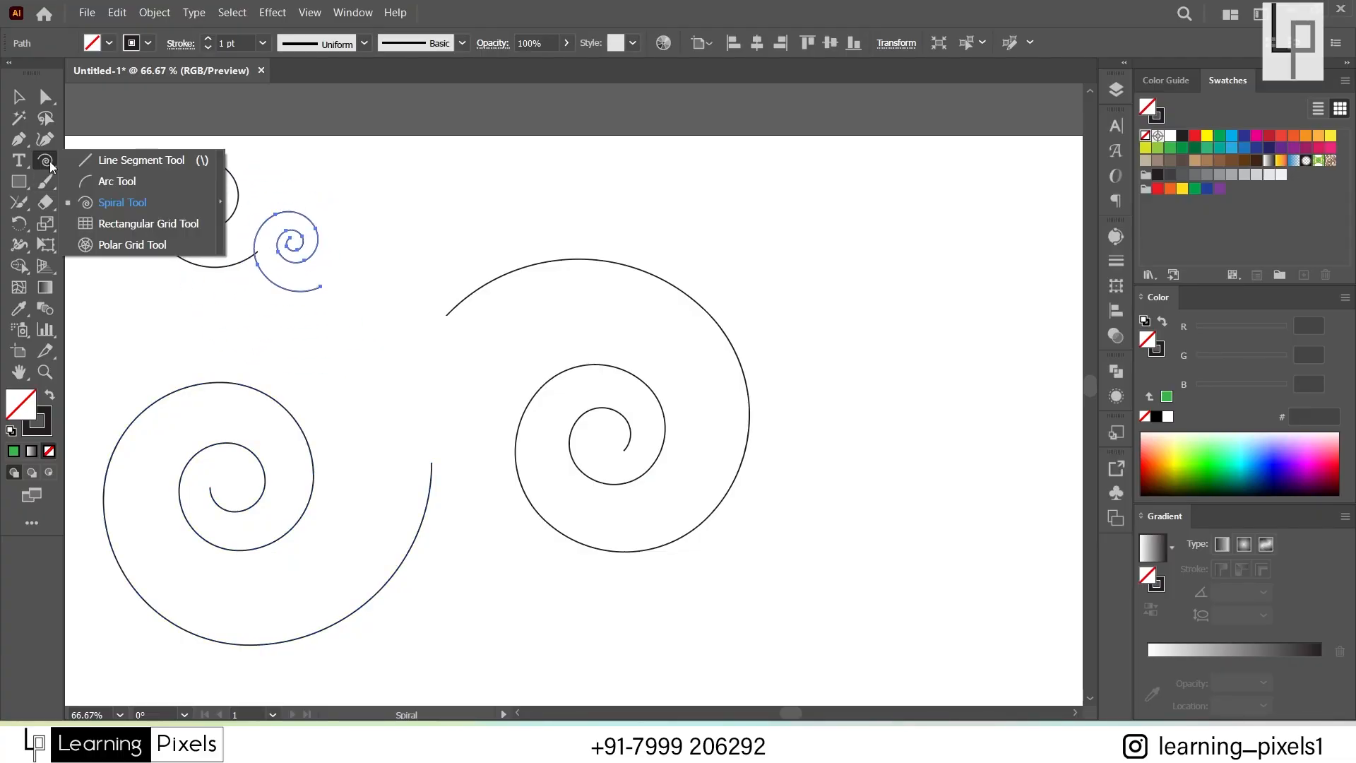
click(117, 223)
drag(388, 220, 832, 642)
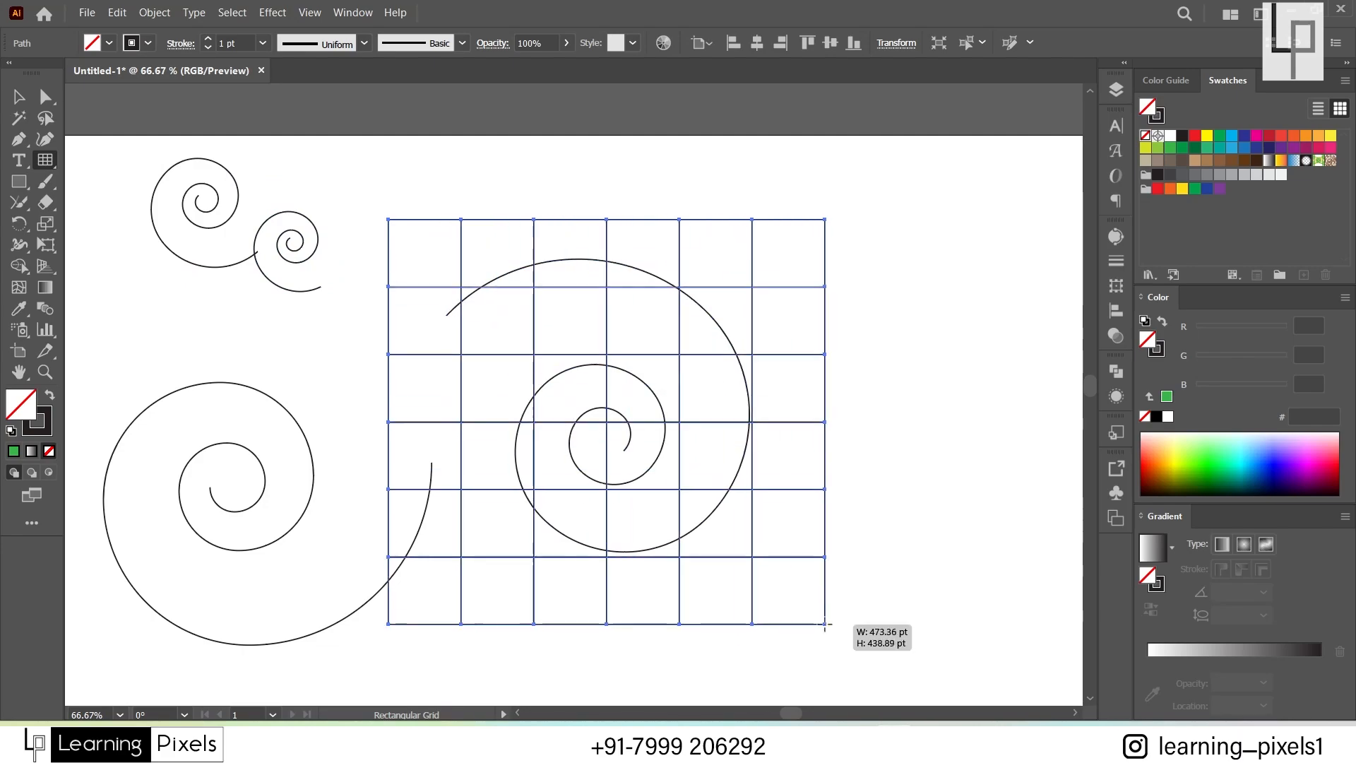
Step: Draw a tall oval polar grid in the empty space beside the rectangular grid
click(48, 162)
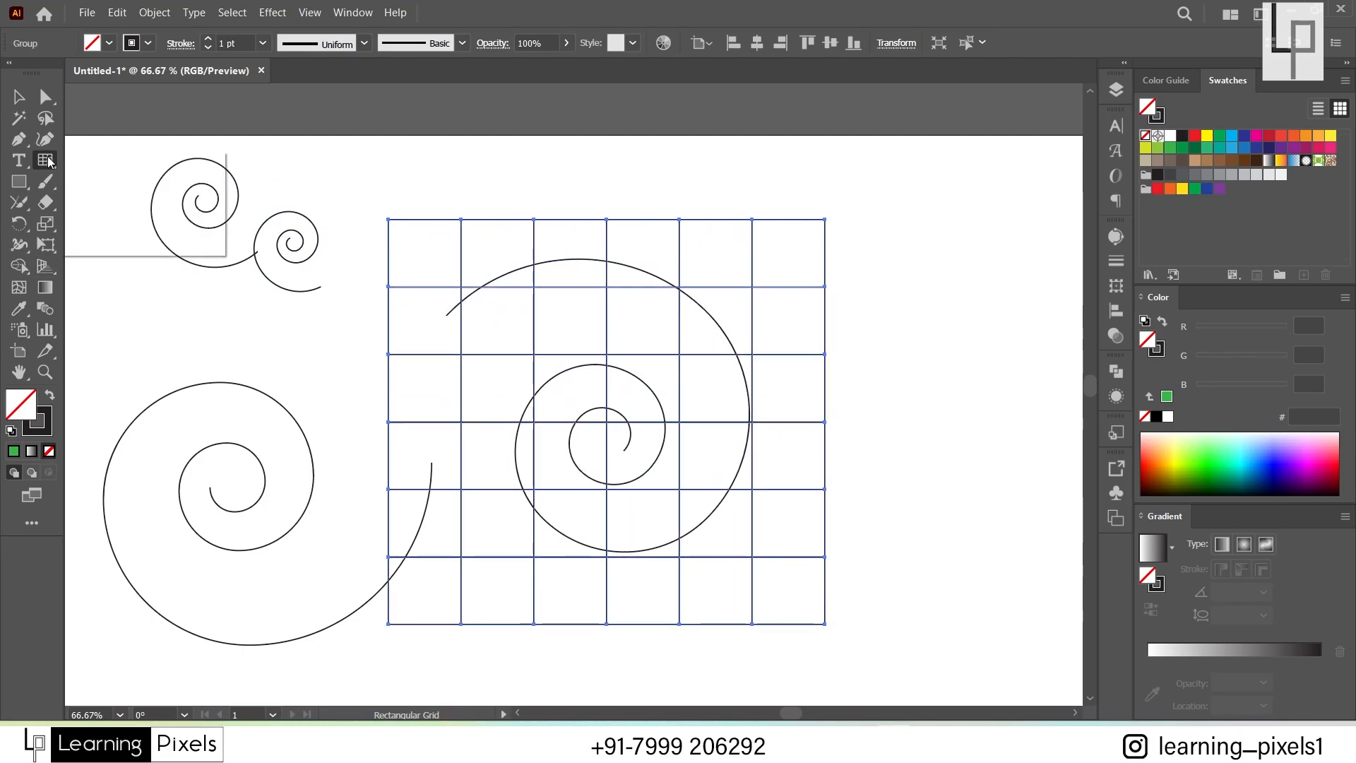
click(48, 162)
click(132, 244)
drag(873, 225, 992, 406)
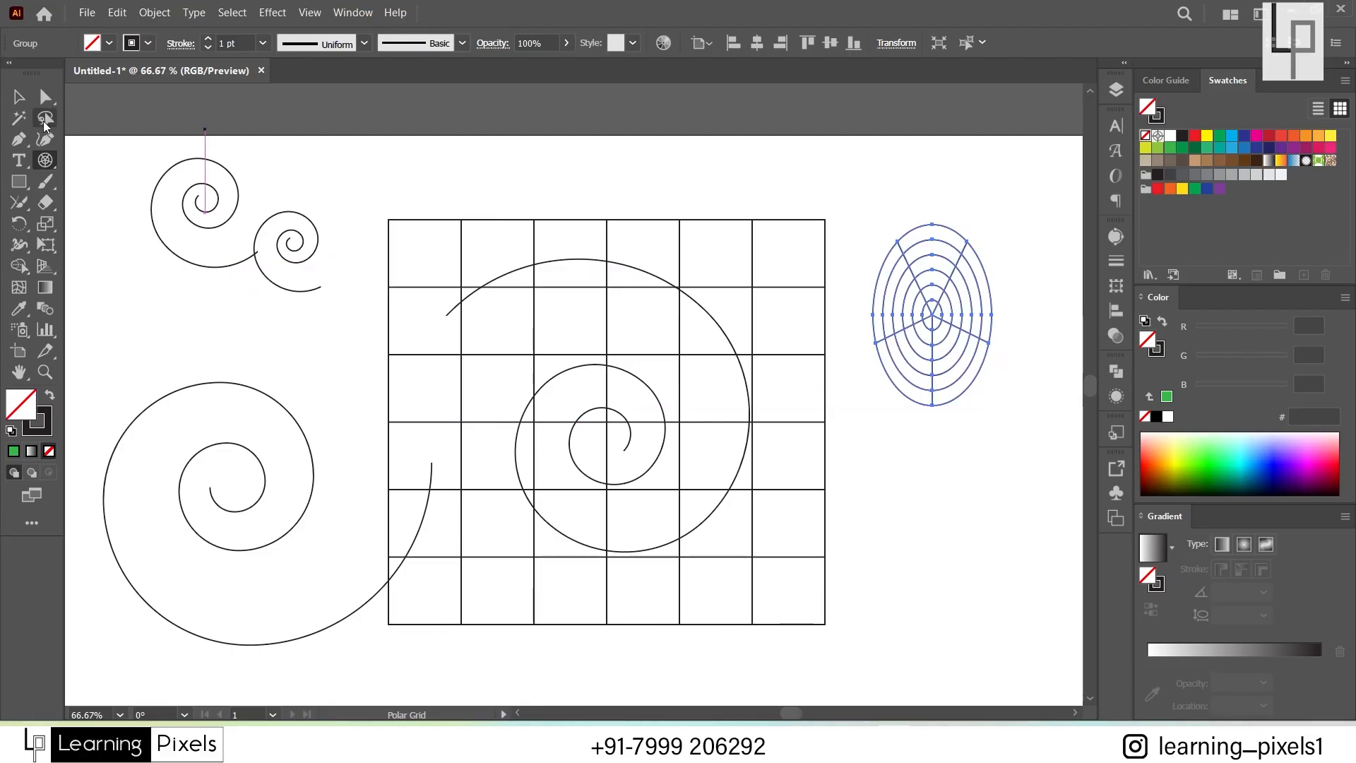
Step: Select all the spirals and grids and delete them to clear the artboard
click(19, 97)
key(ctrl+a)
scroll(1060, 664, right, 1)
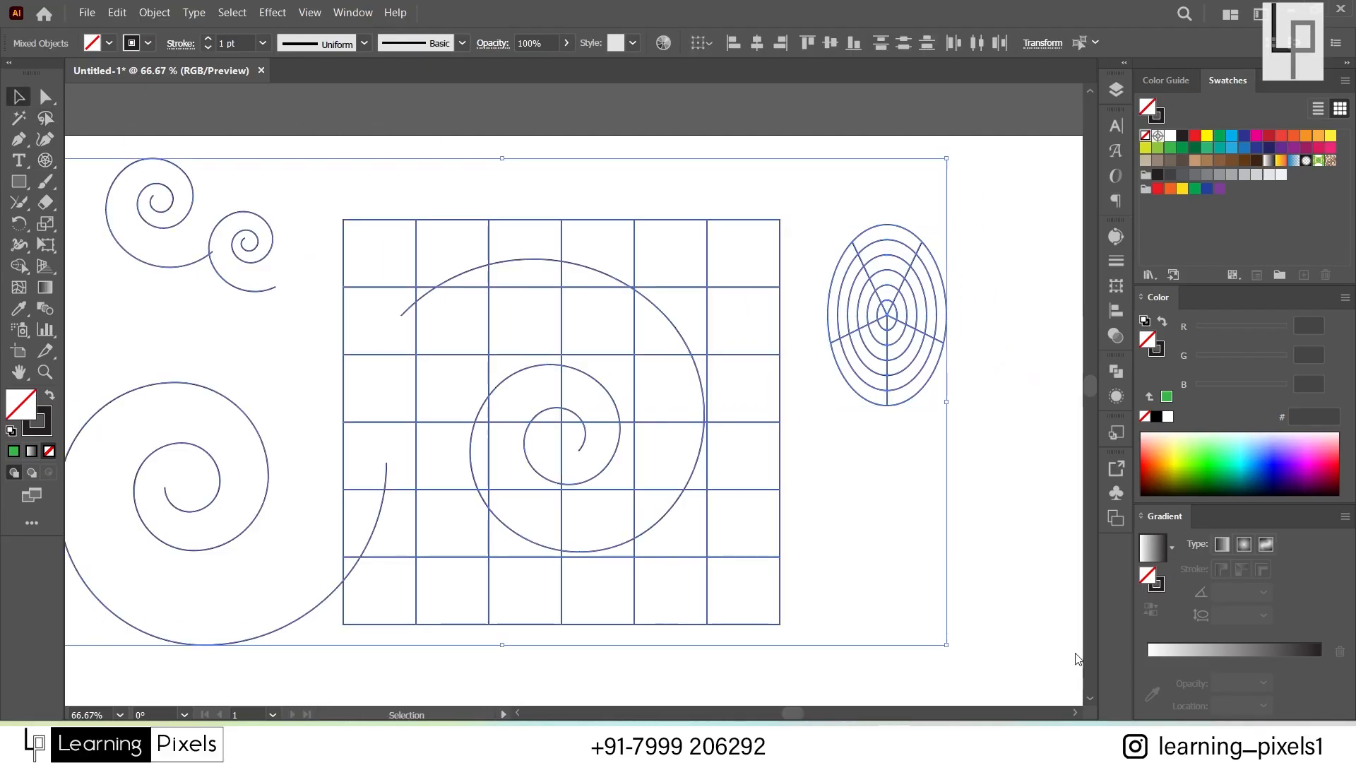
key(Delete)
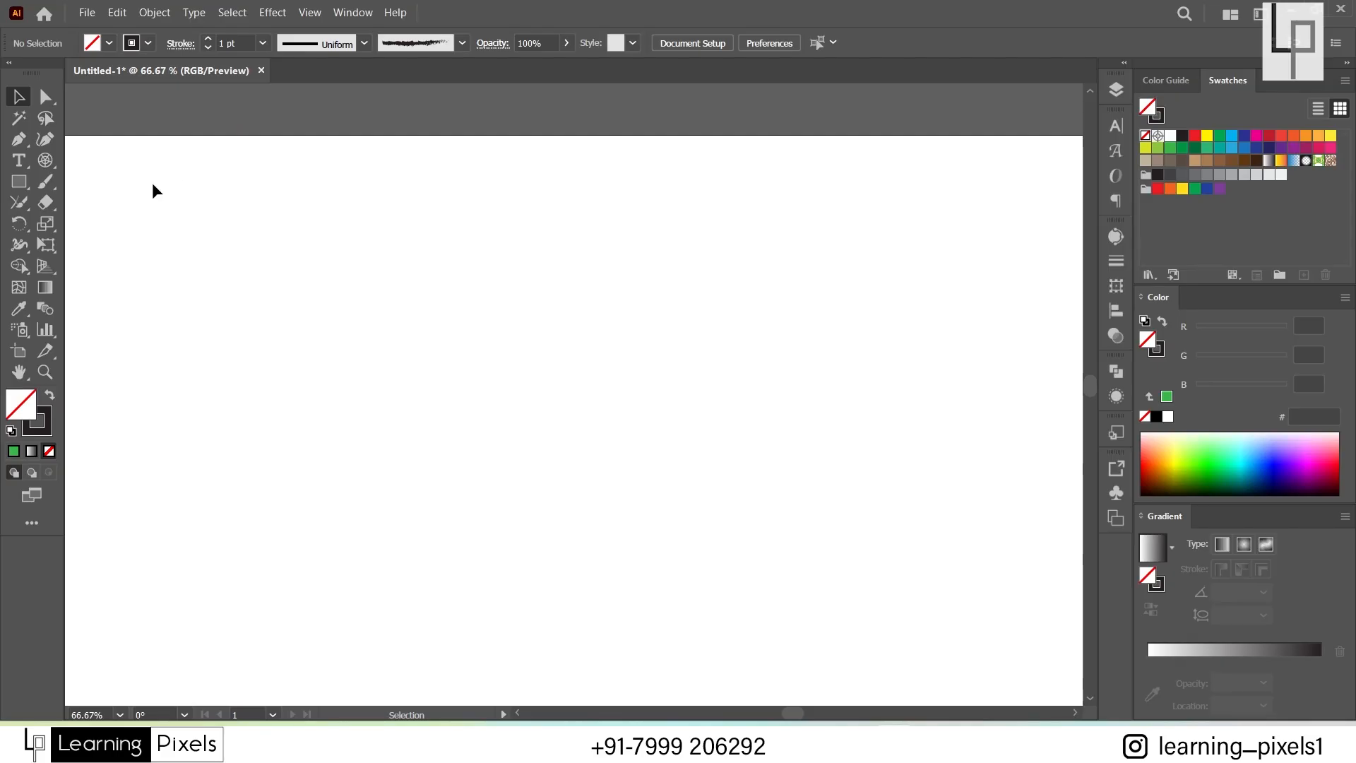
click(21, 203)
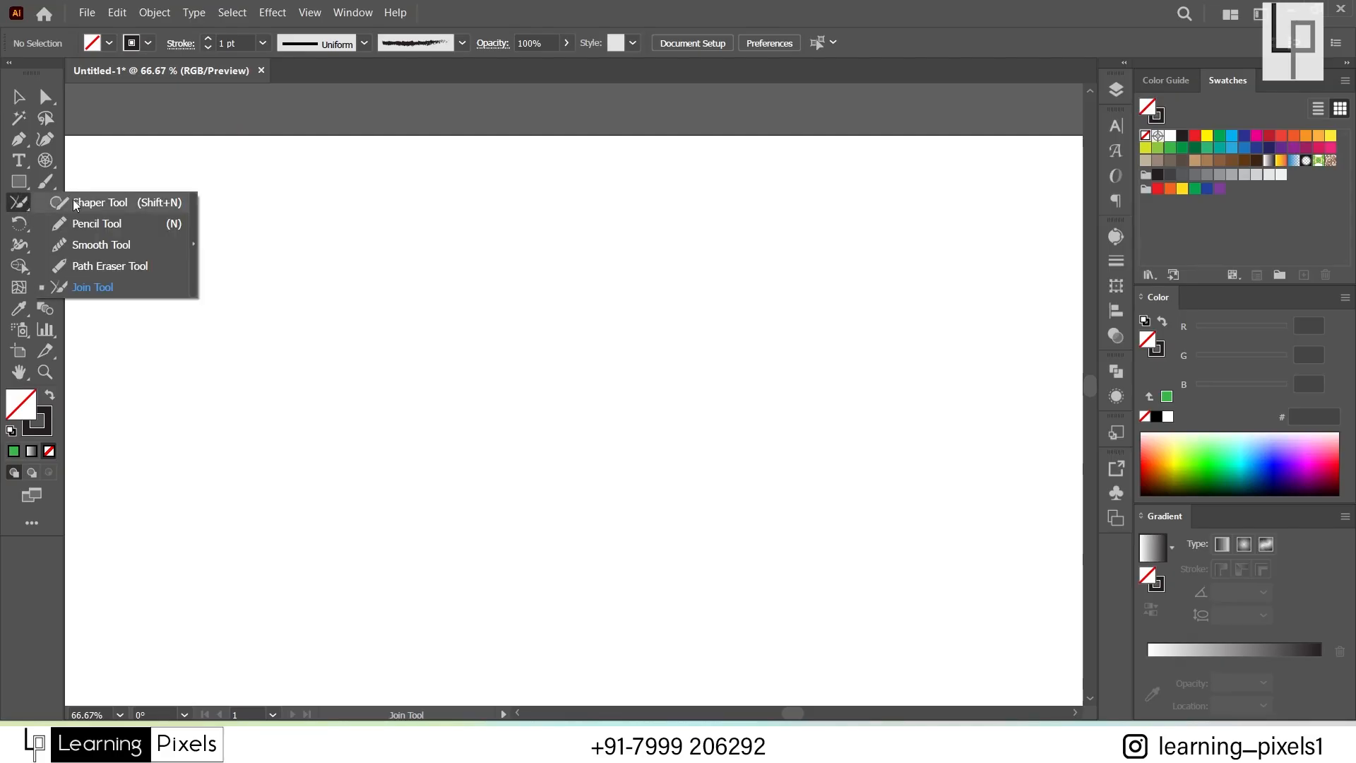
click(73, 202)
click(19, 186)
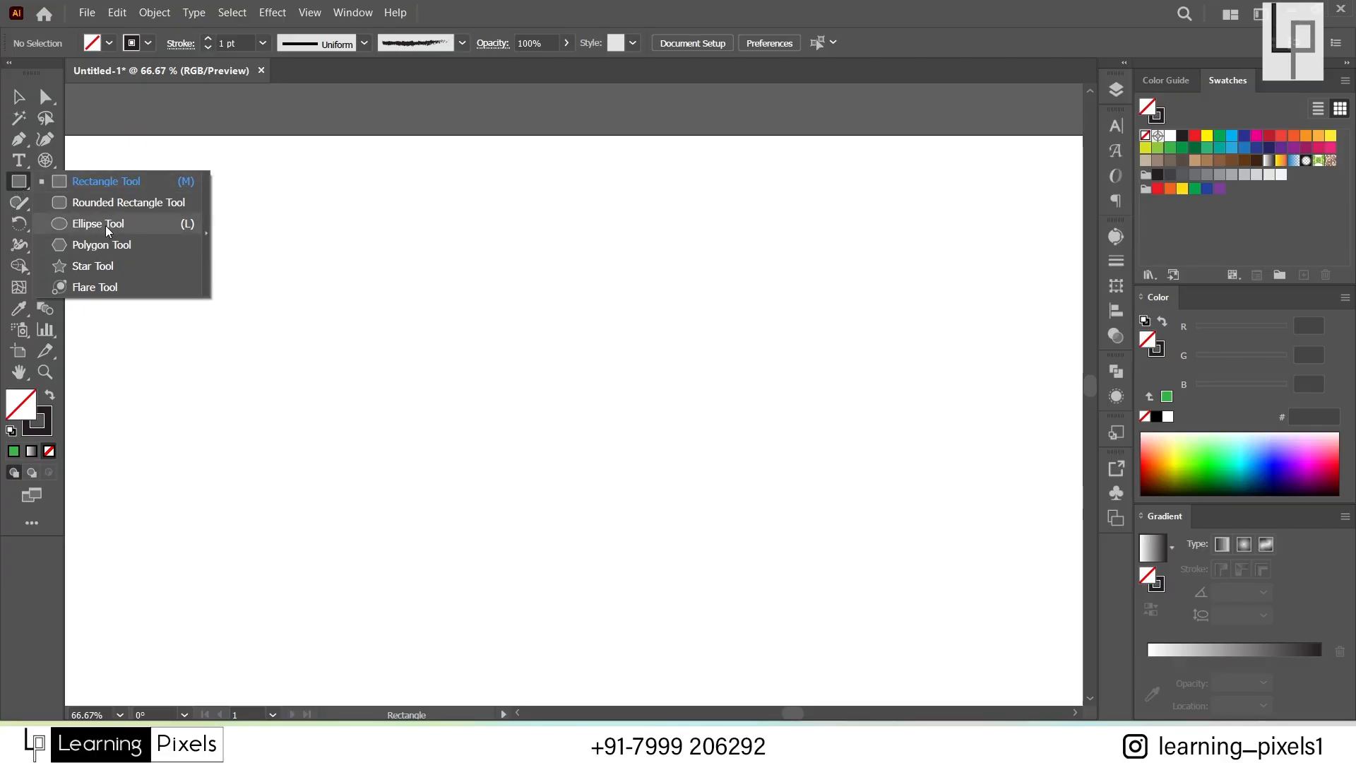
click(20, 204)
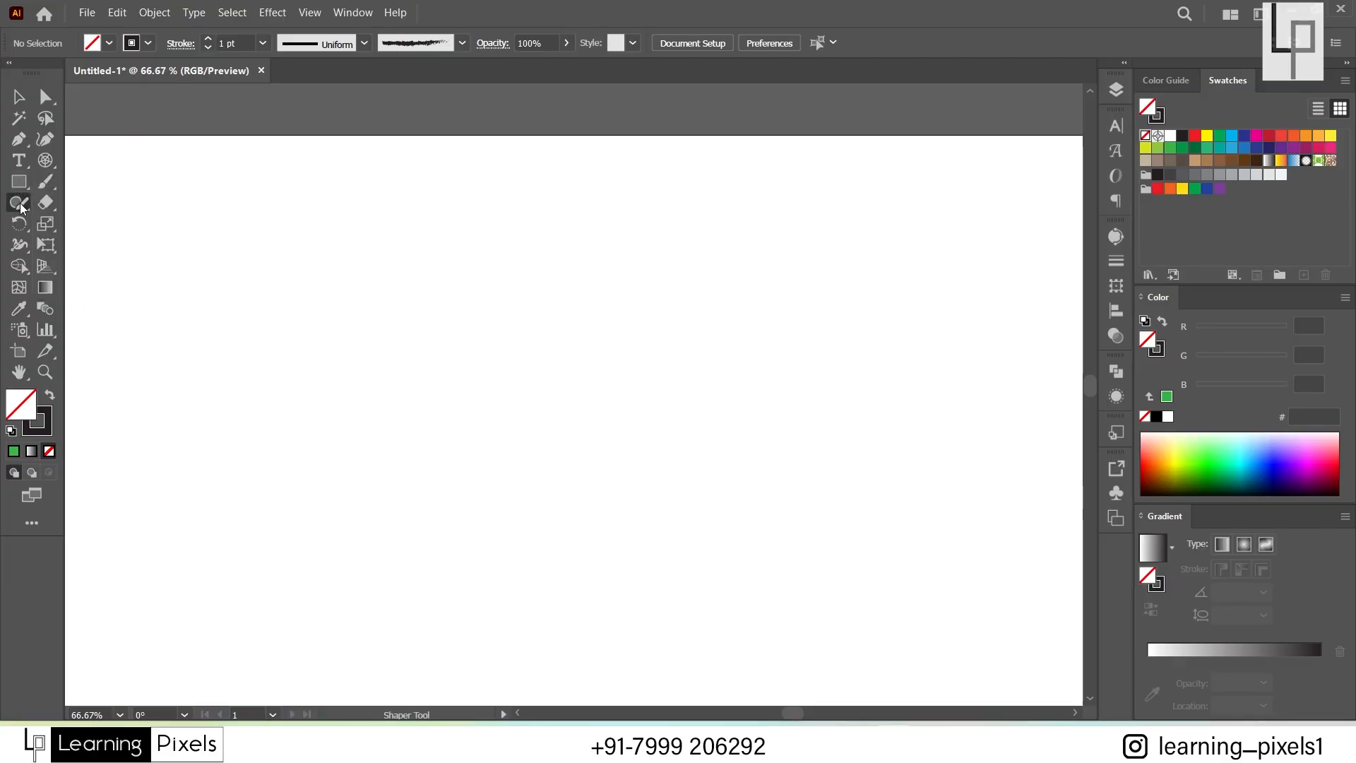
right_click(20, 204)
click(83, 209)
right_click(45, 161)
click(106, 160)
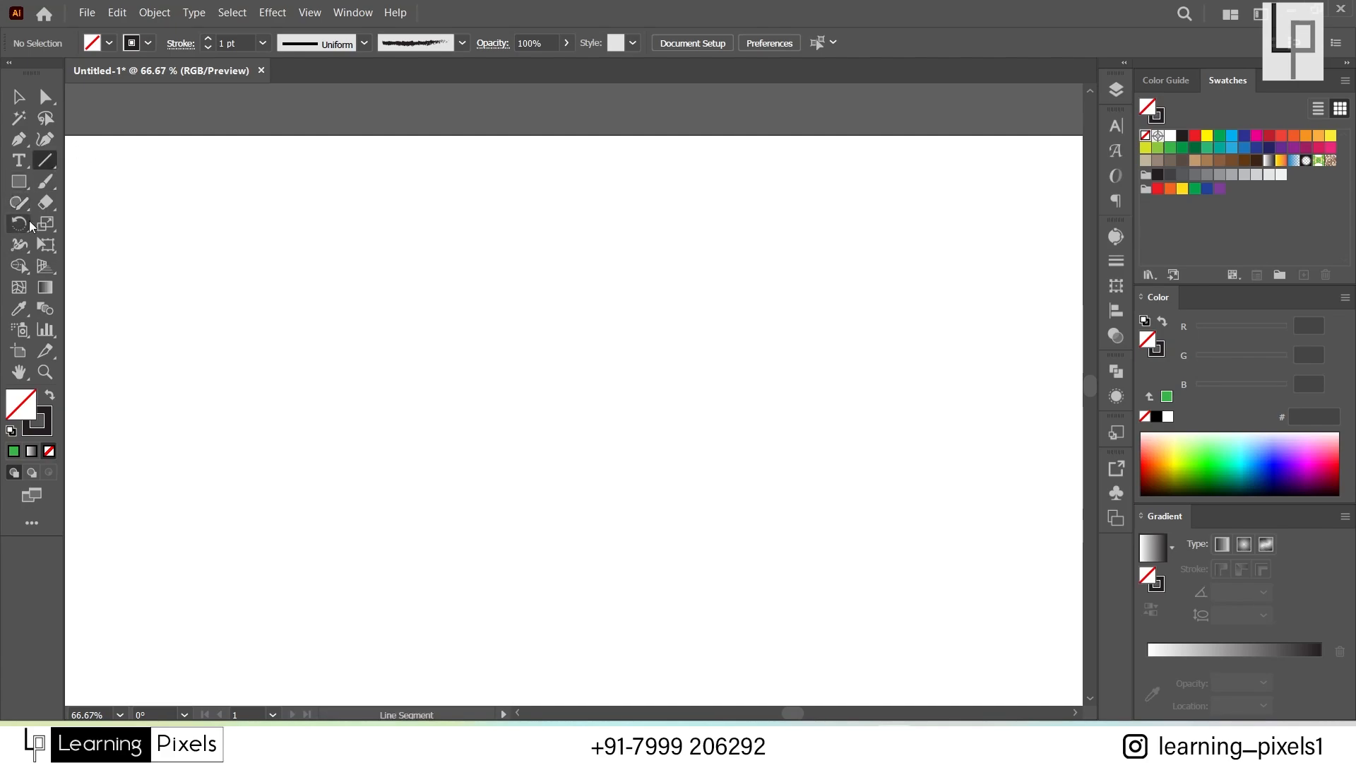
Step: Sketch a triangle, a square, a small oval and a circle about 72 pt across with the Shaper tool
key(shift+n)
mouse_move(293, 216)
mouse_down()
mouse_move(357, 239)
mouse_move(318, 188)
mouse_move(327, 197)
mouse_up()
scroll(313, 212, up, 1)
scroll(313, 212, up, 1)
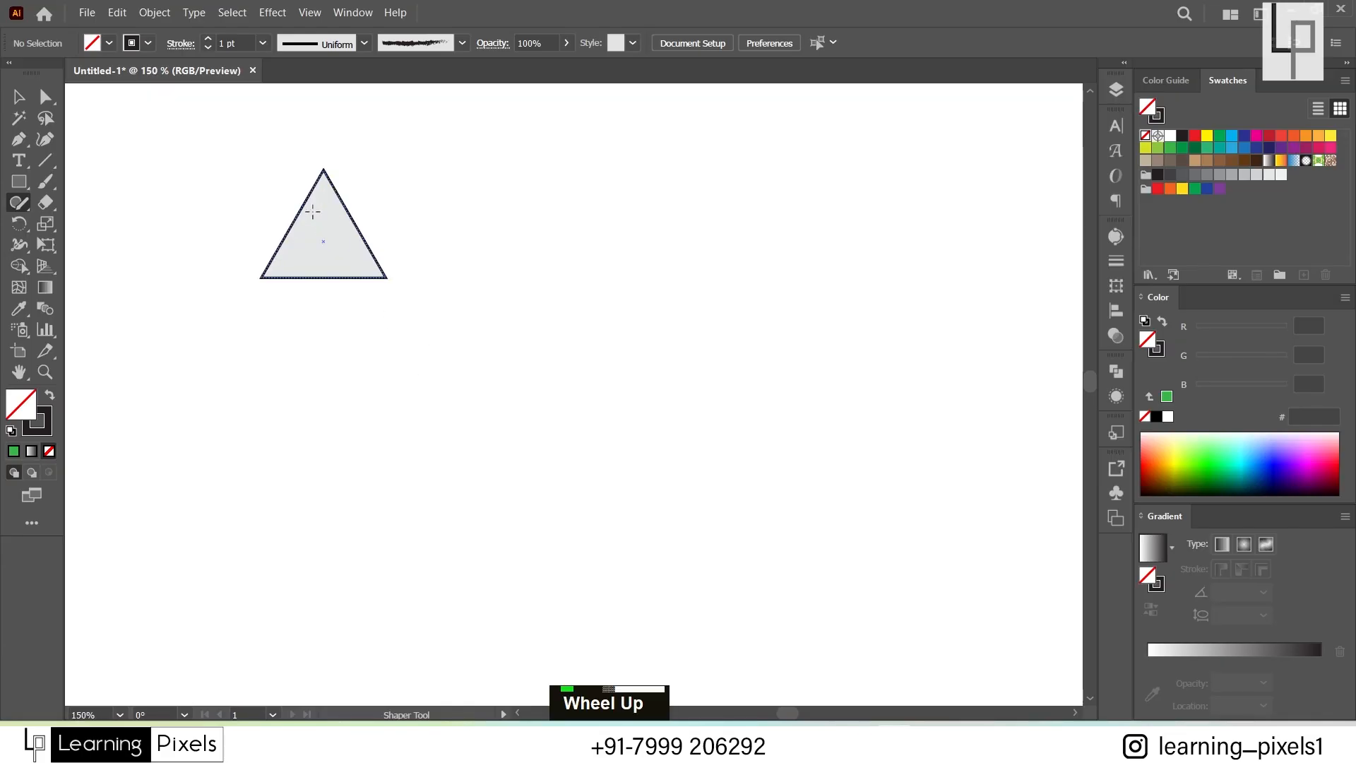
mouse_move(508, 207)
mouse_down()
mouse_move(507, 301)
mouse_move(608, 296)
mouse_move(610, 196)
mouse_up()
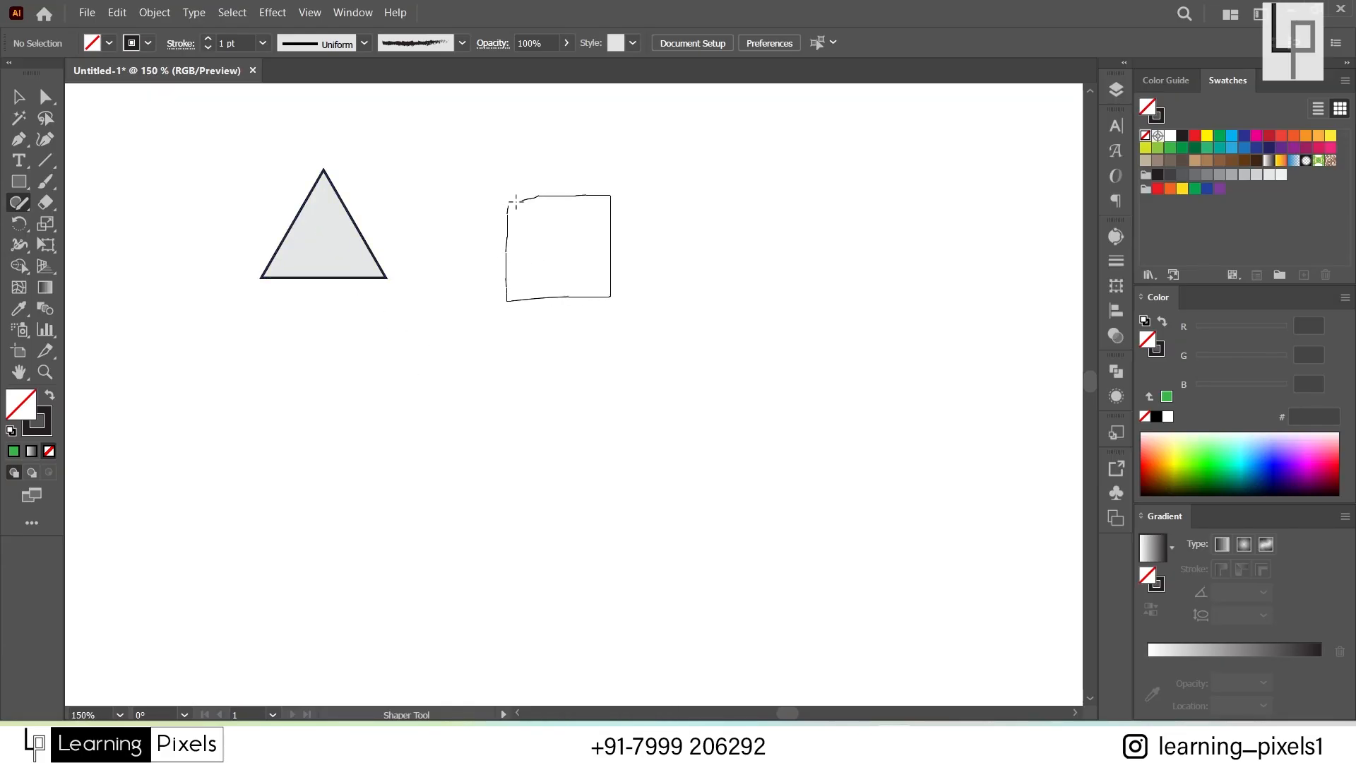
drag(516, 202, 509, 206)
mouse_move(714, 213)
mouse_down()
mouse_move(678, 223)
mouse_move(706, 252)
mouse_move(711, 206)
mouse_up()
mouse_move(615, 367)
mouse_down()
mouse_move(566, 488)
mouse_move(679, 461)
mouse_move(619, 363)
mouse_up()
Step: Fill the triangle with red ED1C24, the square with gray A7A9AC and the large circle with dark yellow C09F00
click(19, 97)
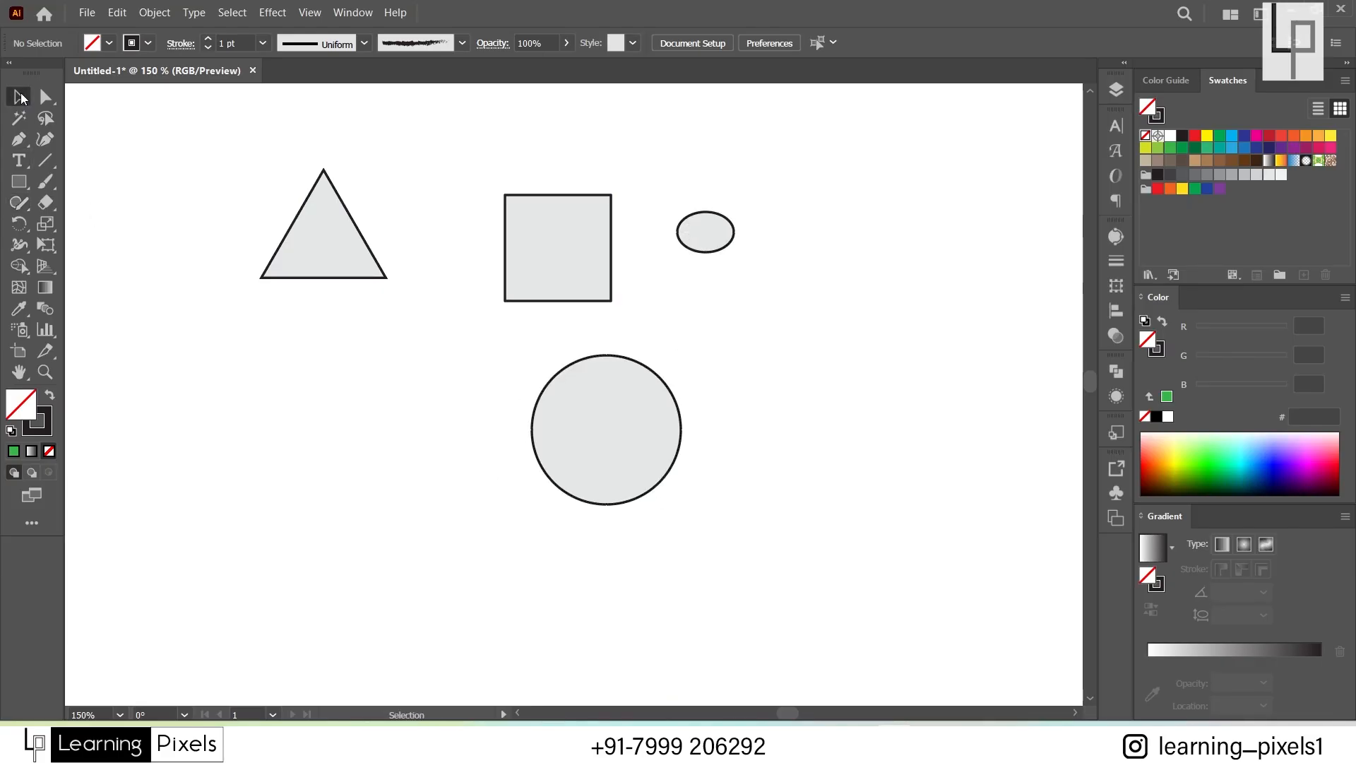
click(325, 243)
click(1195, 136)
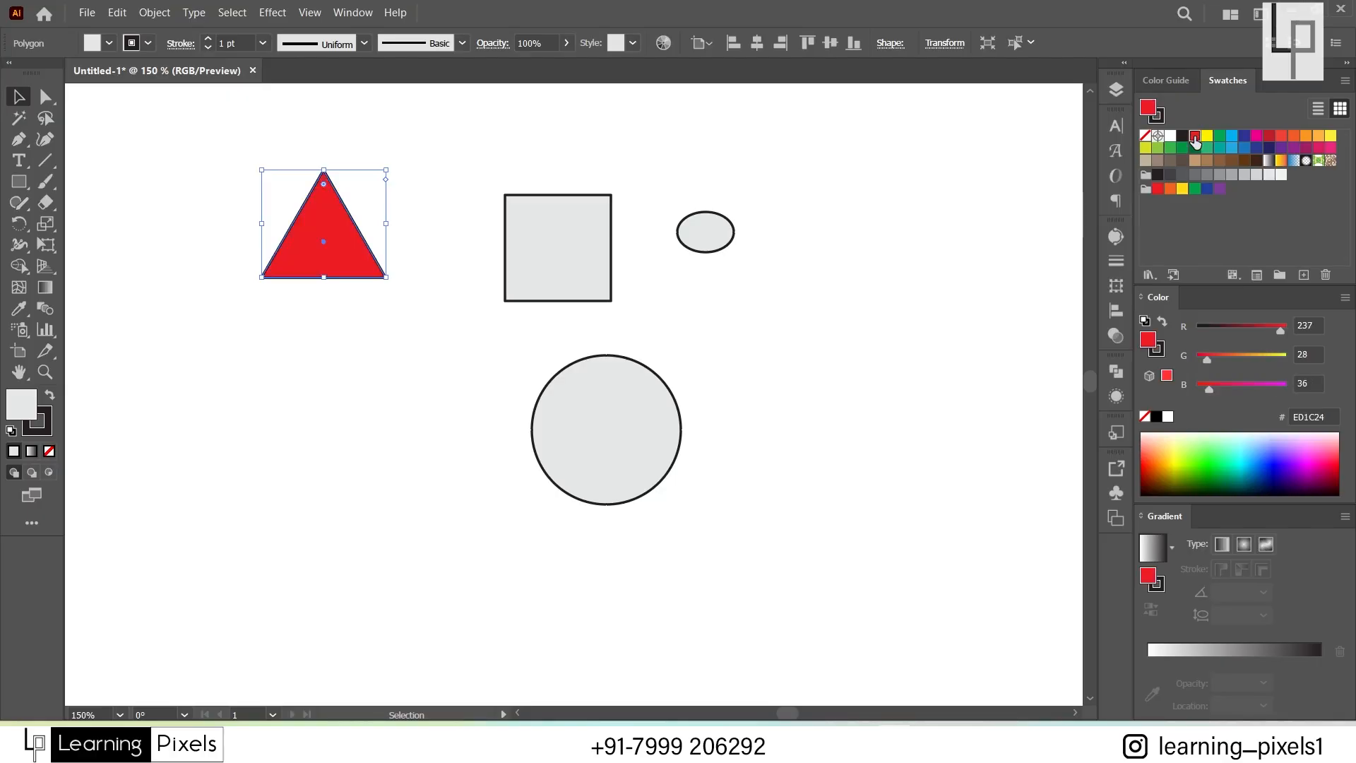
click(567, 236)
click(1242, 175)
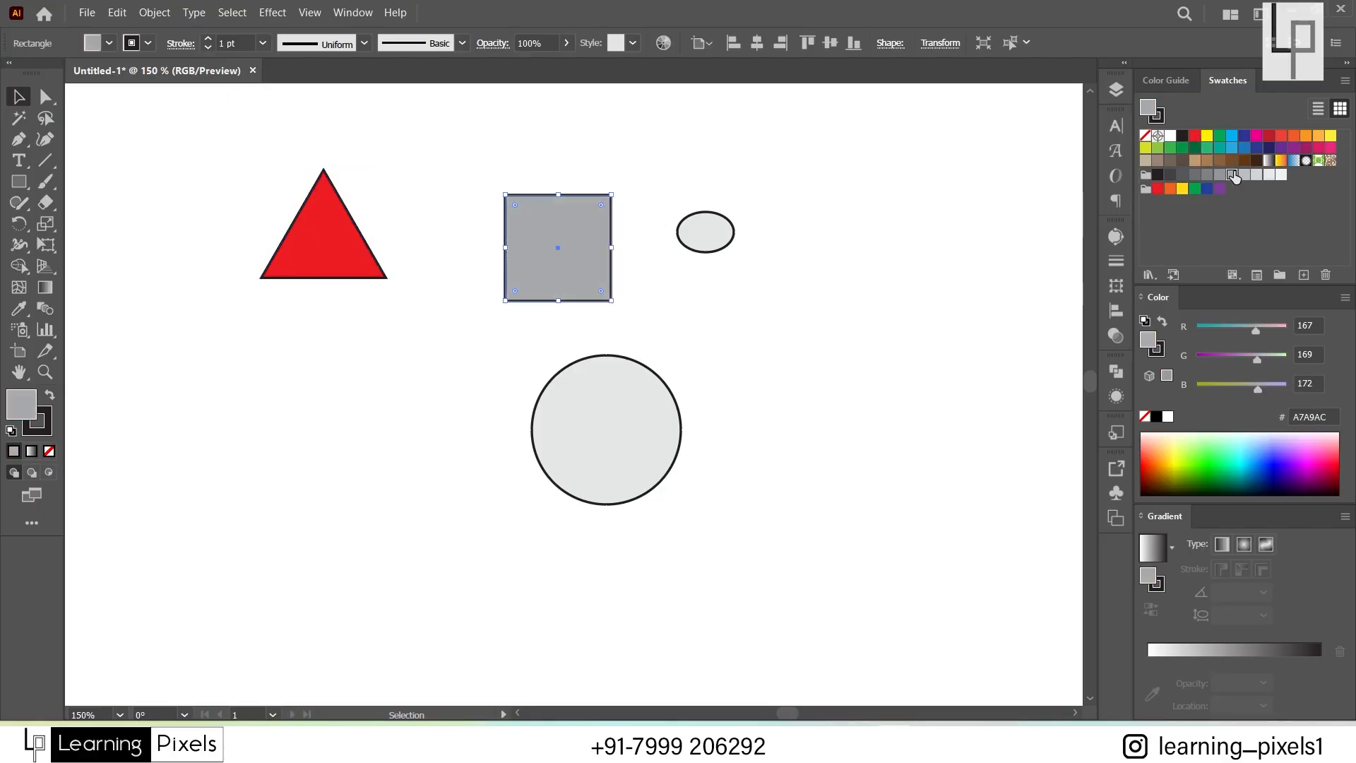
click(635, 455)
click(1174, 463)
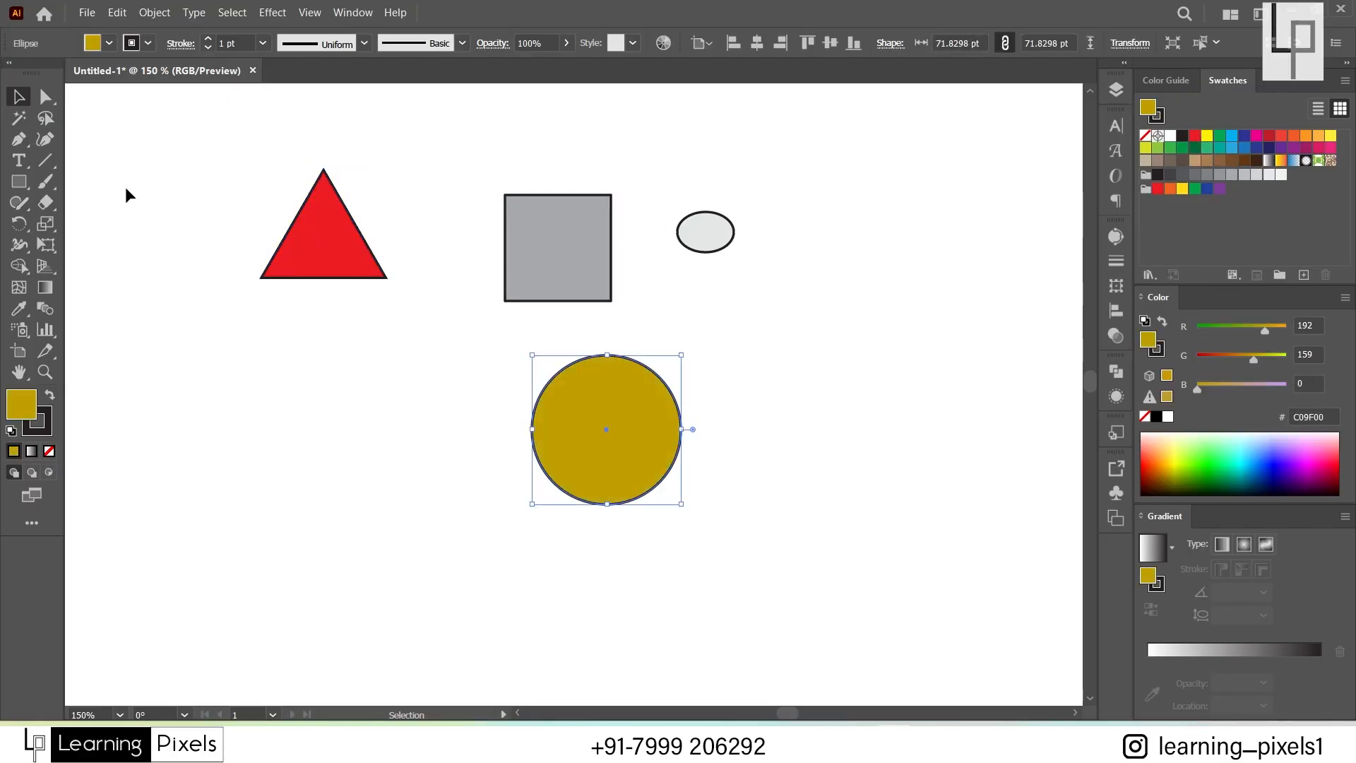
Step: Draw two freehand curvy paths with the Pencil tool, one across the red triangle and one beside the yellow circle
click(19, 202)
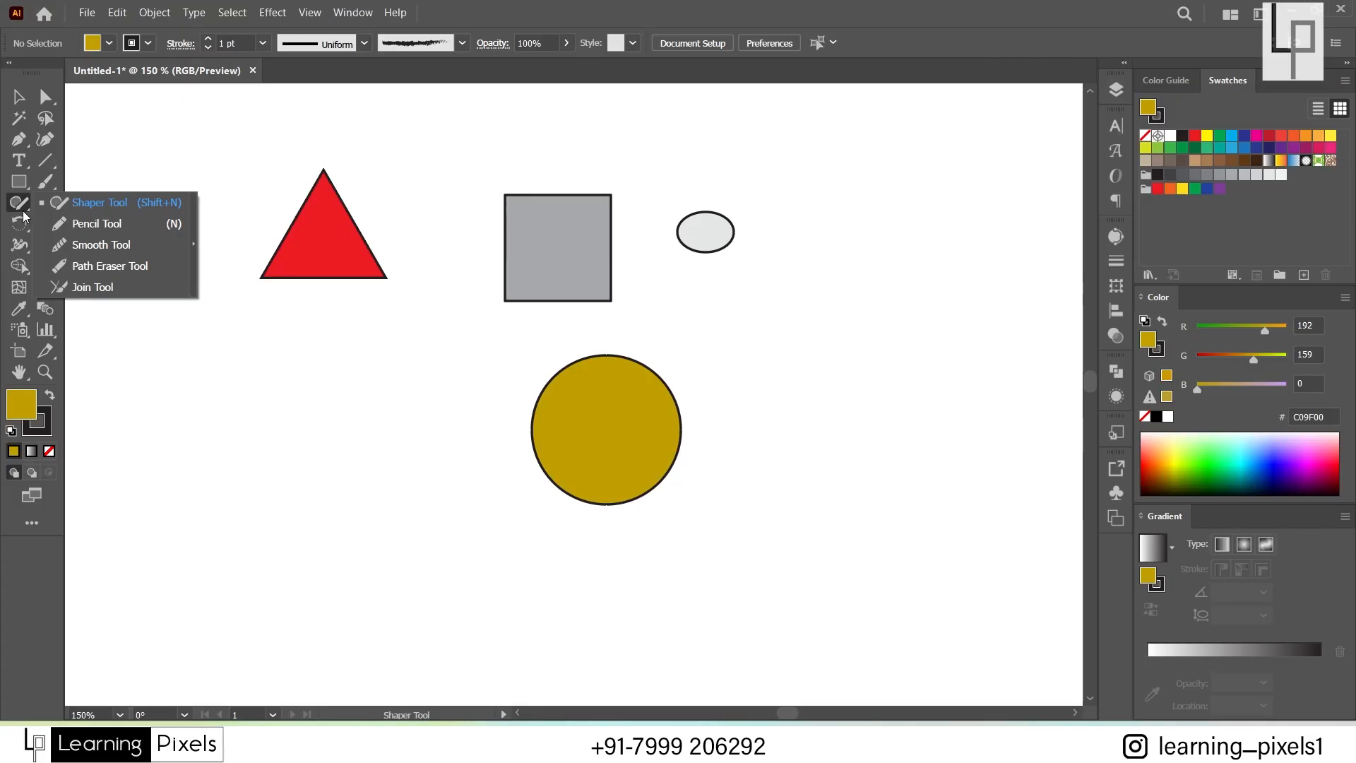
click(71, 225)
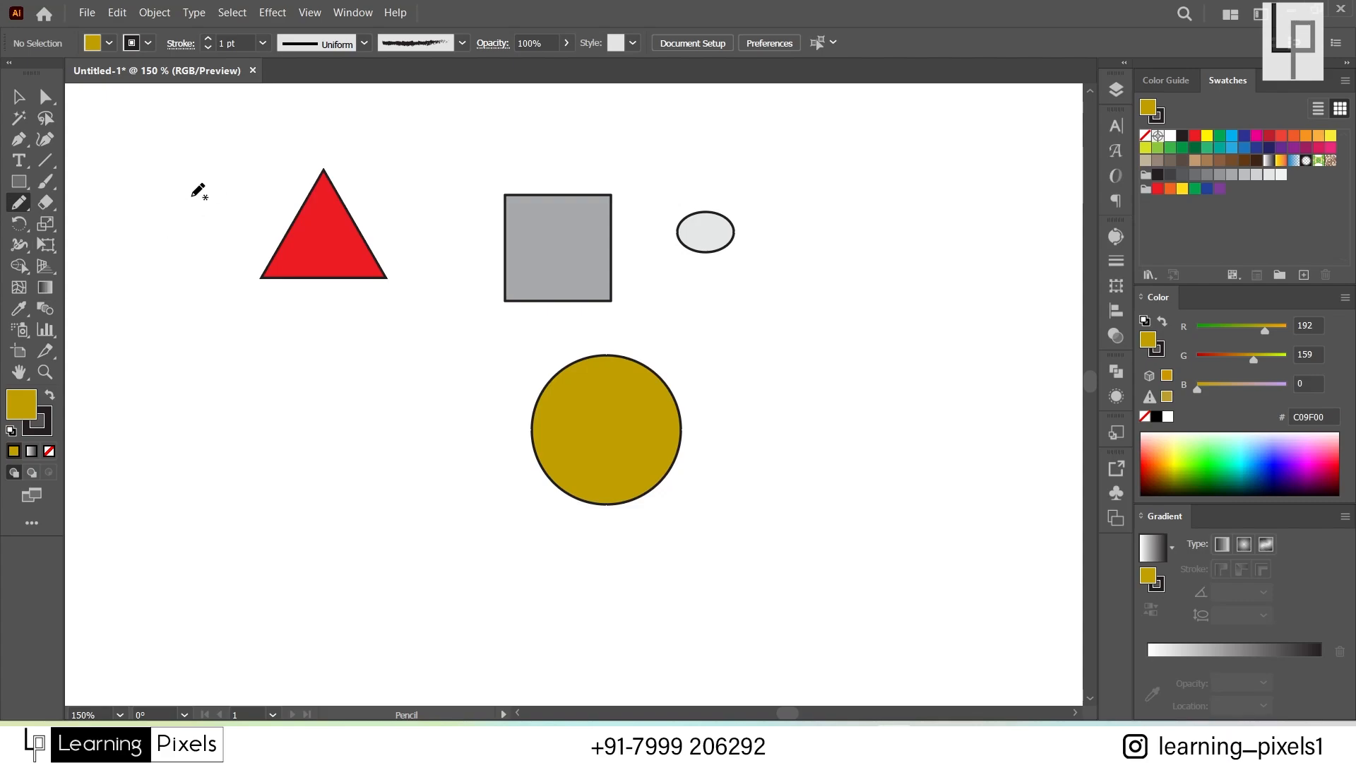
mouse_move(209, 348)
mouse_down()
mouse_move(292, 350)
mouse_move(331, 383)
mouse_move(336, 422)
mouse_move(387, 374)
mouse_move(359, 334)
mouse_move(445, 331)
mouse_move(426, 213)
mouse_move(280, 313)
mouse_move(201, 259)
mouse_move(216, 382)
mouse_up()
mouse_move(482, 359)
mouse_down()
mouse_move(455, 448)
mouse_move(498, 375)
mouse_up()
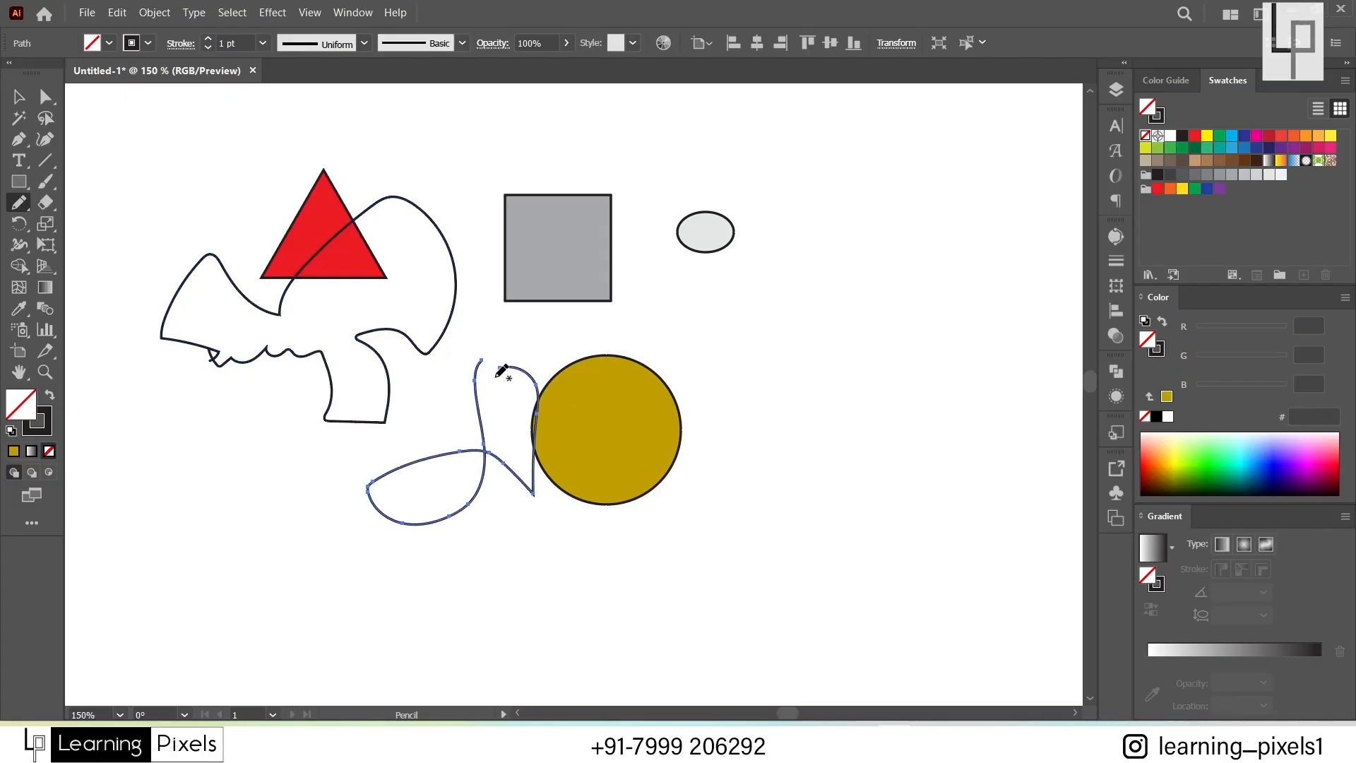
Step: Examine the Pencil tool's fidelity and path-closing options, and leave them without changes
double_click(13, 209)
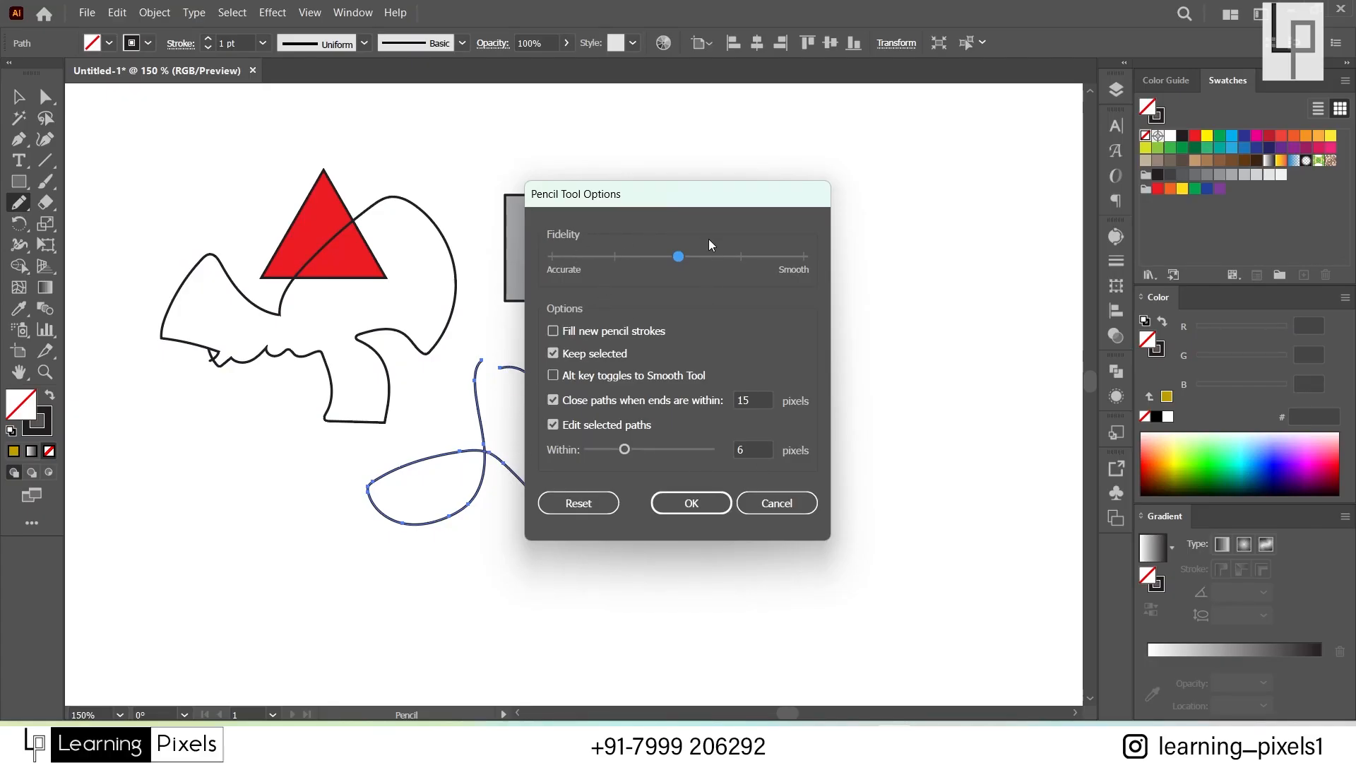
mouse_move(674, 203)
mouse_down()
mouse_move(625, 194)
mouse_move(597, 138)
mouse_up()
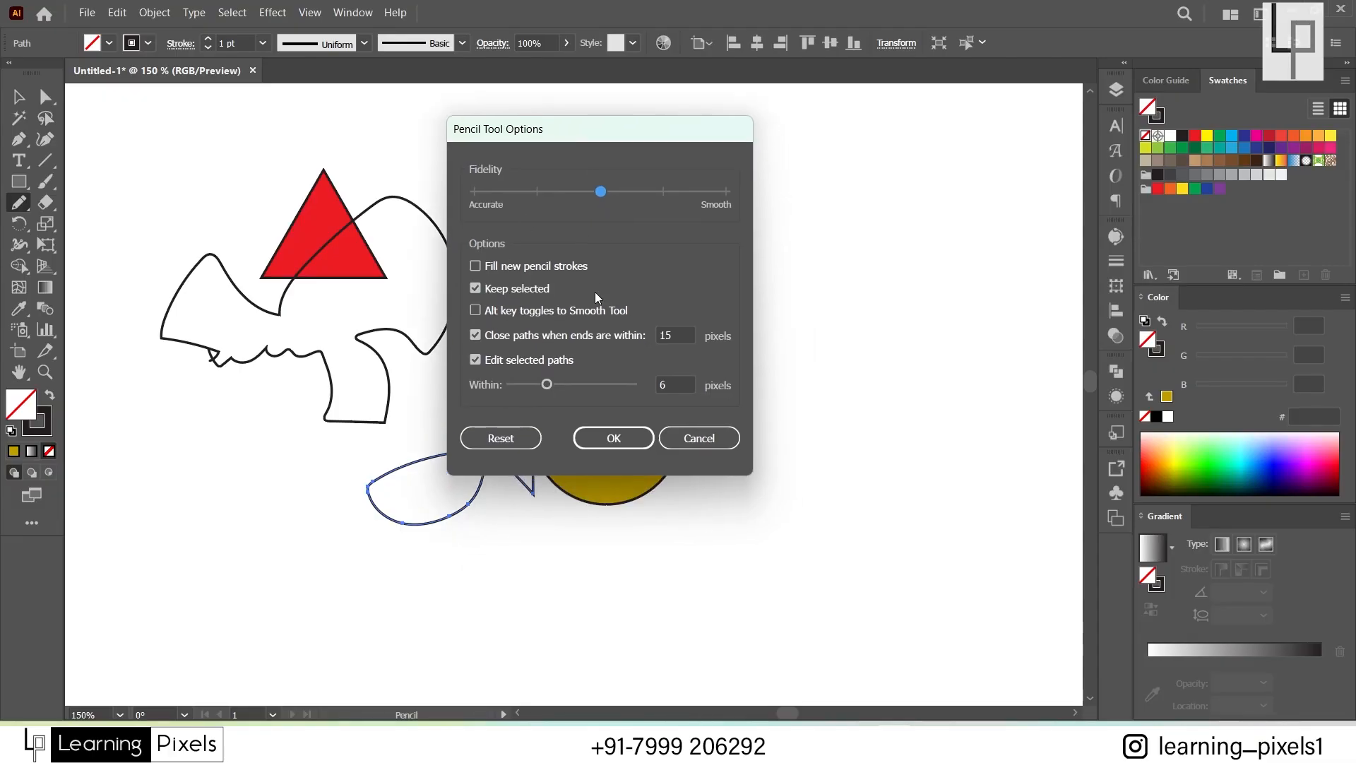
click(693, 442)
Step: Select all the shapes and pencil paths and delete them to clear the artboard
click(17, 211)
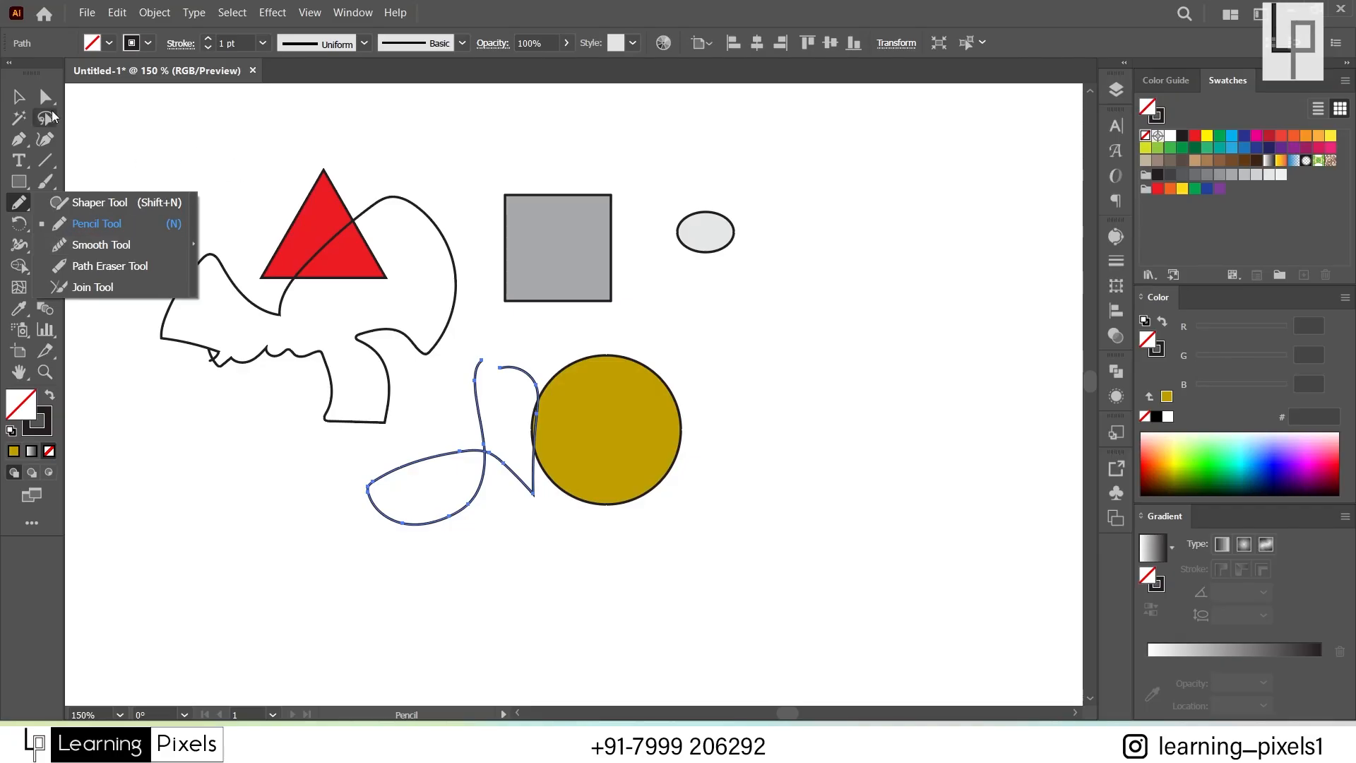
click(17, 100)
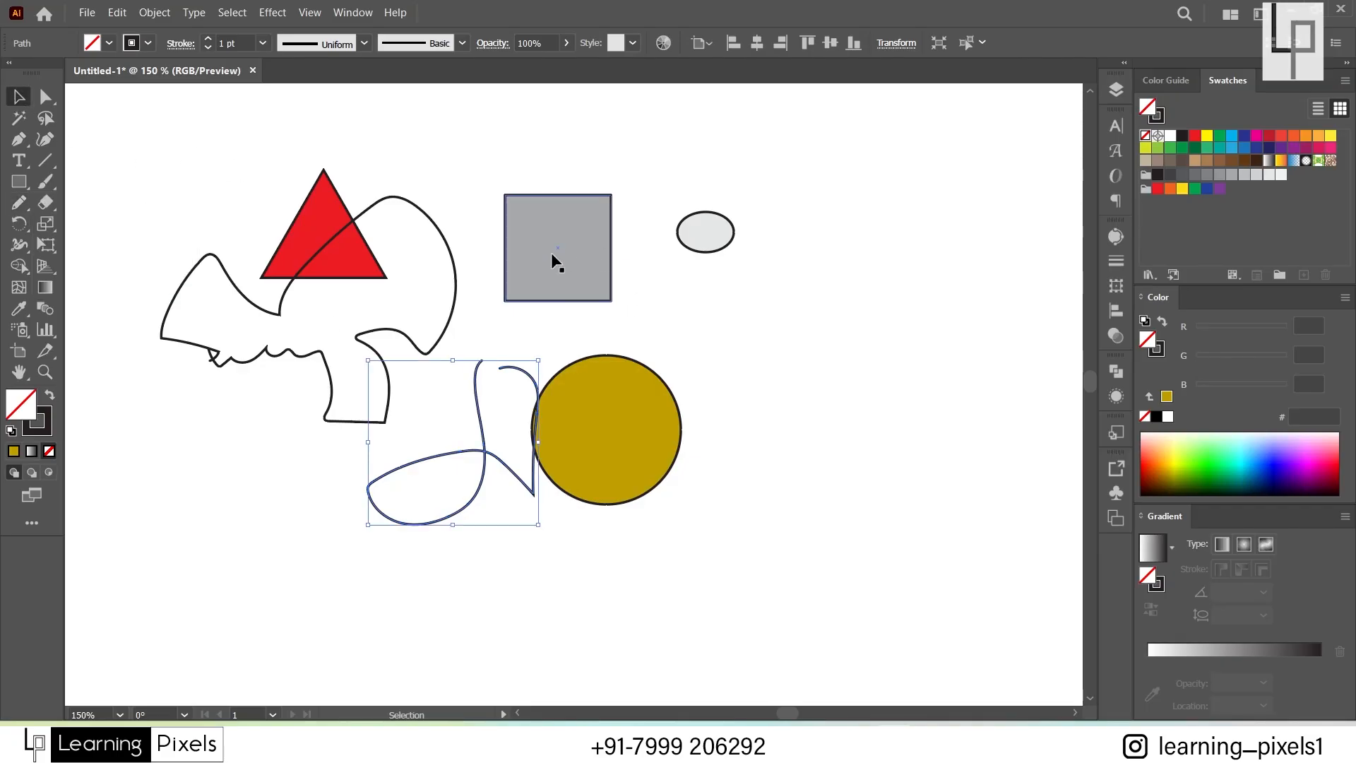
key(ctrl+a)
key(Delete)
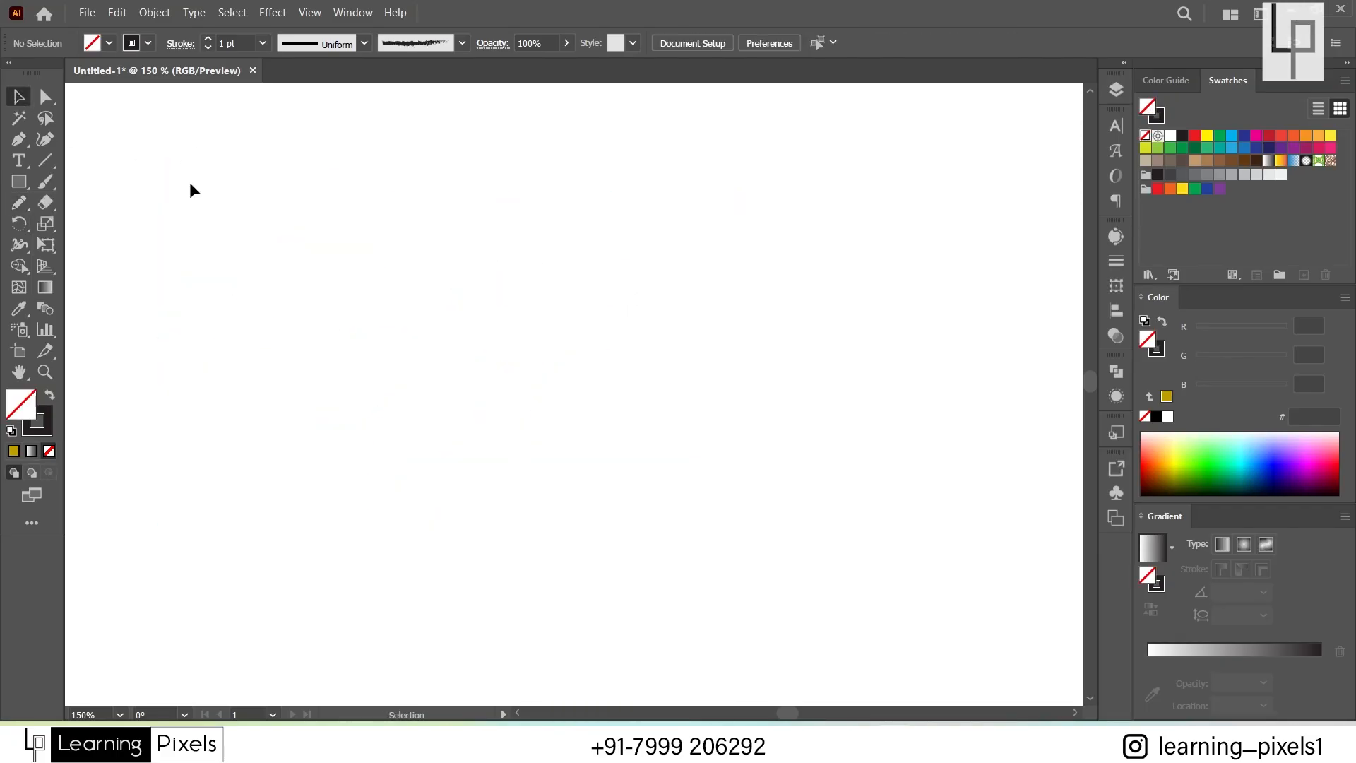
Step: Draw one jagged, wavy horizontal line with the Pencil tool across the upper part of the empty artboard
click(19, 204)
scroll(294, 266, up, 1)
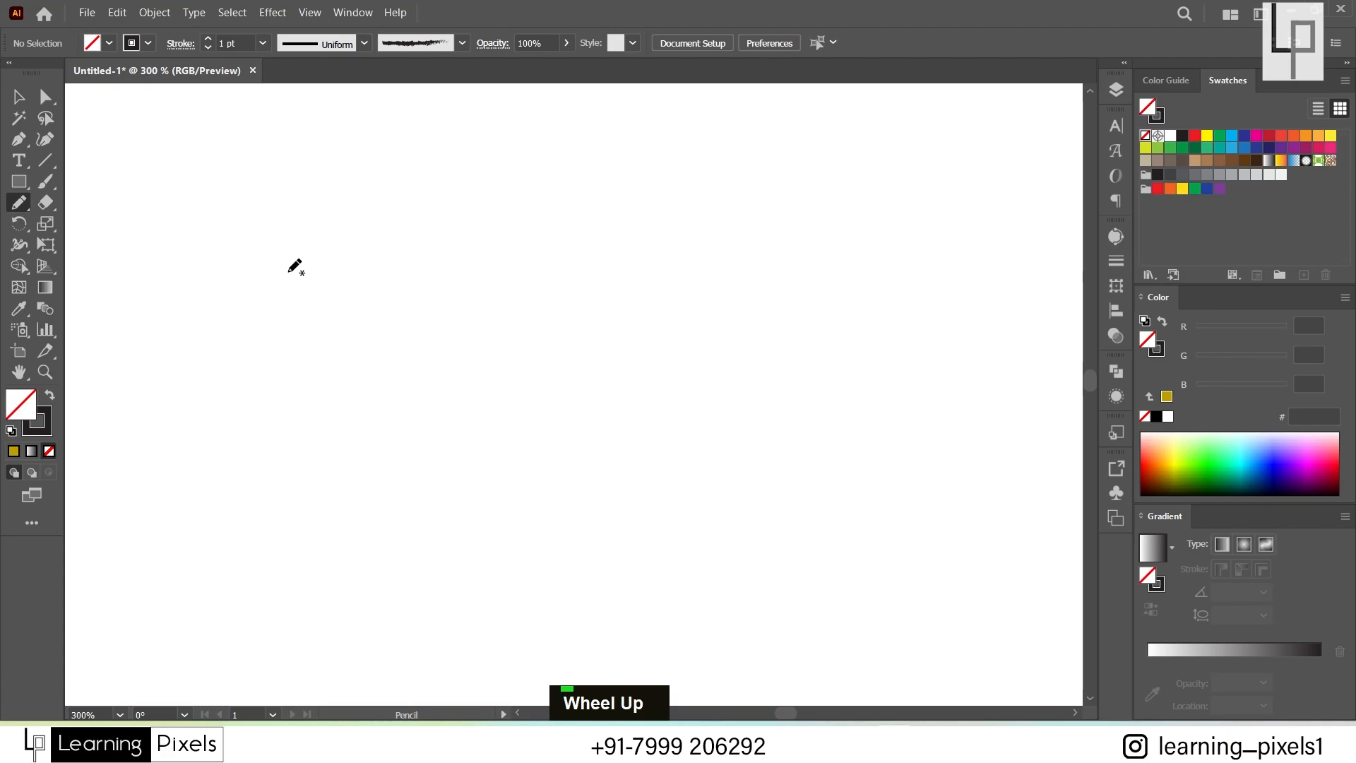
drag(210, 255, 489, 260)
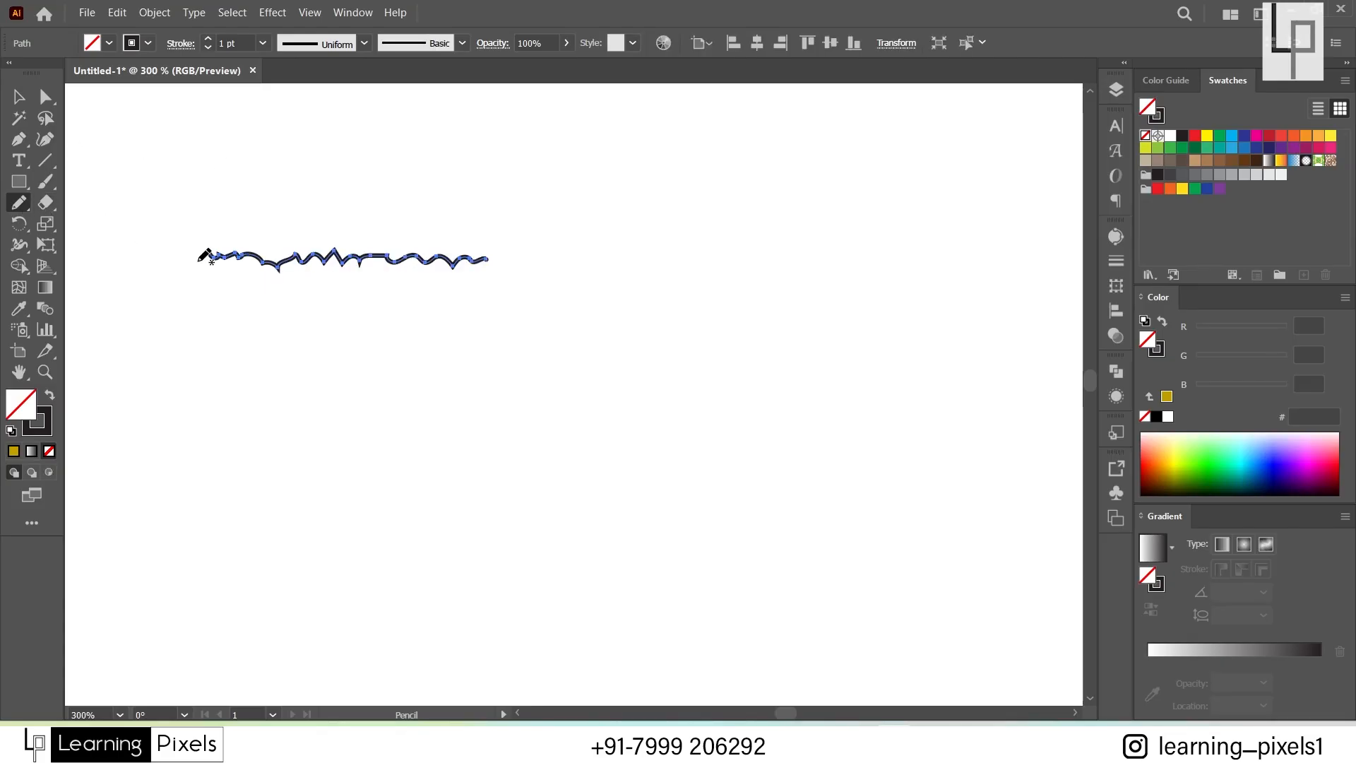
key(alt)
scroll(207, 252, up, 3)
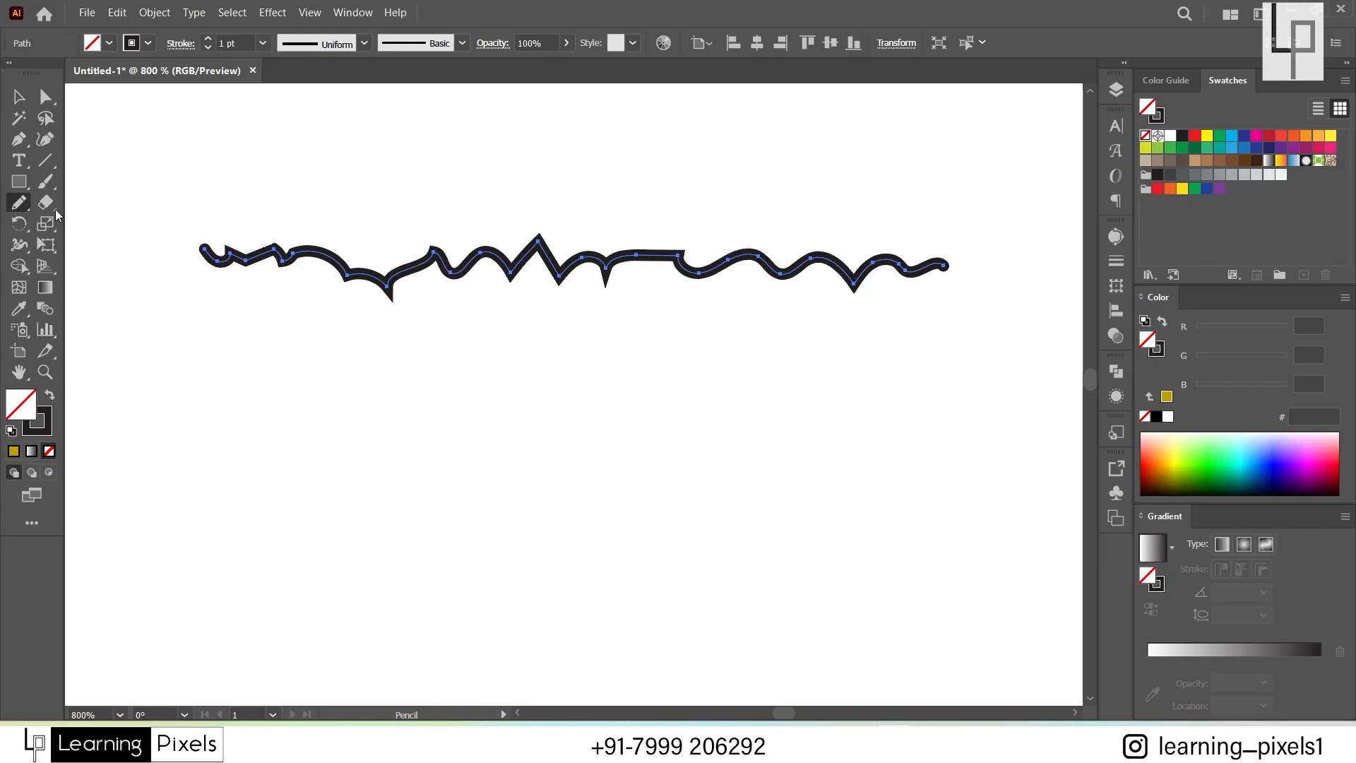
Step: Smooth the sharp peaks and corners along the wavy pencil line with repeated Smooth tool strokes
click(24, 207)
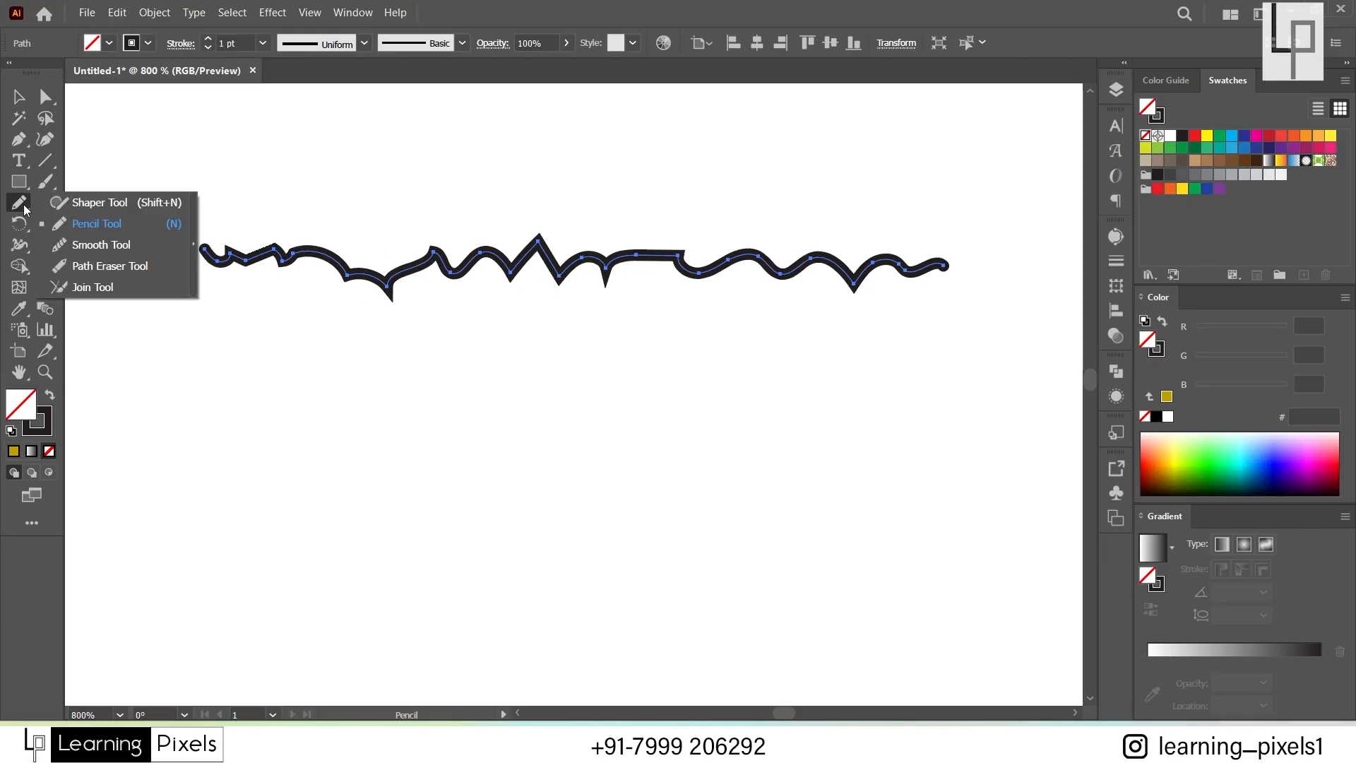
click(77, 245)
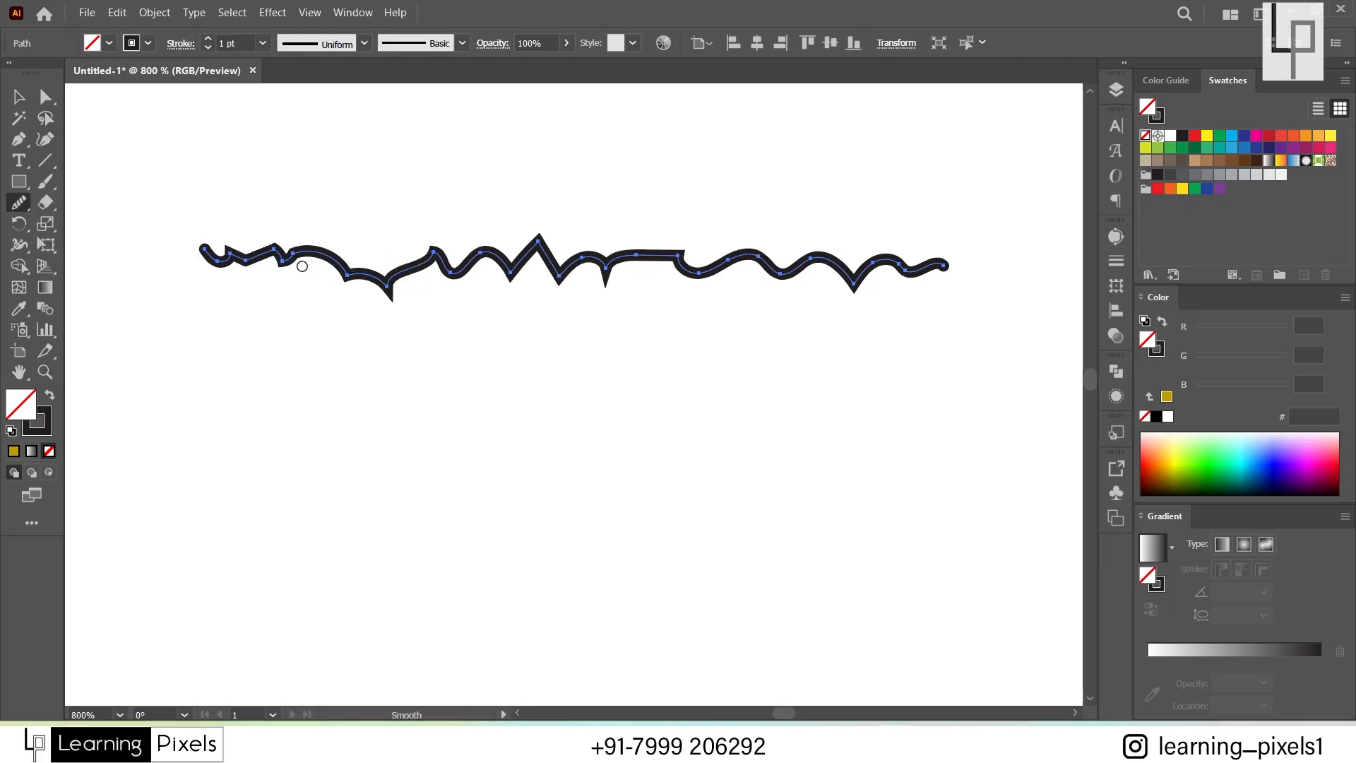
mouse_move(275, 249)
mouse_down()
mouse_move(402, 278)
mouse_move(277, 262)
mouse_move(363, 288)
mouse_move(478, 258)
mouse_move(453, 306)
mouse_move(435, 282)
mouse_move(438, 256)
mouse_up()
mouse_move(527, 239)
mouse_down()
mouse_move(524, 294)
mouse_move(537, 296)
mouse_move(524, 291)
mouse_move(520, 191)
mouse_up()
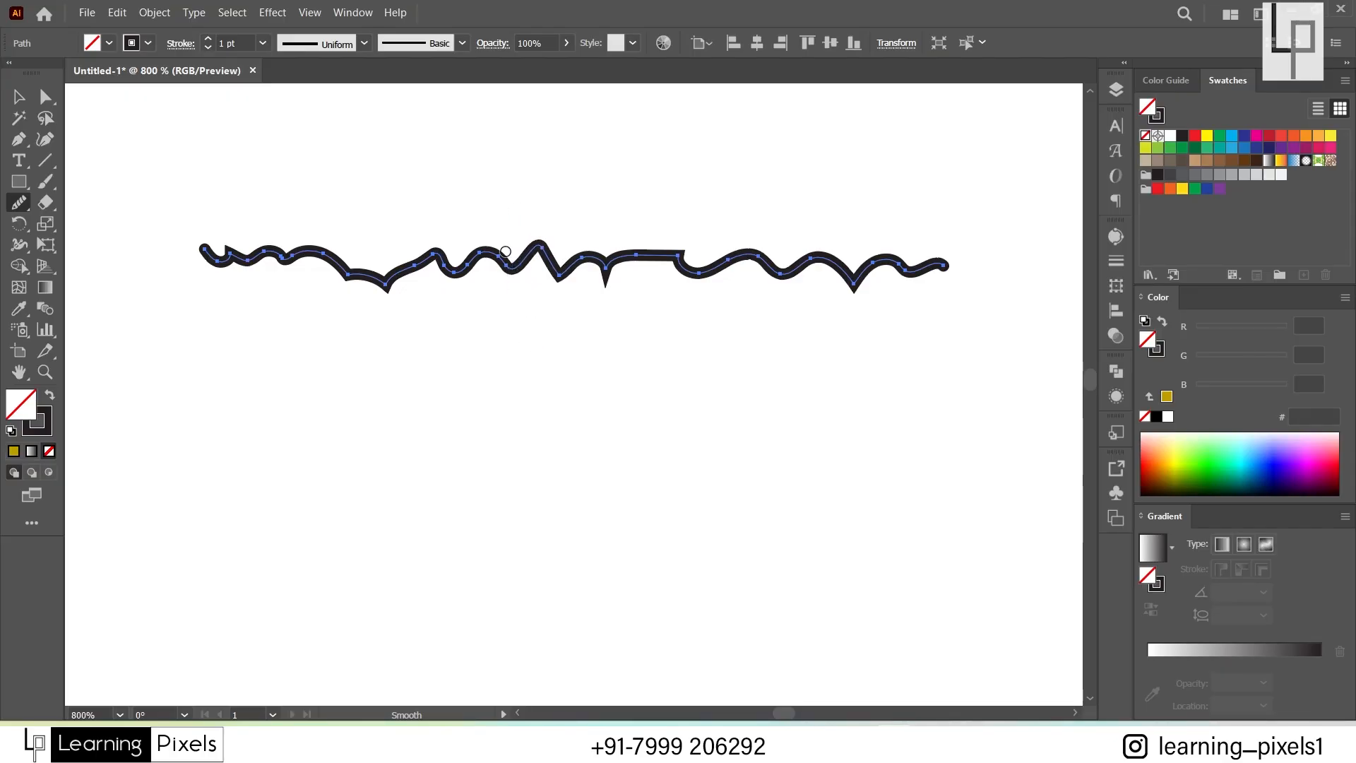
drag(507, 264, 487, 186)
drag(605, 272, 613, 170)
mouse_move(530, 247)
mouse_down()
mouse_move(585, 274)
mouse_move(619, 246)
mouse_move(669, 251)
mouse_move(708, 277)
mouse_move(776, 258)
mouse_move(924, 265)
mouse_move(864, 274)
mouse_up()
mouse_move(776, 270)
mouse_down()
mouse_move(600, 265)
mouse_move(545, 293)
mouse_move(515, 254)
mouse_move(480, 272)
mouse_up()
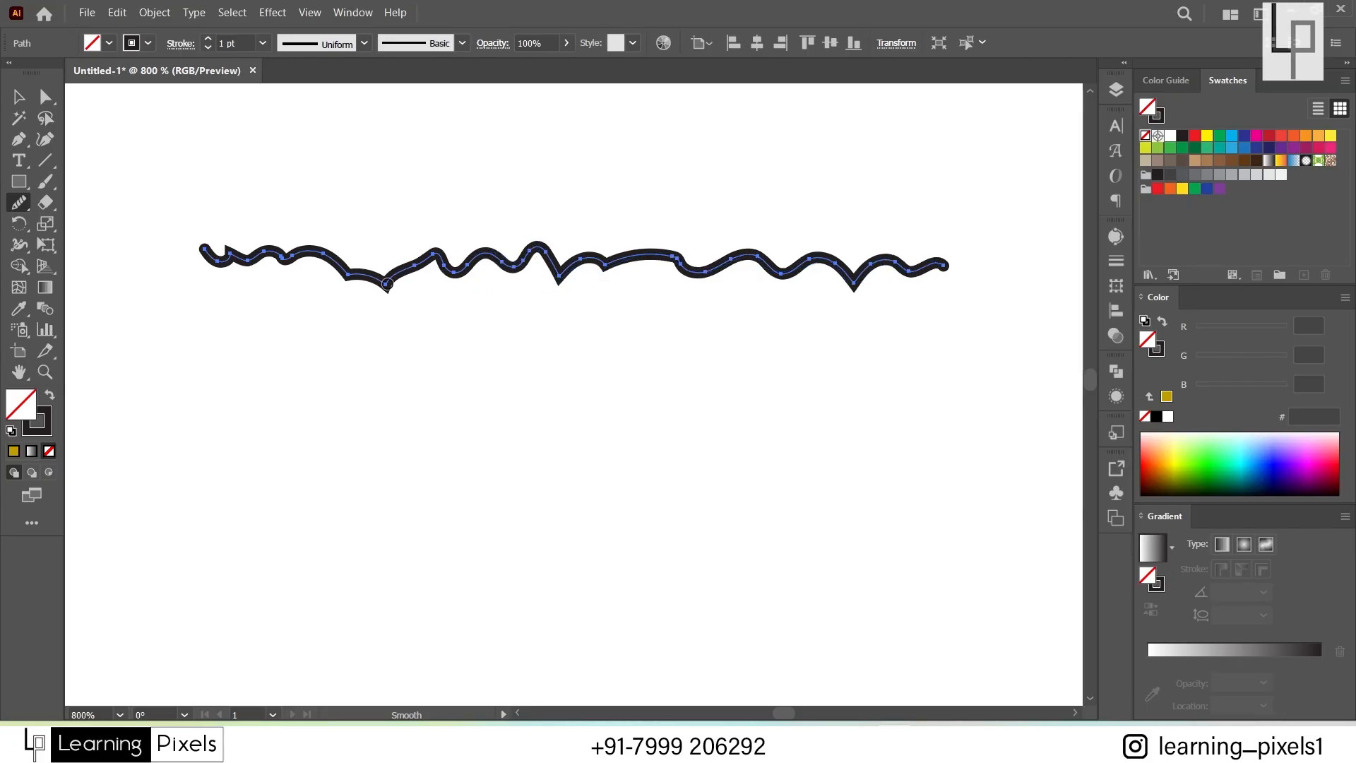
mouse_move(387, 284)
mouse_down()
mouse_move(355, 274)
mouse_move(359, 288)
mouse_move(424, 260)
mouse_up()
drag(335, 255, 314, 250)
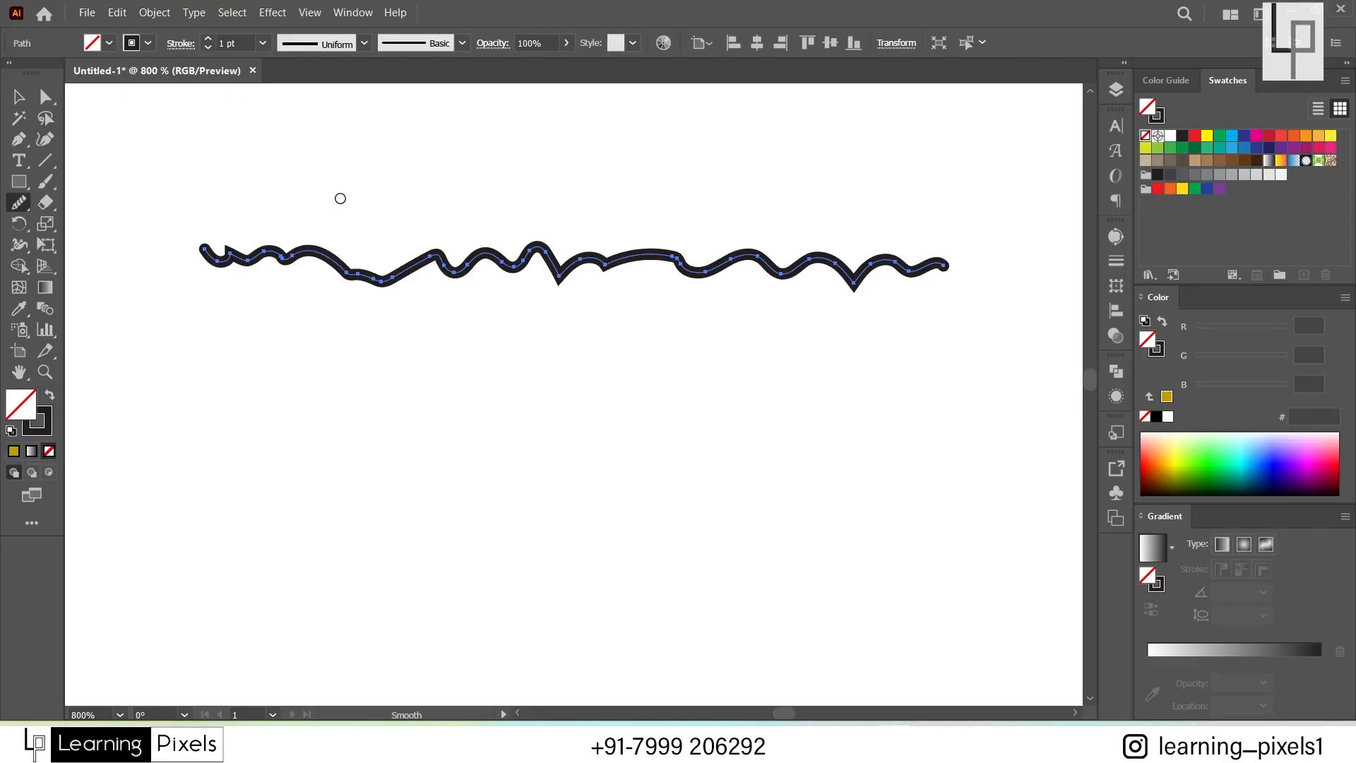
drag(231, 252, 255, 303)
mouse_move(231, 253)
mouse_down()
mouse_move(253, 296)
mouse_move(234, 269)
mouse_up()
drag(857, 238, 857, 232)
drag(852, 283, 842, 225)
drag(855, 275, 856, 225)
drag(855, 281, 857, 222)
Step: Examine the Smooth tool's fidelity option, and leave it without changes
double_click(19, 205)
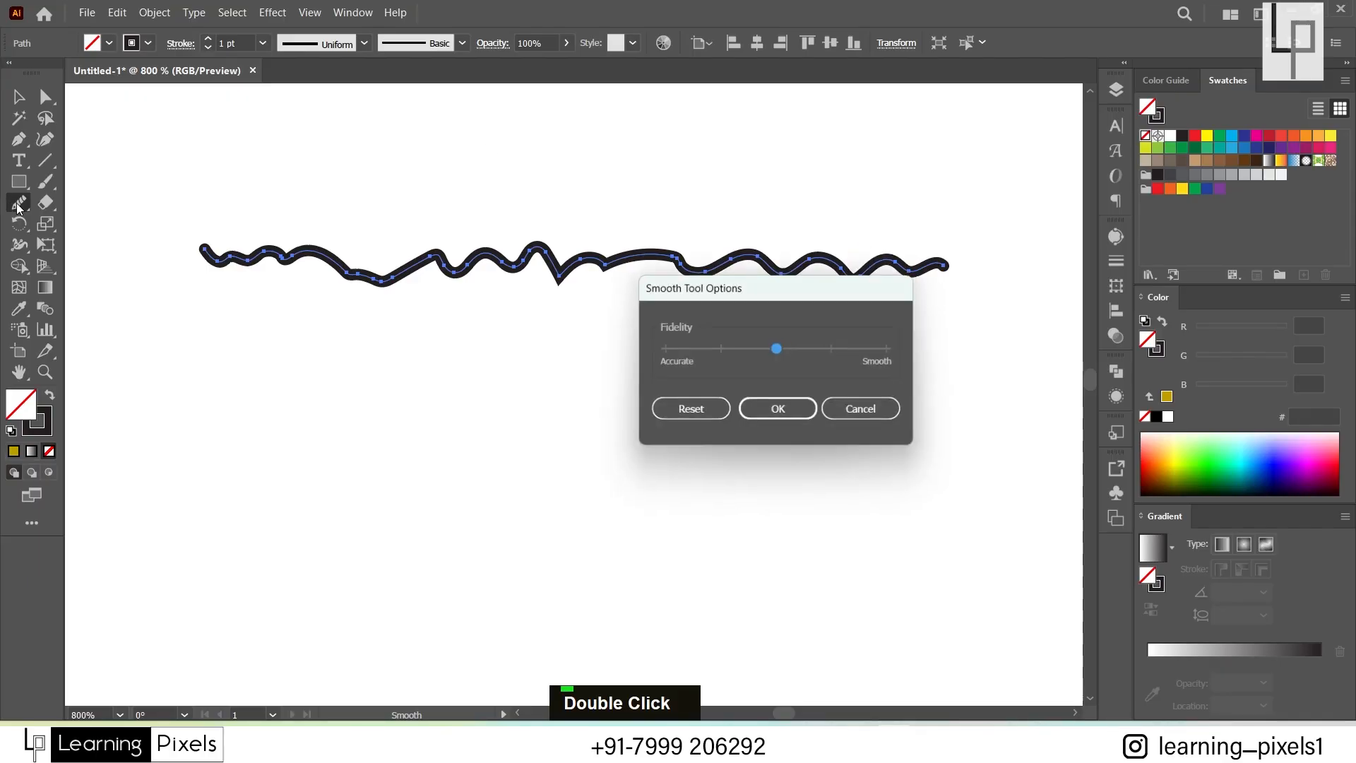
drag(716, 364, 686, 207)
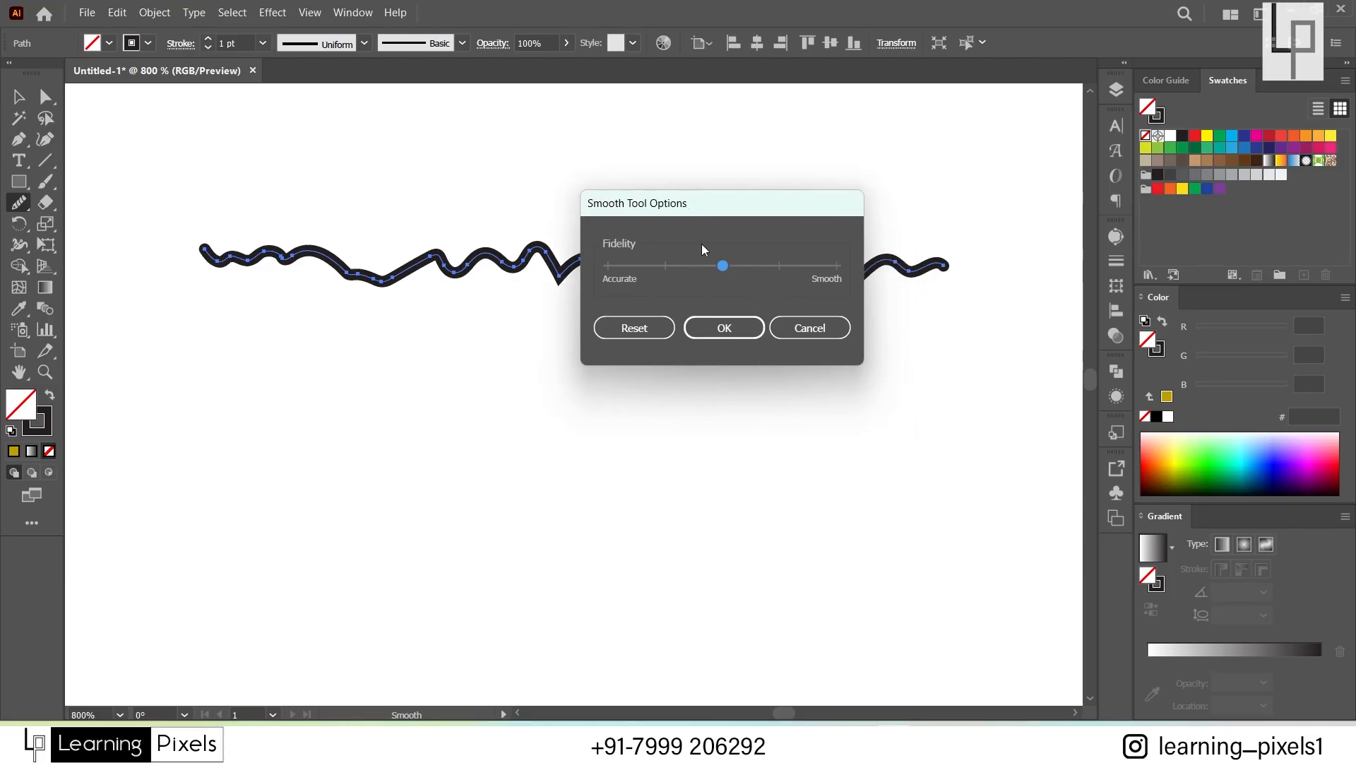
drag(698, 212, 514, 223)
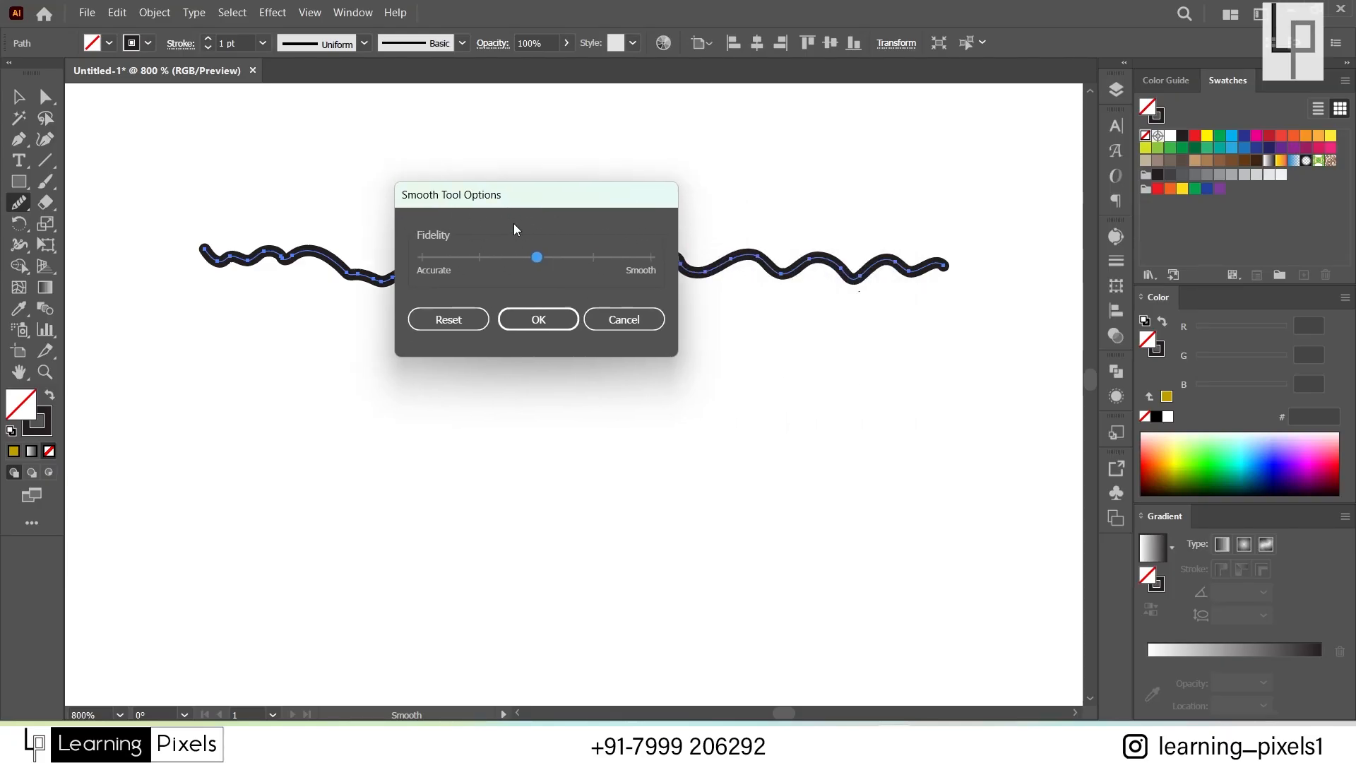
click(637, 324)
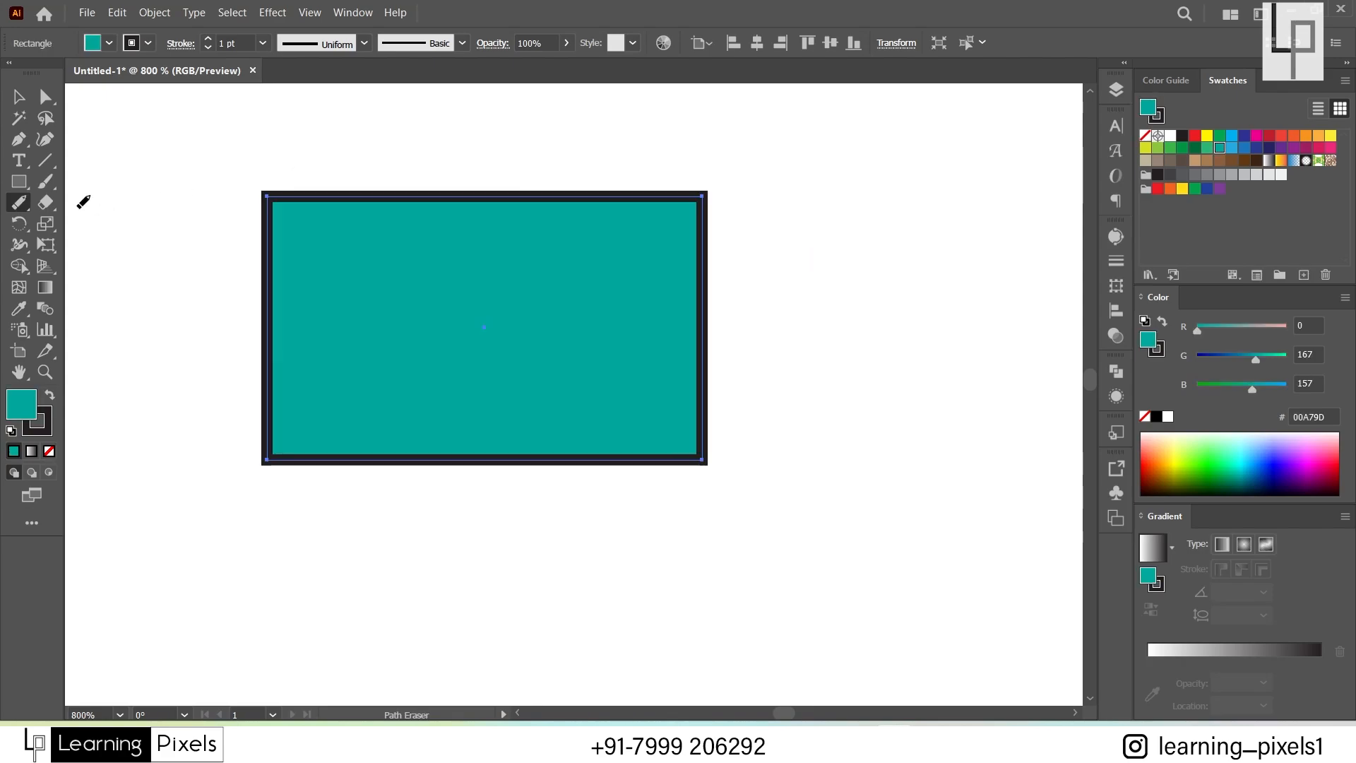
Step: Erase the upper part of the teal rectangle's right edge and the left third of its top edge with the Path Eraser tool
drag(26, 205, 143, 273)
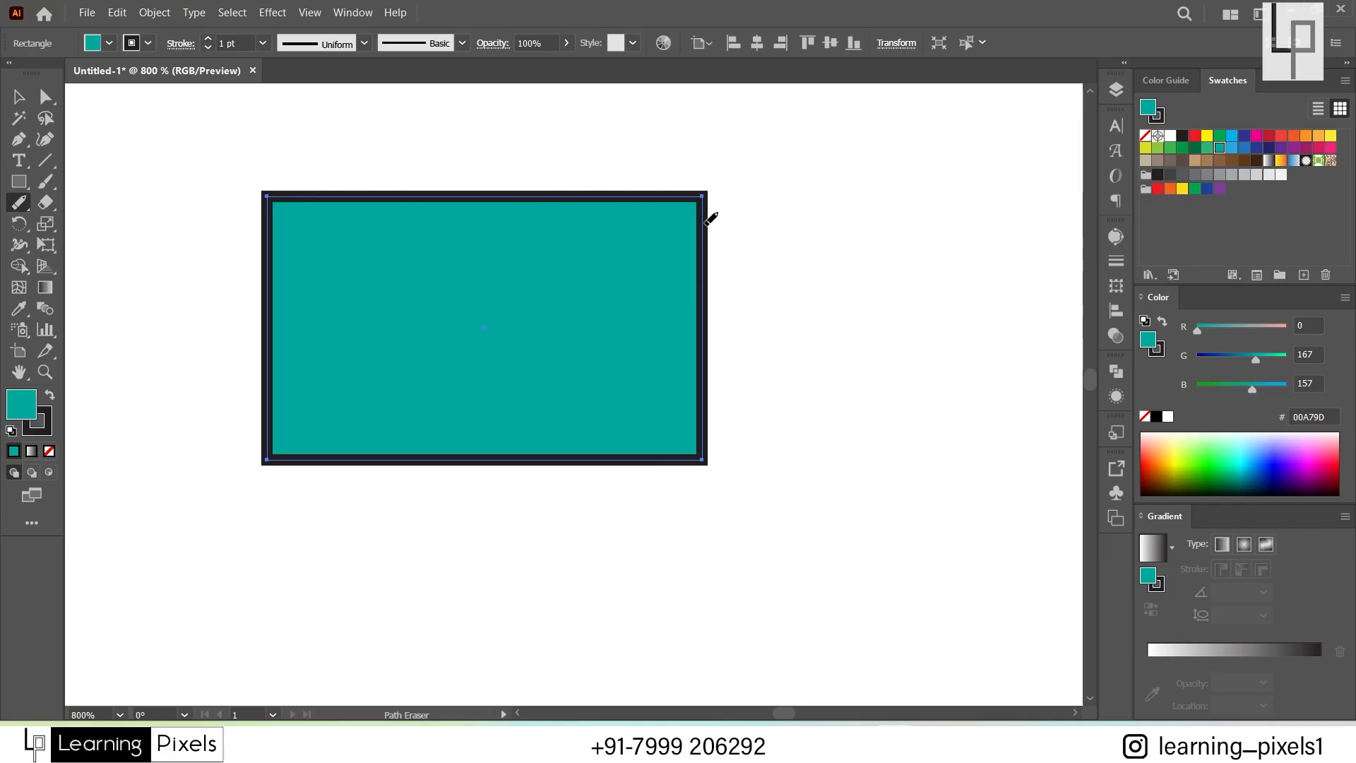
drag(706, 188, 706, 267)
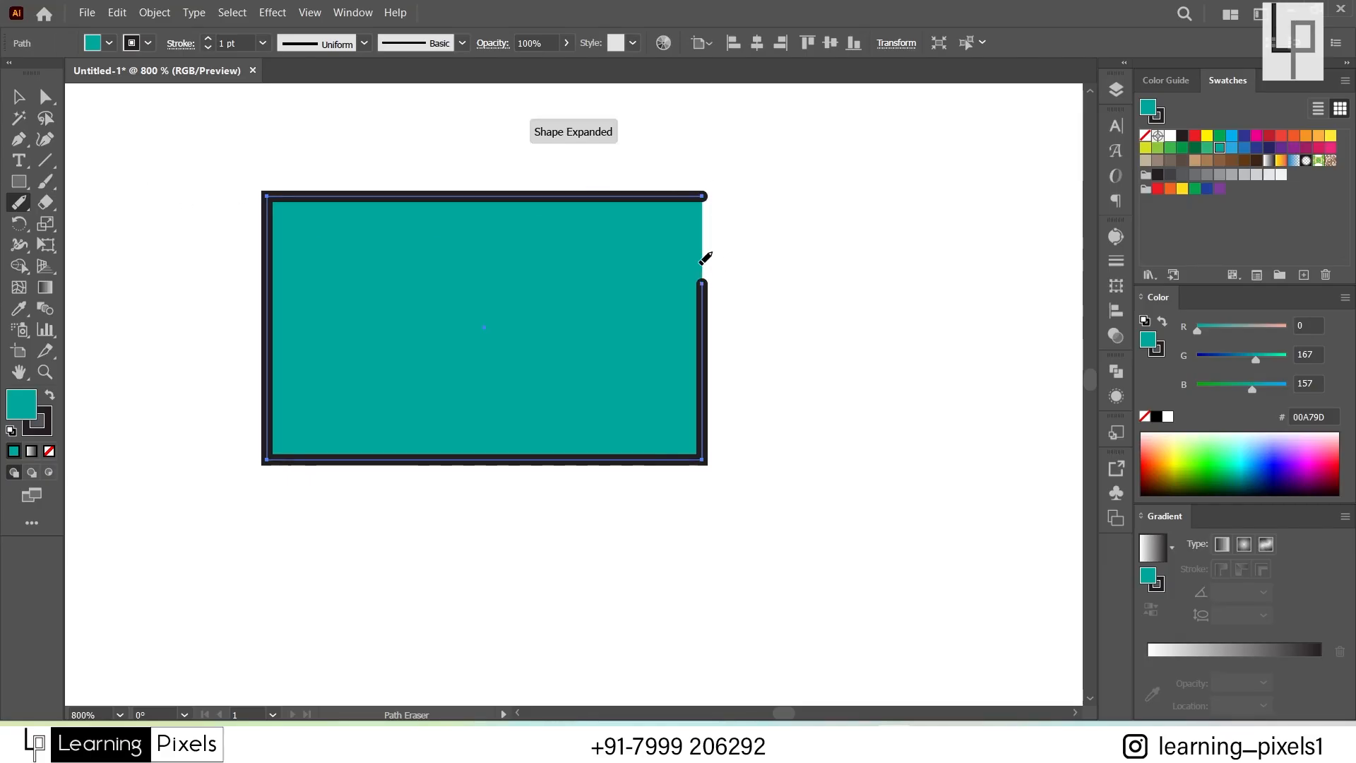
drag(267, 194, 412, 195)
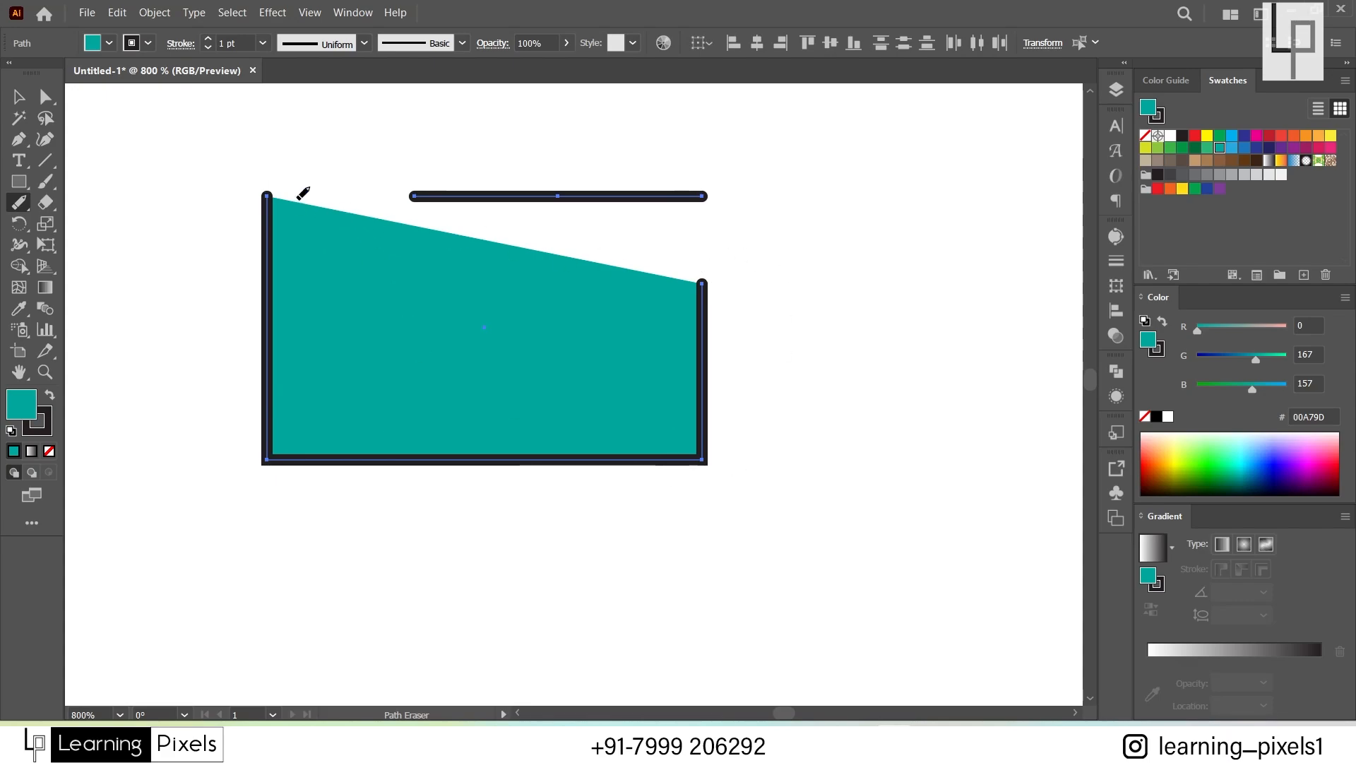
Step: Join the two open end points of the teal shape with a straight segment along its sloping upper edge
right_click(12, 211)
click(99, 288)
key(a)
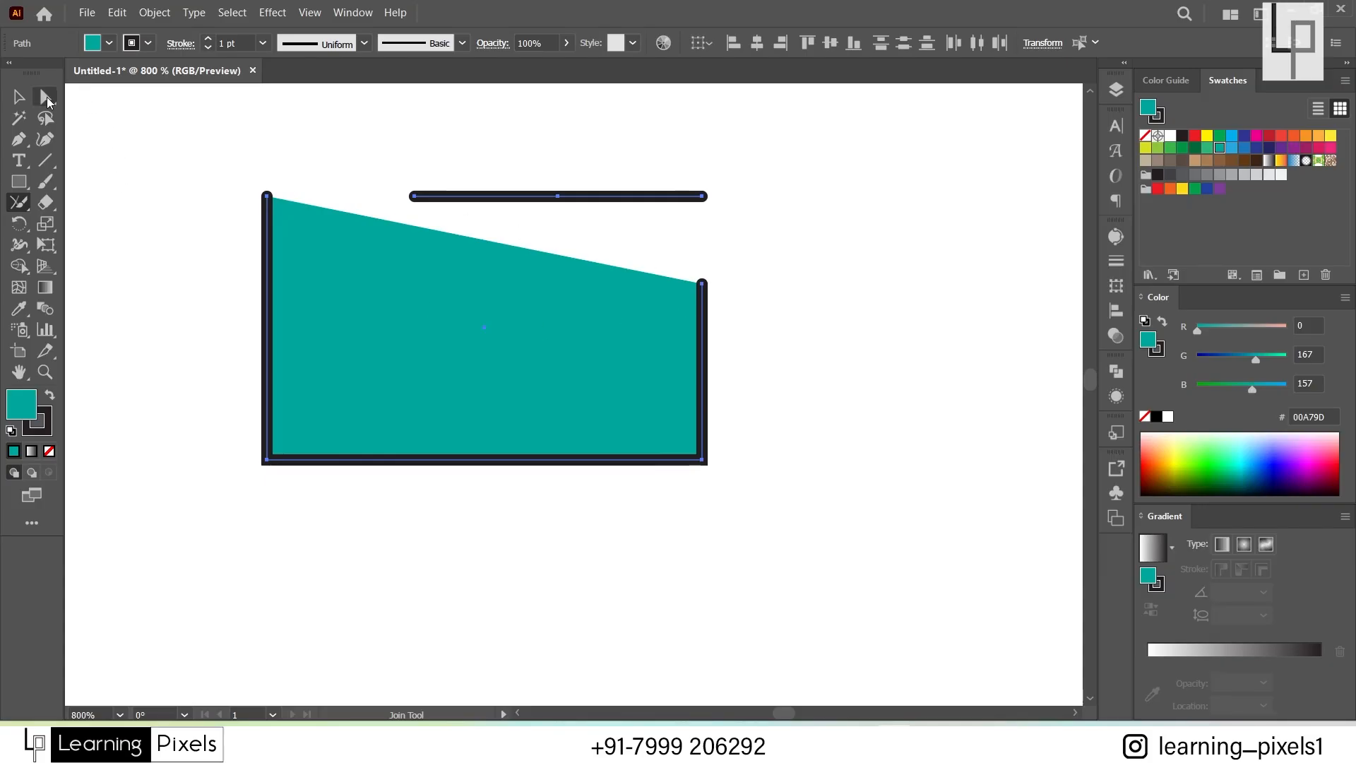
click(297, 224)
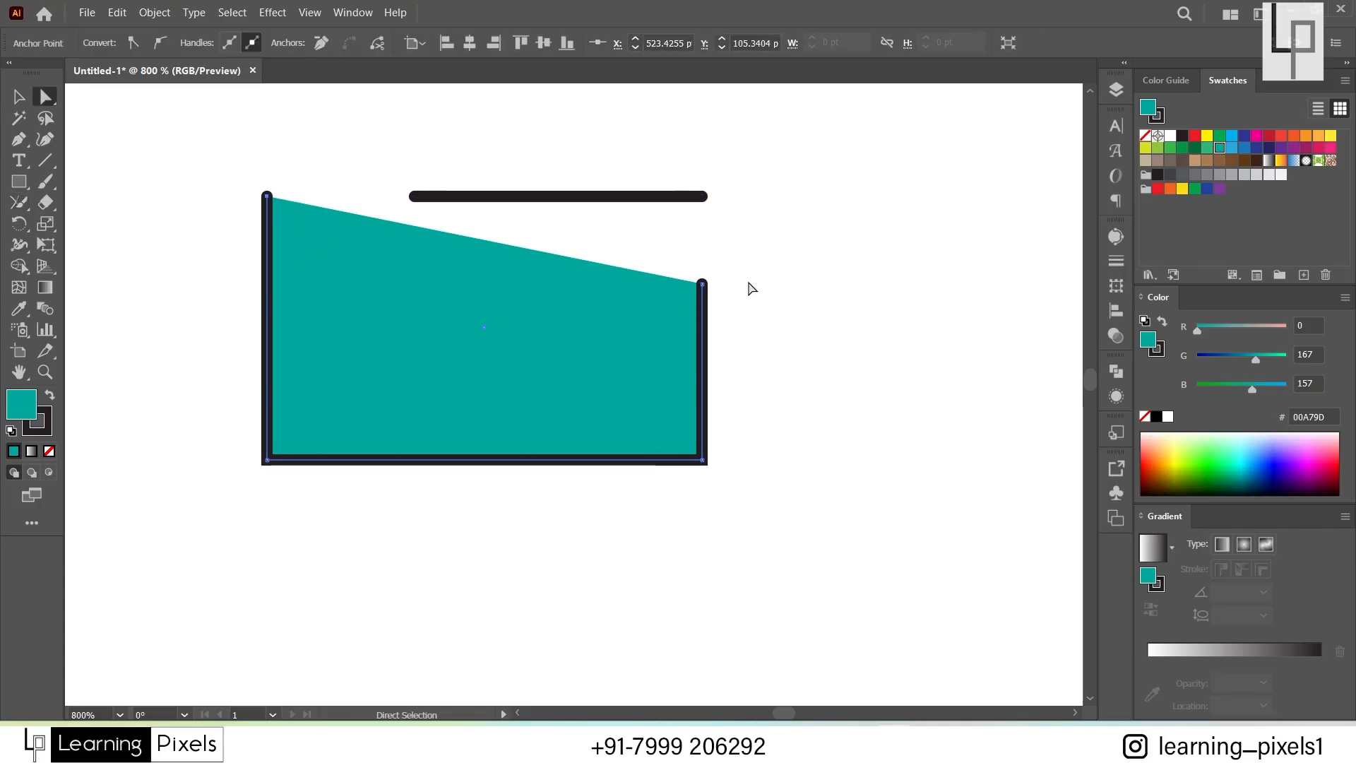
shift+click(702, 284)
right_click(702, 290)
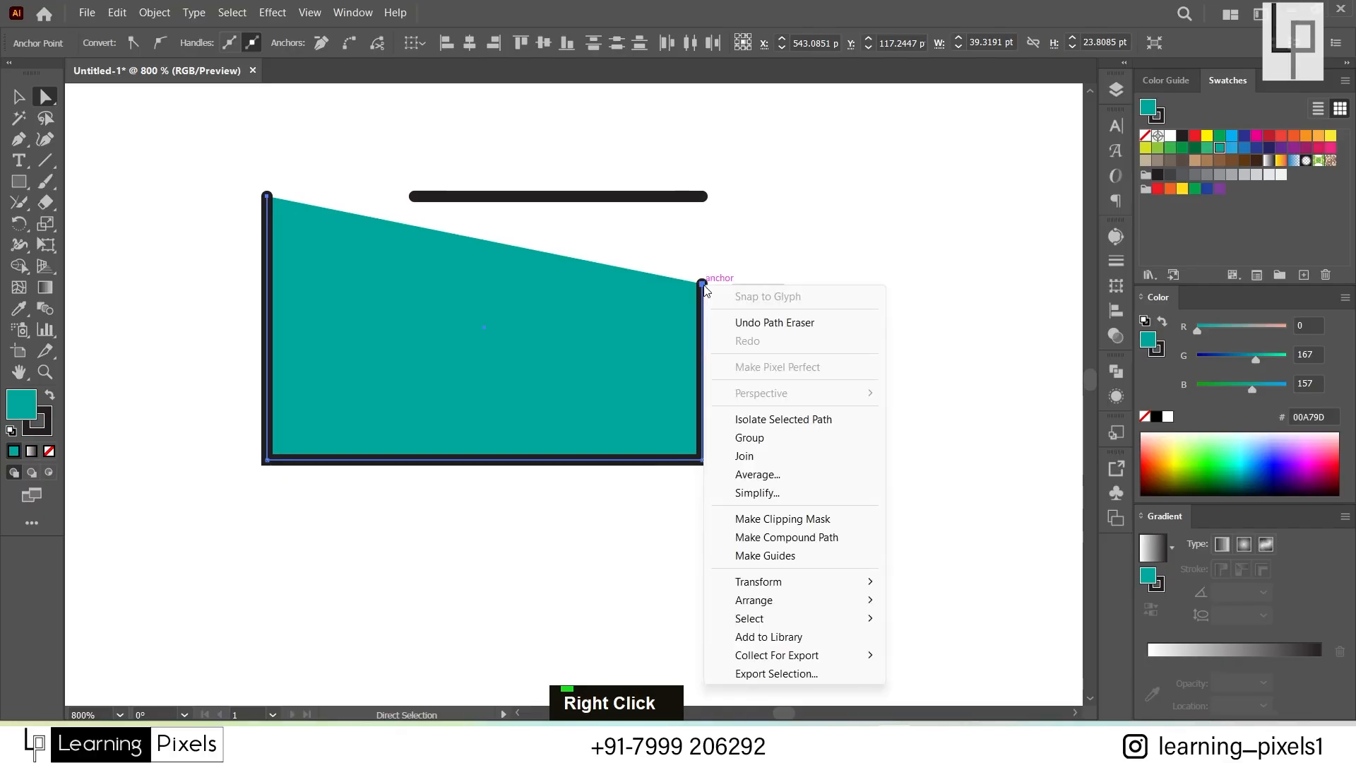
click(753, 458)
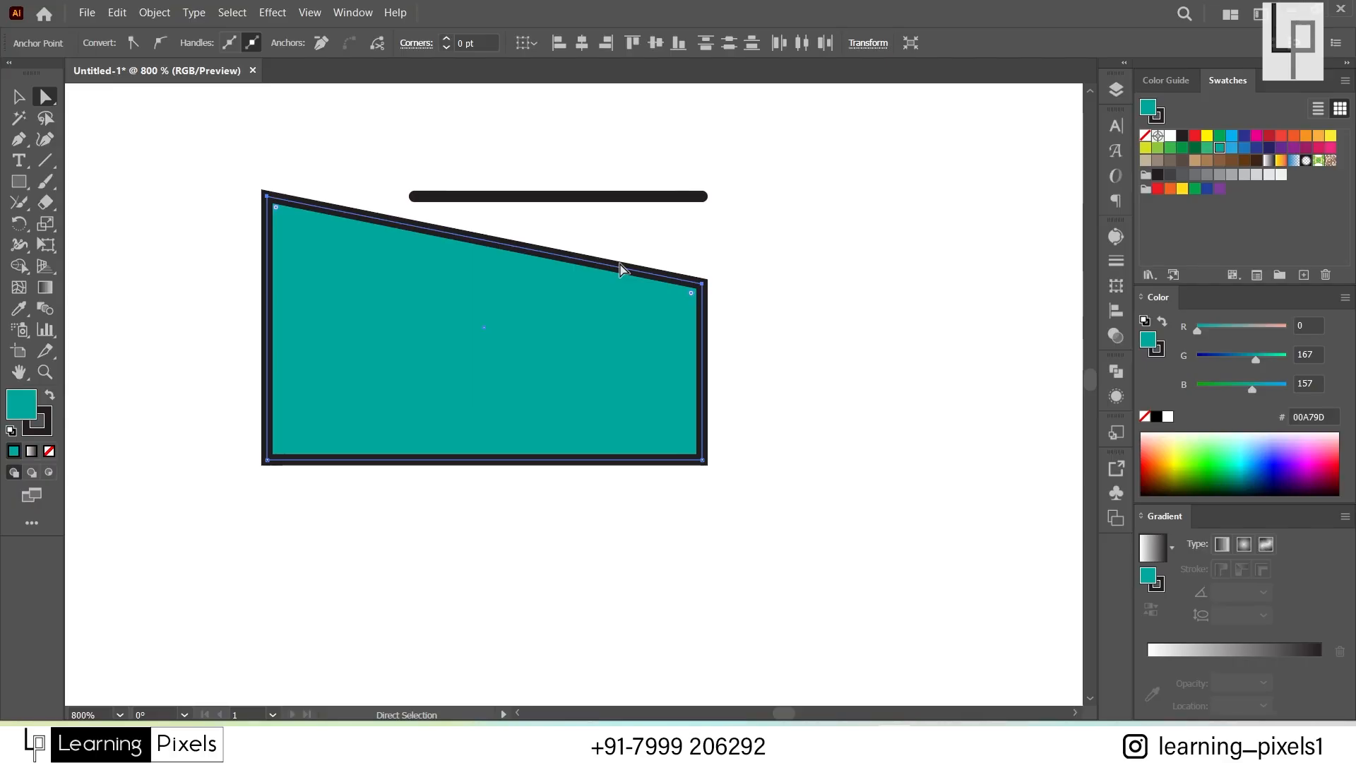
click(195, 173)
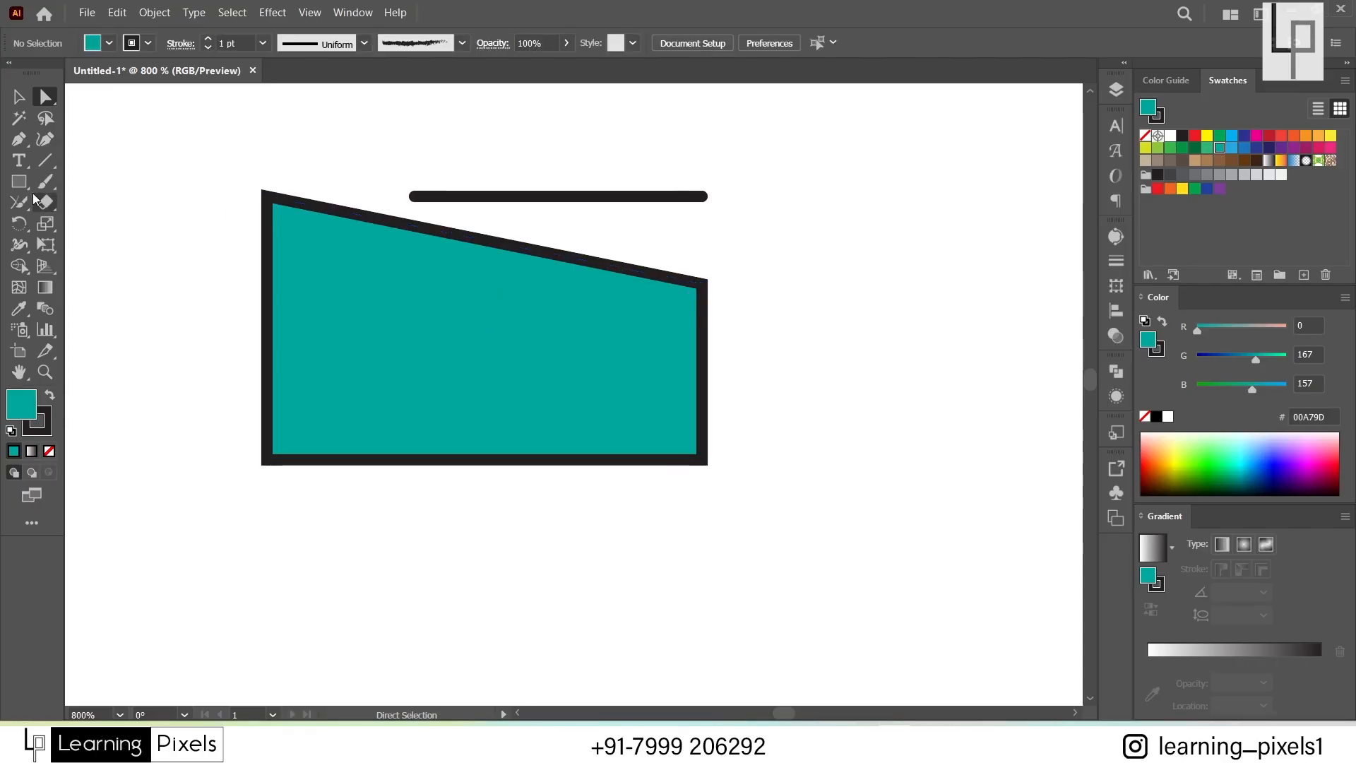
Step: Draw two slanted lines beside the teal shape forming an inverted V with a small gap between their upper ends
click(38, 167)
drag(788, 259, 918, 587)
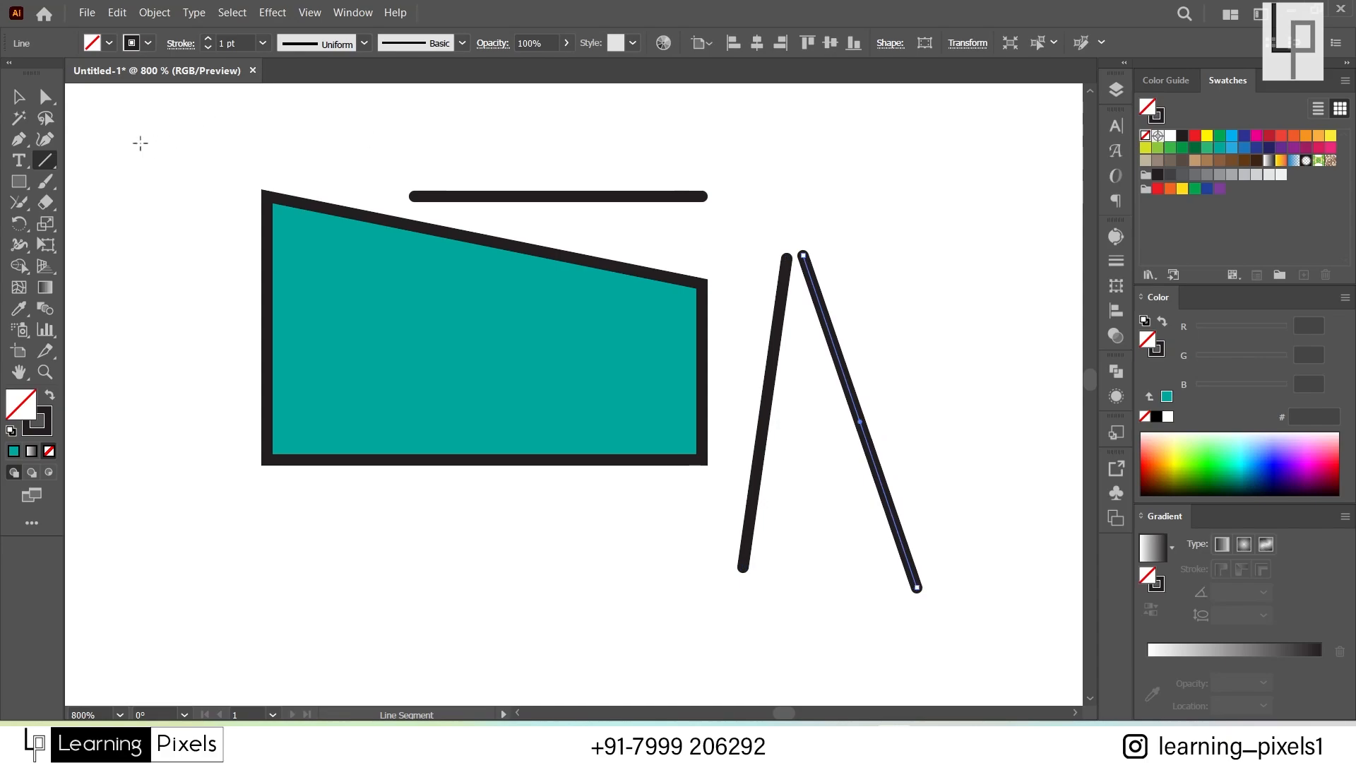
Step: Try the Join command twice on the upper end points of the two slanted lines, undoing each attempt
click(45, 96)
drag(774, 236, 840, 291)
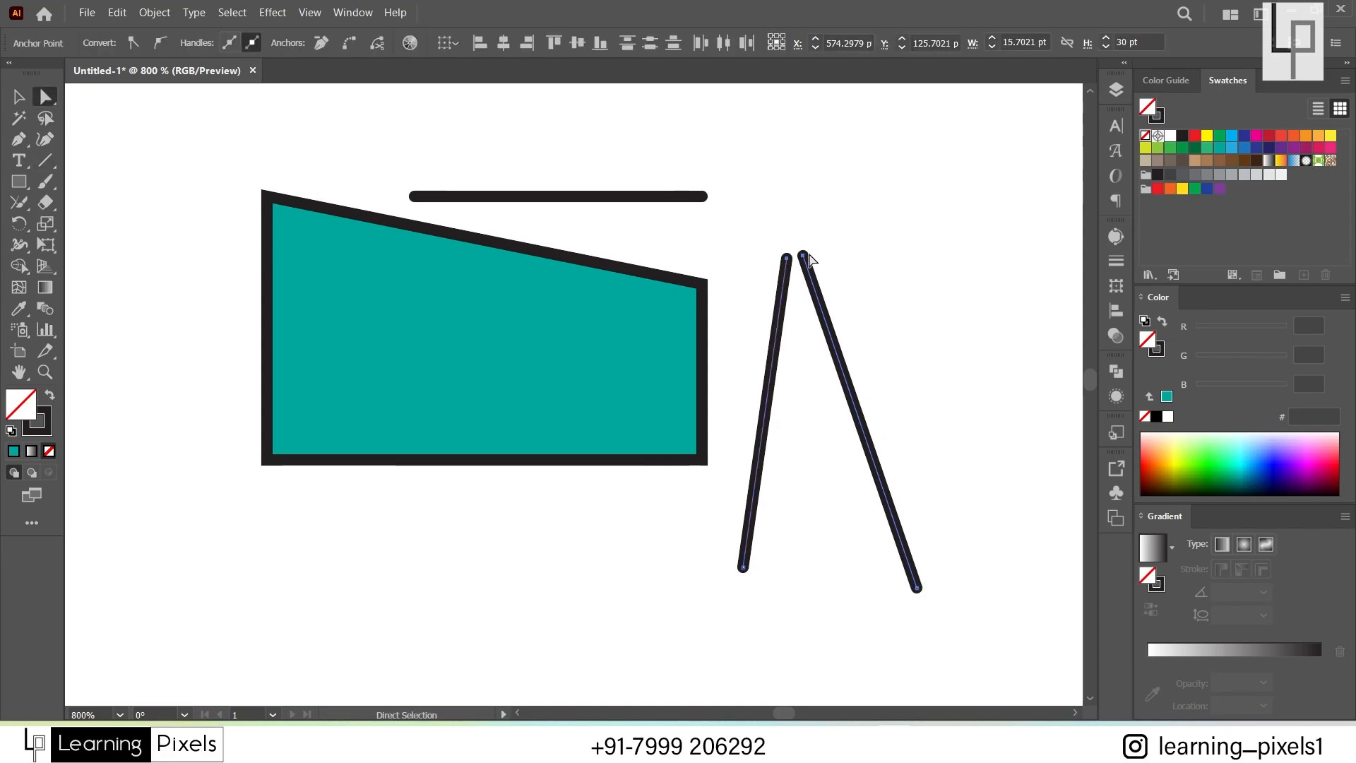
right_click(809, 254)
click(906, 381)
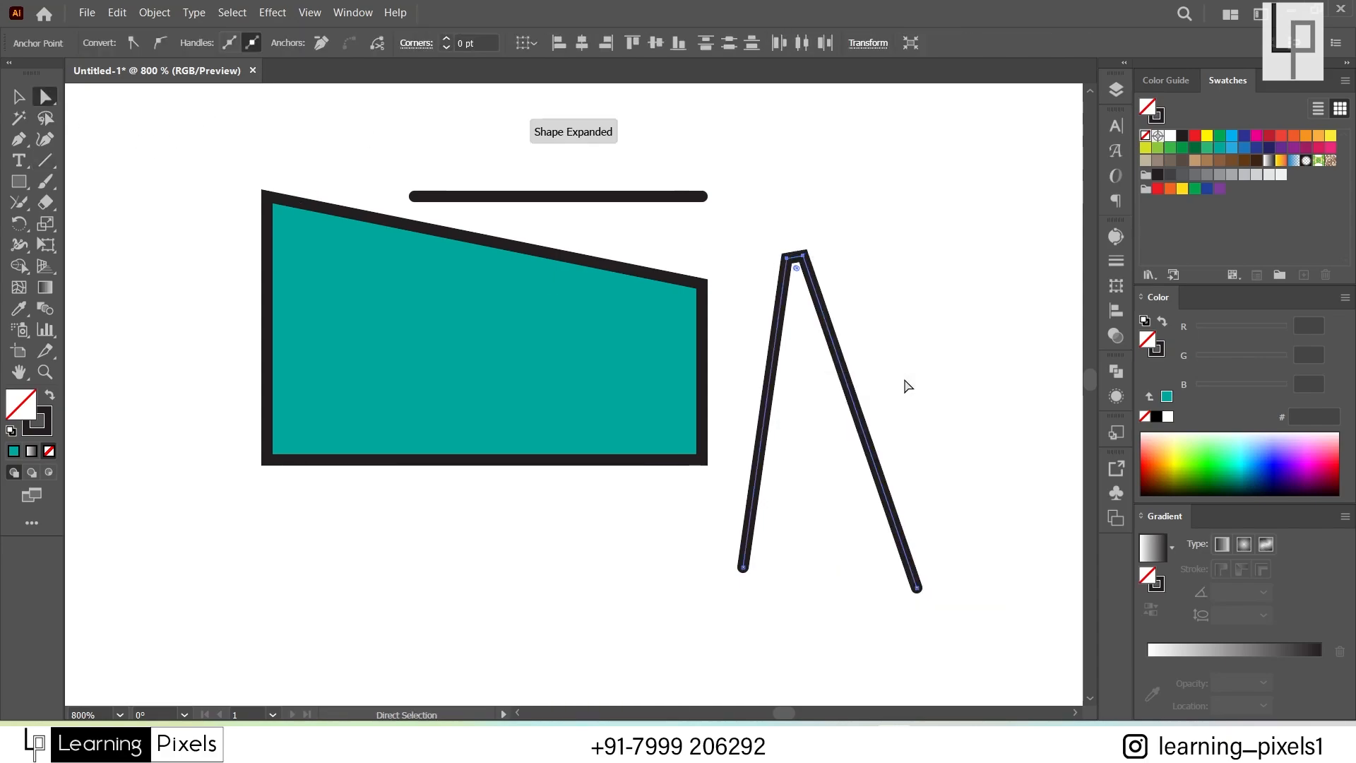
key(ctrl+z)
right_click(797, 274)
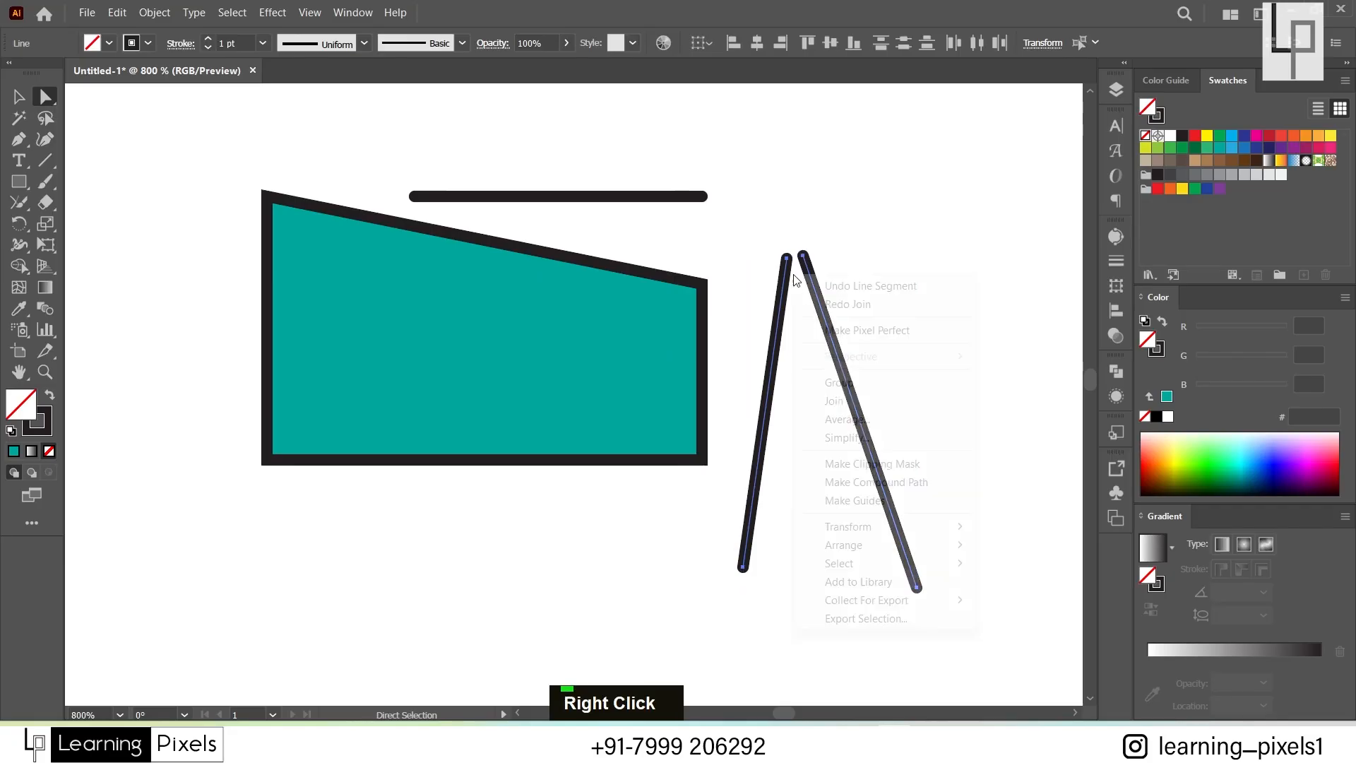
click(857, 405)
scroll(790, 263, up, 3)
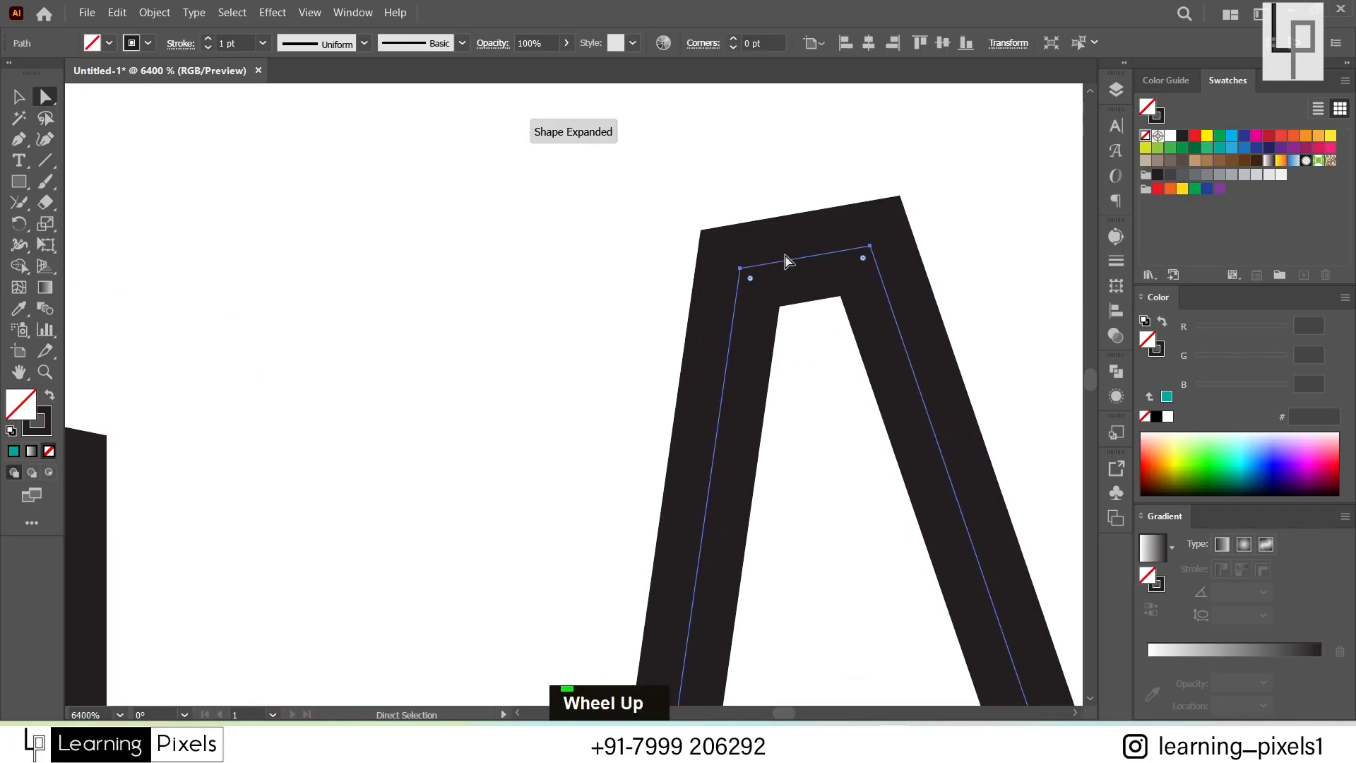
scroll(767, 296, down, 4)
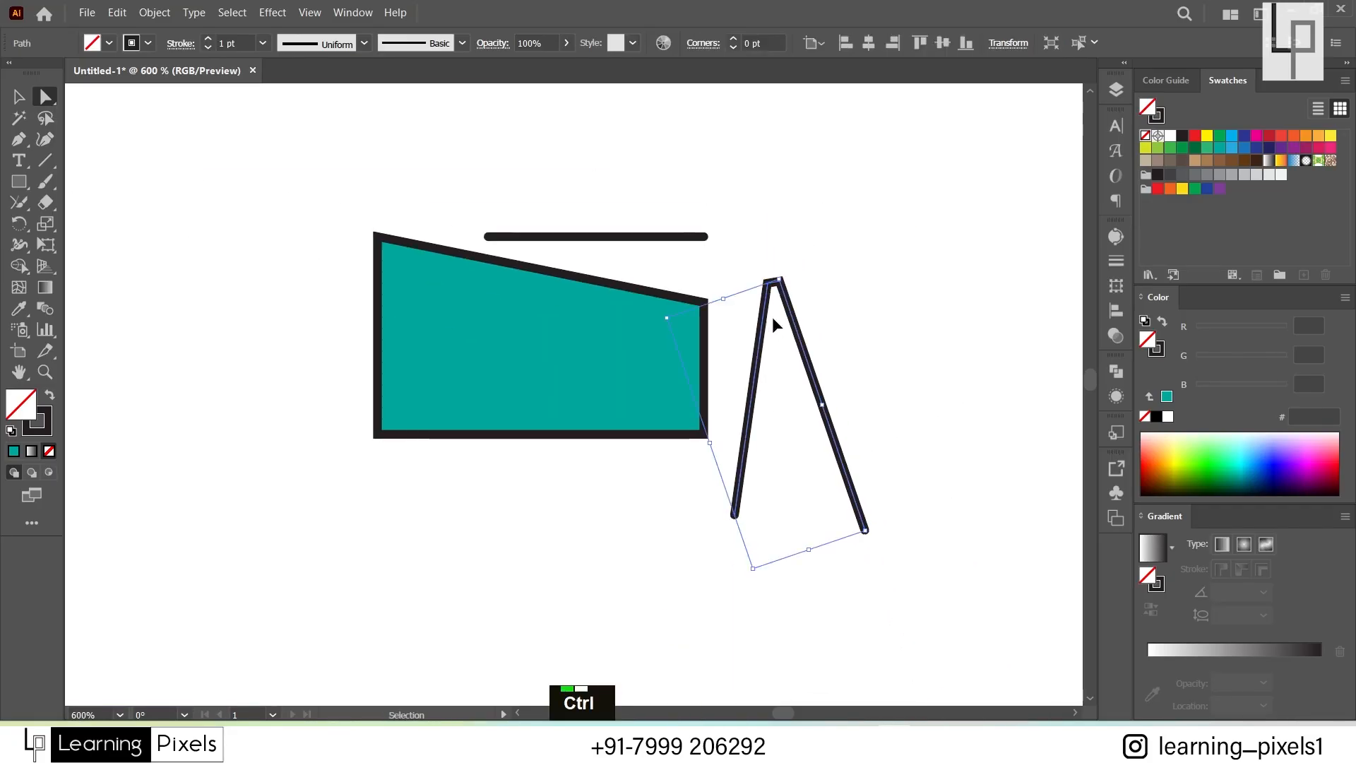
key(ctrl+z)
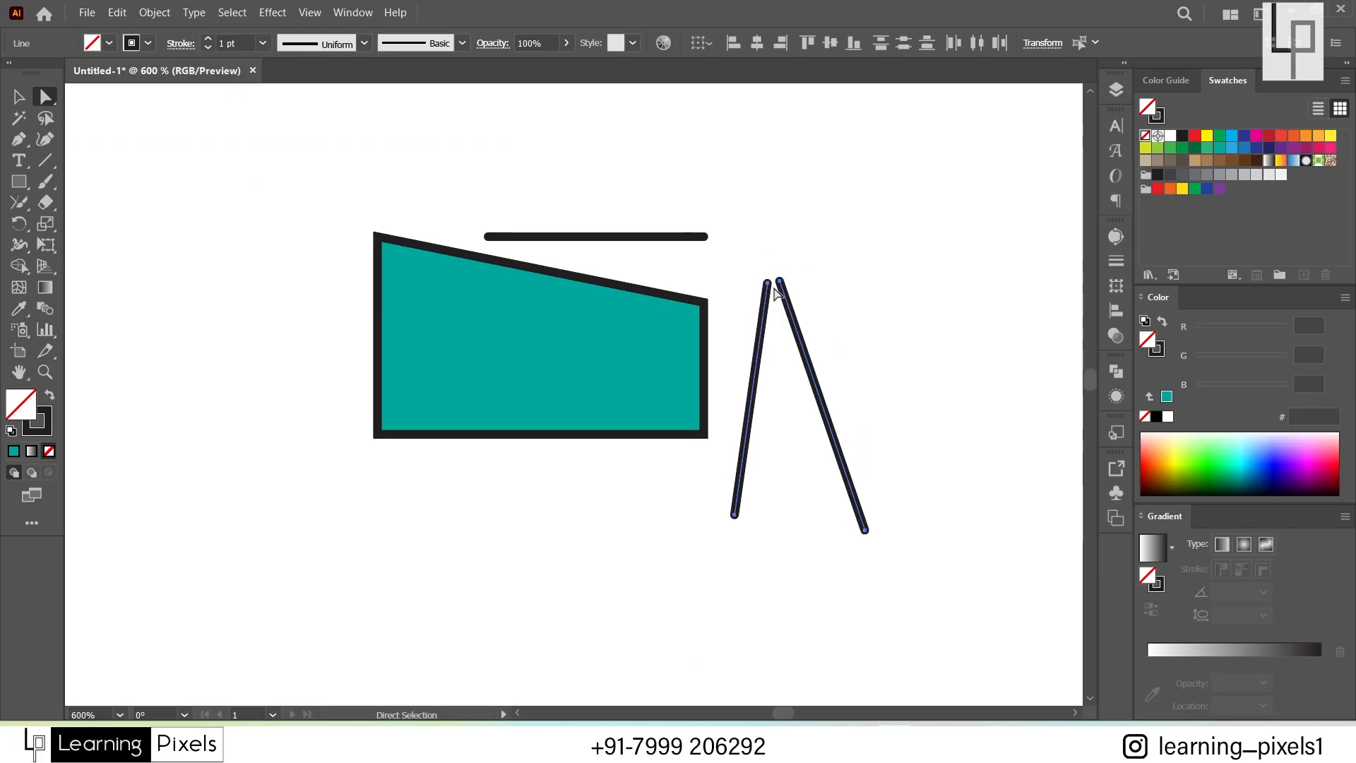
click(743, 261)
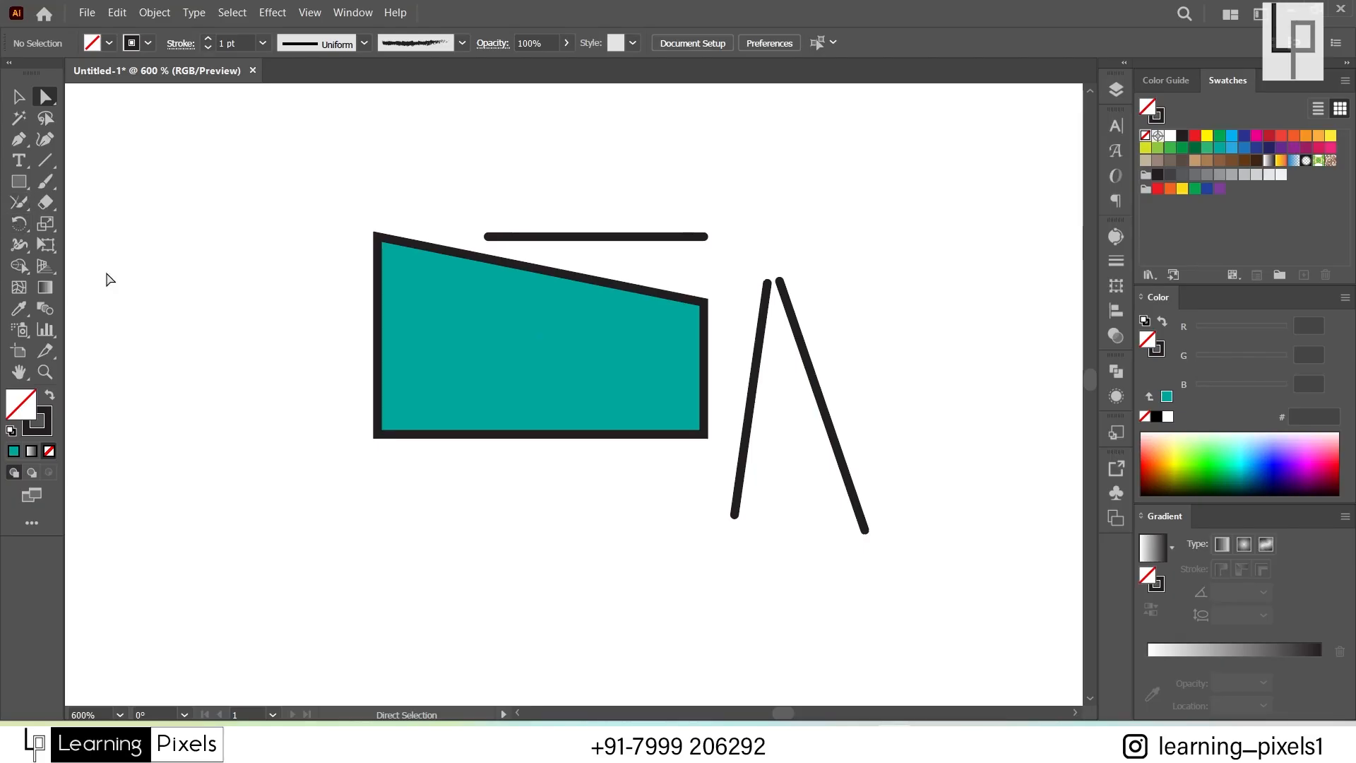
Step: Join the upper ends of the two slanted lines into a sharp corner with the Join tool
drag(717, 251, 795, 326)
click(828, 338)
drag(856, 282, 753, 372)
click(20, 204)
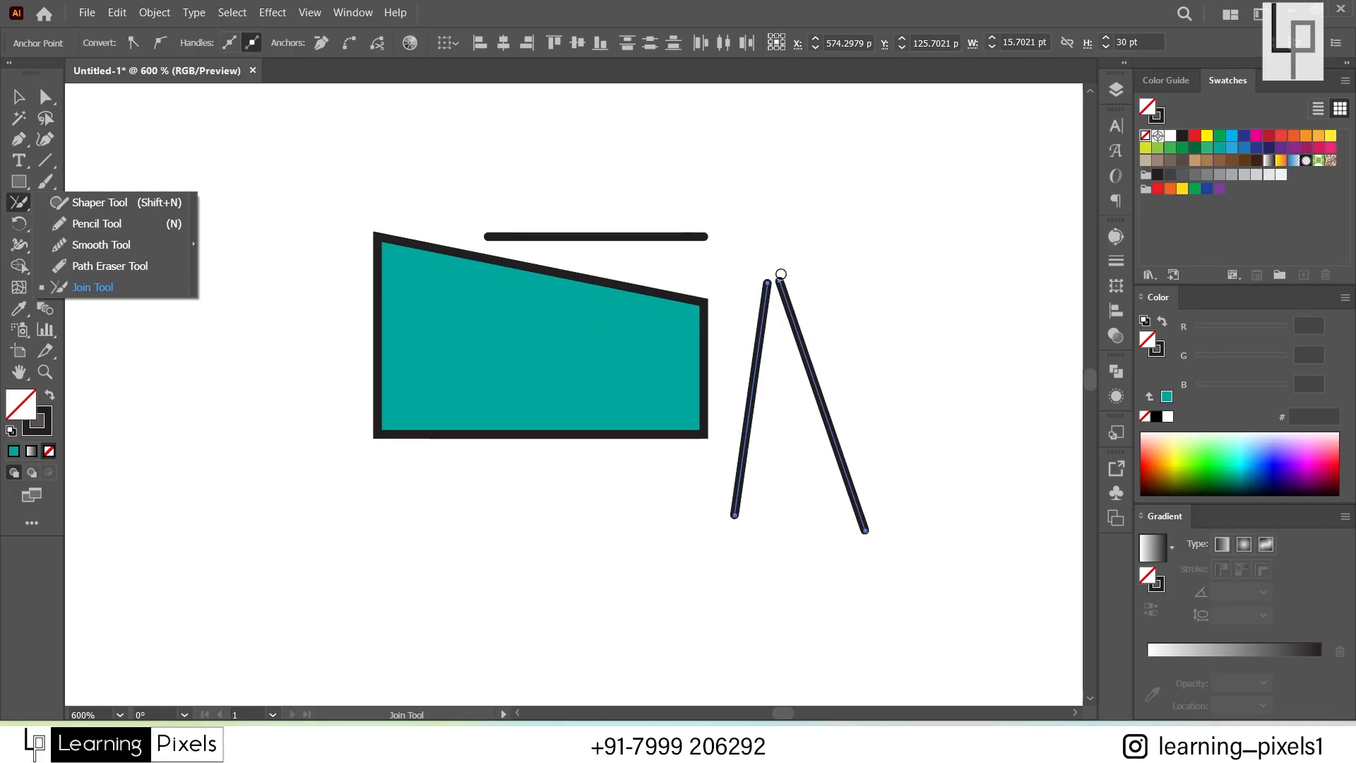
mouse_move(776, 271)
mouse_down()
mouse_move(762, 289)
mouse_move(772, 280)
mouse_up()
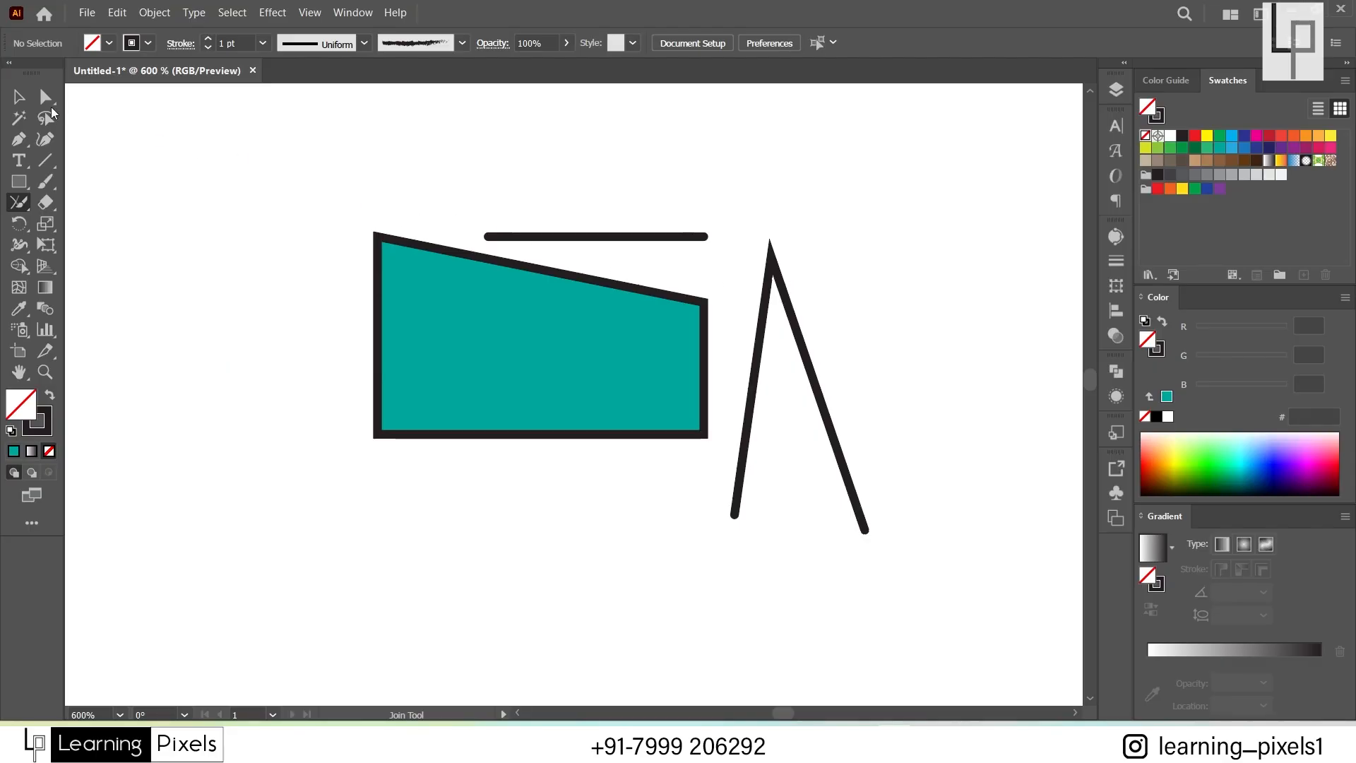
Step: Move the joined inverted V up and away from the teal shape, and clear all artwork from the artboard
click(19, 98)
drag(825, 408, 932, 345)
click(1030, 286)
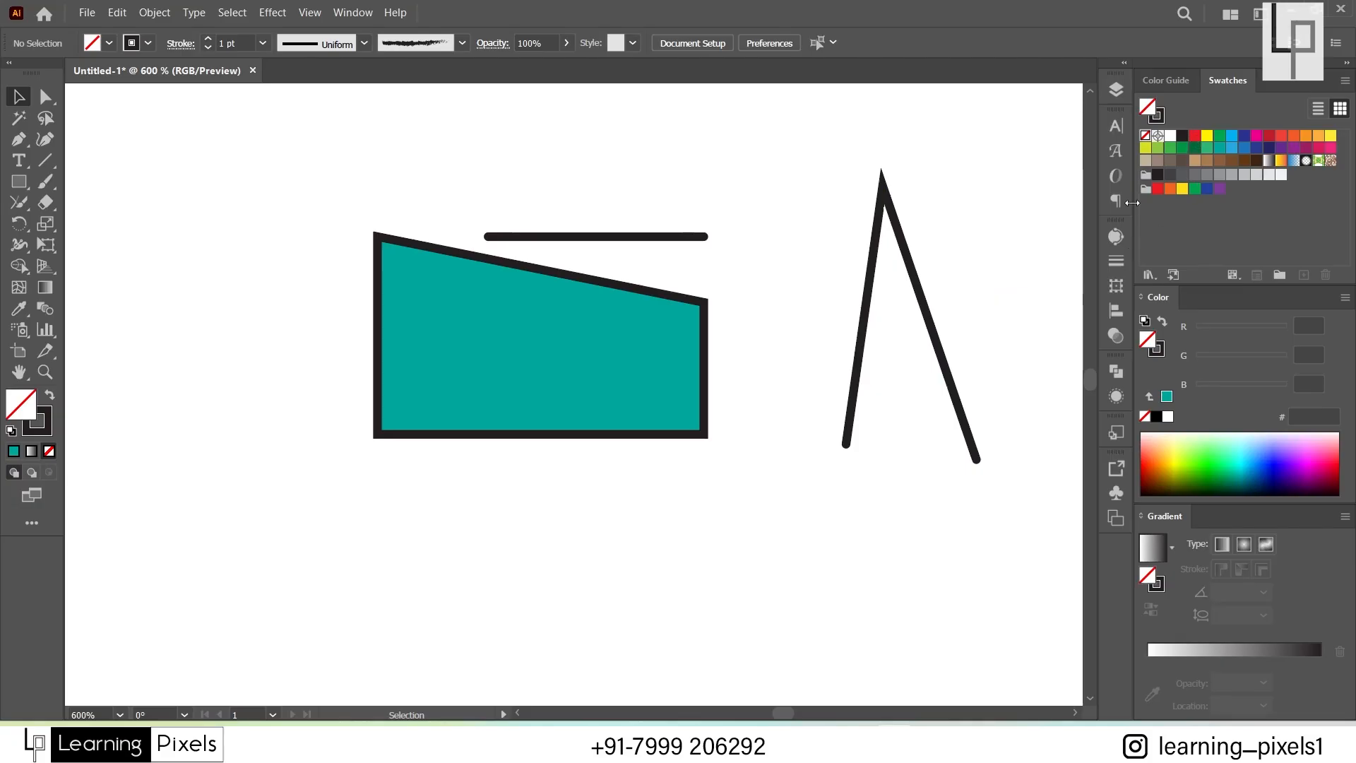
drag(1002, 257, 879, 356)
click(1194, 135)
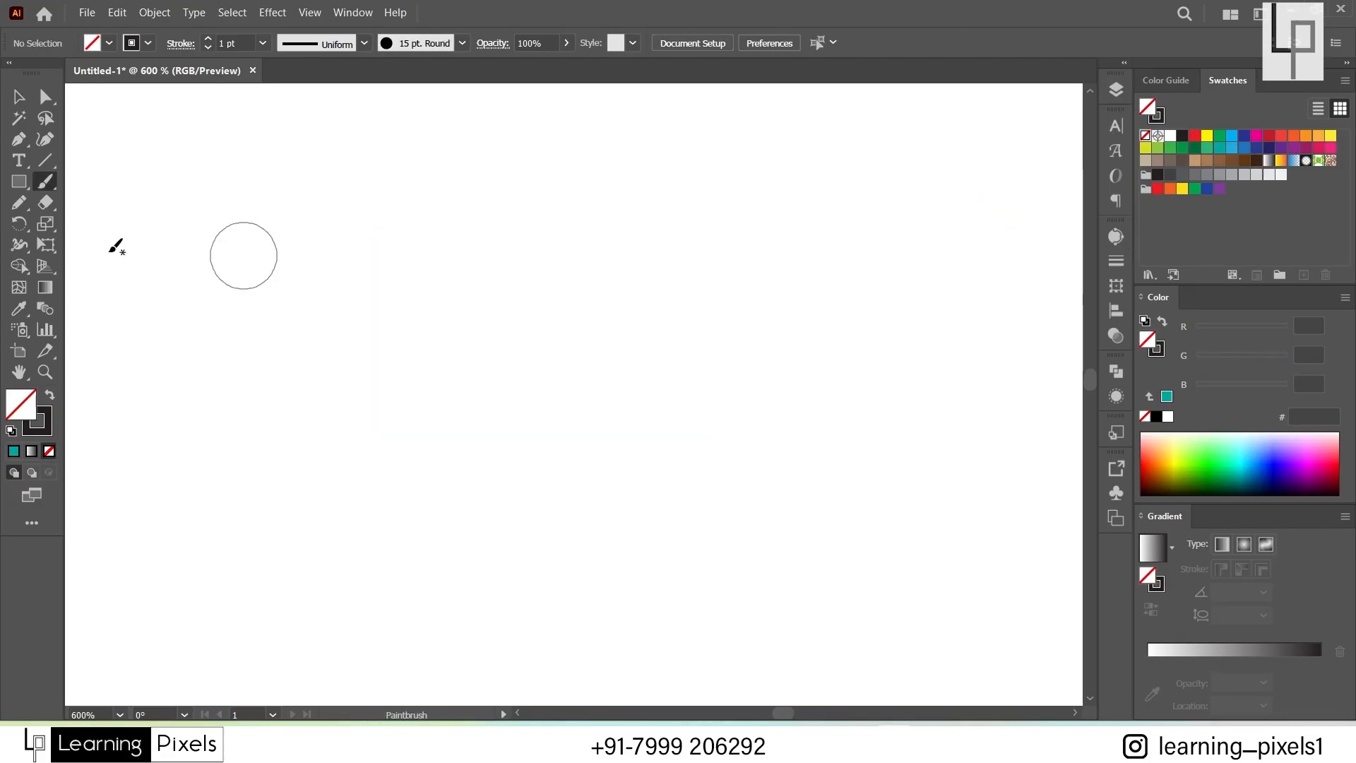
Step: Paint a thick S-shaped stroke across the artboard with the Paintbrush and the 15 pt. Round brush, and select it to inspect its path
drag(40, 184, 153, 183)
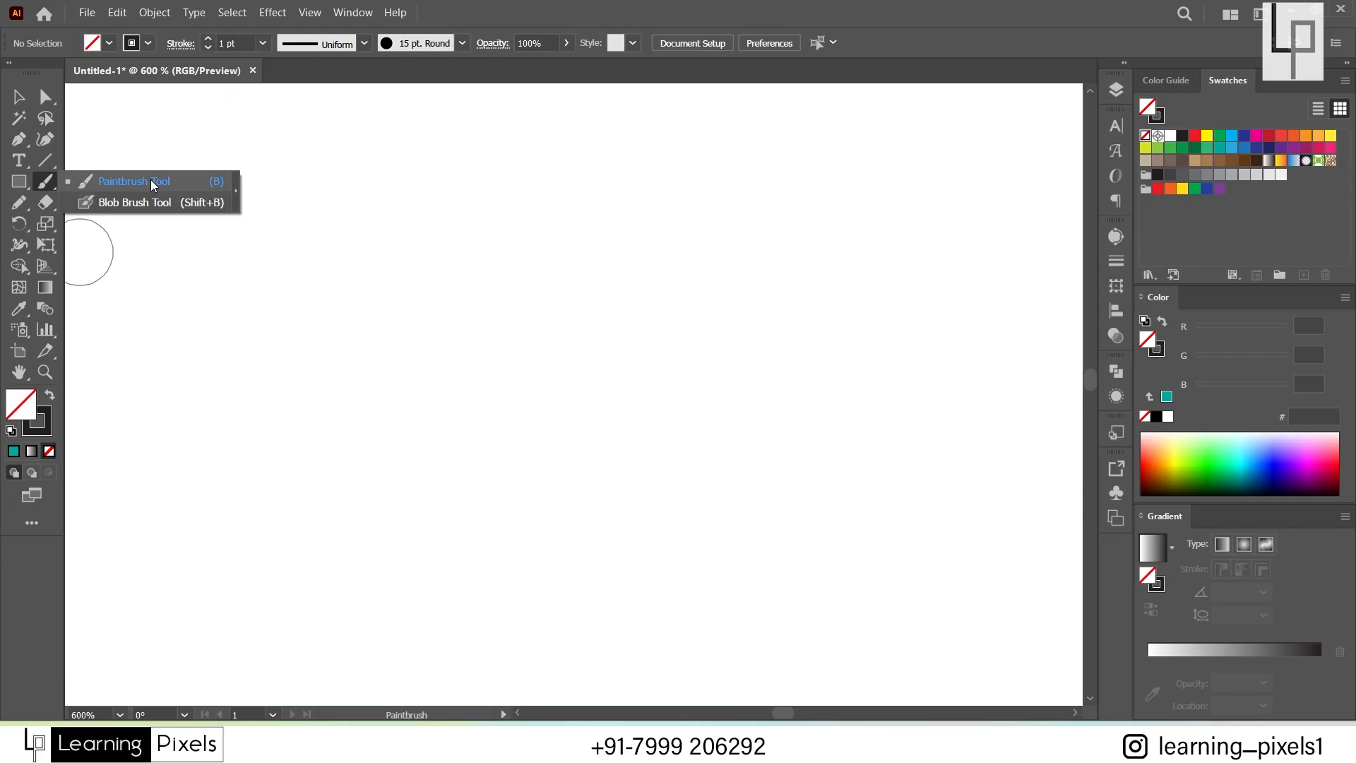
click(150, 180)
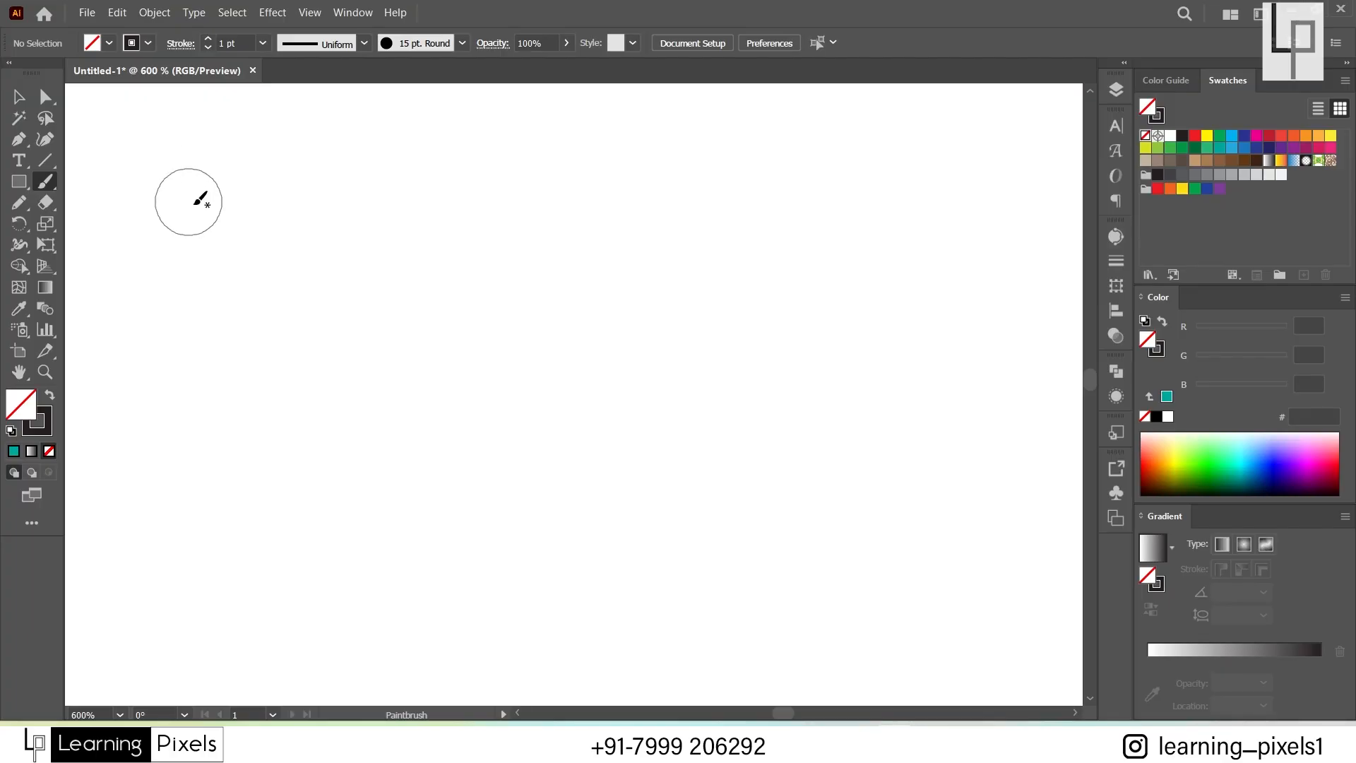
mouse_move(263, 163)
mouse_down()
mouse_move(223, 249)
mouse_move(283, 365)
mouse_move(427, 281)
mouse_move(640, 192)
mouse_move(740, 426)
mouse_move(557, 510)
mouse_up()
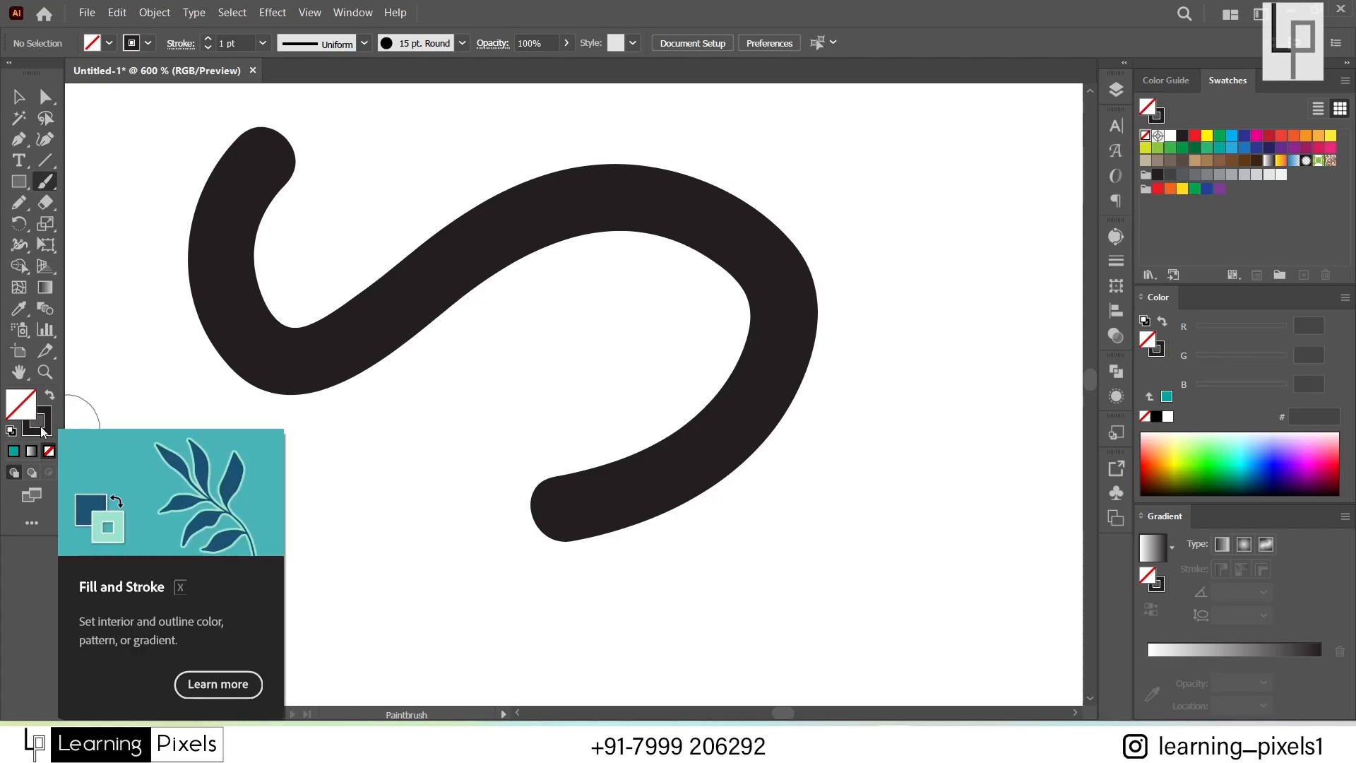
click(21, 96)
click(382, 317)
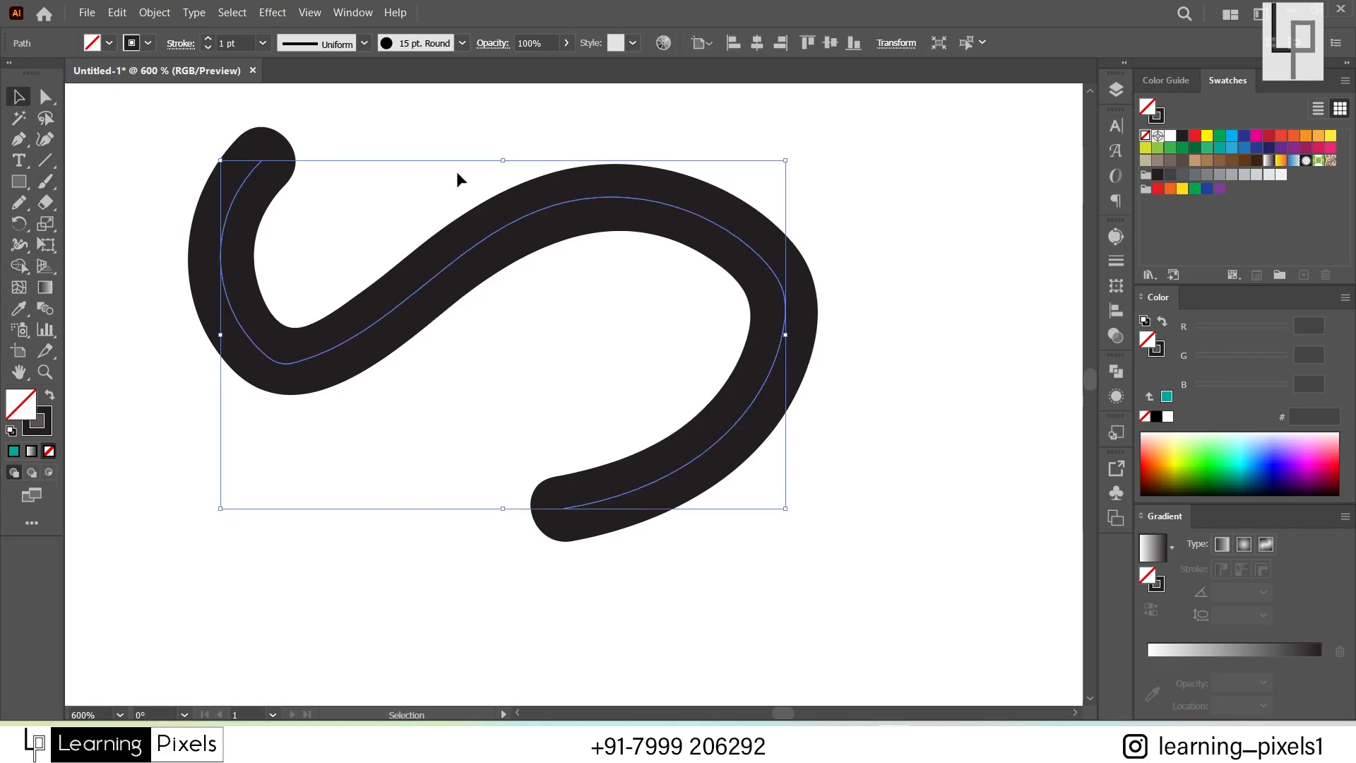
click(100, 146)
Step: Reduce the Paintbrush to a thin tip and paint three thin freehand strokes across the thick S-shaped stroke
click(46, 181)
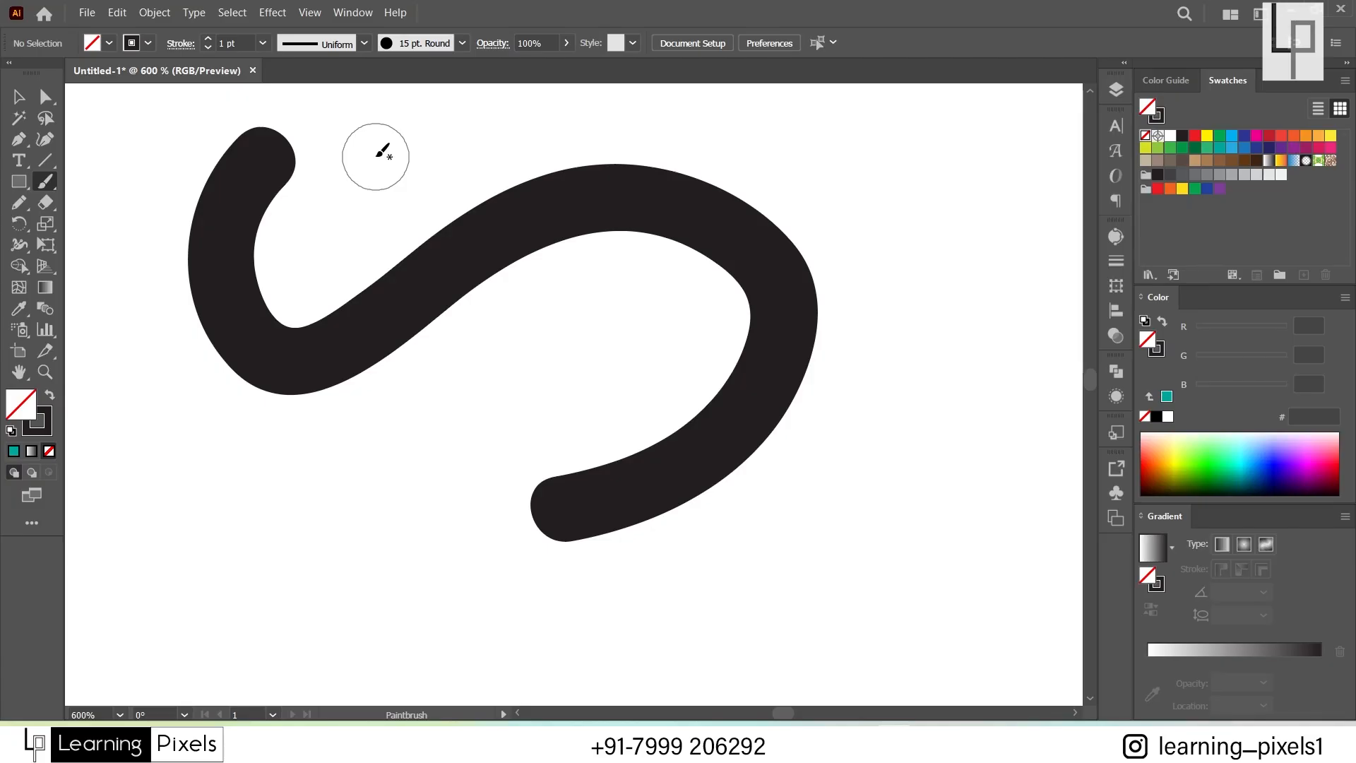
key(bracketleft)
key(bracketleft)
key(bracketleft)
key(bracketleft)
key(bracketleft)
key(bracketleft)
key(bracketleft)
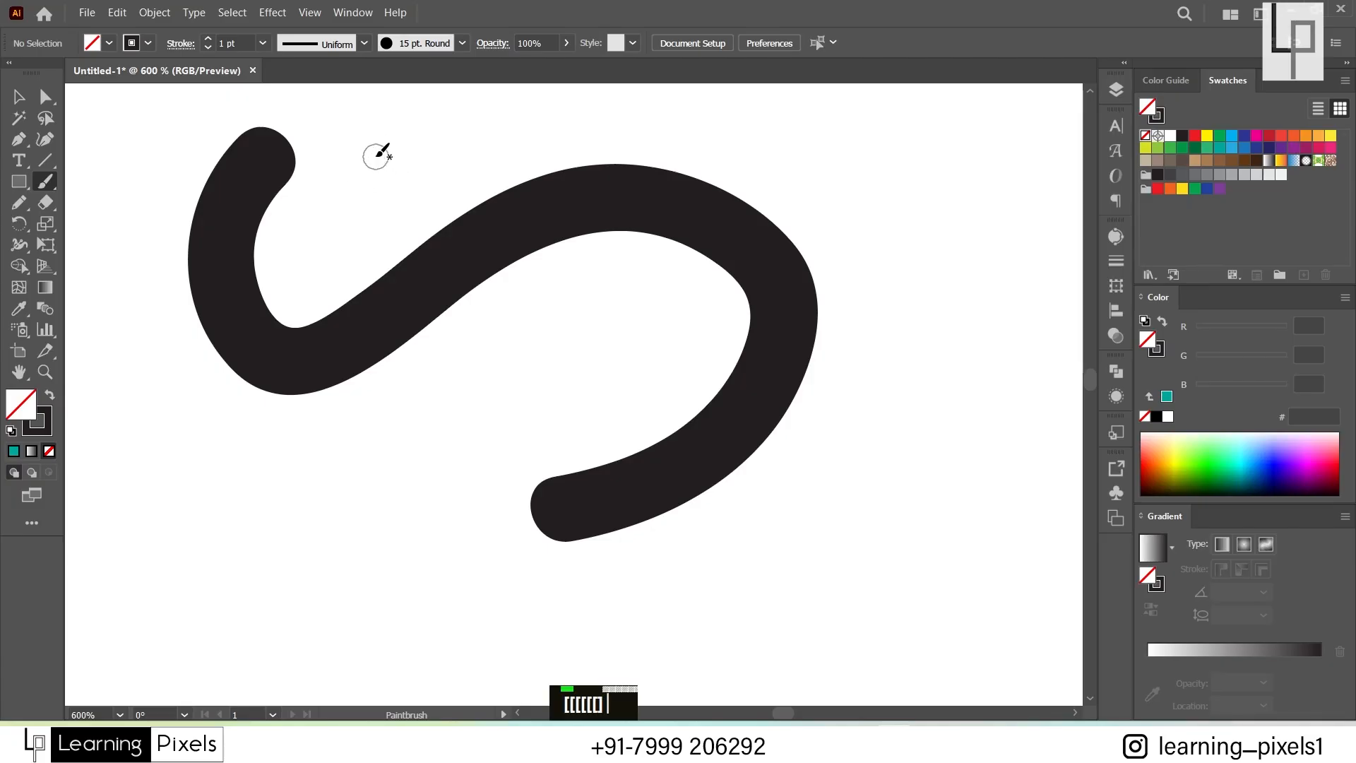
key(bracketright)
key(bracketright)
key(bracketright)
key(bracketright)
key(bracketright)
key(bracketright)
key(bracketleft)
key(bracketleft)
key(bracketleft)
key(bracketleft)
key(bracketleft)
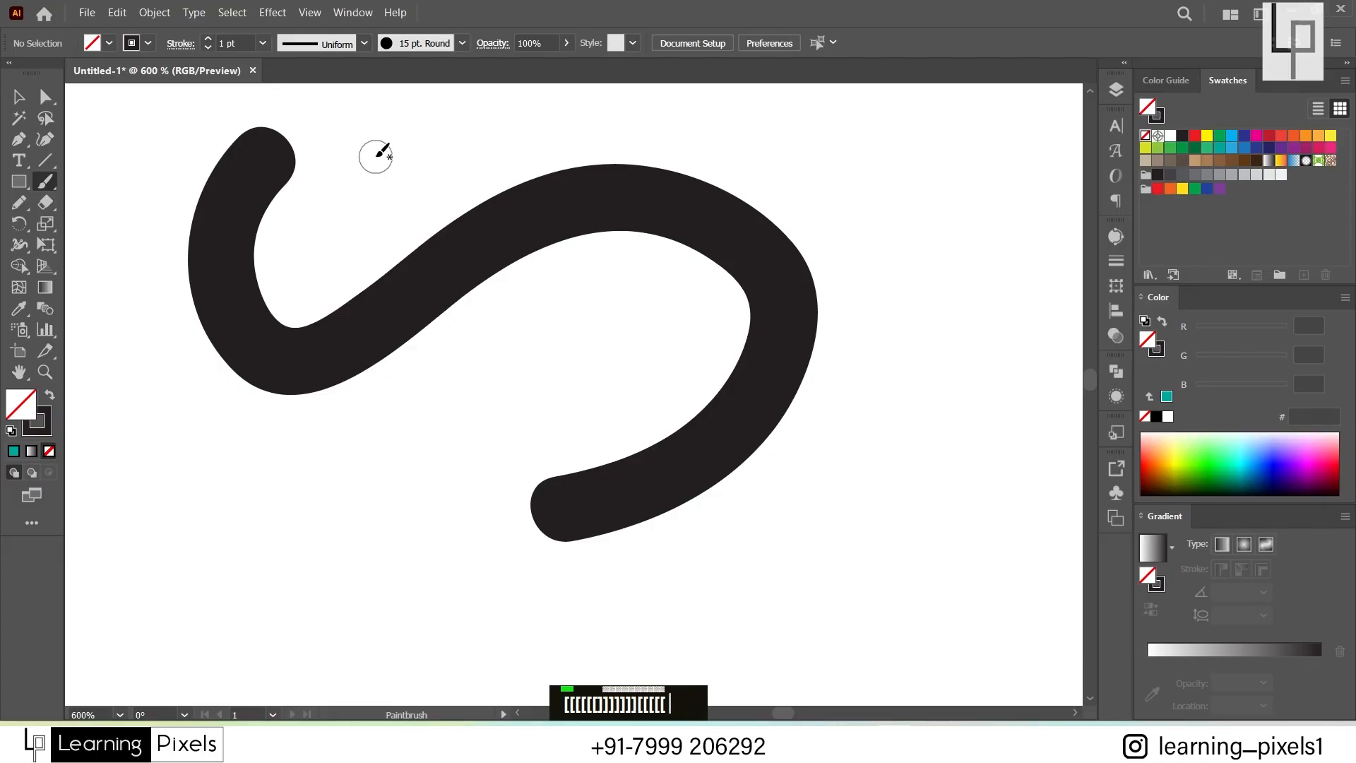
key(bracketleft)
key(bracketleft)
key(bracketleft)
mouse_move(375, 155)
mouse_down()
mouse_move(434, 292)
mouse_move(410, 521)
mouse_up()
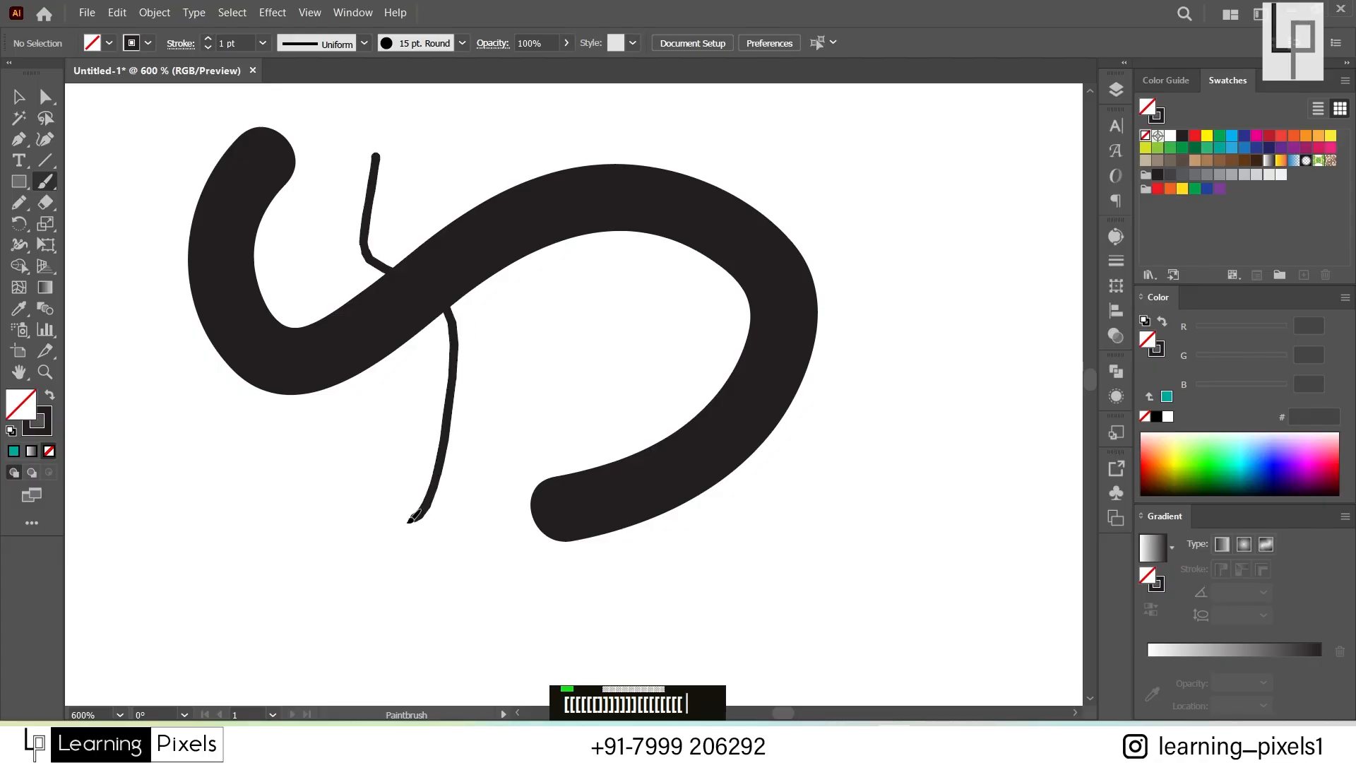
mouse_move(559, 346)
mouse_down()
mouse_move(735, 583)
mouse_move(894, 358)
mouse_up()
drag(881, 227, 640, 375)
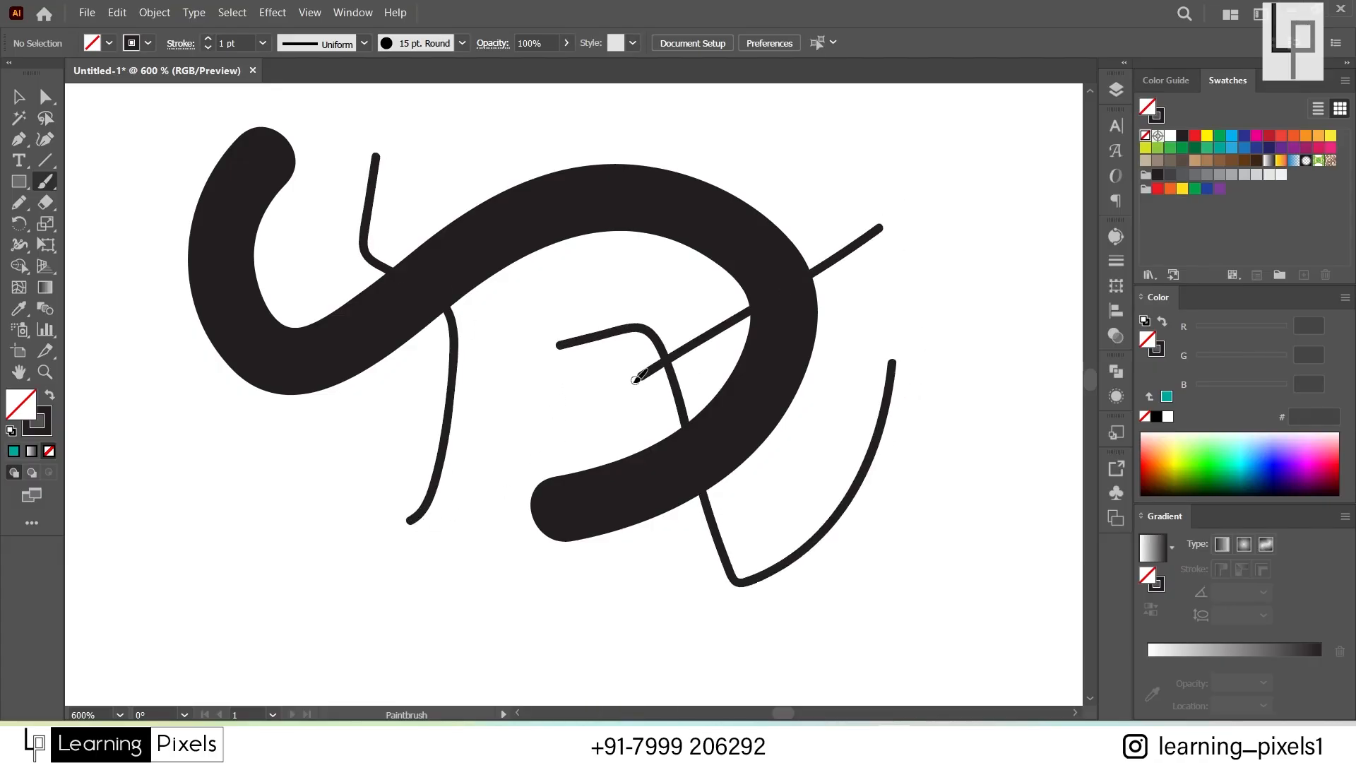
Step: Delete all the painted brush strokes from the artboard
key(v)
mouse_move(151, 162)
mouse_down()
mouse_move(803, 475)
mouse_move(772, 503)
mouse_up()
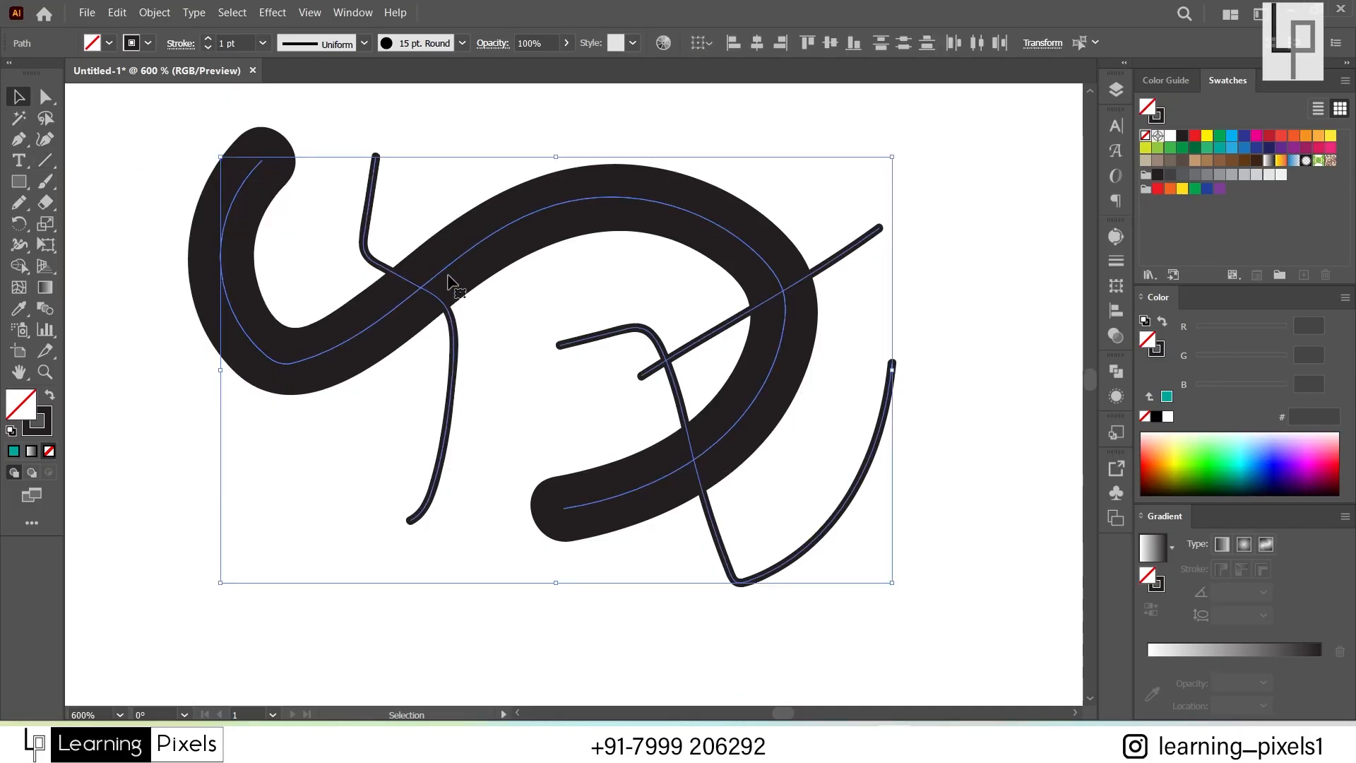
key(Delete)
Step: Paint a large overlapping, looping scribble with the Blob Brush, and select it to inspect its merged outline
drag(45, 182, 117, 200)
mouse_move(635, 327)
mouse_down()
mouse_move(378, 272)
mouse_move(654, 448)
mouse_move(449, 543)
mouse_move(530, 621)
mouse_move(304, 212)
mouse_move(869, 273)
mouse_move(975, 221)
mouse_up()
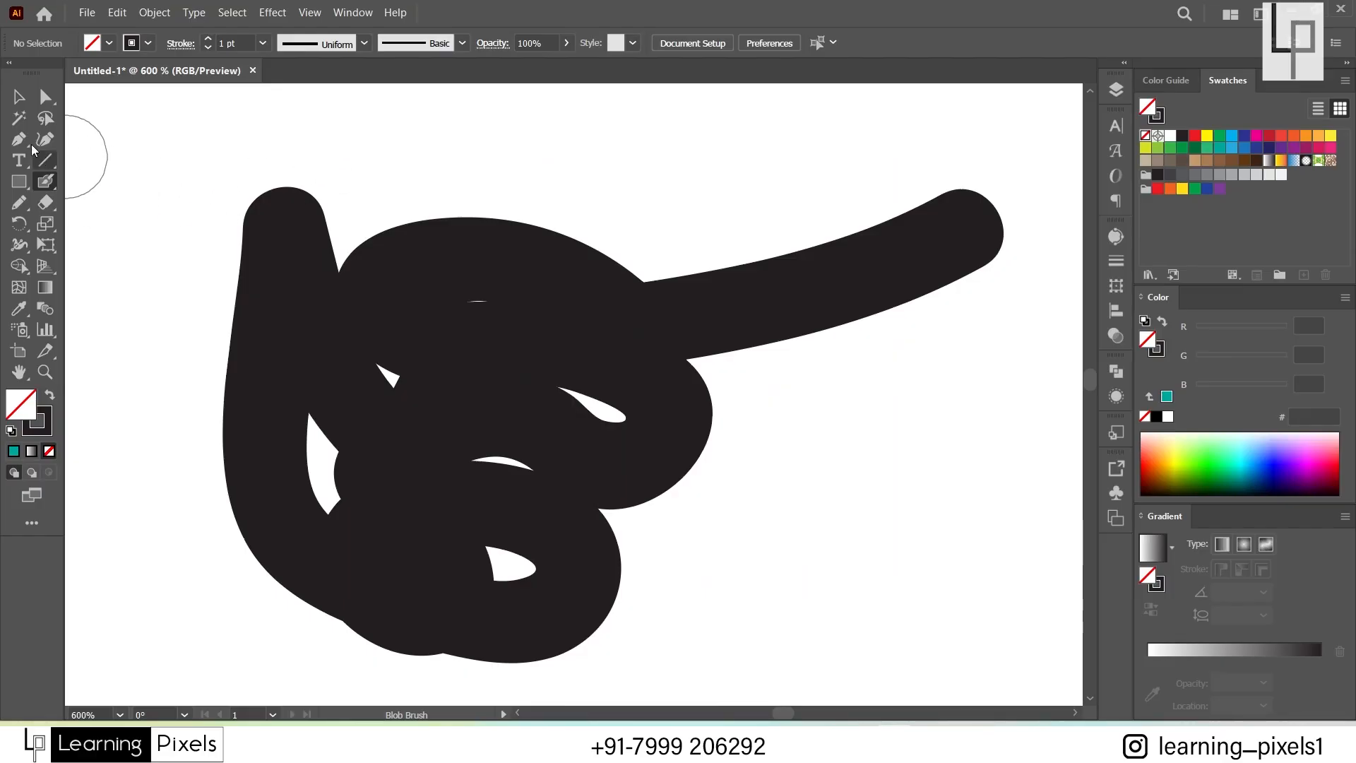
click(13, 103)
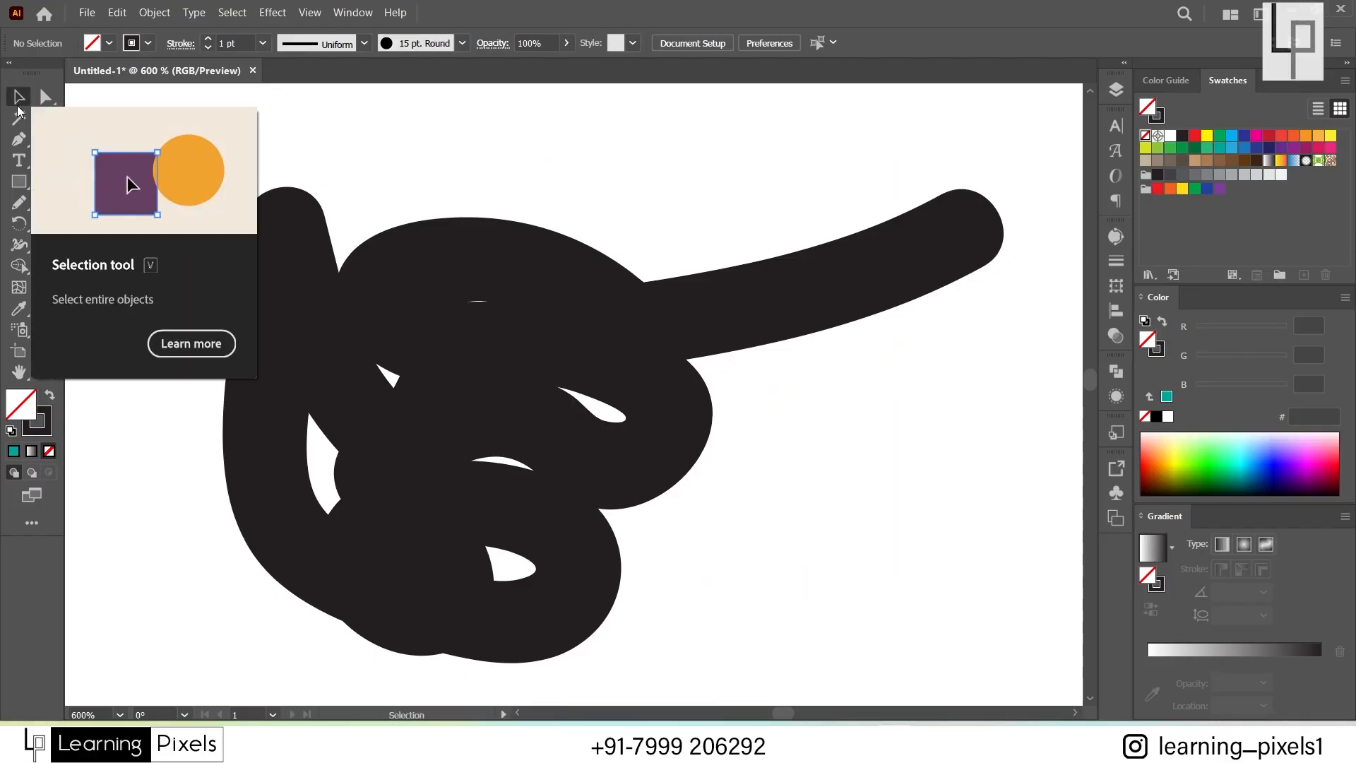
double_click(561, 274)
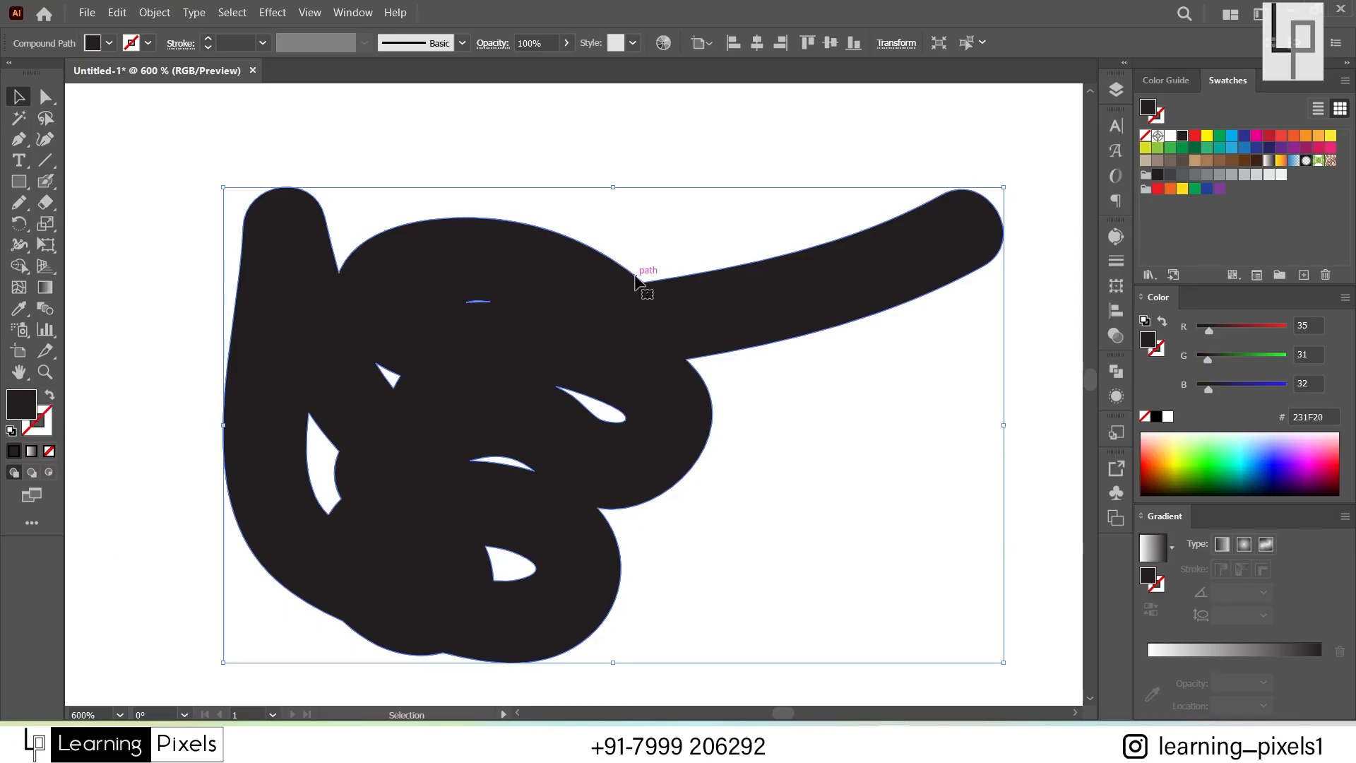
click(210, 277)
Step: Change the fill of the Blob Brush scribble to the light blue 27AAE1
click(370, 322)
click(1231, 148)
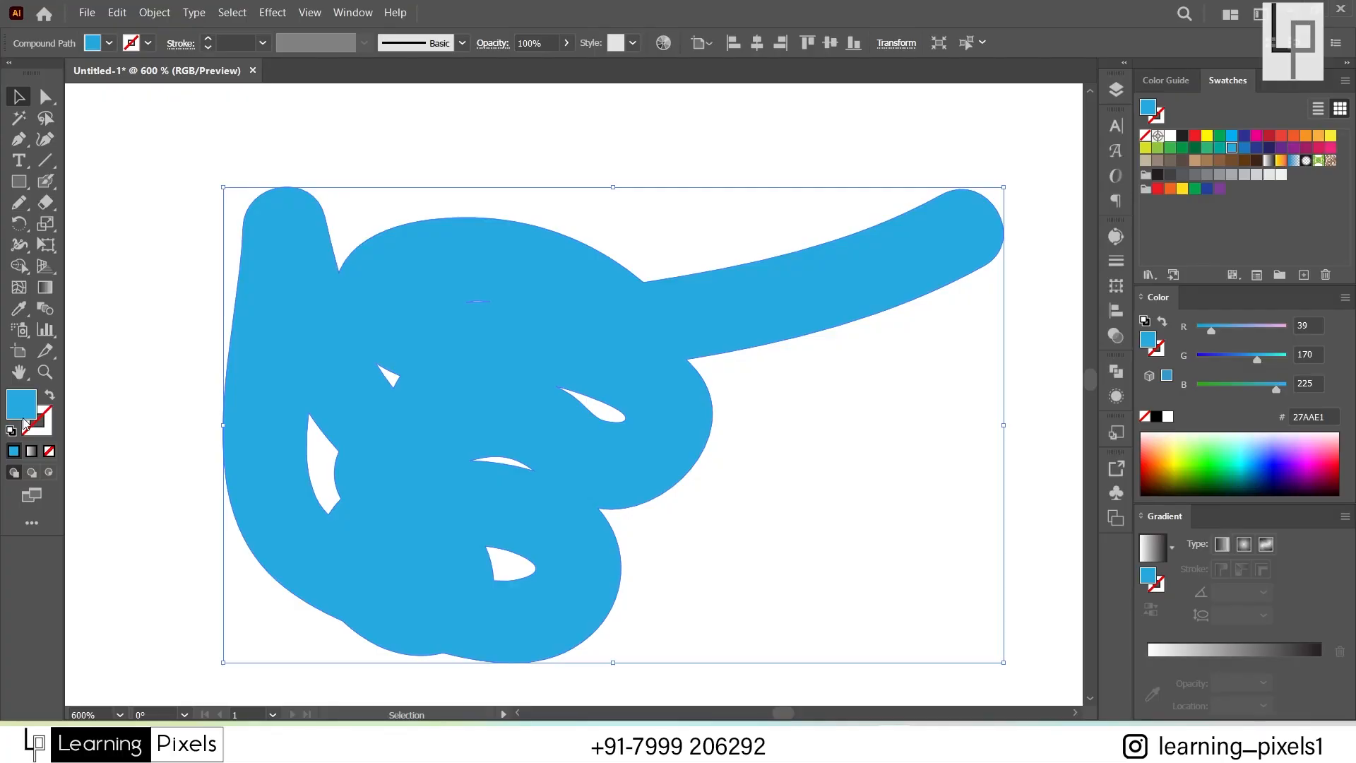
click(151, 225)
Step: Paint a thick vertical stroke with the Paintbrush beside the blue scribble's outer edge
click(45, 181)
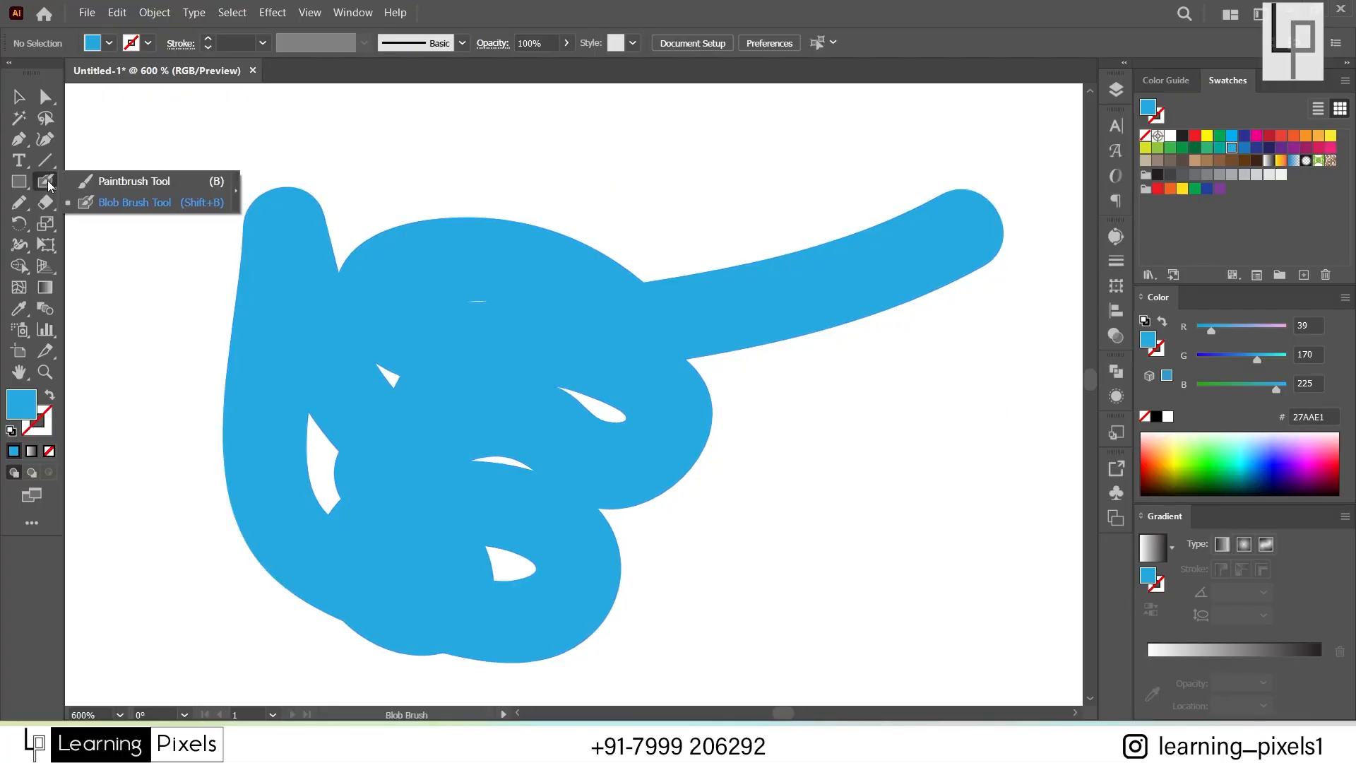
click(104, 182)
drag(182, 170, 188, 605)
key(v)
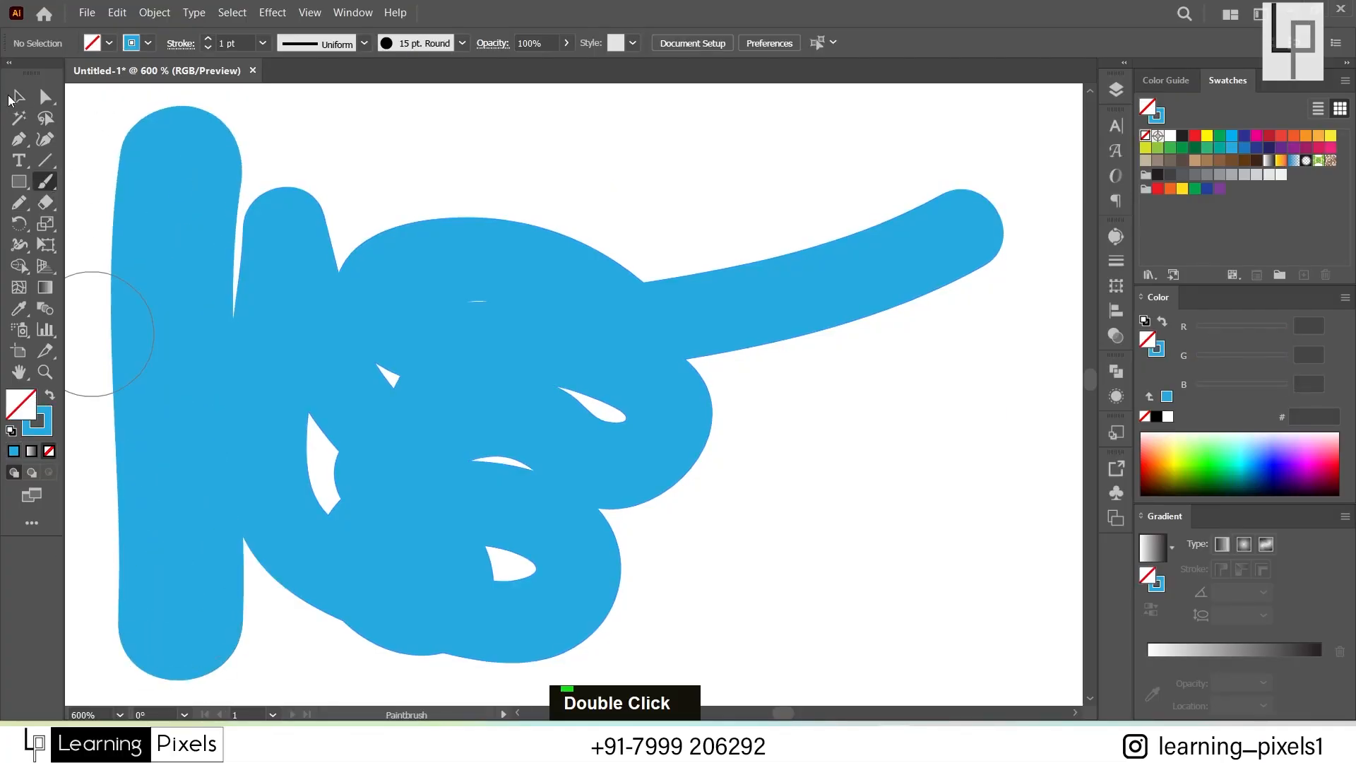
Step: Set the stroke color to the green 009444
click(46, 421)
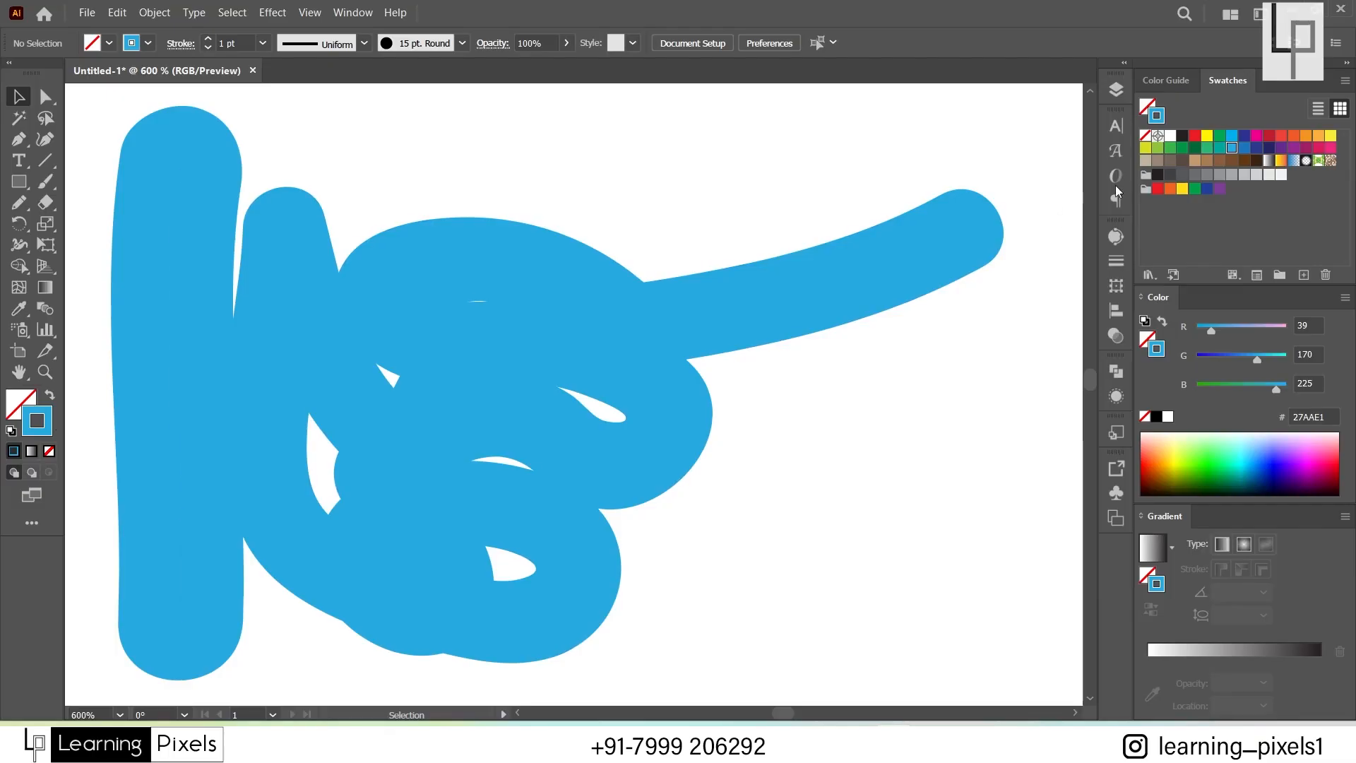
click(1194, 149)
click(1183, 147)
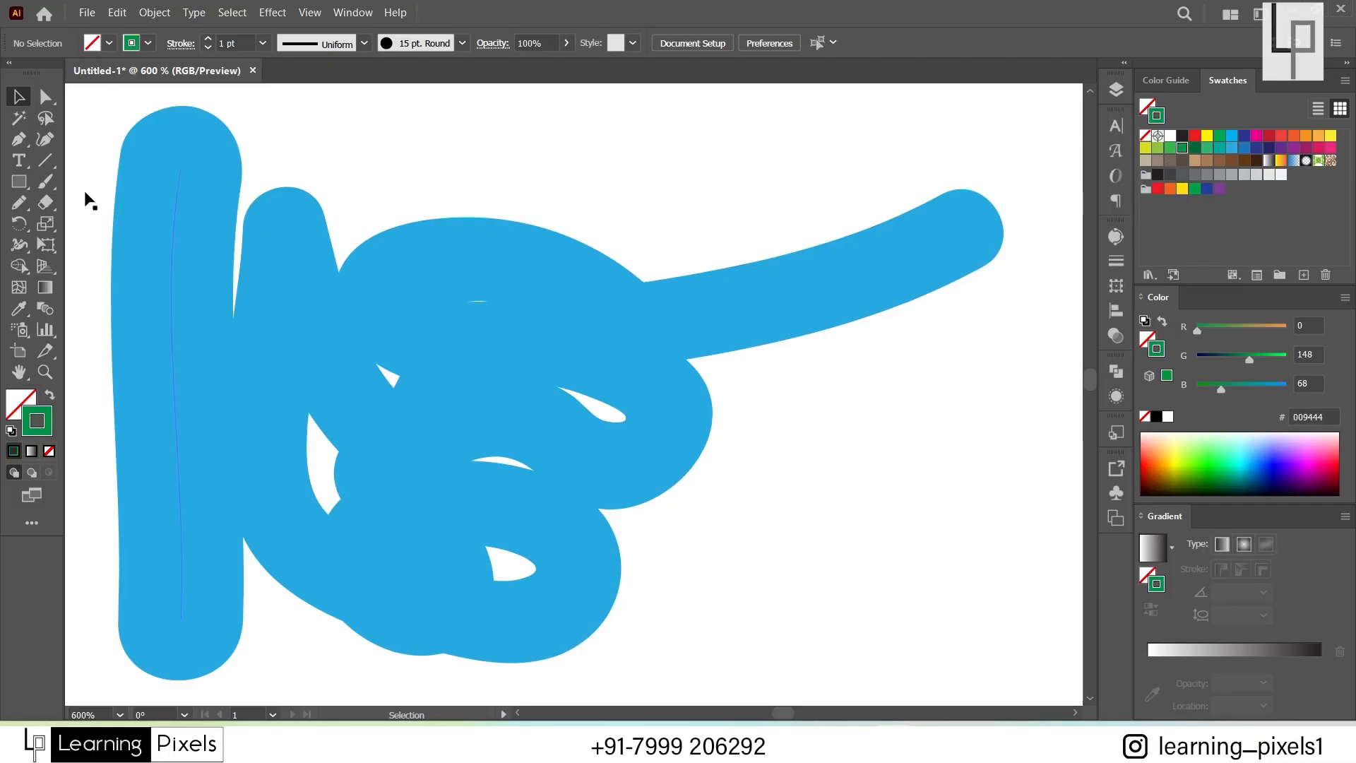
Step: Set the stroke color of the vertical Paintbrush stroke to the dark green 006838, and deselect it
click(185, 213)
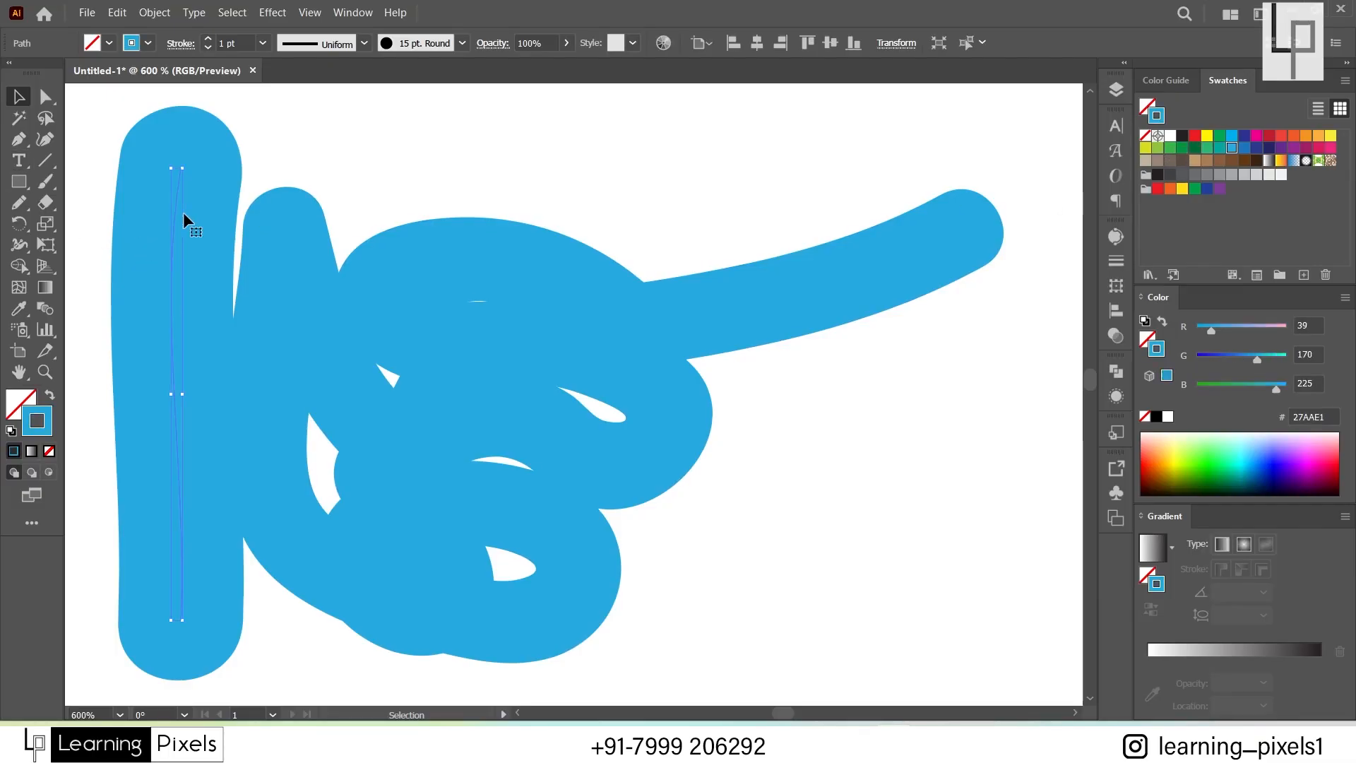
click(1195, 150)
double_click(448, 160)
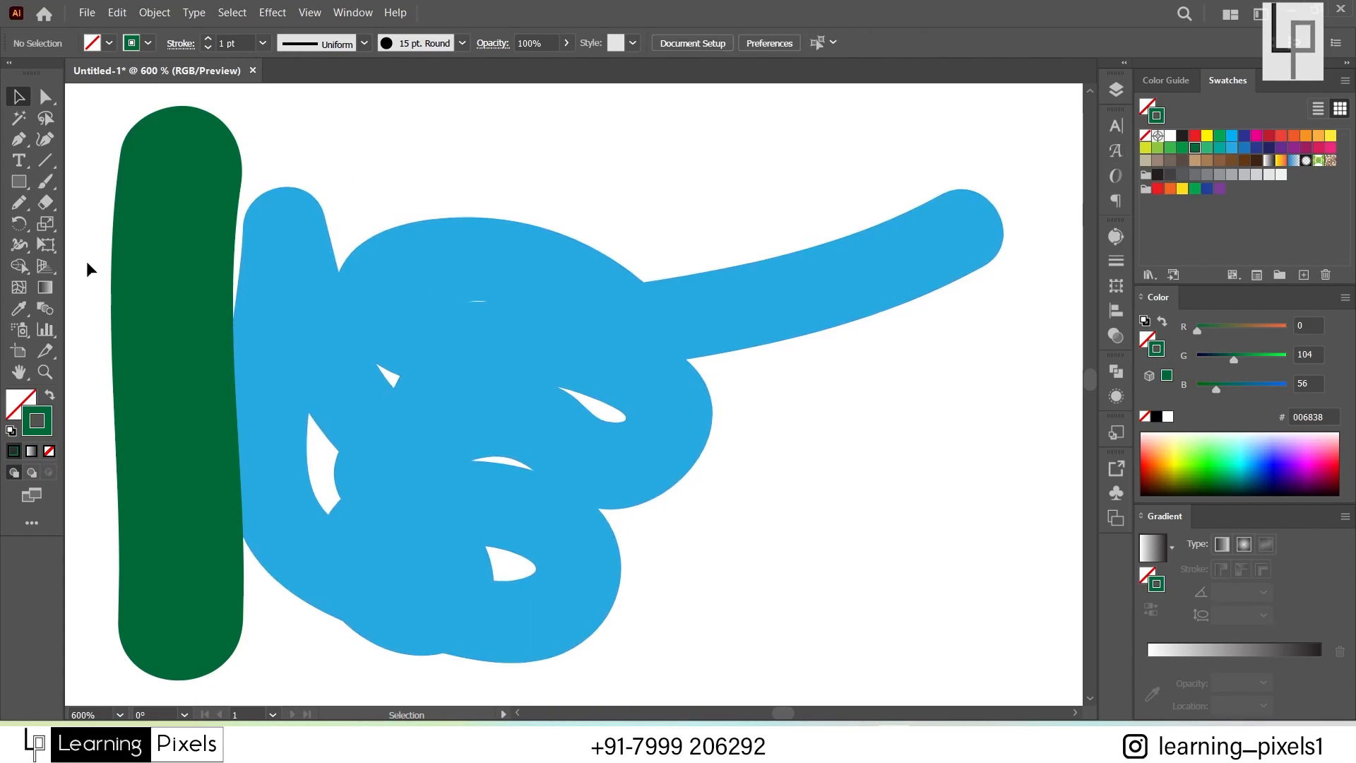
Step: Paint two dense blue zigzag scribbles with the Paintbrush, and move the larger one to the outer side of the green stroke
click(423, 358)
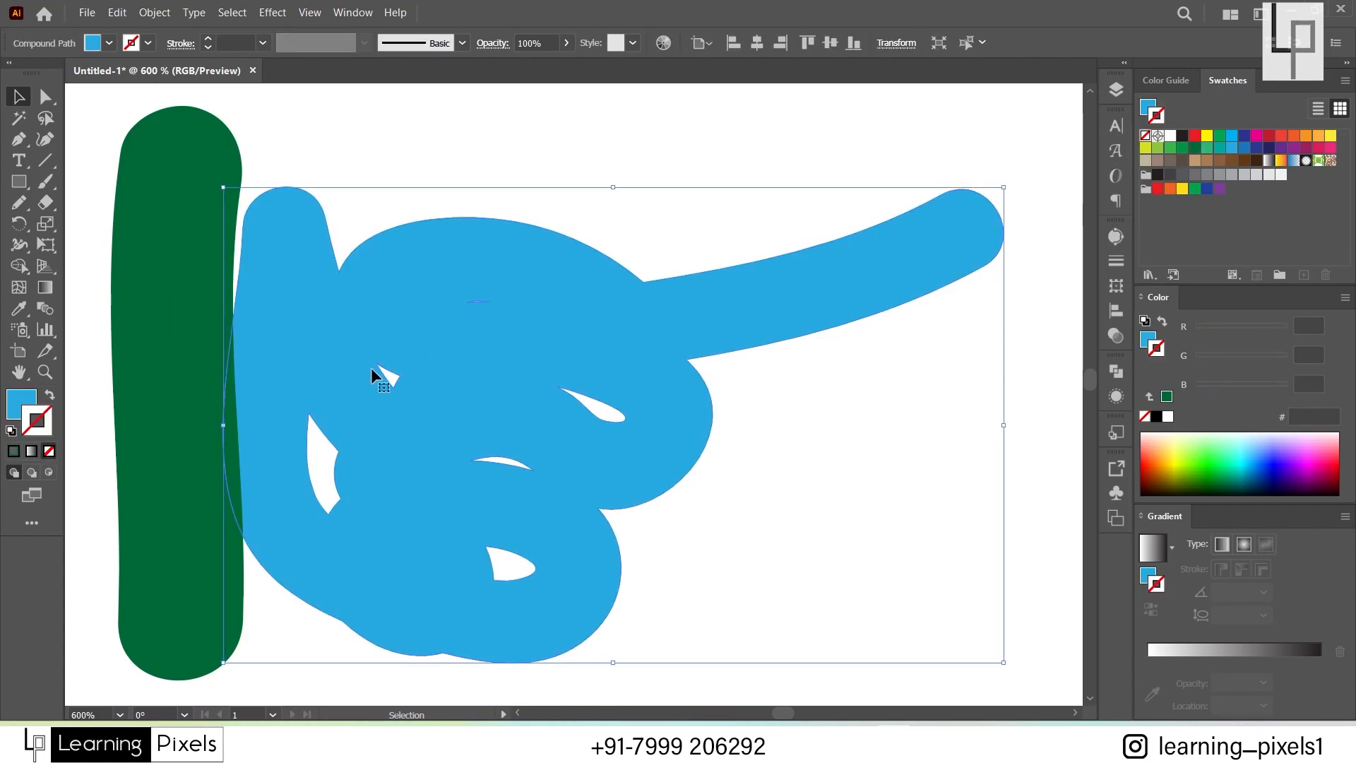
click(56, 183)
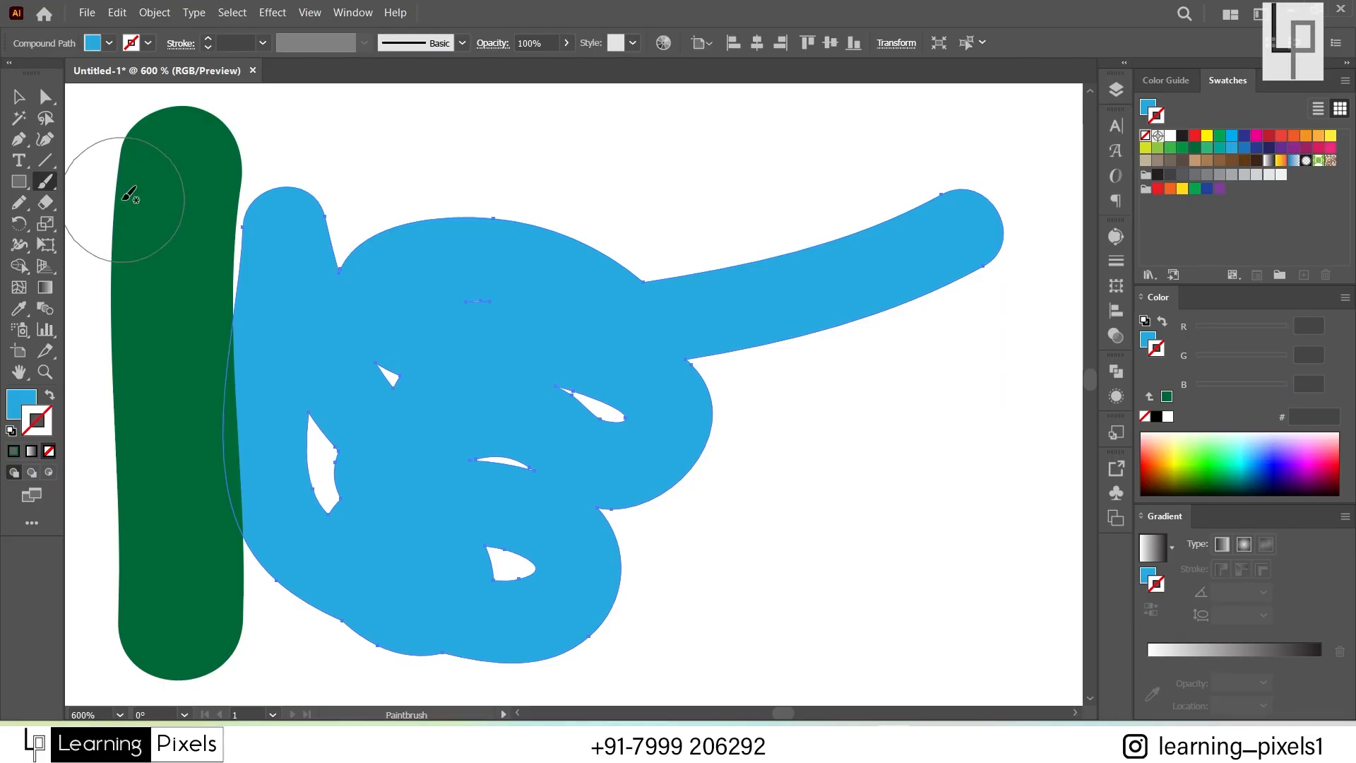
scroll(414, 243, down, 4)
mouse_move(742, 273)
mouse_down()
mouse_move(737, 290)
mouse_move(817, 309)
mouse_up()
mouse_move(733, 364)
mouse_down()
mouse_move(629, 396)
mouse_move(566, 502)
mouse_move(702, 536)
mouse_move(681, 551)
mouse_up()
key(v)
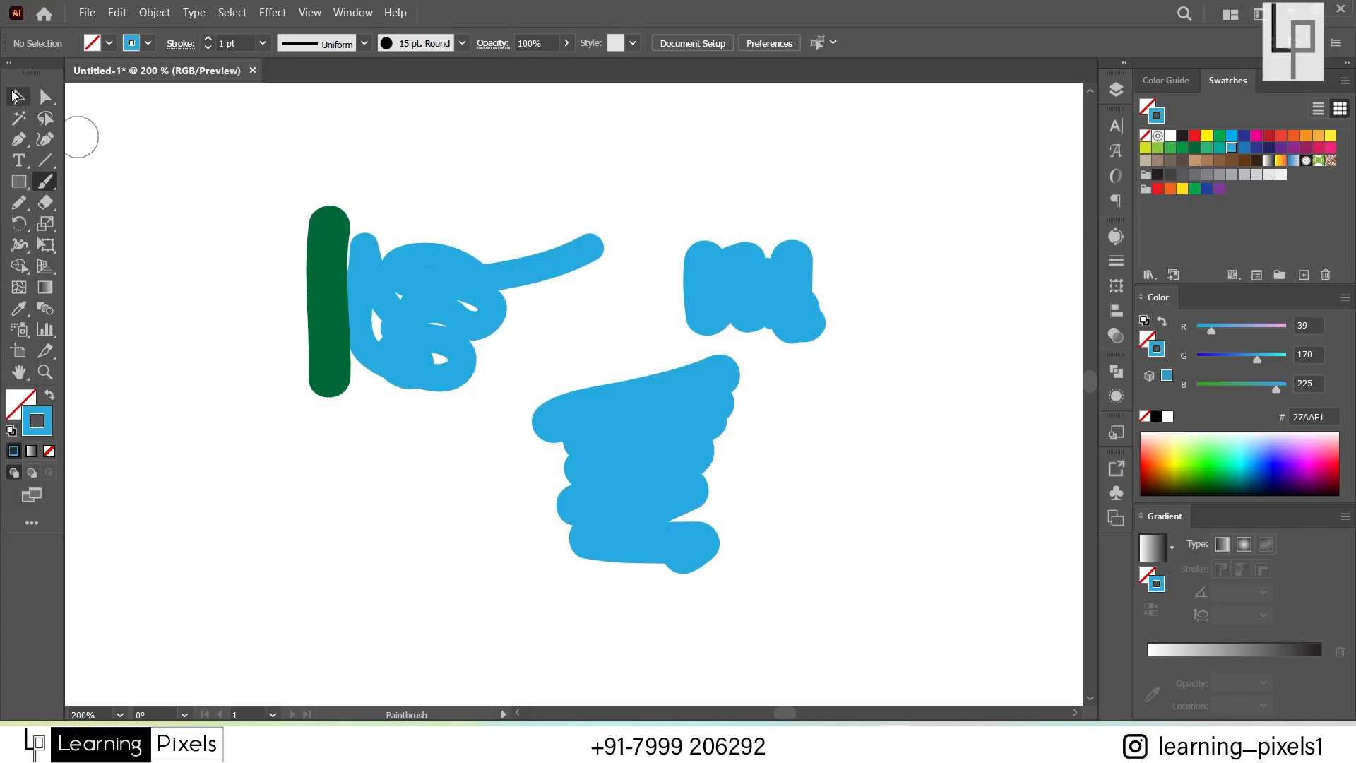
mouse_move(696, 441)
mouse_down()
mouse_move(494, 481)
mouse_move(140, 224)
mouse_move(183, 243)
mouse_up()
Step: Paint a solid blue zigzag scribble with the Blob Brush below the other shapes, and deselect it
click(44, 182)
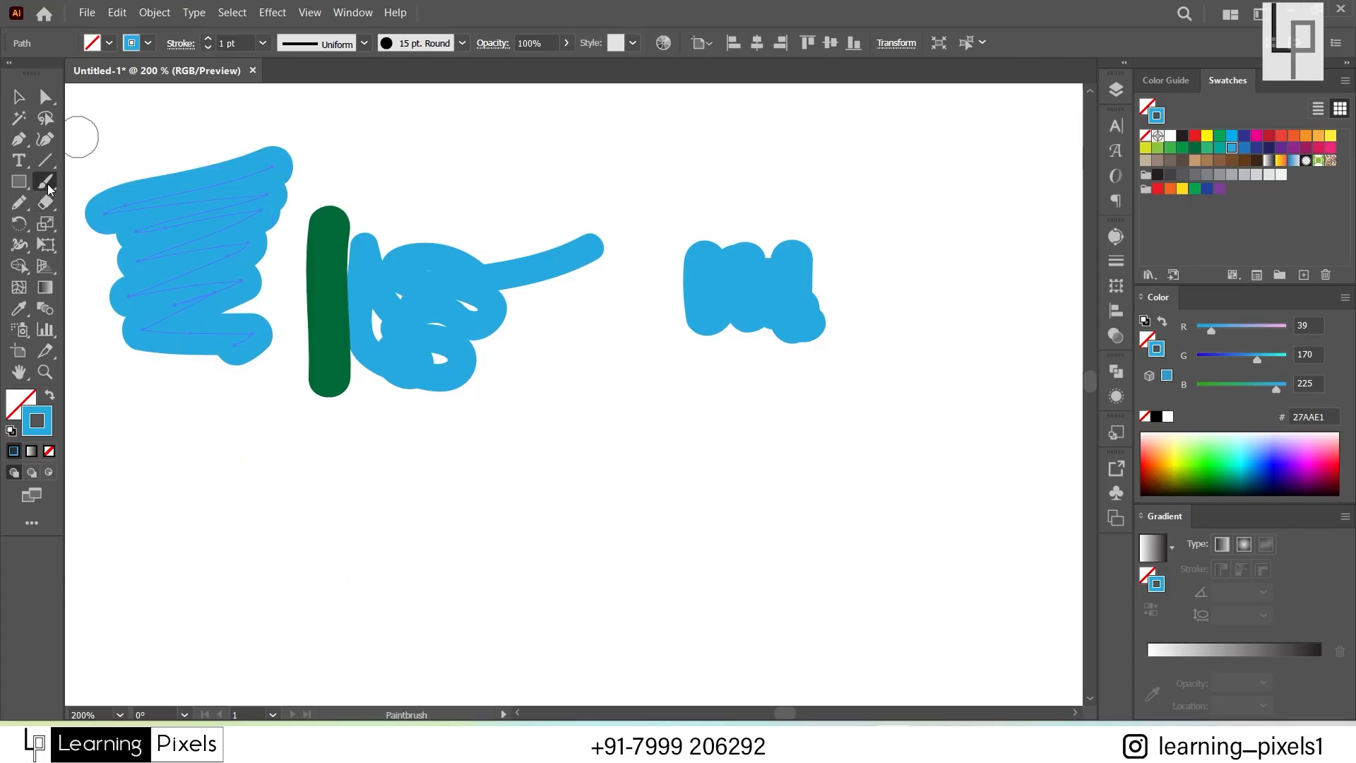
key(shift+b)
mouse_move(624, 424)
mouse_down()
mouse_move(541, 447)
mouse_move(627, 438)
mouse_move(550, 466)
mouse_move(616, 458)
mouse_move(499, 501)
mouse_move(642, 484)
mouse_move(537, 531)
mouse_move(550, 556)
mouse_move(621, 554)
mouse_up()
click(19, 97)
double_click(638, 540)
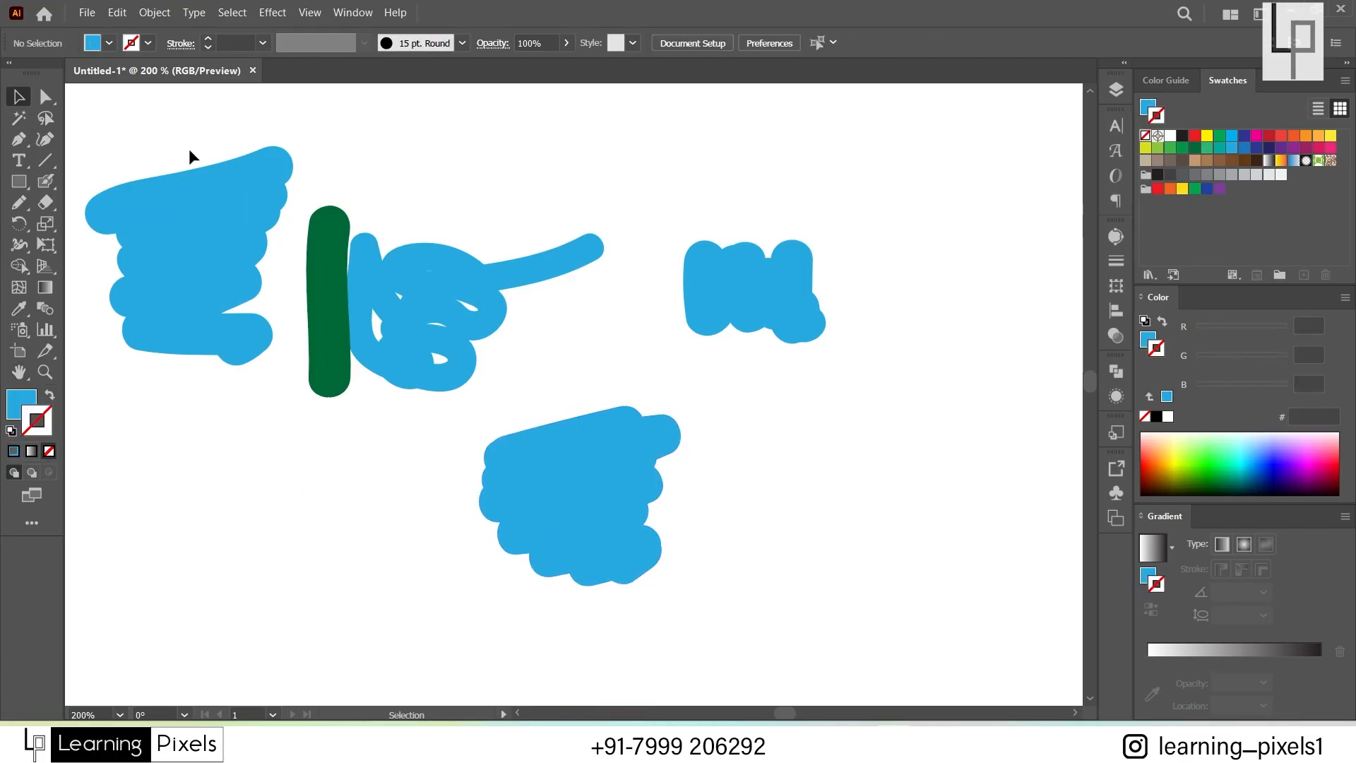
Step: Select all the brush artwork and delete it
drag(190, 151, 769, 523)
key(Delete)
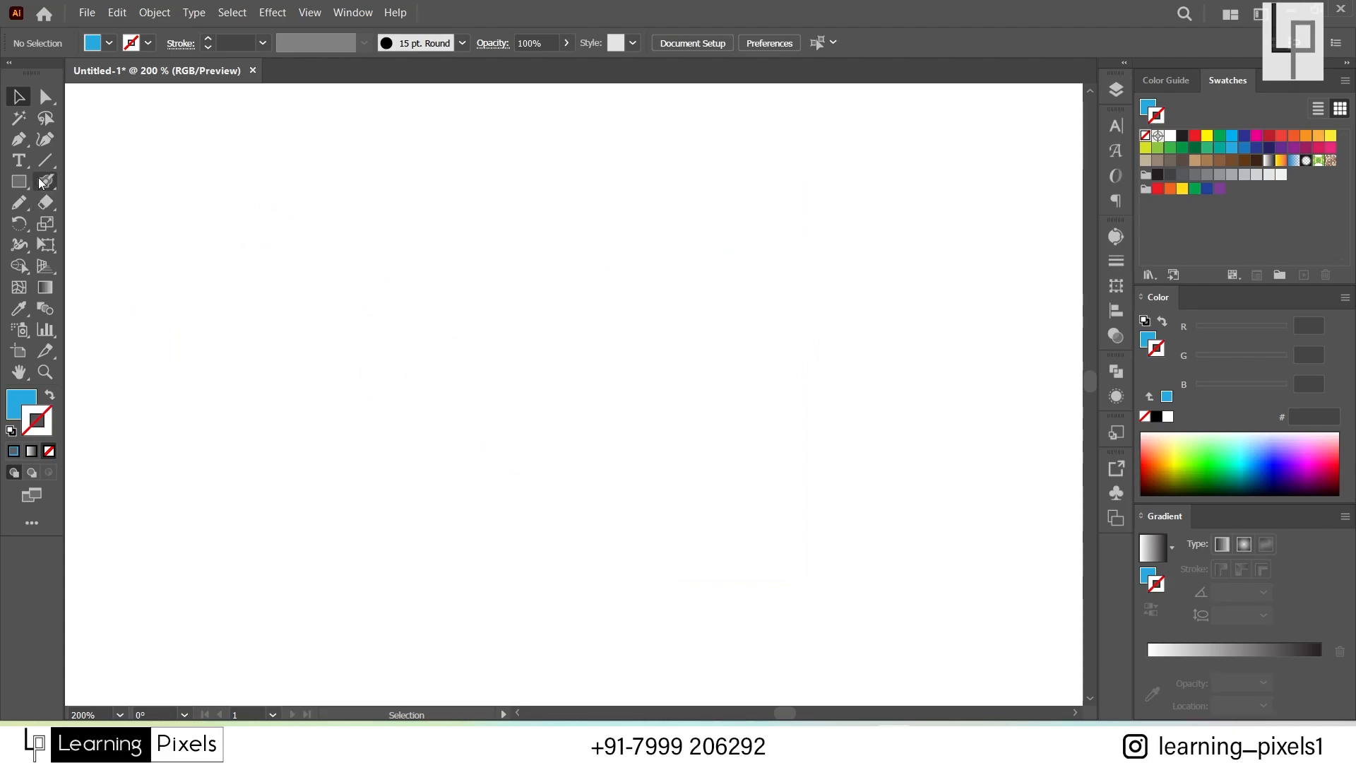
Step: Draw a large blue-filled rectangle on the empty artboard, and give it a 4 pt stroke in the black 231F20
drag(38, 206, 134, 205)
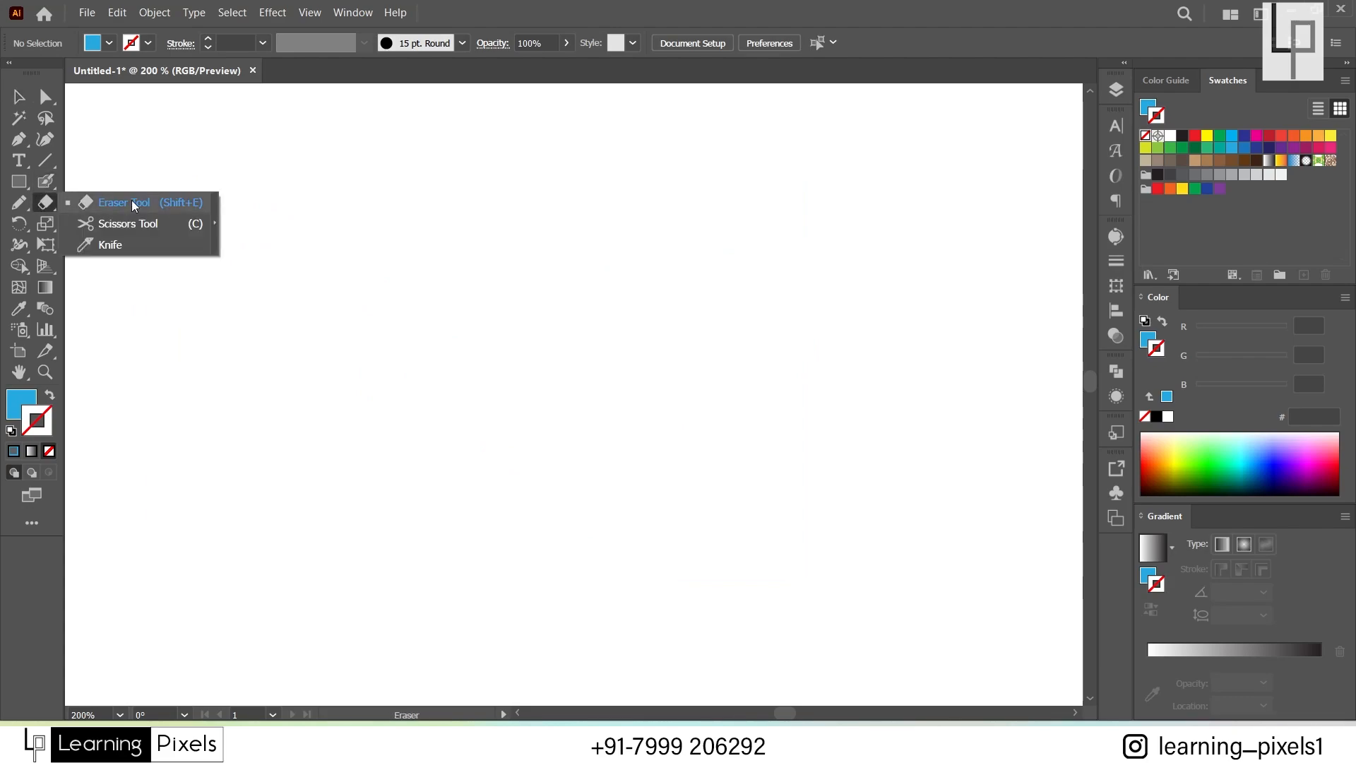
click(18, 182)
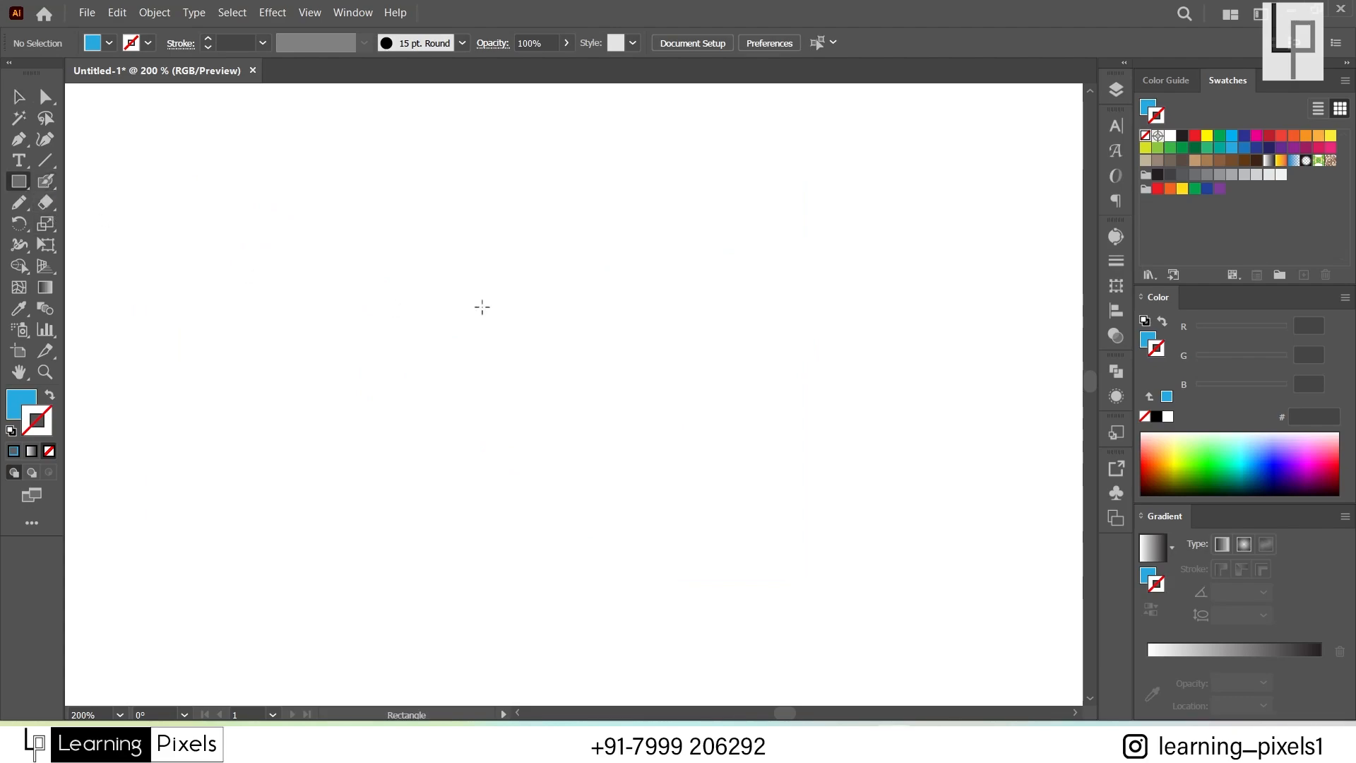
mouse_move(316, 182)
mouse_down()
mouse_move(427, 287)
mouse_move(705, 503)
mouse_up()
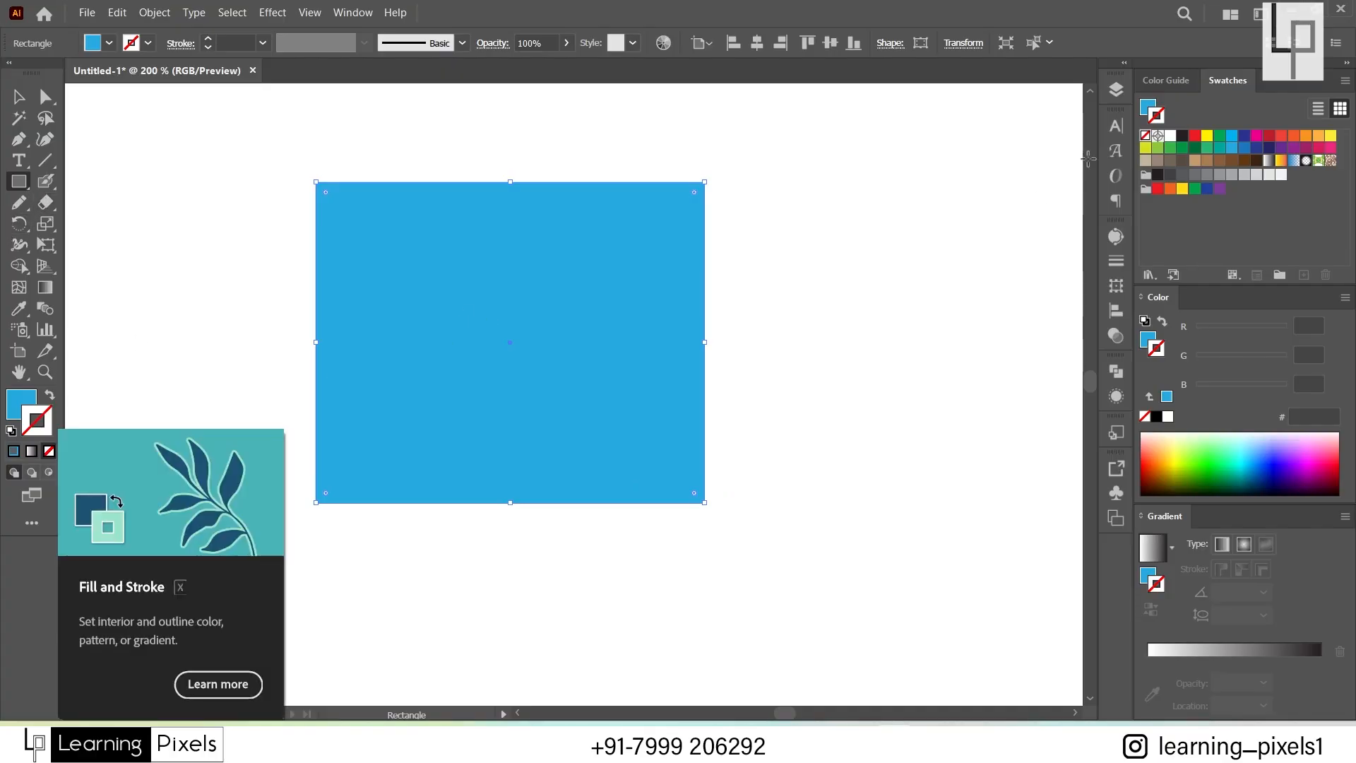
click(1179, 138)
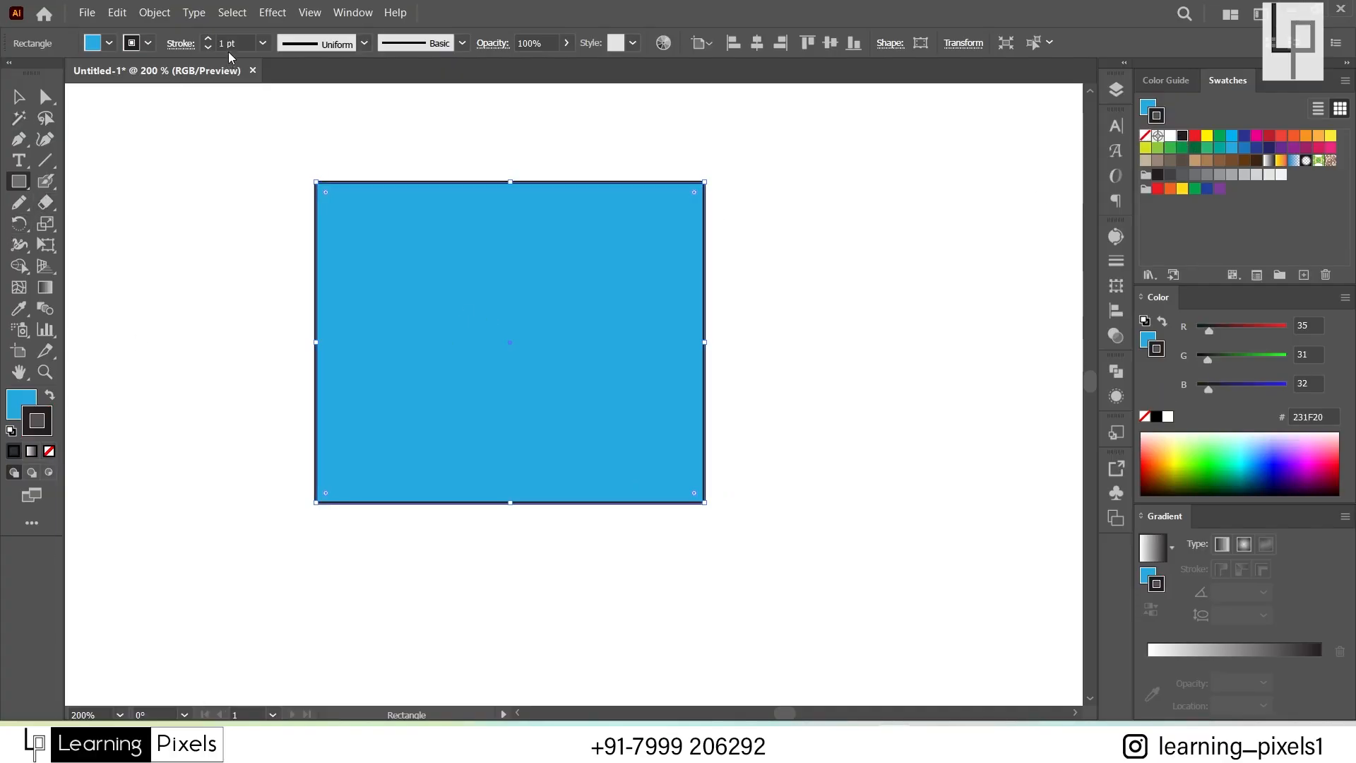
scroll(229, 44, up, 3)
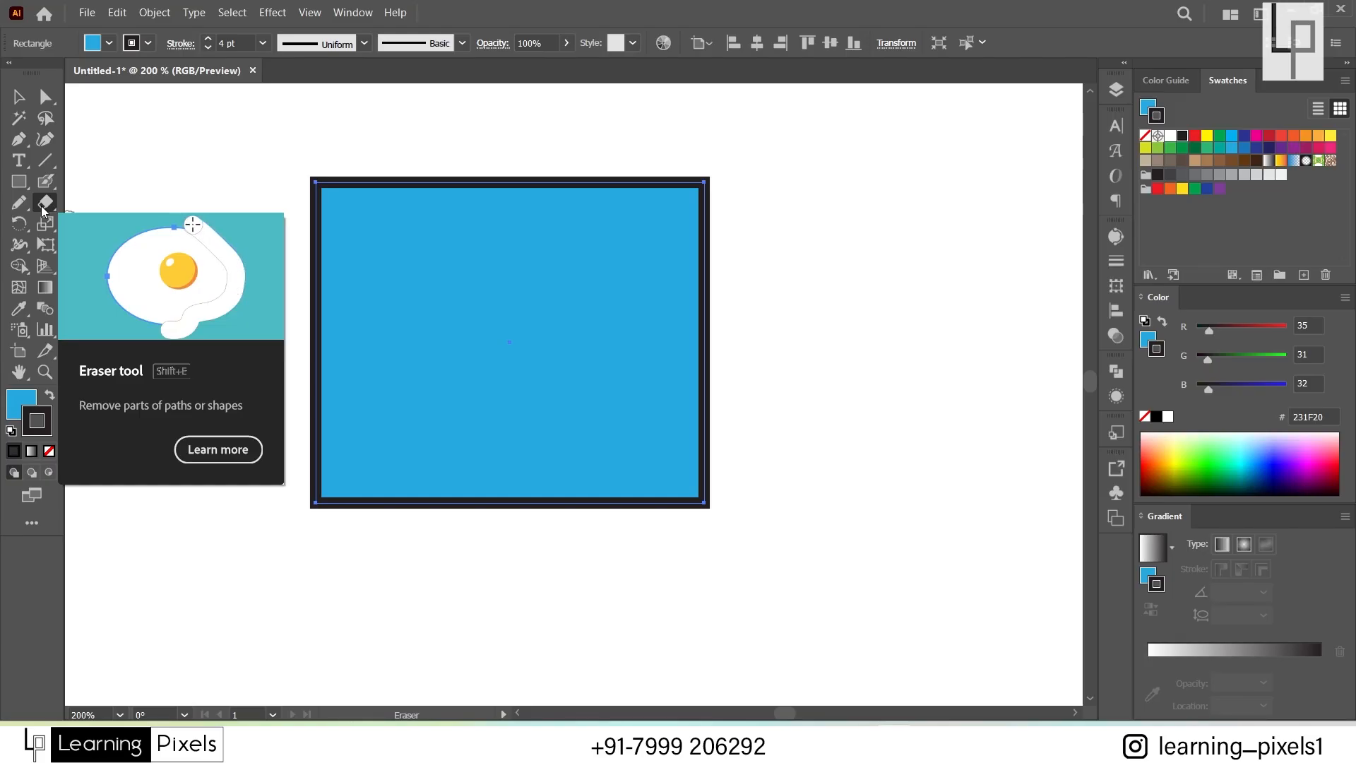
Step: Erase a diagonal strip from the rectangle's left edge to its middle and a short near-vertical slot inside its right part
drag(43, 210, 161, 200)
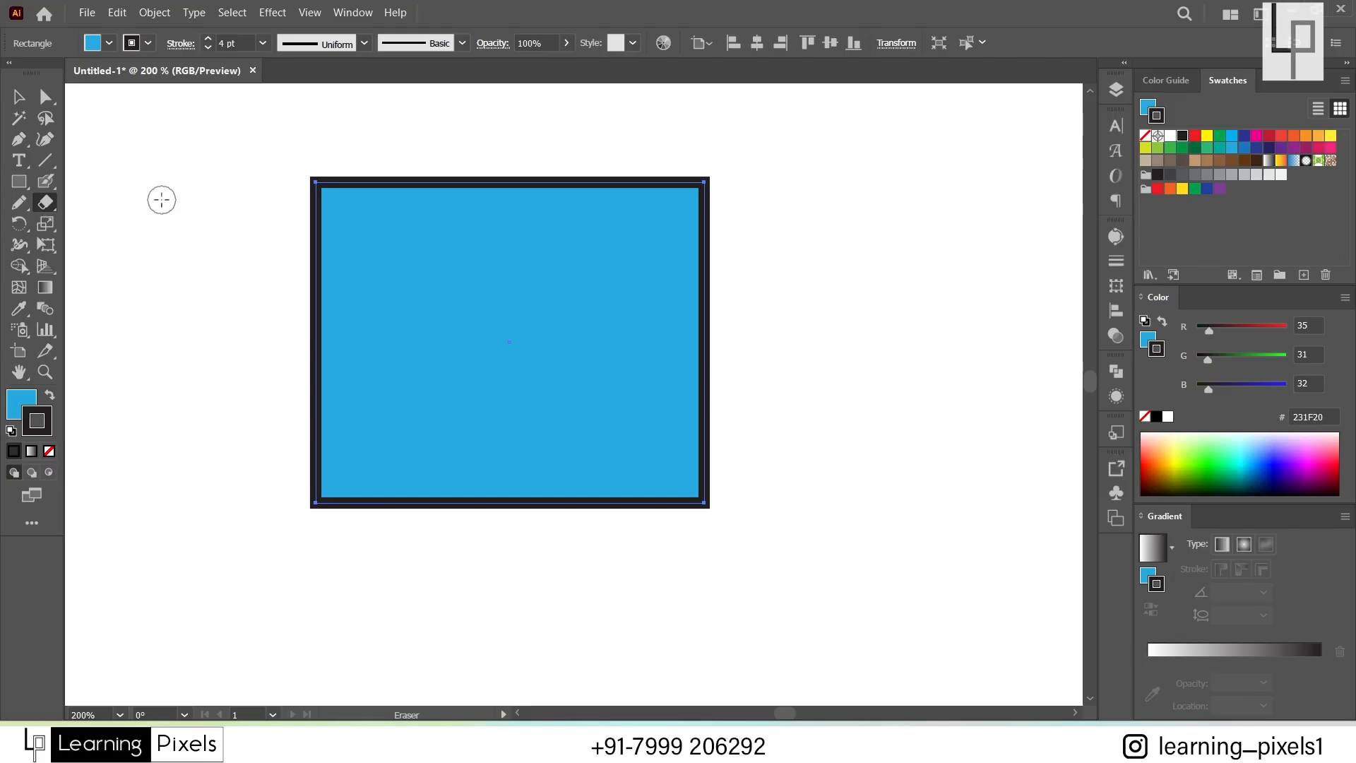
drag(270, 242, 521, 353)
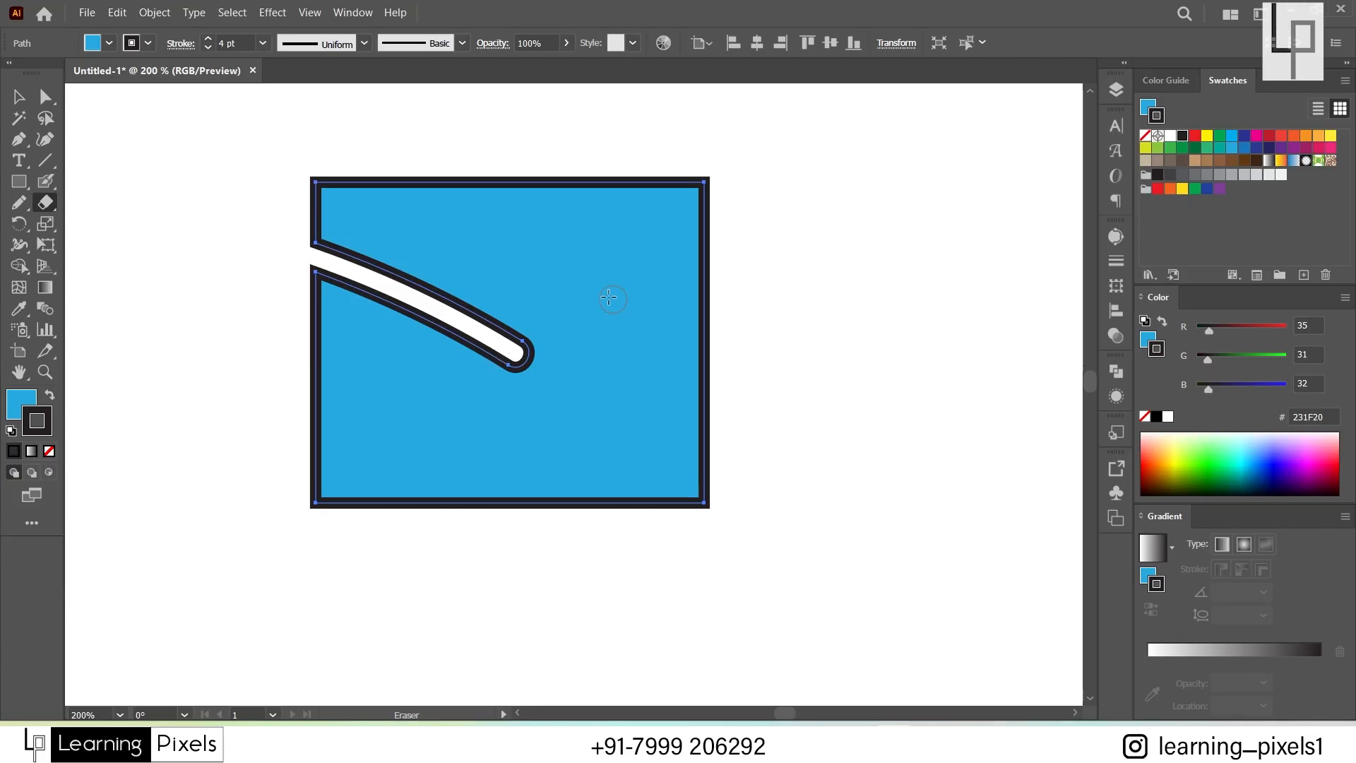
drag(599, 248, 616, 355)
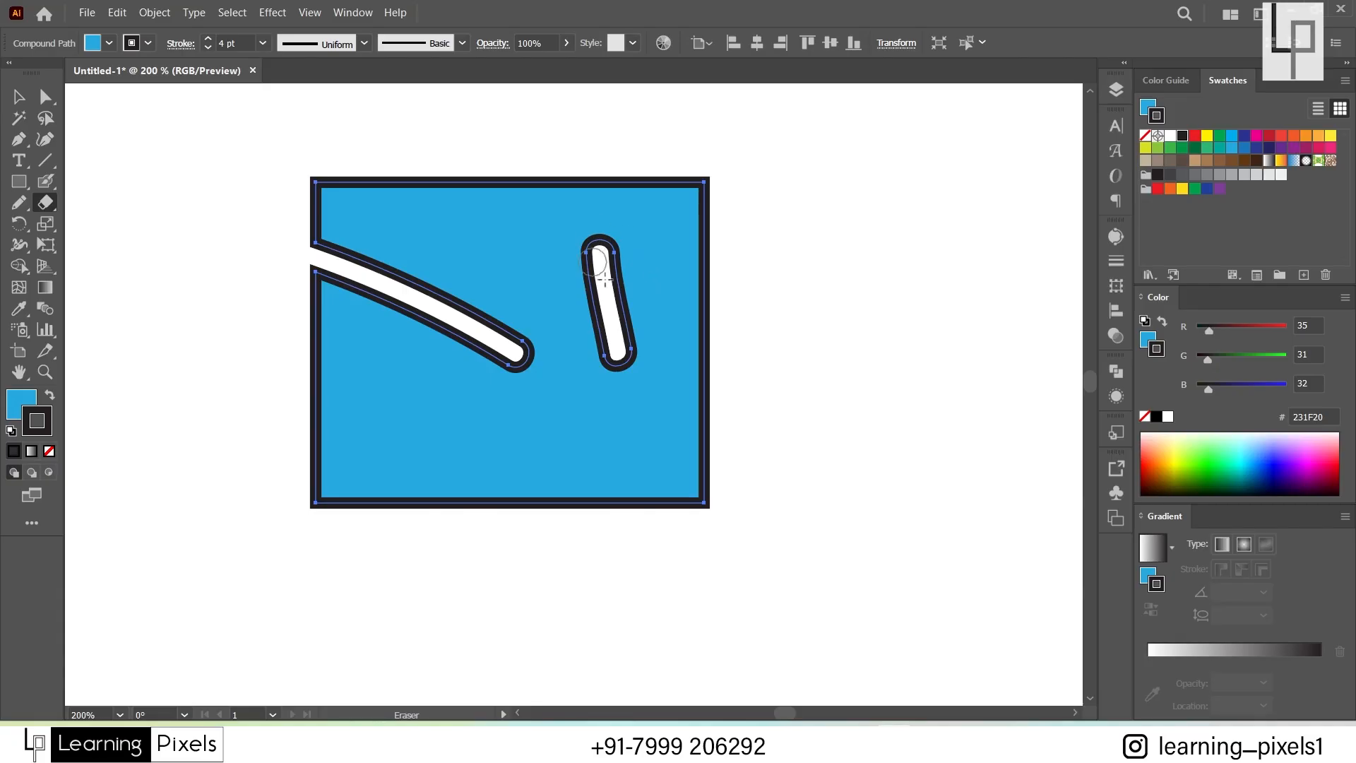
Step: Draw a second rectangle beside the erased one, and cut its outline with Scissors on the top and bottom edges
click(18, 180)
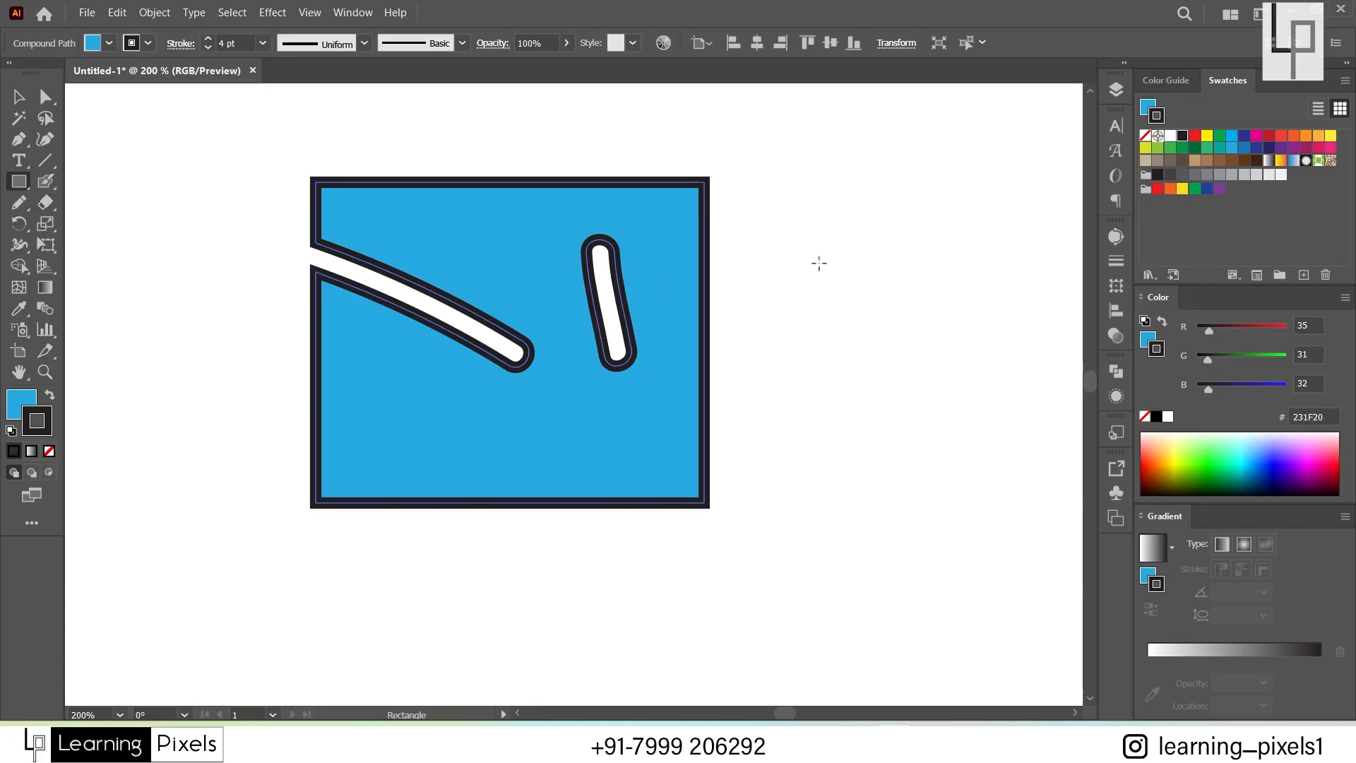
mouse_move(737, 183)
mouse_down()
mouse_move(880, 306)
mouse_move(1023, 531)
mouse_up()
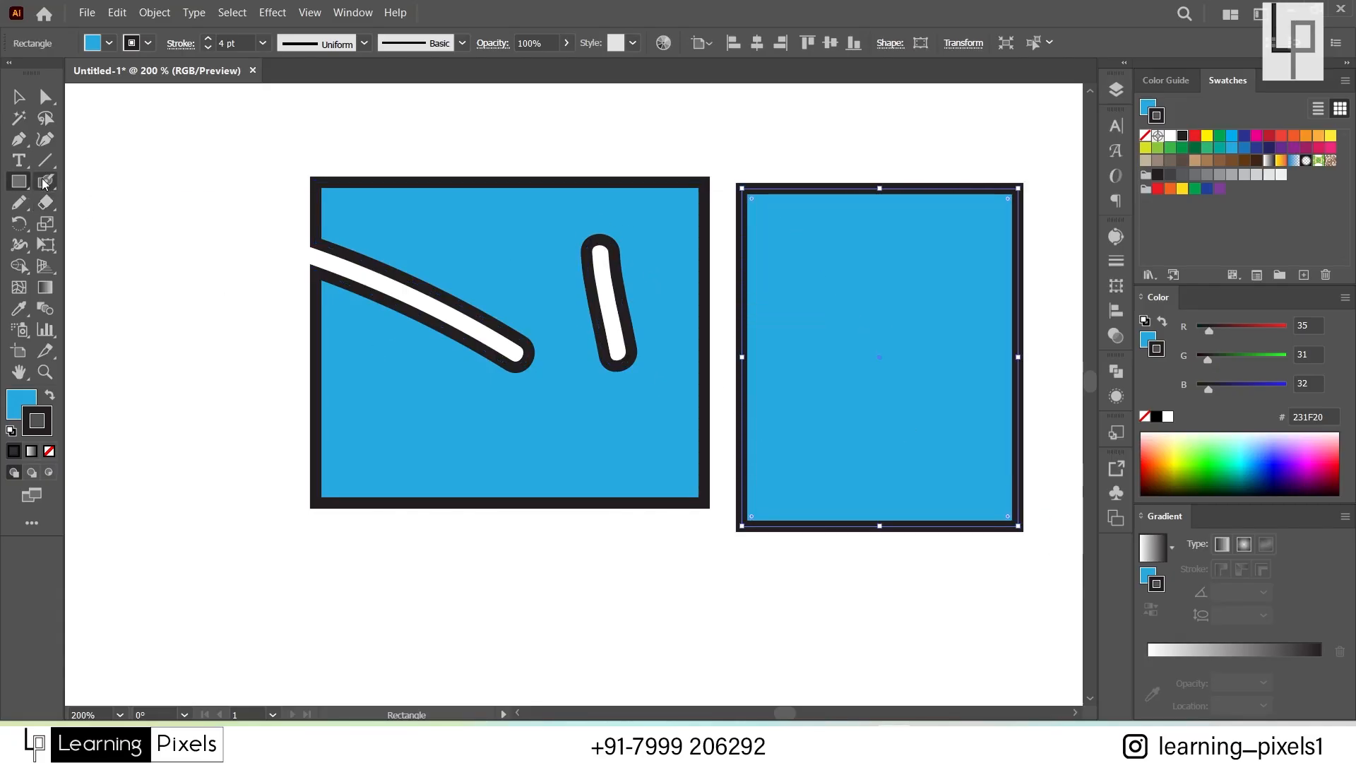
click(45, 203)
click(46, 203)
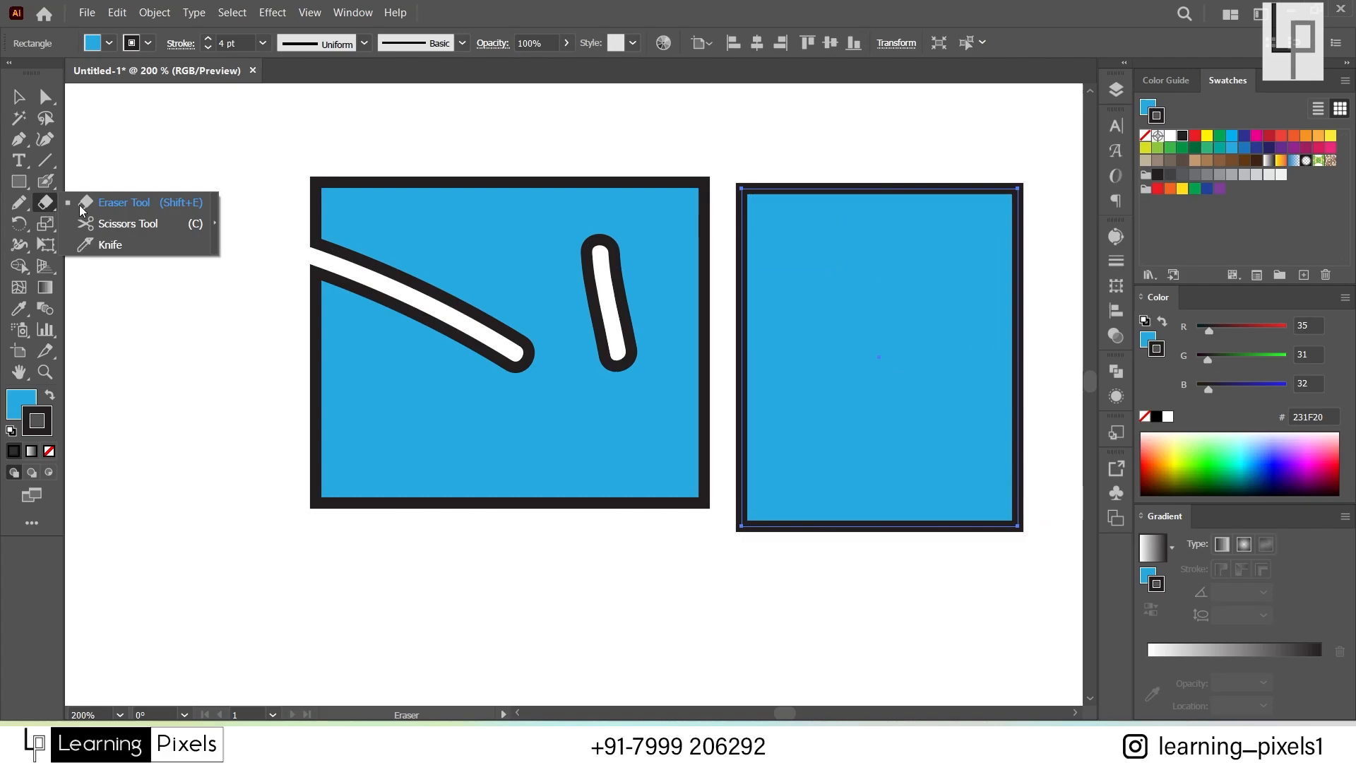
click(129, 224)
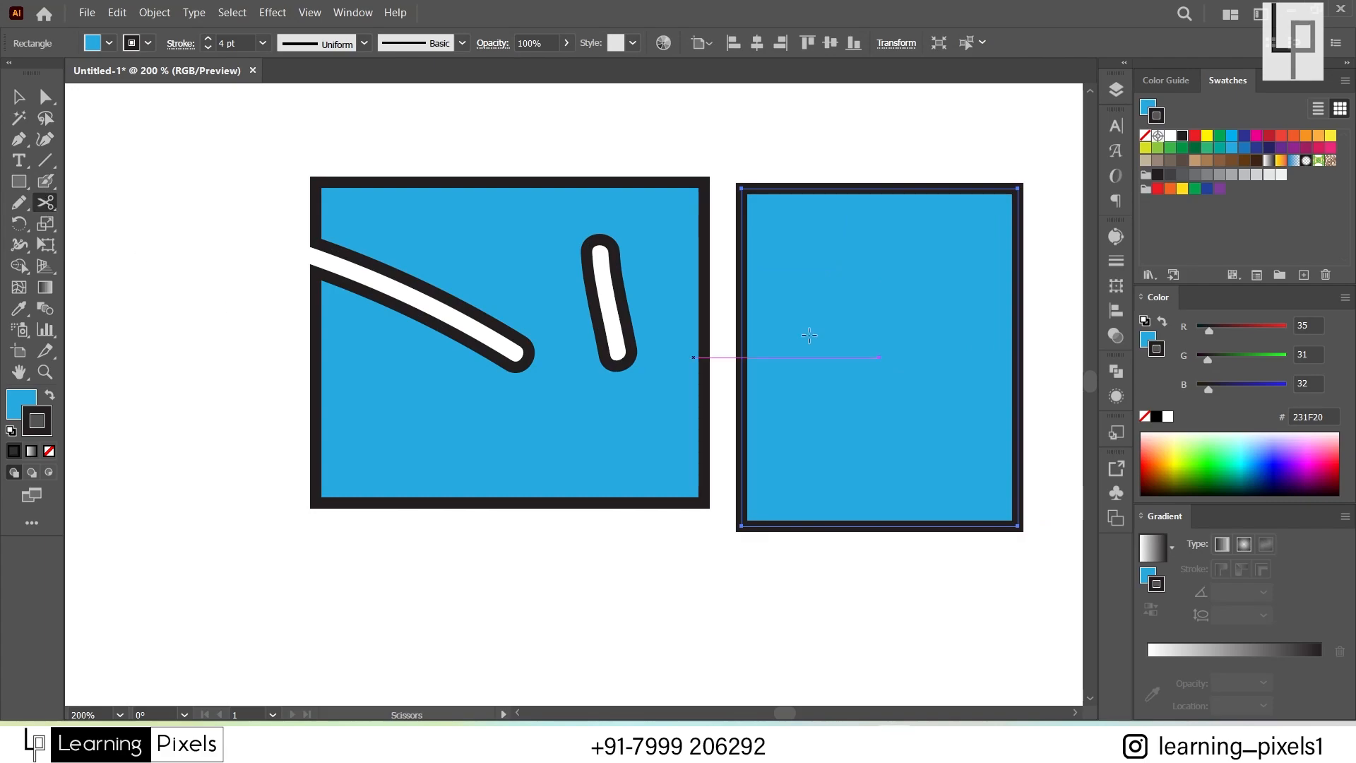
click(820, 188)
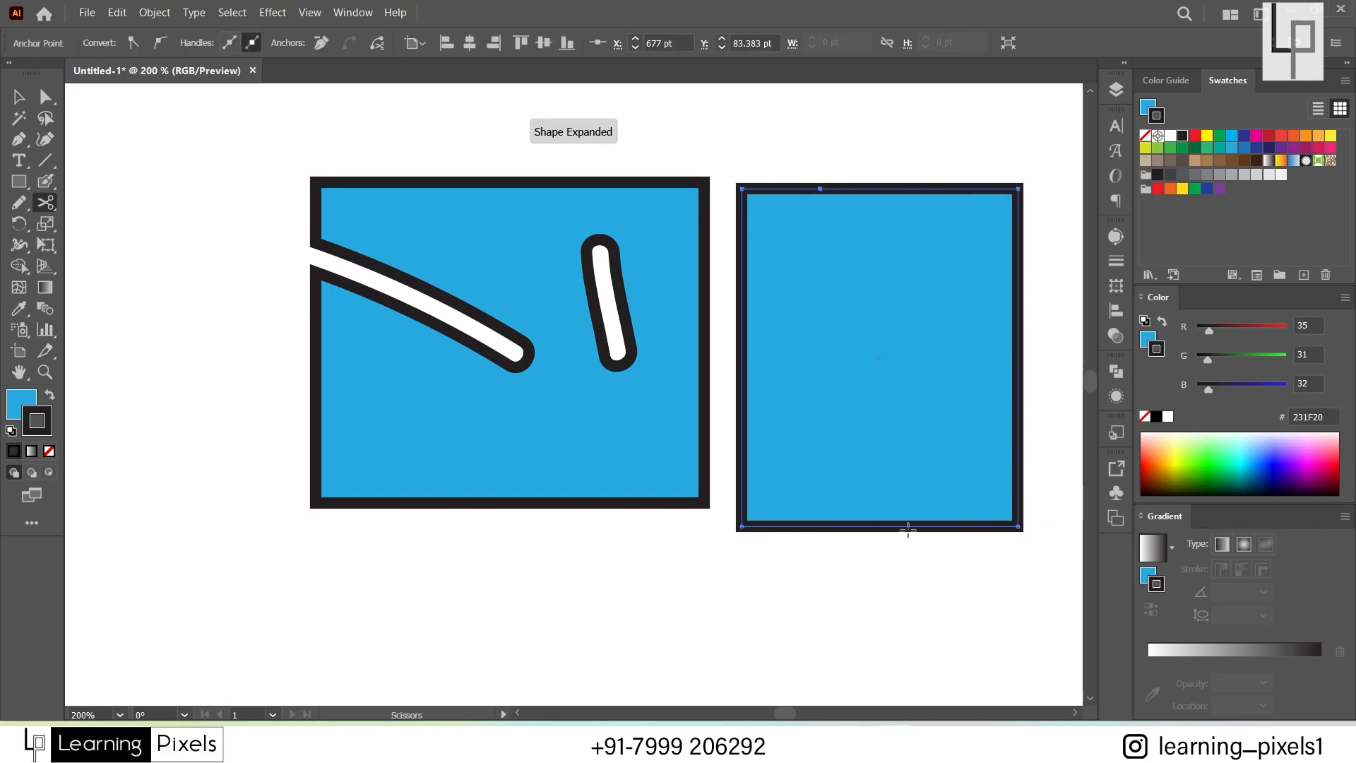
click(907, 526)
Step: Move the two cut pieces of the rectangle apart so that a diagonal gap separates them, and select each piece
click(19, 96)
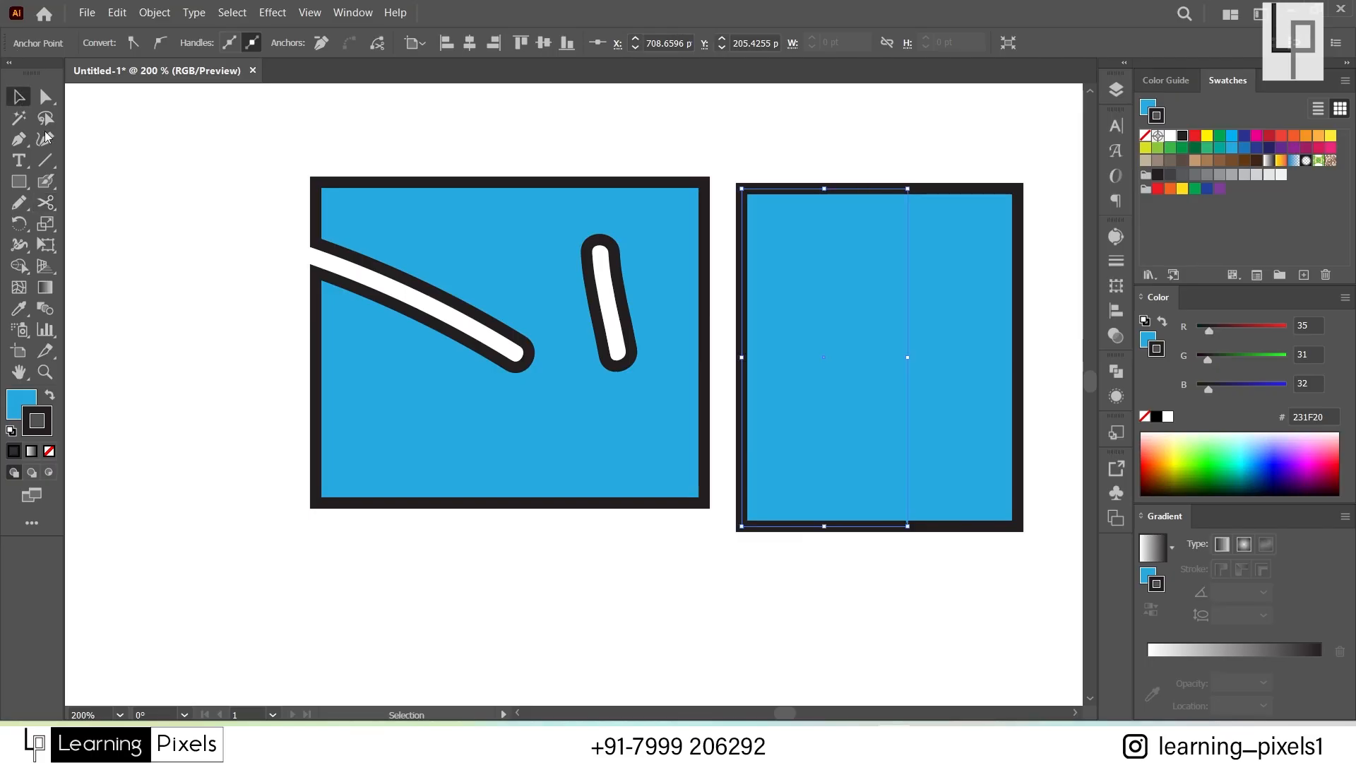
double_click(150, 269)
drag(832, 335, 847, 517)
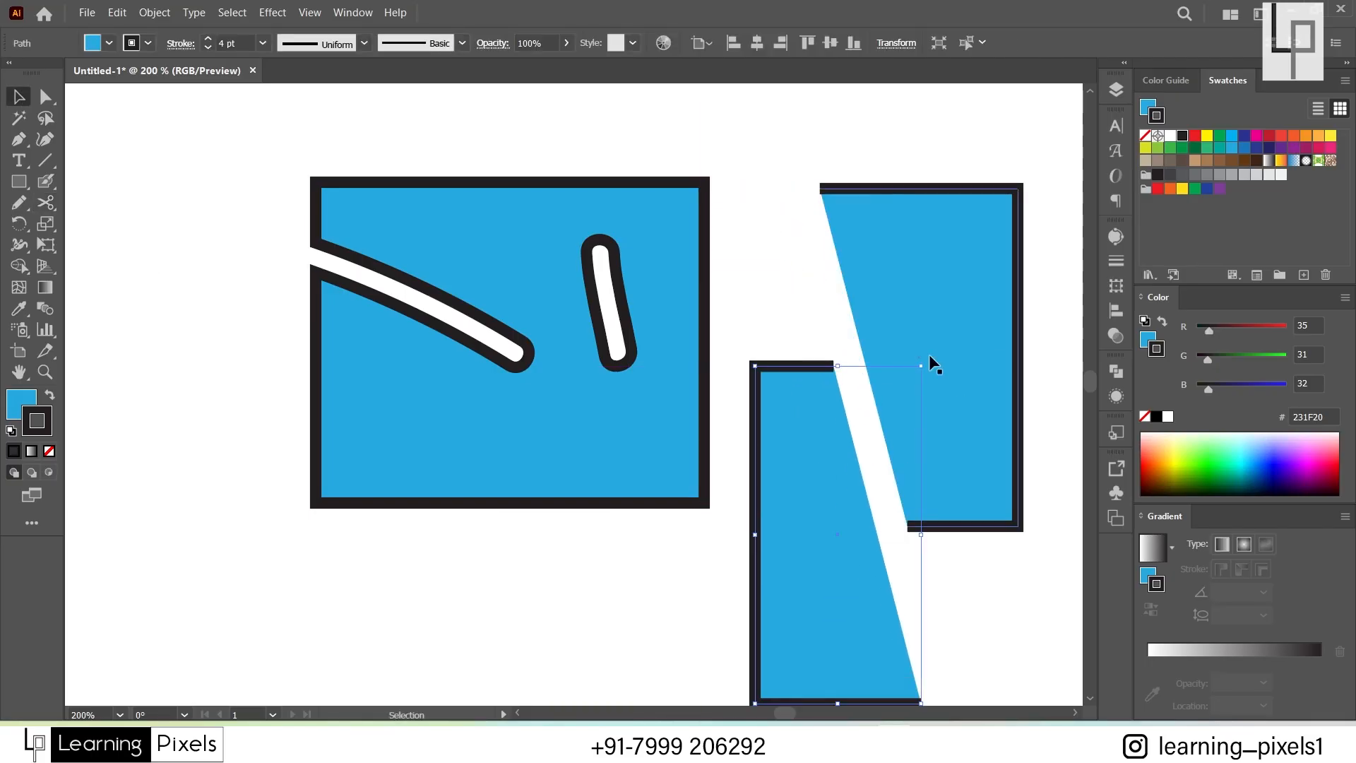
drag(929, 363, 948, 312)
drag(863, 523, 828, 377)
click(913, 244)
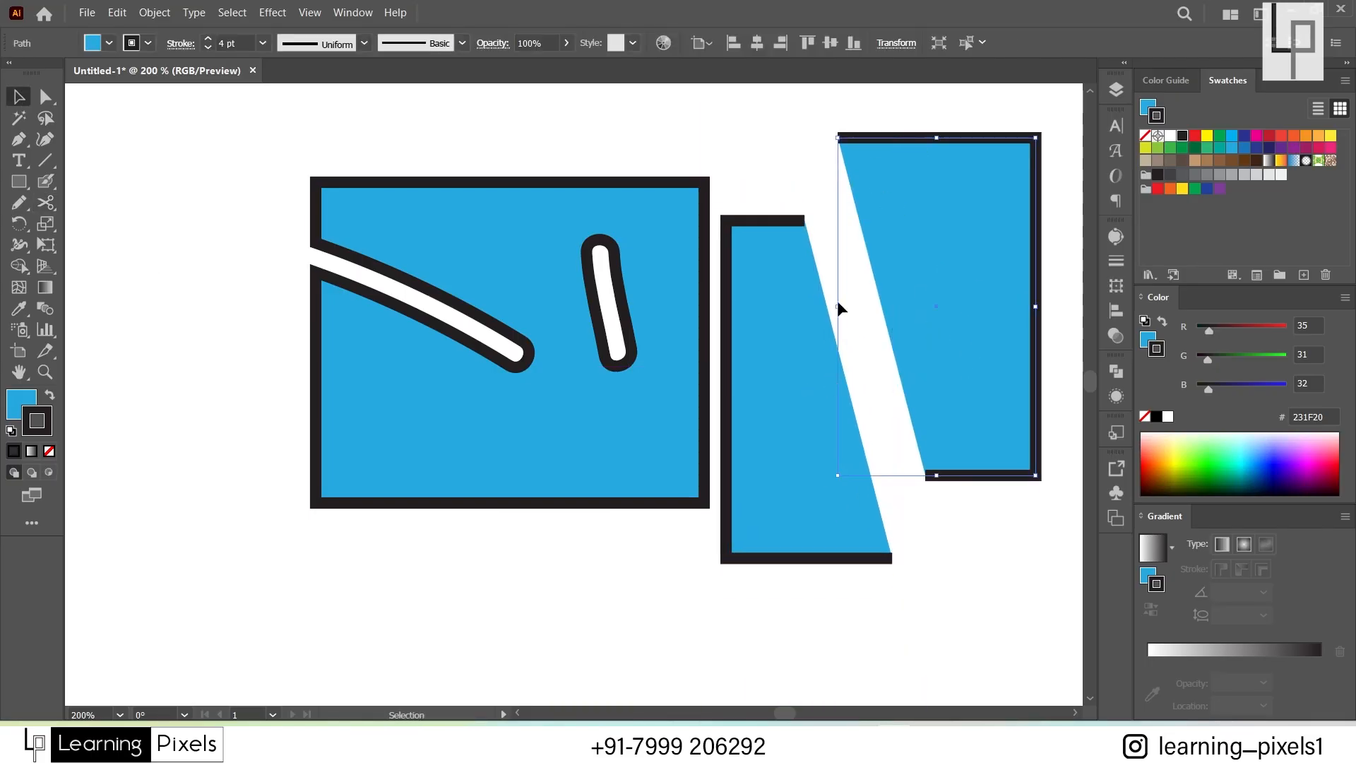
click(802, 311)
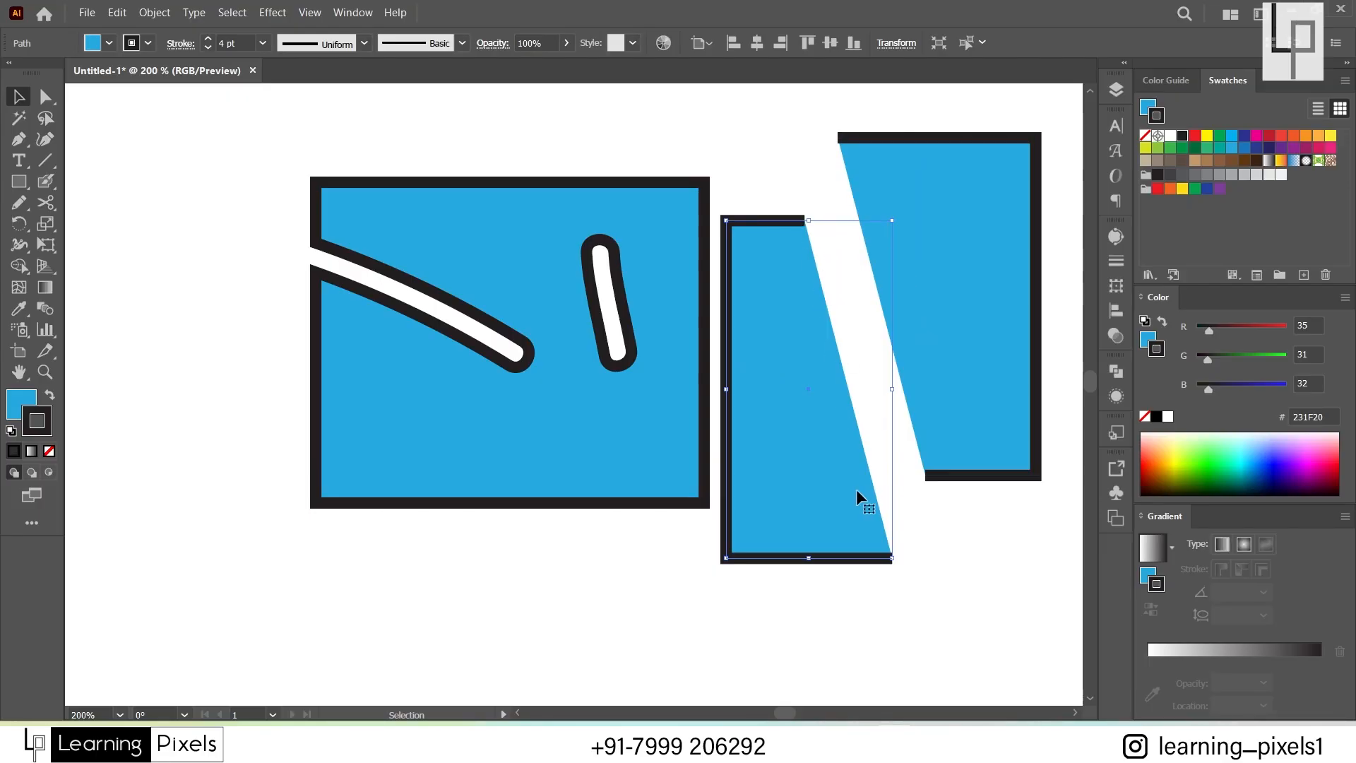
Step: Draw a small rectangle to the left of the erased one, and directly select its upper-right anchor point
click(20, 183)
drag(104, 163, 264, 366)
click(44, 98)
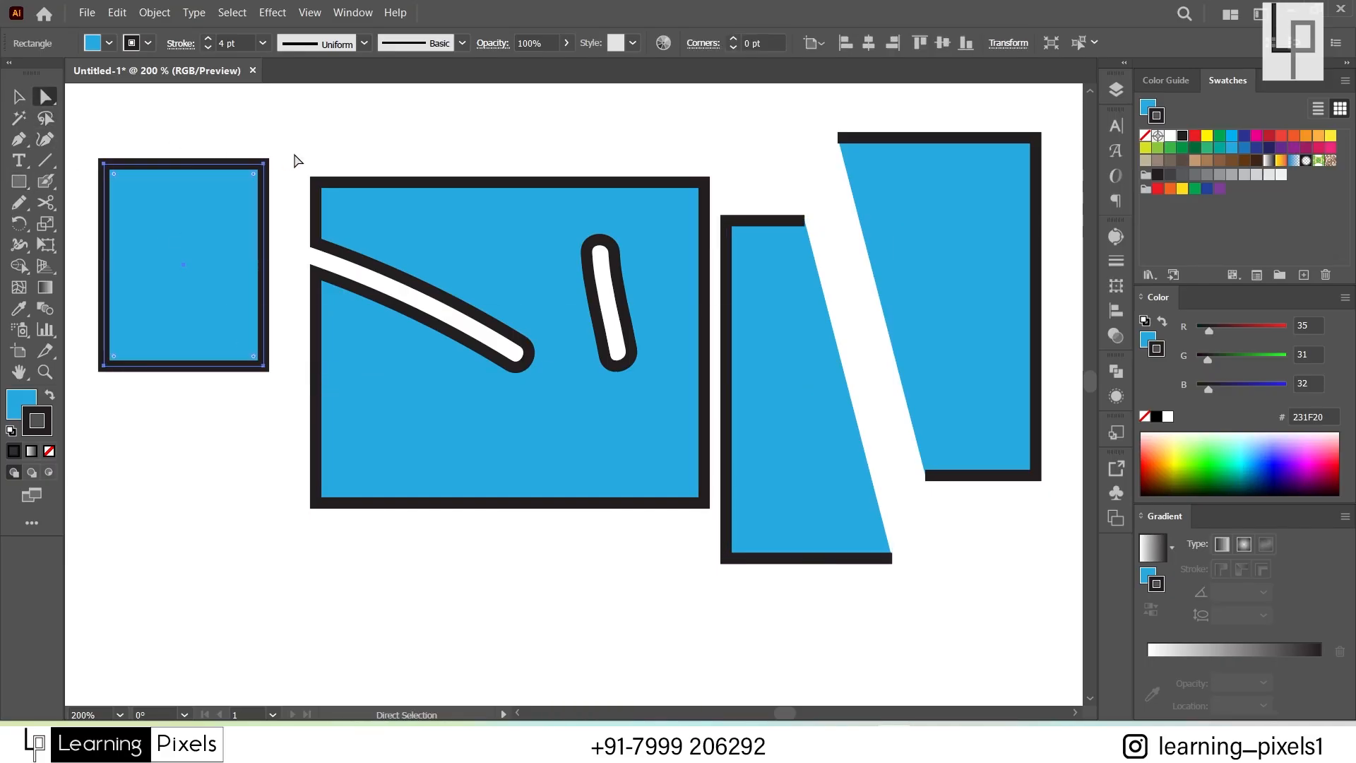
drag(247, 201, 248, 203)
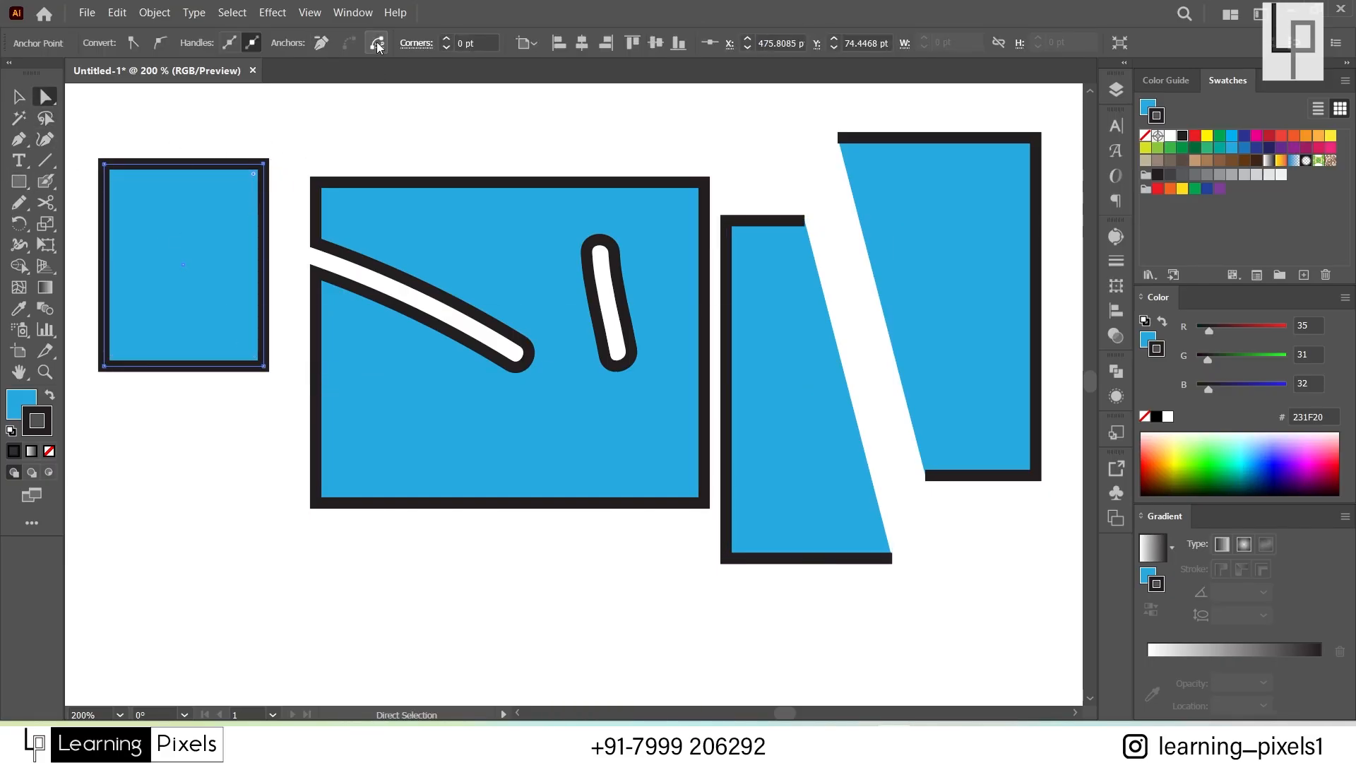
key(v)
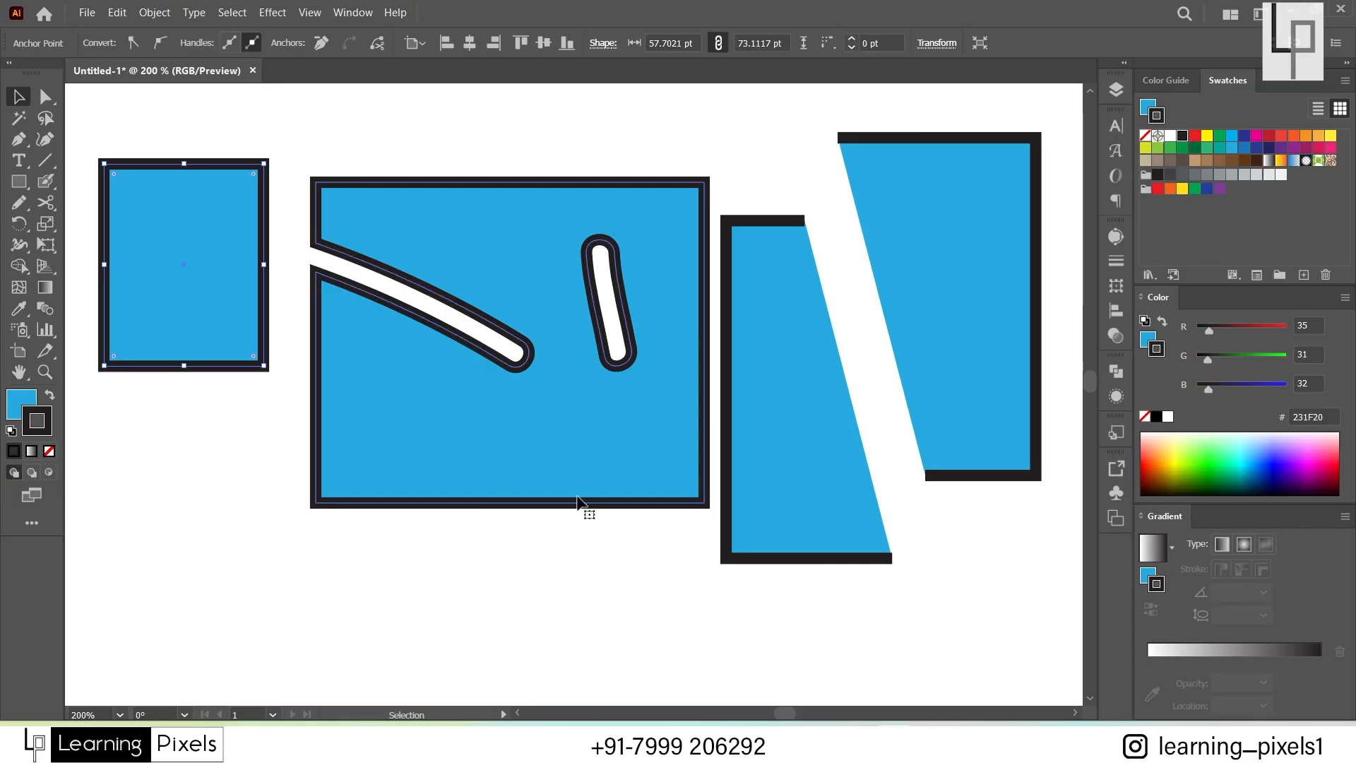
click(557, 585)
Step: Move the left Scissors-cut piece up against the right one, and clear all the artwork from the artboard
drag(821, 428, 854, 353)
drag(849, 533, 1008, 388)
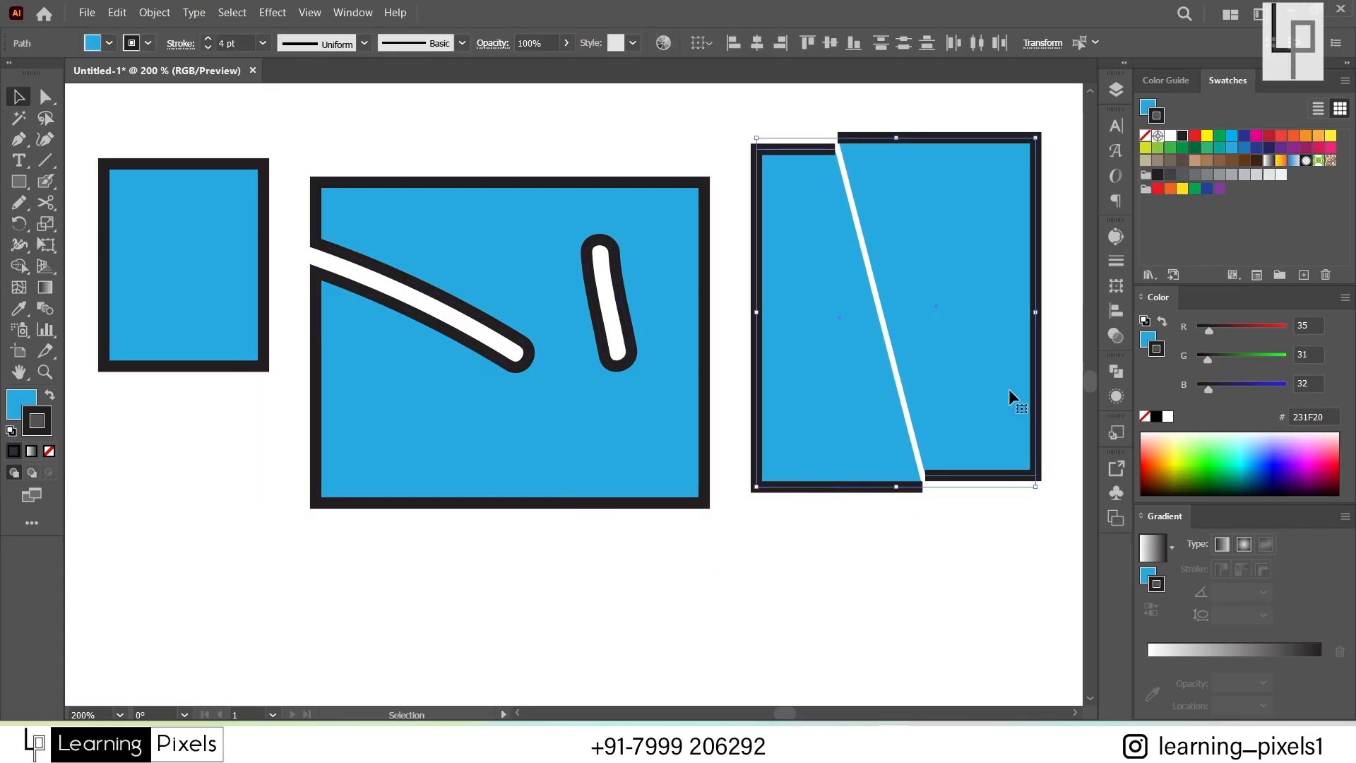
key(Delete)
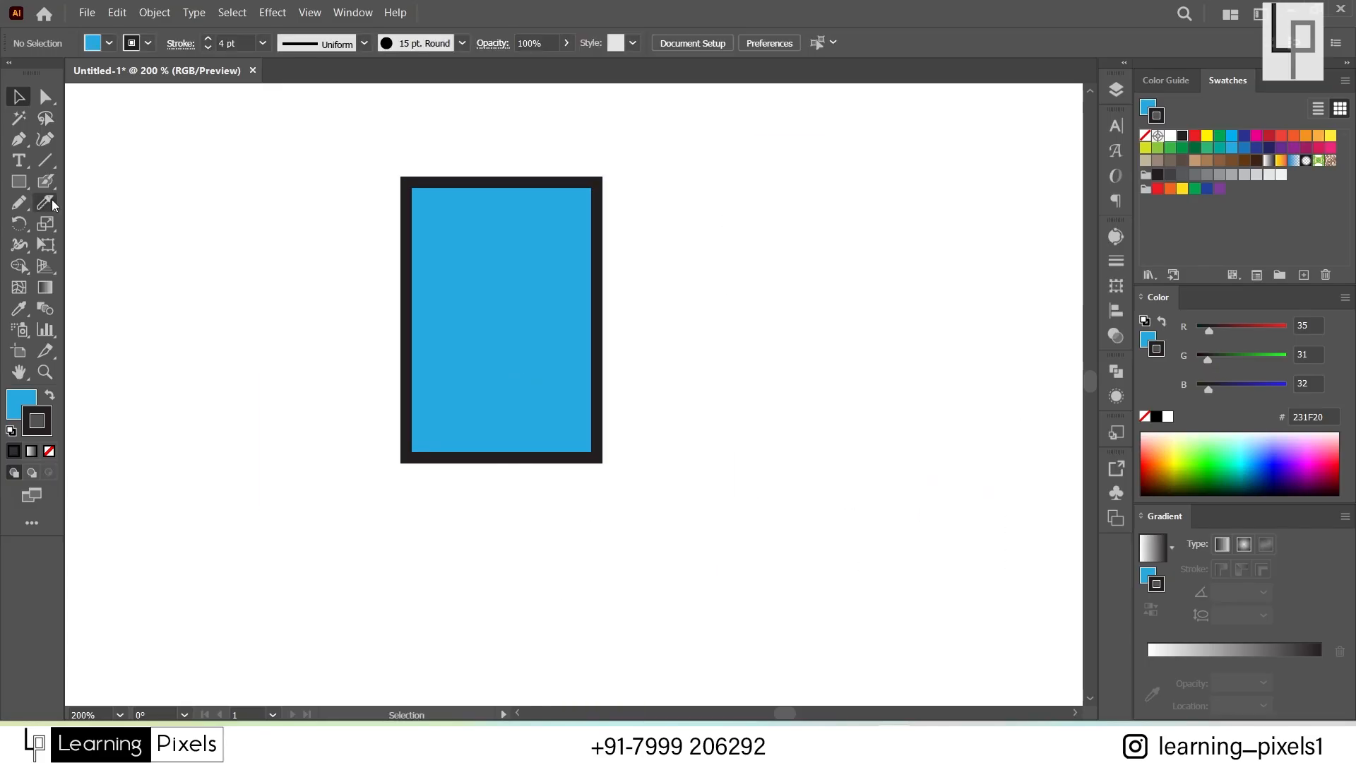
Step: Slice the selected blue rectangle in two with a wavy Knife cut from its top edge through its bottom edge, and deselect it
click(50, 201)
click(50, 199)
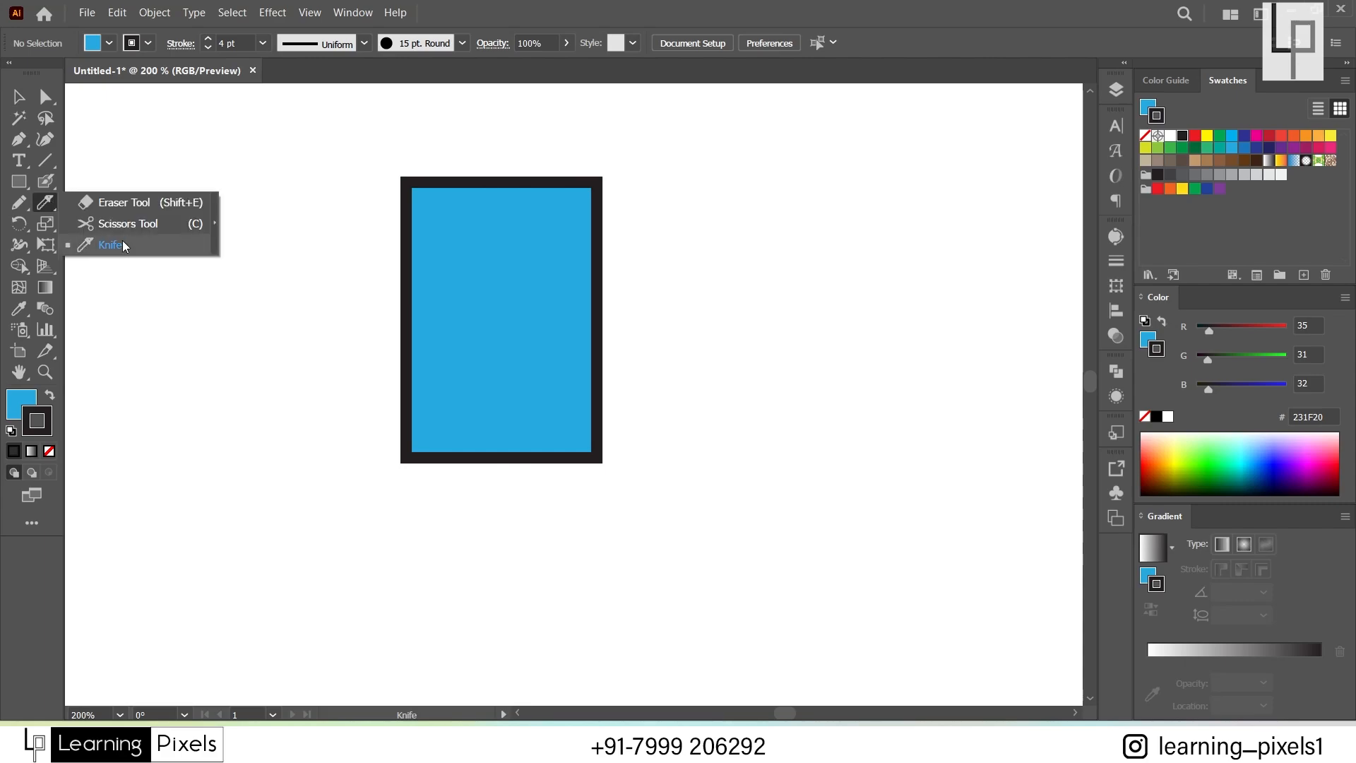
click(123, 245)
click(18, 98)
double_click(568, 252)
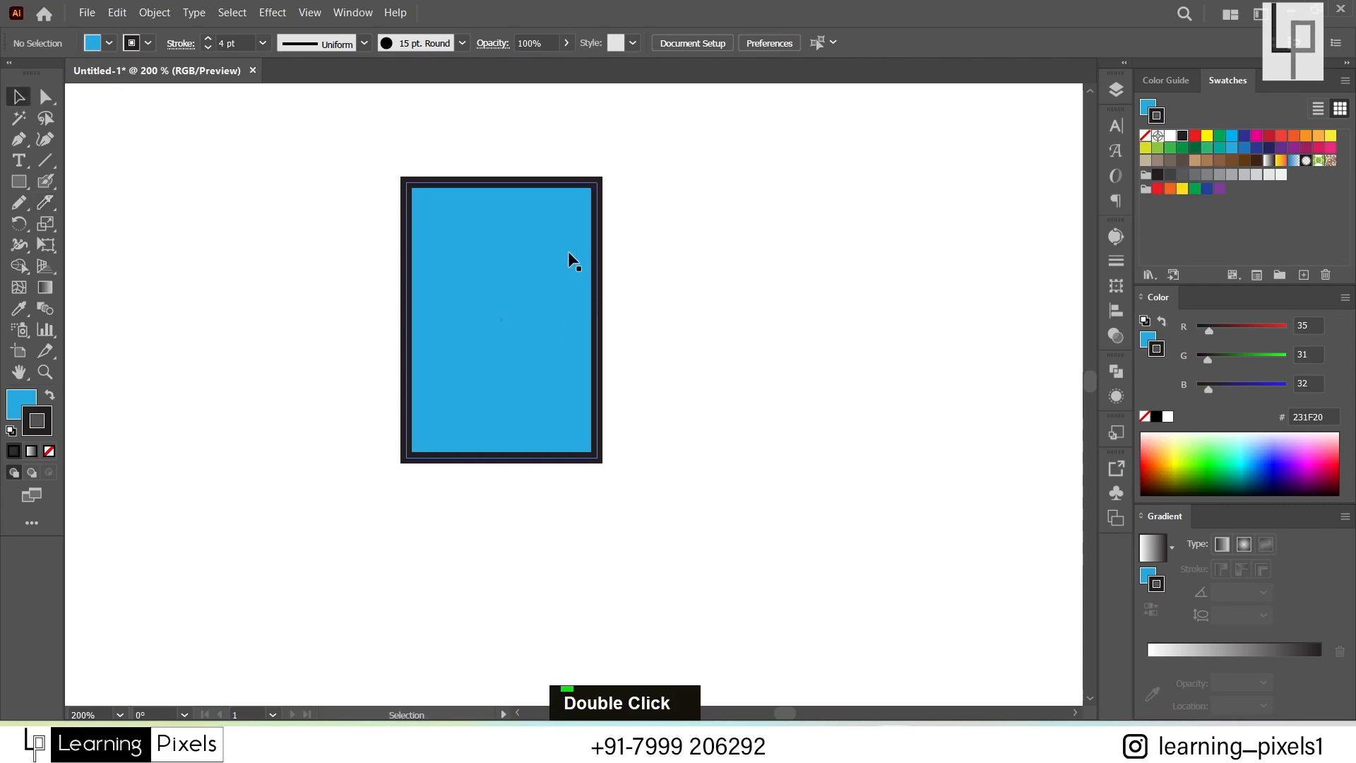
click(46, 202)
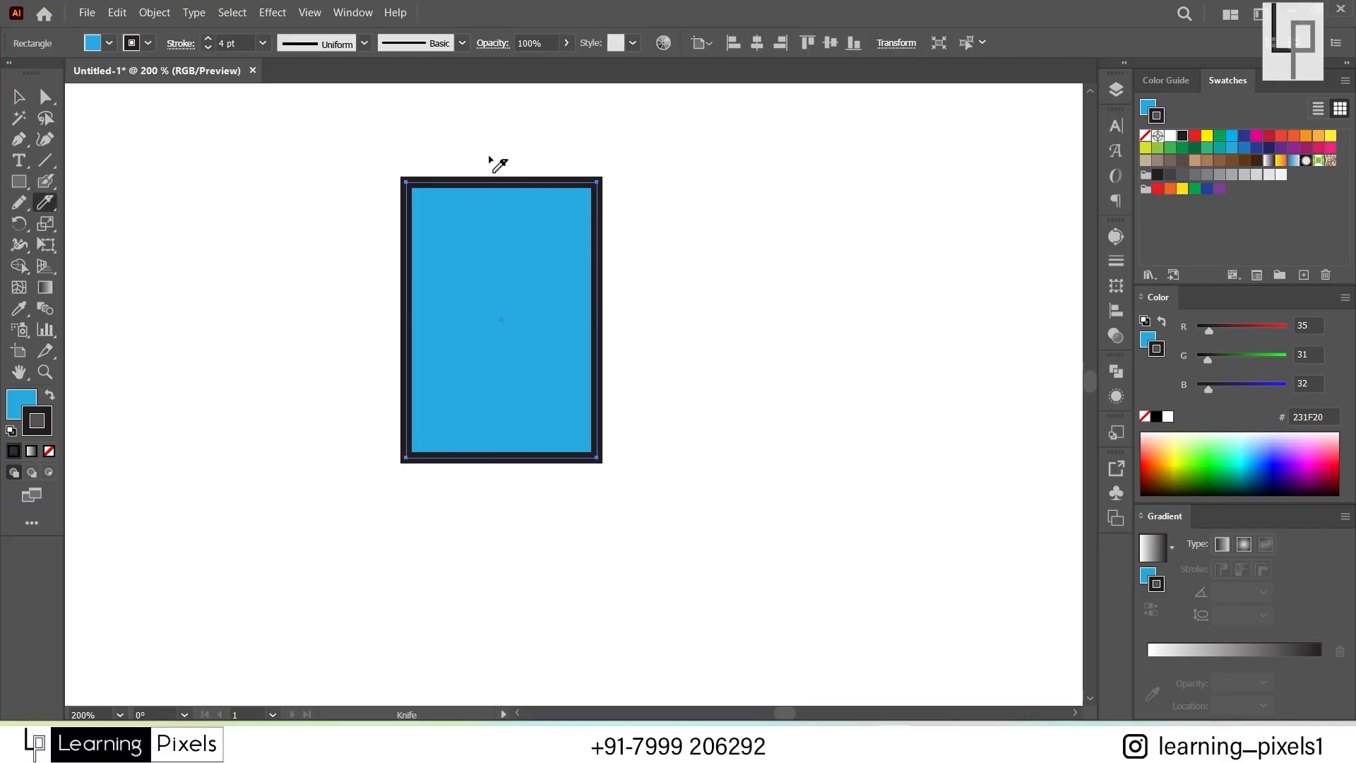
mouse_move(443, 147)
mouse_down()
mouse_move(448, 204)
mouse_move(497, 282)
mouse_move(505, 340)
mouse_up()
drag(515, 421, 568, 542)
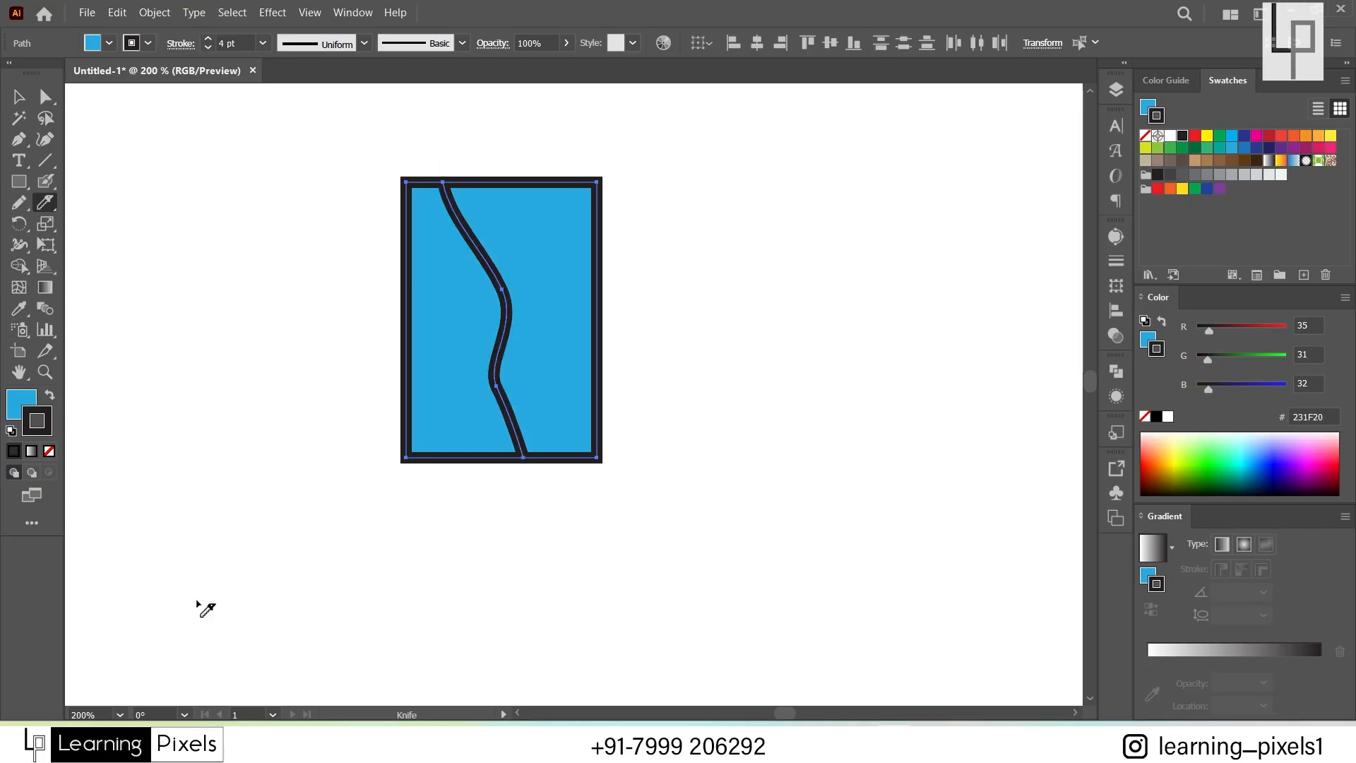
click(23, 101)
double_click(200, 343)
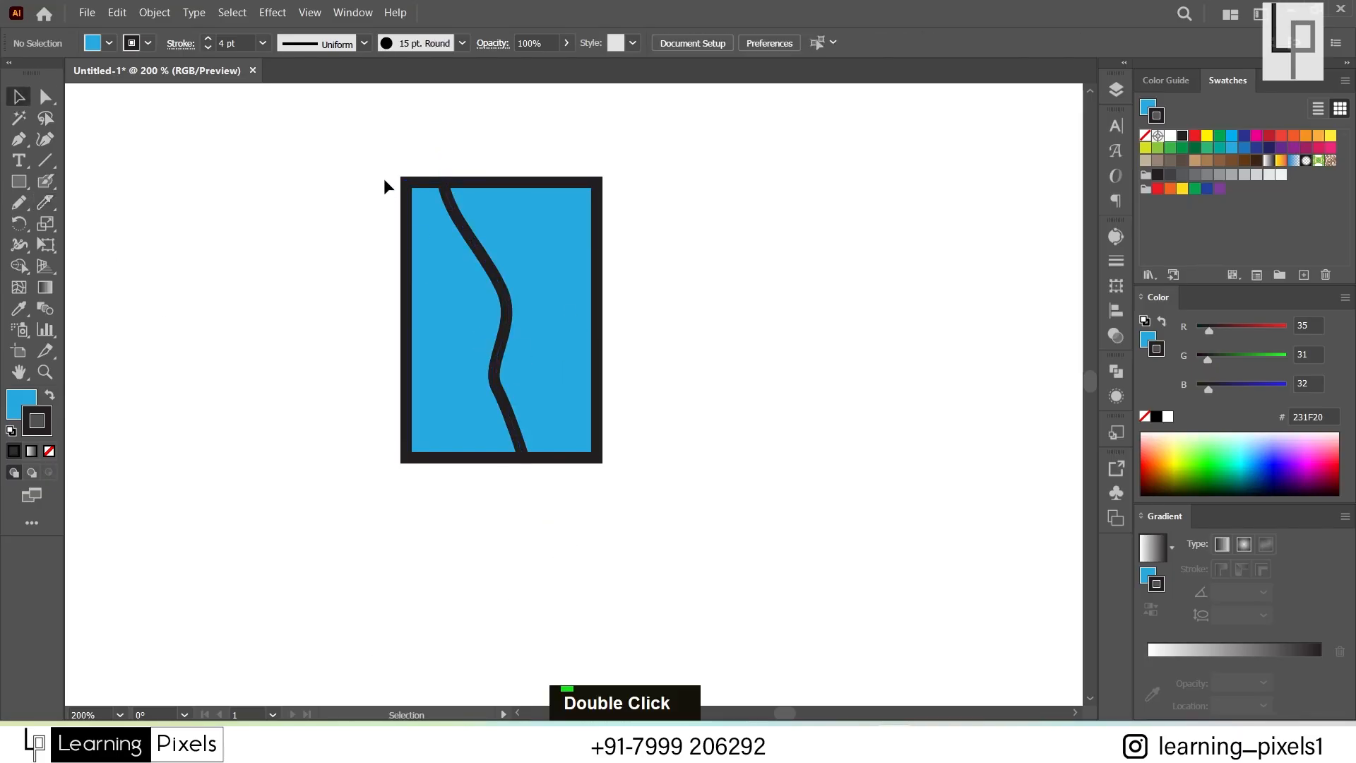
Step: Move the two wavy Knife-cut pieces of the rectangle apart, and clear all the artwork from the artboard
drag(519, 290, 689, 277)
drag(469, 339, 366, 327)
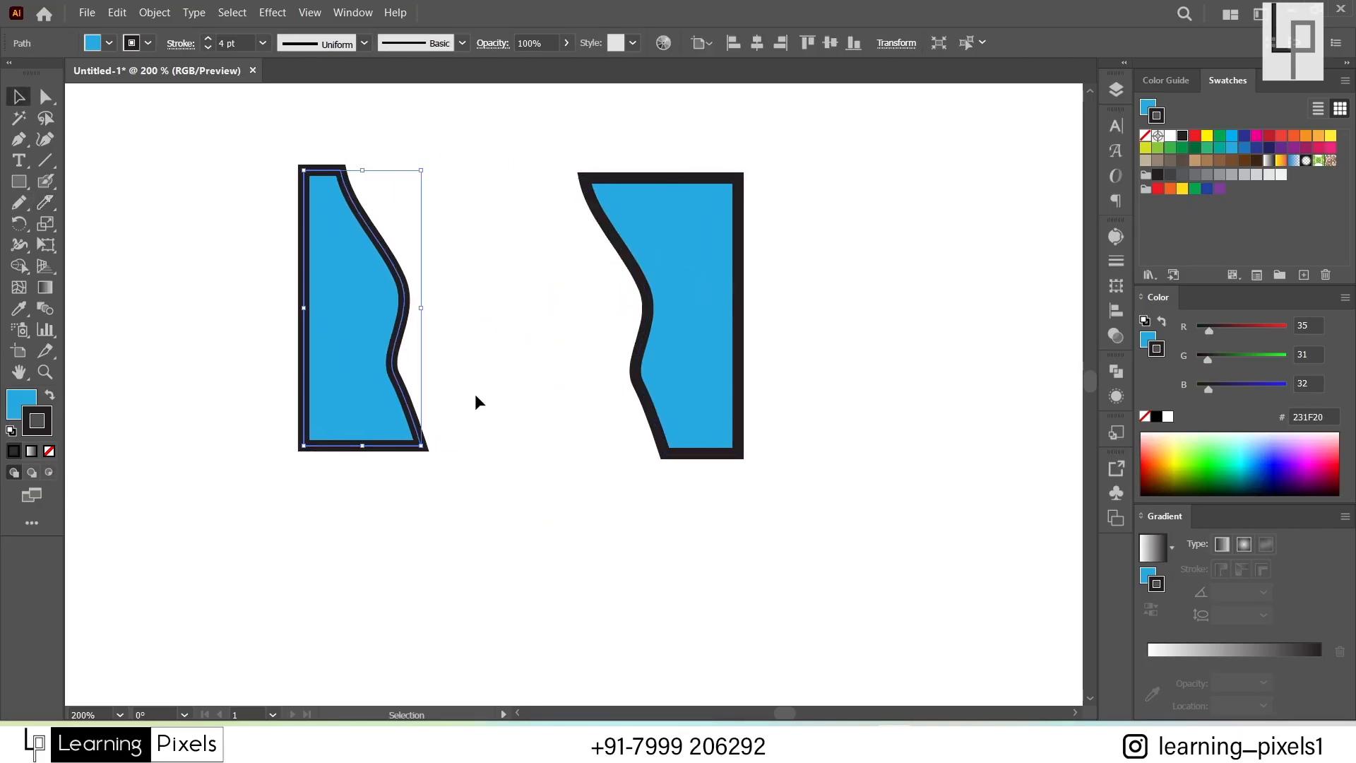
click(481, 399)
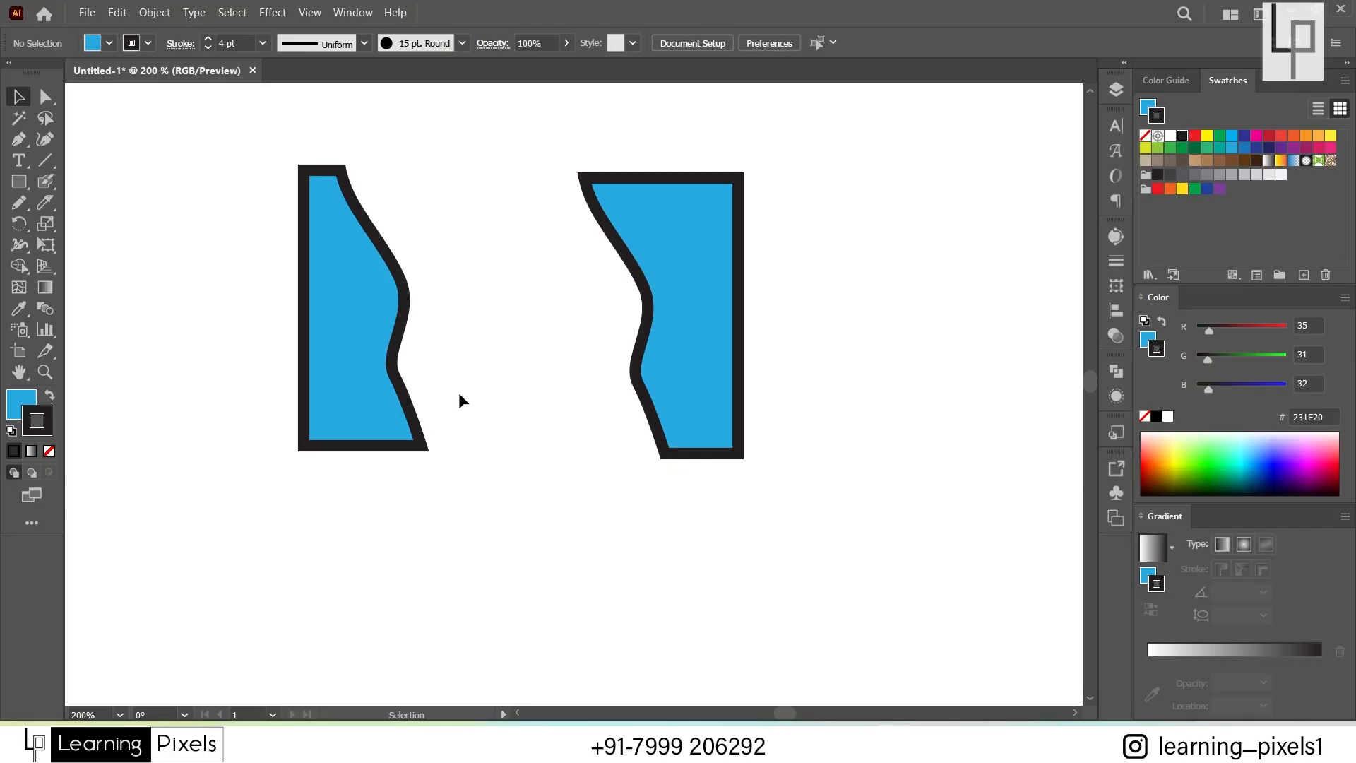
double_click(54, 198)
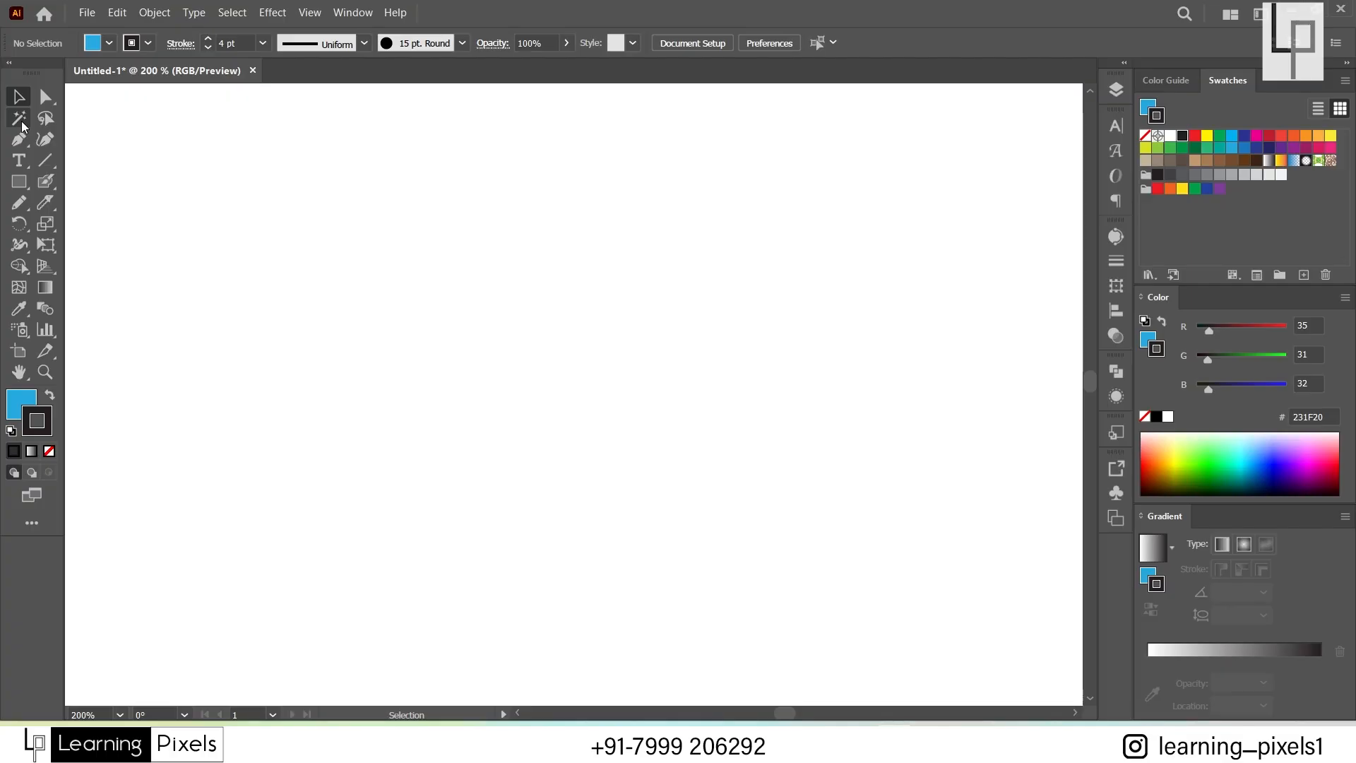
Step: Draw eleven rectangles of varied sizes scattered across the upper and middle part of the artboard
click(19, 182)
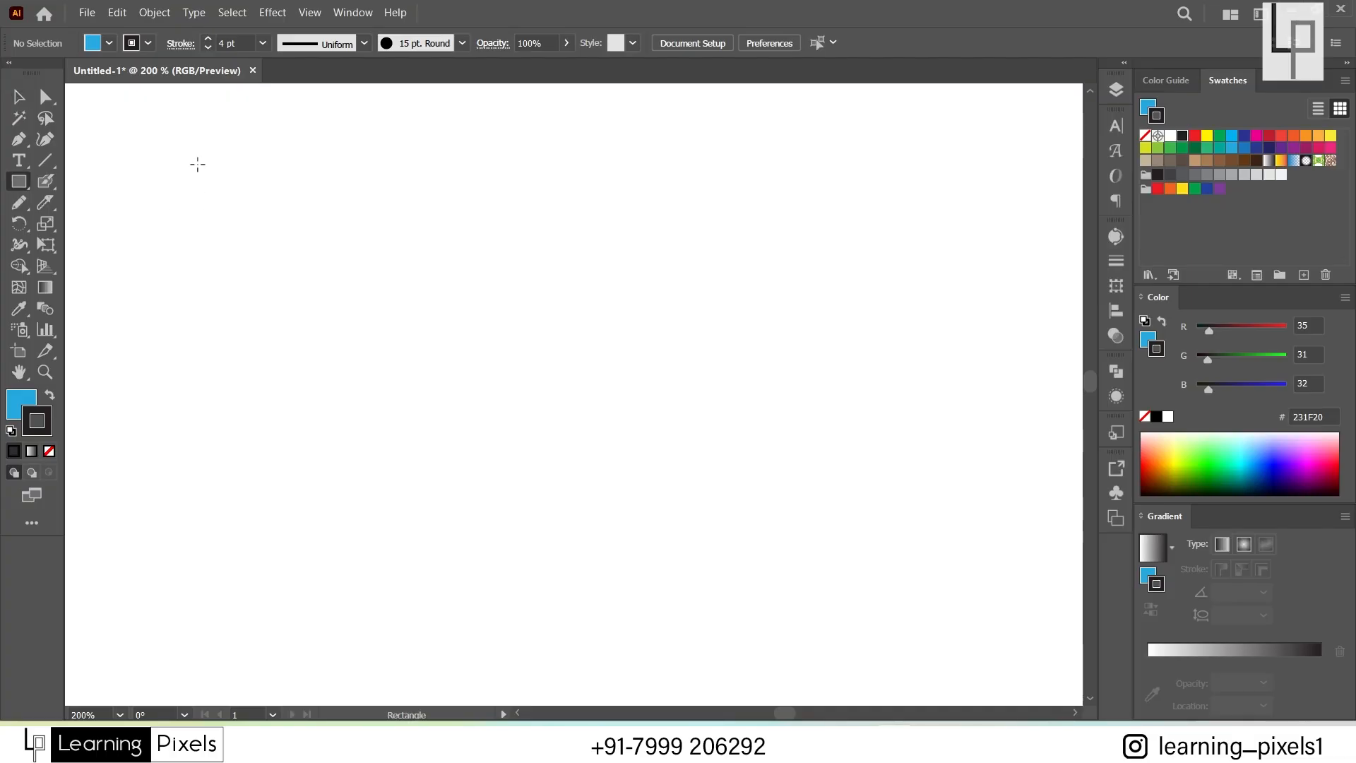
drag(197, 161, 240, 241)
drag(327, 190, 396, 251)
drag(459, 200, 582, 266)
drag(357, 318, 503, 448)
drag(580, 402, 674, 496)
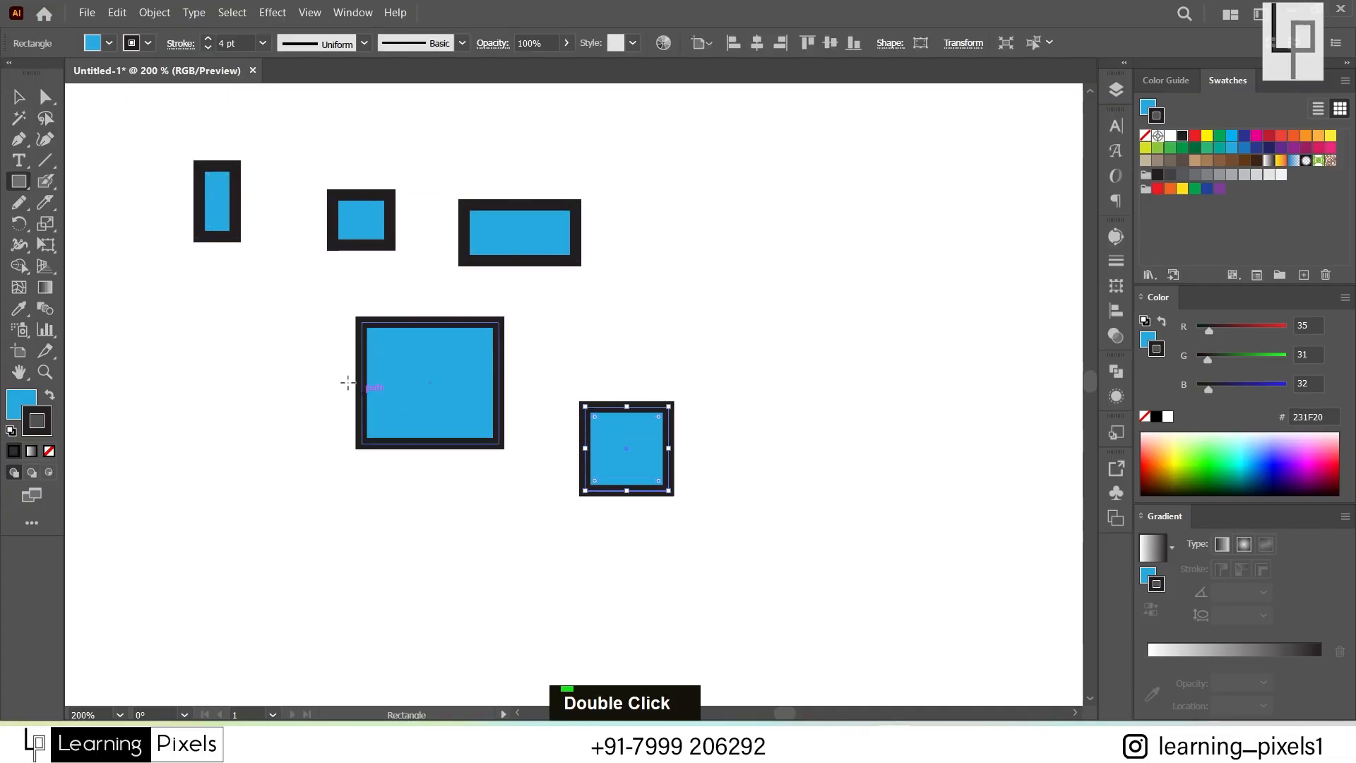
drag(327, 378, 338, 427)
drag(248, 485, 290, 496)
drag(187, 330, 318, 429)
drag(612, 308, 718, 359)
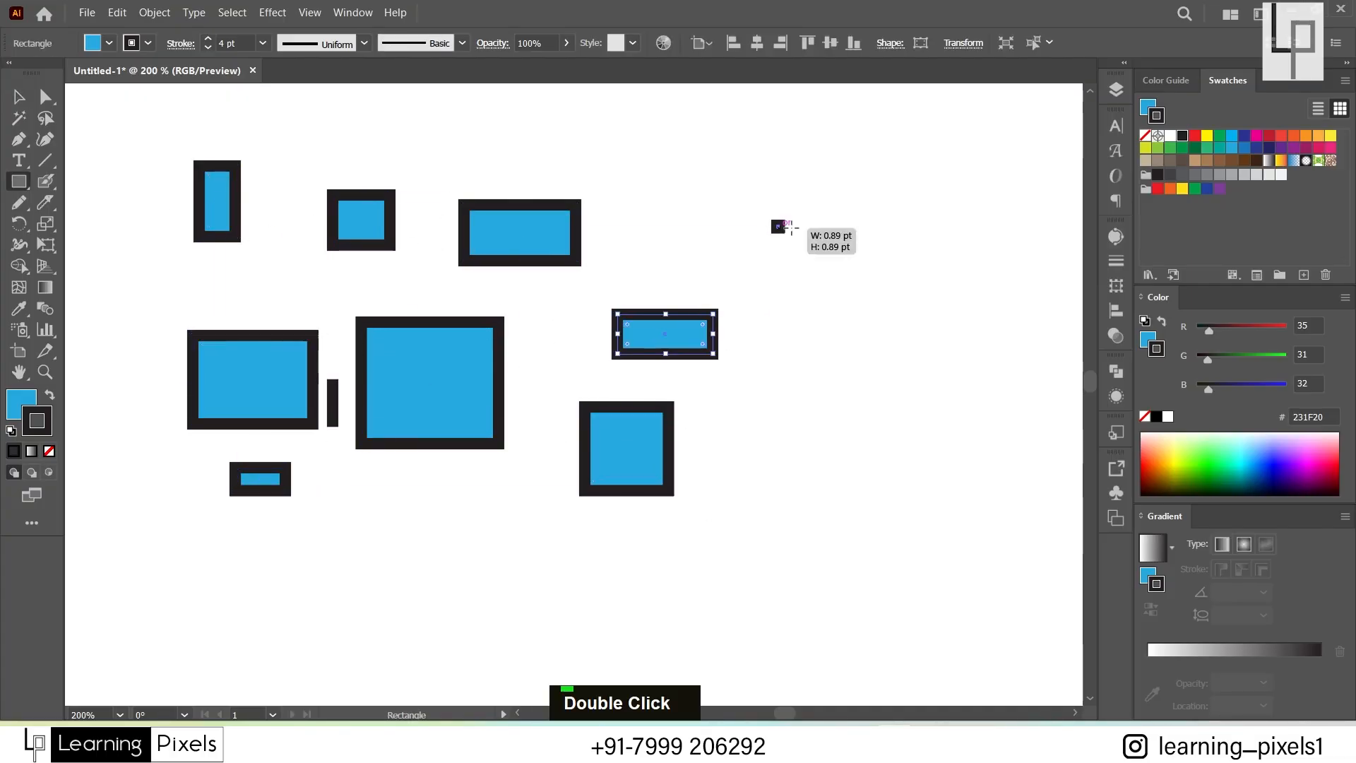
drag(771, 220, 874, 248)
drag(906, 244, 962, 316)
Step: Remove the stroke from all the rectangles, and delete the hairline-thin one left of the largest rectangle
click(19, 97)
mouse_move(175, 134)
mouse_down()
mouse_move(773, 509)
mouse_move(1003, 524)
mouse_up()
click(49, 451)
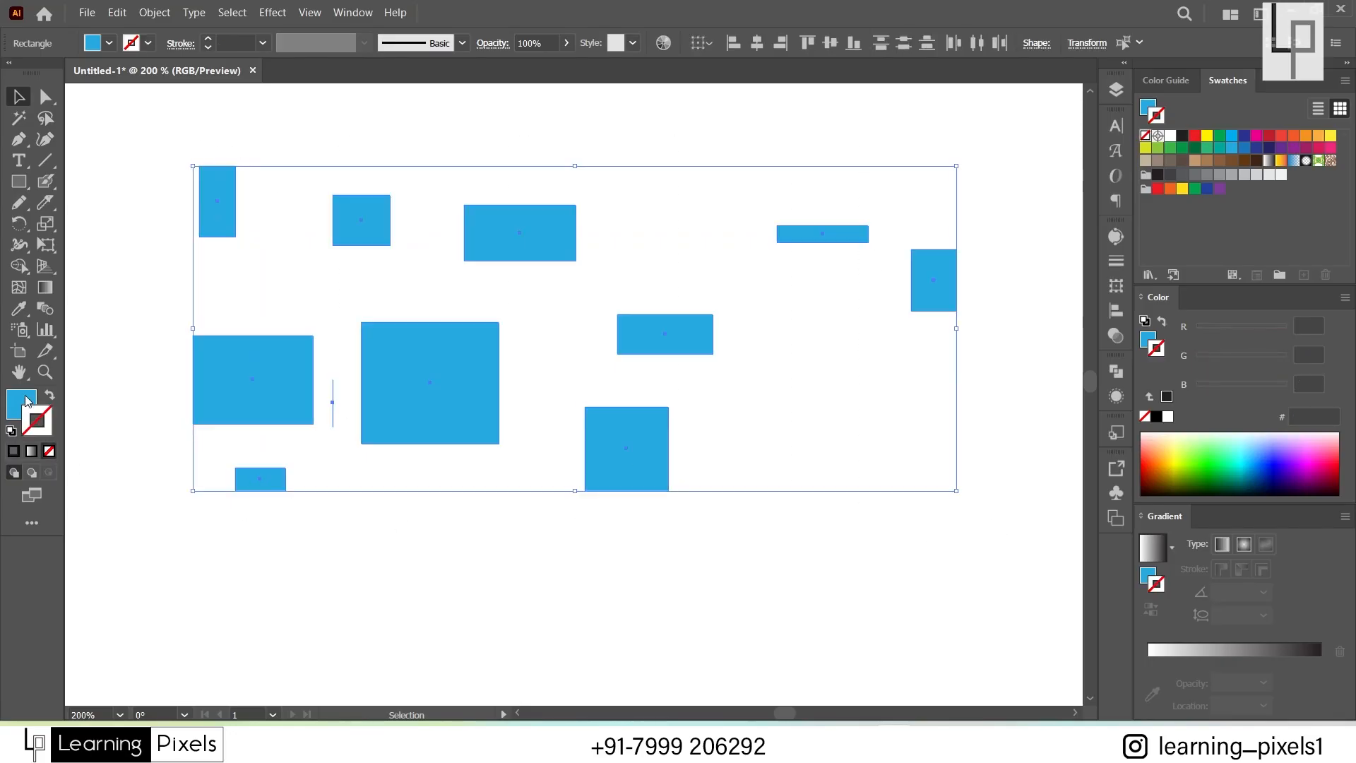
double_click(493, 520)
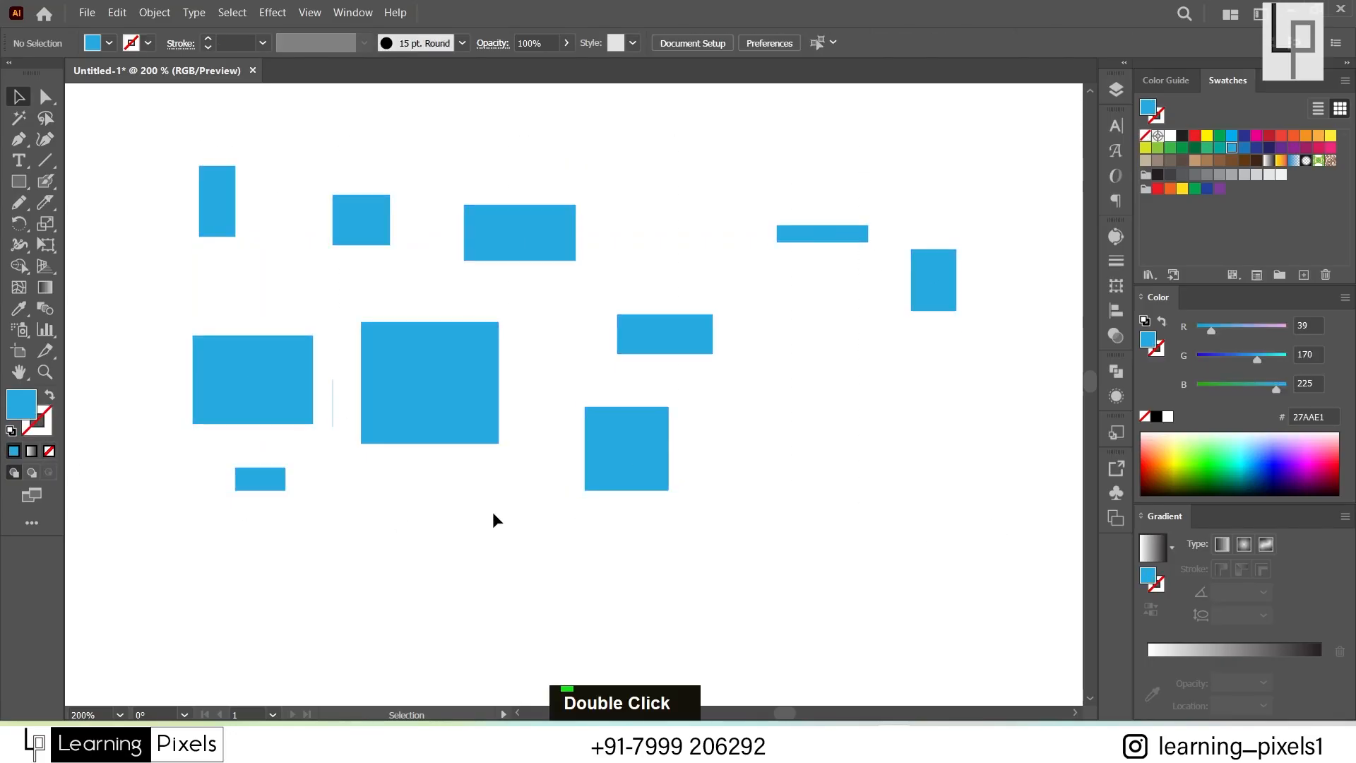
click(333, 402)
key(Delete)
Step: Recolor the large left rectangle green, the largest one red, the wide upper one light orange and the tall upper-left one magenta
click(253, 385)
click(1220, 136)
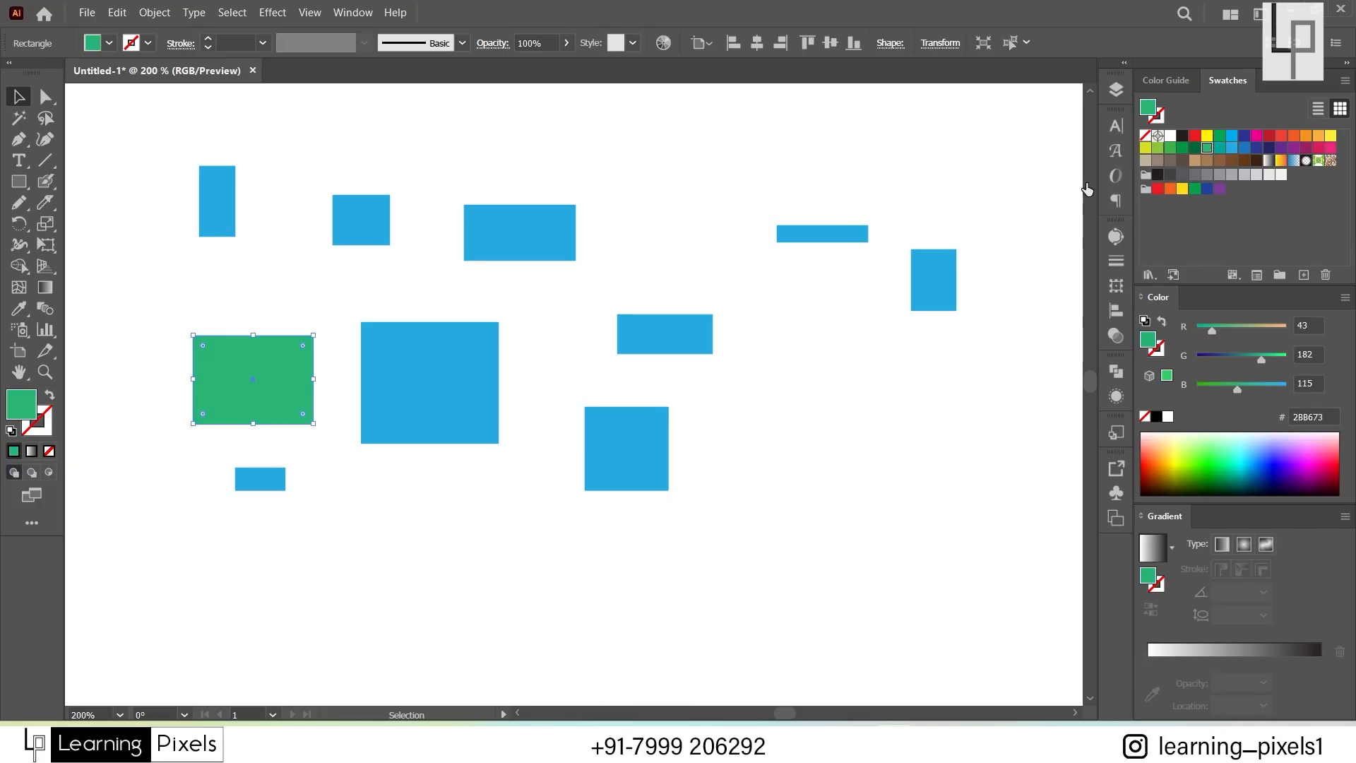
click(463, 353)
click(1284, 137)
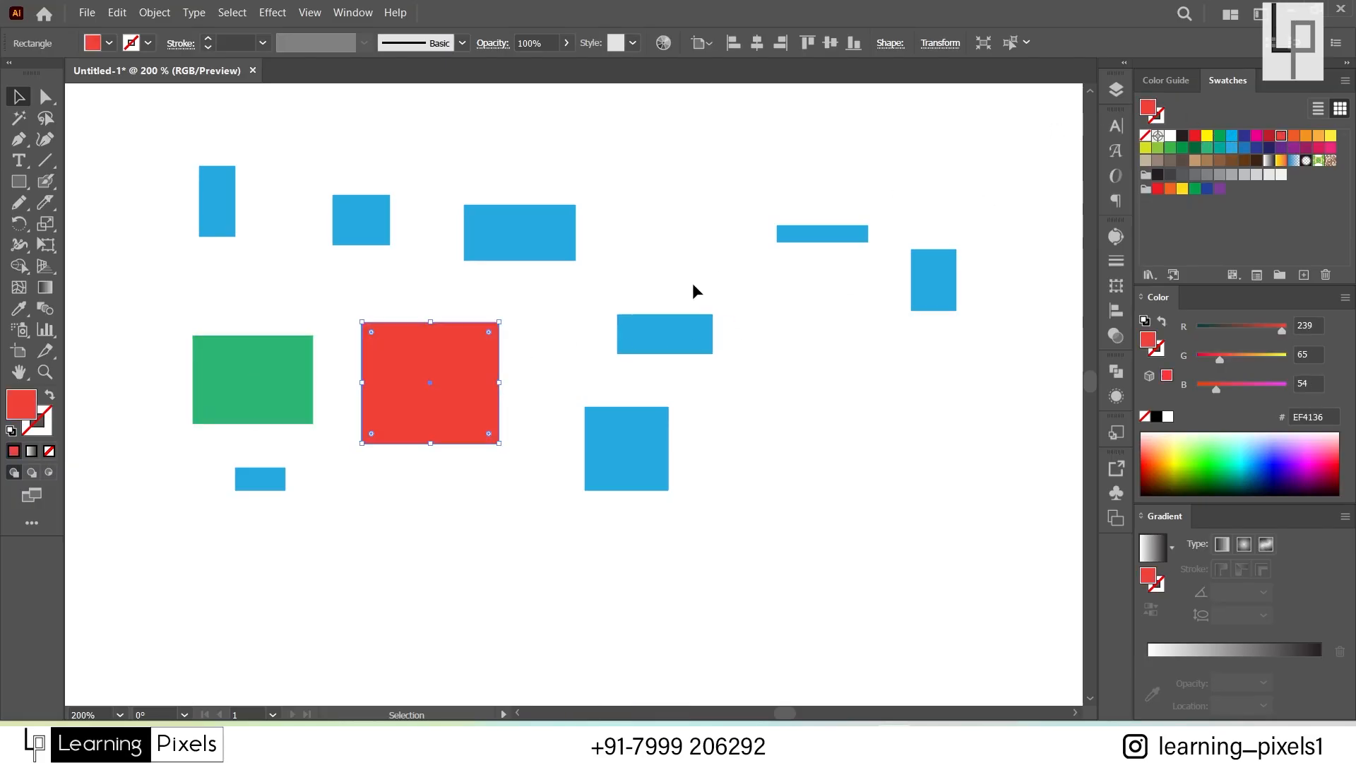
click(555, 212)
click(1318, 135)
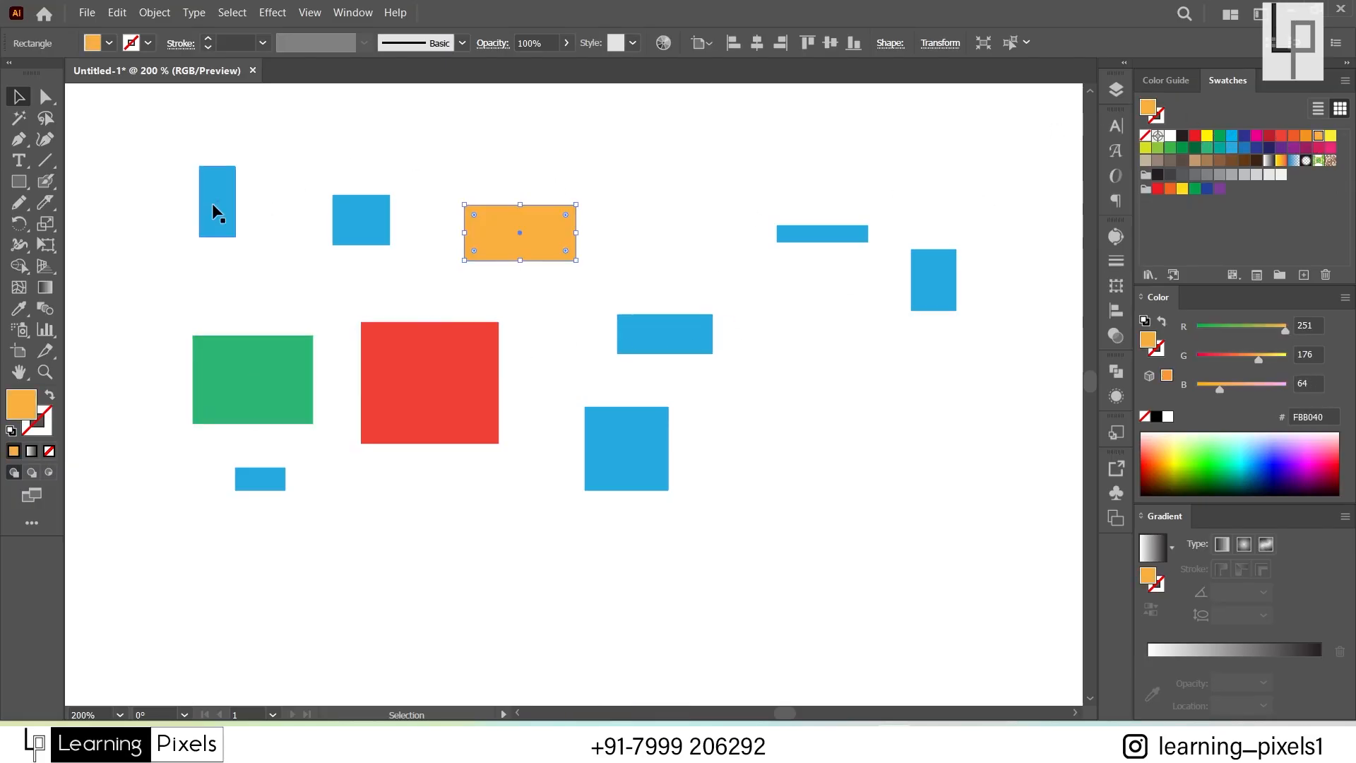
click(214, 212)
click(1319, 148)
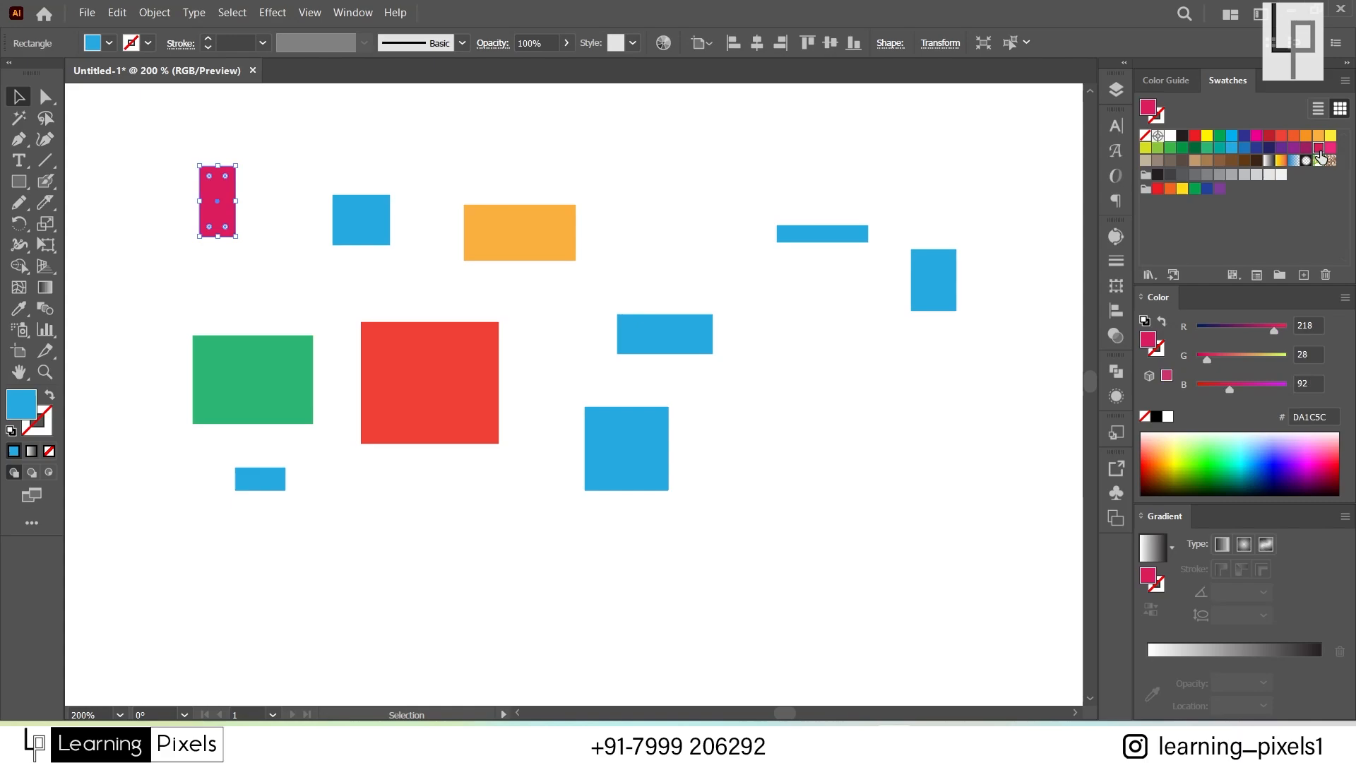
click(820, 398)
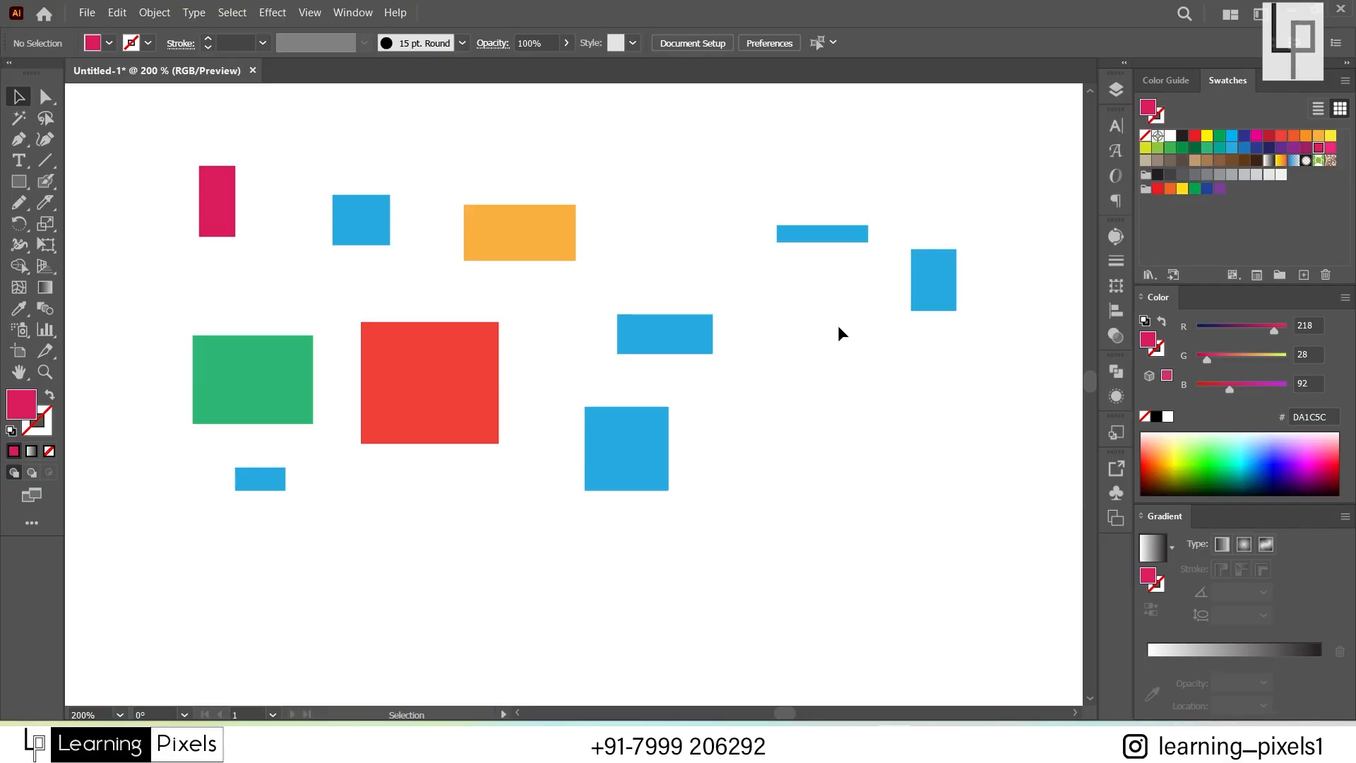
Step: Try selecting the six blue rectangles one by one, and try a marquee selection around all the rectangles
click(379, 212)
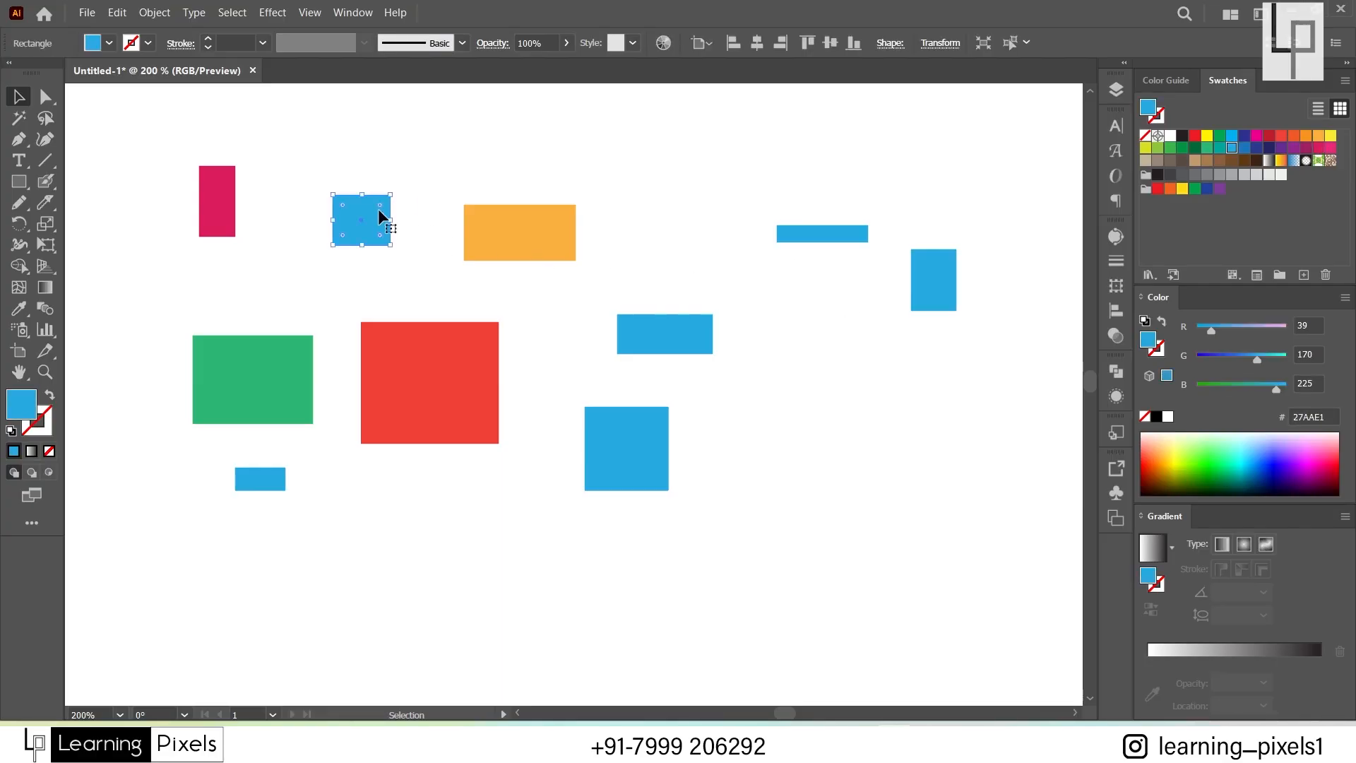
shift+click(852, 233)
shift+click(924, 270)
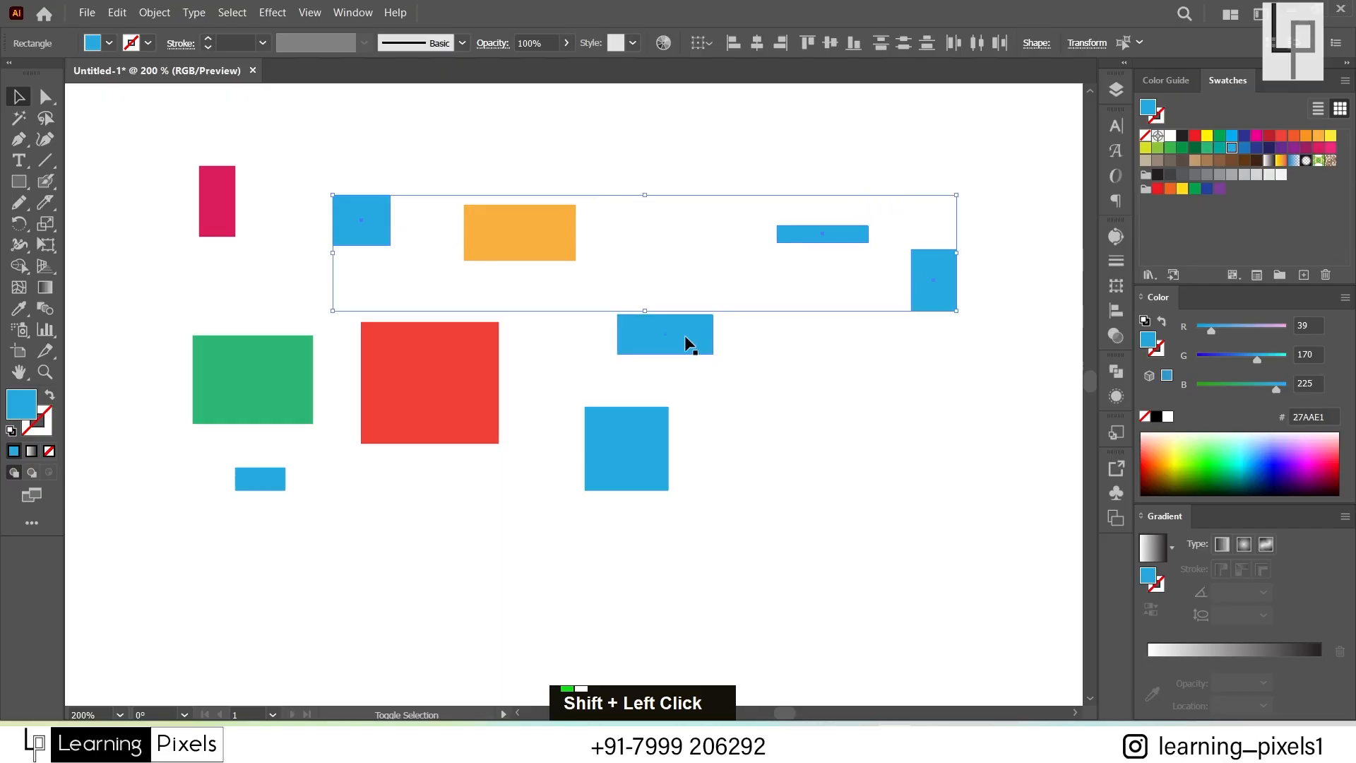
shift+click(682, 334)
shift+click(633, 463)
shift+click(252, 482)
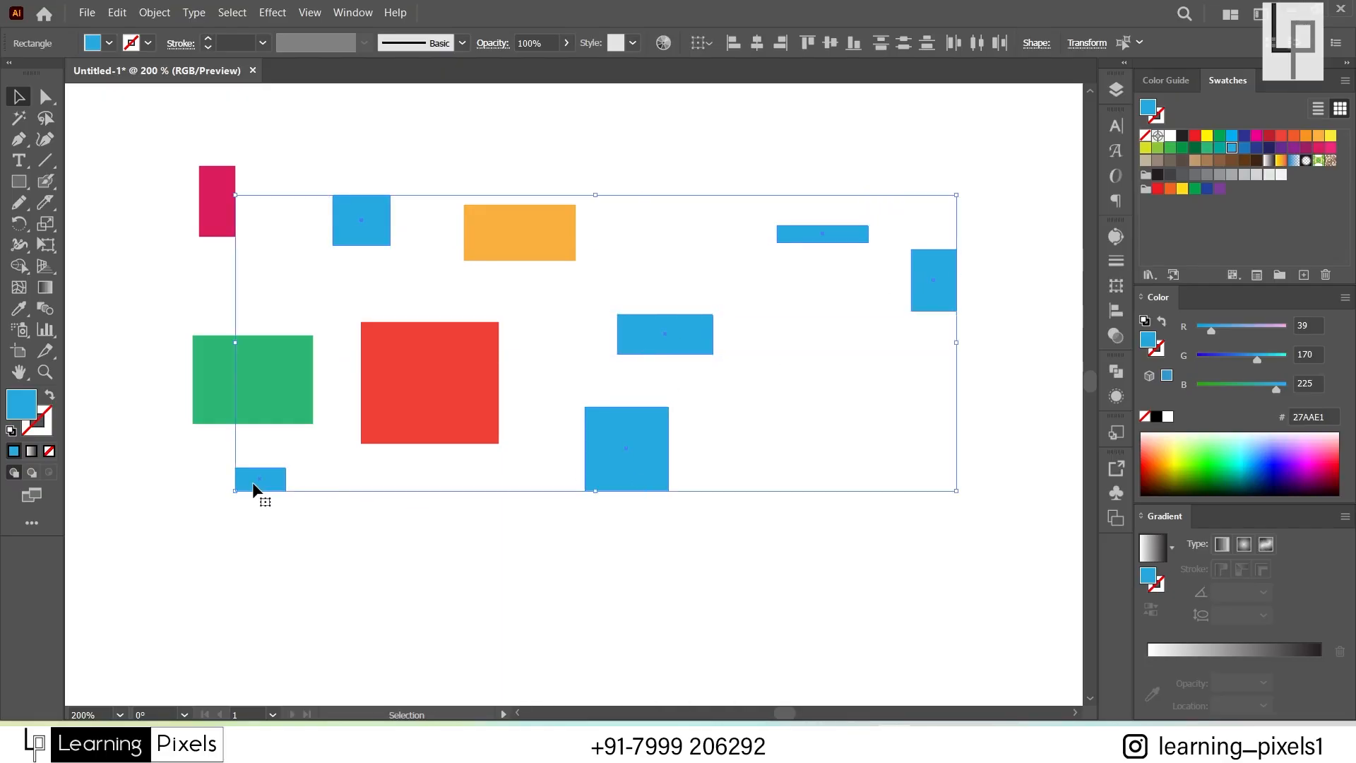
click(316, 523)
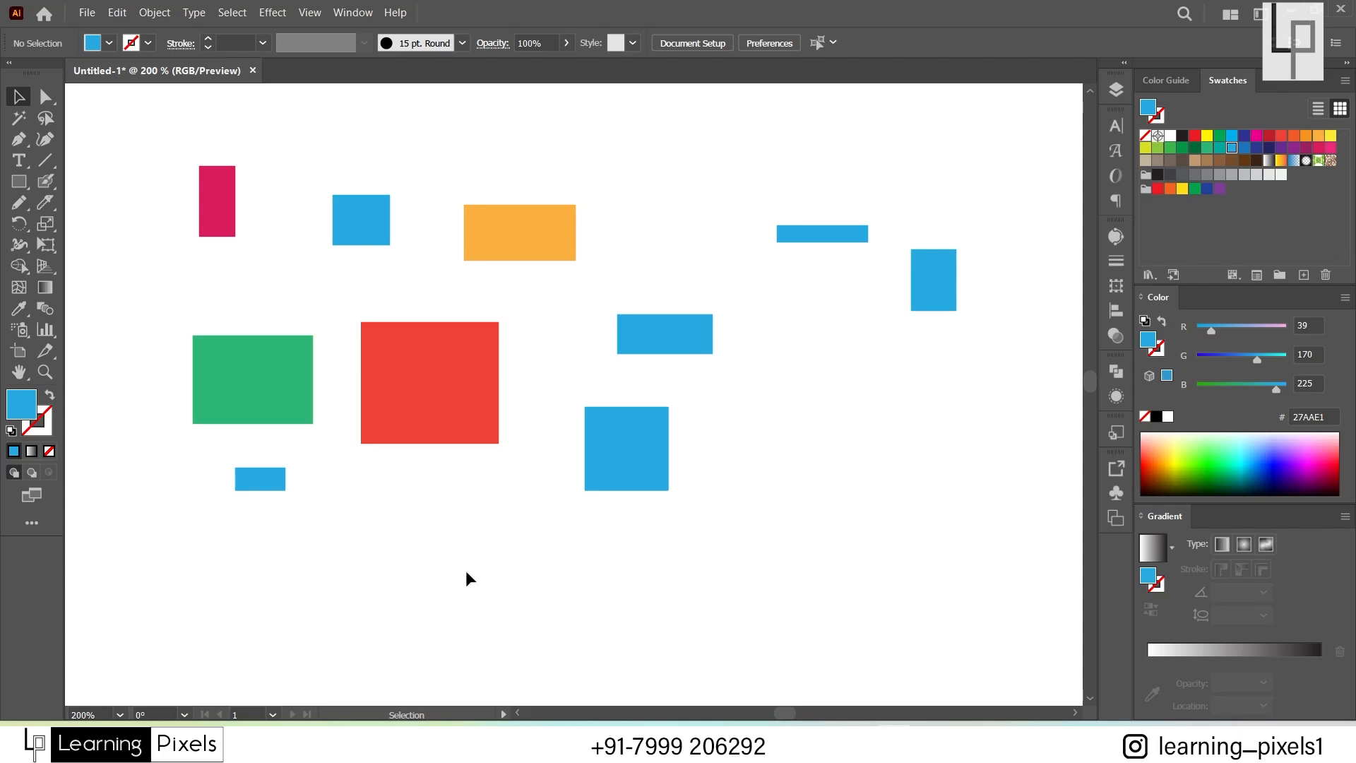
drag(131, 115, 992, 572)
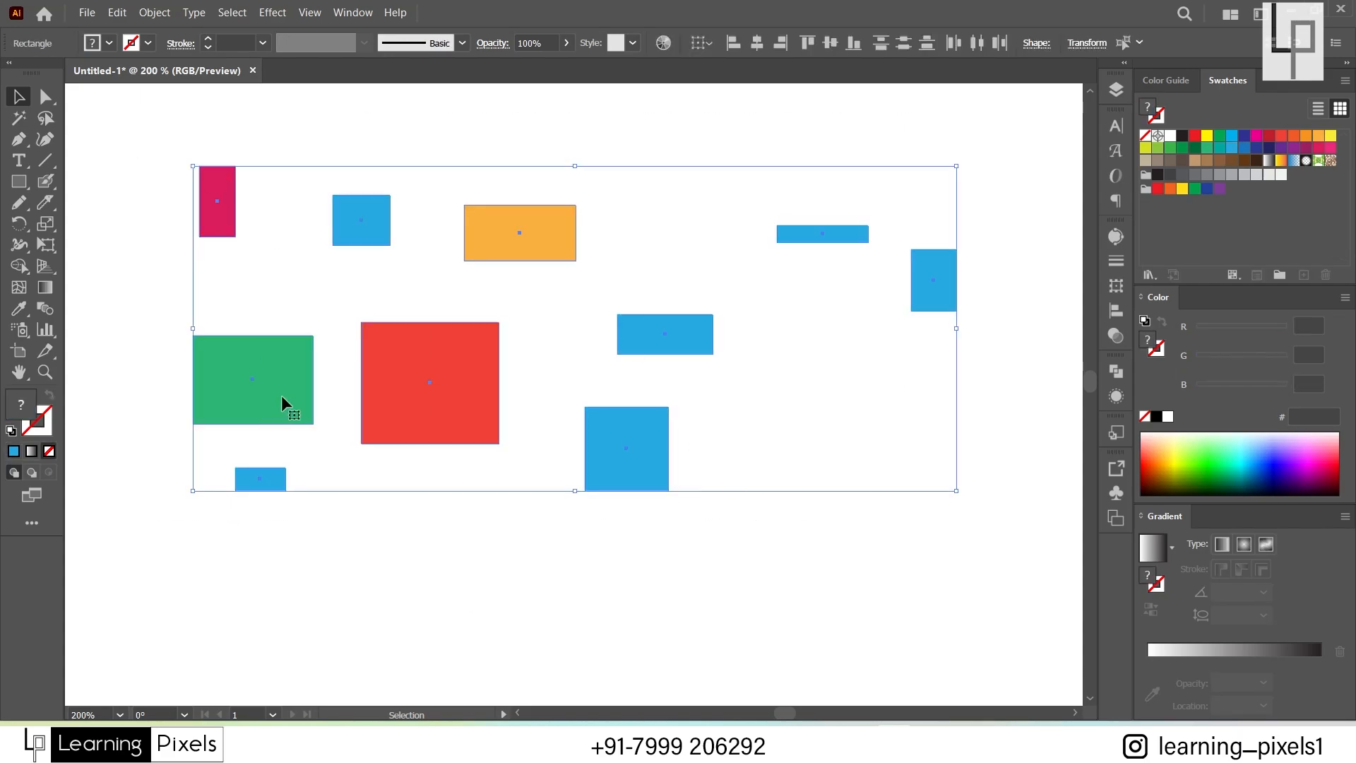
click(547, 589)
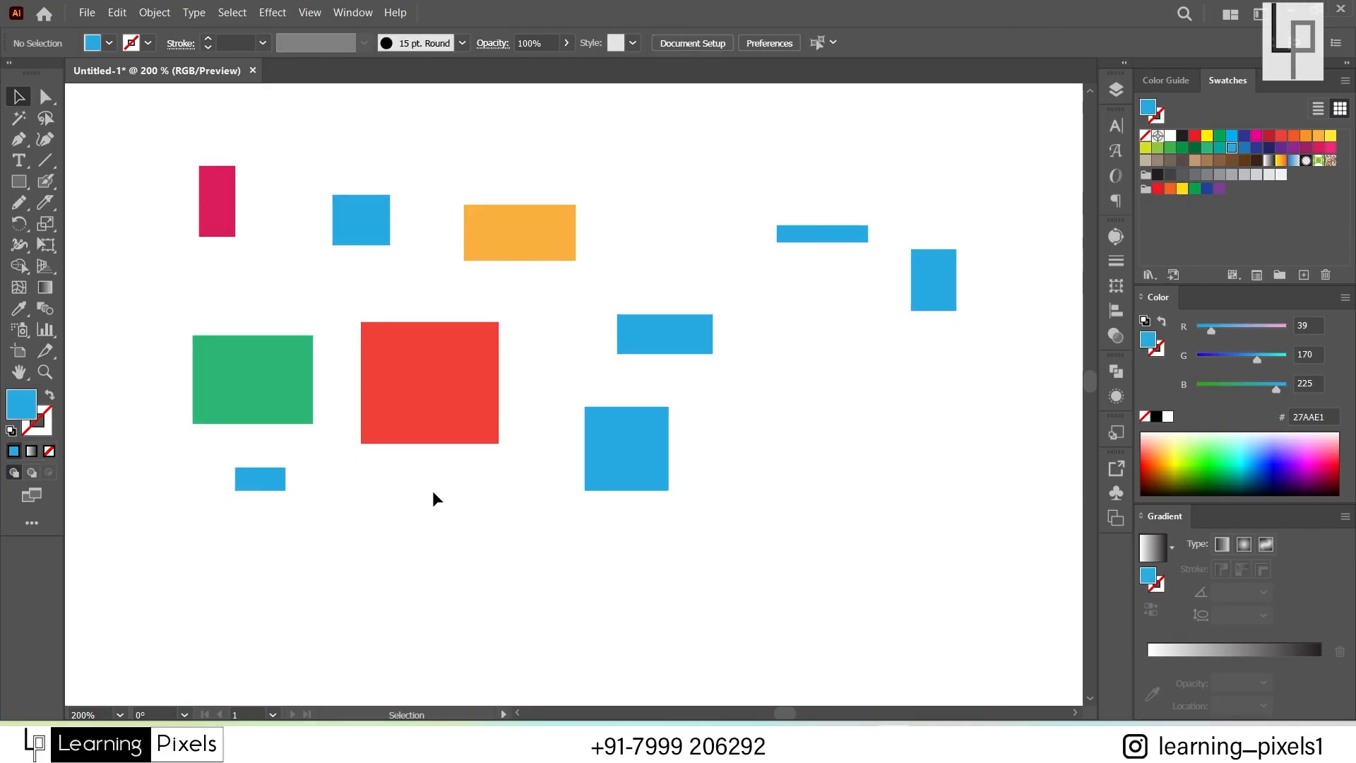
Step: Select all the blue rectangles at once with the Magic Wand
click(19, 126)
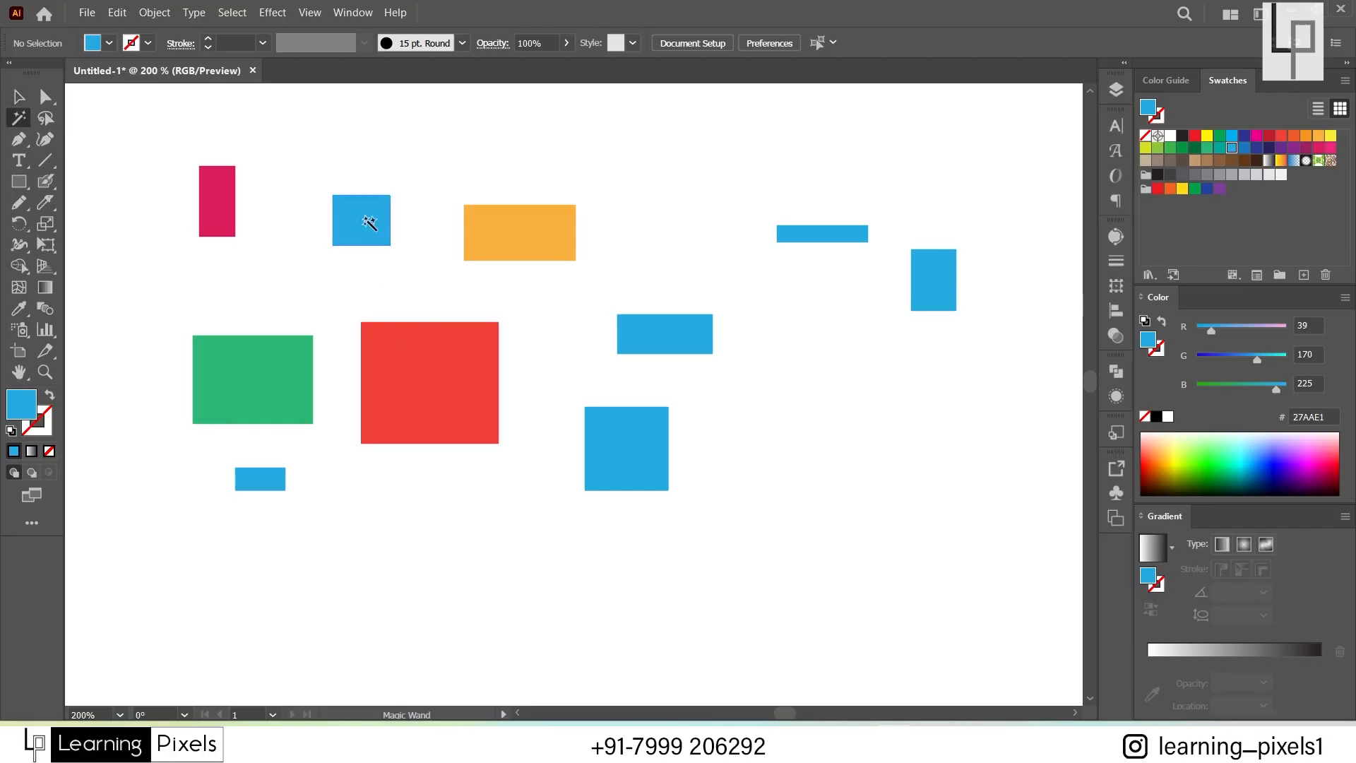
click(671, 349)
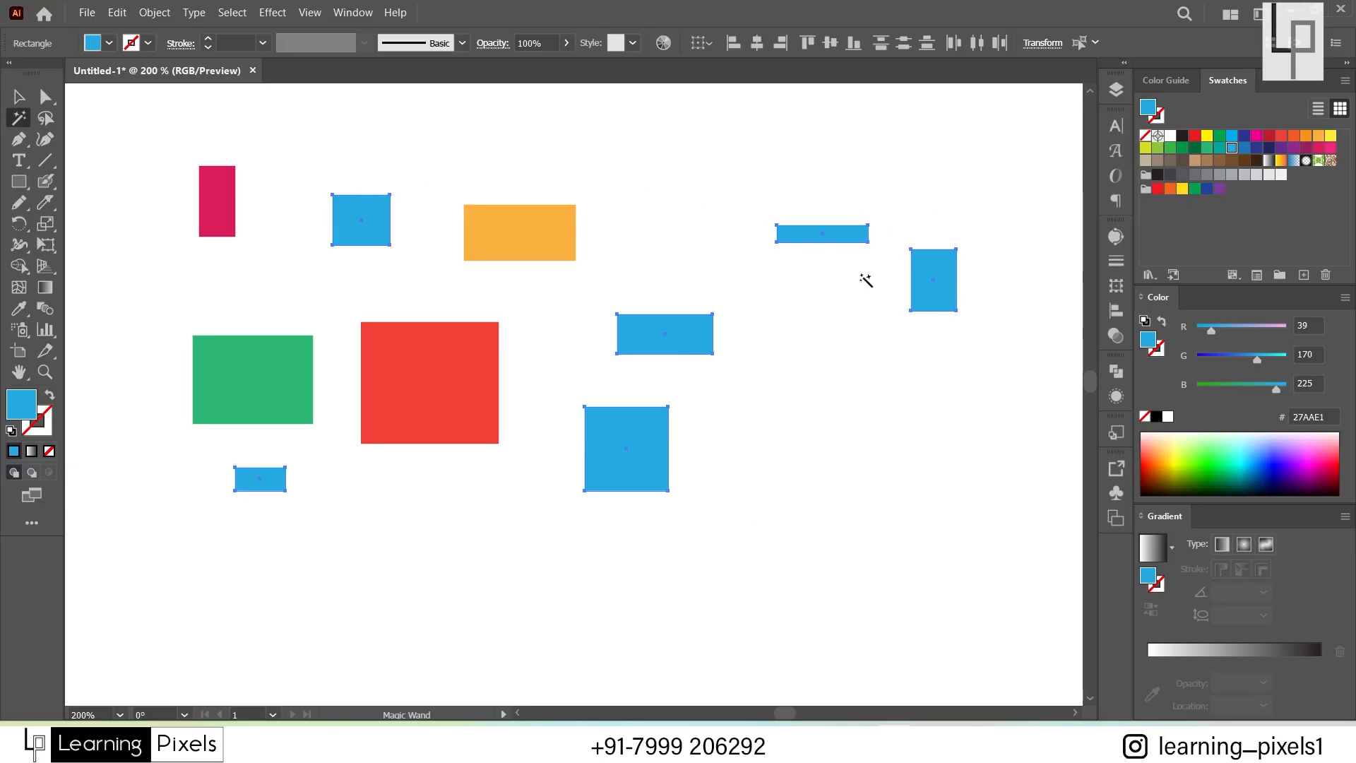
click(14, 98)
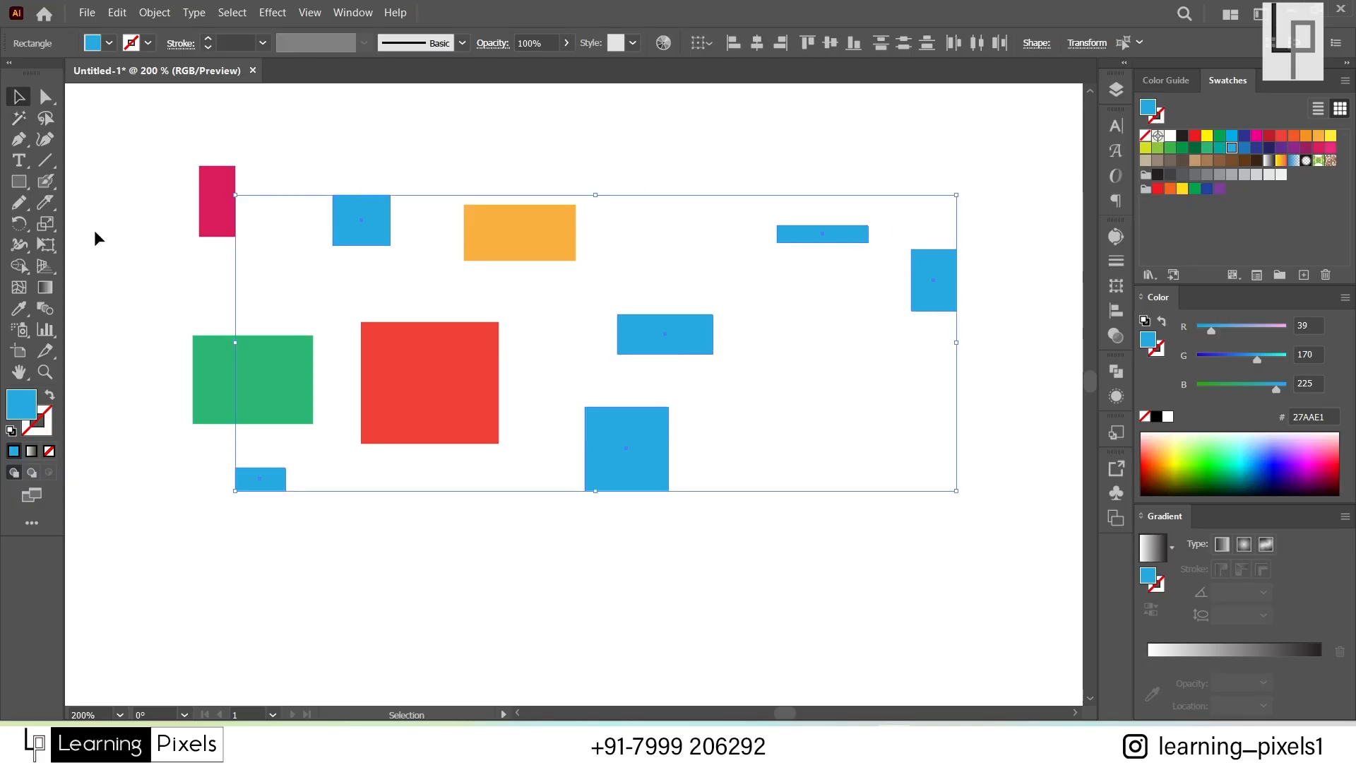
Step: Place five copies of the orange rectangle in empty areas around the other rectangles
click(424, 240)
drag(498, 233, 413, 607)
drag(413, 607, 693, 218)
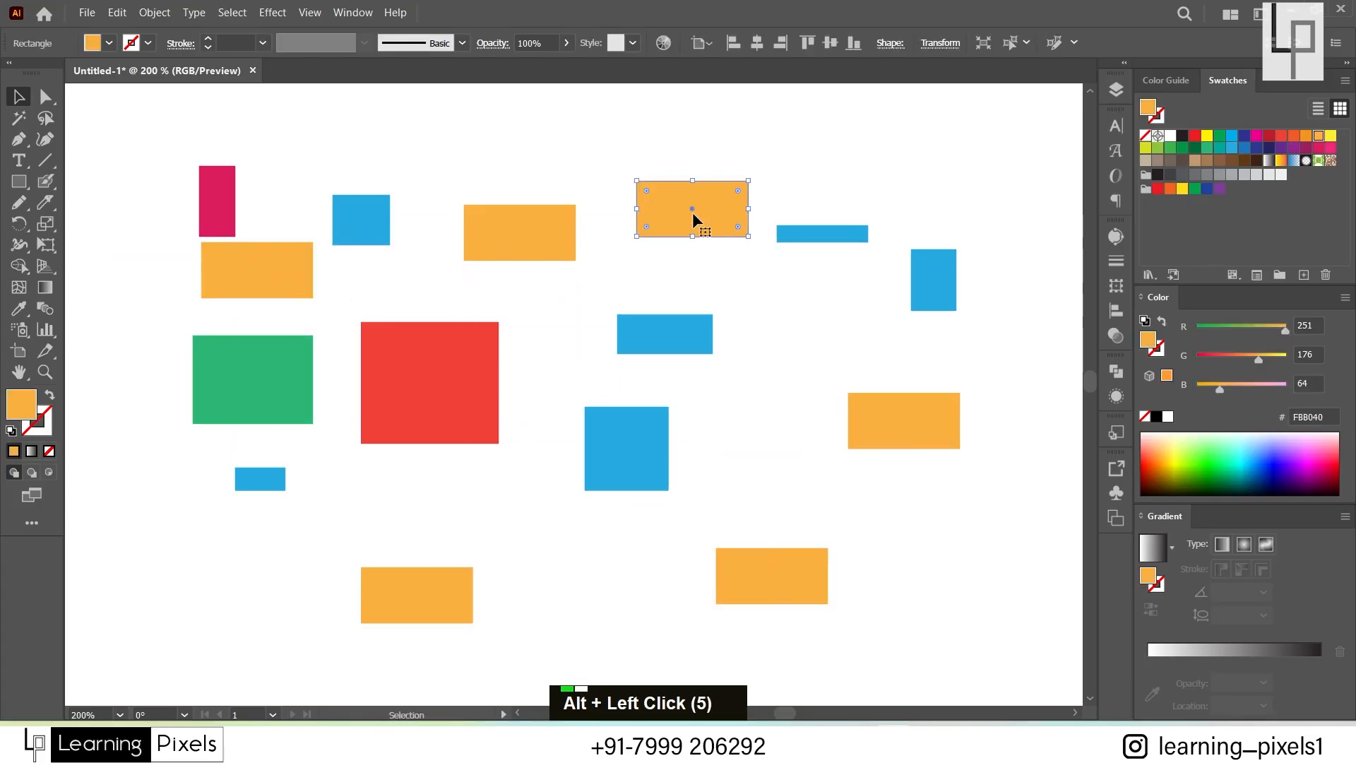
Step: Select all the orange rectangles at once with the Magic Wand, and clear the selection
click(18, 118)
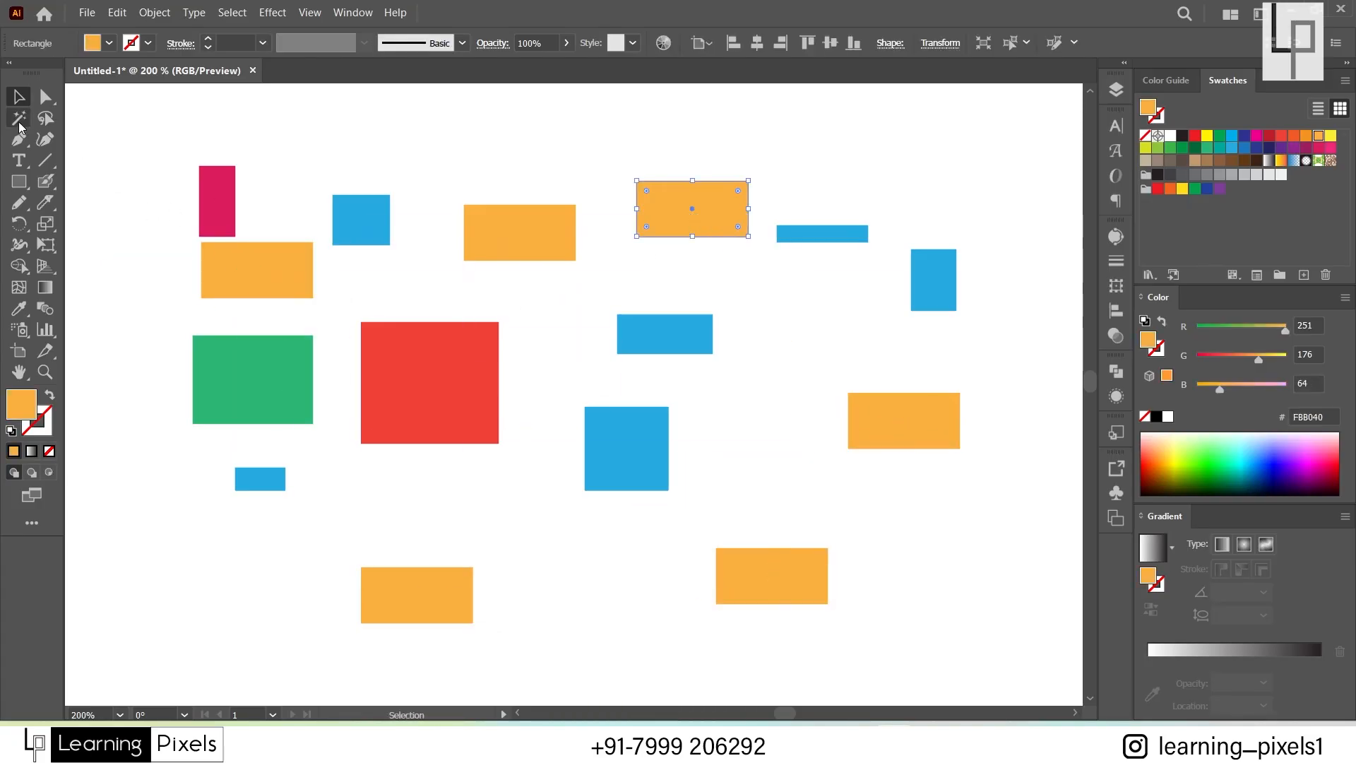
click(482, 241)
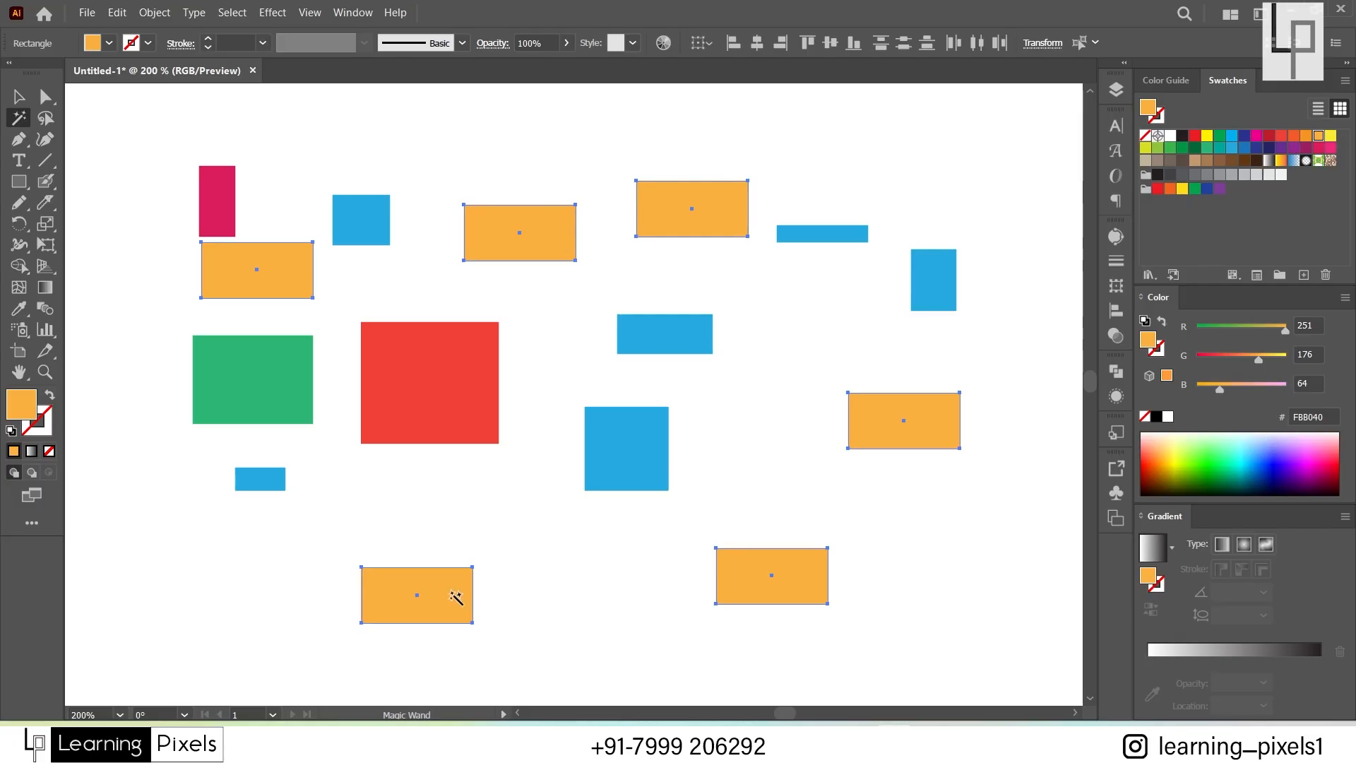
click(19, 97)
double_click(72, 169)
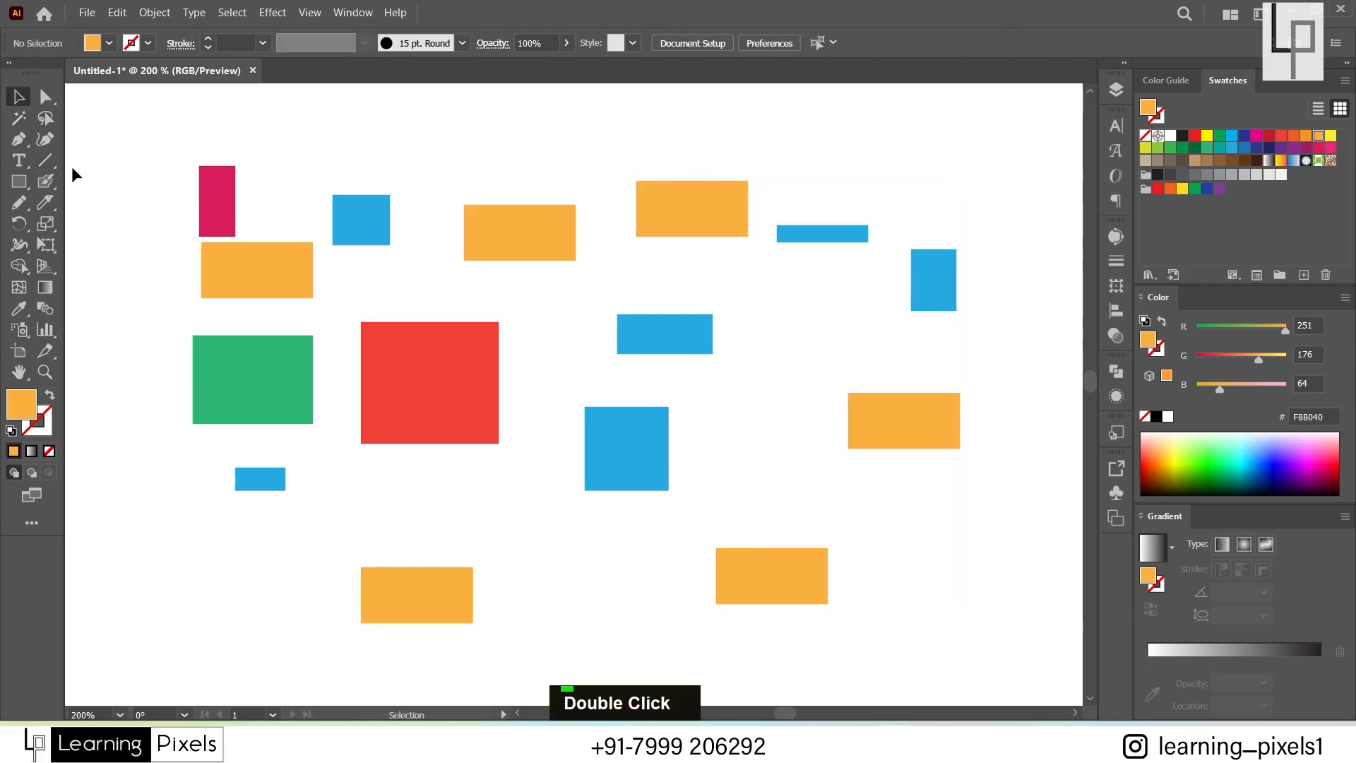
Step: Lasso-select the red rectangle, three orange ones and the large blue square, and move the red rectangle slightly up and left
click(46, 122)
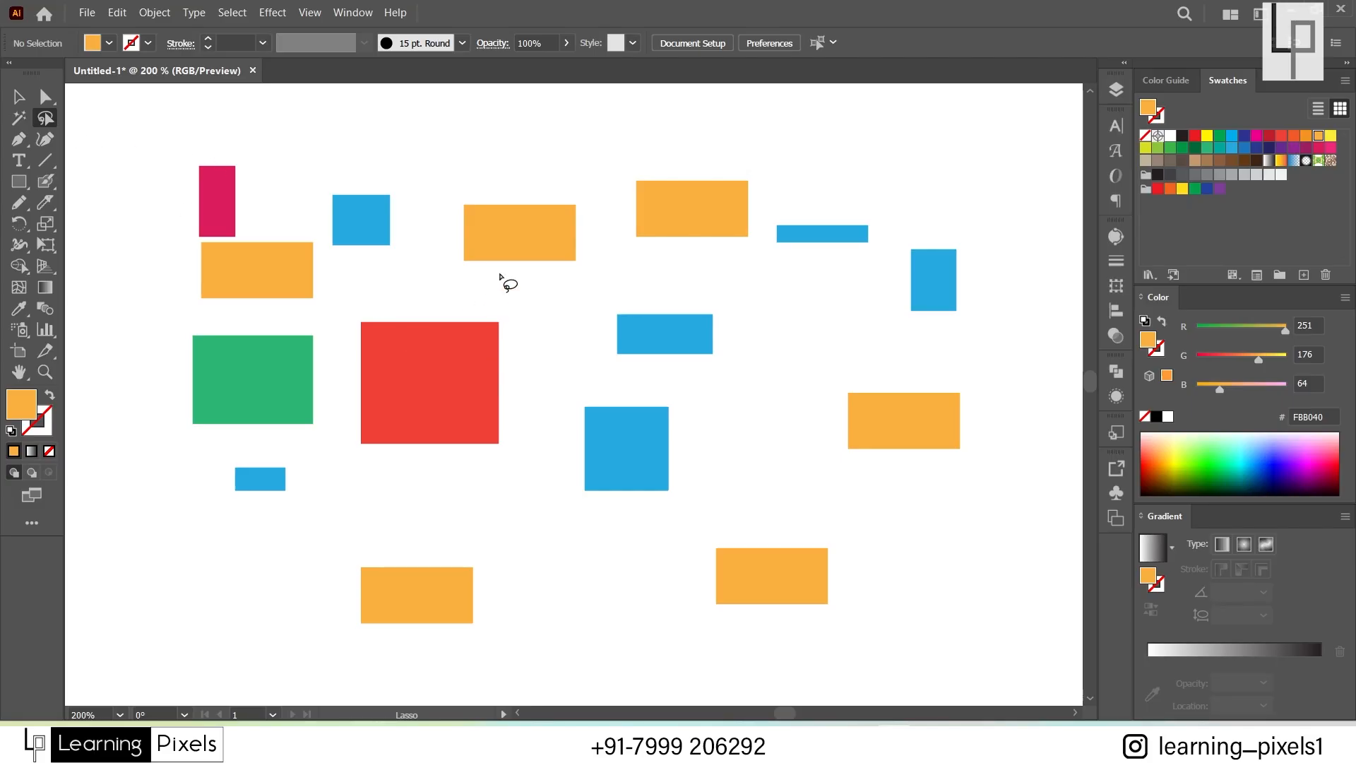
mouse_move(460, 178)
mouse_down()
mouse_move(411, 270)
mouse_move(376, 298)
mouse_move(352, 366)
mouse_move(372, 469)
mouse_move(412, 502)
mouse_move(545, 544)
mouse_move(926, 496)
mouse_move(997, 387)
mouse_move(923, 372)
mouse_move(590, 379)
mouse_move(584, 175)
mouse_move(537, 173)
mouse_up()
click(18, 96)
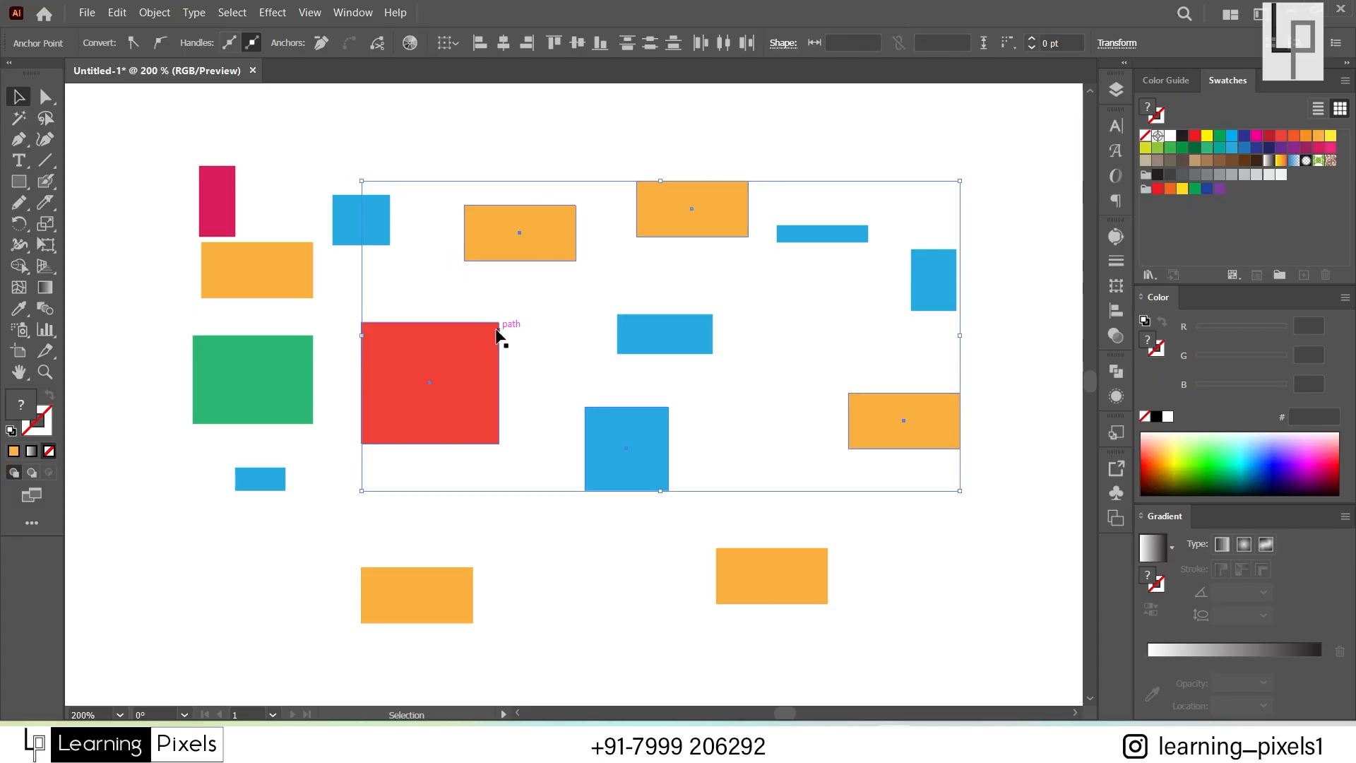
mouse_move(456, 415)
mouse_down()
mouse_move(514, 402)
mouse_move(448, 402)
mouse_up()
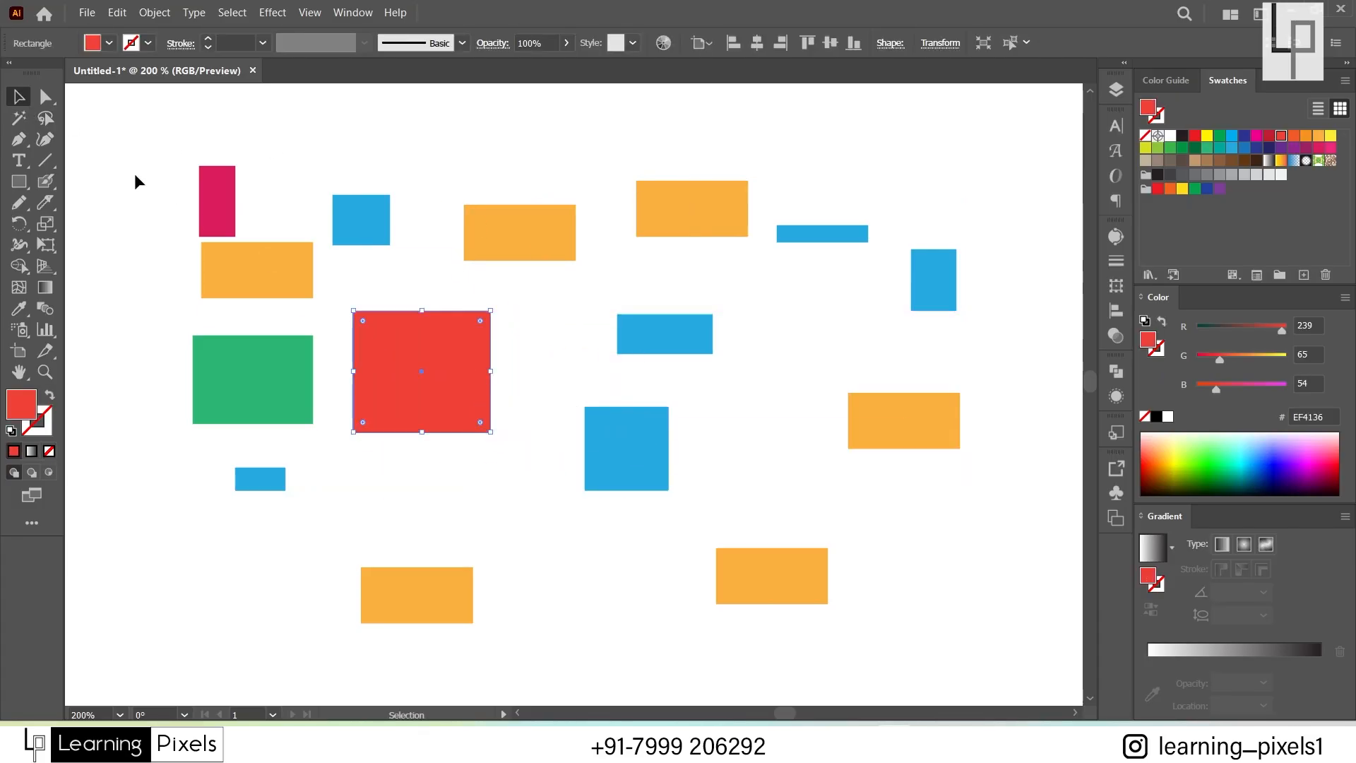
Step: Lasso the red rectangle, large blue square, upper-middle orange and lower-right orange ones, shift them slightly down-left and fill them black
click(45, 118)
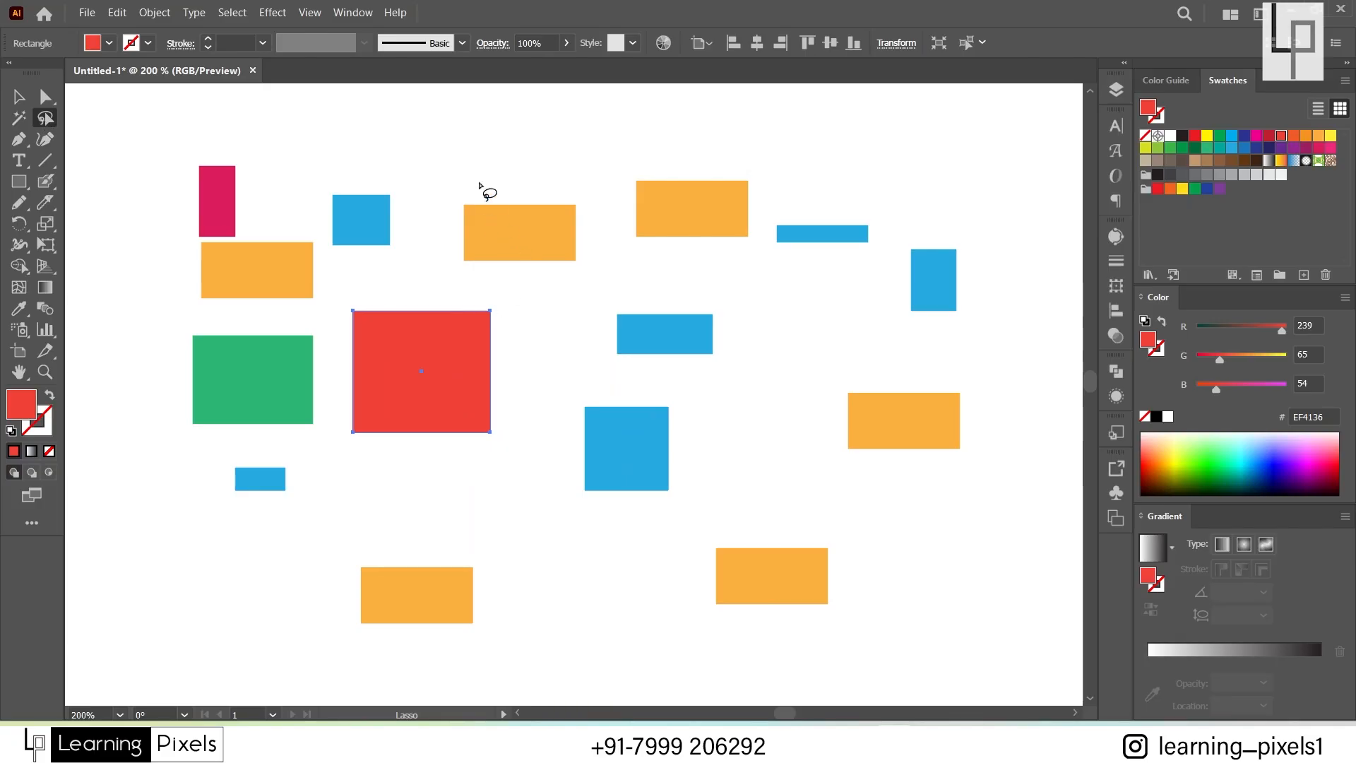
mouse_move(473, 166)
mouse_down()
mouse_move(401, 275)
mouse_move(361, 288)
mouse_move(335, 319)
mouse_move(330, 408)
mouse_move(374, 497)
mouse_move(513, 538)
mouse_move(659, 616)
mouse_move(811, 640)
mouse_move(907, 559)
mouse_move(731, 417)
mouse_move(739, 432)
mouse_move(663, 394)
mouse_move(562, 379)
mouse_move(611, 228)
mouse_move(575, 167)
mouse_up()
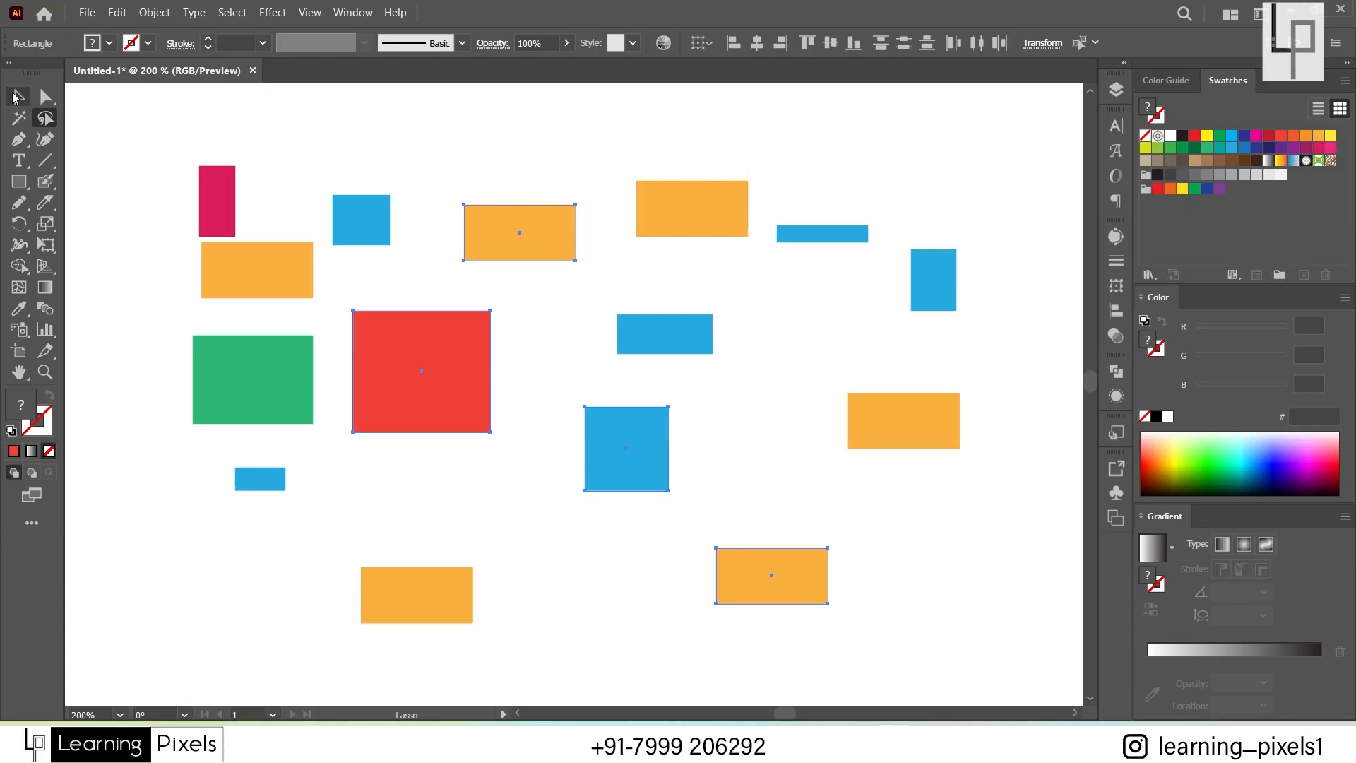
click(17, 97)
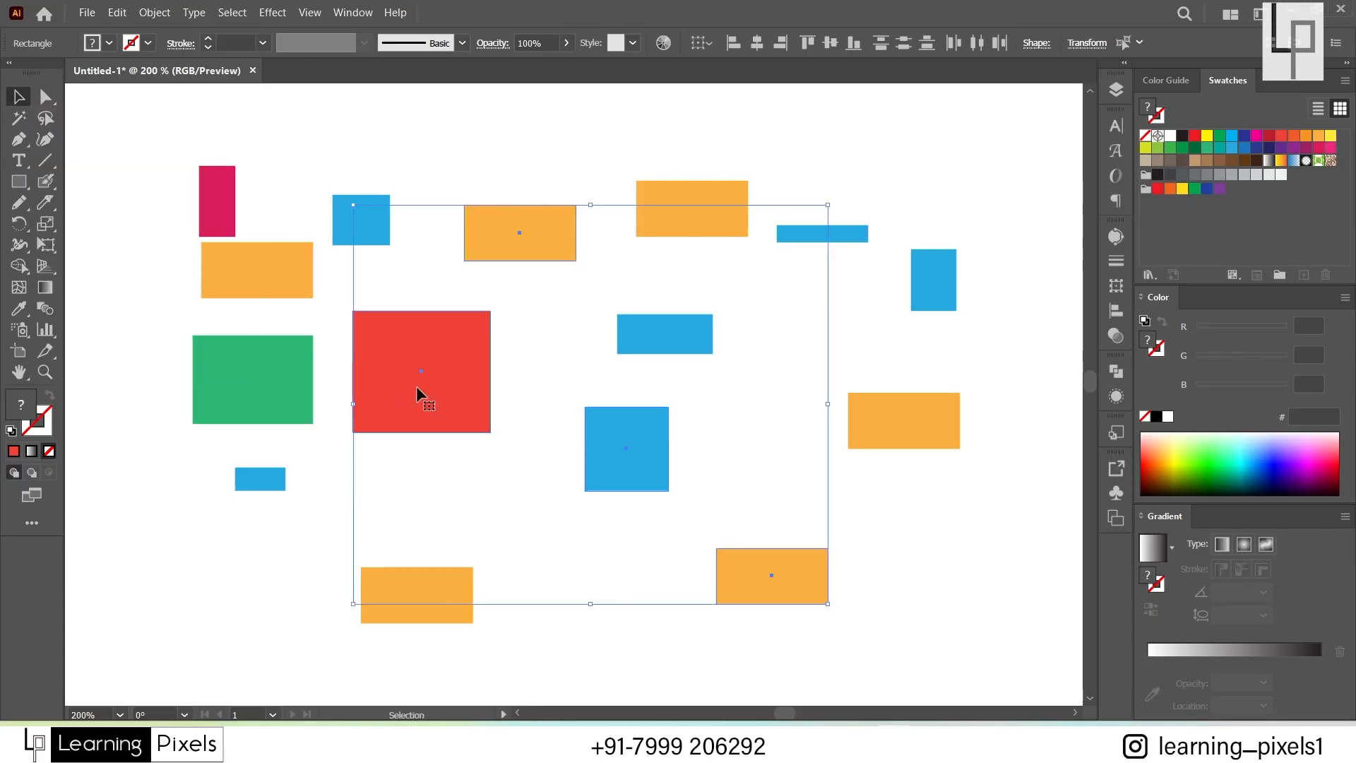
mouse_move(416, 385)
mouse_down()
mouse_move(510, 417)
mouse_move(439, 436)
mouse_move(422, 363)
mouse_move(370, 385)
mouse_move(396, 367)
mouse_up()
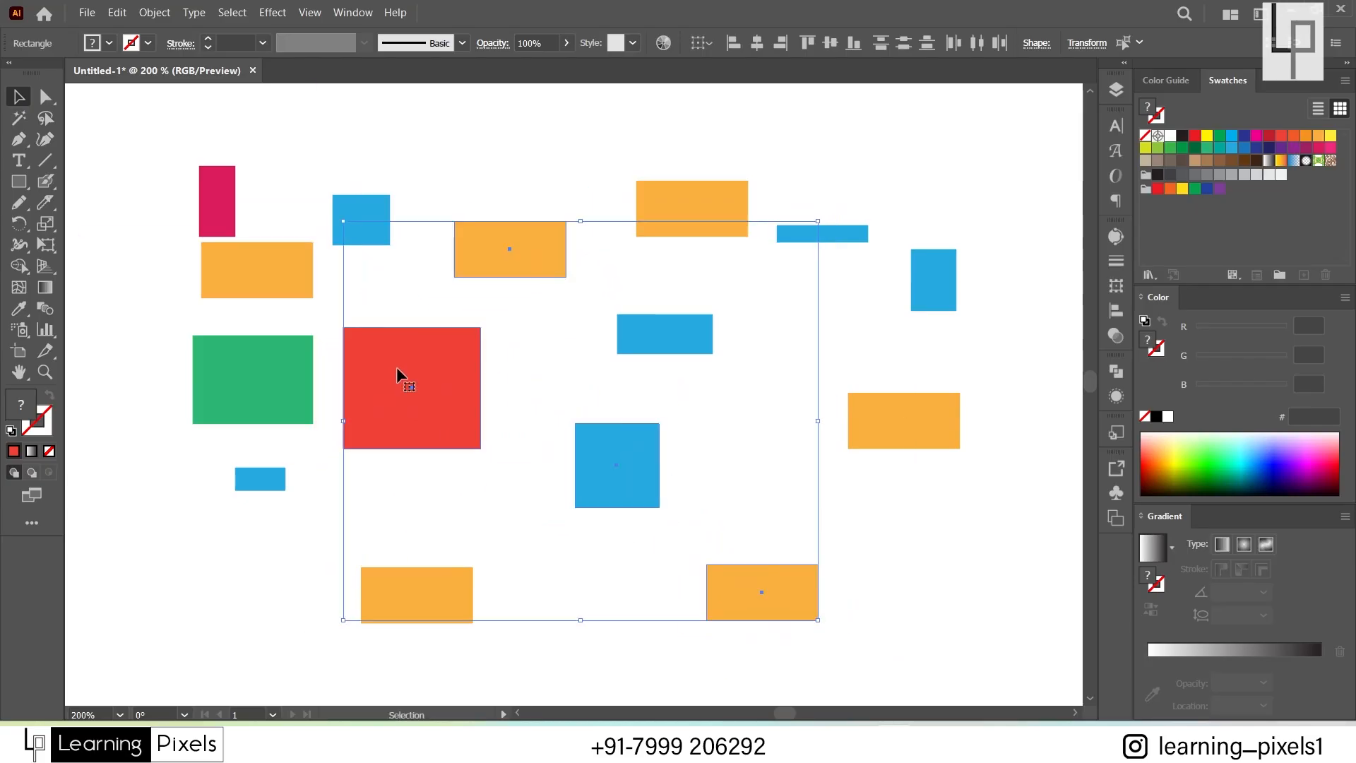
click(1181, 137)
click(528, 158)
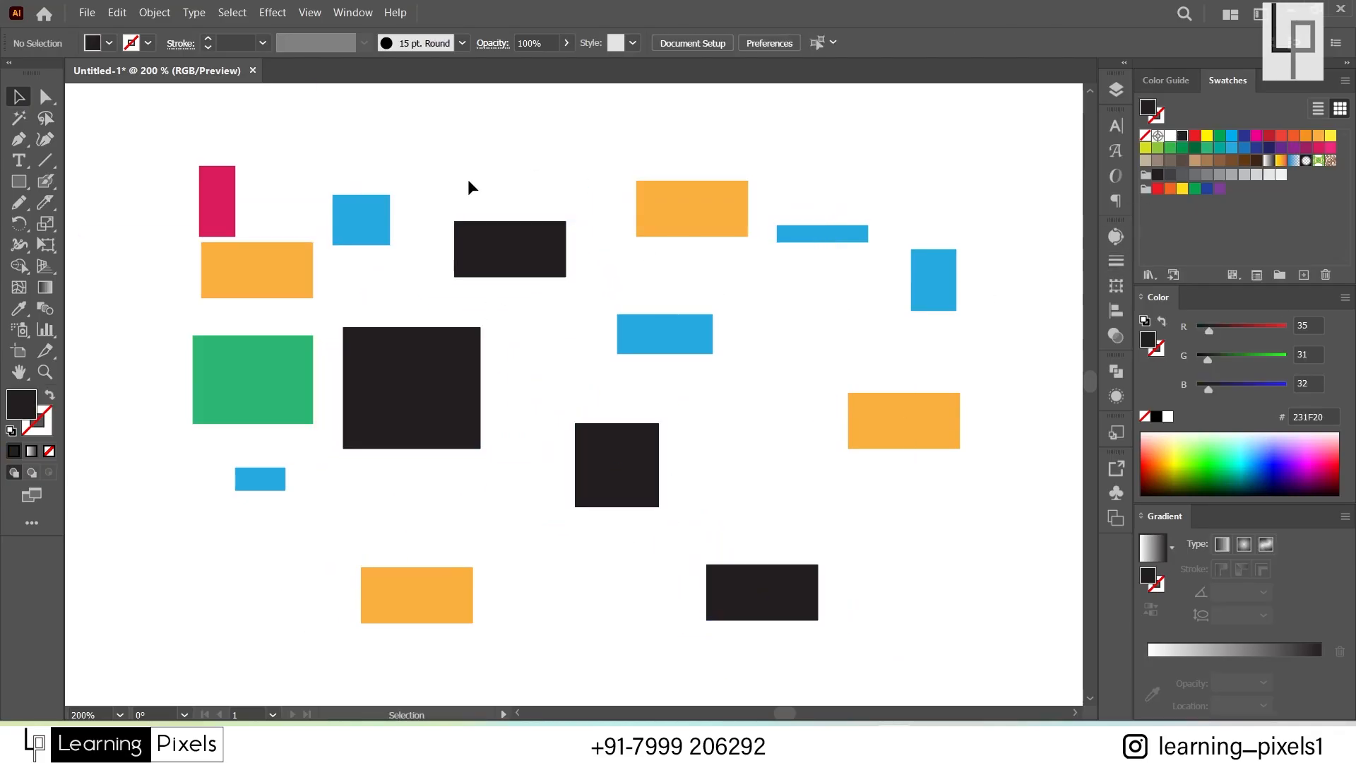
Step: Lasso-select the three upper black rectangles, leaving out the lower-right one
click(45, 118)
mouse_move(499, 195)
mouse_down()
mouse_move(487, 269)
mouse_move(431, 381)
mouse_move(439, 470)
mouse_move(497, 546)
mouse_move(595, 576)
mouse_move(609, 455)
mouse_move(602, 251)
mouse_move(582, 170)
mouse_move(531, 185)
mouse_up()
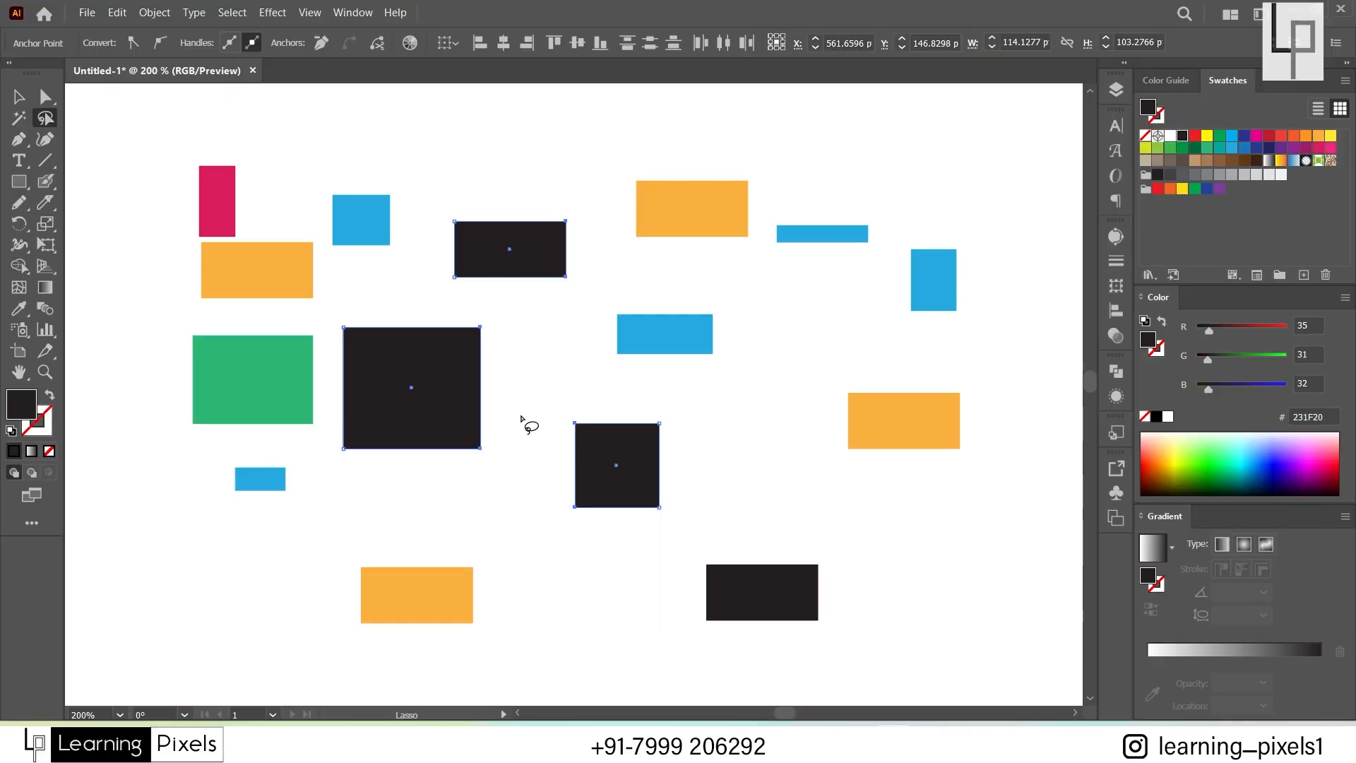
Step: Try deleting the lassoed anchor points of the three black shapes, and undo the deletion
key(Delete)
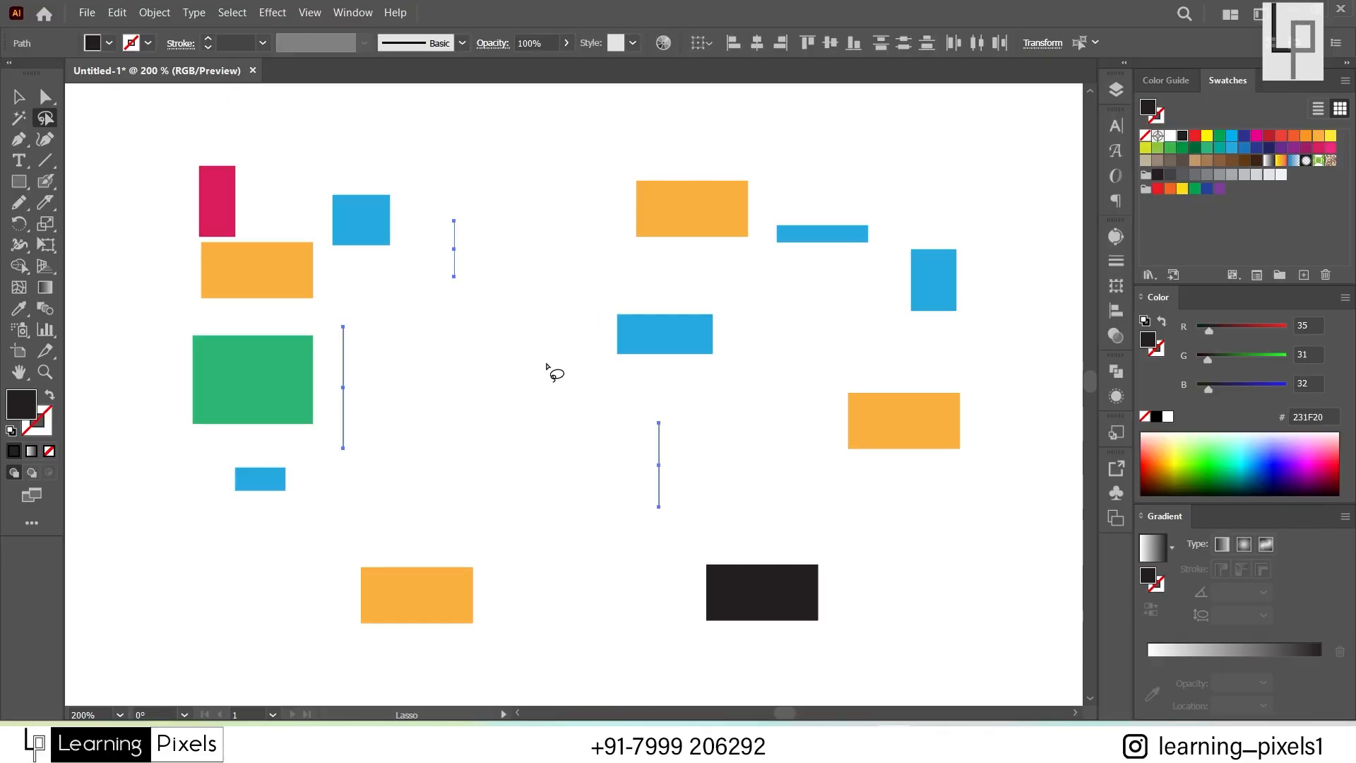
key(ctrl+z)
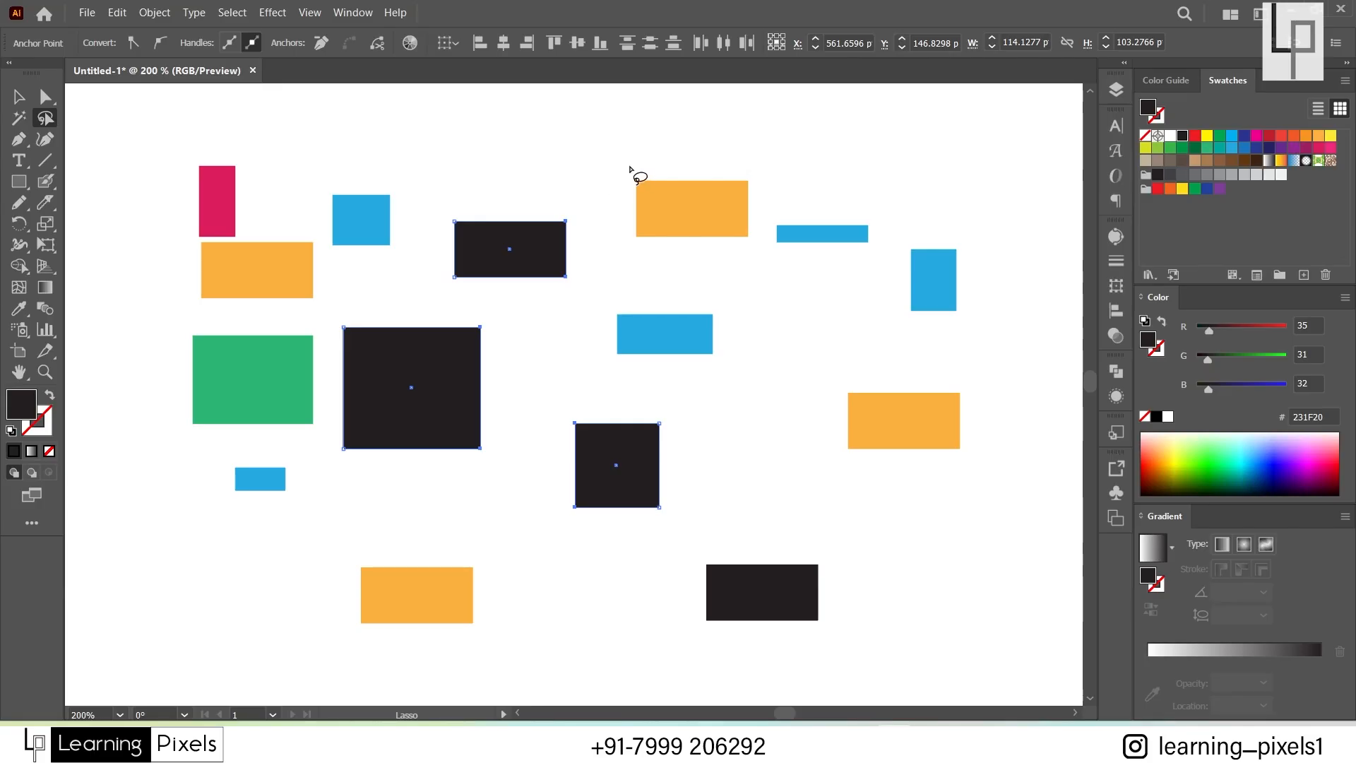
Step: Lasso only the upper-left corner point of the uppermost orange rectangle and delete it
mouse_move(630, 168)
mouse_down()
mouse_move(631, 198)
mouse_move(647, 175)
mouse_up()
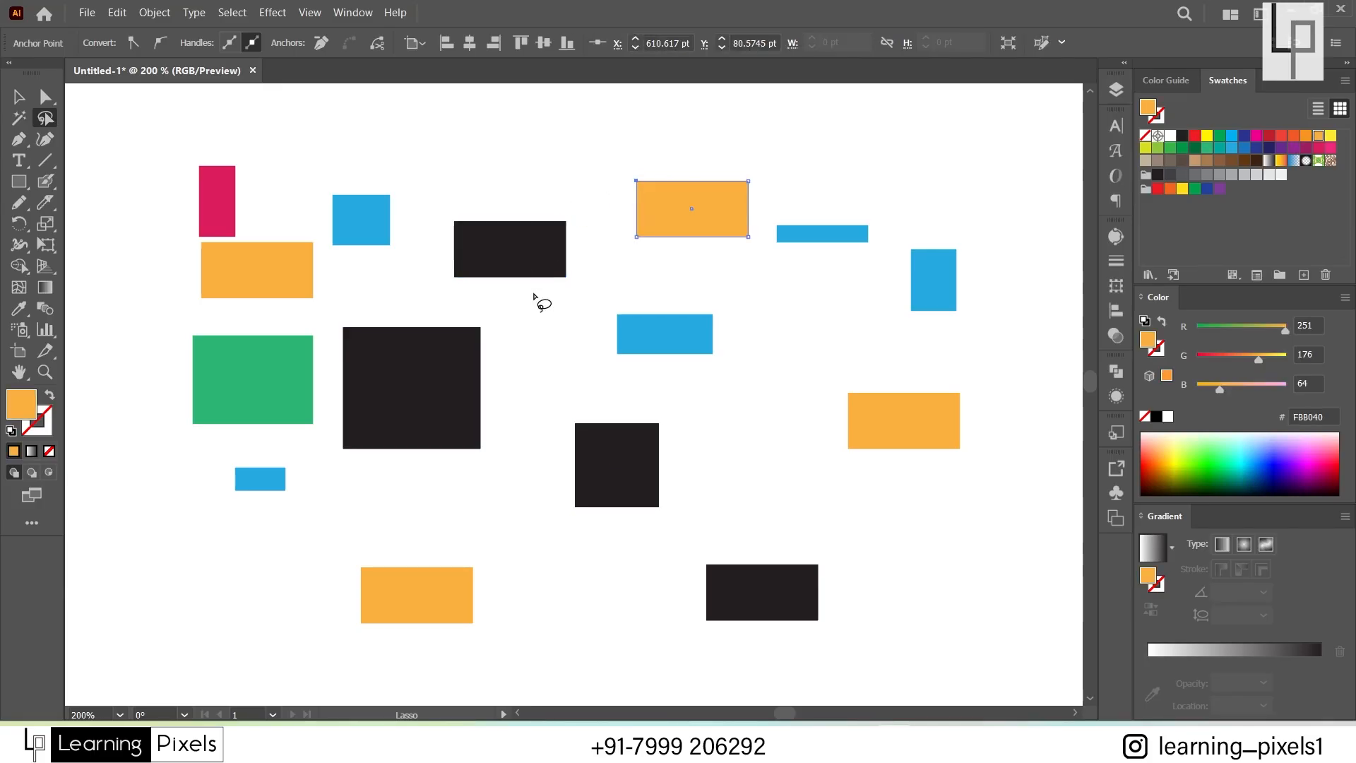
key(Delete)
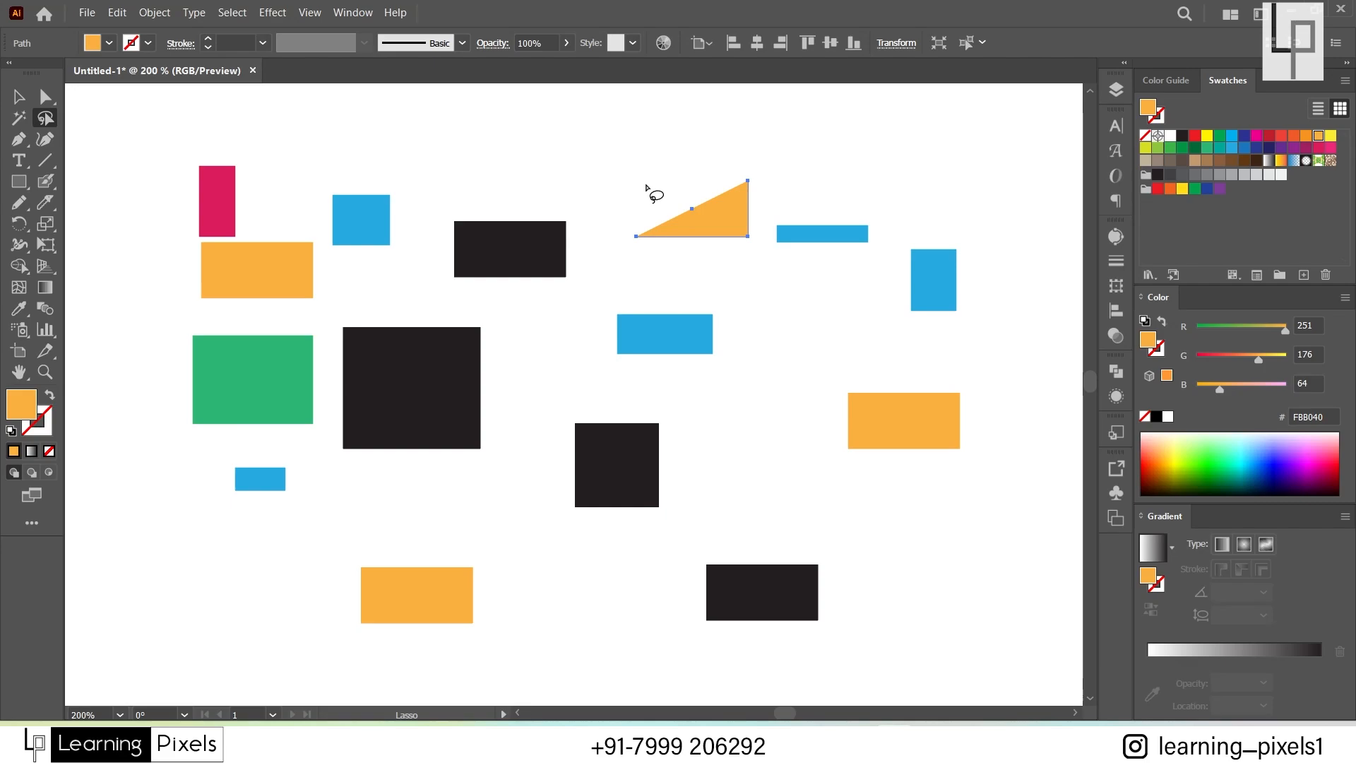
Step: Delete all the coloured rectangles from the artboard and choose the Pen tool
key(ctrl+a)
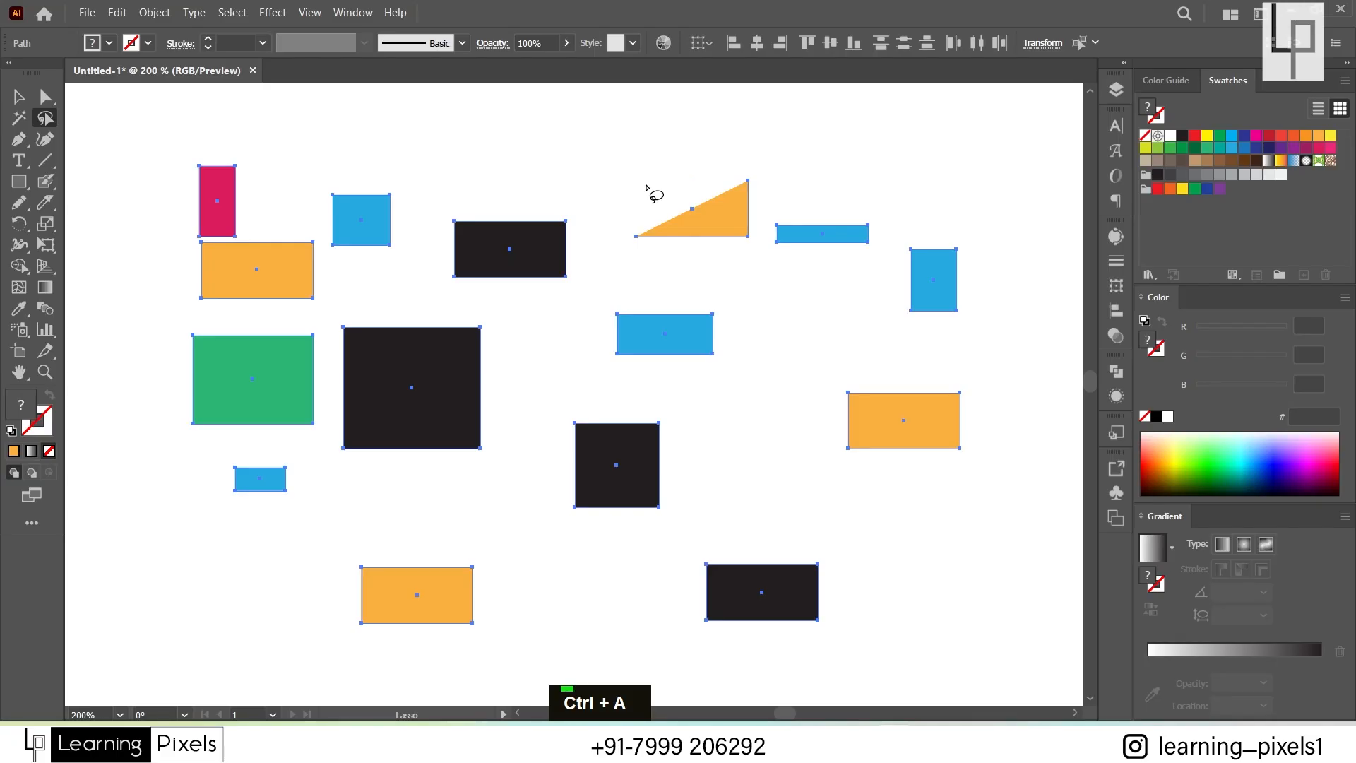
key(Delete)
key(v)
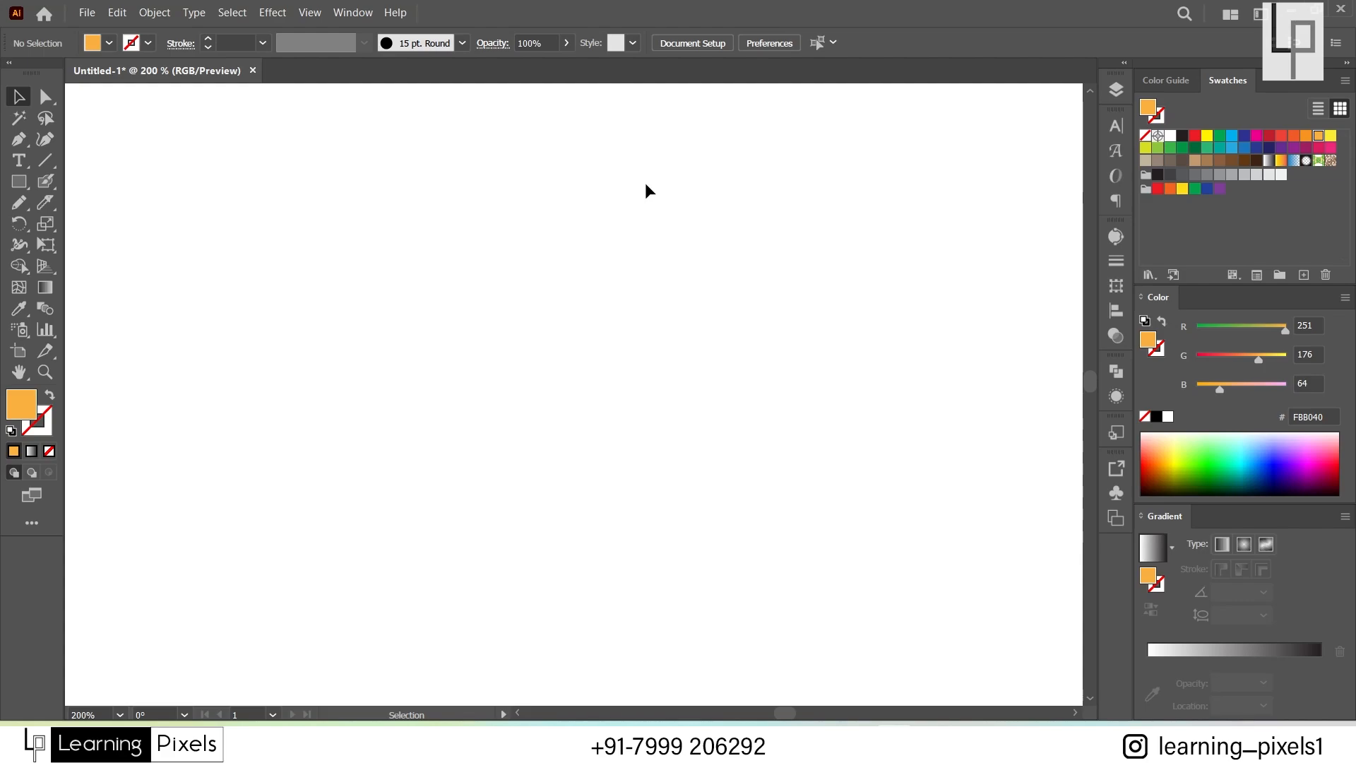
click(22, 142)
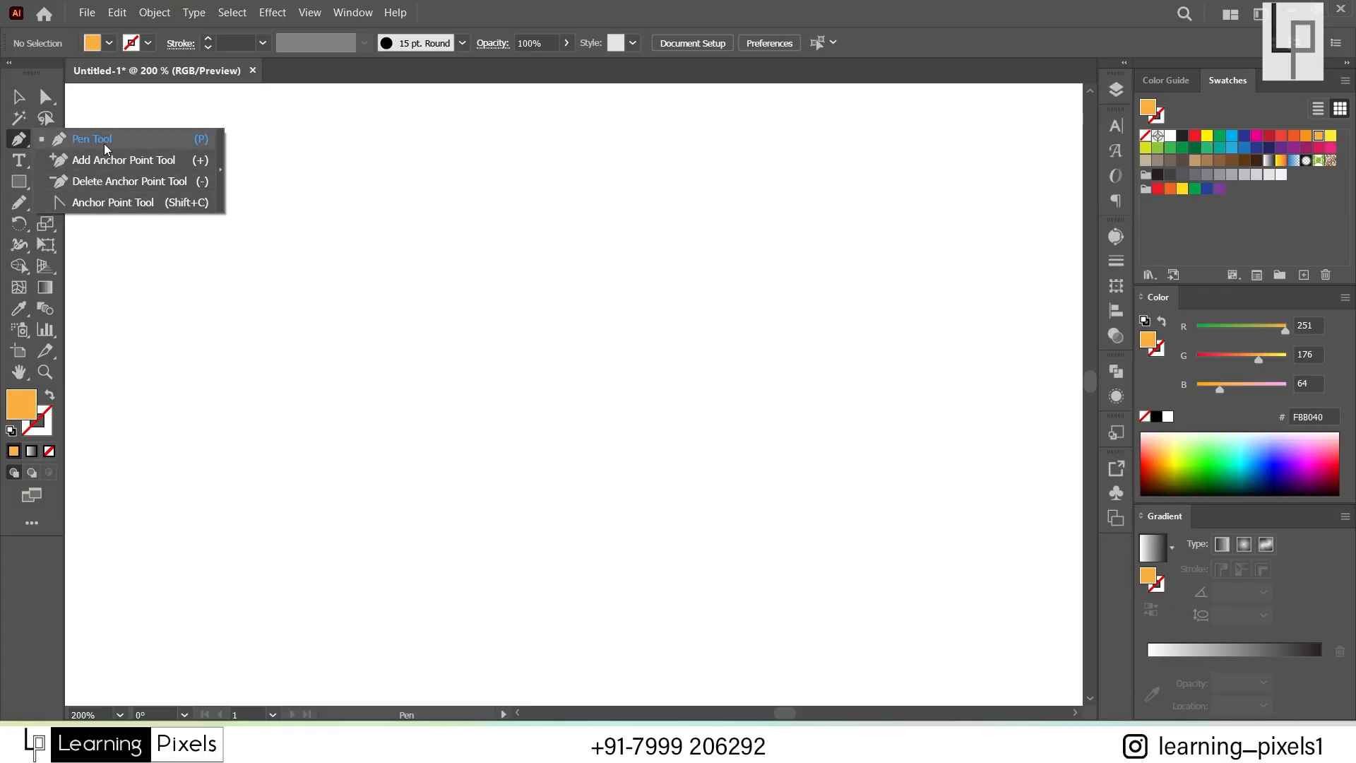
click(105, 146)
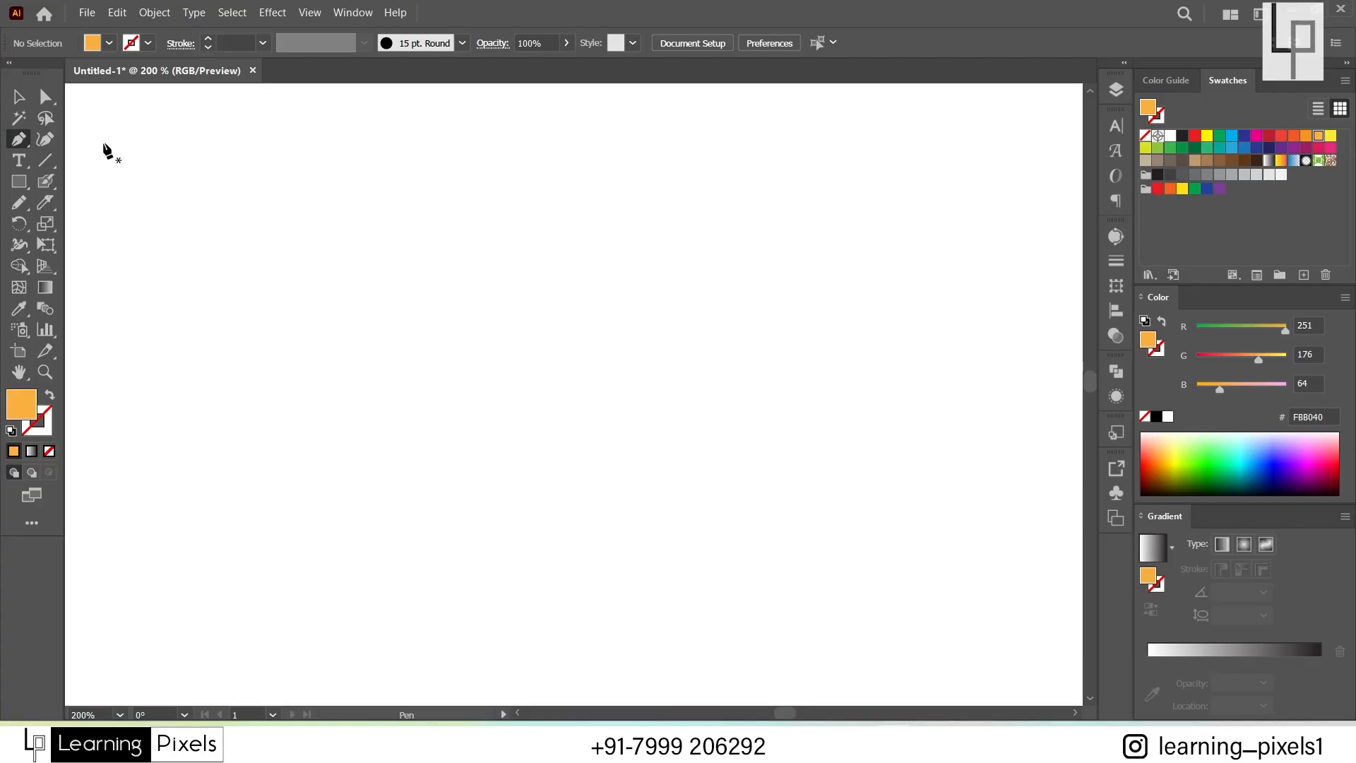
Step: Draw a large orange rectangle in the artboard's upper-left area and deselect it
click(18, 181)
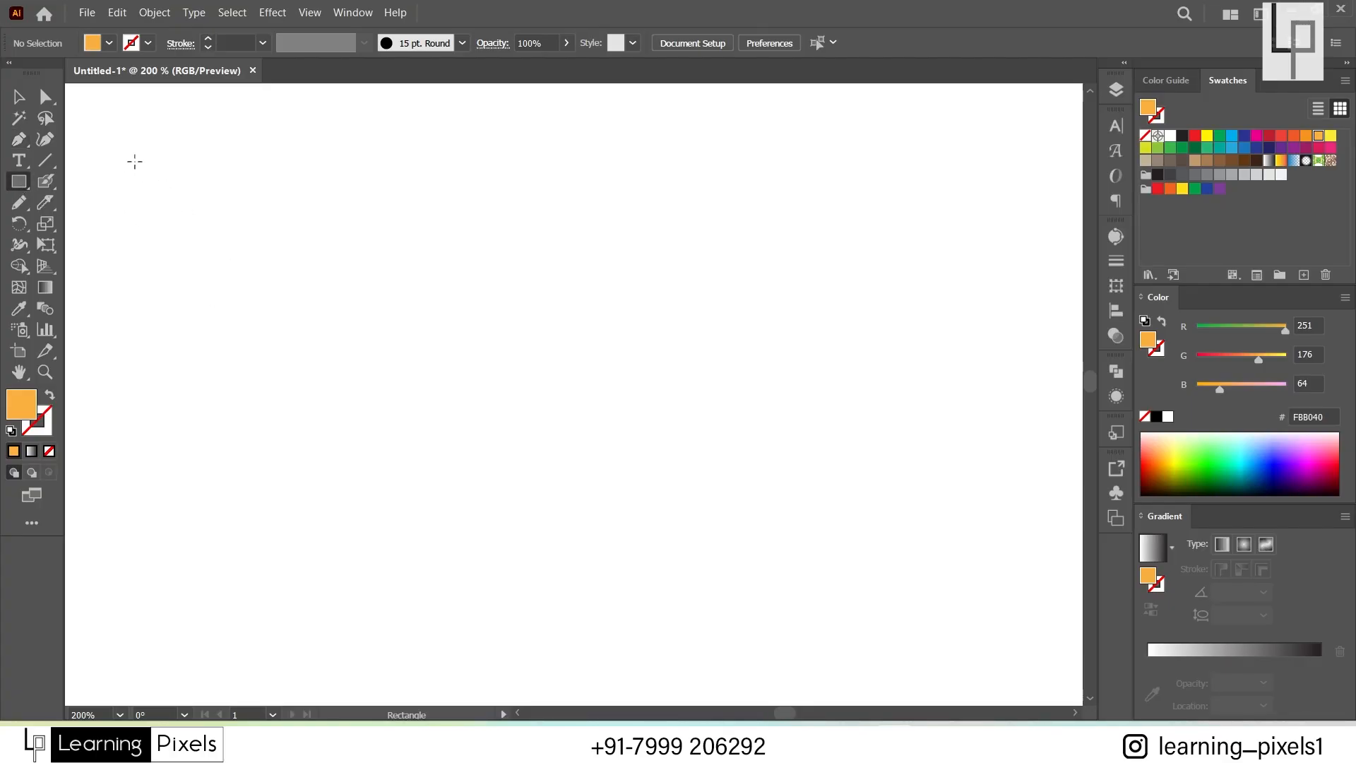
drag(120, 151, 320, 377)
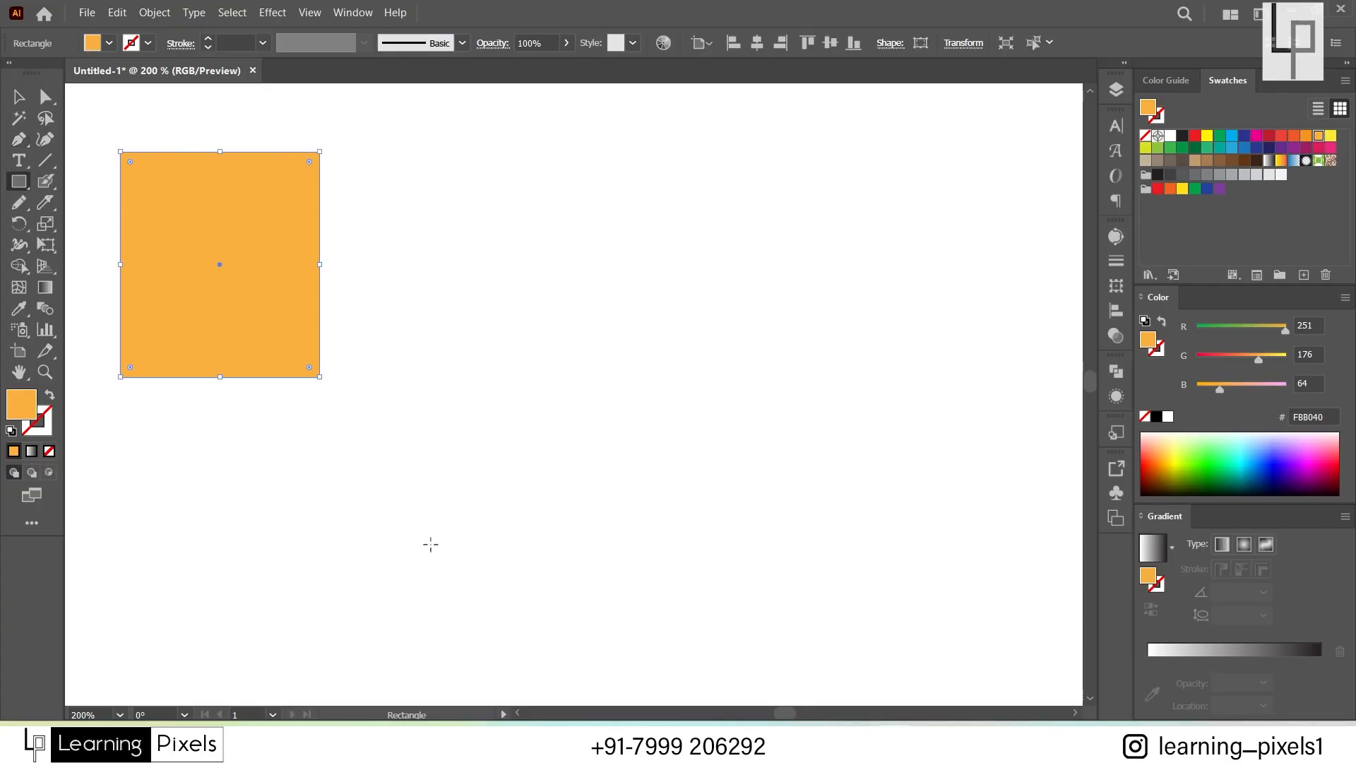
click(28, 96)
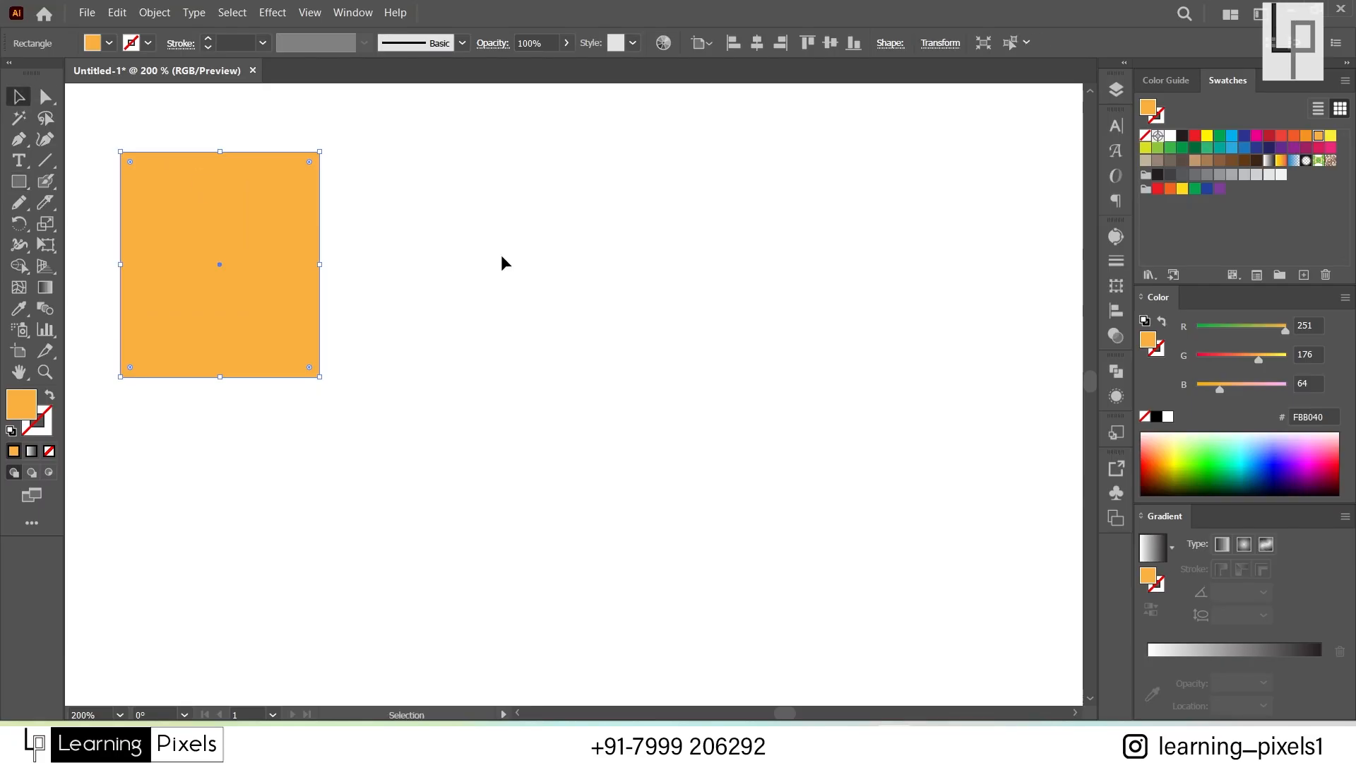
double_click(502, 259)
Step: Set up the Pen tool with no fill and a black stroke
click(16, 141)
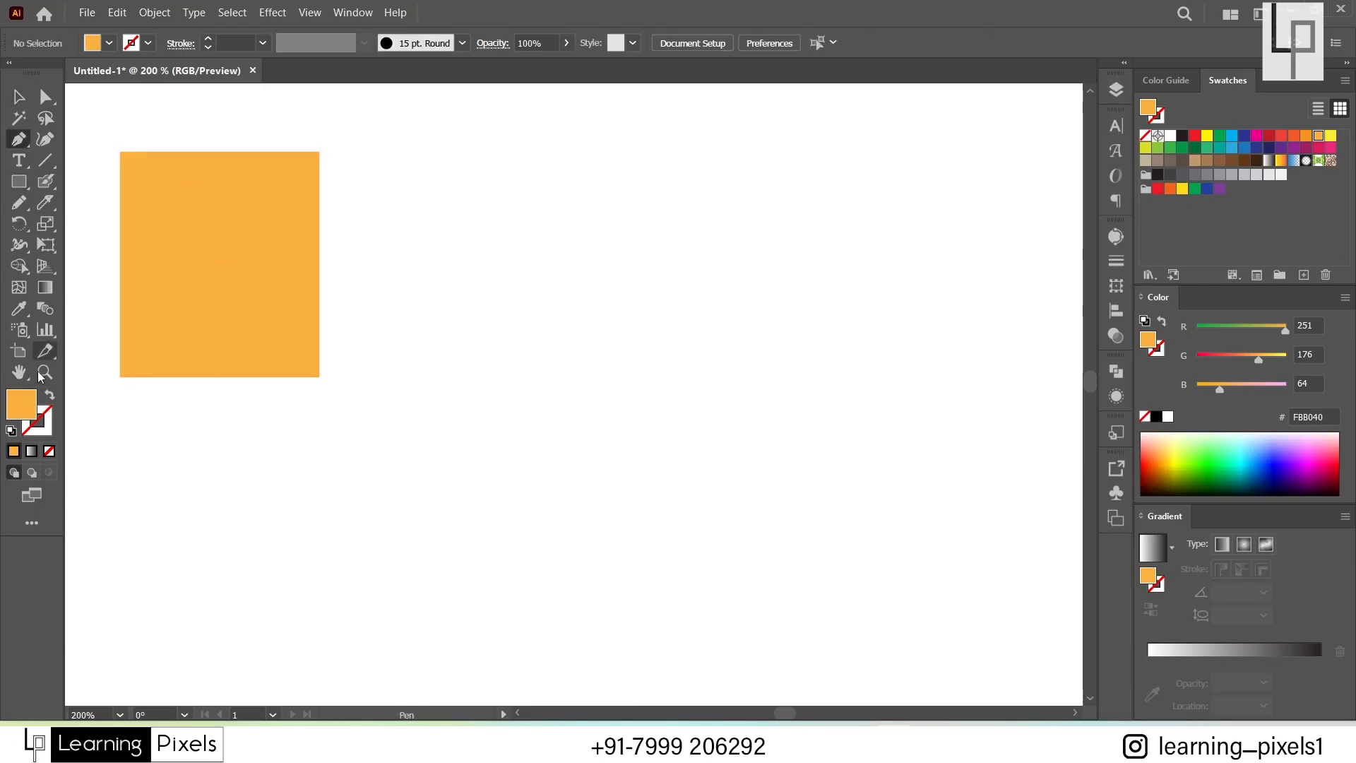
click(49, 452)
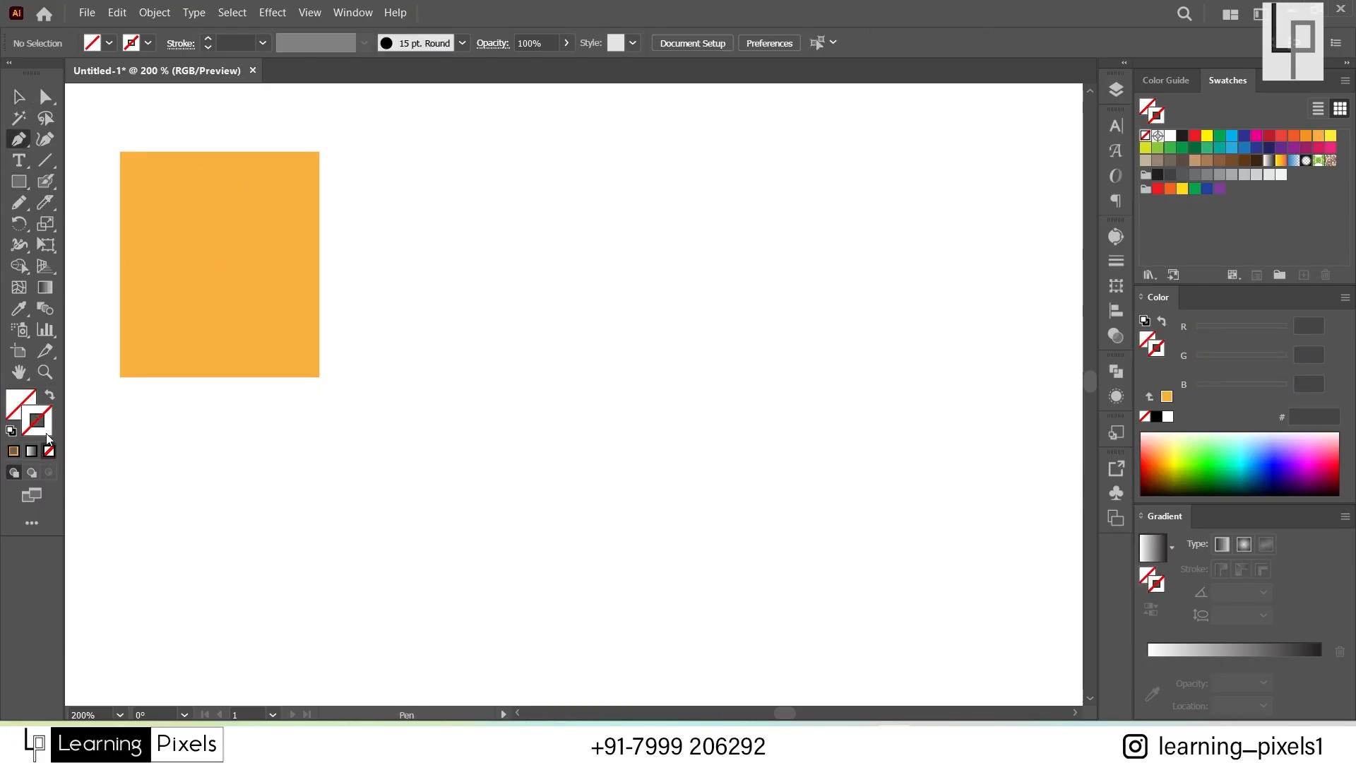
click(15, 453)
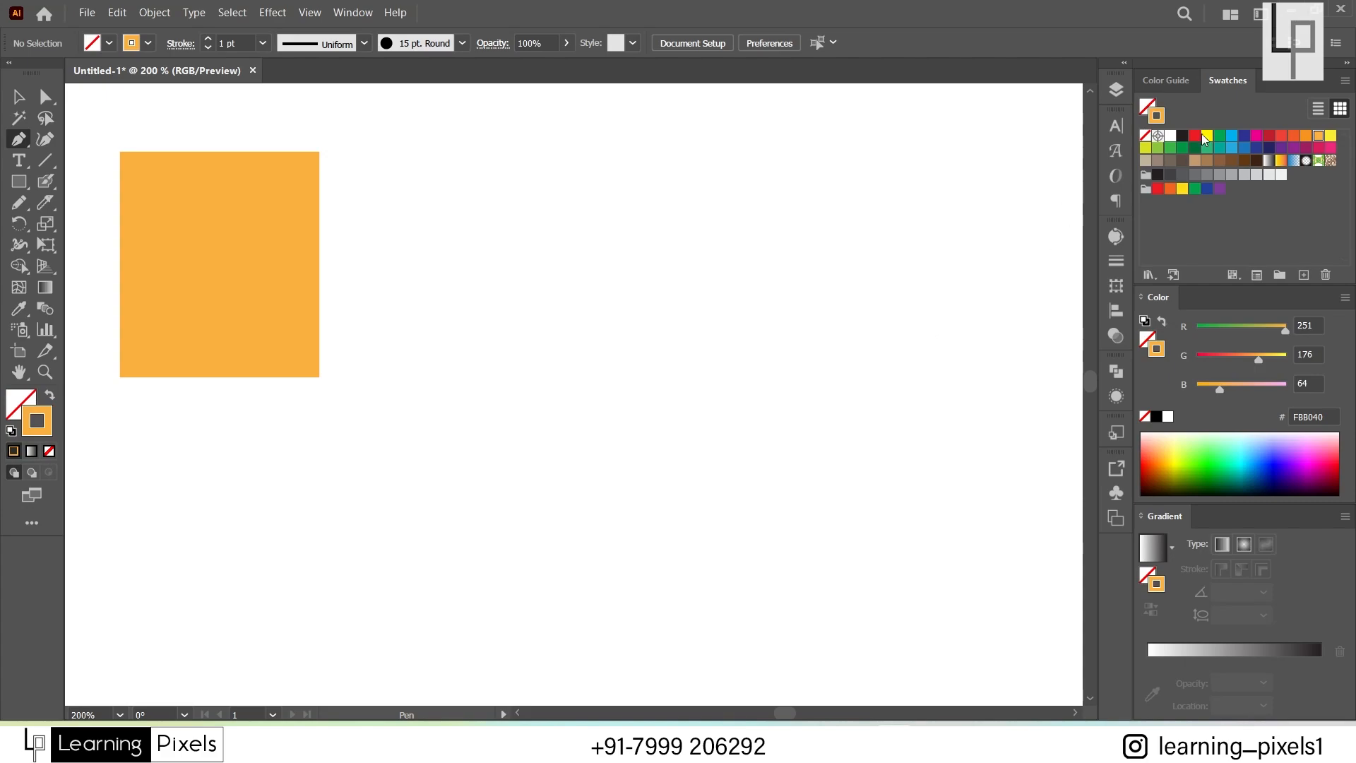
click(1184, 137)
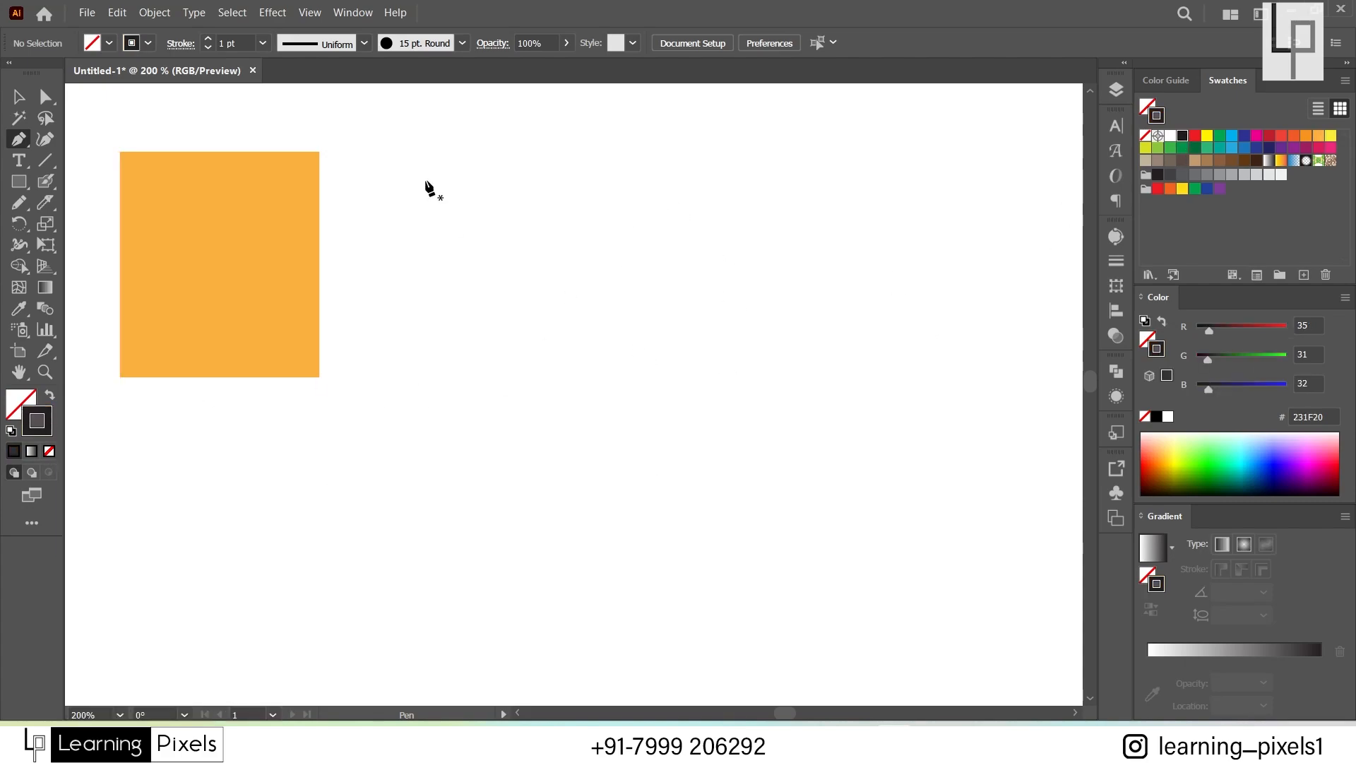
Step: Draw a closed, crown-like jagged outline of straight segments with three peaks beside the orange rectangle
click(500, 175)
click(488, 363)
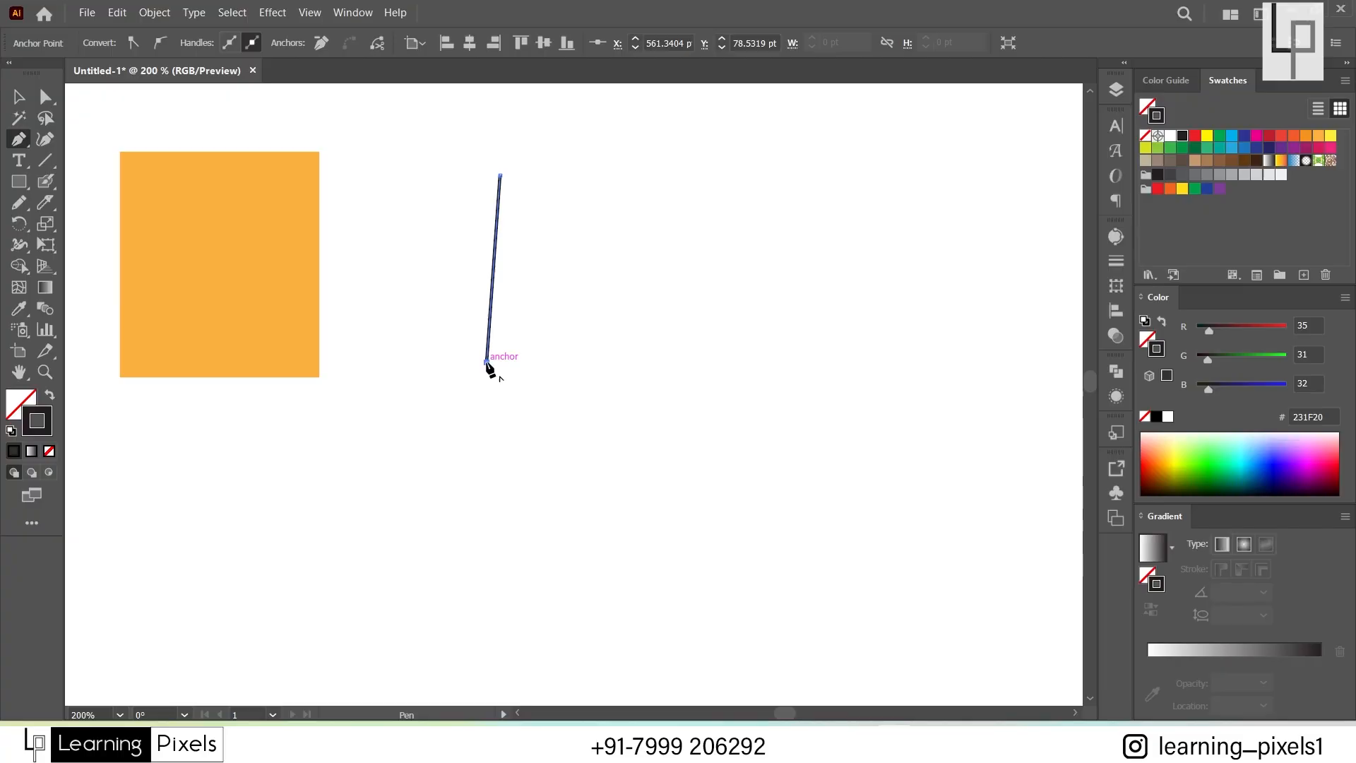
click(784, 304)
click(733, 182)
click(672, 258)
click(654, 150)
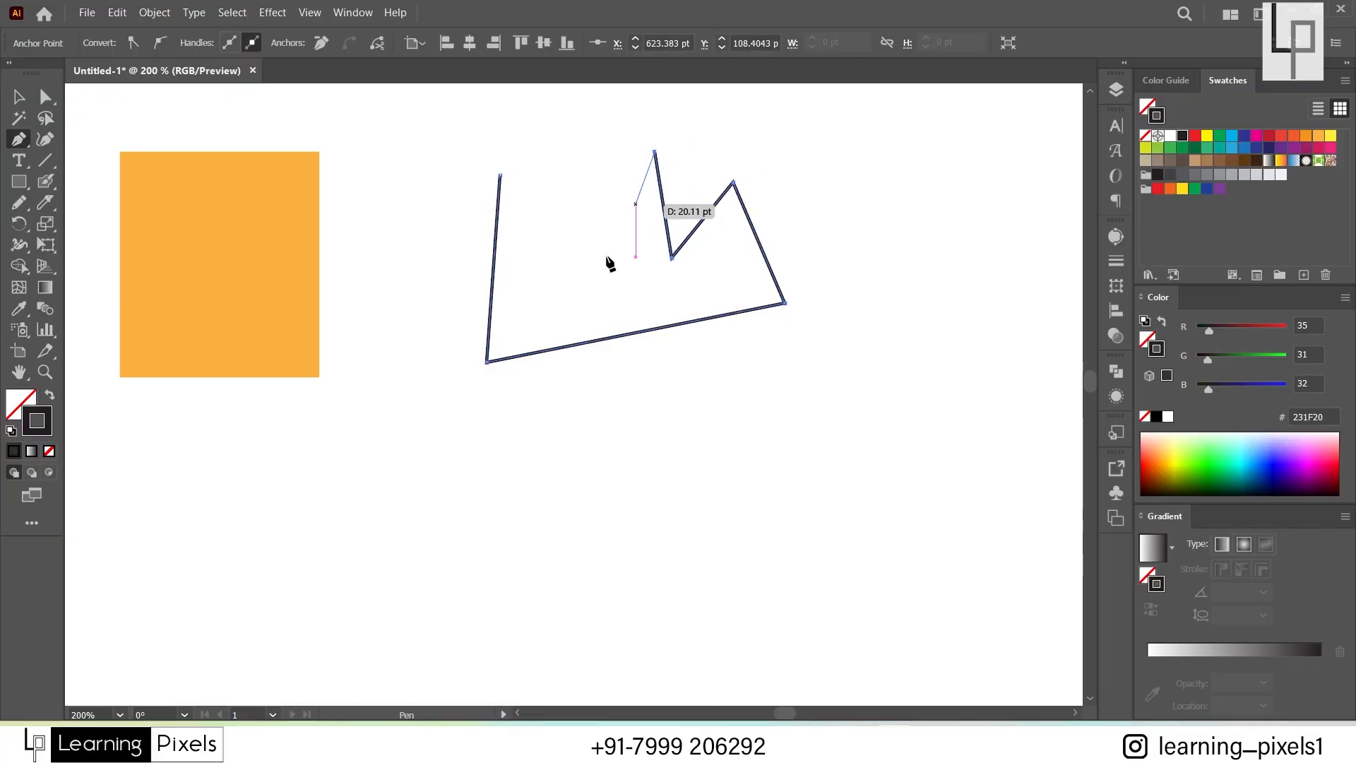
click(602, 271)
double_click(572, 133)
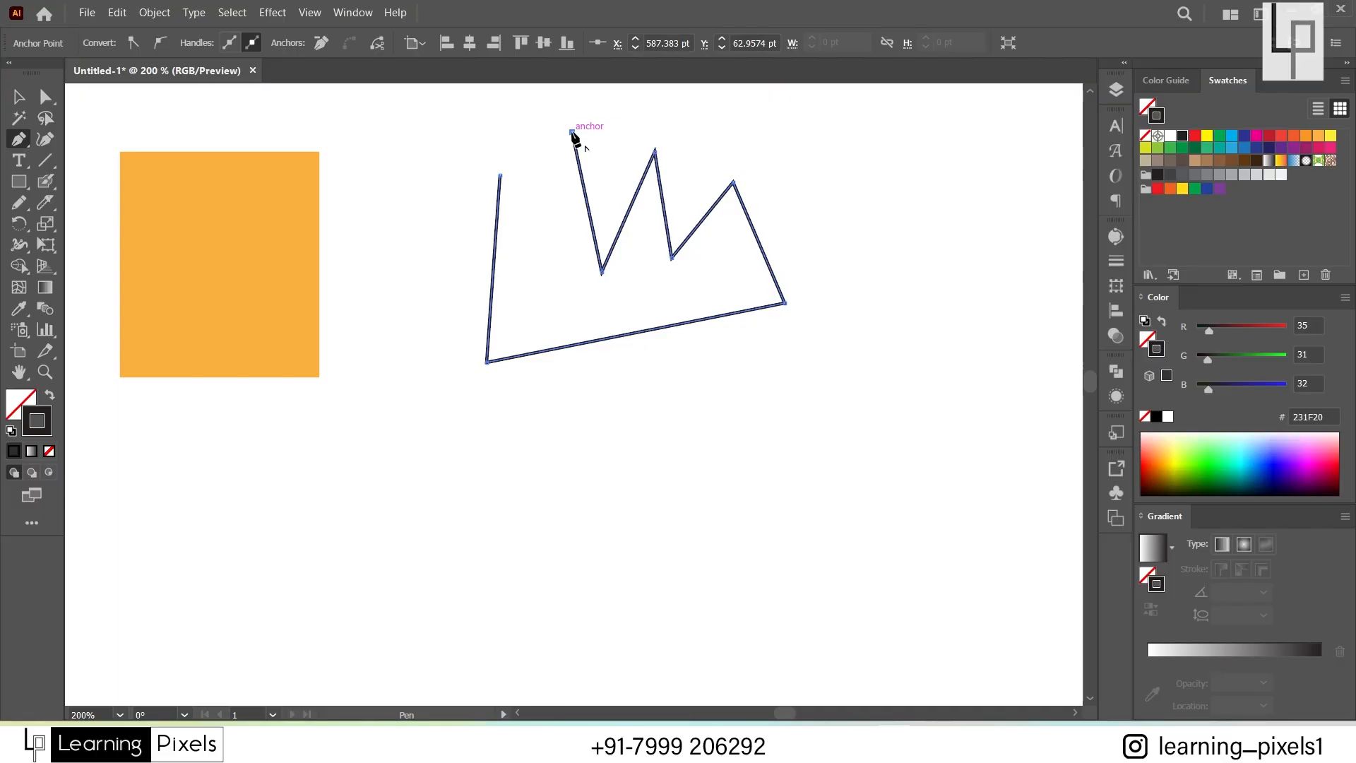
click(572, 133)
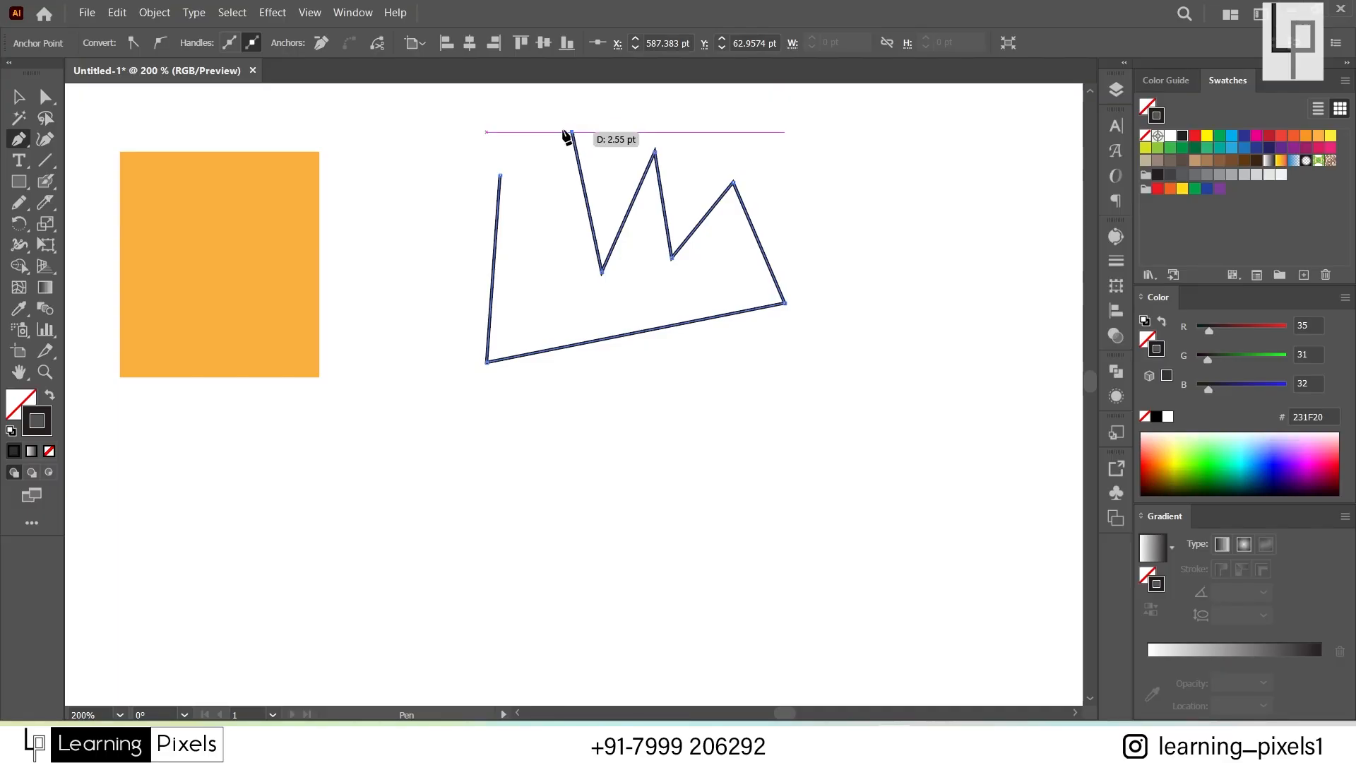
click(500, 176)
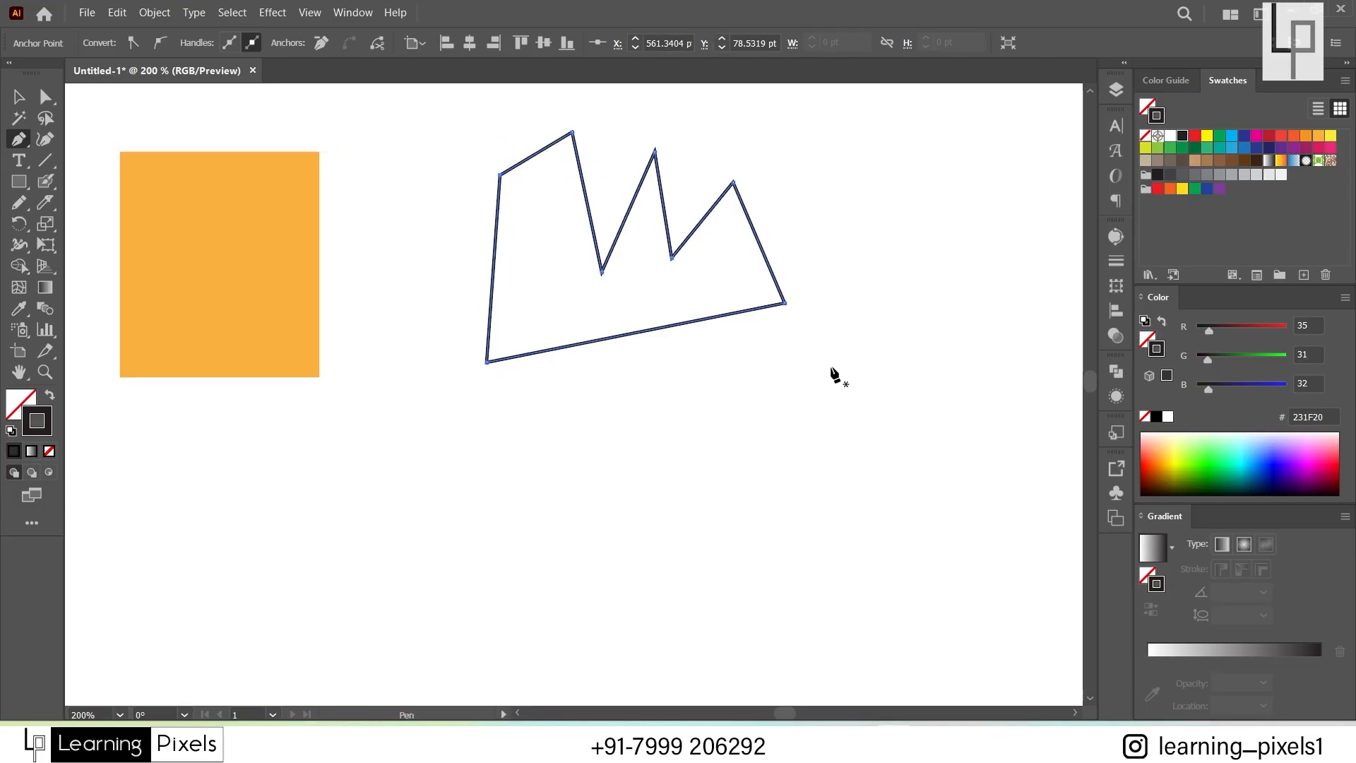
Step: Move the jagged outline slightly left, fill it with cyan 00AEEF, and deselect it
click(19, 98)
click(415, 353)
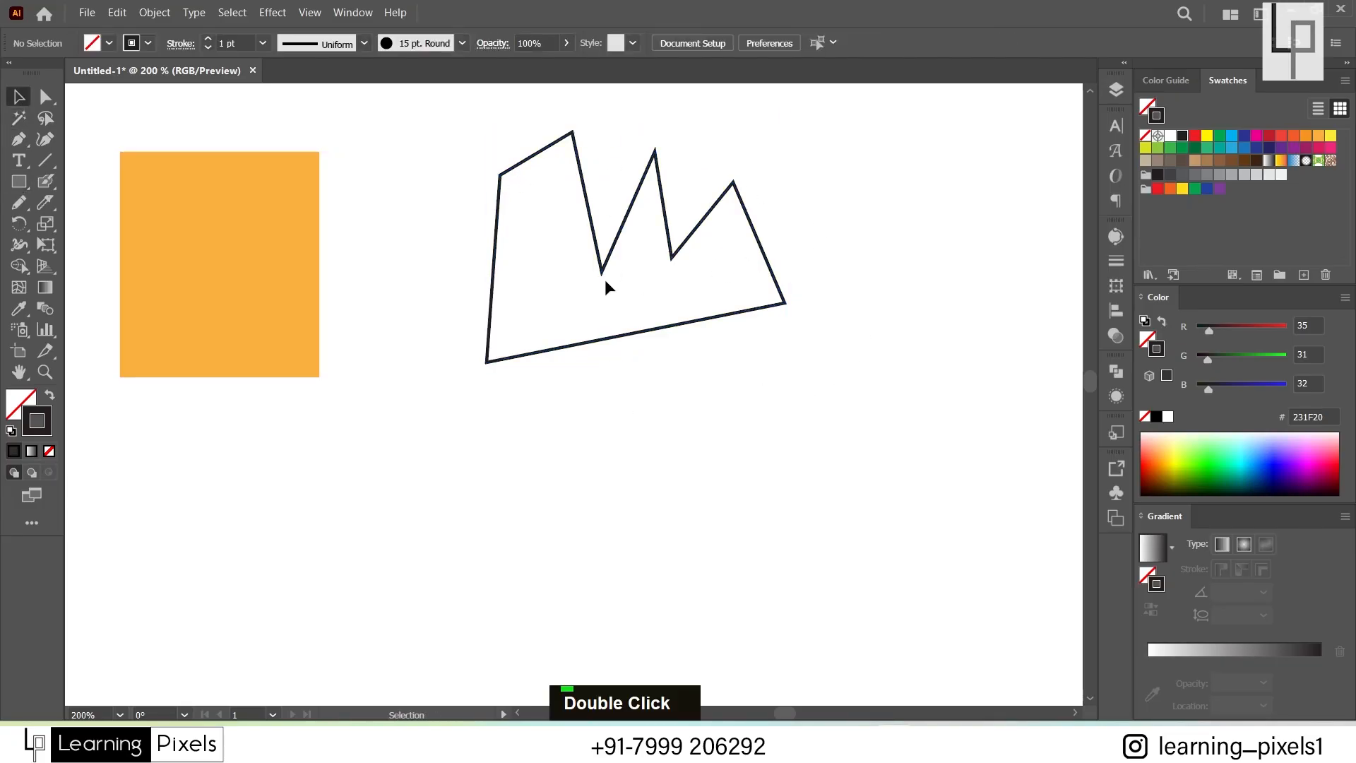
click(601, 339)
drag(601, 342, 590, 419)
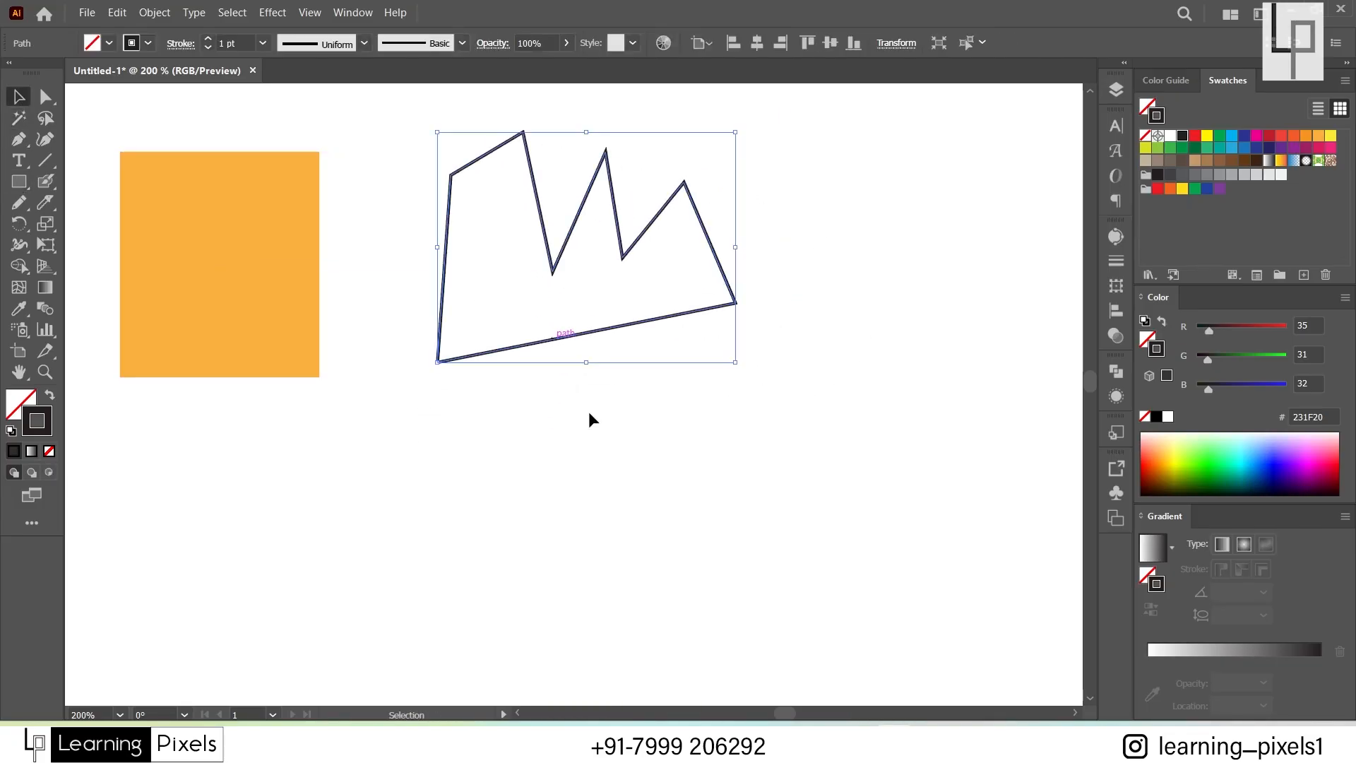
click(1155, 109)
click(1233, 137)
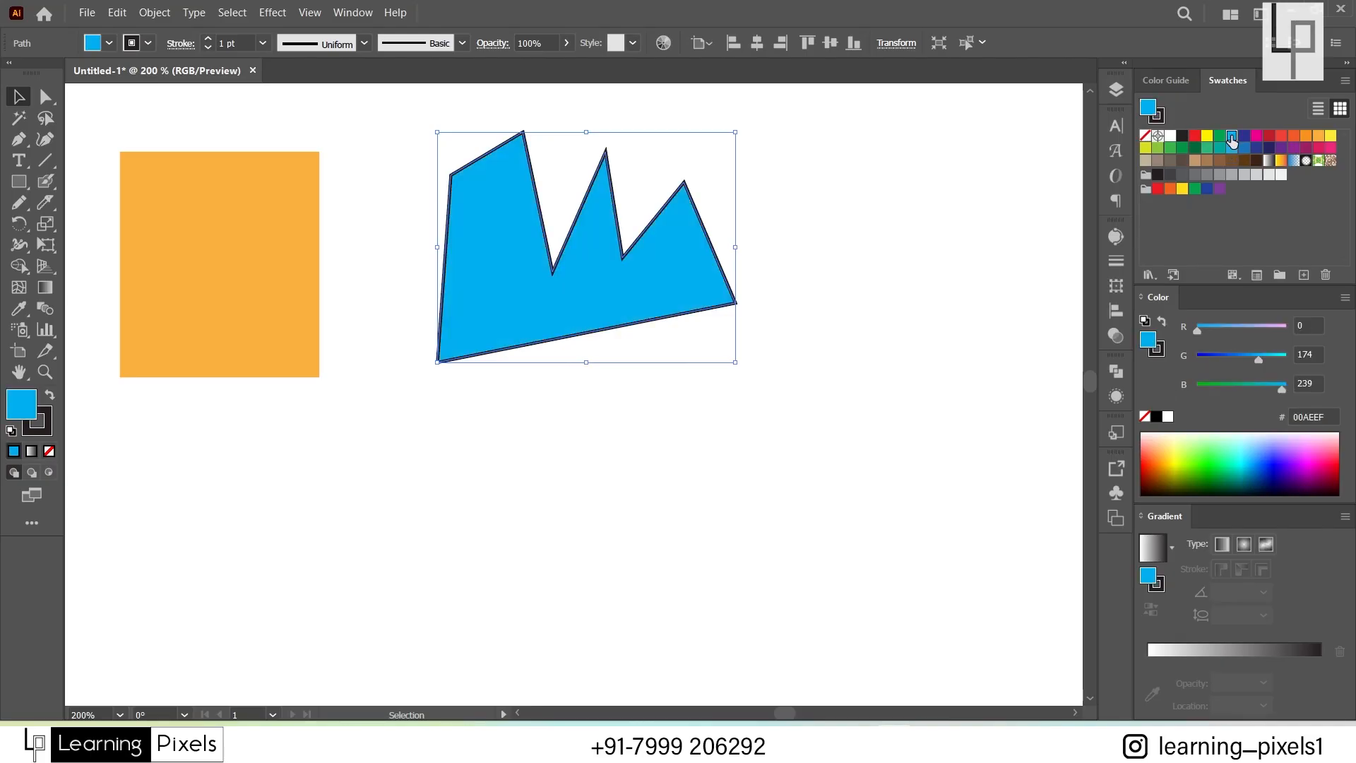
click(813, 332)
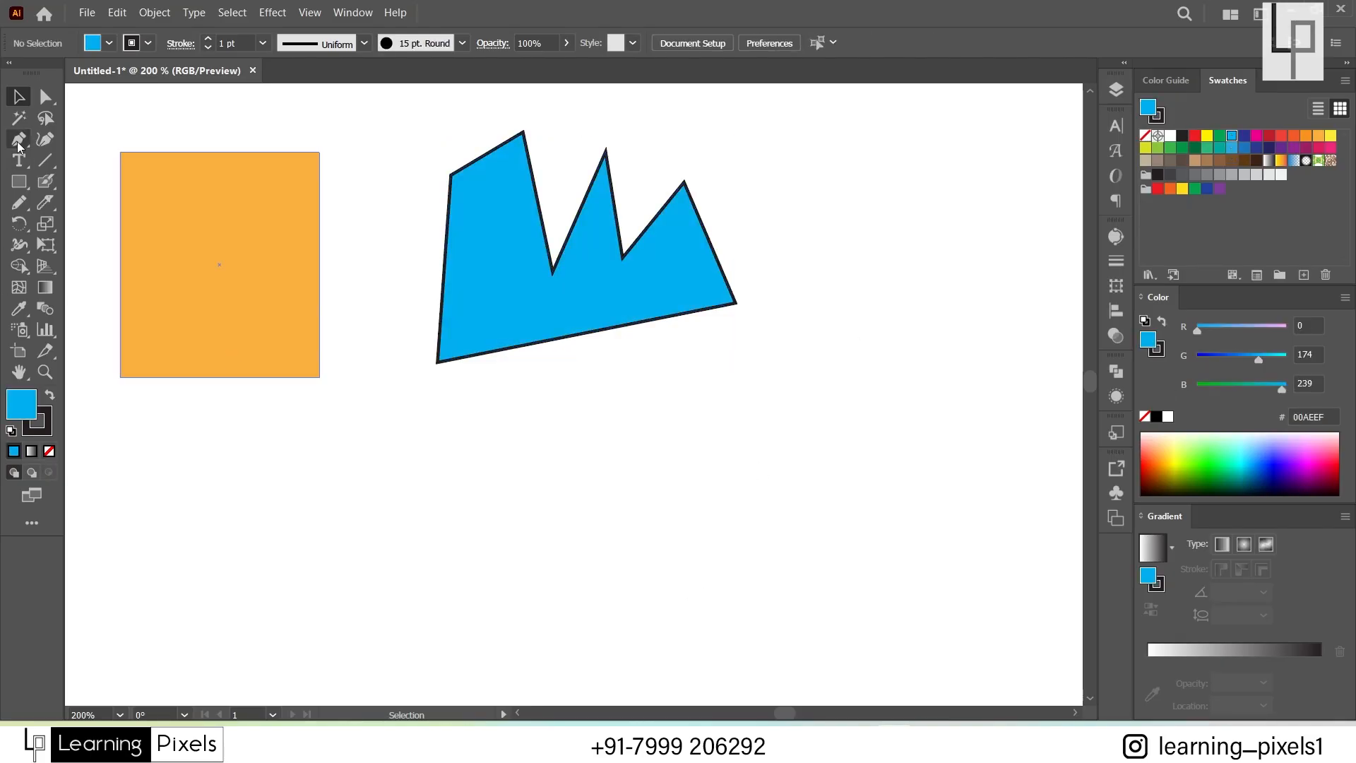
Step: Draw a closed triangle with the Pen tool to the lower right of the jagged shape
key(p)
click(841, 259)
click(739, 443)
click(909, 442)
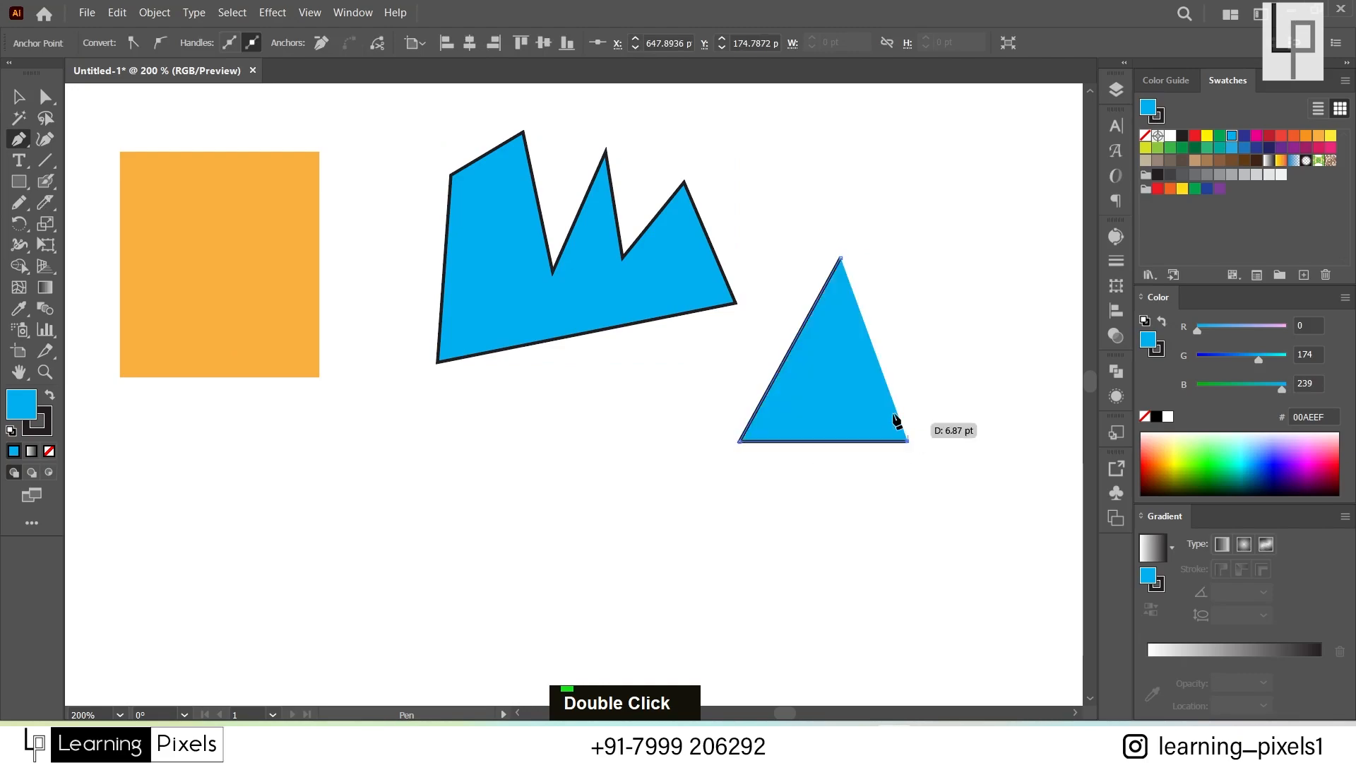
click(841, 259)
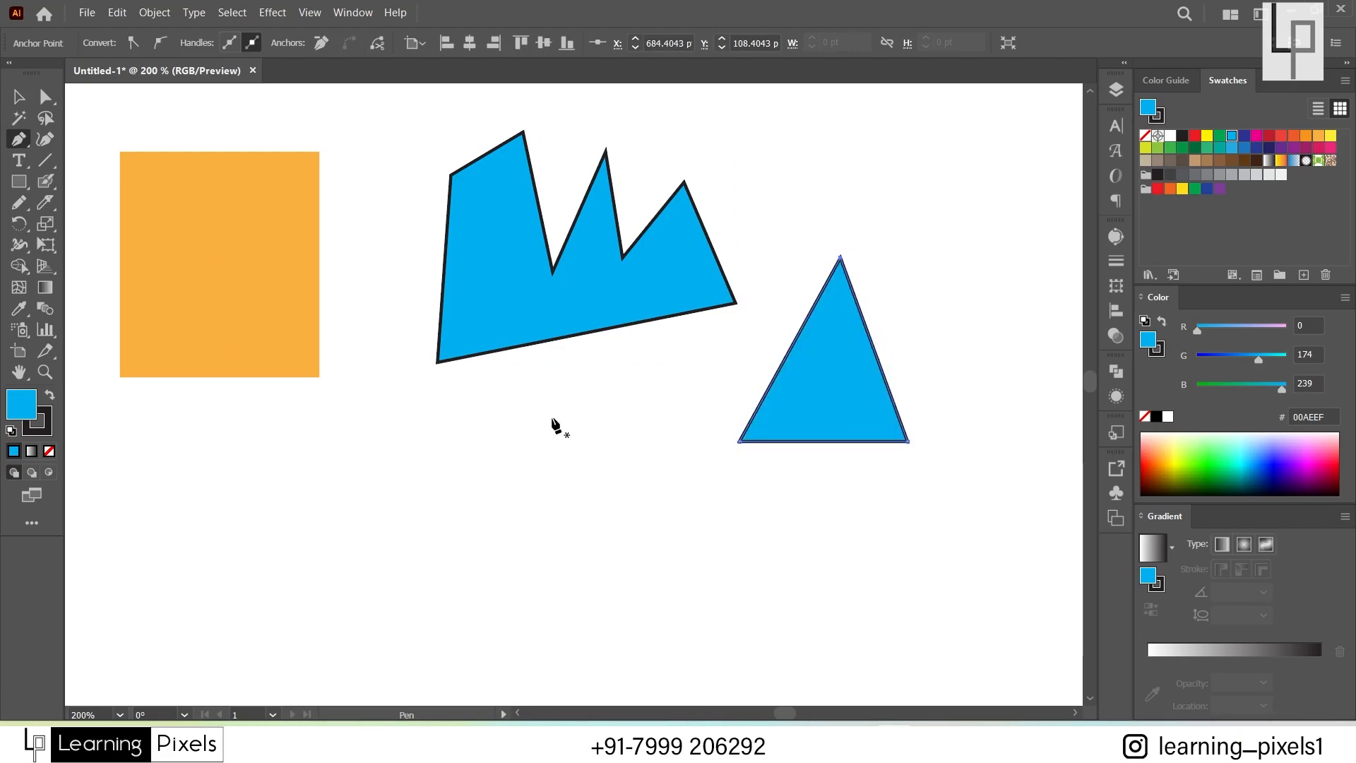
Step: Draw a small closed five-sided shape with the Pen tool below the jagged shape
click(559, 395)
double_click(501, 434)
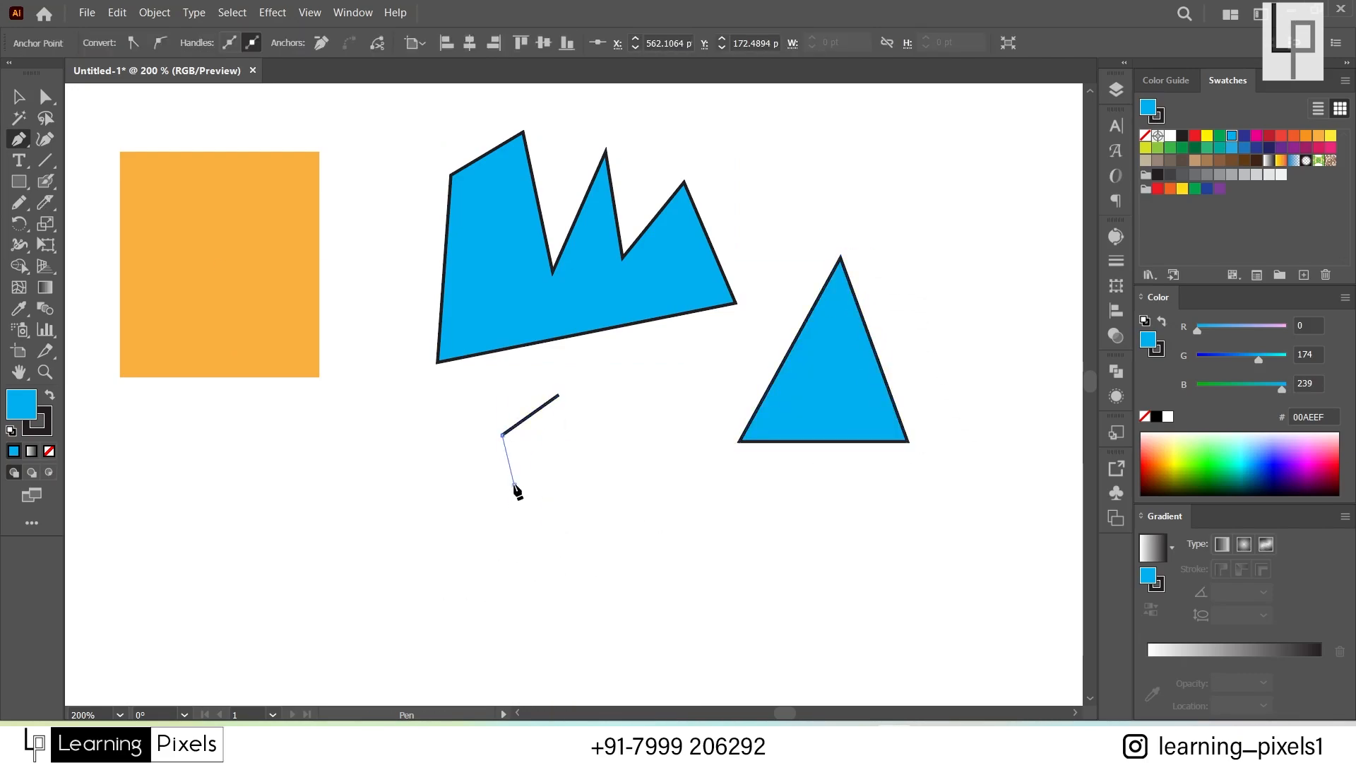
click(514, 486)
click(578, 489)
click(595, 451)
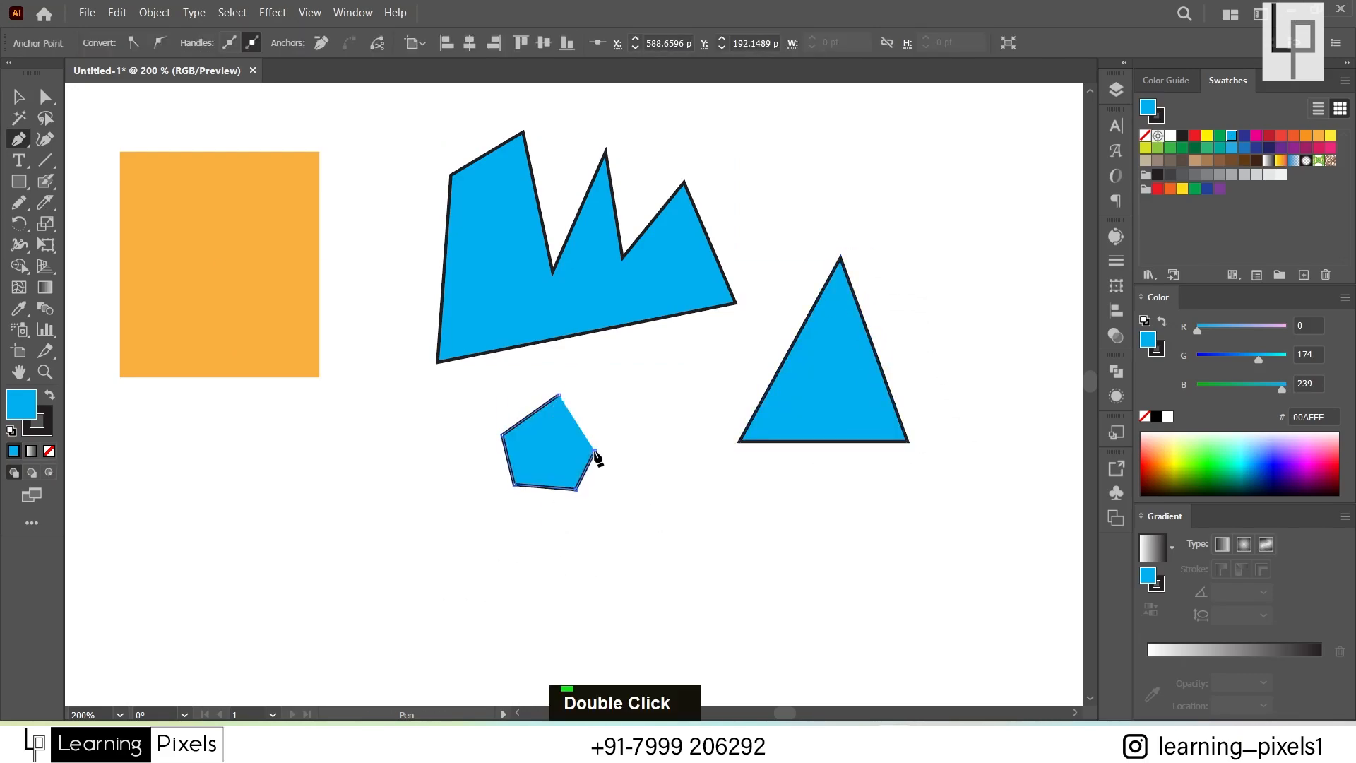
click(560, 395)
Step: Draw a closed four-sided shape with the Pen tool above the triangle
click(842, 129)
double_click(835, 213)
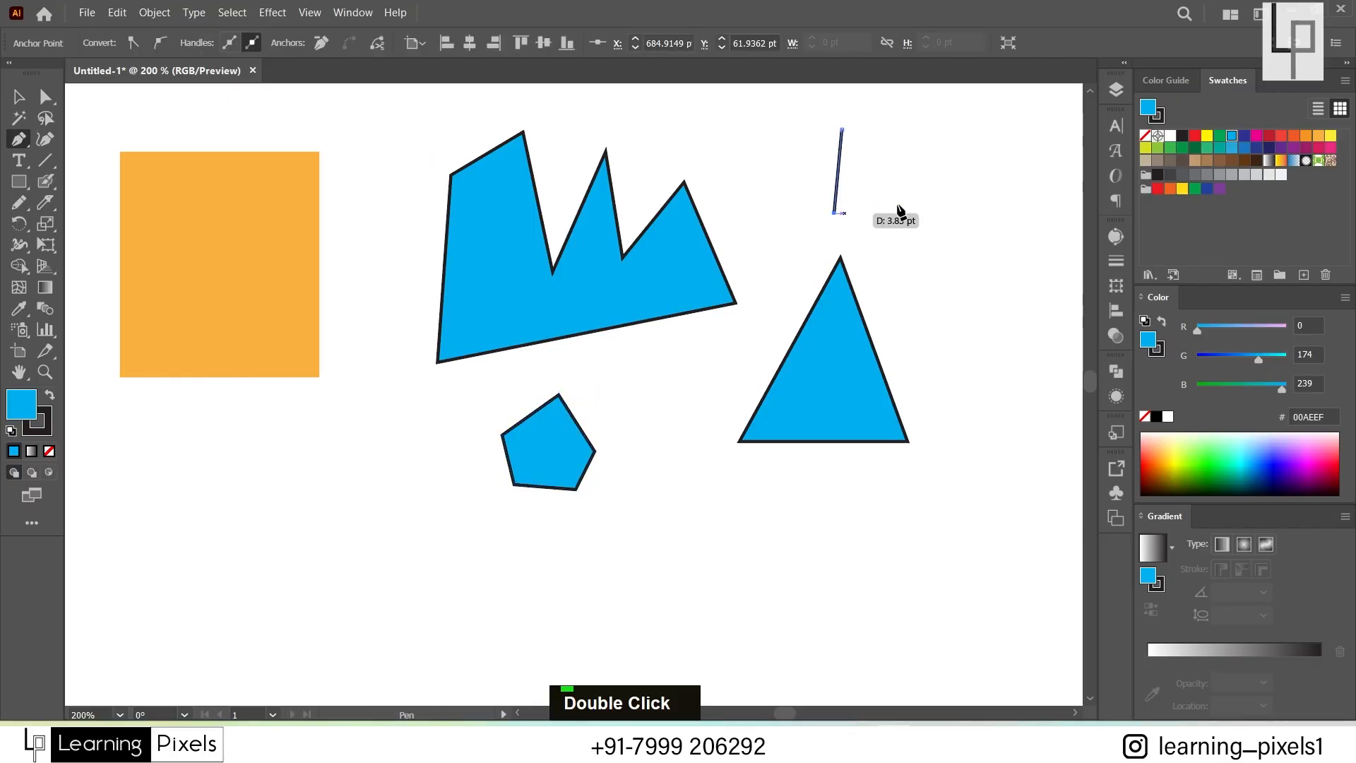
click(941, 200)
click(940, 107)
click(842, 129)
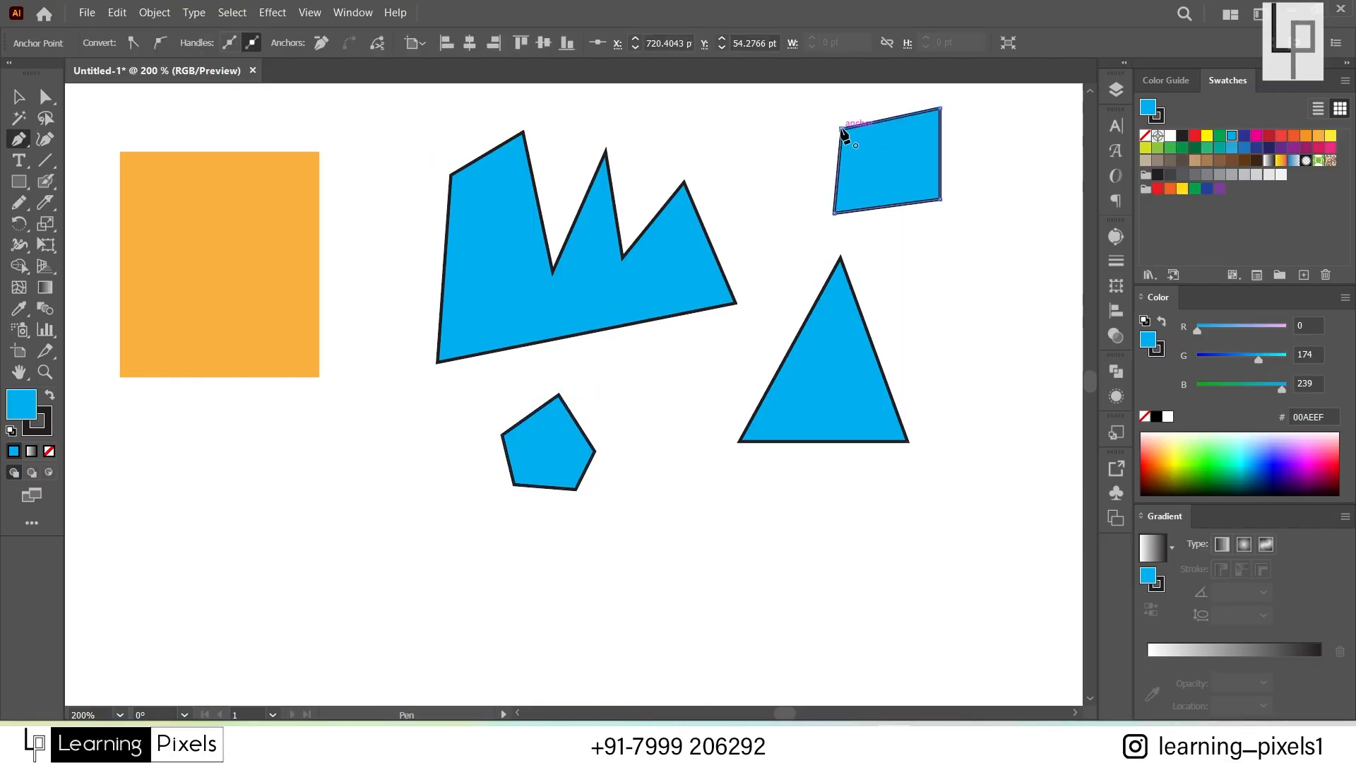
Step: Clear the artboard by deleting the orange rectangle and all the pen-drawn shapes
key(v)
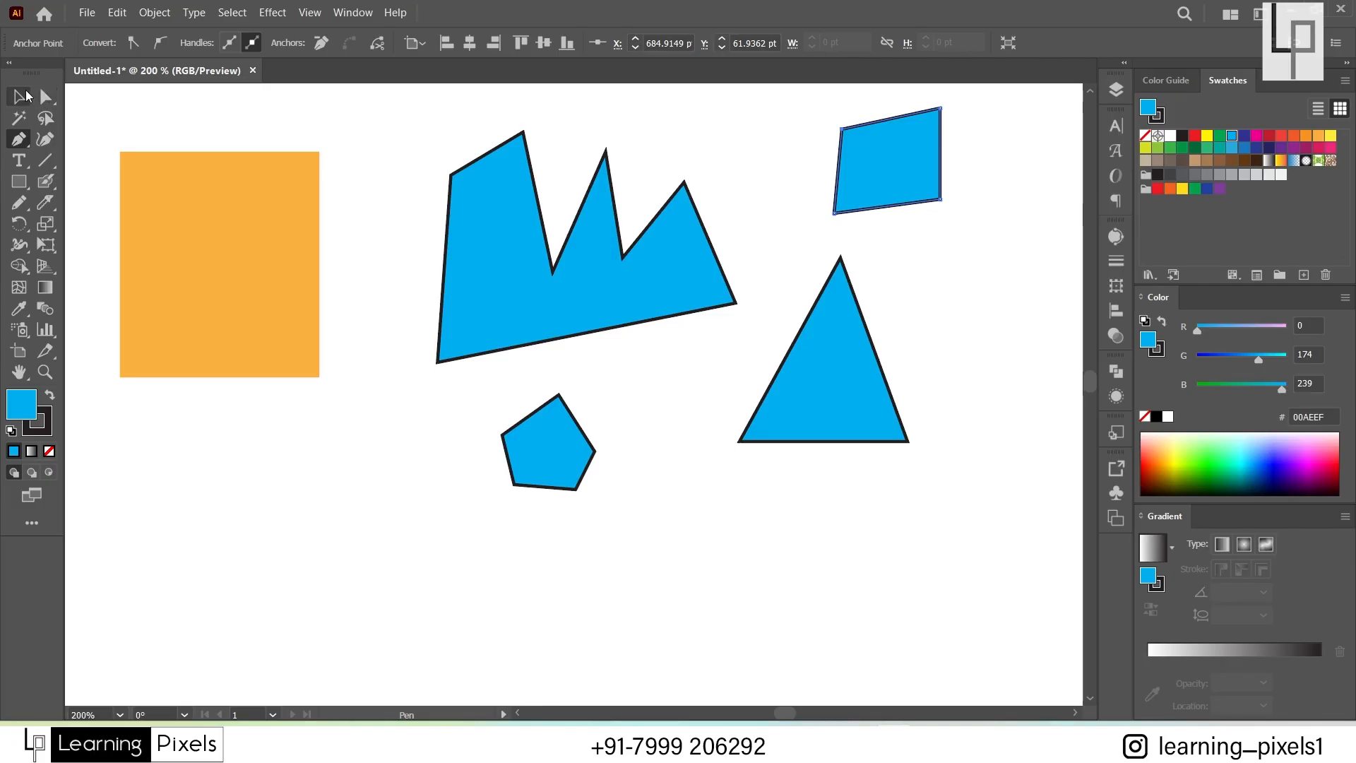
click(790, 544)
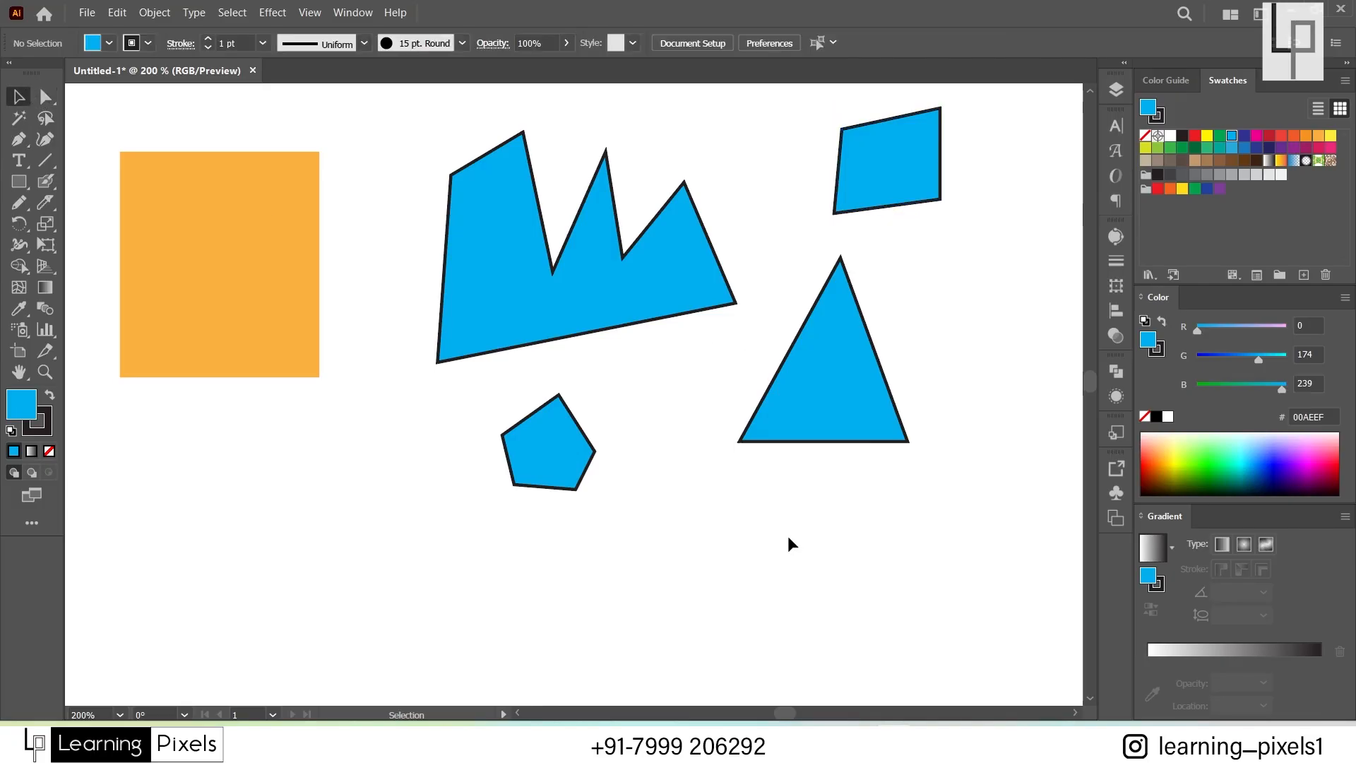
key(ctrl+a)
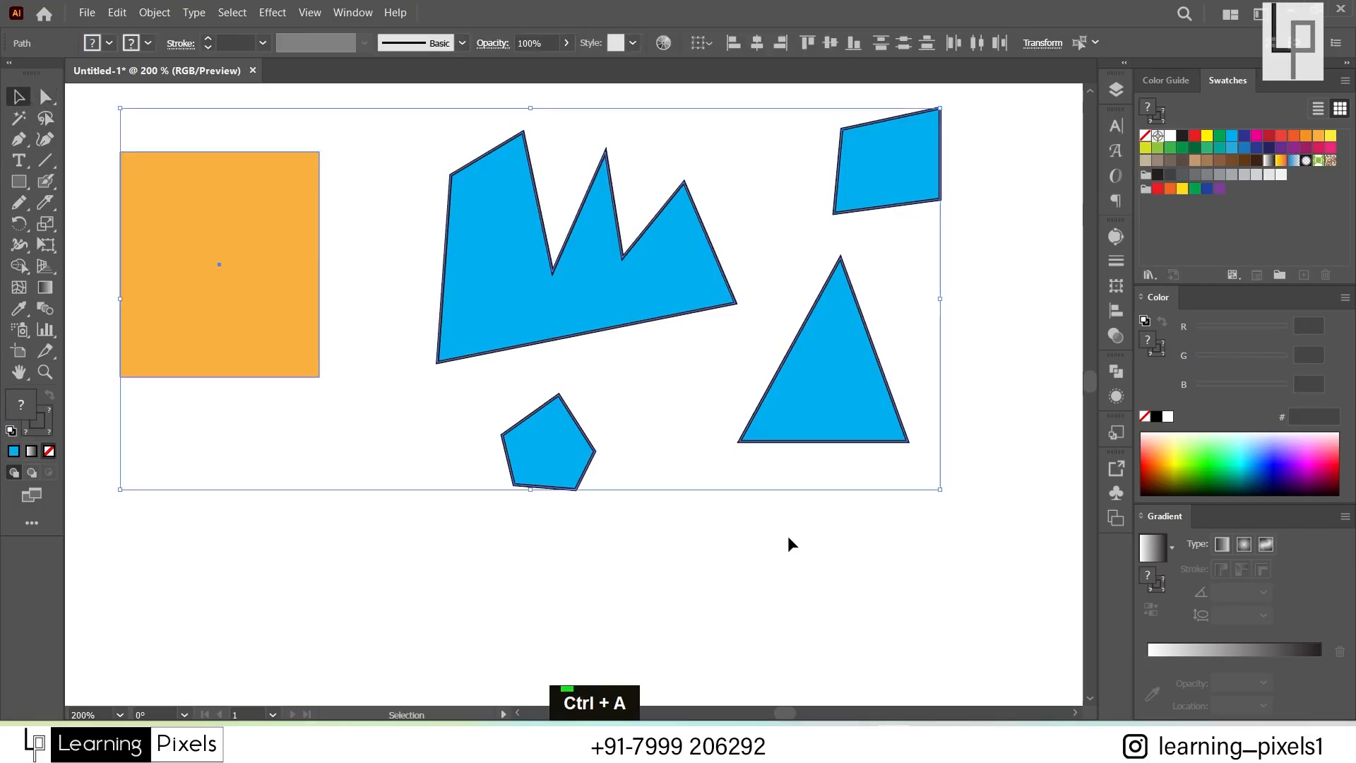
key(Delete)
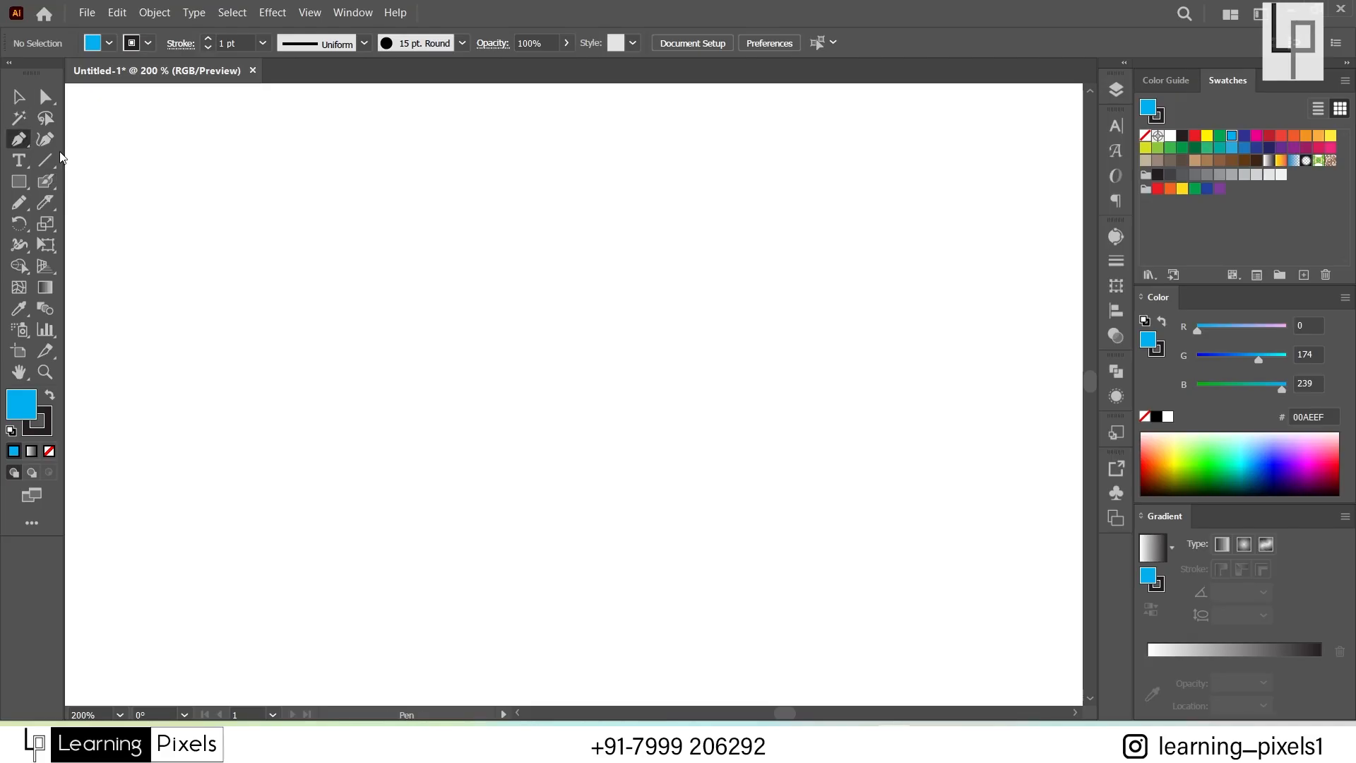
Step: Draw a closed jagged shape of eleven straight segments with the Pen tool near the artboard's upper-left area
click(136, 131)
click(132, 212)
click(204, 201)
click(192, 122)
click(243, 207)
click(320, 173)
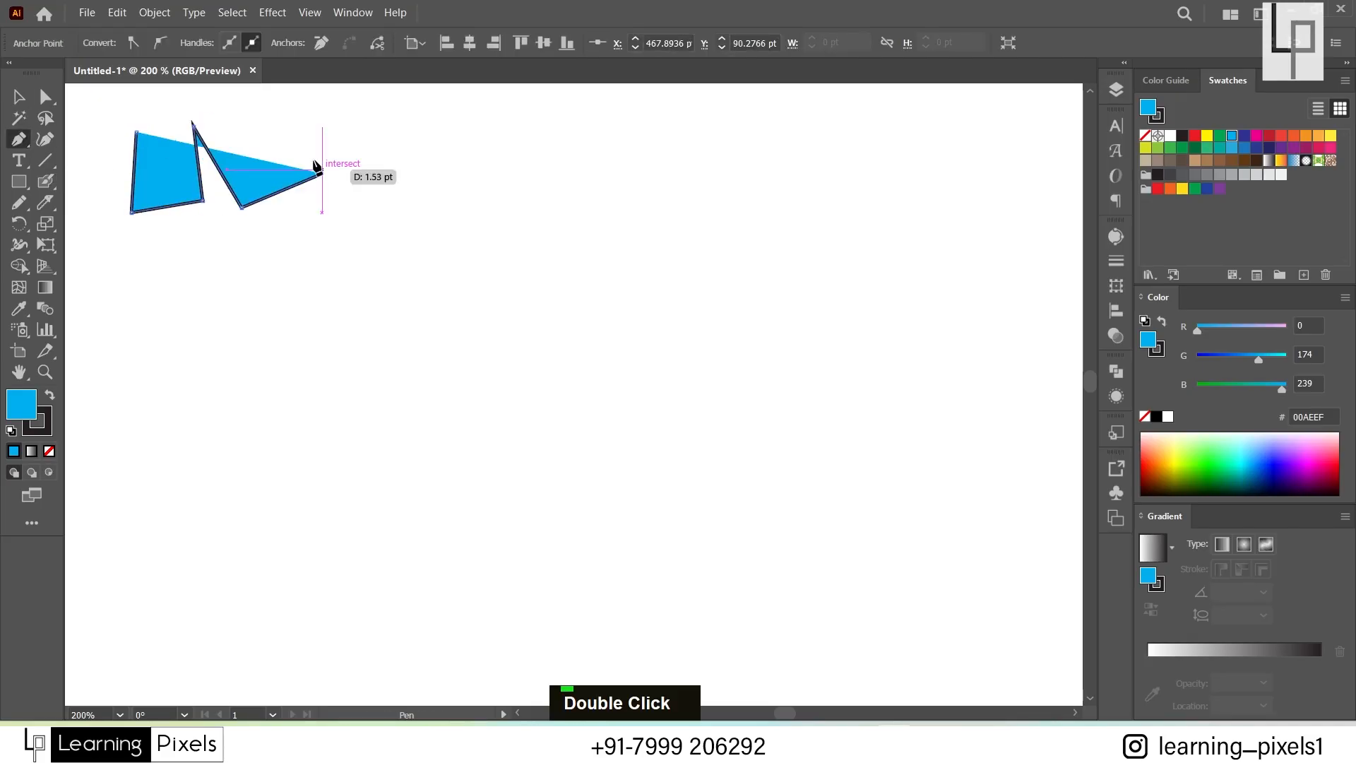
click(279, 119)
click(202, 103)
click(164, 140)
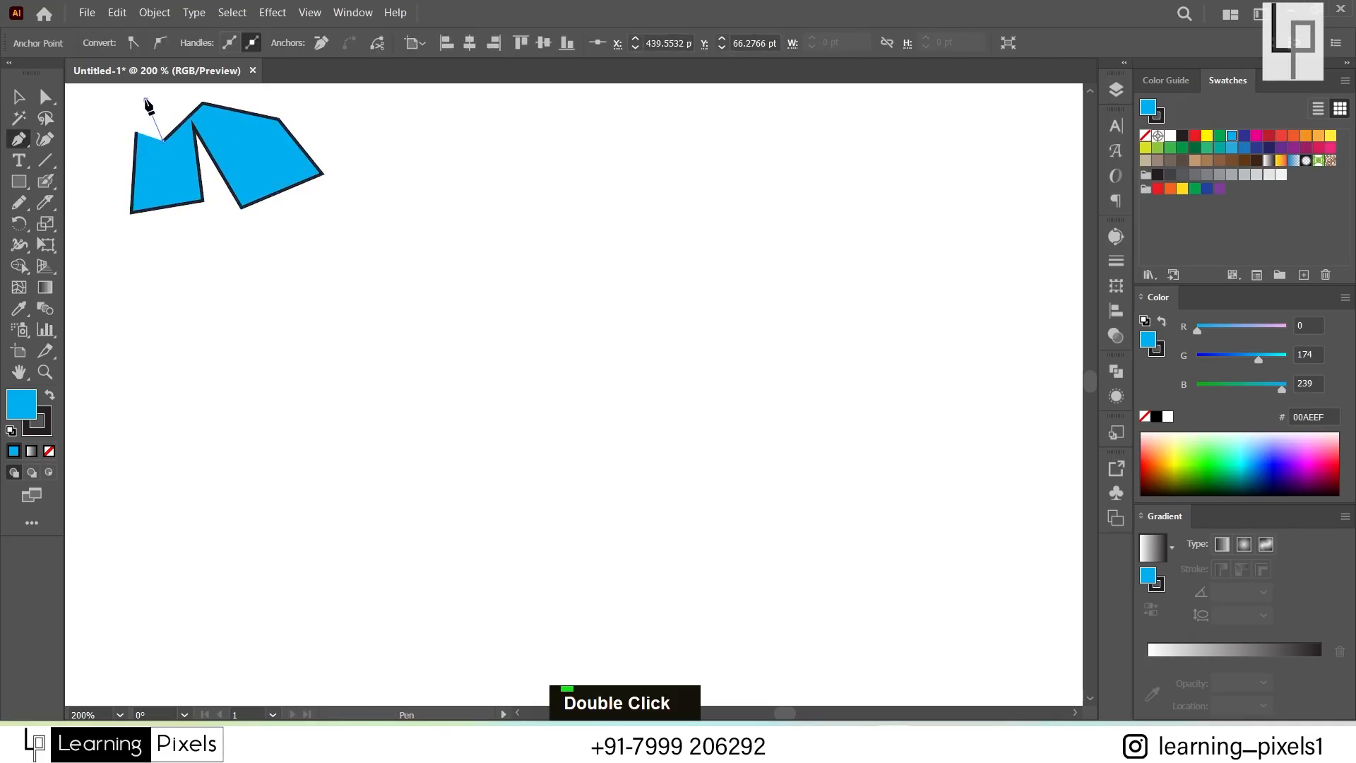
click(146, 99)
click(123, 122)
click(137, 132)
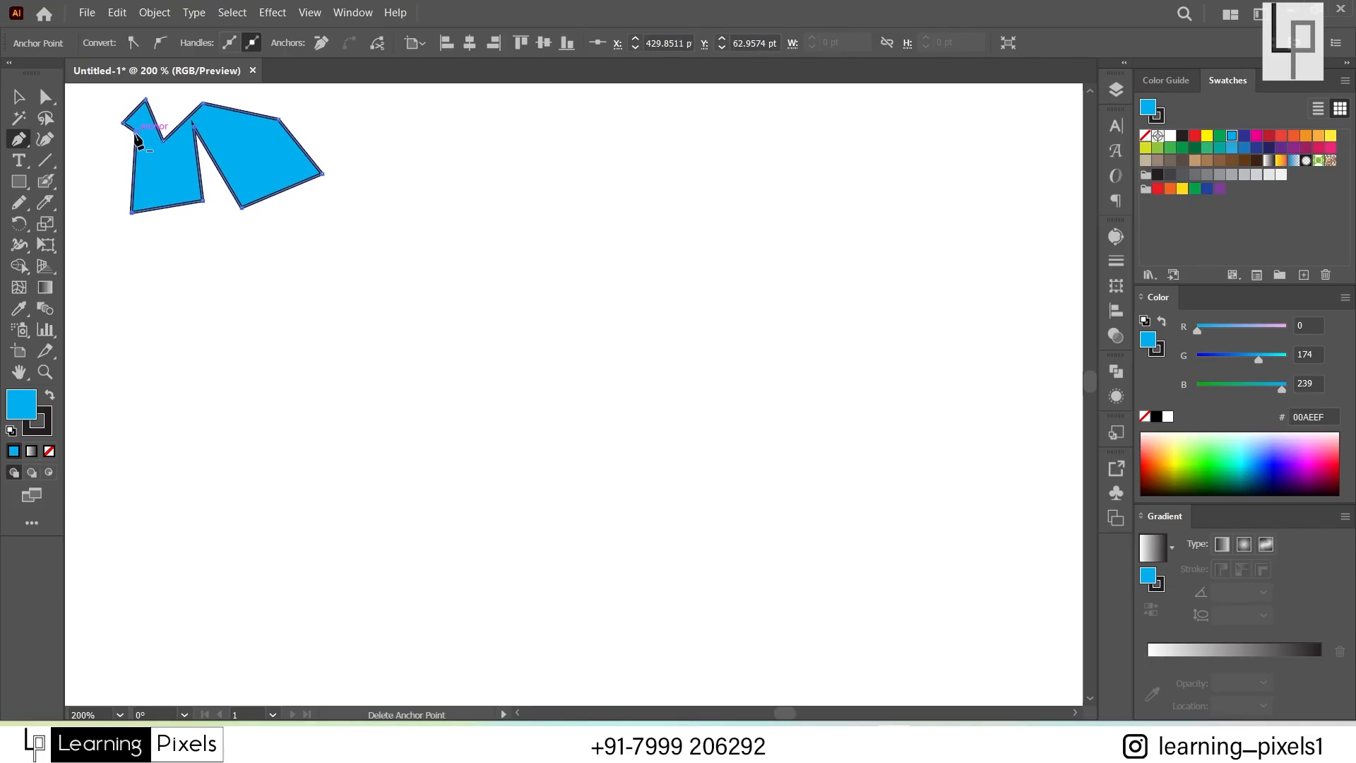
Step: Draw a closed bowl-like shape beside the jagged one with the Pen tool, combining a curved base, a straight upper edge and a curved bump
click(428, 190)
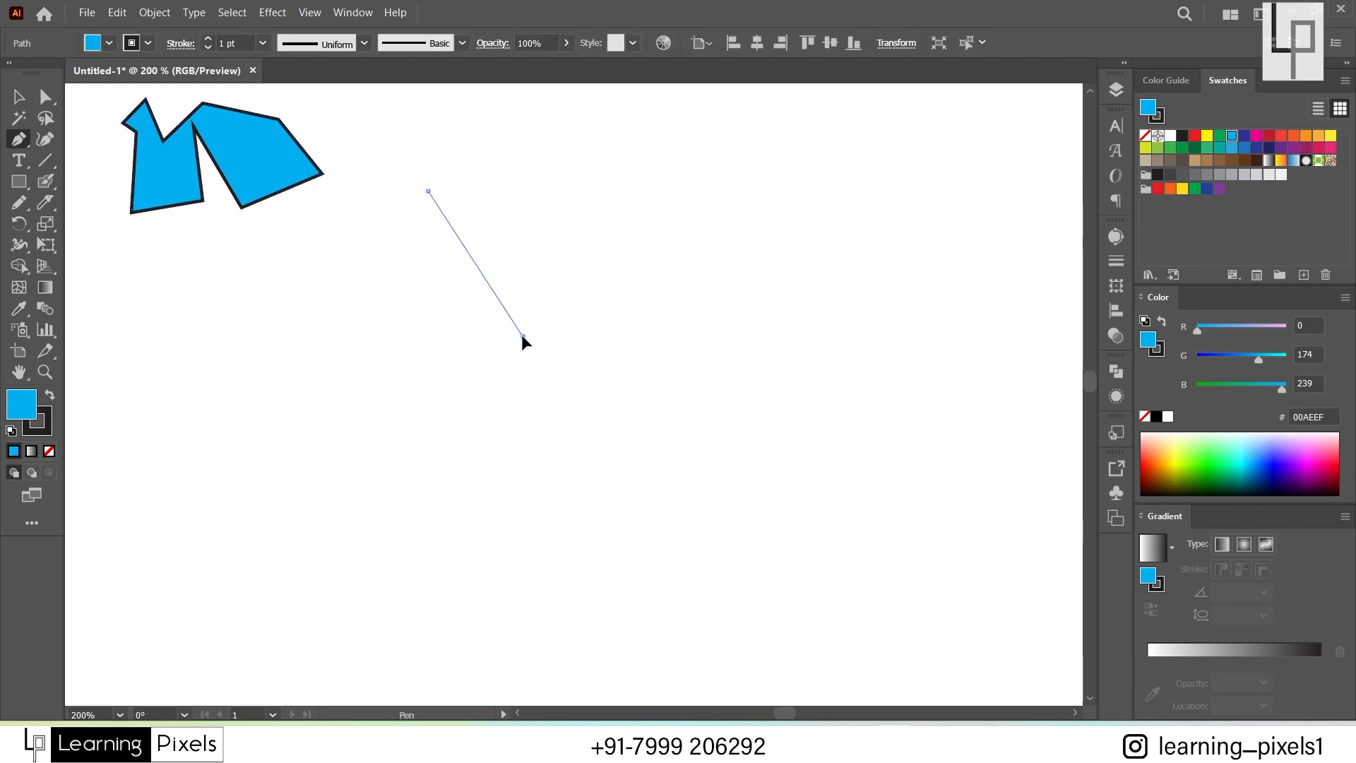
drag(523, 337, 672, 345)
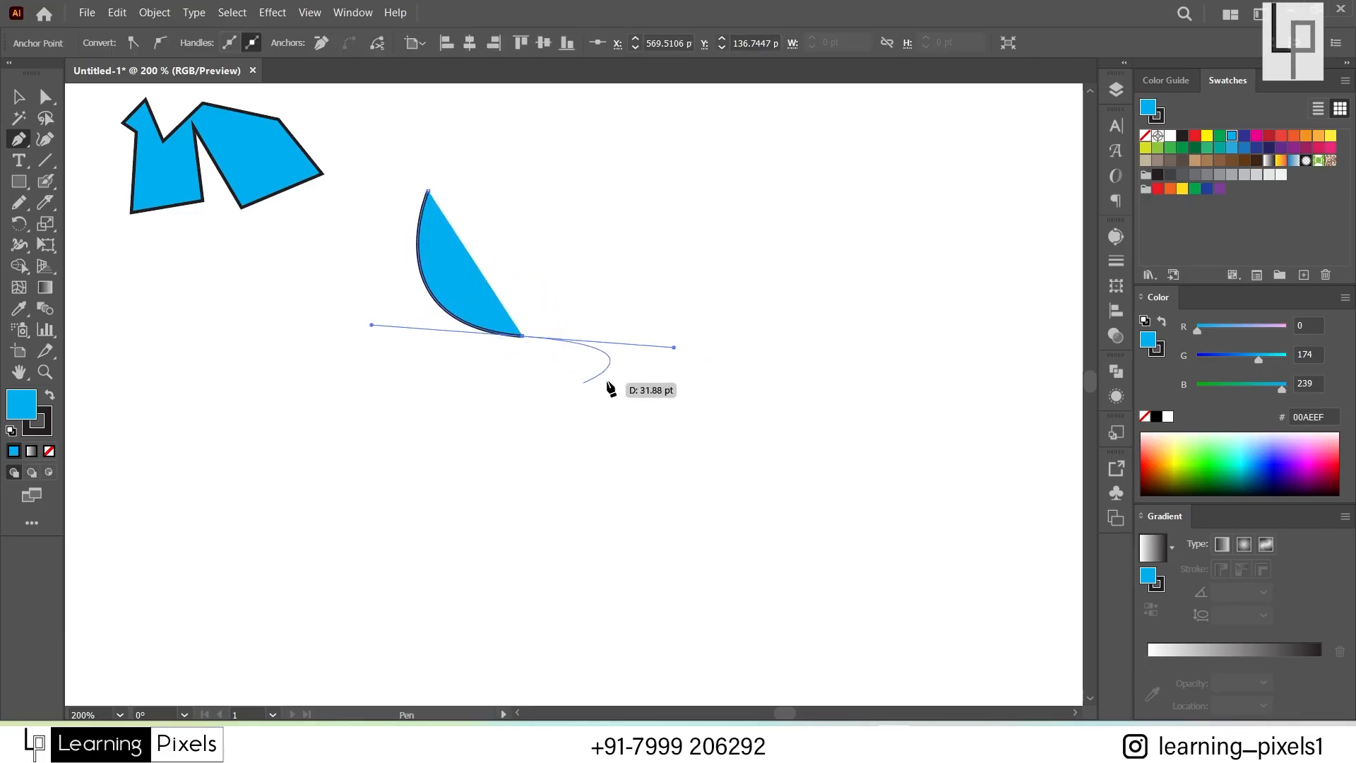
click(672, 204)
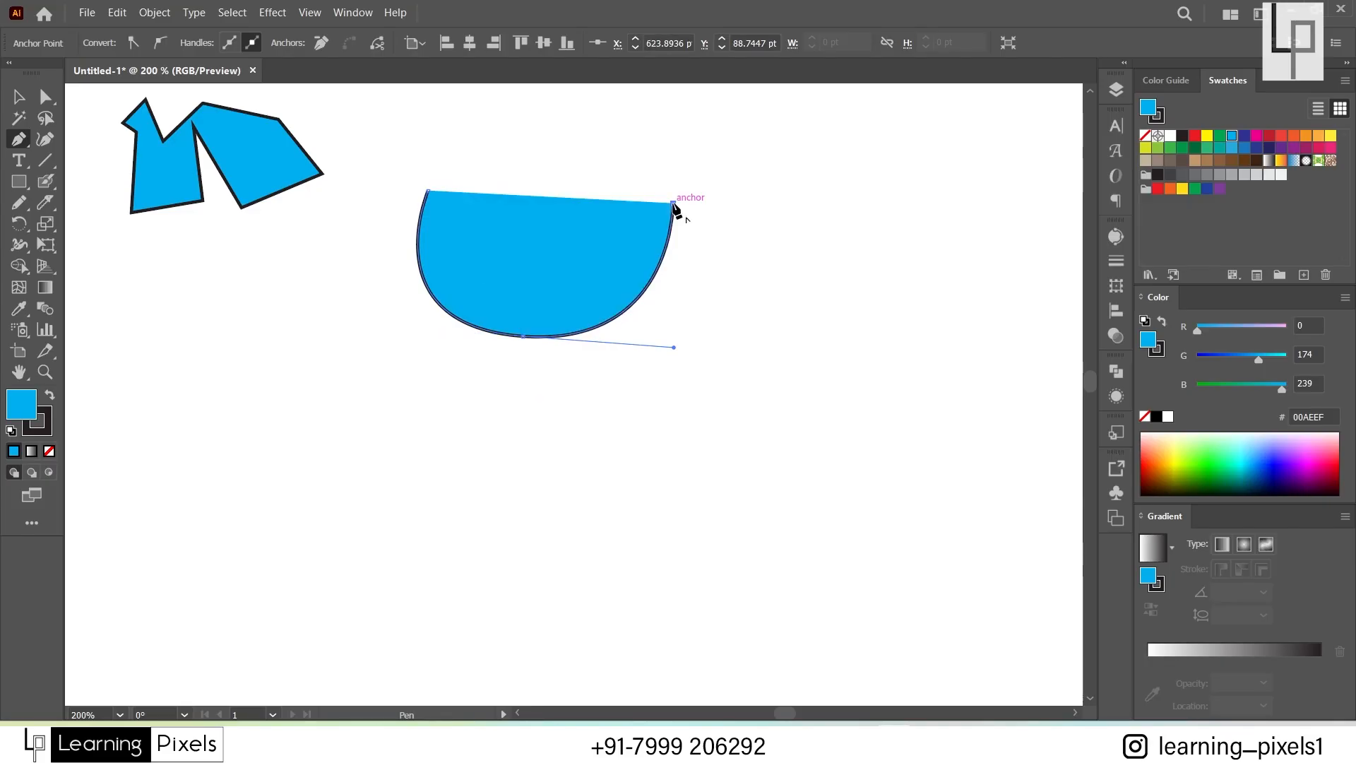
click(557, 138)
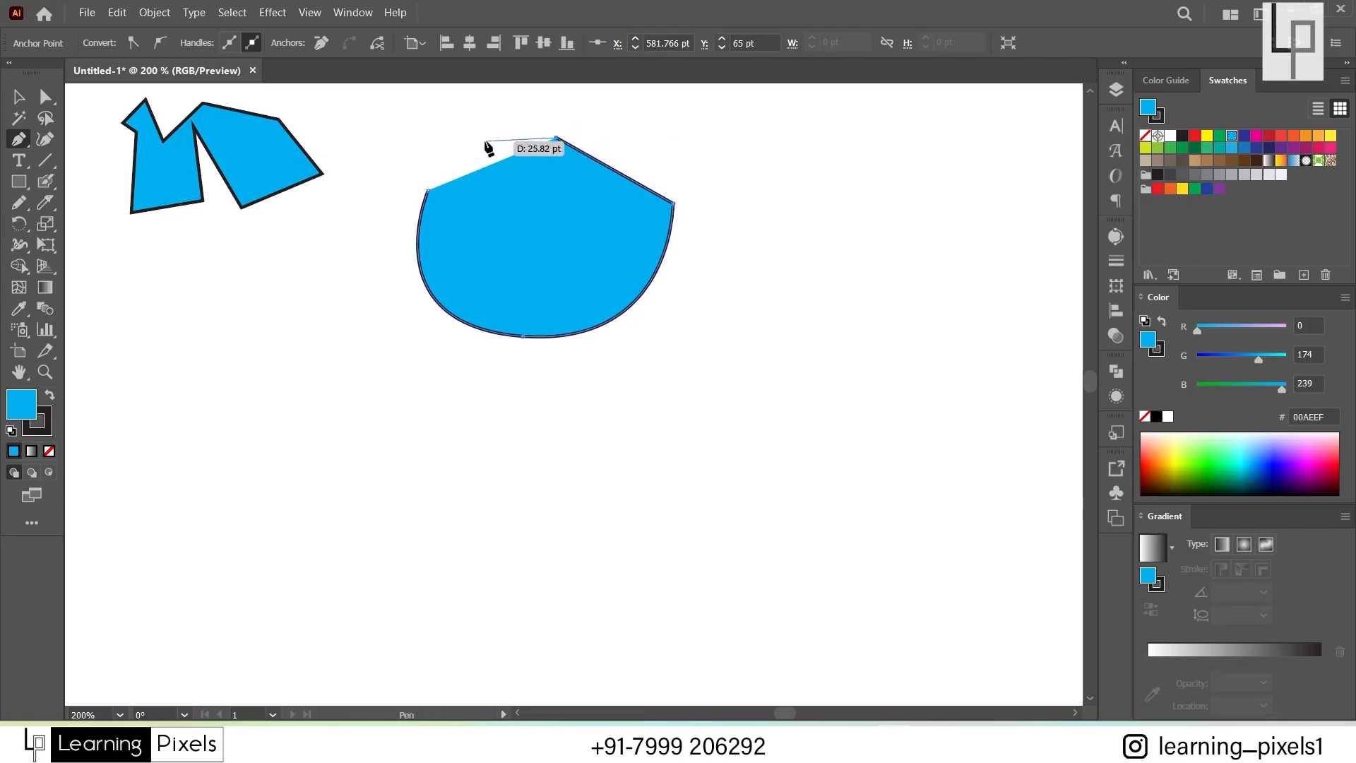
drag(486, 139, 471, 201)
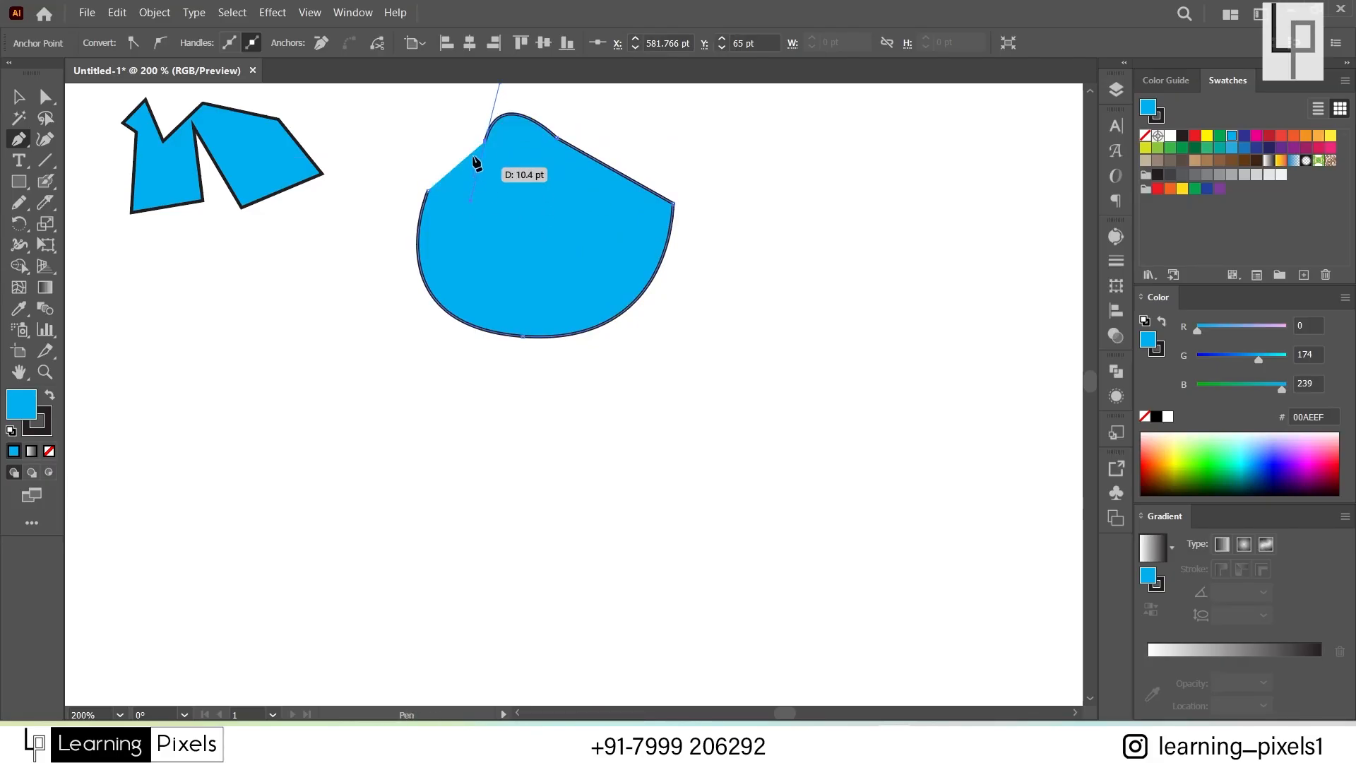
click(428, 192)
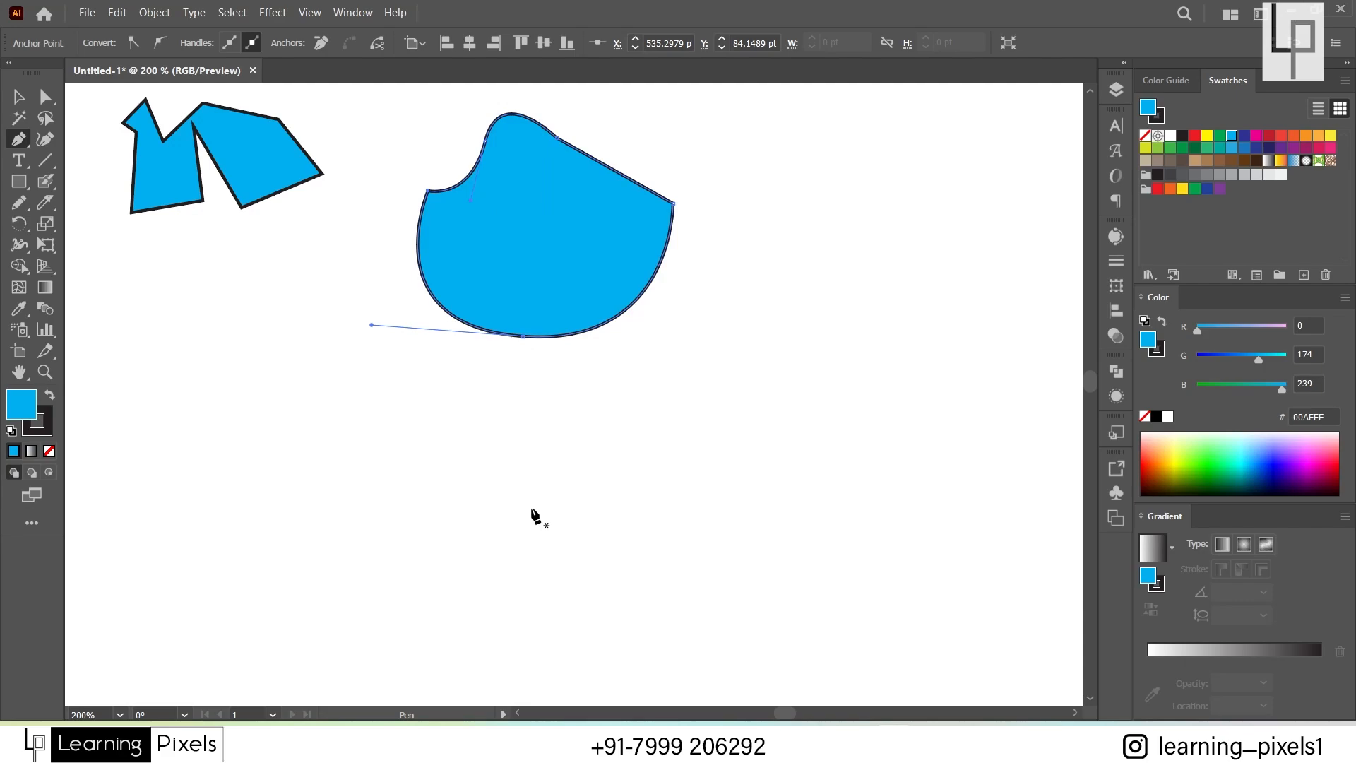
Step: Draw a closed Pen tool shape with one straight slanted side and rounded remaining sides to the lower right of the bowl-like shape
click(761, 261)
click(655, 447)
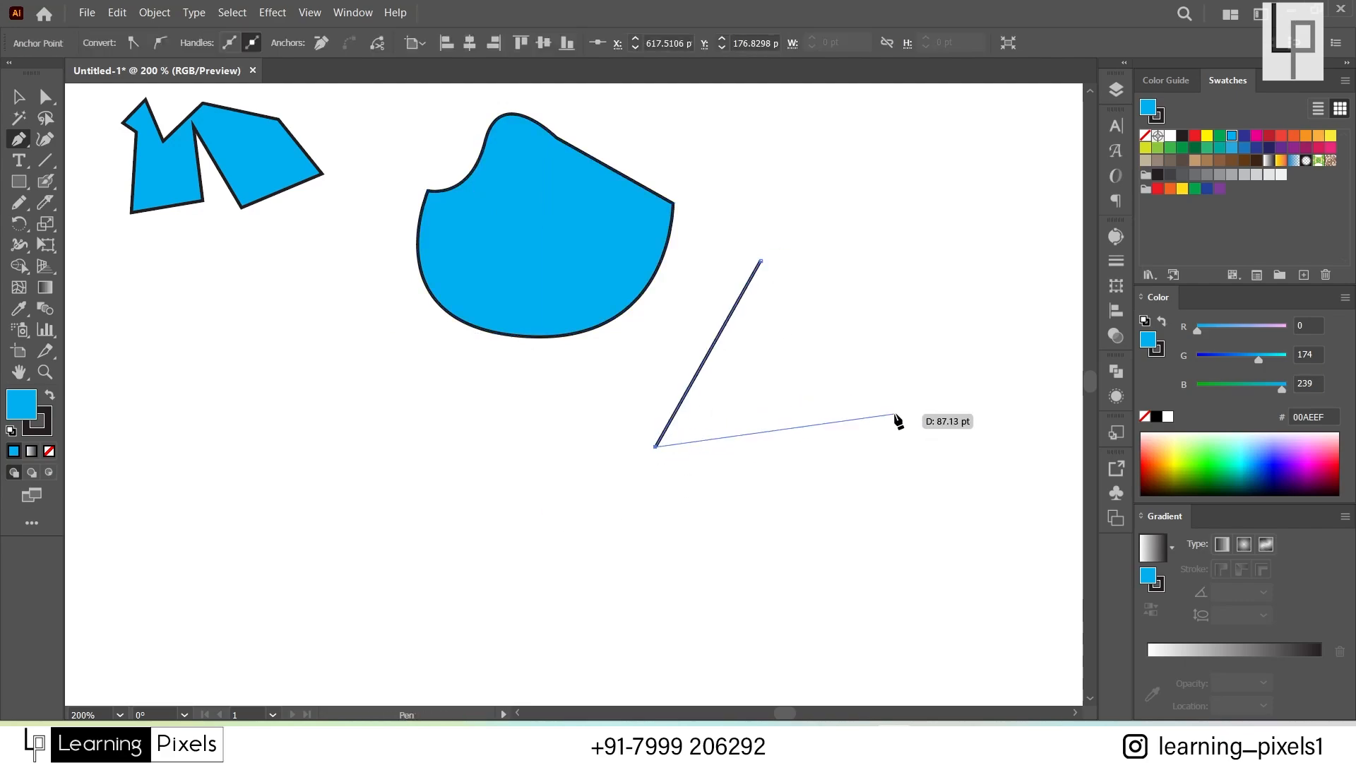
drag(895, 415, 924, 297)
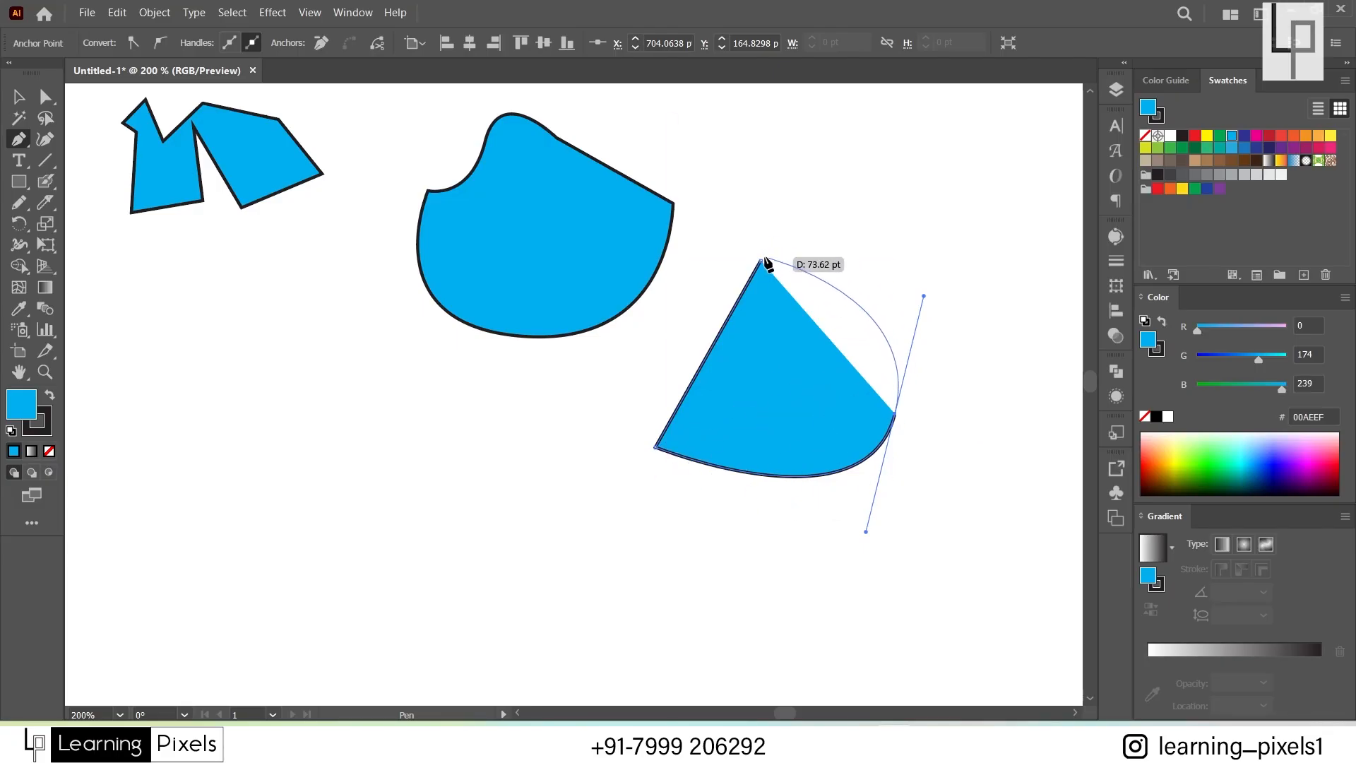
drag(760, 261, 653, 293)
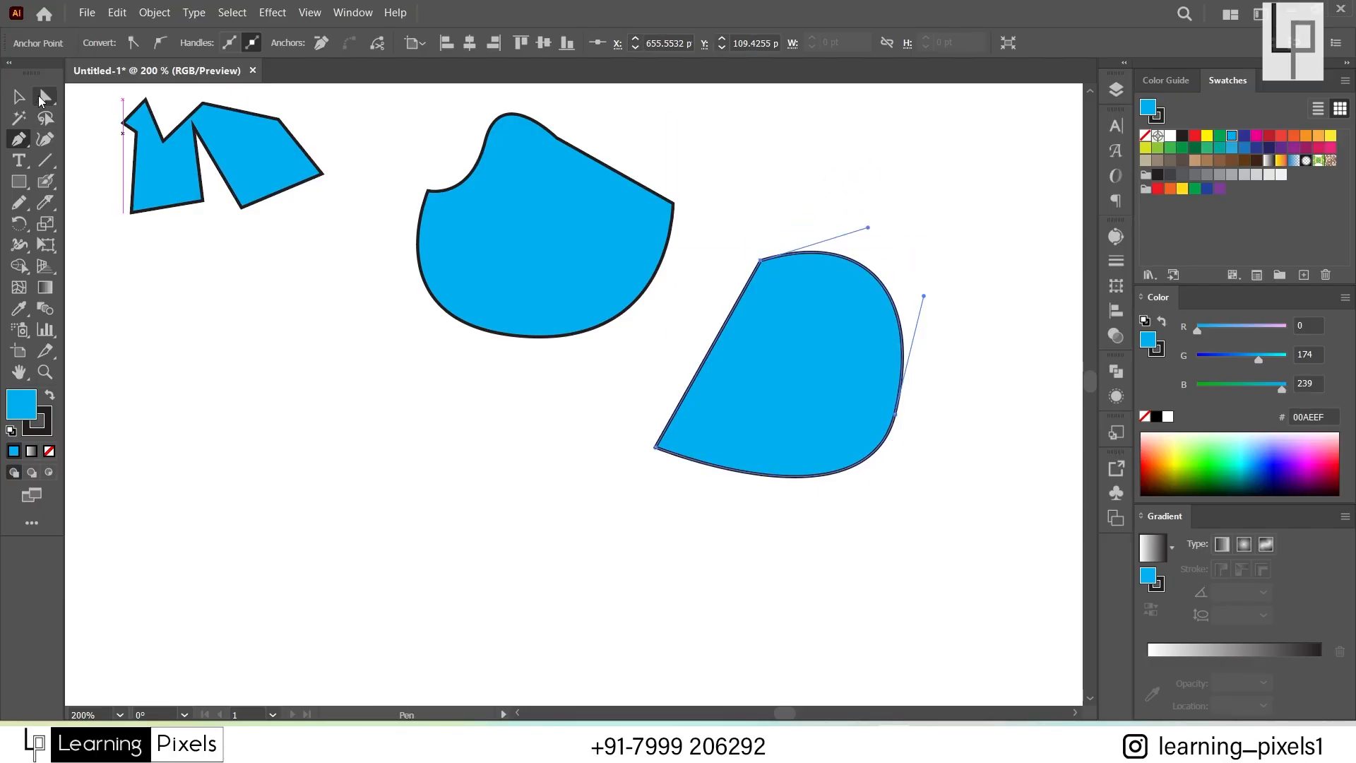
Step: Reshape the slanted-sided shape's curve by adjusting its direction handles with Direct Selection, and move the shape slightly upward
click(44, 99)
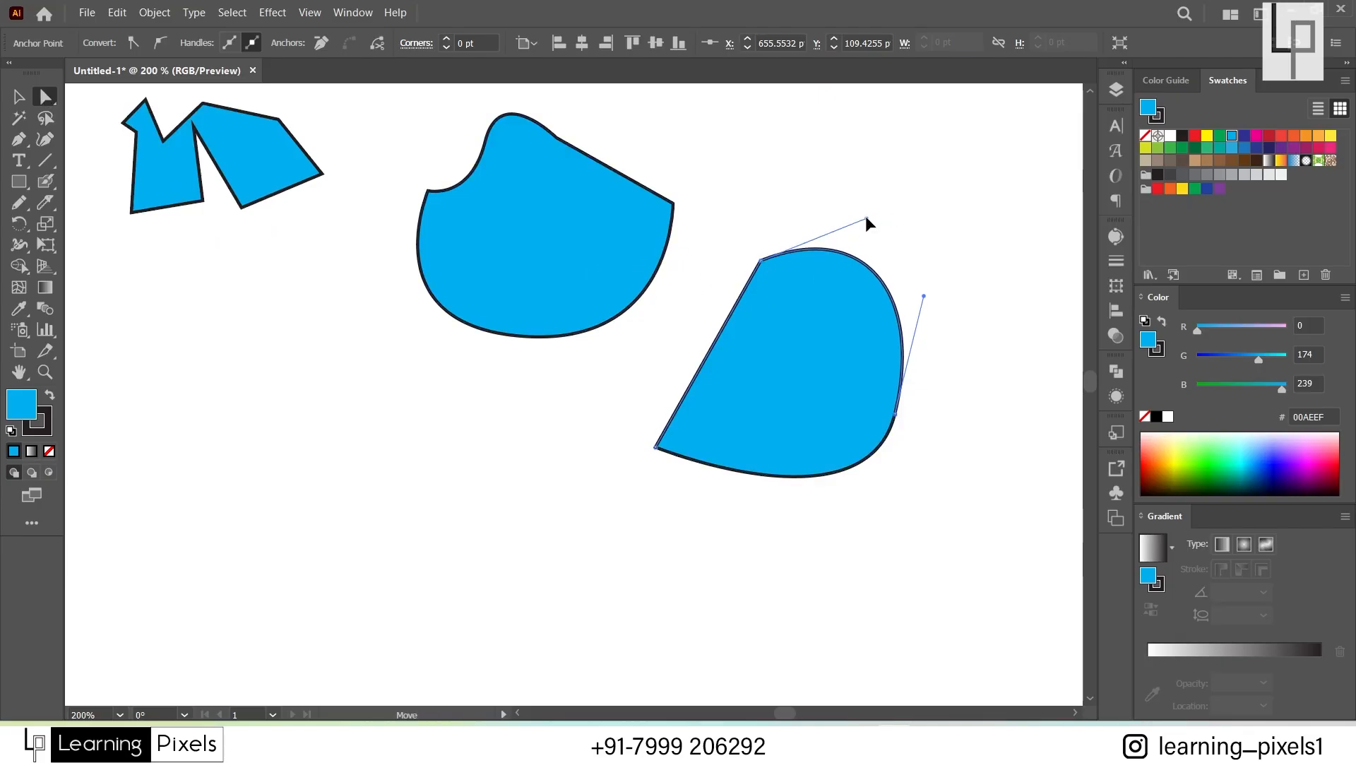
mouse_move(869, 228)
mouse_down()
mouse_move(856, 208)
mouse_move(881, 197)
mouse_move(812, 224)
mouse_move(860, 213)
mouse_up()
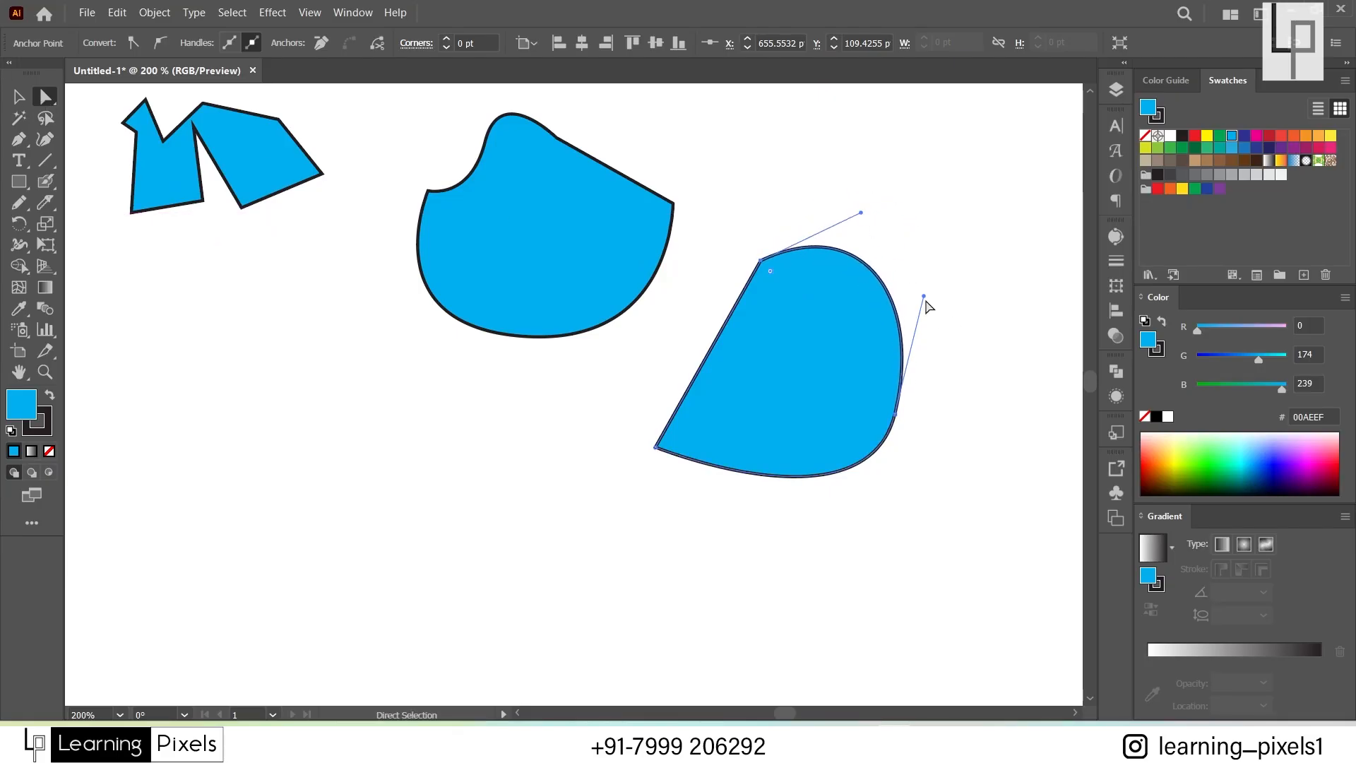
double_click(927, 298)
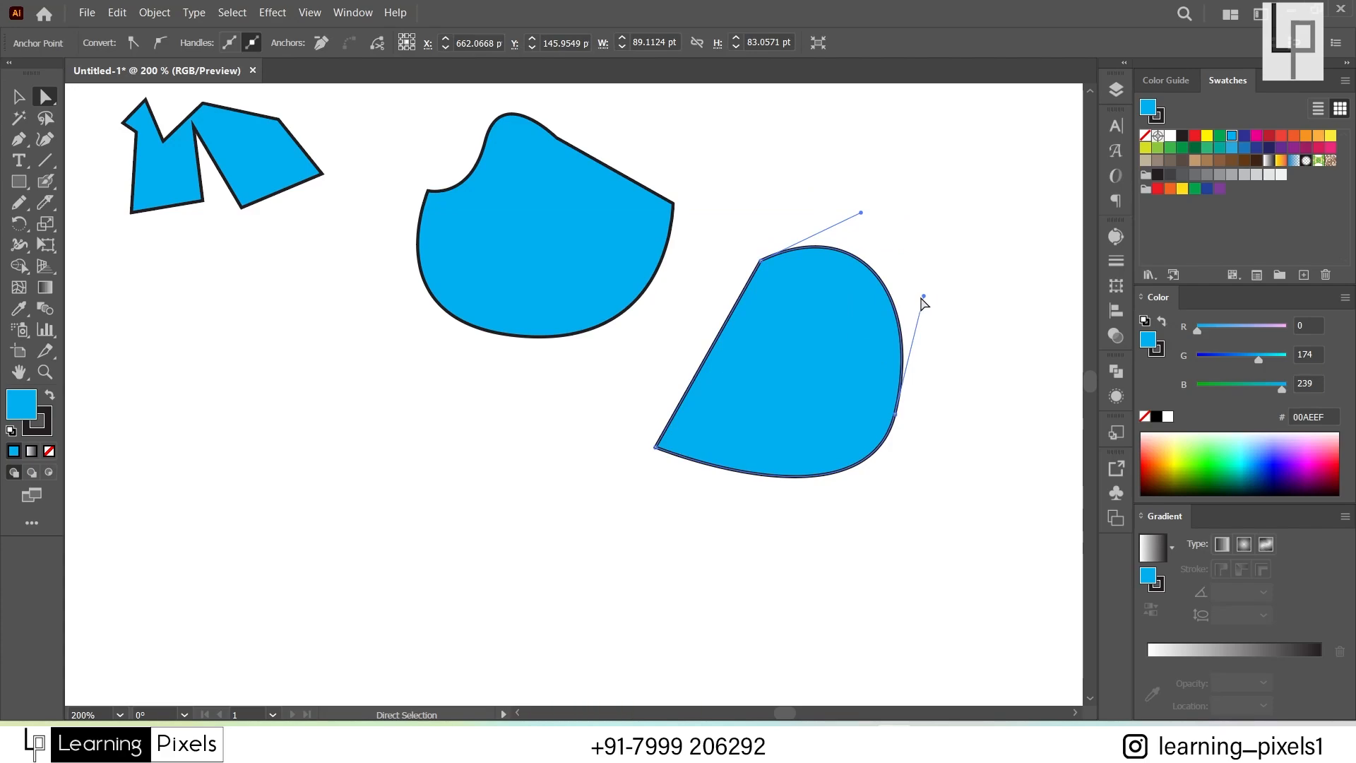
drag(924, 300, 960, 300)
drag(830, 368, 829, 327)
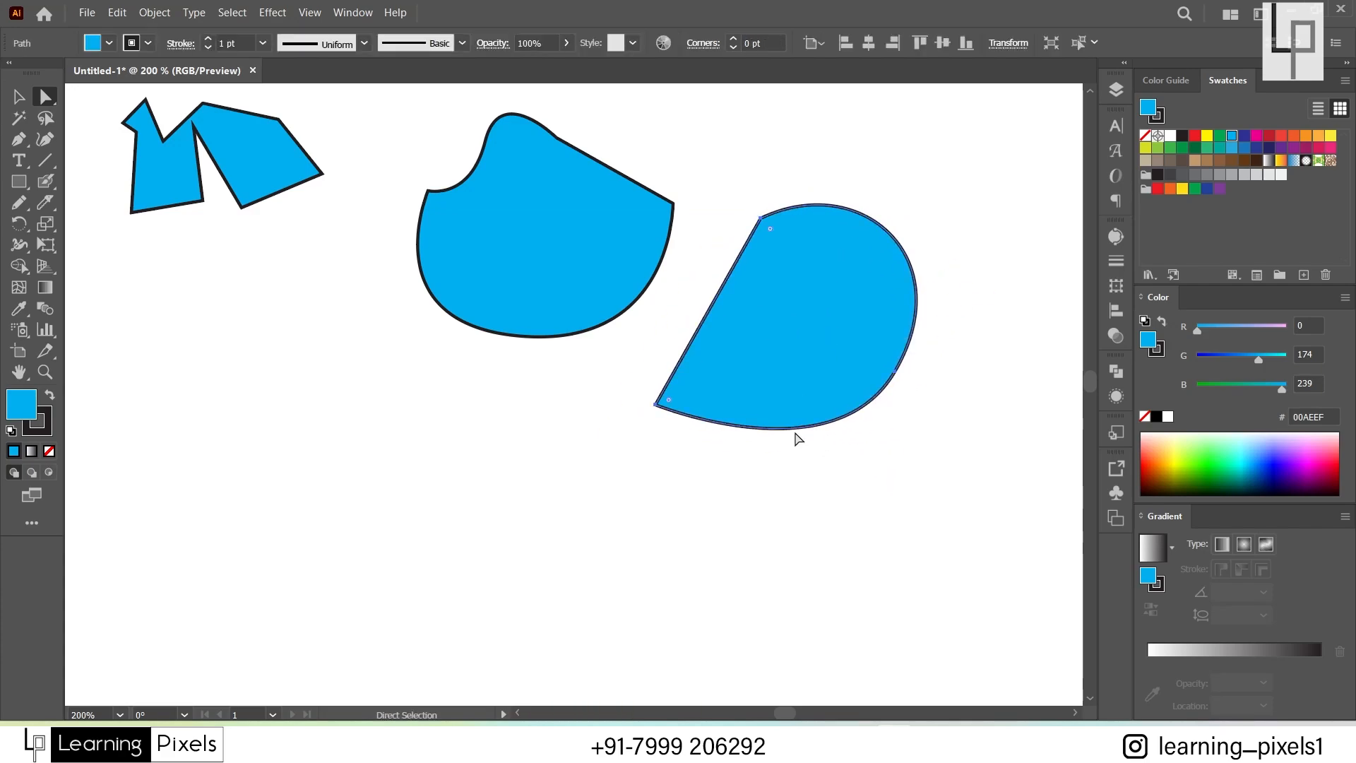
Step: Move the jagged shape below the bowl-like shape and scale it up to about twice its size
drag(221, 151, 357, 343)
click(14, 96)
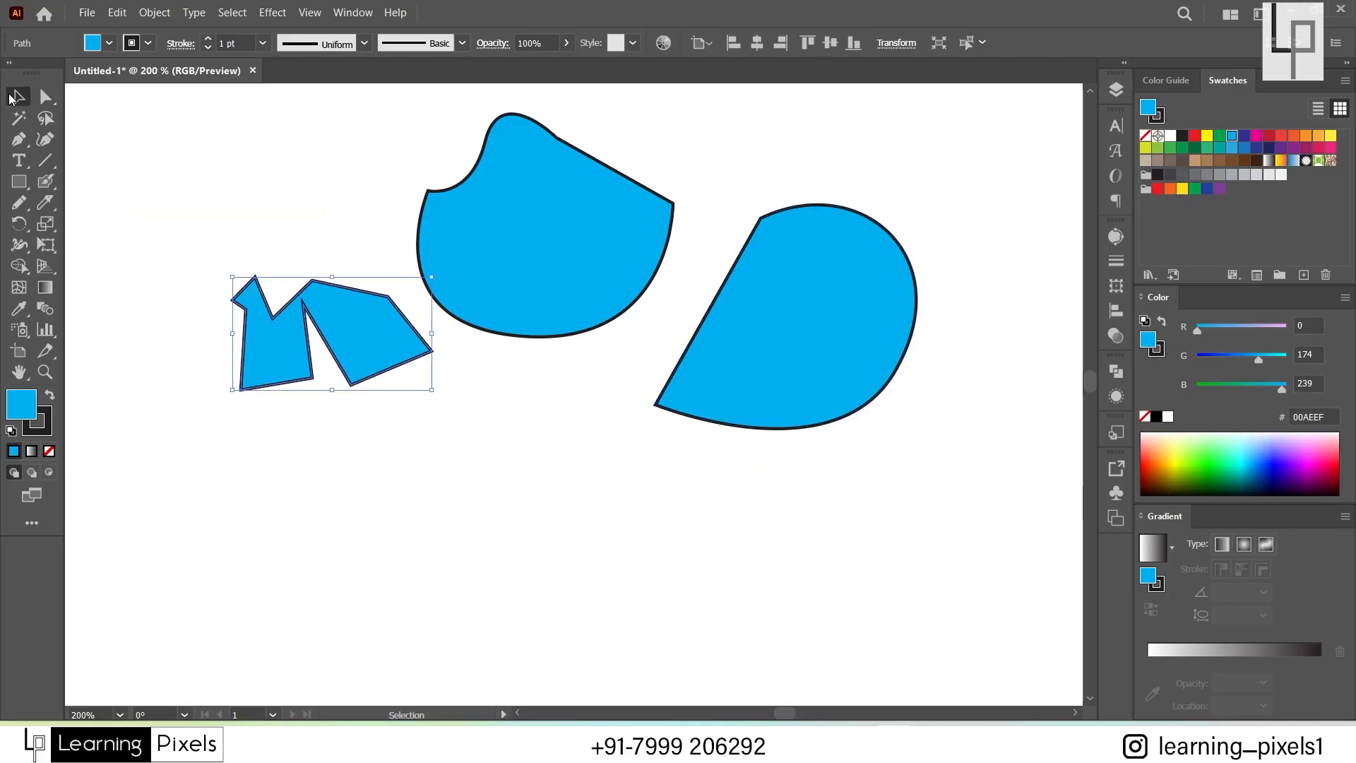
drag(430, 390, 633, 554)
drag(537, 462, 447, 503)
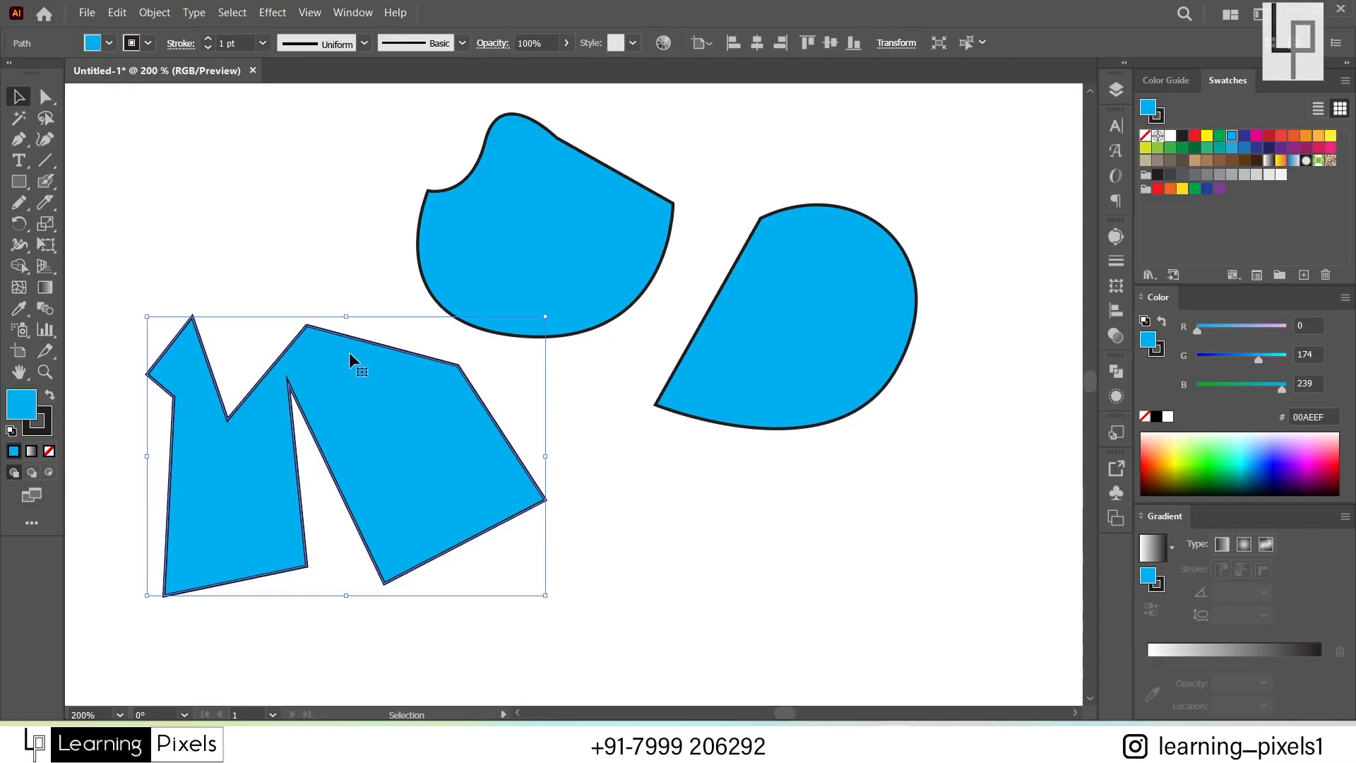
Step: Fill the jagged shape with yellow (FFF200) and delete its inner notch anchor and the lower middle anchor with the Pen tool
click(17, 146)
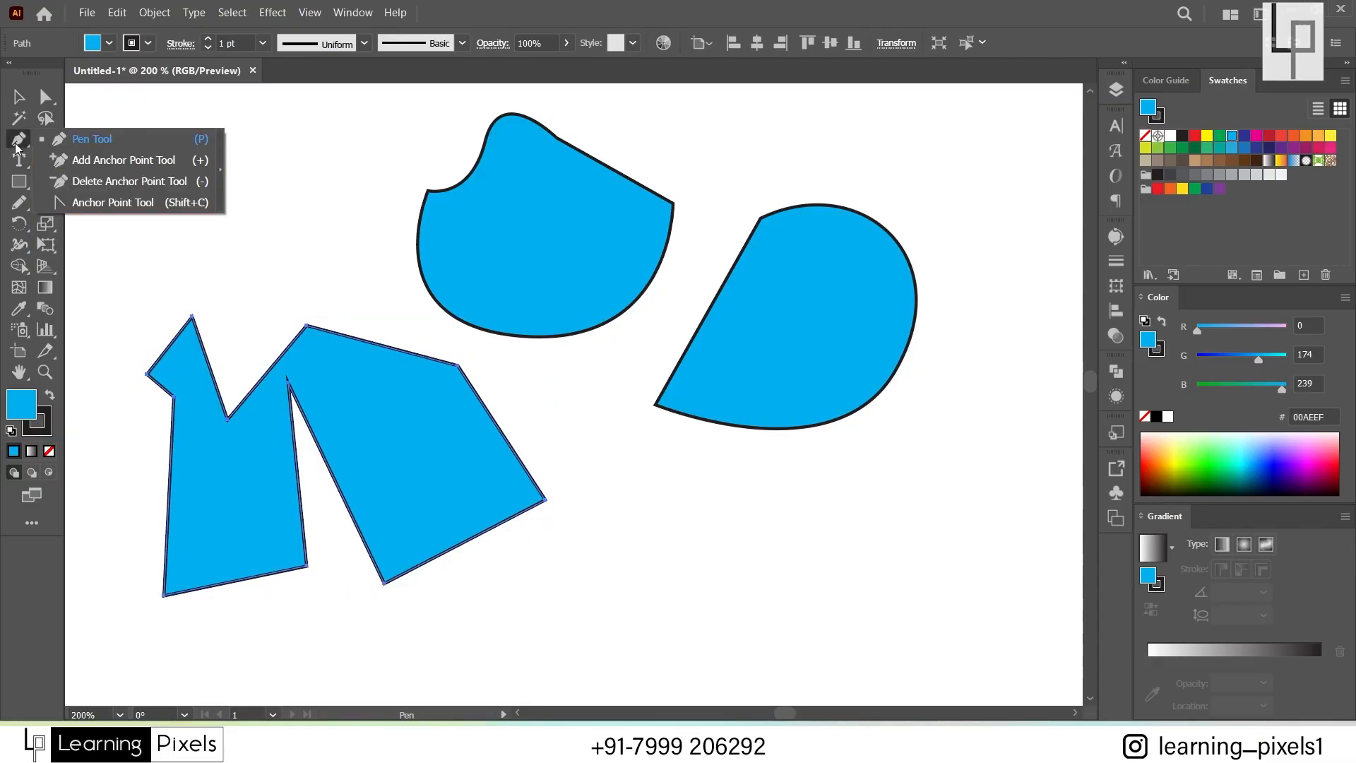
click(77, 141)
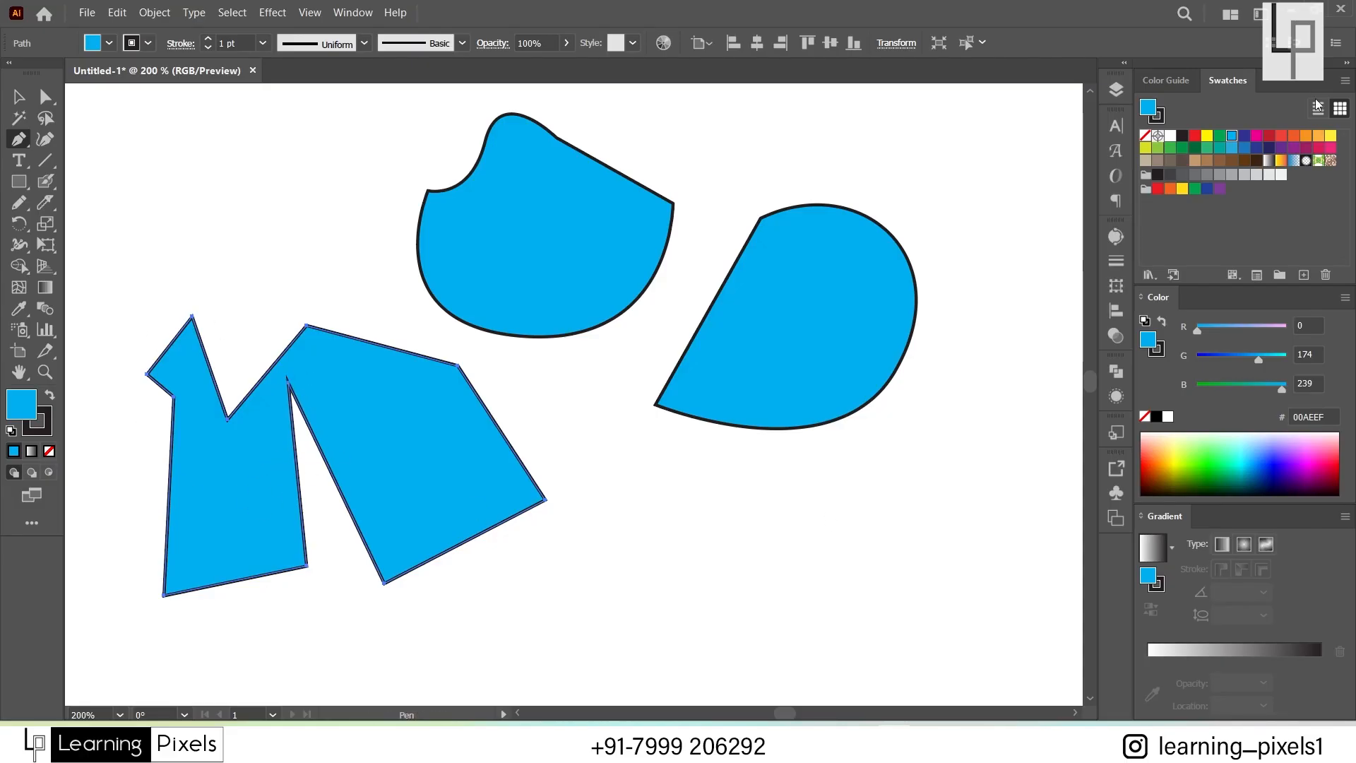
click(1208, 137)
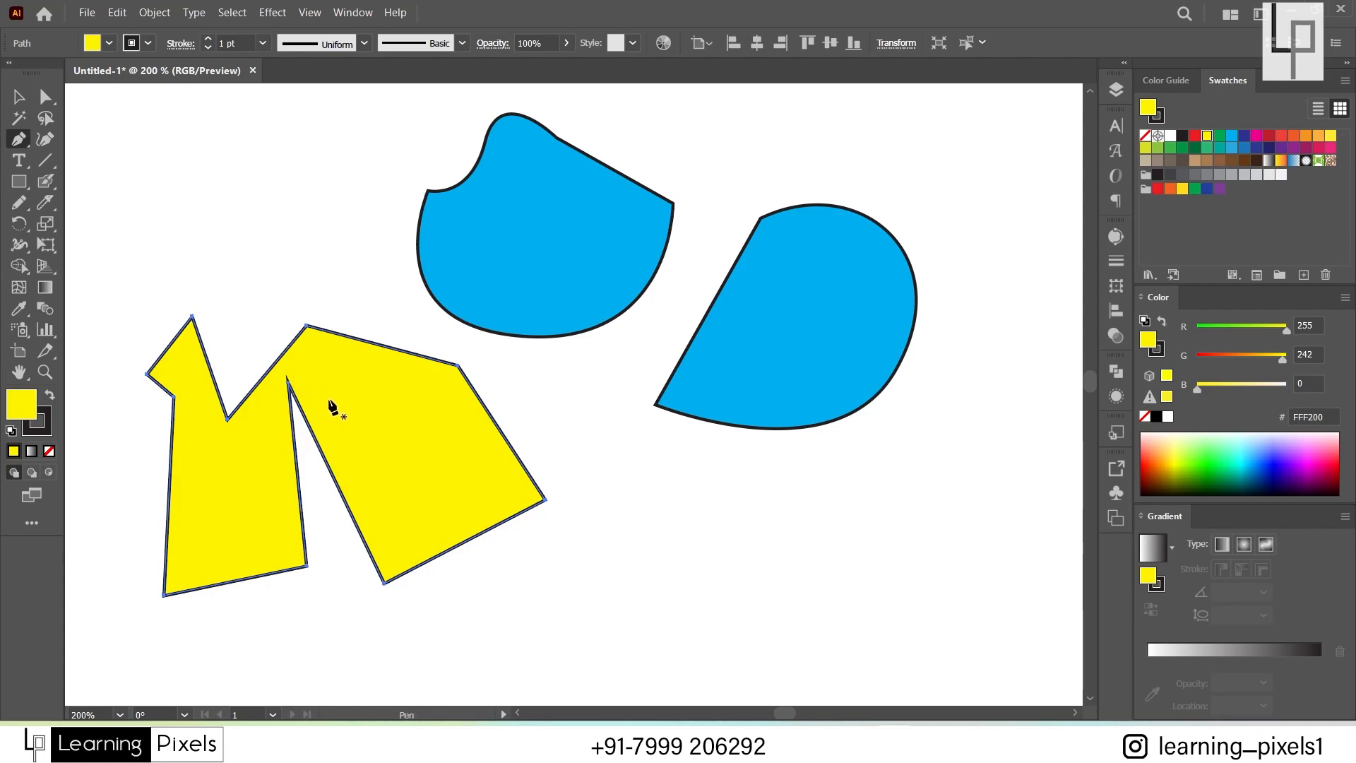
click(289, 381)
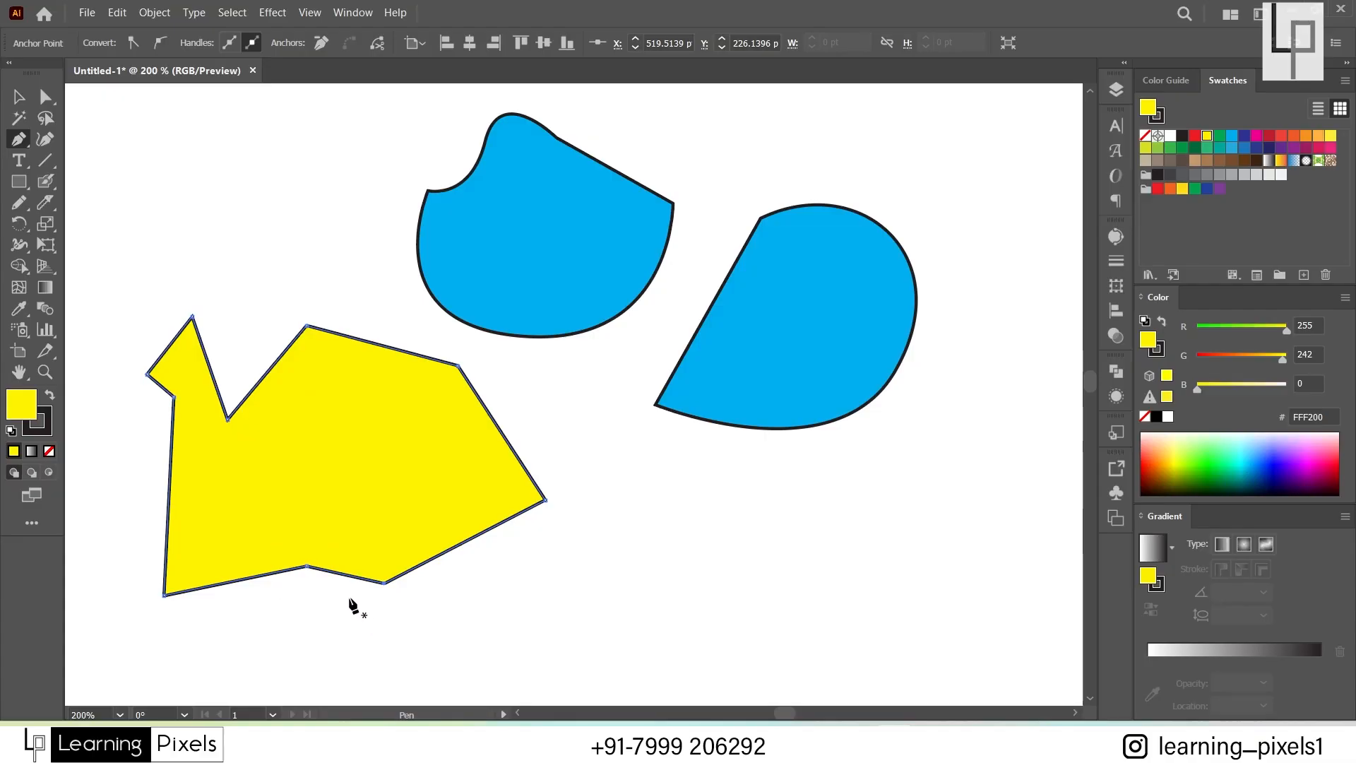
click(306, 566)
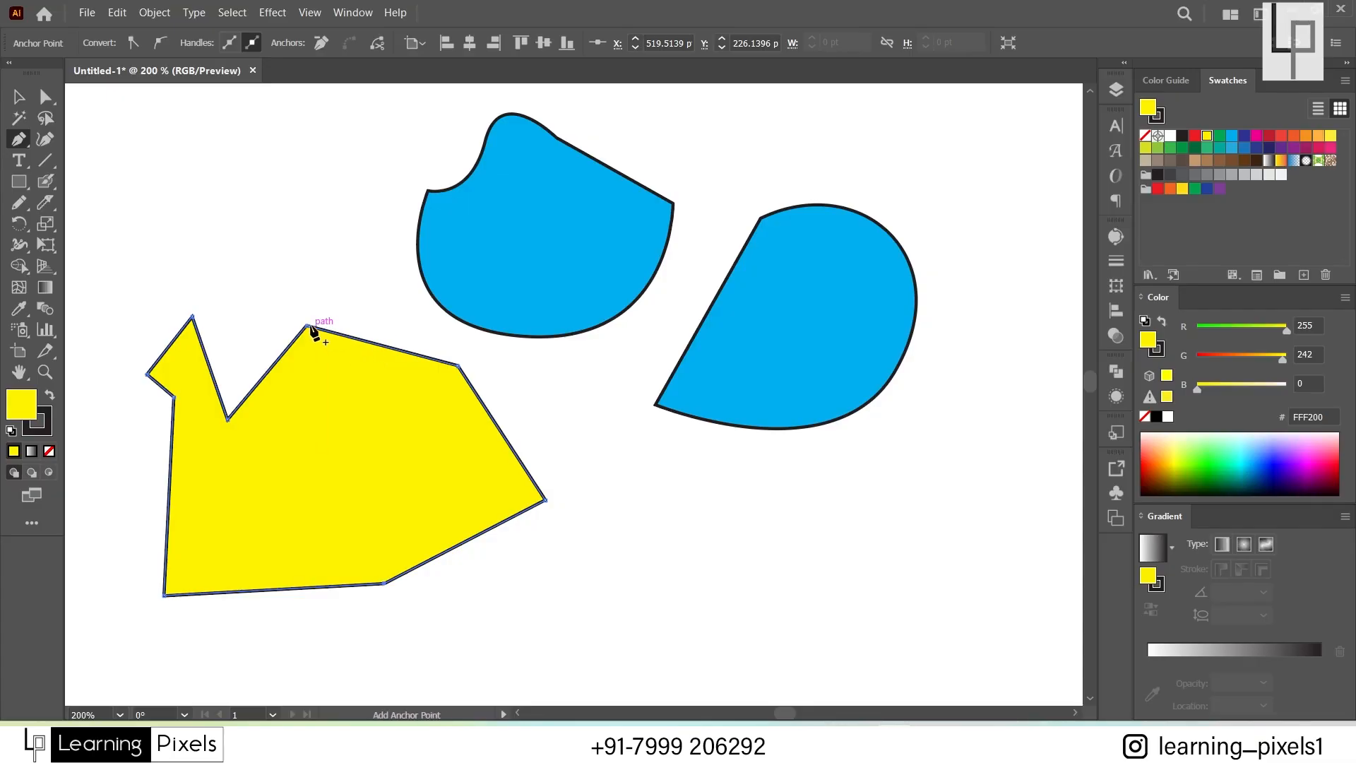
Step: Add anchor points with the Pen tool midway along the yellow shape's upper, right and lower-right edges
click(377, 344)
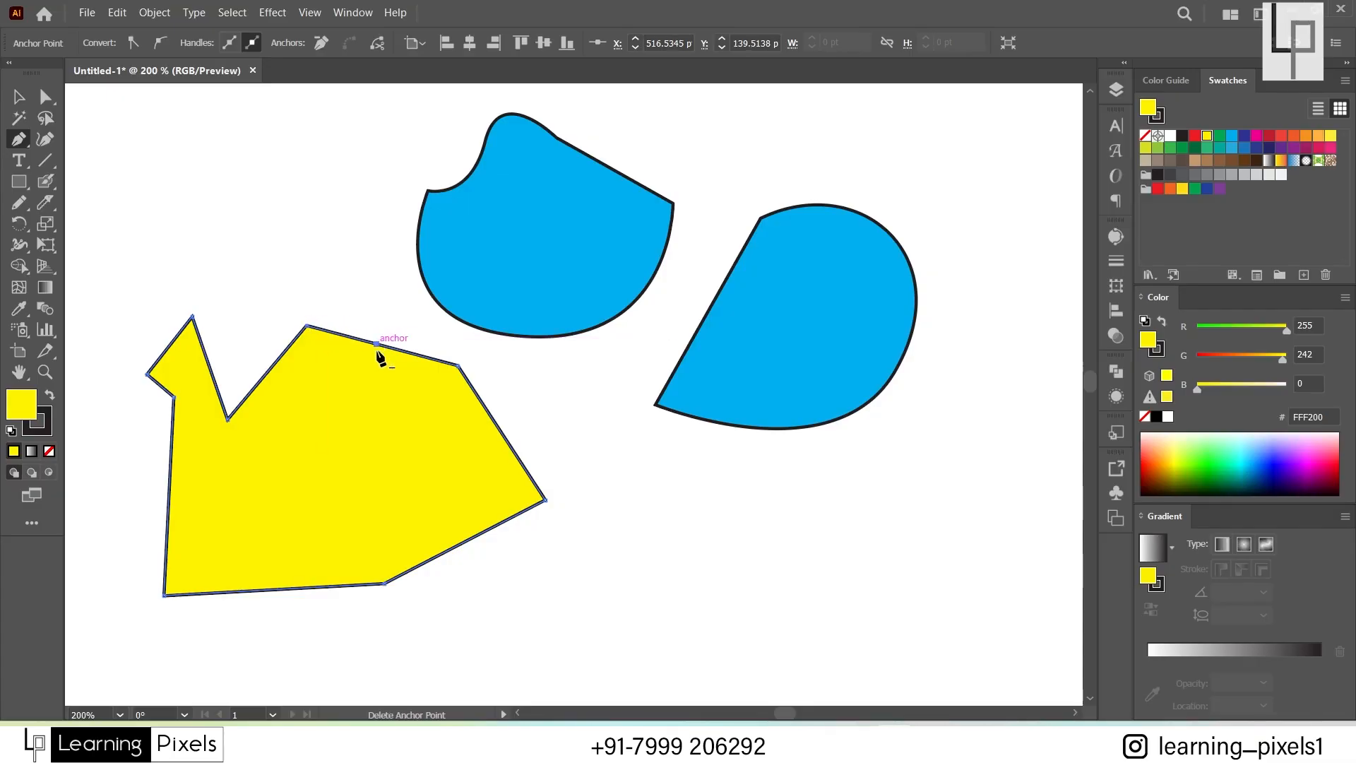
click(502, 433)
click(471, 538)
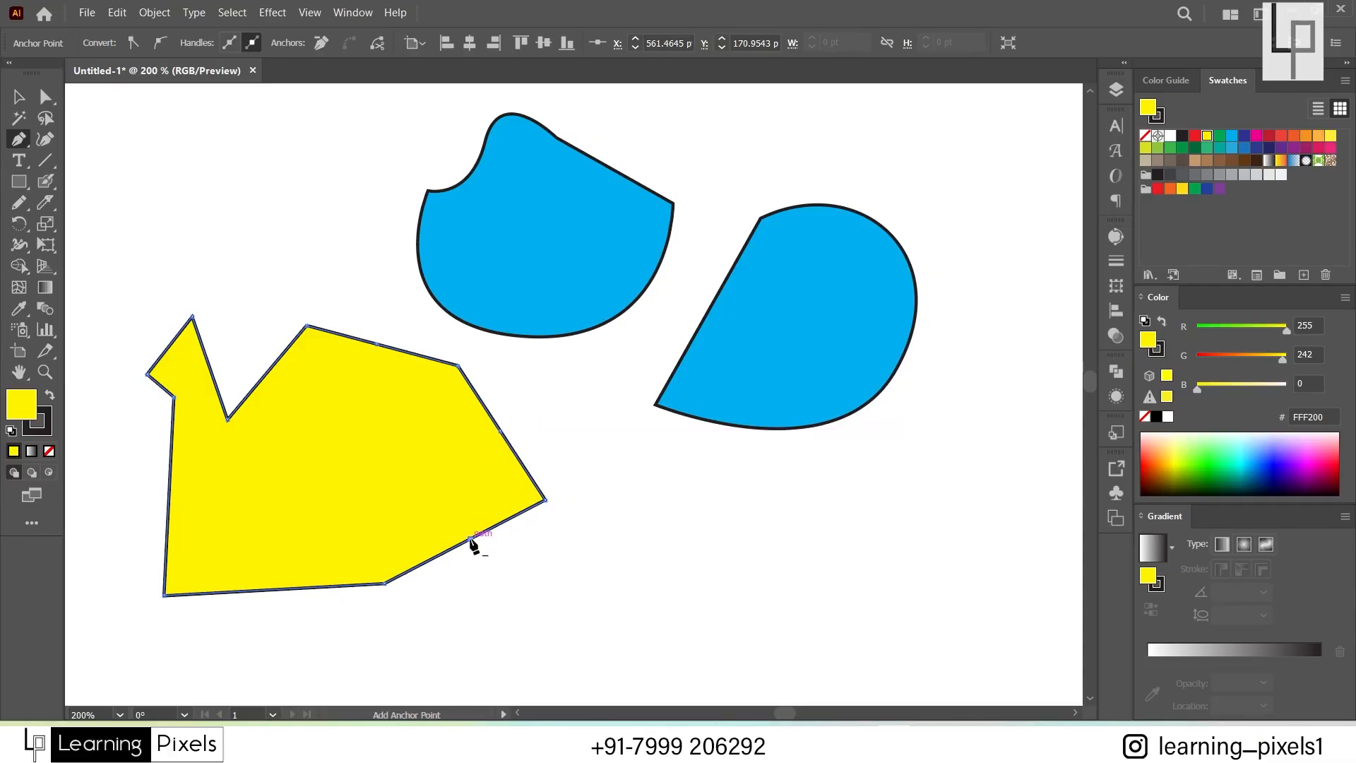
Step: Reshape the yellow shape with Direct Selection, pulling the right-edge anchor inward, the upper-edge anchor up, and the adjacent upper corner down
click(46, 97)
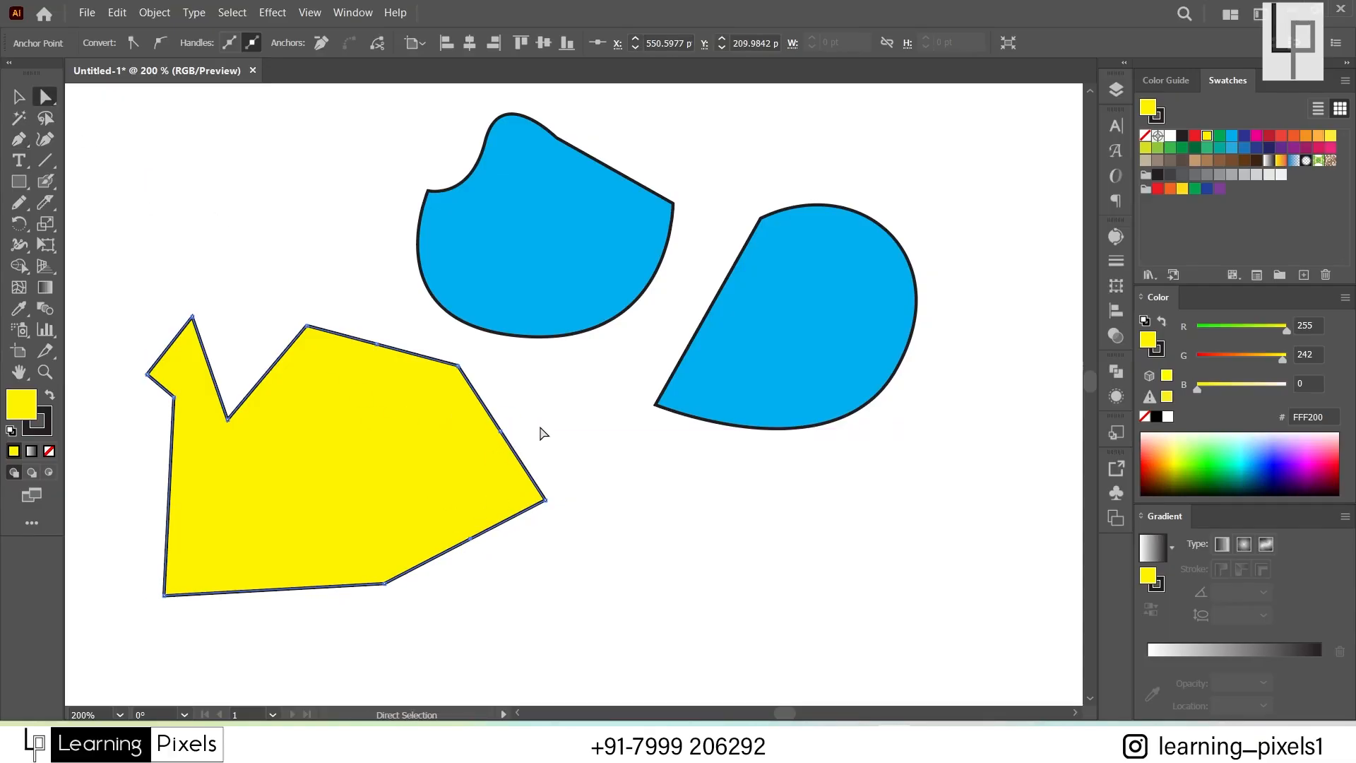
drag(492, 447, 491, 450)
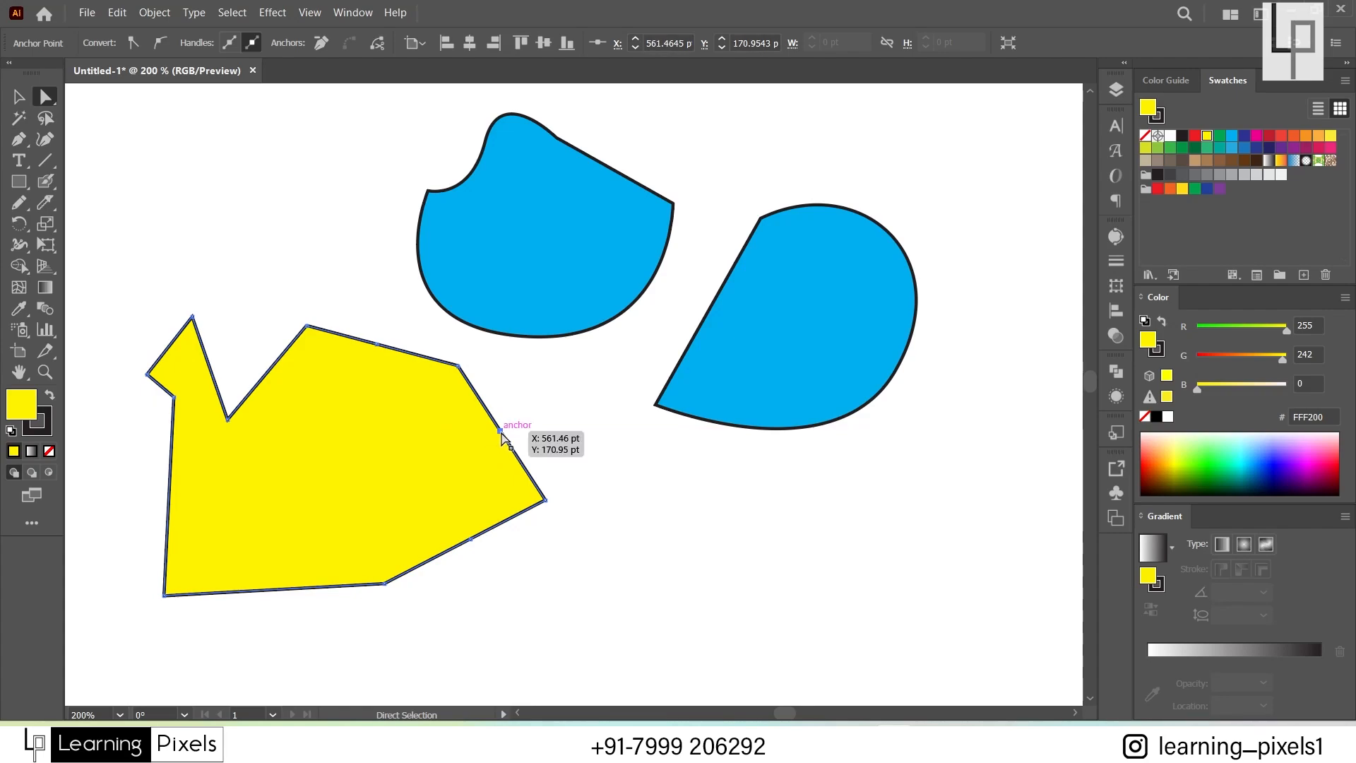
drag(501, 429, 384, 477)
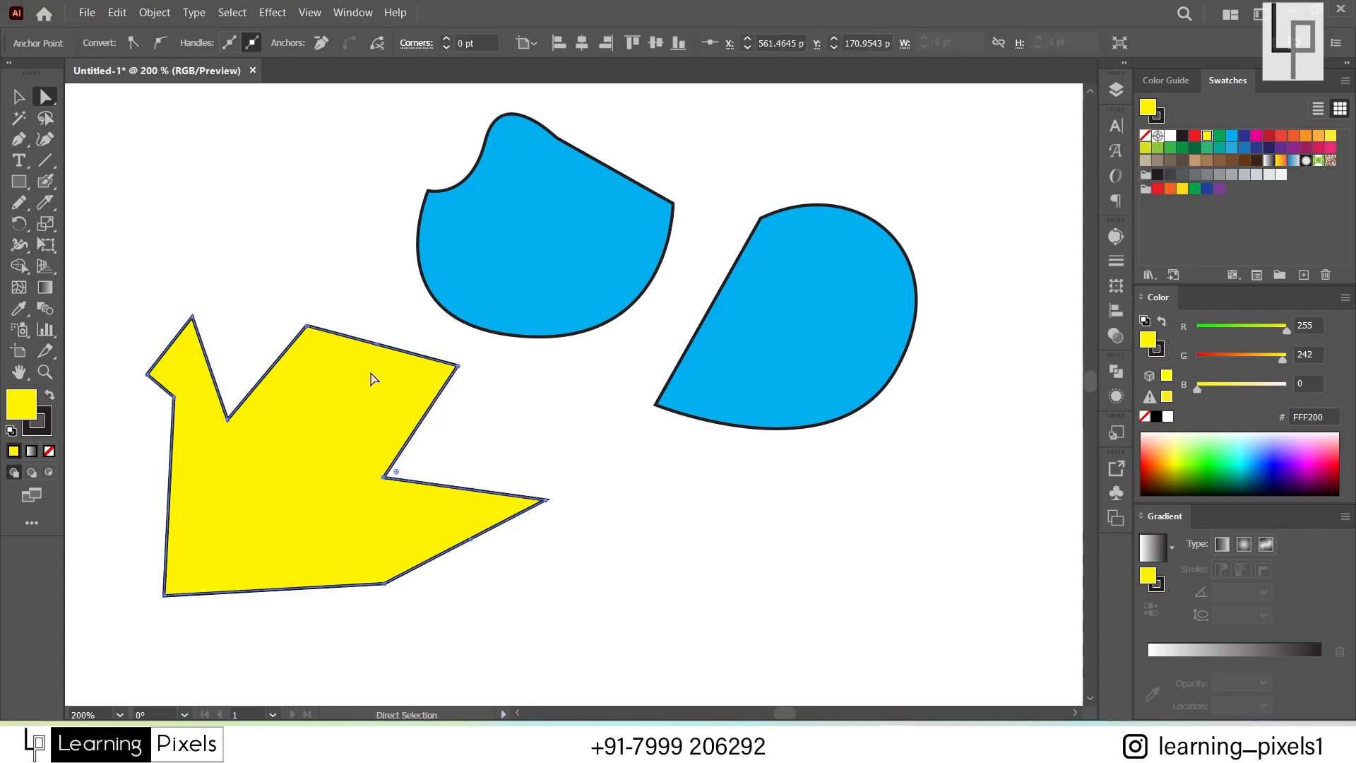
drag(377, 346, 362, 267)
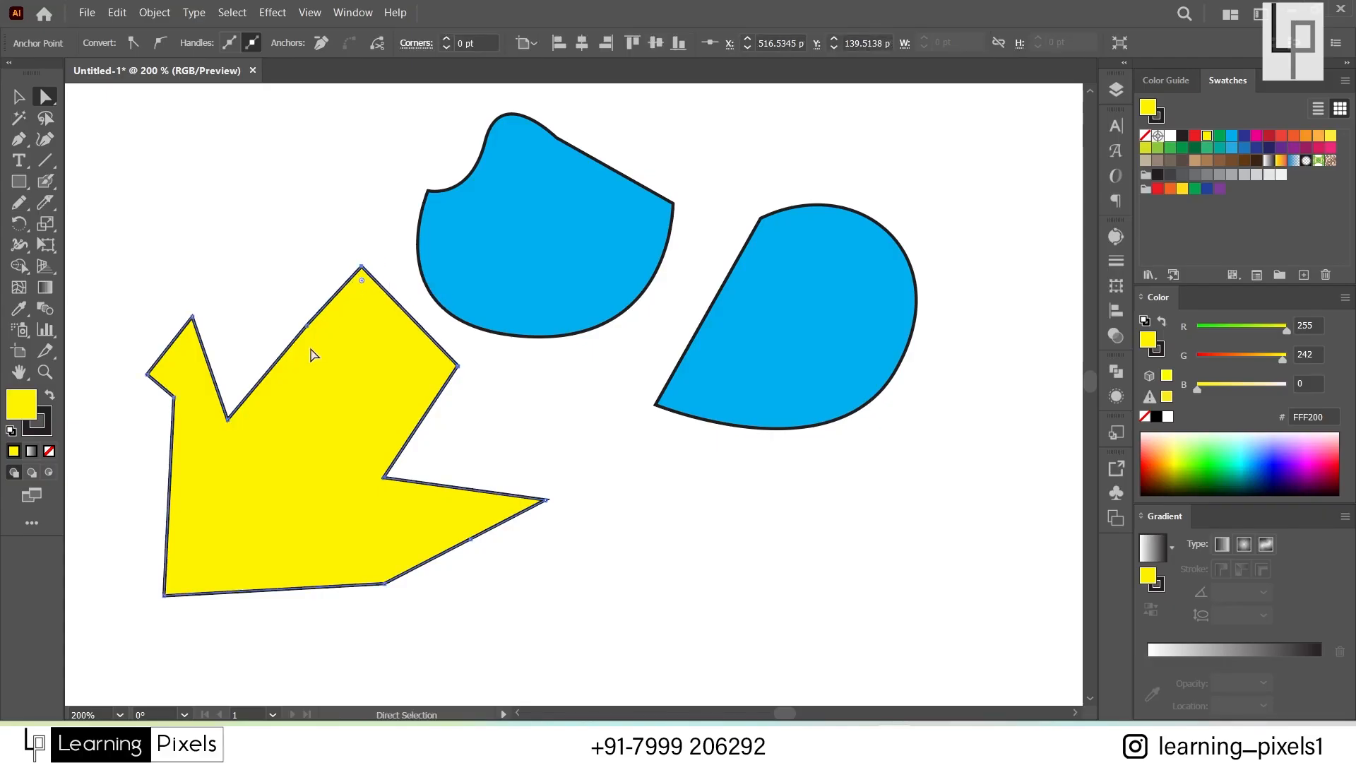
drag(314, 333, 325, 399)
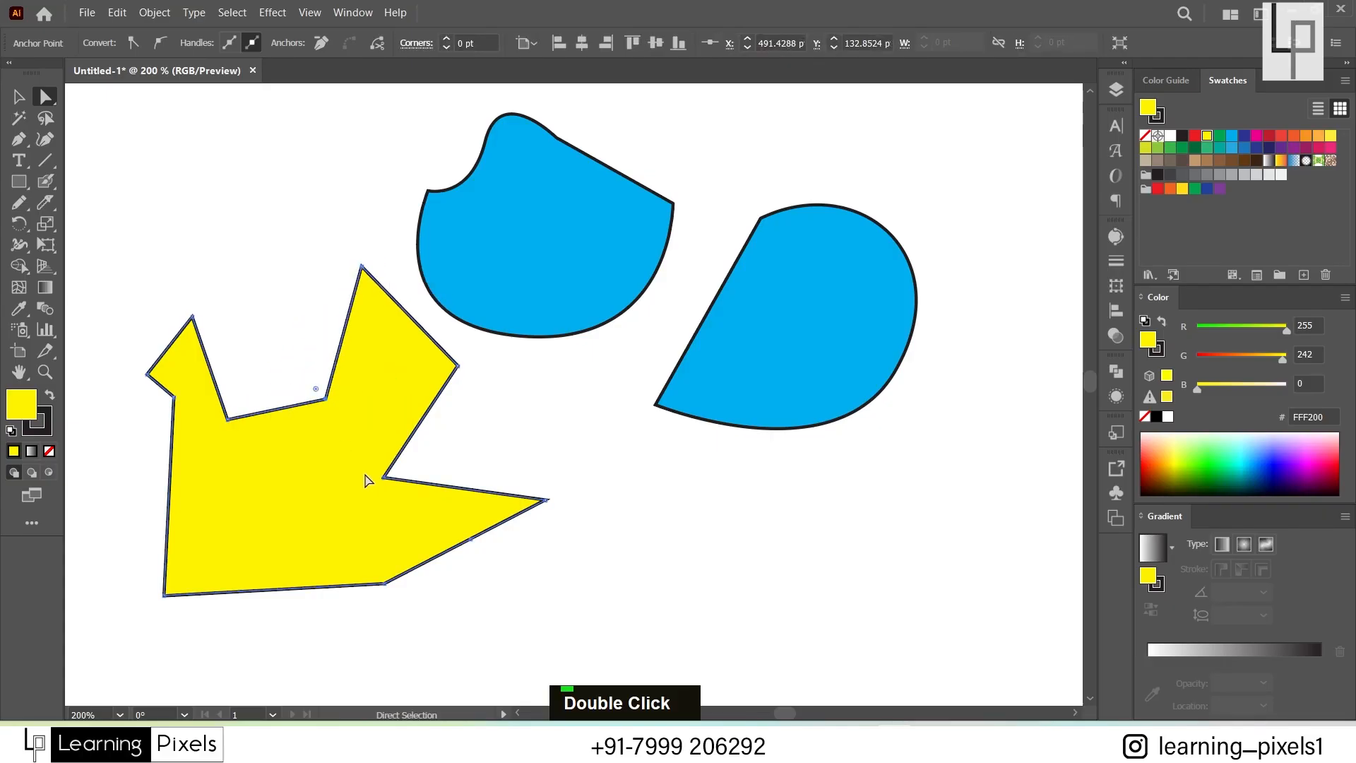
Step: Smooth the blue bowl-like shape by adding an anchor on each lower side curve and deleting its two side corner anchors
click(554, 269)
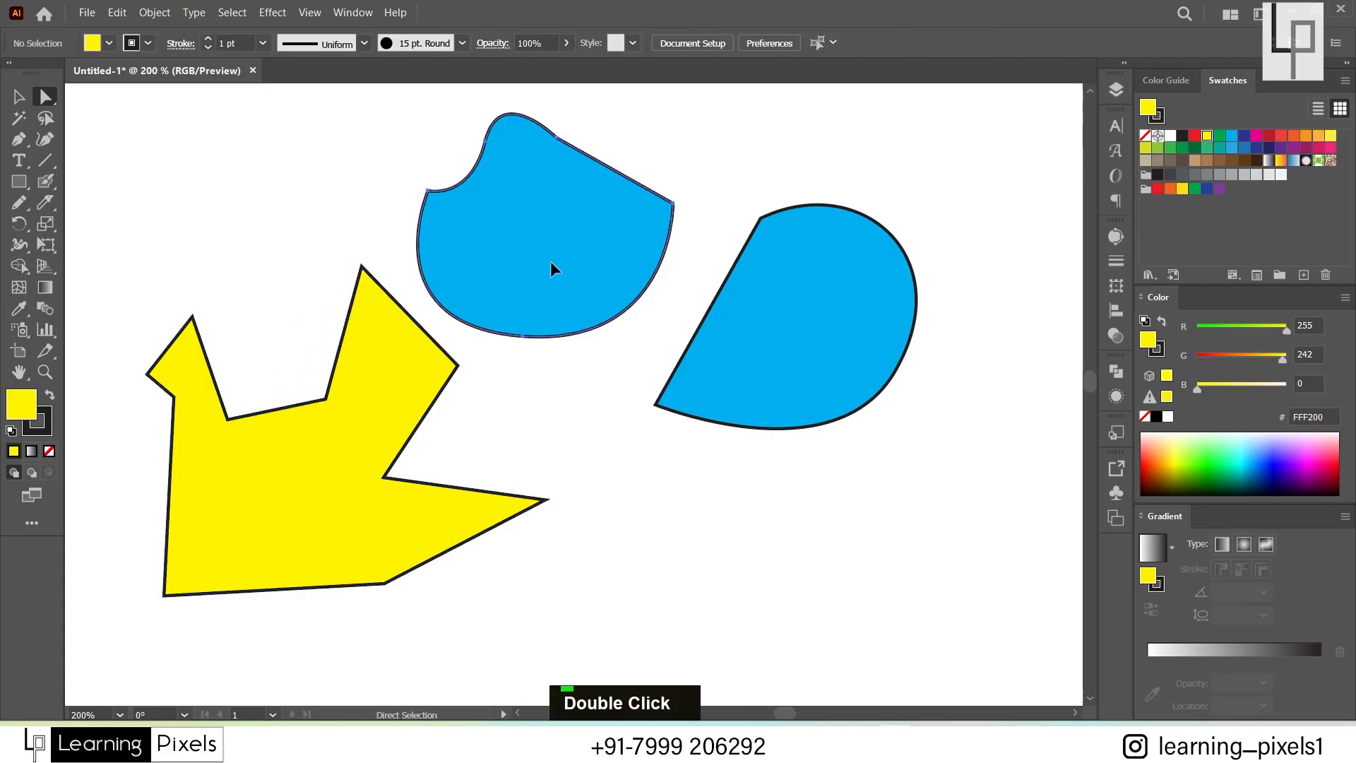
click(19, 139)
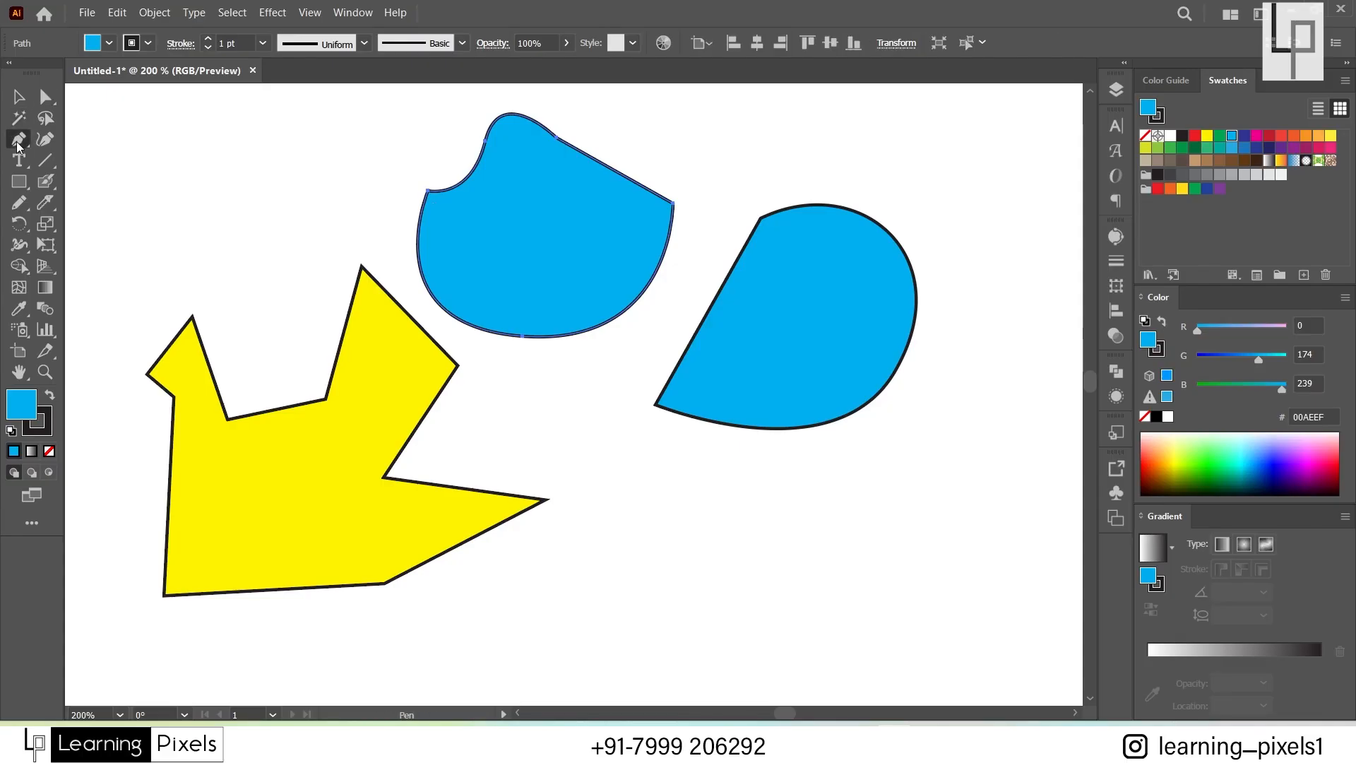
click(443, 308)
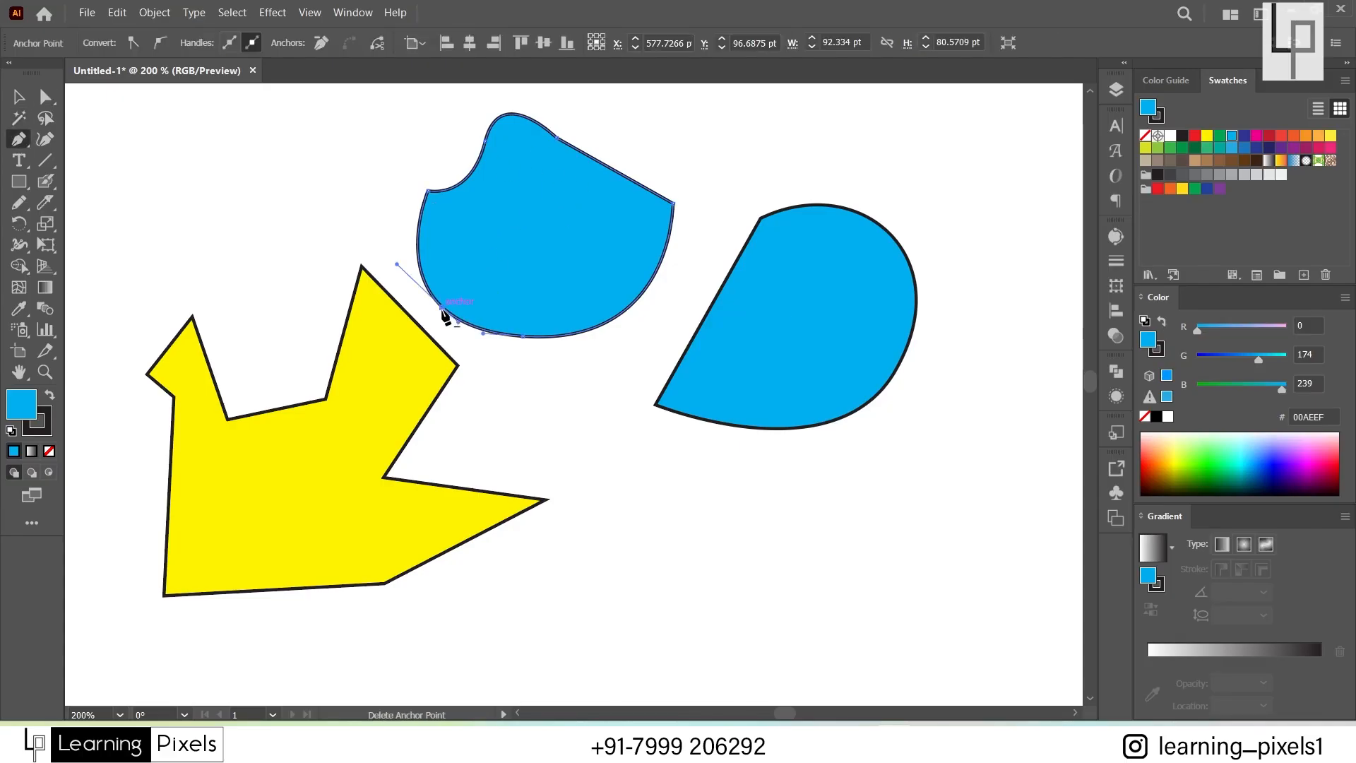
click(635, 300)
click(673, 204)
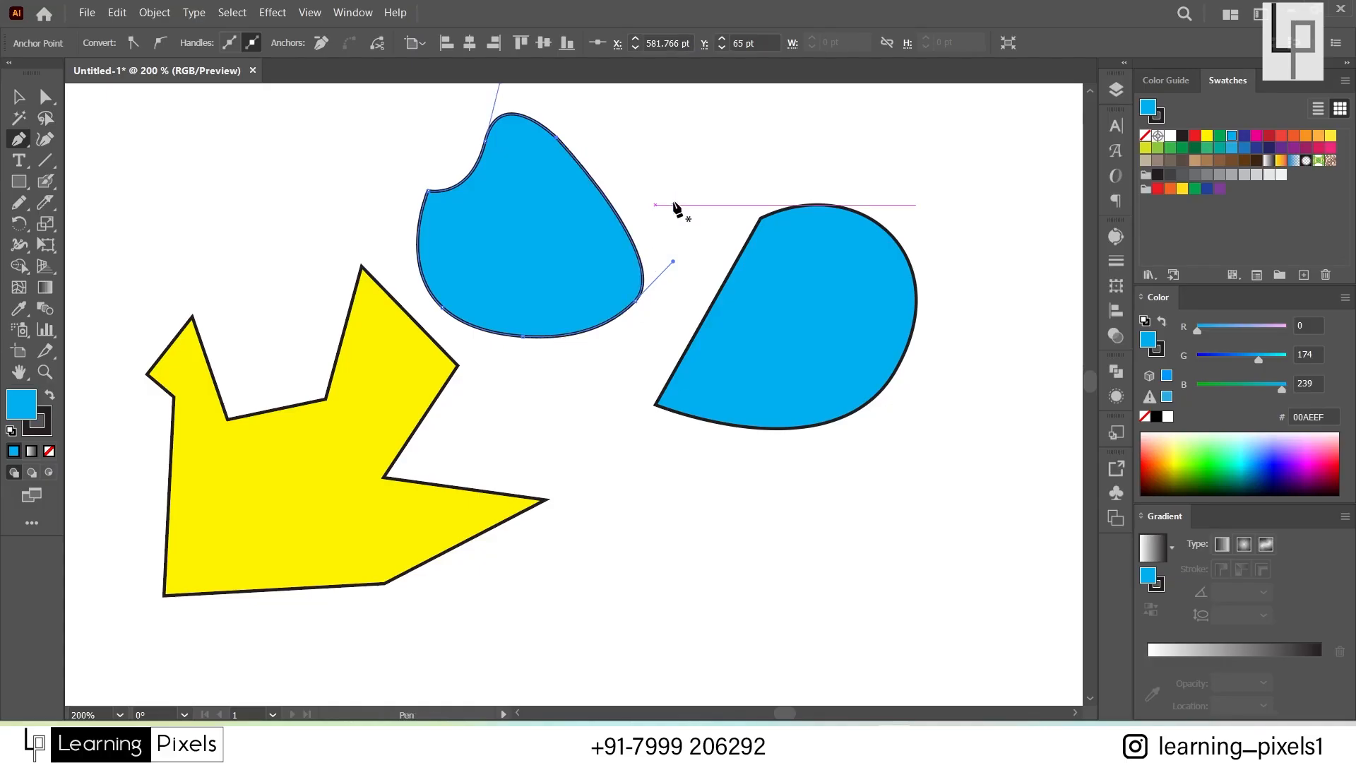
click(431, 195)
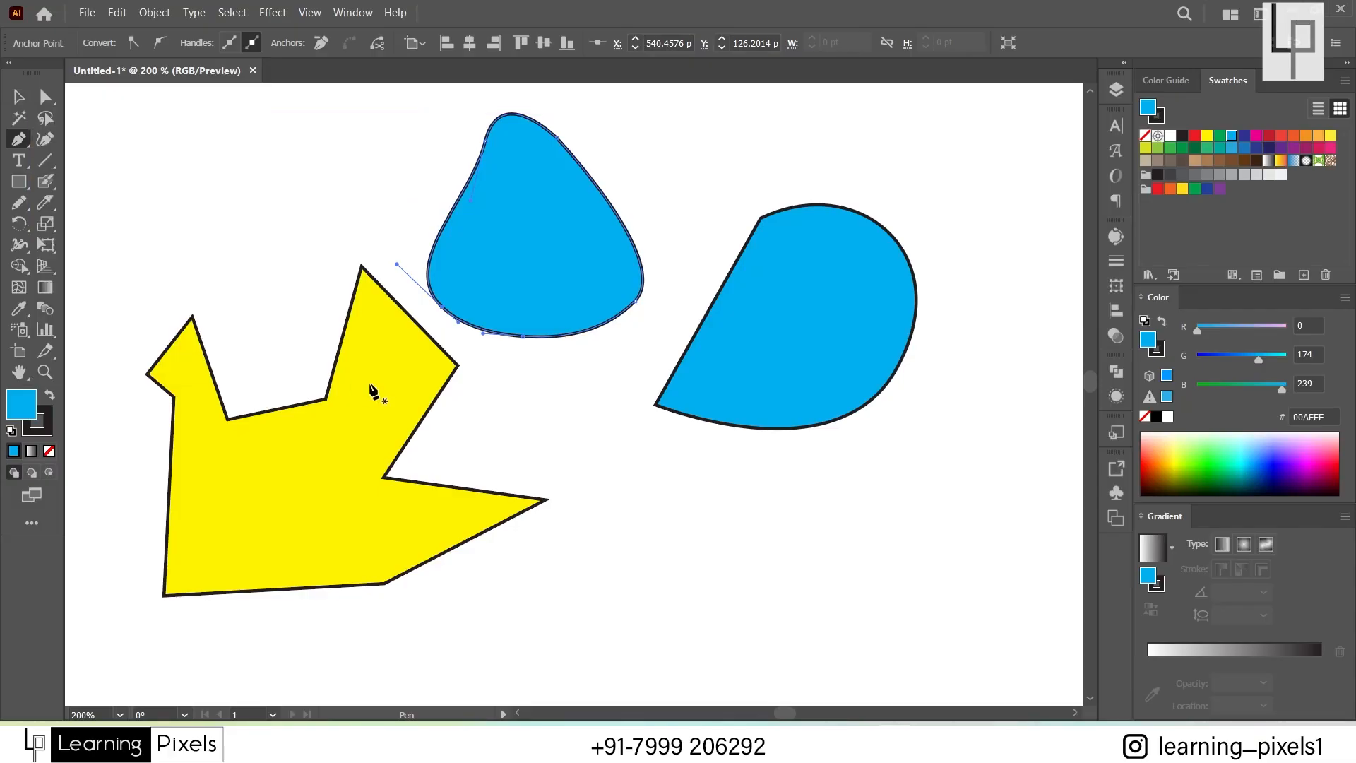
Step: Draw a short straight open path above the yellow shape with the Pen tool and end it
click(293, 210)
click(184, 185)
key(Escape)
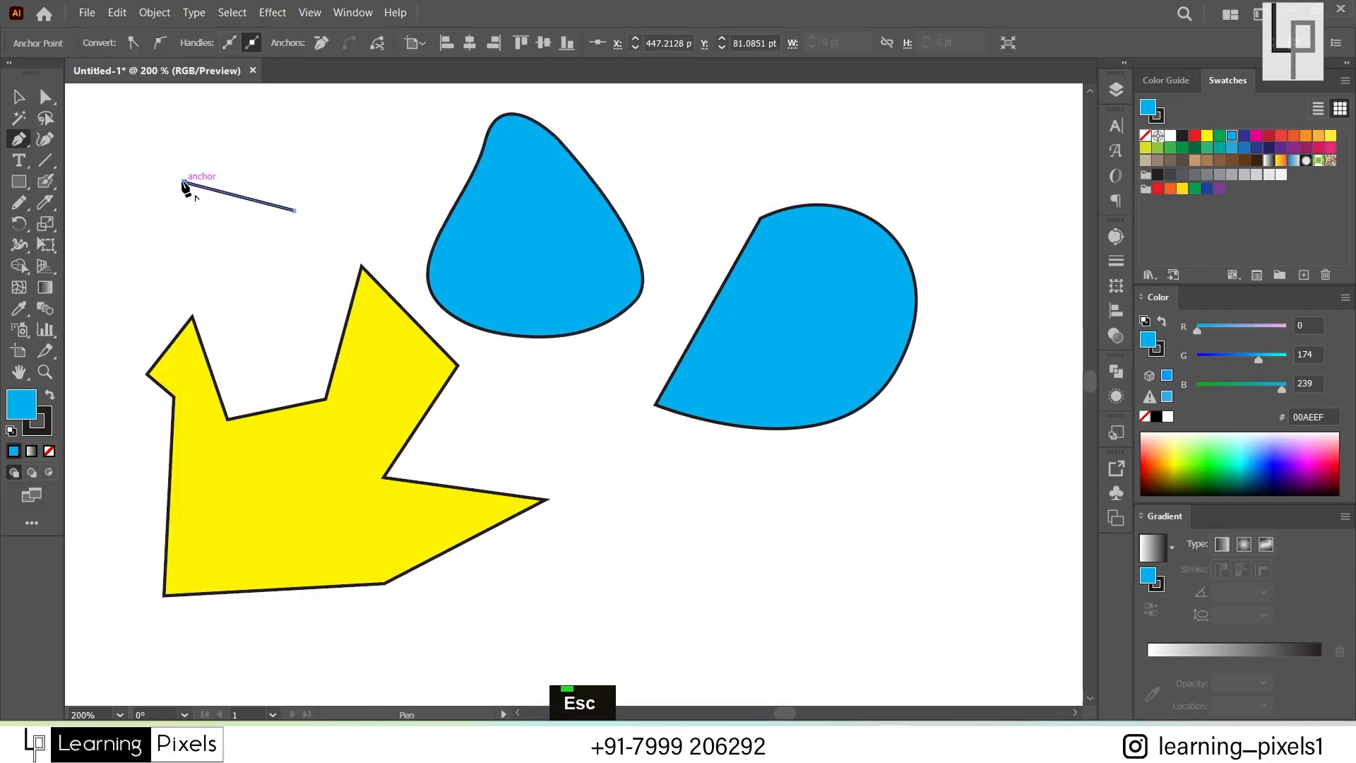
Step: Select all the artwork, including the yellow shape and both blue shapes, and delete it
key(v)
drag(175, 153, 761, 518)
key(Delete)
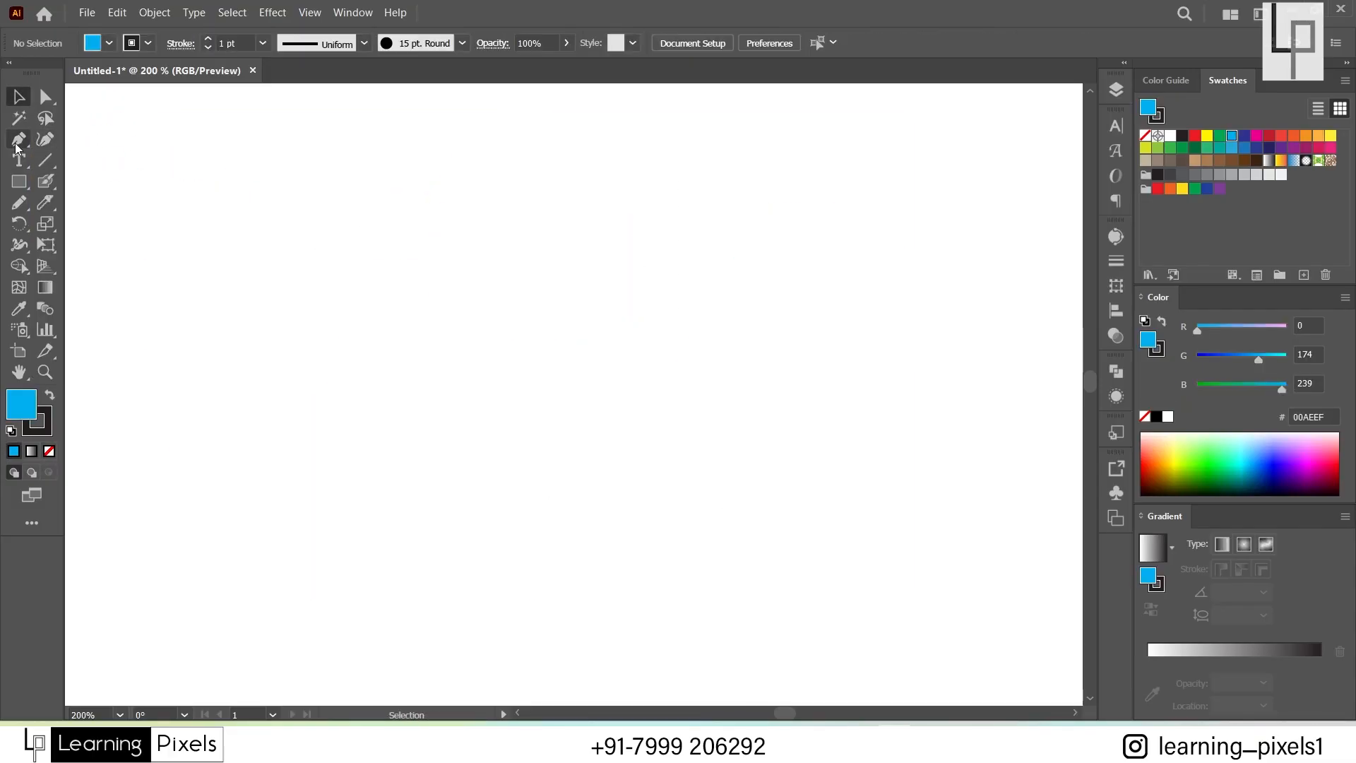
Step: Draw a new Pen path that curves down into a deep bowl and rises in an S-bend to a smooth anchor
click(16, 144)
click(211, 209)
drag(357, 389, 529, 429)
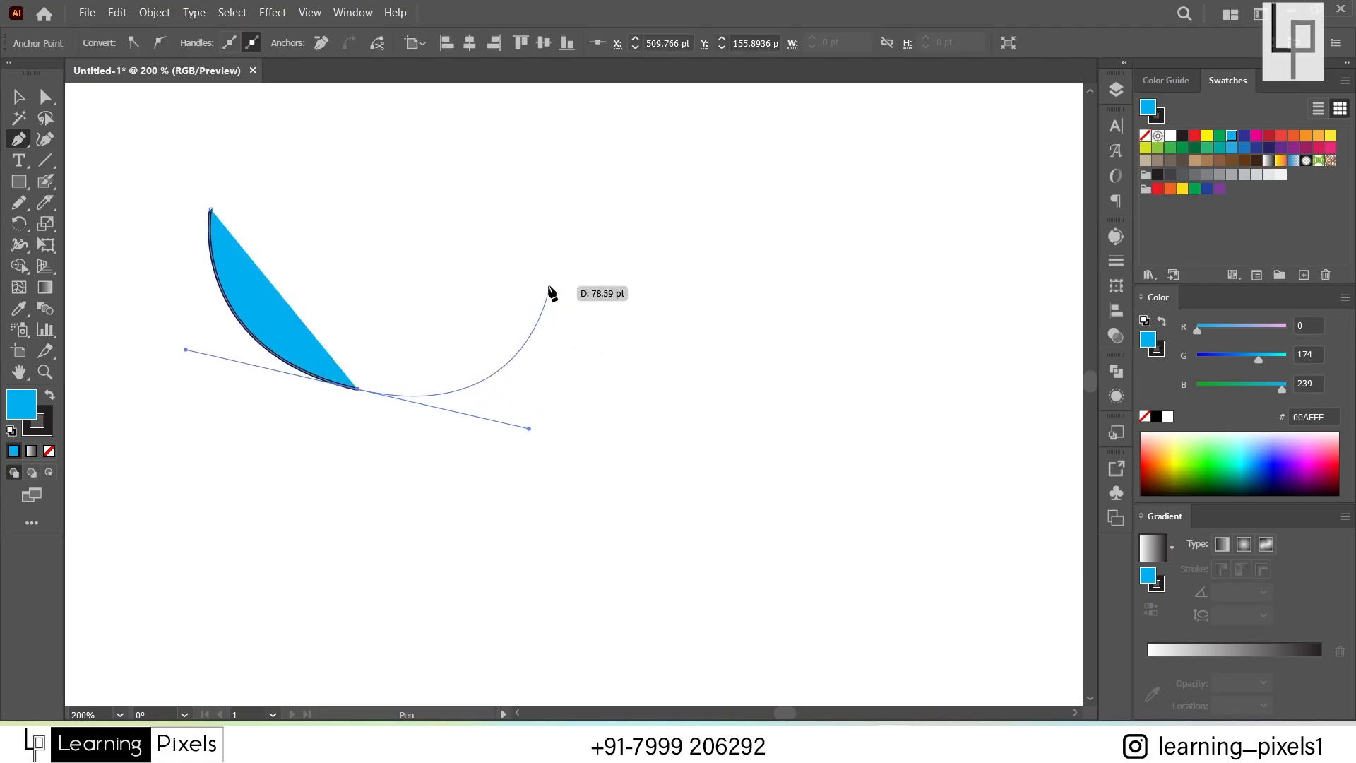
drag(603, 269, 718, 249)
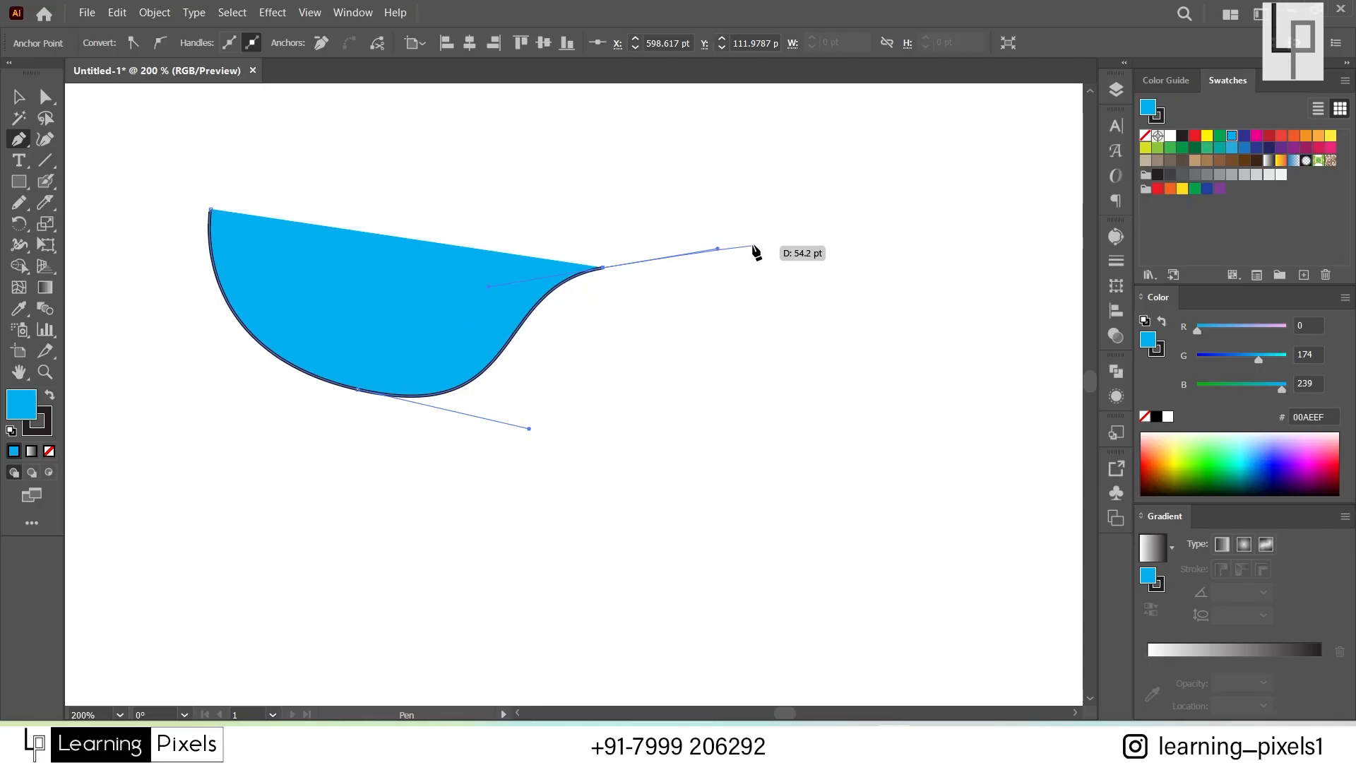
Step: Break the last anchor's handles and swing its outgoing handle downward for a sharp change of direction
key(alt)
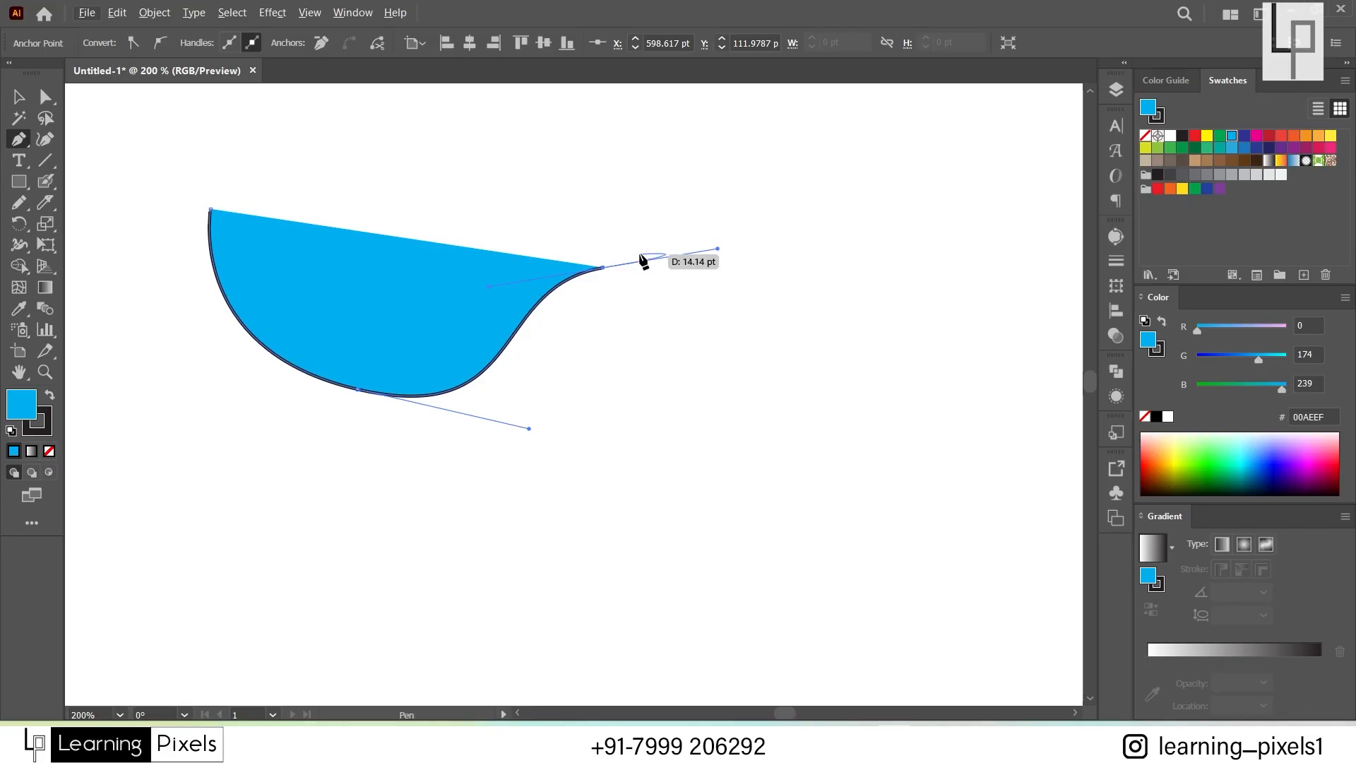
key(alt)
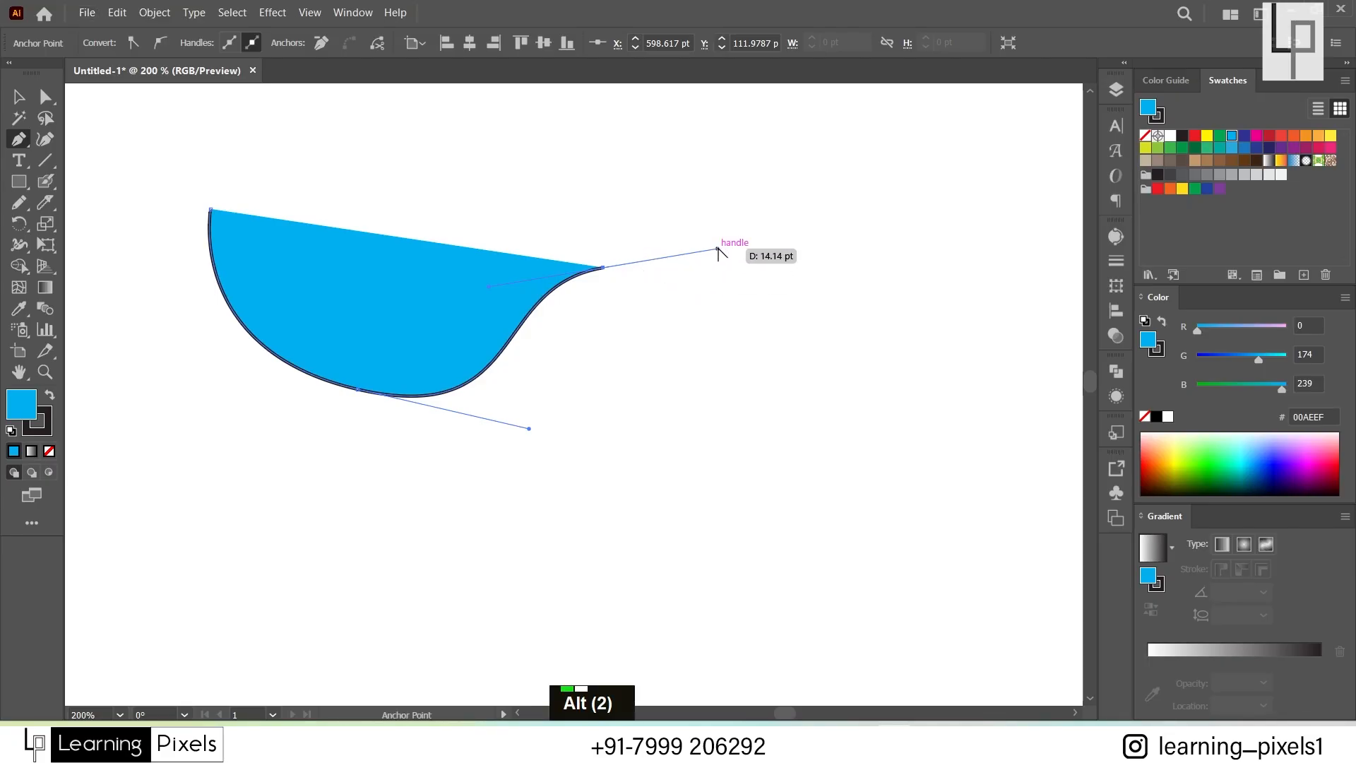
drag(718, 249, 607, 319)
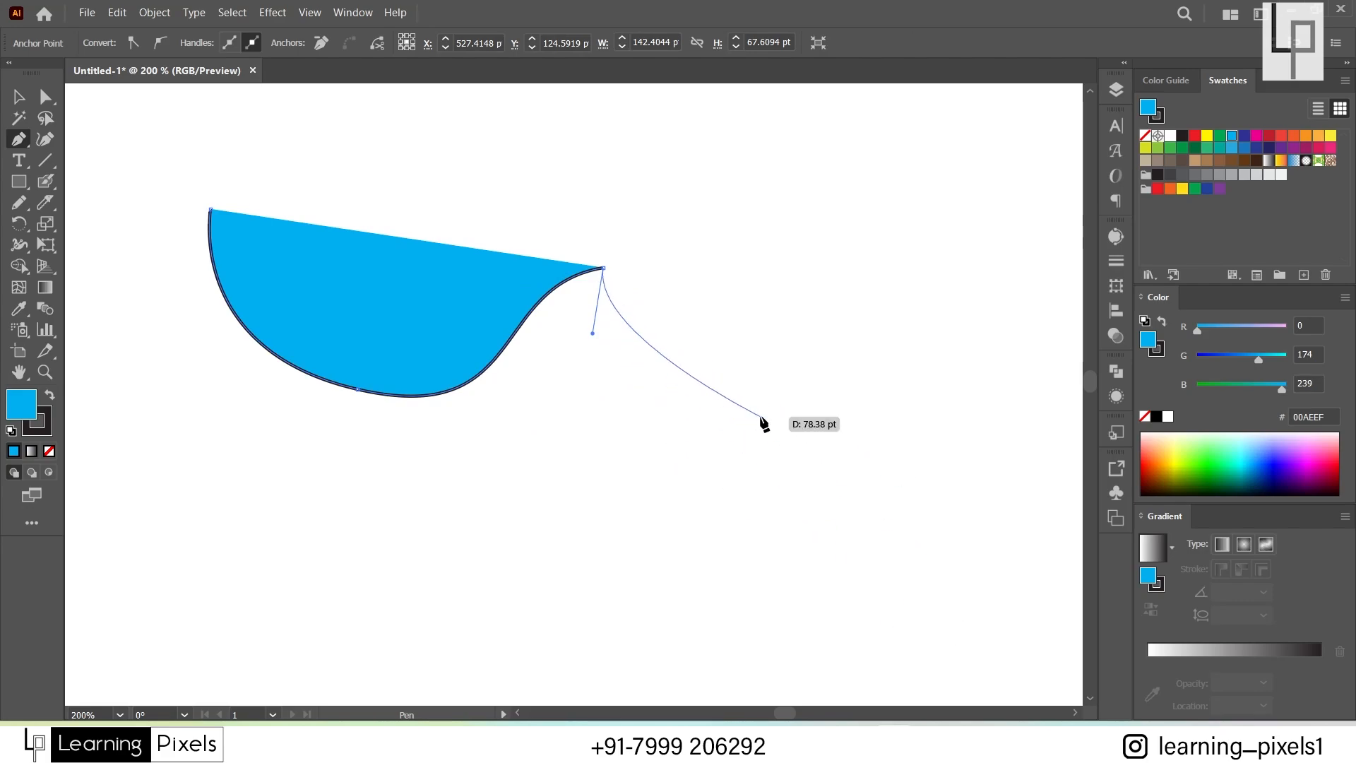
Step: Continue the path around a sharp lower-right corner and along a wavy upper edge to a pointed peak, and close it at the starting anchor
drag(761, 417, 831, 383)
drag(710, 381, 719, 322)
drag(583, 205, 319, 126)
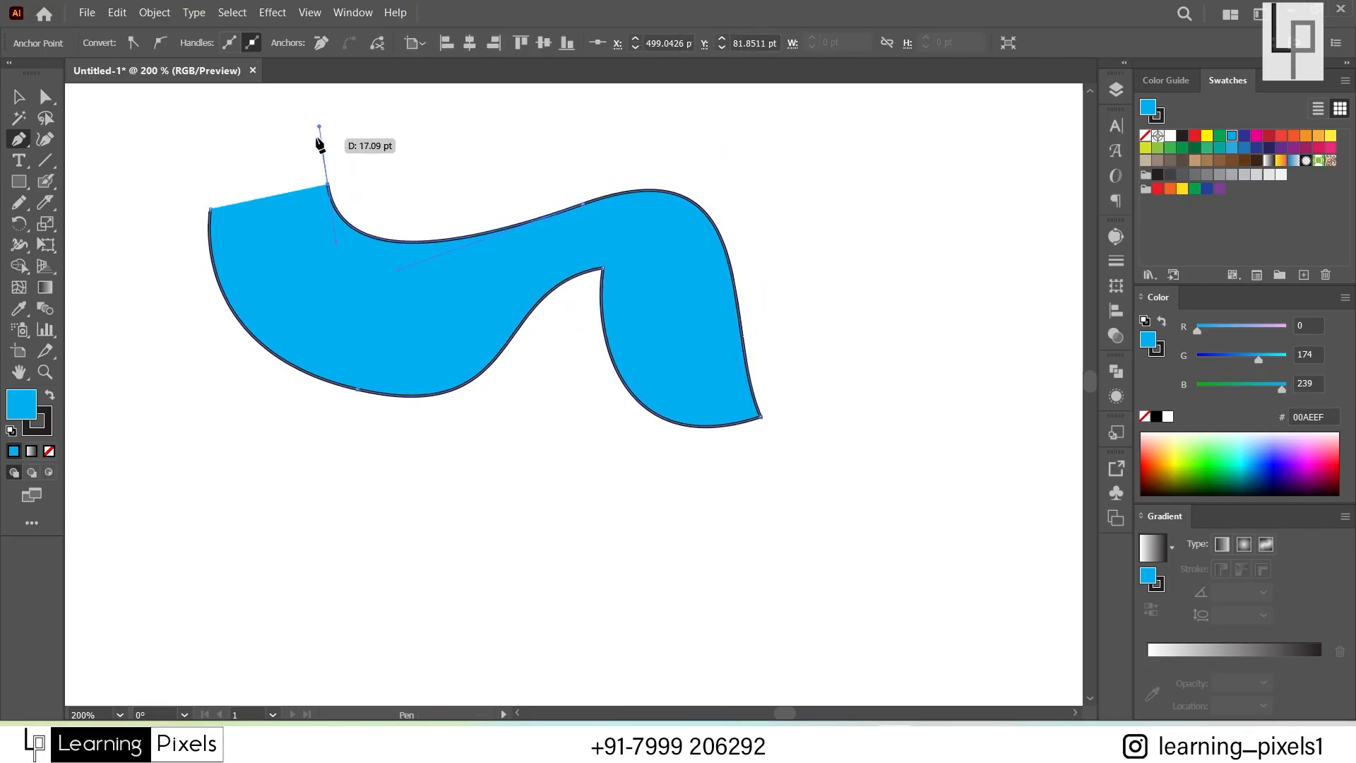
alt+click(328, 185)
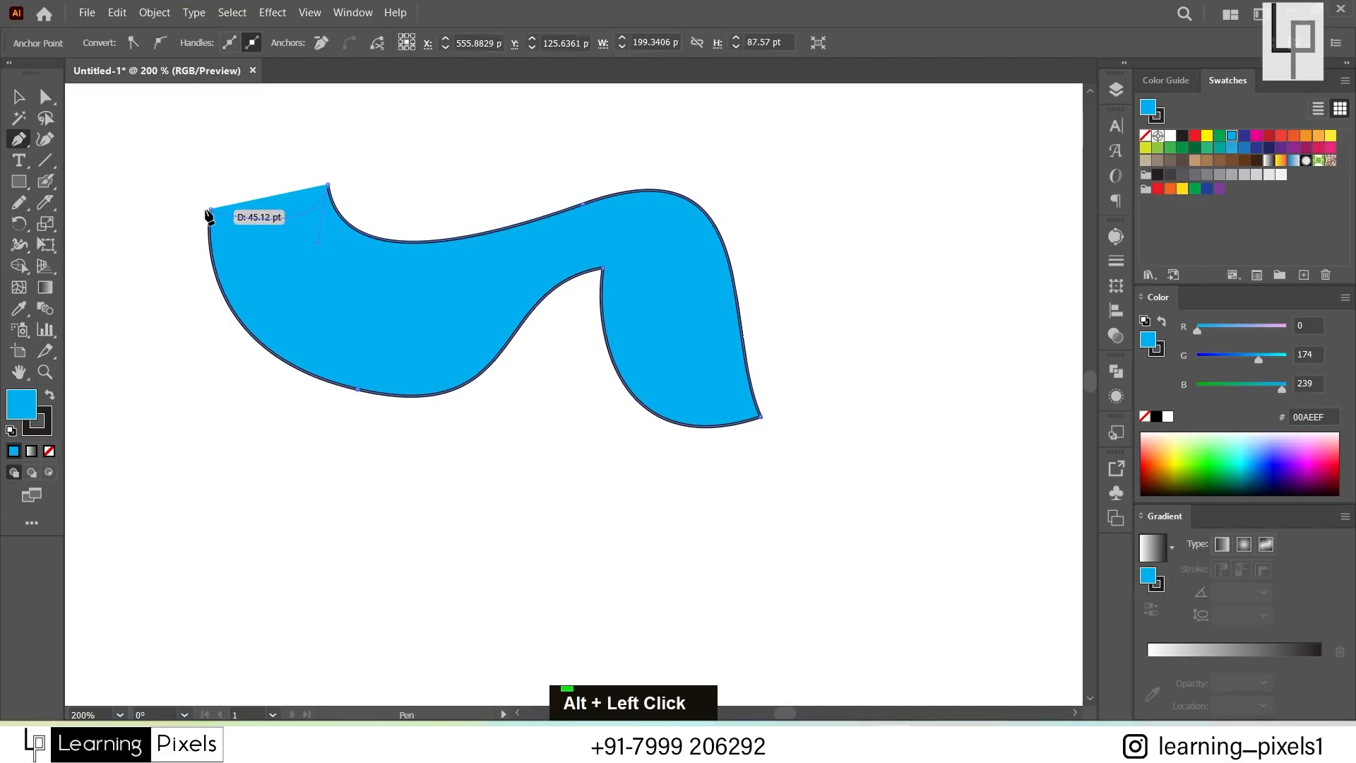
drag(210, 212, 157, 152)
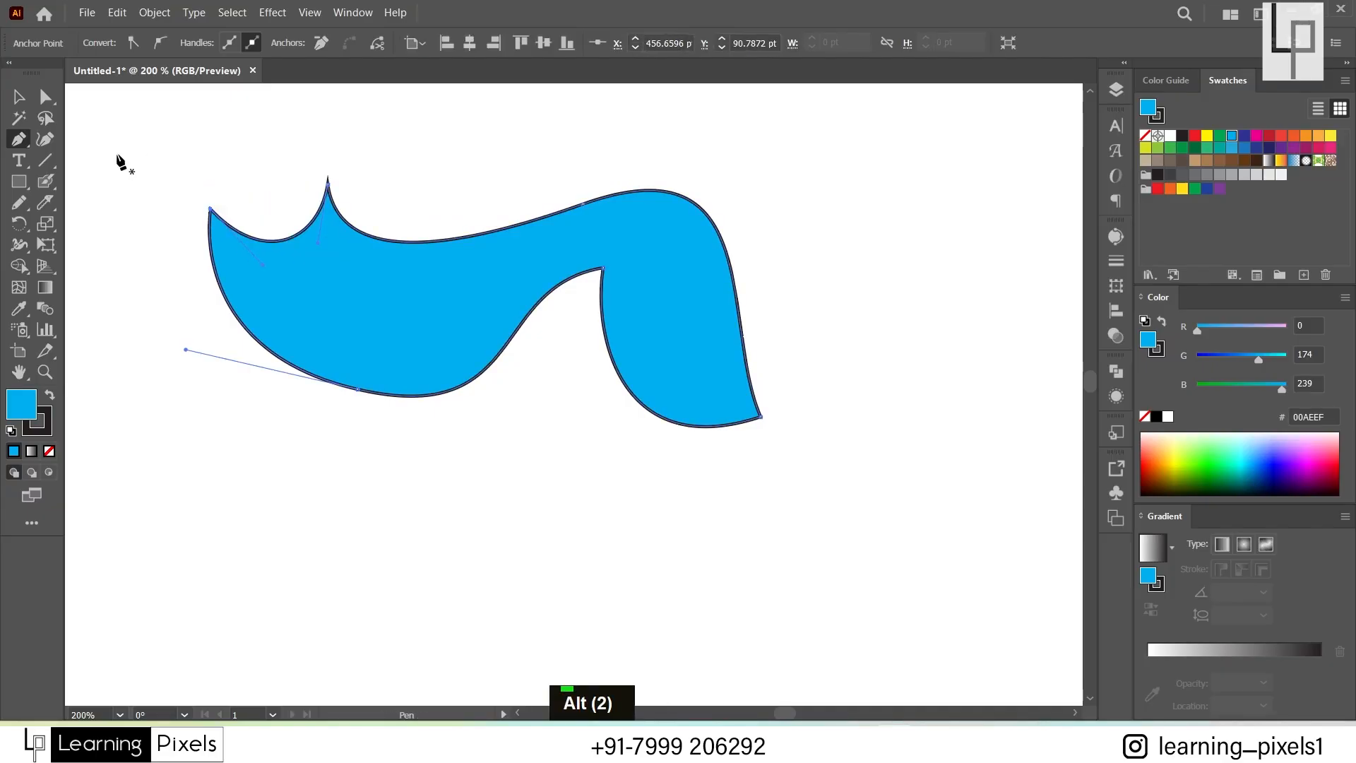
Step: Deselect the closed path, then select the finished blue shape and delete it
click(14, 97)
click(545, 473)
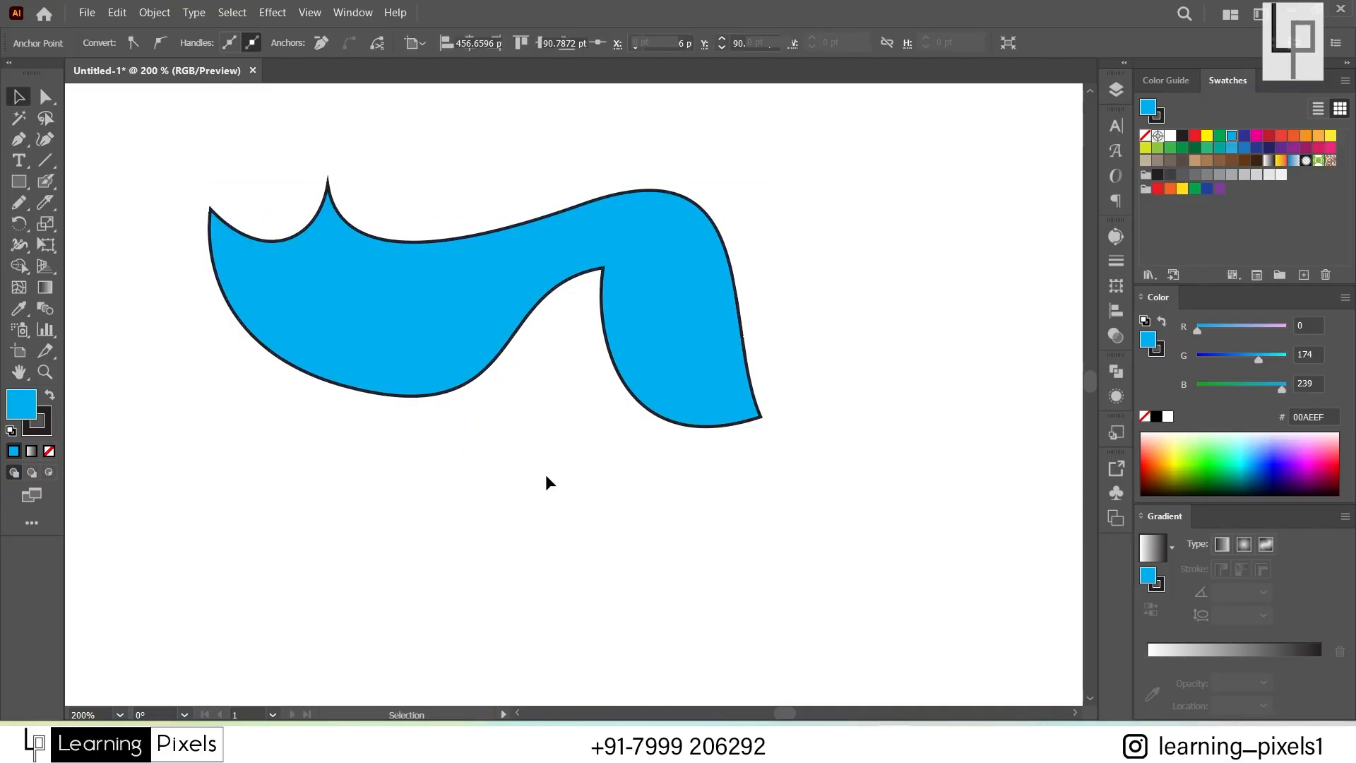
click(477, 285)
key(Delete)
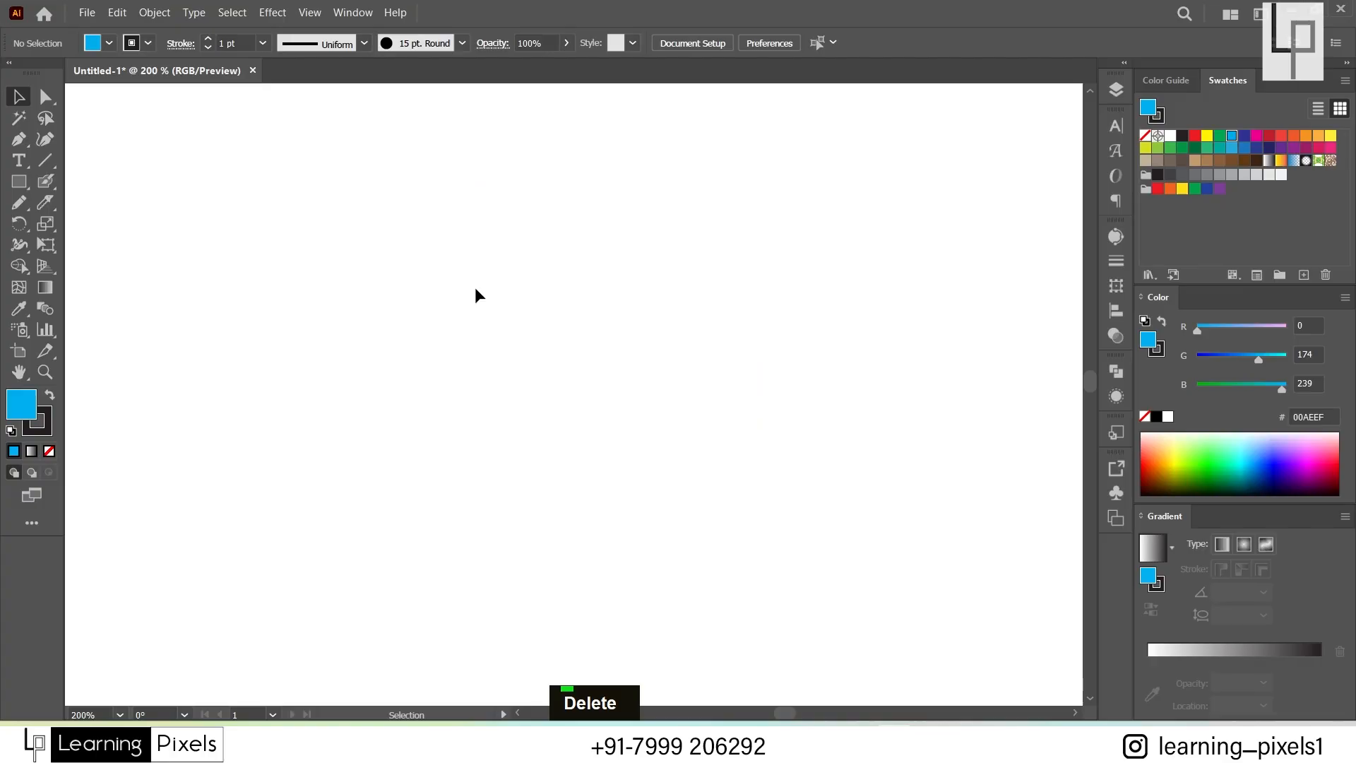
Step: Activate the Pen tool for drawing a new path on the empty artboard
click(20, 140)
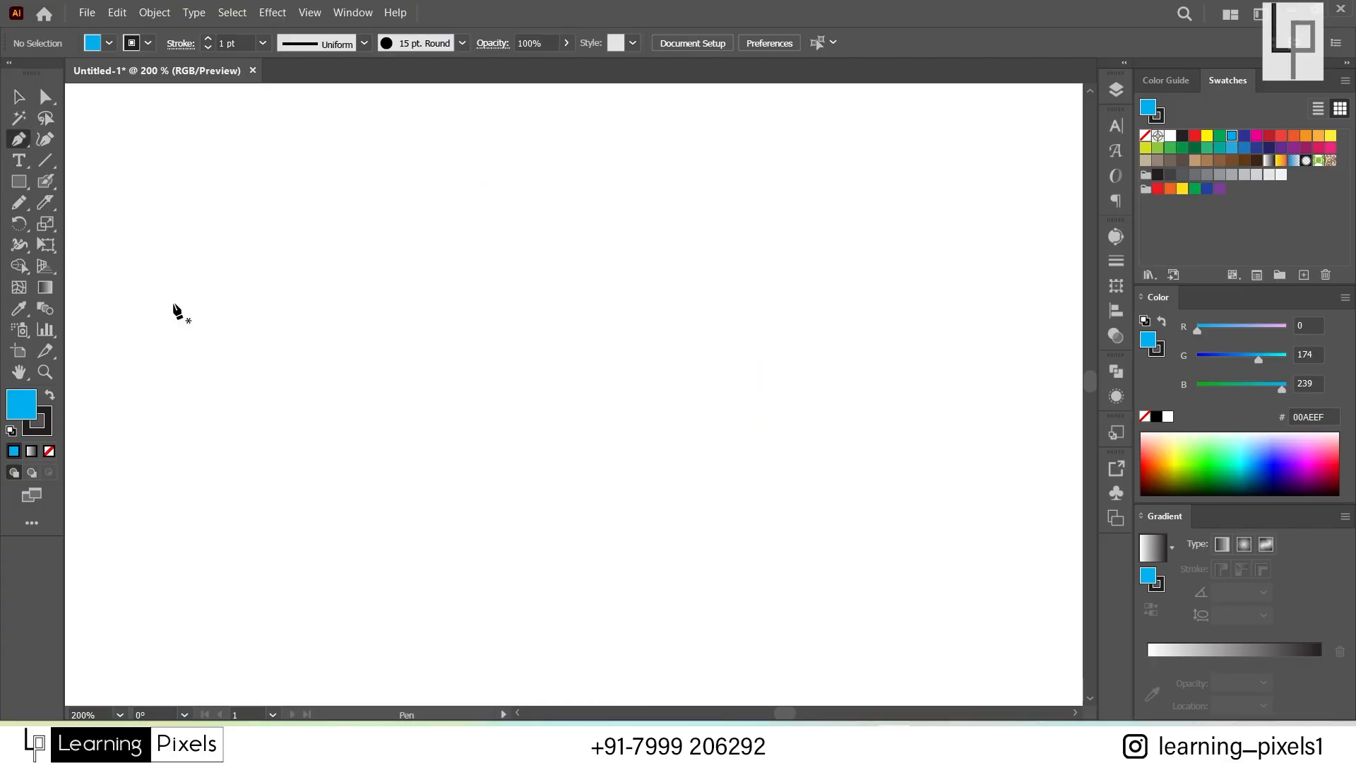
Step: Draw a closed leaf shape with the Pen tool, redirecting the upper anchor's outgoing handle downward so the second side curves back to the start
click(572, 465)
drag(549, 268, 628, 110)
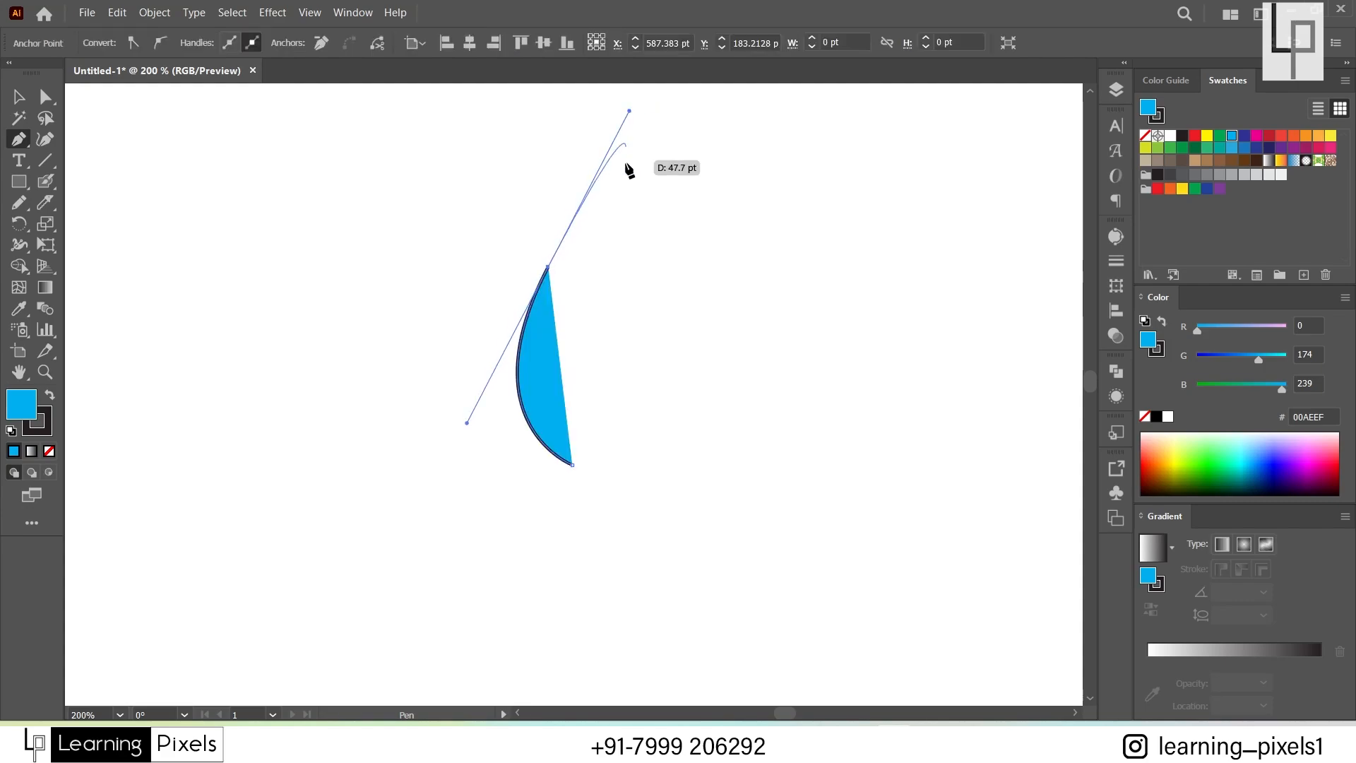
key(alt)
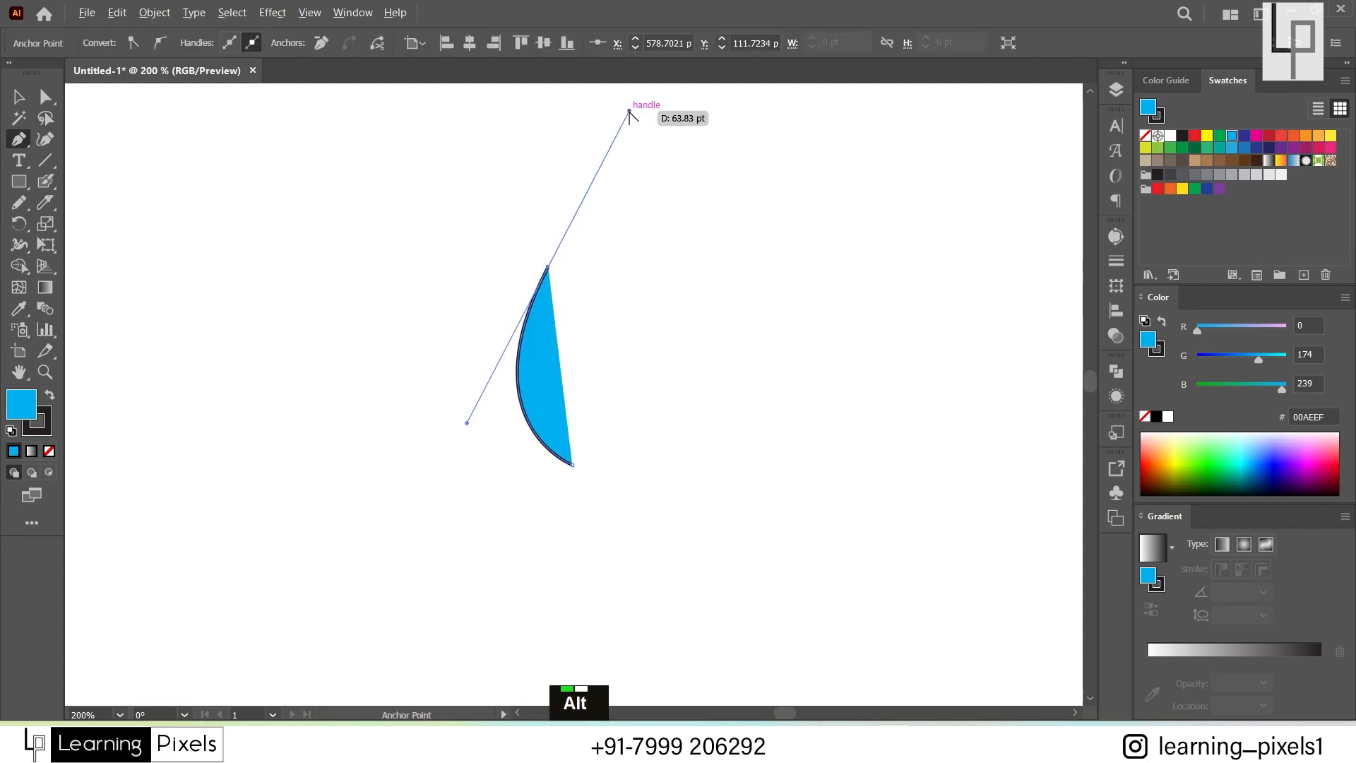
alt+click(628, 110)
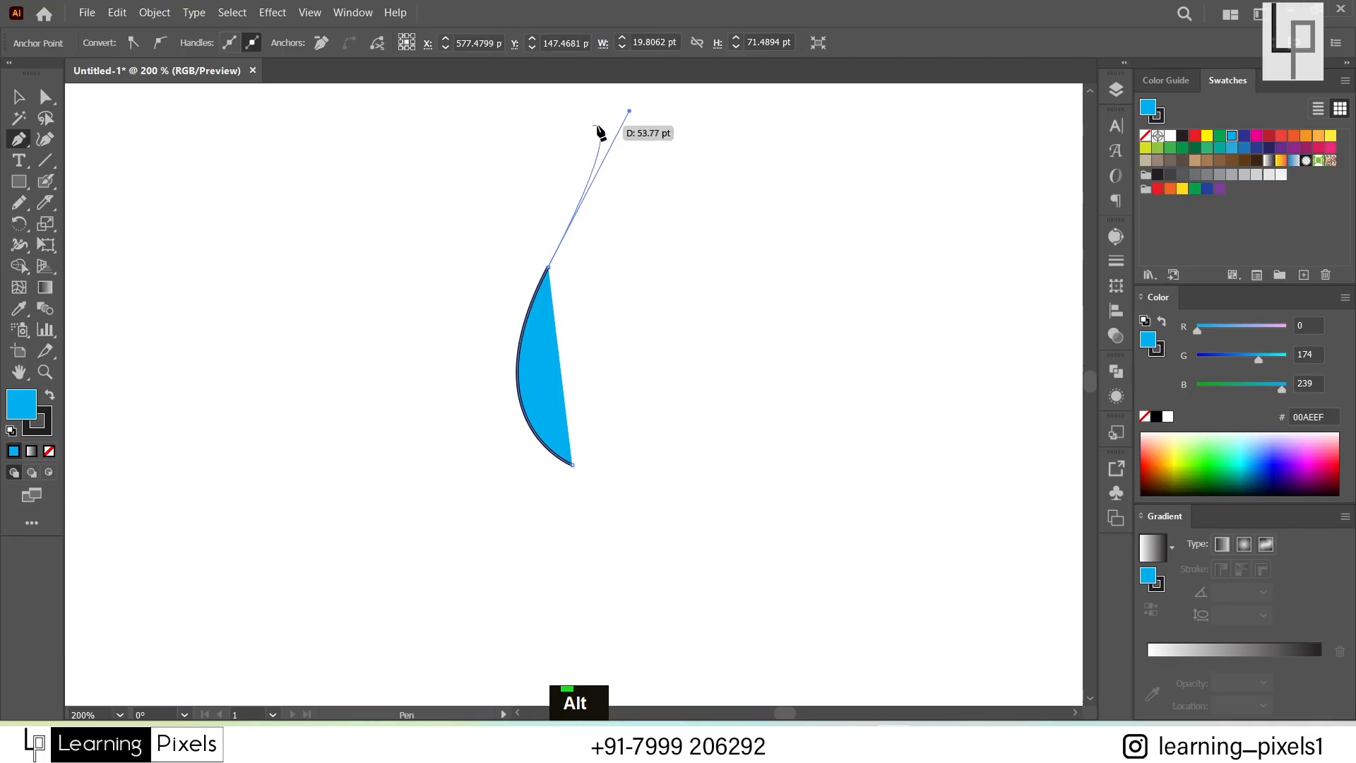
key(alt)
drag(630, 111, 613, 162)
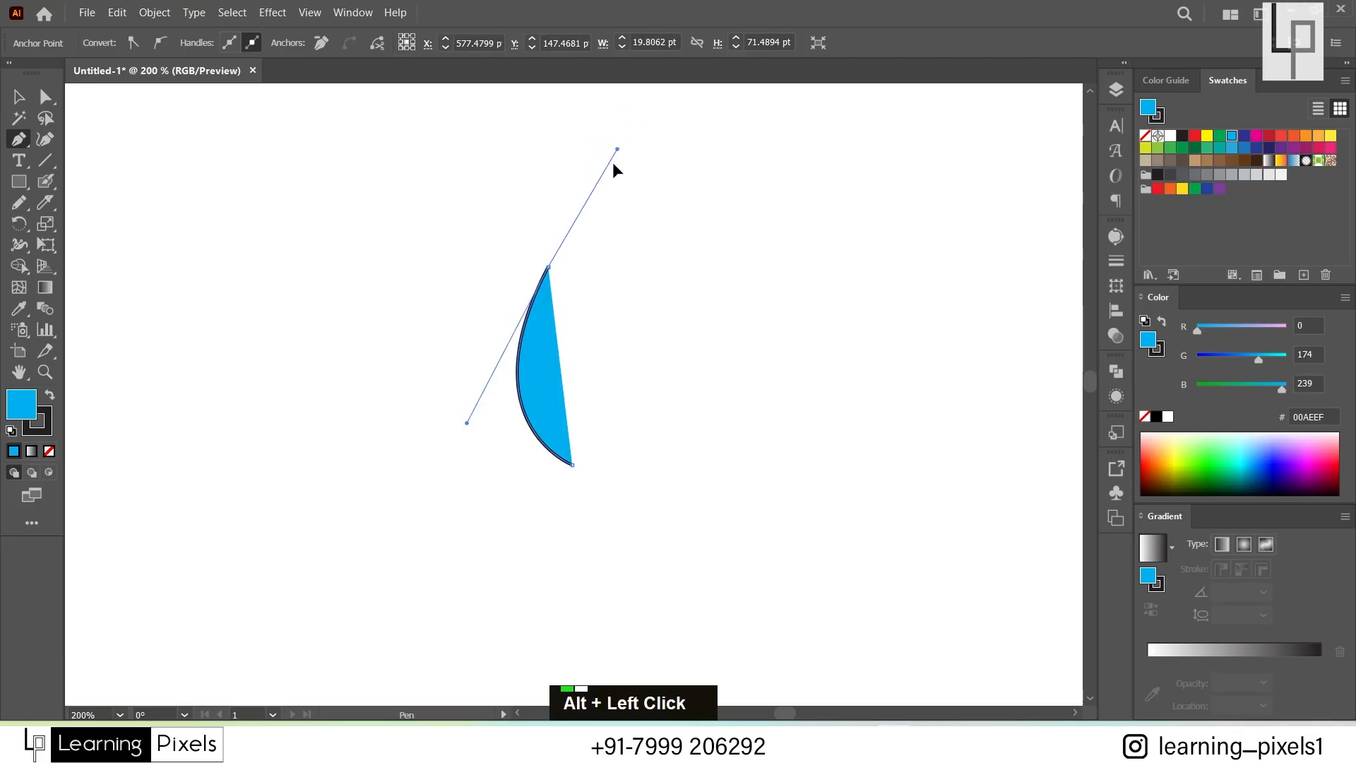
drag(599, 298, 601, 327)
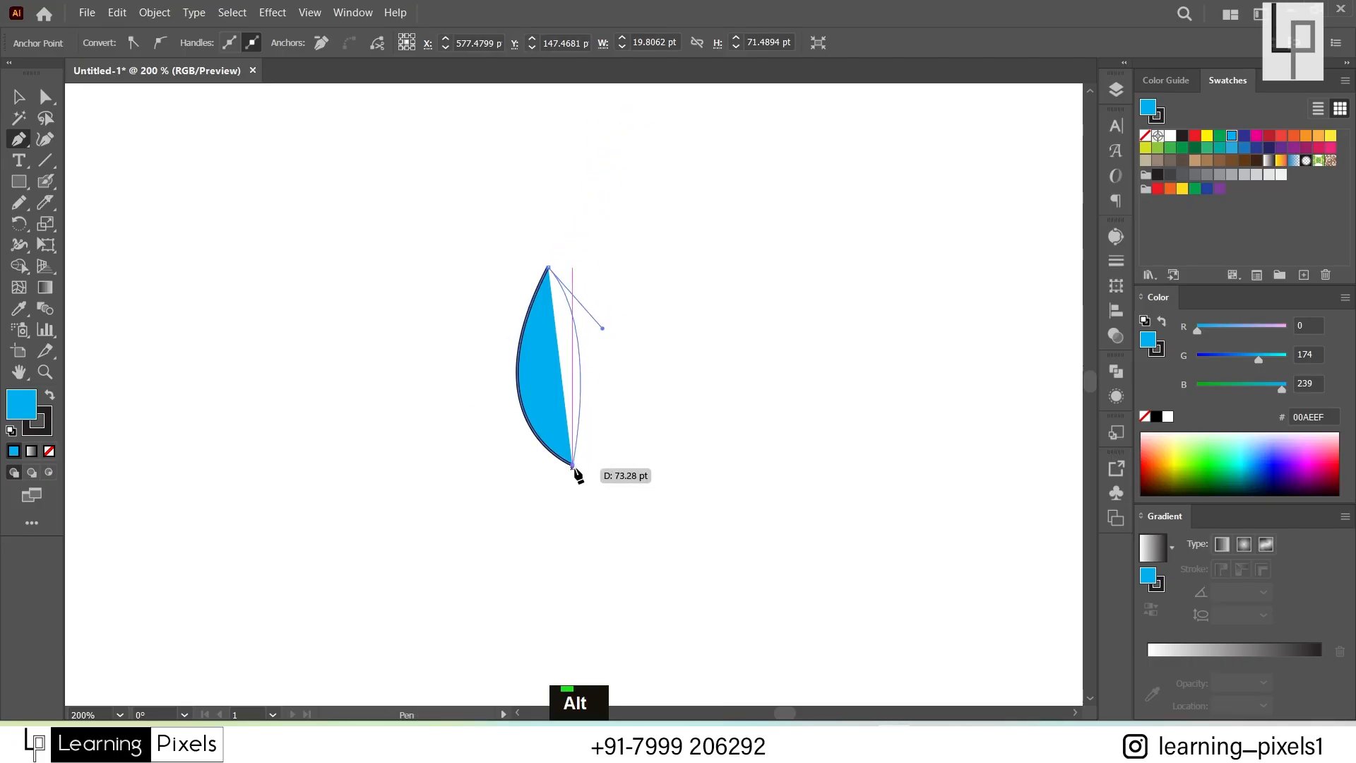
drag(573, 468, 489, 544)
click(17, 99)
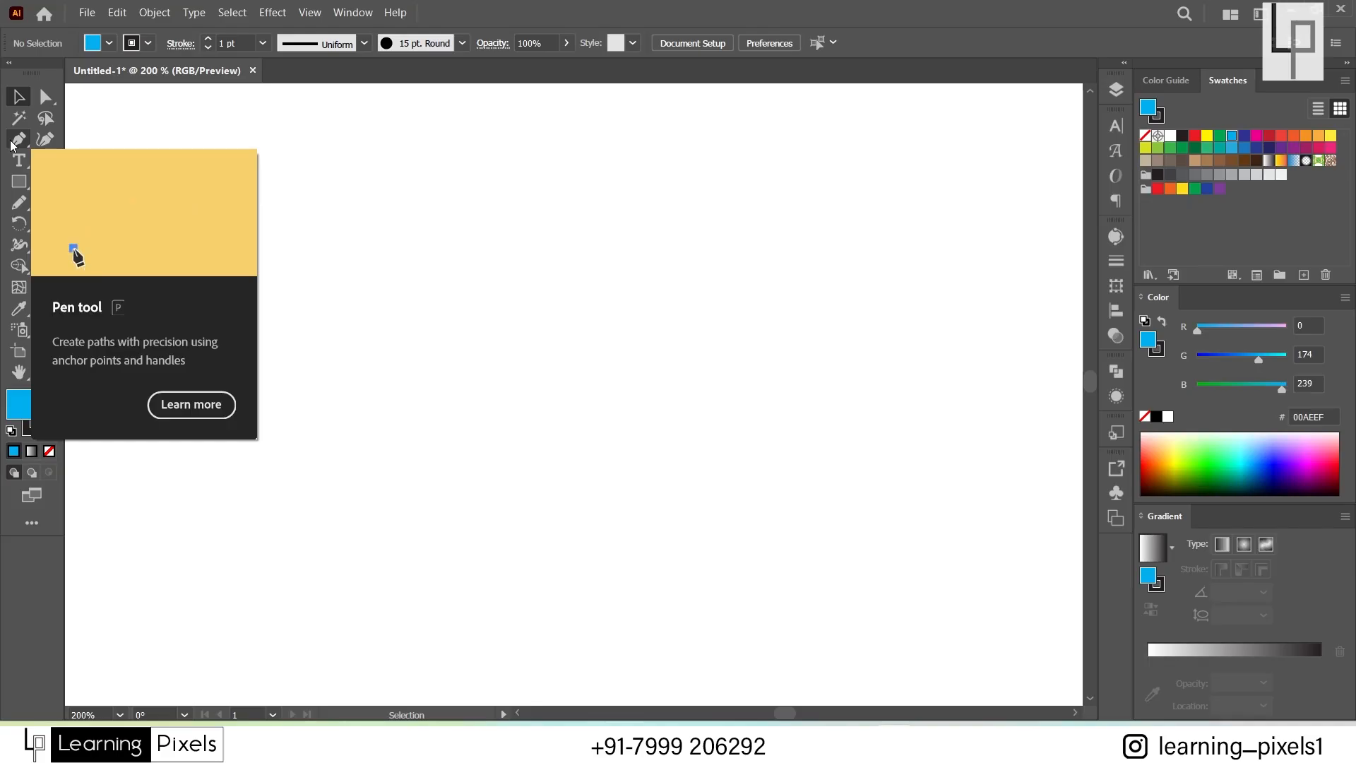
click(13, 189)
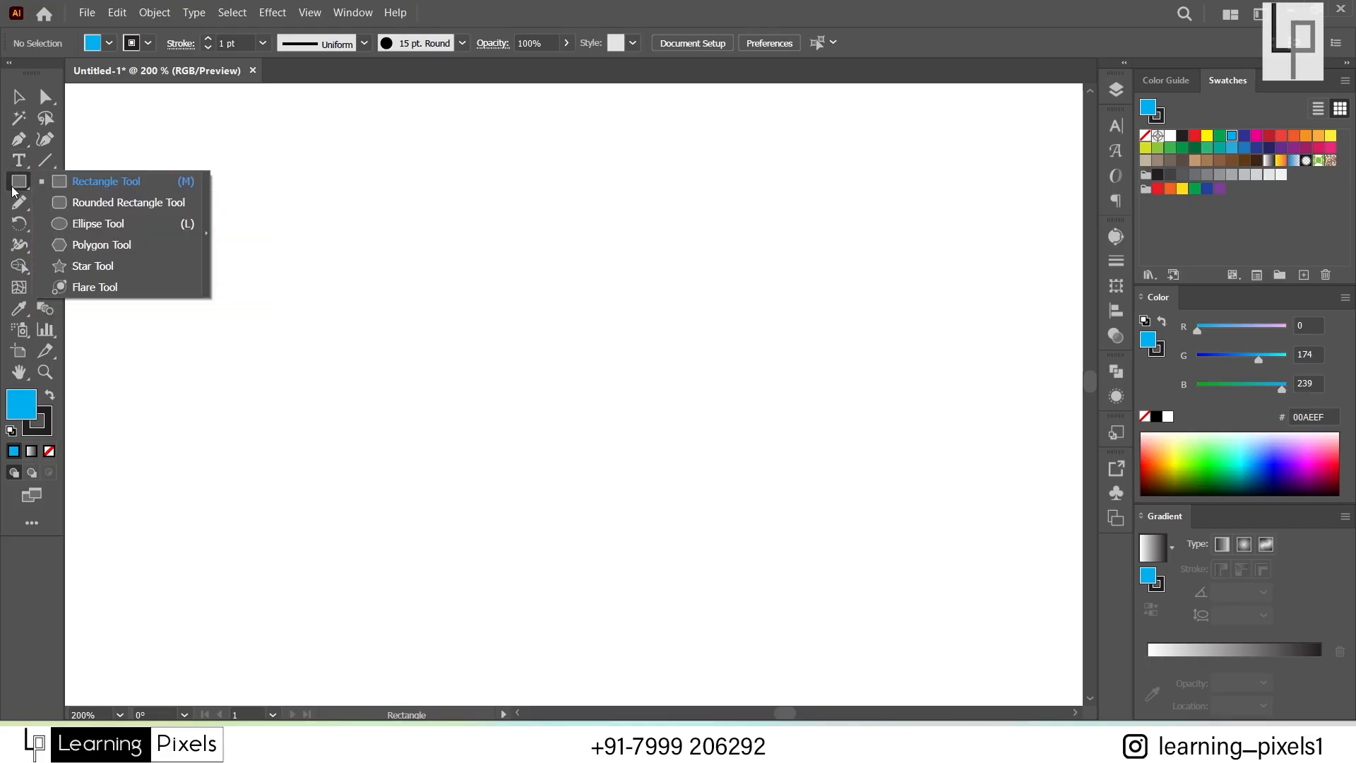
Step: Draw a closed, tilted four-sided shape with straight edges in the middle of the canvas using the Pen tool
click(22, 144)
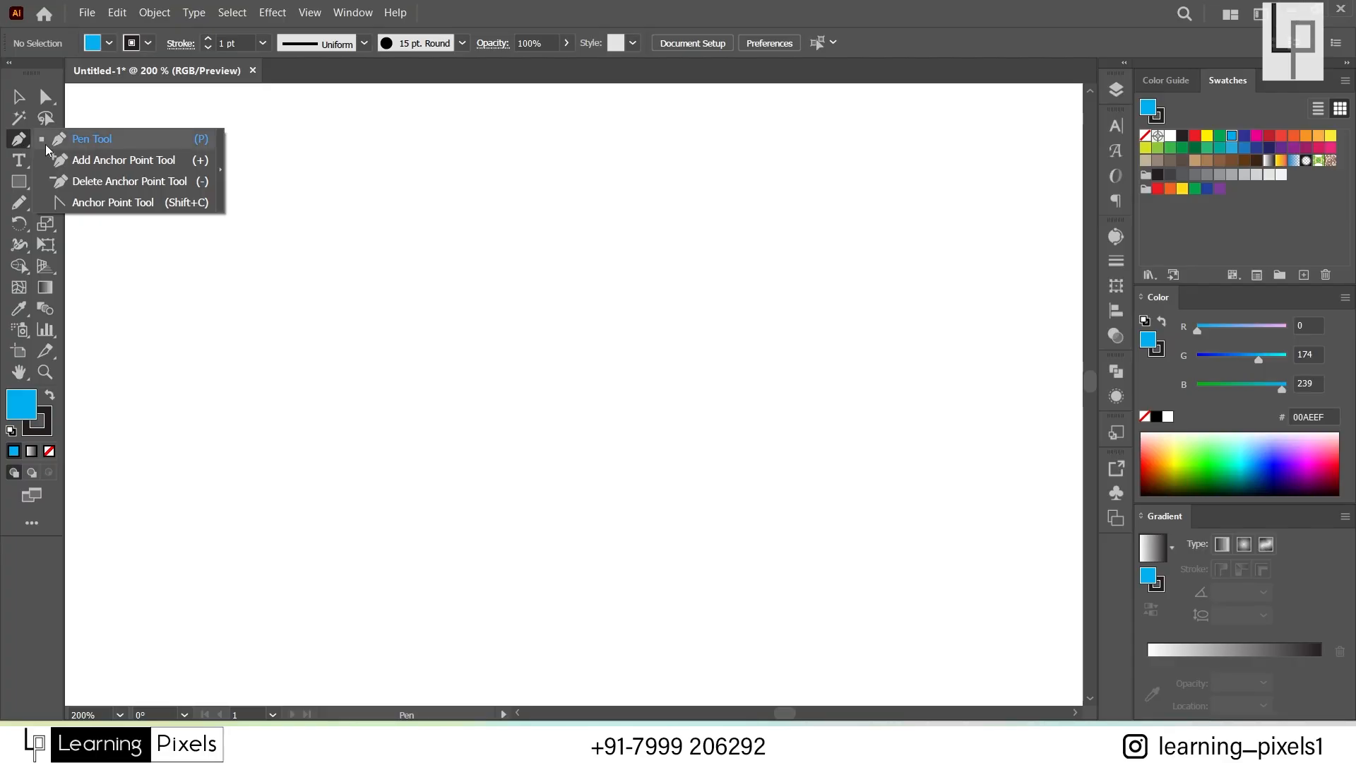
click(102, 138)
click(560, 222)
click(471, 340)
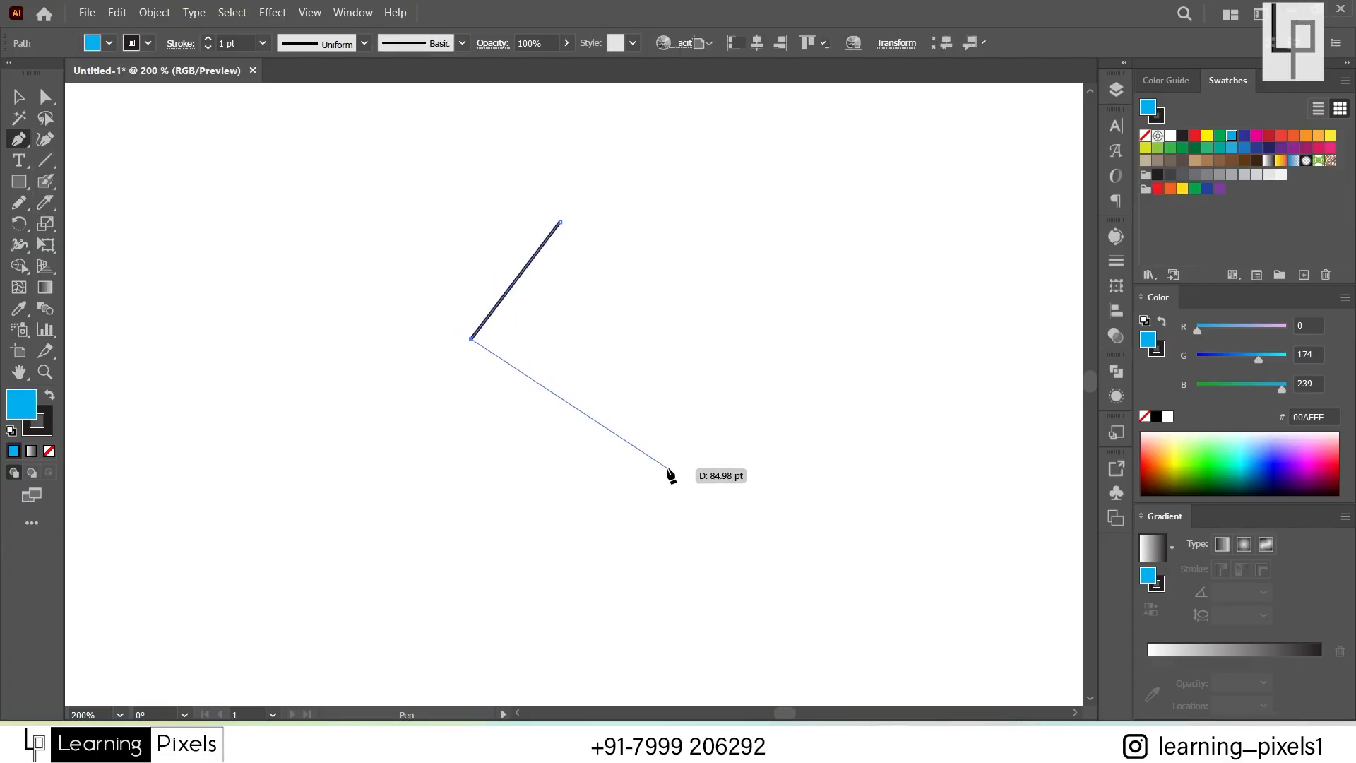
double_click(668, 468)
click(763, 317)
click(560, 223)
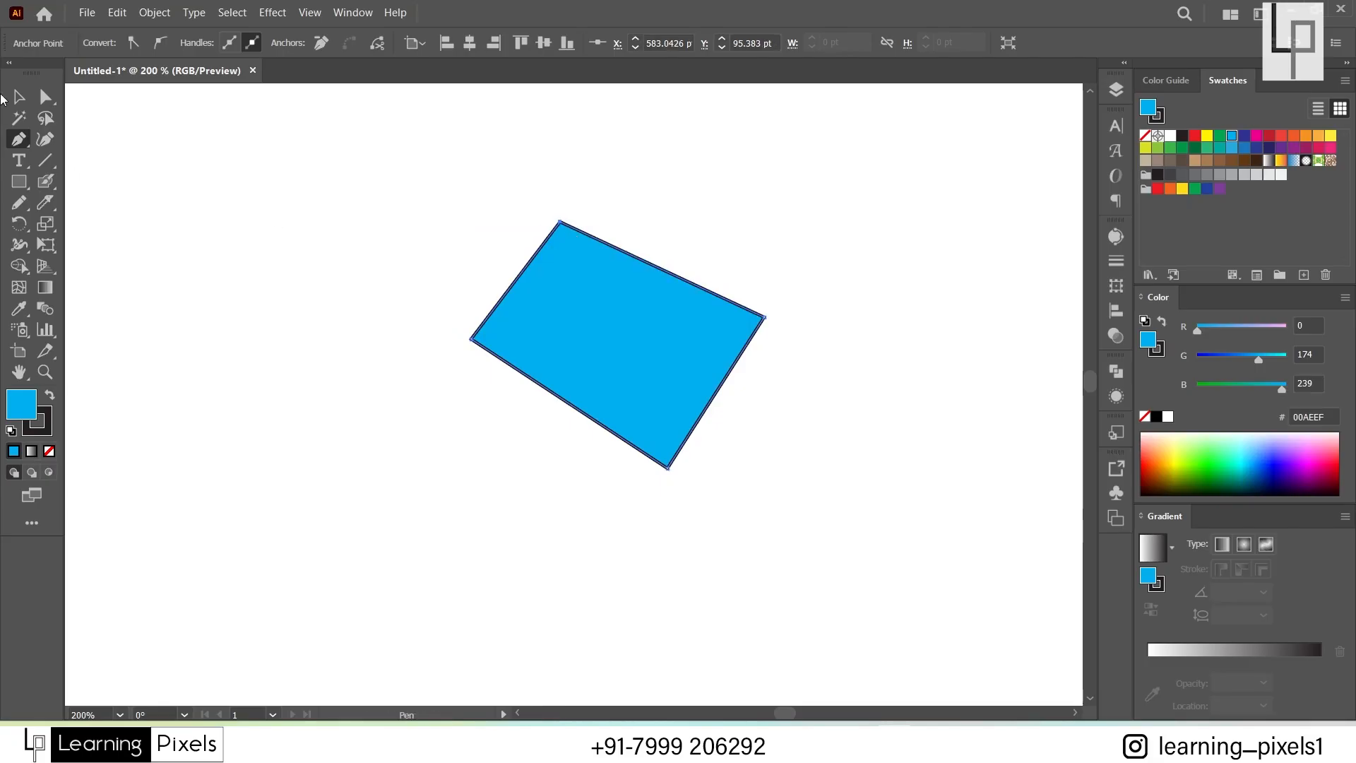
Step: Add anchor points near the middle of the shape's upper-right and upper-left edges with the Add Anchor Point tool
click(19, 139)
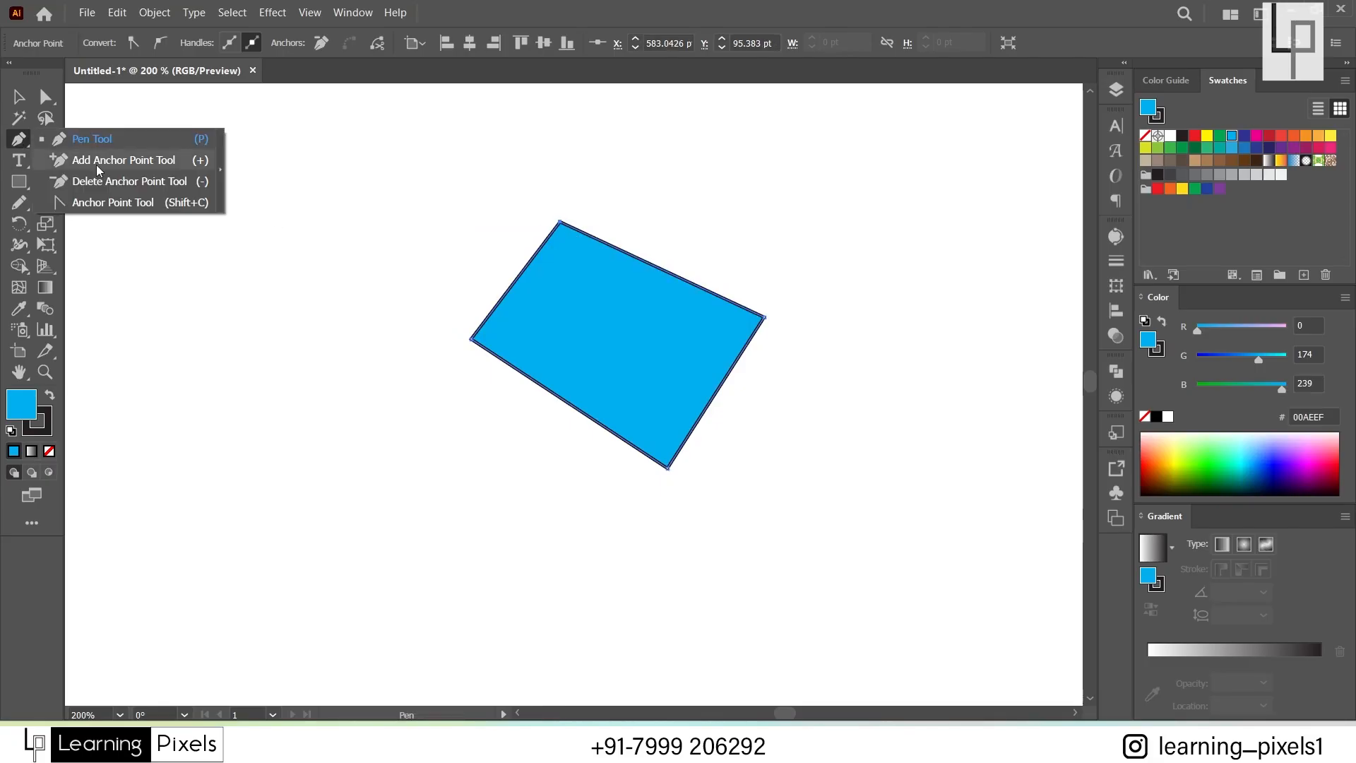
click(130, 140)
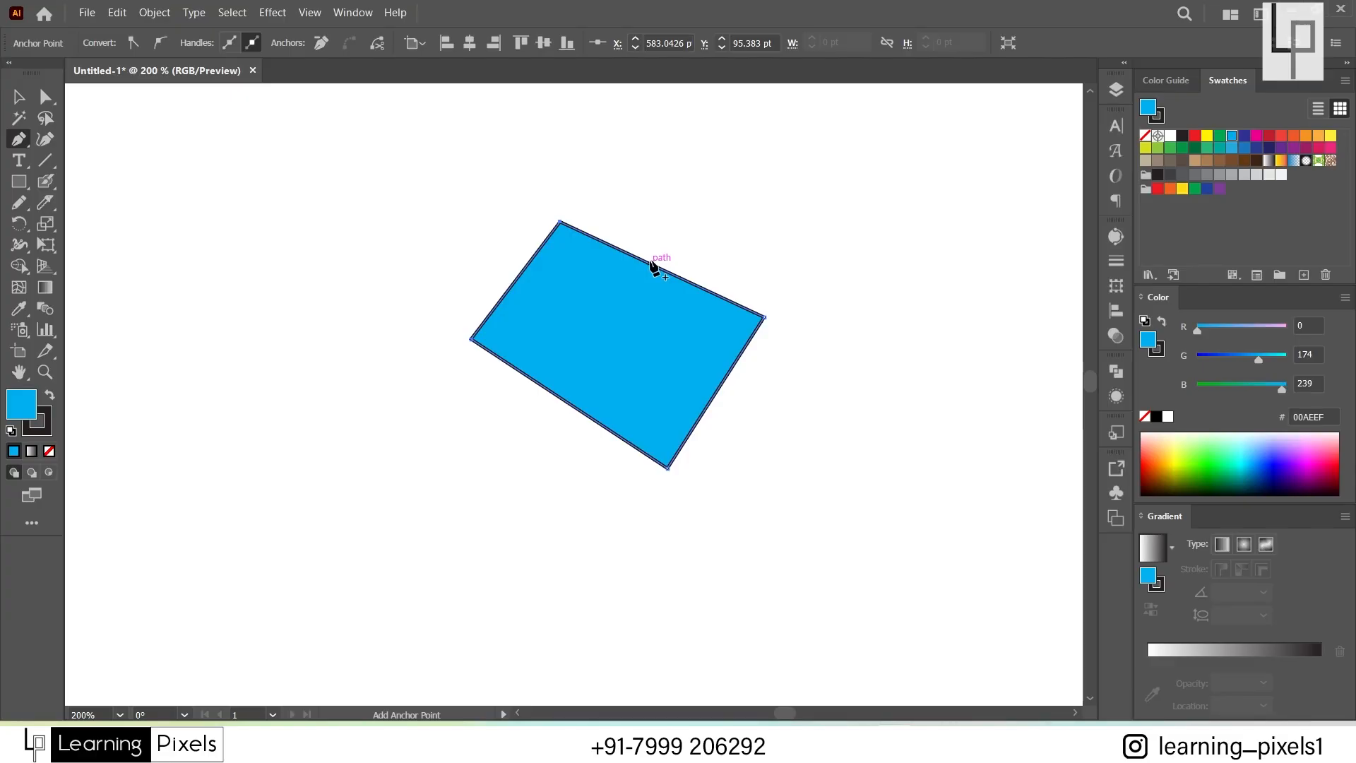
click(17, 139)
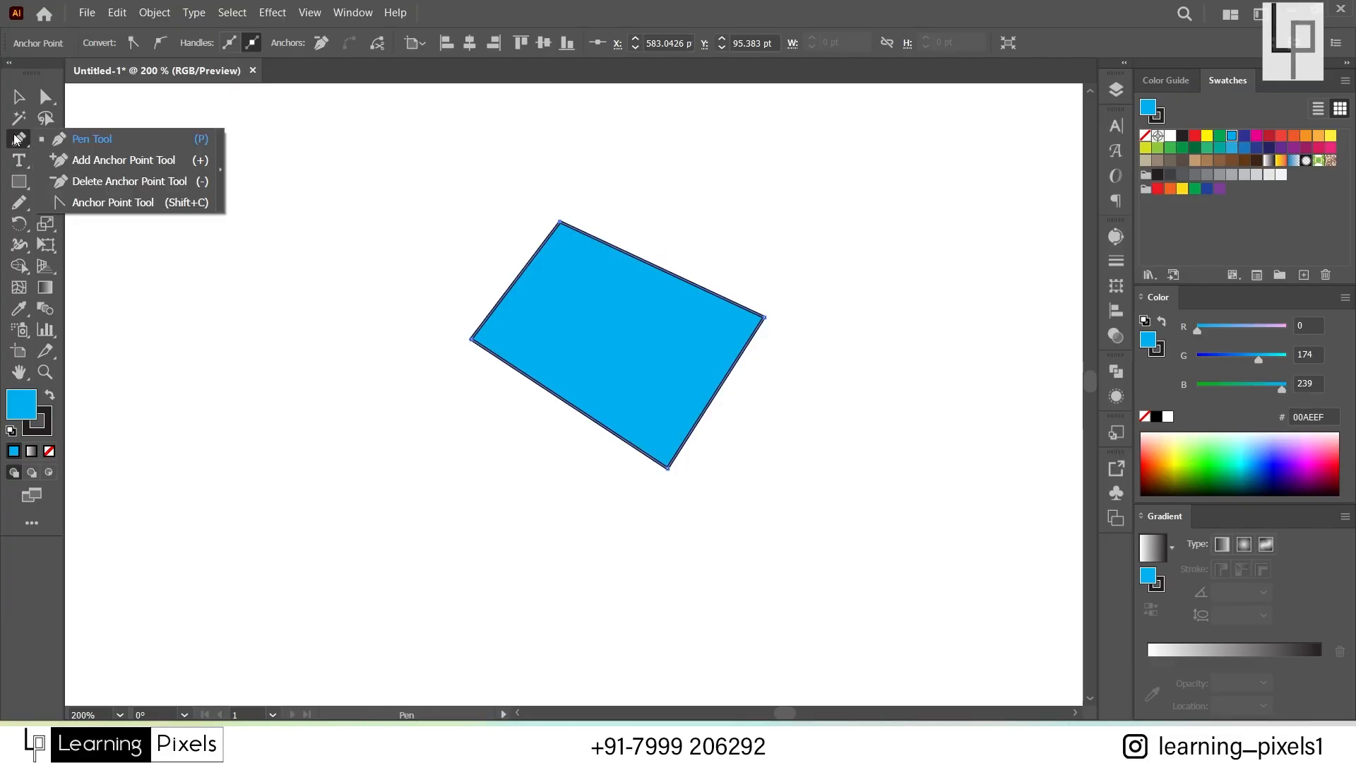
click(117, 162)
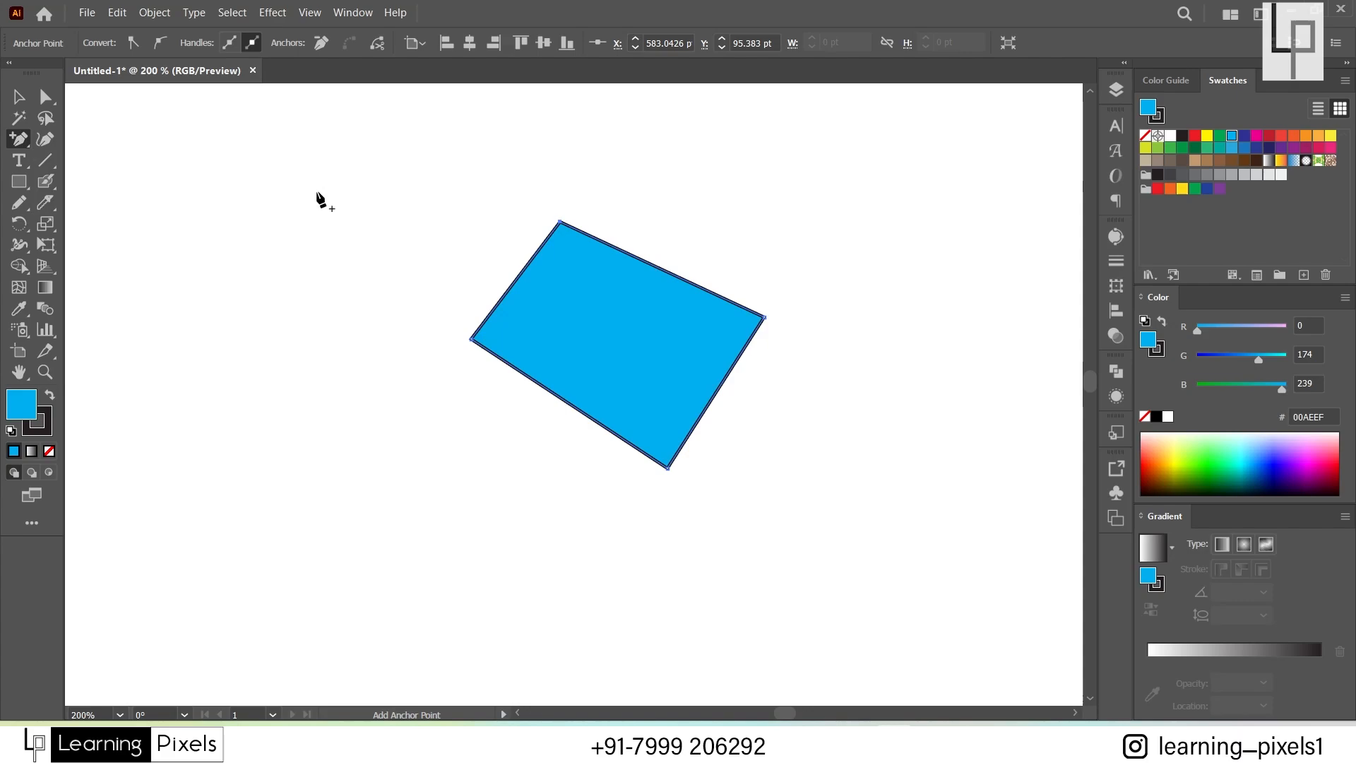
click(520, 272)
Step: Remove the two extra anchor points from the shape's upper edges with the Delete Anchor Point tool
click(20, 144)
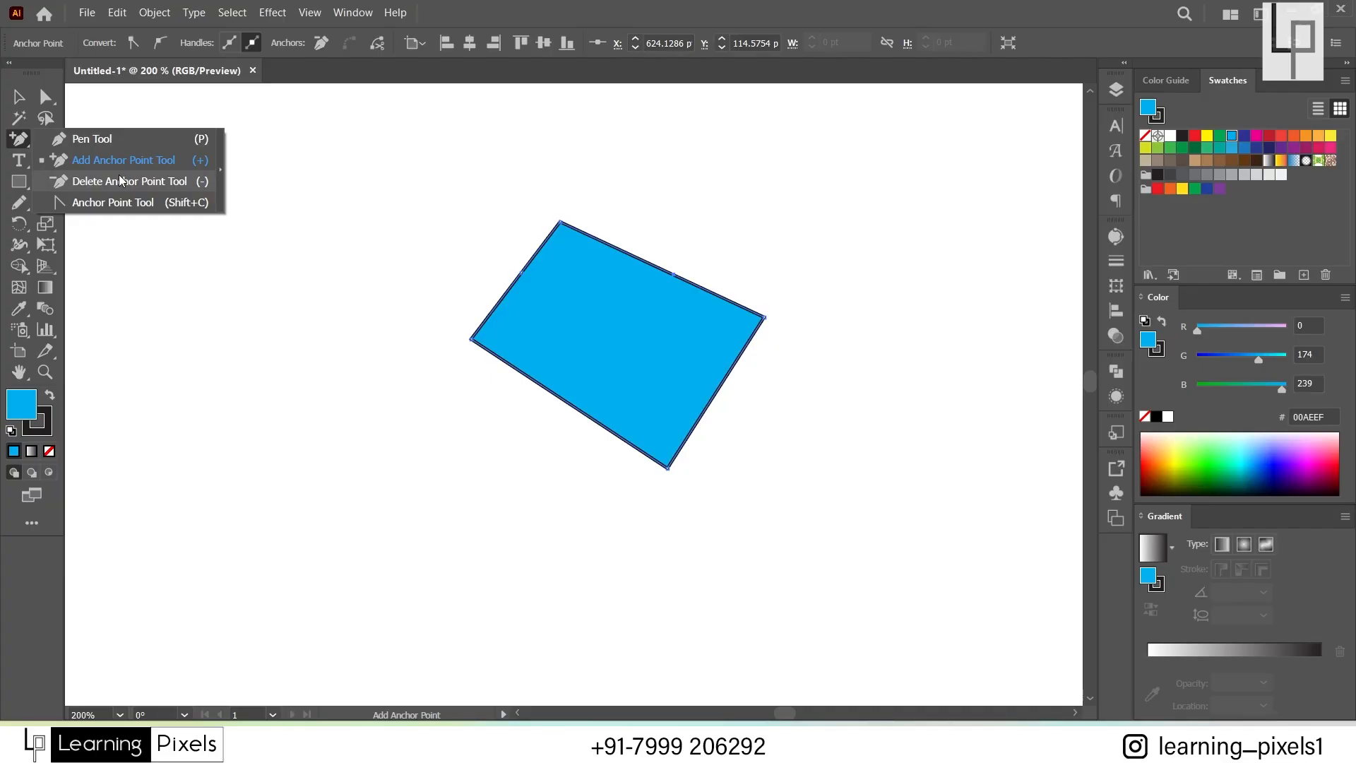
click(109, 180)
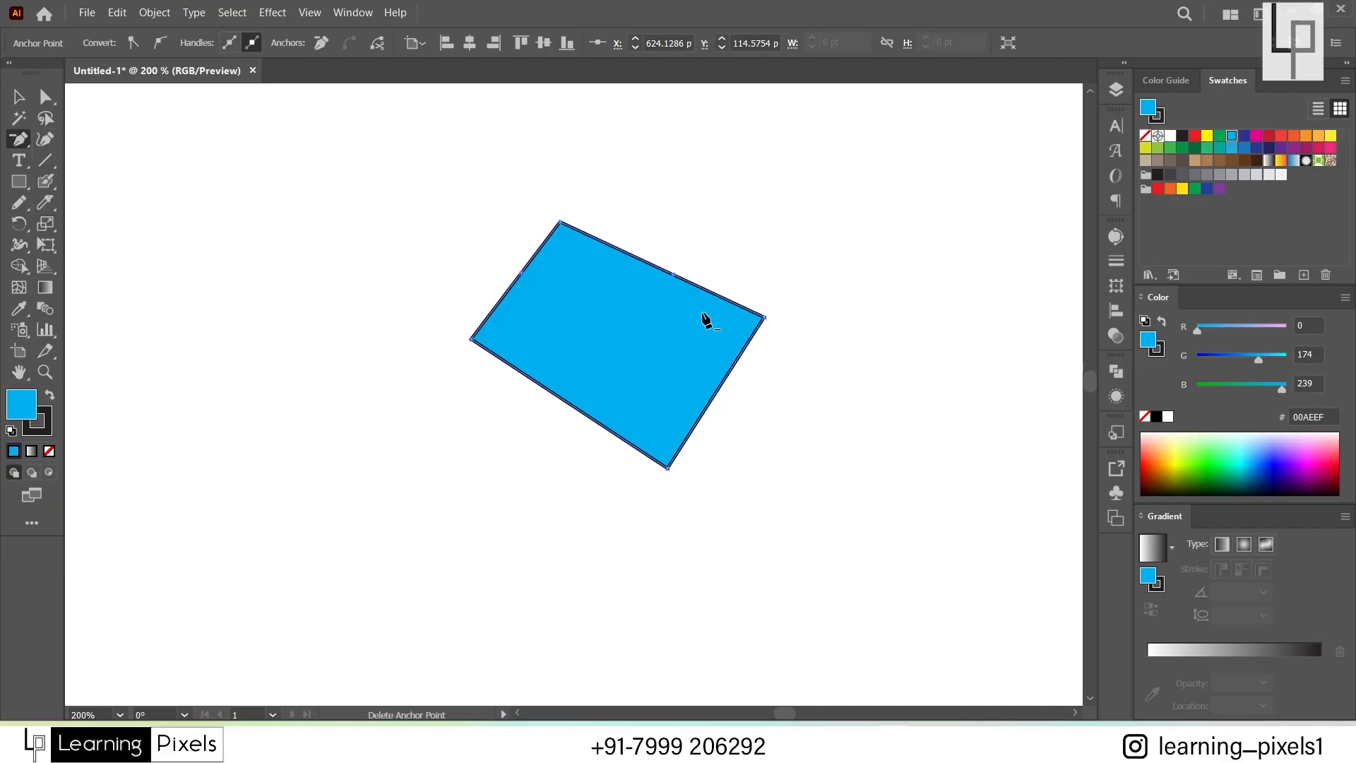
click(676, 277)
Step: Convert the shape's left corner into a smooth curve by pulling out its handles with the Anchor Point tool
click(20, 144)
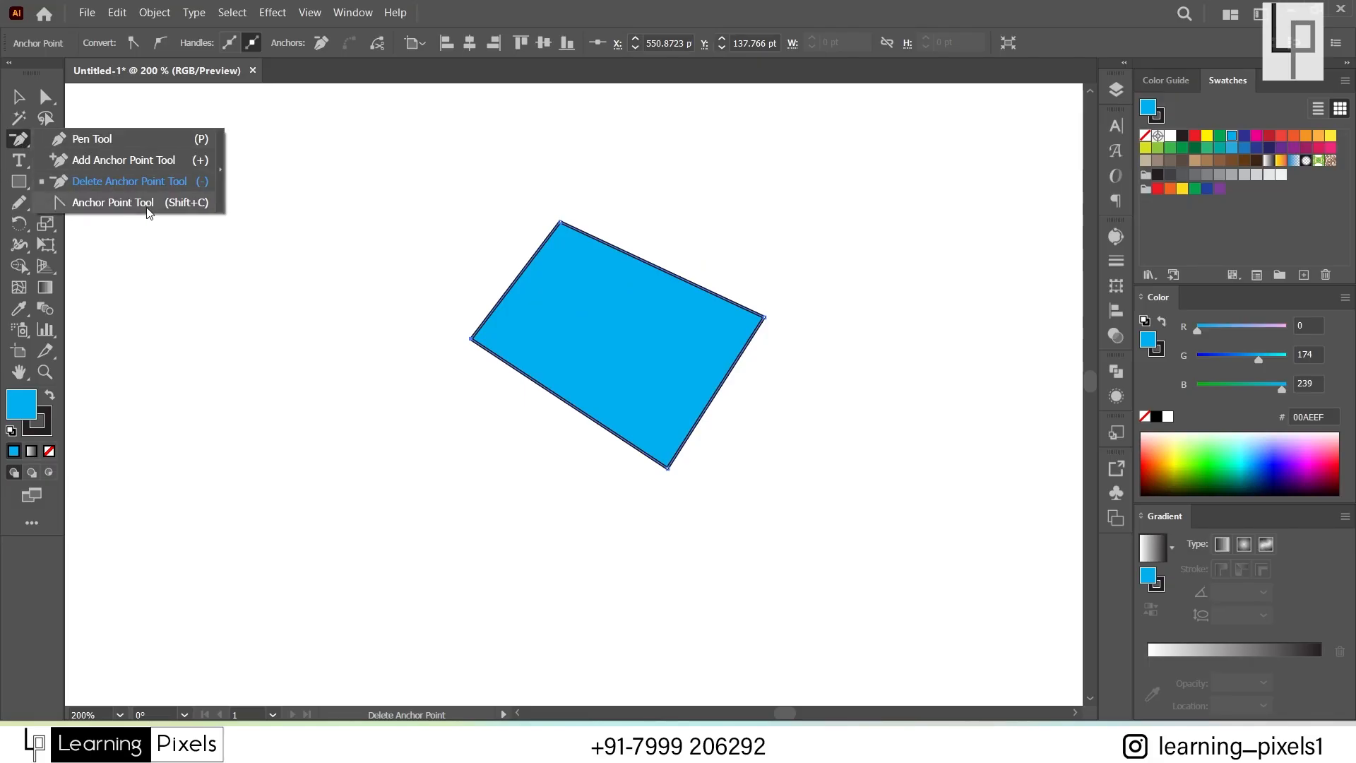
click(113, 202)
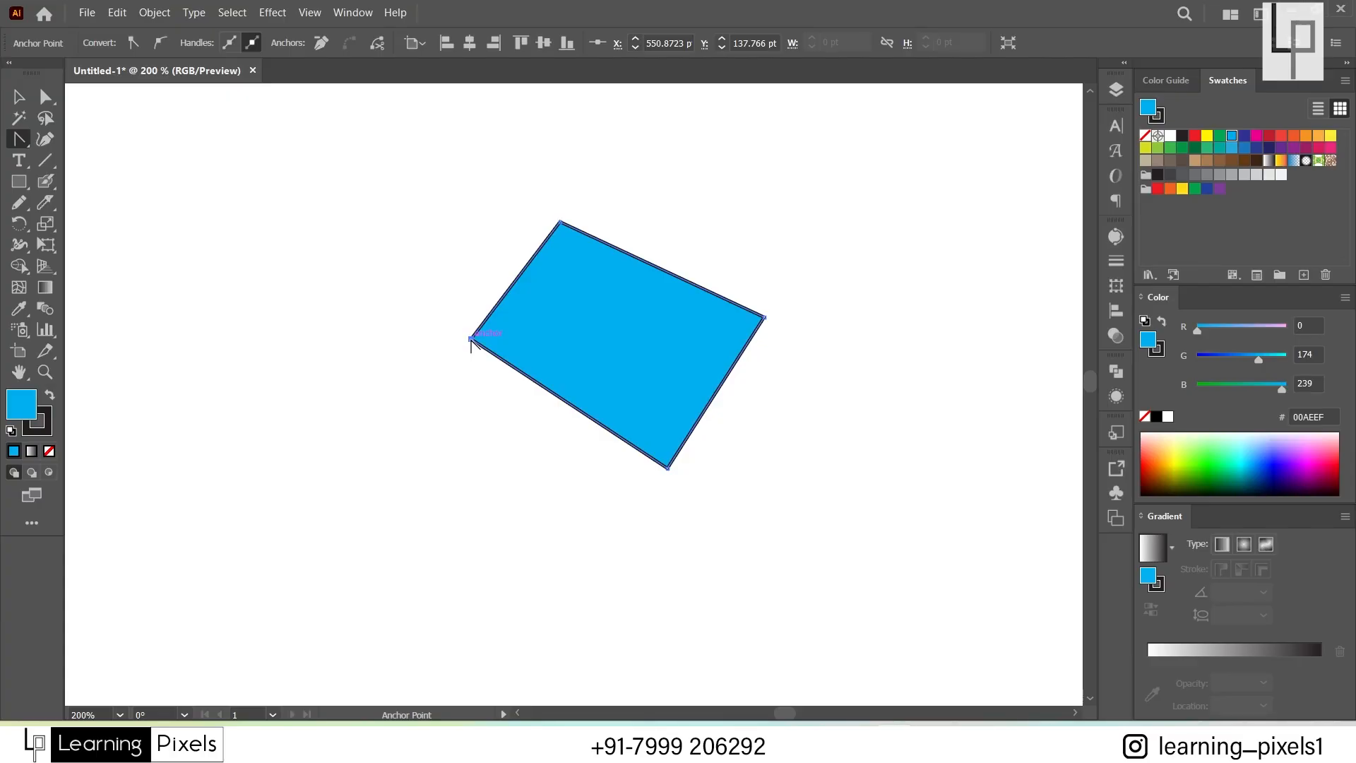
drag(24, 145, 105, 203)
drag(472, 339, 473, 435)
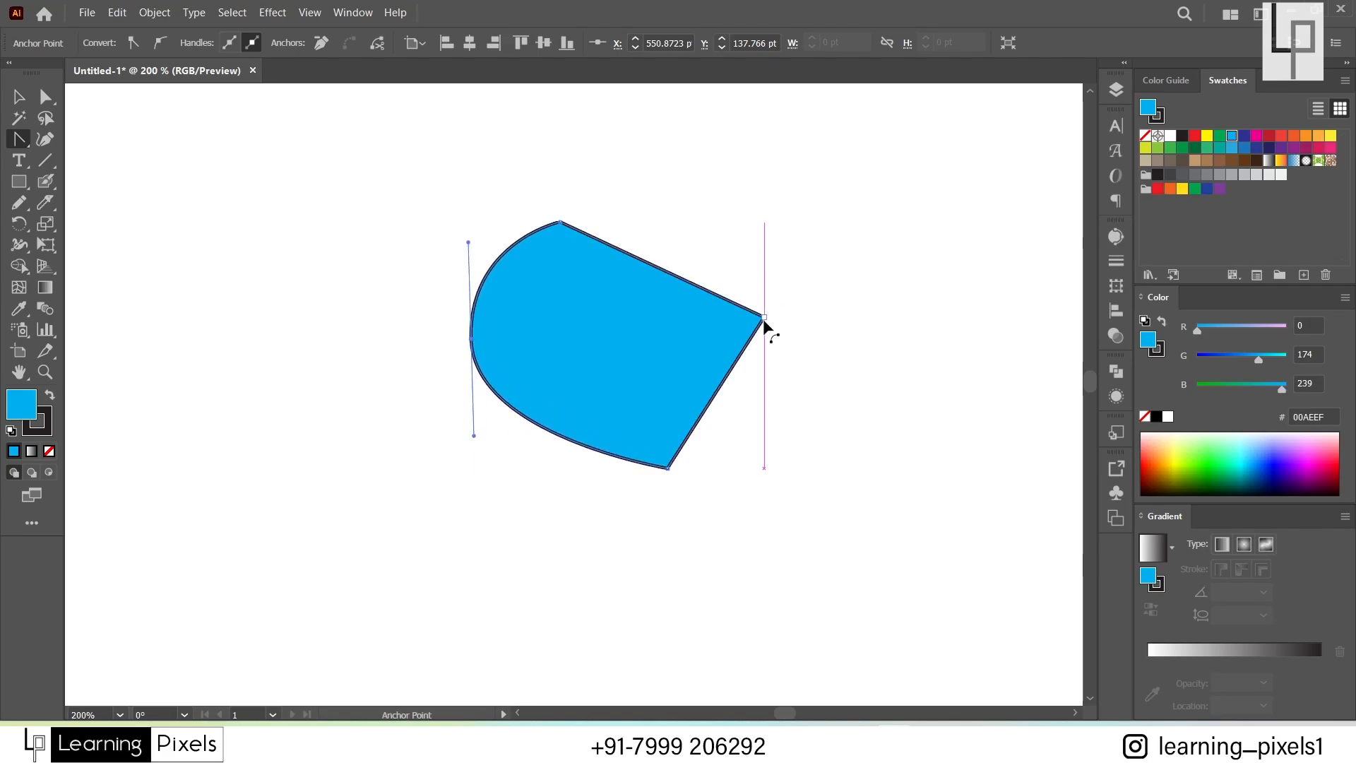
Step: Try rounding the shape's right corner by pulling out its handles, and undo the conversions of both corners
drag(764, 319, 793, 506)
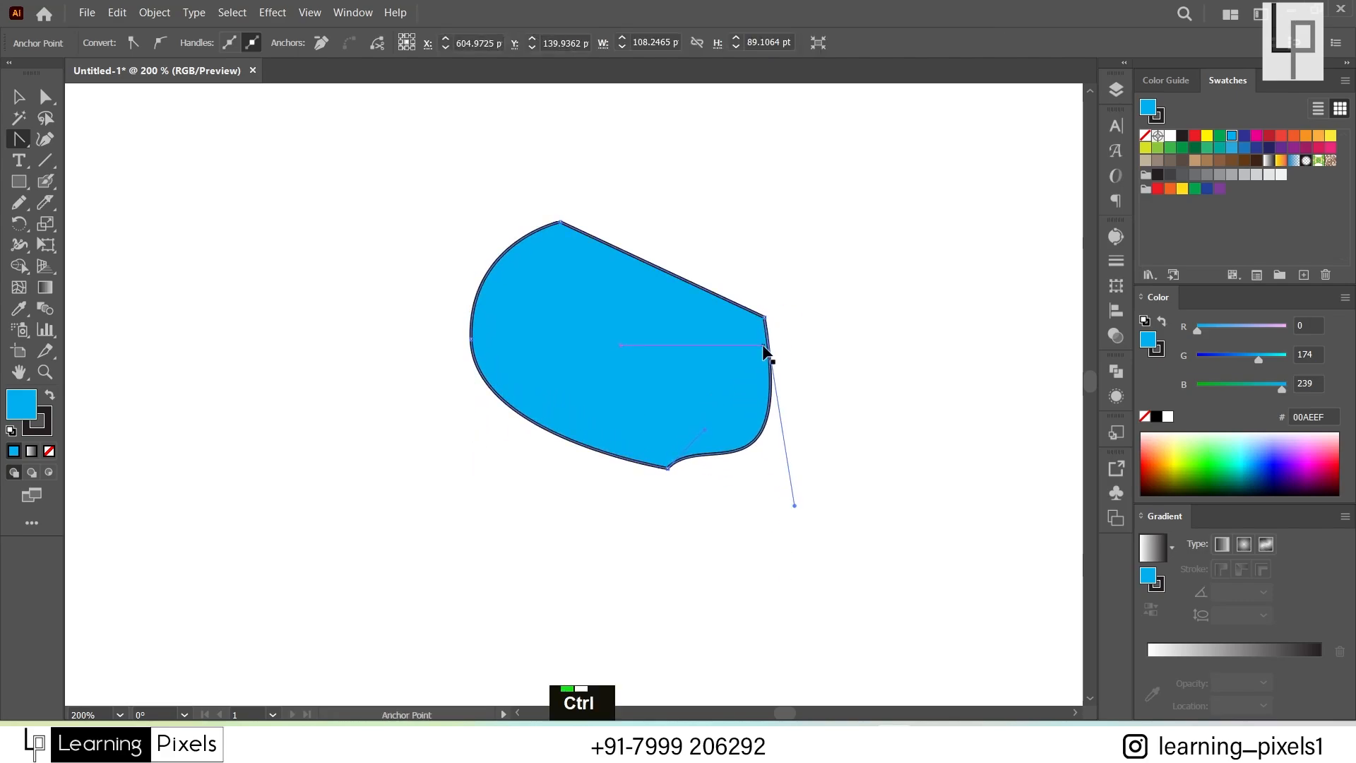
key(ctrl+z)
drag(764, 320, 747, 243)
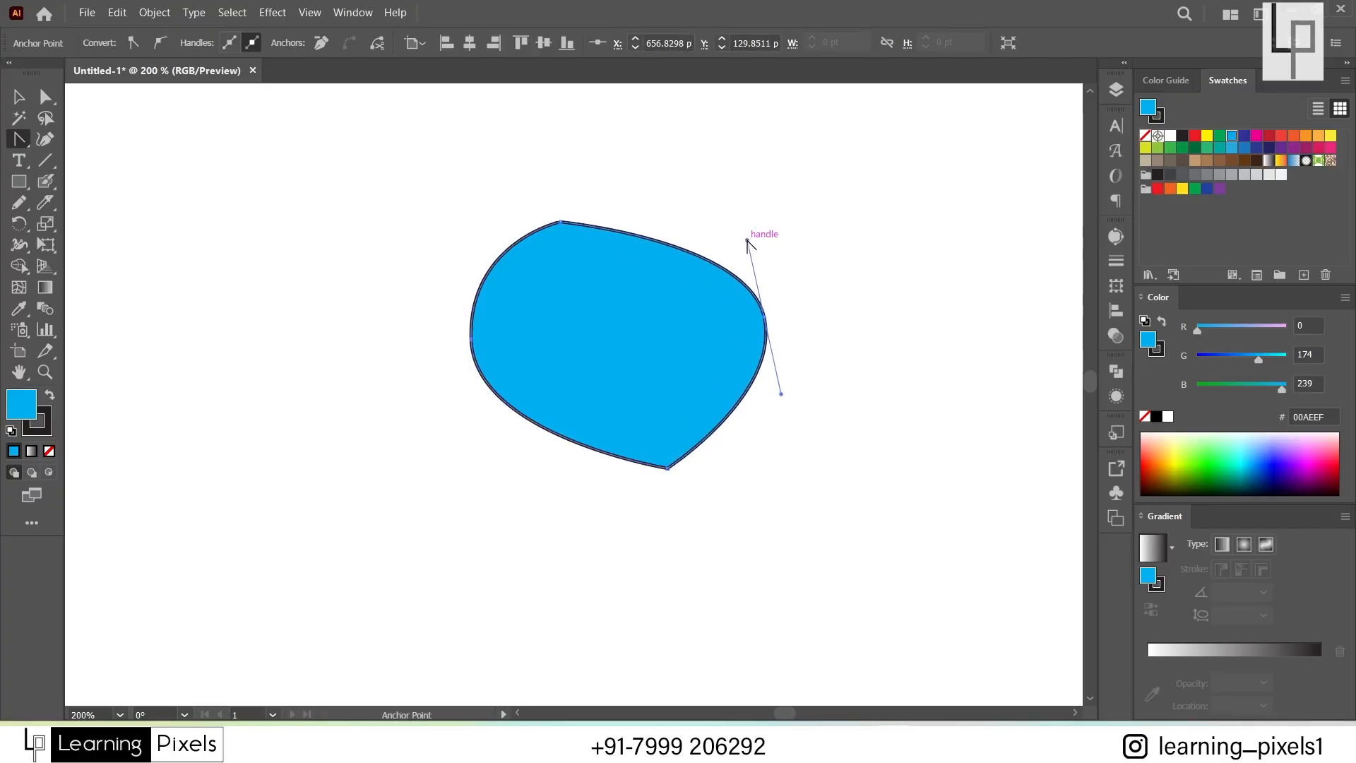
key(ctrl+z)
key(ctrl+z)
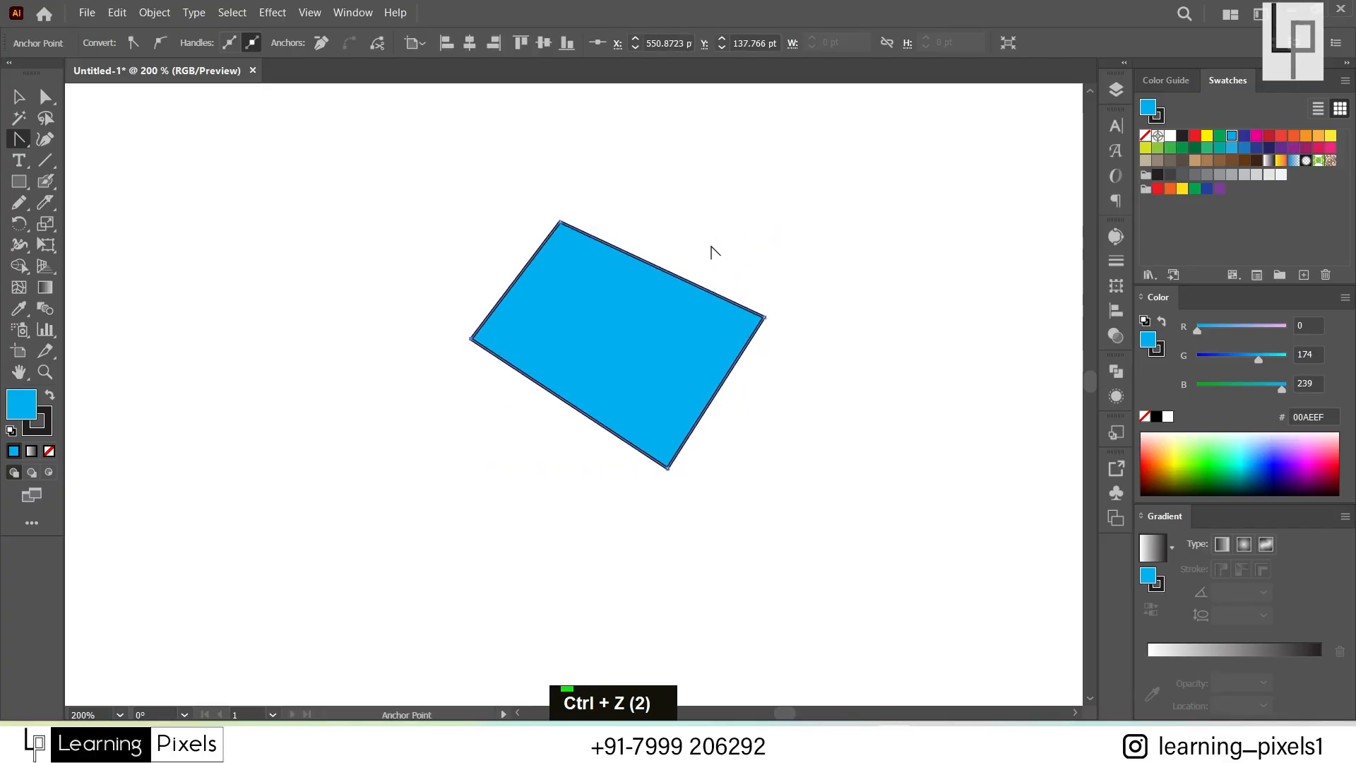
Step: Try bending the shape's straight upper-right edge outward, and undo the bend
drag(655, 267, 682, 221)
key(ctrl+z)
key(ctrl+z)
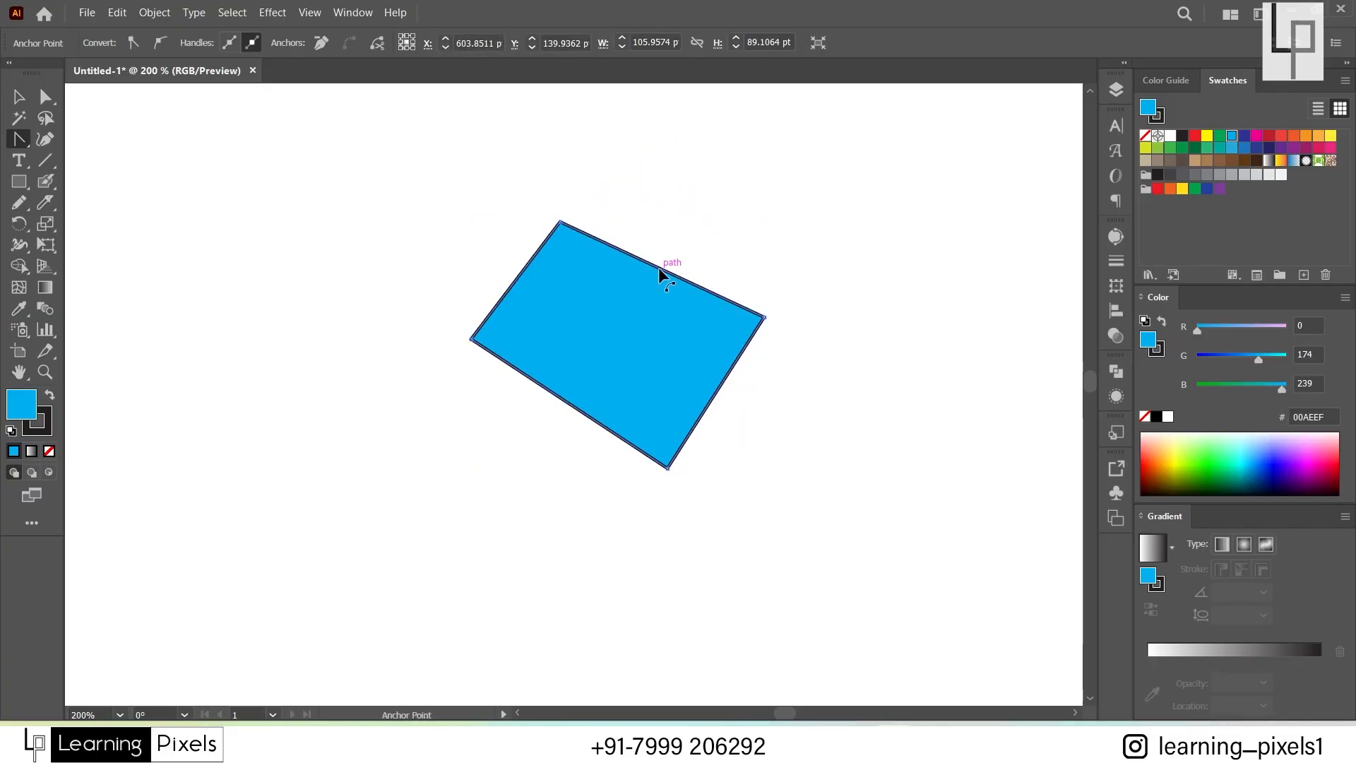
Step: Bend the shape's upper-right edge outward and its lower-left edge inward with the Anchor Point tool
drag(659, 269, 707, 181)
drag(564, 399, 640, 299)
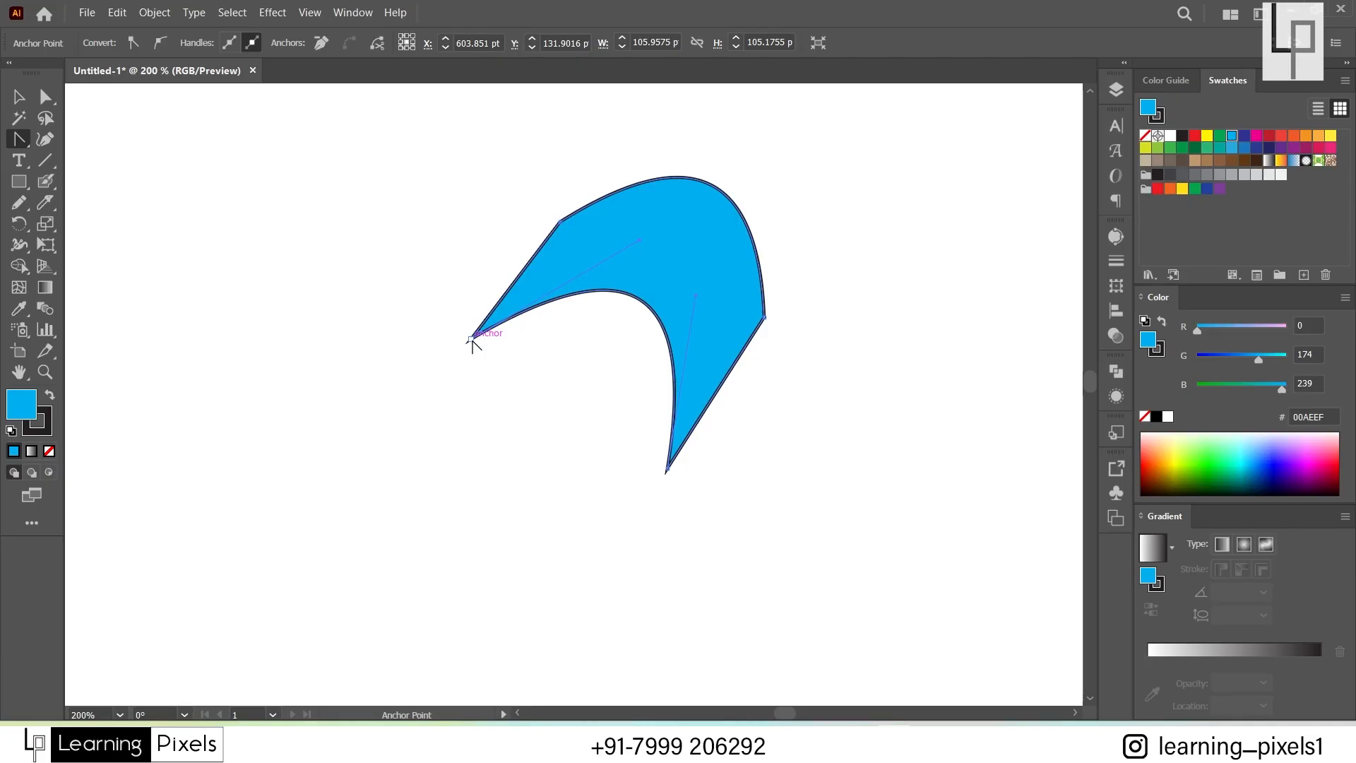
Step: Reshape the outline by pulling curve handles from the left and bottom corners and adjusting the handles along the upper arc
drag(472, 339, 542, 275)
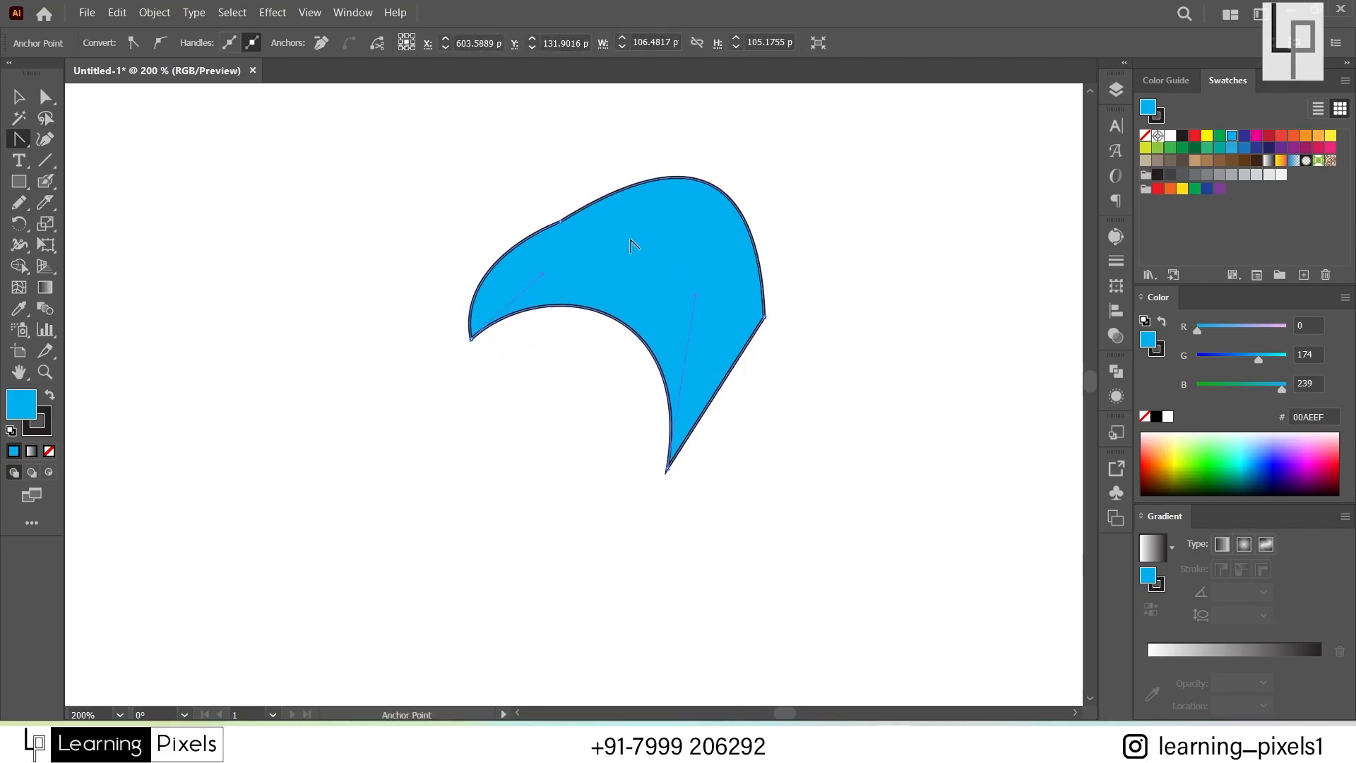
click(562, 221)
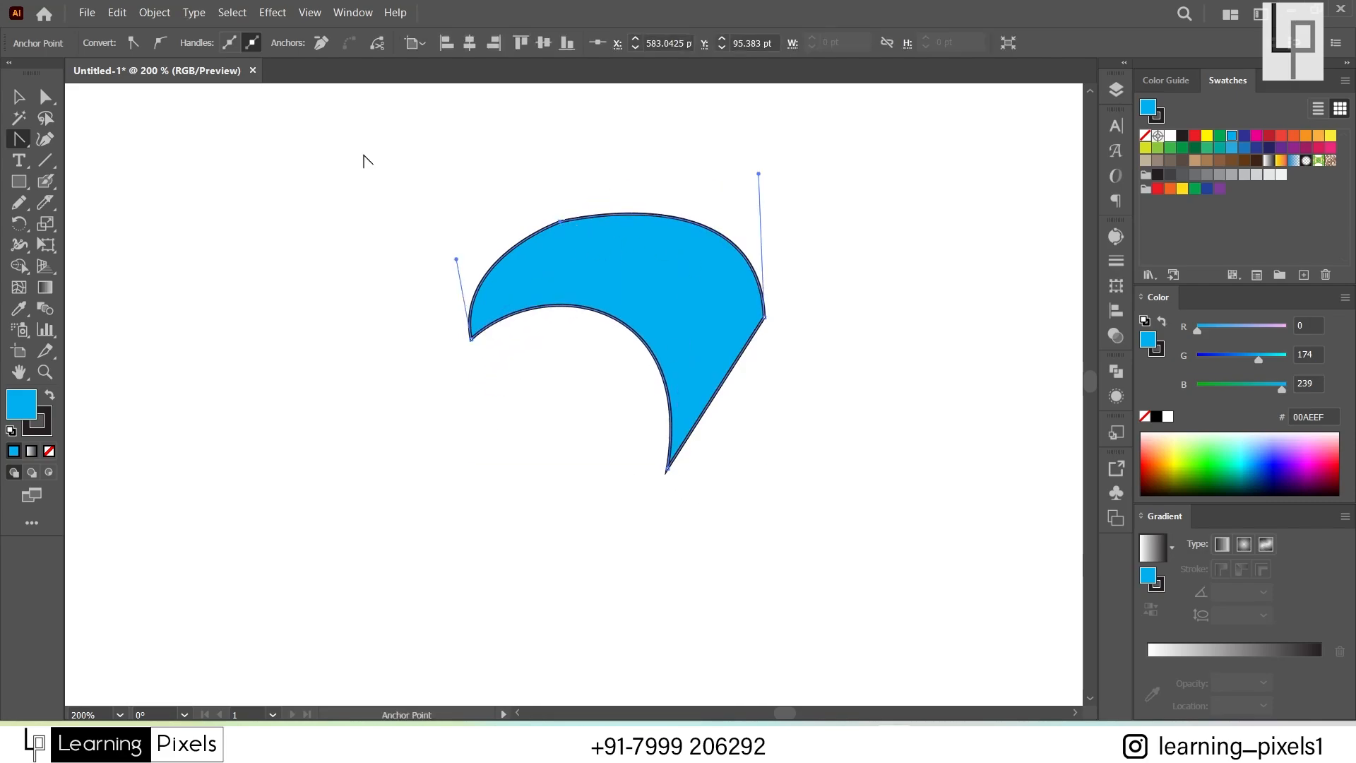
drag(760, 174, 711, 176)
drag(664, 470, 796, 485)
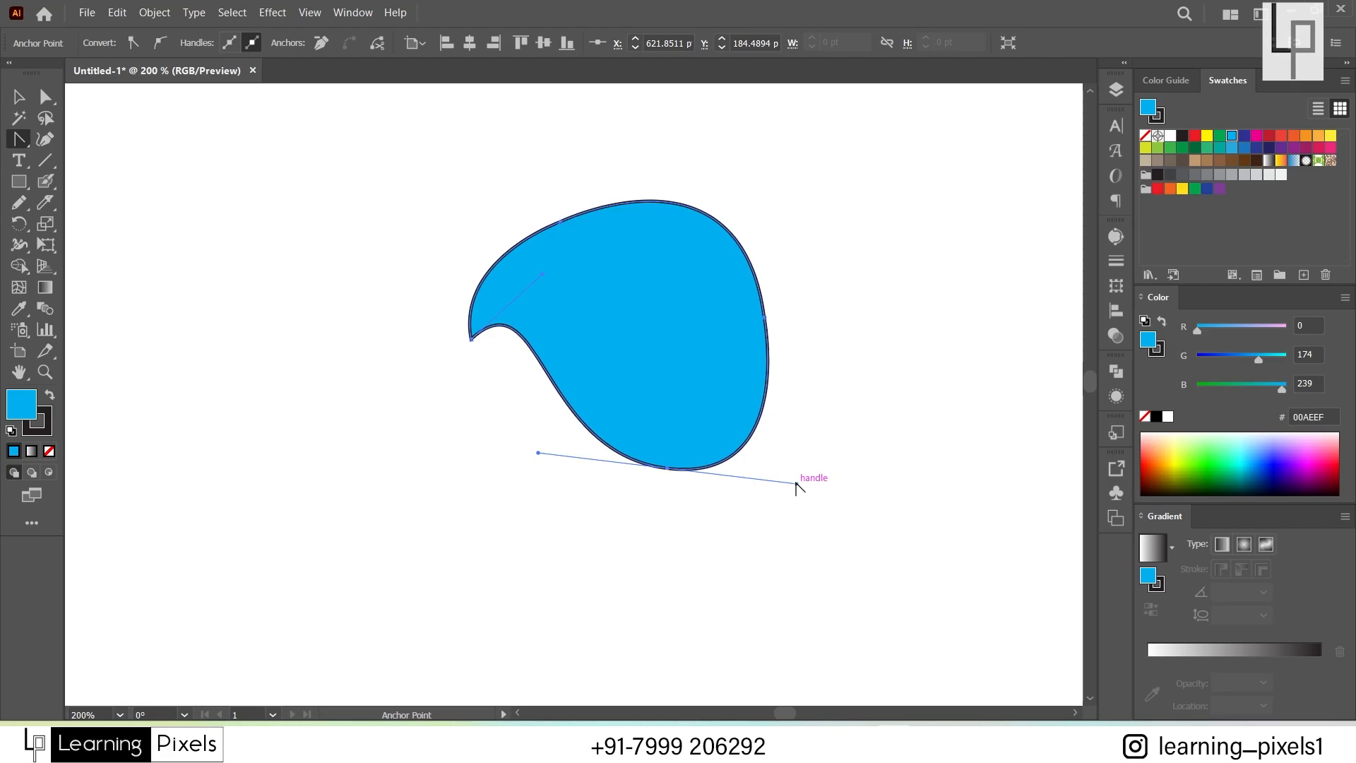
Step: Select the curved blue shape and delete it from the canvas
click(19, 97)
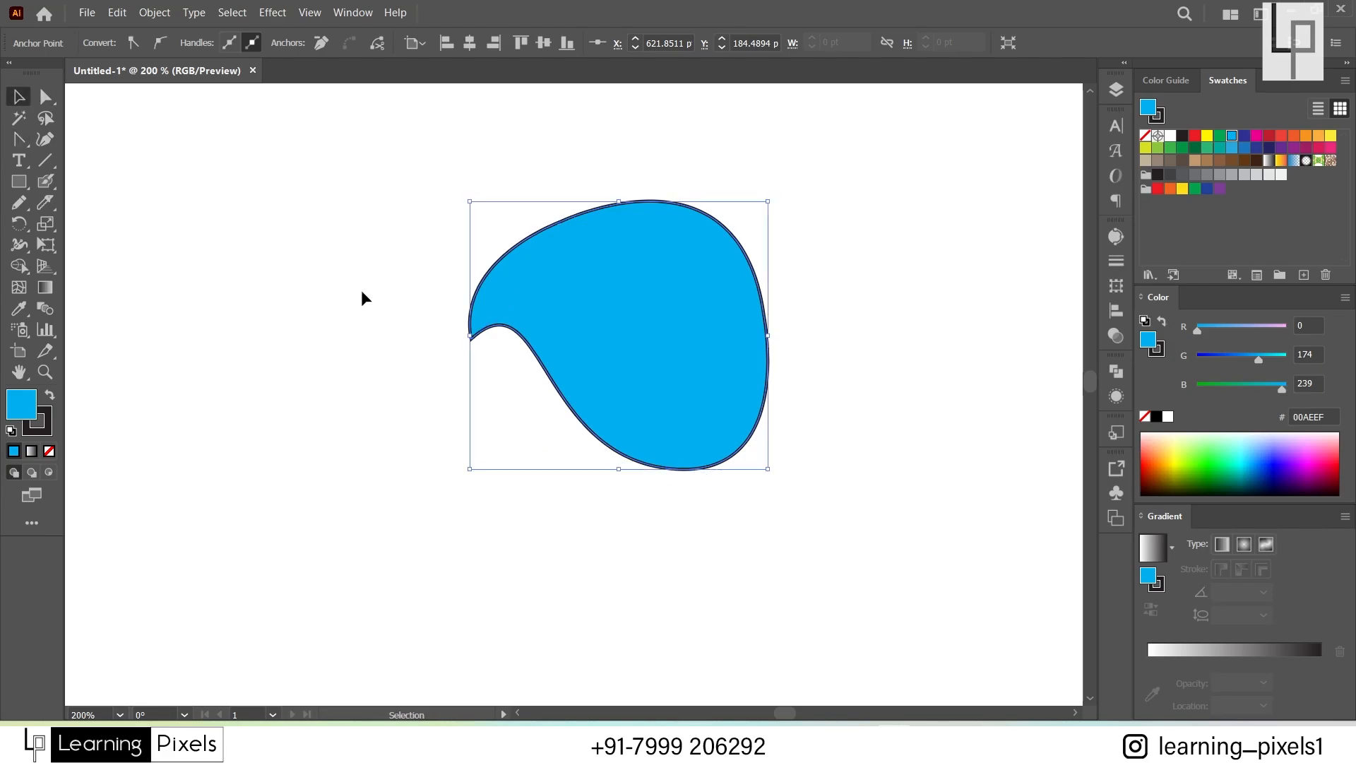
click(353, 221)
double_click(574, 424)
key(Delete)
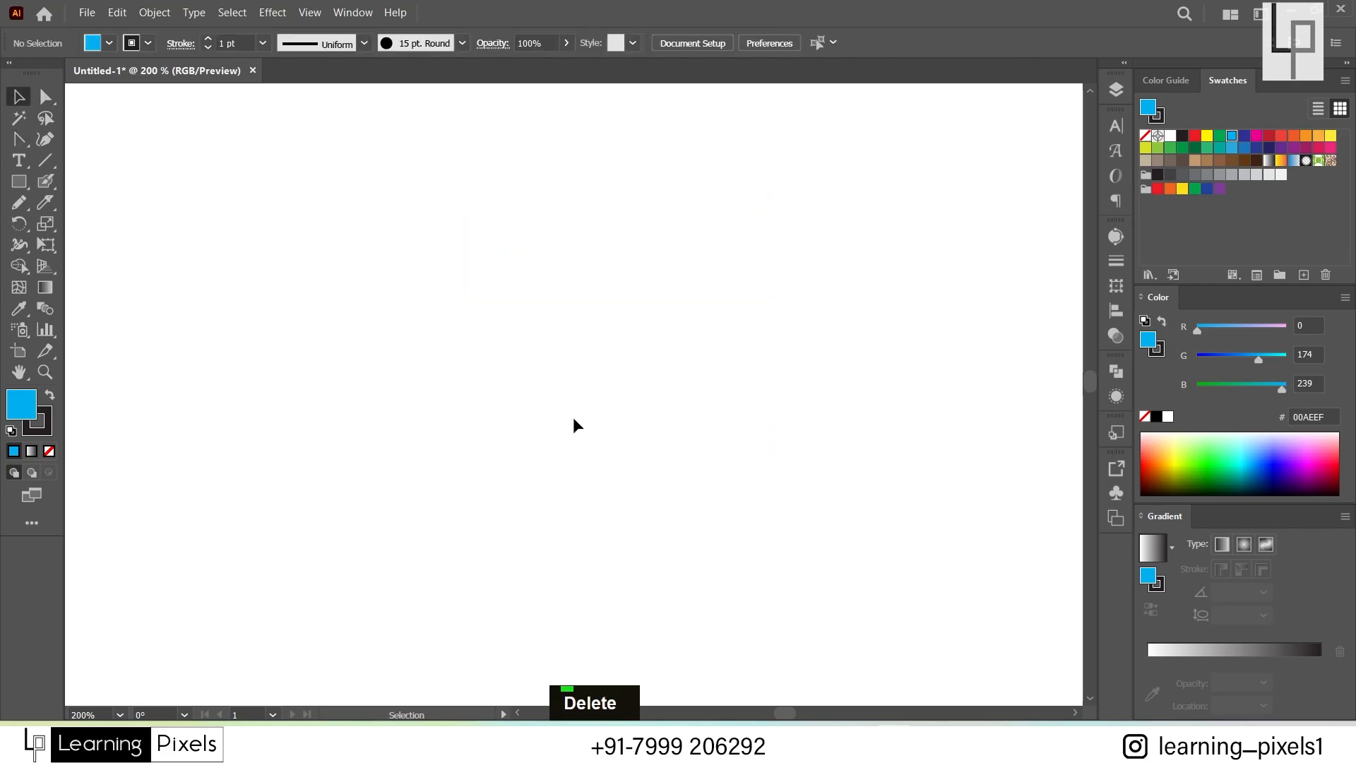
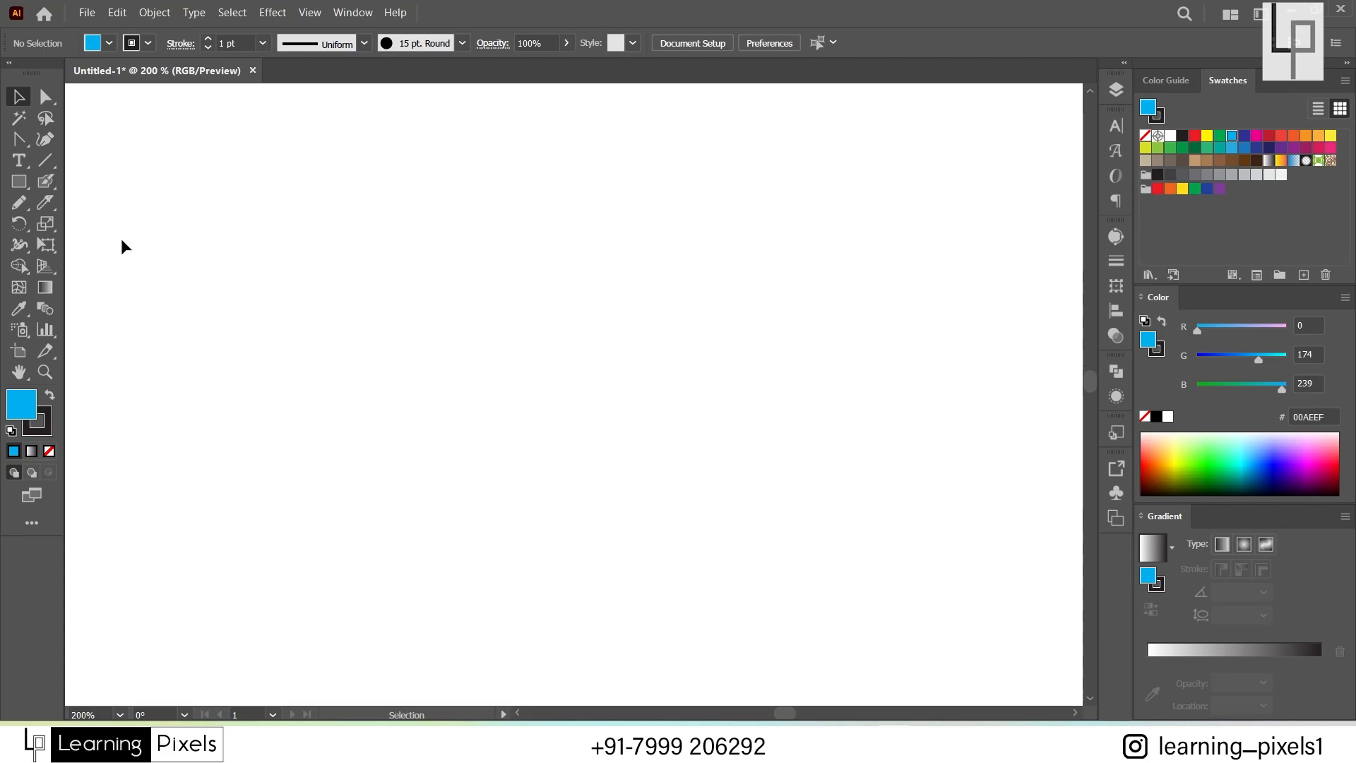
Step: Draw an open wavy path of eight points running across the canvas with the Curvature tool, alternating low and high points
drag(27, 142, 78, 138)
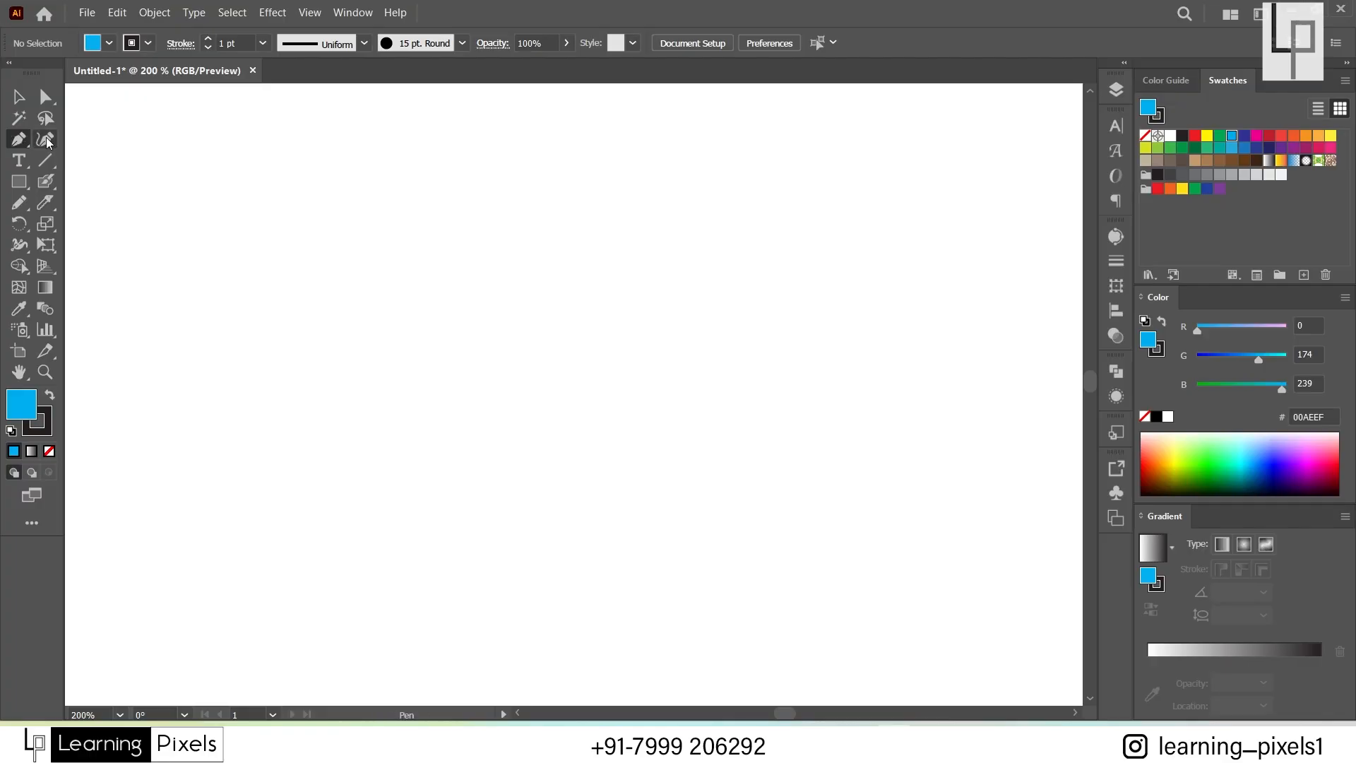
click(45, 138)
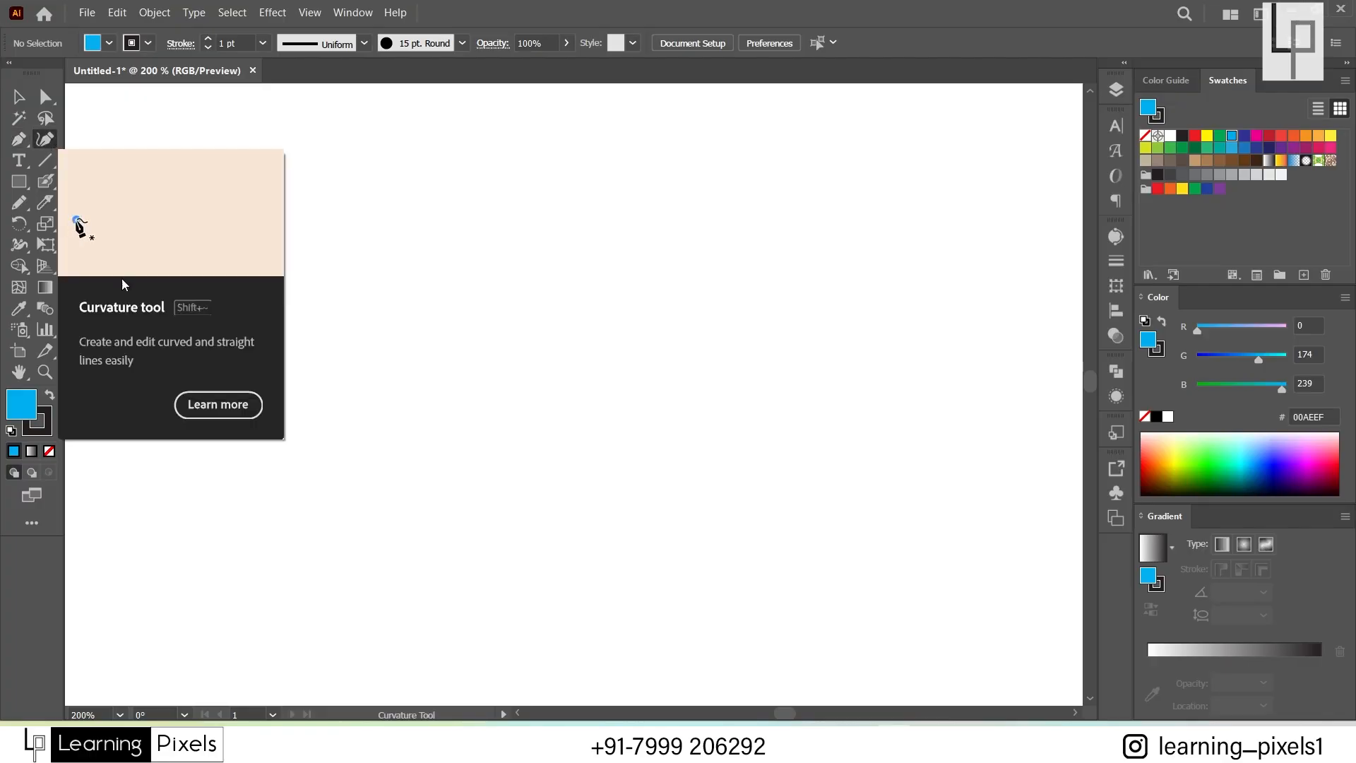
click(209, 172)
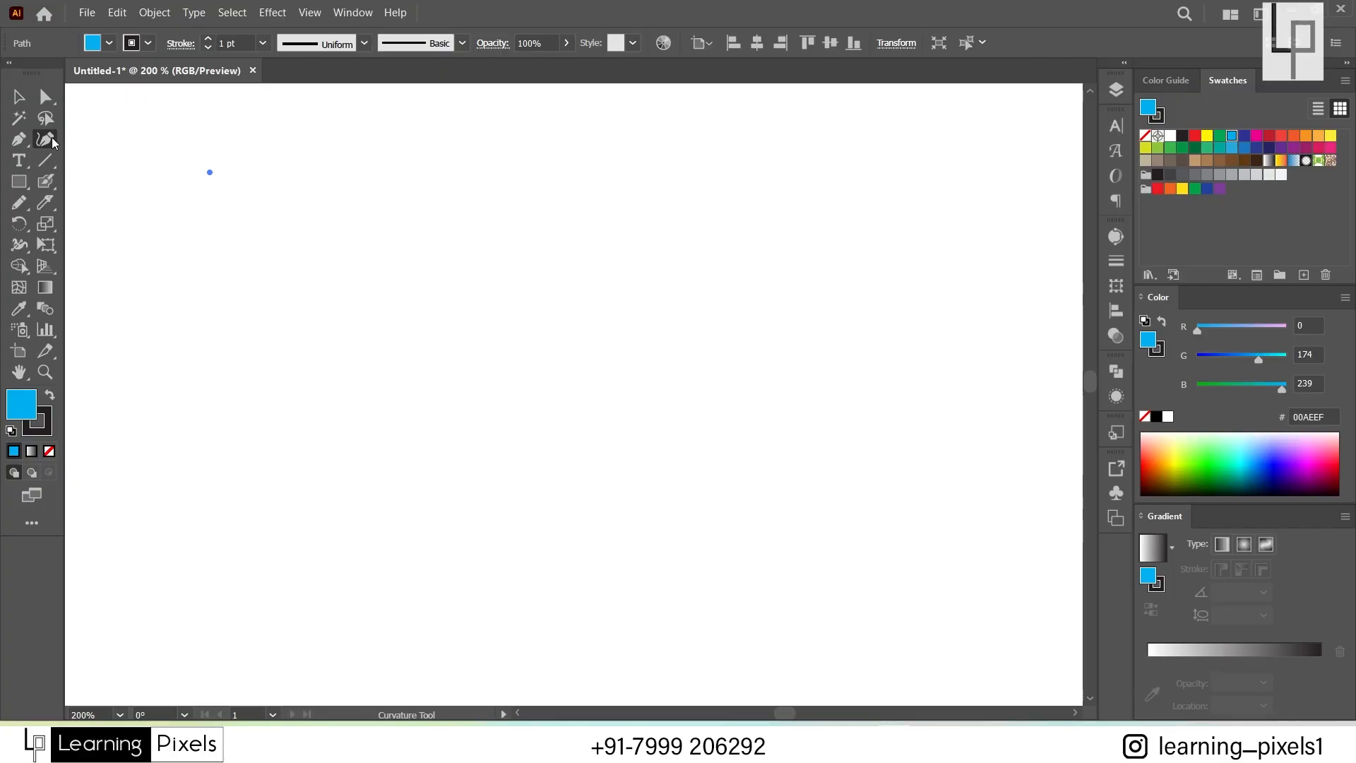
click(294, 284)
click(499, 212)
click(533, 350)
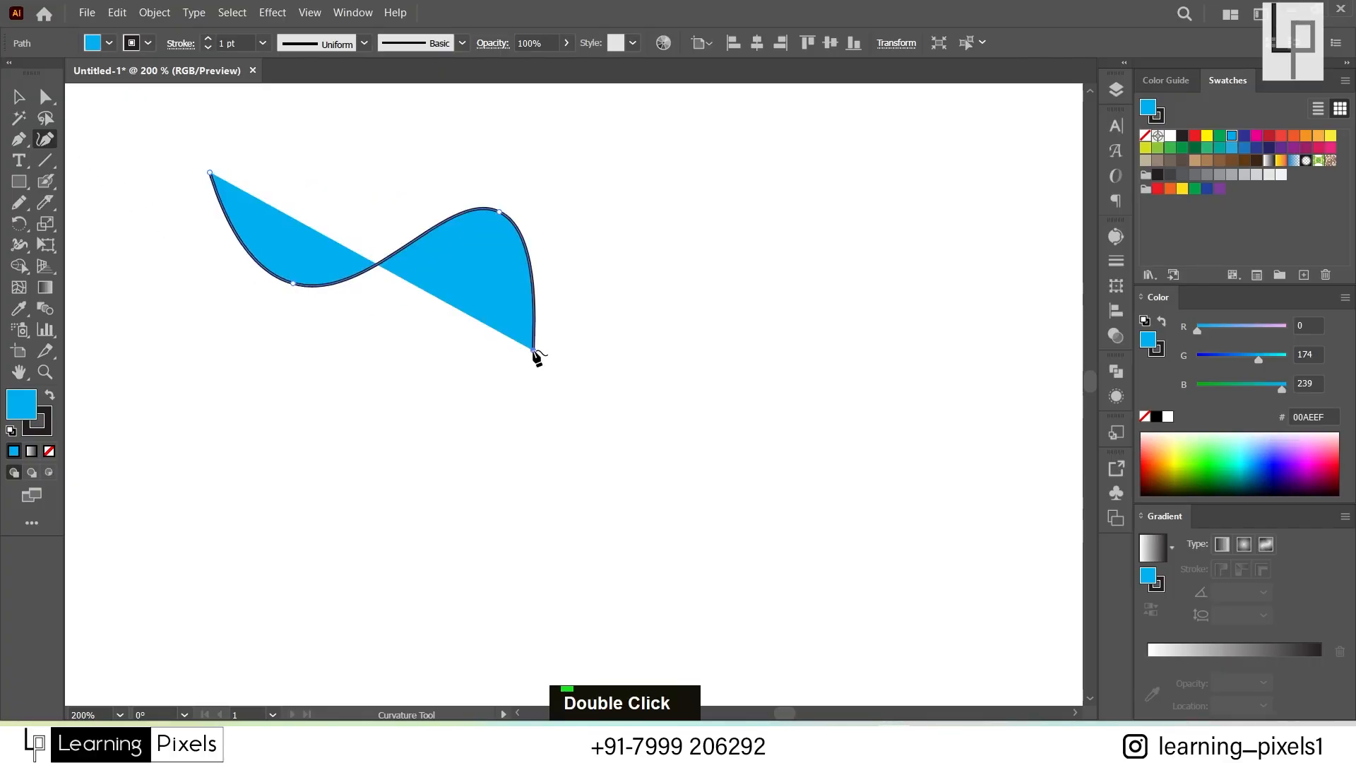
click(654, 231)
click(674, 380)
click(795, 249)
click(795, 414)
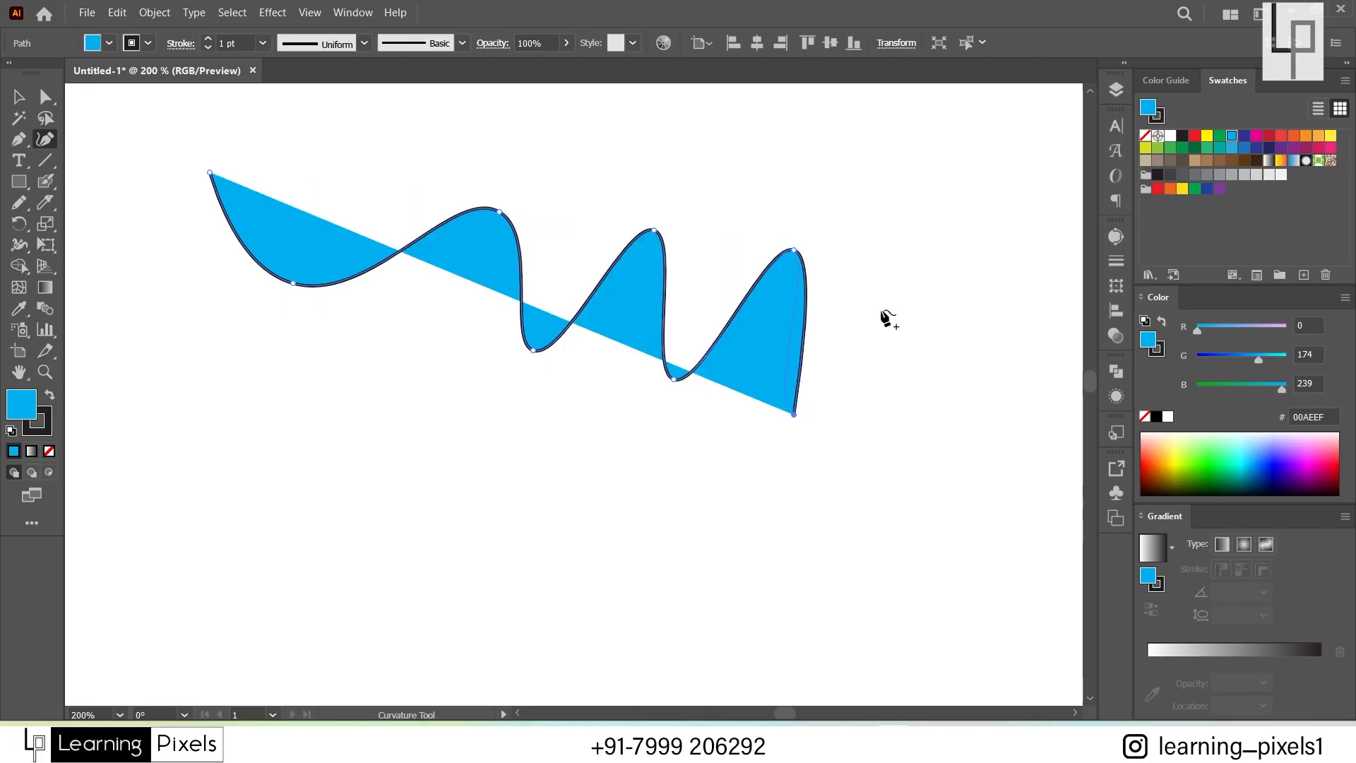
Step: Extend the wavy path with five more curved points around the lower side and close it at its starting point
click(908, 182)
click(914, 403)
click(760, 537)
click(380, 440)
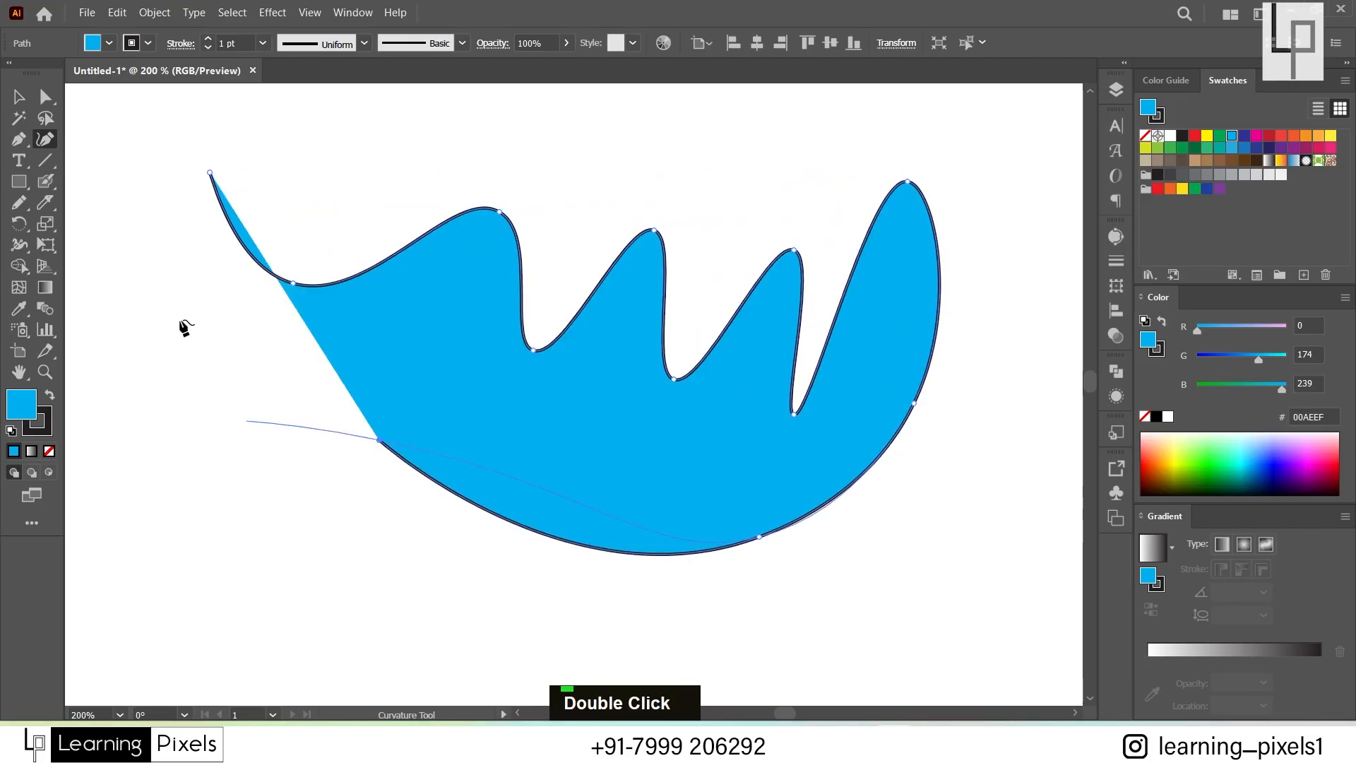
click(180, 316)
click(210, 173)
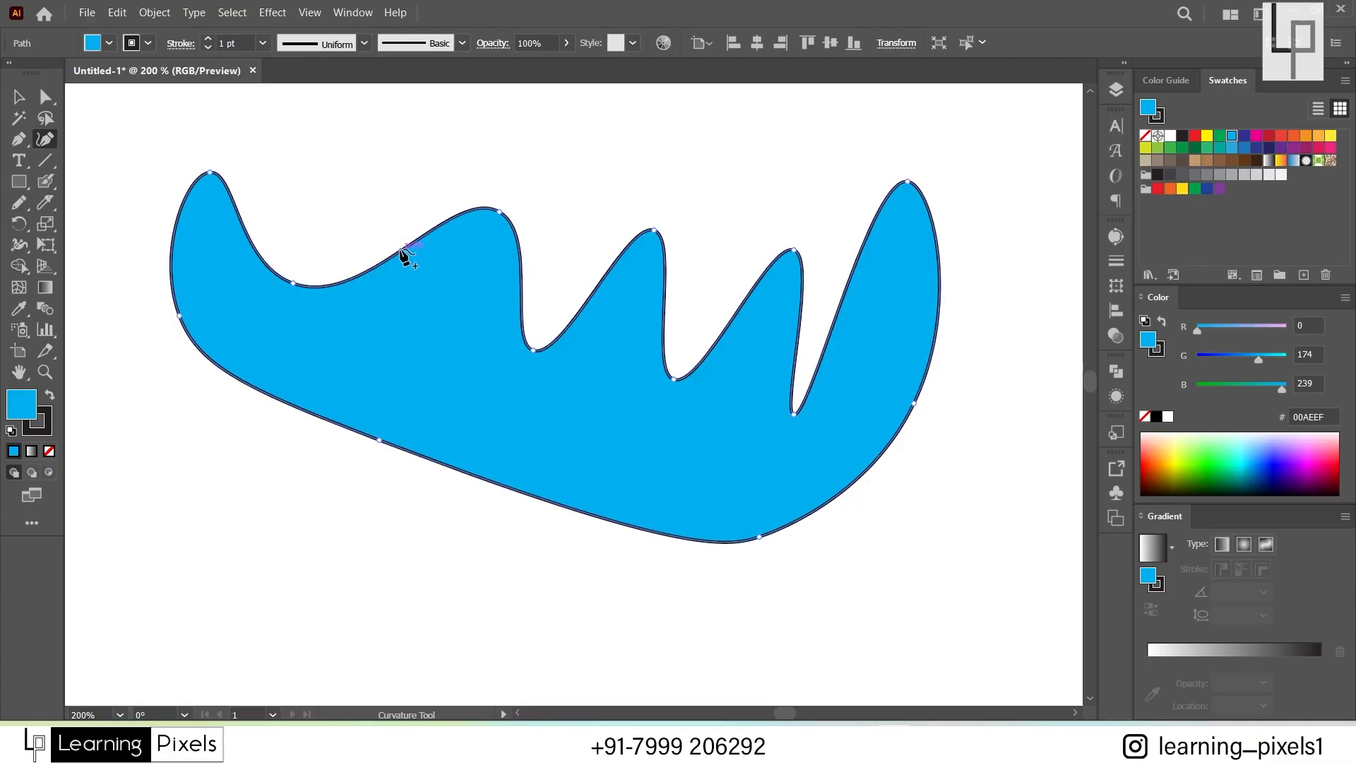
Step: Reshape the closed shape with added curvature points, undoing the inward pull on the right edge and bulging that edge and the lower-left edge outward
drag(404, 255, 381, 186)
drag(502, 489, 516, 382)
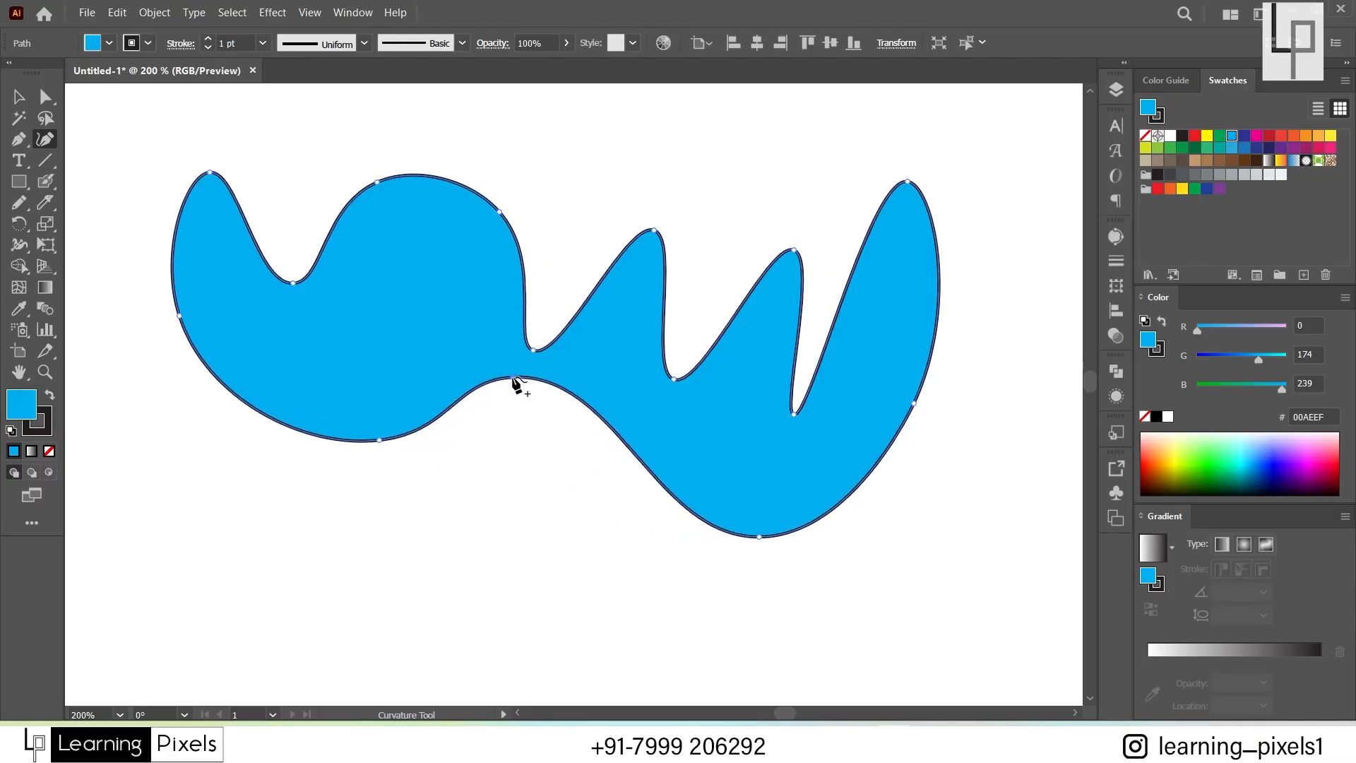
drag(666, 499, 585, 535)
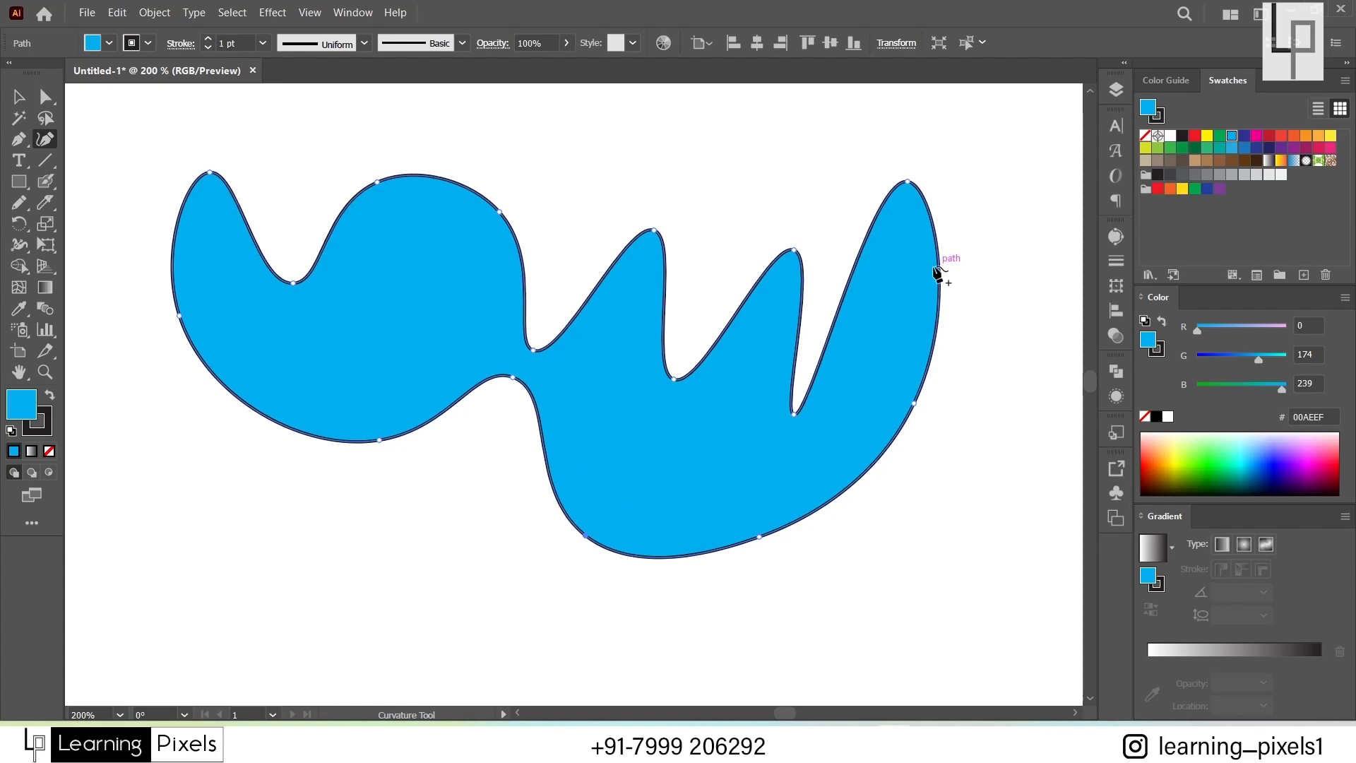
drag(940, 273, 906, 321)
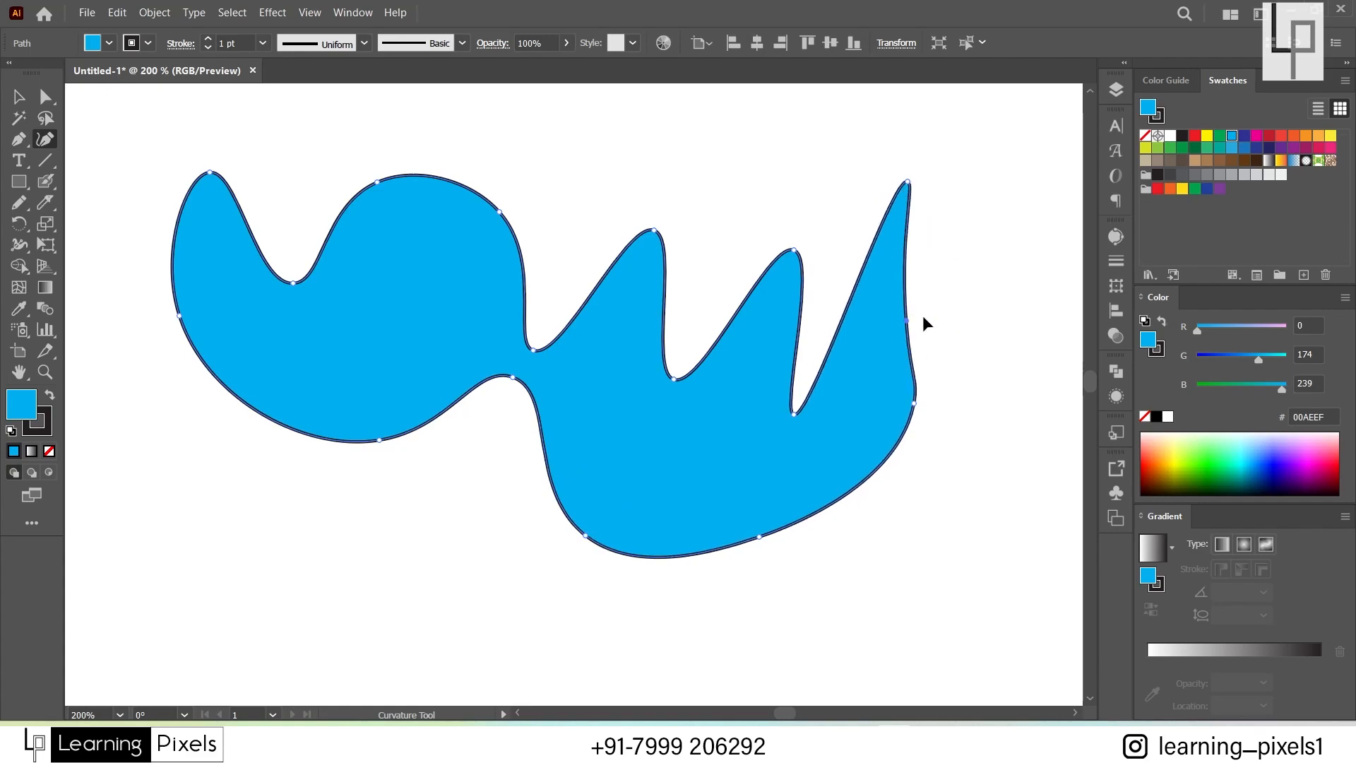
key(ctrl+z)
drag(248, 417, 212, 467)
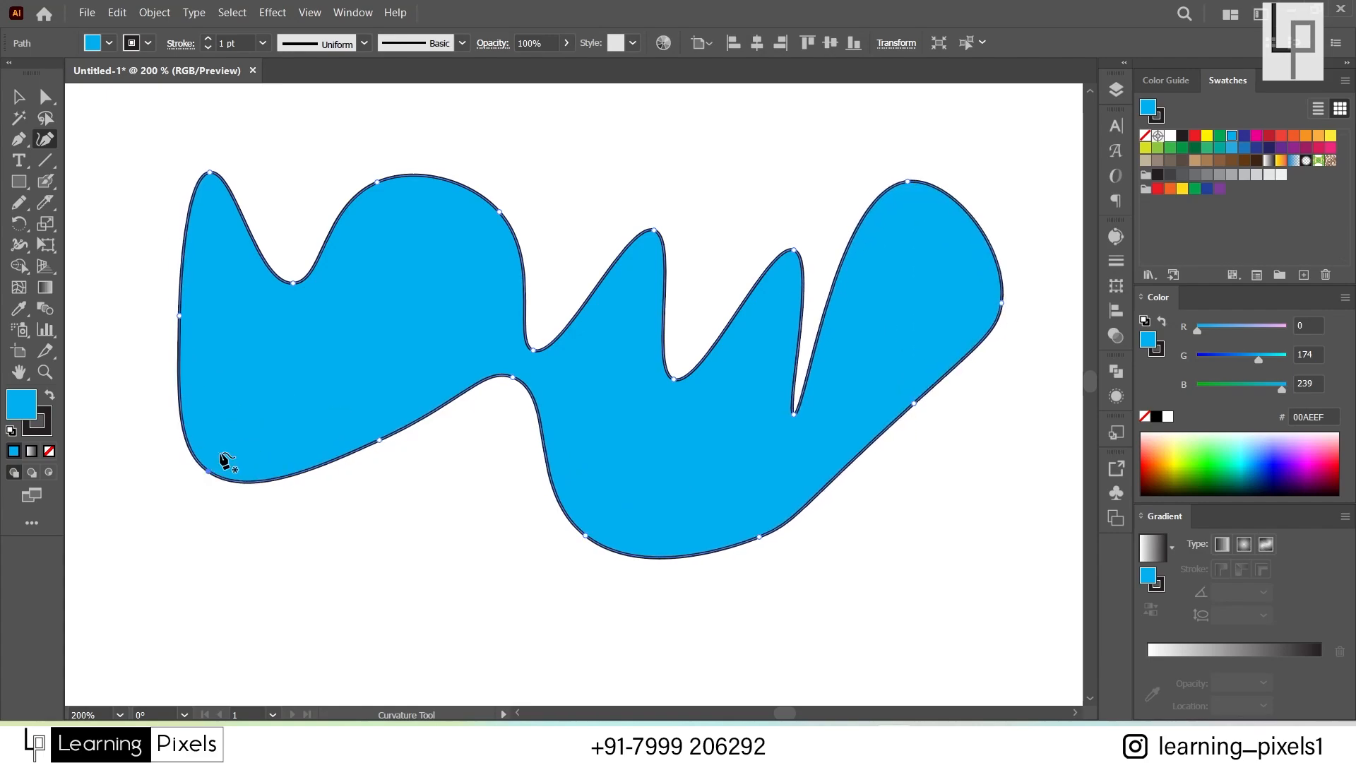
Step: Draw a straight segment below the blue shape with the Curvature tool, bend it upward into an arc and extend it rightward with a curve
click(255, 617)
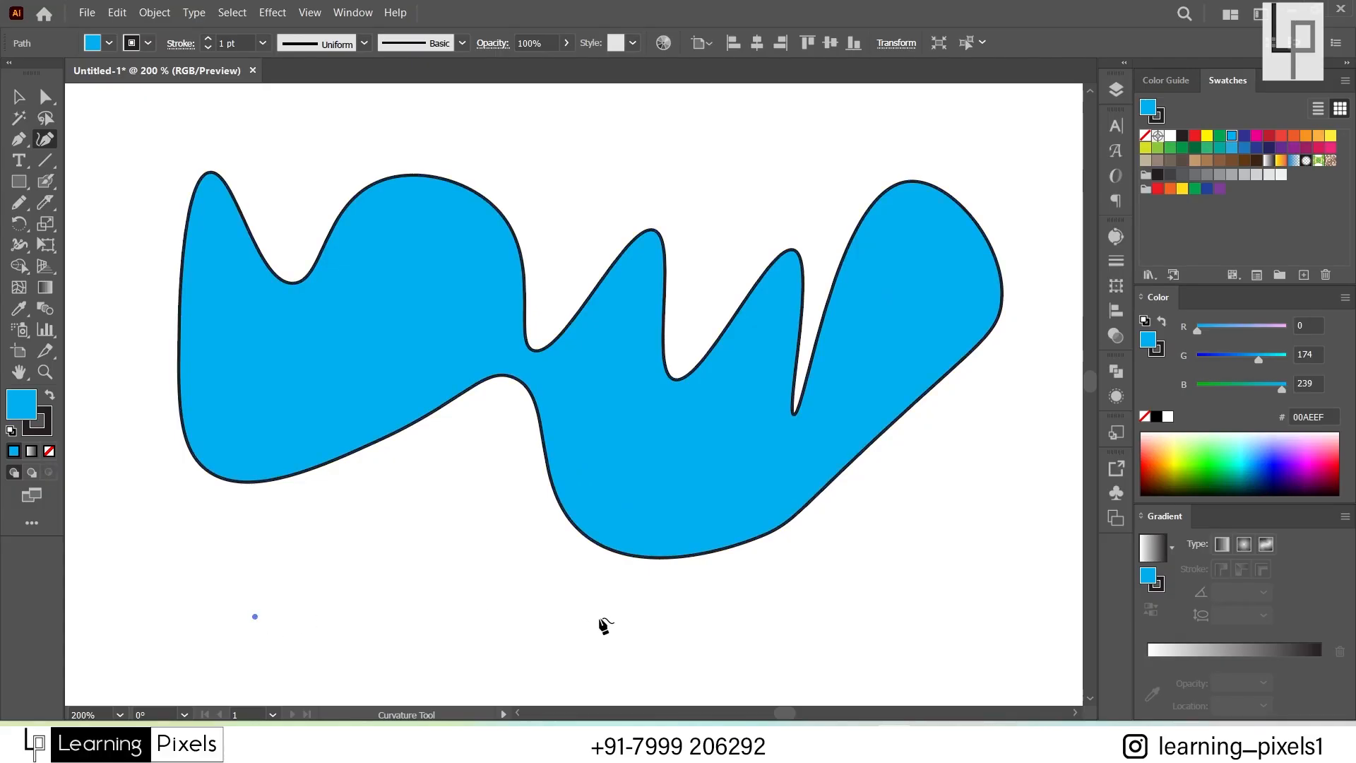
double_click(599, 618)
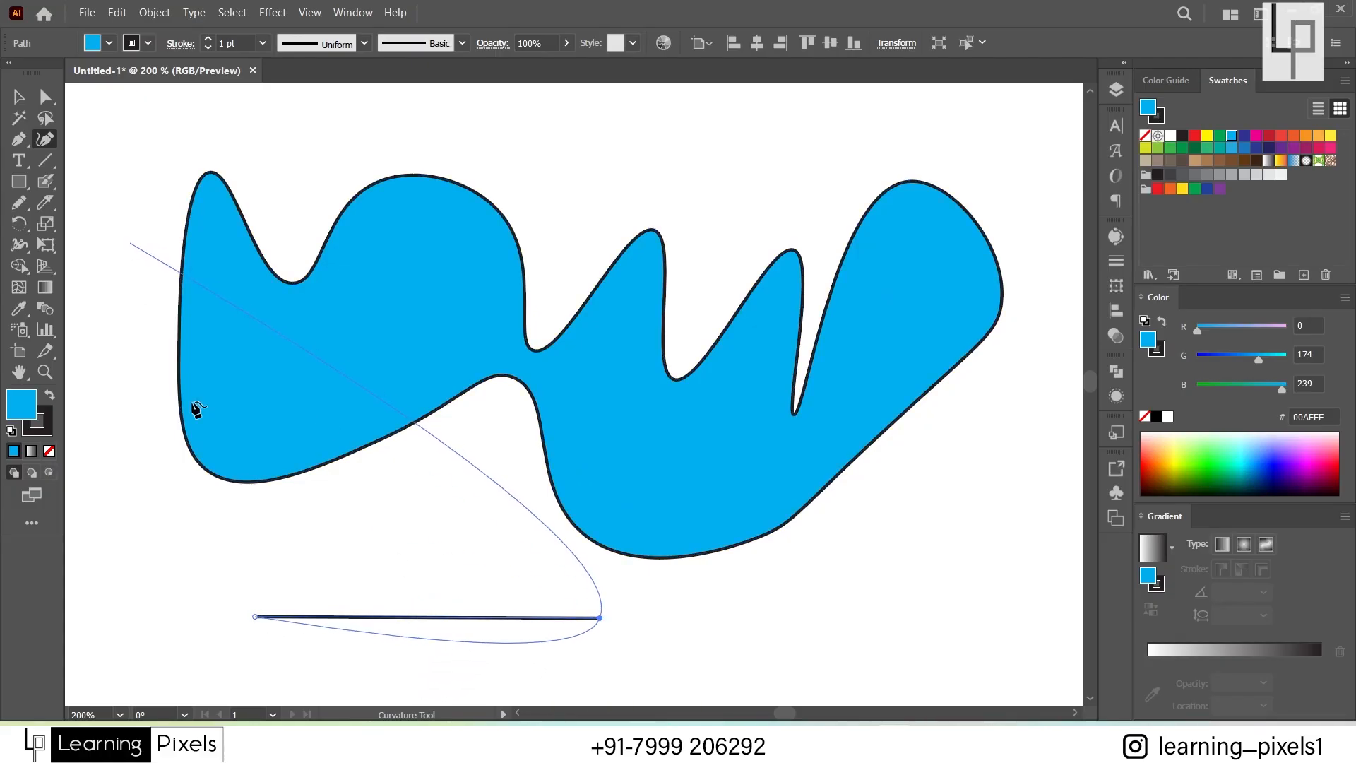
drag(413, 617, 419, 482)
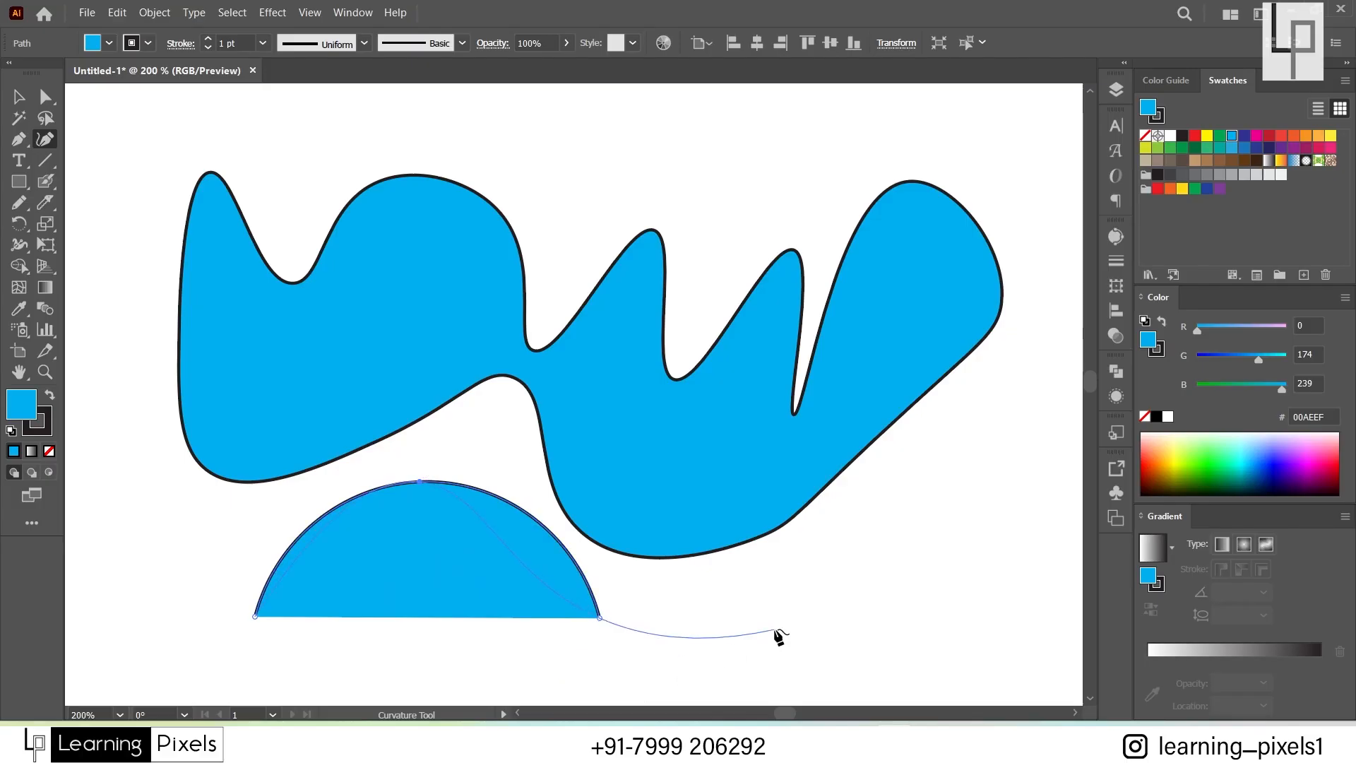
click(917, 580)
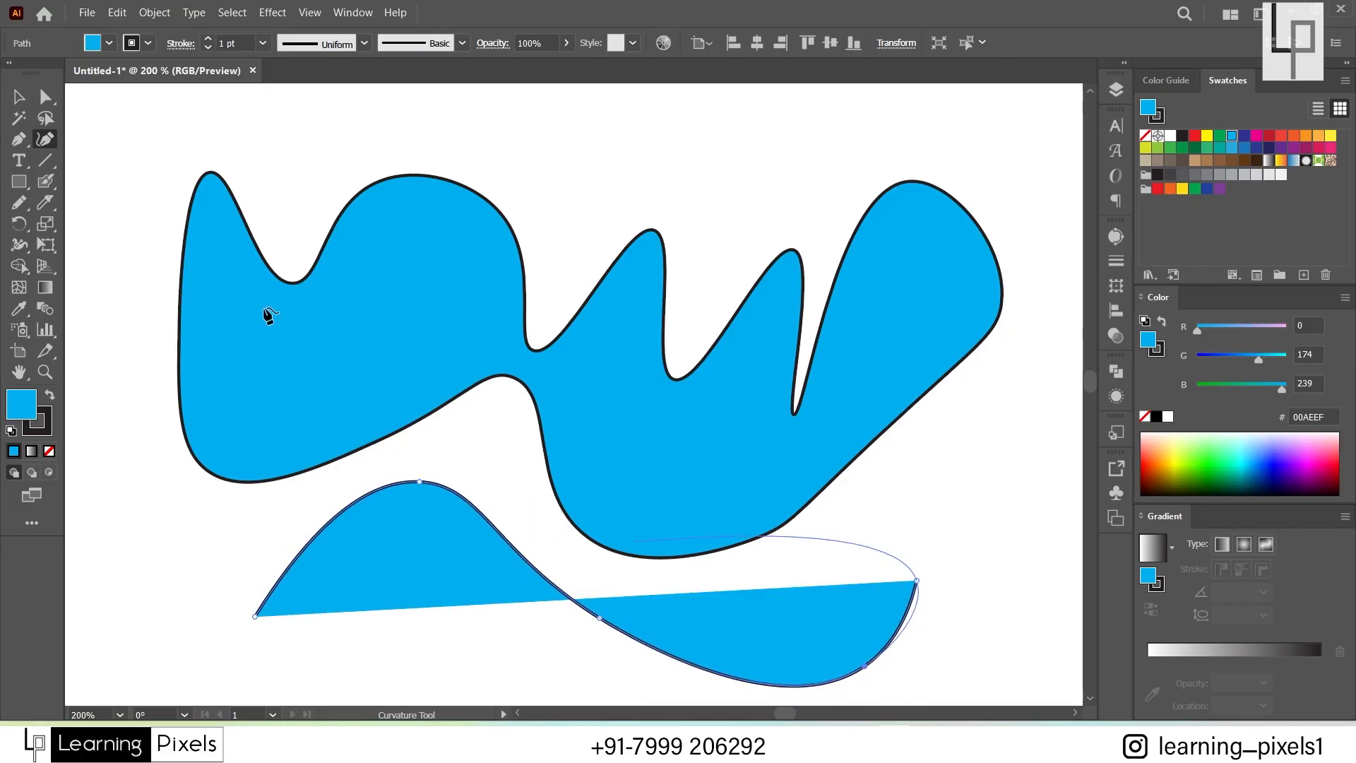
Step: Select both blue shapes and delete them from the canvas
click(19, 96)
click(146, 252)
drag(133, 318, 426, 581)
key(Delete)
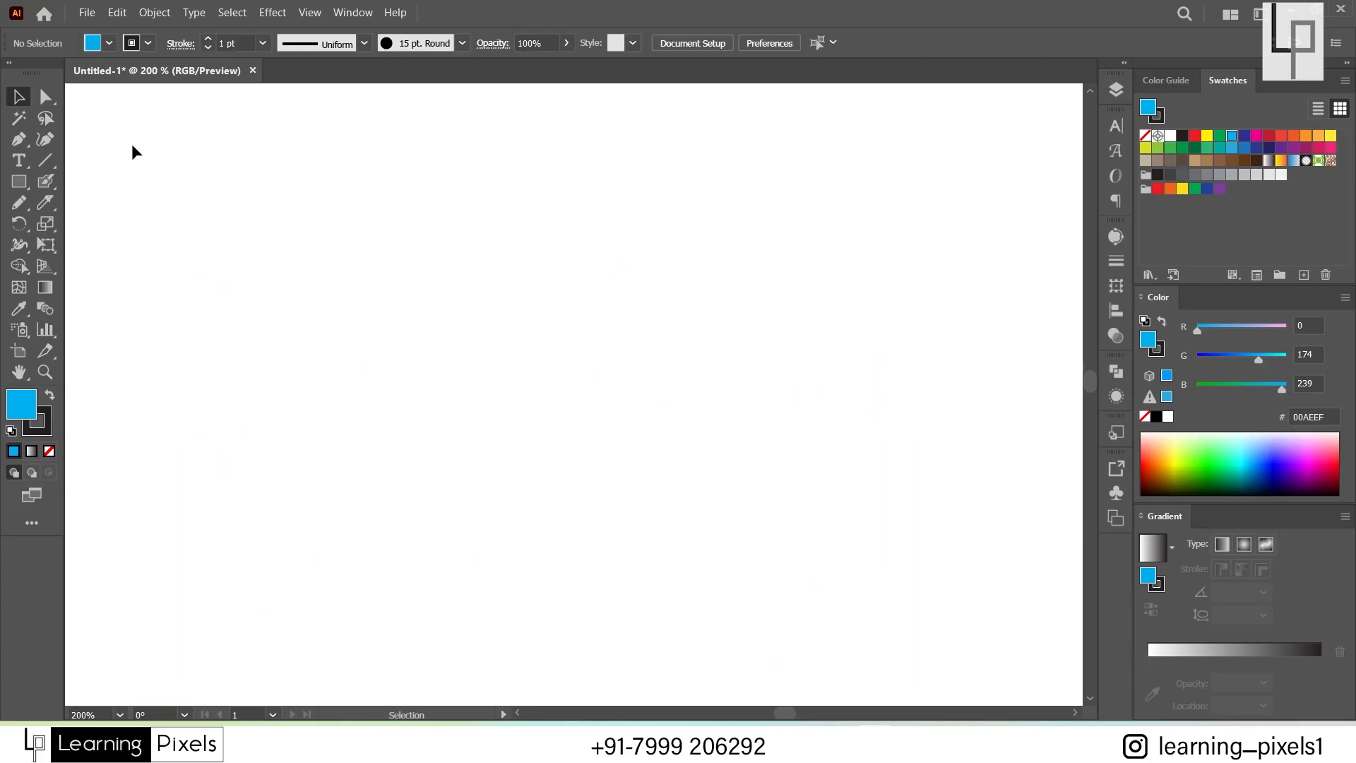
Step: Place a point text object with the default "Lorem ipsum" text near the canvas's upper left using the Type tool, and deselect it
click(28, 161)
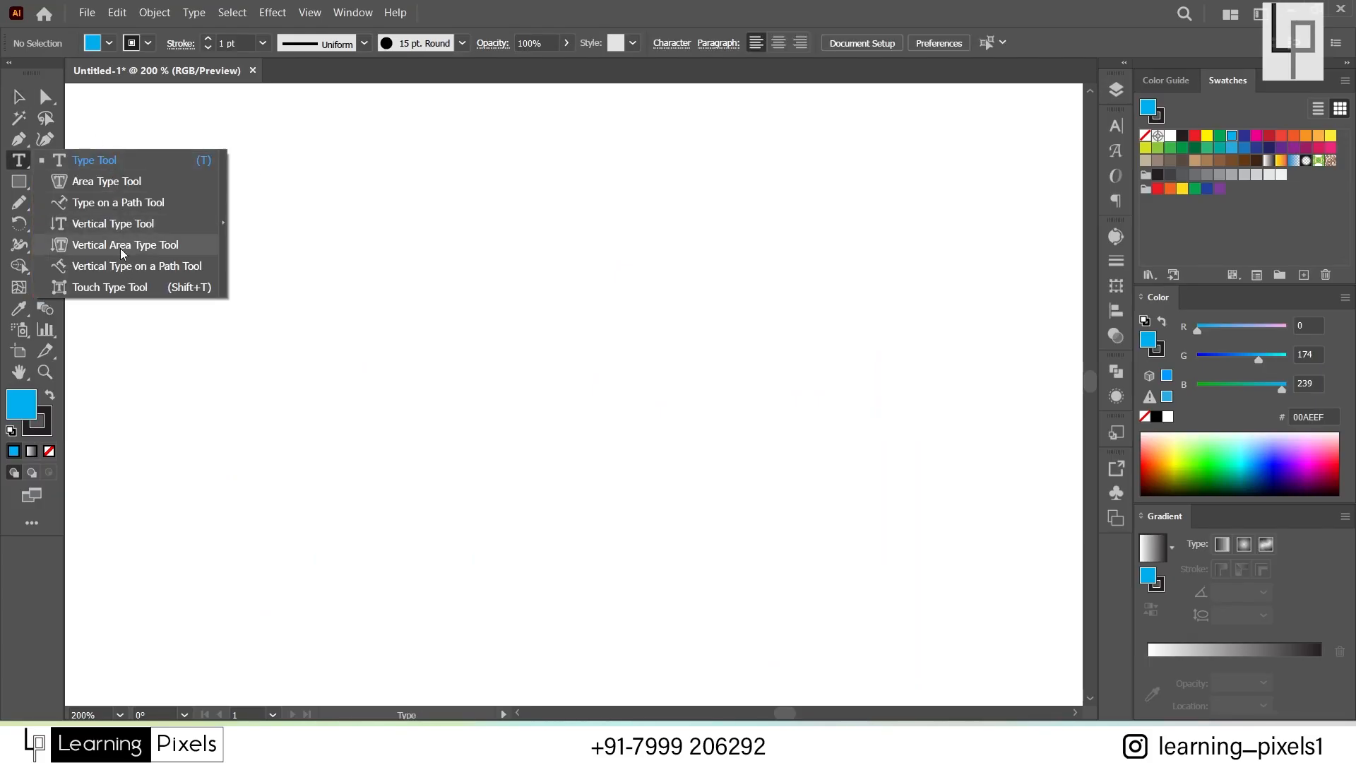
click(133, 159)
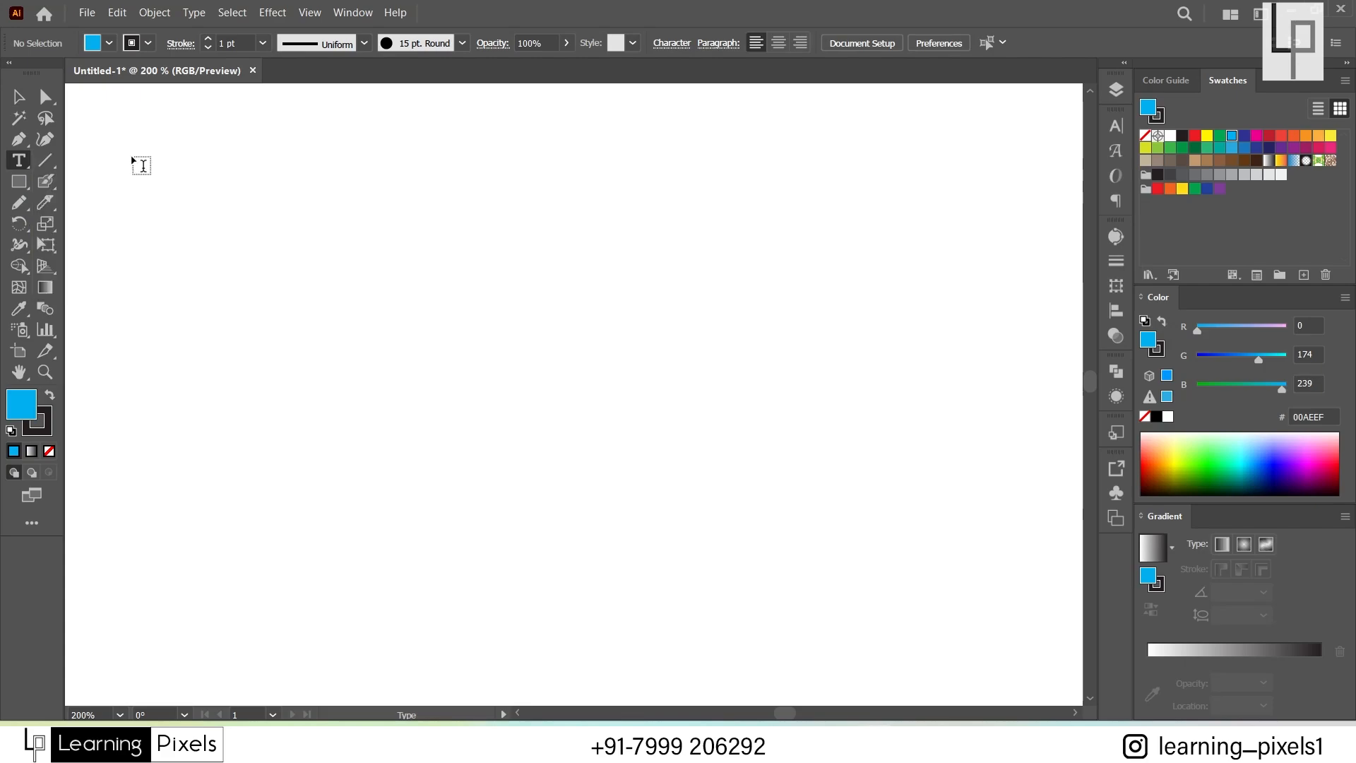
click(236, 162)
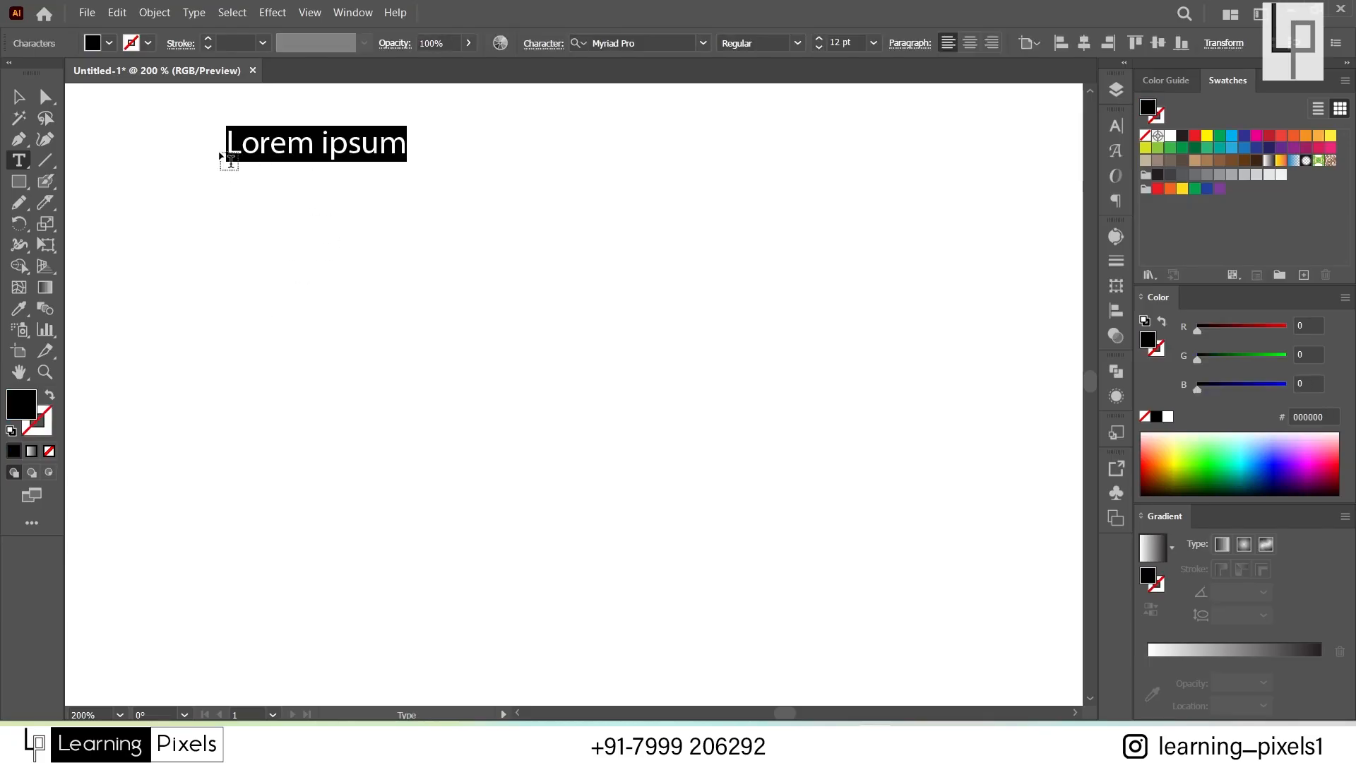
drag(227, 145, 403, 165)
click(19, 96)
click(136, 142)
click(382, 148)
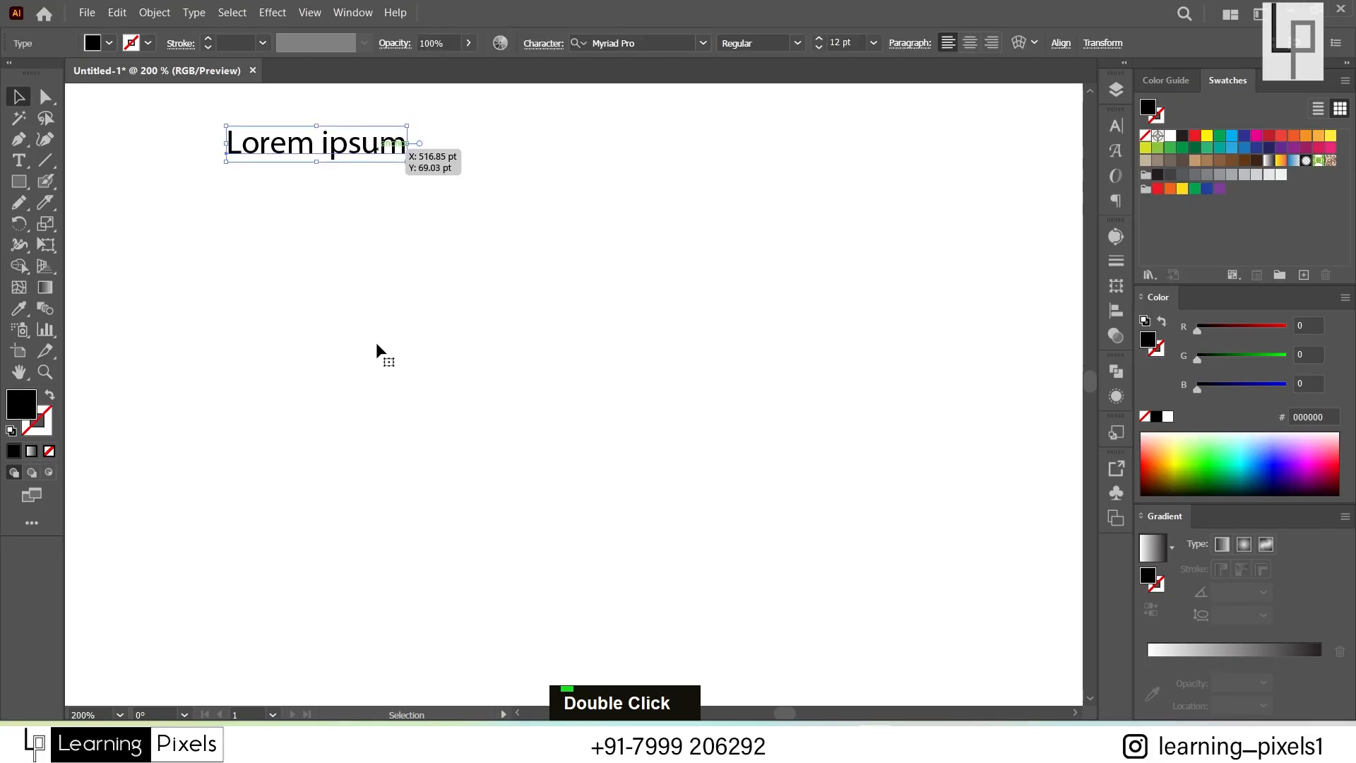
click(361, 281)
Step: Add a second point text object reading "Learning Pixels" just below the "Lorem ipsum" line
click(19, 161)
key(ctrl+z)
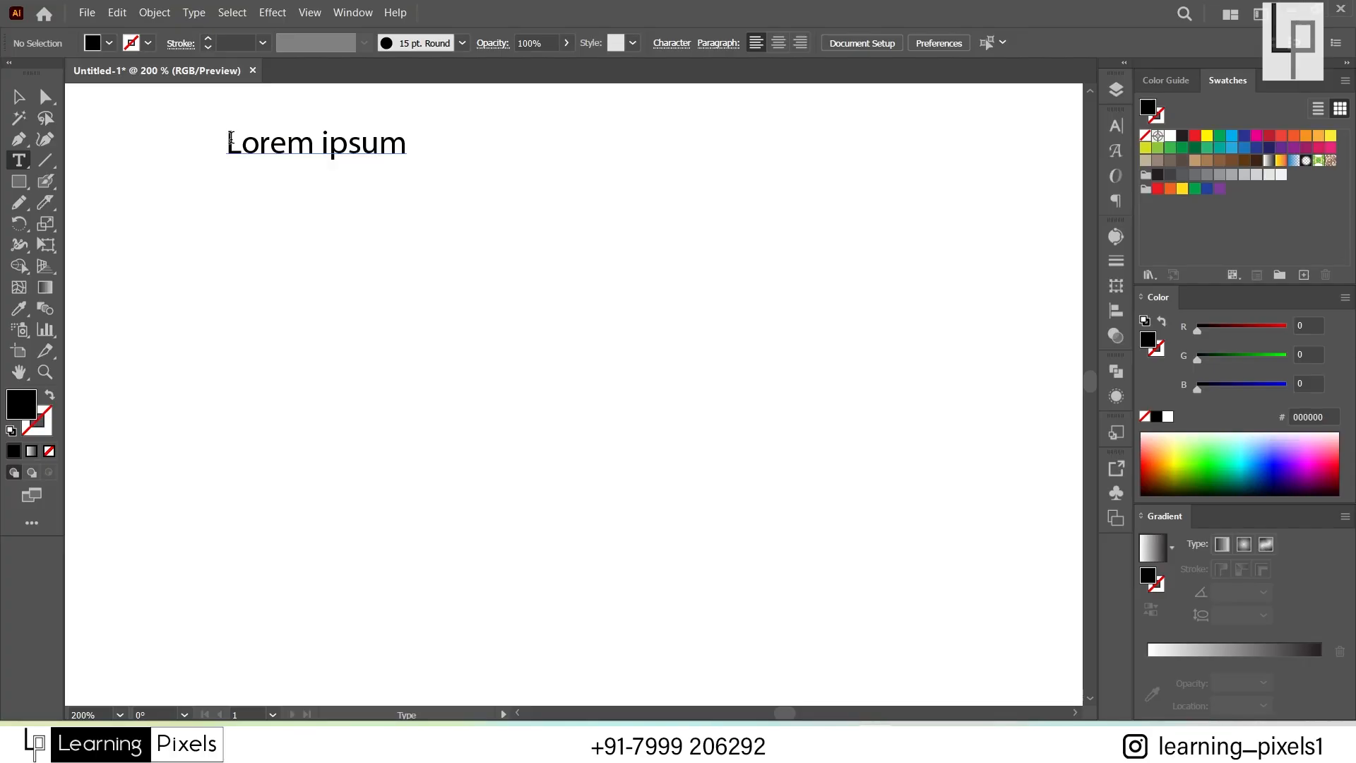
click(250, 190)
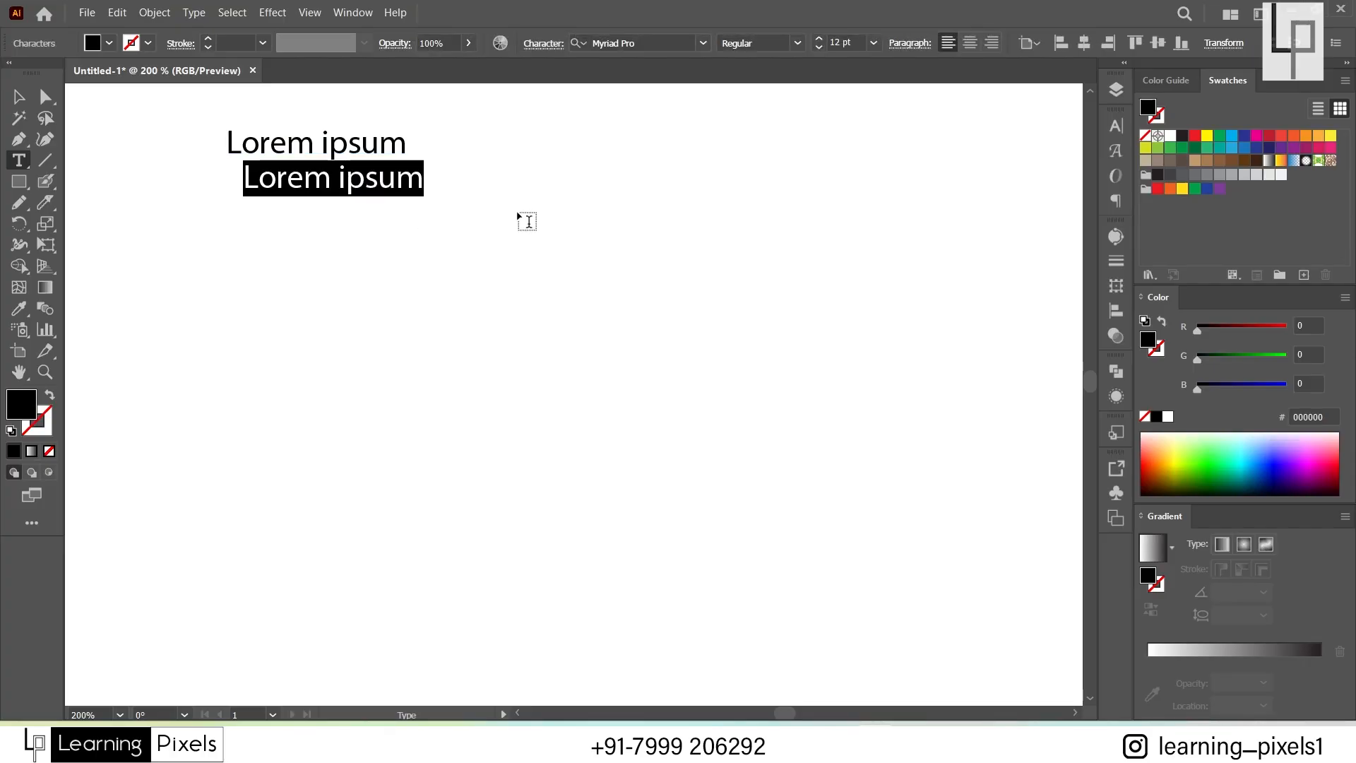
text(Lea)
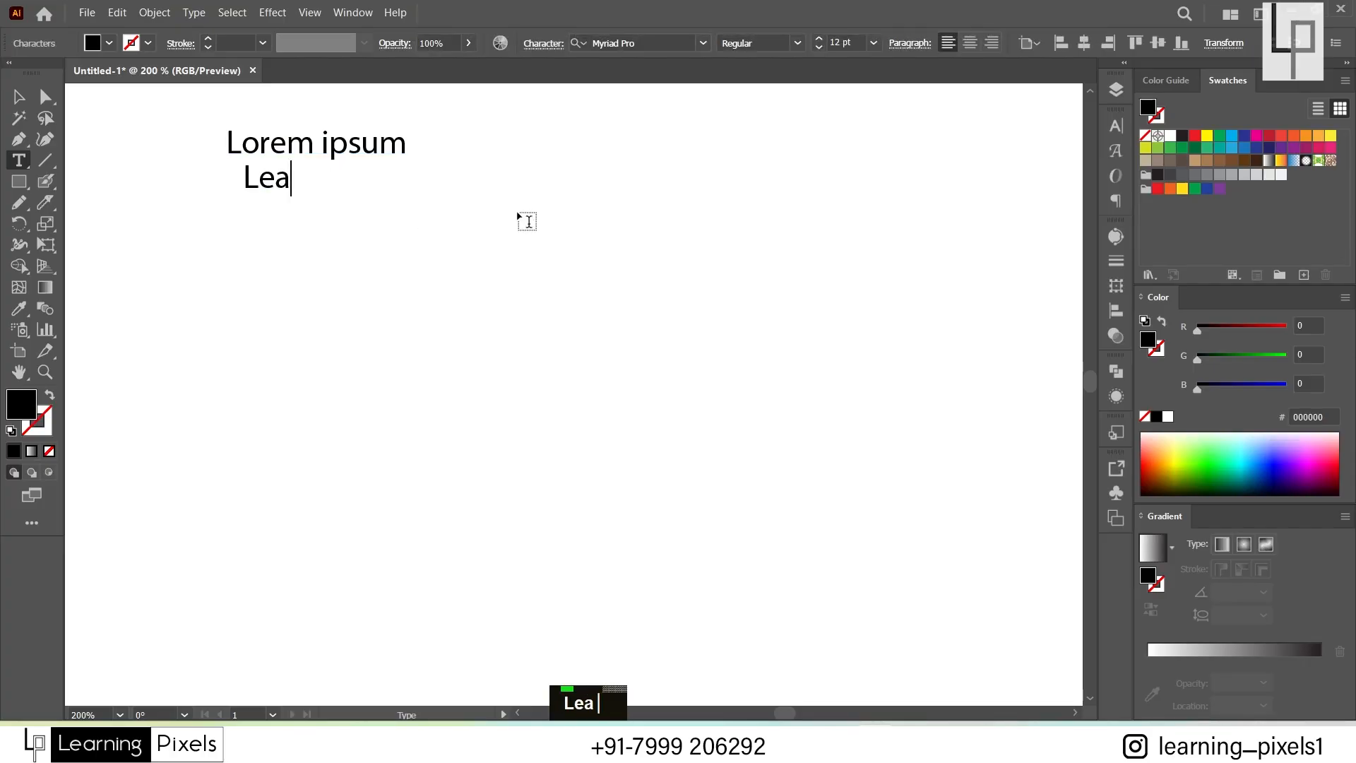
text(rning Pixels)
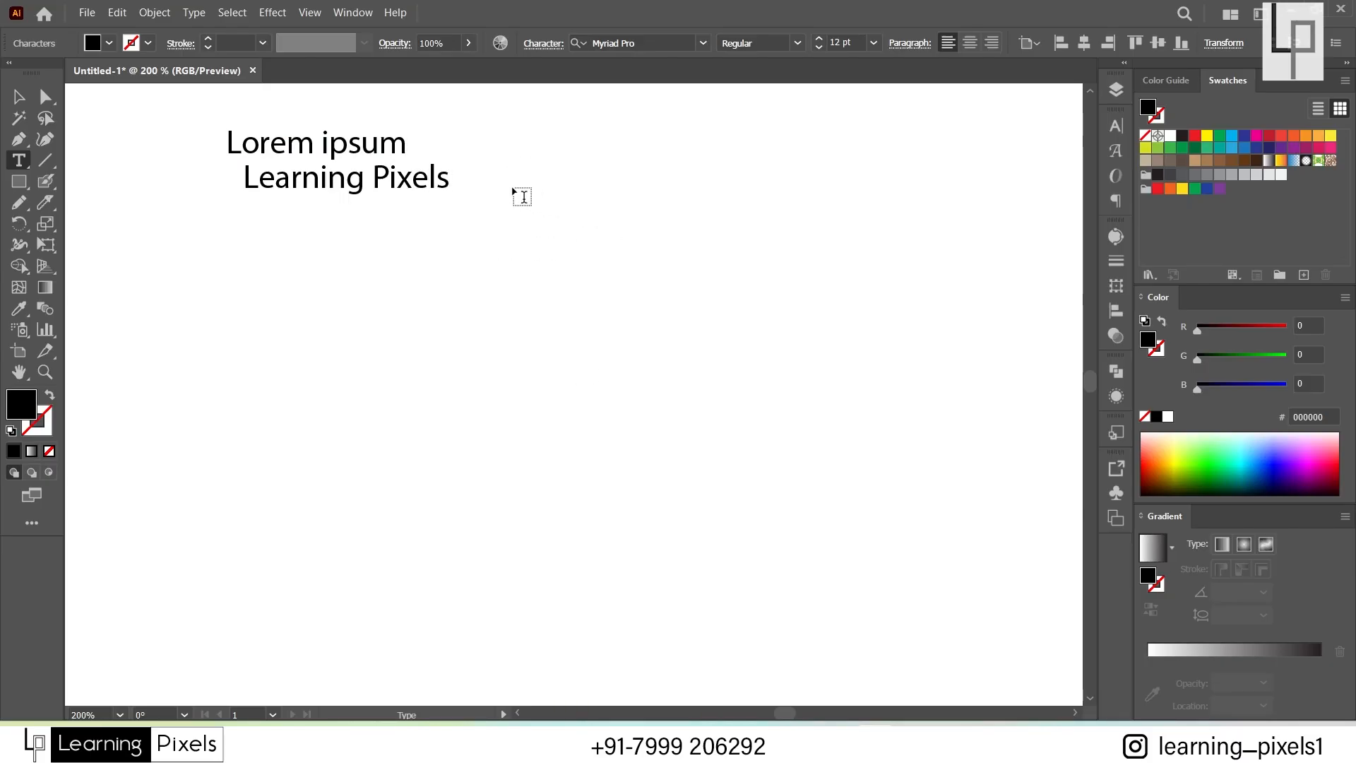
Step: Create an area text box filled with placeholder text beside the two lines, and move it about 40 pt right and 12 pt up
drag(500, 170, 825, 480)
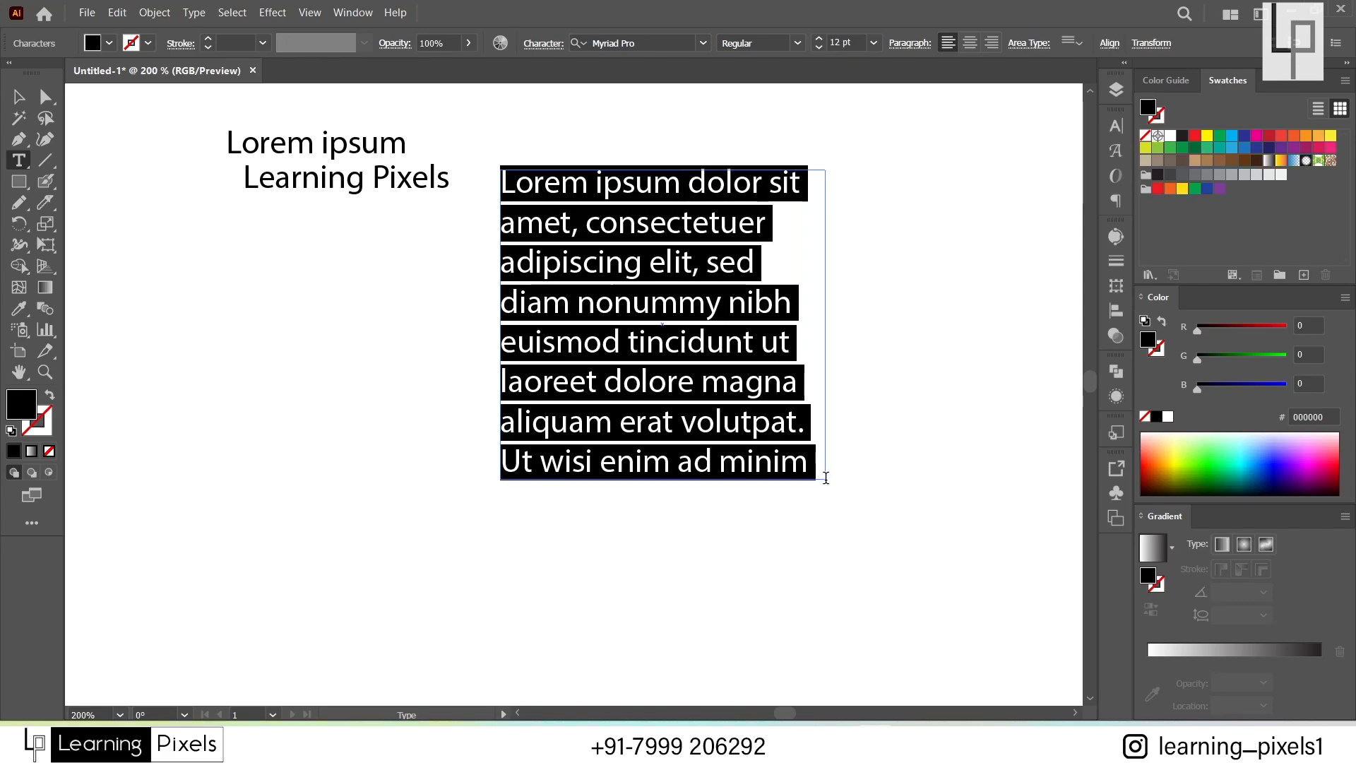
click(19, 99)
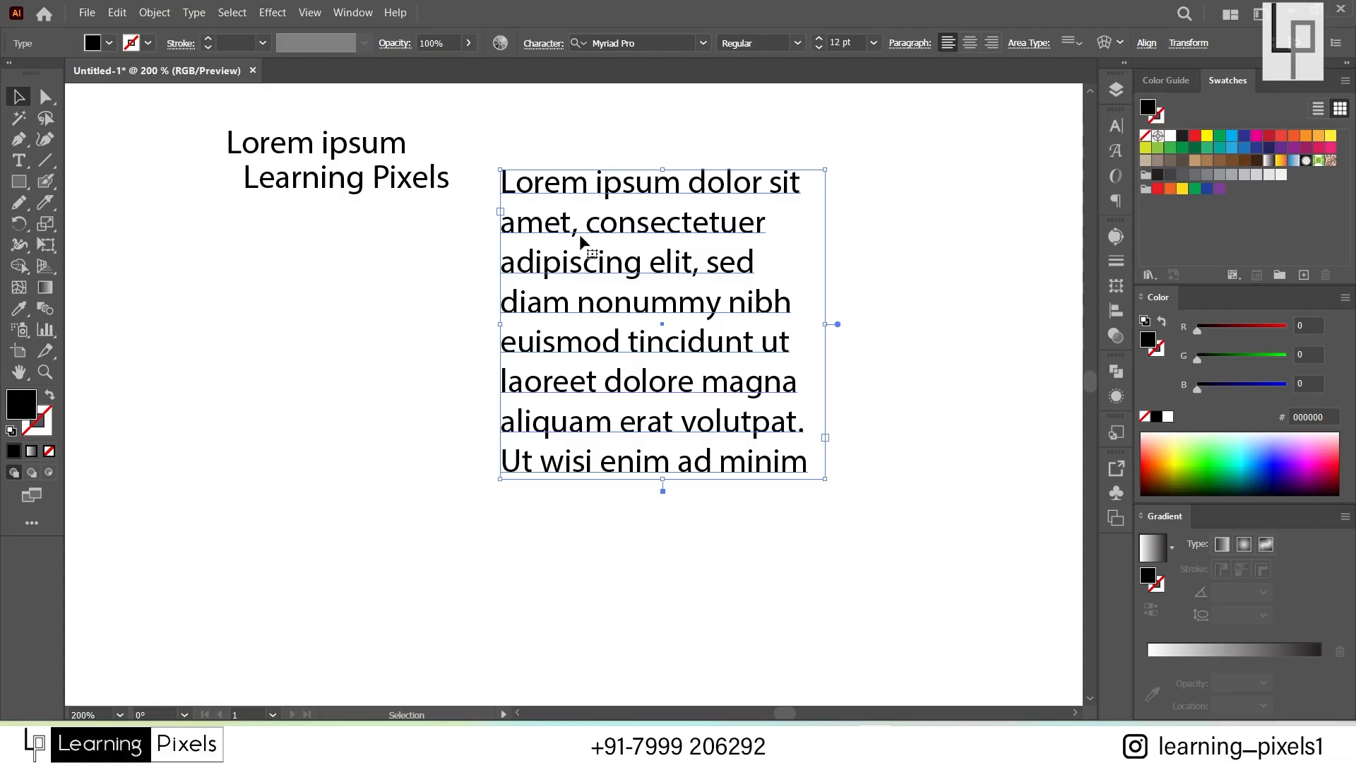
drag(580, 242, 692, 210)
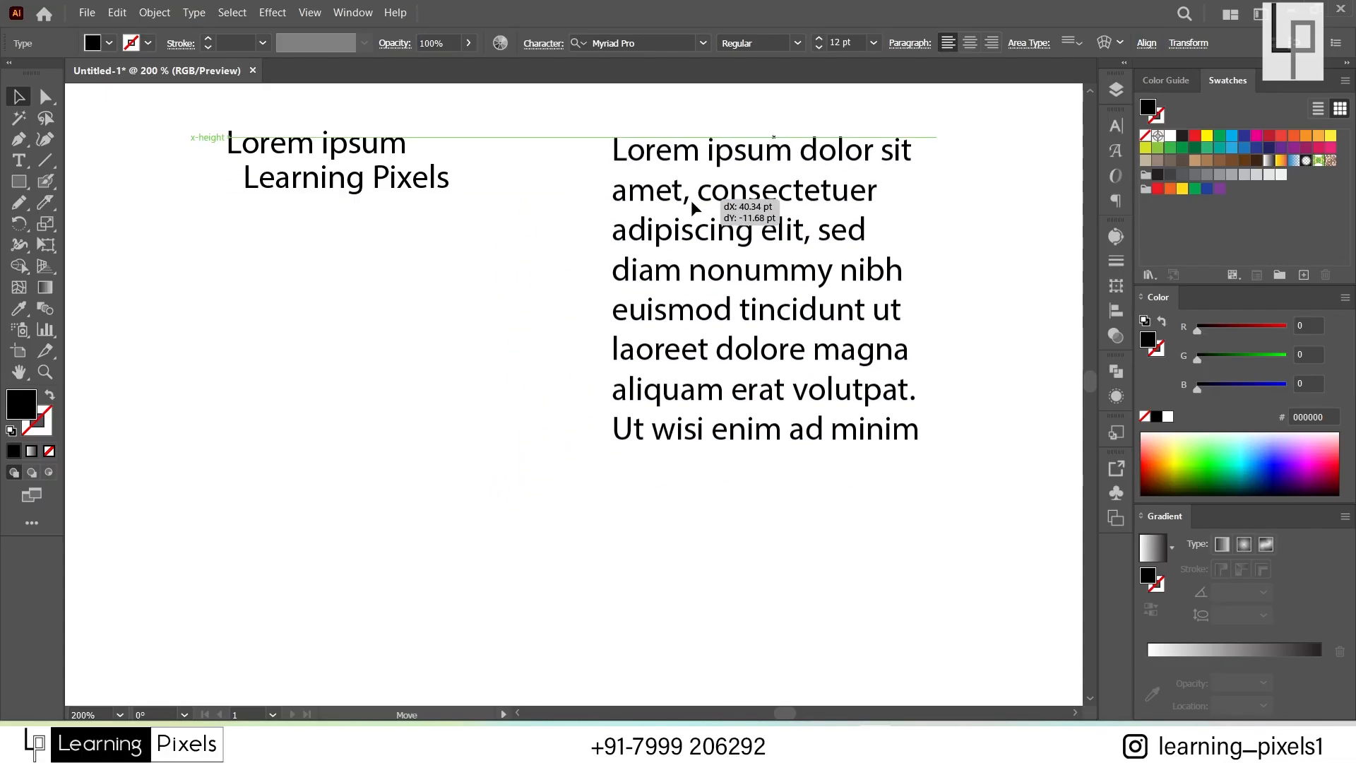
Step: Rearrange the two point text lines so "Learning Pixels" sits directly above "Lorem ipsum", and select both
drag(418, 185, 358, 267)
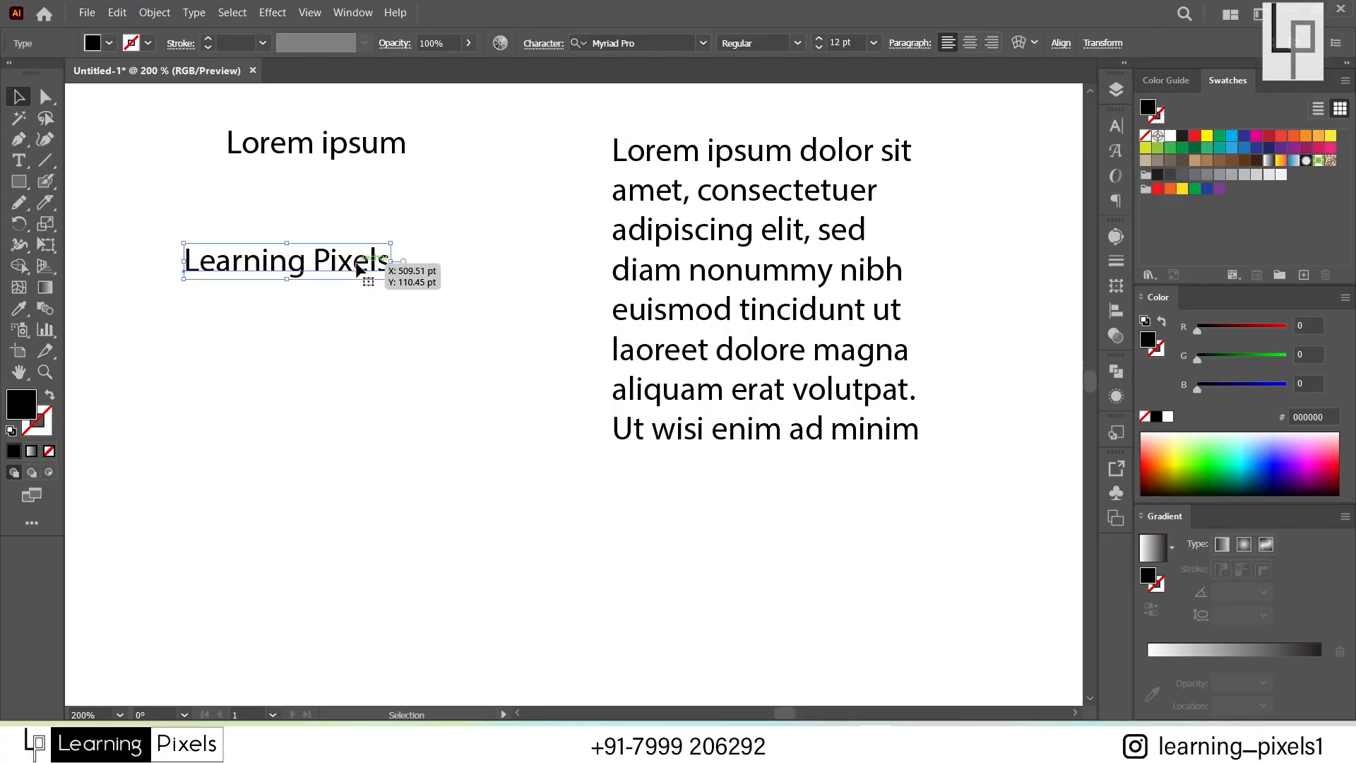
drag(358, 267, 389, 224)
drag(355, 157, 344, 277)
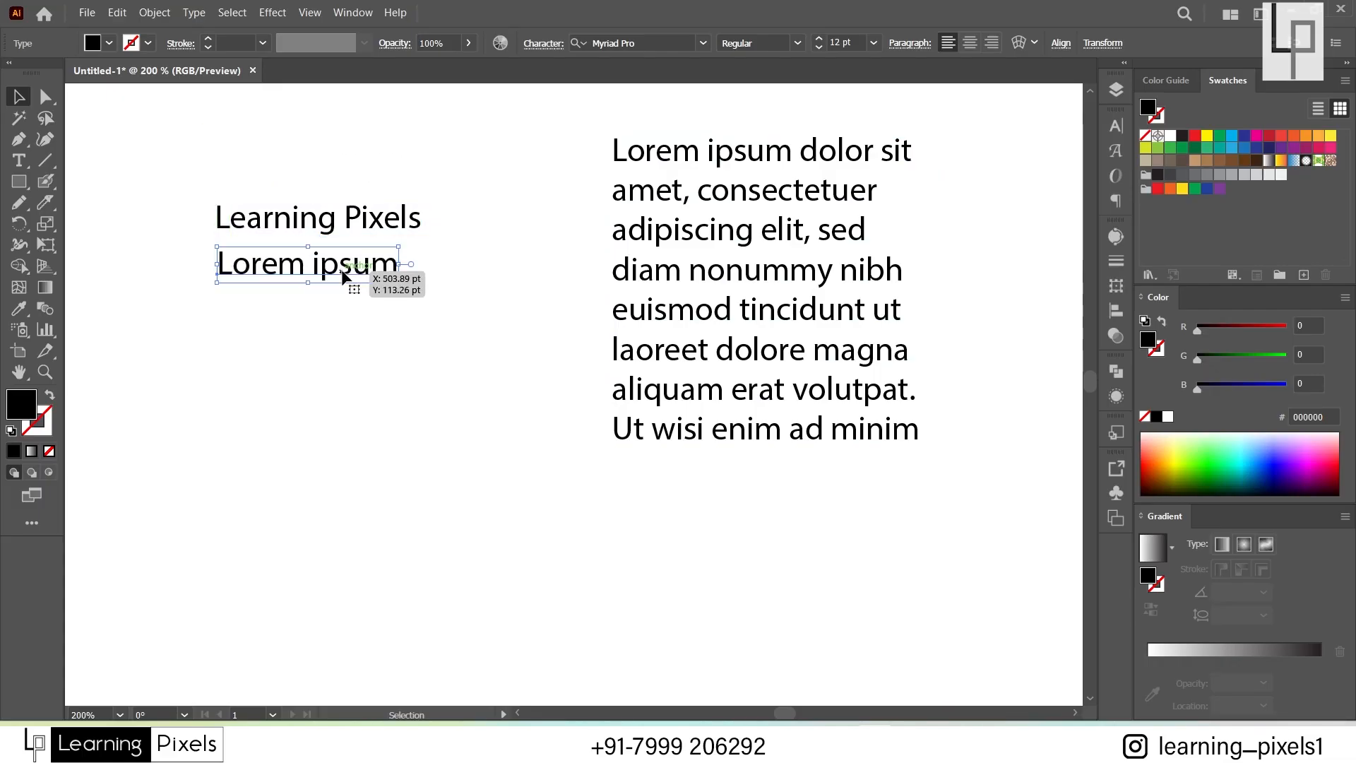
drag(181, 168, 526, 426)
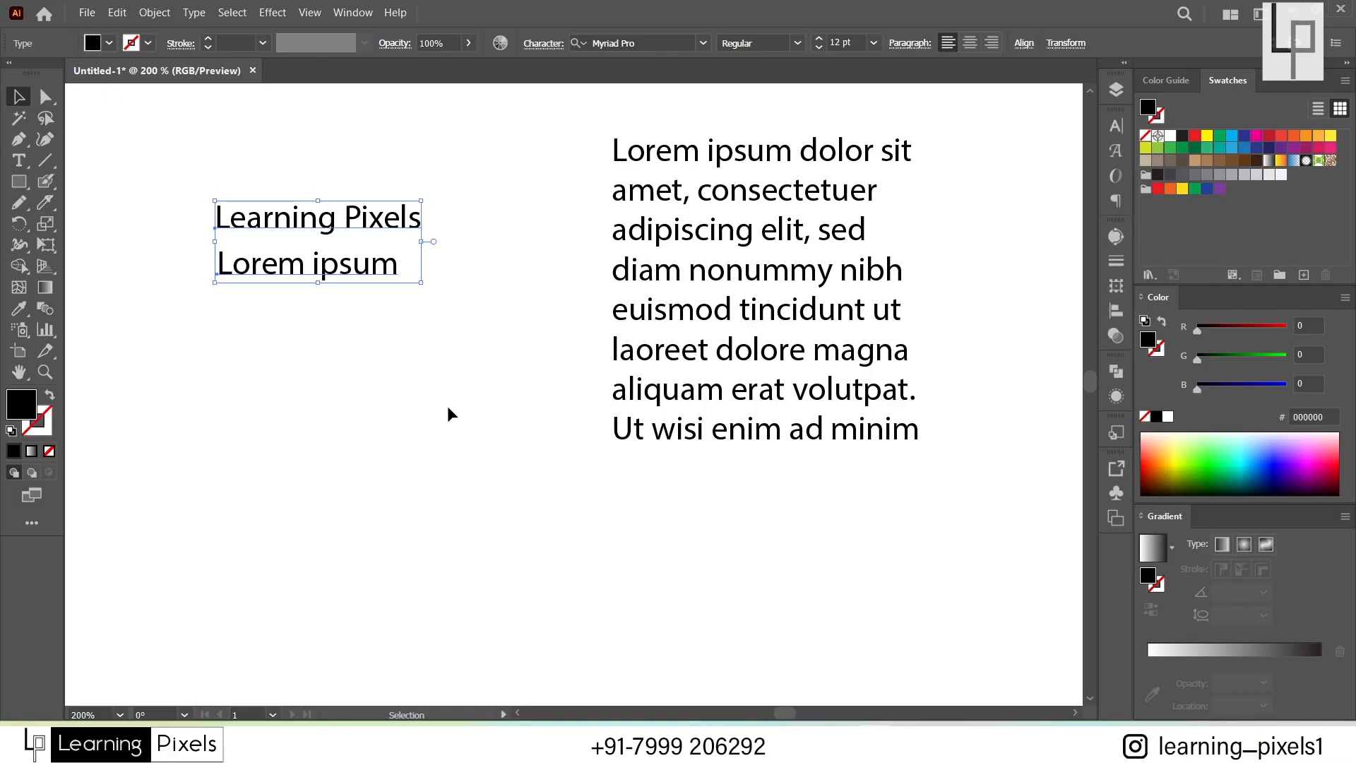
Step: Add another "Lorem ipsum" point text below the two lines, and shift the paragraph text box slightly down and left
click(20, 160)
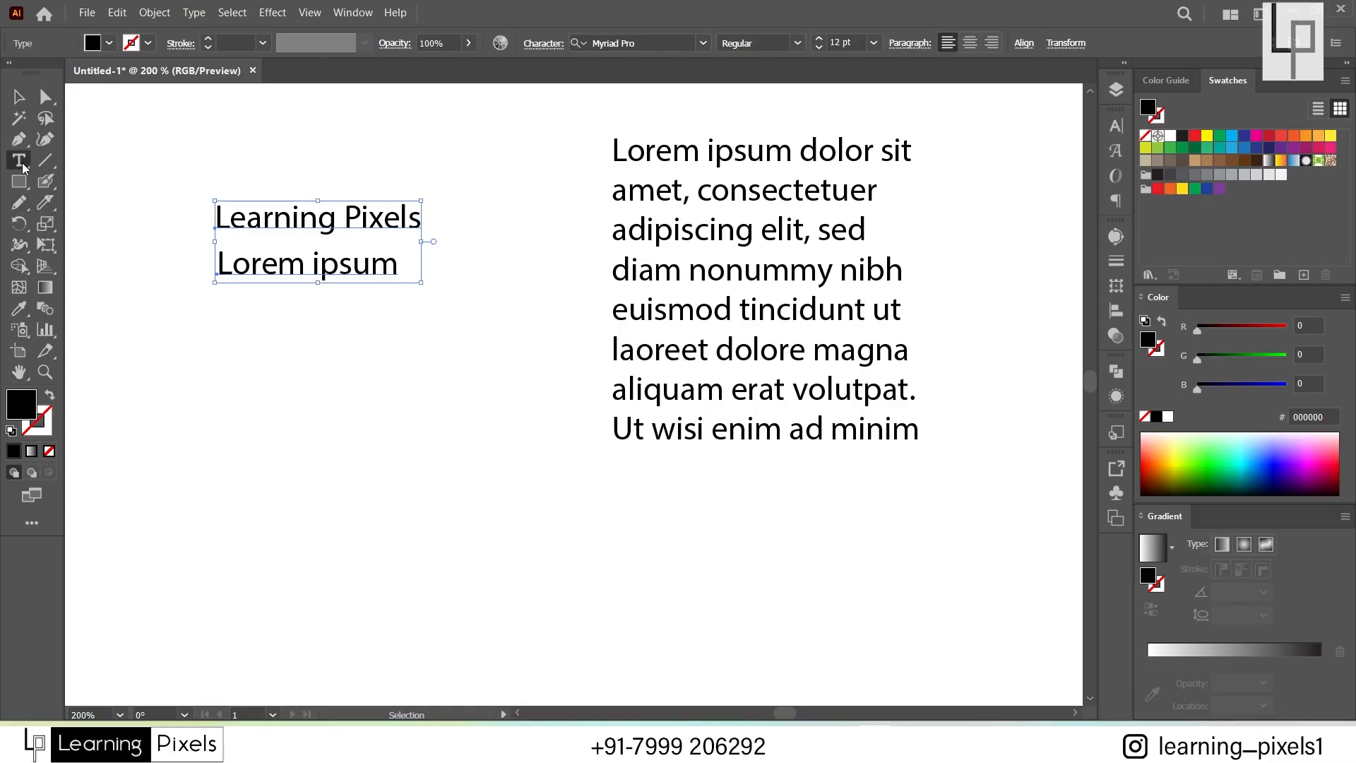
click(244, 336)
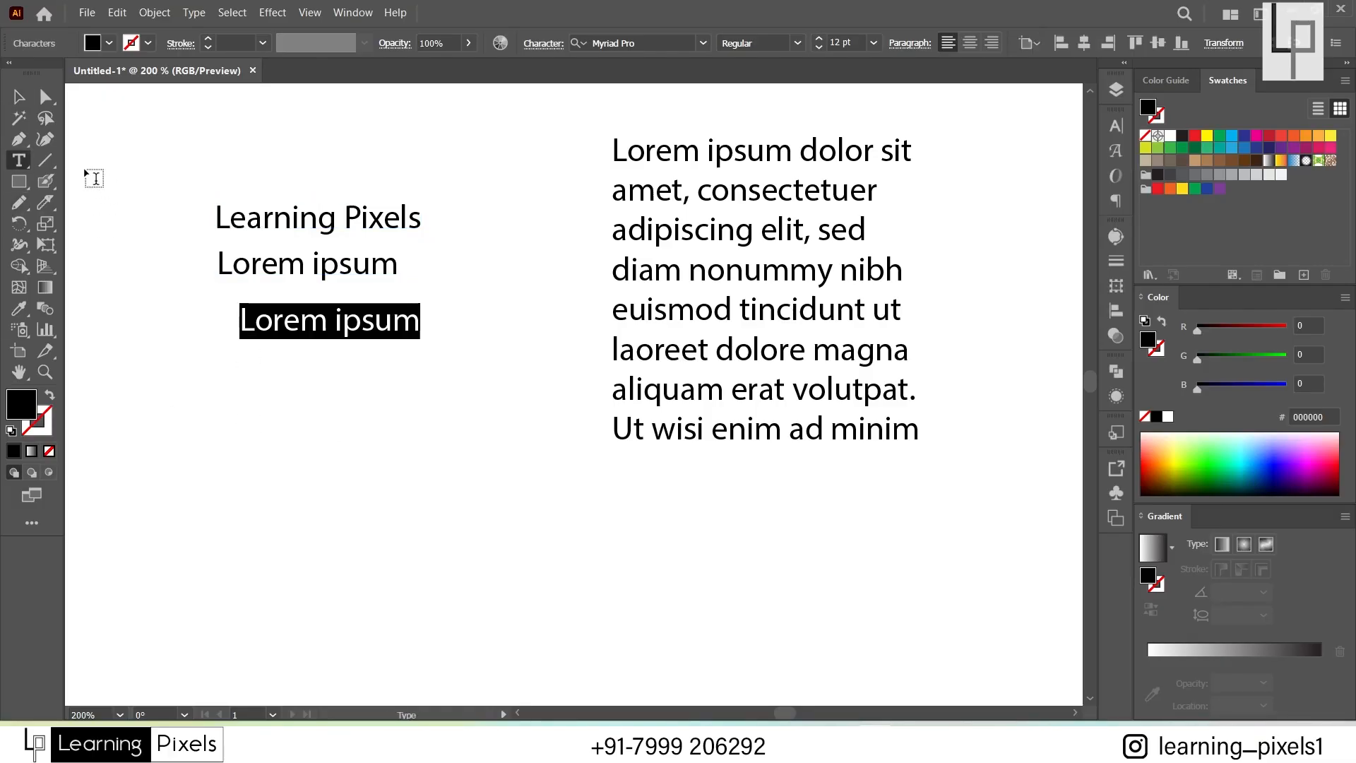
click(19, 97)
double_click(291, 430)
click(732, 311)
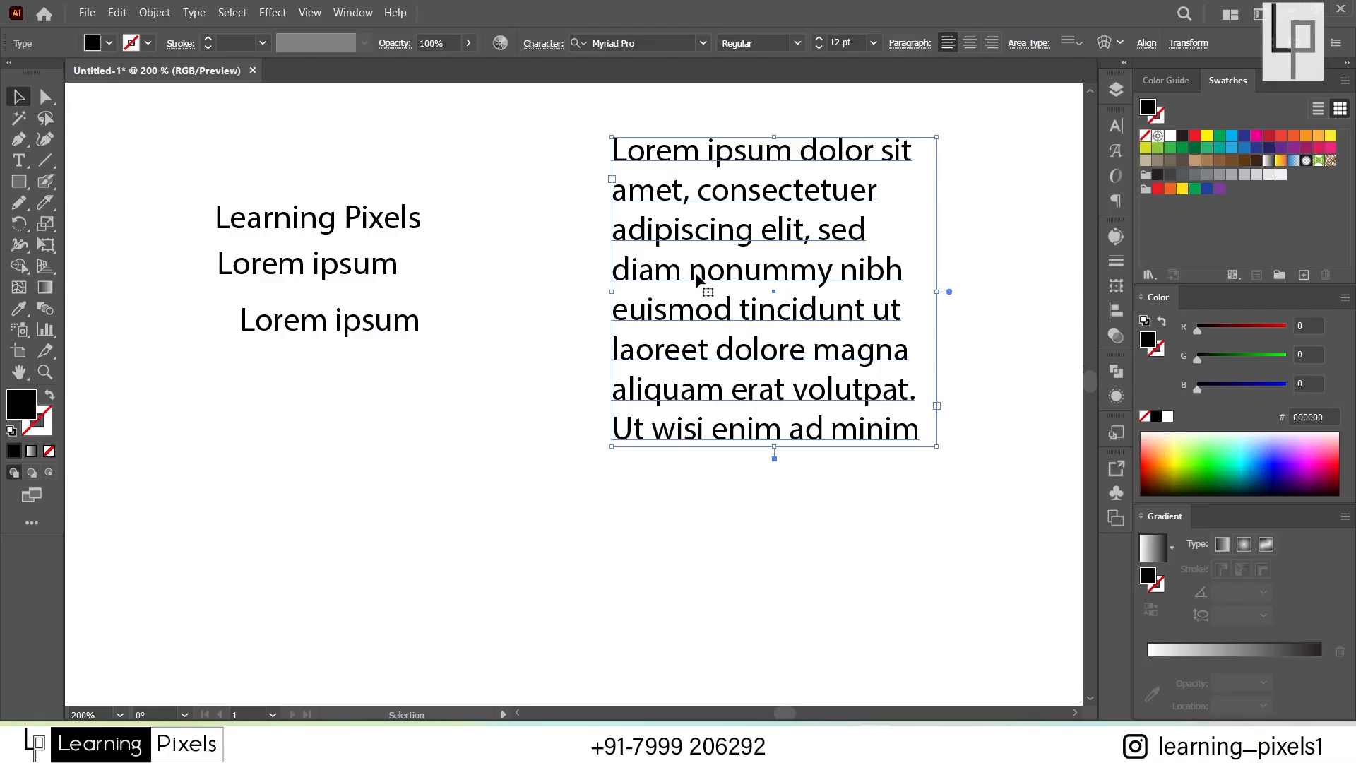
drag(697, 279, 666, 318)
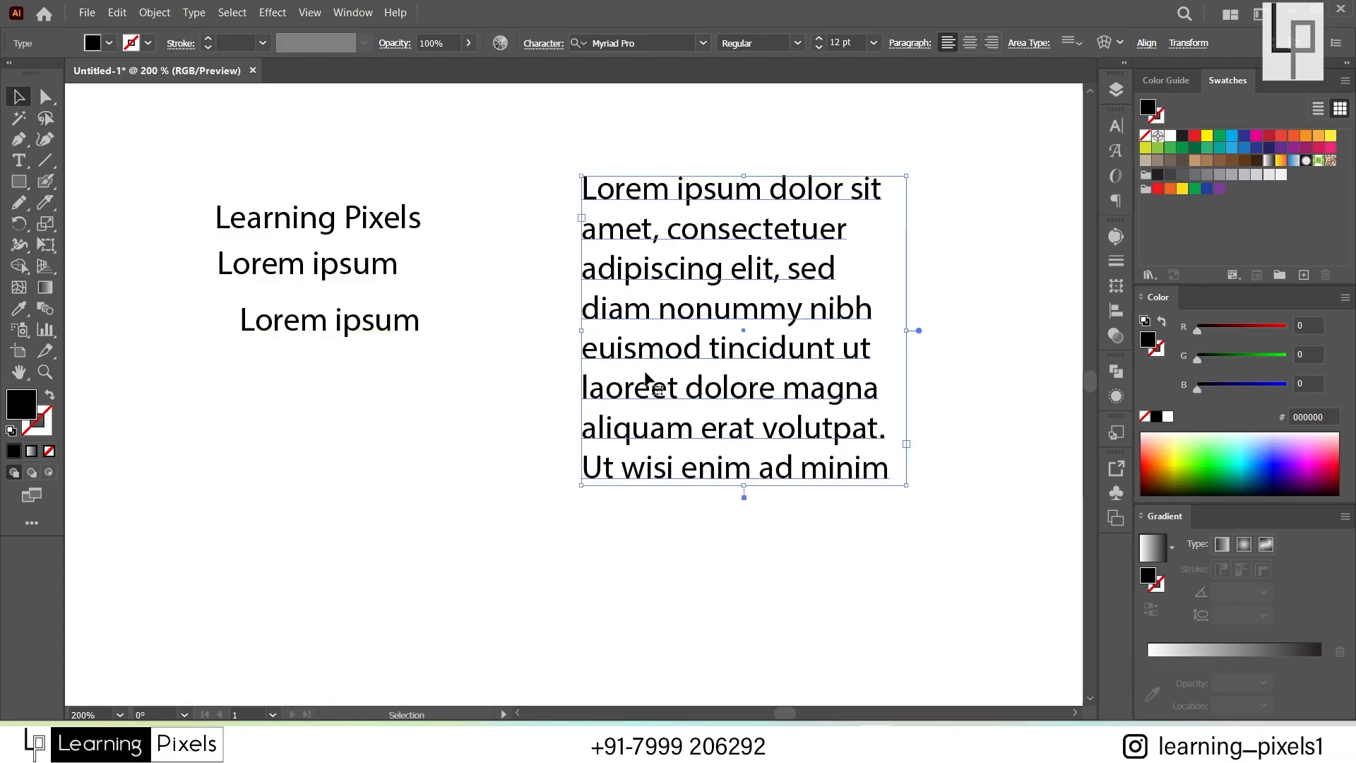
Step: Select both "Lorem ipsum" lines and the paragraph text box together and delete them, keeping only "Learning Pixels"
click(384, 269)
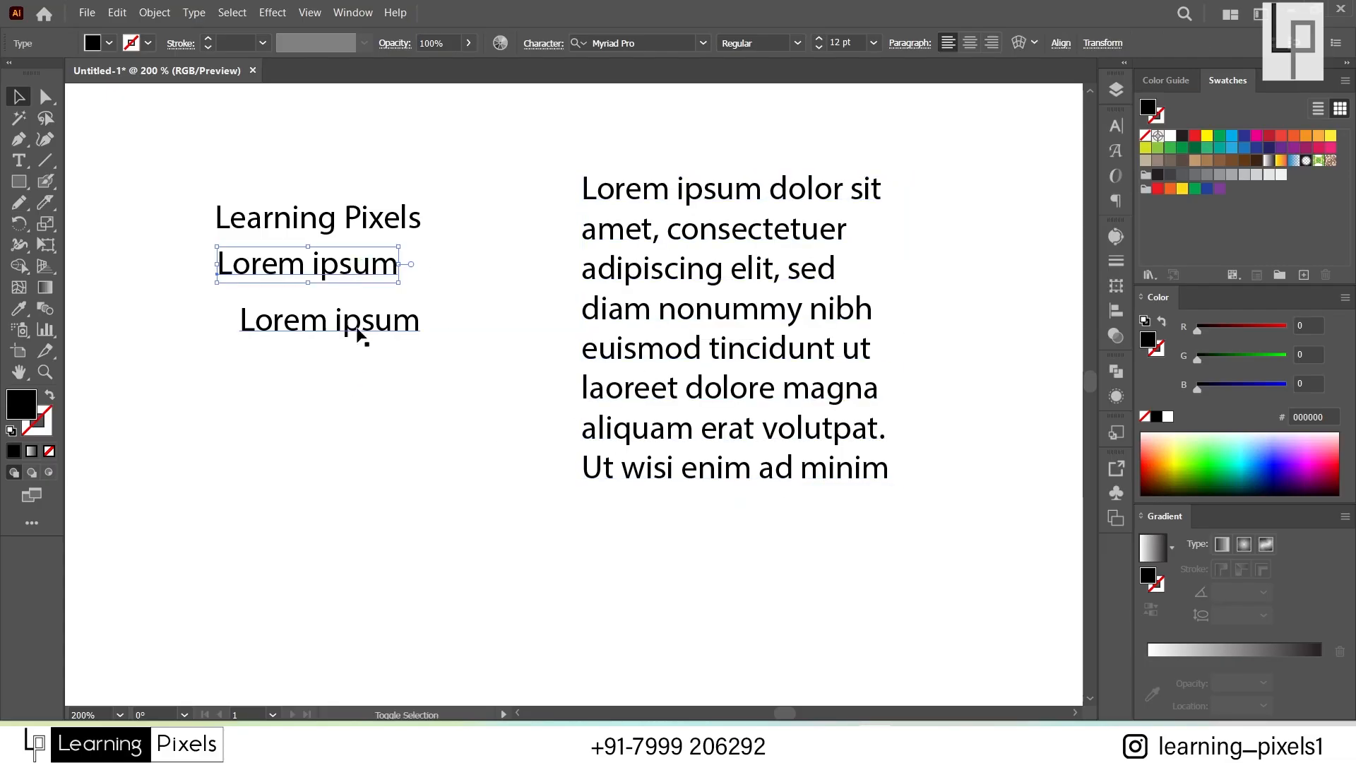
shift+click(361, 329)
shift+click(624, 311)
key(Delete)
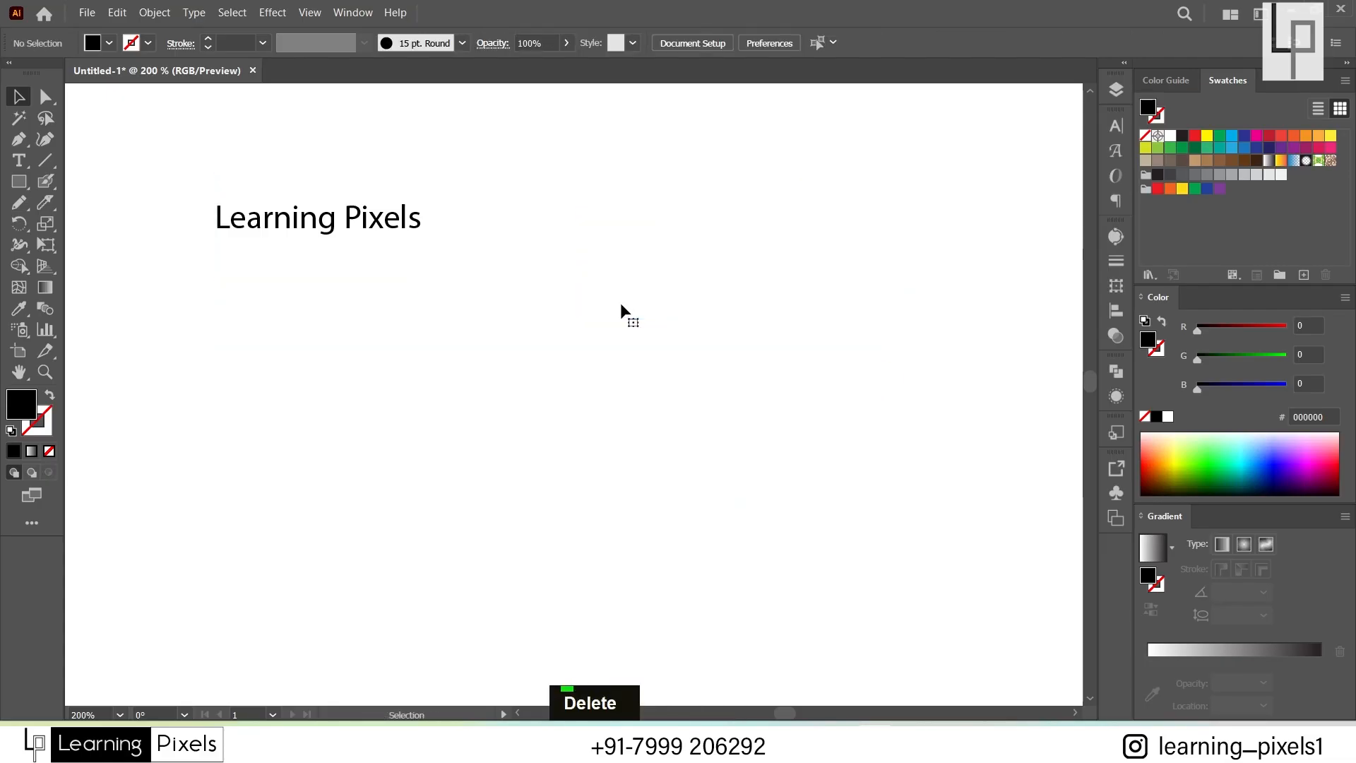
Step: Scale the "Learning Pixels" text up proportionally to about 30.6 pt, move it to the canvas's upper-left area and leave it selected
click(399, 219)
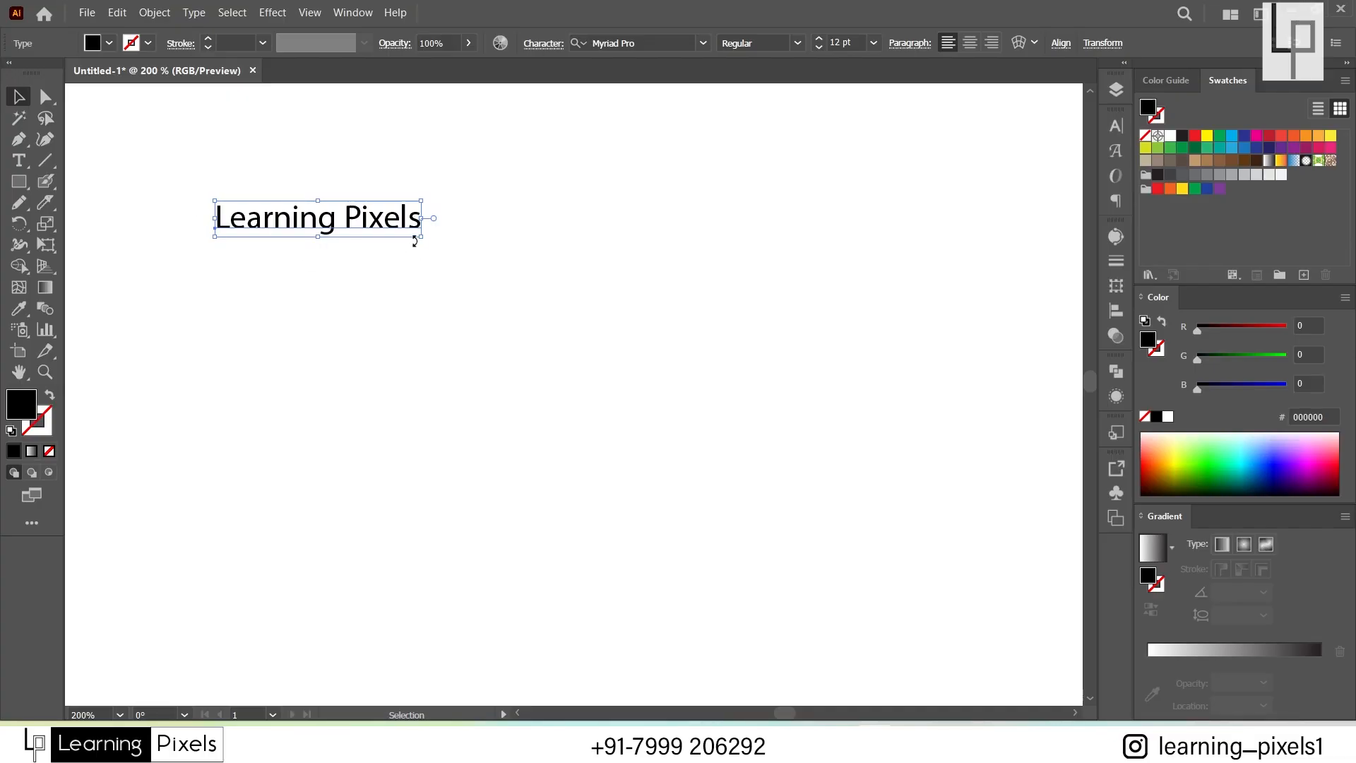
drag(419, 242, 727, 506)
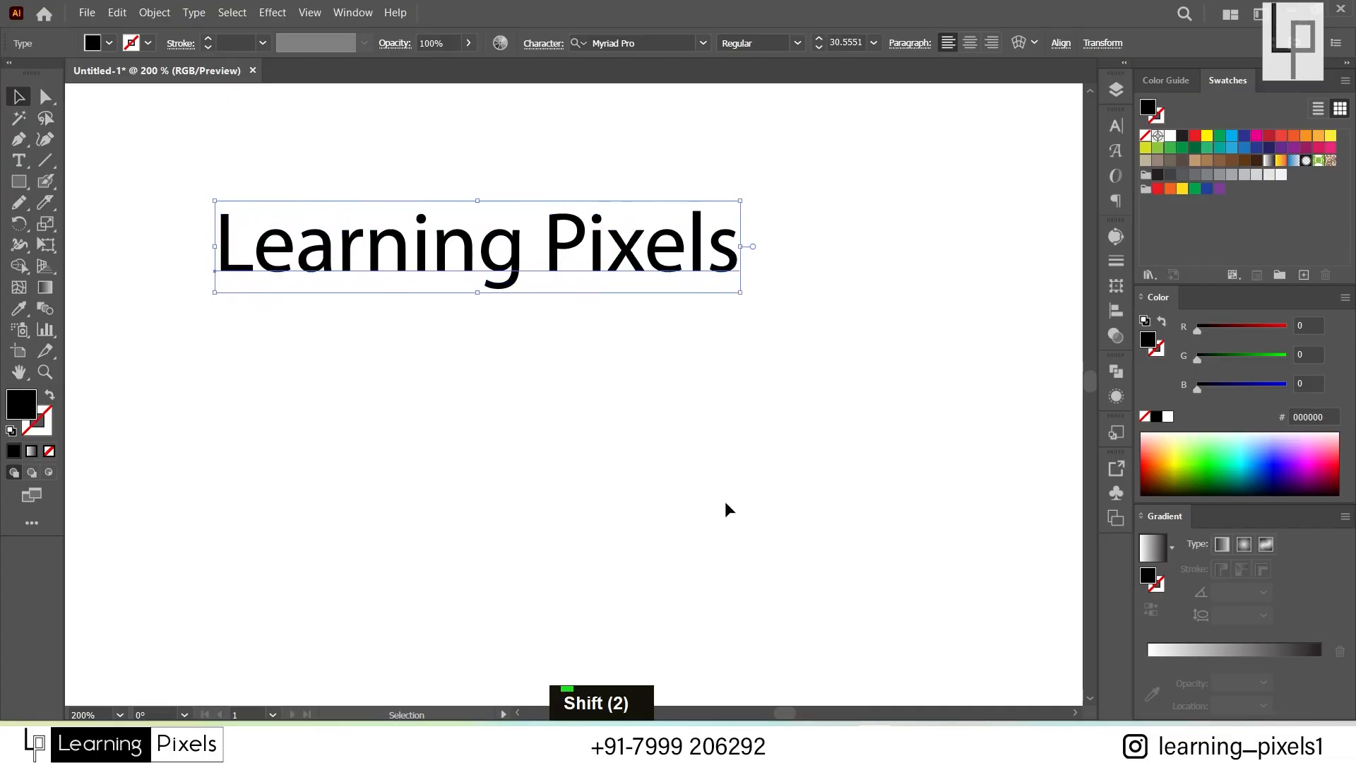
drag(790, 452, 678, 382)
click(1020, 160)
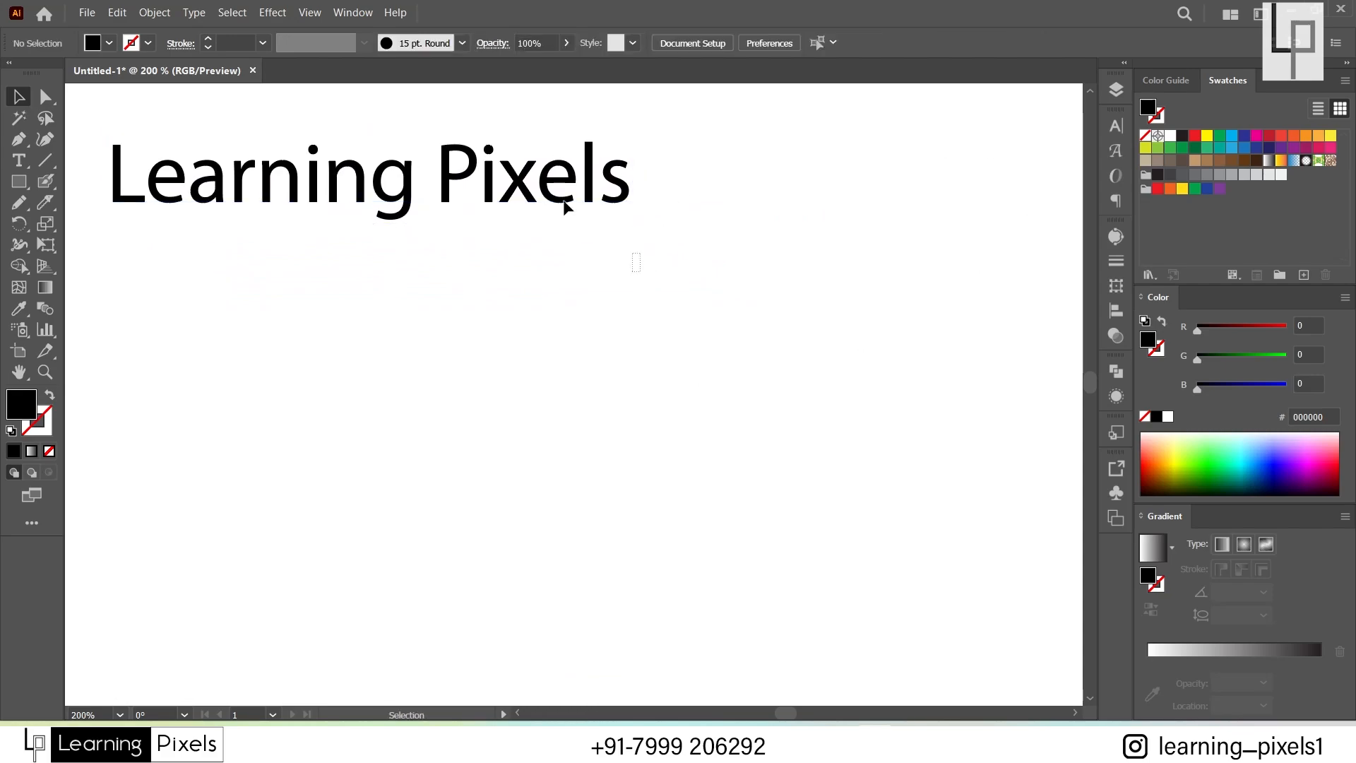
drag(638, 271, 88, 115)
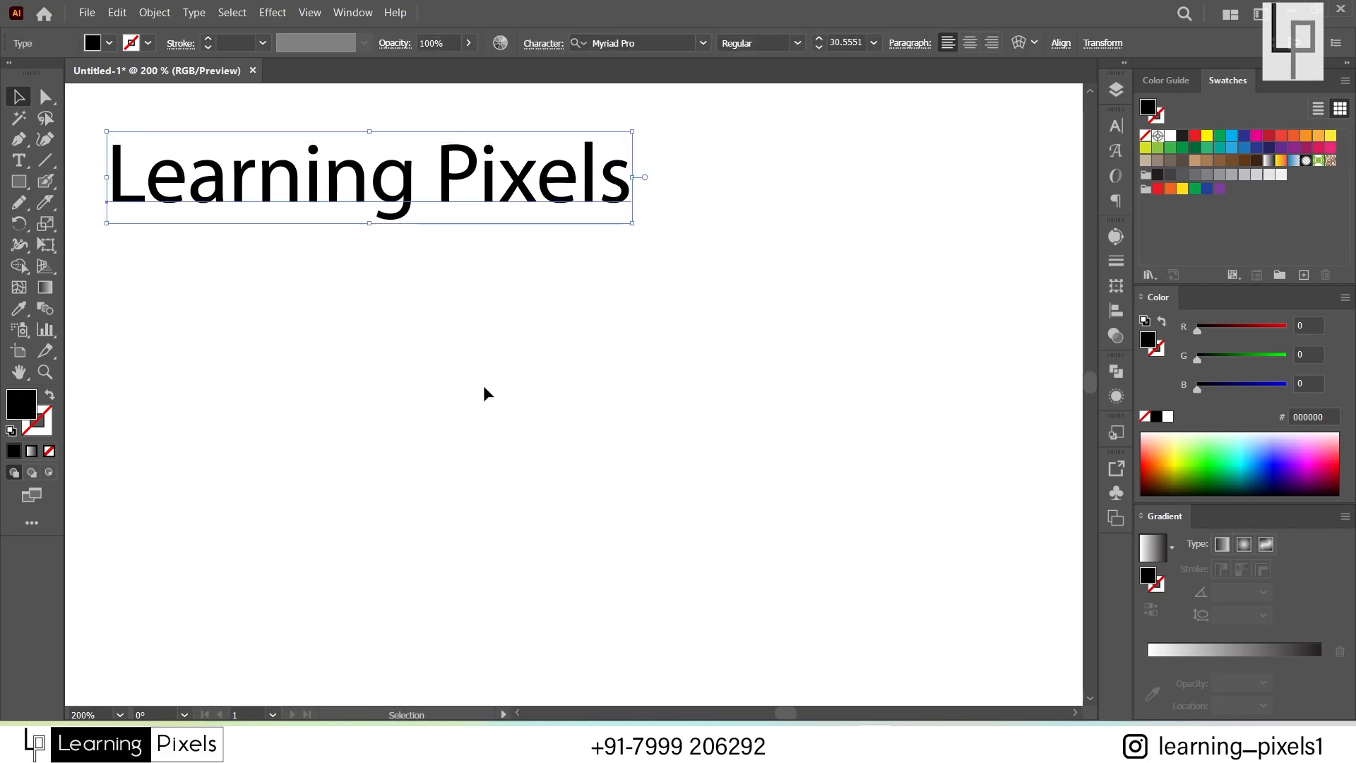
Step: Deselect the "Learning Pixels" text, bring up the character formatting settings and check where they are listed among the type options
click(693, 162)
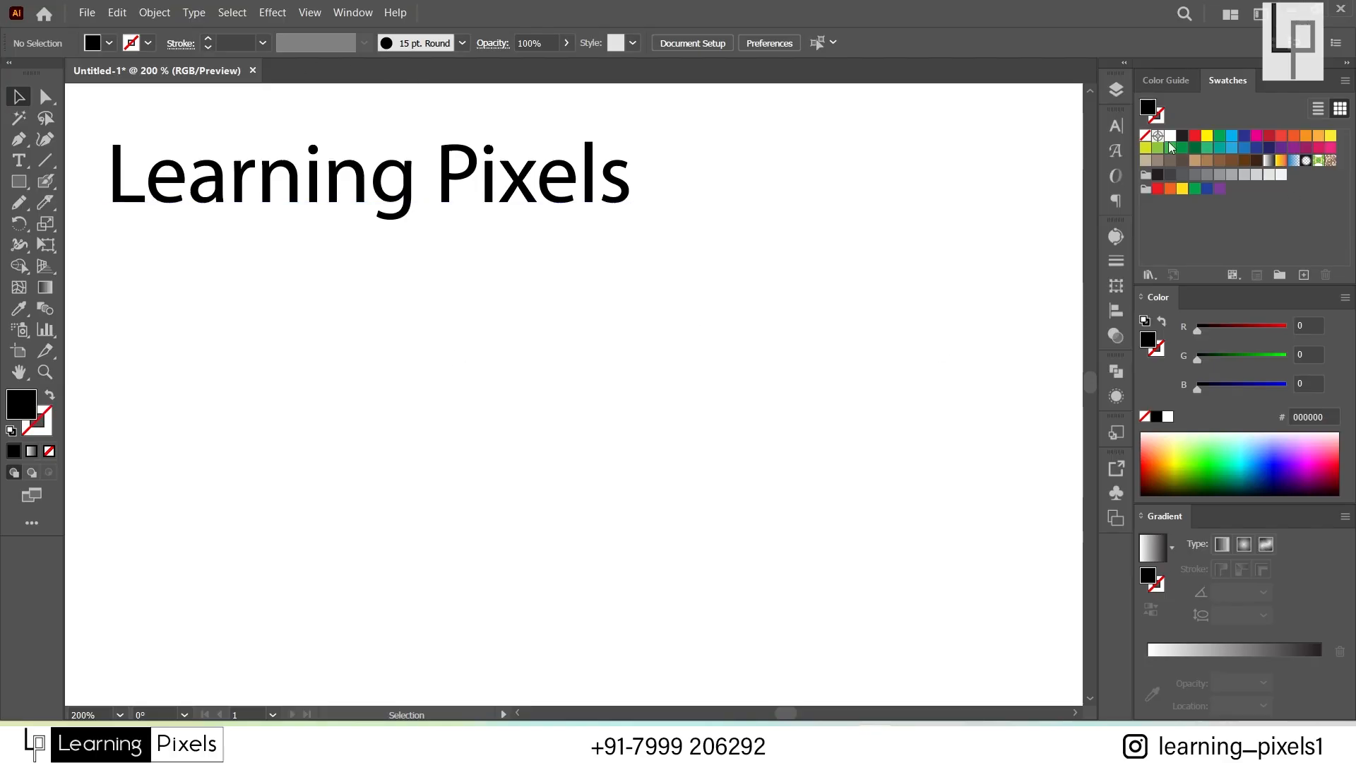
click(1119, 125)
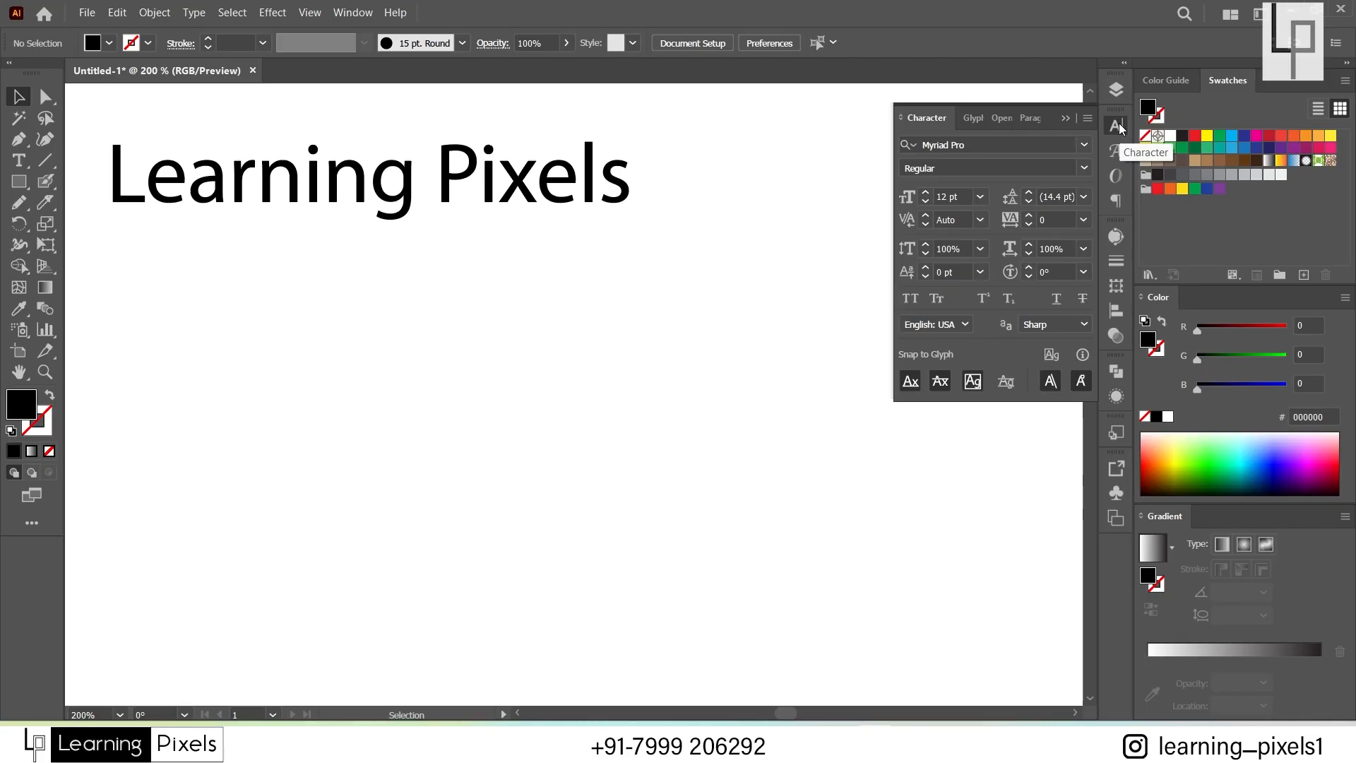
click(351, 15)
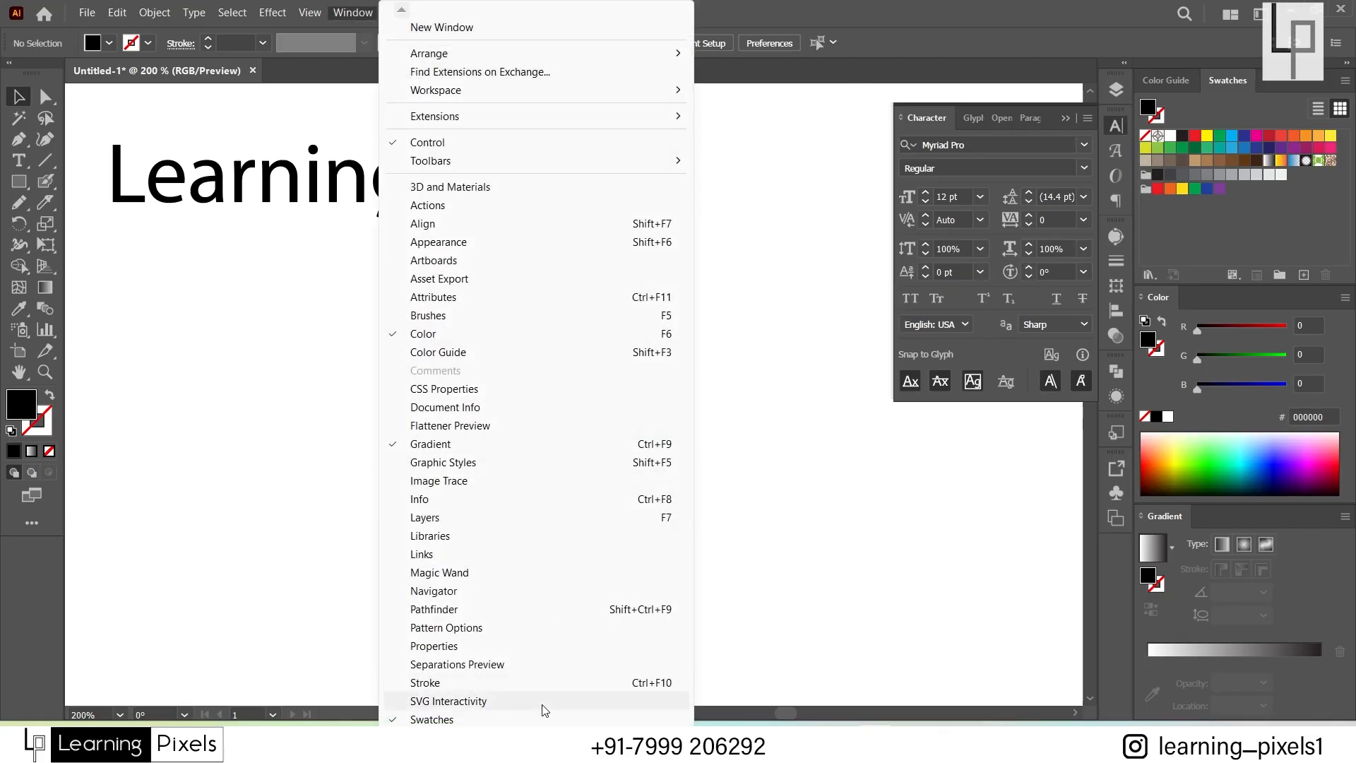
double_click(452, 753)
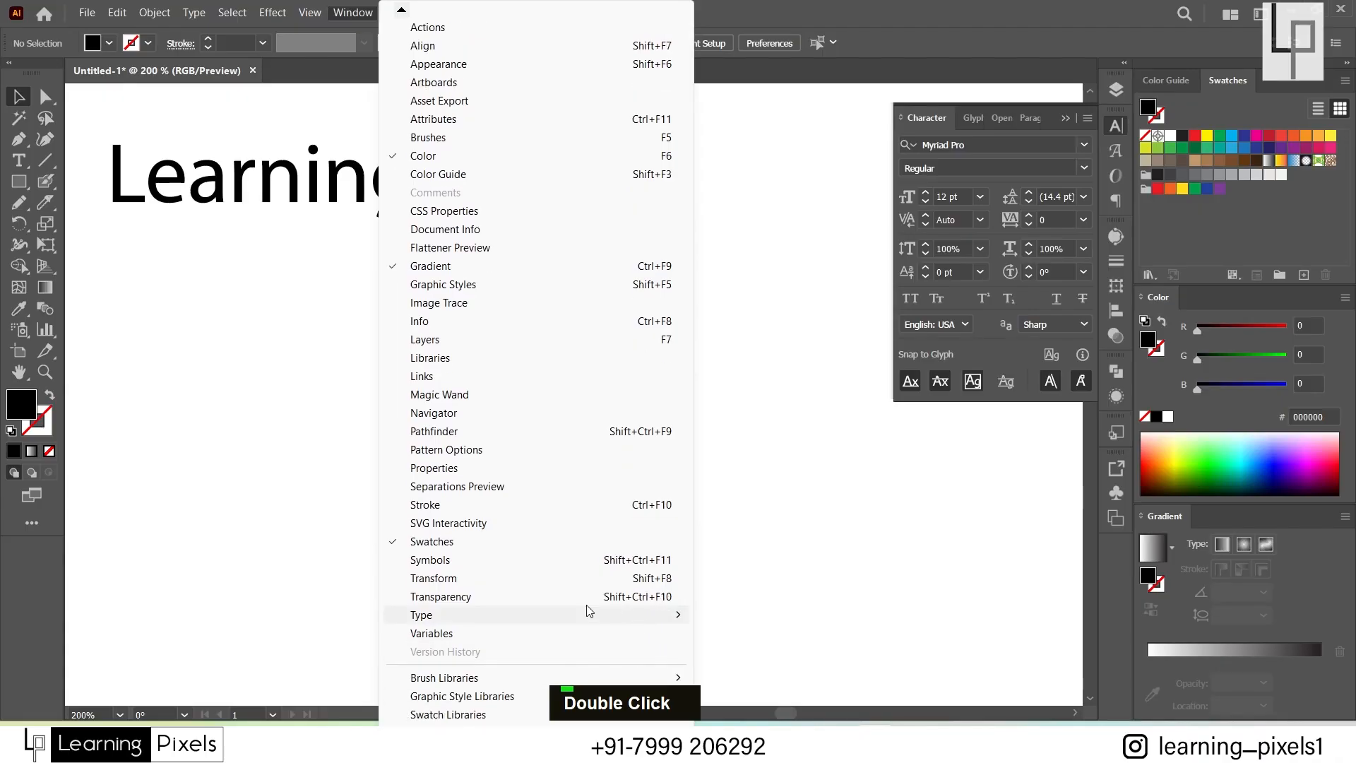
mouse_move(548, 617)
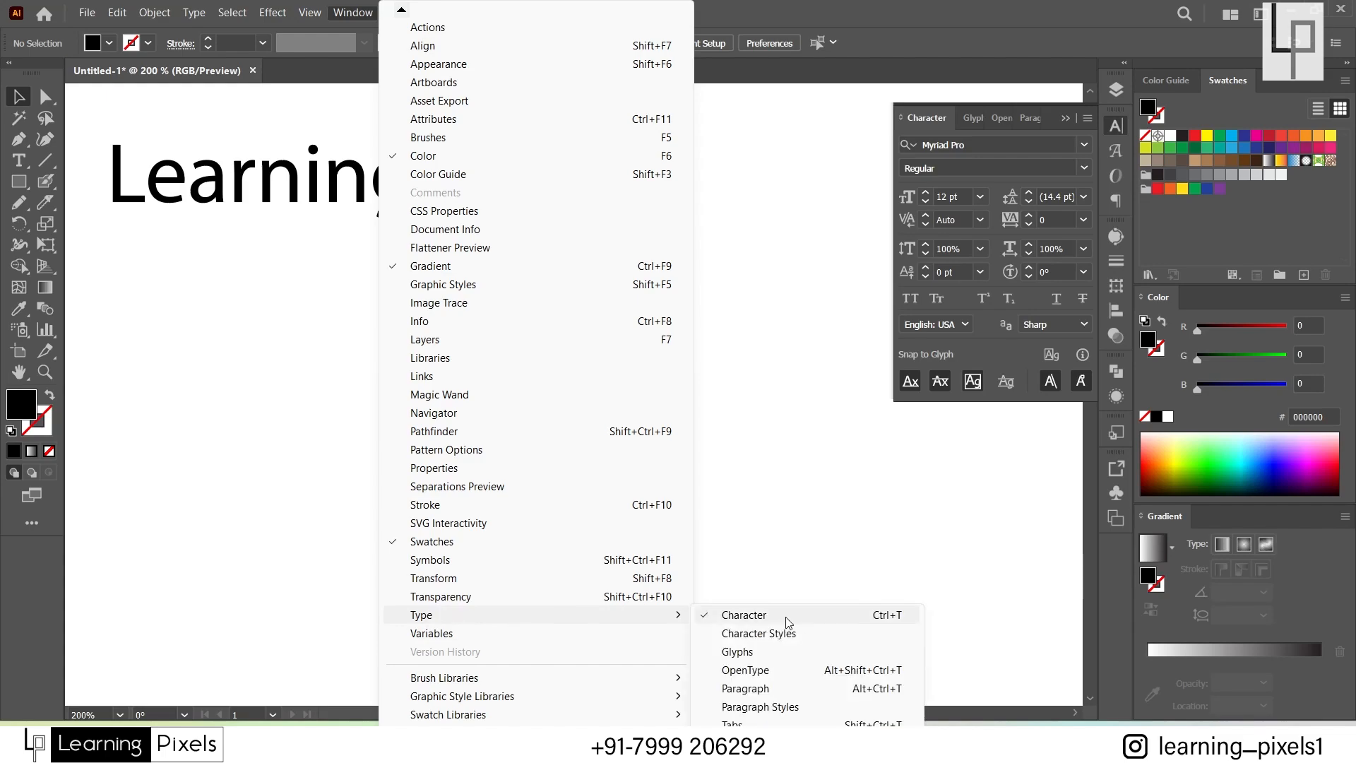
click(918, 122)
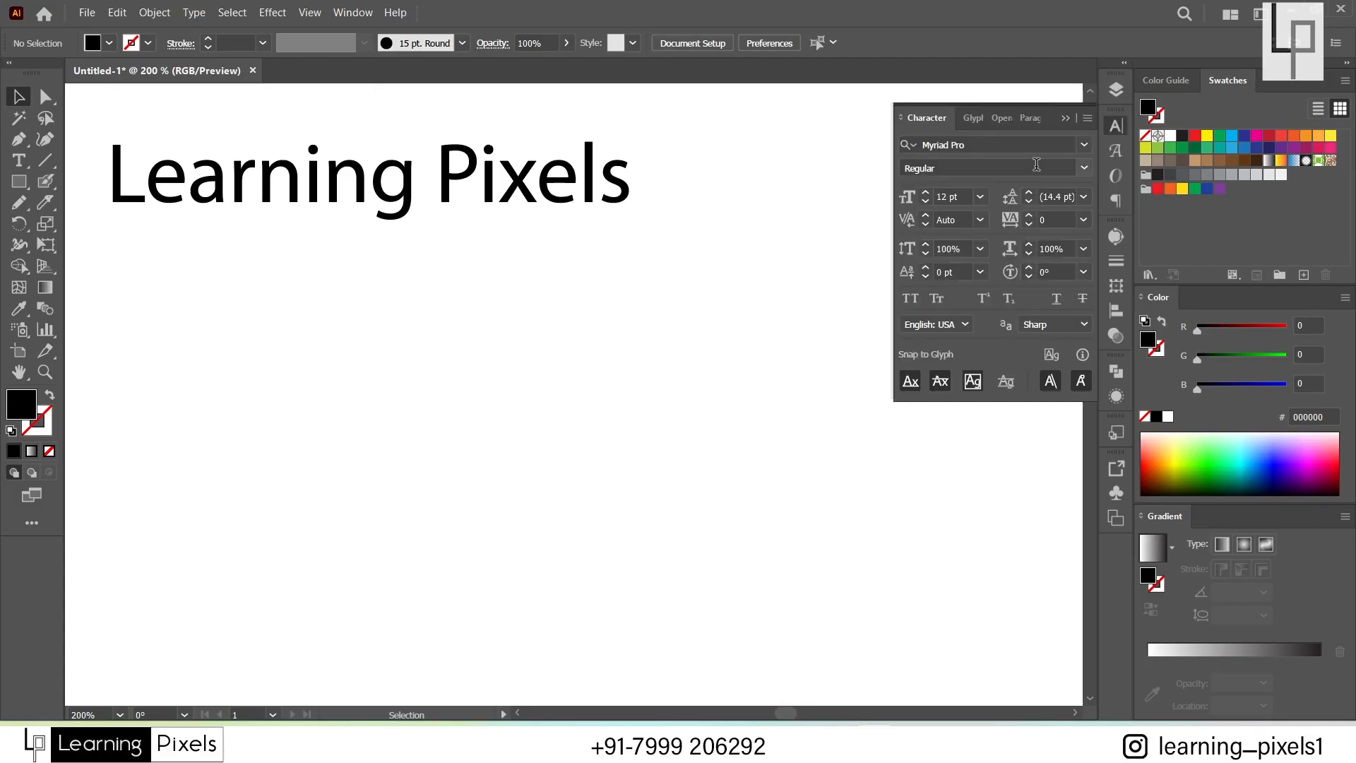
Step: Choose Nelphim Regular as the font while no text is selected
click(971, 147)
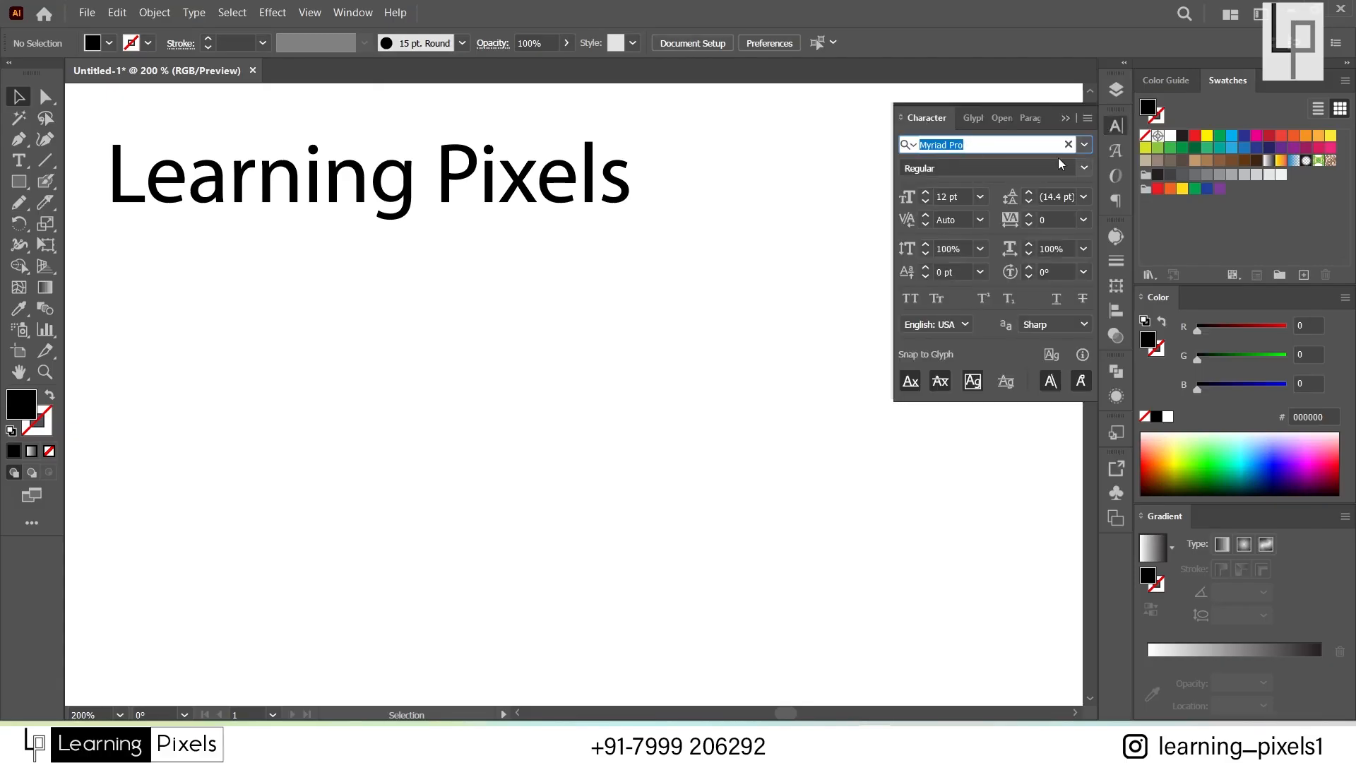
click(1091, 144)
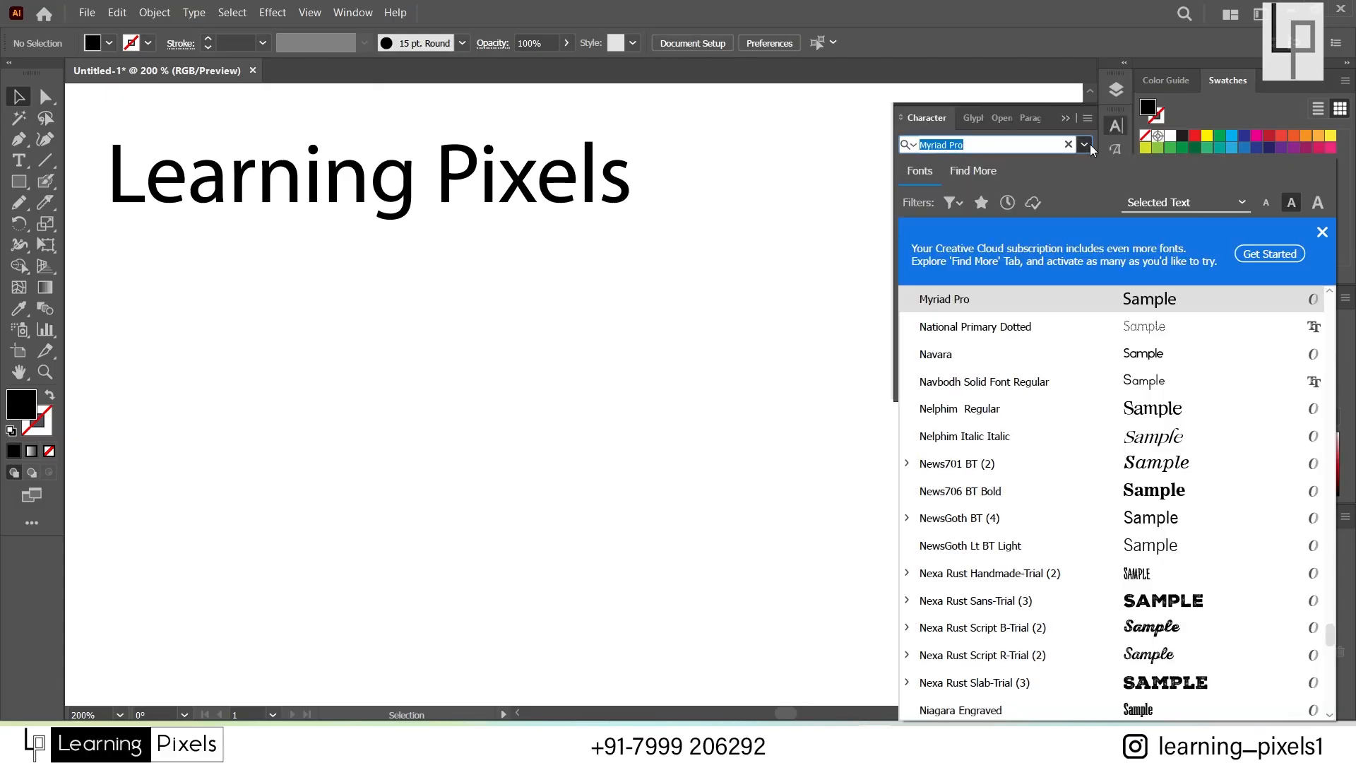
click(1095, 409)
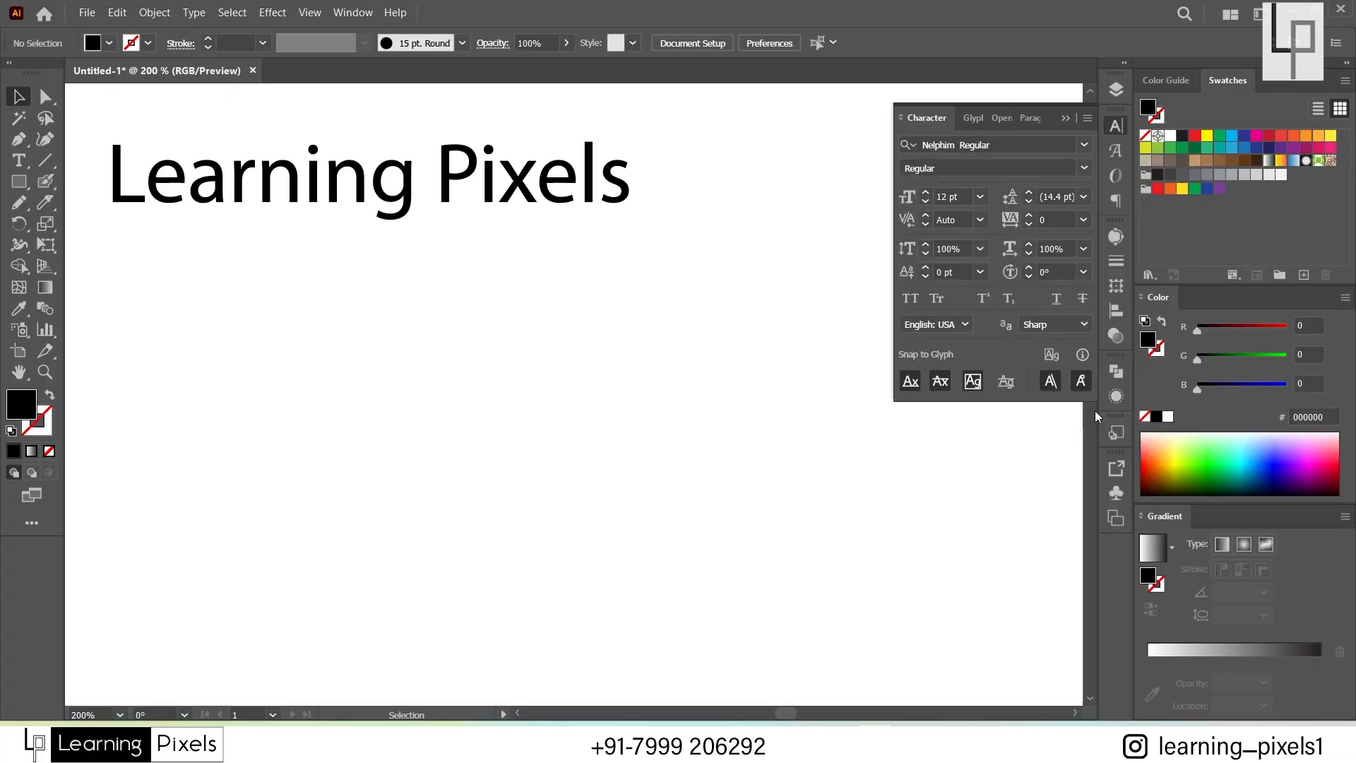
Step: Select the "Learning Pixels" text, change its font to News706 BT Bold and look through the font's available styles
click(519, 182)
click(541, 319)
click(521, 201)
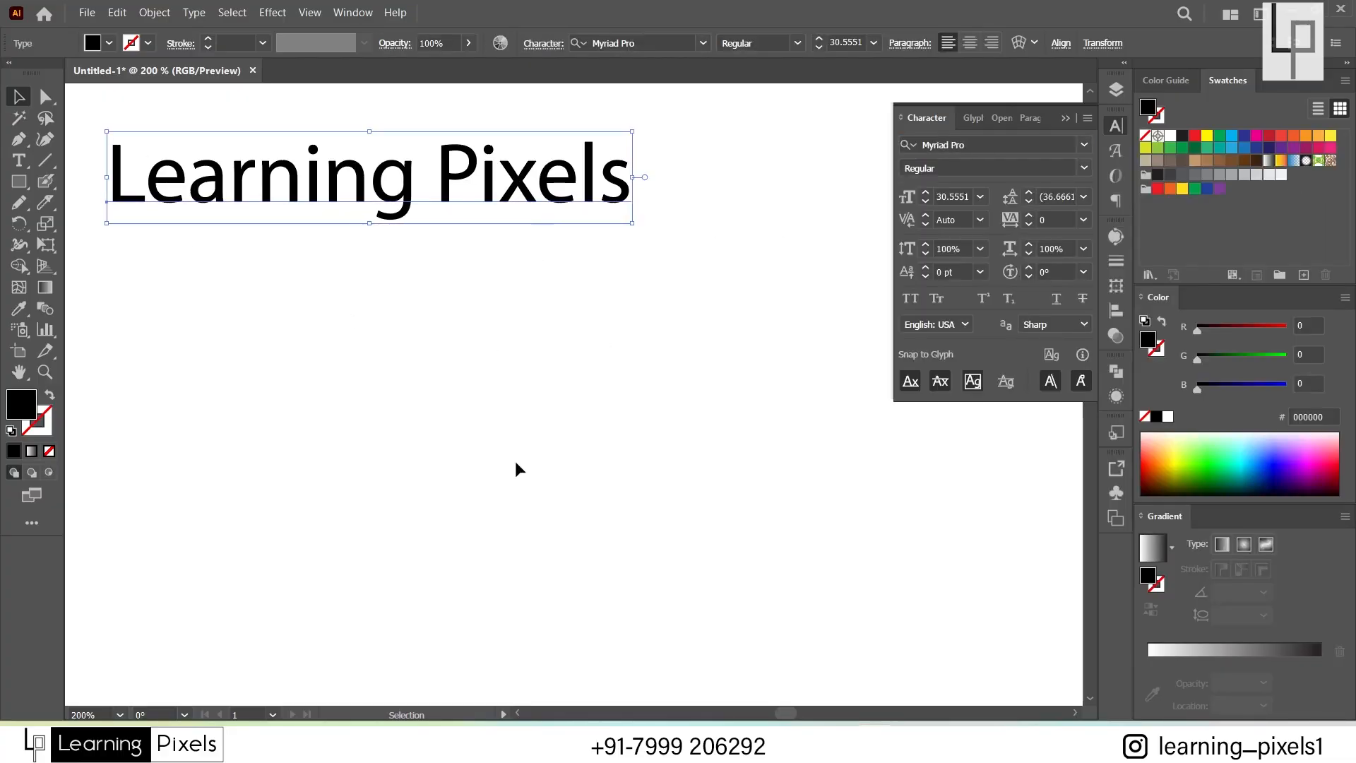
drag(557, 376, 236, 185)
click(1085, 146)
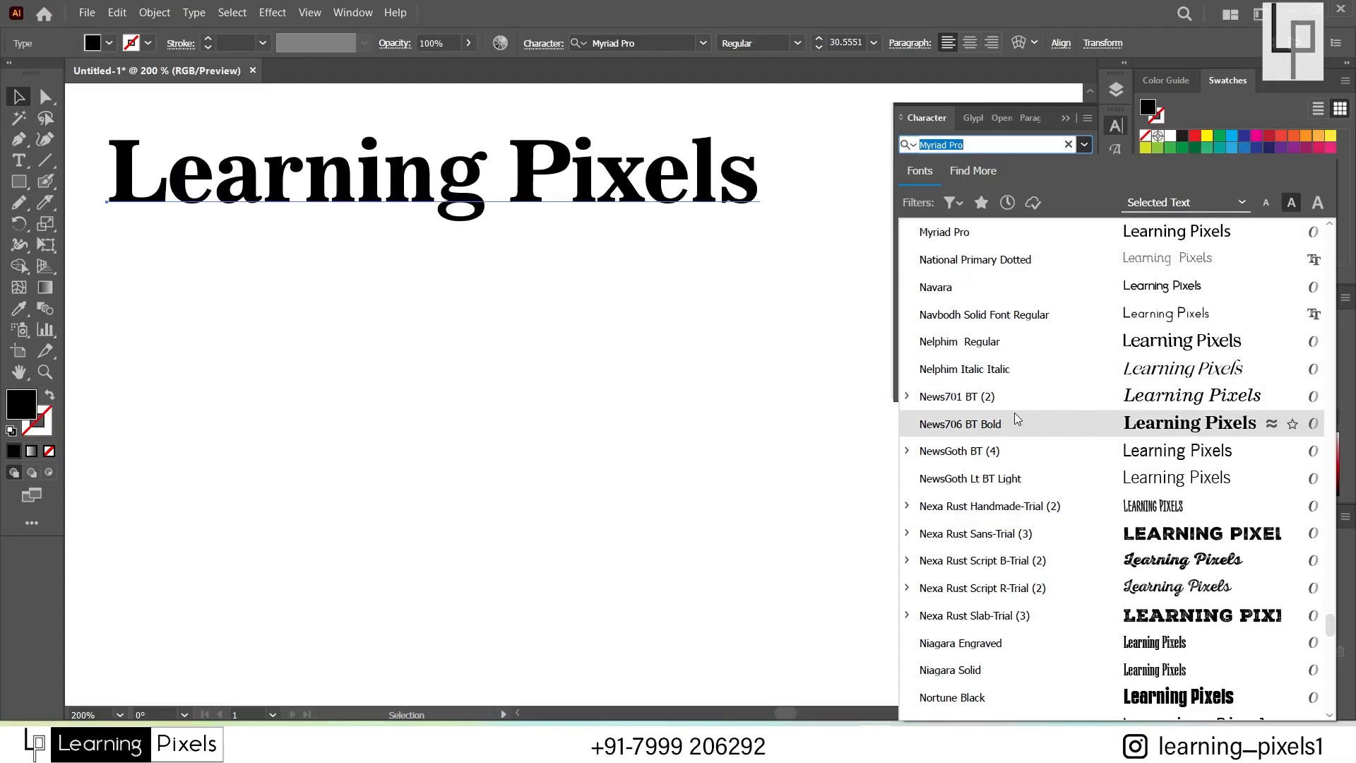
click(977, 427)
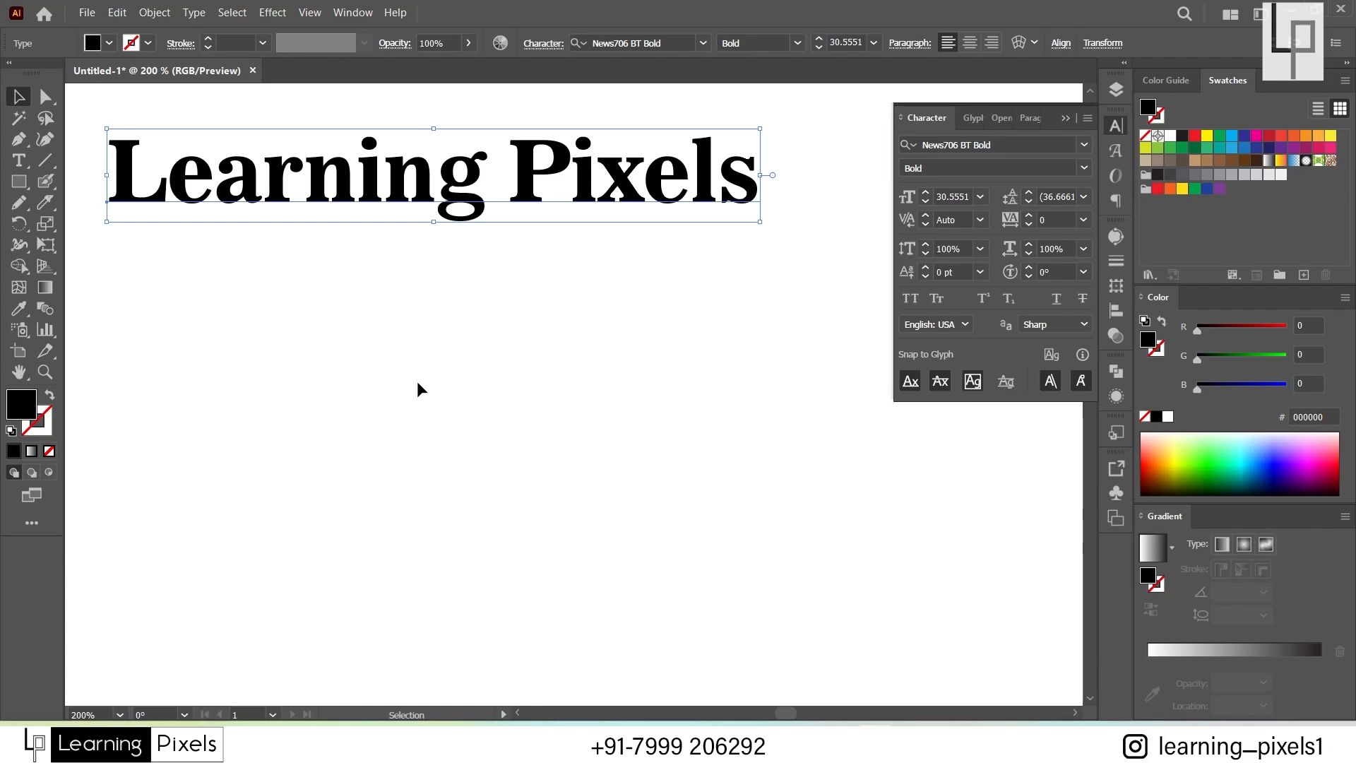
click(1083, 170)
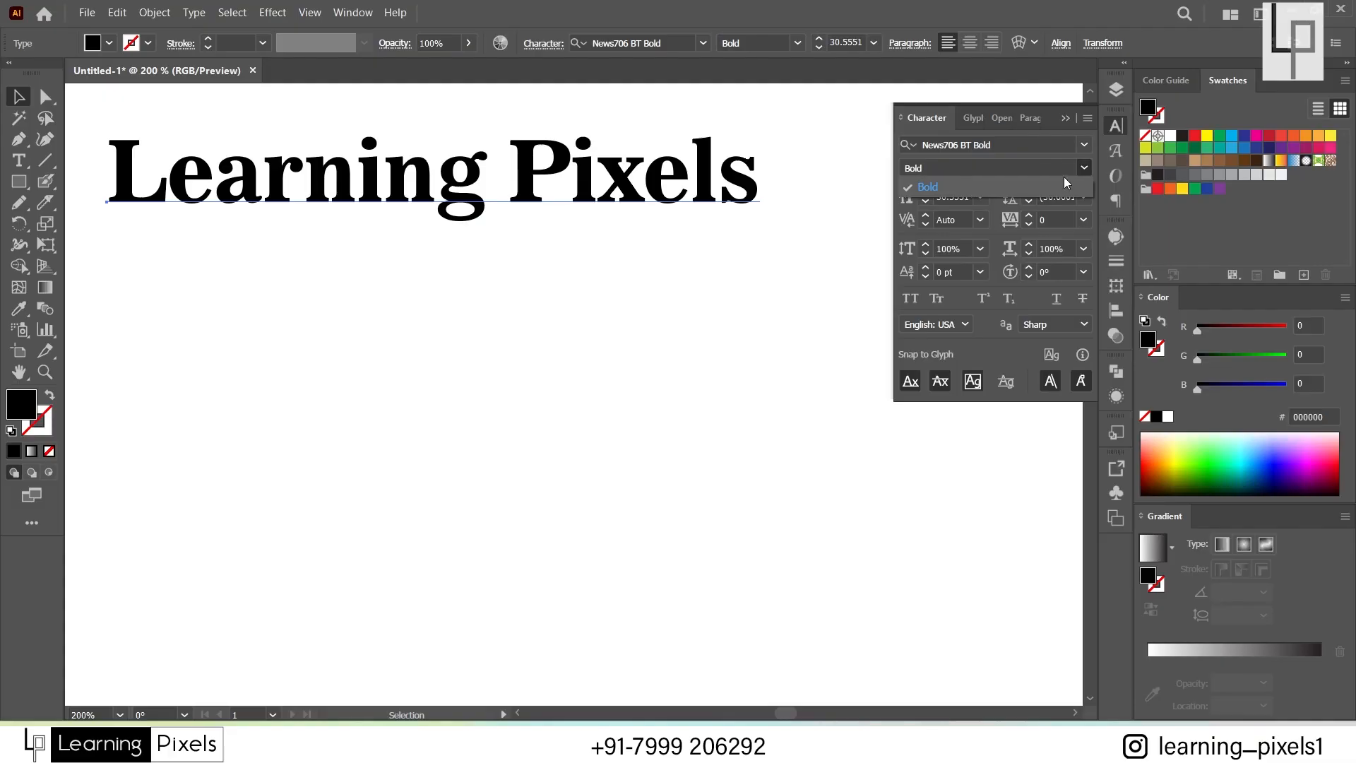
click(978, 187)
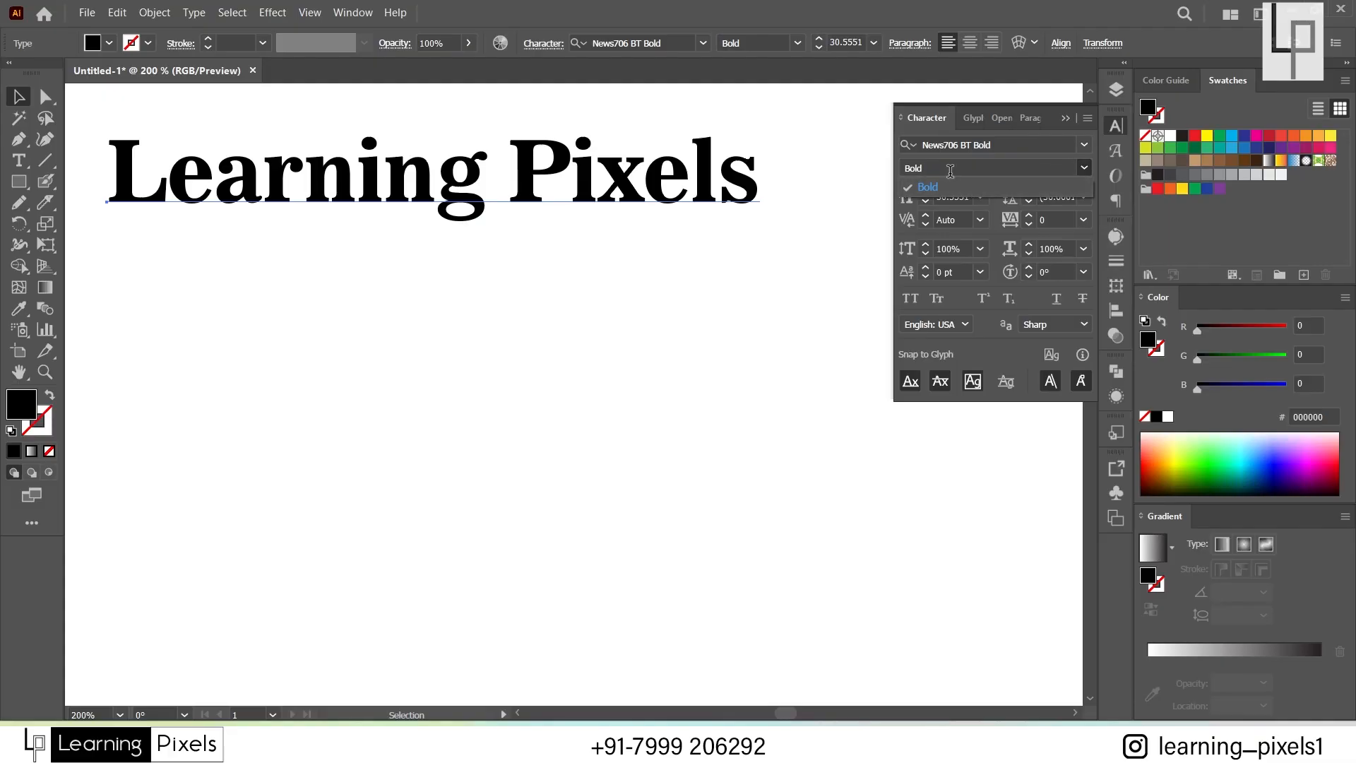
Step: Set the "Learning Pixels" text to the Acumin Variable Concept font in the Wide Medium style
click(1085, 145)
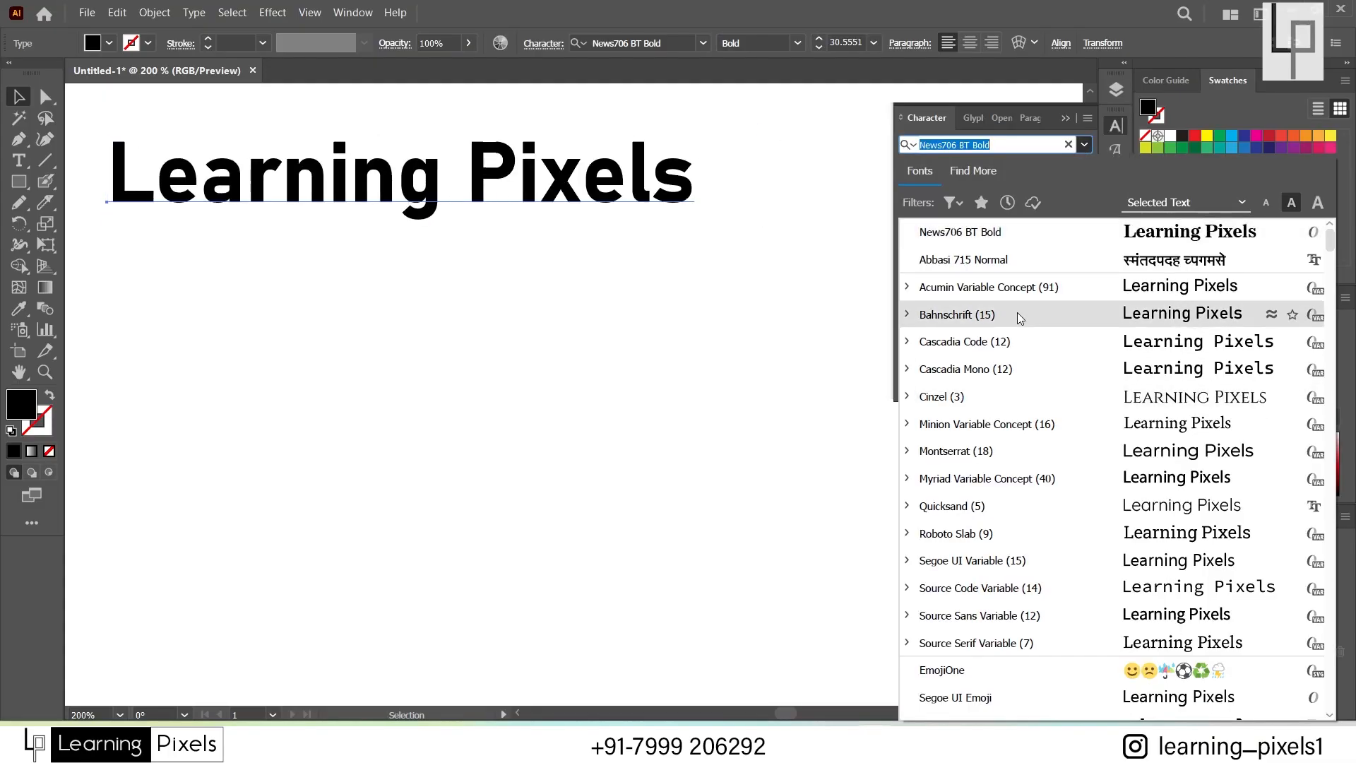
click(1028, 295)
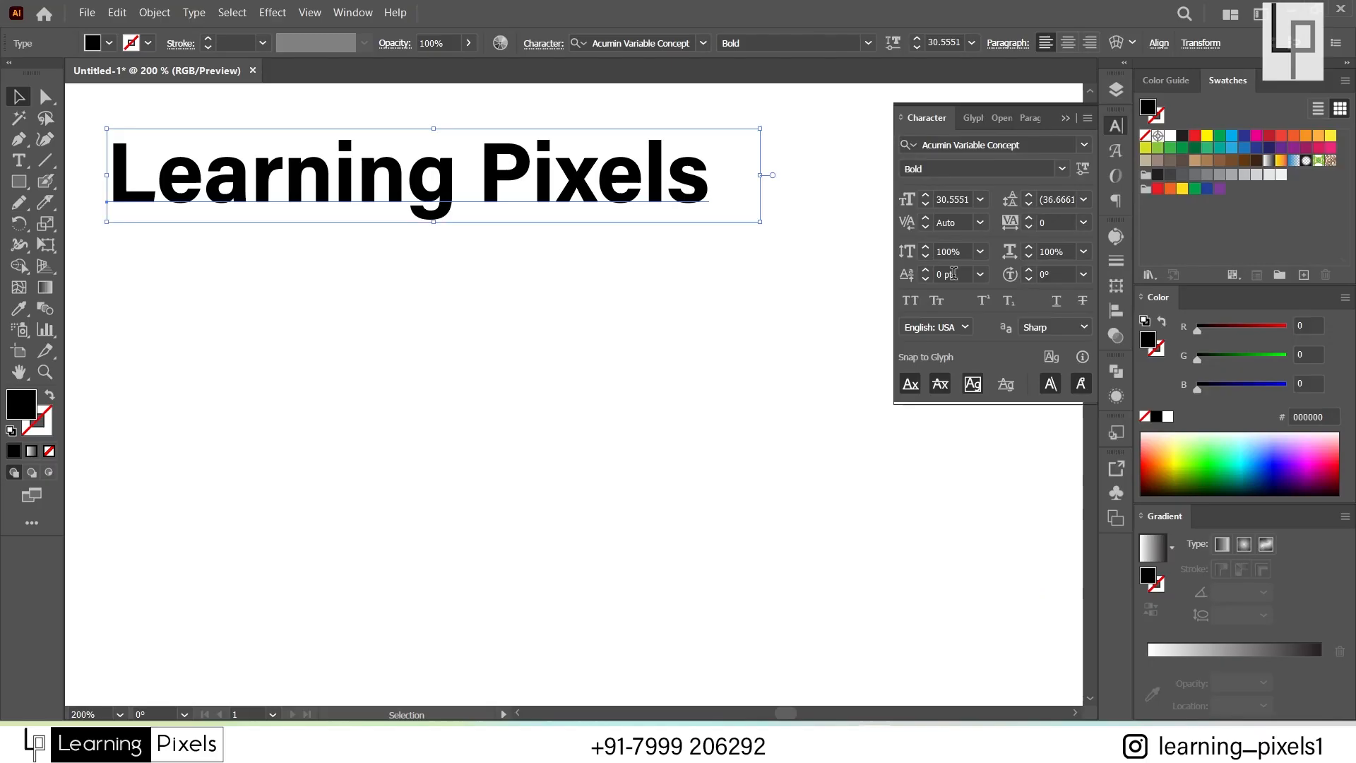
click(1062, 169)
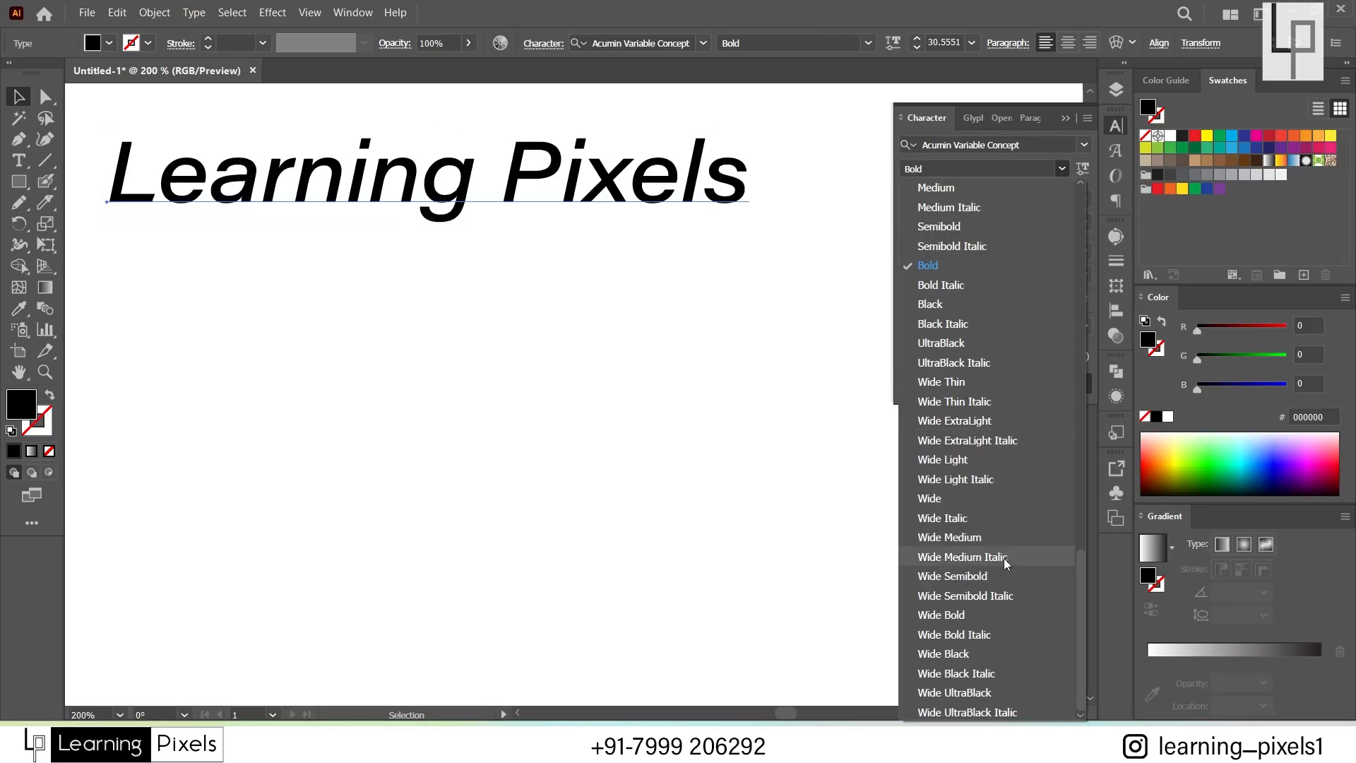
click(1002, 532)
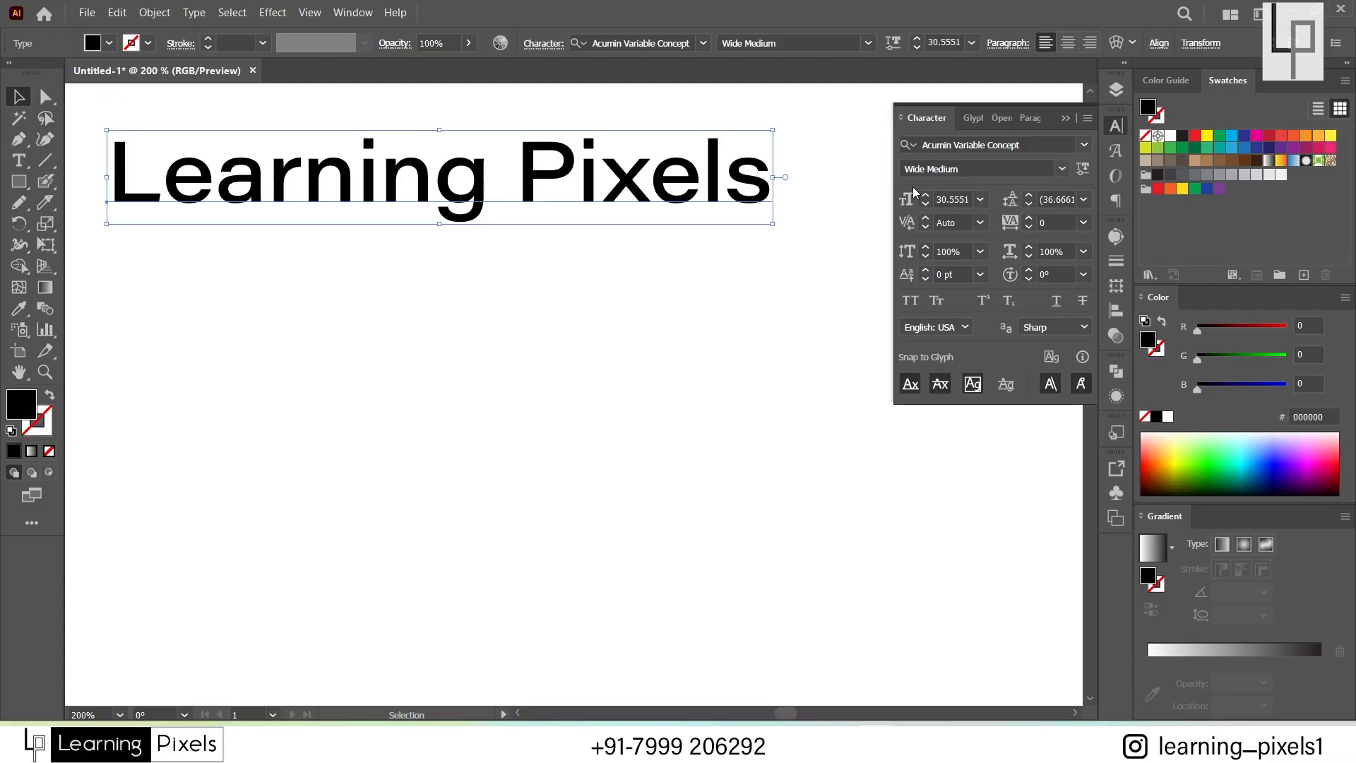
Step: Shift the "Learning Pixels" text slightly down and left, and scale it down proportionally to about 24.6 pt
drag(619, 190, 614, 204)
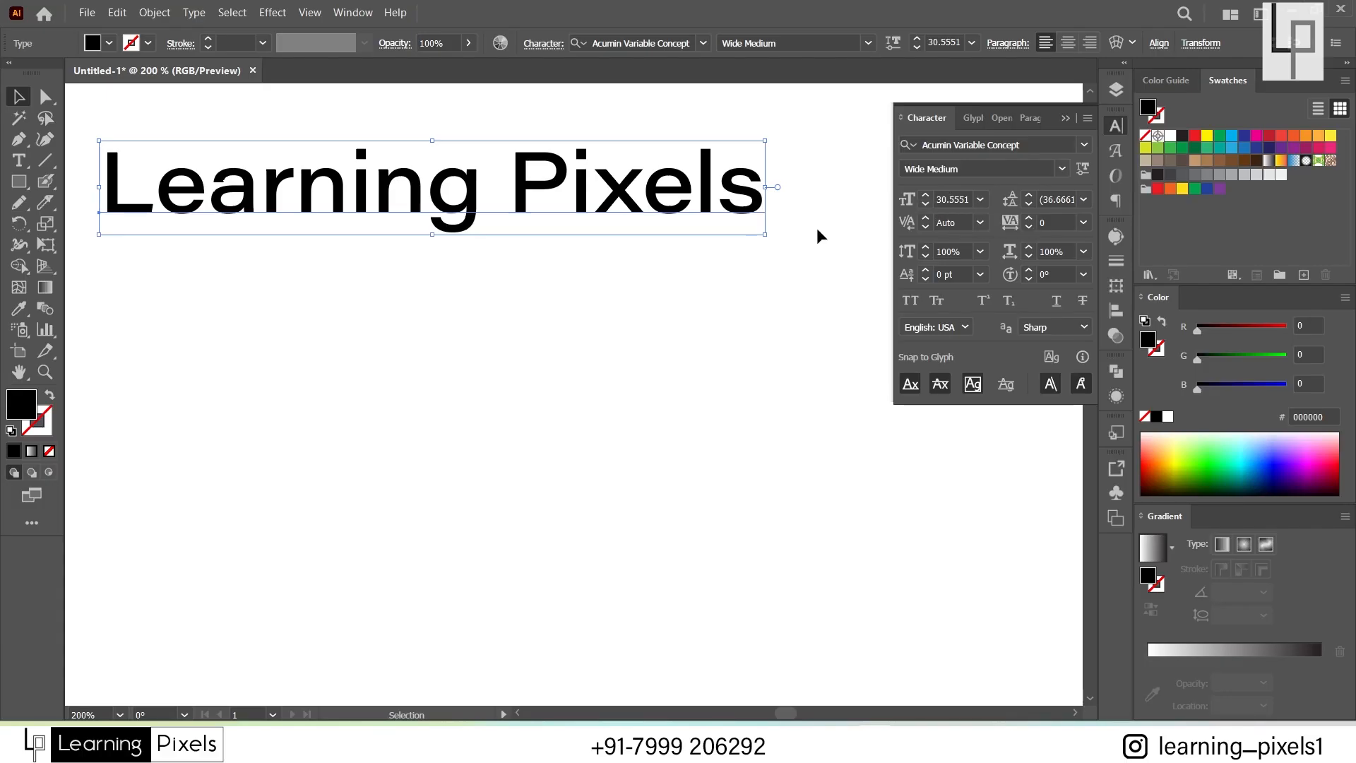
drag(764, 238, 638, 223)
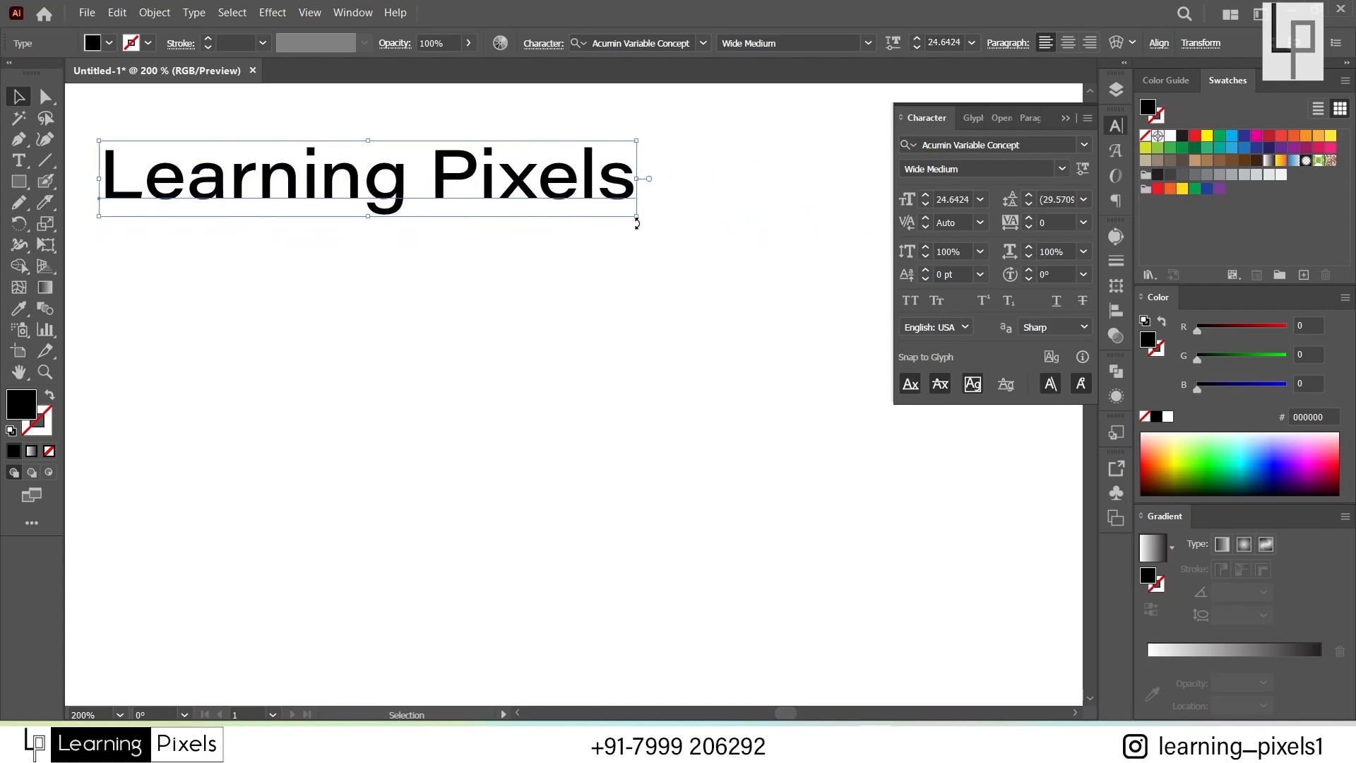
Step: Set the "Learning Pixels" text's font size to 50 pt
click(961, 195)
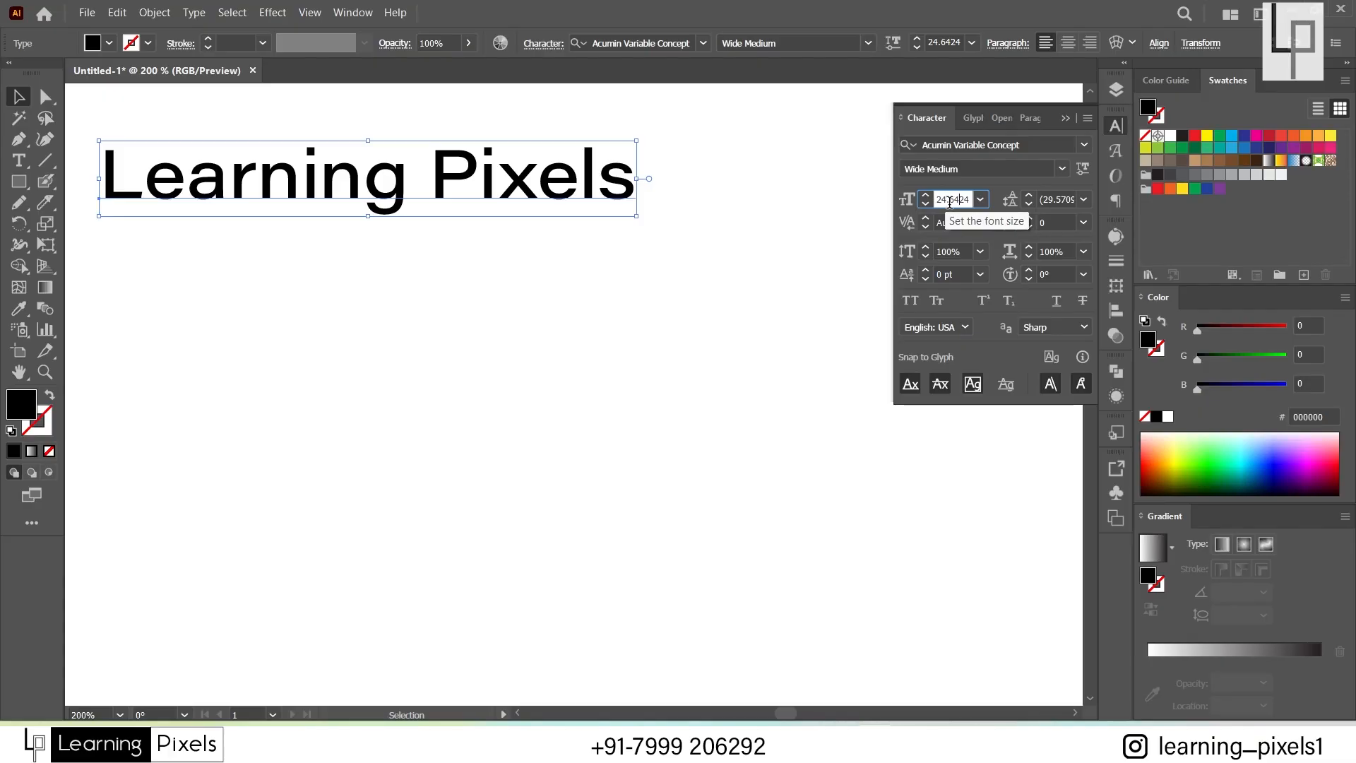
key(ctrl+a)
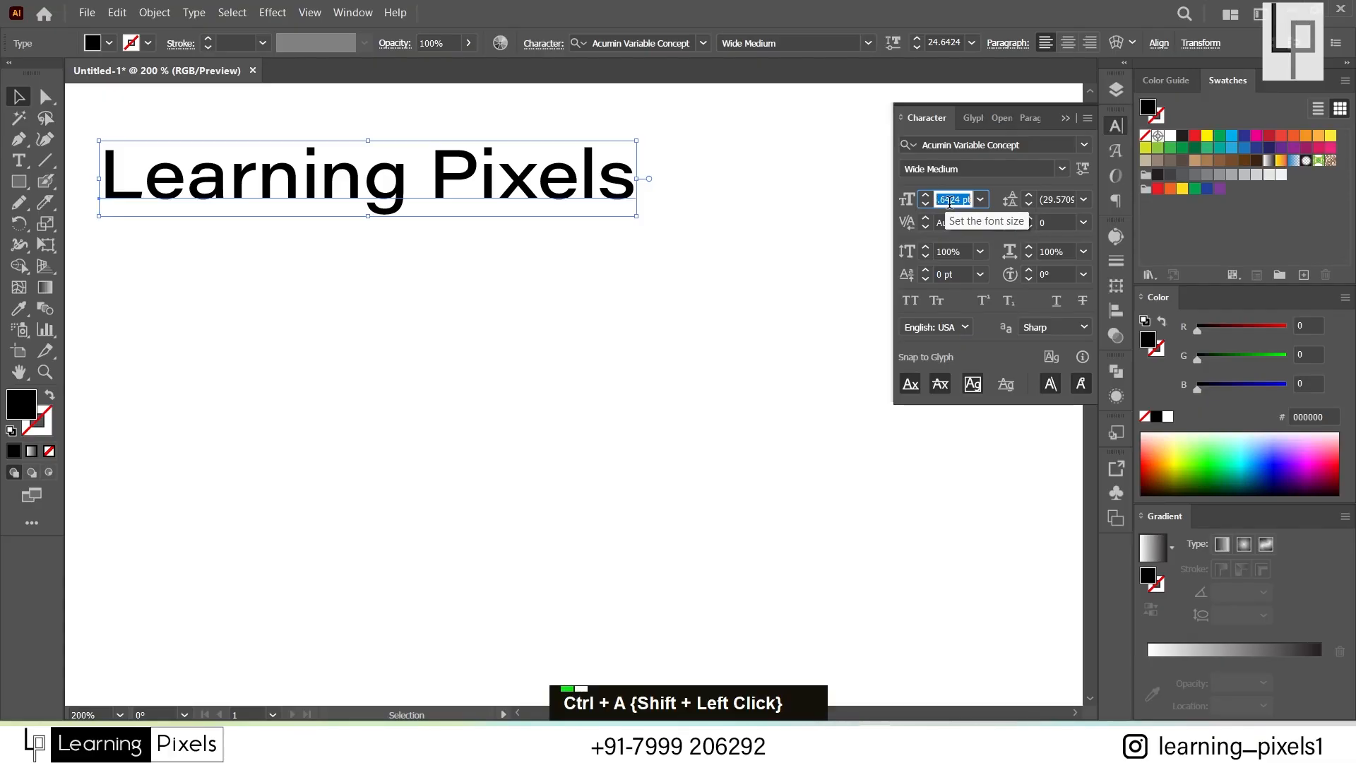
text(50)
key(Return)
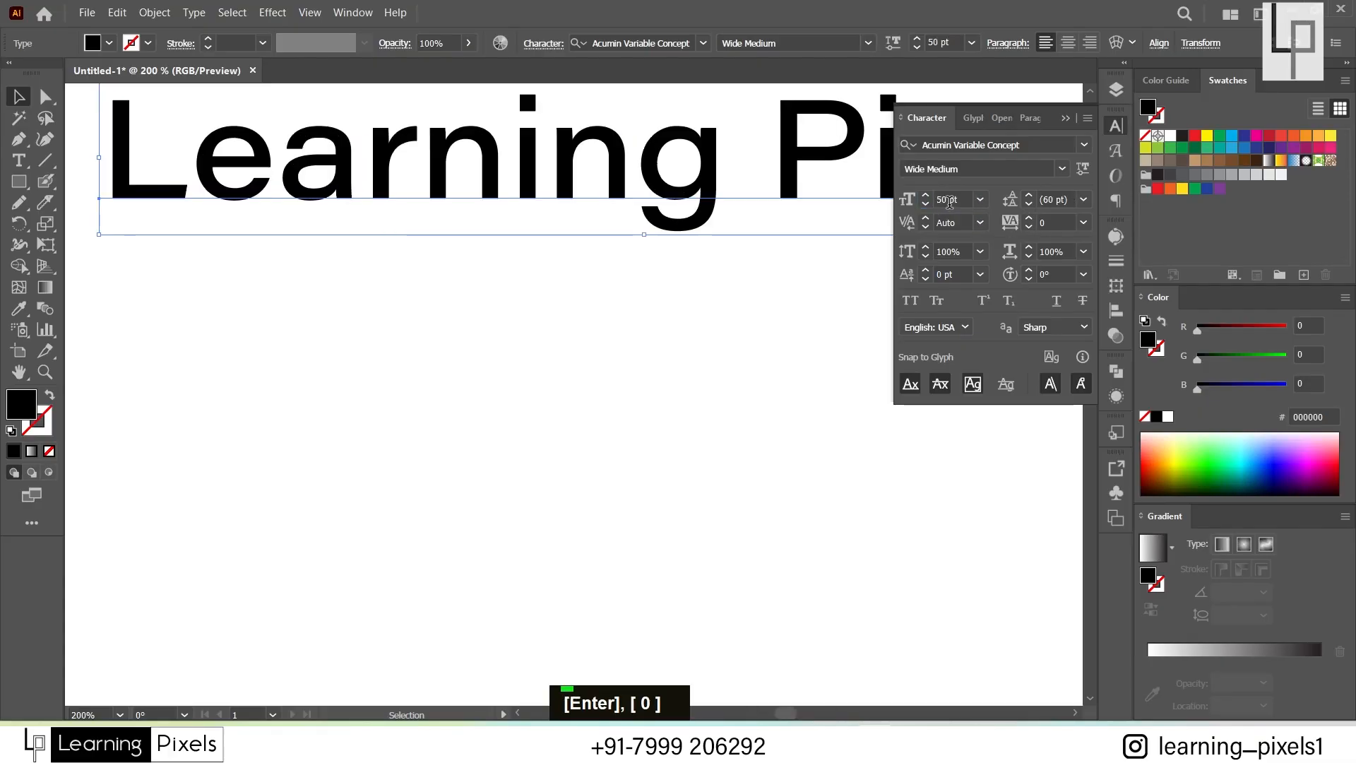
scroll(394, 298, down, 2)
drag(631, 298, 542, 297)
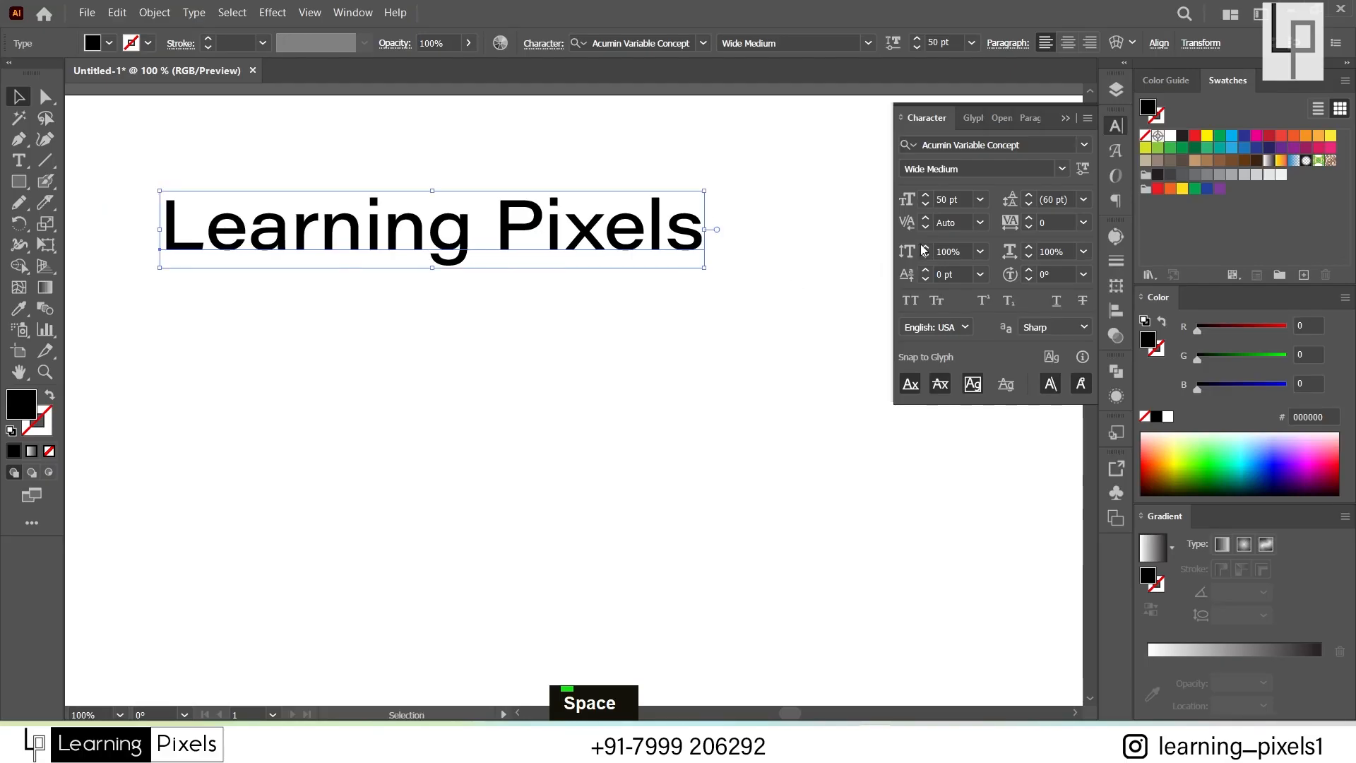
Step: Set the "Learning Pixels" text's font size to 10 pt
drag(959, 200, 896, 191)
text(10)
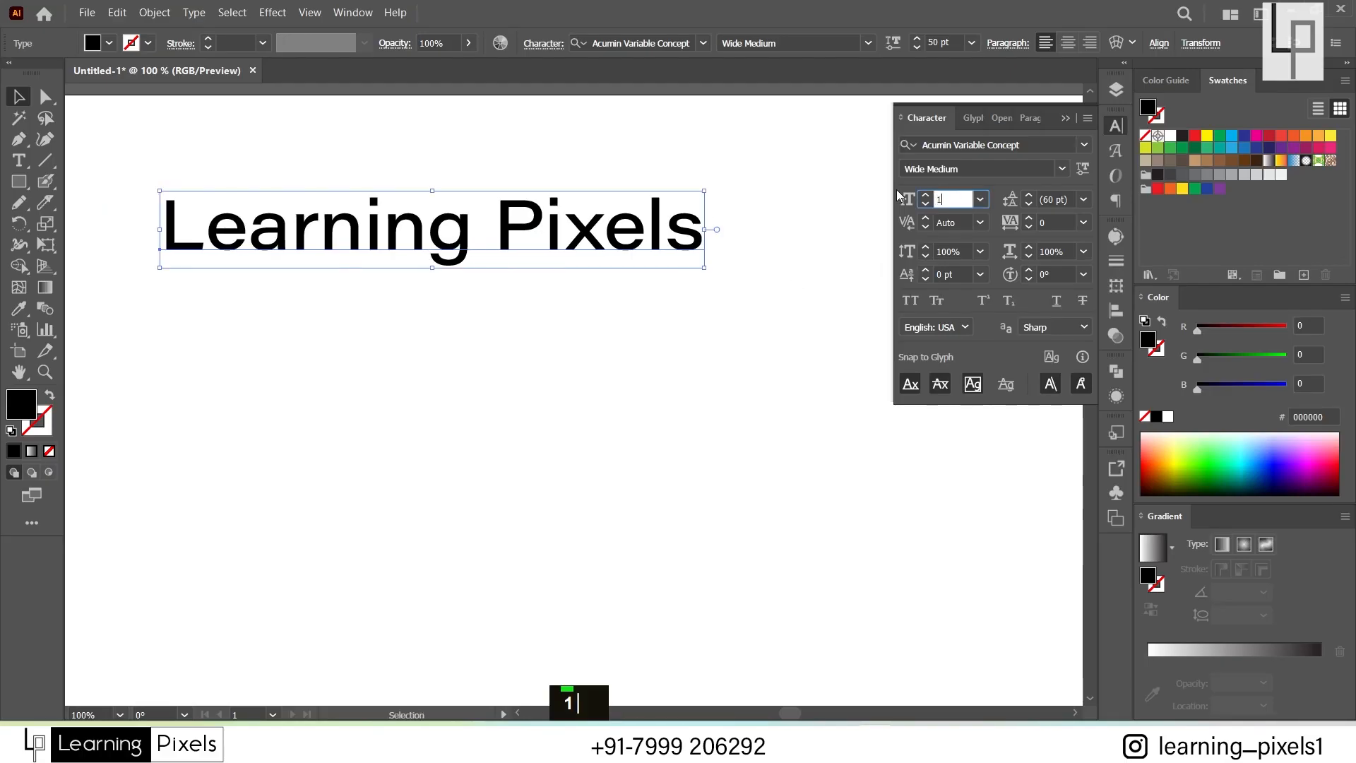
key(Return)
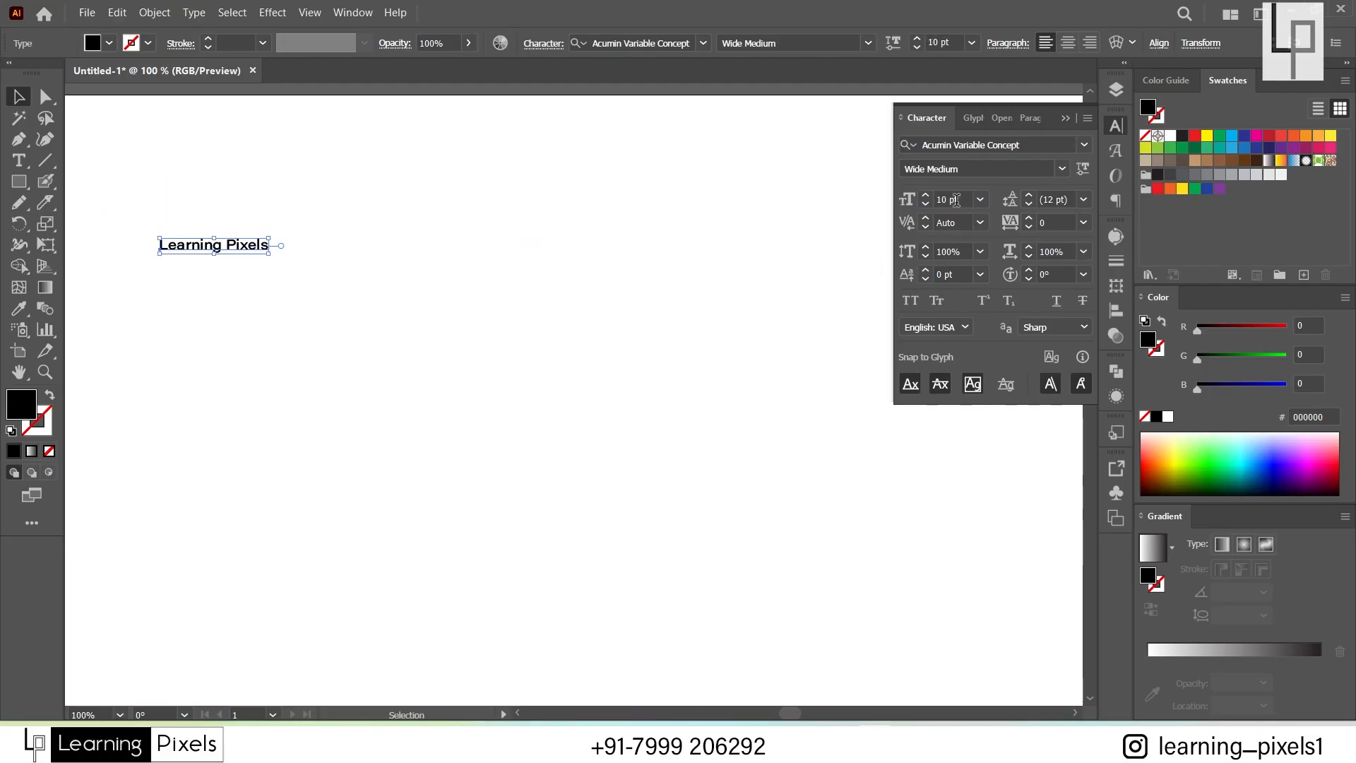
Step: Adjust the text's font size up and down in 1 pt increments, ending at 29 pt
click(927, 197)
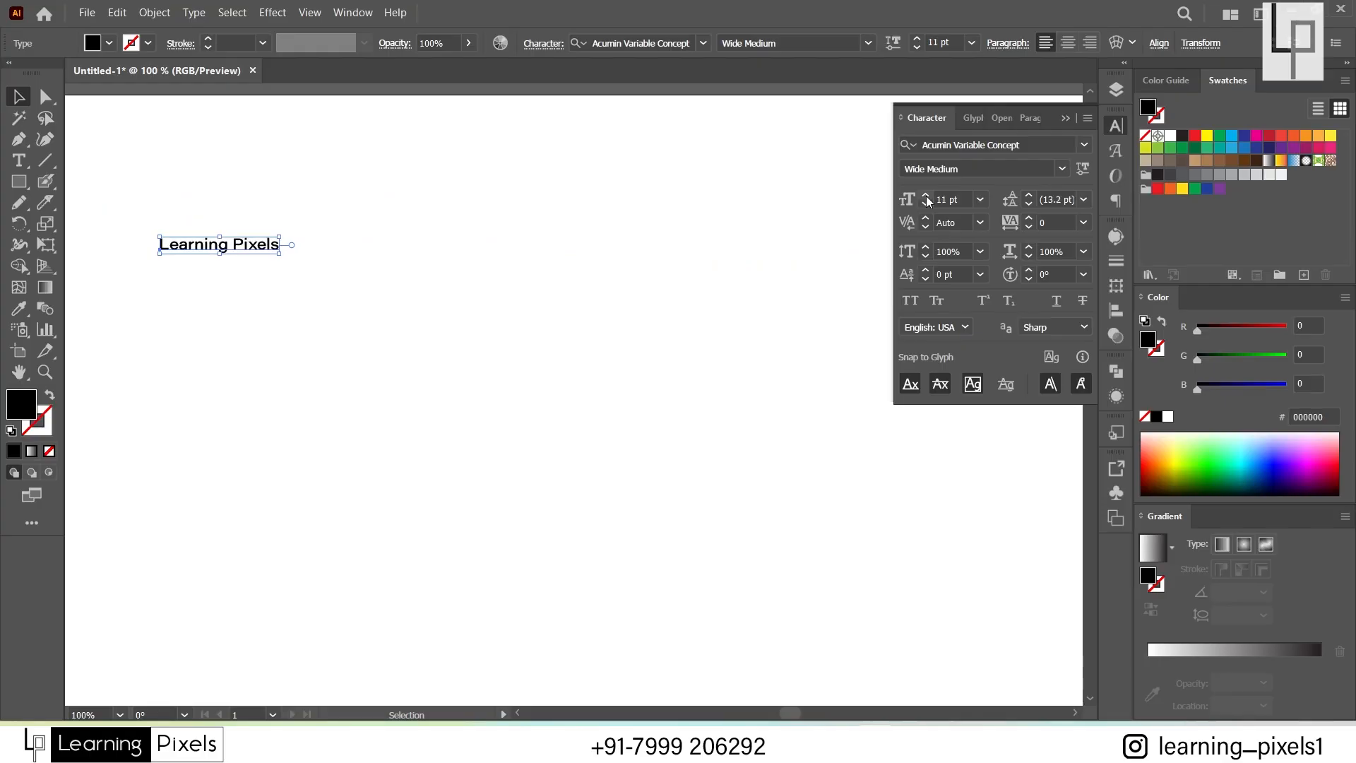
double_click(926, 196)
click(926, 197)
double_click(927, 196)
double_click(926, 196)
click(927, 197)
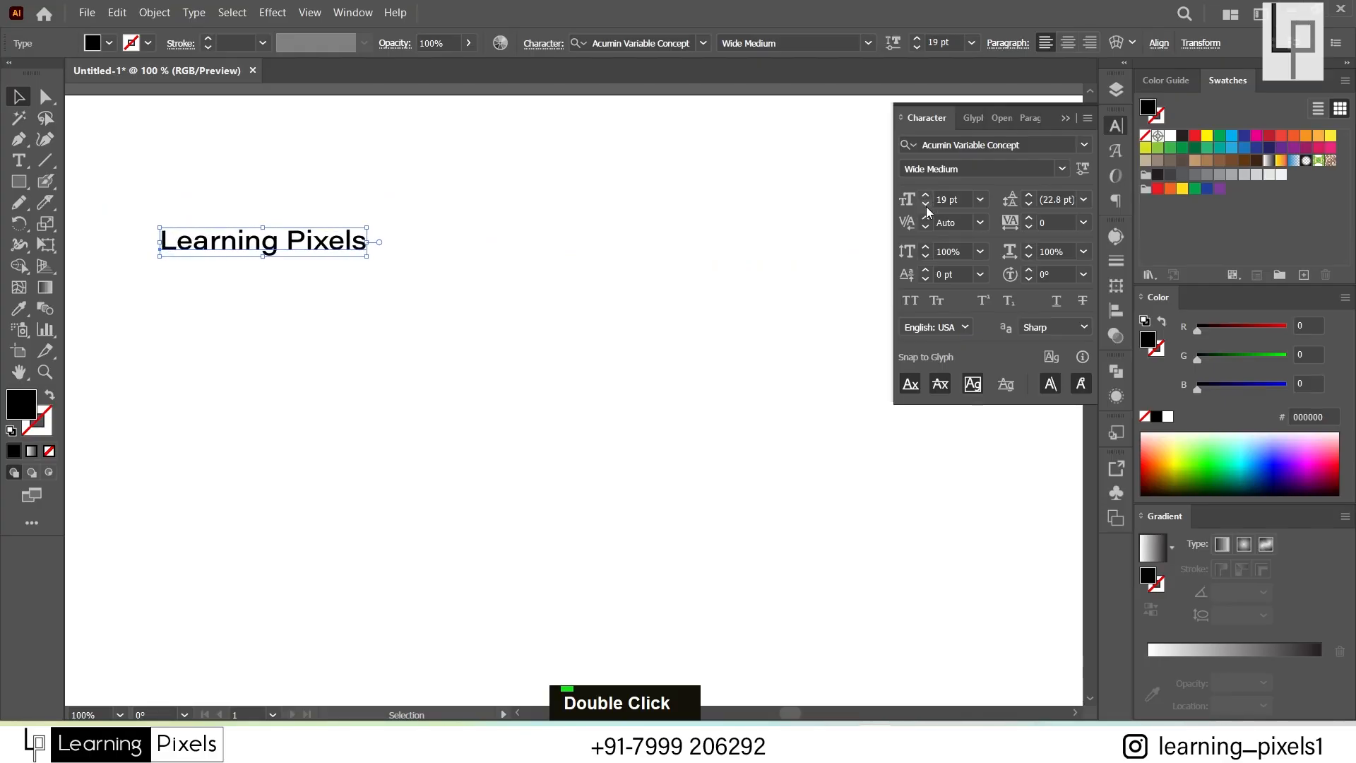
double_click(926, 206)
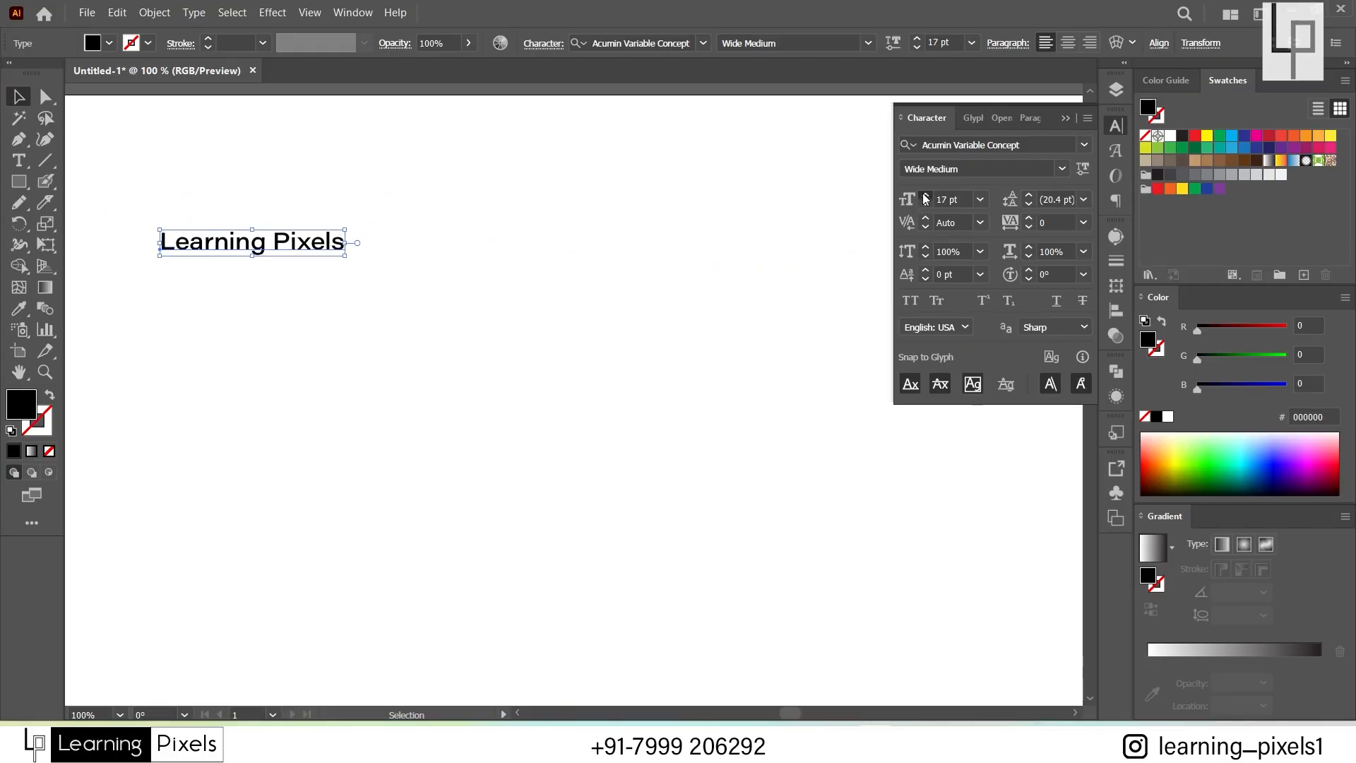
click(925, 196)
double_click(930, 204)
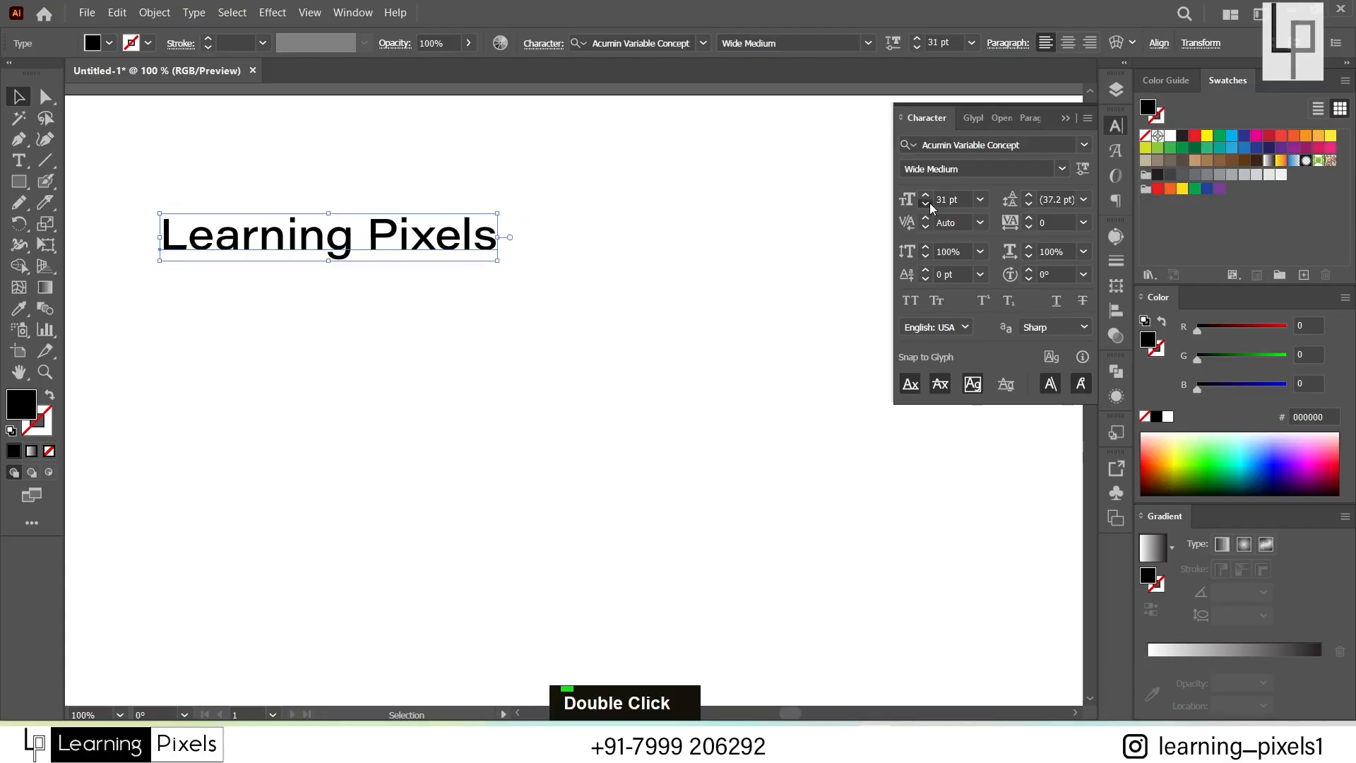
click(930, 203)
double_click(930, 202)
click(930, 203)
double_click(929, 193)
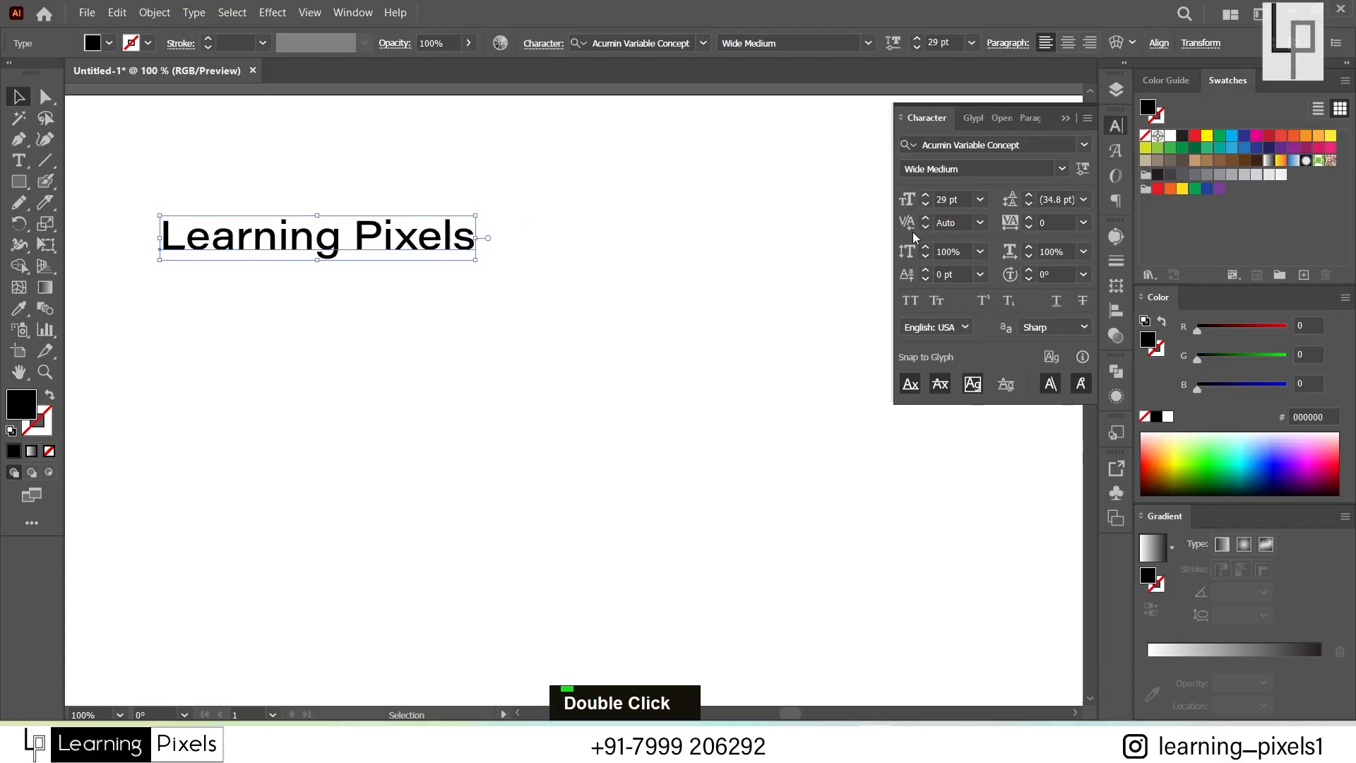
Step: Copy the "Learning Pixels" line and paste it as a second line directly below within the same text object
double_click(332, 253)
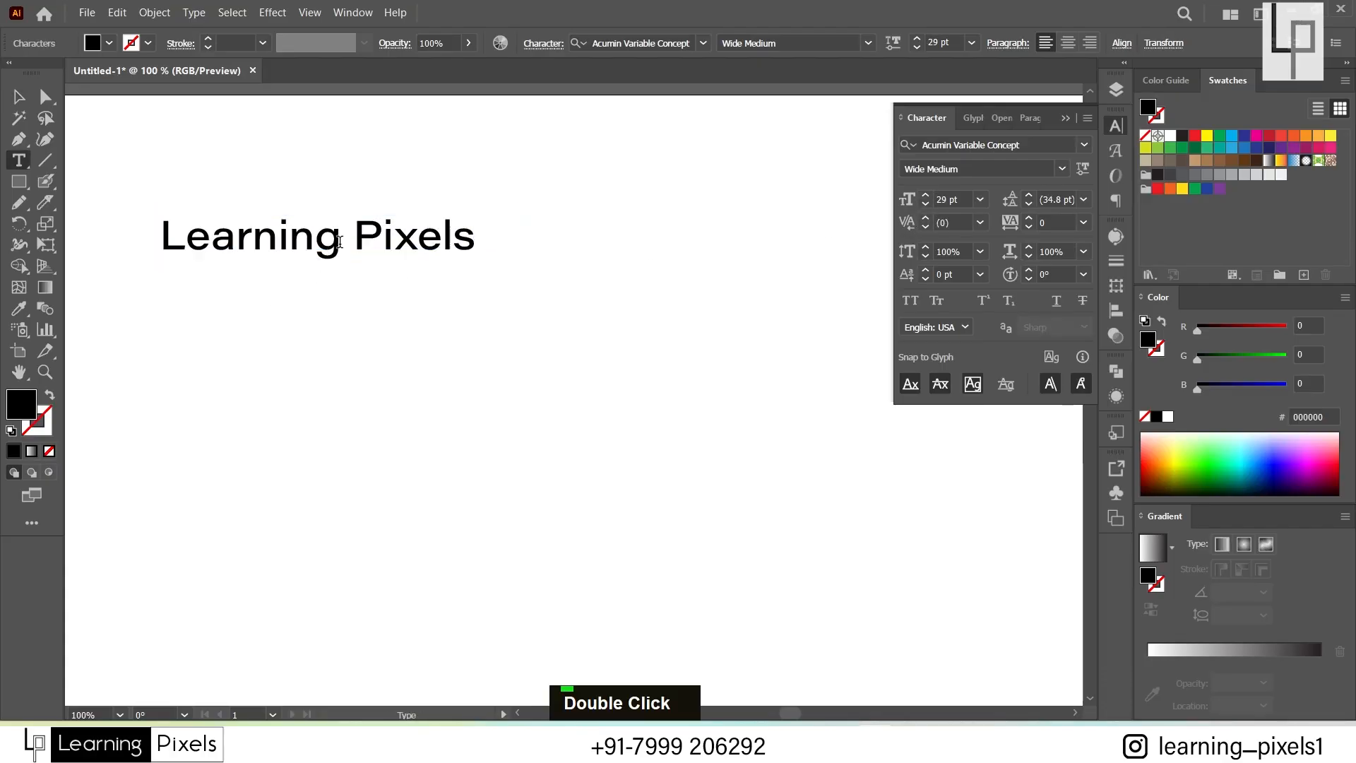
key(ctrl+a)
key(ctrl+c)
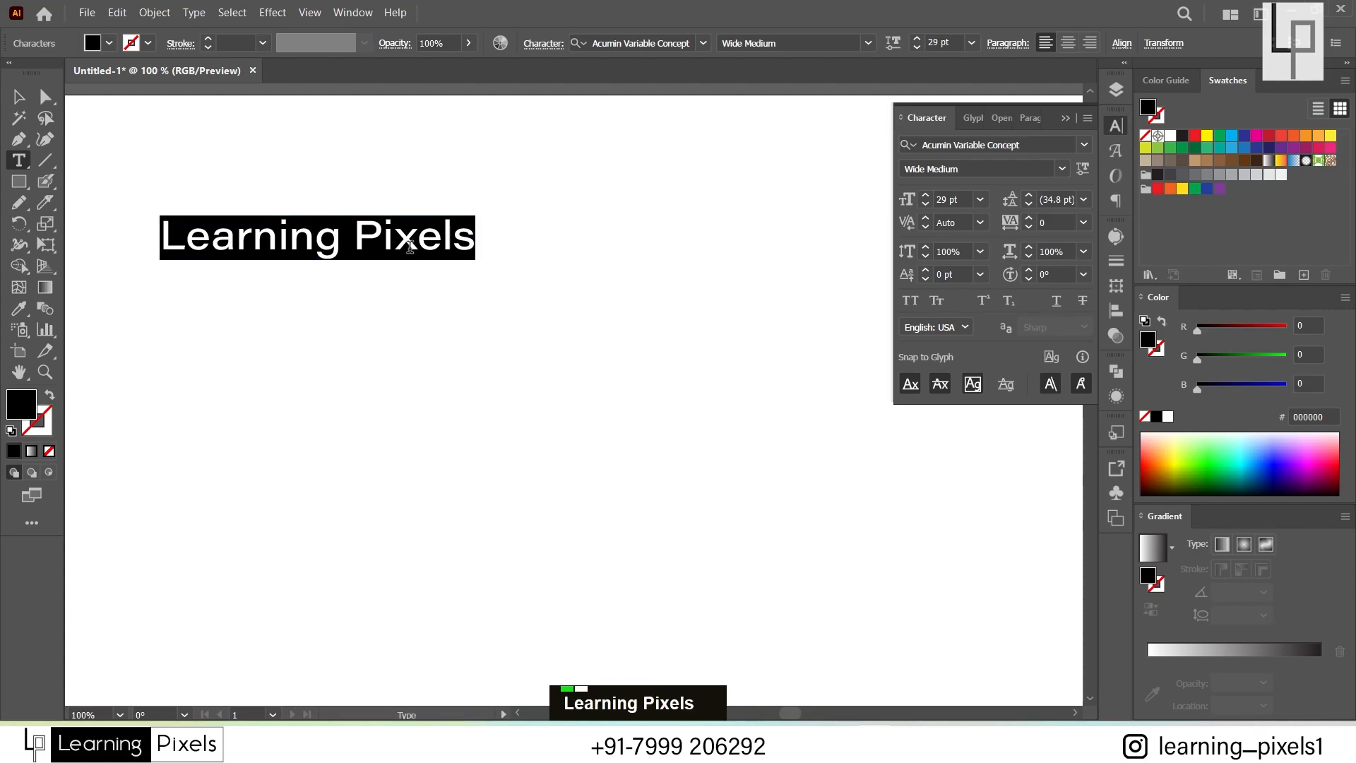
key(Right)
key(End)
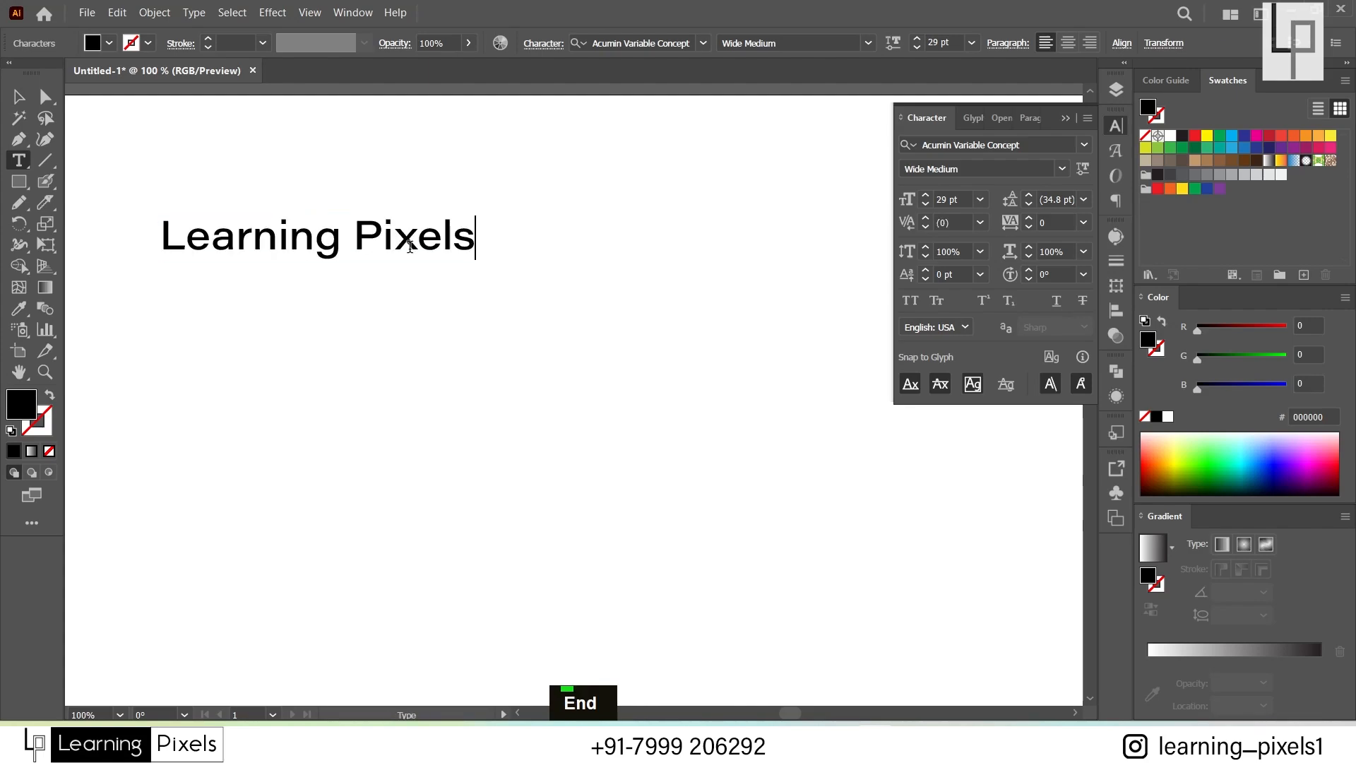
key(Return)
key(ctrl+v)
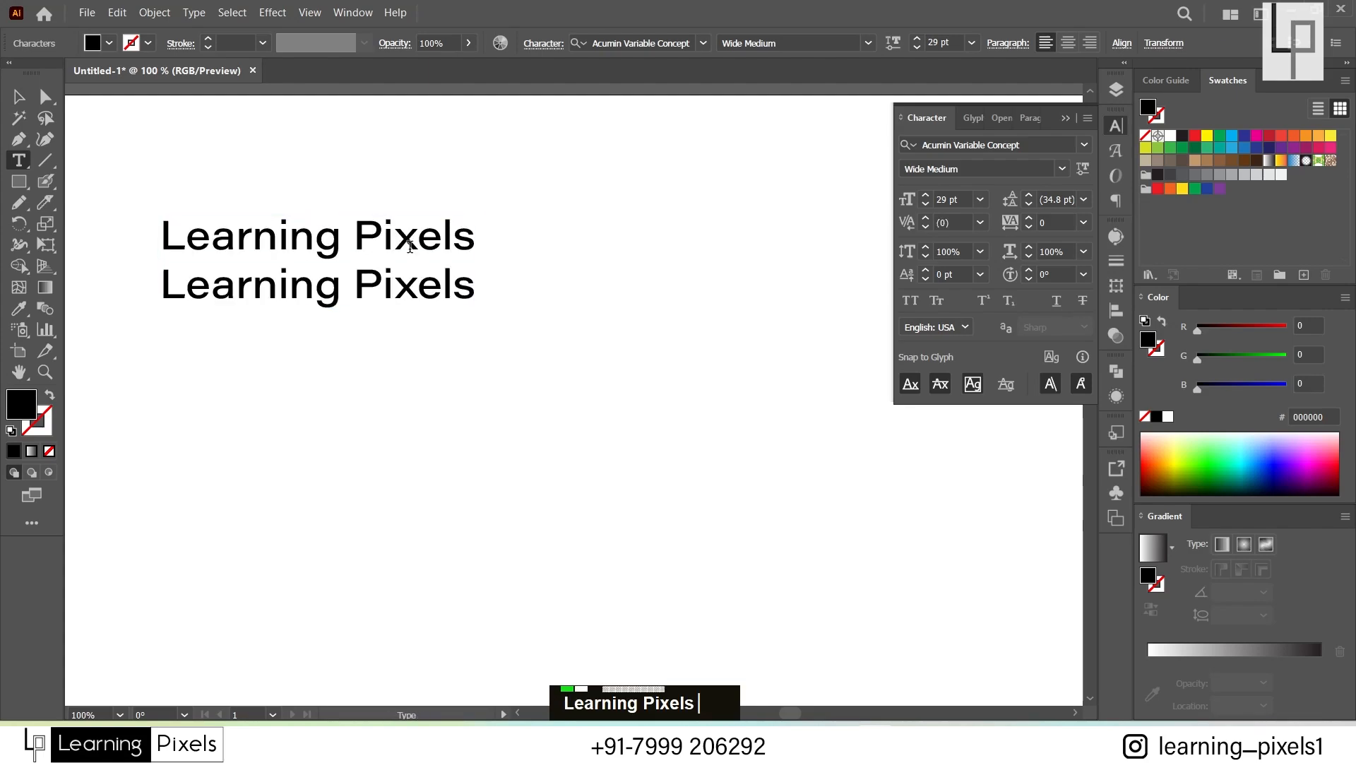
Step: Select the two-line "Learning Pixels" text object and move it up and to the left on the artboard
click(19, 97)
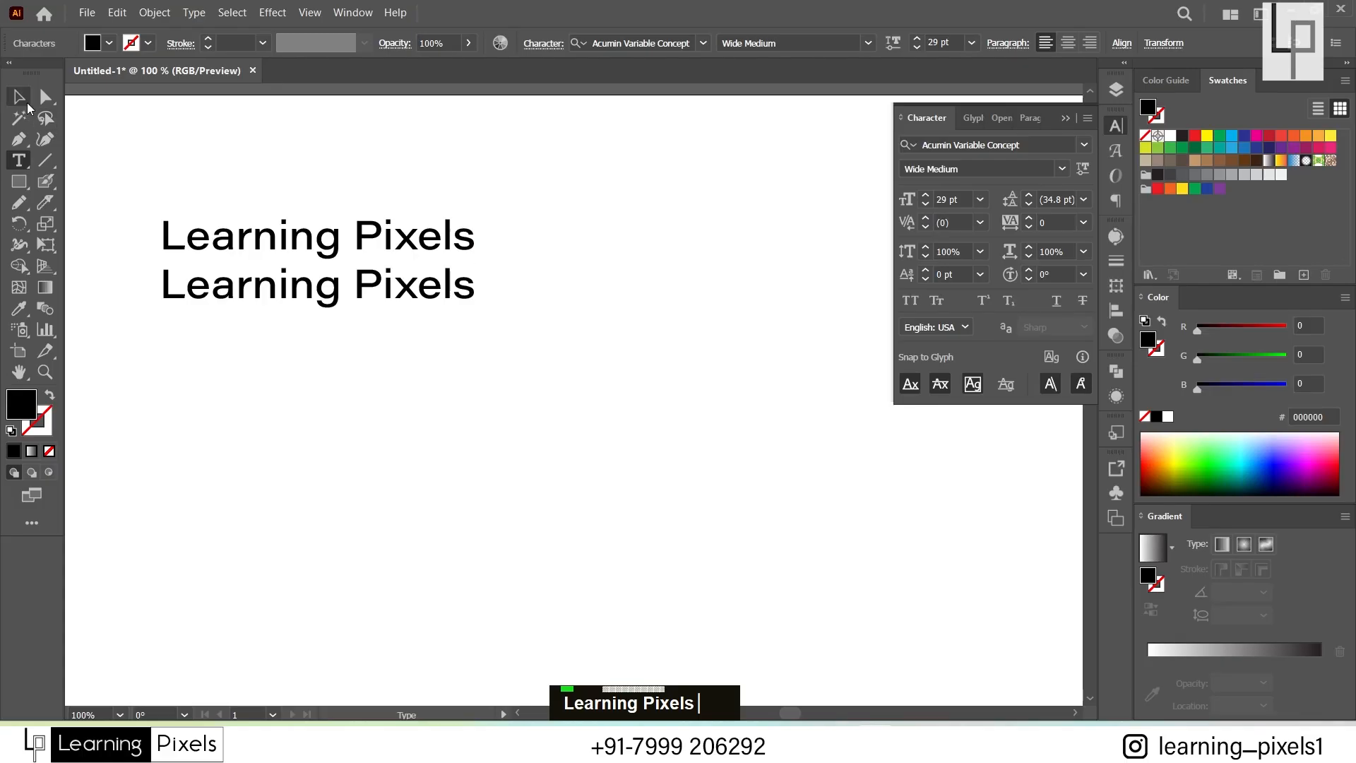
click(269, 250)
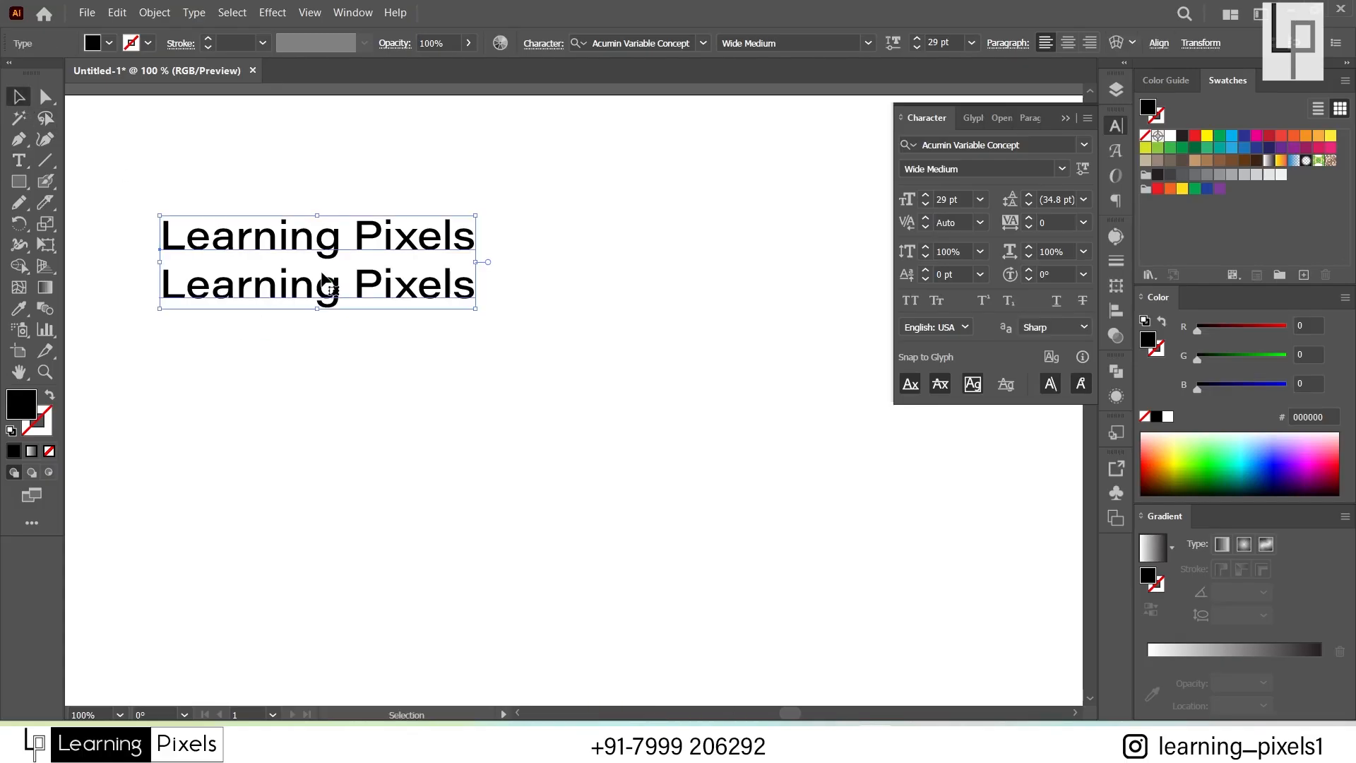
drag(401, 283, 363, 241)
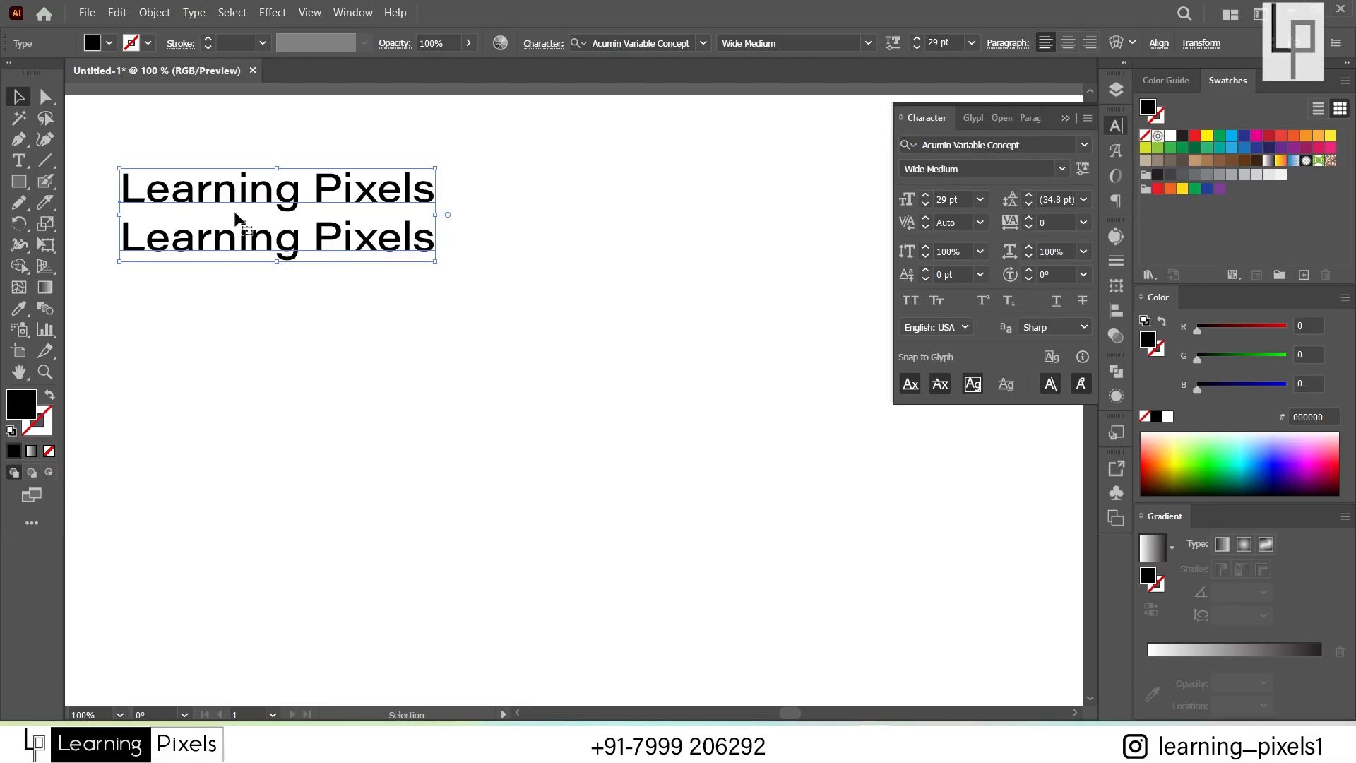
Step: Adjust the leading of the two text lines up to 65 pt and down to 23 pt, ending at 31 pt
double_click(1030, 197)
click(1030, 197)
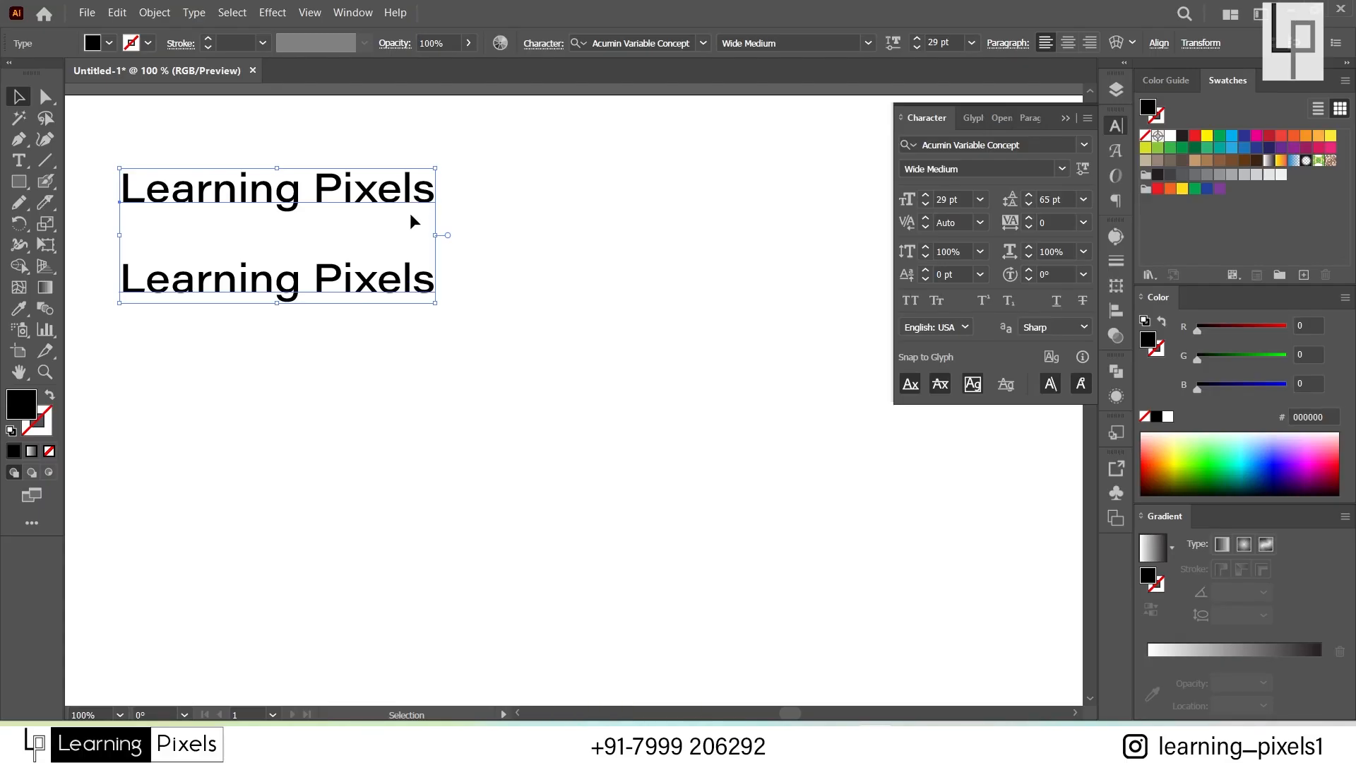
click(1029, 205)
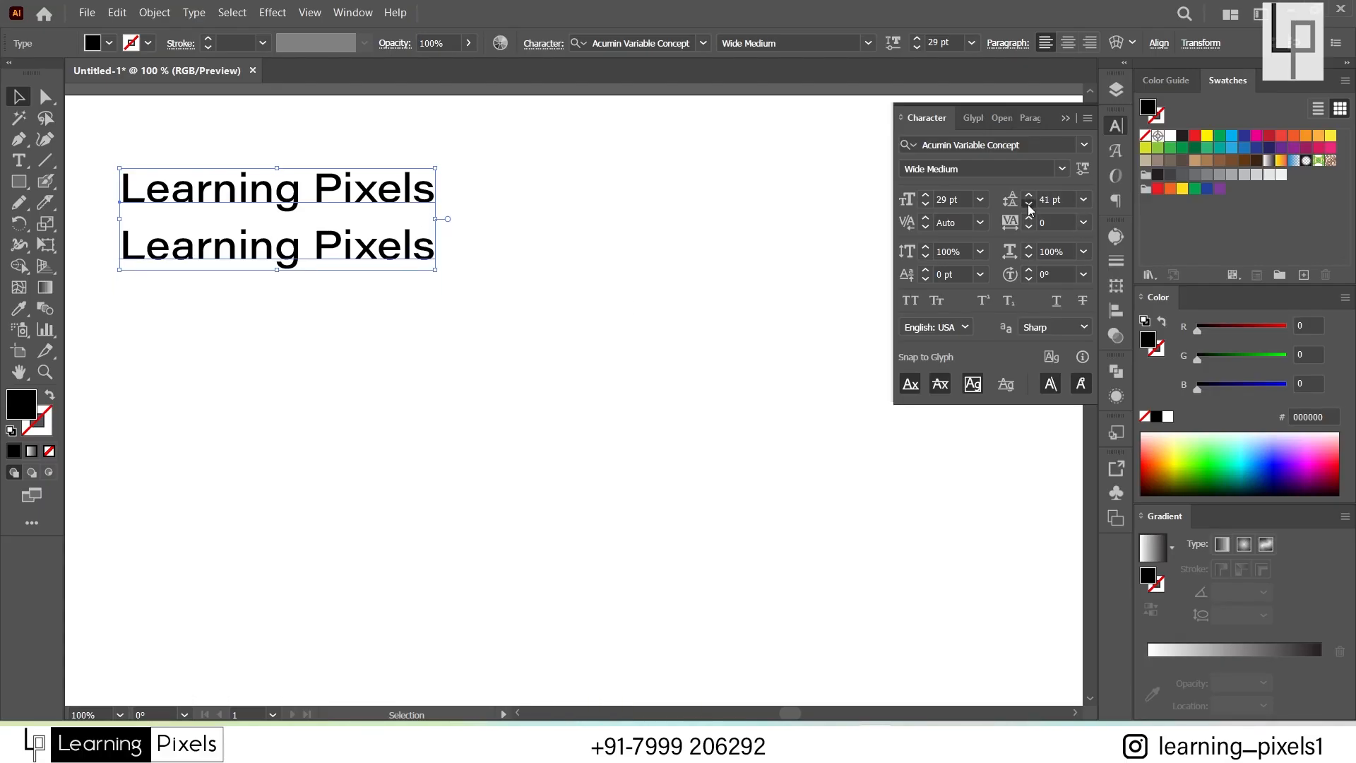
double_click(1029, 205)
click(1029, 205)
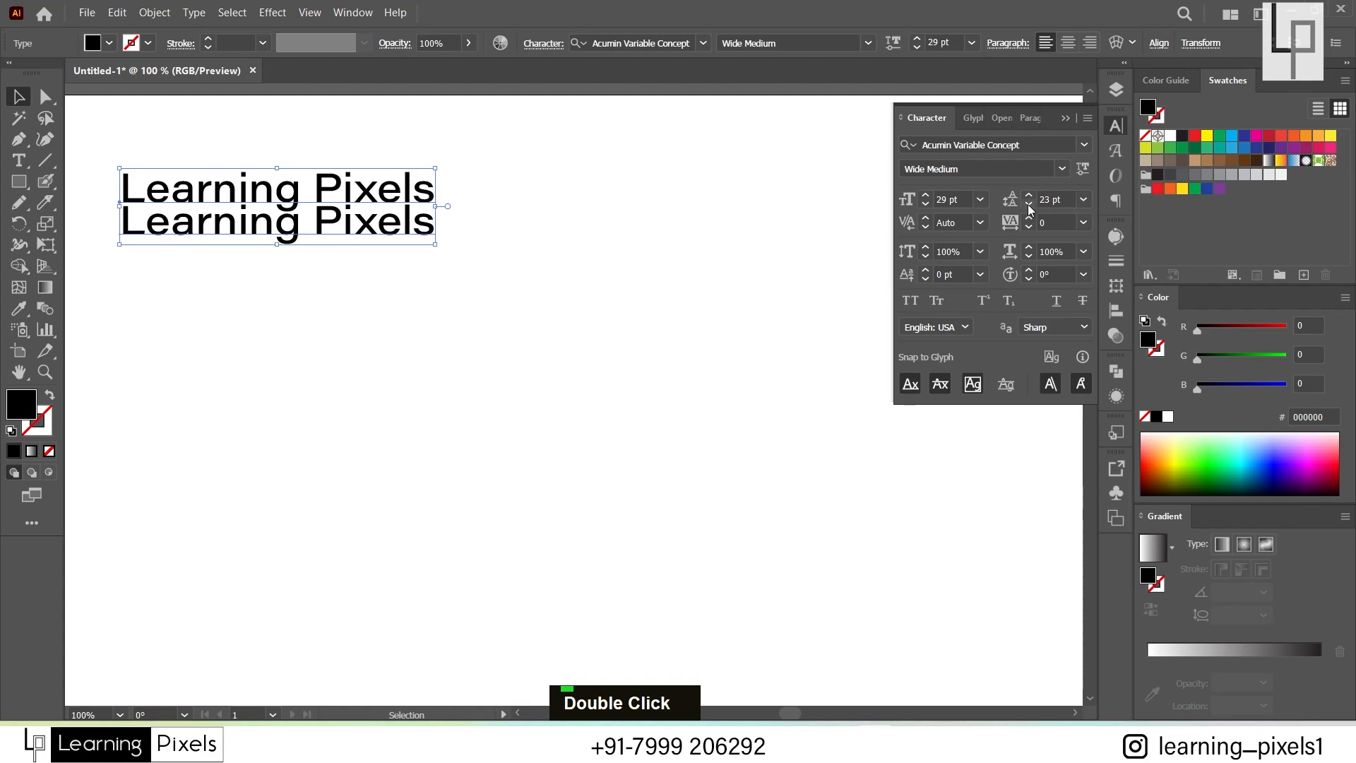
click(1029, 198)
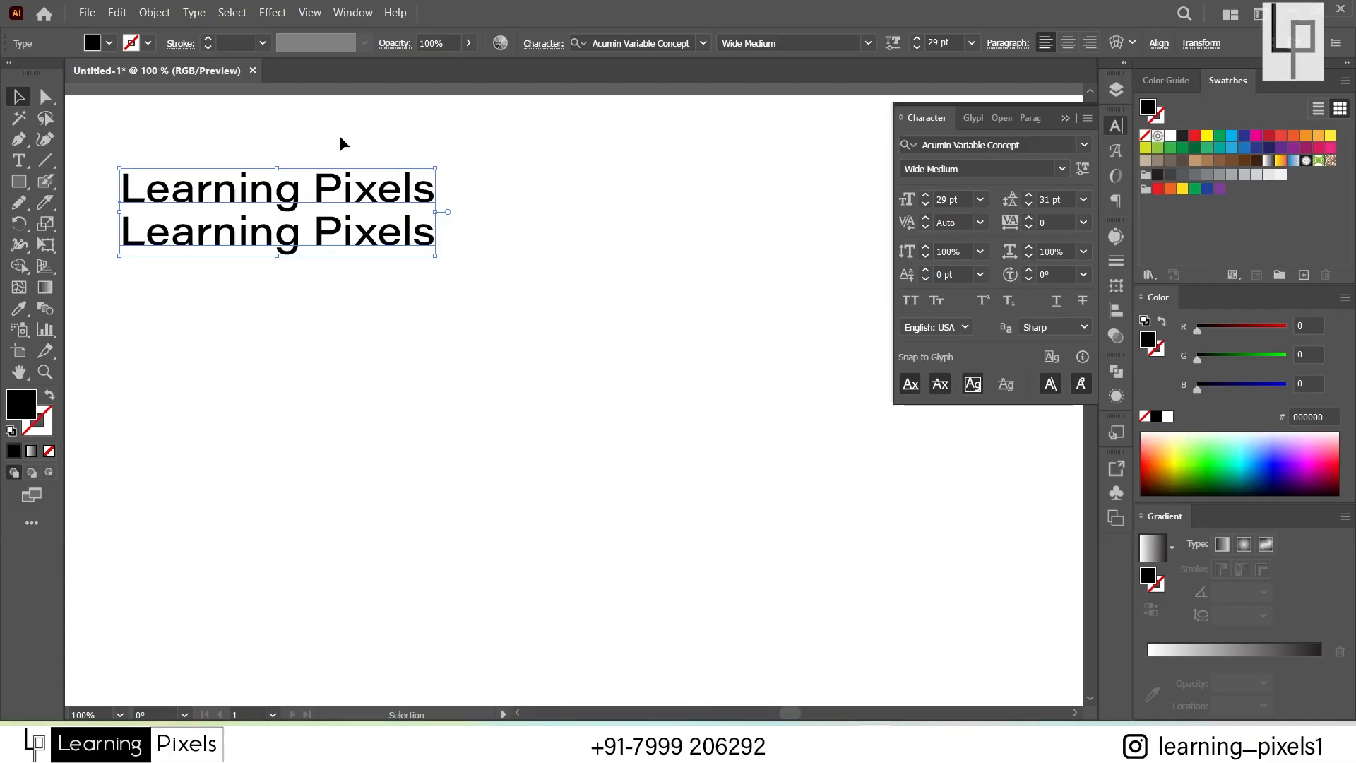
Step: Set the text's leading back to Auto and reselect the whole text object
click(1086, 200)
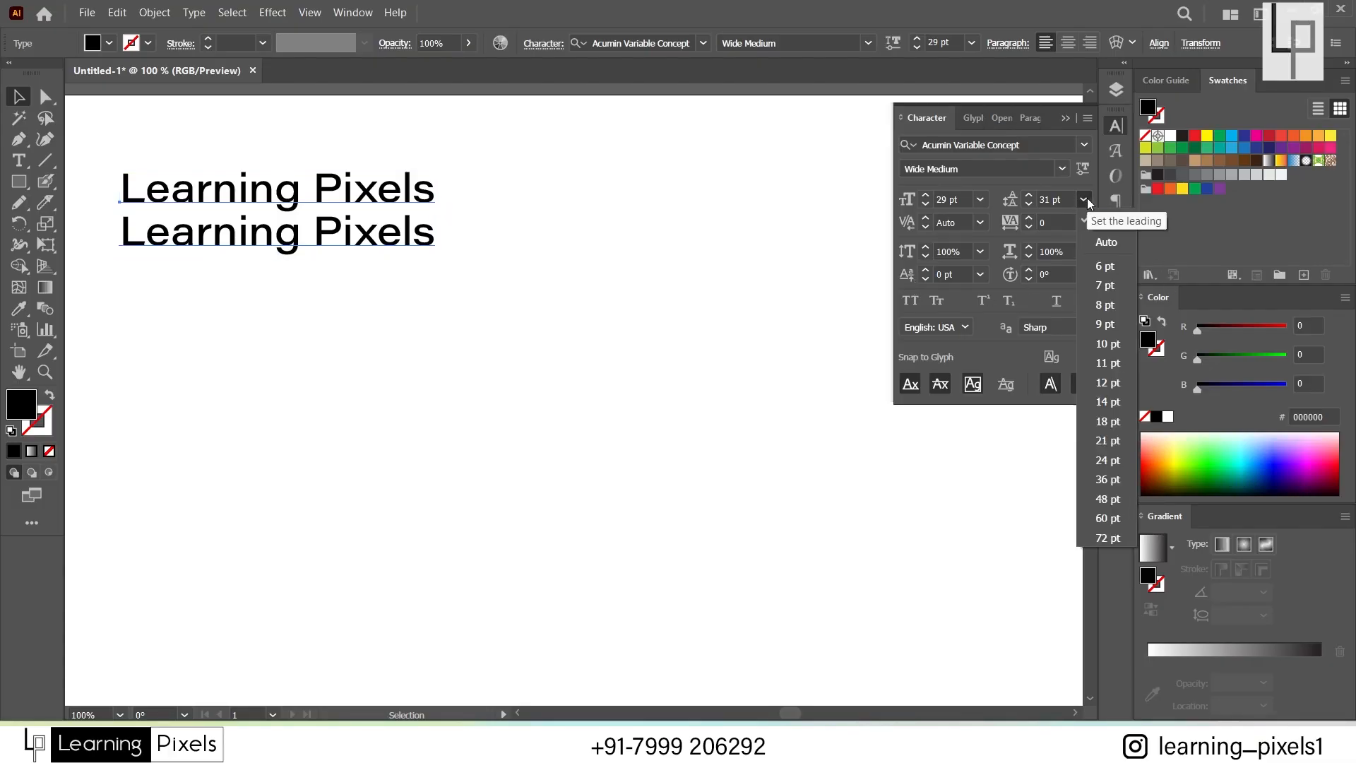
click(1107, 243)
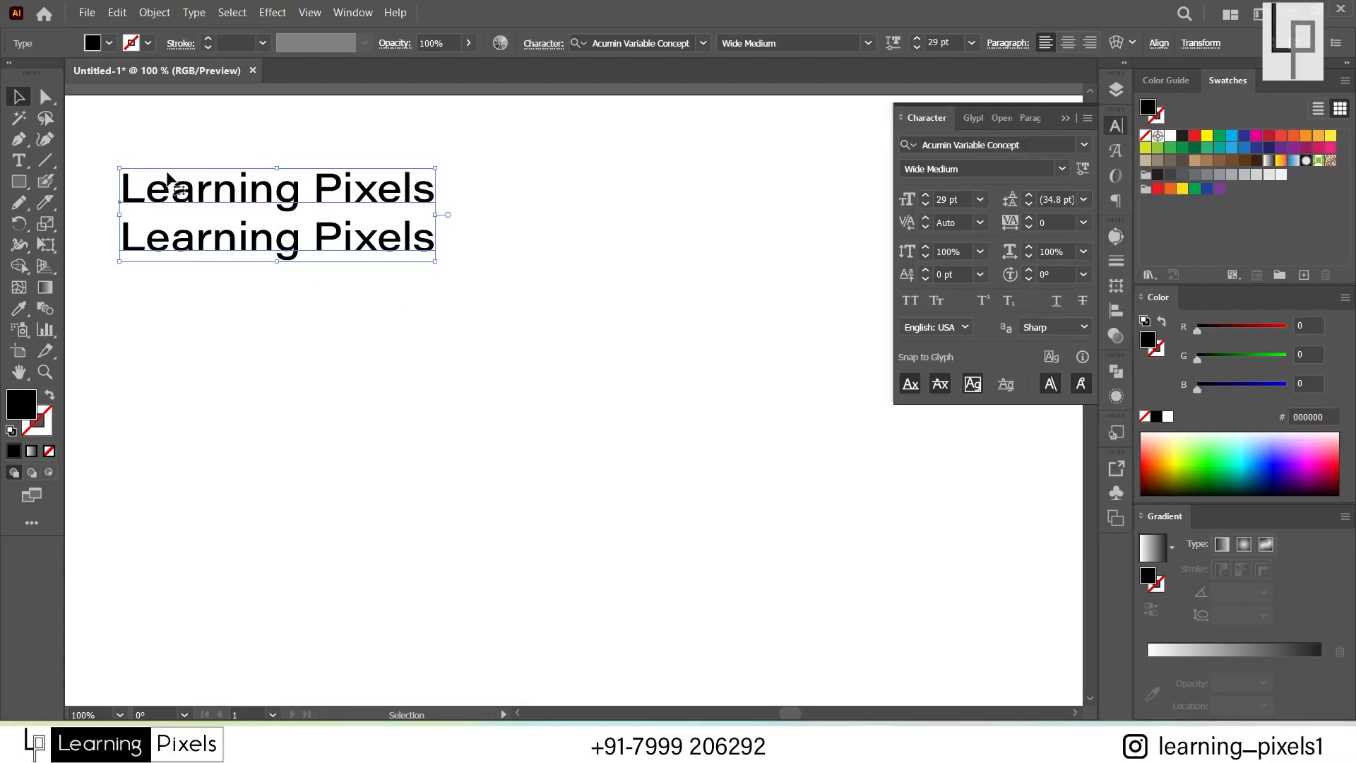
click(156, 141)
drag(155, 134, 299, 361)
click(1060, 199)
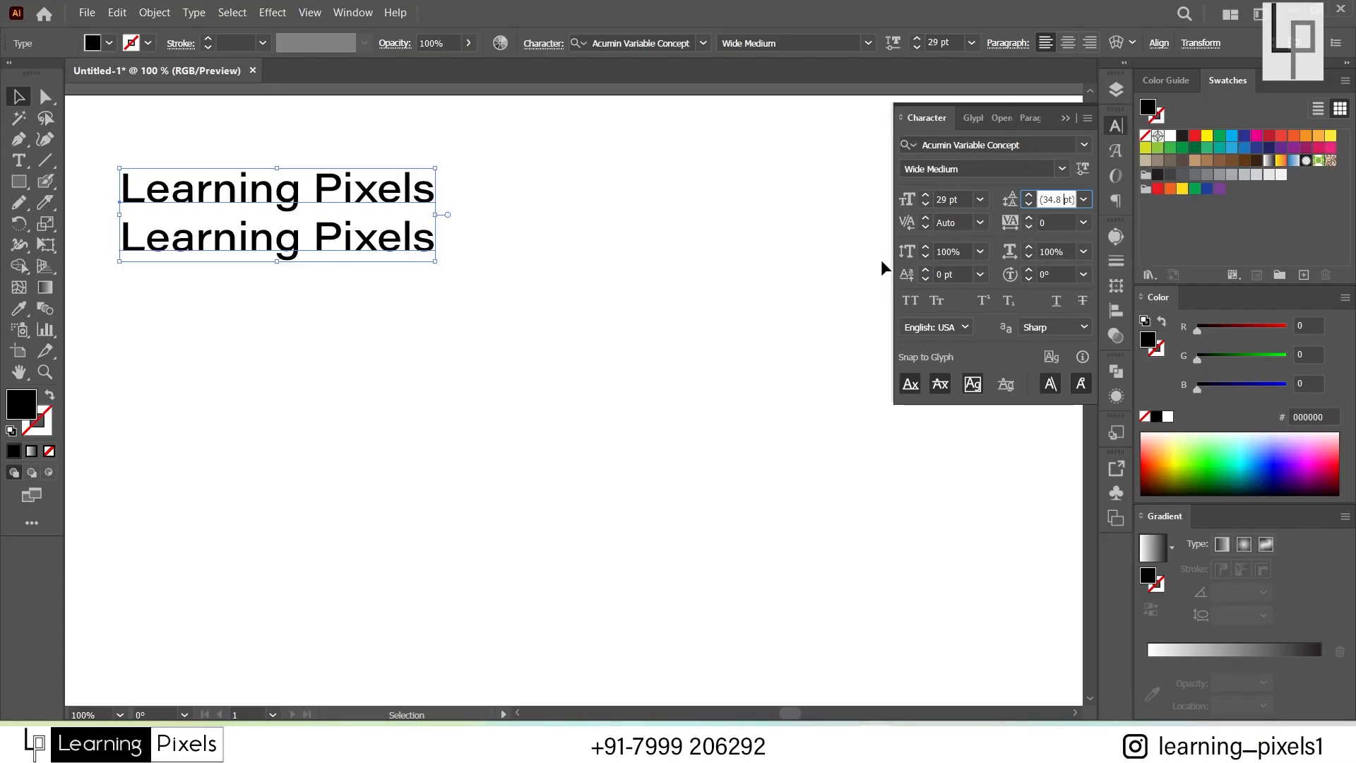
Step: Try the Optical and Metrics - Roman Only kerning options on the text, ending with the kerning on Auto
click(978, 223)
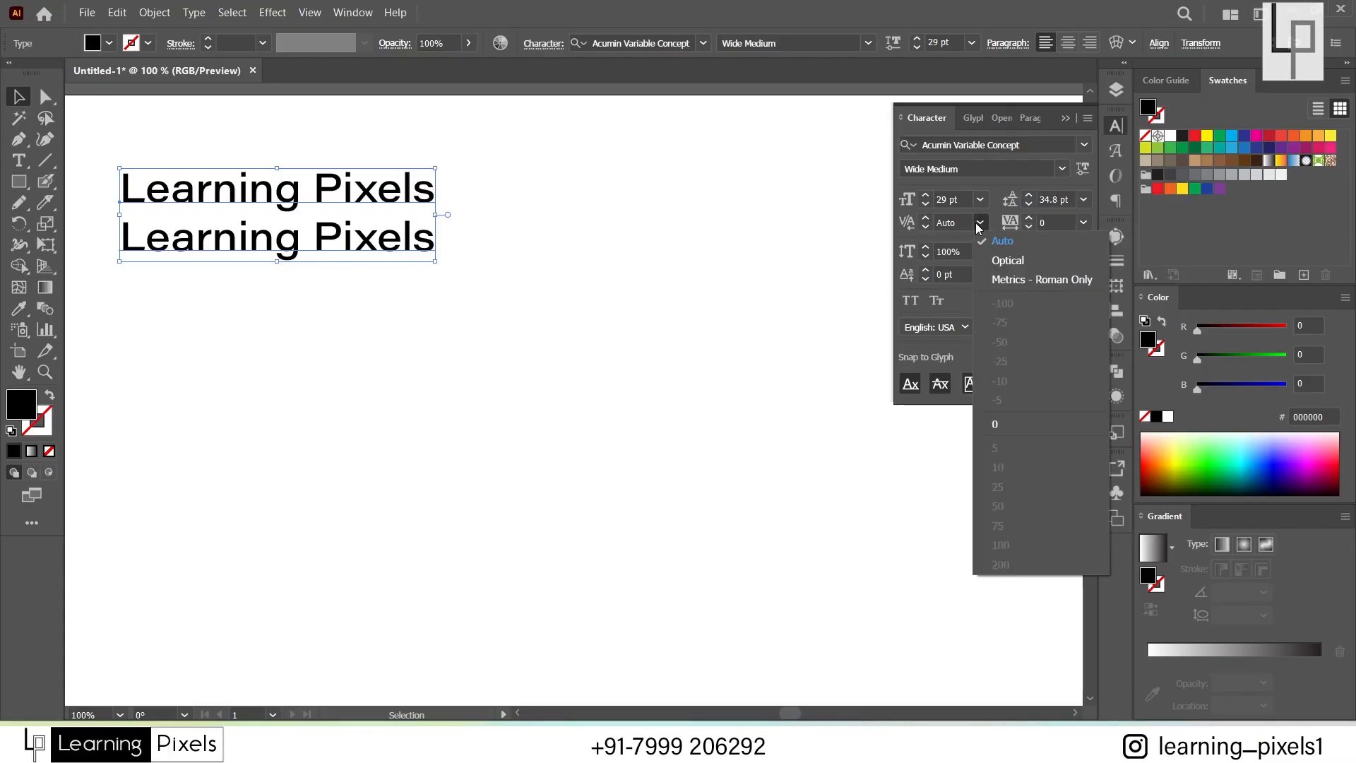
click(1020, 260)
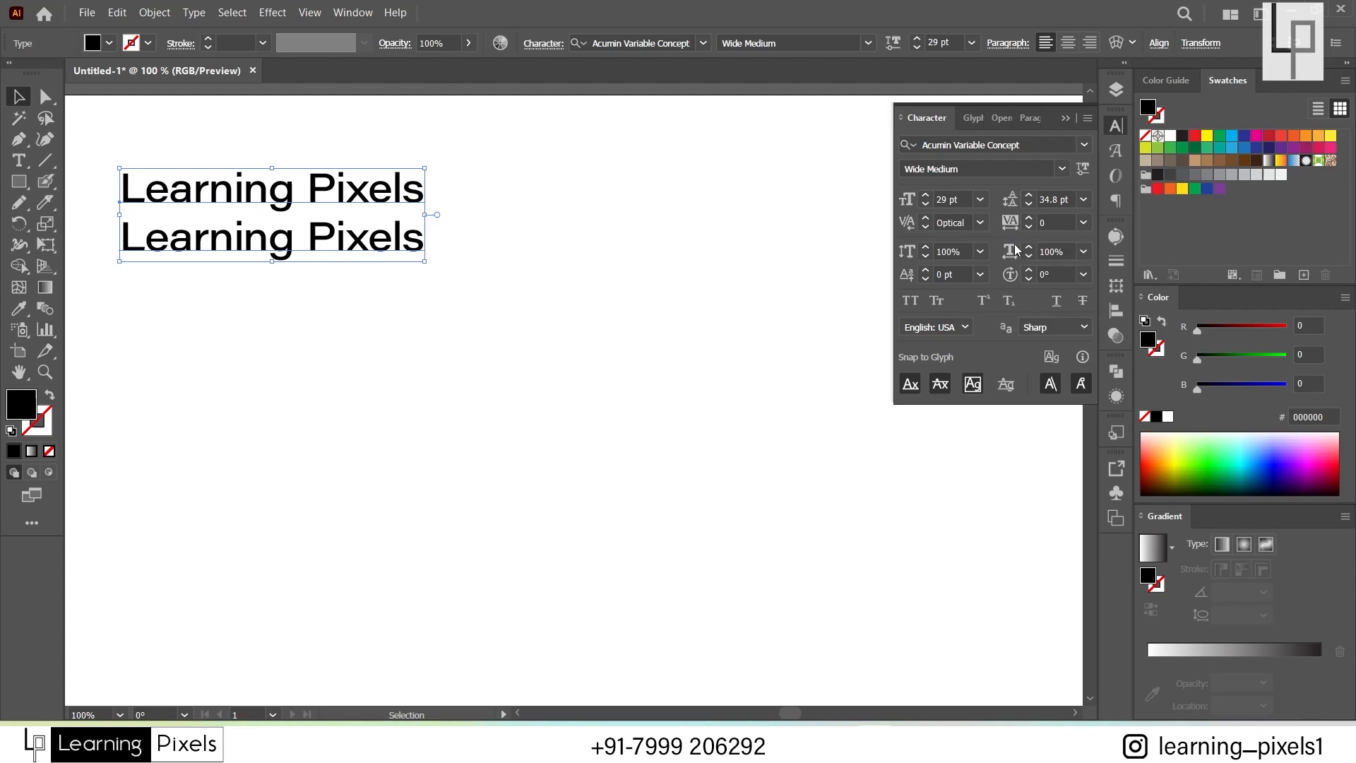
click(982, 223)
click(1019, 283)
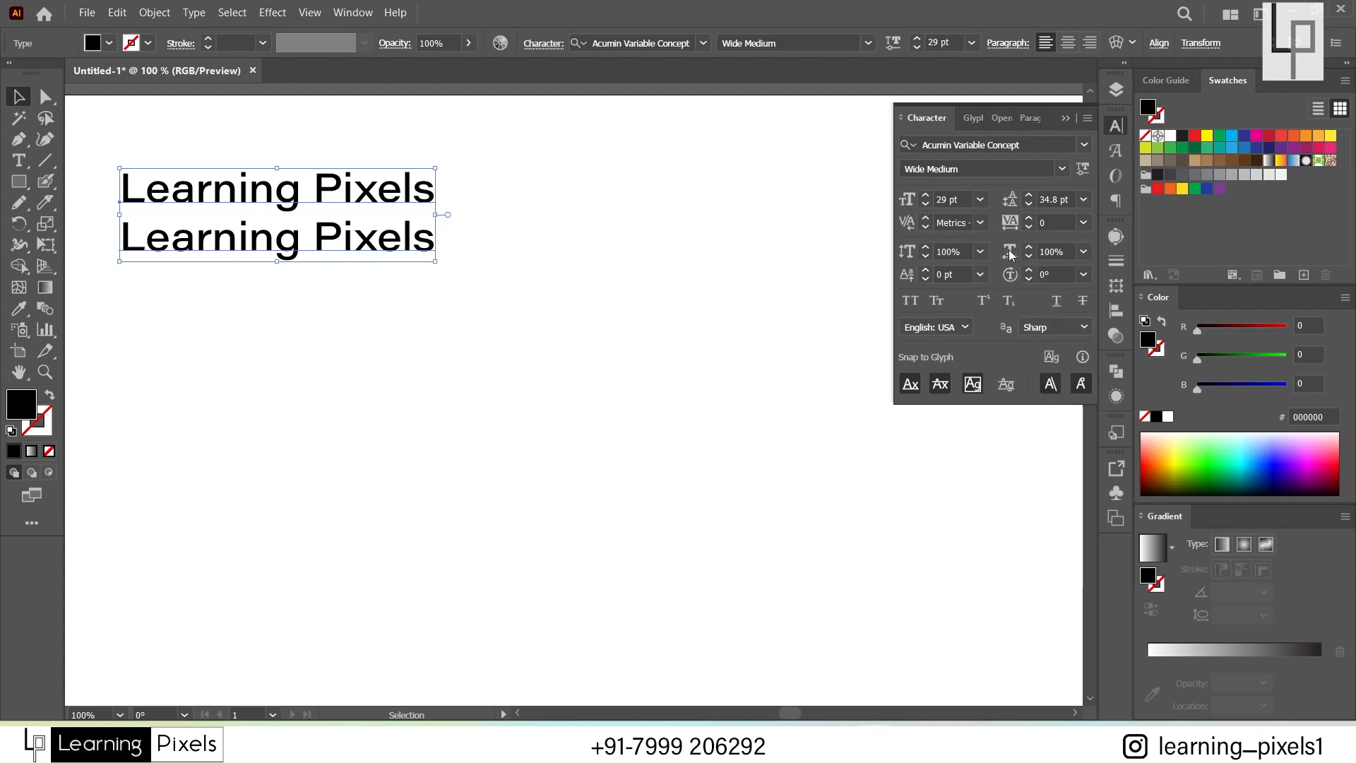
click(982, 223)
click(1018, 259)
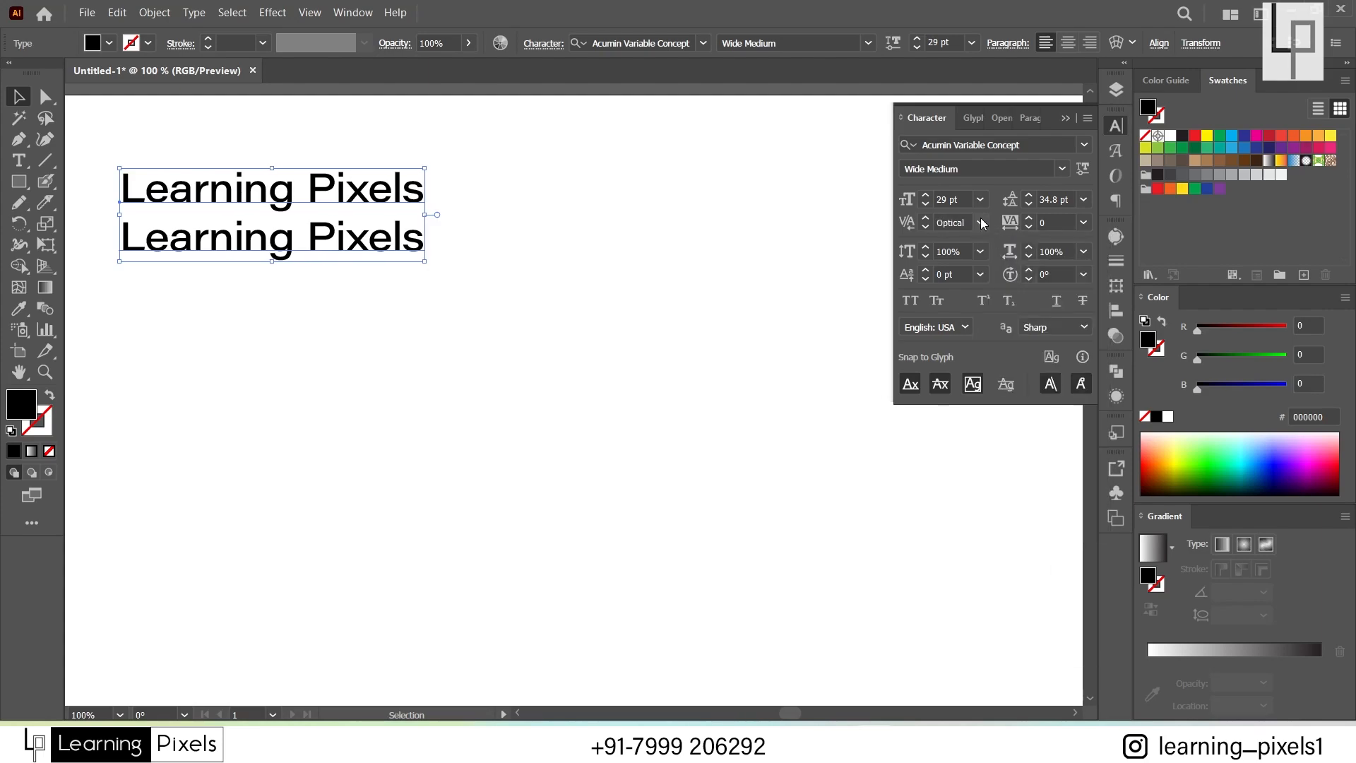
click(982, 222)
double_click(994, 242)
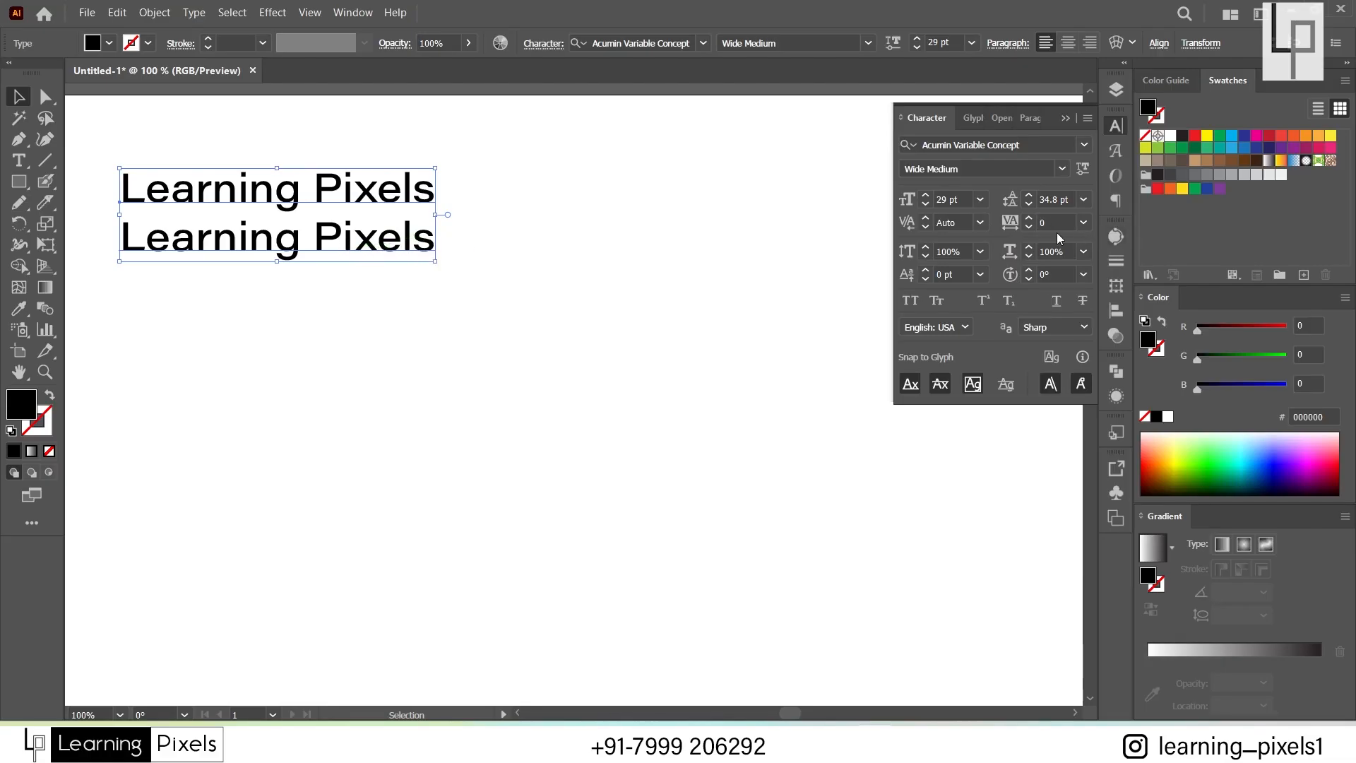
Step: Set the tracking of the "Learning Pixels" text to 50
double_click(1029, 219)
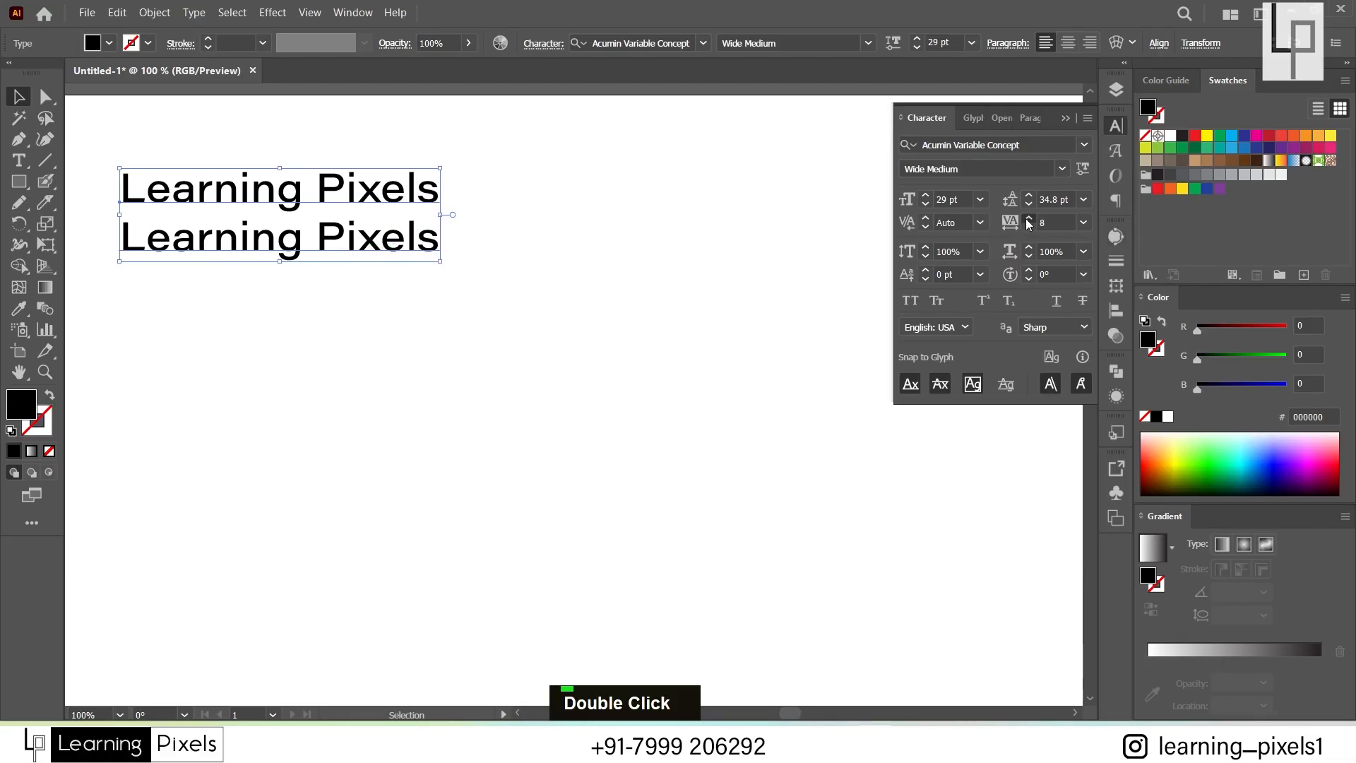
text(50)
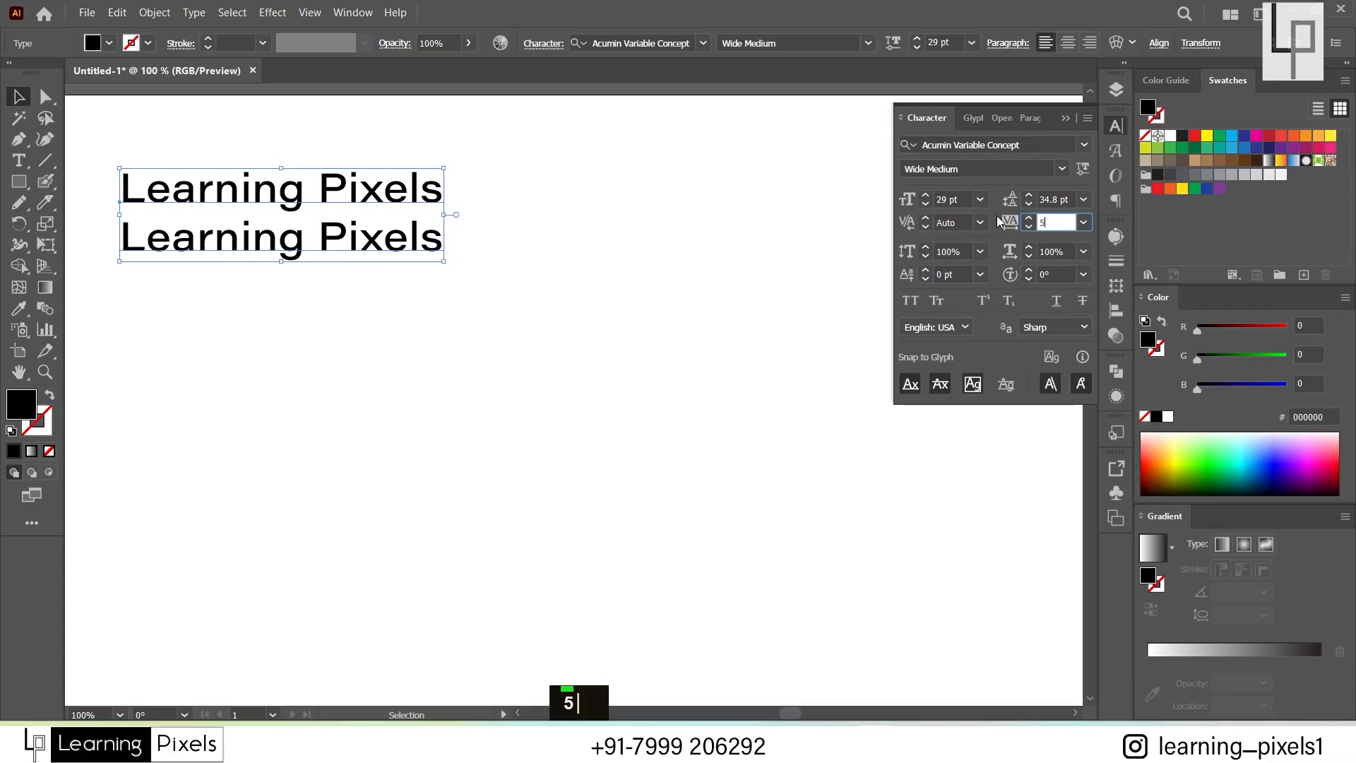
key(Return)
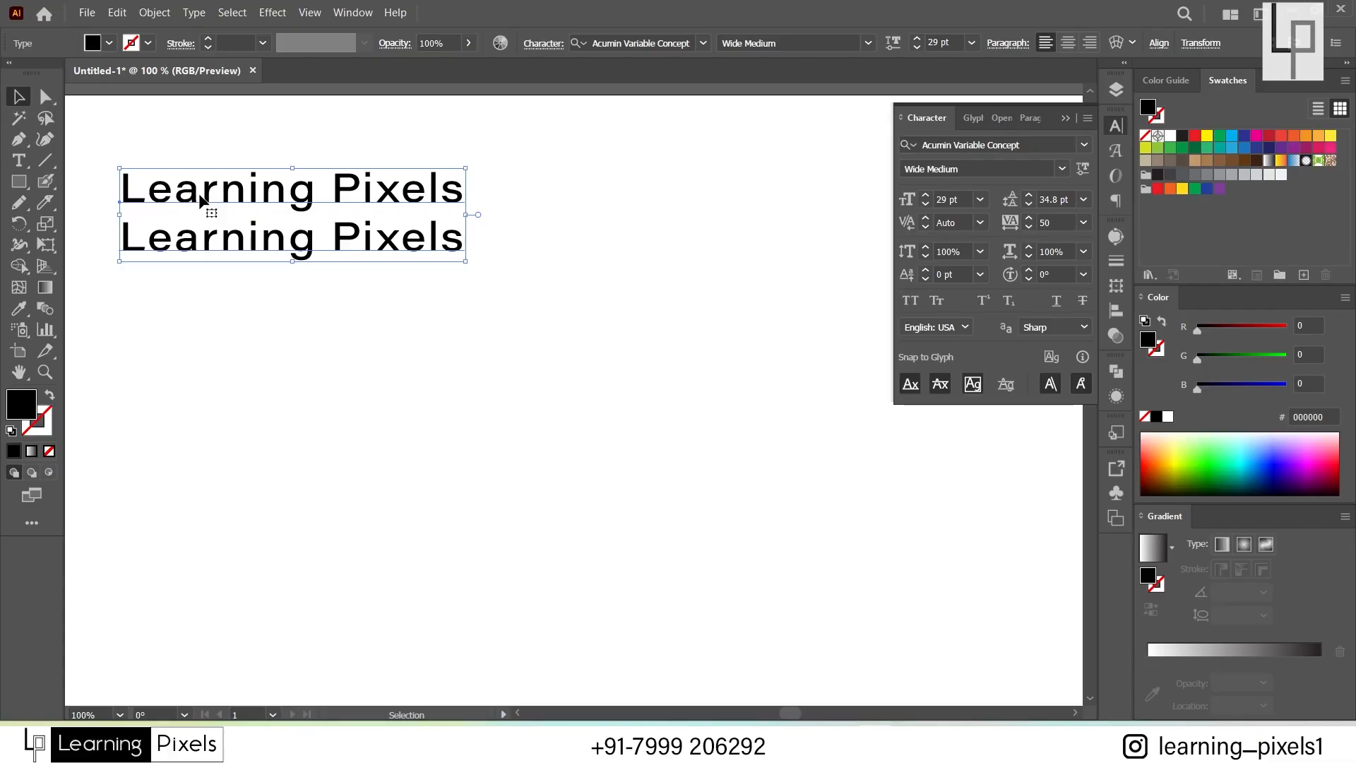
Step: Set the tracking of the "Learning Pixels" text to 200
click(1058, 223)
text(200)
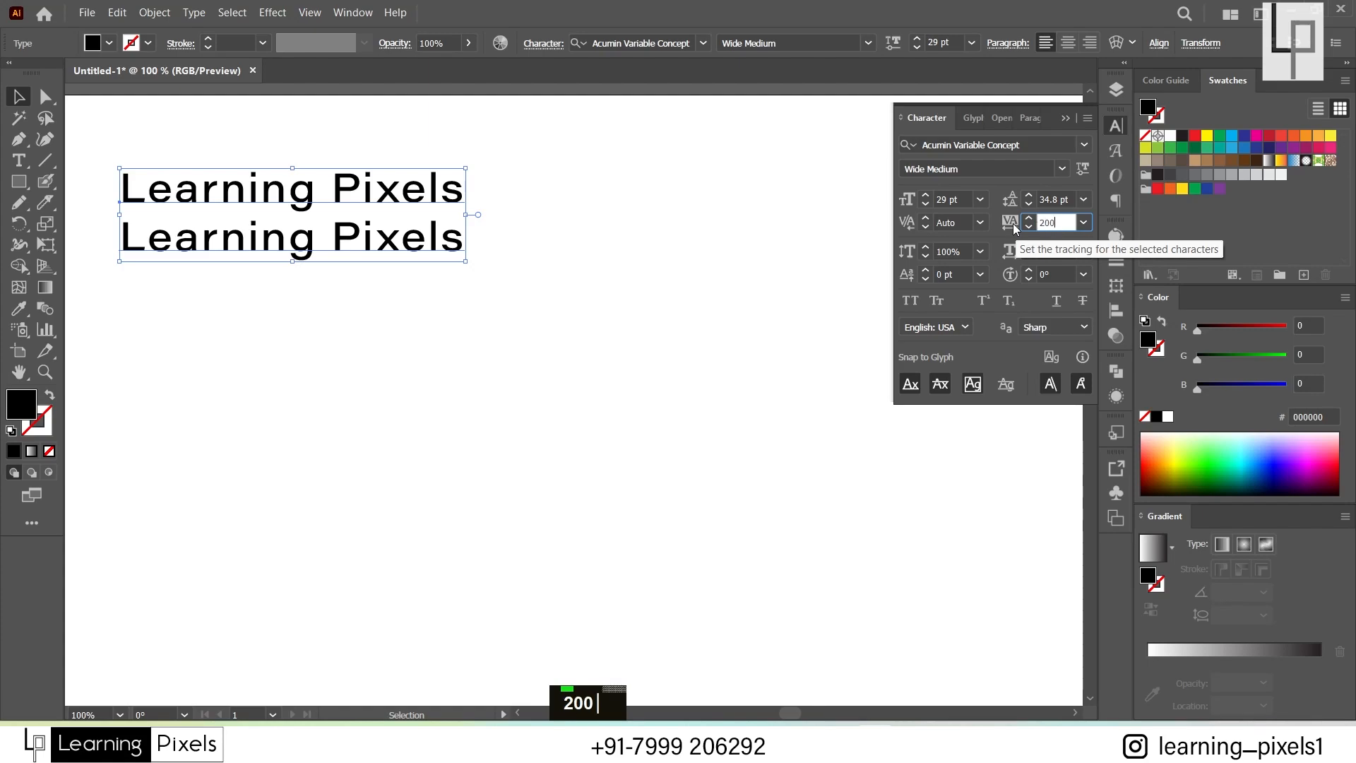
key(Return)
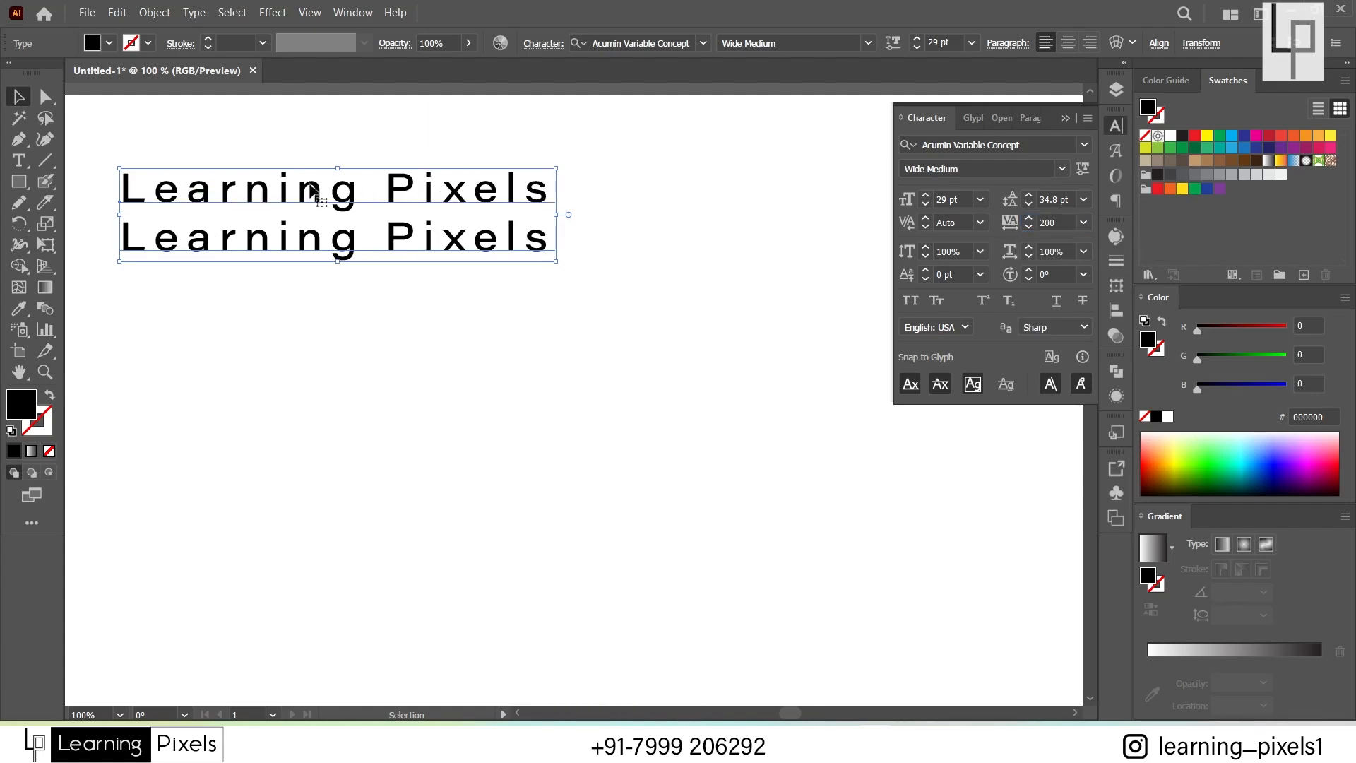
Step: Set the tracking of the "Learning Pixels" text to -50
click(1061, 223)
text(-)
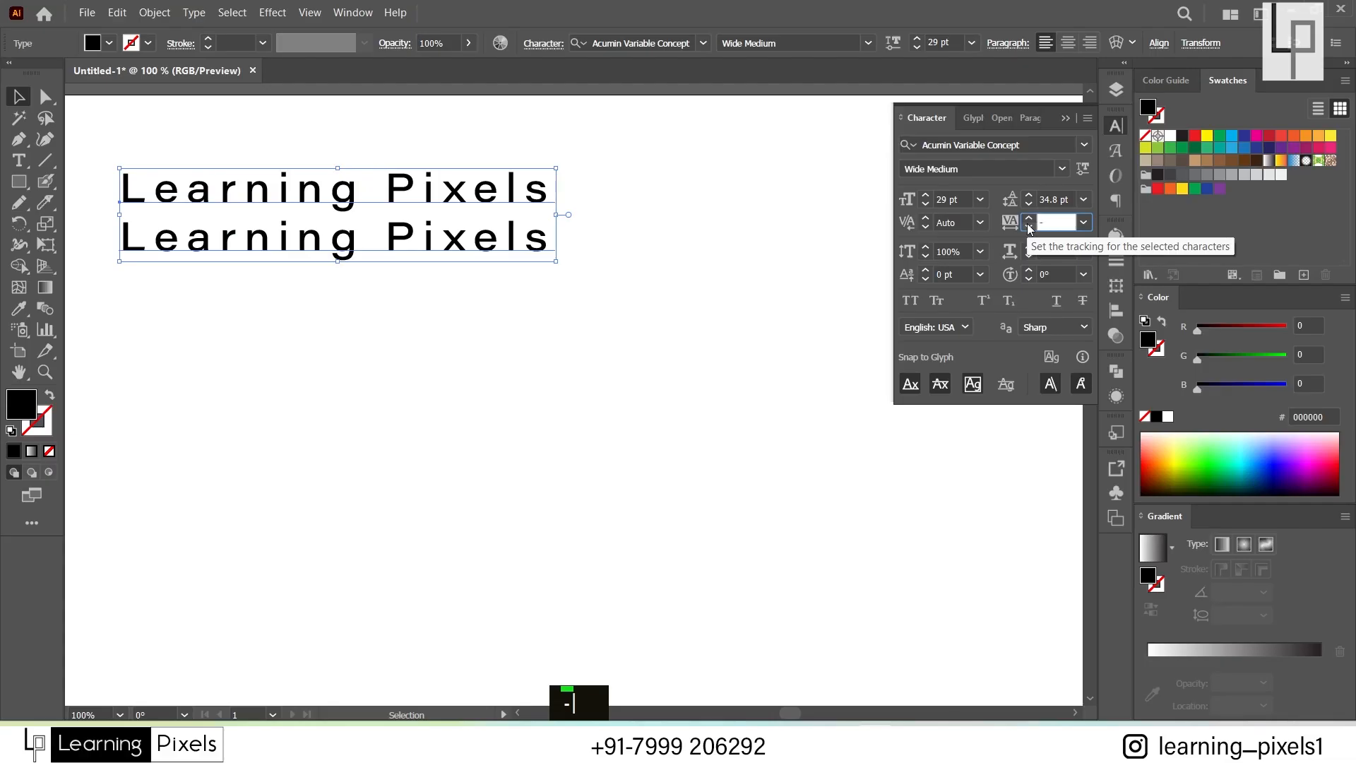
text(50)
key(Return)
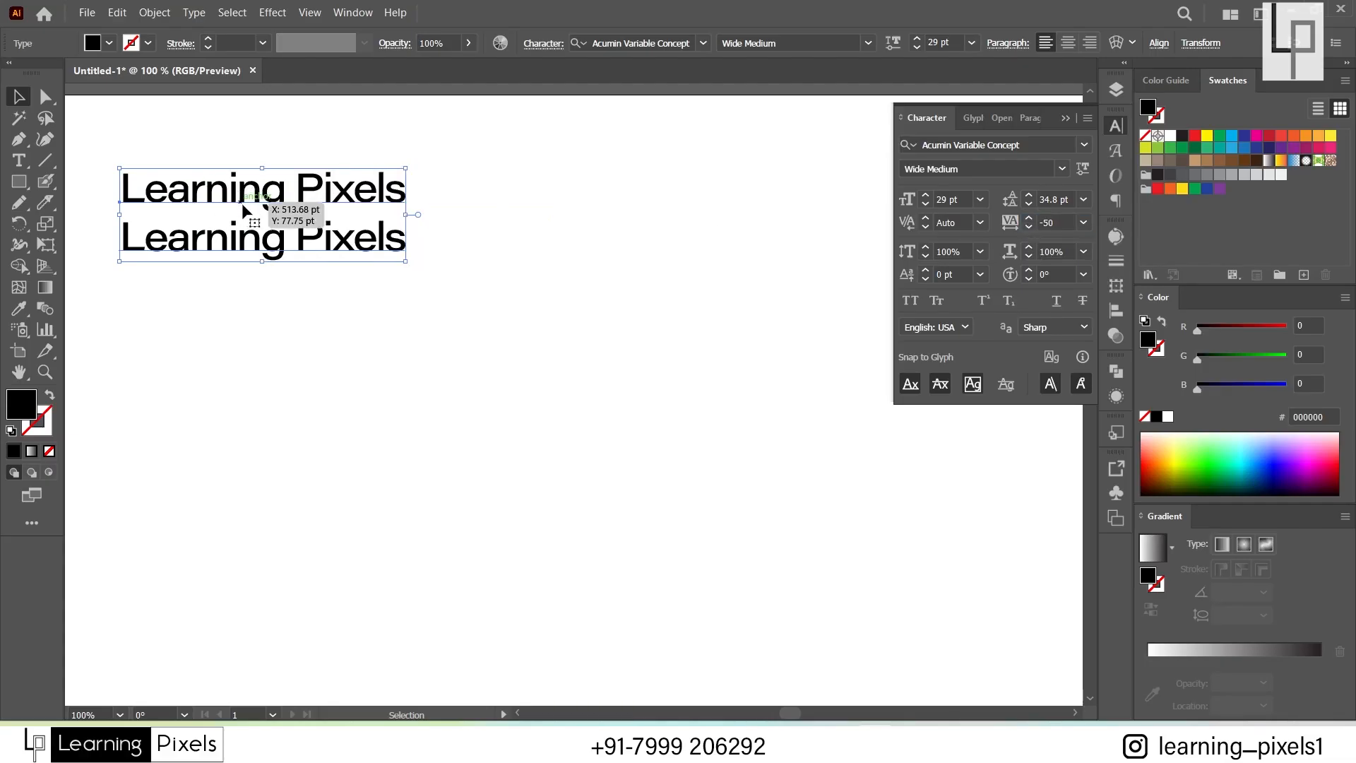
Step: Reset the text's tracking to 0 and deselect the text object
click(1052, 223)
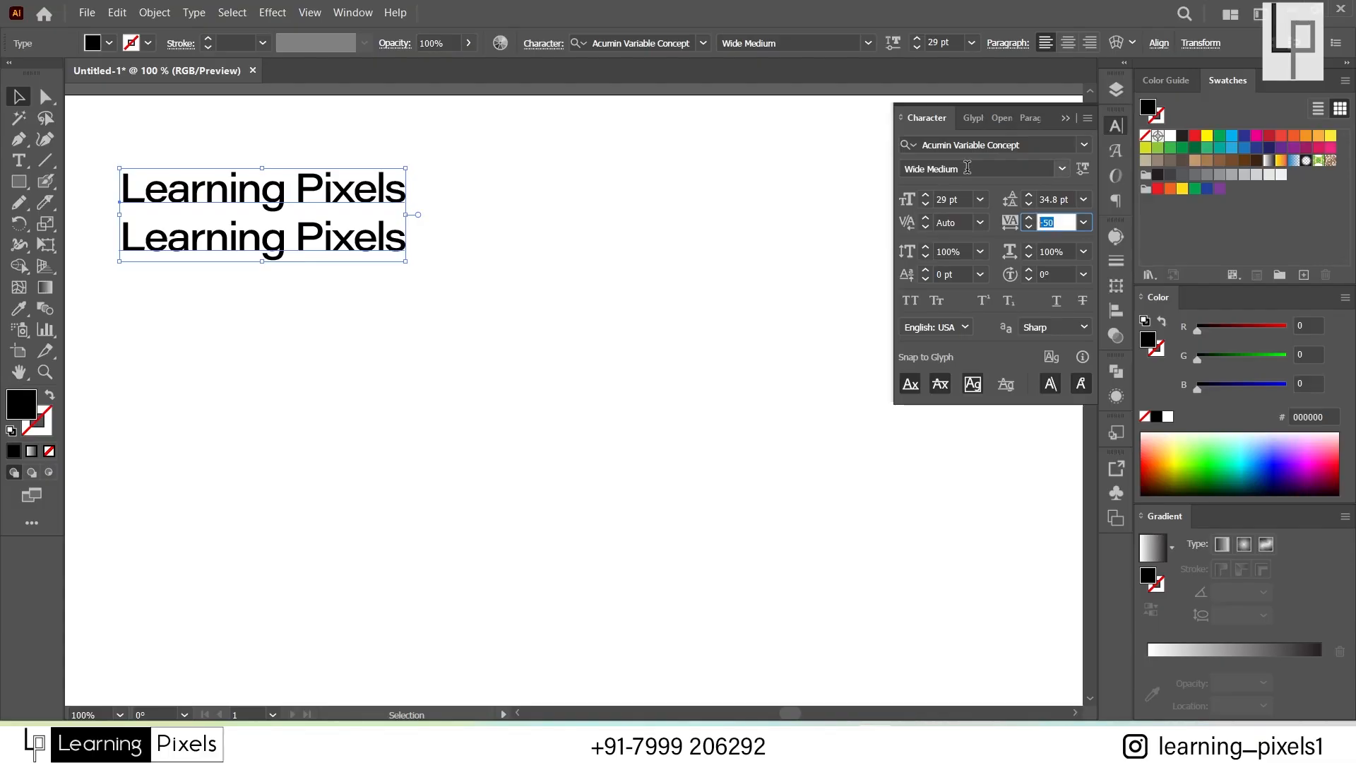
text(0)
key(Return)
click(497, 185)
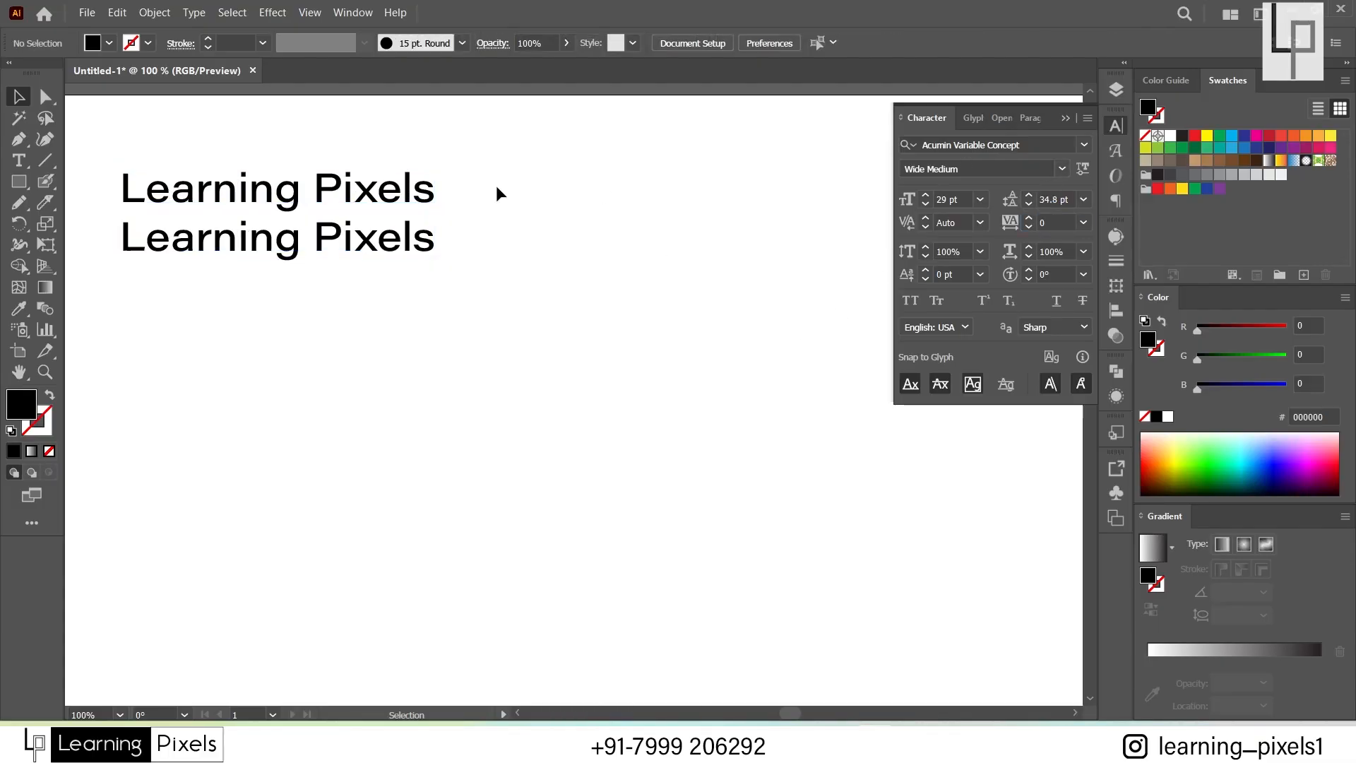
Step: Select the two-line text object and set its vertical scale to 200%
drag(496, 227, 388, 290)
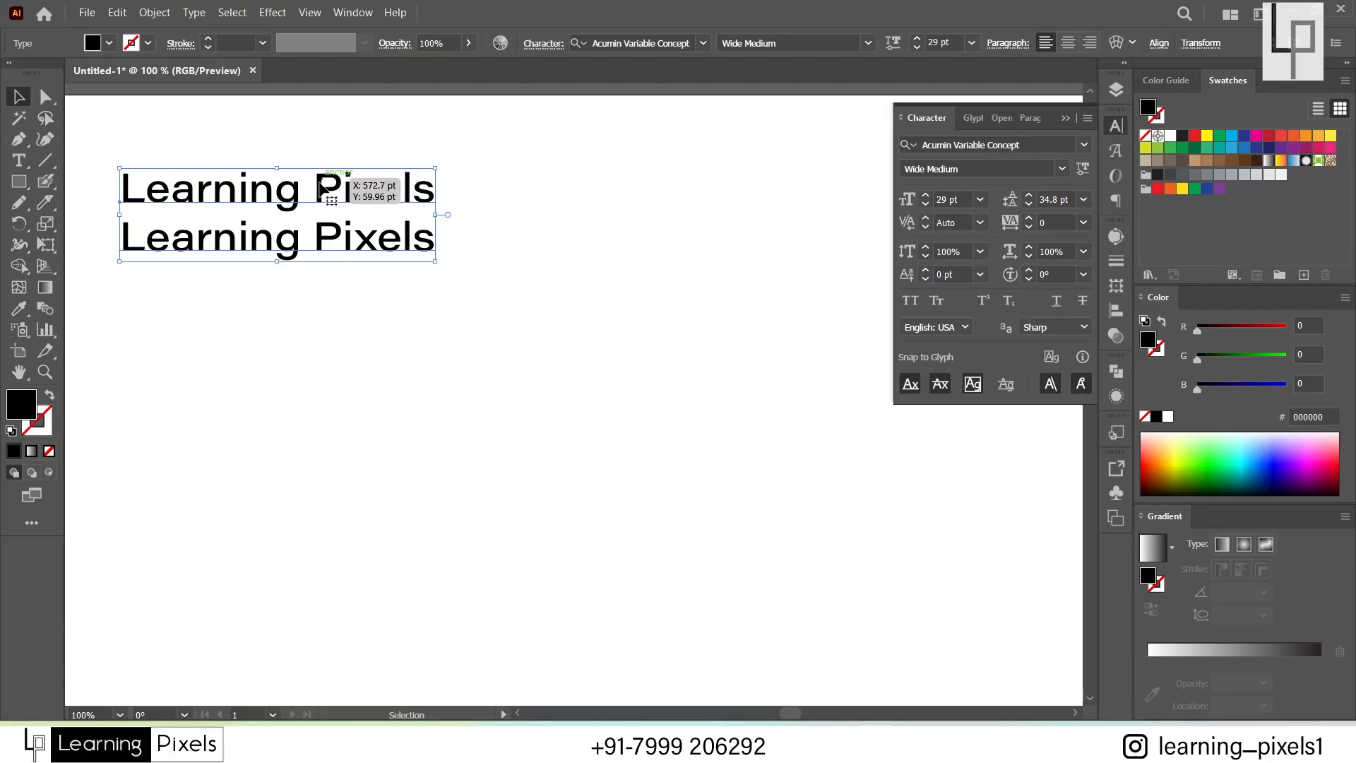
click(961, 253)
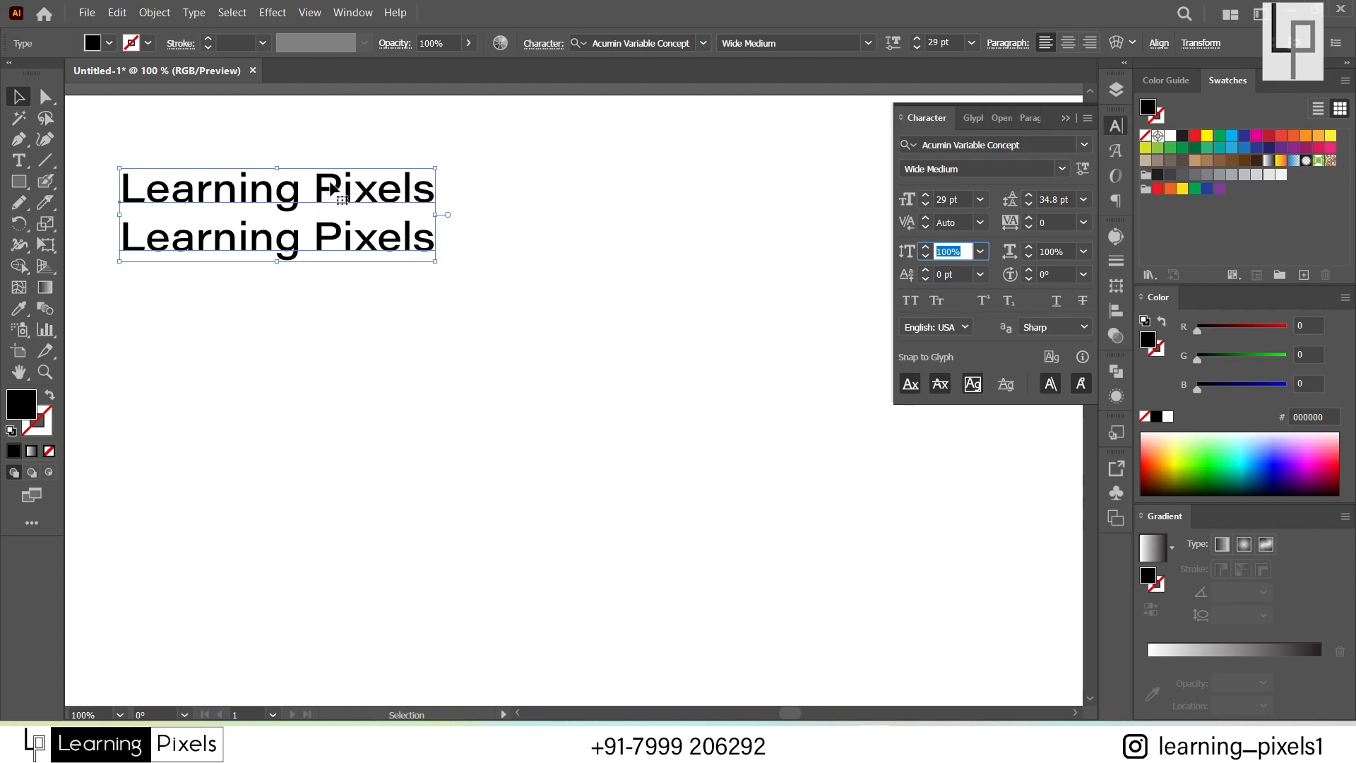
text(200)
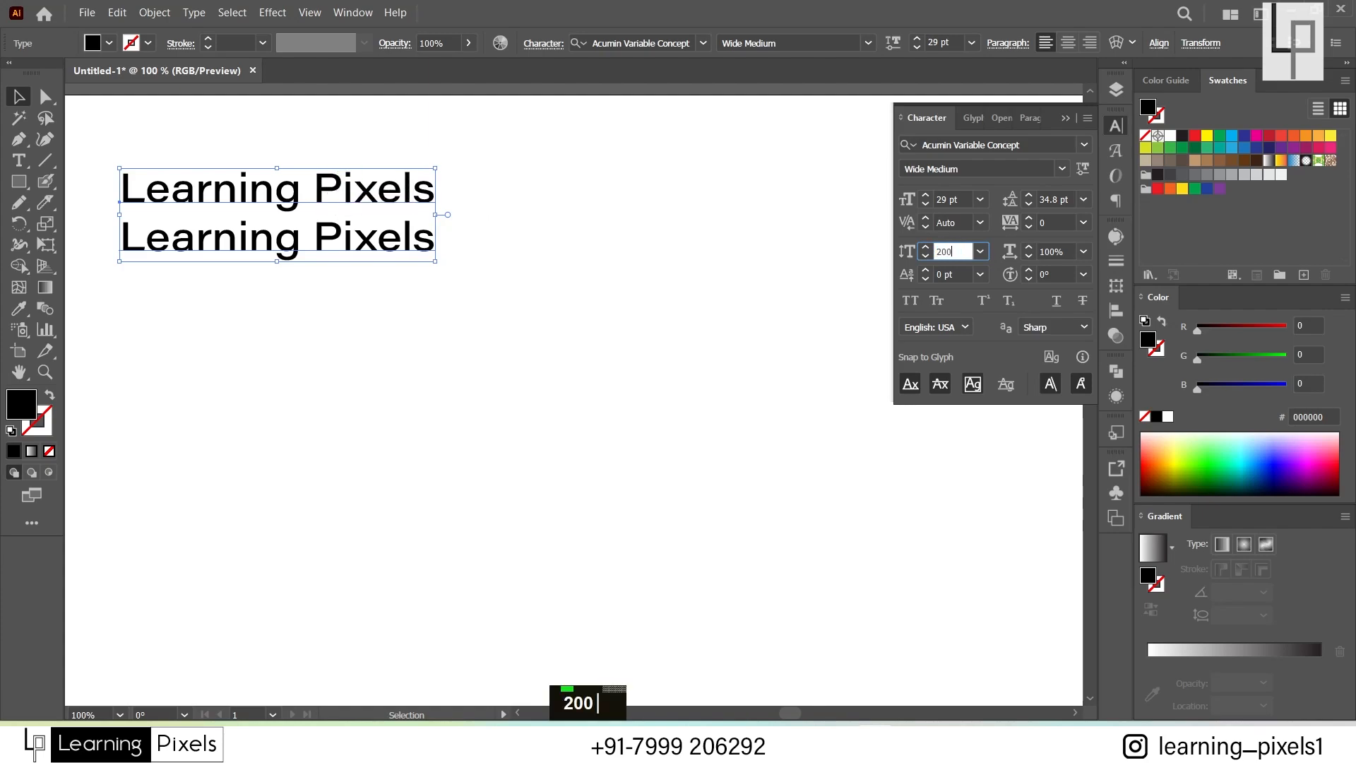
key(Return)
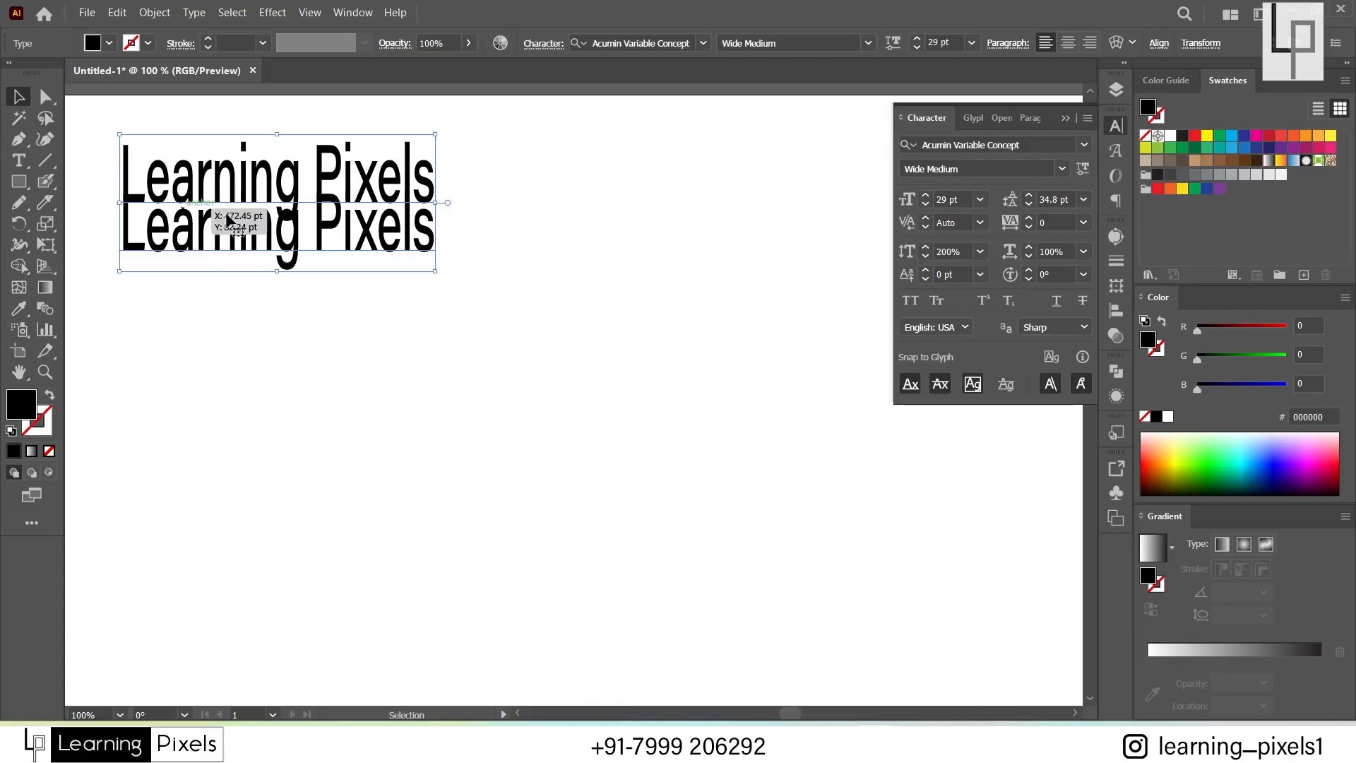
Step: Move the text object down and to the right, and delete its second "Learning Pixels" line
drag(268, 185, 400, 244)
double_click(410, 278)
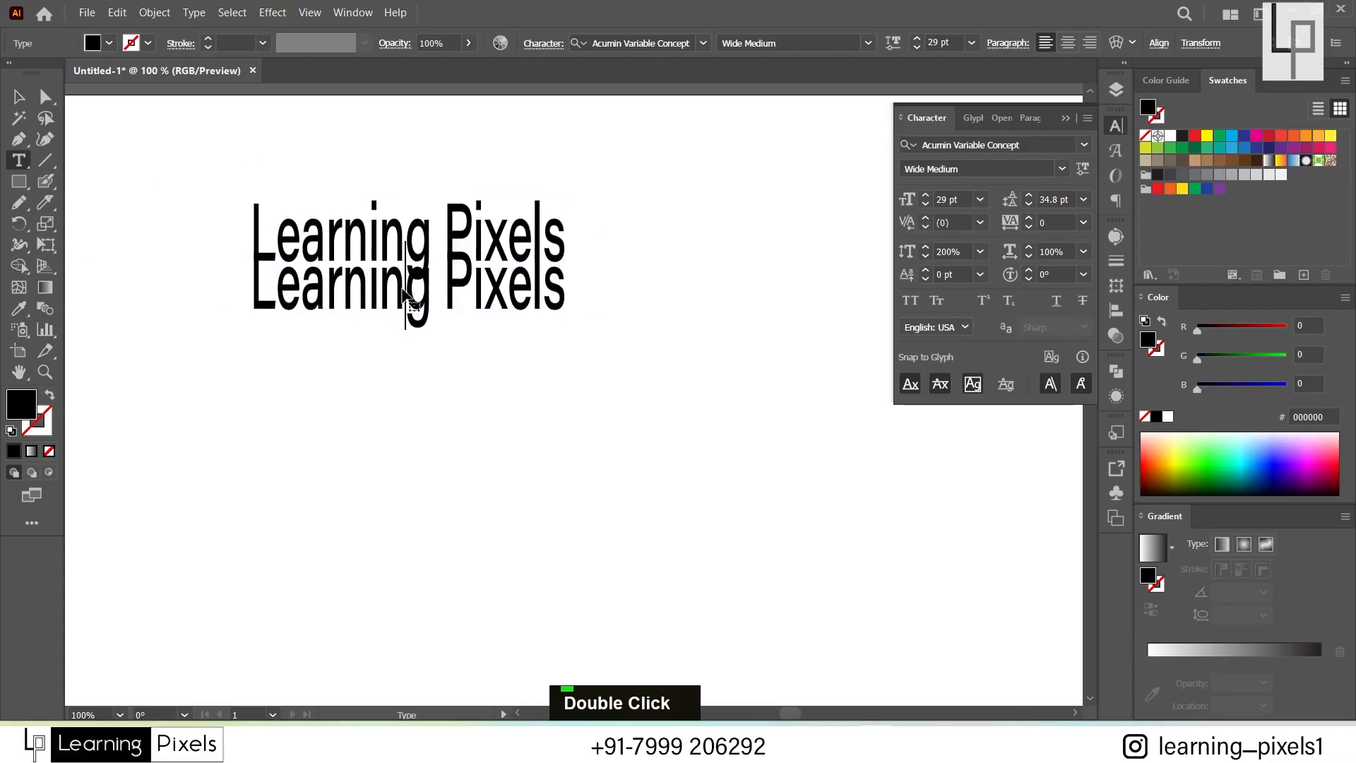
drag(253, 287, 751, 283)
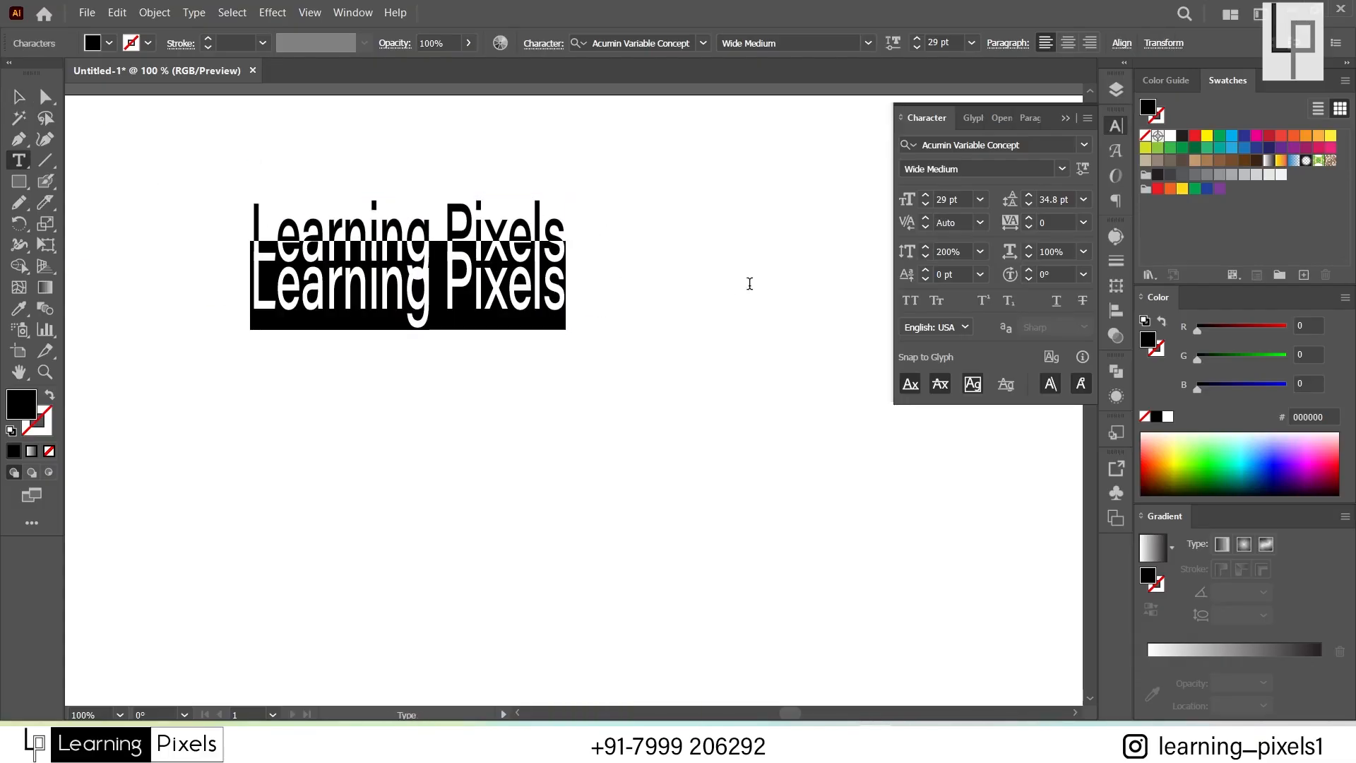
key(BackSpace)
key(BackSpace)
key(Escape)
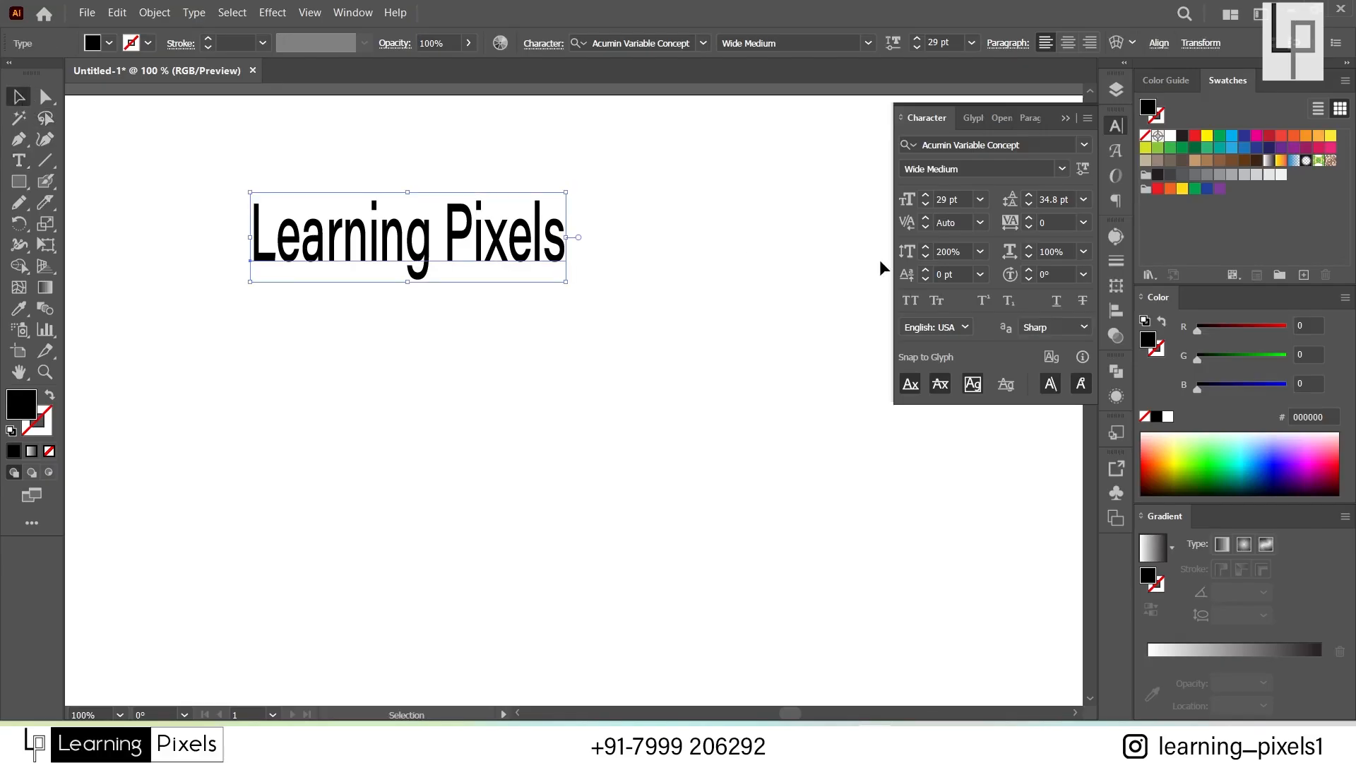
Step: Set the horizontal scale of the remaining "Learning Pixels" line to 50%
click(1043, 250)
text(50)
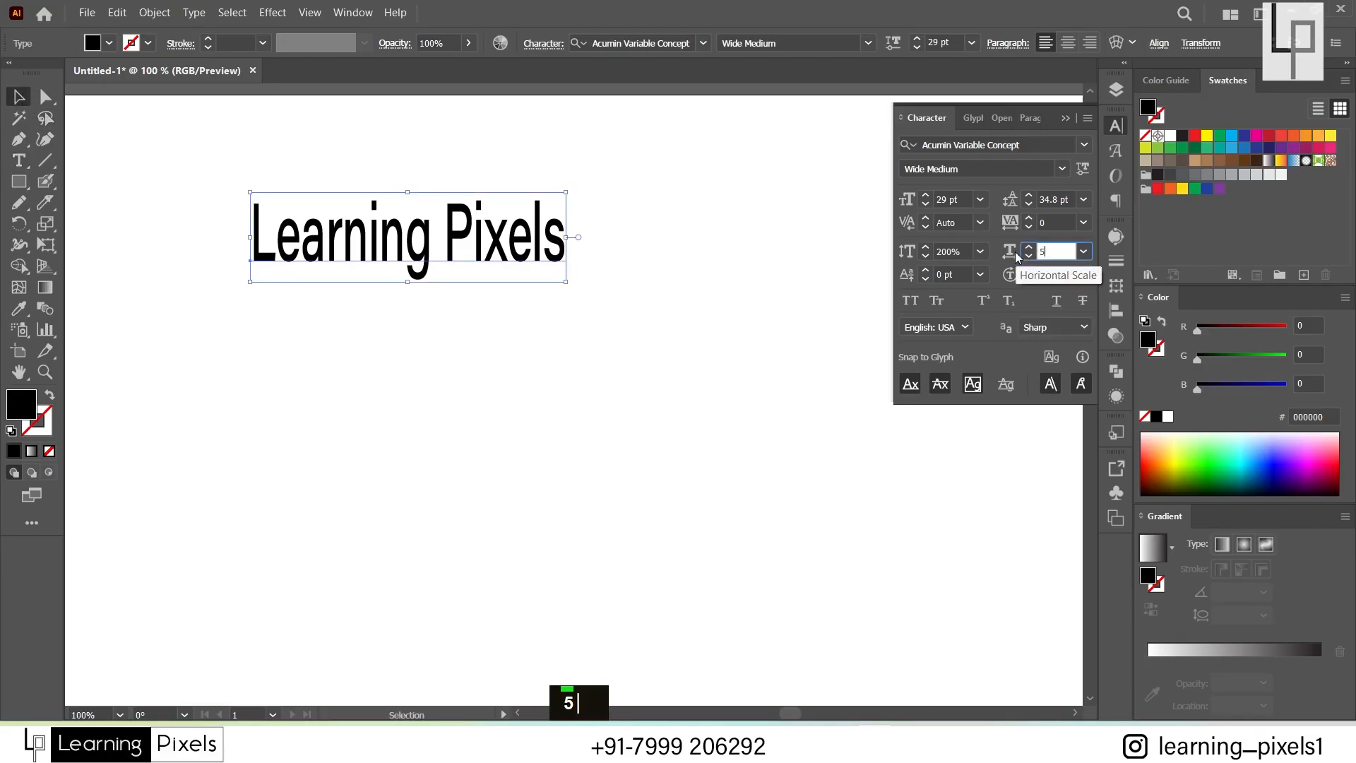
key(Return)
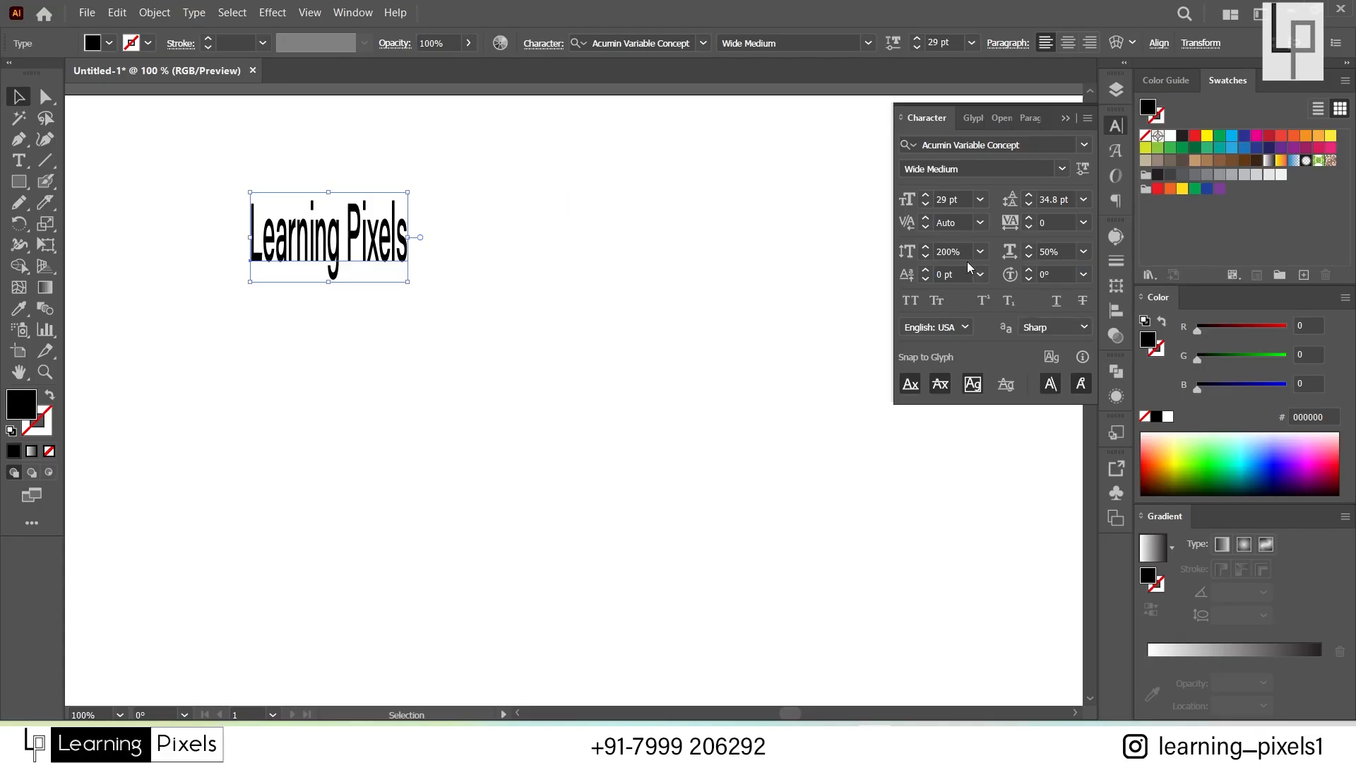
Step: Set the vertical scale of the "Learning Pixels" line back to 100%
click(920, 253)
text(100)
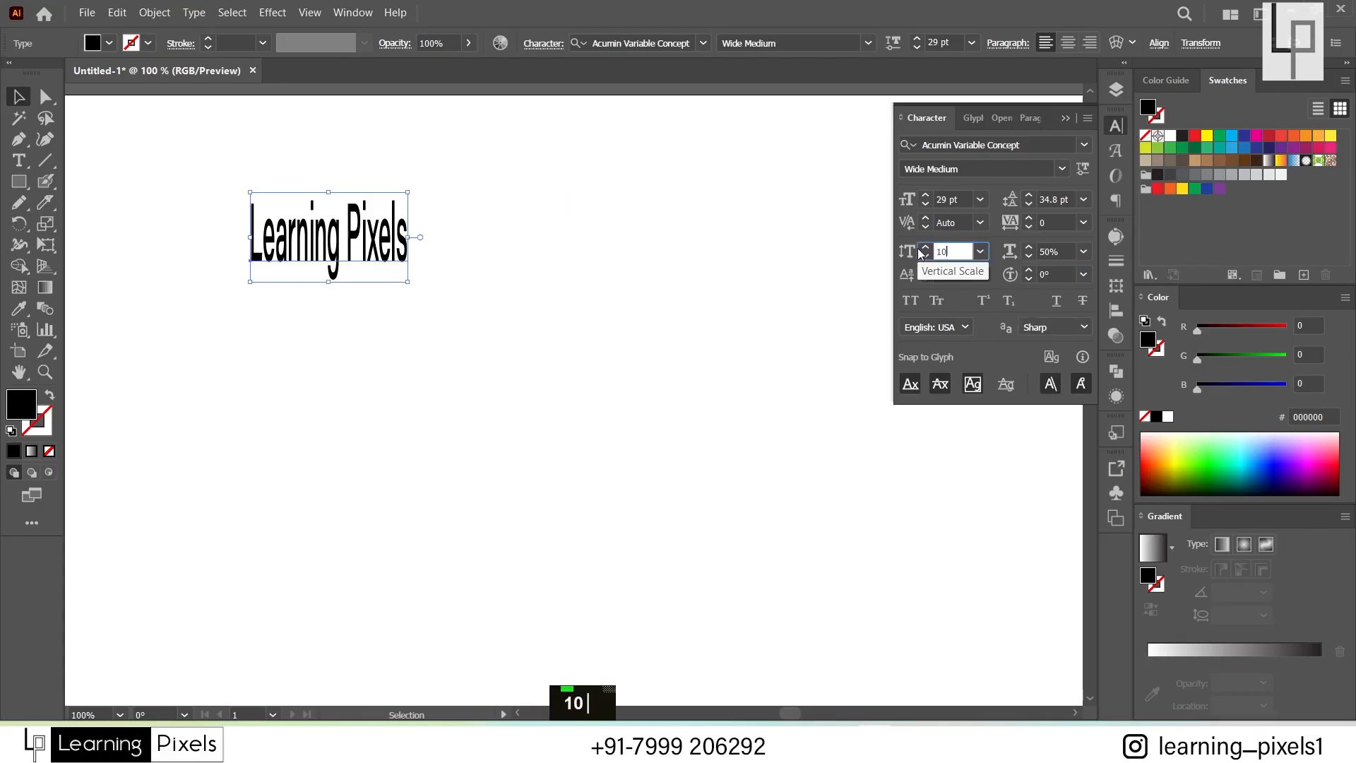
key(Return)
Step: Set the horizontal scale of the "Learning Pixels" text to 100% and enlarge the text object to about 52 pt
click(1060, 251)
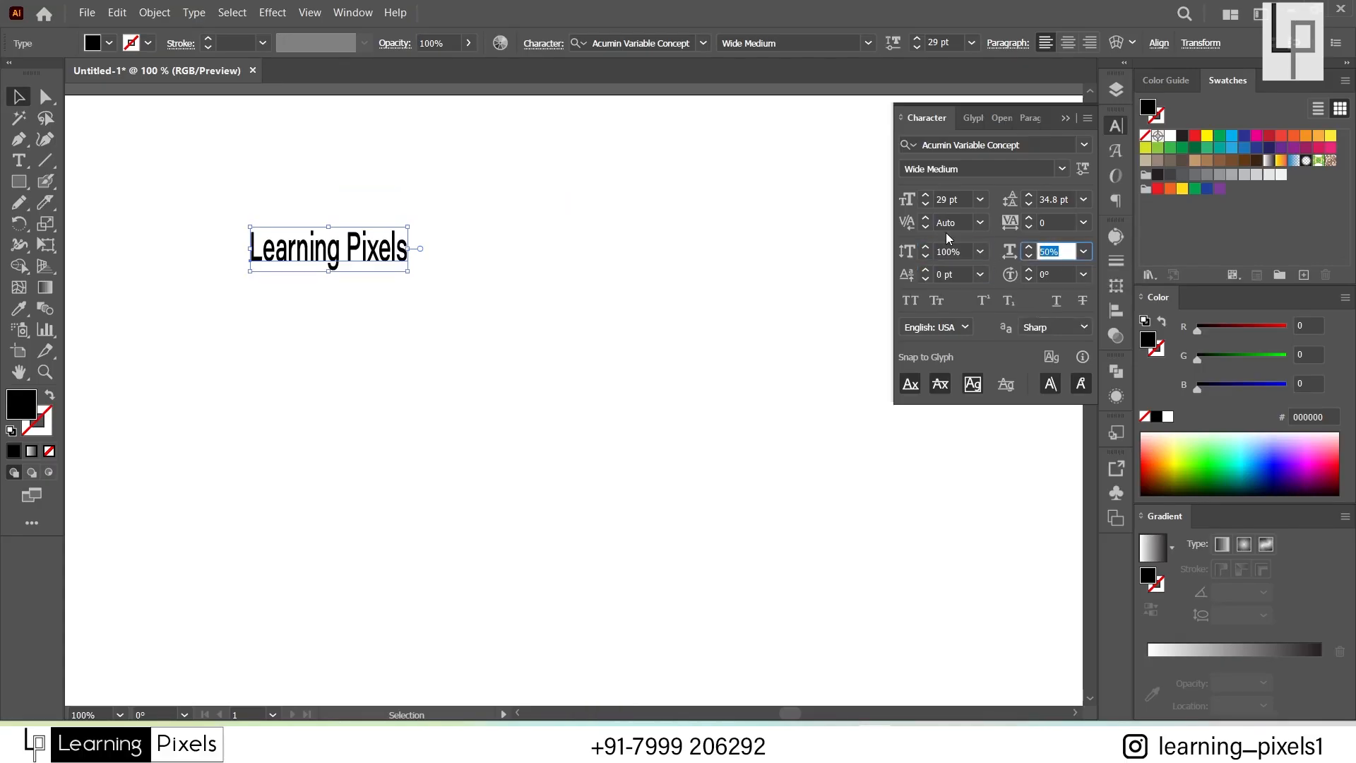
text(100)
key(Return)
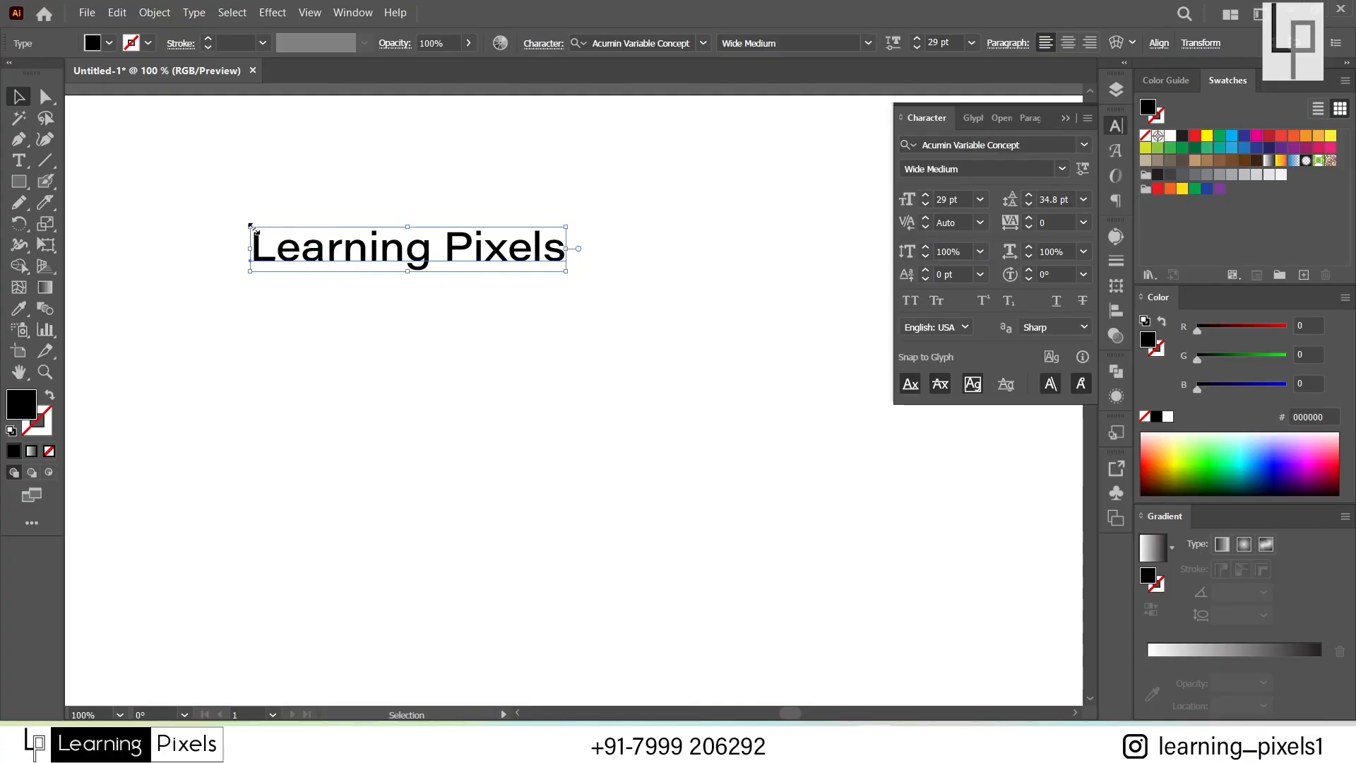
drag(250, 225, 112, 127)
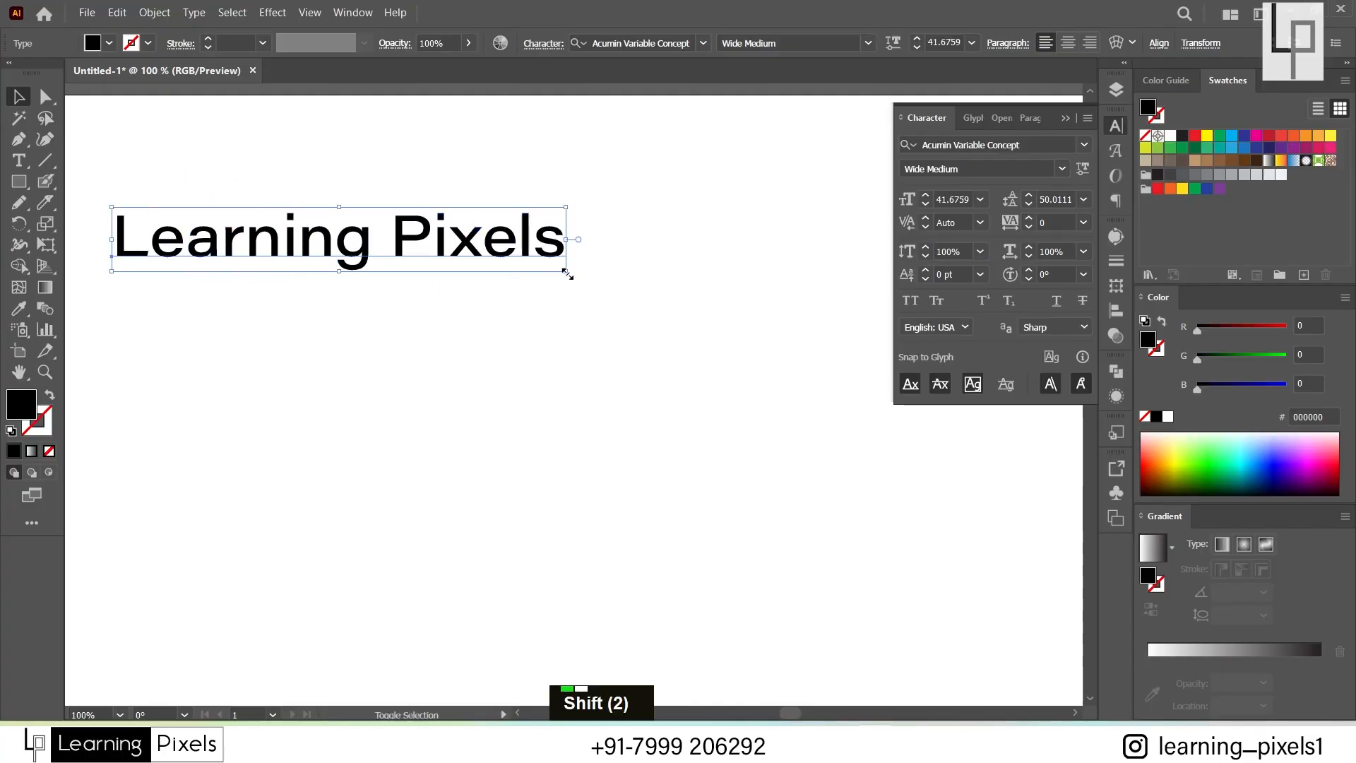
drag(565, 277, 674, 335)
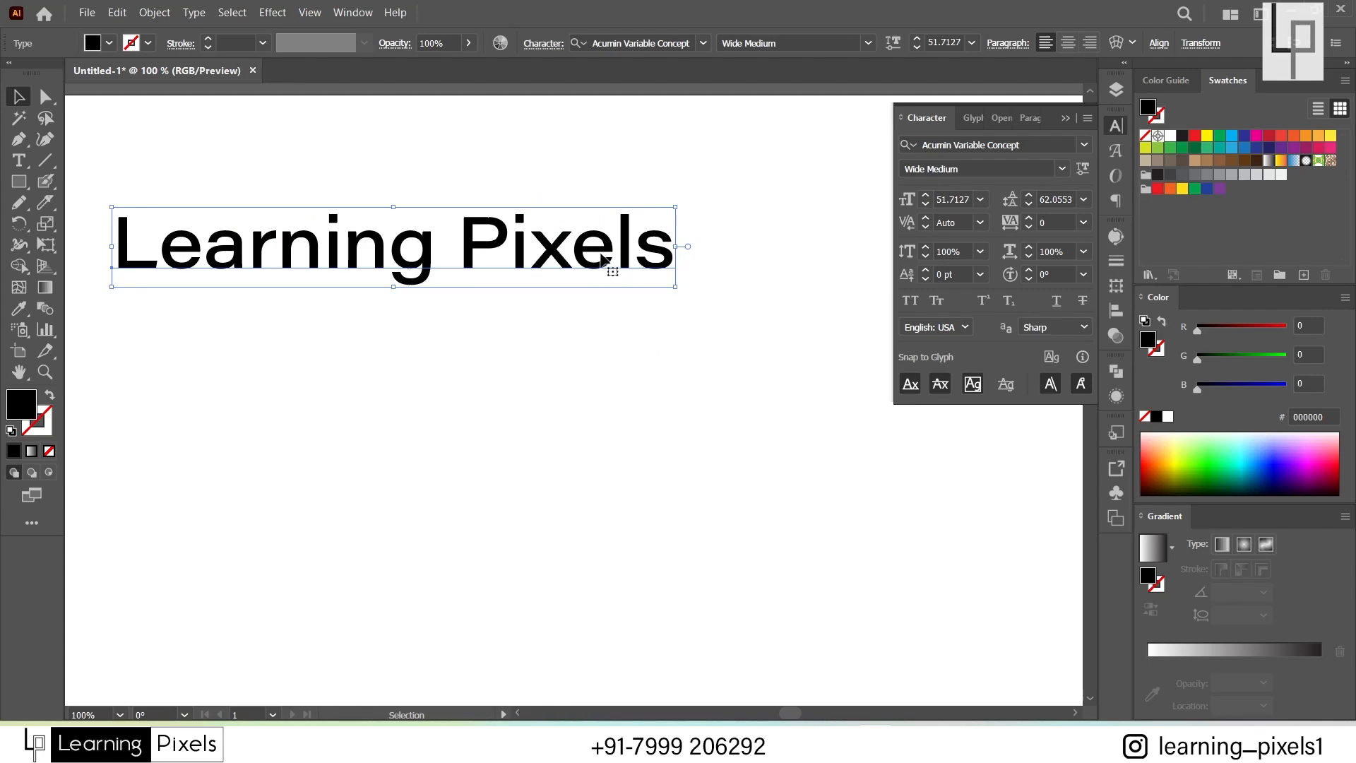
Step: Try a baseline shift of 50 pt on the whole "Learning Pixels" text object, and undo it
double_click(954, 274)
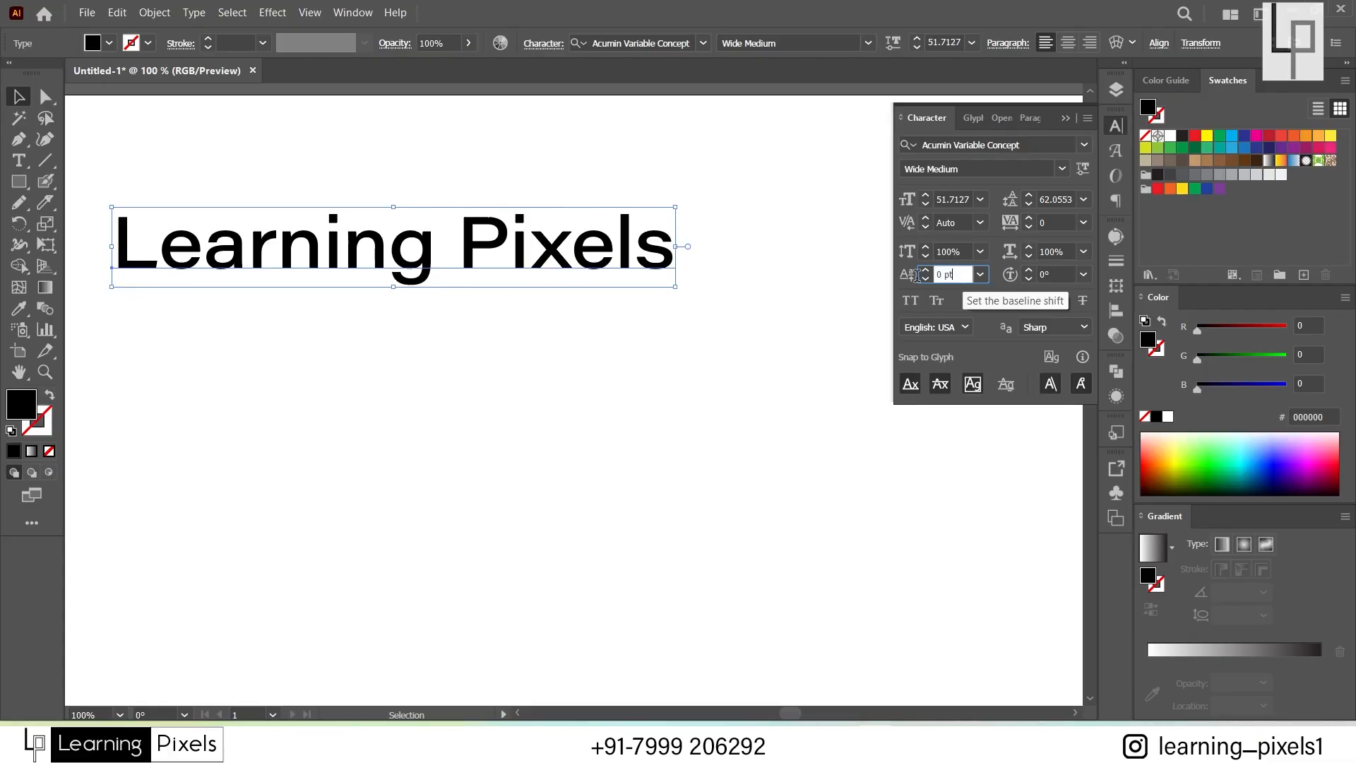
drag(965, 274, 894, 283)
text(50)
key(Return)
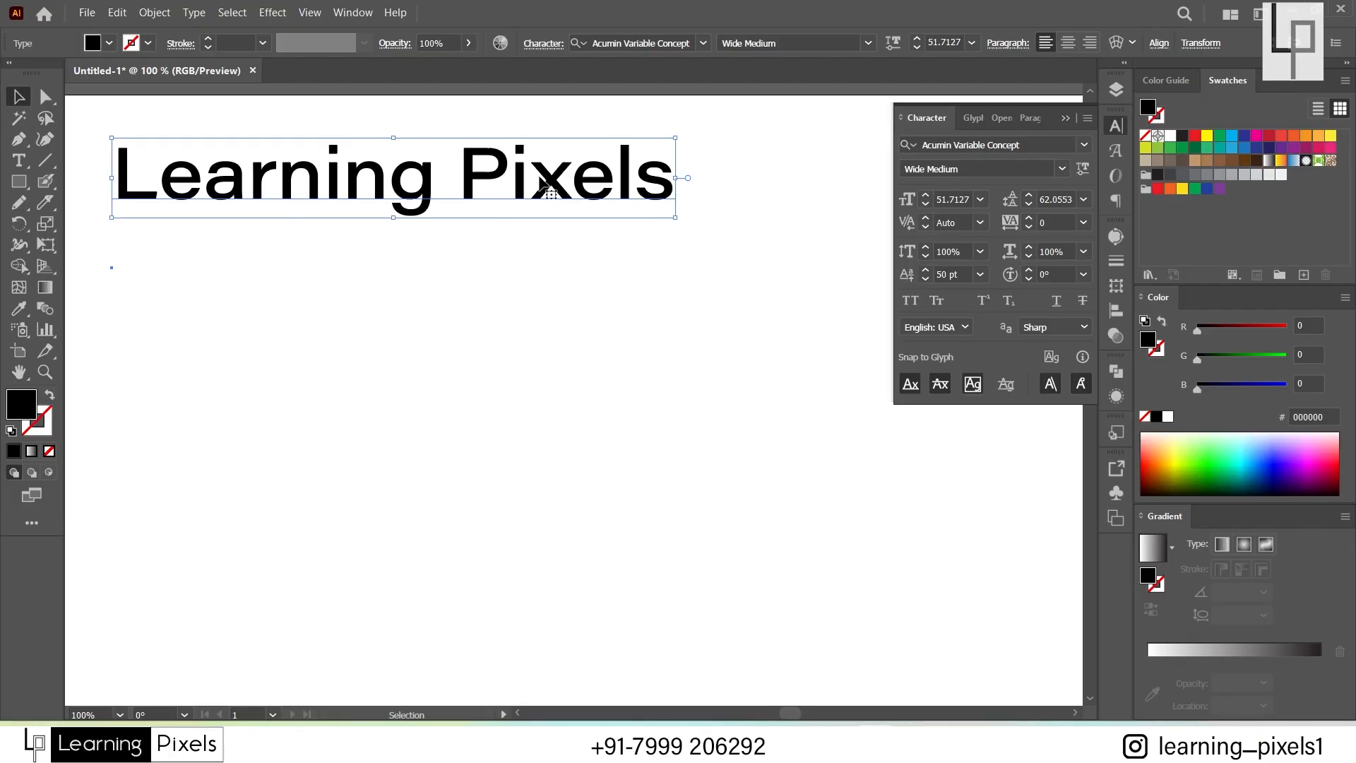
key(ctrl+z)
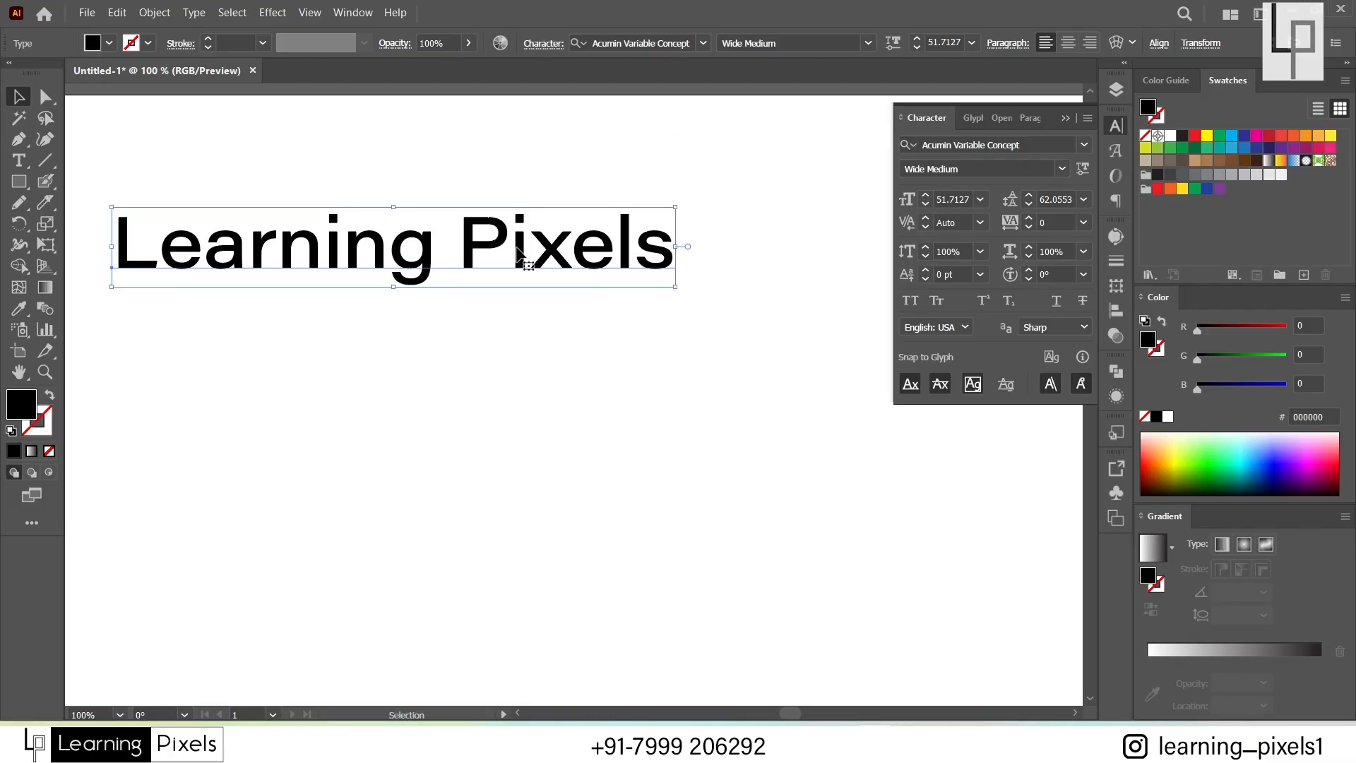
Step: Raise the letters "Pi" in "Pixels" with a baseline shift of 19 pt
double_click(518, 249)
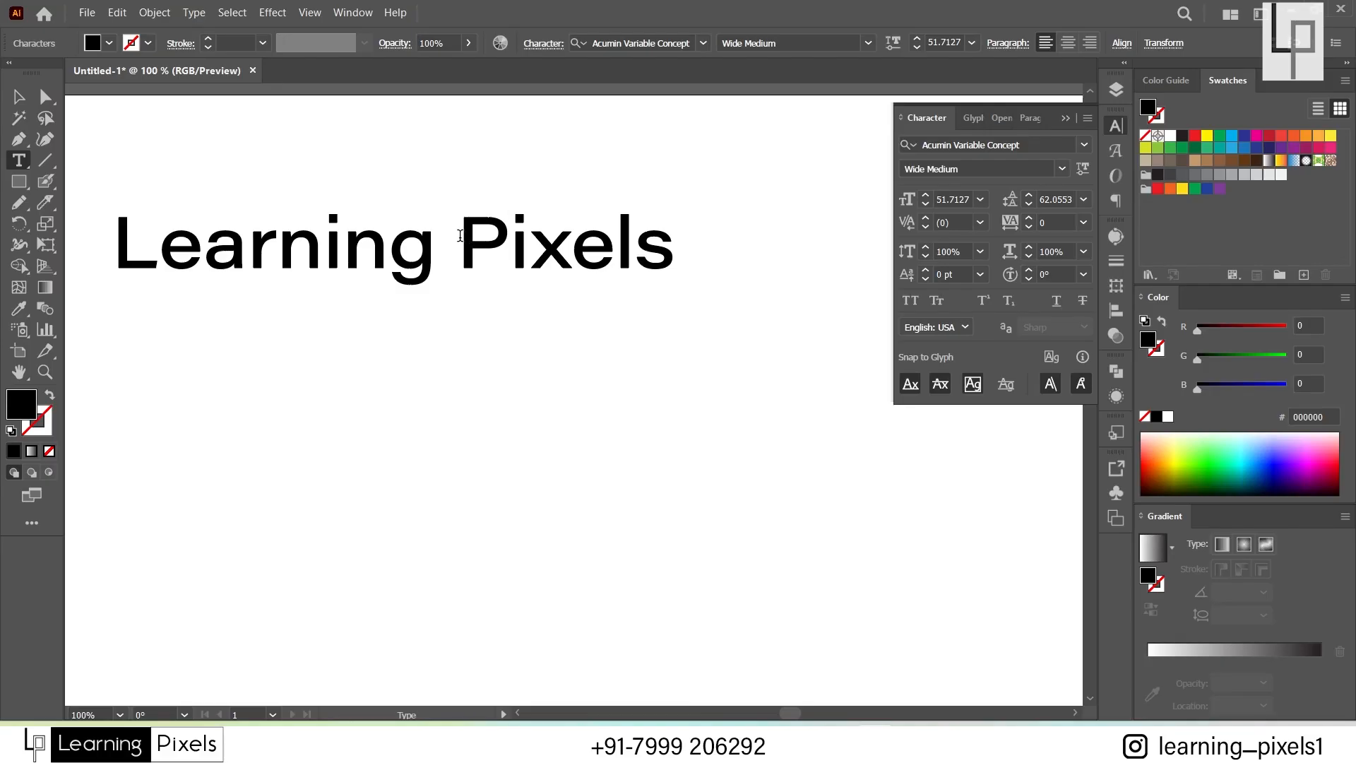
drag(459, 244, 528, 250)
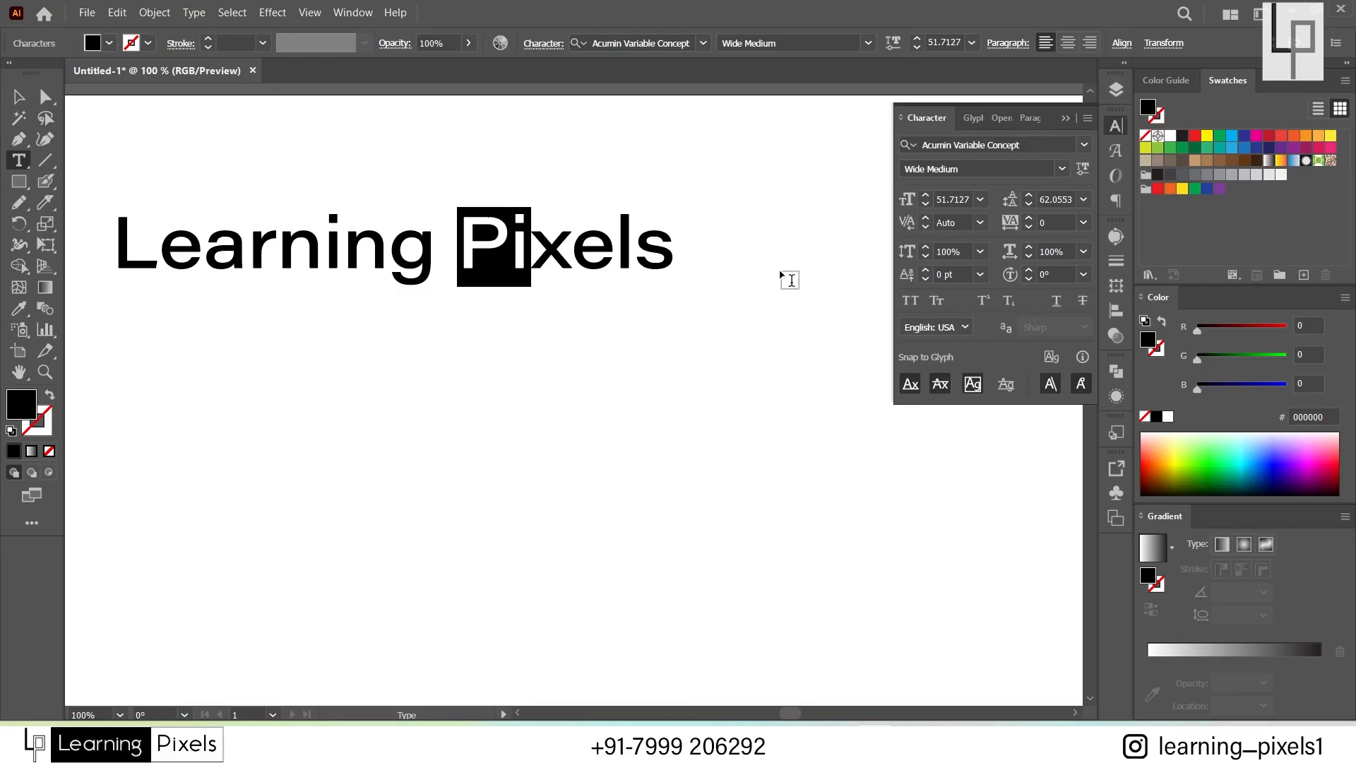
click(927, 272)
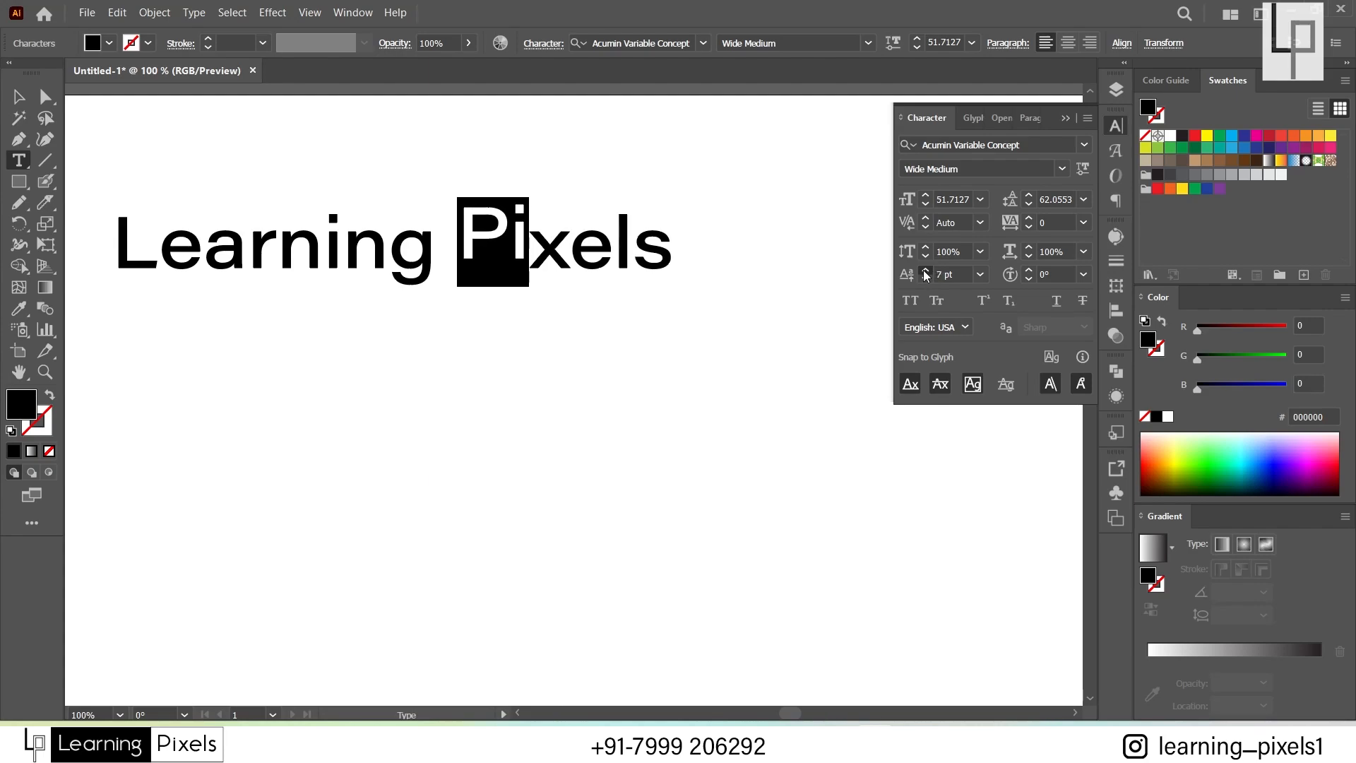
click(926, 273)
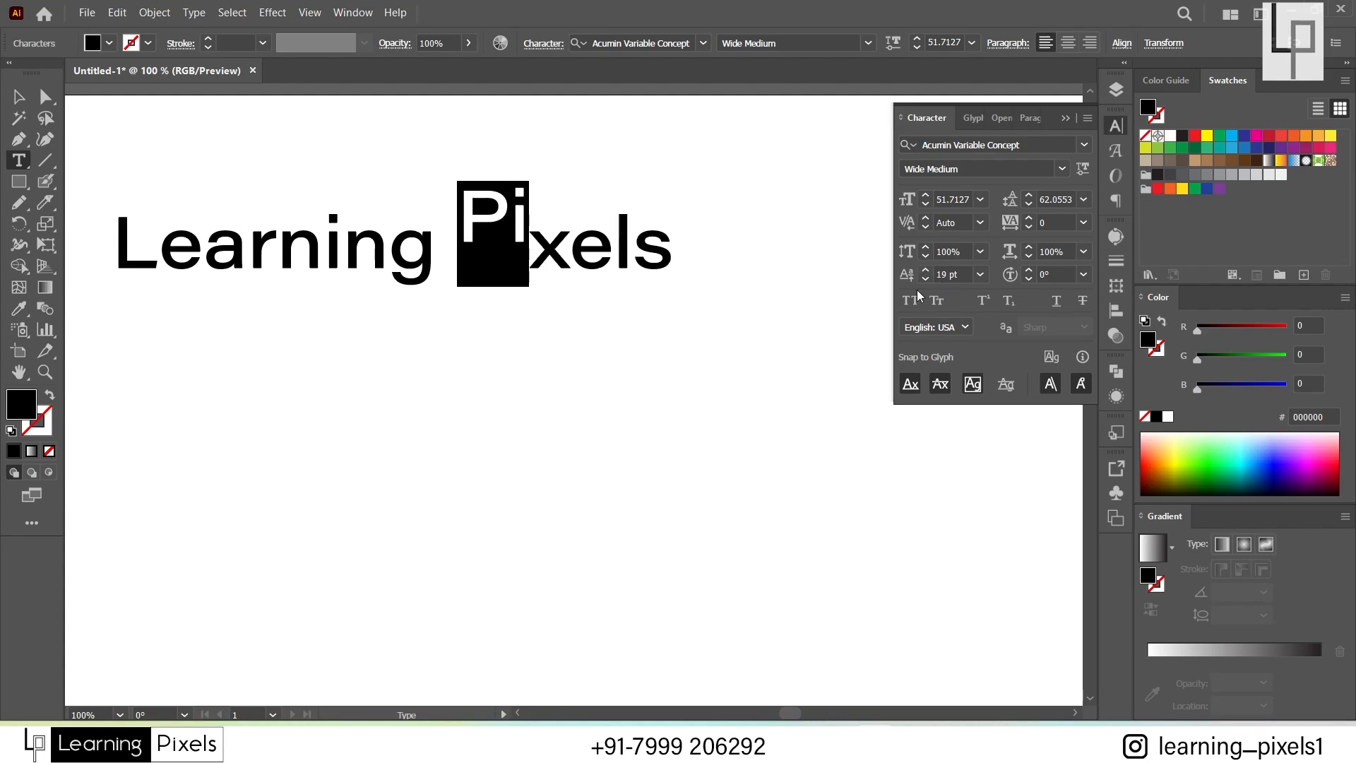
click(512, 226)
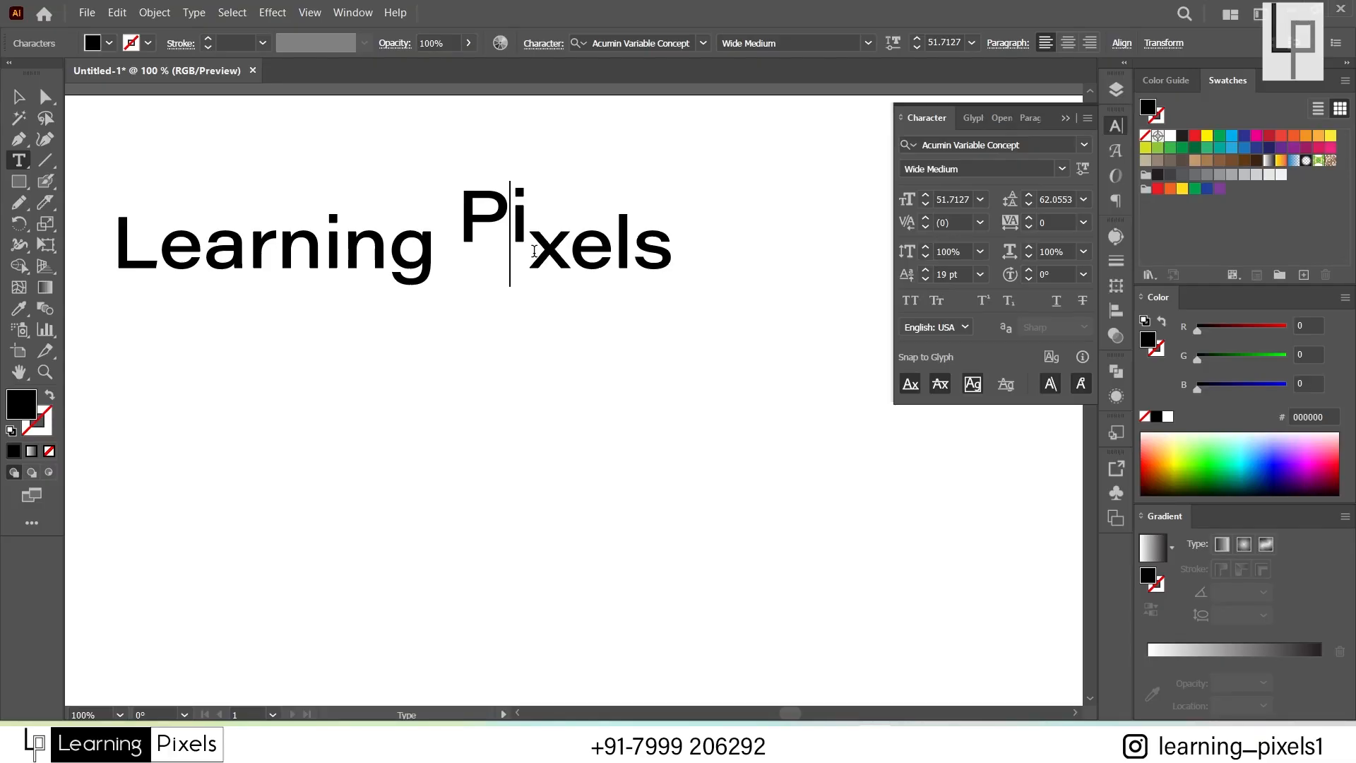
Step: Lower the letters "Pi" in "Pixels" with a baseline shift of -20 pt
drag(529, 226, 428, 219)
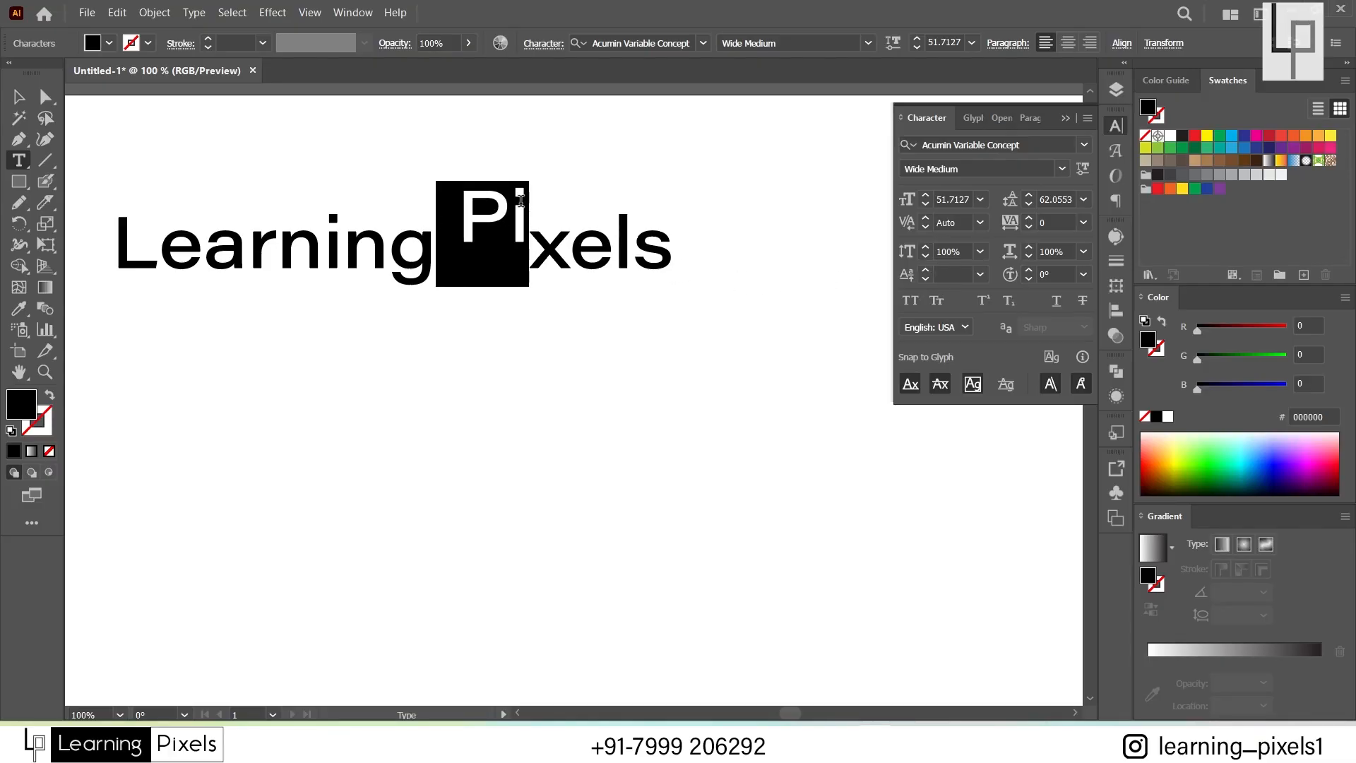
drag(527, 205, 457, 212)
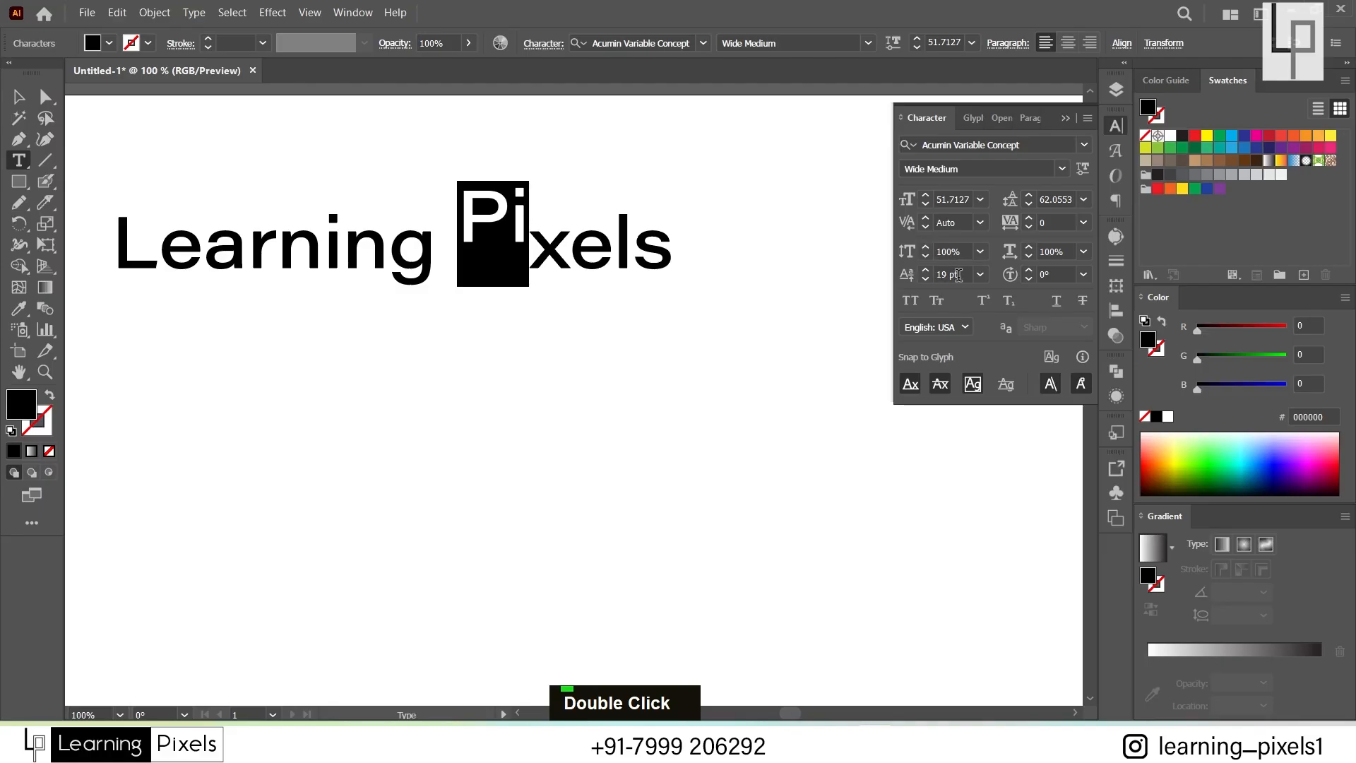
text(-20)
key(Return)
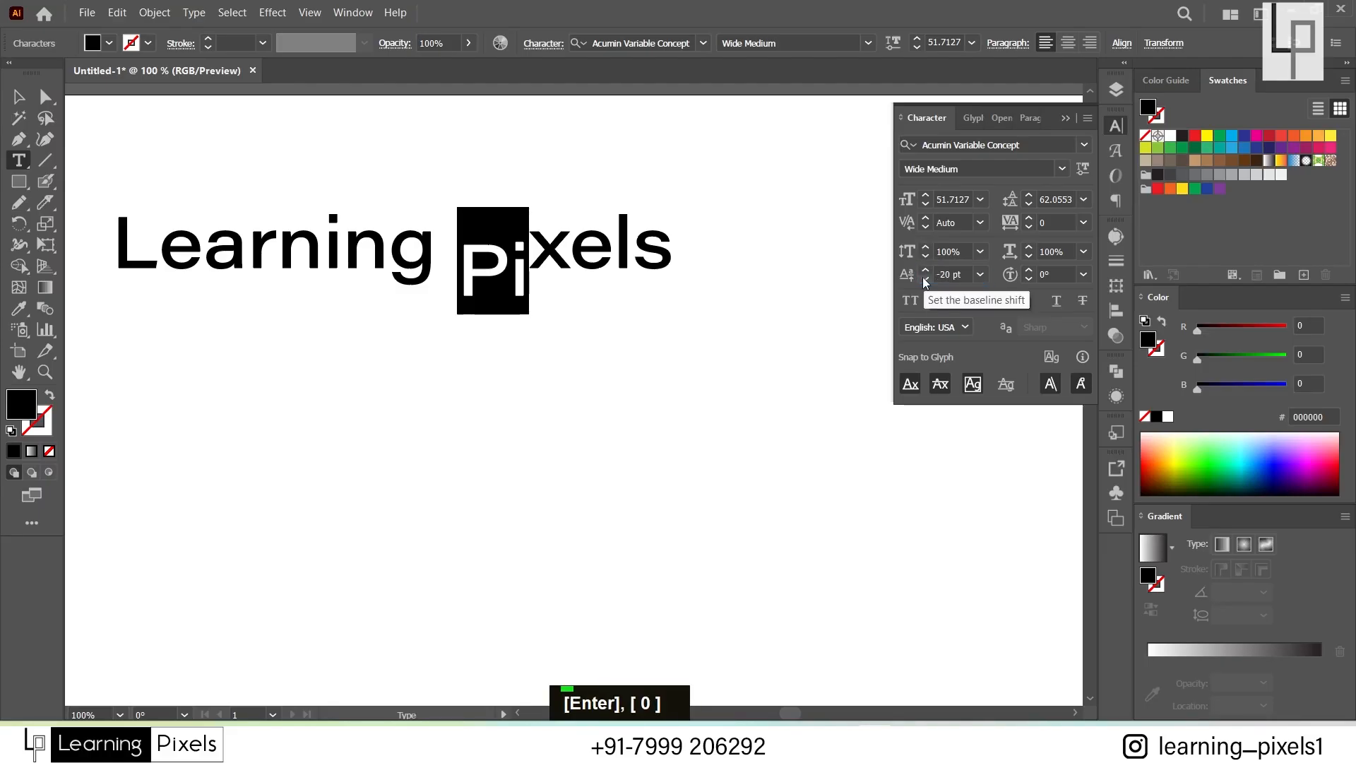
click(484, 282)
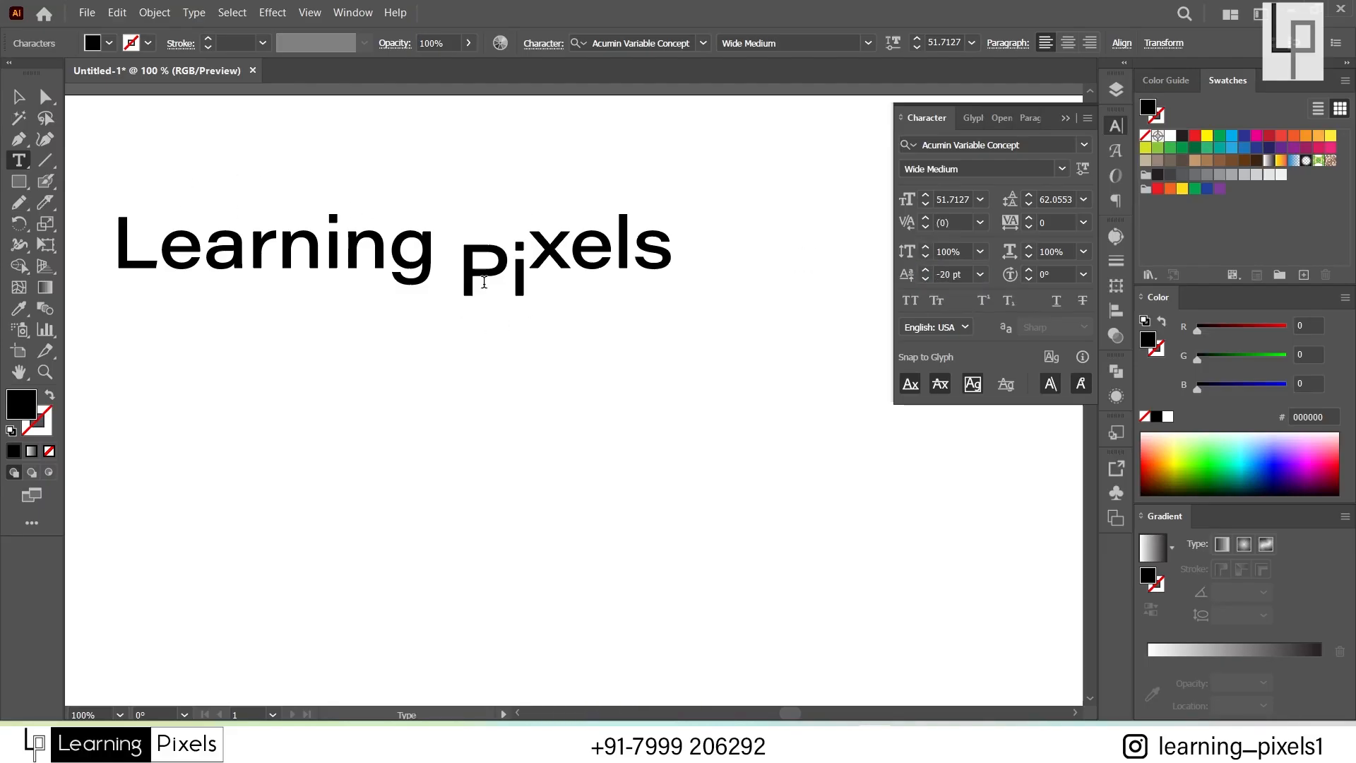
Step: Increase the tracking of the letters "in" in "Learning" to 100 and on to 500
click(1062, 224)
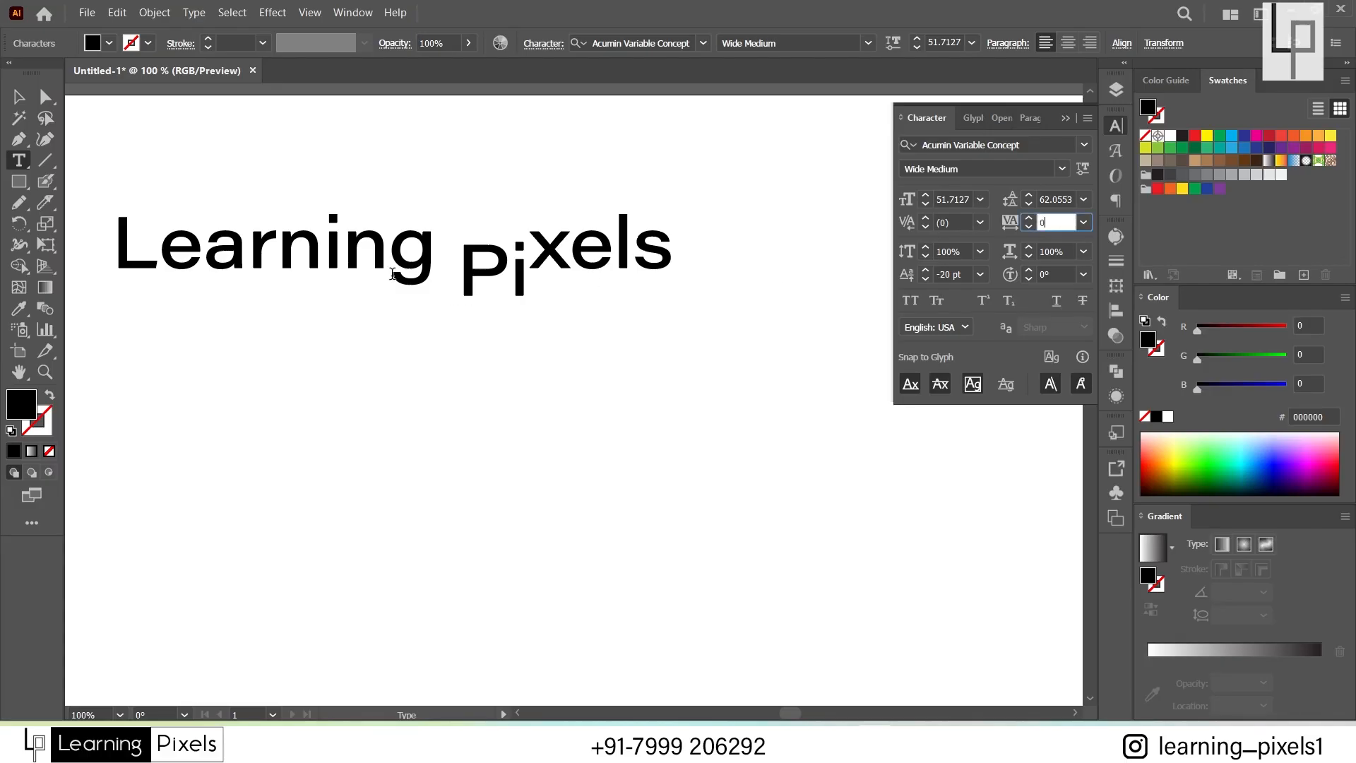
drag(324, 261, 390, 261)
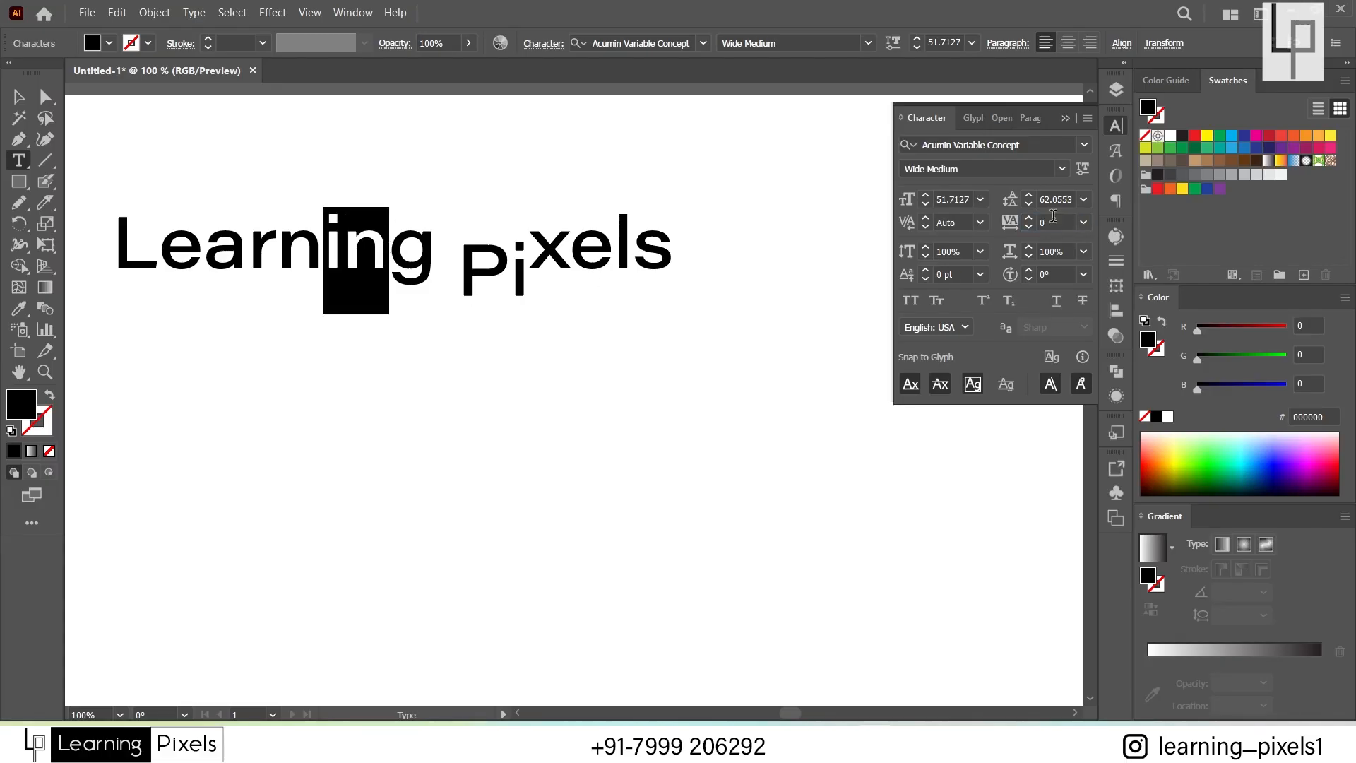
click(1029, 218)
click(1029, 219)
click(1030, 219)
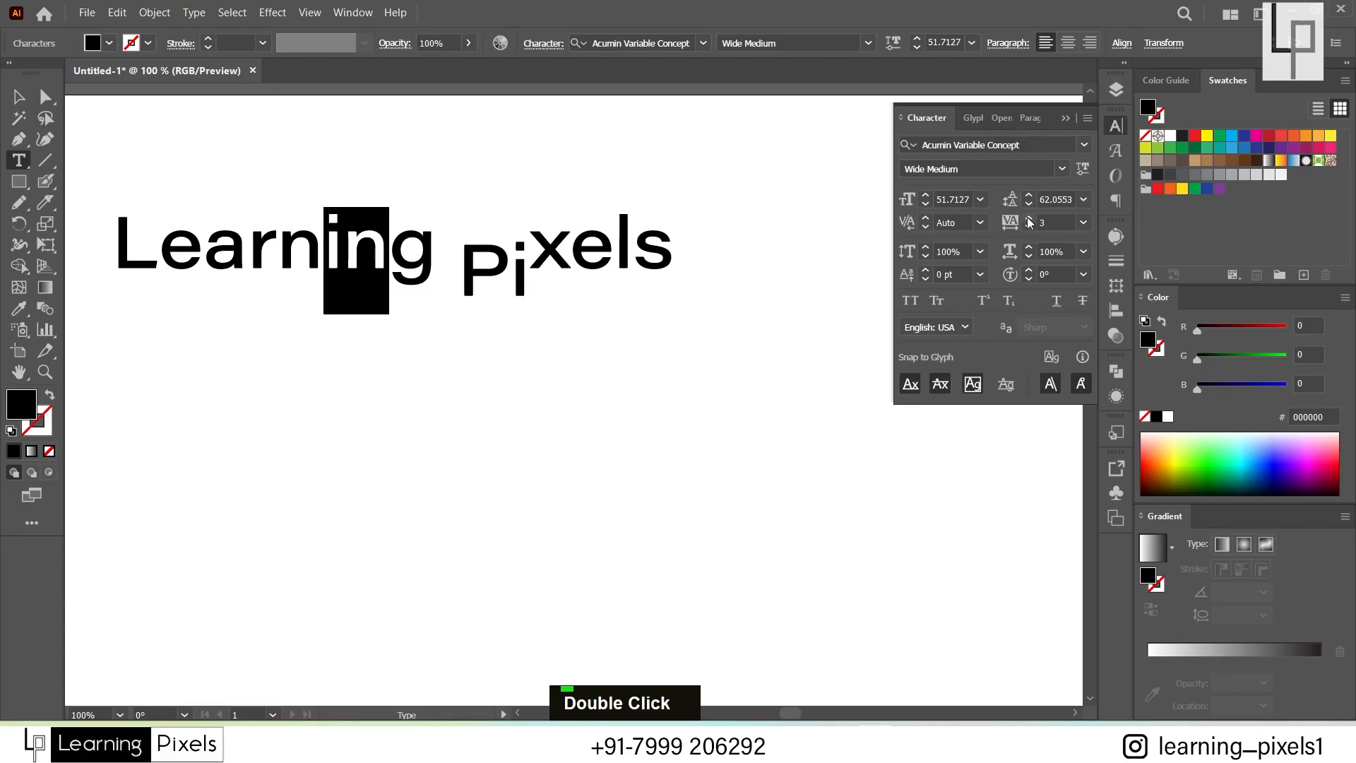
click(1036, 222)
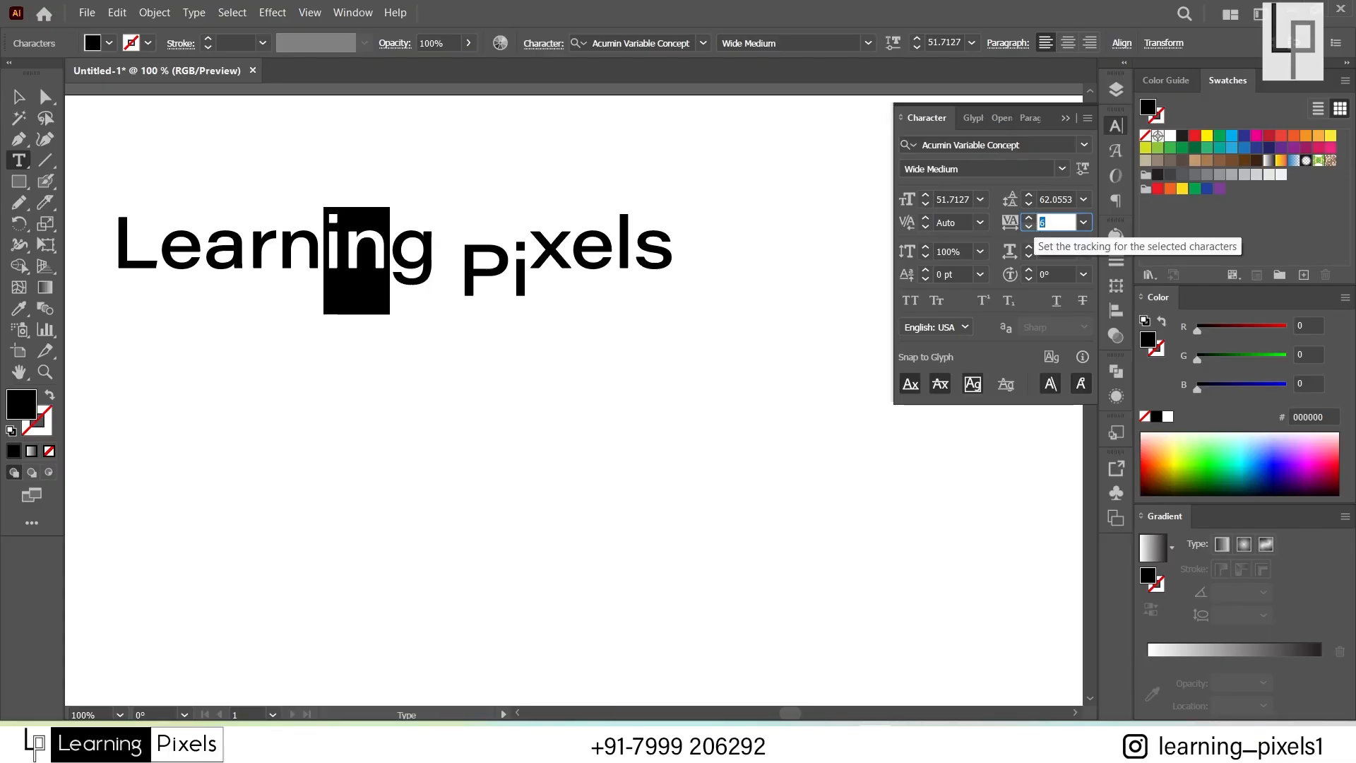
text(100)
key(Return)
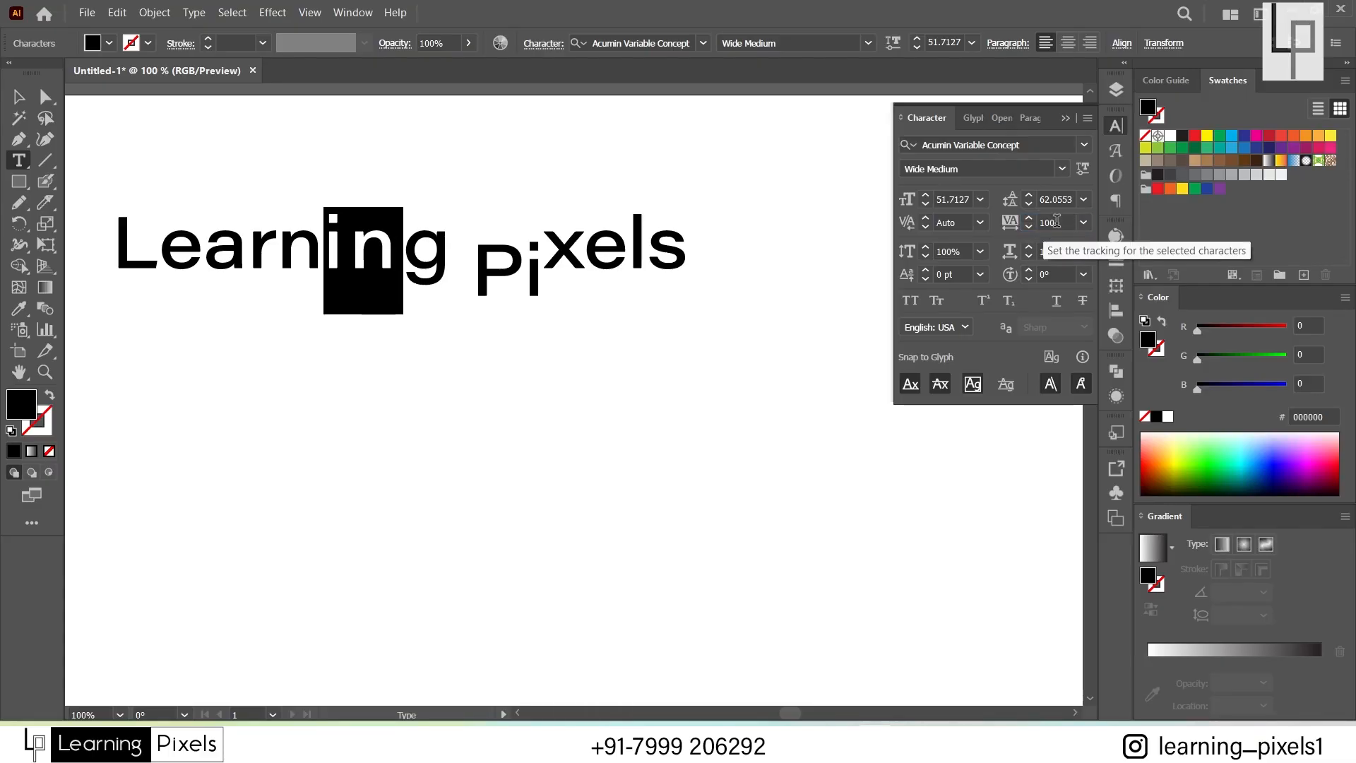
text(500)
key(Return)
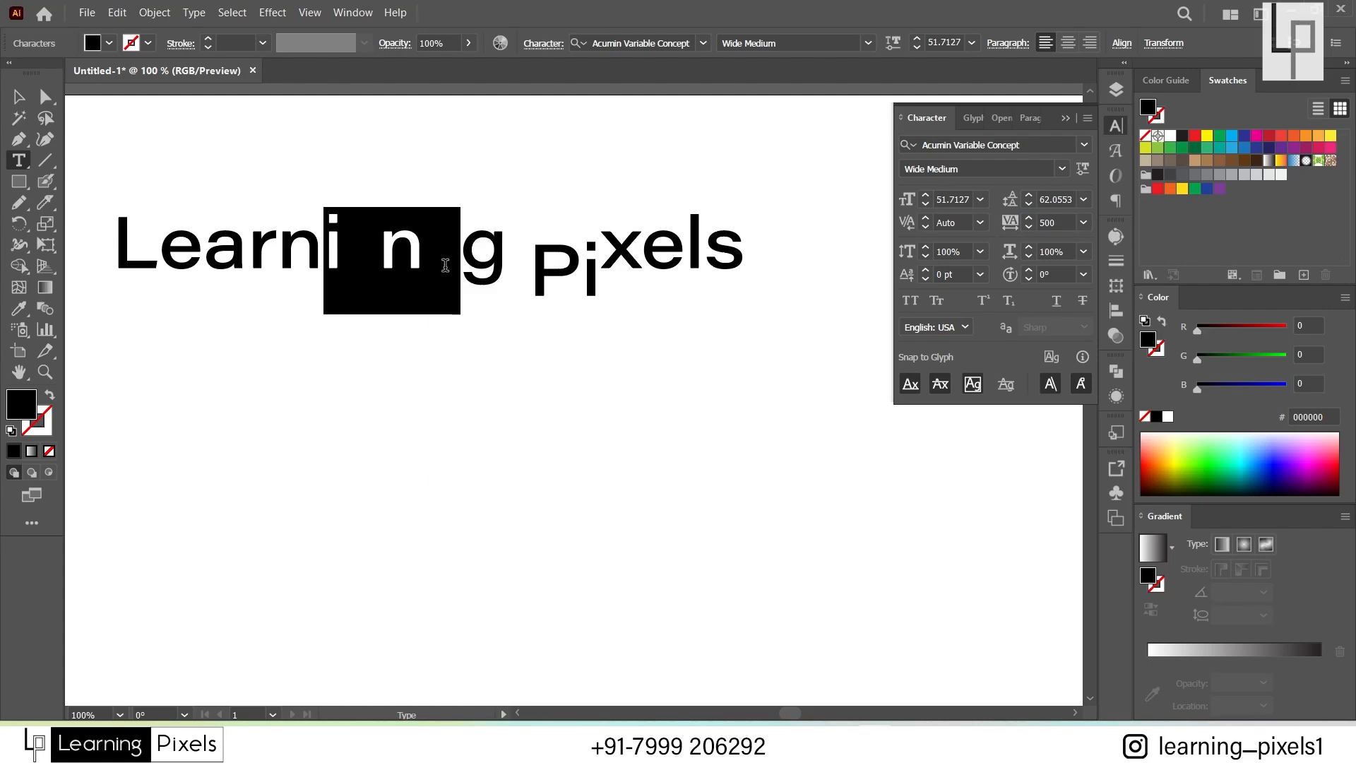
Step: Reset the tracking of the letters "in" in "Learning" to 0
click(1026, 221)
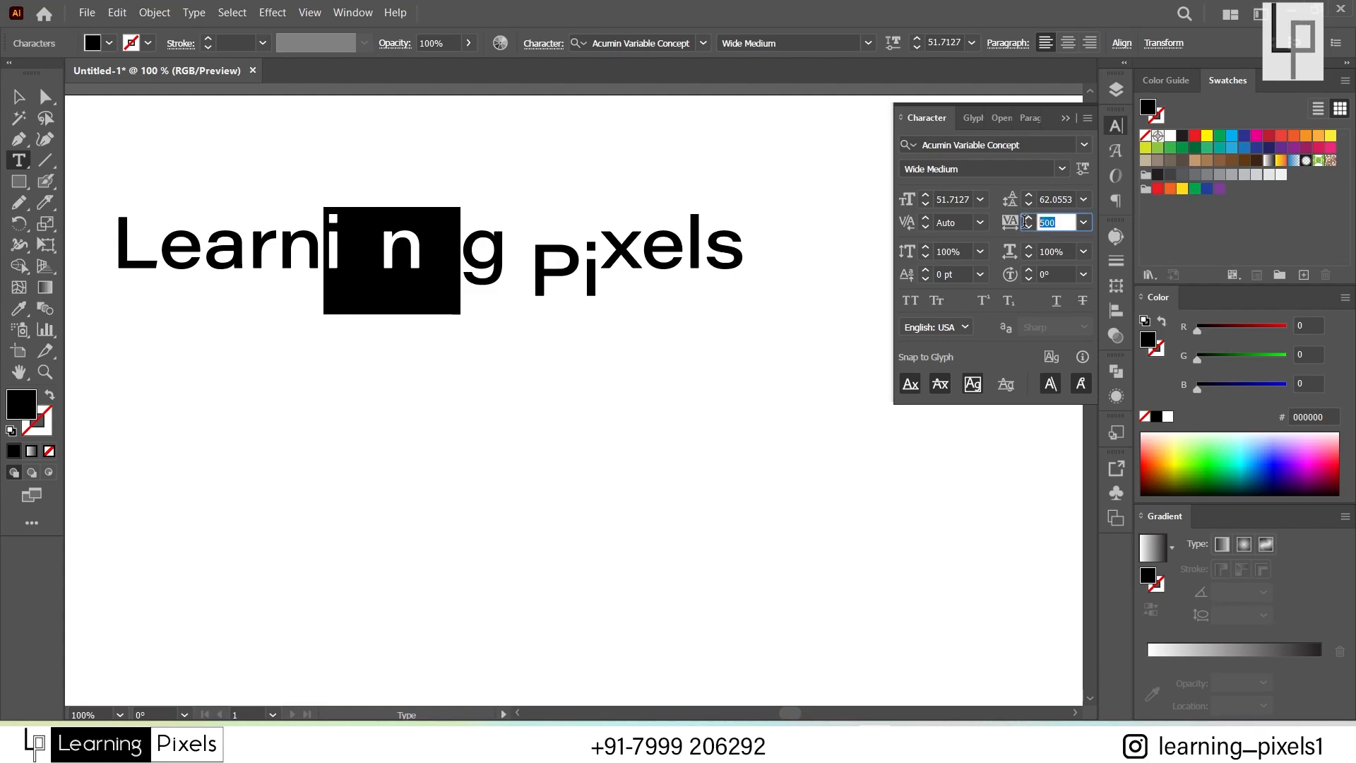
text(0)
key(Return)
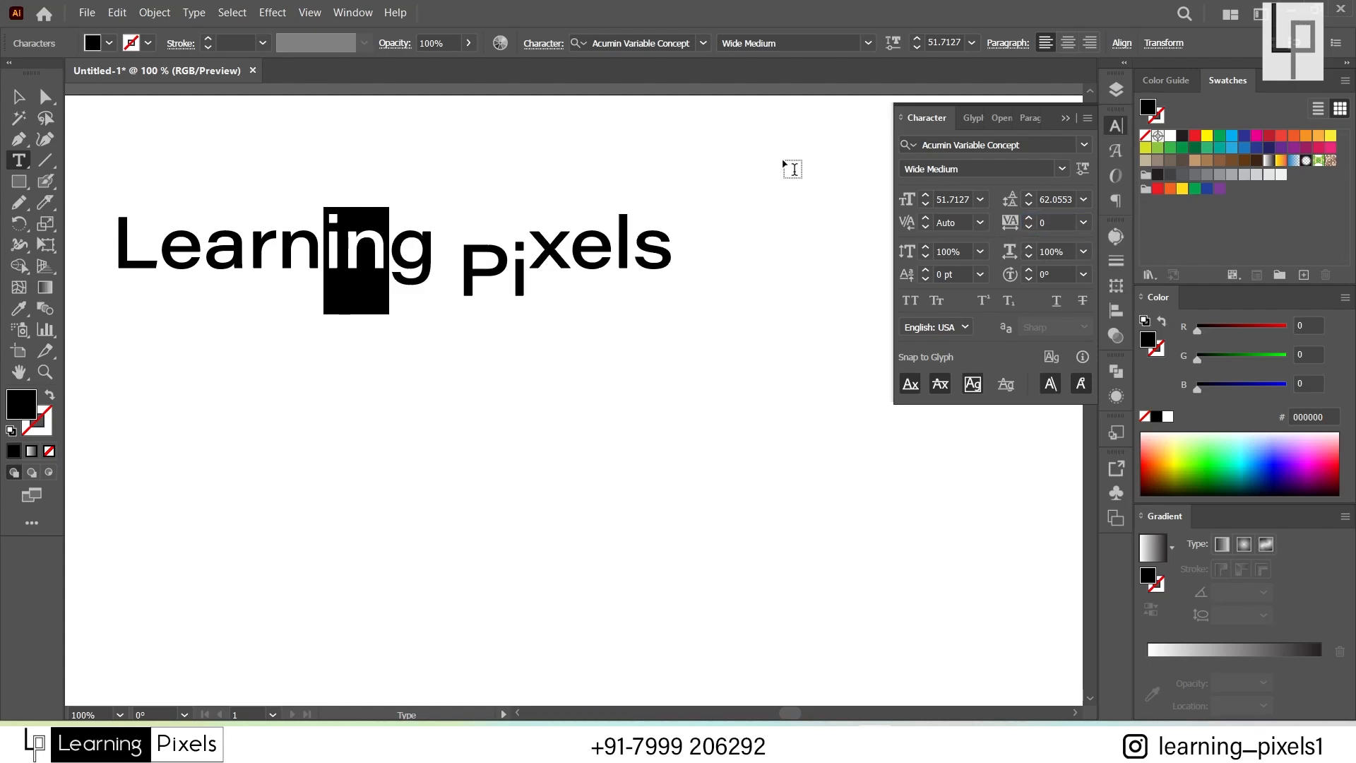
Step: Reset the baseline shift of the letters "Pix" in "Pixels" to 0 pt
drag(468, 258, 569, 267)
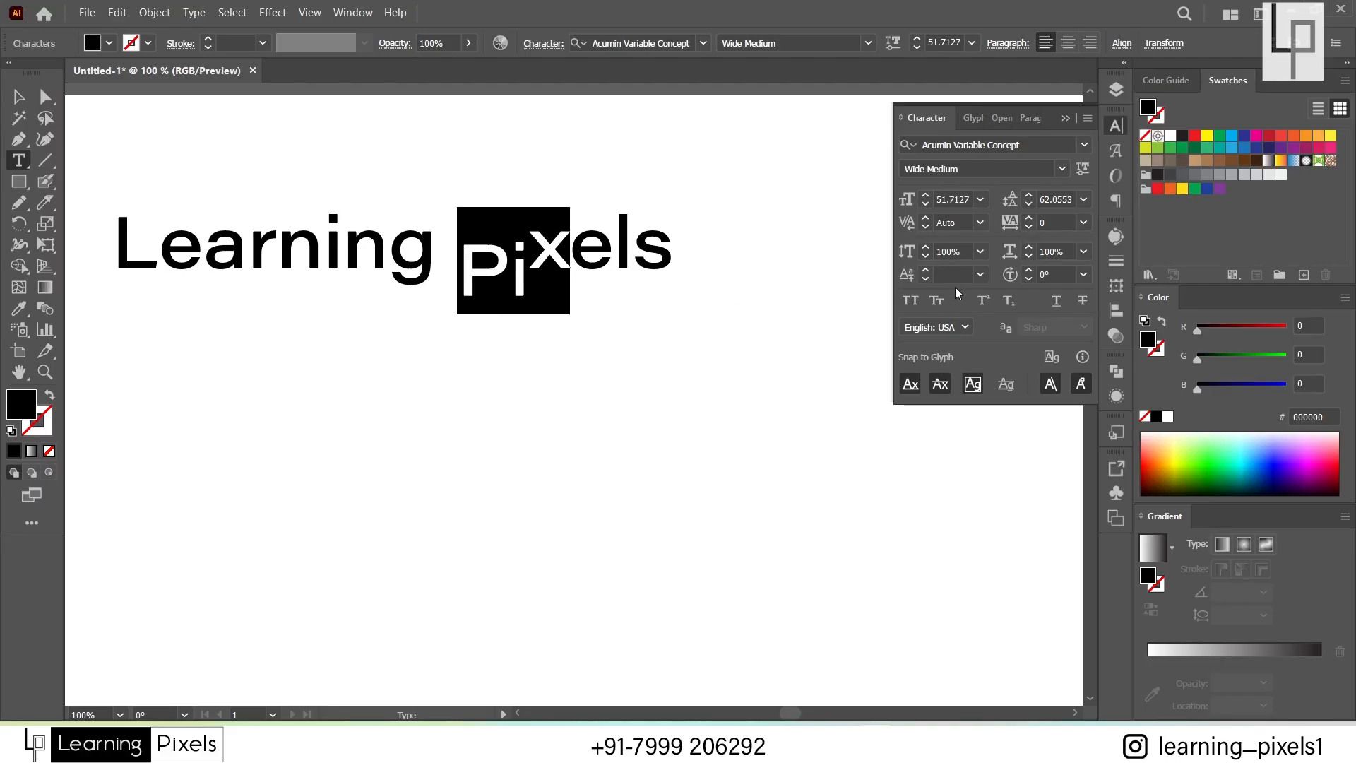
text(0)
key(Return)
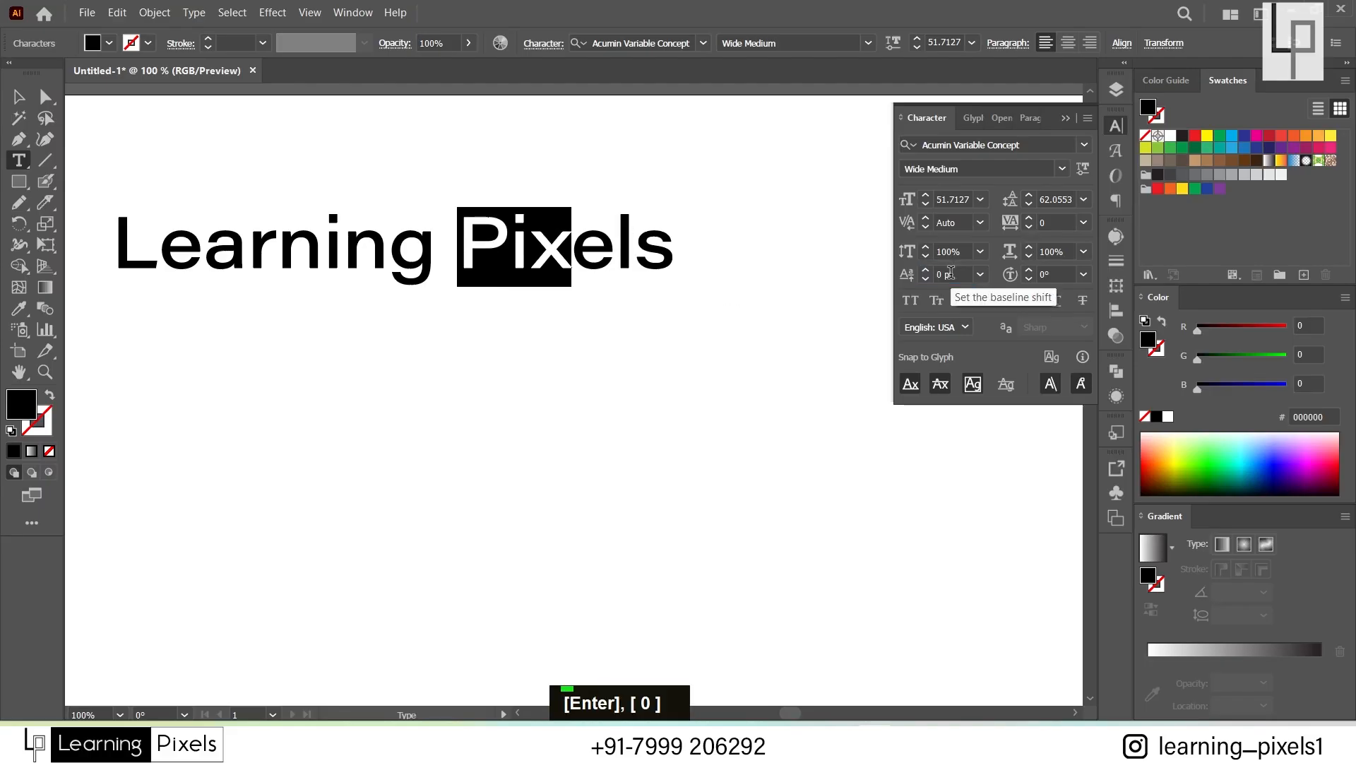
Step: Select the letter "i" in "Pixels" and increase its character rotation to 26°
click(581, 249)
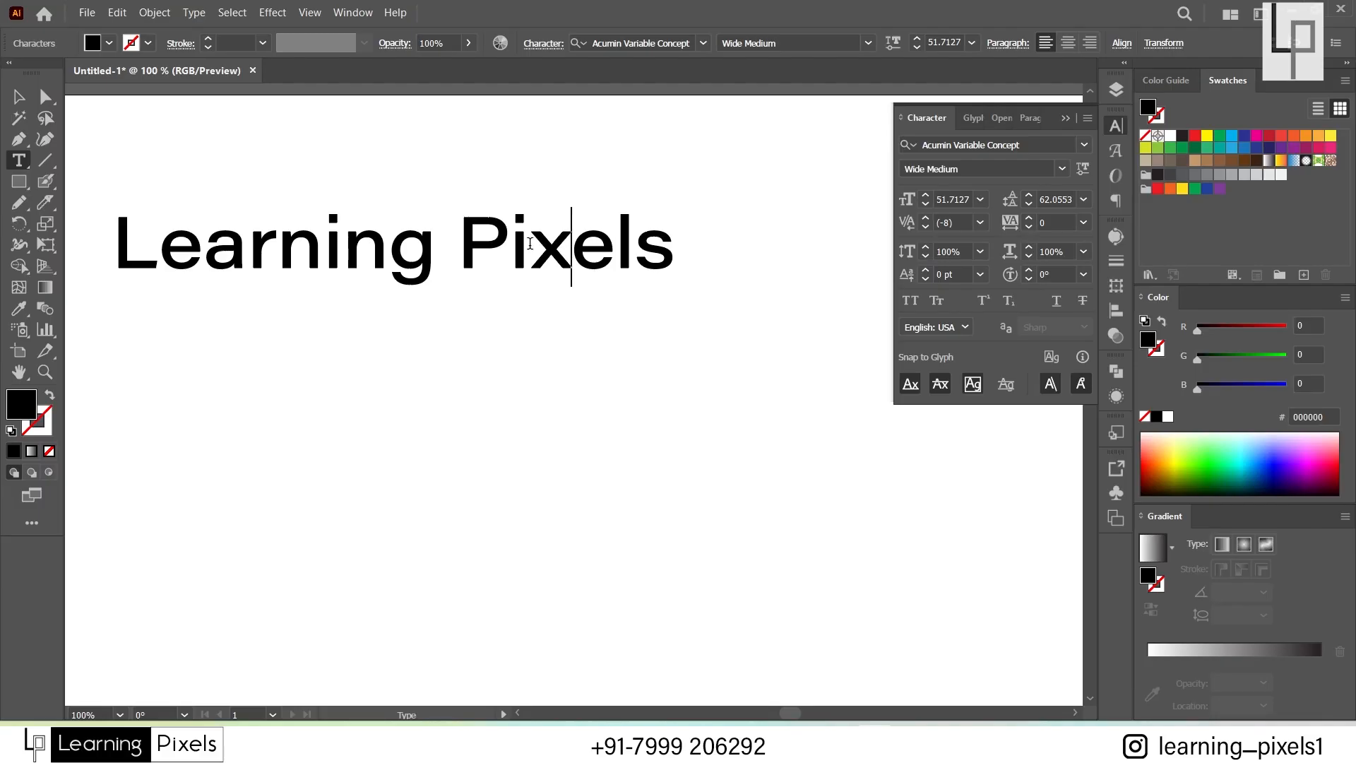
key(Left)
key(shift+Left)
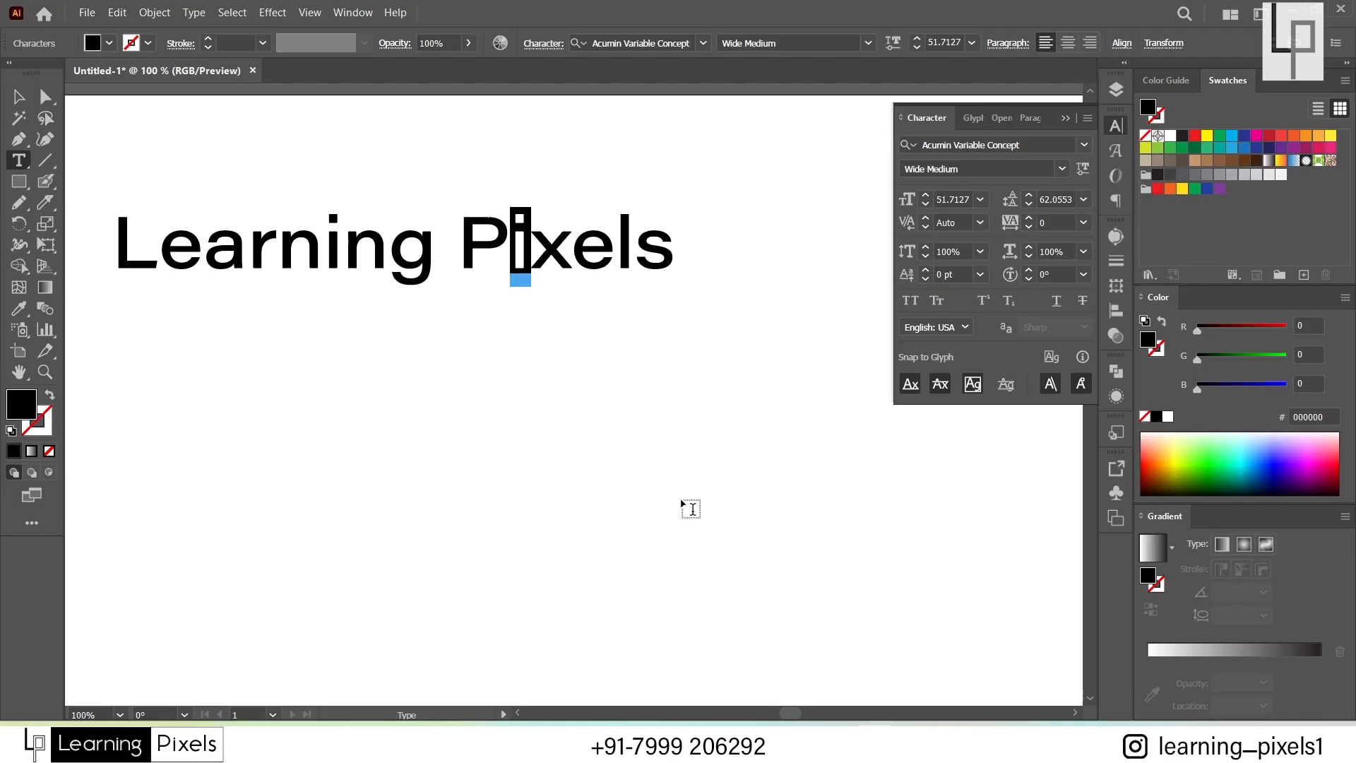
double_click(1030, 270)
double_click(1029, 270)
double_click(1030, 270)
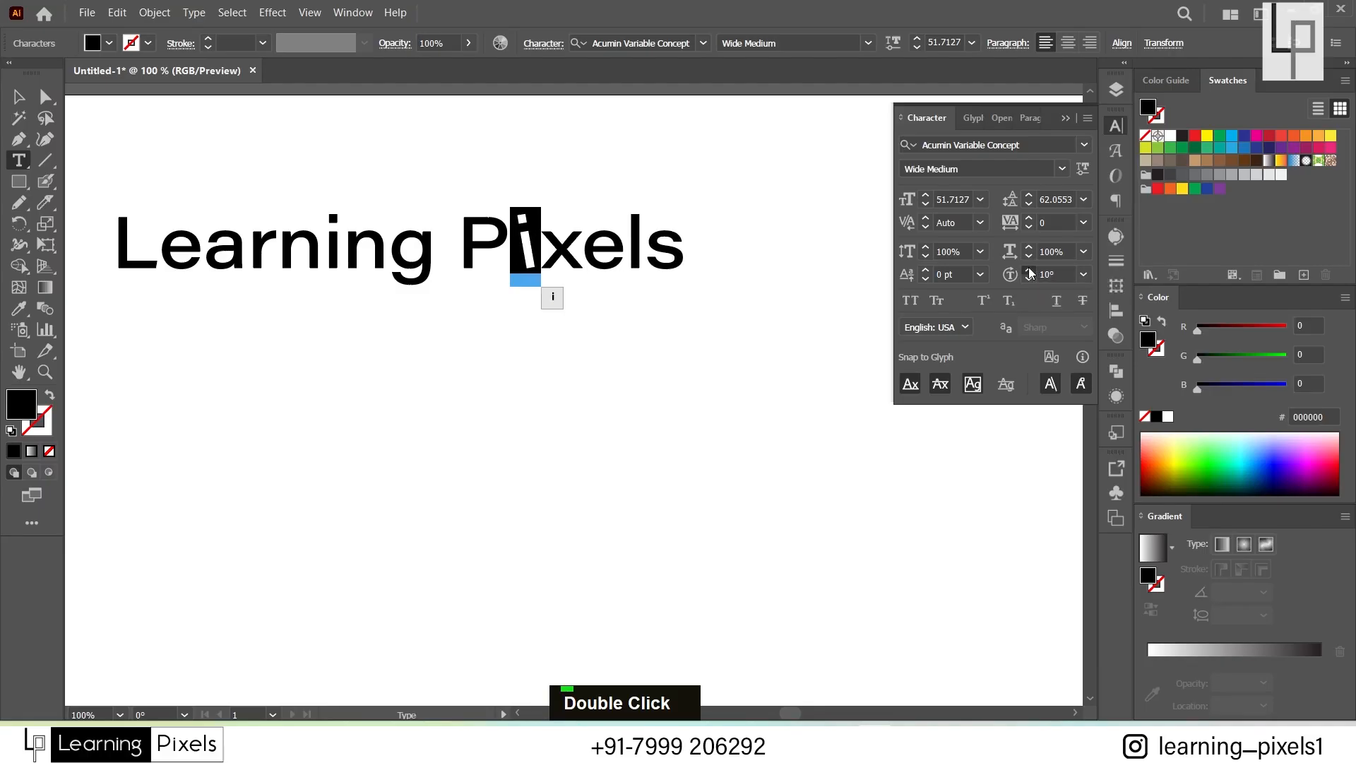
double_click(1028, 267)
double_click(1029, 267)
double_click(1029, 267)
double_click(1029, 267)
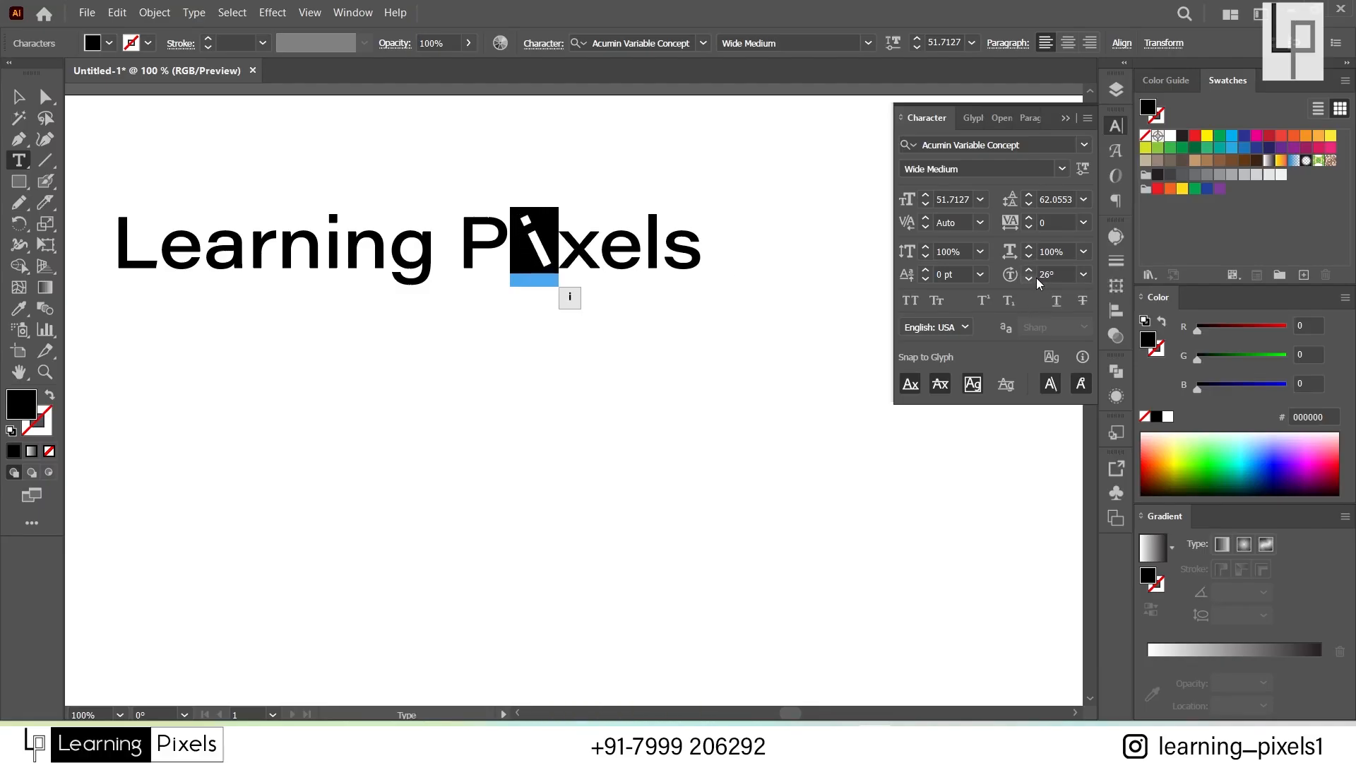
Step: Decrease the character rotation of the "i" in "Pixels" past 0° so the letter leans clockwise
double_click(1029, 278)
double_click(1029, 278)
double_click(1029, 278)
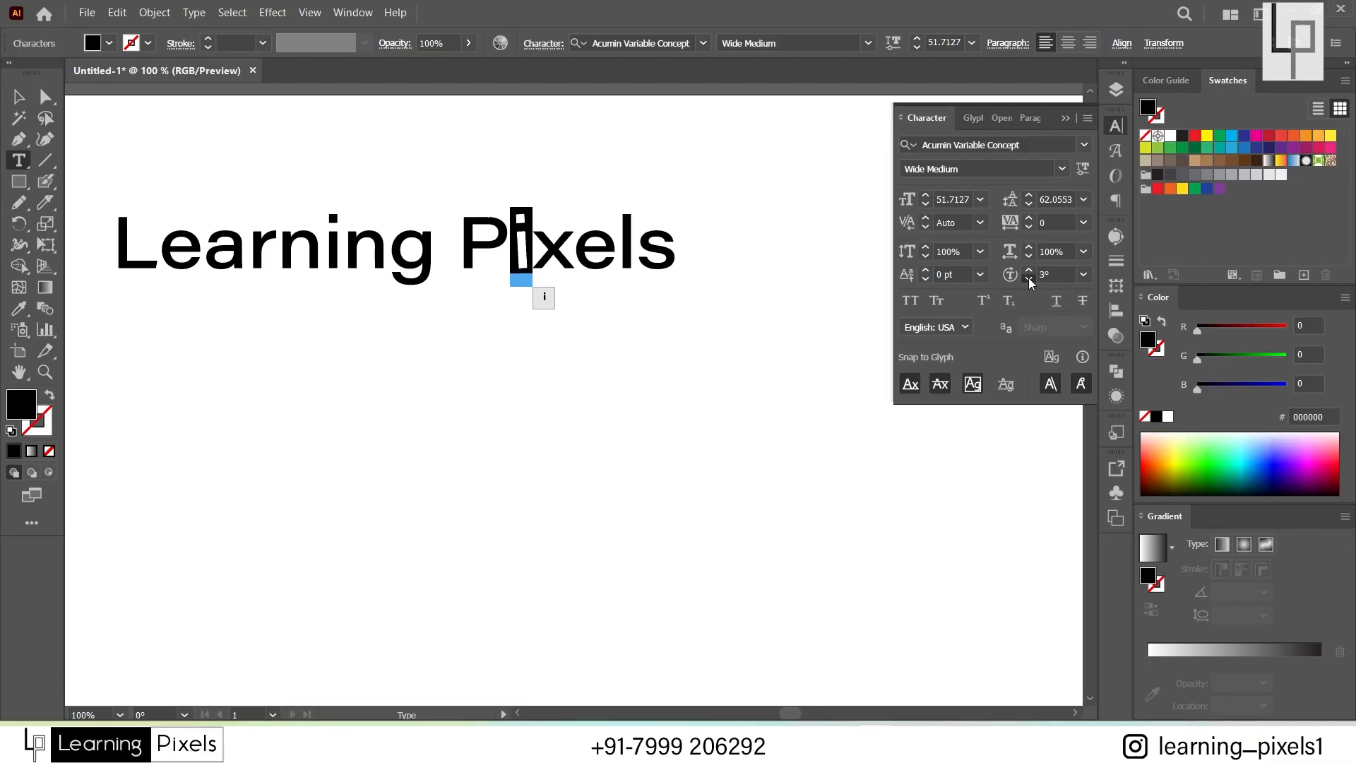
double_click(1029, 277)
double_click(1028, 277)
double_click(1028, 278)
double_click(1028, 277)
click(523, 247)
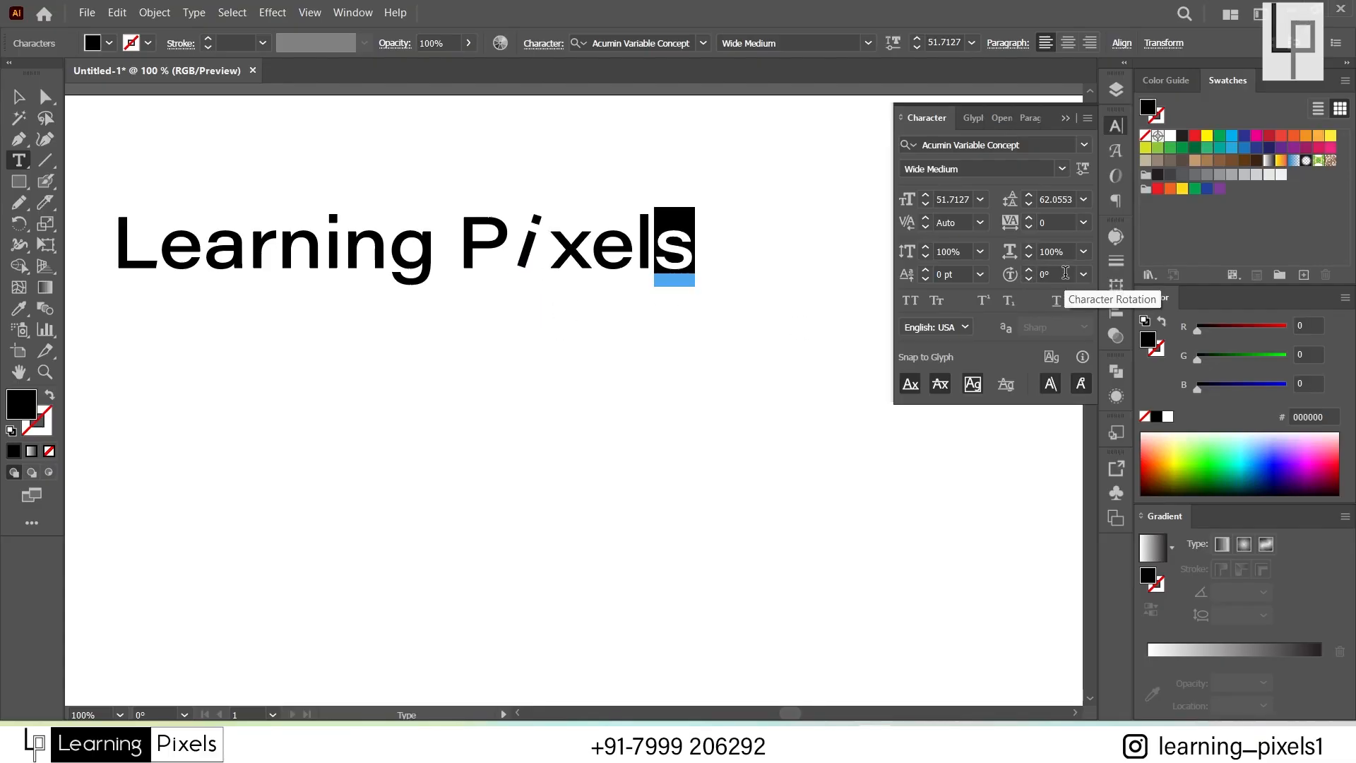
Step: Set the character rotation of the final "s" in "Pixels" to 45°
click(1065, 273)
text(45)
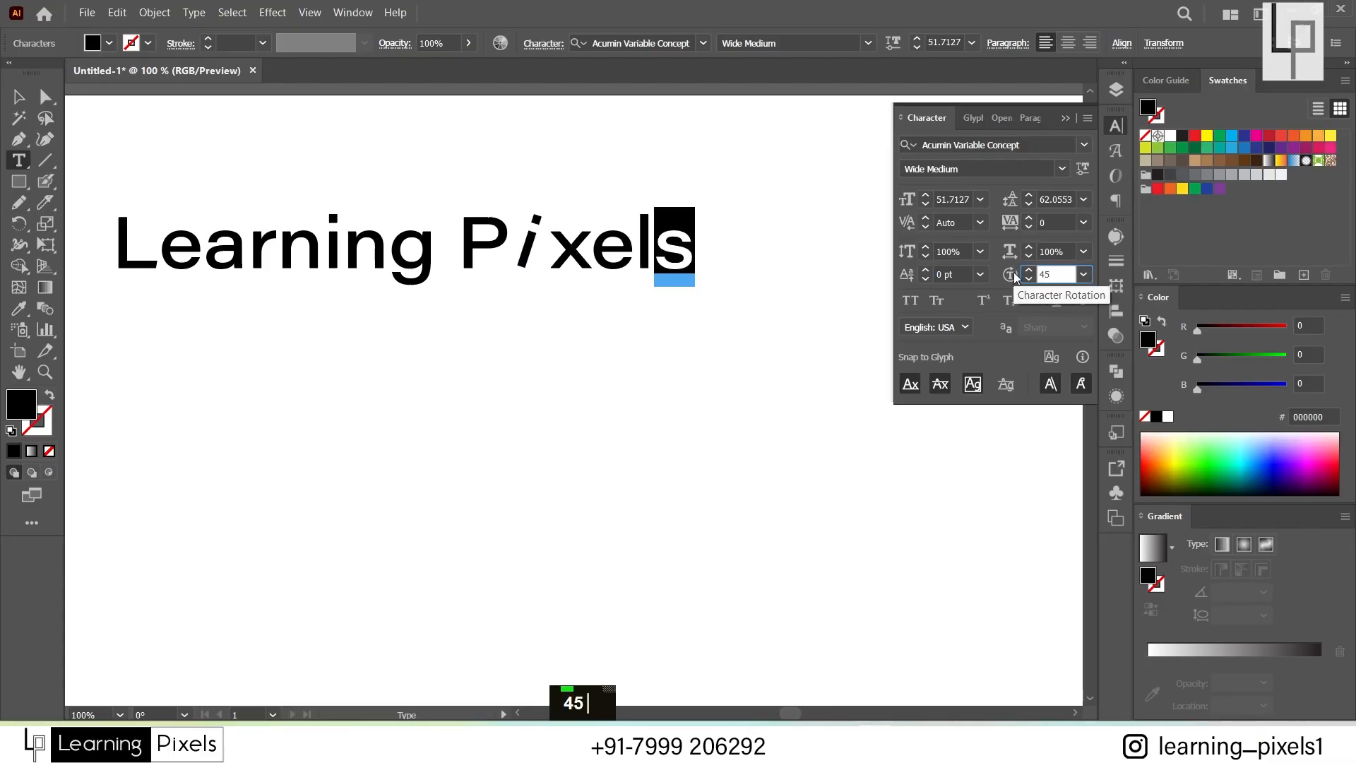
key(Return)
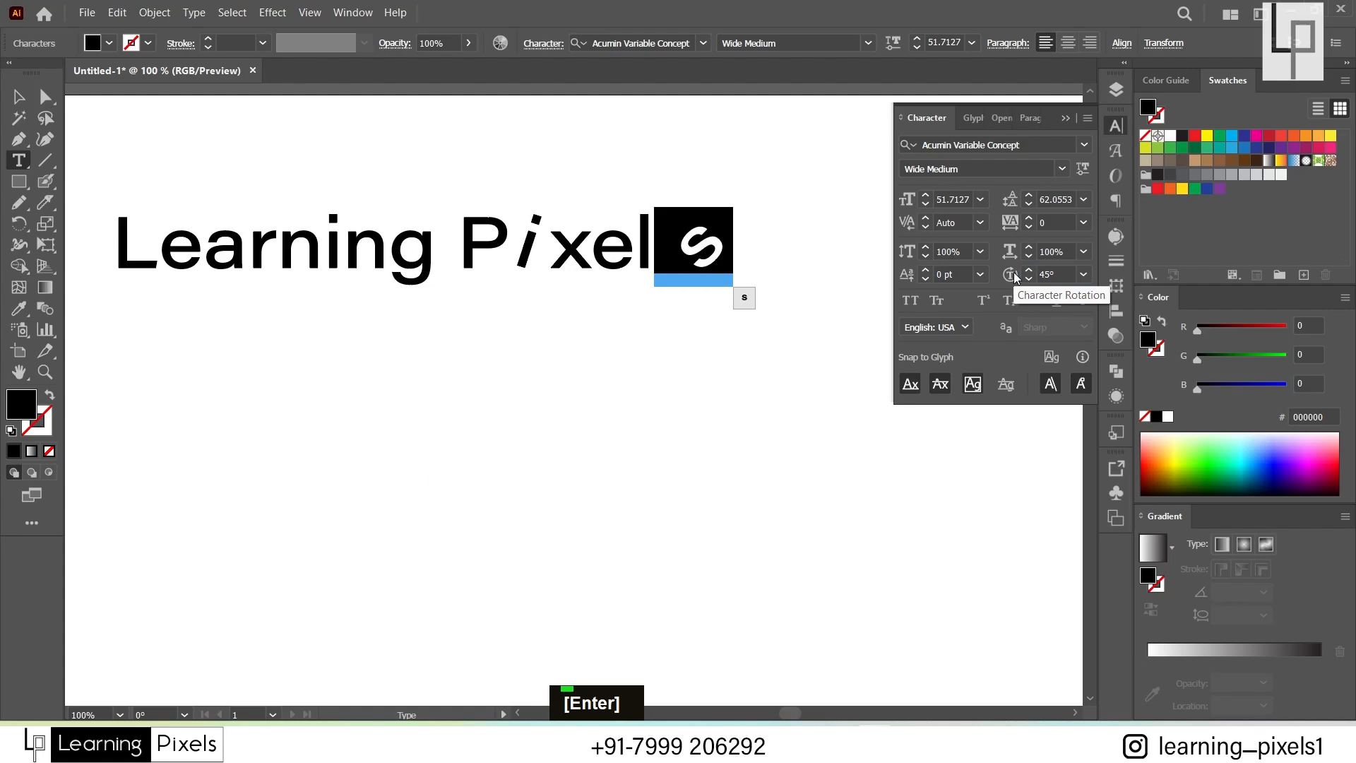
click(721, 251)
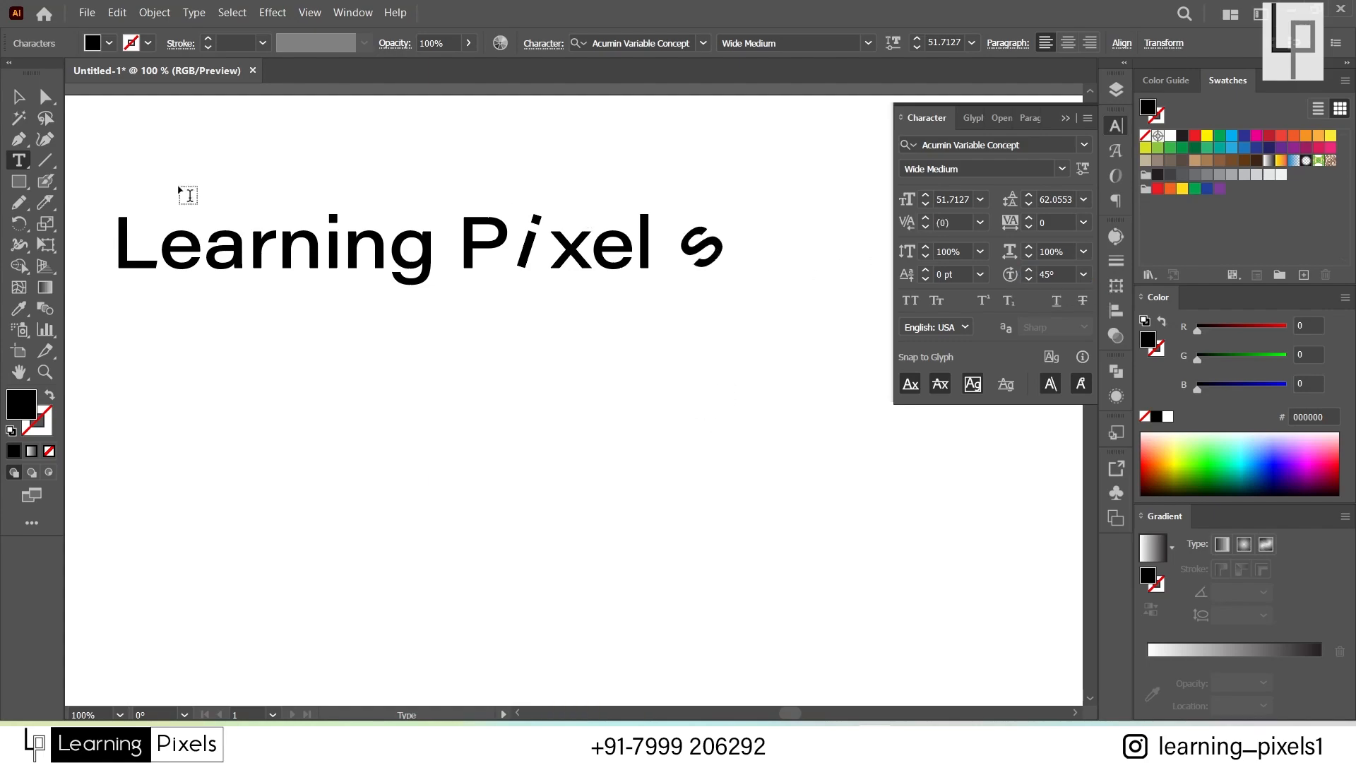
Step: Select the whole "Learning Pixels" text object and reset its character rotation to 0°
click(18, 97)
click(342, 243)
click(1053, 274)
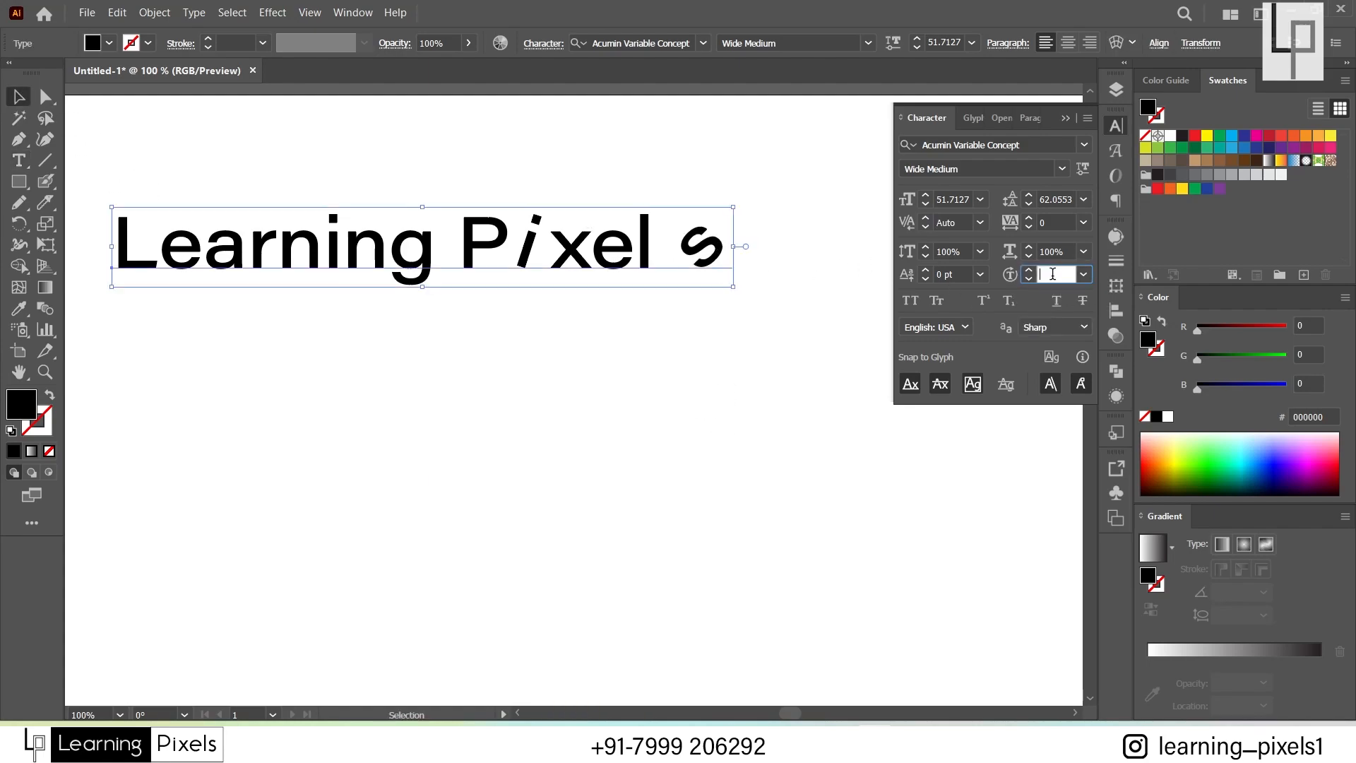
text(0)
key(Return)
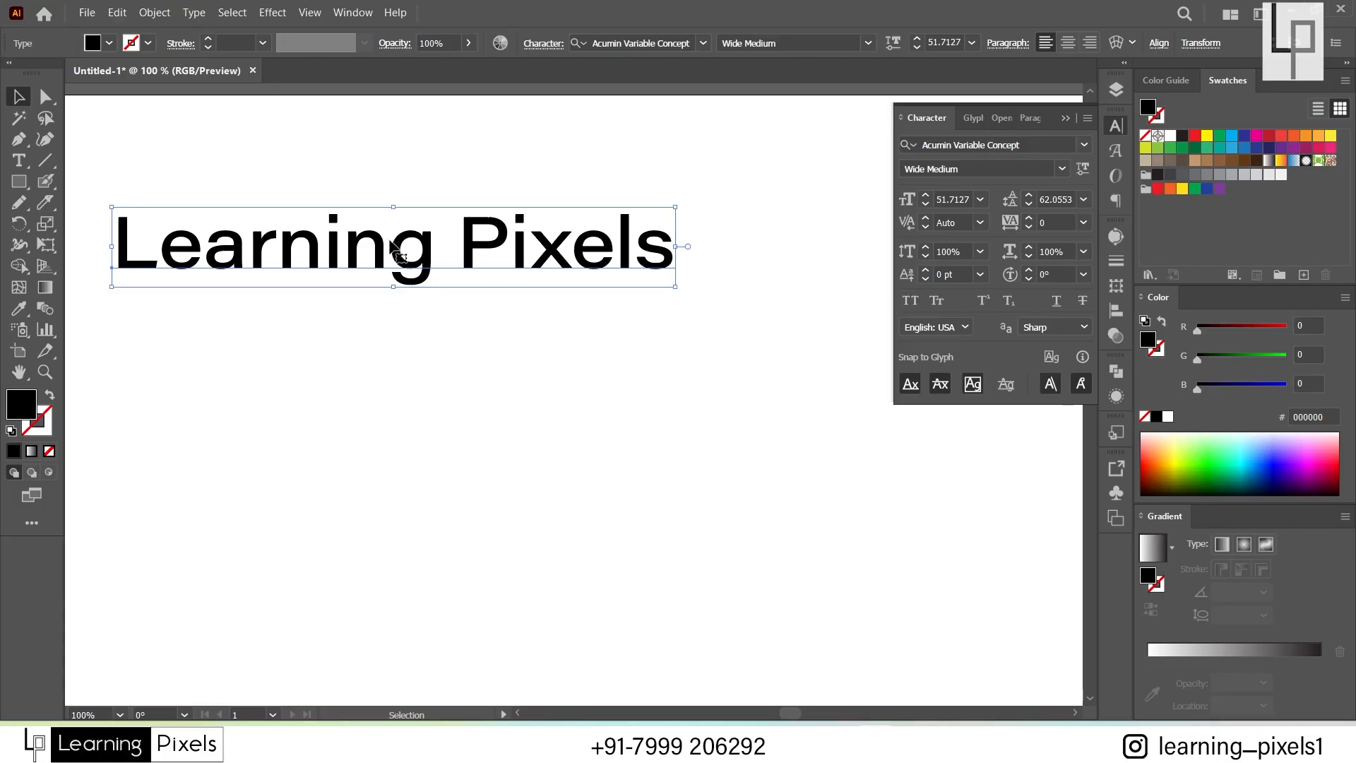
Step: Try All Caps and Small Caps on the "Learning Pixels" text, and restore its normal case
click(912, 306)
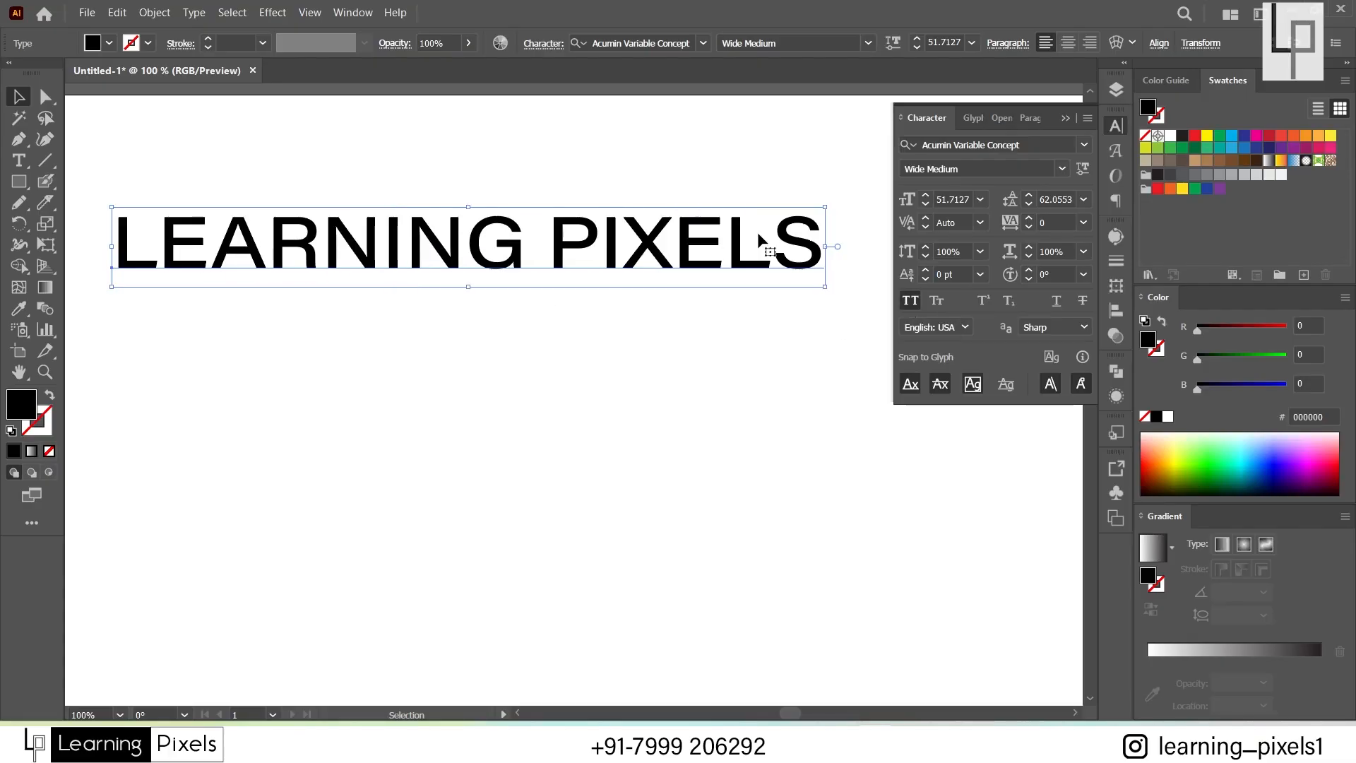
click(936, 304)
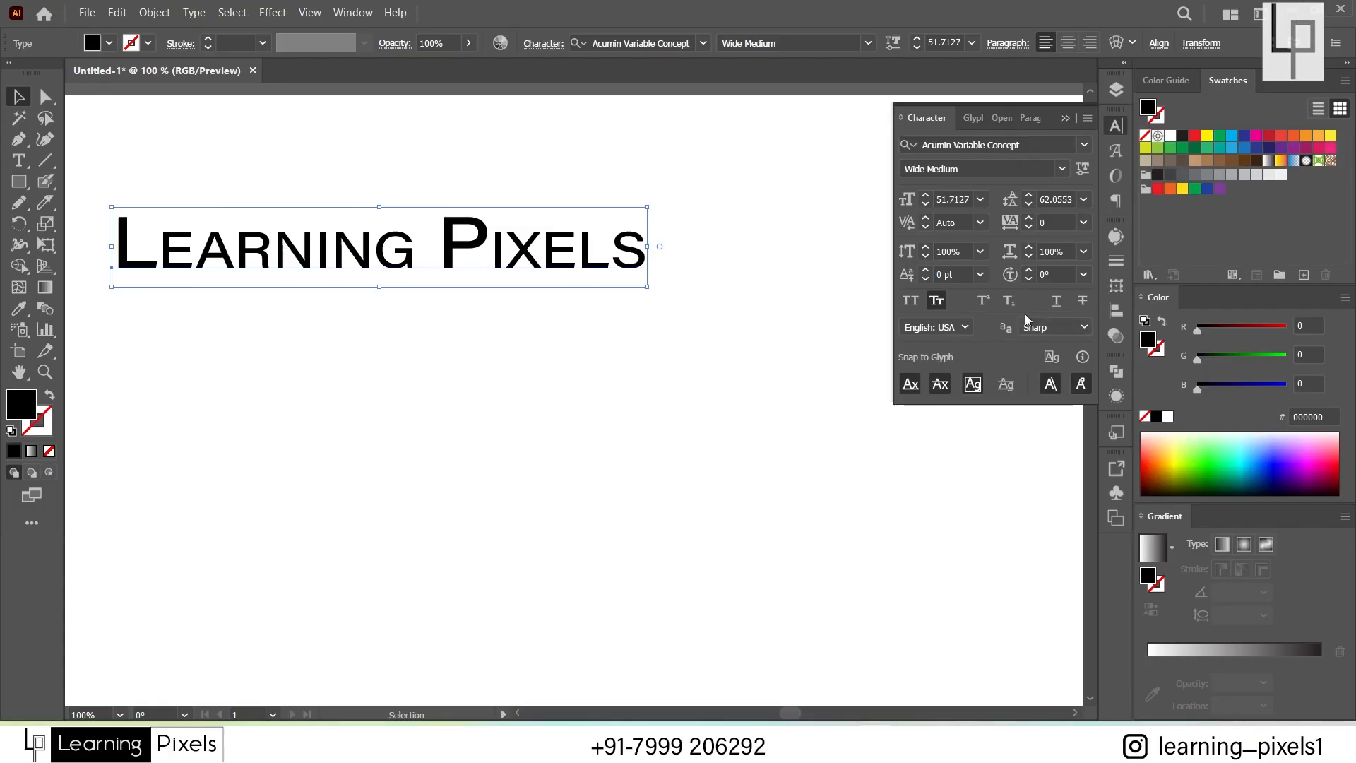
click(944, 302)
Step: Select the "i" in "Pixels" and try it as superscript and subscript, finishing with superscript
double_click(532, 255)
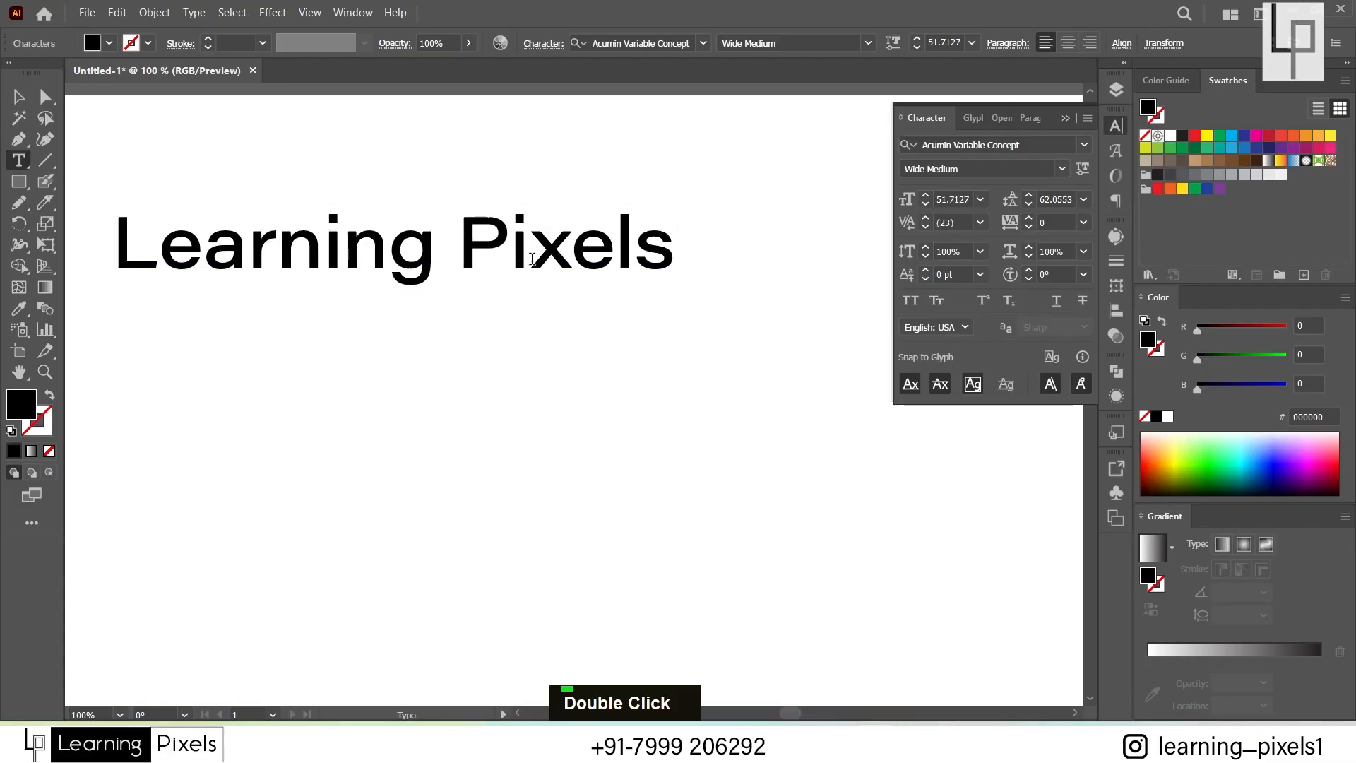
key(ctrl+a)
click(532, 256)
double_click(532, 256)
click(532, 255)
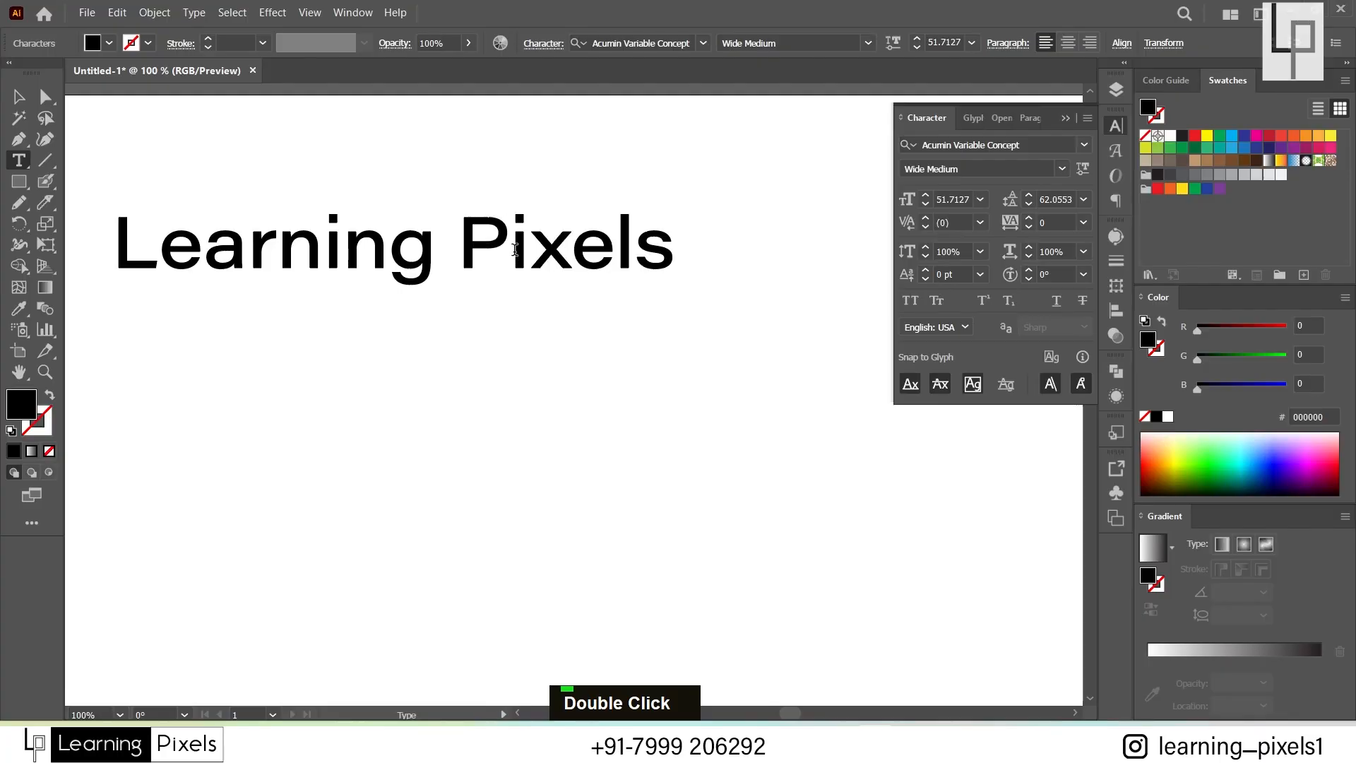
key(shift+Left)
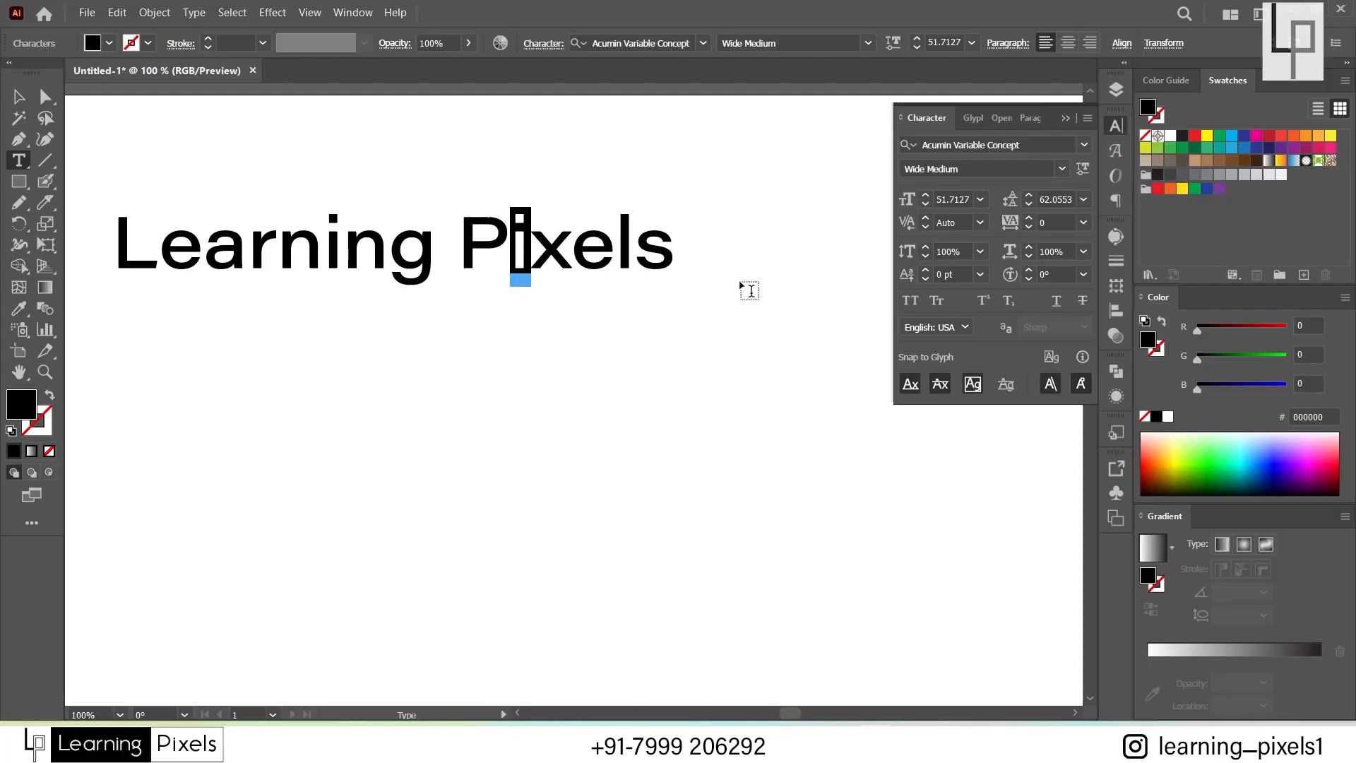
click(990, 303)
click(1010, 301)
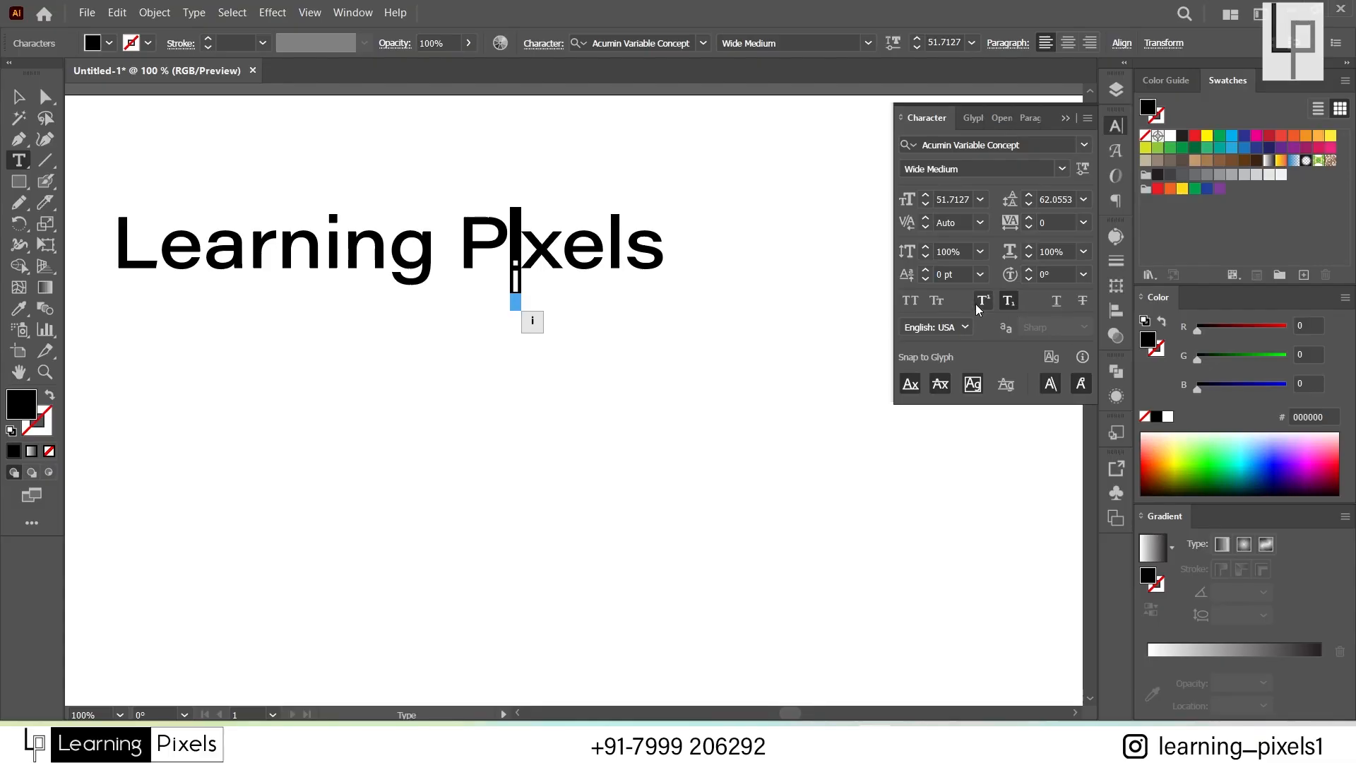
click(982, 303)
Step: Reselect the raised "i" in "Pixels", switch it to subscript, and return it to its normal position
click(514, 233)
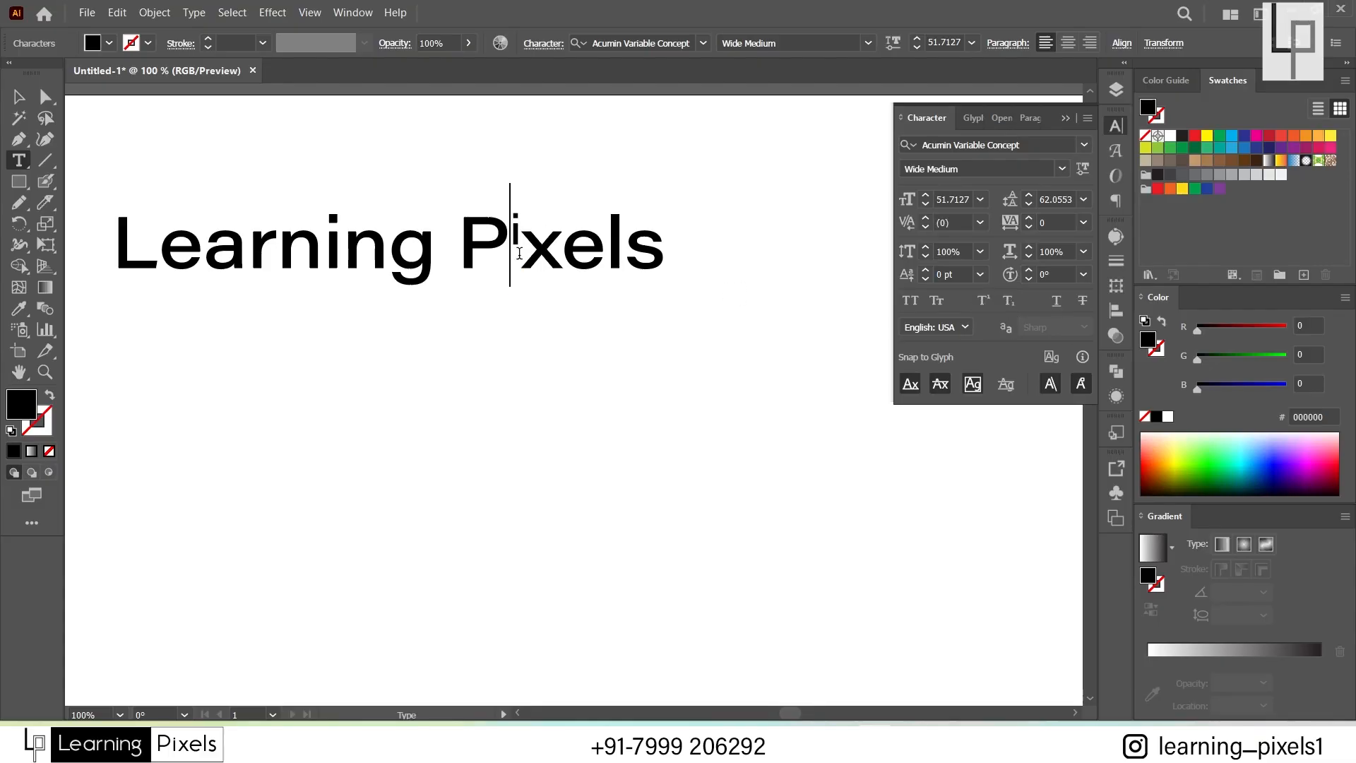
drag(514, 232, 524, 233)
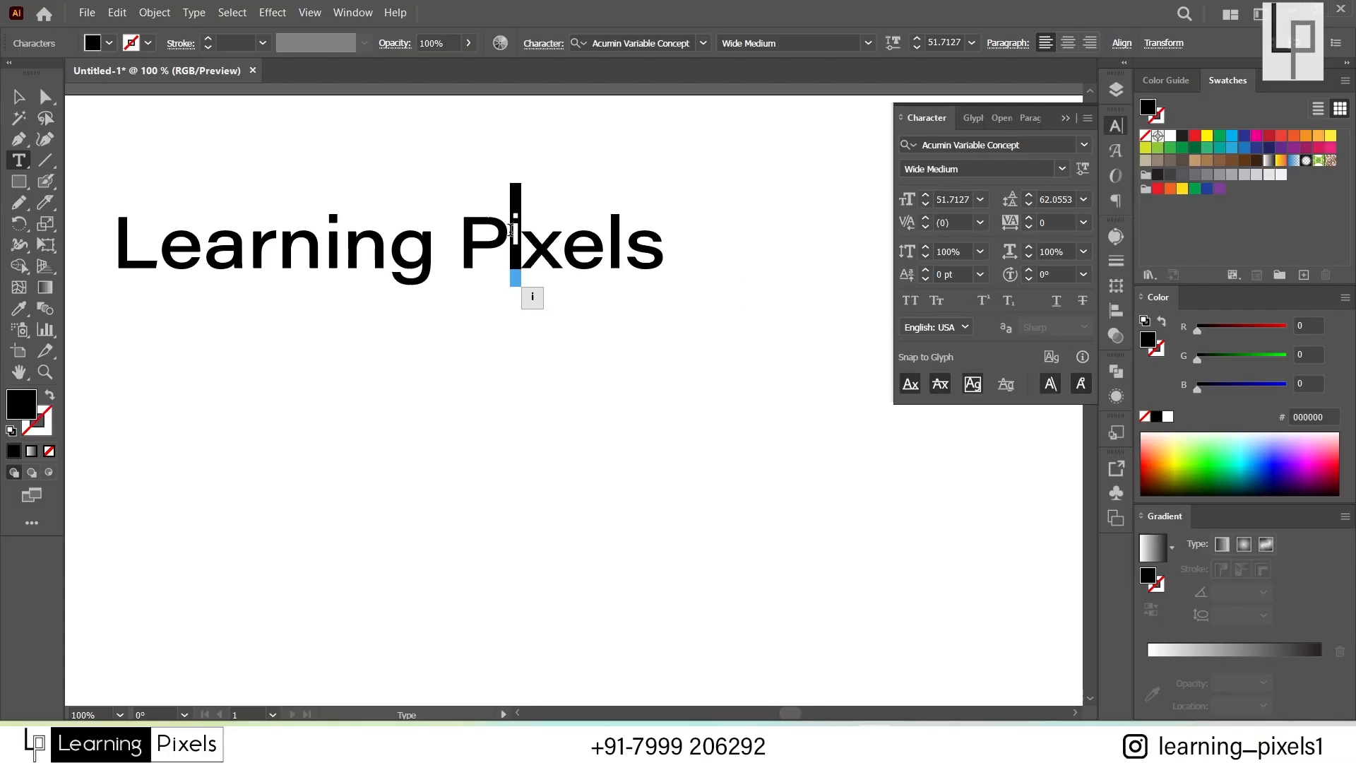
click(1006, 309)
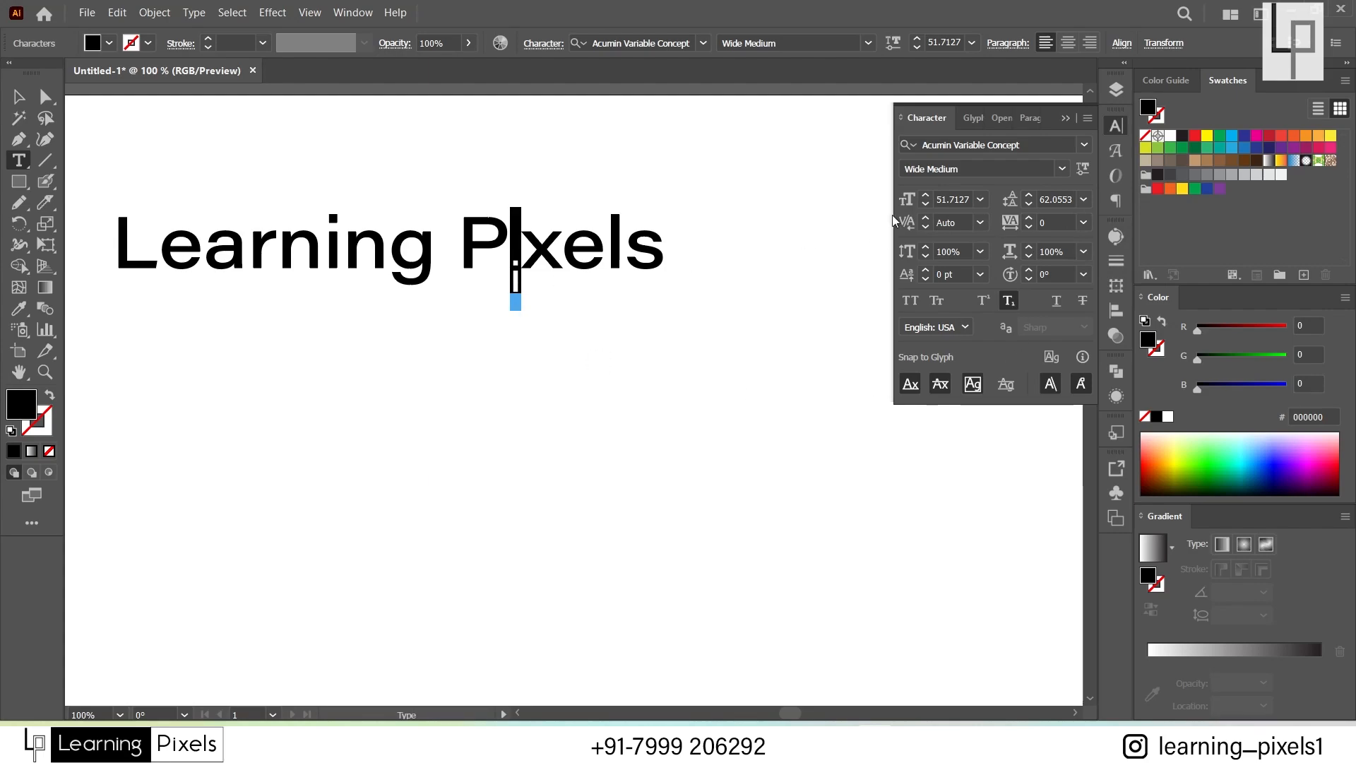
click(1013, 303)
click(19, 97)
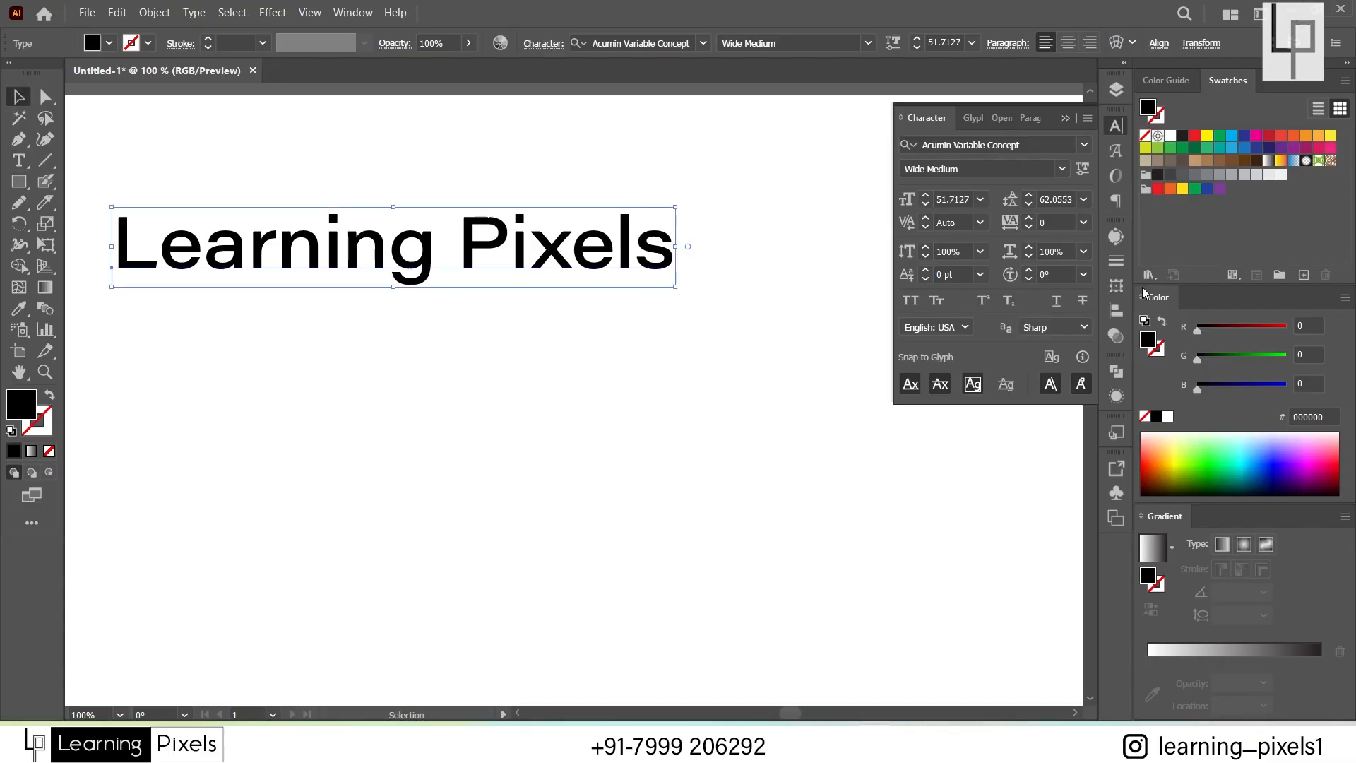
Step: Try underlining the whole "Learning Pixels" text, and apply strikethrough to it instead
click(1050, 309)
click(1049, 310)
click(1082, 303)
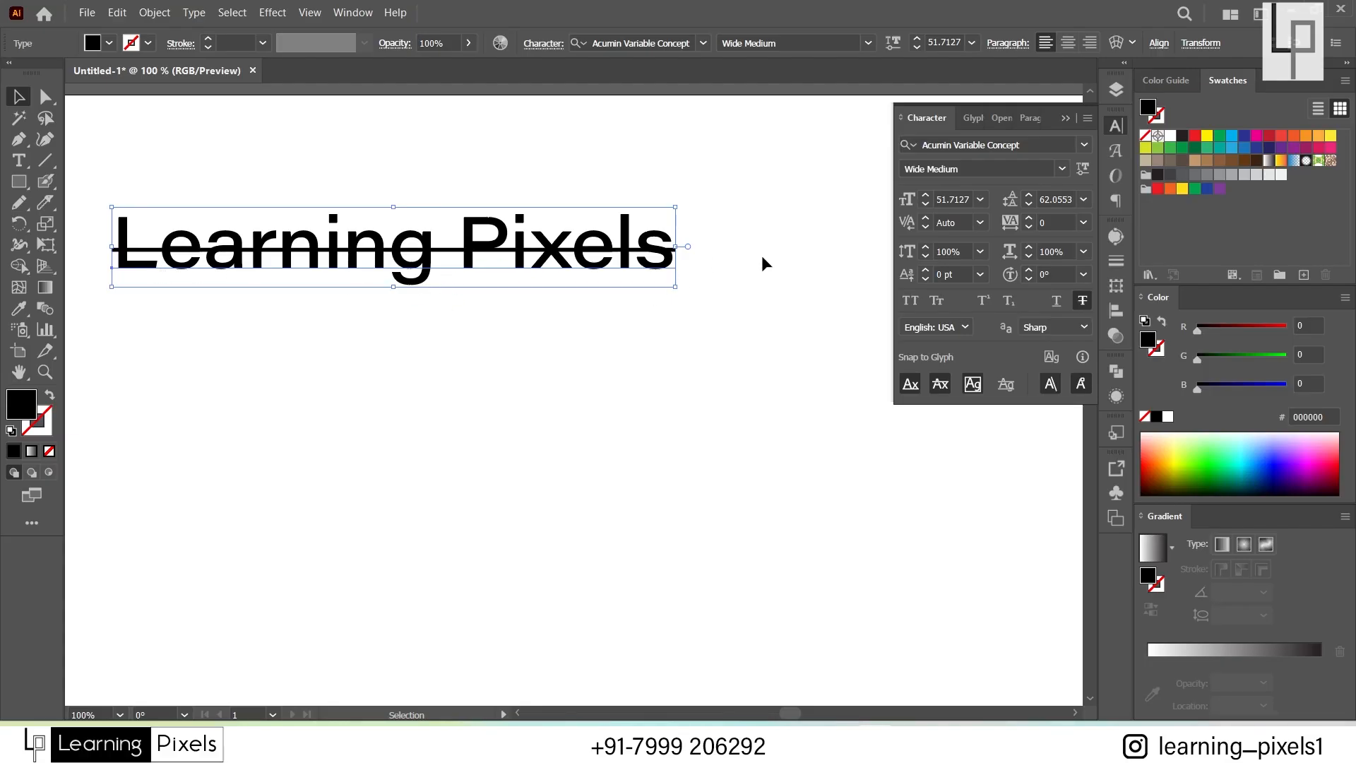
Step: Delete the "Learning Pixels" text and create a tall area-type frame with a font size of 10 pt
key(Delete)
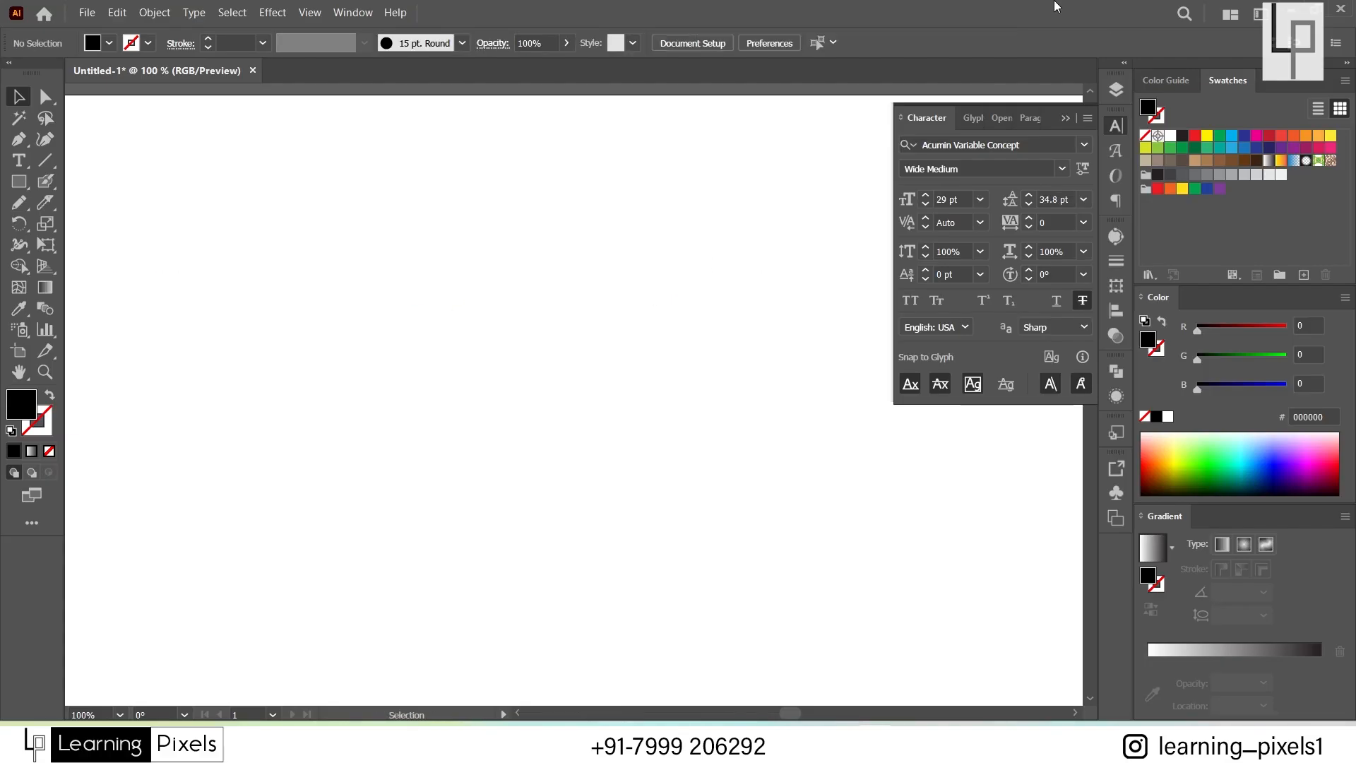
click(22, 165)
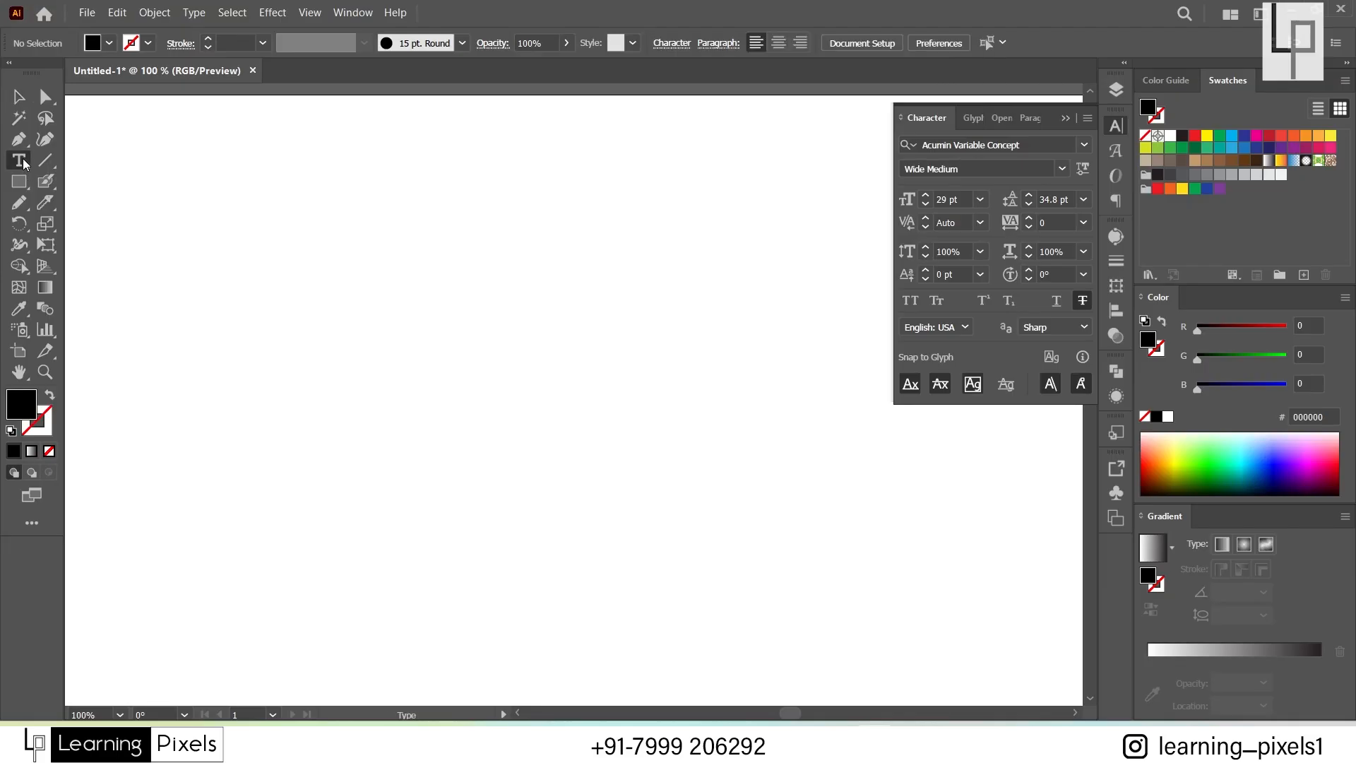
click(947, 200)
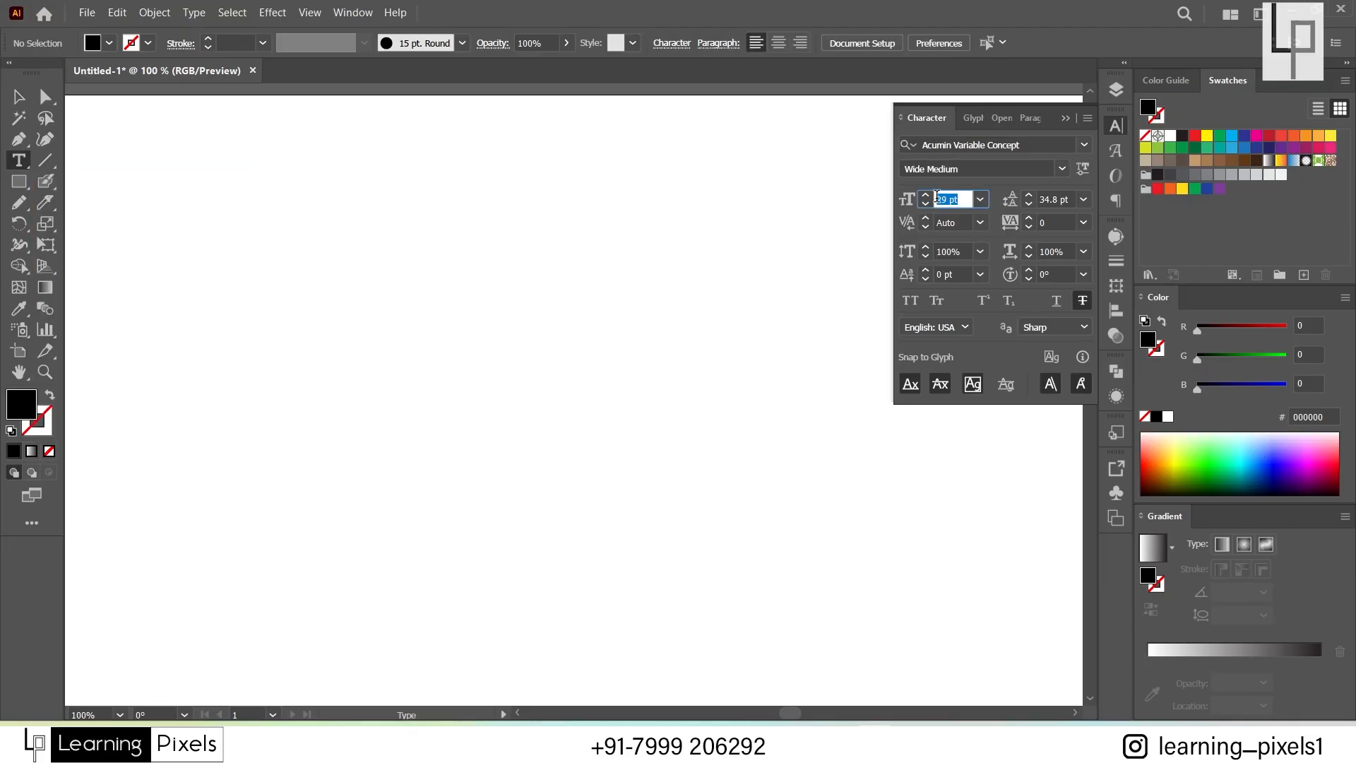
text(10)
key(Return)
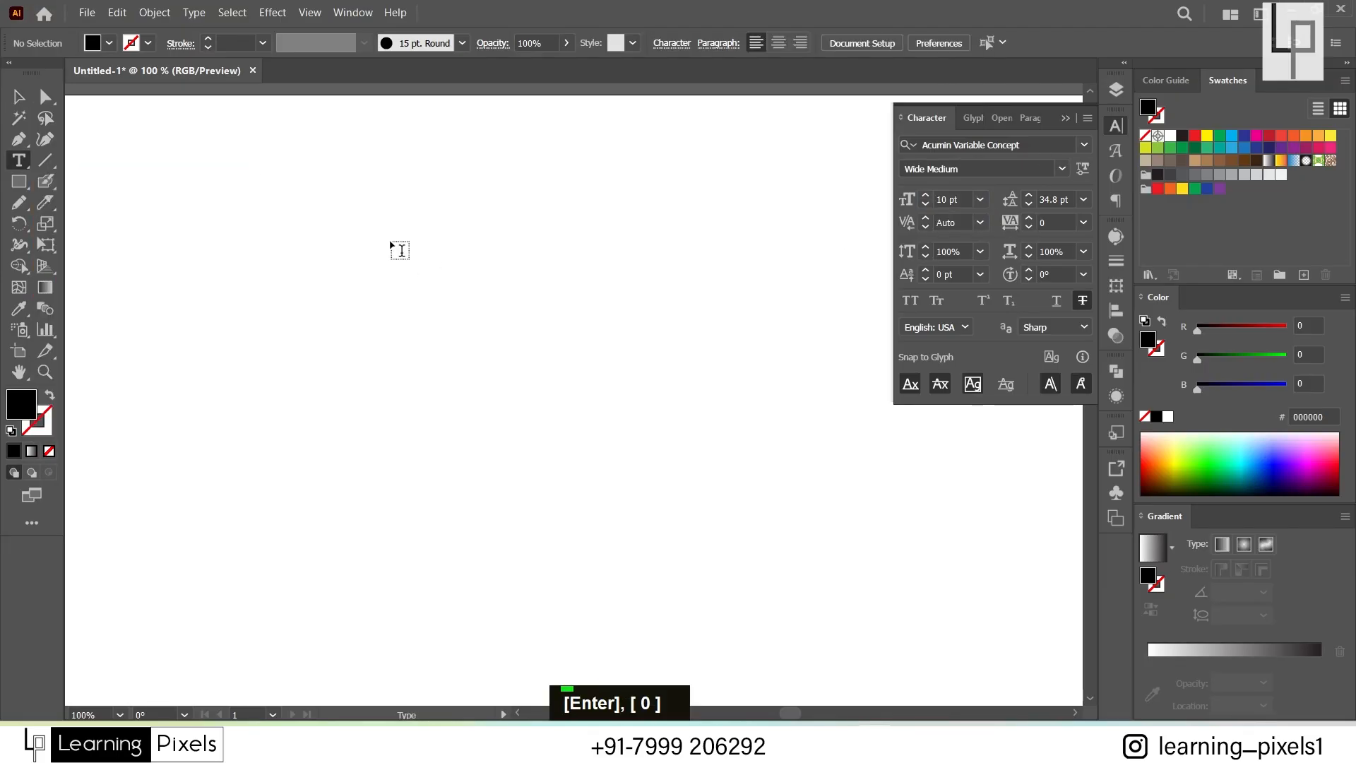
drag(300, 123, 716, 664)
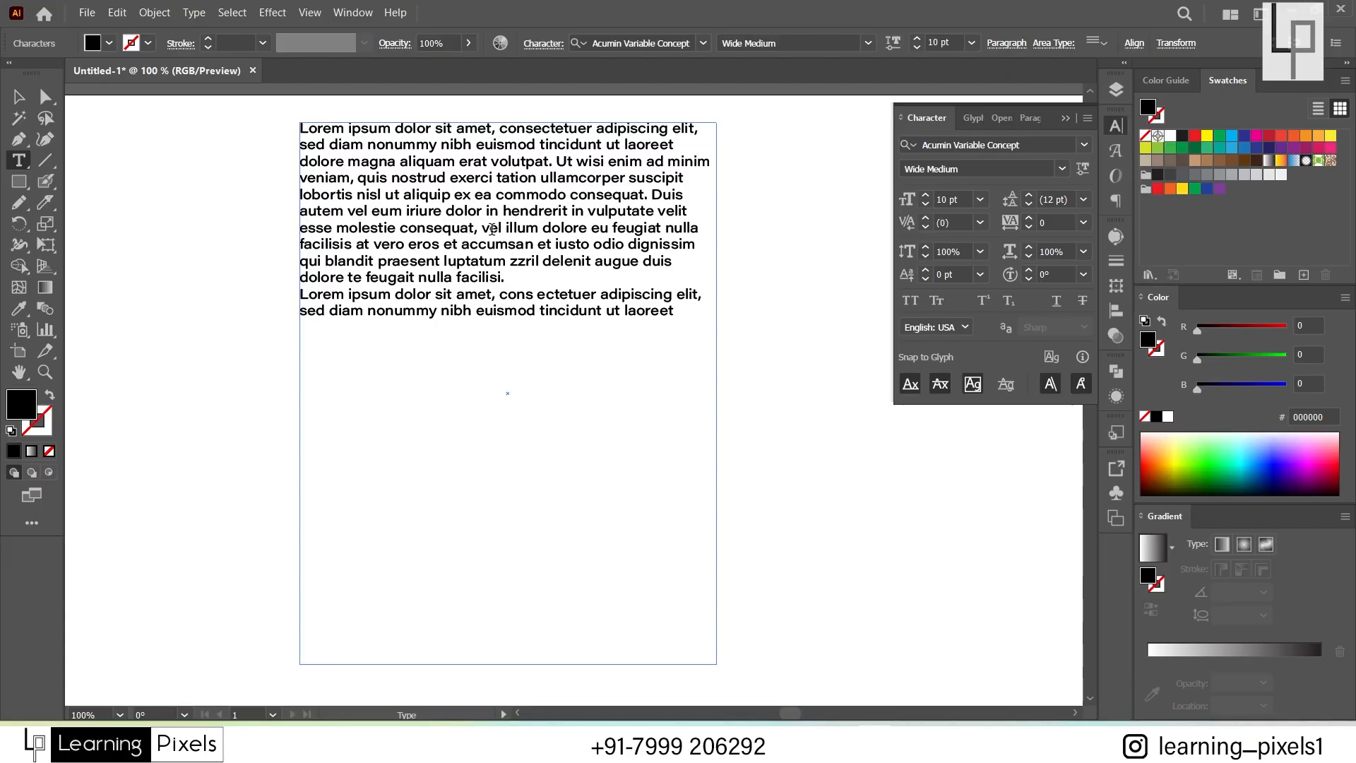
Step: Append a copy of all the placeholder text at its end, and move the text frame left on the artboard
ctrl+click(591, 291)
key(ctrl+a)
key(ctrl+c)
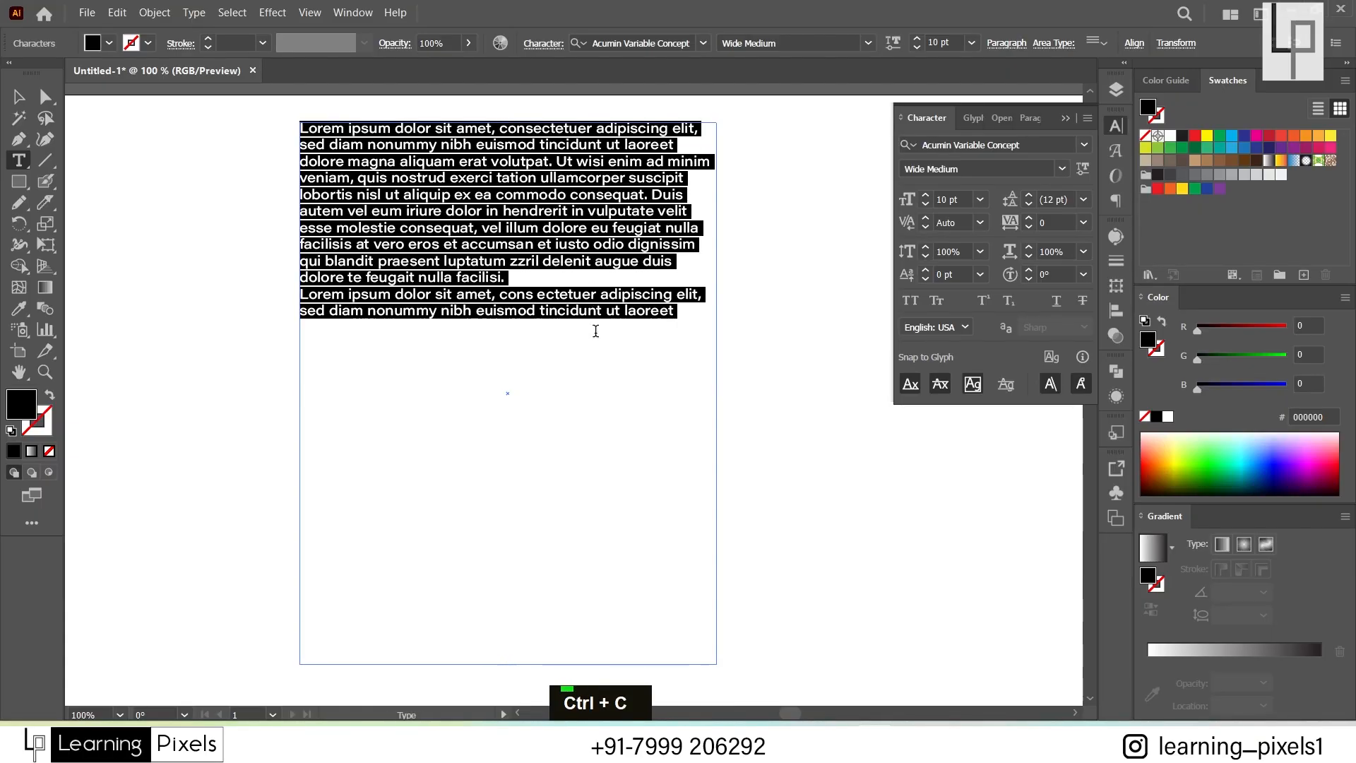
key(Right)
key(ctrl+v)
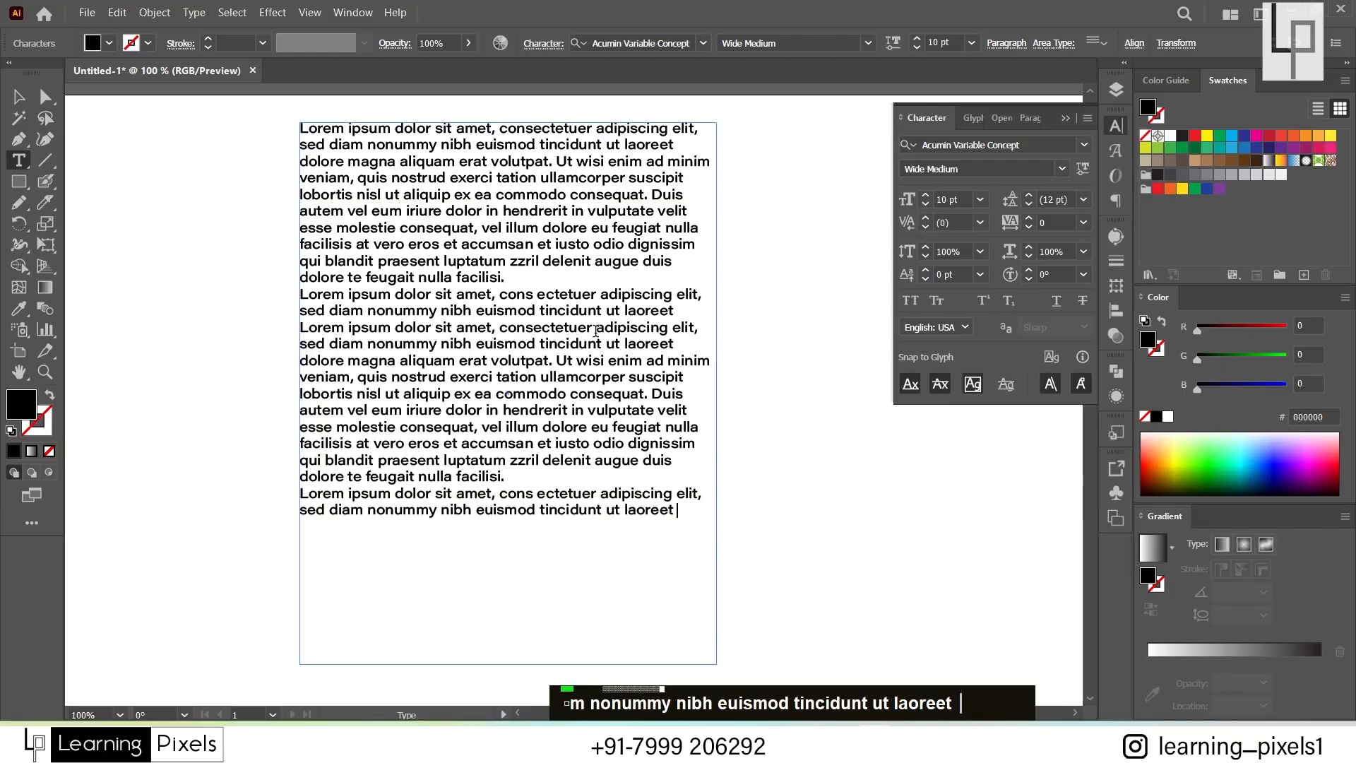
click(29, 106)
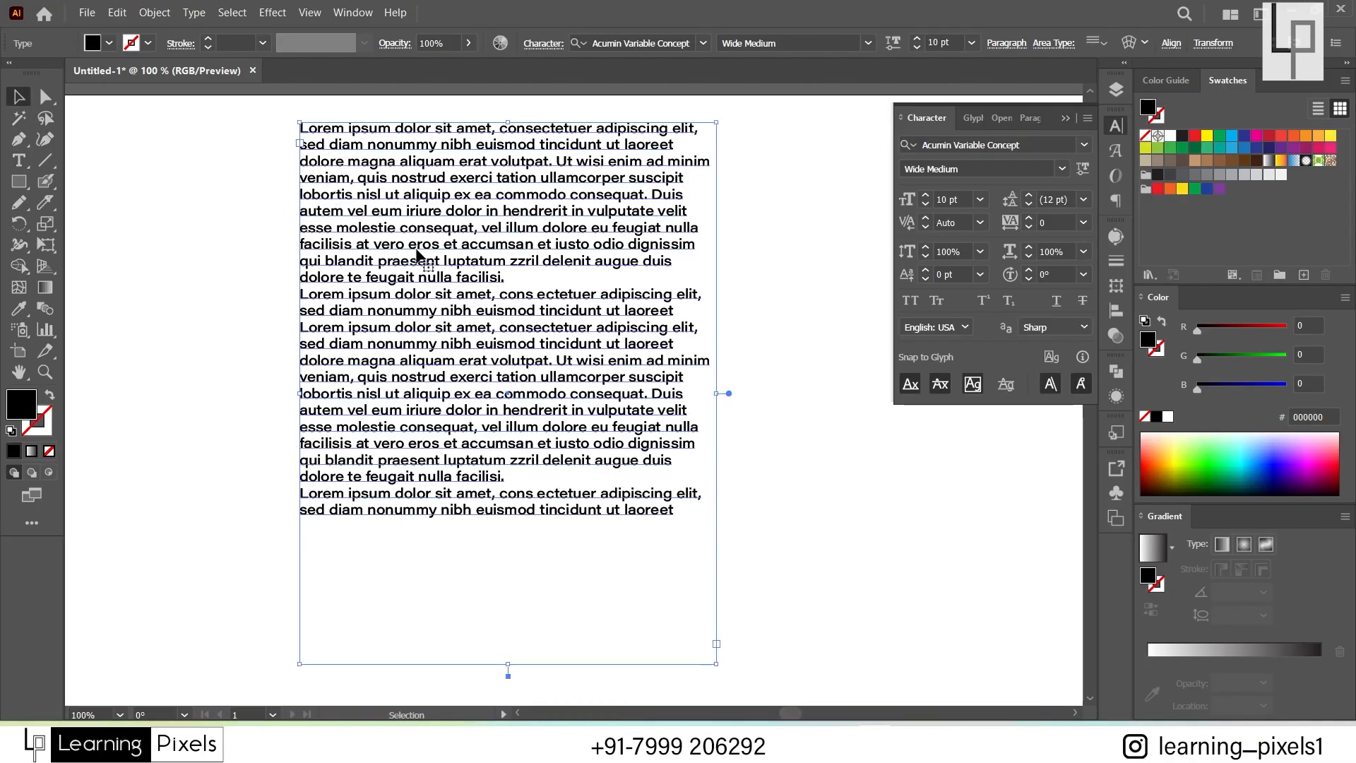
drag(418, 255, 315, 259)
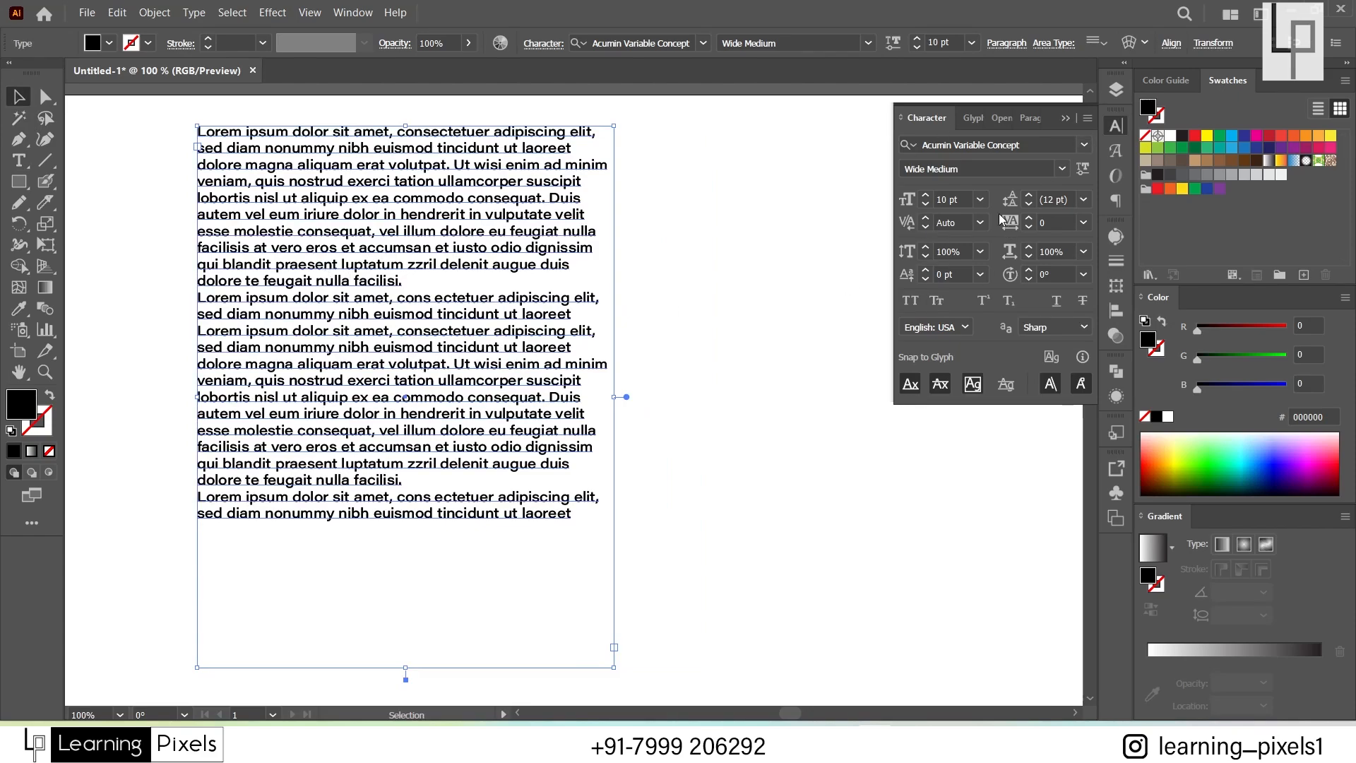
Step: Try looser and tighter leading on the placeholder text, and restore Auto leading
click(1057, 200)
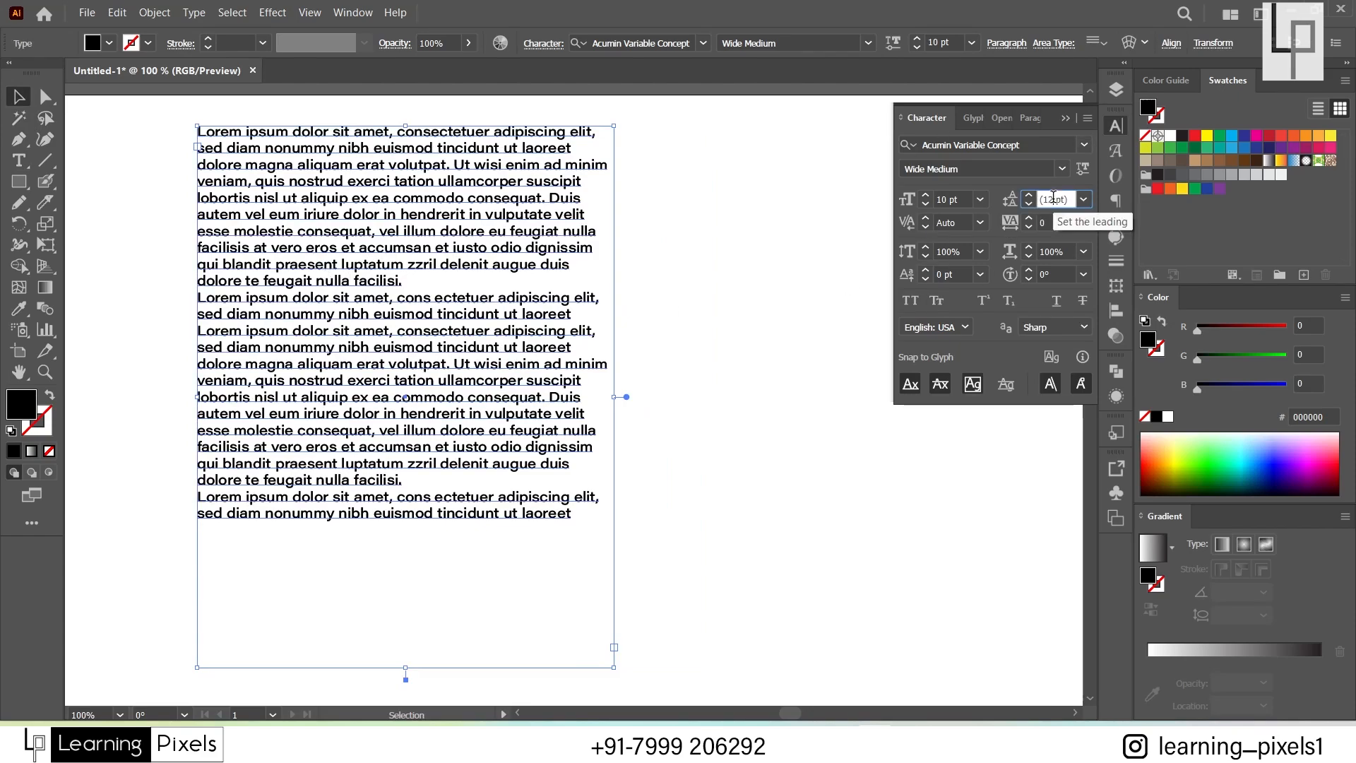
scroll(1055, 200, up, 8)
scroll(1054, 200, down, 3)
scroll(1053, 199, down, 9)
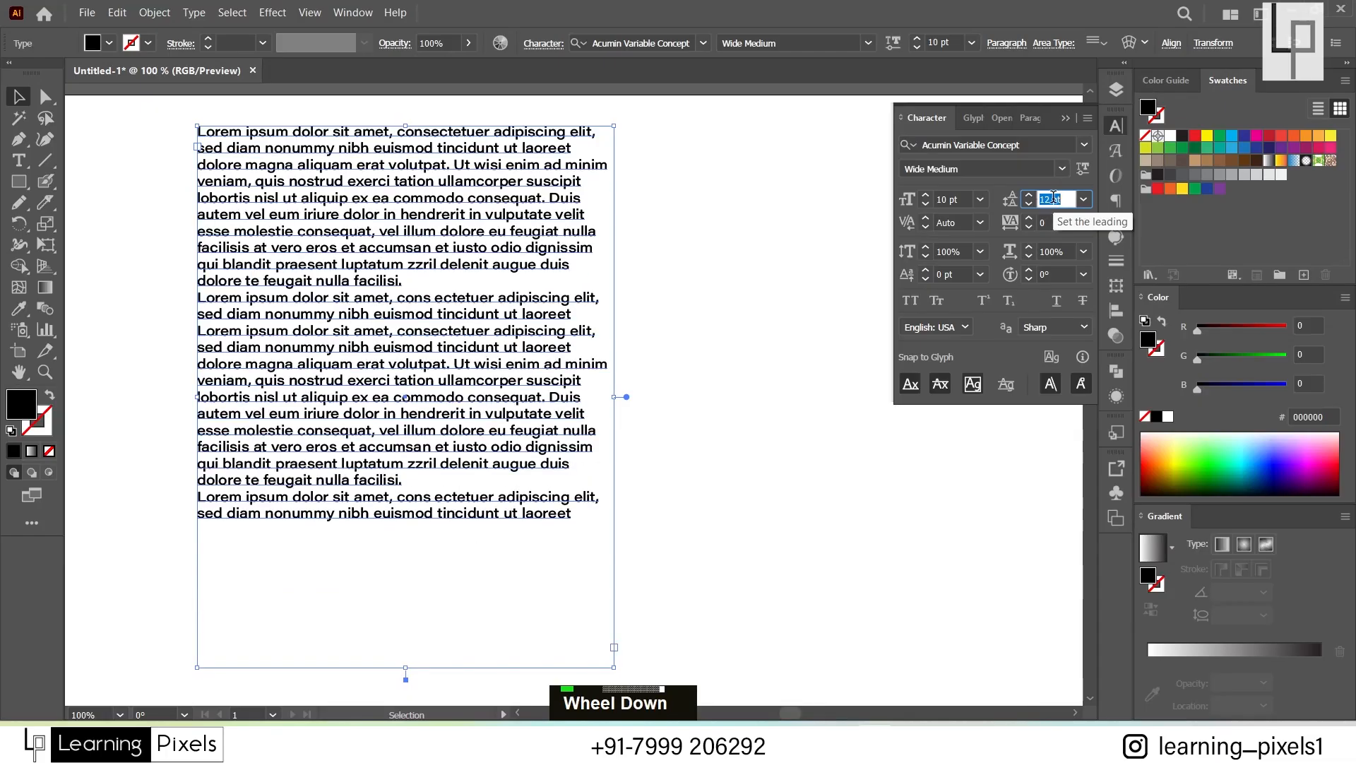
scroll(1058, 199, down, 3)
scroll(1058, 199, up, 3)
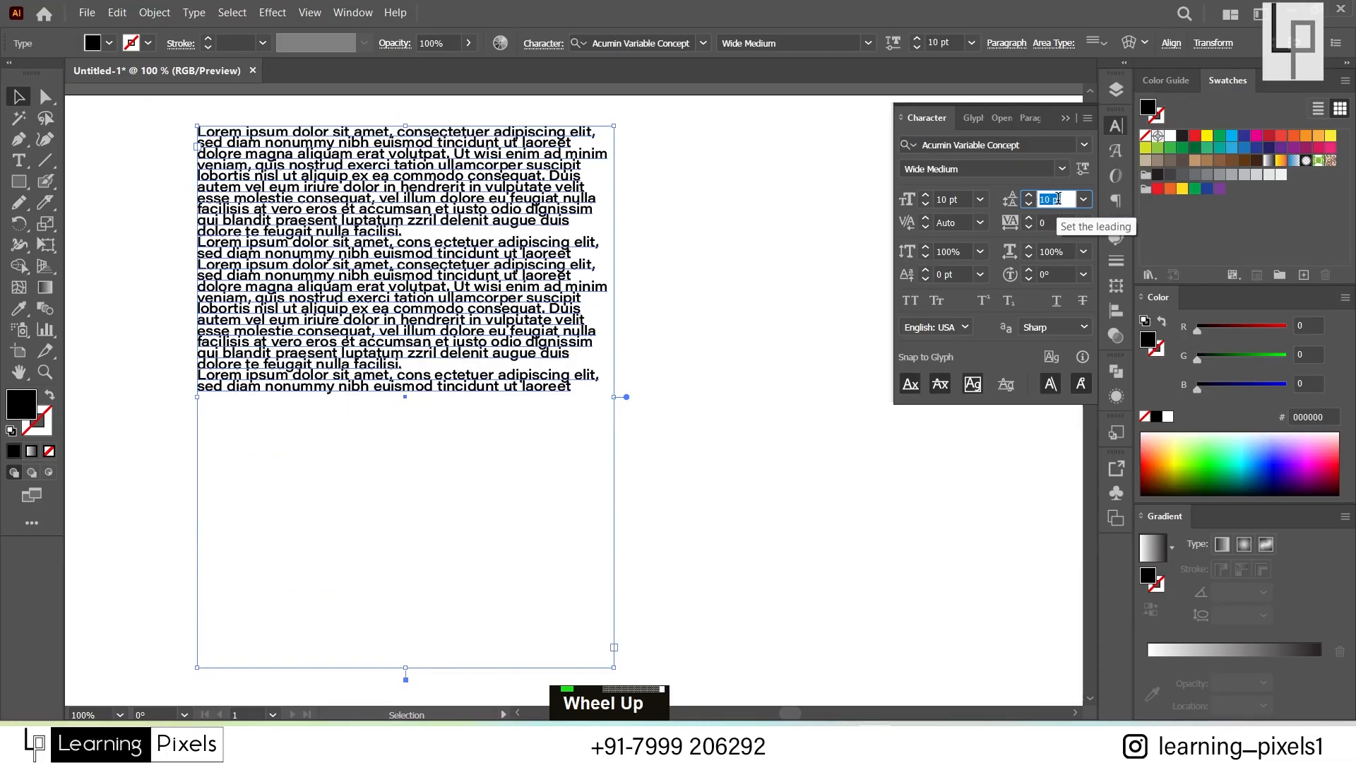
click(1084, 202)
click(1098, 242)
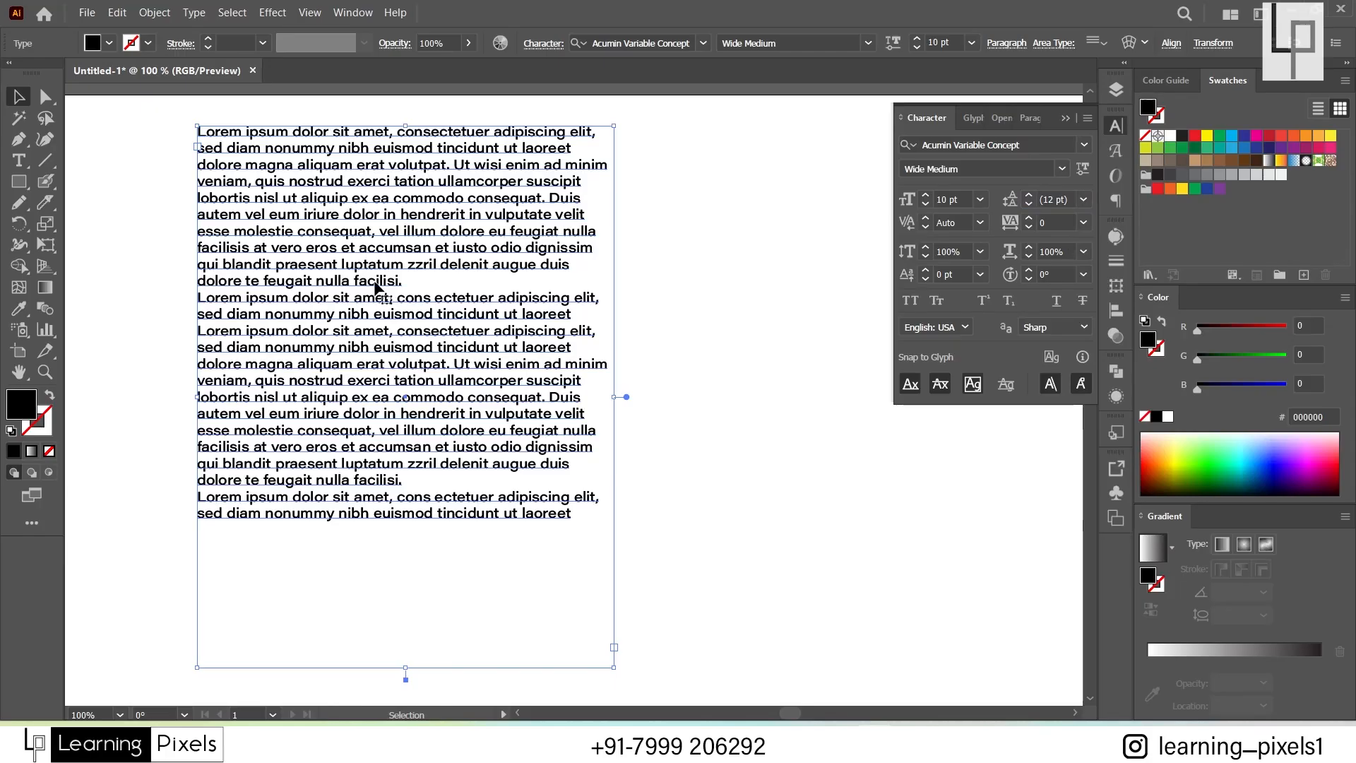
Step: Open the paragraph settings for the selected text frame
click(1027, 123)
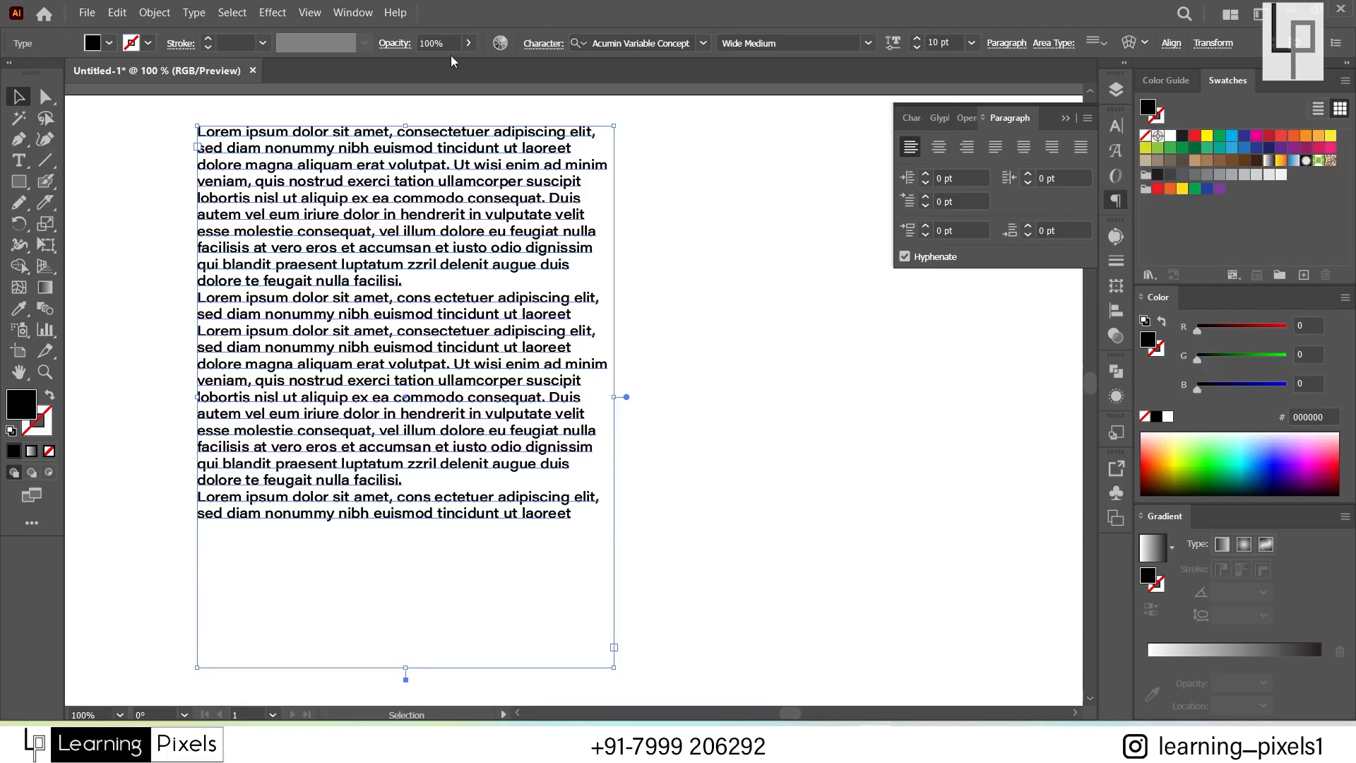
click(353, 12)
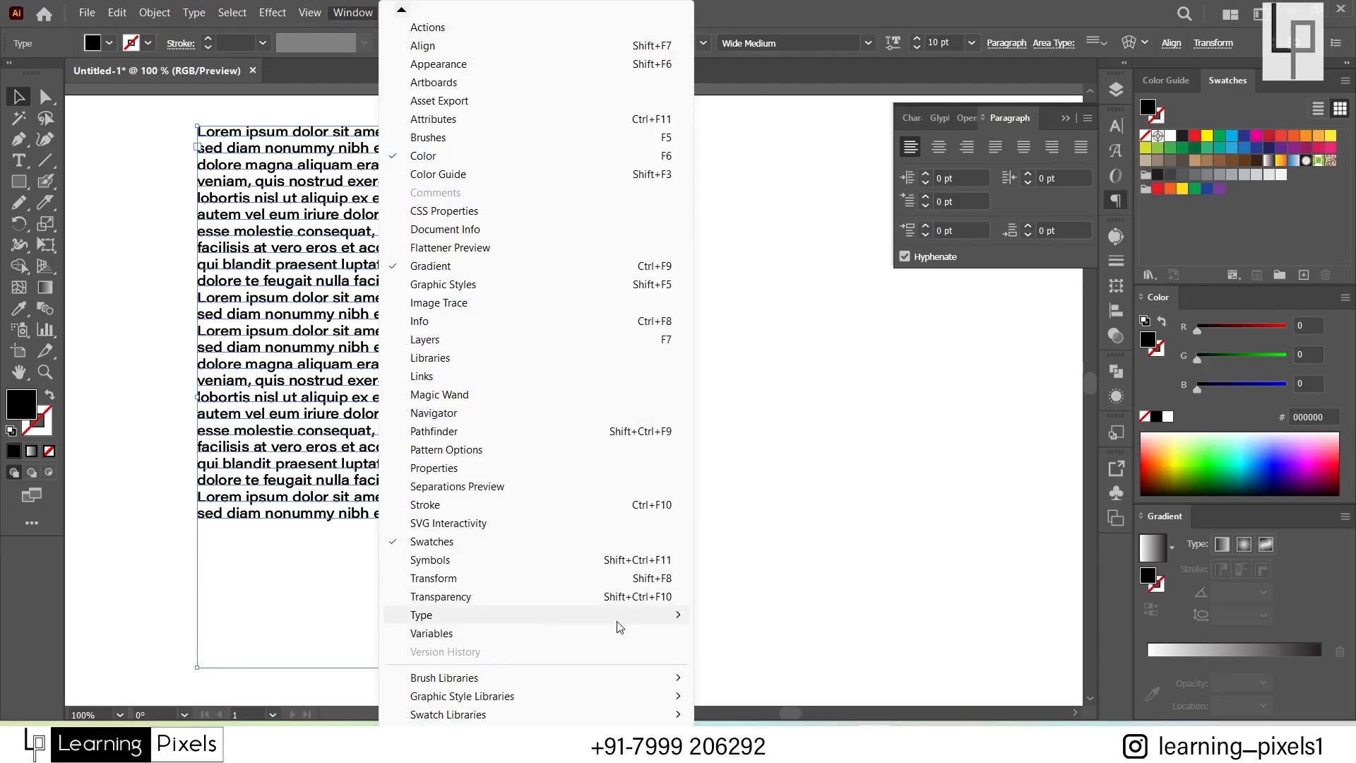
mouse_move(619, 621)
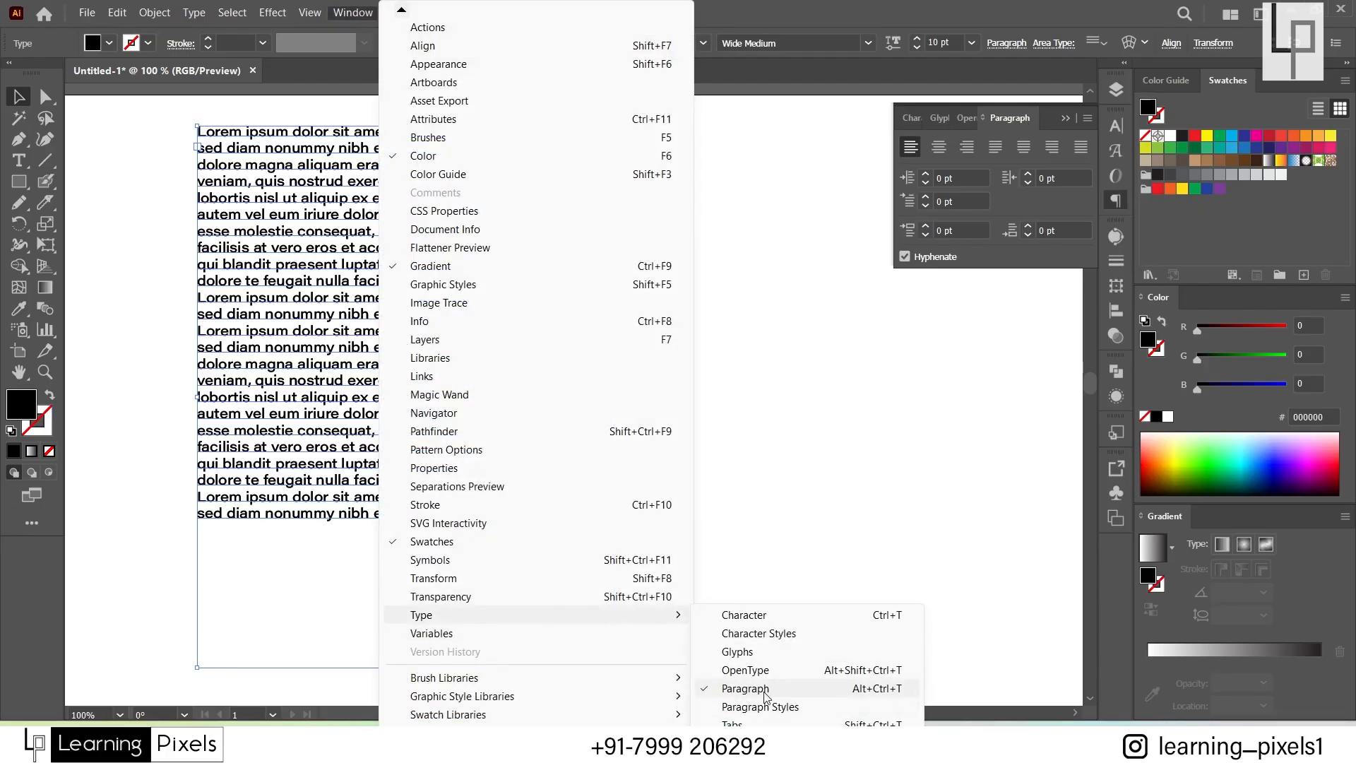
click(1010, 254)
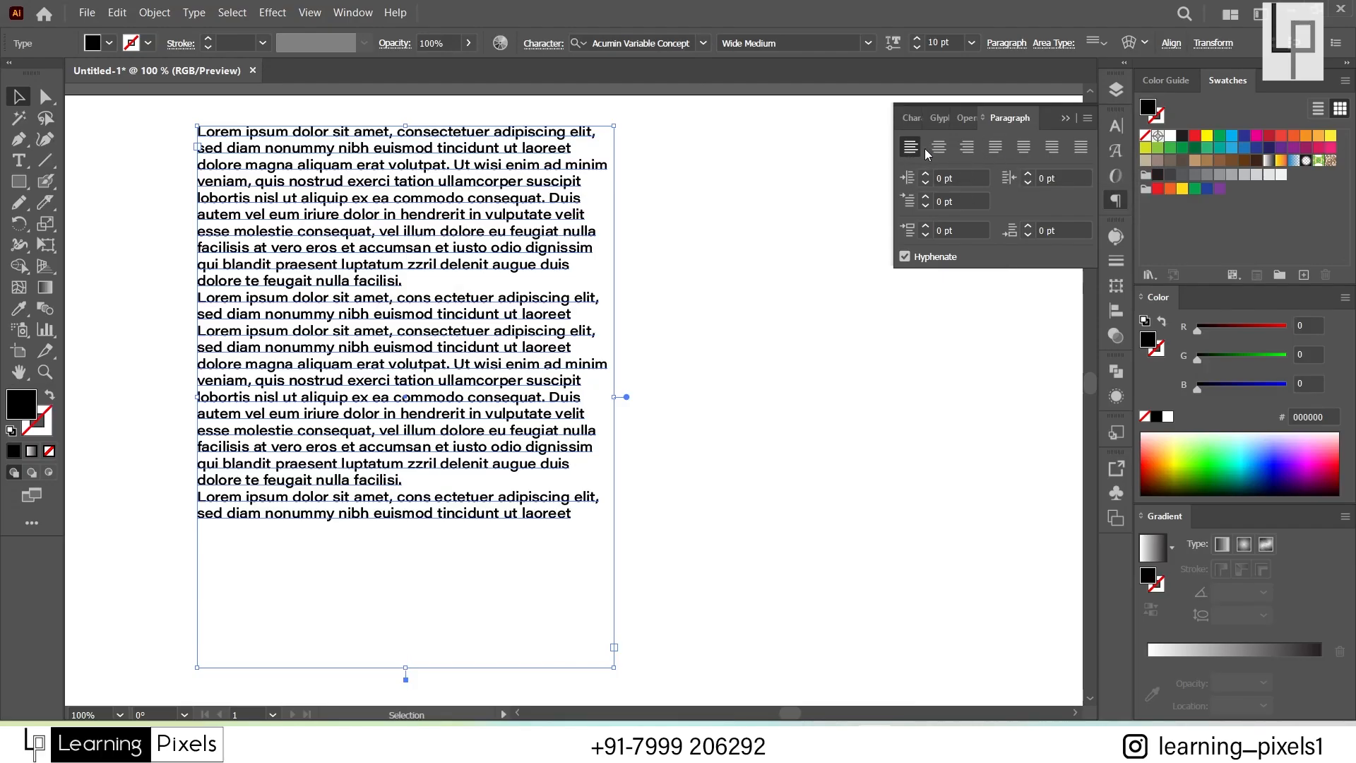
Step: Try right, centre and left-justified alignment on the placeholder text, and settle on justified with the last line centred
click(967, 148)
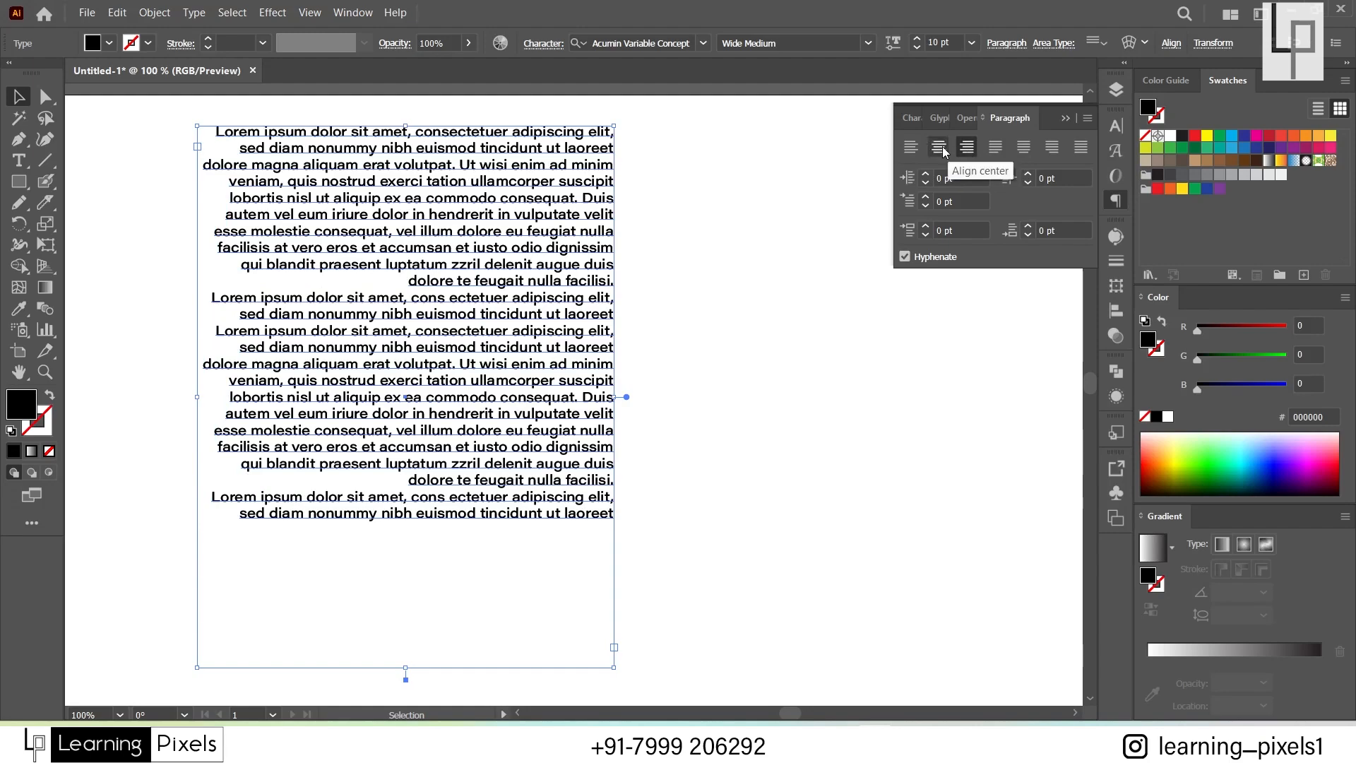
click(939, 147)
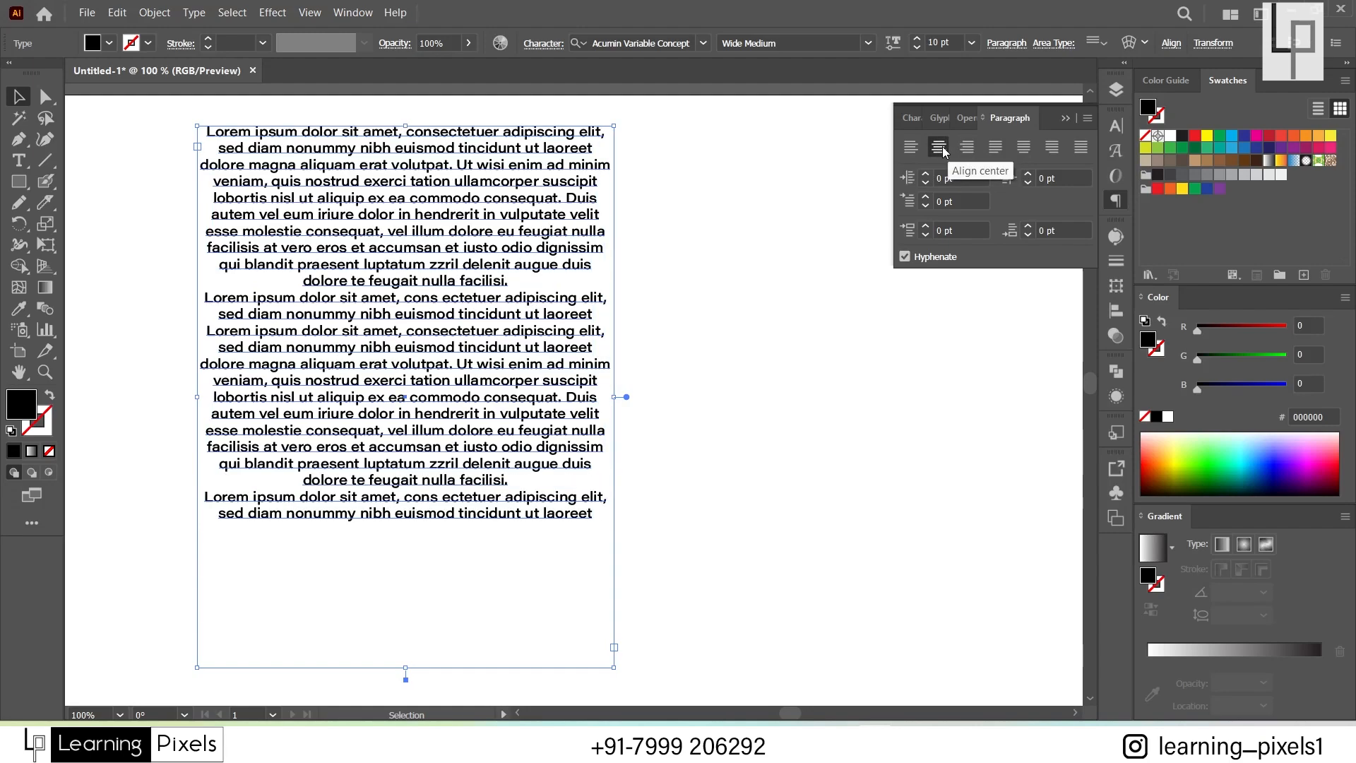
click(994, 156)
click(1023, 155)
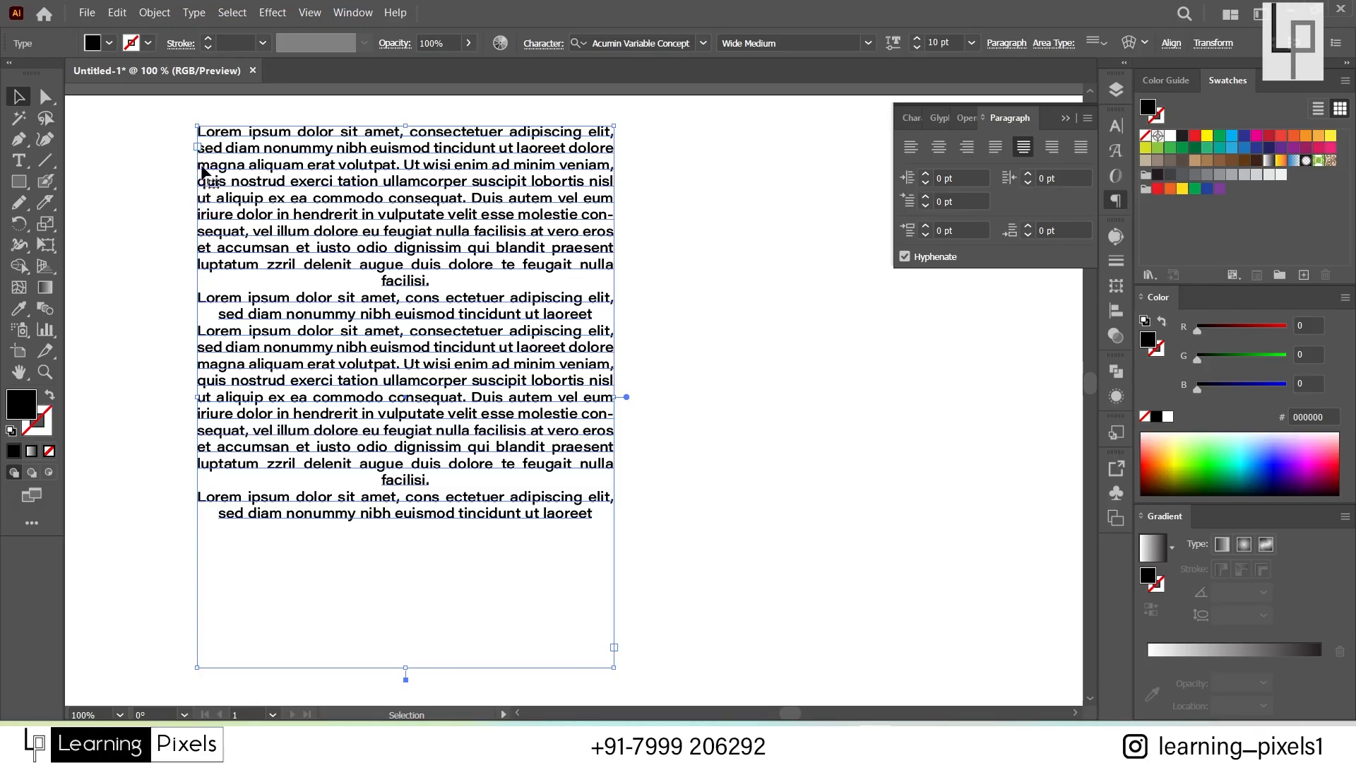
Step: Increase the left indent of the justified placeholder text to 8 pt
double_click(926, 174)
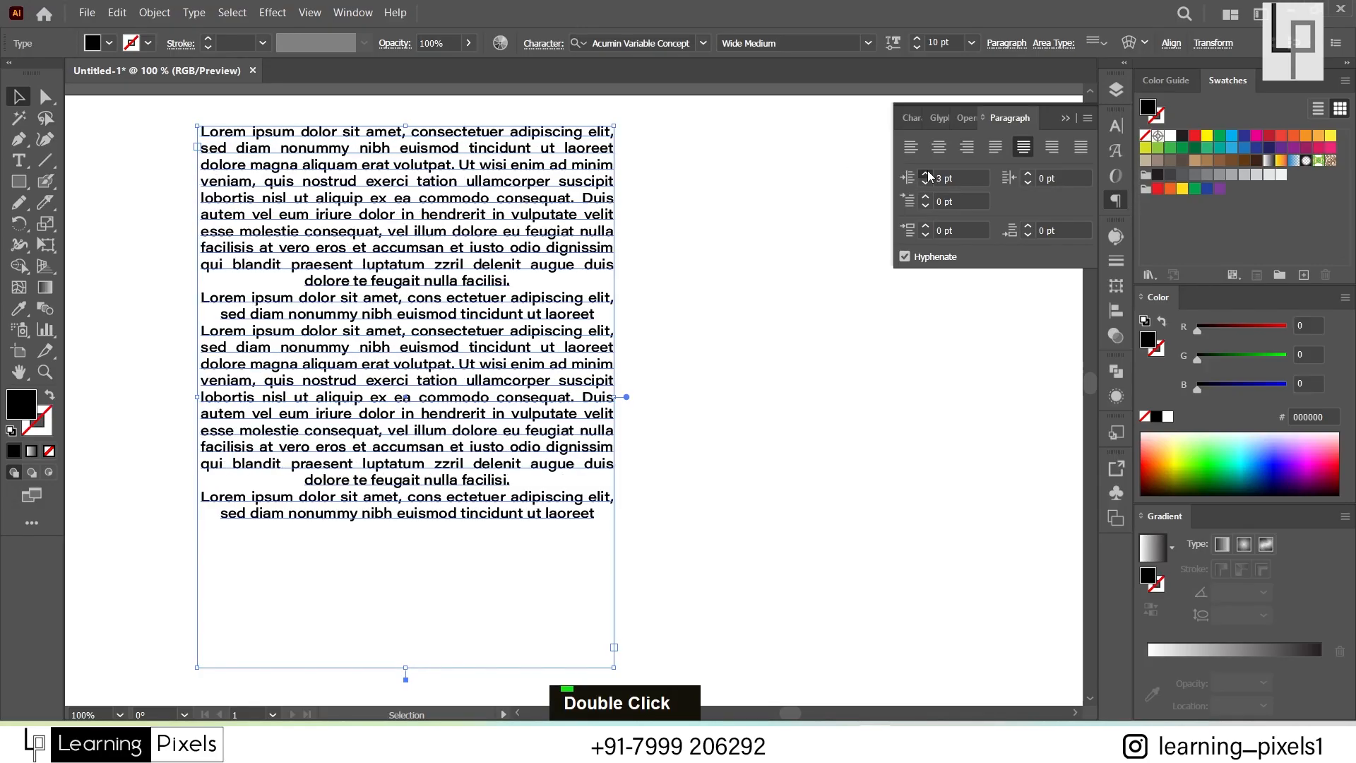
double_click(927, 175)
double_click(928, 174)
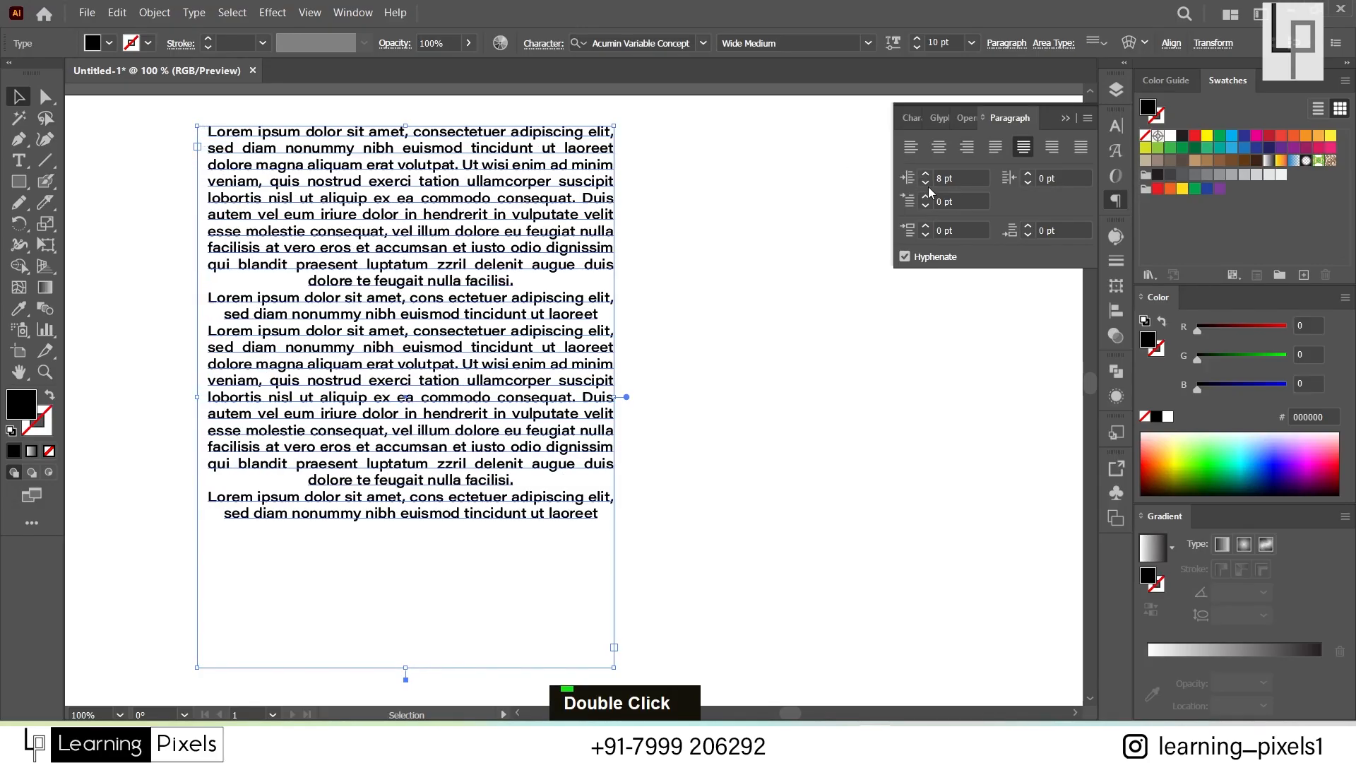
Step: Increase the right indent of the justified placeholder text to 9 pt
double_click(1028, 173)
double_click(1028, 173)
double_click(1028, 173)
double_click(1028, 173)
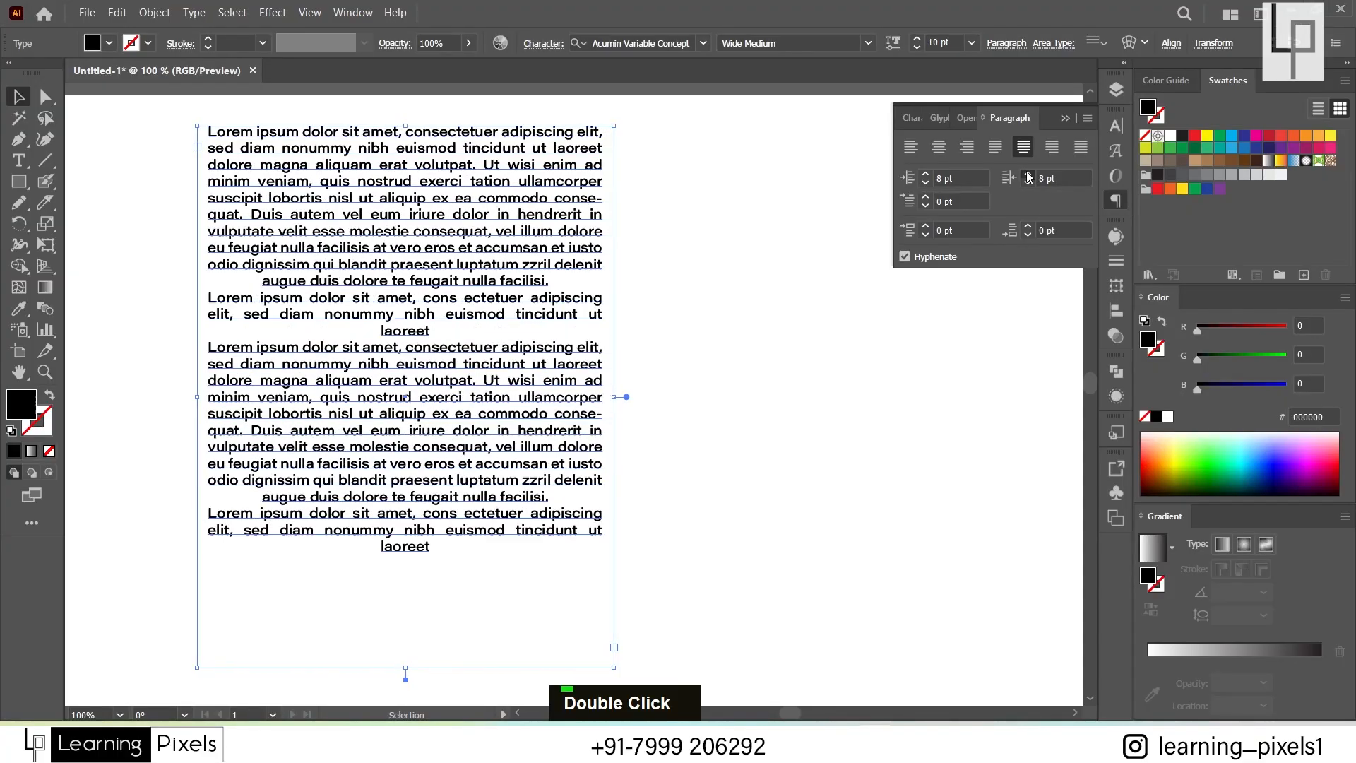
click(1028, 175)
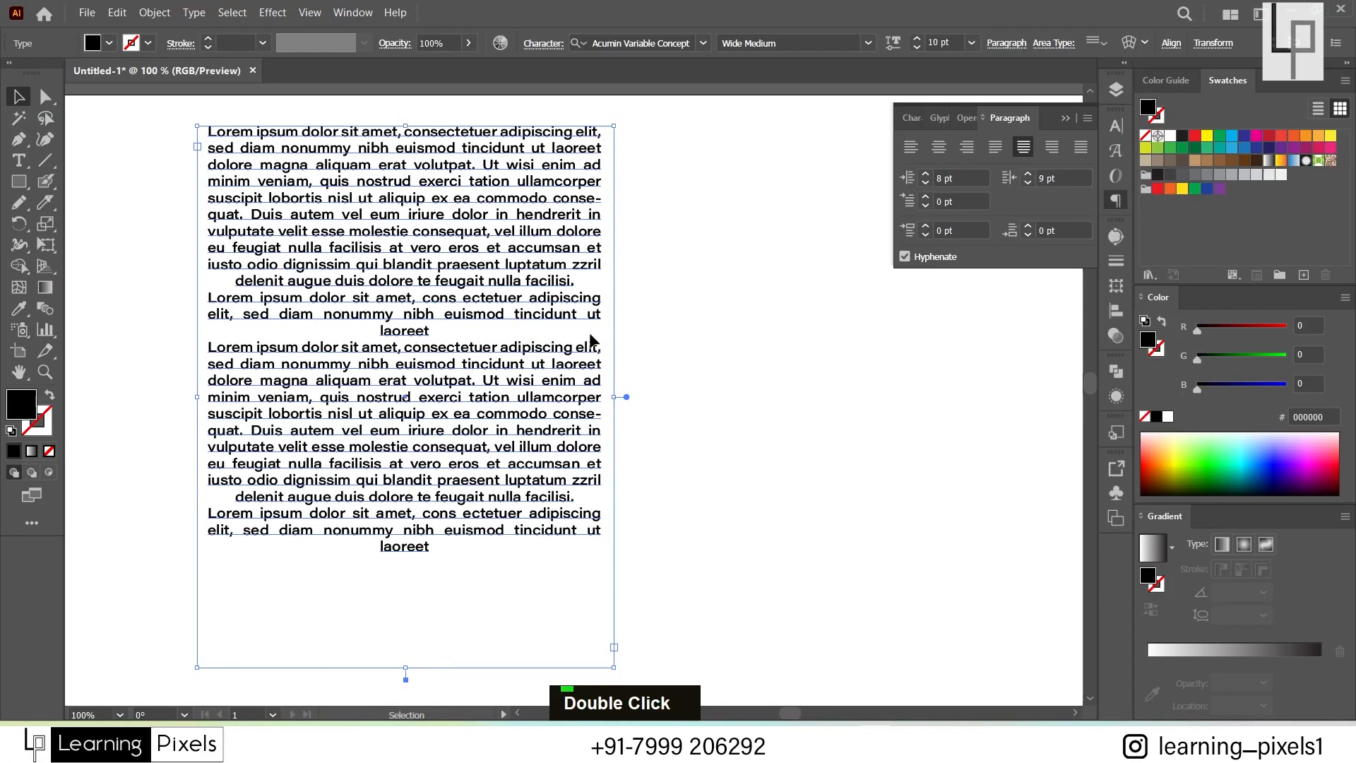
Step: Increase the space before paragraphs in the placeholder text to 11 pt
double_click(926, 227)
double_click(926, 227)
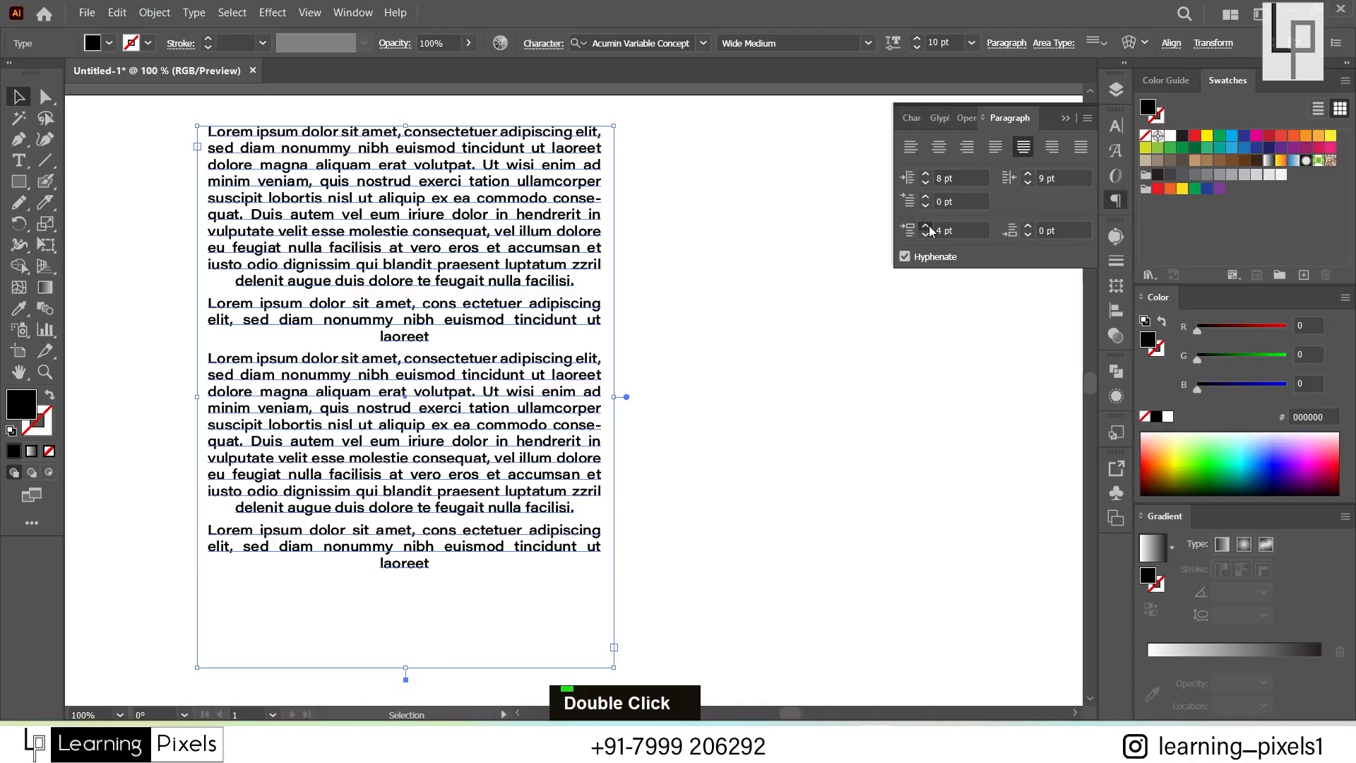
double_click(926, 227)
double_click(926, 227)
double_click(927, 227)
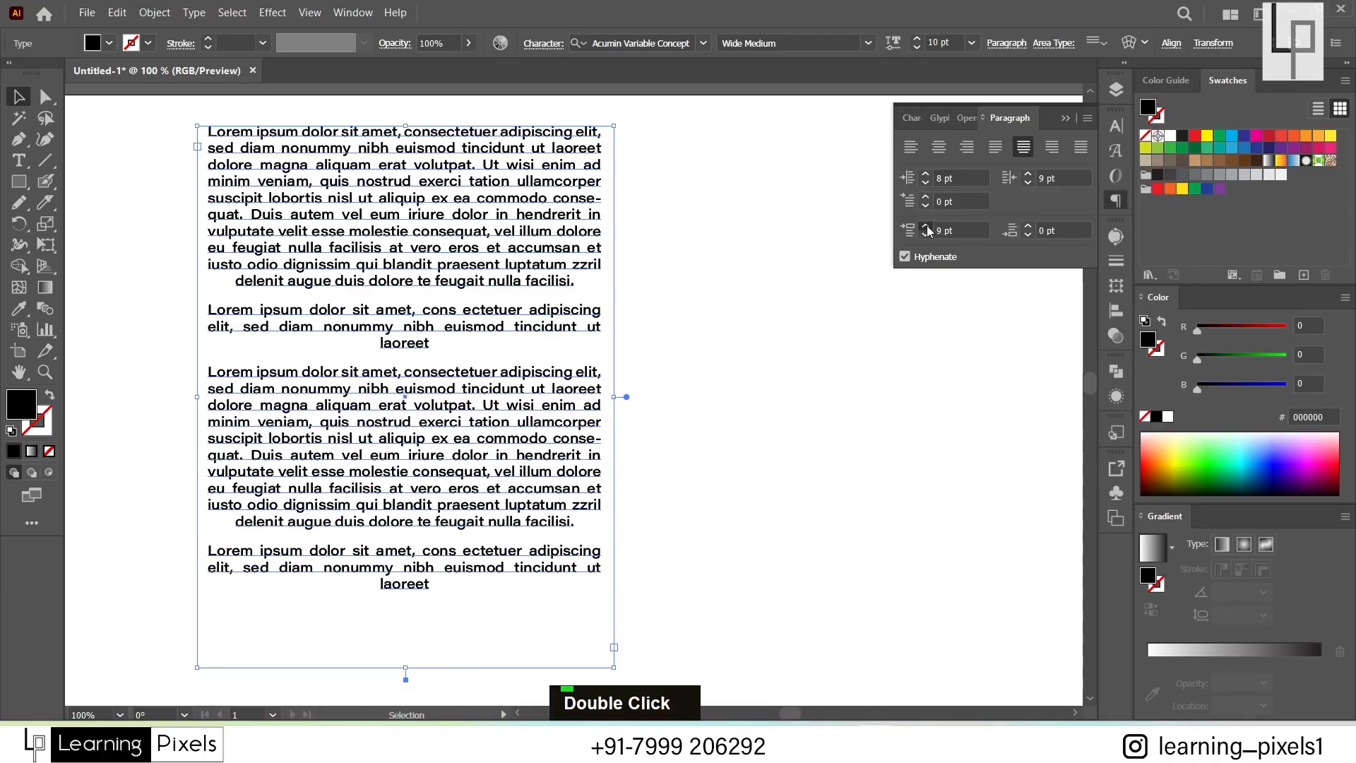
Step: Try 4 pt of space after the paragraphs and return it to 0 pt, then switch hyphenation off and on again
click(1029, 228)
double_click(1029, 227)
click(1028, 227)
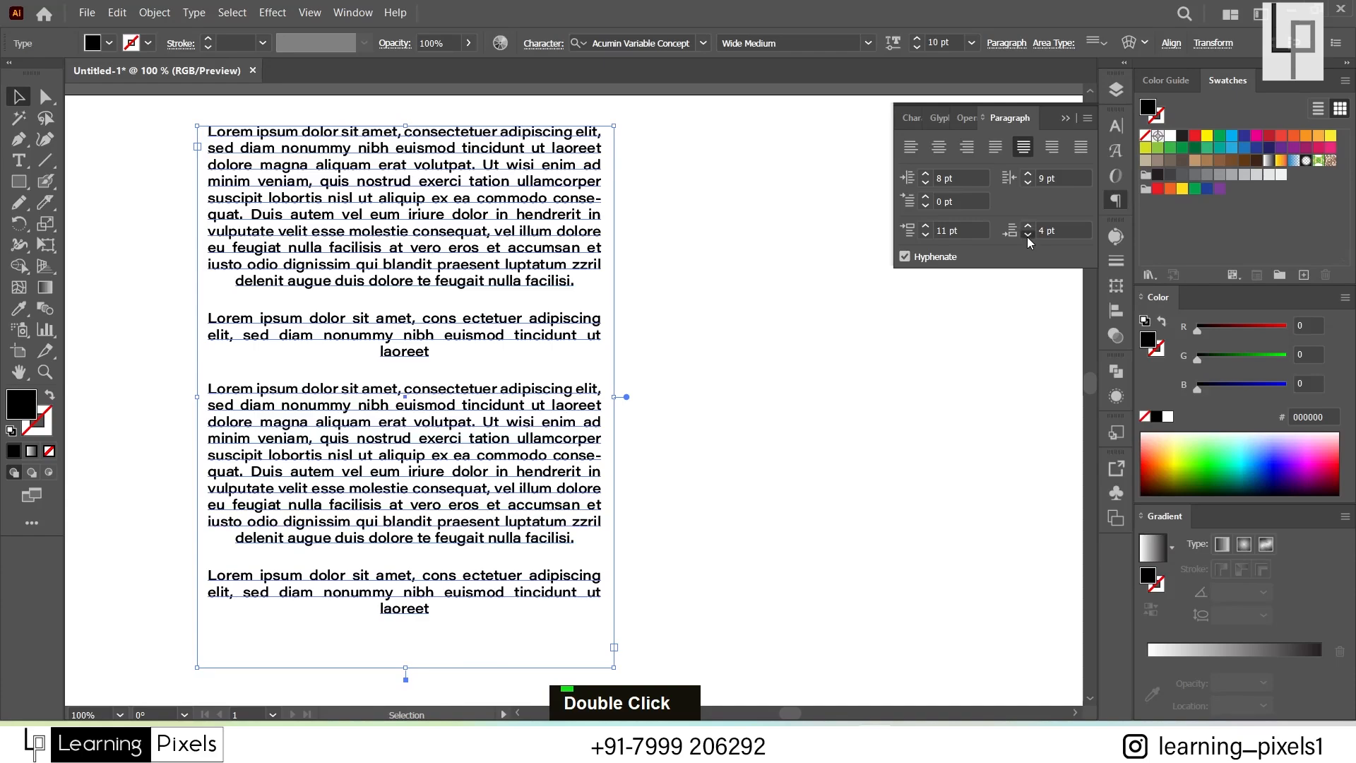
double_click(1028, 235)
double_click(1028, 235)
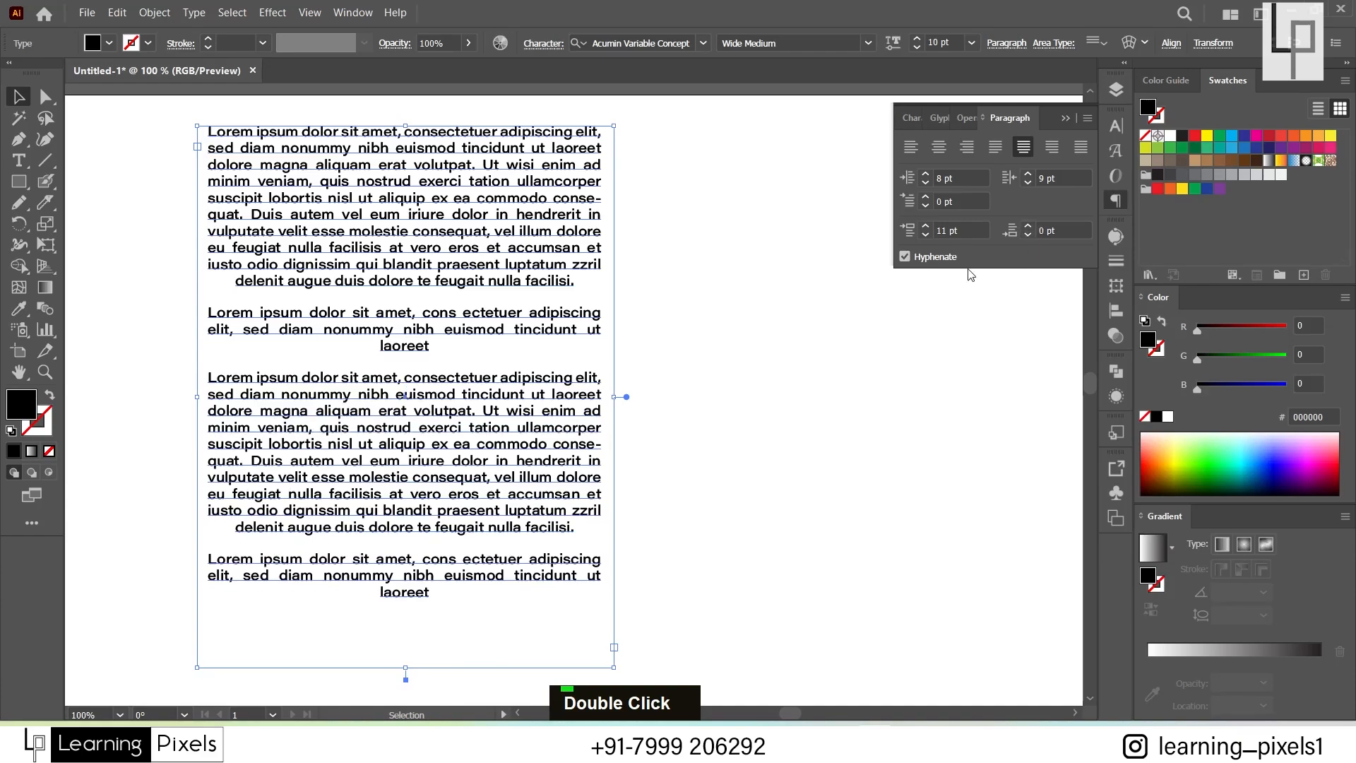
click(906, 259)
click(905, 259)
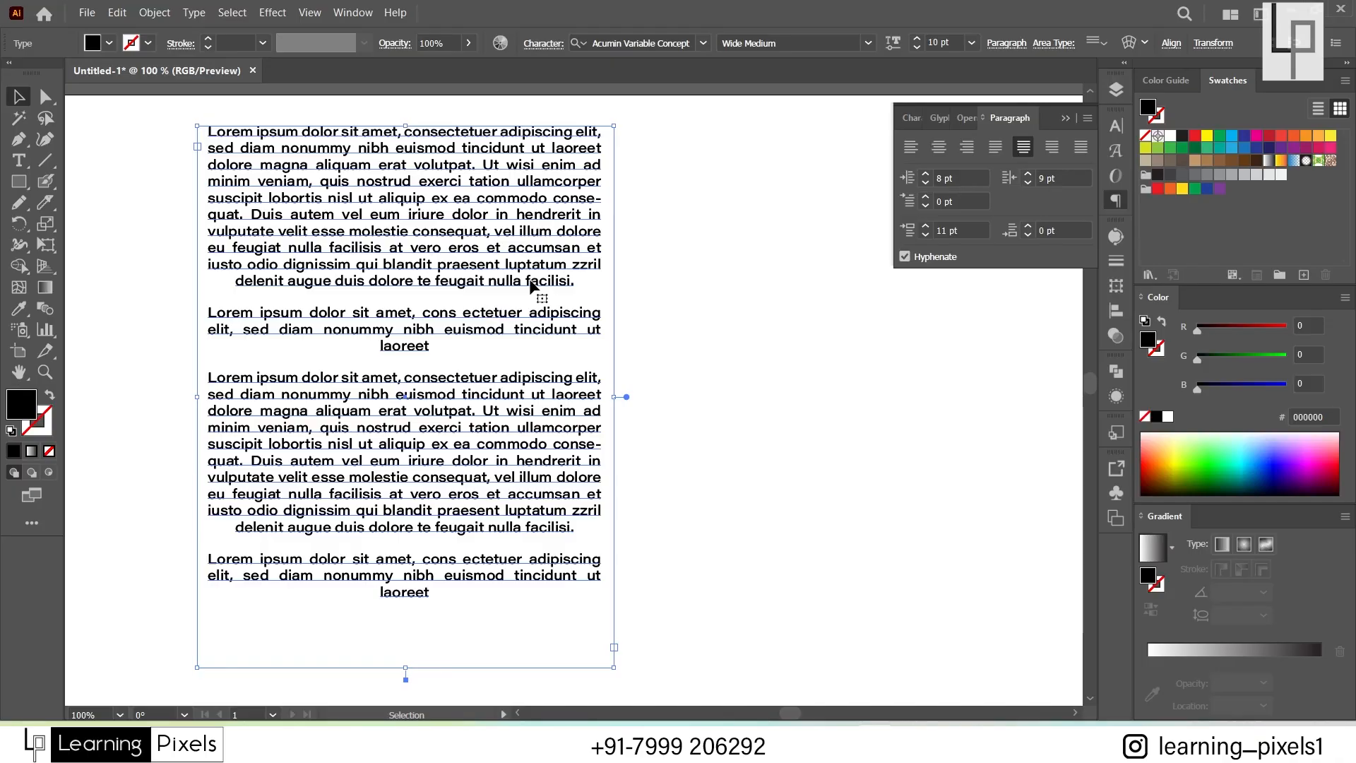
Step: Justify the placeholder text with the last line aligned left, and reset its left indent, right indent and space before paragraph to 0 pt
drag(531, 283, 561, 276)
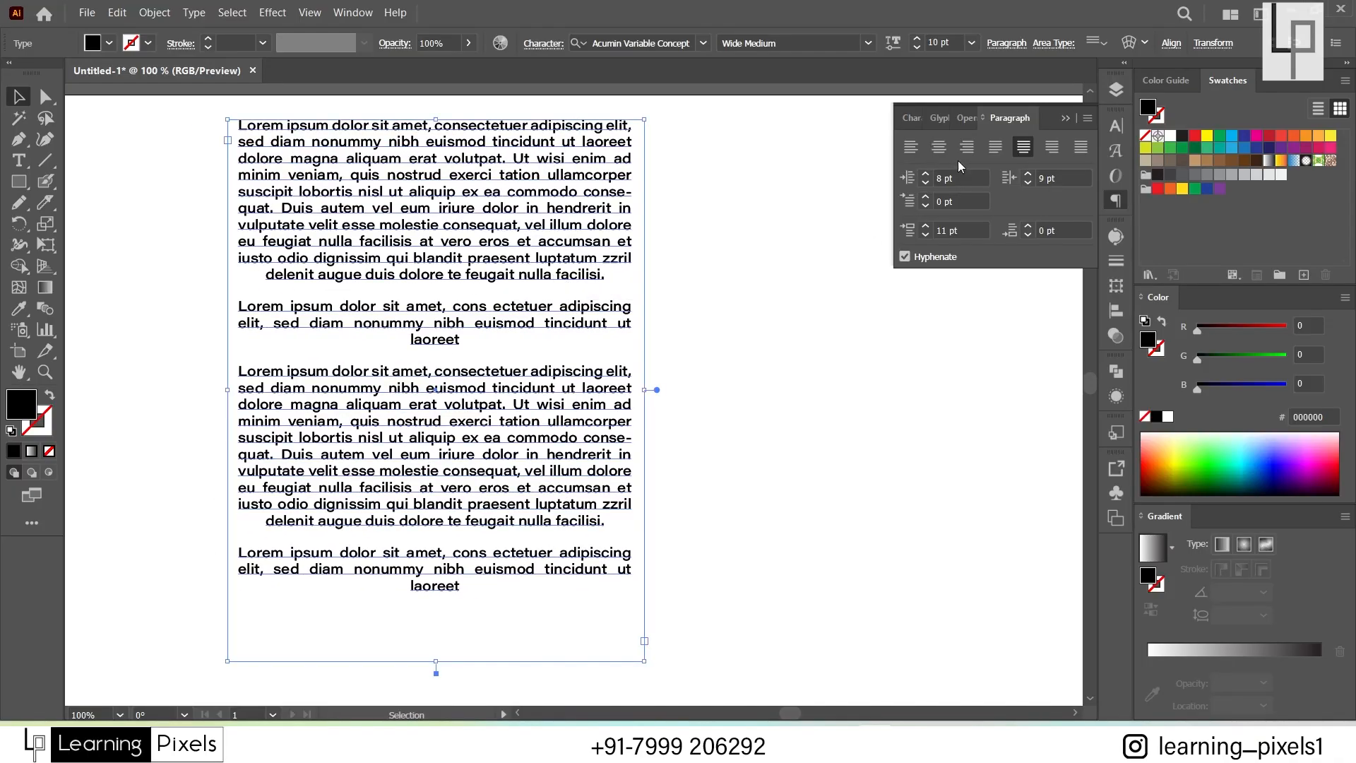
click(995, 149)
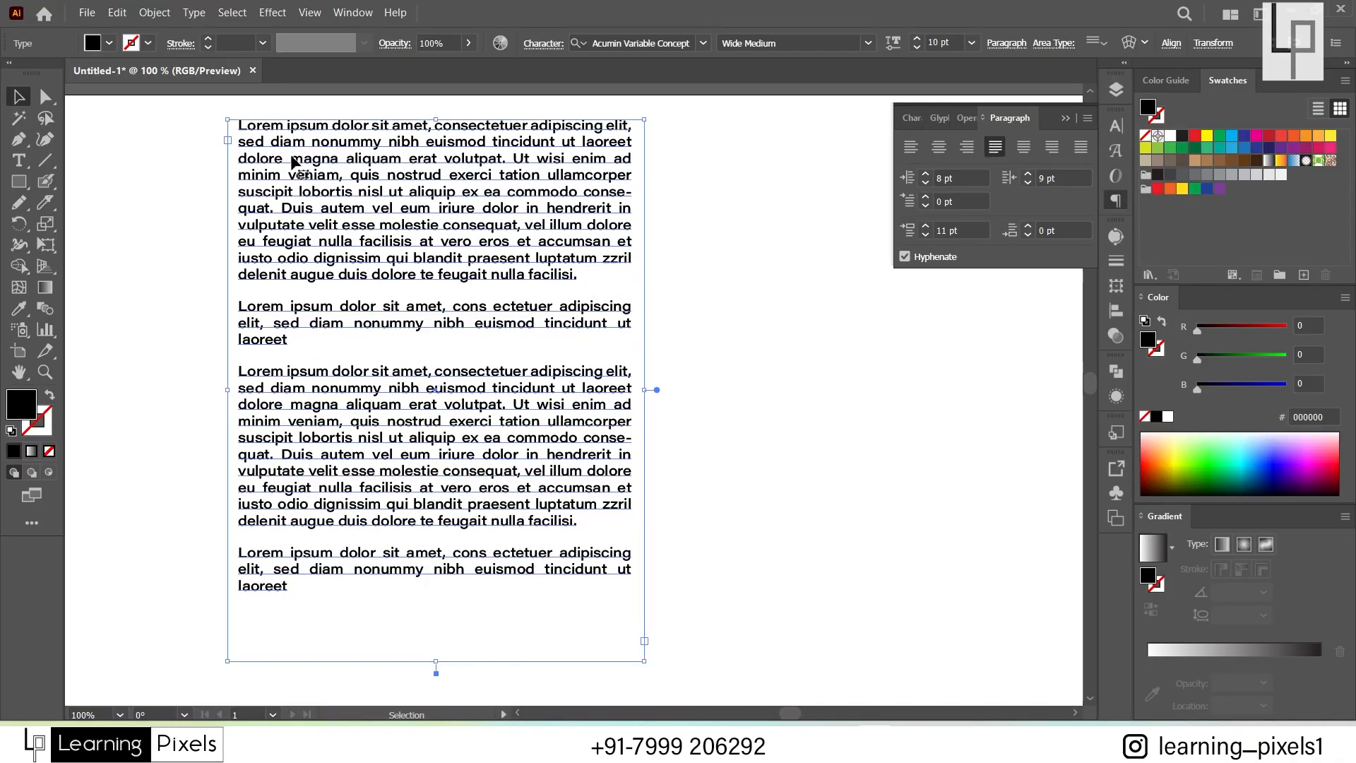
click(910, 181)
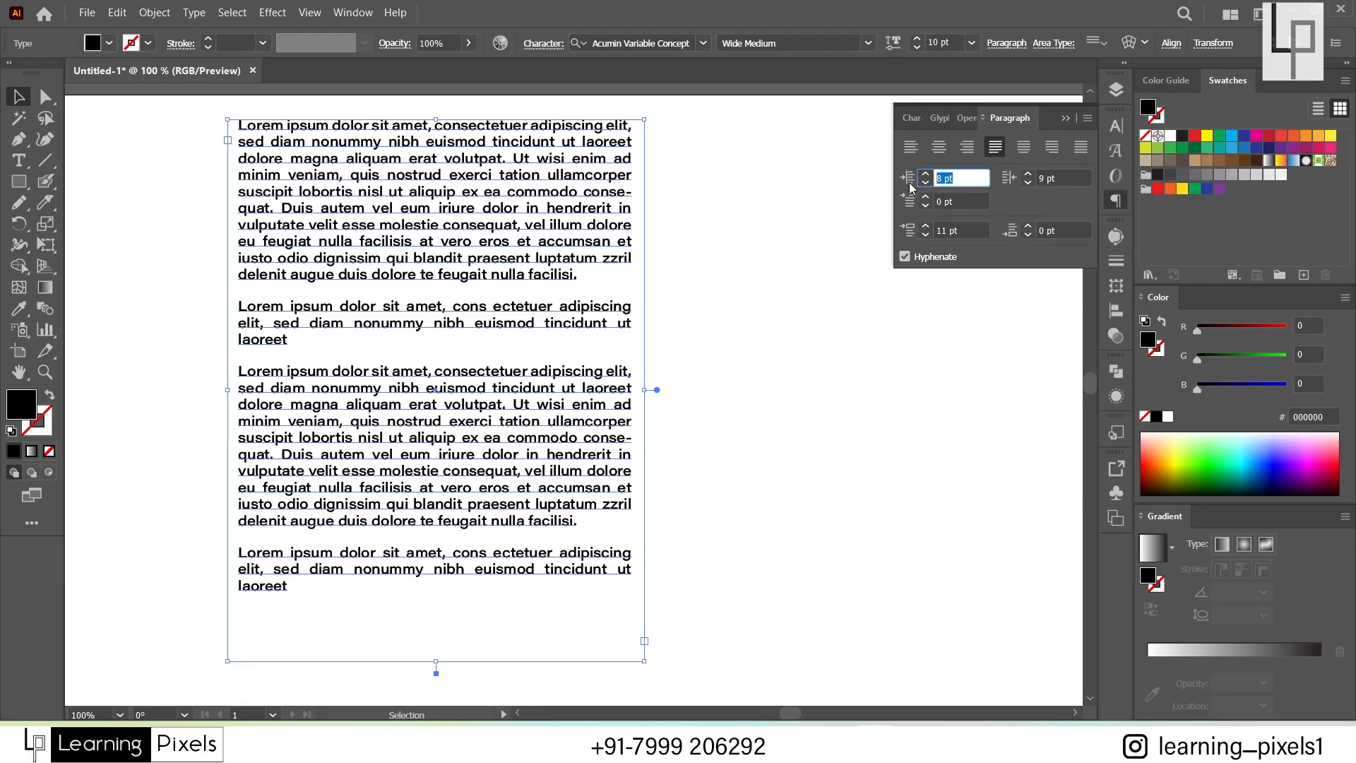
text(0)
key(Return)
click(1033, 178)
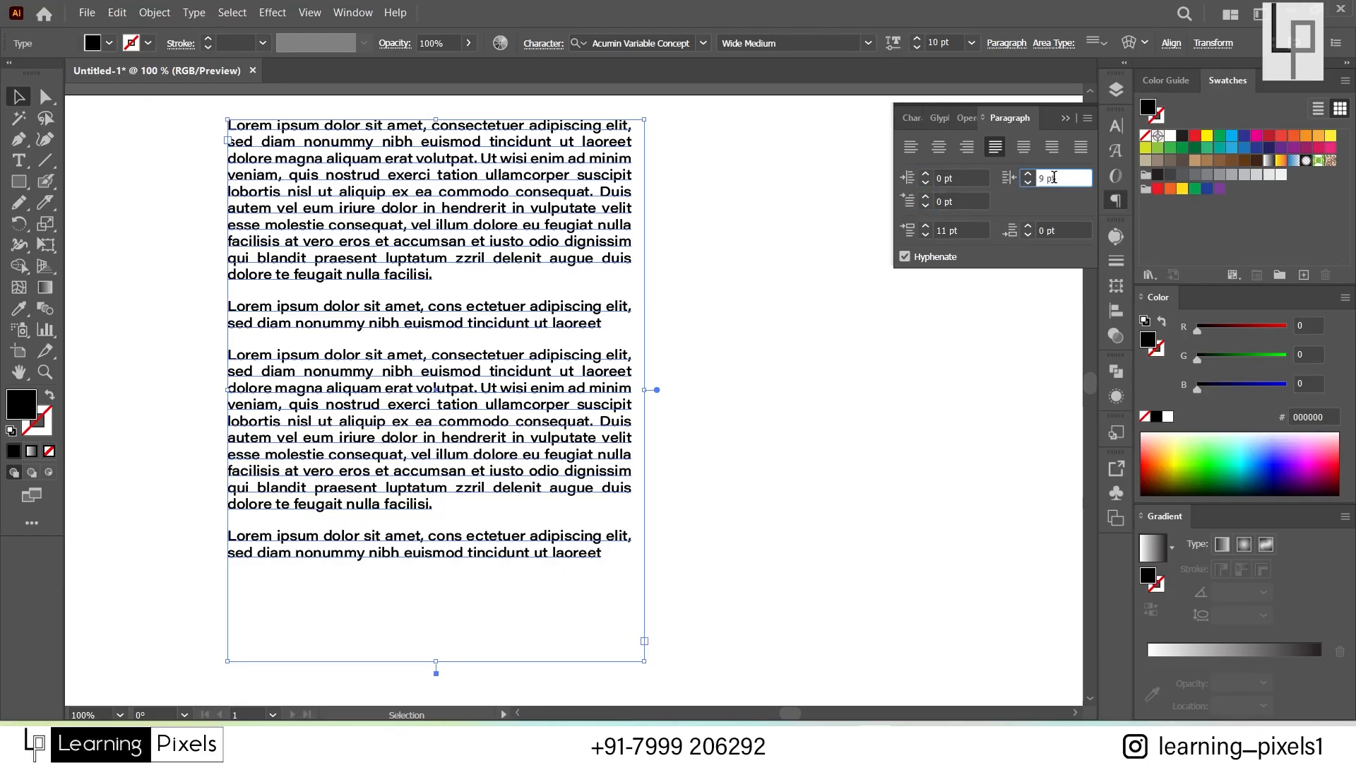
text(0)
key(Return)
click(907, 231)
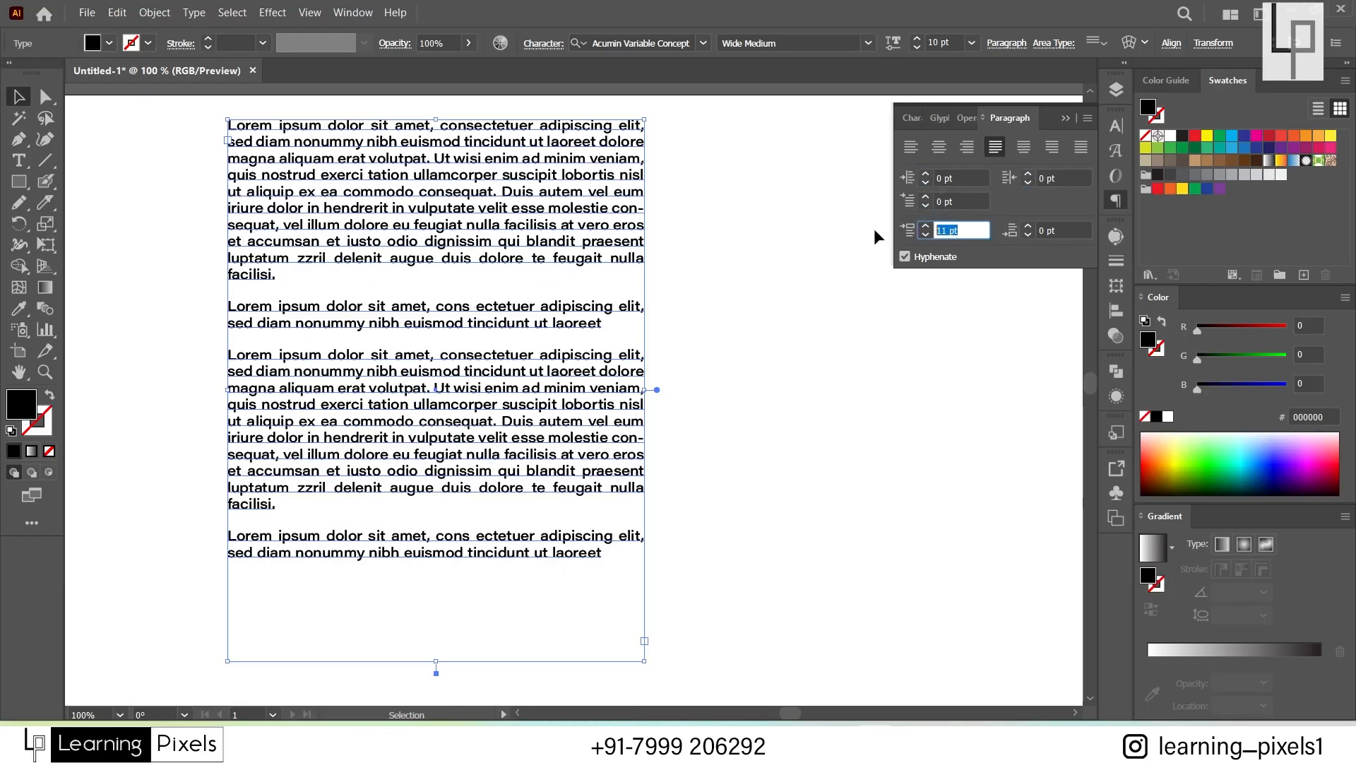
text(0)
key(Return)
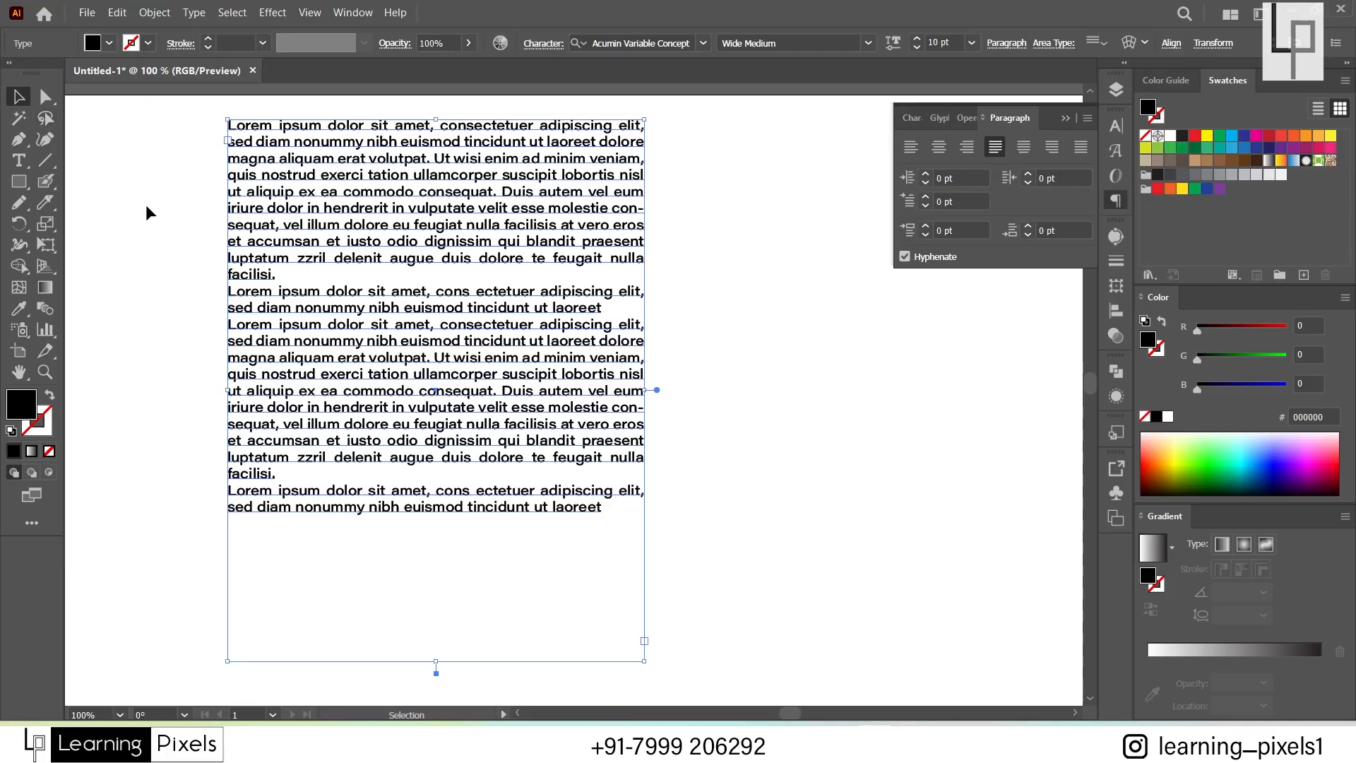
Step: Delete the placeholder text frame from the artboard
click(182, 241)
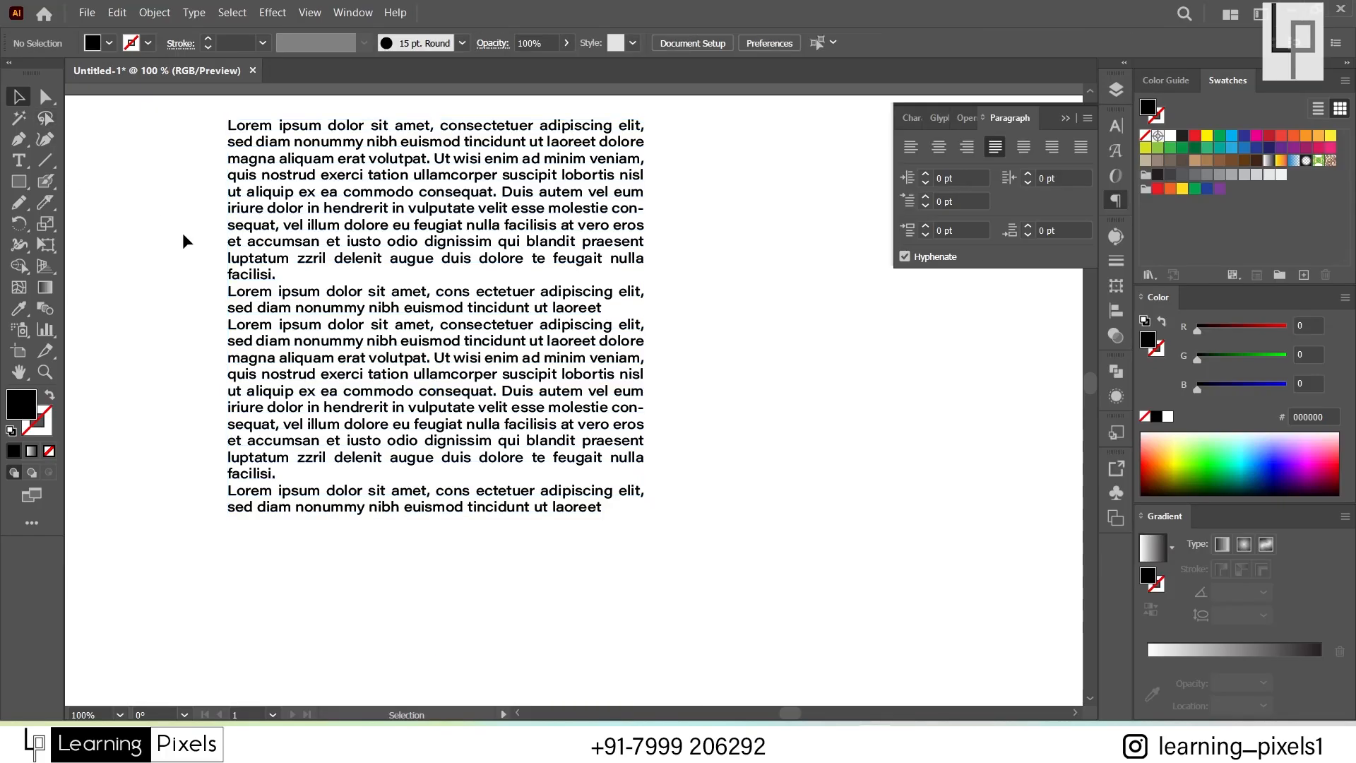
click(325, 380)
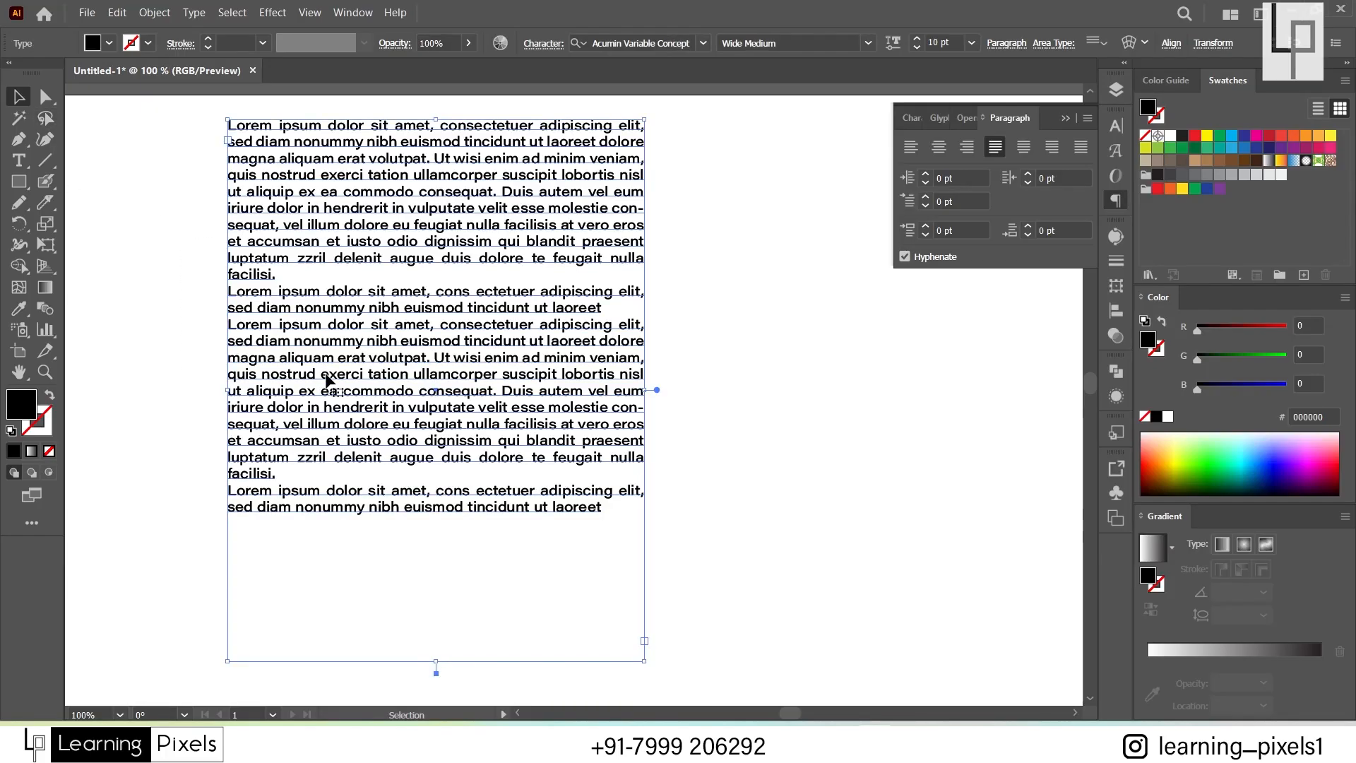
key(Delete)
Step: Draw a tall, unfilled ellipse with a 1 pt black stroke near the middle of the empty artboard
key(t)
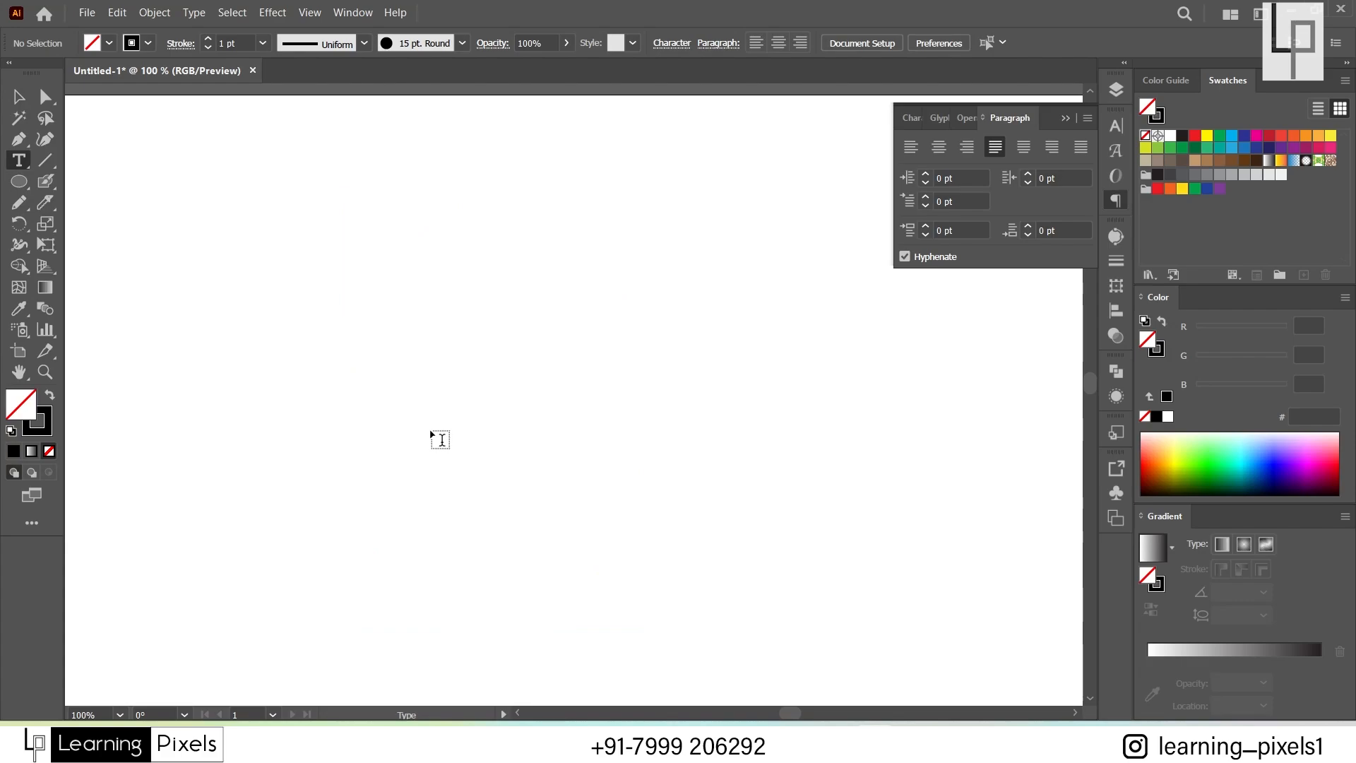
drag(19, 161, 73, 184)
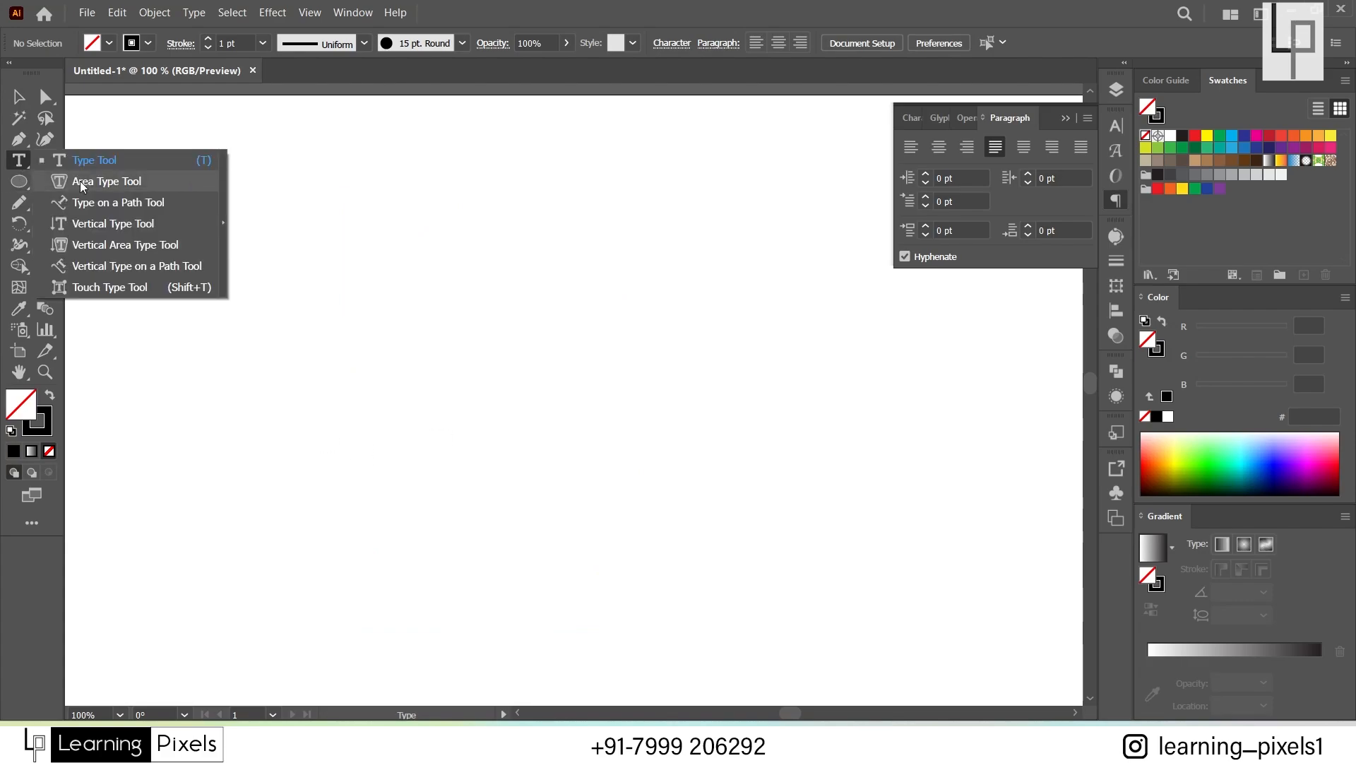
click(20, 182)
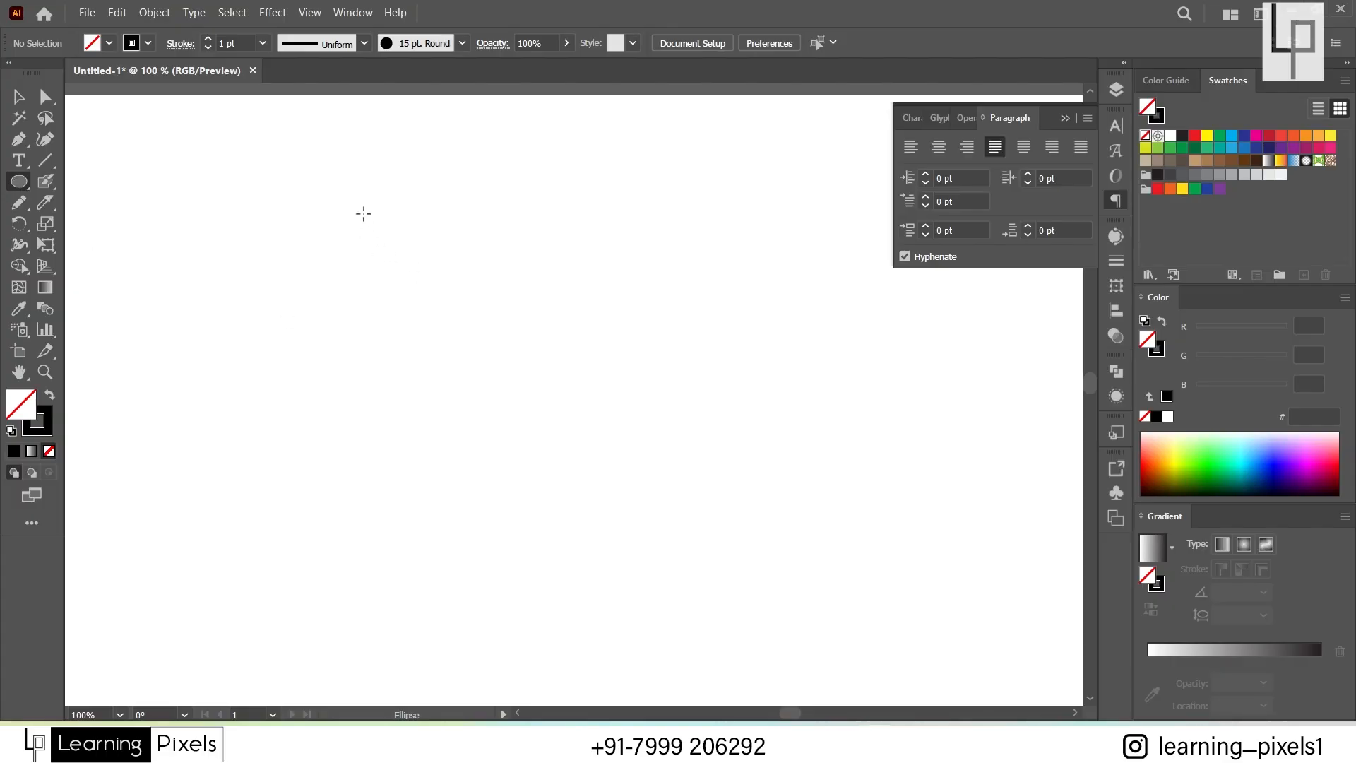
drag(363, 212, 640, 608)
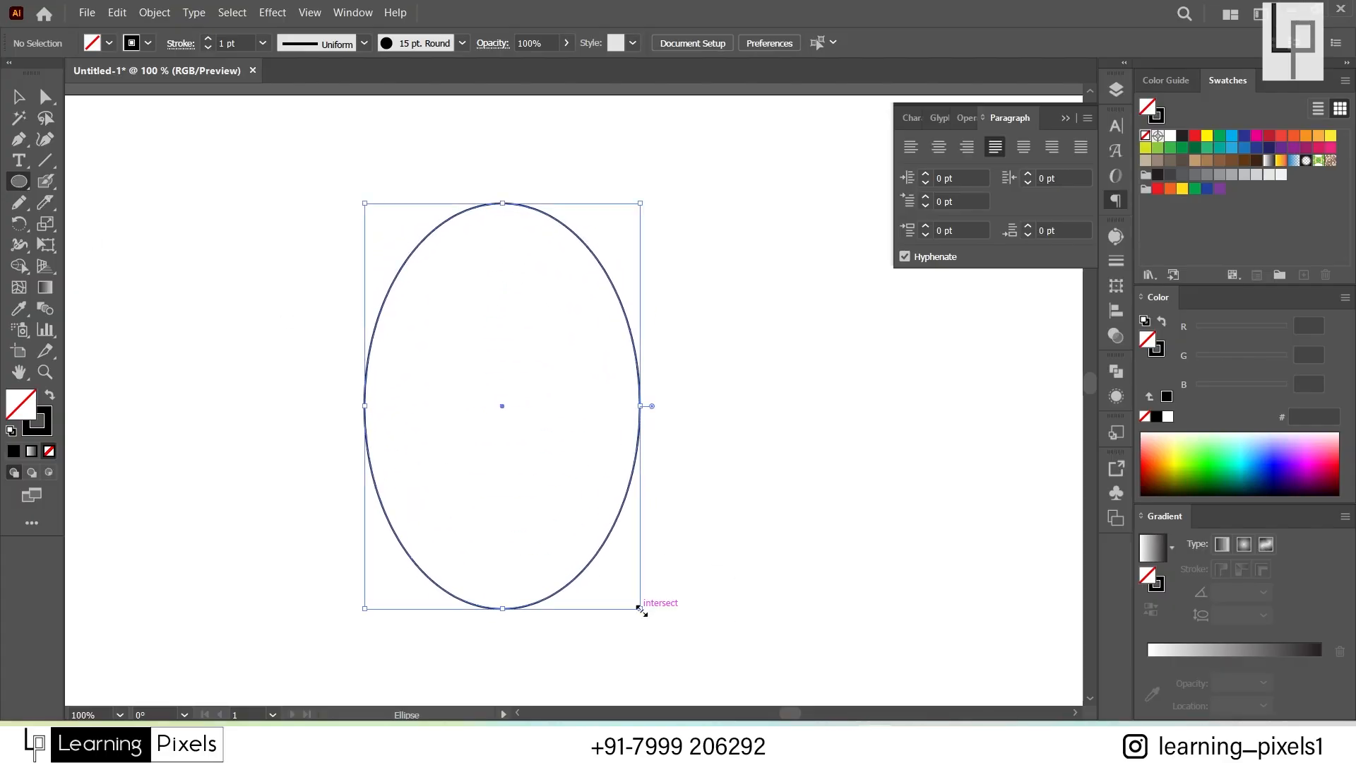
Step: Fill the tall ellipse with placeholder text using the Area Type tool, and move it toward the left of the artboard
drag(19, 161, 107, 186)
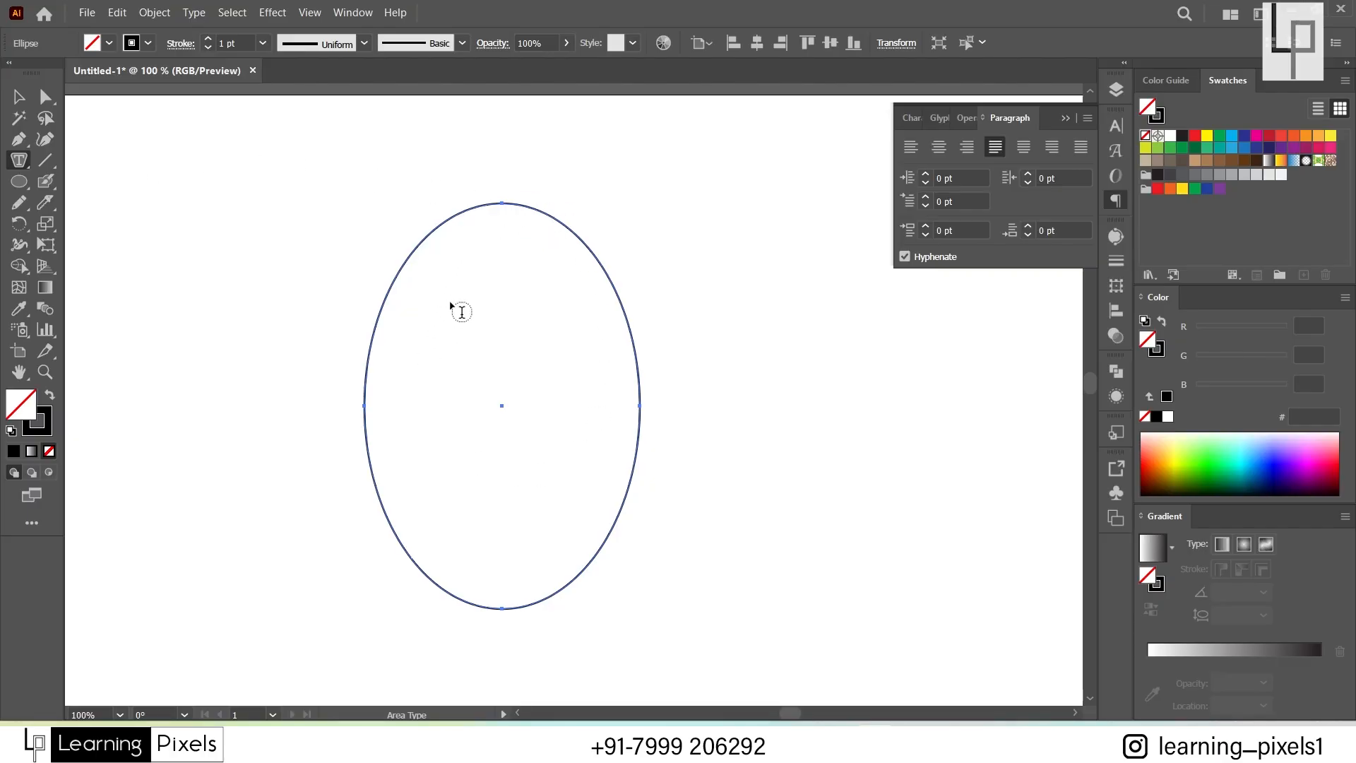
drag(21, 158, 110, 188)
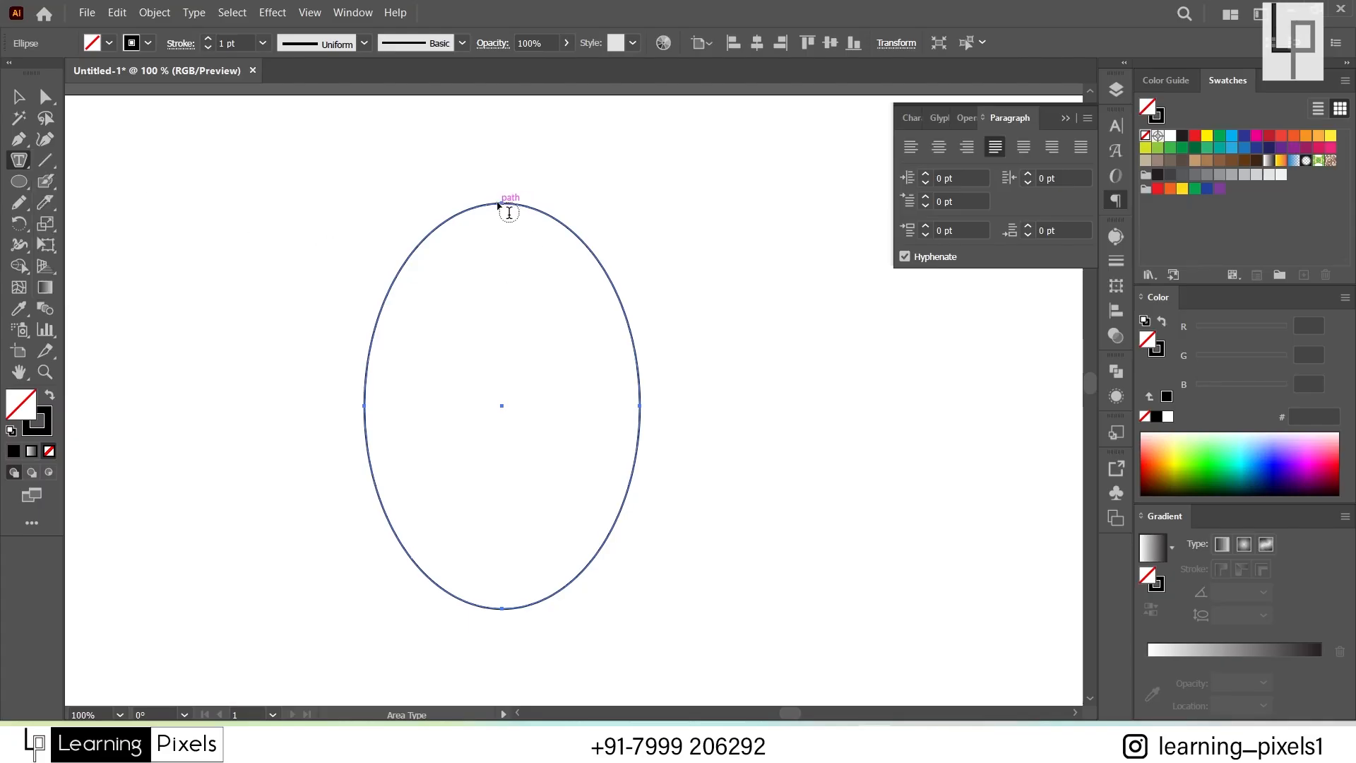
click(509, 211)
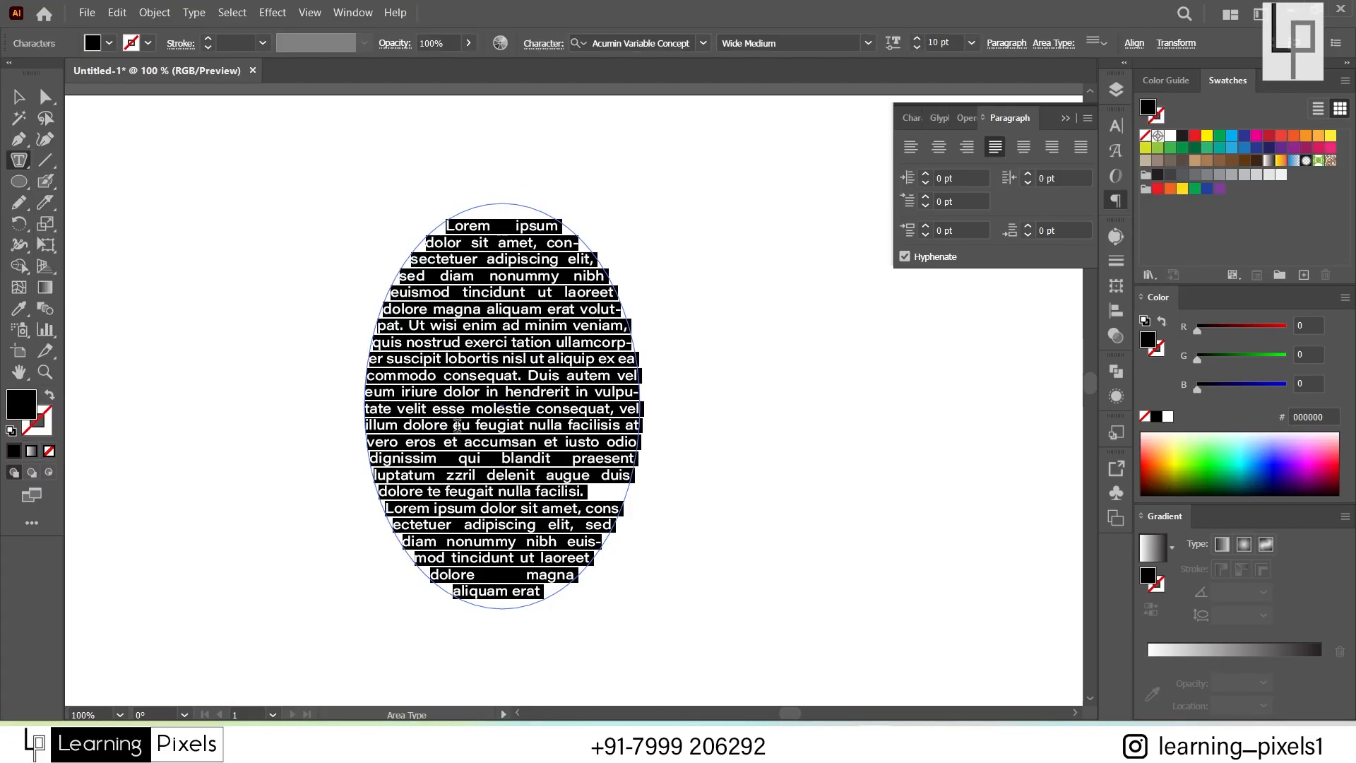
click(18, 97)
double_click(239, 270)
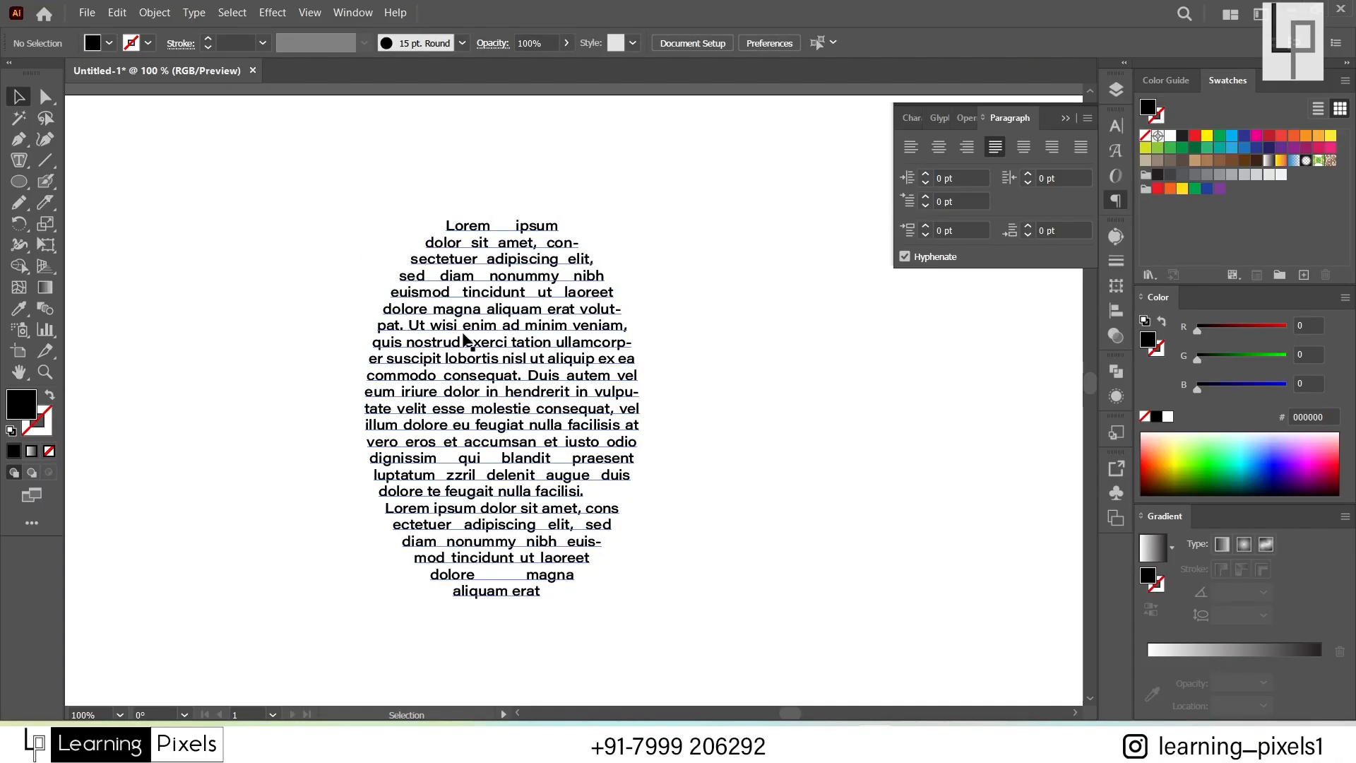
drag(466, 338, 389, 316)
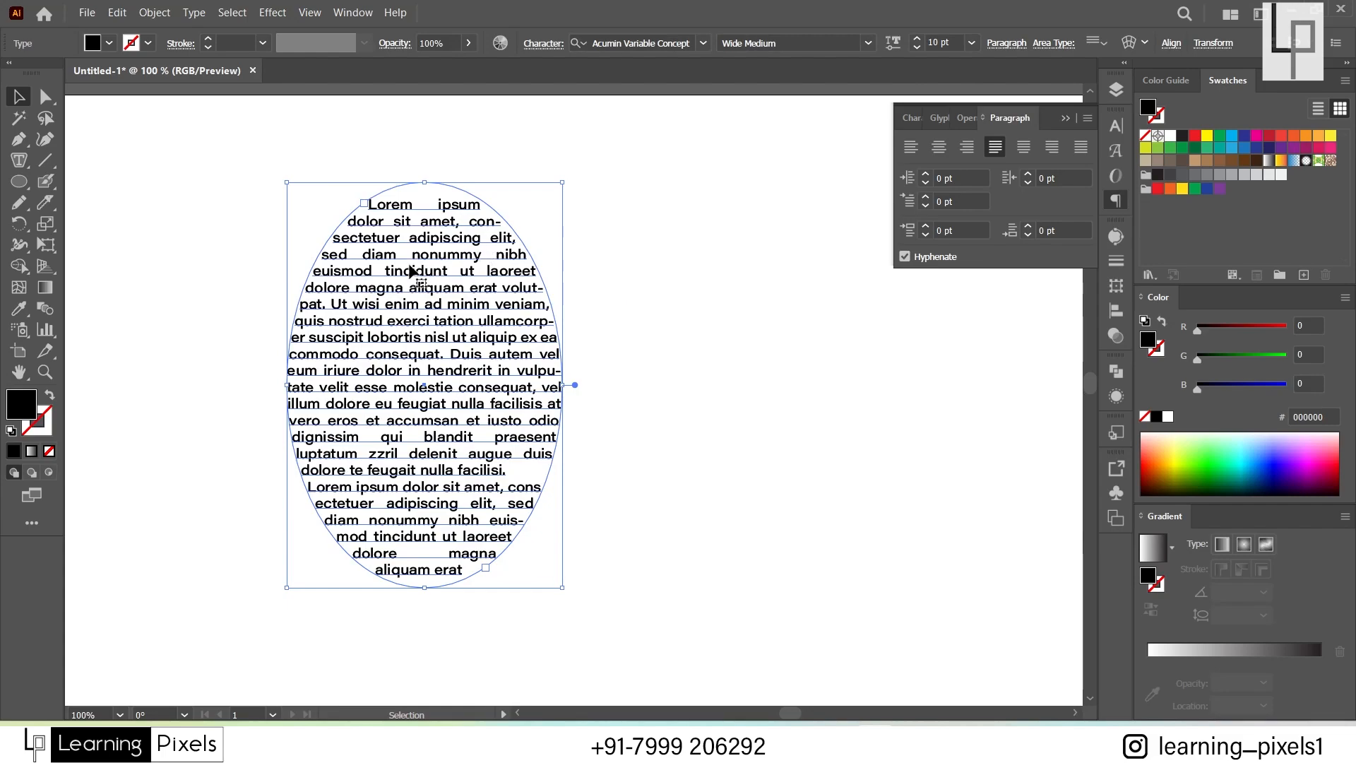
drag(411, 271, 331, 277)
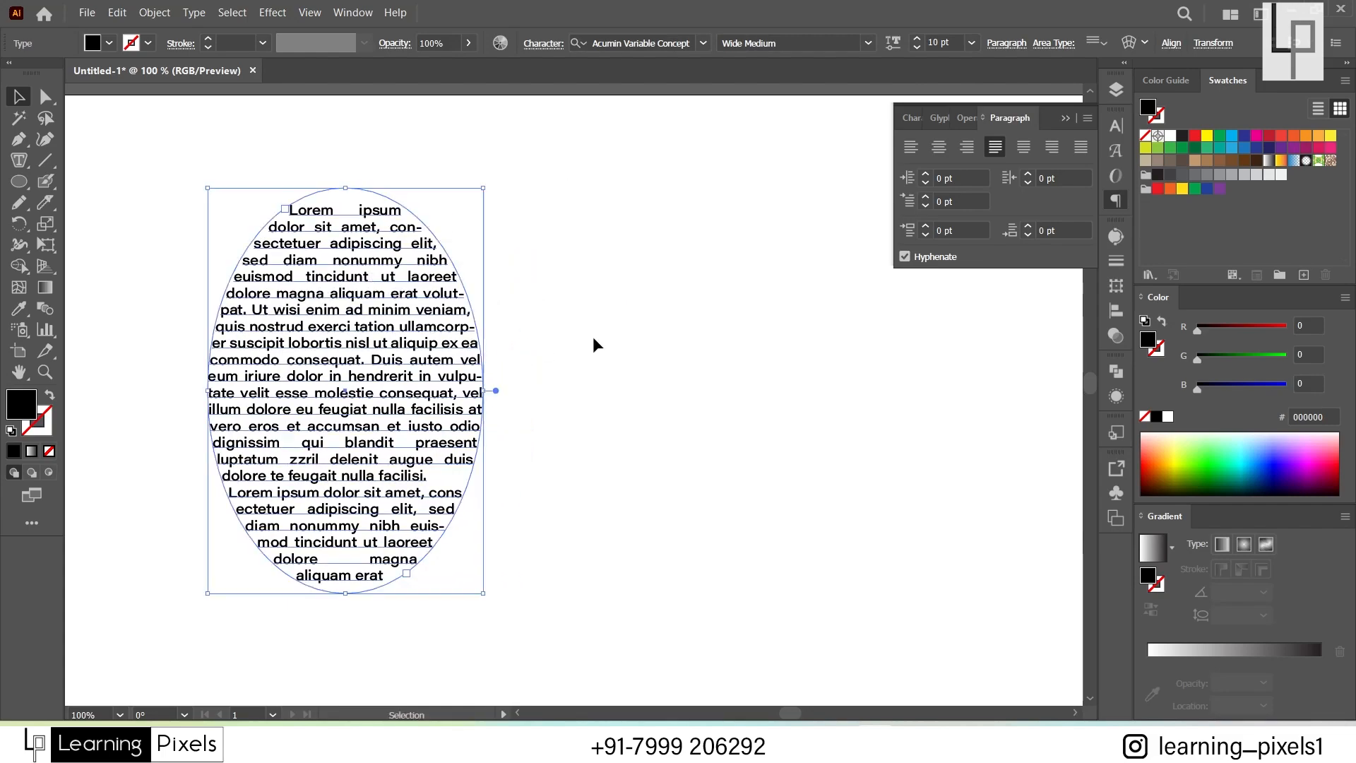
Step: Draw a wide ellipse to the right of the text-filled one and fill it with placeholder text using the Area Type tool
drag(19, 181, 115, 221)
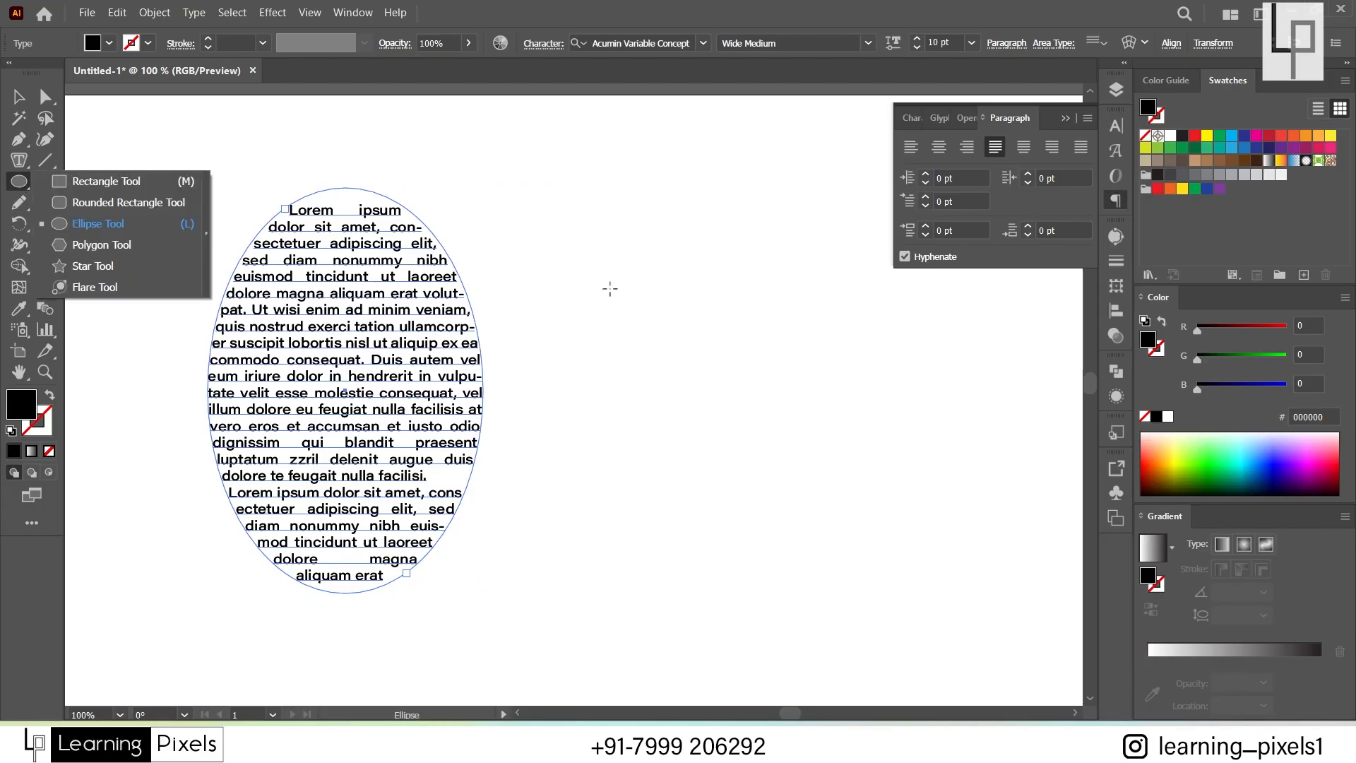
drag(597, 283, 988, 499)
drag(19, 160, 62, 177)
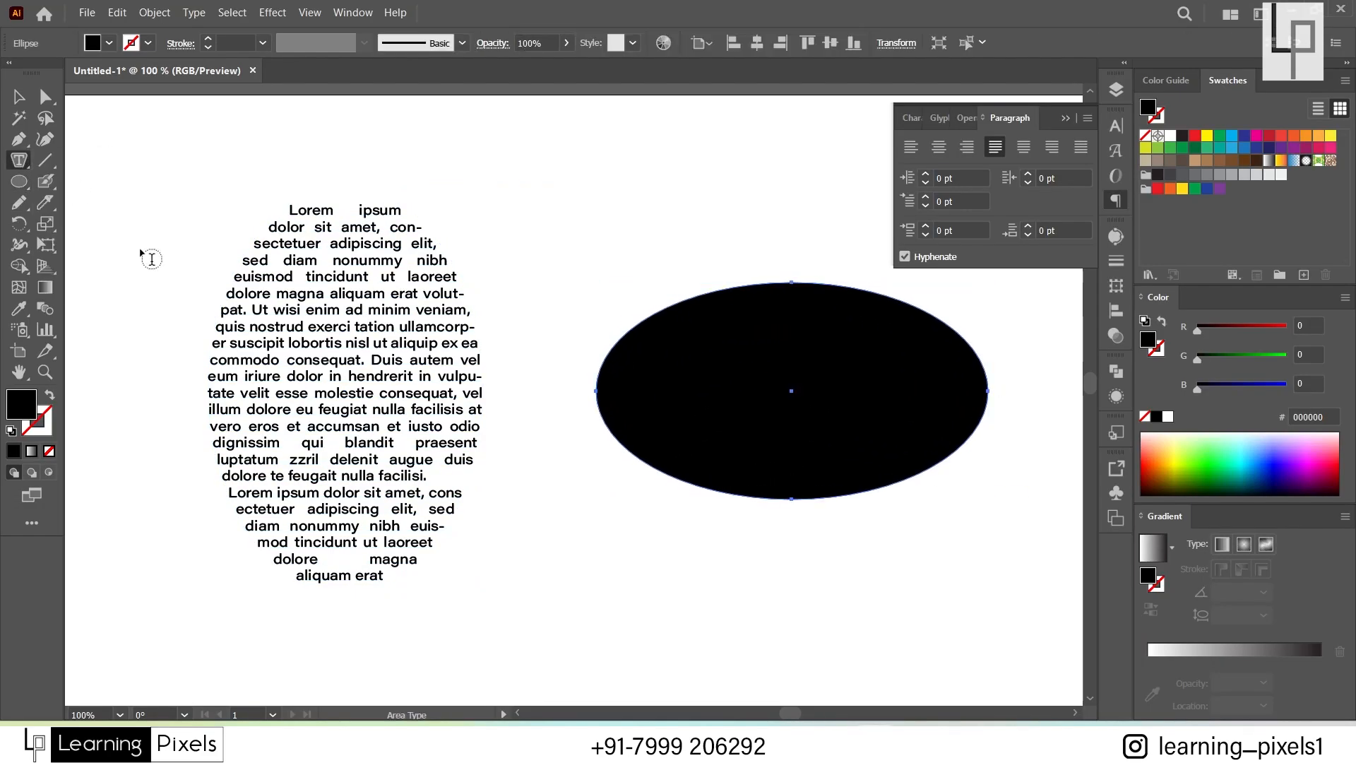
click(825, 293)
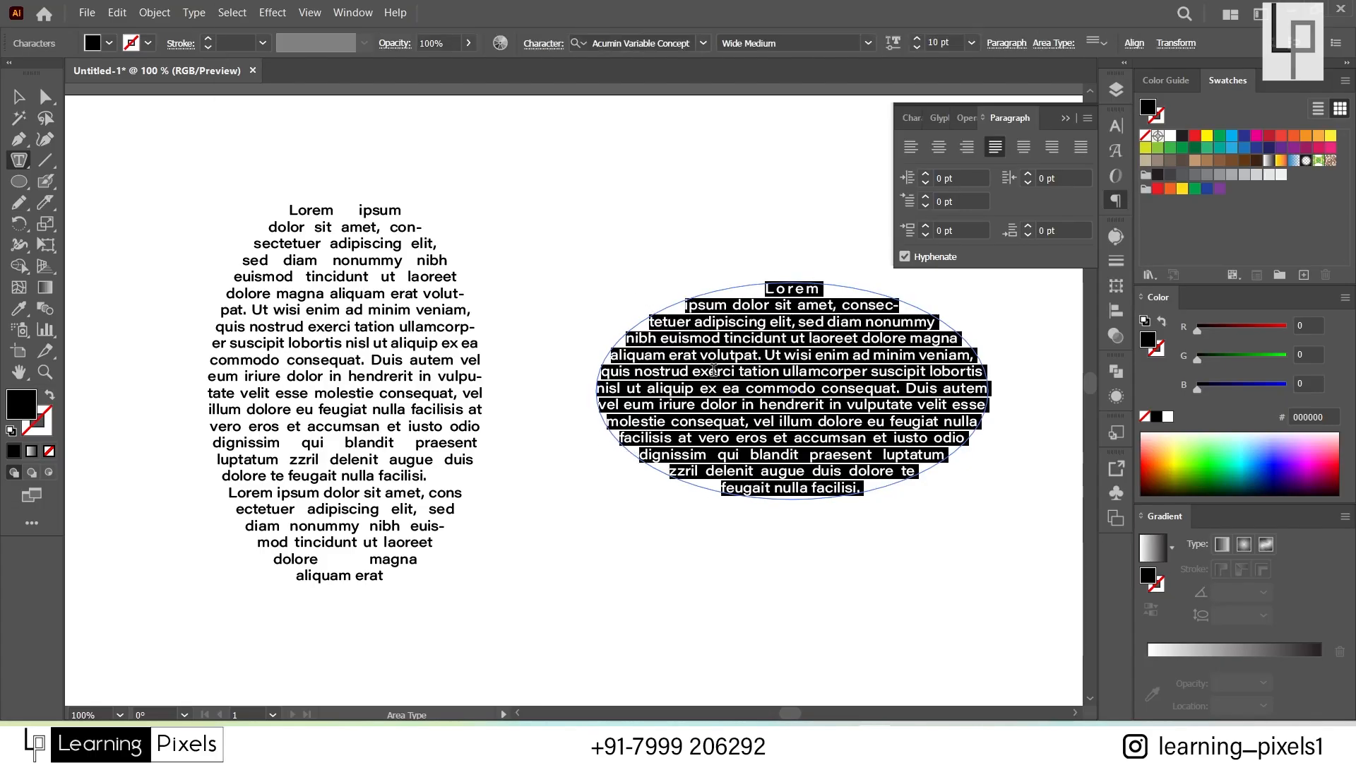
click(19, 99)
Step: Draw a large, tilted black hexagon in the empty area below the two text ellipses
key(space)
drag(565, 621, 569, 197)
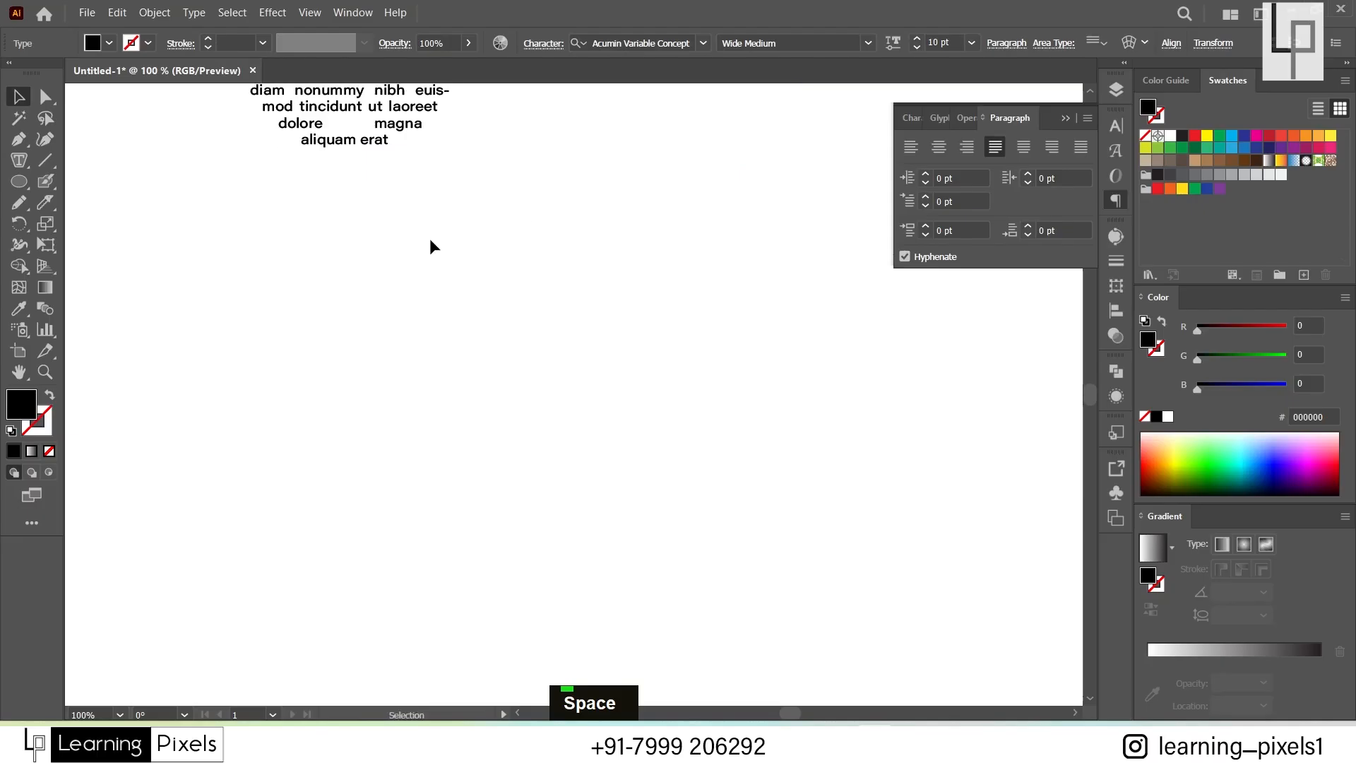
click(20, 188)
drag(20, 191, 89, 241)
drag(457, 228, 672, 539)
key(space)
Step: Fill the tilted hexagon with placeholder text using the Area Type tool, and move it to the left
click(16, 162)
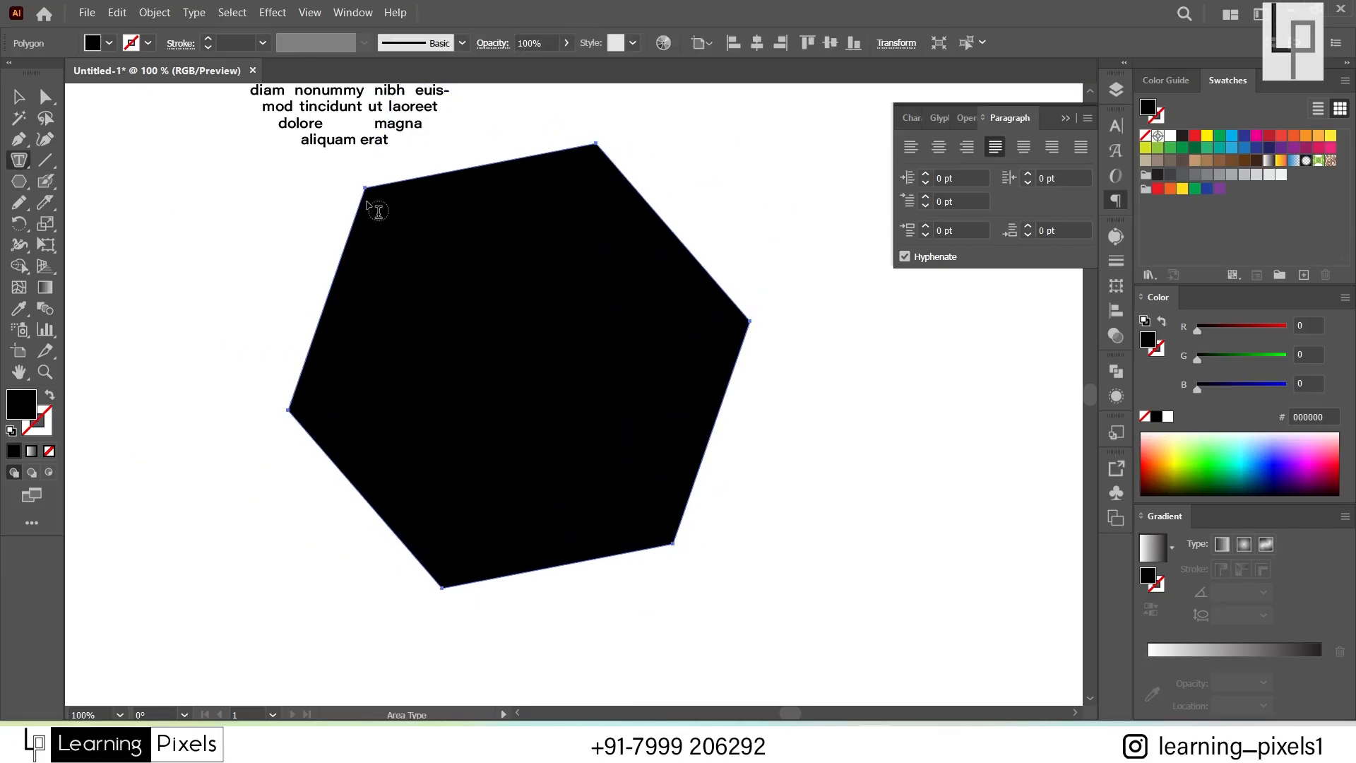
click(432, 187)
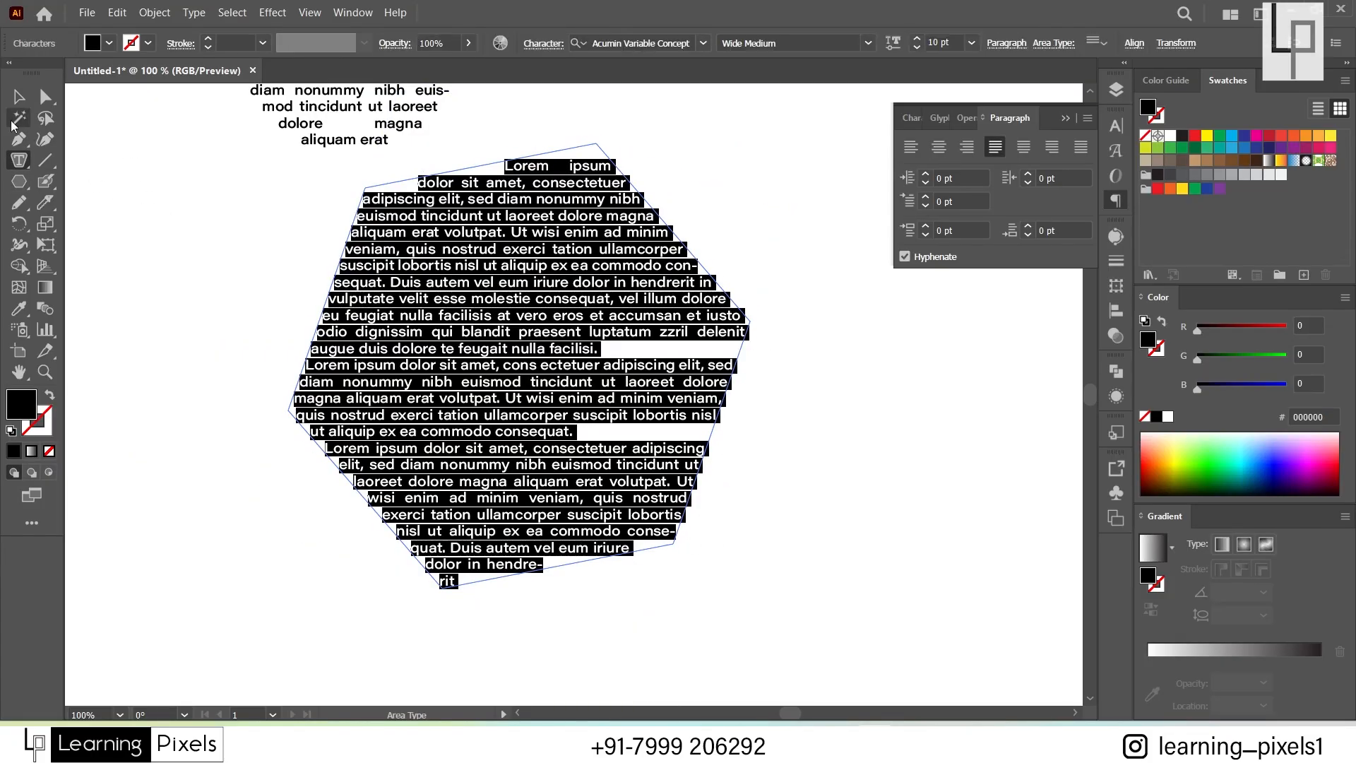
key(Escape)
double_click(649, 207)
drag(708, 370, 358, 410)
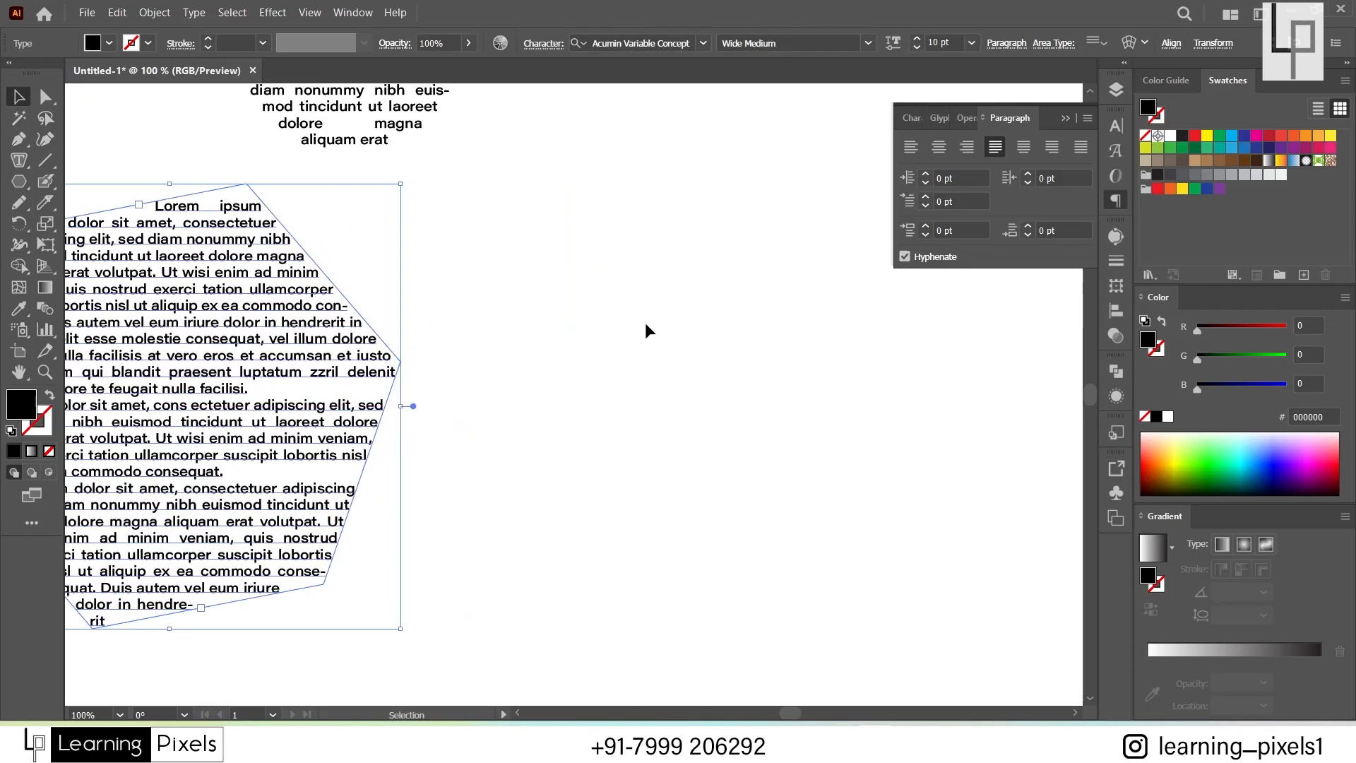
Step: Draw a second, flat-topped black hexagon beside the text-filled one and move it slightly lower into the free space
click(20, 181)
drag(589, 259, 686, 408)
key(v)
drag(653, 288, 690, 382)
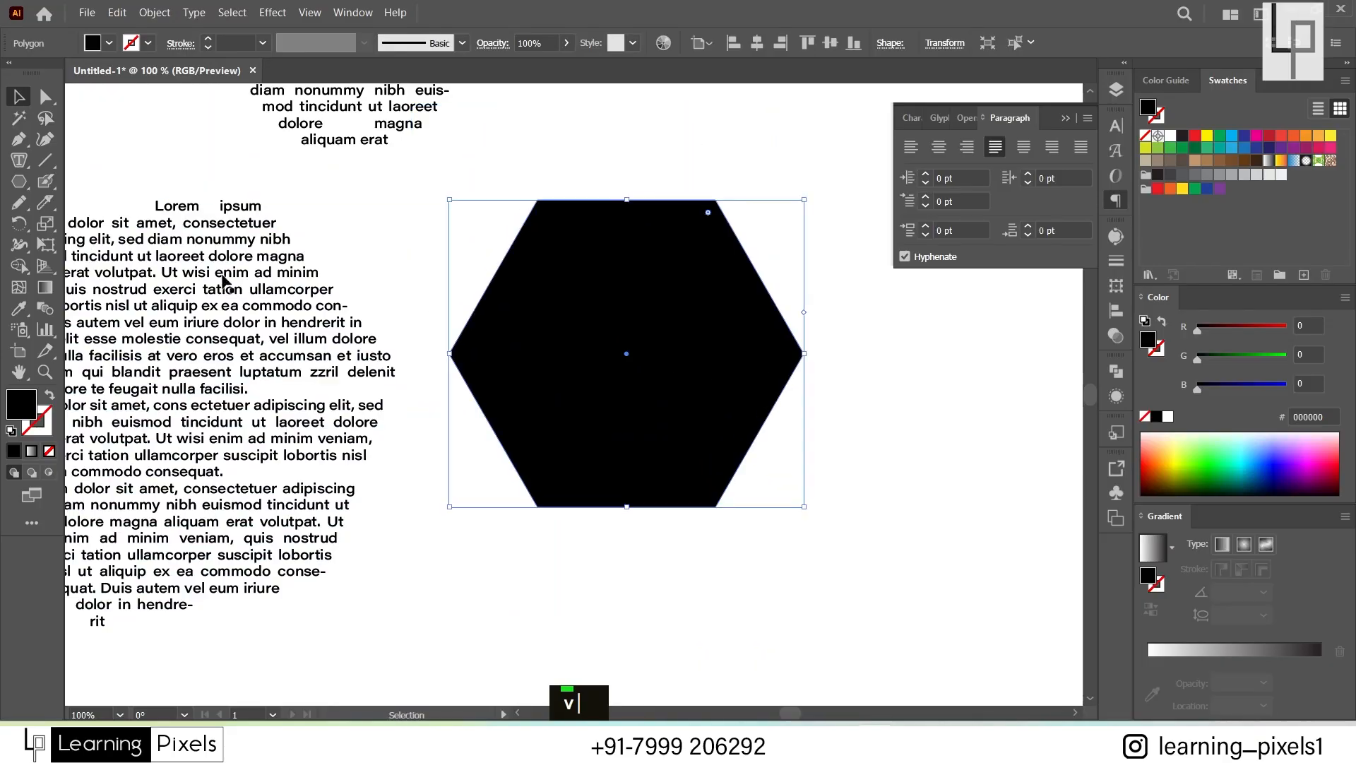
Step: Fill the flat-topped hexagon with placeholder text using the Type tool
click(17, 163)
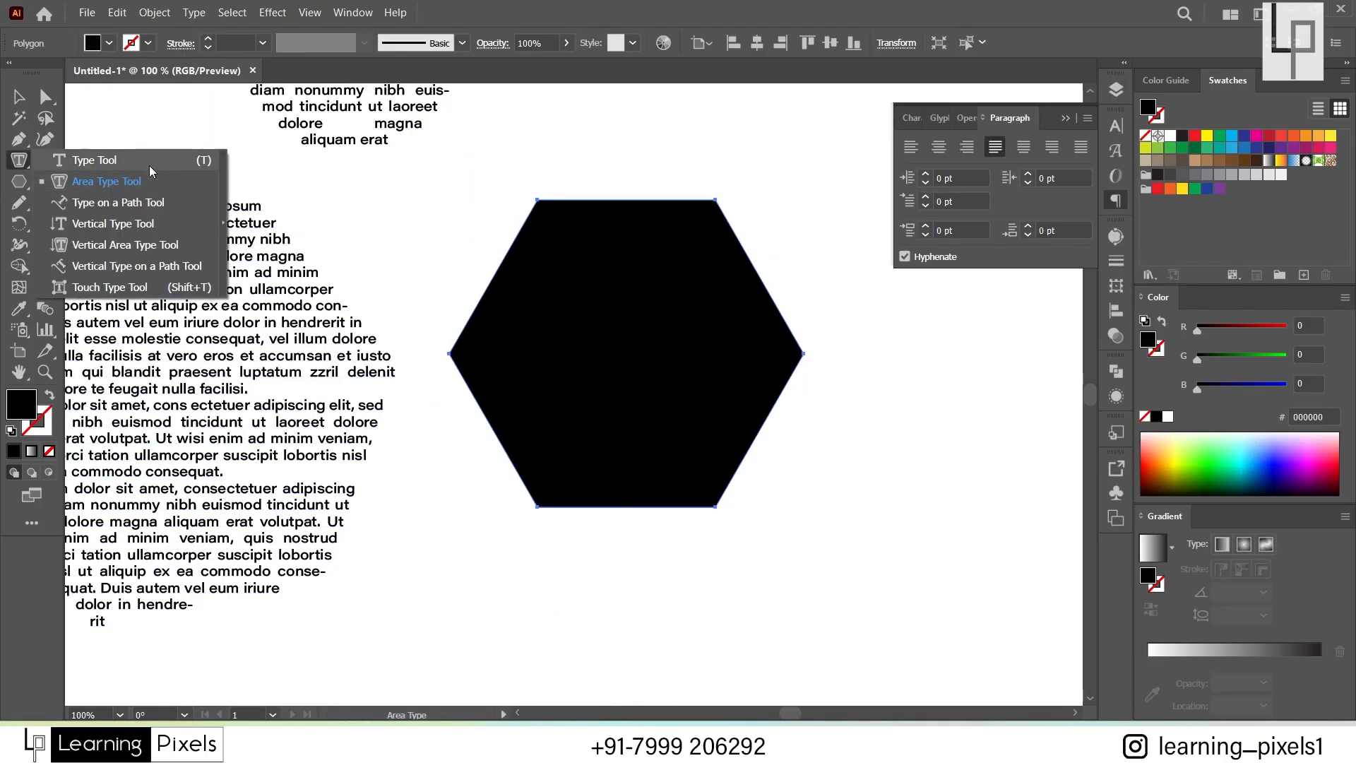
click(149, 164)
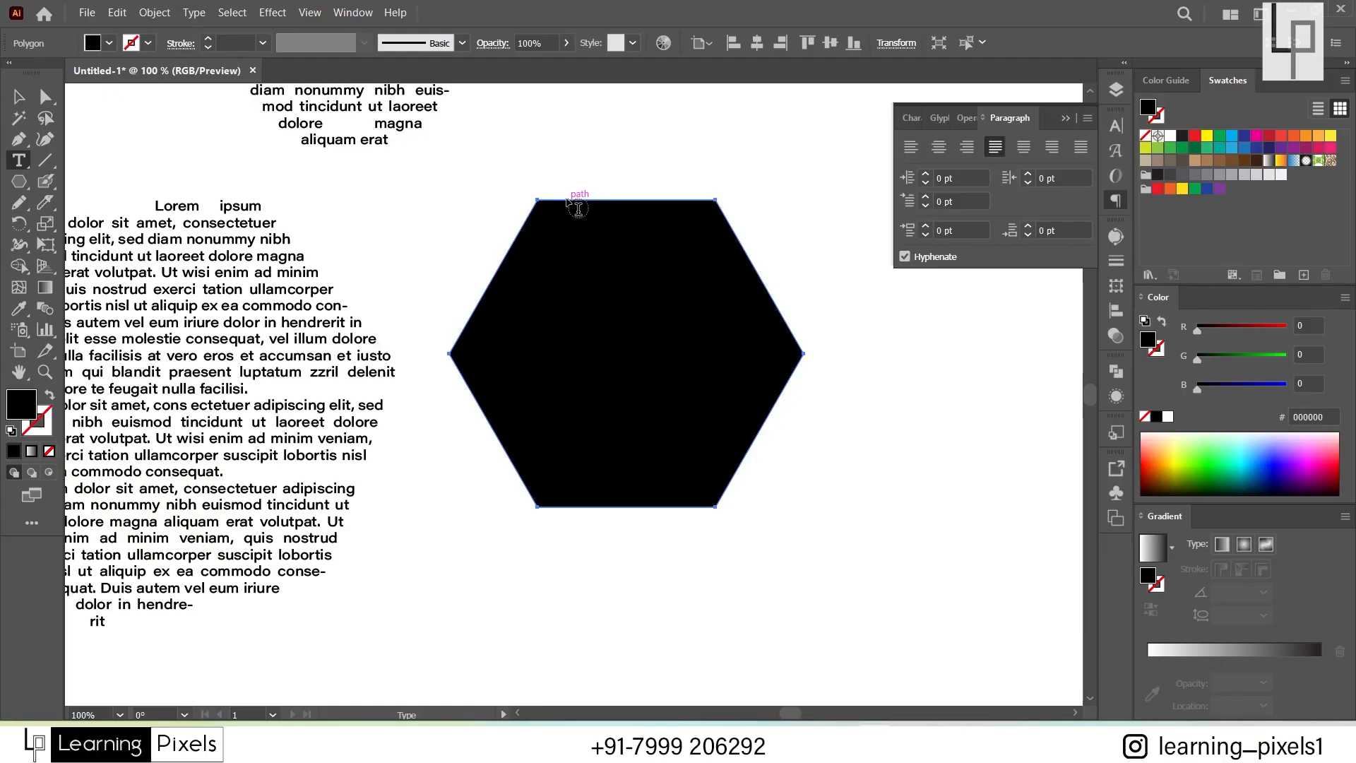
click(578, 209)
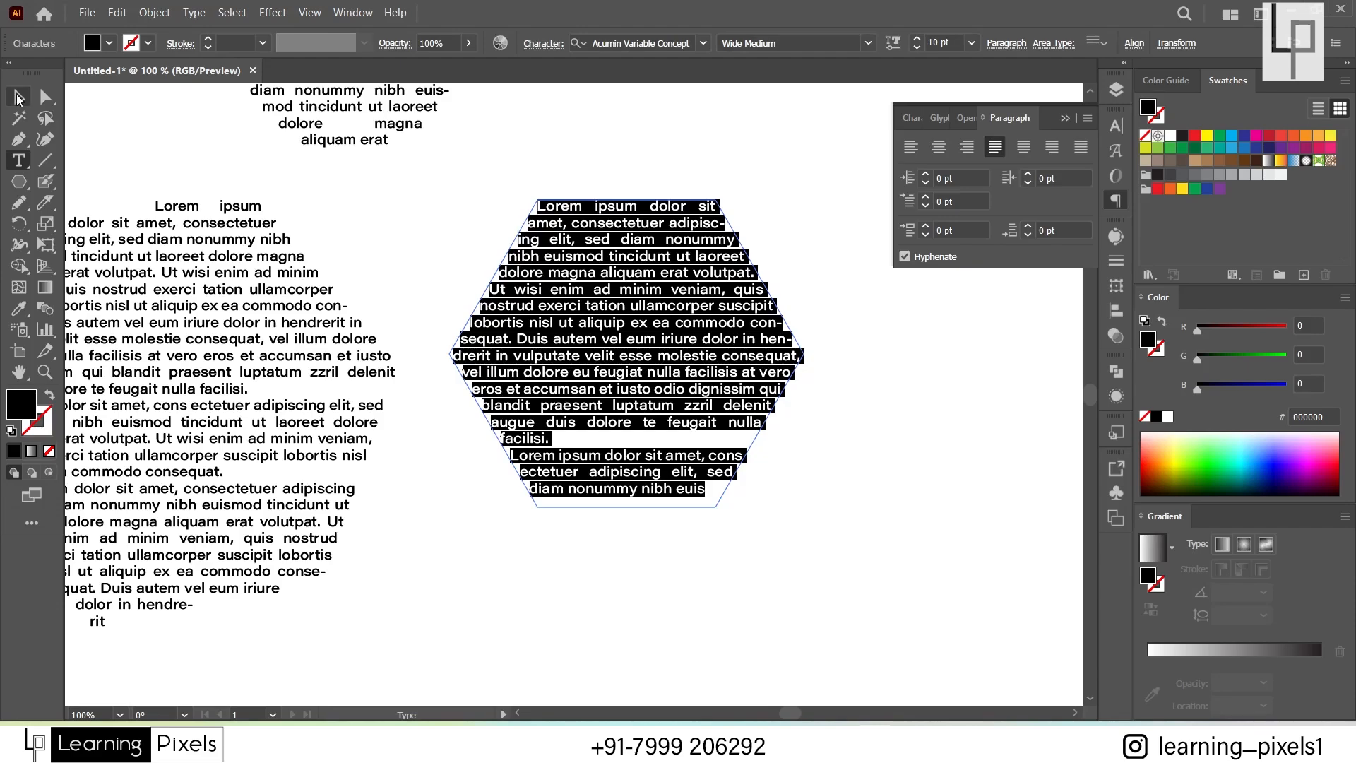
key(Escape)
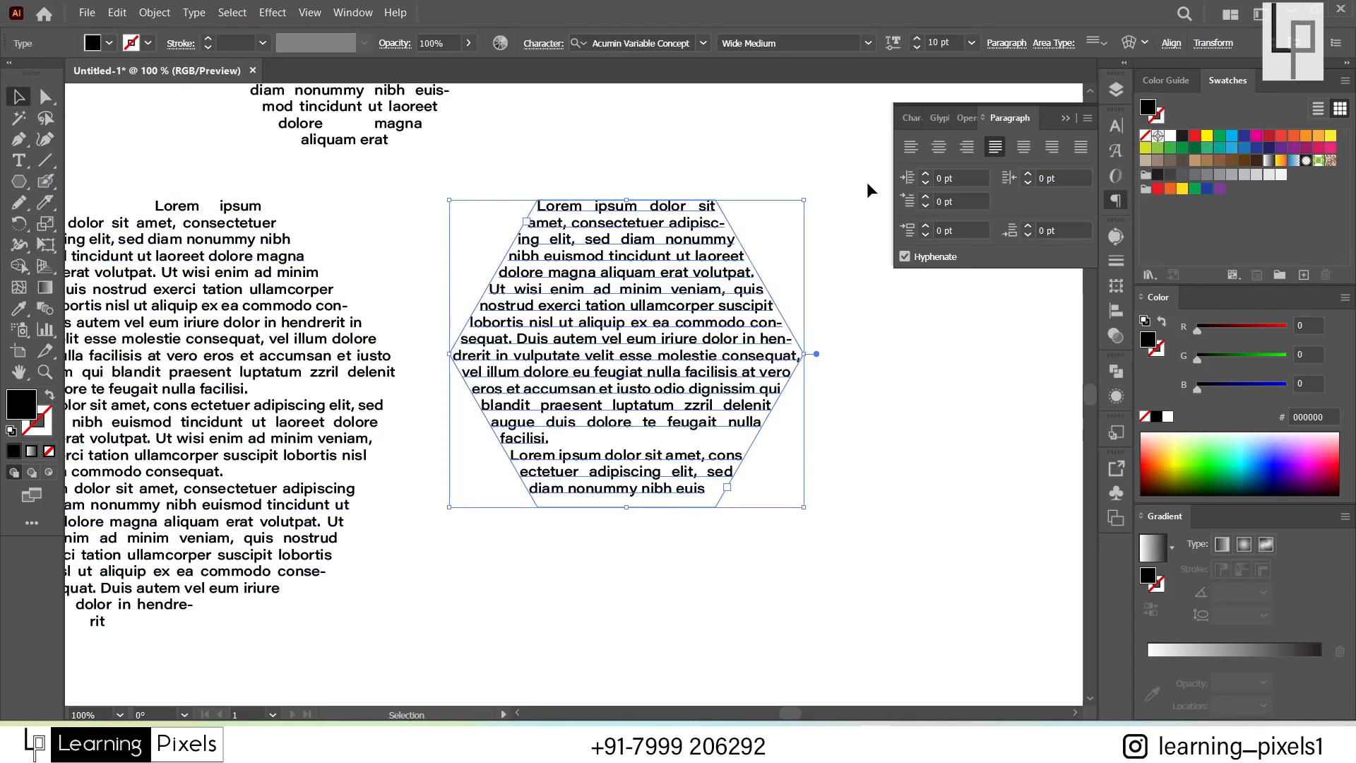
Step: Show the character settings, and delete all the text shapes from the artboard
click(912, 120)
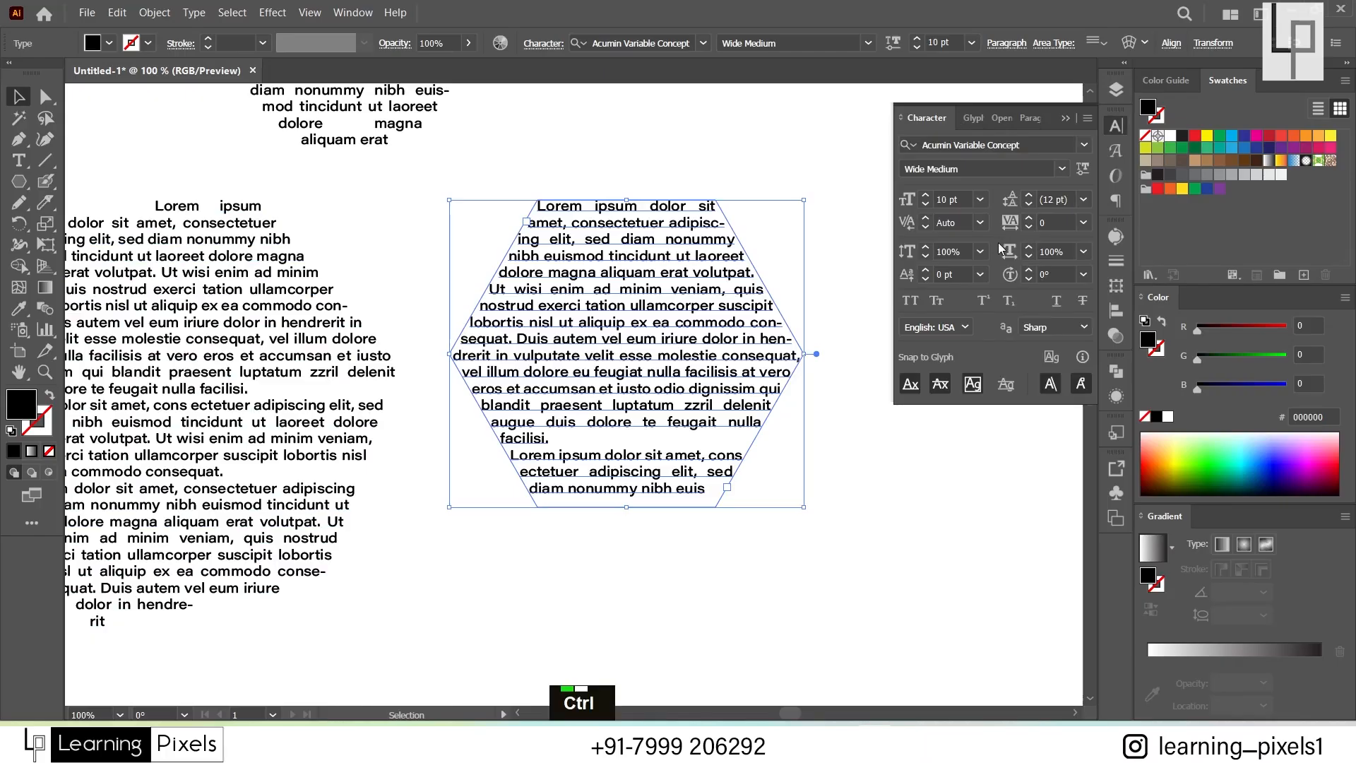
key(ctrl+a)
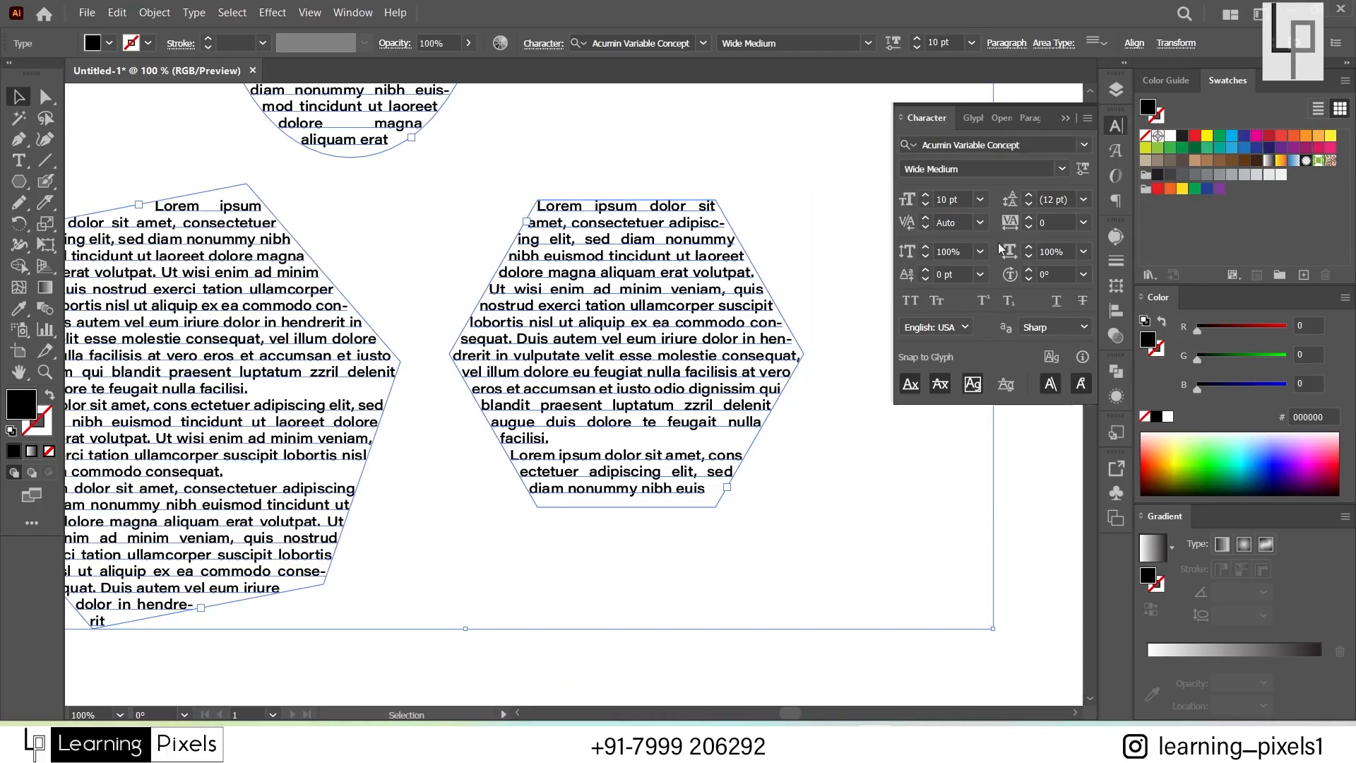
key(Delete)
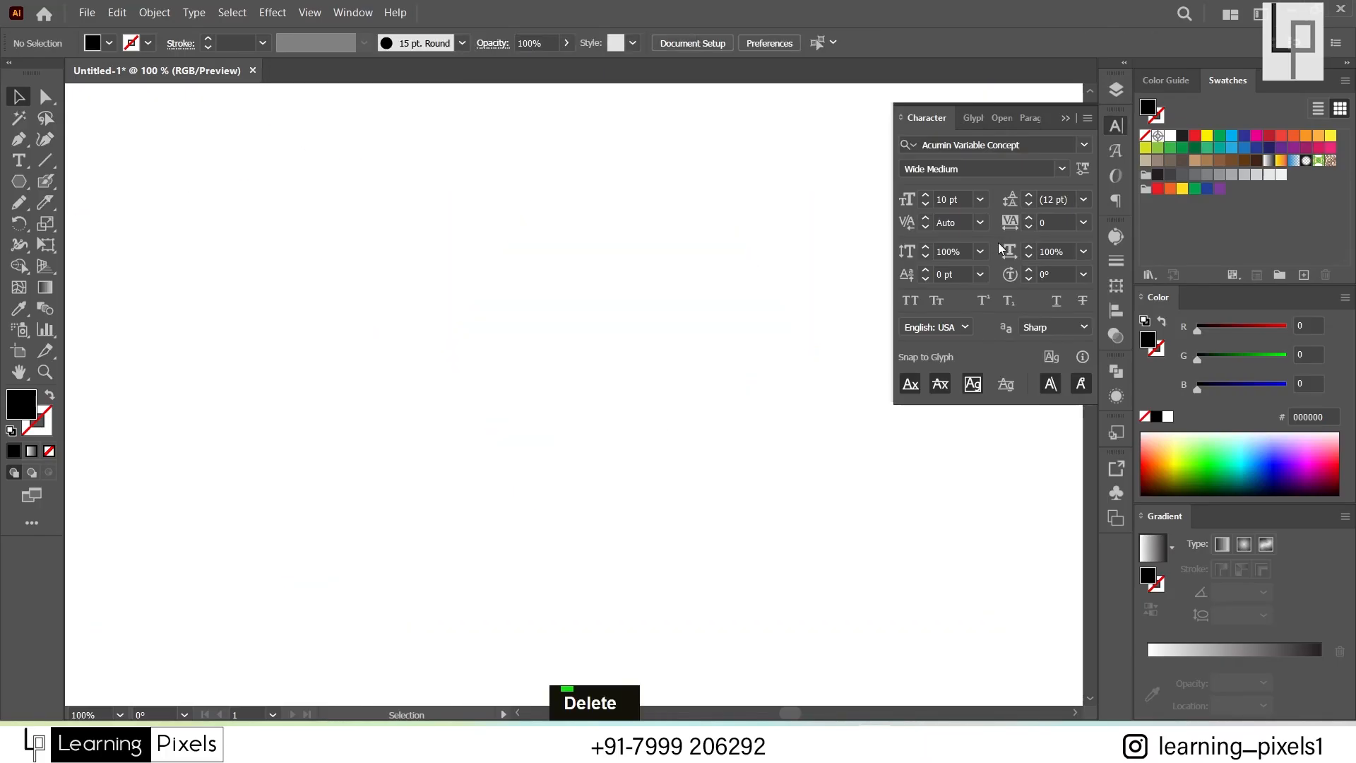
Step: Draw a wide S-shaped wave with the Pen tool, and swap its fill and stroke to leave a black outline without fill
click(18, 163)
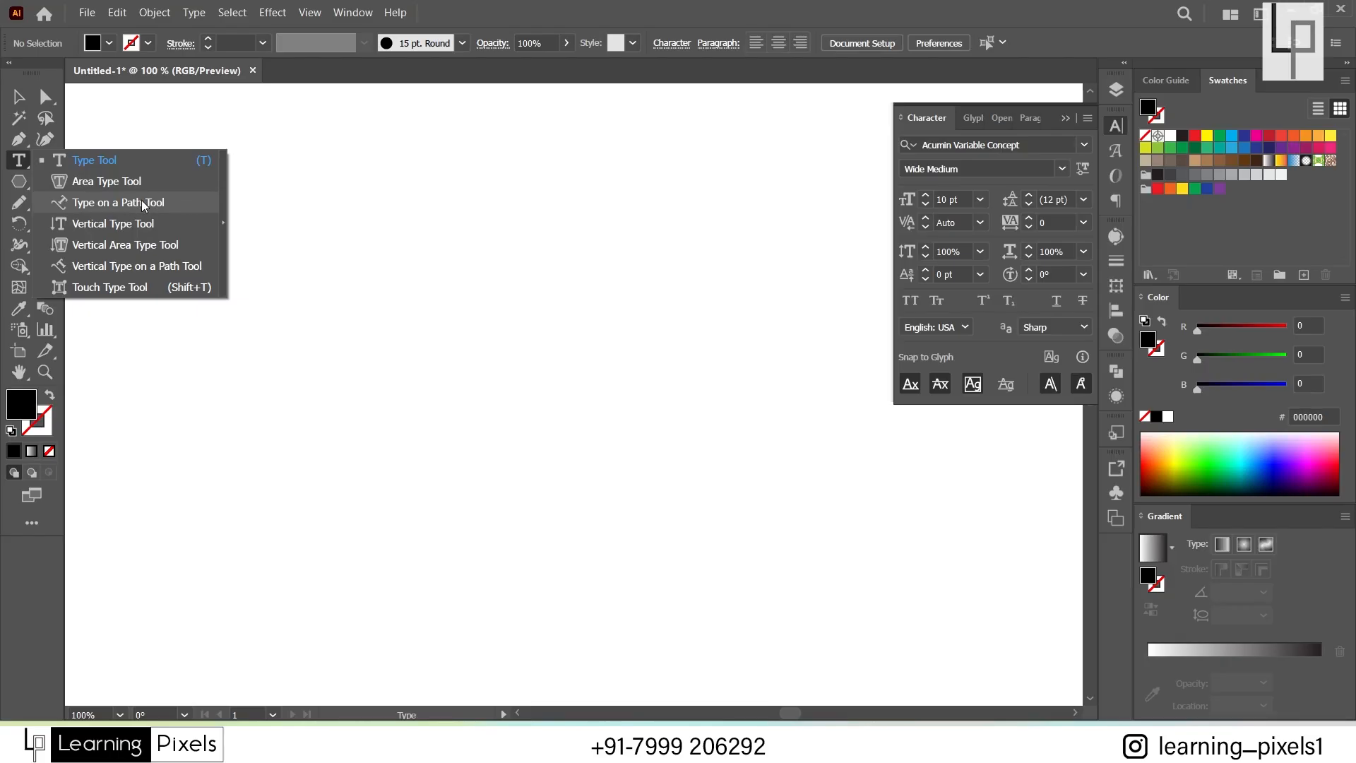
click(17, 138)
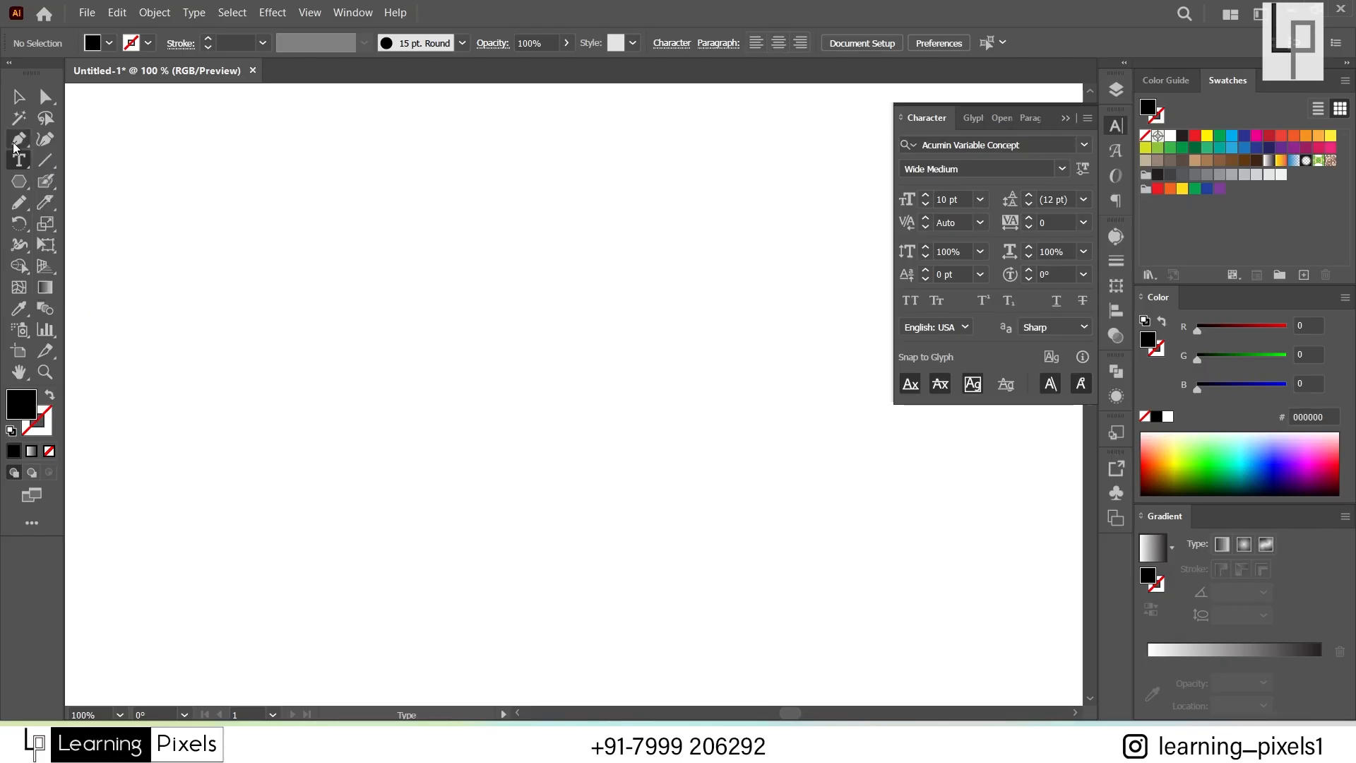
click(148, 372)
drag(390, 288, 502, 297)
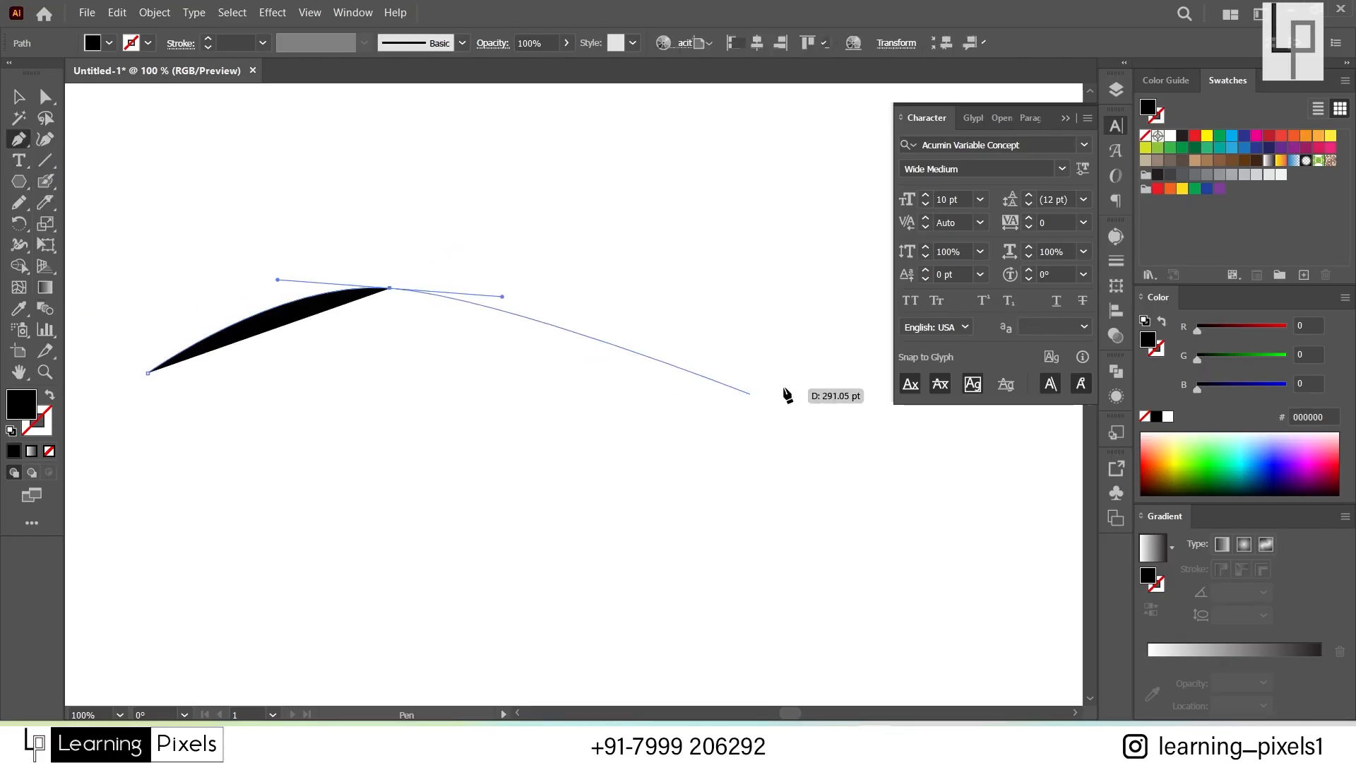
drag(804, 373, 968, 300)
key(v)
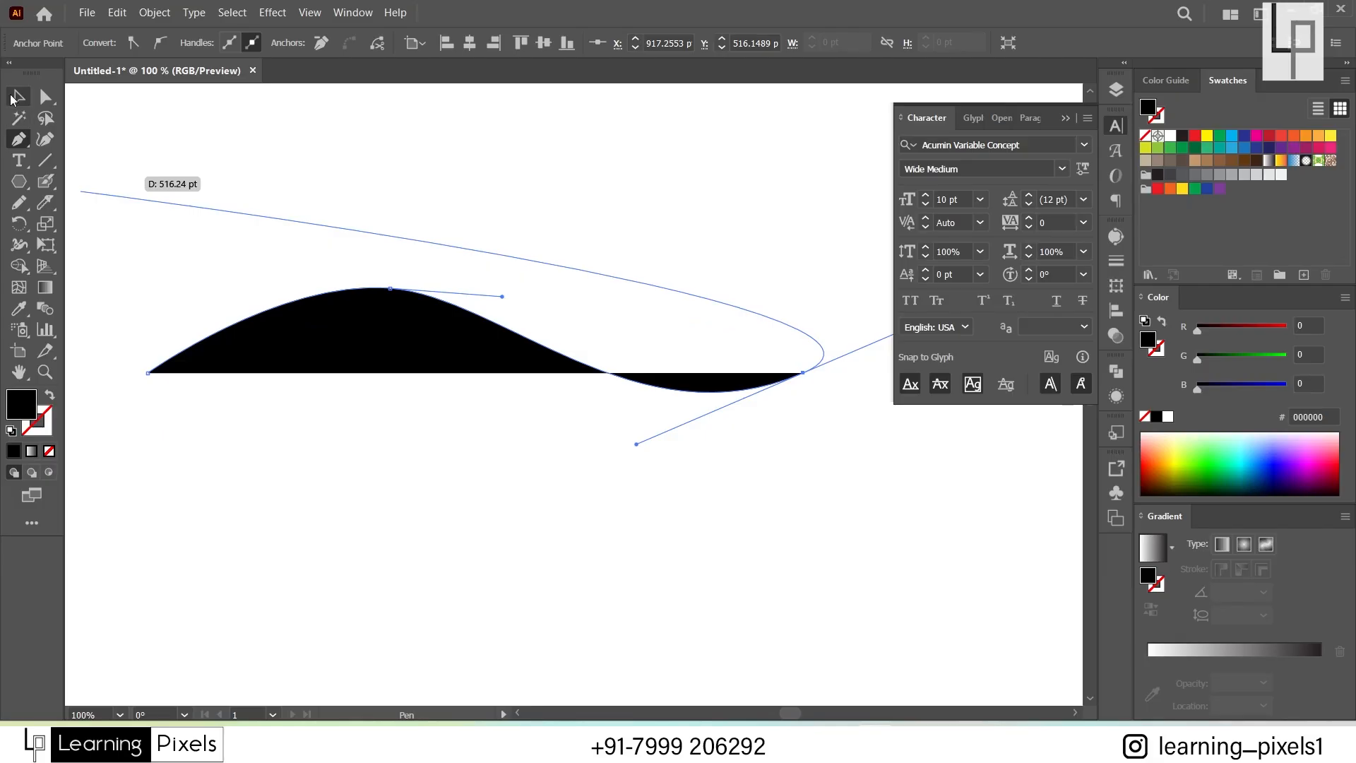
click(50, 396)
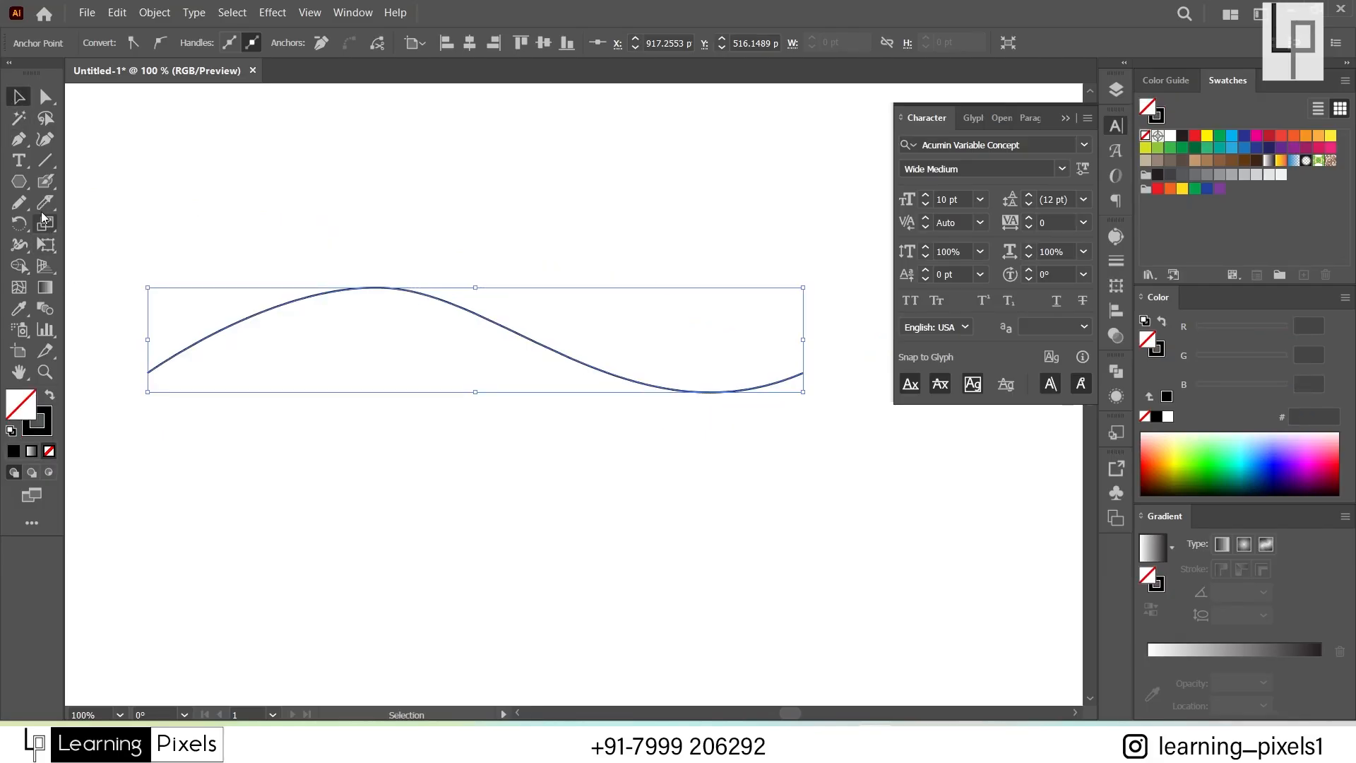
Step: Place placeholder text along the upper side of the wave using the Type on a Path tool
click(27, 164)
click(27, 165)
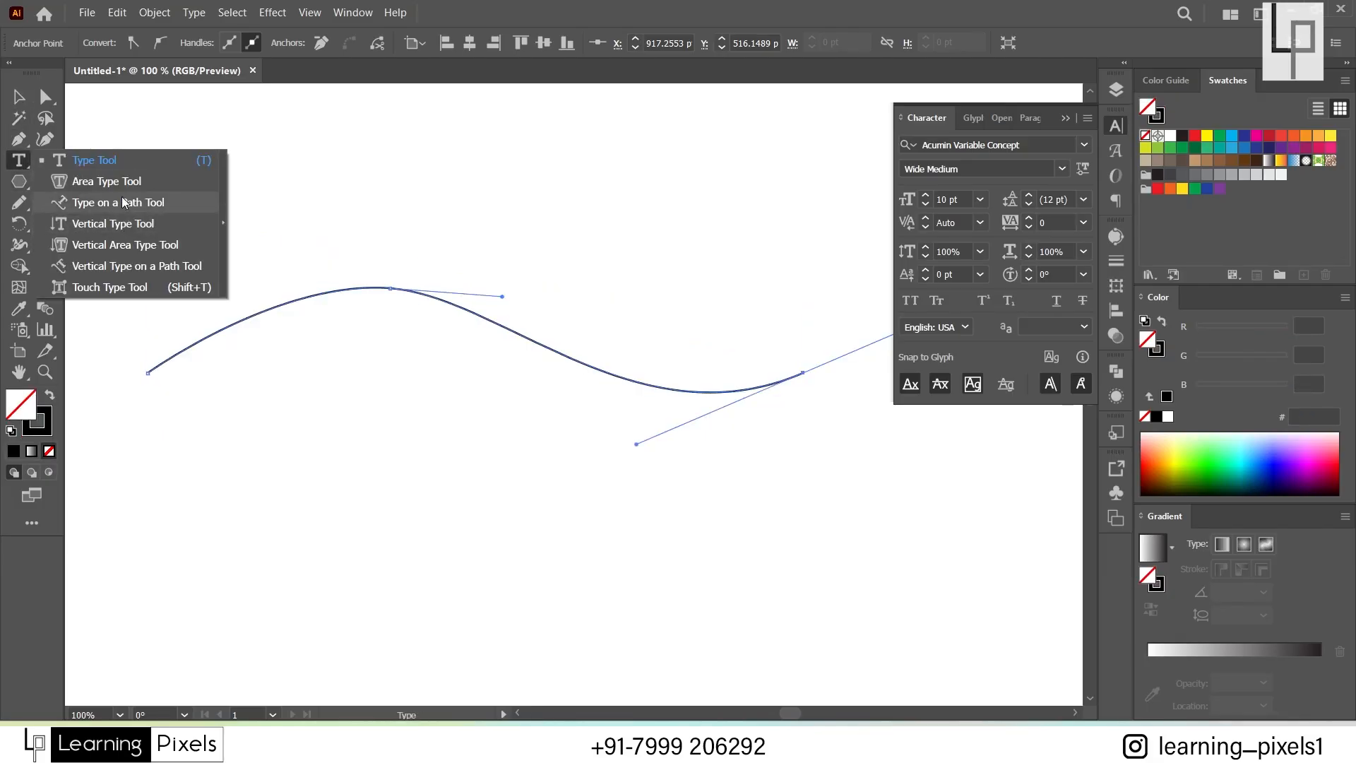
click(123, 203)
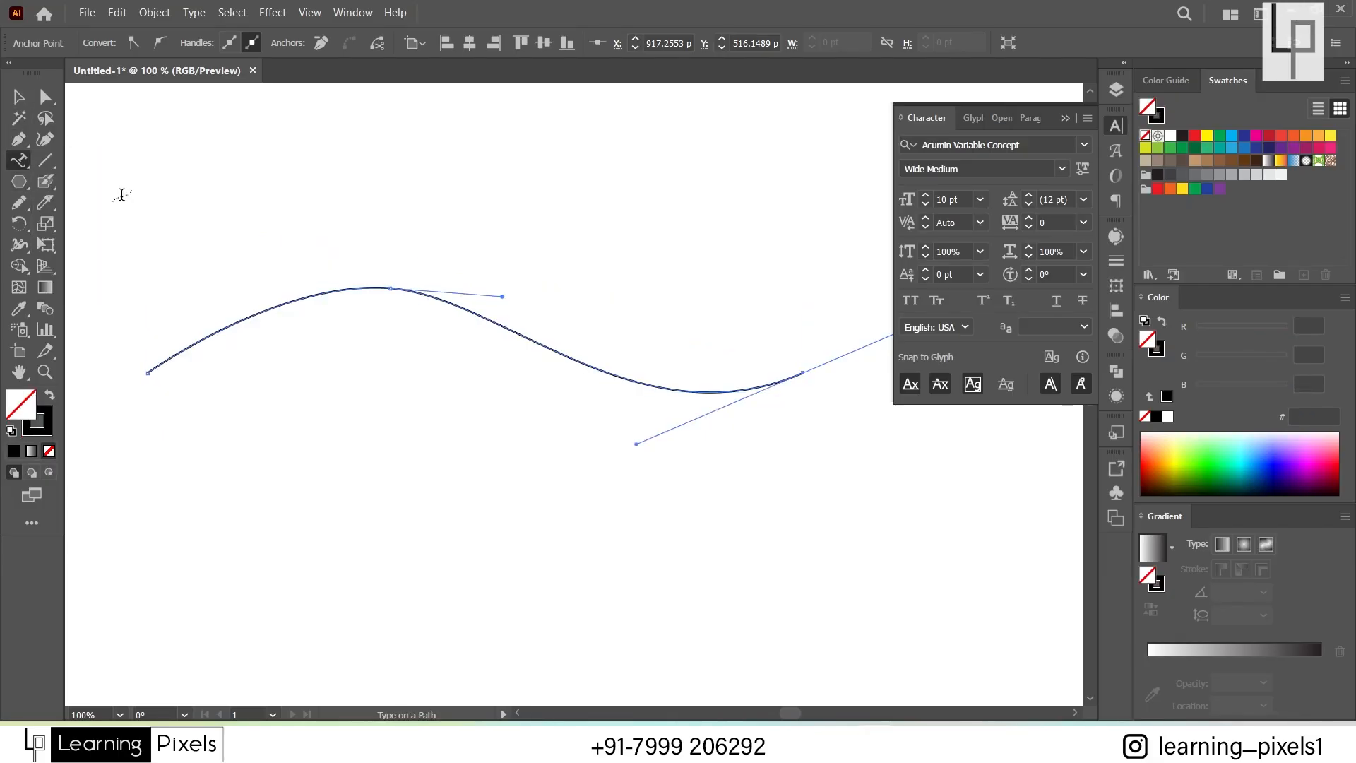
click(334, 287)
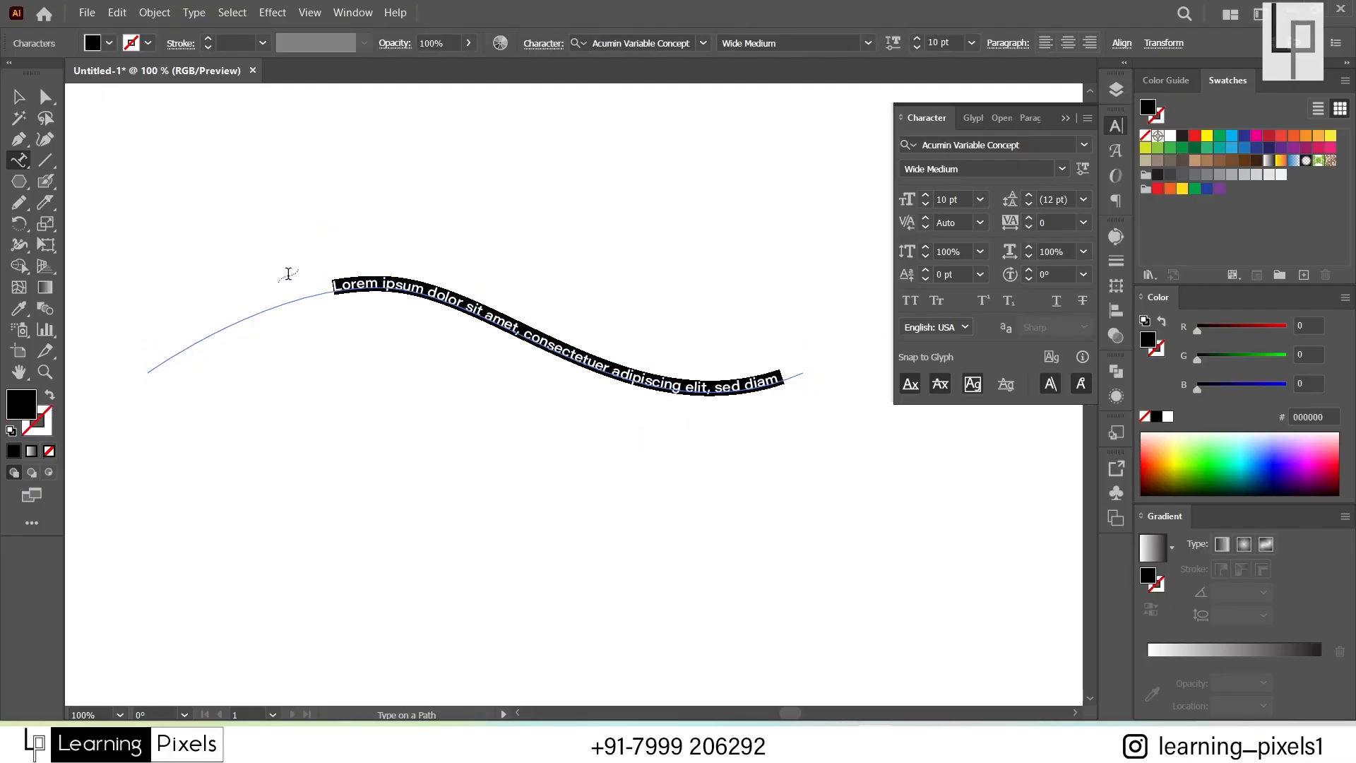
Step: Shift the path text's start bracket closer to the wave's left end and its end bracket slightly inward from the right end
click(41, 104)
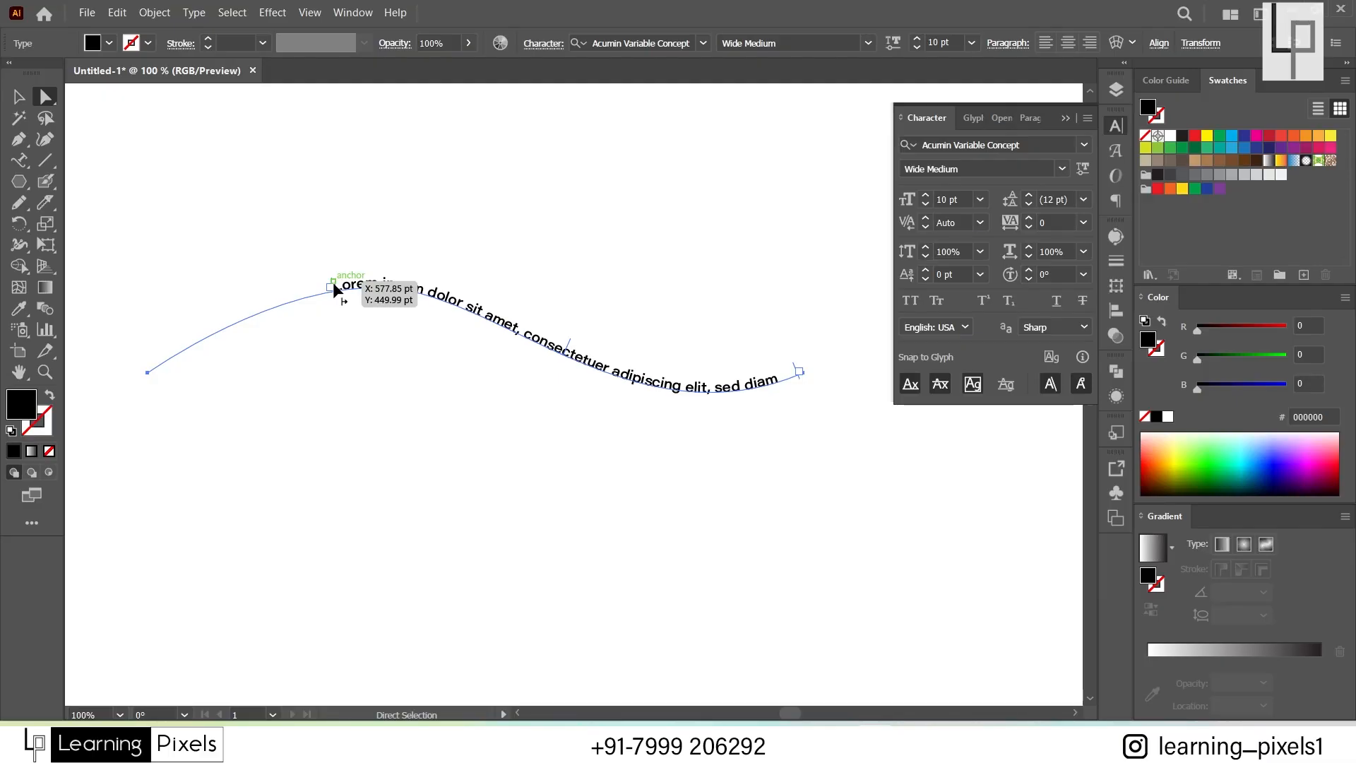
drag(333, 282, 213, 325)
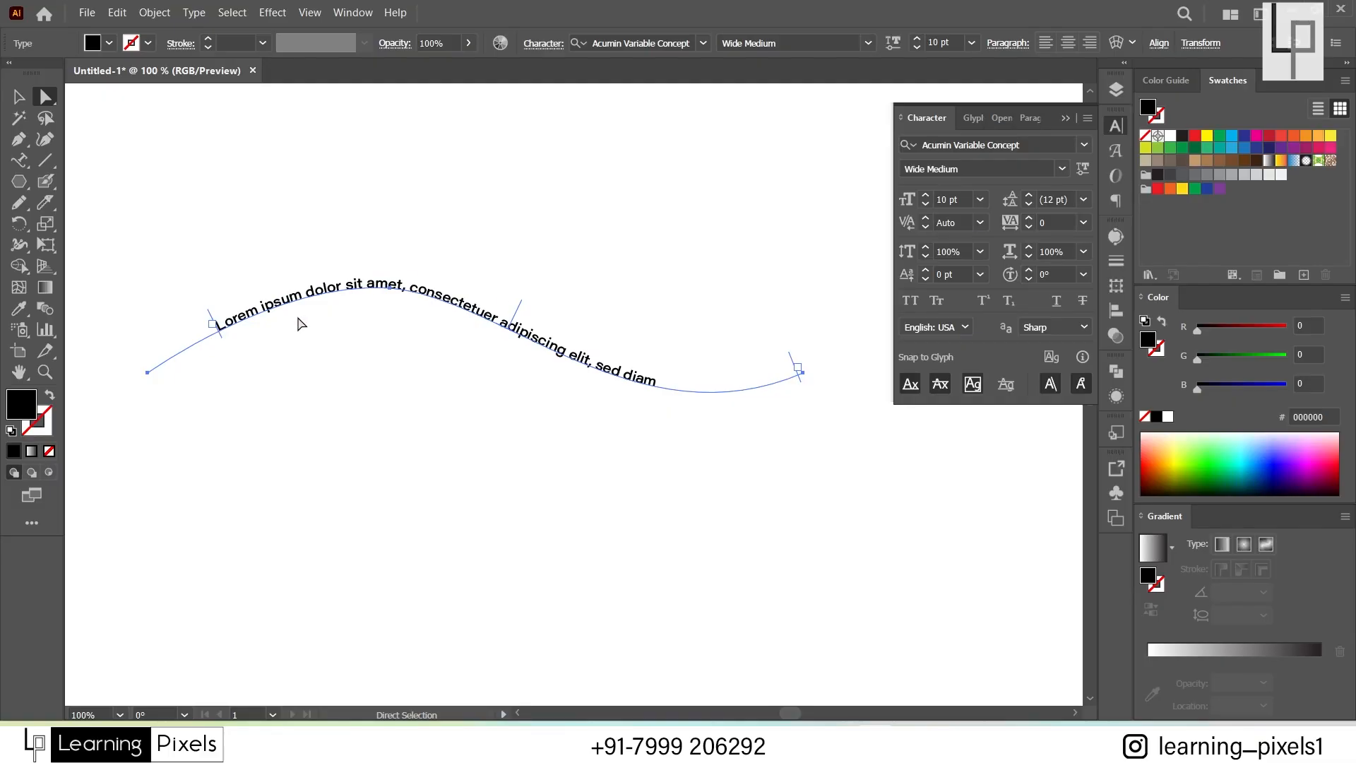
click(795, 375)
click(626, 382)
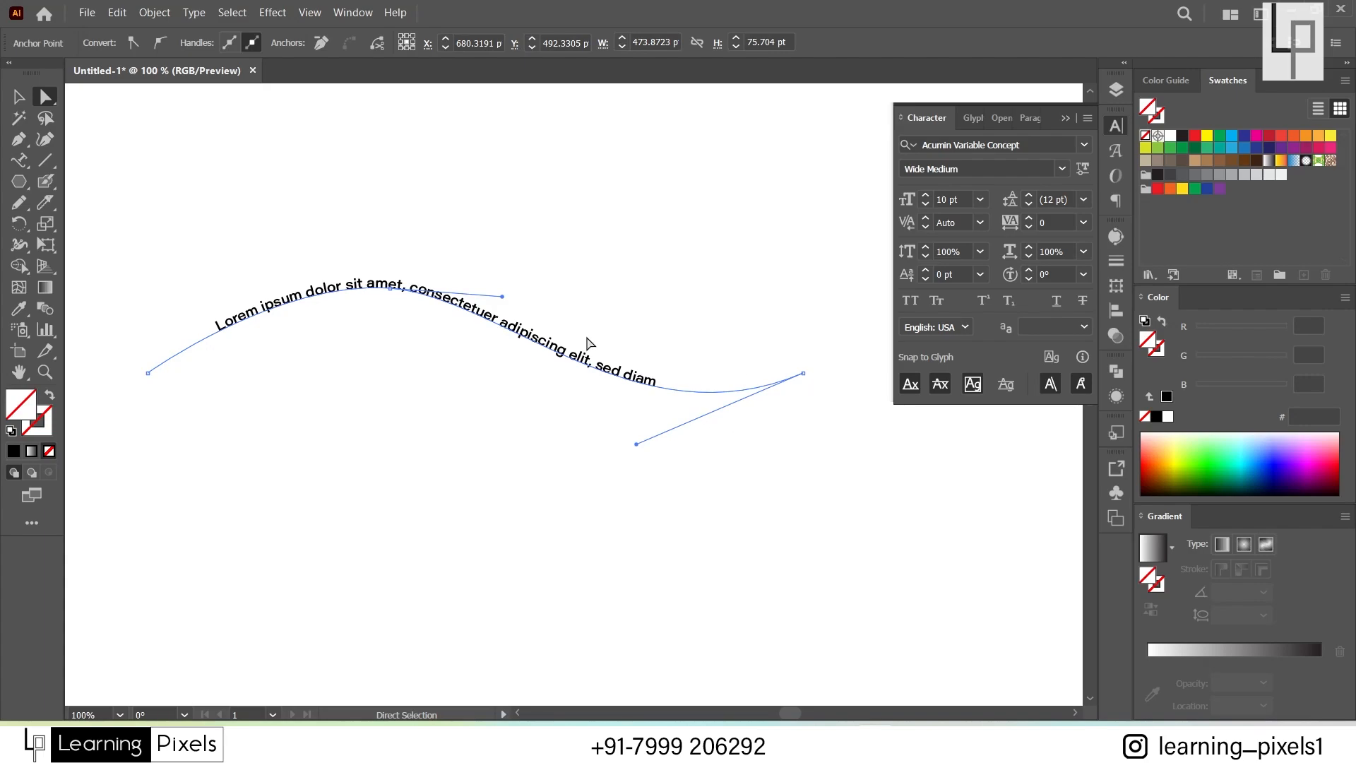
click(599, 349)
click(602, 365)
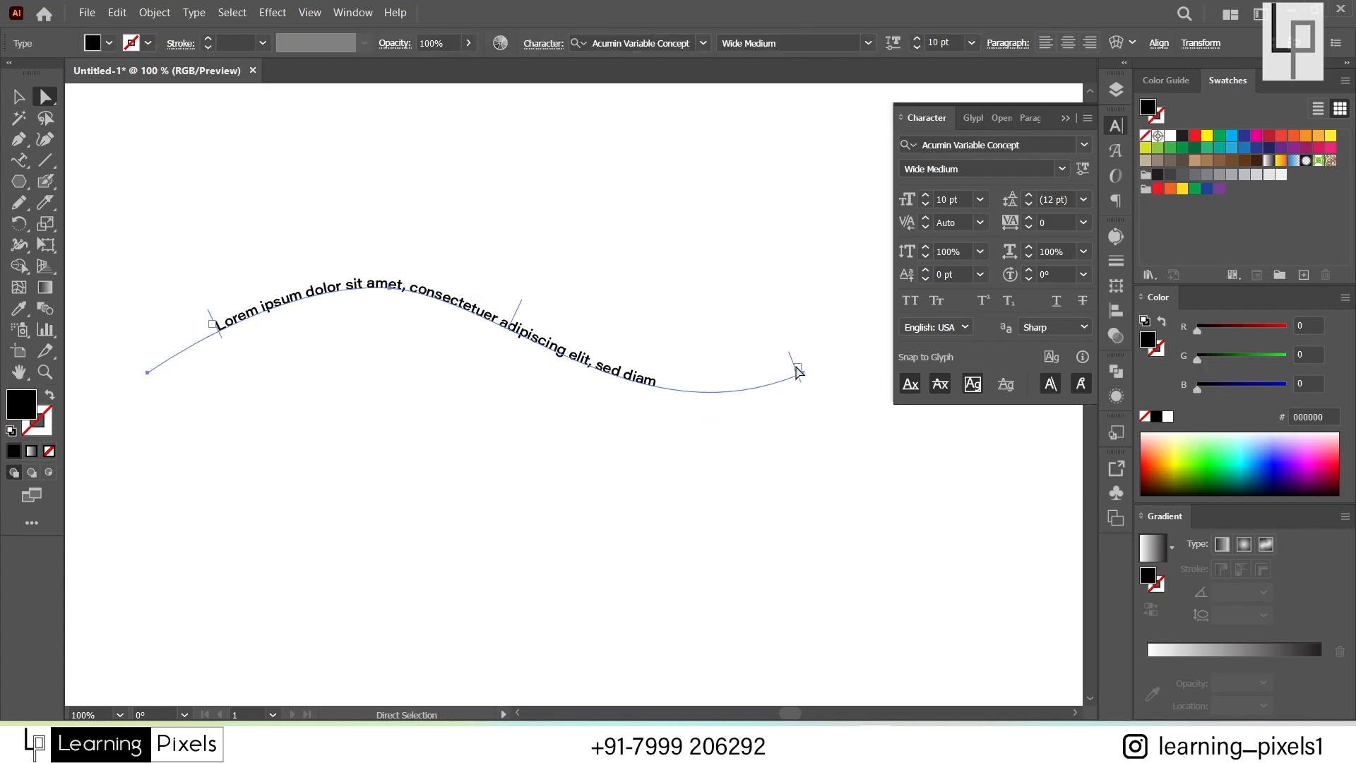
drag(794, 373, 736, 396)
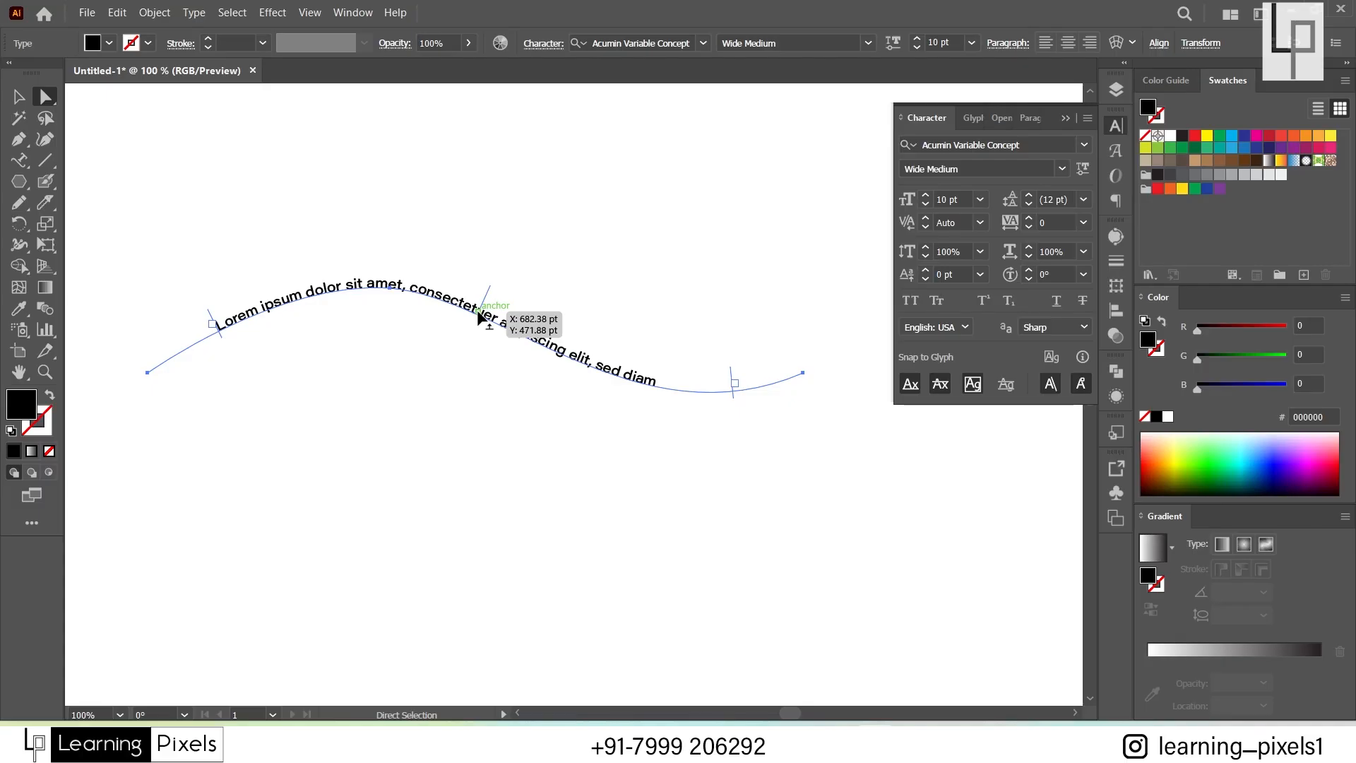
Step: Flip the text to the underside of the wave using its center bracket
drag(481, 318, 406, 297)
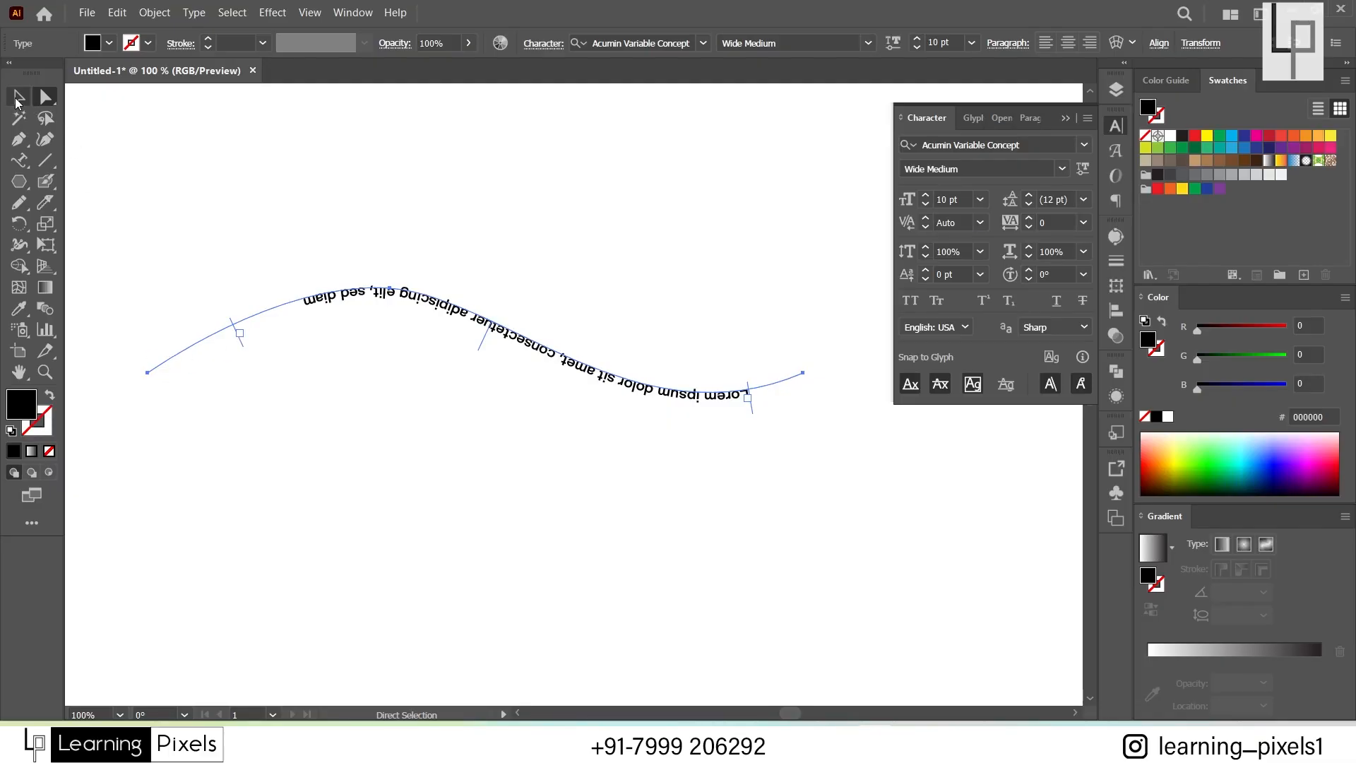
click(19, 97)
Step: Add a vertical line of "Lorem ipsum" placeholder text across the left part of the wave using the Vertical Type tool
click(15, 163)
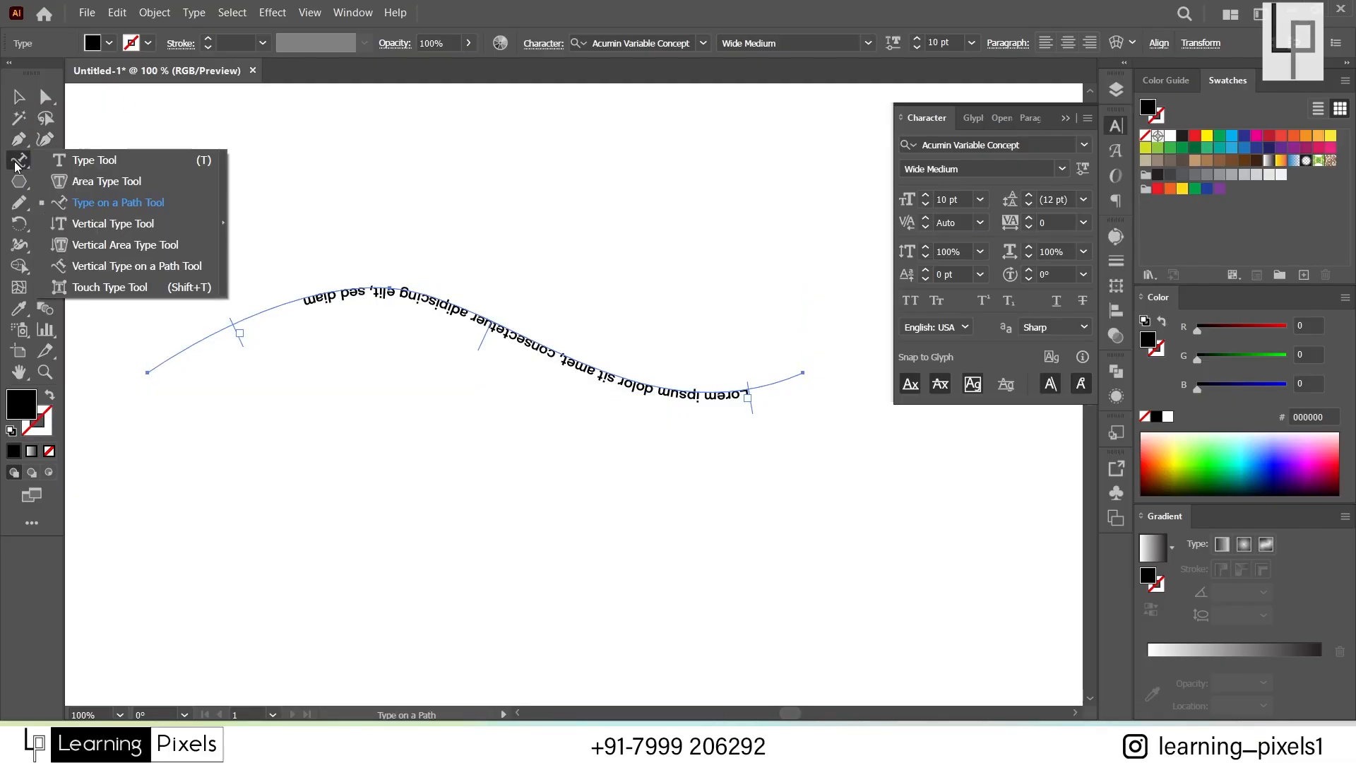
click(133, 230)
click(251, 216)
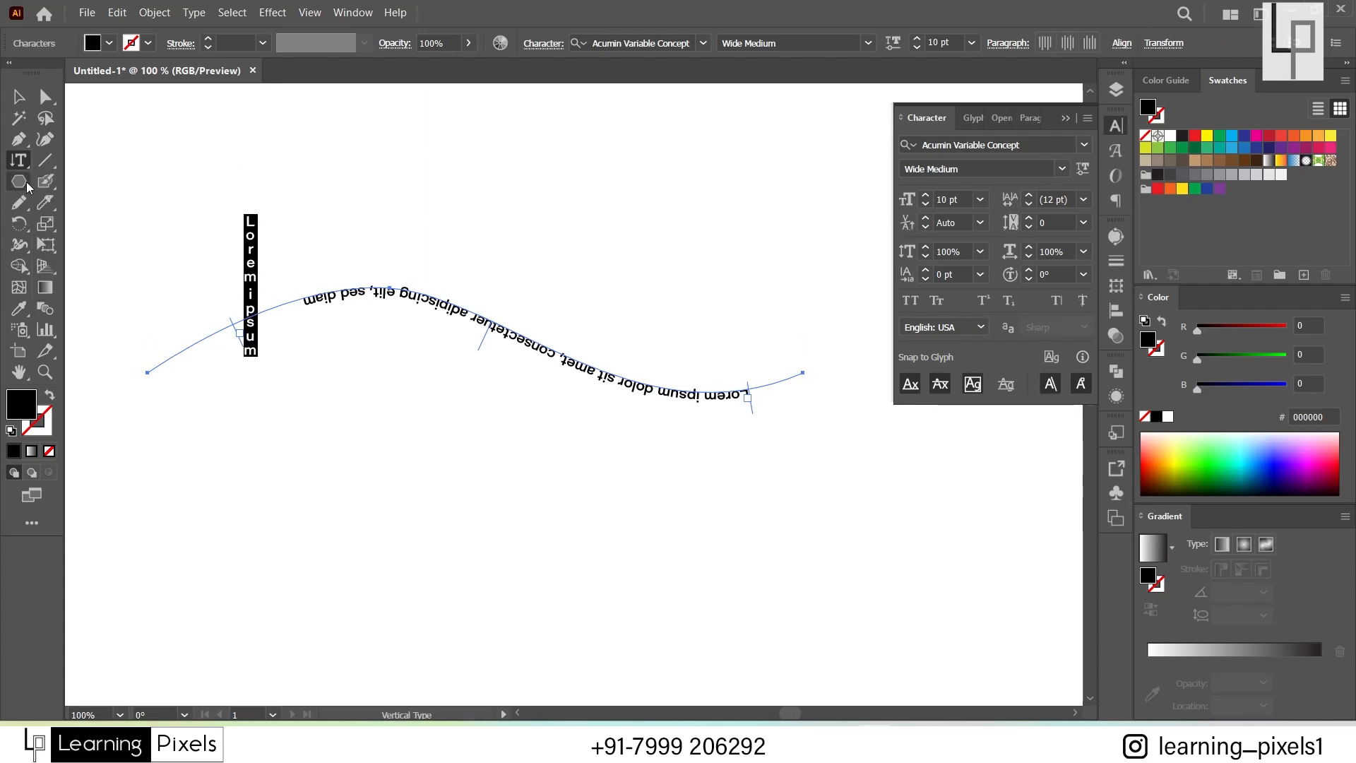
click(19, 159)
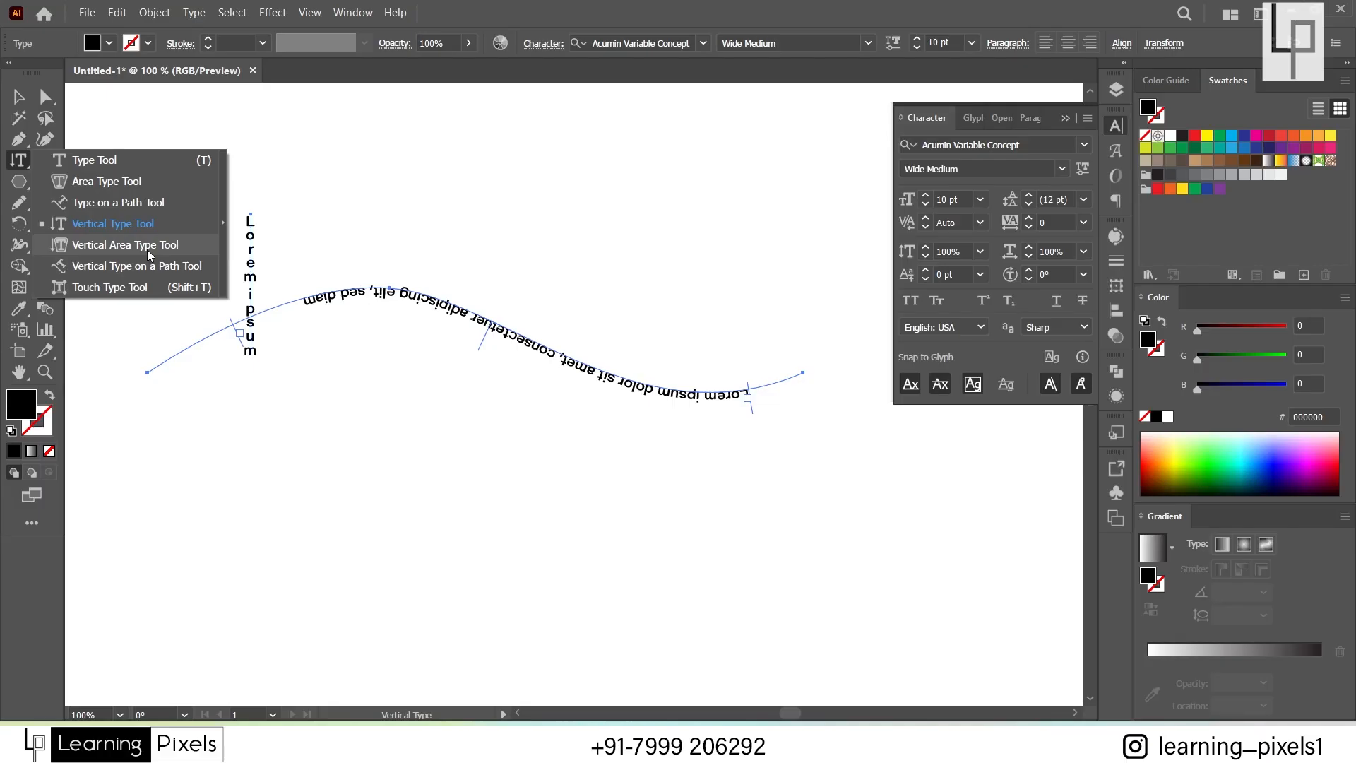
click(18, 97)
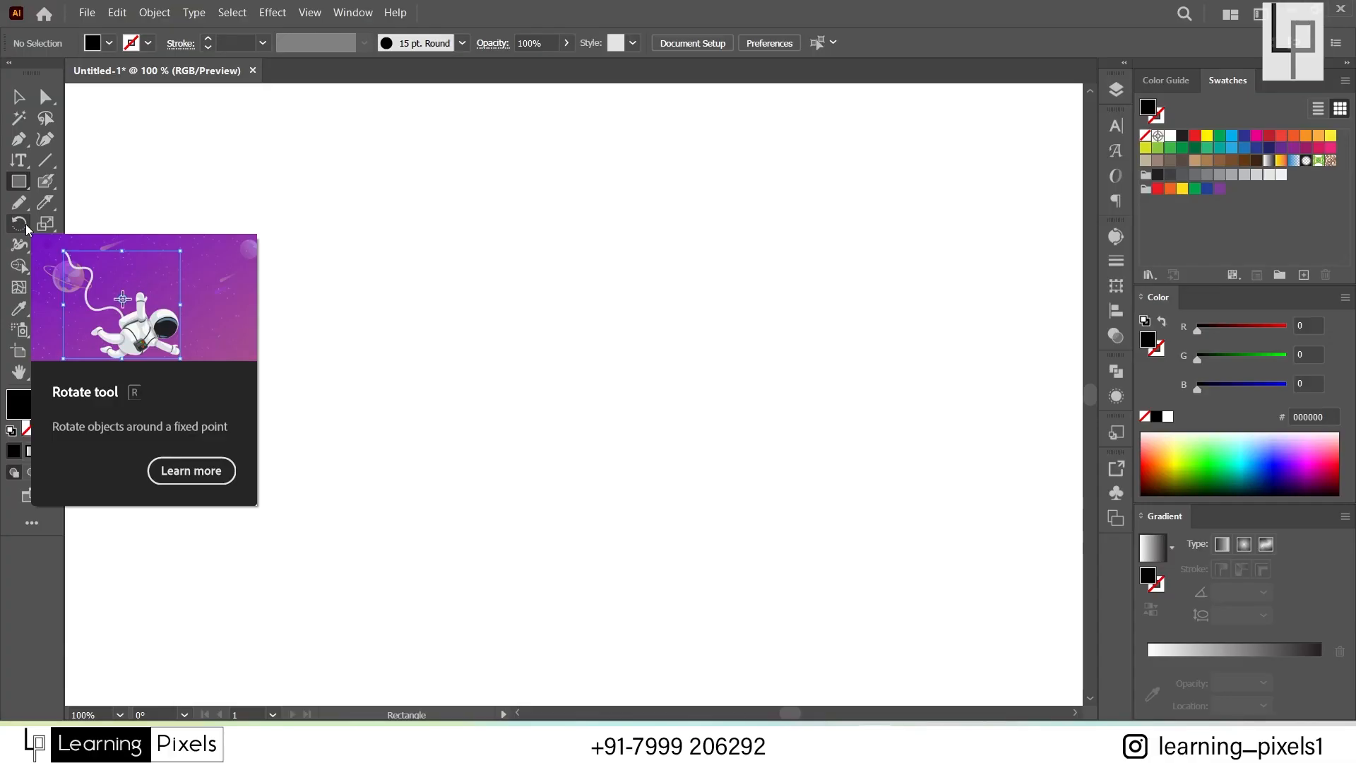
Step: Draw a narrow vertical black rectangle in the upper middle of the empty artboard
click(26, 224)
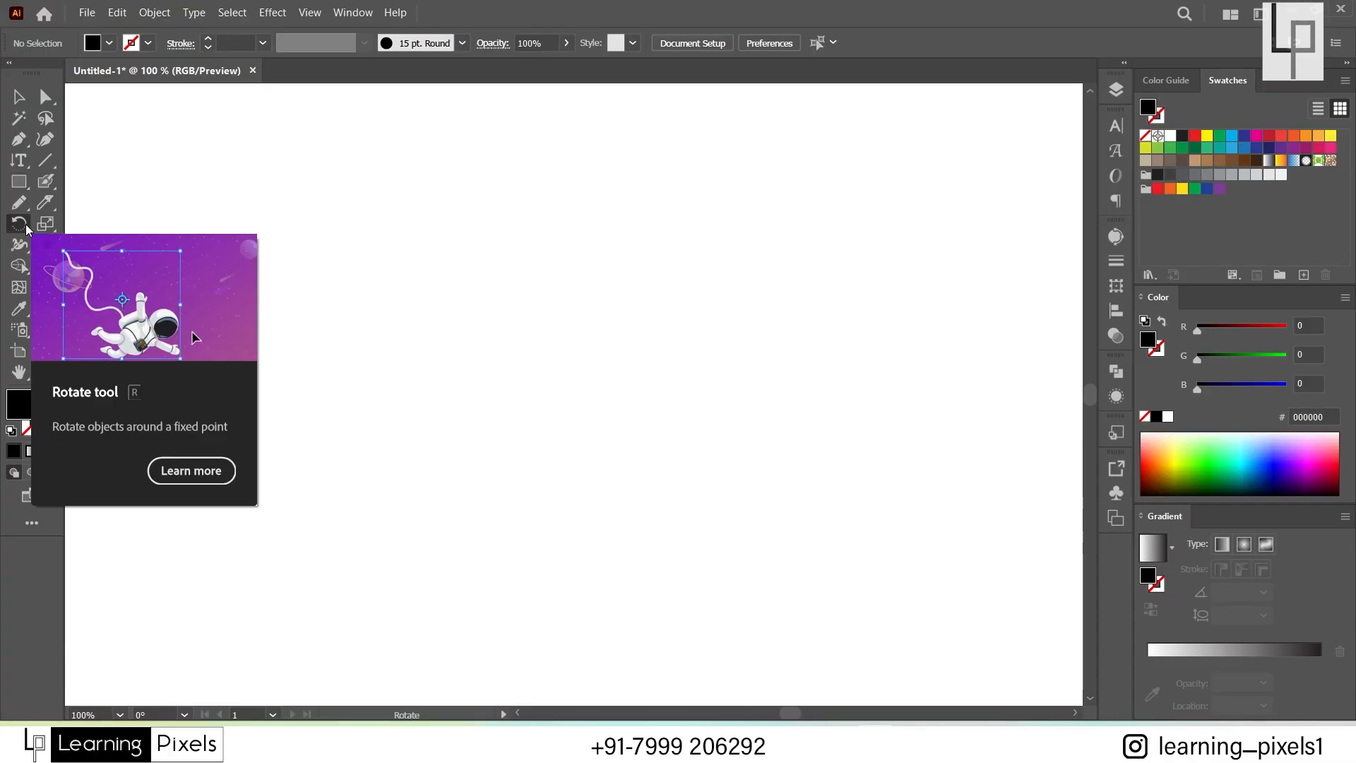
click(19, 181)
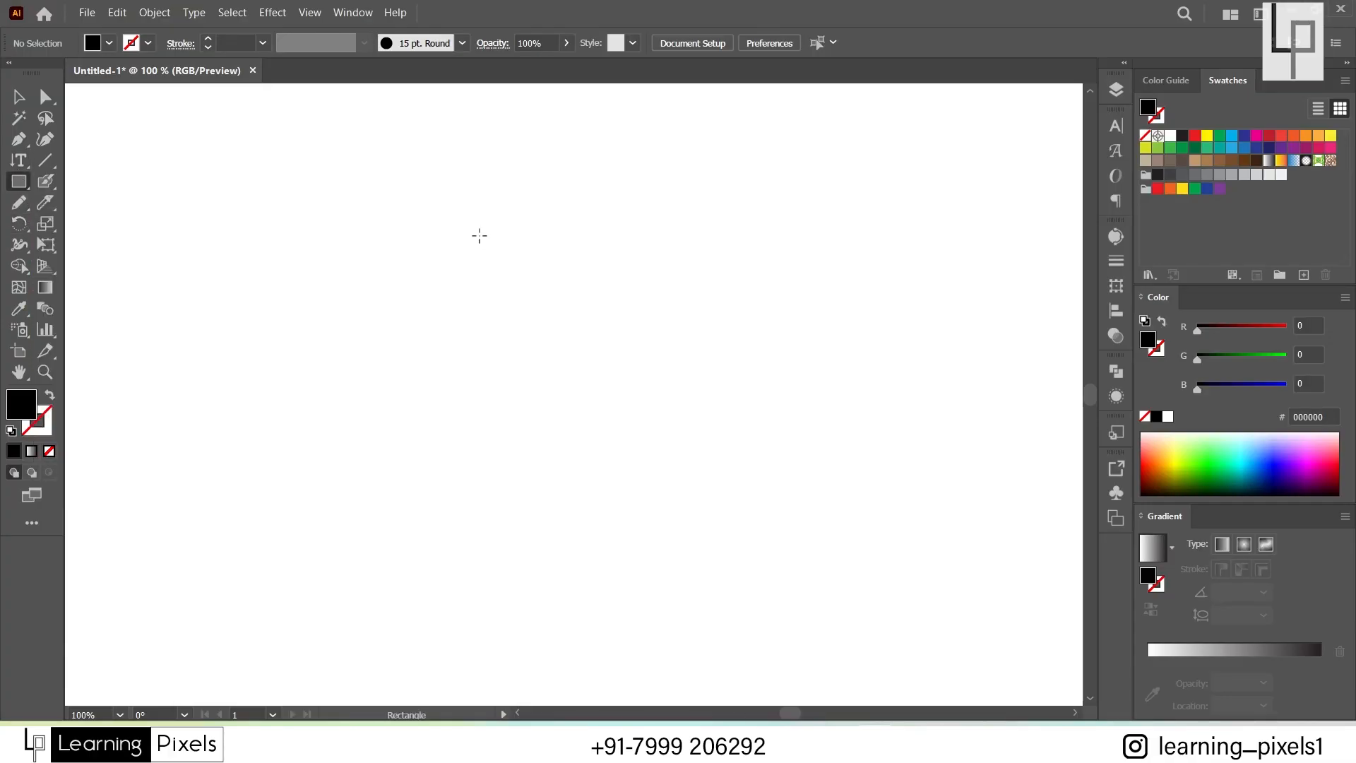
drag(477, 198, 506, 357)
drag(499, 329, 488, 327)
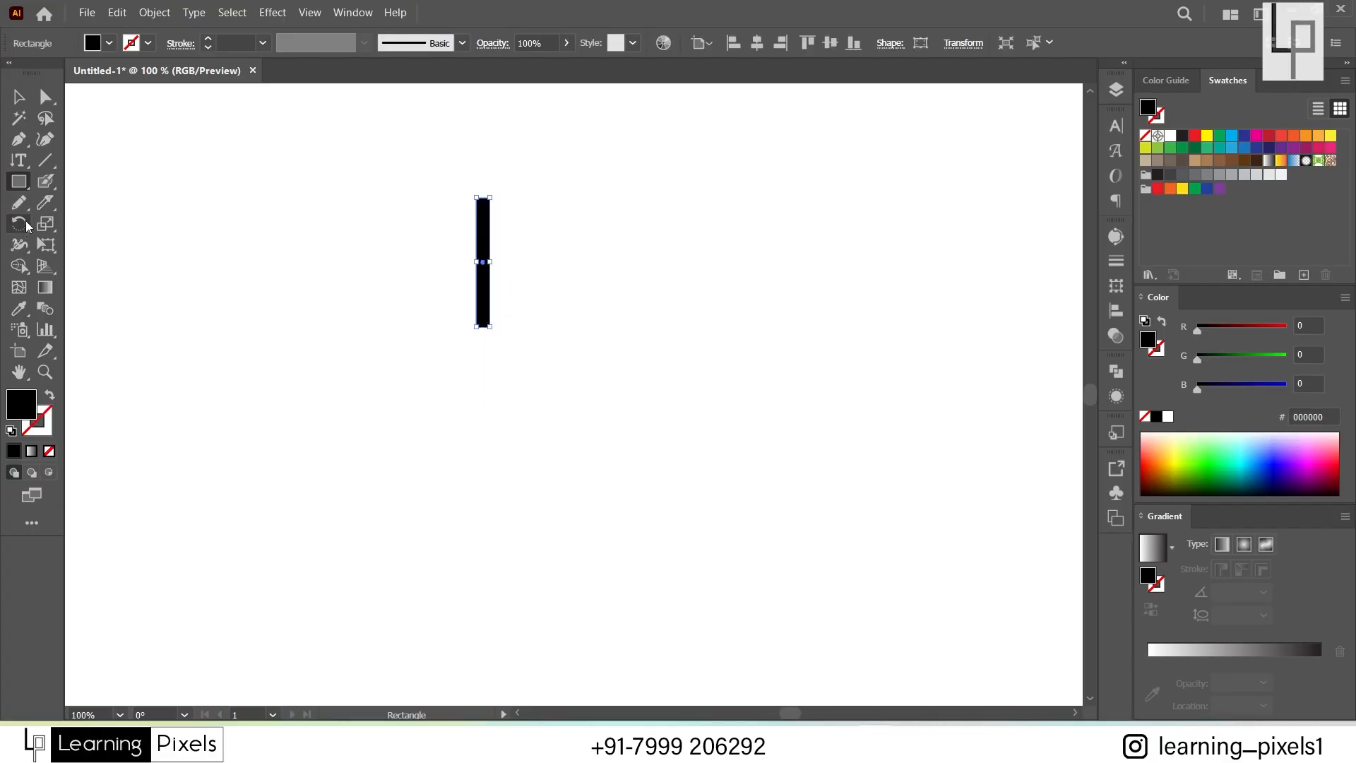
Step: Rotate the narrow rectangle slightly counterclockwise about its own center, and undo the rotation
click(16, 103)
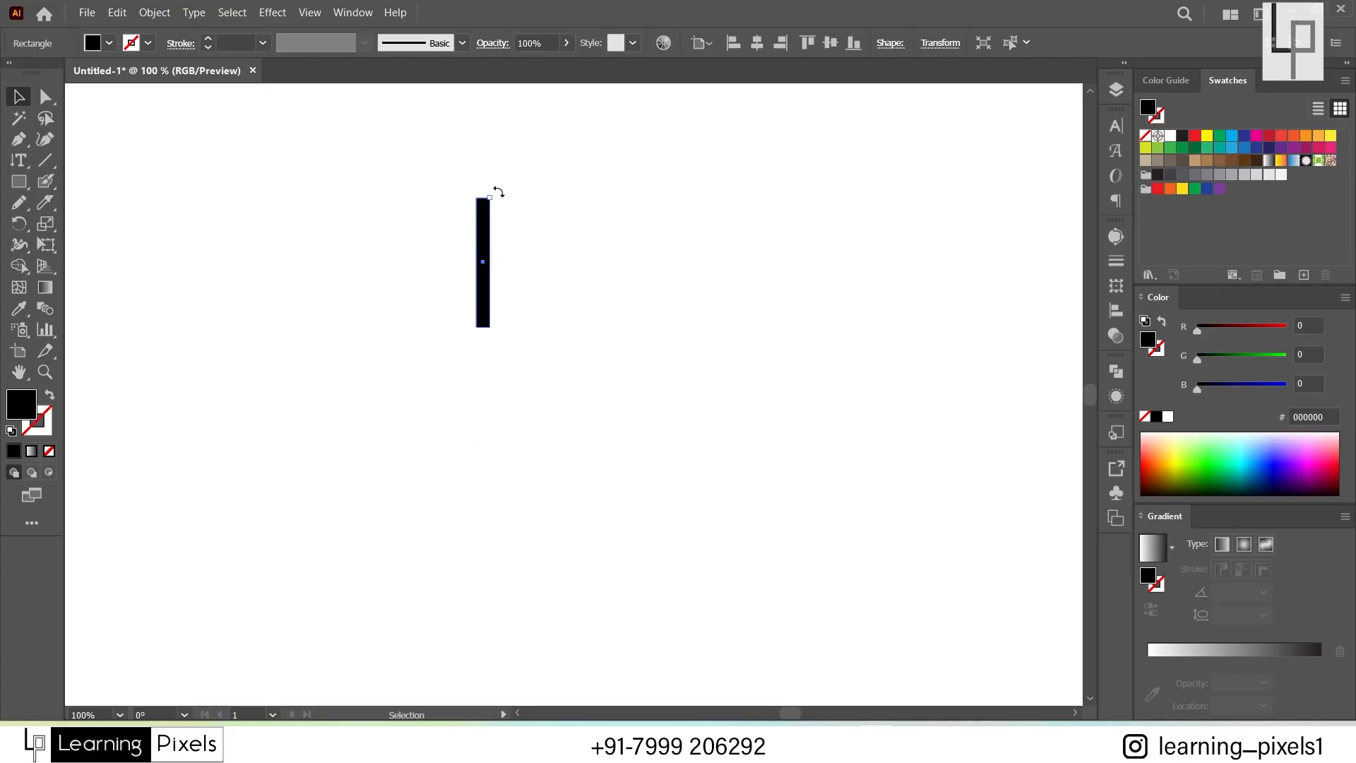
mouse_move(499, 192)
mouse_down()
mouse_move(422, 185)
mouse_move(506, 210)
mouse_move(432, 230)
mouse_move(530, 221)
mouse_move(479, 204)
mouse_up()
key(ctrl)
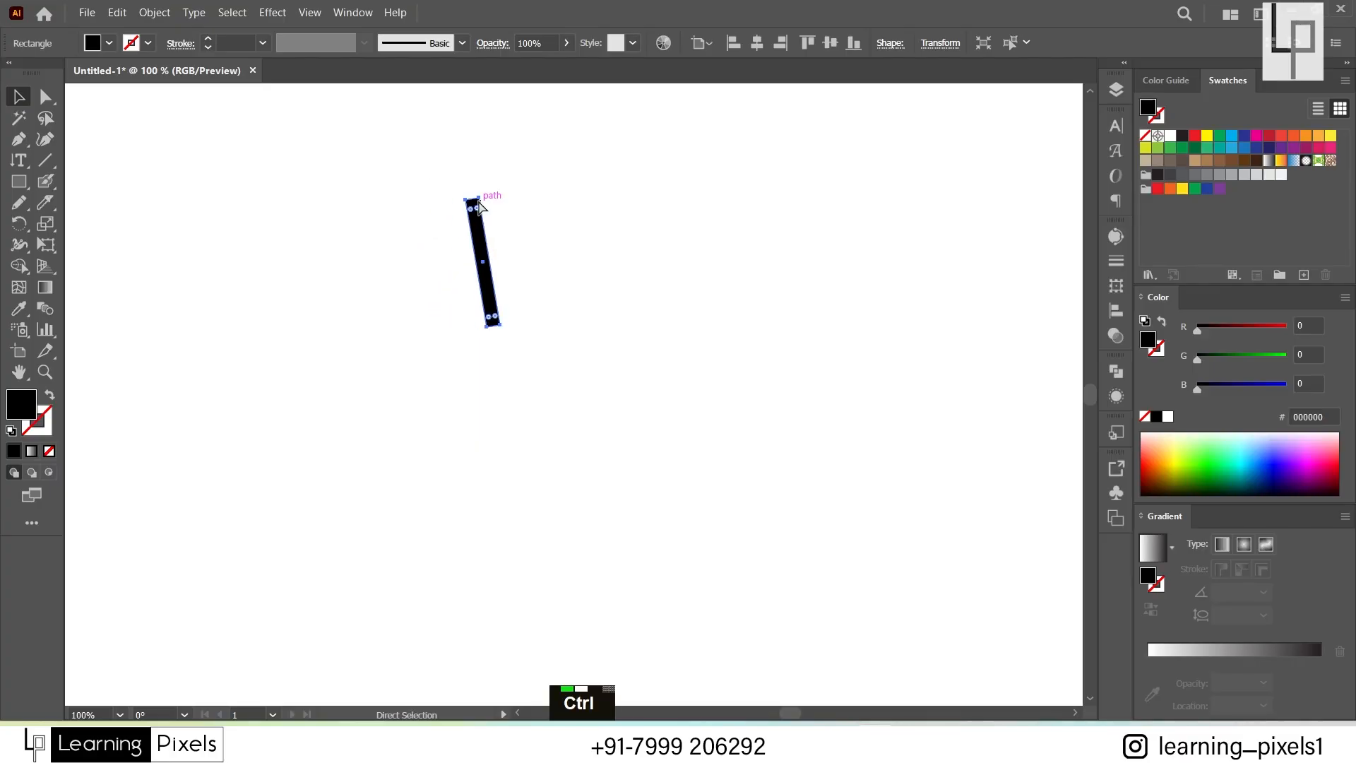
key(ctrl+z)
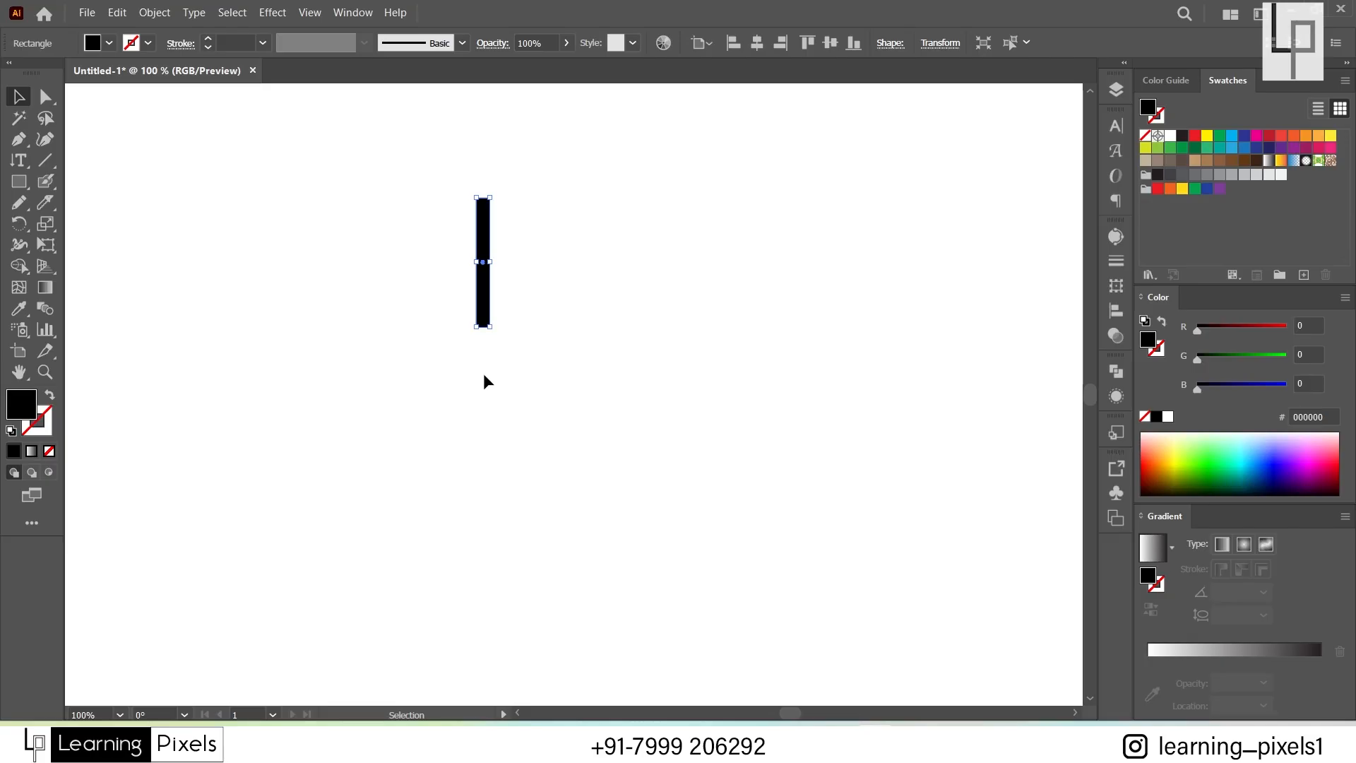
Step: Use the Rotate tool to set a pivot point below the narrow rectangle and swing the rectangle around it, ending tilted to the left
click(26, 226)
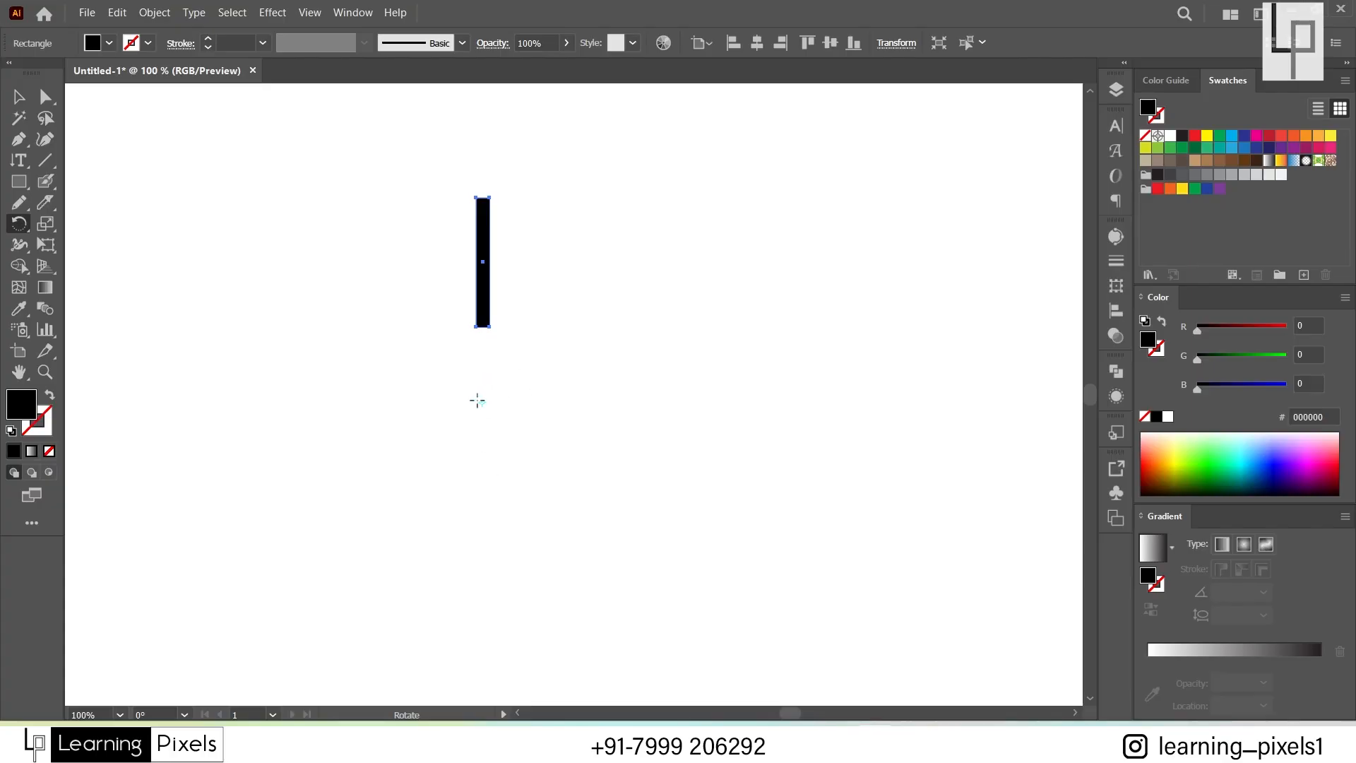
drag(485, 404, 483, 397)
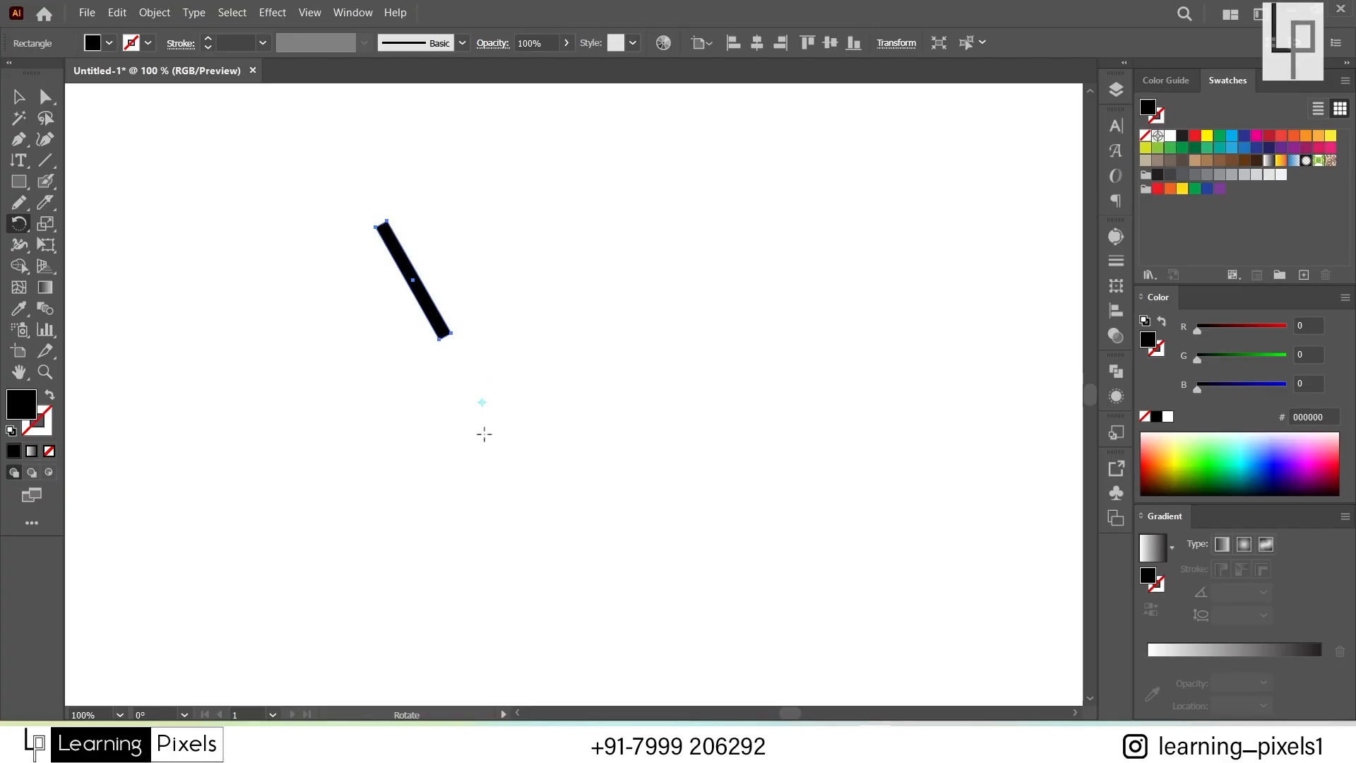
drag(389, 220, 493, 339)
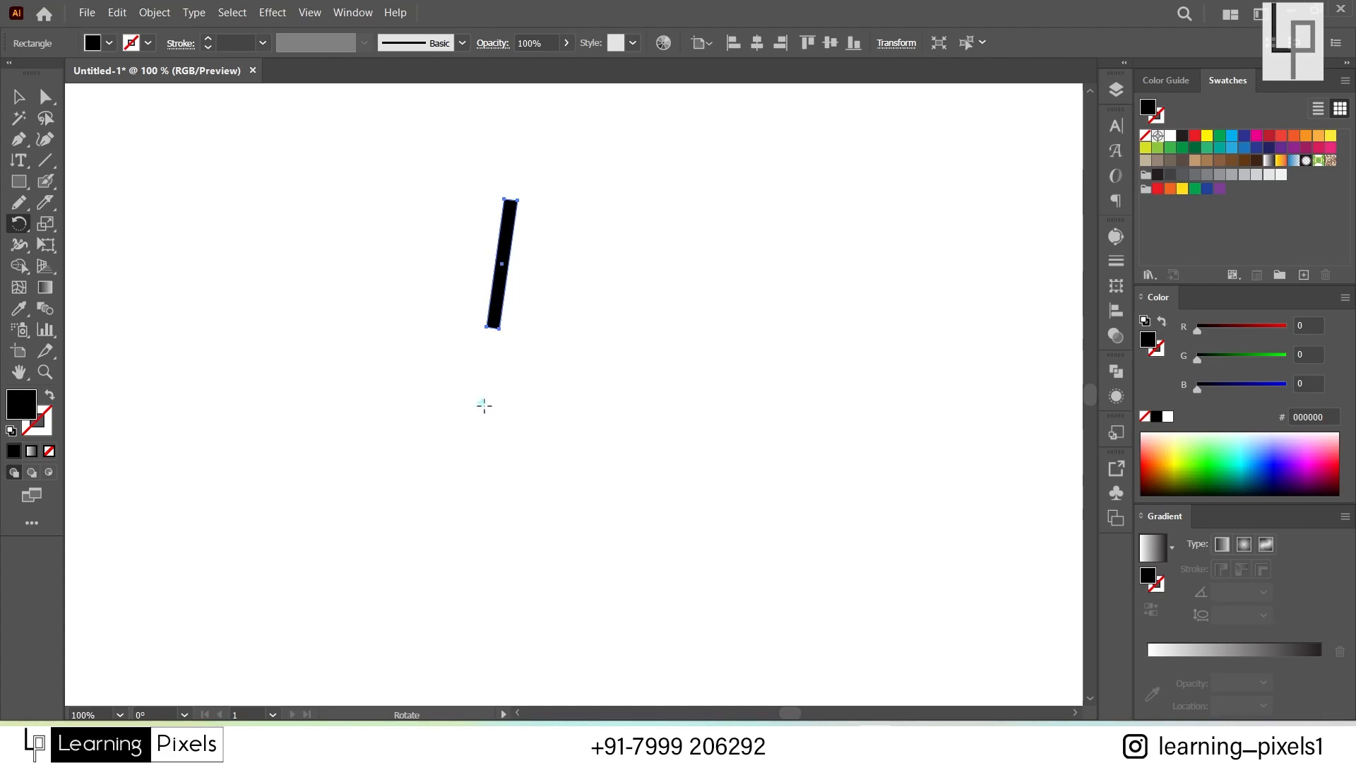
drag(520, 219, 424, 256)
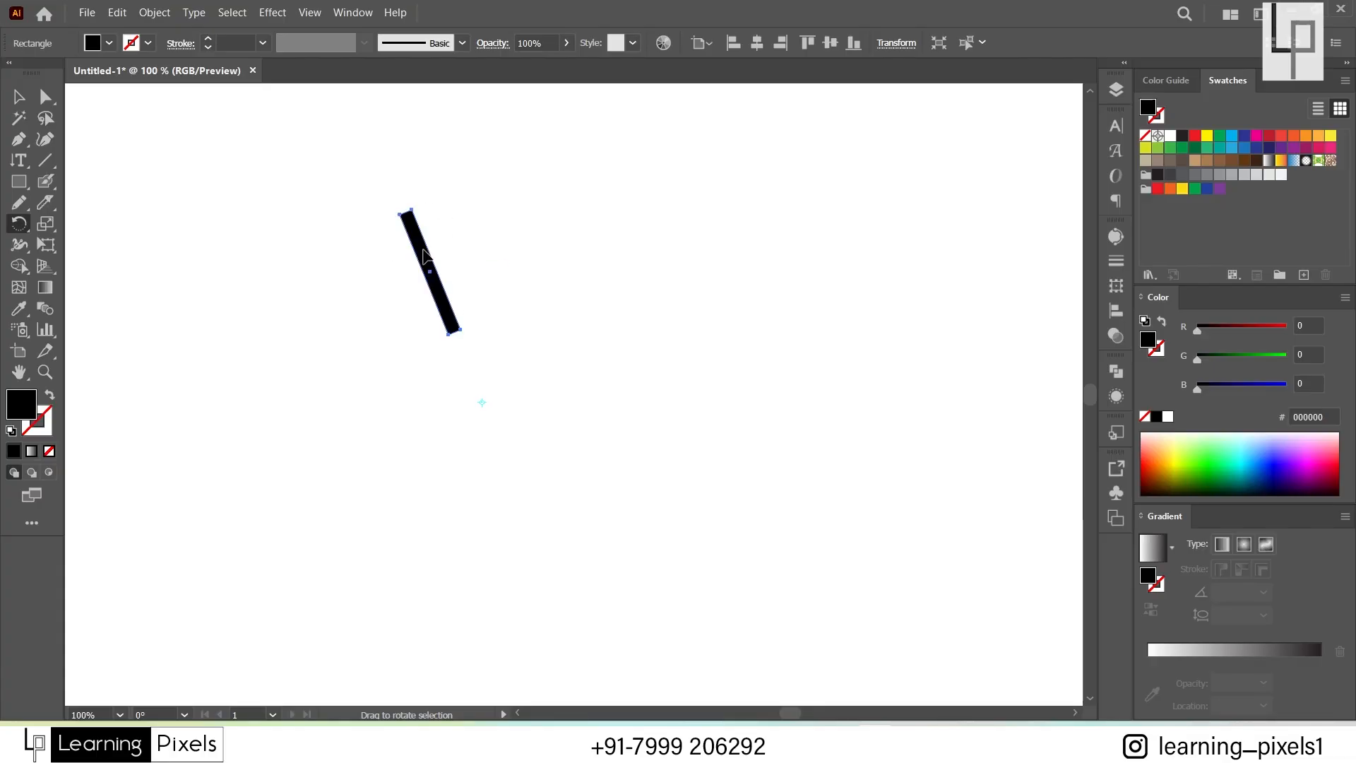
Step: Repeat the last rotation to swing the tilted rectangle through a full turn around its pivot, and undo the last repeat
key(ctrl+d)
key(ctrl+d)
key(ctrl+d)
key(ctrl+d)
key(ctrl+d)
key(ctrl+d)
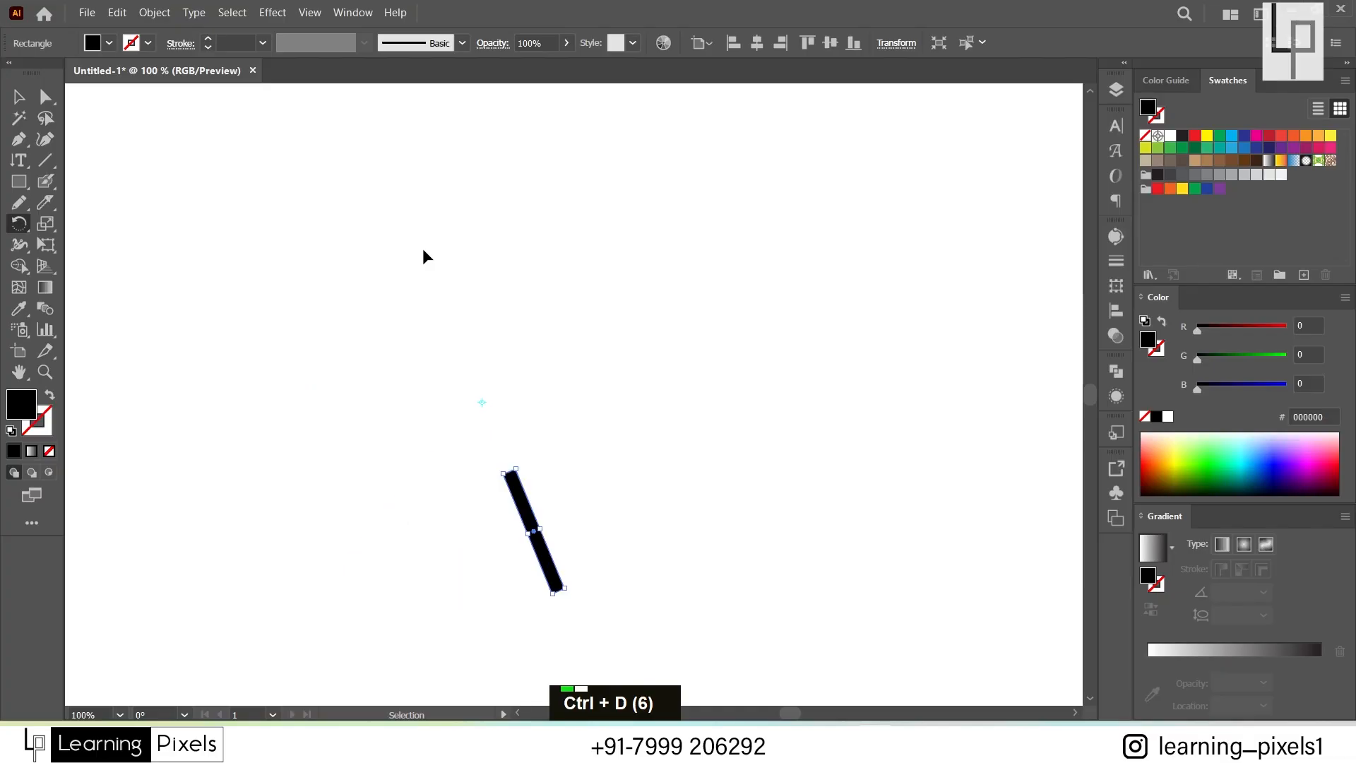
key(ctrl+d)
key(ctrl+d)
key(ctrl+d)
key(ctrl+d)
key(ctrl+d)
key(ctrl+d)
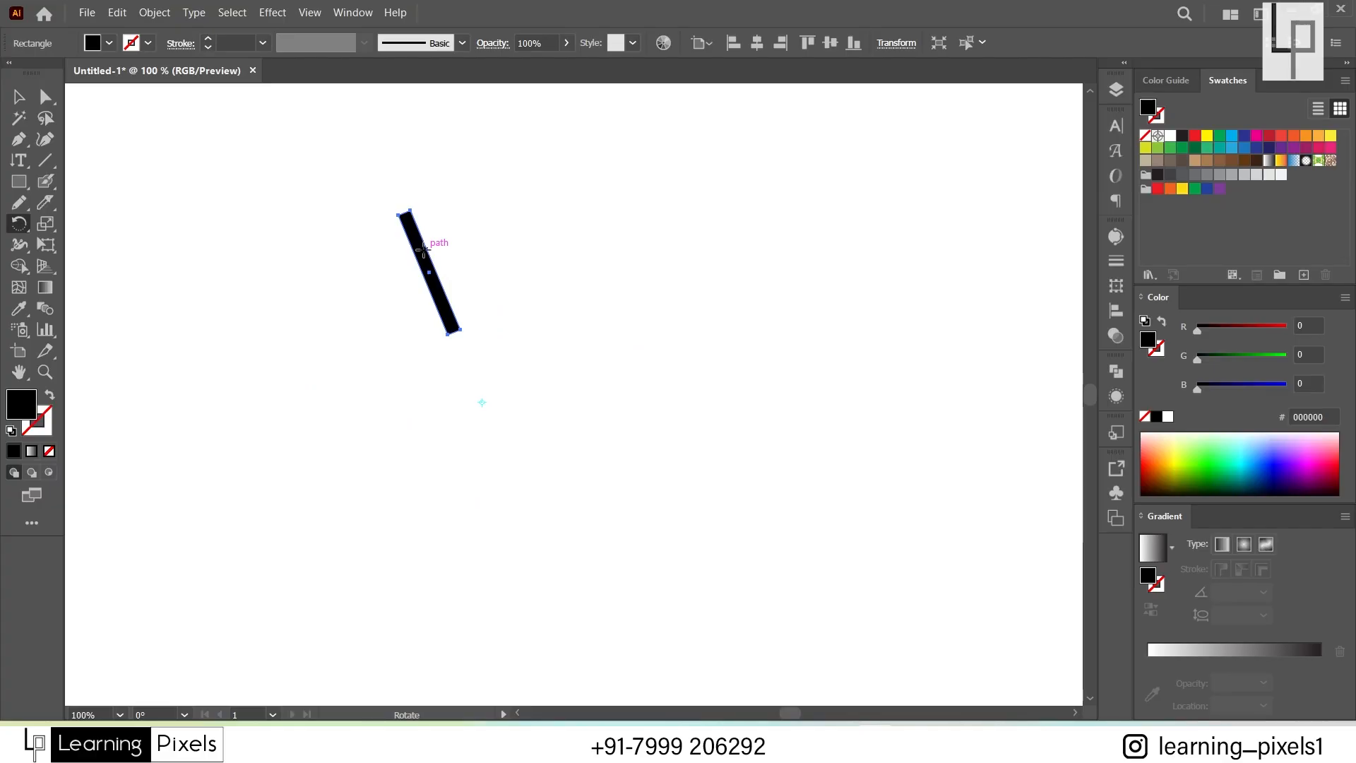
key(ctrl+z)
Step: Set a rotation pivot below the tilted rectangle and rotate a copy clockwise around it, leaning slightly right of vertical
key(alt)
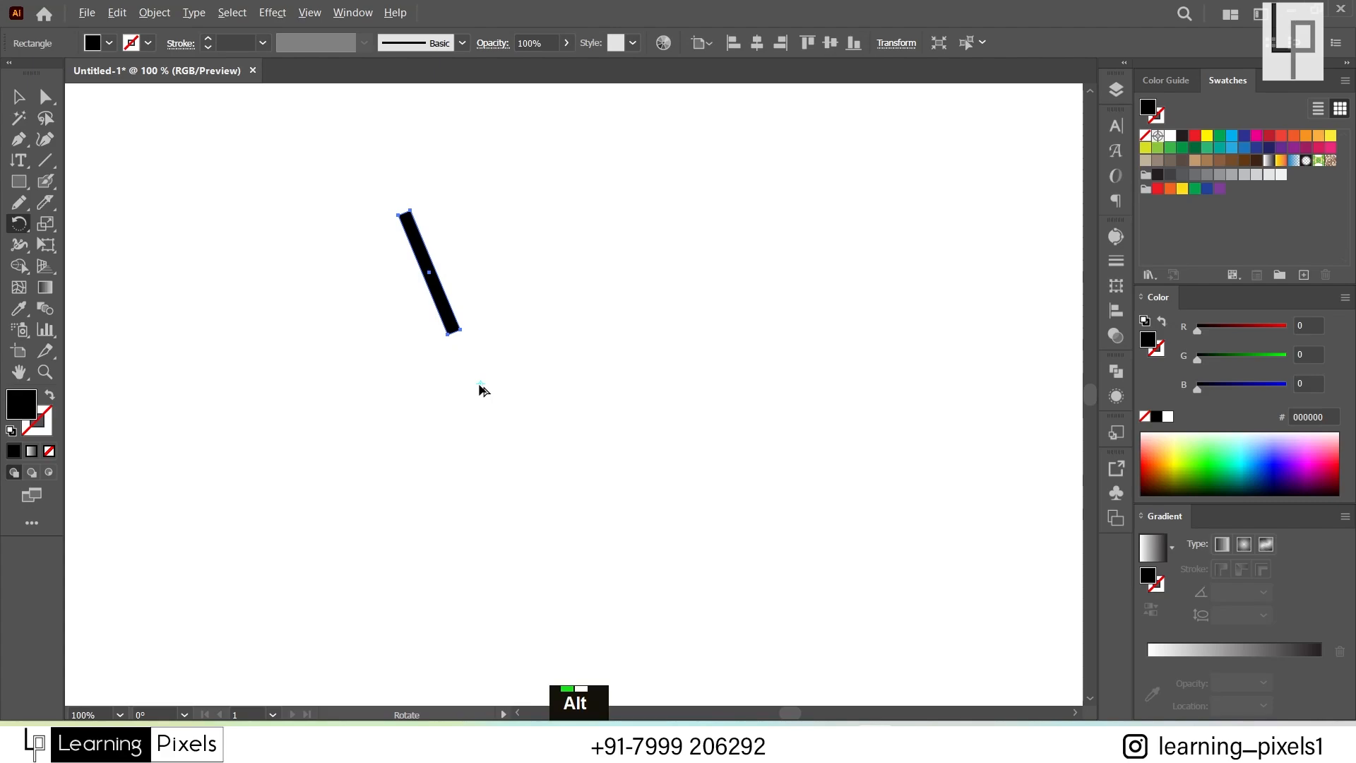
alt+click(480, 385)
drag(405, 214, 501, 215)
key(alt)
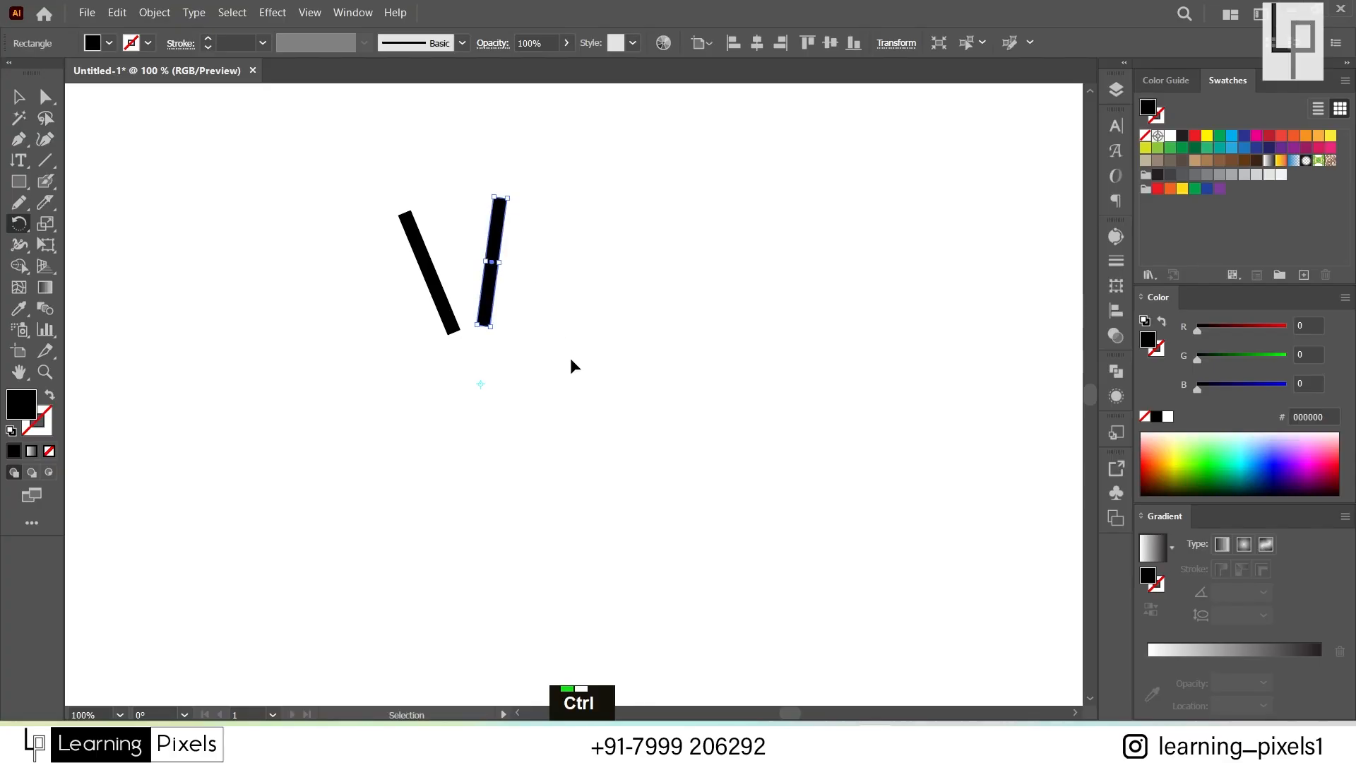
Step: Repeat the rotated copy ten times around the pivot to complete a radial burst of bars
key(ctrl+d)
key(ctrl+d)
key(ctrl+d)
key(ctrl+d)
key(ctrl+d)
key(ctrl+d)
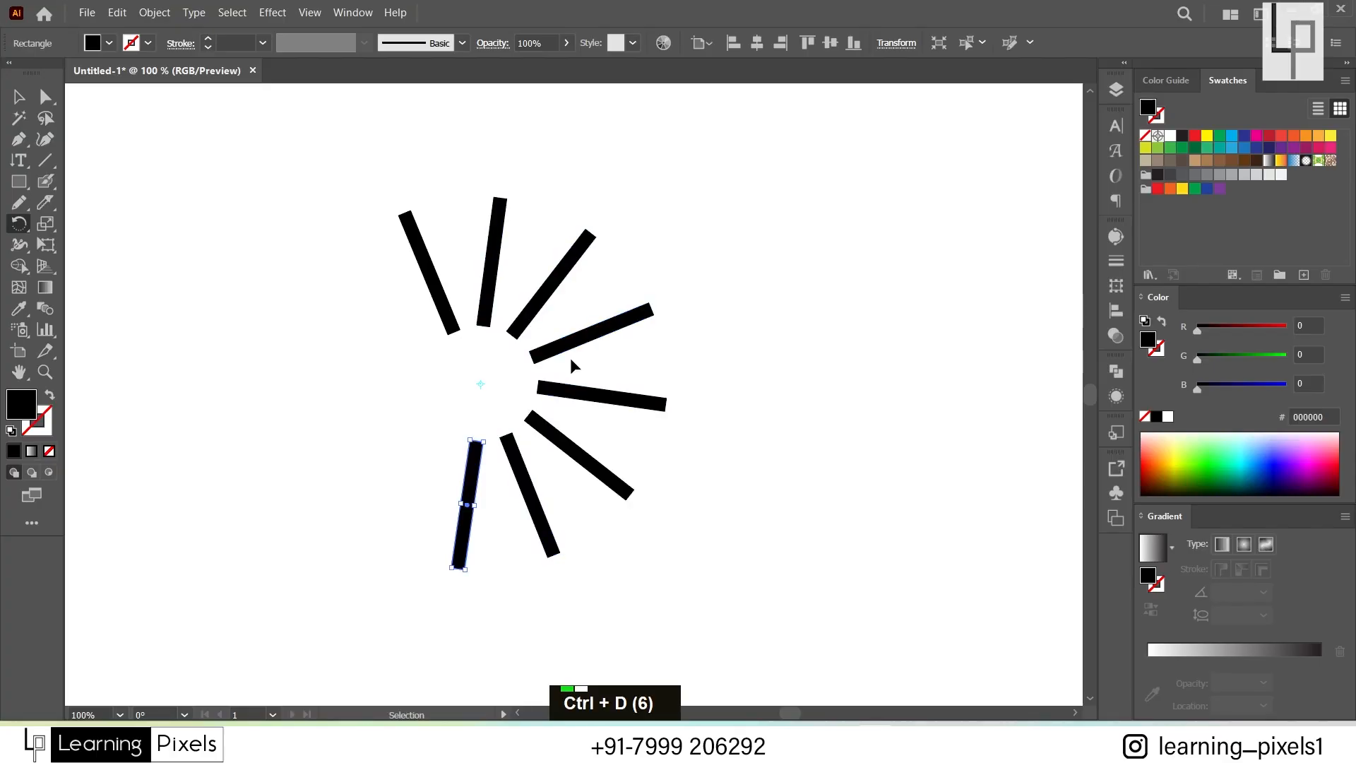
key(ctrl+d)
key(ctrl+d)
key(ctrl+d)
key(ctrl+d)
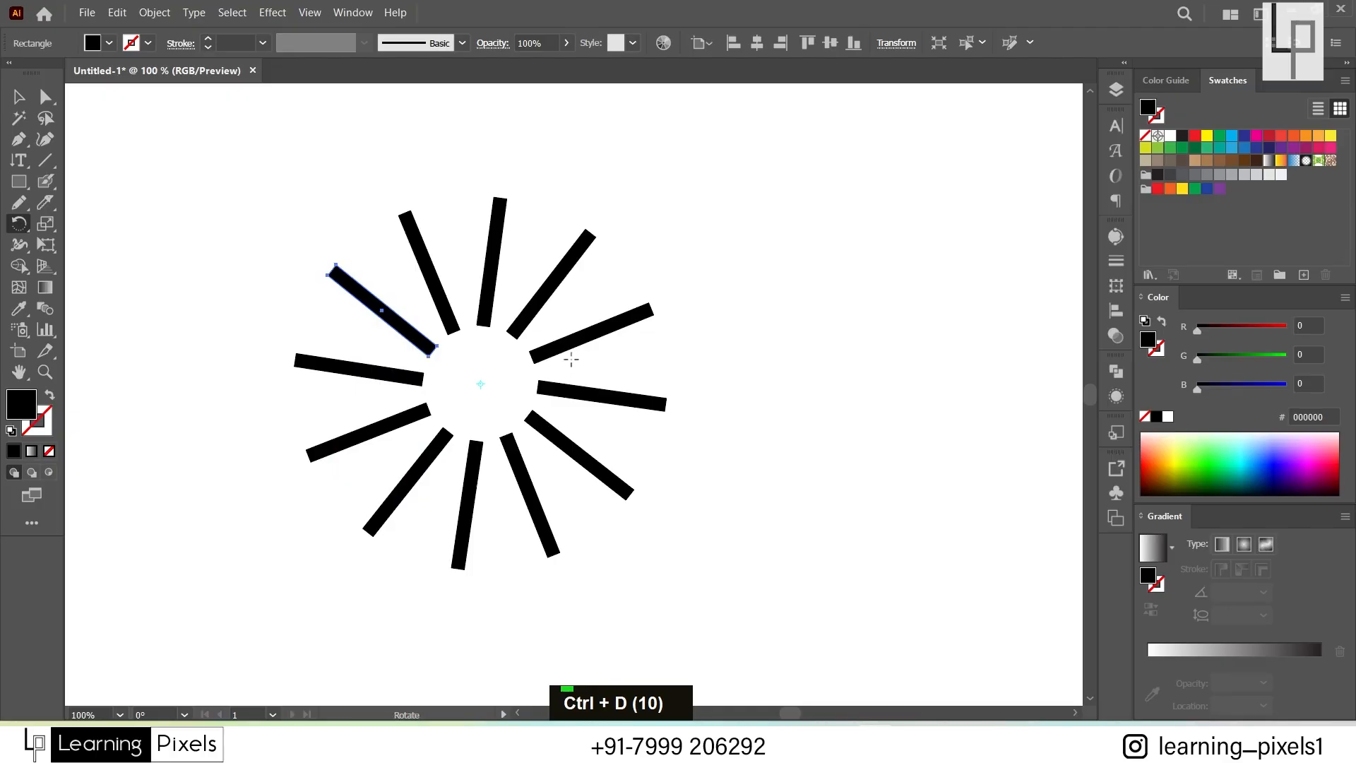
Step: Delete all the bars and draw a new tall, narrow black rectangle in the upper middle of the artboard
key(ctrl+a)
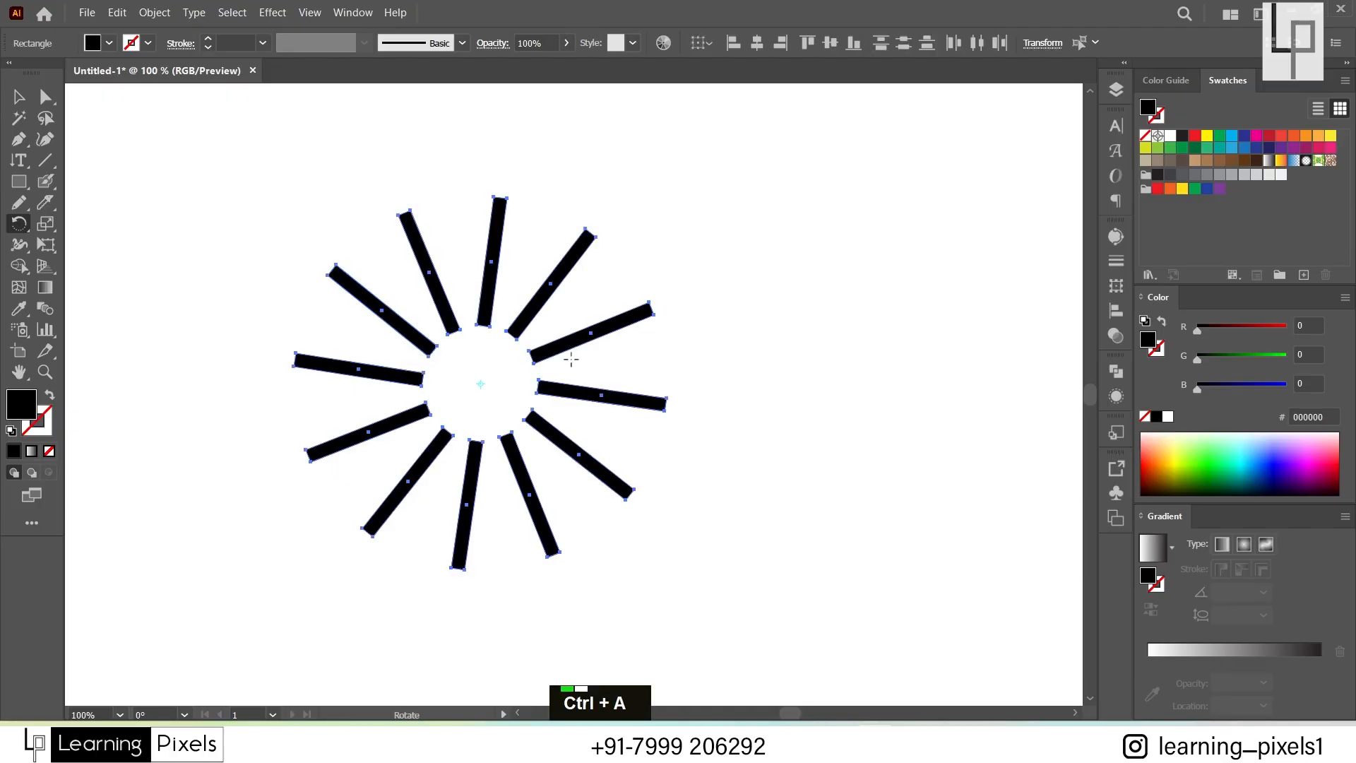
key(Delete)
key(m)
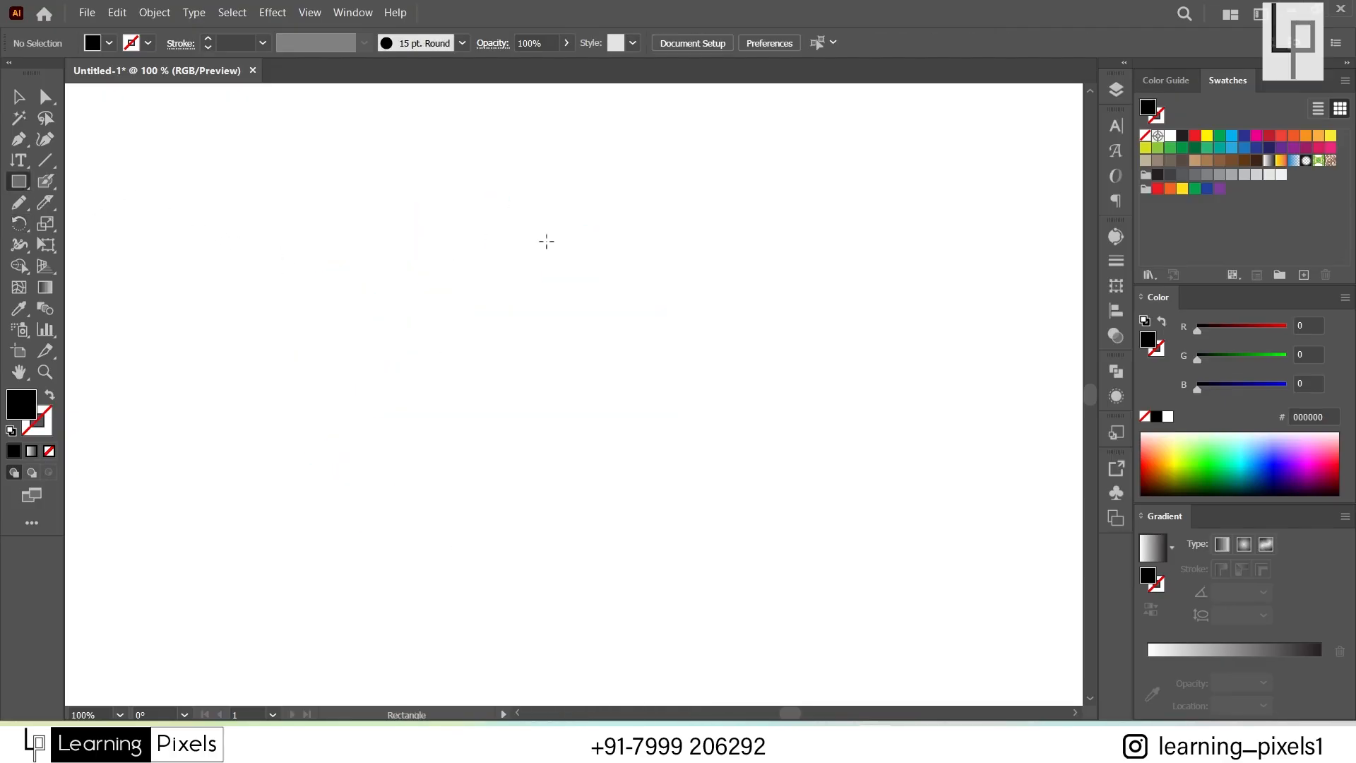
drag(513, 162, 524, 317)
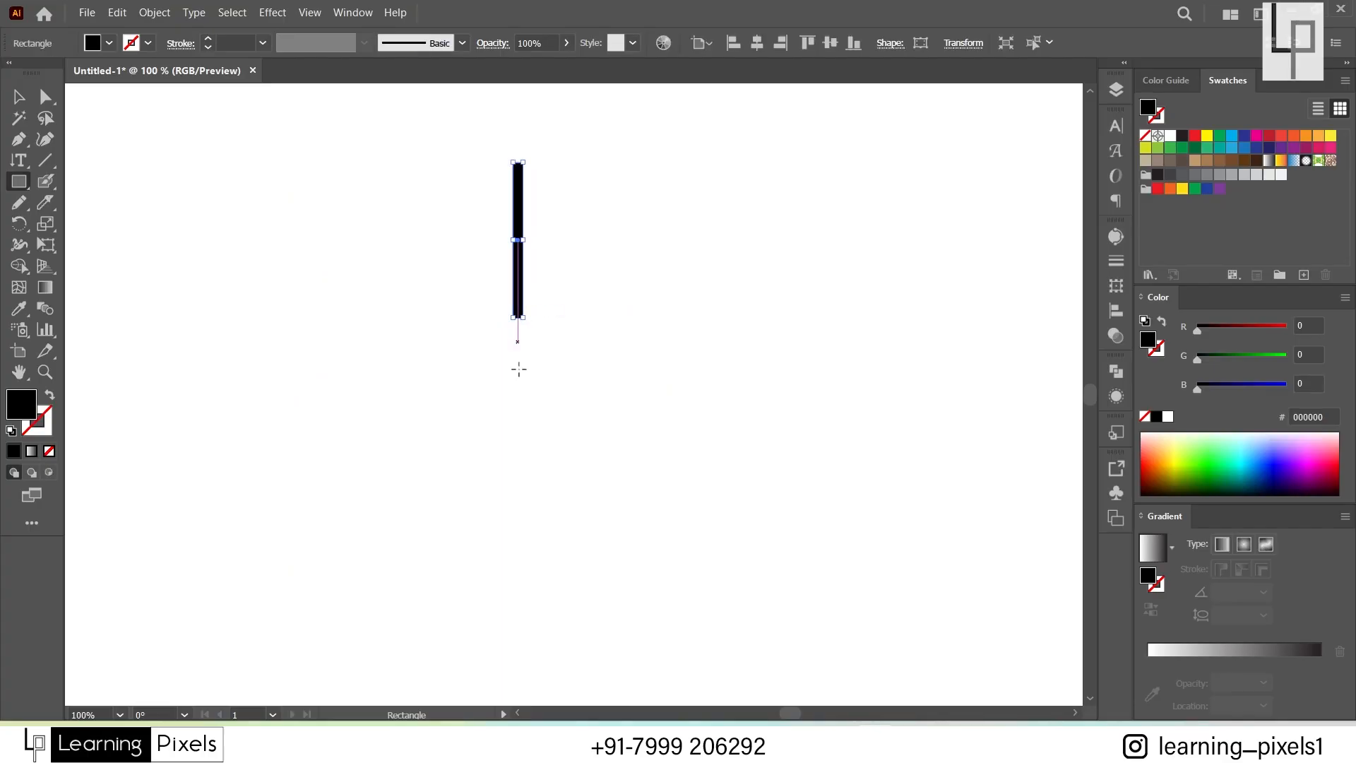
Step: Rotate a copy of the narrow rectangle by exactly 20° around a pivot point set just below it
click(21, 227)
key(alt)
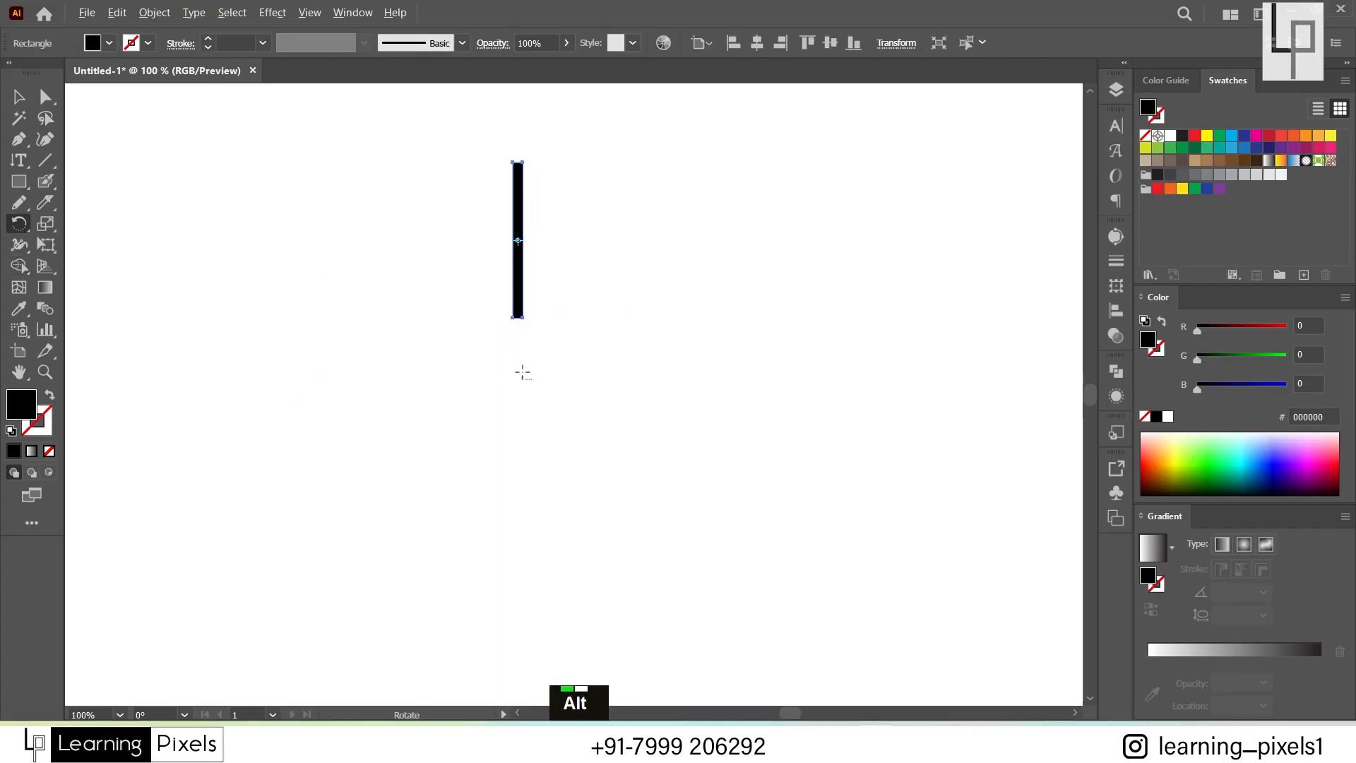
alt+click(520, 379)
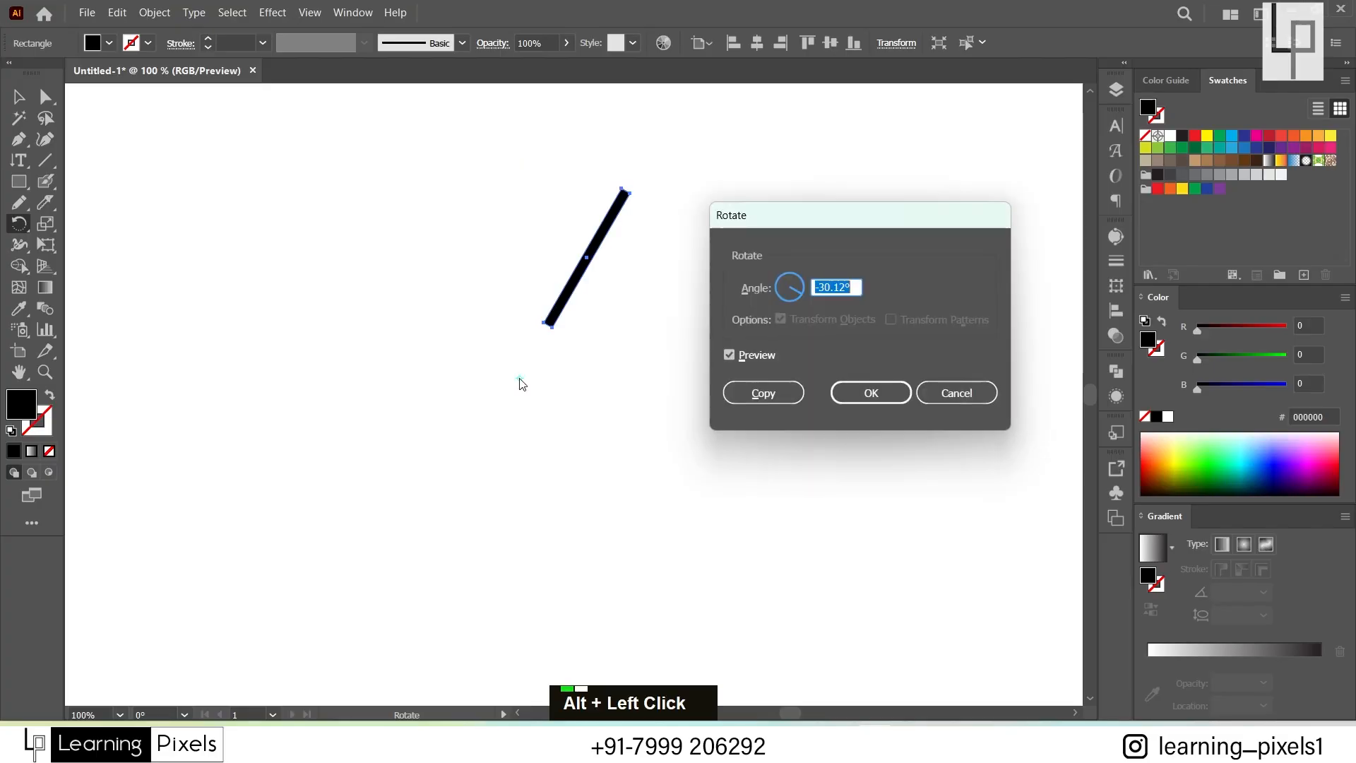
drag(831, 224, 853, 181)
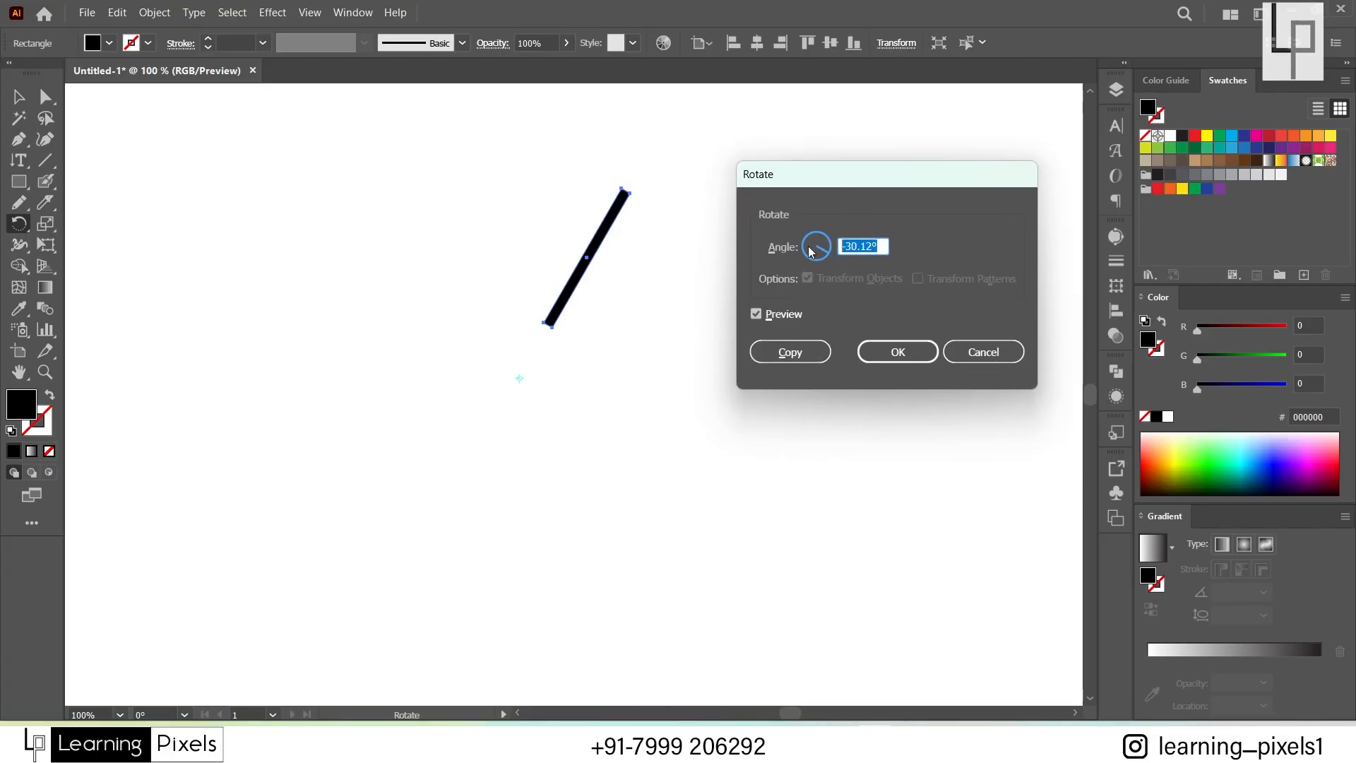
text(20)
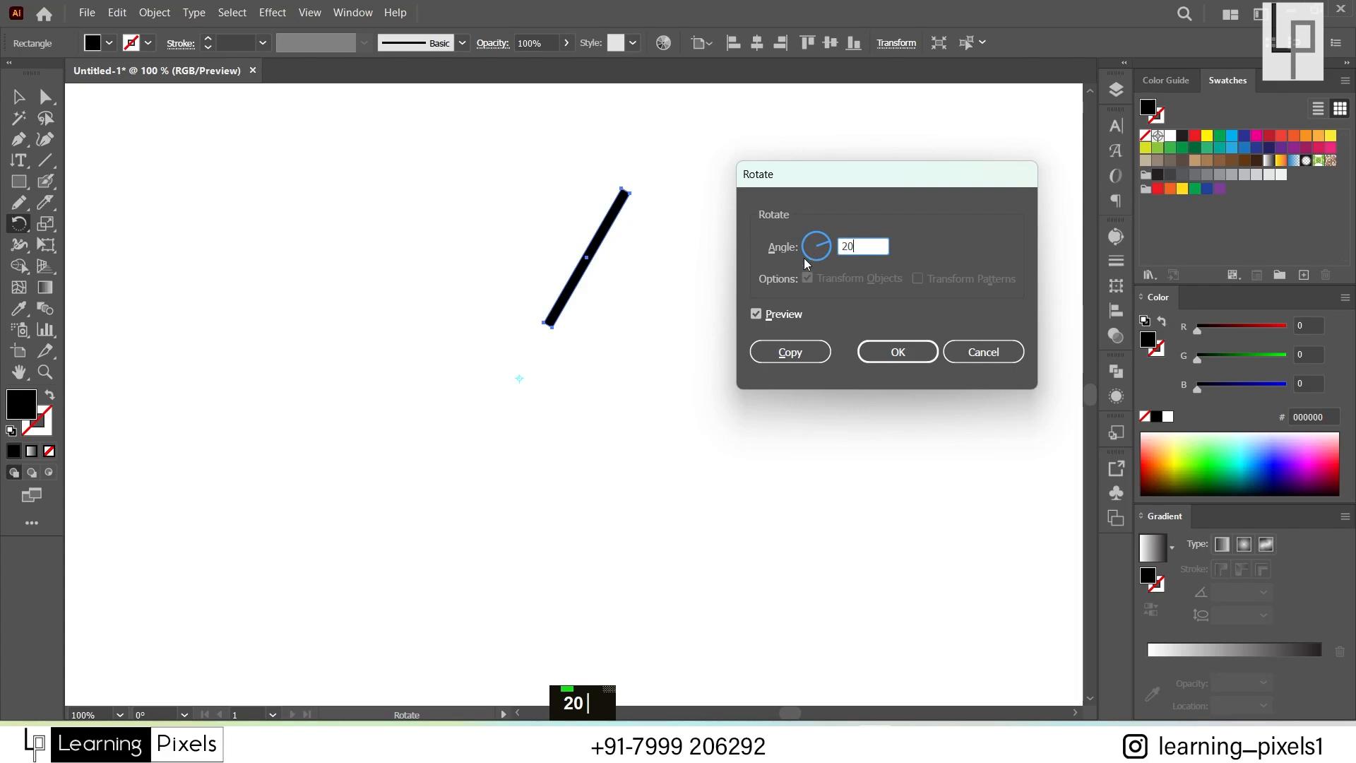
click(802, 353)
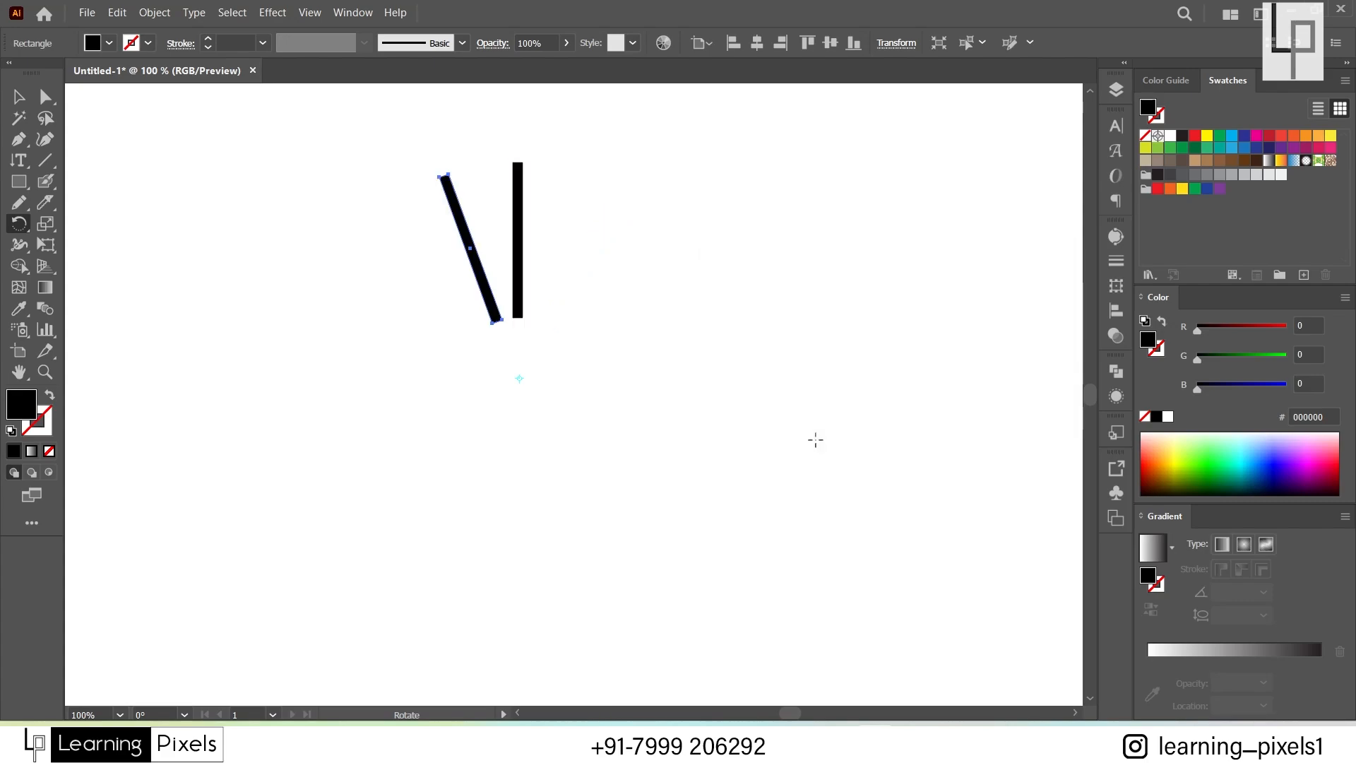
Step: Repeat the 20° rotated copy sixteen times to fill the full circle with evenly spaced bars
key(ctrl+d)
key(ctrl+d)
key(ctrl+d)
key(ctrl+d)
key(ctrl+d)
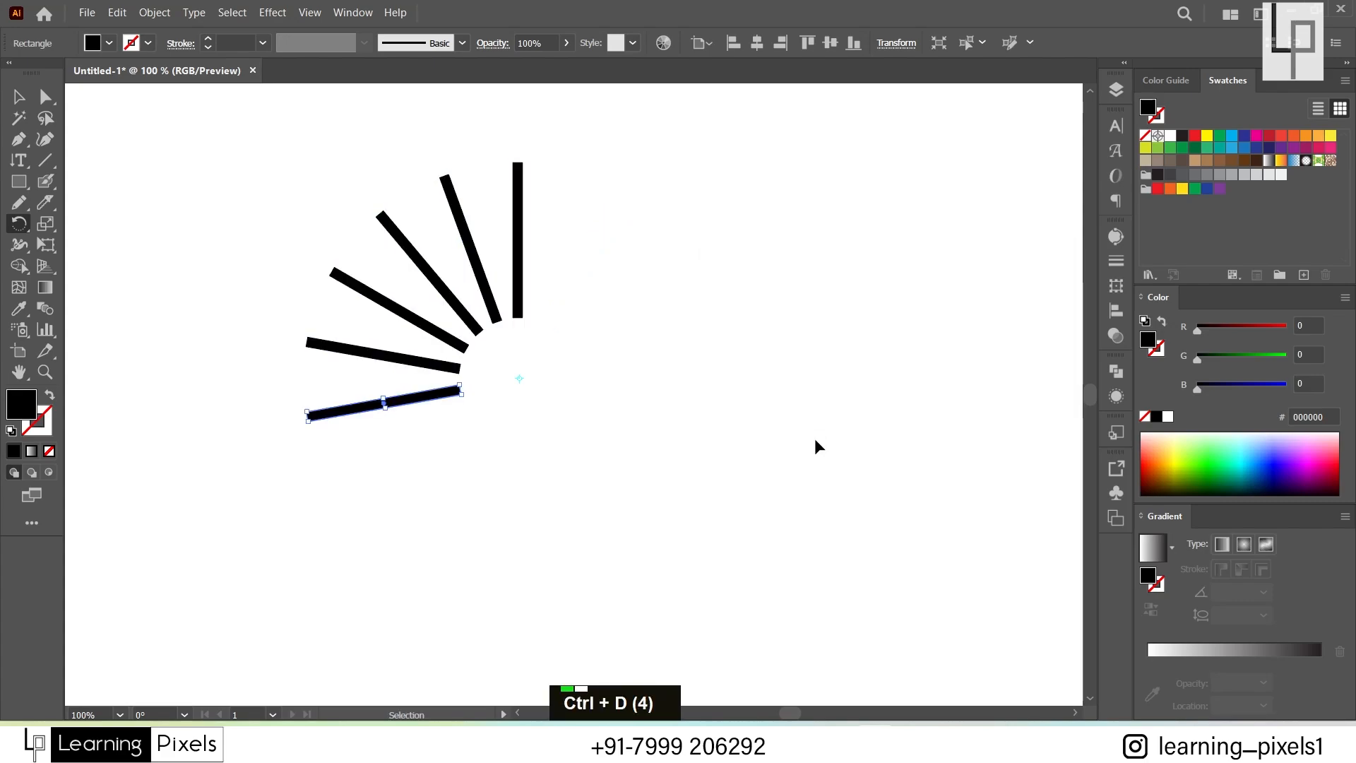
key(ctrl+d)
key(ctrl+d)
key(ctrl+d)
key(ctrl+d)
key(ctrl+d)
key(ctrl+d)
key(ctrl+d)
key(ctrl+d)
key(ctrl+d)
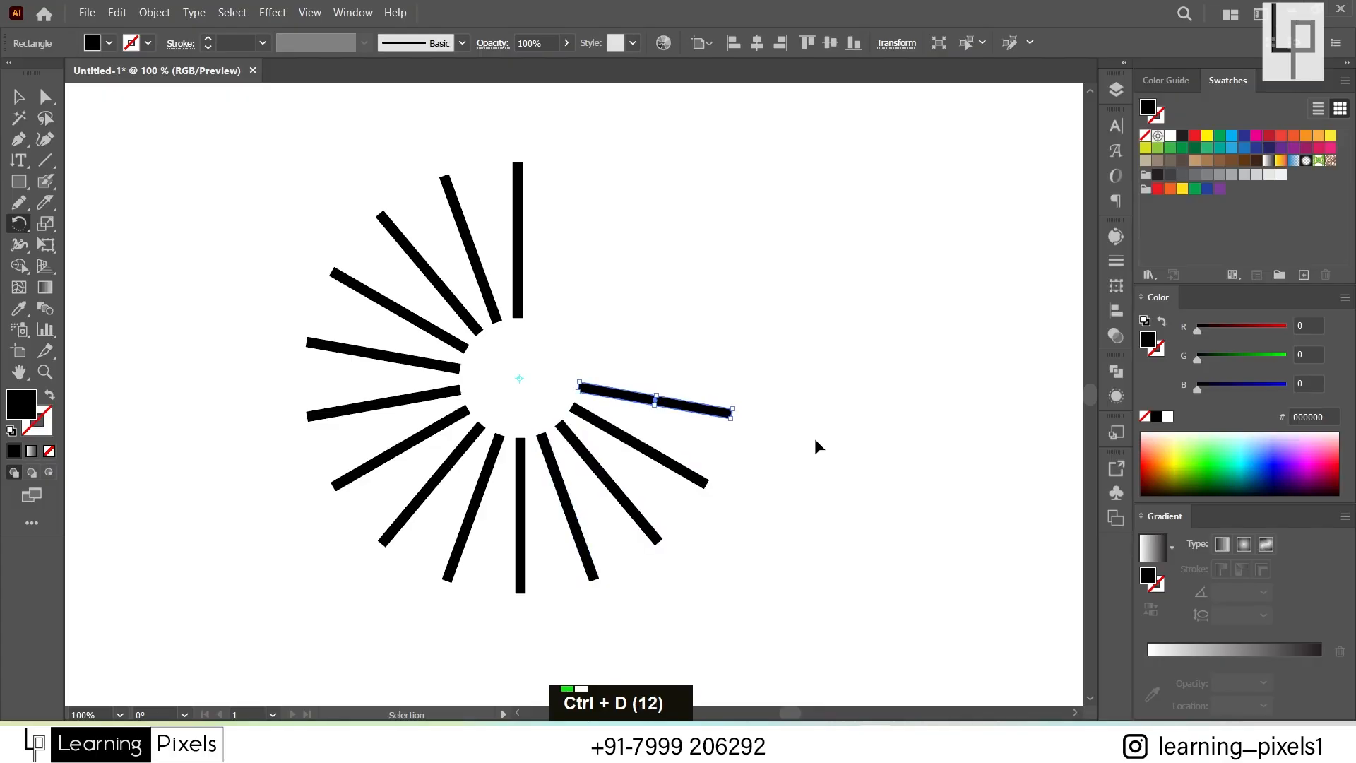
key(ctrl+d)
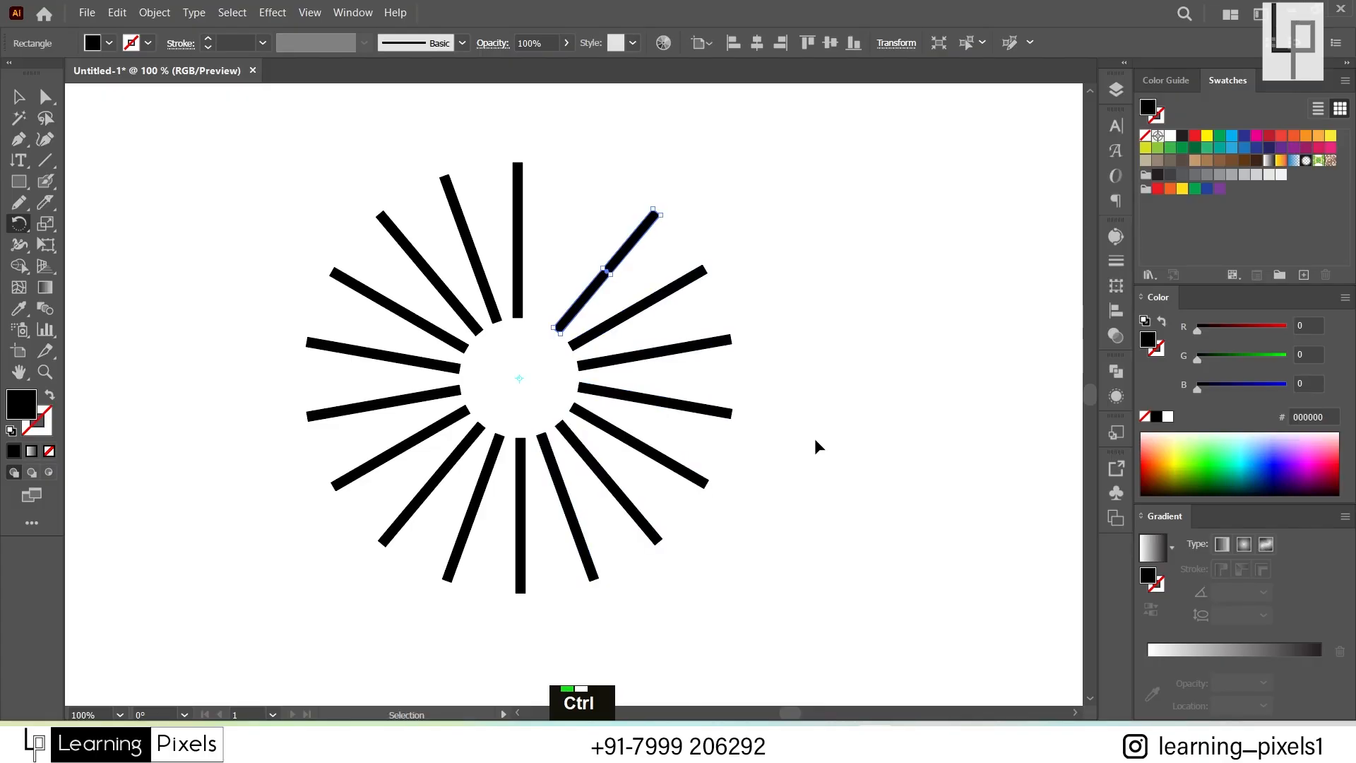
key(ctrl+d)
Step: Delete the circle of bars and draw another narrow vertical black rectangle in the upper middle of the artboard
key(ctrl+a)
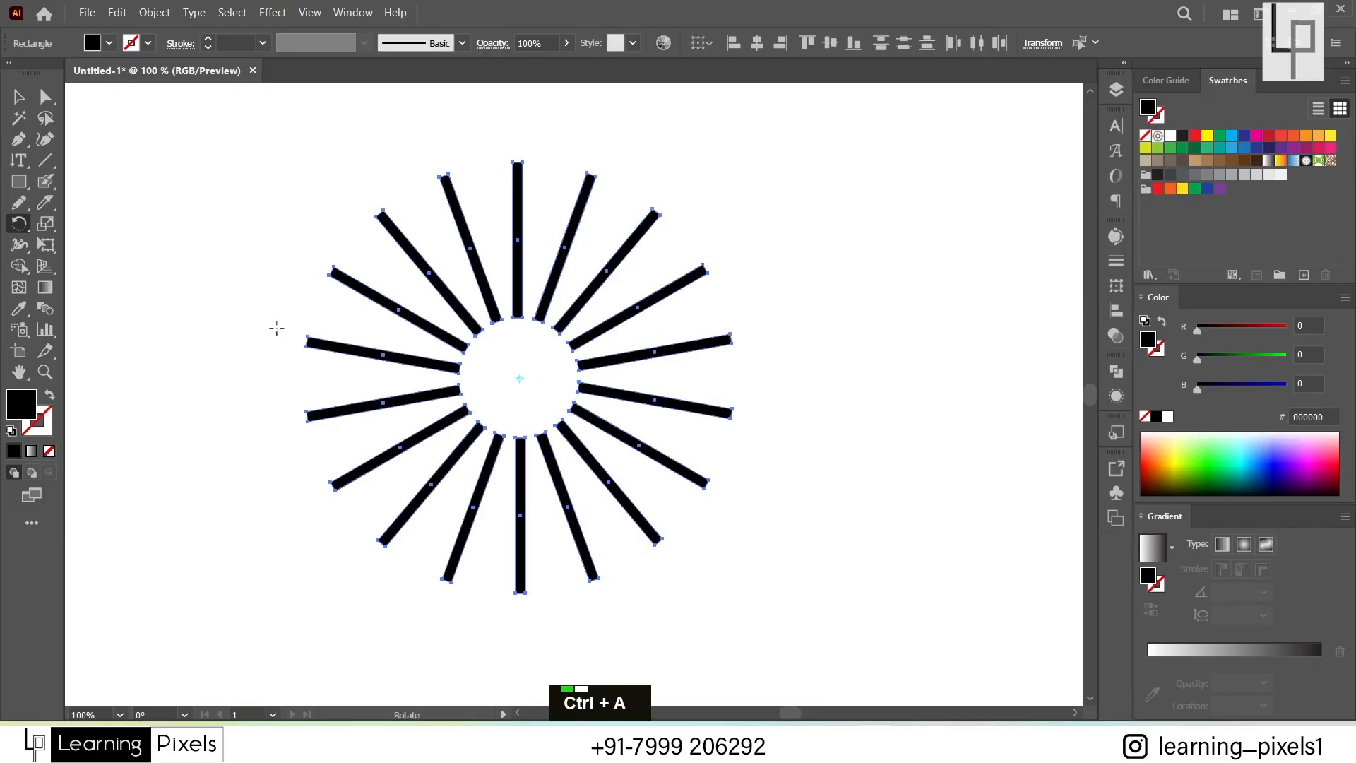
key(Delete)
click(18, 182)
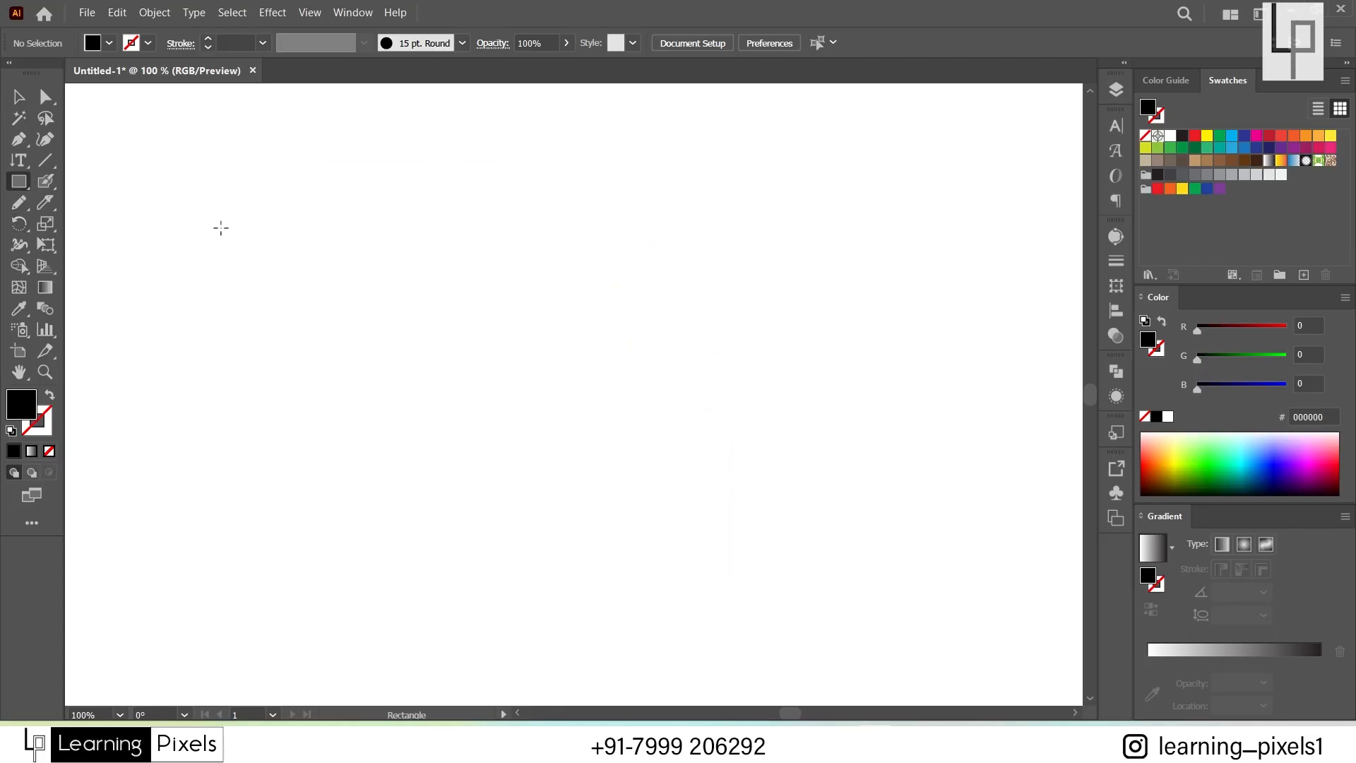
drag(491, 157, 502, 296)
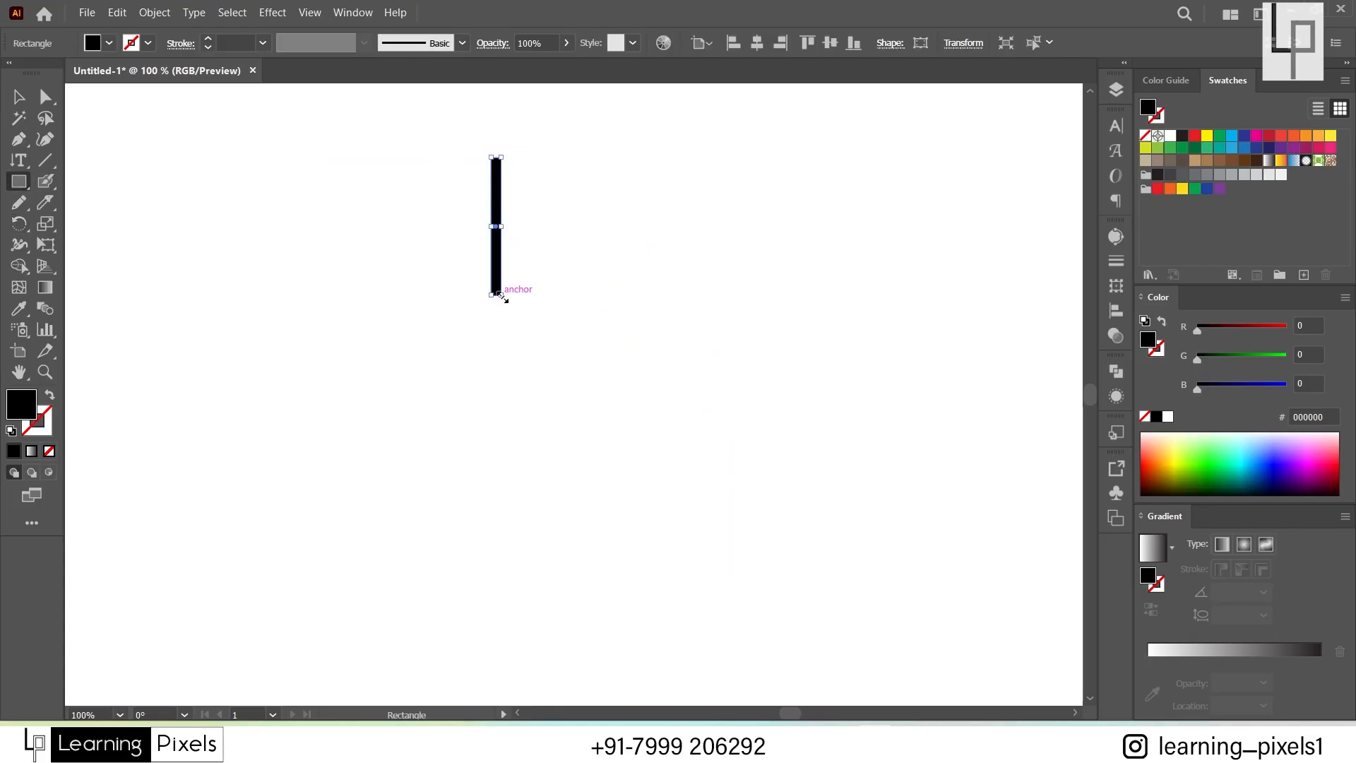
Step: Rotate a copy of the new rectangle clockwise about a pivot below it, and repeat that copy eight times around the circle
key(r)
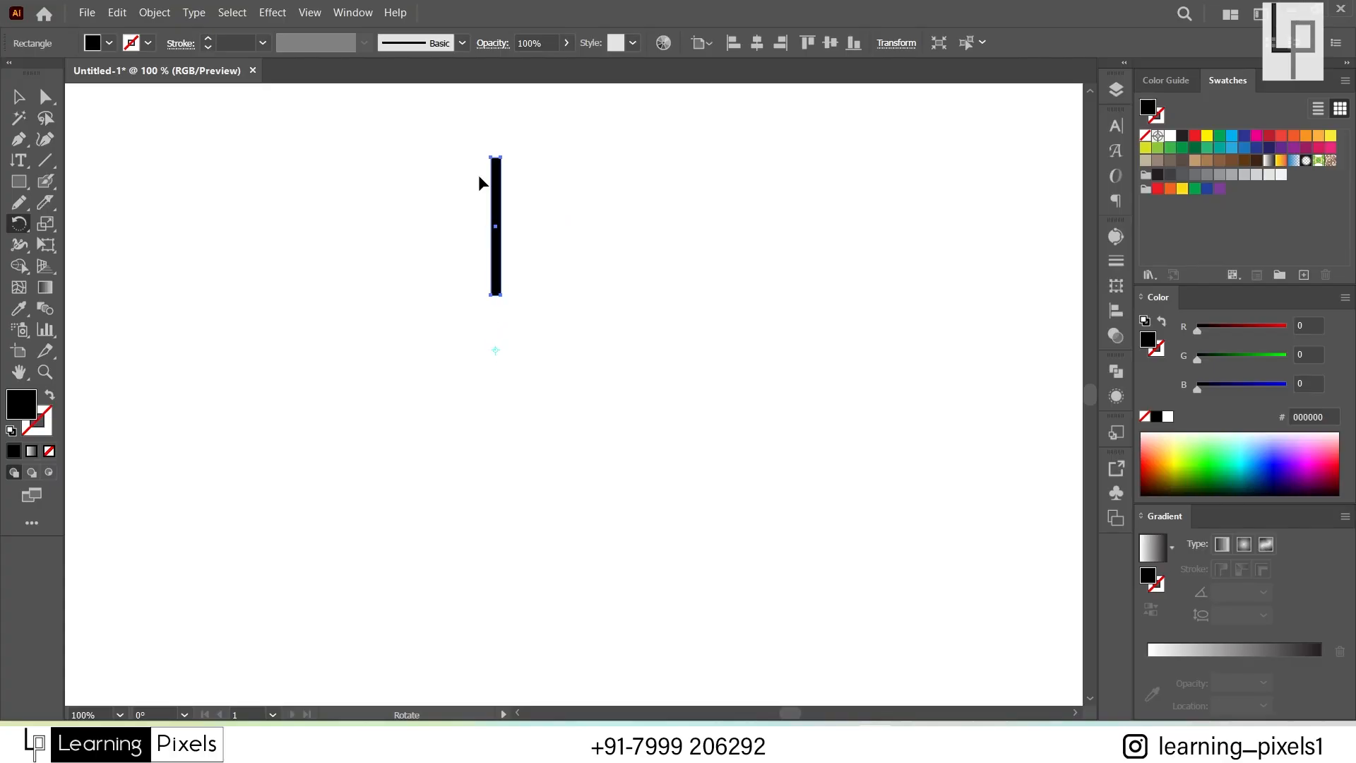
drag(505, 164, 605, 220)
key(ctrl+d)
key(ctrl+d)
key(ctrl+d)
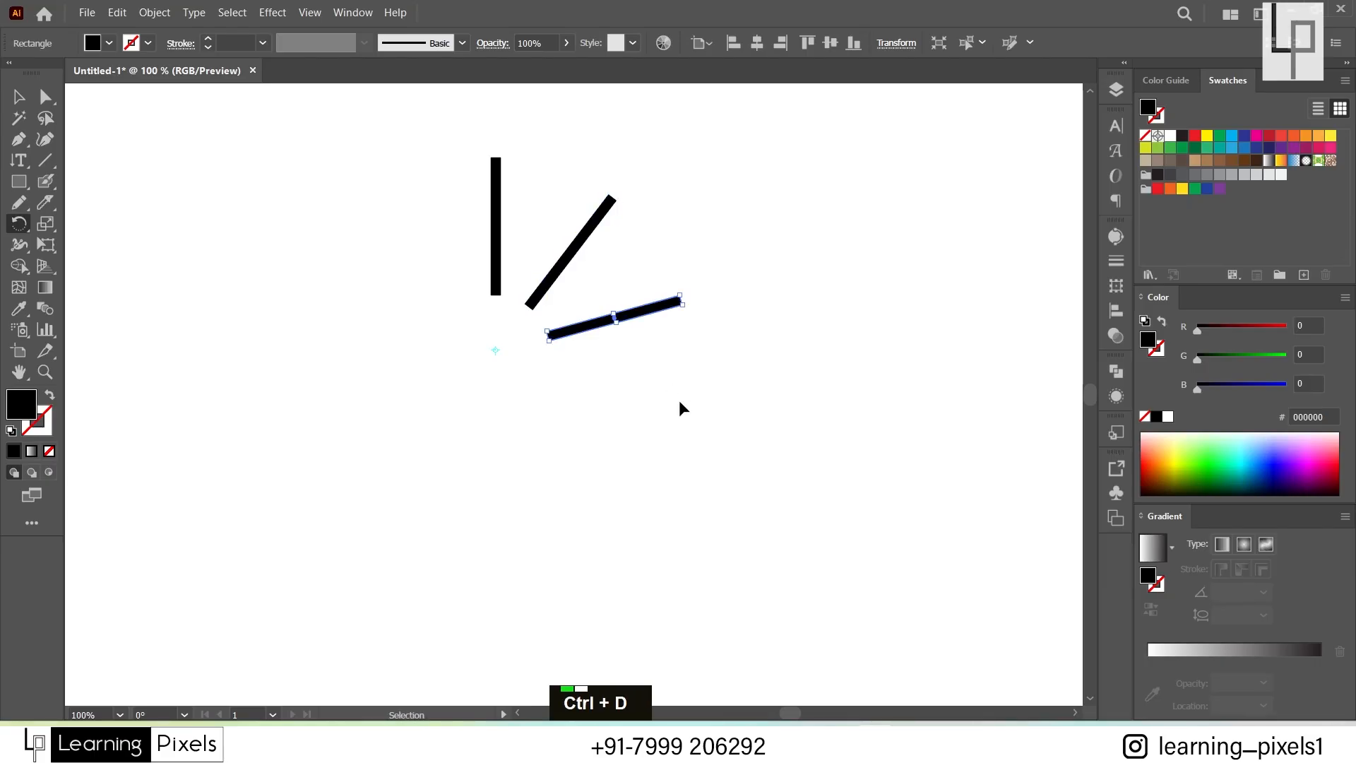
key(ctrl+d)
key(ctrl+d)
key(ctrl+d)
key(ctrl+d)
key(ctrl+d)
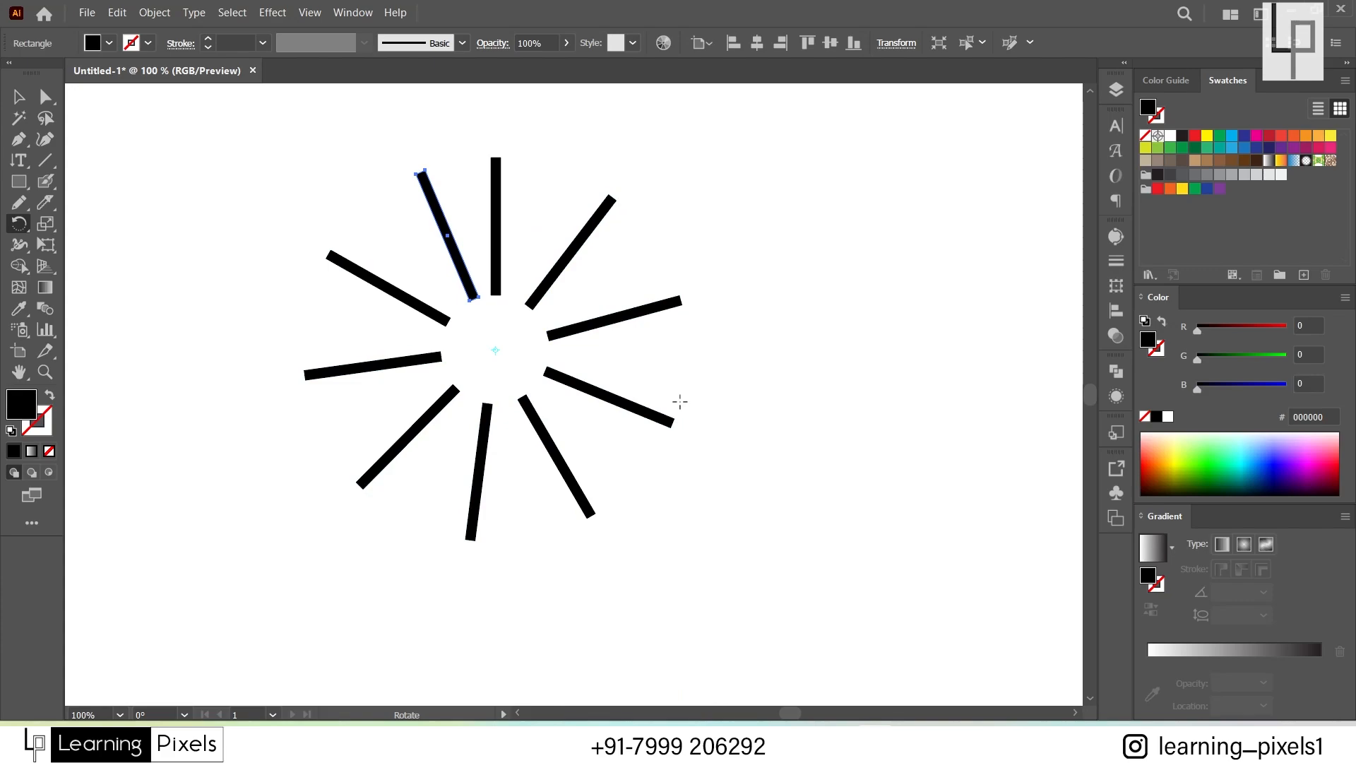
Step: Select the whole radial arrangement of bars and delete it
key(v)
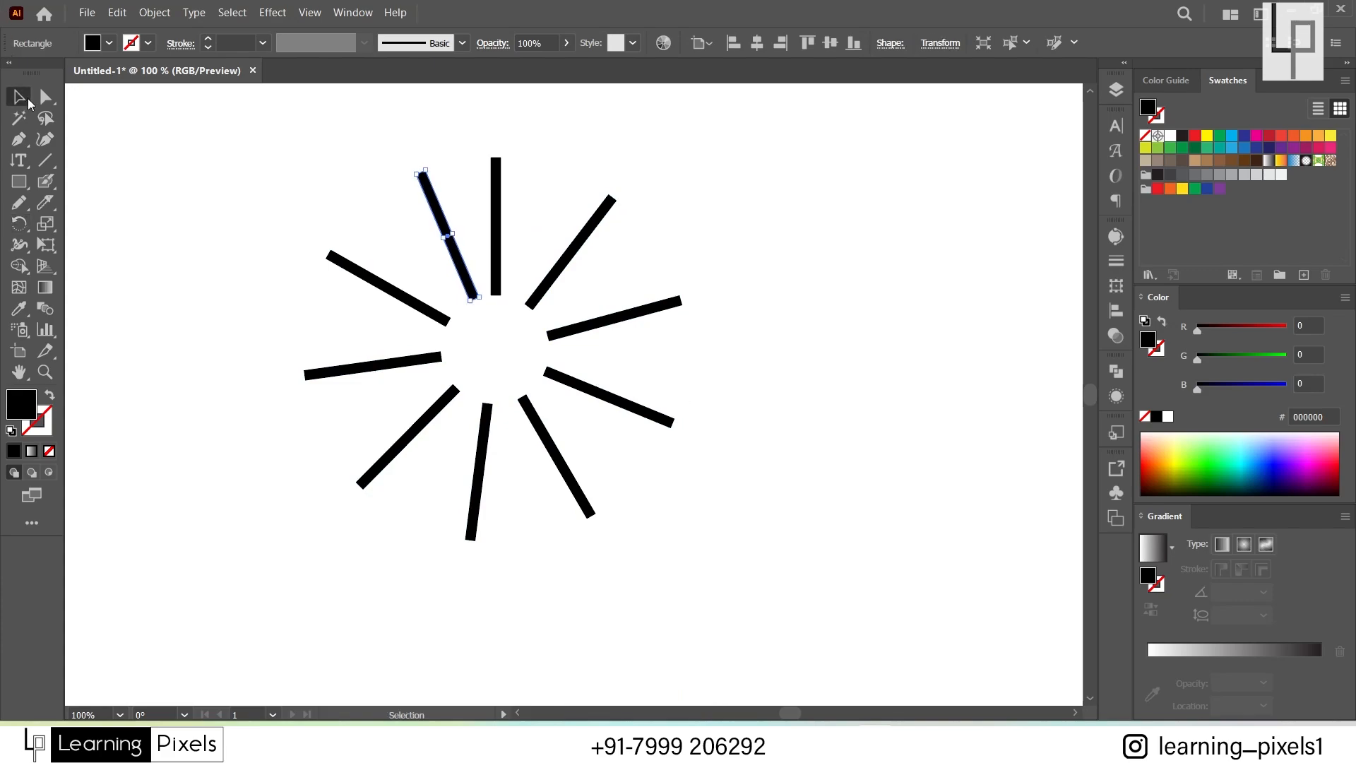
key(ctrl+a)
key(Delete)
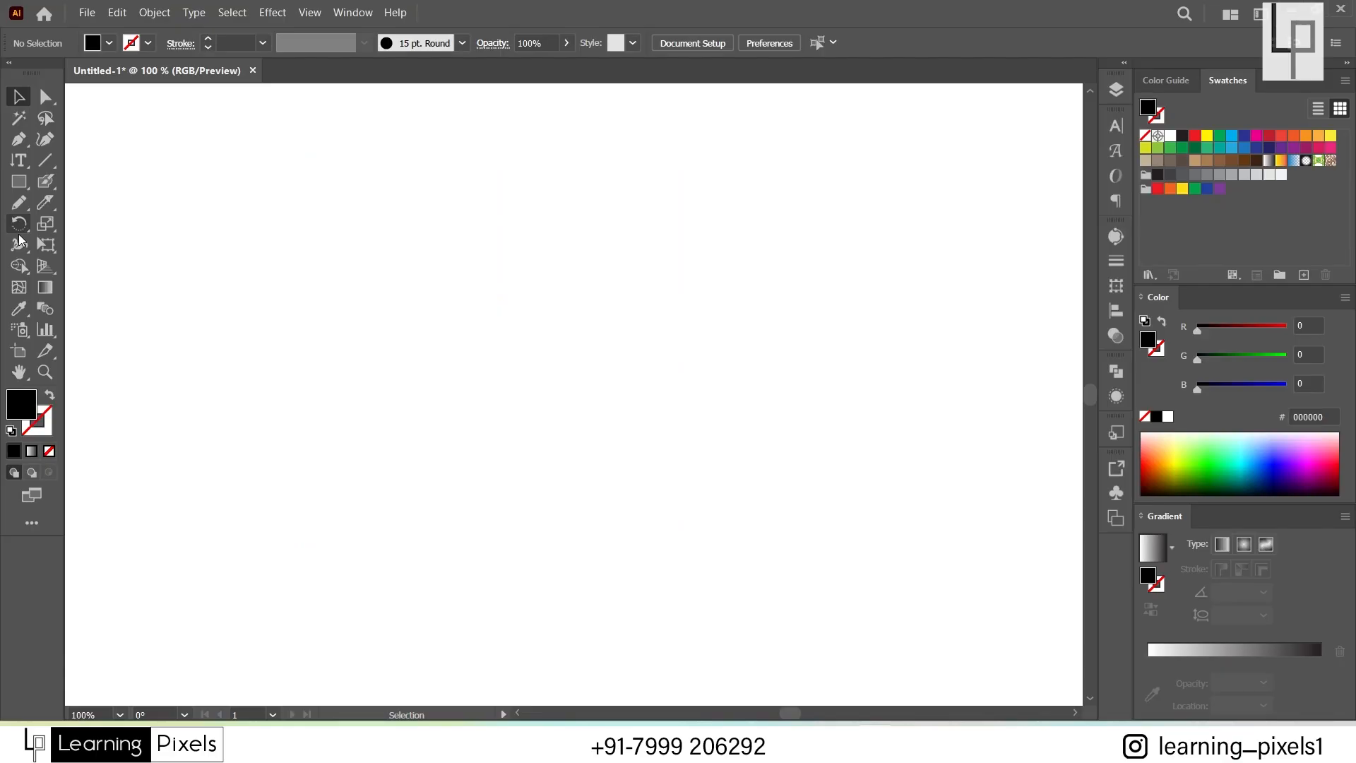
Step: Draw a square about 68 pt wide in the upper middle of the artboard and fill it with green 00A651
click(18, 184)
drag(427, 188, 520, 282)
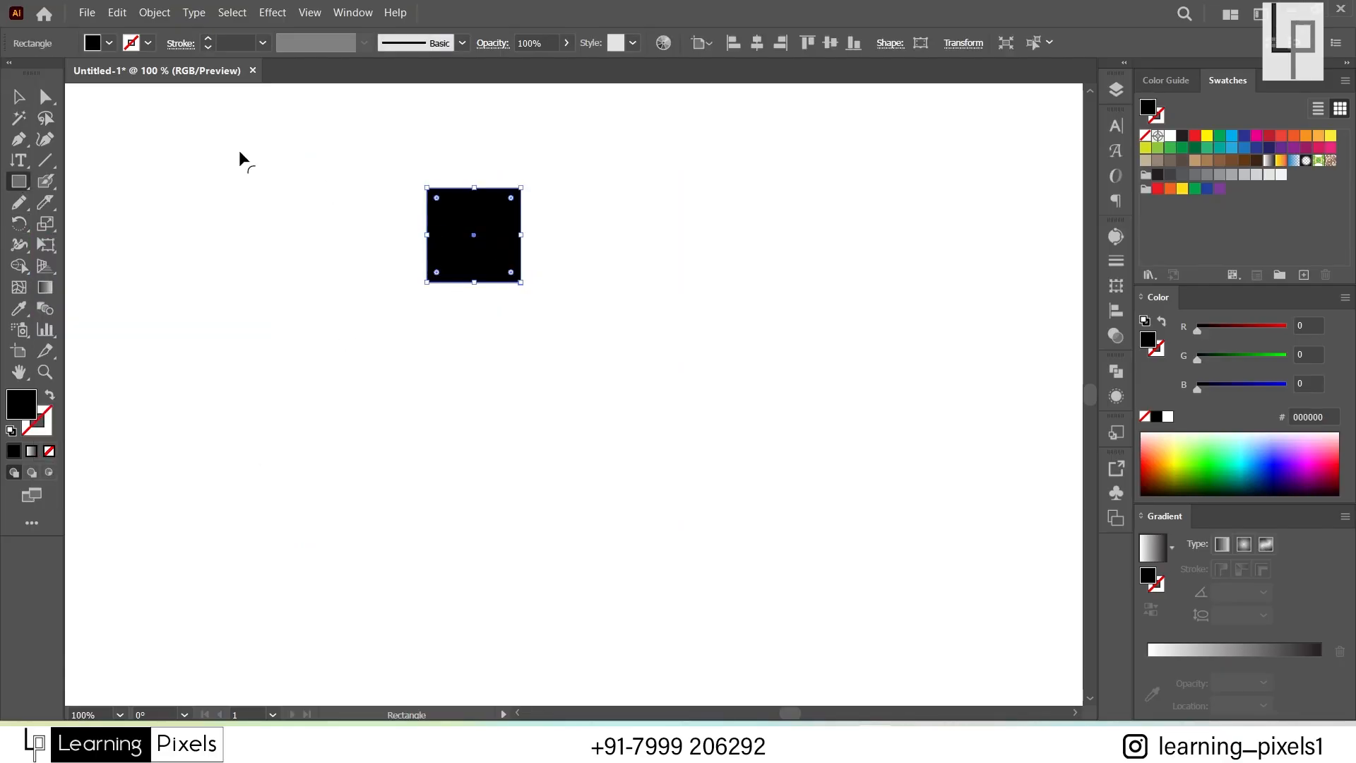
click(1221, 141)
Step: Fully round the green square's lower-left and upper-right corners to form a leaf, and rotate the leaf upright
click(45, 96)
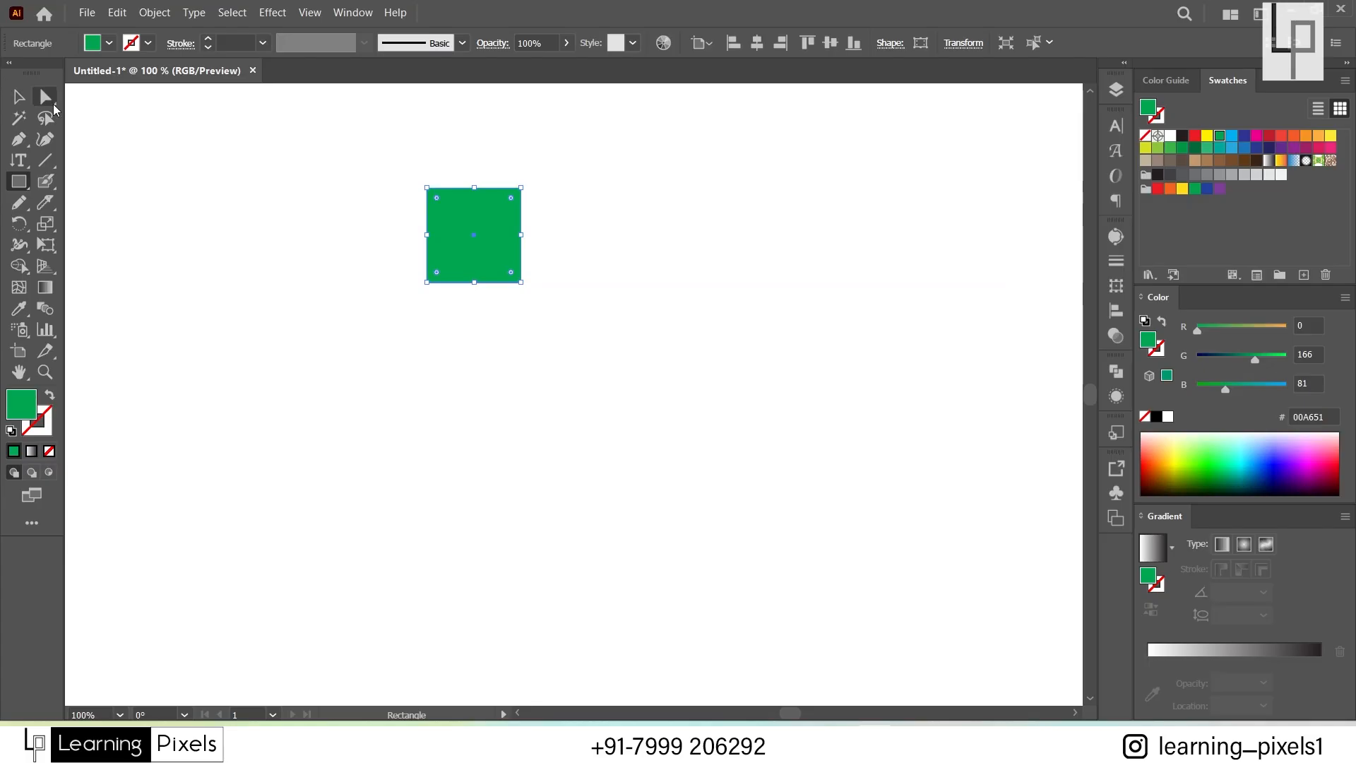
click(427, 282)
shift+click(521, 188)
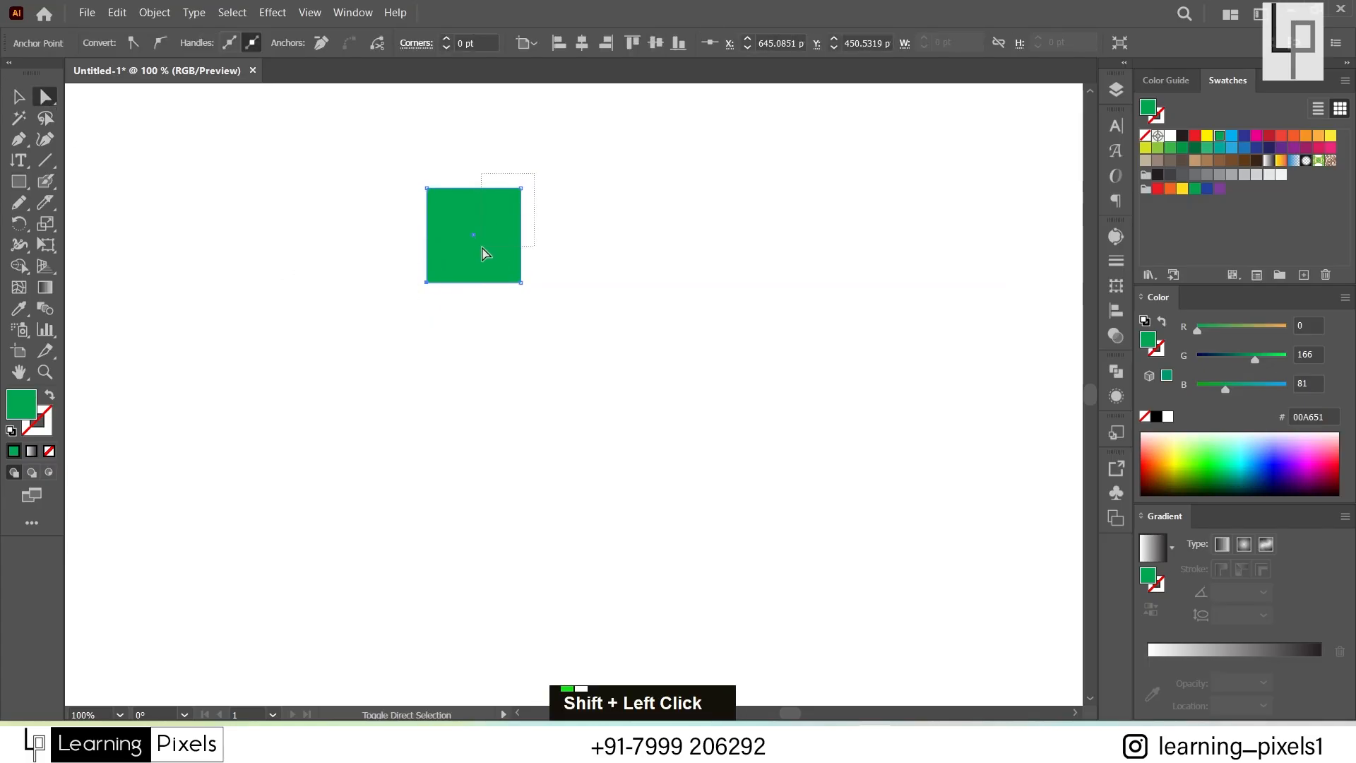
drag(511, 198, 400, 362)
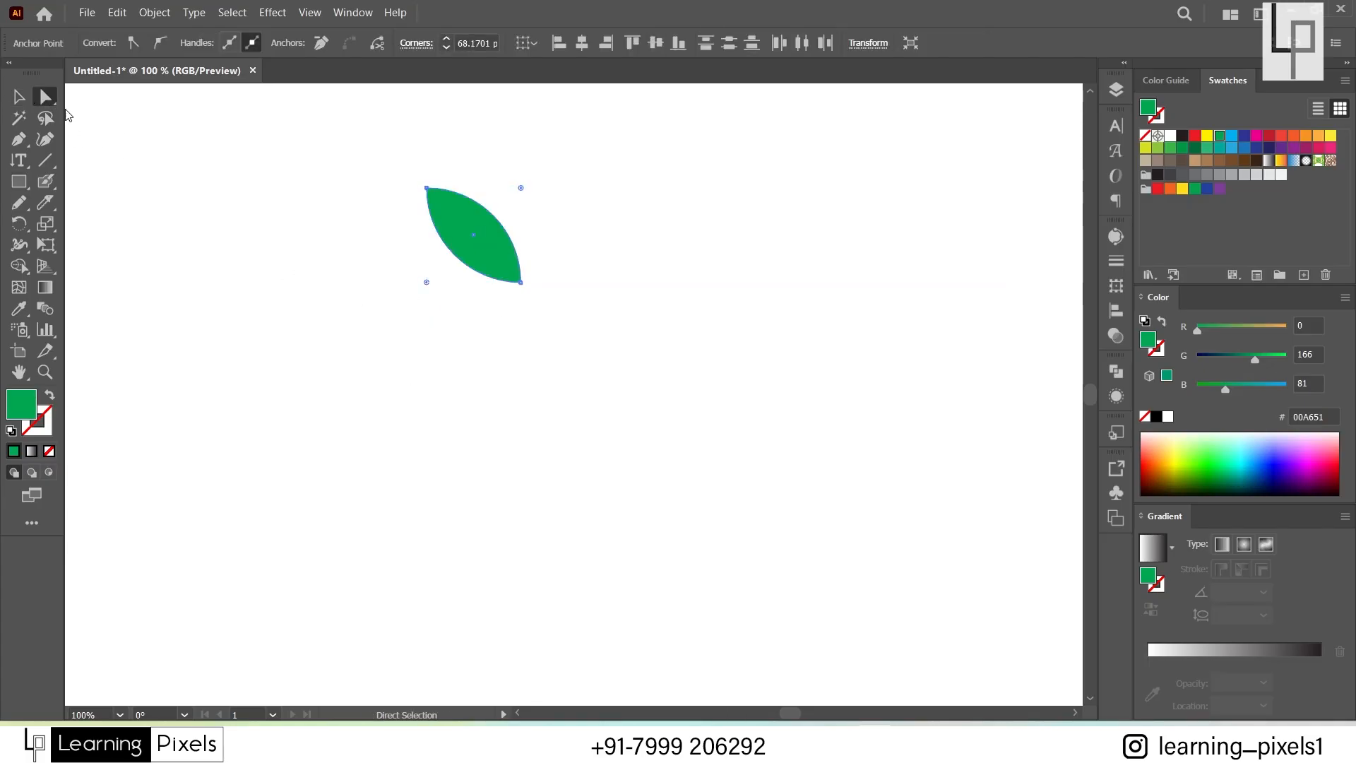
key(v)
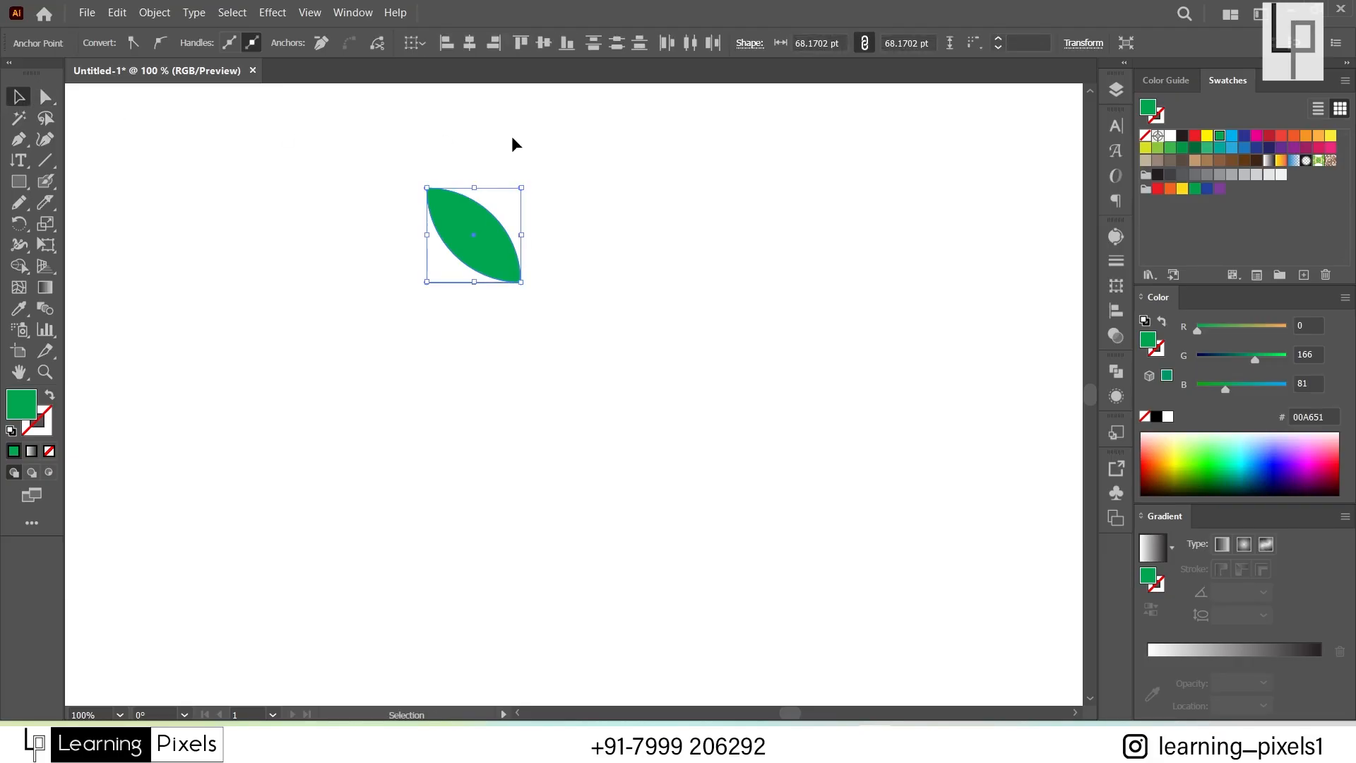
drag(531, 176, 541, 235)
Step: Rotate a copy of the upright leaf clockwise around a pivot set just above its lower tip
click(17, 225)
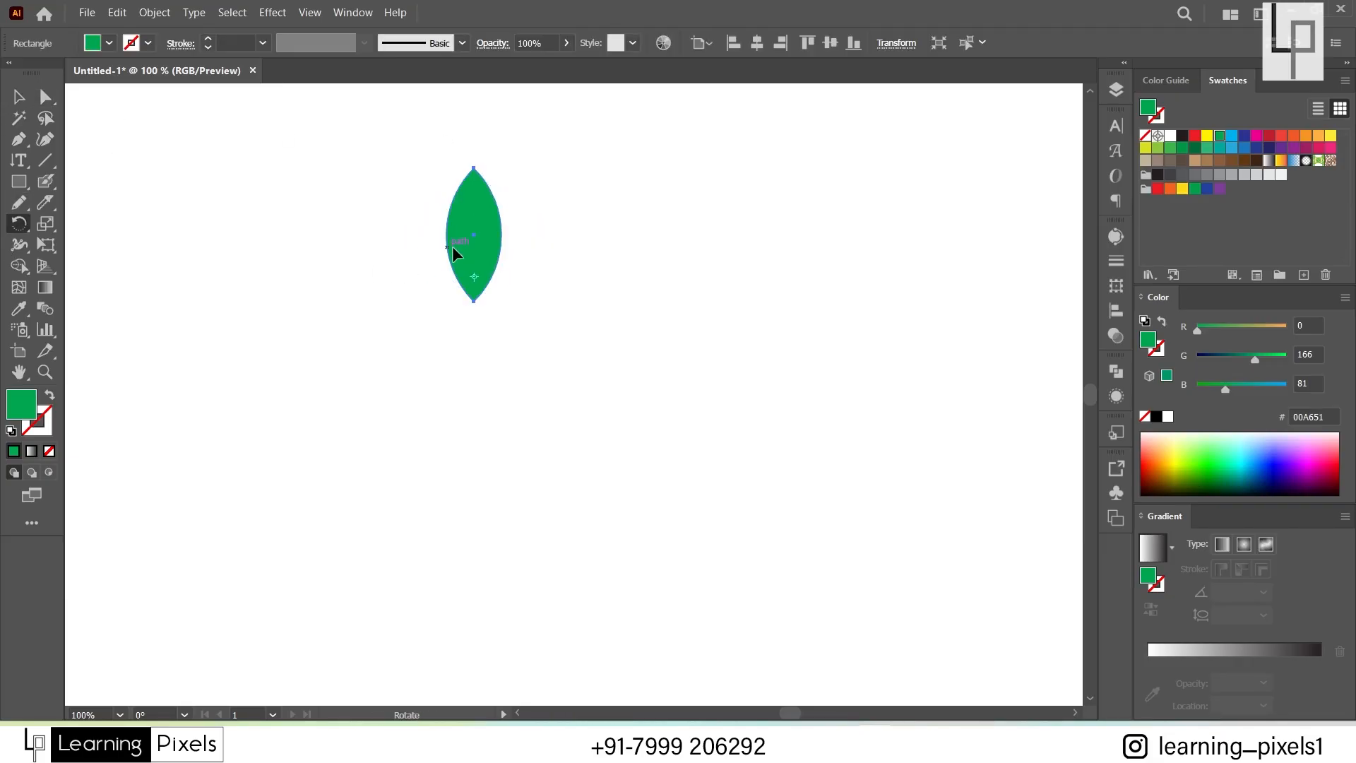
click(473, 277)
drag(478, 198, 537, 210)
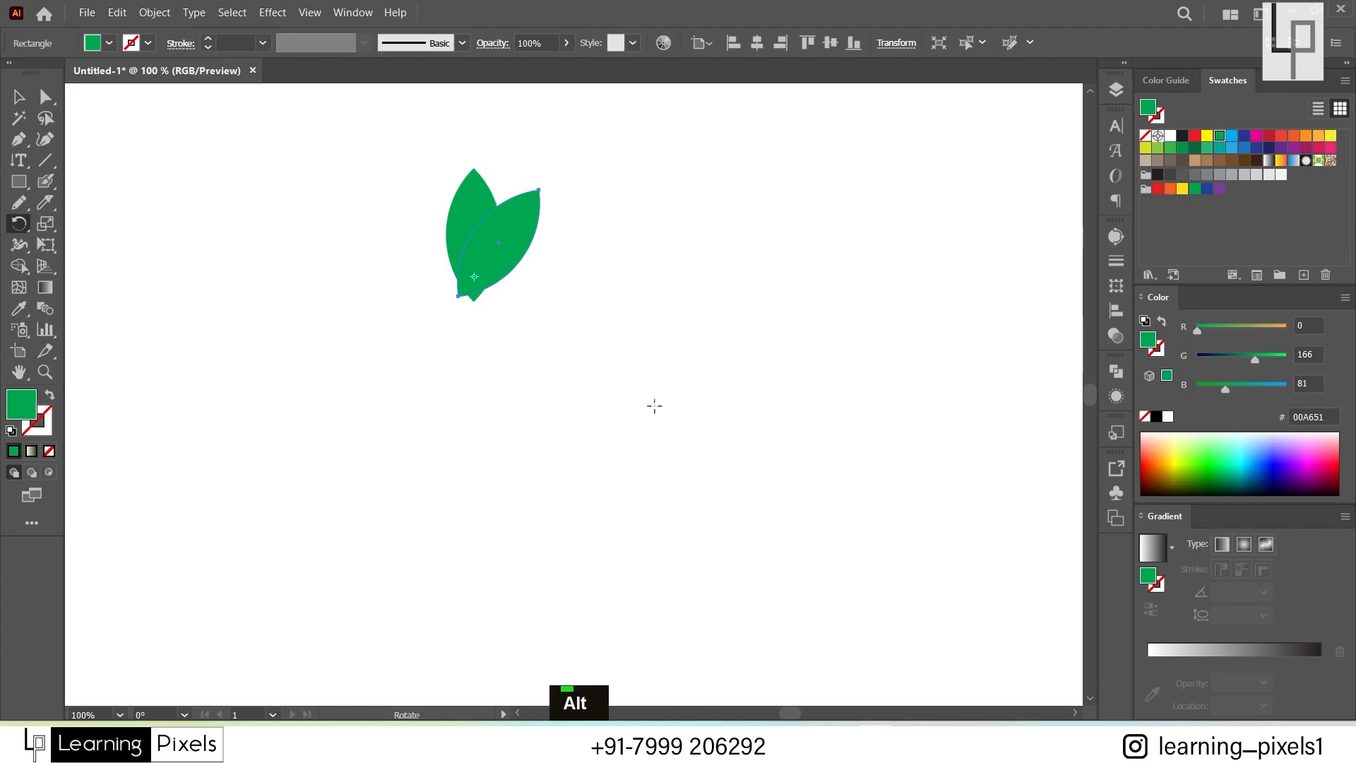
Step: Repeat the rotated leaf copy eight times around the pivot to complete a flower
key(ctrl+d)
key(ctrl+d)
key(ctrl+d)
key(ctrl+d)
key(ctrl+d)
key(ctrl+d)
key(ctrl+d)
key(ctrl+d)
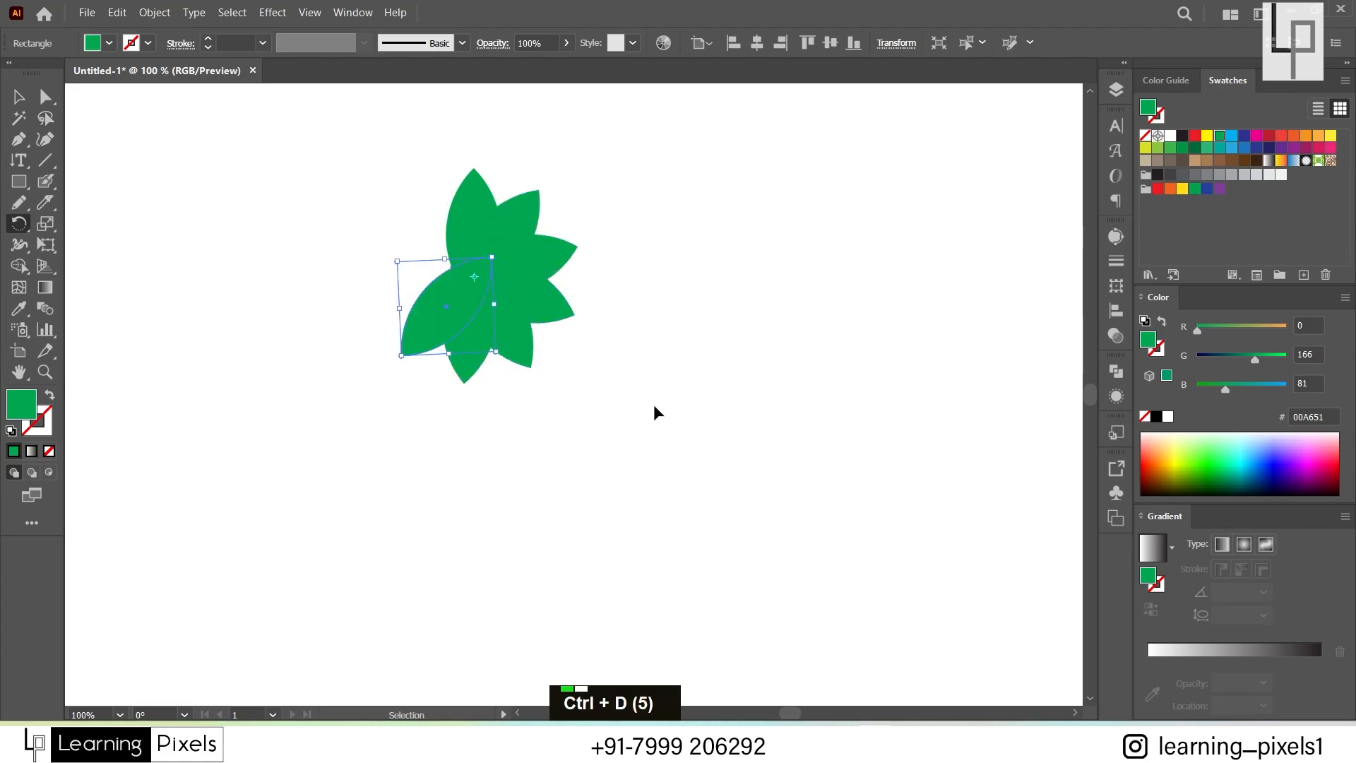
Step: Select all the flower's petals and give them a yellow FFF200 stroke
click(19, 105)
click(333, 340)
drag(320, 176, 703, 491)
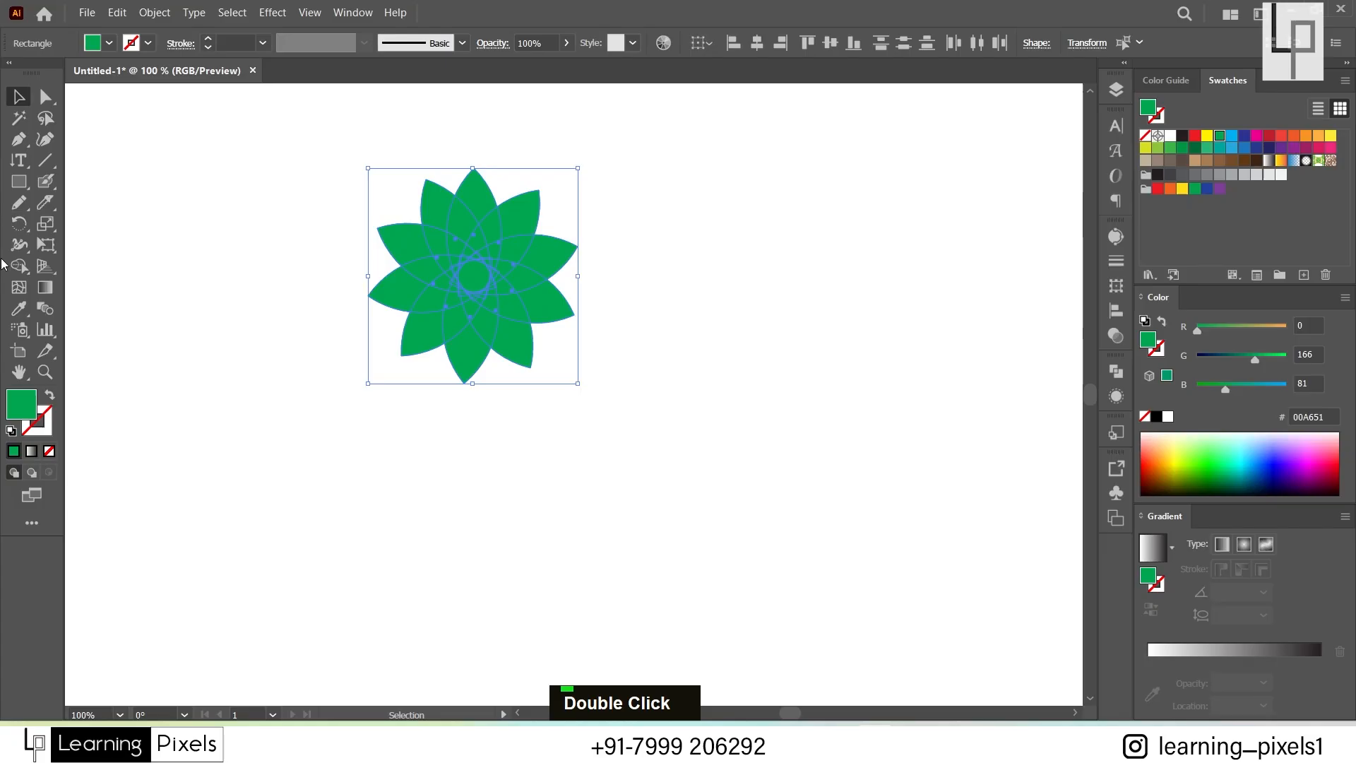
click(46, 426)
click(1208, 136)
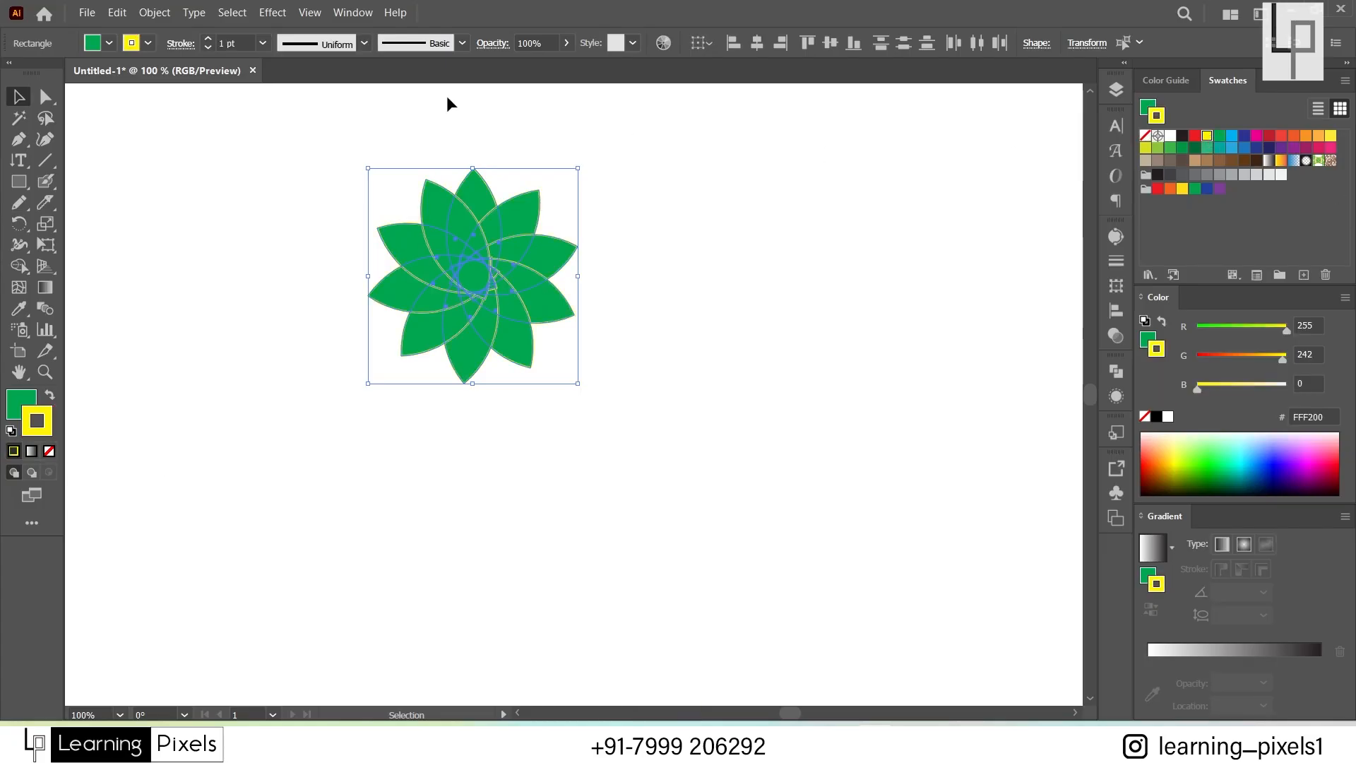
Step: Set the flower petals' yellow stroke to 4 pt and deselect the flower
click(251, 42)
scroll(251, 42, up, 4)
scroll(251, 42, down, 1)
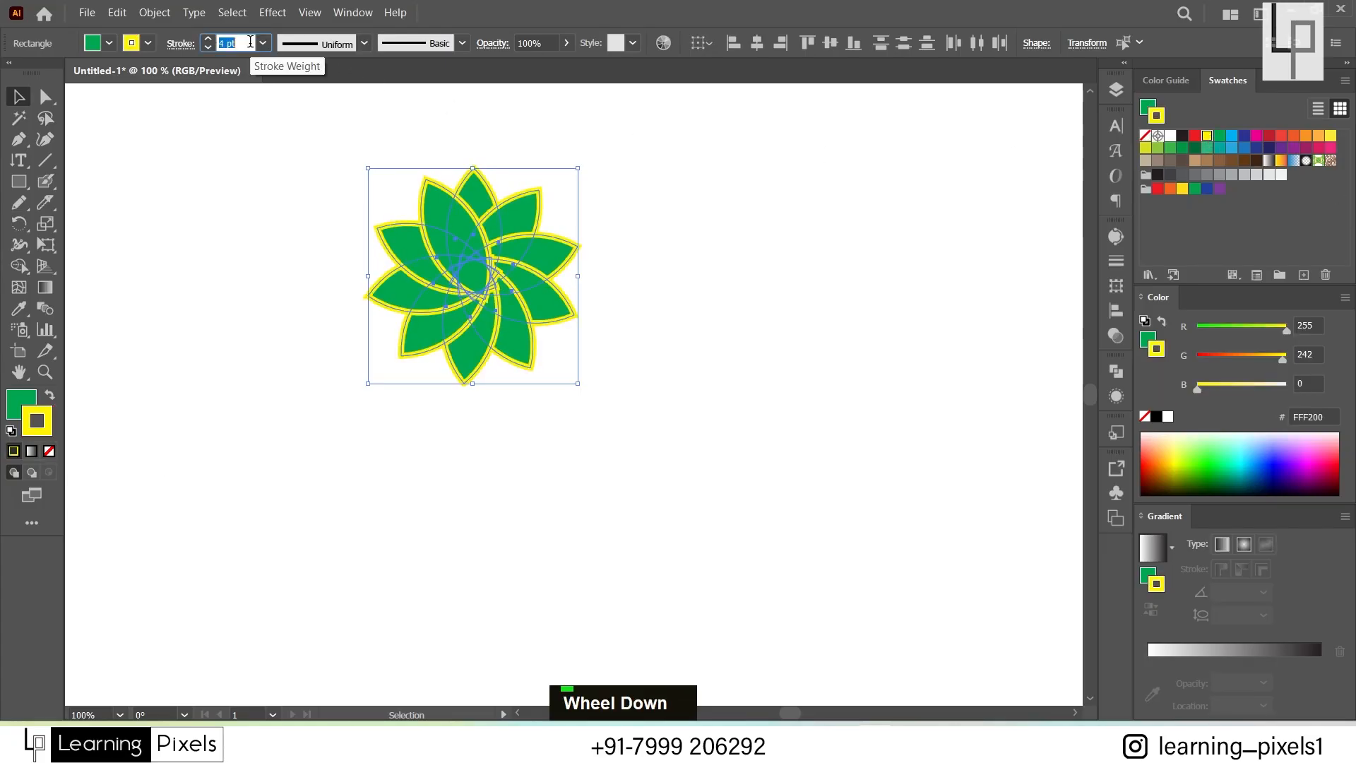
double_click(184, 223)
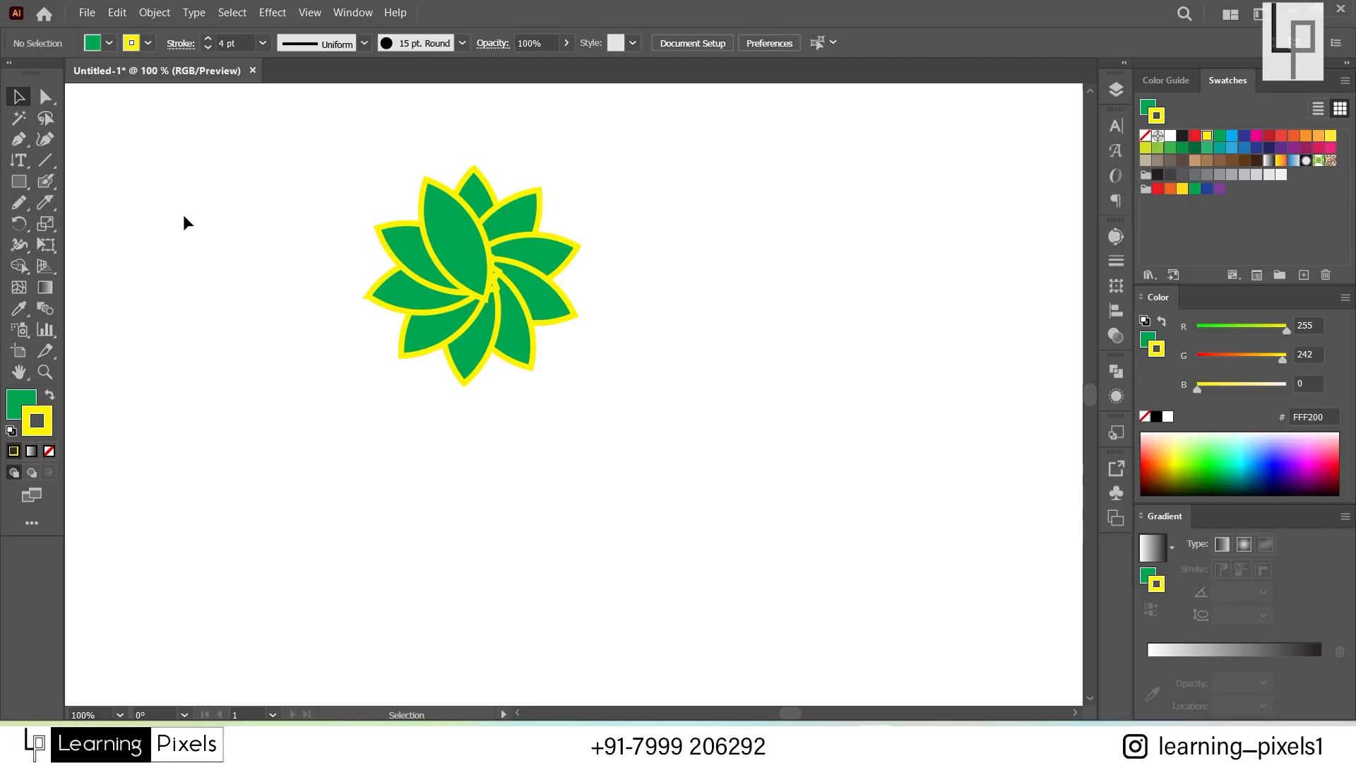
Step: Choose the Reflect tool for the practice to come, and delete the whole flower from the canvas
click(16, 232)
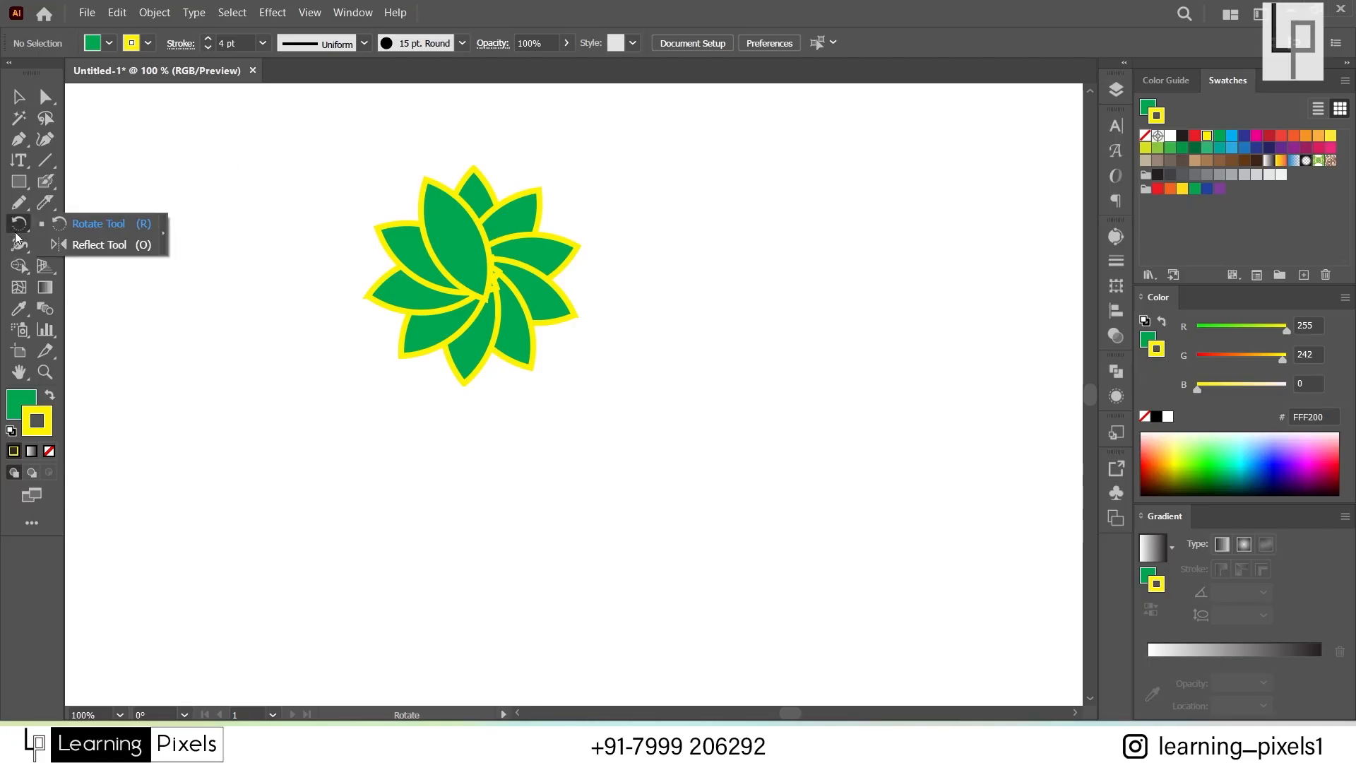
click(78, 245)
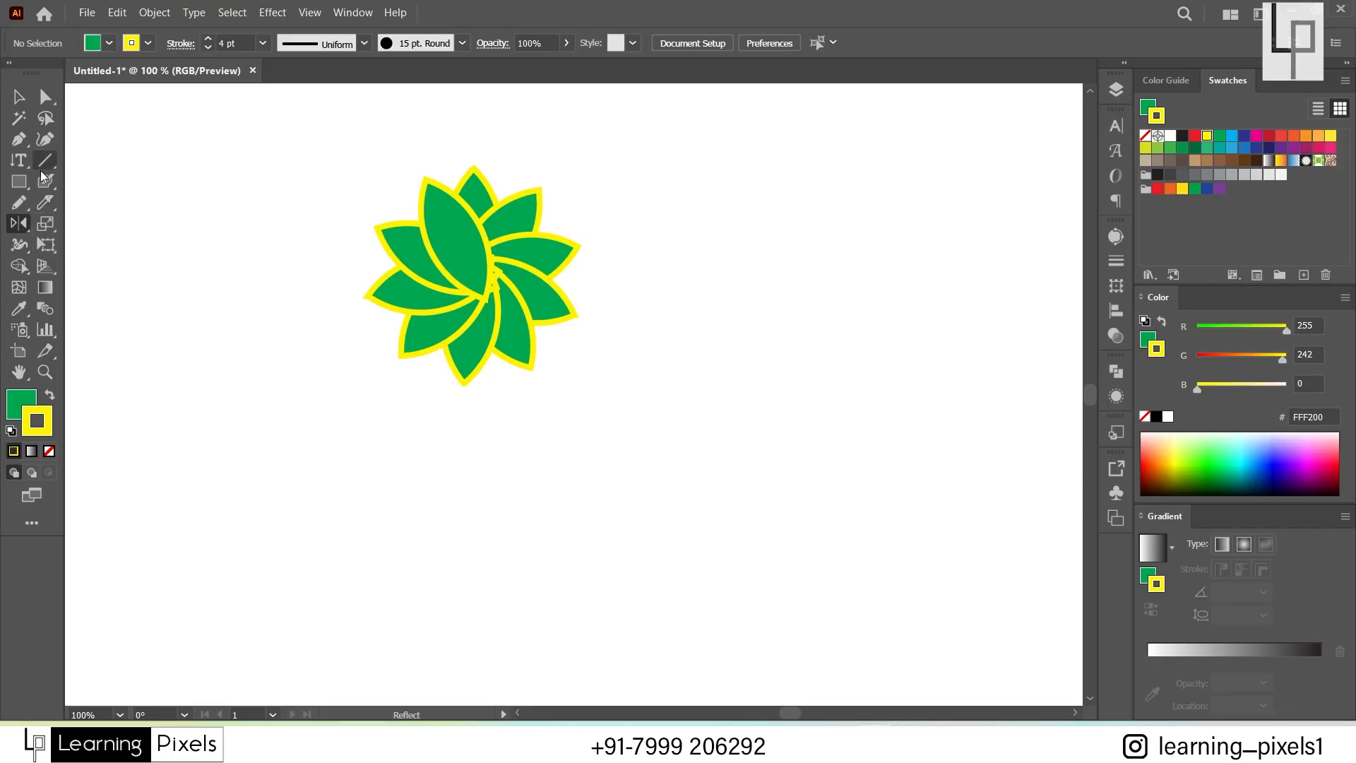
click(18, 96)
drag(318, 237, 540, 402)
key(Delete)
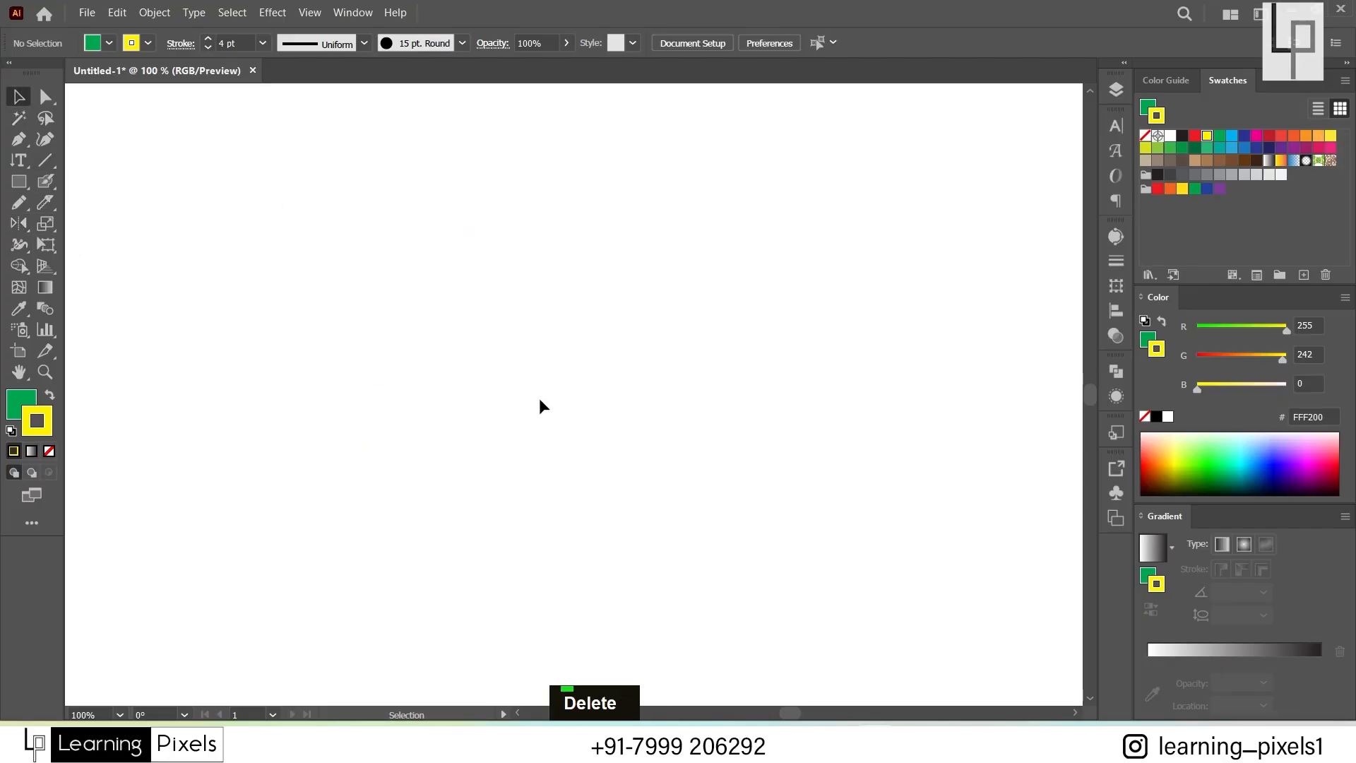
Step: Draw a closed shape with the Pen tool, with an S-curved left edge and a straight, nearly vertical right edge
click(18, 138)
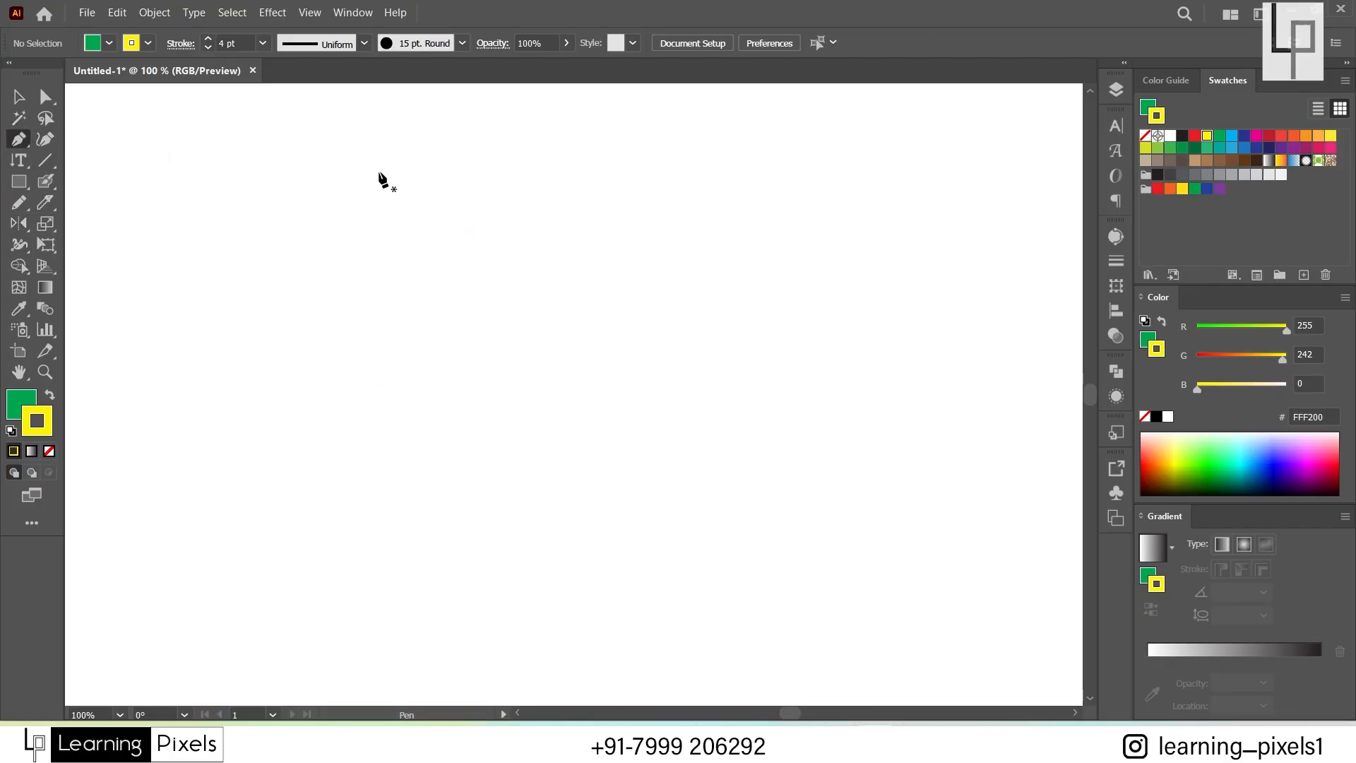
click(392, 156)
drag(342, 264, 375, 312)
drag(320, 383, 282, 406)
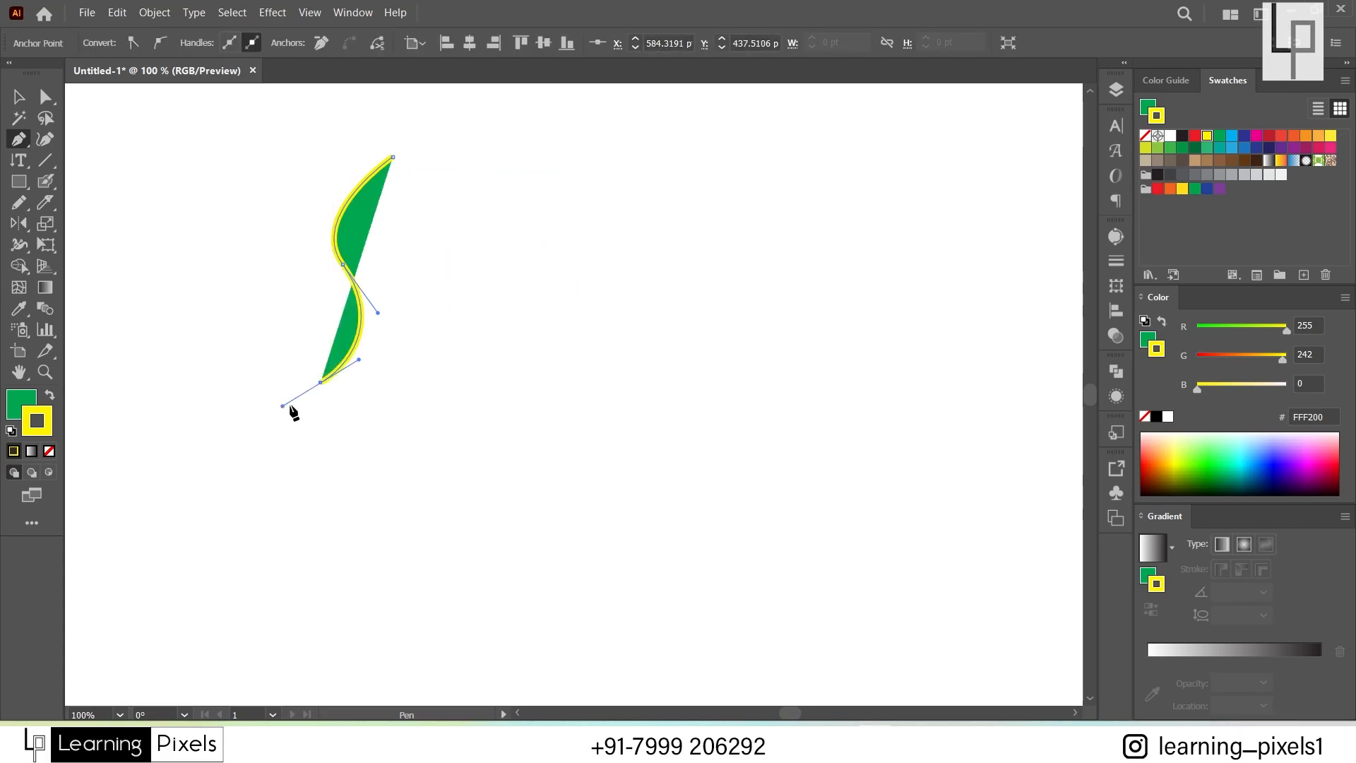
drag(389, 382, 407, 367)
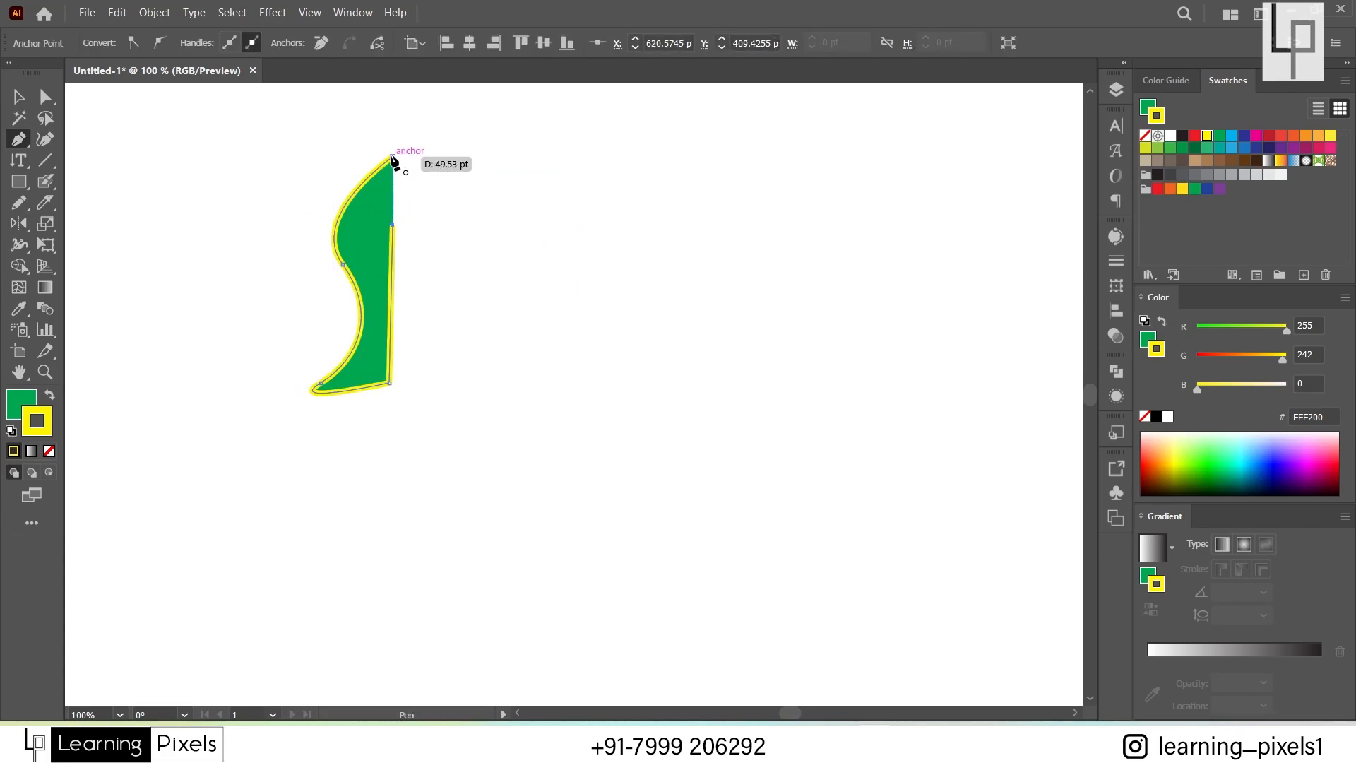
click(393, 157)
click(19, 97)
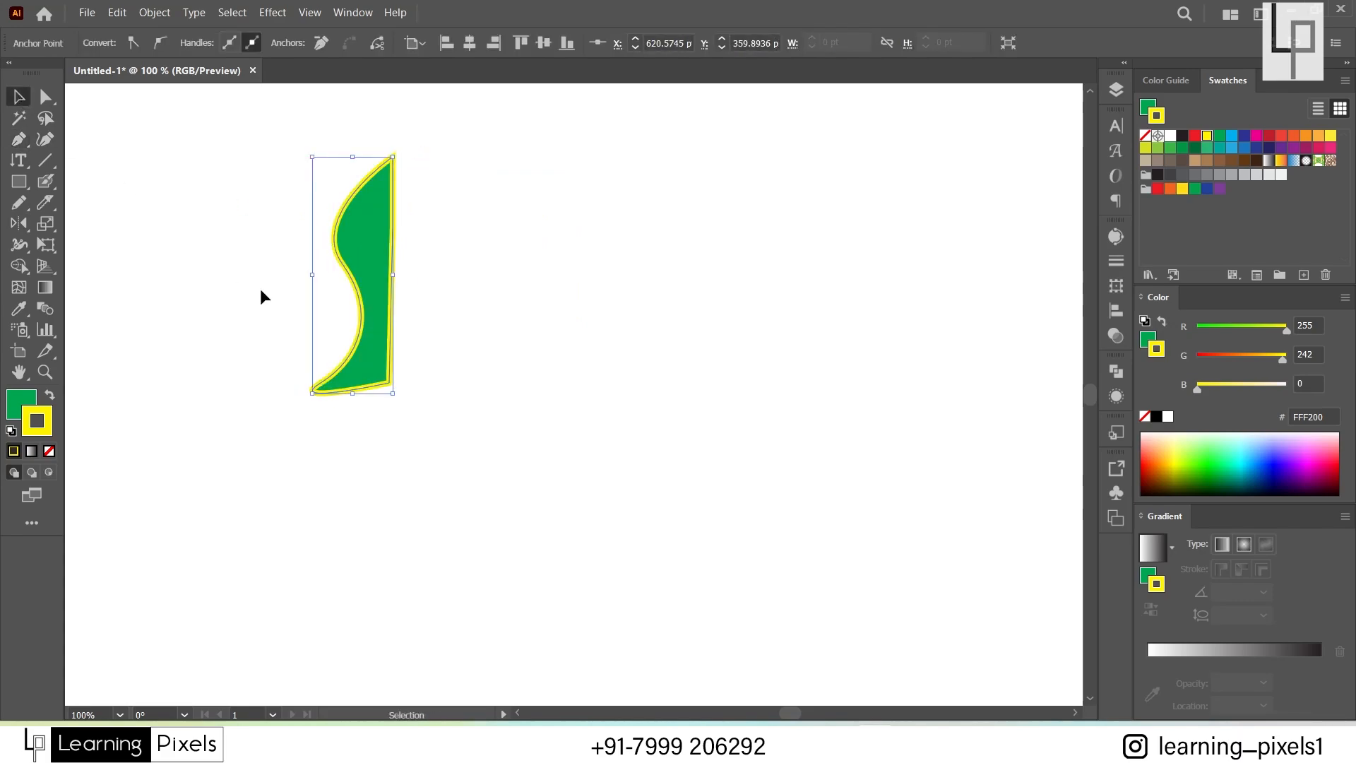
Step: Flip the curved shape upside down freehand with Reflect, and reflect it at 2.6° about a pivot just right of its straight edge
drag(260, 291, 504, 436)
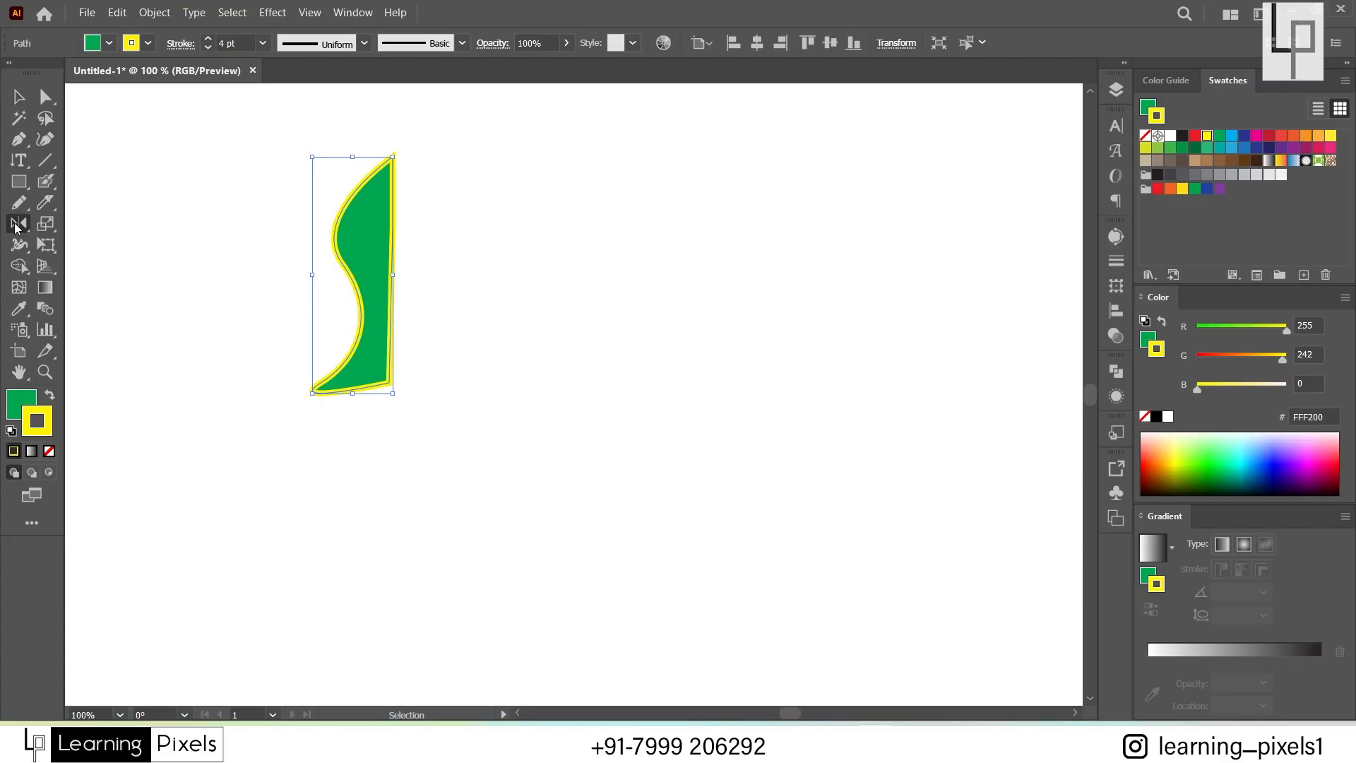
click(16, 224)
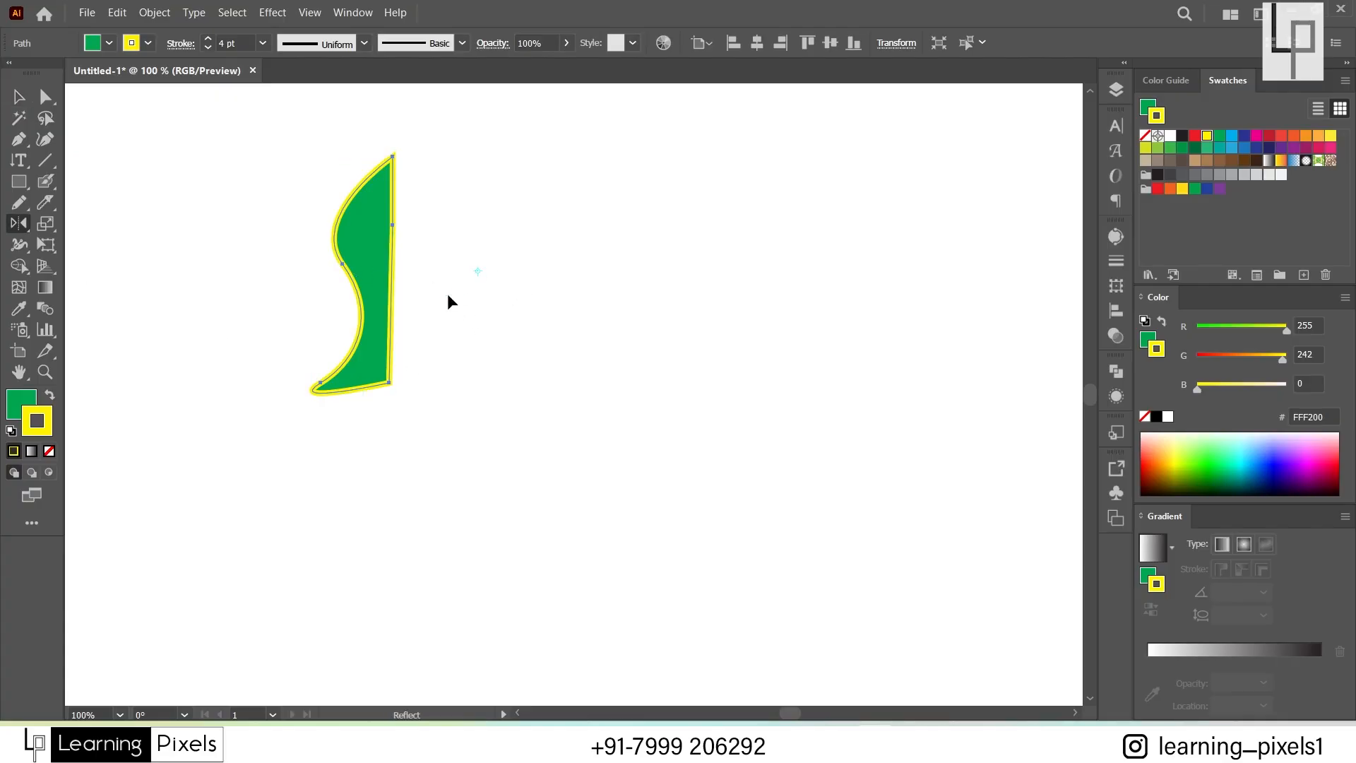
drag(371, 366, 405, 220)
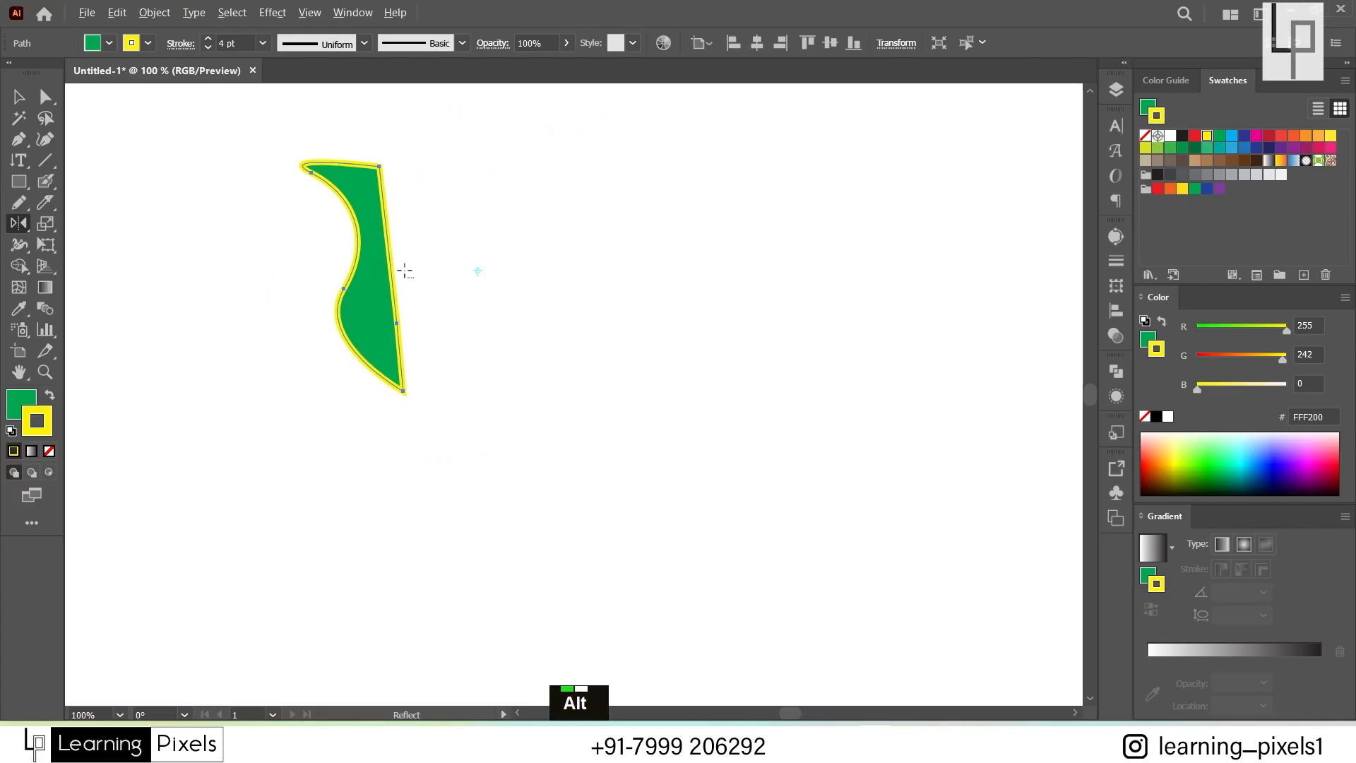
alt+click(408, 269)
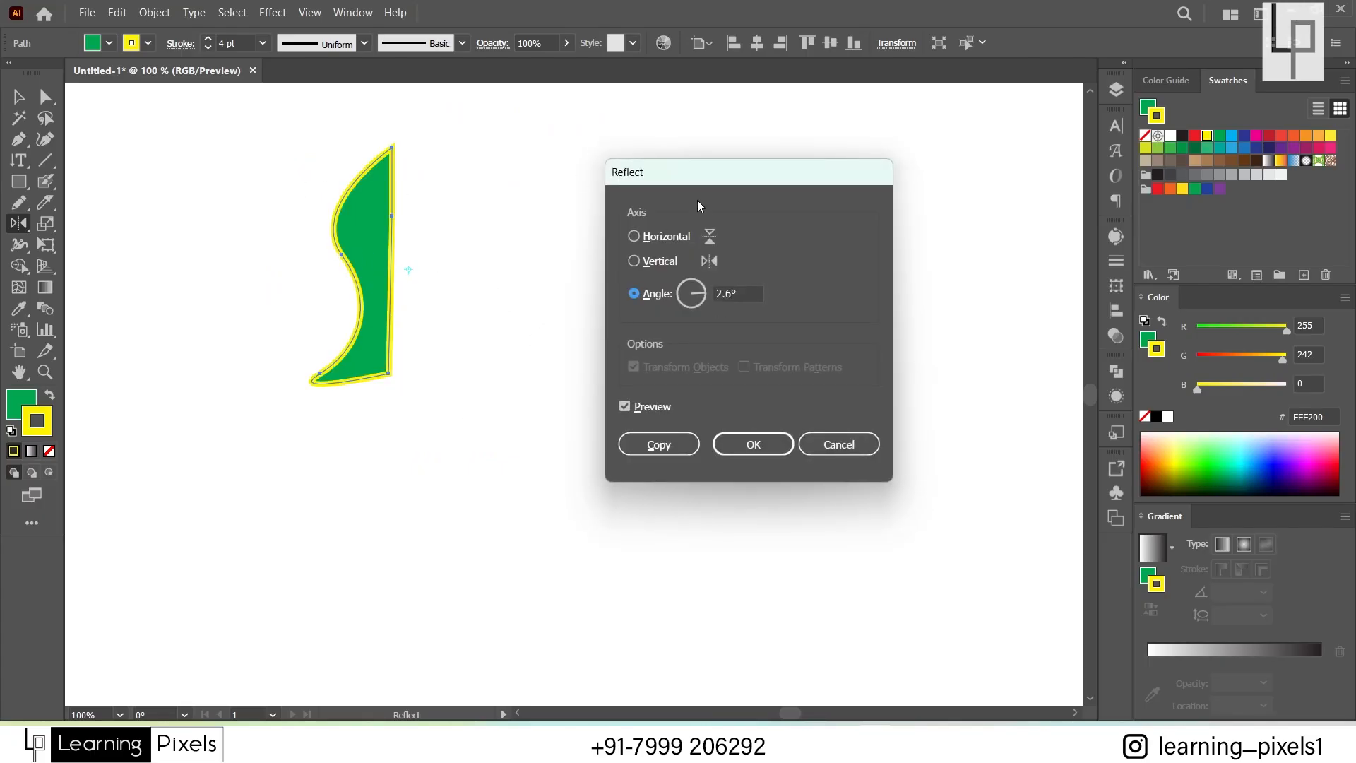
drag(696, 172, 643, 141)
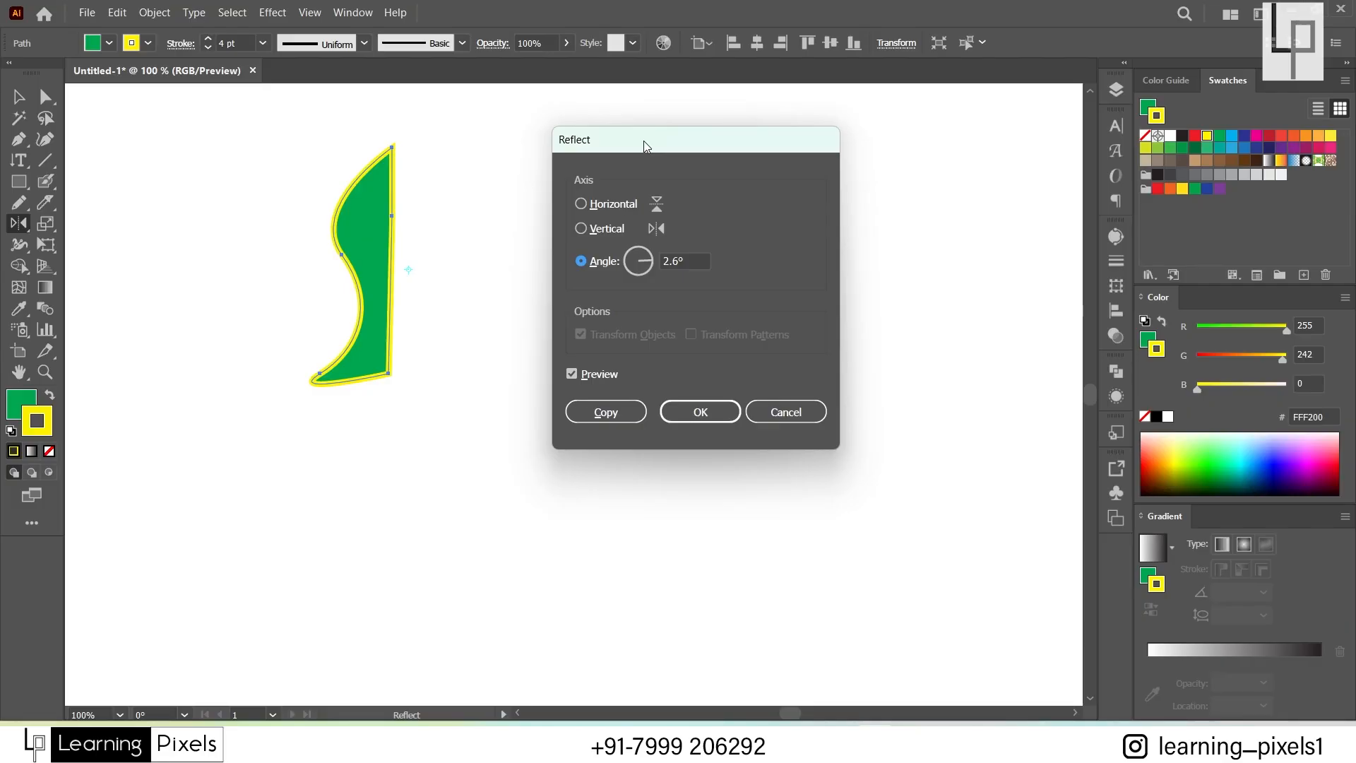
click(692, 412)
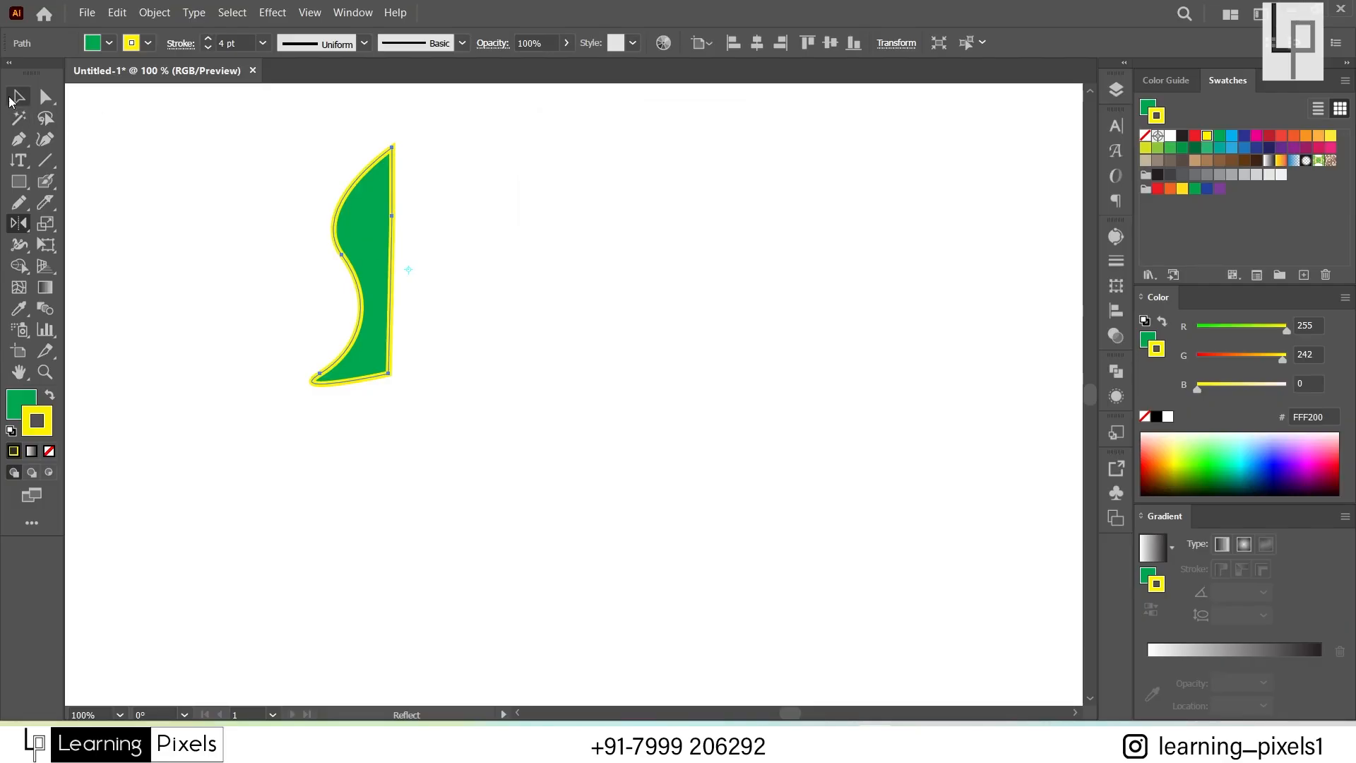
Step: Delete the reflected shape and bring up the Width tool's group of tools
click(10, 99)
key(Delete)
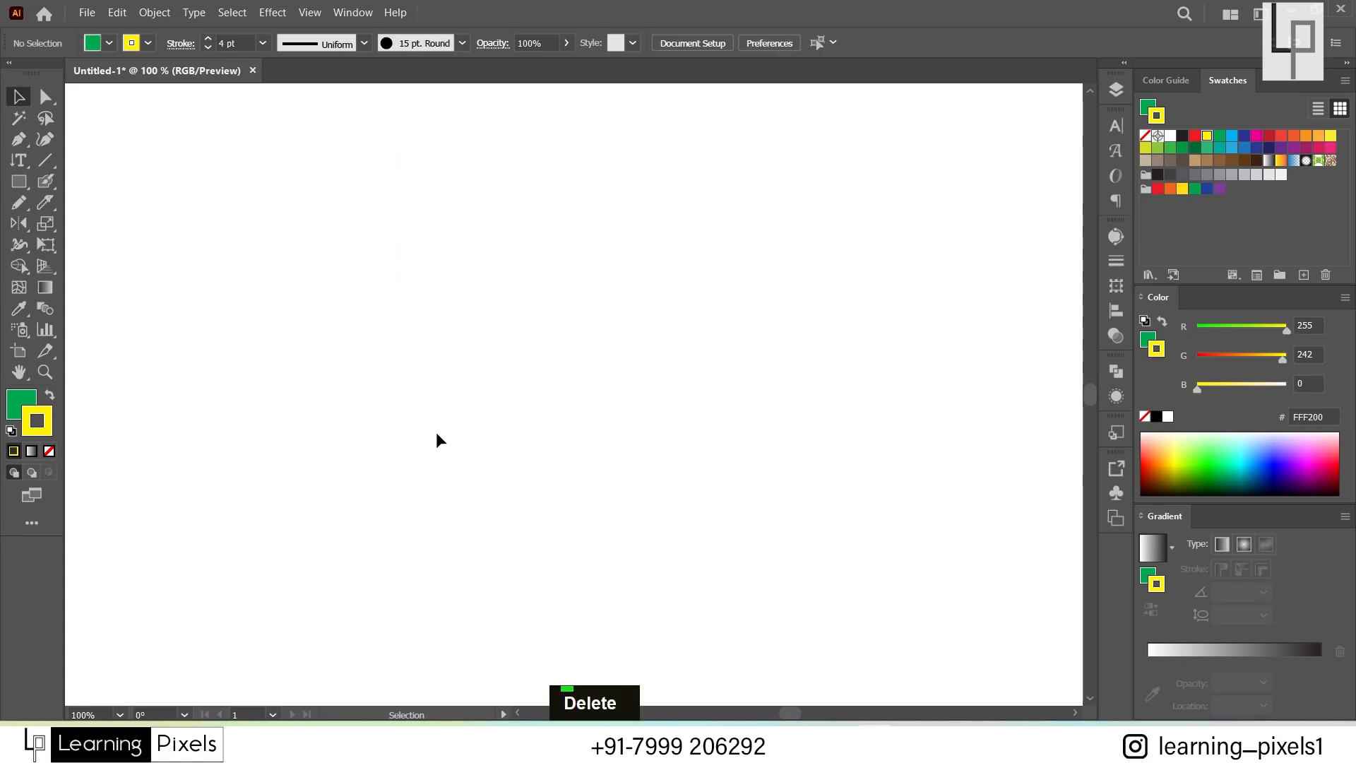
drag(30, 220, 70, 247)
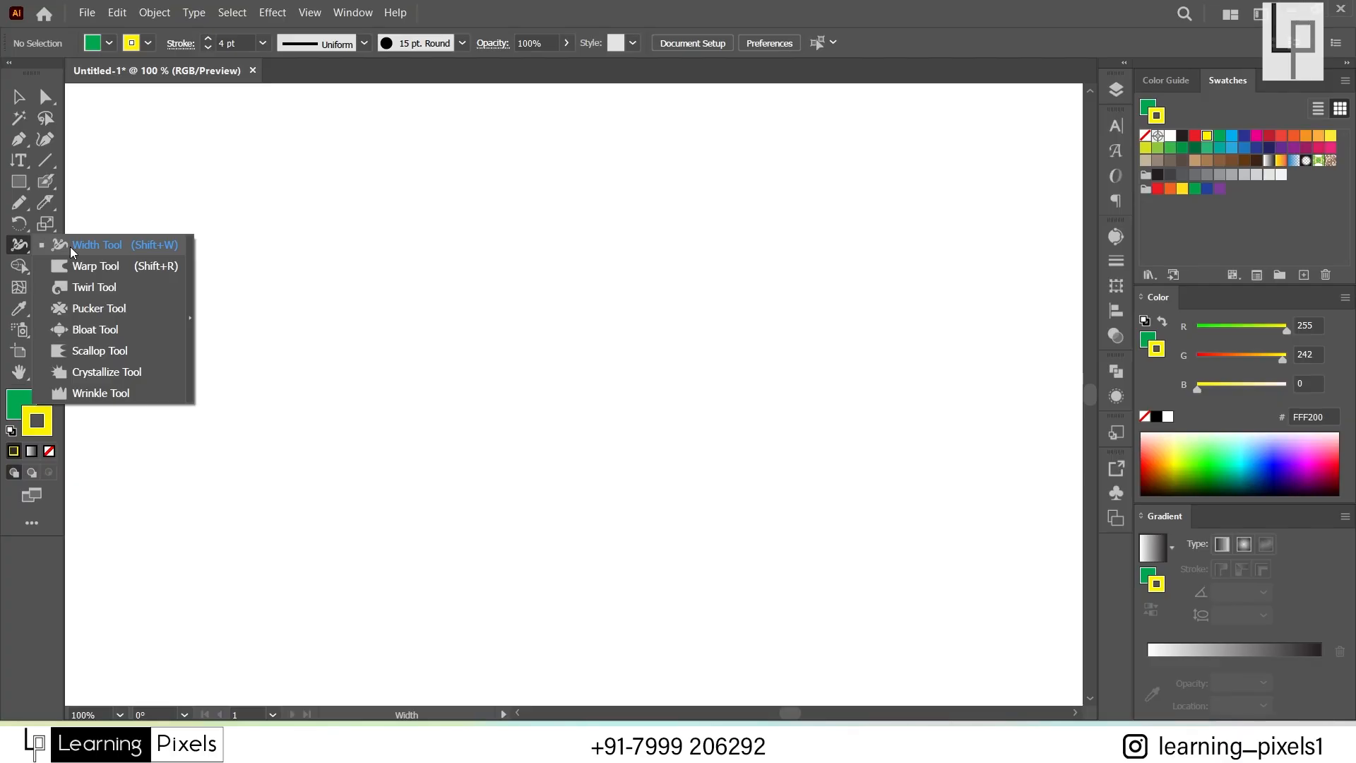
Step: Draw a long horizontal line across the upper canvas and give it a black 231F20 stroke of 12 pt
click(46, 160)
drag(309, 251, 786, 251)
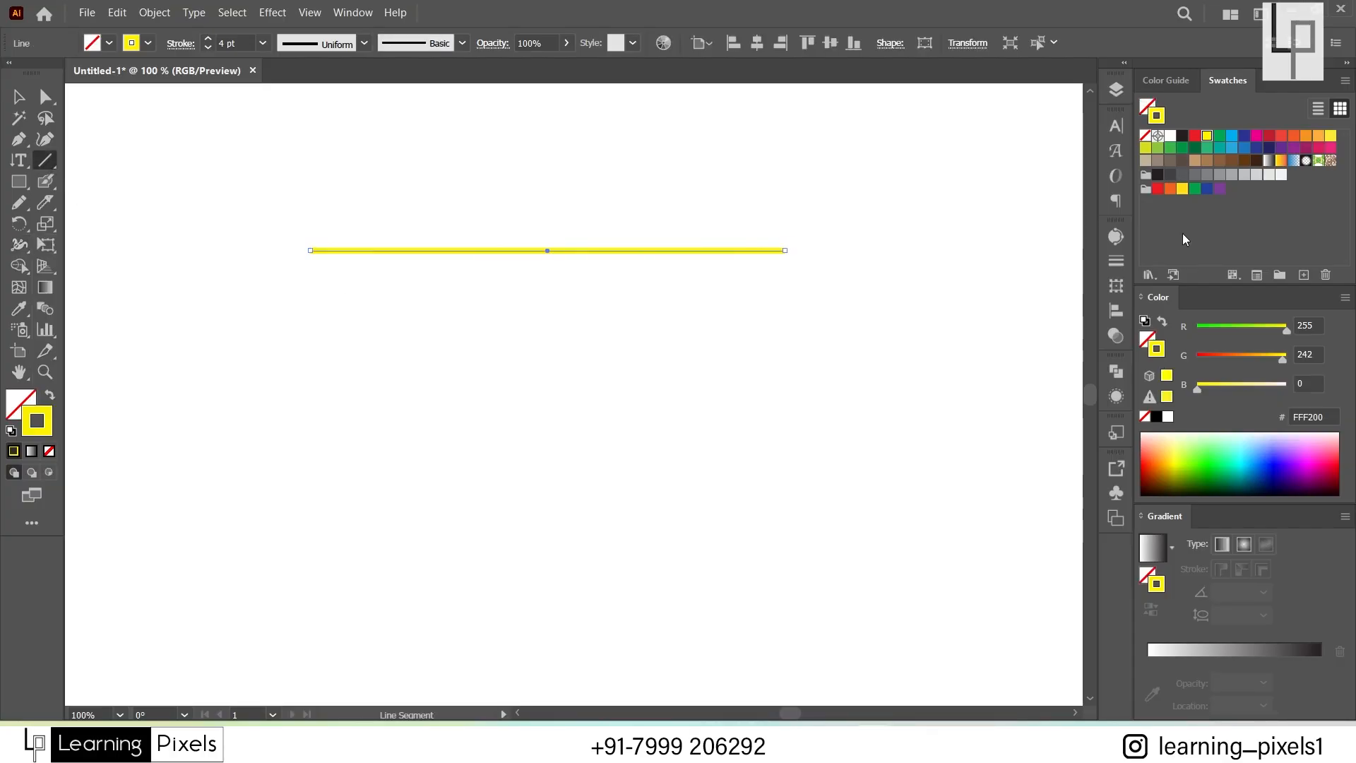
click(1183, 135)
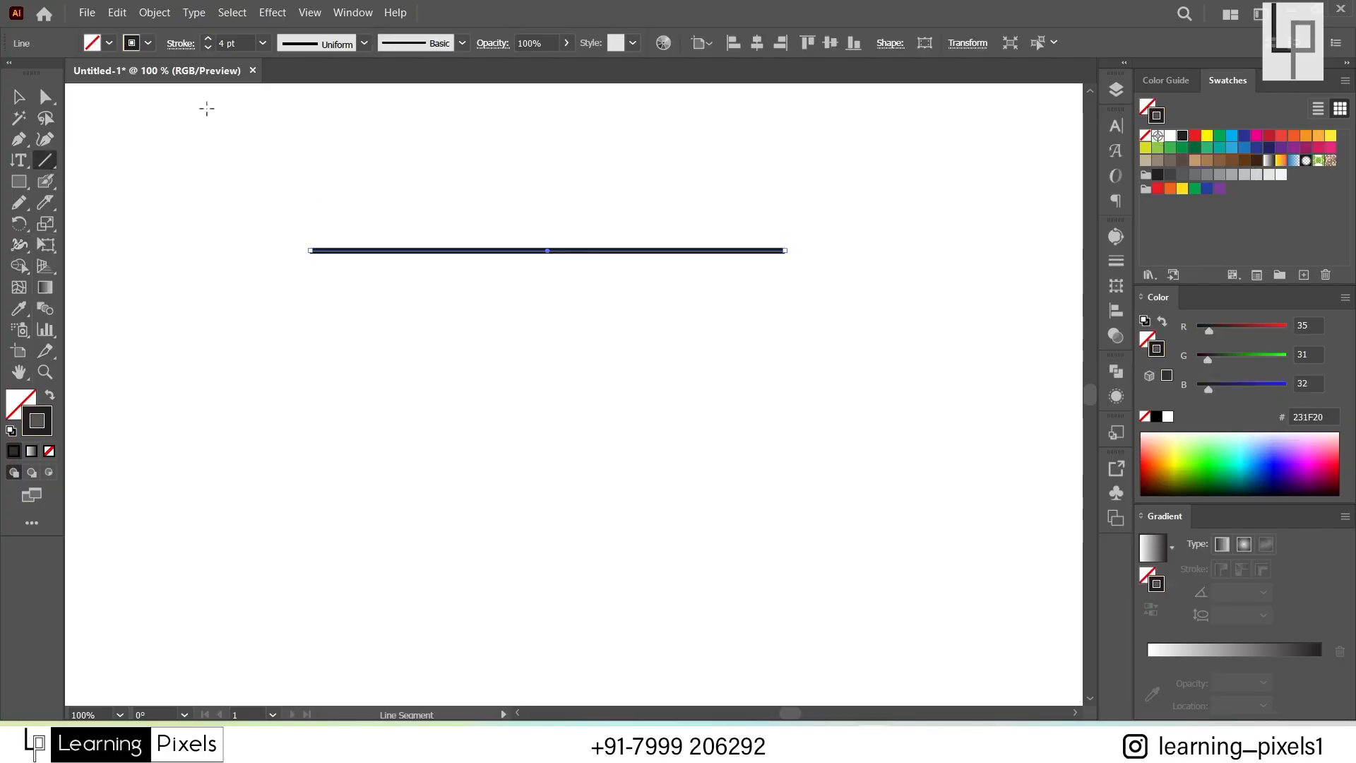
click(230, 42)
scroll(231, 42, up, 13)
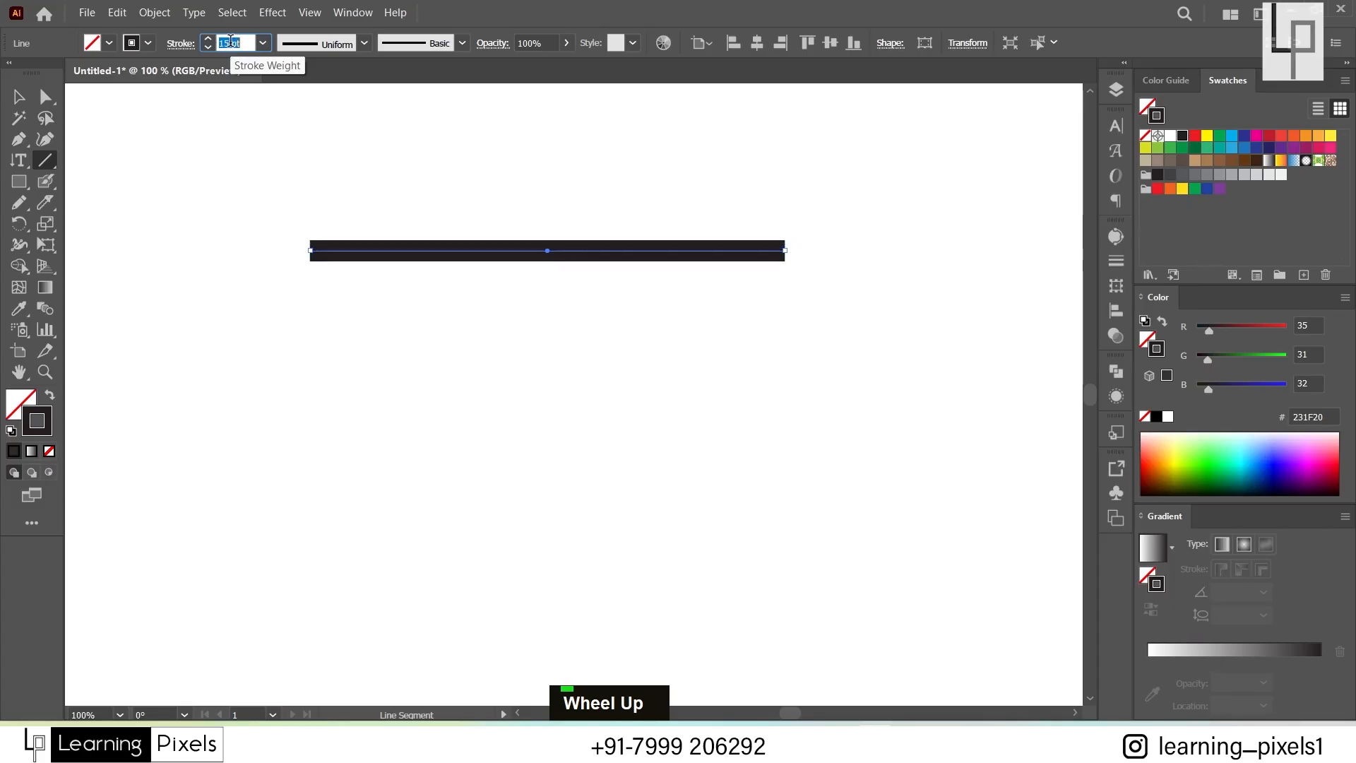
scroll(230, 42, down, 3)
scroll(231, 42, down, 2)
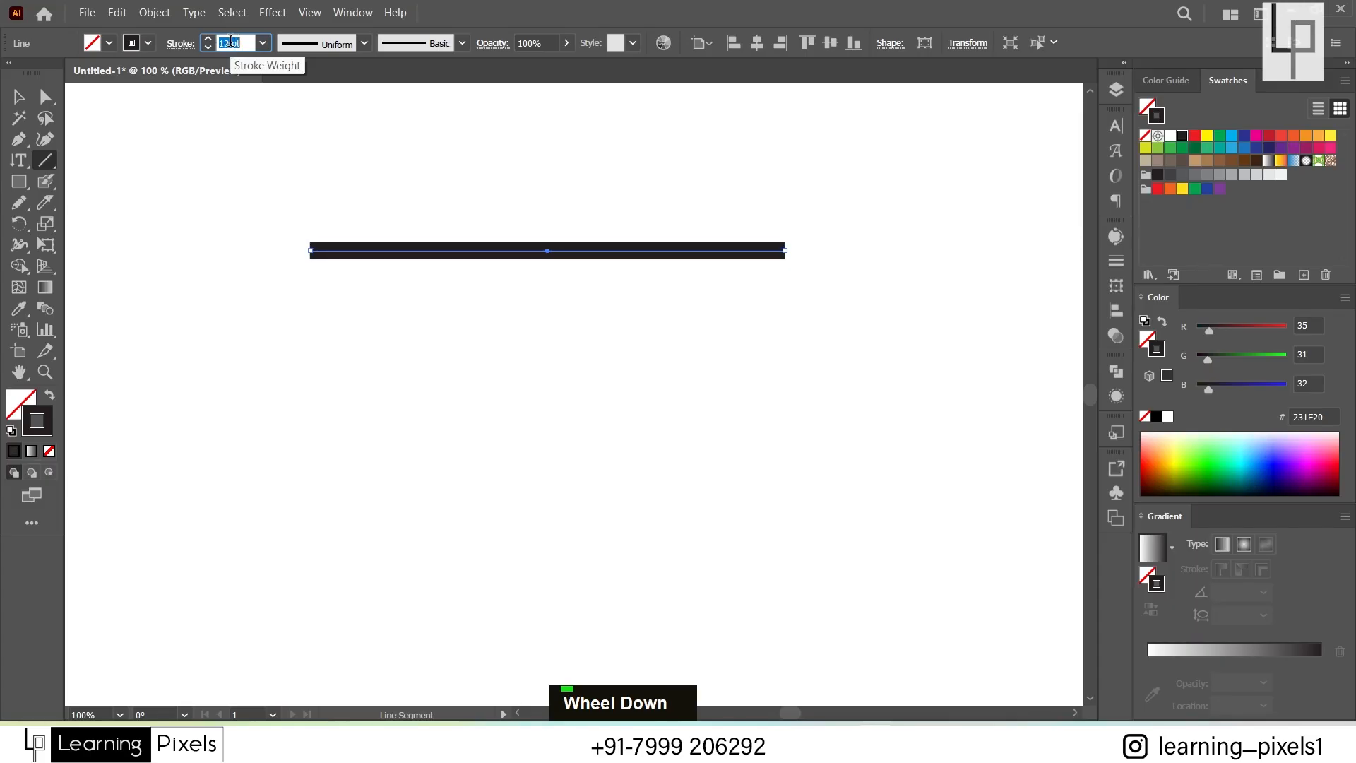
click(18, 101)
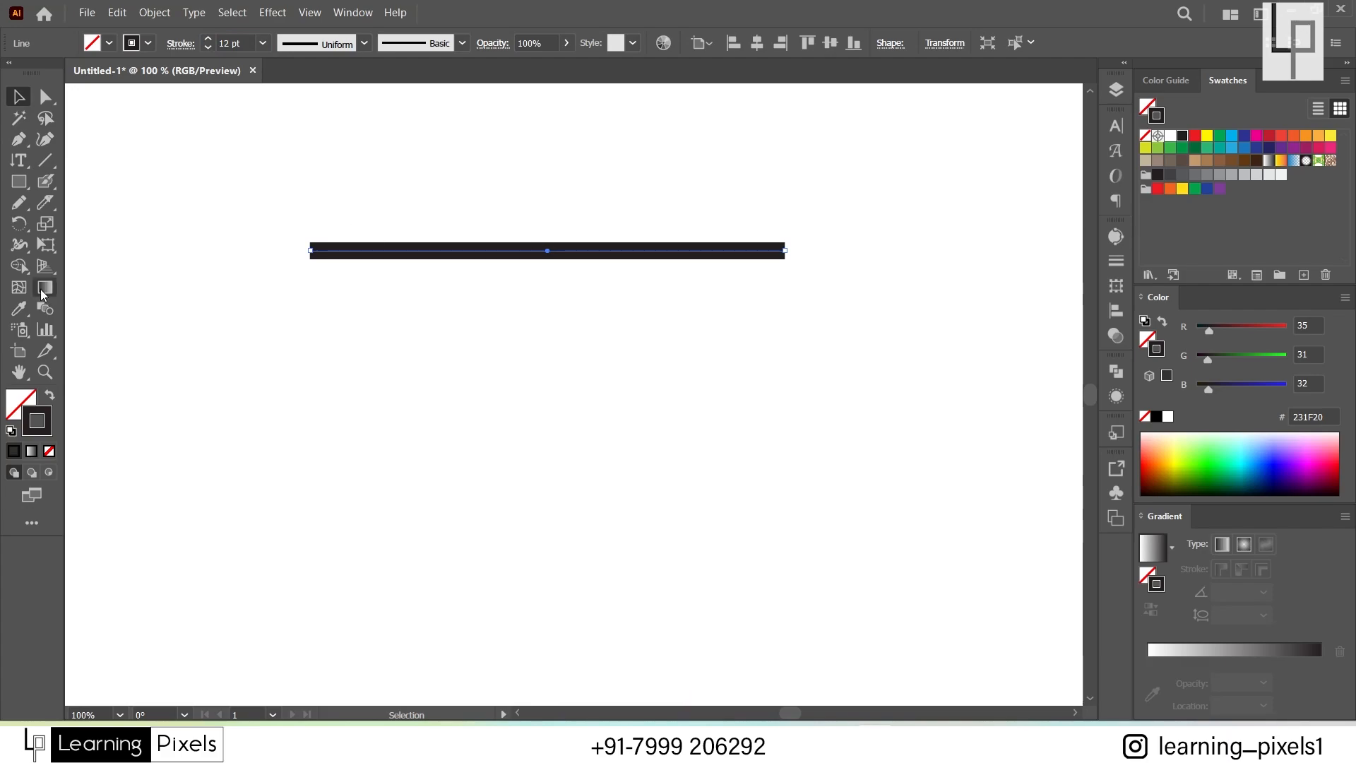
Step: Shape the line with the Width tool, adding wide bulges near its left end and right of centre, and narrow sections after each
click(20, 244)
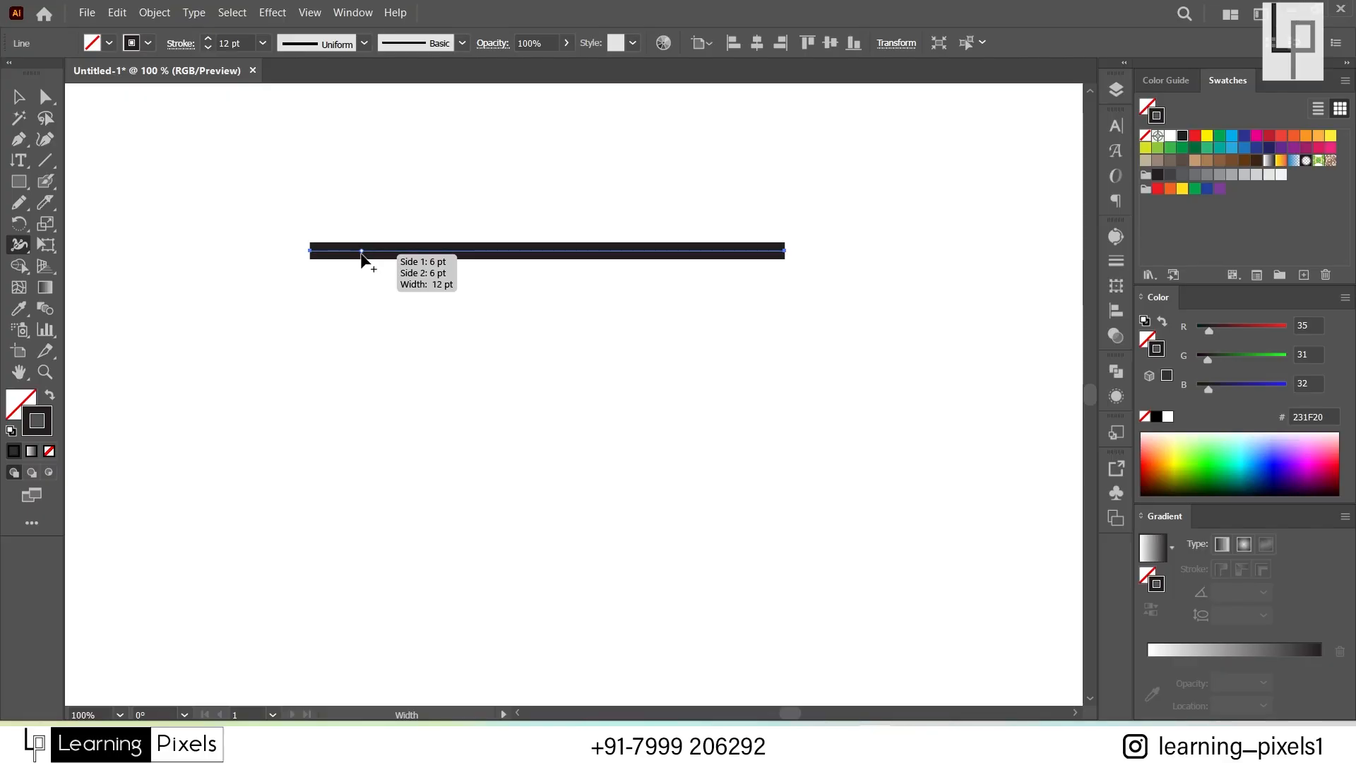
drag(360, 252, 361, 296)
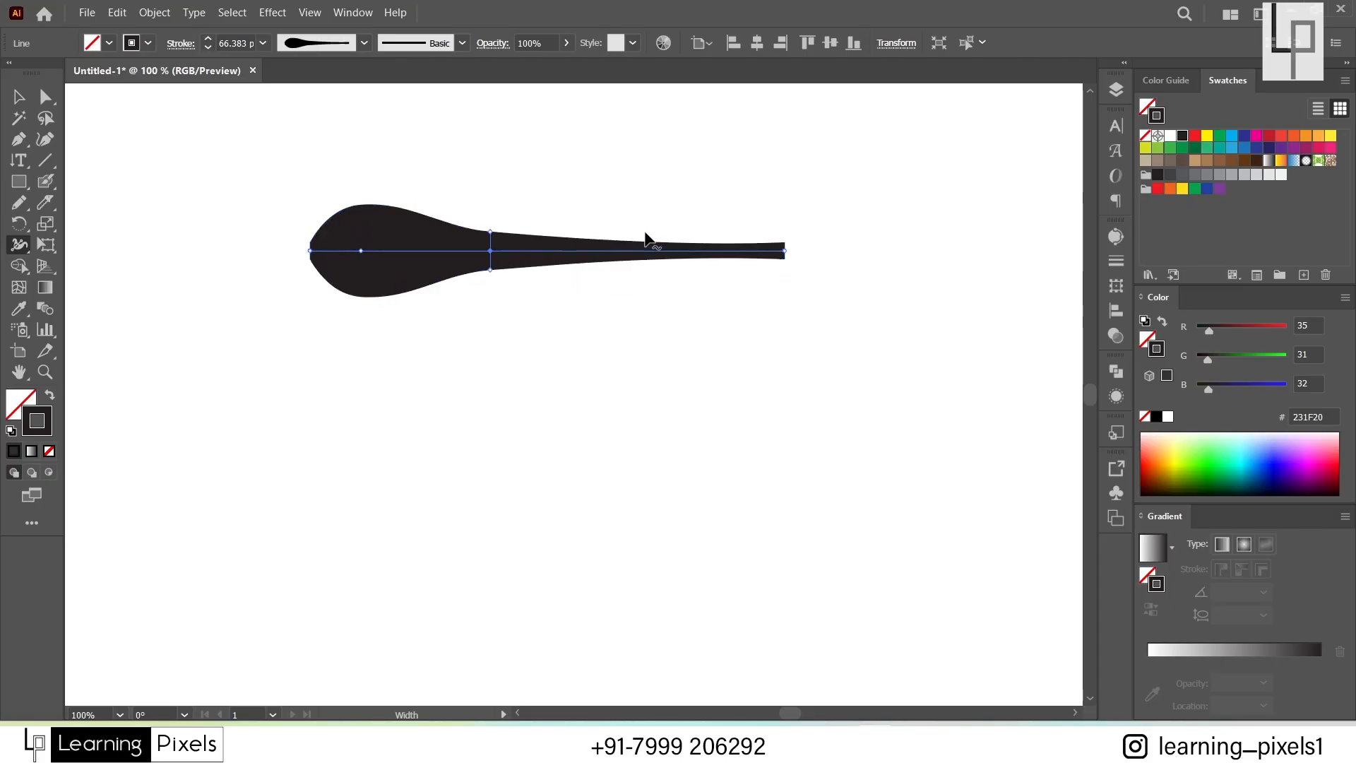
drag(642, 242, 641, 191)
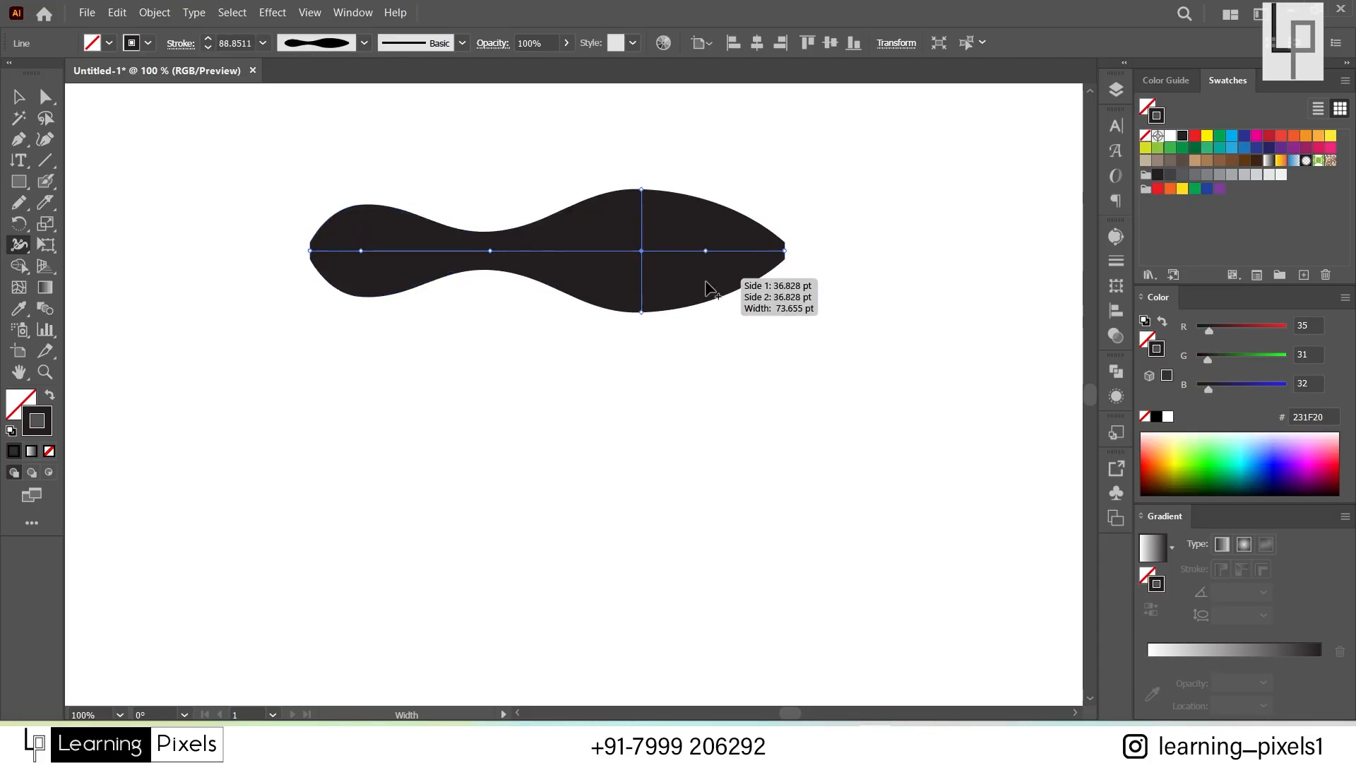
drag(718, 291, 717, 266)
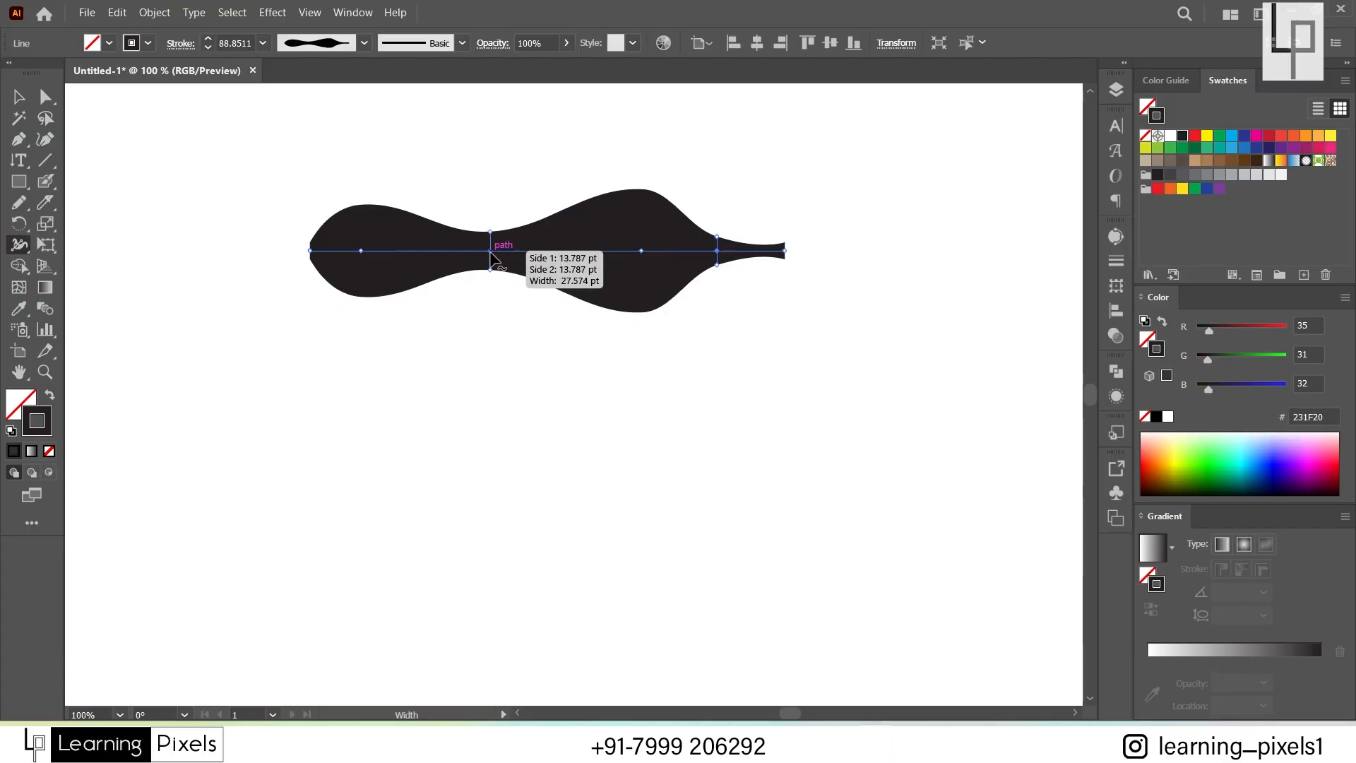
Step: Readjust the width at the line's middle waist to about 35 pt, and pull in only the upper side there and at the left bulge
drag(490, 275, 491, 309)
mouse_move(490, 193)
mouse_down()
mouse_move(494, 172)
mouse_move(493, 227)
mouse_up()
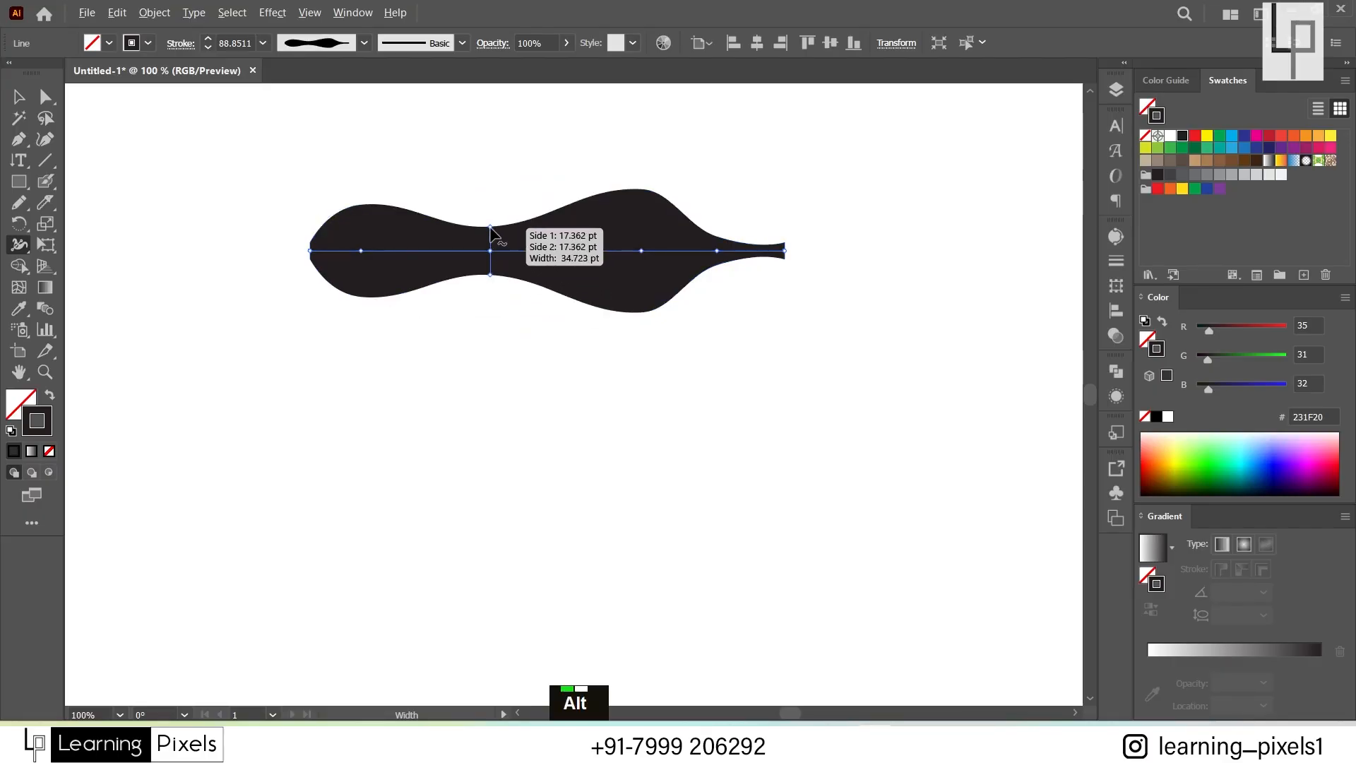
mouse_move(491, 228)
mouse_down()
mouse_move(492, 125)
mouse_move(493, 243)
mouse_up()
drag(362, 206, 359, 237)
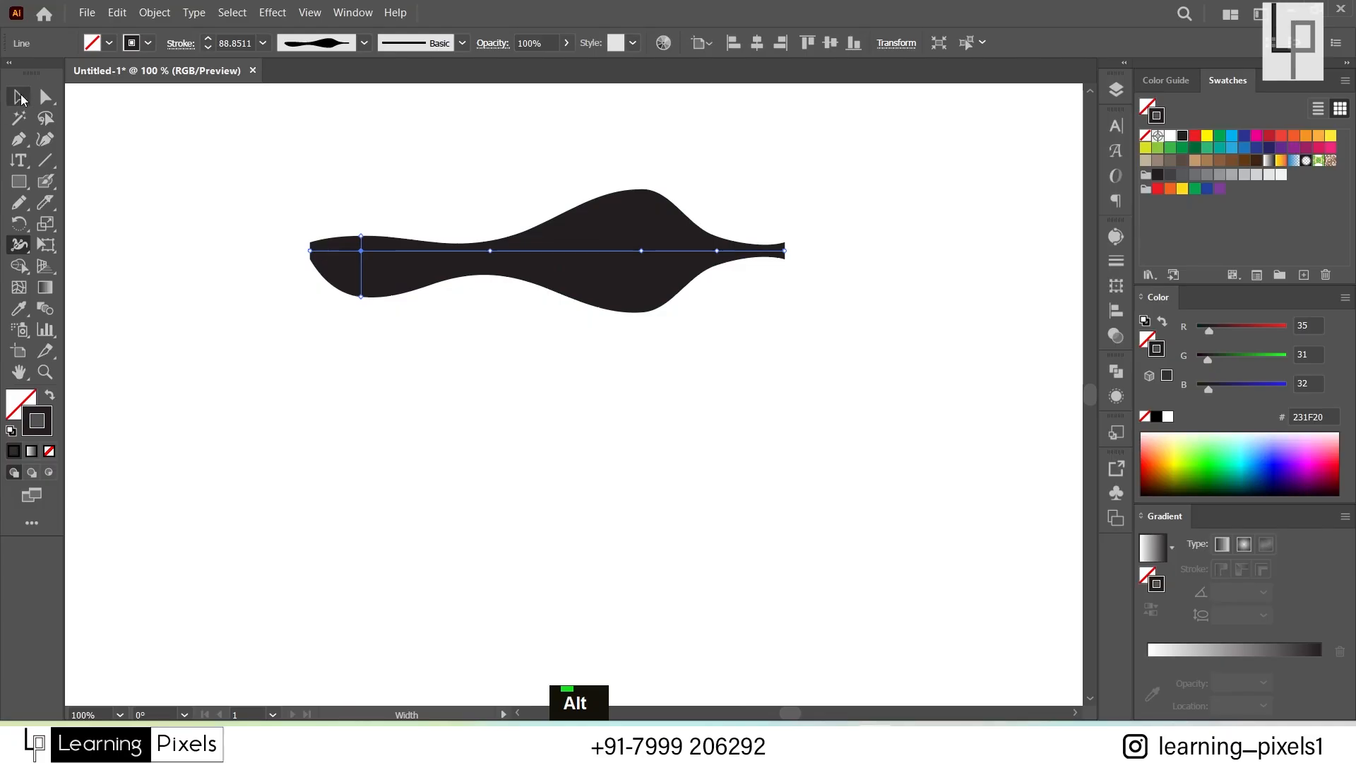
click(20, 97)
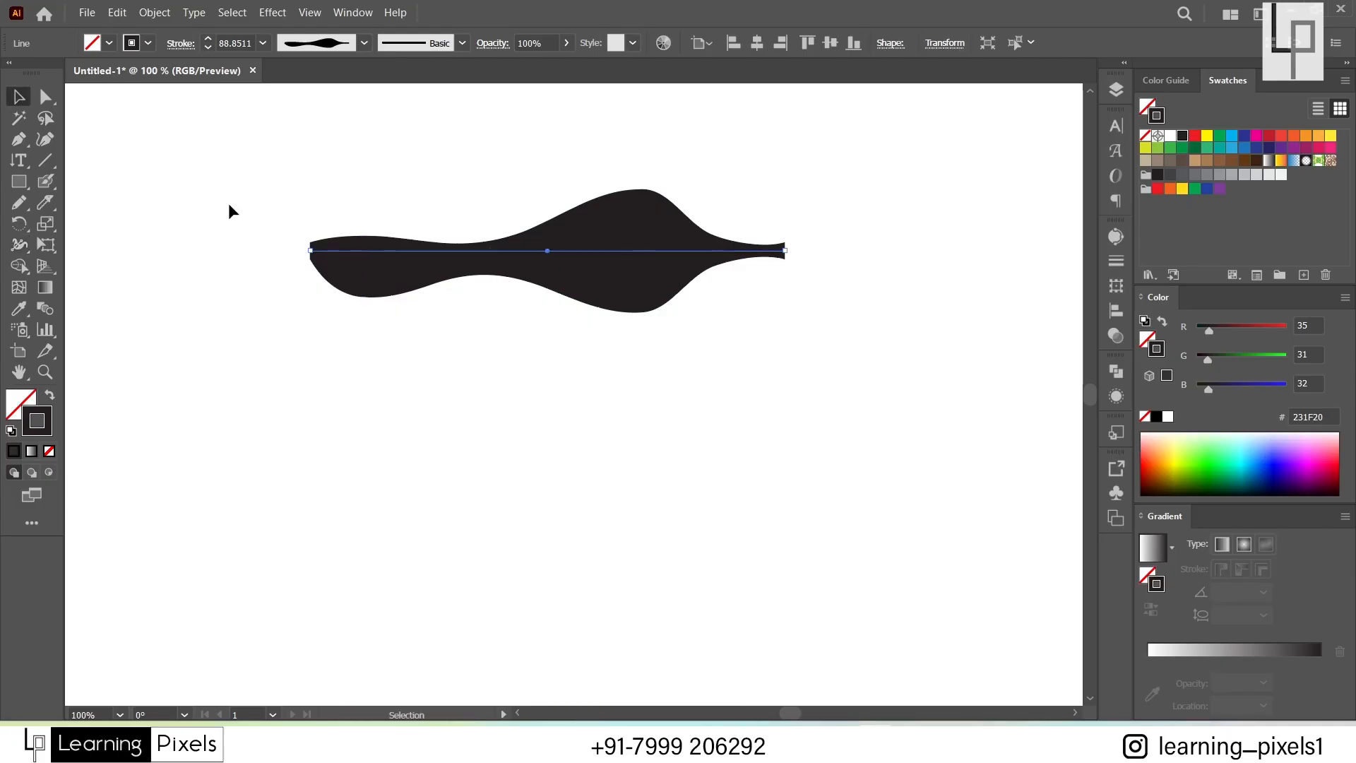
Step: Select the width-shaped line and delete it from the canvas
click(207, 145)
drag(207, 145, 709, 467)
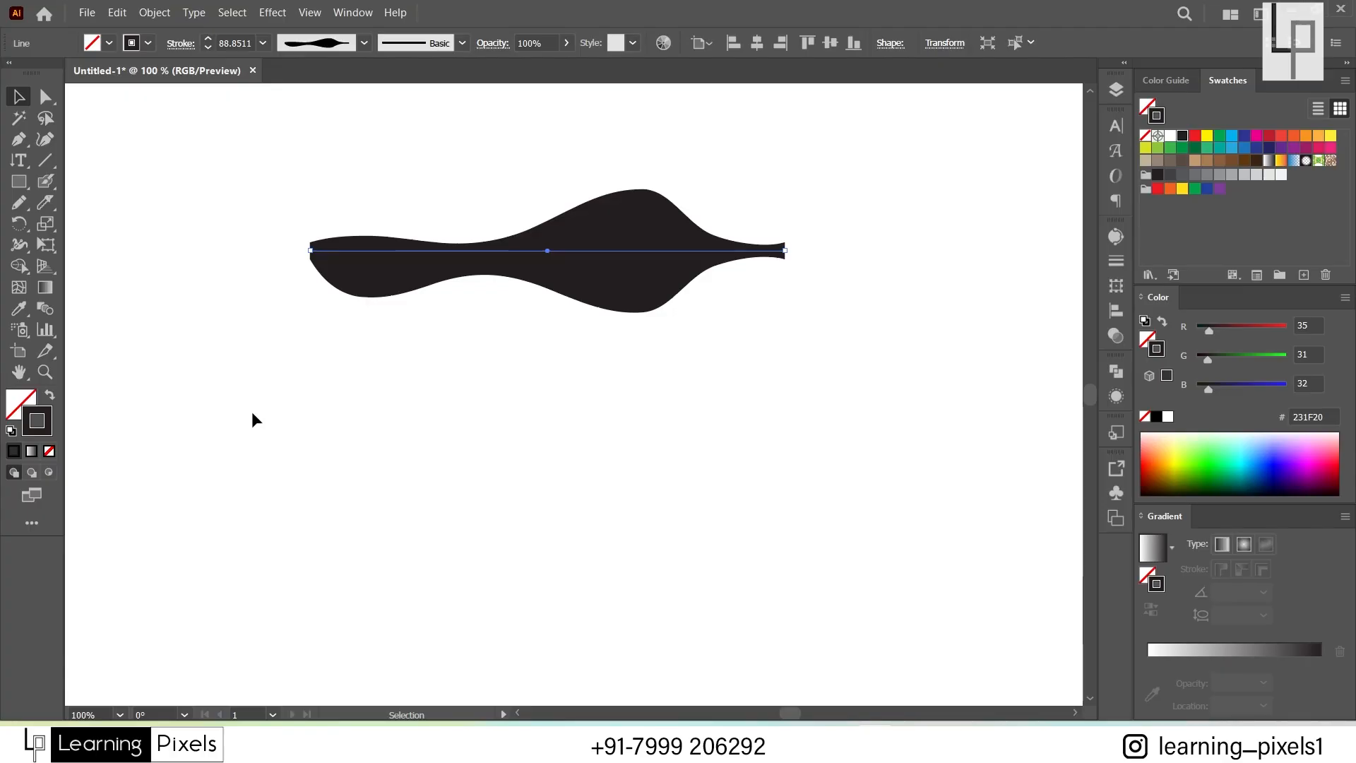
drag(241, 162, 820, 407)
click(24, 249)
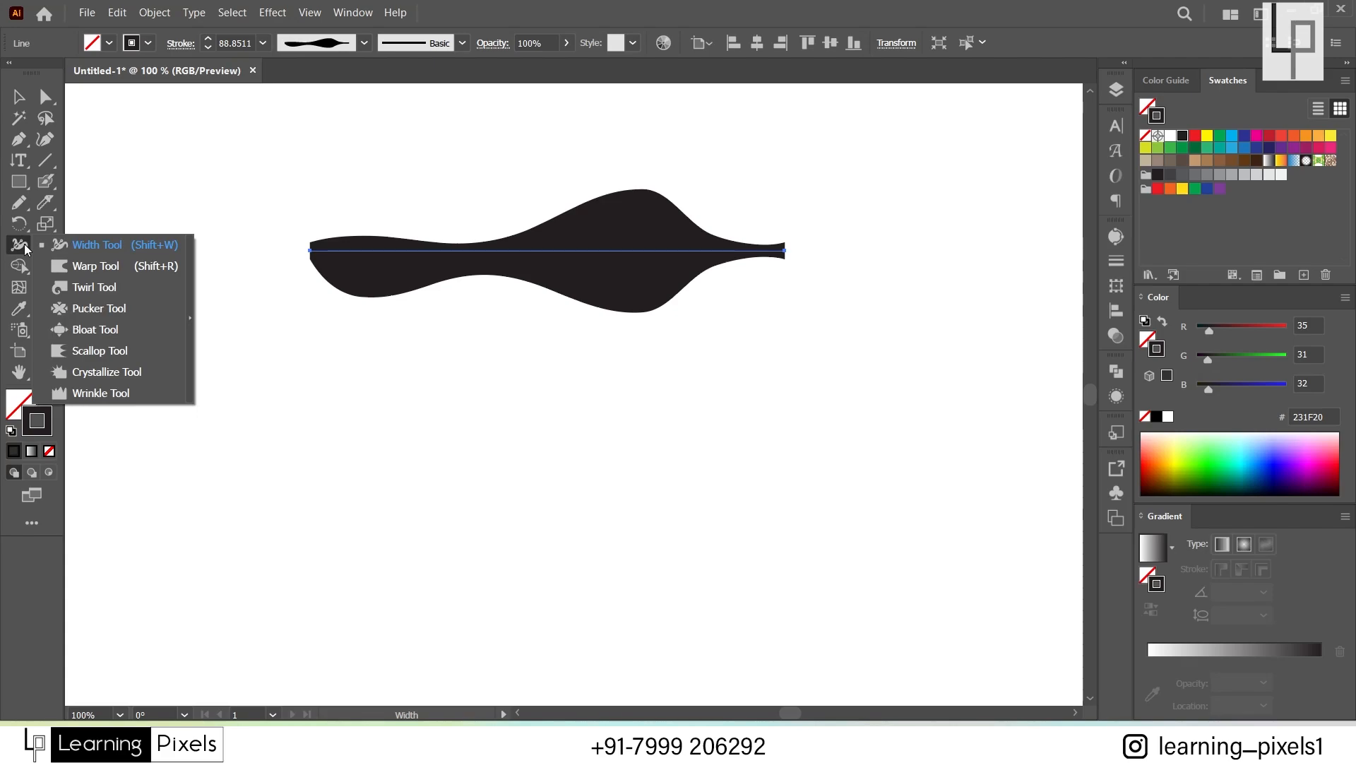
click(21, 99)
drag(358, 162, 366, 174)
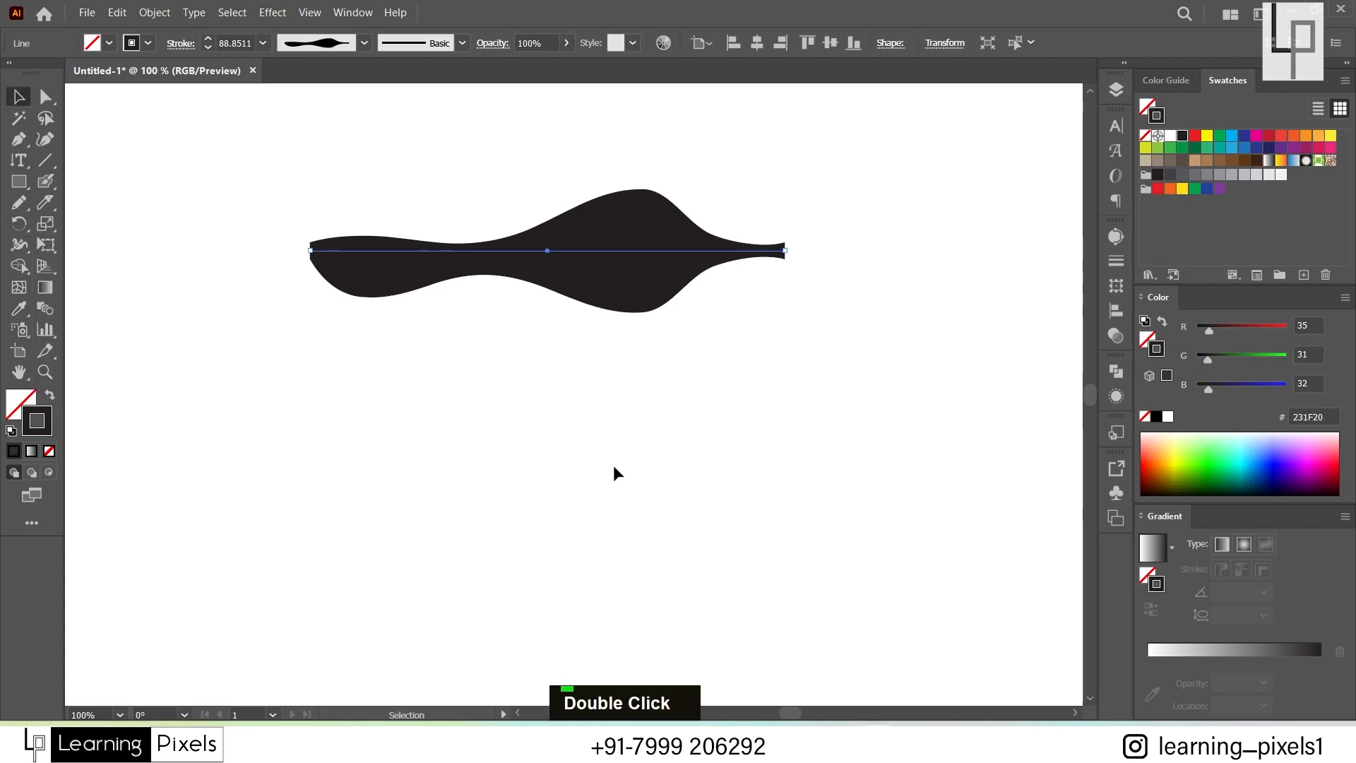
key(Delete)
Step: Draw a large rectangle mid-canvas and use the Warp tool to push waves into its right edge, lower edge and lower-right corner
click(19, 181)
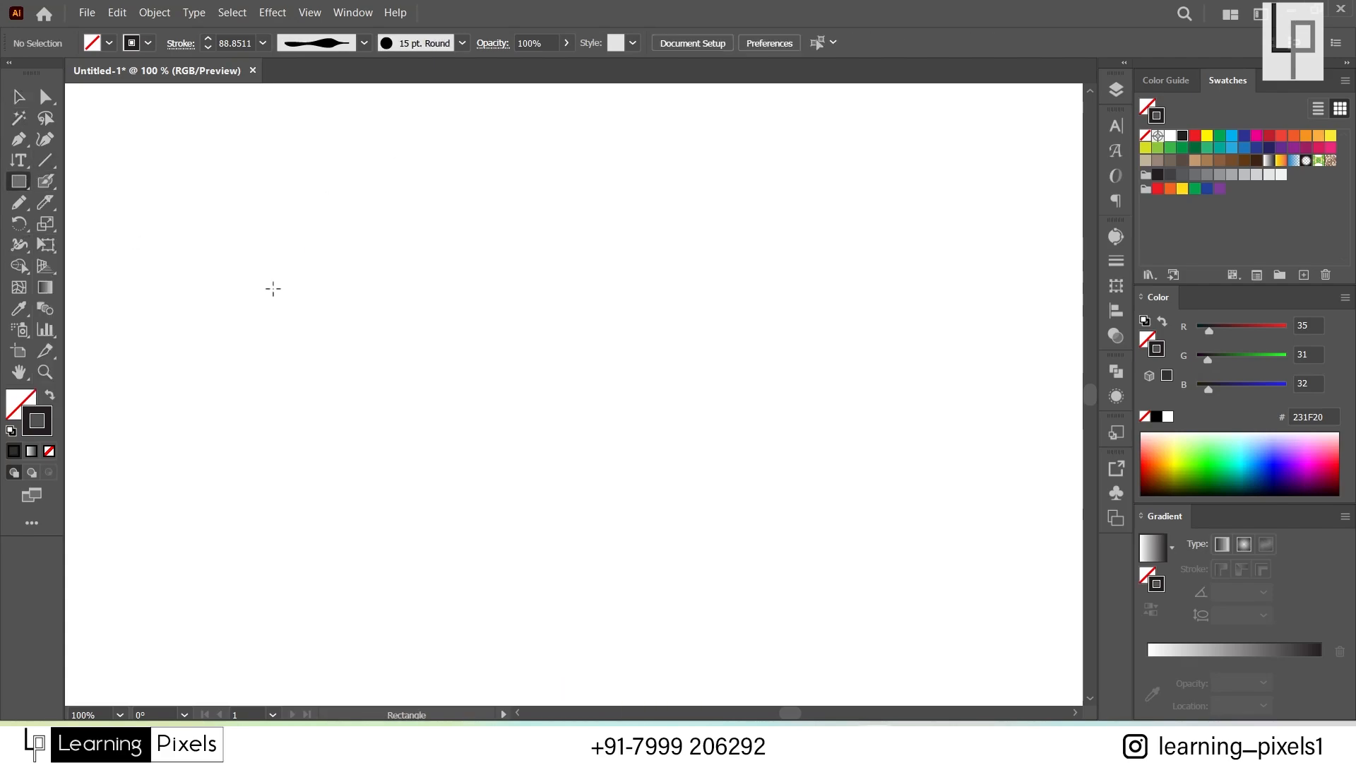
drag(406, 231, 683, 500)
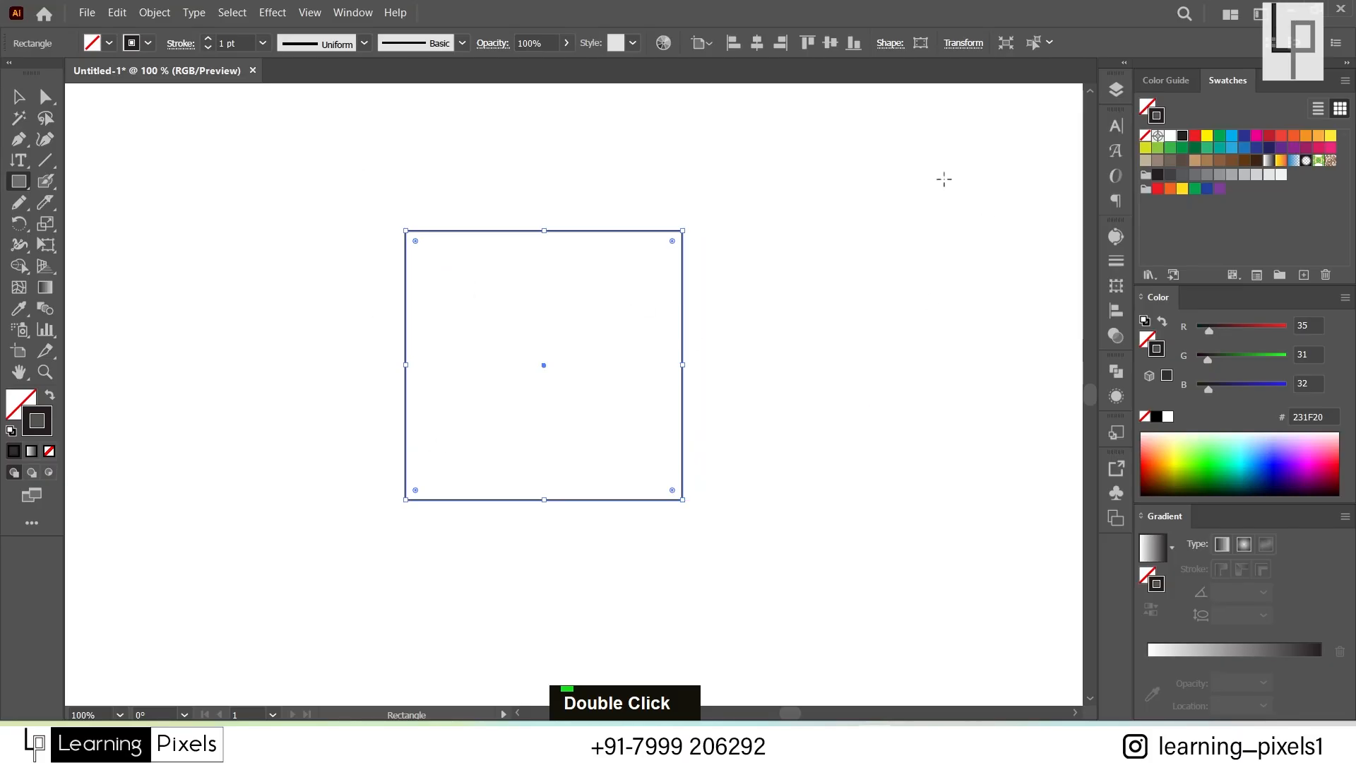
click(19, 244)
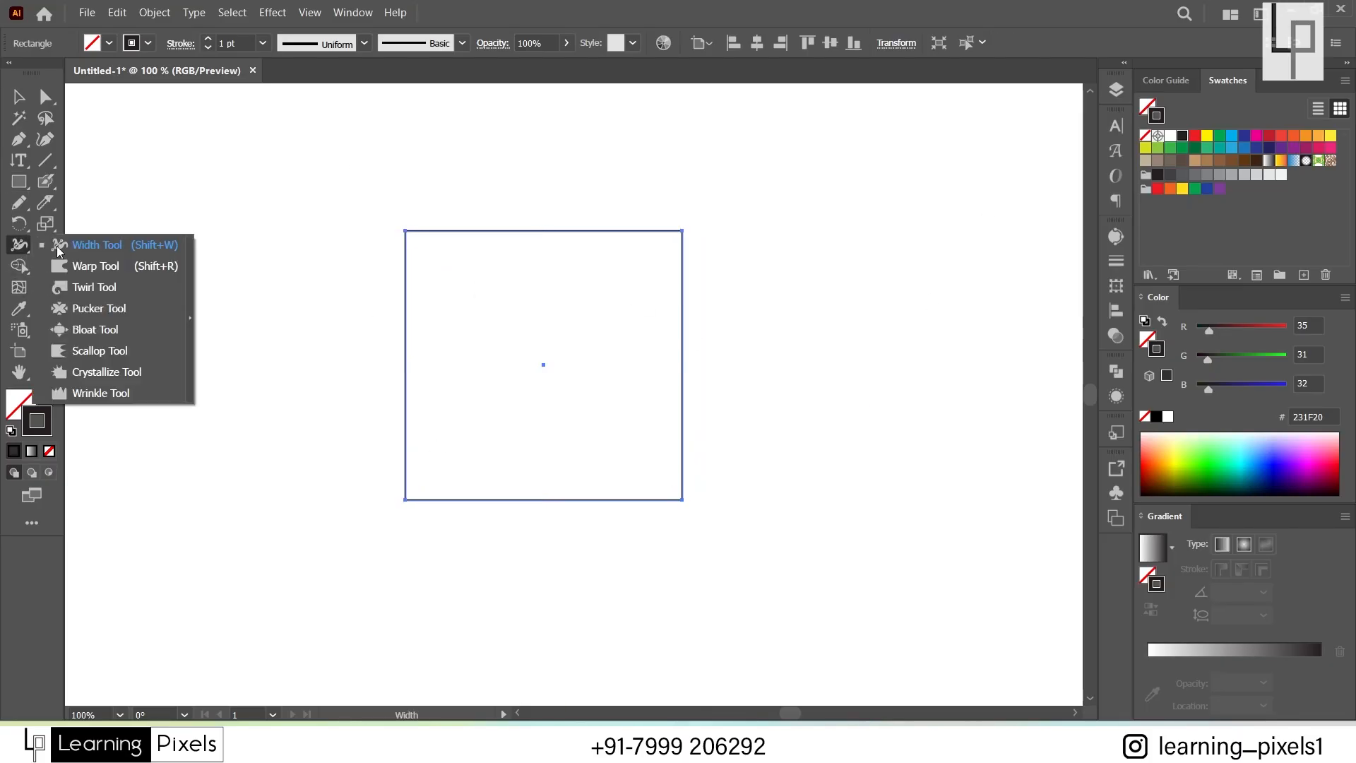
click(100, 274)
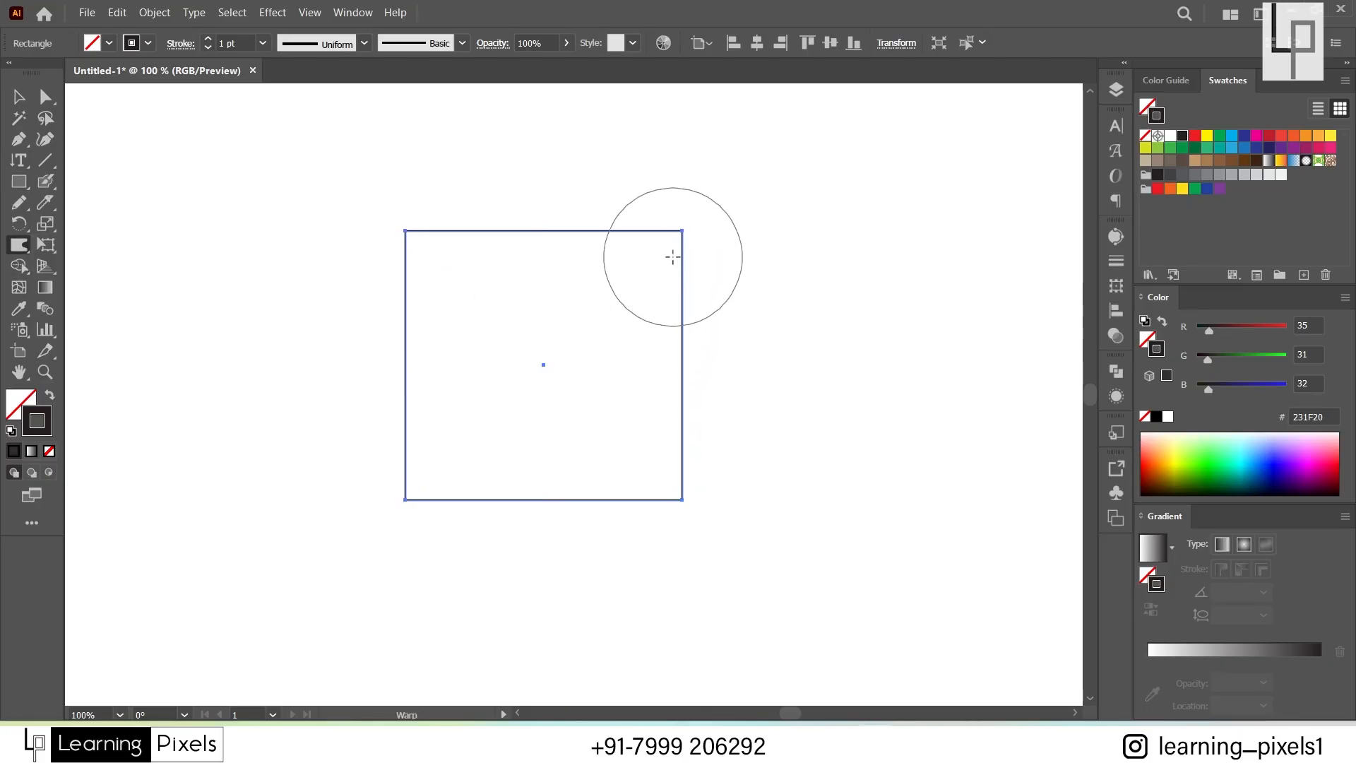
drag(670, 358, 744, 372)
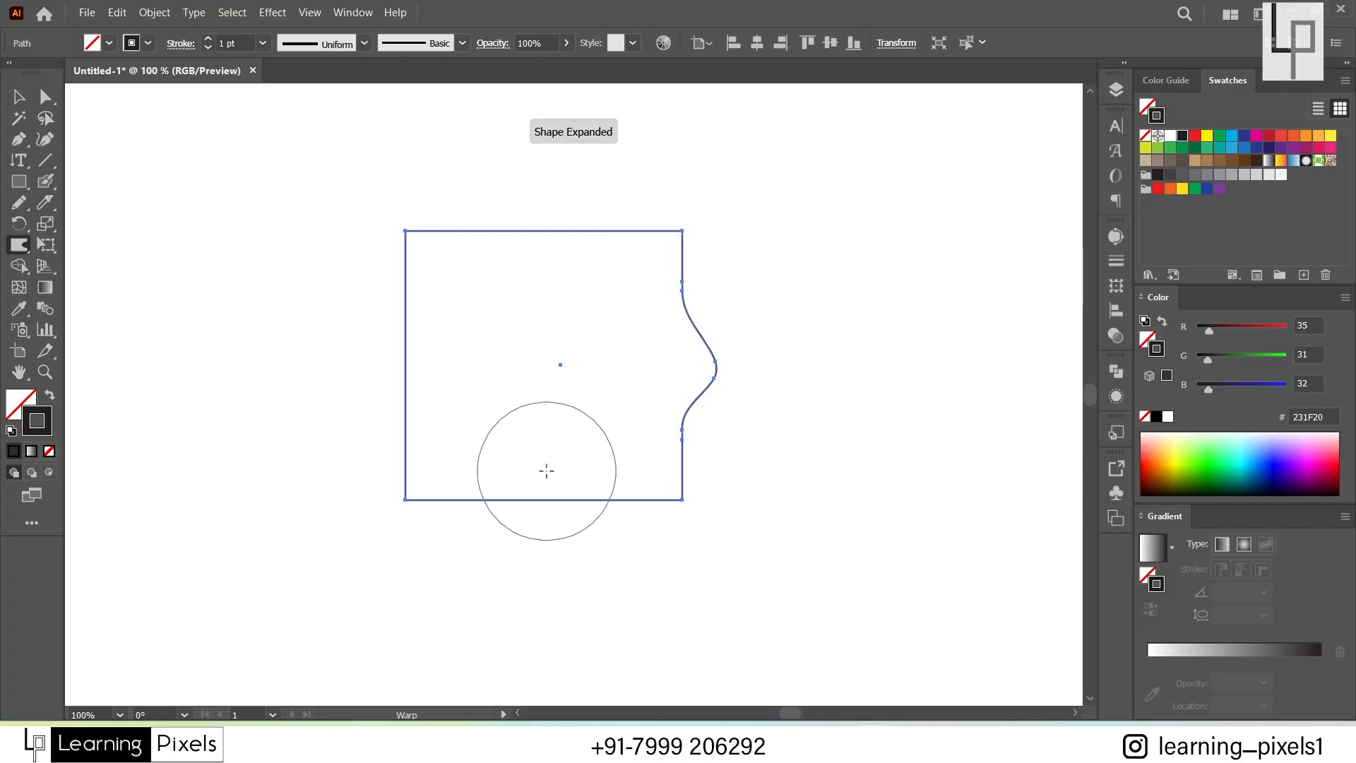
mouse_move(678, 497)
mouse_down()
mouse_move(763, 527)
mouse_move(669, 545)
mouse_move(593, 499)
mouse_move(518, 494)
mouse_move(529, 575)
mouse_up()
drag(676, 287, 802, 290)
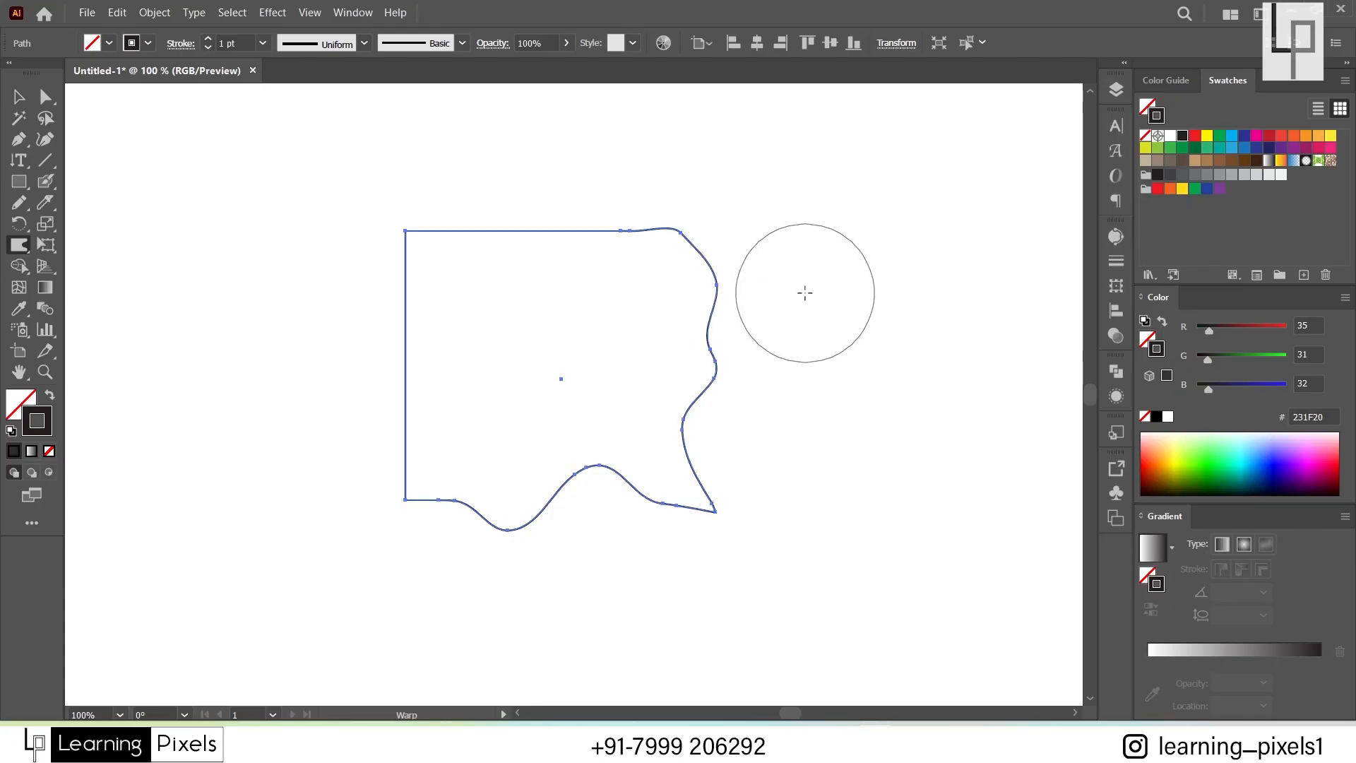
Step: Curl the warped shape's upper-left and upper-right corners into spirals with the Twirl tool
click(14, 249)
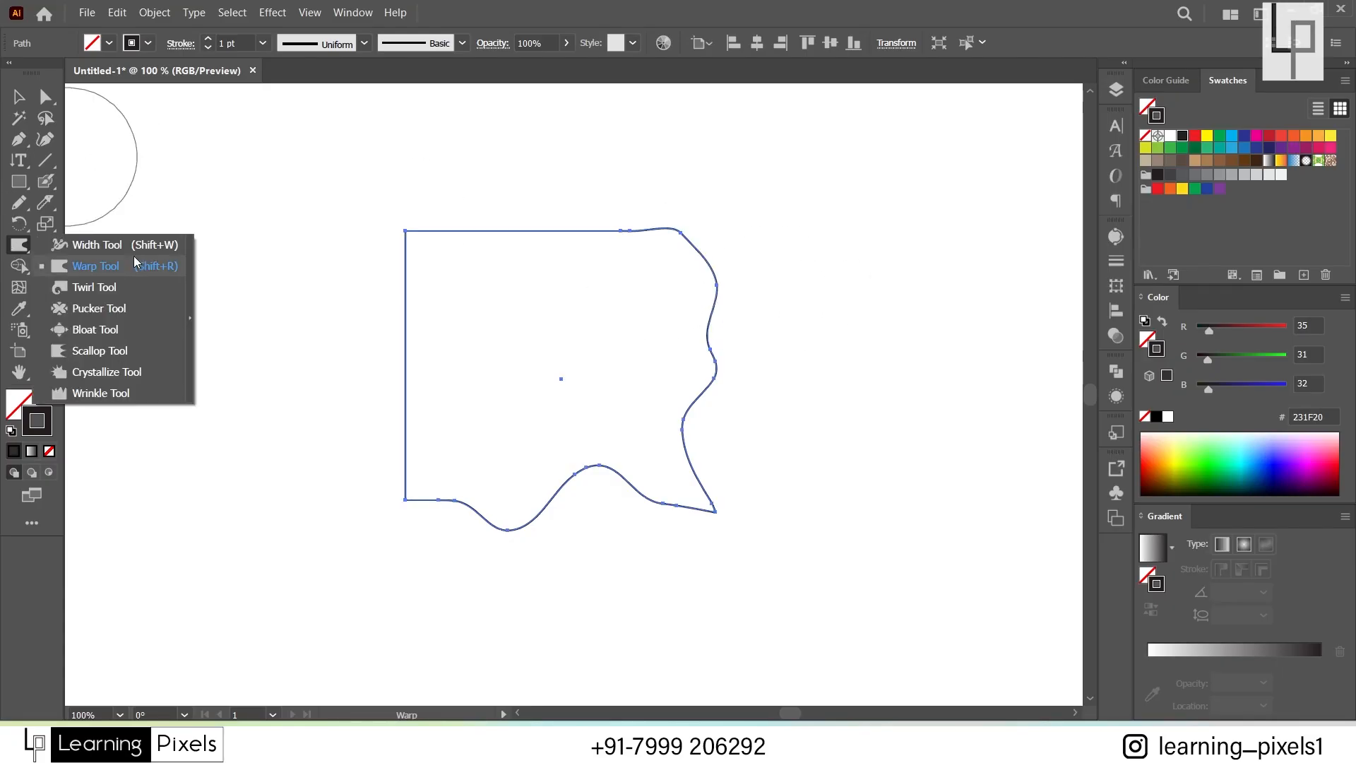
click(109, 288)
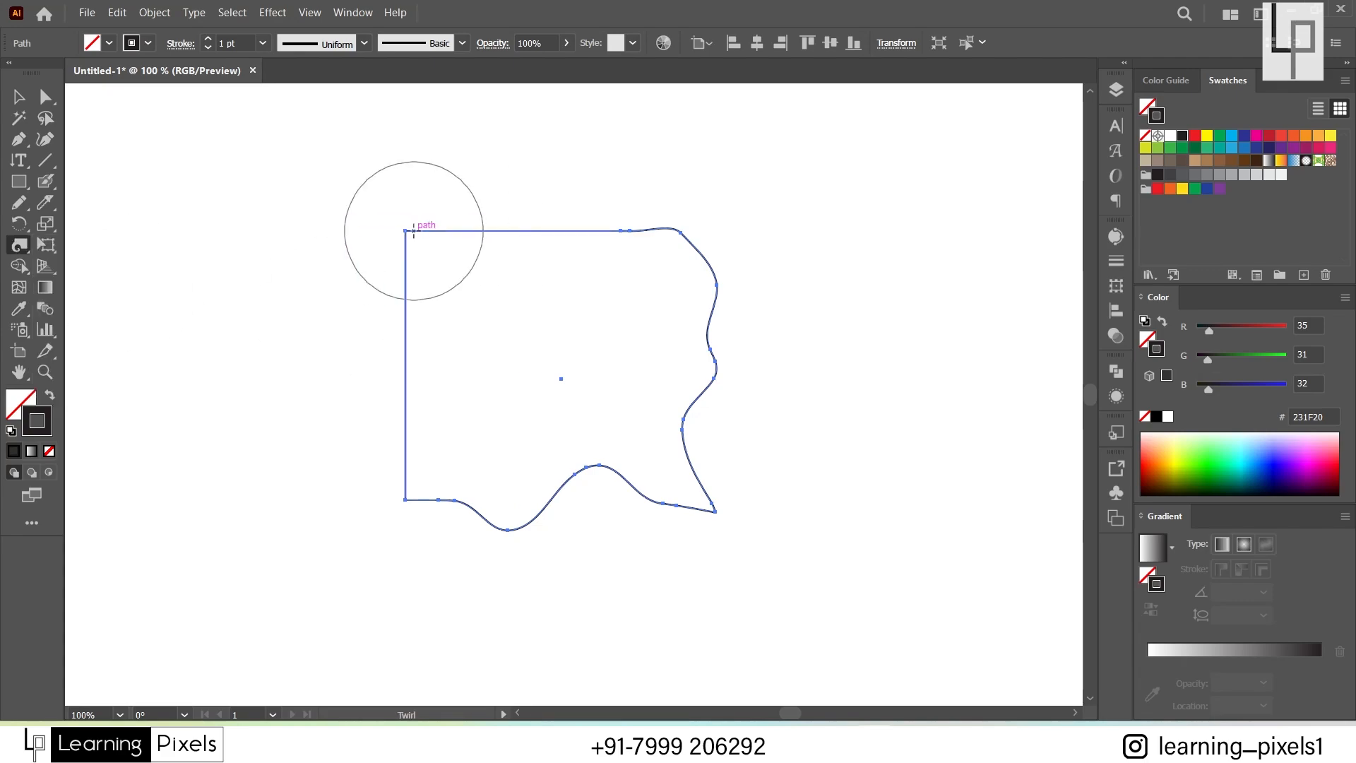
drag(413, 231, 410, 229)
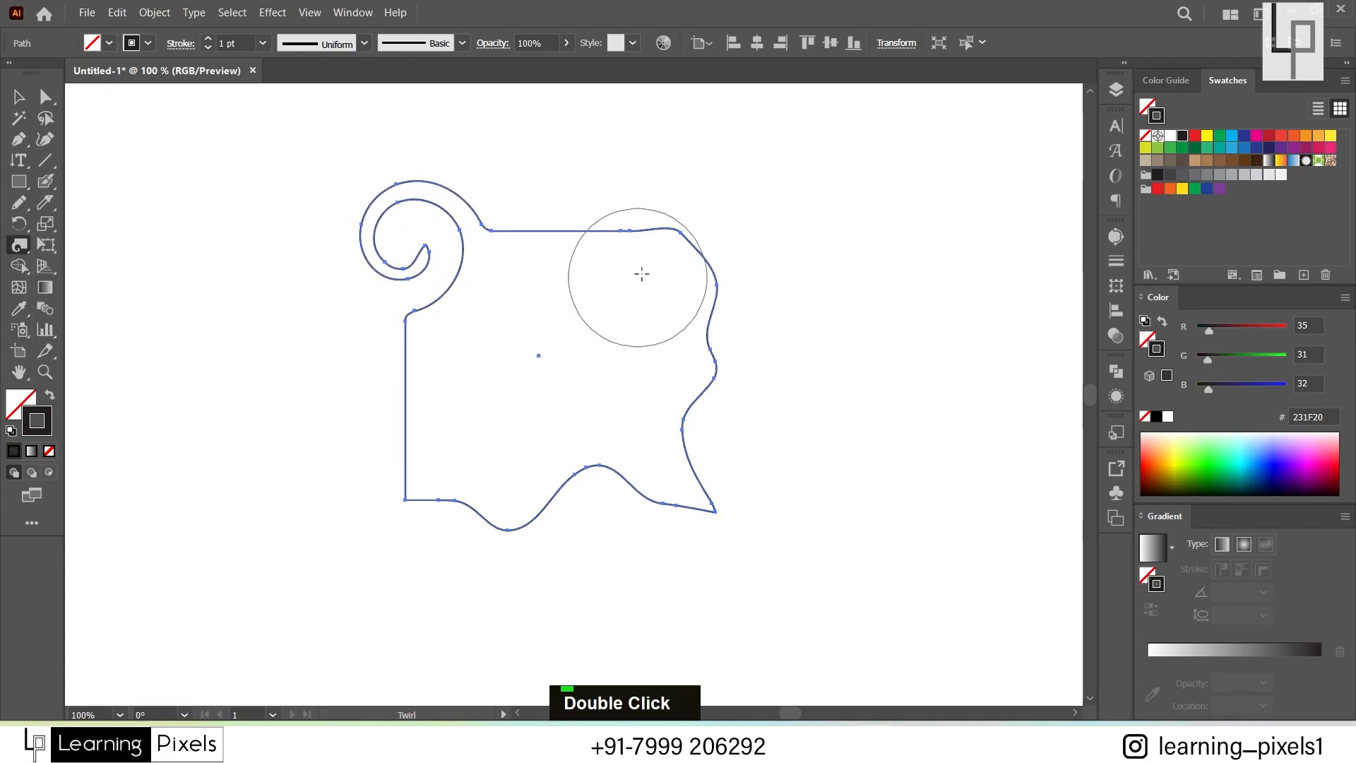
drag(676, 245, 676, 246)
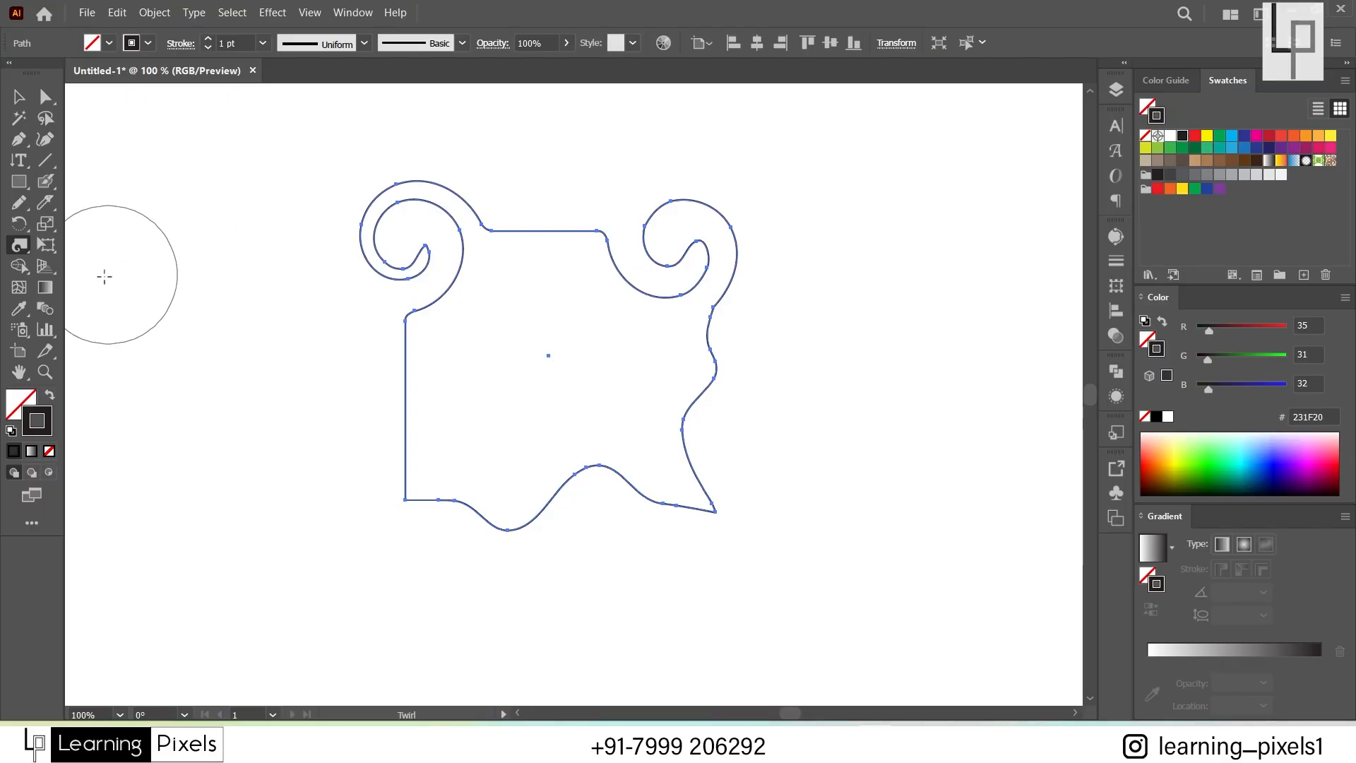
Step: Draw a straight vertical line left of the warped shape, twirl its middle into a tight spiral, and deselect it
click(41, 166)
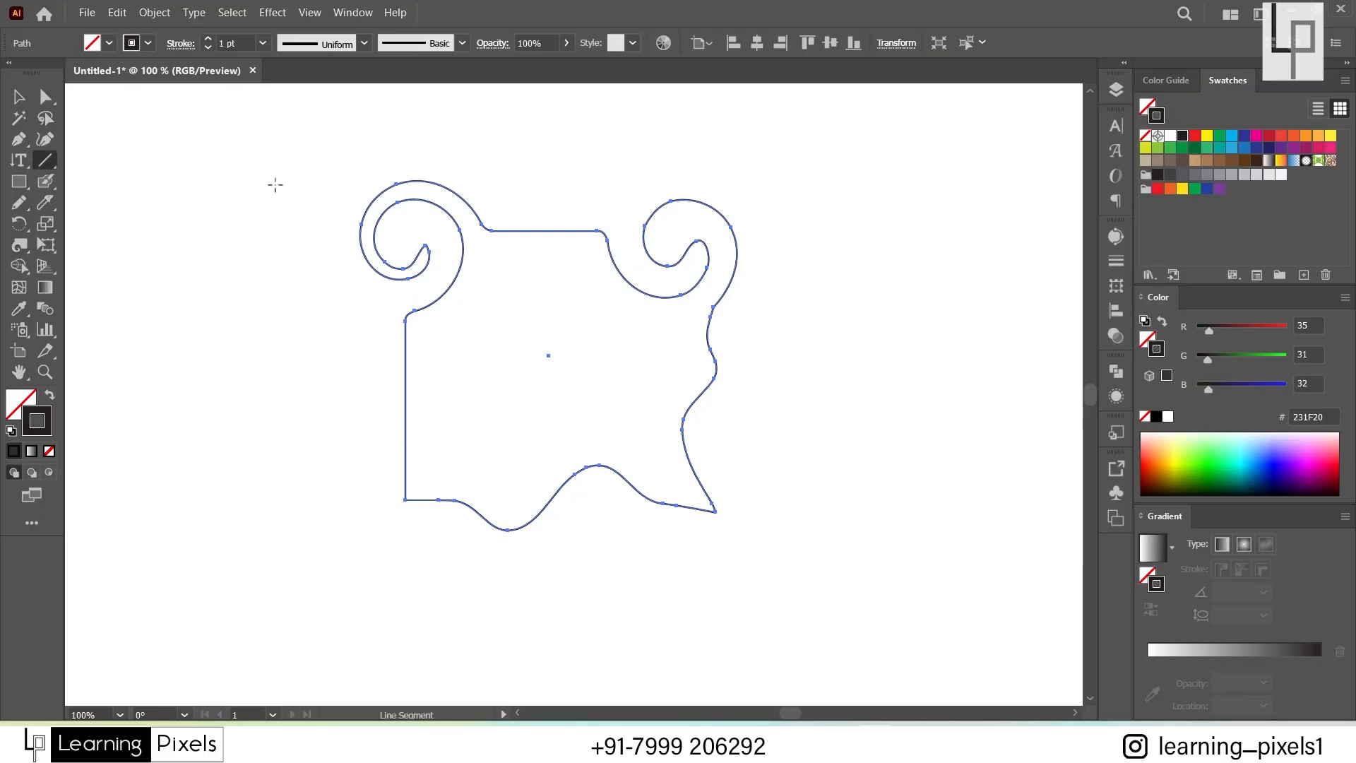
drag(276, 185, 272, 467)
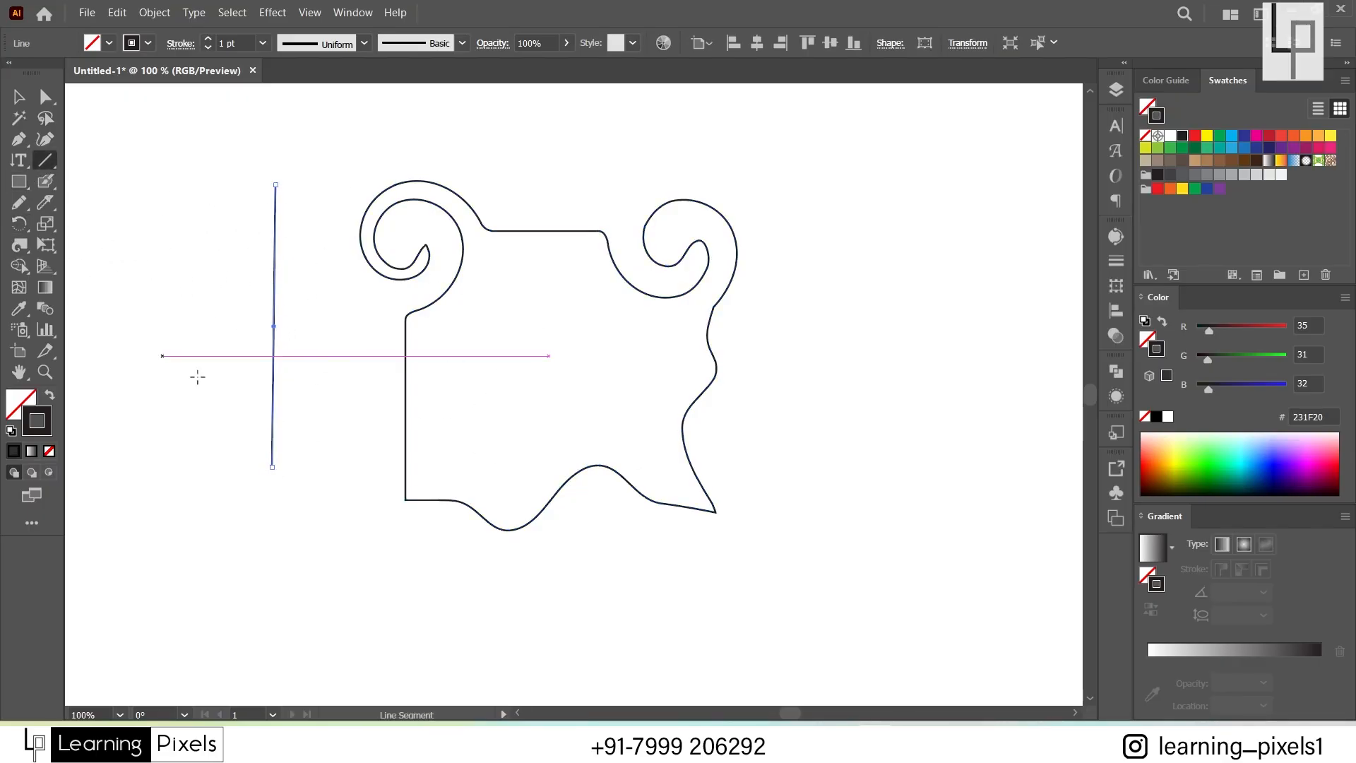
key(ctrl+z)
drag(249, 229, 249, 417)
click(19, 245)
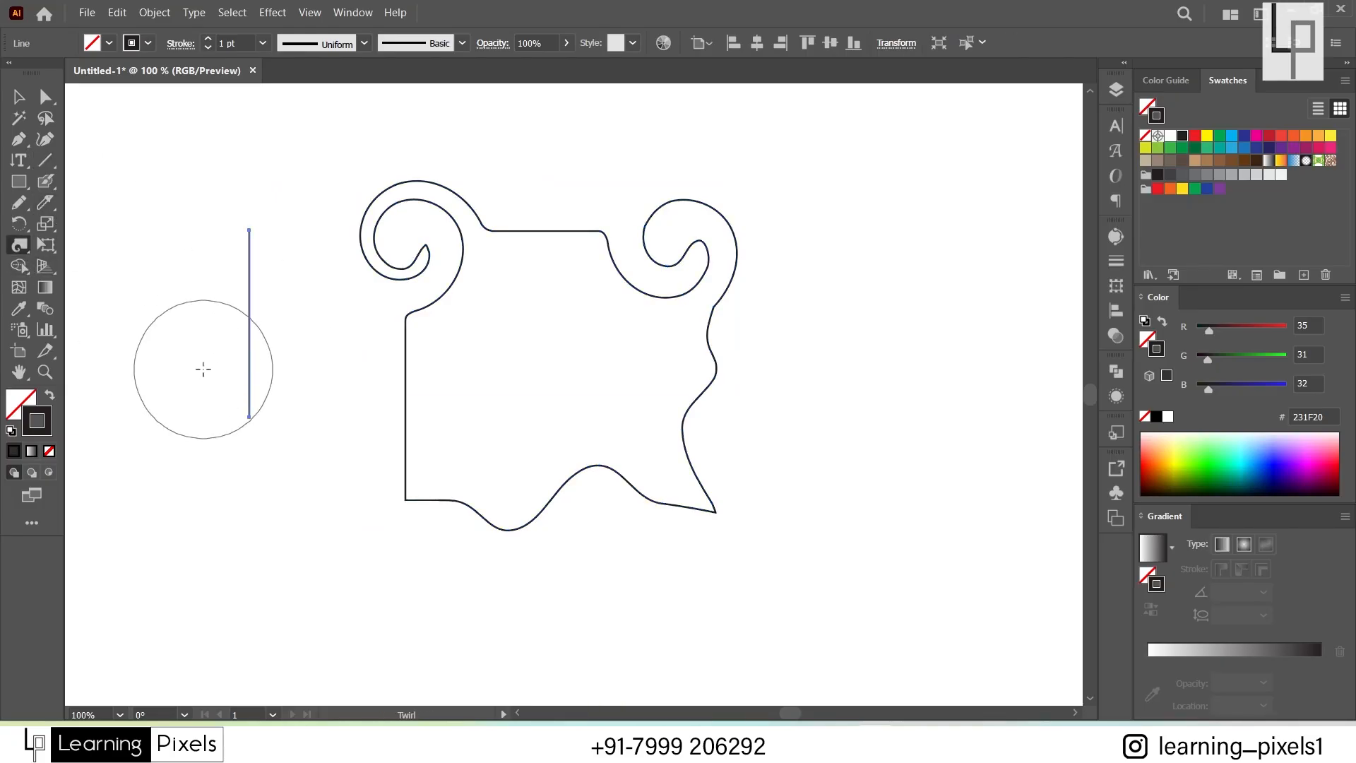
drag(247, 324, 247, 323)
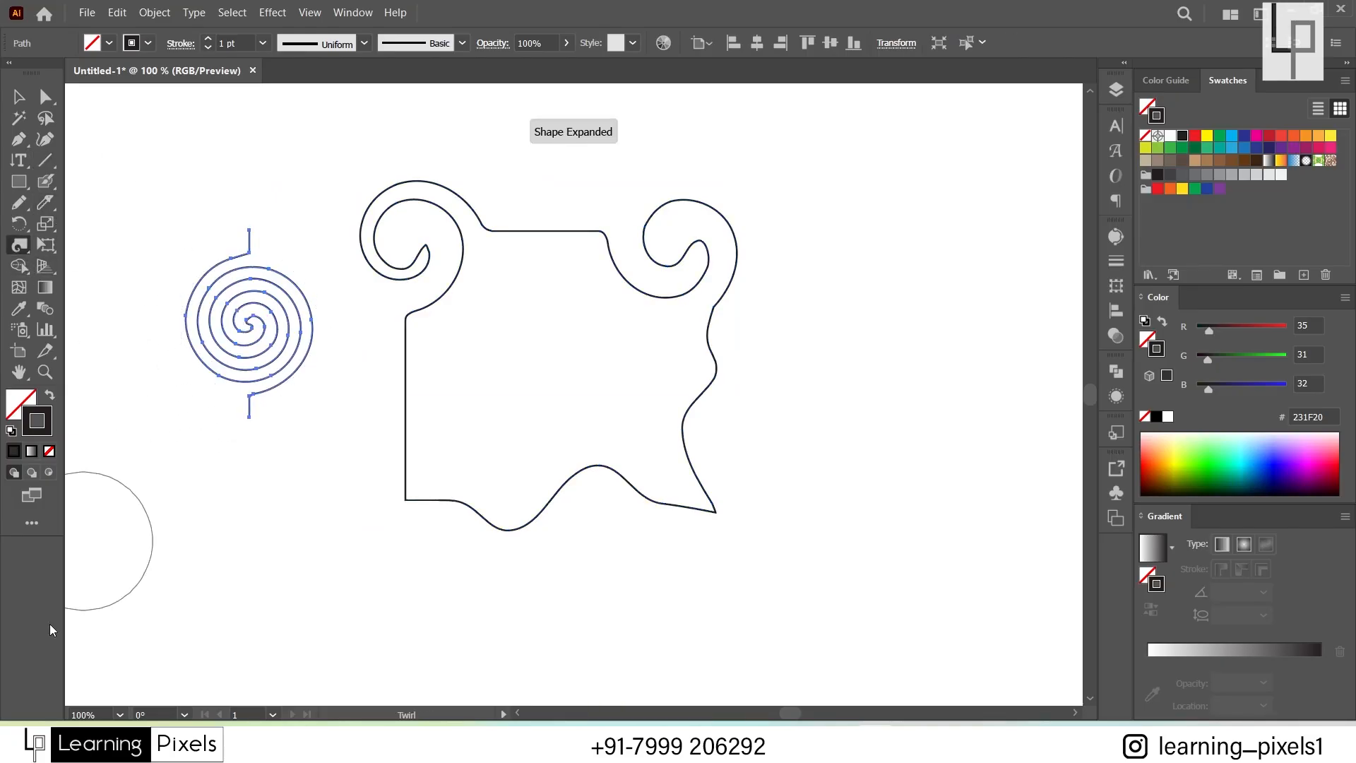
click(18, 98)
double_click(202, 259)
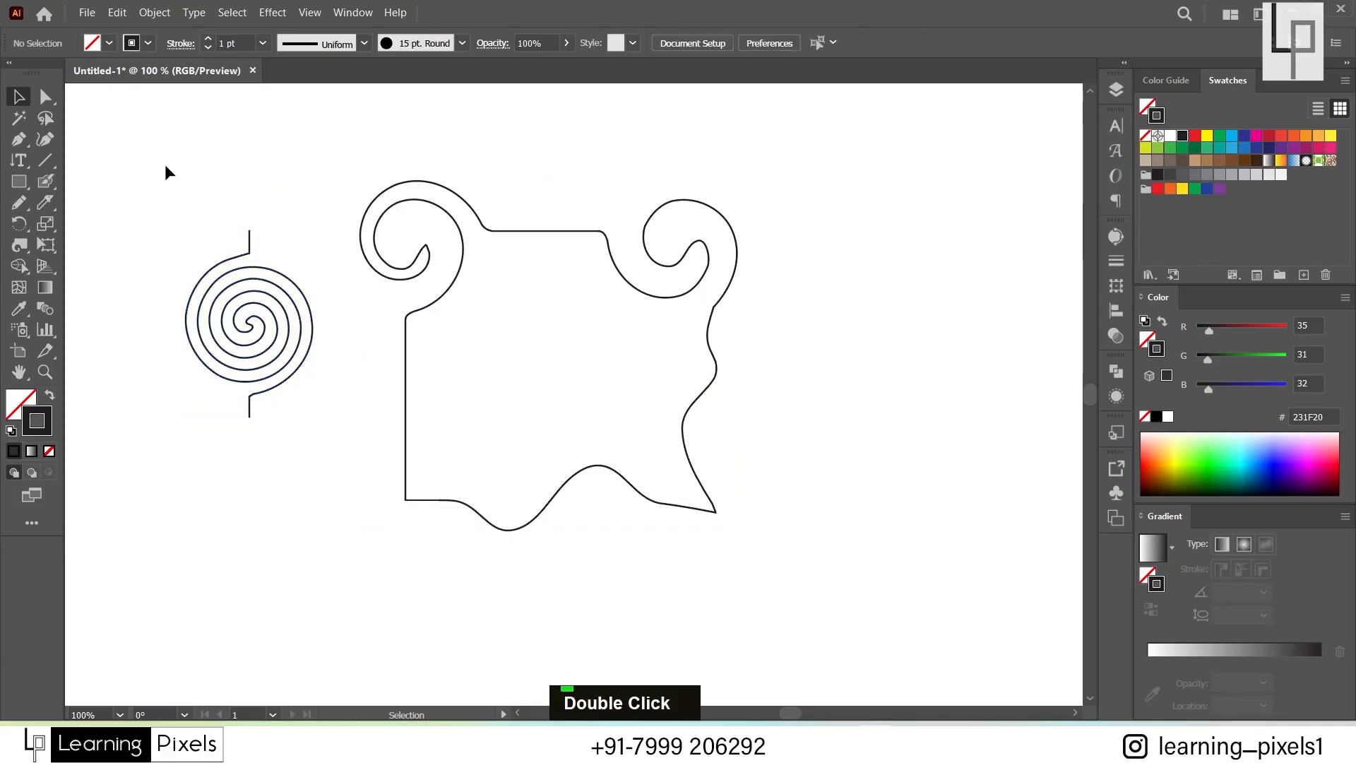
drag(128, 189, 265, 439)
click(140, 319)
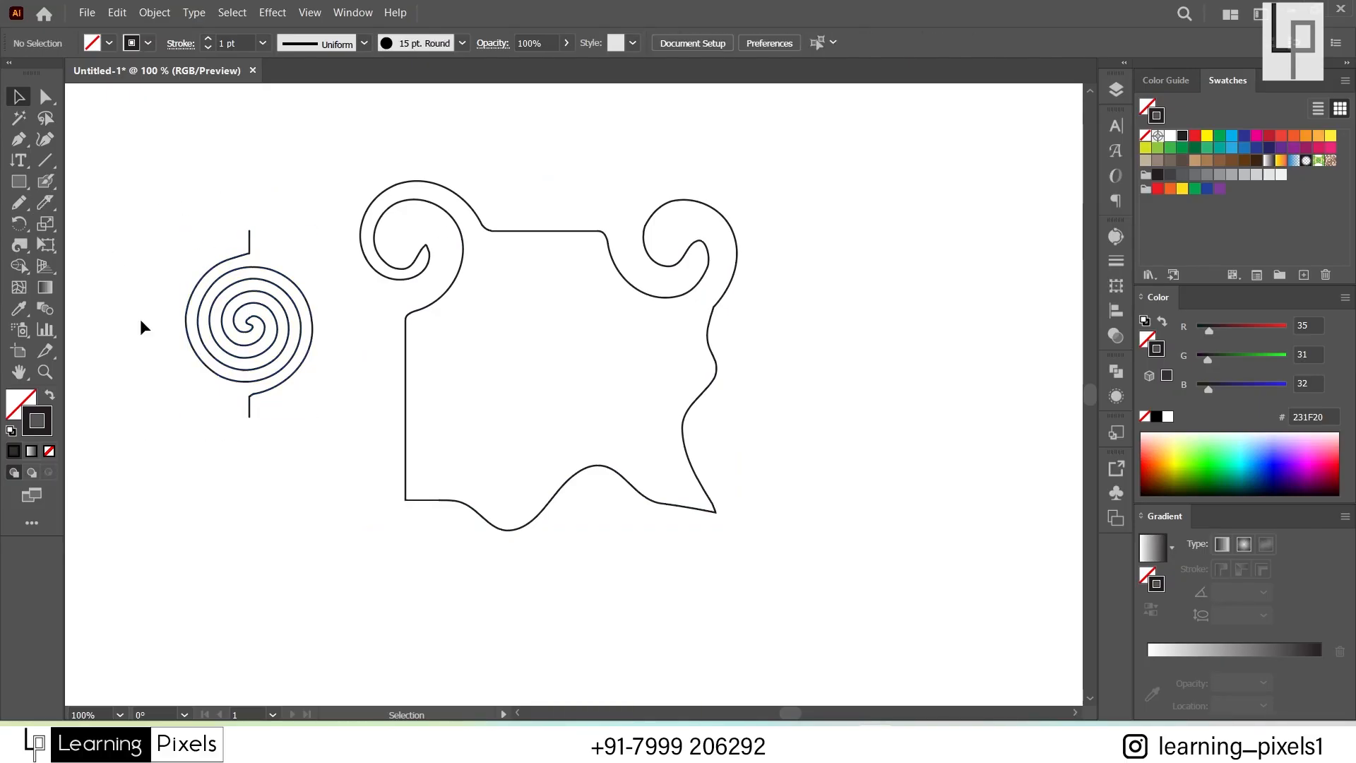
Step: Pucker the large warped shape below its upper-right curl and at its lower-left corner
click(541, 291)
click(8, 249)
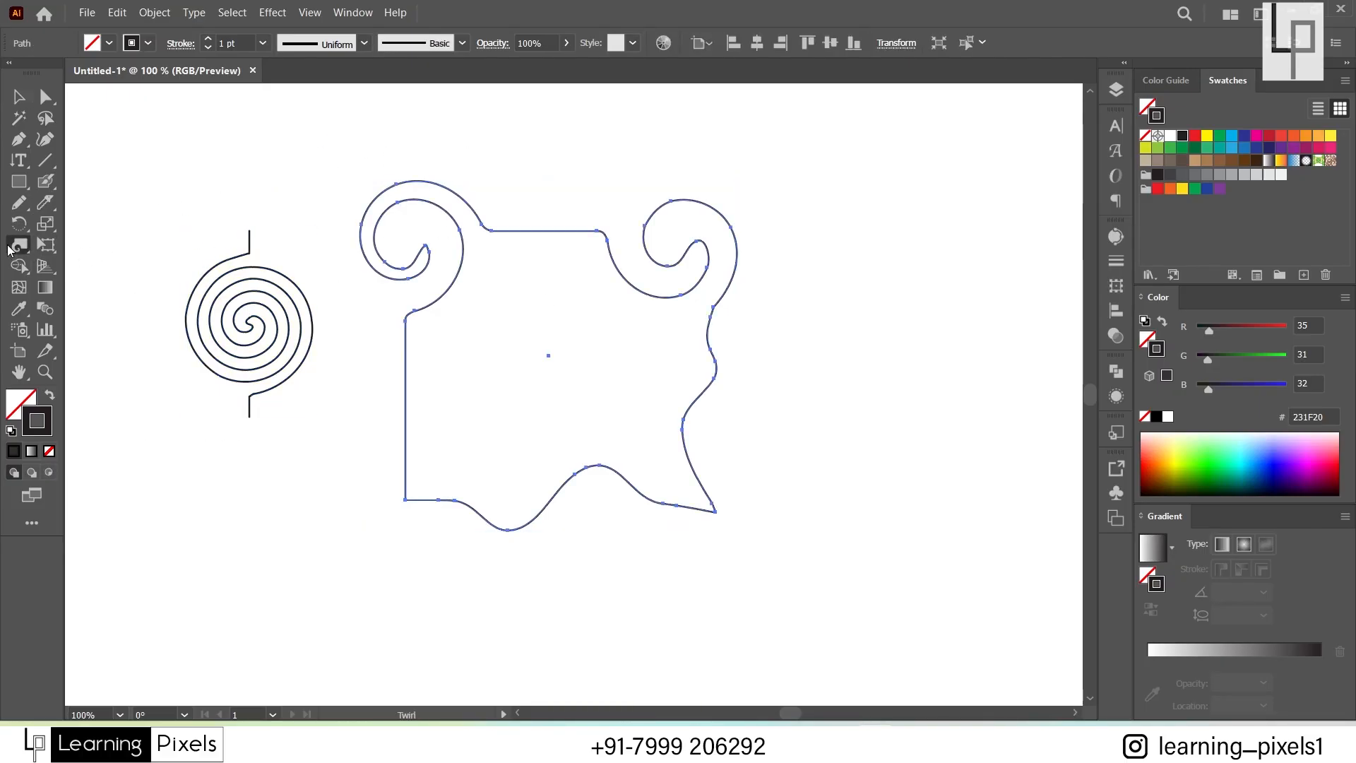
click(91, 308)
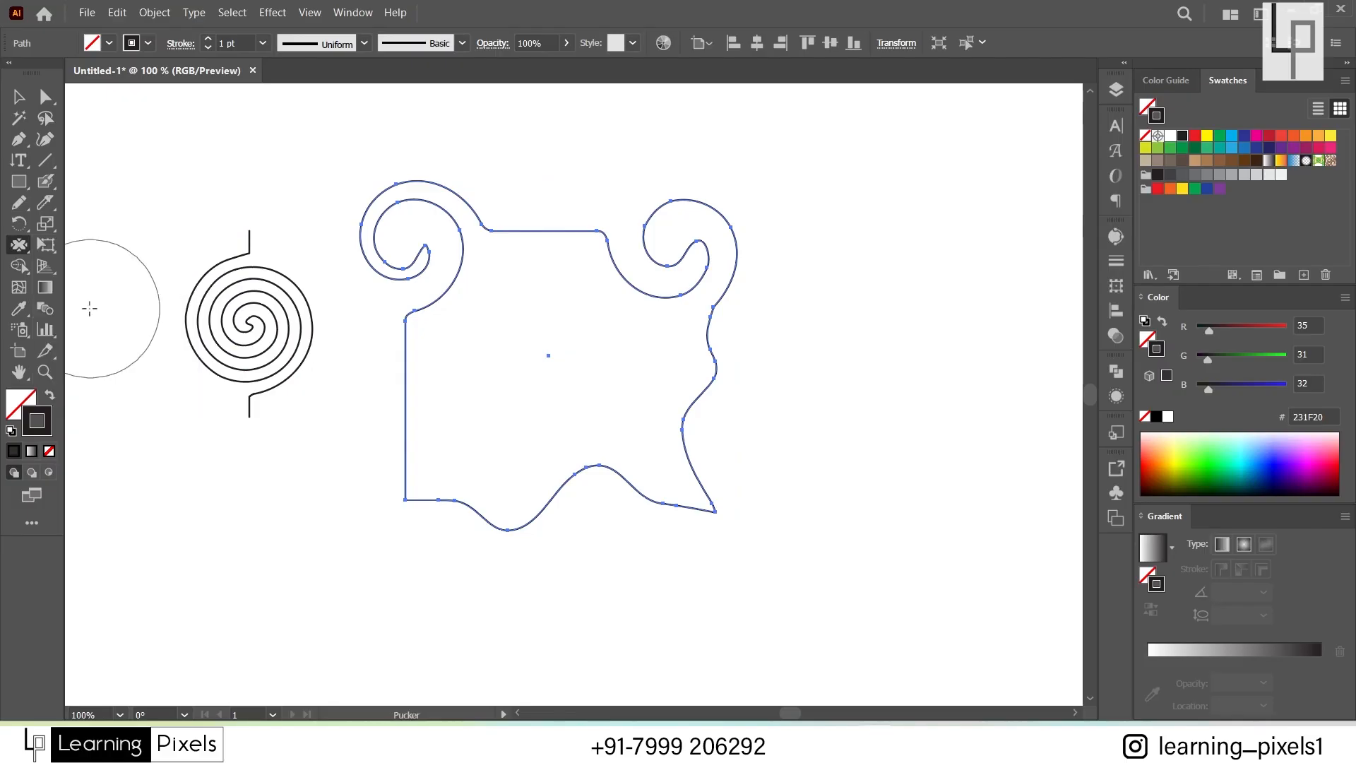
drag(700, 312, 681, 311)
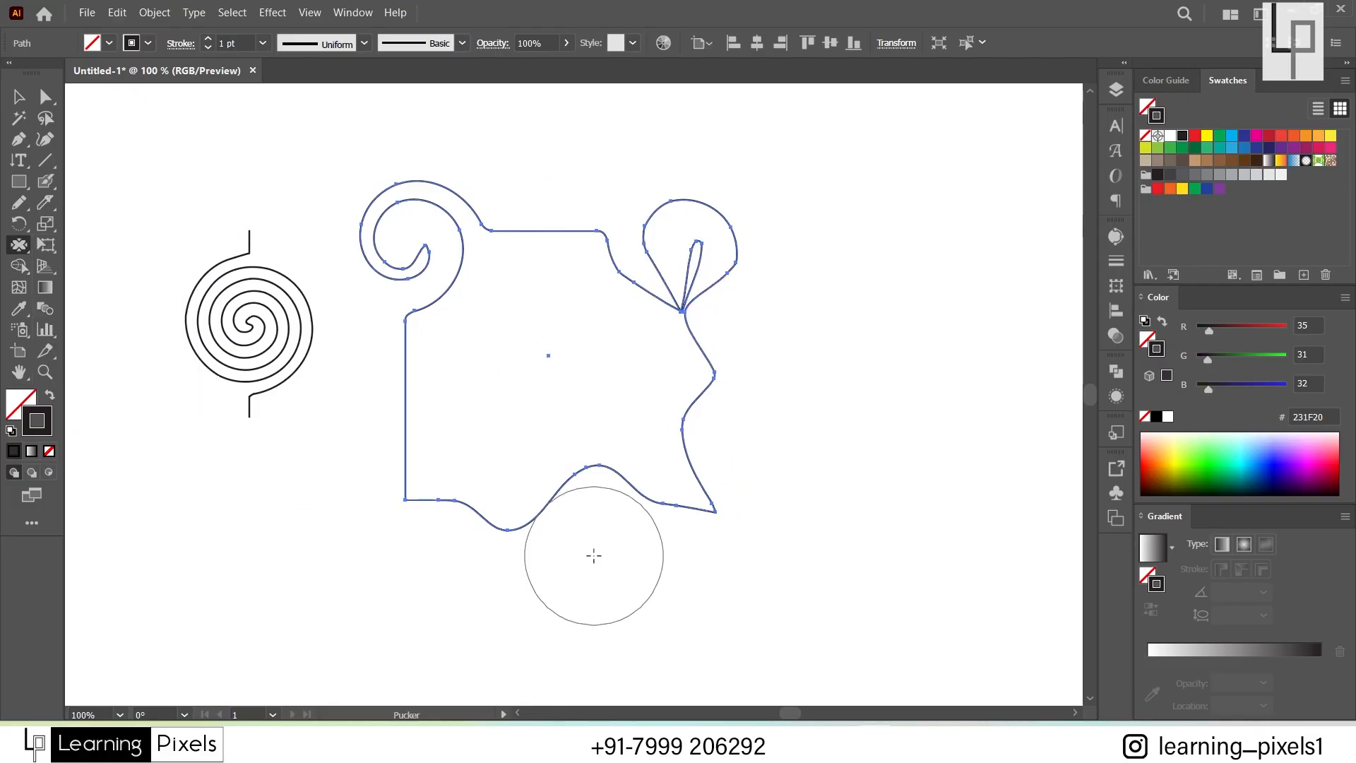
drag(403, 451, 404, 452)
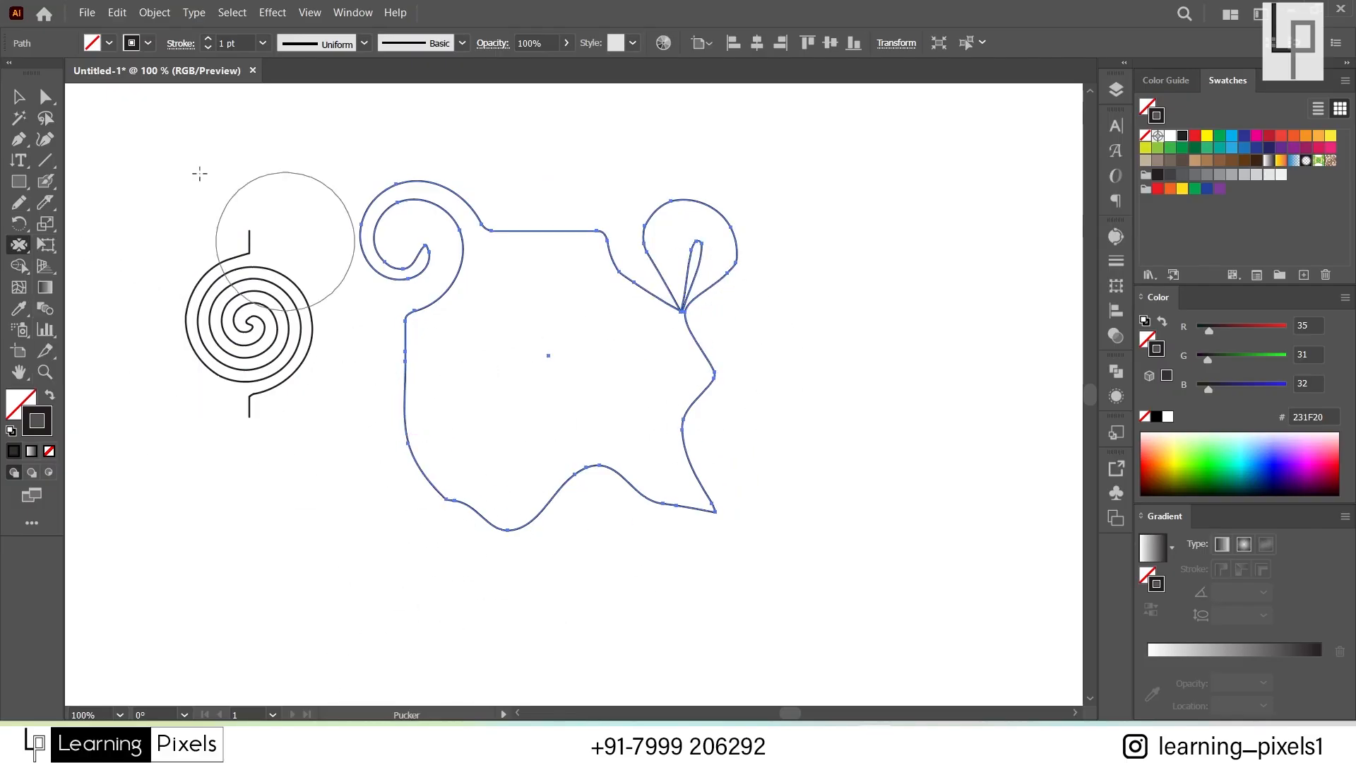
Step: Draw a small rectangle right of the large shape and pucker it at its centre into a four-pointed X form
click(19, 181)
drag(810, 213, 913, 327)
click(19, 245)
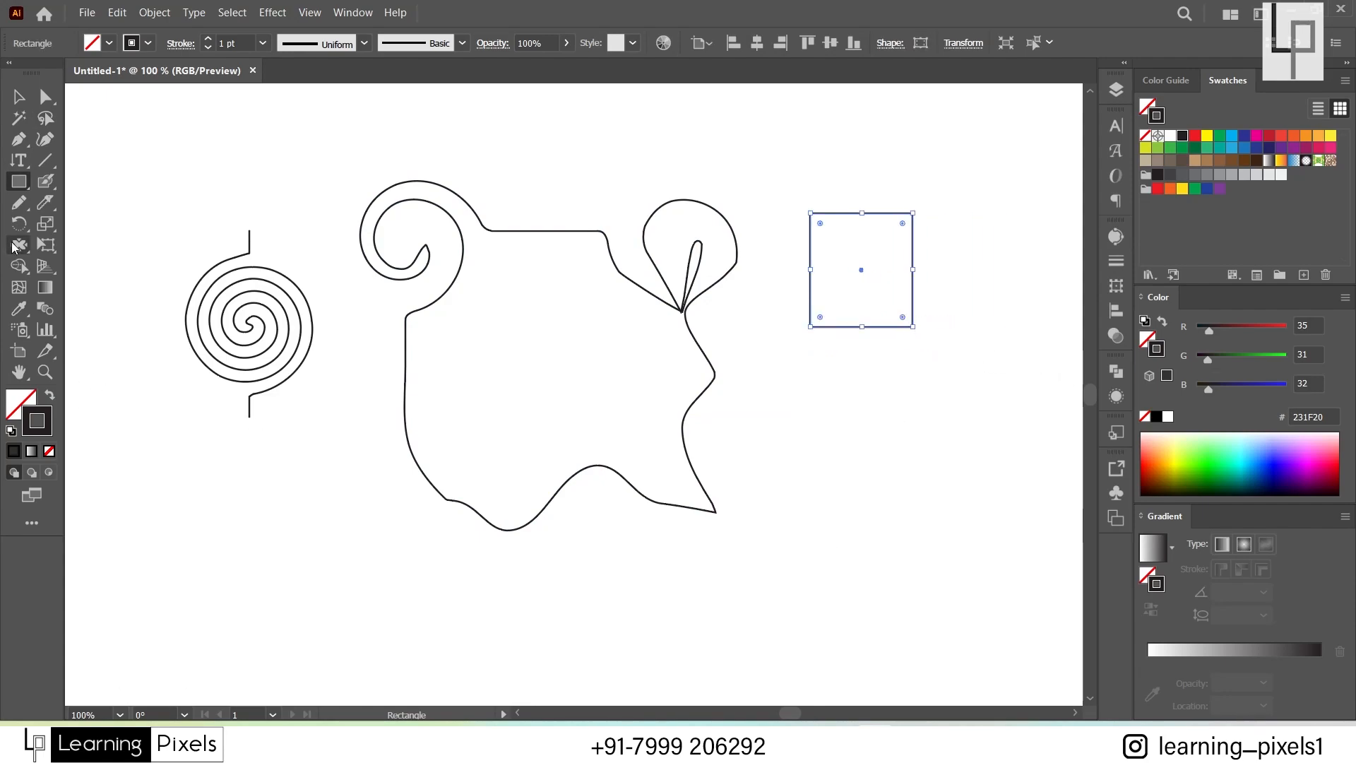
drag(877, 266, 862, 270)
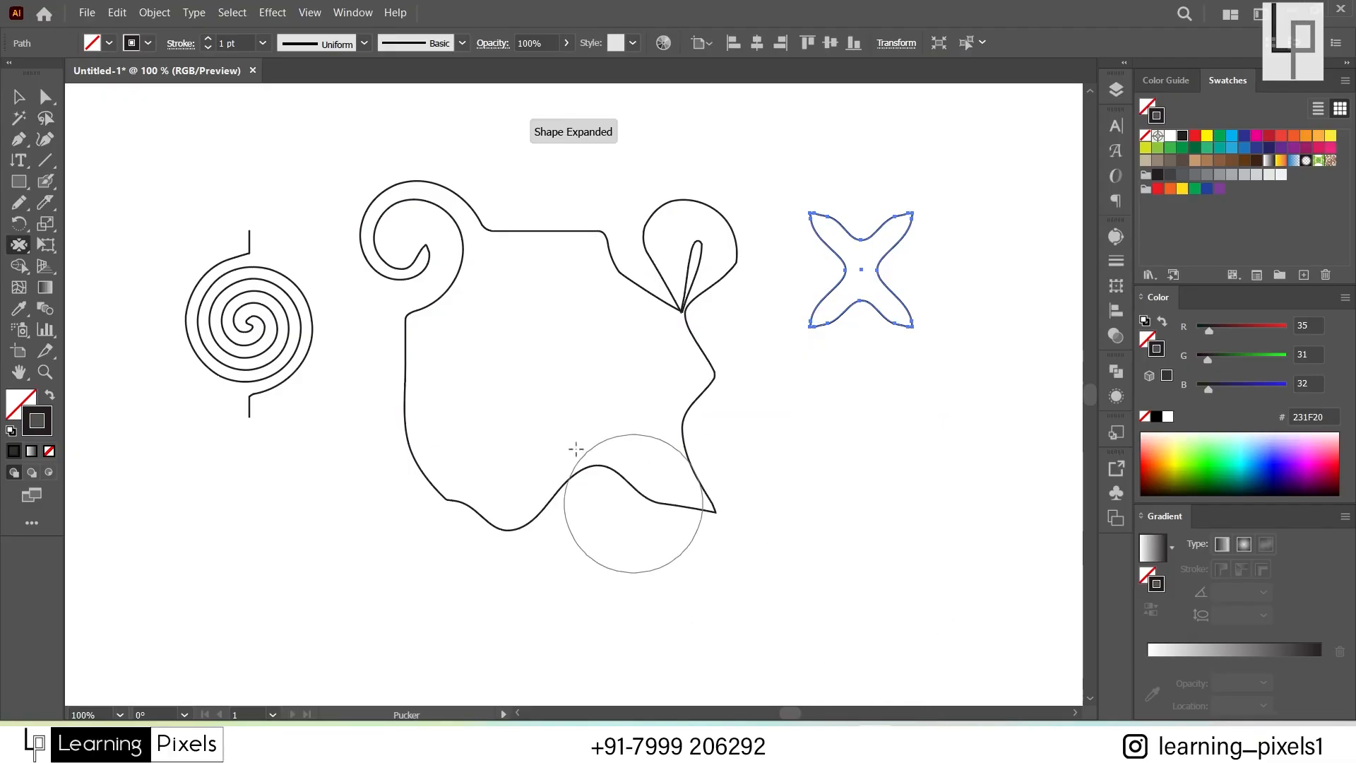
Step: Draw a circle about 75 pt in diameter below the X-shaped path
drag(19, 185, 106, 221)
drag(782, 394, 888, 498)
click(20, 240)
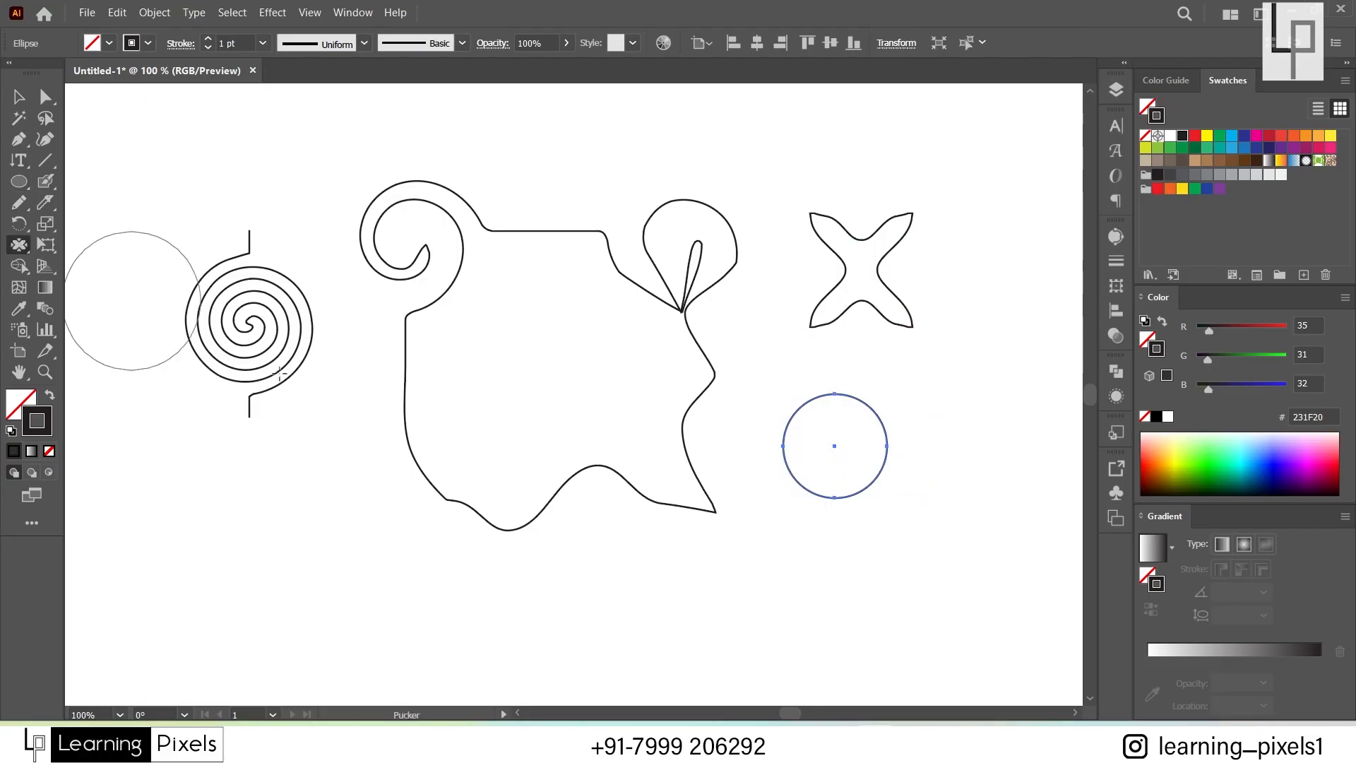
drag(837, 449, 838, 451)
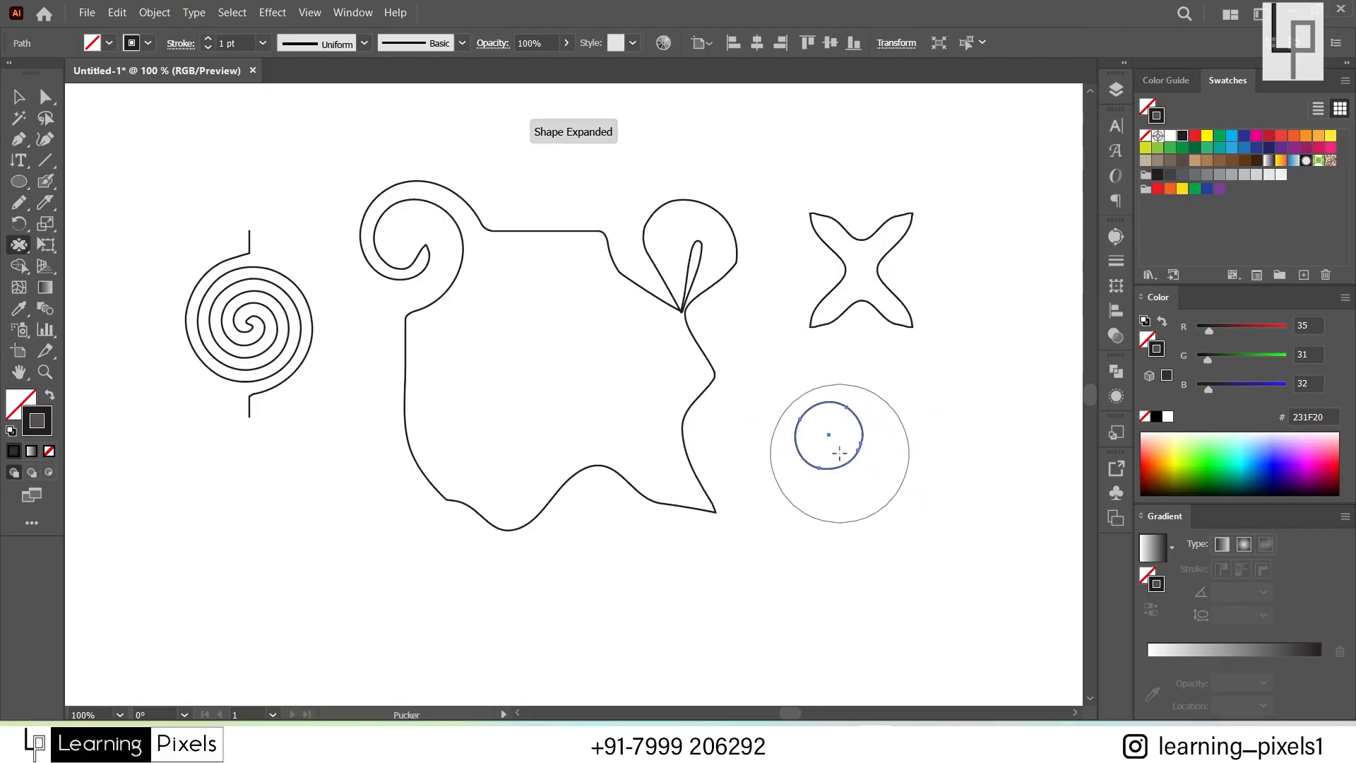
double_click(838, 450)
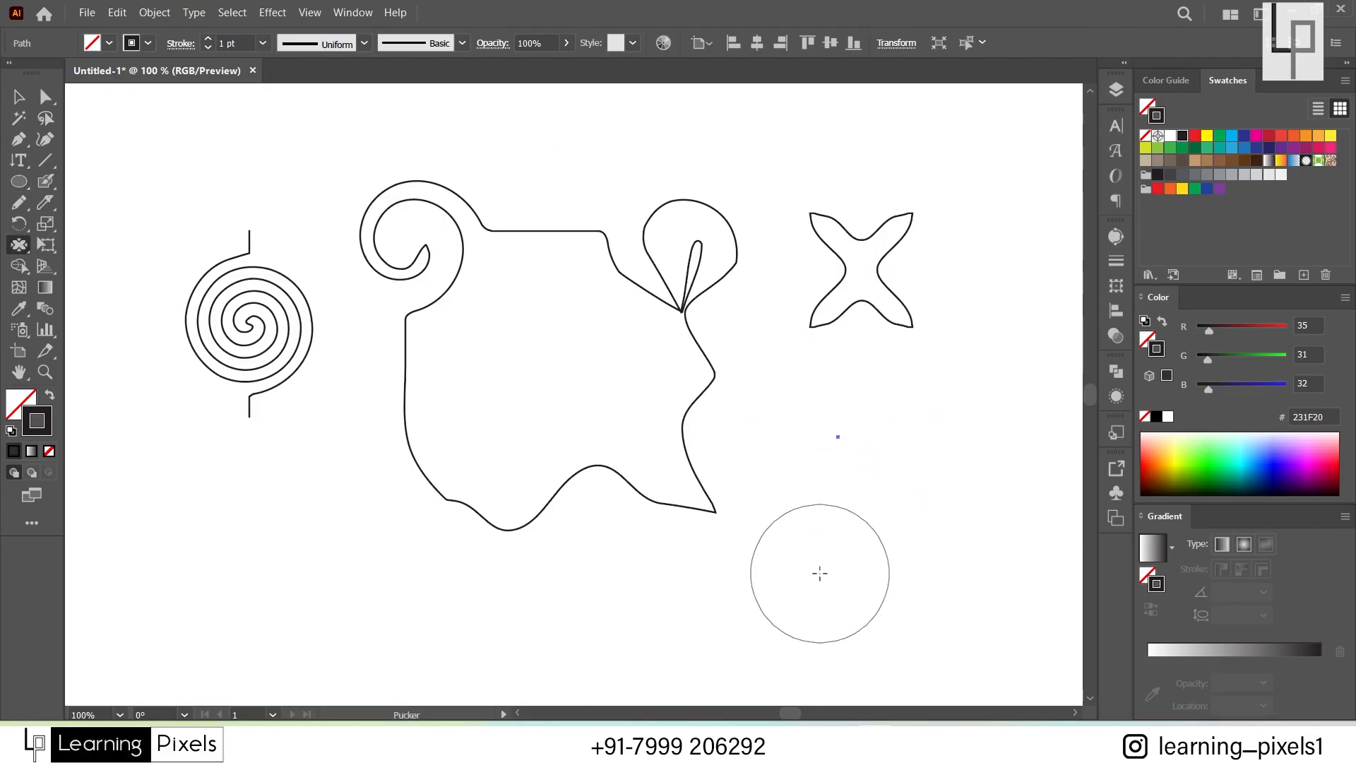
key(ctrl+z)
key(ctrl+z)
key(ctrl+z)
key(ctrl+z)
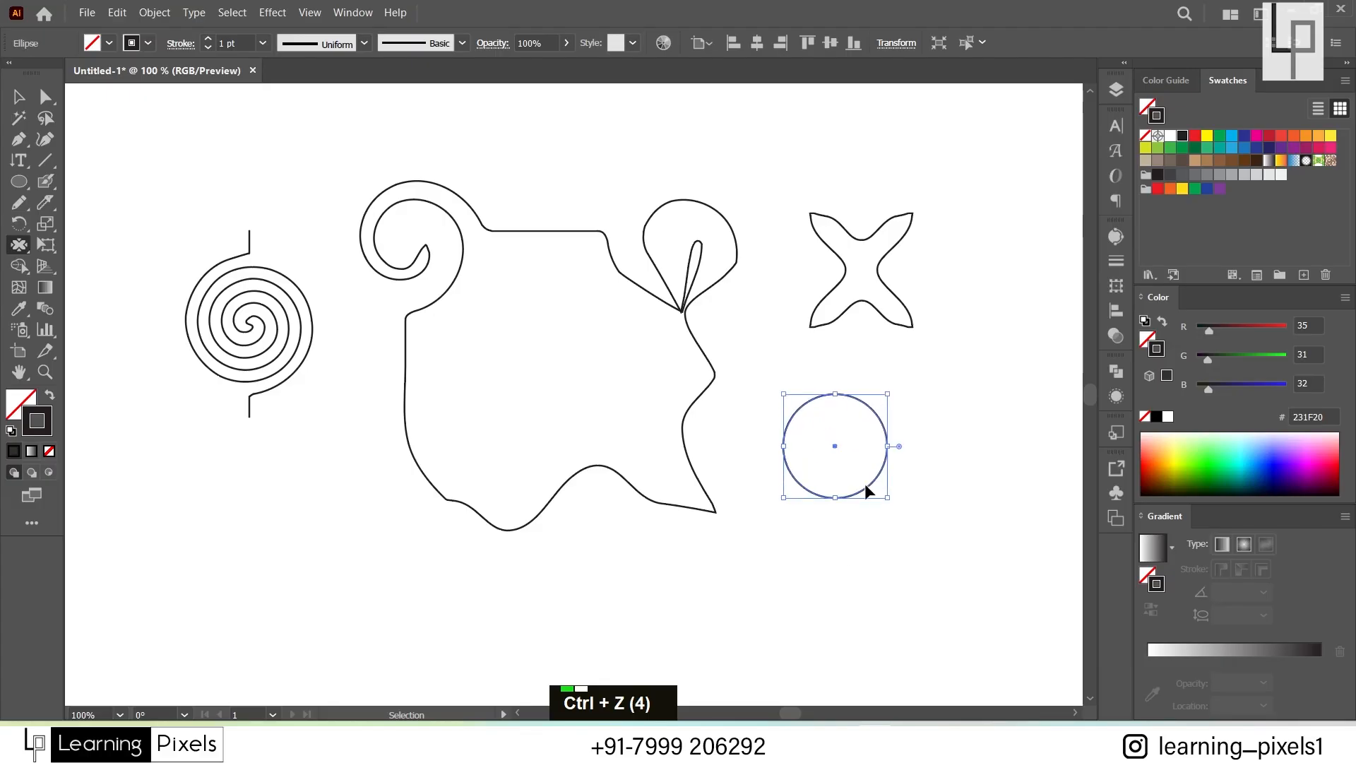
Step: Enlarge the circle from its centre to roughly twice its size, and distort it into uneven lobes with the Pucker tool
click(20, 97)
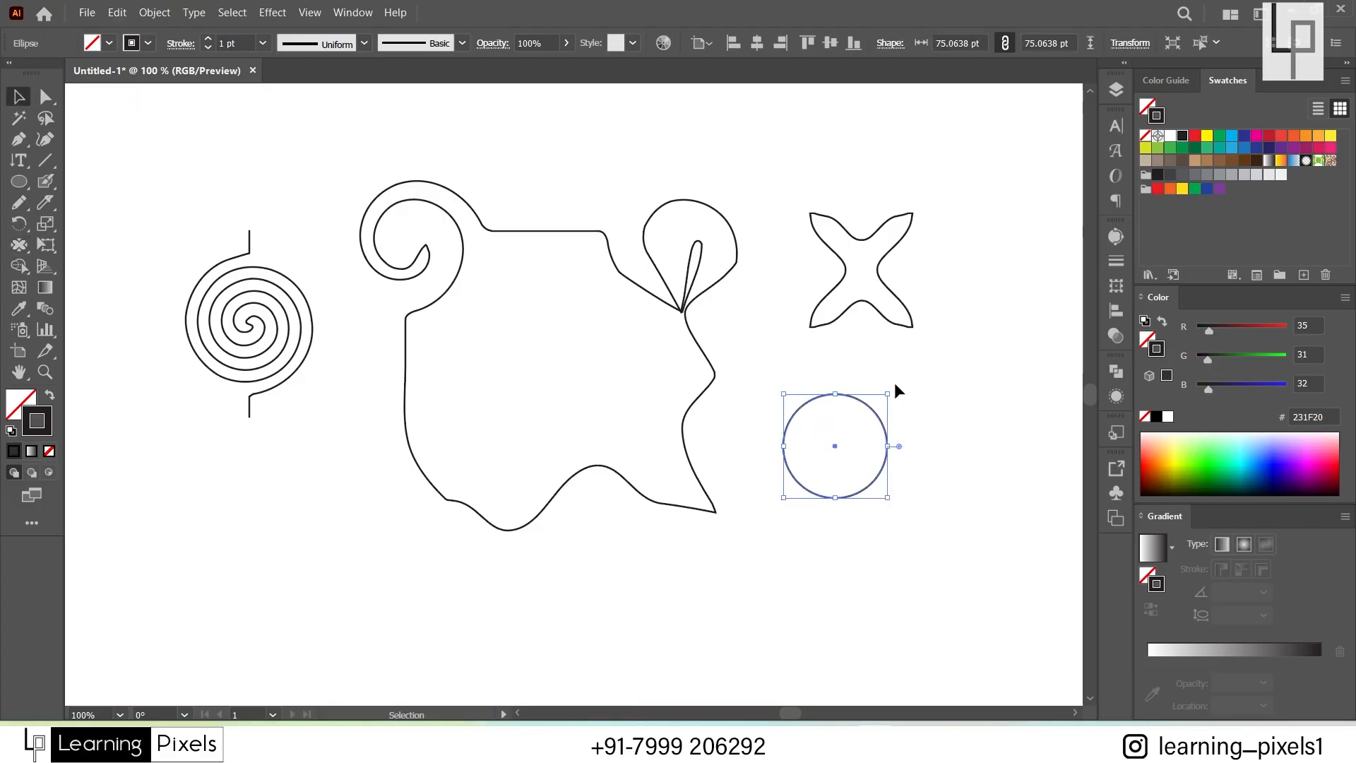
drag(889, 393, 953, 295)
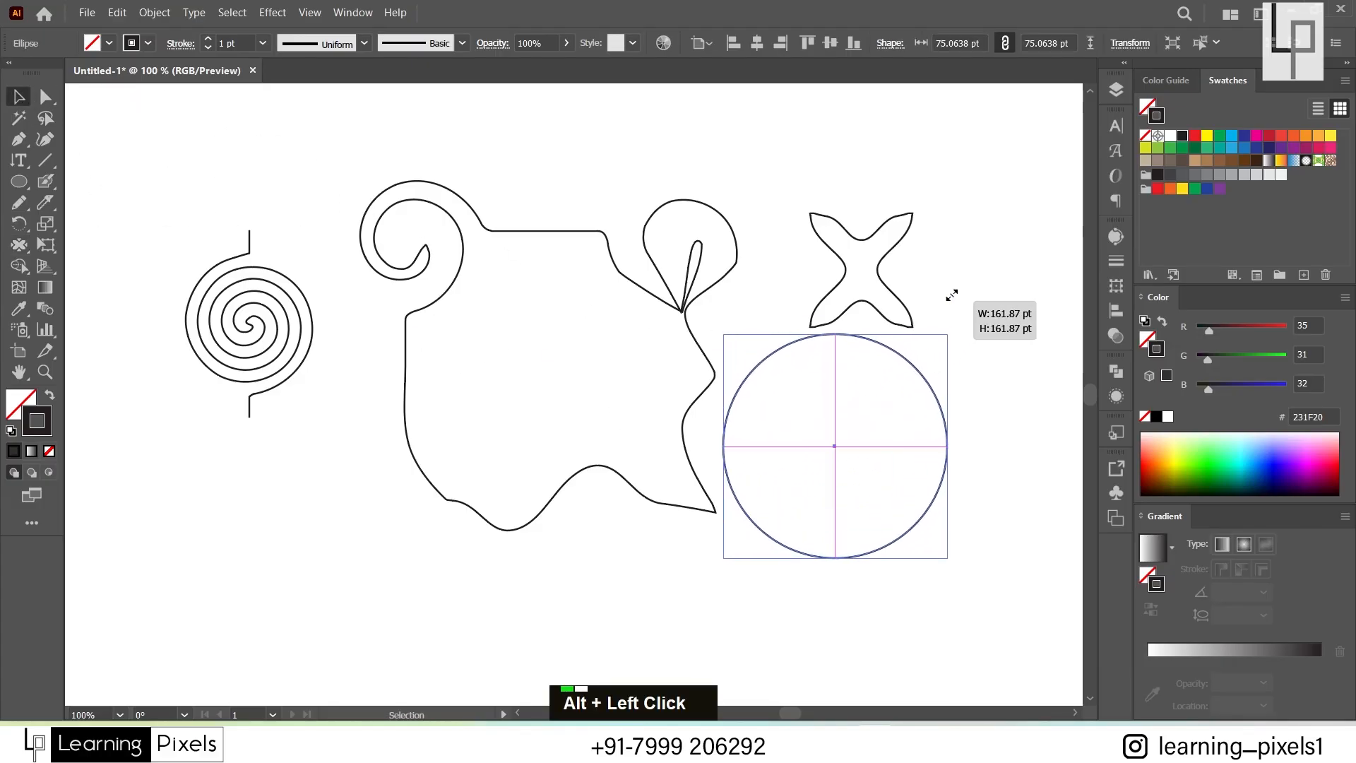
click(18, 245)
double_click(836, 451)
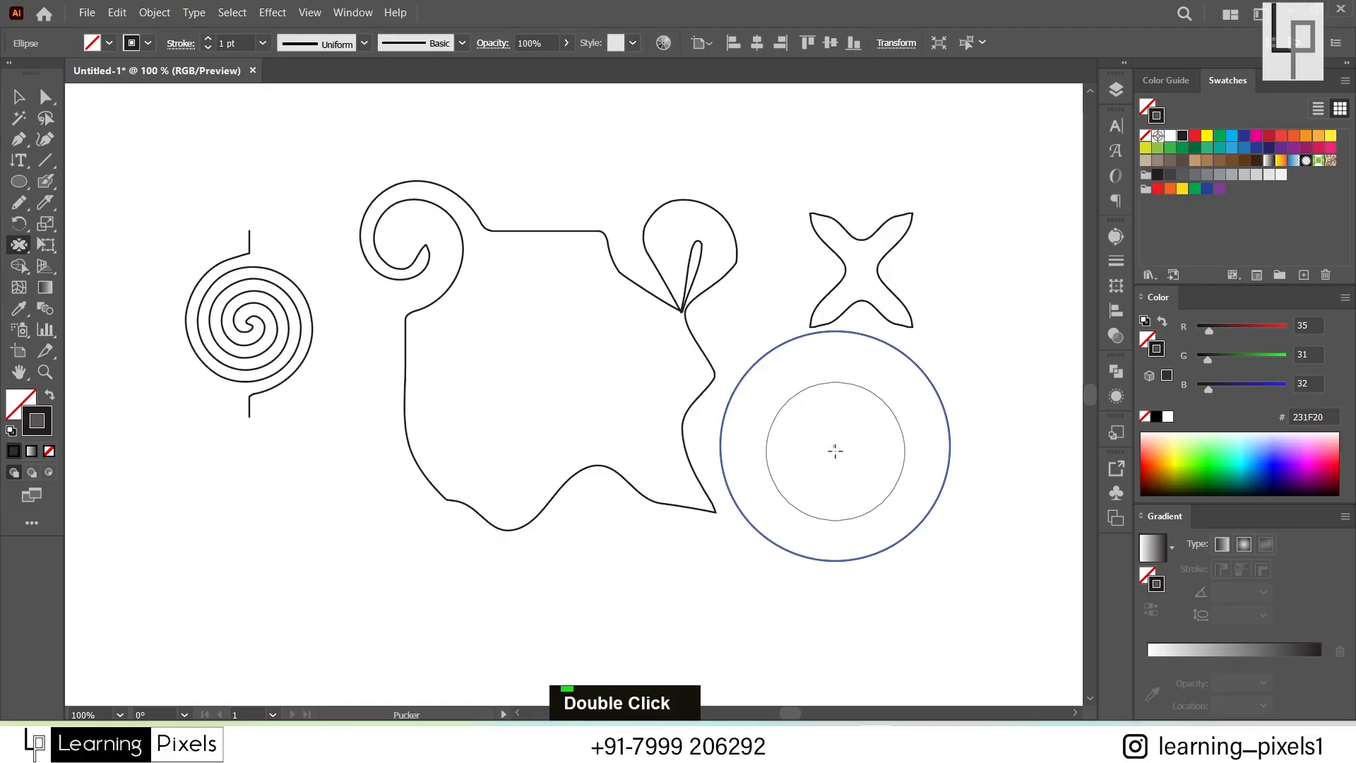
mouse_move(836, 451)
mouse_down()
mouse_move(804, 365)
mouse_move(857, 544)
mouse_move(799, 520)
mouse_move(817, 460)
mouse_move(919, 412)
mouse_move(899, 442)
mouse_move(867, 451)
mouse_move(862, 482)
mouse_up()
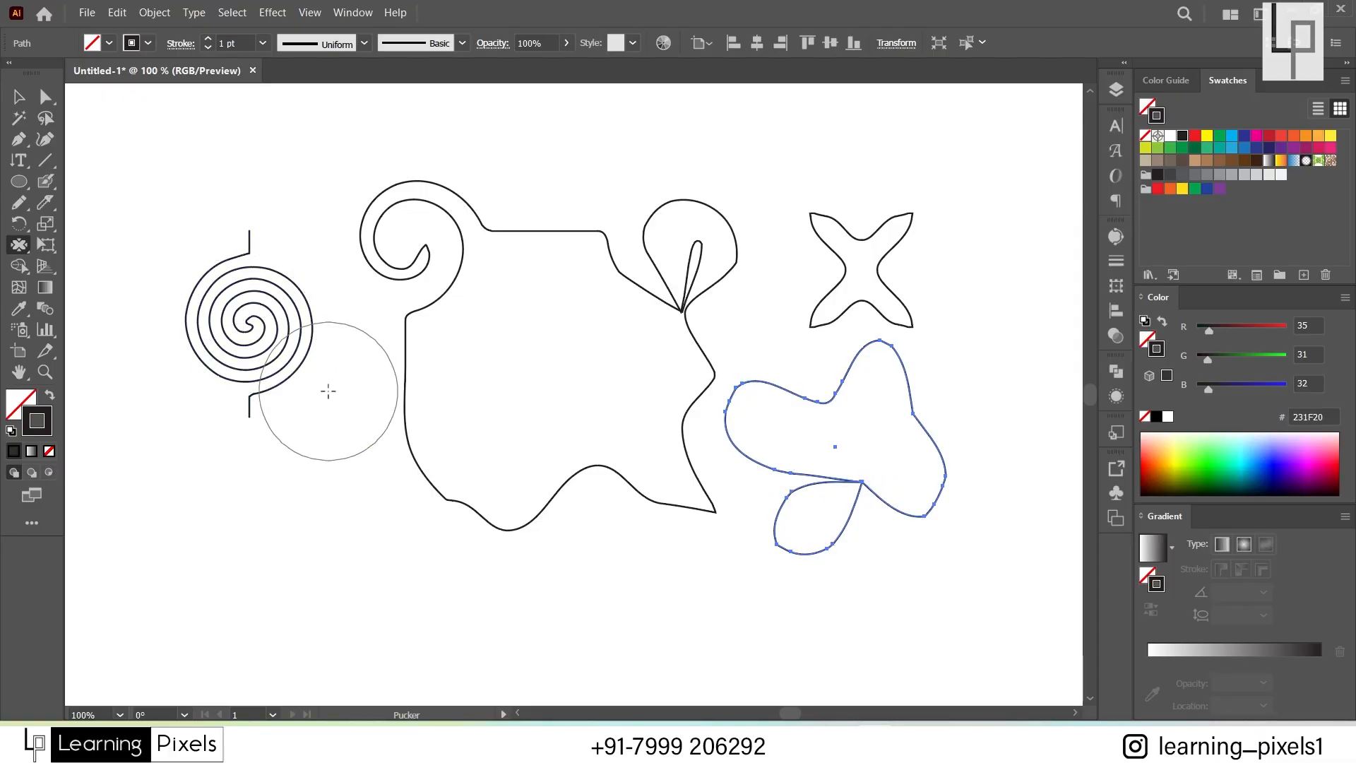
Step: Select all the distorted shapes and delete them from the canvas
click(26, 248)
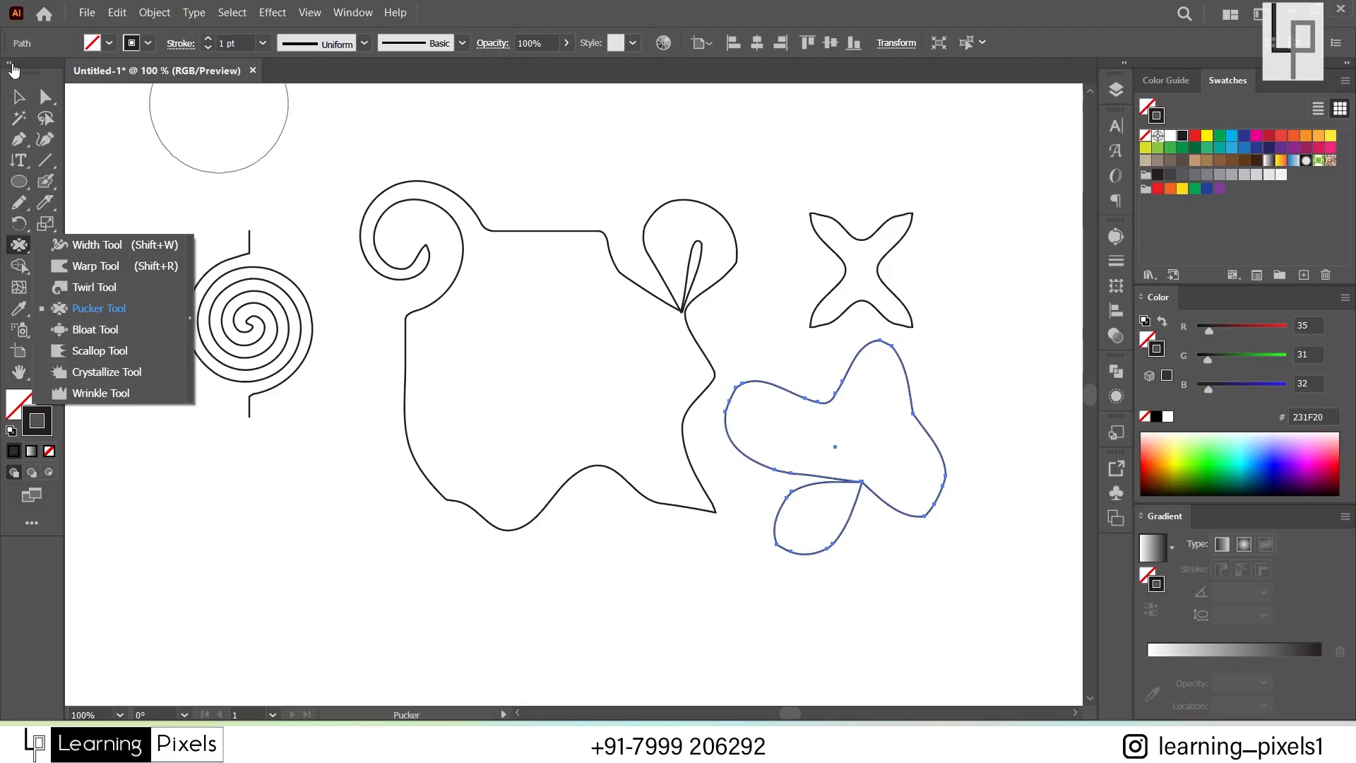
click(19, 97)
drag(181, 180, 849, 587)
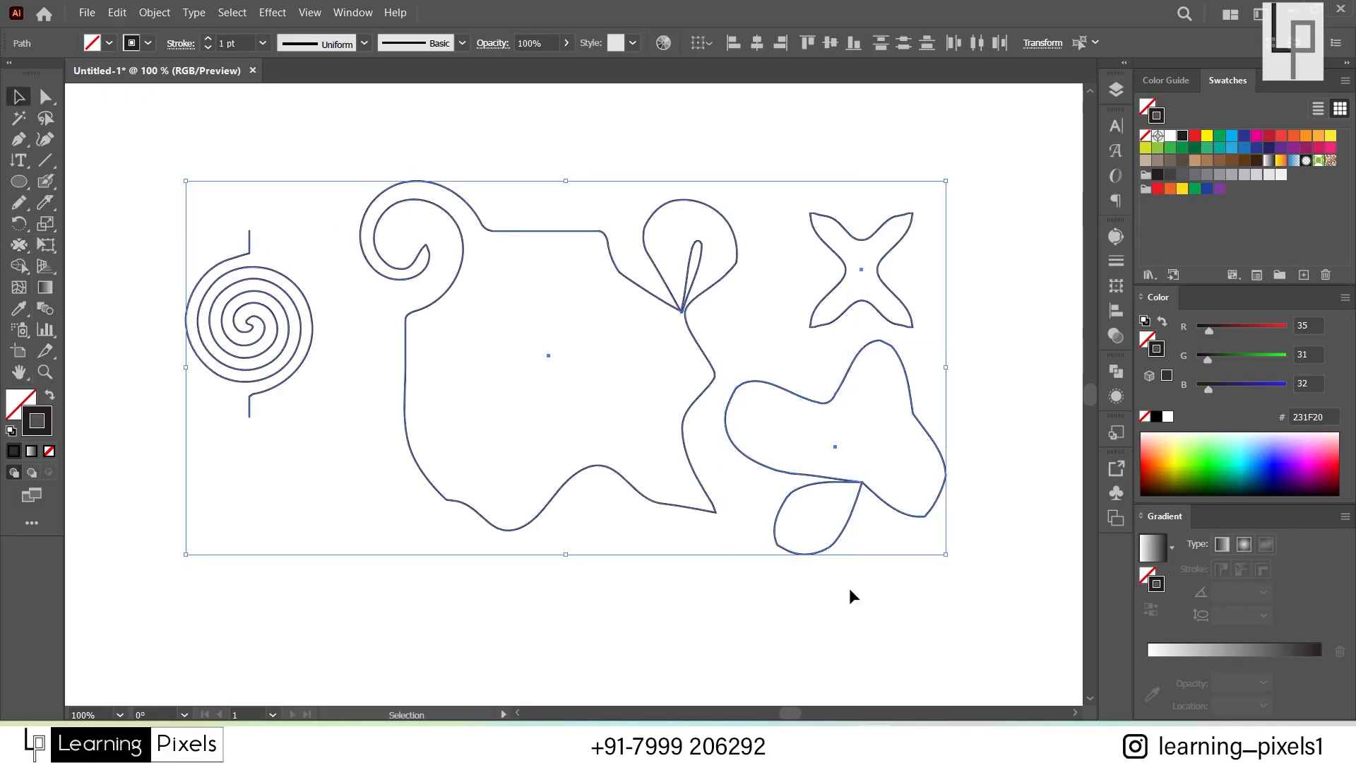
key(Delete)
Step: Draw a small square in the upper canvas and inflate it into a rounded, three-lobed form with the Bloat tool
drag(18, 181, 70, 183)
drag(629, 237, 730, 337)
mouse_move(19, 245)
mouse_down()
mouse_move(106, 353)
mouse_move(124, 335)
mouse_up()
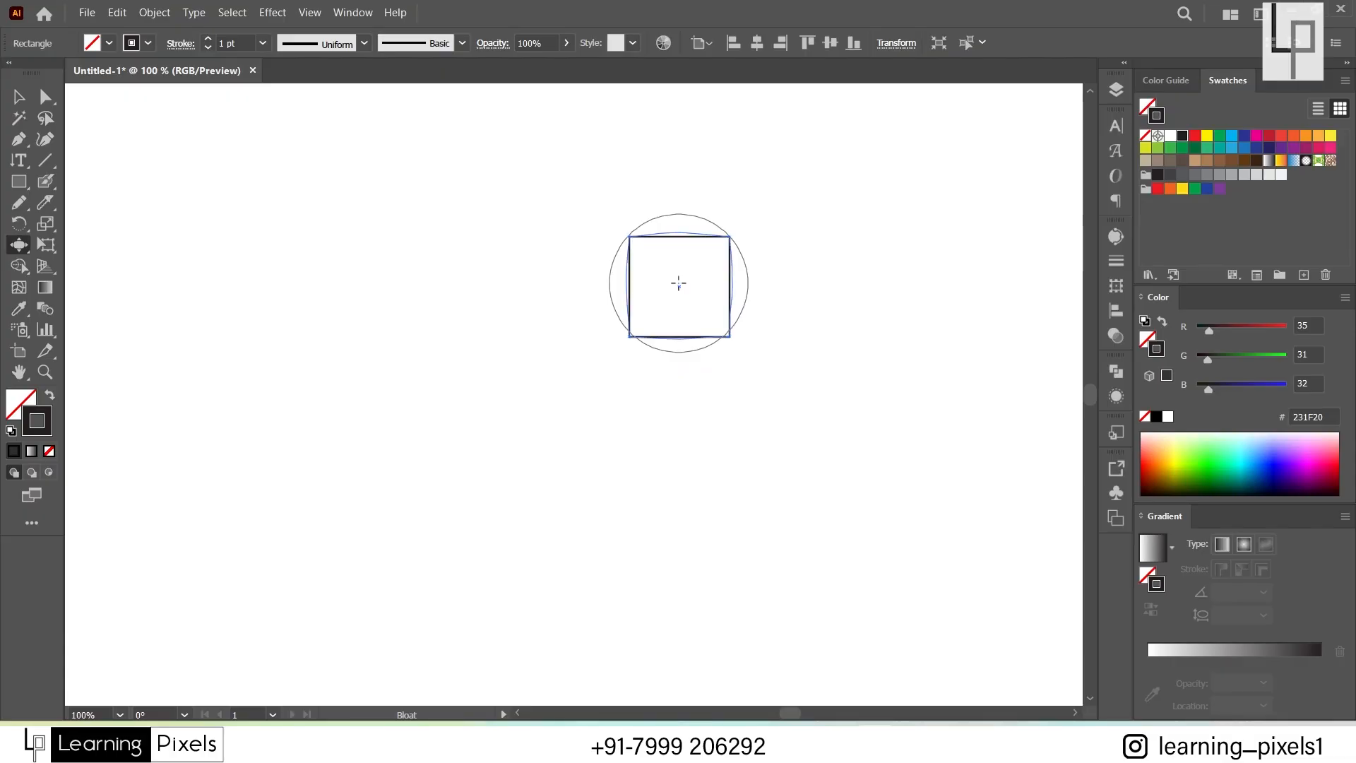
mouse_move(678, 283)
mouse_down()
mouse_move(726, 315)
mouse_move(708, 383)
mouse_move(682, 351)
mouse_move(719, 248)
mouse_move(632, 285)
mouse_up()
Step: Distort the outline of the three-lobed shape into inward-curving spikes with the Scallop tool
click(17, 246)
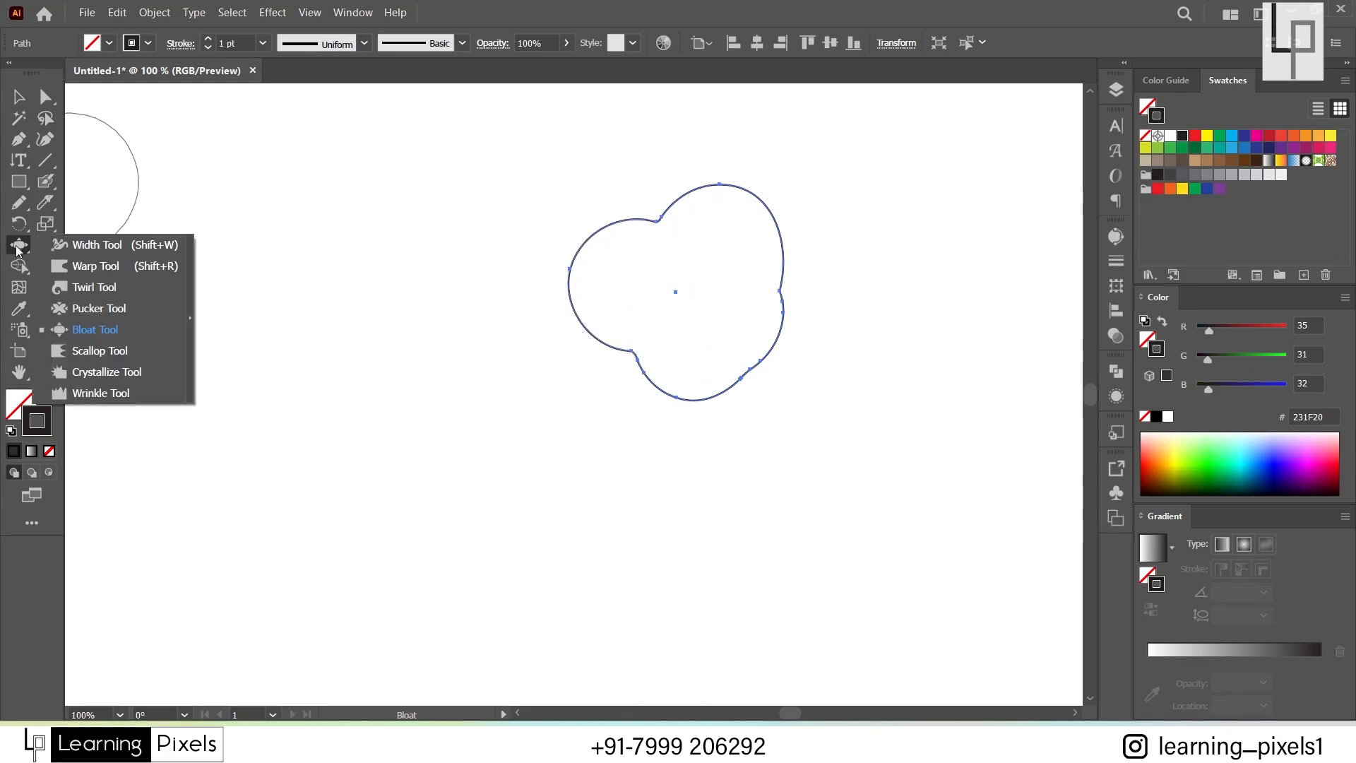
click(150, 349)
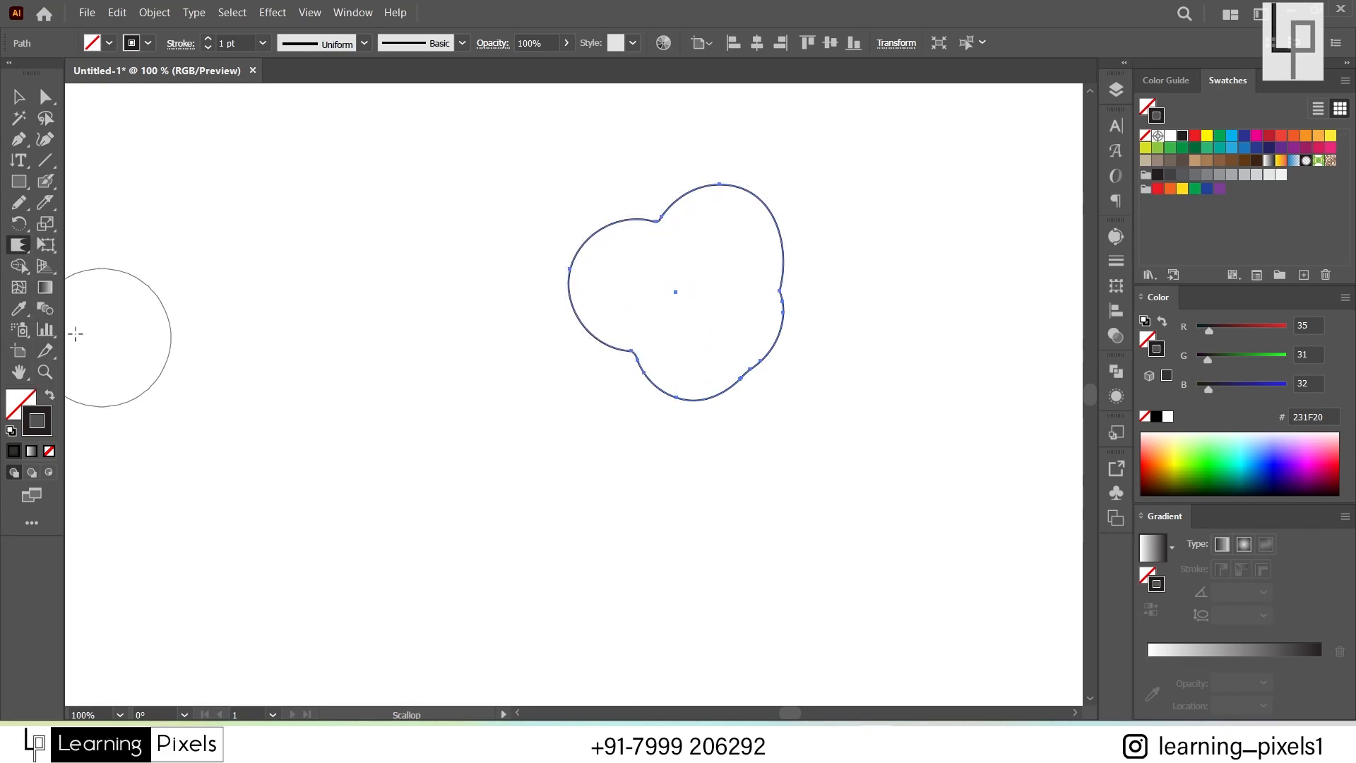
click(19, 245)
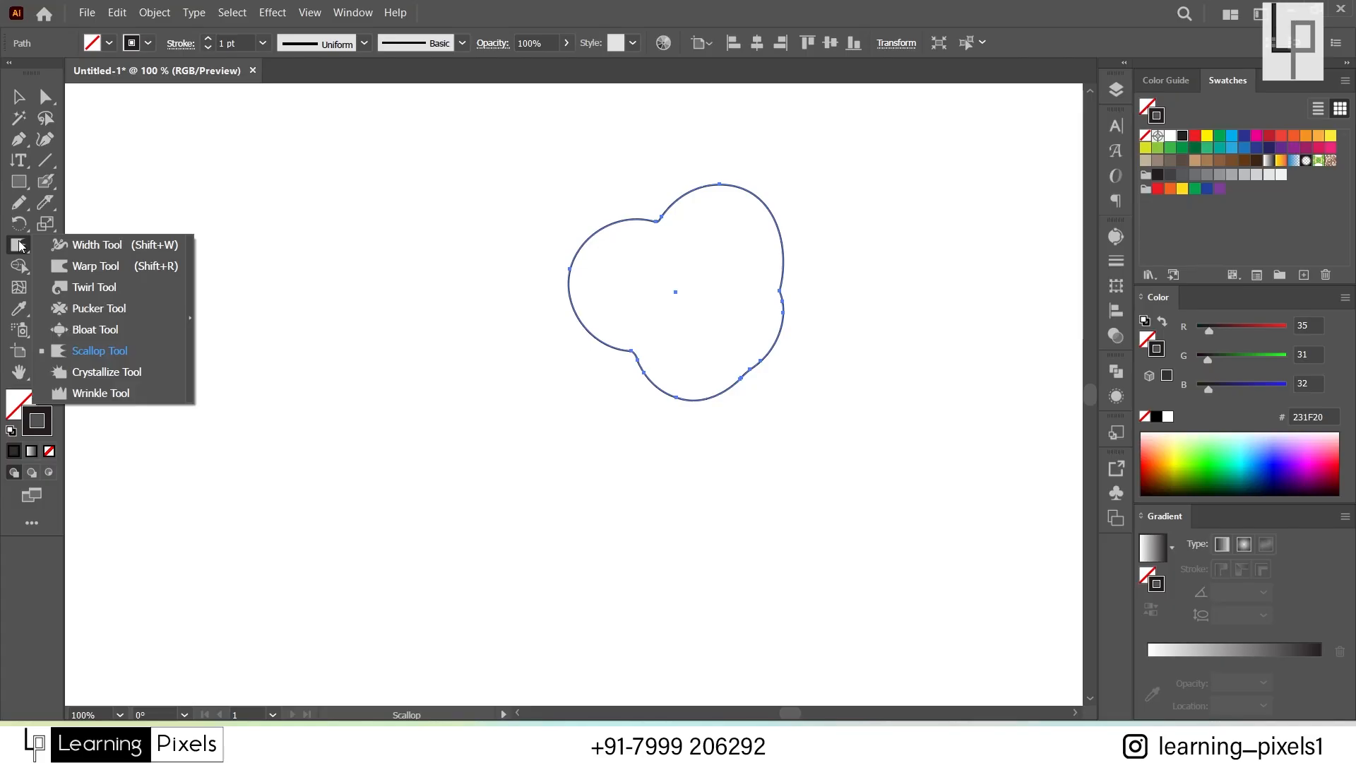
click(98, 350)
mouse_move(566, 315)
mouse_down()
mouse_move(590, 236)
mouse_move(657, 182)
mouse_move(784, 240)
mouse_move(735, 285)
mouse_move(748, 420)
mouse_move(715, 287)
mouse_move(530, 448)
mouse_move(670, 232)
mouse_up()
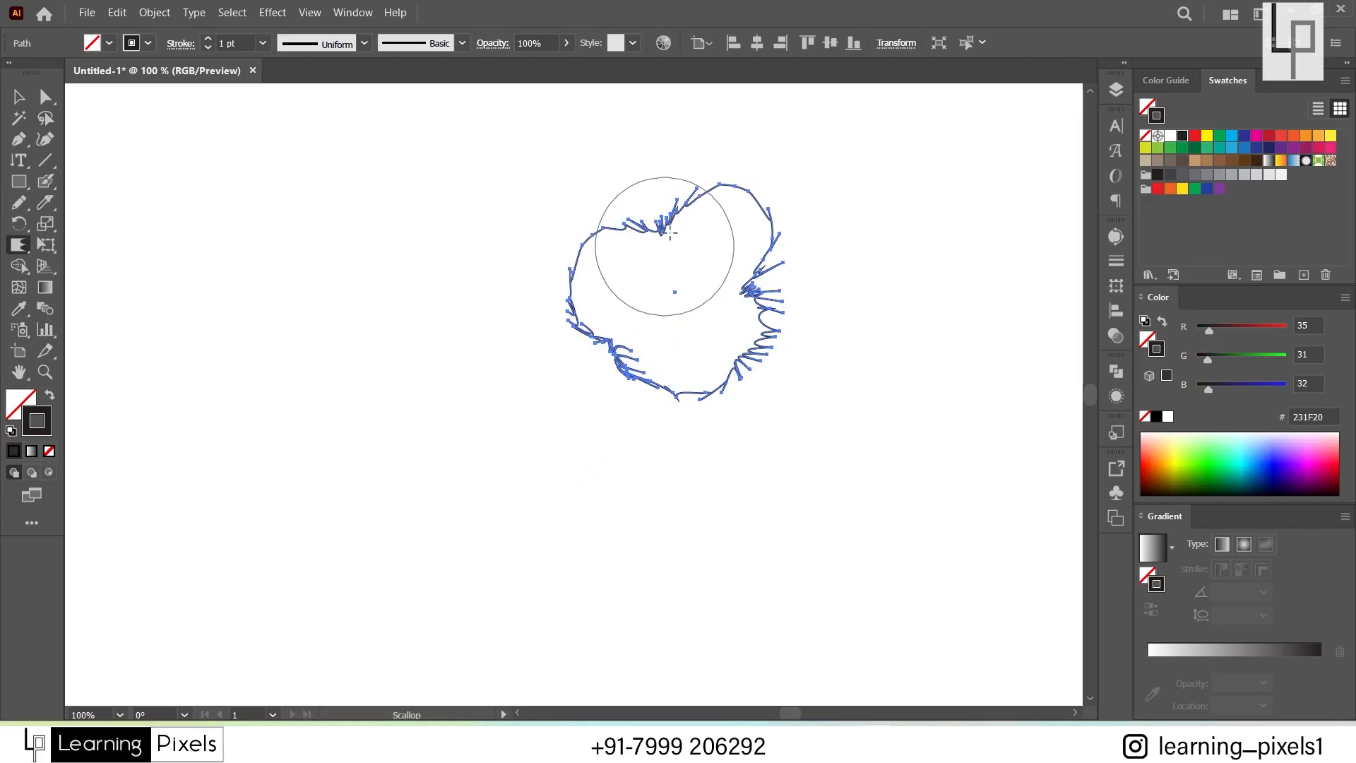
Step: Roughen the upper-left lobe of the scalloped shape into a row of fine spikes with the Crystallize tool
click(29, 242)
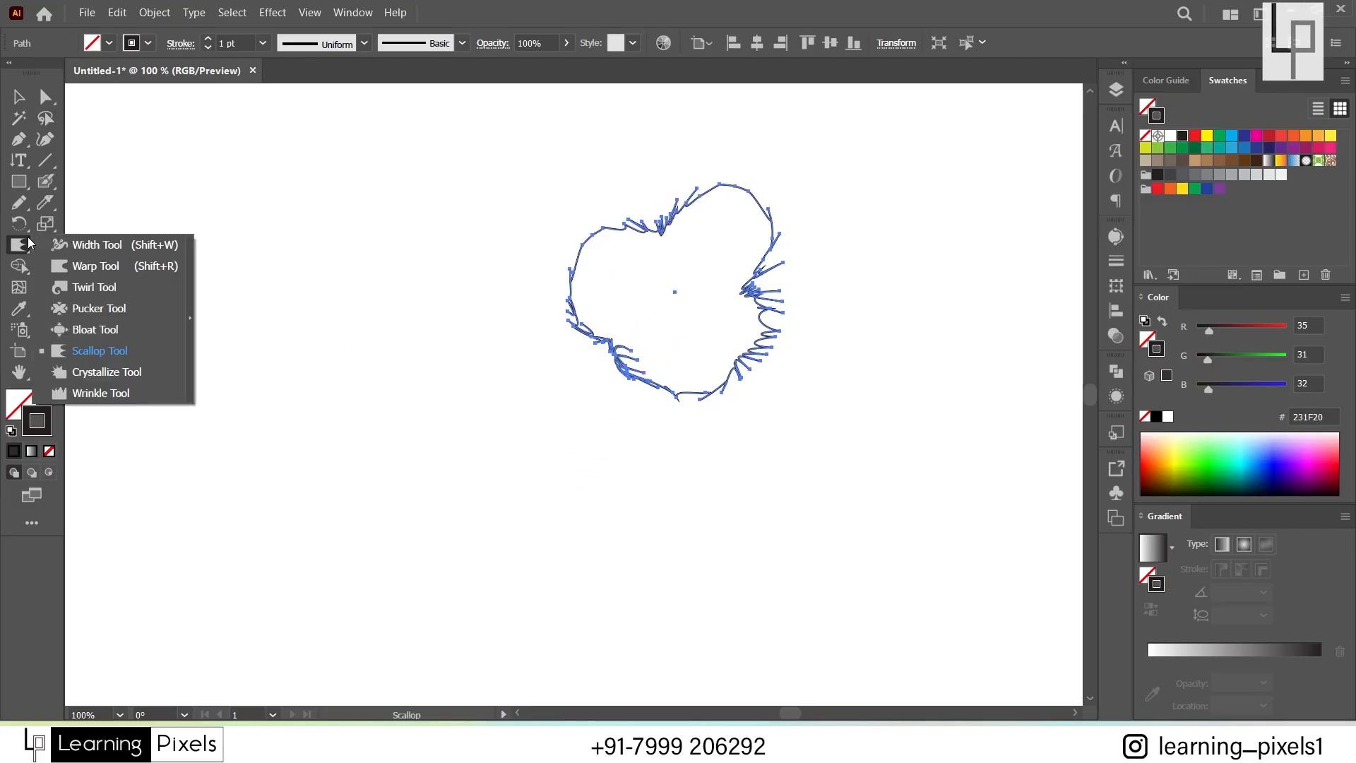
click(135, 374)
double_click(627, 264)
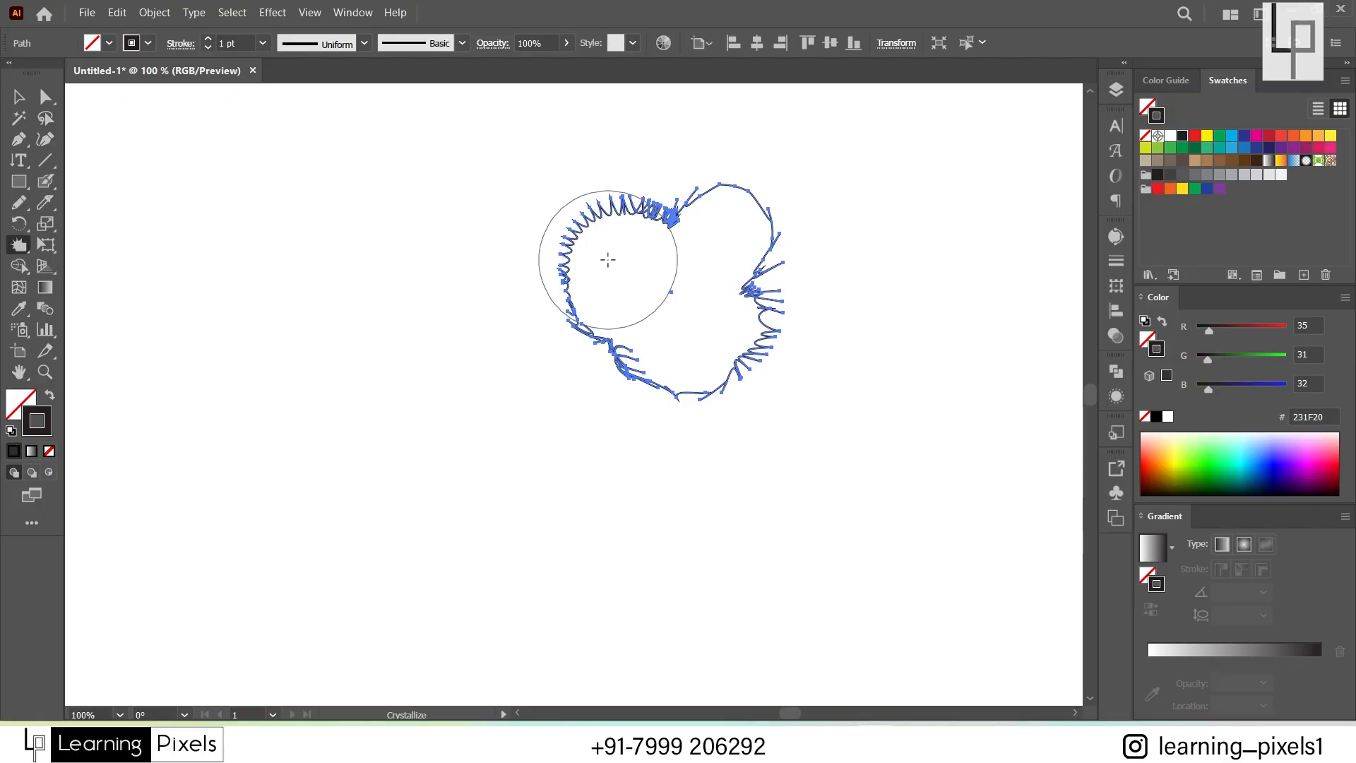
Step: Draw a large rectangle to the left of the spiky shape and ripple its upper and lower edges with the Wrinkle tool
click(20, 245)
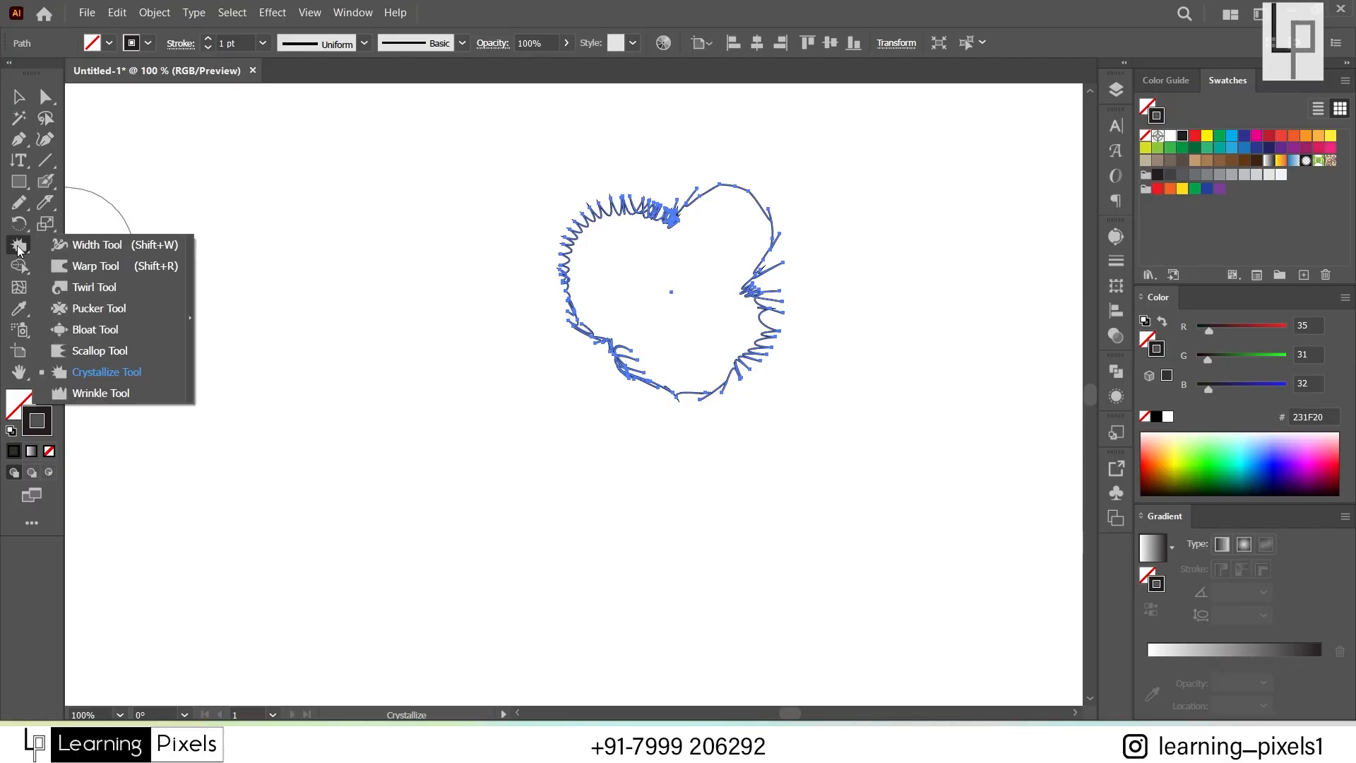
click(98, 397)
click(20, 182)
drag(205, 255, 499, 501)
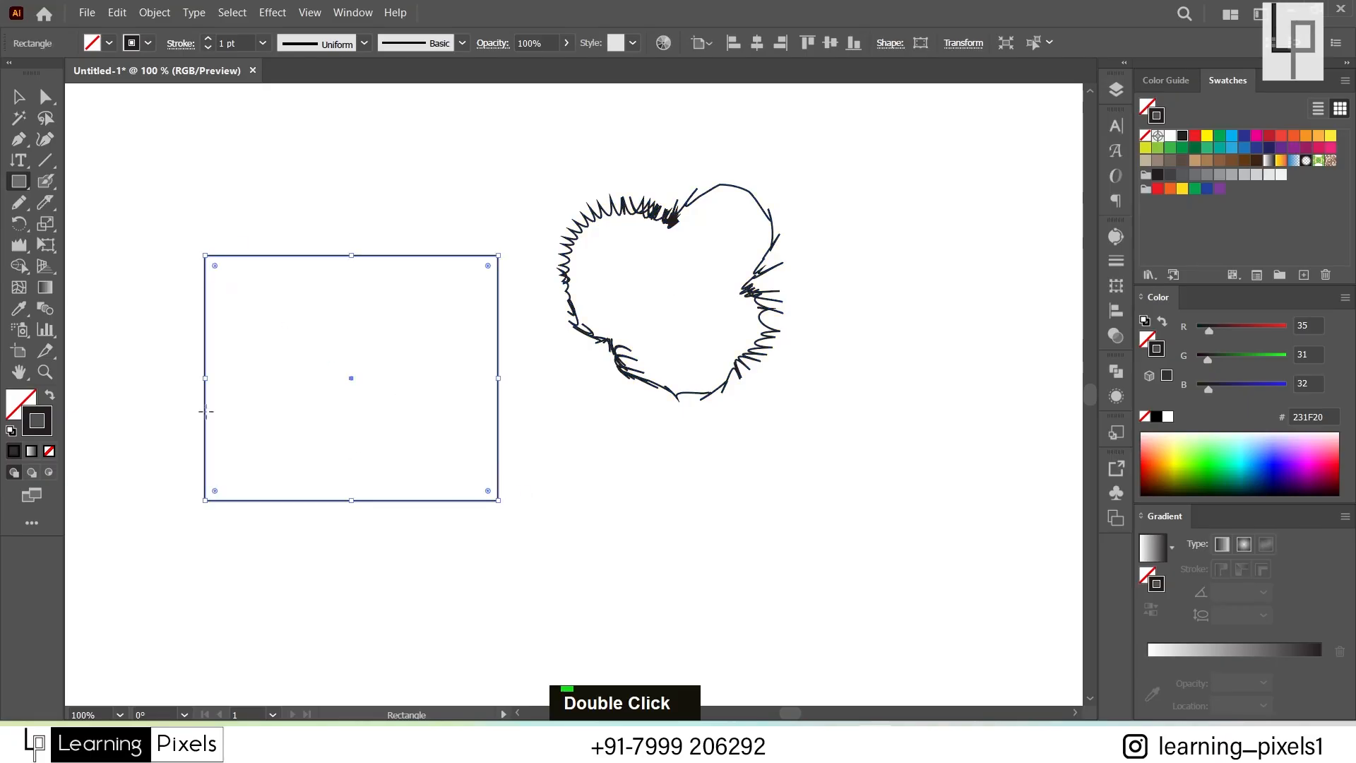
click(20, 245)
click(348, 273)
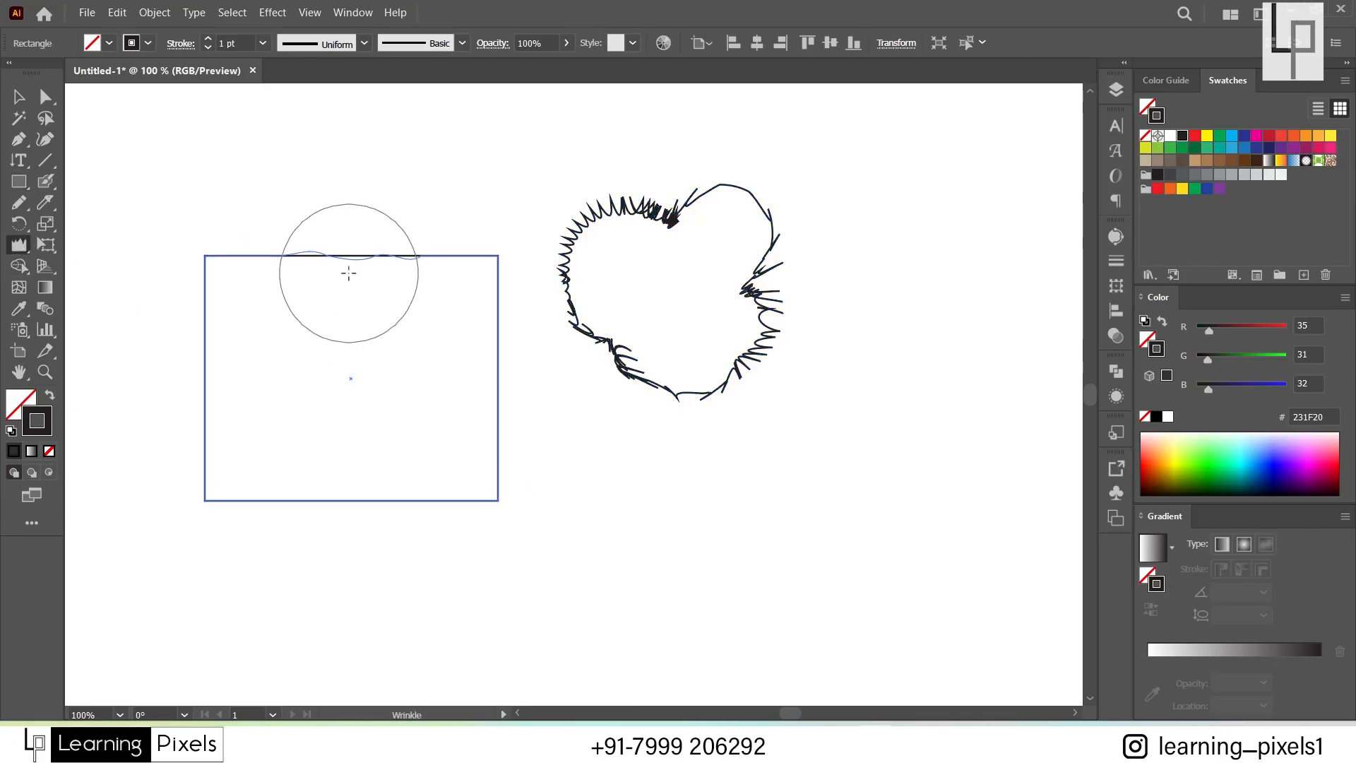
mouse_move(348, 273)
mouse_down()
mouse_move(307, 360)
mouse_move(332, 421)
mouse_move(500, 186)
mouse_move(441, 445)
mouse_move(515, 315)
mouse_move(503, 339)
mouse_up()
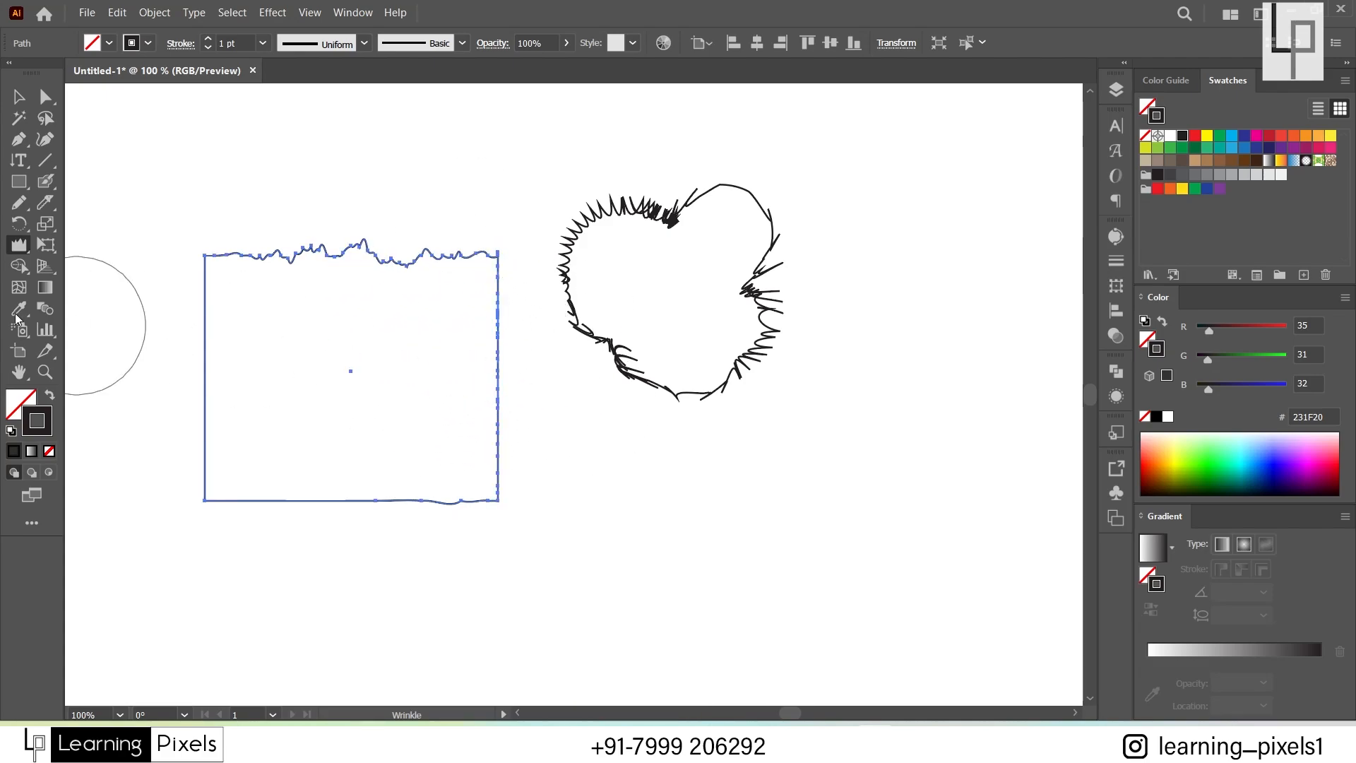
mouse_move(282, 519)
mouse_down()
mouse_move(294, 486)
mouse_move(318, 485)
mouse_move(393, 547)
mouse_move(294, 509)
mouse_up()
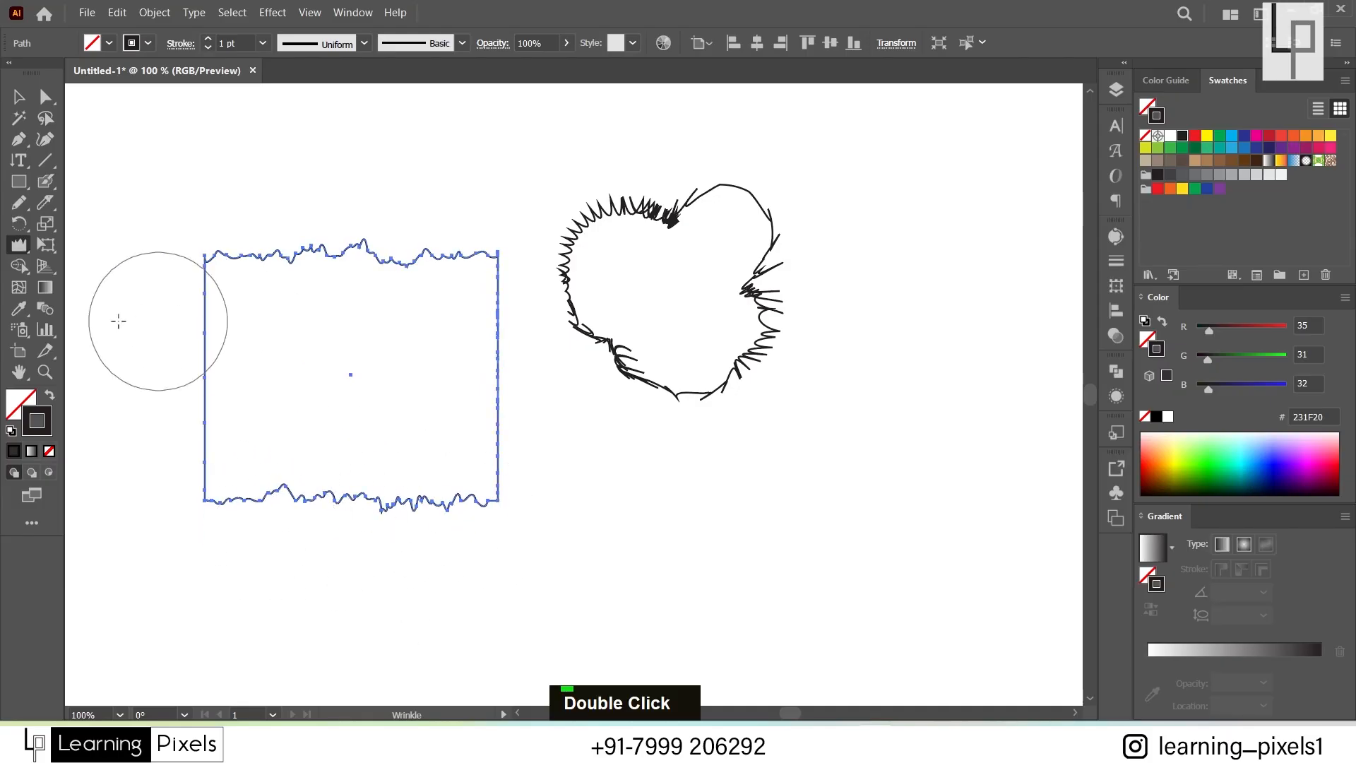
Step: Open the Wrinkle tool's options to examine its brush dimensions and wrinkle settings
double_click(19, 244)
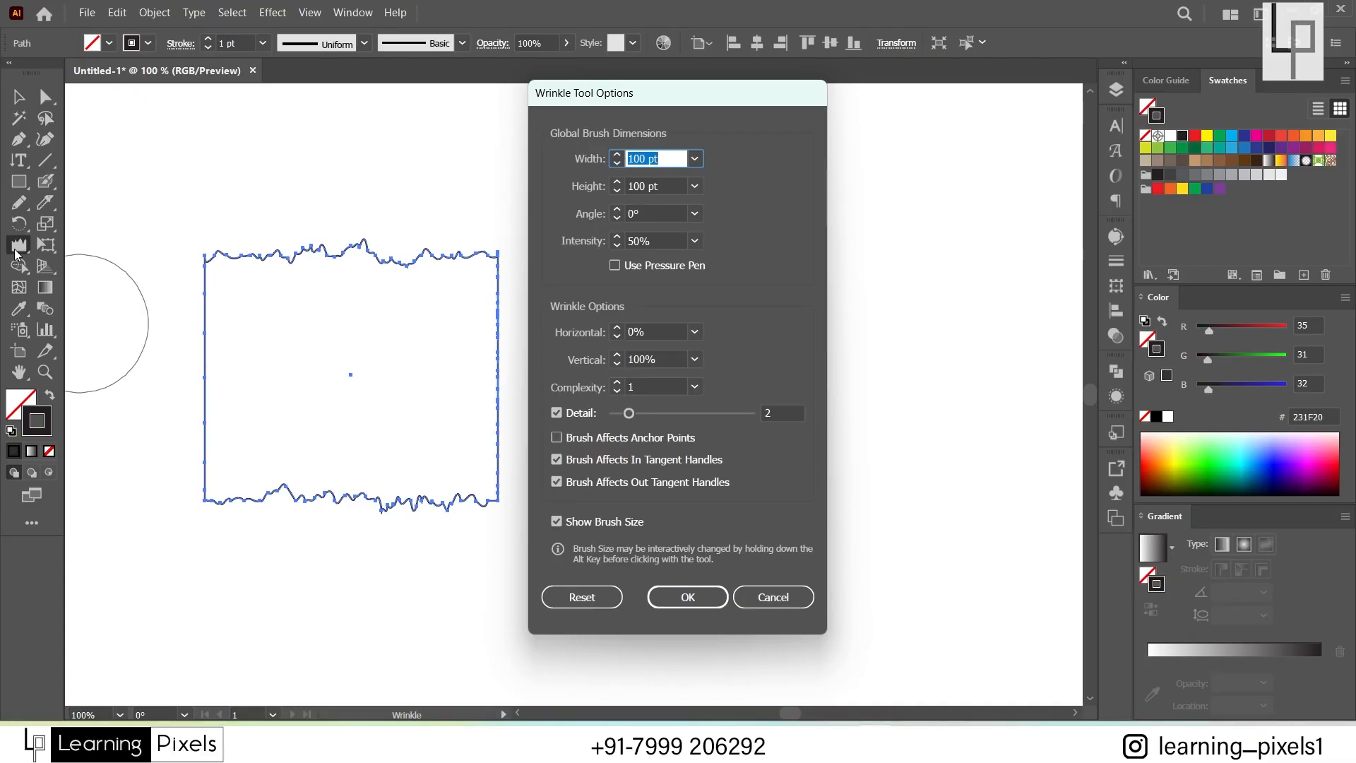
click(770, 597)
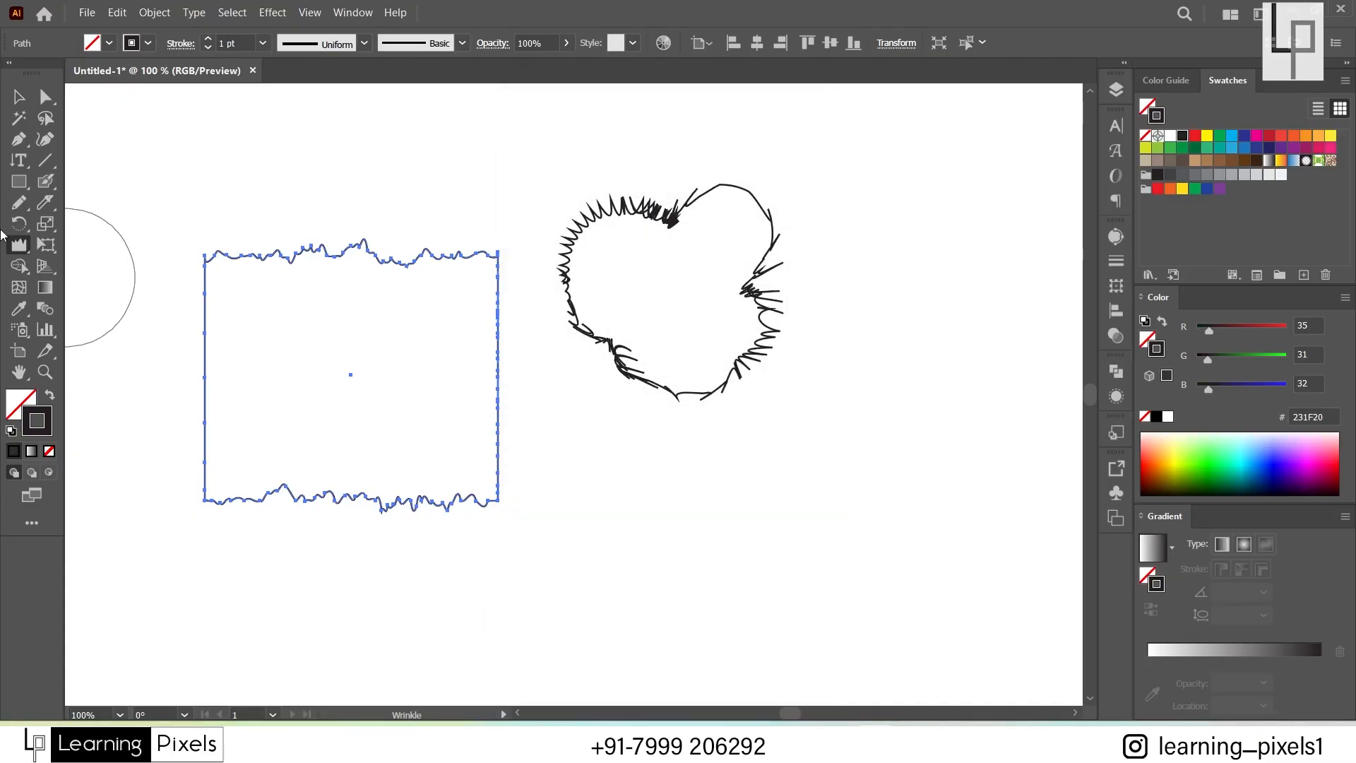
double_click(19, 245)
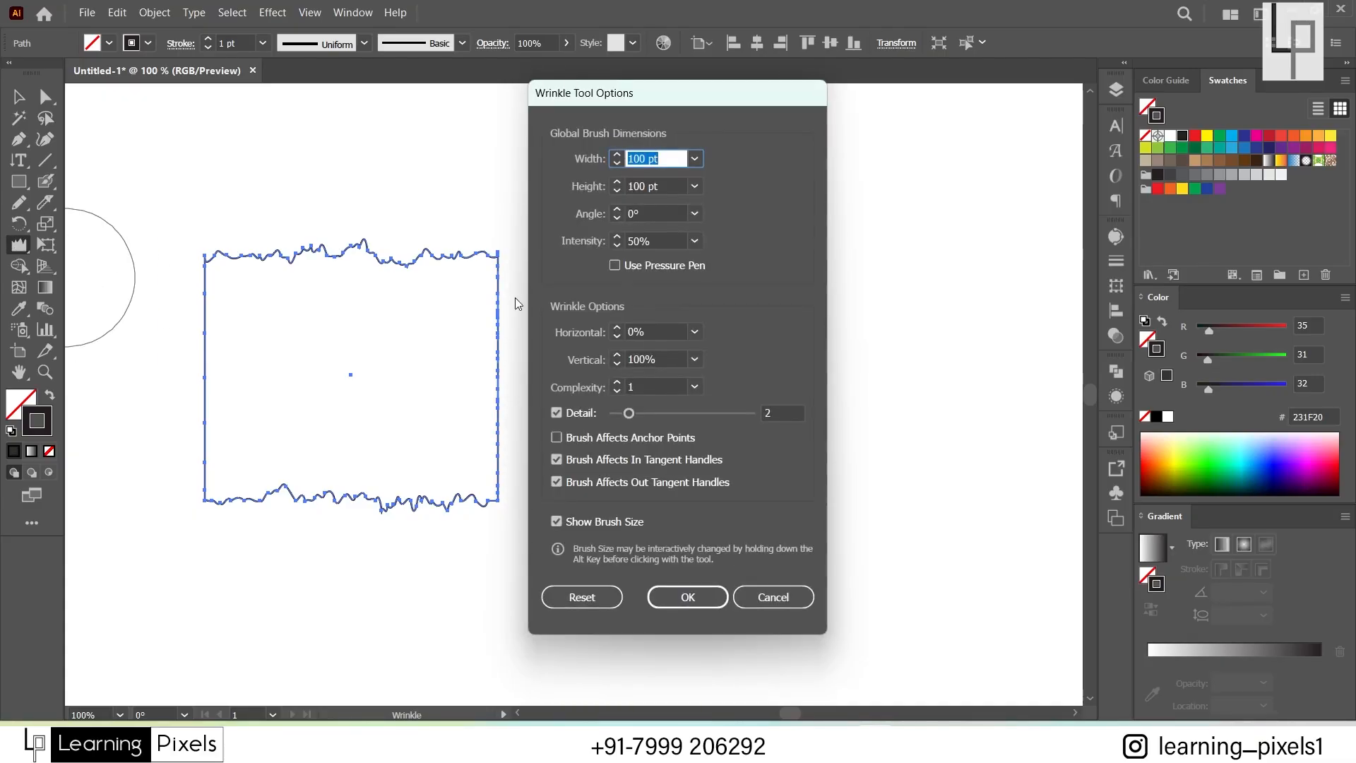